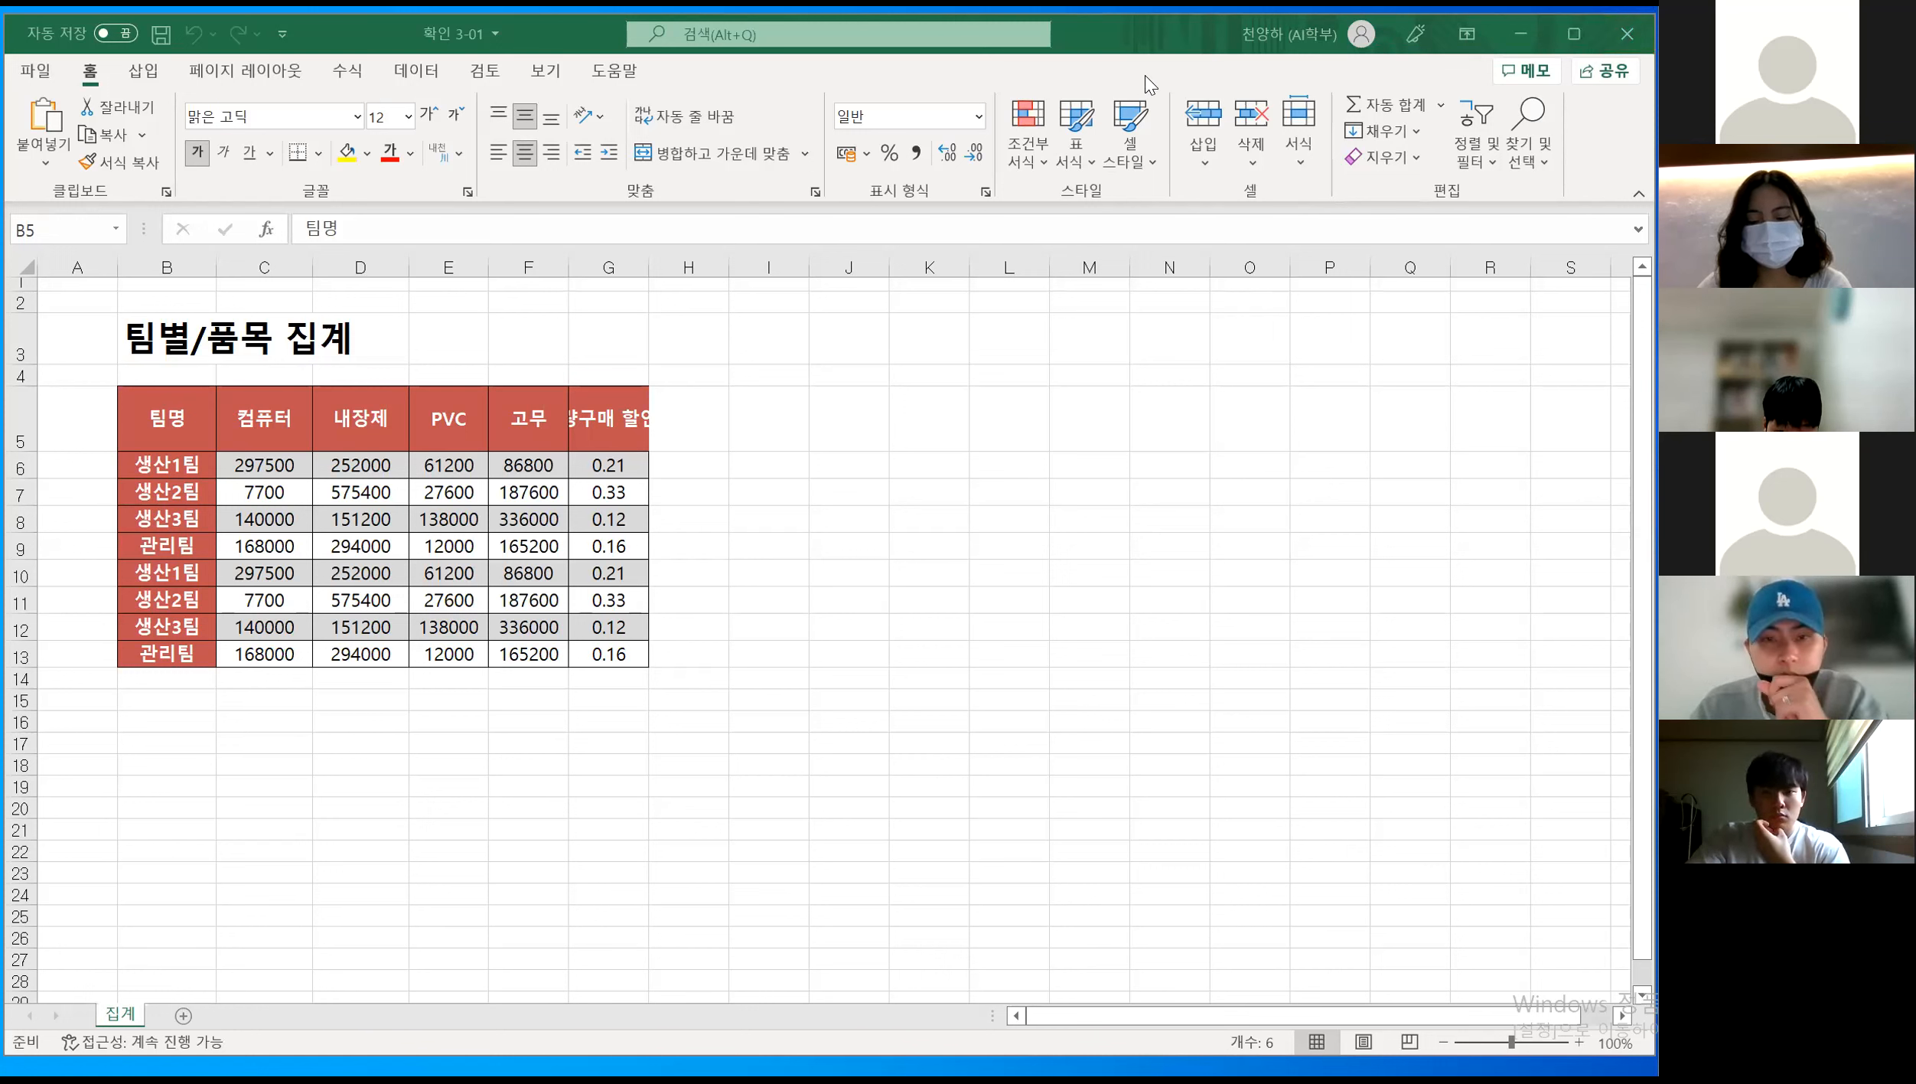
{"action": "left_click", "coordinate": [1162, 27]}
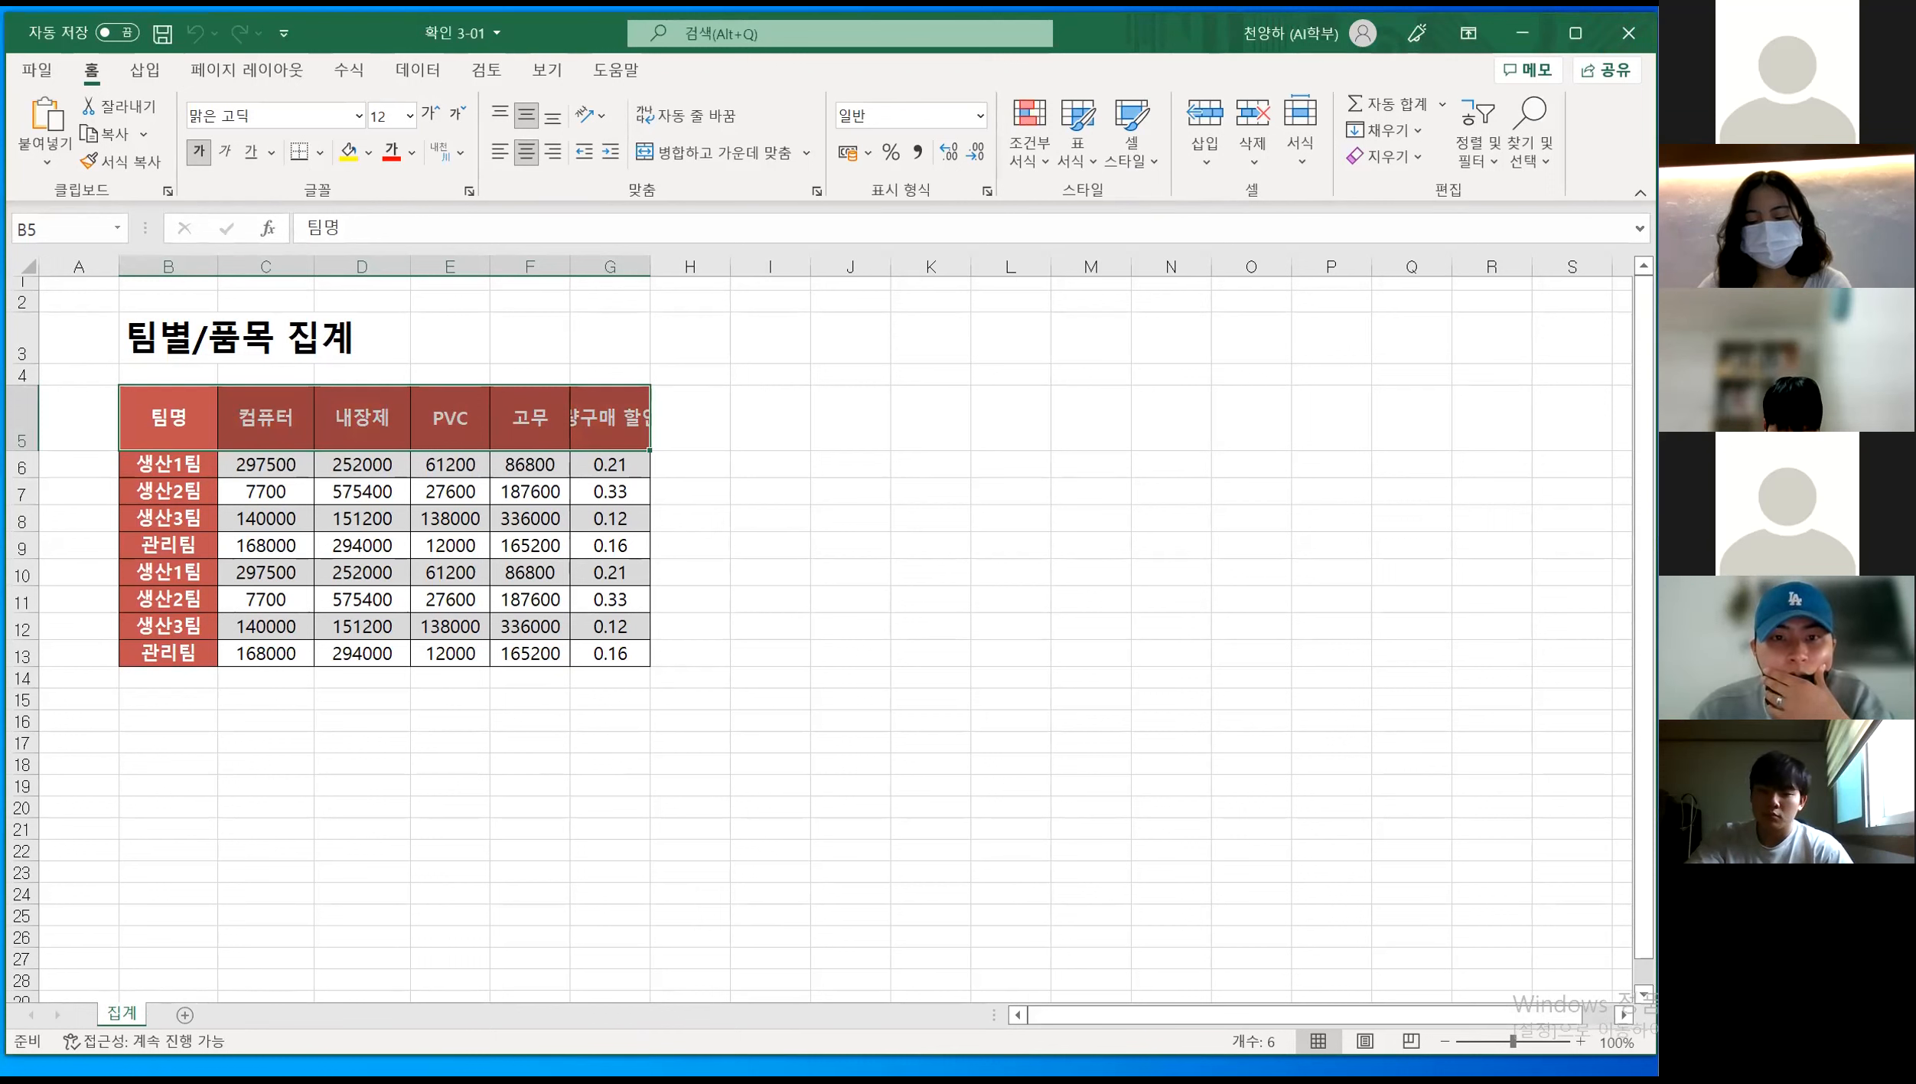
{"action": "mouse_move", "coordinate": [945, 1079]}
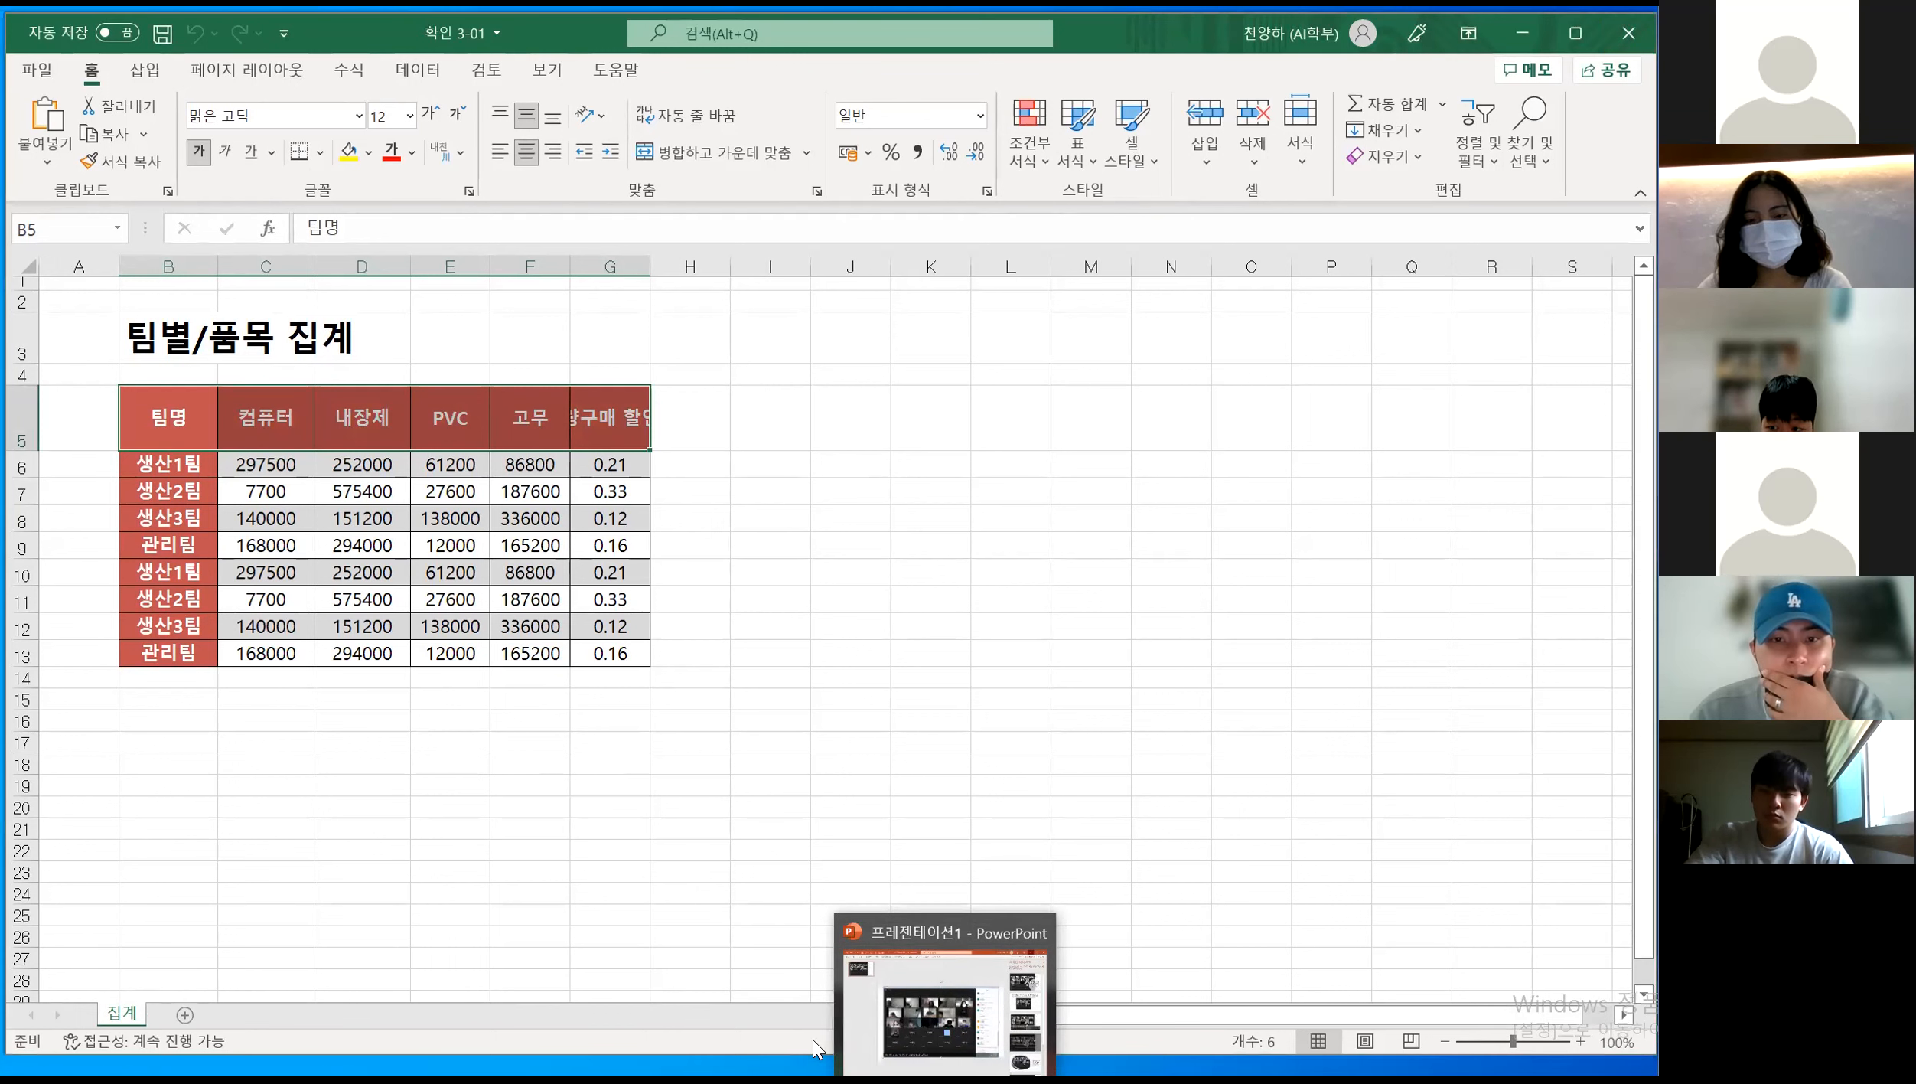
{"action": "left_click", "coordinate": [945, 1079]}
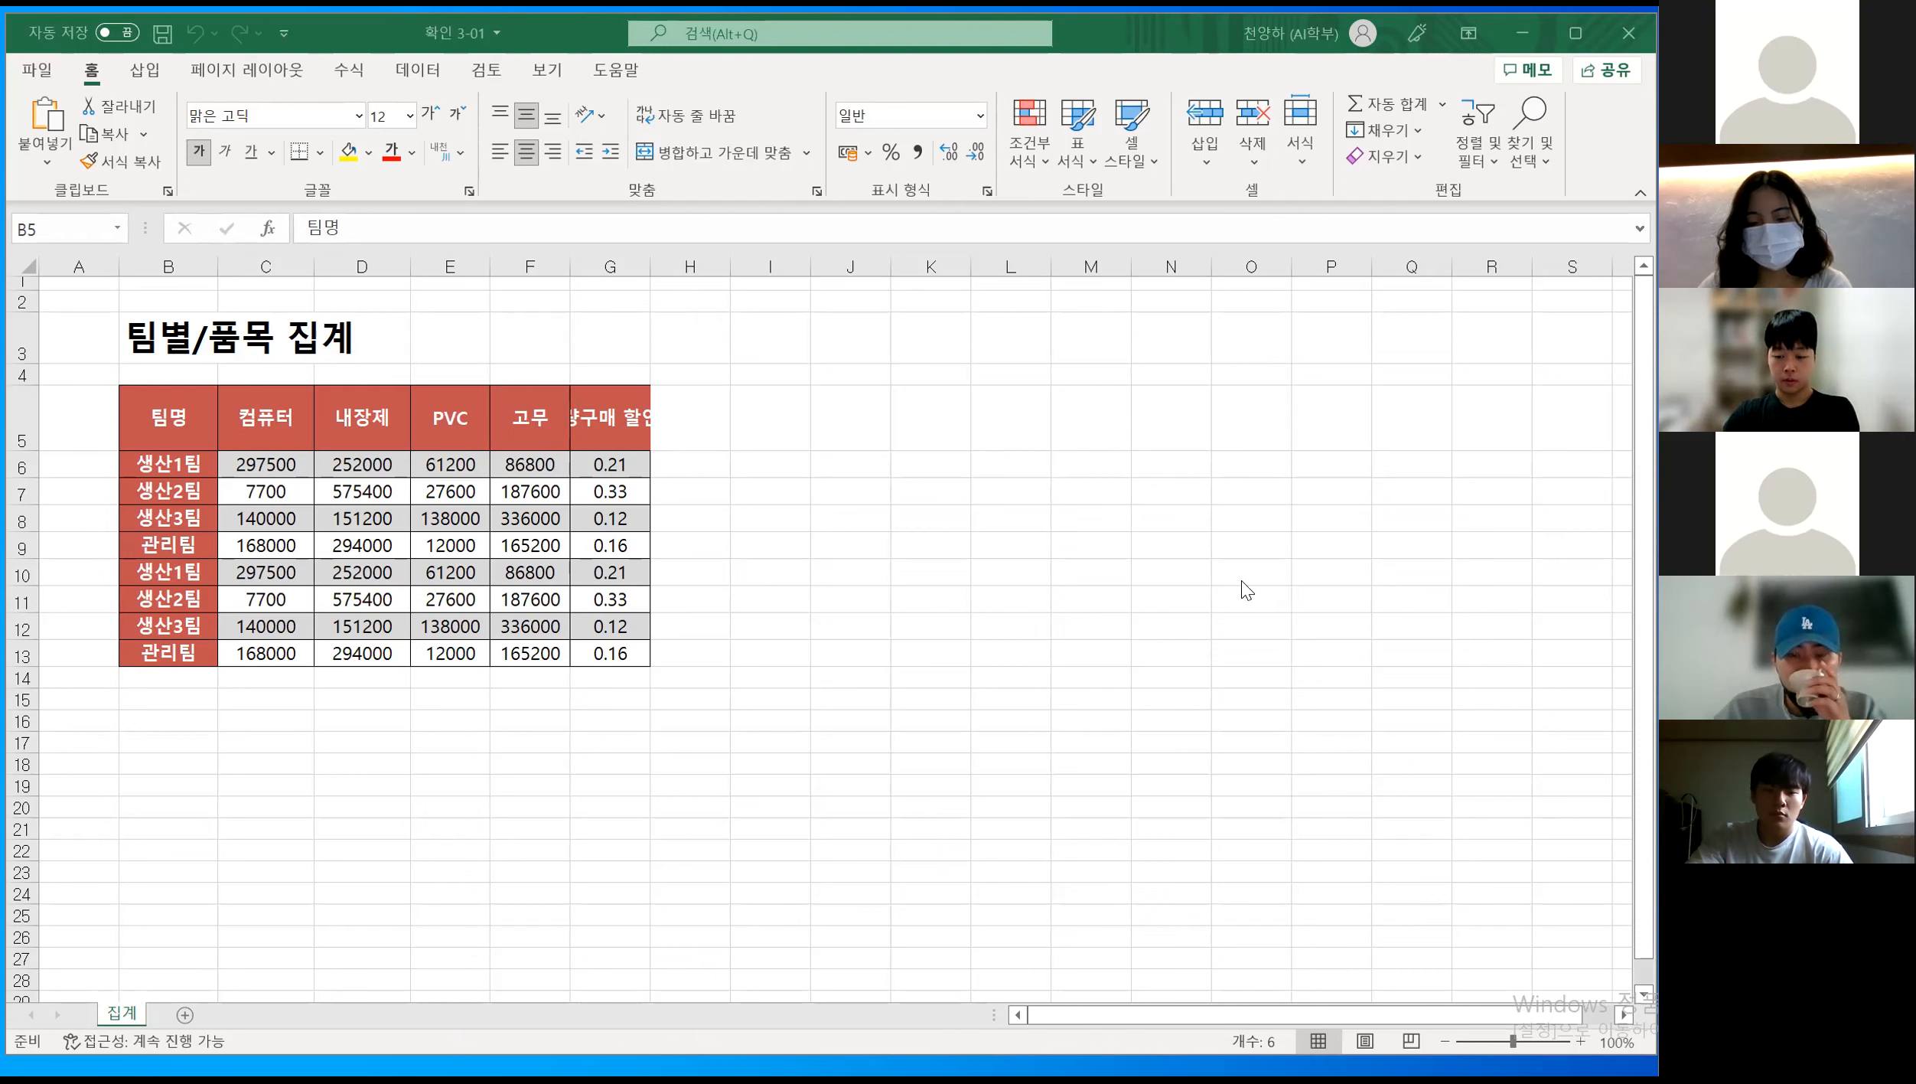
{"action": "left_click", "coordinate": [1168, 21]}
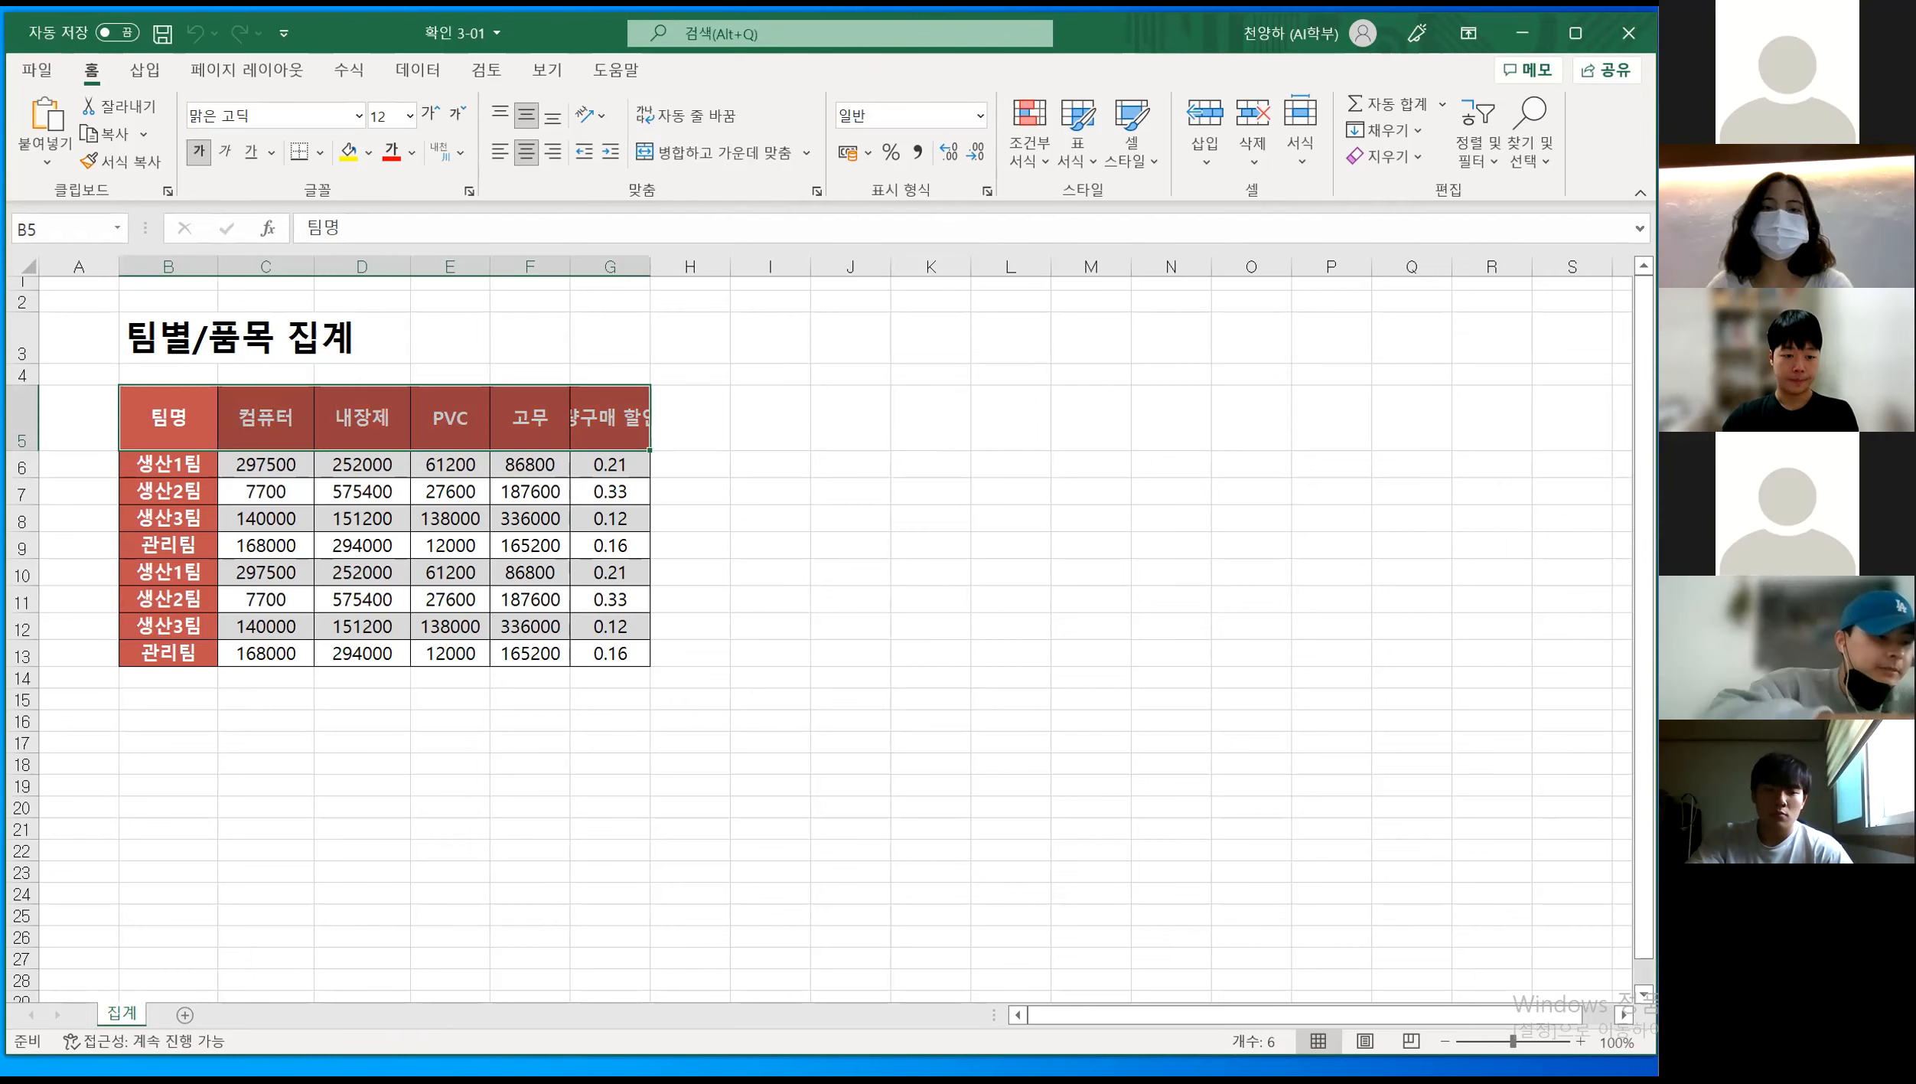
{"action": "left_click_drag", "start_coordinate": [1082, 12], "coordinate": [1086, 1]}
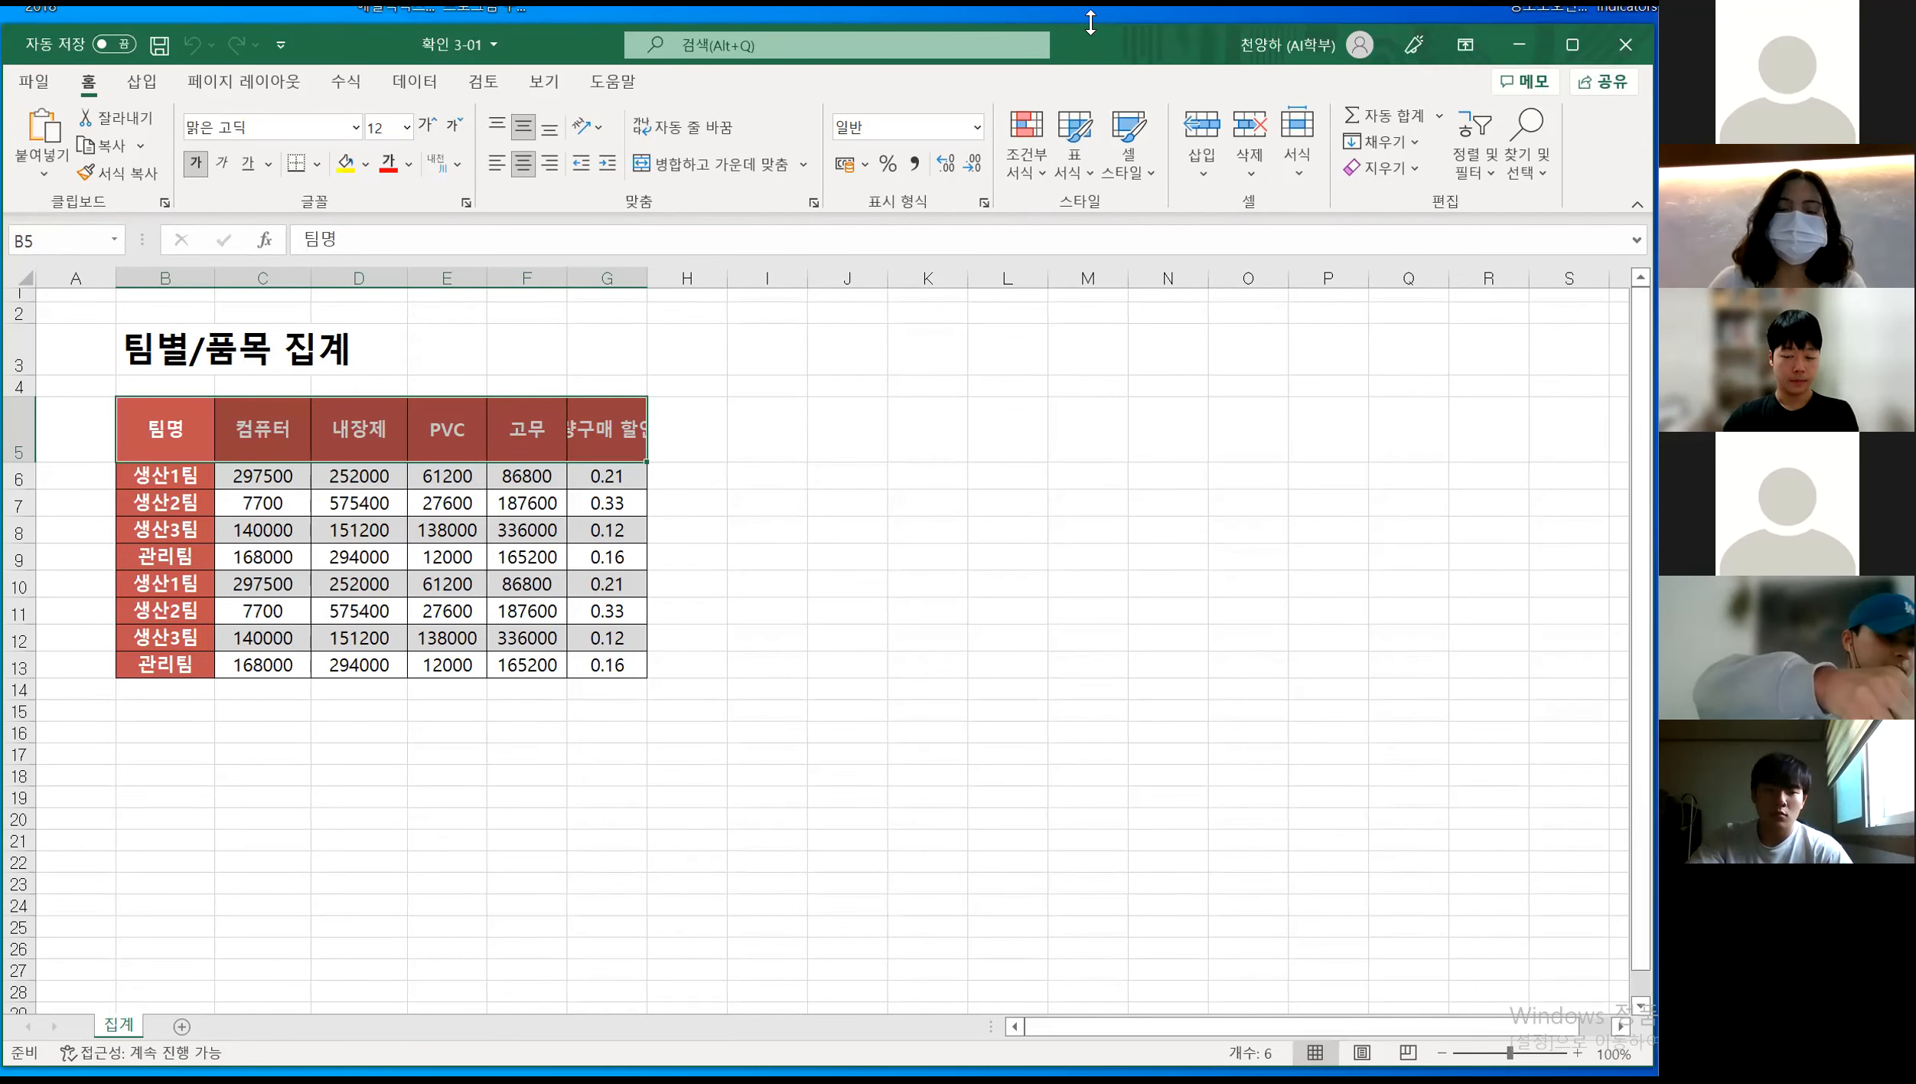
{"action": "double_click", "coordinate": [1092, 18]}
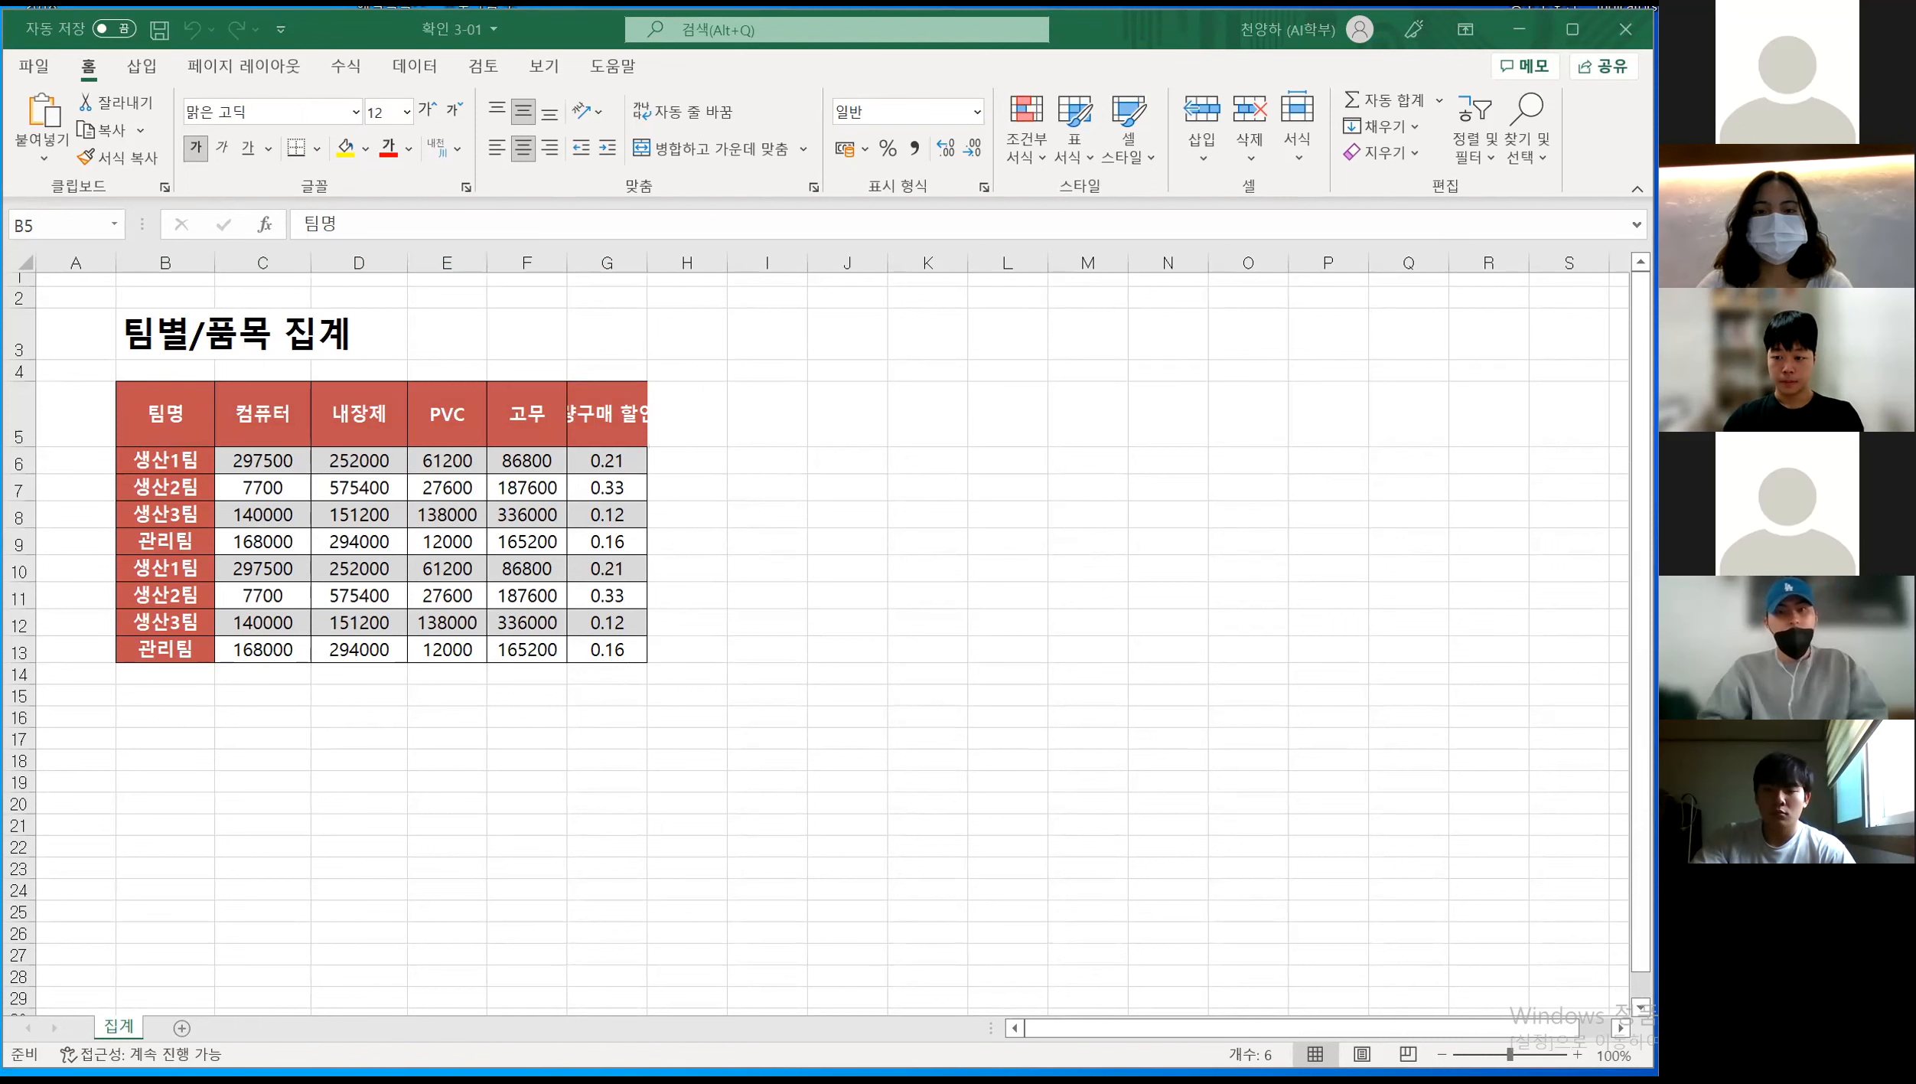
Switch to the 엑셀_확인학습.pdf document, go to page 21 with 문제 1, and enlarge the page to 110%
{"action": "left_click", "coordinate": [769, 1059]}
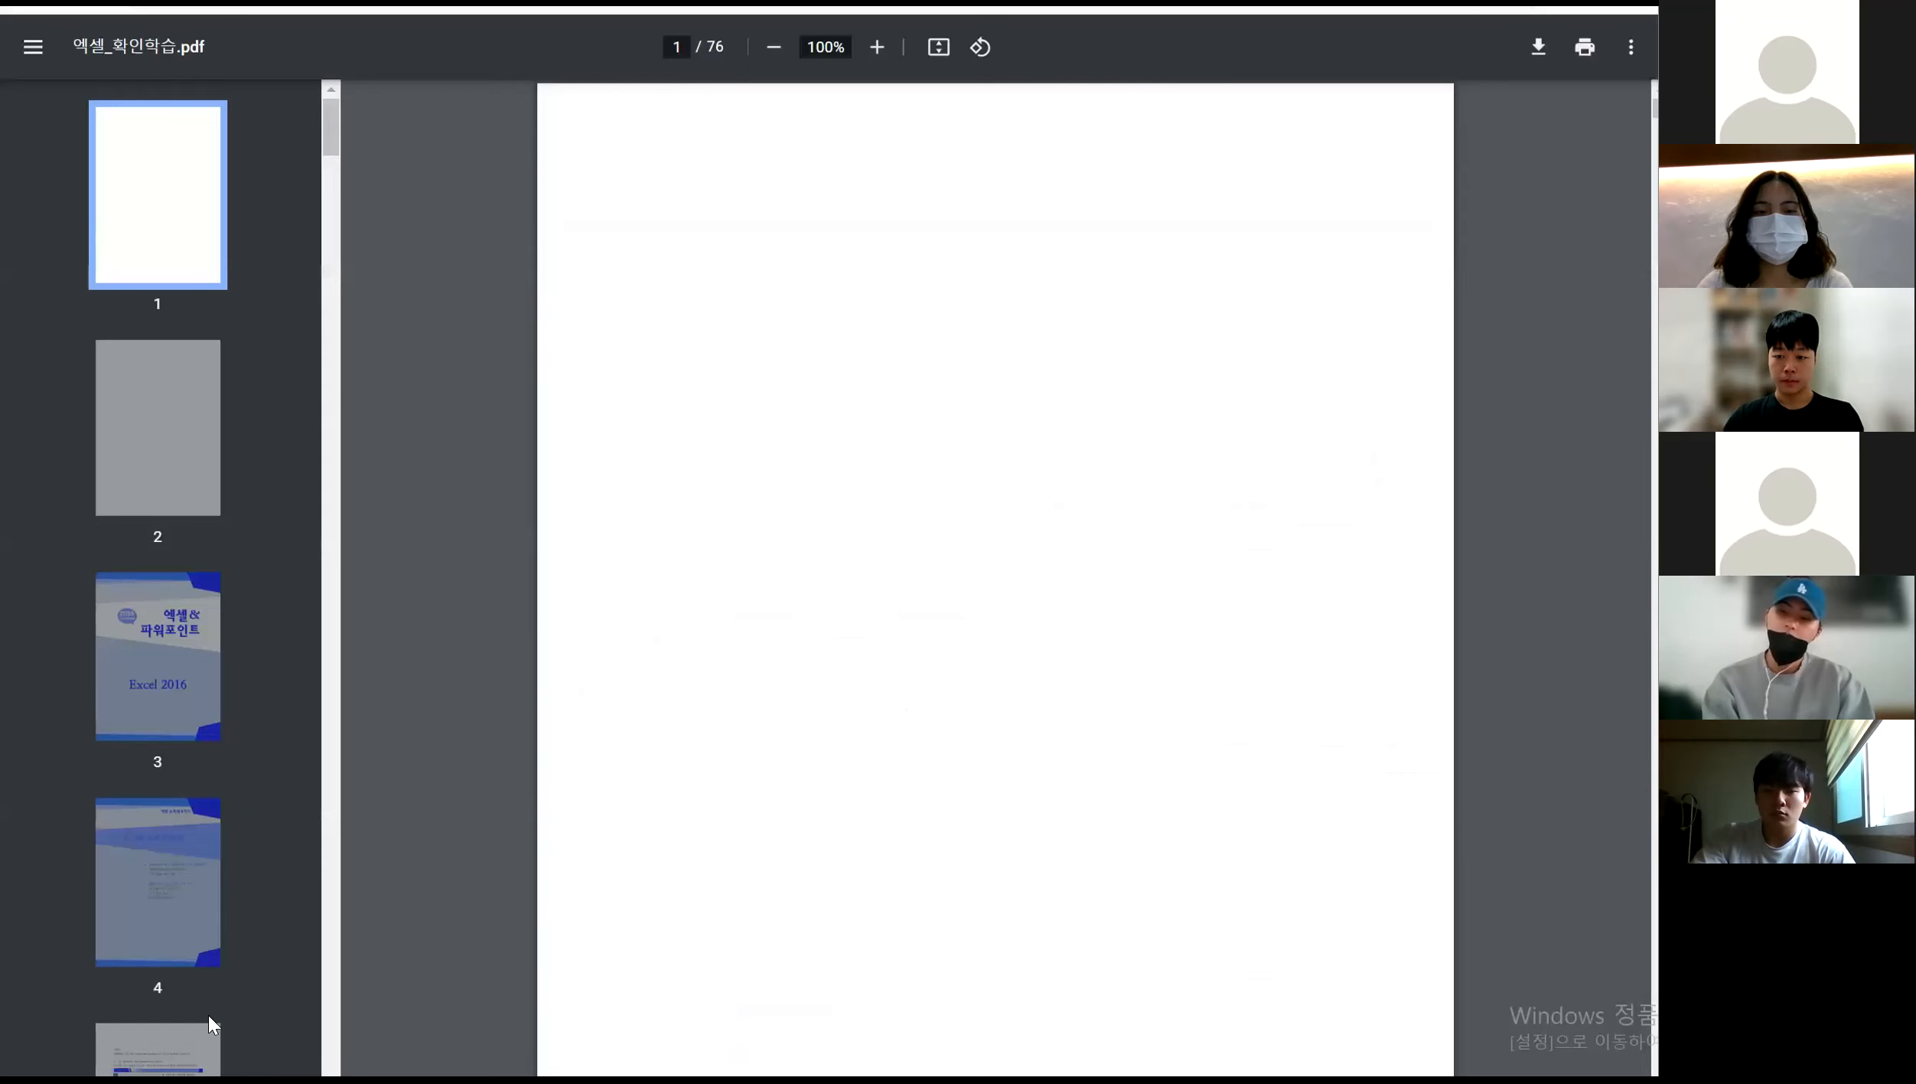
{"action": "left_click", "coordinate": [163, 873]}
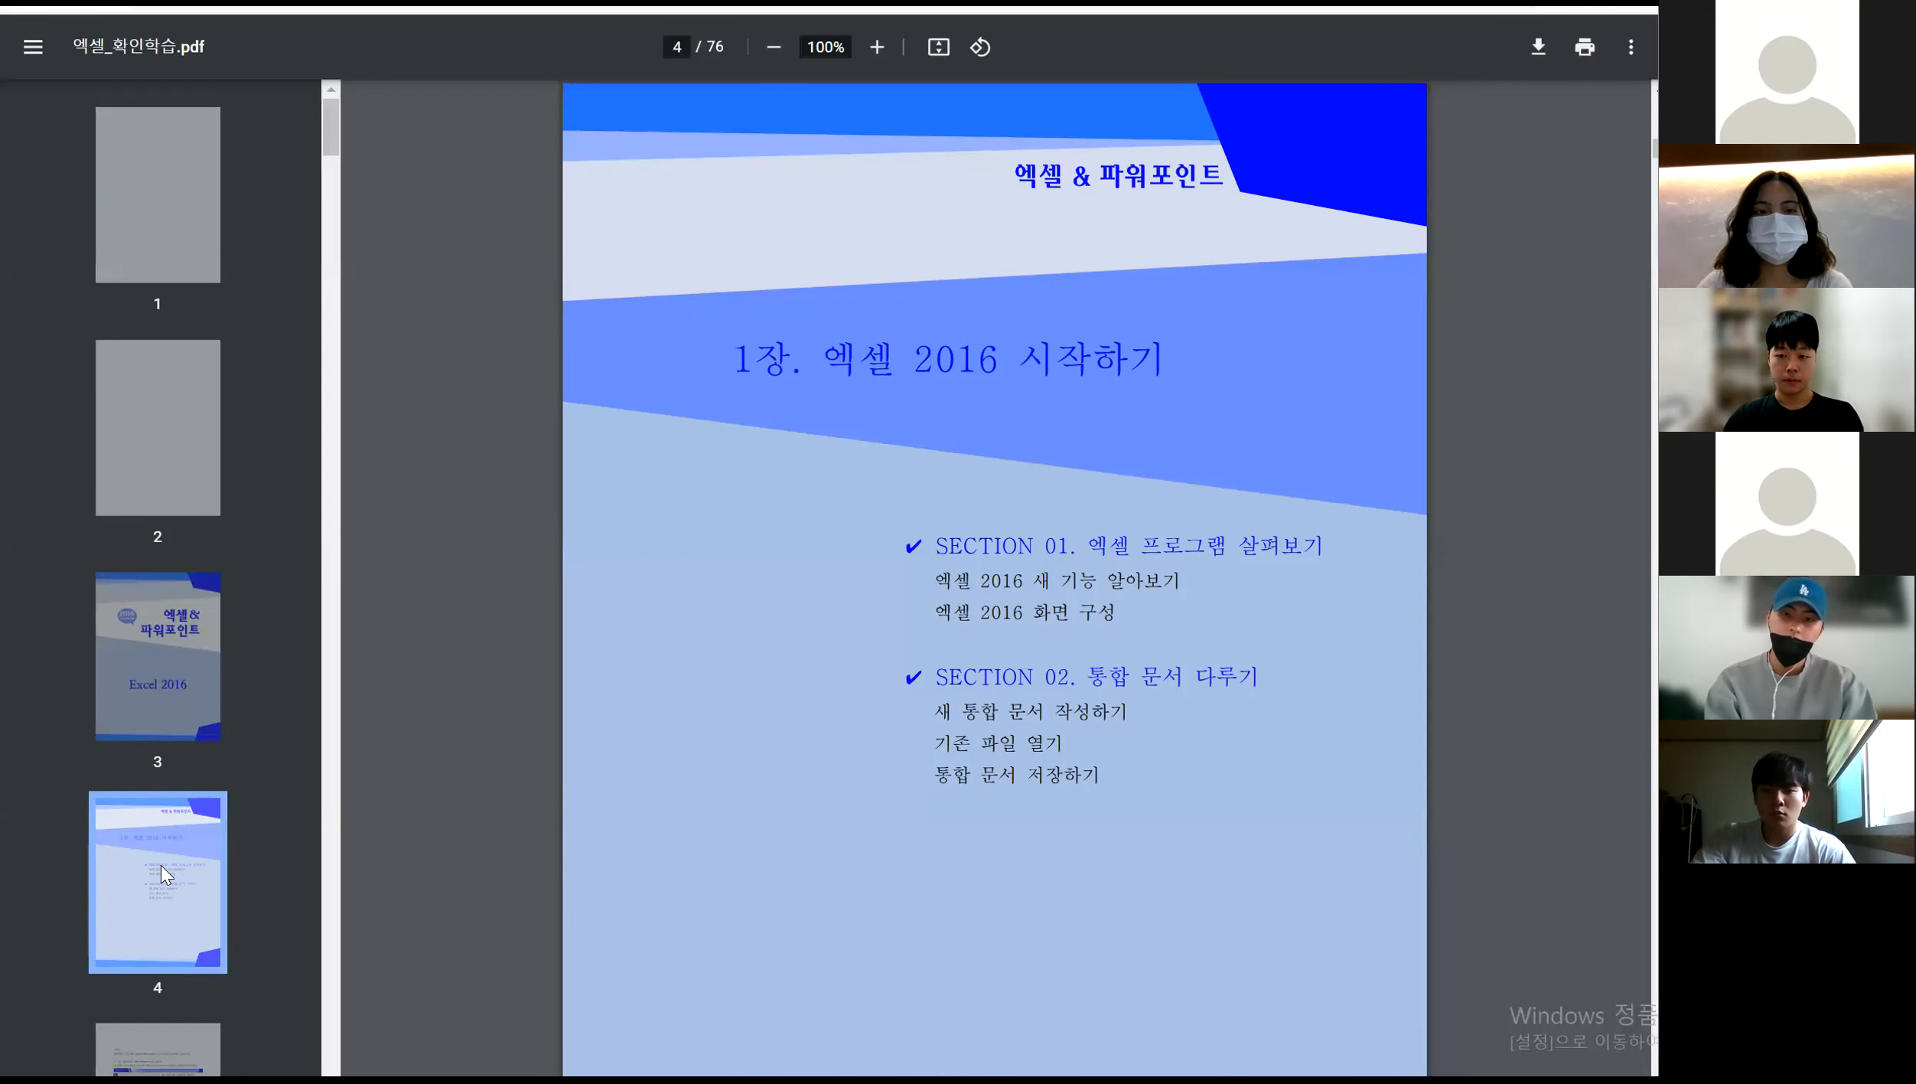
{"action": "scroll", "coordinate": [160, 866], "scroll_direction": "down", "scroll_amount": 15}
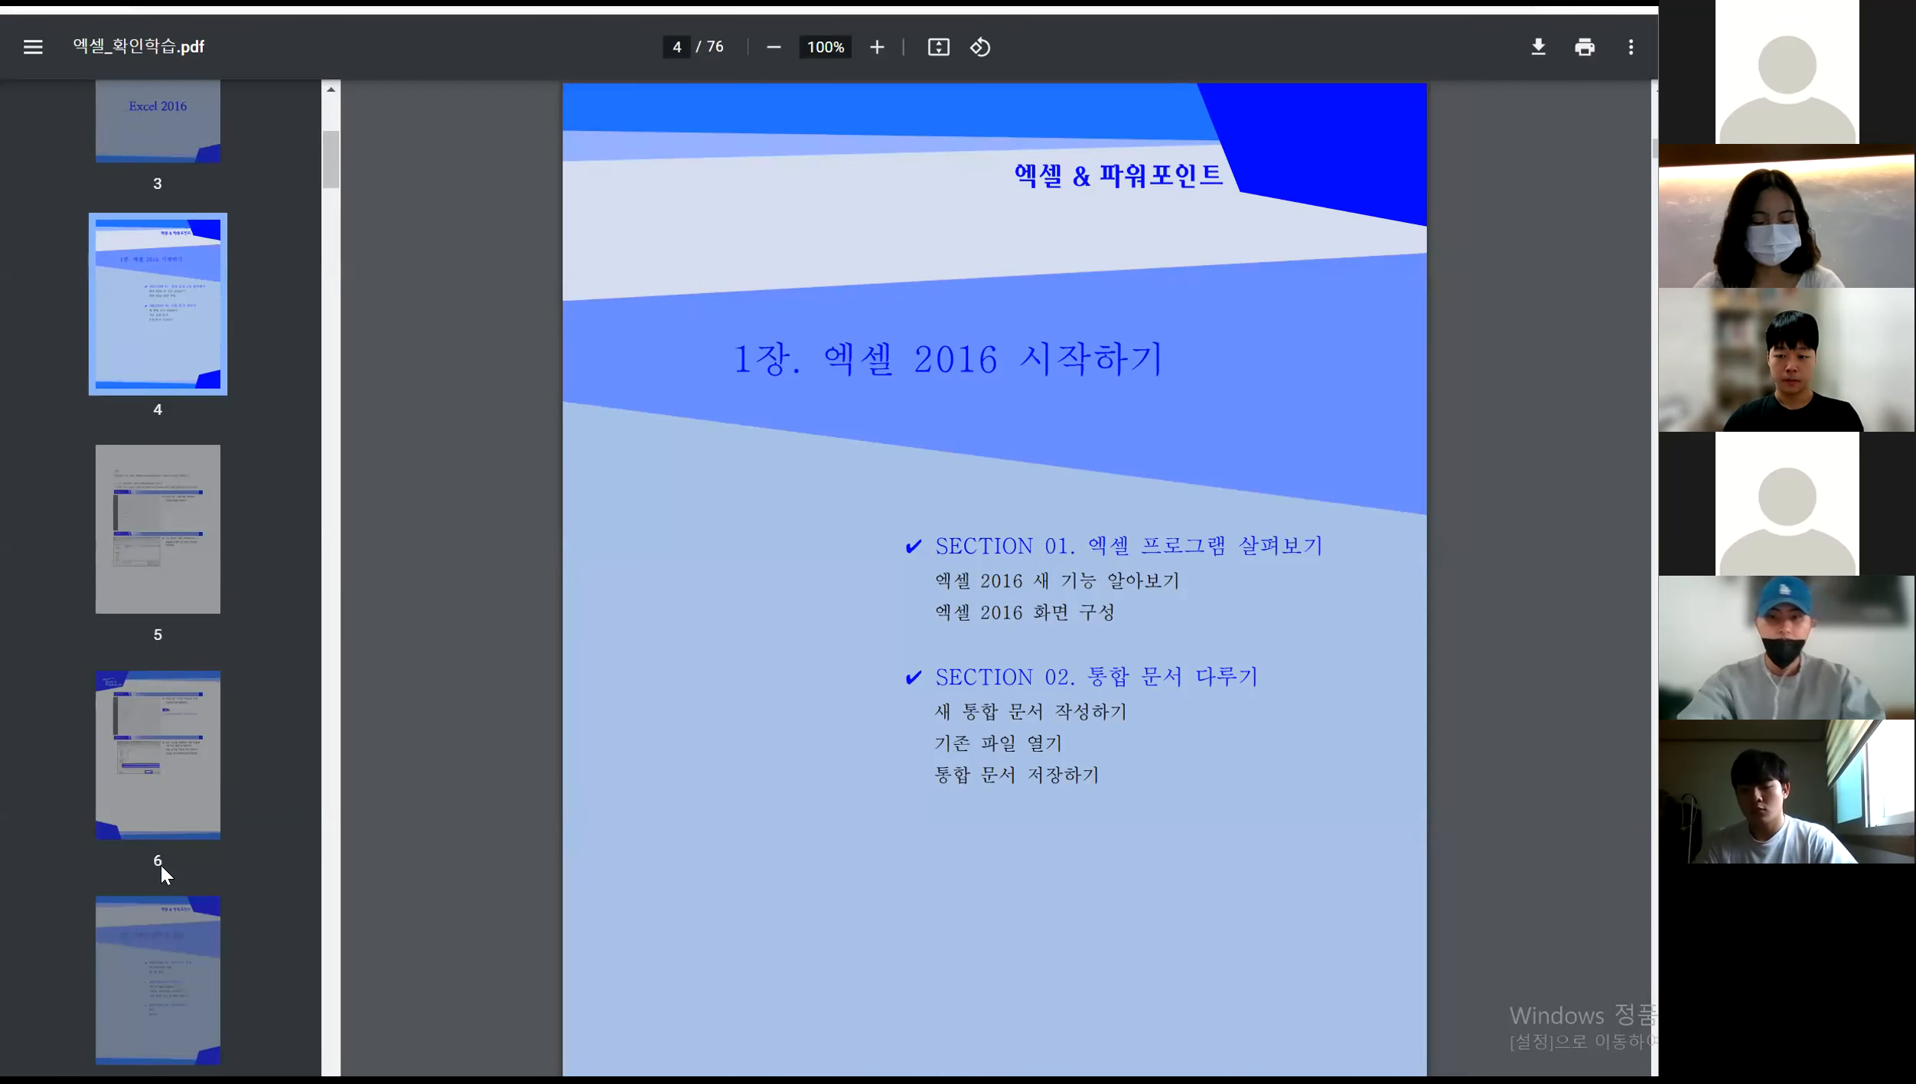
{"action": "scroll", "coordinate": [162, 869], "scroll_direction": "down", "scroll_amount": 15}
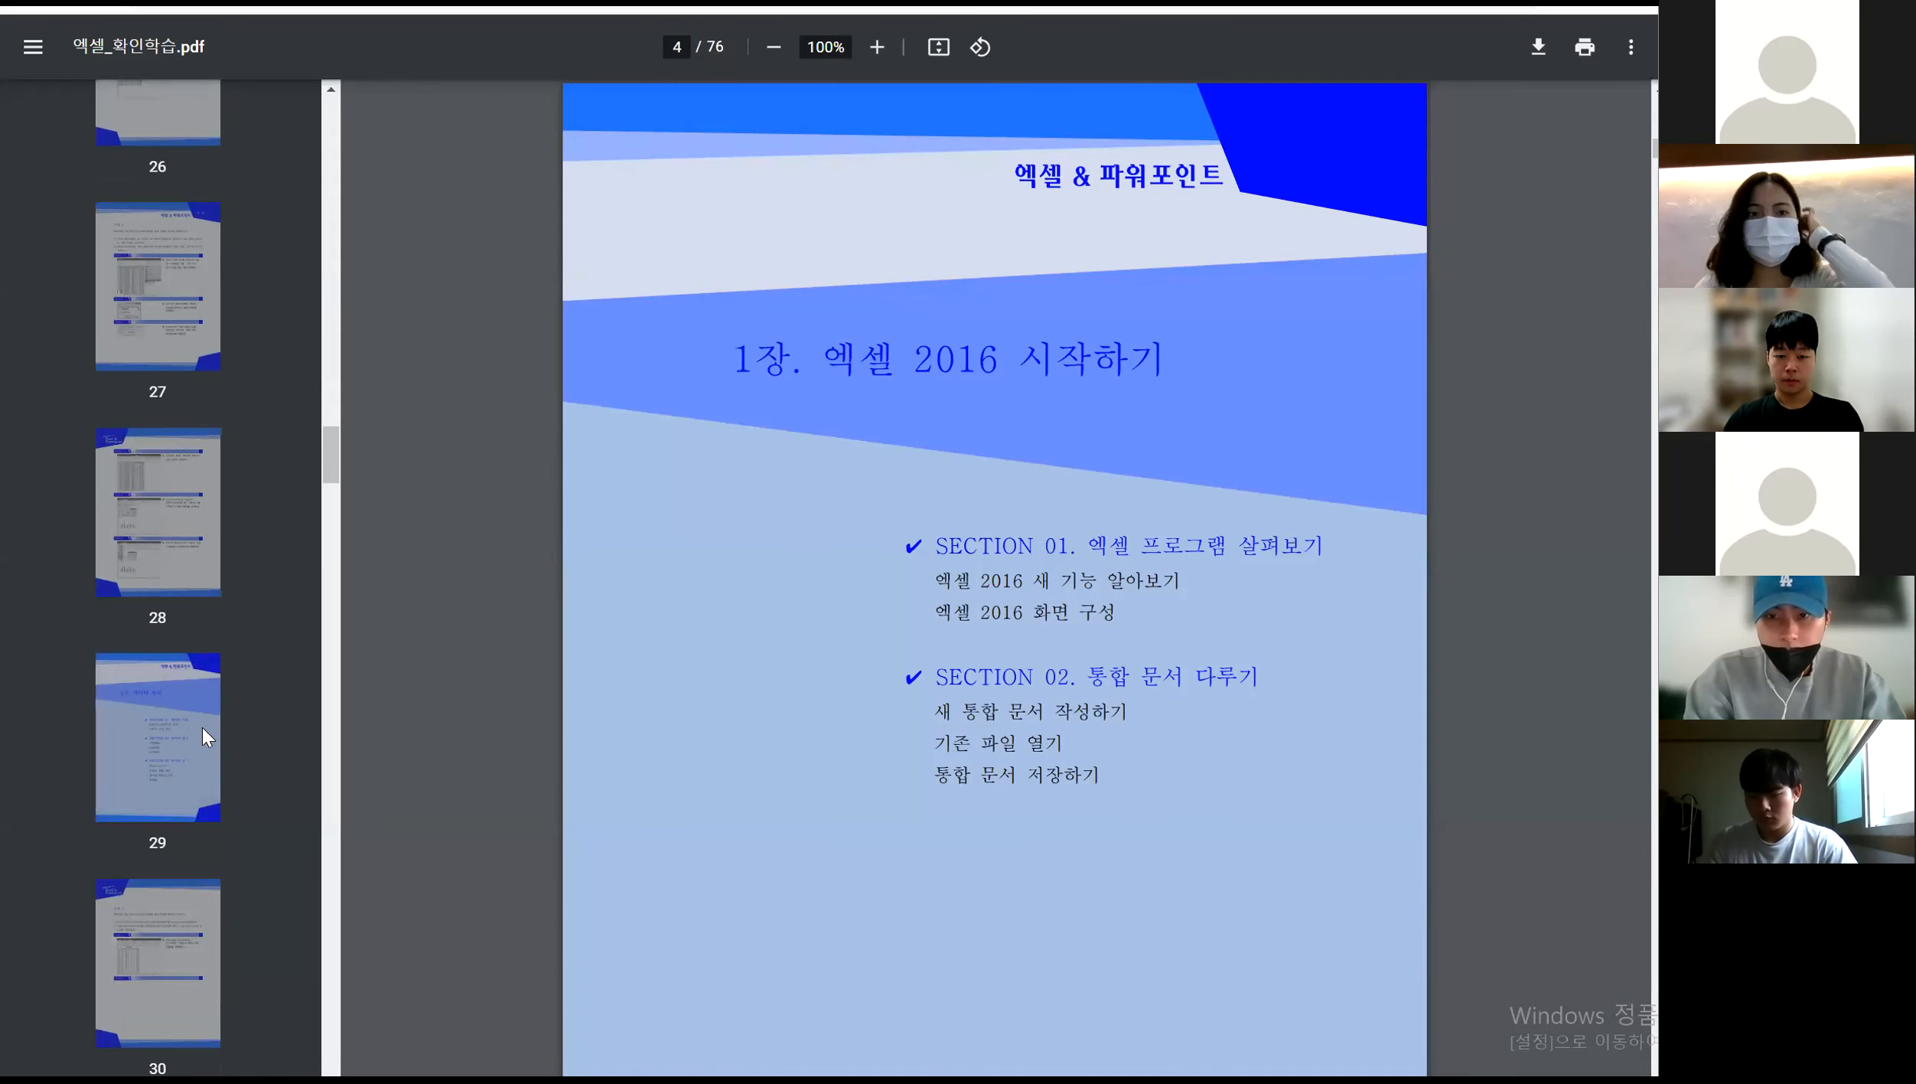
{"action": "left_click", "coordinate": [202, 728]}
{"action": "scroll", "coordinate": [186, 649], "scroll_direction": "up", "scroll_amount": 7}
{"action": "scroll", "coordinate": [186, 648], "scroll_direction": "up", "scroll_amount": 3}
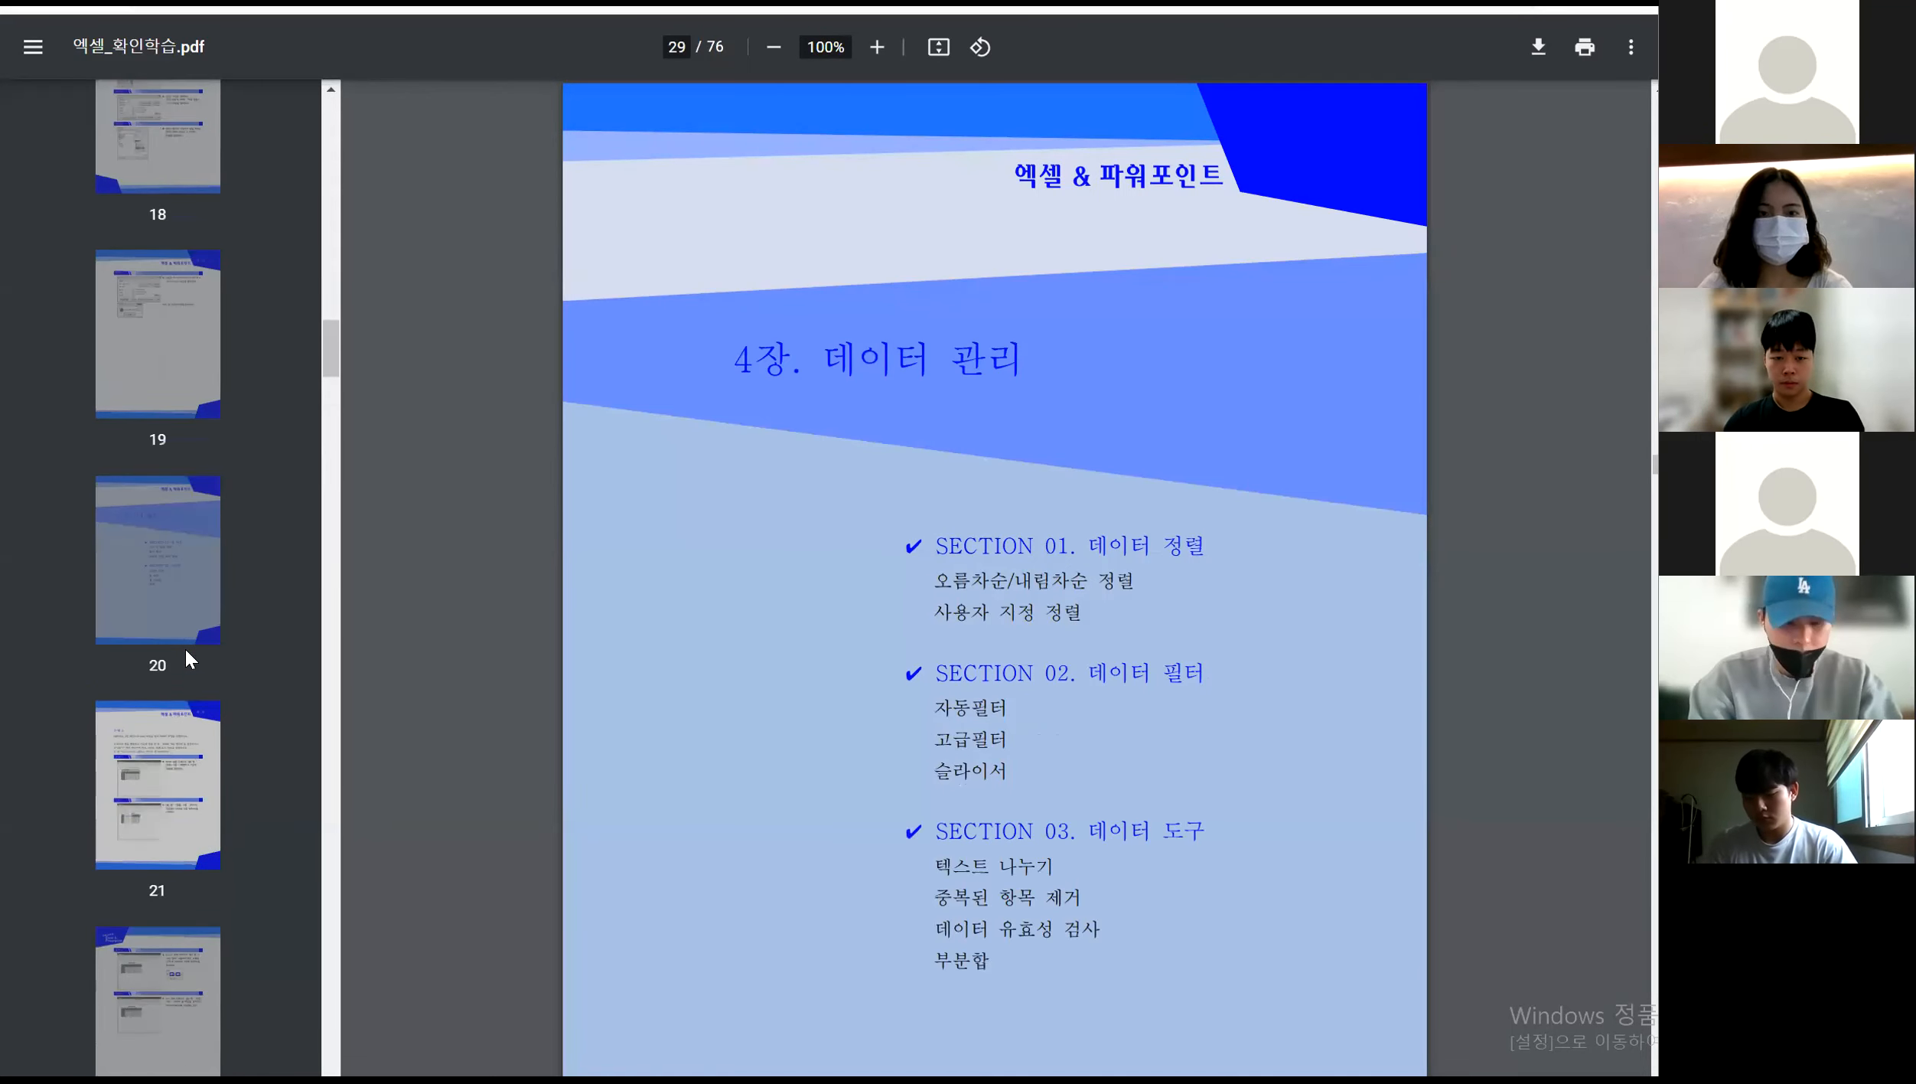
{"action": "left_click", "coordinate": [186, 648]}
{"action": "left_click", "coordinate": [218, 914]}
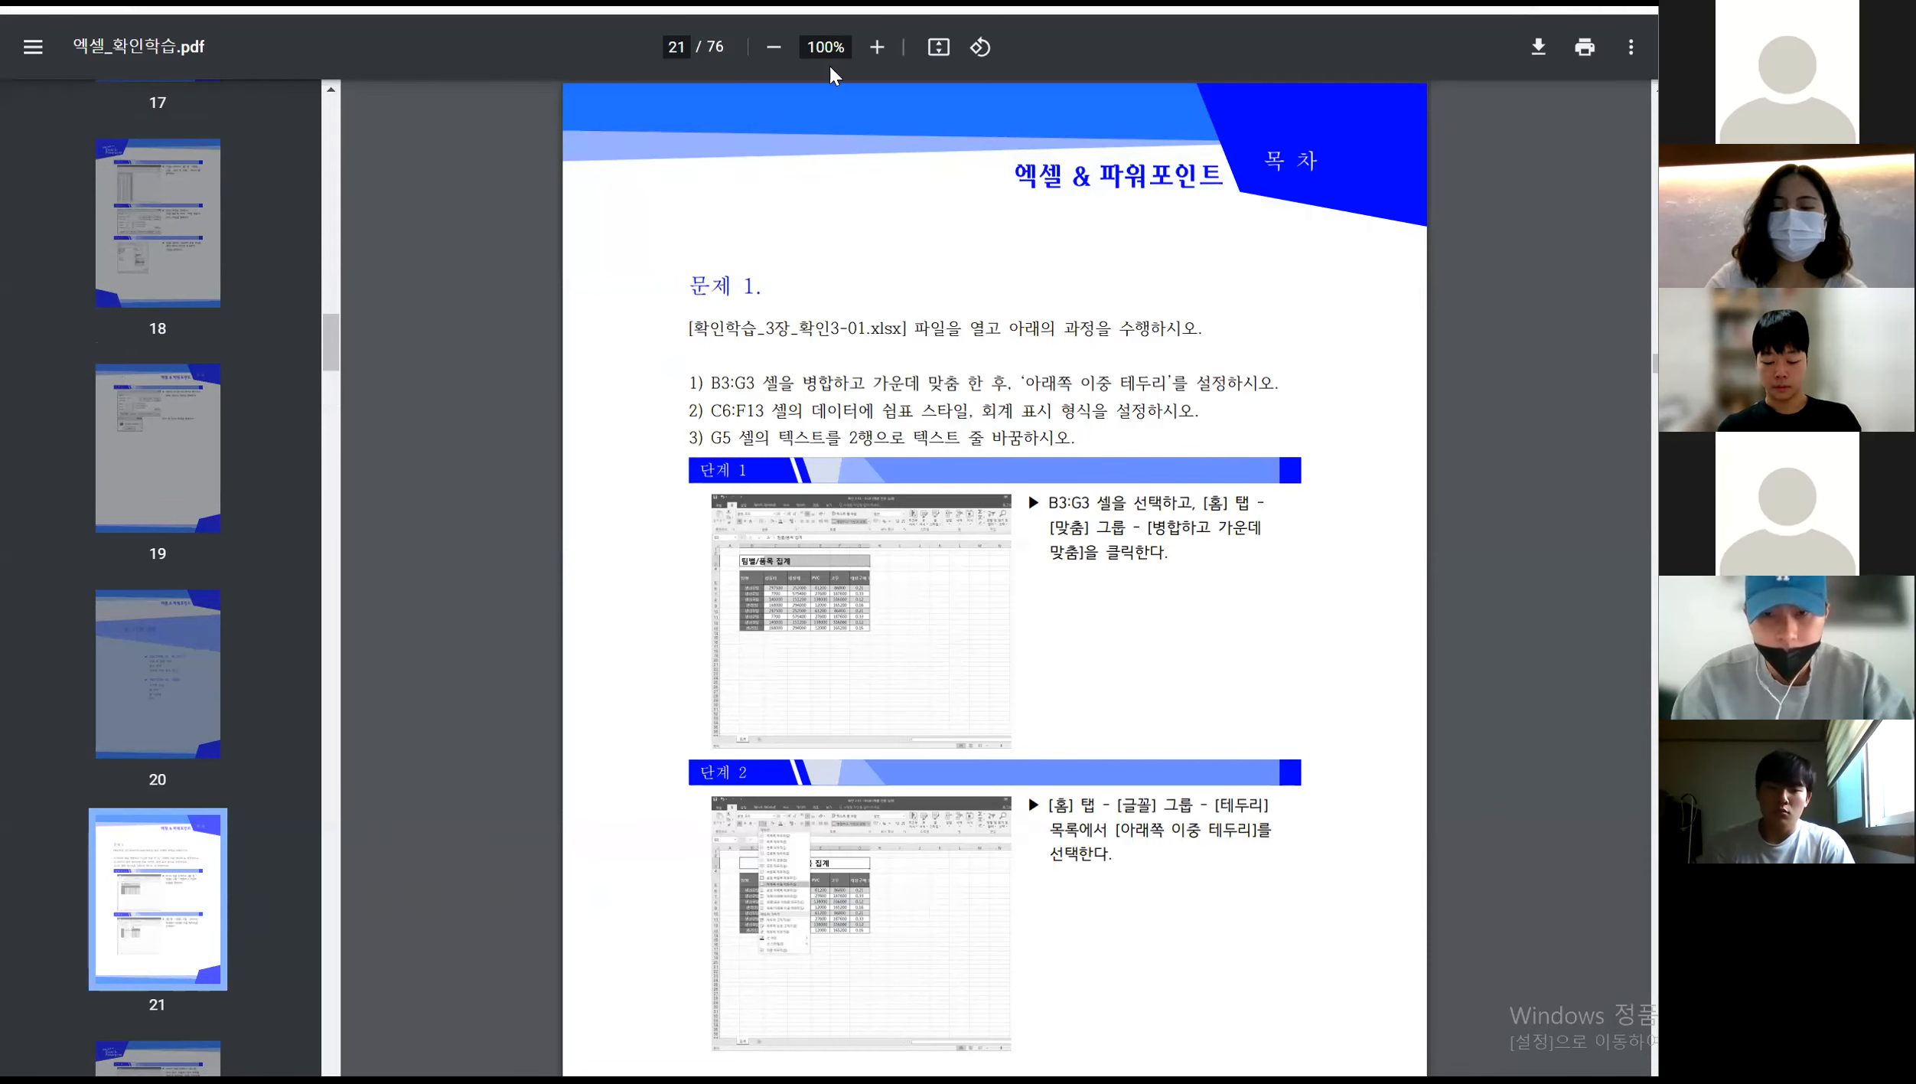
{"action": "left_click", "coordinate": [869, 54]}
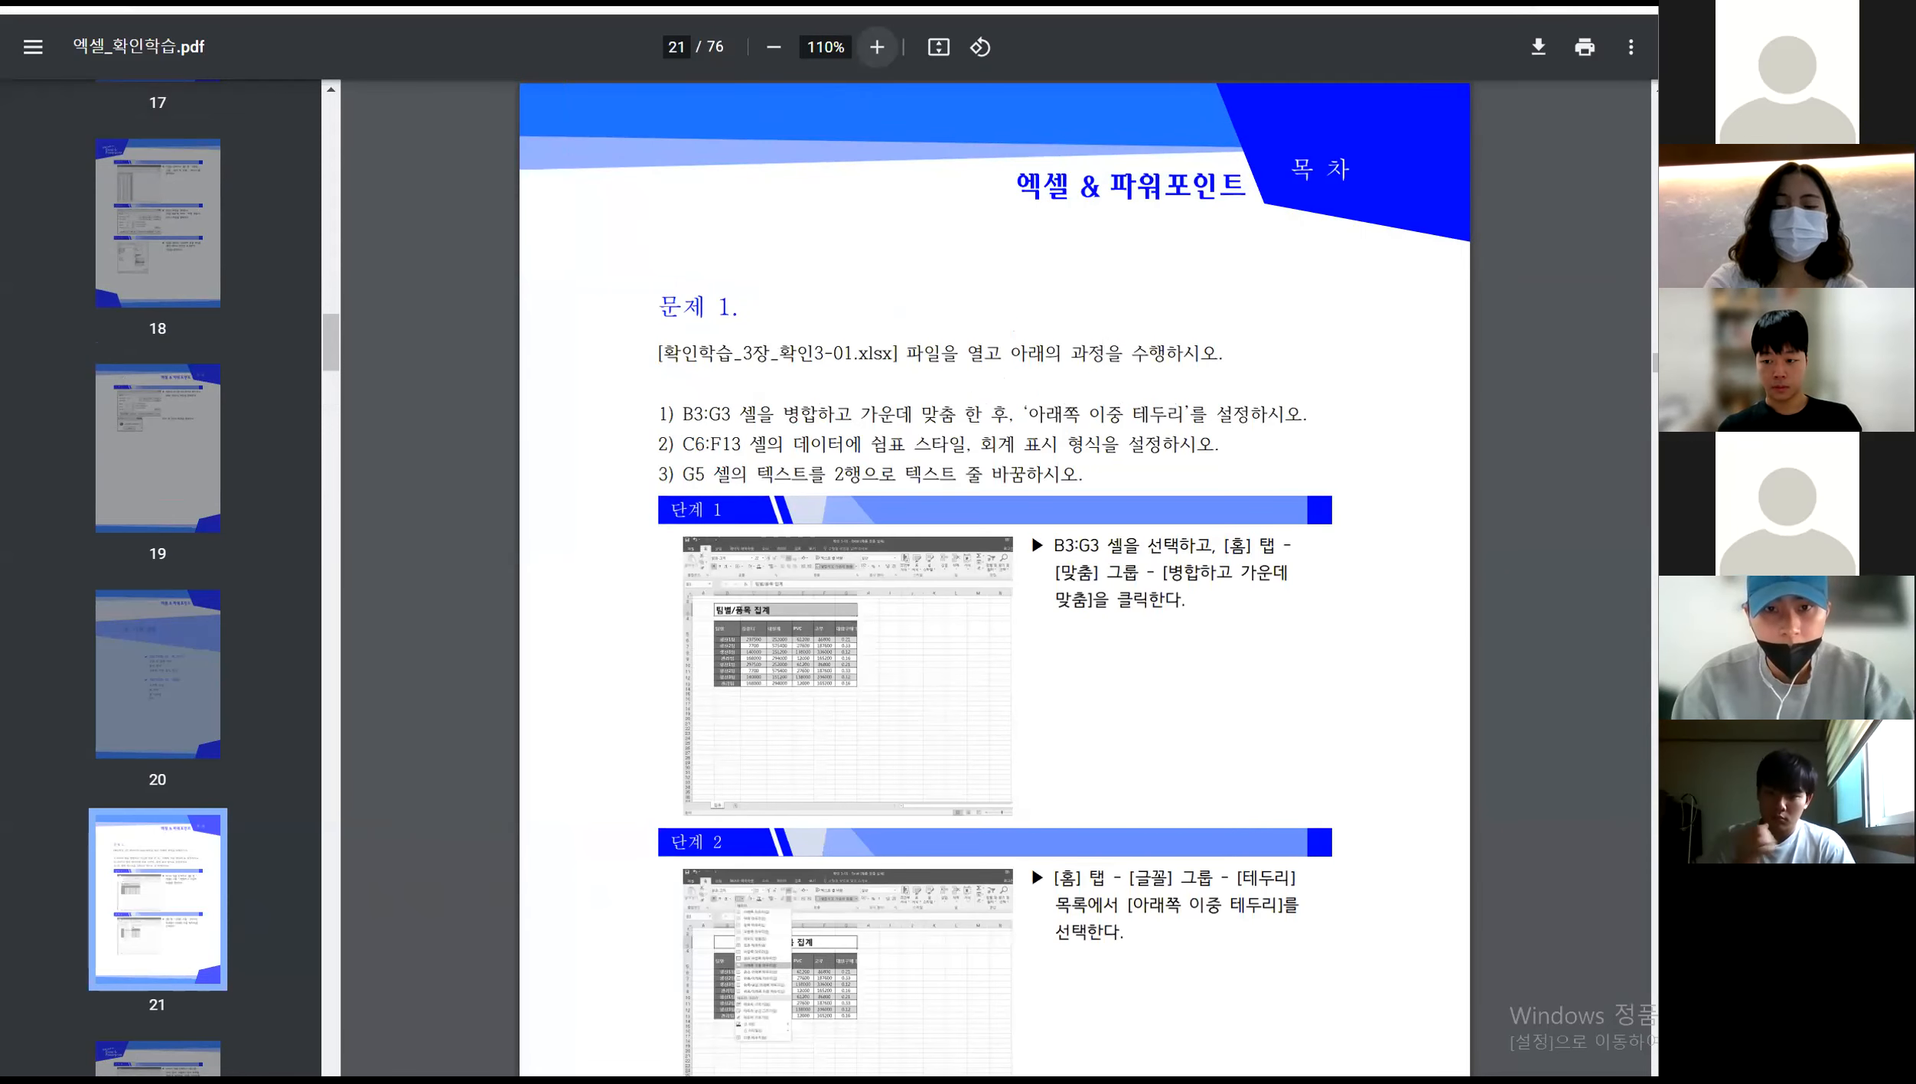
Review the 3장 서식 설정 title page, return to page 21, and read the first task of 문제 1
{"action": "mouse_move", "coordinate": [827, 1082]}
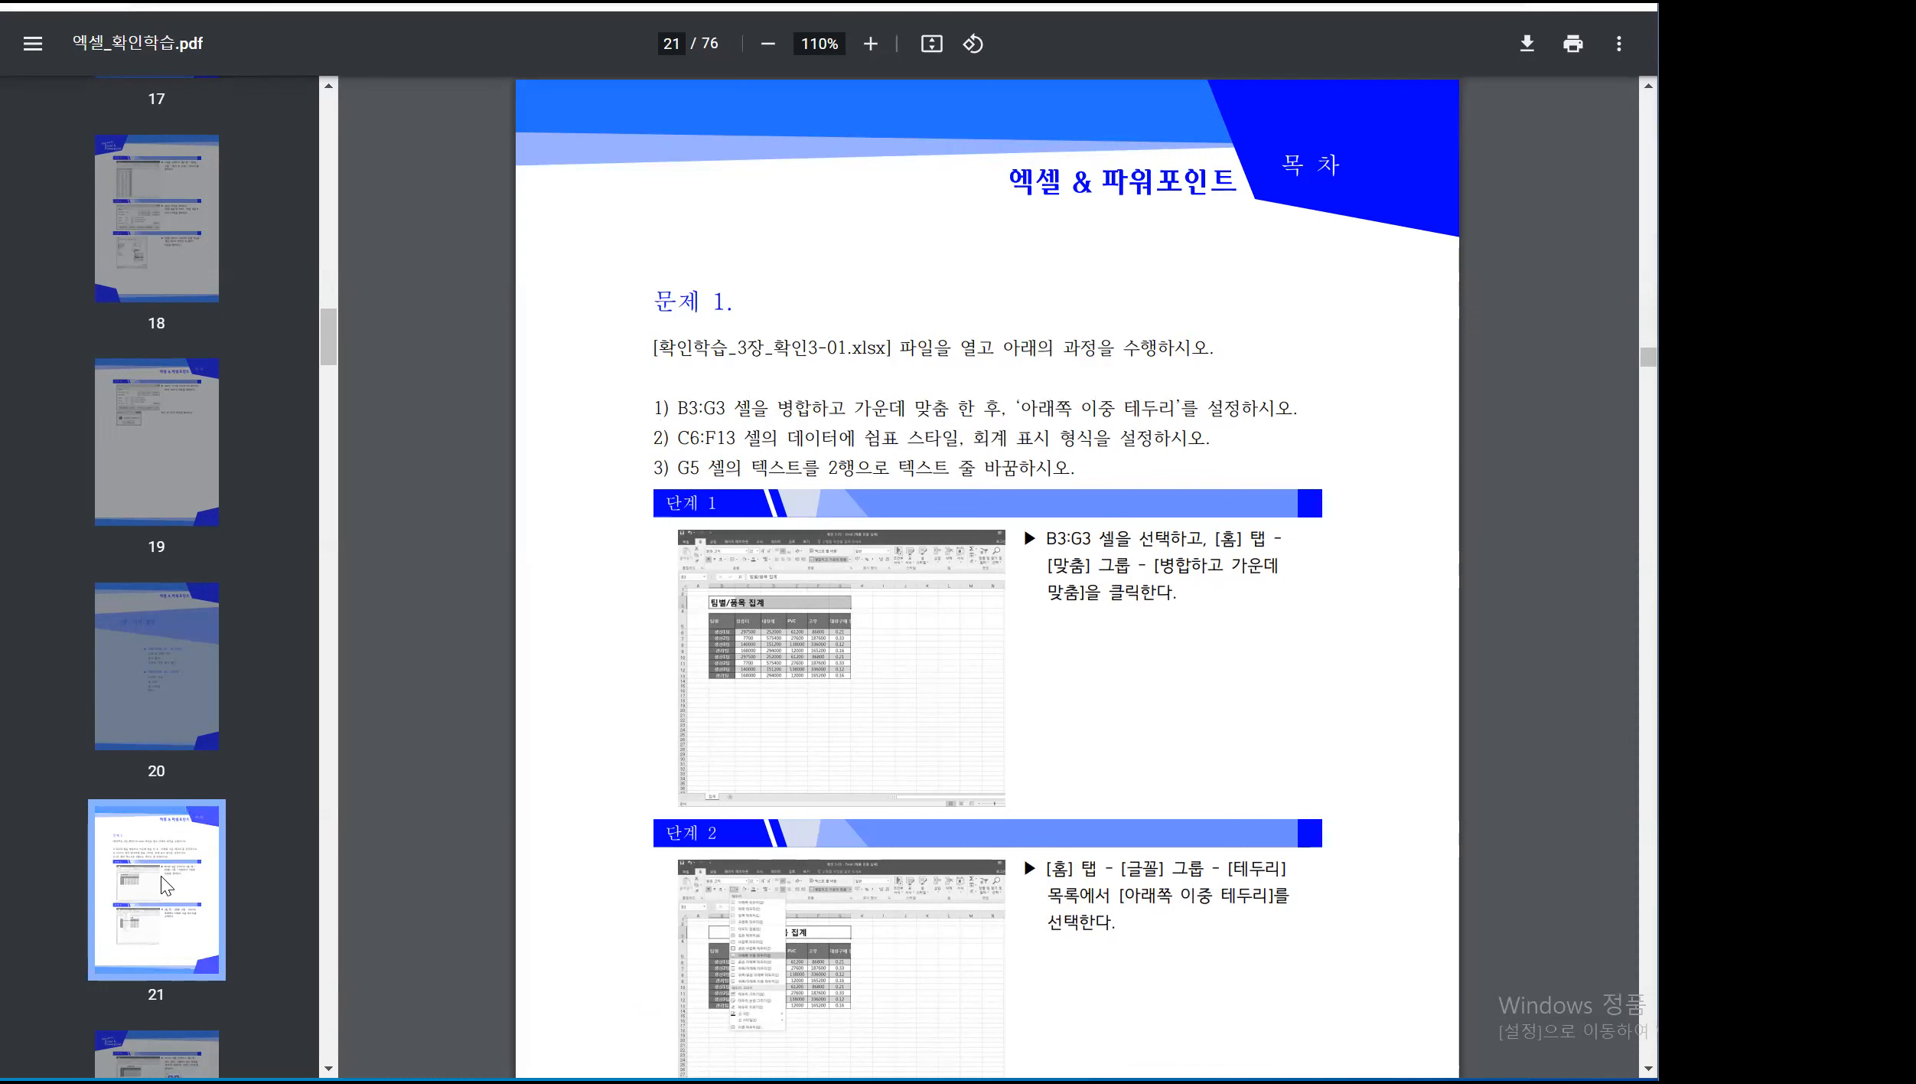
{"action": "left_click", "coordinate": [170, 721]}
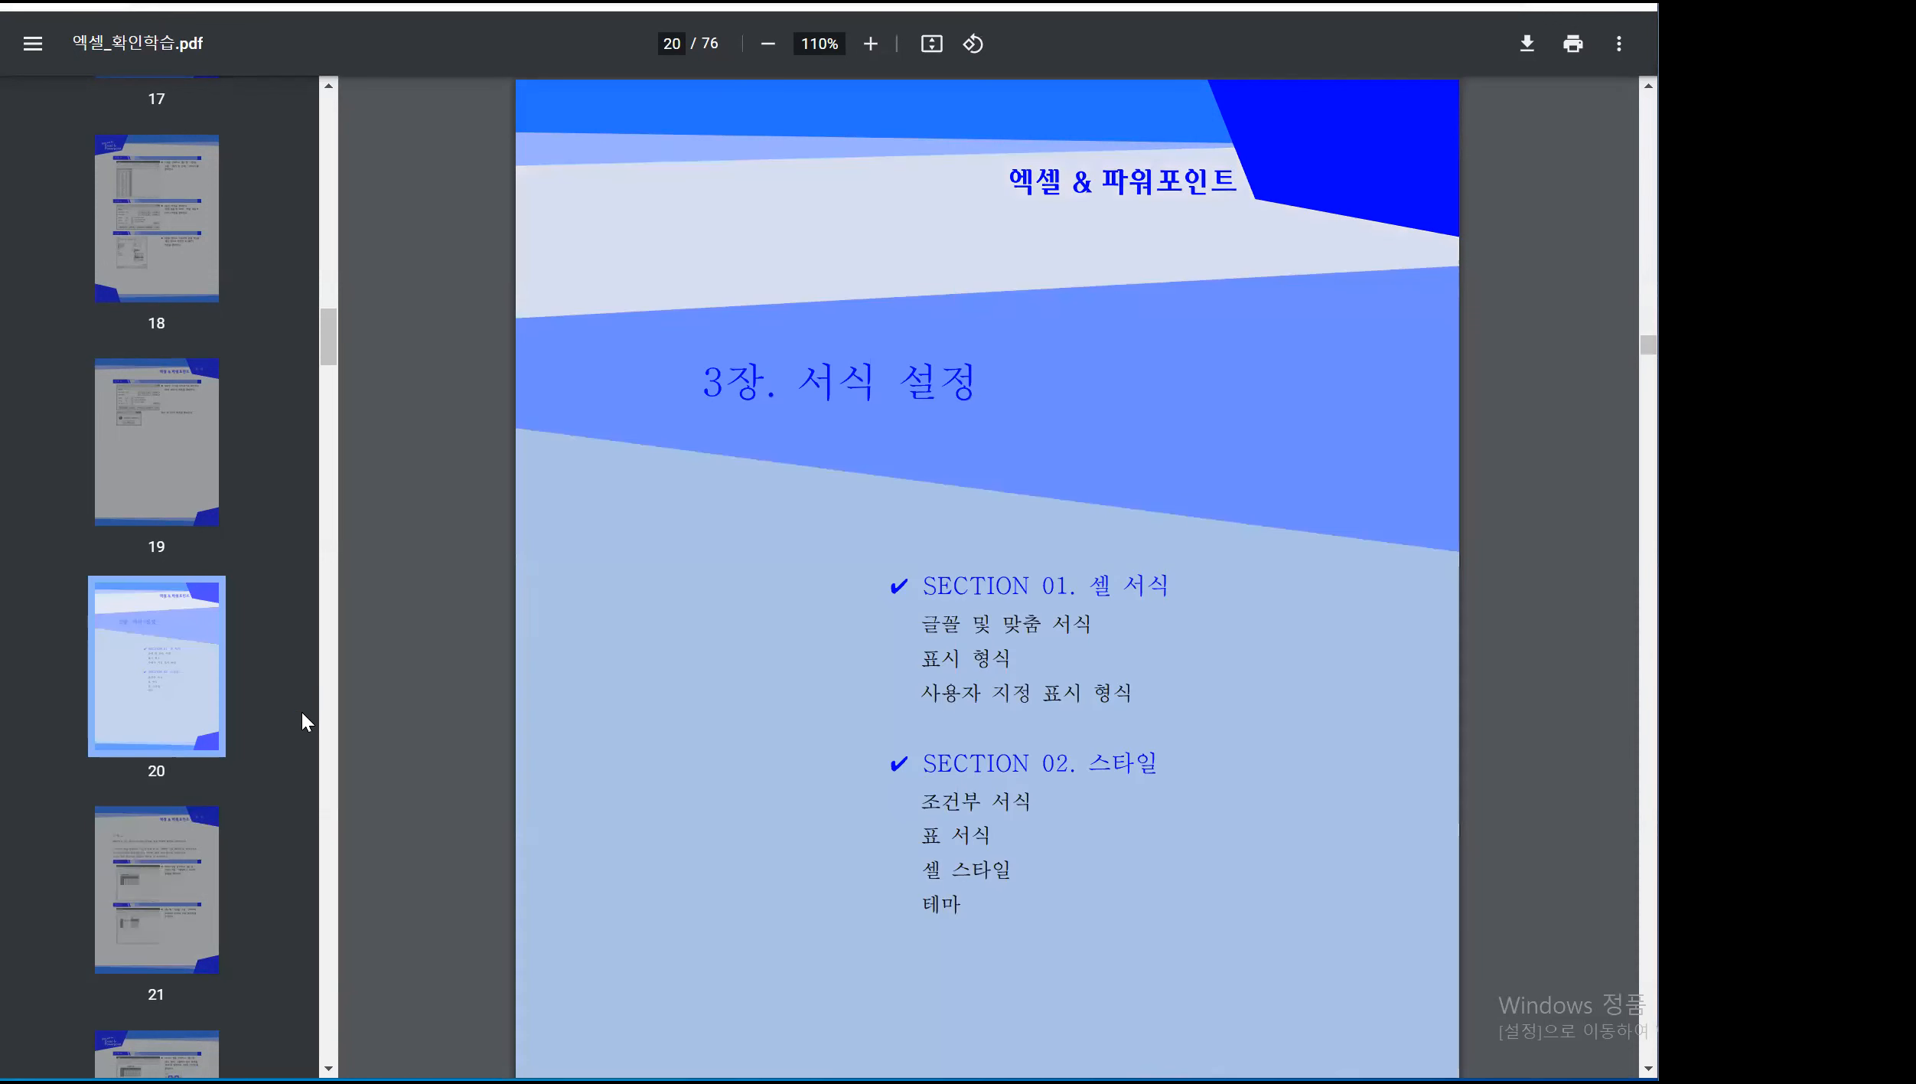
{"action": "left_click", "coordinate": [115, 846]}
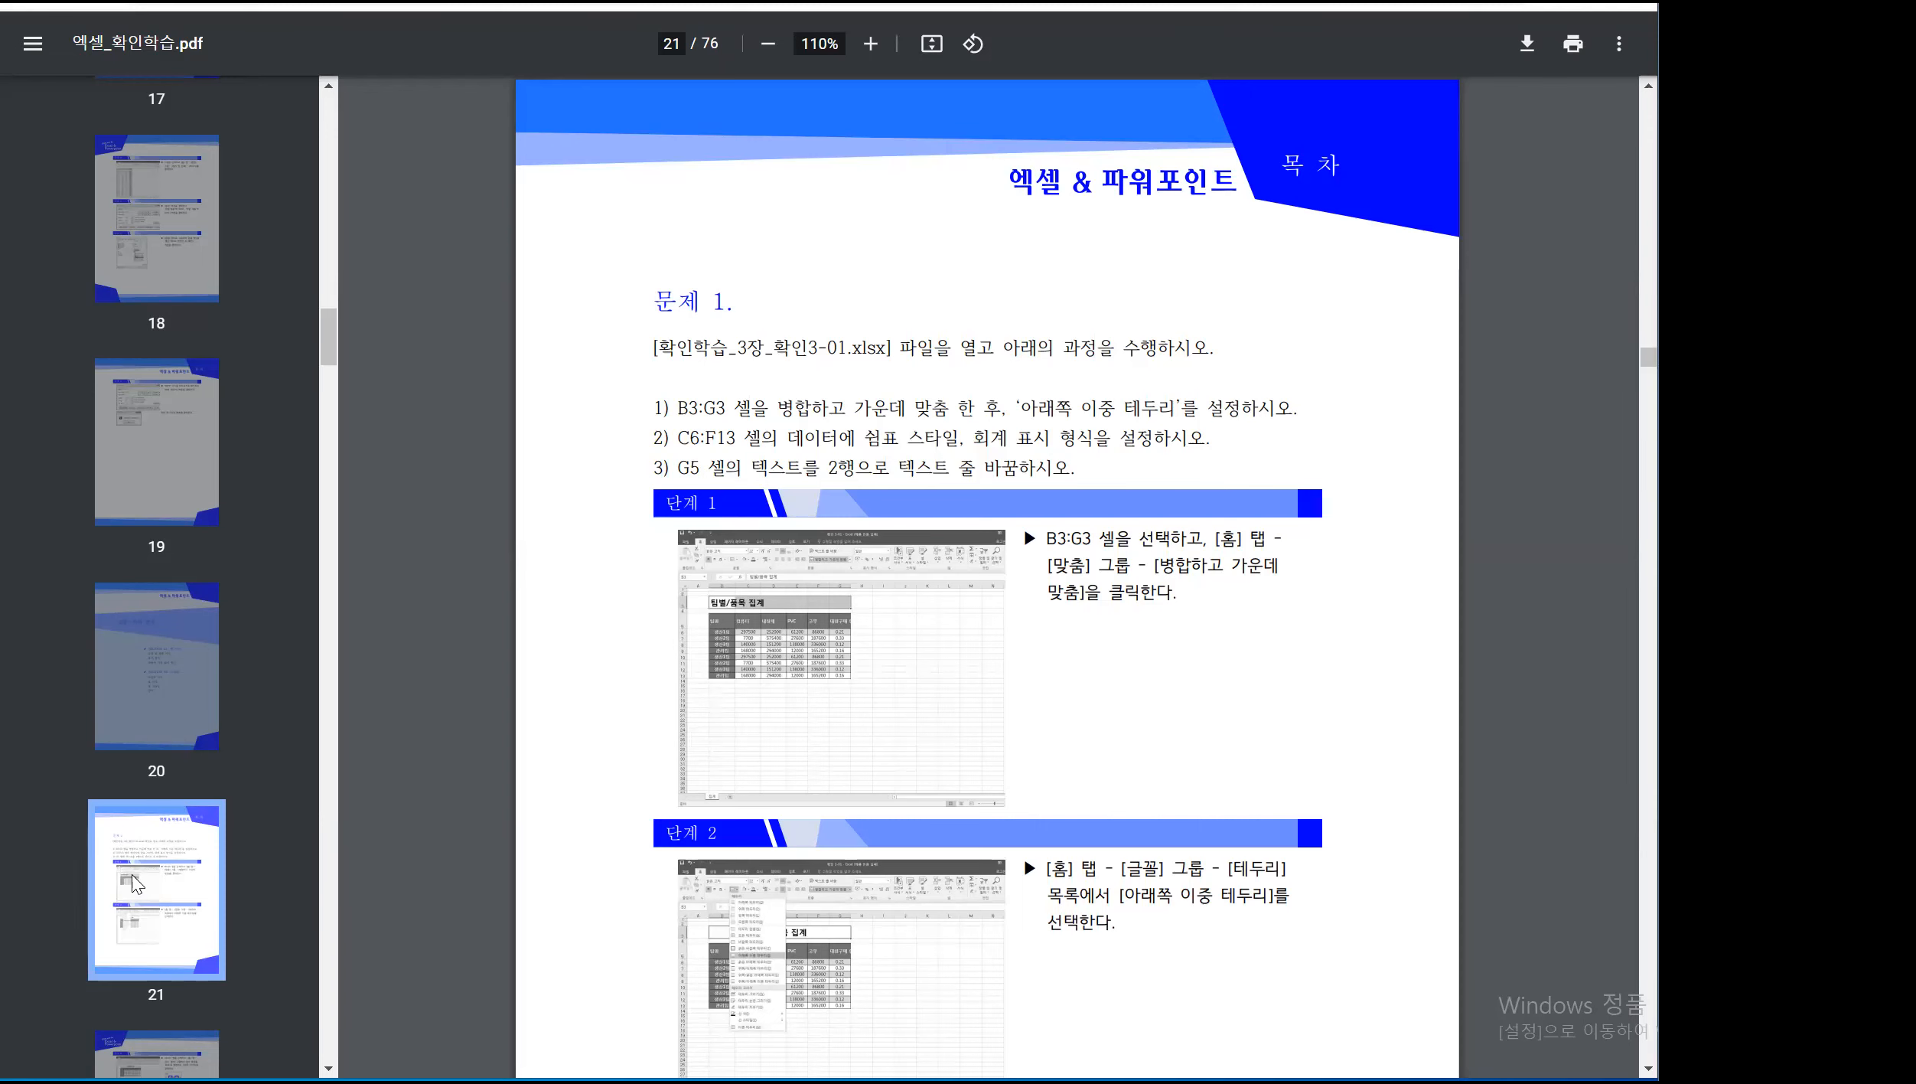
{"action": "scroll", "coordinate": [136, 884], "scroll_direction": "down", "scroll_amount": 5}
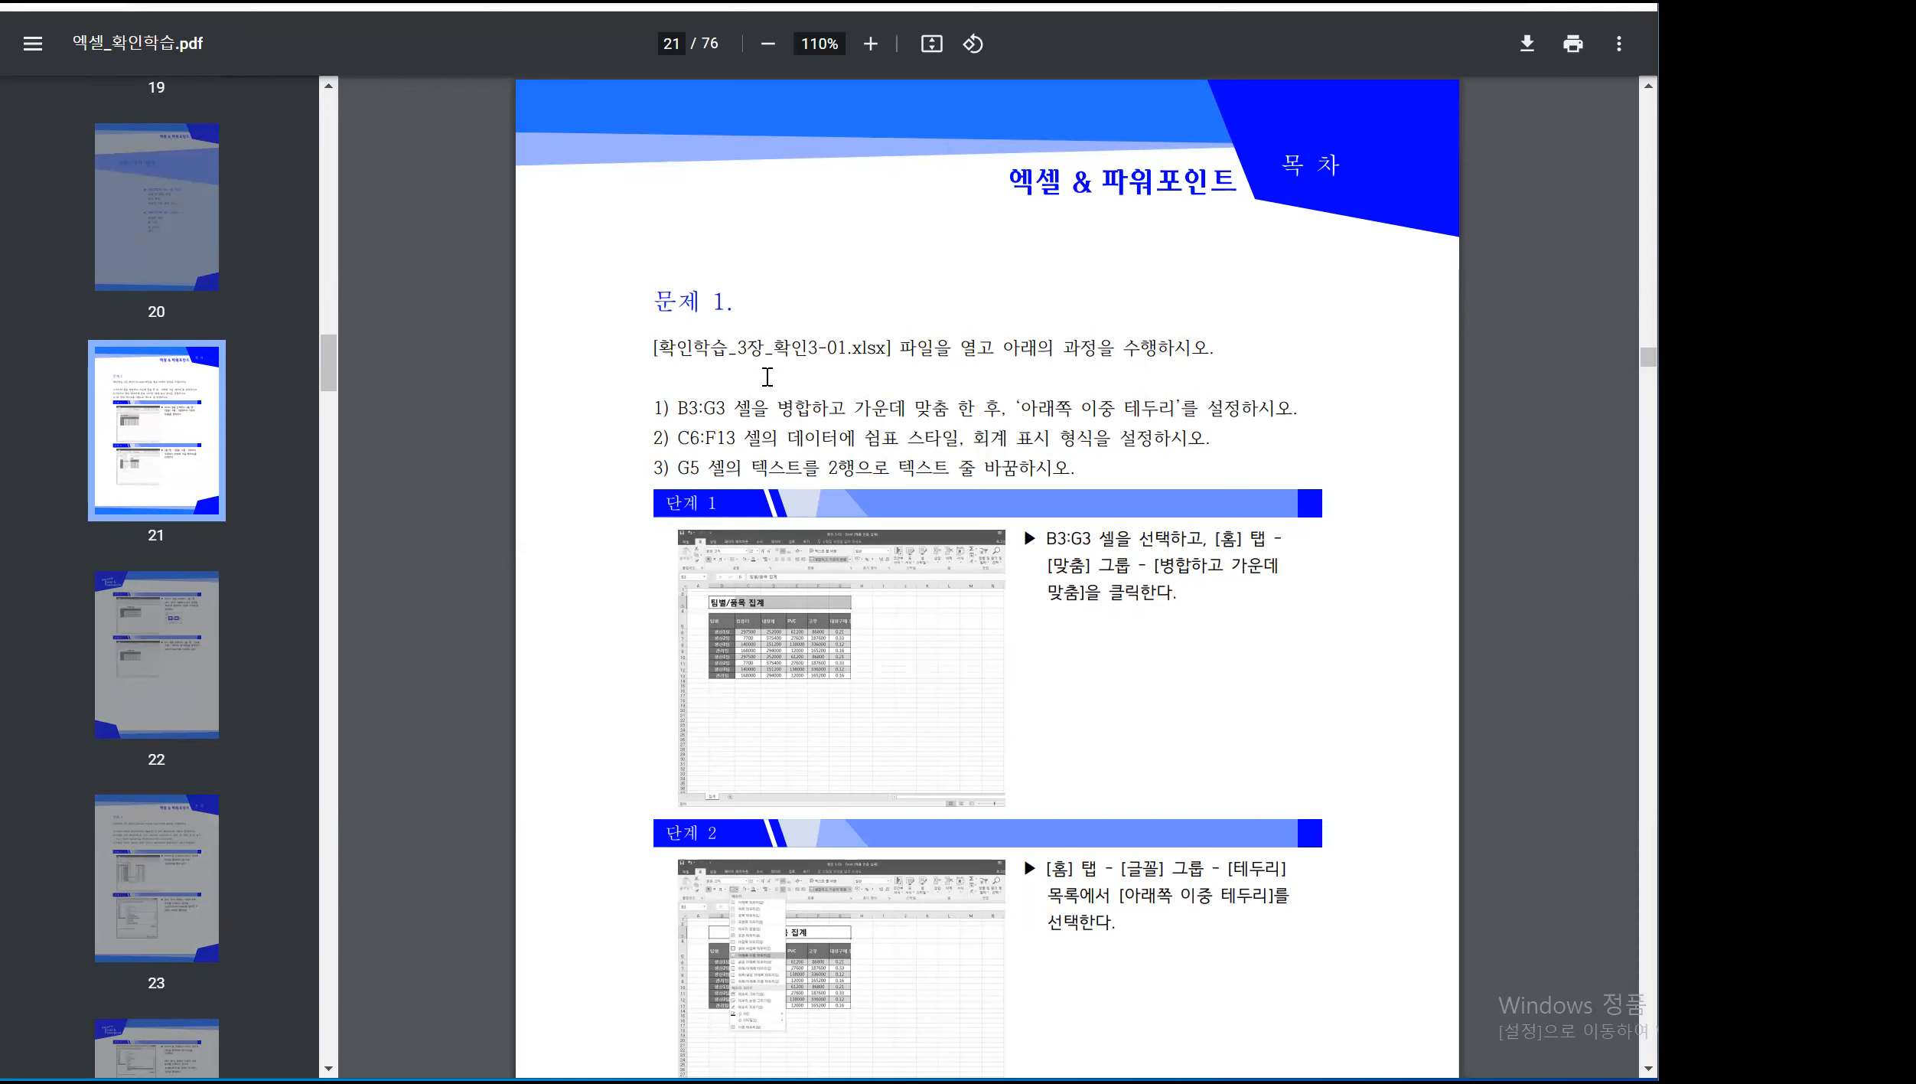
{"action": "left_click_drag", "start_coordinate": [678, 412], "coordinate": [721, 409]}
{"action": "left_click", "coordinate": [918, 413]}
Switch back to the 확인 3-01 workbook in Excel and merge and center the title across cells B3:G3
{"action": "key", "text": "alt+Tab"}
{"action": "left_click", "coordinate": [816, 471]}
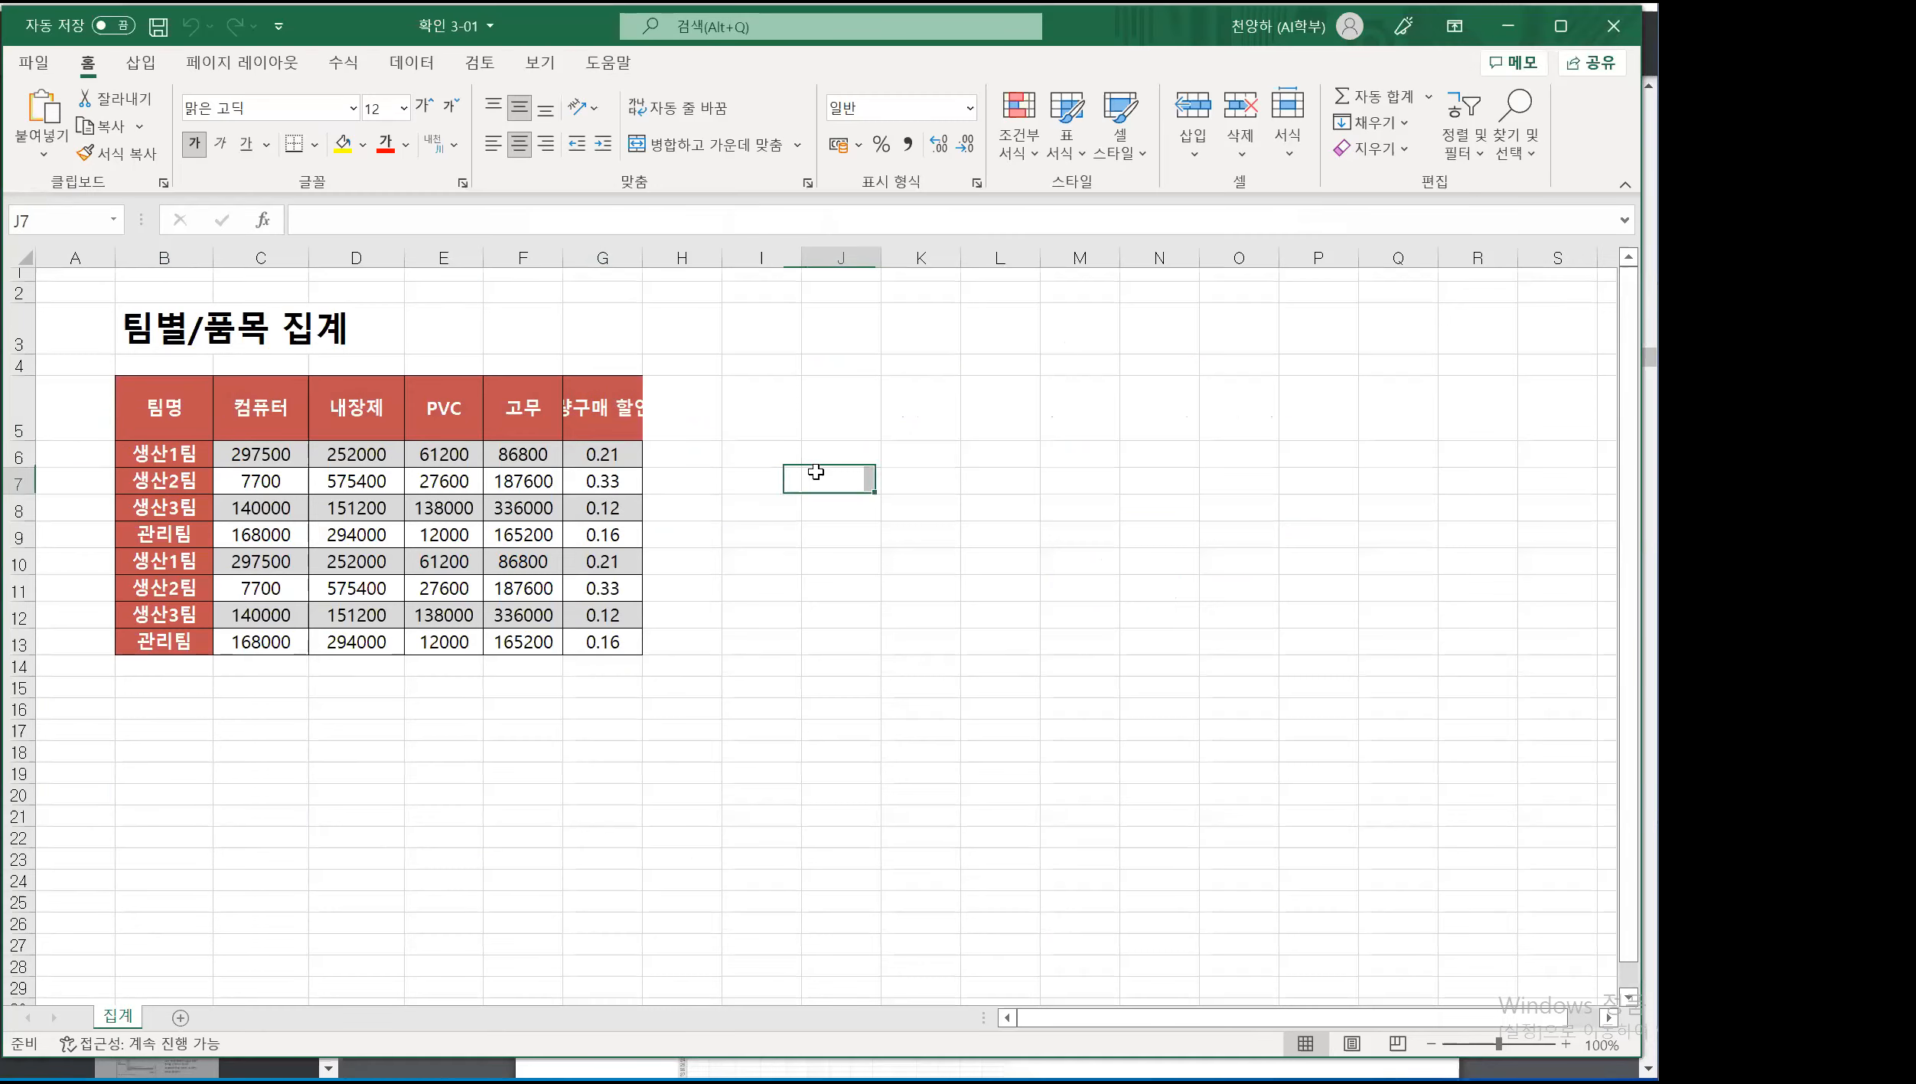
{"action": "left_click", "coordinate": [166, 339]}
{"action": "left_click_drag", "start_coordinate": [167, 339], "coordinate": [597, 333]}
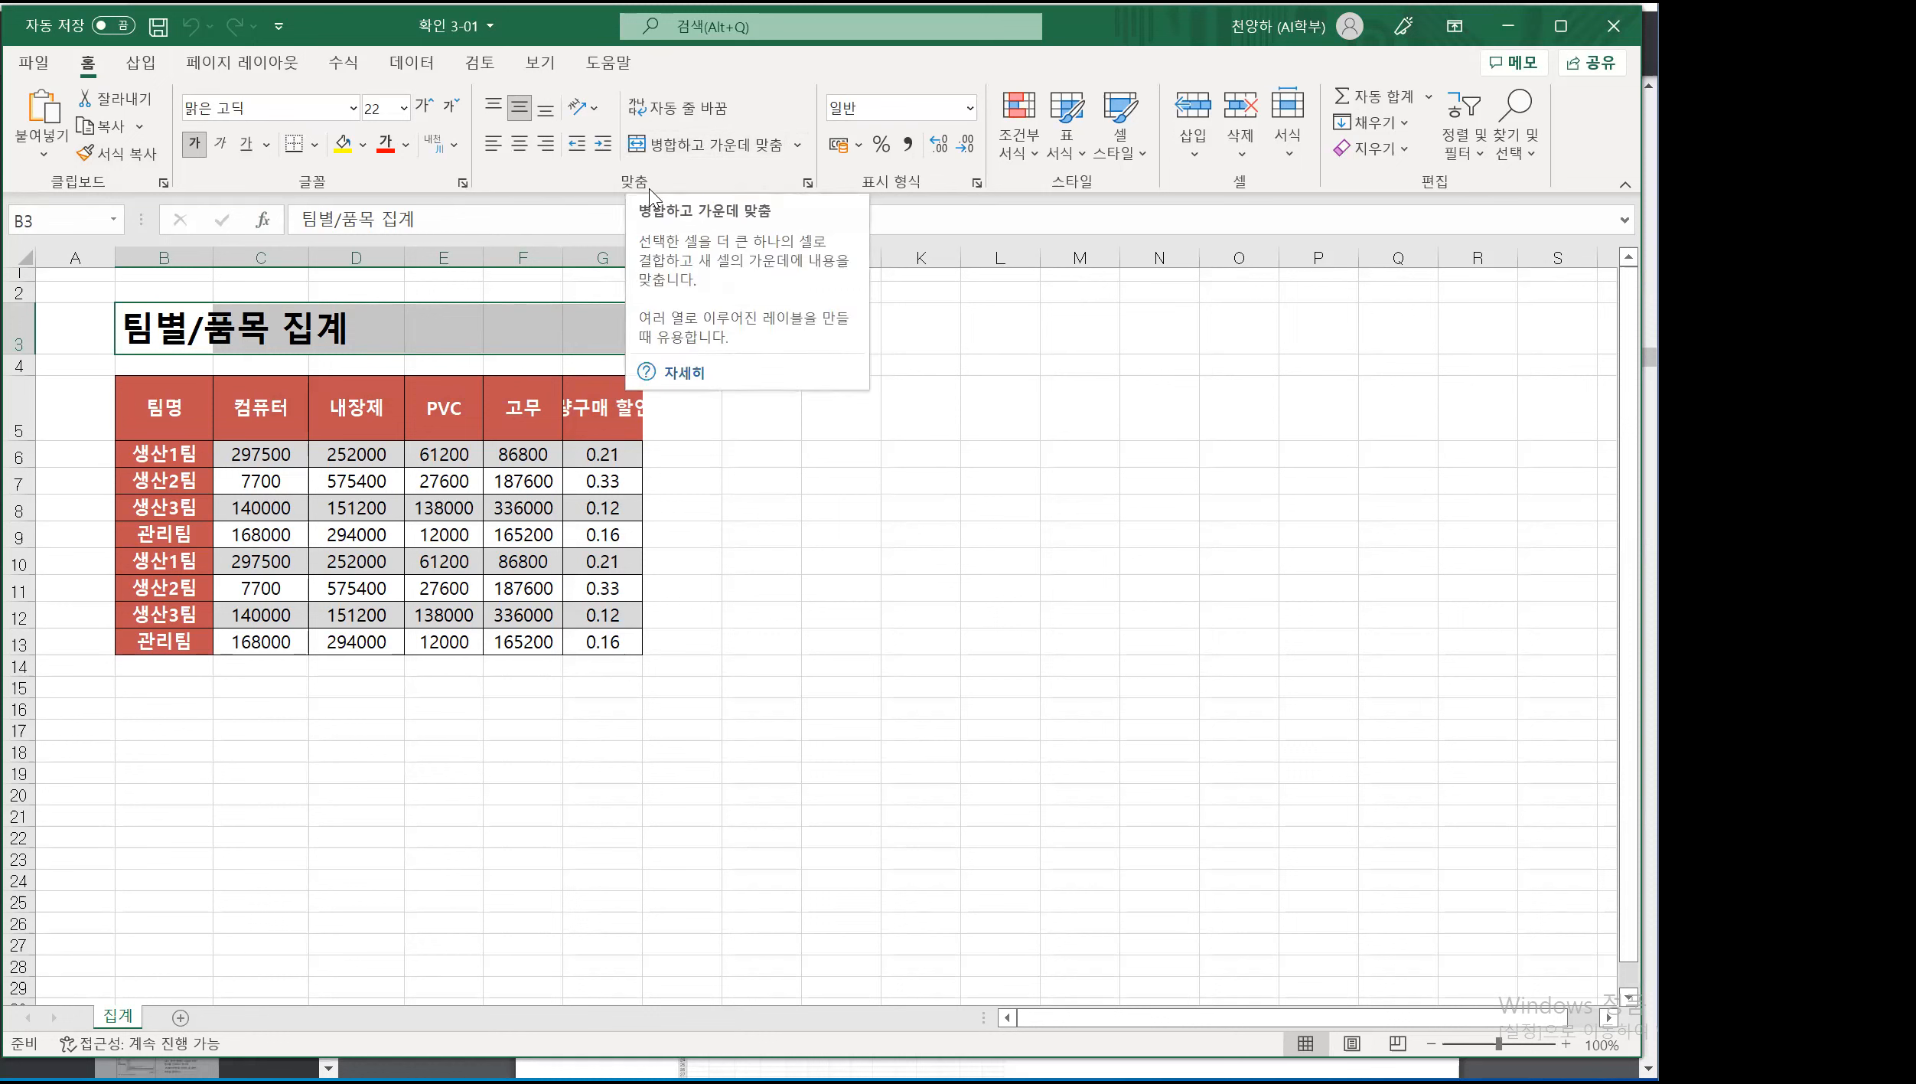
{"action": "left_click", "coordinate": [640, 145]}
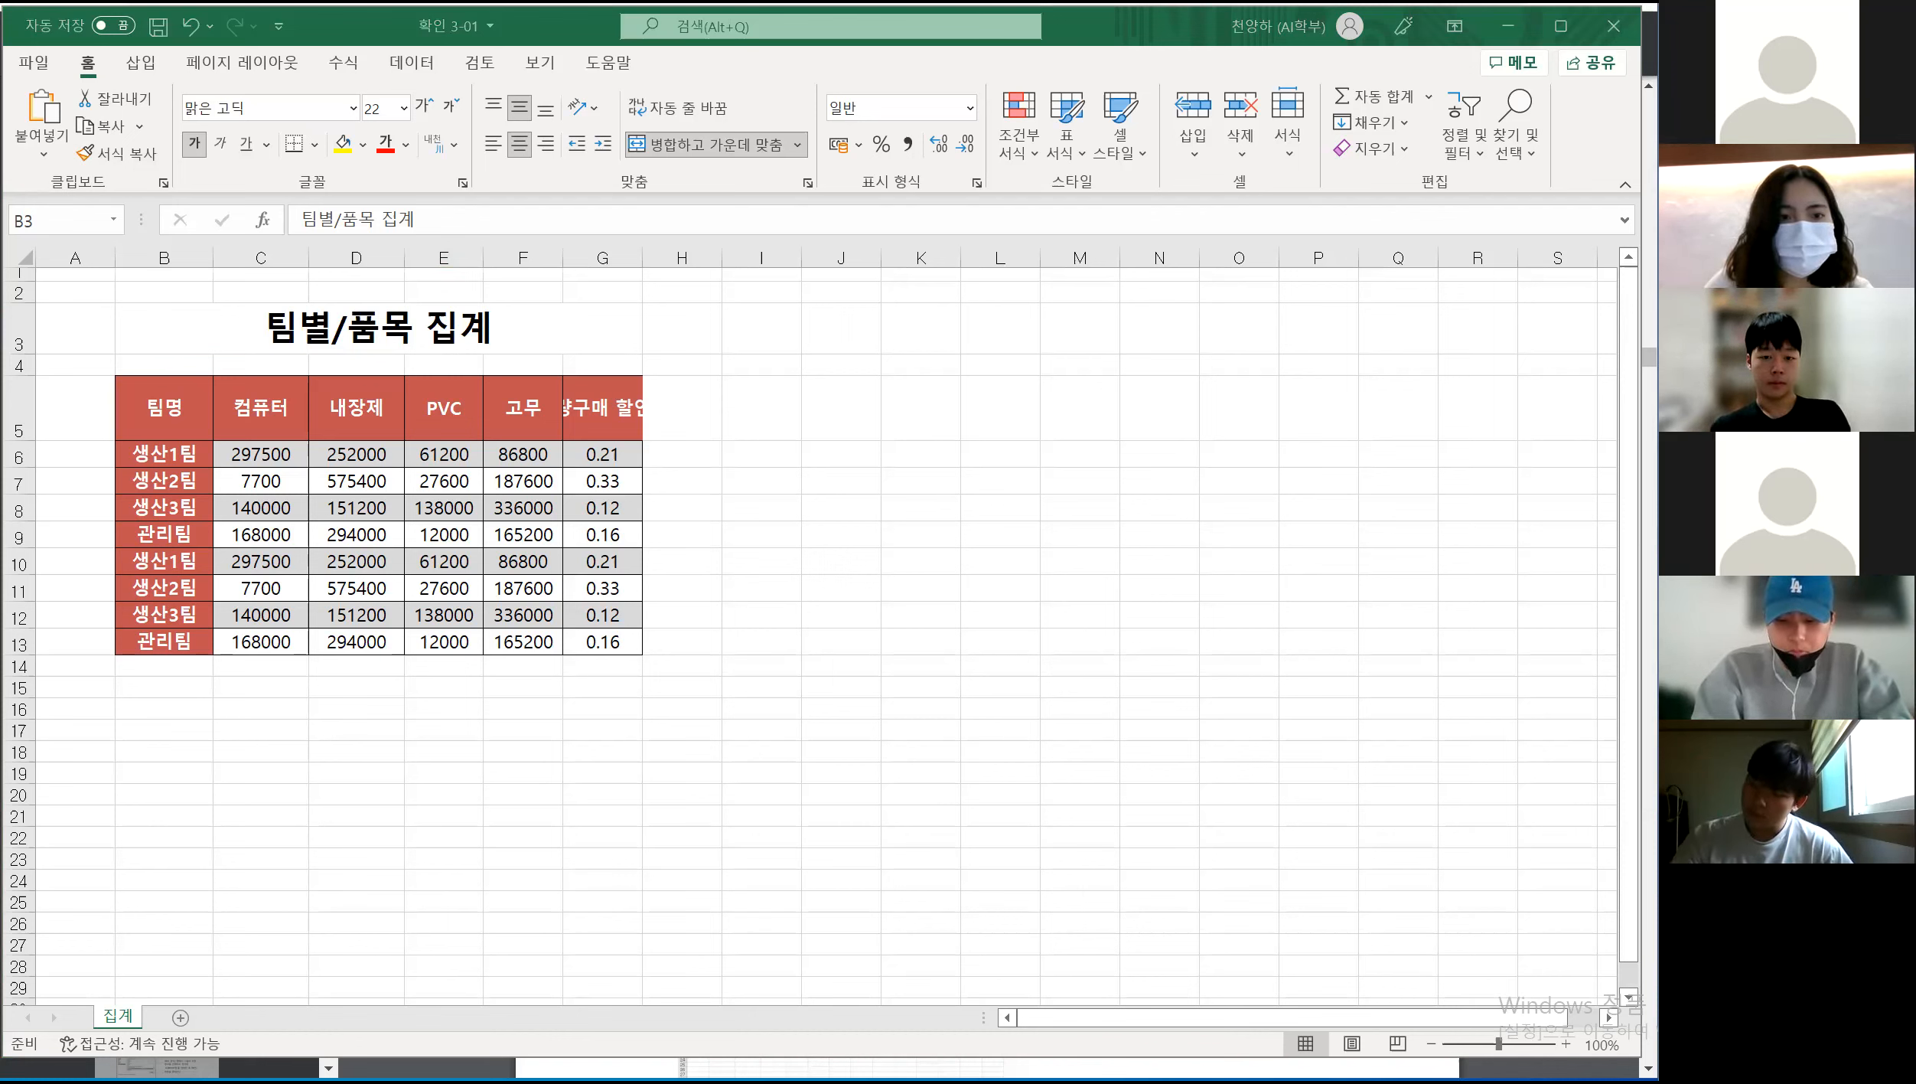
Check the border instruction in the PDF, and apply the bottom double border (아래쪽 이중 테두리) to the merged title cell B3:G3
{"action": "key", "text": "alt+Tab"}
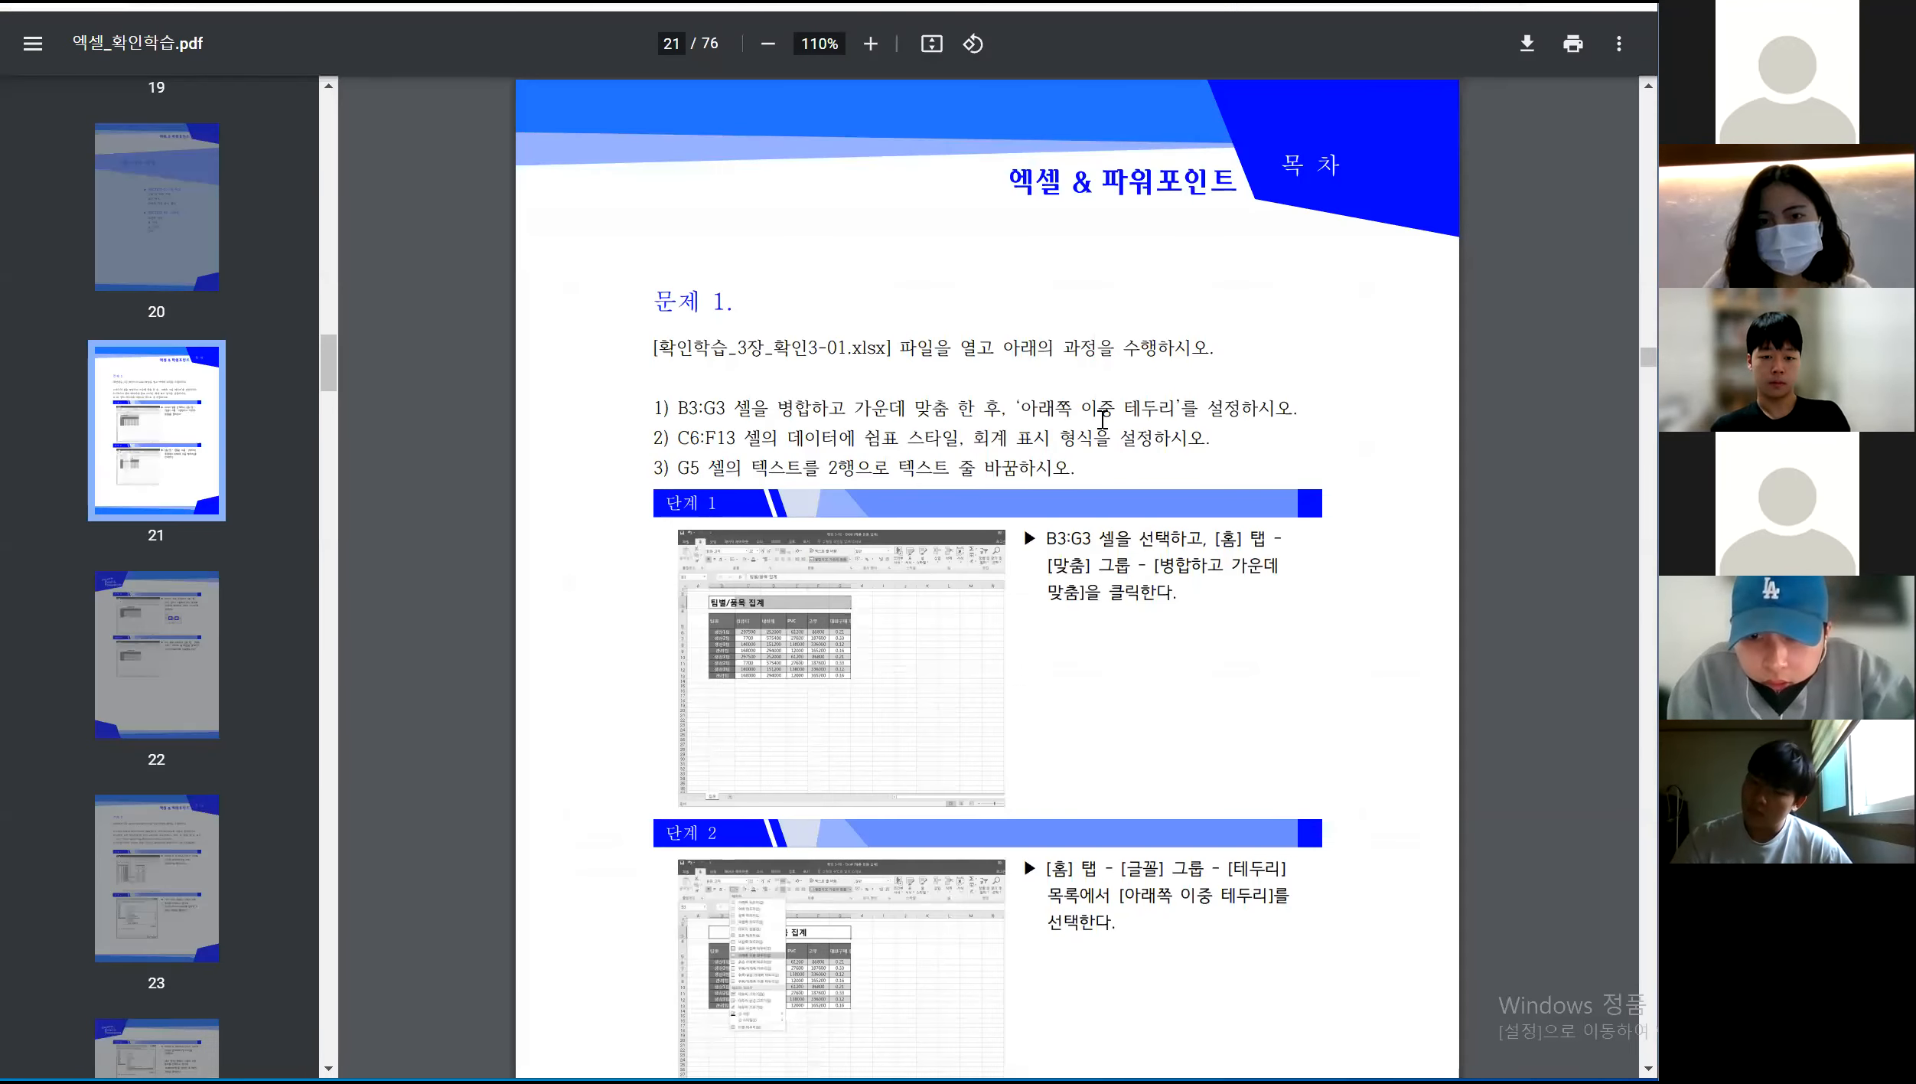
{"action": "key", "text": "alt+Tab"}
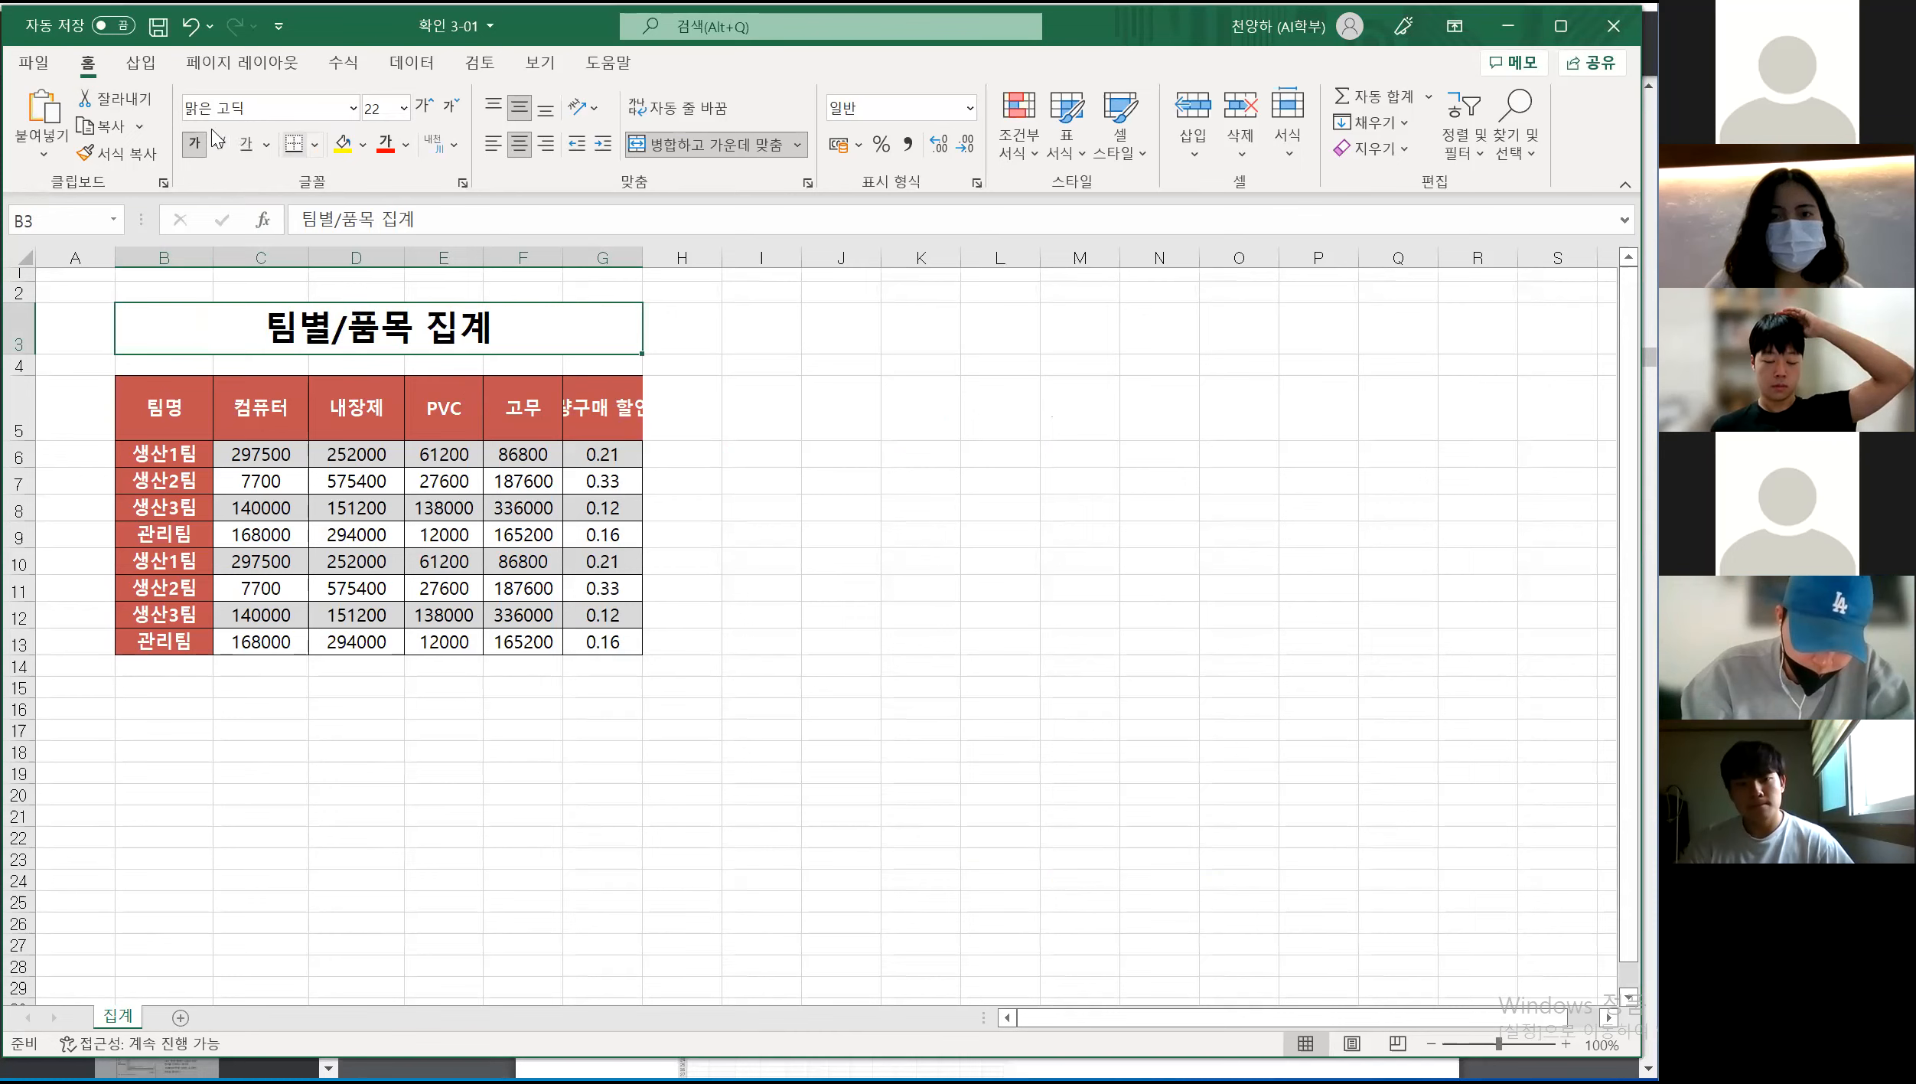
{"action": "left_click", "coordinate": [313, 147]}
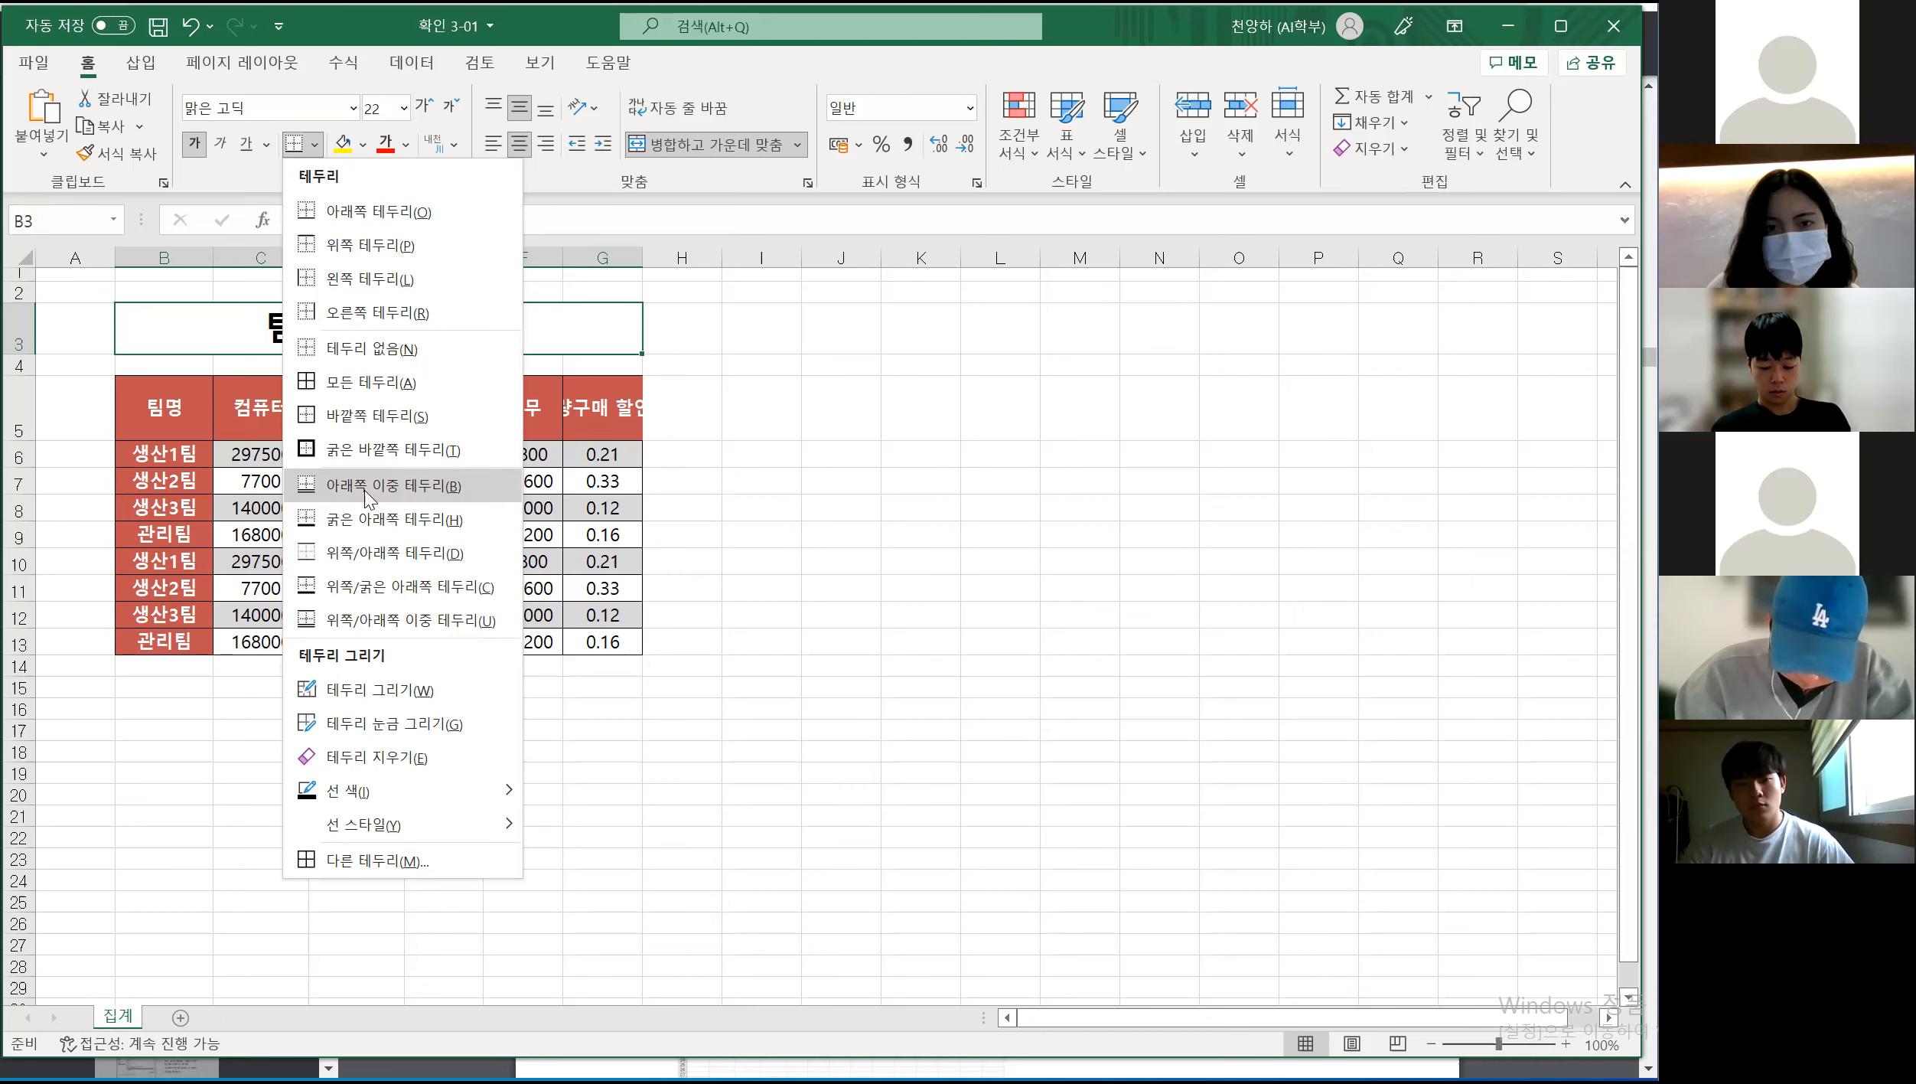
{"action": "left_click", "coordinate": [954, 982]}
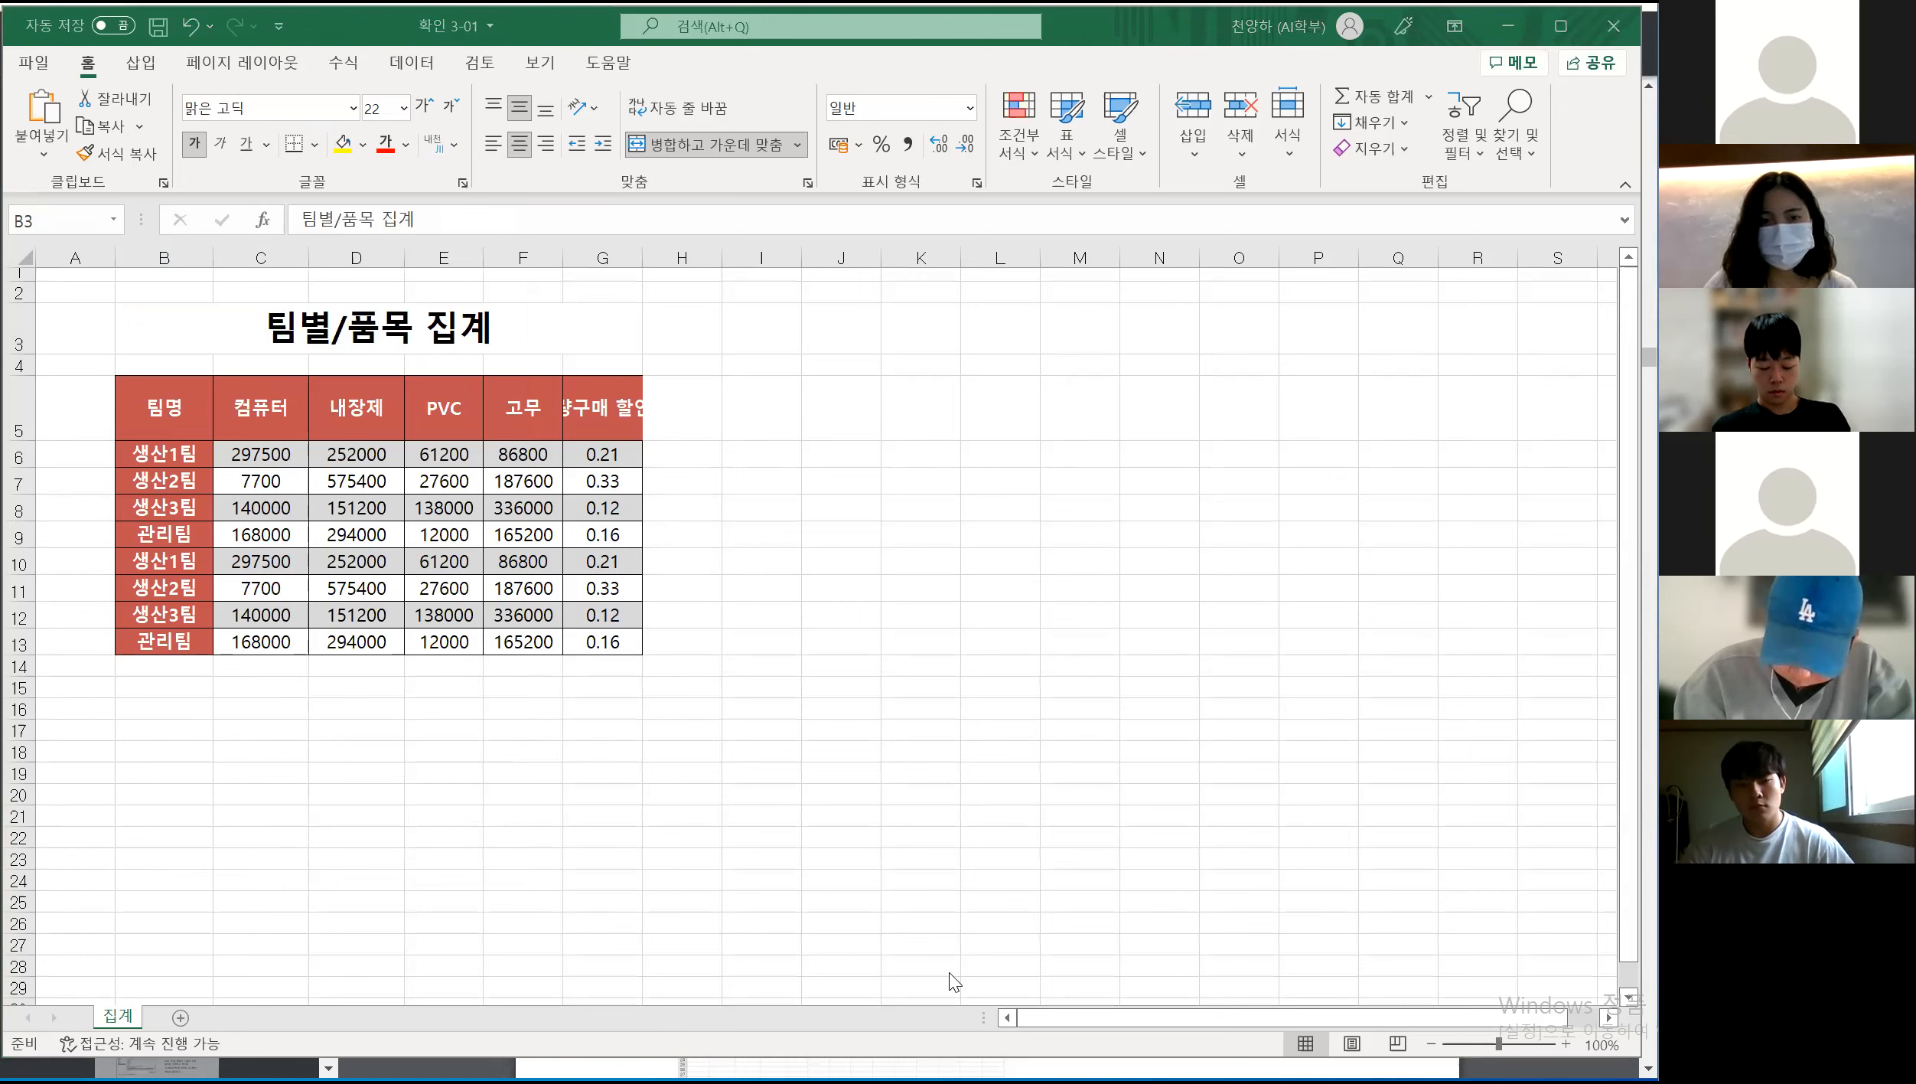
{"action": "left_click", "coordinate": [315, 148]}
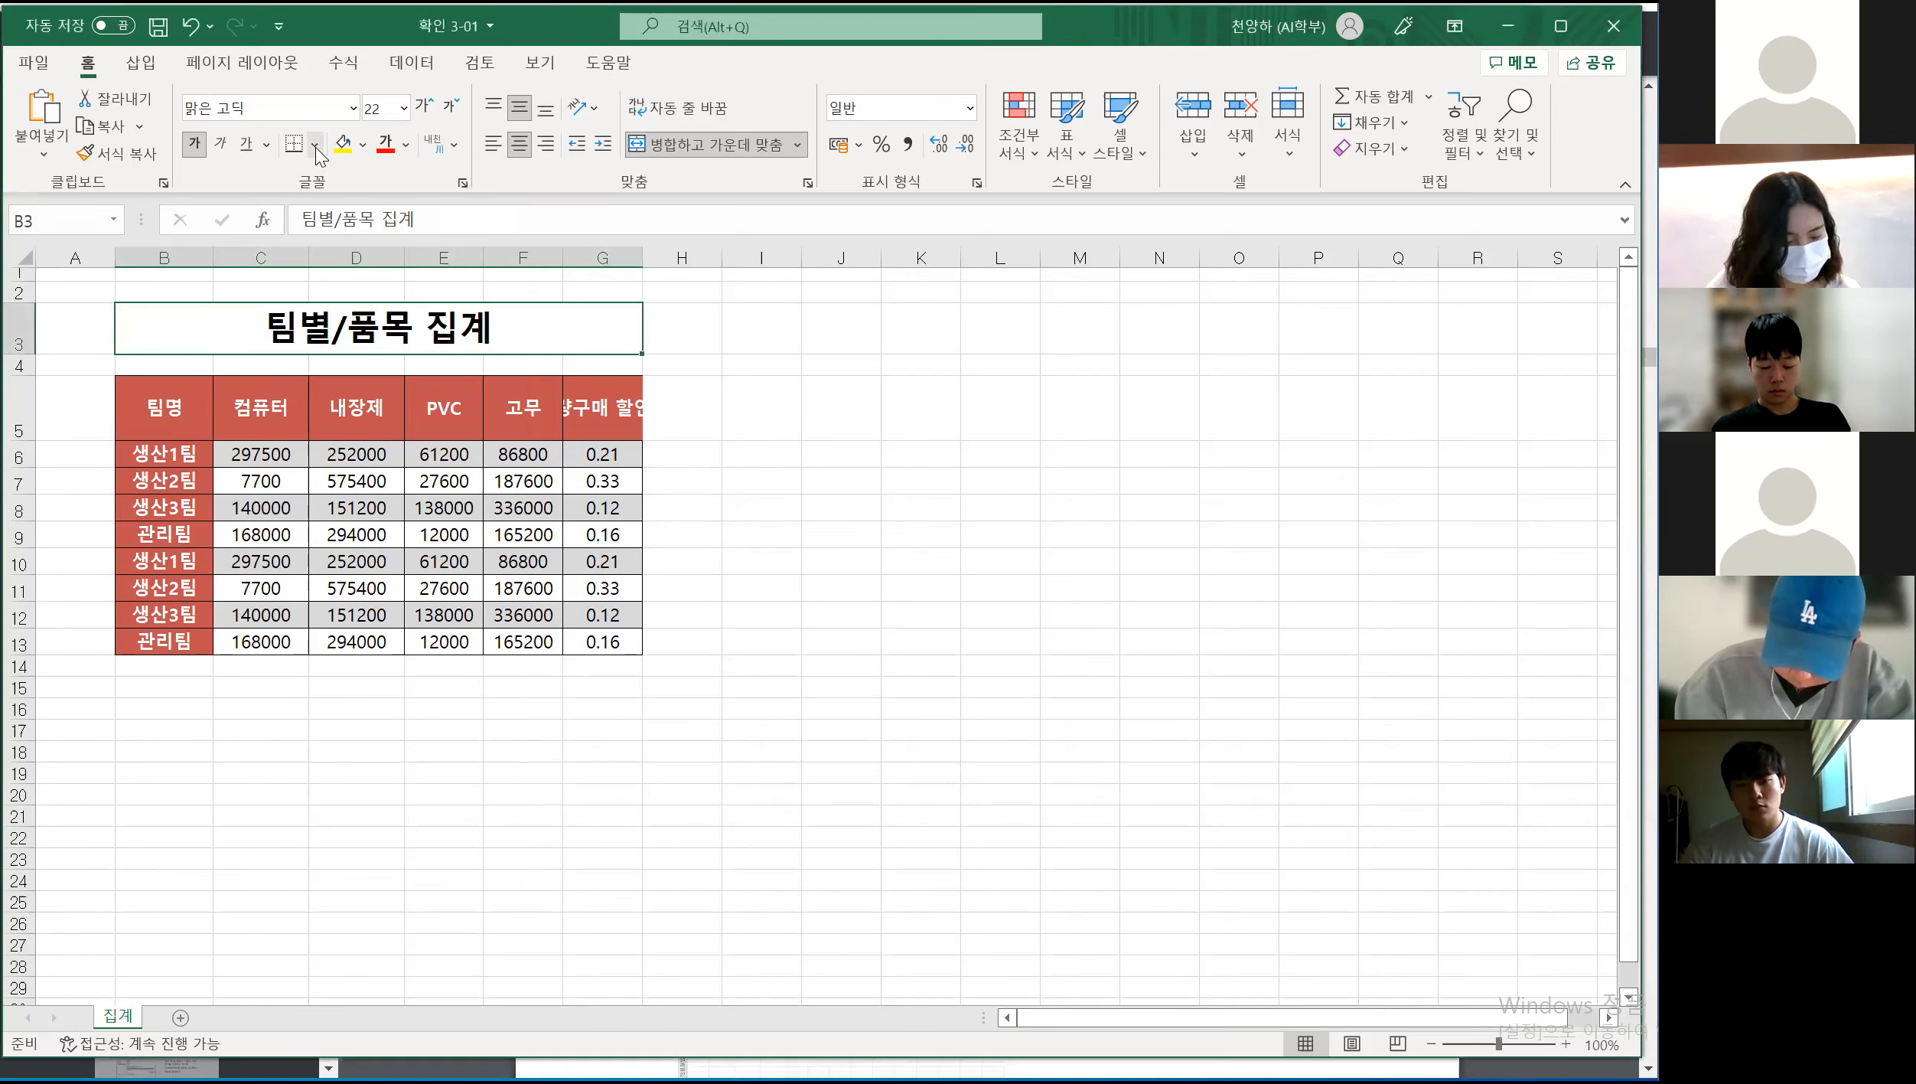
{"action": "left_click", "coordinate": [316, 147]}
{"action": "left_click", "coordinate": [402, 487]}
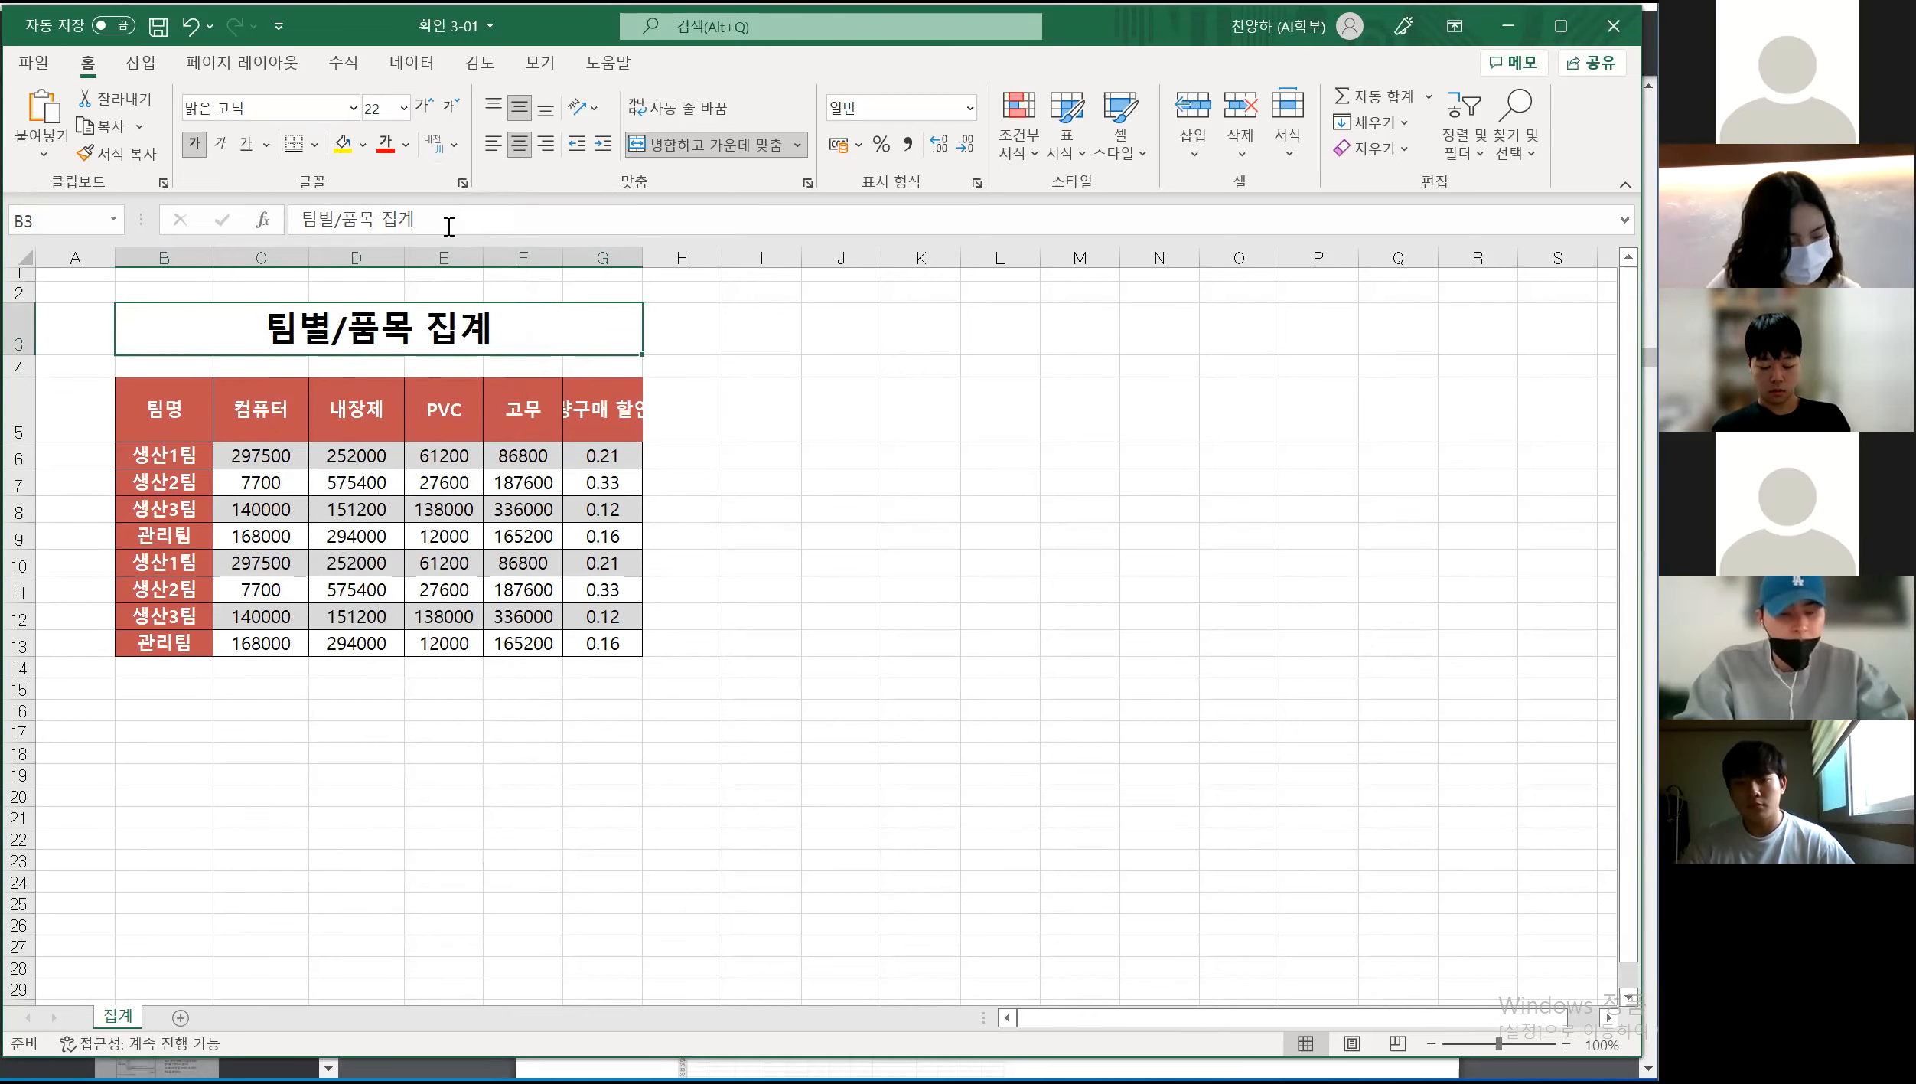
{"action": "left_click", "coordinate": [955, 339]}
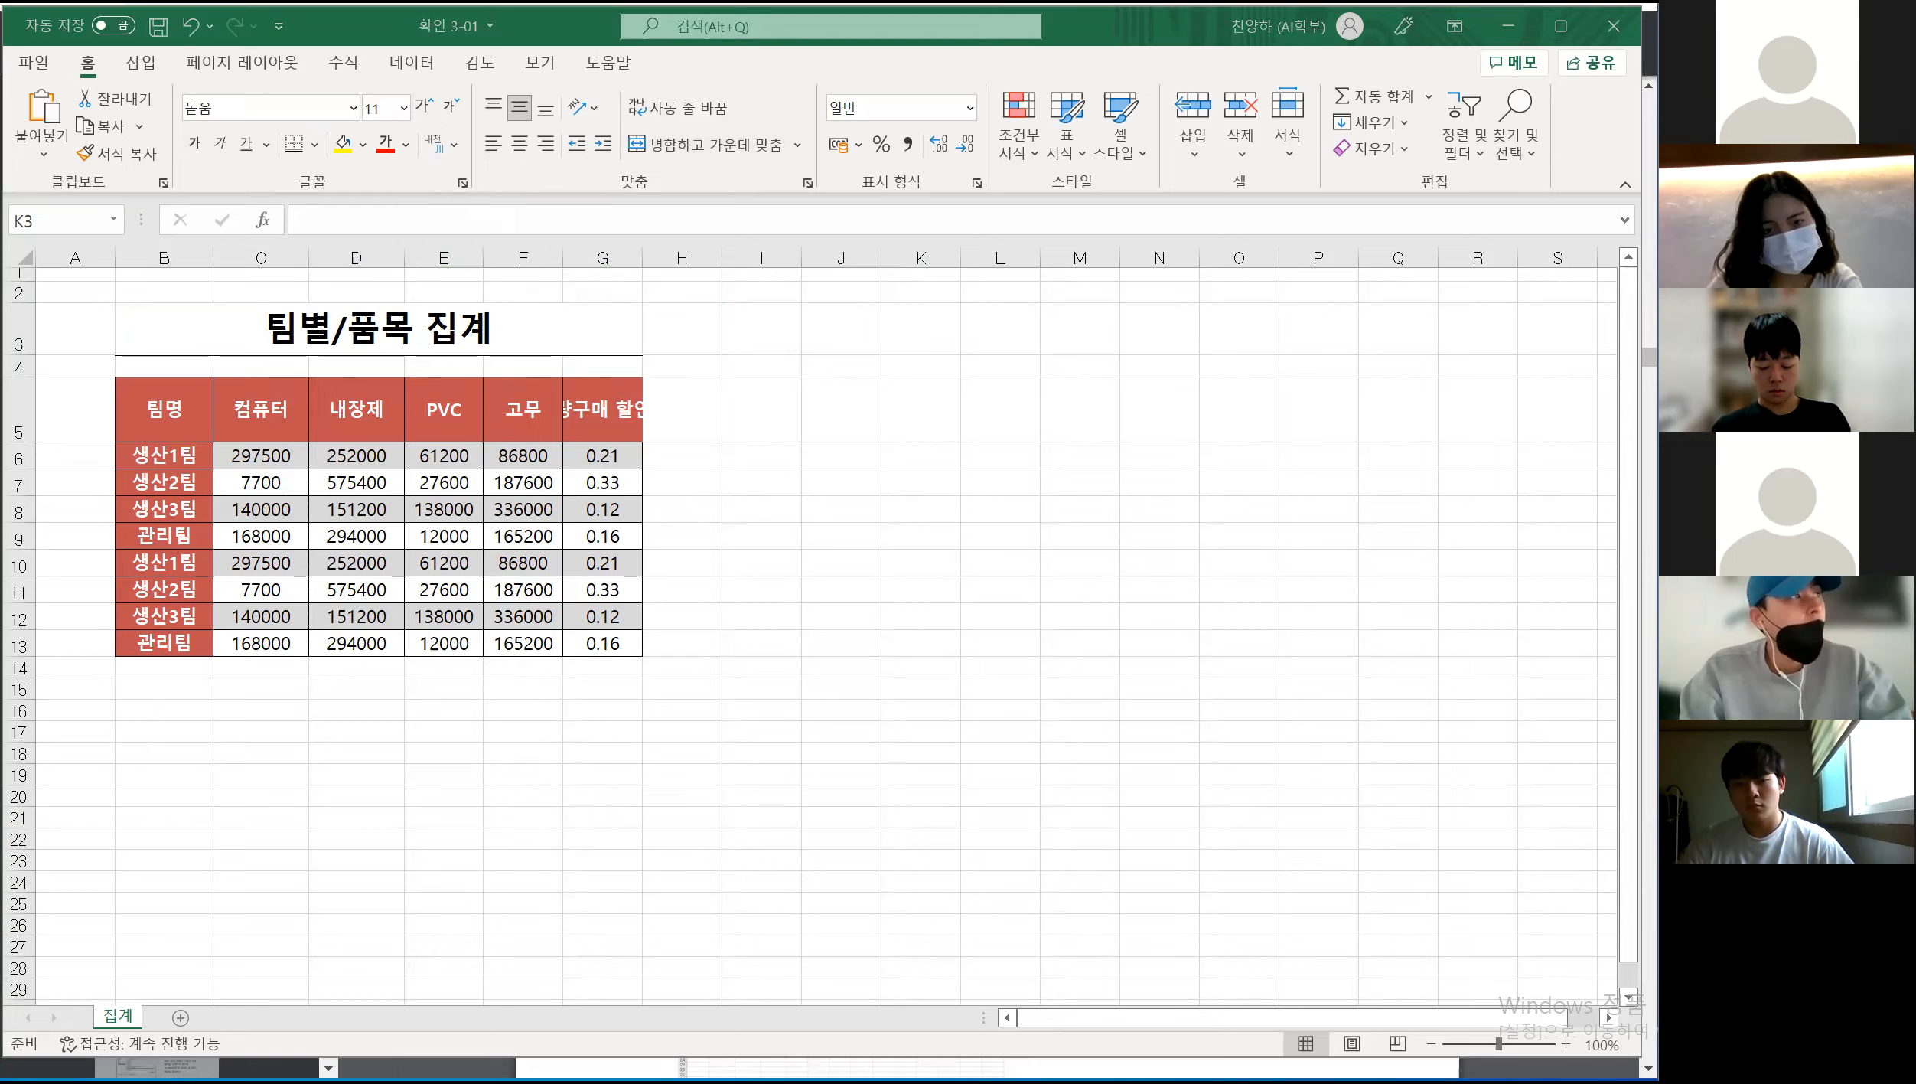
Consult the second task in the PDF, and apply comma style followed by the Korean won (₩ 한국어) accounting format to cells C6:F13
{"action": "key", "text": "alt+Tab"}
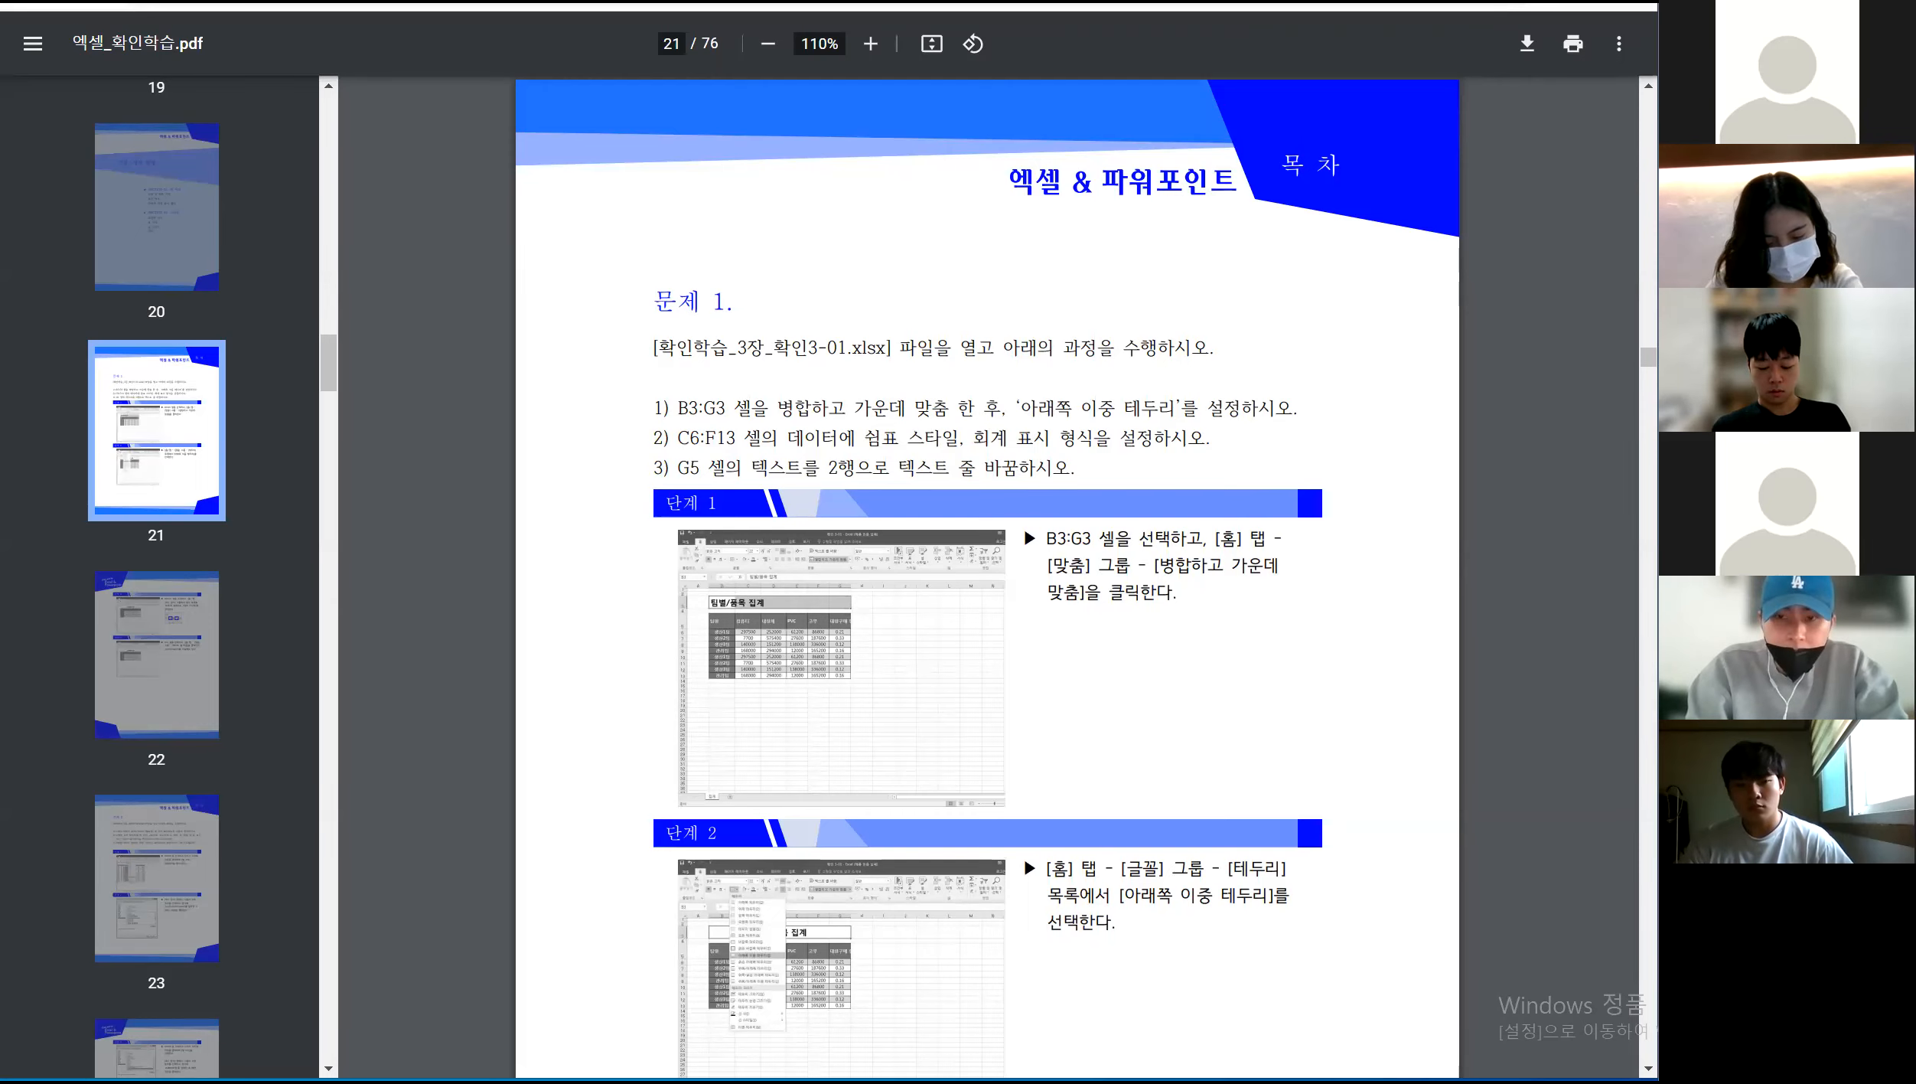
{"action": "mouse_move", "coordinate": [878, 1081]}
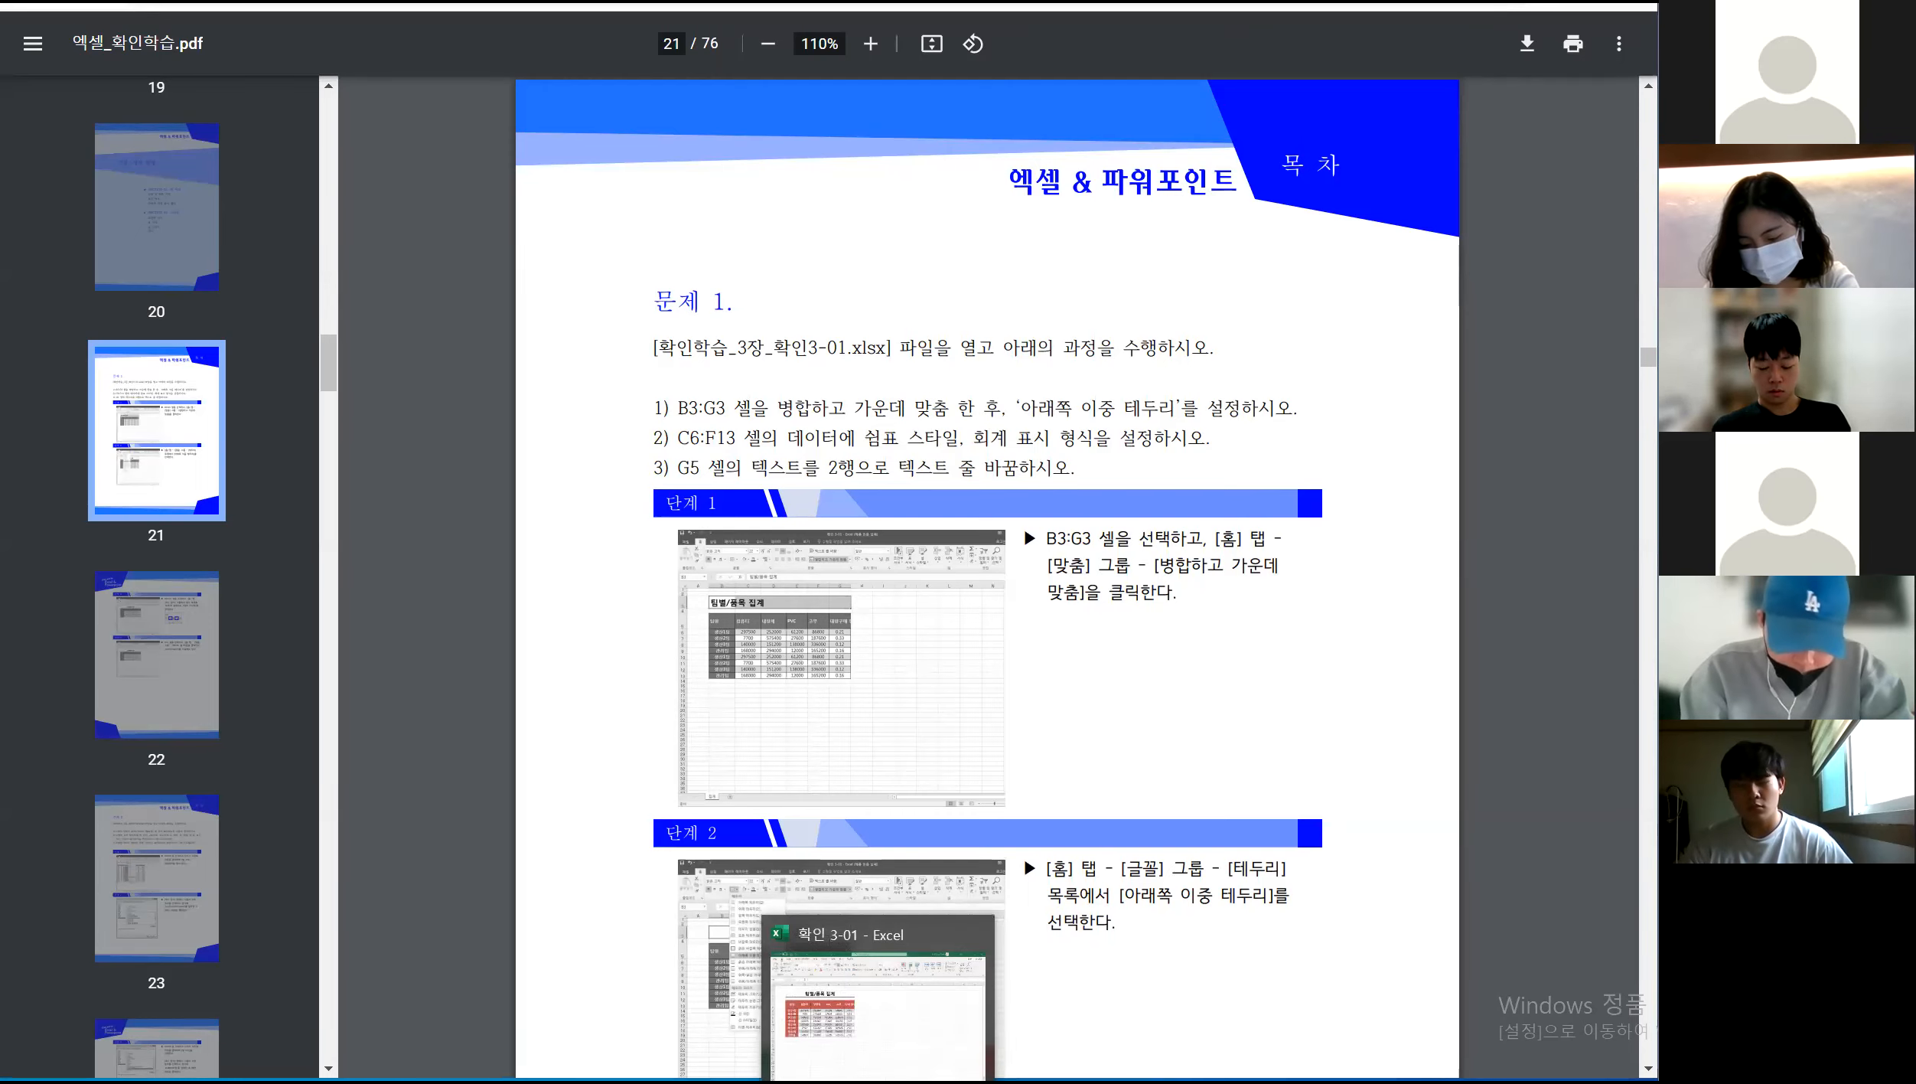
{"action": "left_click", "coordinate": [878, 1081]}
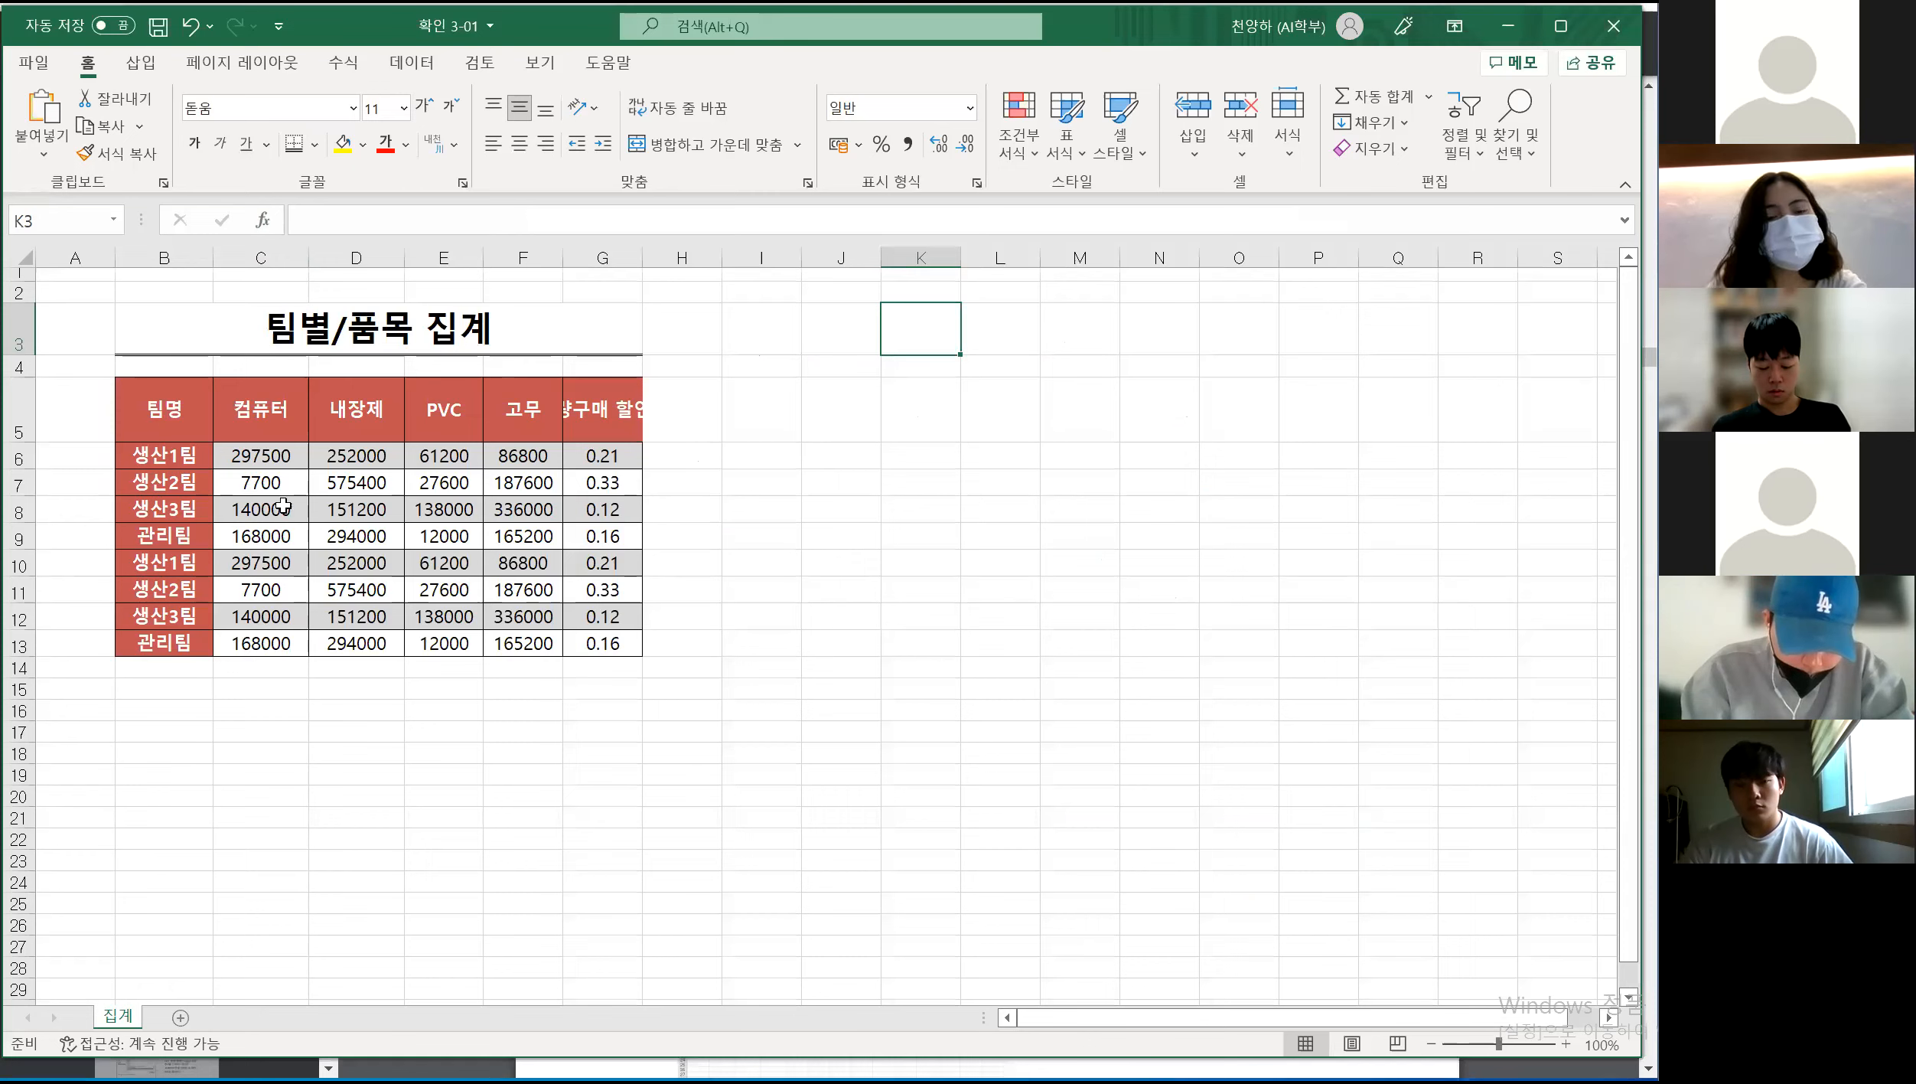
{"action": "left_click", "coordinate": [236, 453]}
{"action": "left_click_drag", "start_coordinate": [236, 453], "coordinate": [494, 630]}
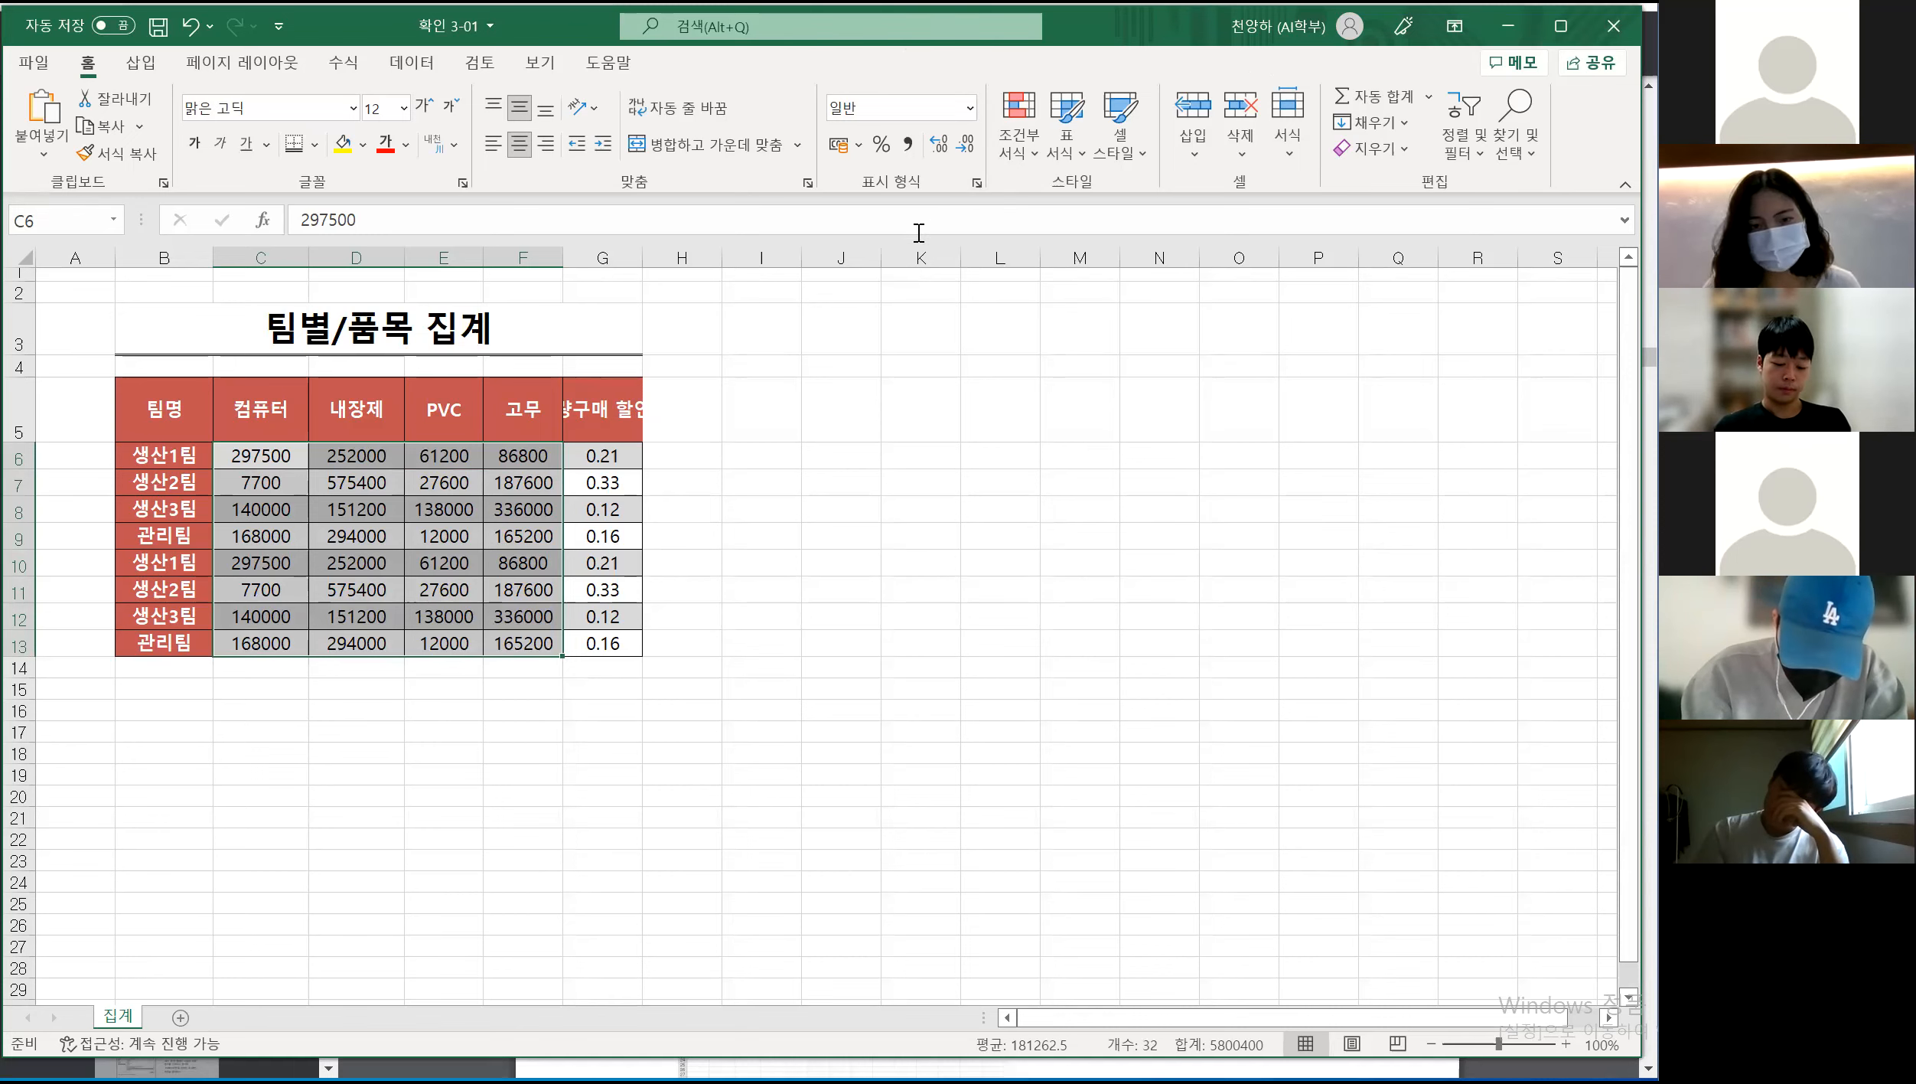
{"action": "left_click", "coordinate": [834, 552]}
{"action": "left_click_drag", "start_coordinate": [249, 455], "coordinate": [517, 643]}
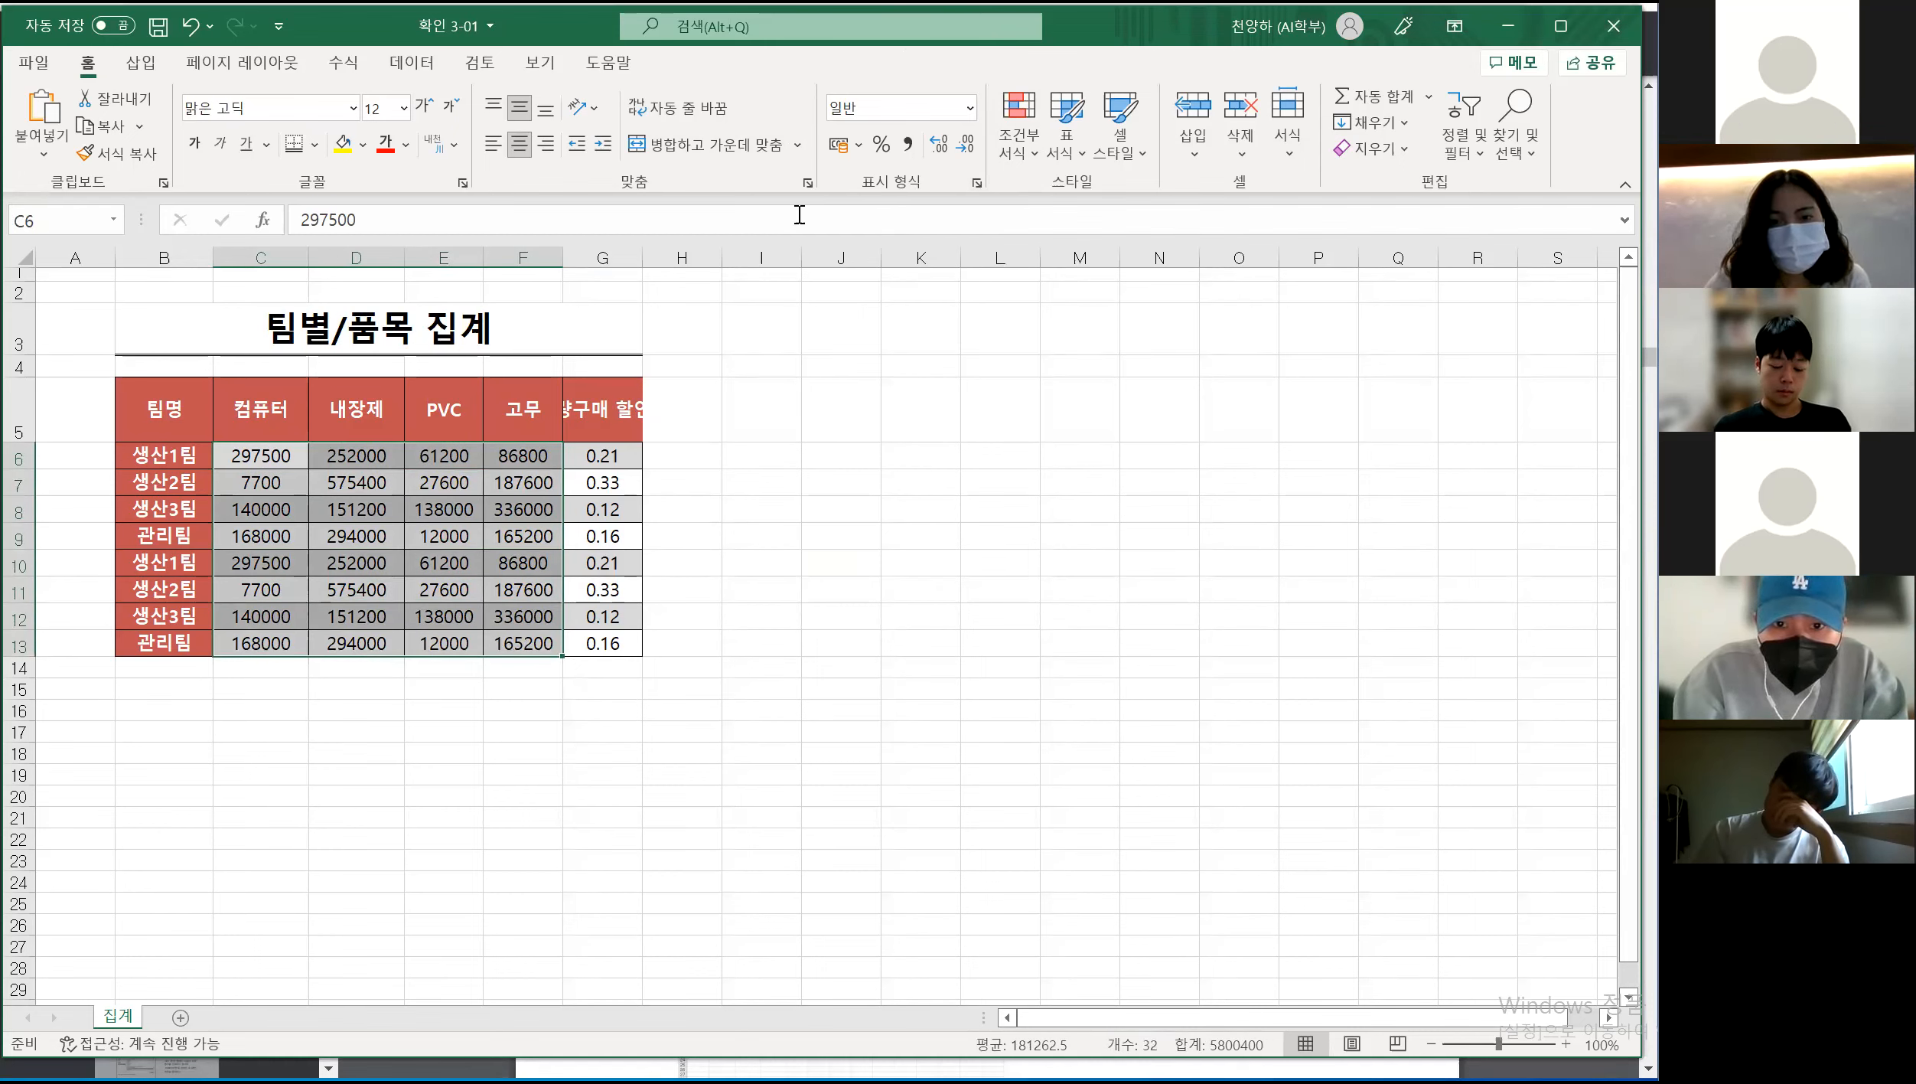
{"action": "left_click", "coordinate": [909, 144]}
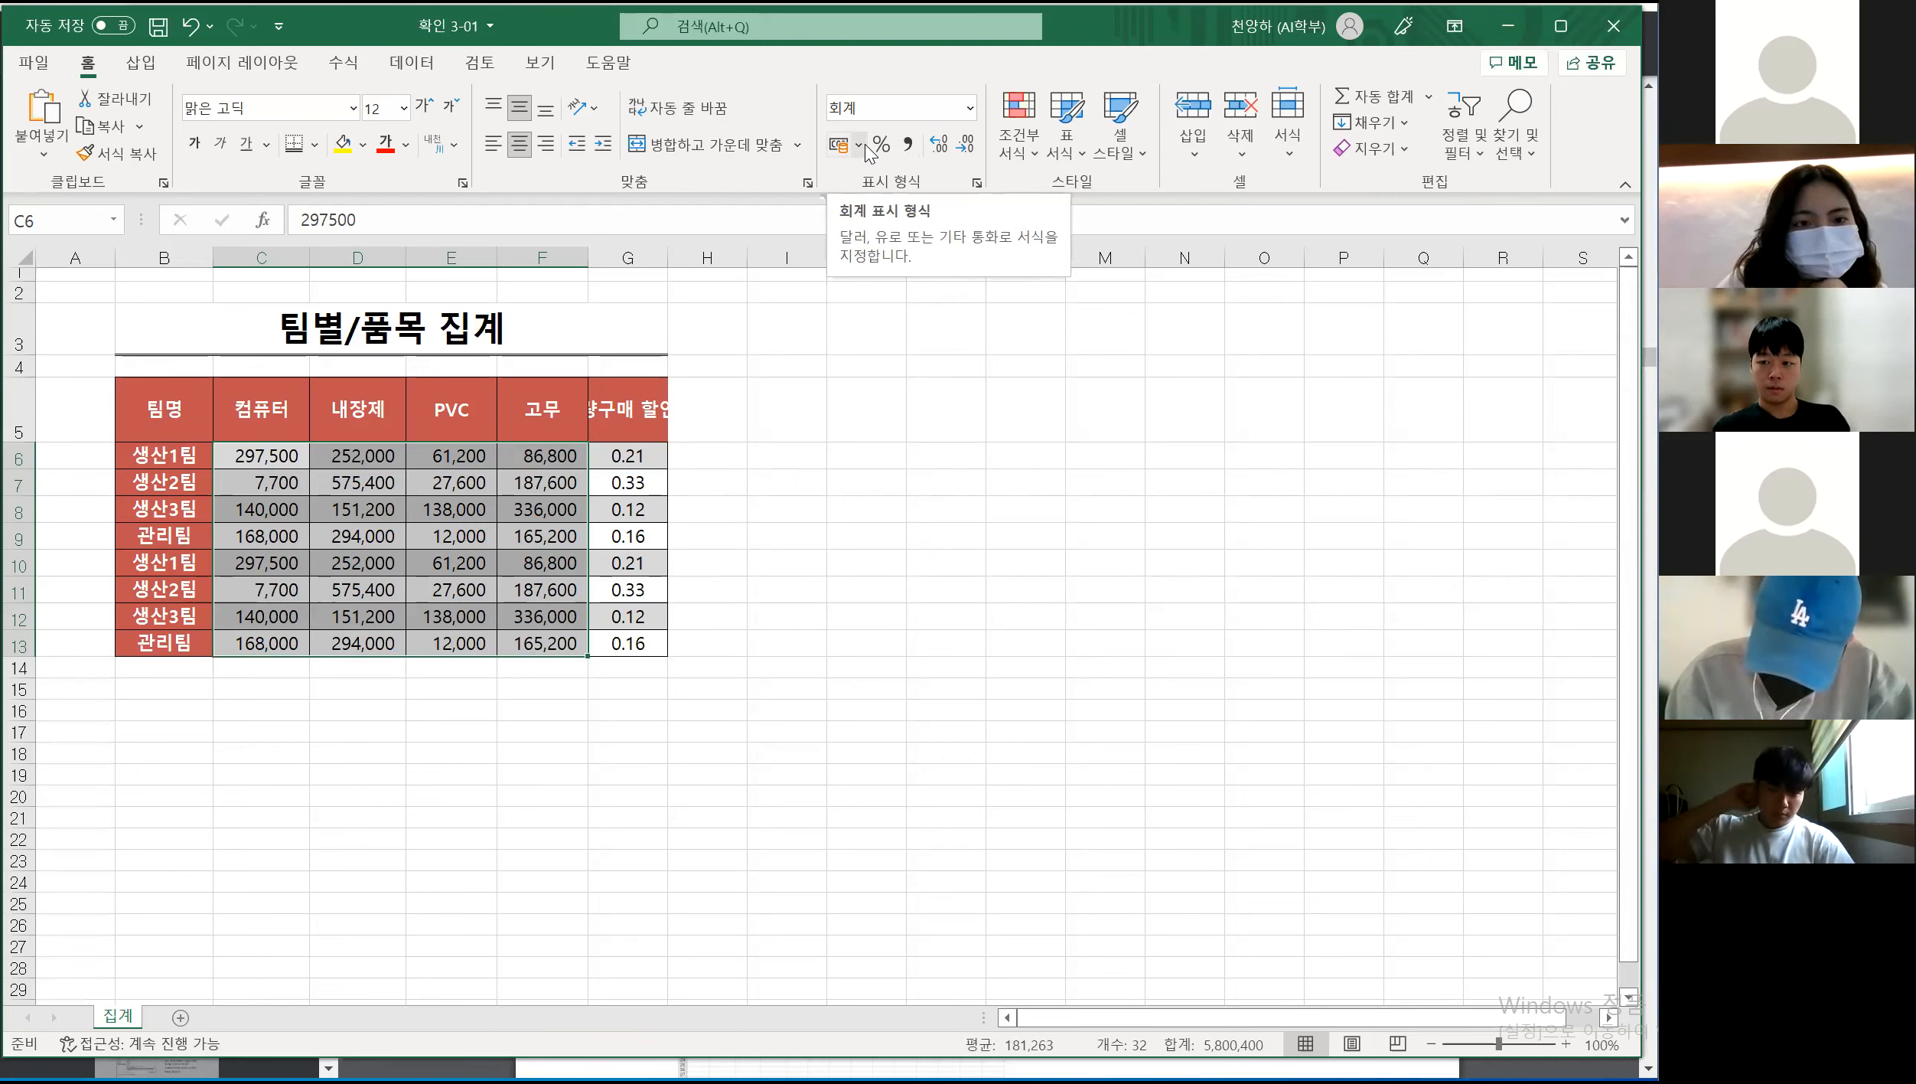
{"action": "left_click", "coordinate": [865, 147]}
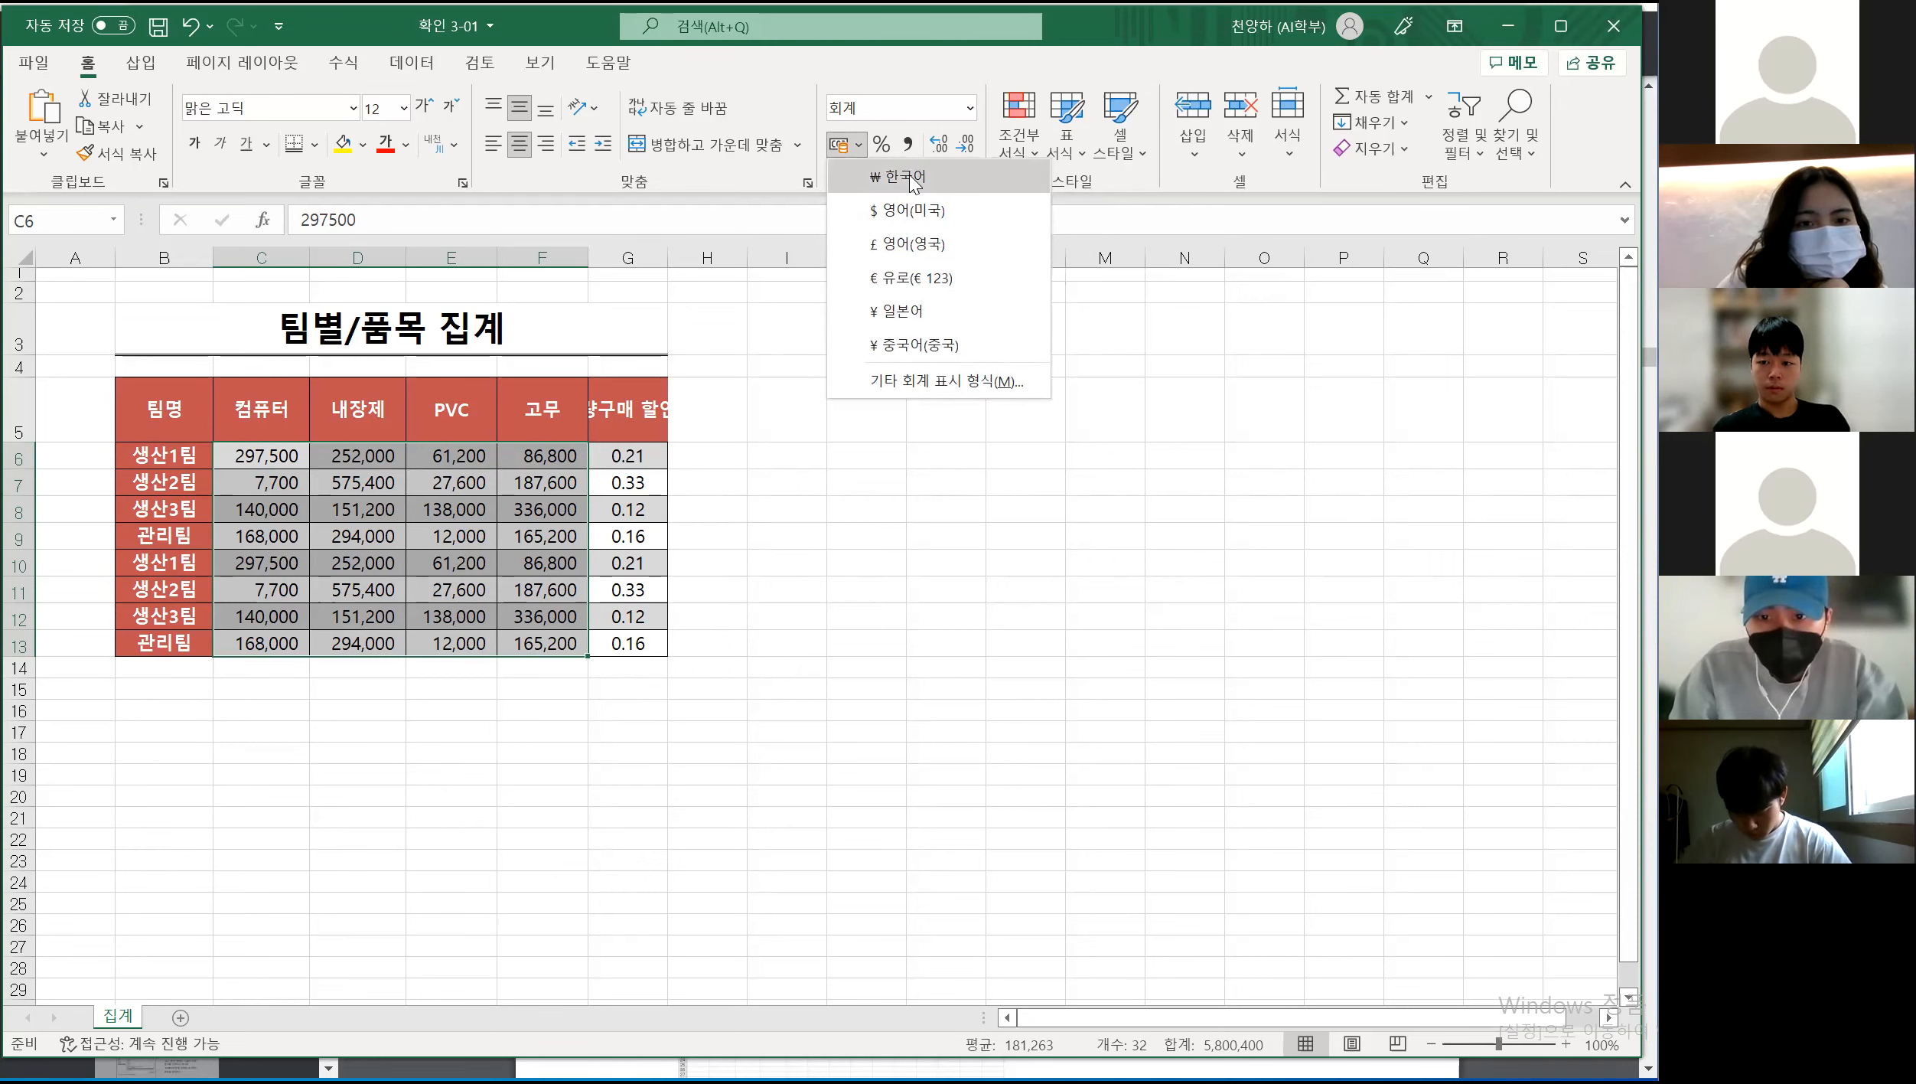
{"action": "left_click", "coordinate": [908, 175]}
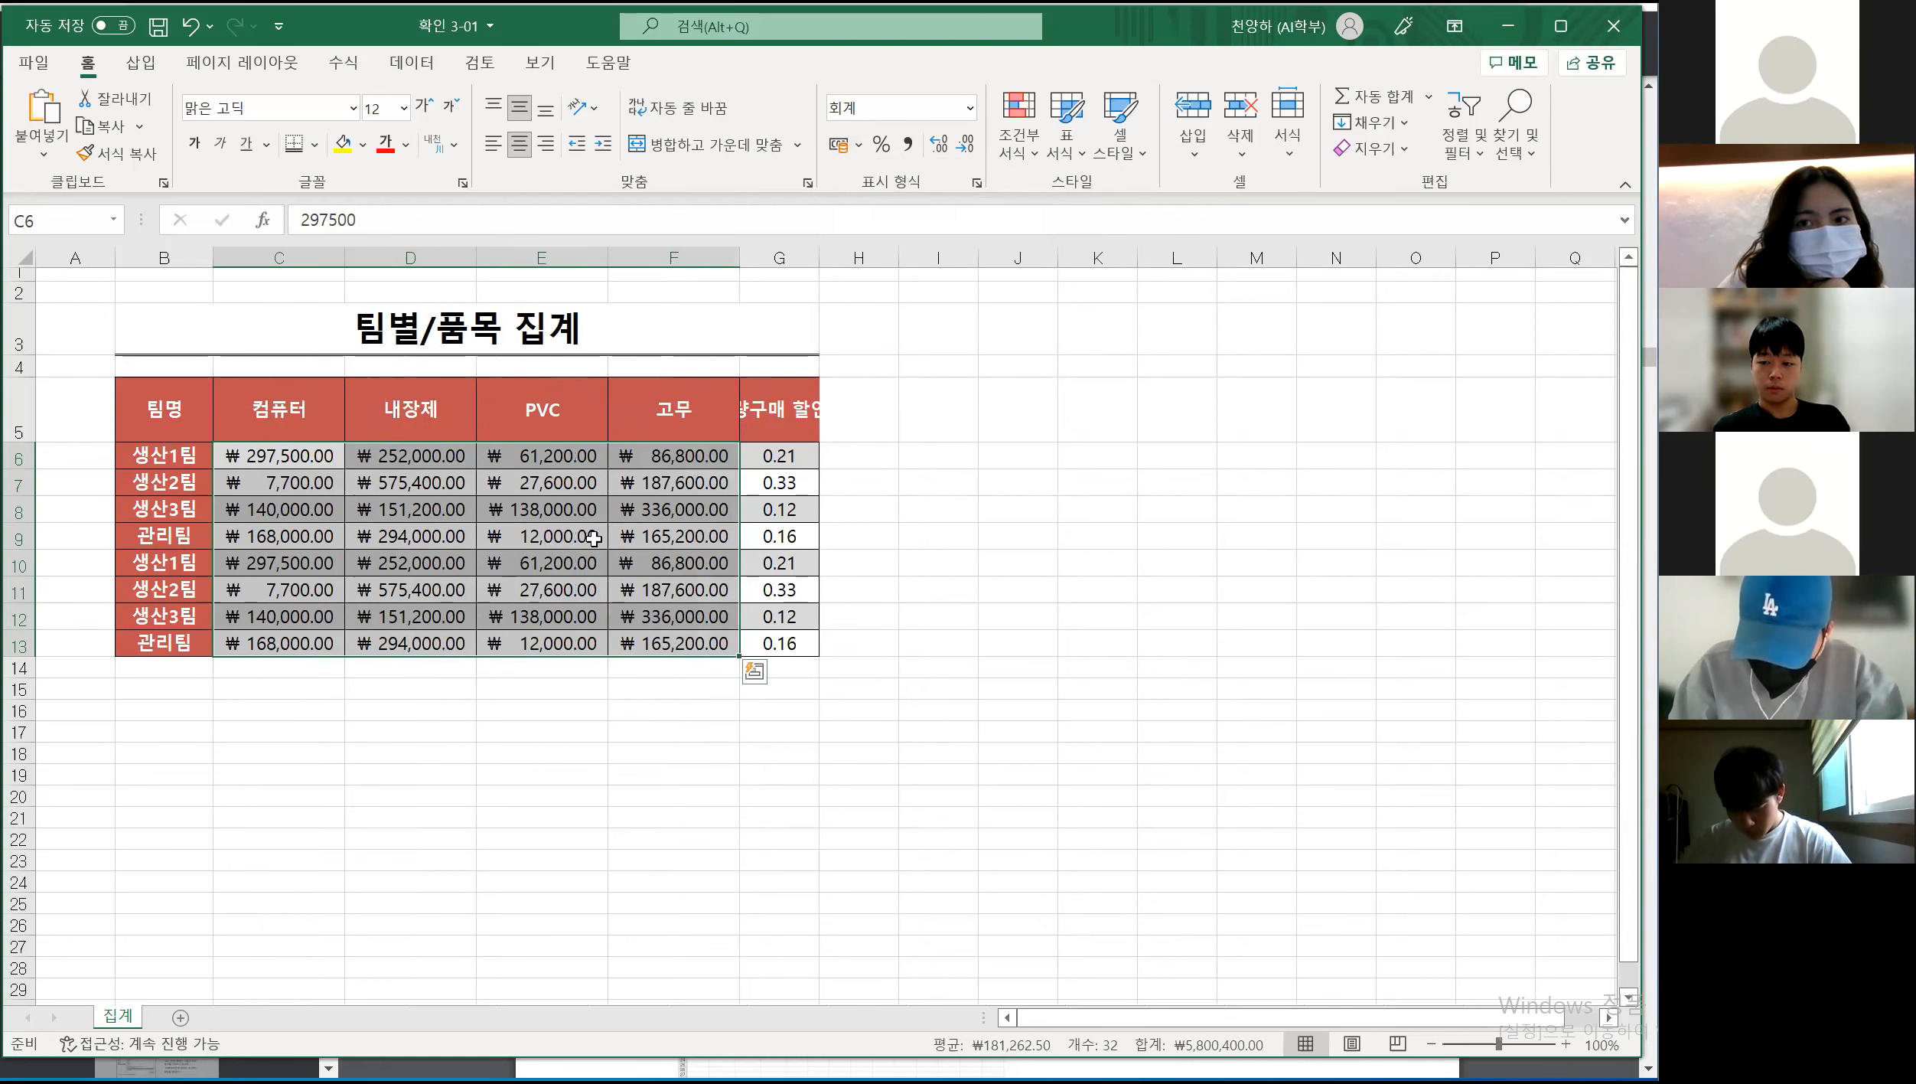
Apply the 회계 (accounting) number format without decimals to cells C6:F13
{"action": "left_click", "coordinate": [970, 107]}
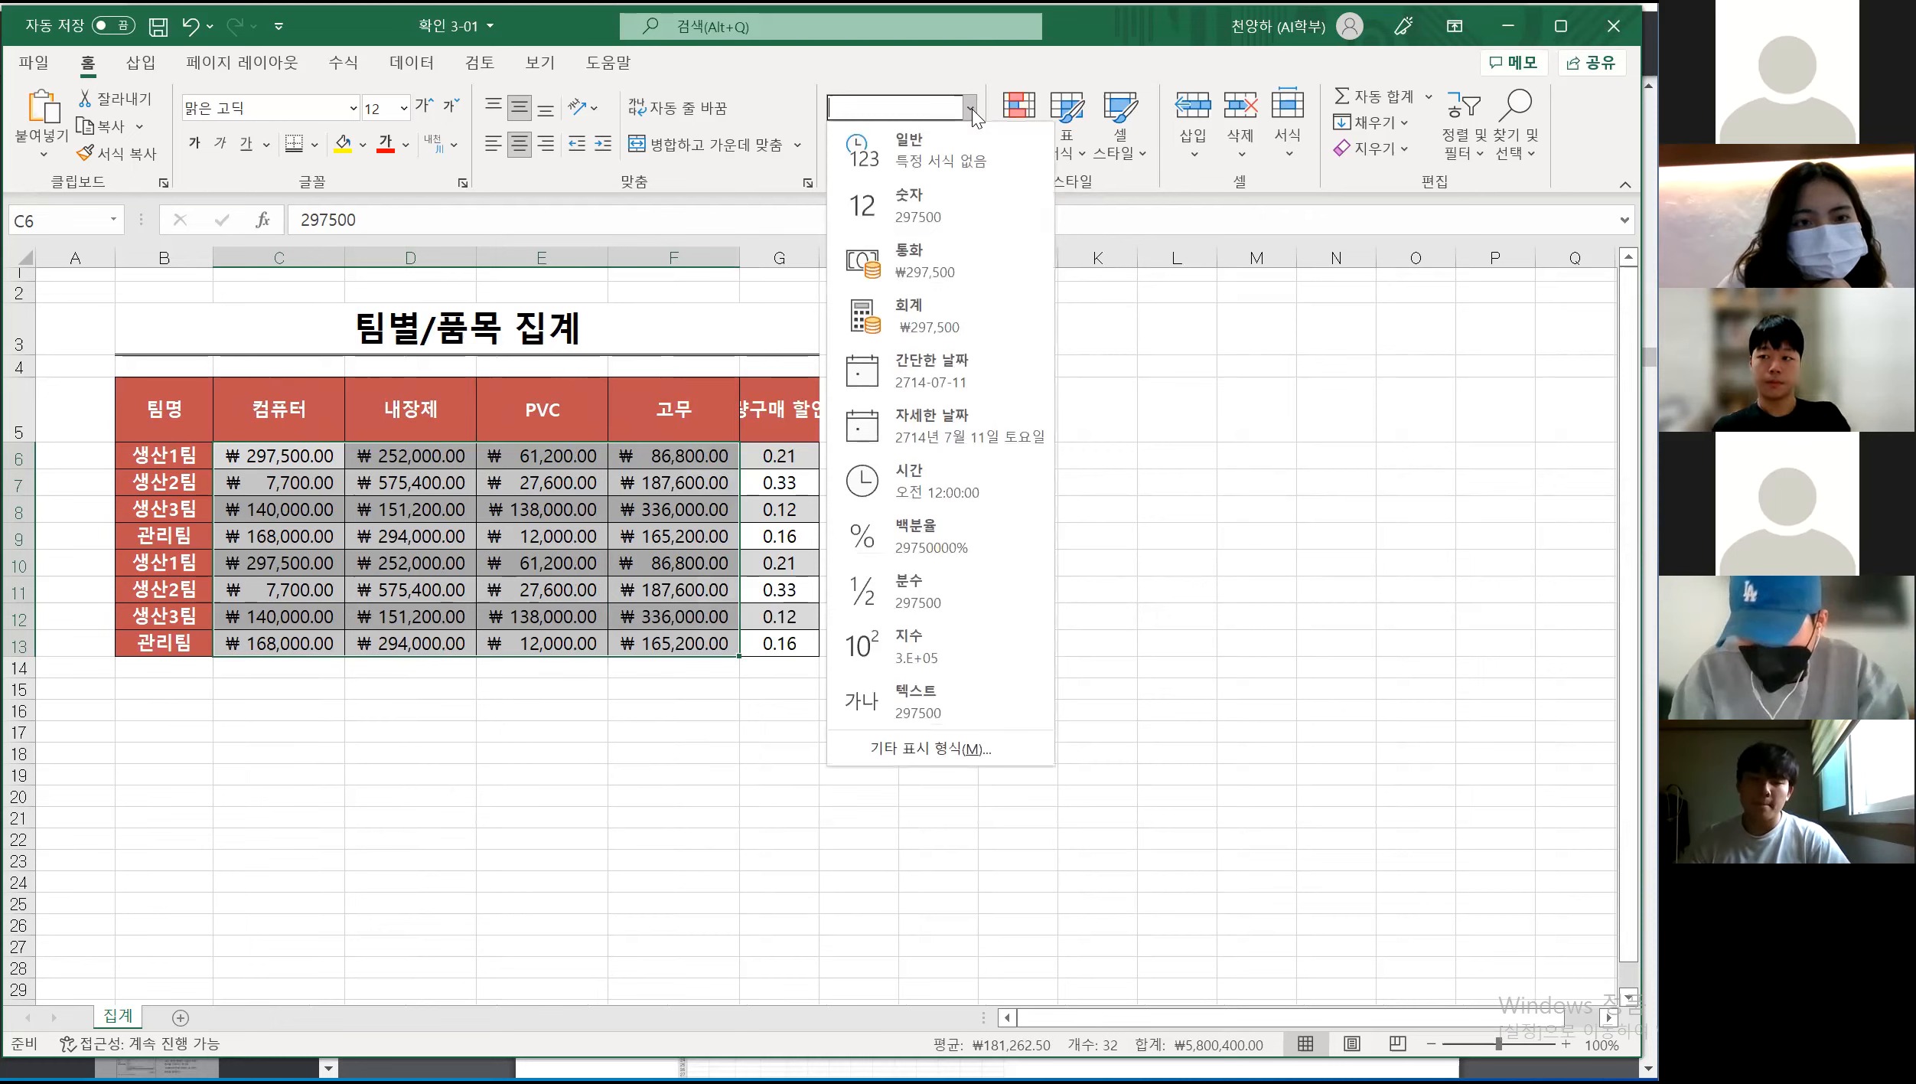
{"action": "left_click", "coordinate": [916, 317]}
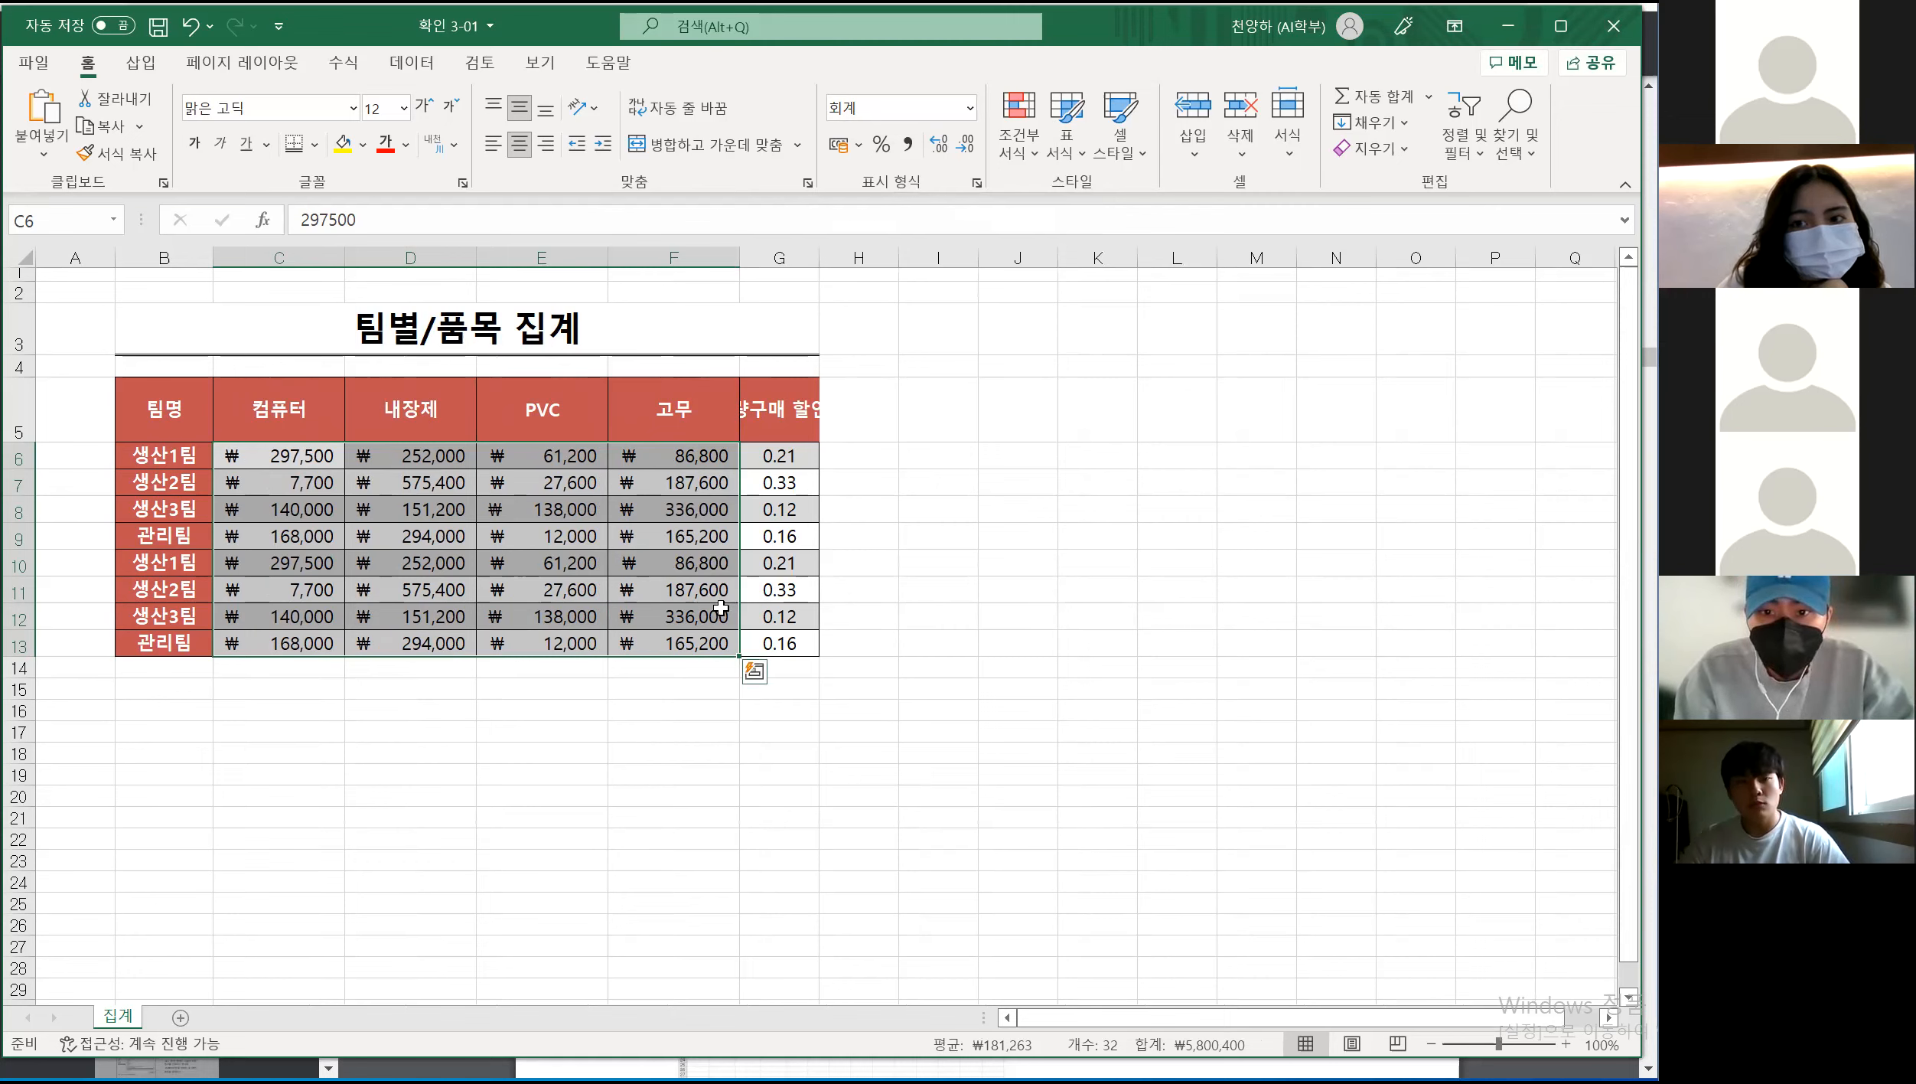
{"action": "left_click", "coordinate": [969, 108]}
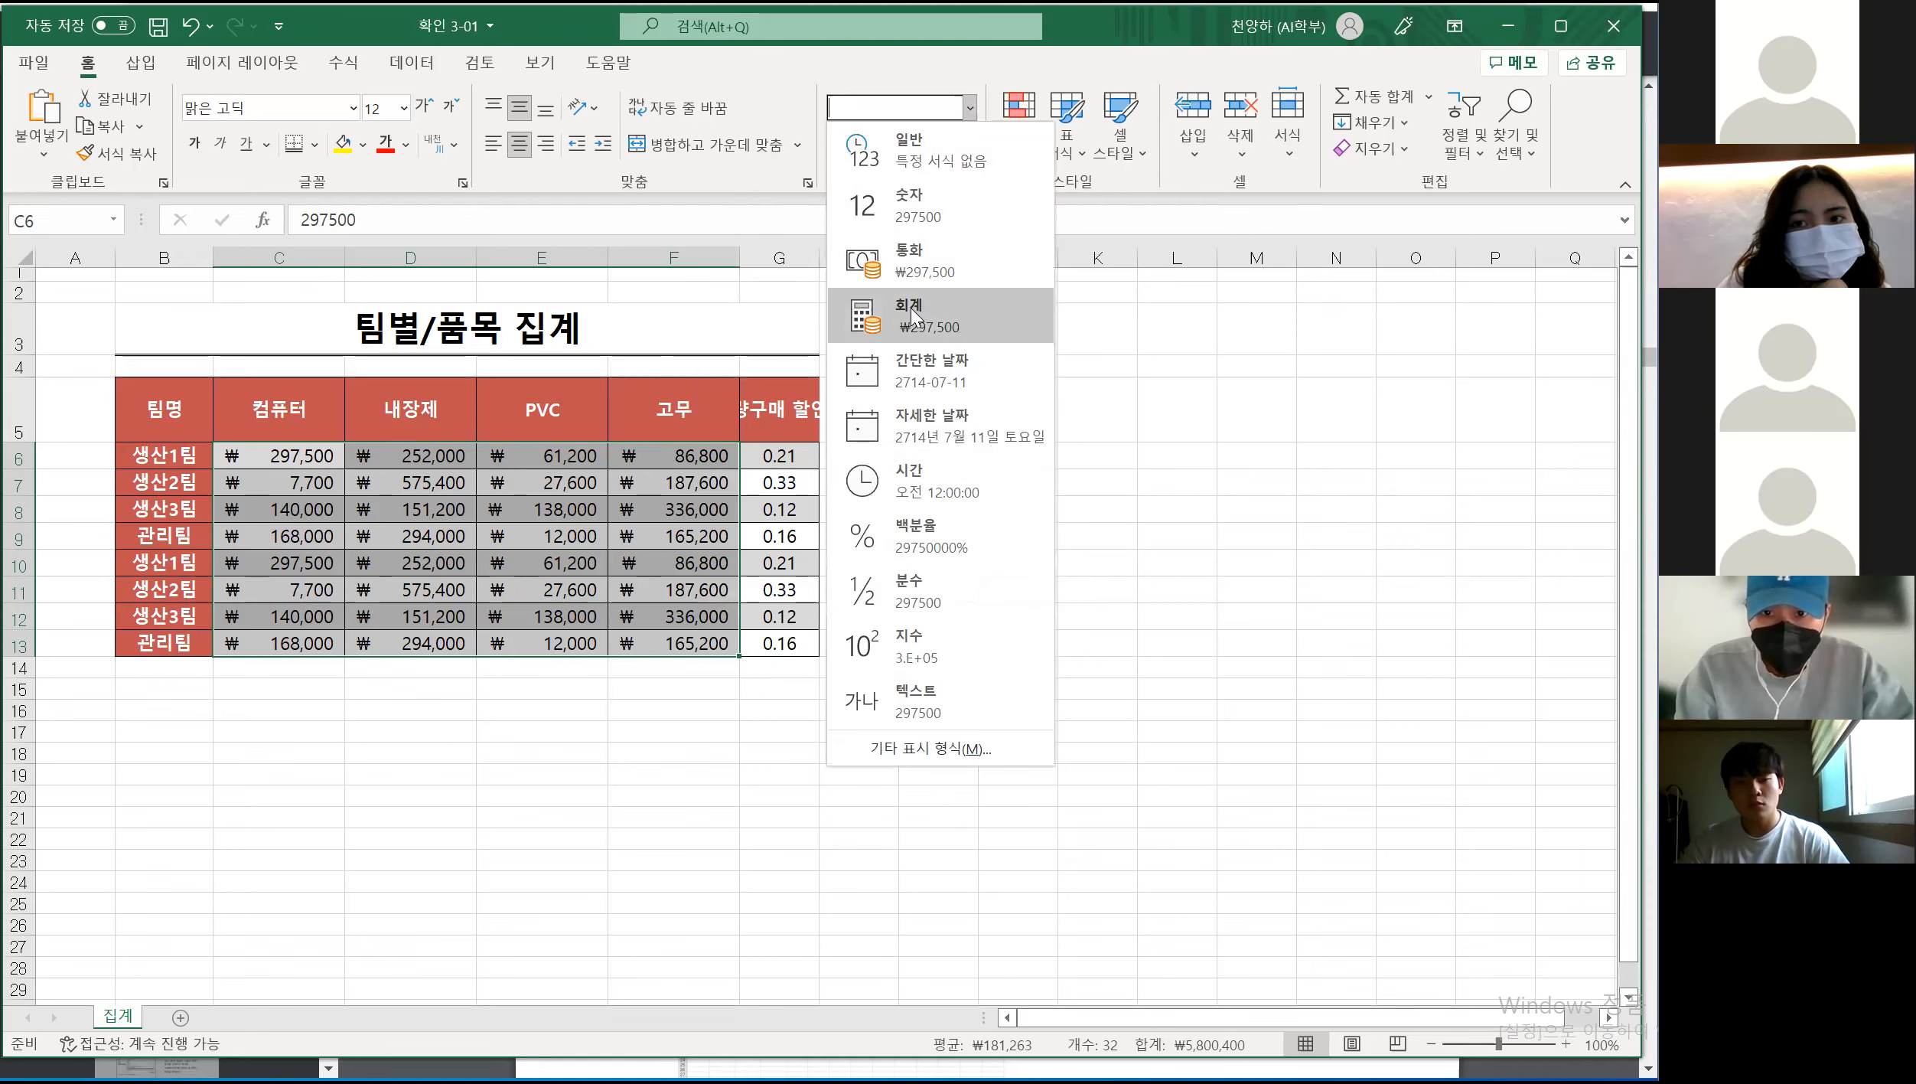
{"action": "left_click_drag", "start_coordinate": [1093, 24], "coordinate": [1093, 26]}
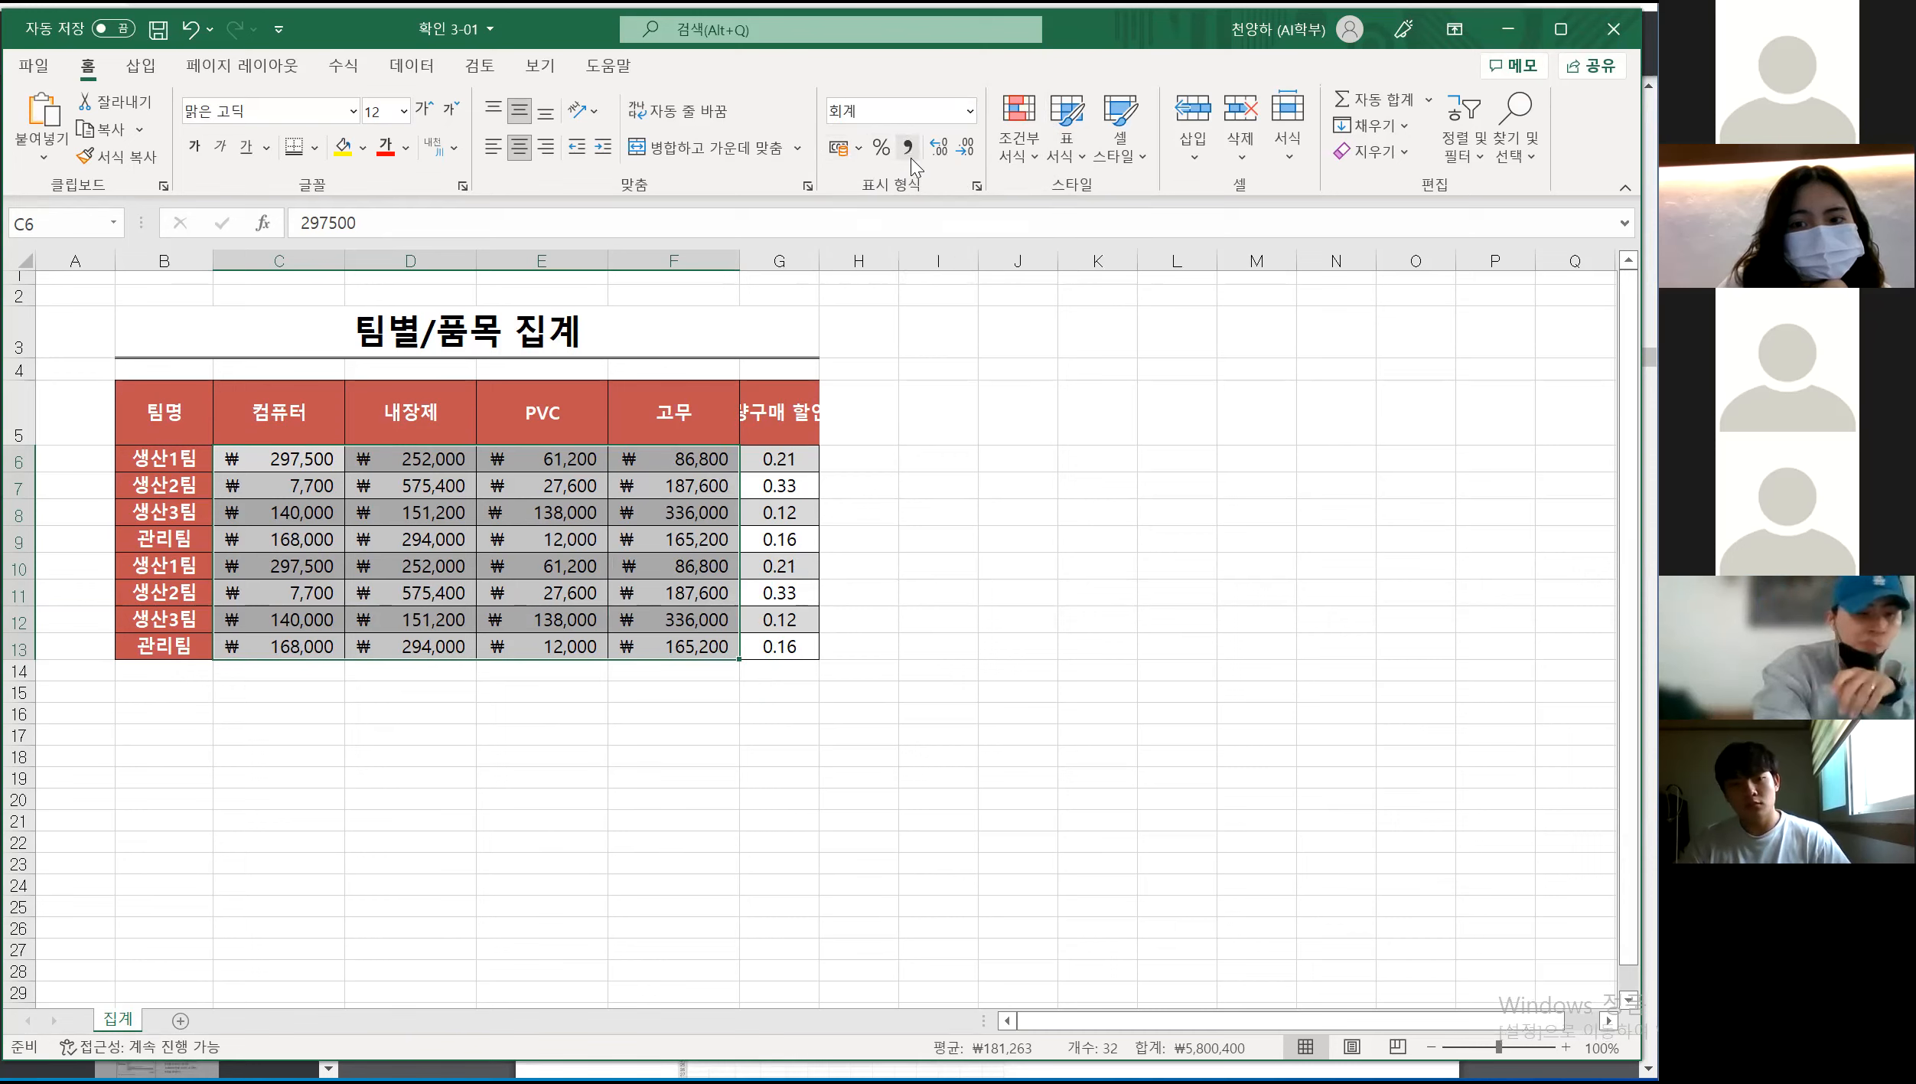
{"action": "left_click", "coordinate": [970, 115]}
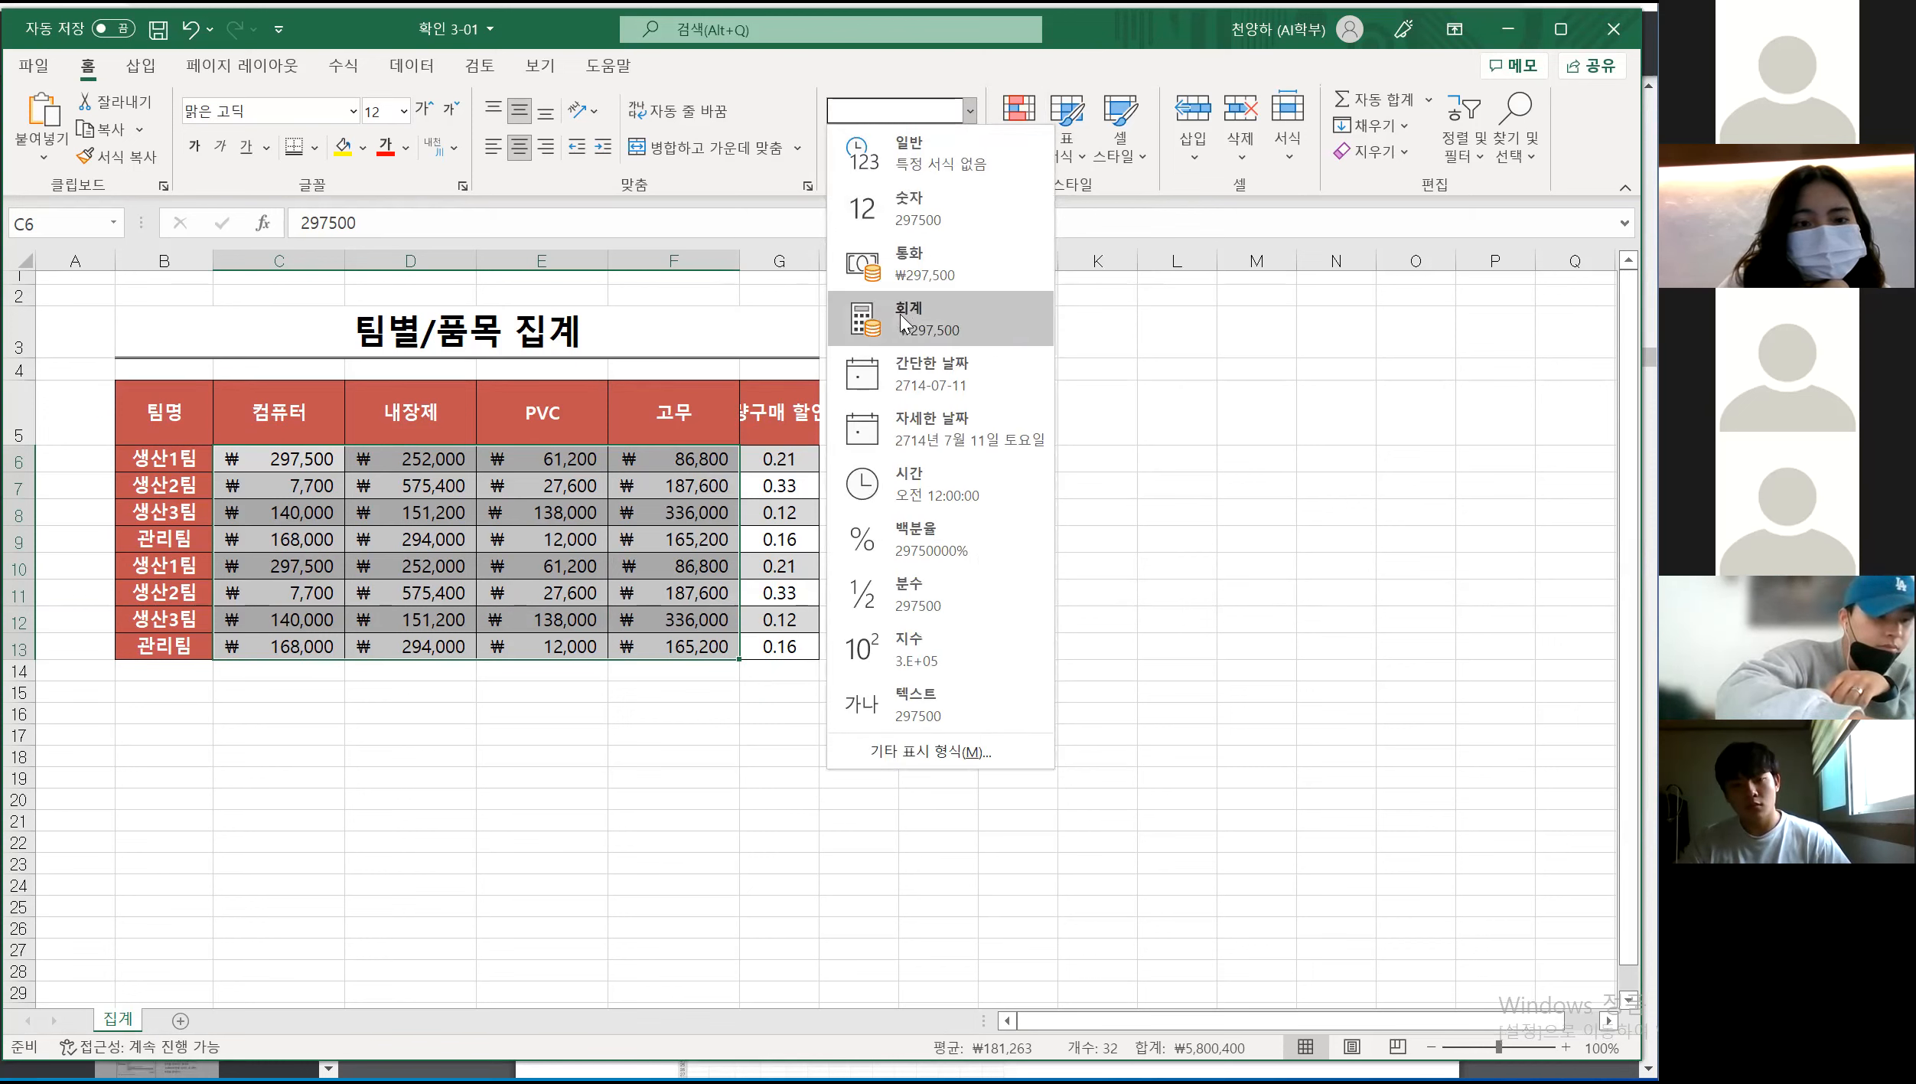
{"action": "left_click", "coordinate": [1227, 415]}
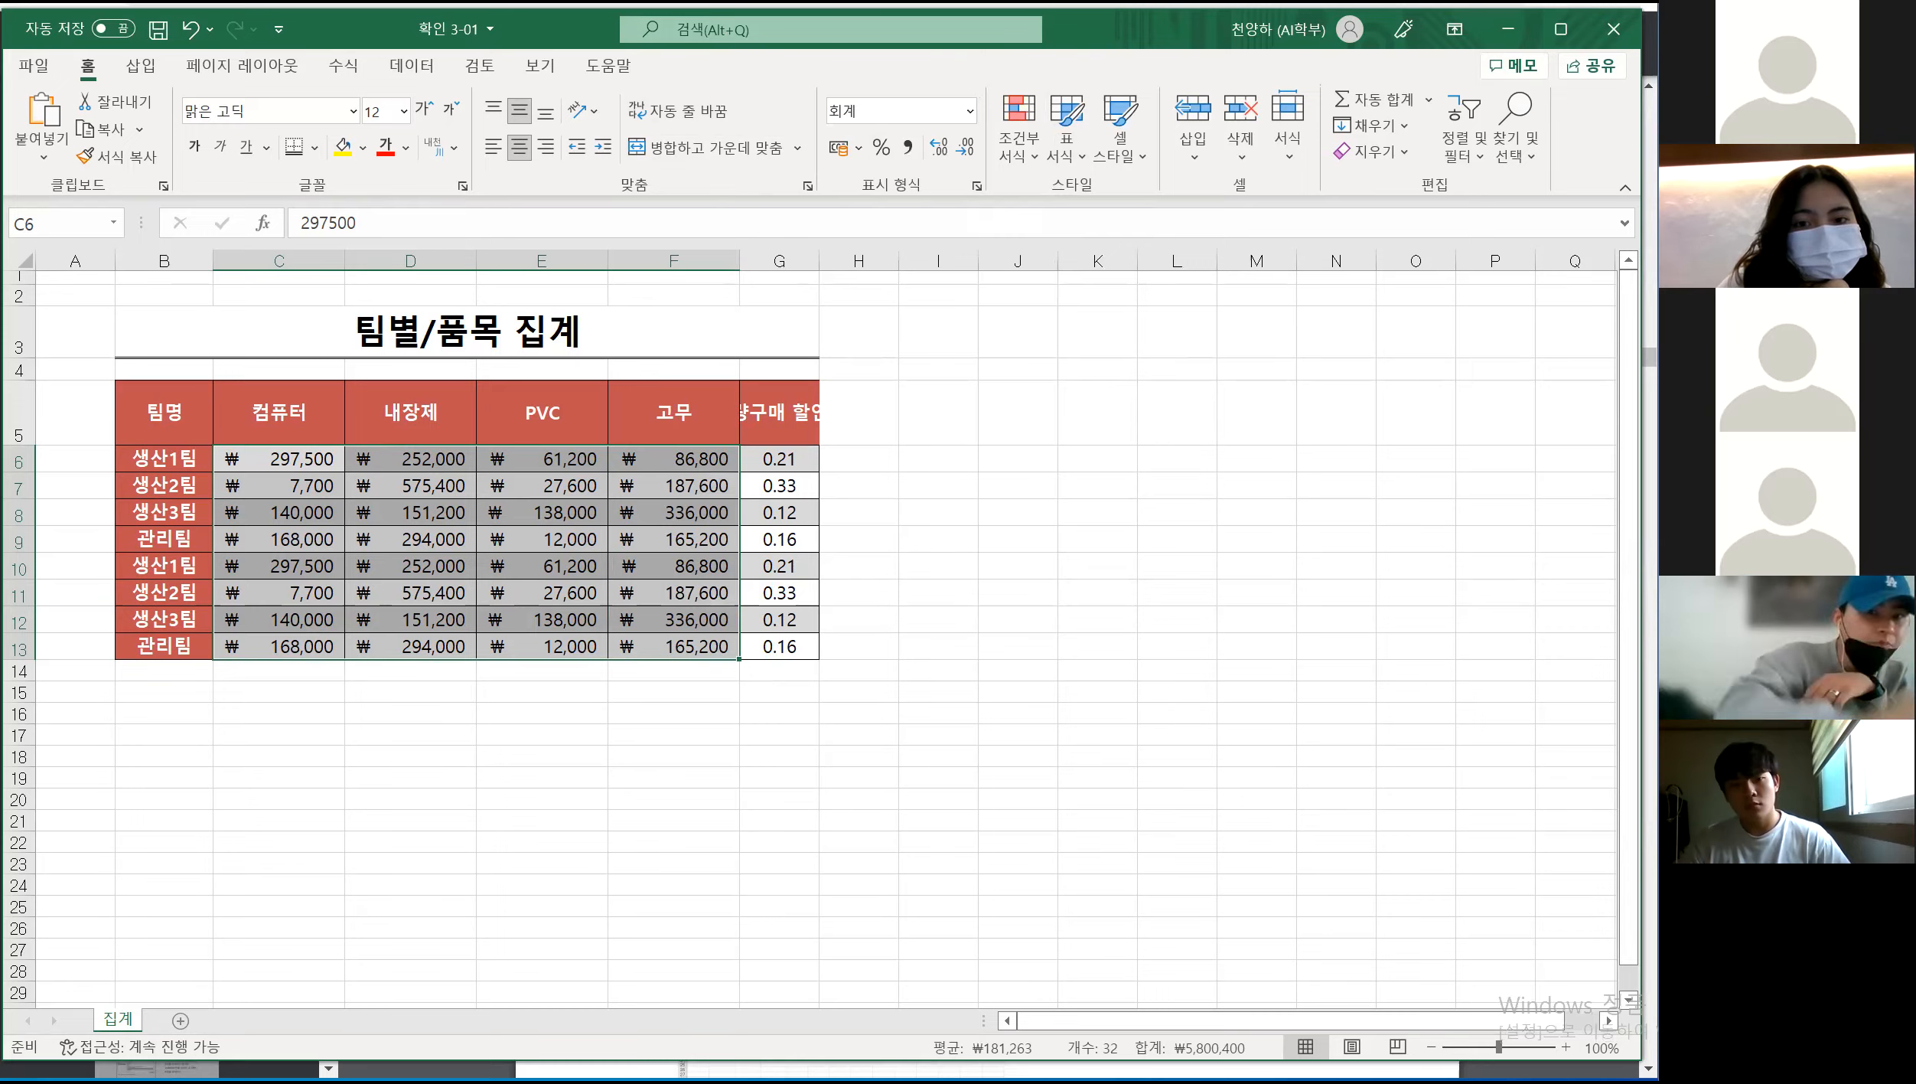
Check the third task in the PDF, and wrap the G5 header 대량구매 할인율 onto two lines, widening column G slightly to fit
{"action": "key", "text": "alt+Tab"}
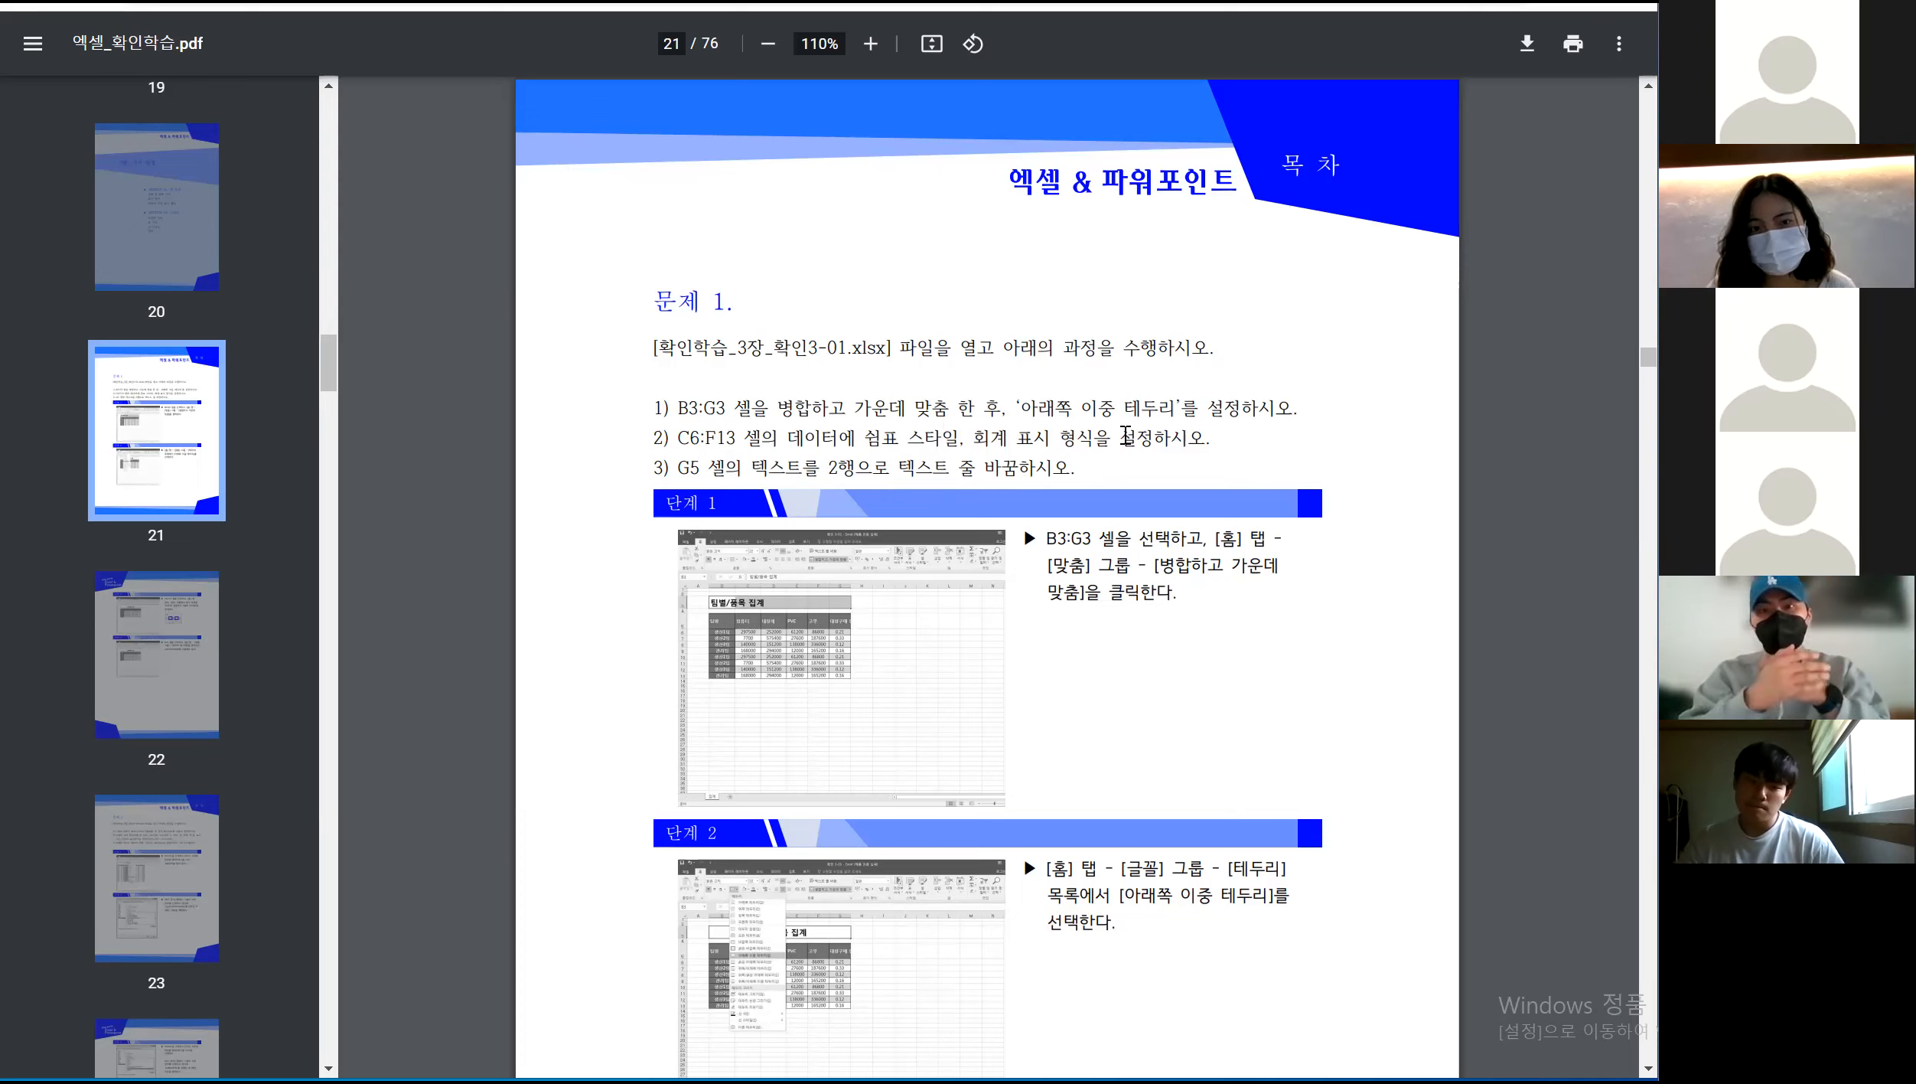
{"action": "key", "text": "alt+Tab"}
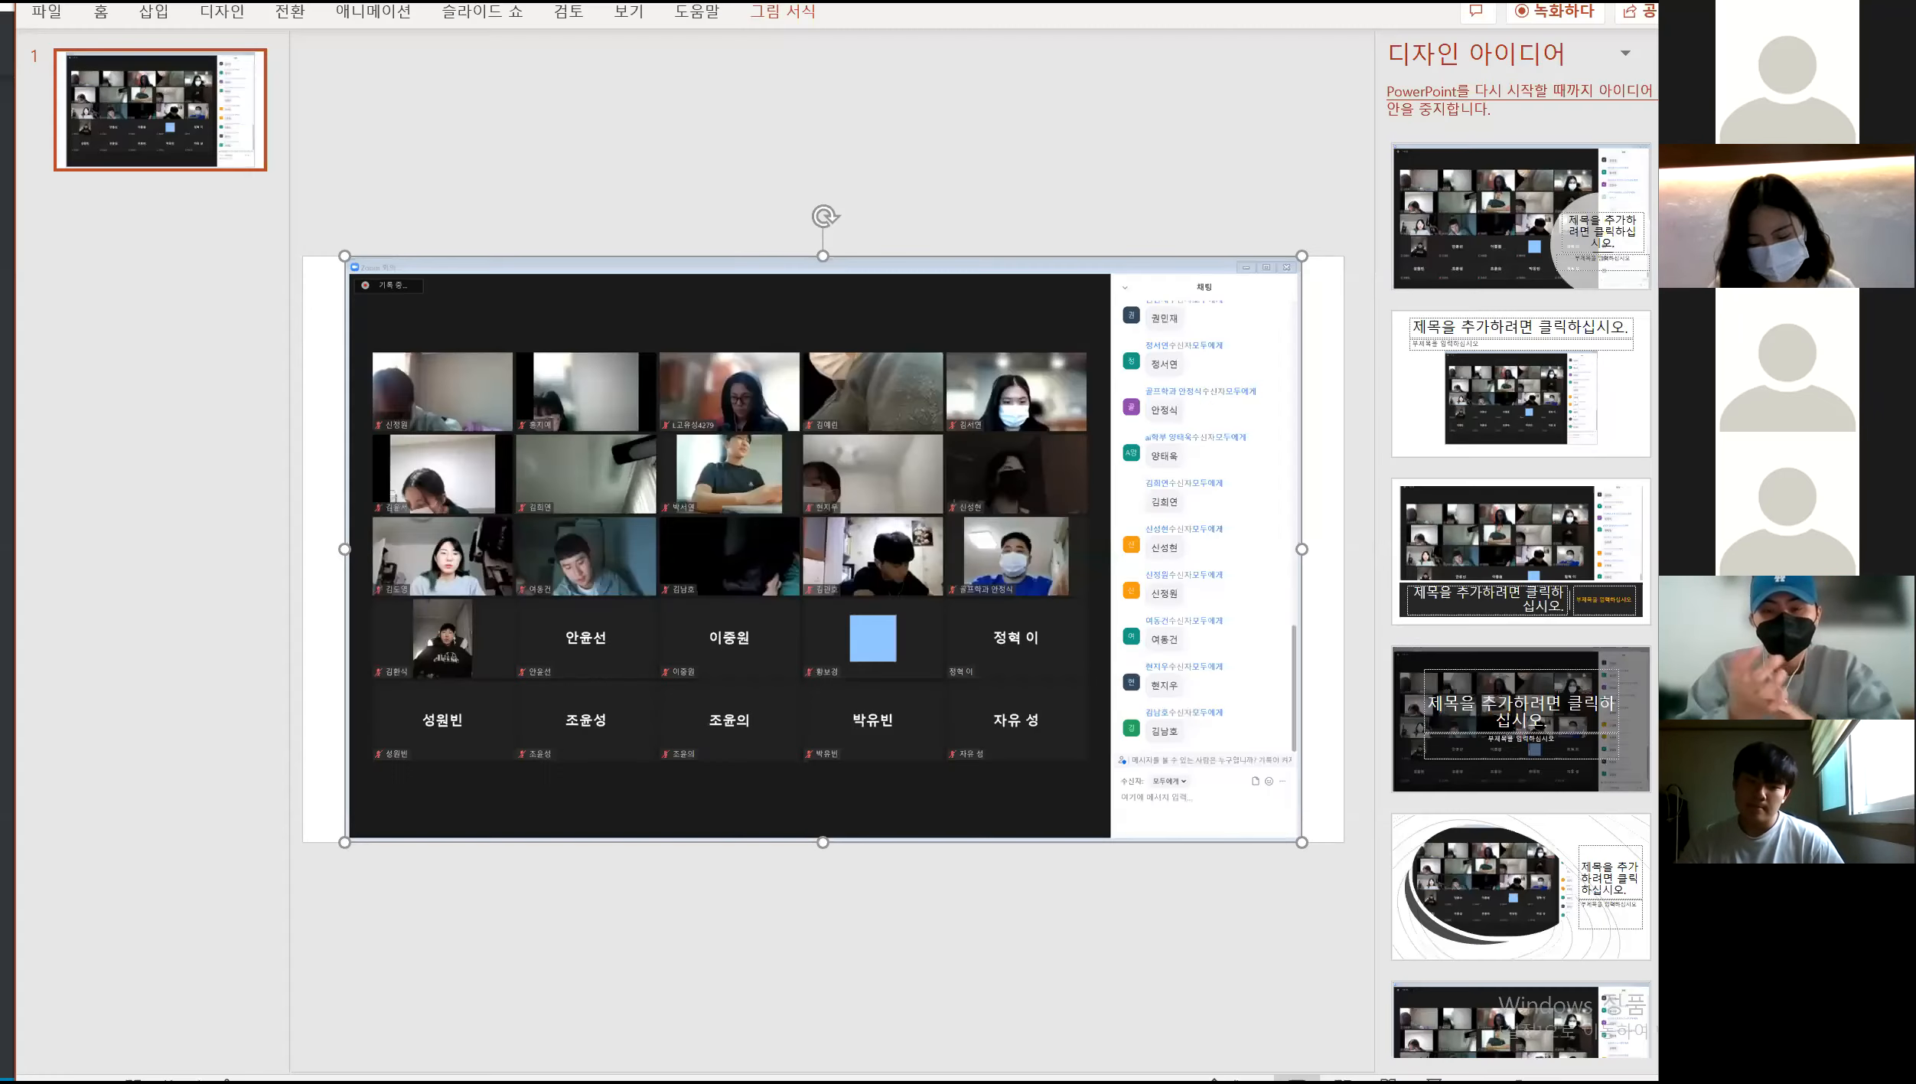
{"action": "key", "text": "alt+Tab"}
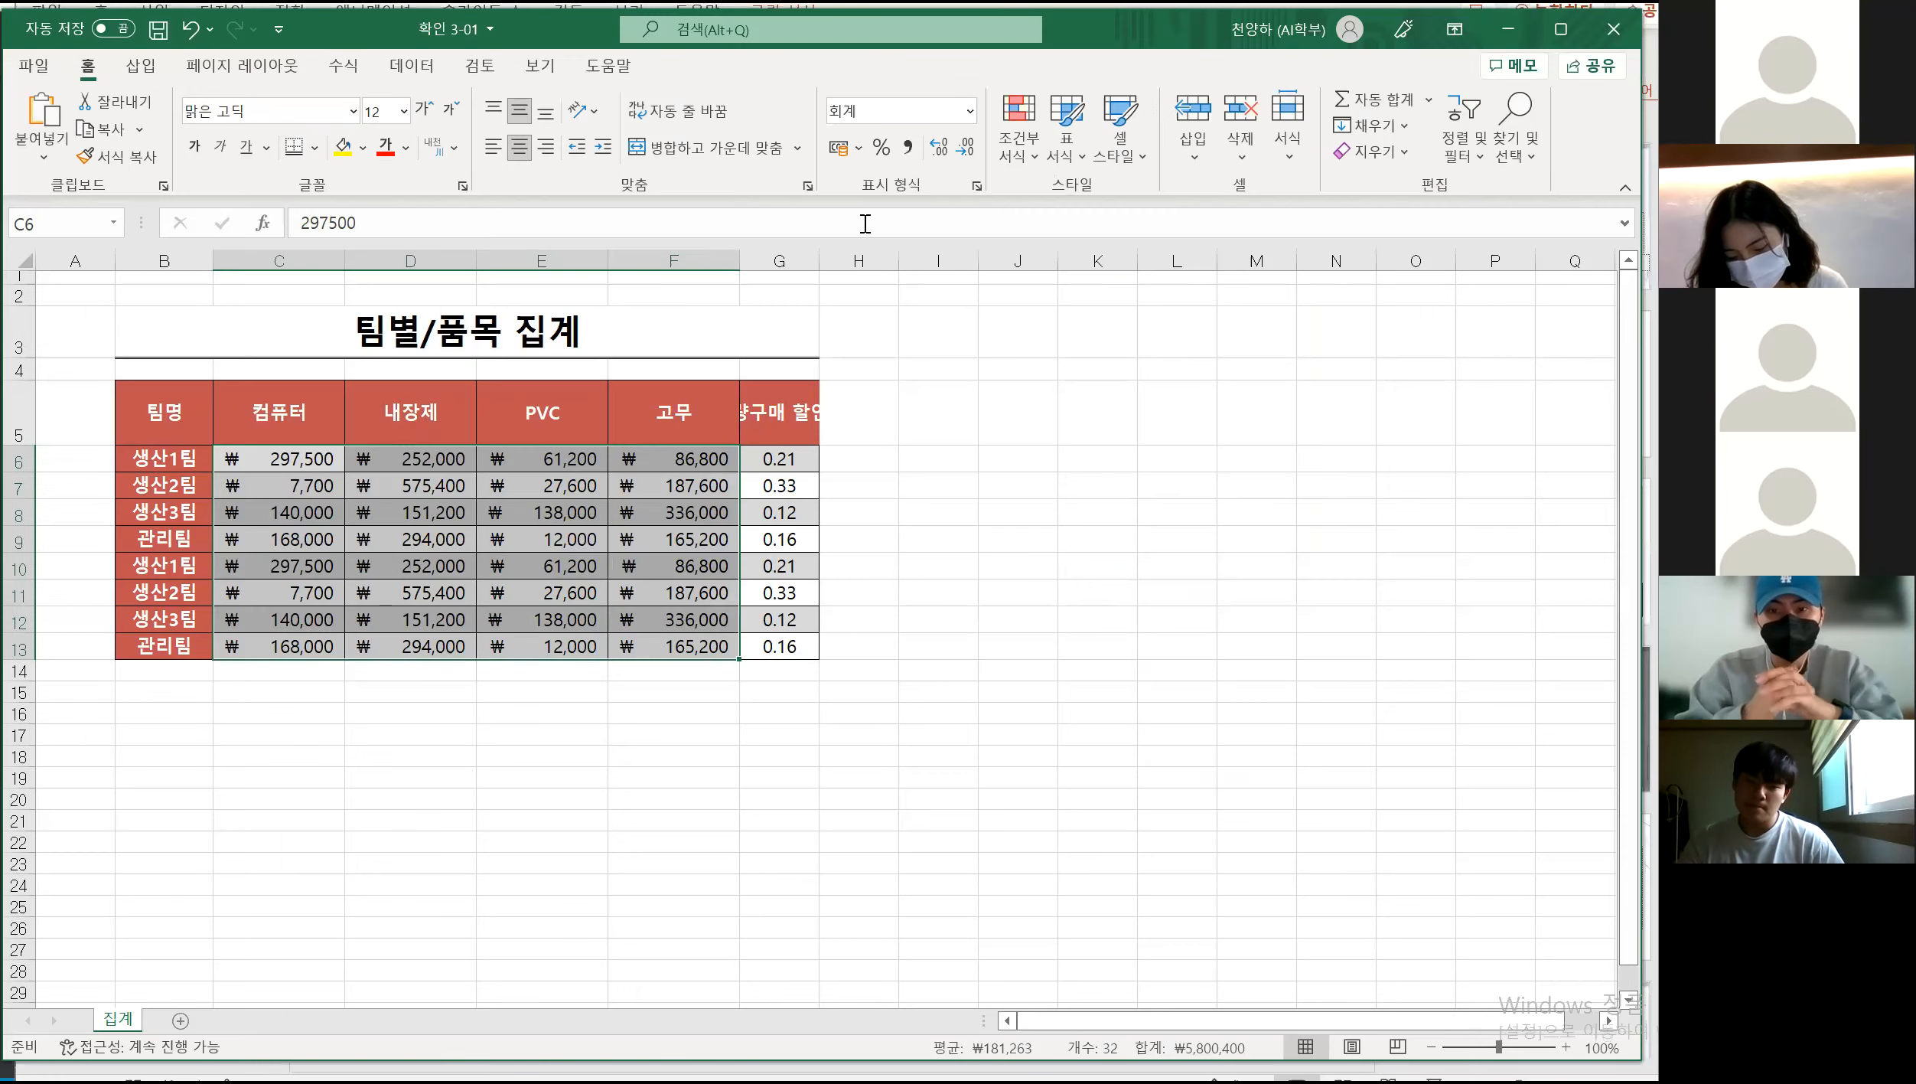
{"action": "left_click", "coordinate": [993, 366]}
{"action": "left_click", "coordinate": [786, 409]}
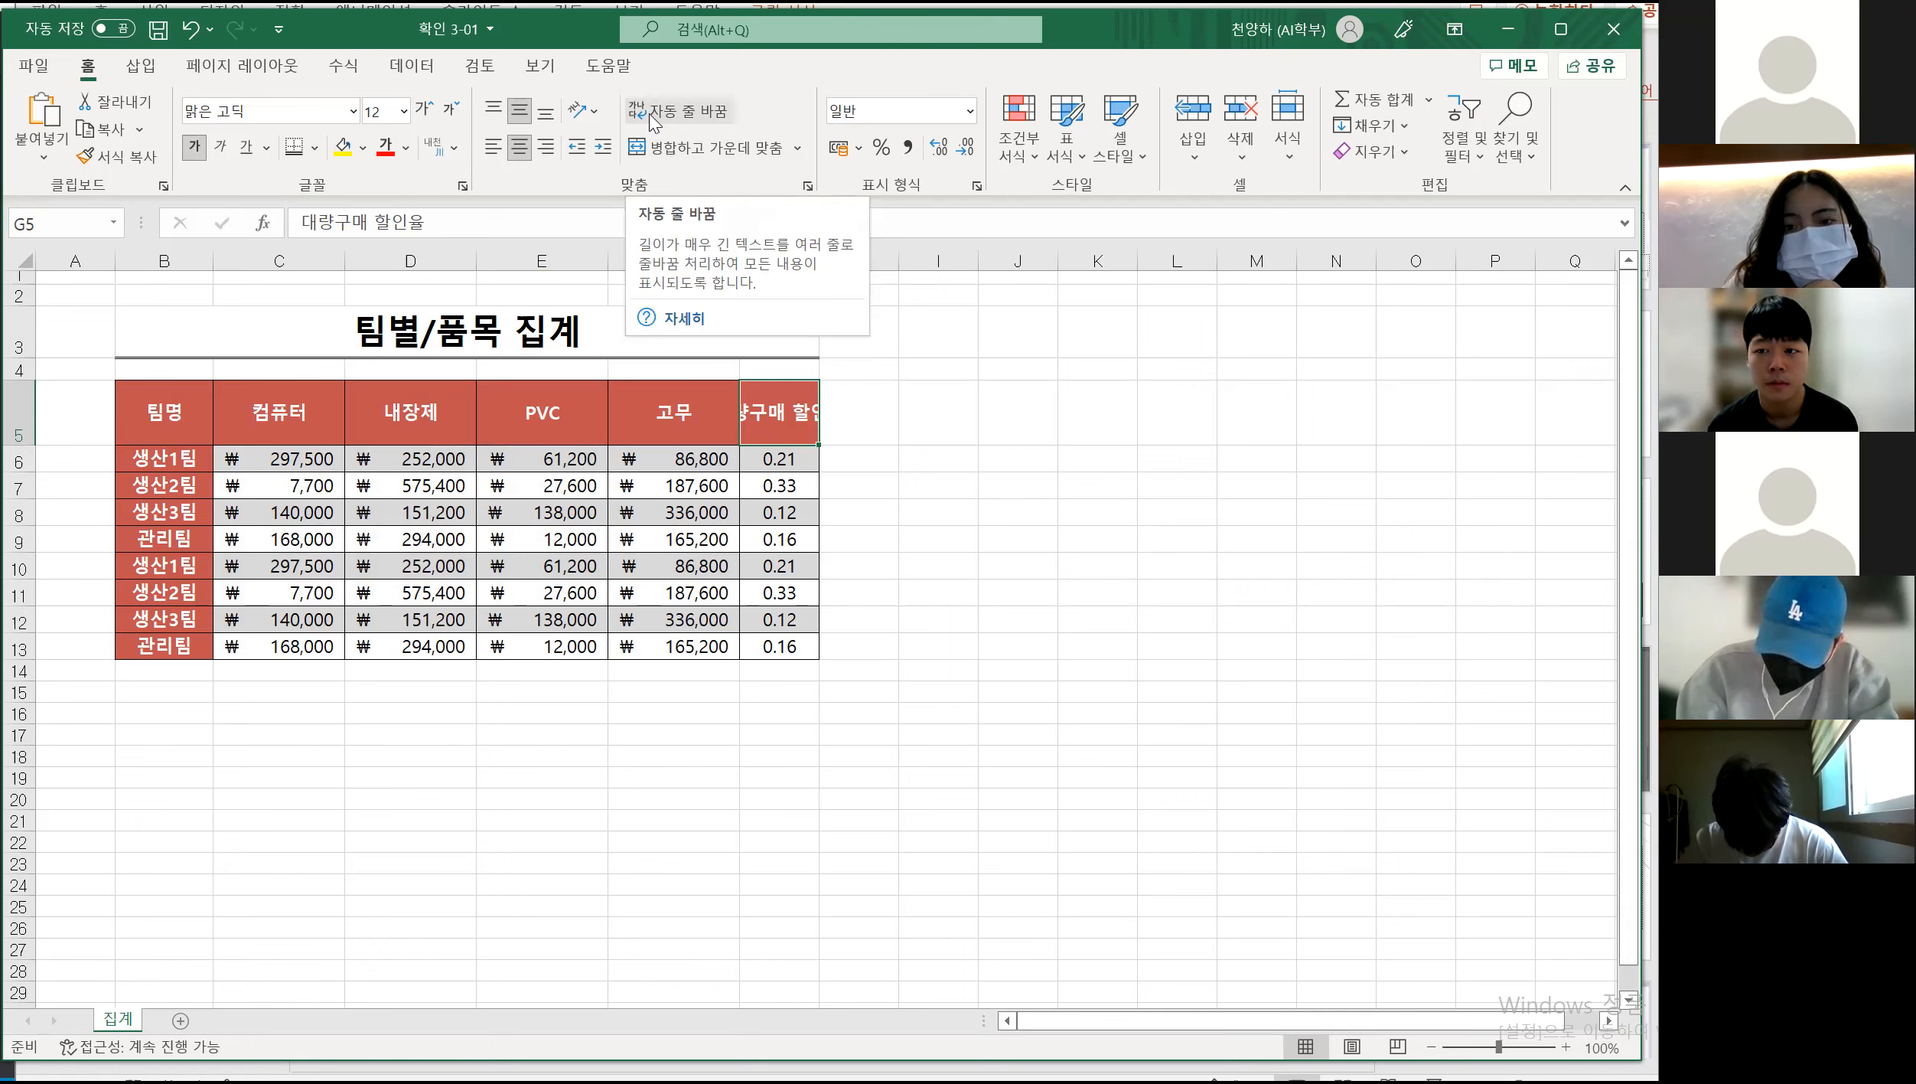
{"action": "left_click", "coordinate": [648, 114]}
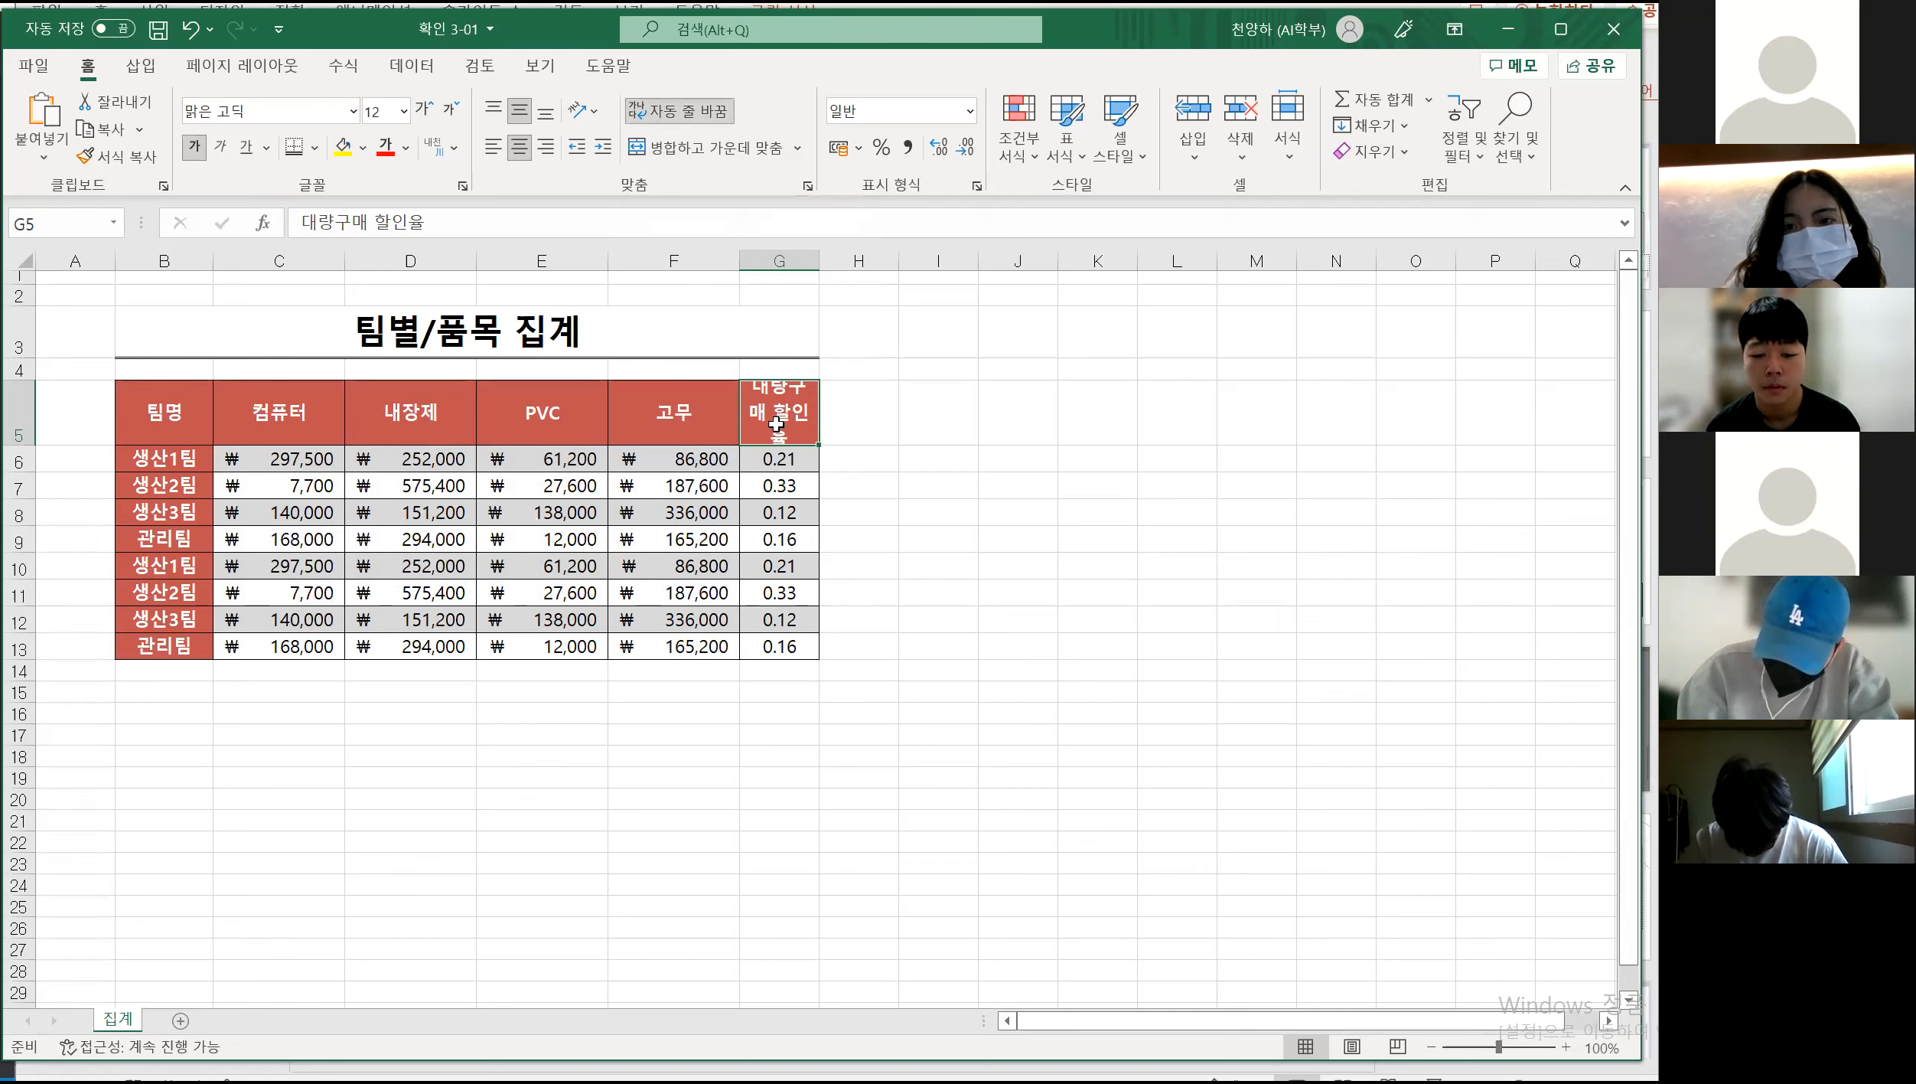
{"action": "left_click_drag", "start_coordinate": [824, 268], "coordinate": [828, 267]}
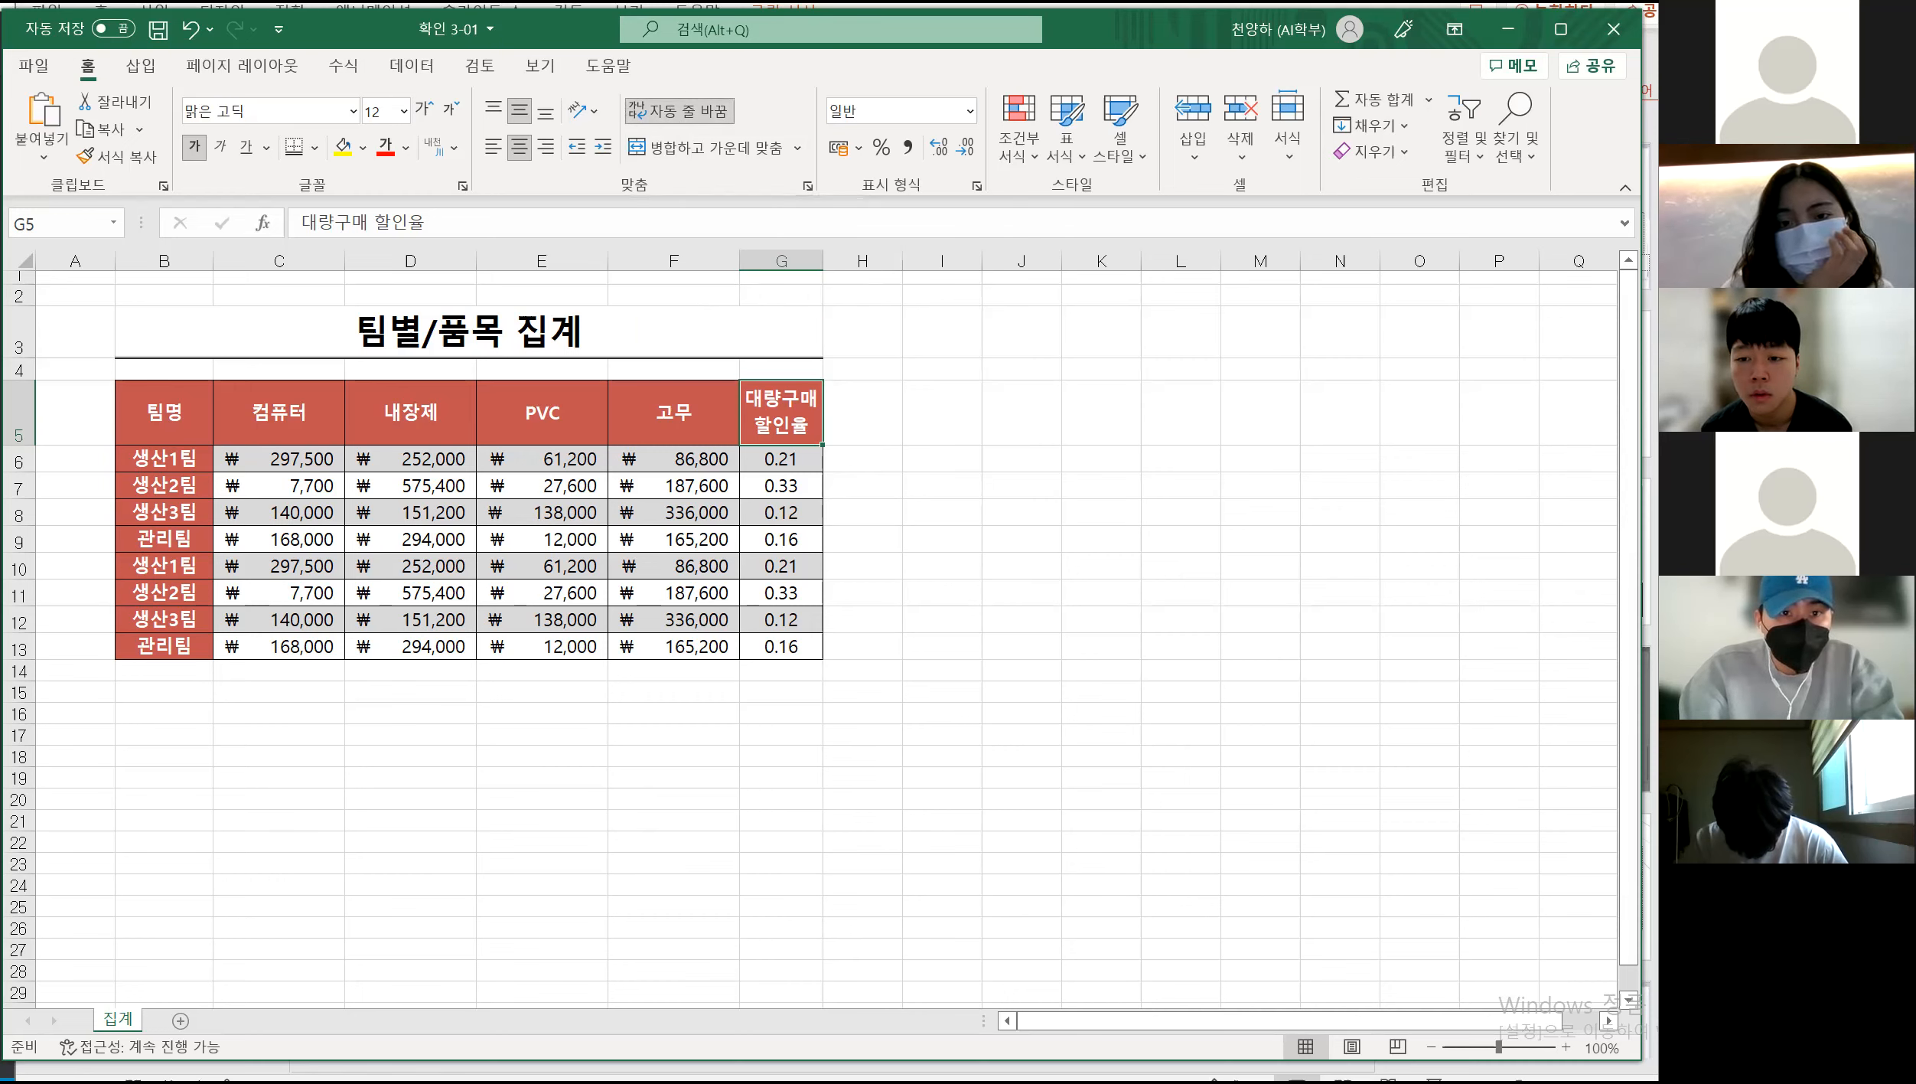
Switch to the exercise PDF and review the remaining 문제 1 instructions through to the 문제 2 tasks on page 23
{"action": "left_click", "coordinate": [907, 940]}
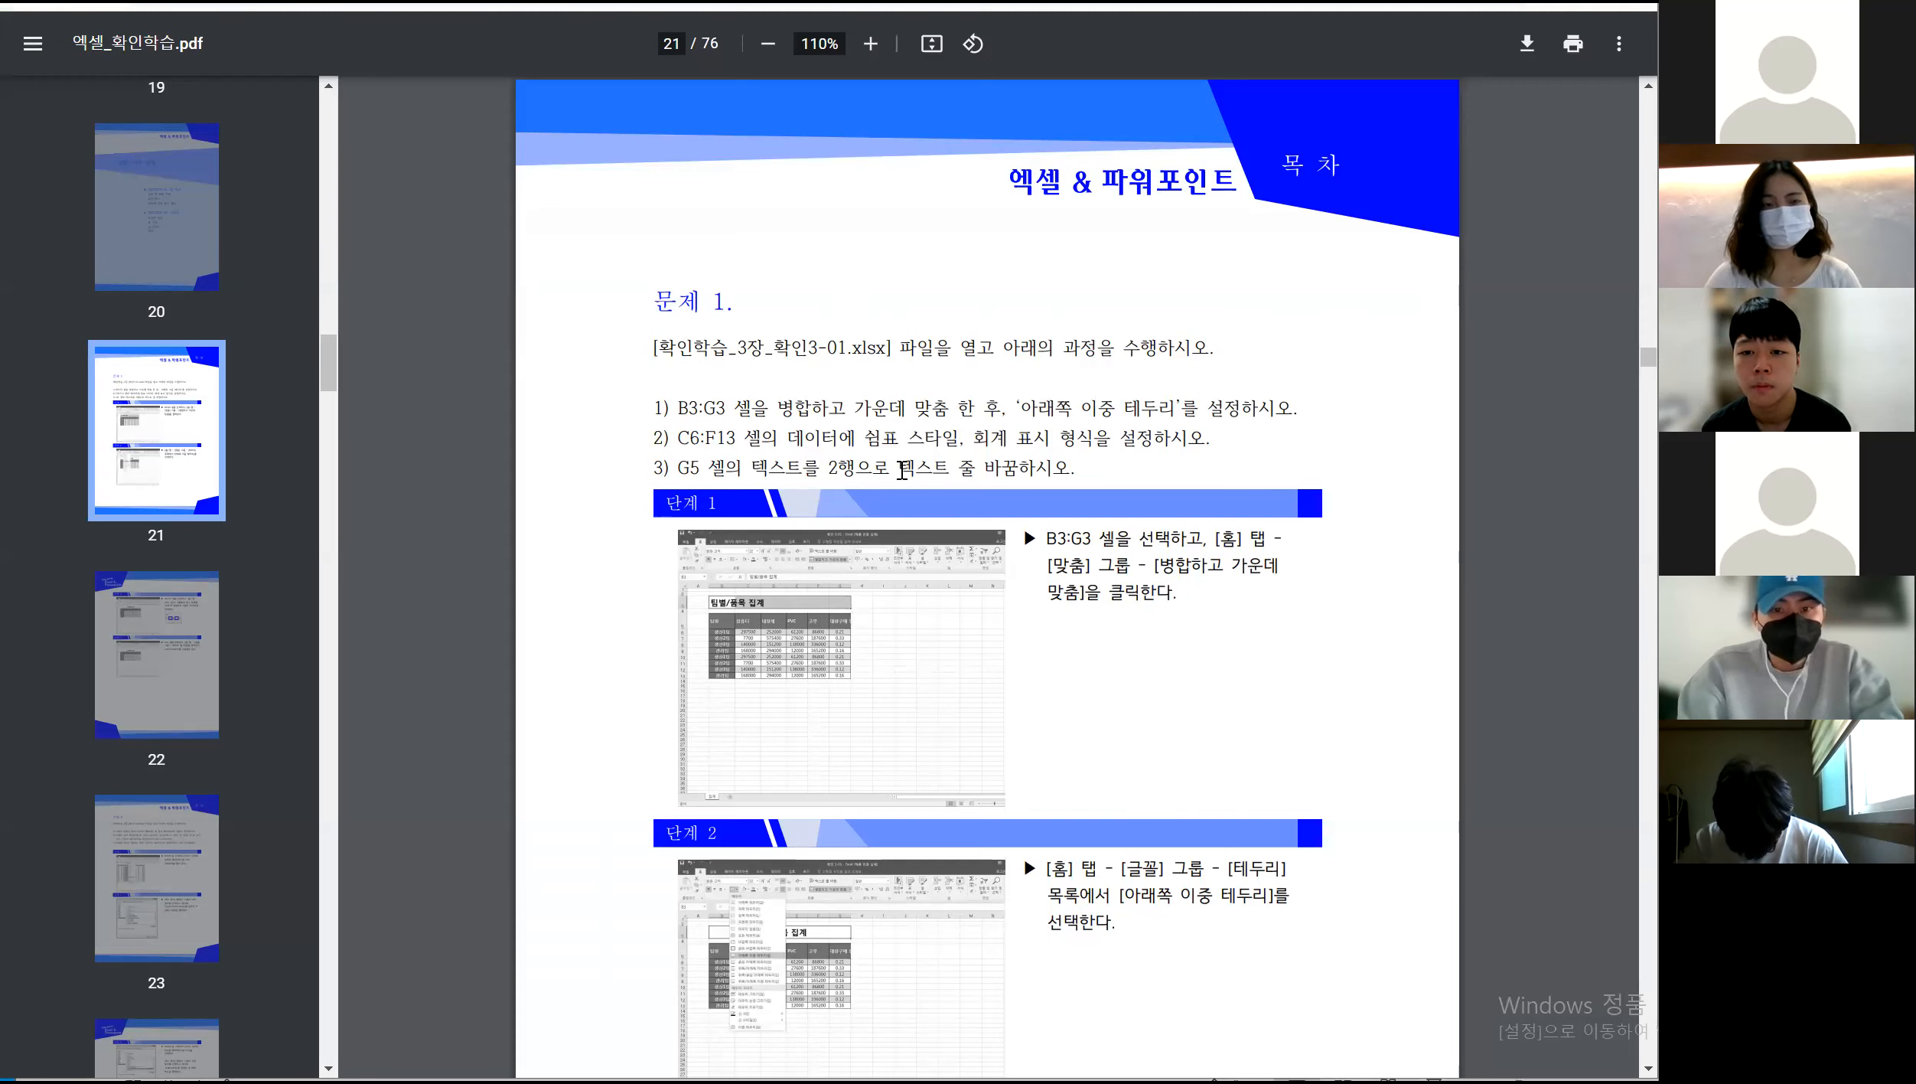
{"action": "scroll", "coordinate": [903, 470], "scroll_direction": "down", "scroll_amount": 20}
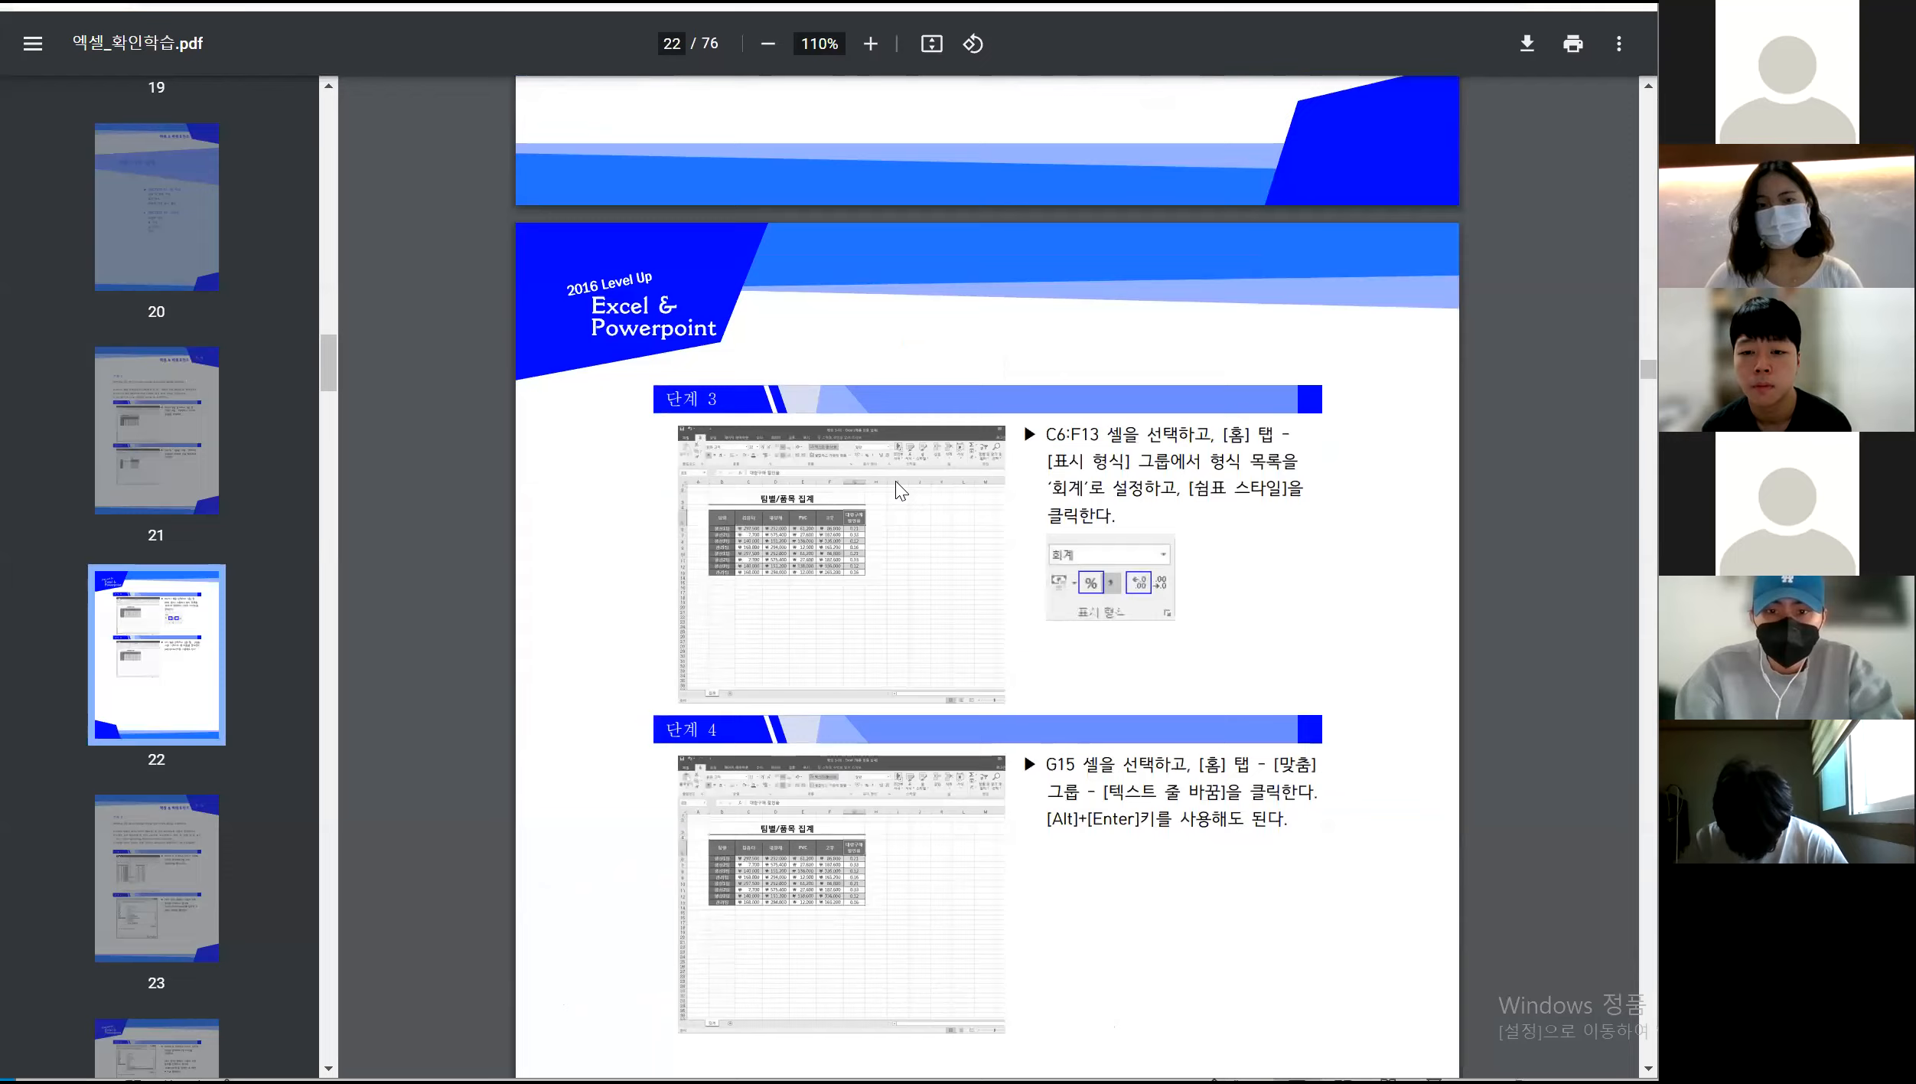
{"action": "scroll", "coordinate": [902, 490], "scroll_direction": "down", "scroll_amount": 12}
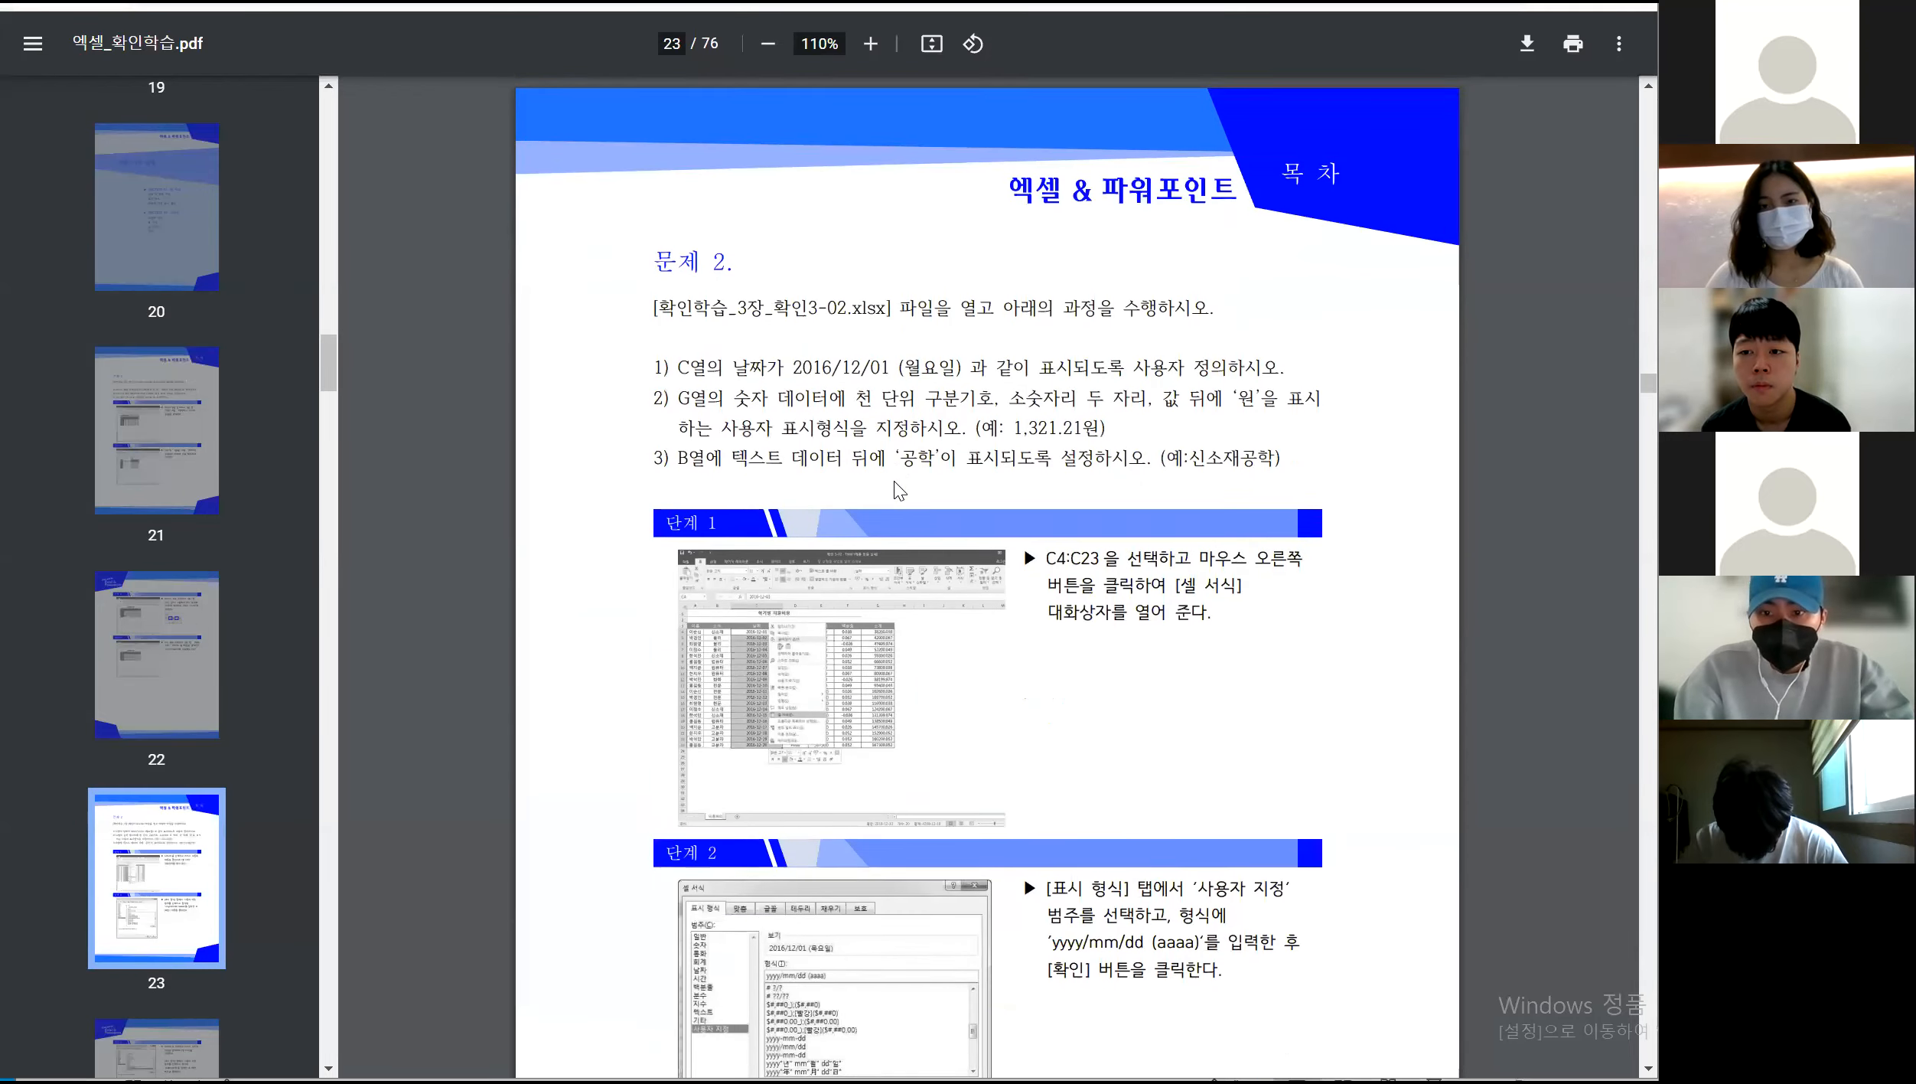
{"action": "scroll", "coordinate": [893, 481], "scroll_direction": "down", "scroll_amount": 3}
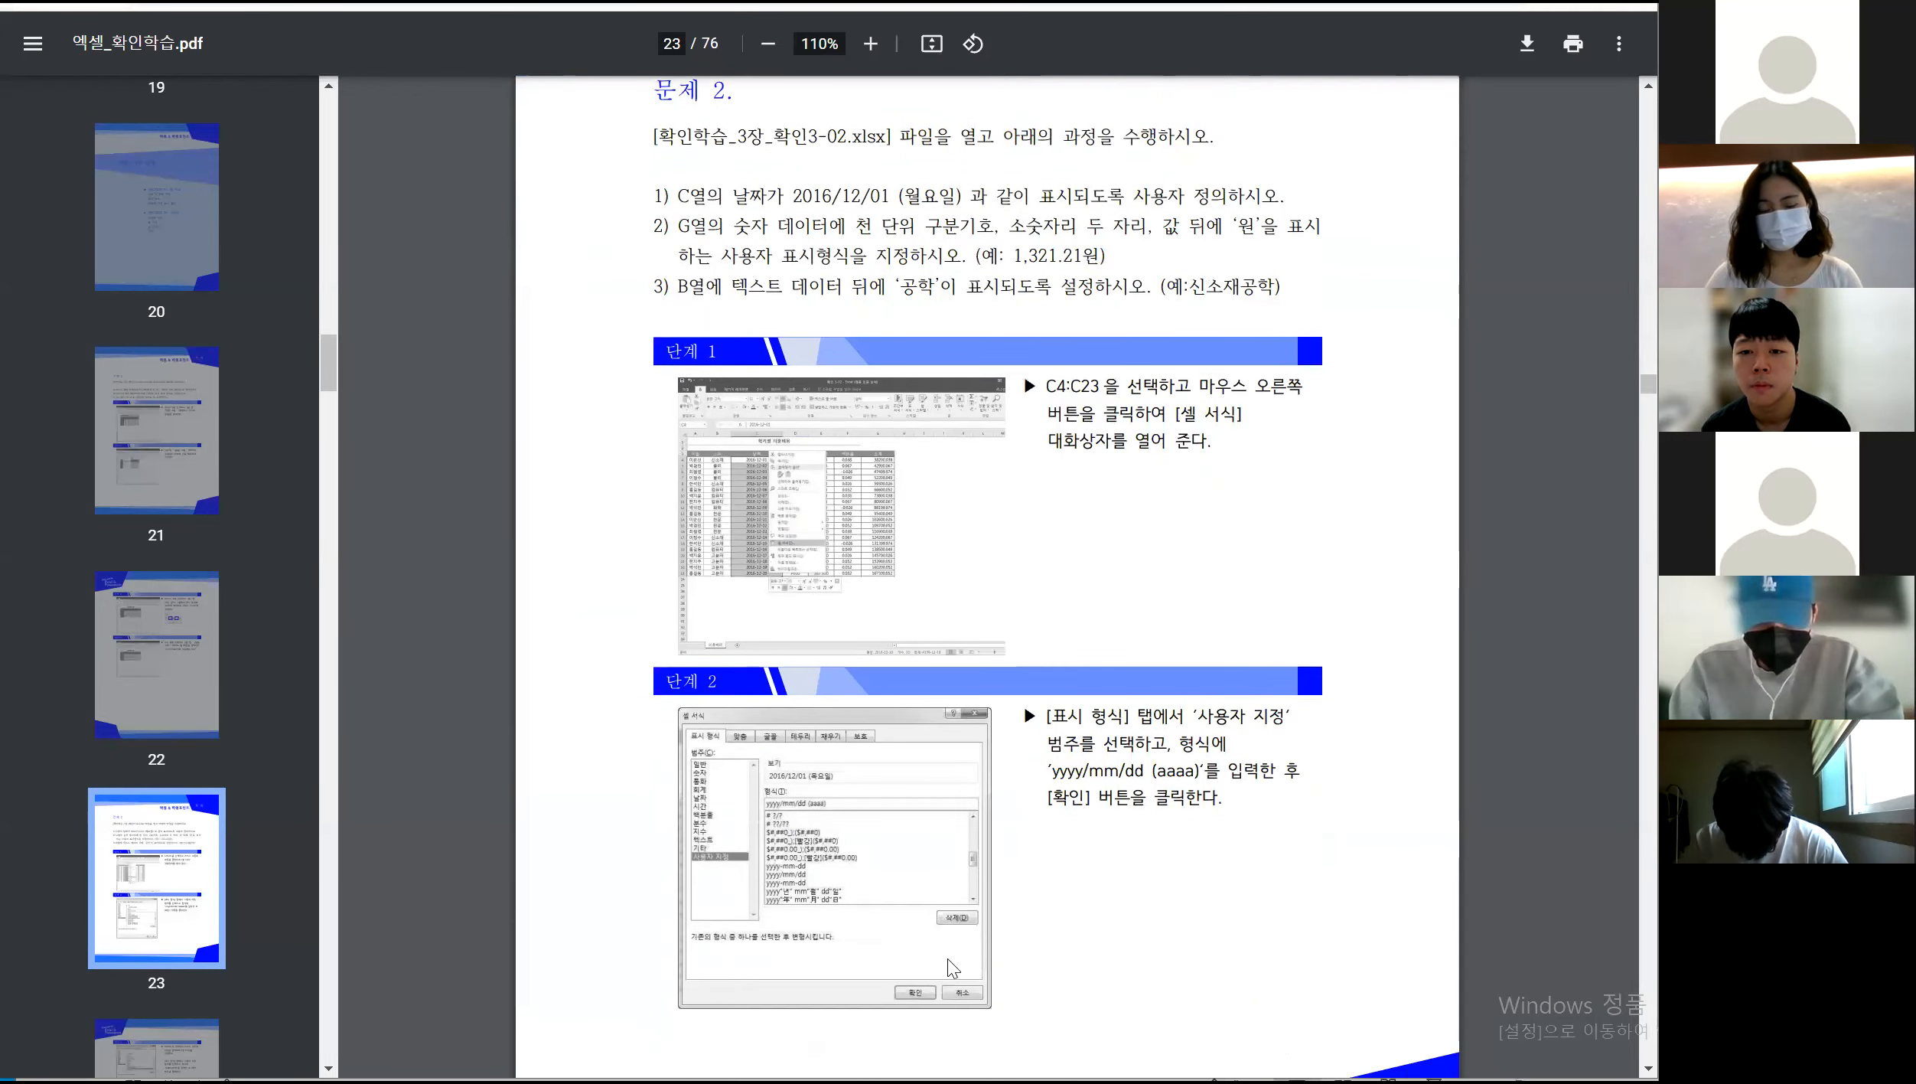
Switch back to Excel, close the 확인 3-01 workbook, and open the 확인 3-02 workbook for 문제 2
{"action": "key", "text": "alt+Tab"}
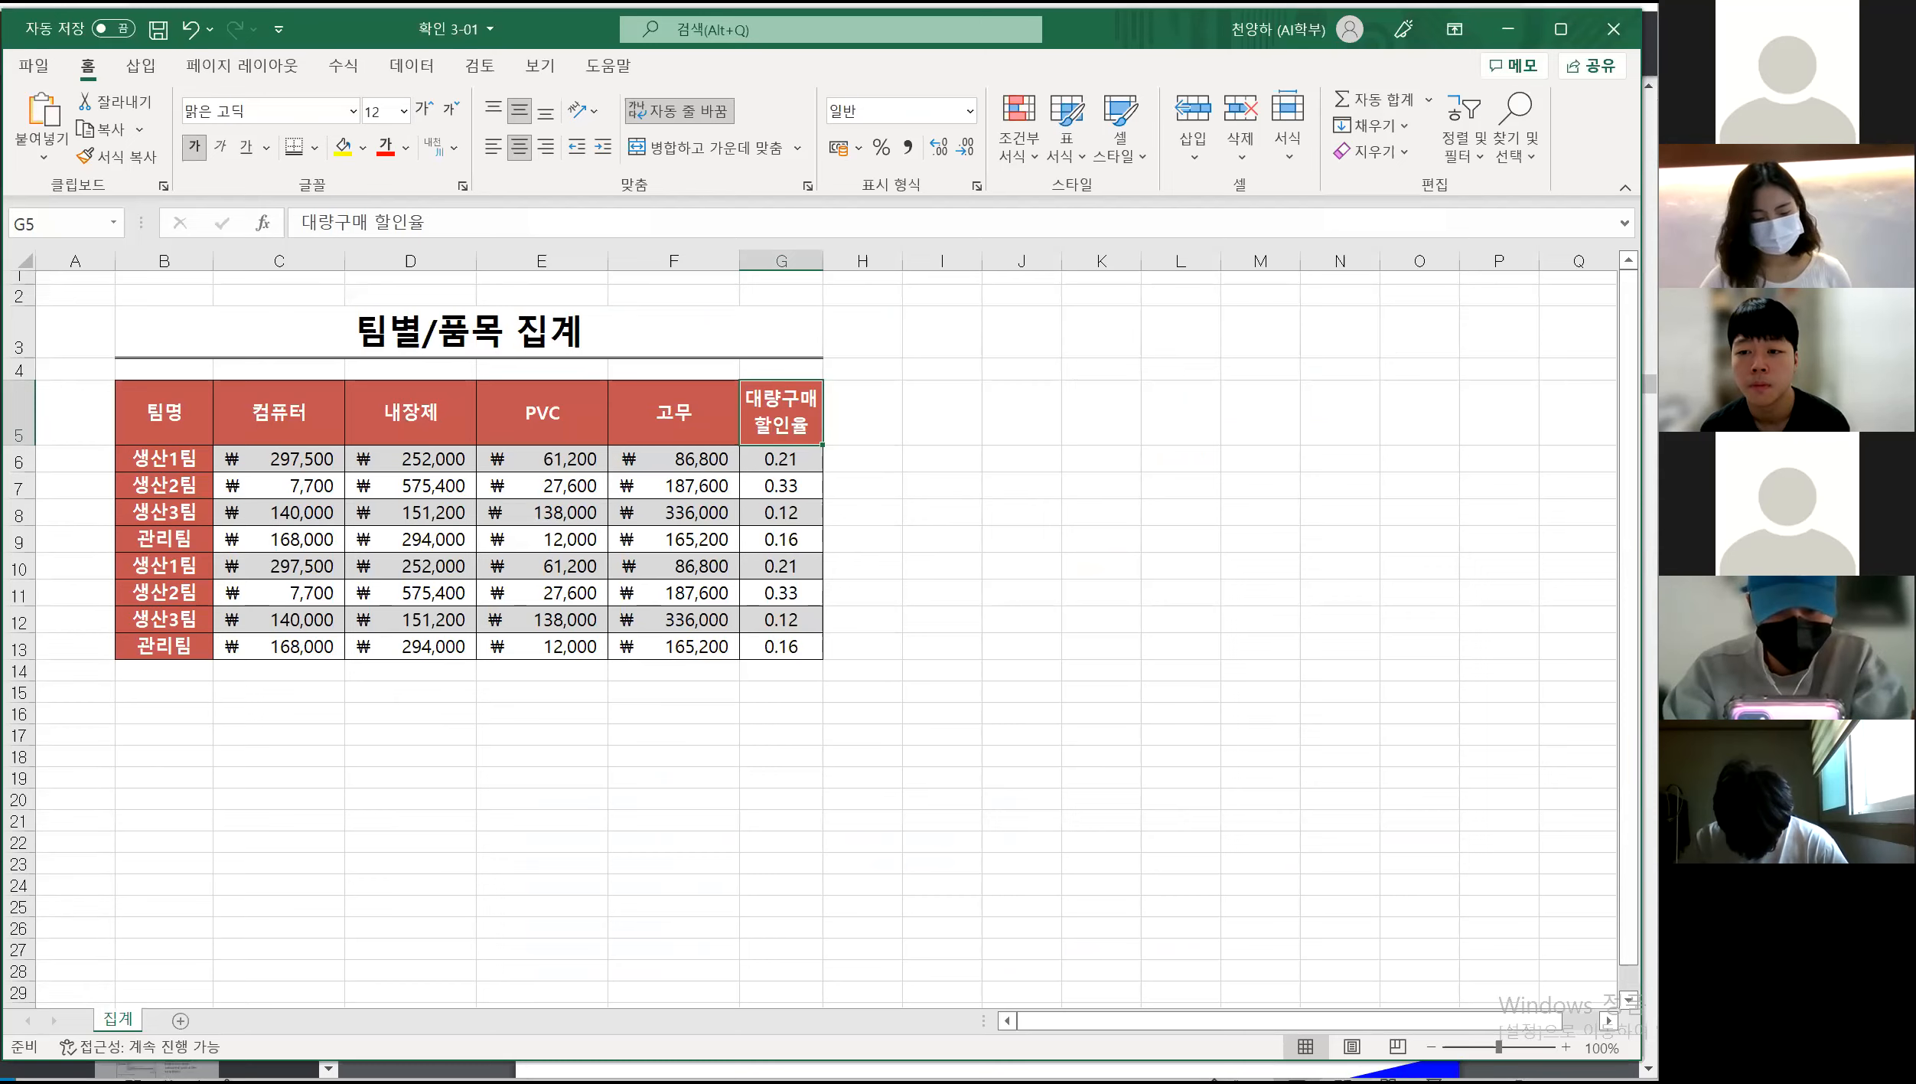
{"action": "left_click", "coordinate": [1614, 29]}
{"action": "left_click", "coordinate": [988, 551]}
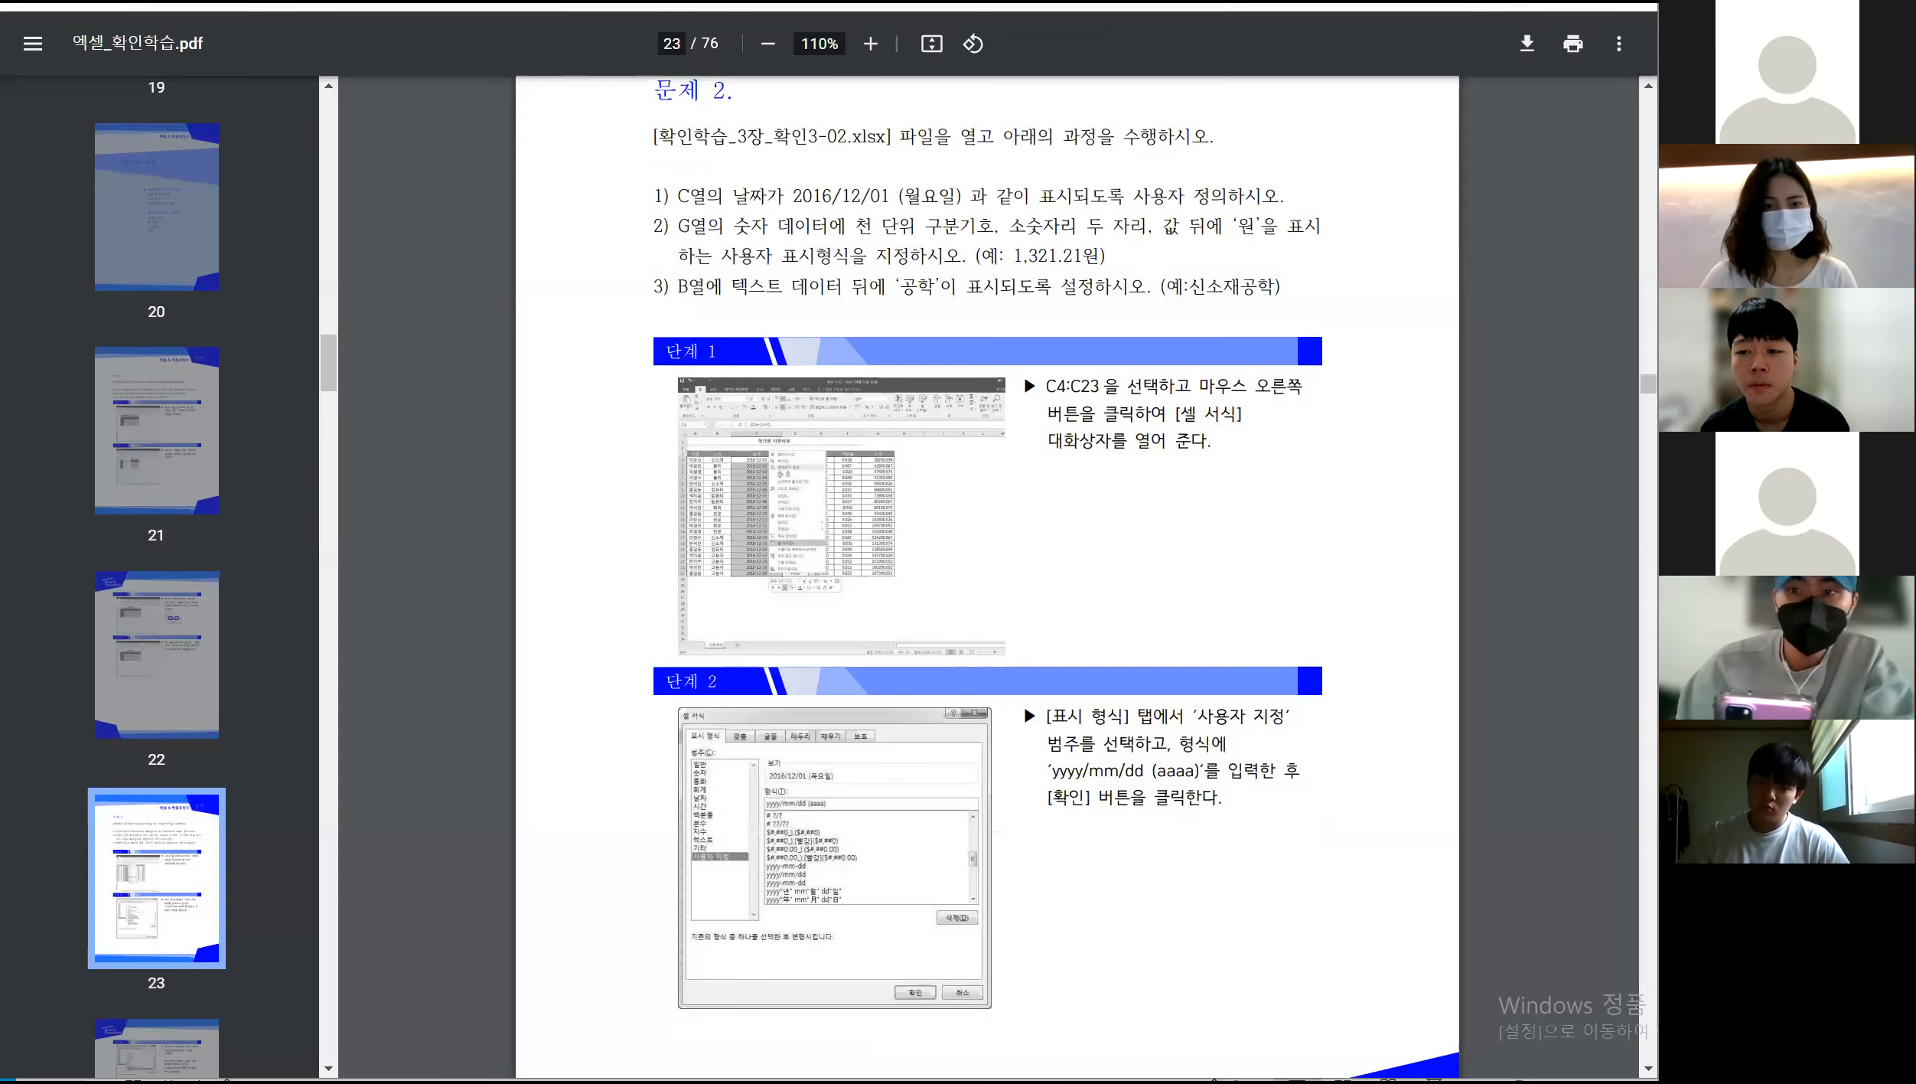
{"action": "key", "text": "alt+Tab"}
{"action": "double_click", "coordinate": [639, 517]}
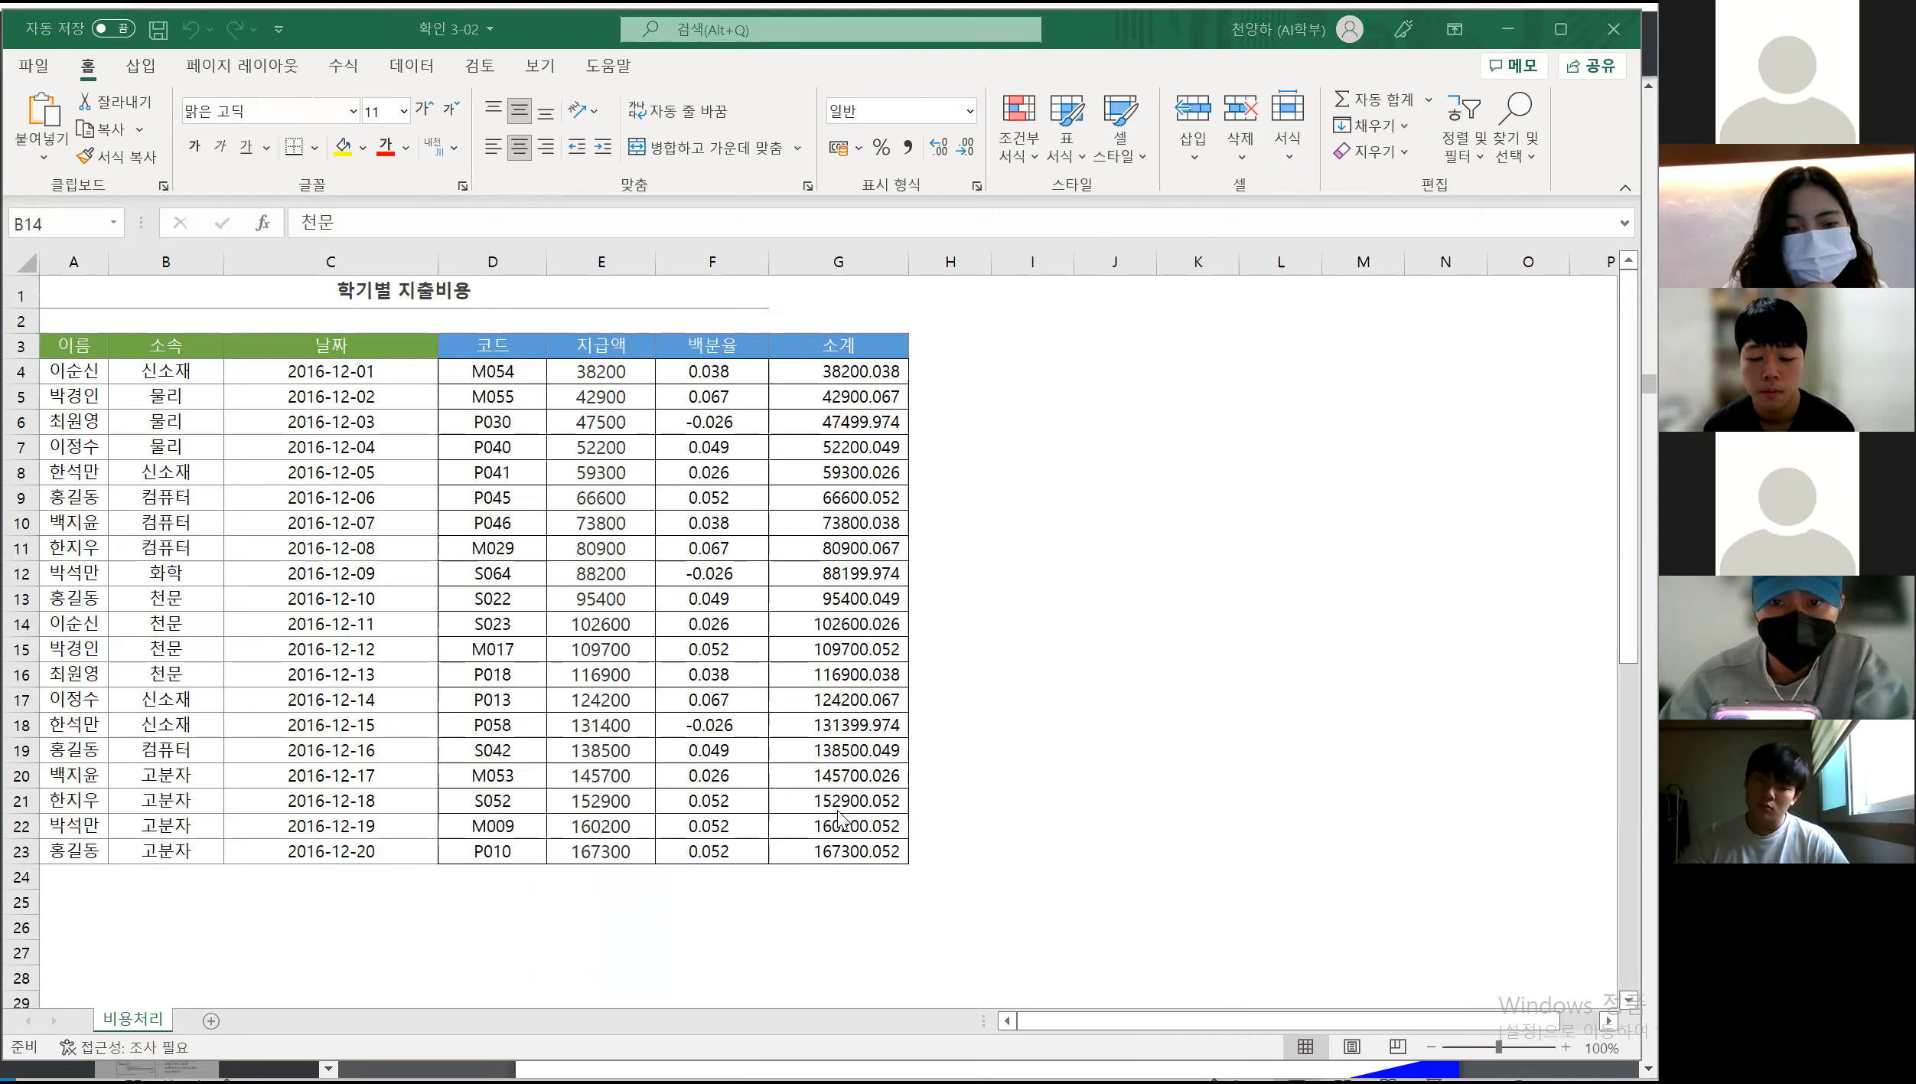
Read the first task of 문제 2 in the PDF and compare its required date format with the dates in C4:C23 of the workbook
{"action": "left_click", "coordinate": [1030, 805]}
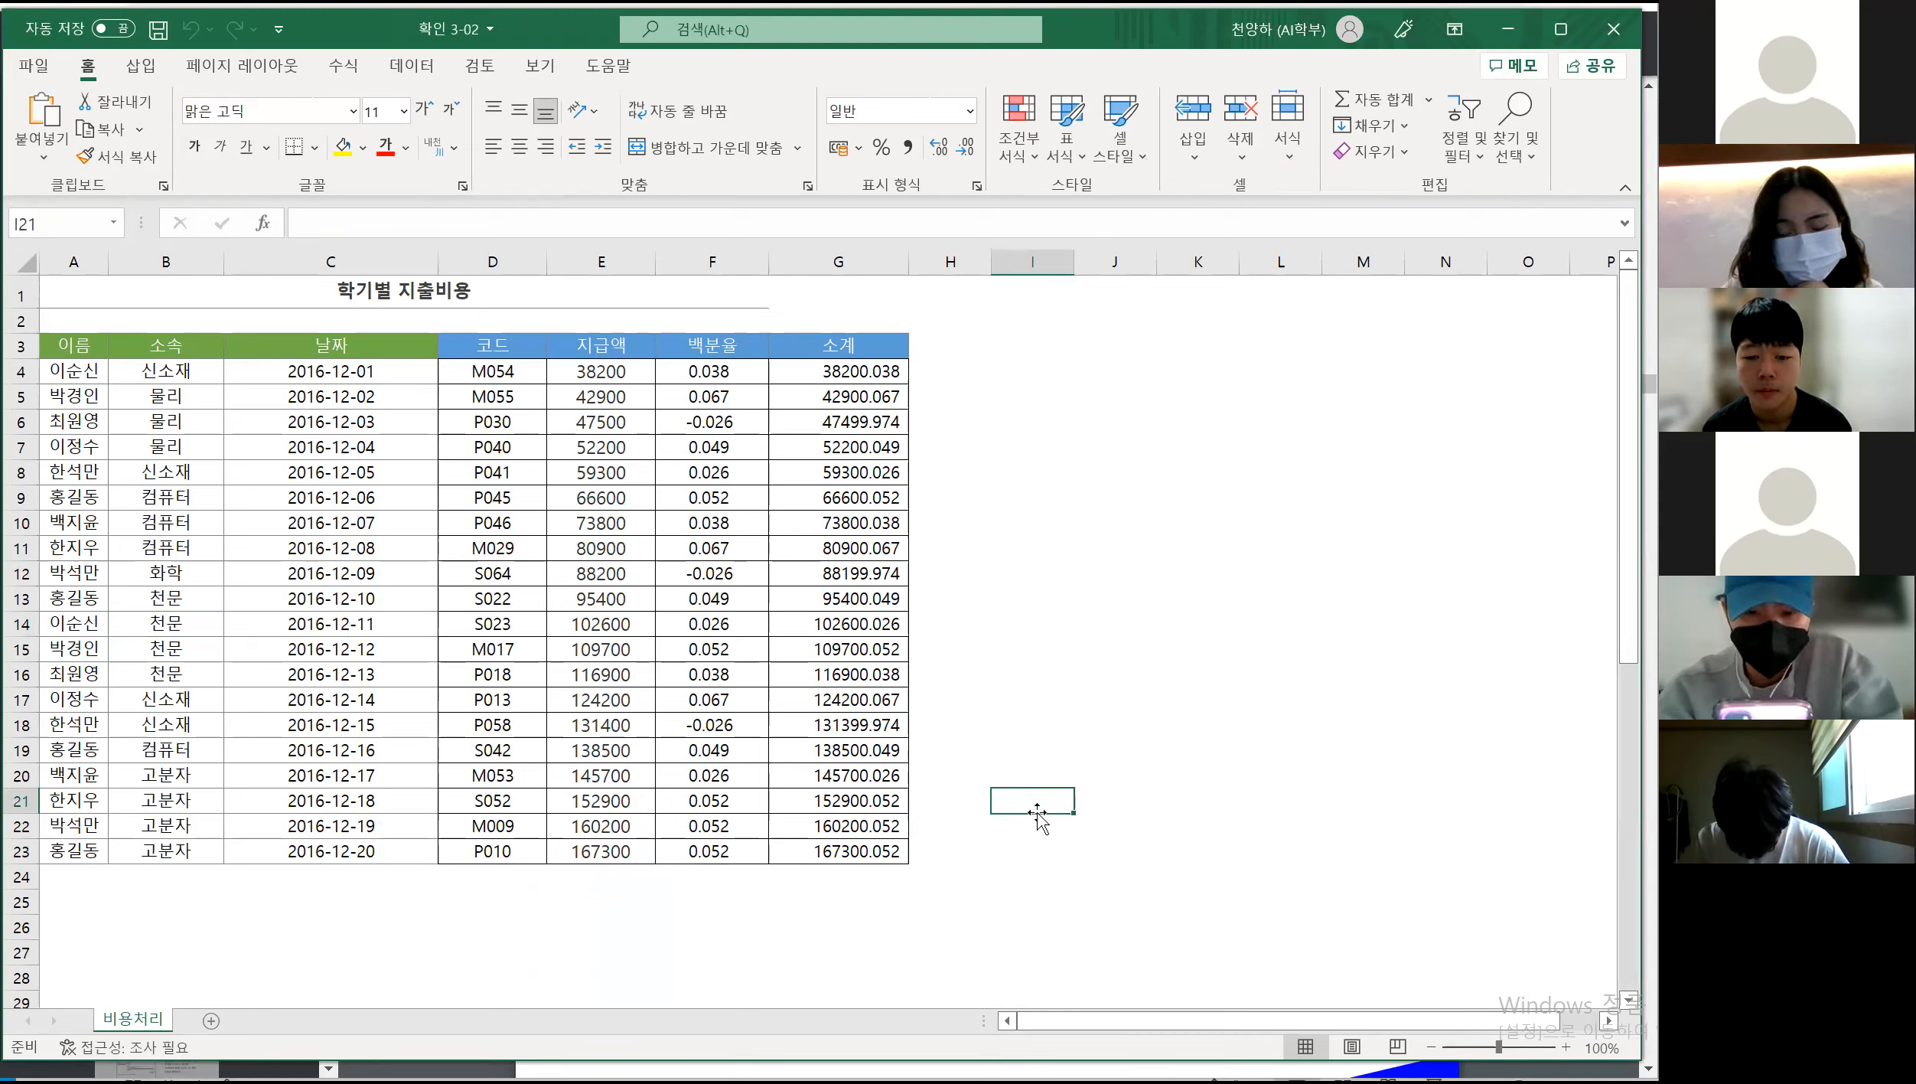
{"action": "left_click", "coordinate": [1062, 507]}
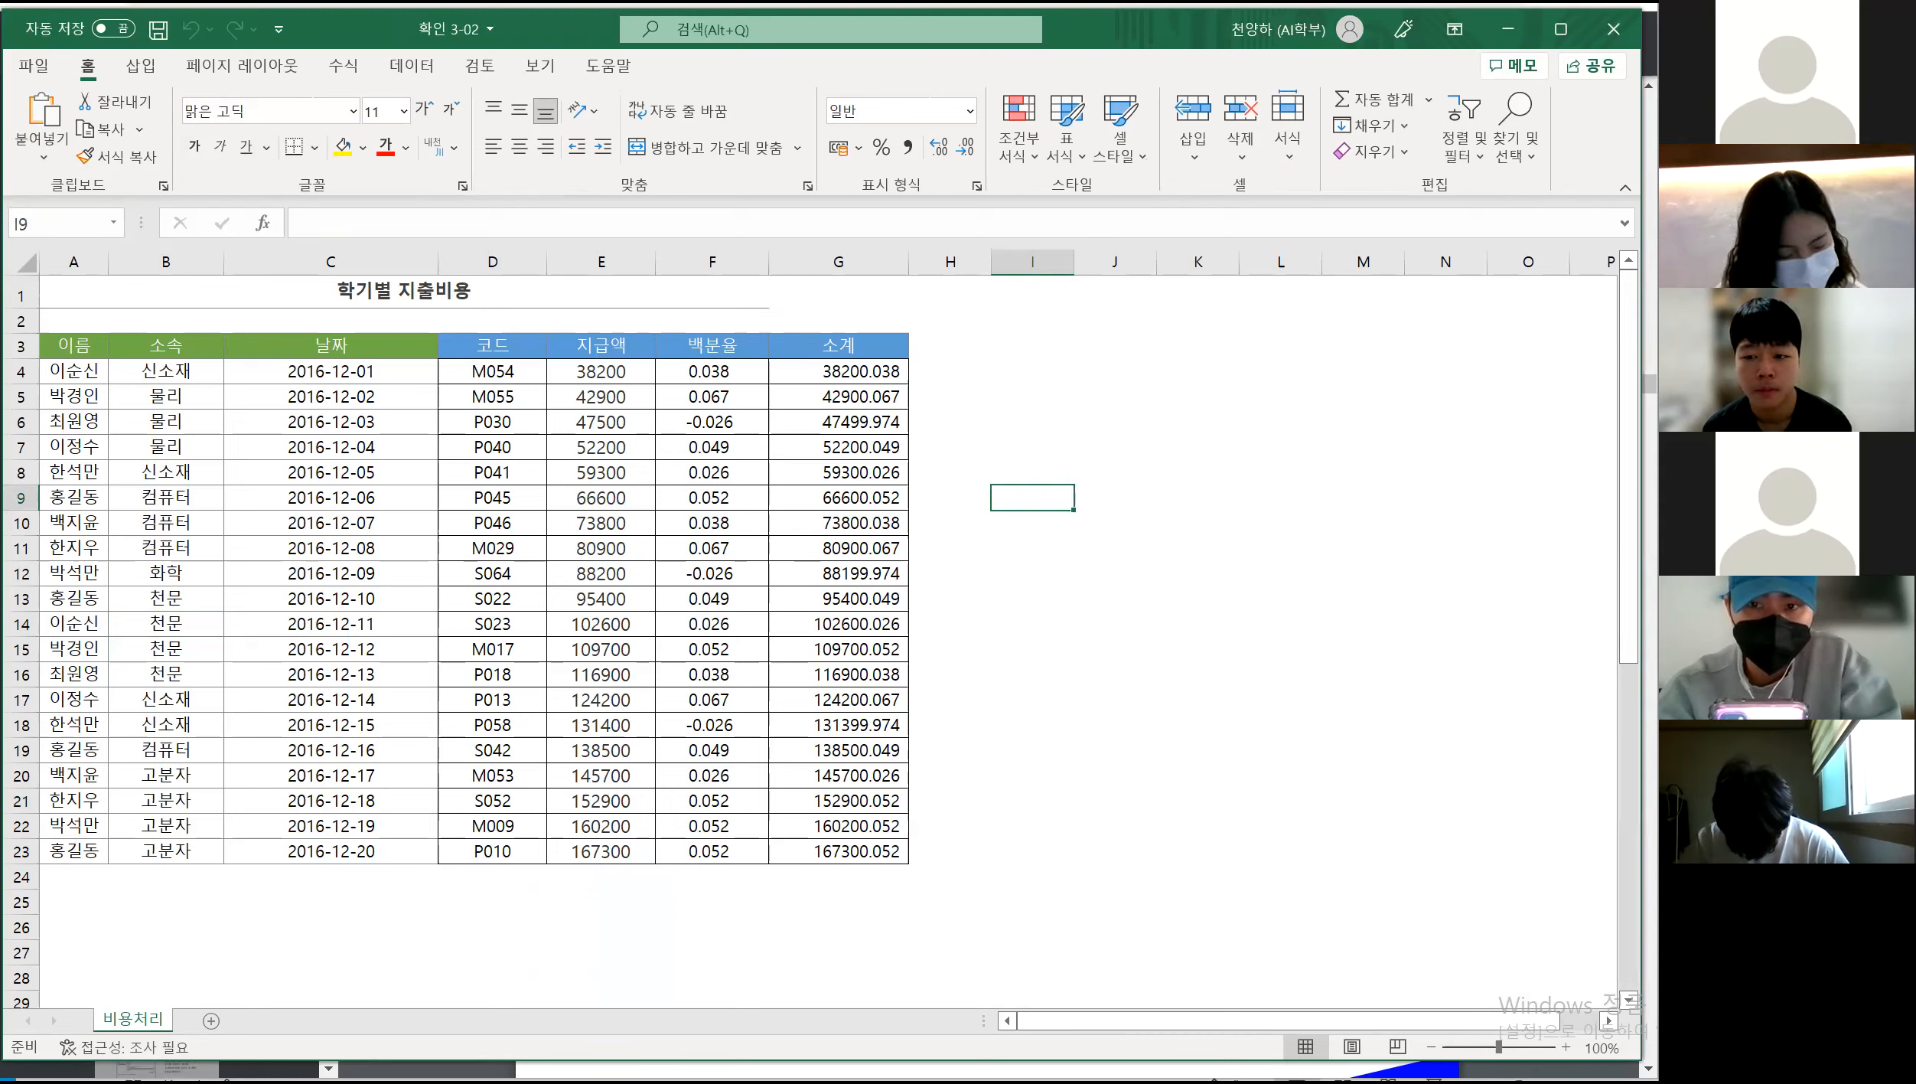
{"action": "mouse_move", "coordinate": [820, 1075]}
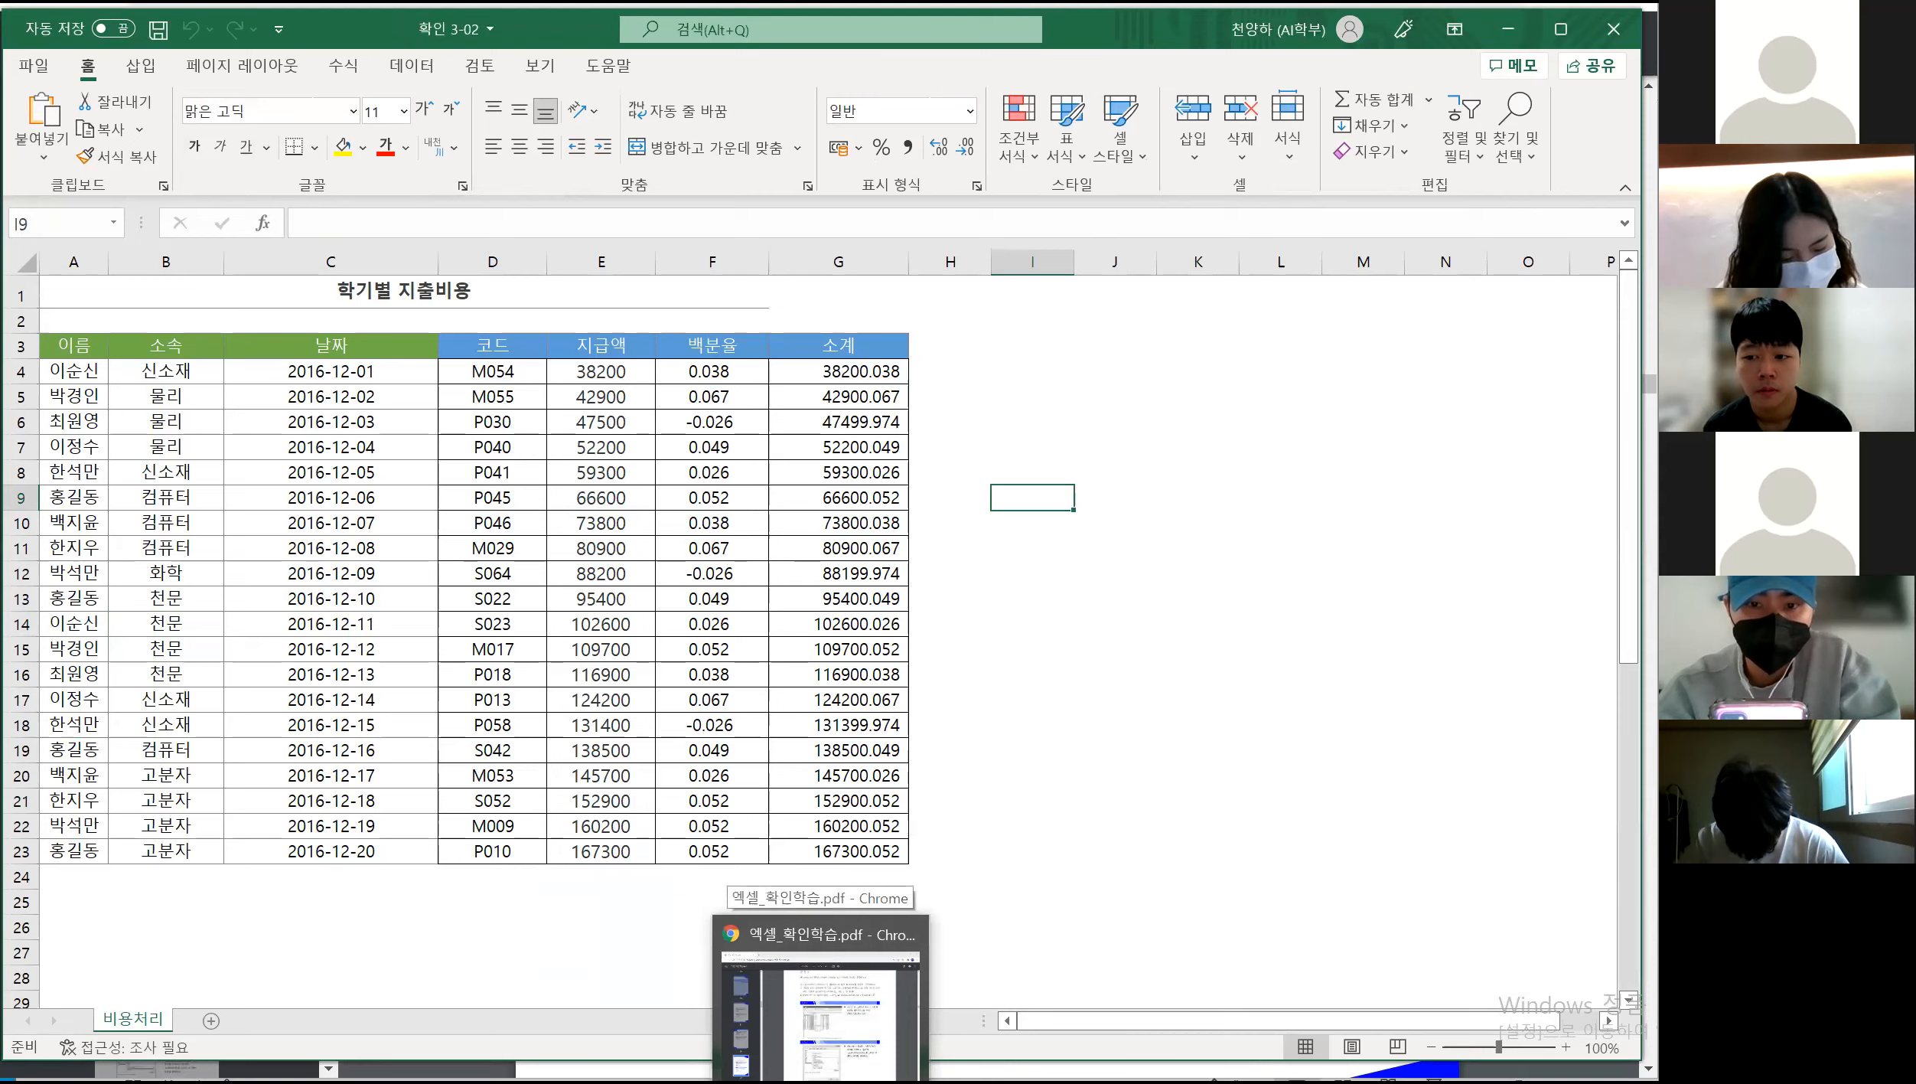
{"action": "left_click", "coordinate": [821, 1075]}
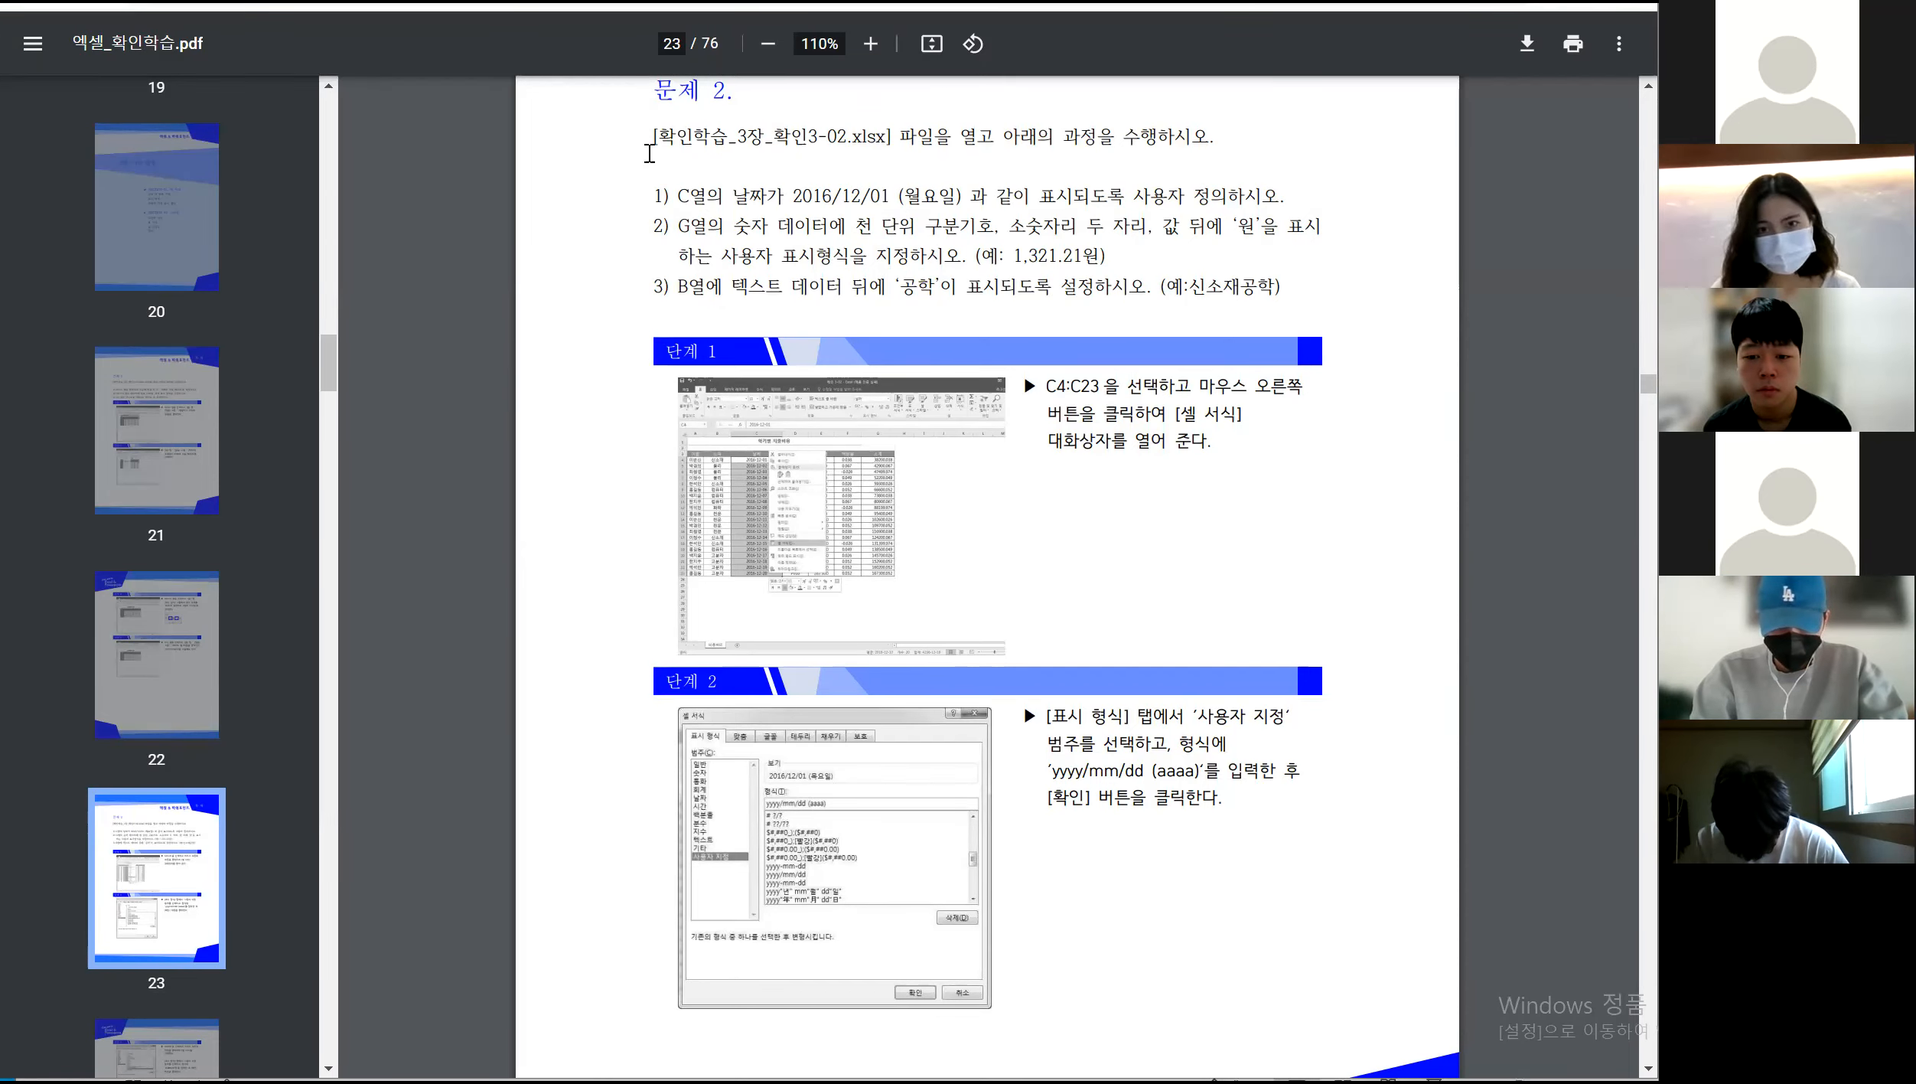
{"action": "key", "text": "alt+Tab"}
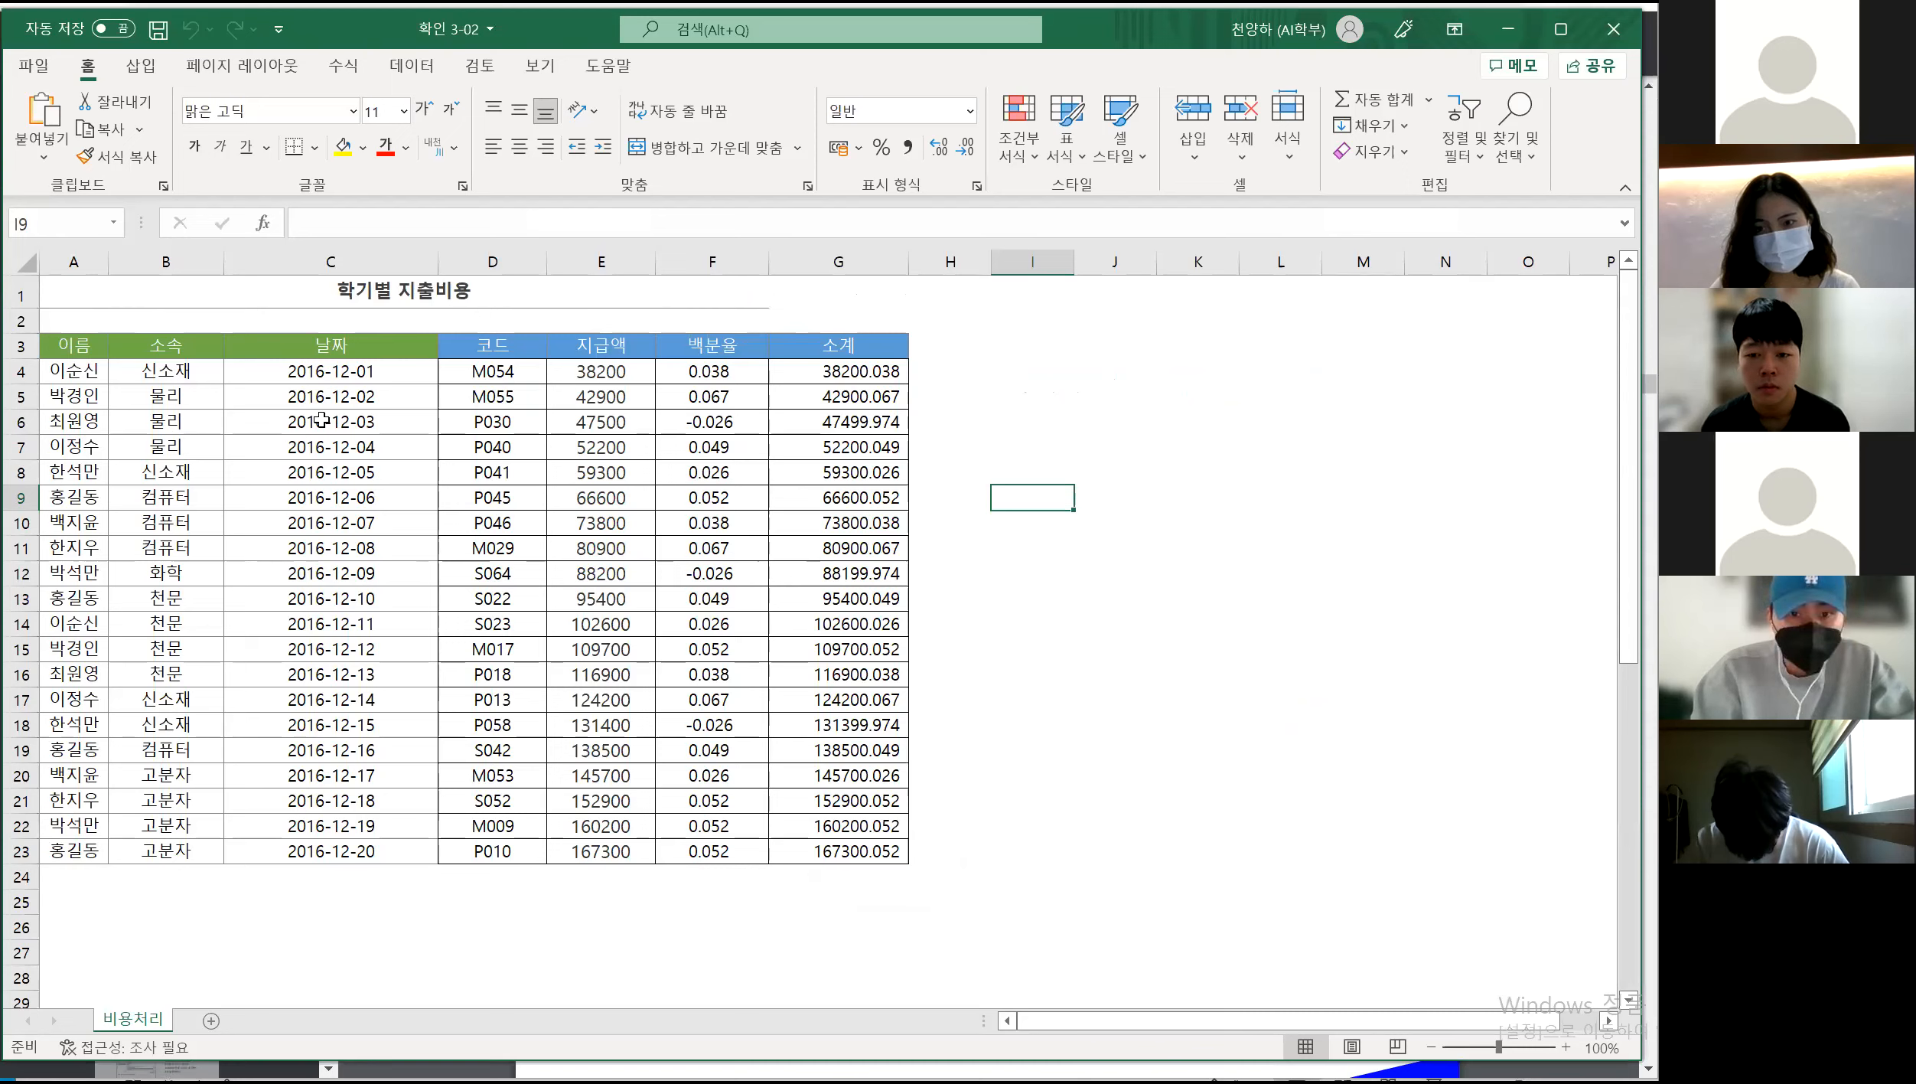
{"action": "left_click_drag", "start_coordinate": [352, 373], "coordinate": [346, 851]}
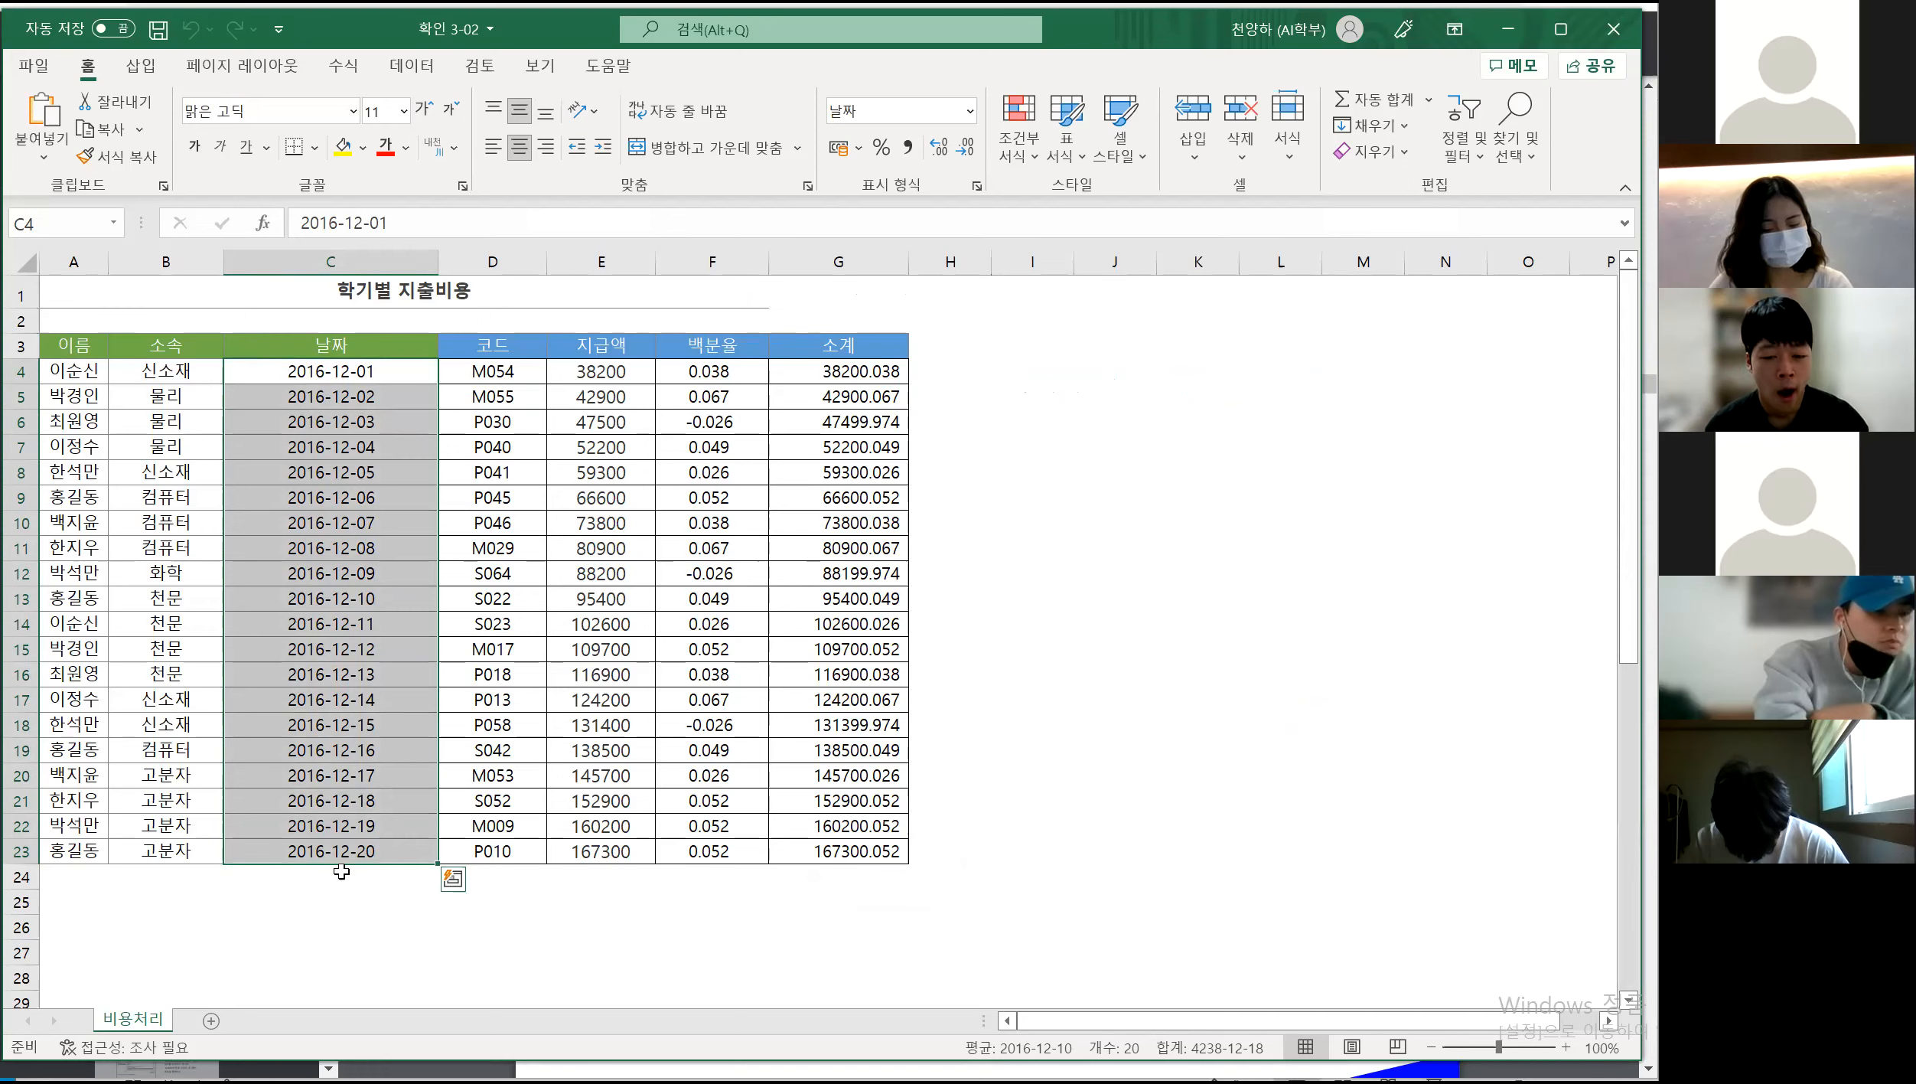
{"action": "key", "text": "alt+Tab"}
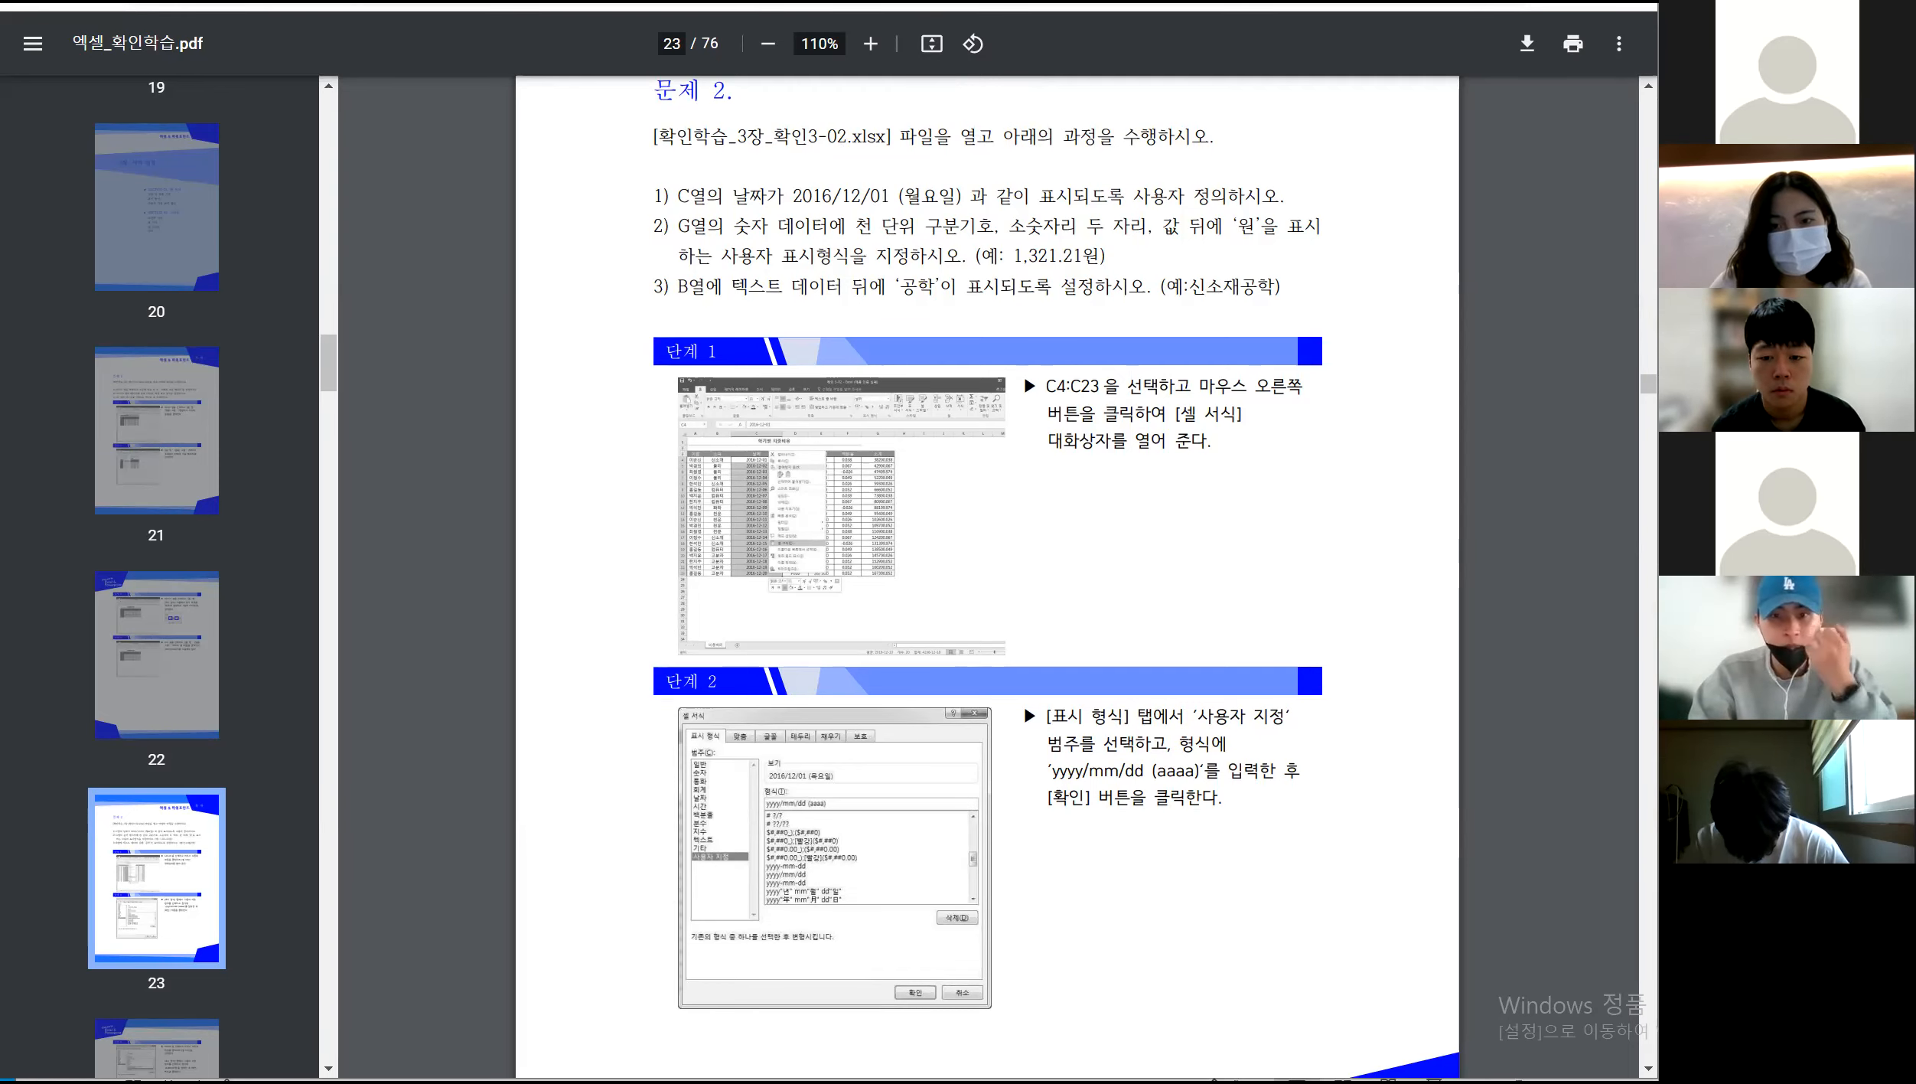
{"action": "key", "text": "alt+Tab"}
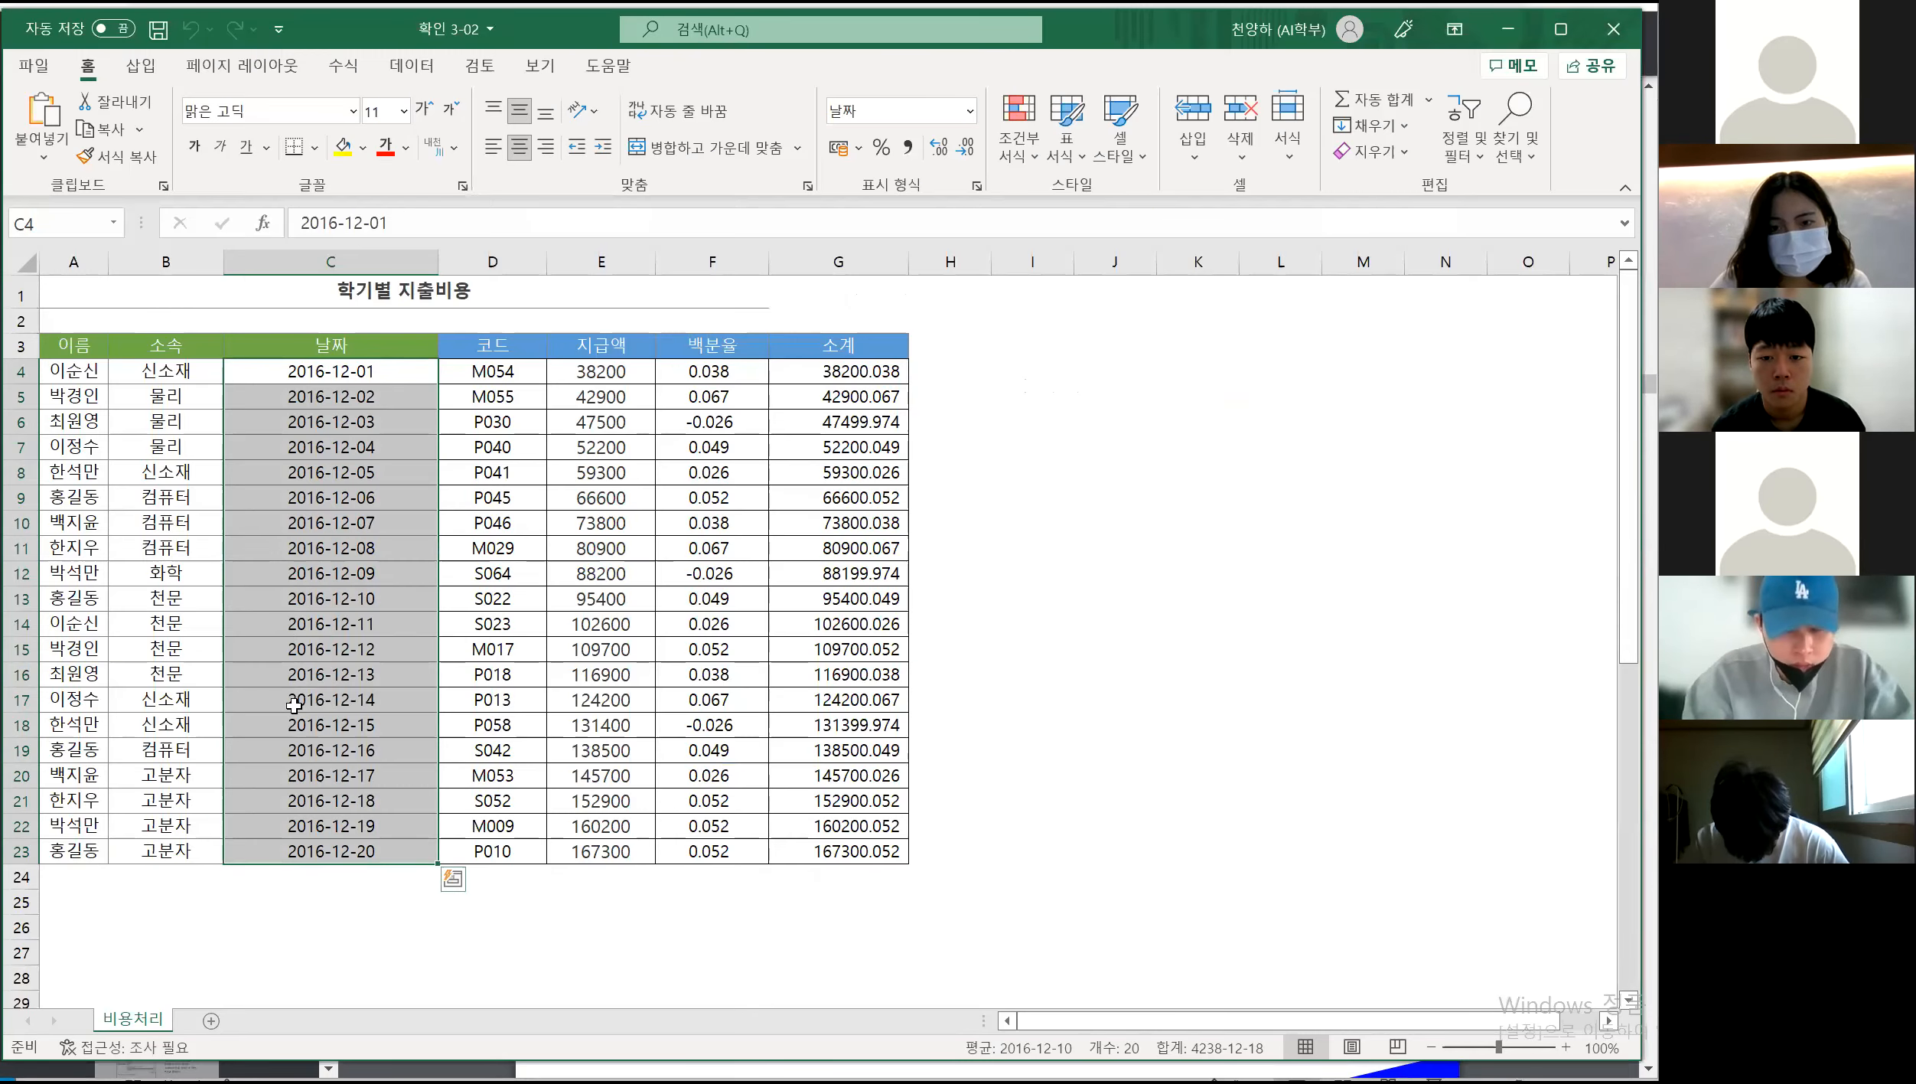
Try entering 2022-03-22 (화요일) directly as text in cell C4, and undo the entry
{"action": "left_click", "coordinate": [328, 624]}
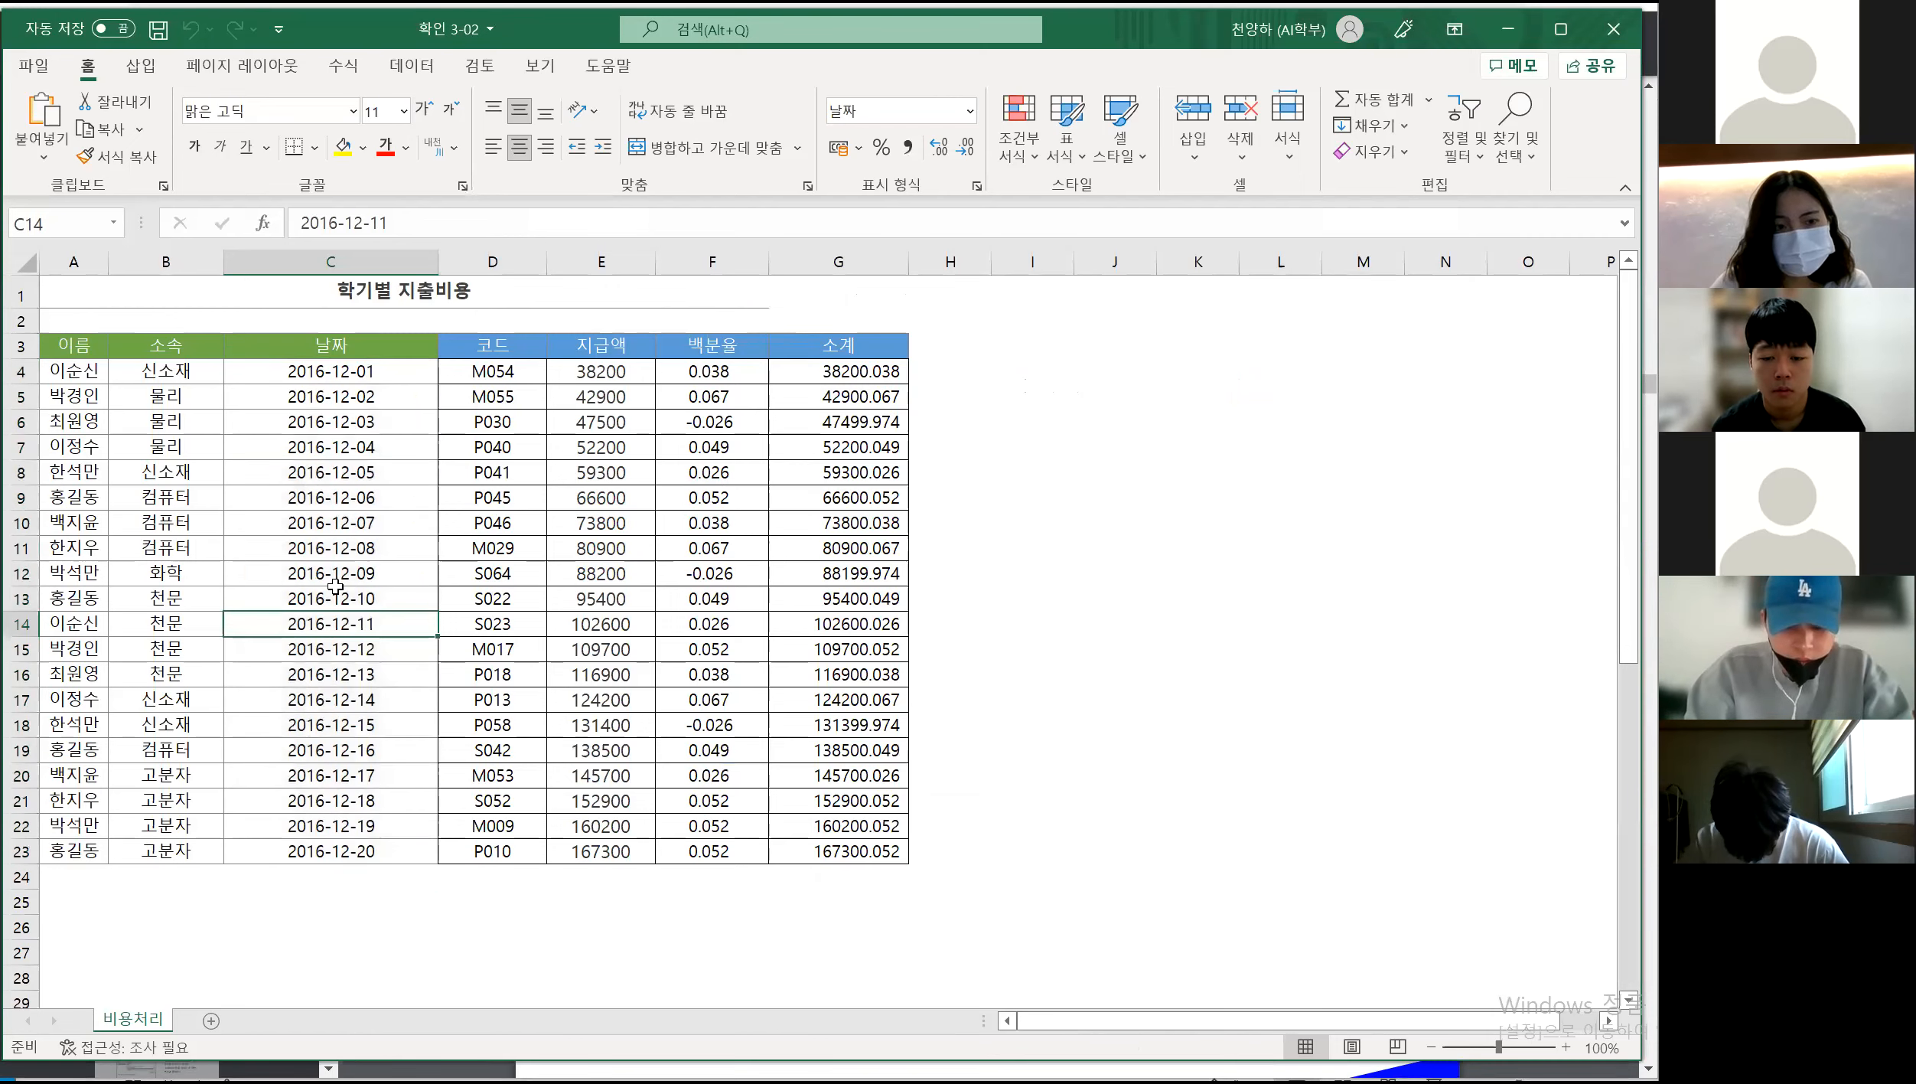
{"action": "left_click", "coordinate": [373, 373]}
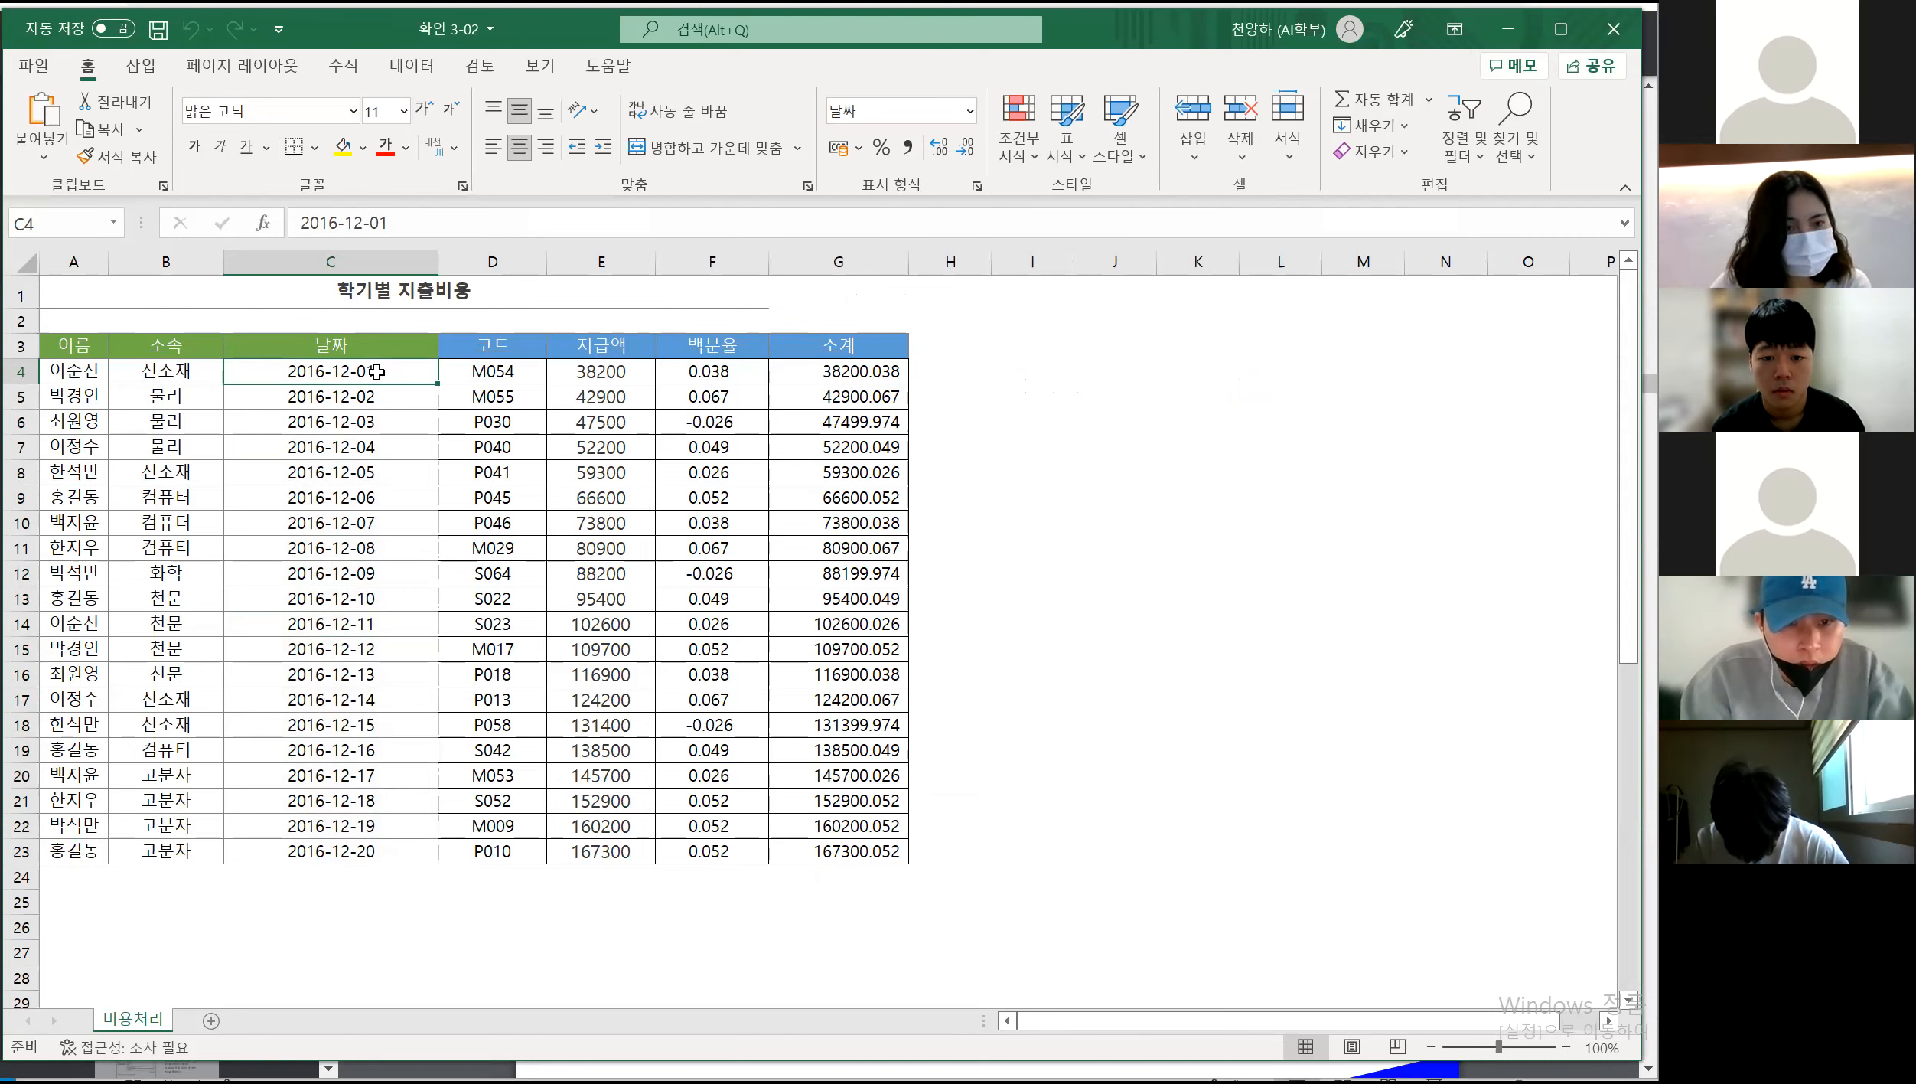
{"action": "type", "text": "2022-"}
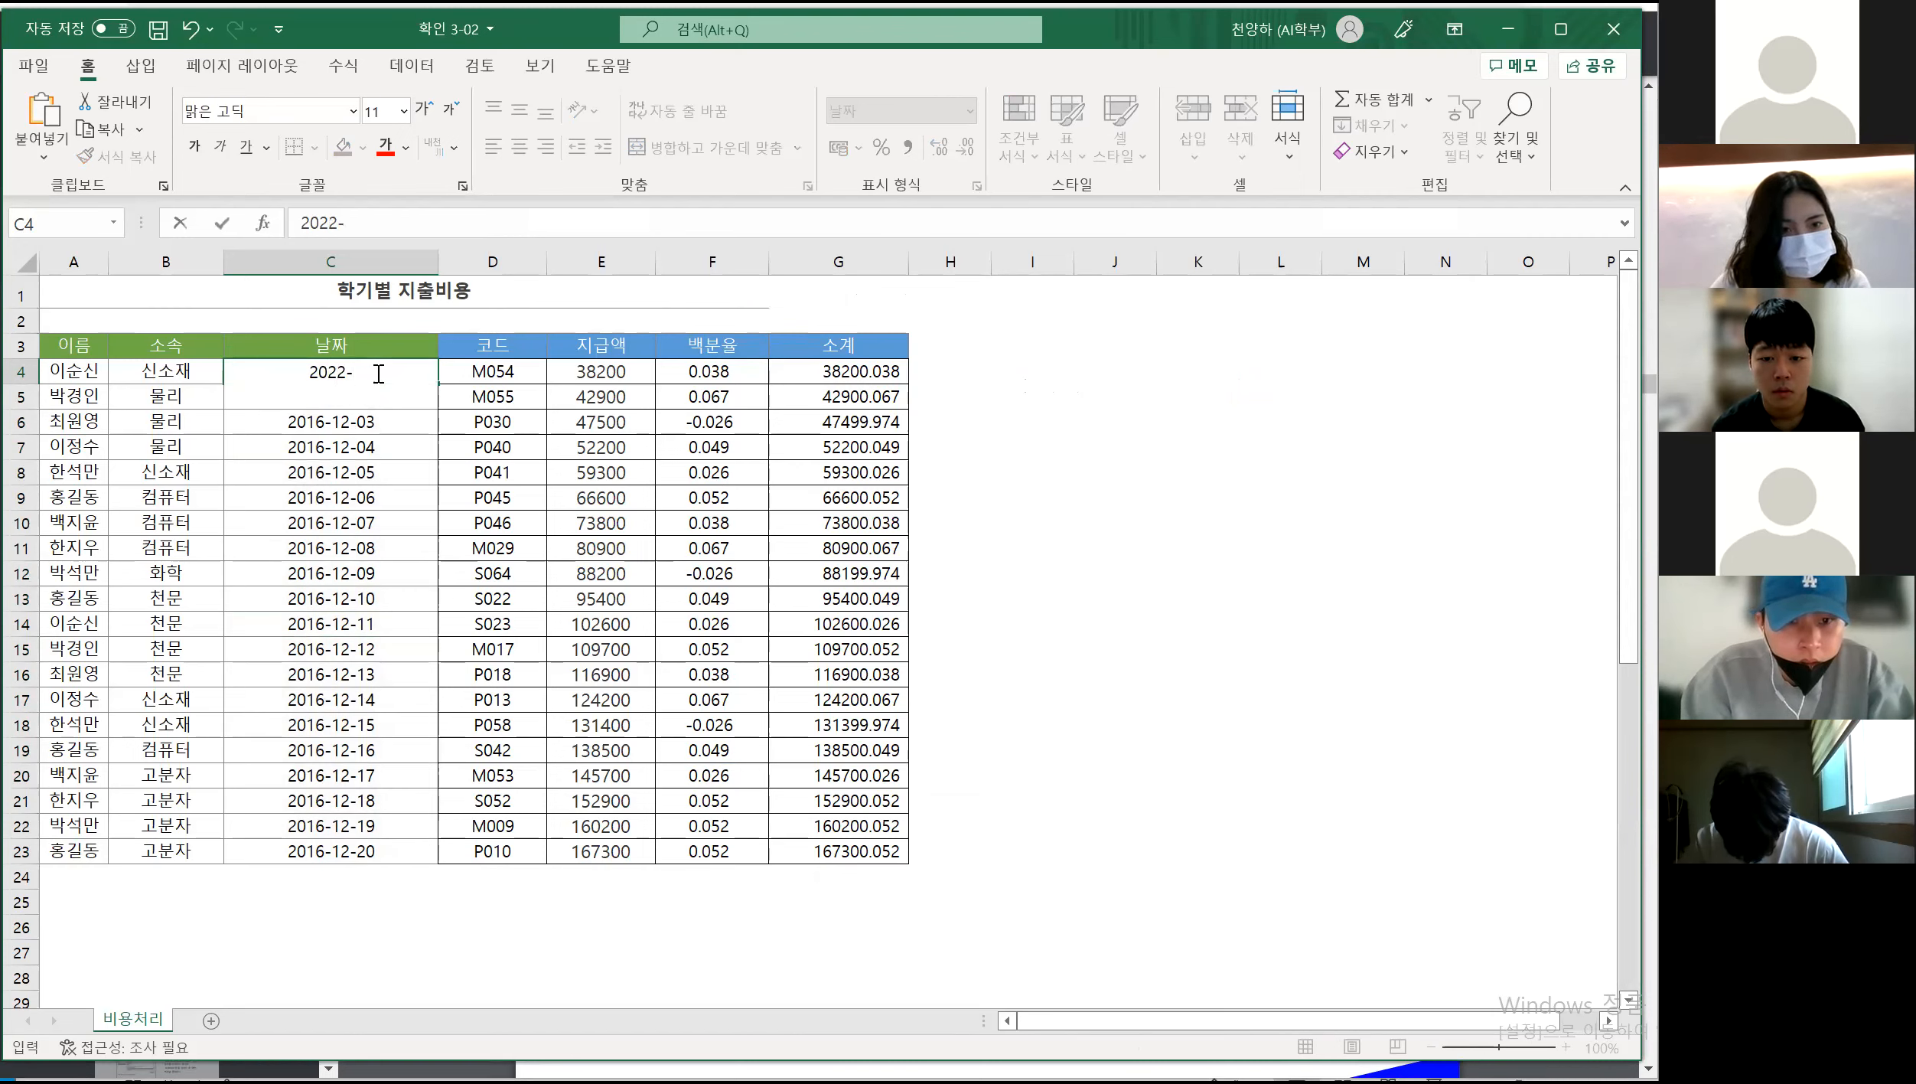
{"action": "type", "text": "03-2"}
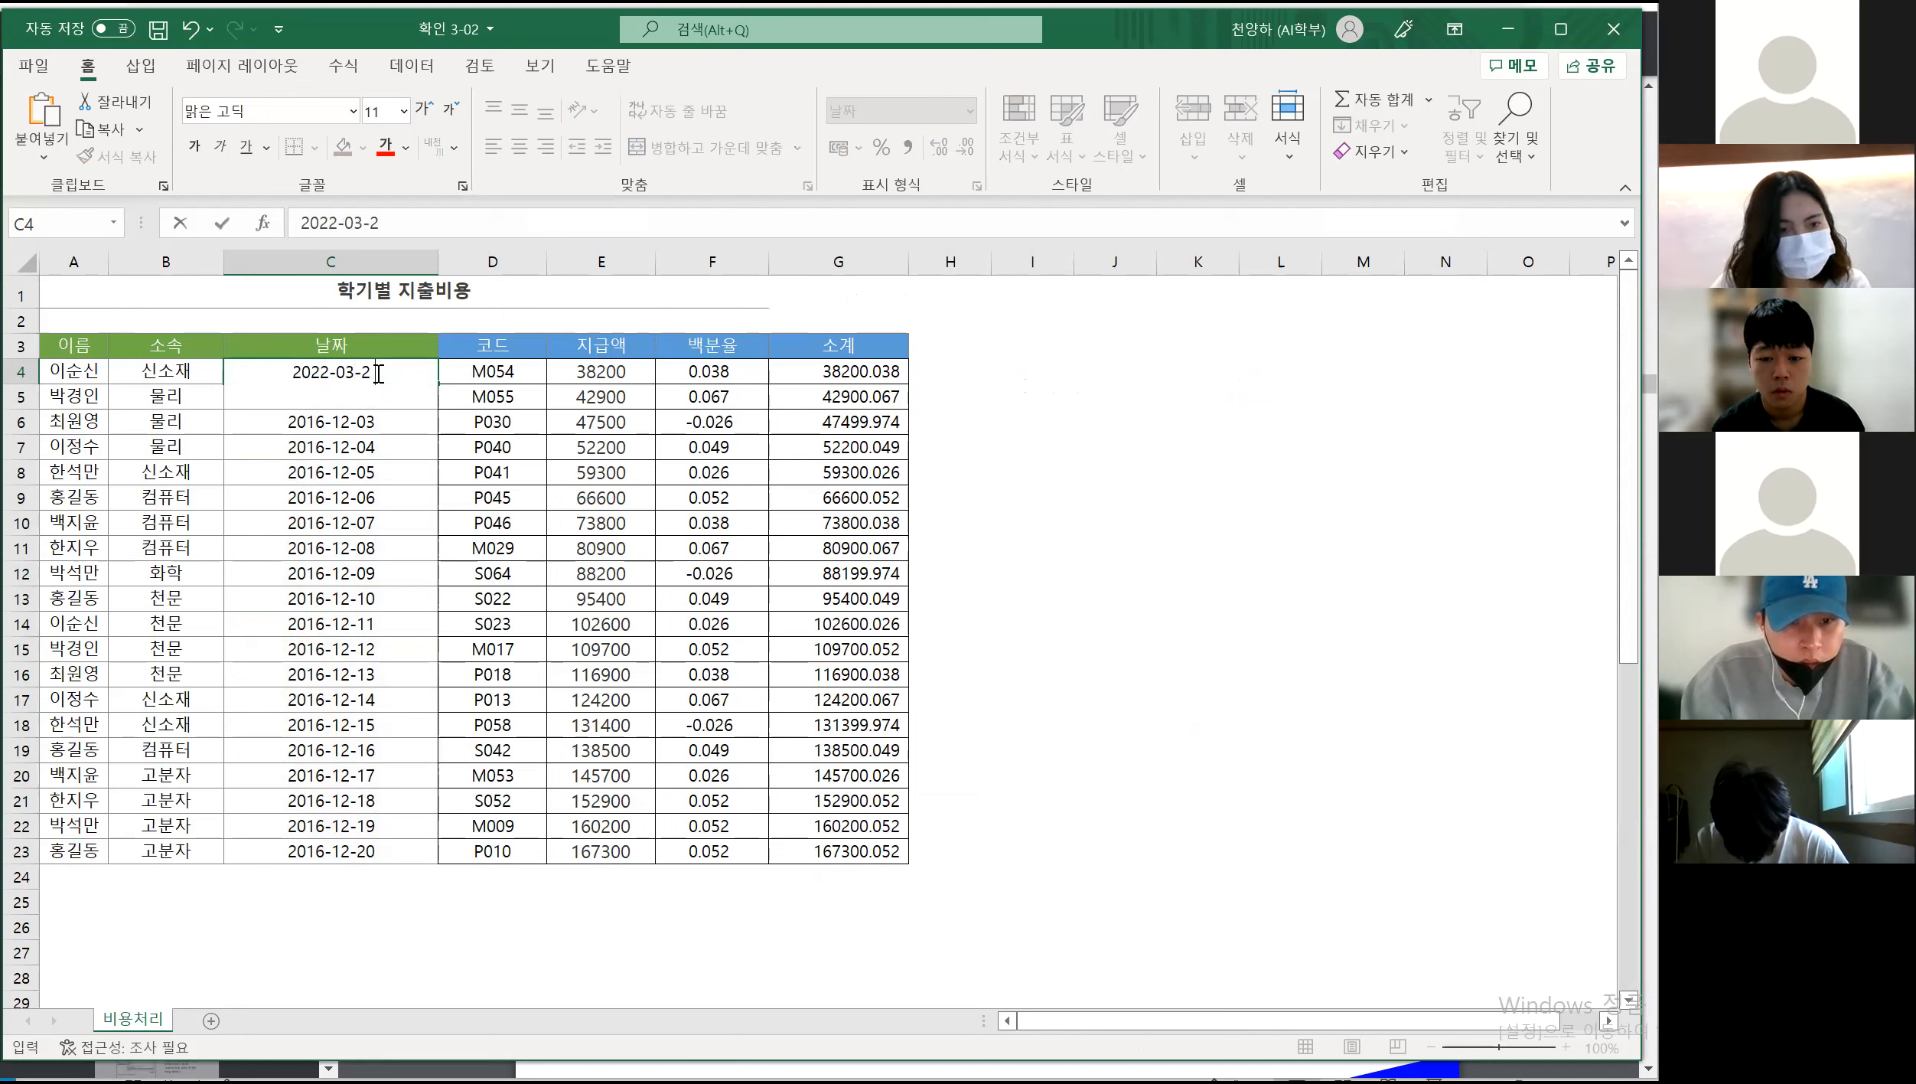
{"action": "type", "text": "2 (gh"}
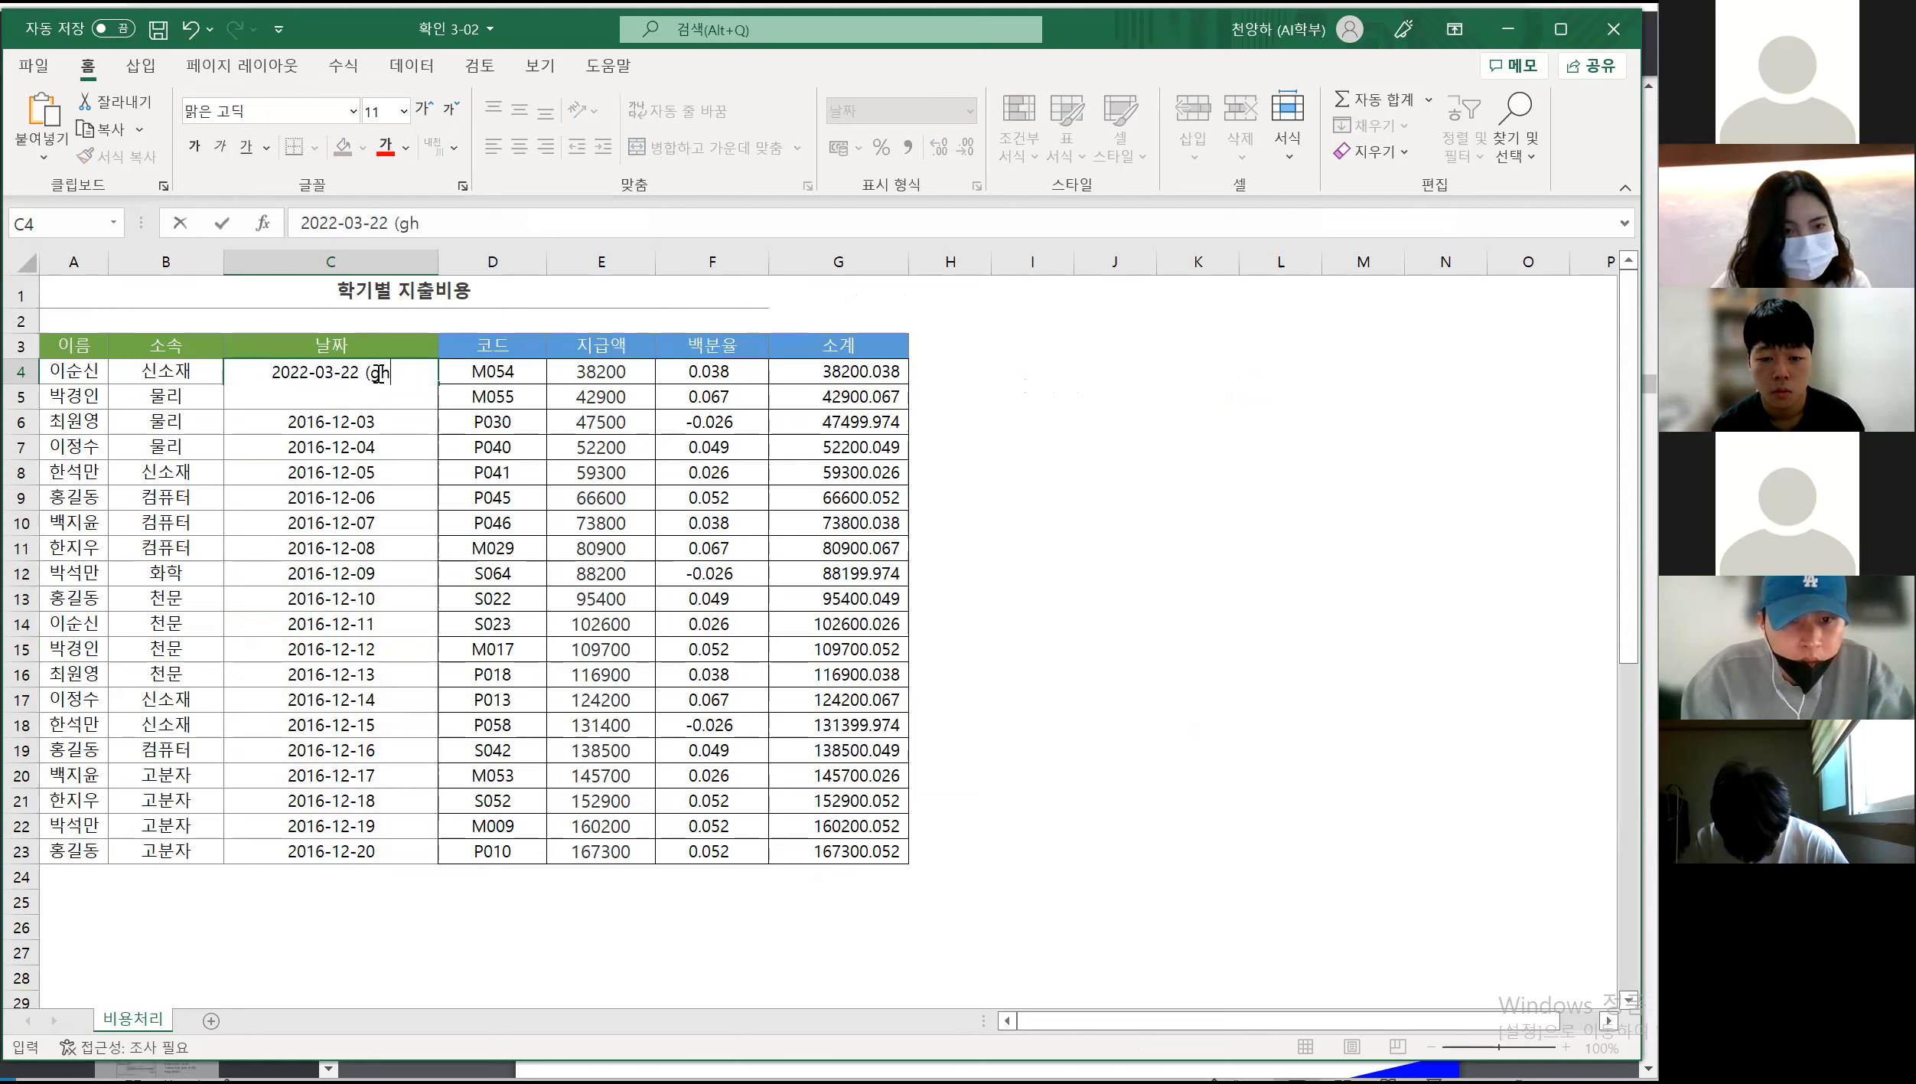
{"action": "key", "text": "BackSpace"}
{"action": "key", "text": "BackSpace"}
{"action": "type", "text": "화요일)"}
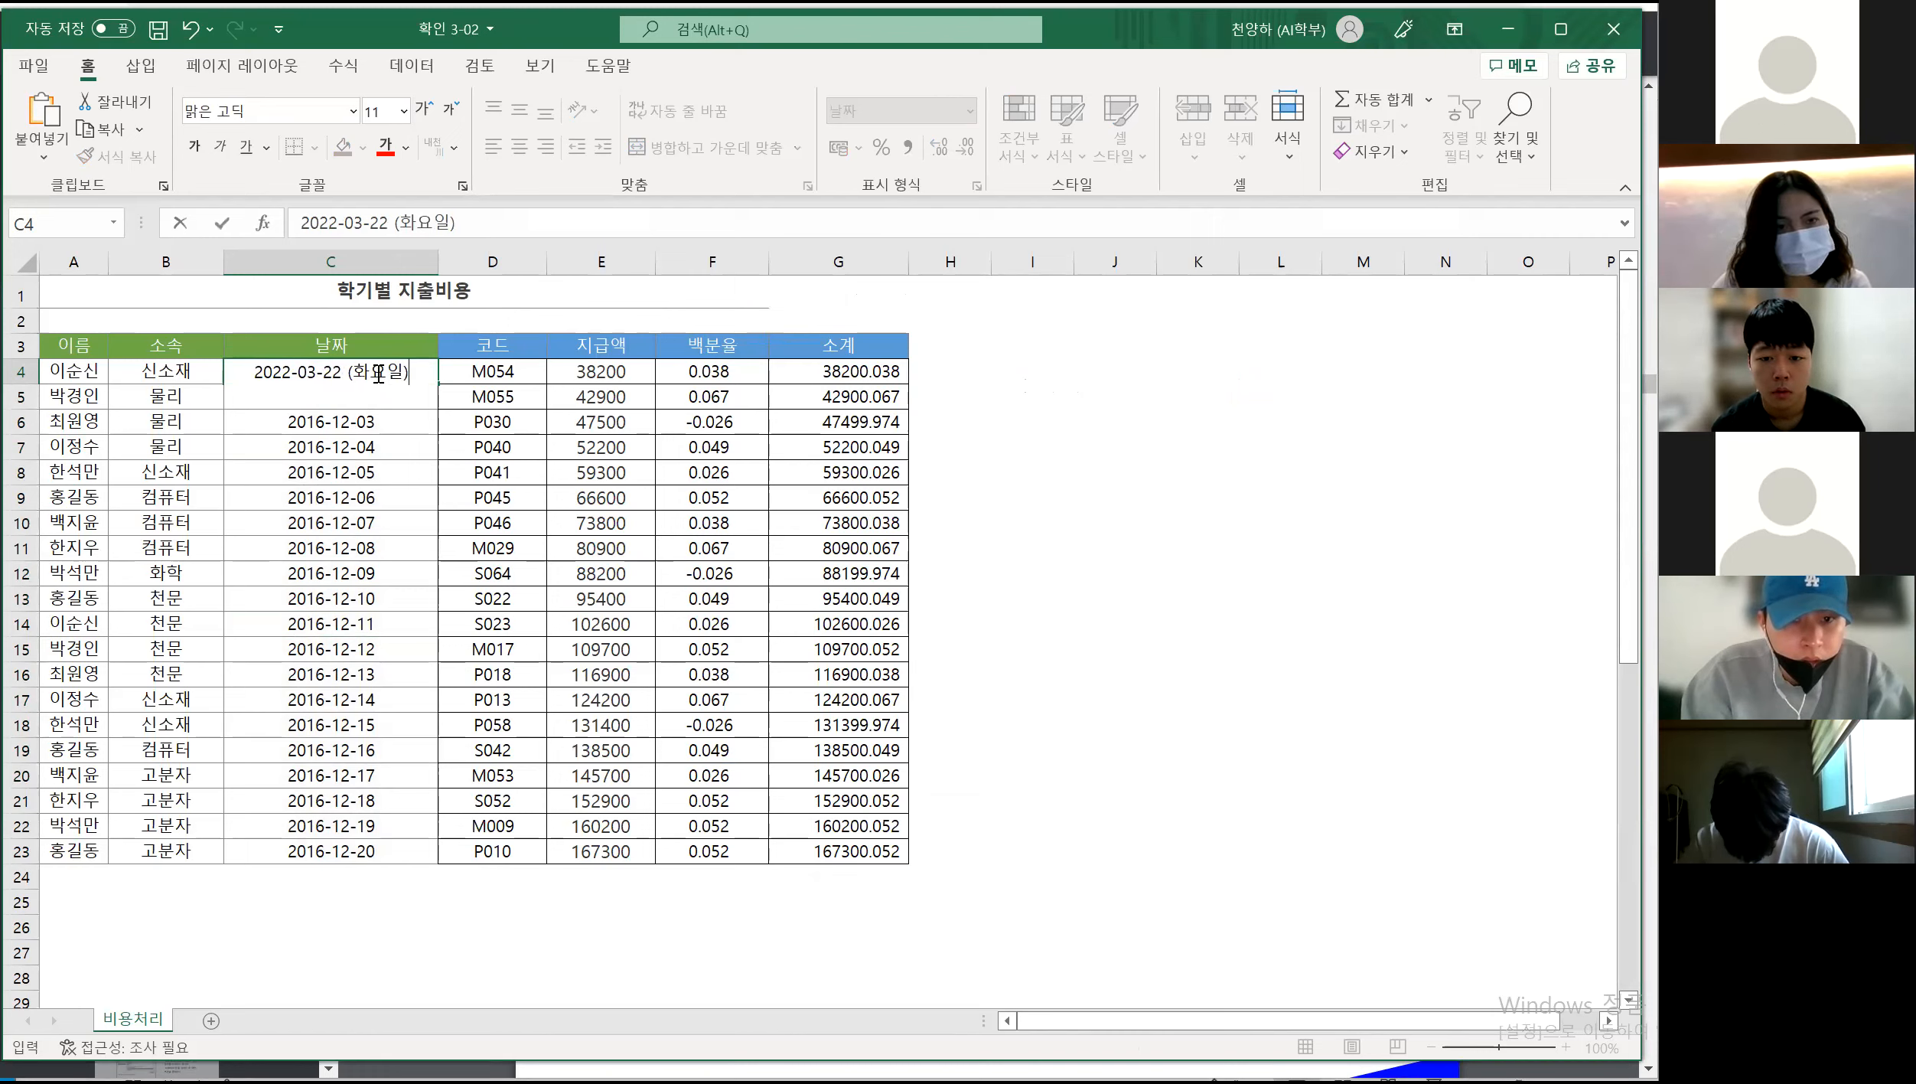
{"action": "key", "text": "Return"}
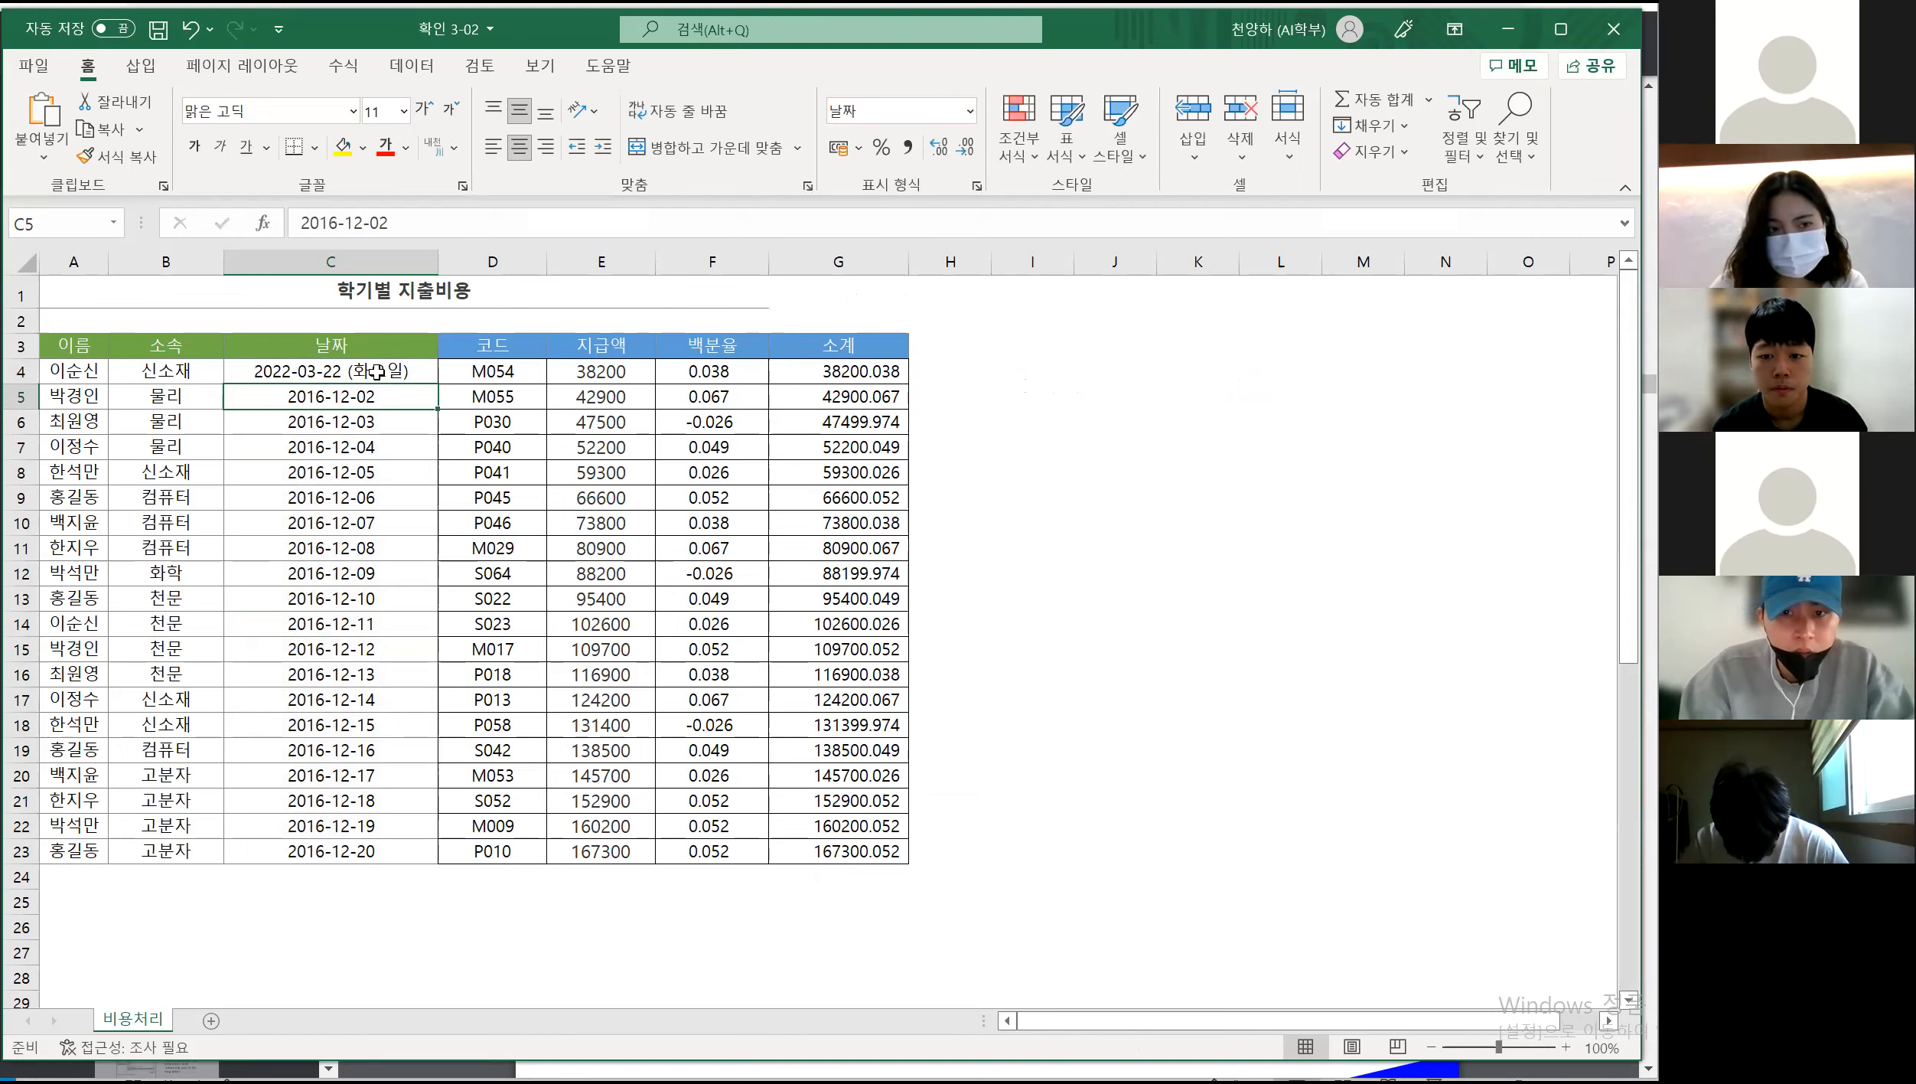
{"action": "key", "text": "ctrl+z"}
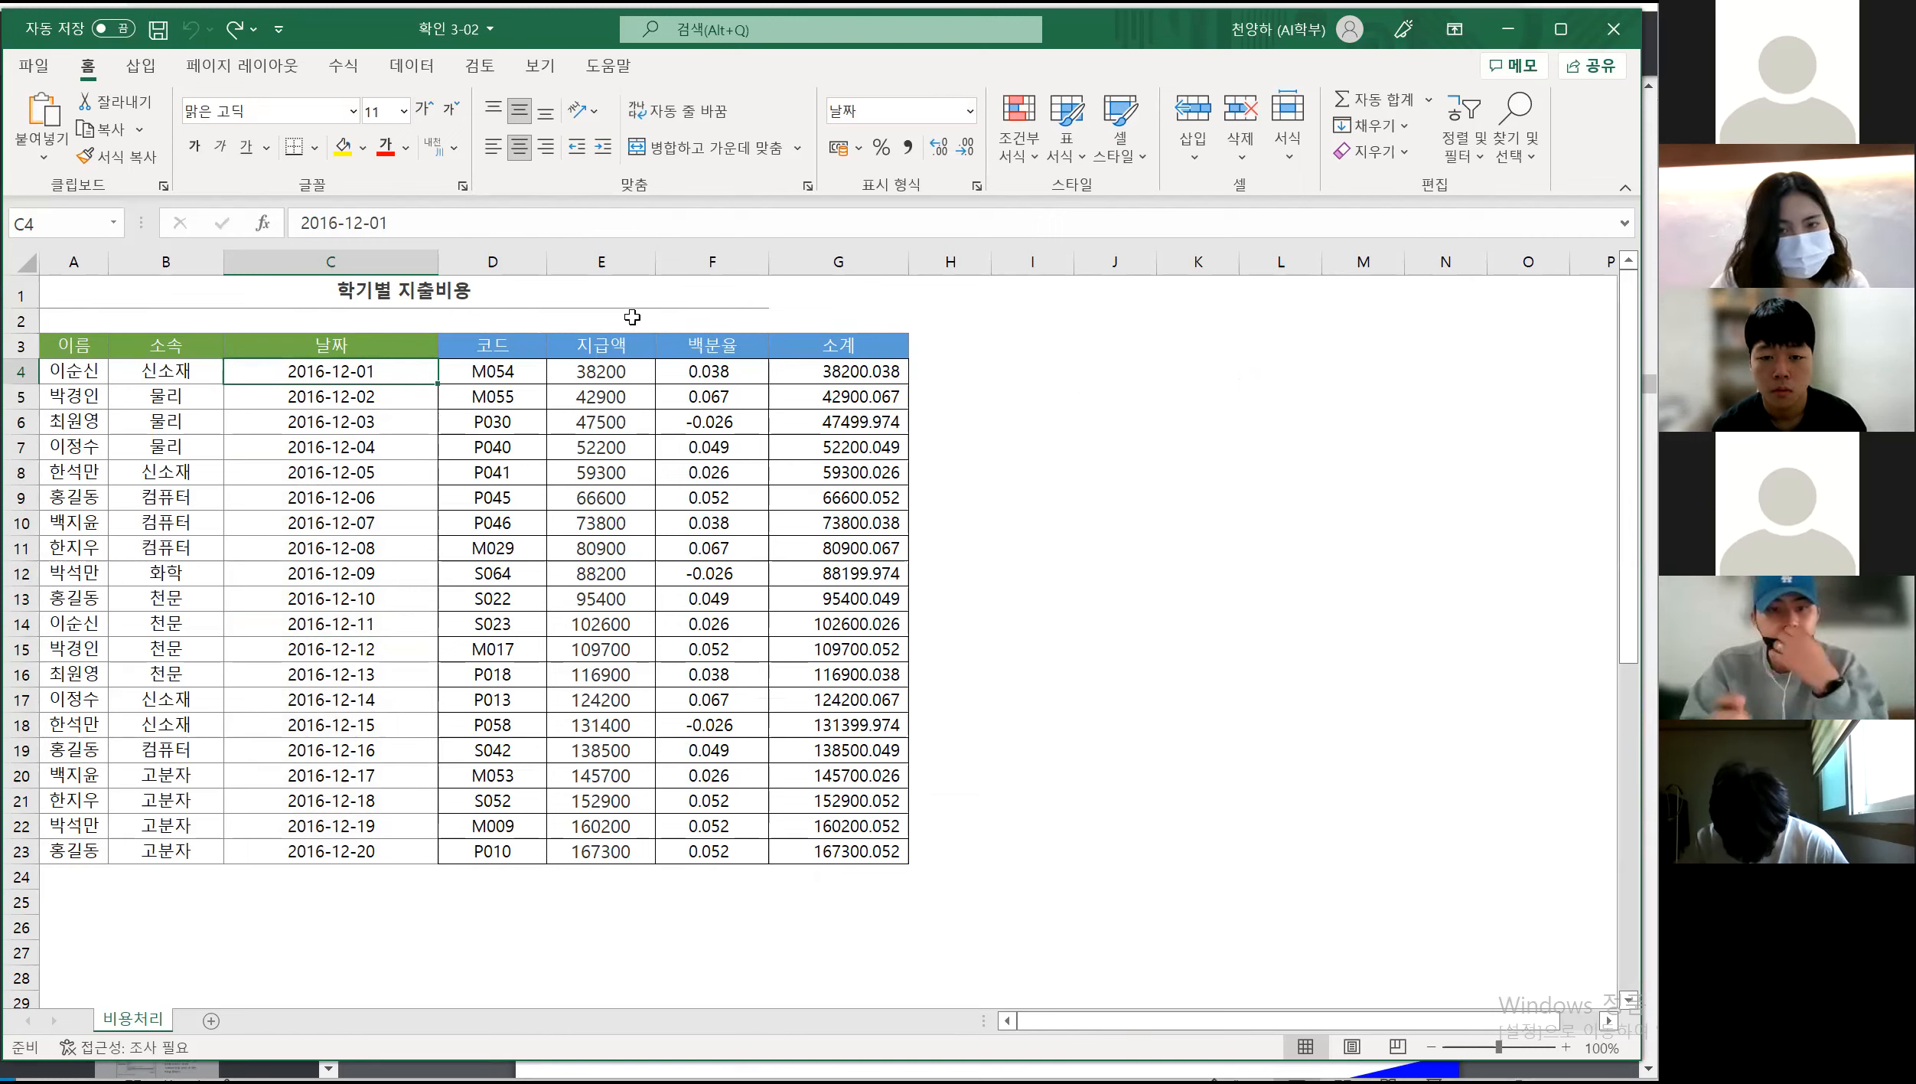
Select the dates in C4:C23 and open their cell format settings, keeping the dialog clear of the date column
{"action": "left_click", "coordinate": [490, 551]}
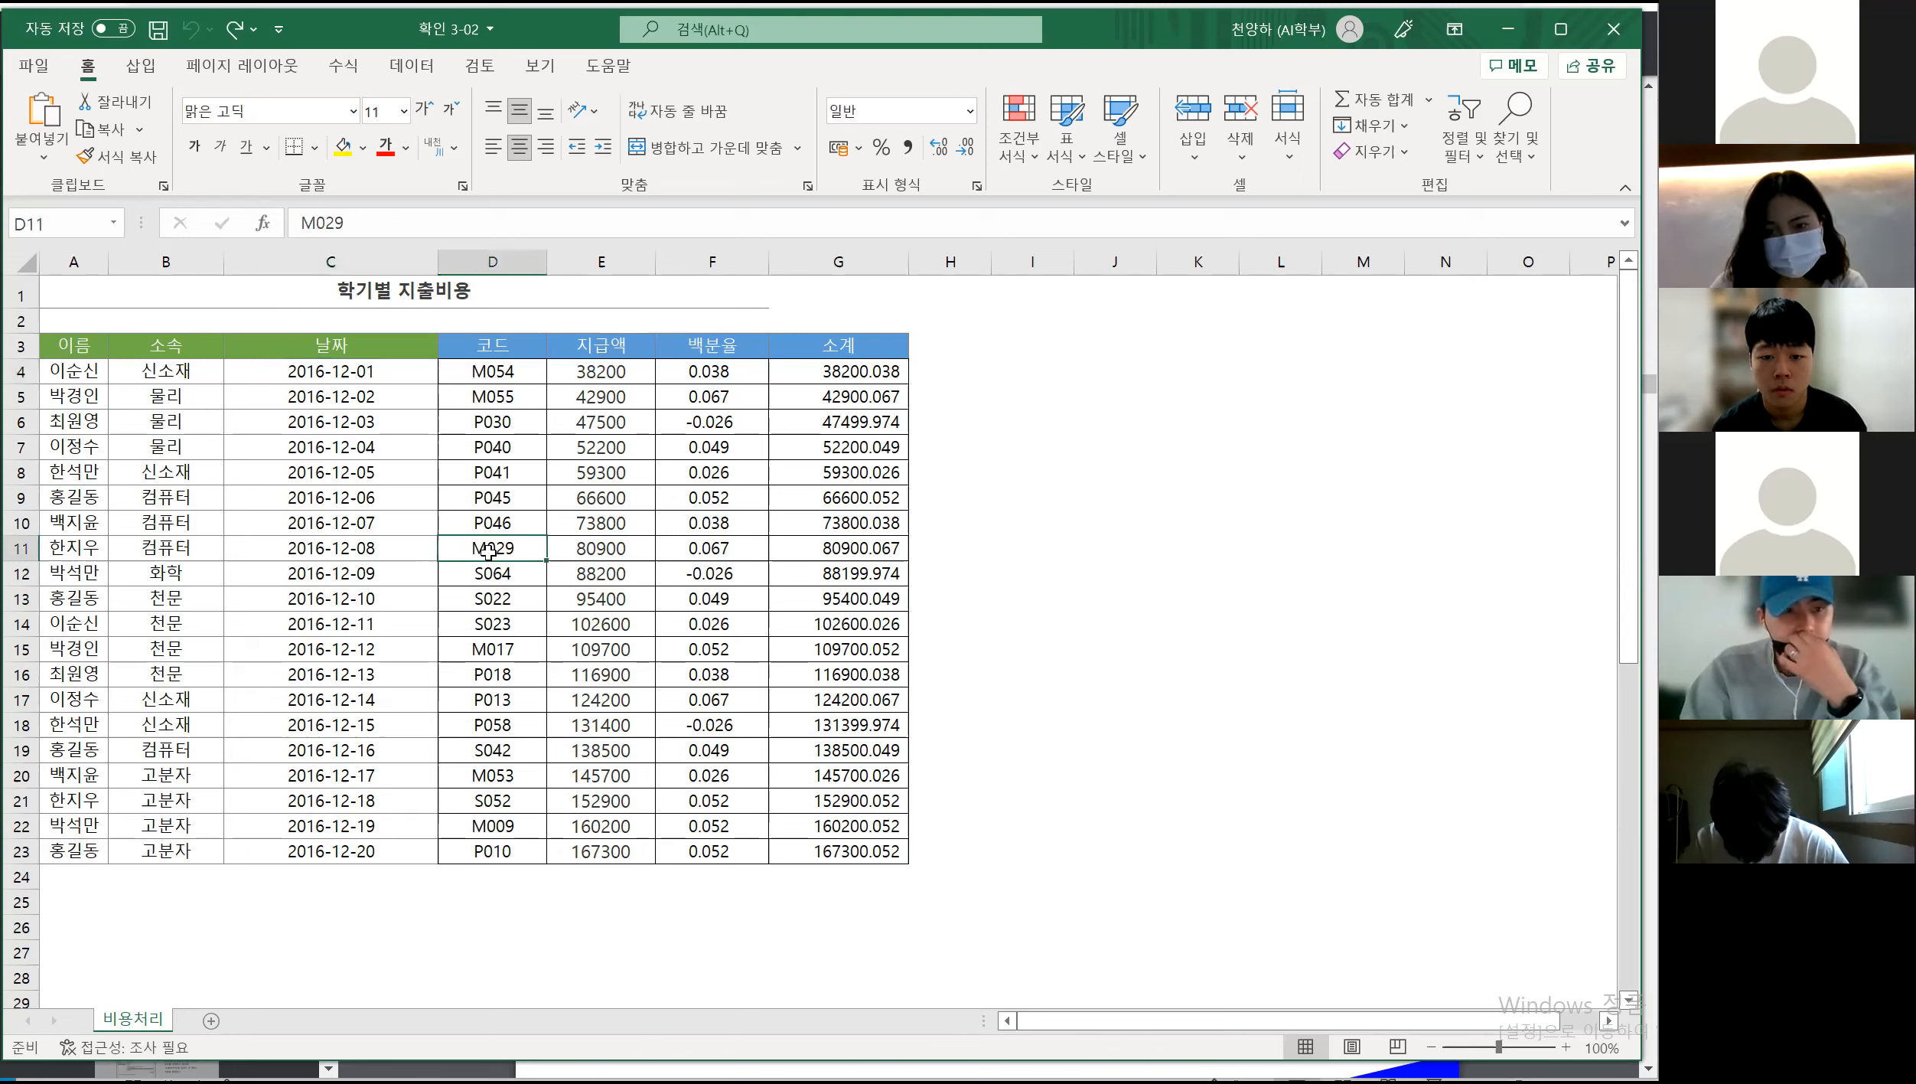
{"action": "left_click_drag", "start_coordinate": [365, 375], "coordinate": [313, 848]}
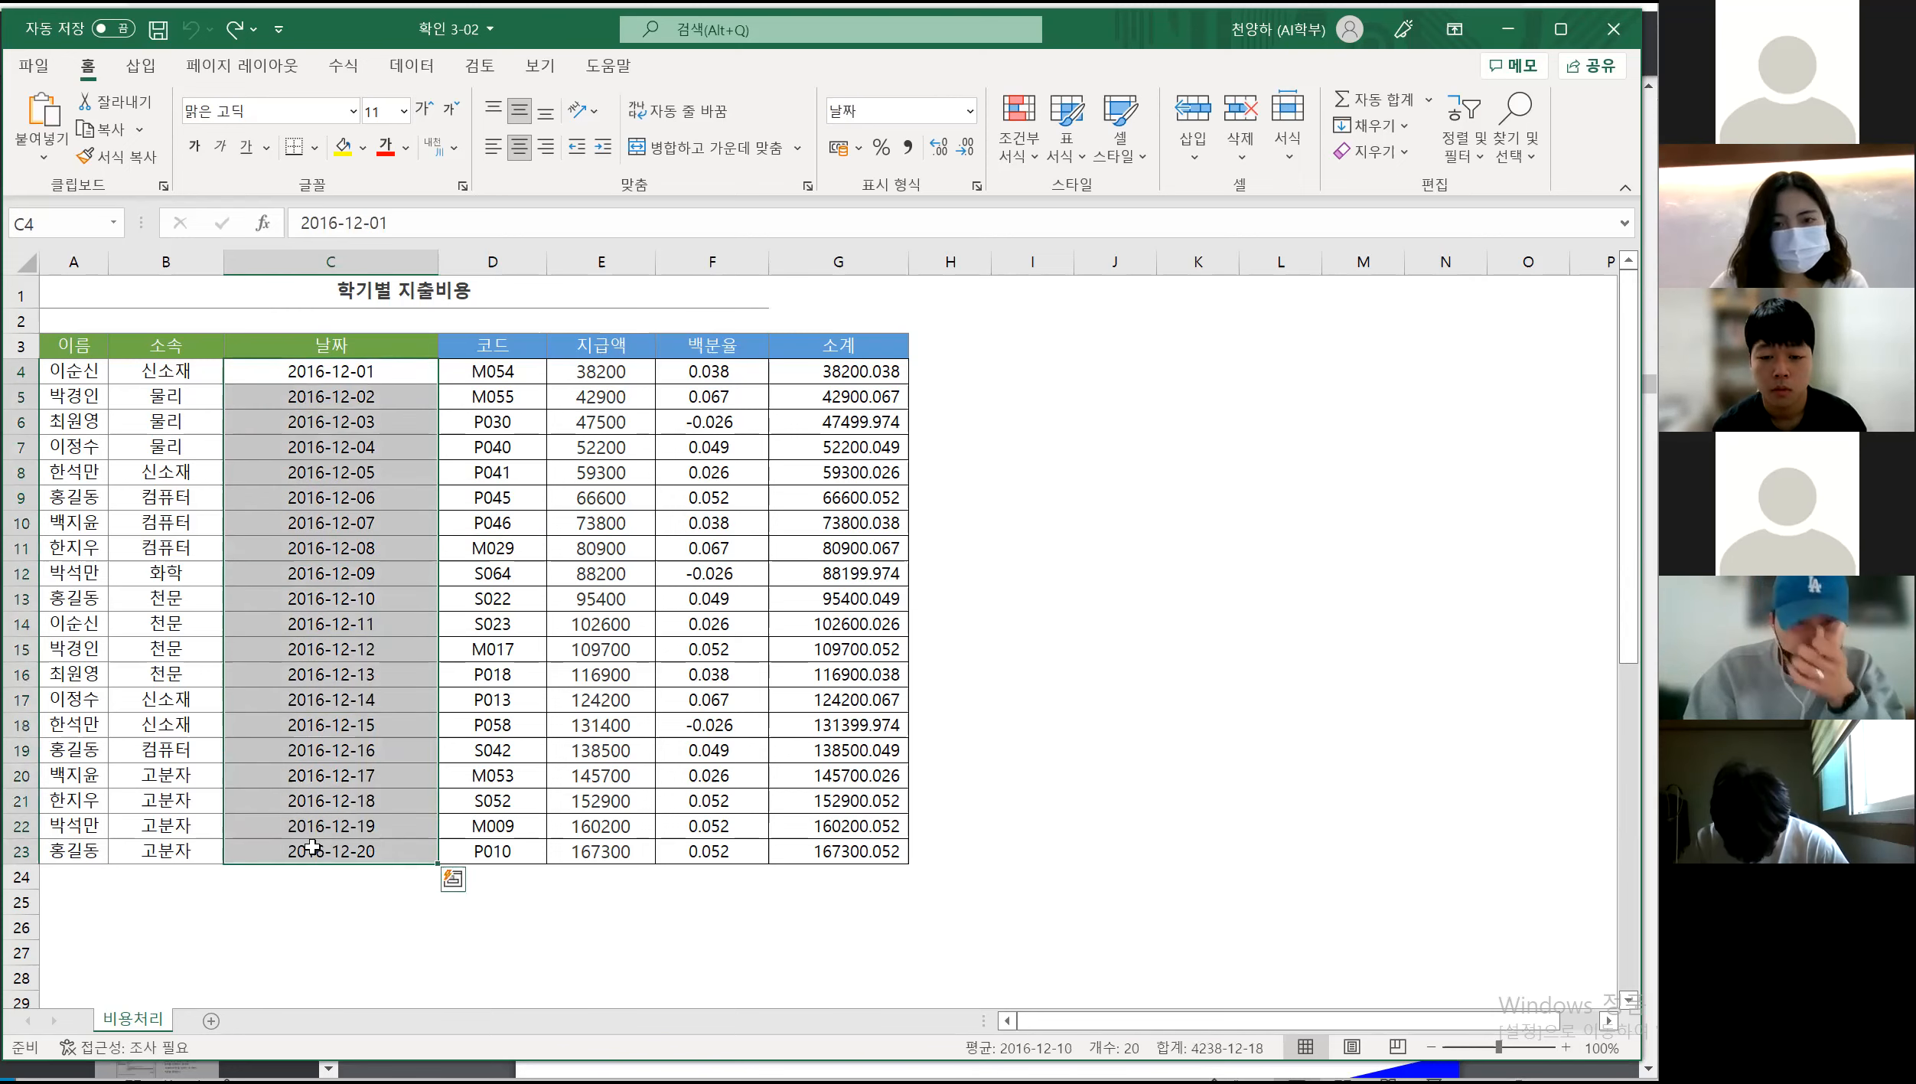
{"action": "right_click", "coordinate": [319, 712]}
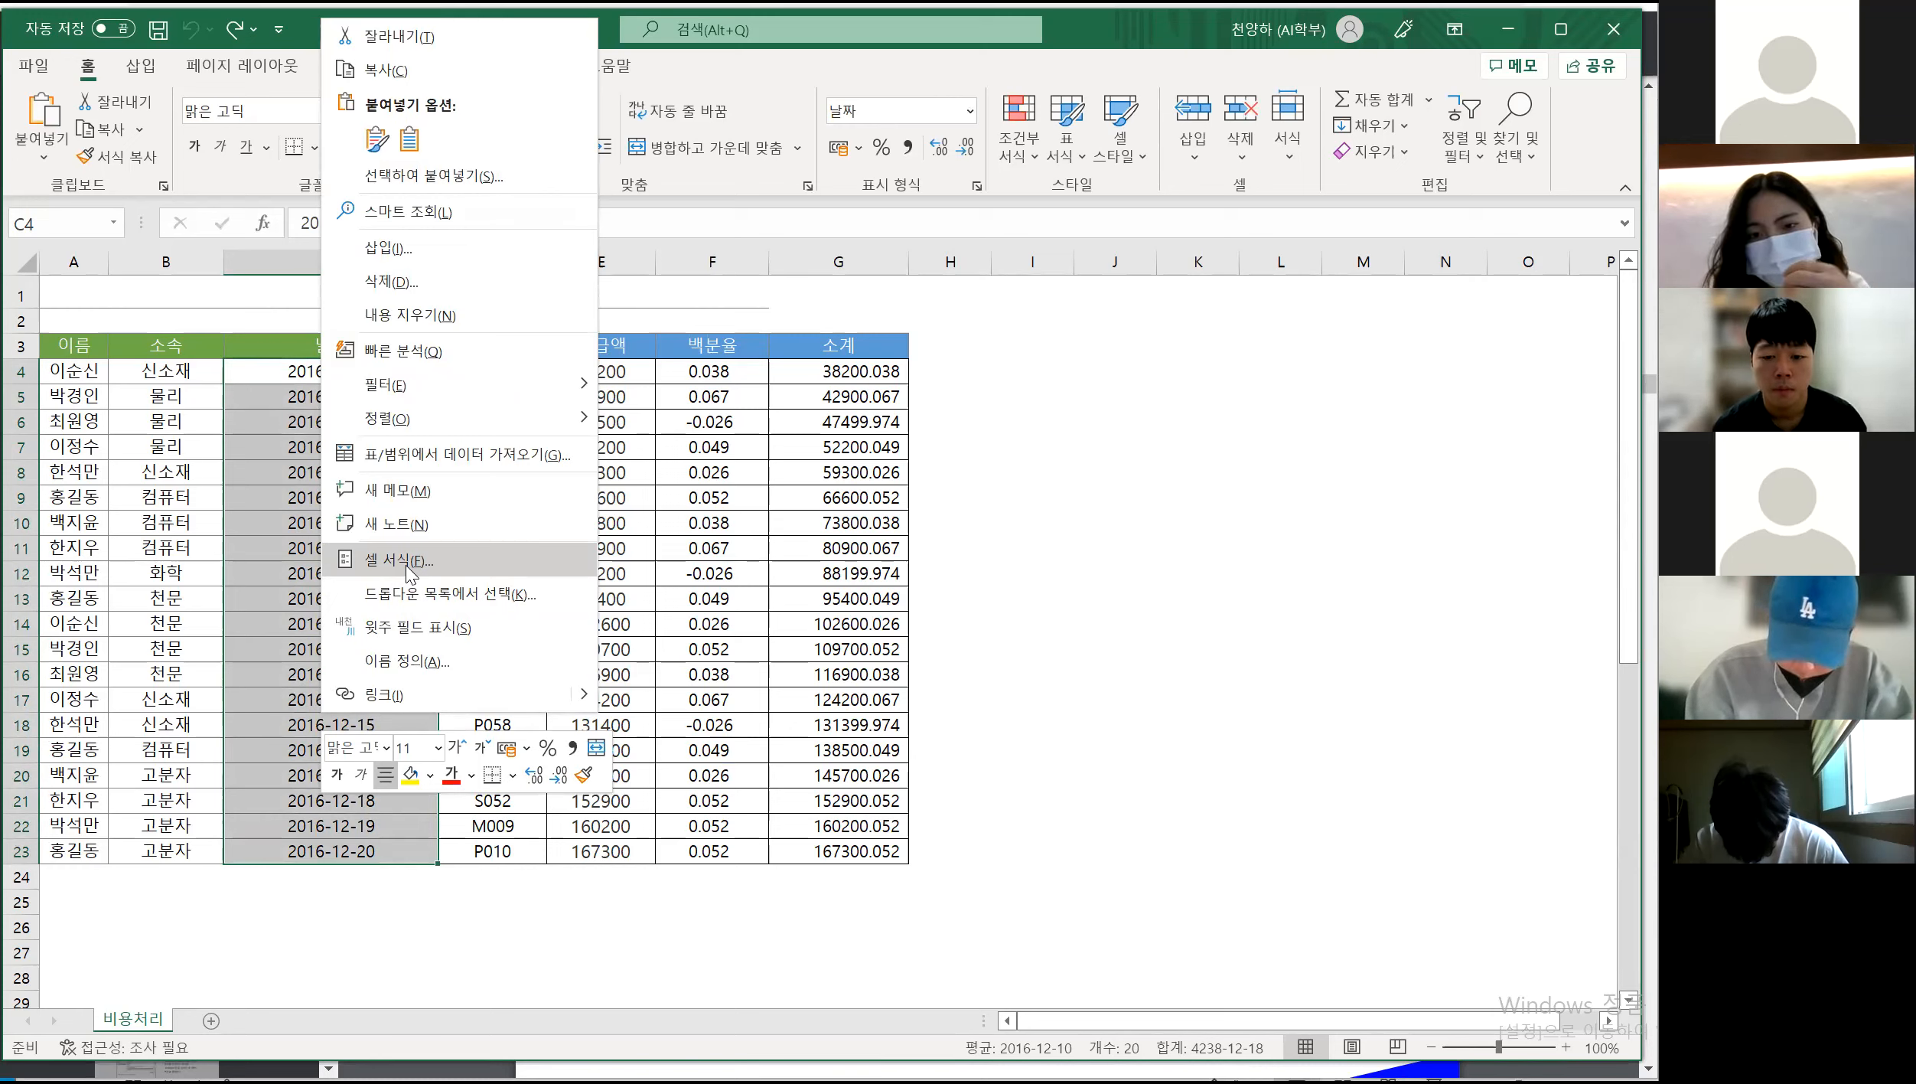
{"action": "key", "text": "ctrl+1"}
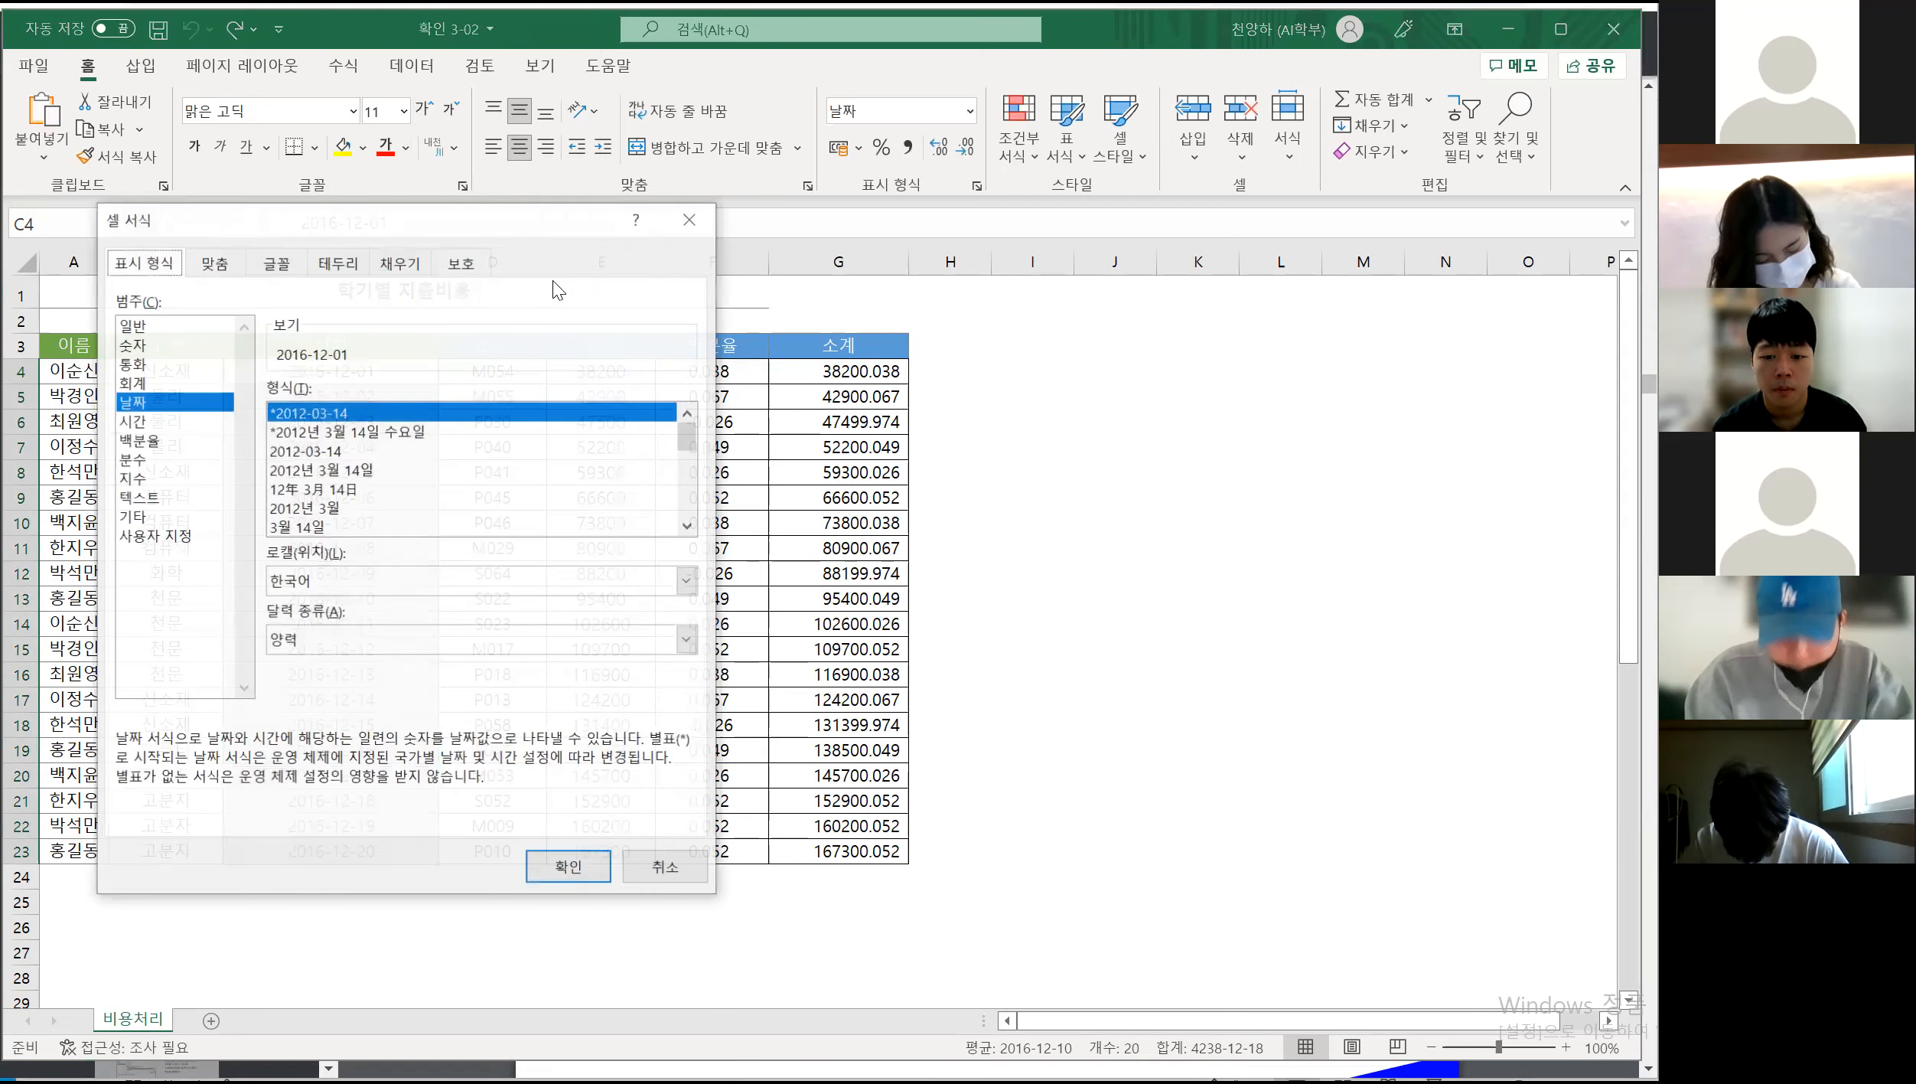
{"action": "left_click_drag", "start_coordinate": [531, 221], "coordinate": [1182, 237]}
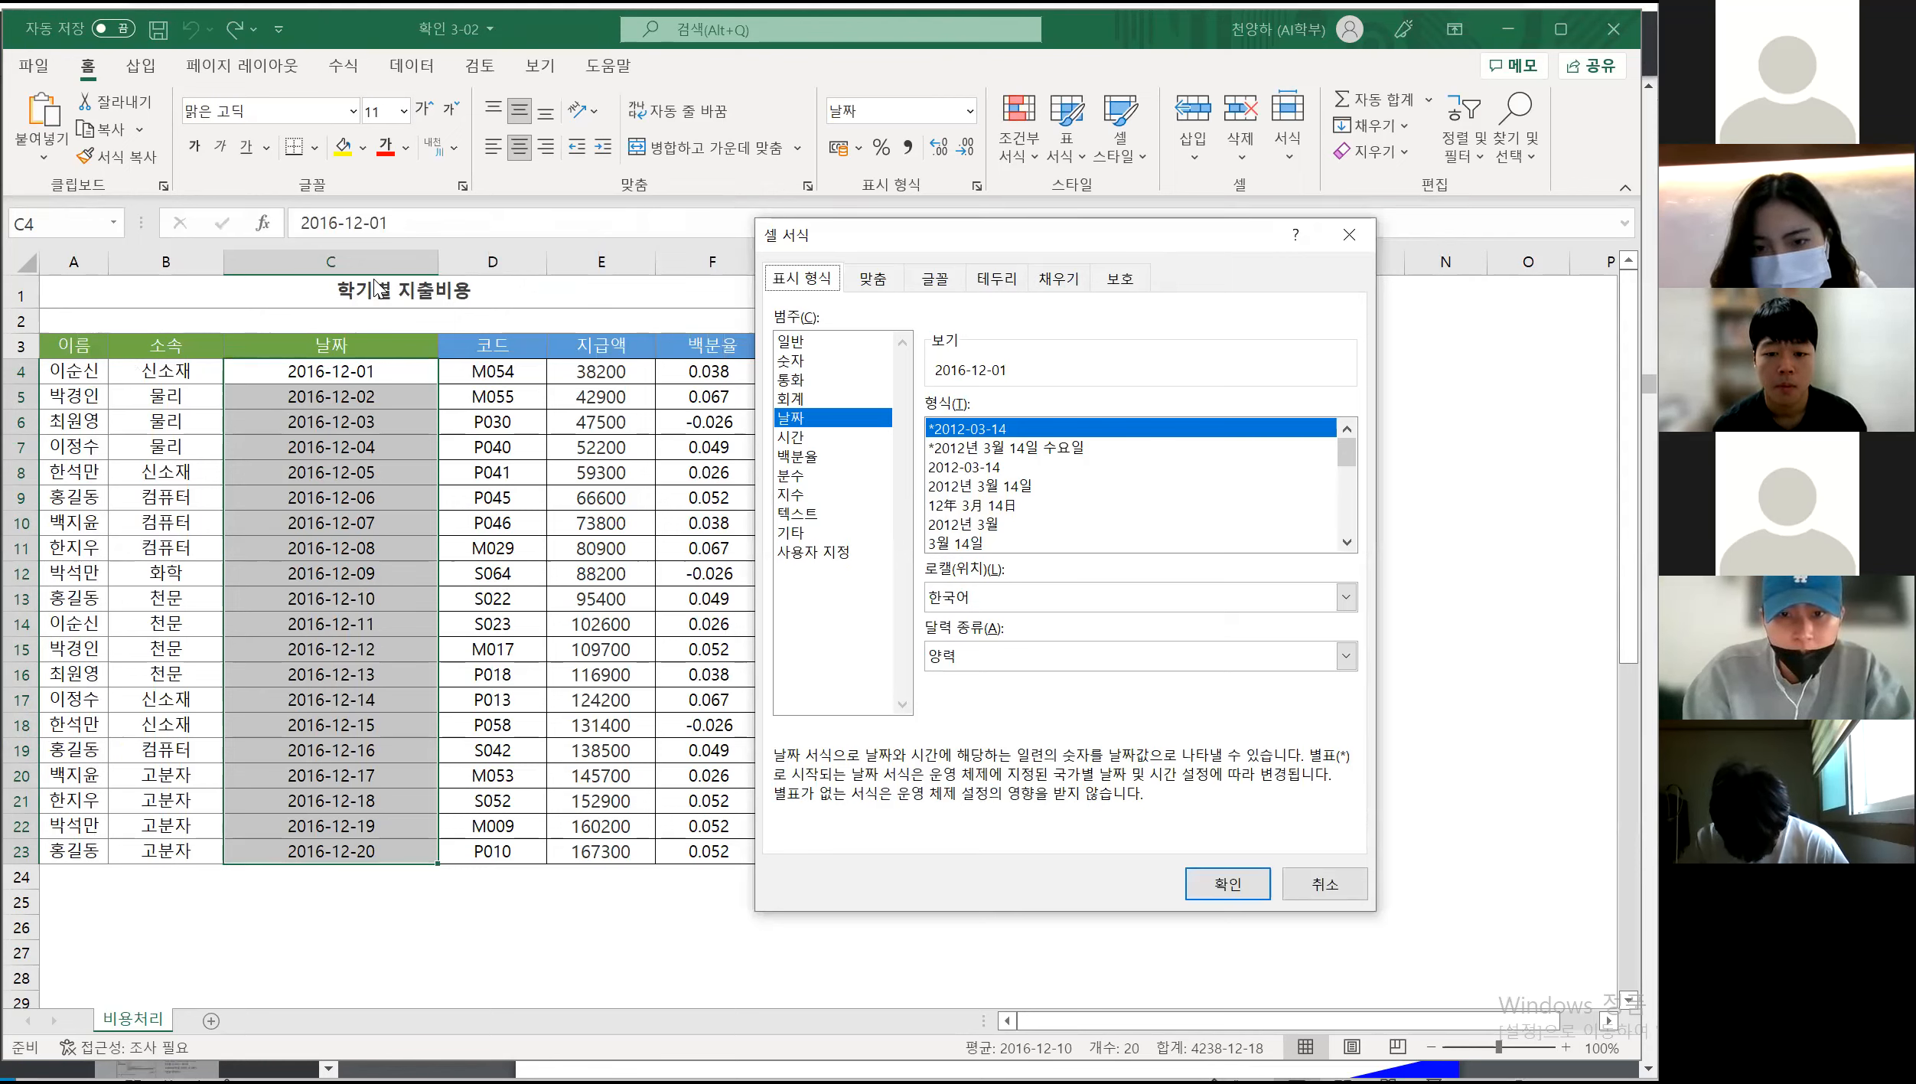
Preview the built-in Korean date formats, including 2012/3/14, to check whether any matches the required date with weekday in parentheses
{"action": "left_click", "coordinate": [1053, 448]}
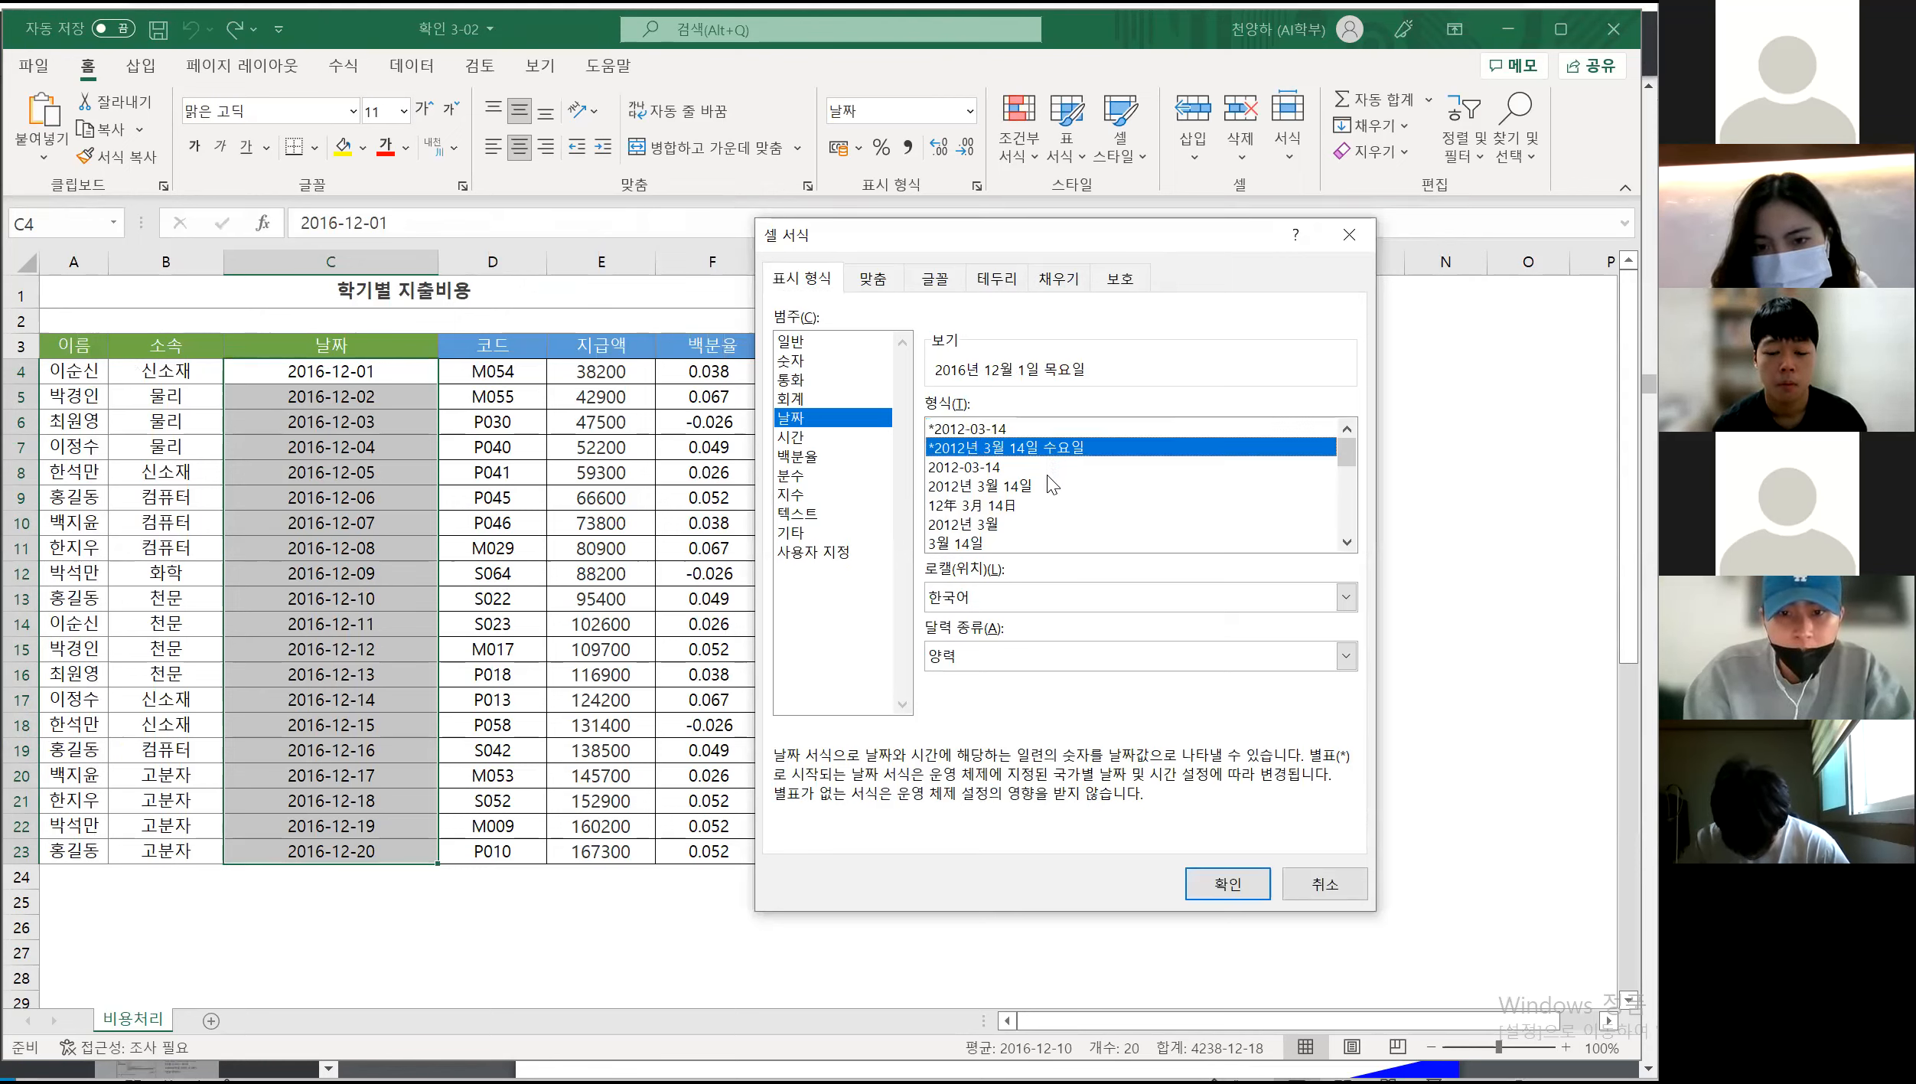
{"action": "left_click", "coordinate": [1053, 484]}
{"action": "left_click", "coordinate": [1027, 506]}
{"action": "scroll", "coordinate": [1026, 514], "scroll_direction": "down", "scroll_amount": 1}
{"action": "left_click", "coordinate": [1026, 511]}
{"action": "left_click", "coordinate": [1034, 525]}
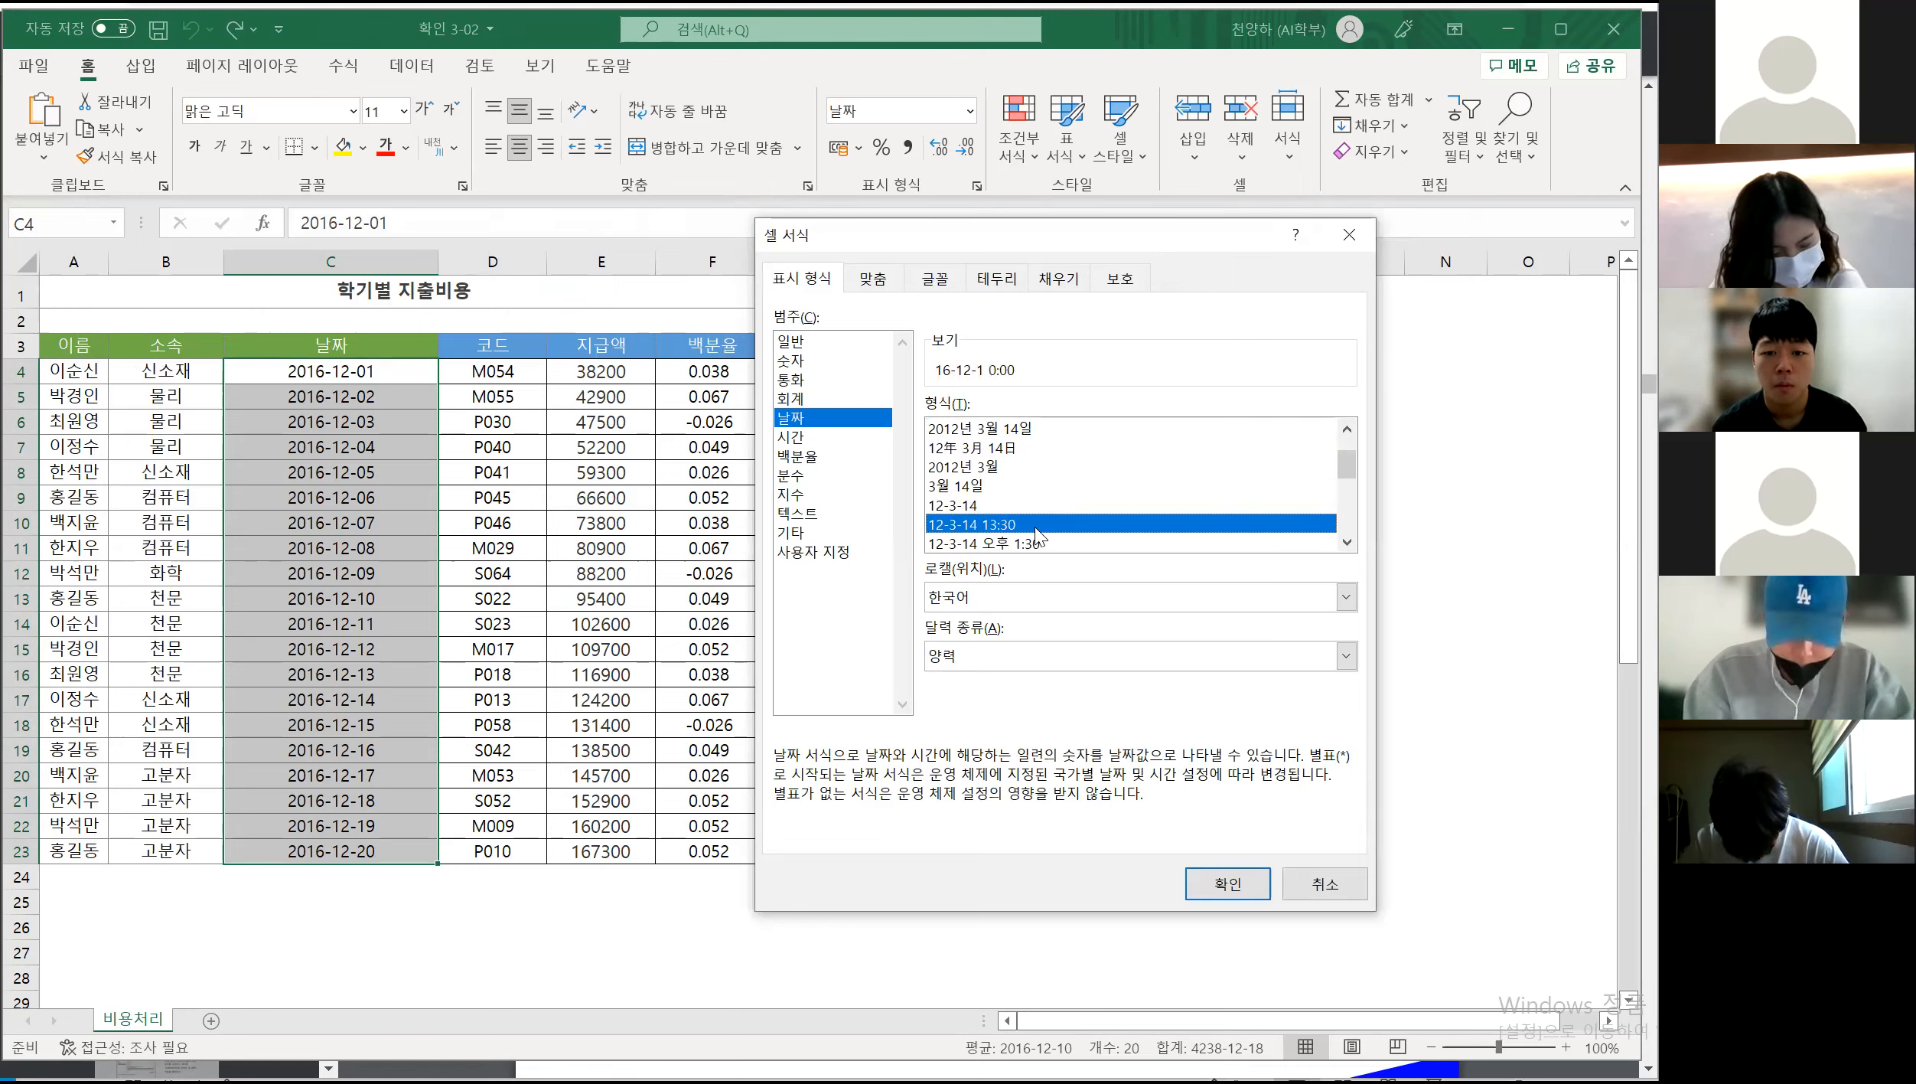
{"action": "scroll", "coordinate": [1041, 536], "scroll_direction": "down", "scroll_amount": 2}
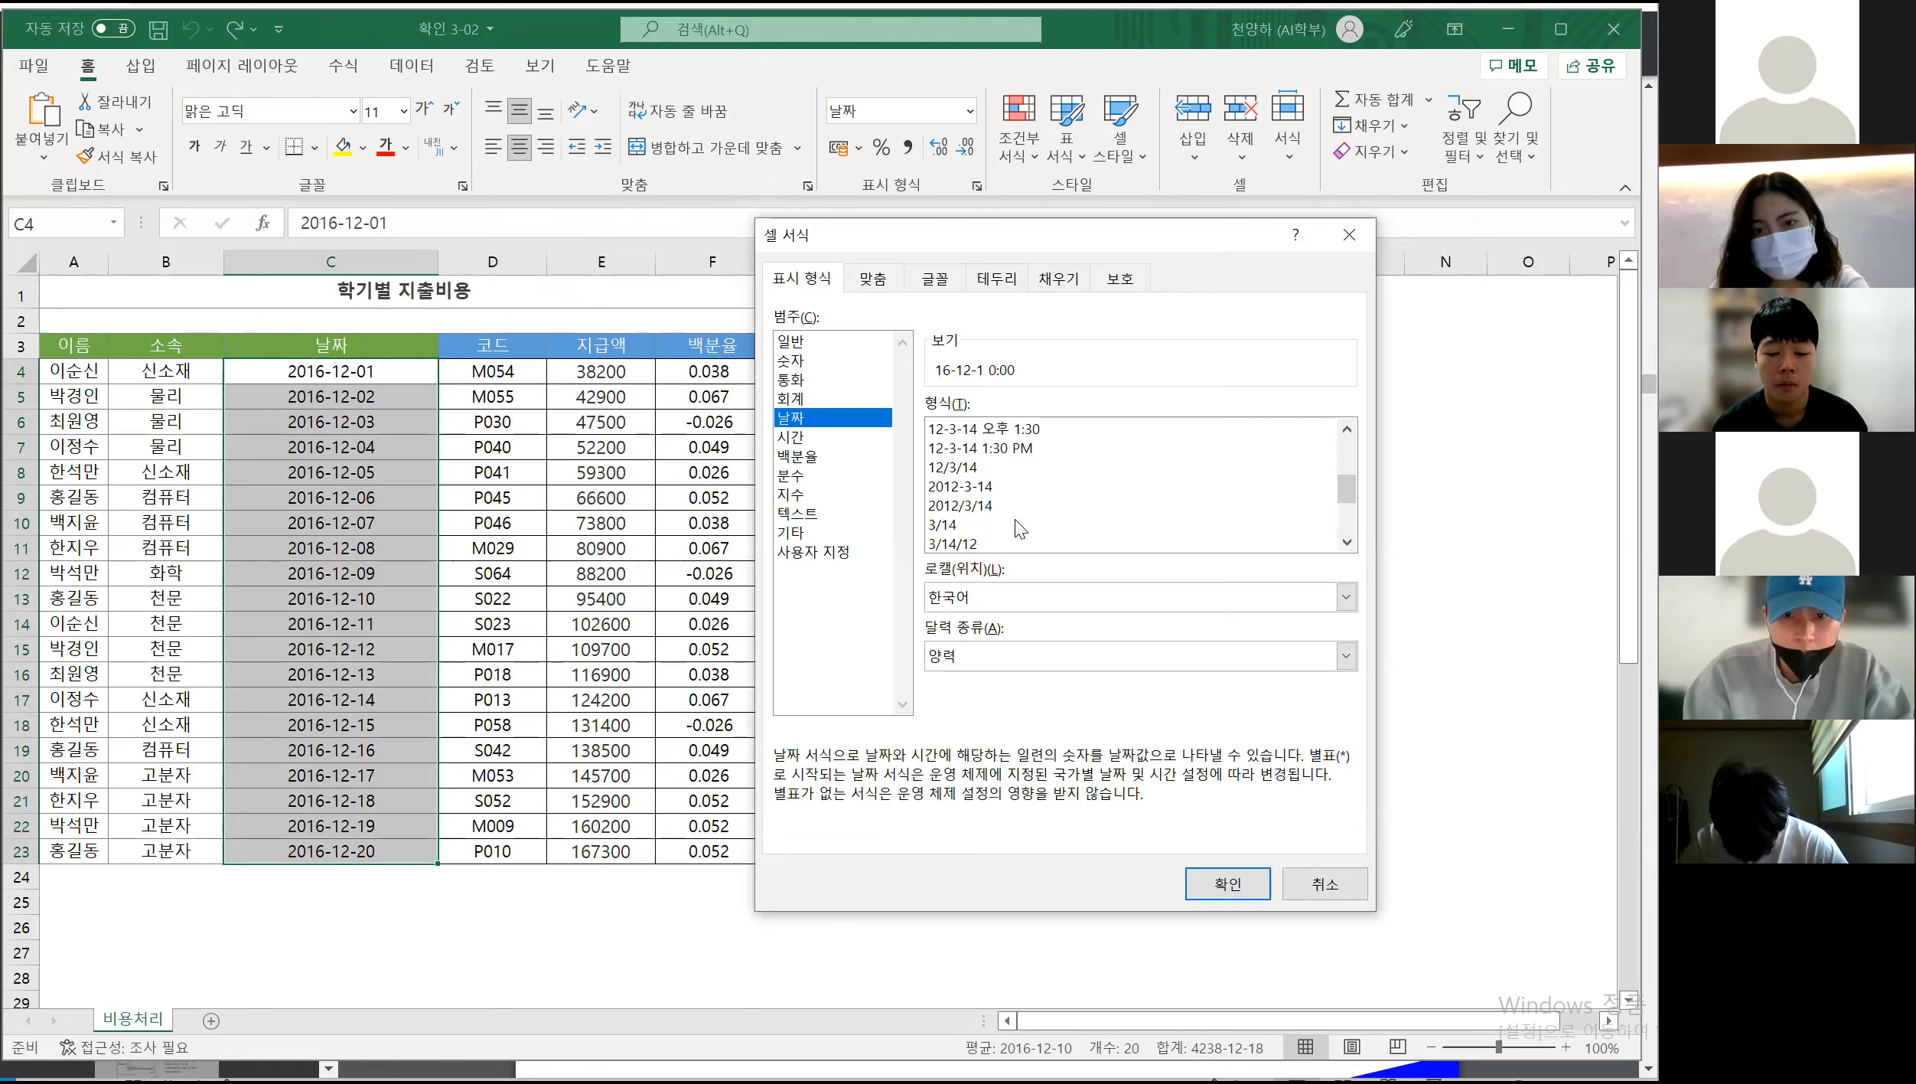
{"action": "left_click", "coordinate": [995, 507]}
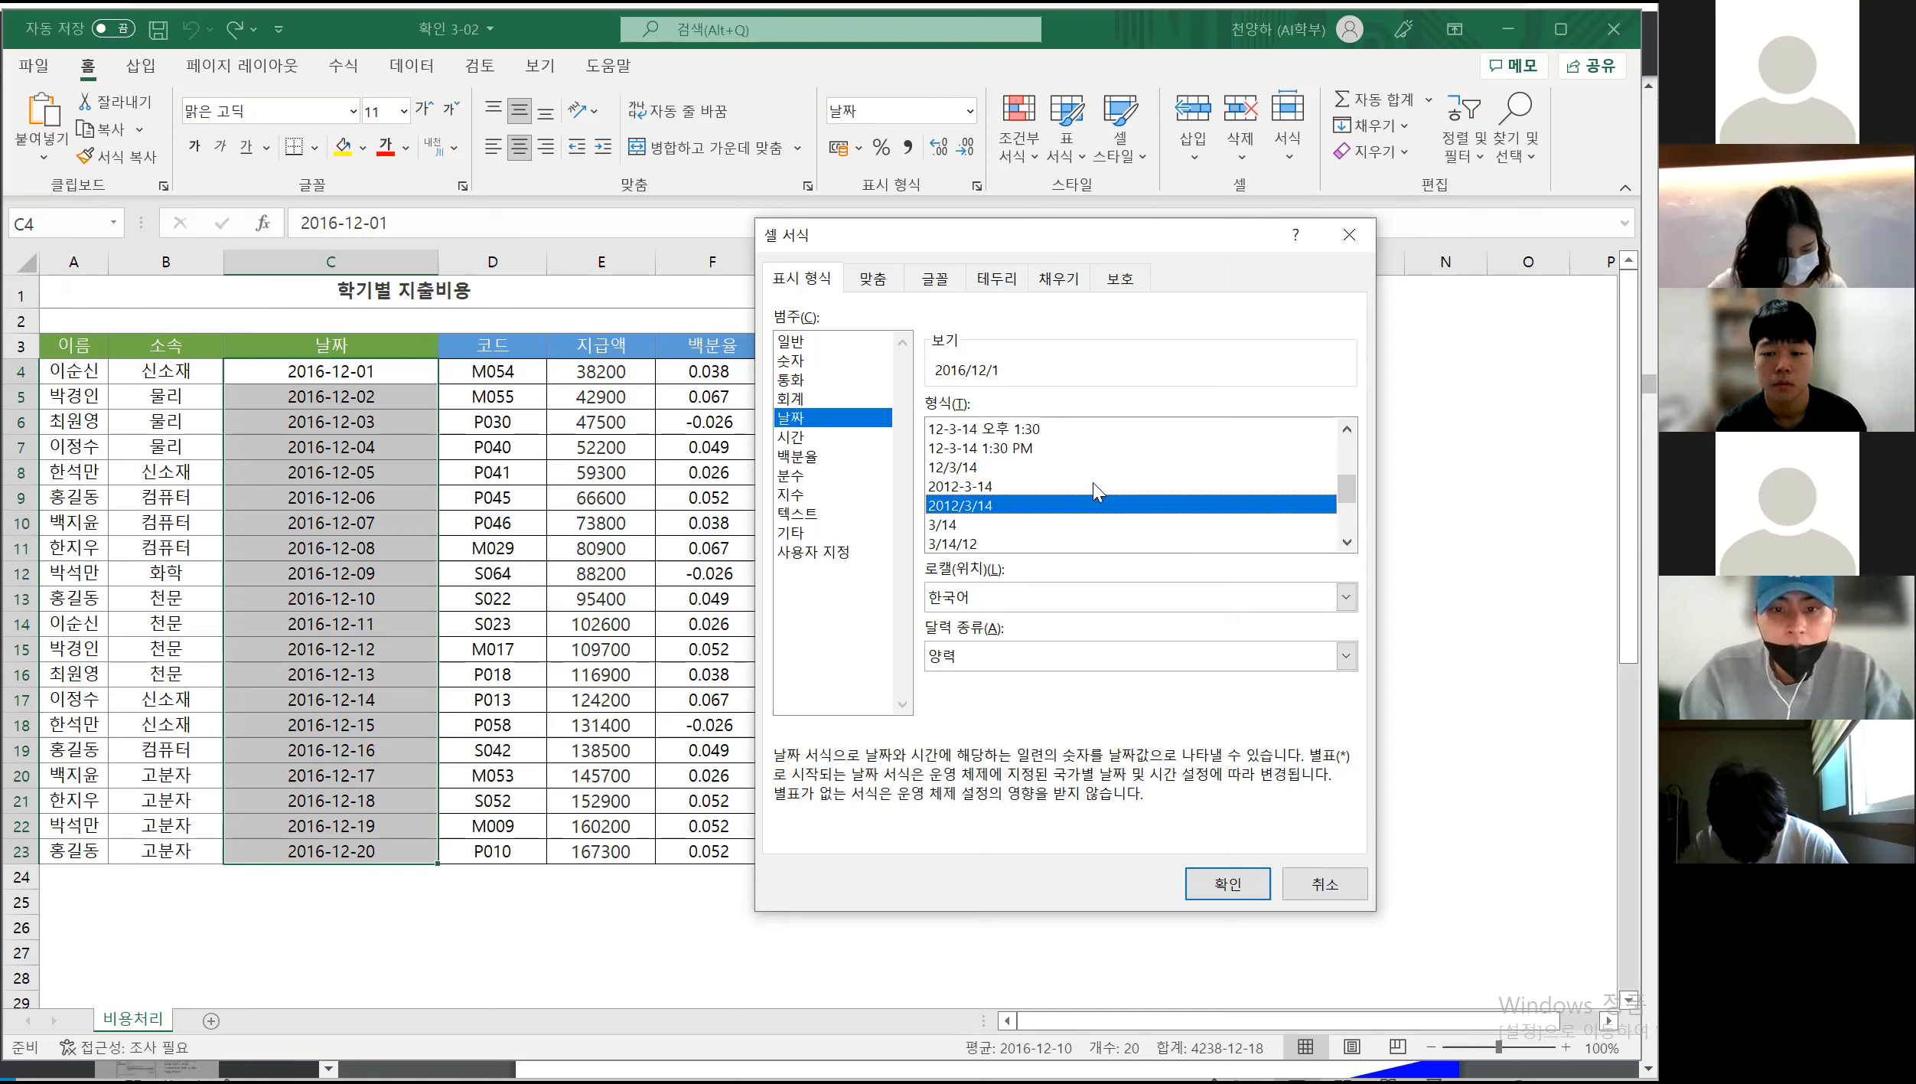
{"action": "scroll", "coordinate": [1094, 482], "scroll_direction": "down", "scroll_amount": 1}
{"action": "scroll", "coordinate": [1102, 483], "scroll_direction": "up", "scroll_amount": 1}
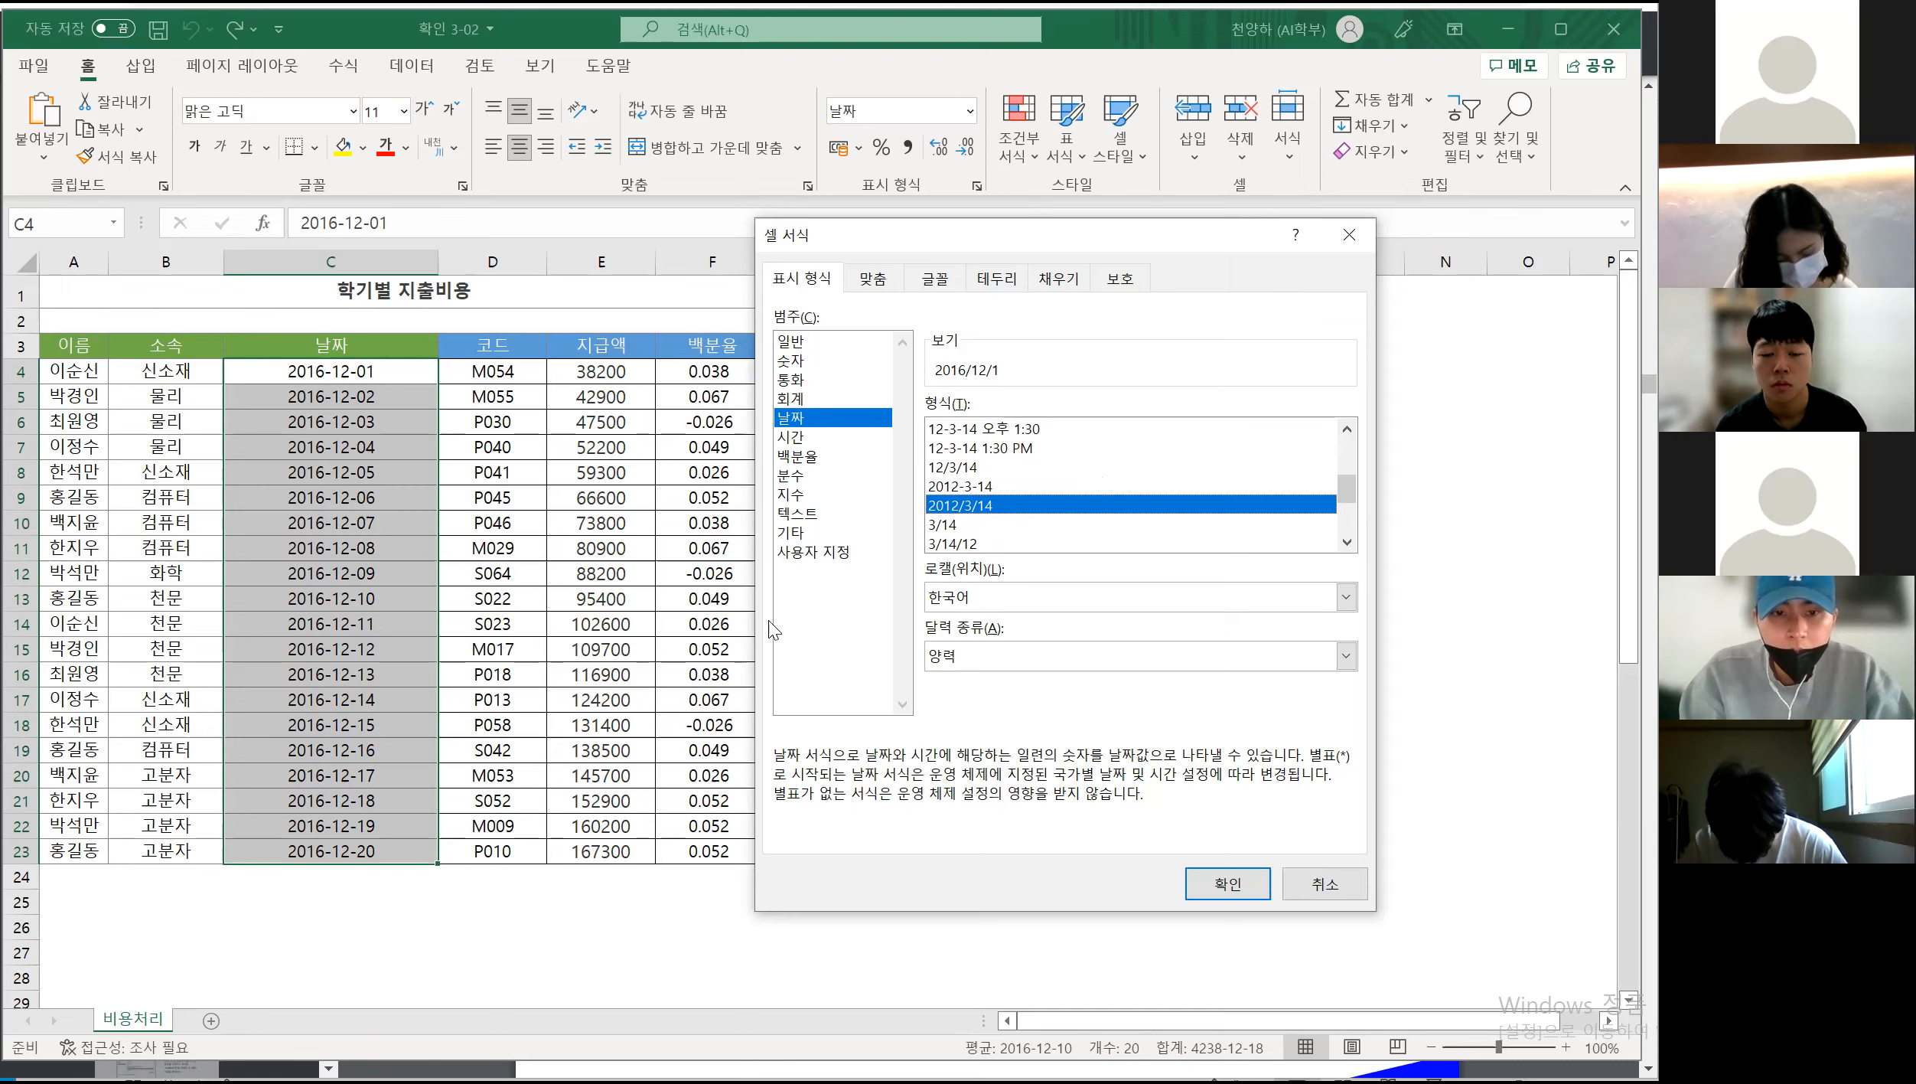
Switch to a custom number format and replace the existing code with yyyy/mm/dd followed by a space and an opening parenthesis
{"action": "left_click", "coordinate": [839, 552]}
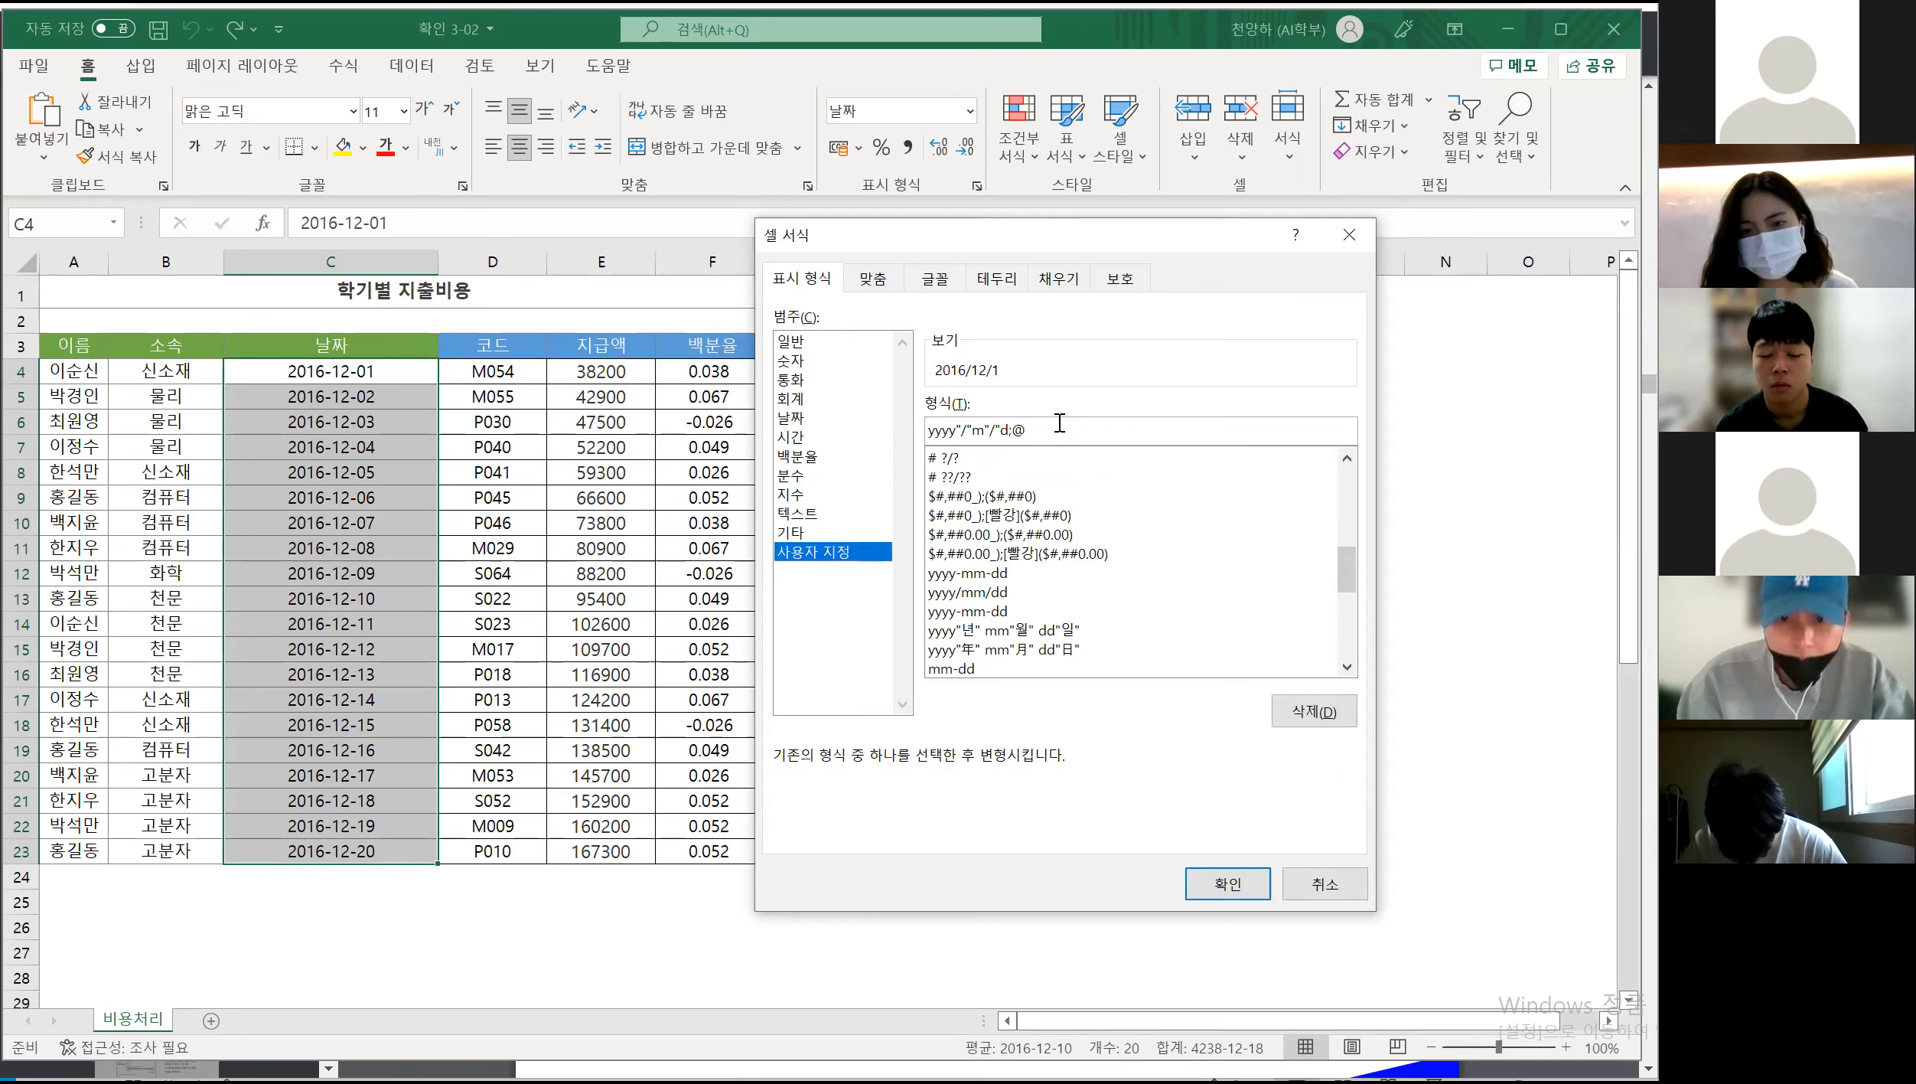
{"action": "left_click_drag", "start_coordinate": [1059, 429], "coordinate": [854, 421]}
{"action": "key", "text": "BackSpace"}
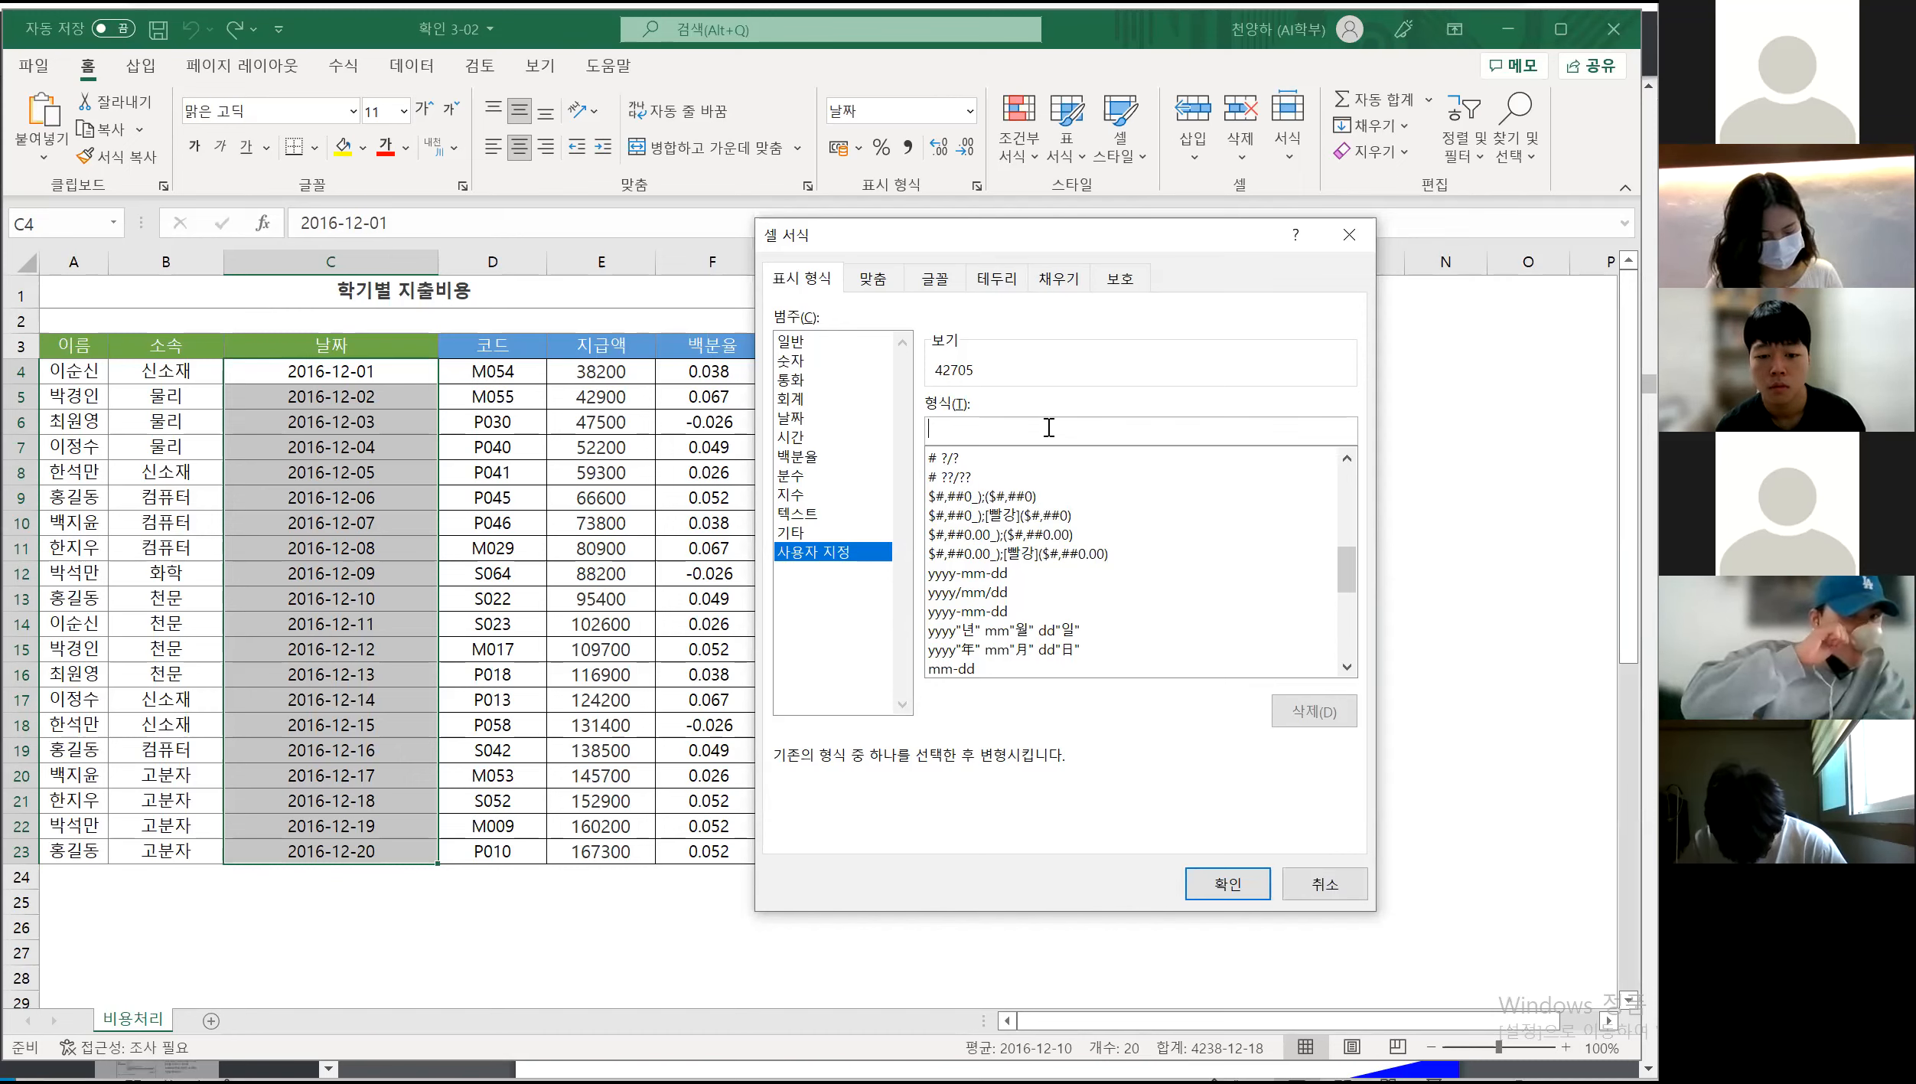
{"action": "type", "text": "ㅛㅛ"}
{"action": "key", "text": "BackSpace"}
{"action": "key", "text": "BackSpace"}
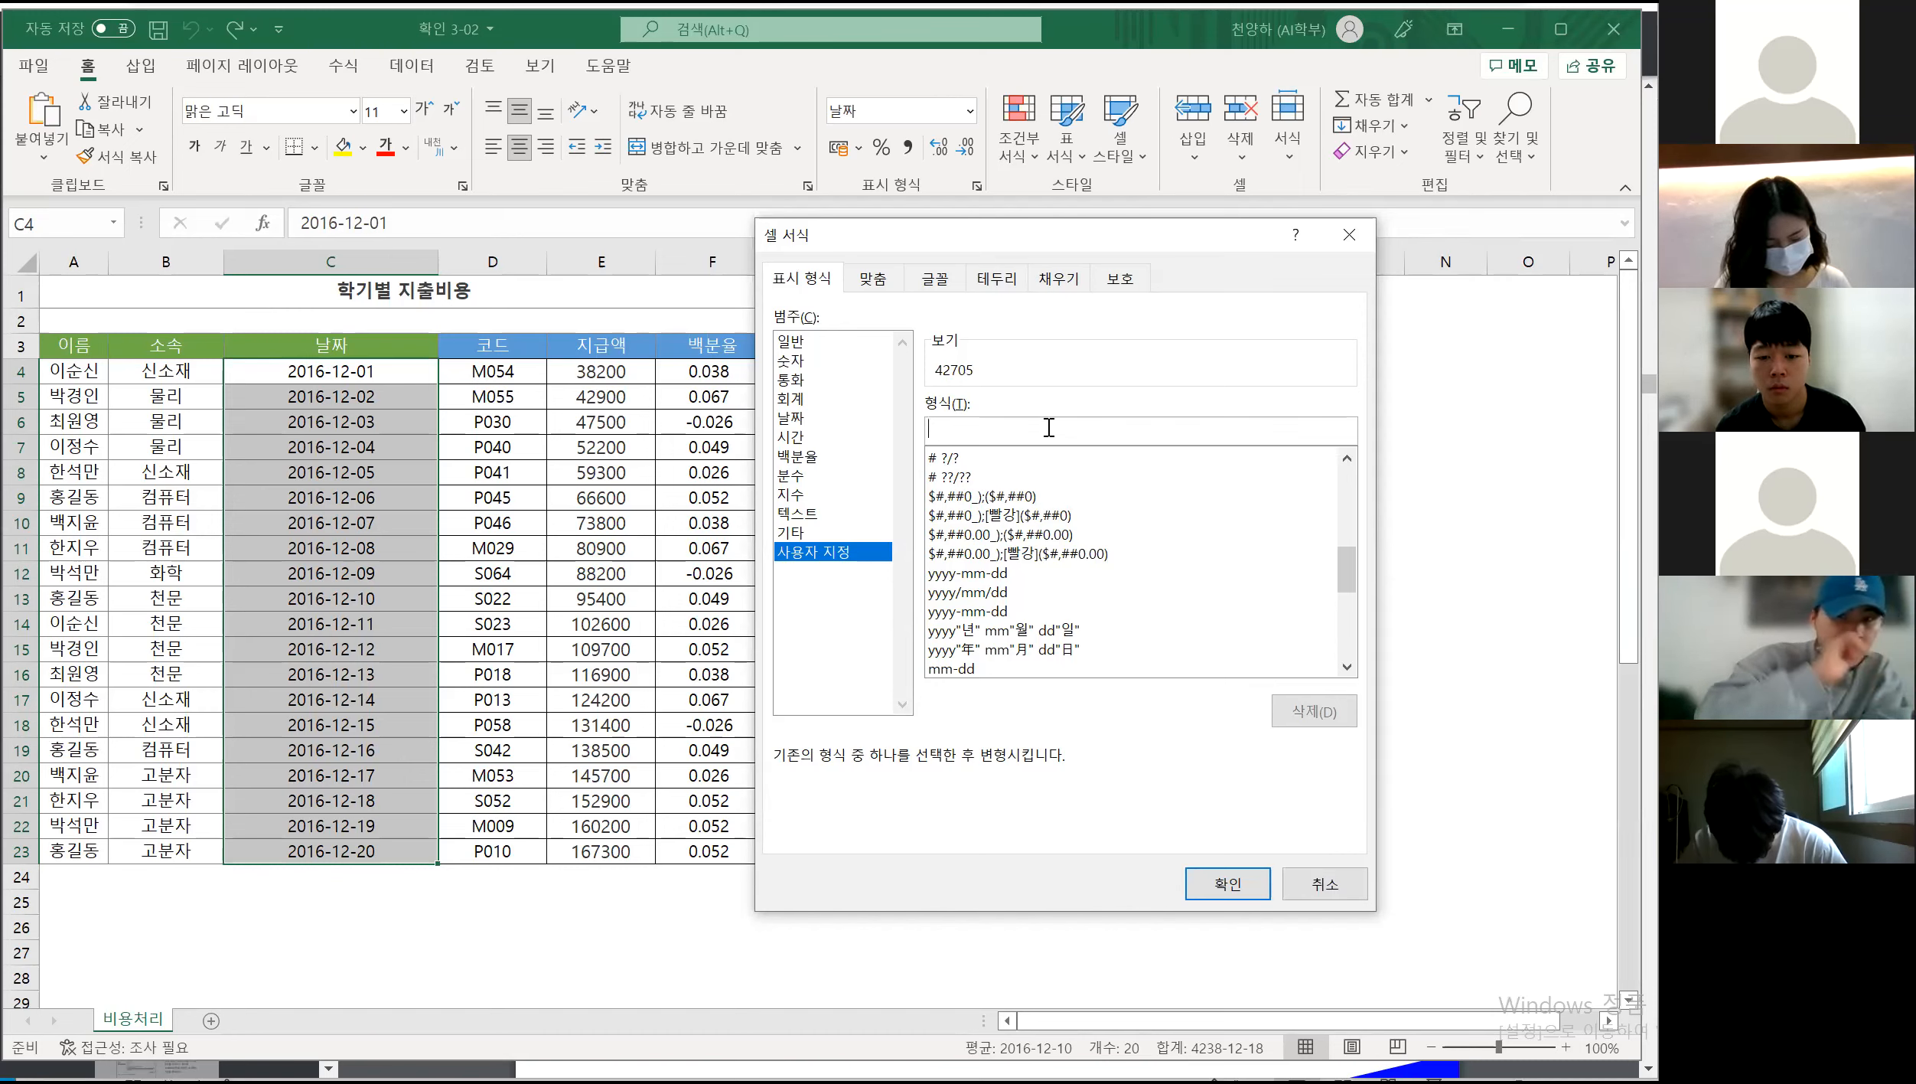
{"action": "type", "text": "yyyy/"}
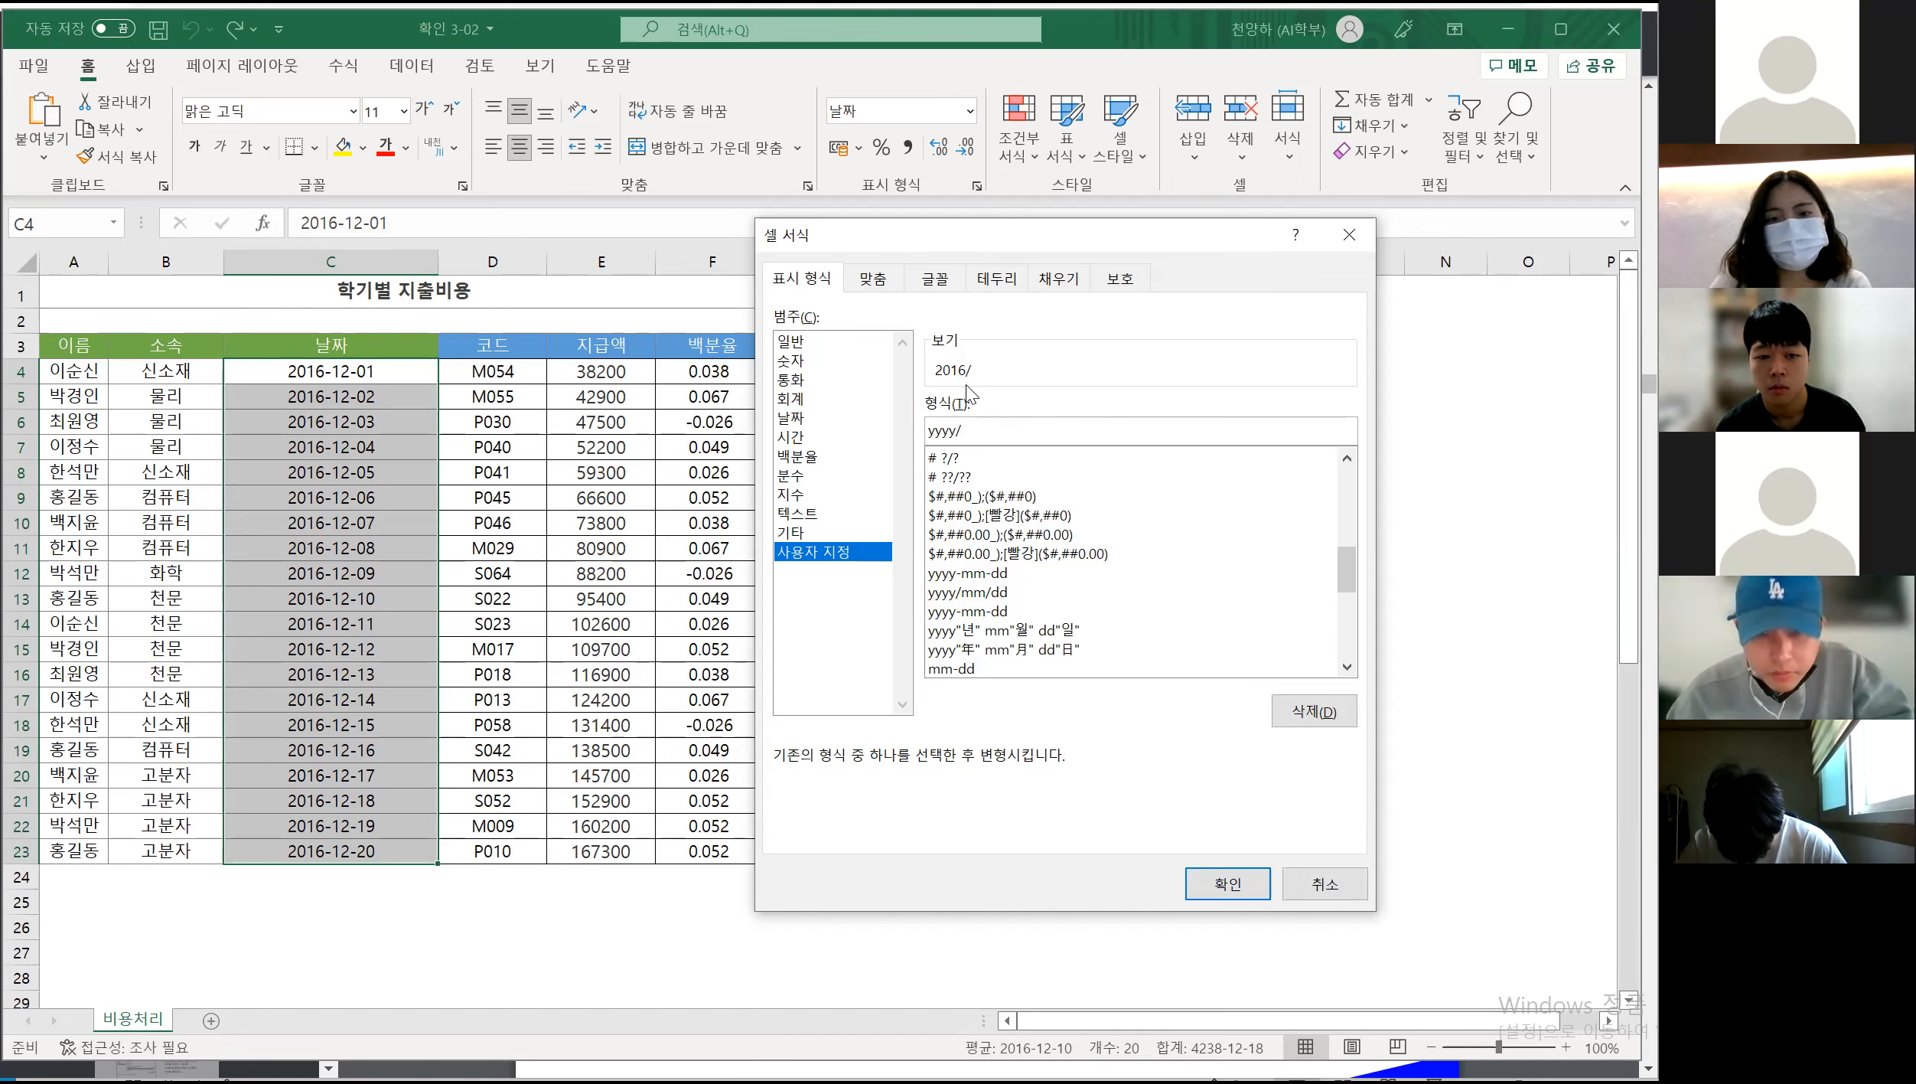
{"action": "type", "text": "mm/"}
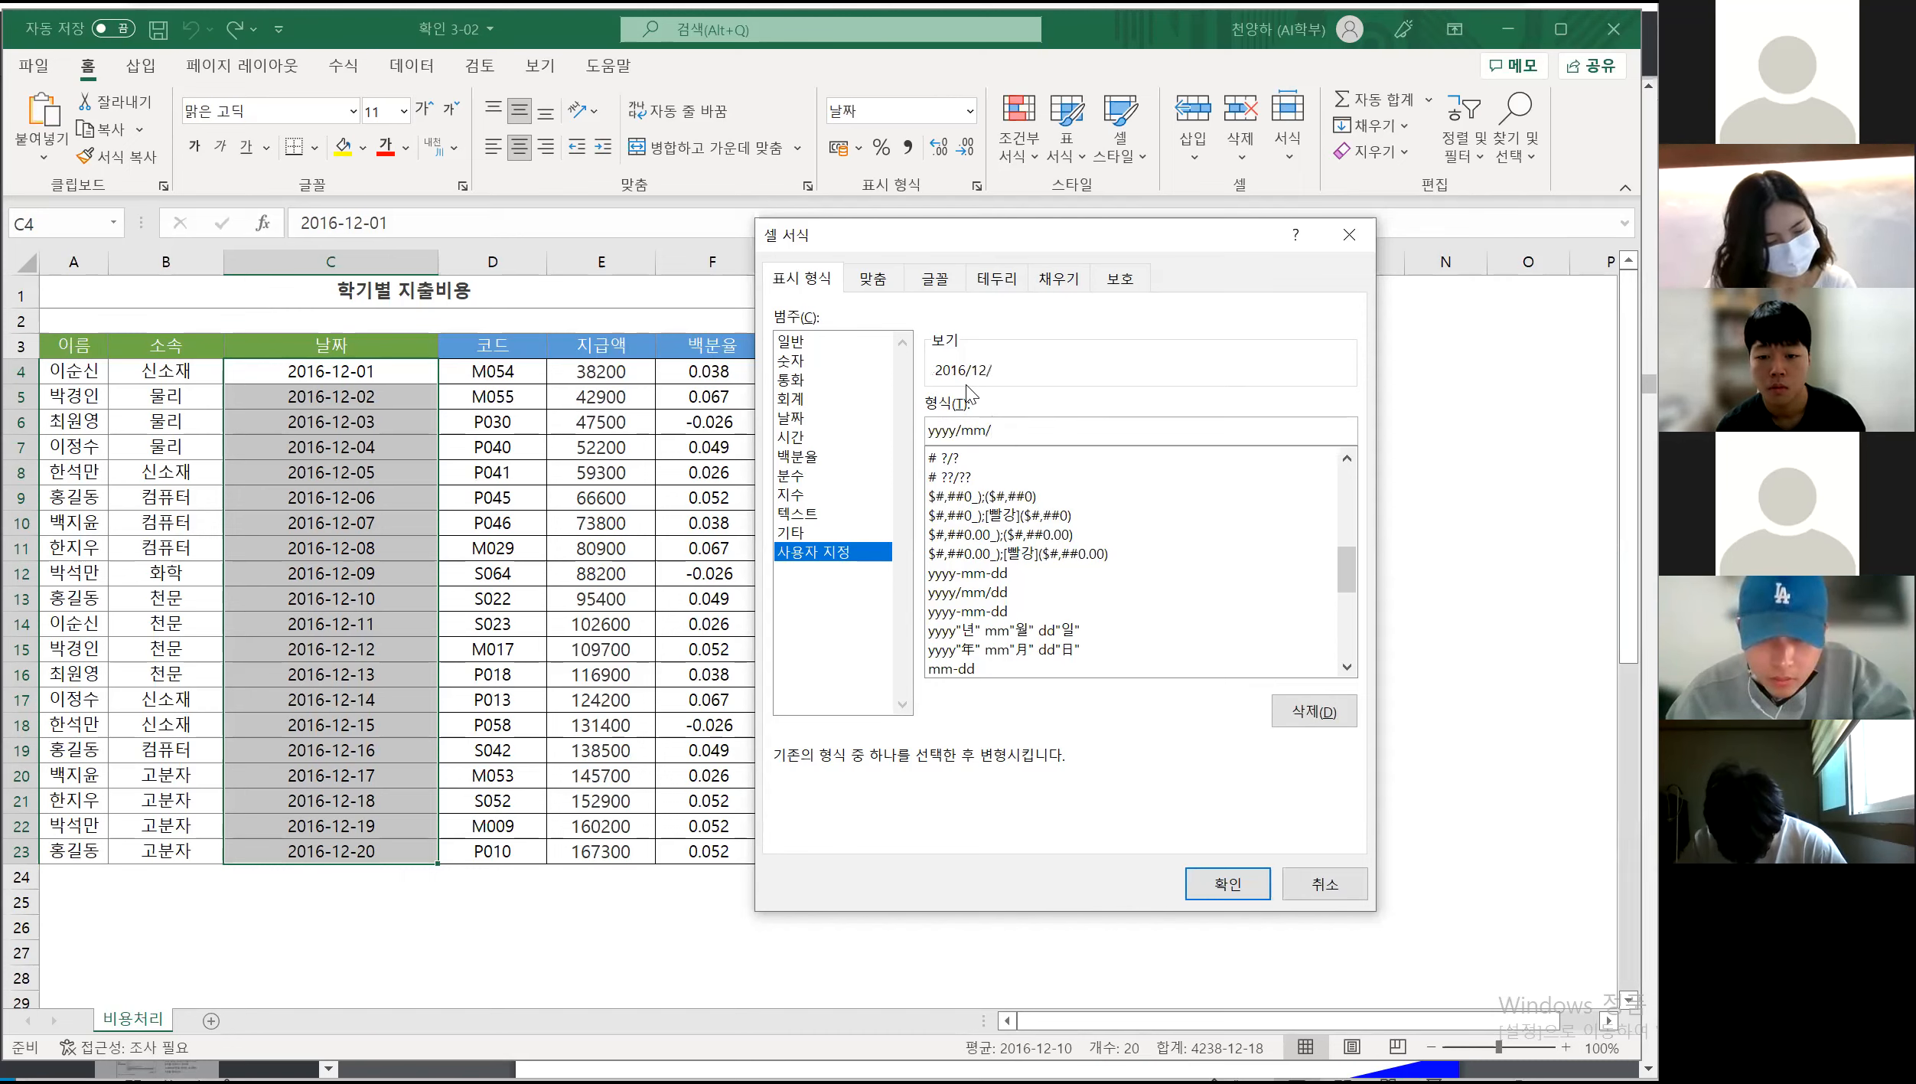
{"action": "type", "text": "dd"}
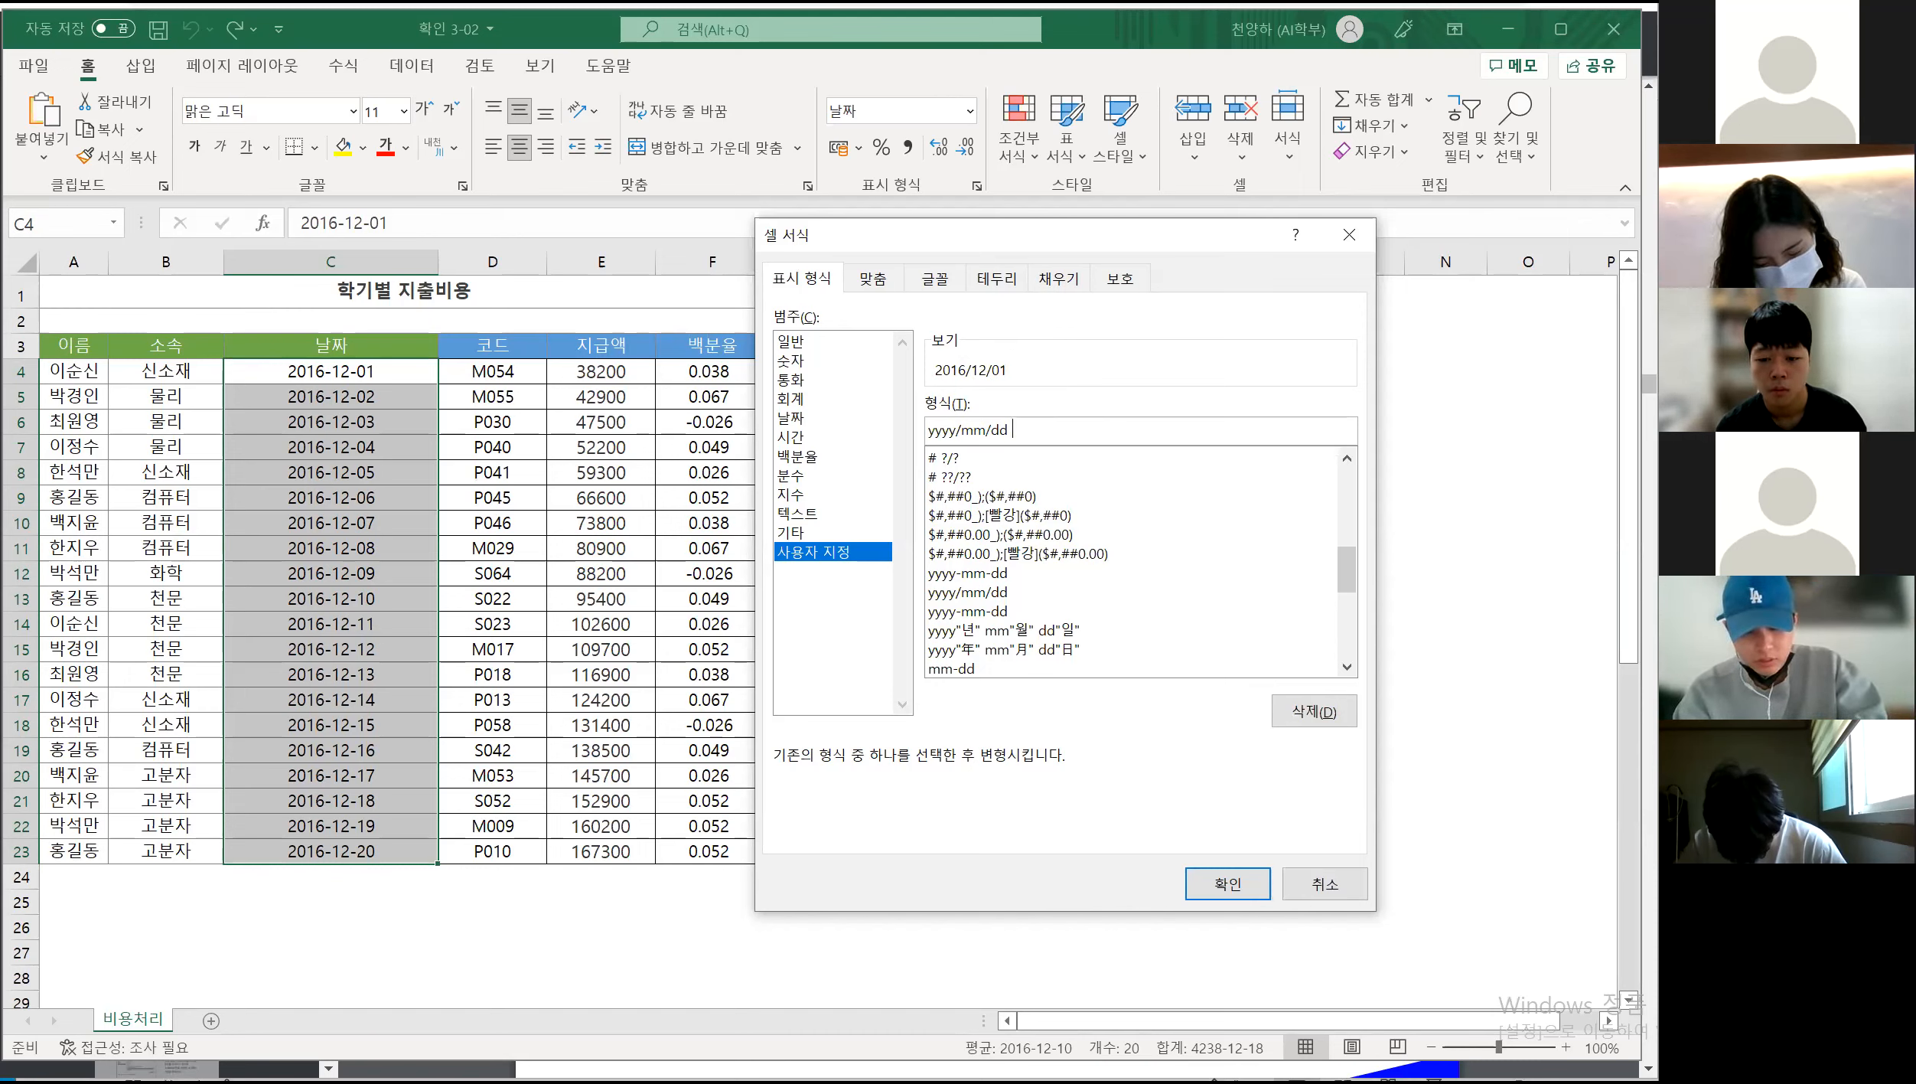
{"action": "type", "text": "("}
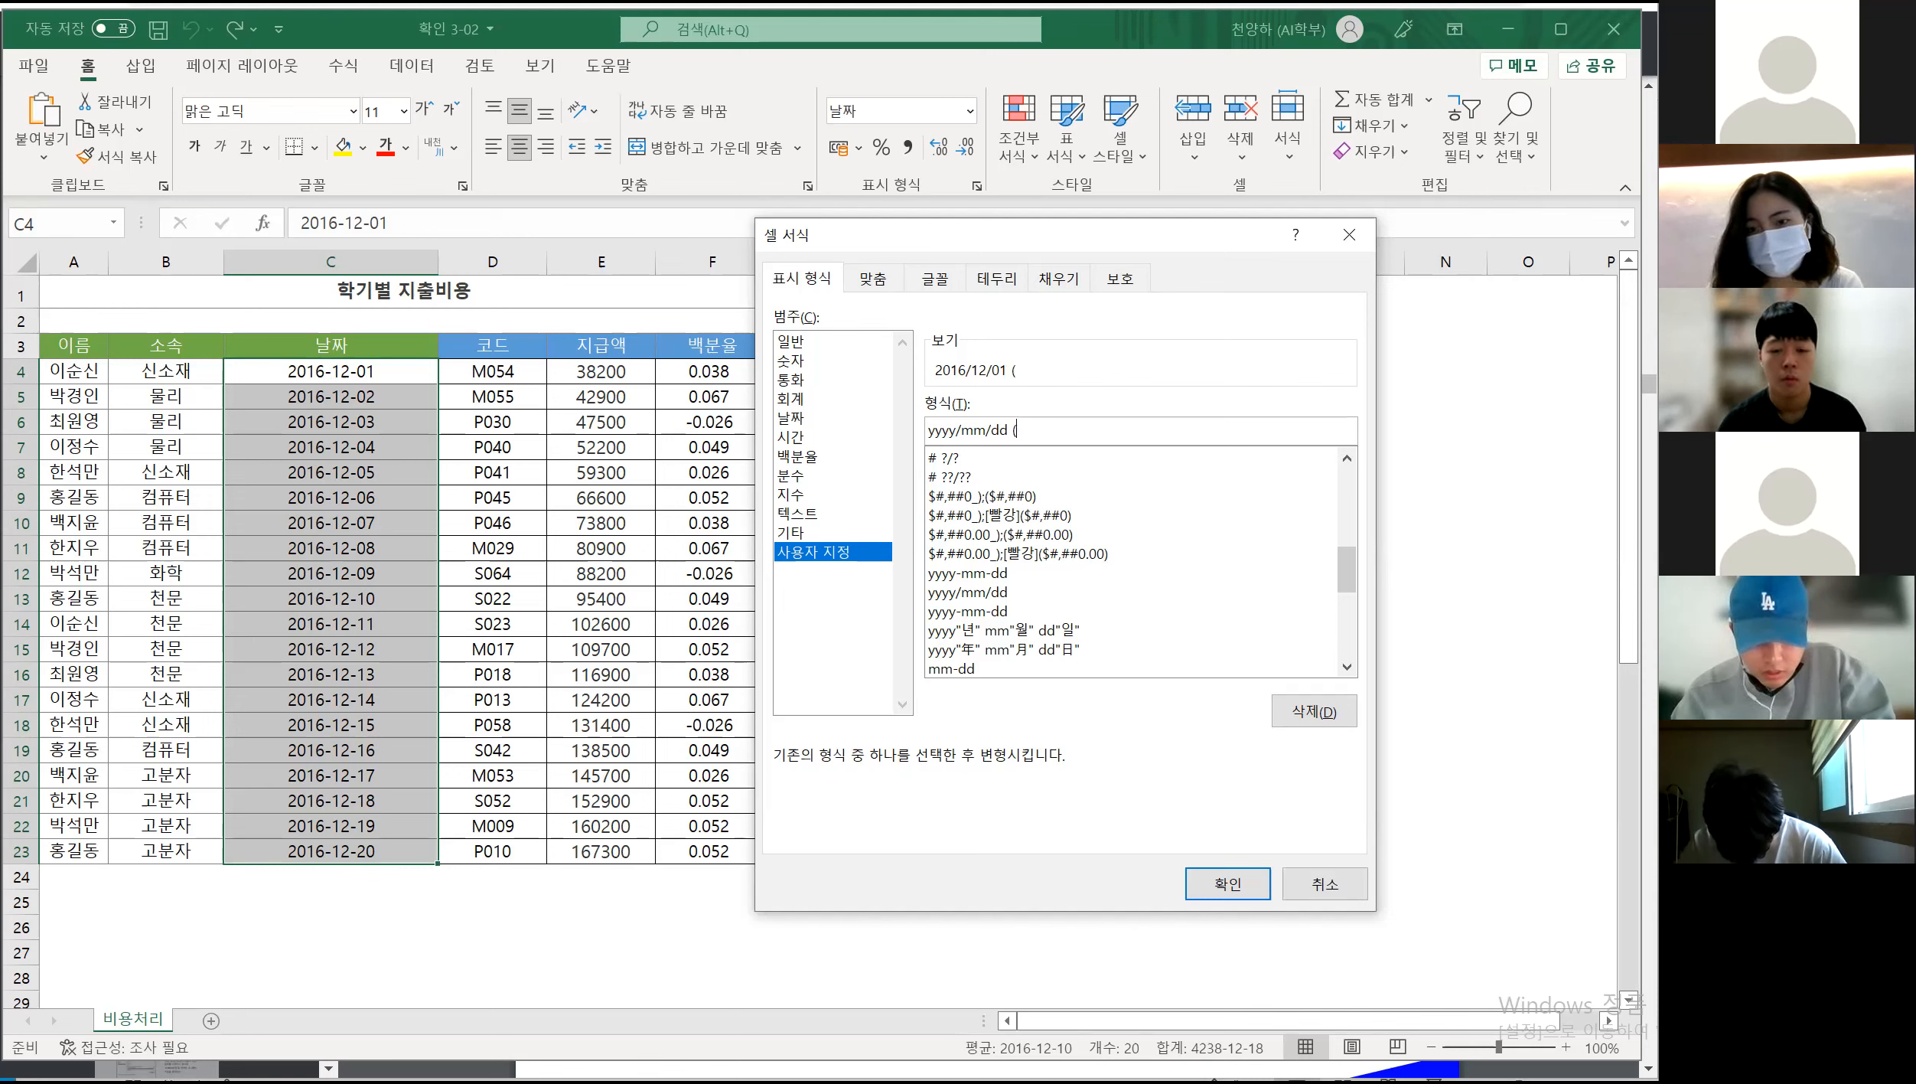
Try the English weekday codes ddd and dddd after the opening parenthesis, and remove them from the format code
{"action": "type", "text": "ddd"}
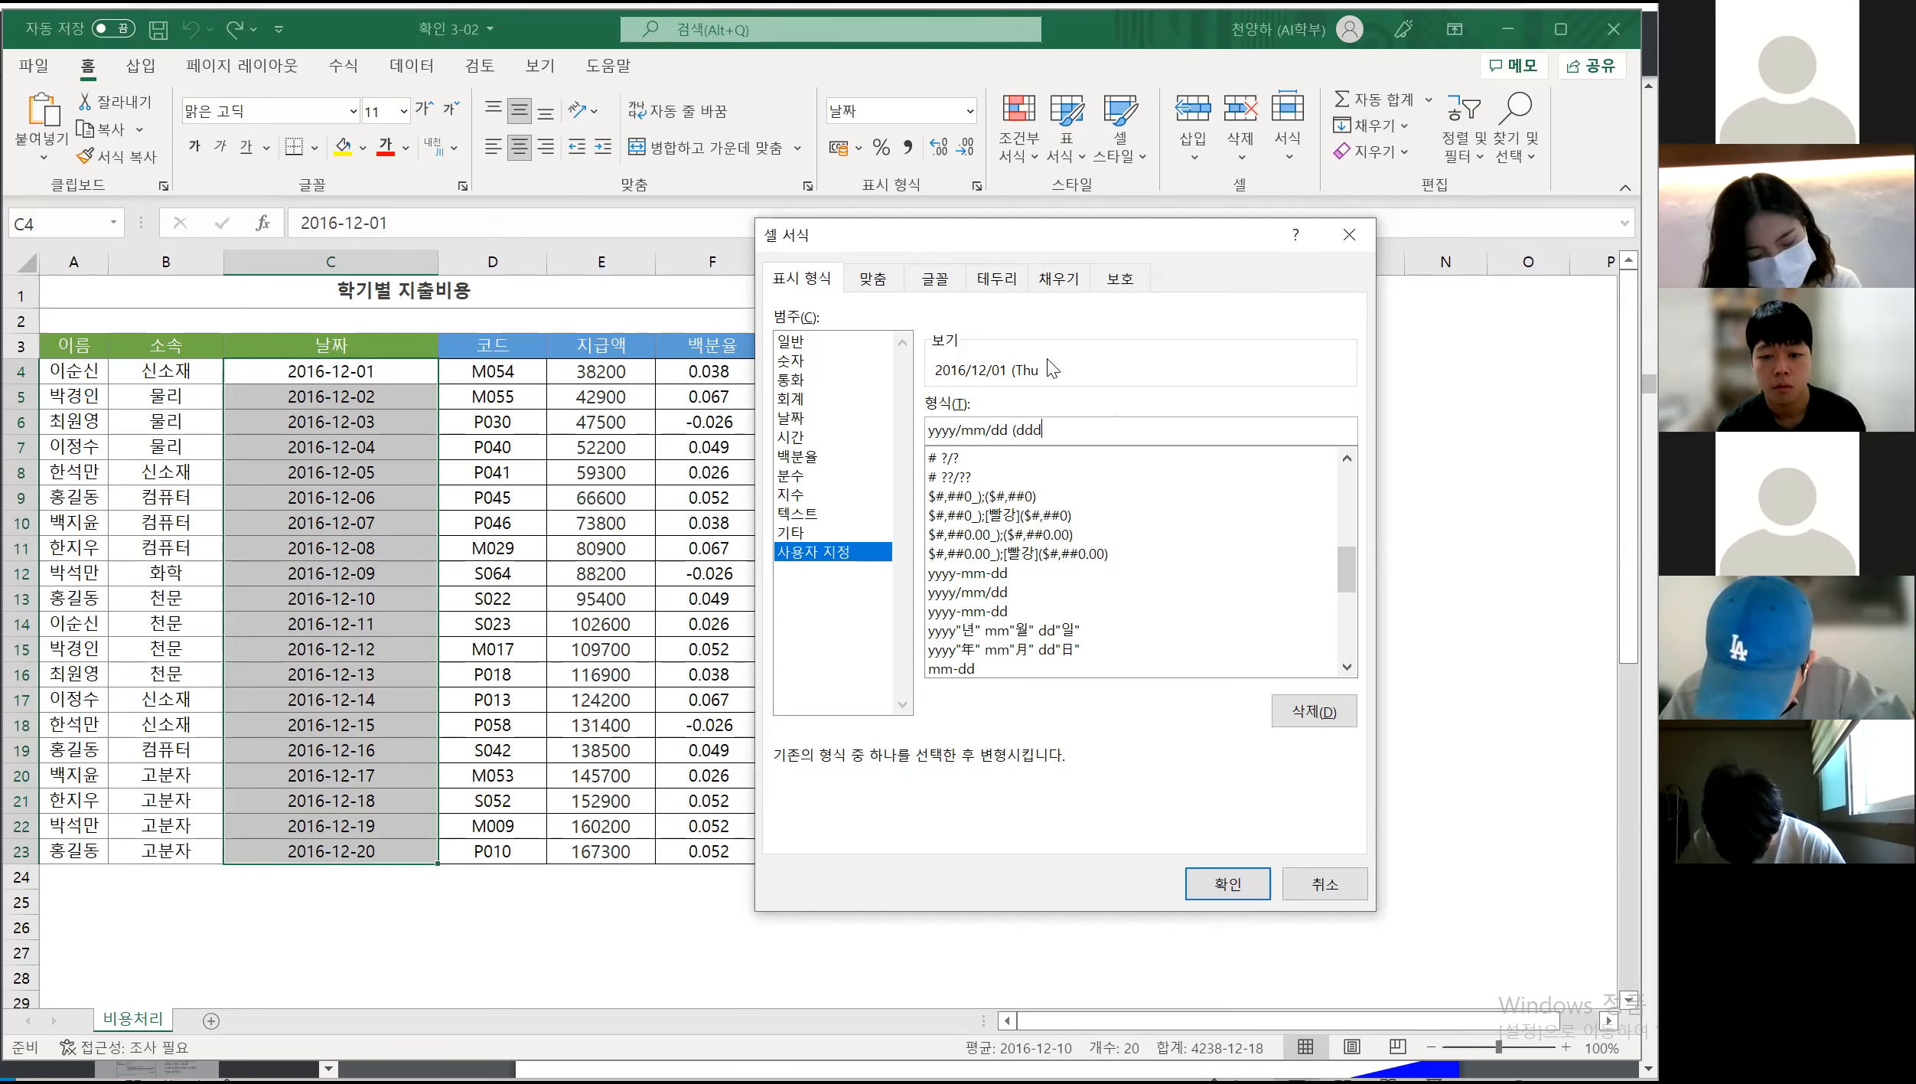
{"action": "type", "text": "d"}
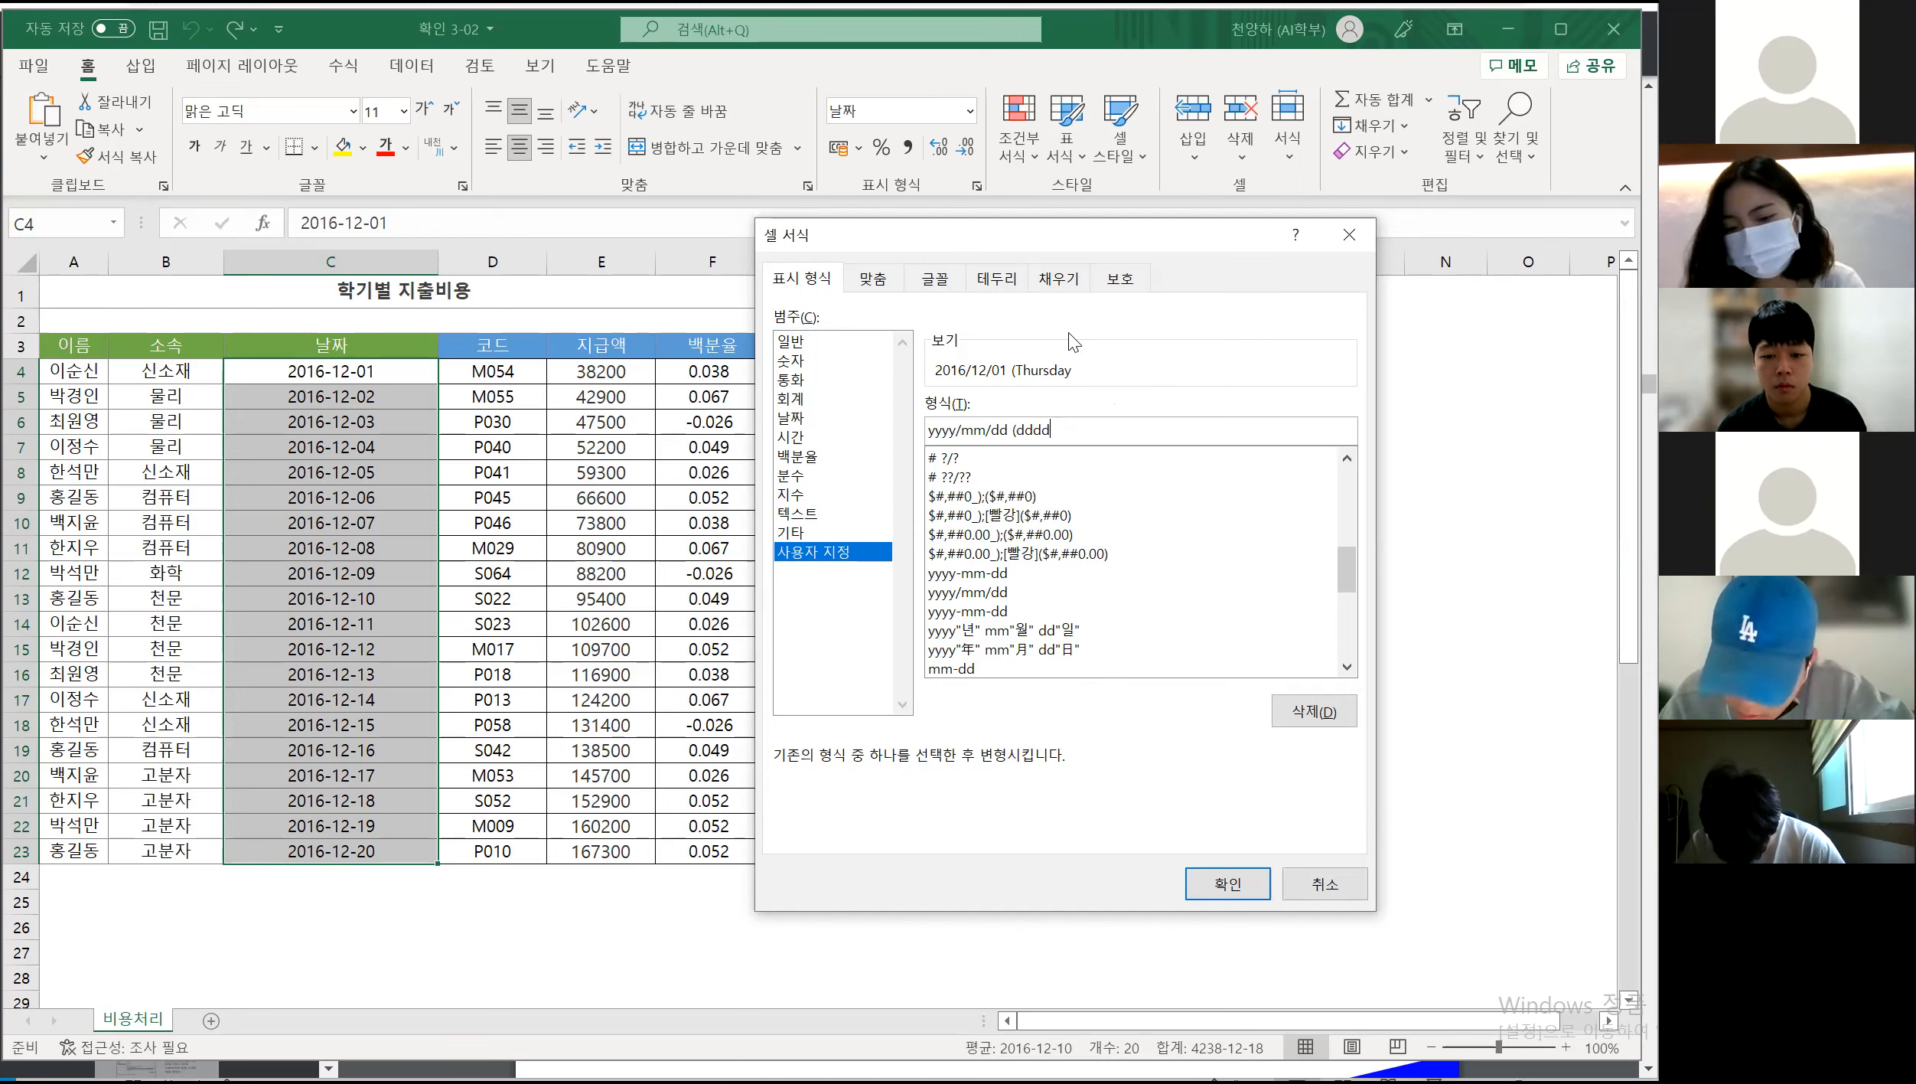
{"action": "key", "text": "BackSpace"}
{"action": "key", "text": "BackSpace"}
{"action": "key", "text": "BackSpace"}
{"action": "key", "text": "BackSpace"}
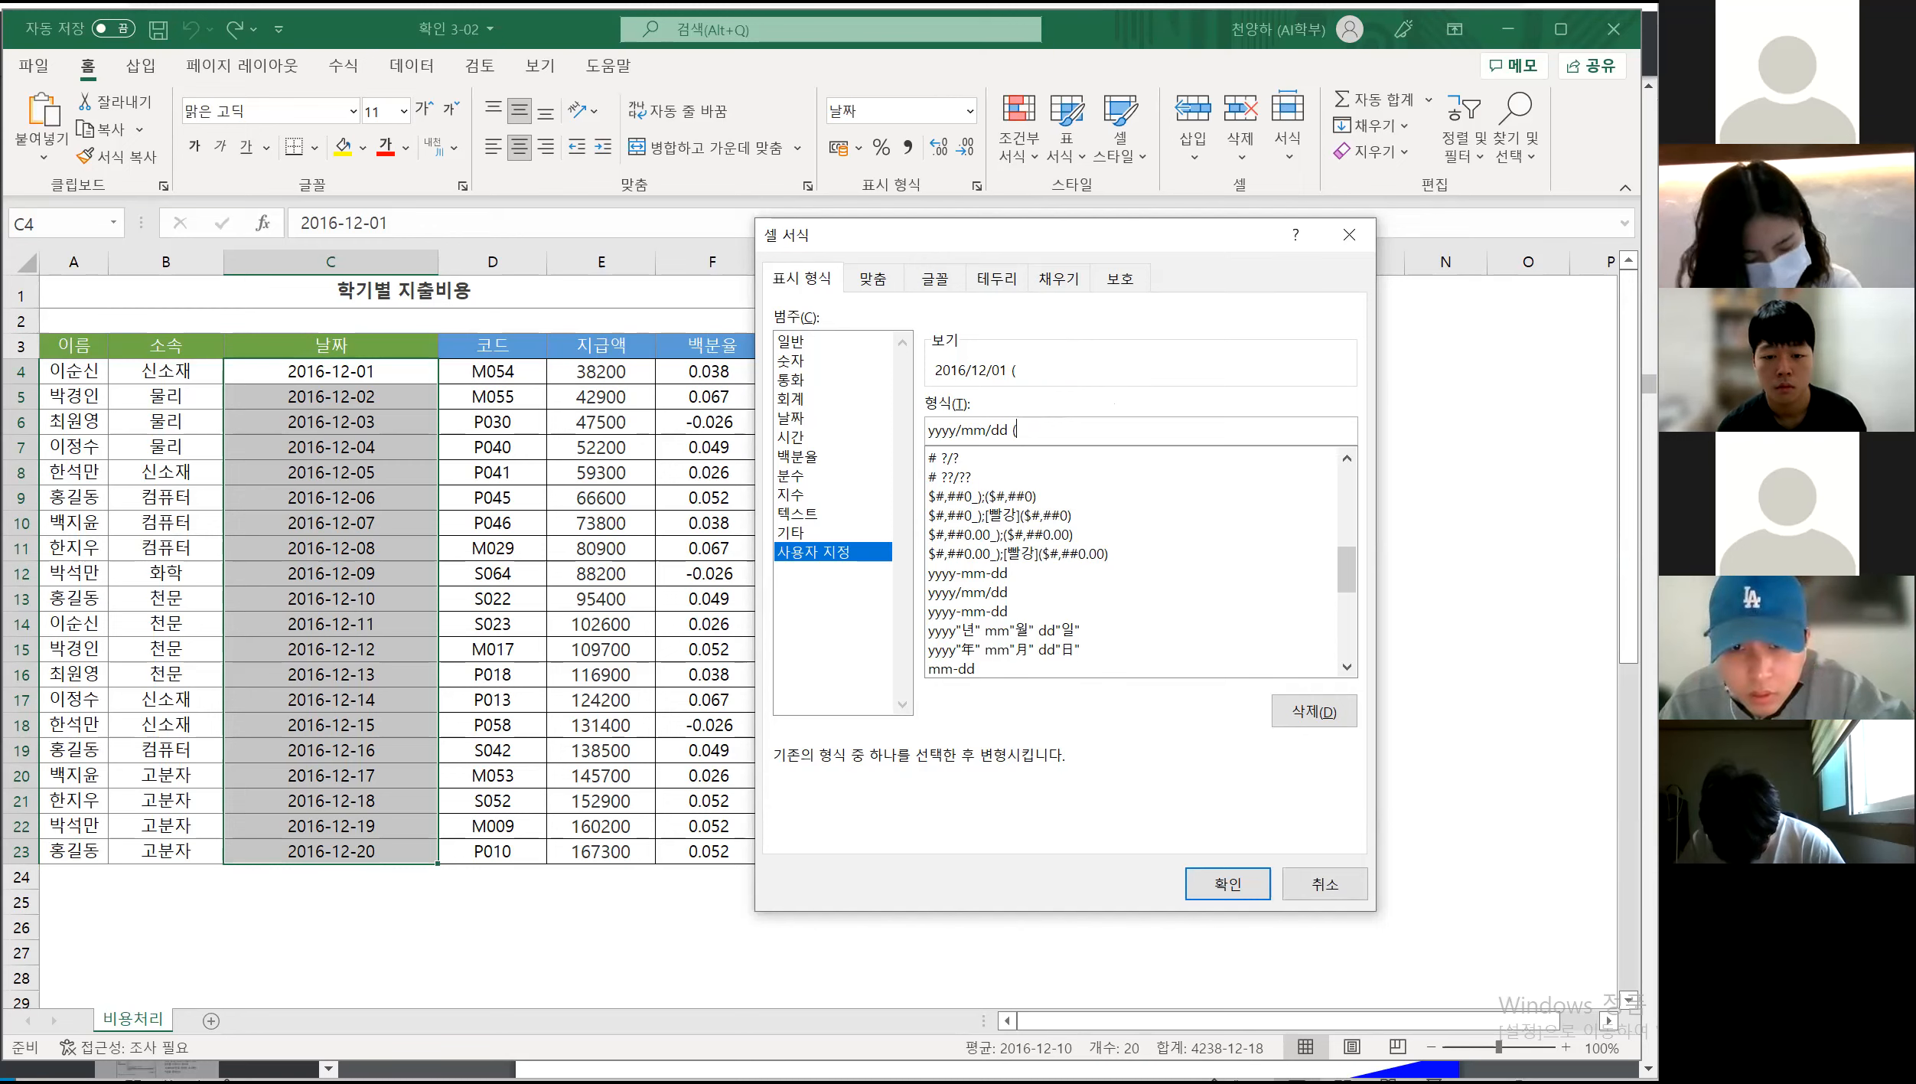
Complete the custom format as yyyy/mm/dd (aaaa) with the Korean weekday code and apply it to C4:C23
{"action": "type", "text": "aaaa"}
{"action": "key", "text": "BackSpace"}
{"action": "type", "text": "a"}
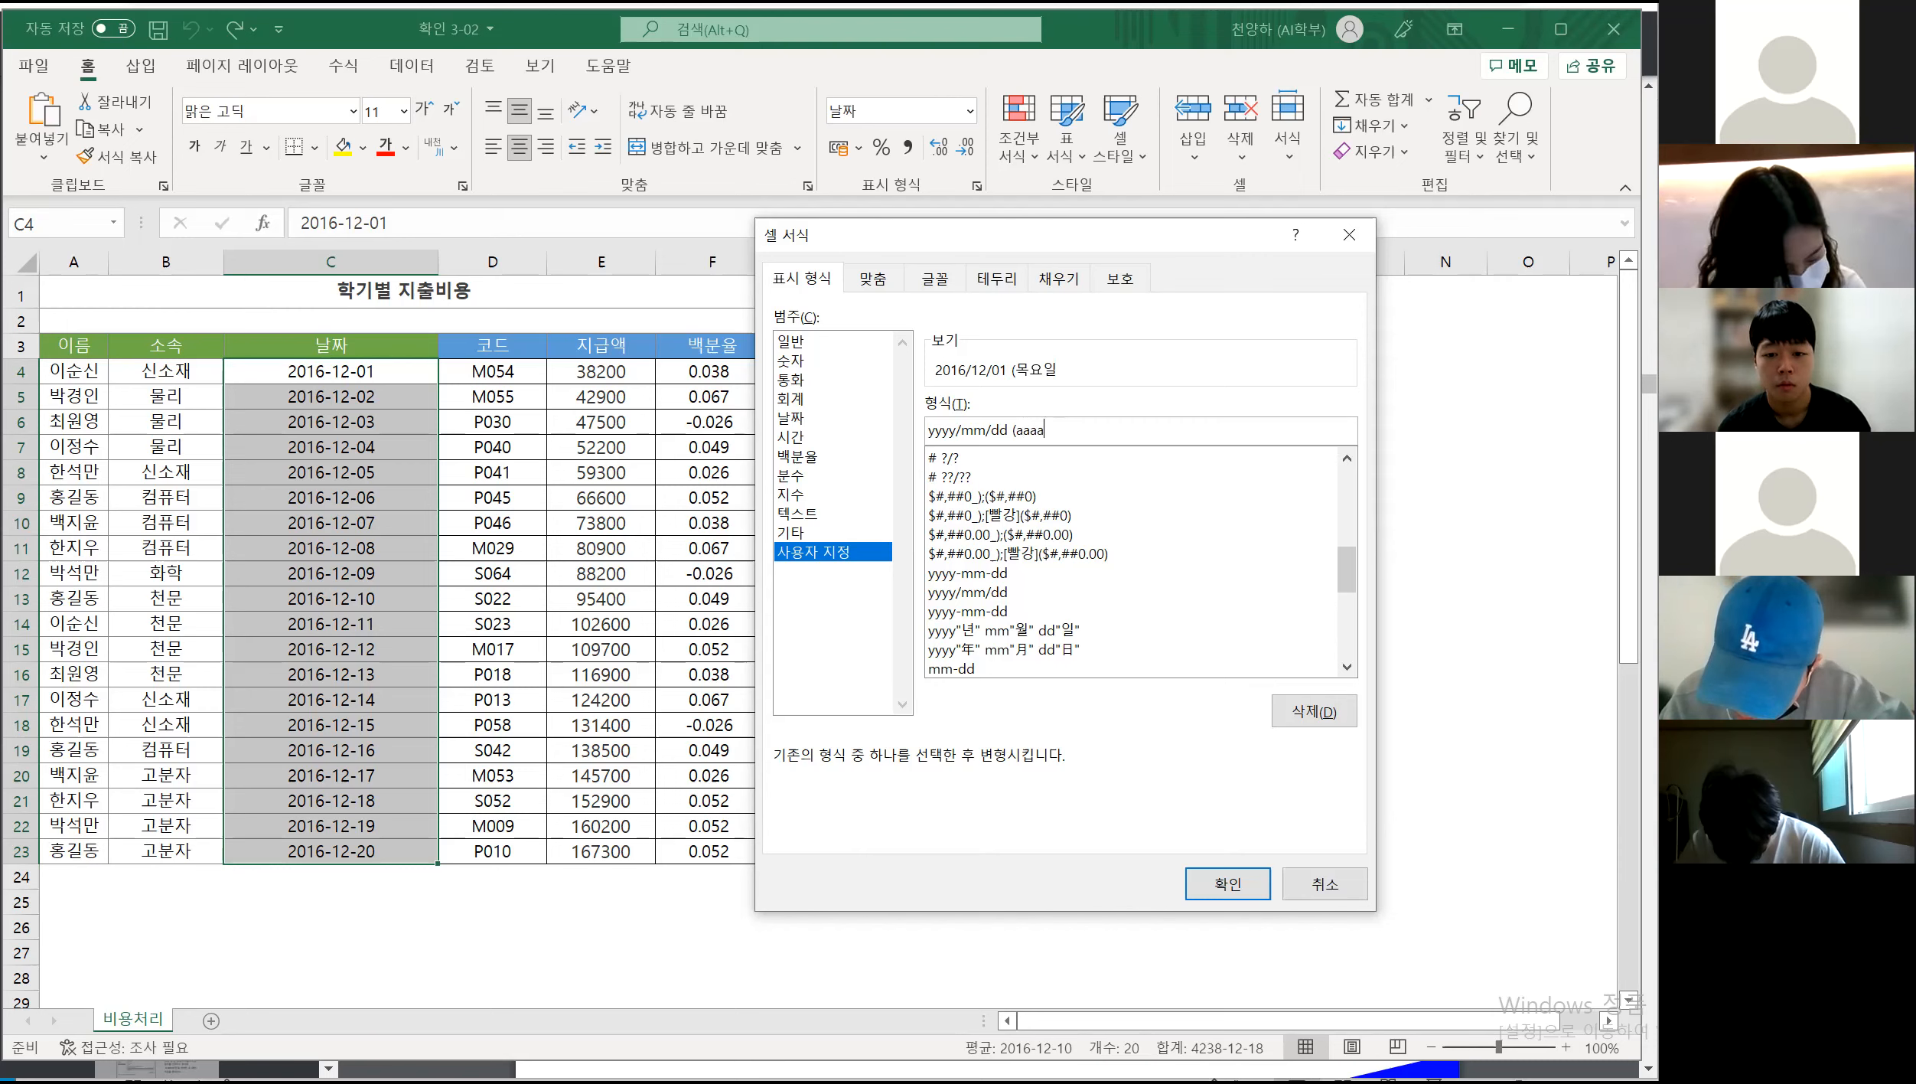
{"action": "type", "text": ")"}
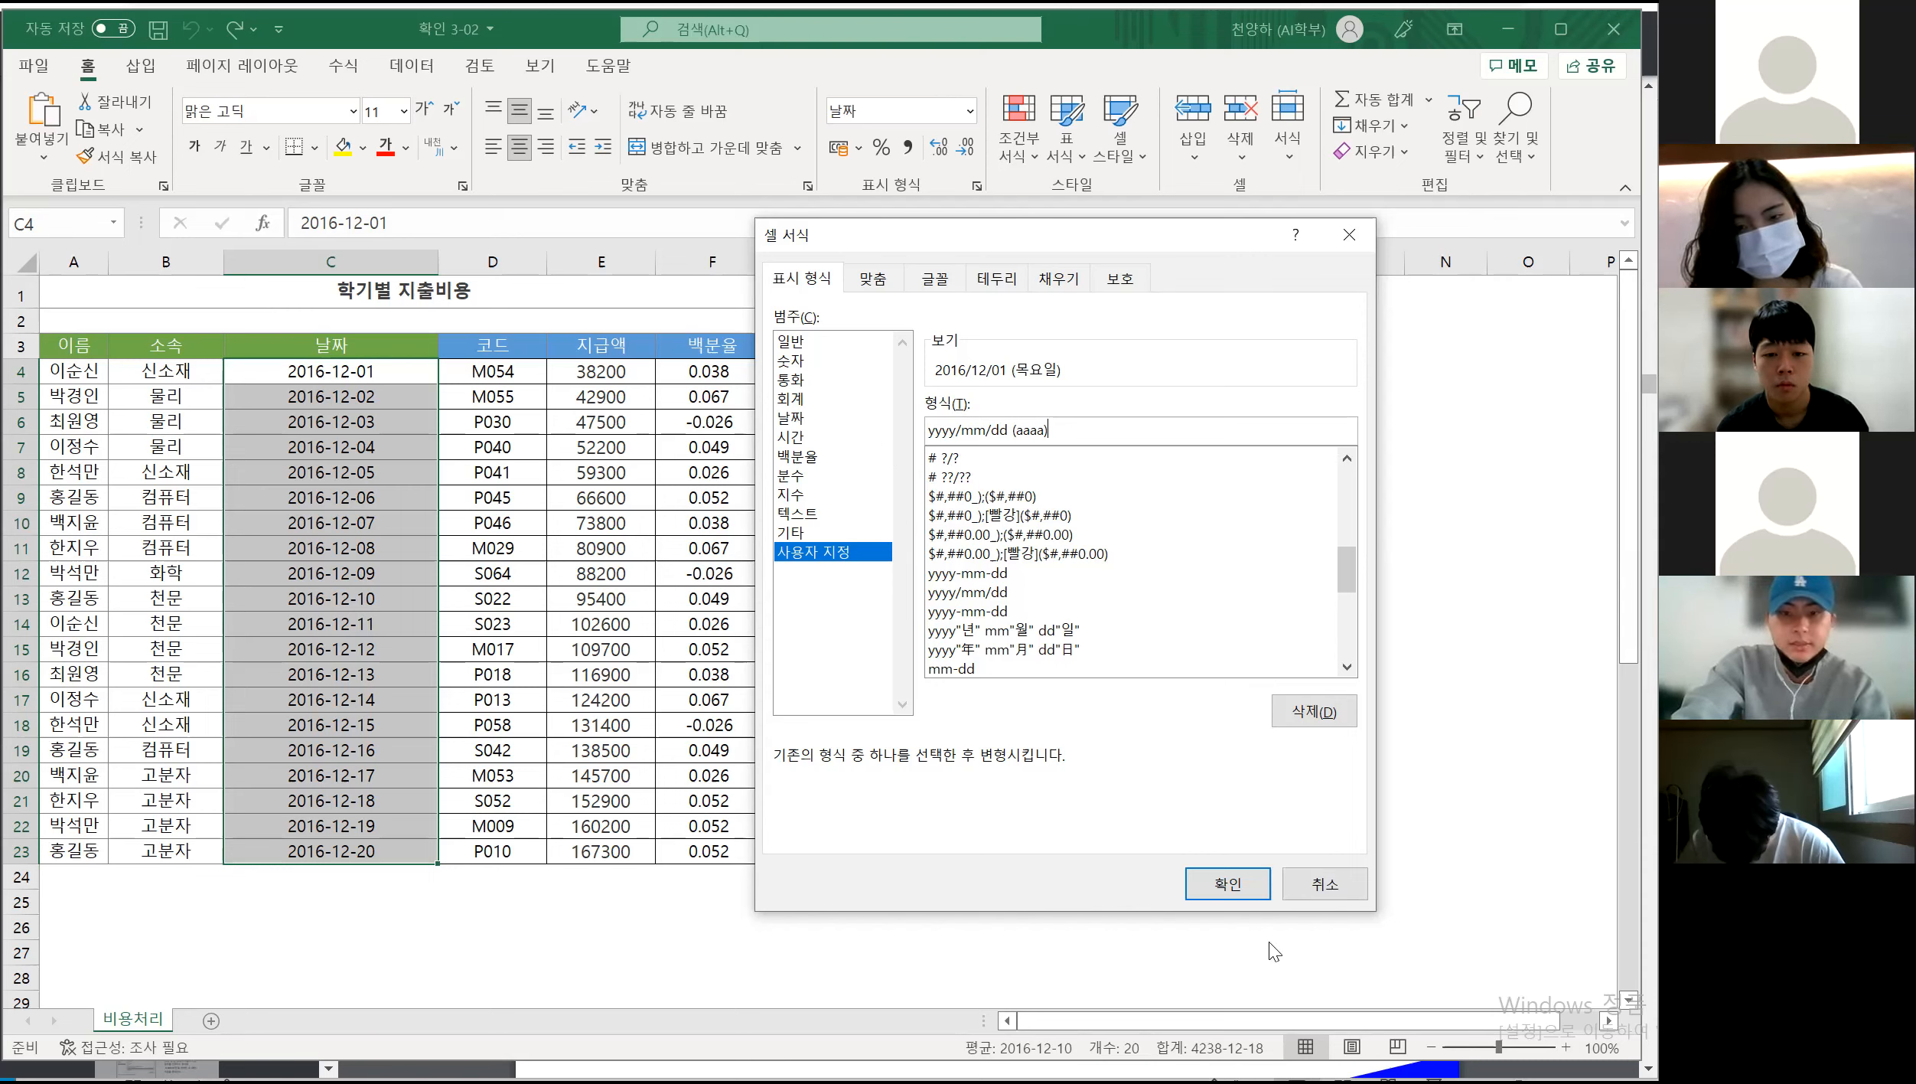
{"action": "left_click", "coordinate": [1228, 884]}
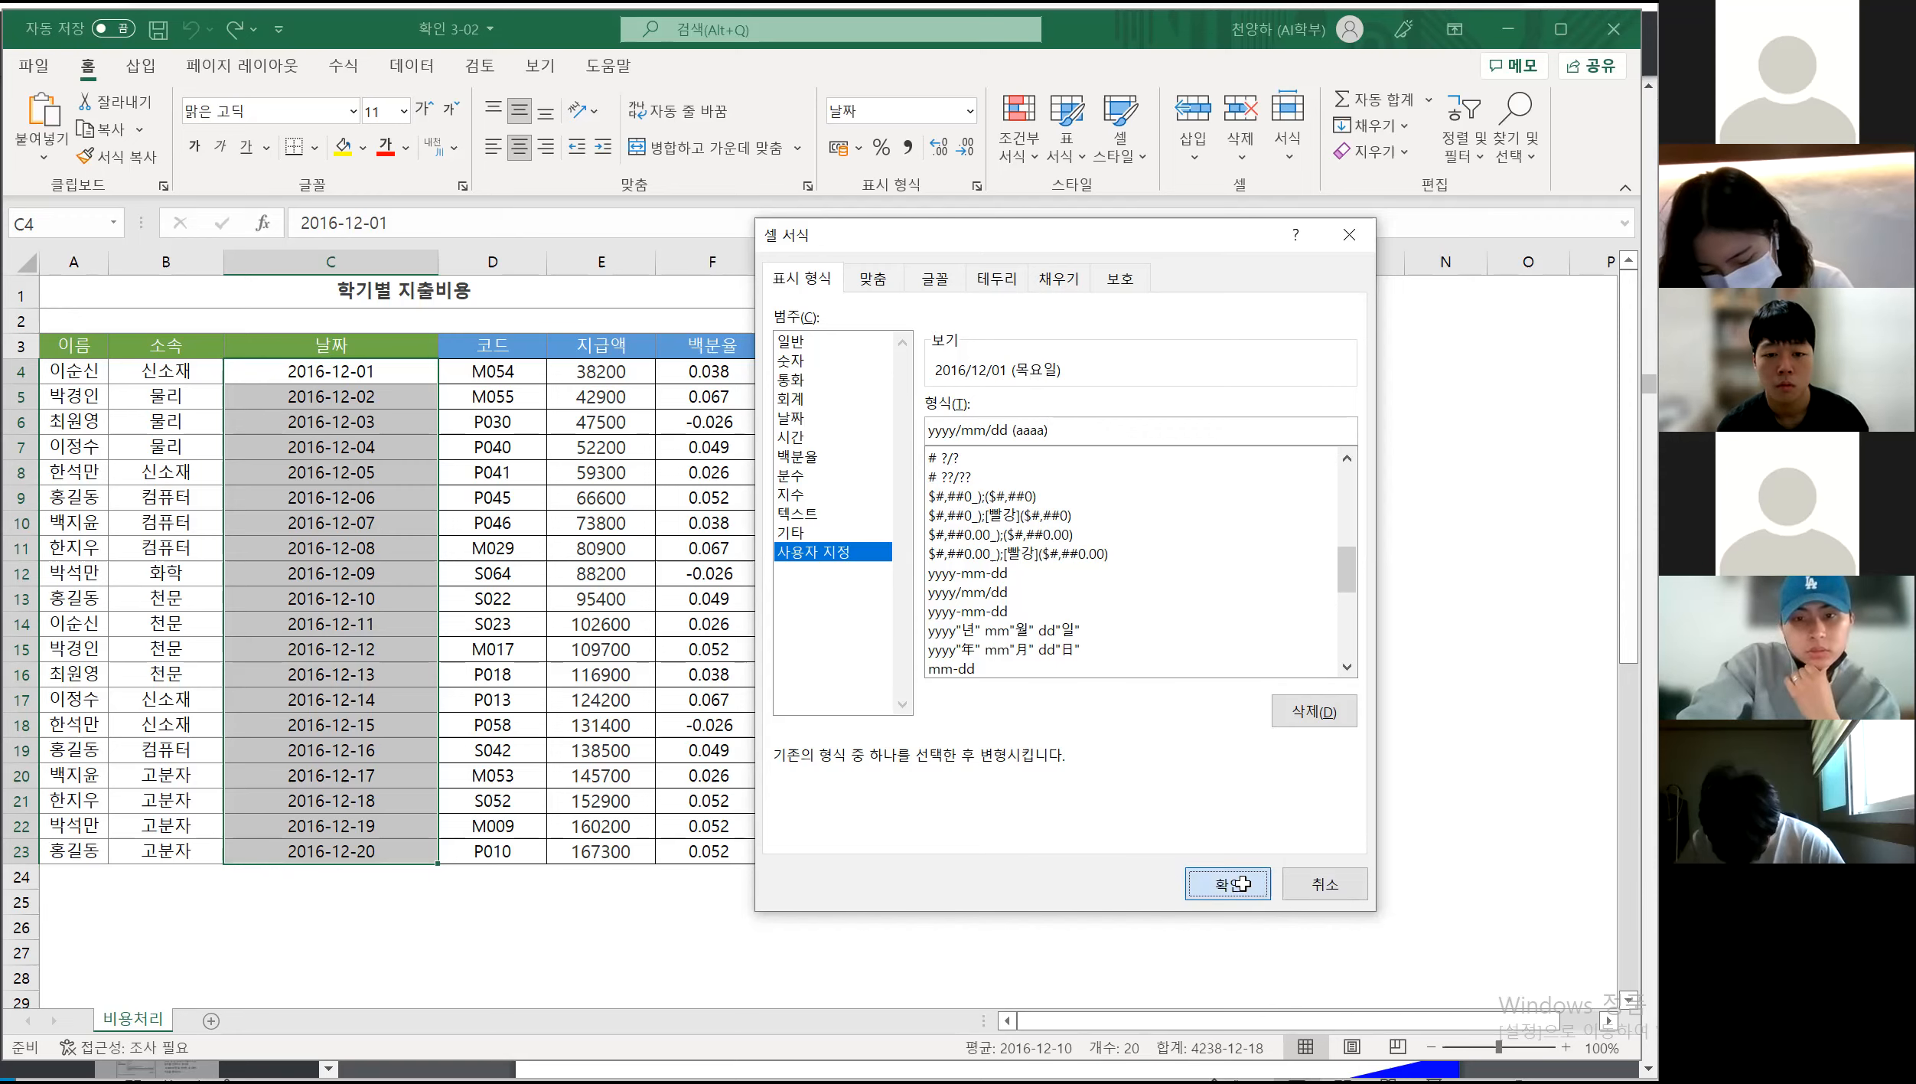
{"action": "left_click", "coordinate": [398, 419]}
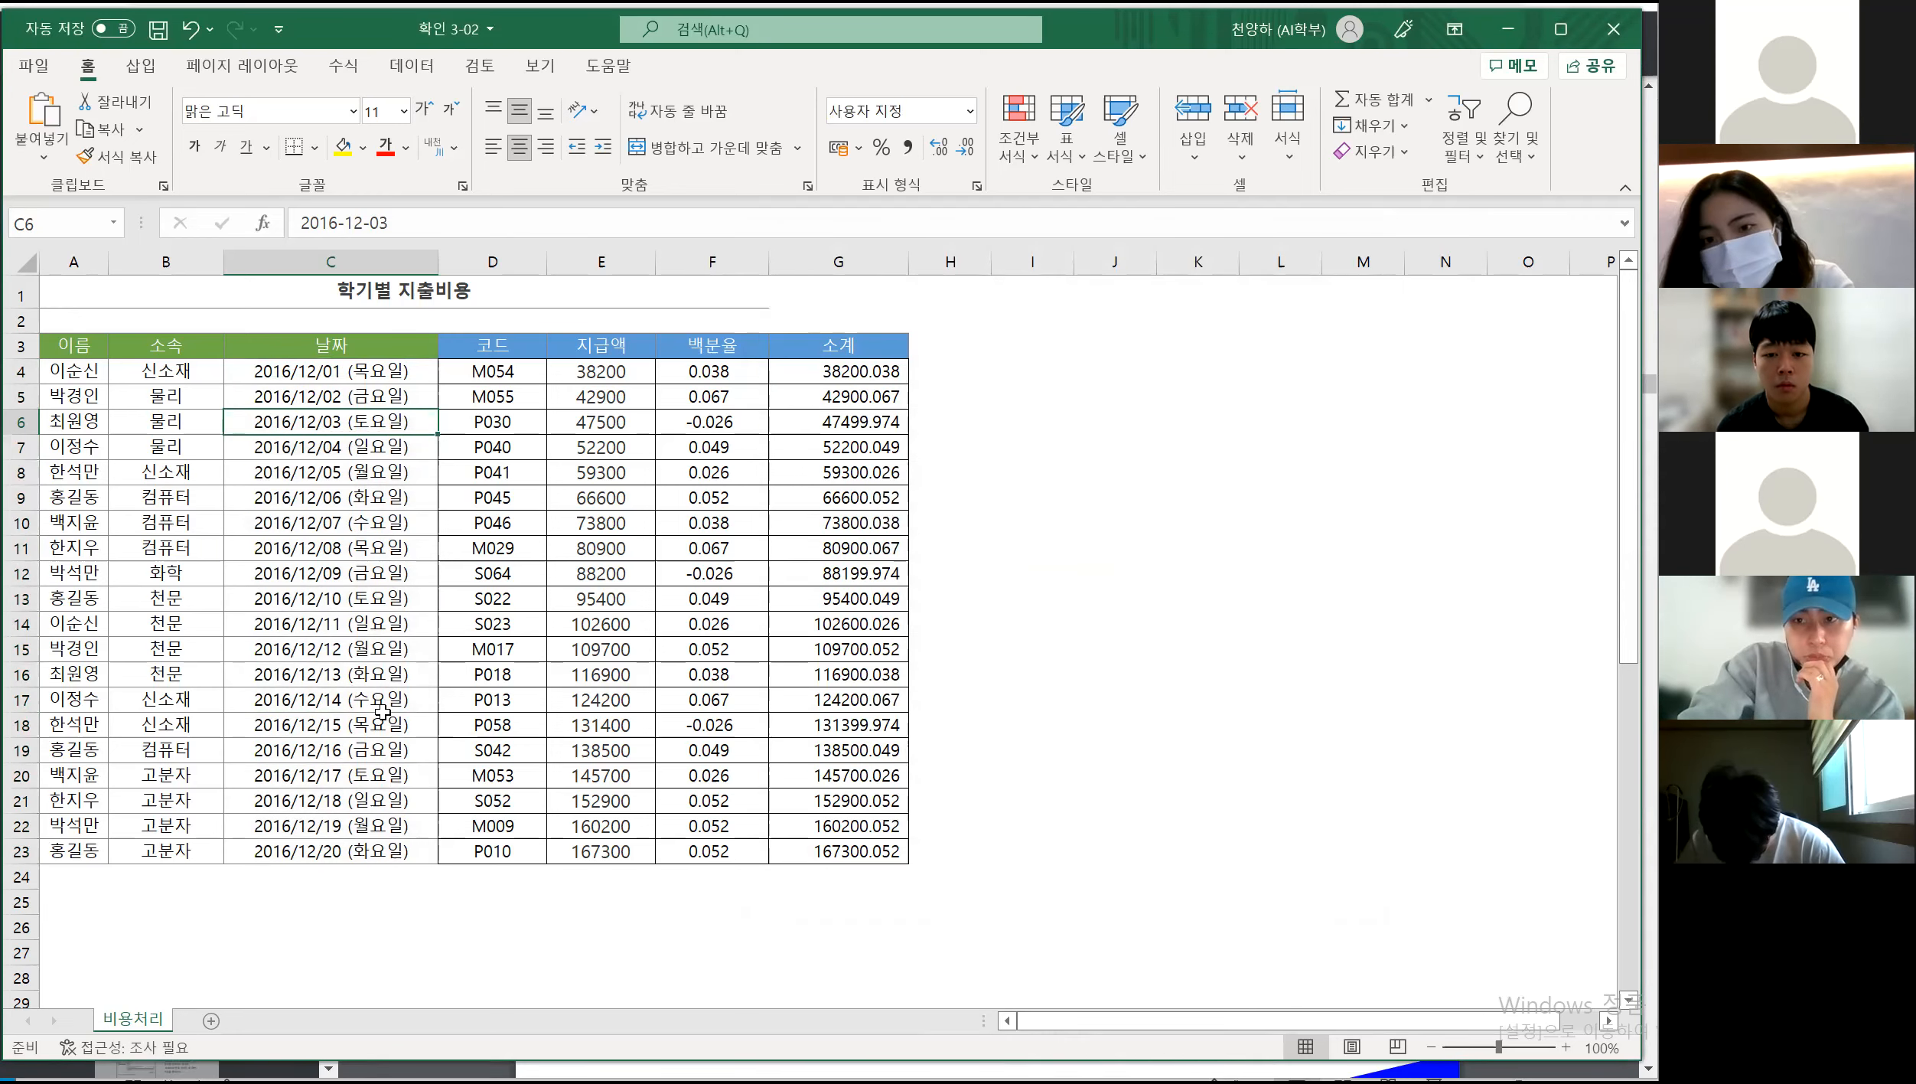
Replace the date in cell C4 with 2022-03-22 to test the custom date format
{"action": "left_click", "coordinate": [413, 373]}
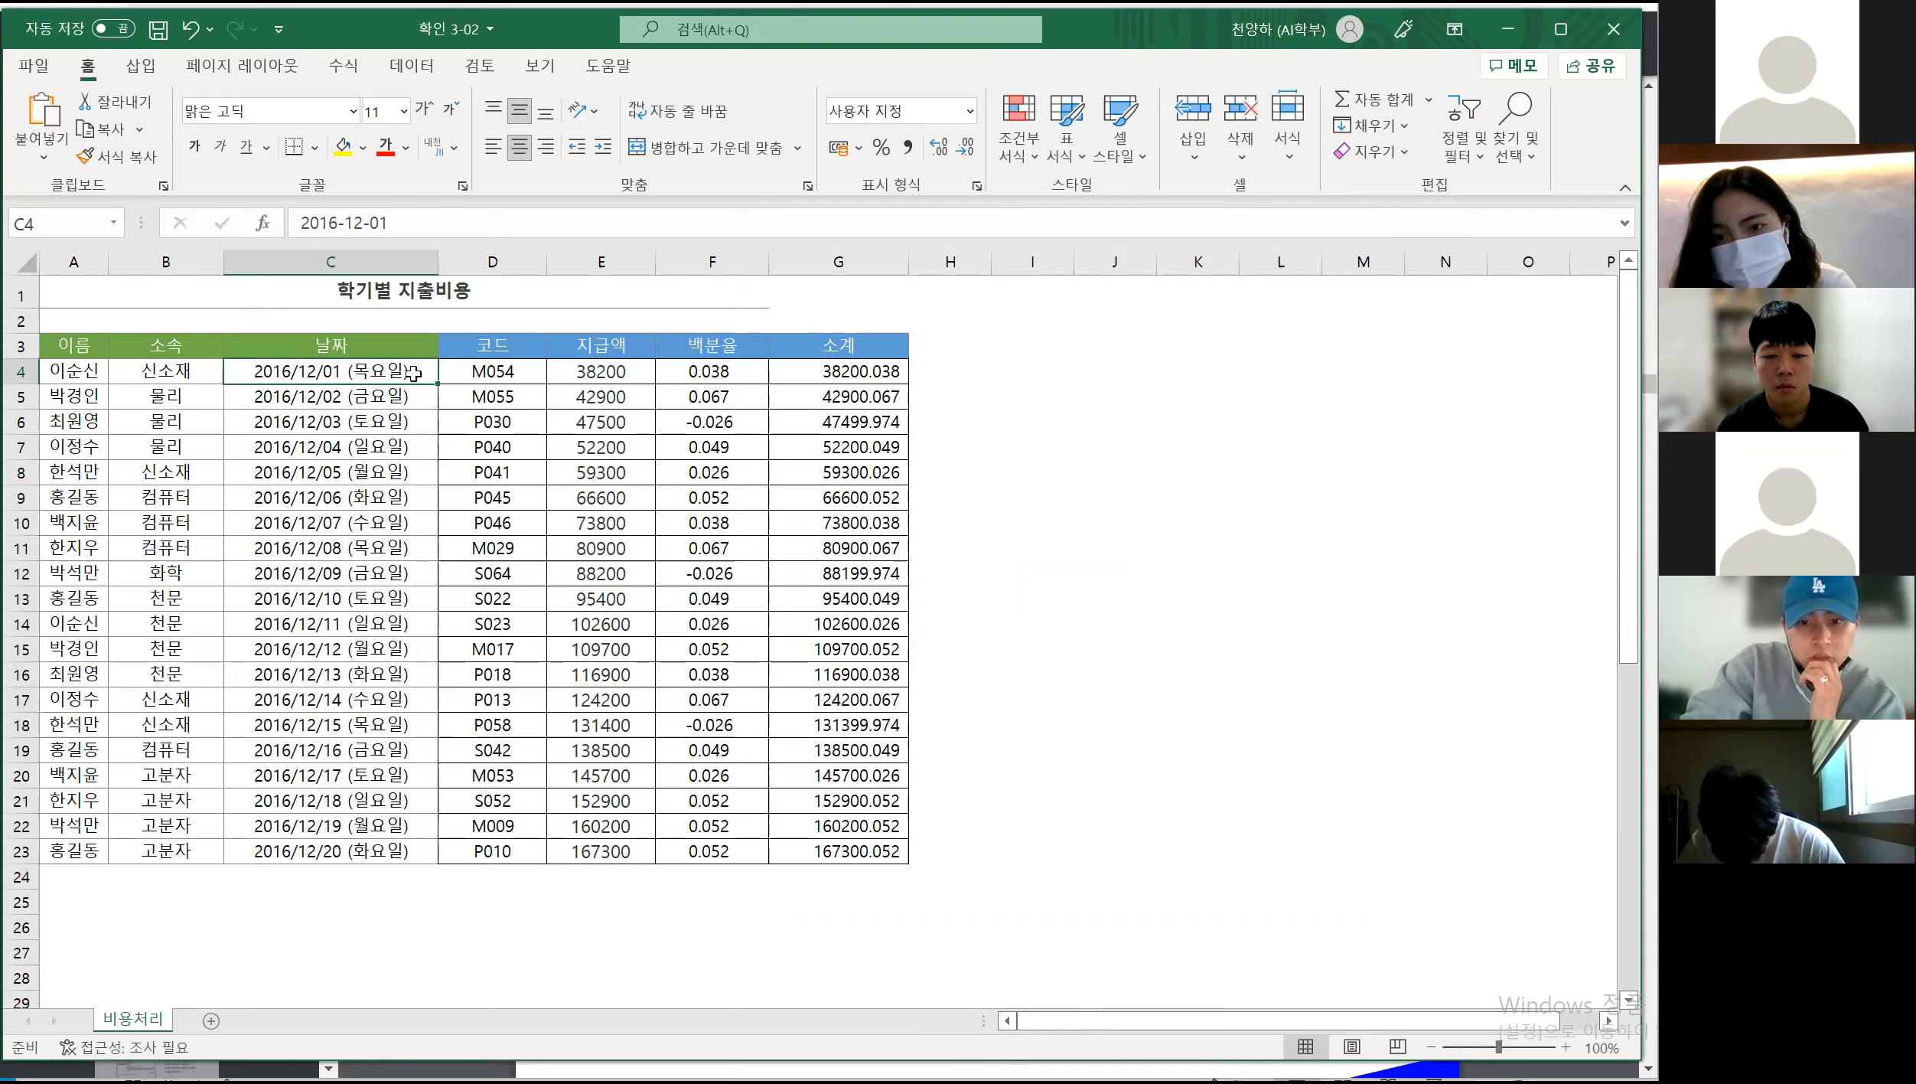
{"action": "key", "text": "Delete"}
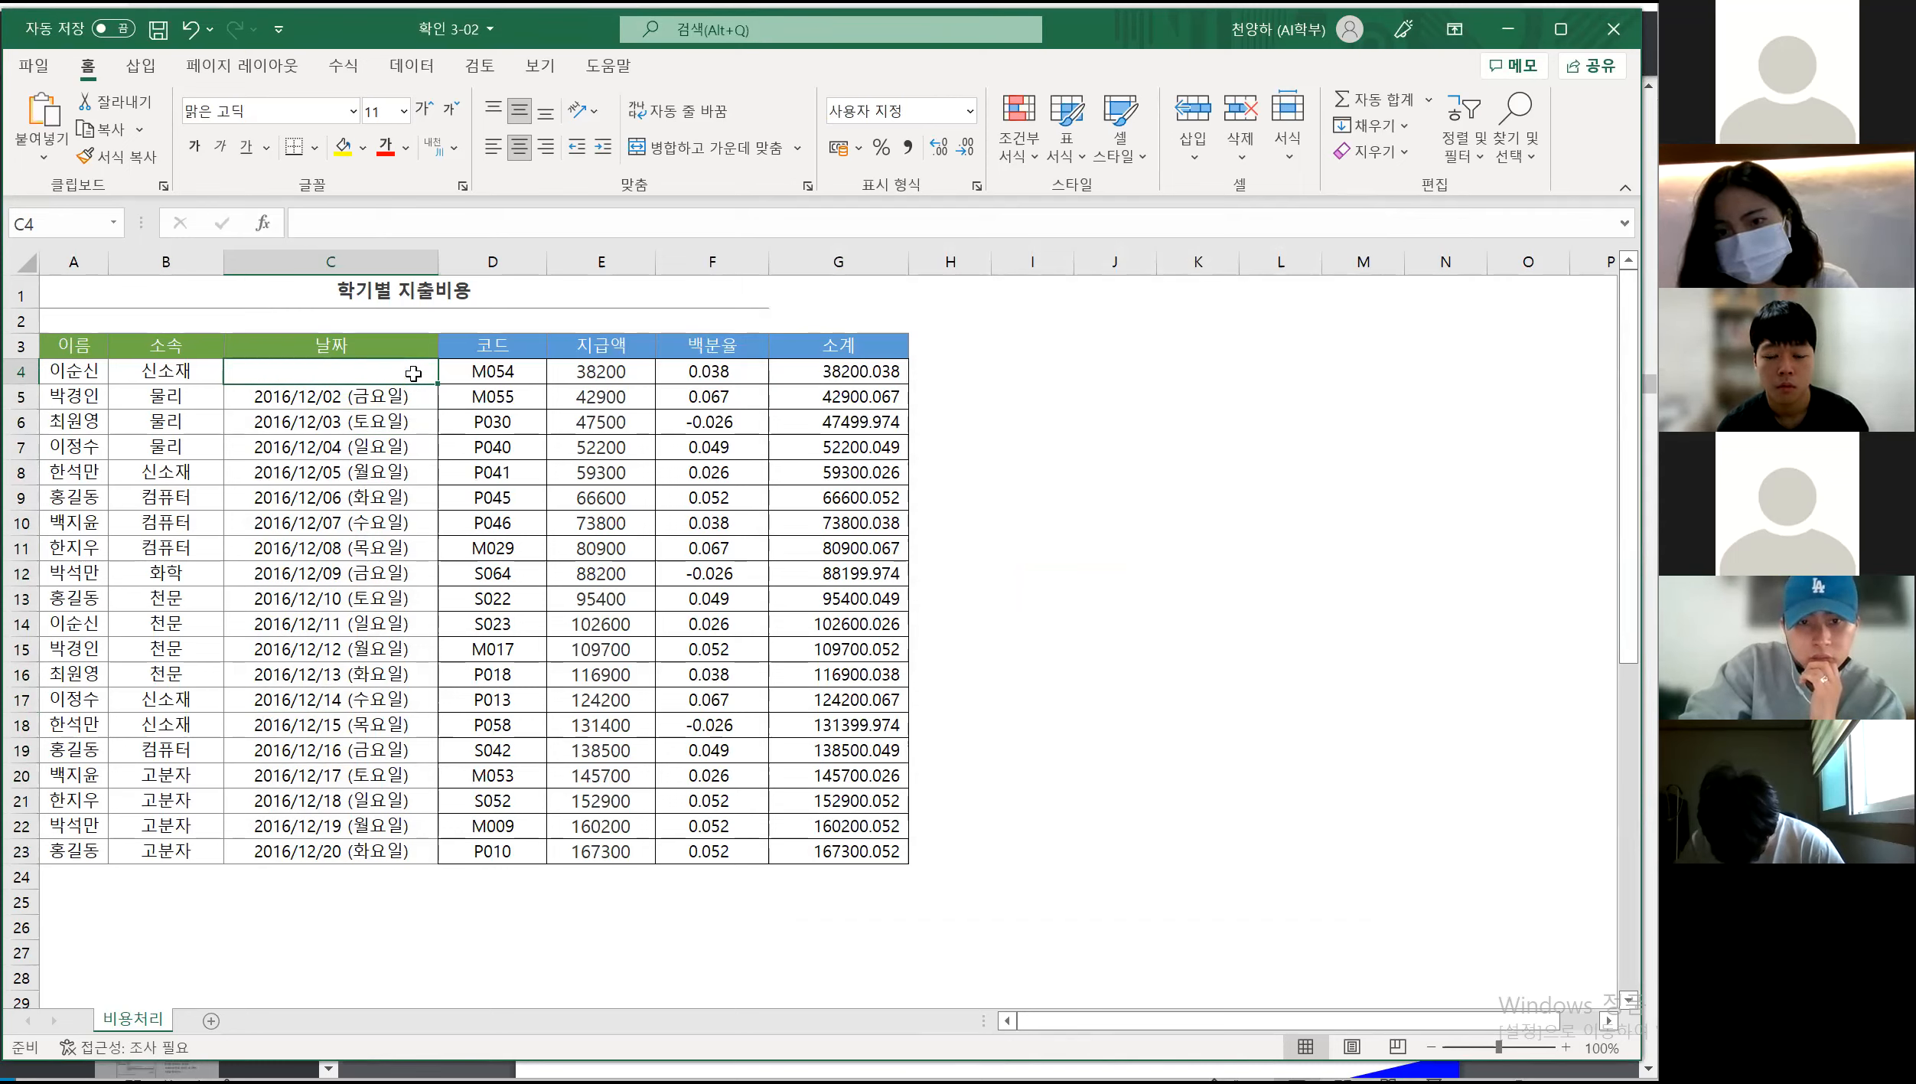
{"action": "type", "text": "200"}
{"action": "key", "text": "BackSpace"}
{"action": "key", "text": "BackSpace"}
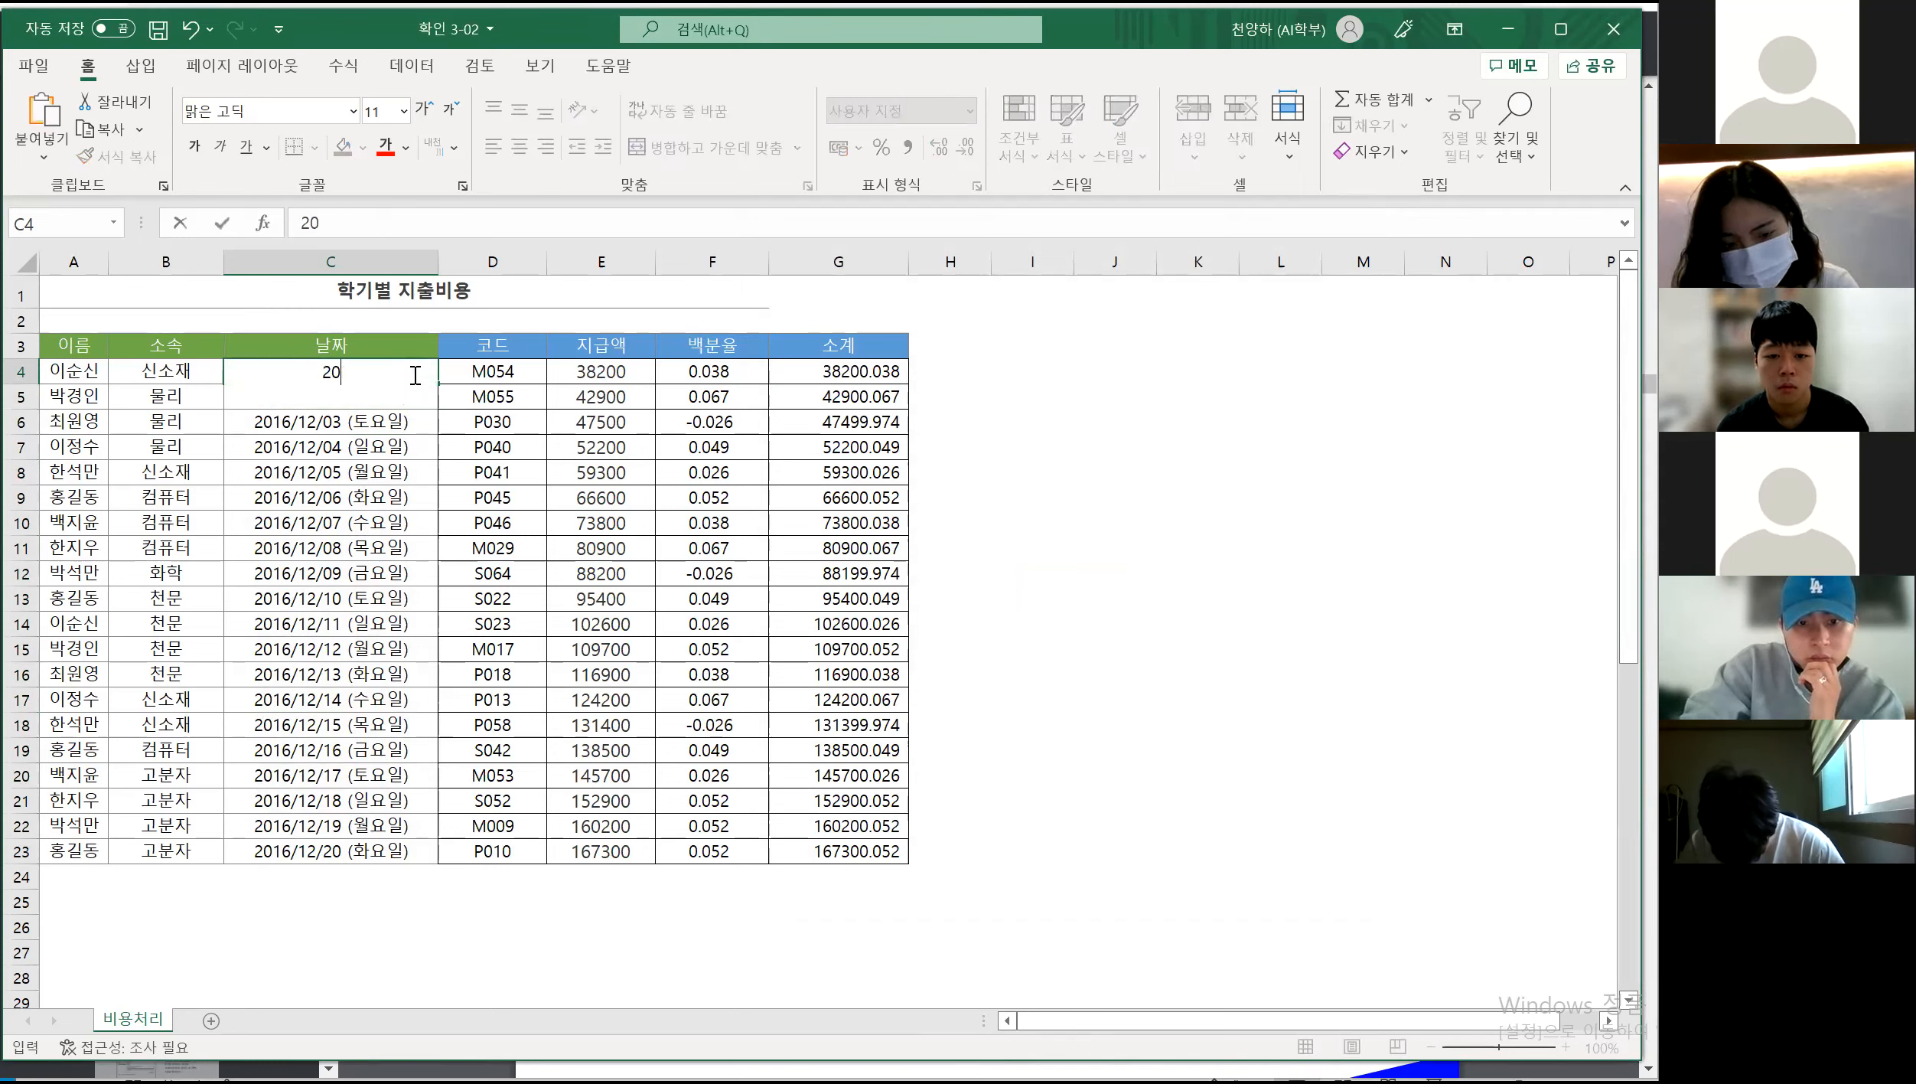
{"action": "type", "text": "2022-03-22"}
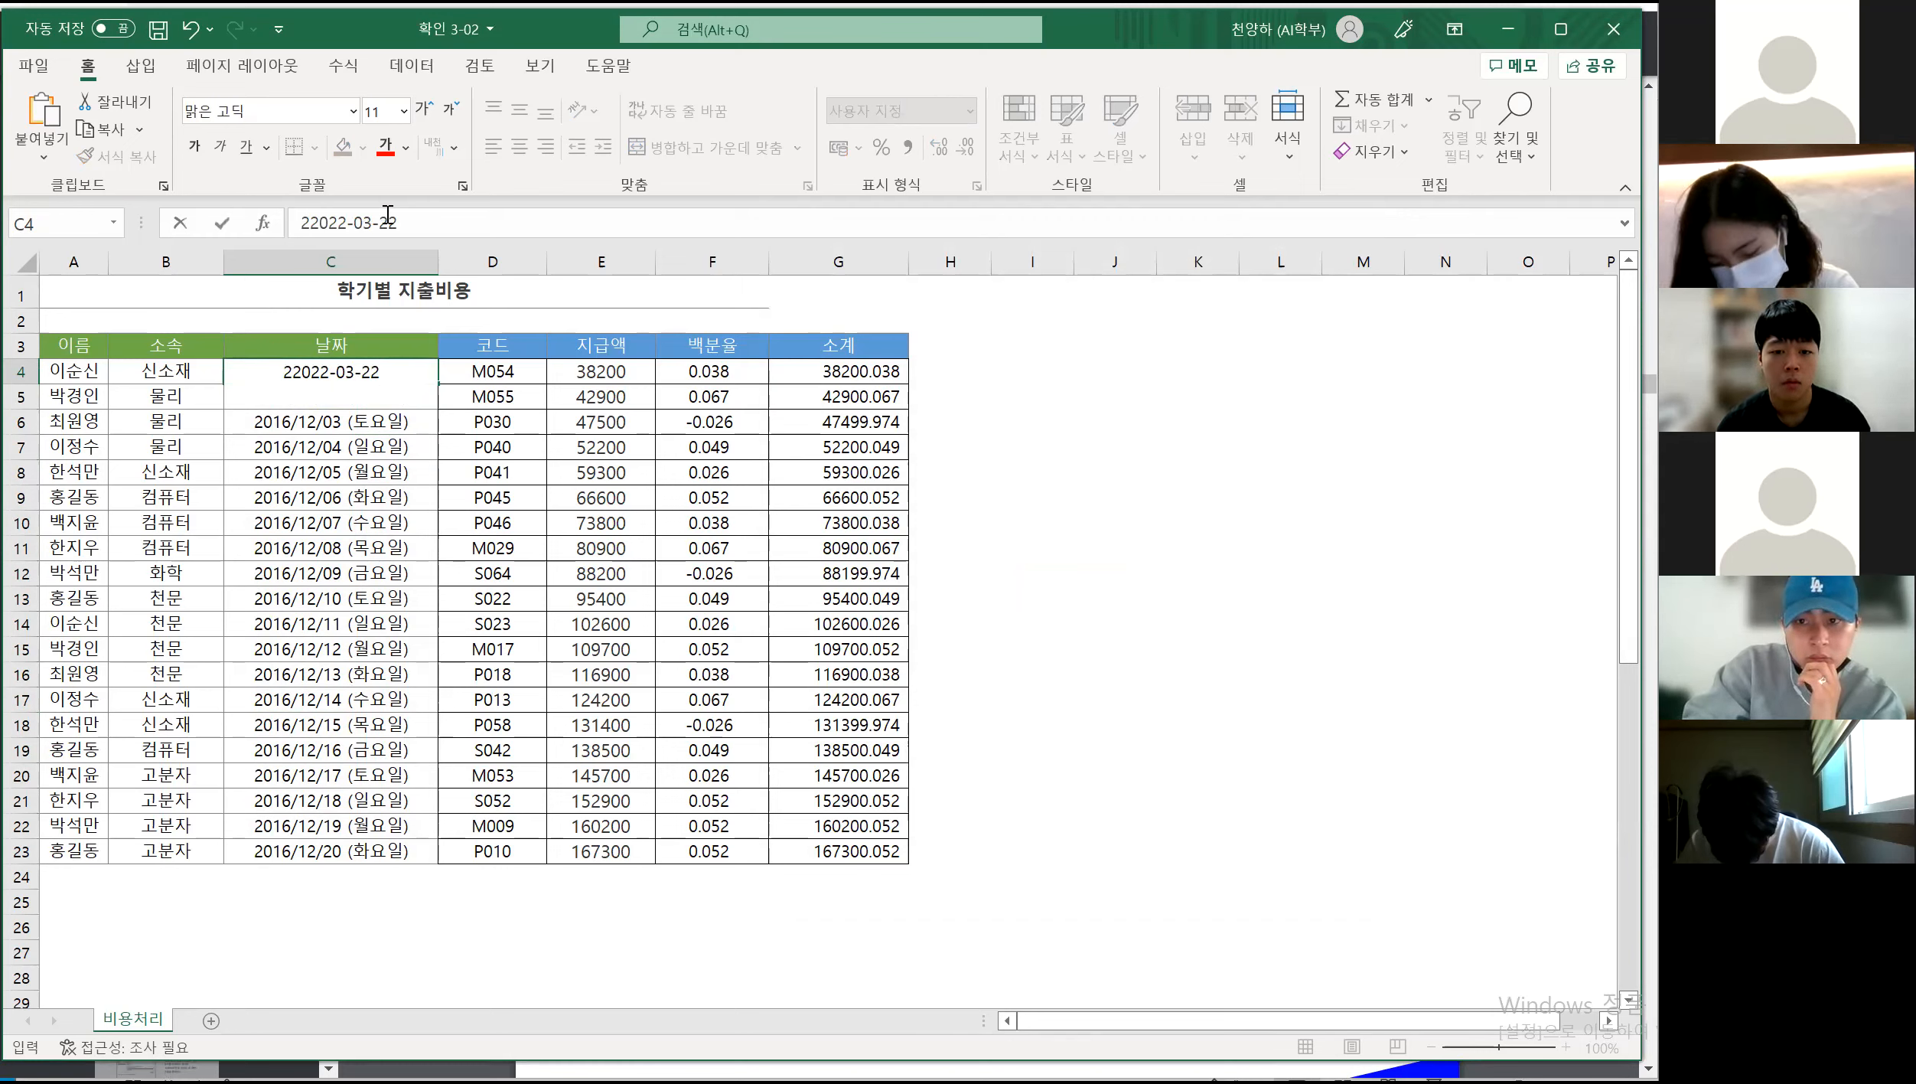
{"action": "key", "text": "Return"}
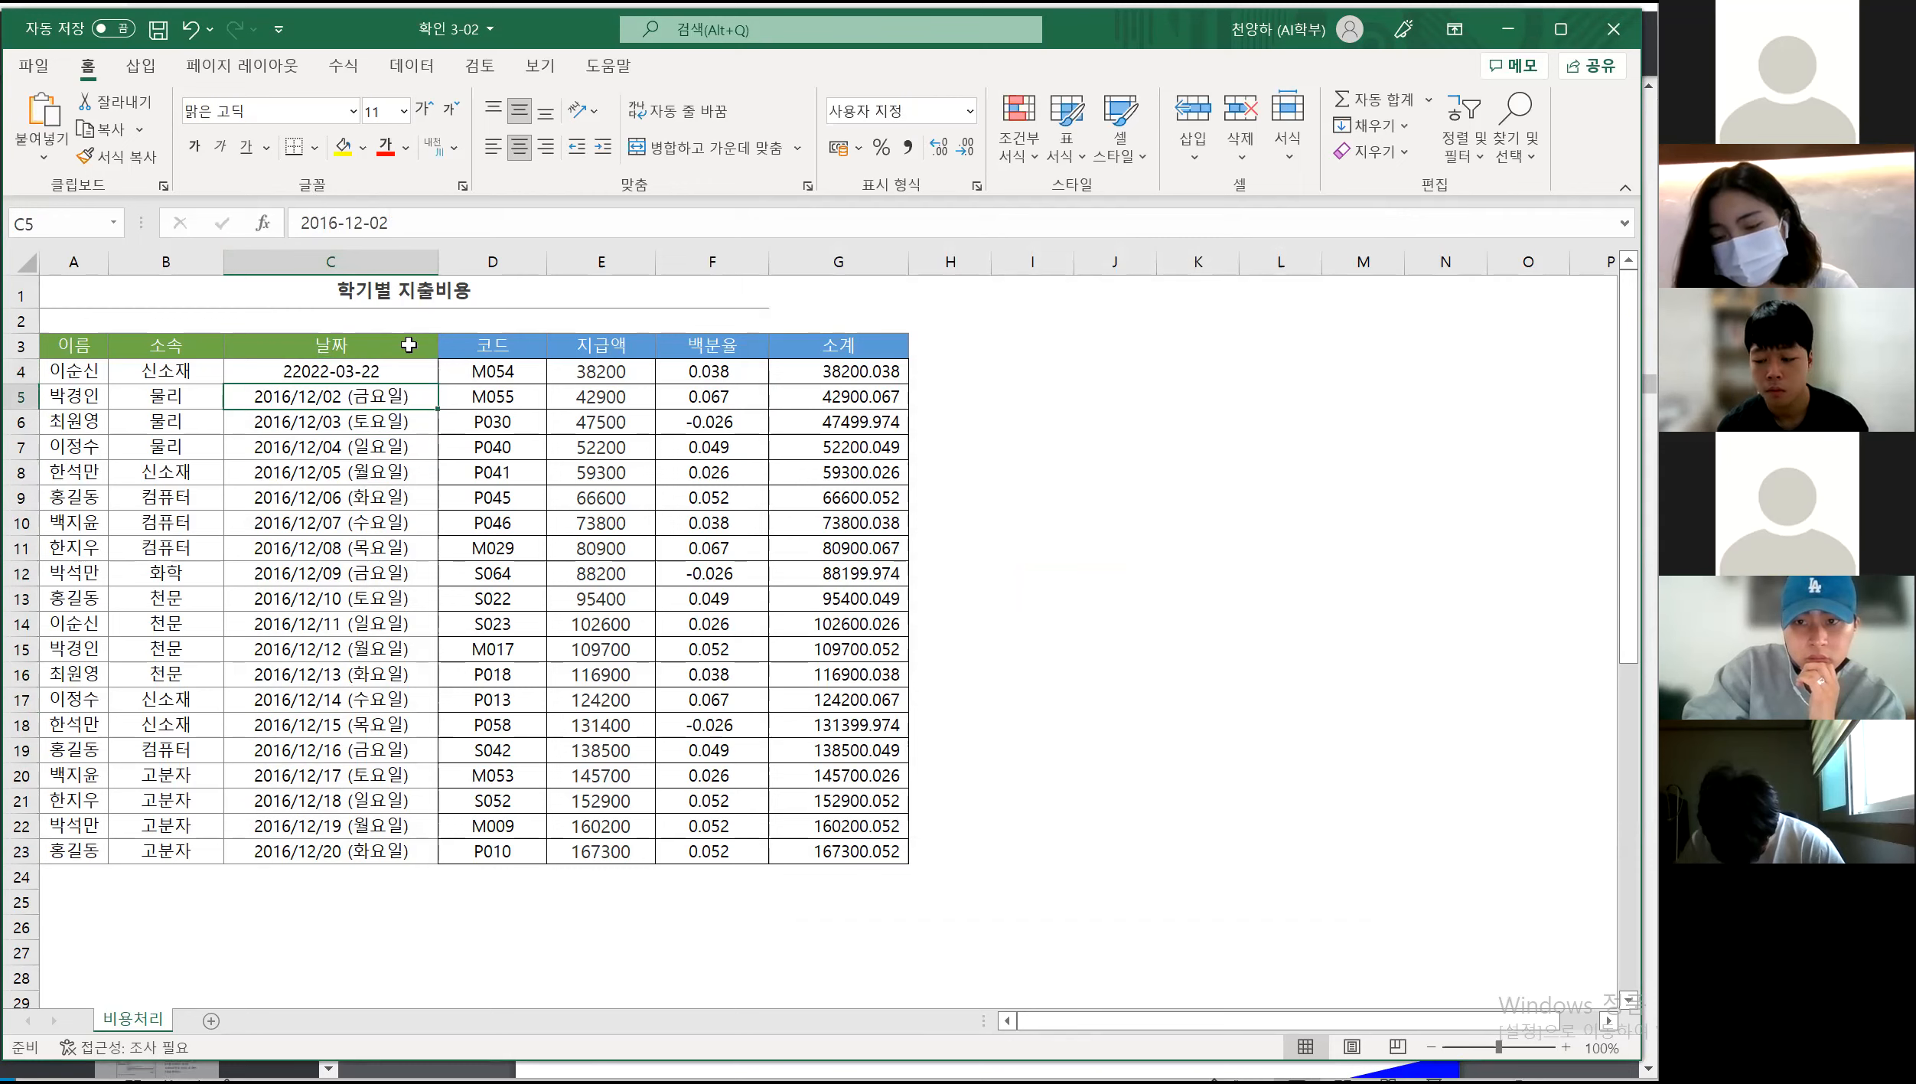
{"action": "double_click", "coordinate": [298, 372]}
{"action": "key", "text": "BackSpace"}
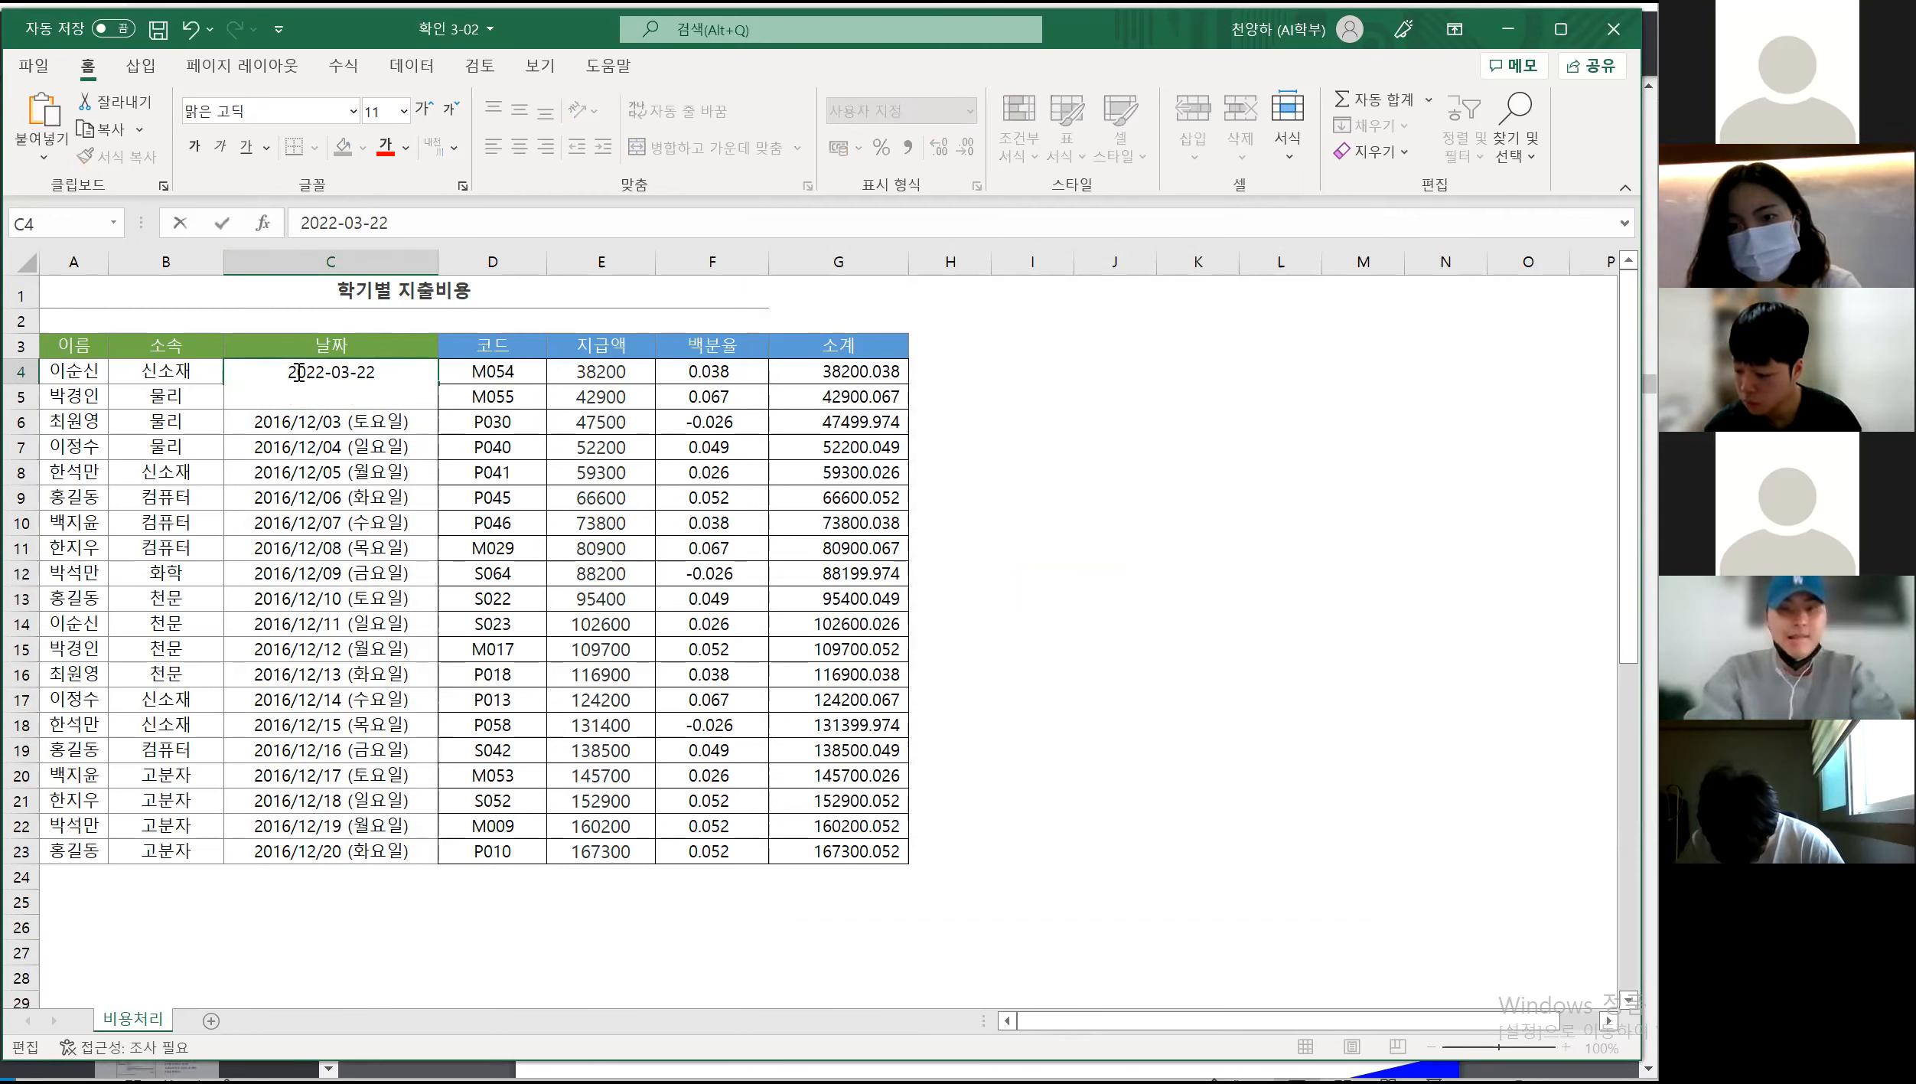
{"action": "key", "text": "Return"}
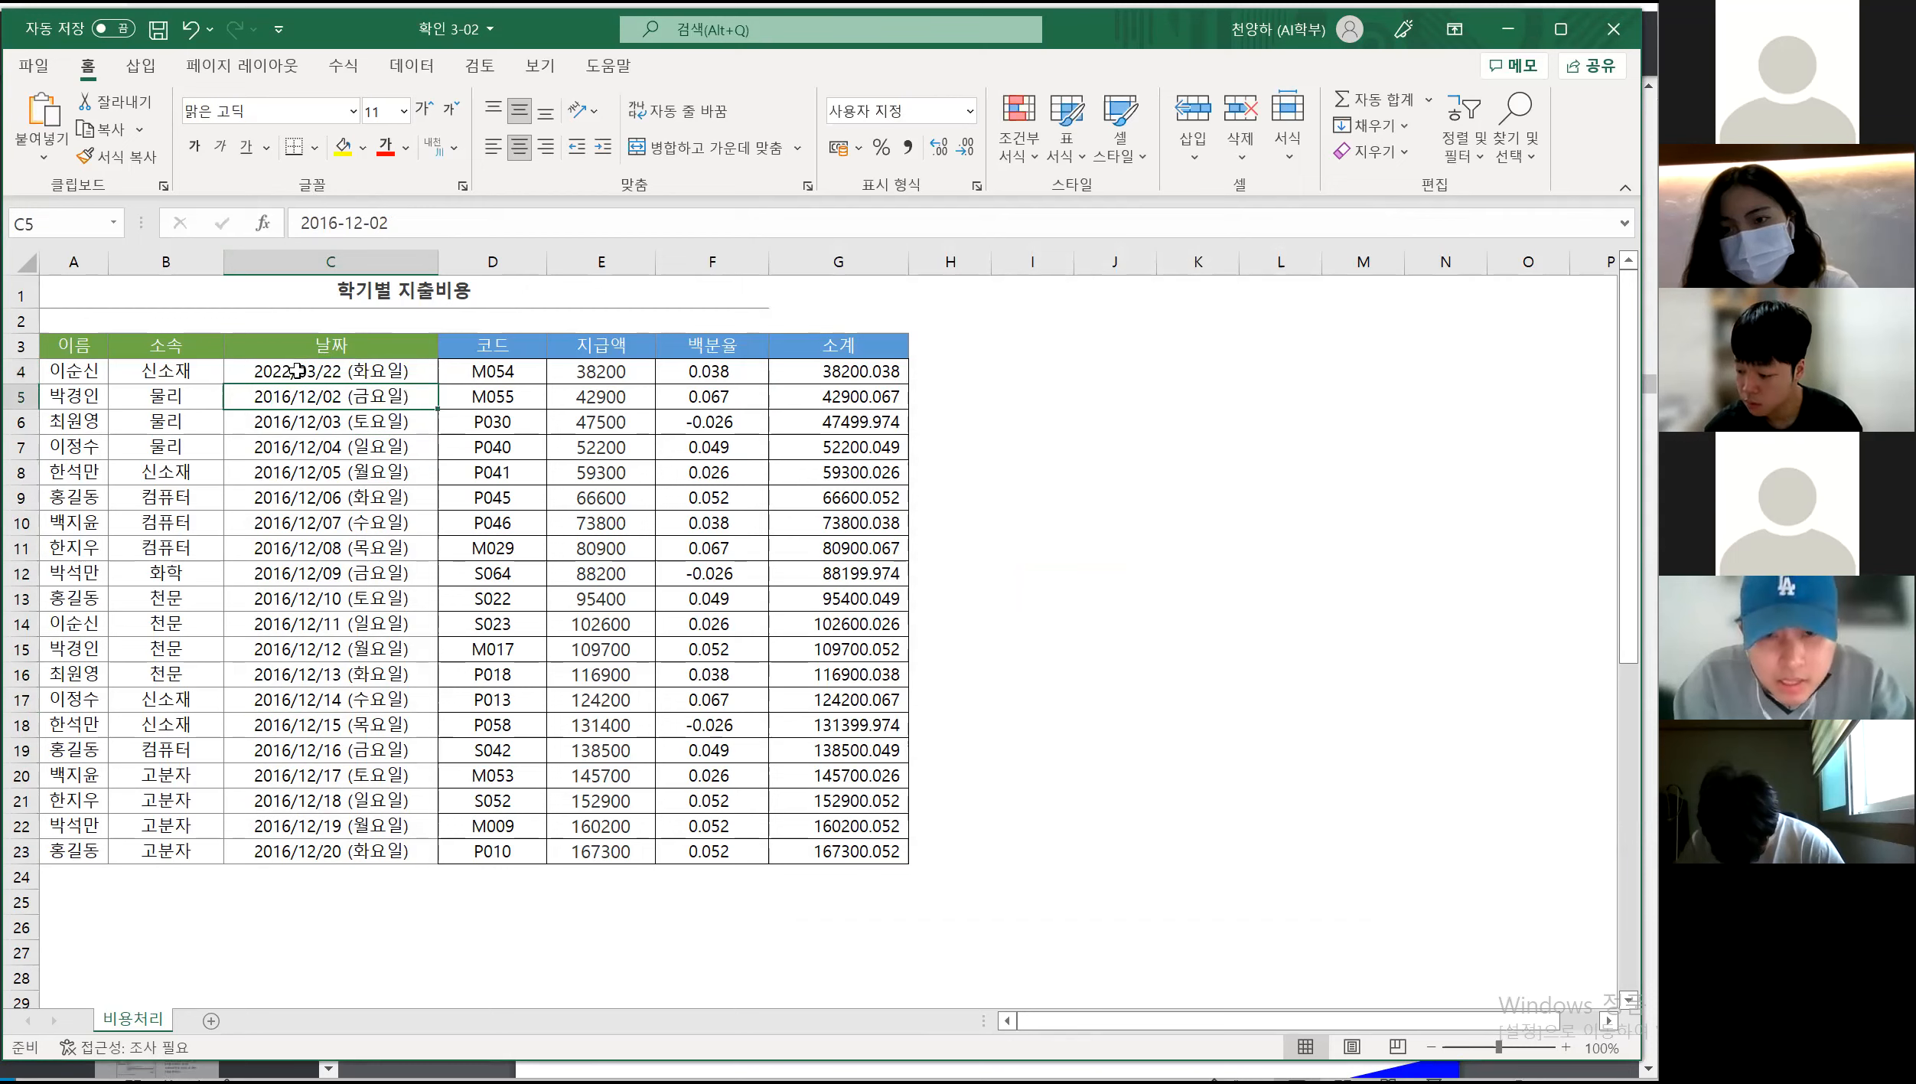
{"action": "left_click", "coordinate": [399, 370]}
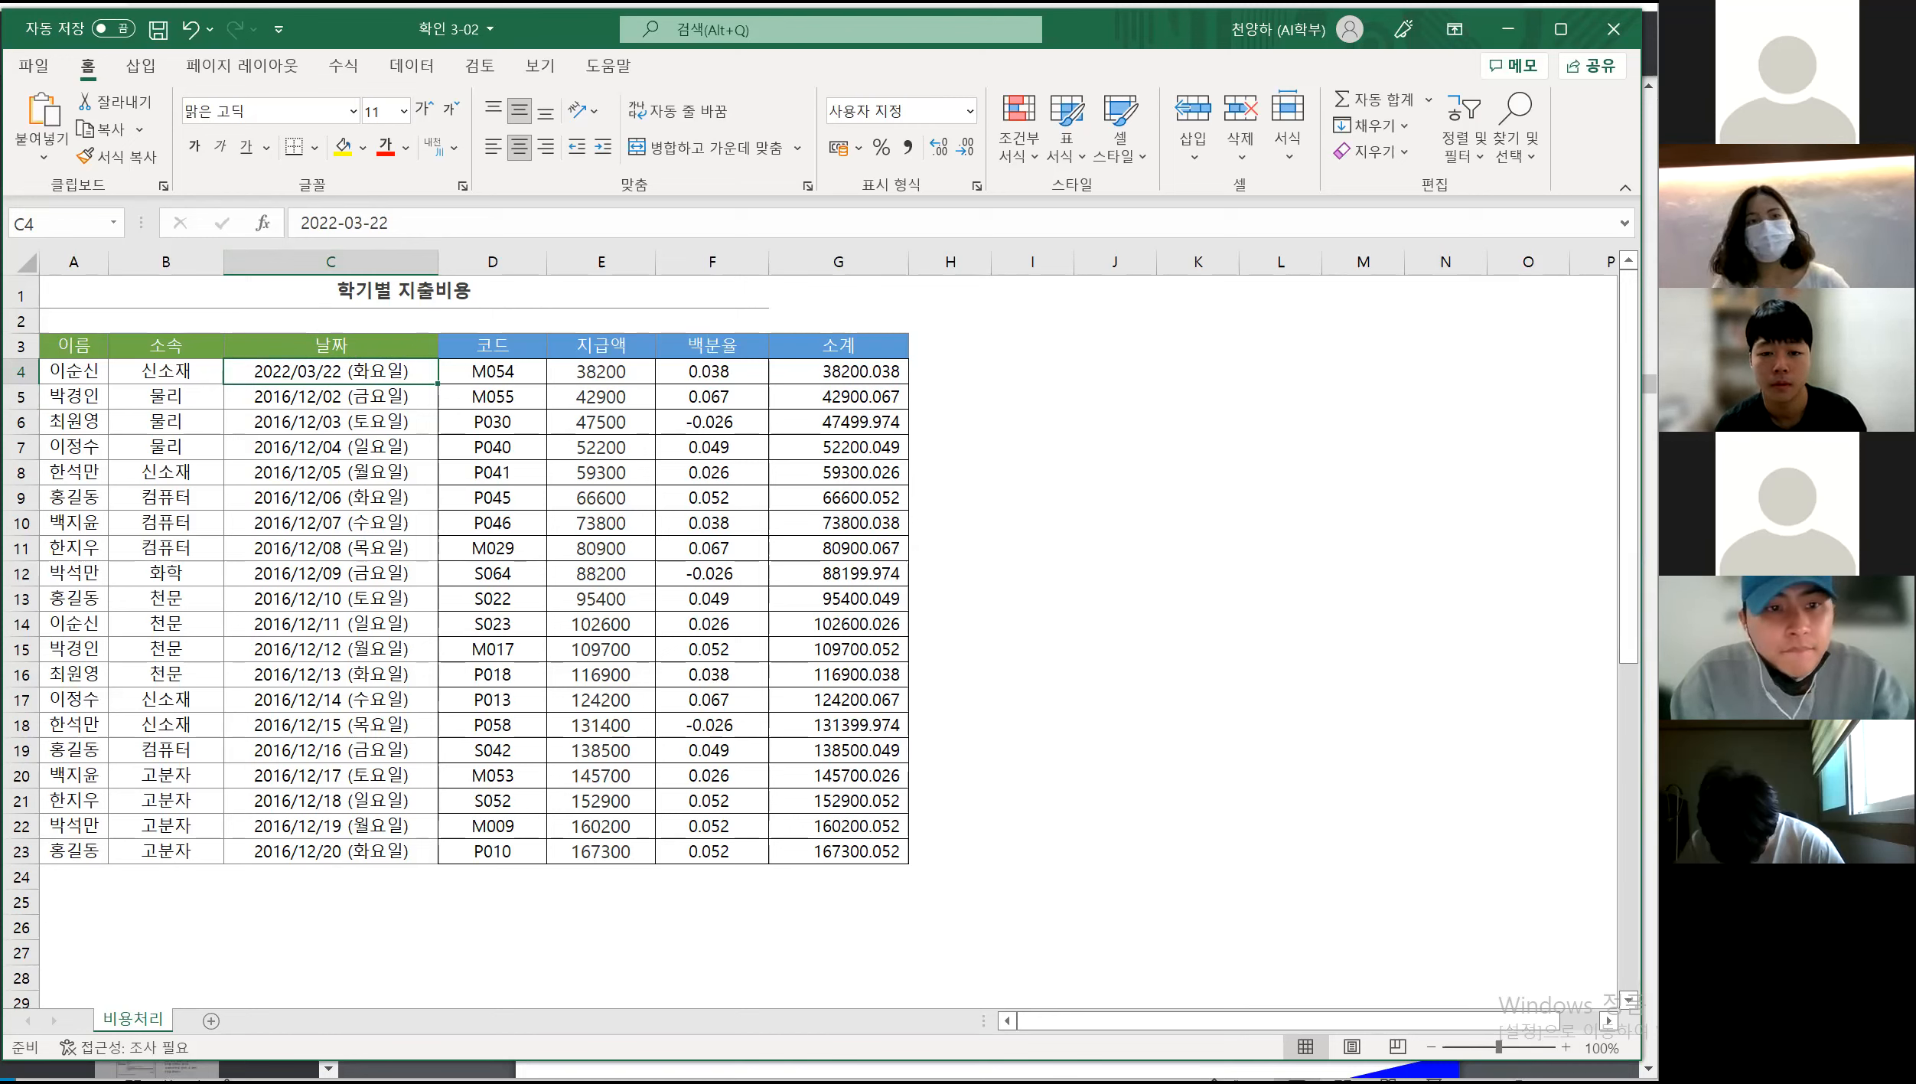
Select G4:G23 and check the column G number format requirement under 문제 2 in the exercise PDF, enlarged to 125%
{"action": "key", "text": "alt+Tab"}
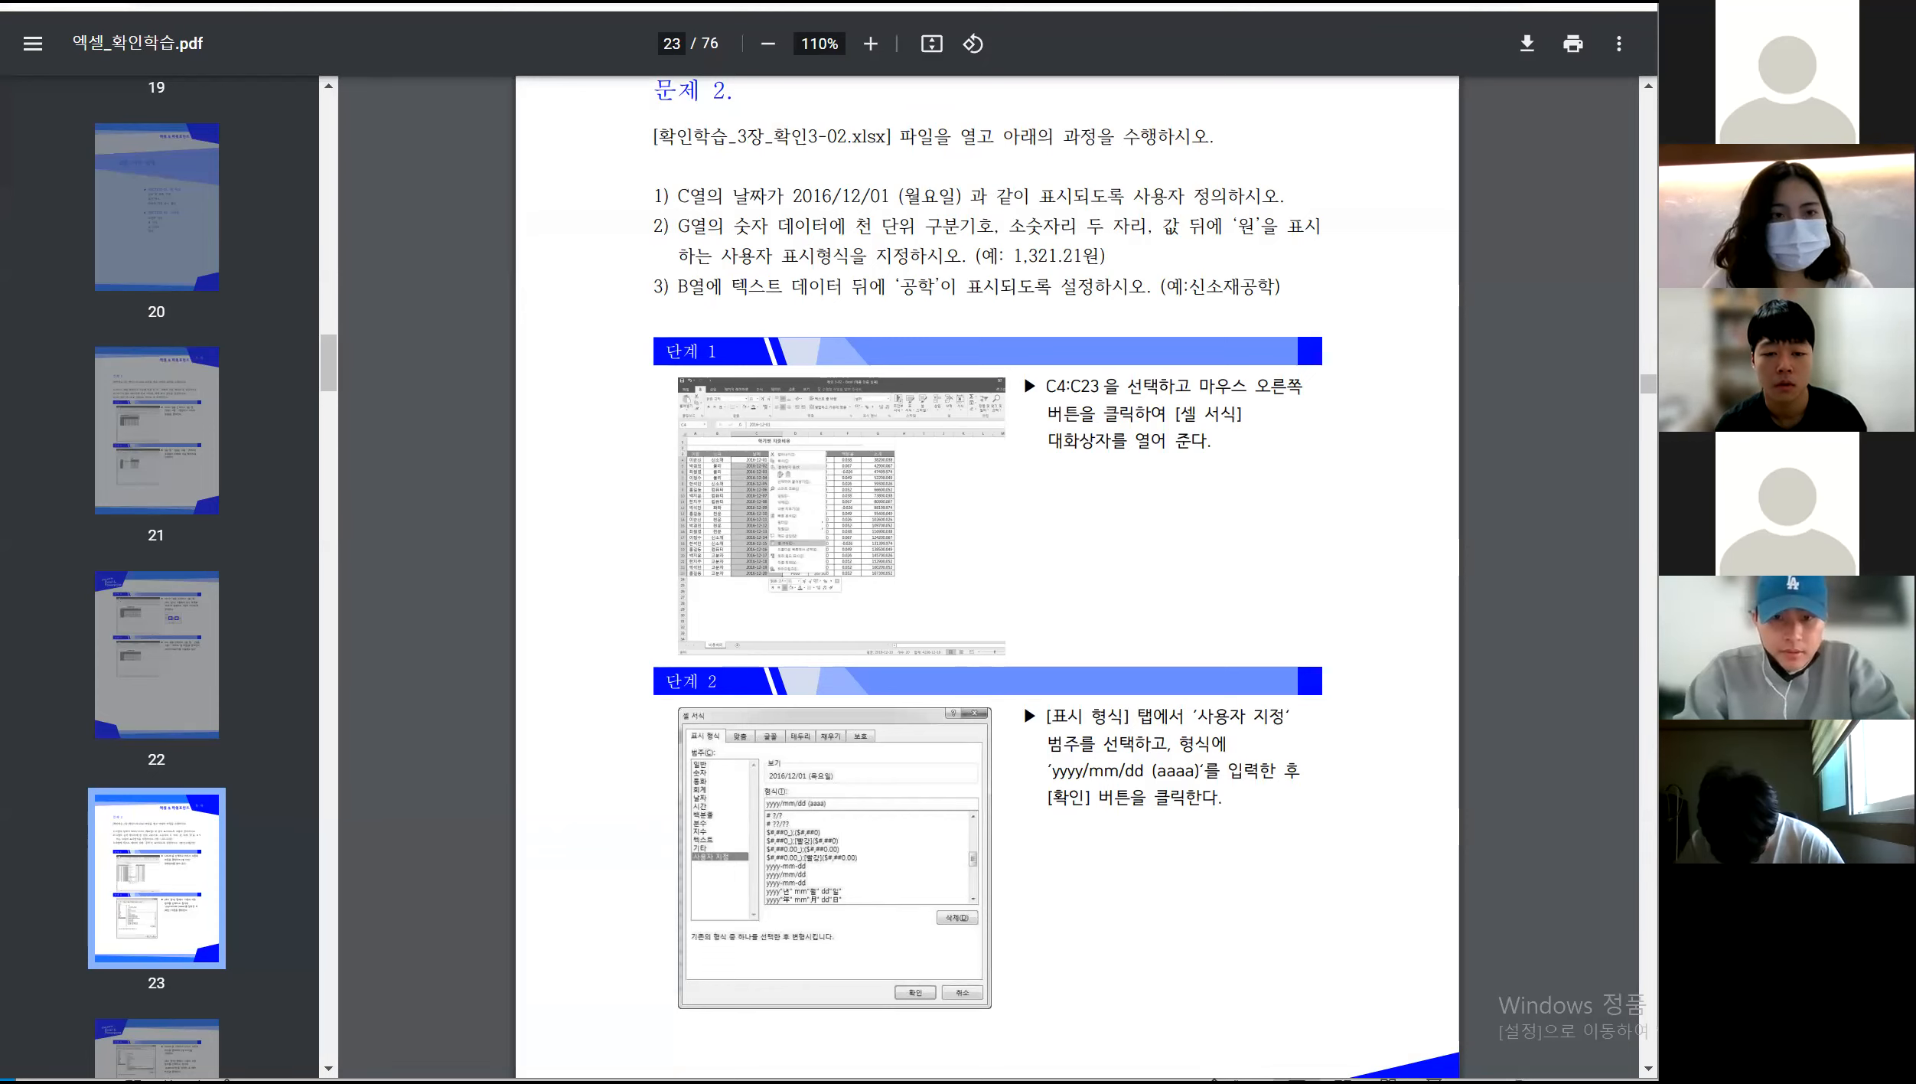
{"action": "key", "text": "alt+Tab"}
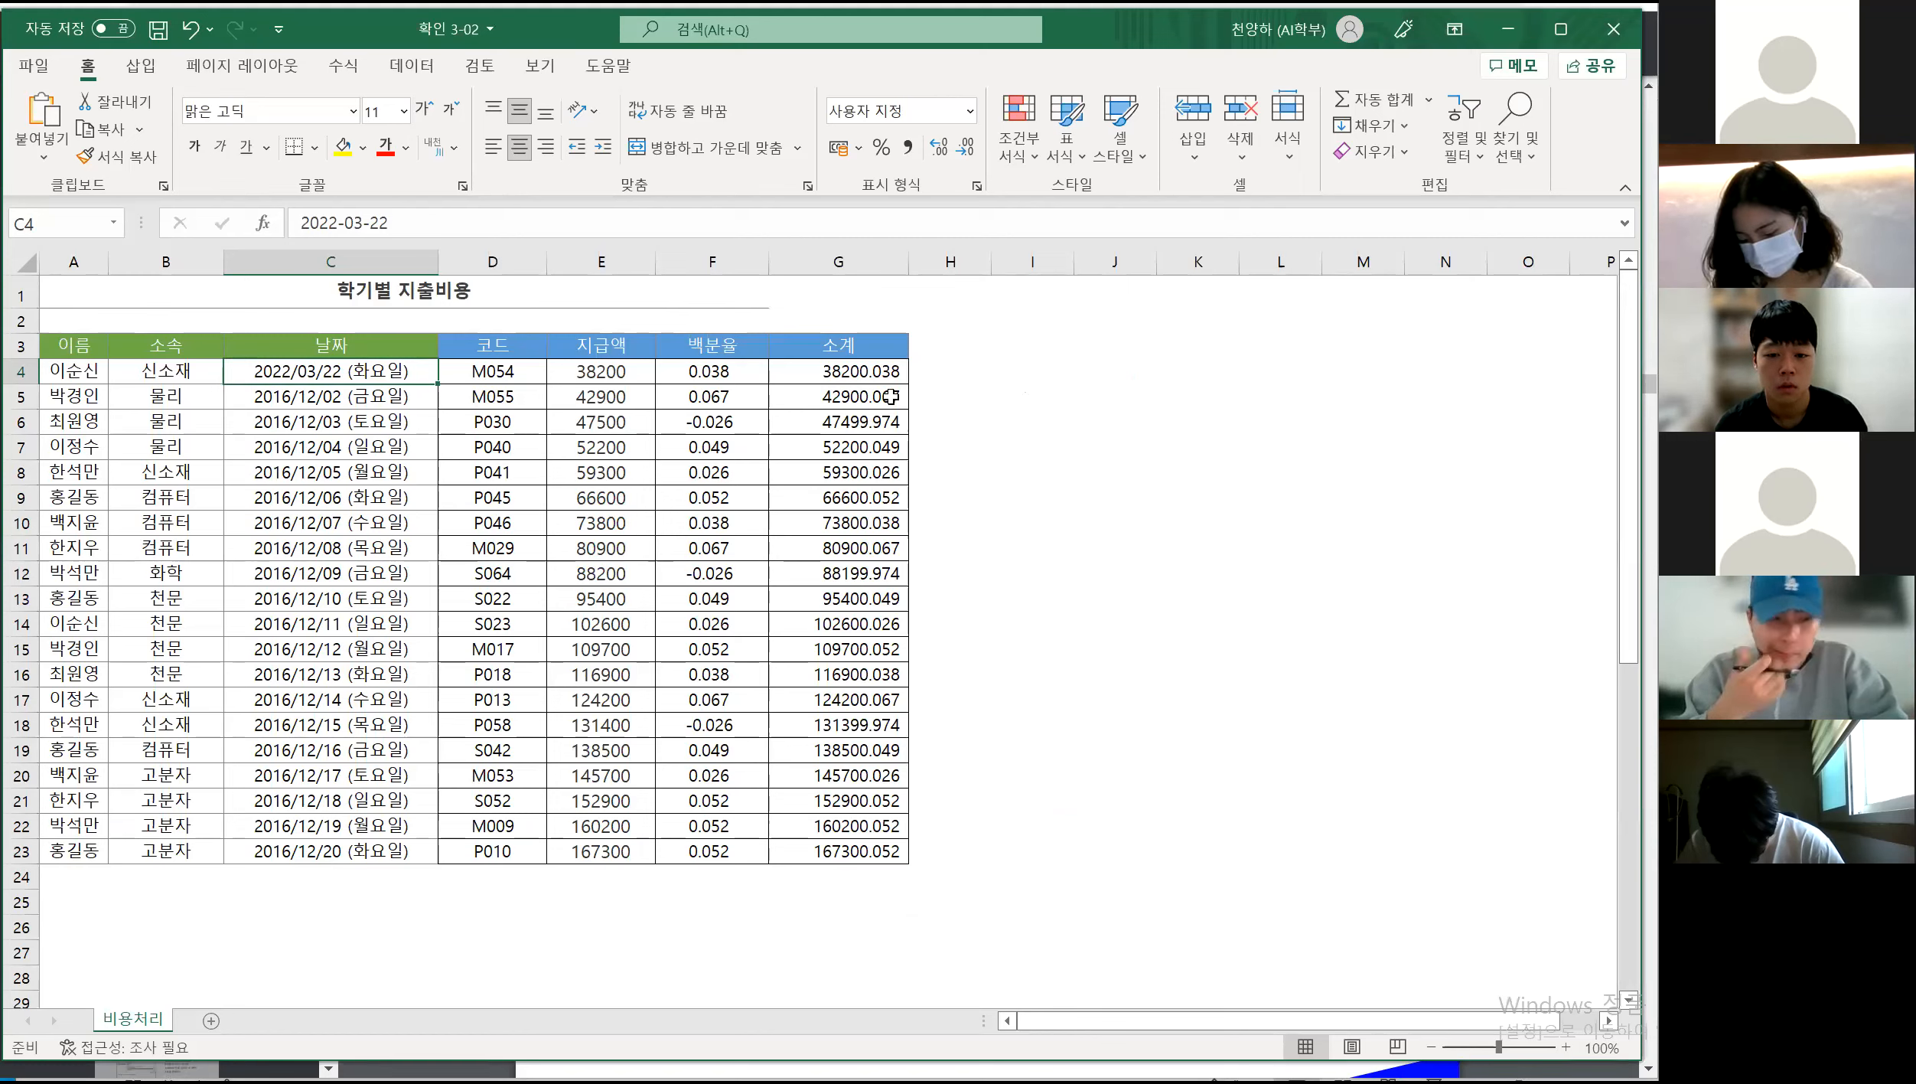
{"action": "left_click_drag", "start_coordinate": [877, 372], "coordinate": [863, 845]}
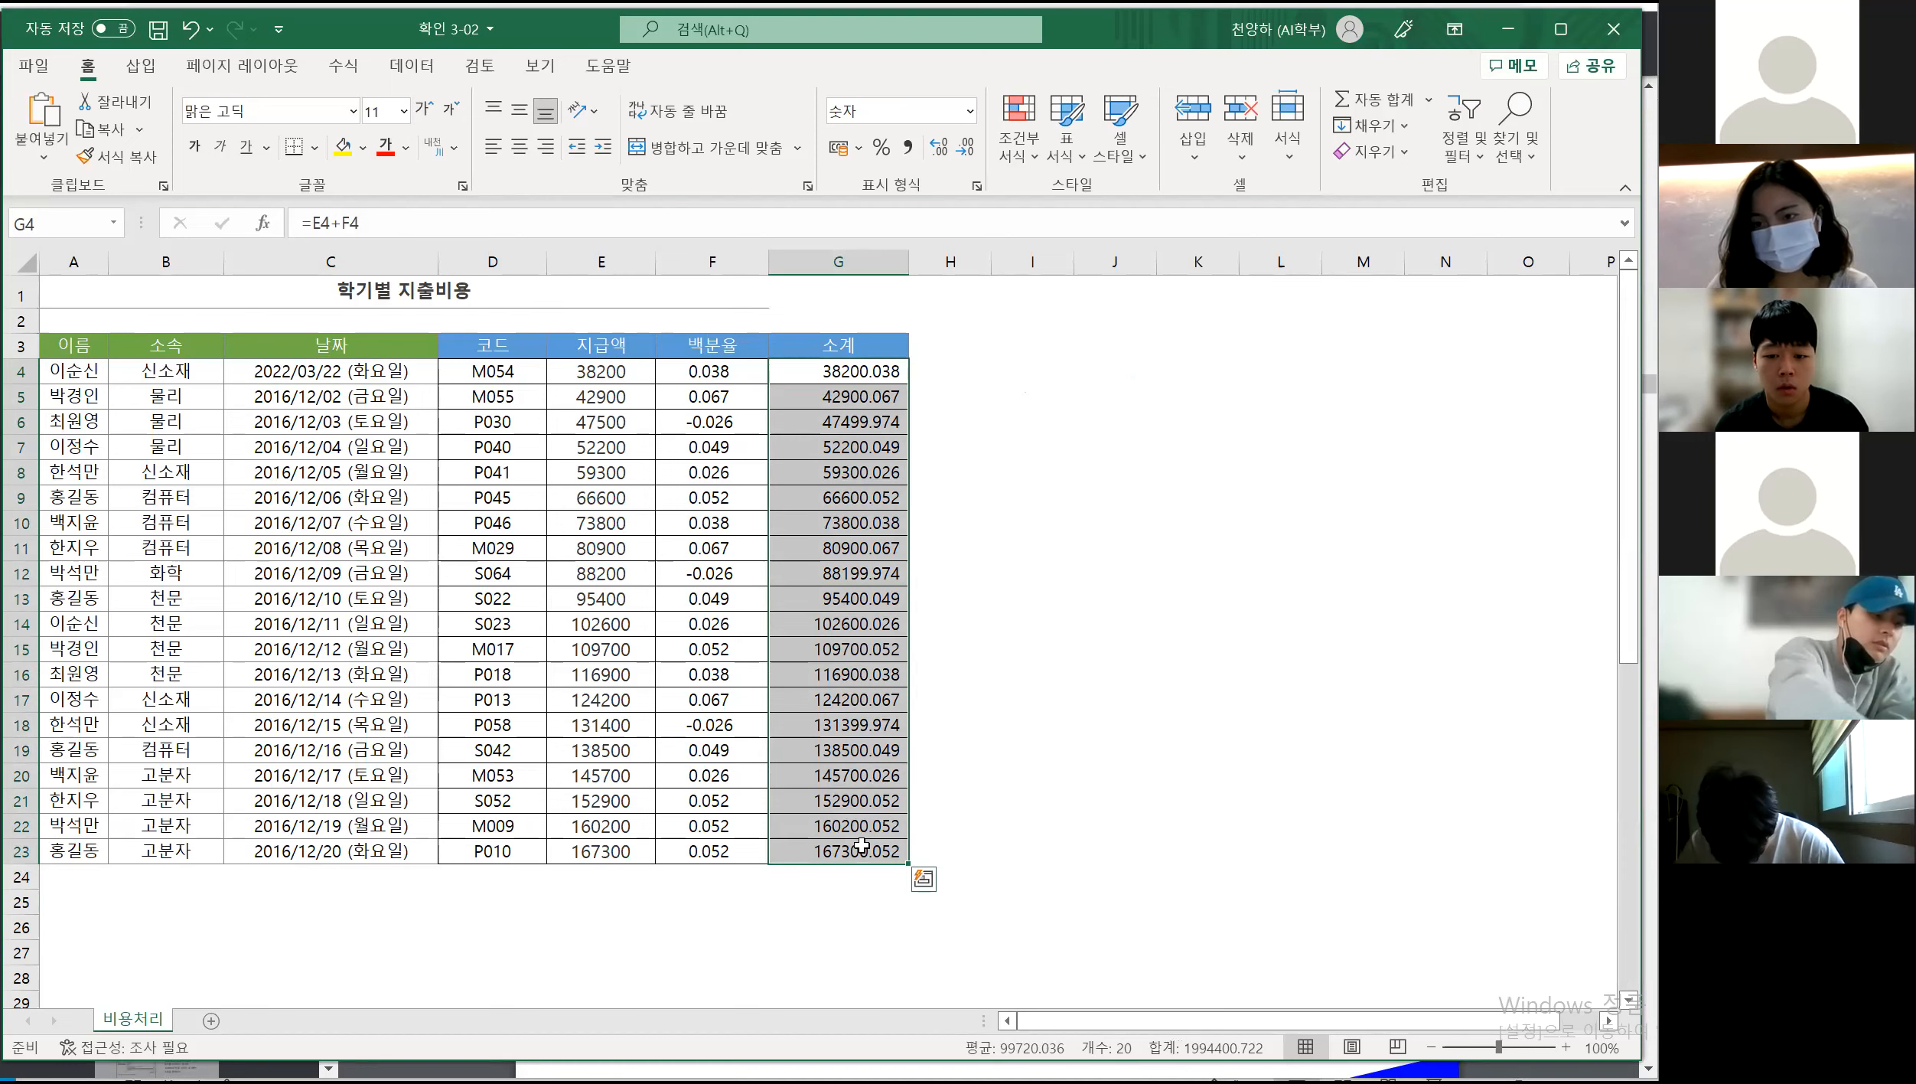
{"action": "key", "text": "alt+Tab"}
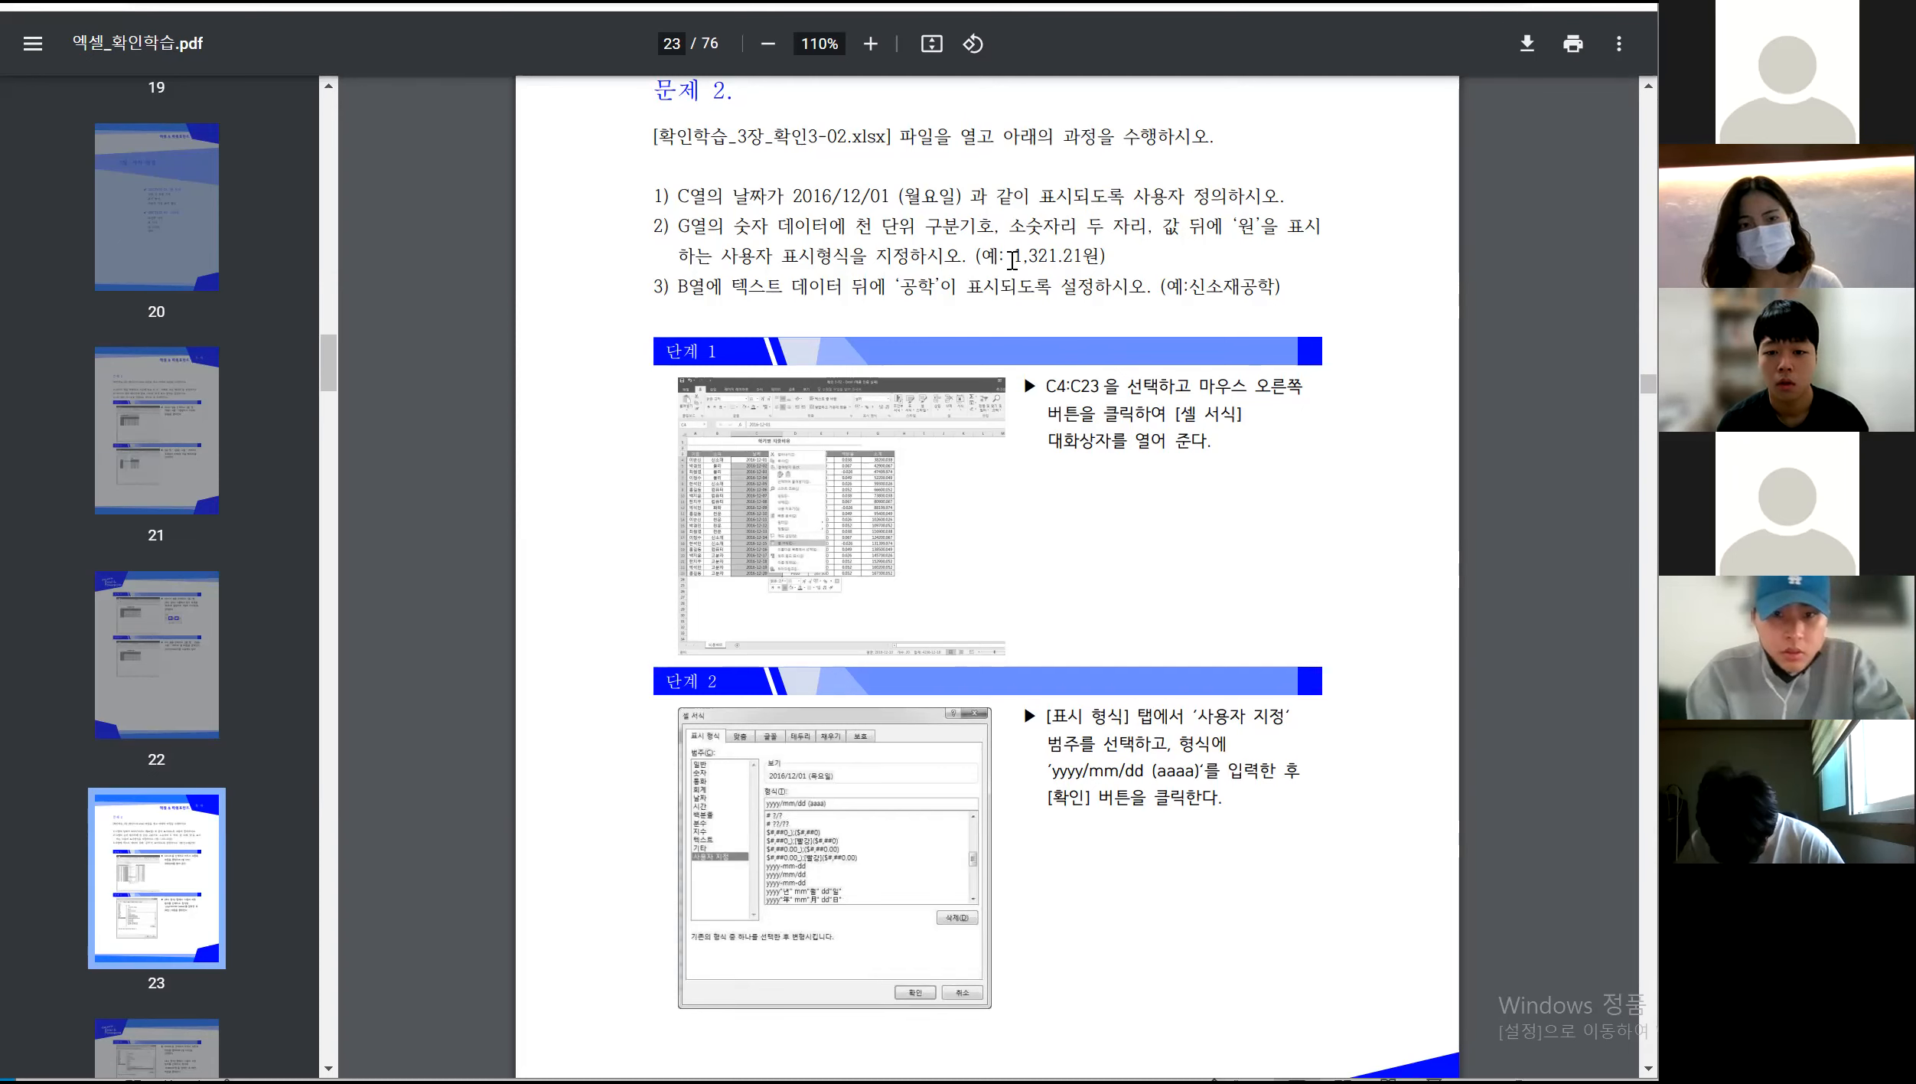
{"action": "left_click_drag", "start_coordinate": [1012, 261], "coordinate": [1108, 261]}
{"action": "left_click", "coordinate": [1124, 268]}
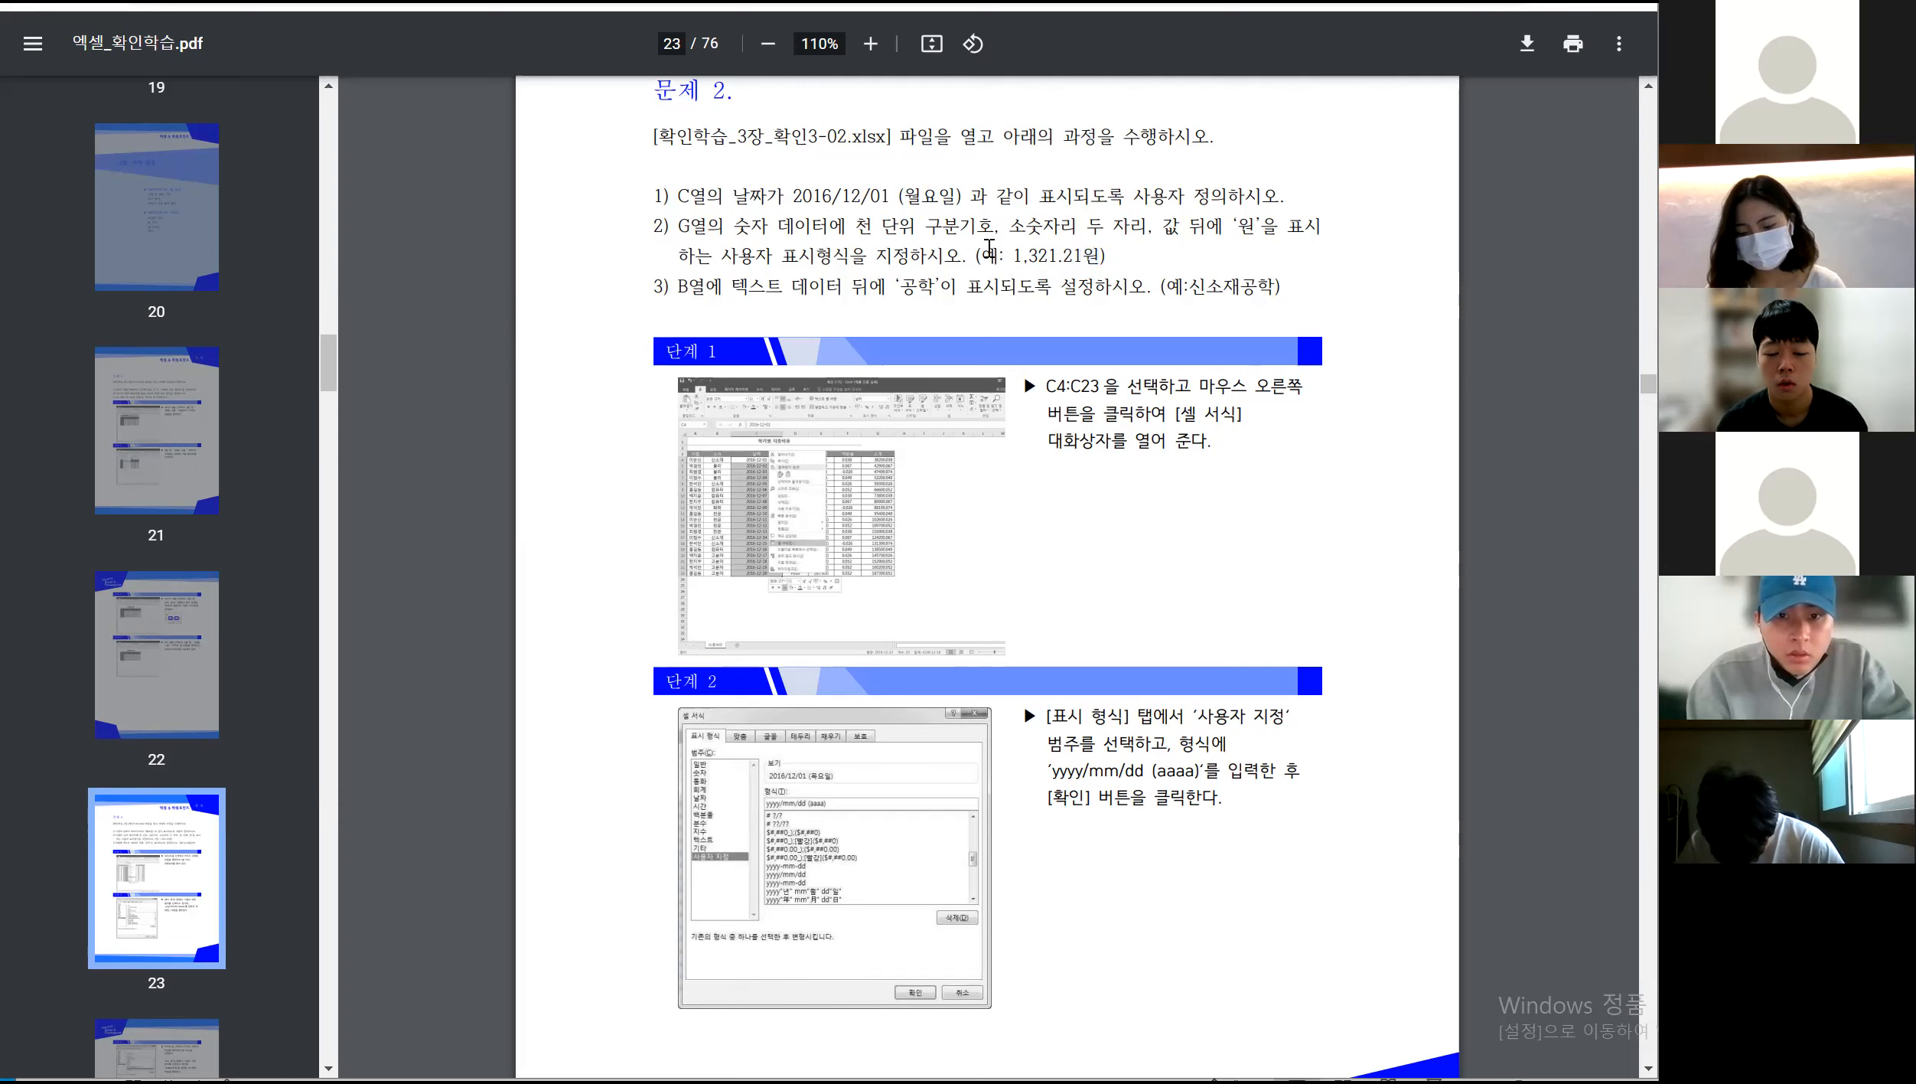
{"action": "left_click", "coordinate": [871, 44]}
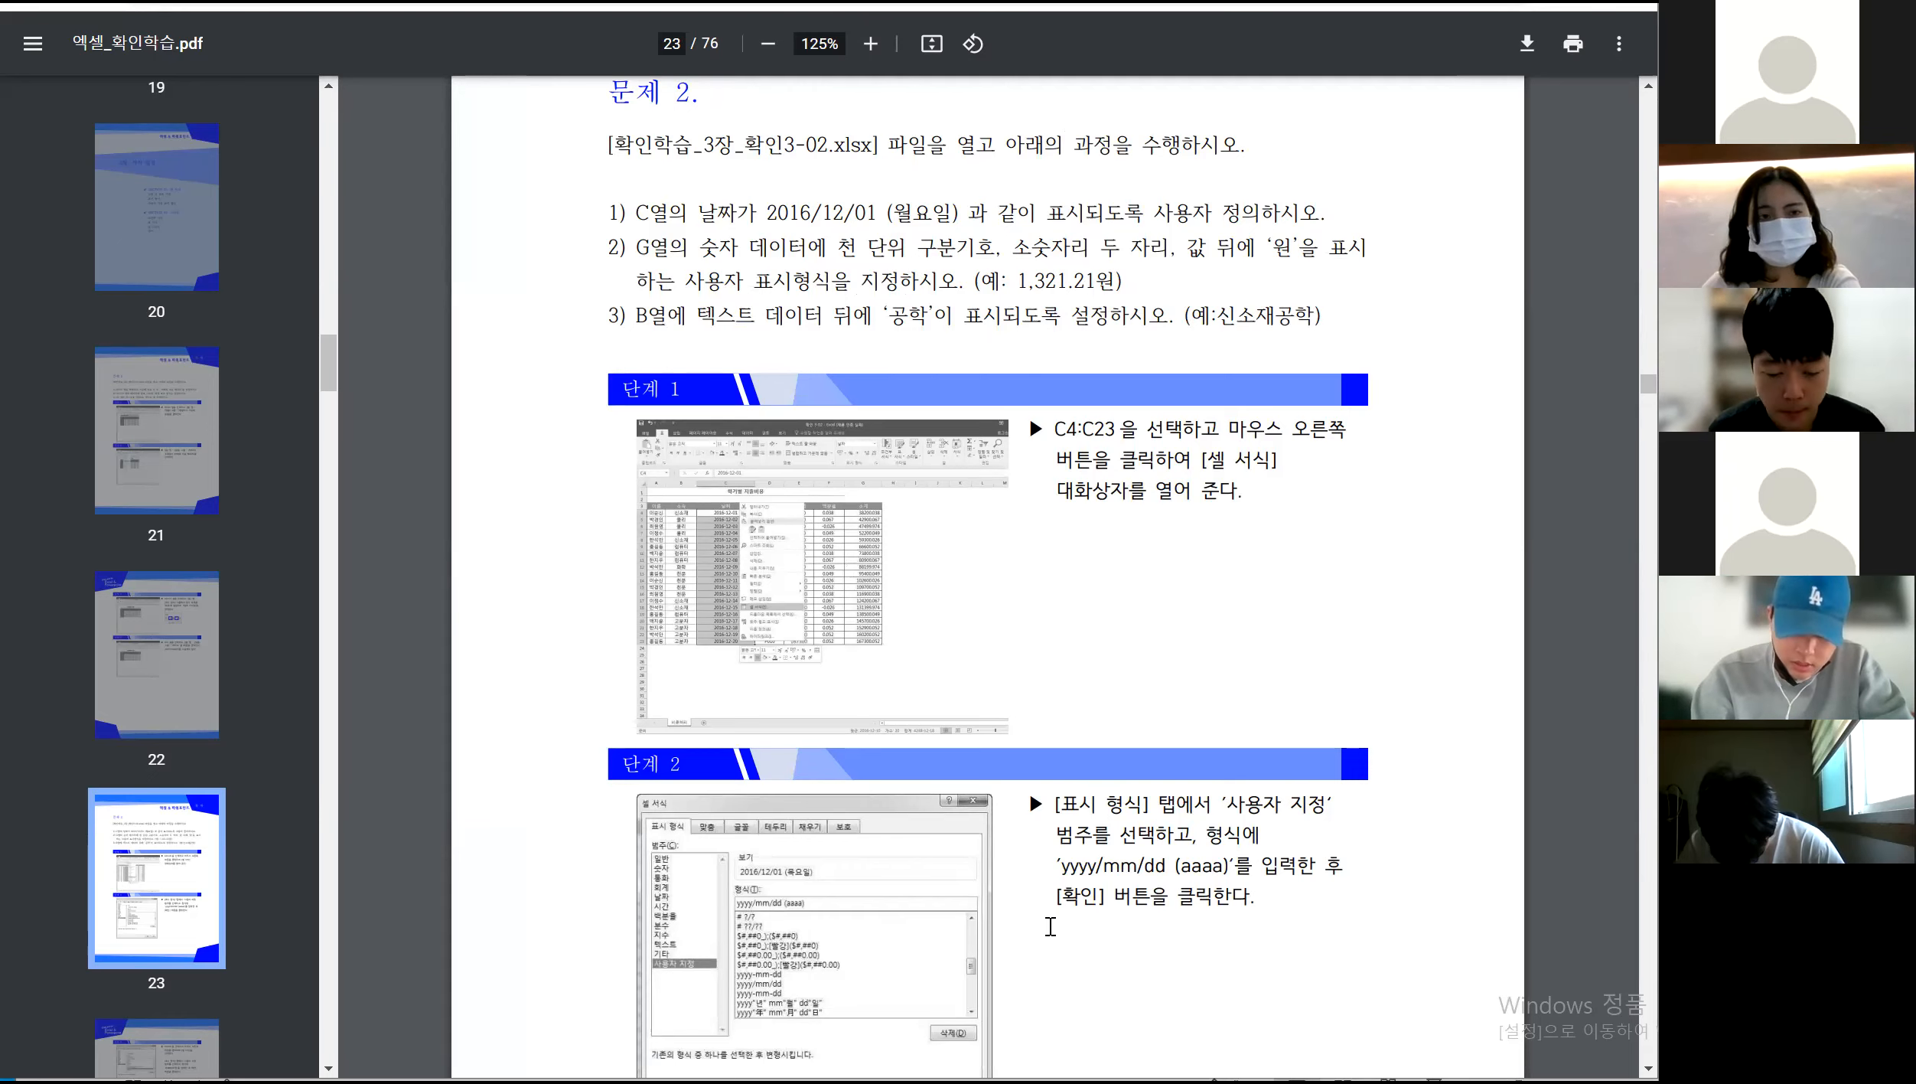
{"action": "key", "text": "alt+Tab"}
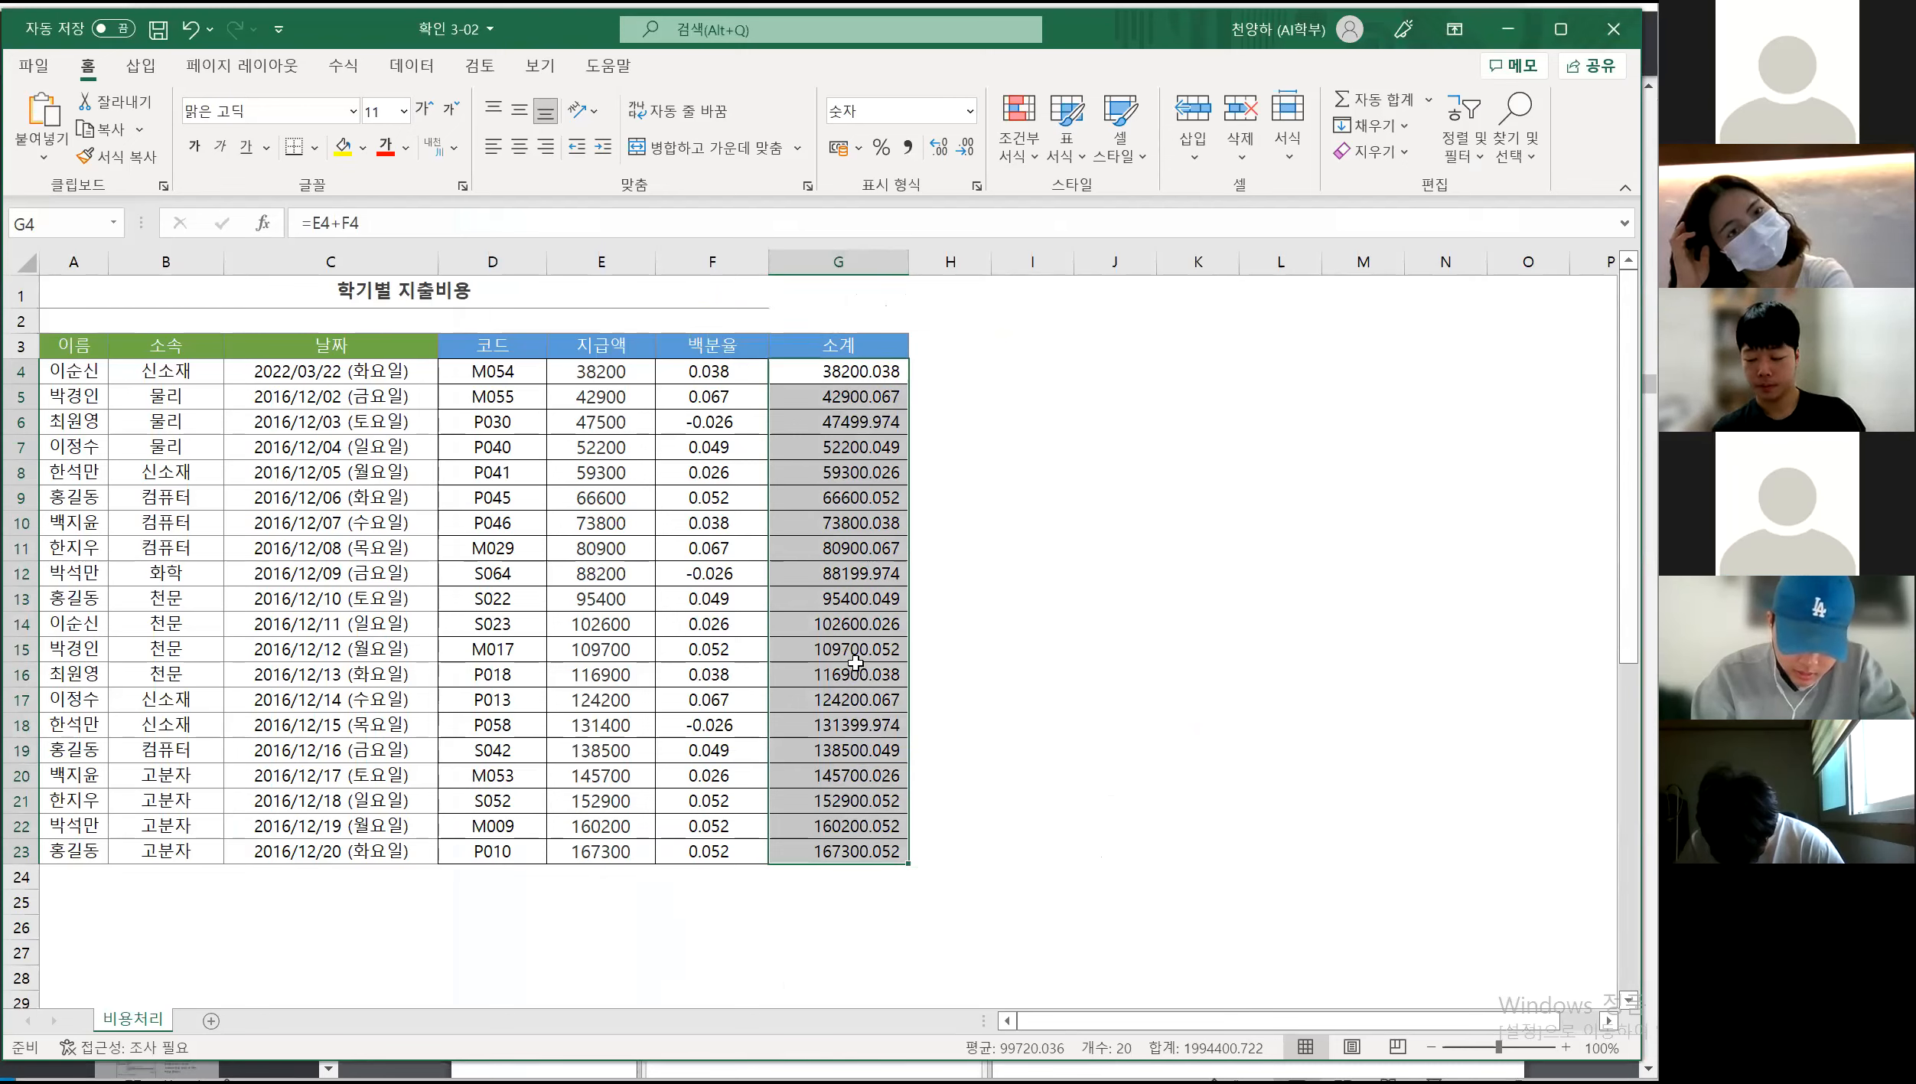
Open the cell format settings for G4:G23, switch to a custom number format and clear the existing format code
{"action": "right_click", "coordinate": [856, 704]}
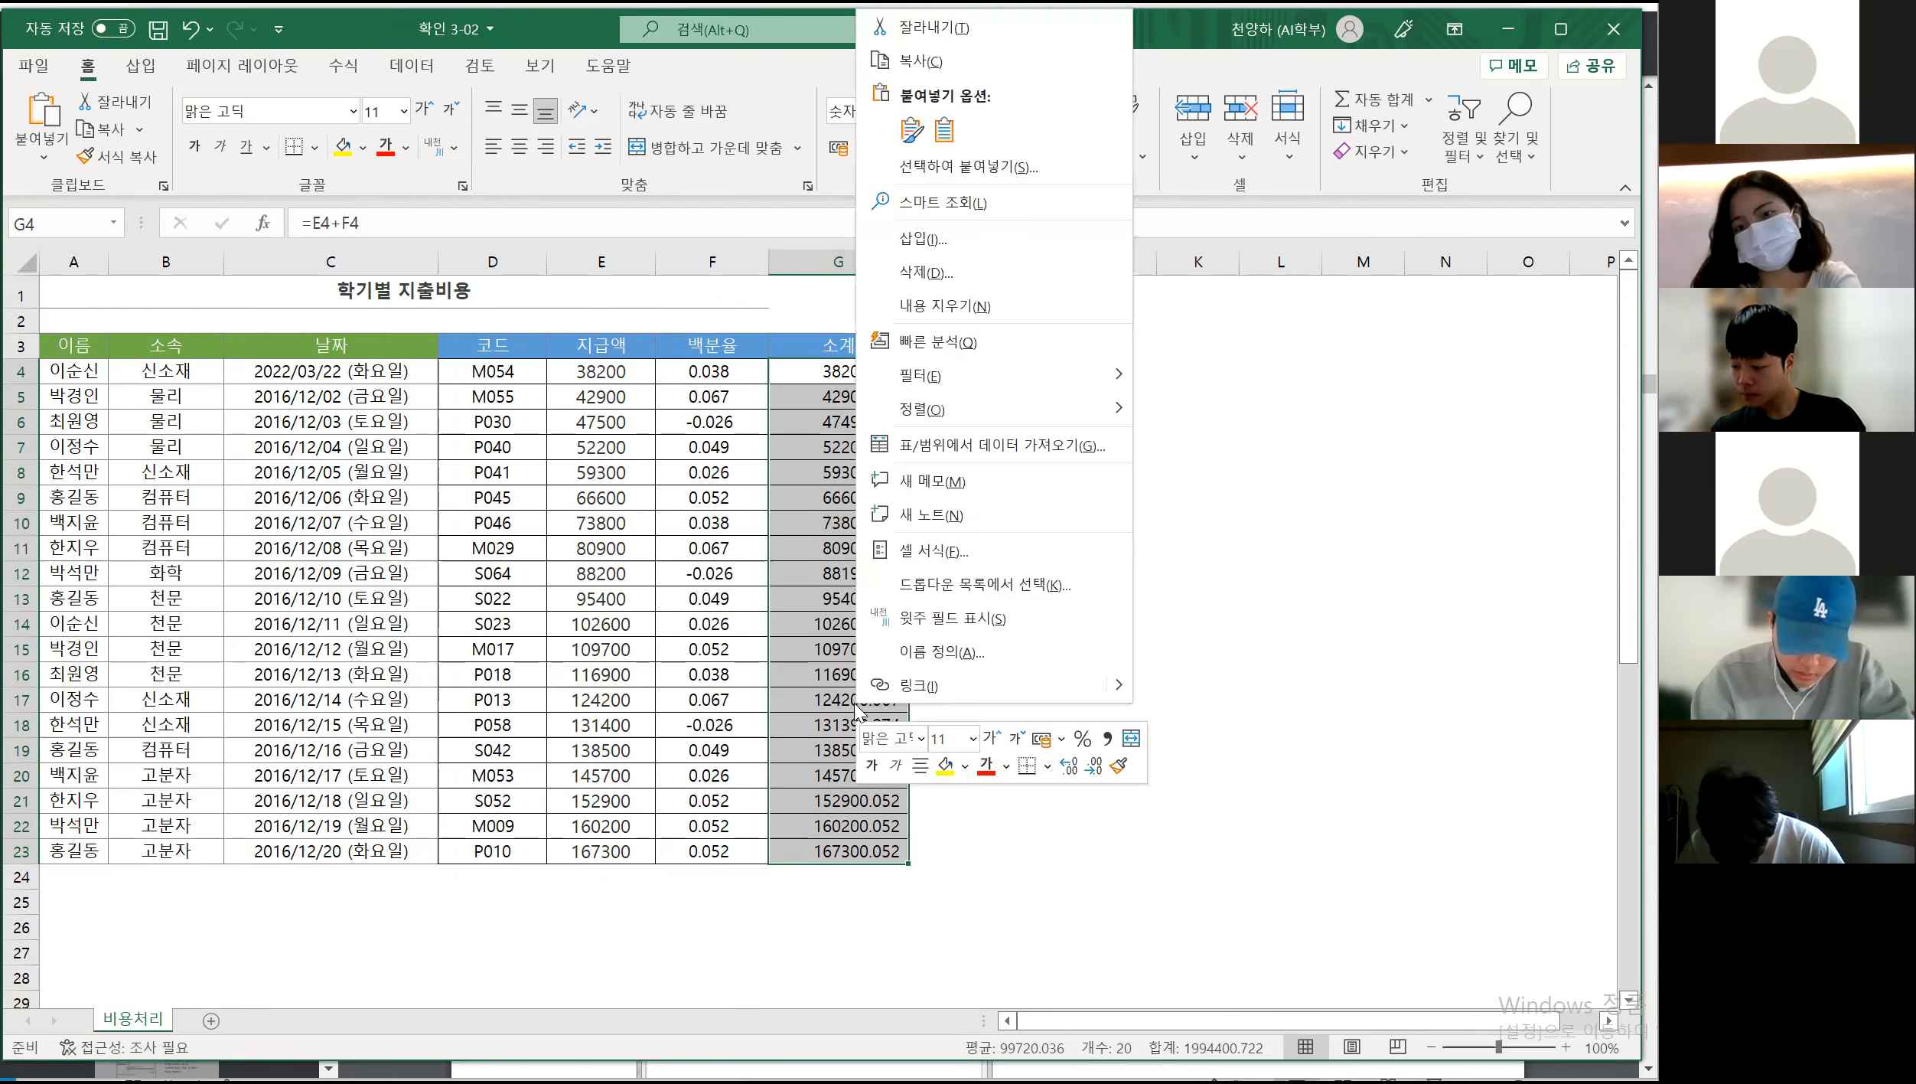
{"action": "left_click", "coordinate": [940, 551]}
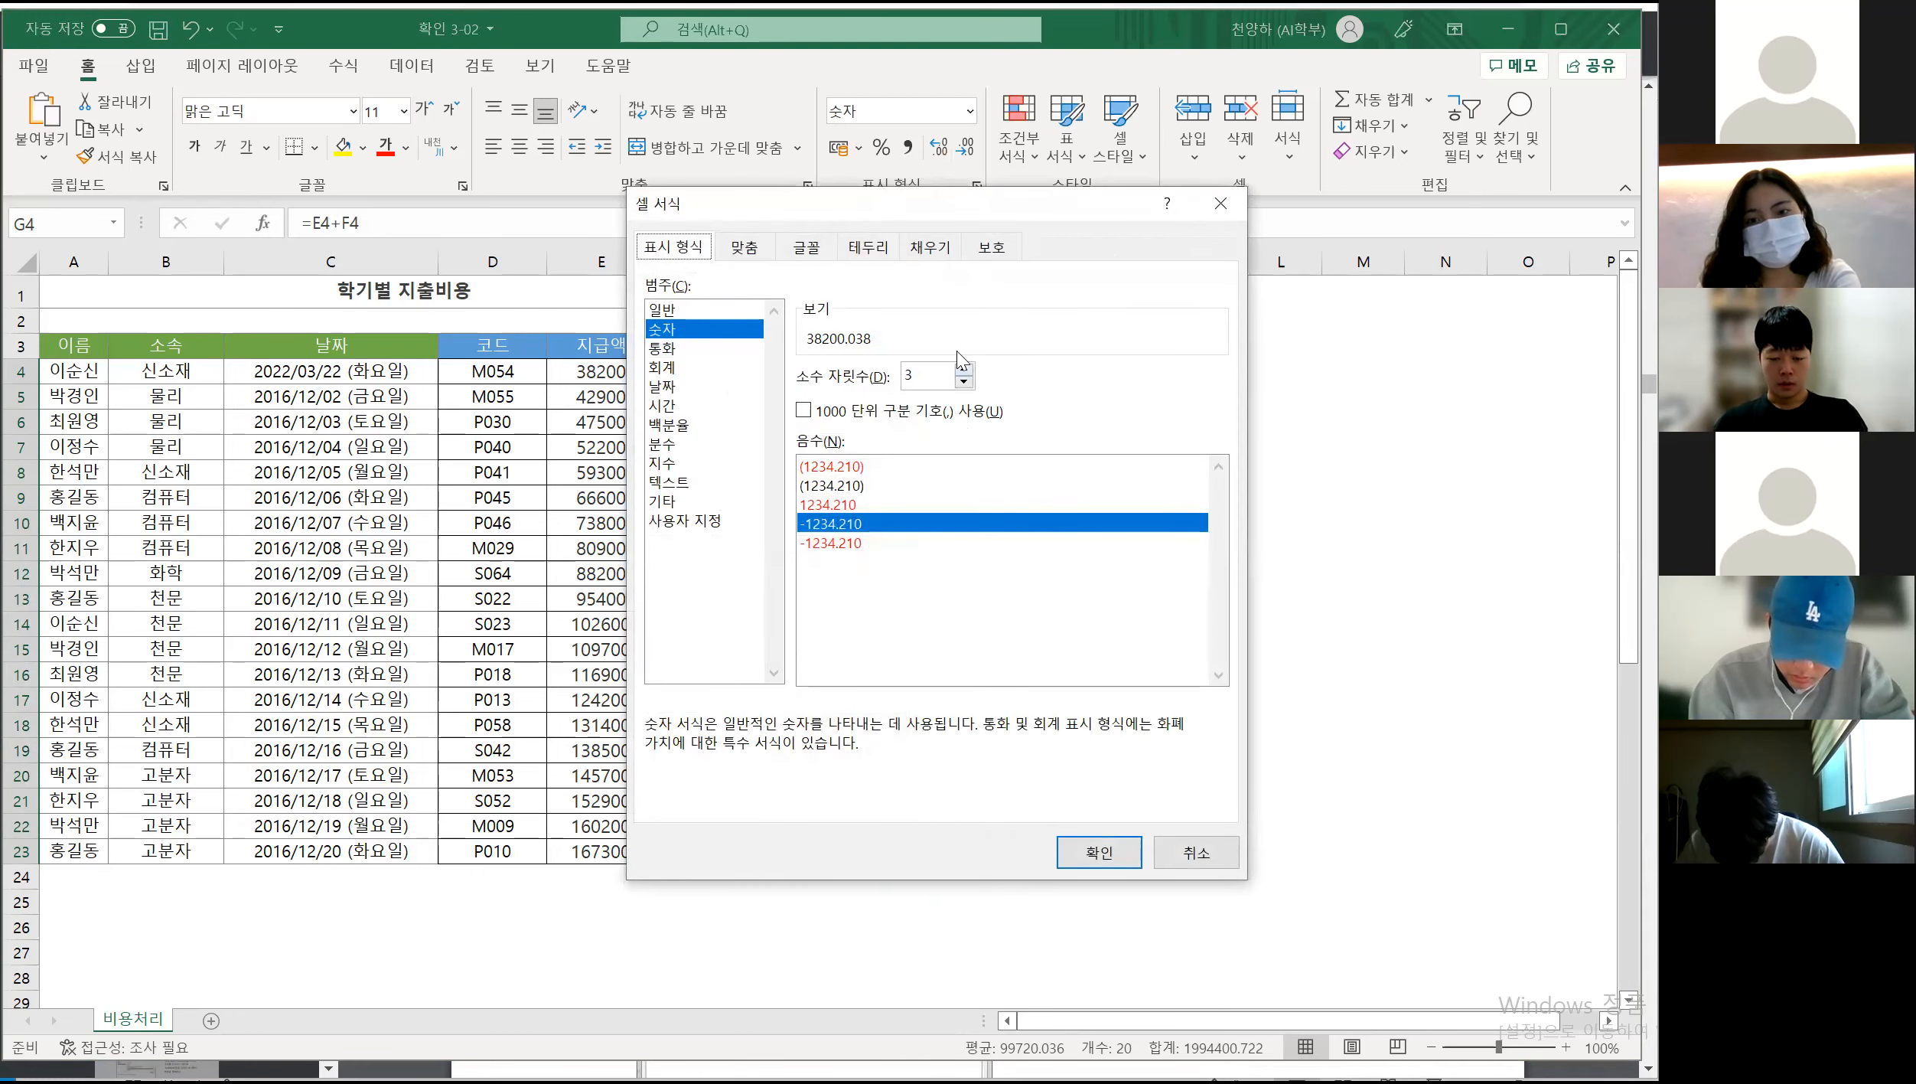
{"action": "left_click_drag", "start_coordinate": [882, 219], "coordinate": [1207, 206]}
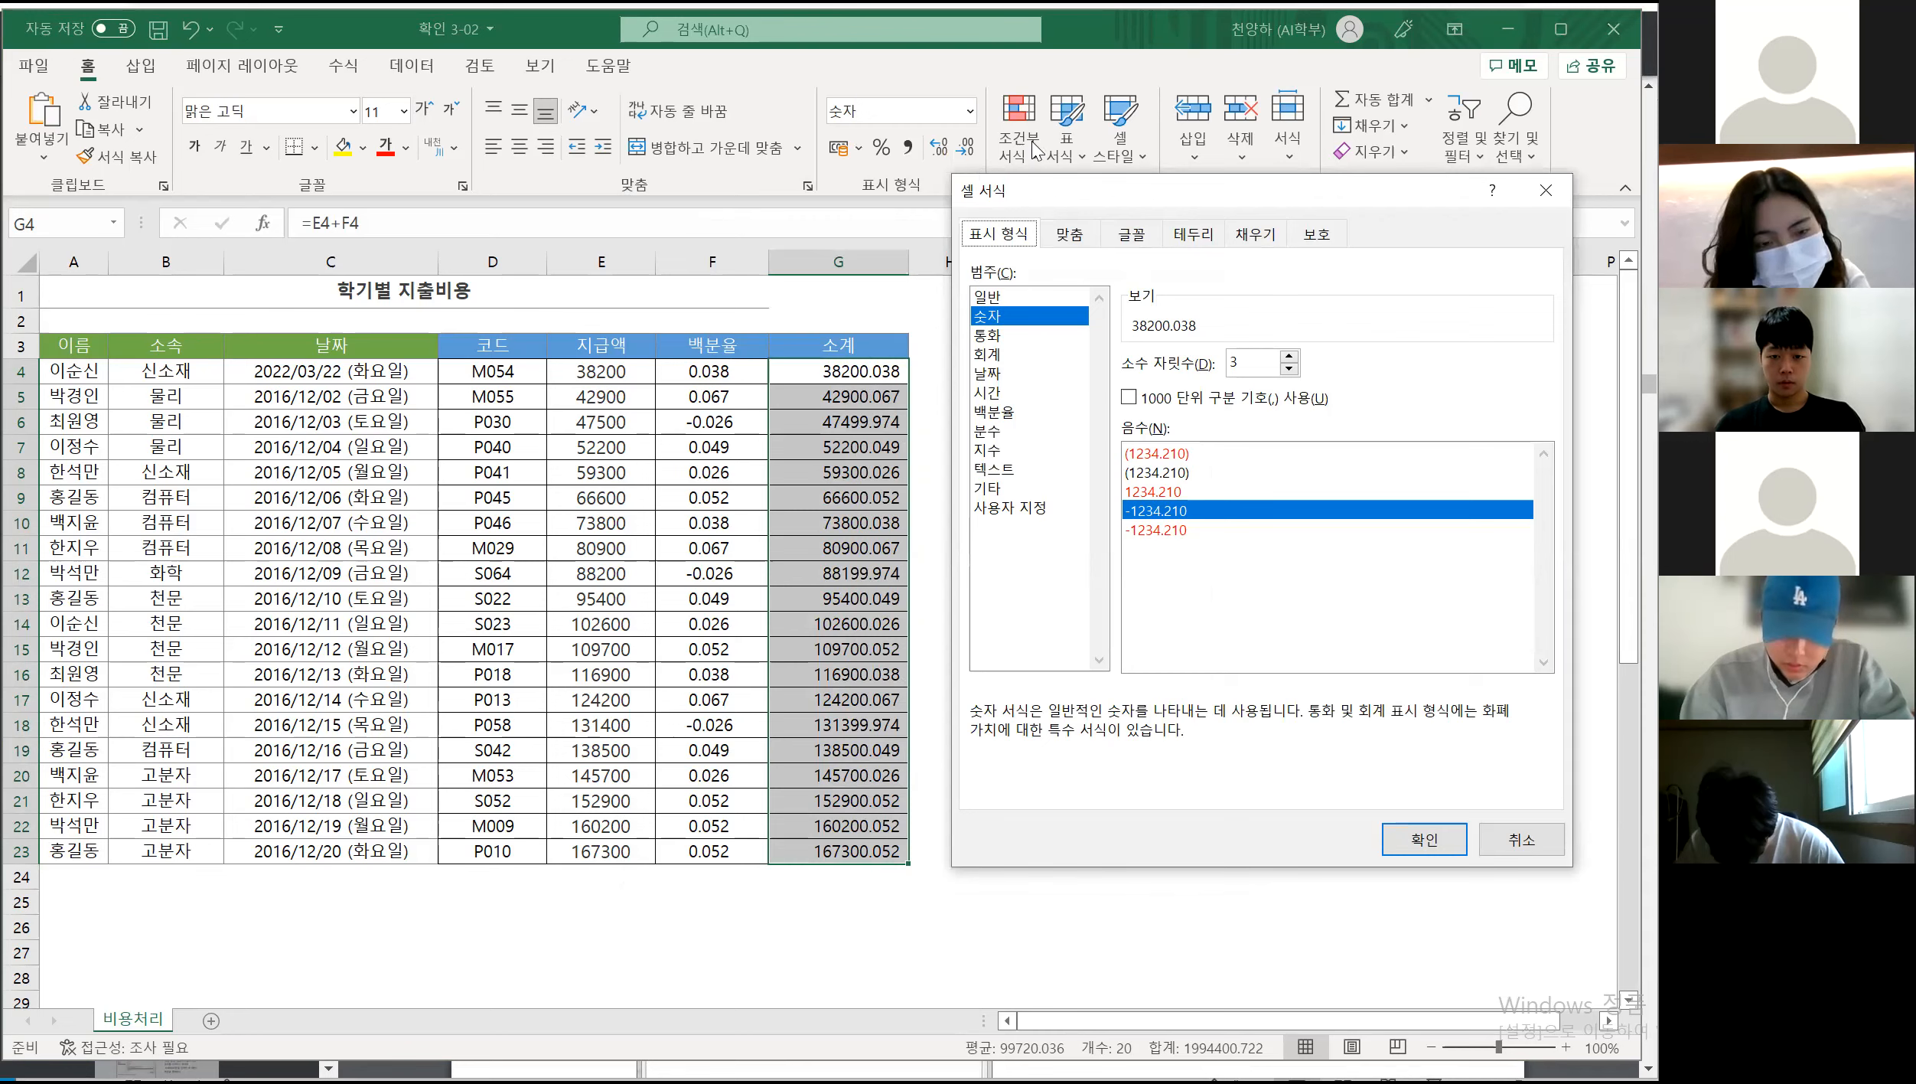
{"action": "left_click_drag", "start_coordinate": [1060, 199], "coordinate": [1066, 169]}
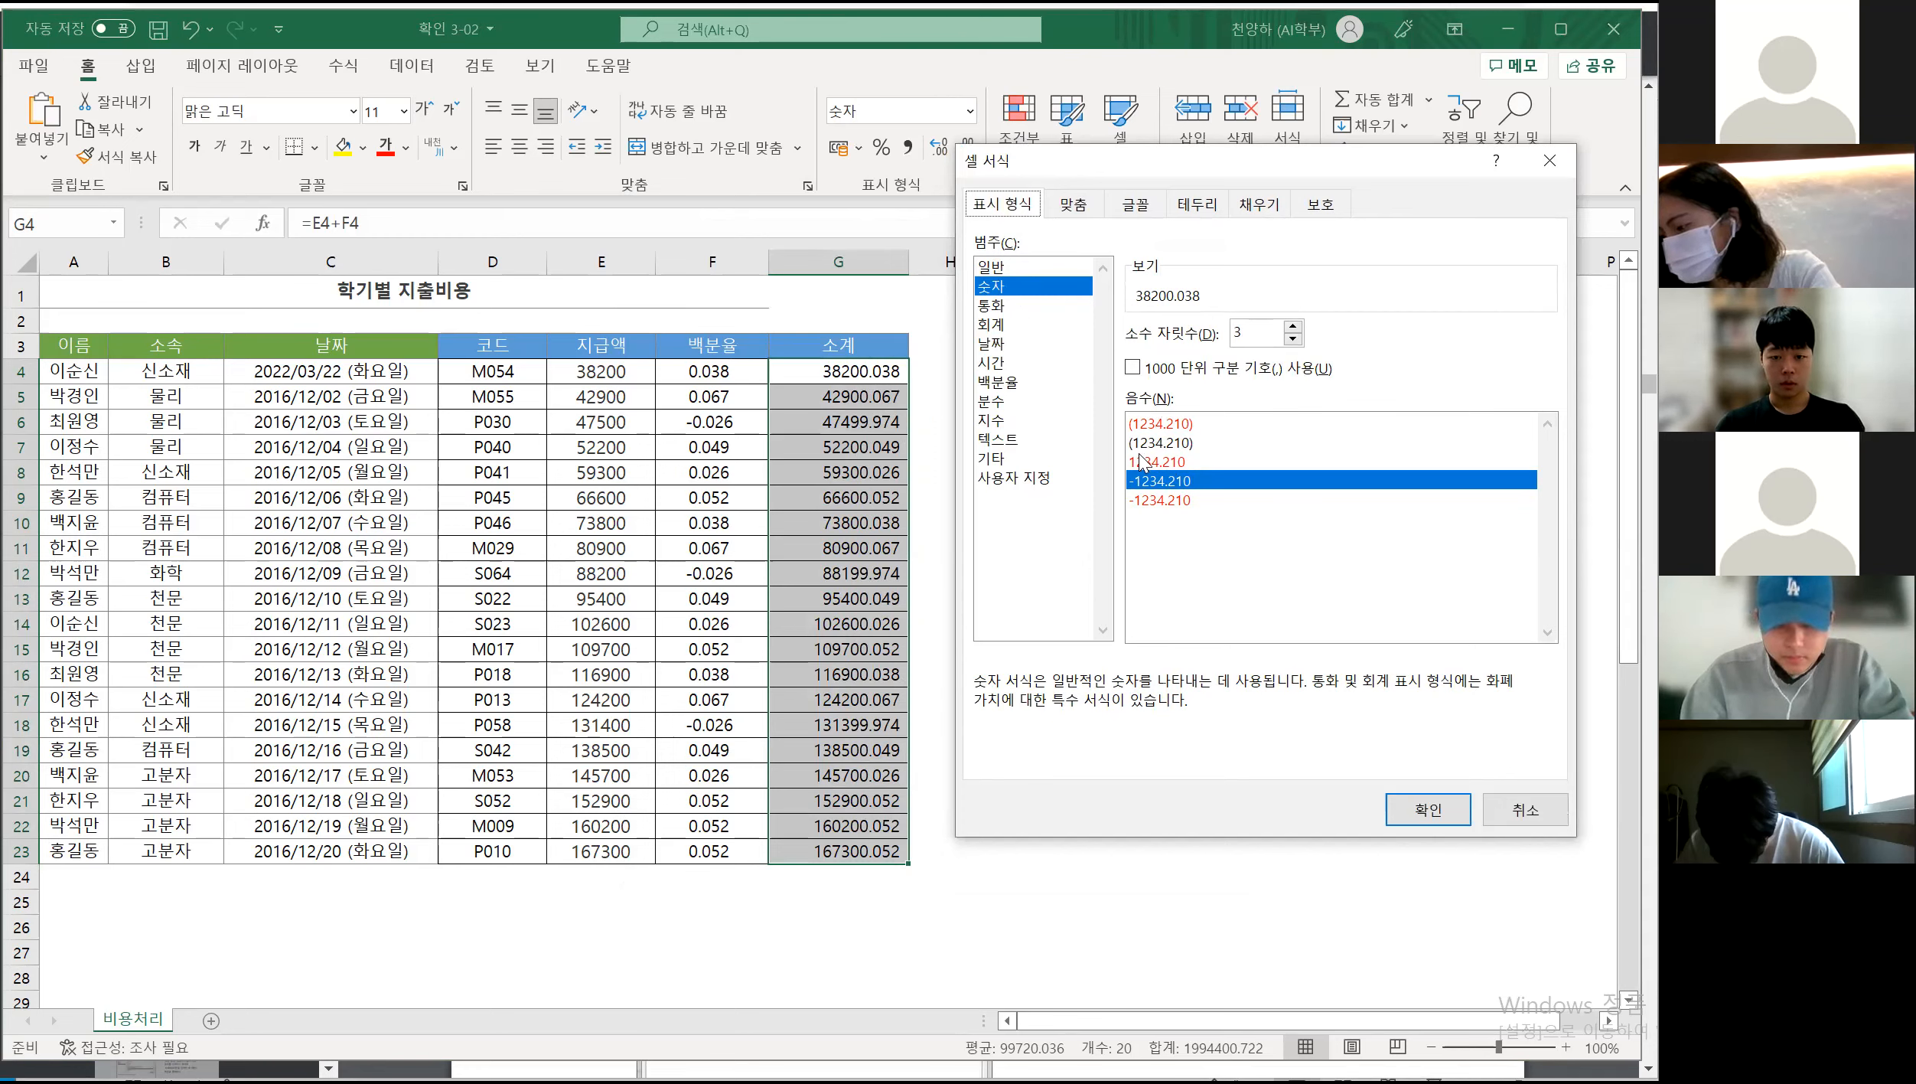
{"action": "left_click", "coordinate": [1016, 479]}
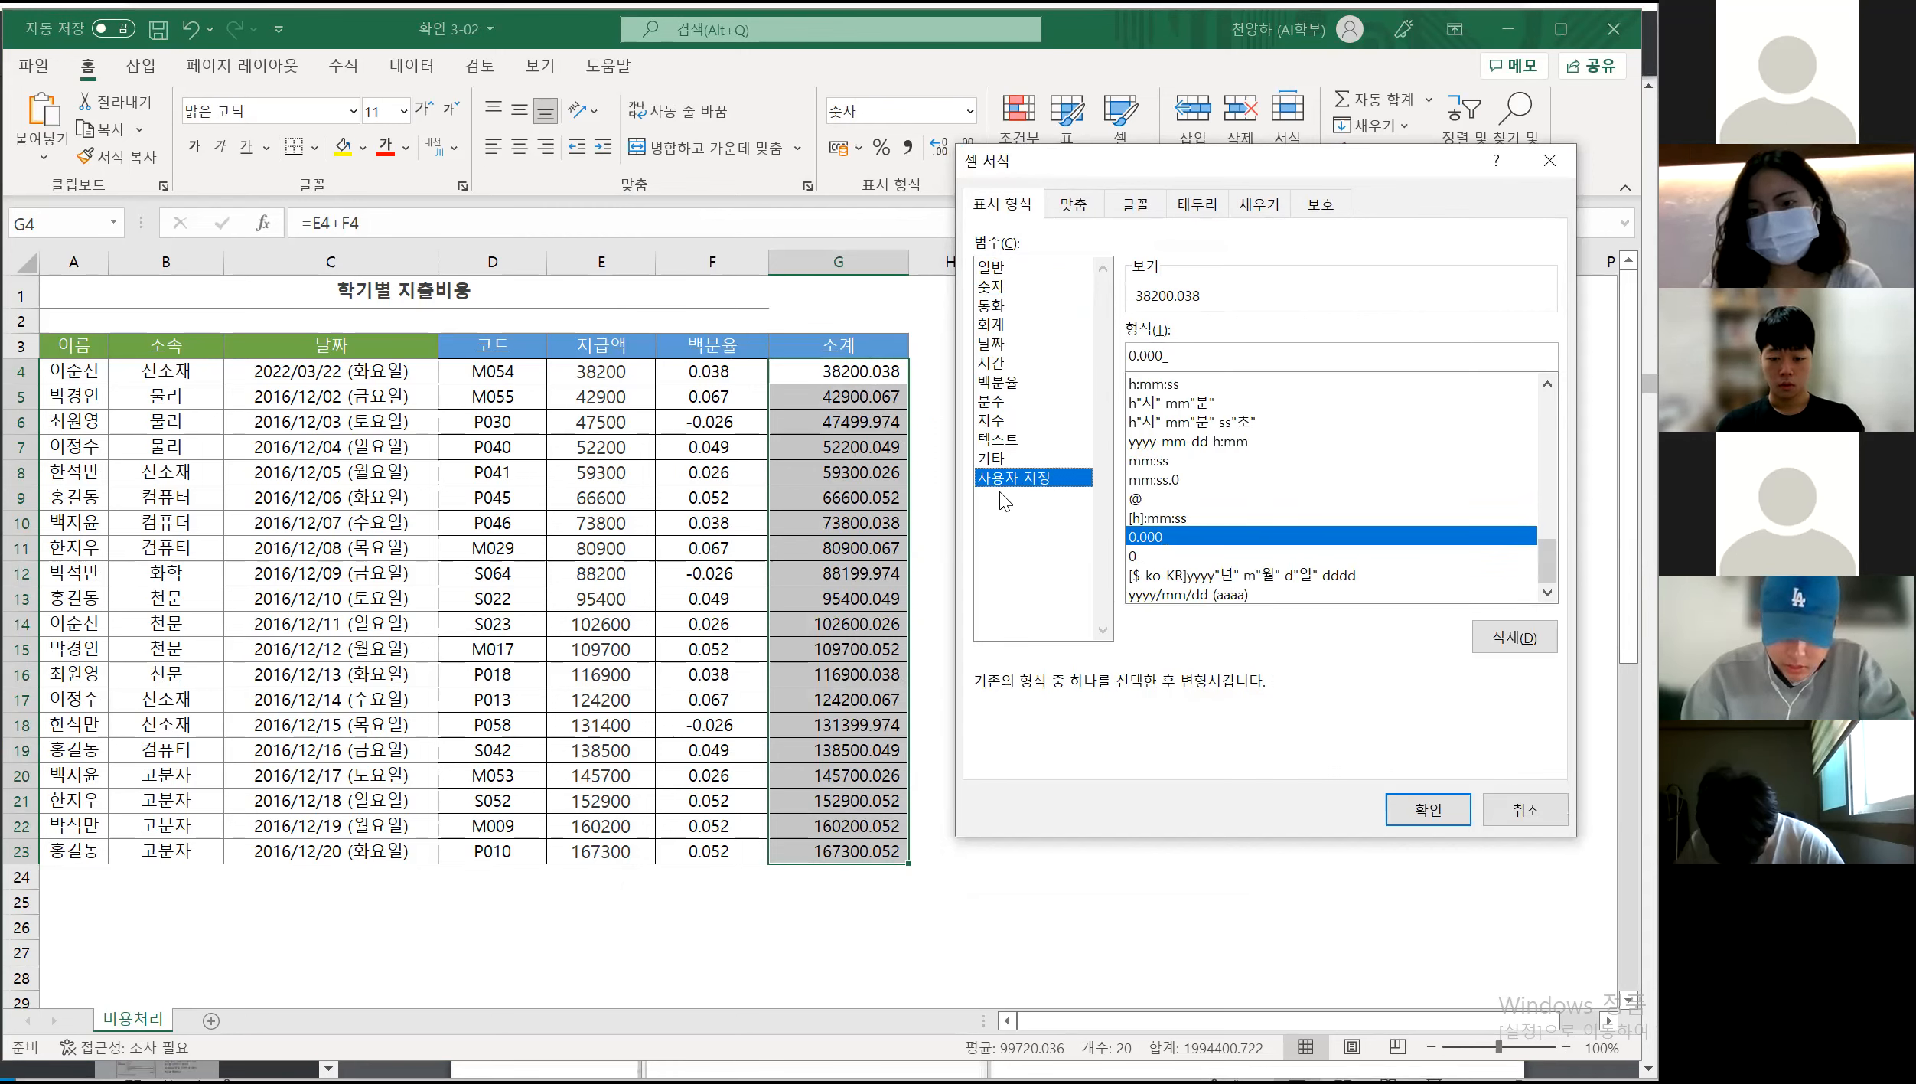
{"action": "double_click", "coordinate": [1154, 356]}
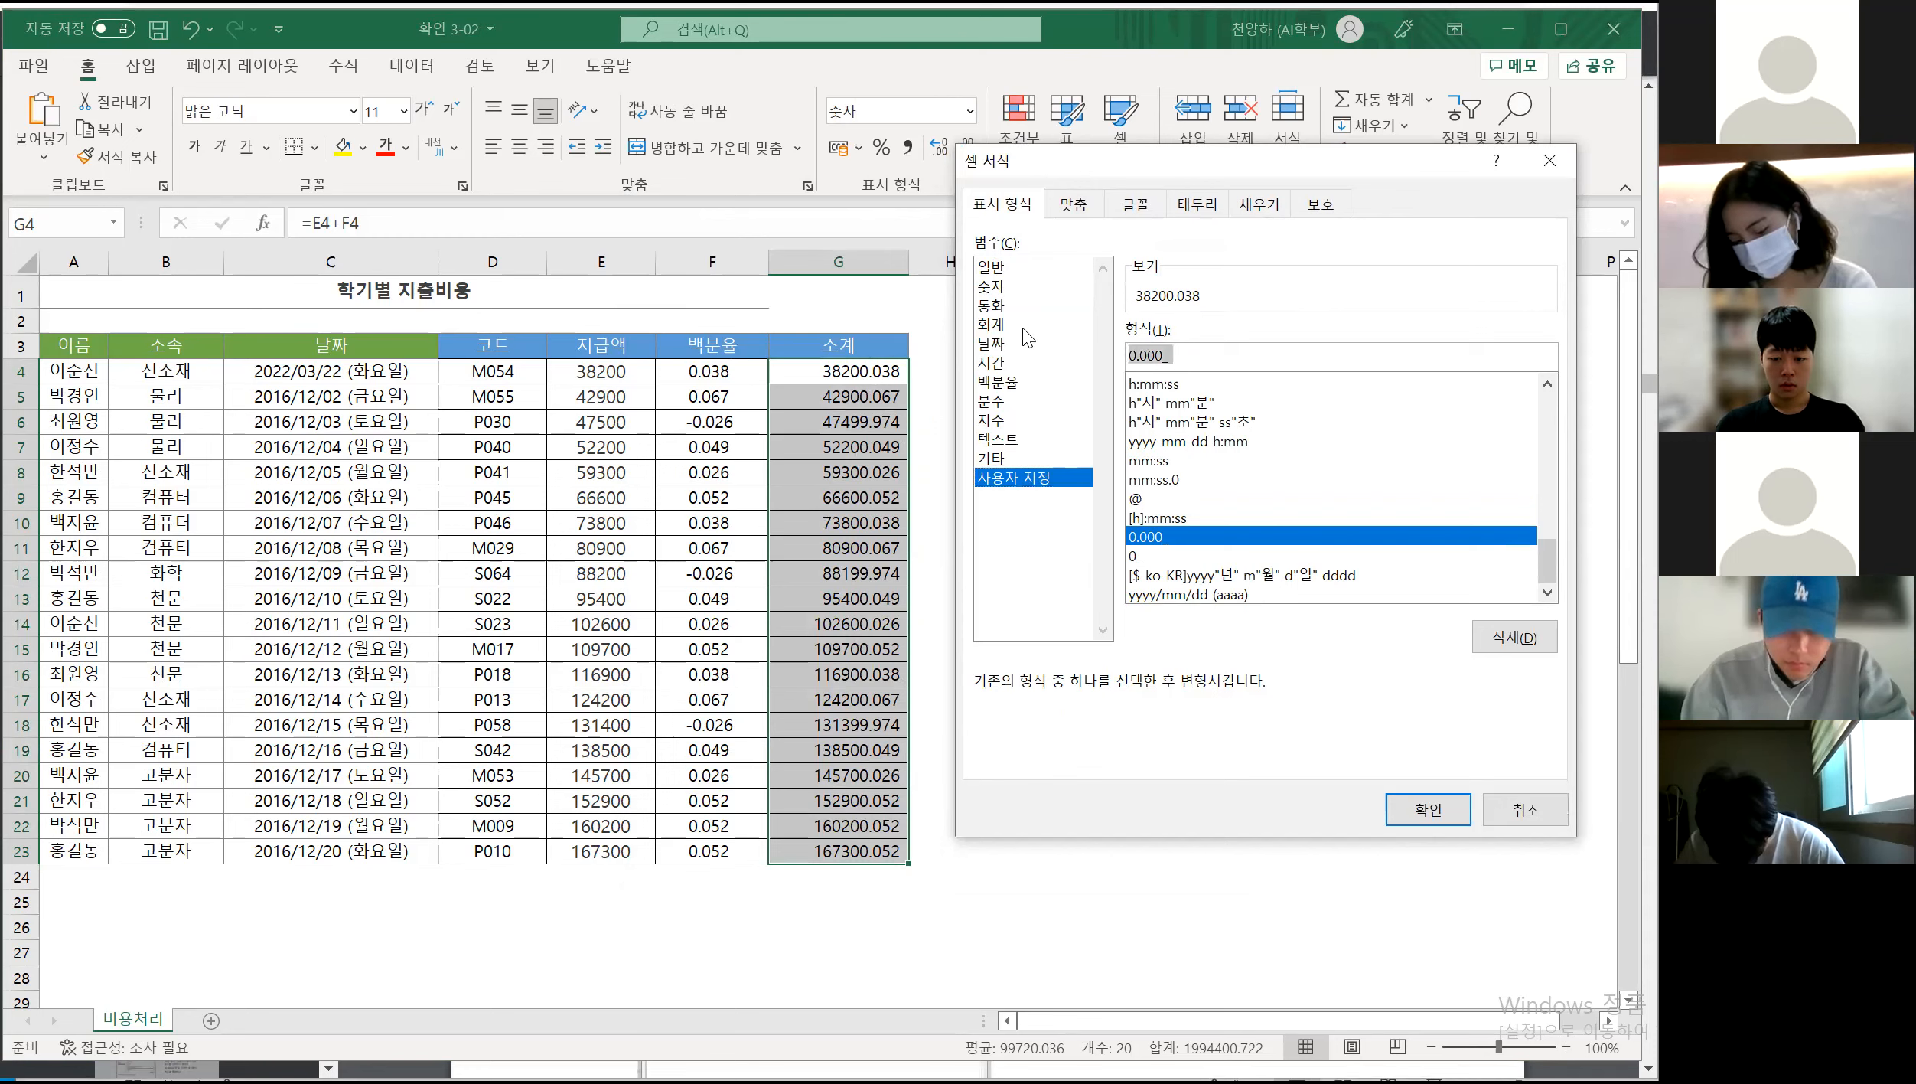
{"action": "key", "text": "BackSpace"}
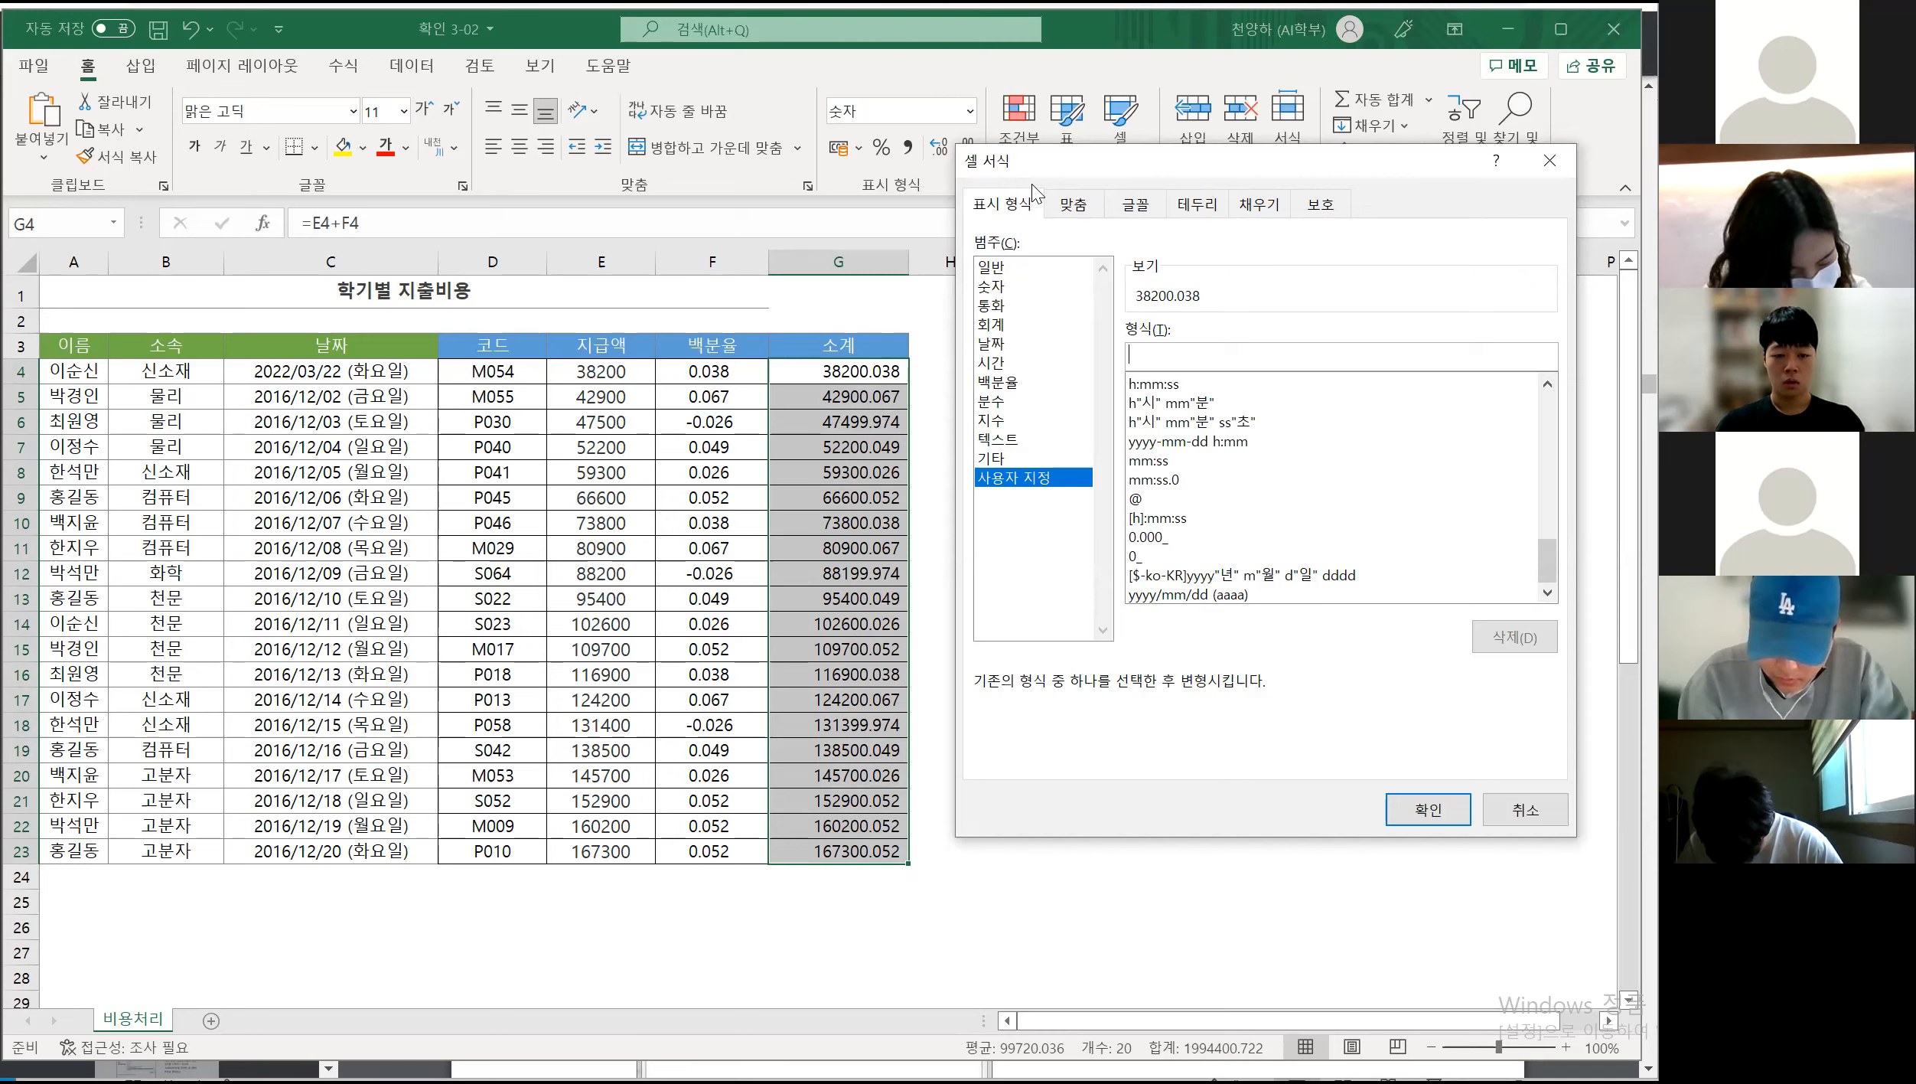
Enter 0,000 as the custom format code to show a thousands separator
{"action": "type", "text": "0"}
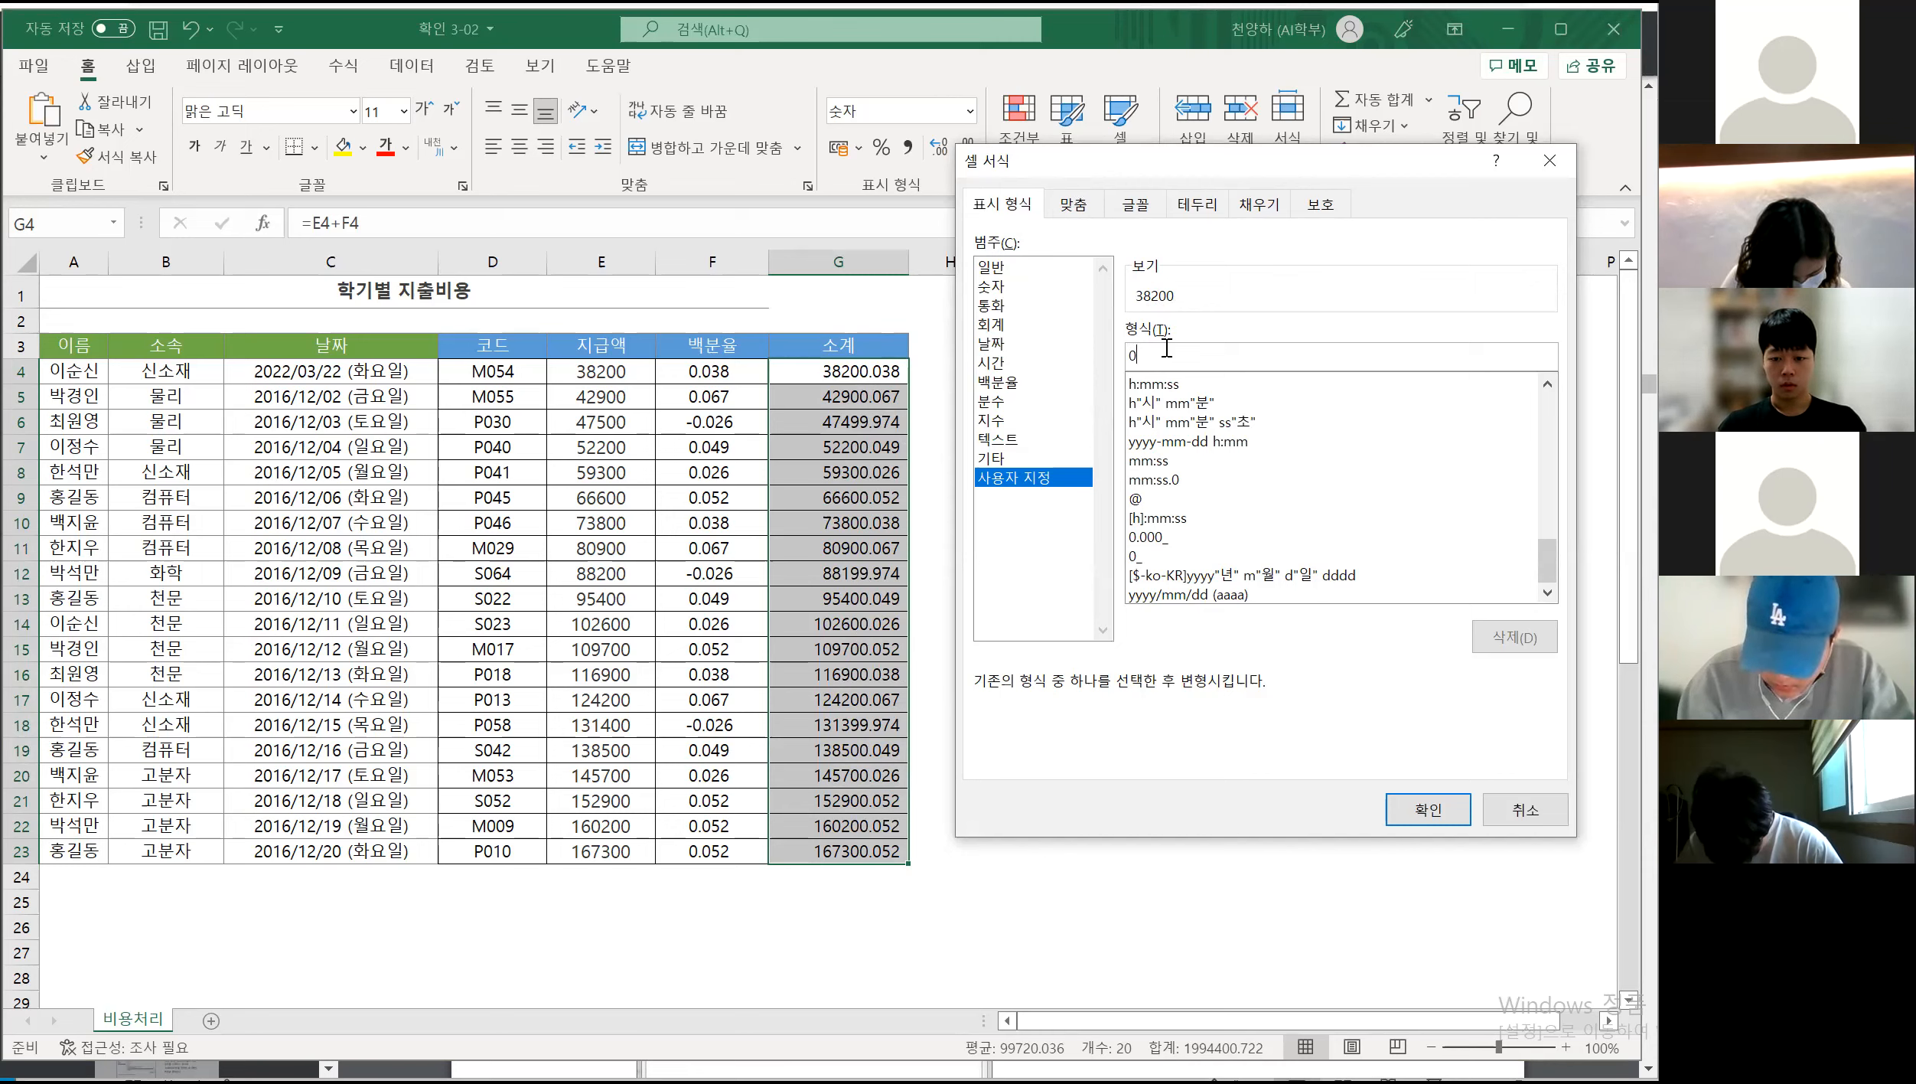
{"action": "type", "text": "000"}
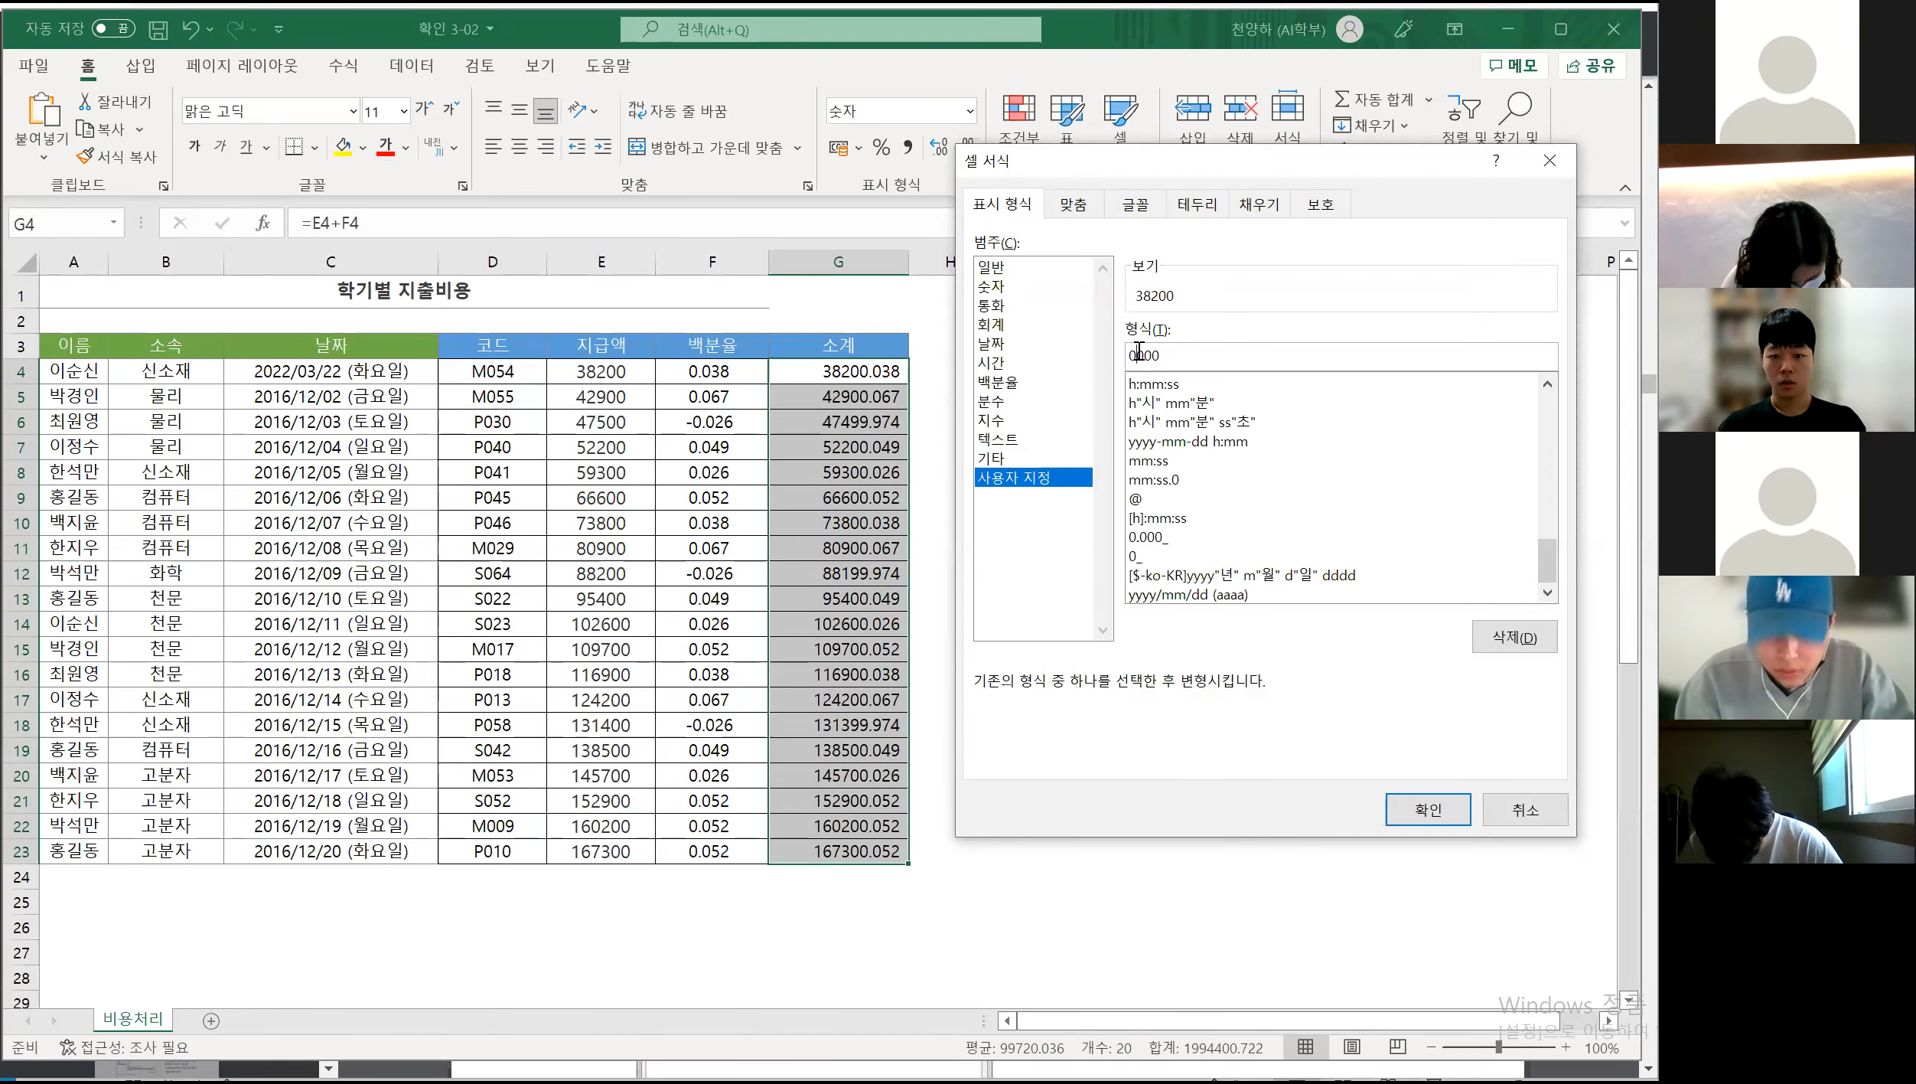
{"action": "left_click", "coordinate": [1139, 351]}
{"action": "type", "text": ","}
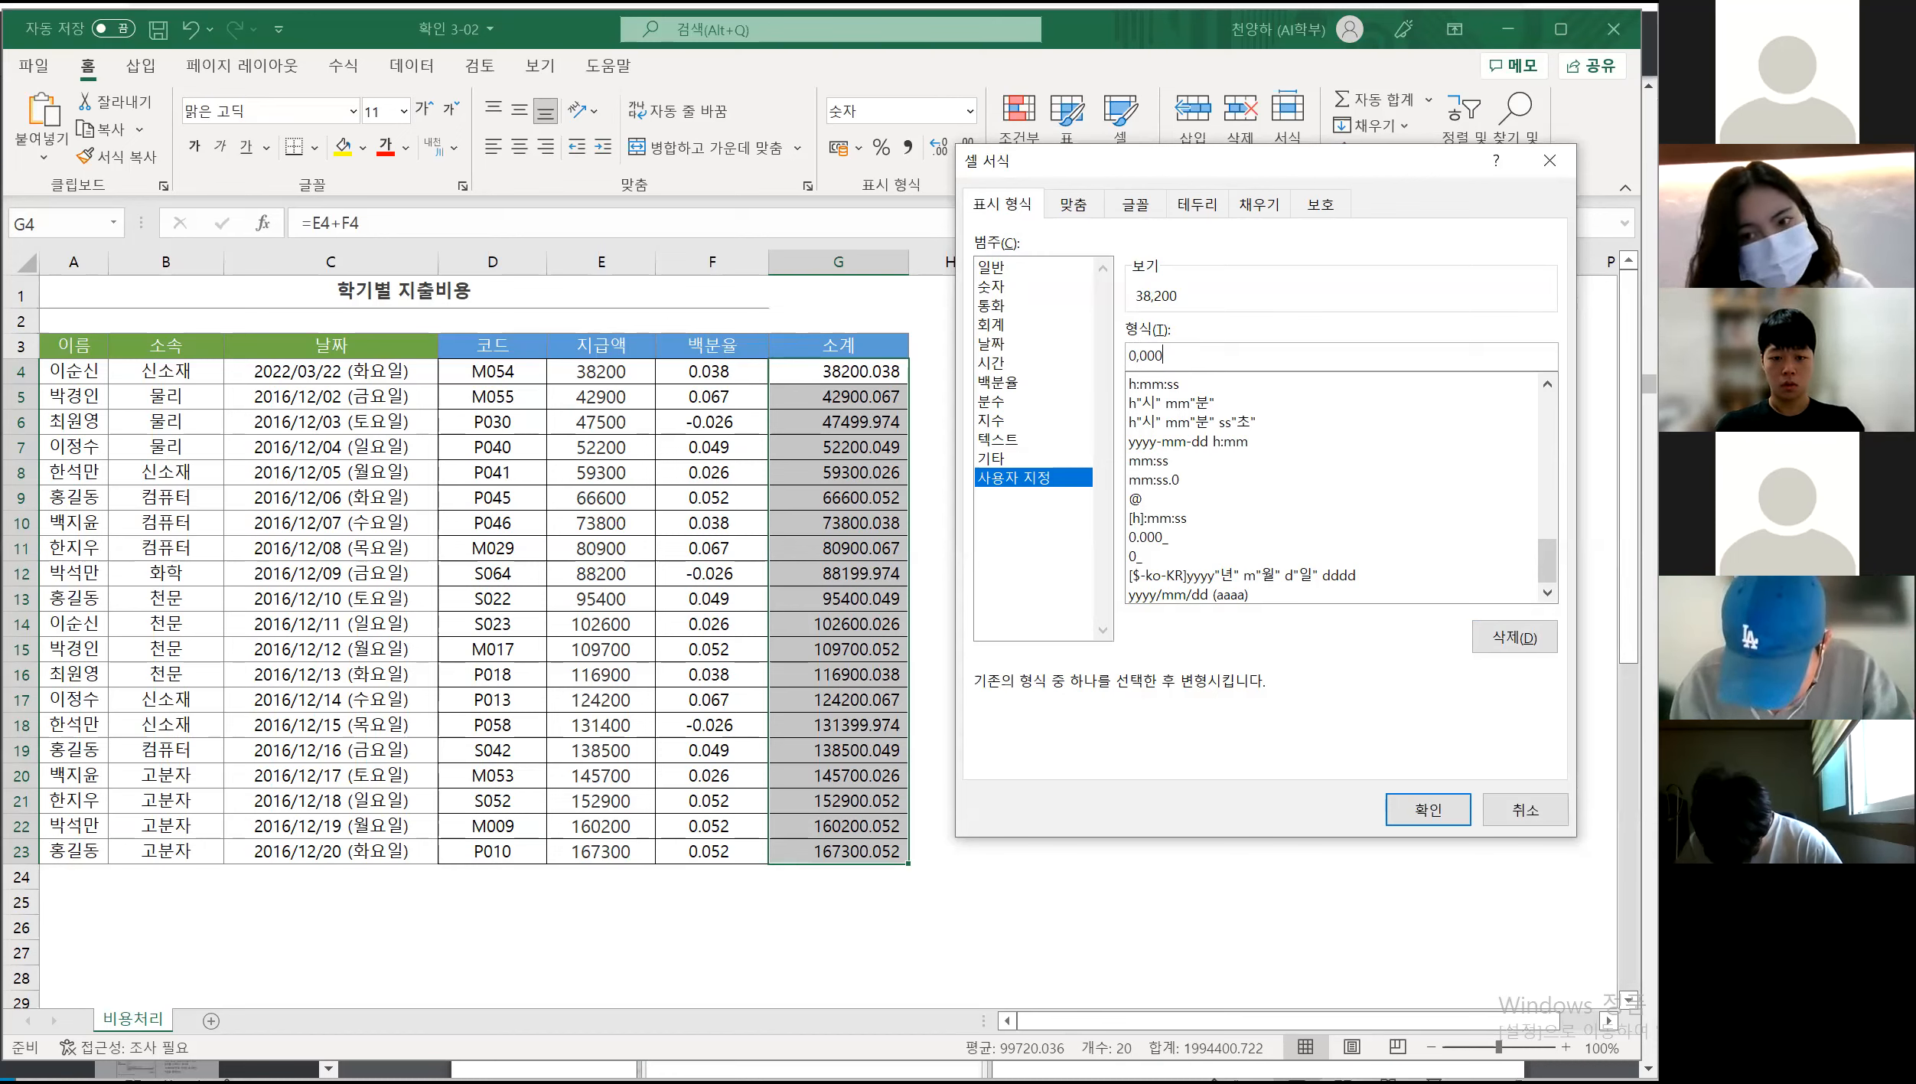
Recheck the column G requirement in the exercise PDF and extend the format code with two decimals to 0,000.00
{"action": "key", "text": "alt+Tab"}
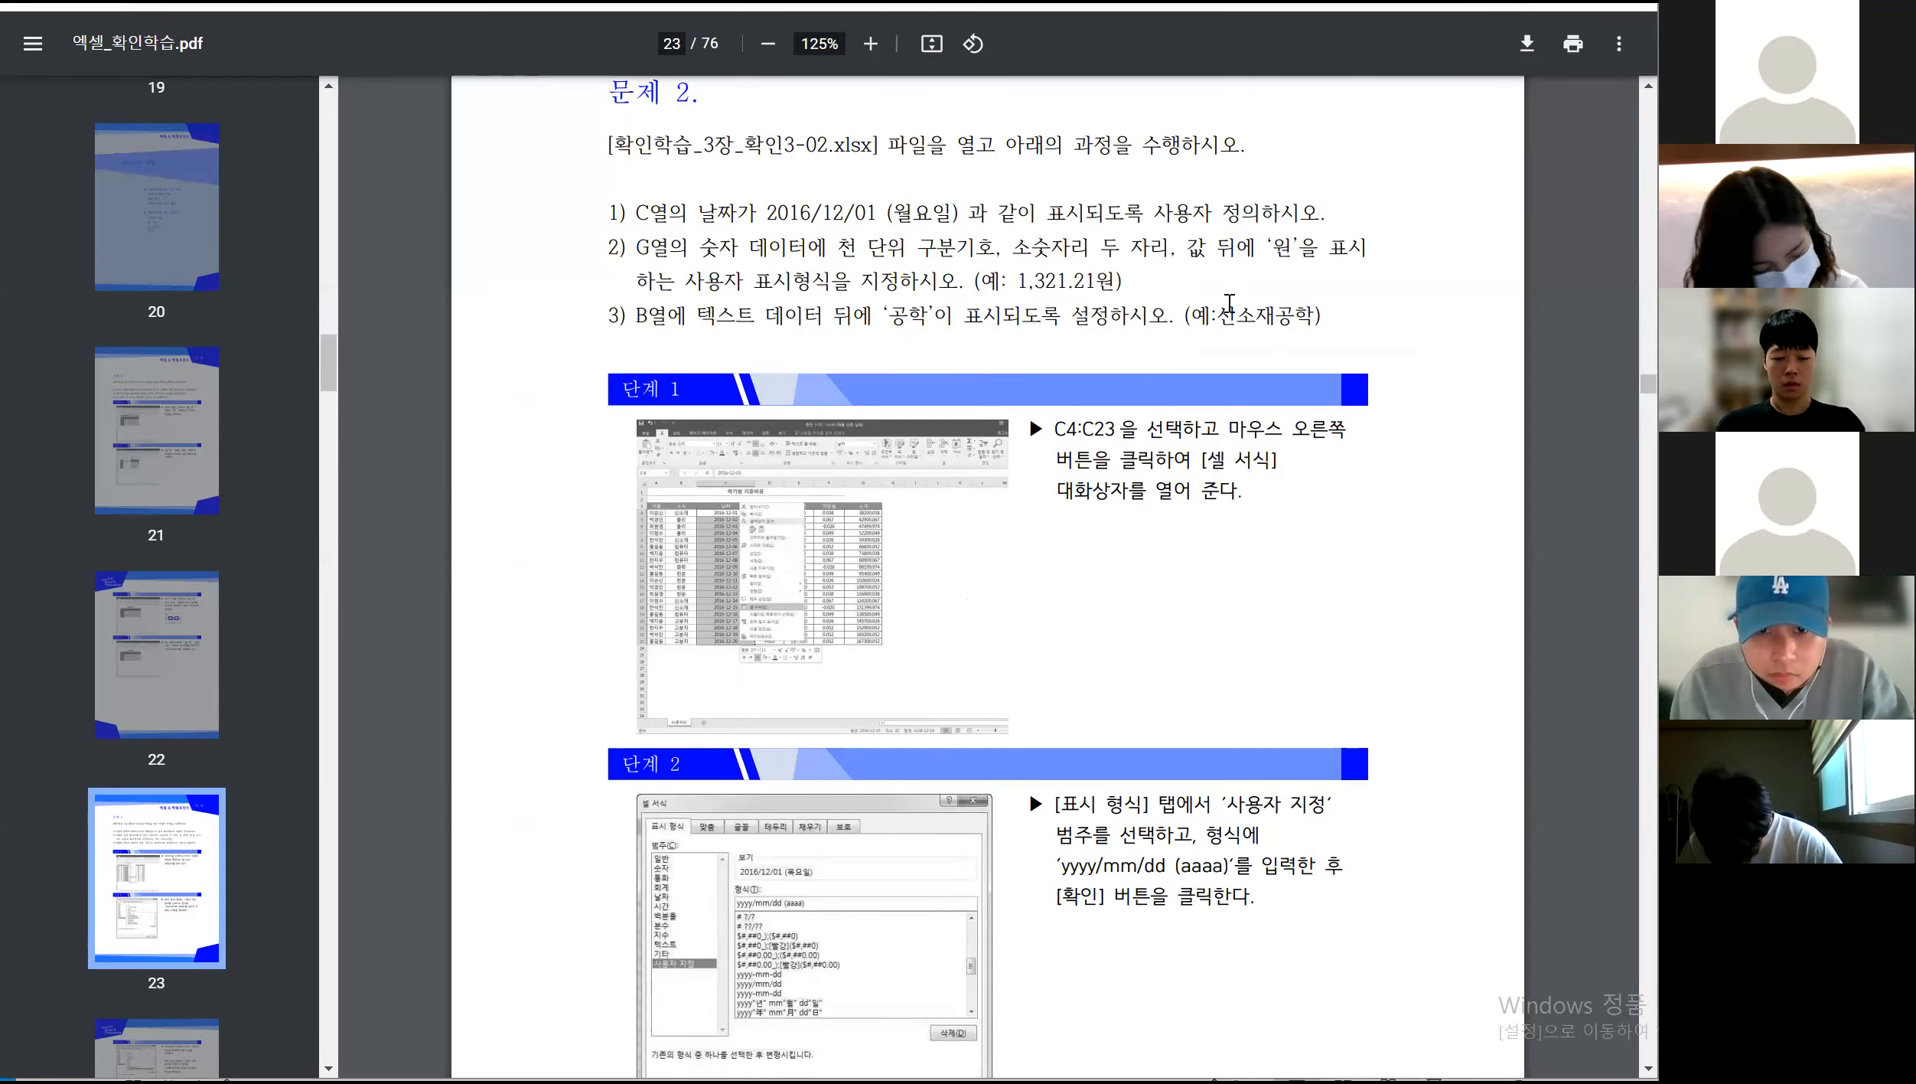
{"action": "key", "text": "alt+Tab"}
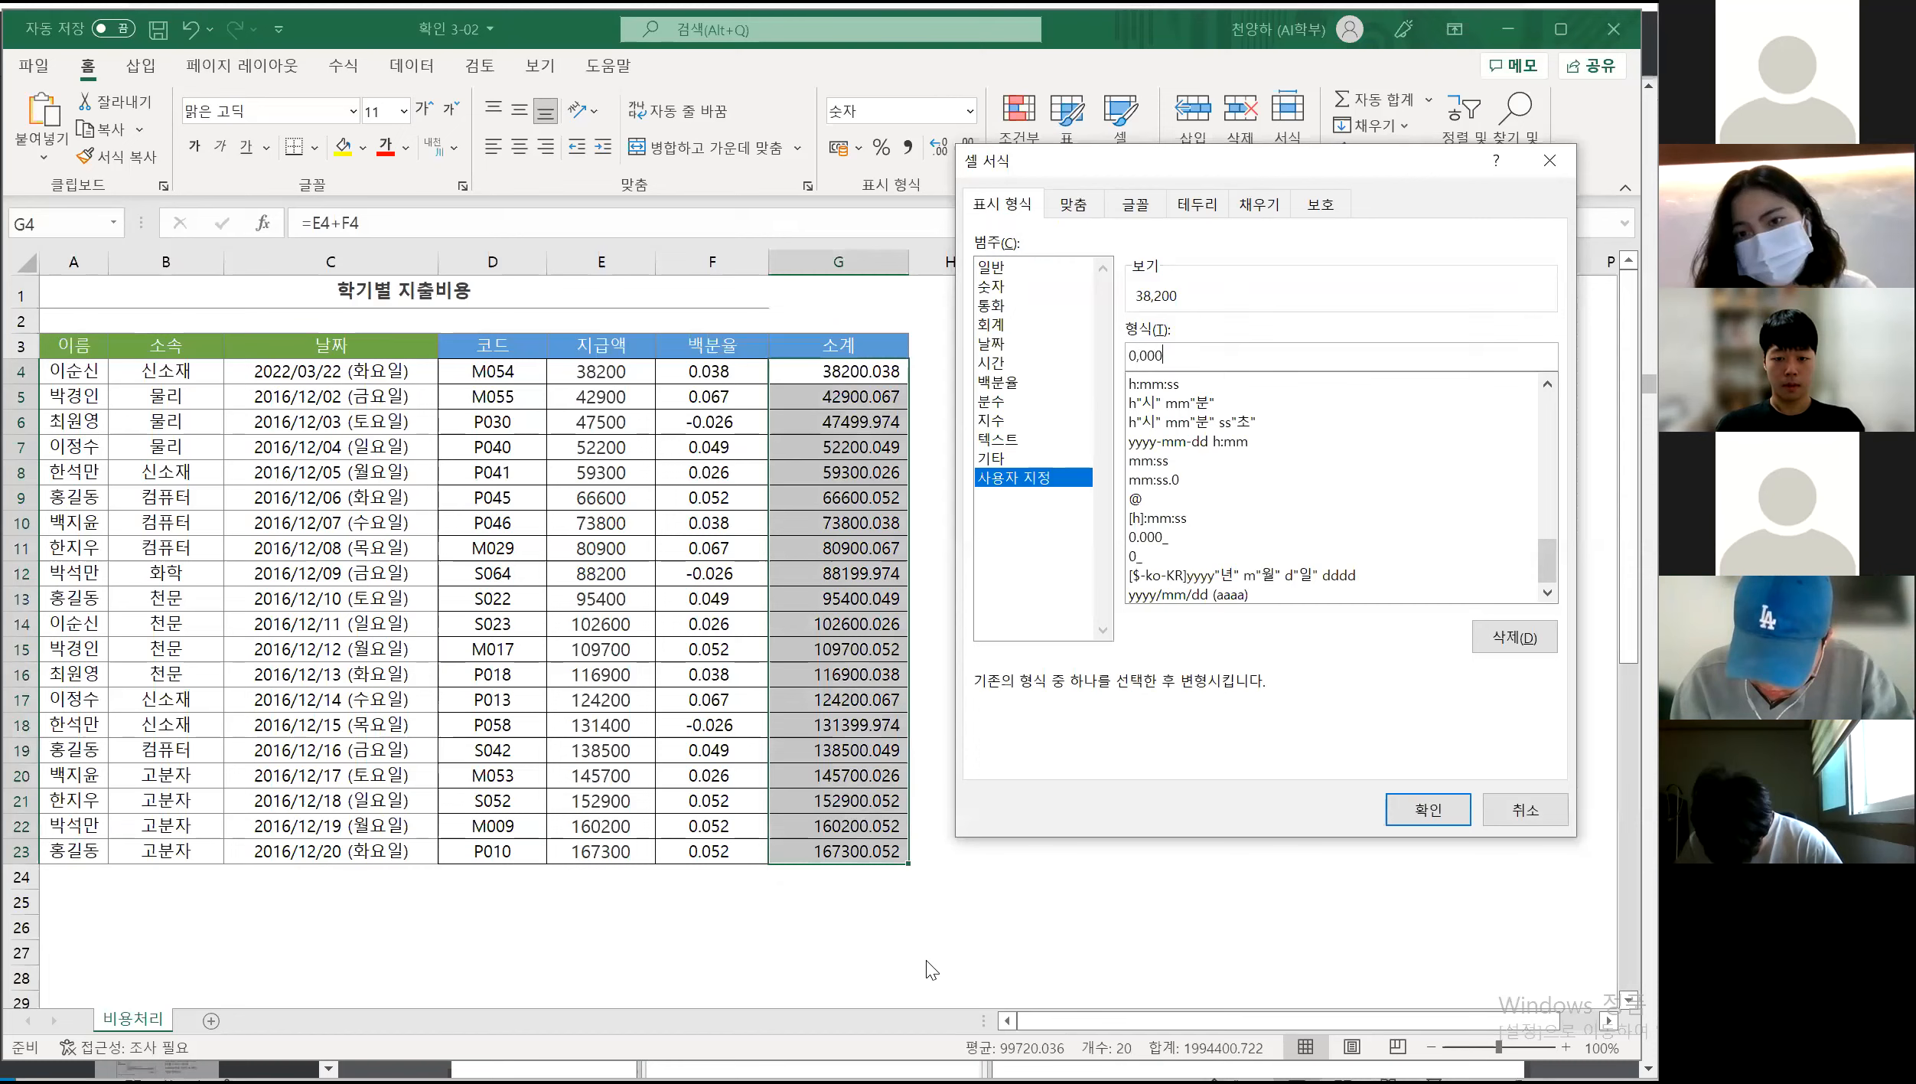
{"action": "left_click", "coordinate": [1252, 364]}
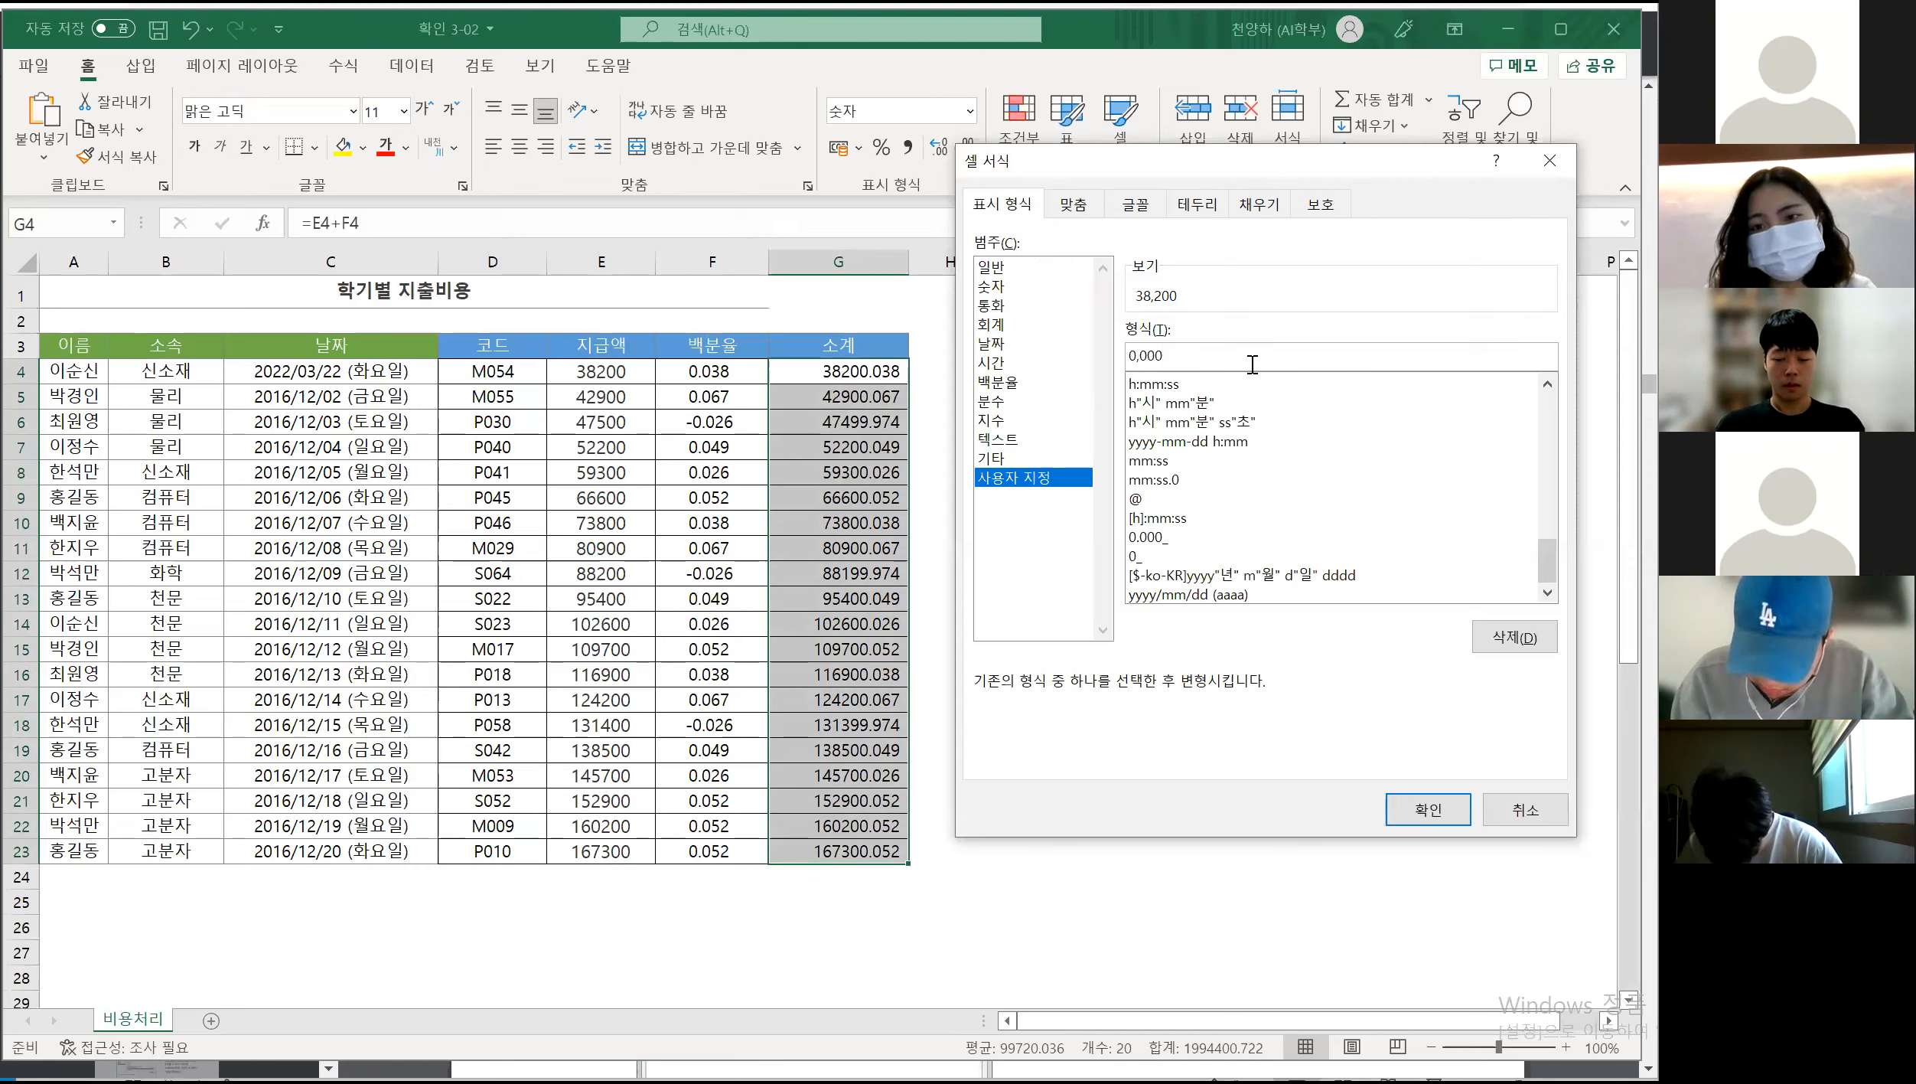
{"action": "type", "text": ".00"}
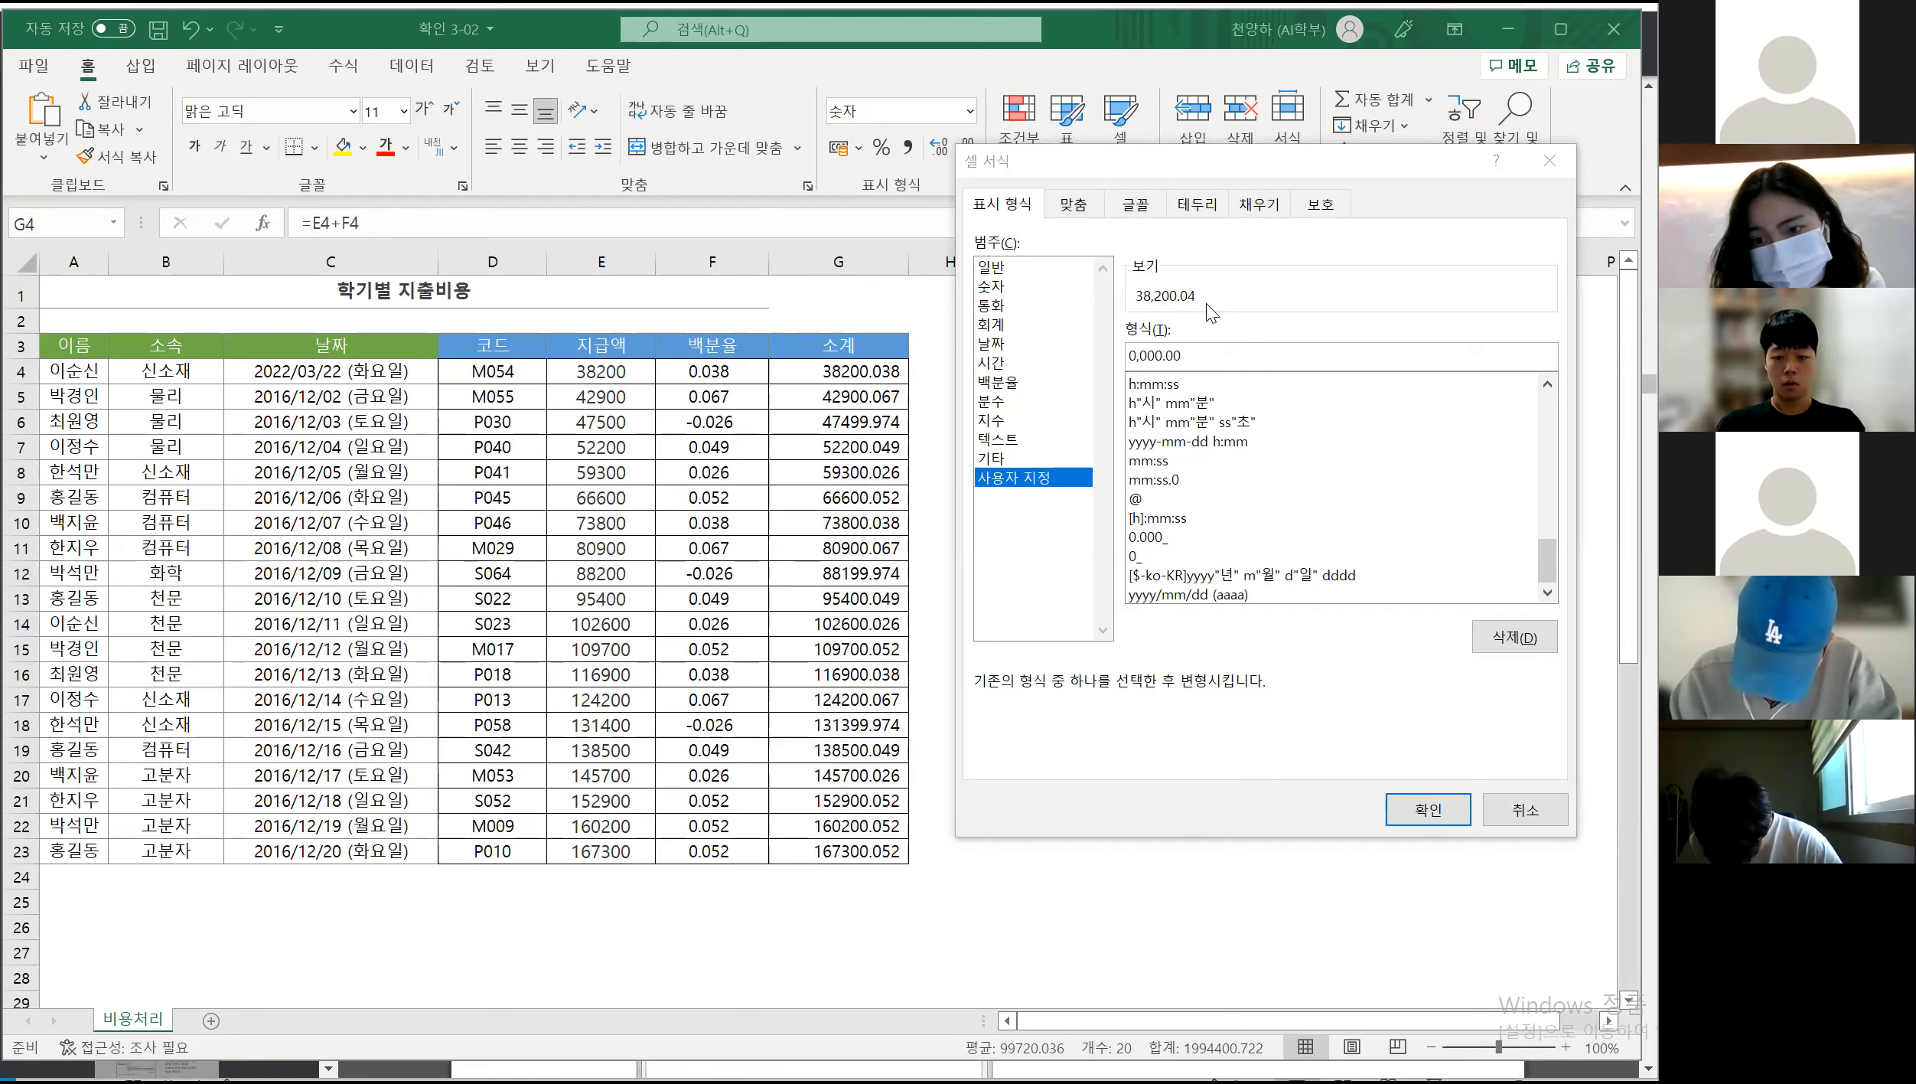
Append a space and the quoted text "원" to the code, making 0,000.00 "원", and apply it to G4:G23
{"action": "left_click", "coordinate": [1186, 354]}
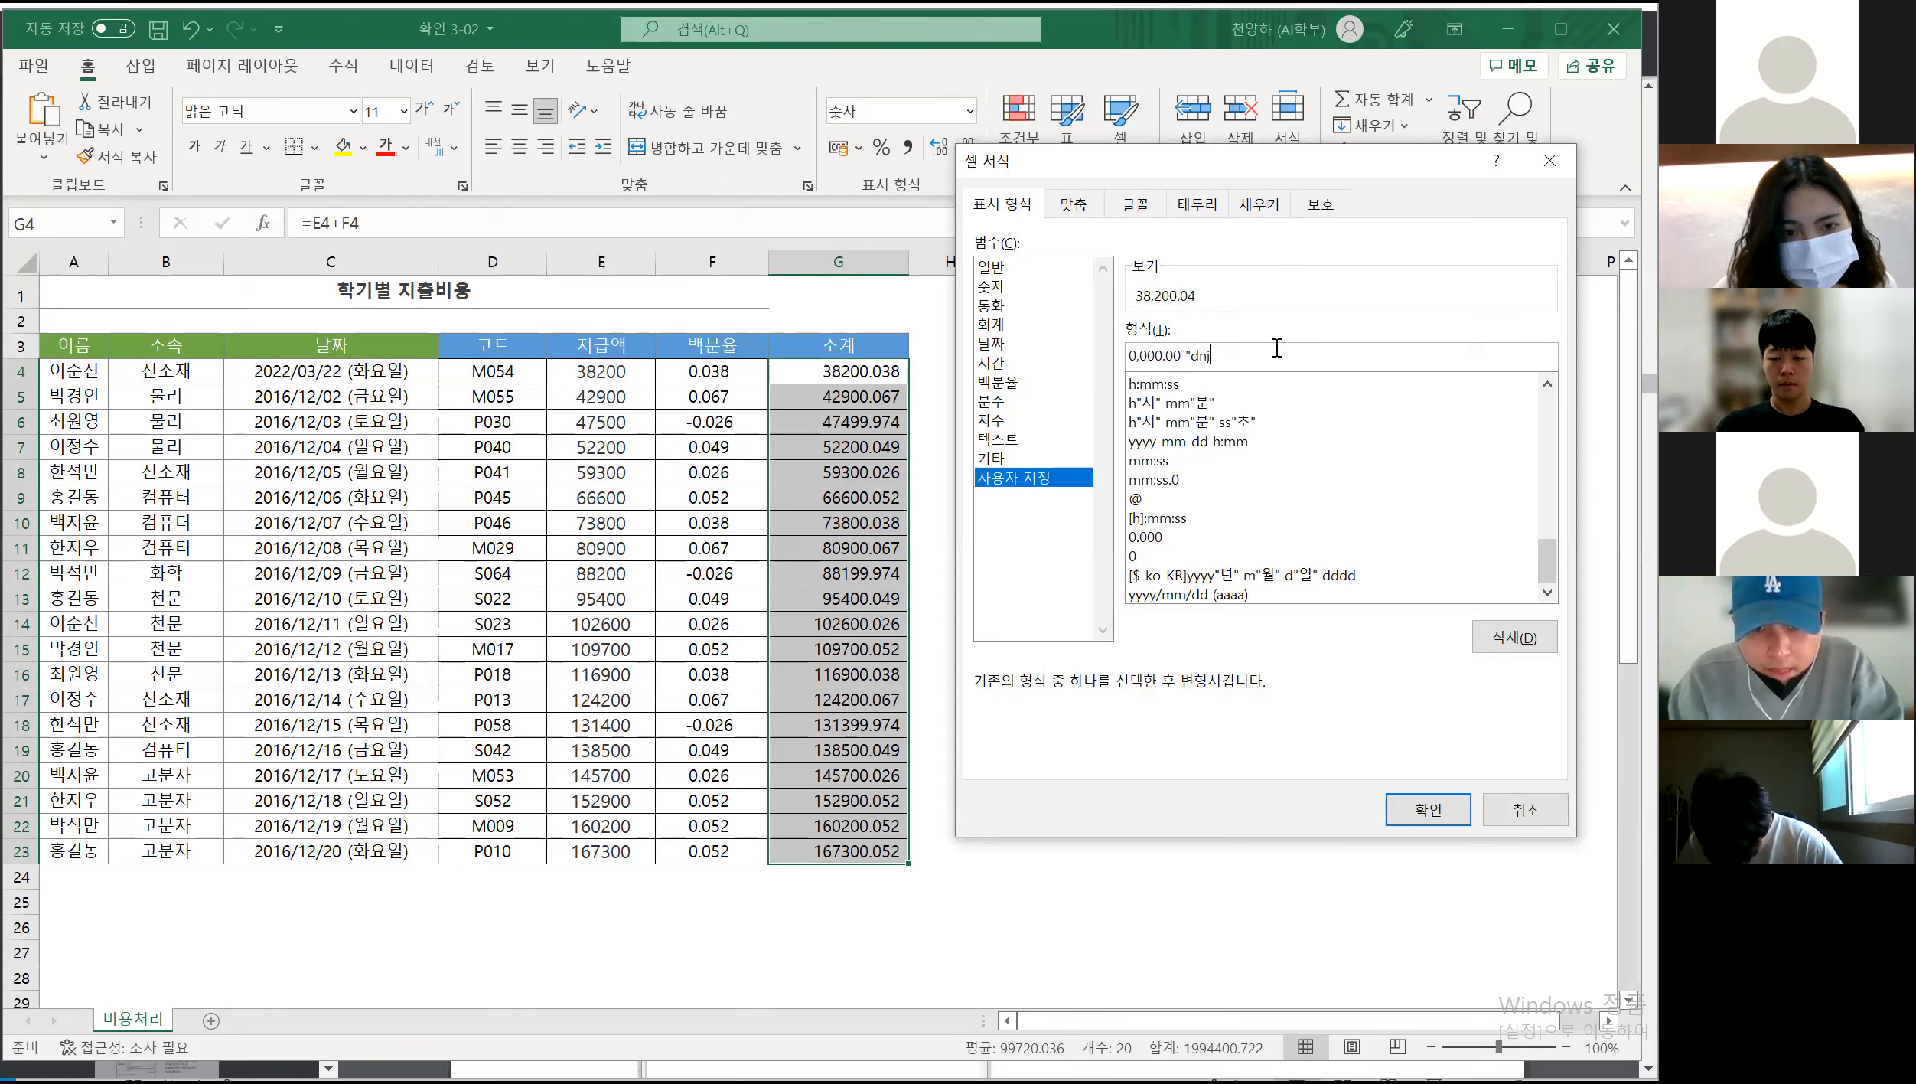
{"action": "key", "text": "BackSpace"}
{"action": "type", "text": "원\""}
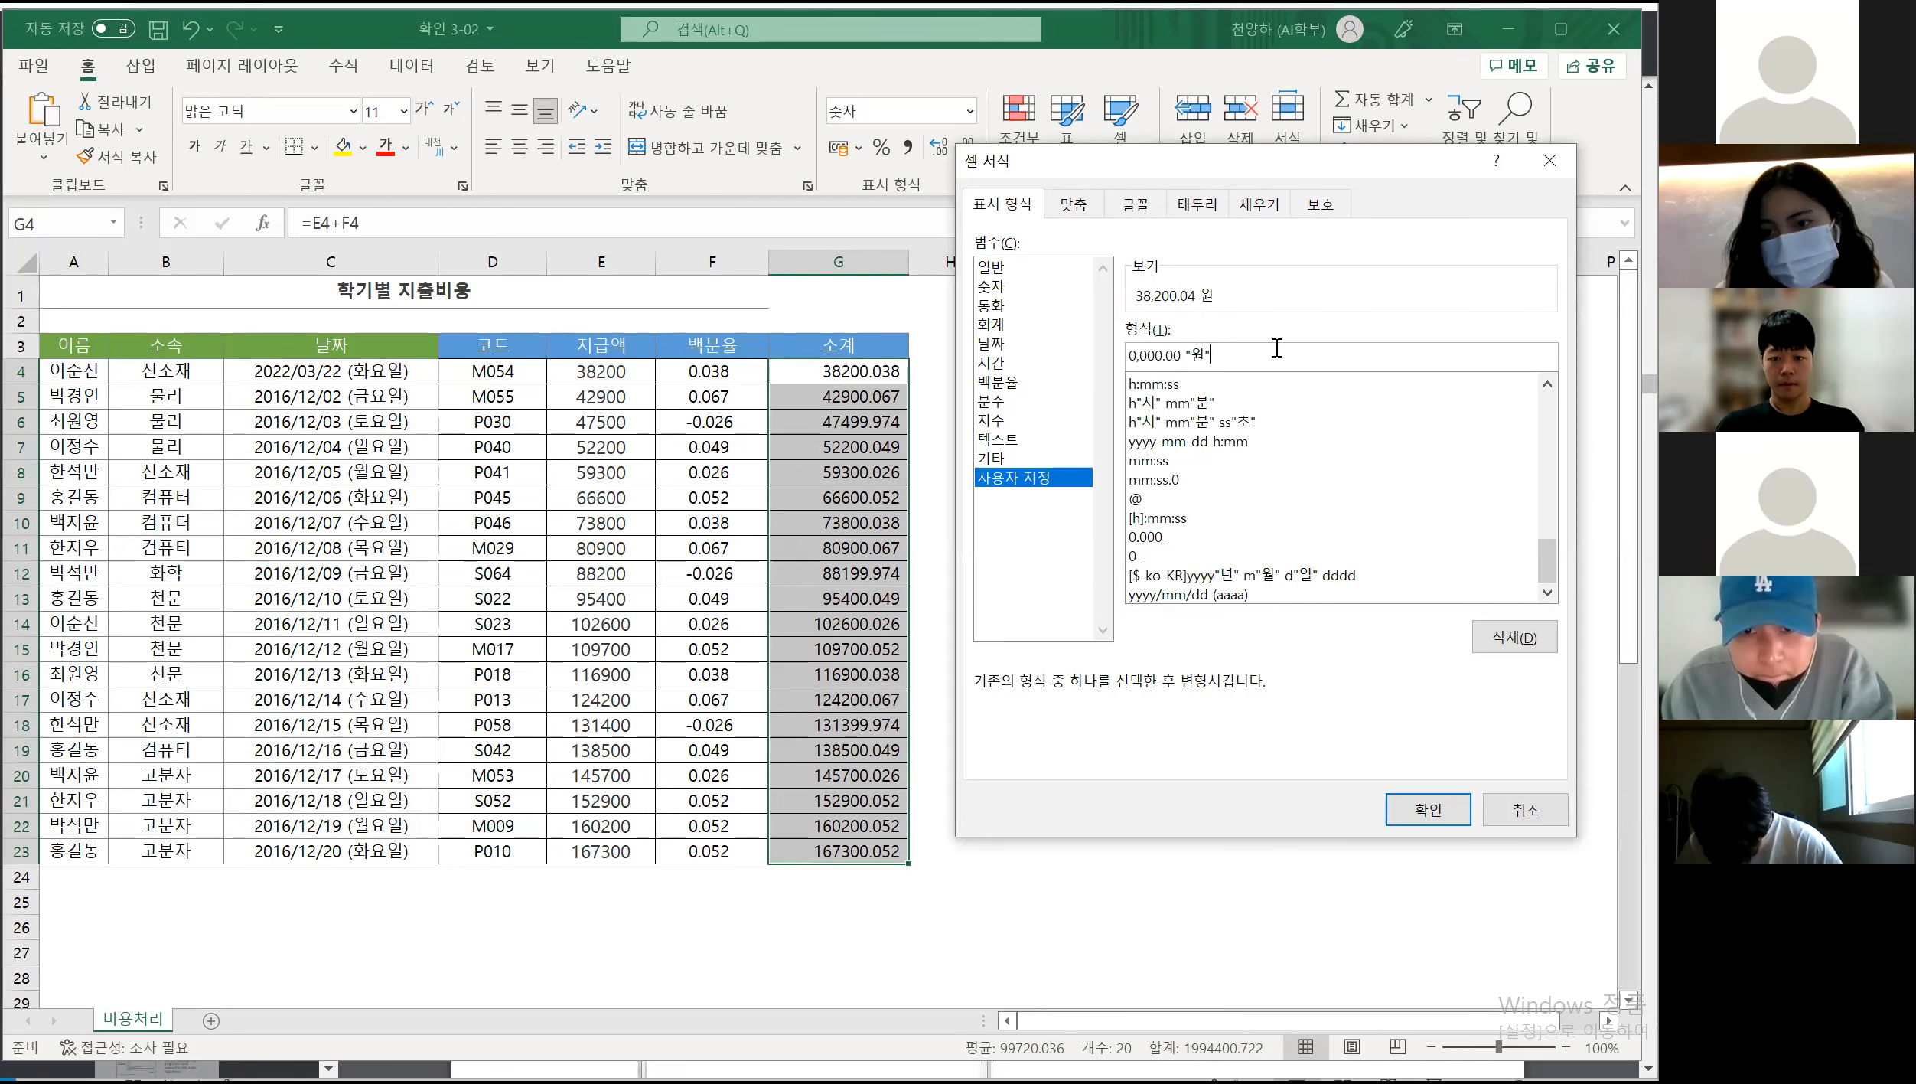
{"action": "left_click_drag", "start_coordinate": [1276, 351], "coordinate": [1105, 343]}
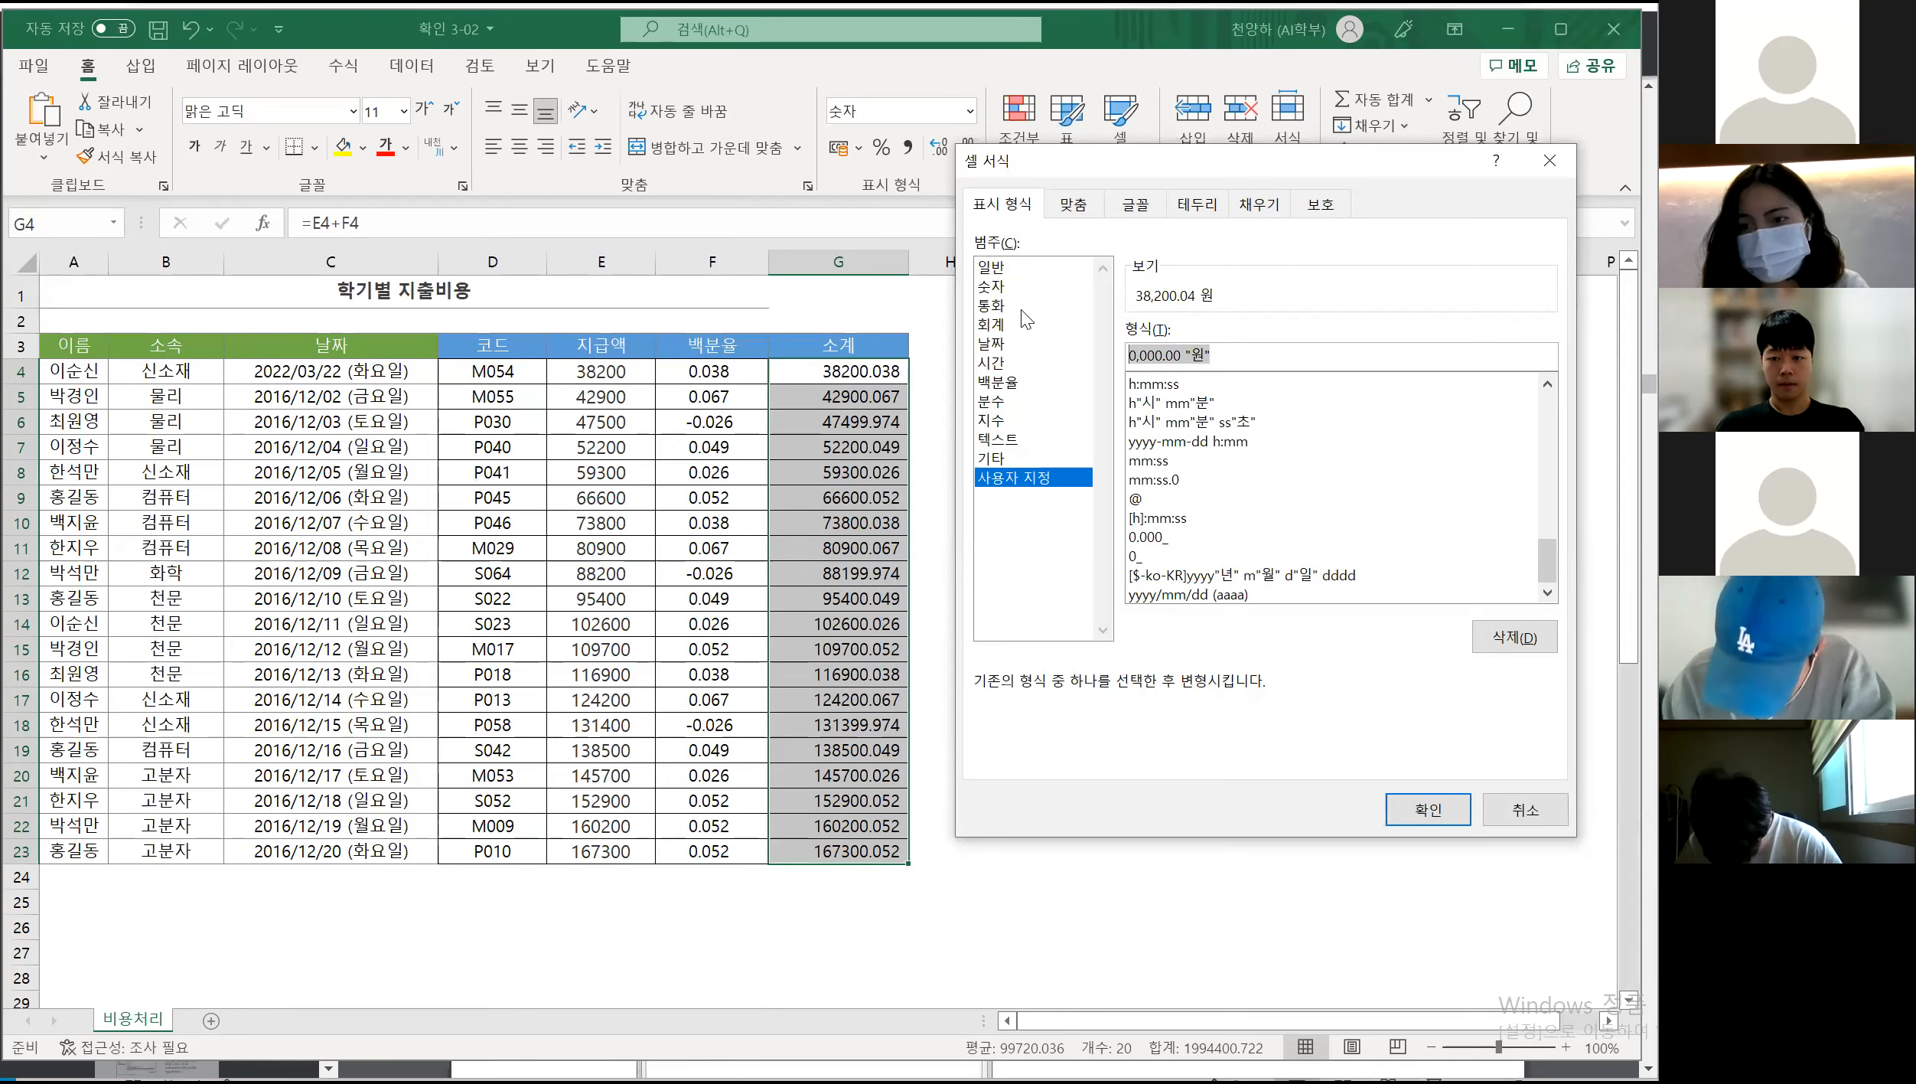
{"action": "left_click", "coordinate": [1401, 360]}
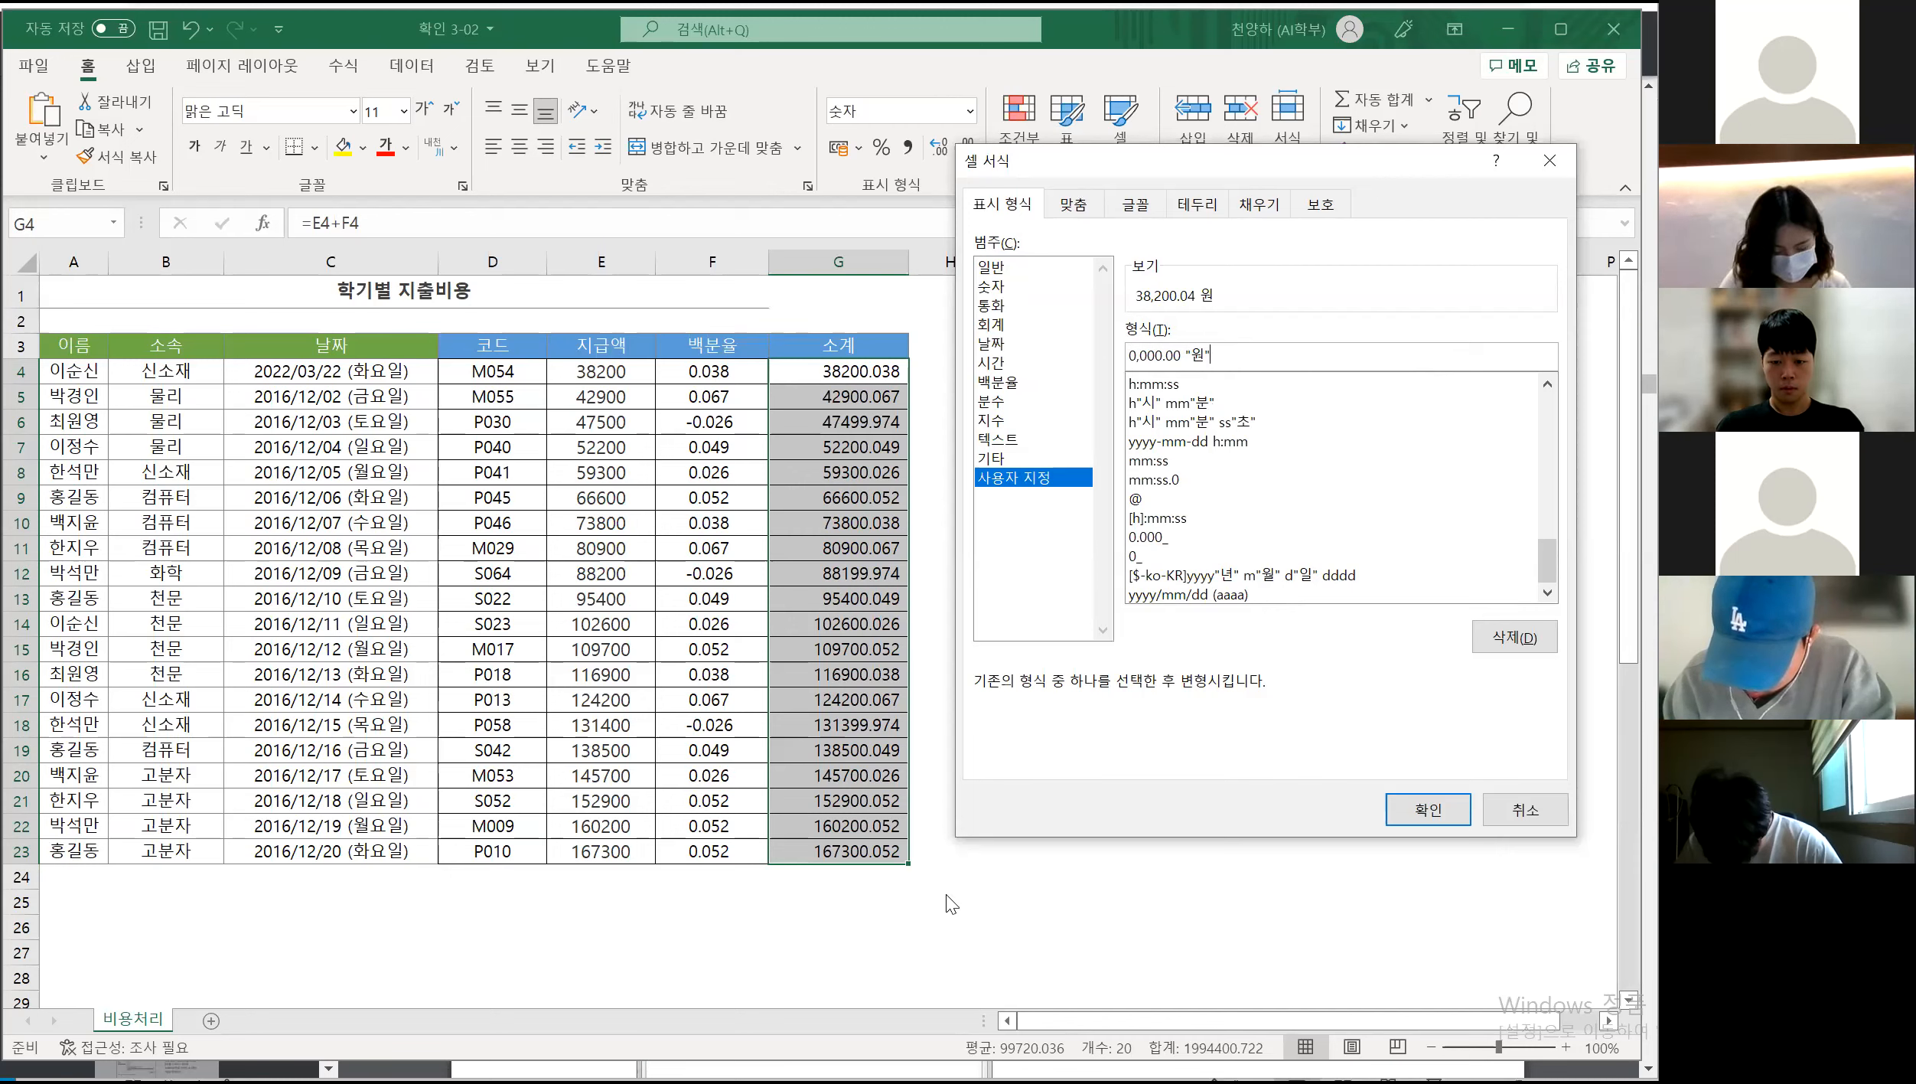
{"action": "mouse_move", "coordinate": [878, 1075]}
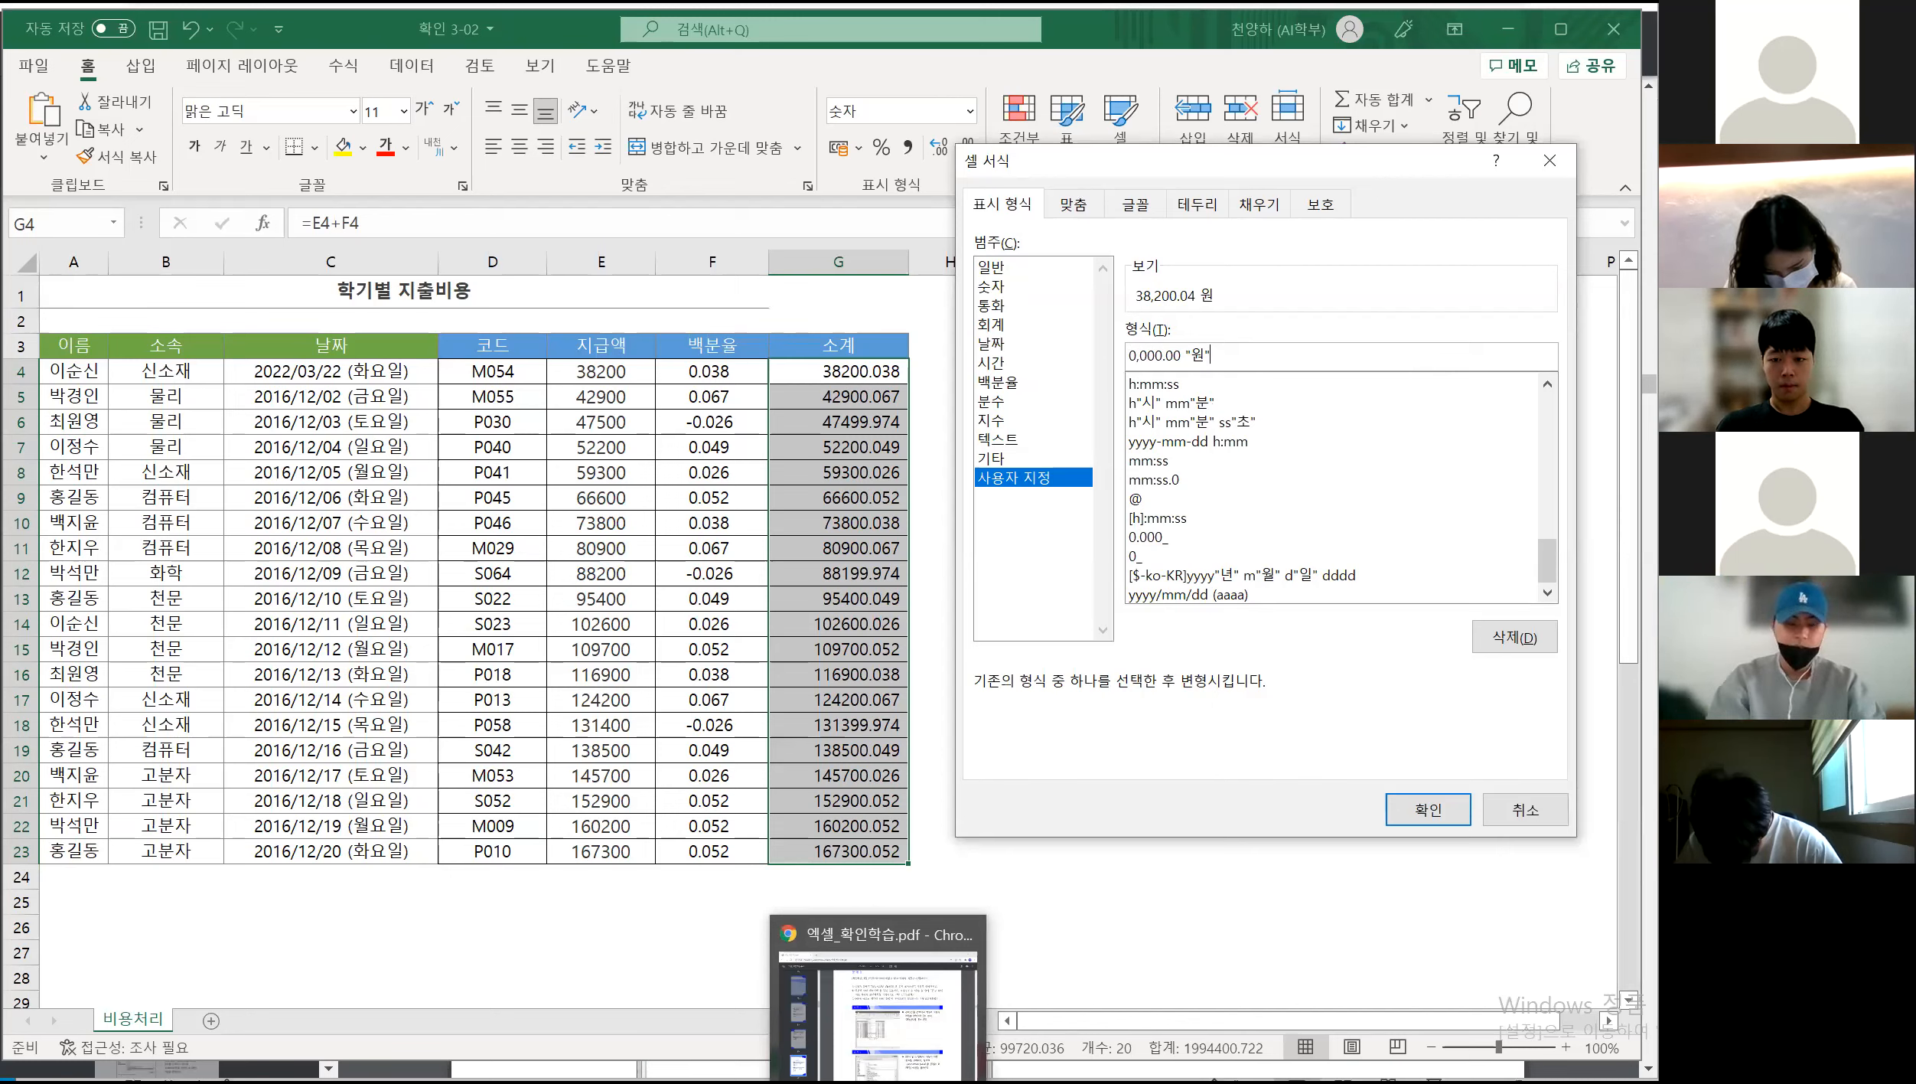
{"action": "left_click", "coordinate": [1458, 810]}
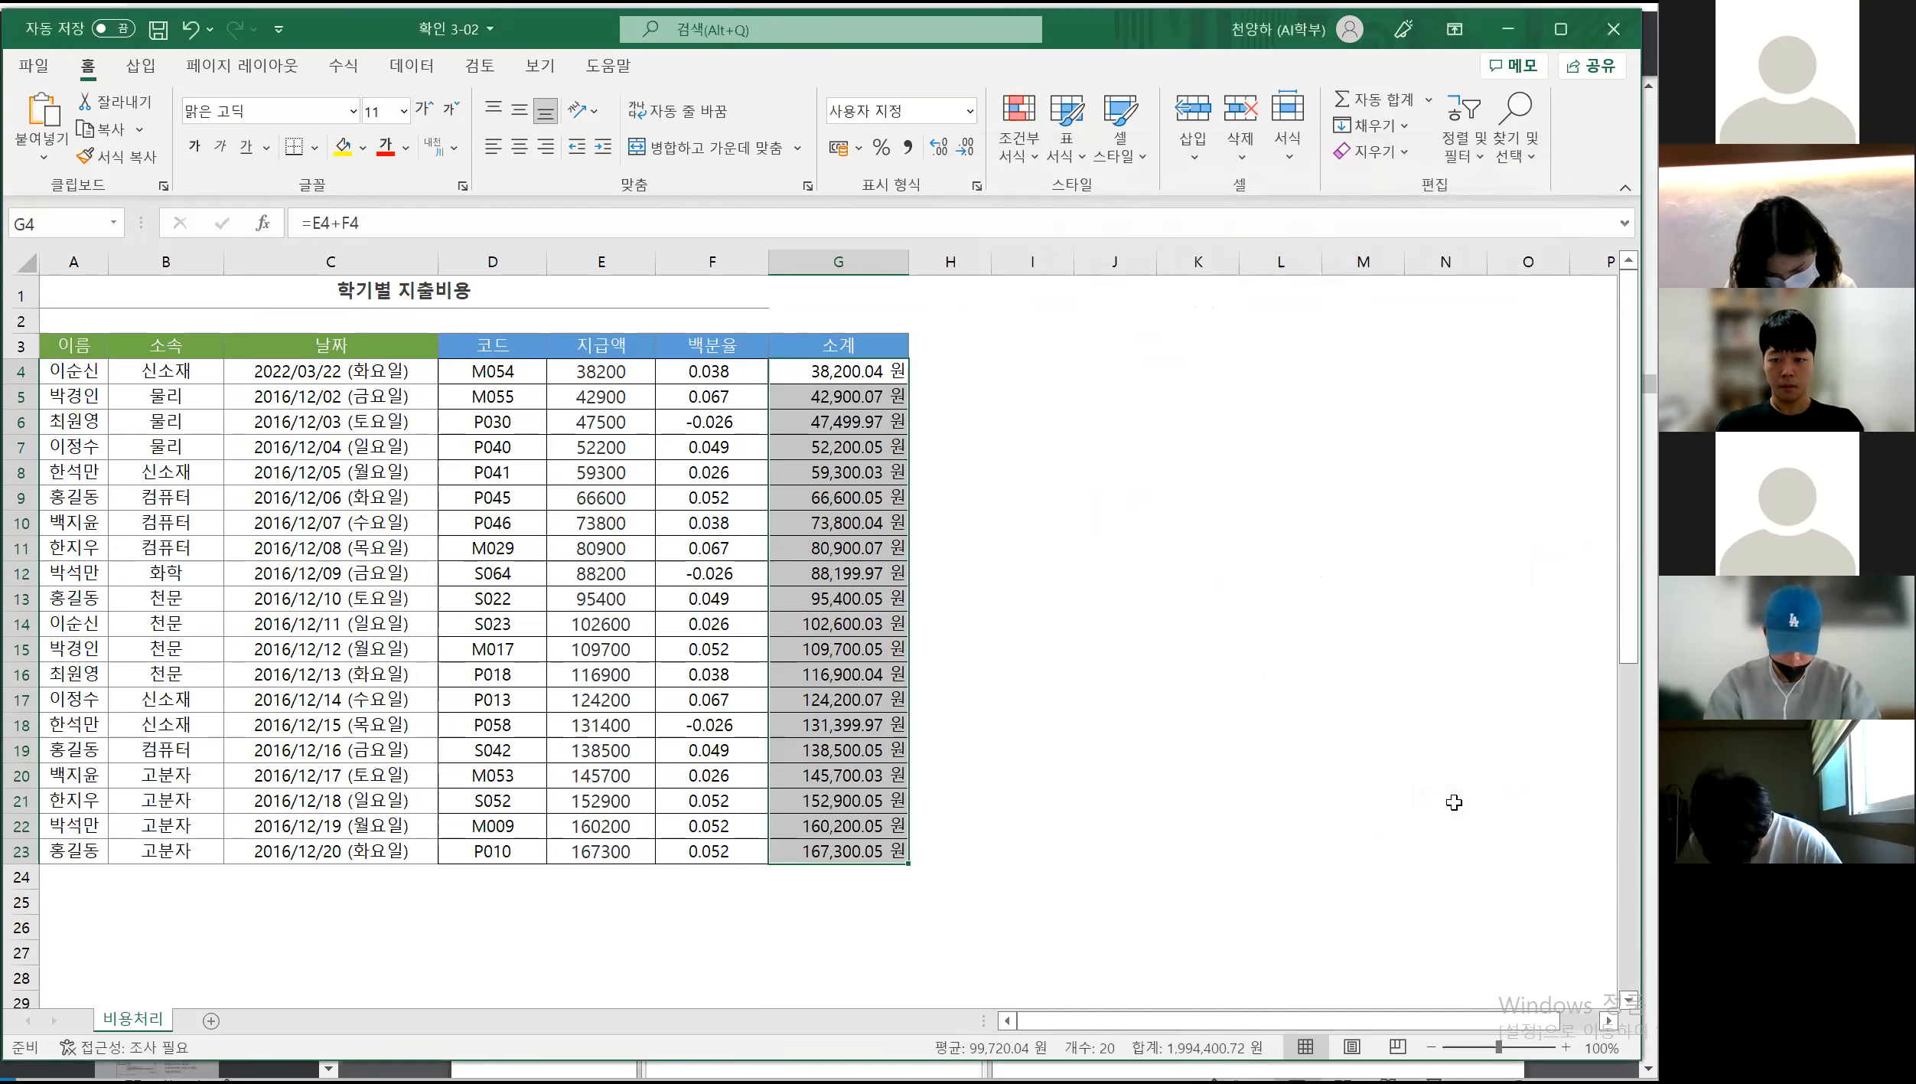
Replace the content of cell G4 with 1265000 to test the custom number format
{"action": "left_click", "coordinate": [1454, 802]}
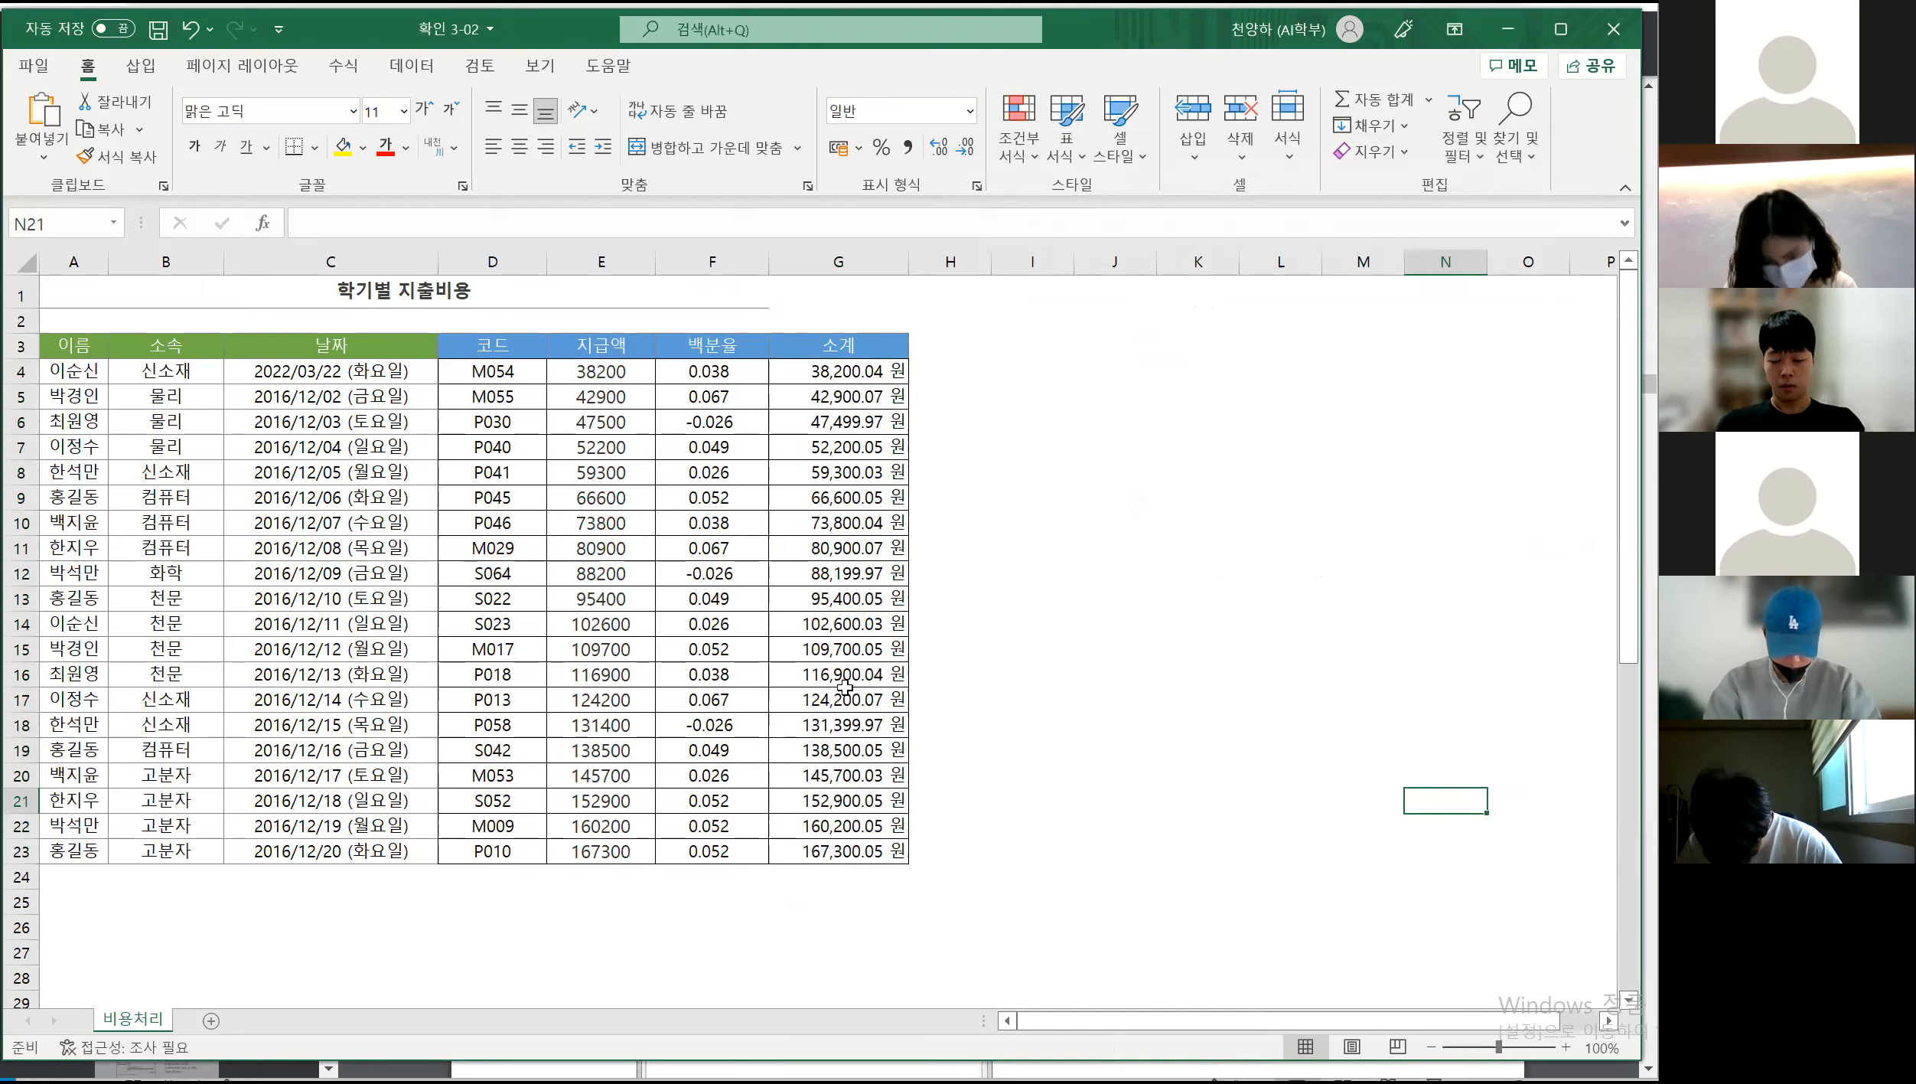
{"action": "left_click", "coordinate": [863, 372]}
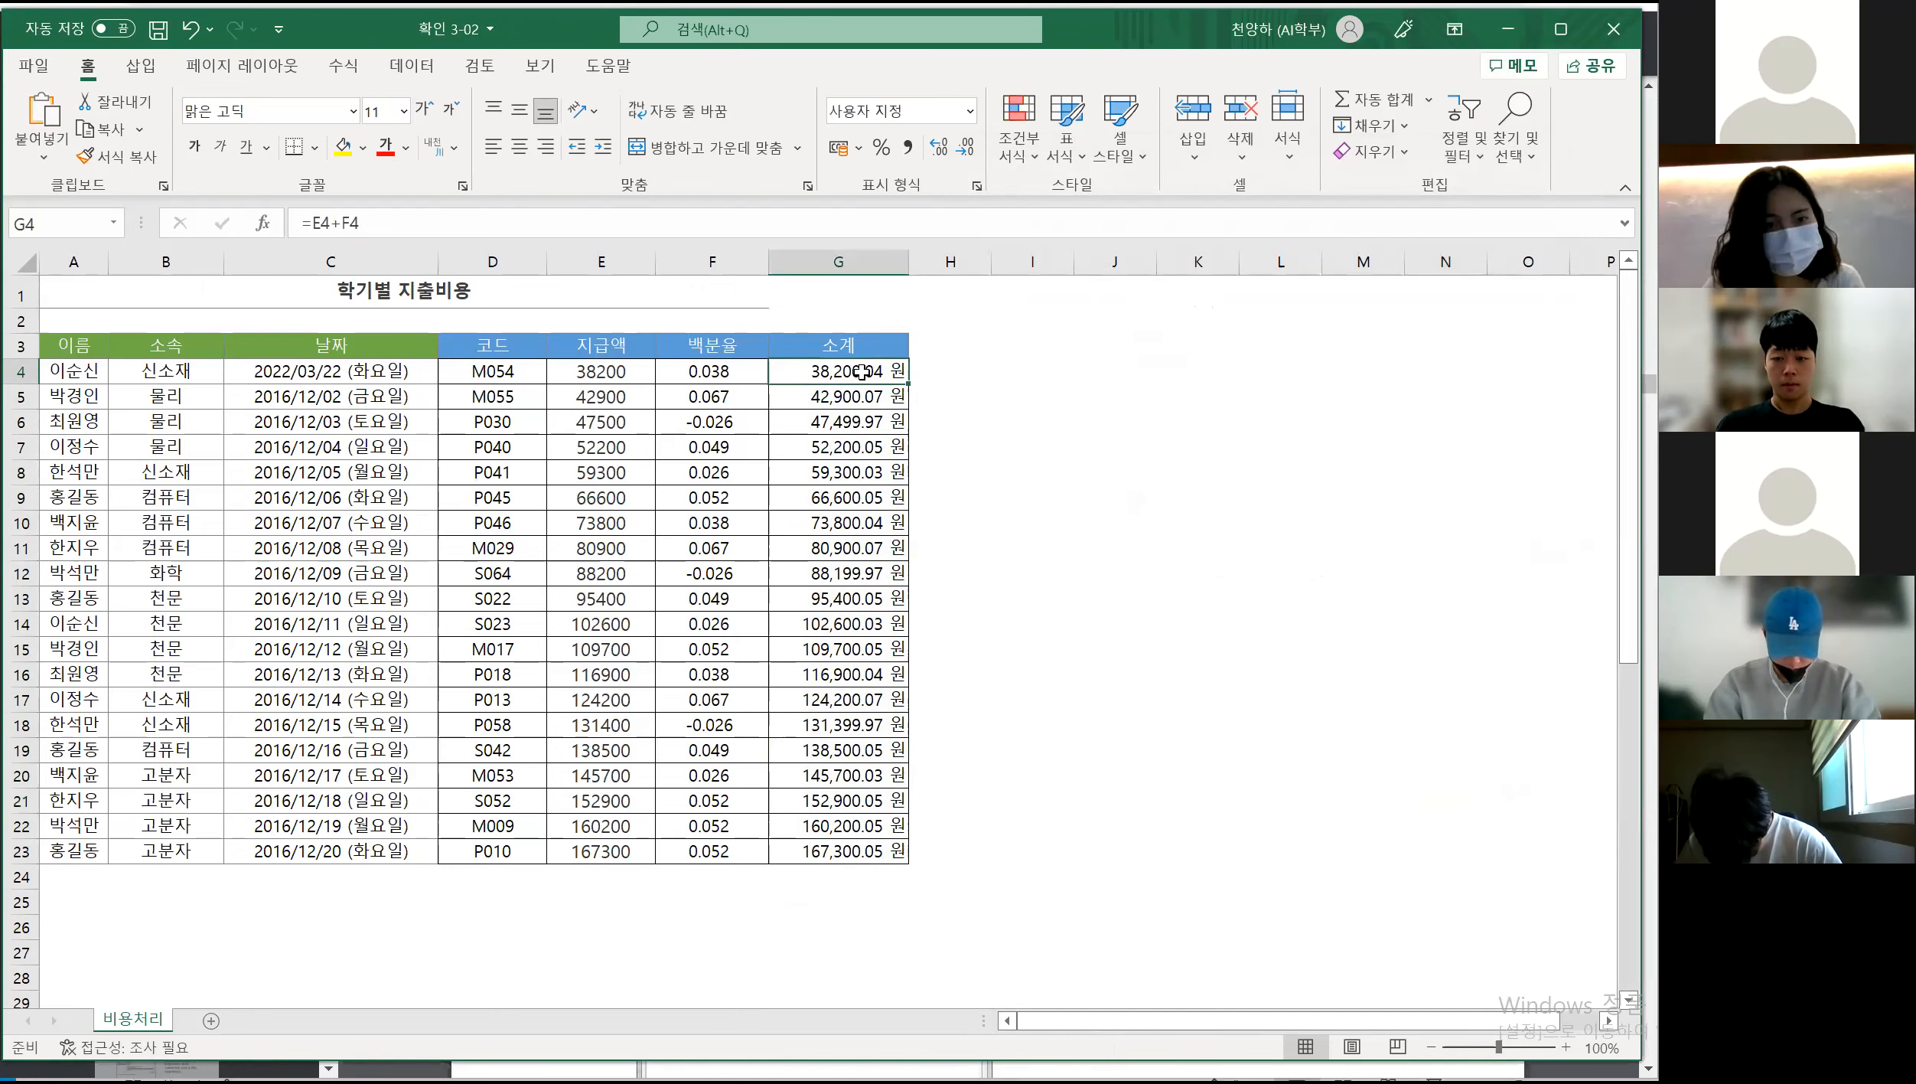
{"action": "type", "text": "1265000"}
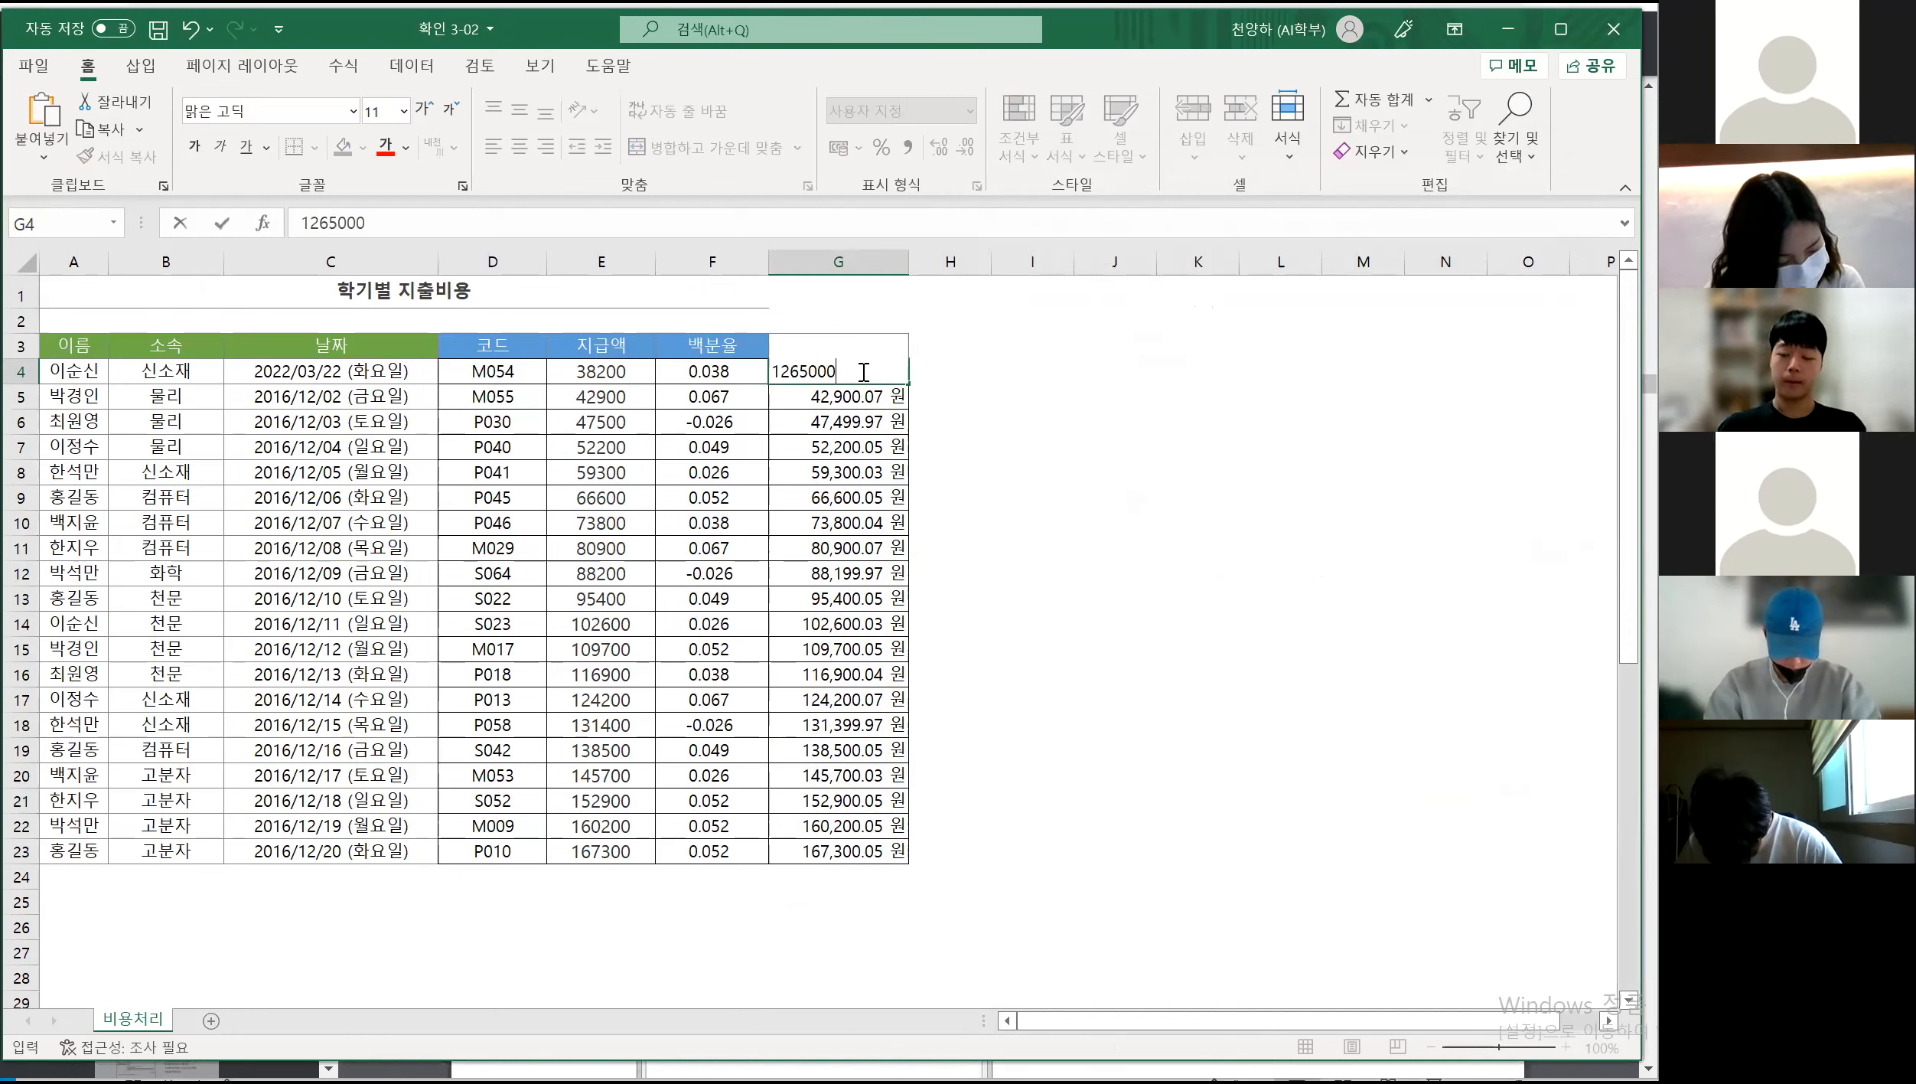
{"action": "key", "text": "Return"}
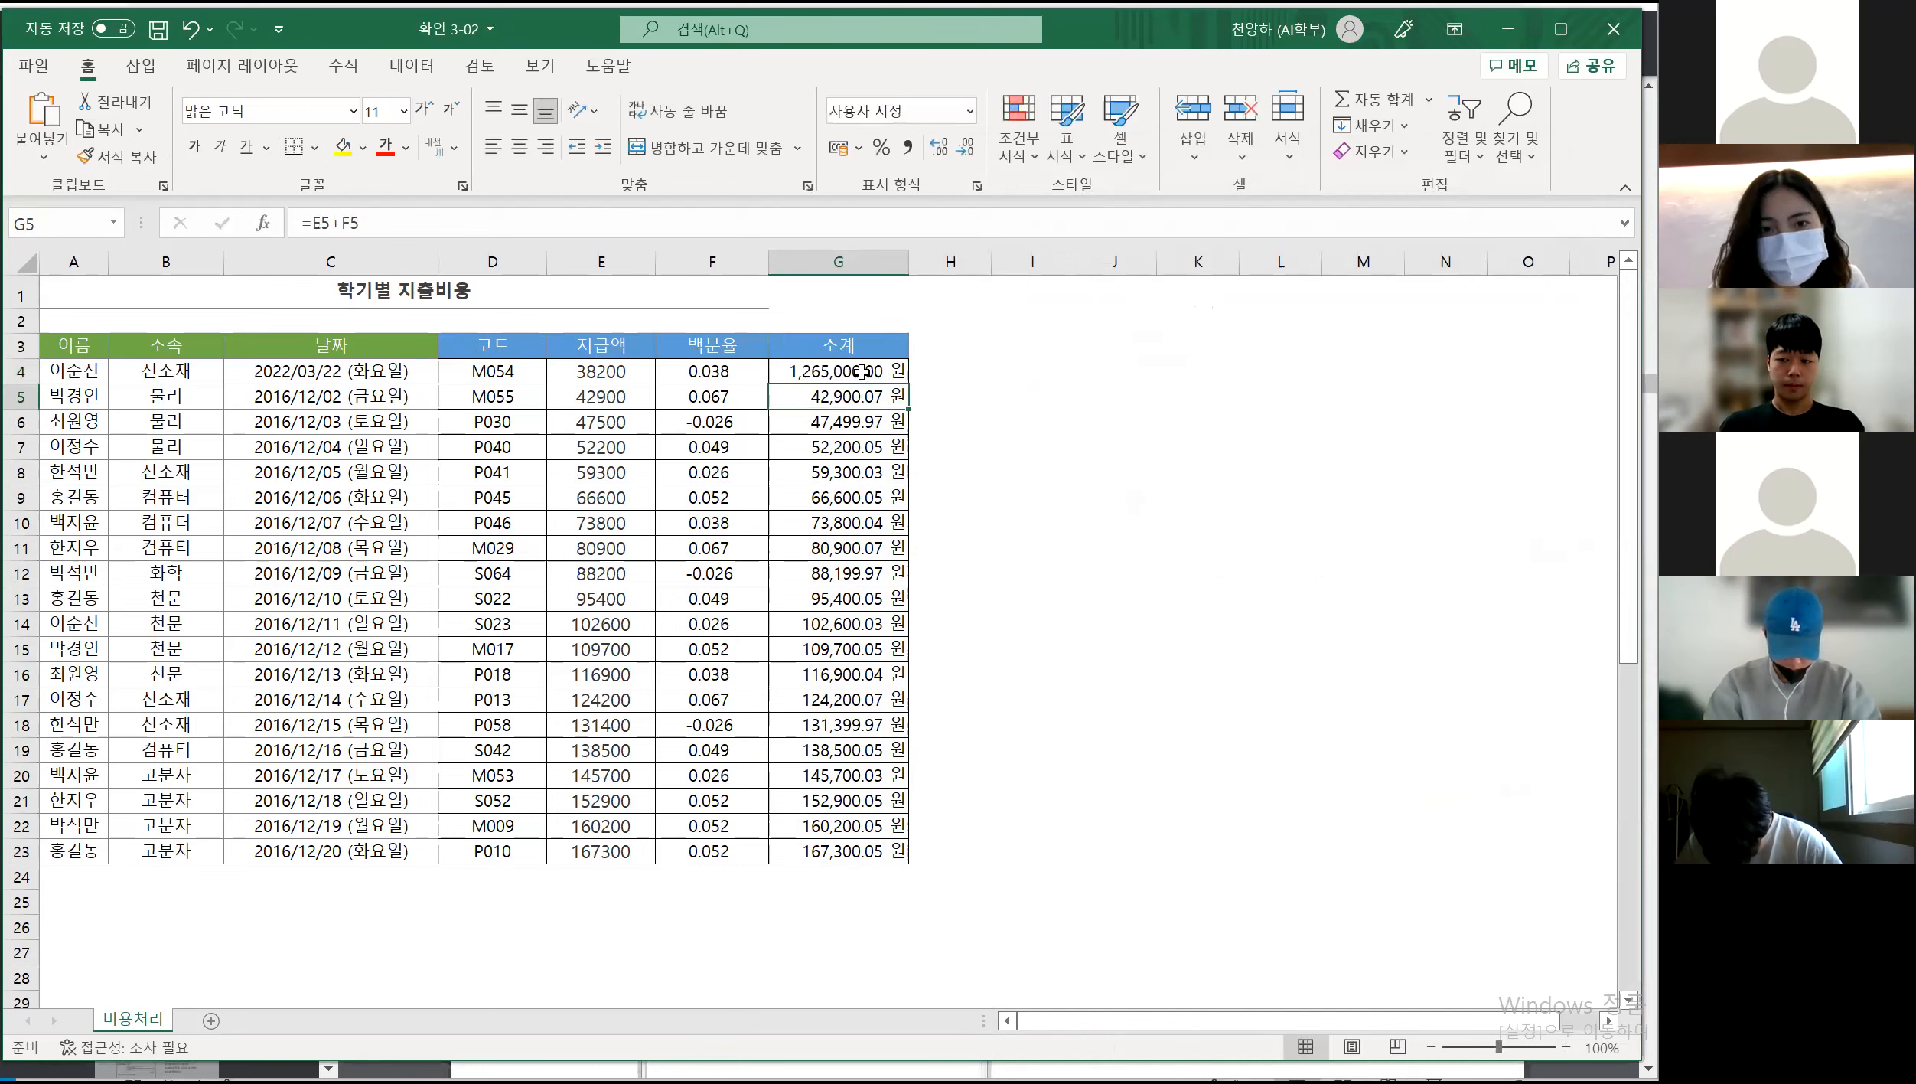
{"action": "left_click", "coordinate": [1099, 420]}
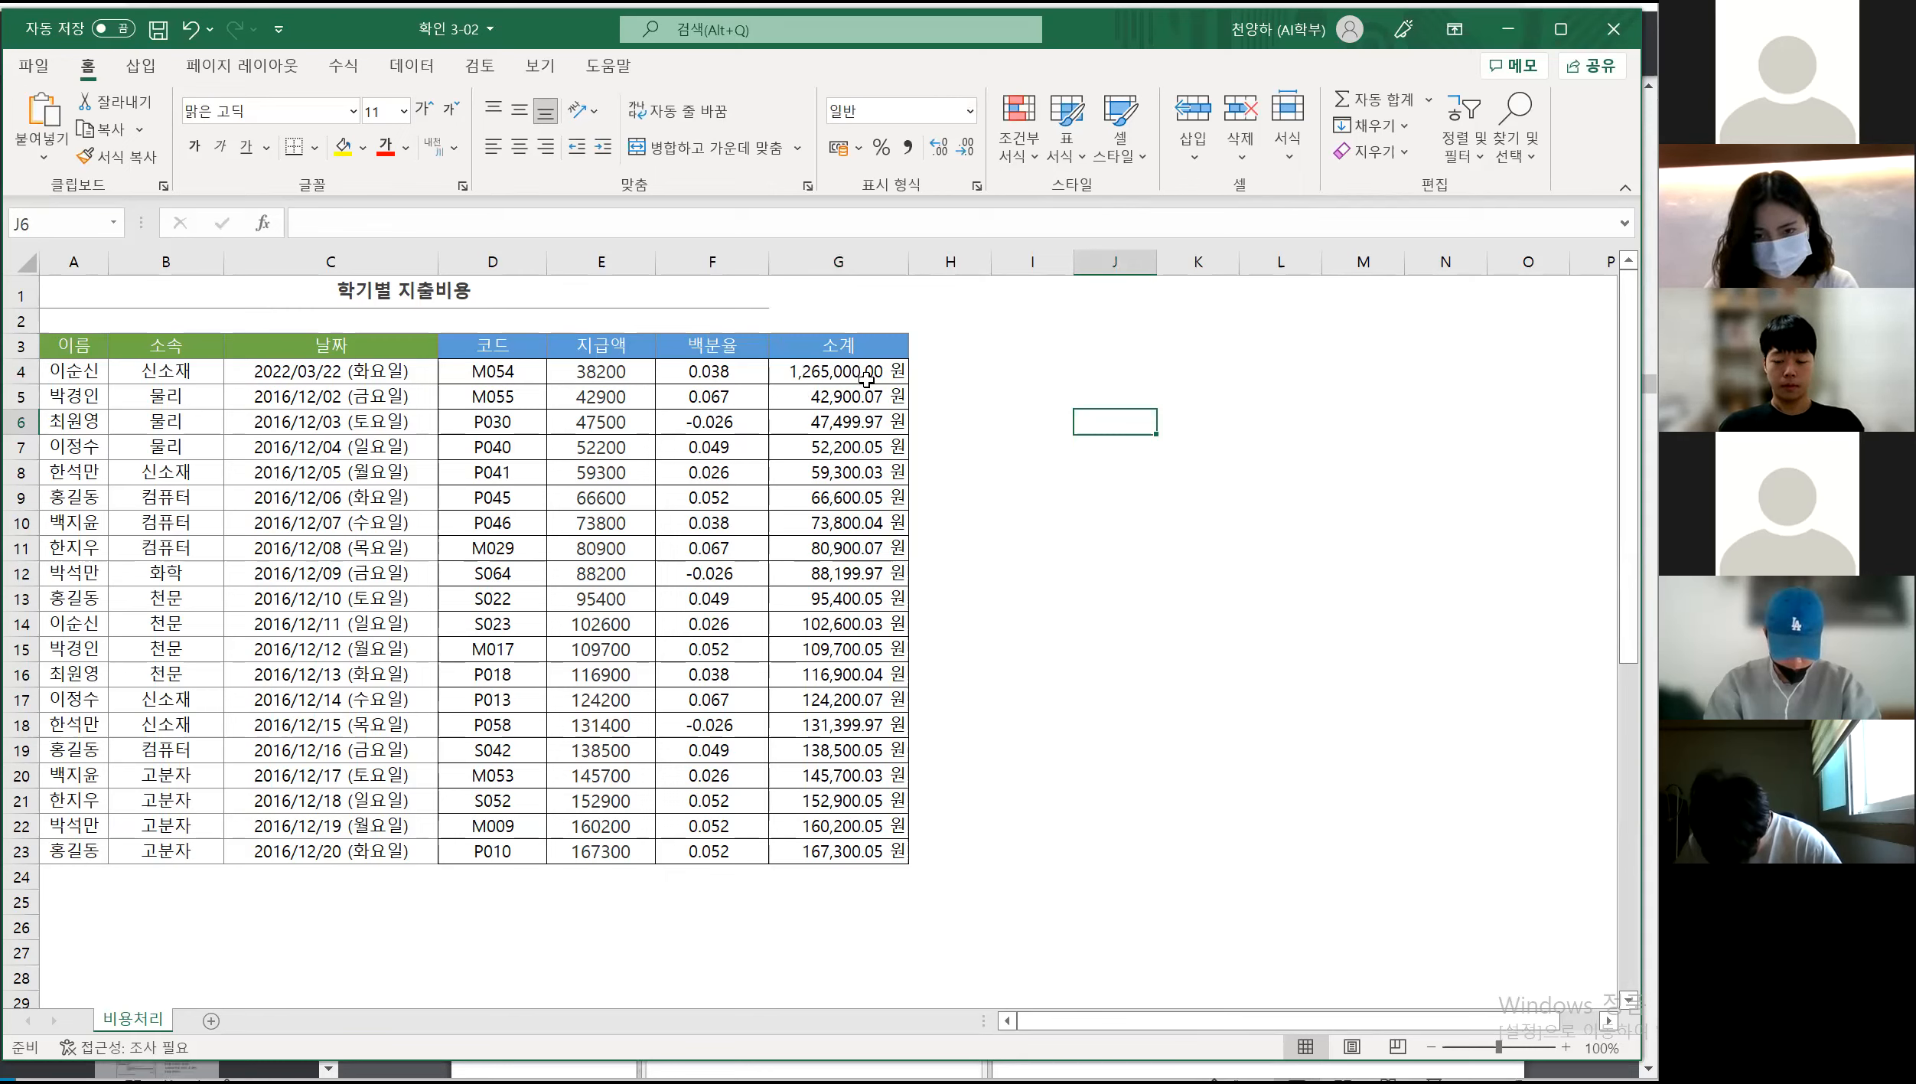
{"action": "left_click", "coordinate": [999, 448]}
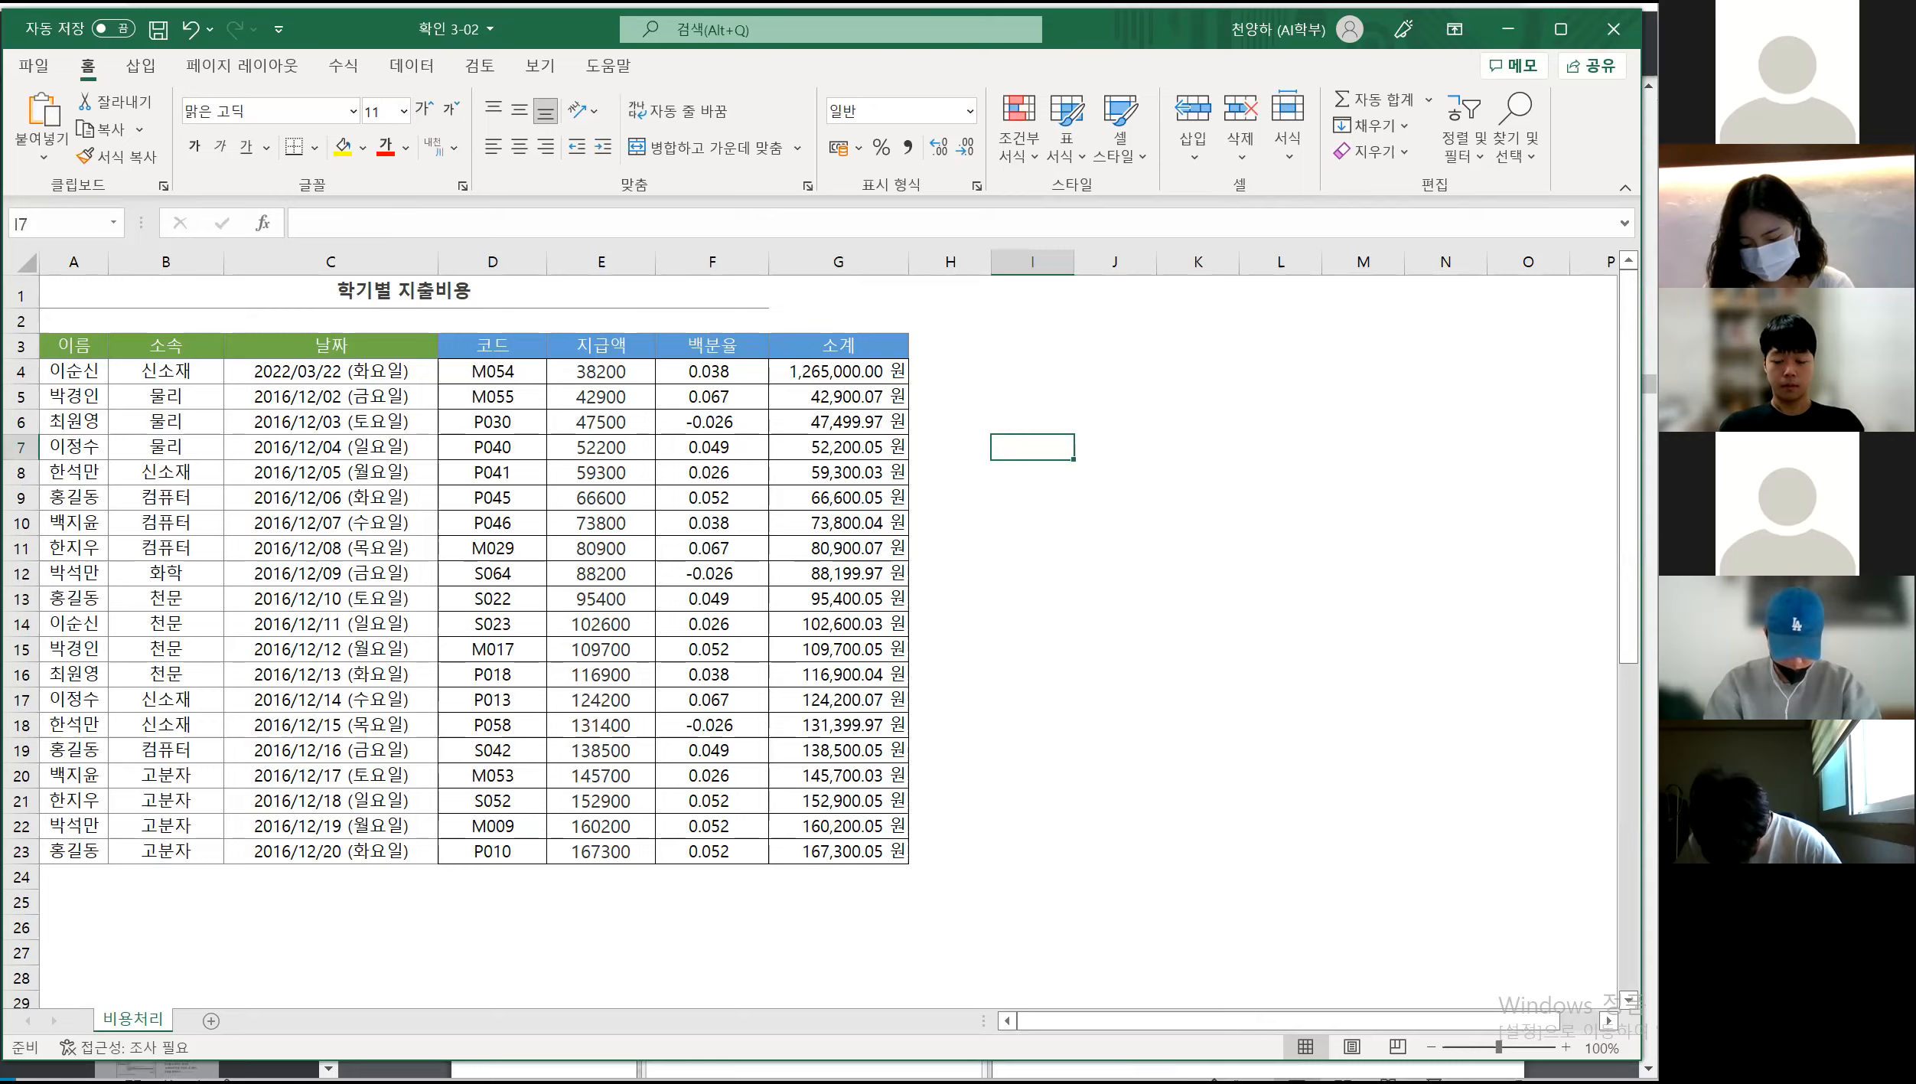
Review the column B text format requirement of 문제 2 in the exercise PDF and return to the workbook
{"action": "key", "text": "alt+Tab"}
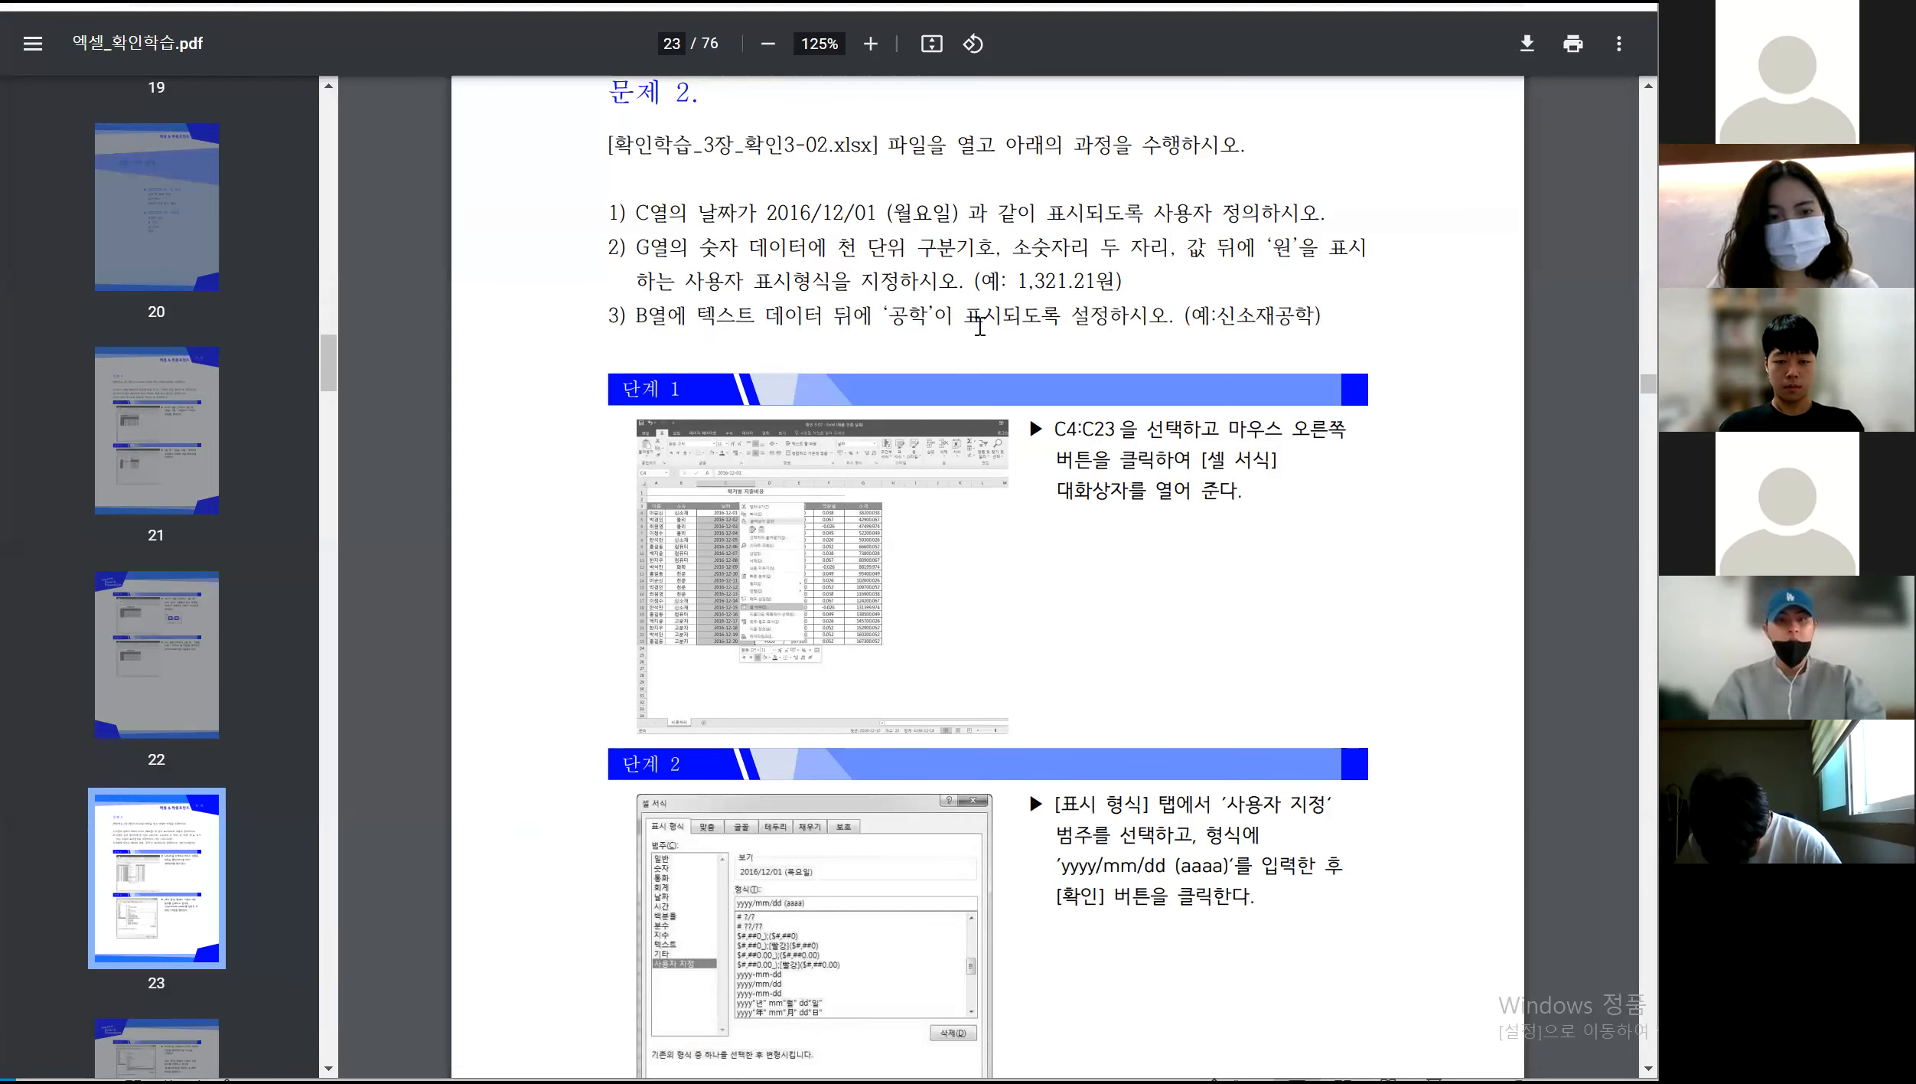
{"action": "left_click_drag", "start_coordinate": [1314, 320], "coordinate": [1281, 320]}
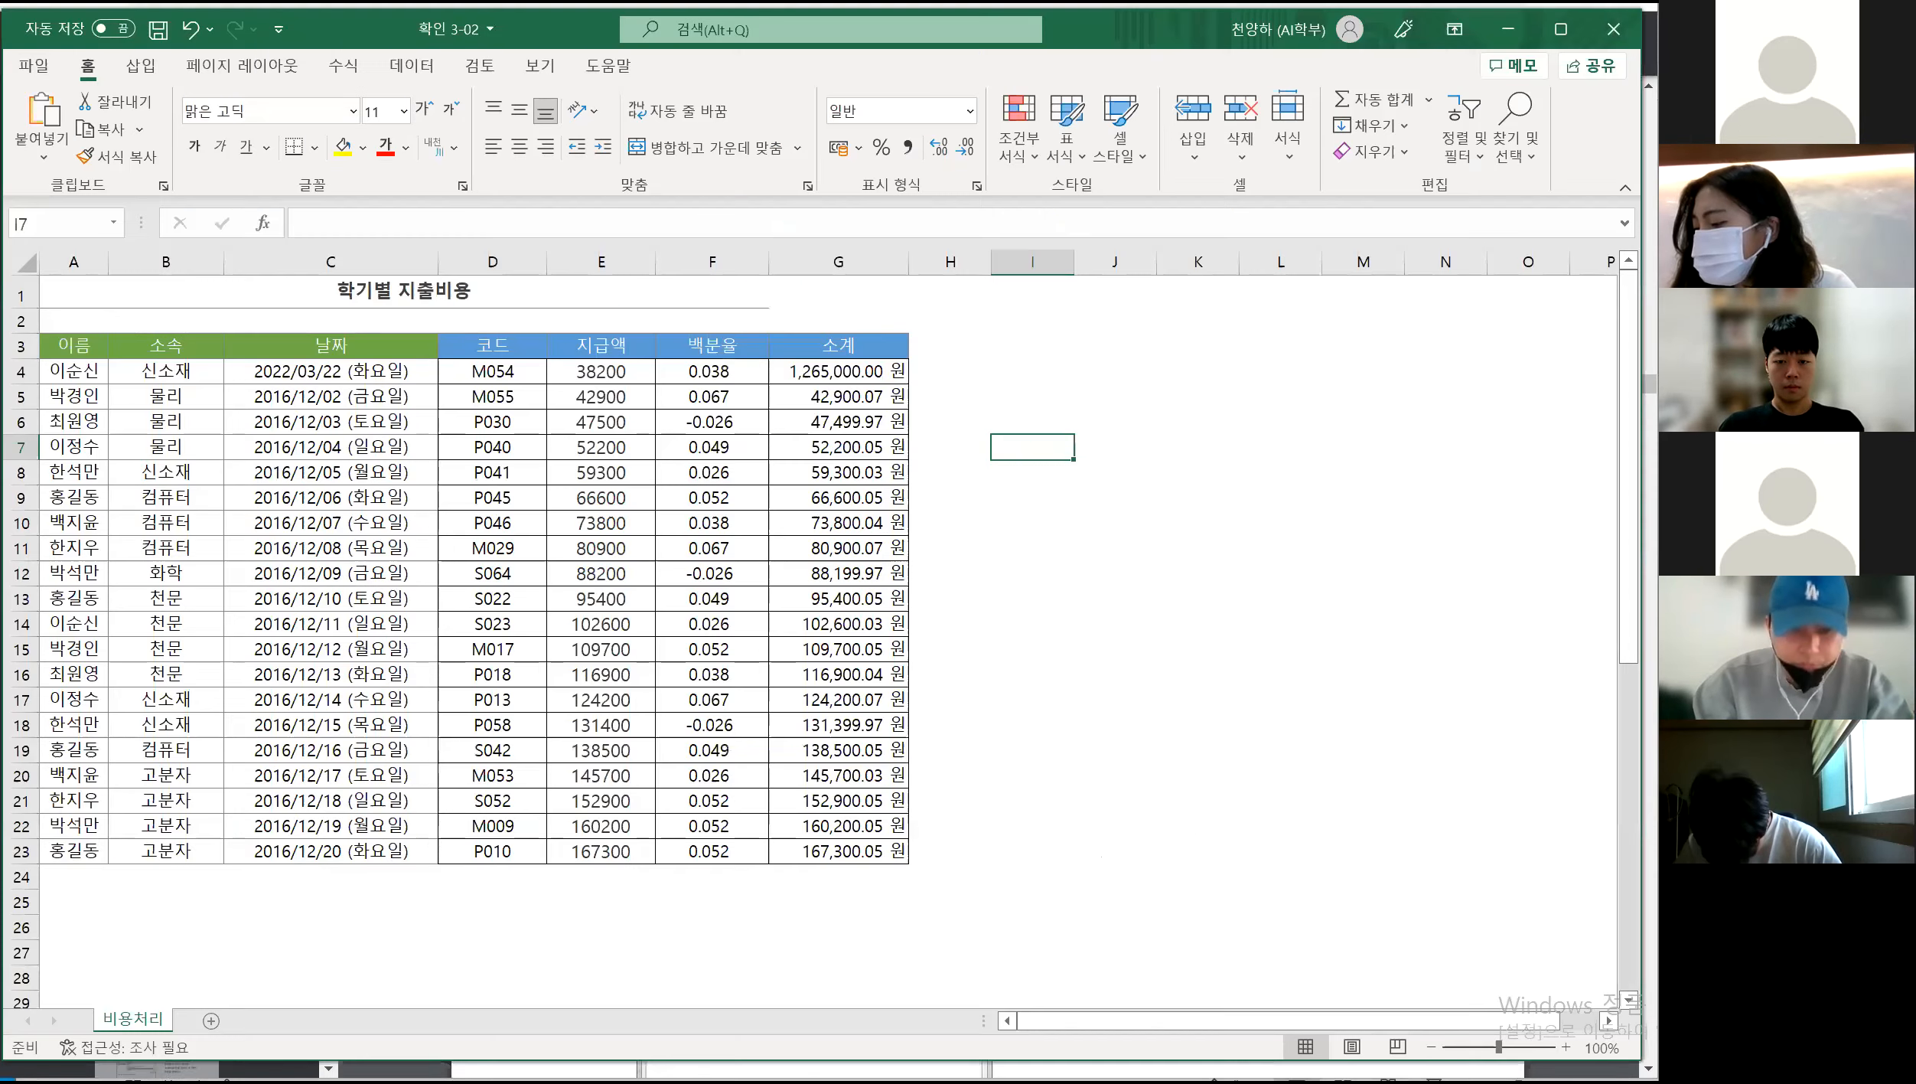
{"action": "key", "text": "alt+Tab"}
Open the cell format settings for B4:B23 and choose the 사용자 지정 category
{"action": "left_click_drag", "start_coordinate": [187, 368], "coordinate": [173, 841]}
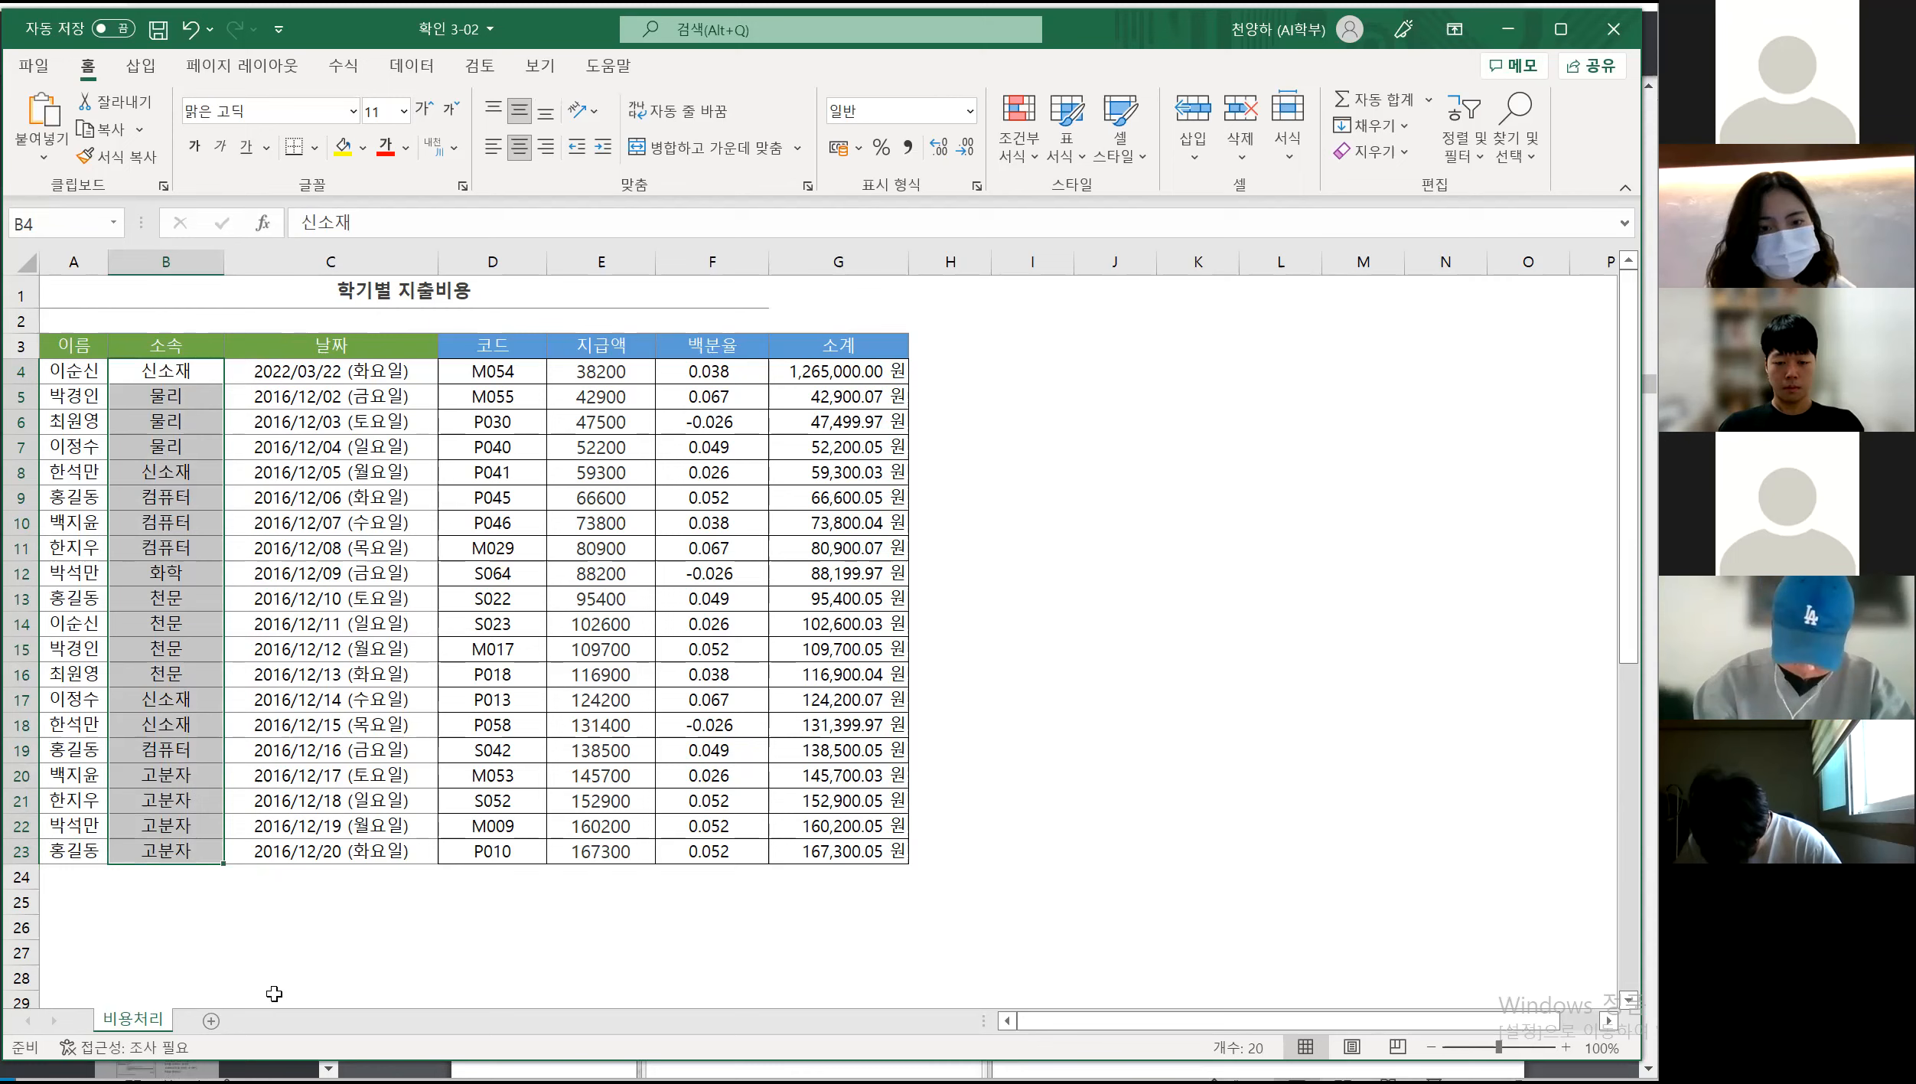
{"action": "right_click", "coordinate": [180, 764]}
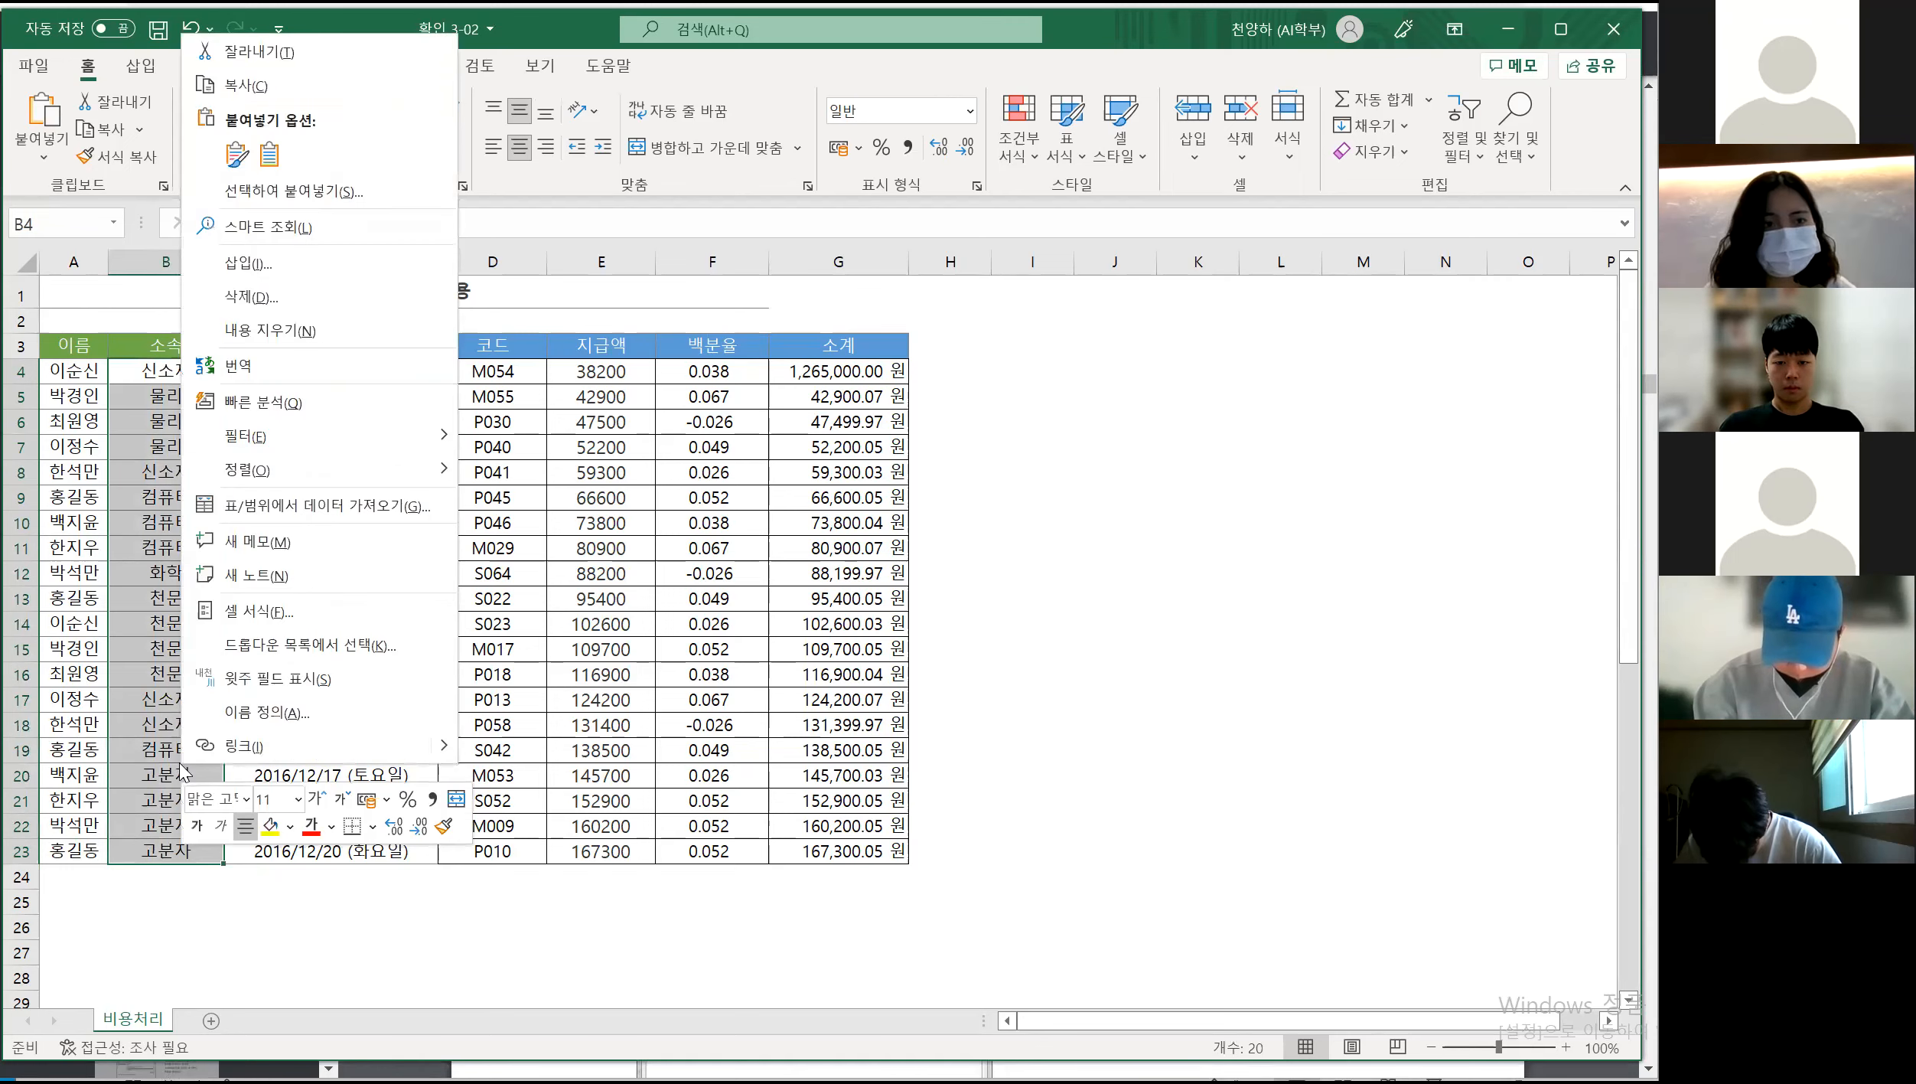
{"action": "left_click", "coordinate": [379, 619]}
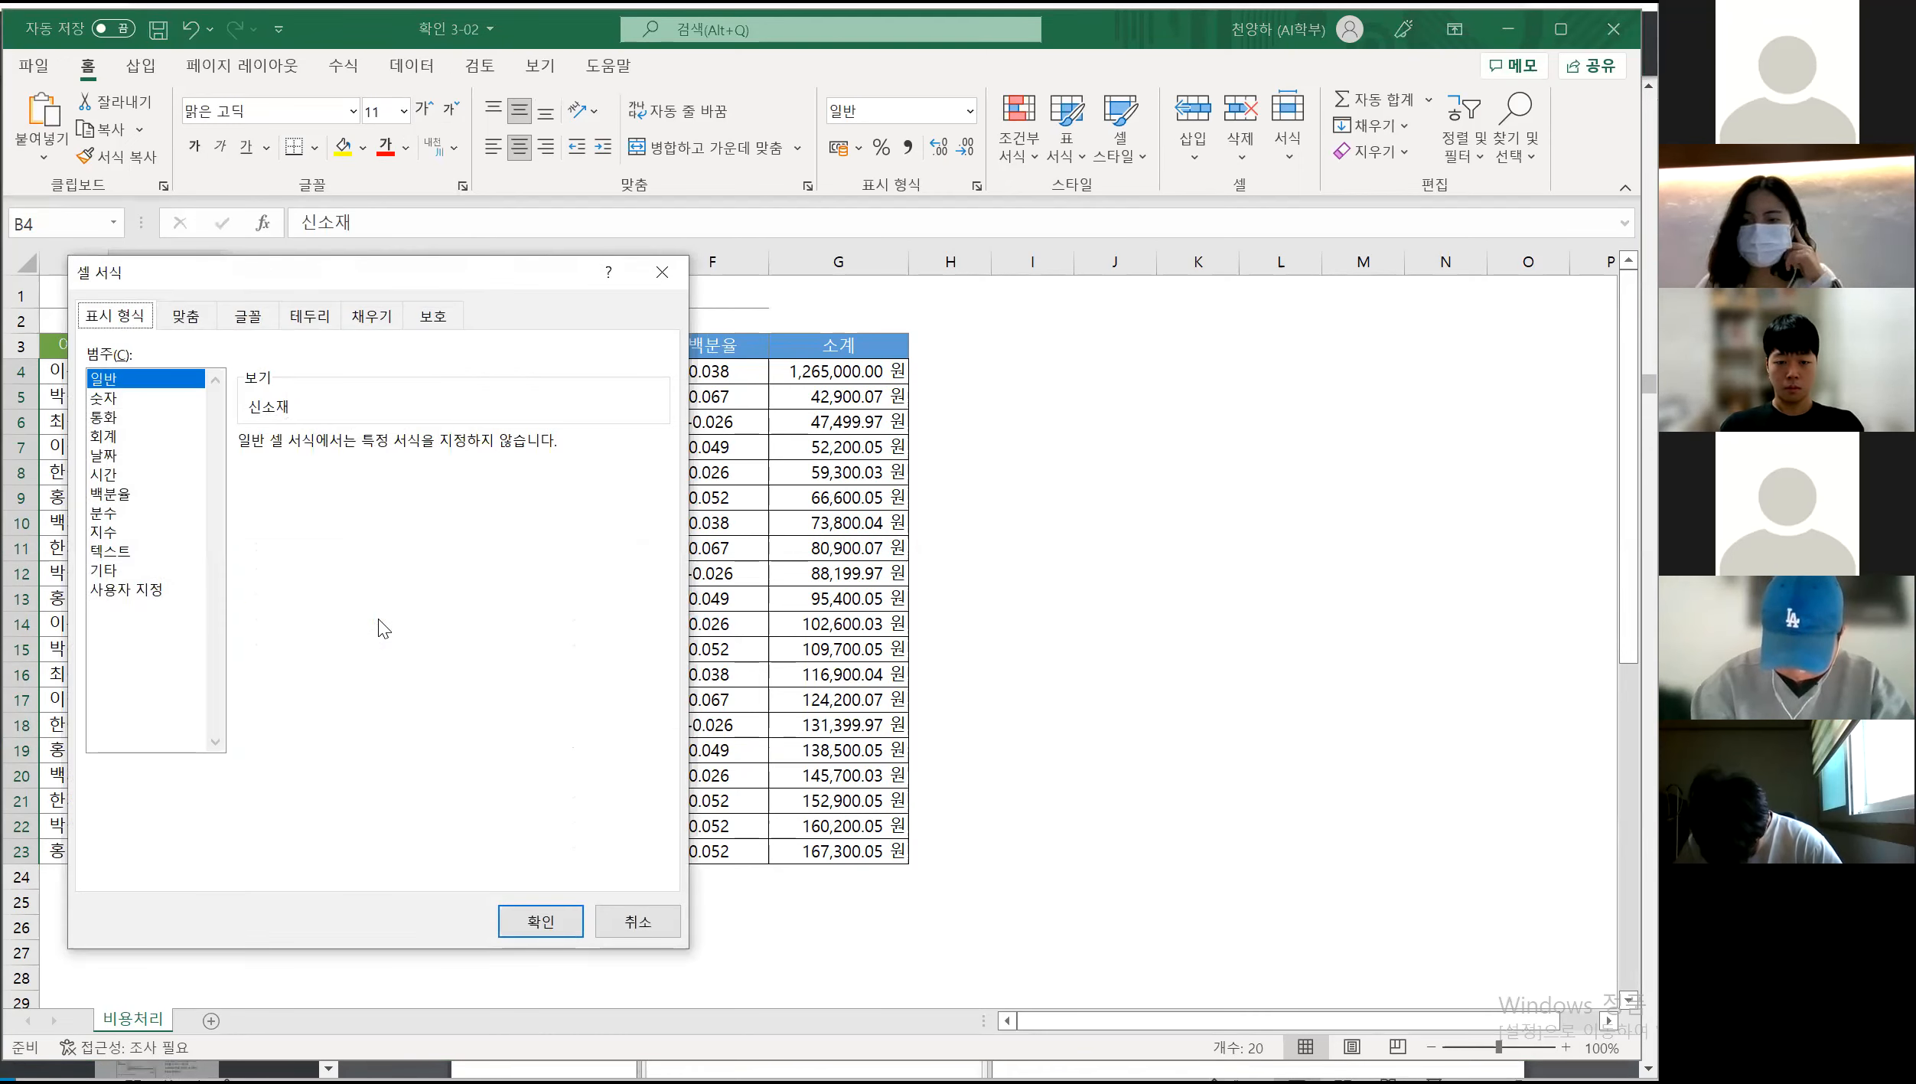
{"action": "left_click_drag", "start_coordinate": [363, 270], "coordinate": [448, 250]}
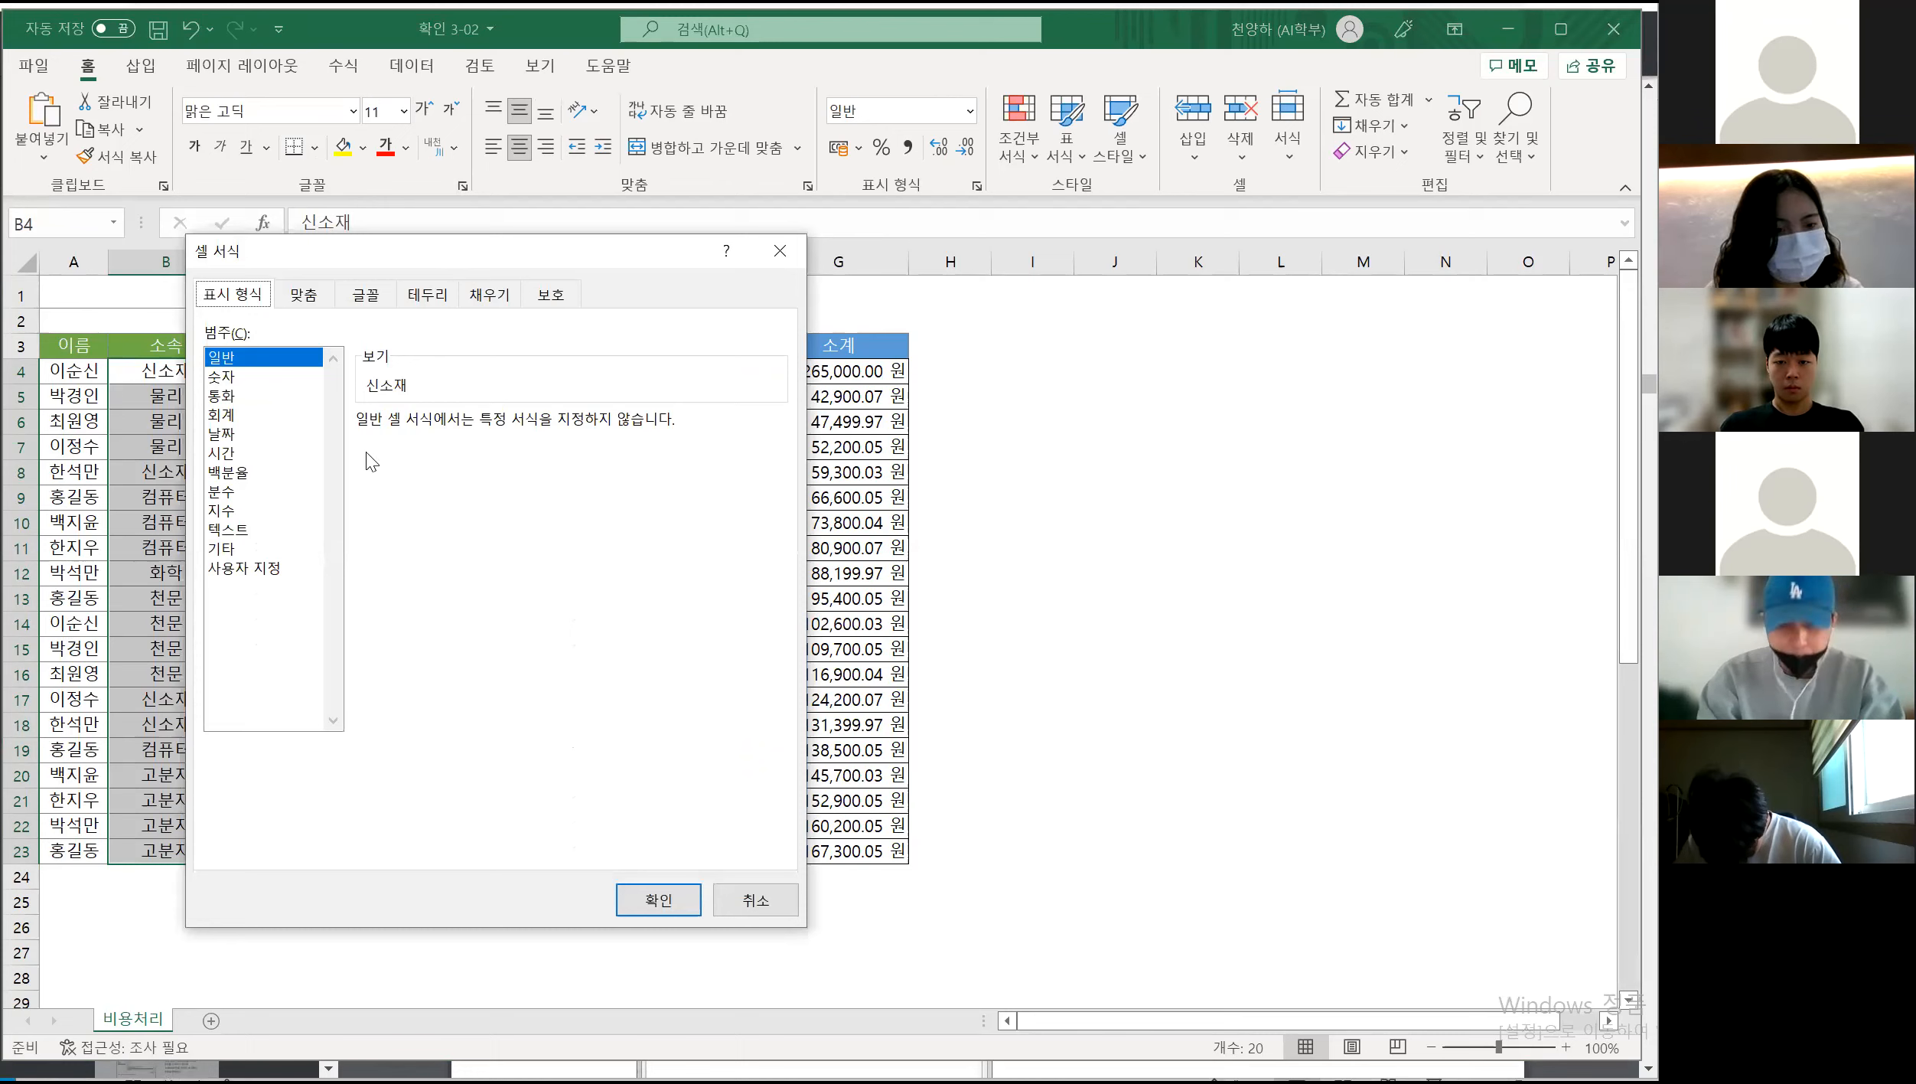
{"action": "left_click", "coordinate": [237, 568]}
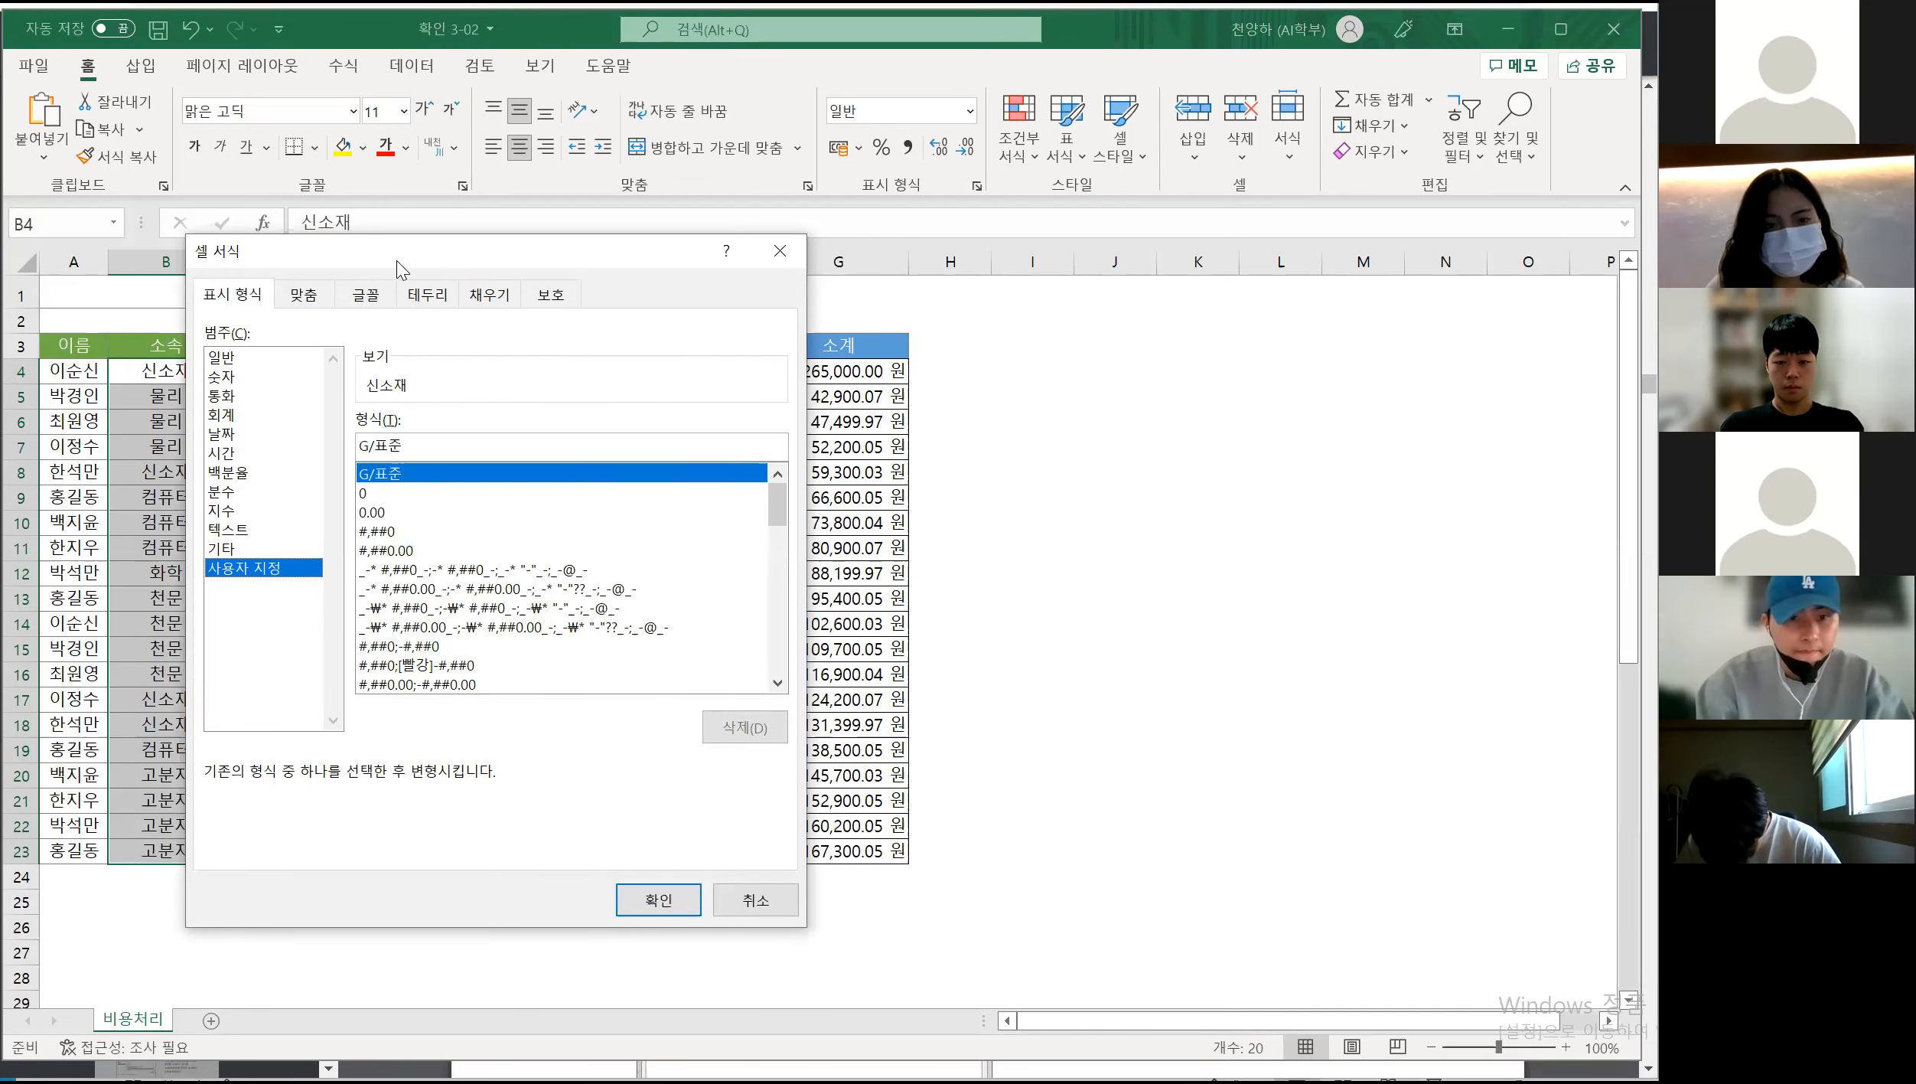
{"action": "left_click_drag", "start_coordinate": [397, 260], "coordinate": [861, 255]}
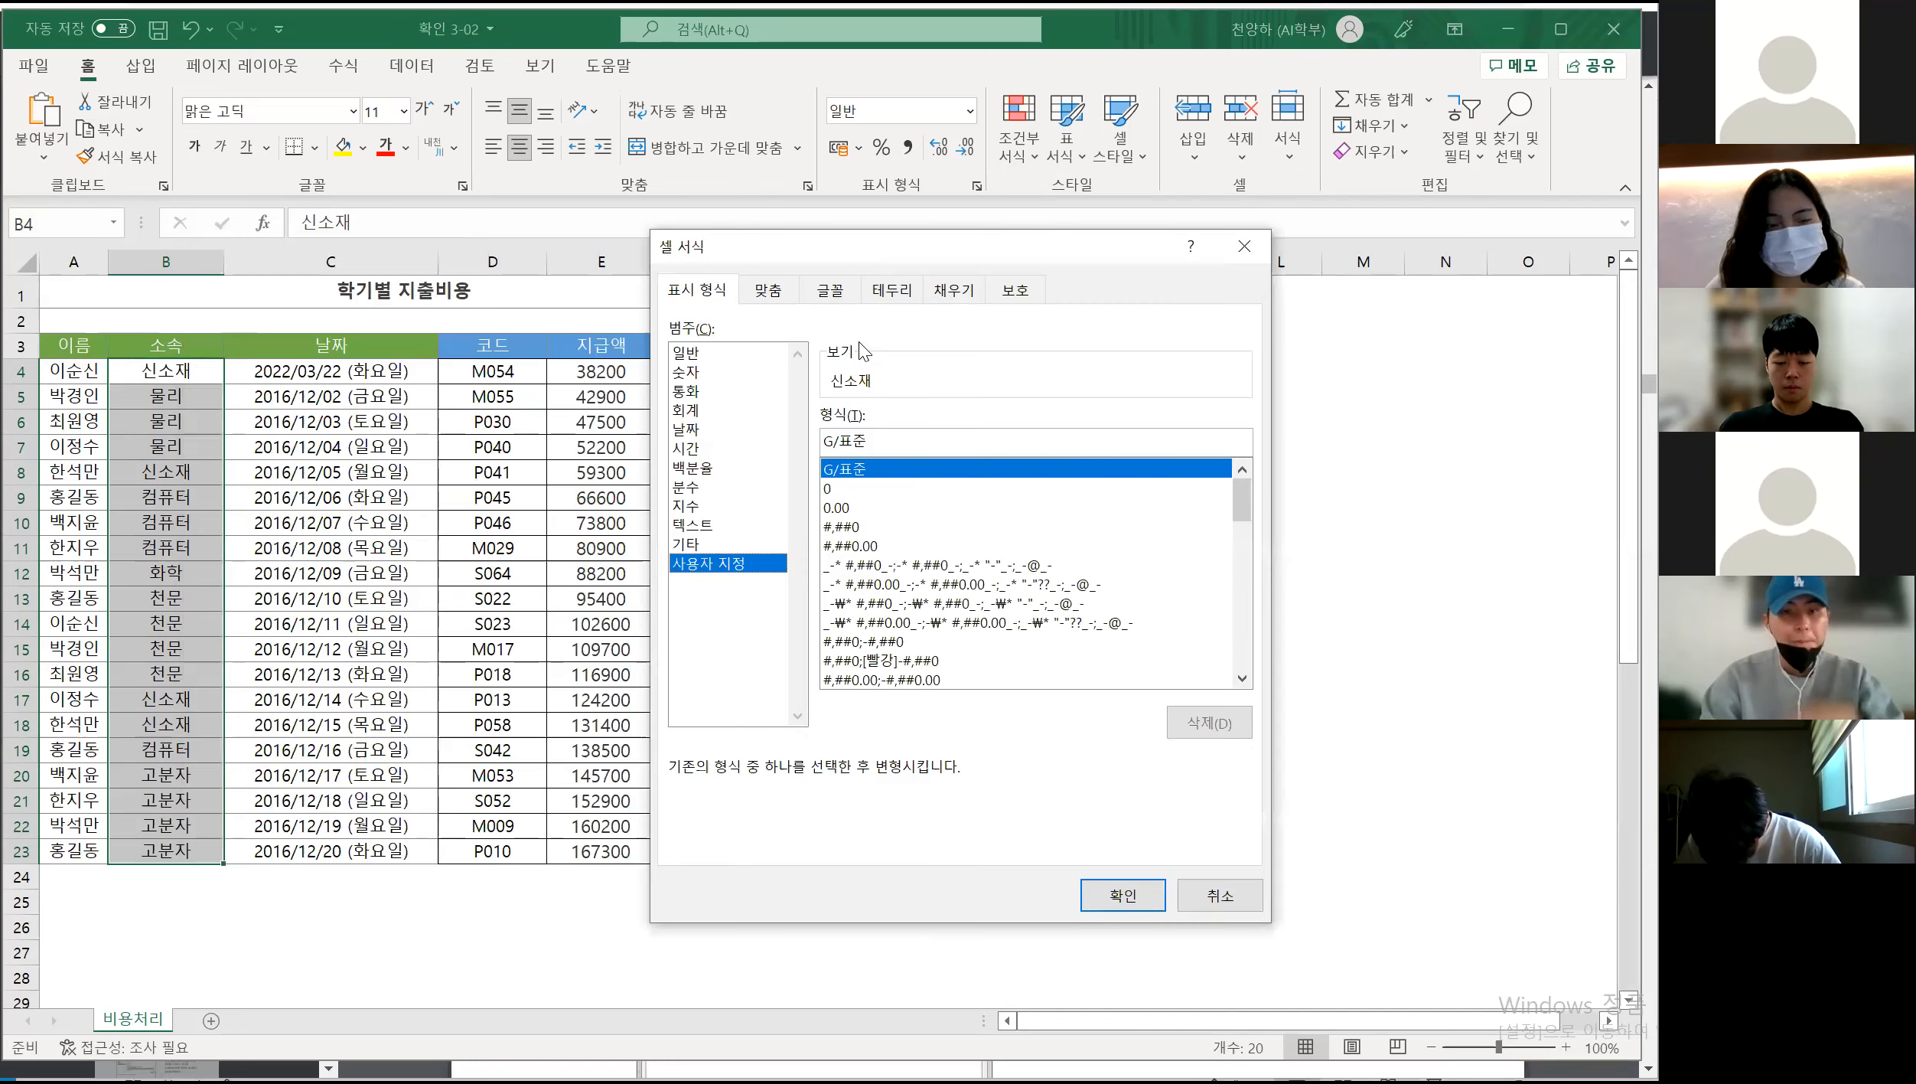
Replace the format code with @"공학" so that 공학 follows each text value
{"action": "left_click_drag", "start_coordinate": [897, 446], "coordinate": [741, 436]}
{"action": "key", "text": "BackSpace"}
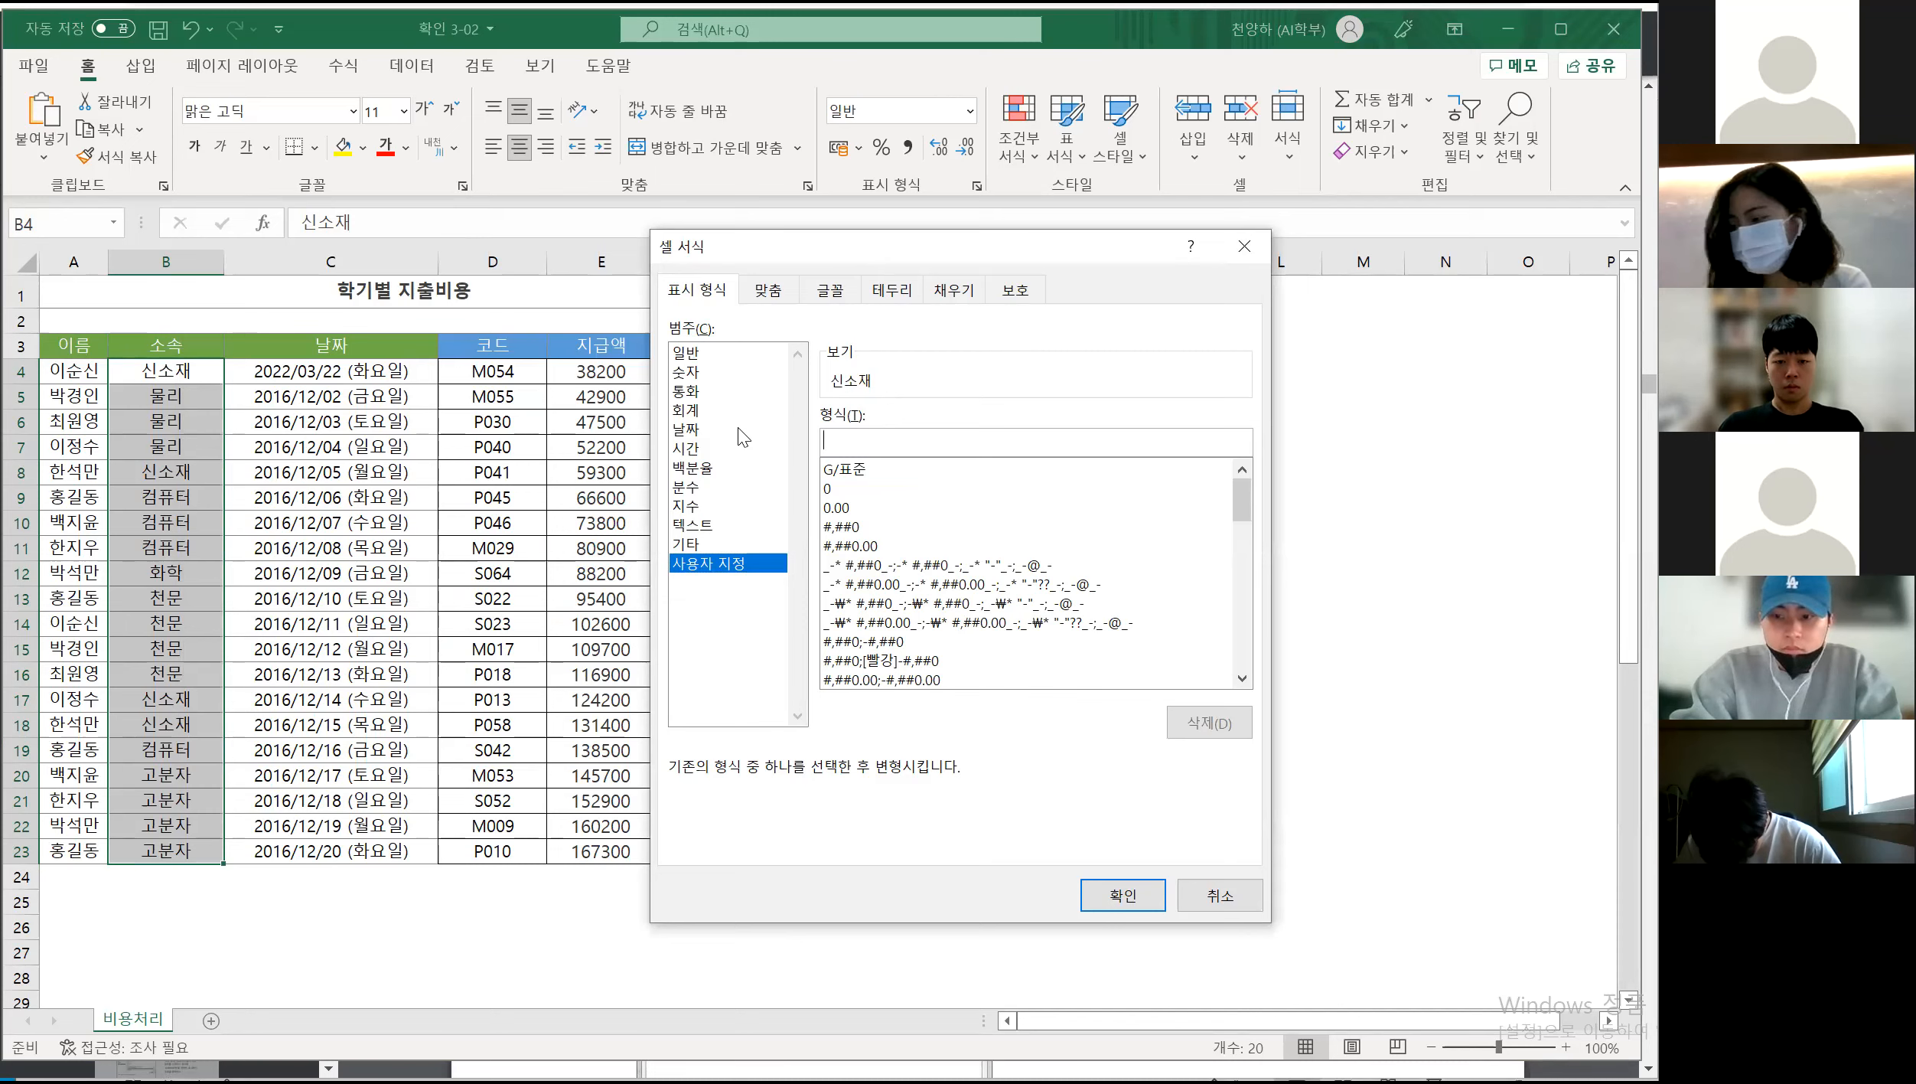
{"action": "type", "text": "@"}
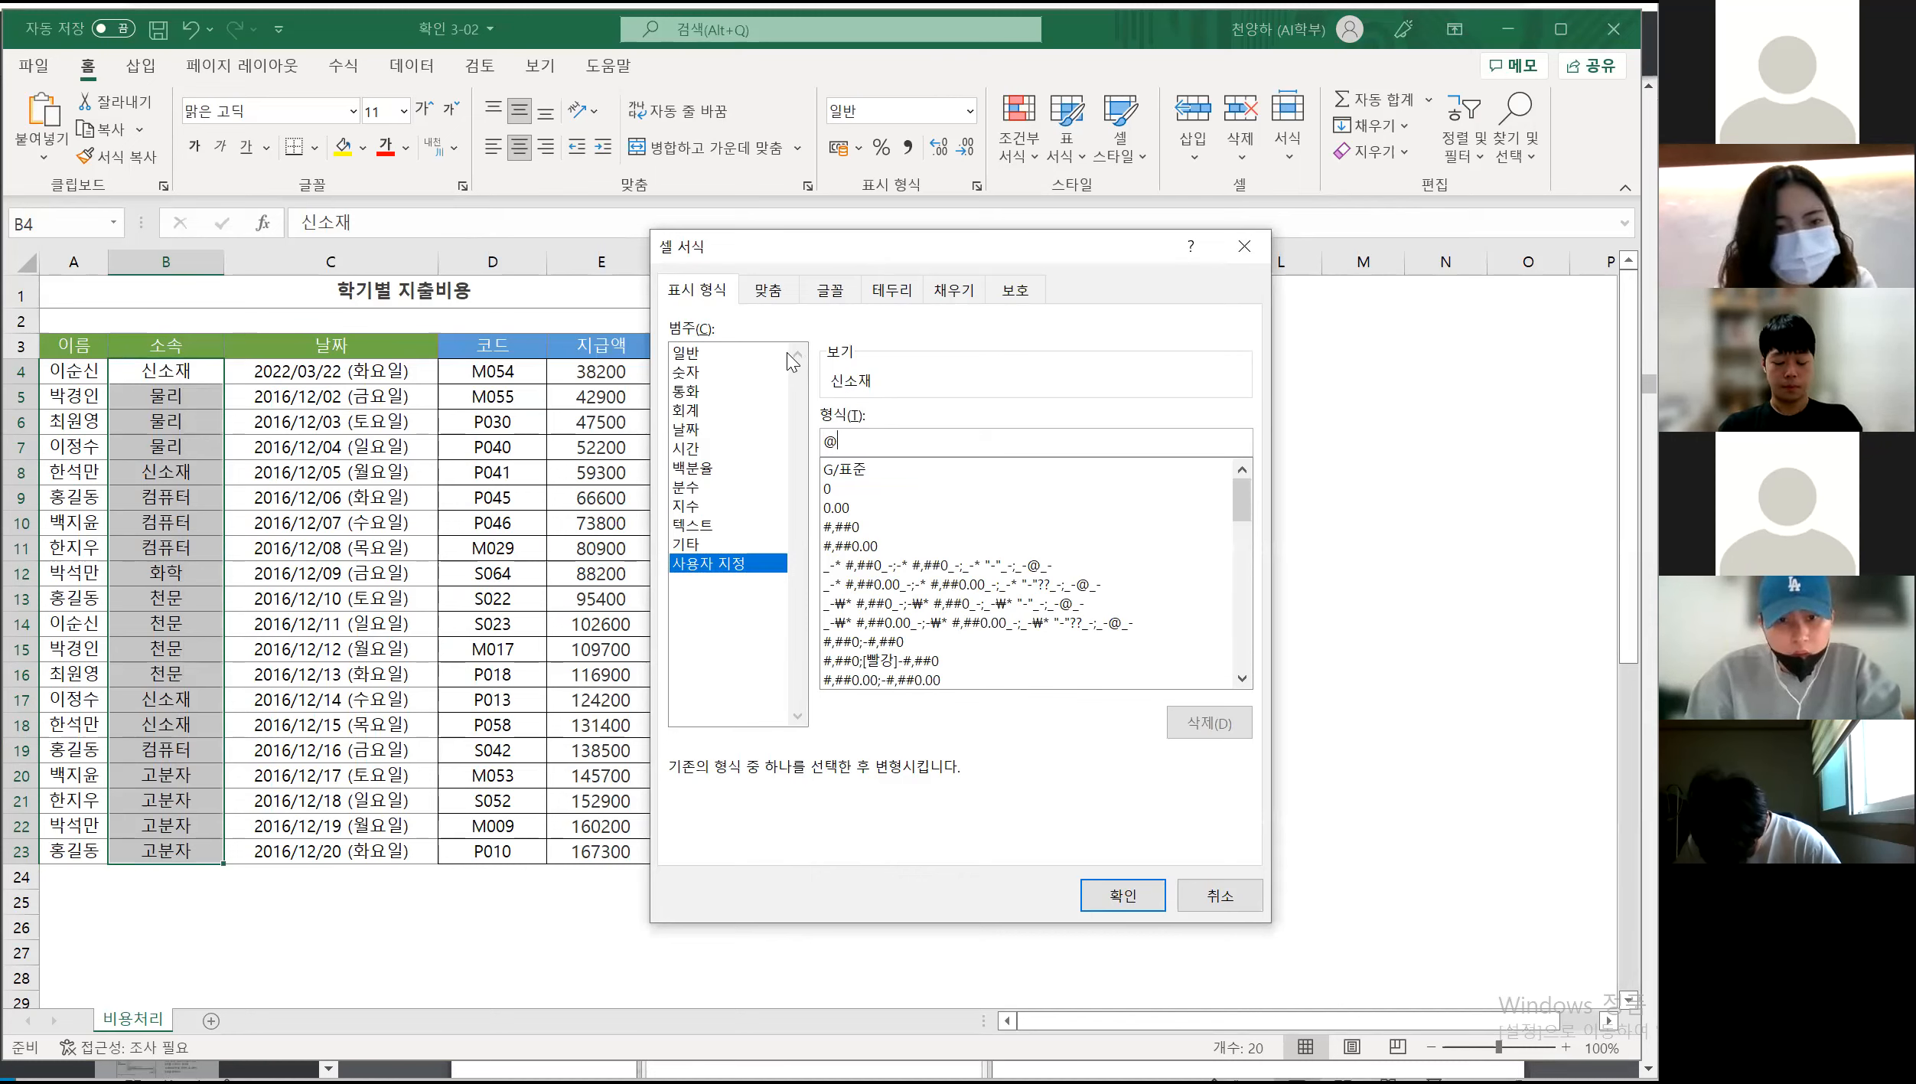
{"action": "type", "text": "\""}
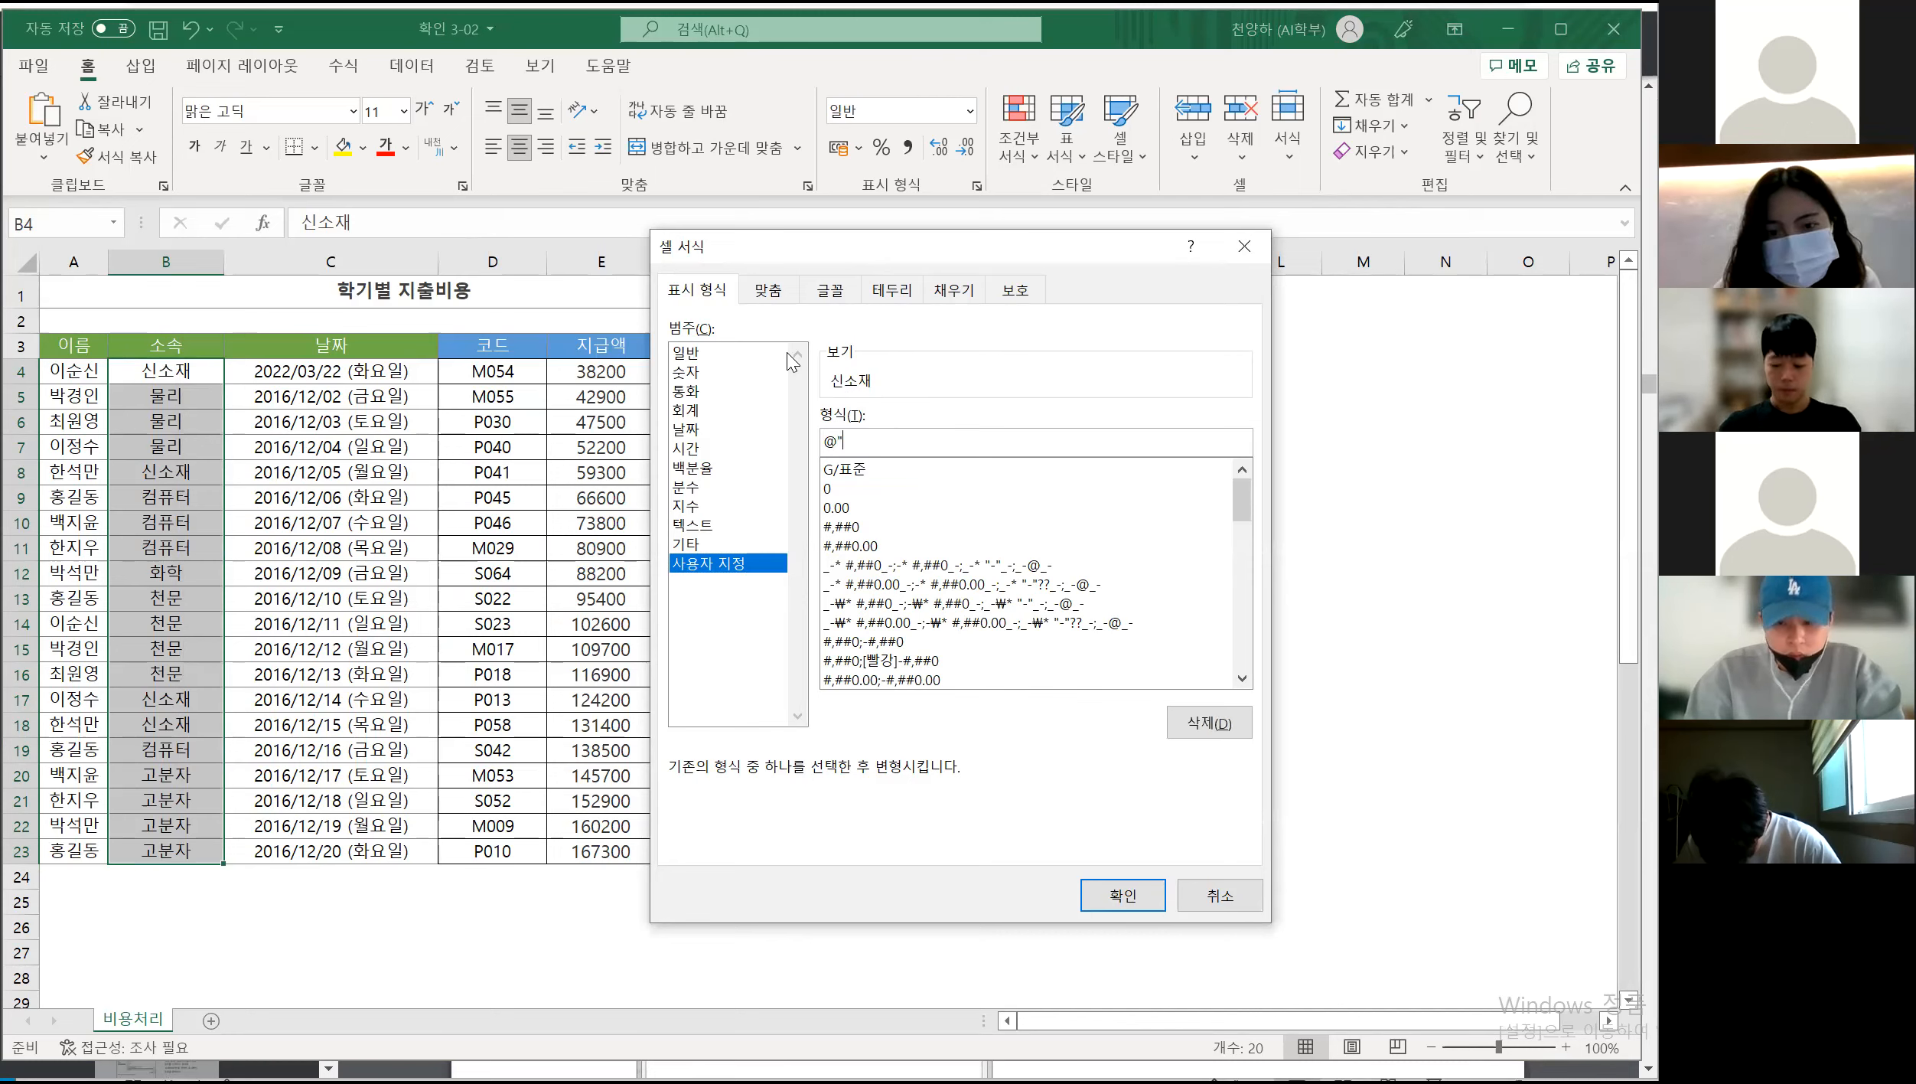
{"action": "type", "text": "ㄱ공학\""}
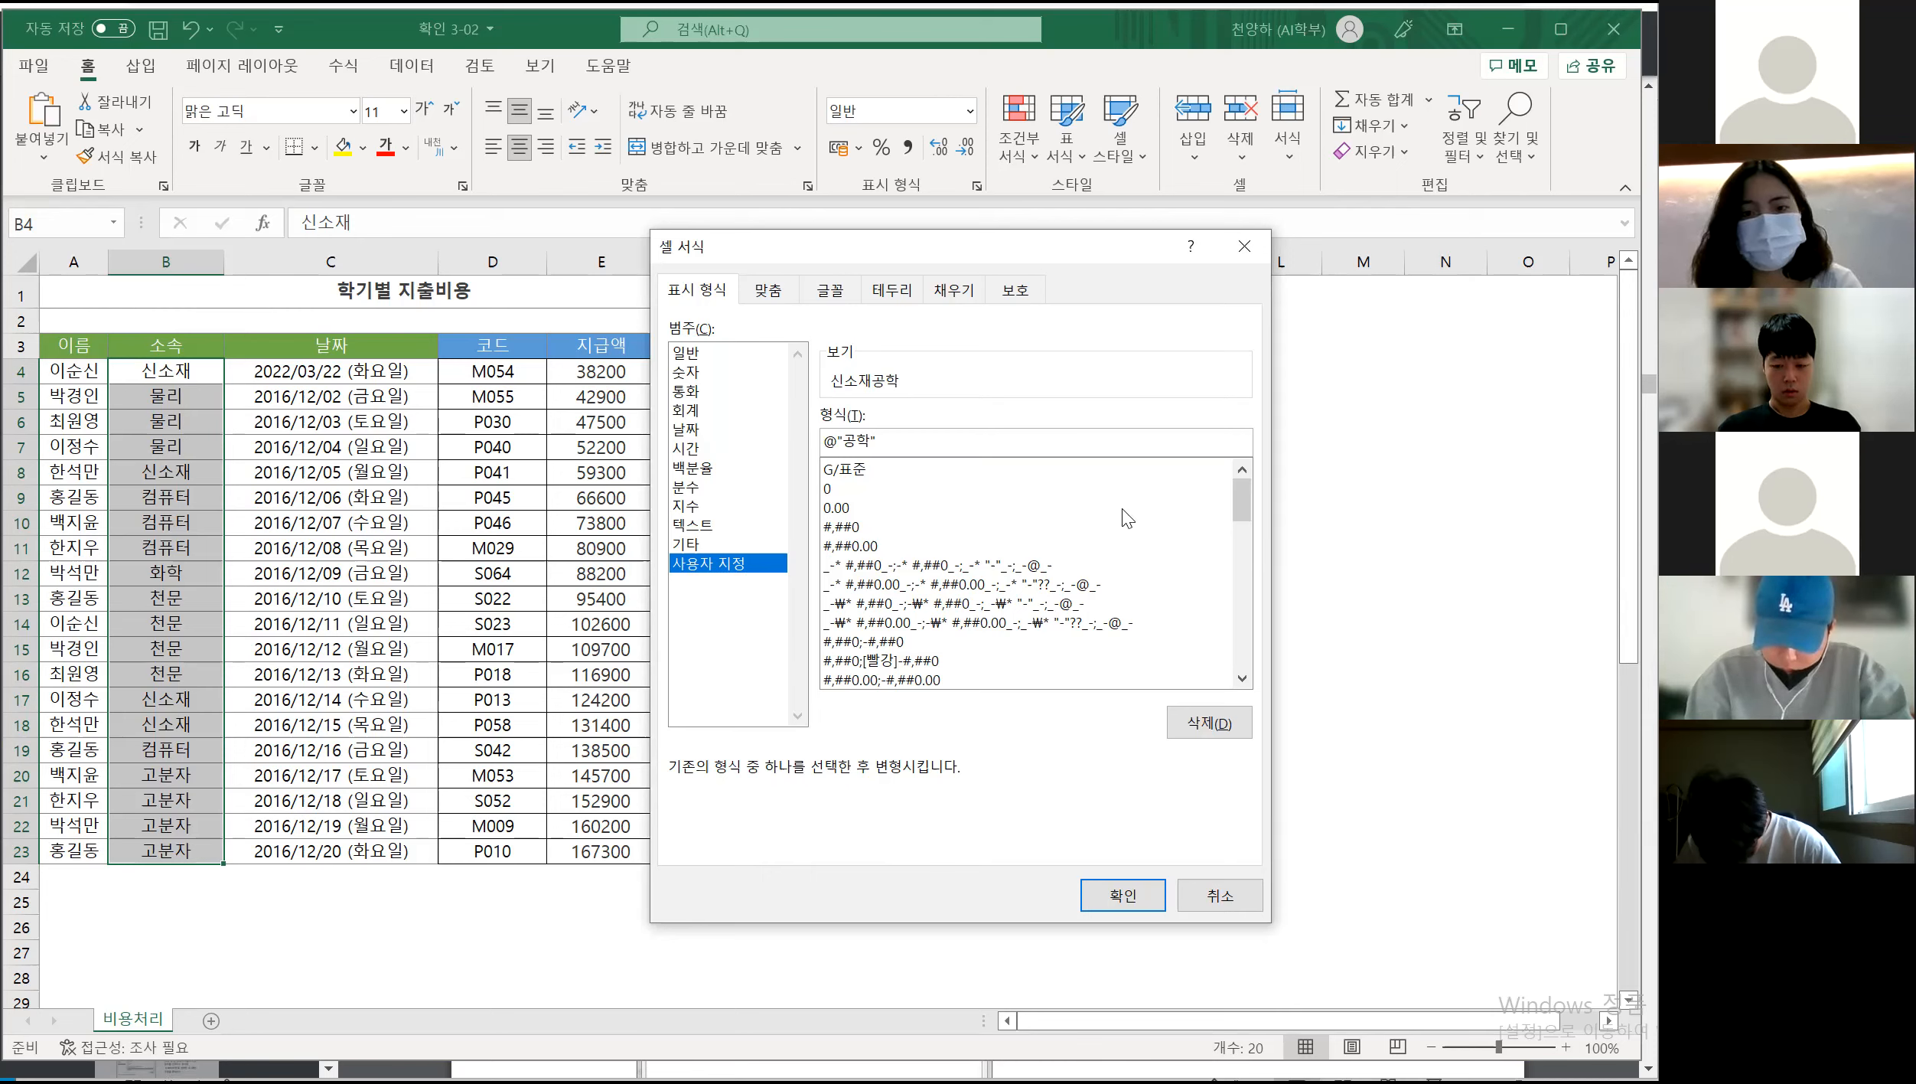
Prefix the code with the quoted text "용인대 ", apply "용인대 "@"공학" to B4:B23, and autofit column B
{"action": "type", "text": "\"용ㅇ"}
{"action": "type", "text": "인대"}
{"action": "key", "text": "BackSpace"}
{"action": "type", "text": "\""}
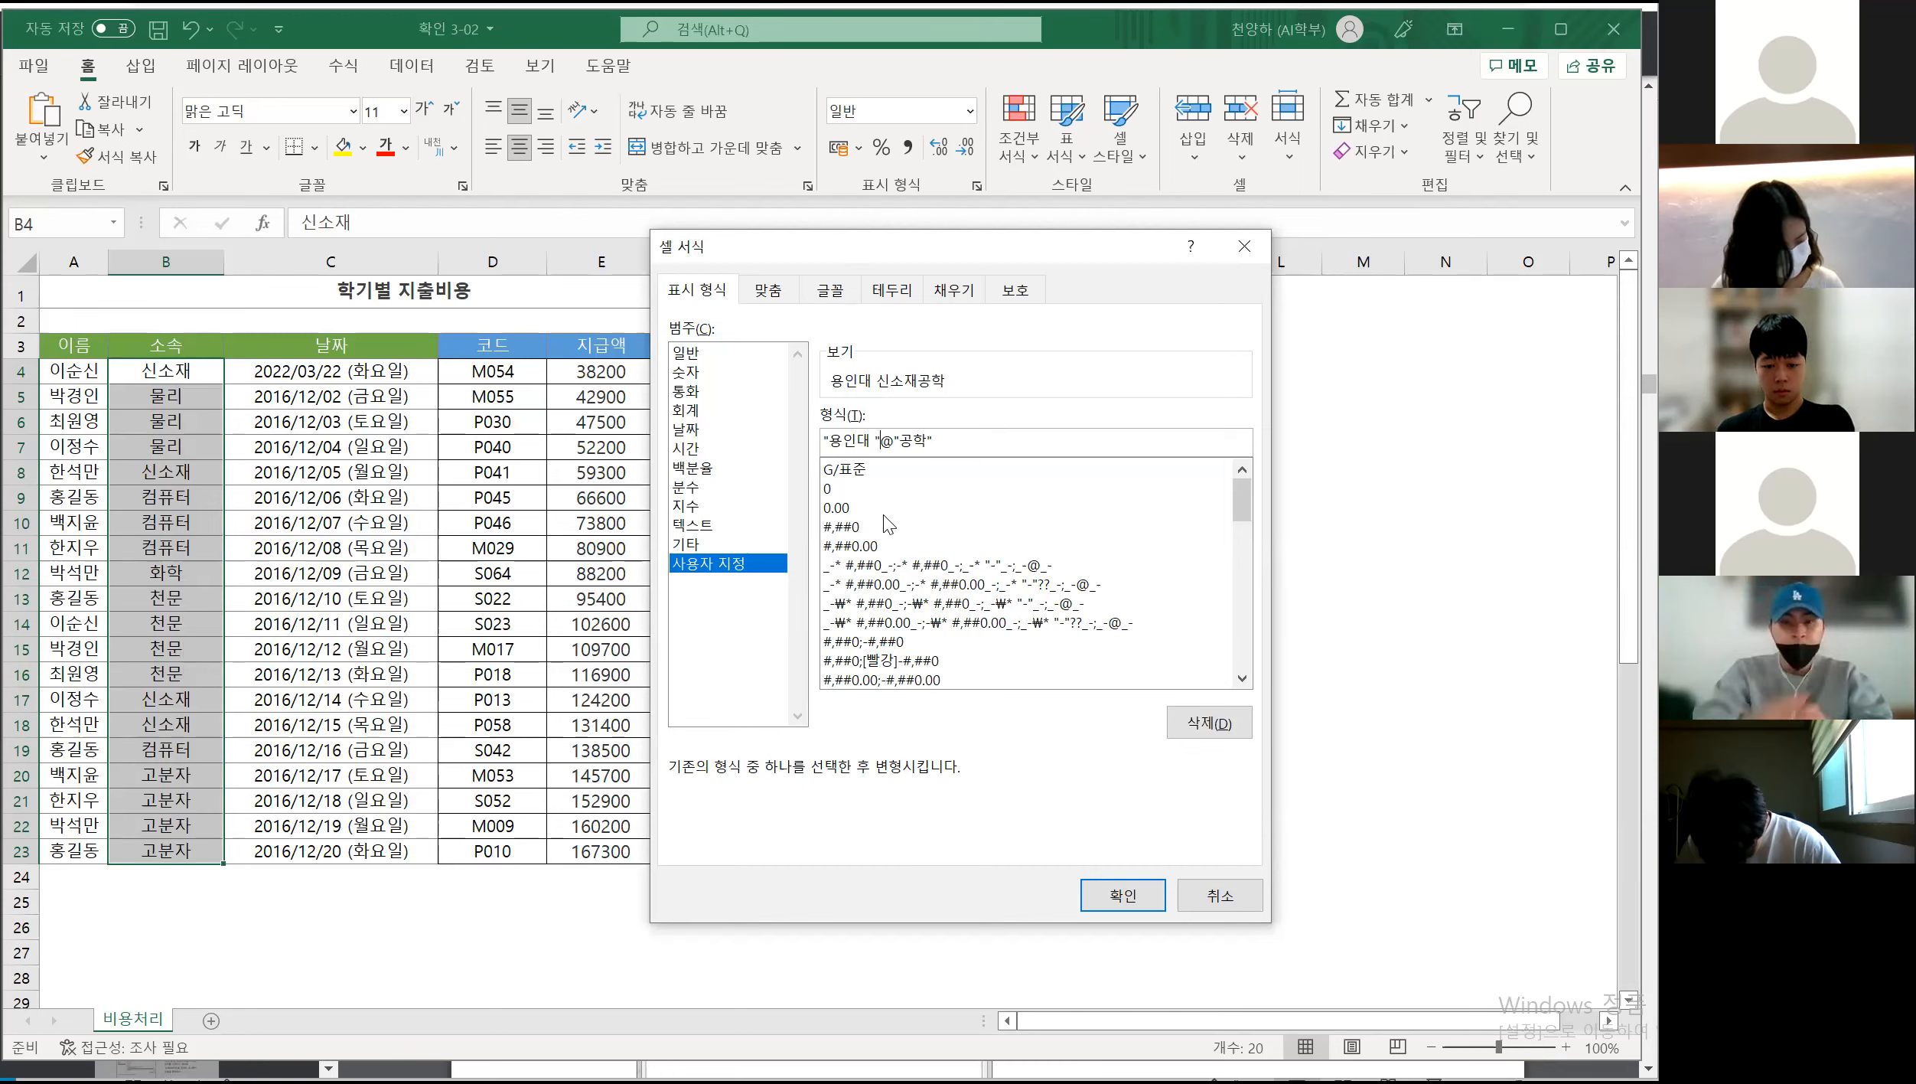
{"action": "left_click", "coordinate": [1146, 903]}
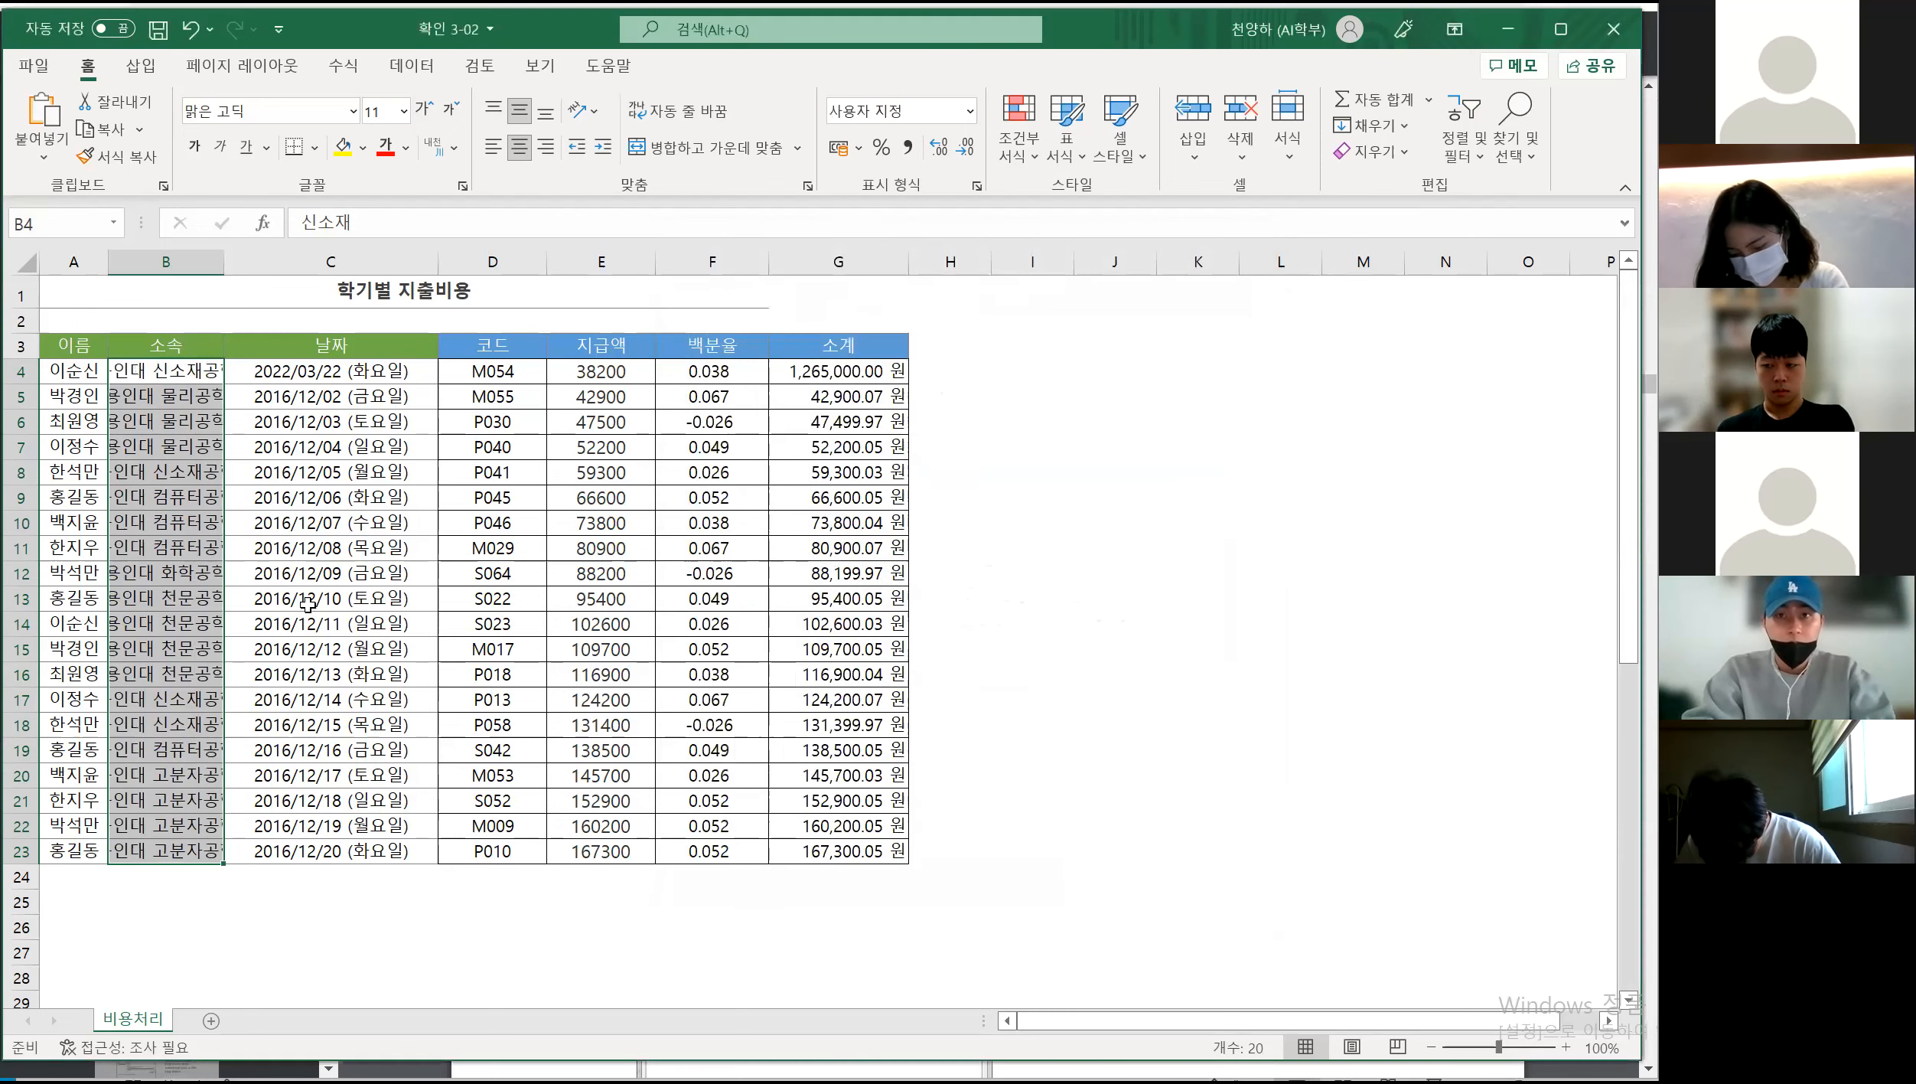
{"action": "double_click", "coordinate": [229, 262]}
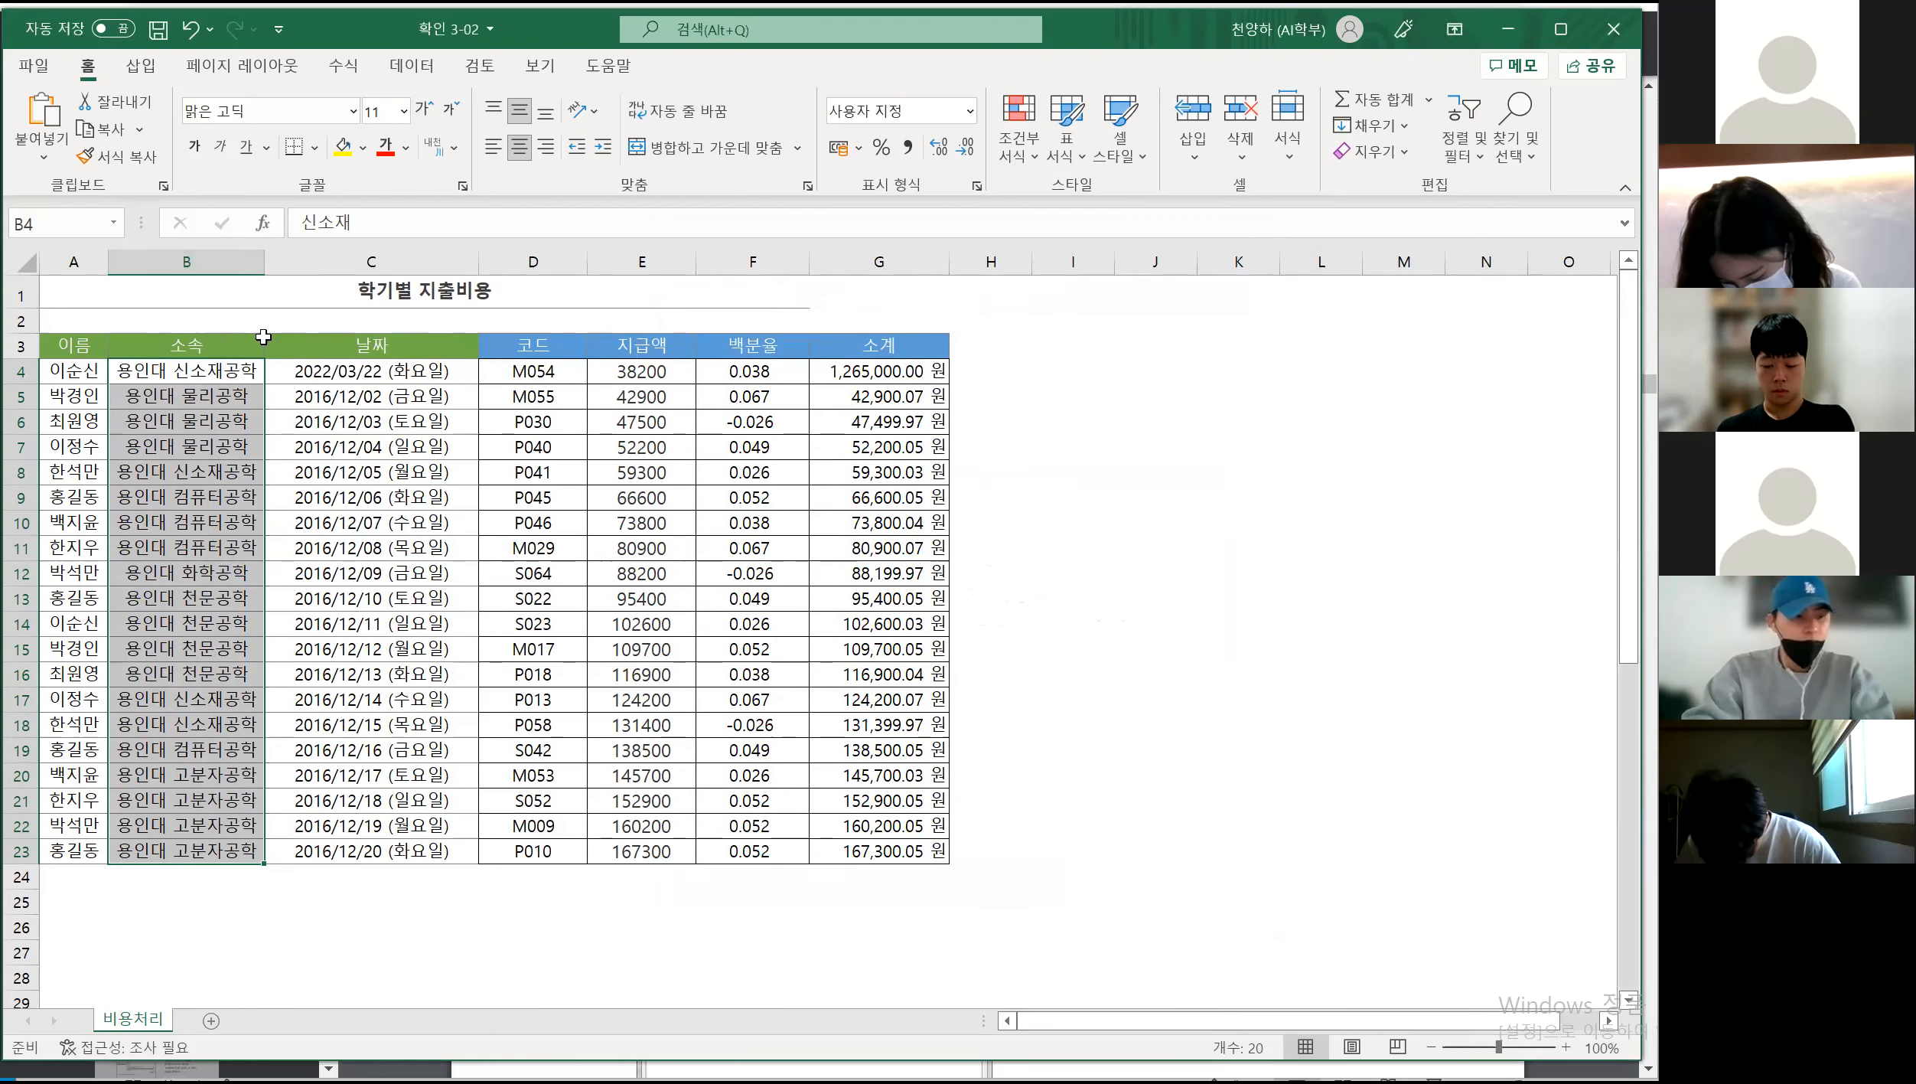
Replace the content of cell B4 with AI to test the custom text format
{"action": "key", "text": "BackSpace"}
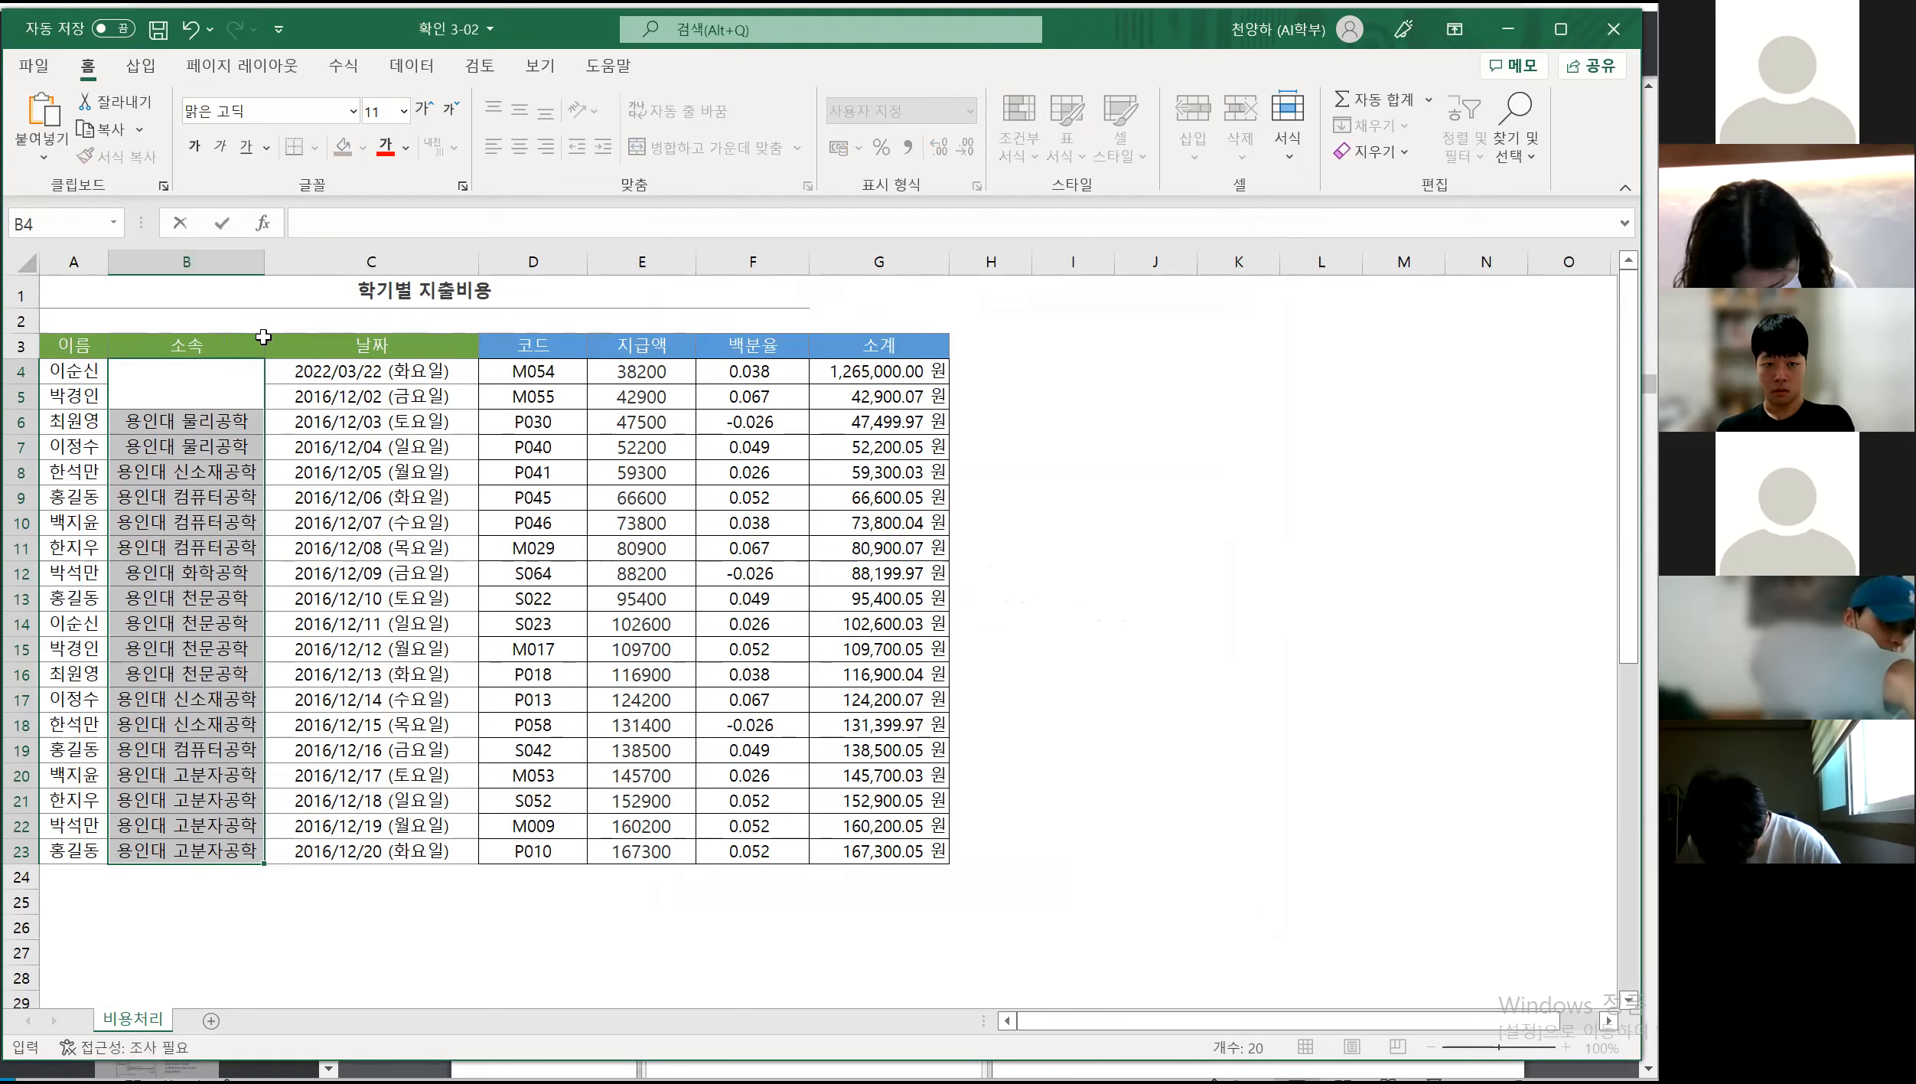
{"action": "type", "text": "l"}
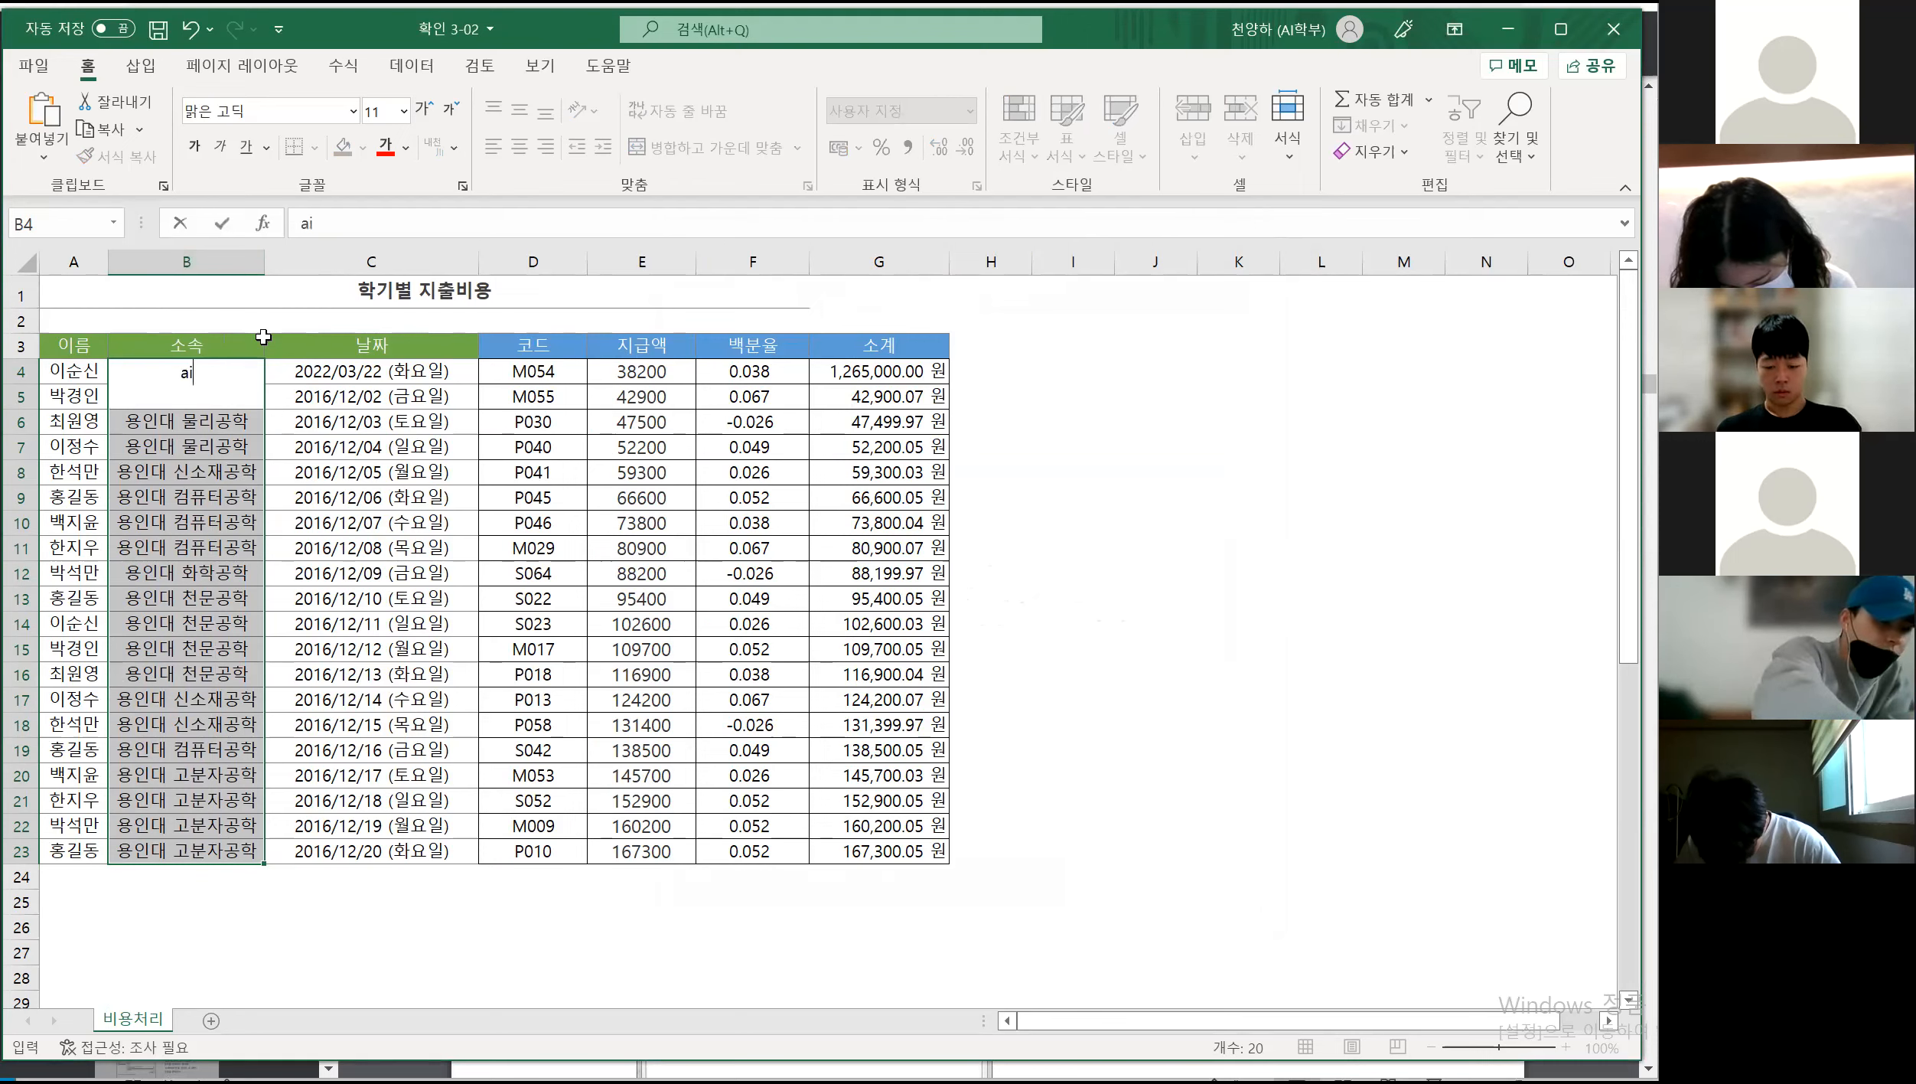
{"action": "type", "text": "AI학부"}
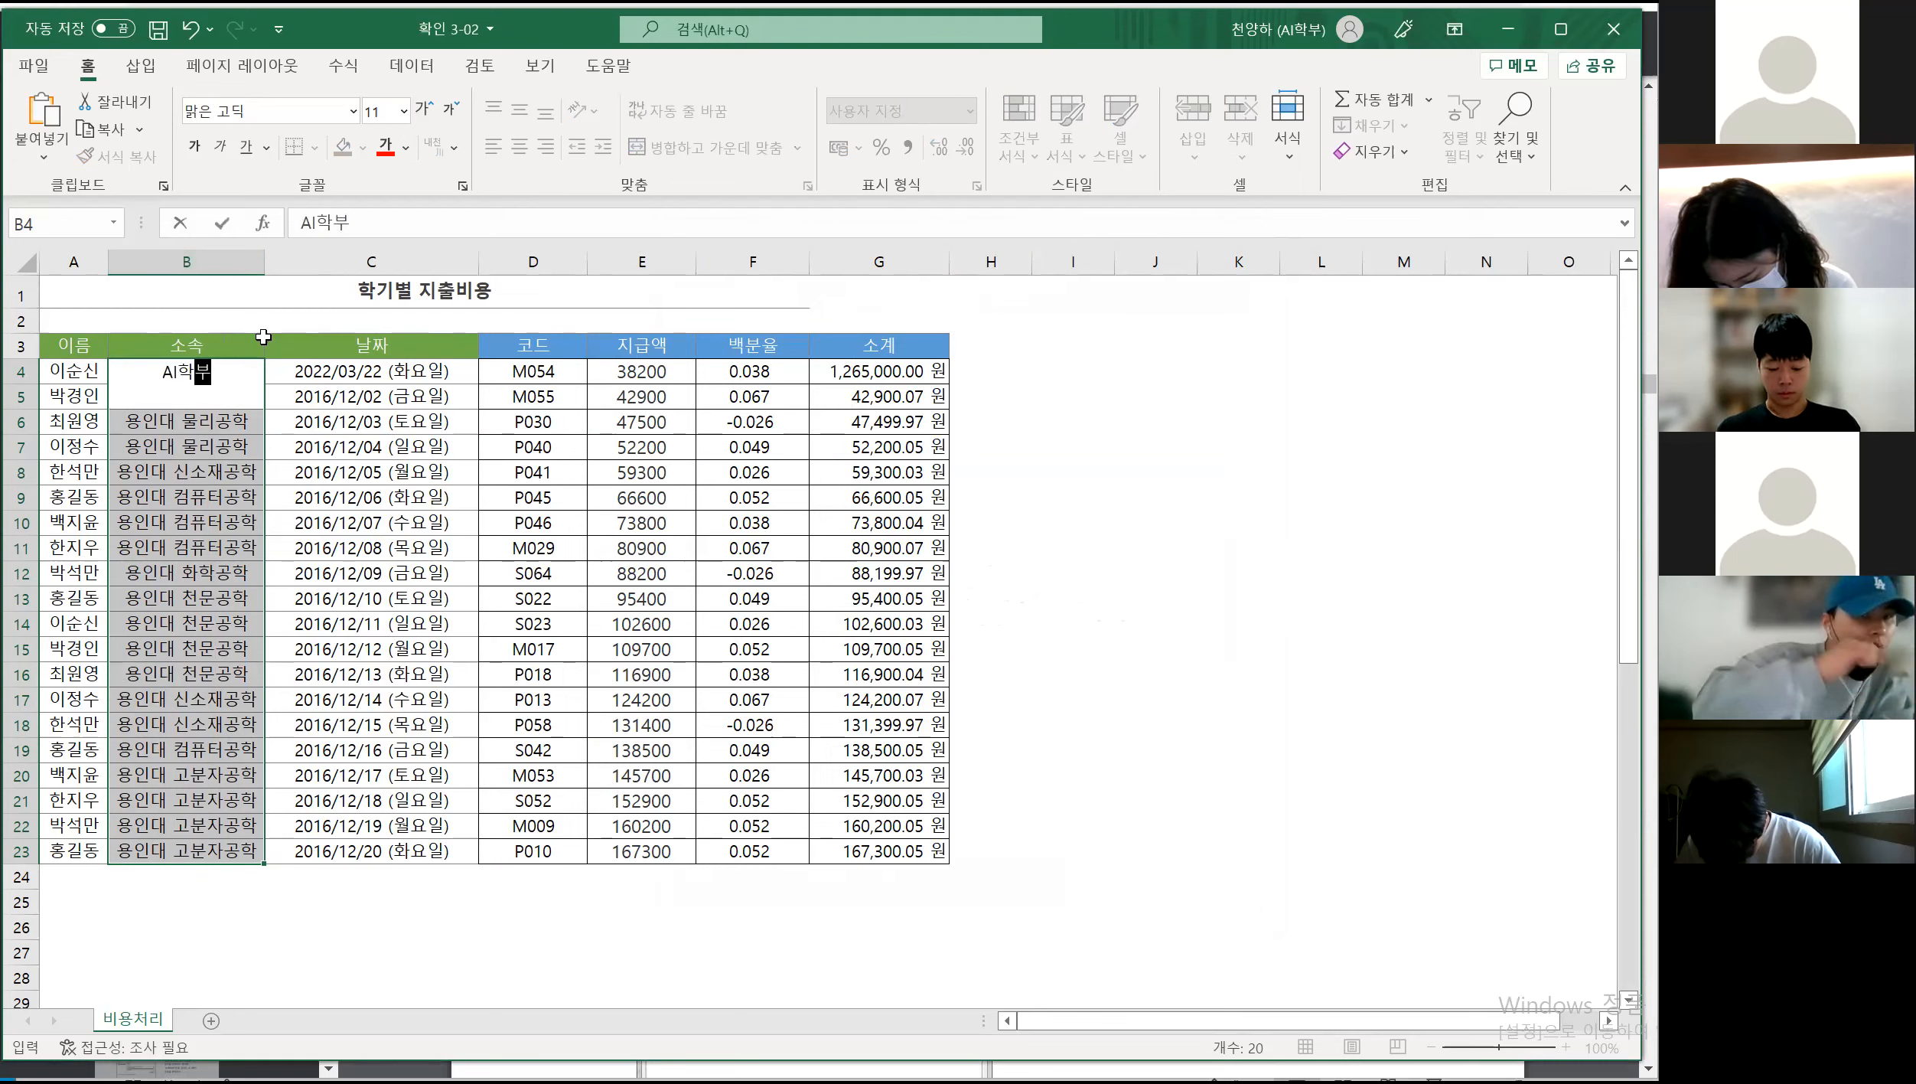
{"action": "key", "text": "BackSpace"}
{"action": "key", "text": "BackSpace"}
{"action": "key", "text": "BackSpace"}
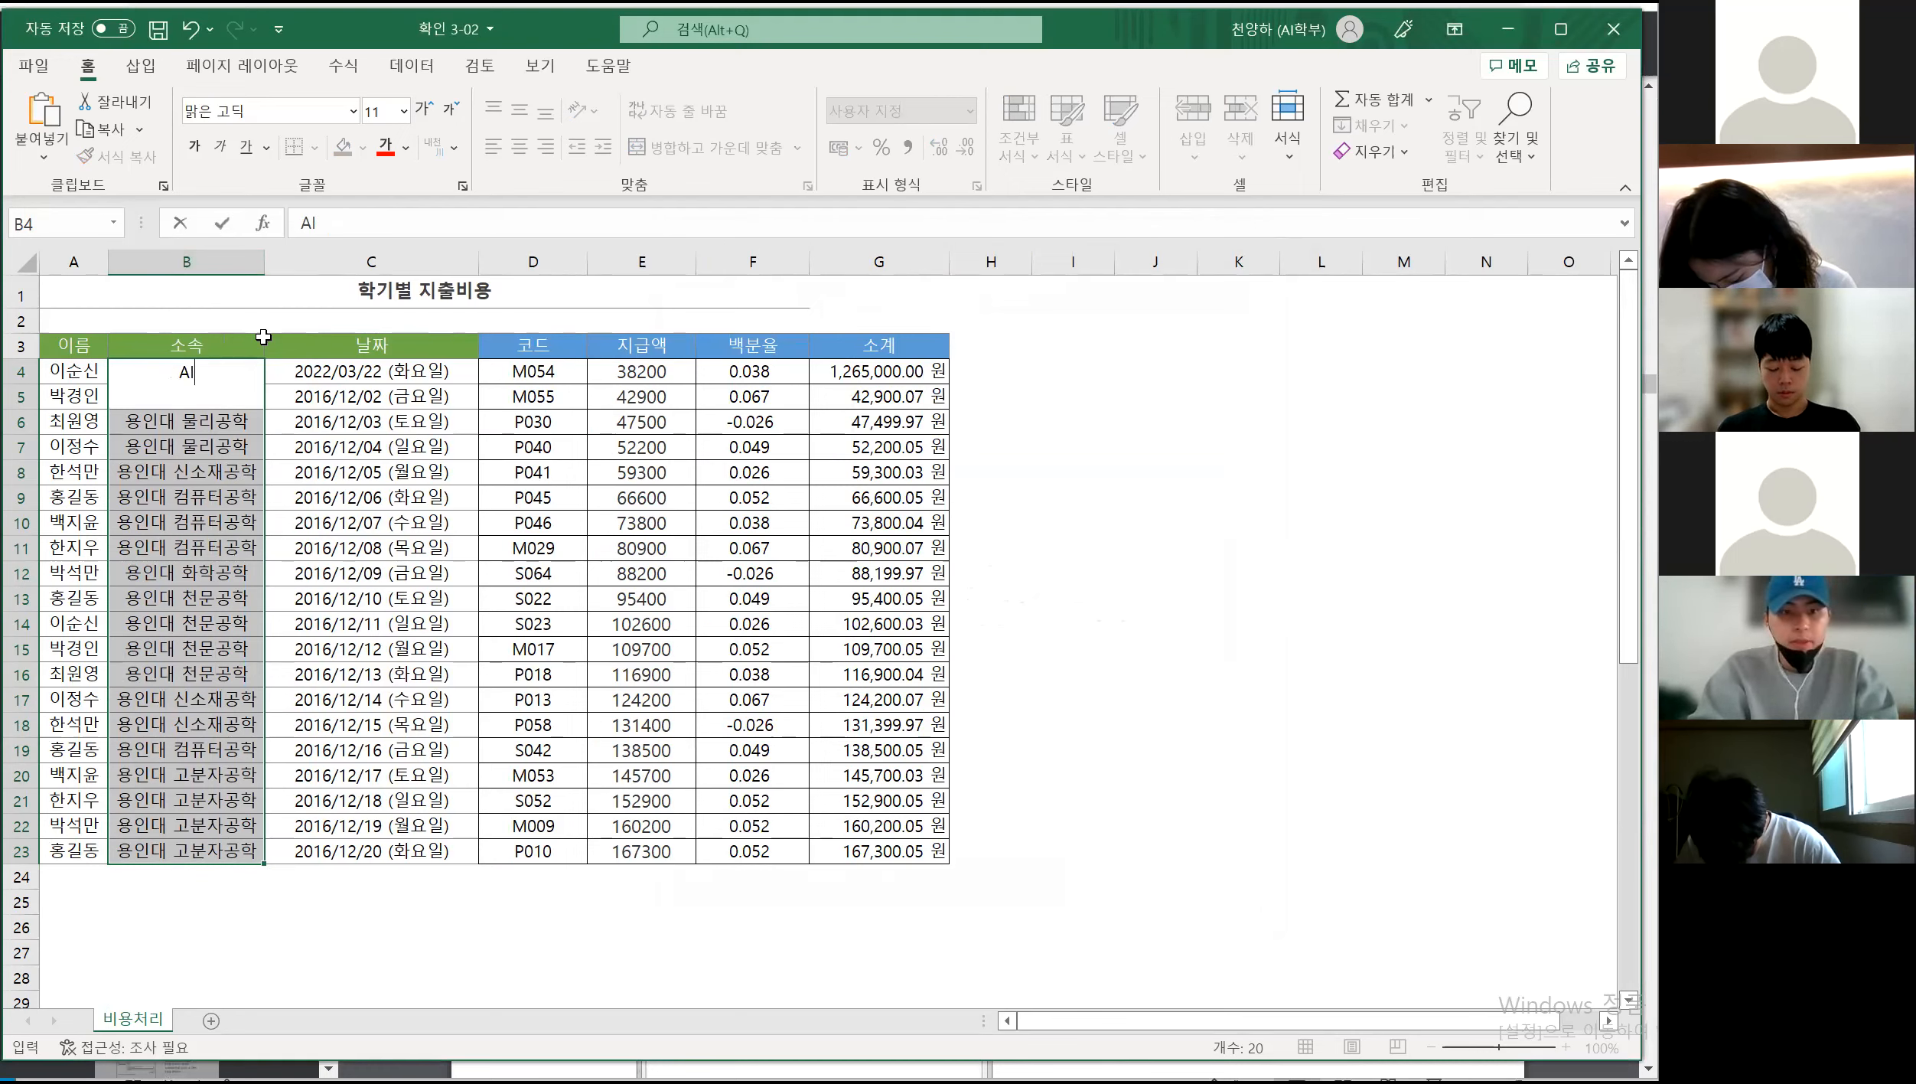
{"action": "key", "text": "Return"}
{"action": "left_click", "coordinate": [279, 541]}
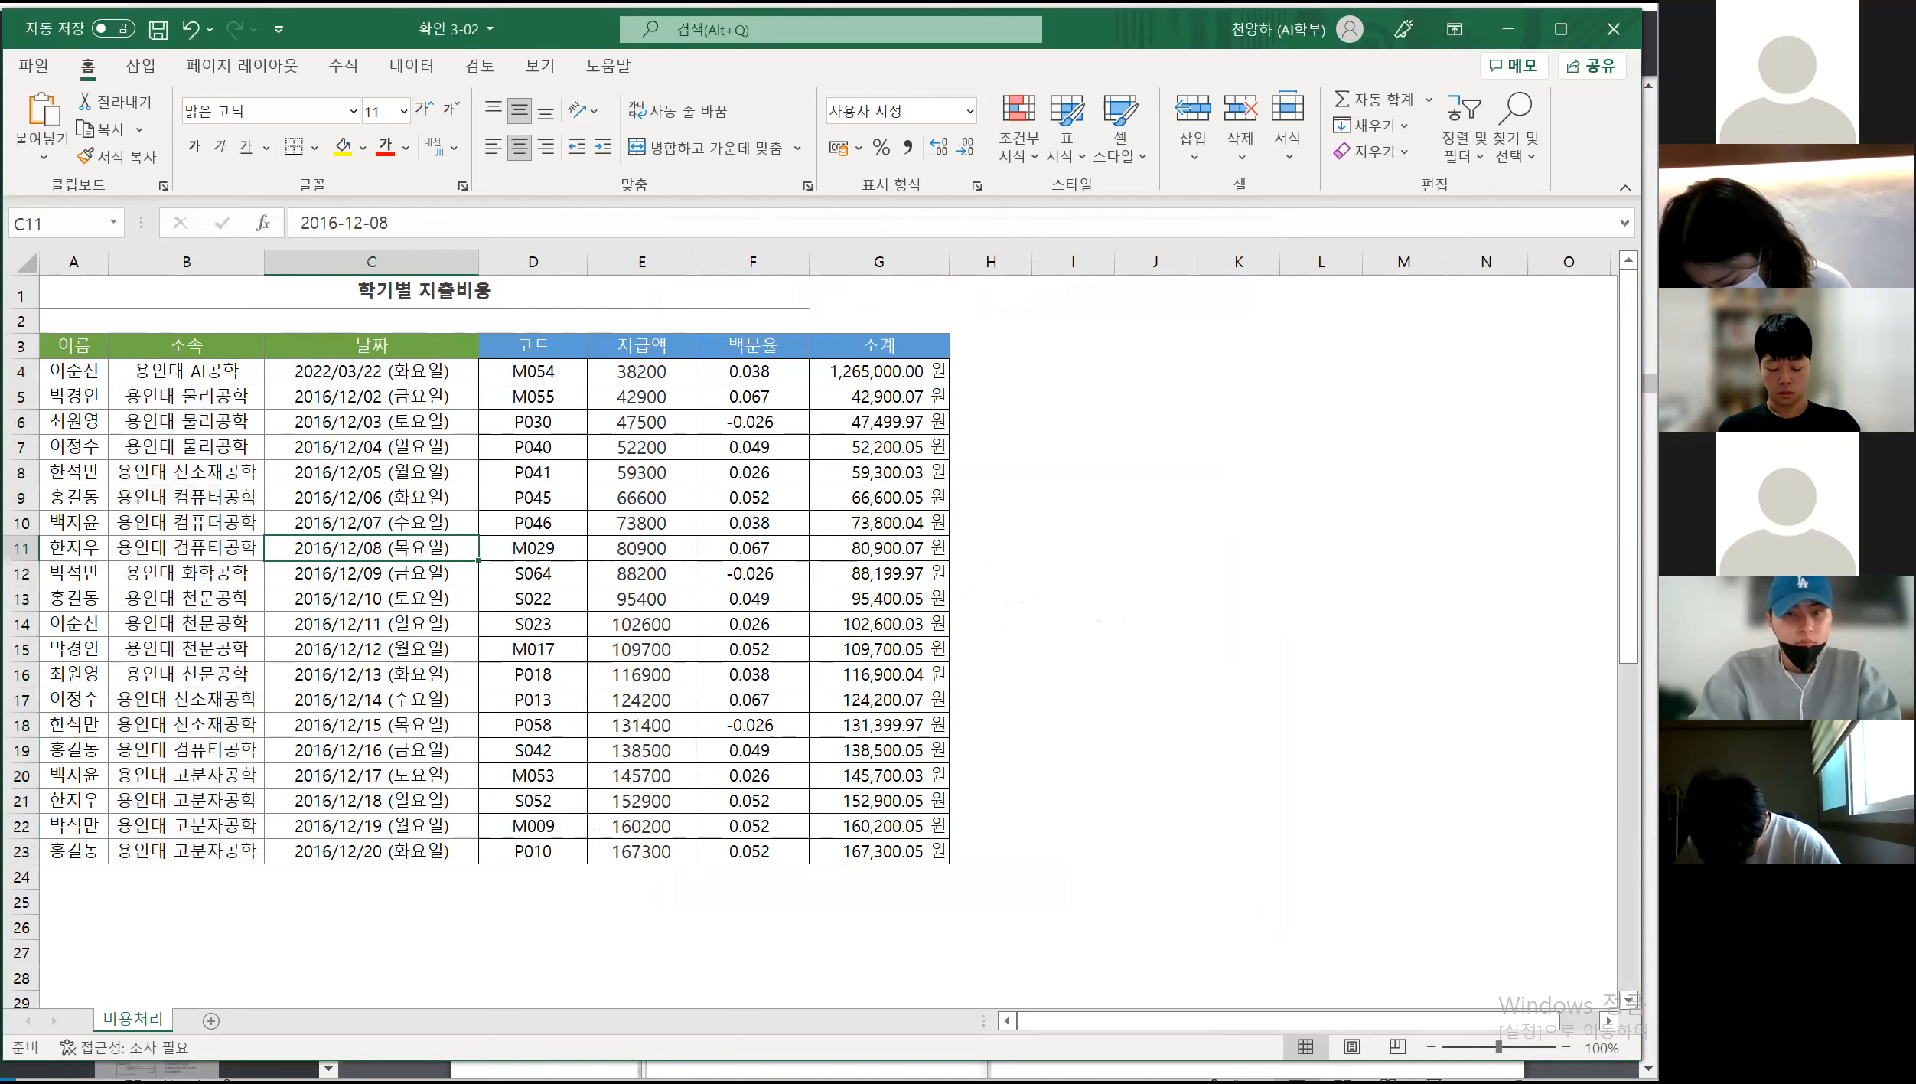
Review the 문제 2 solution steps in the exercise PDF and continue to the 문제 3 instructions
{"action": "key", "text": "alt+Tab"}
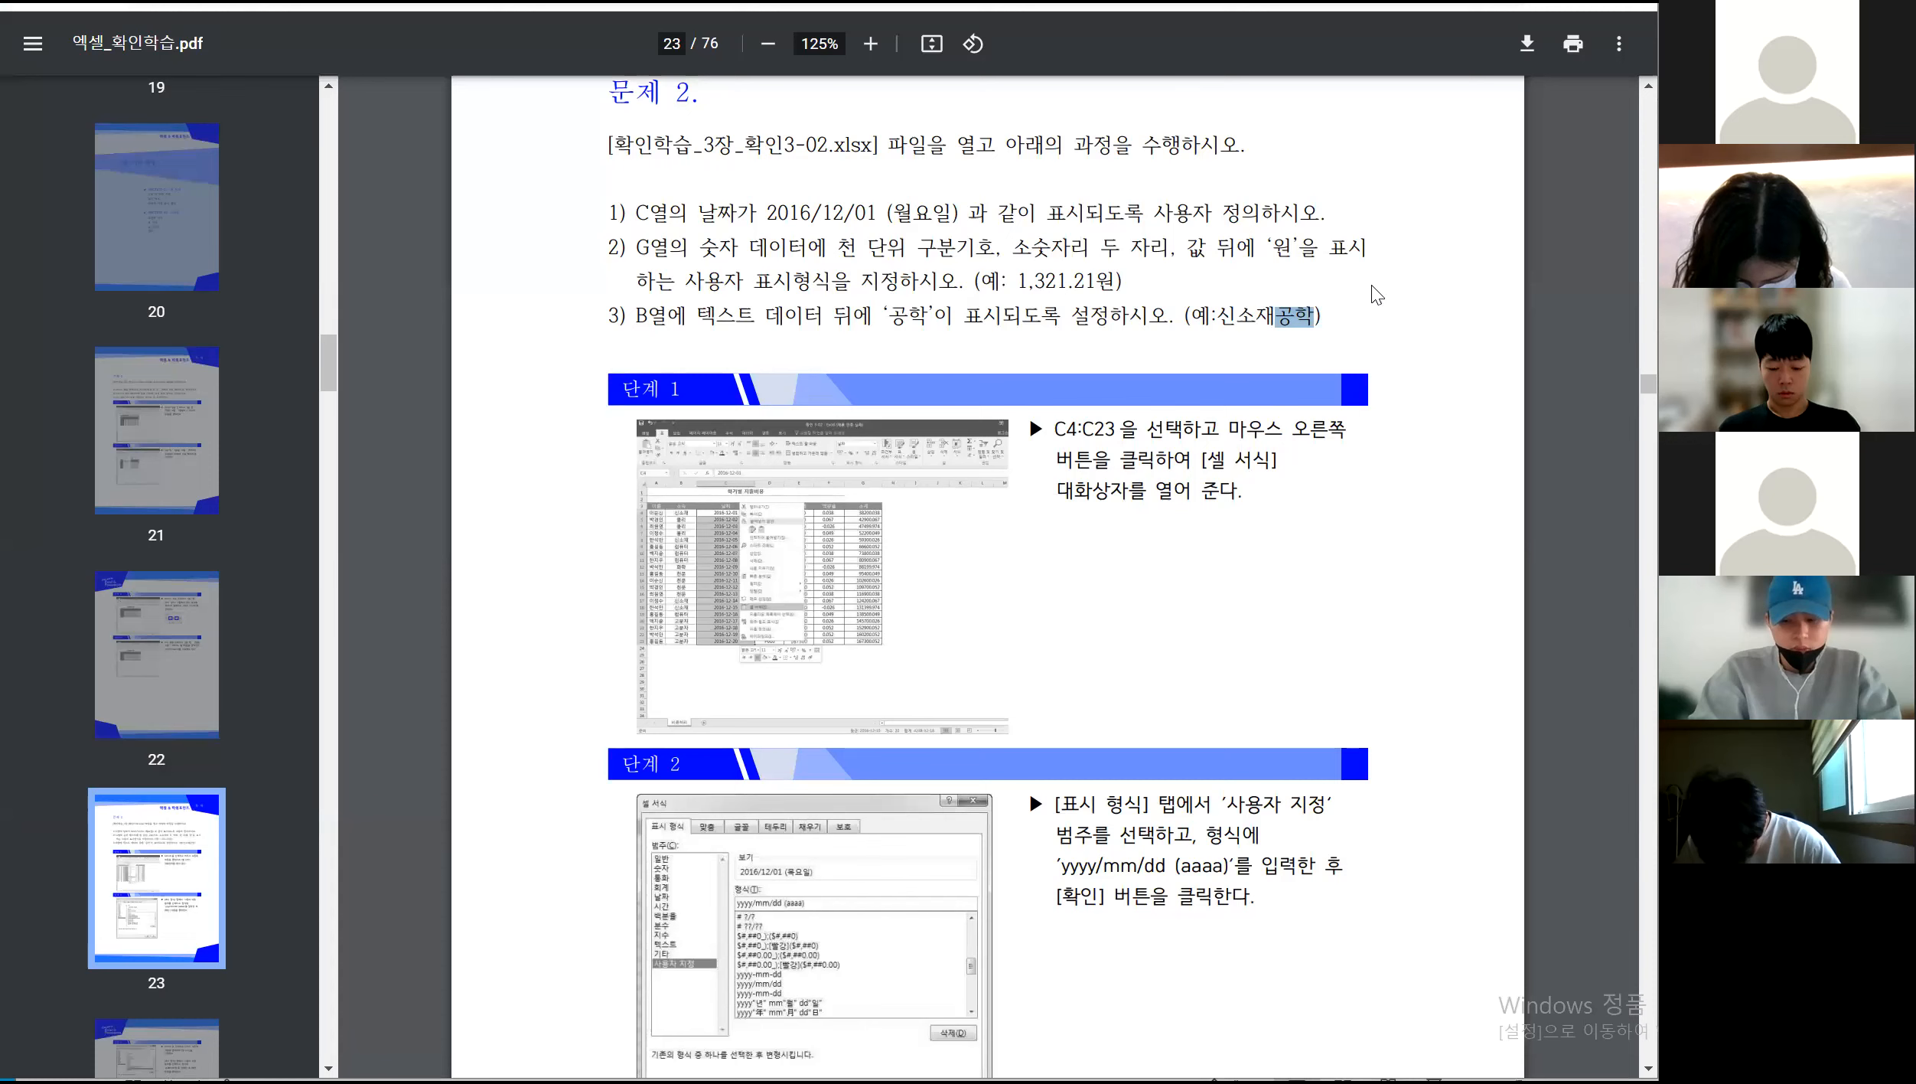
{"action": "left_click", "coordinate": [1353, 318]}
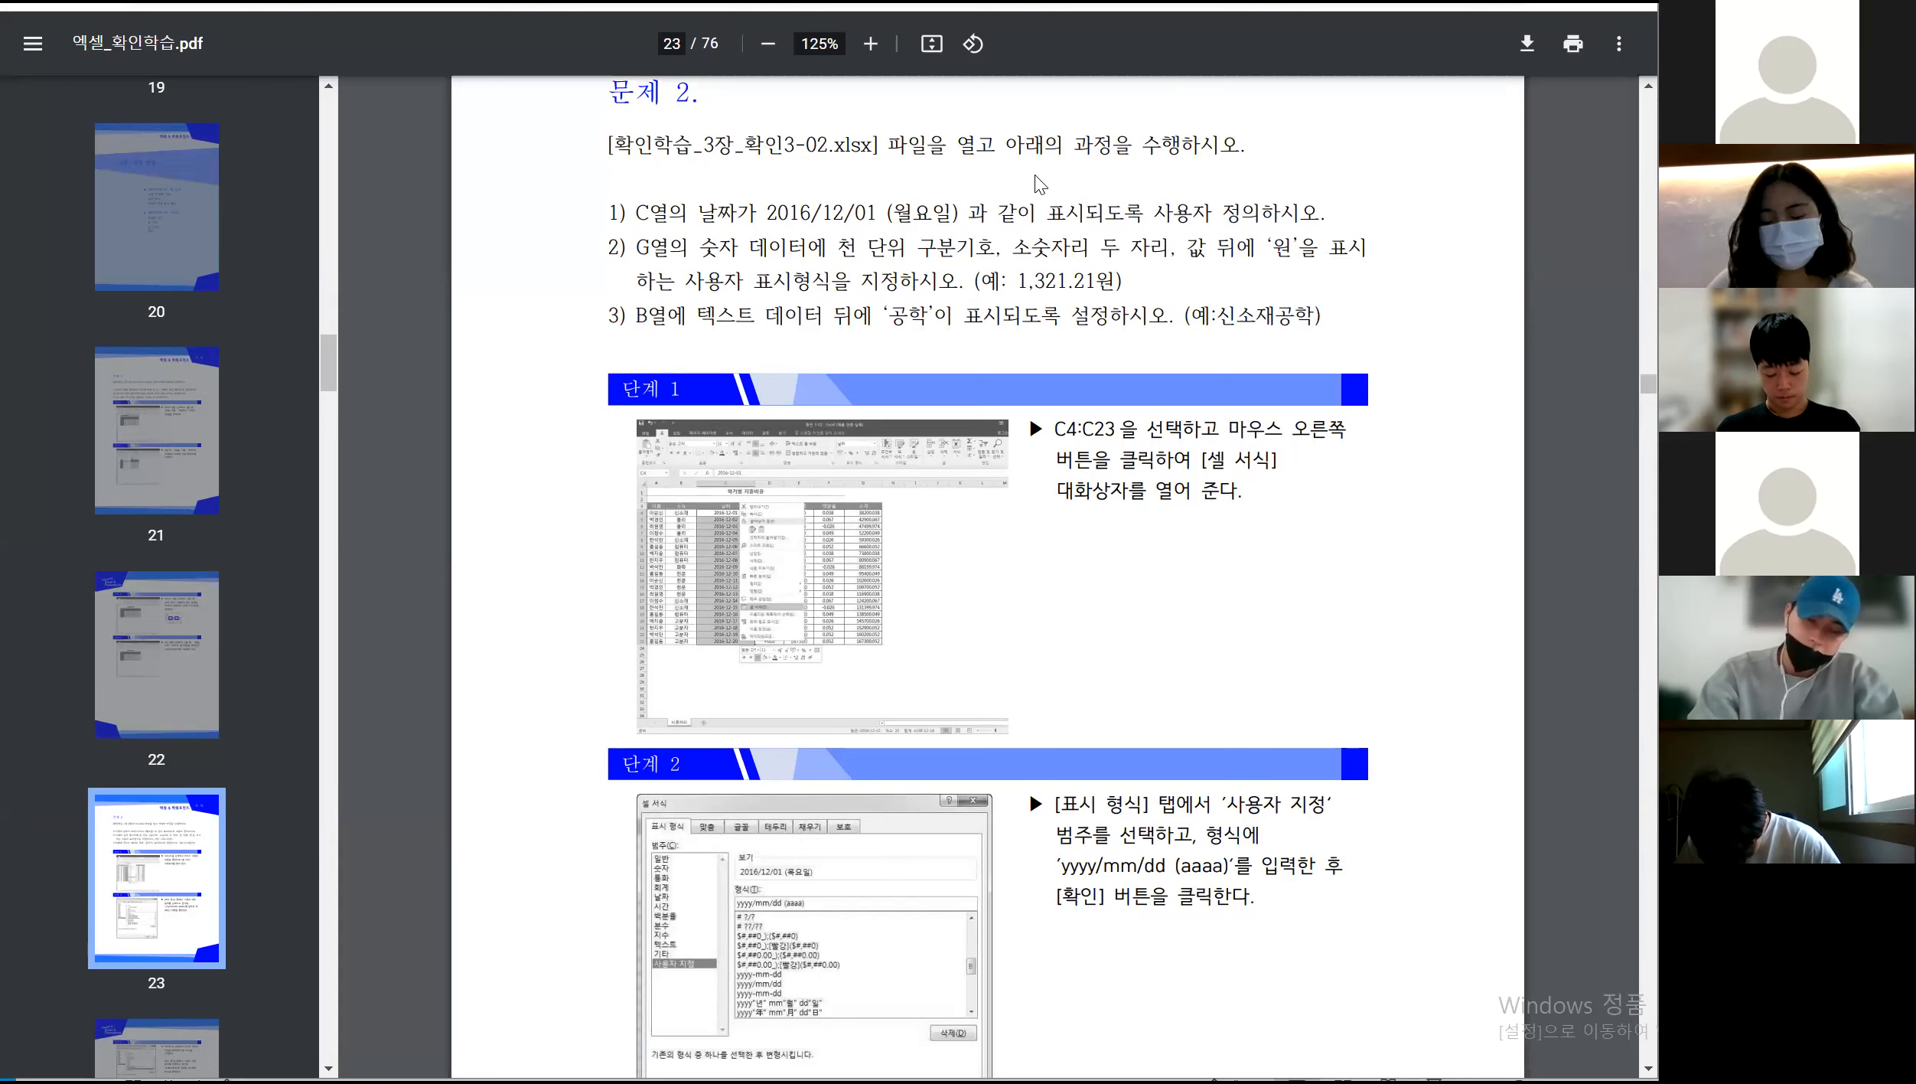
{"action": "scroll", "coordinate": [1122, 379], "scroll_direction": "down", "scroll_amount": 15}
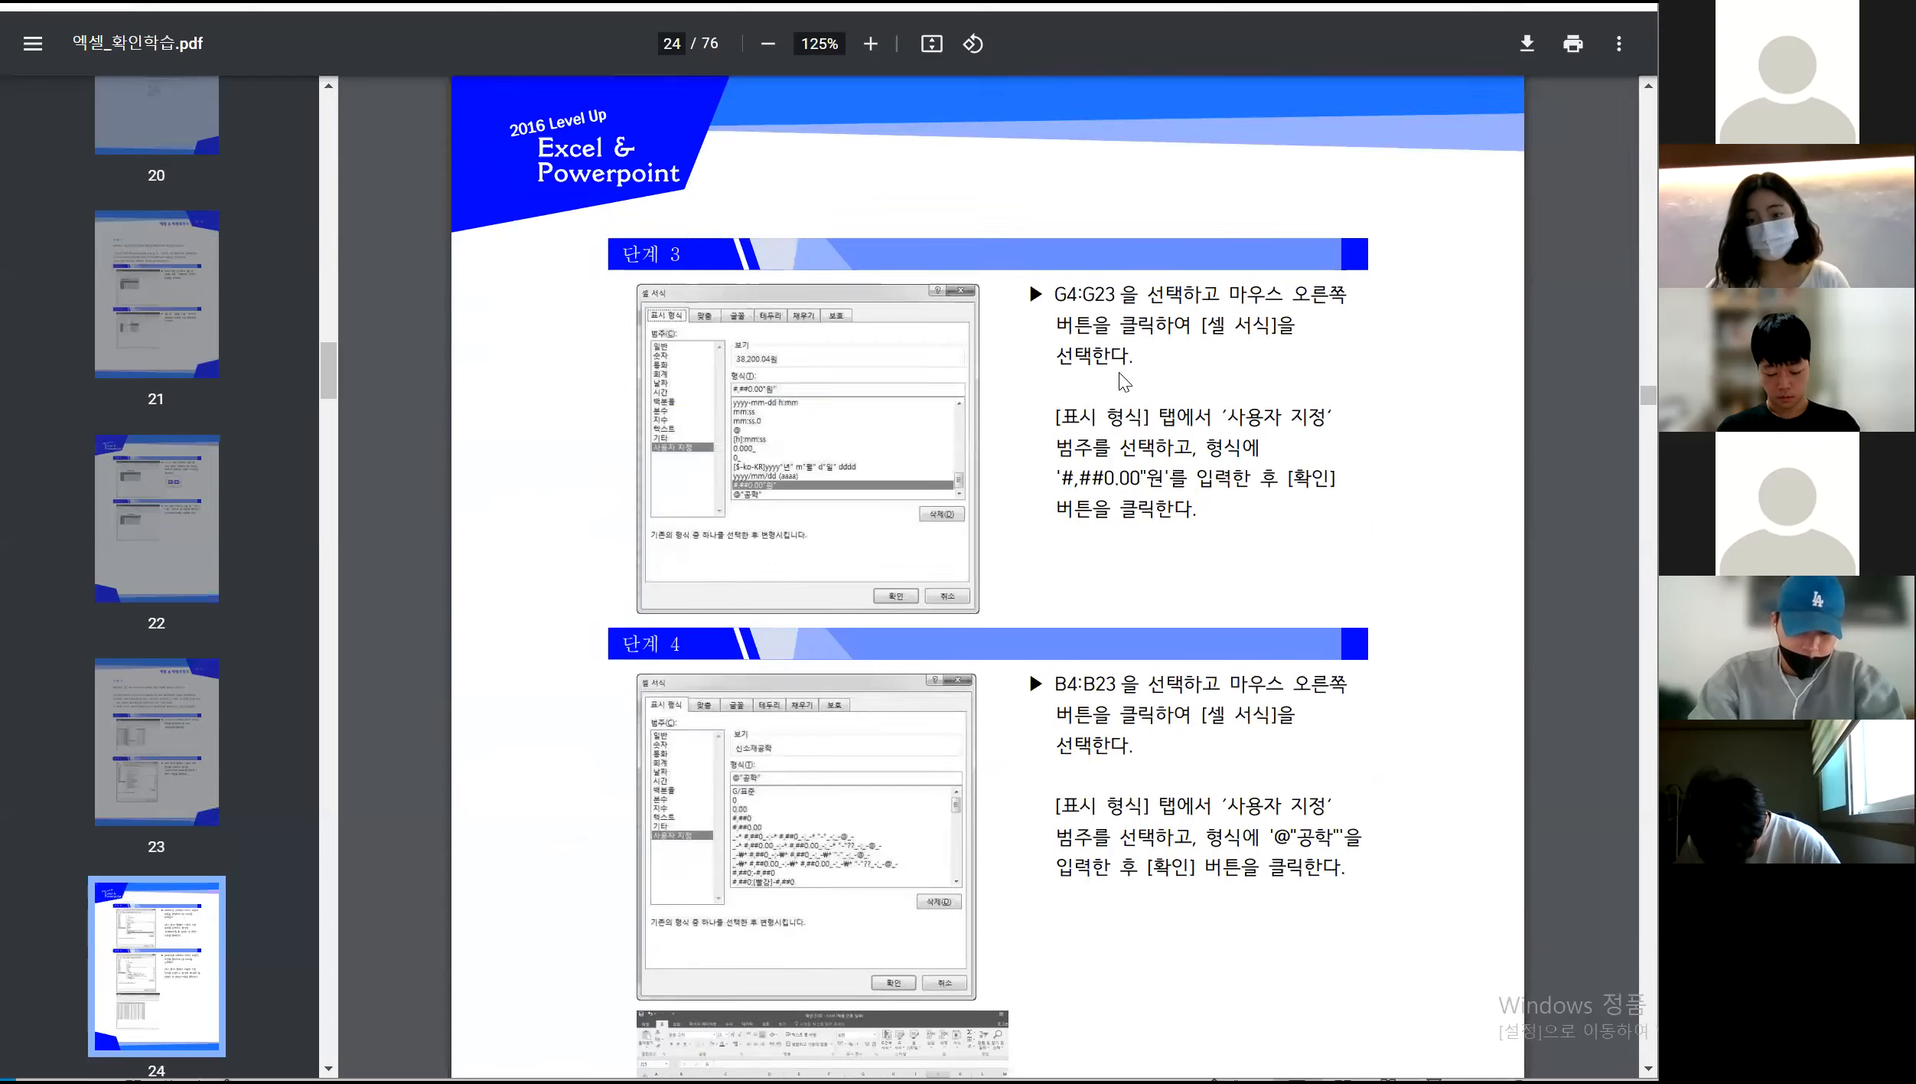
{"action": "scroll", "coordinate": [1122, 379], "scroll_direction": "down", "scroll_amount": 2}
{"action": "scroll", "coordinate": [1119, 373], "scroll_direction": "down", "scroll_amount": 10}
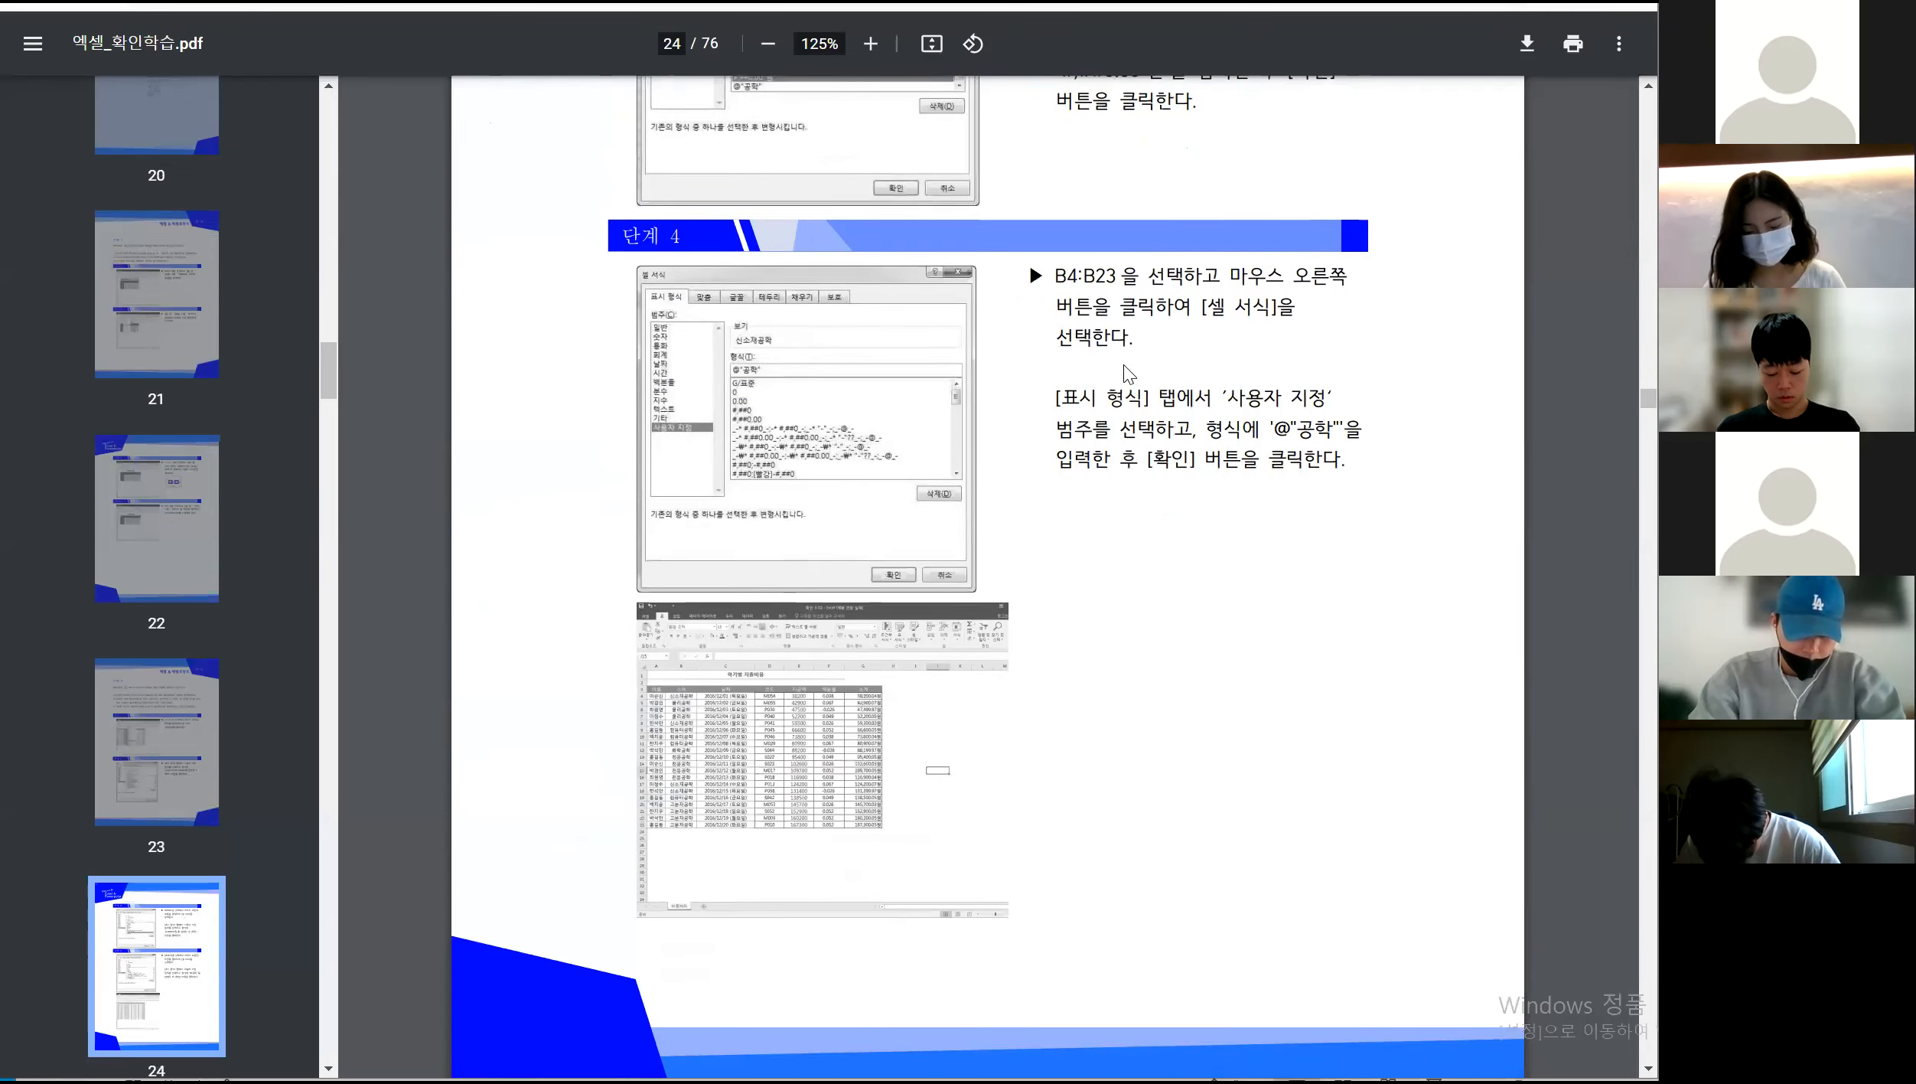
{"action": "scroll", "coordinate": [1124, 368], "scroll_direction": "down", "scroll_amount": 6}
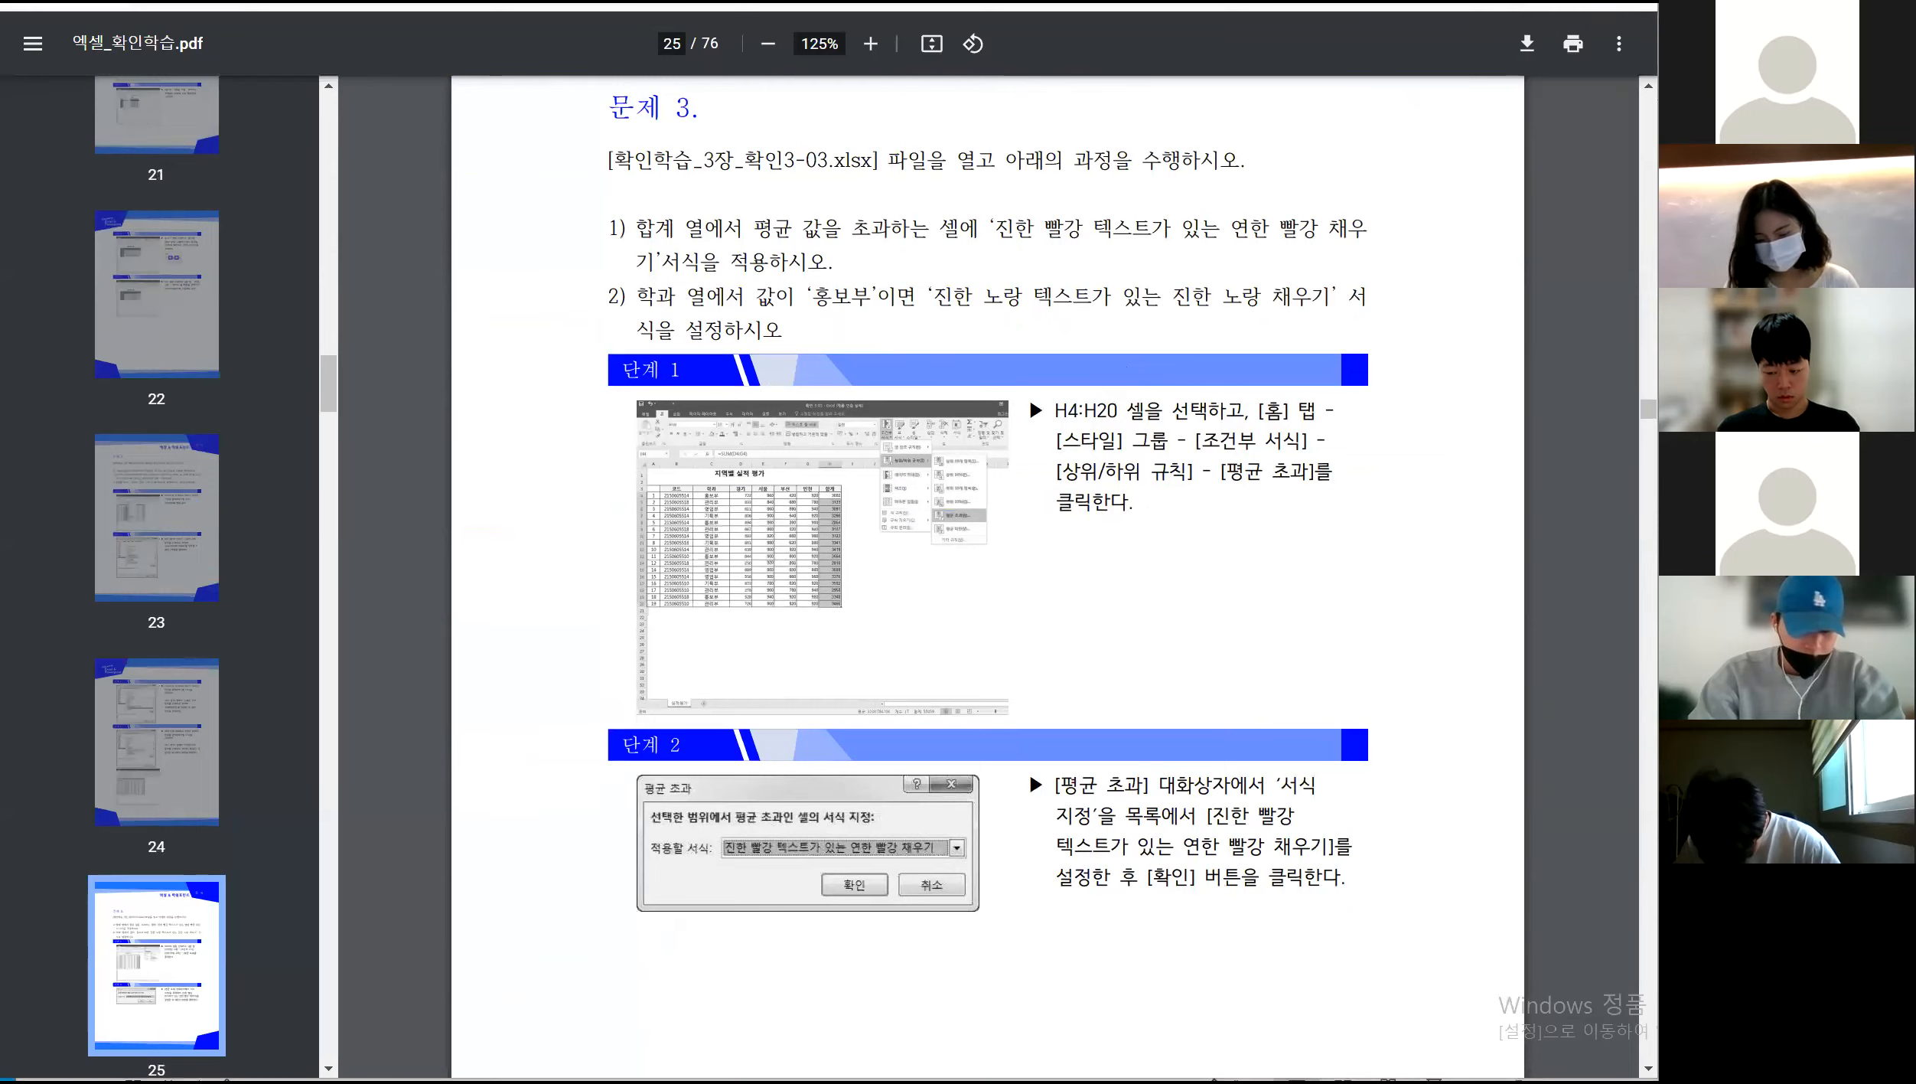
Close 확인 3-02 without saving and open 확인 3-03 from the Chapter 03 folder
{"action": "key", "text": "alt+Tab"}
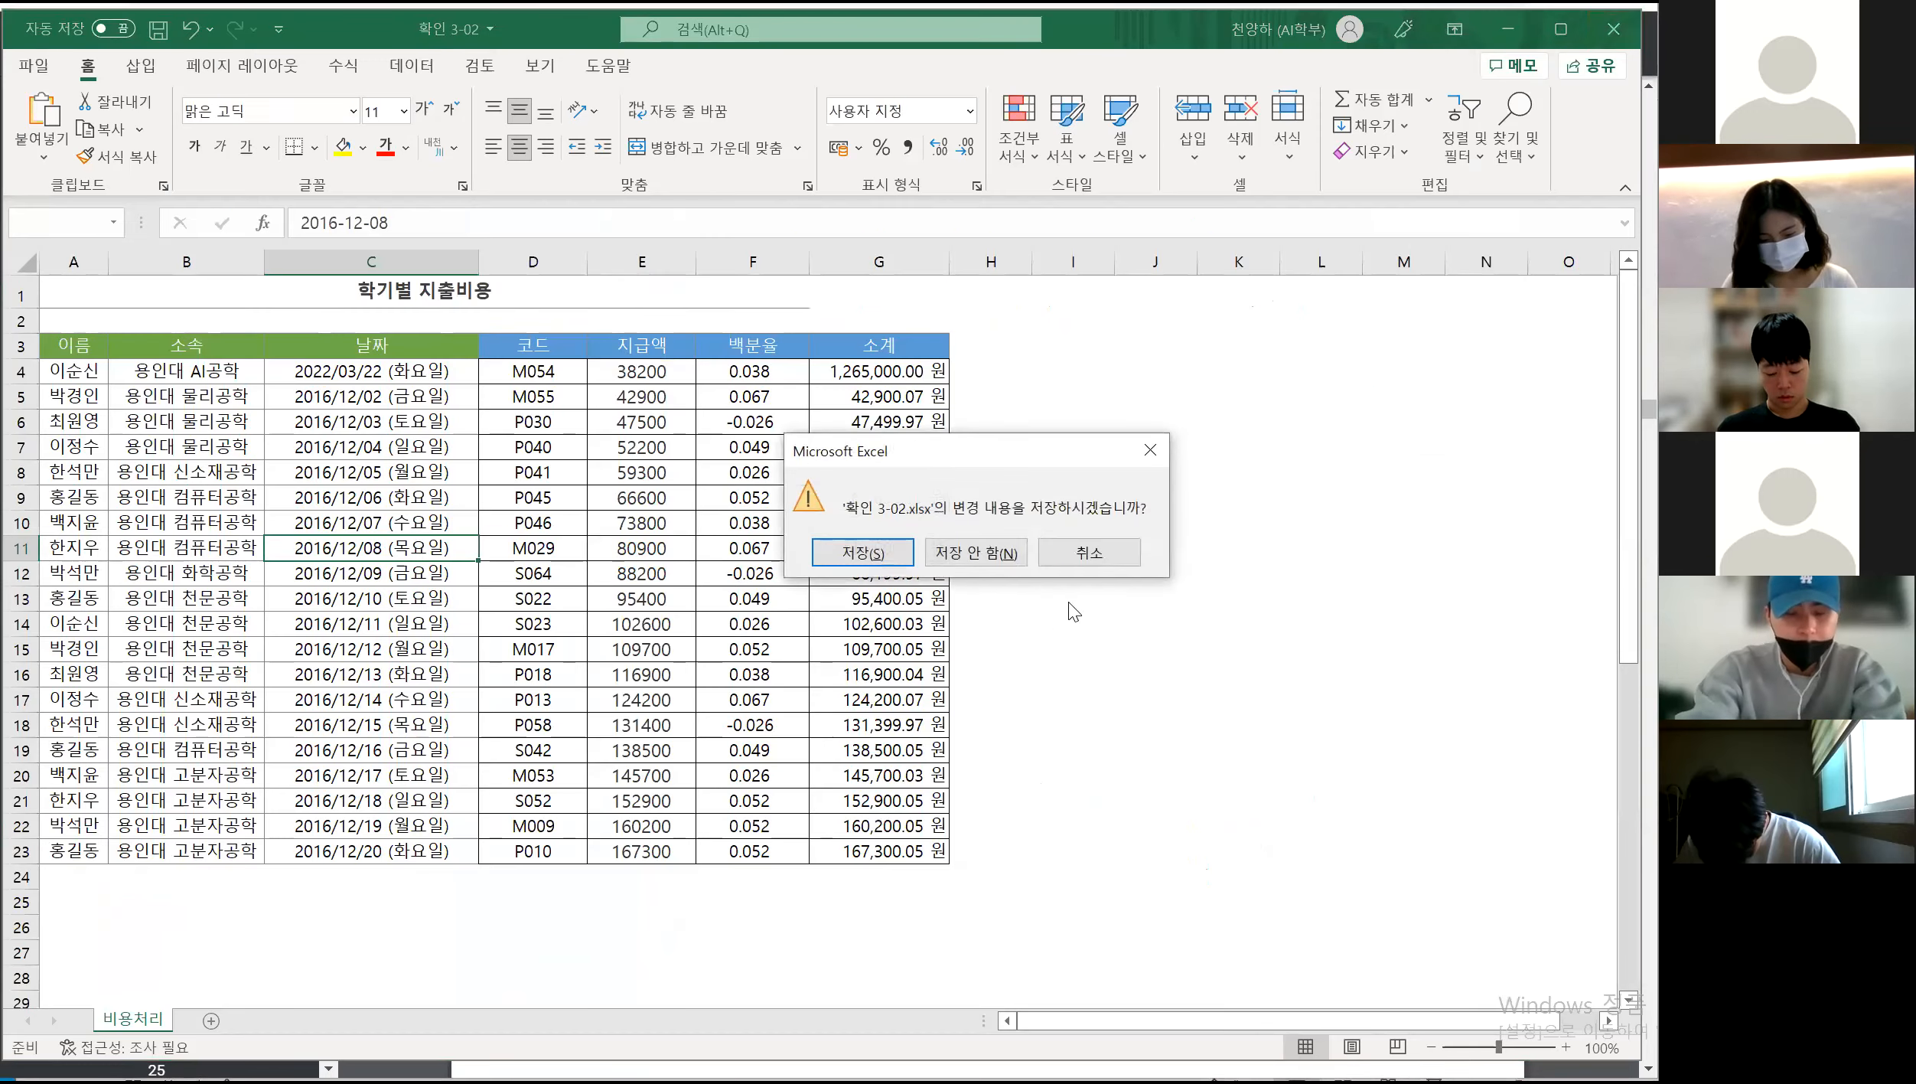
{"action": "left_click", "coordinate": [986, 551]}
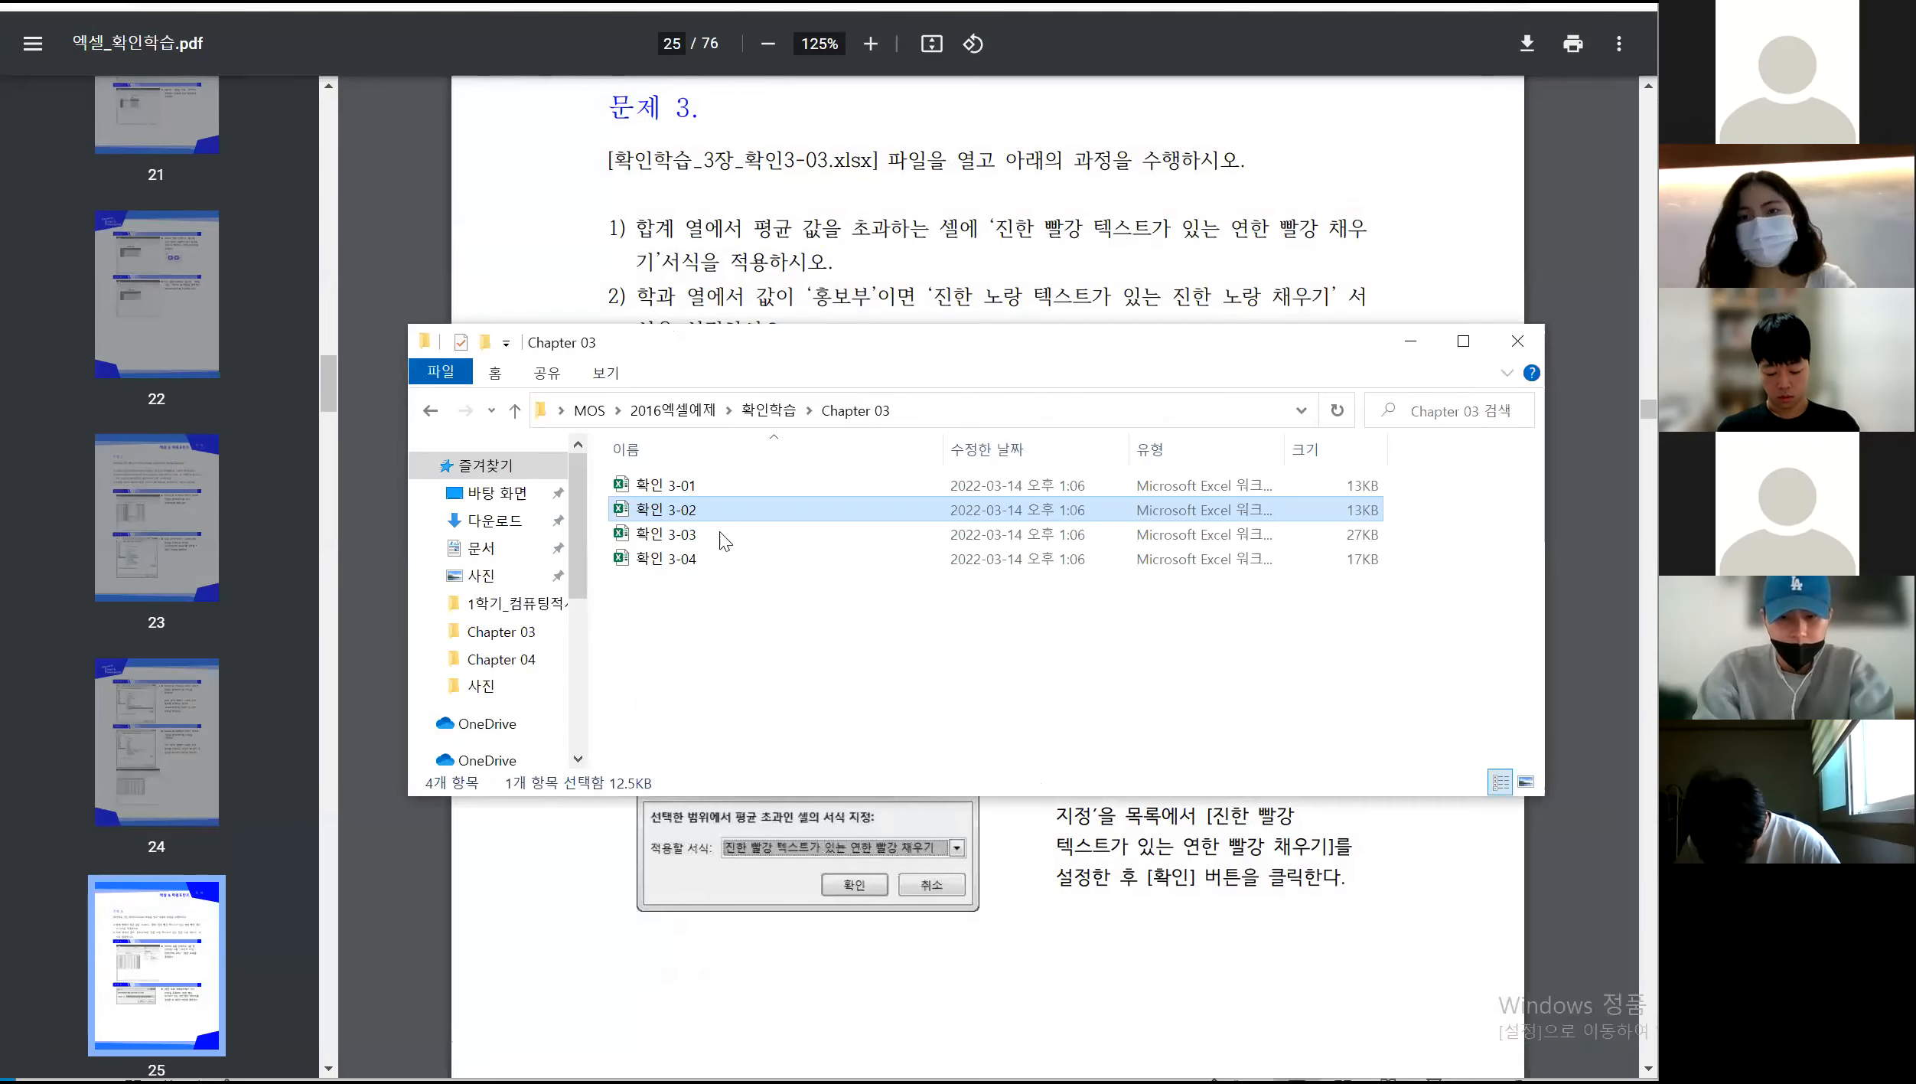
{"action": "double_click", "coordinate": [674, 535]}
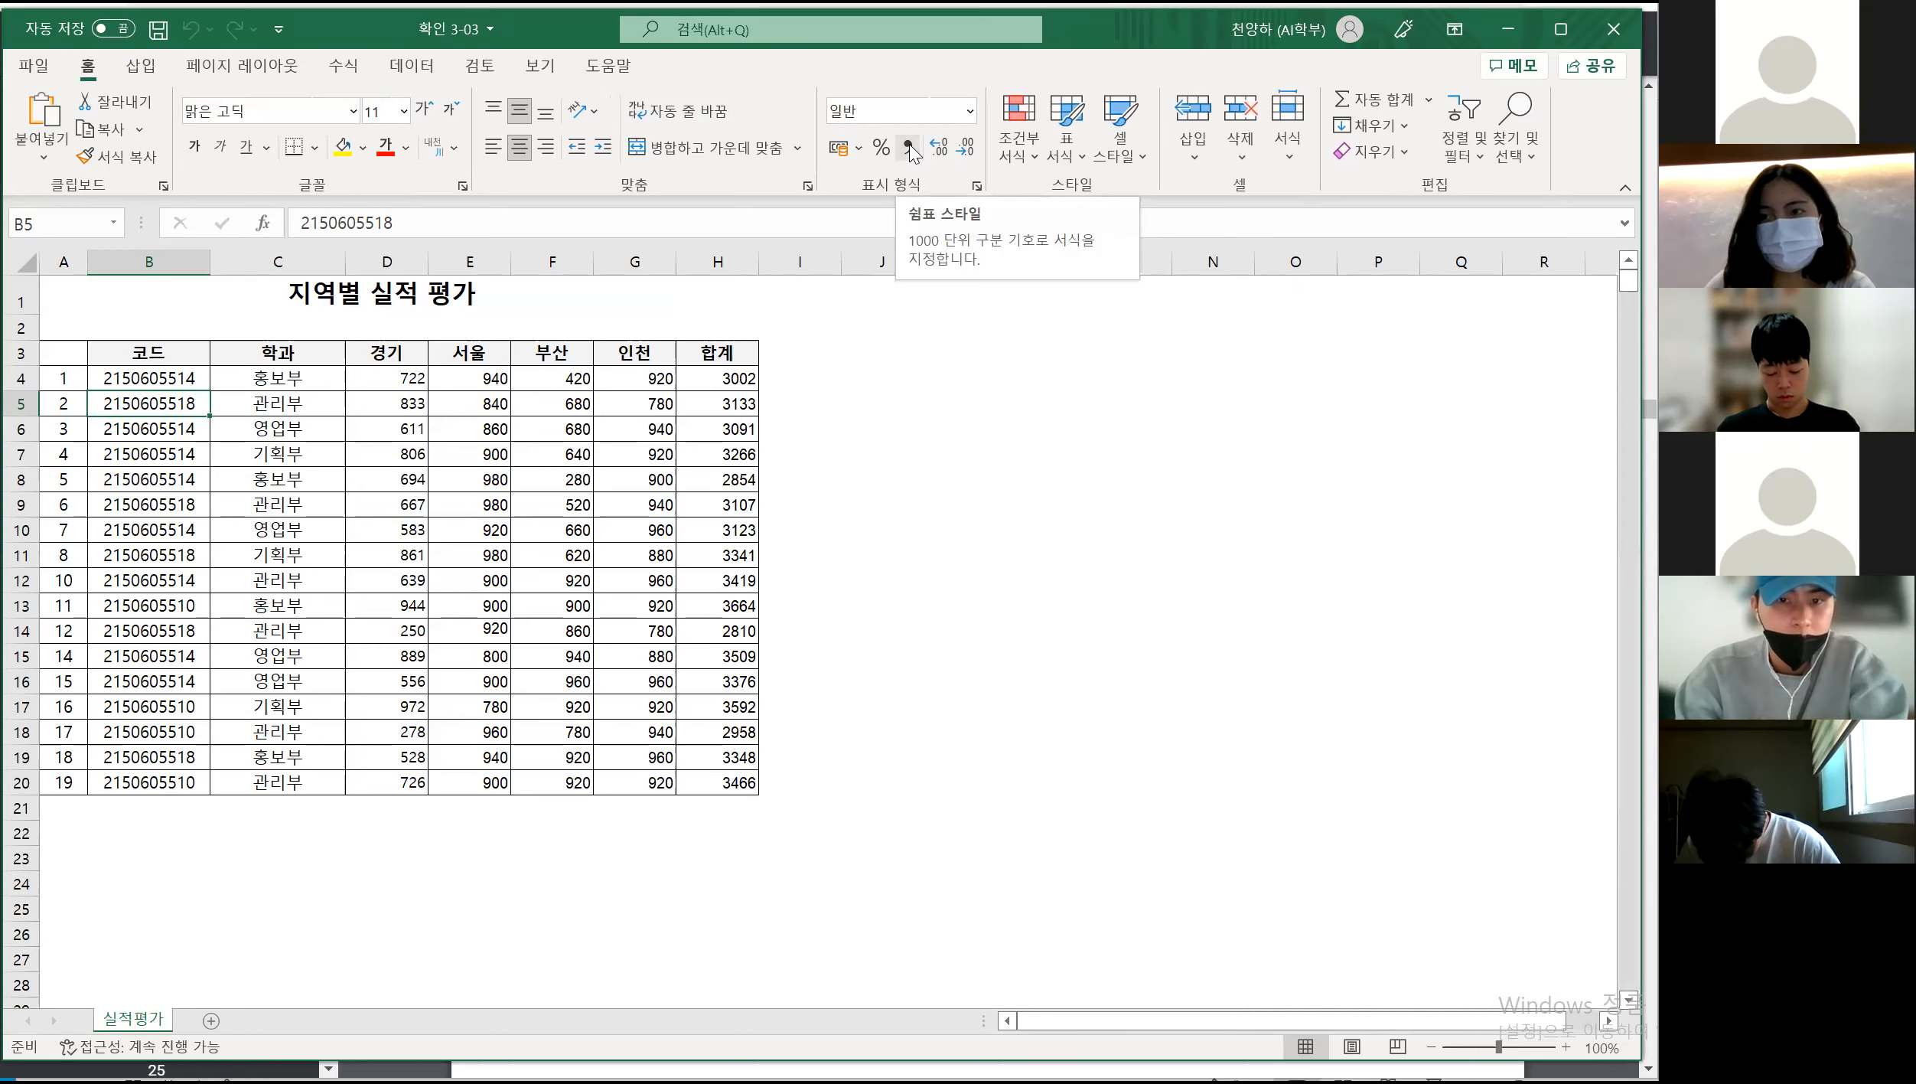
Check 문제 3 in the exercise PDF and select the 합계 values H4:H20 in 확인 3-03
{"action": "key", "text": "alt+Tab"}
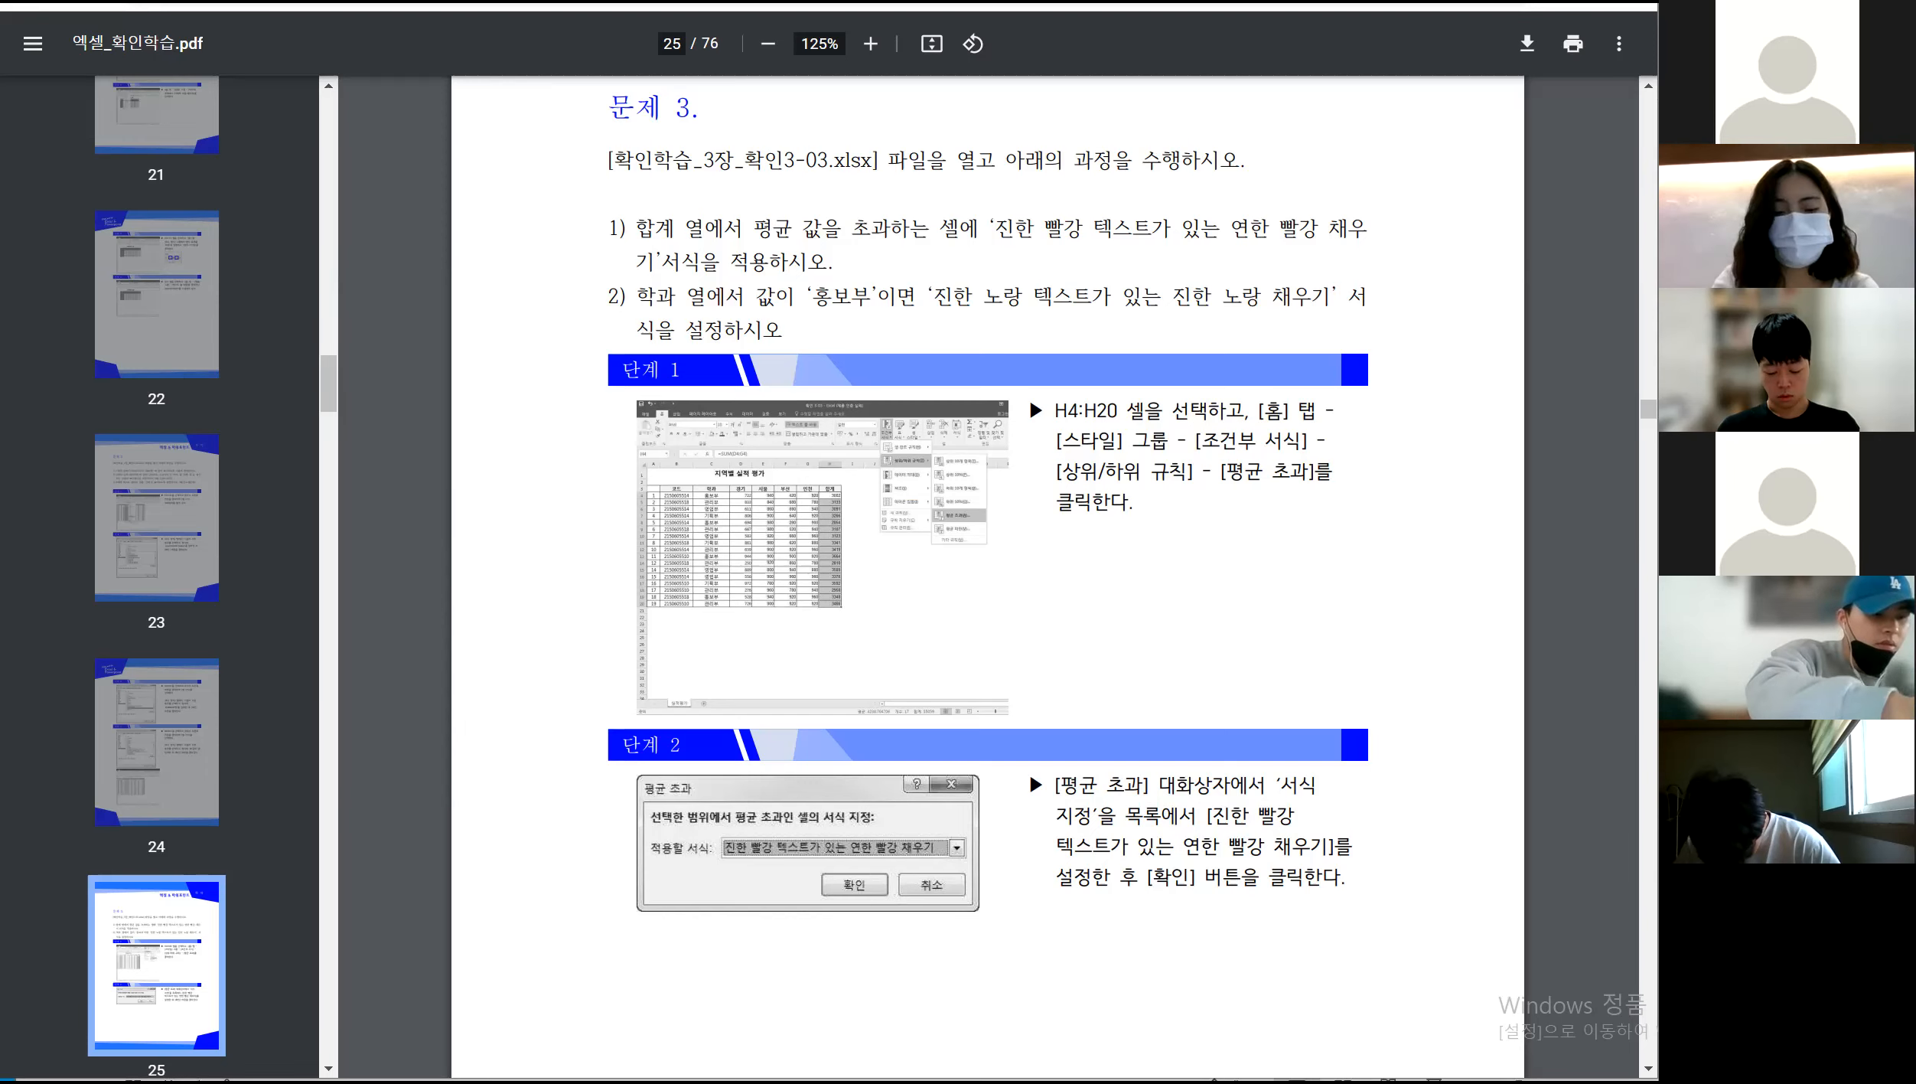
{"action": "left_click", "coordinate": [937, 1081]}
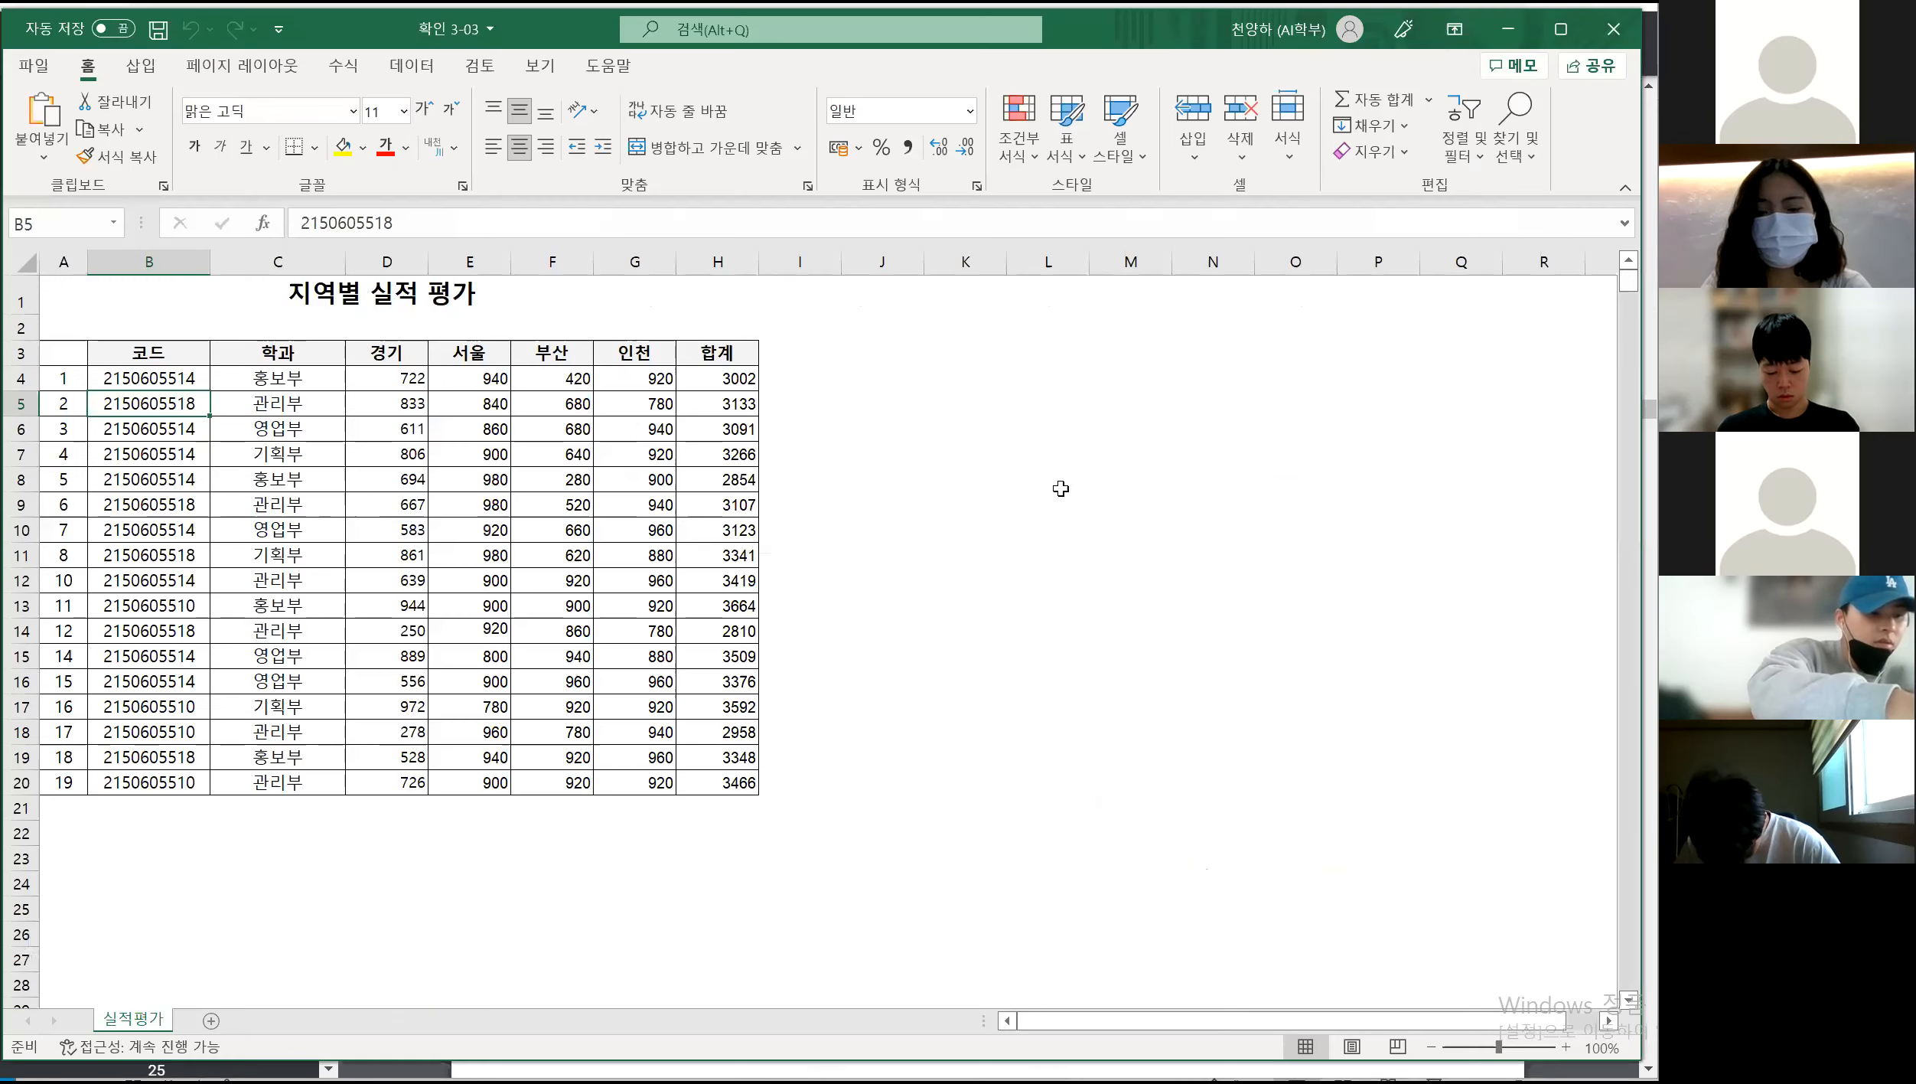
{"action": "left_click", "coordinate": [1061, 488]}
{"action": "left_click_drag", "start_coordinate": [737, 380], "coordinate": [703, 771]}
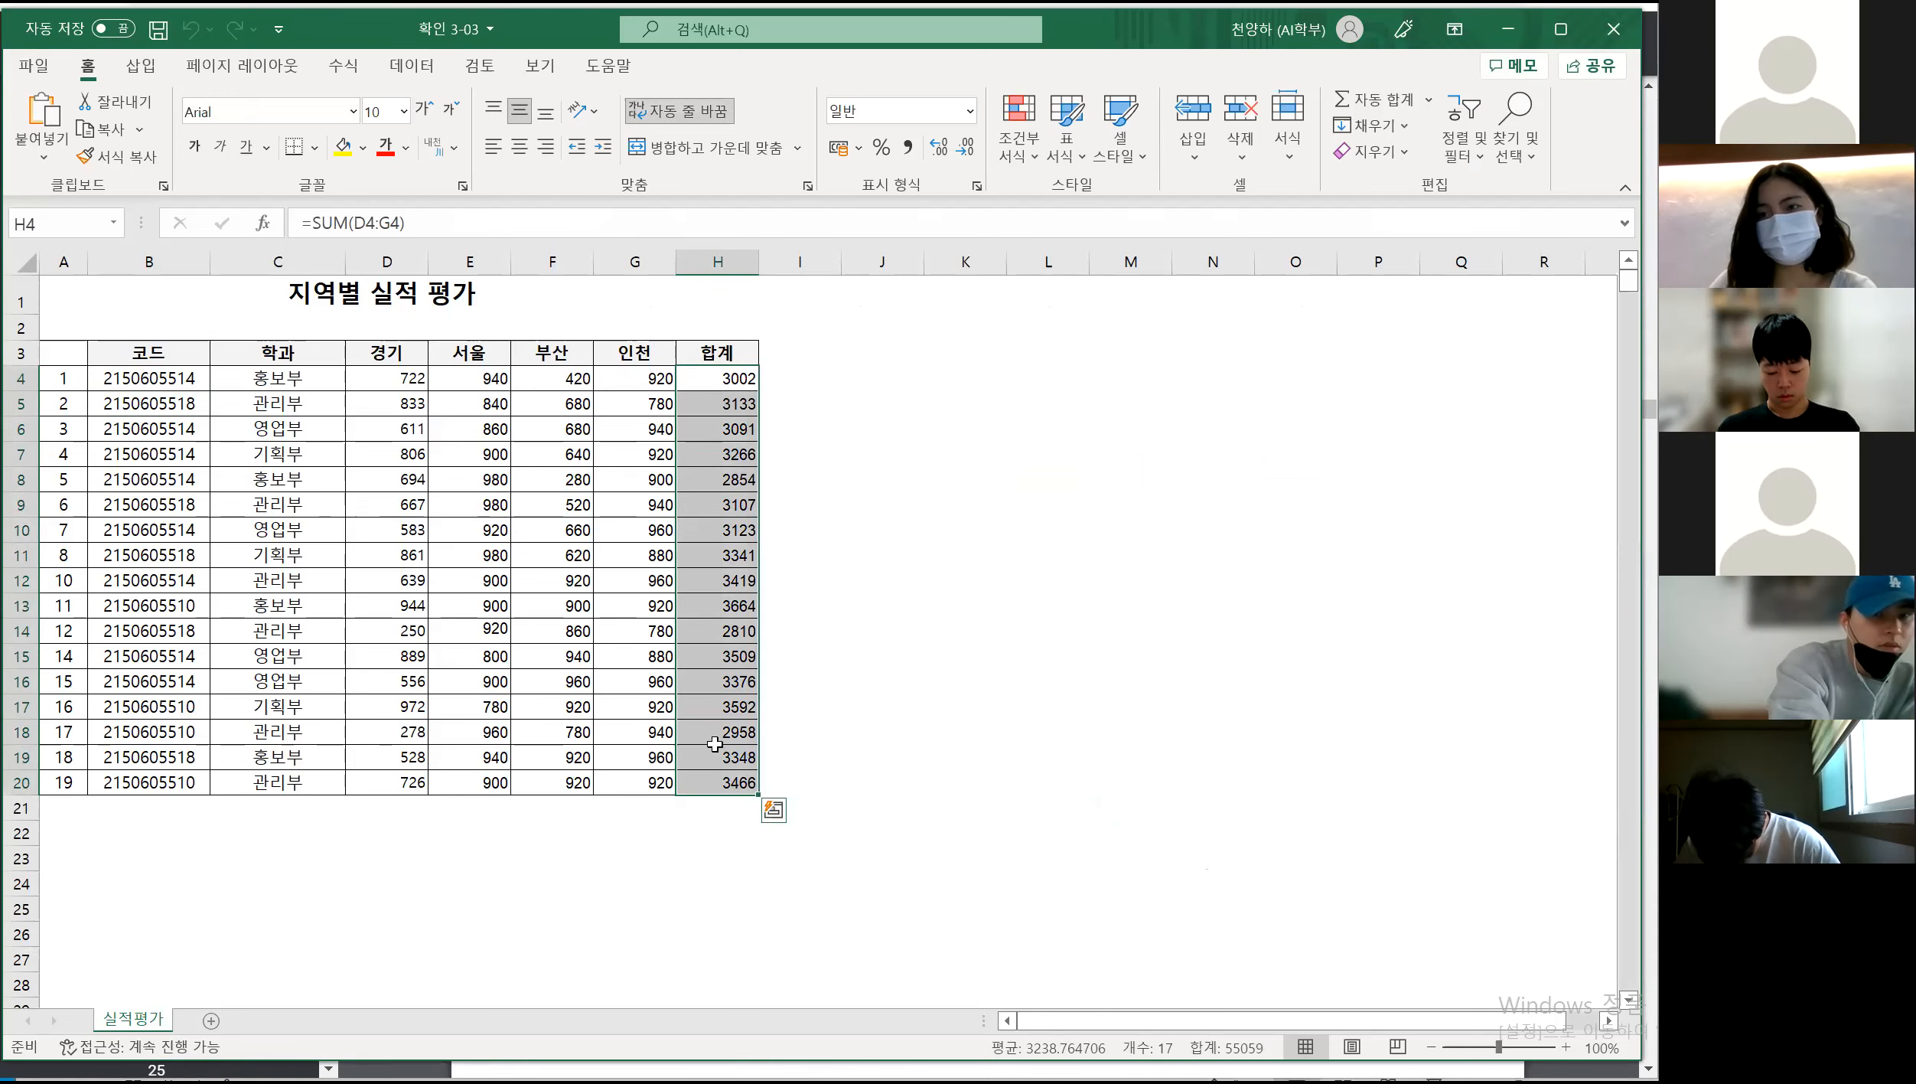
Reread the first requirement of 문제 3 in the PDF, highlight its above-average condition, and return to the 확인 3-03 workbook
{"action": "key", "text": "alt+Tab"}
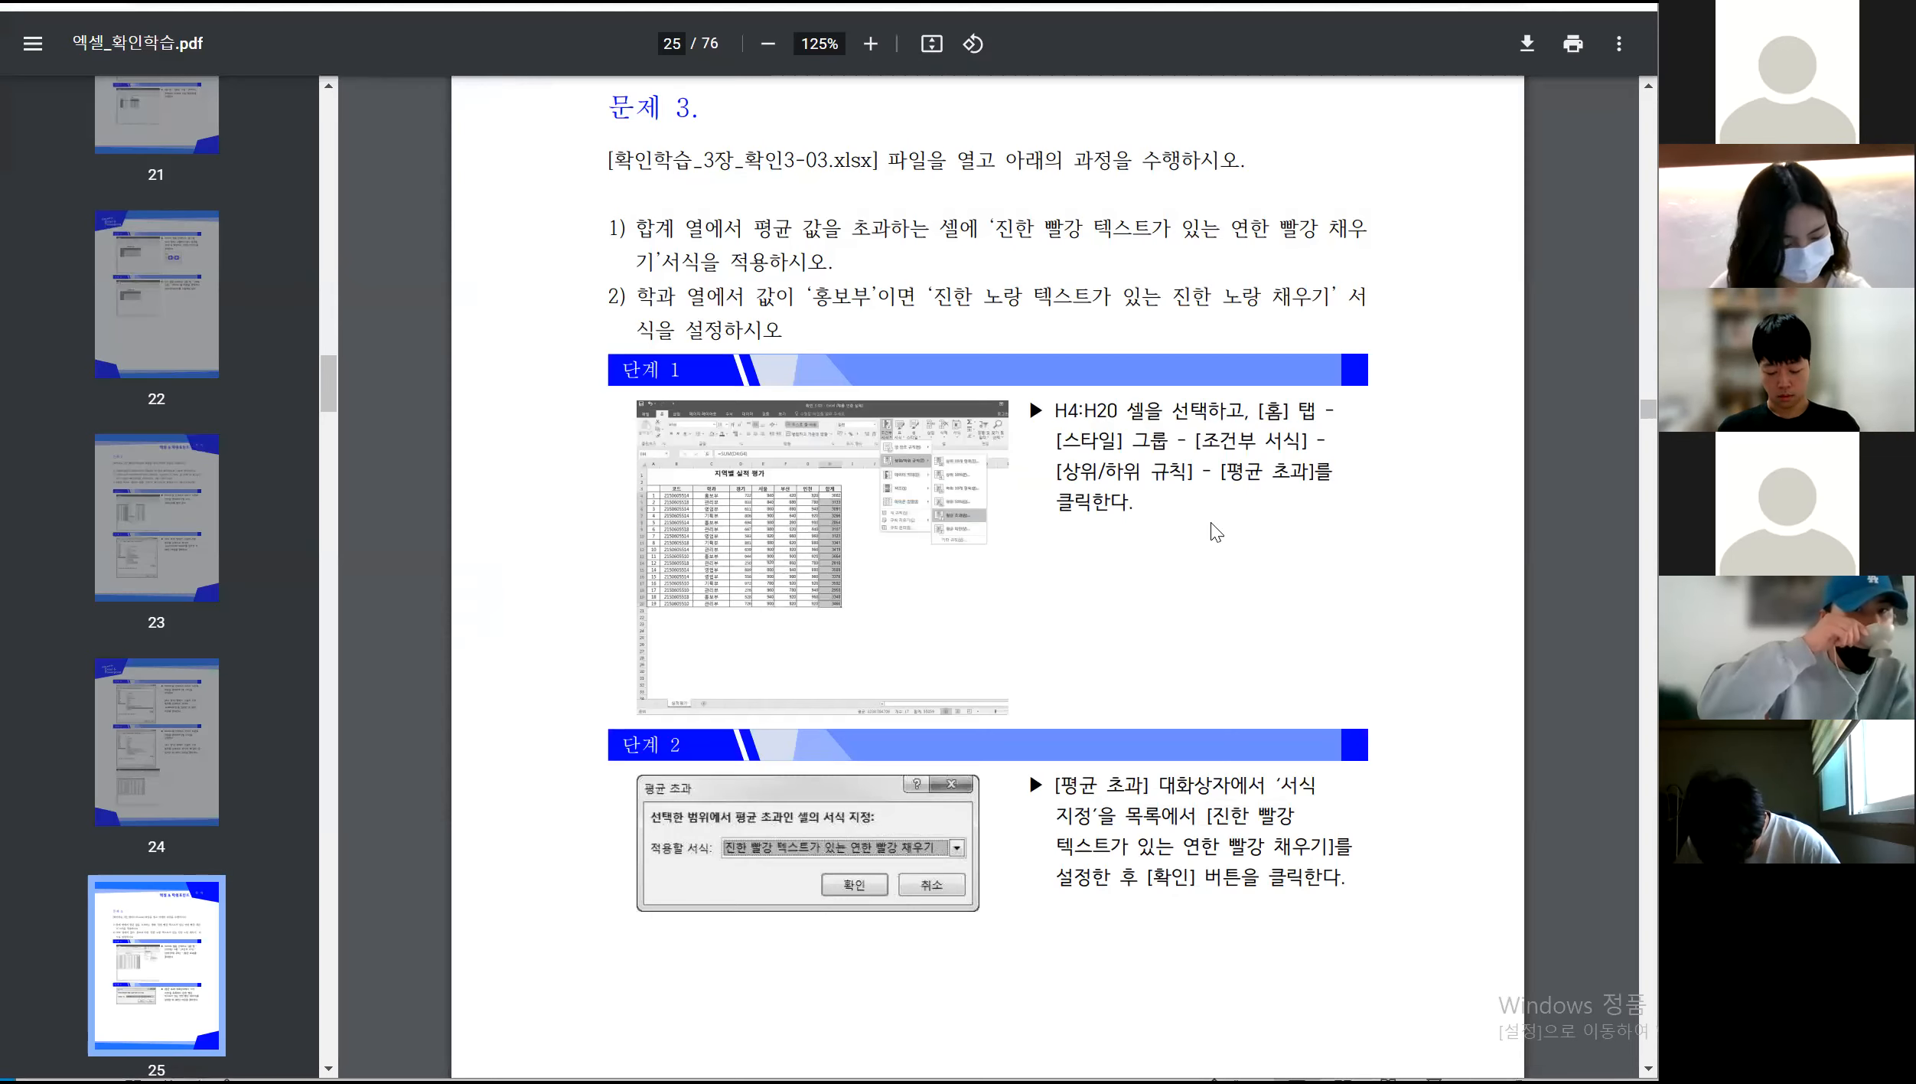
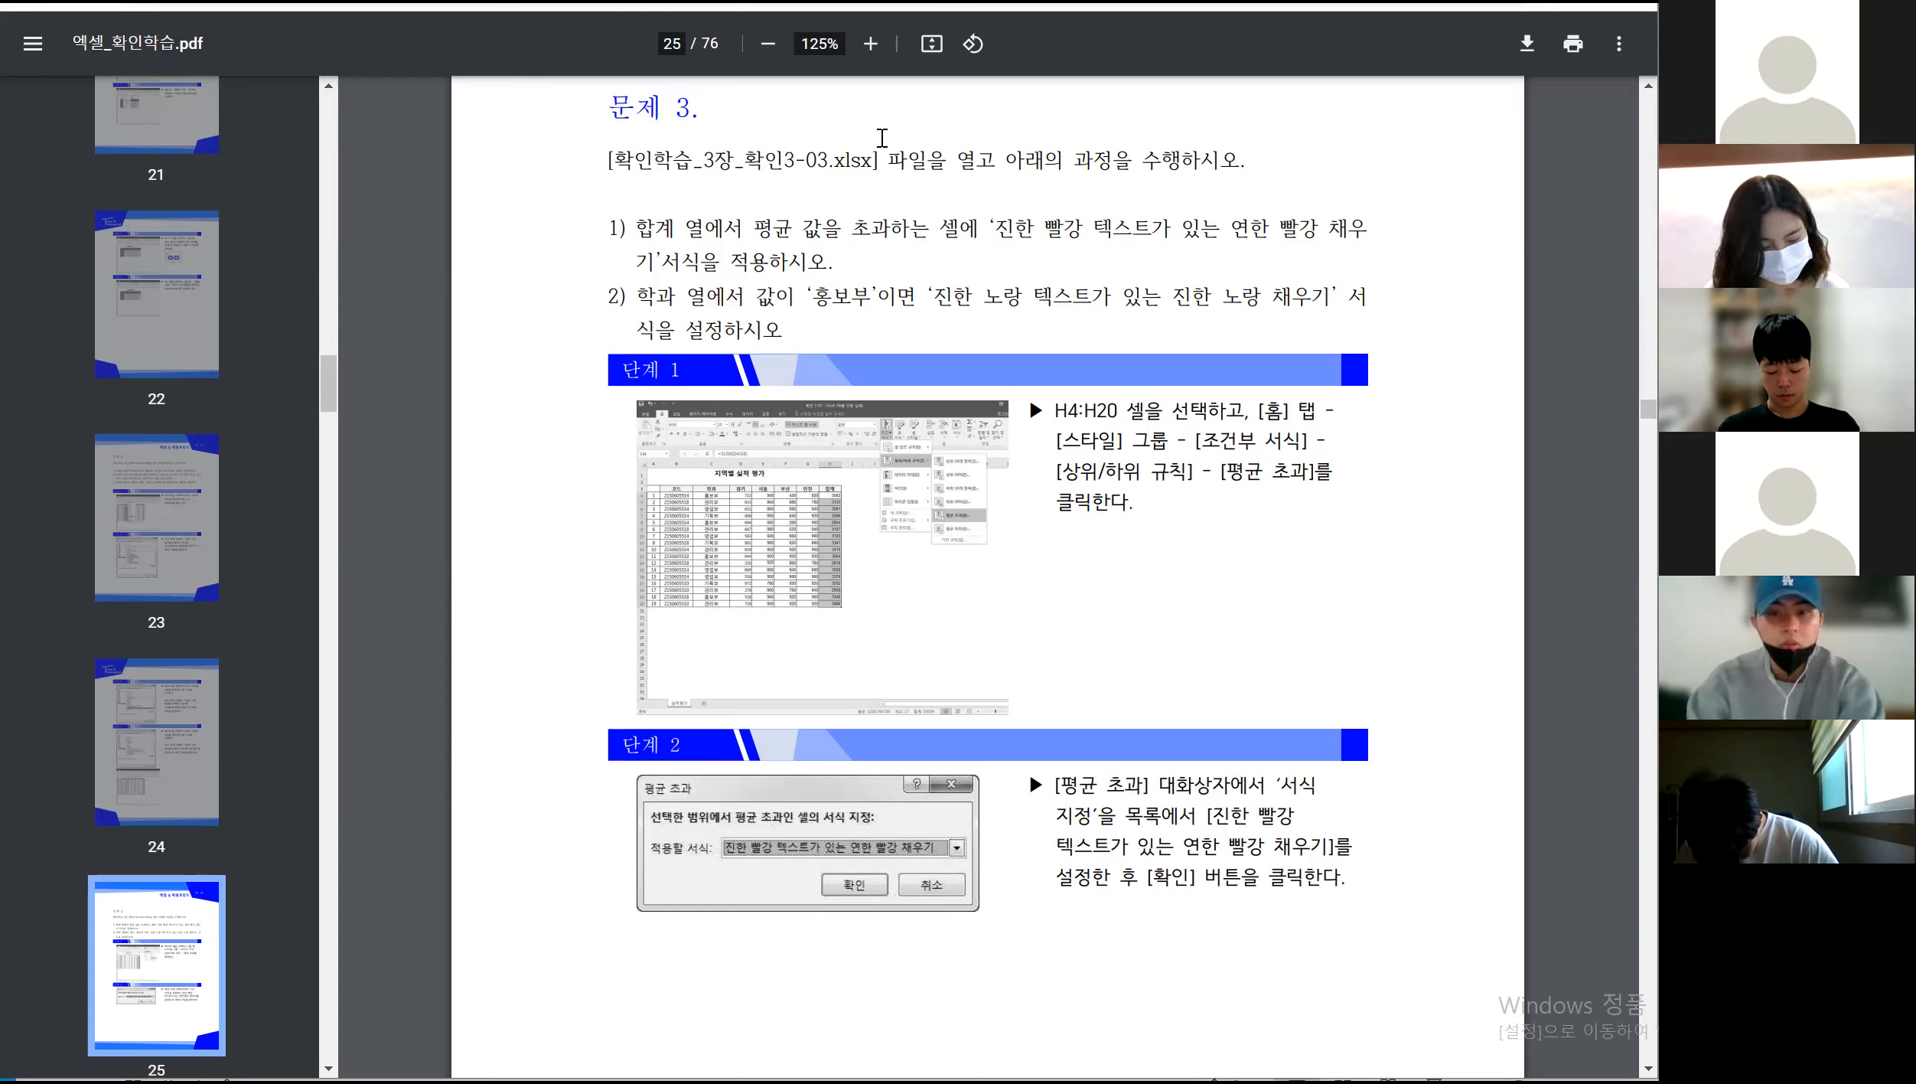
{"action": "left_click_drag", "start_coordinate": [958, 228], "coordinate": [773, 222]}
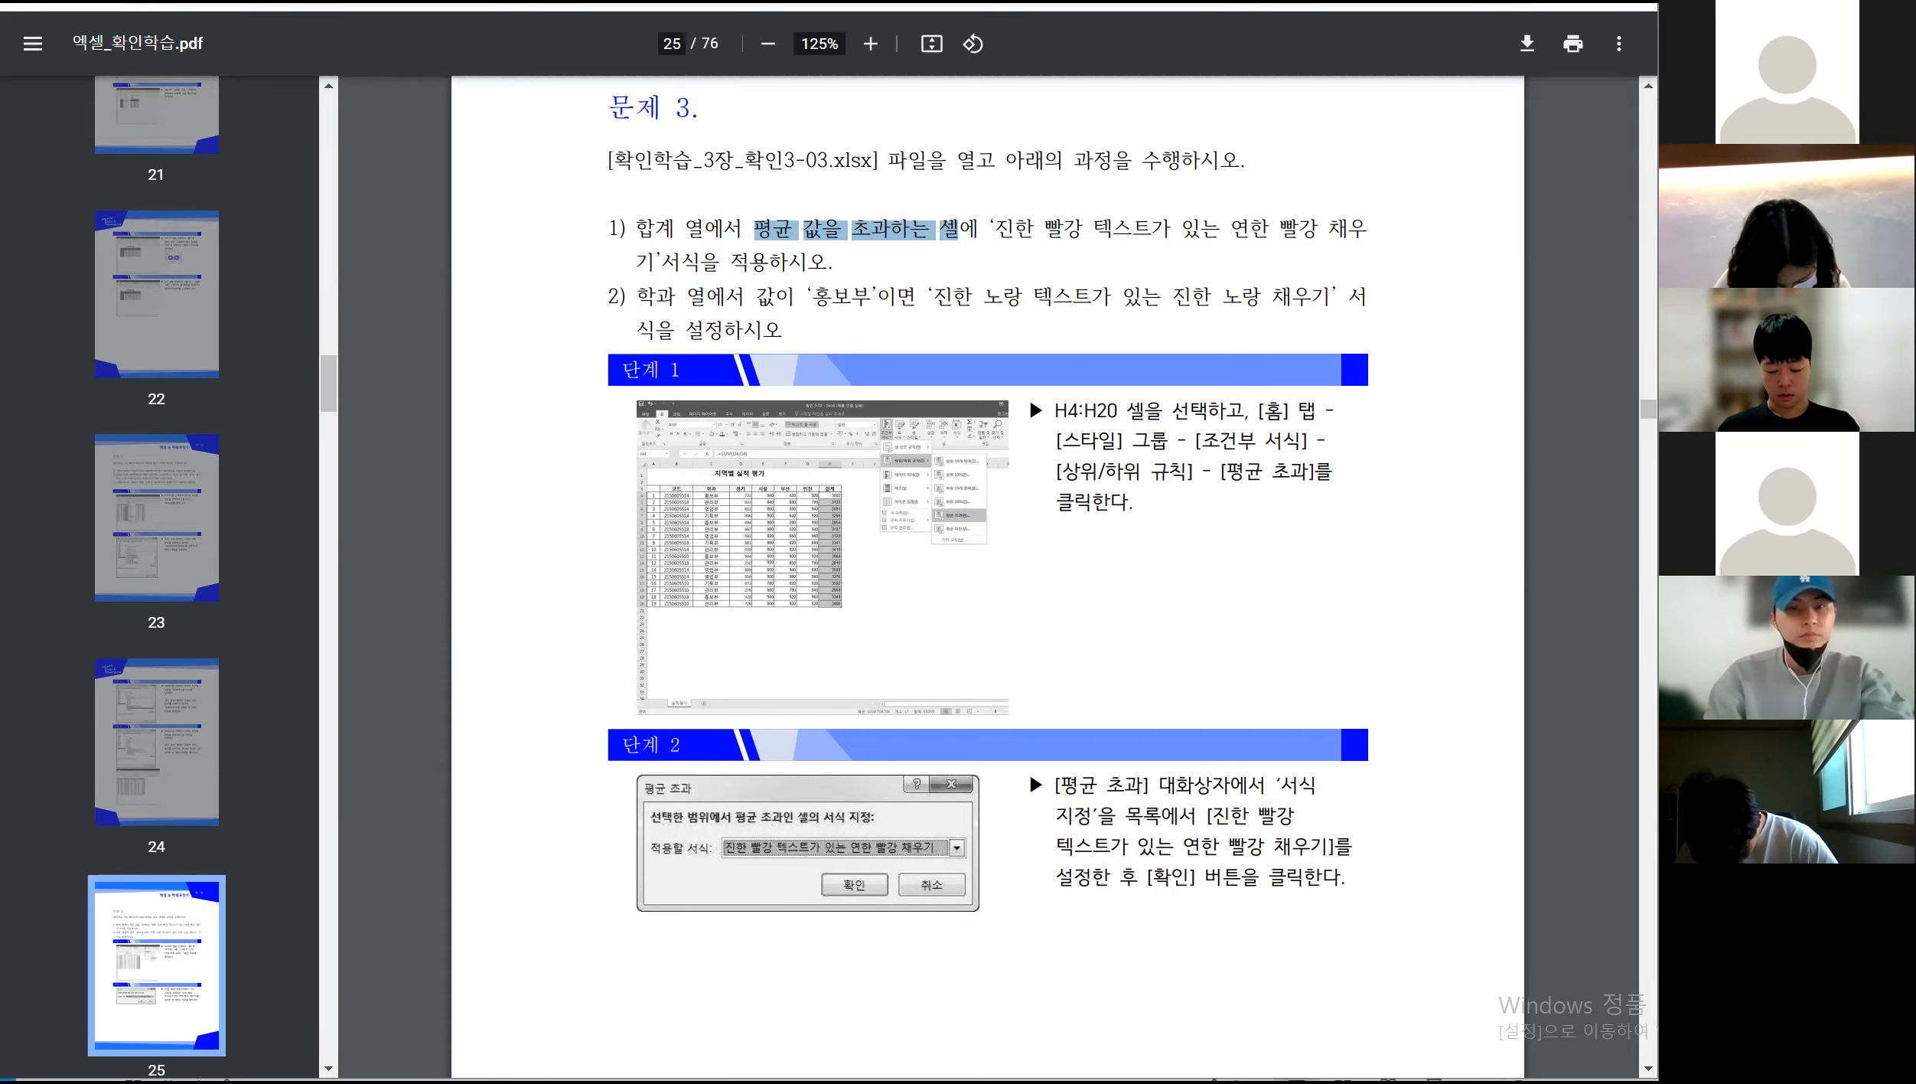
{"action": "key", "text": "alt+Tab"}
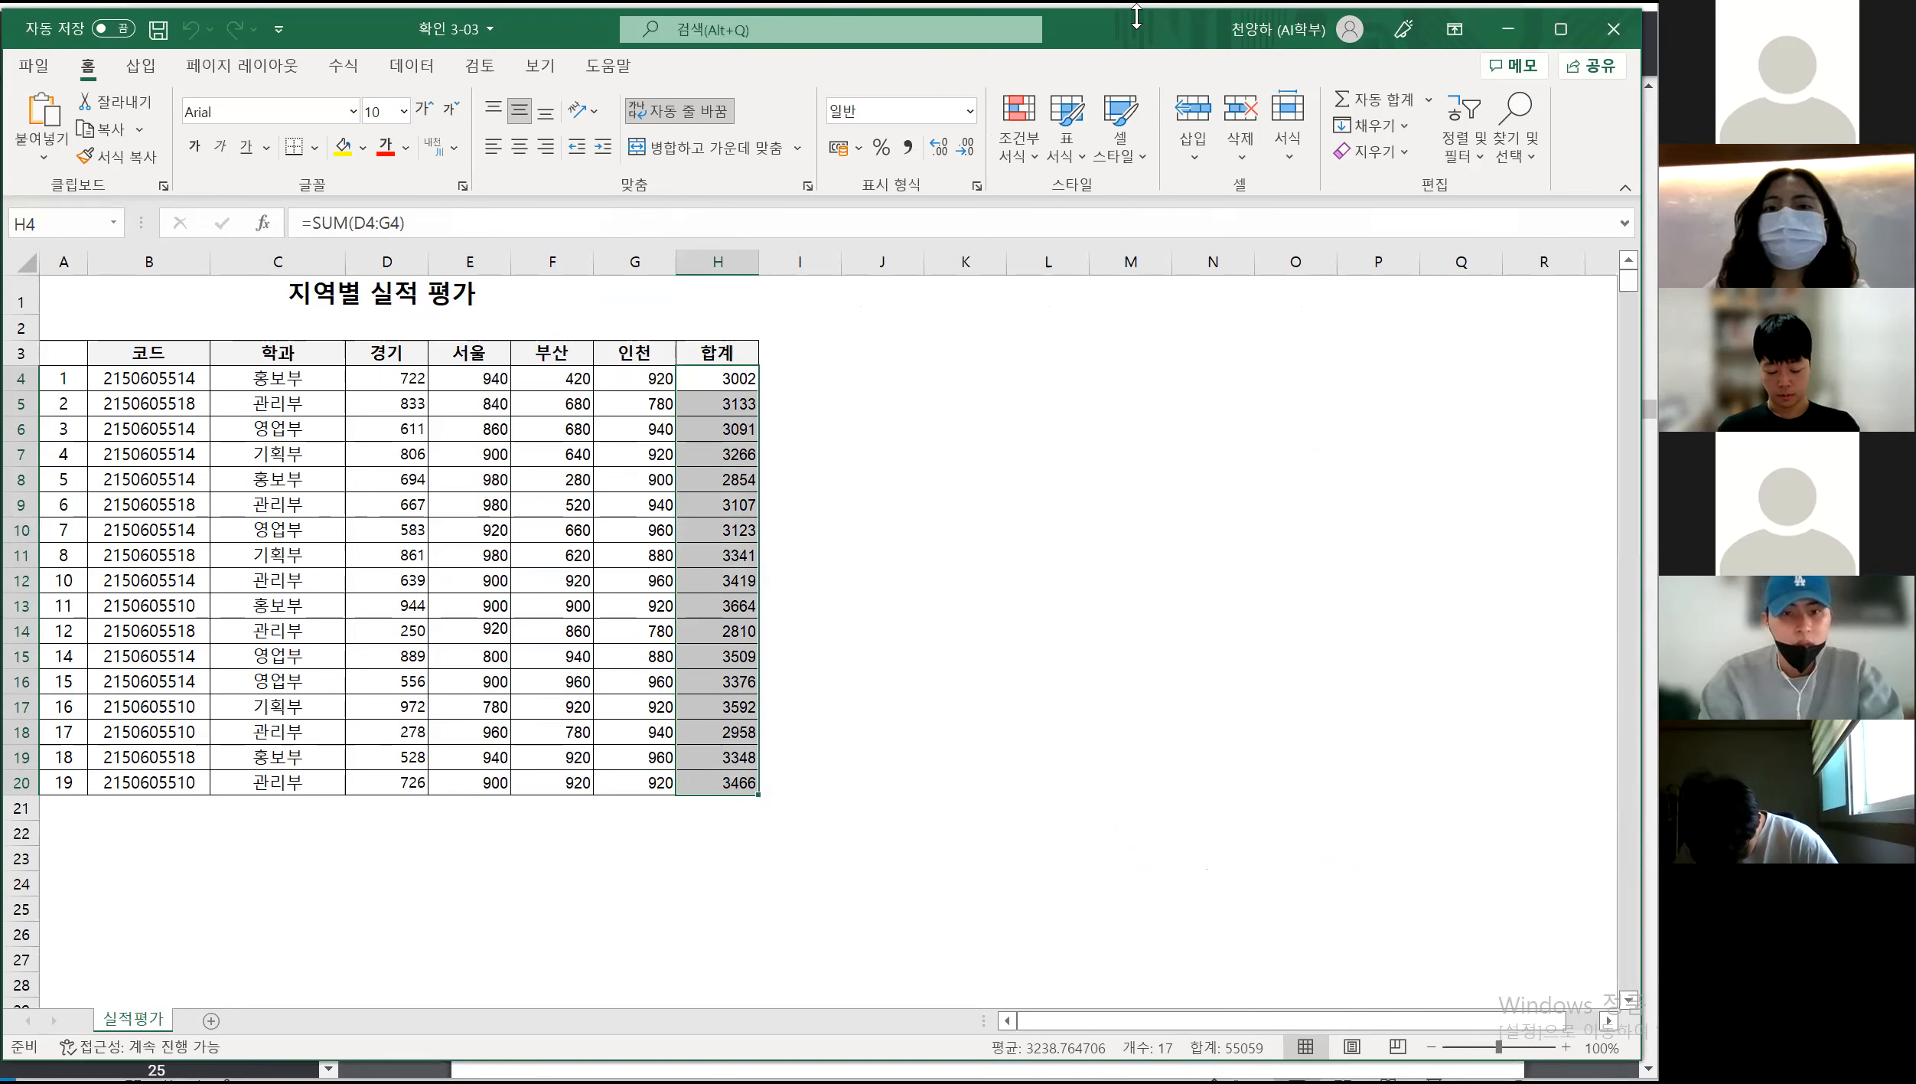
Apply an above-average conditional format to the selected 합계 values using 진한 빨강 텍스트가 있는 연한 빨강 채우기
{"action": "left_click", "coordinate": [1031, 159]}
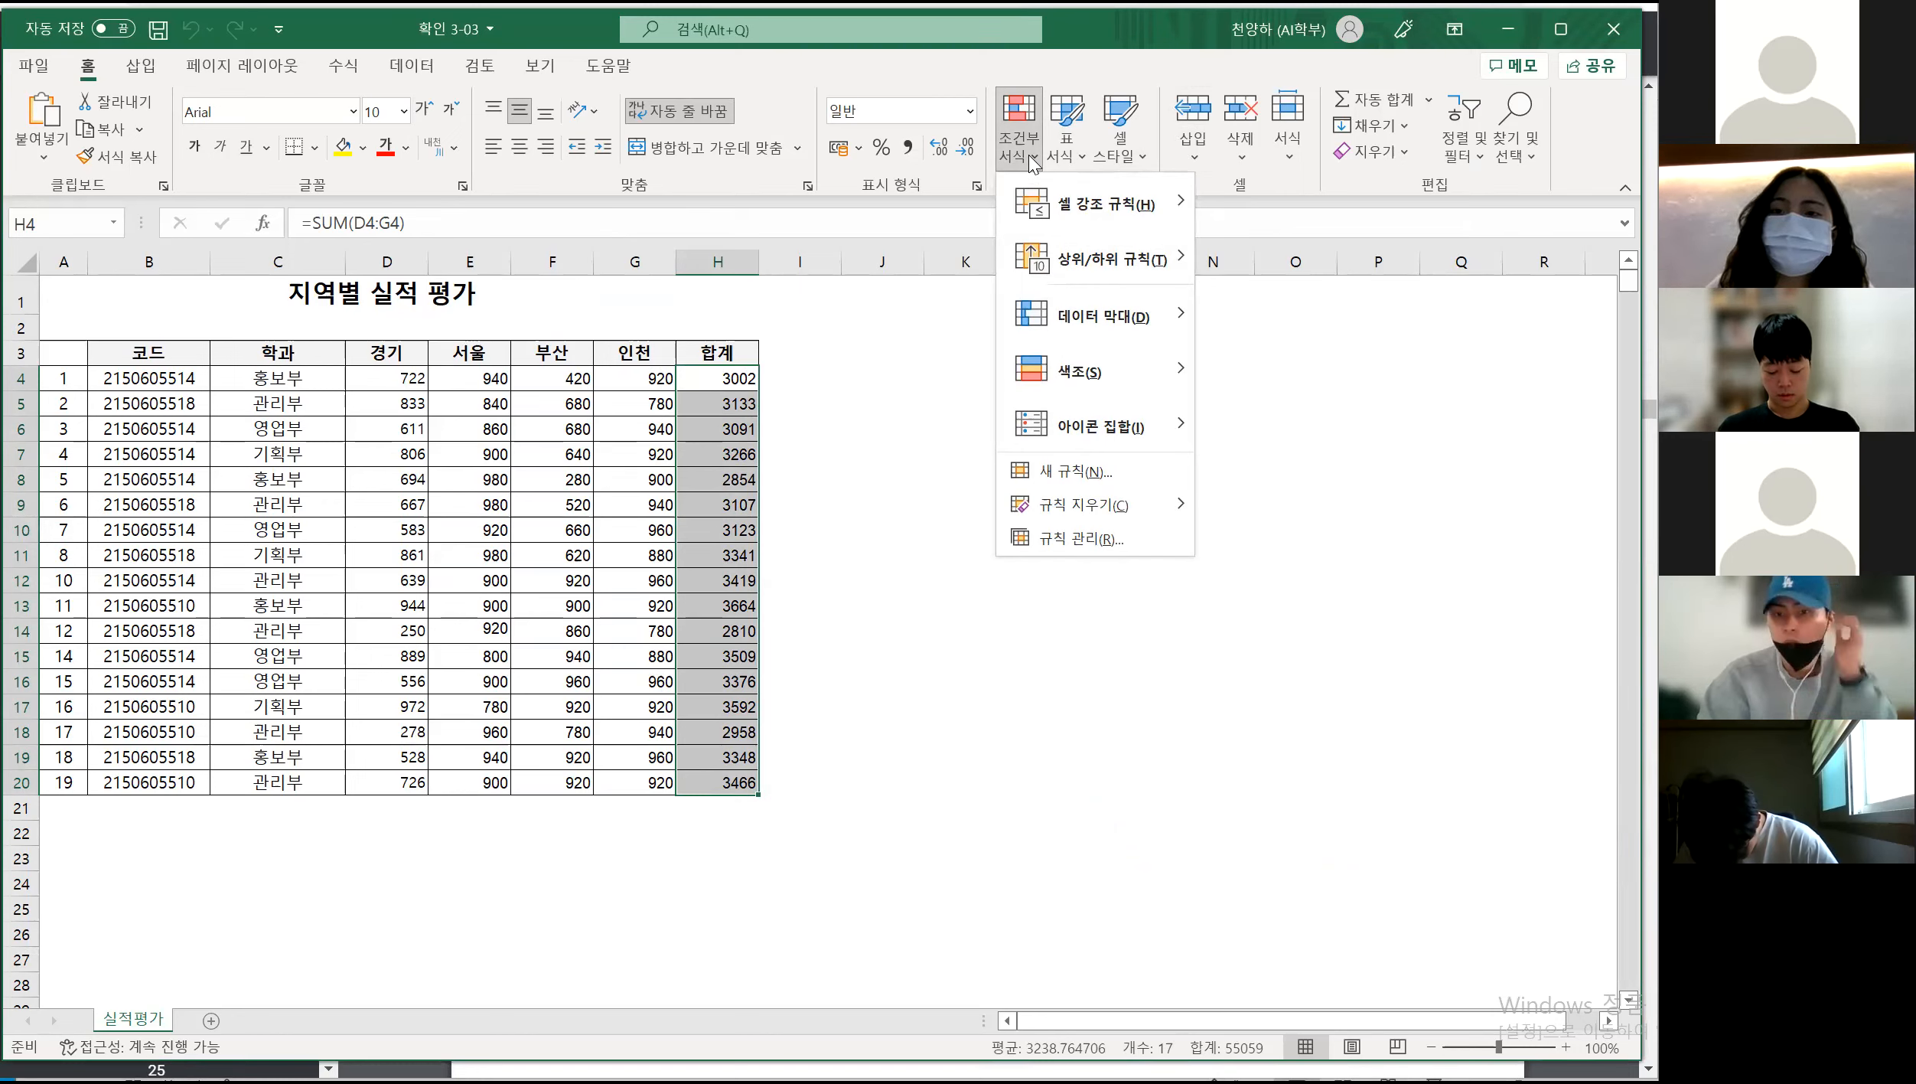
{"action": "mouse_move", "coordinate": [1039, 208]}
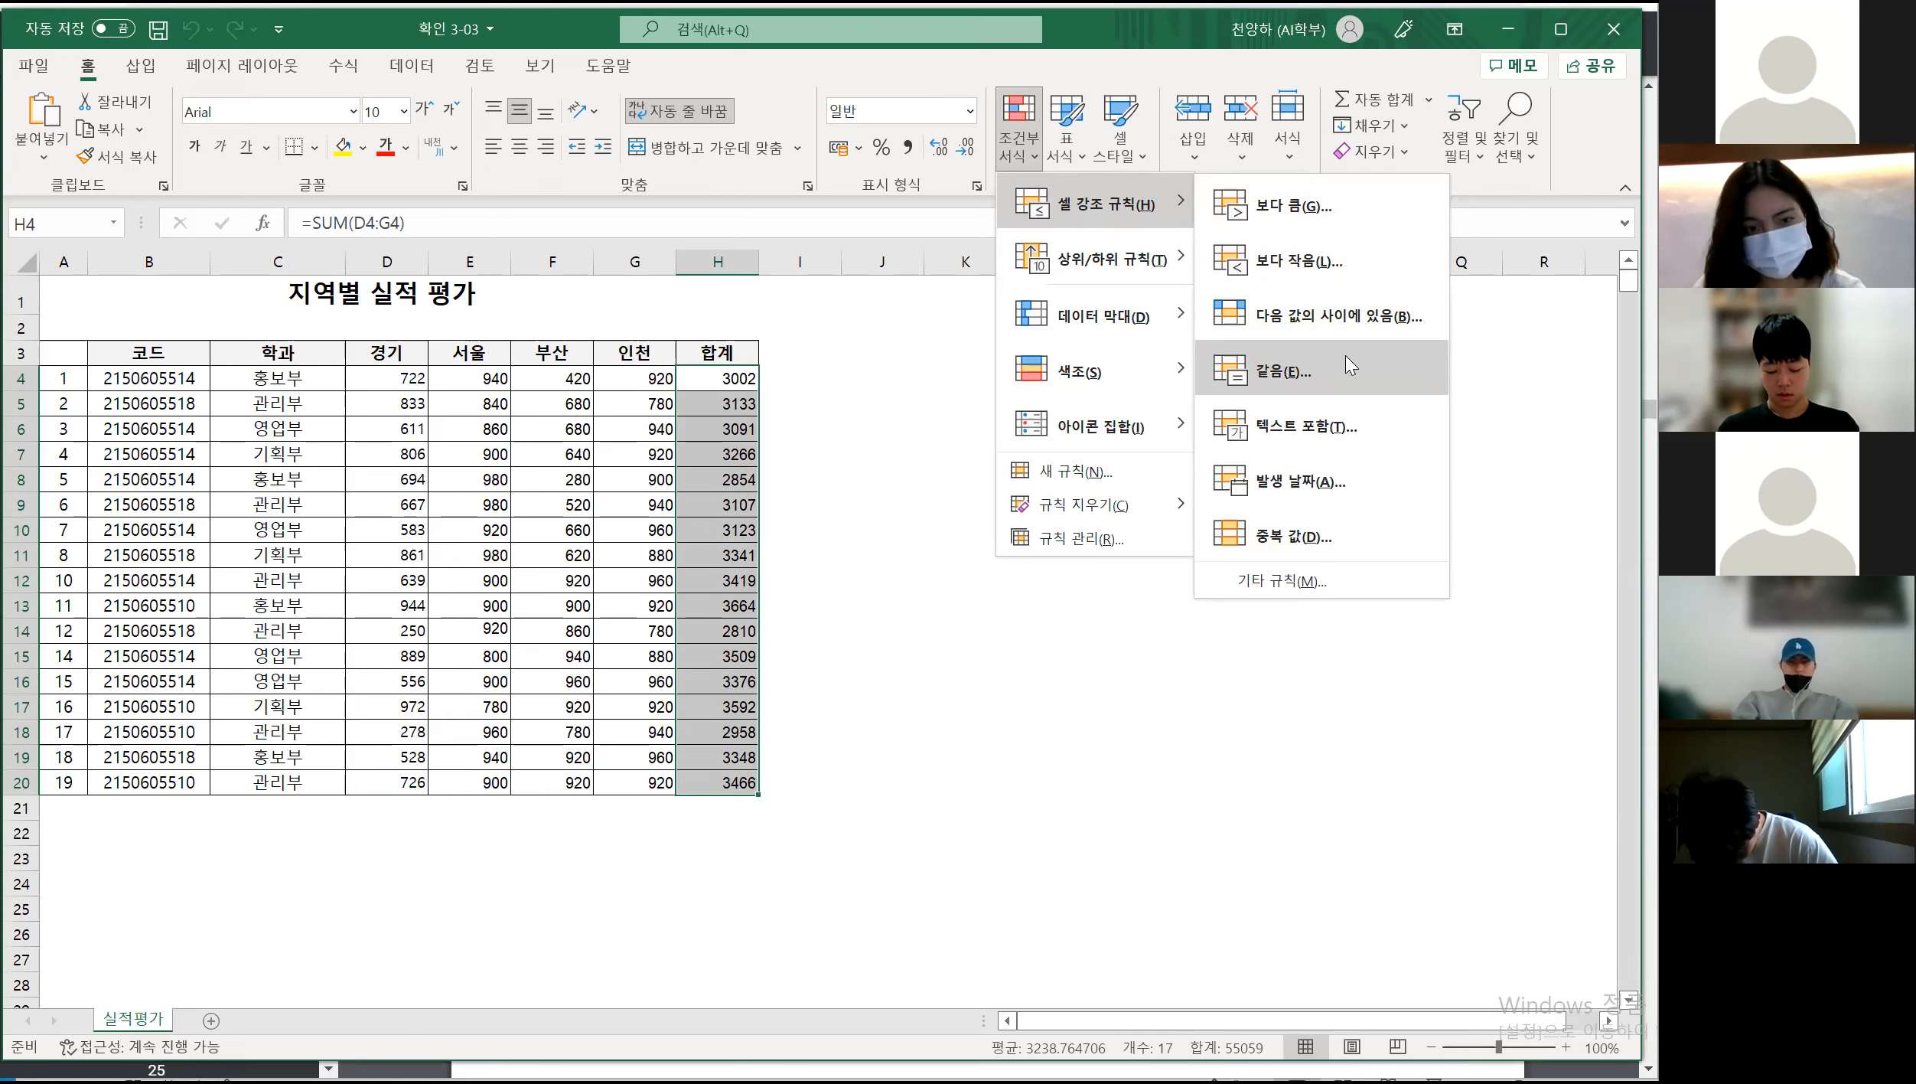
{"action": "mouse_move", "coordinate": [1129, 263]}
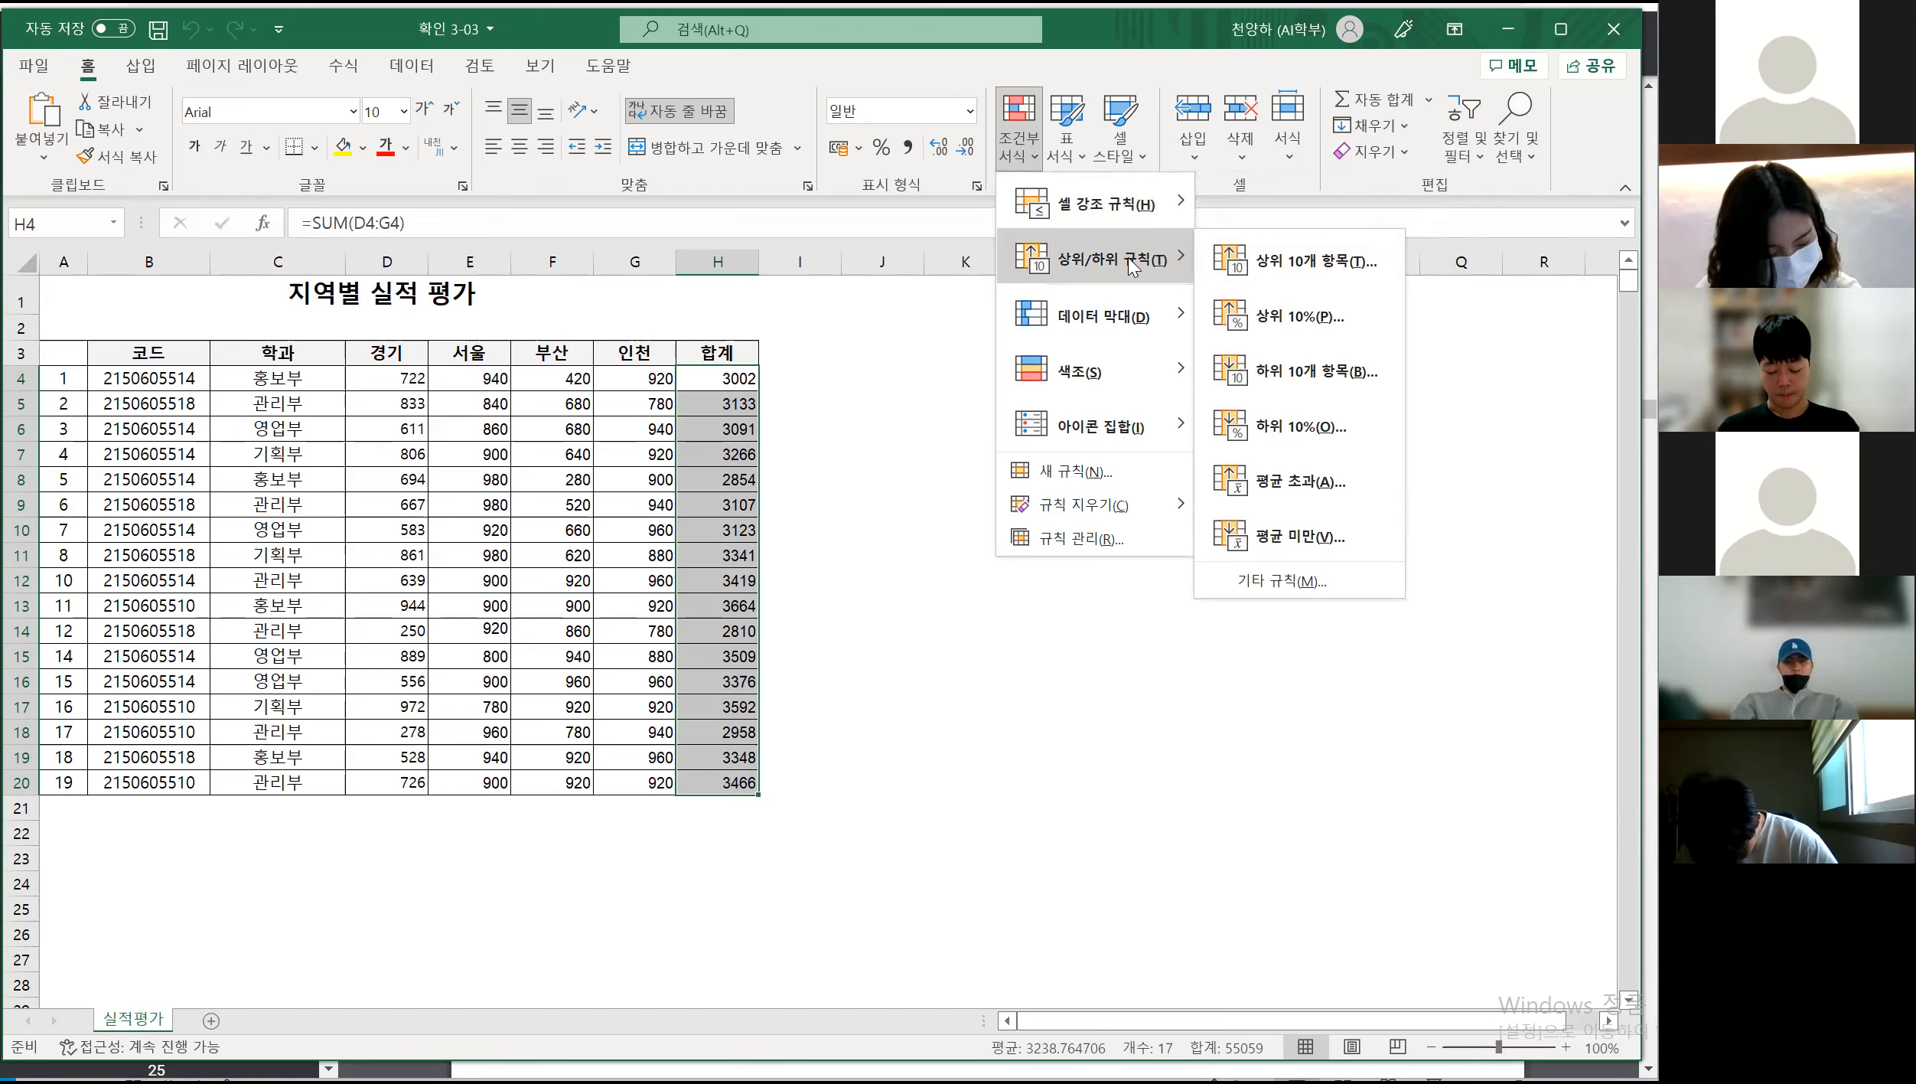
{"action": "left_click", "coordinate": [1283, 484]}
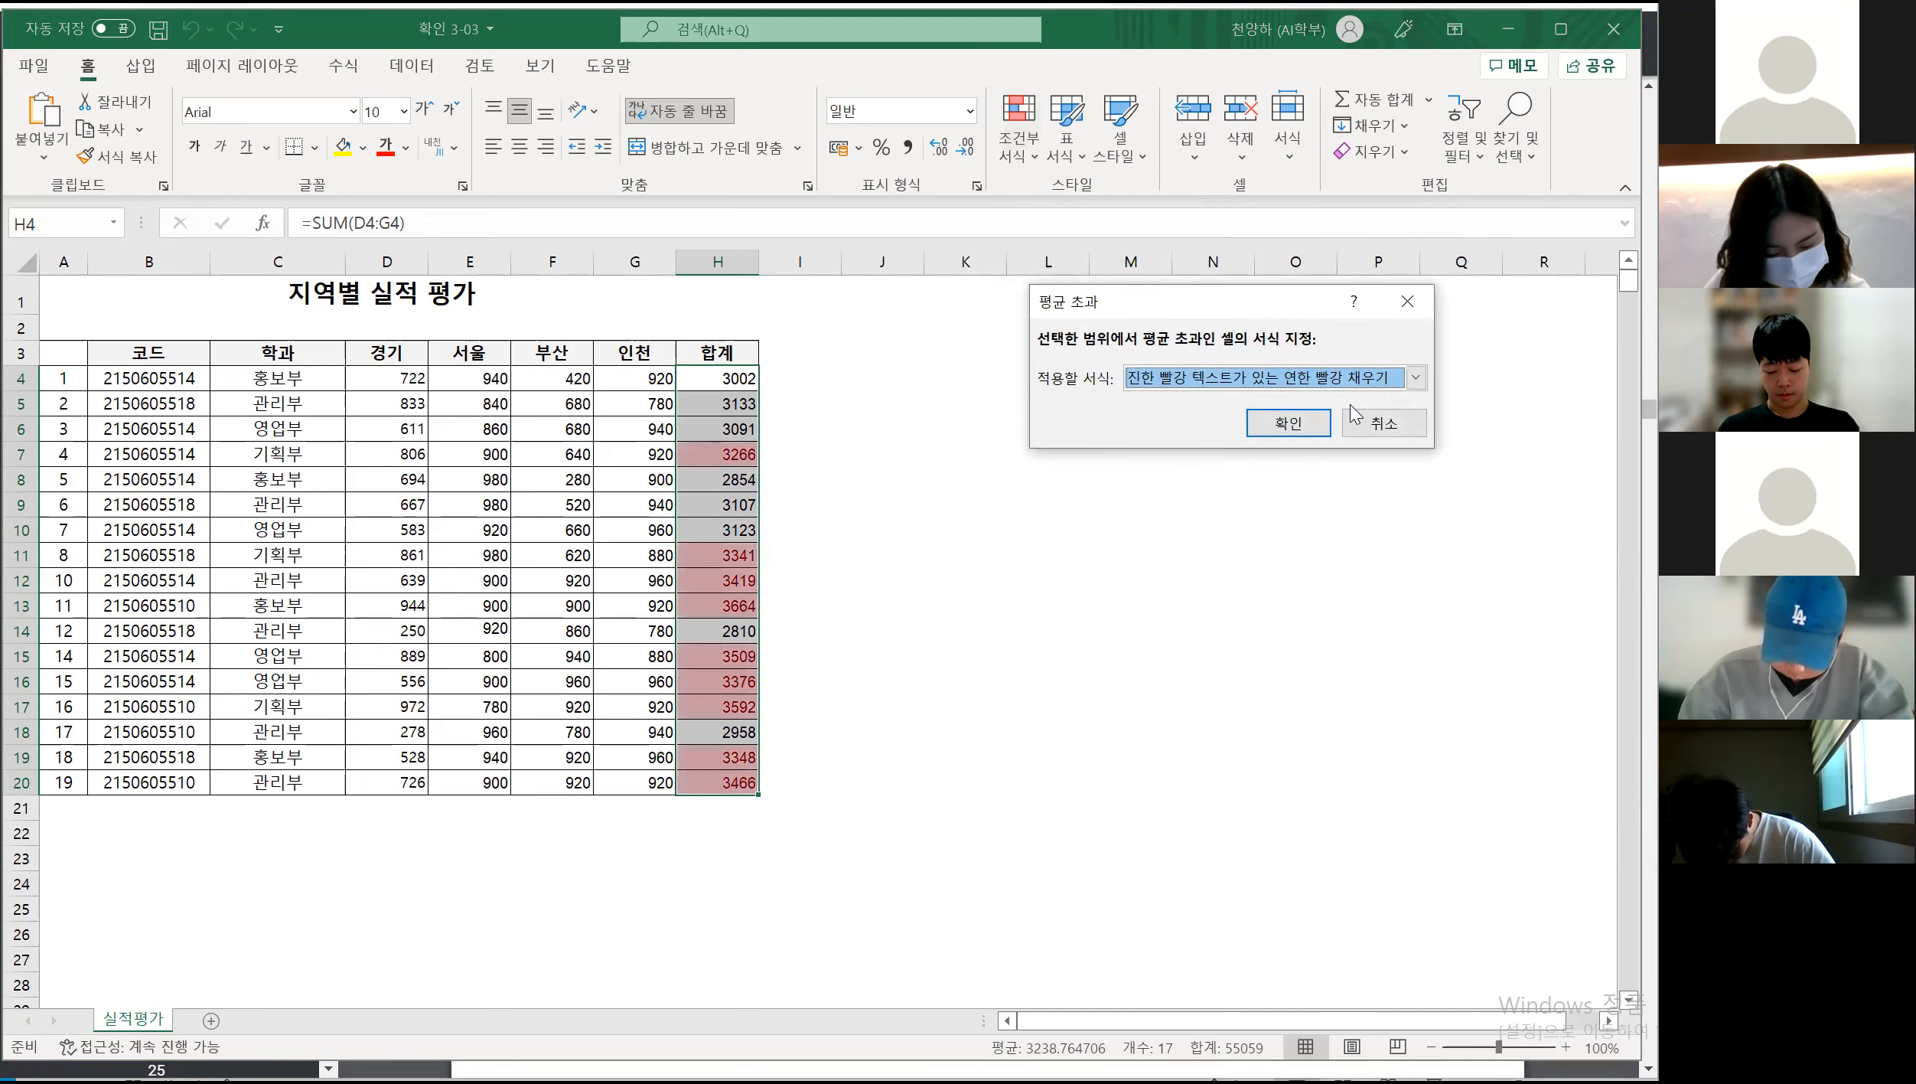
{"action": "left_click", "coordinate": [1416, 380]}
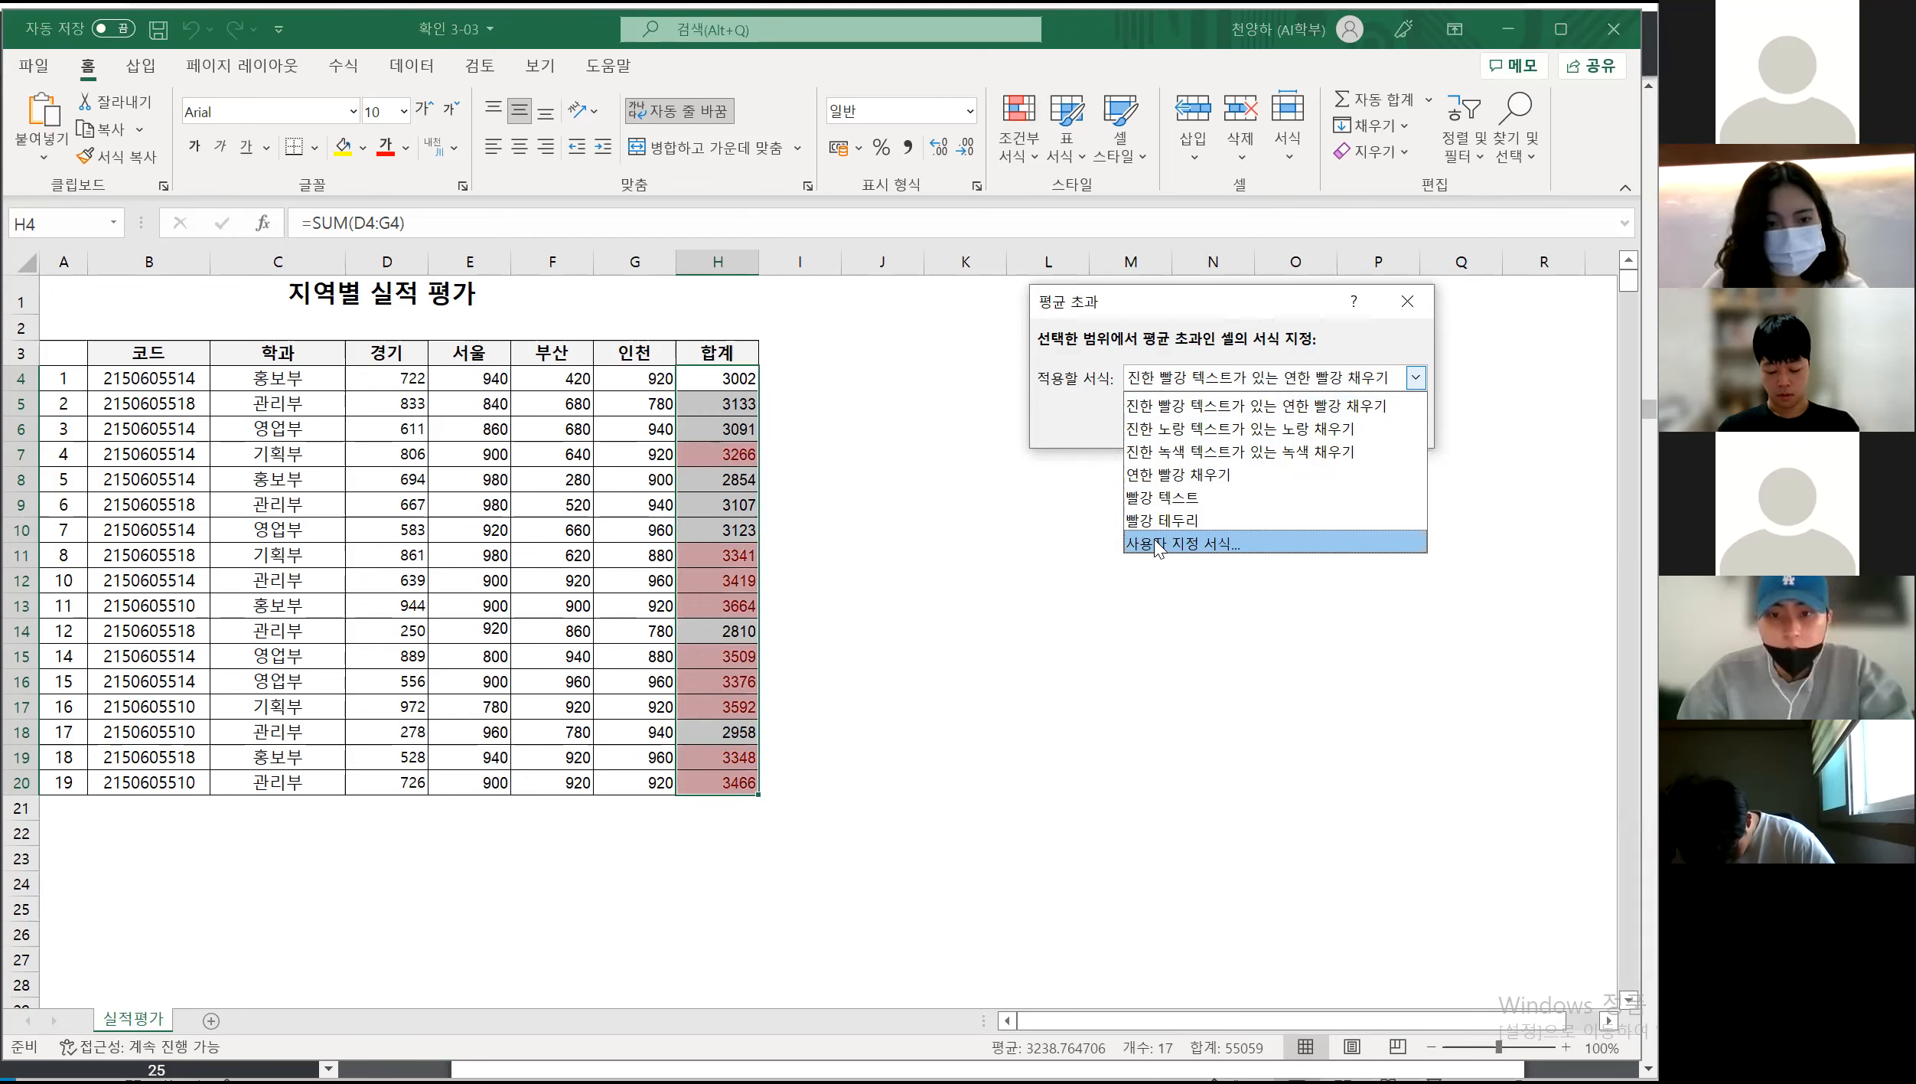
{"action": "left_click", "coordinate": [1208, 405]}
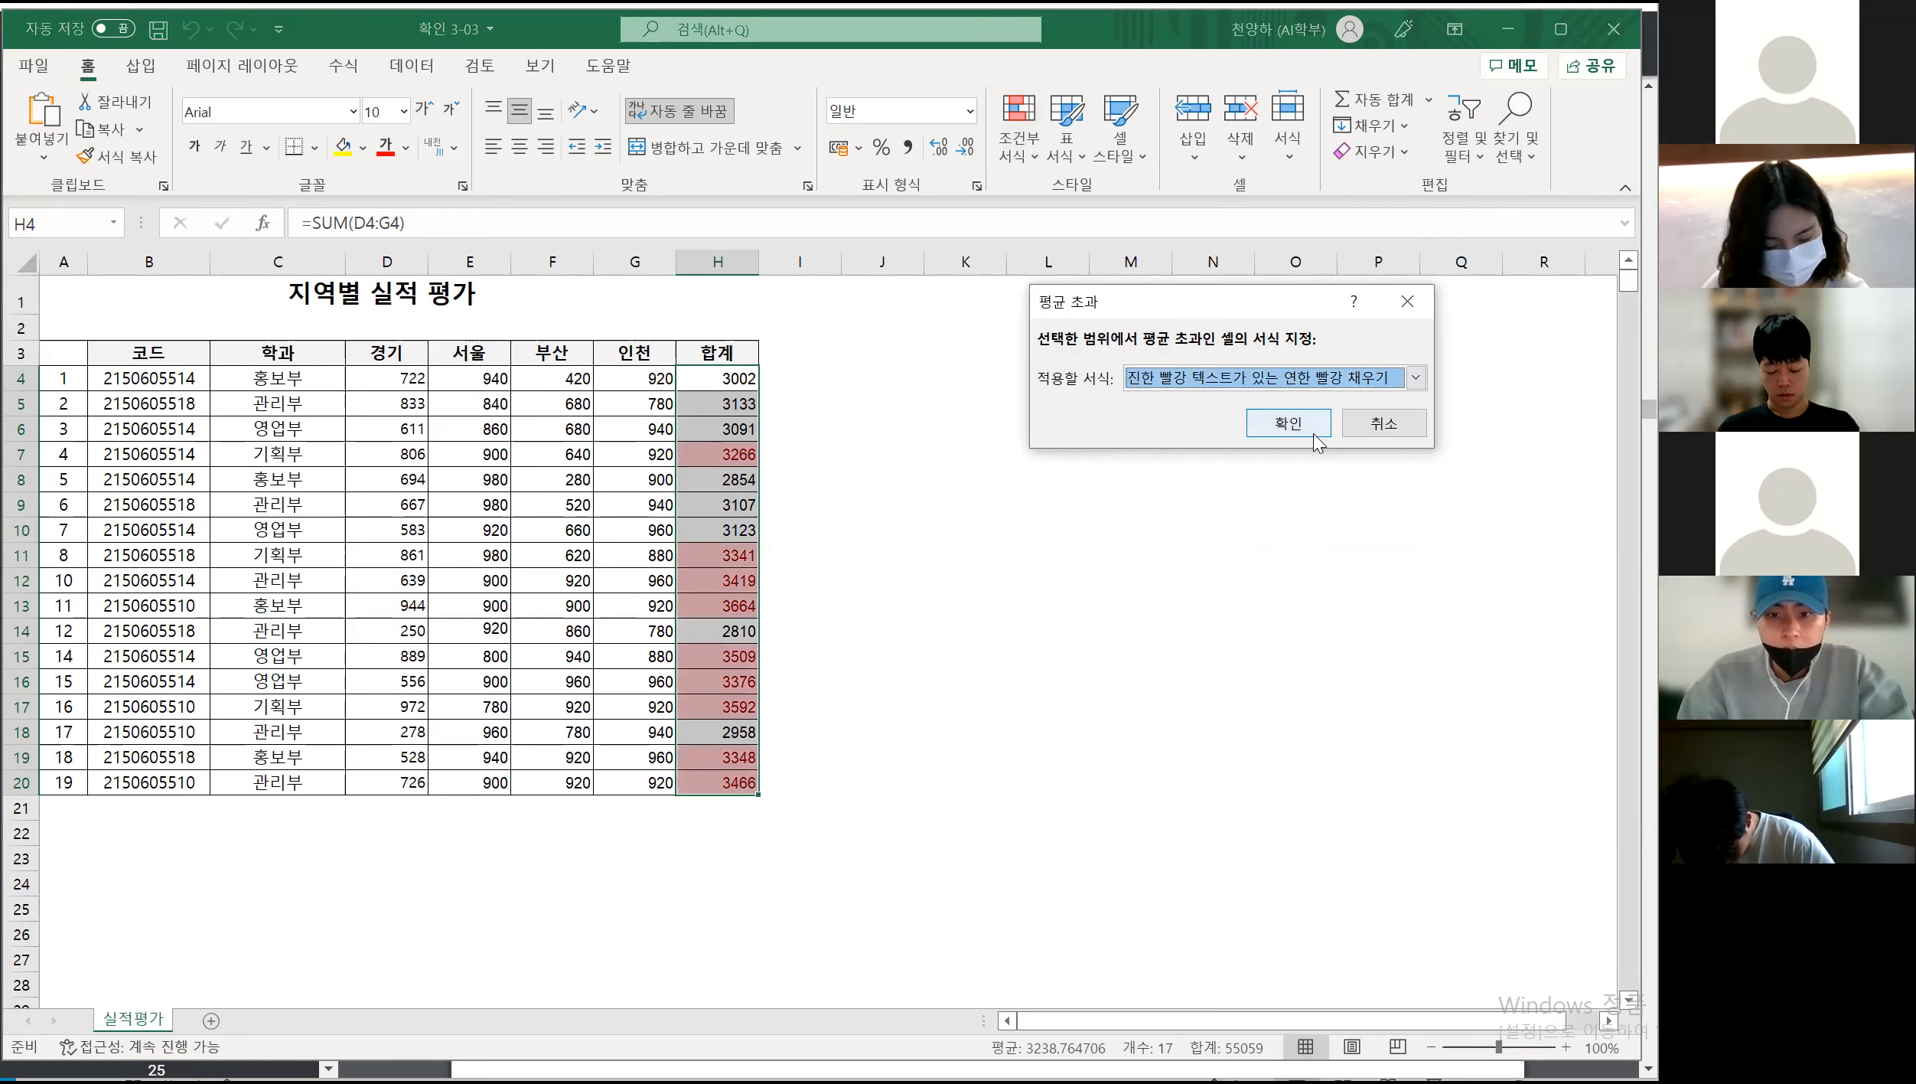
{"action": "left_click", "coordinate": [1277, 430]}
{"action": "left_click", "coordinate": [1213, 530]}
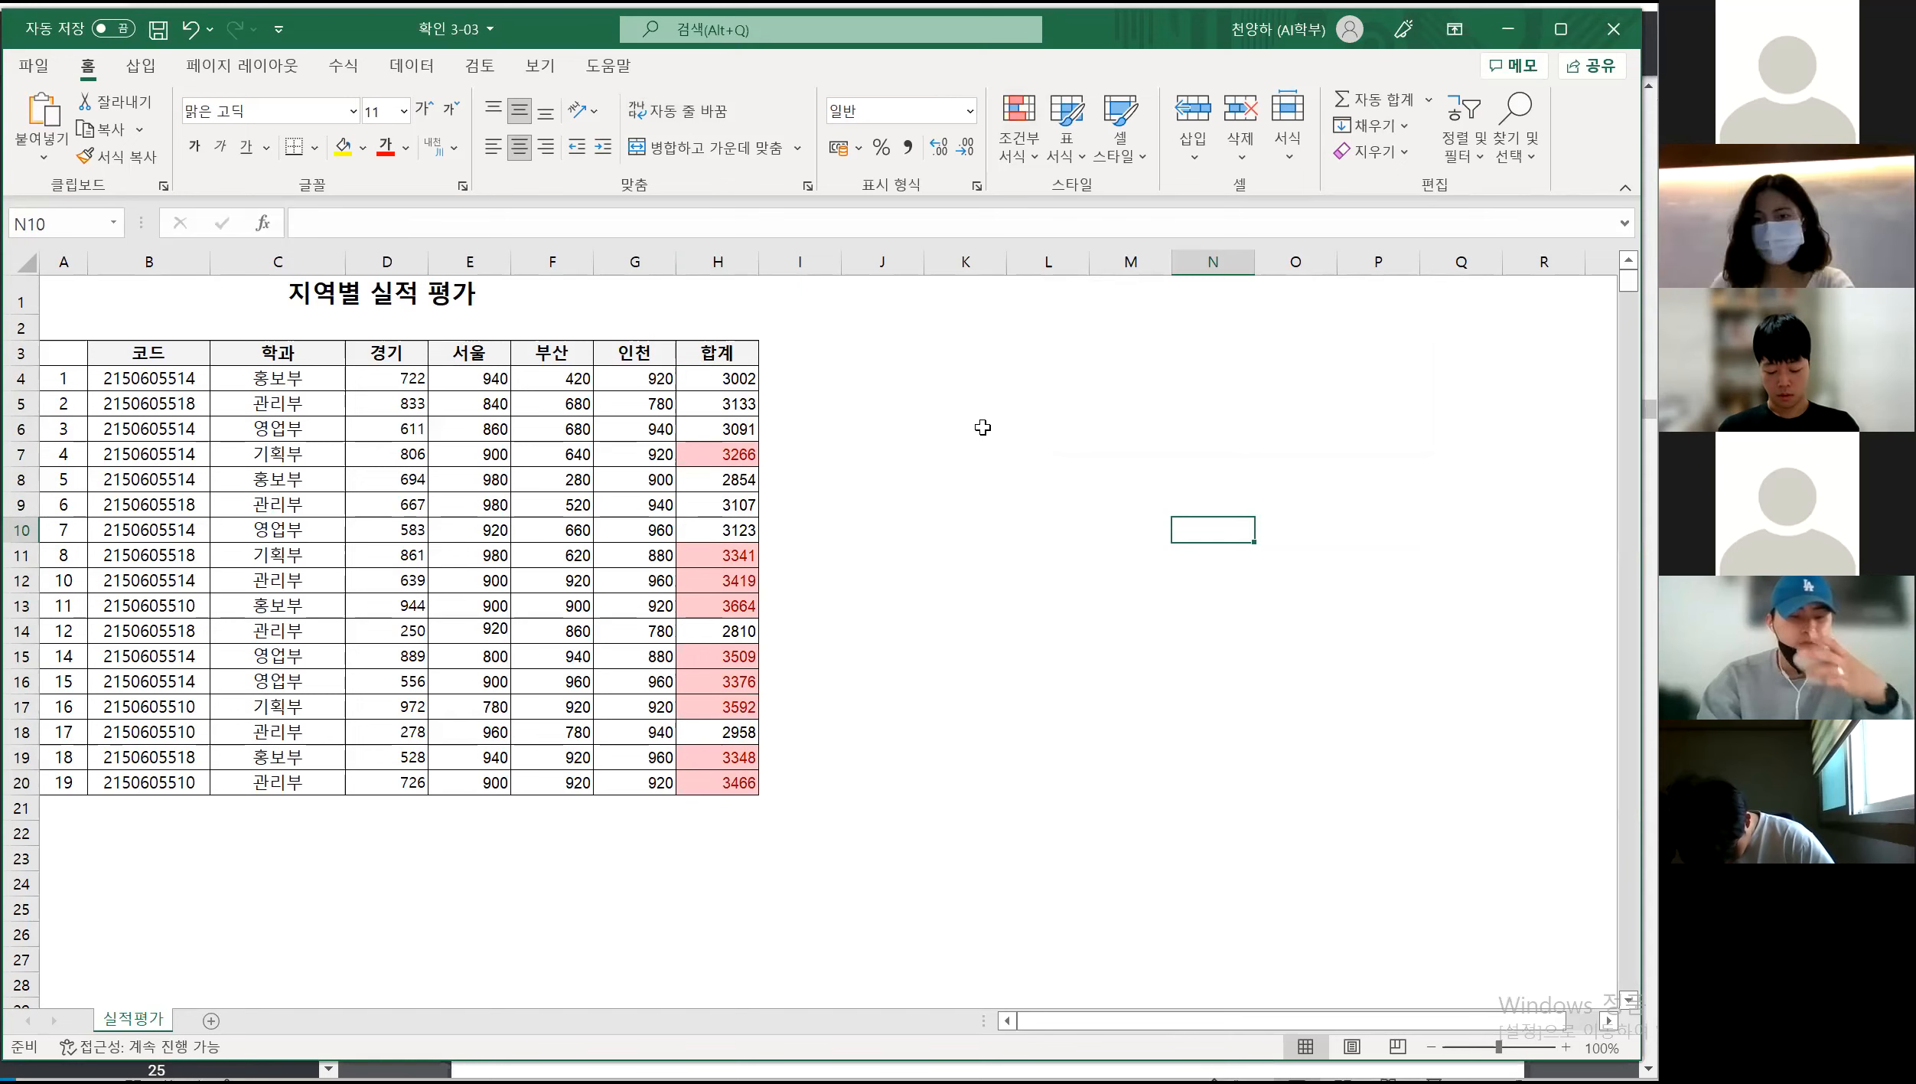
{"action": "left_click", "coordinate": [983, 427]}
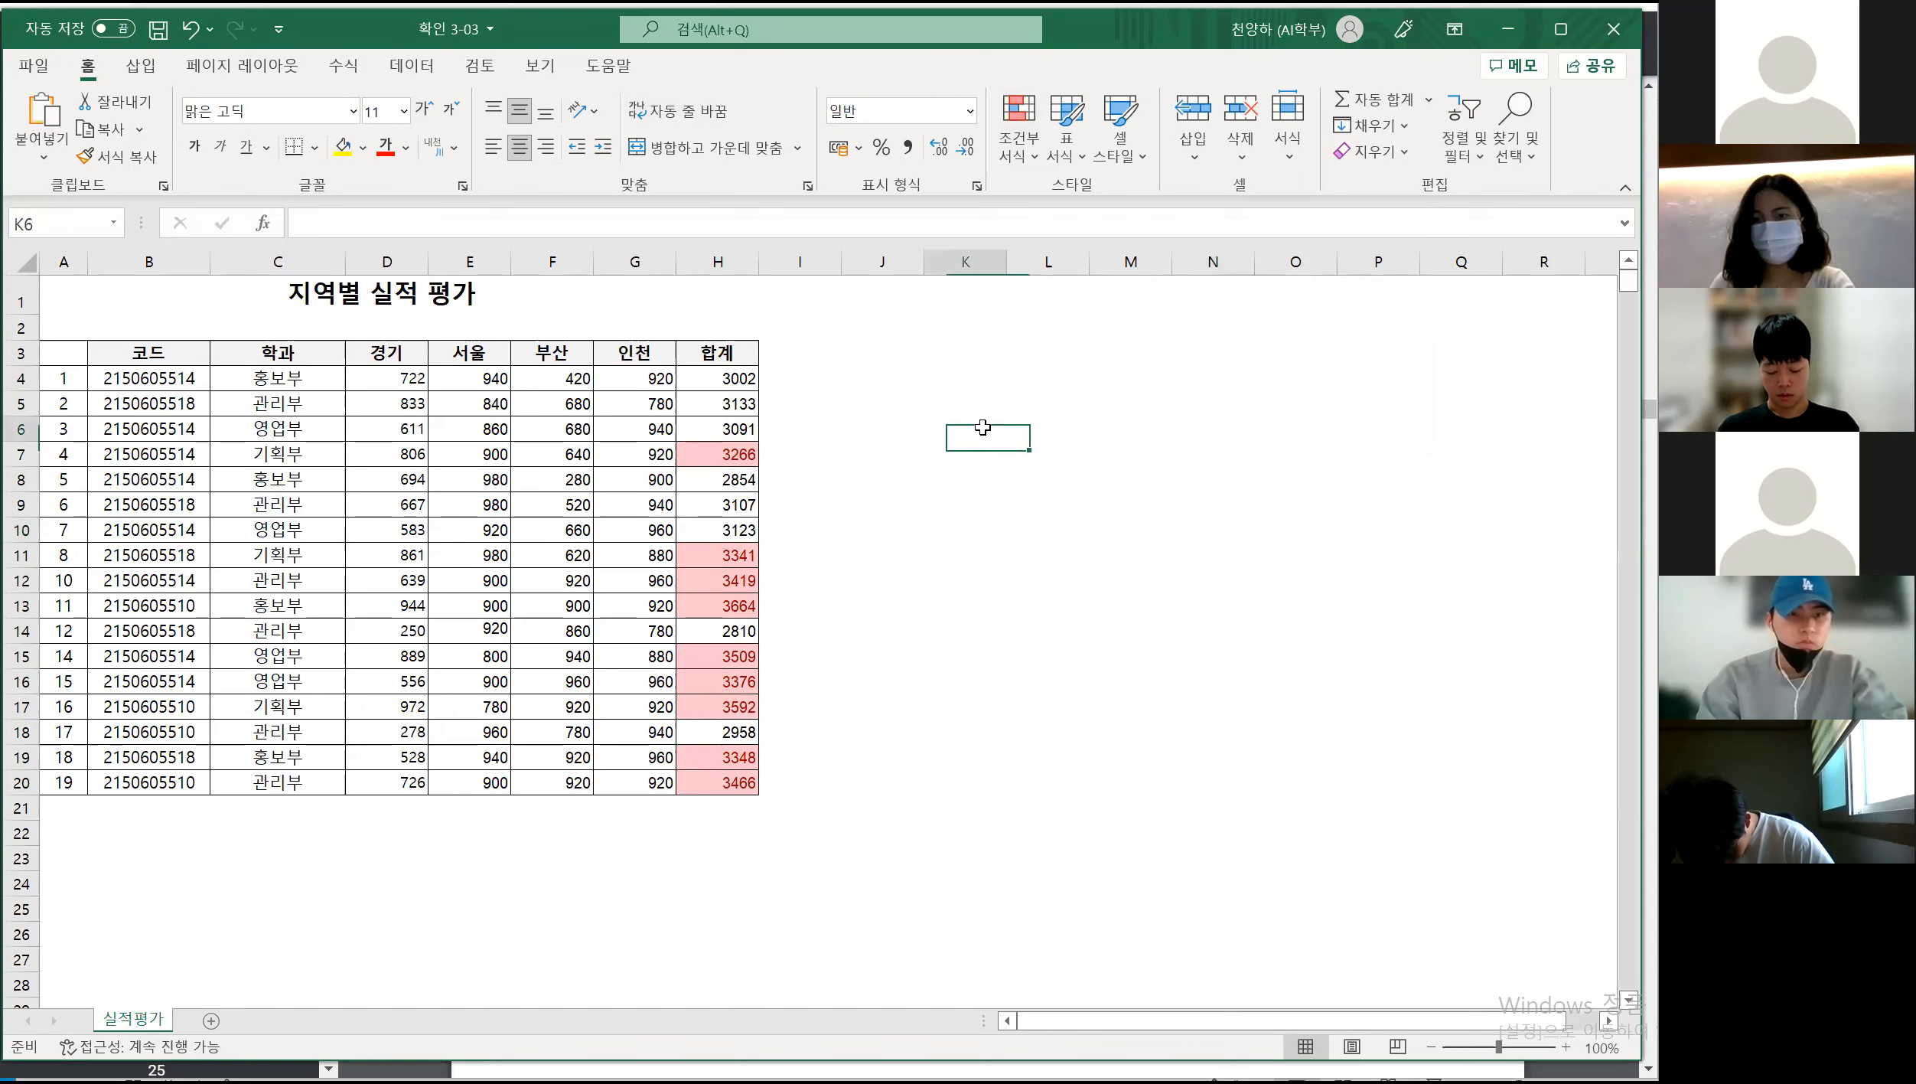
Replace the 합계 formula in H7 with the value 2500 to test the above-average rule
{"action": "left_click", "coordinate": [730, 455]}
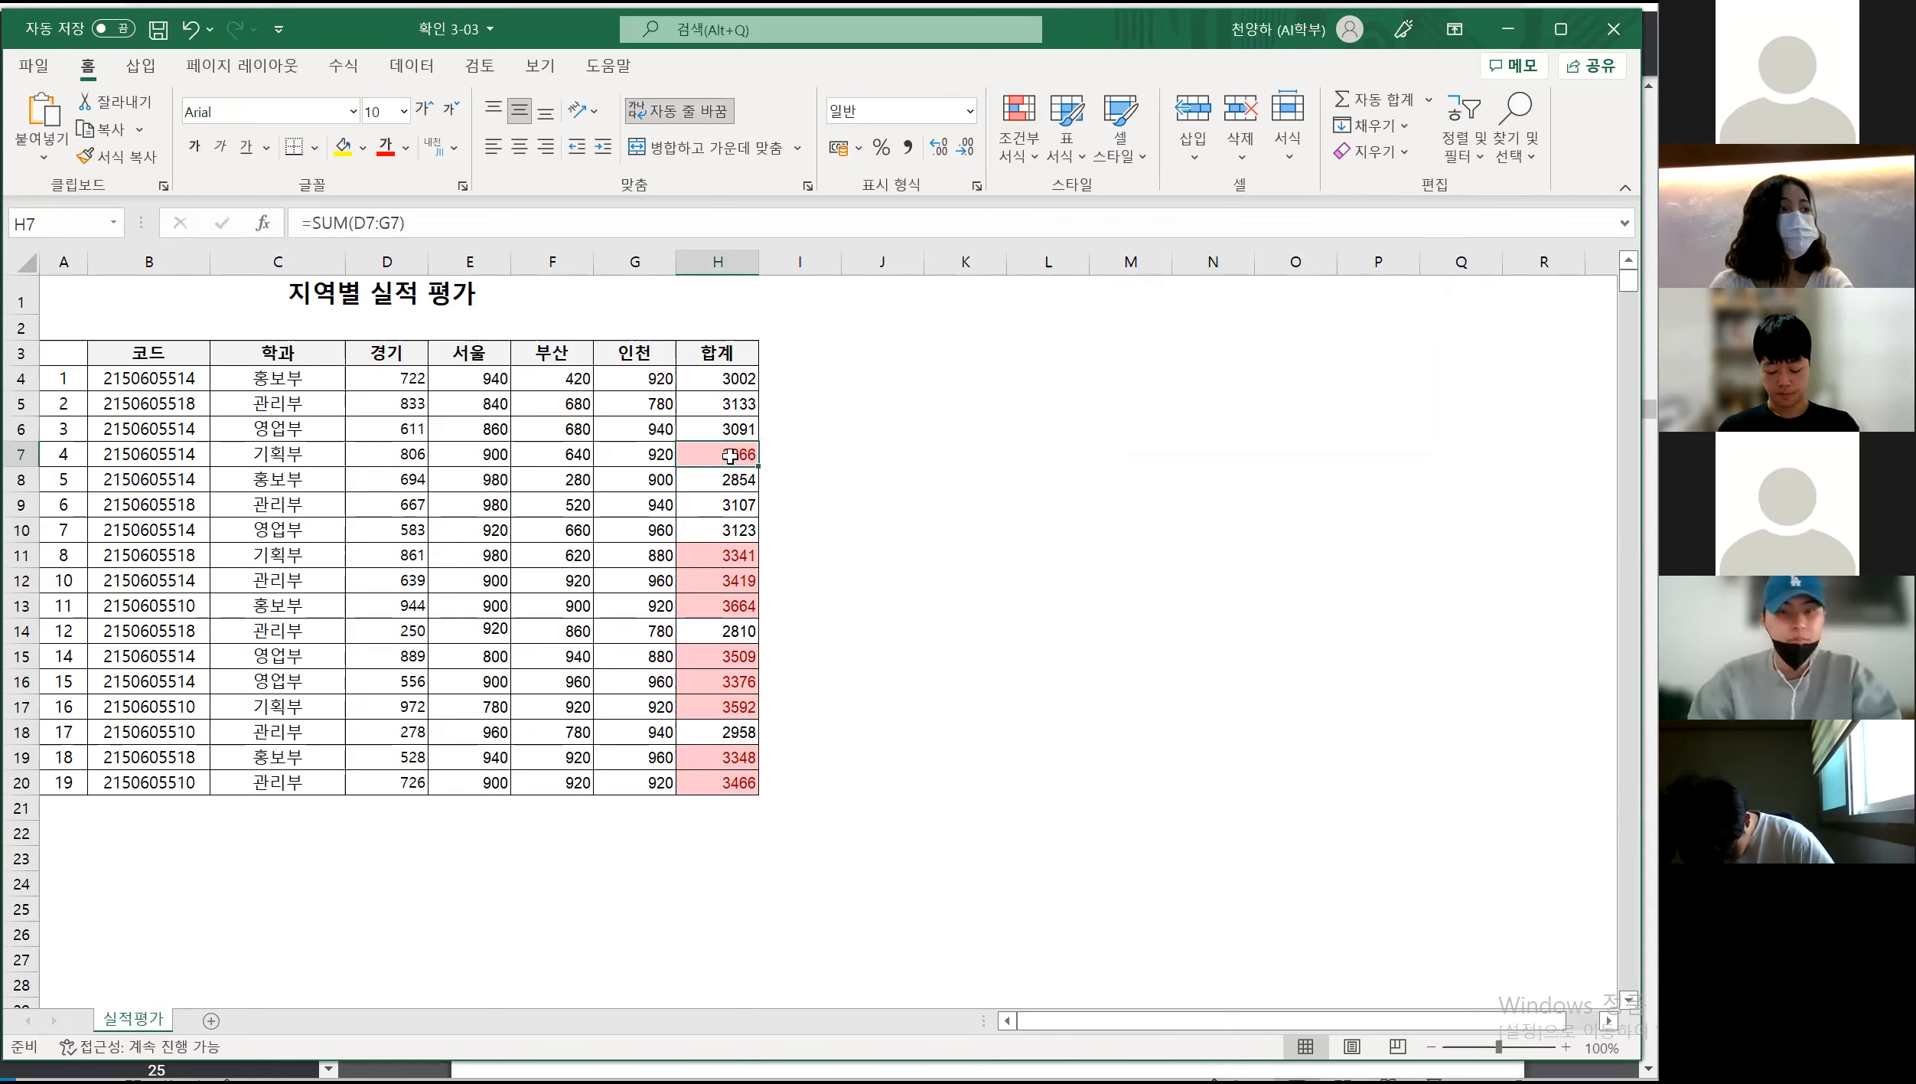
{"action": "type", "text": "25"}
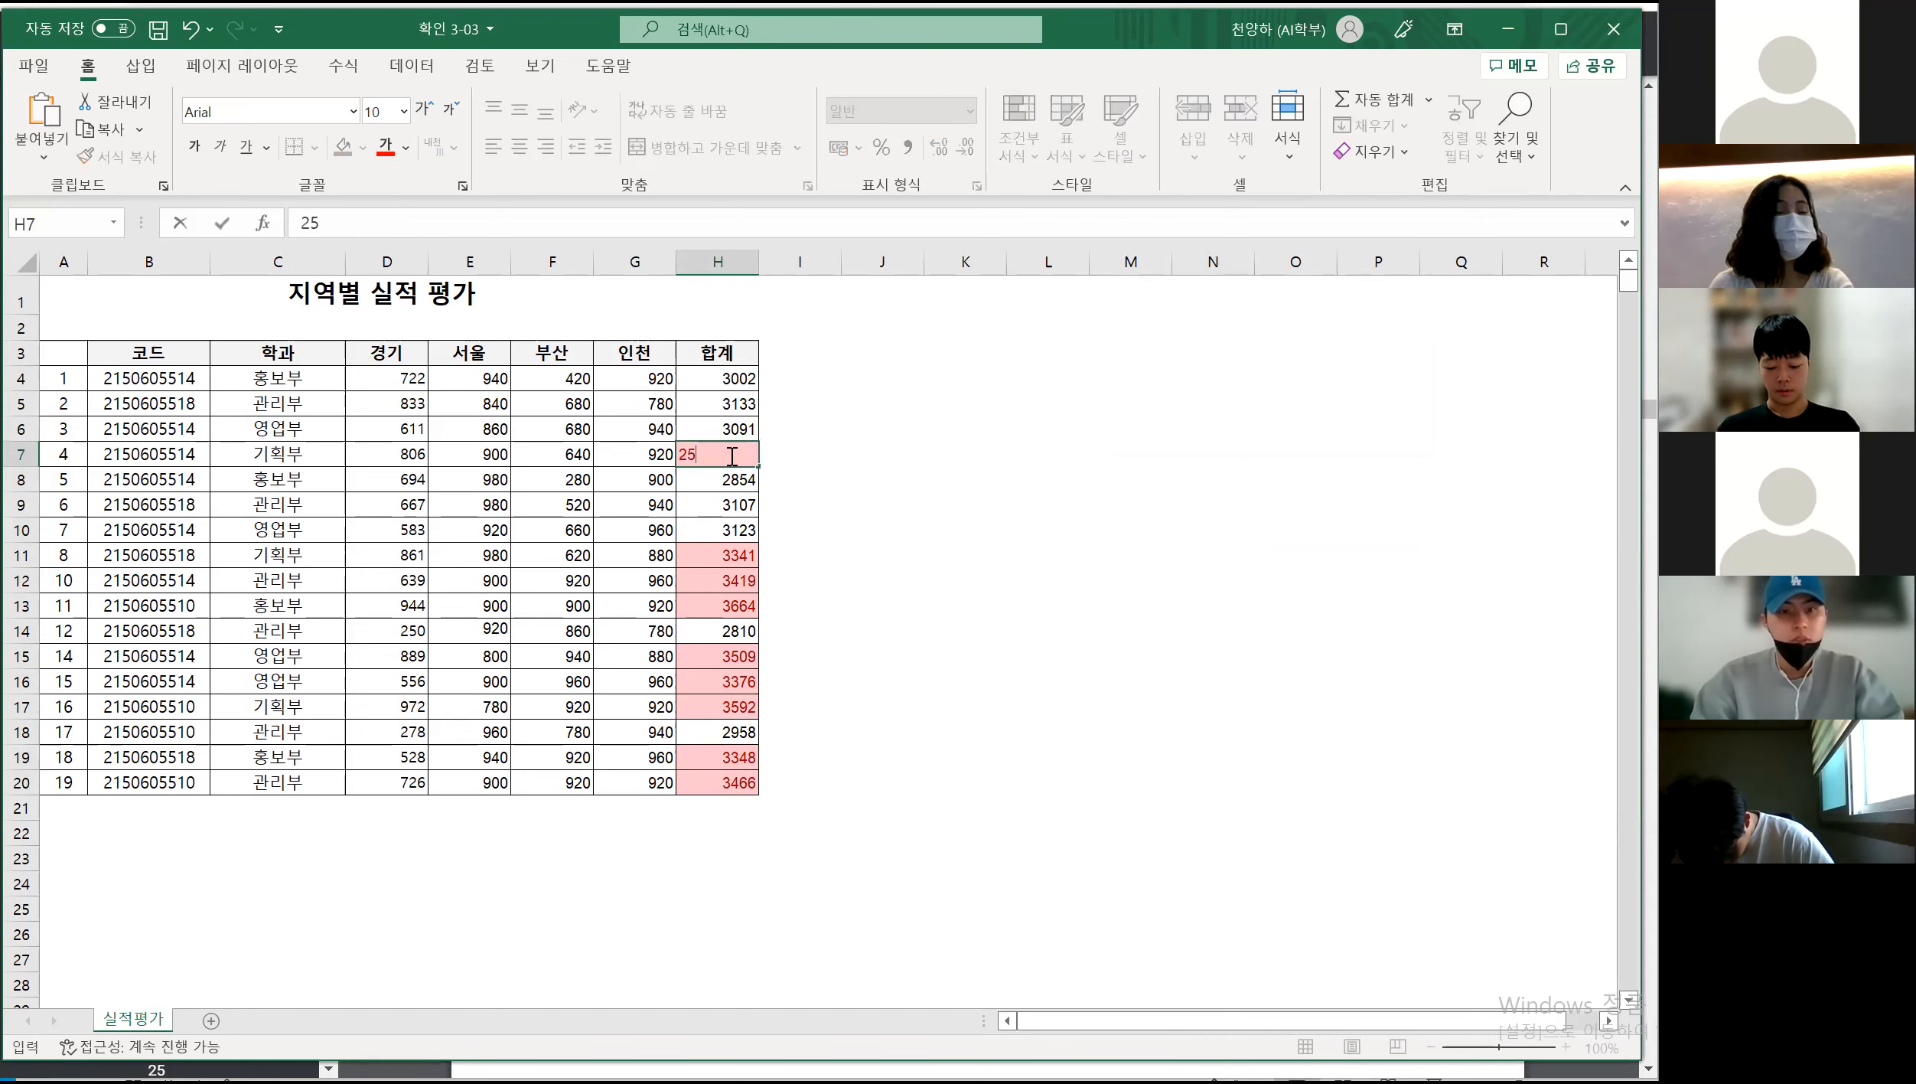
{"action": "type", "text": "00"}
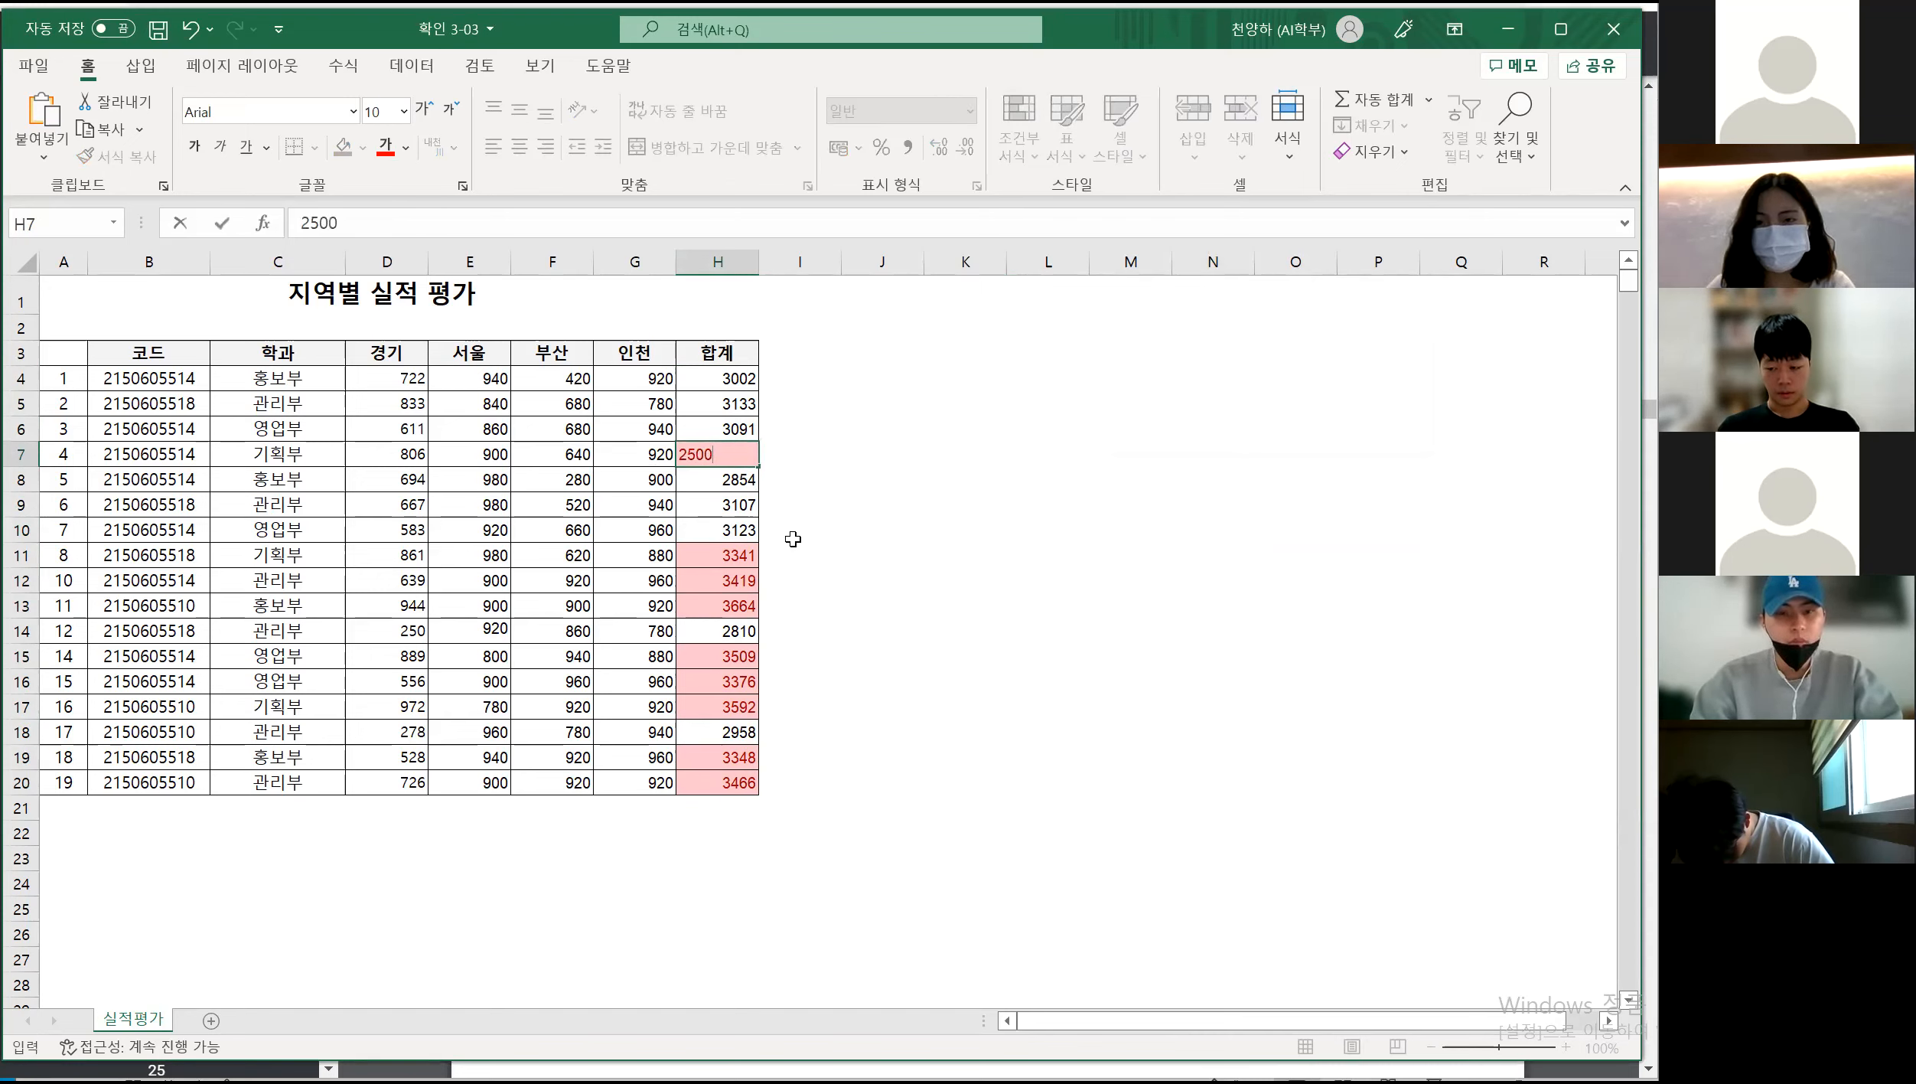
{"action": "key", "text": "Return"}
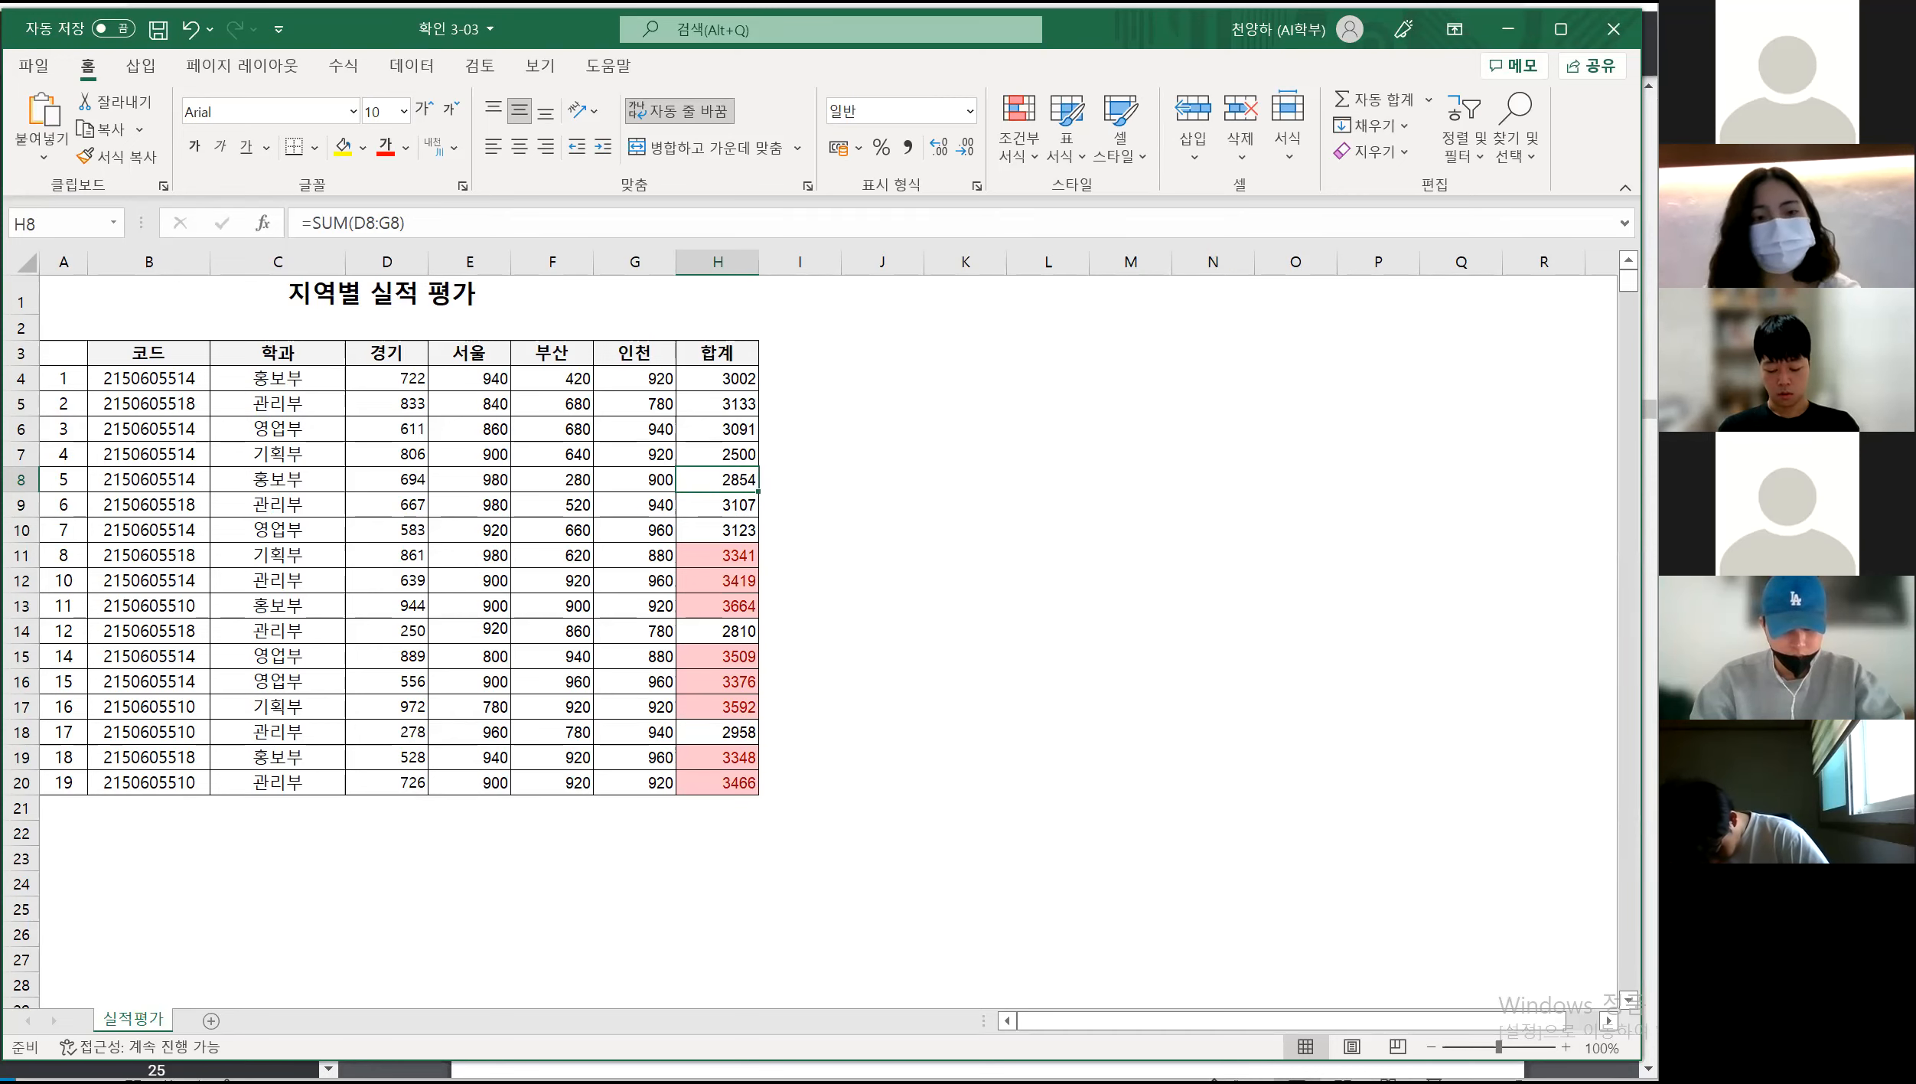
Read the second requirement of 문제 3 in the exercise PDF, then return to the 확인 3-03 workbook
{"action": "key", "text": "alt+Tab"}
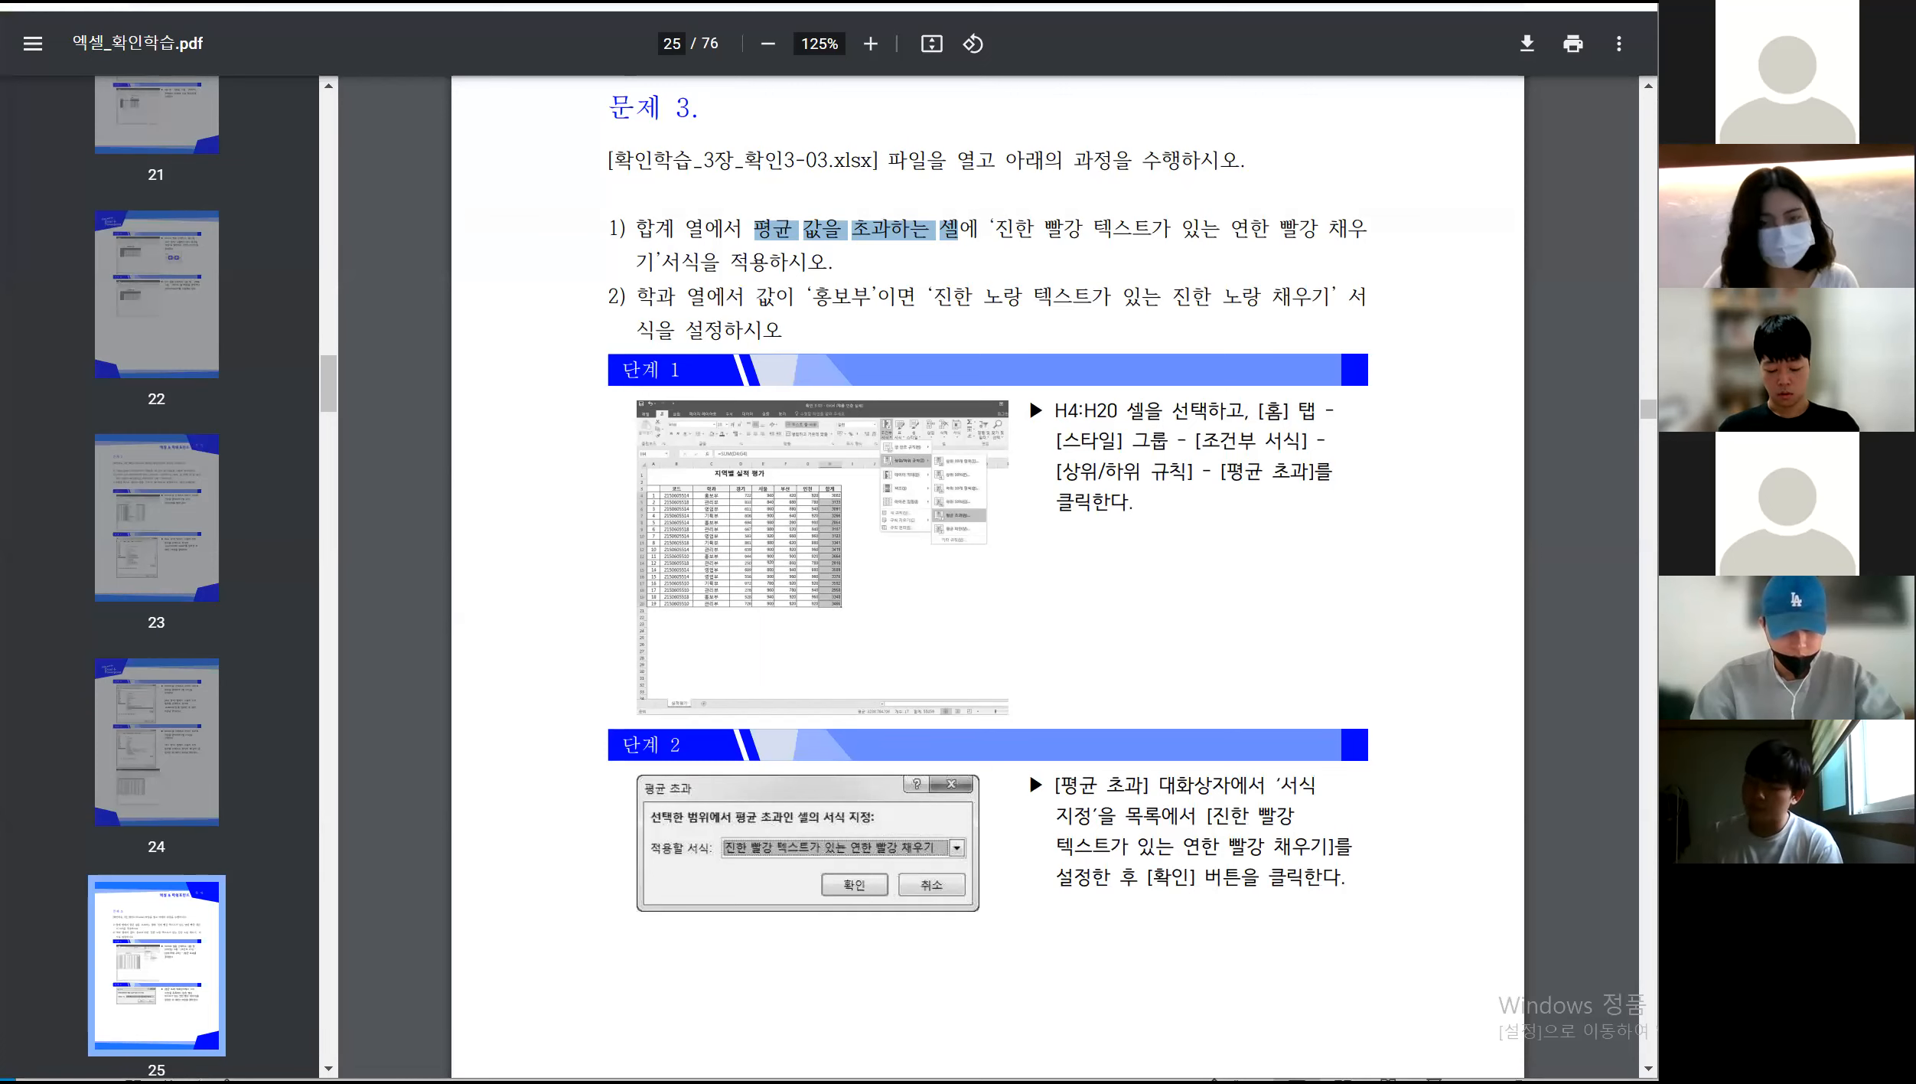
{"action": "left_click", "coordinate": [816, 342]}
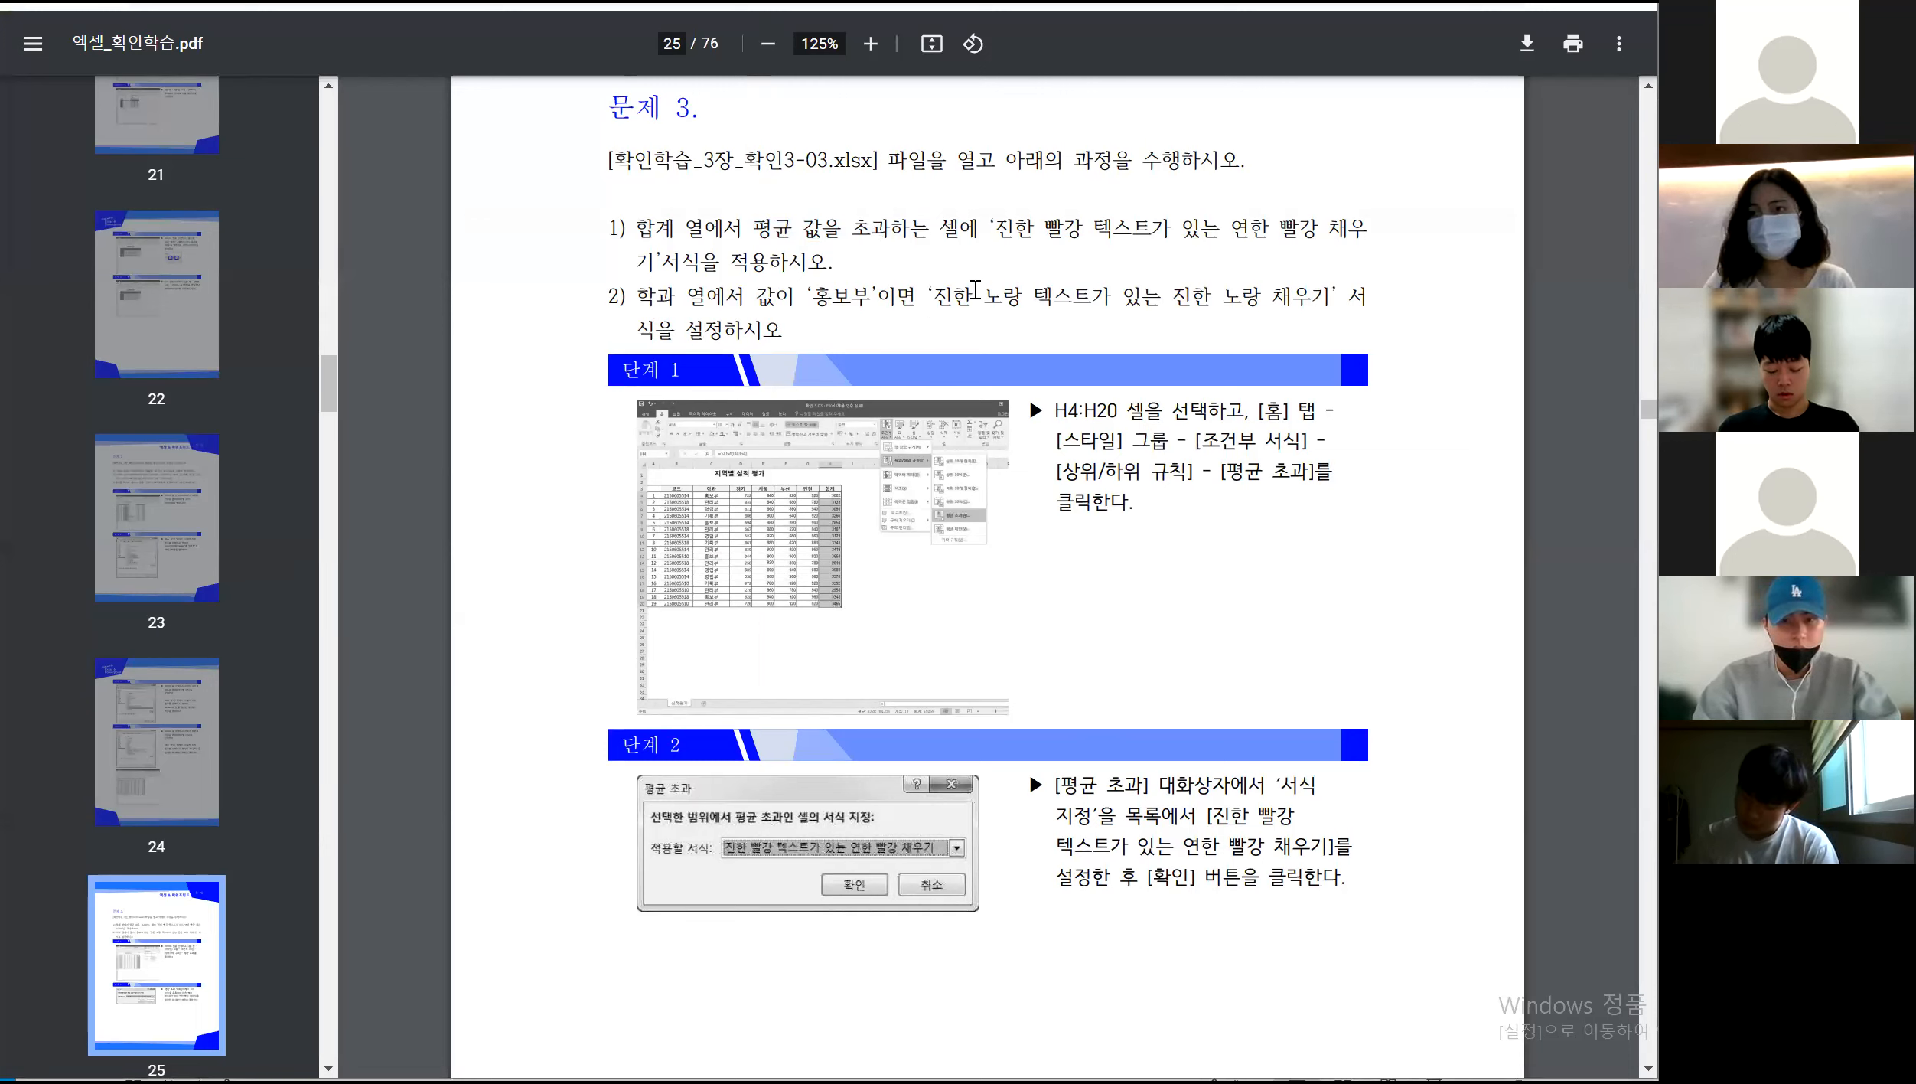
{"action": "left_click_drag", "start_coordinate": [935, 295], "coordinate": [1336, 287]}
{"action": "left_click", "coordinate": [1363, 313]}
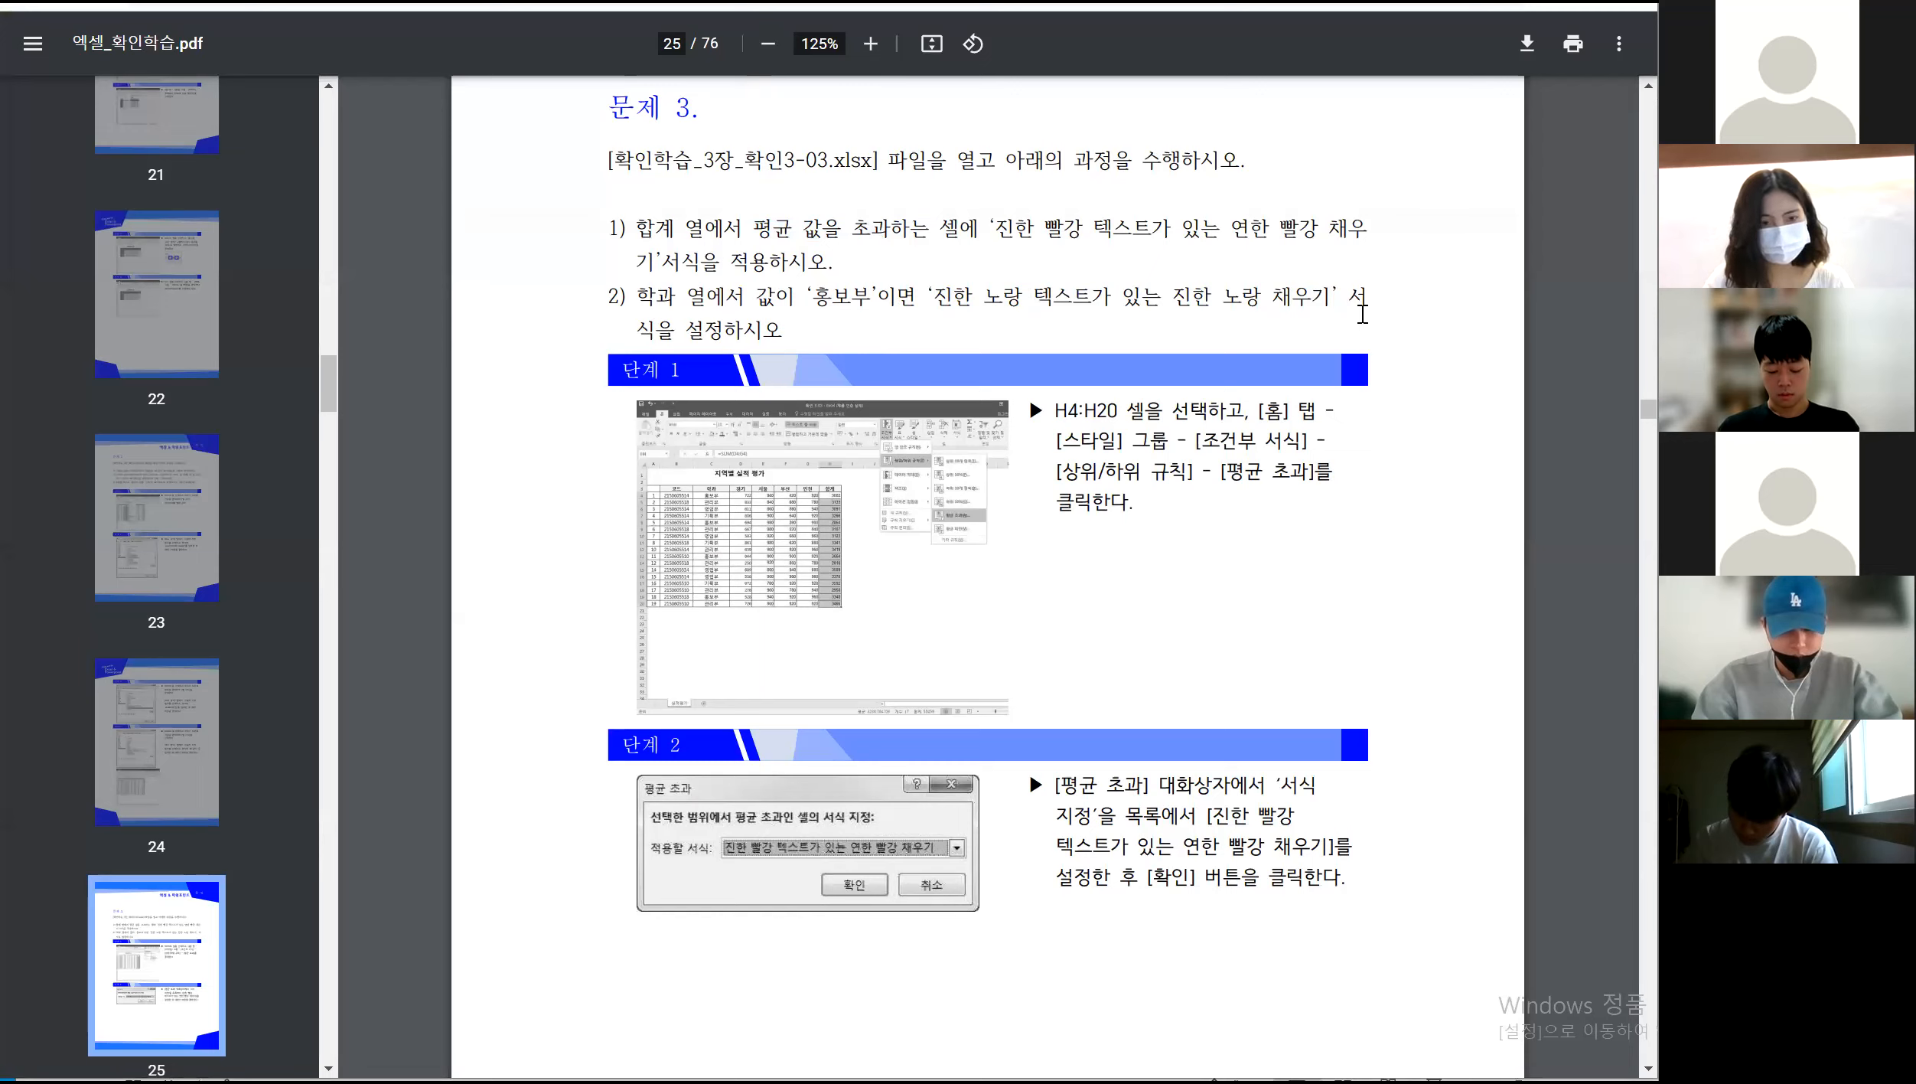
{"action": "key", "text": "alt+Tab"}
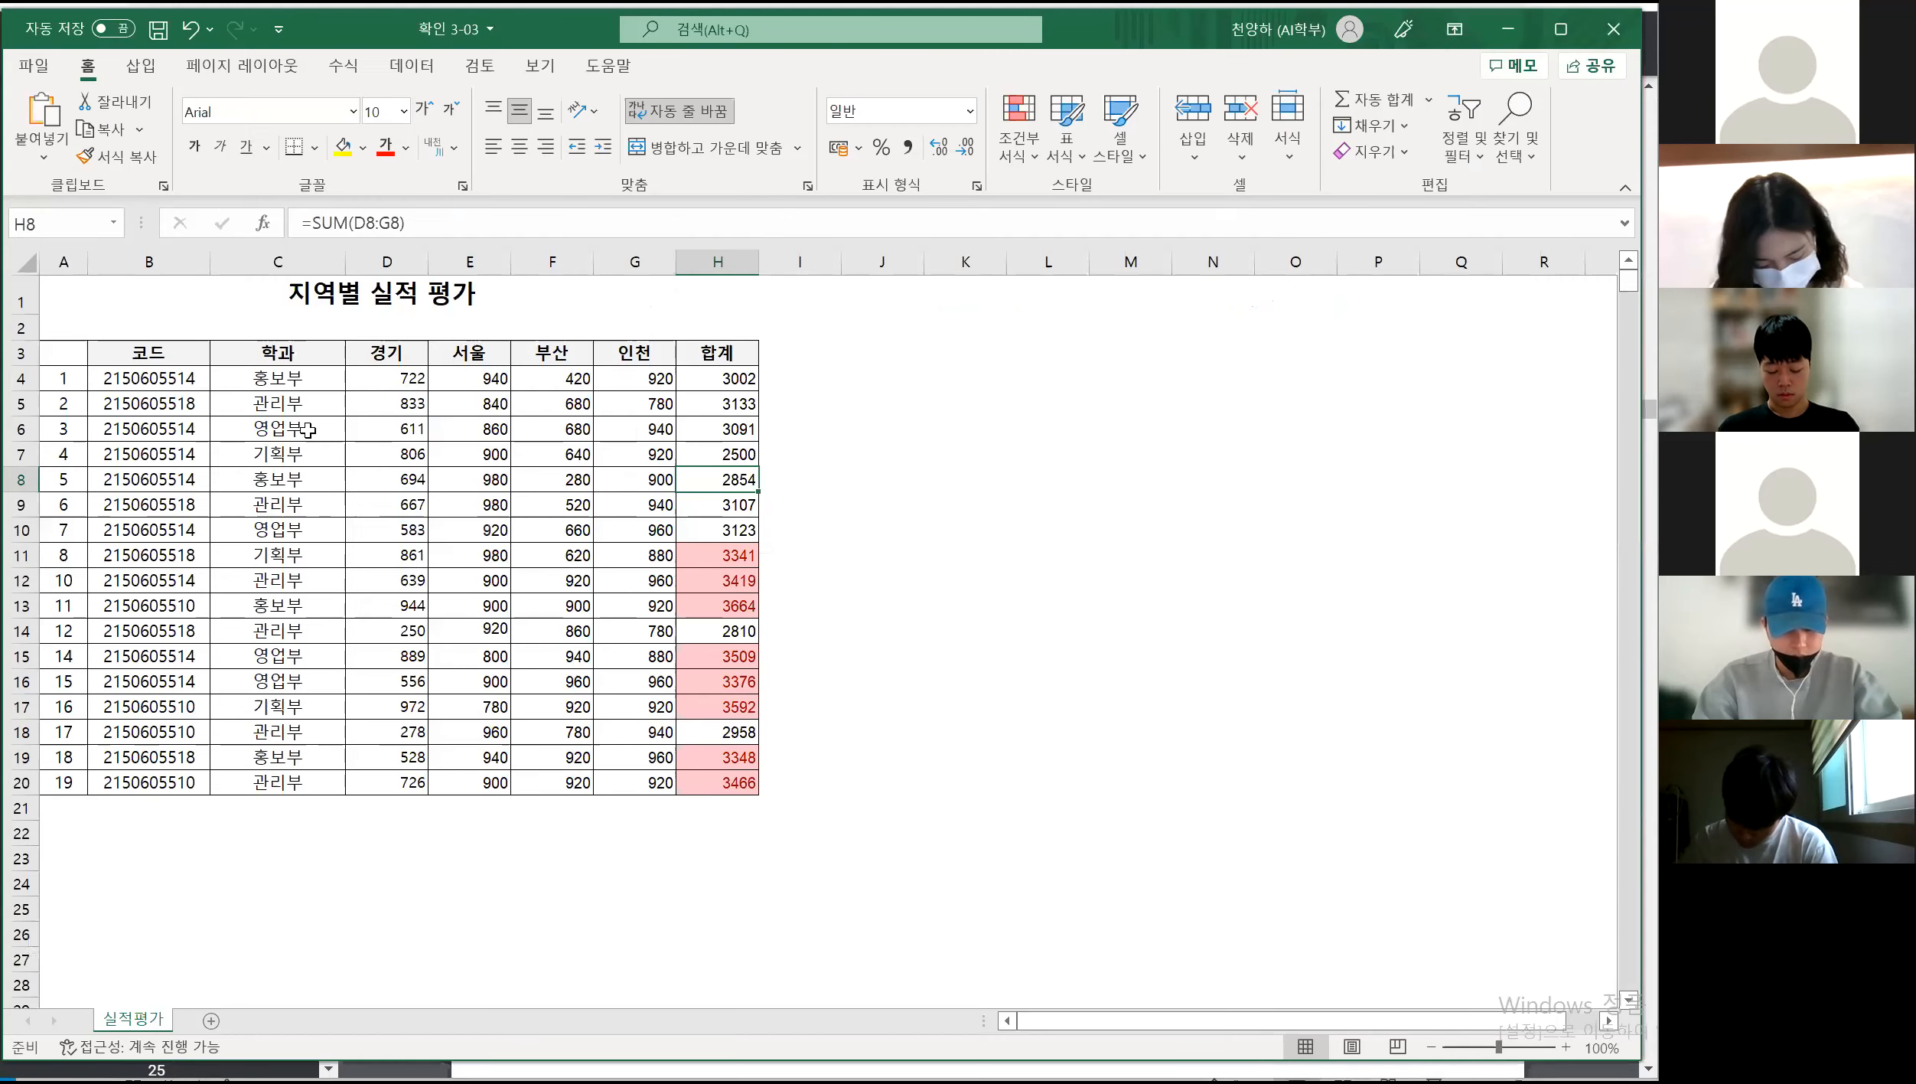
Apply an equal-to rule for 홍보부 to the 학과 cells C4:C20 with 진한 노랑 텍스트가 있는 노랑 채우기
{"action": "left_click_drag", "start_coordinate": [287, 378], "coordinate": [264, 778]}
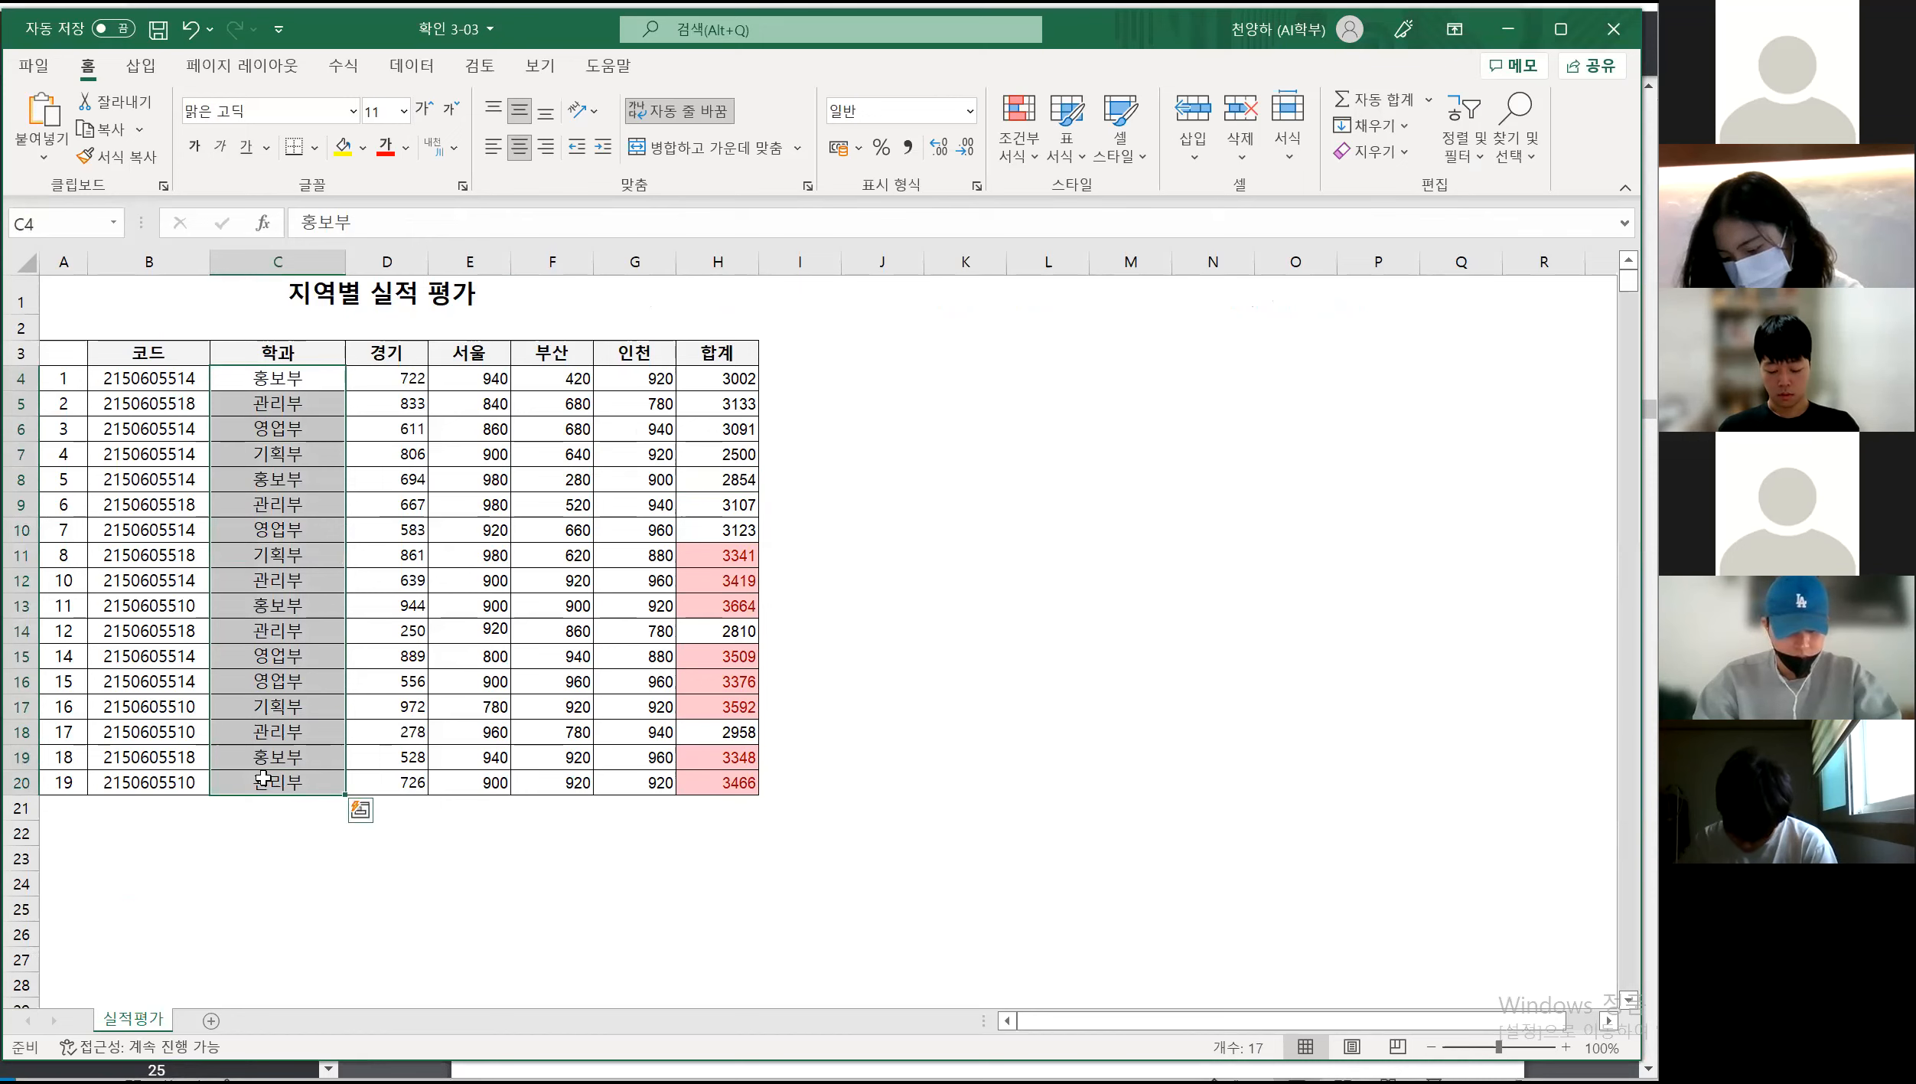
{"action": "left_click", "coordinate": [1022, 157]}
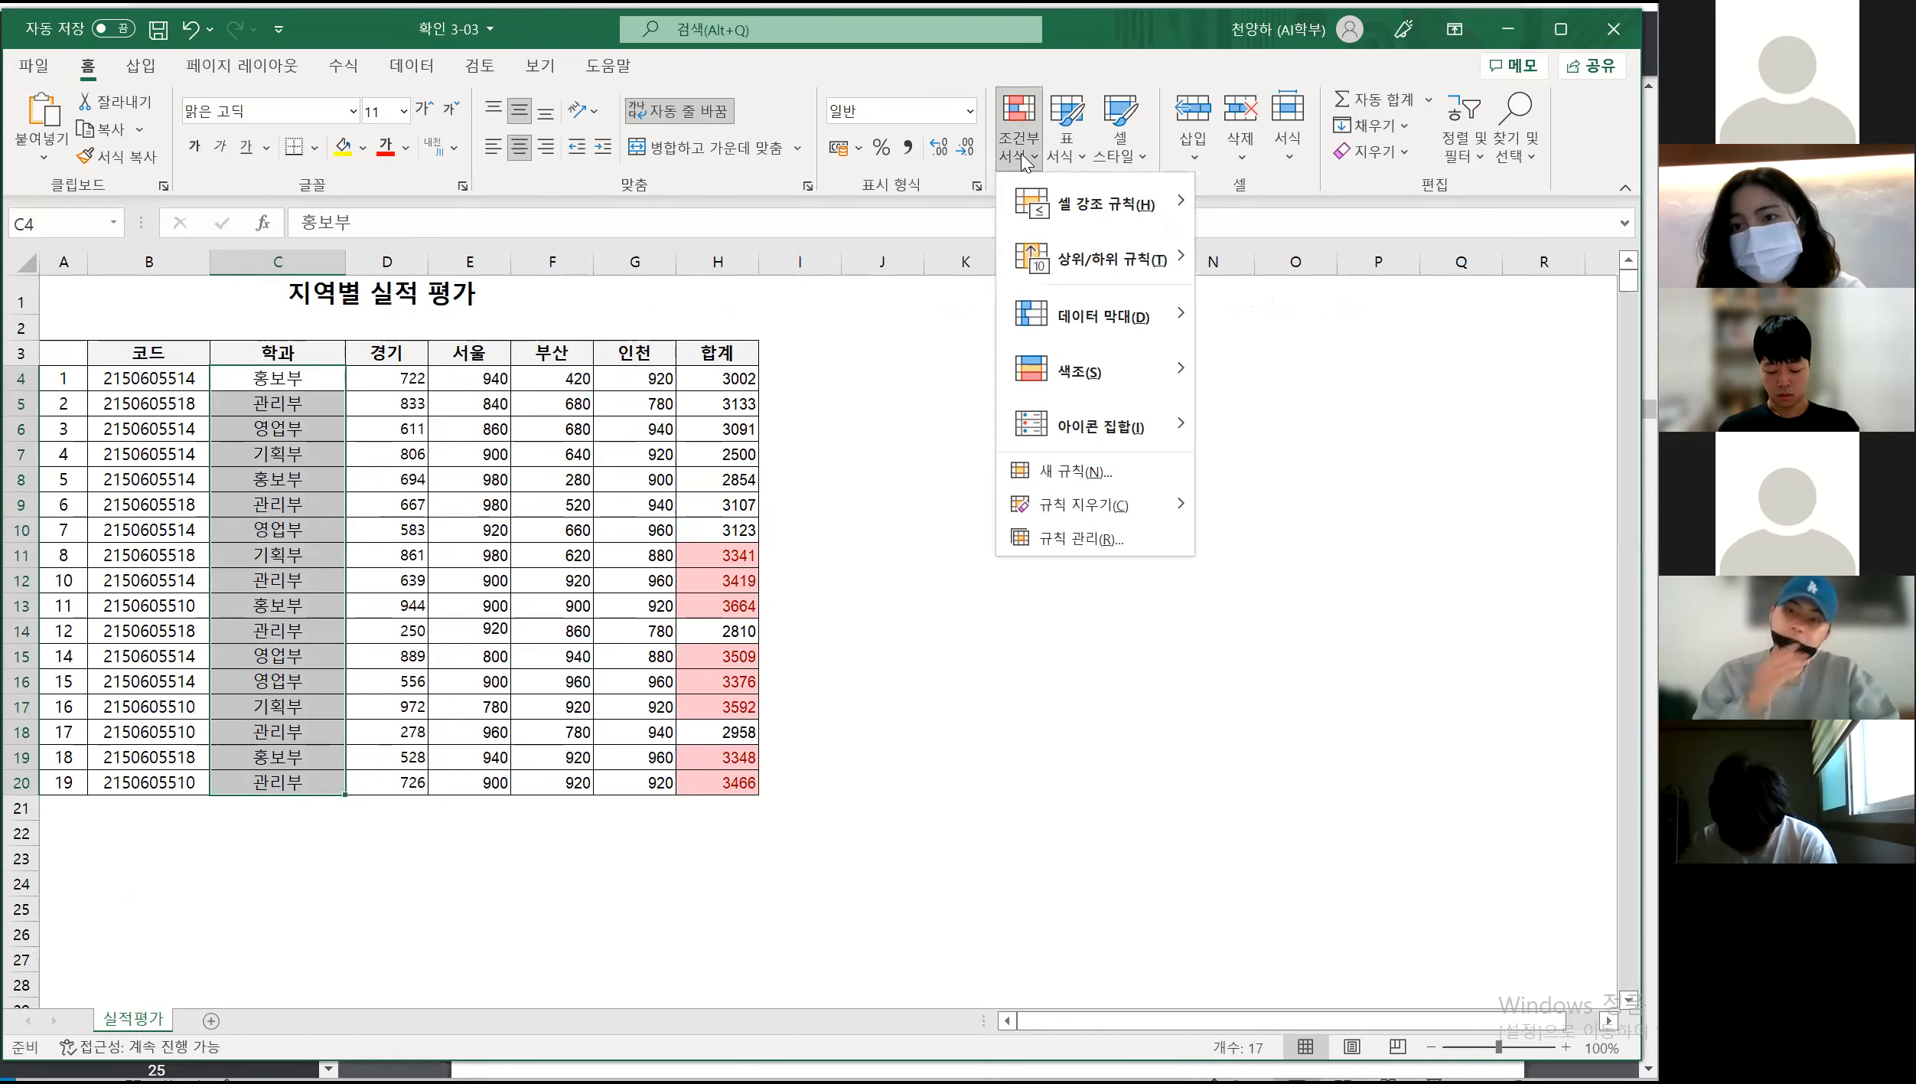
{"action": "mouse_move", "coordinate": [1045, 204]}
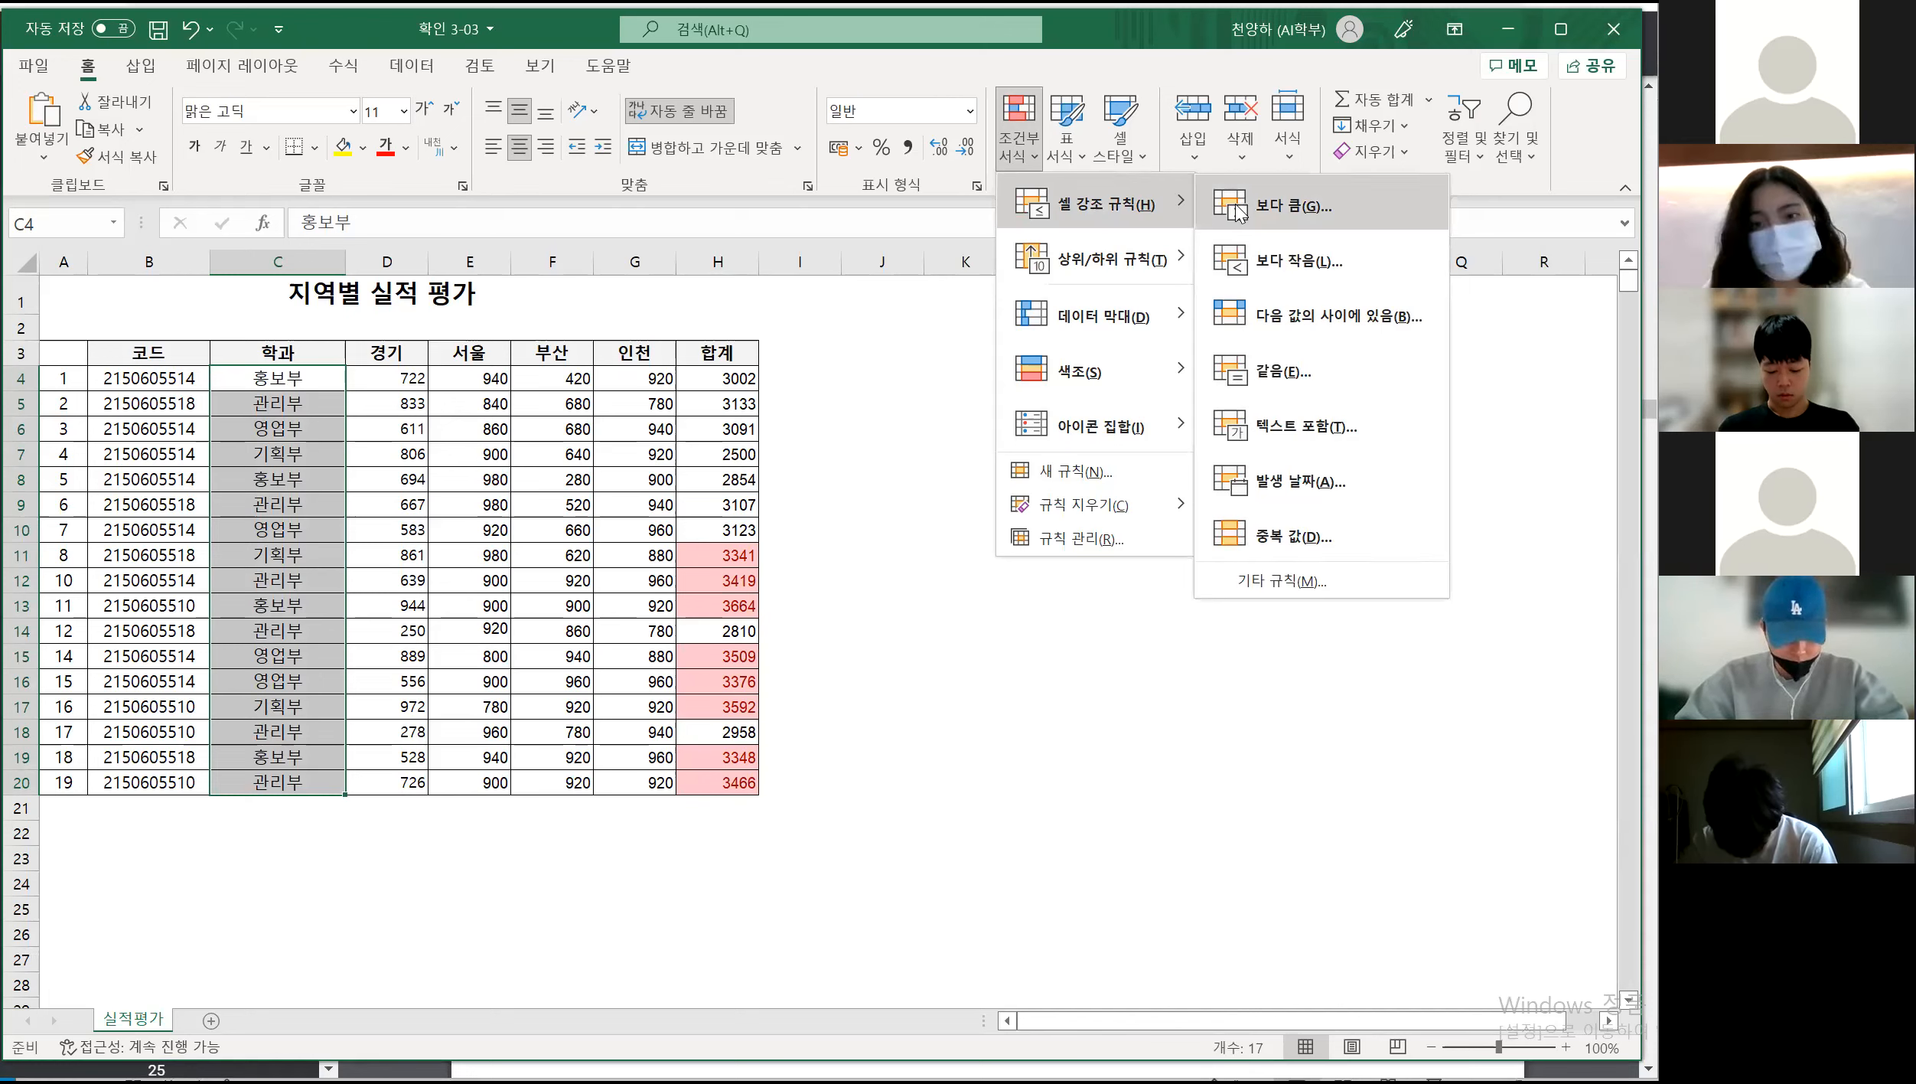
{"action": "left_click", "coordinate": [1257, 373]}
{"action": "type", "text": "G"}
{"action": "key", "text": "BackSpace"}
{"action": "type", "text": "홍보부"}
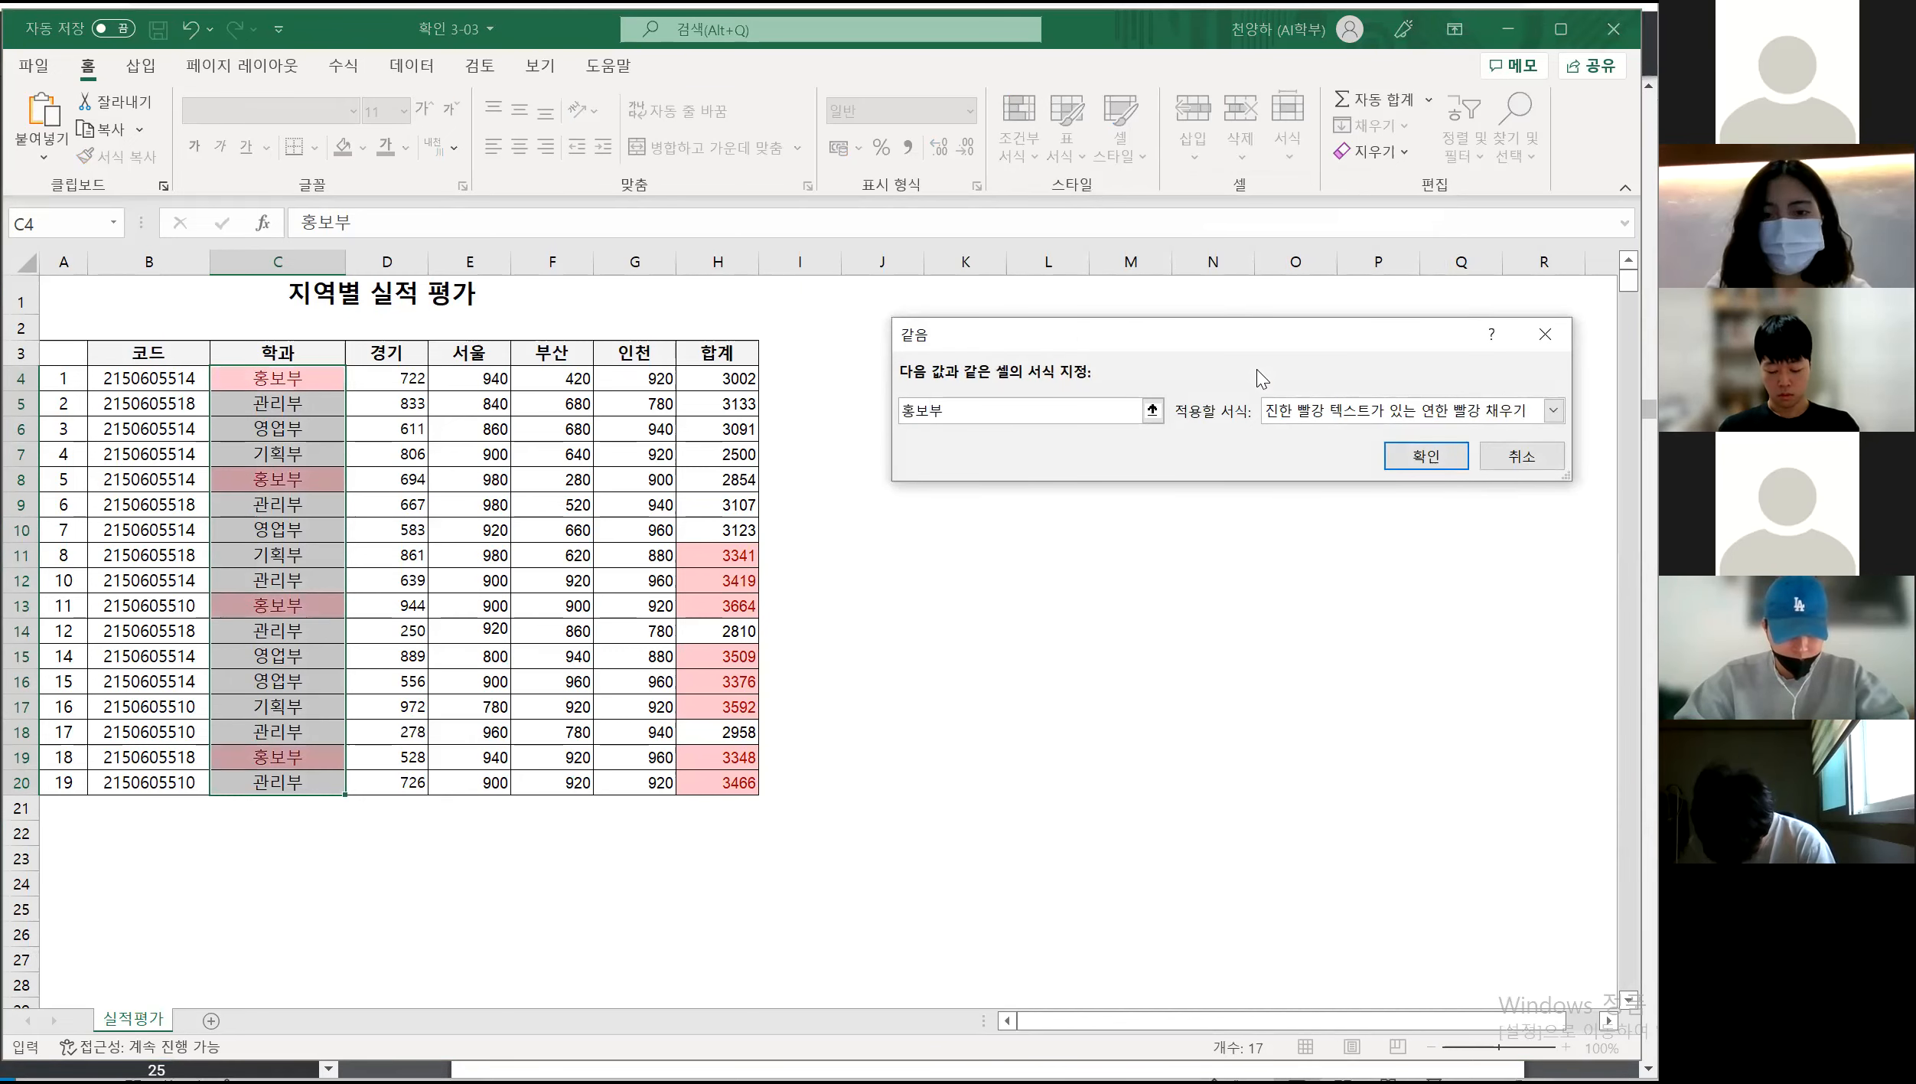
{"action": "left_click", "coordinate": [1318, 417]}
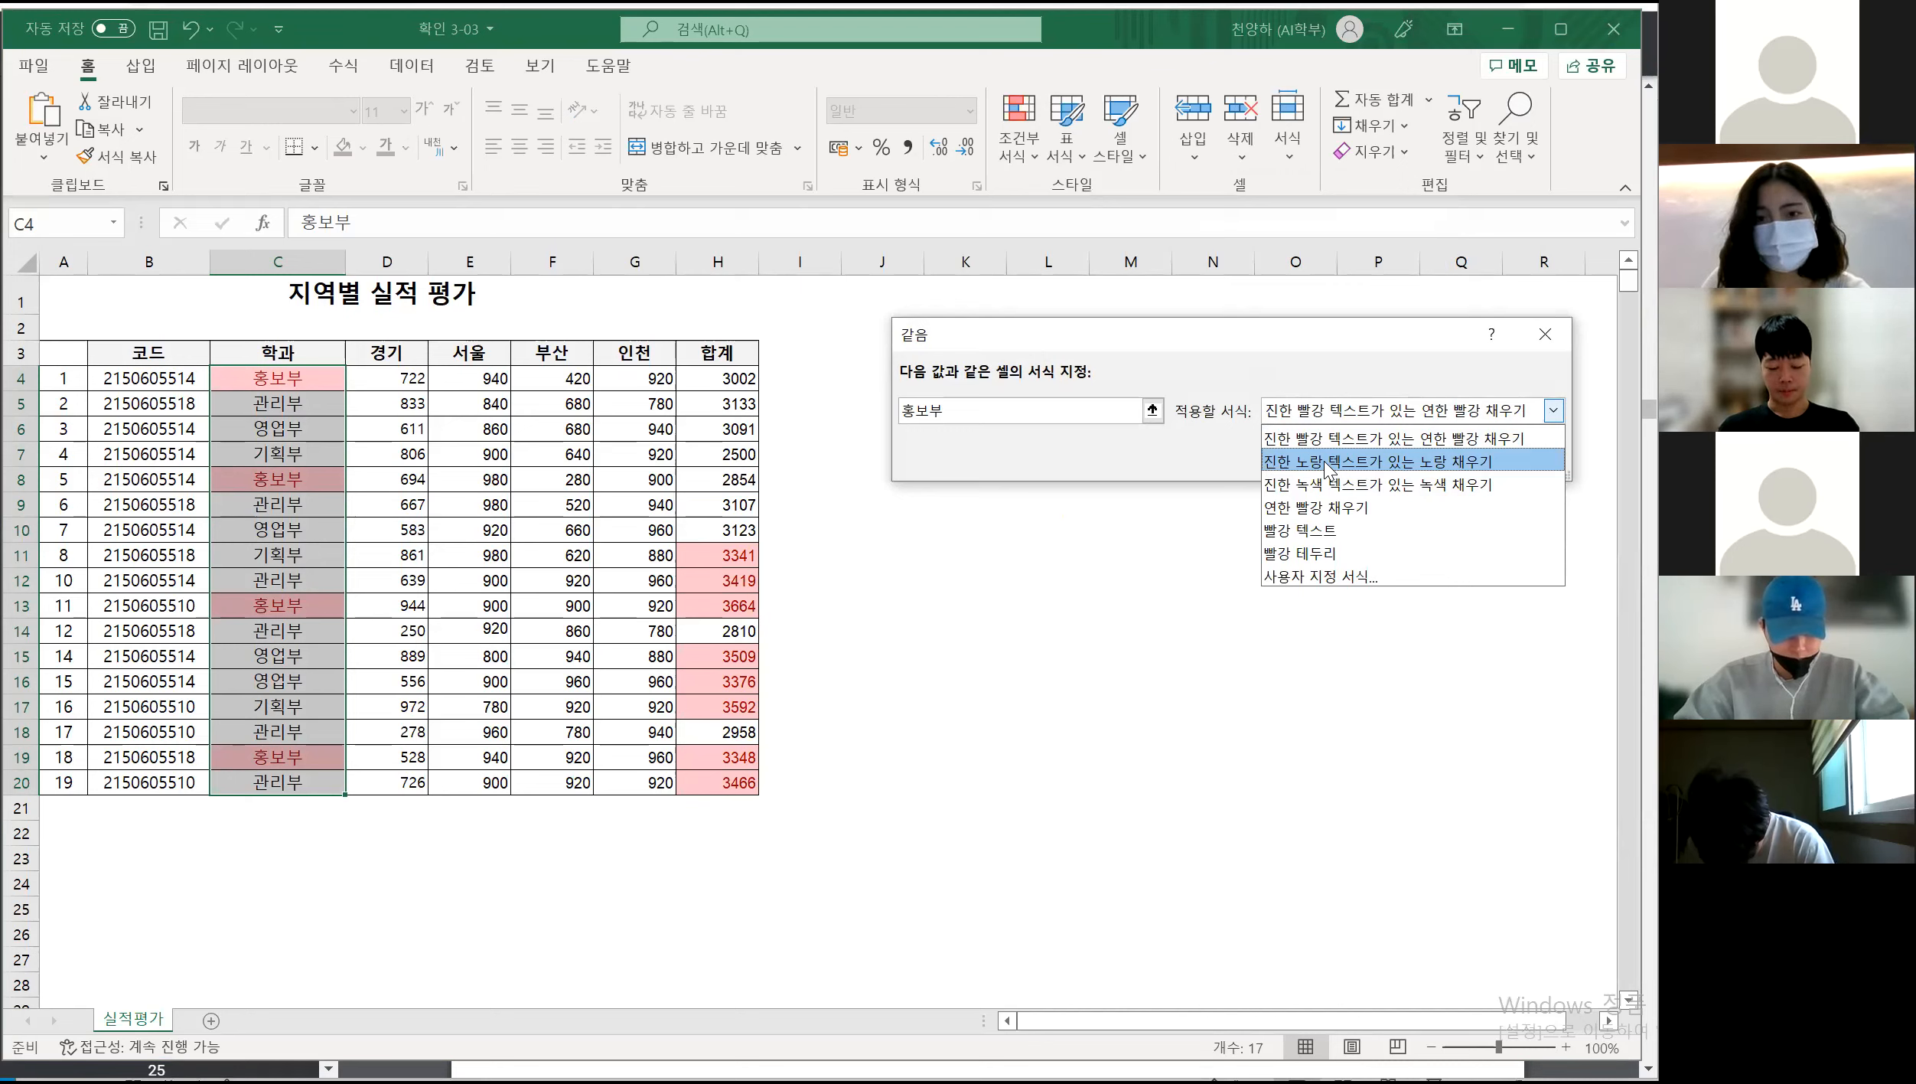
{"action": "left_click", "coordinate": [1325, 462]}
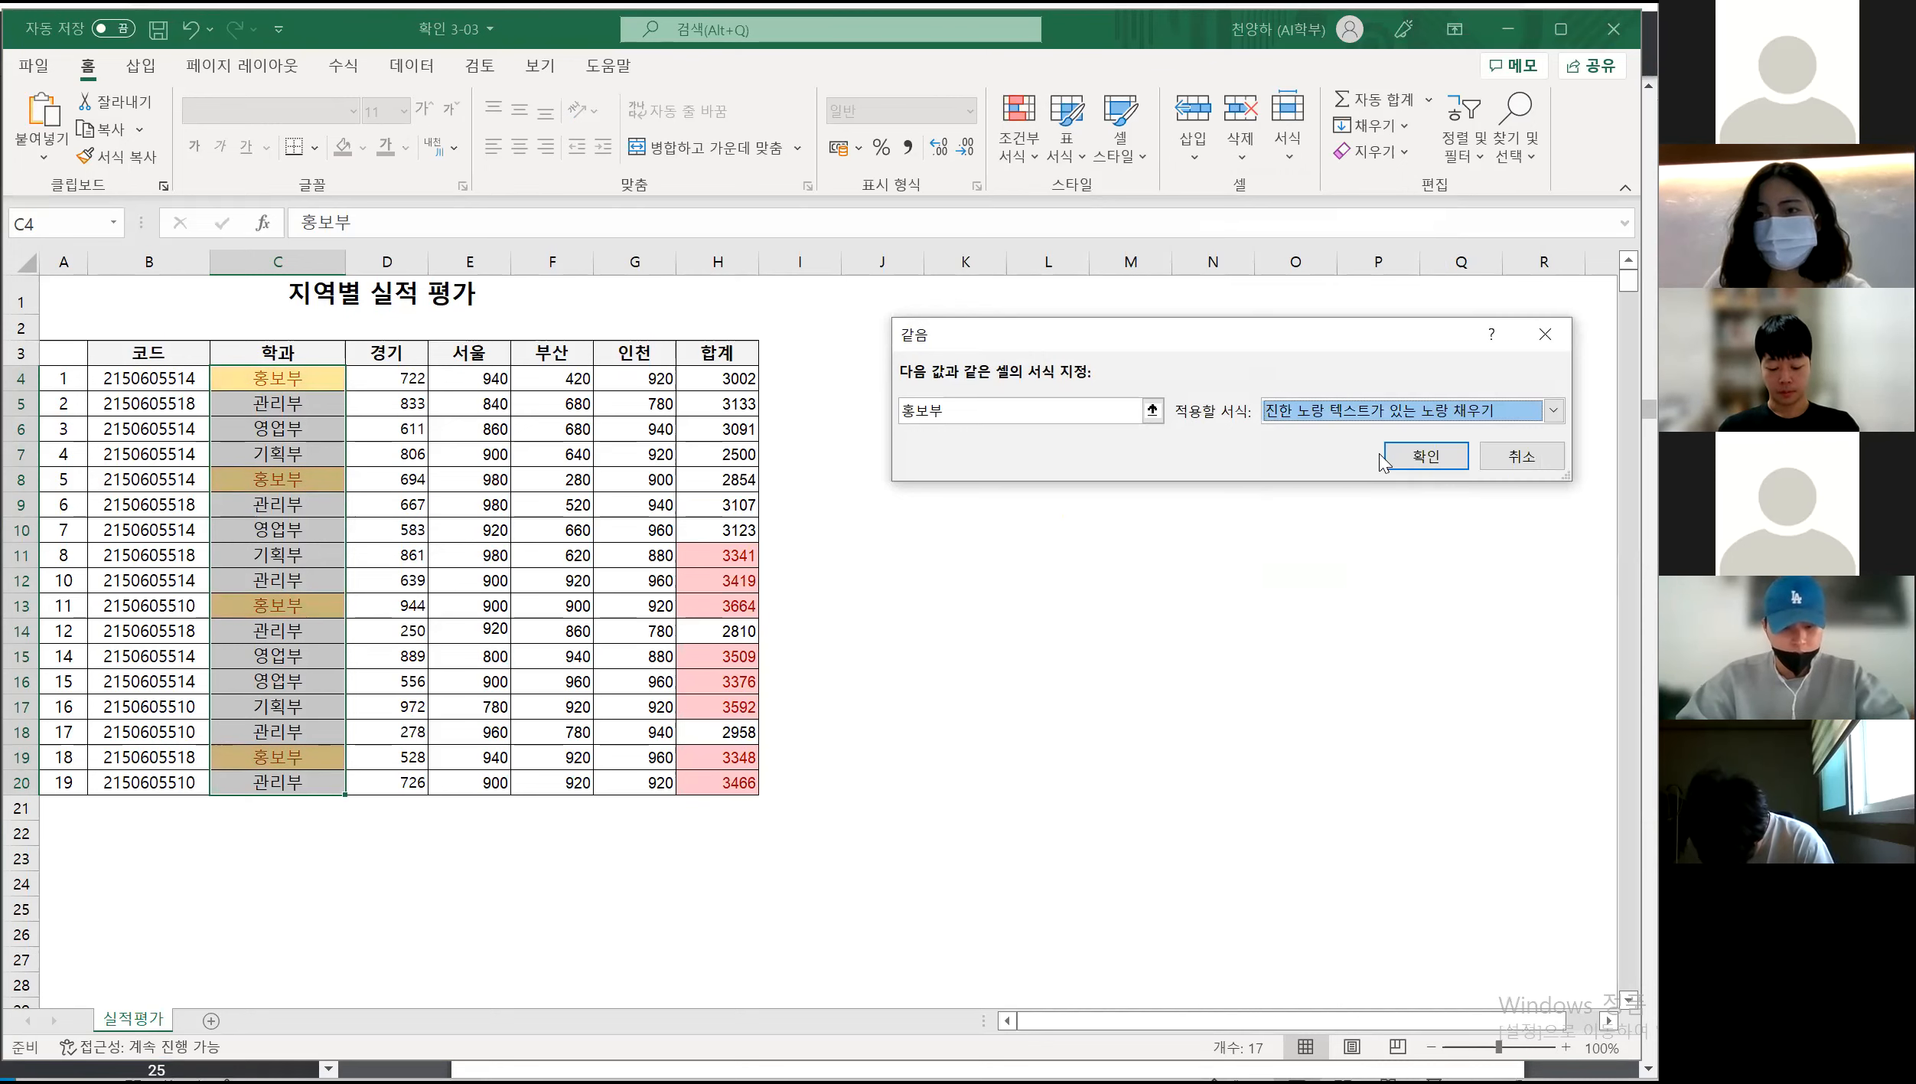
{"action": "left_click", "coordinate": [1416, 457]}
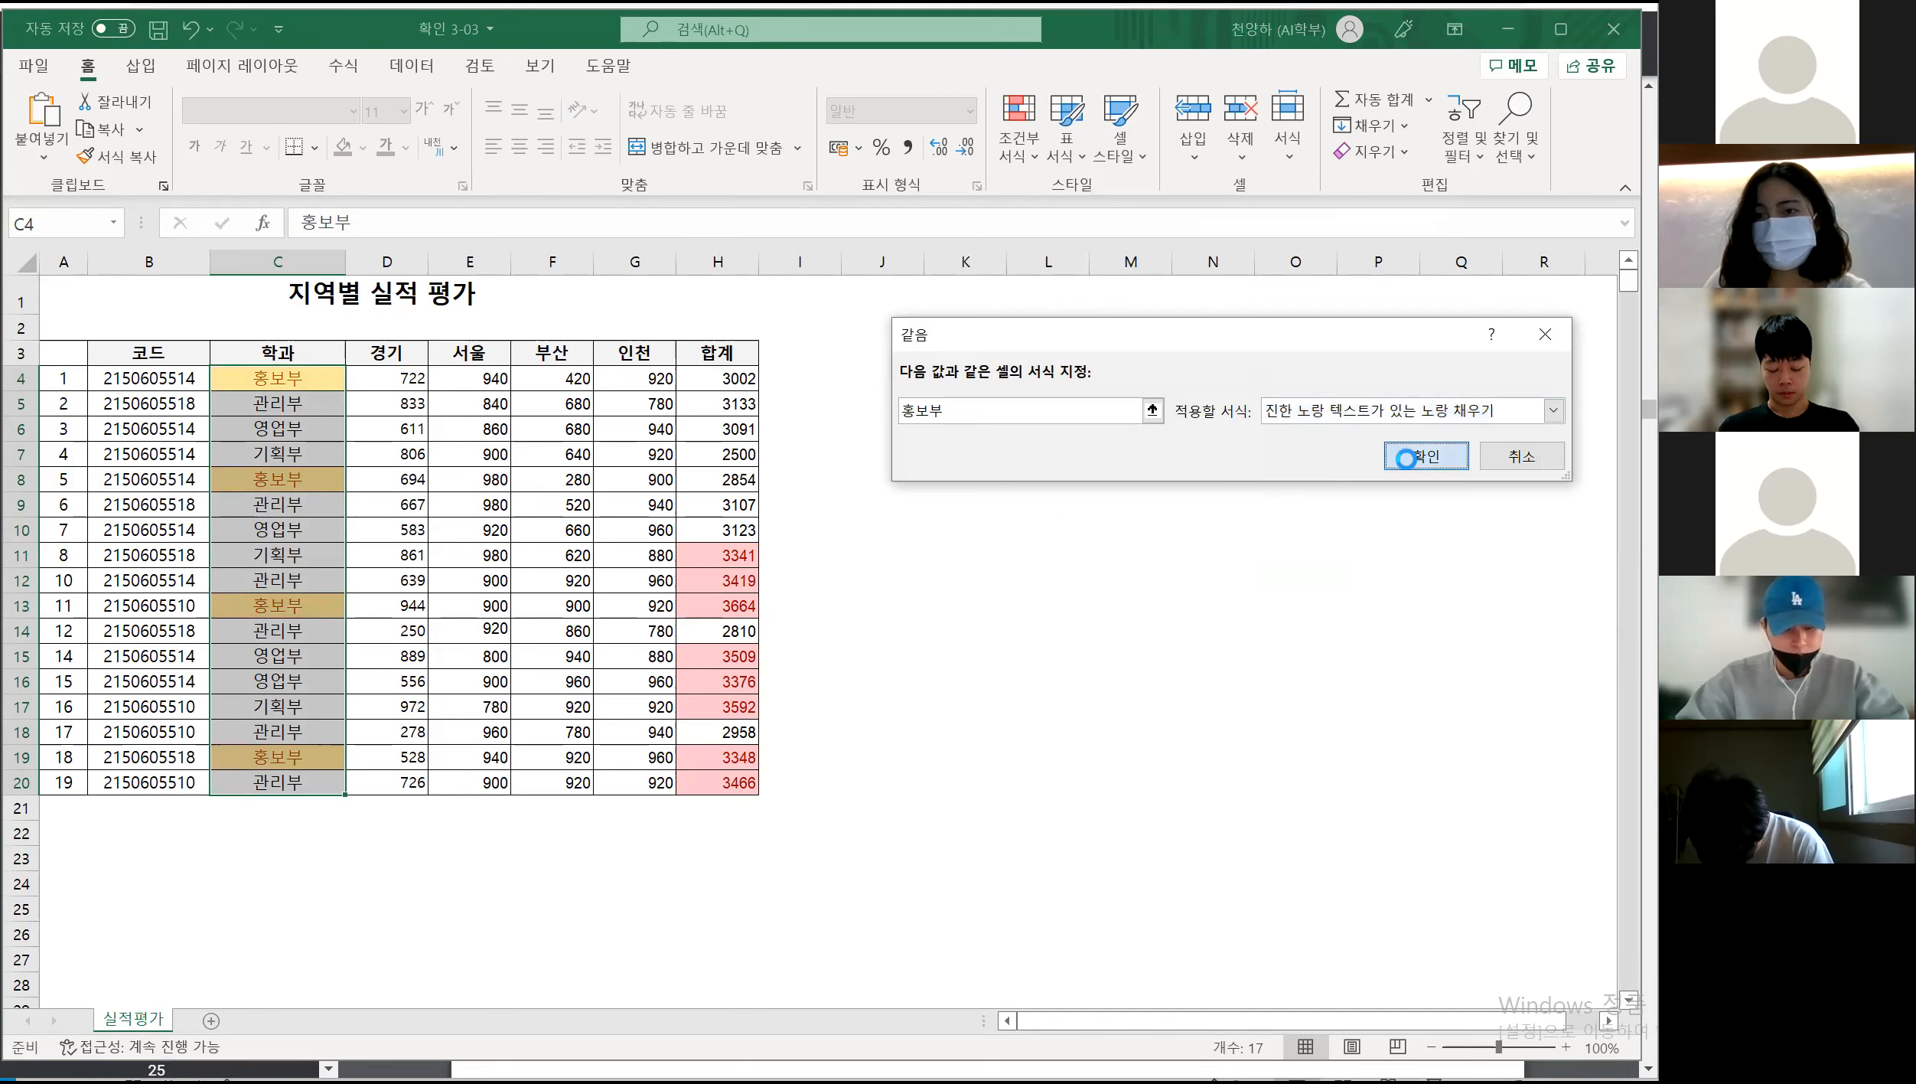
{"action": "left_click", "coordinate": [1047, 537]}
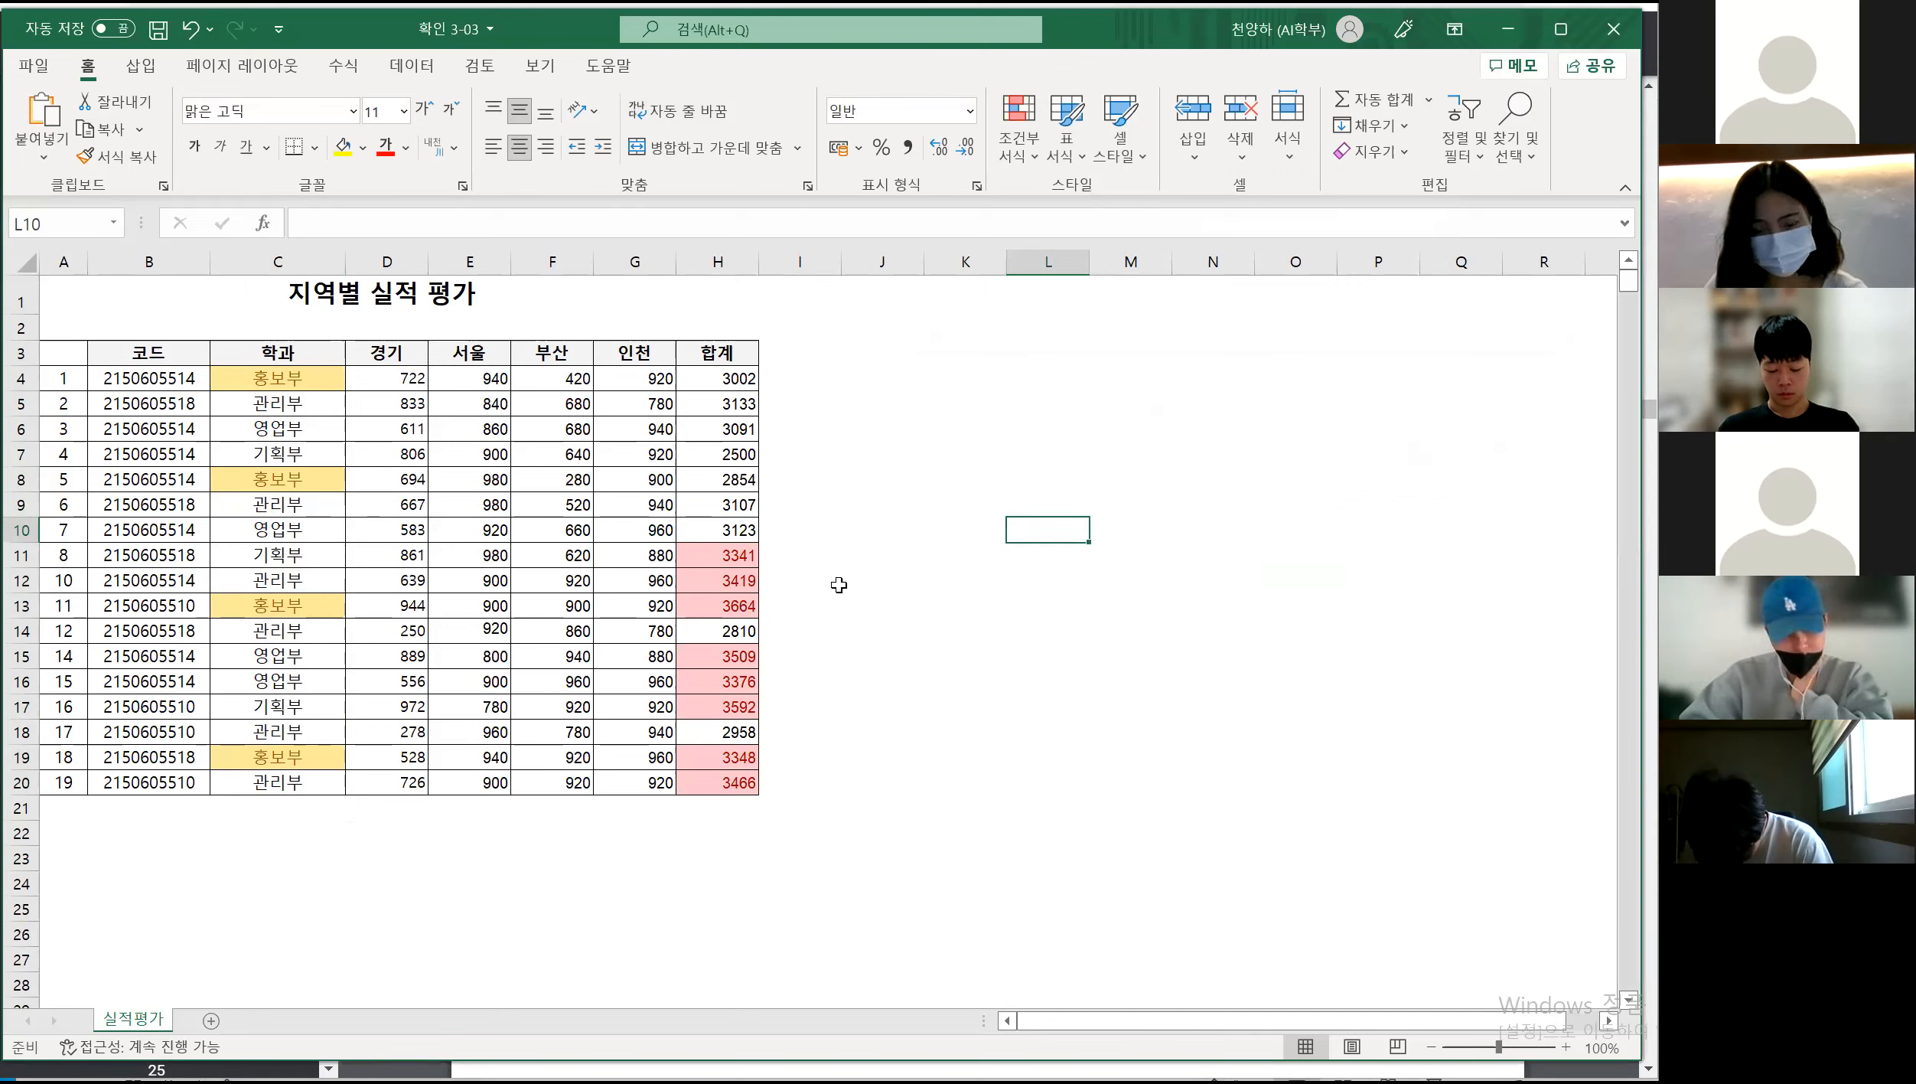
{"action": "left_click", "coordinate": [967, 551]}
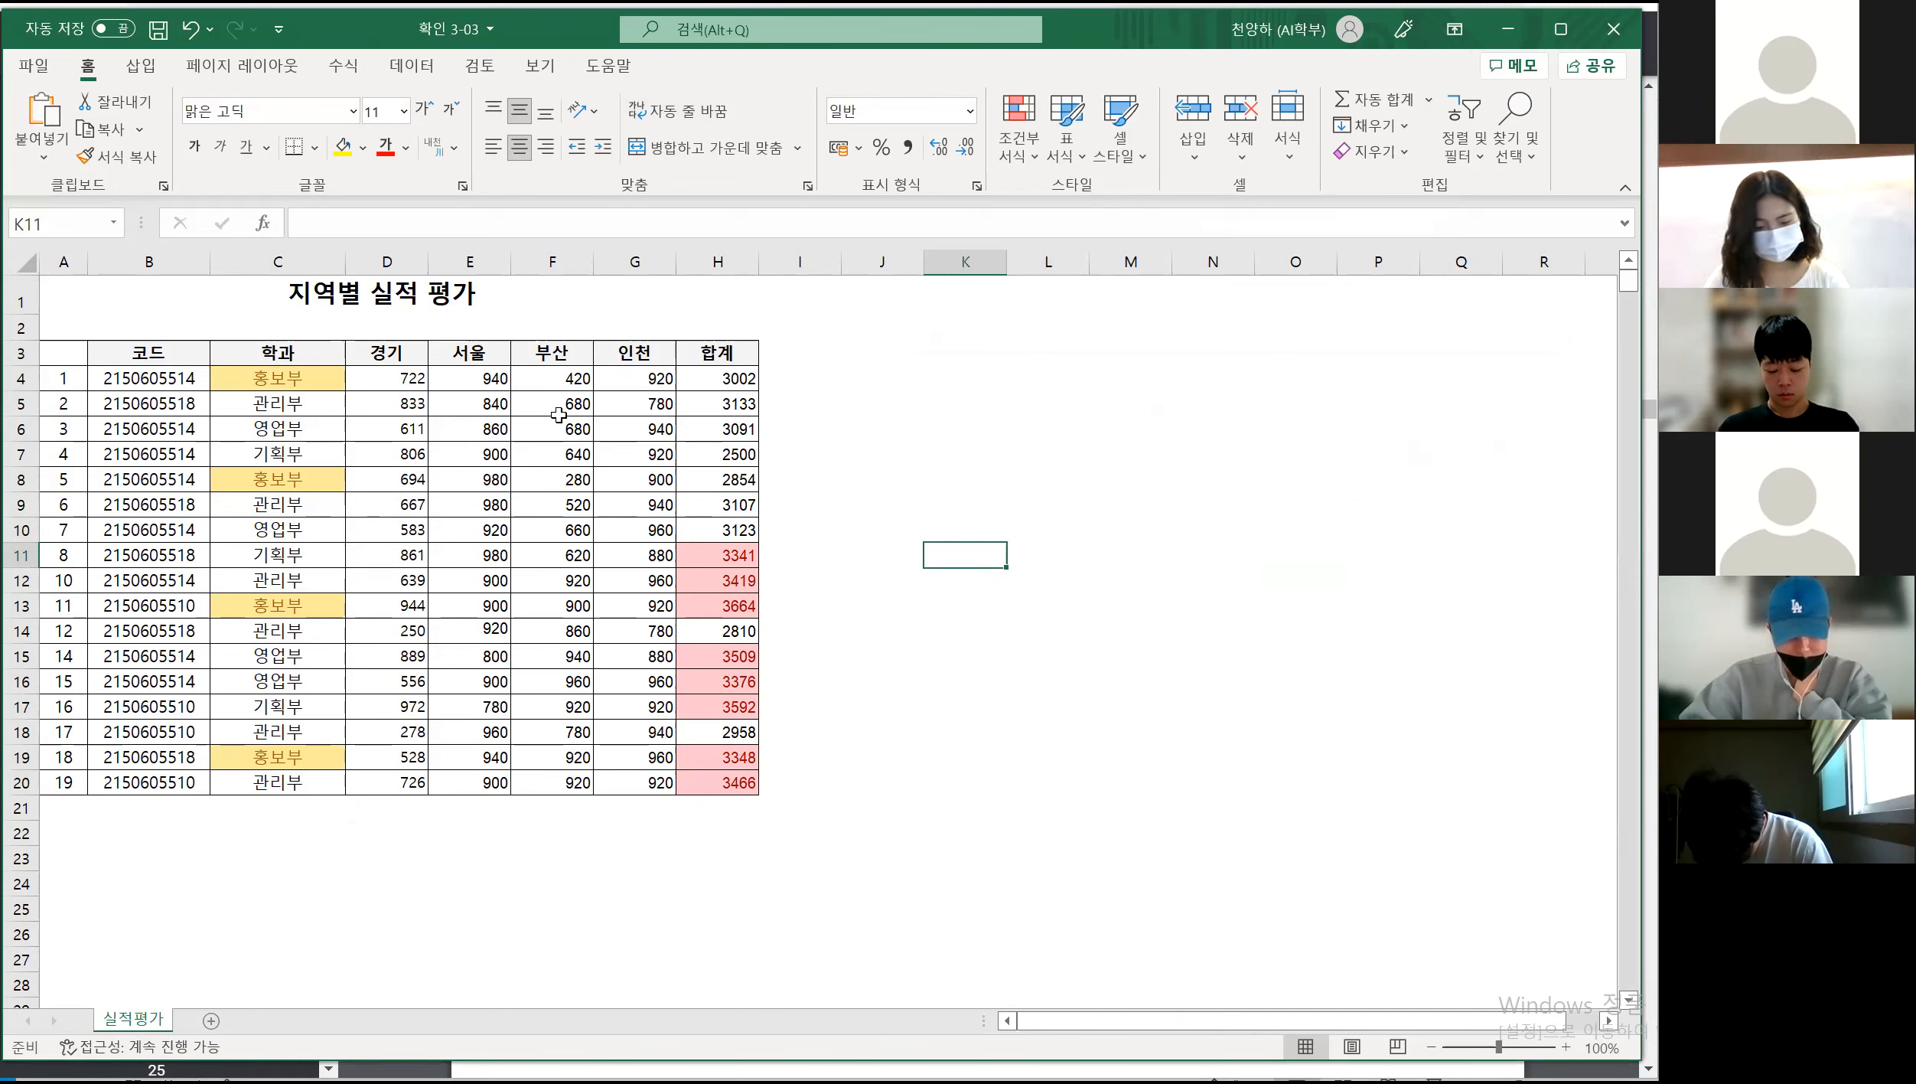
Preview data bars and color scales on the 경기 values D4:D20, then apply the 3방향 화살표(컬러) icon set
{"action": "left_click", "coordinate": [557, 377]}
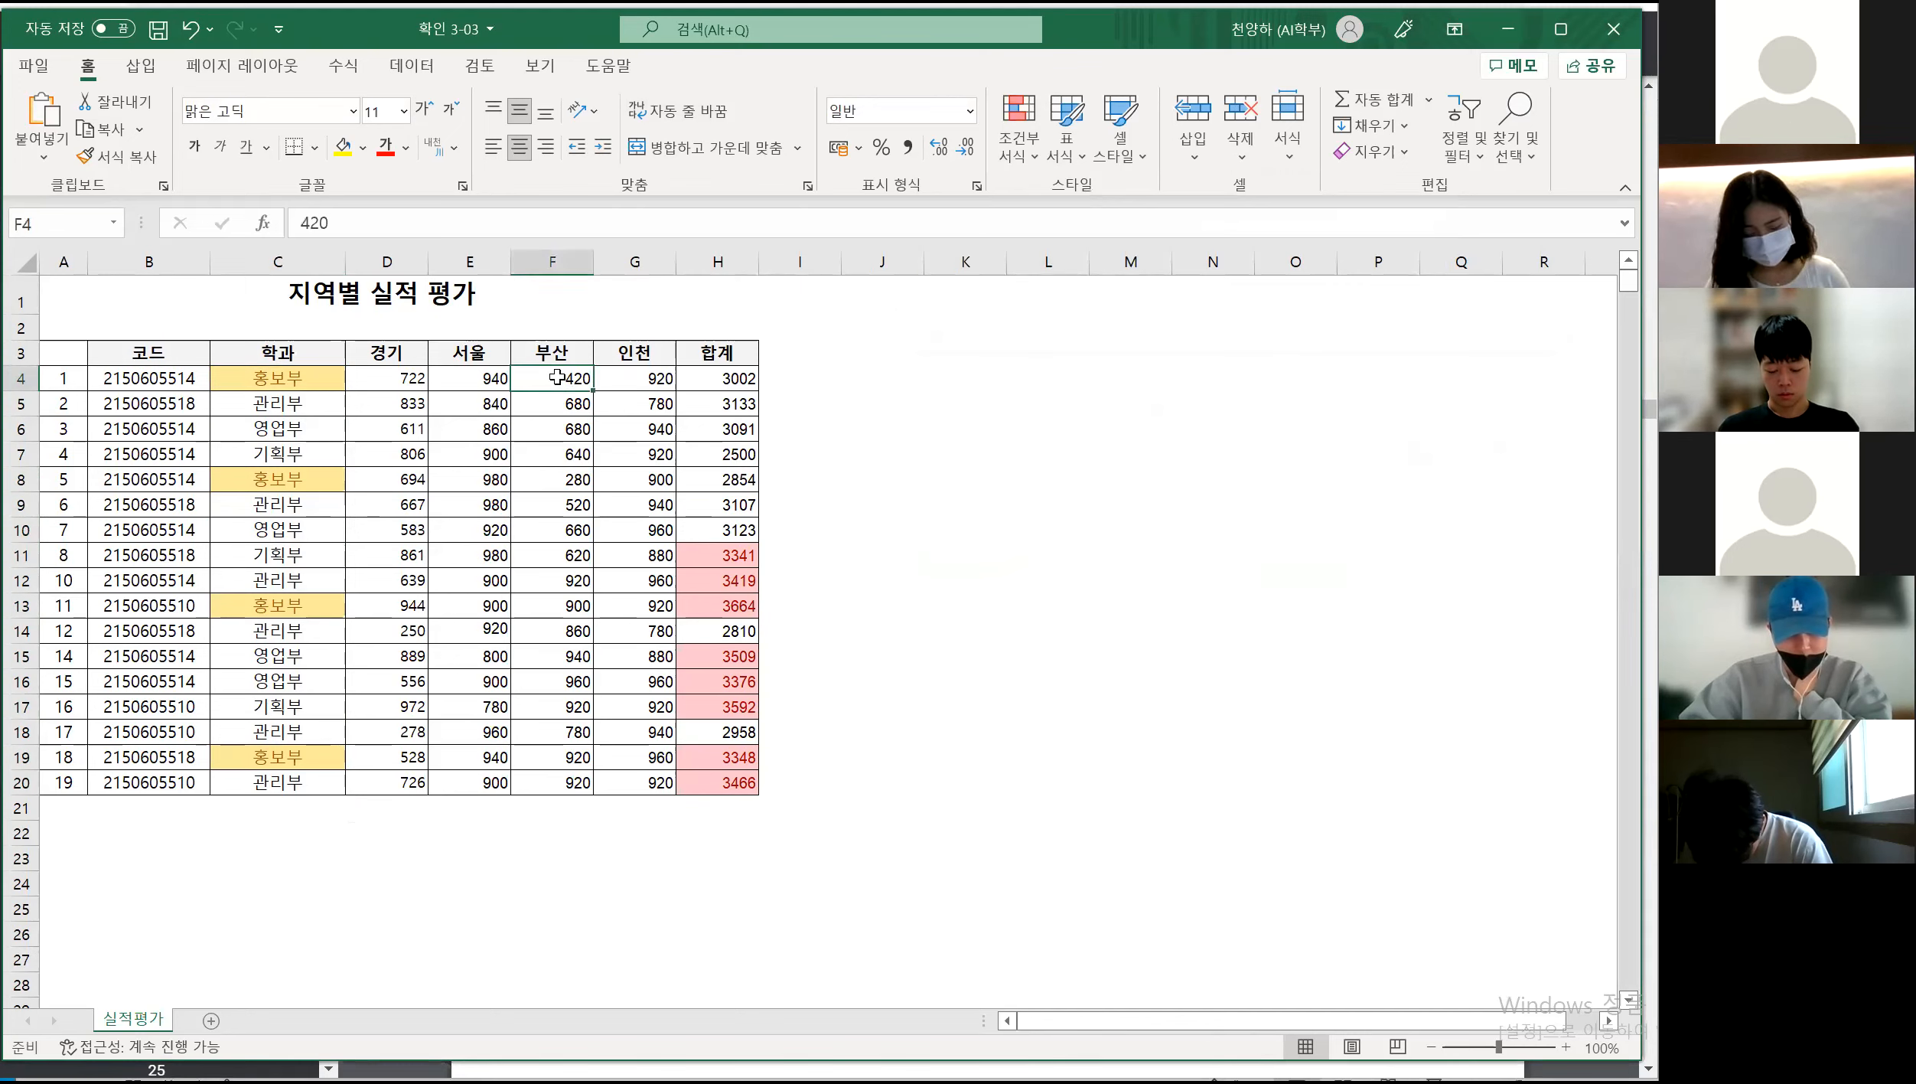
{"action": "left_click_drag", "start_coordinate": [398, 378], "coordinate": [394, 769]}
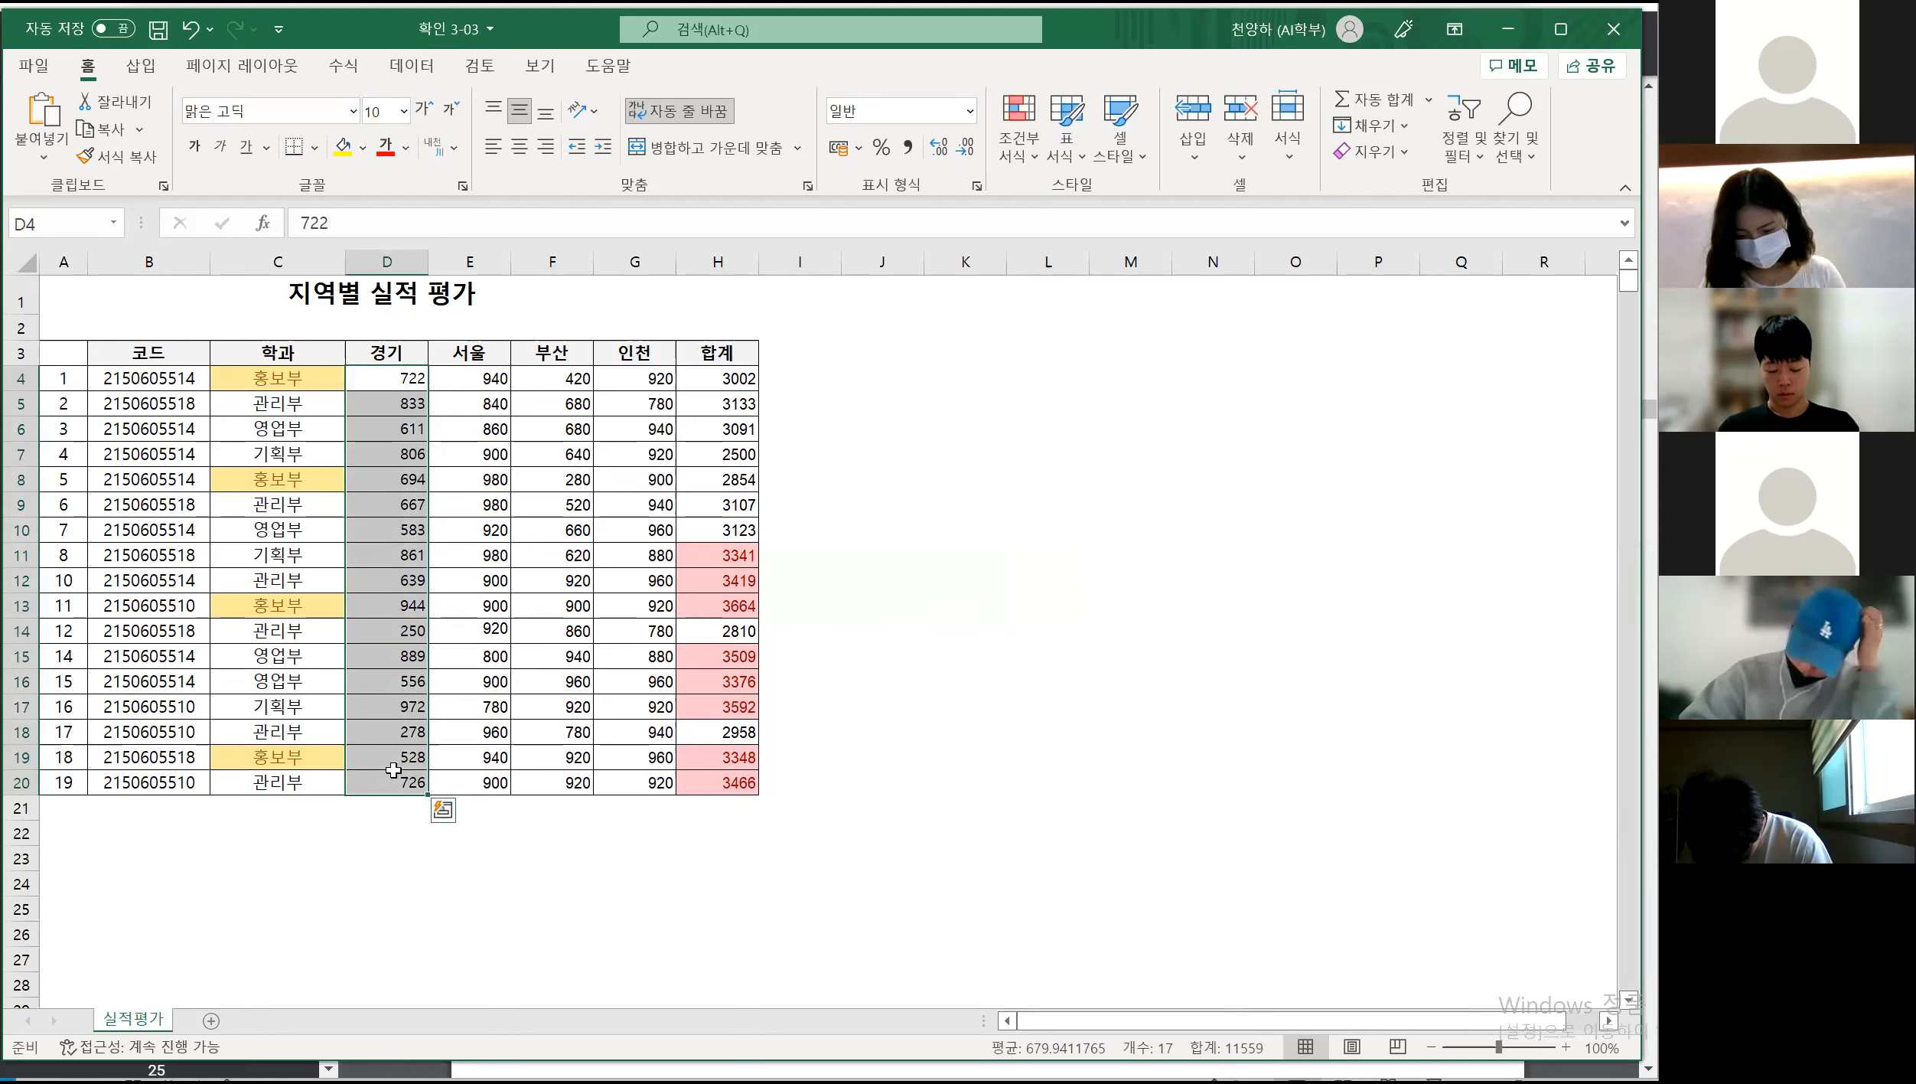
{"action": "left_click", "coordinate": [1035, 163]}
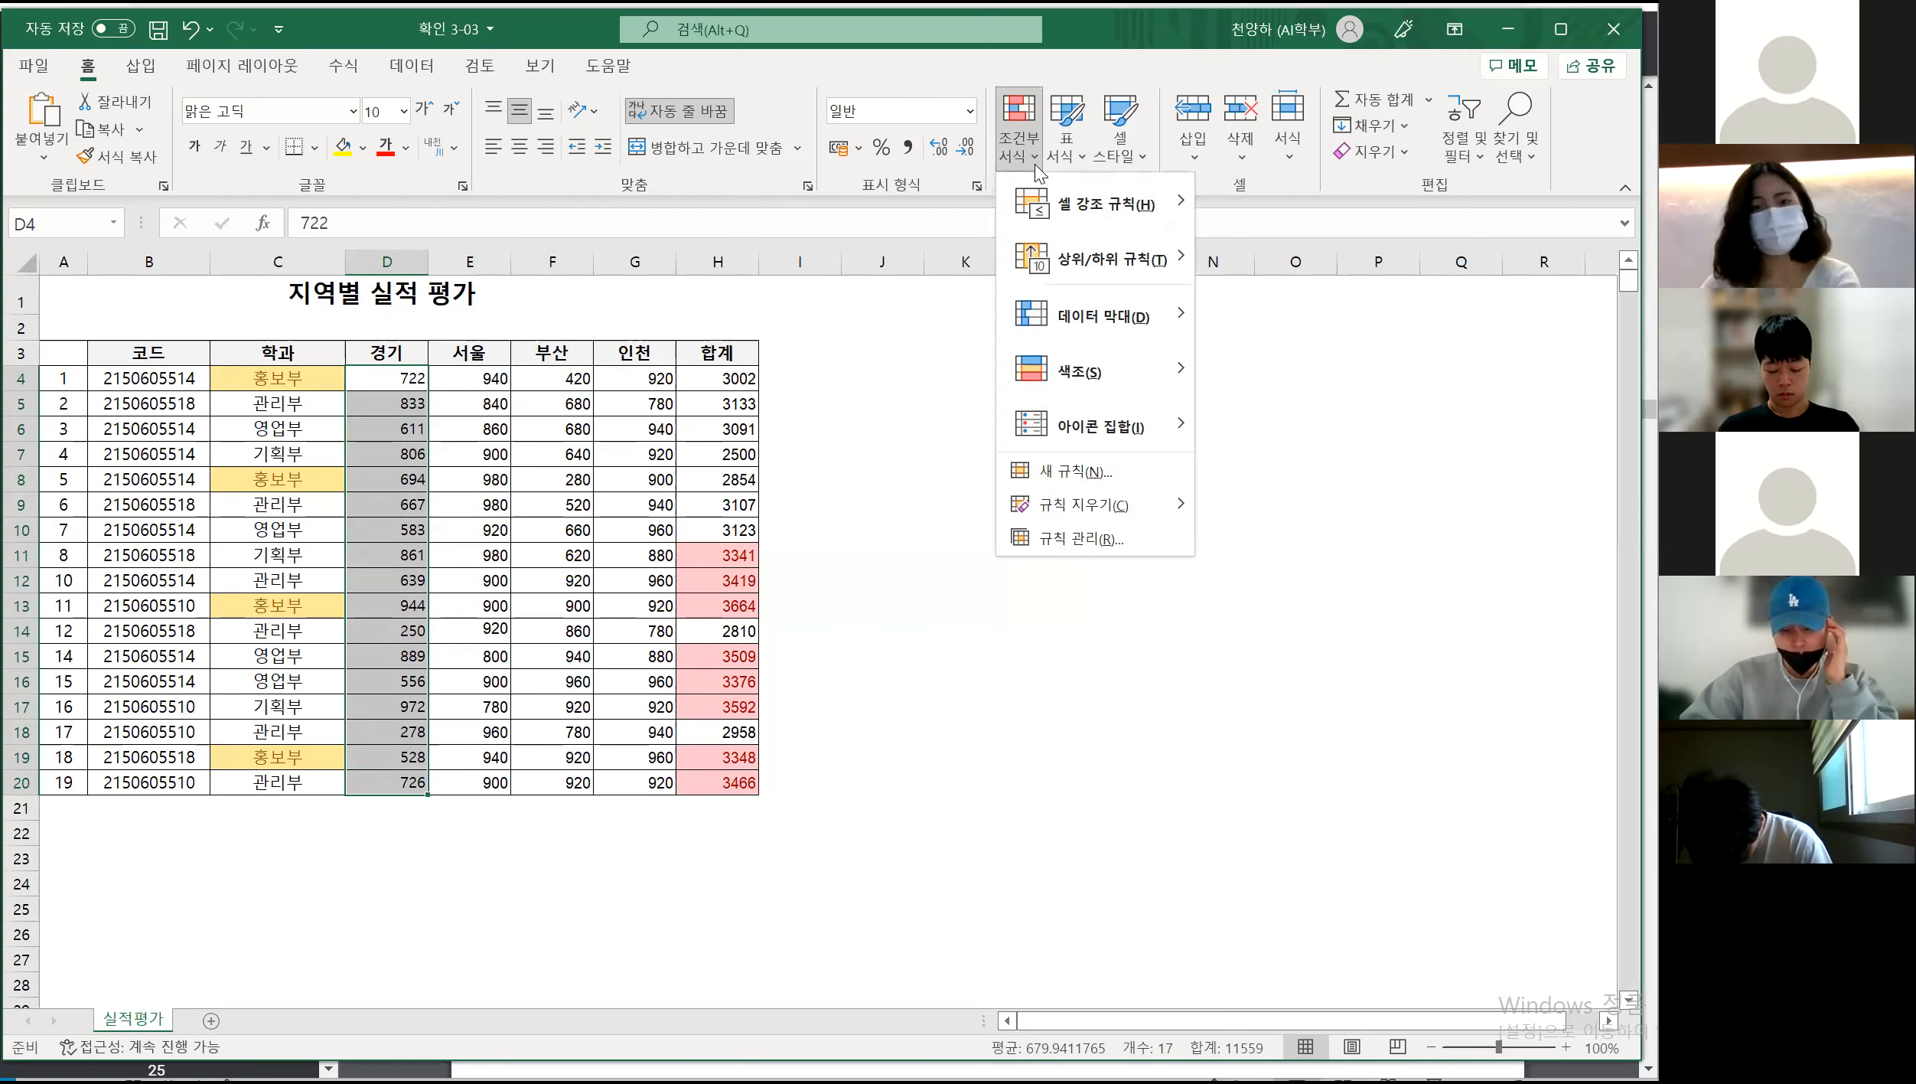
{"action": "mouse_move", "coordinate": [1085, 320]}
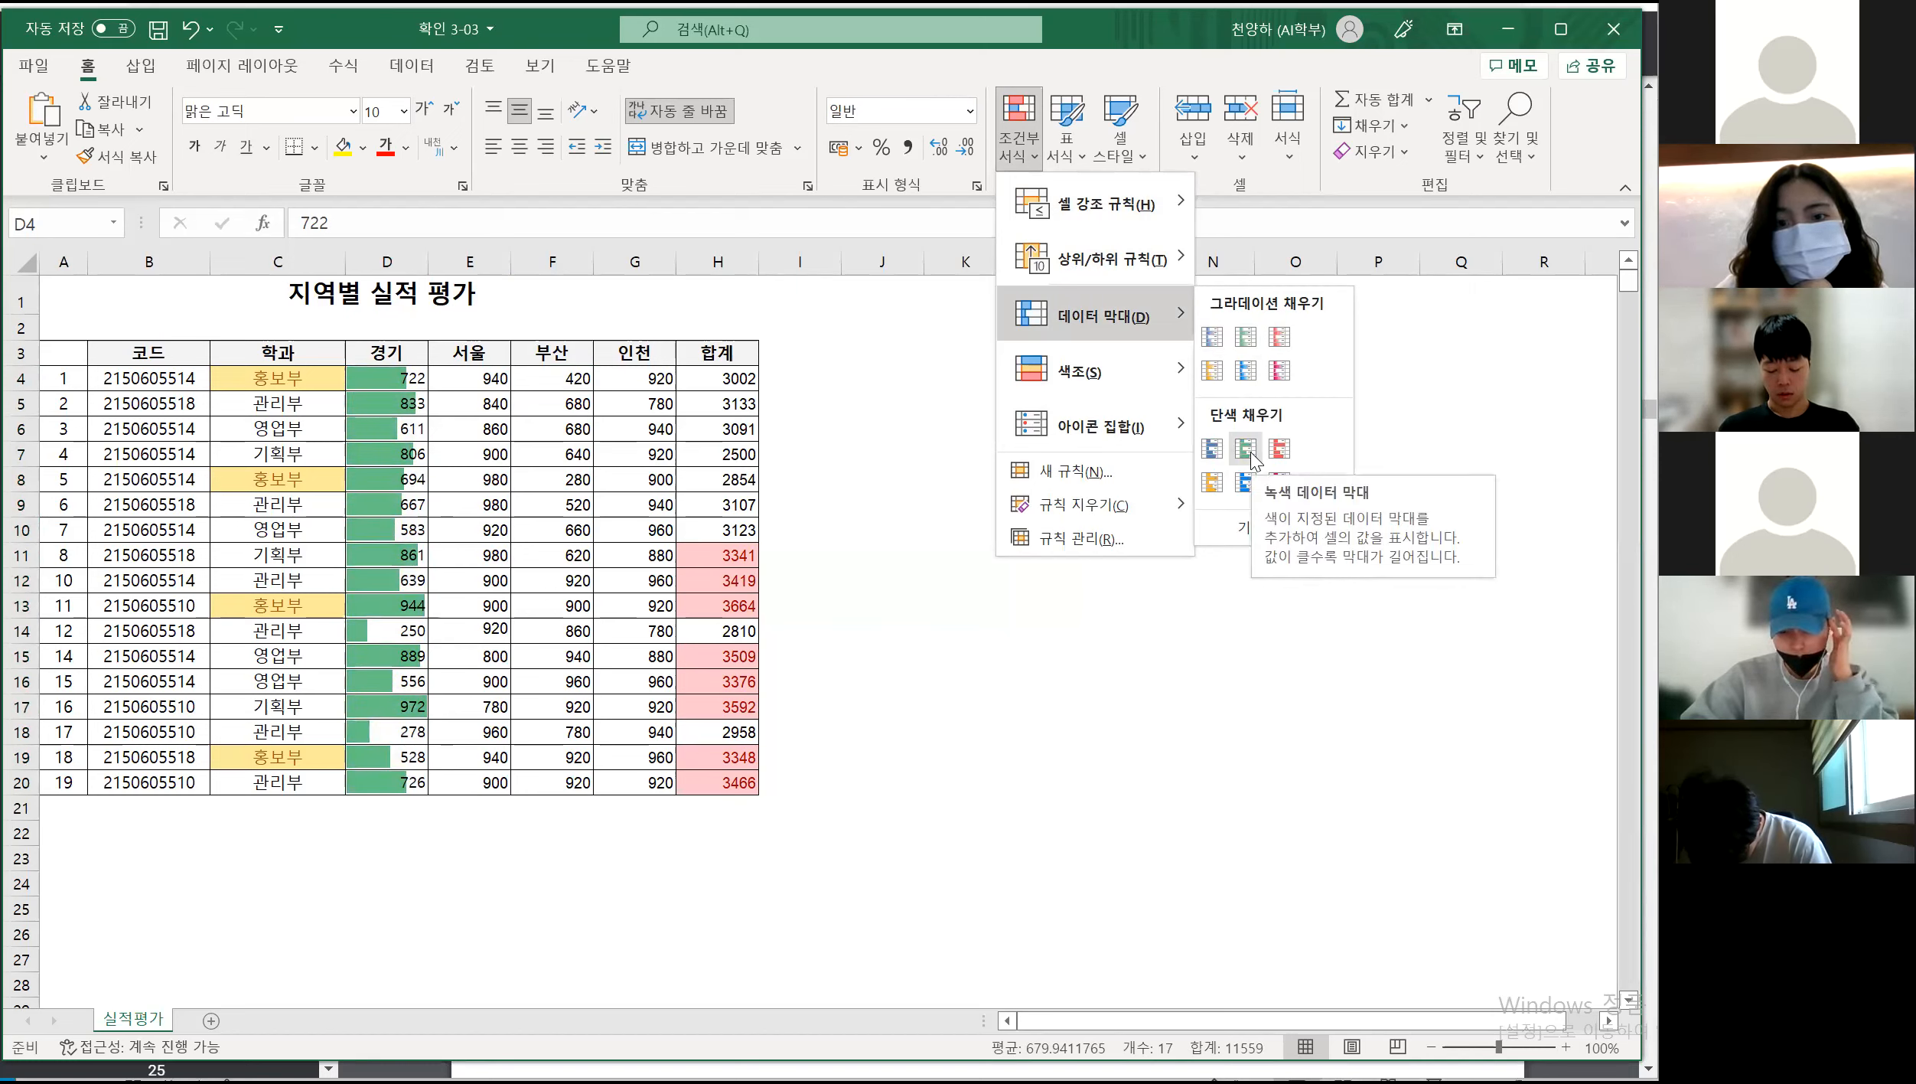
{"action": "mouse_move", "coordinate": [1104, 379]}
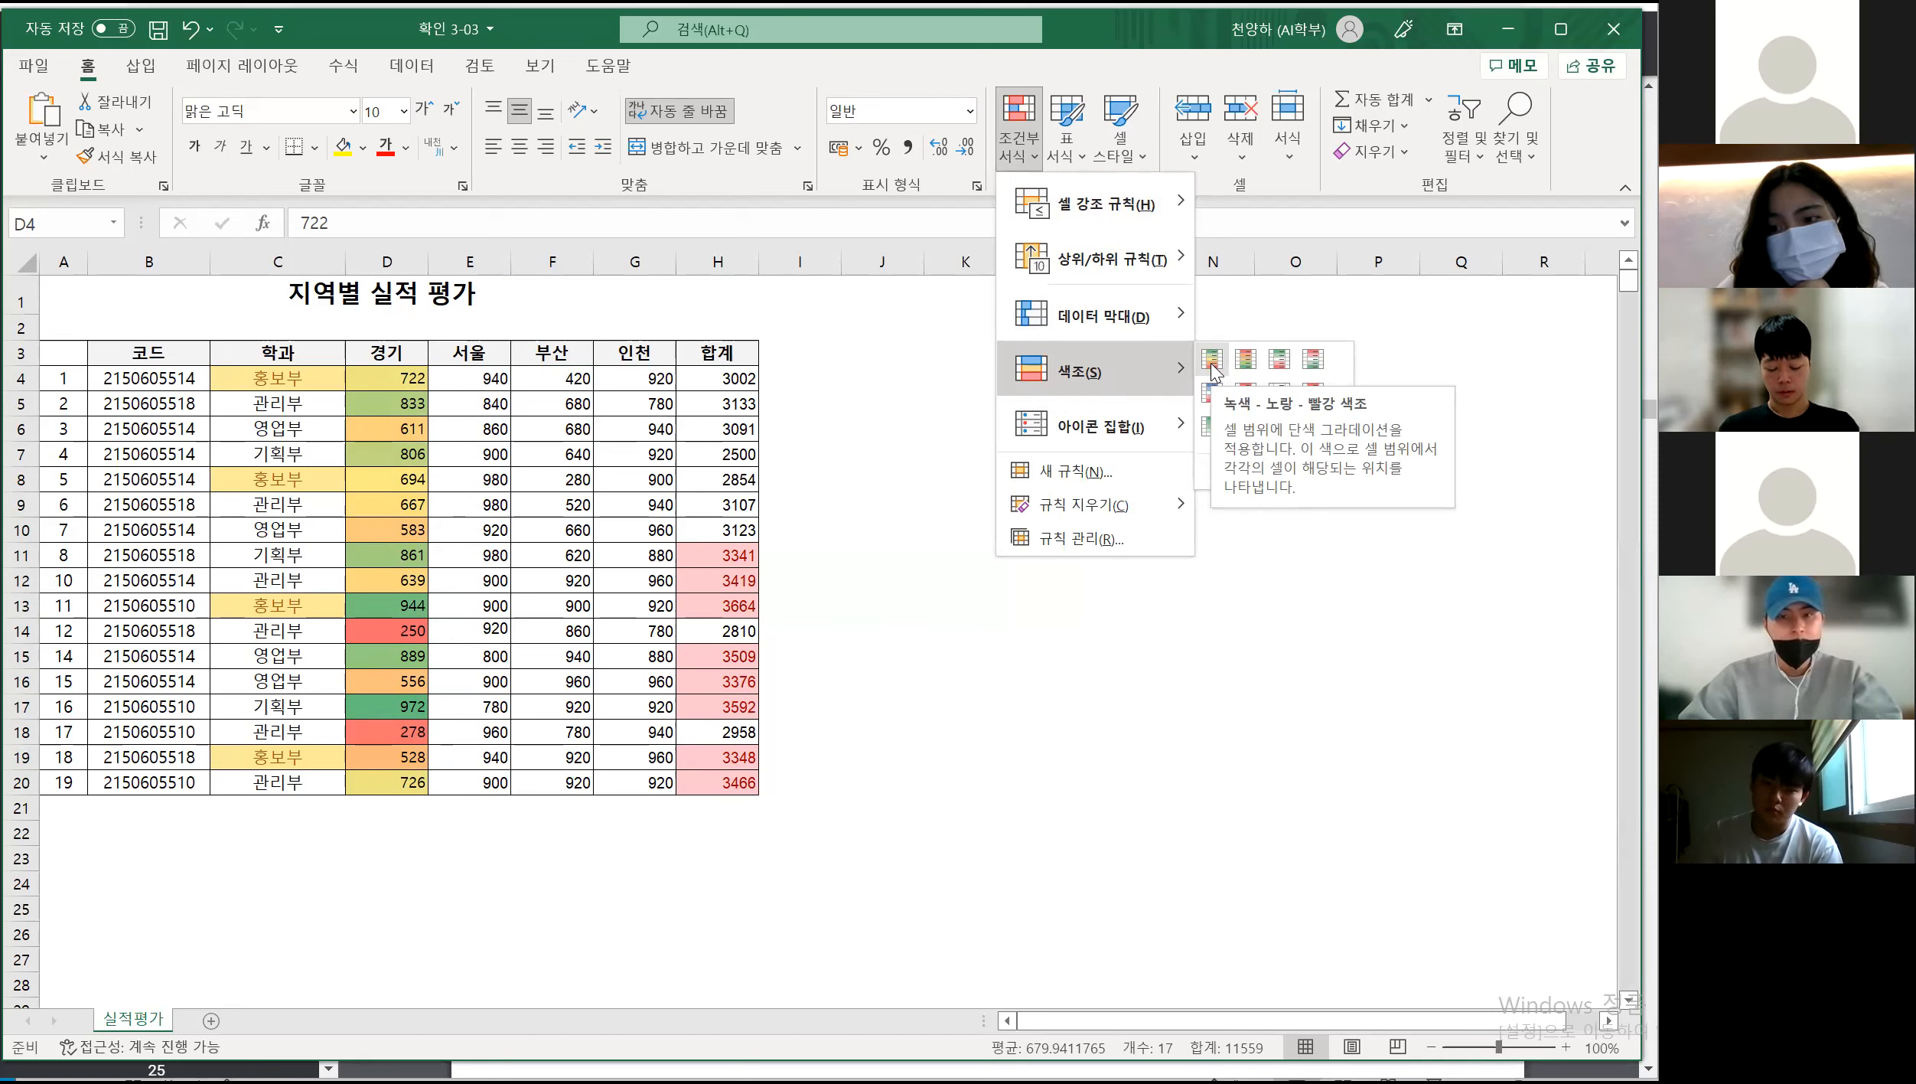
{"action": "mouse_move", "coordinate": [1162, 438]}
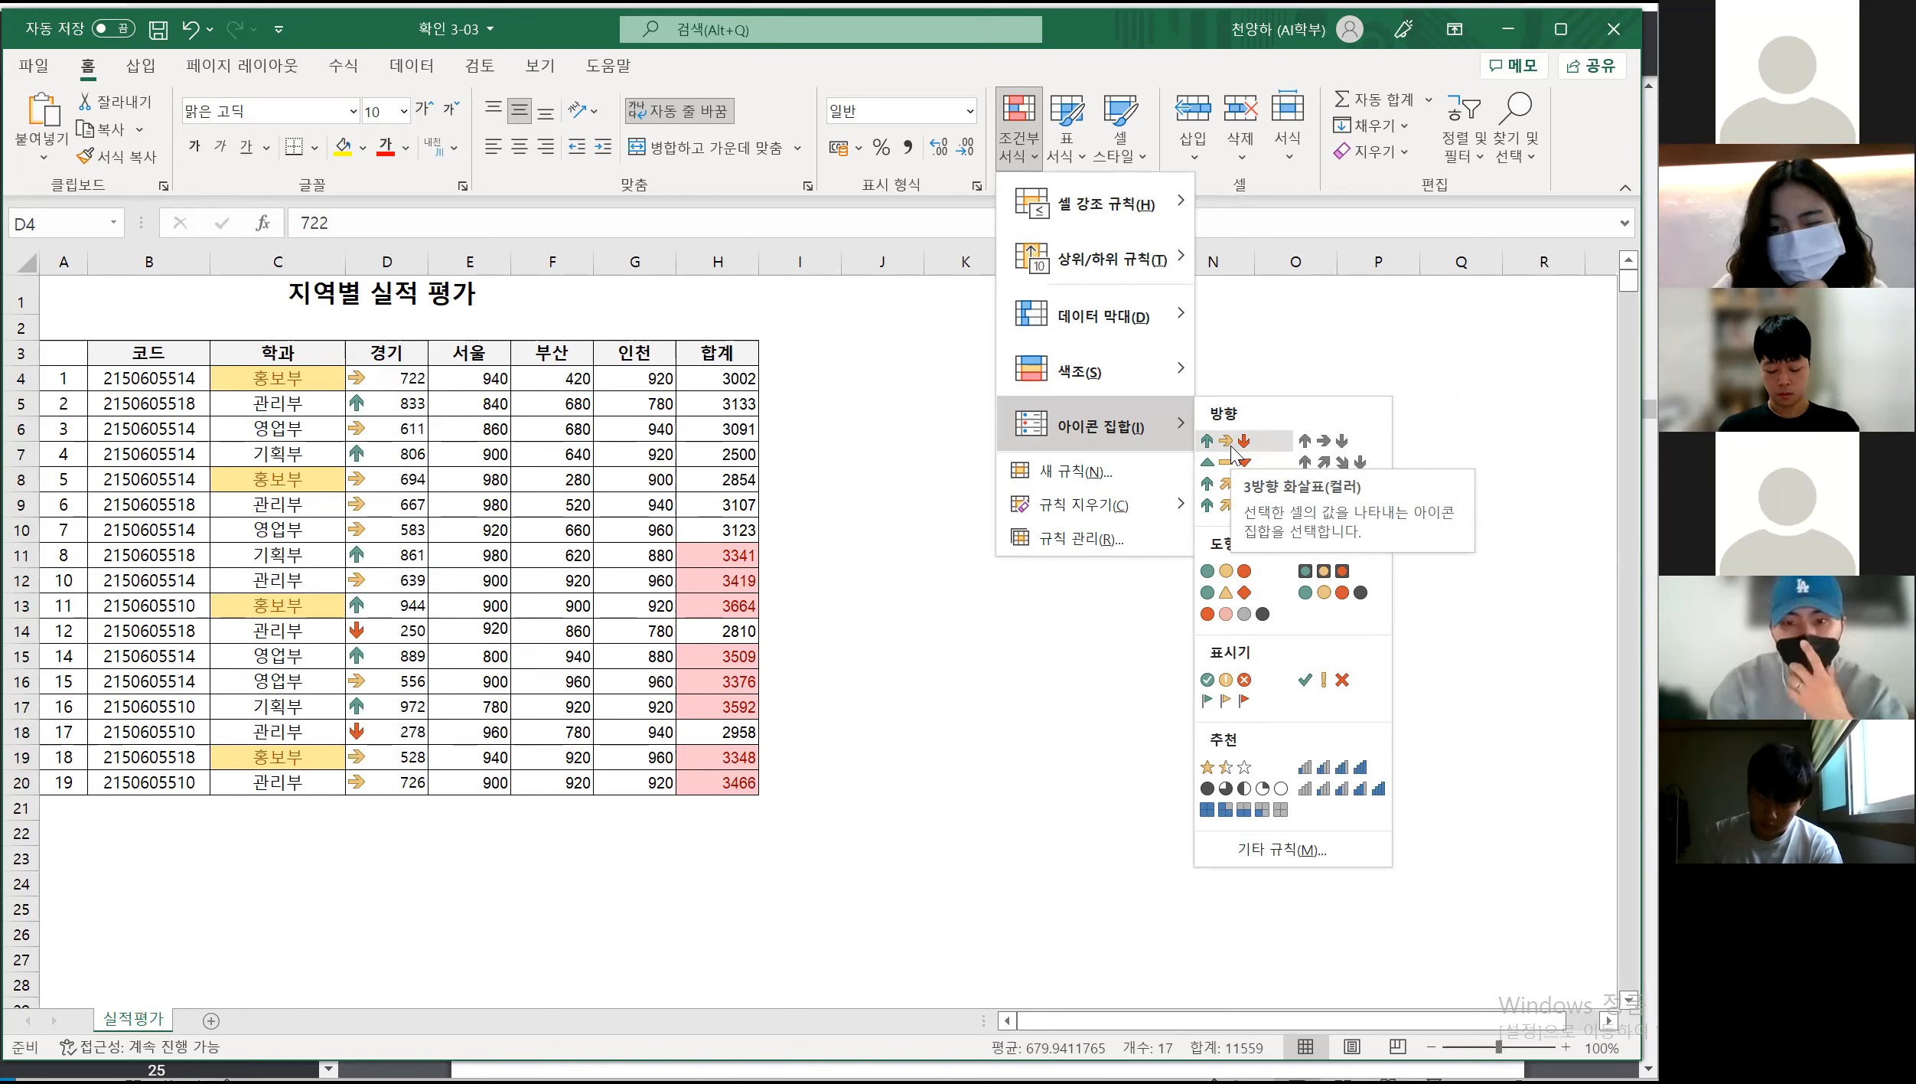
{"action": "left_click", "coordinate": [1231, 450]}
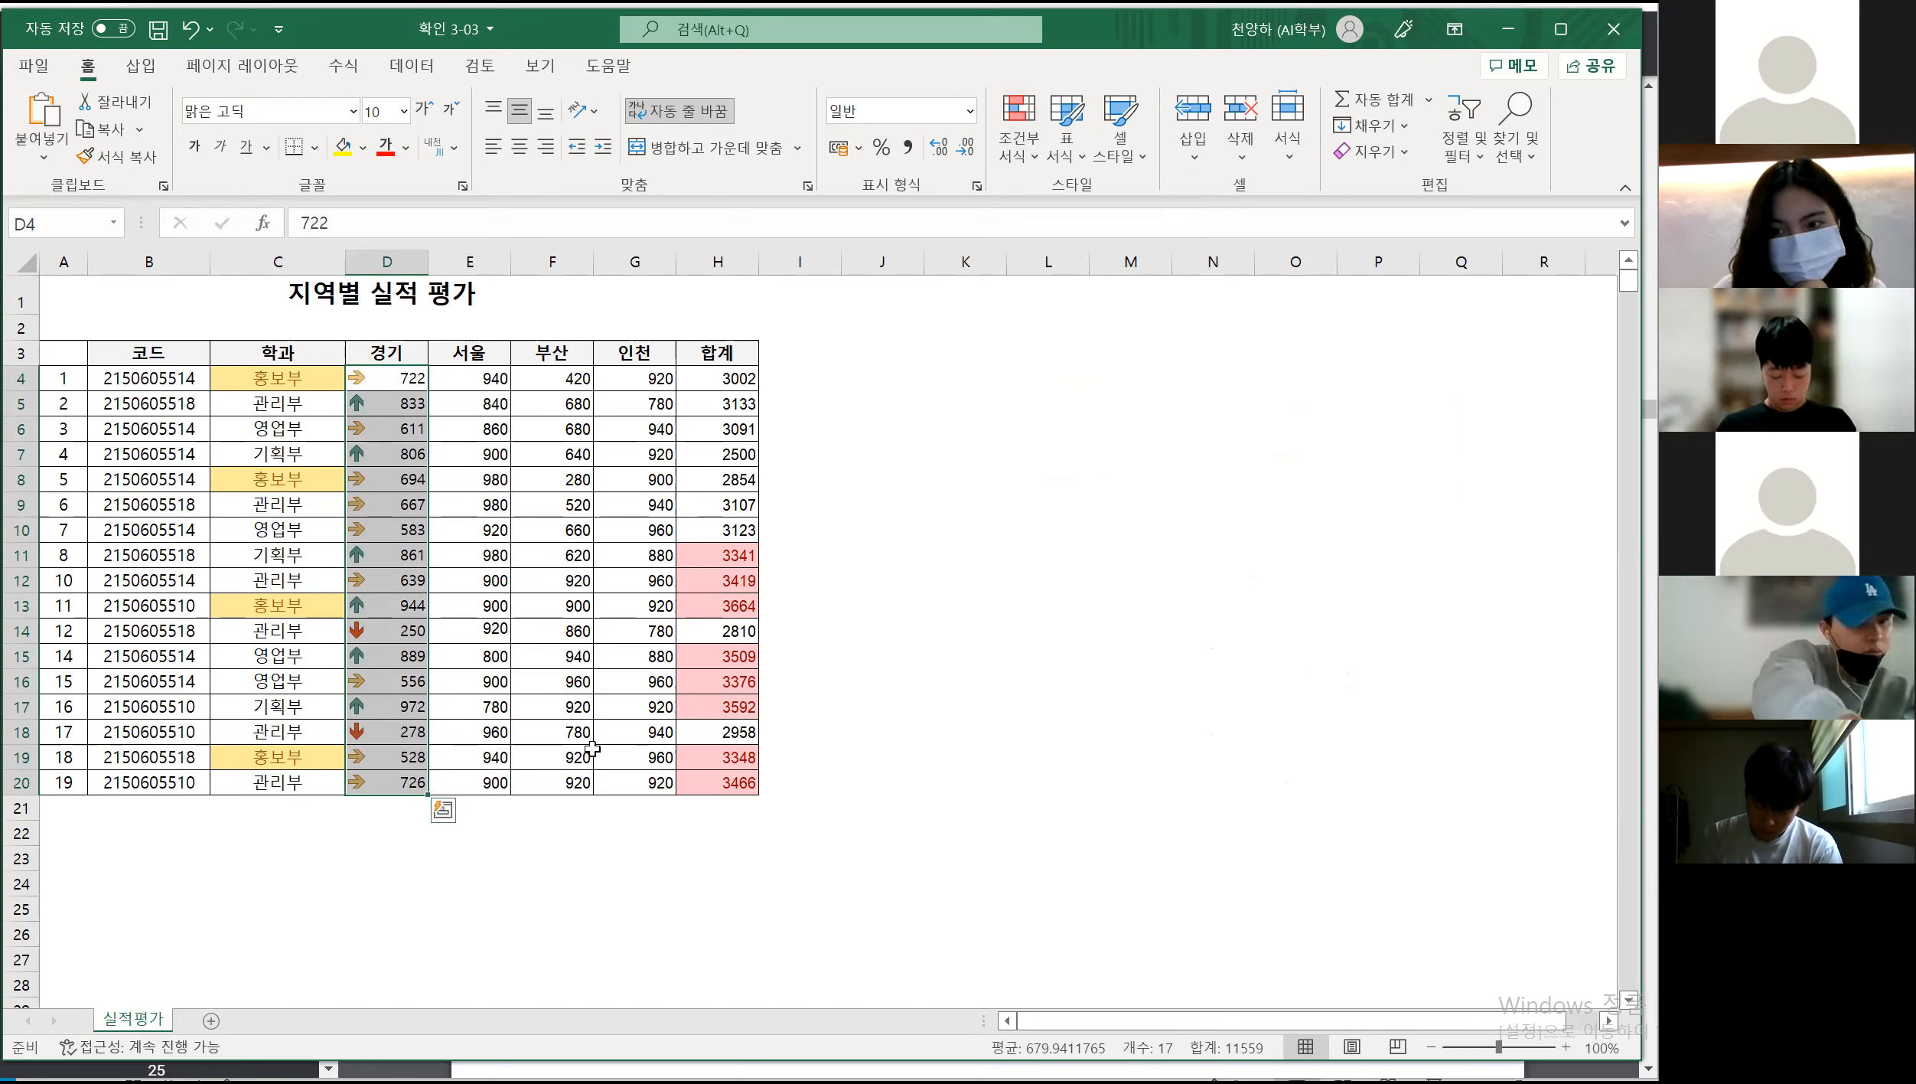
Clear the conditional formatting rules from the selected 경기 cells D4:D20
{"action": "left_click", "coordinate": [1027, 163]}
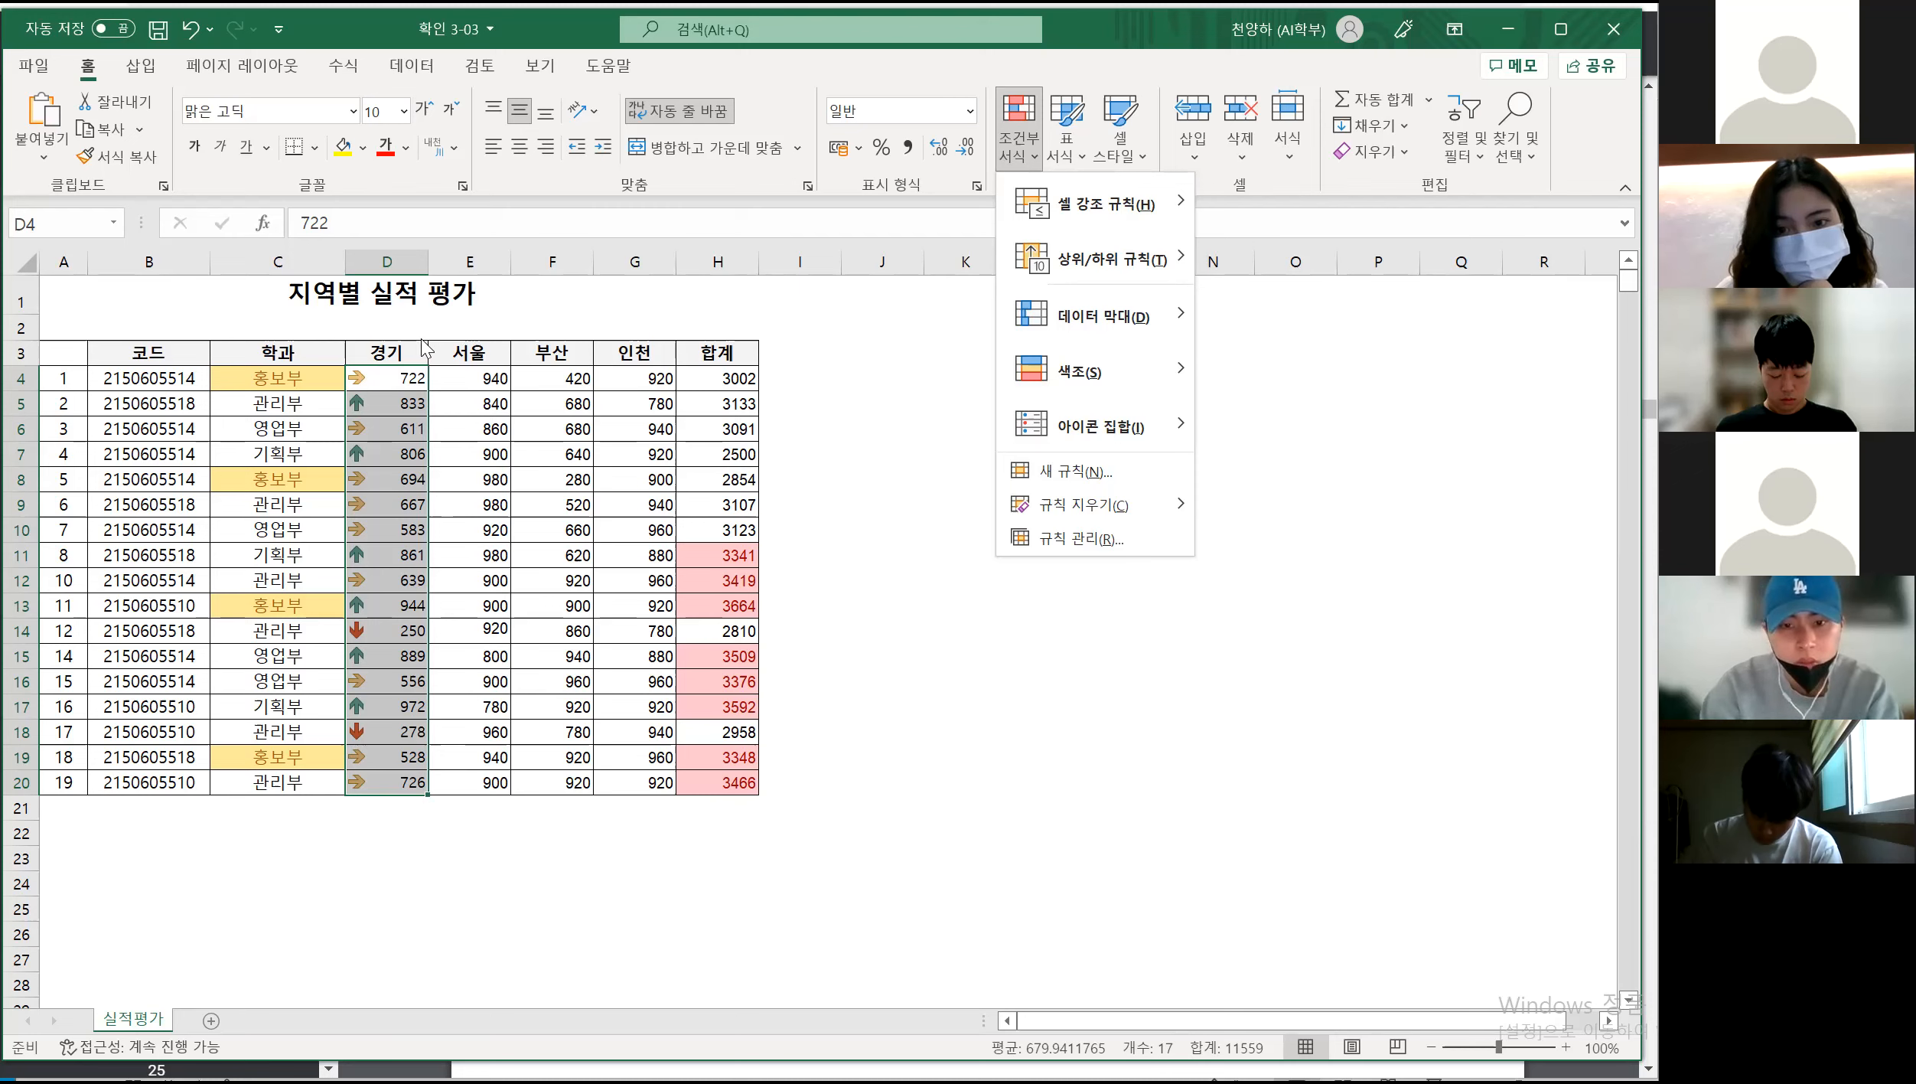
{"action": "mouse_move", "coordinate": [1129, 511]}
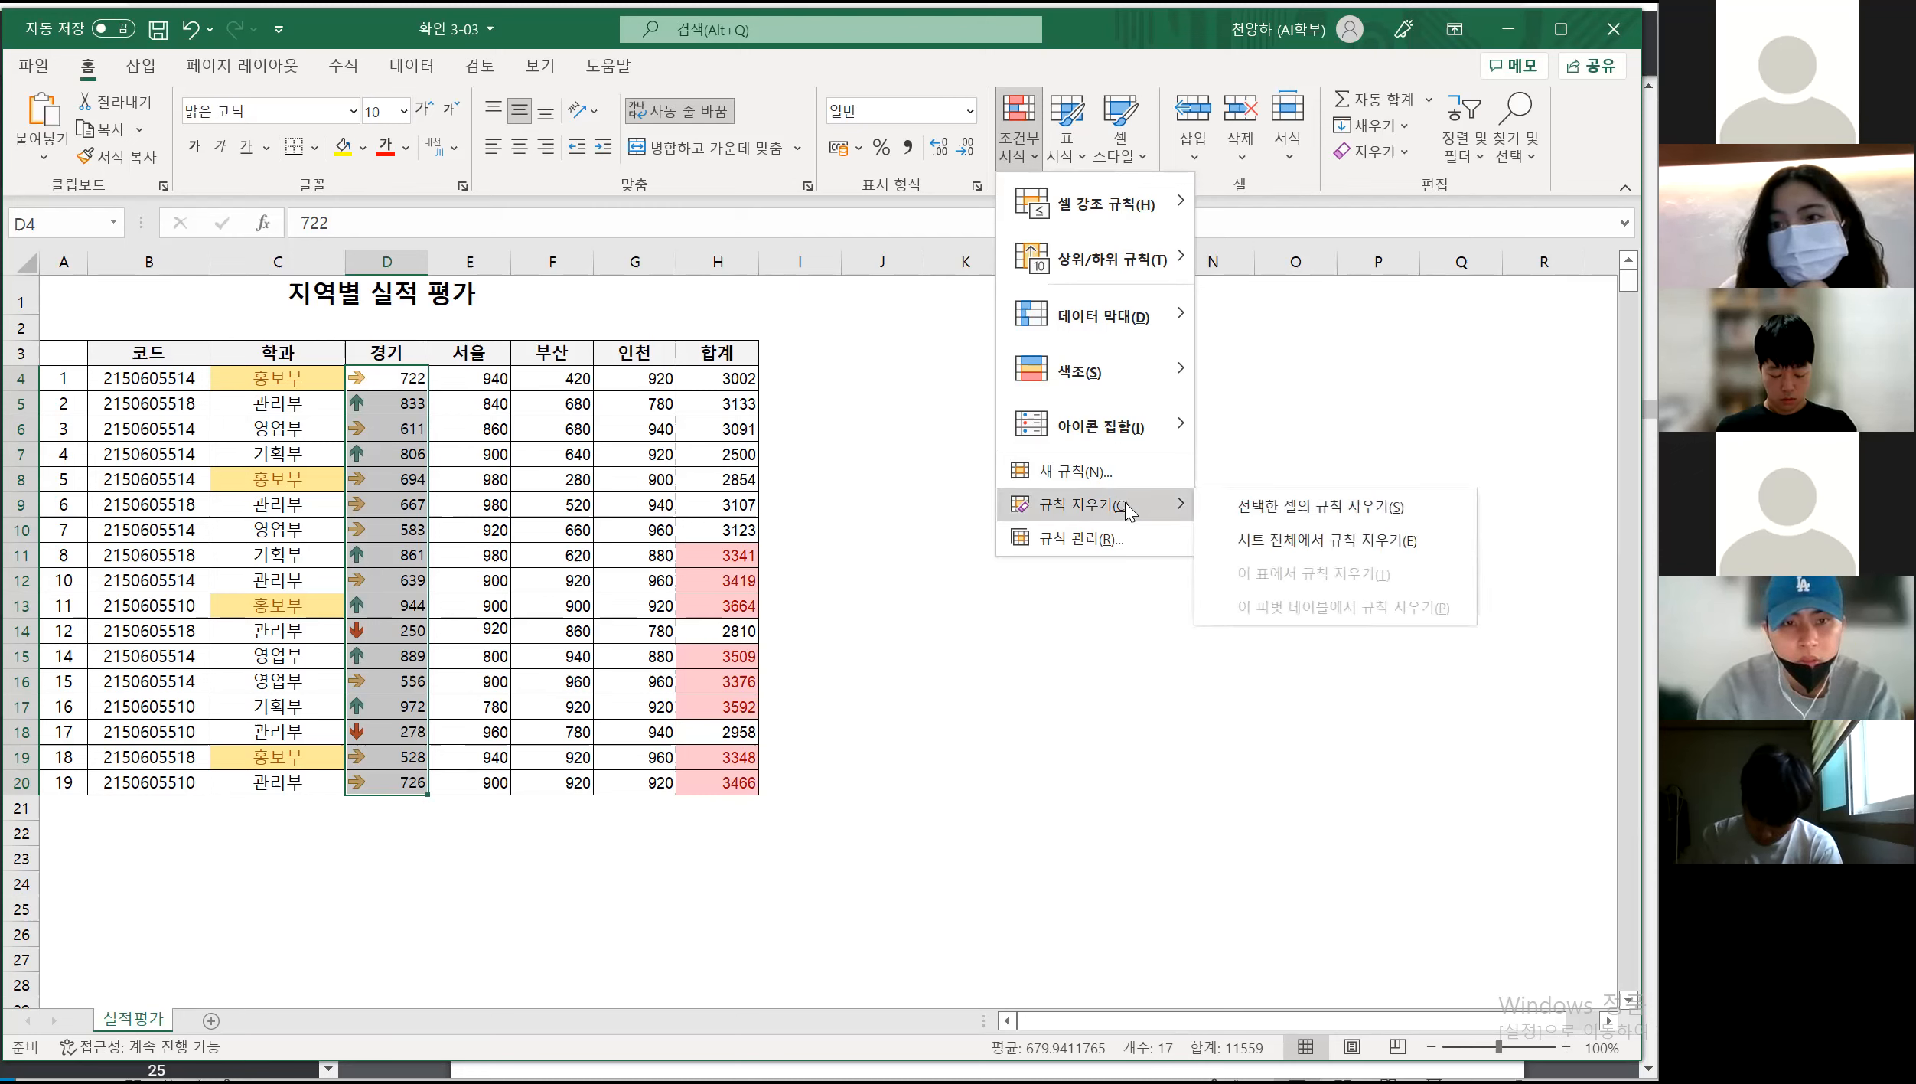
{"action": "left_click", "coordinate": [1275, 516]}
{"action": "left_click", "coordinate": [1181, 633]}
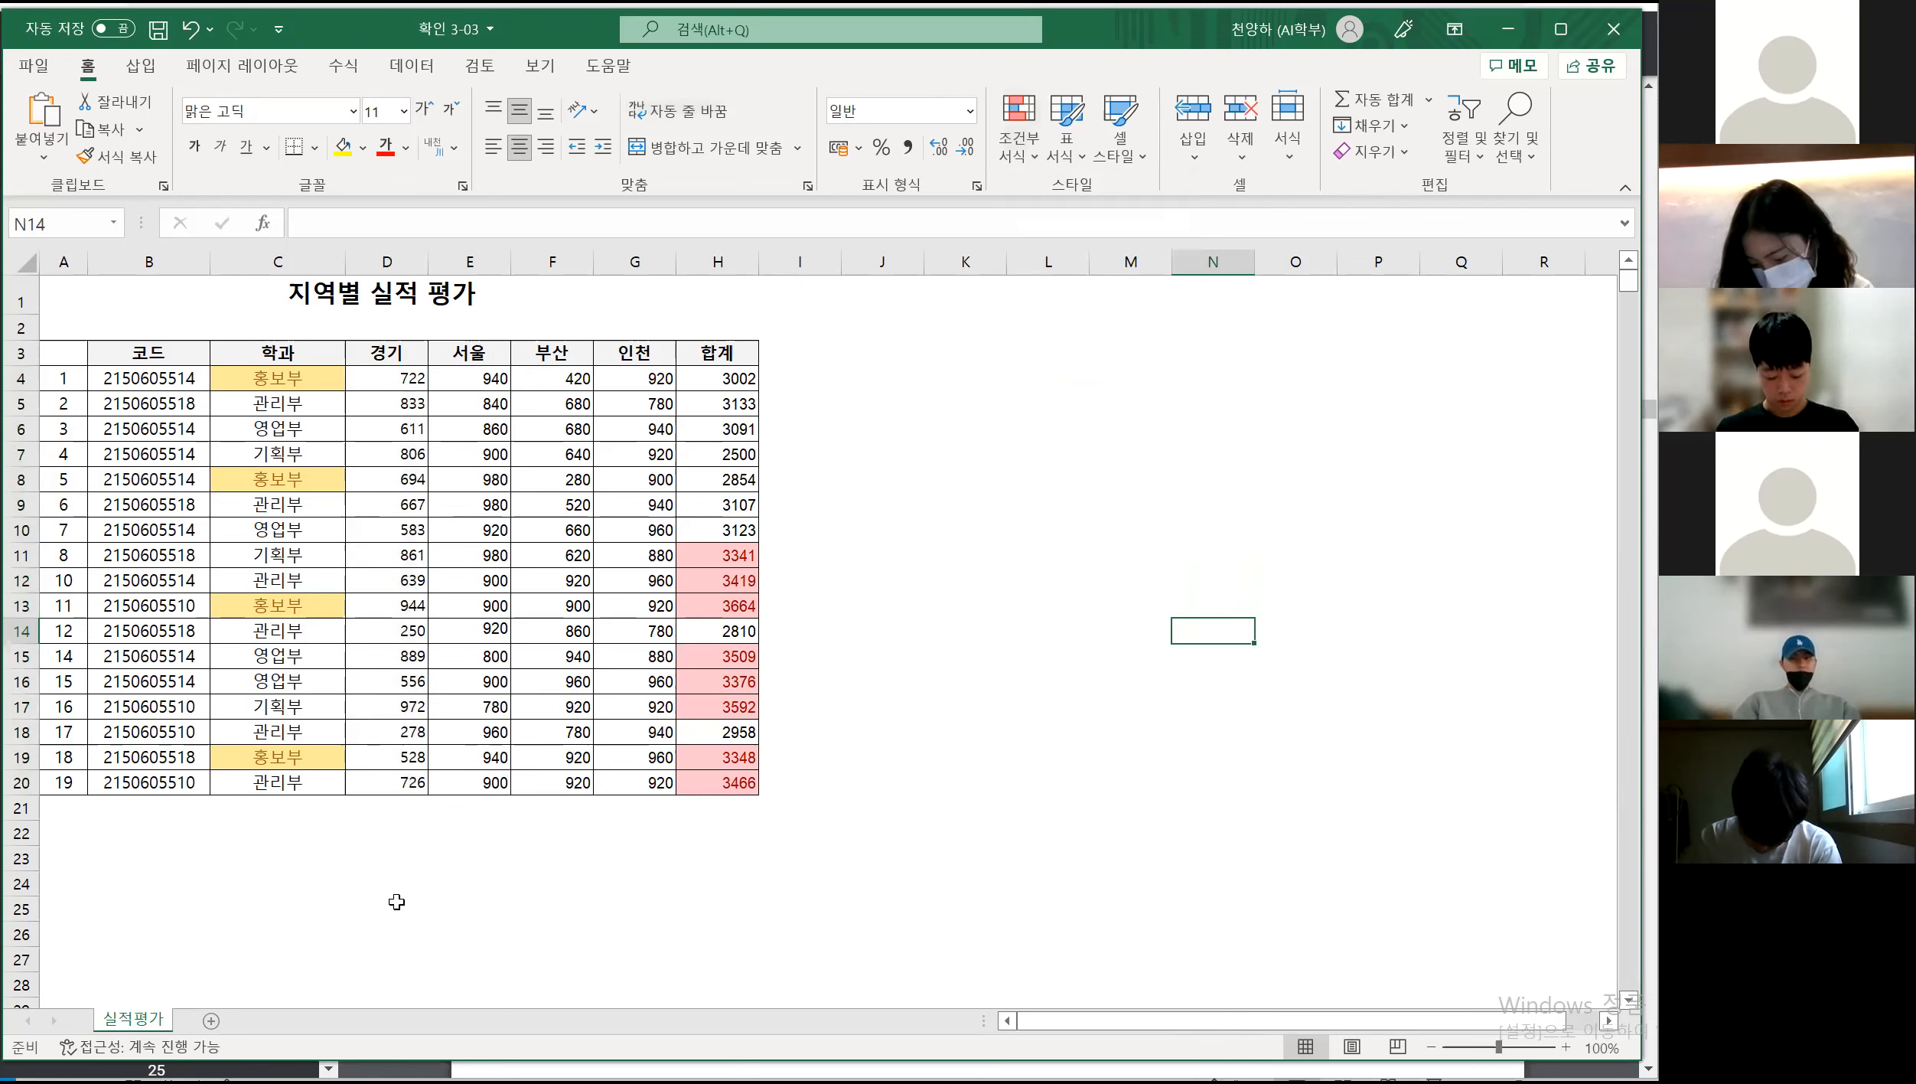
{"action": "left_click", "coordinate": [1128, 727]}
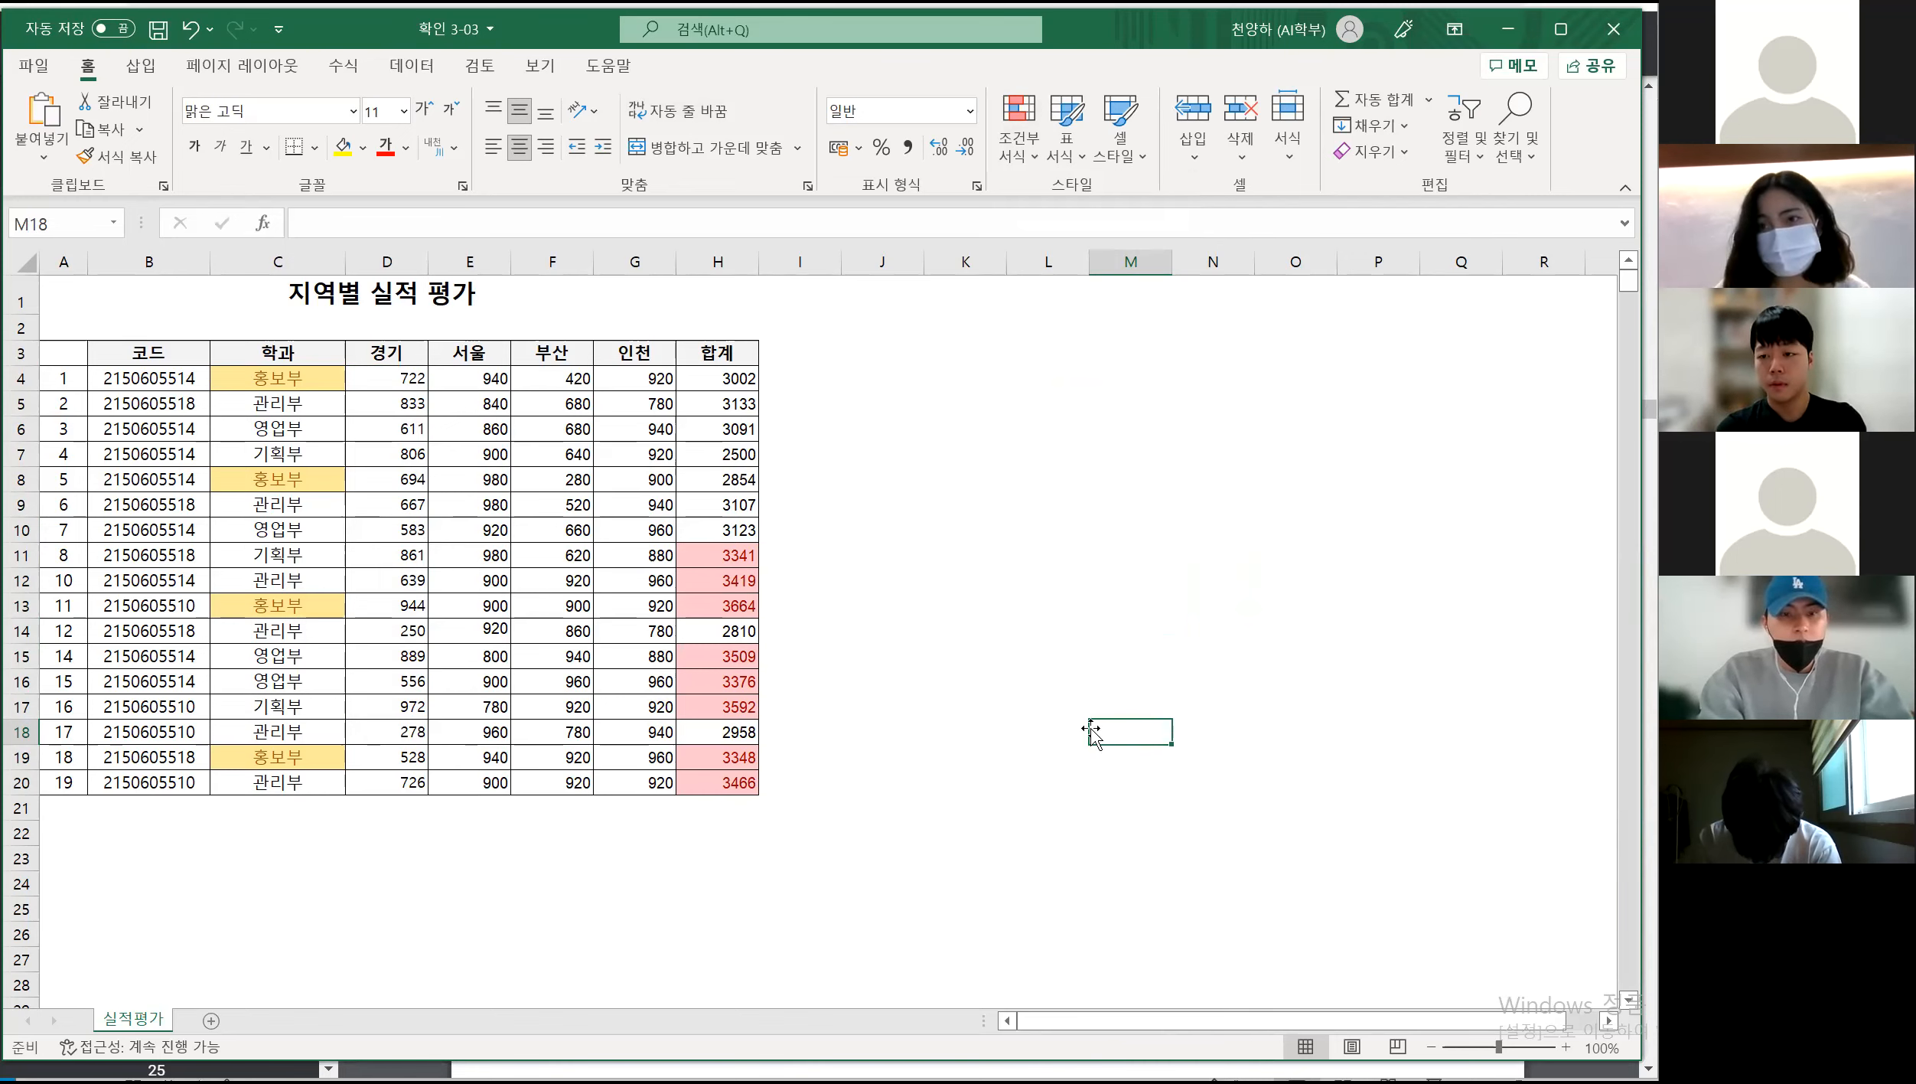
{"action": "left_click", "coordinate": [977, 546]}
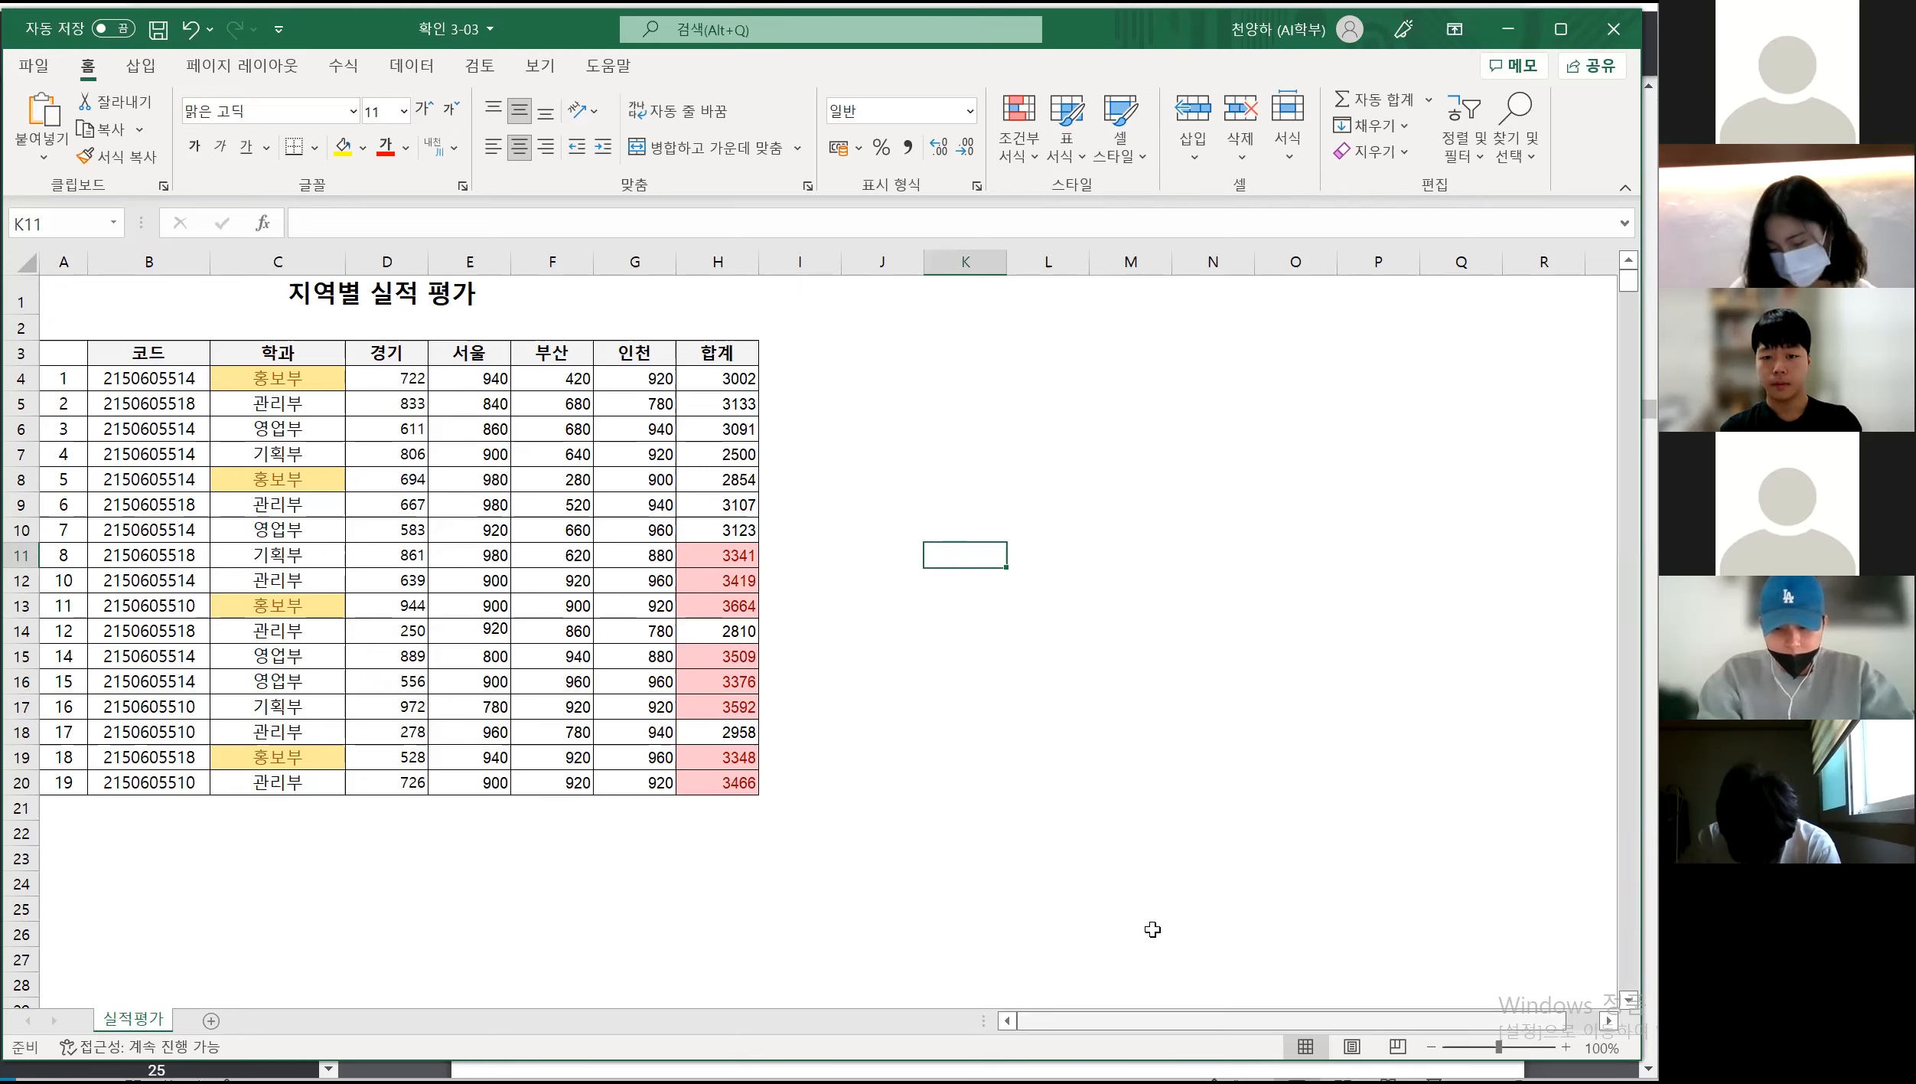
Find the 문제 4 instructions in the exercise PDF, then return to the 확인 3-03 workbook
{"action": "left_click", "coordinate": [880, 994]}
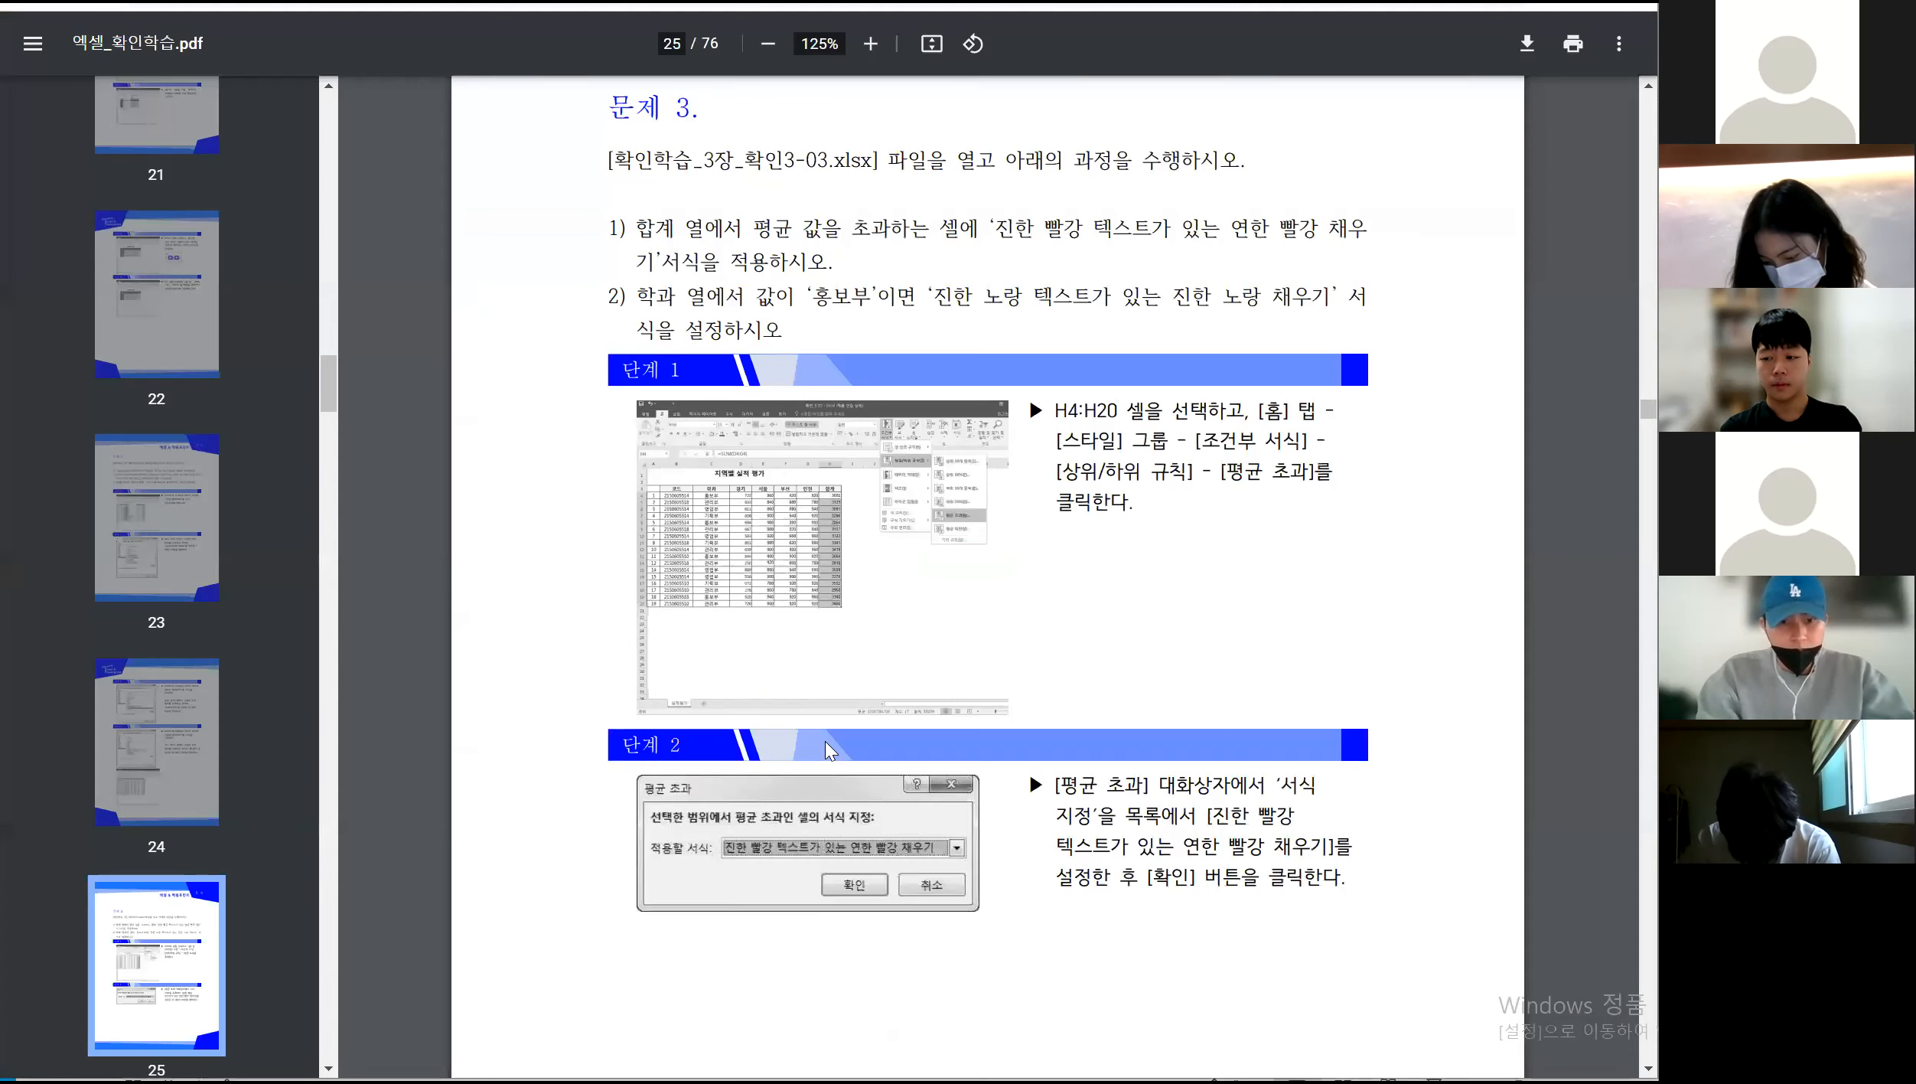
{"action": "scroll", "coordinate": [825, 741], "scroll_direction": "down", "scroll_amount": 15}
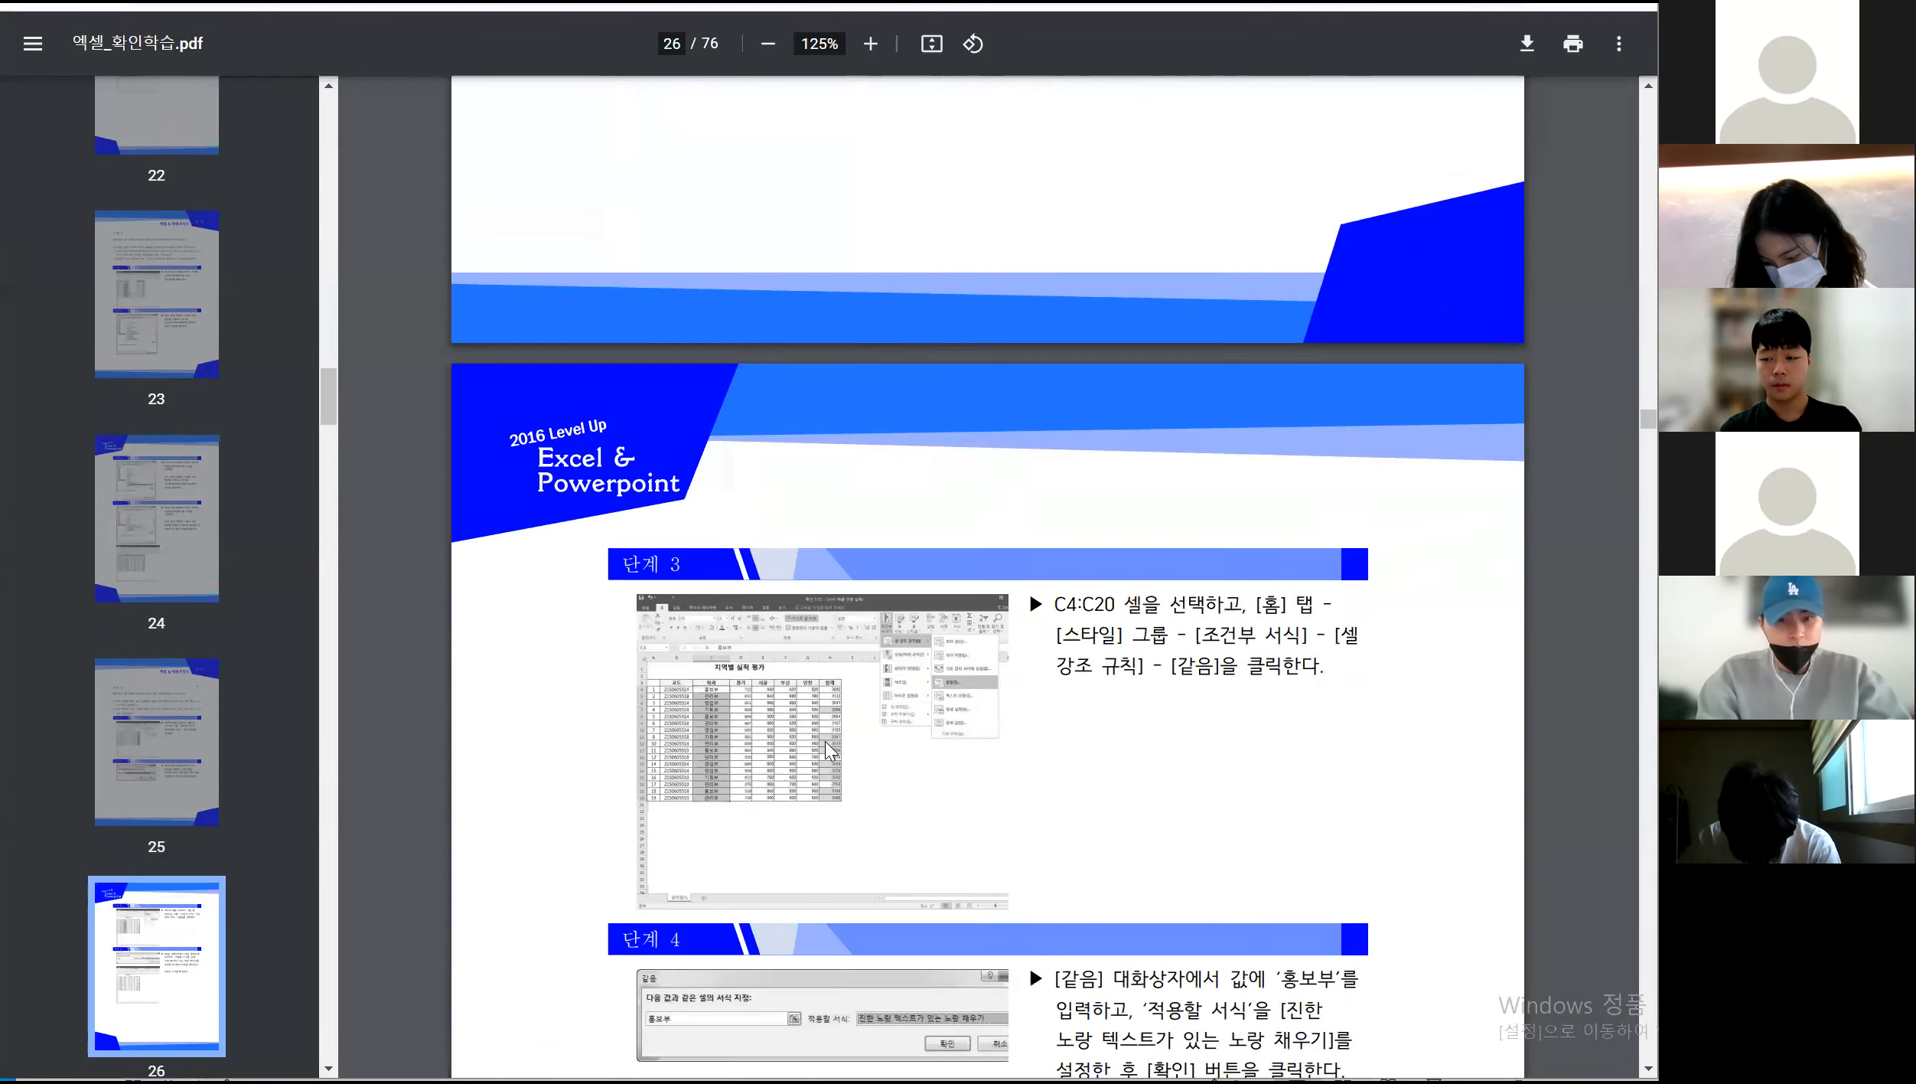
{"action": "scroll", "coordinate": [825, 741], "scroll_direction": "down", "scroll_amount": 15}
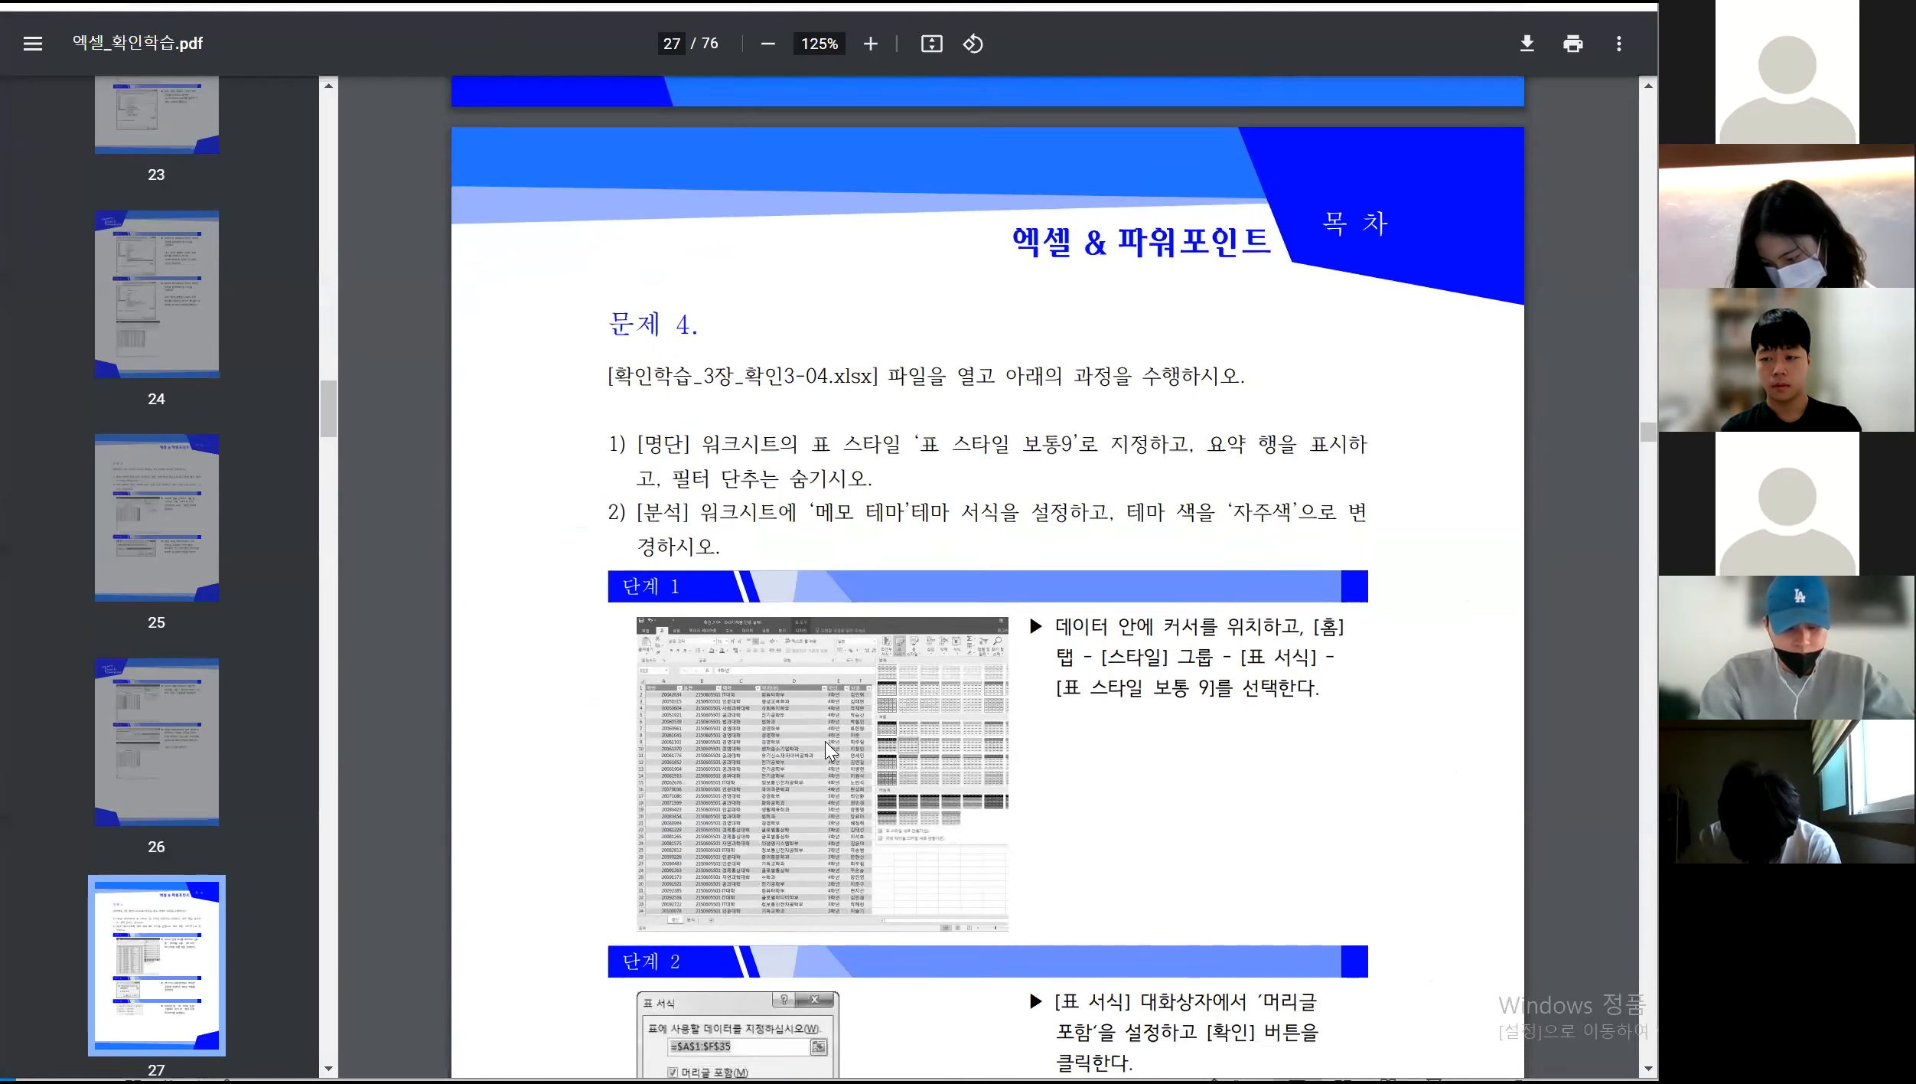
{"action": "key", "text": "alt+Tab"}
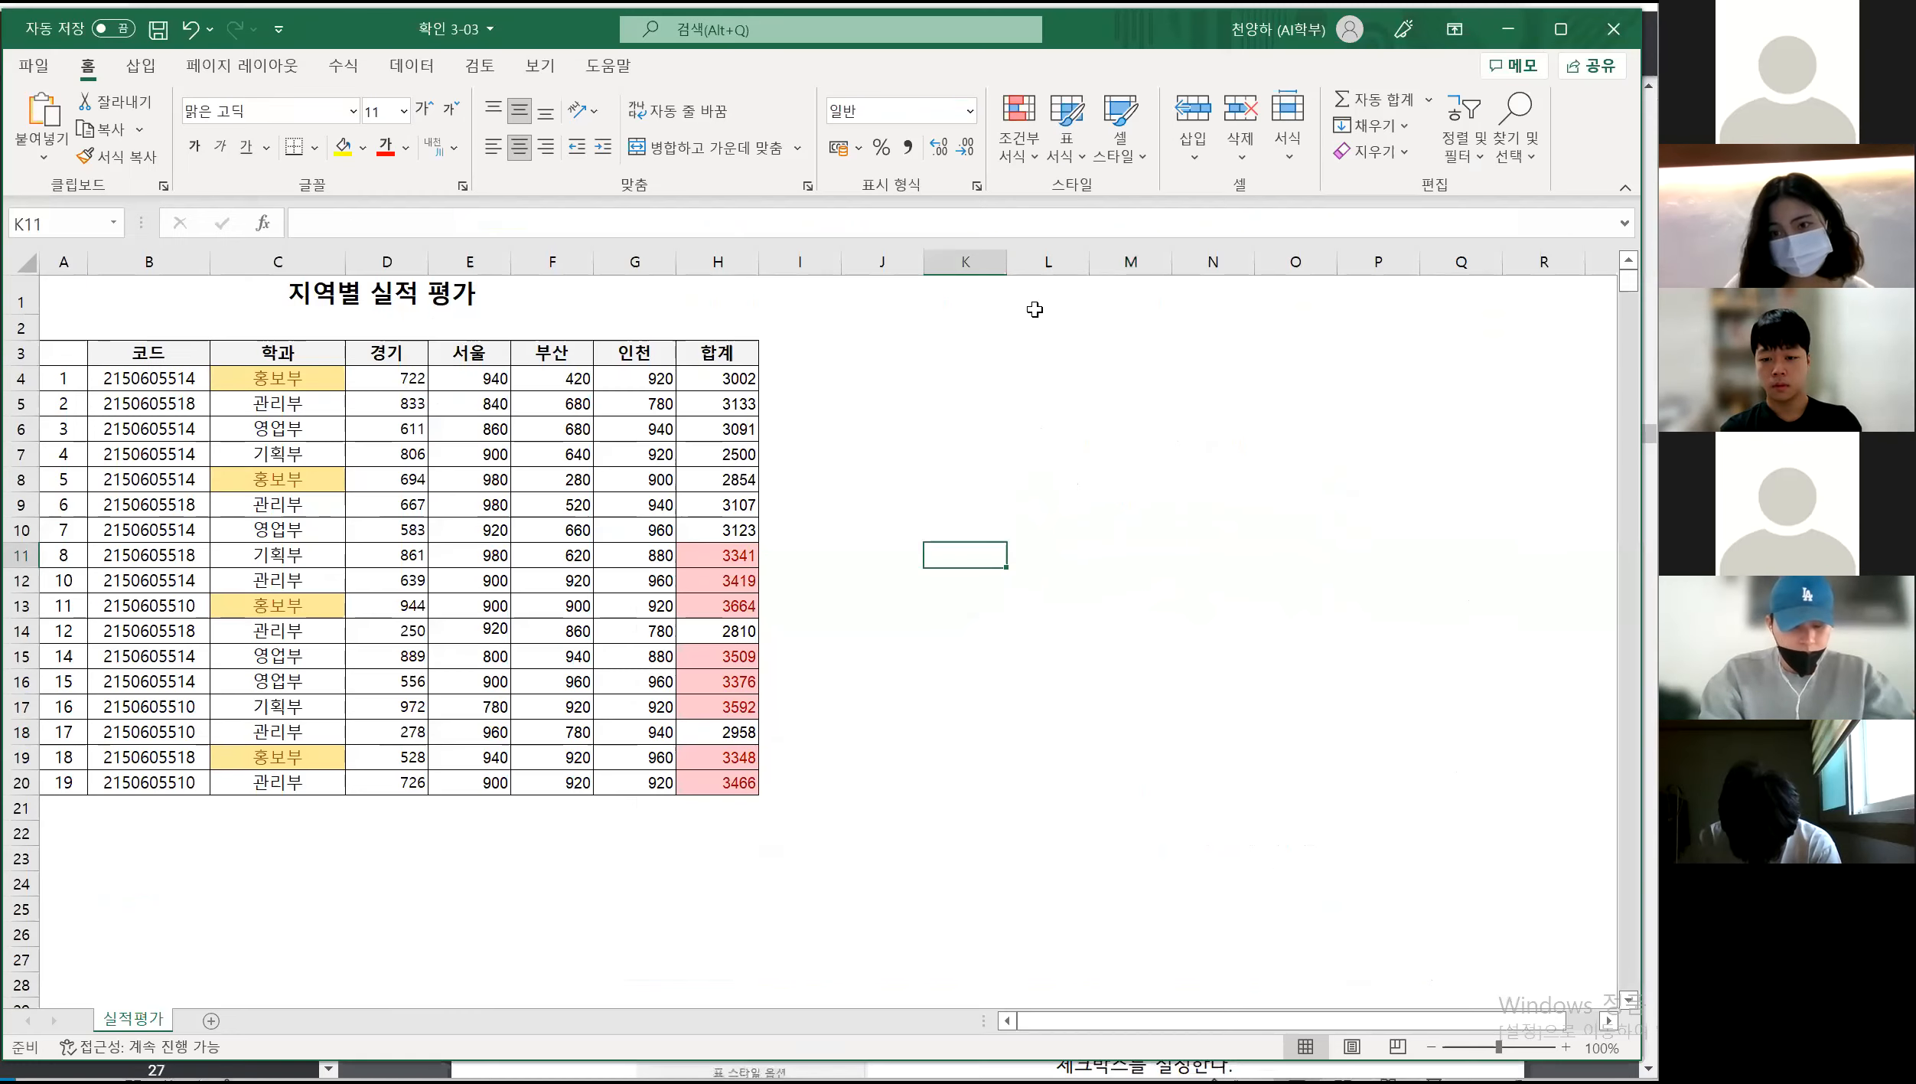
Close the 확인 3-03 workbook without saving and open the 확인 3-04 workbook
{"action": "left_click", "coordinate": [1615, 29]}
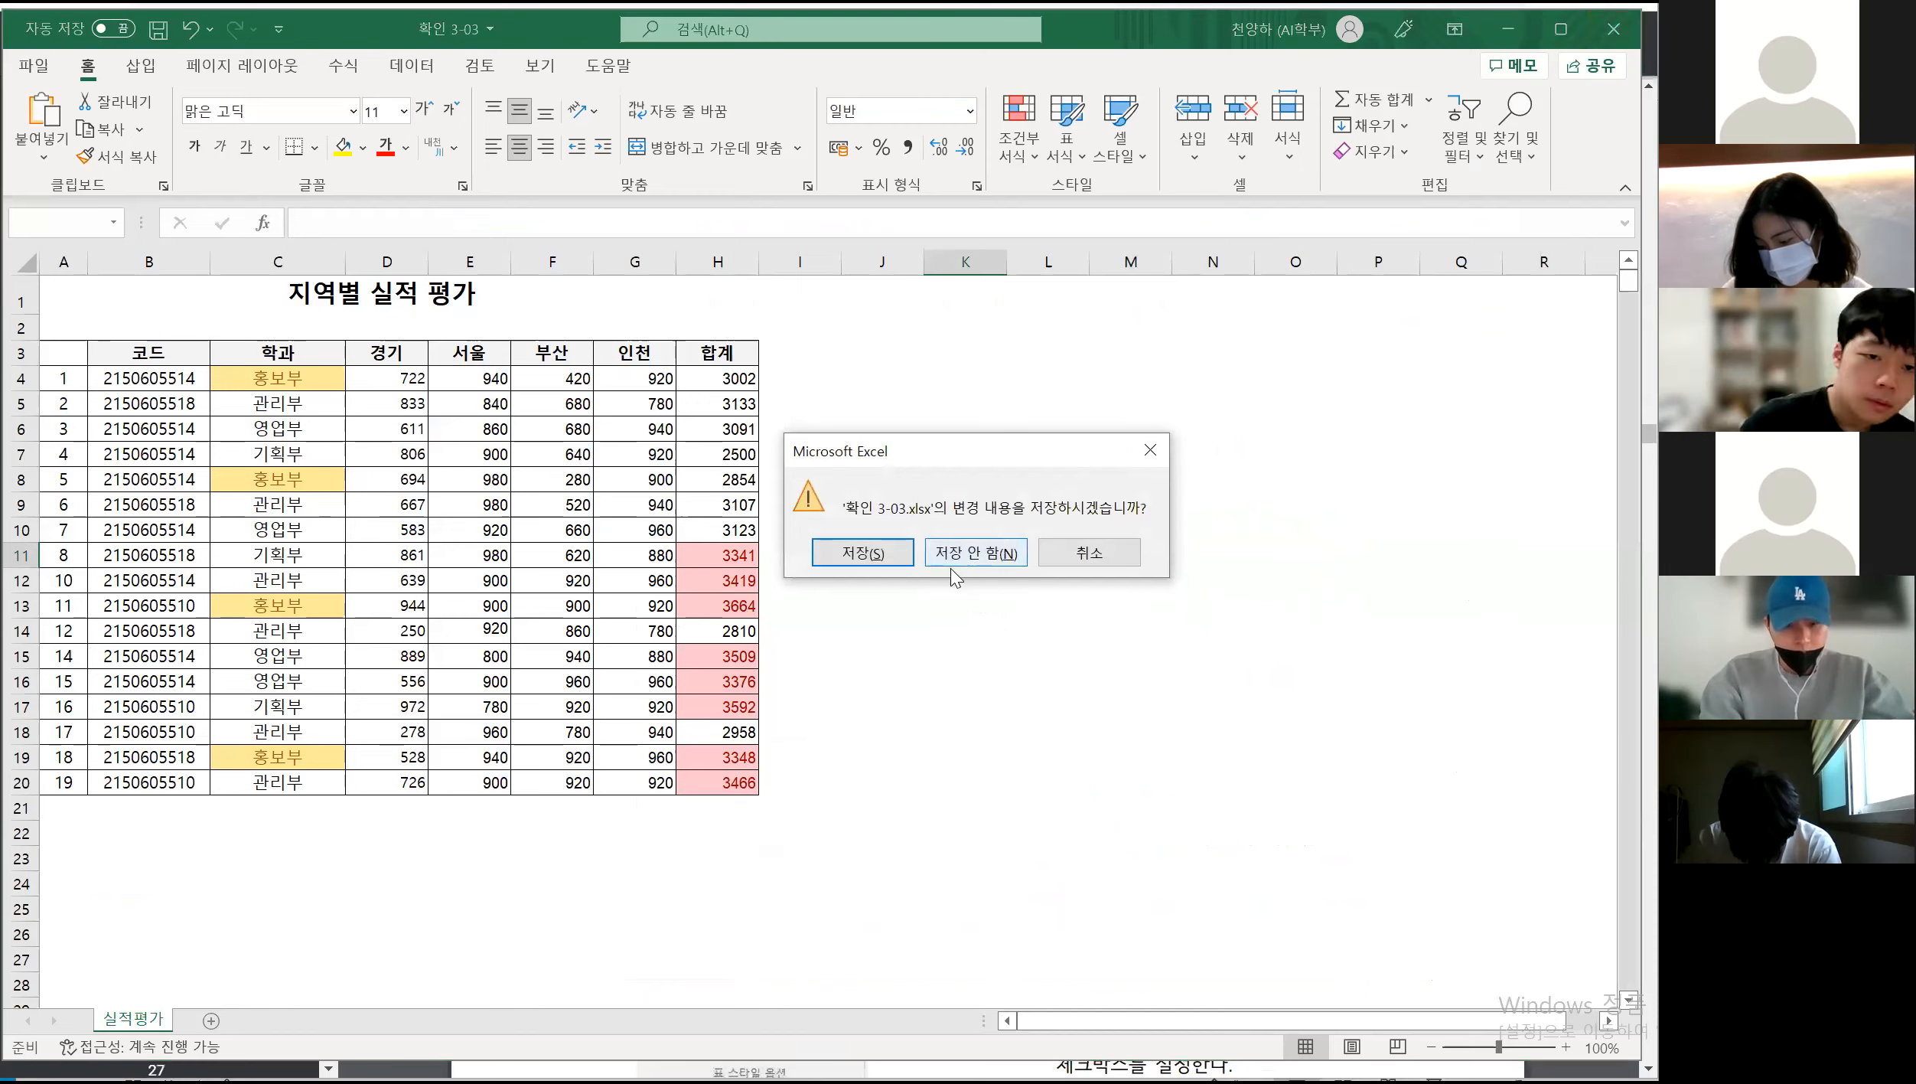
{"action": "left_click", "coordinate": [960, 554]}
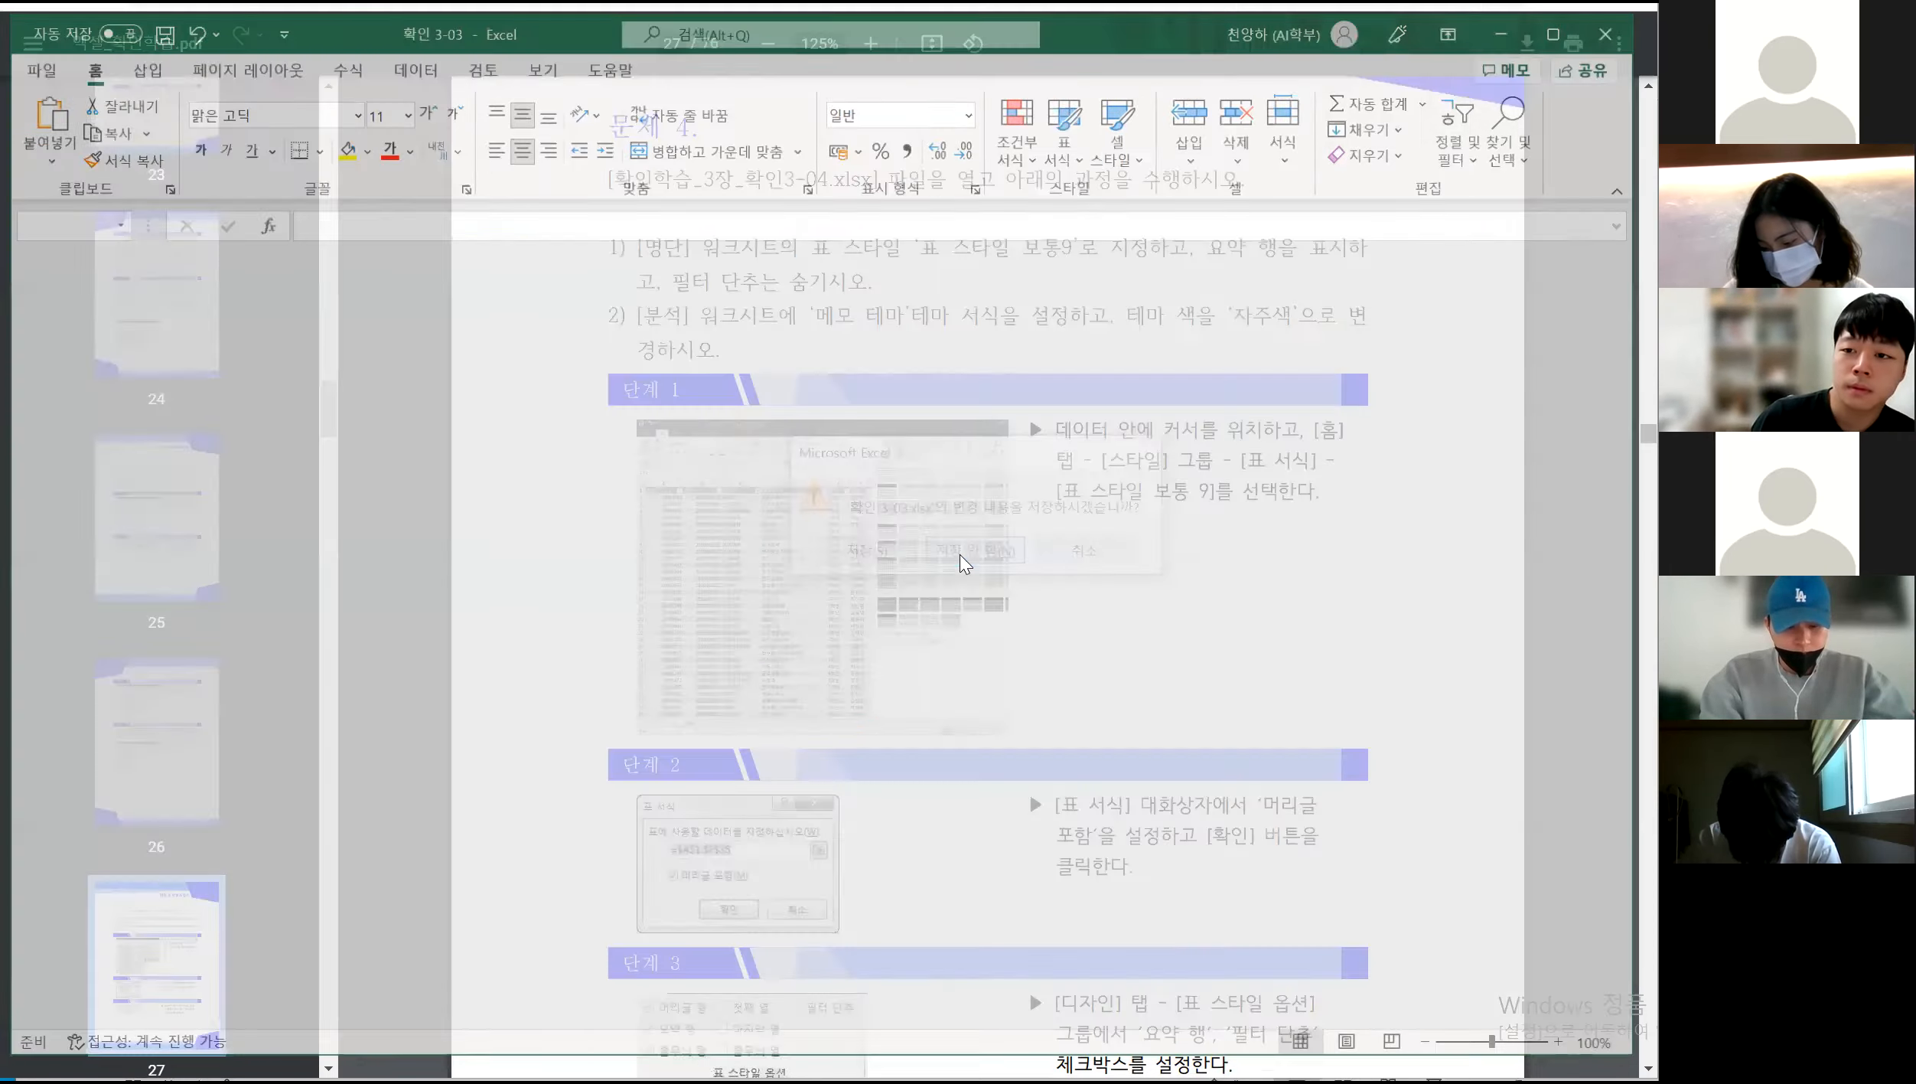
{"action": "key", "text": "alt+Tab"}
{"action": "double_click", "coordinate": [664, 559]}
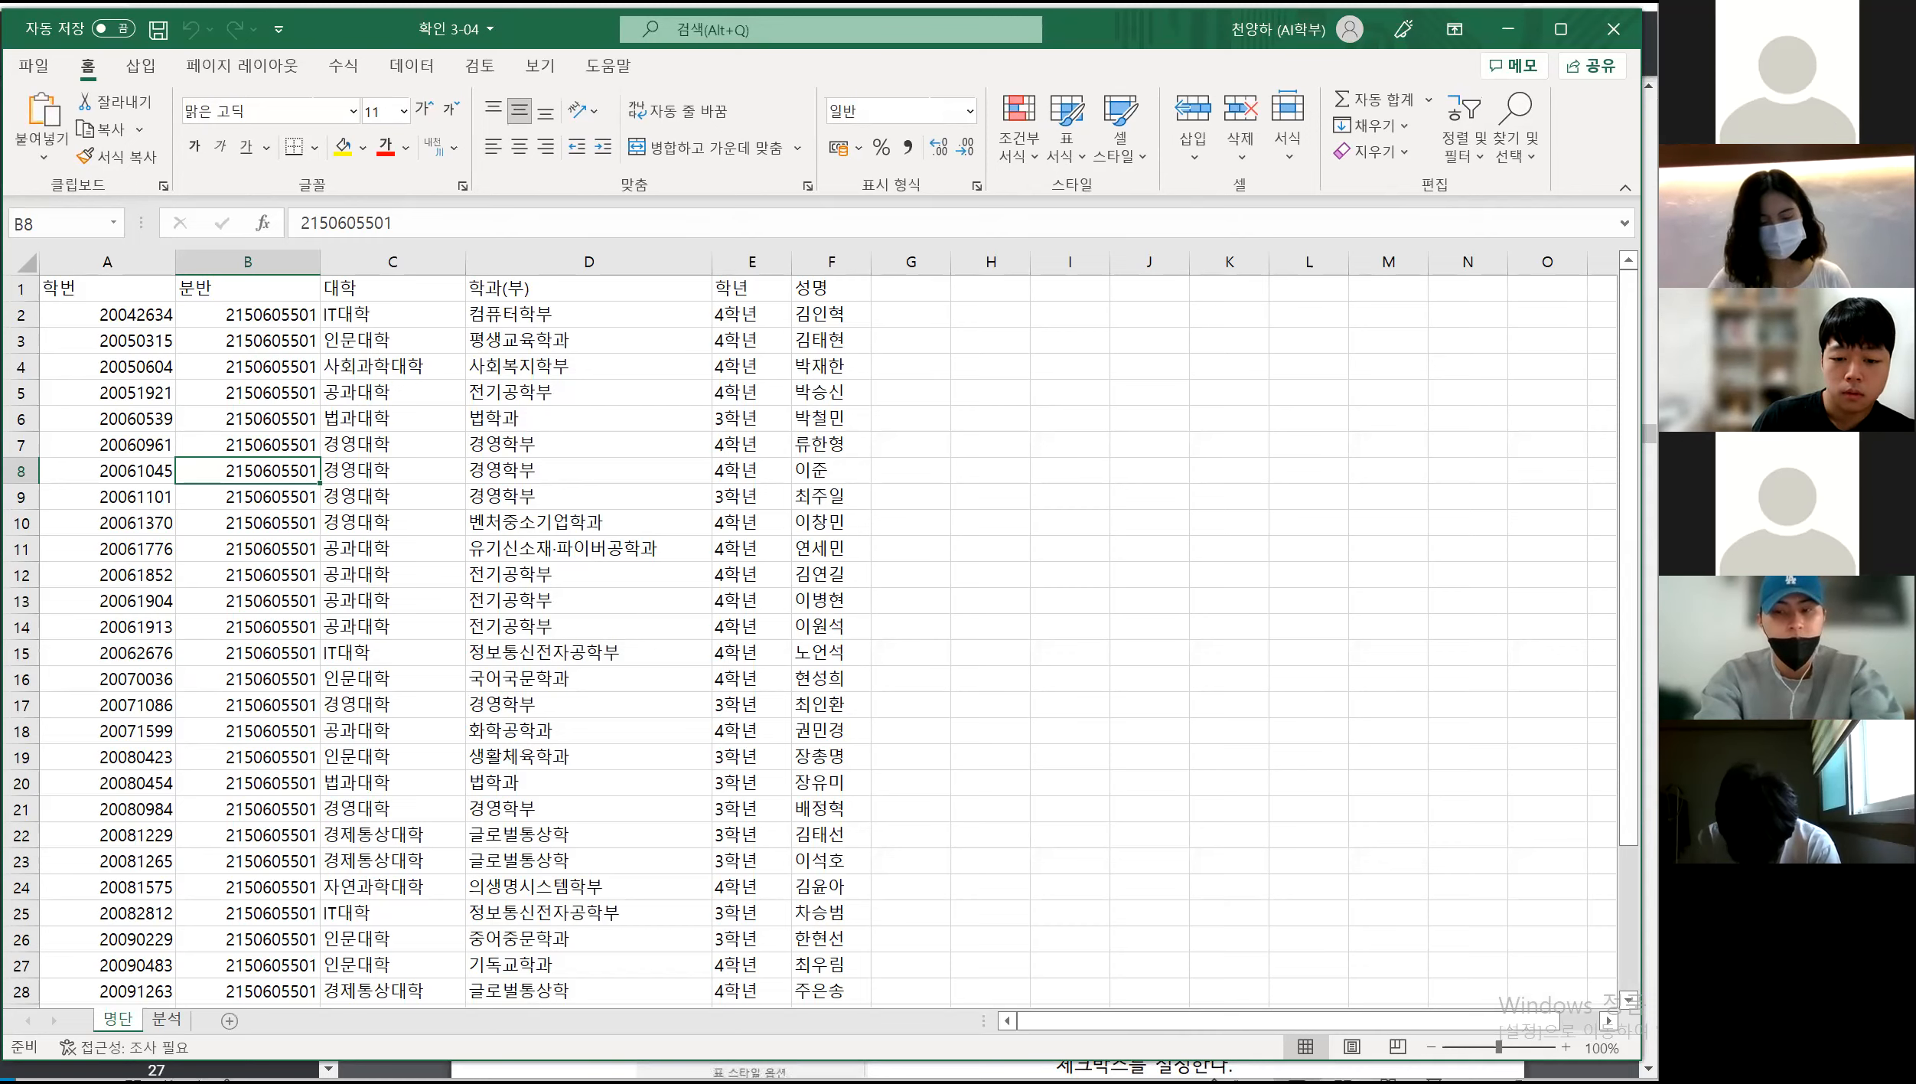
Read the table style requirement for the 명단 worksheet under 문제 4 in the exercise PDF
{"action": "key", "text": "alt+Tab"}
{"action": "scroll", "coordinate": [853, 266], "scroll_direction": "down", "scroll_amount": 1}
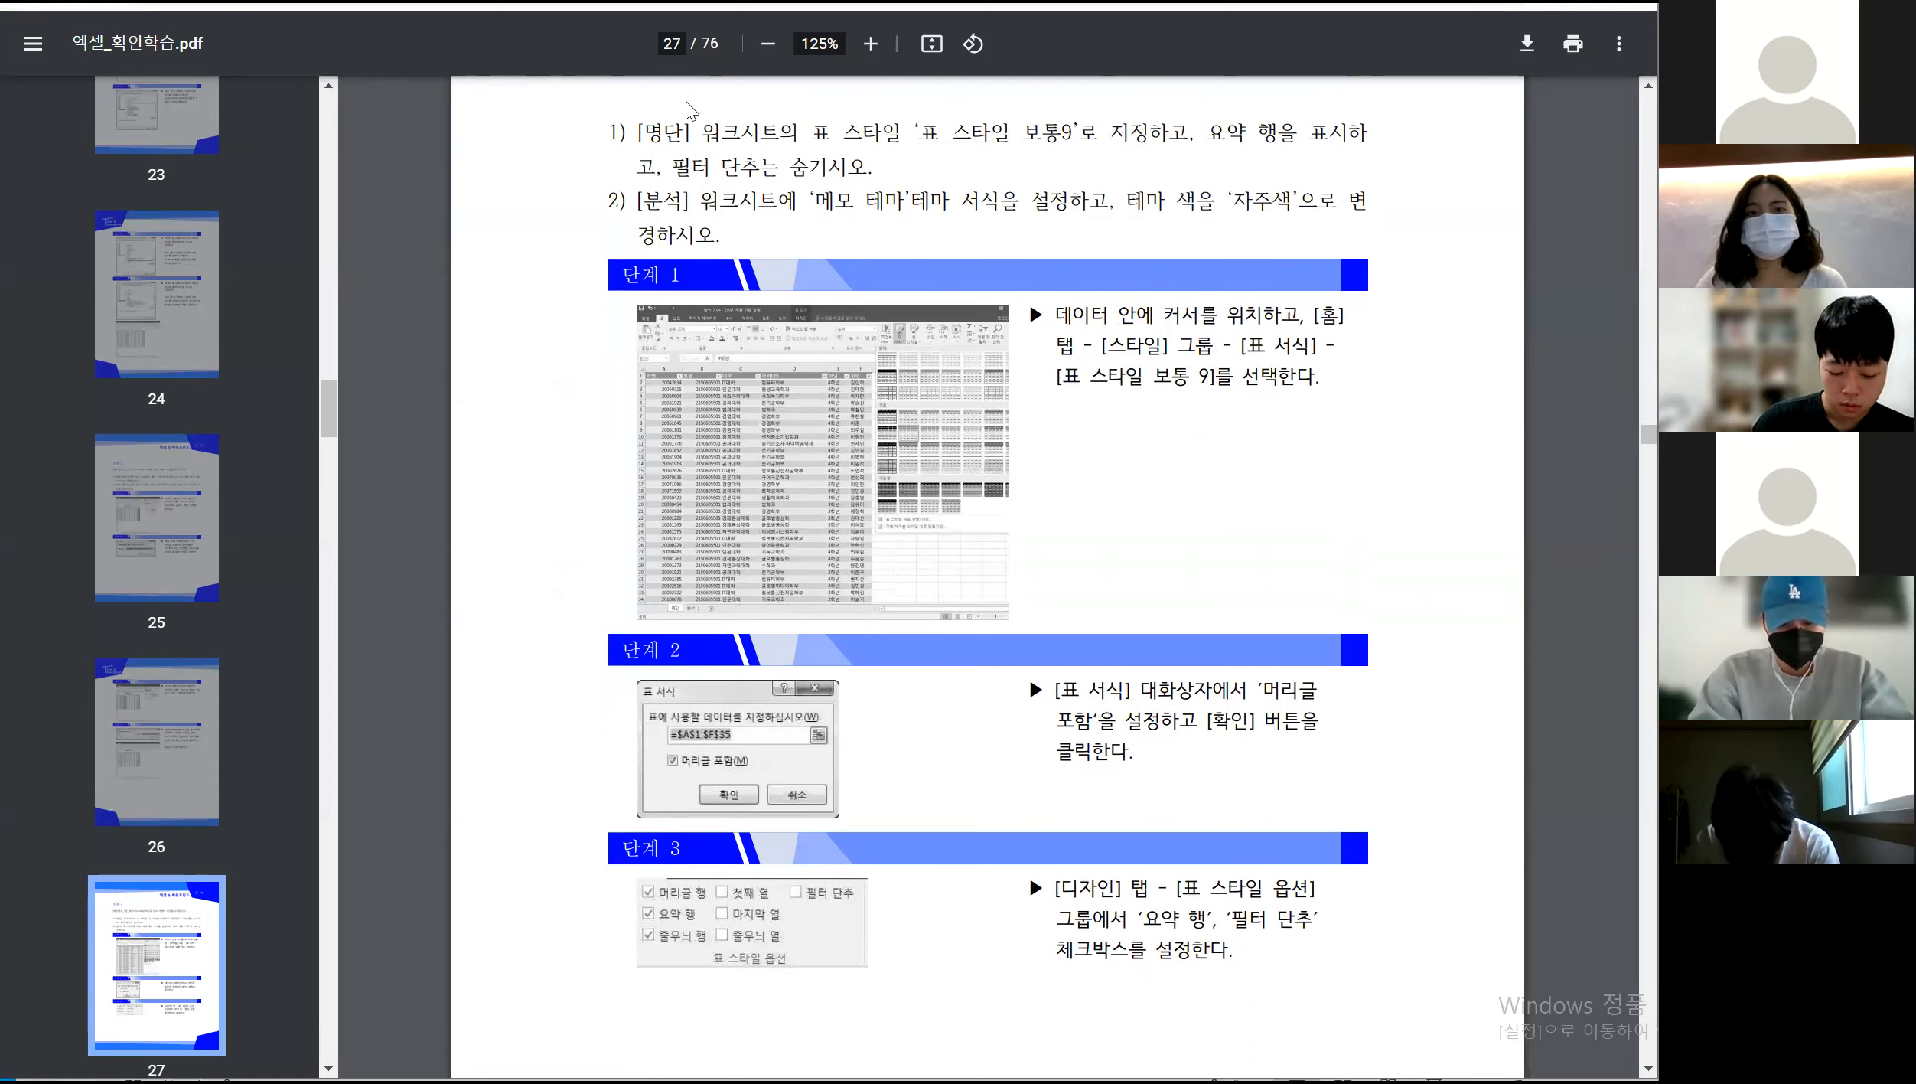
{"action": "left_click_drag", "start_coordinate": [909, 138], "coordinate": [818, 140]}
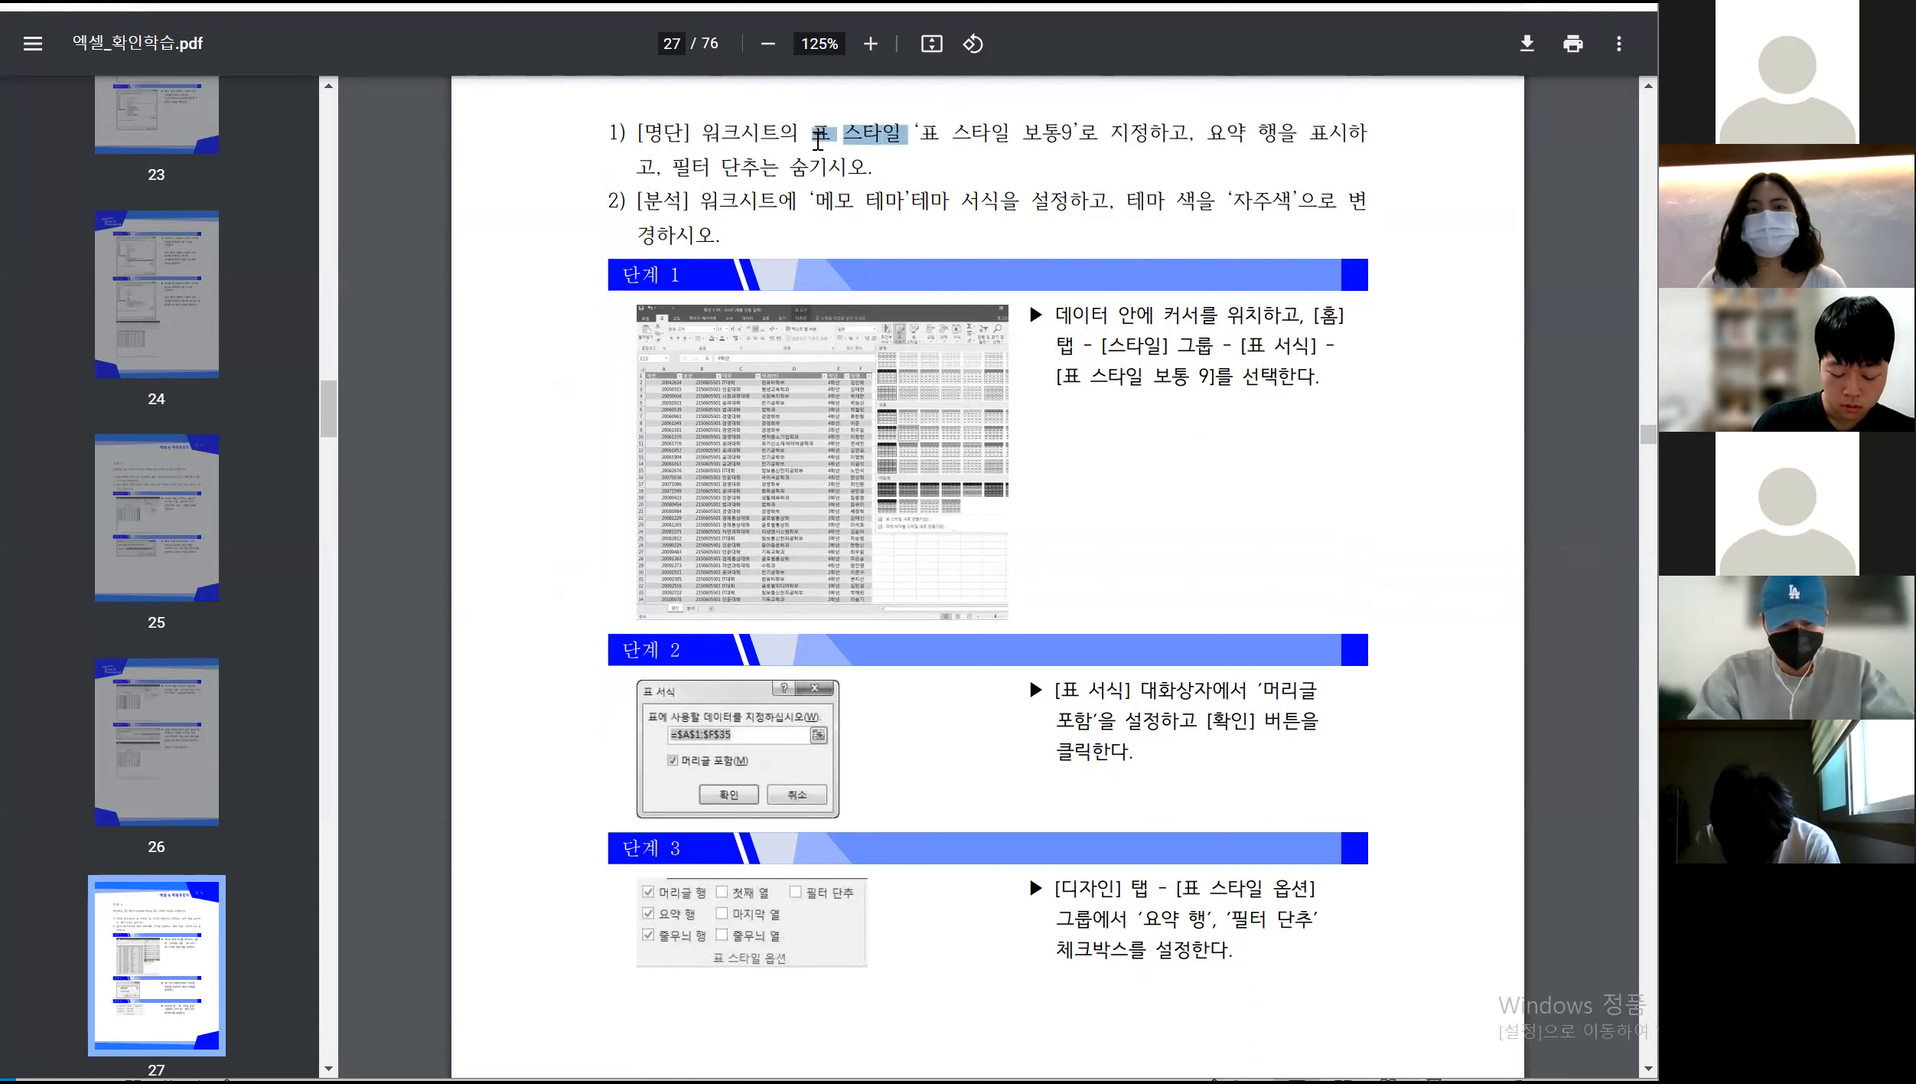
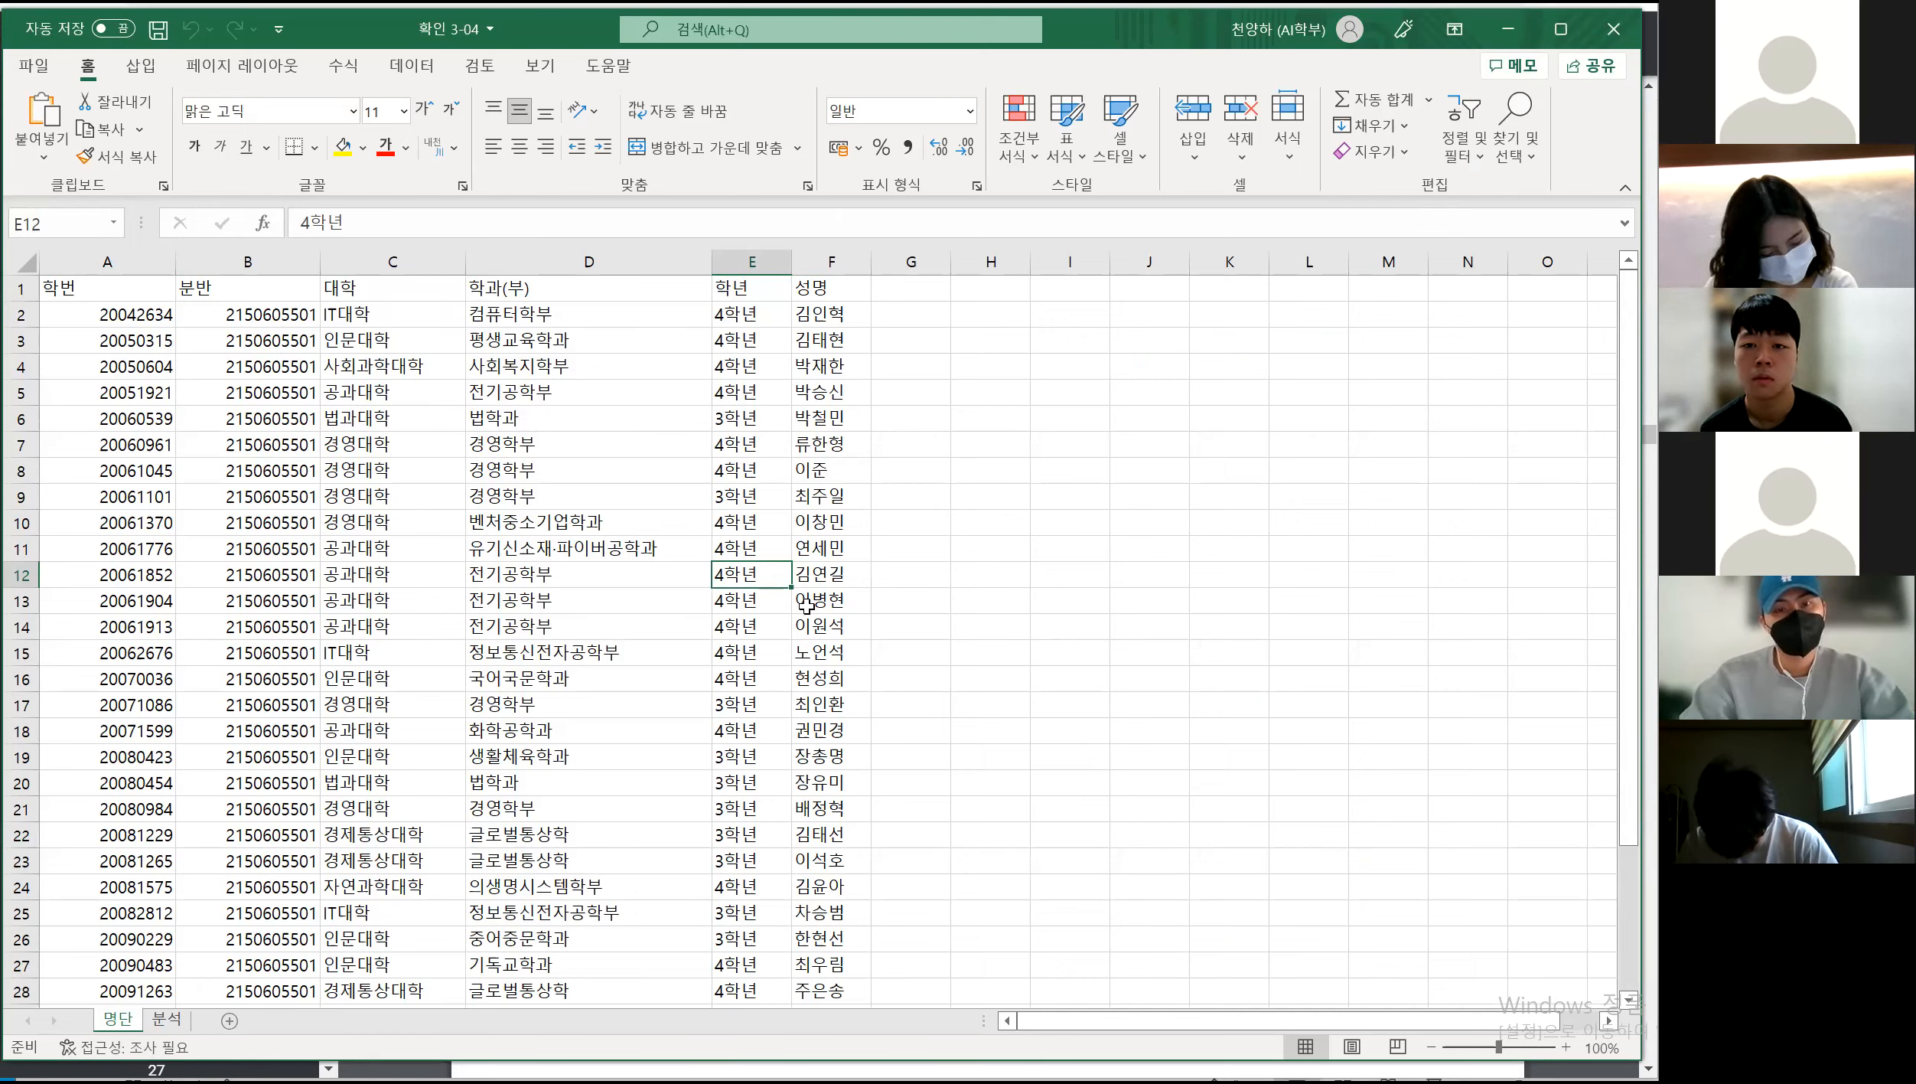
{"action": "left_click", "coordinate": [1119, 462]}
{"action": "left_click", "coordinate": [566, 442]}
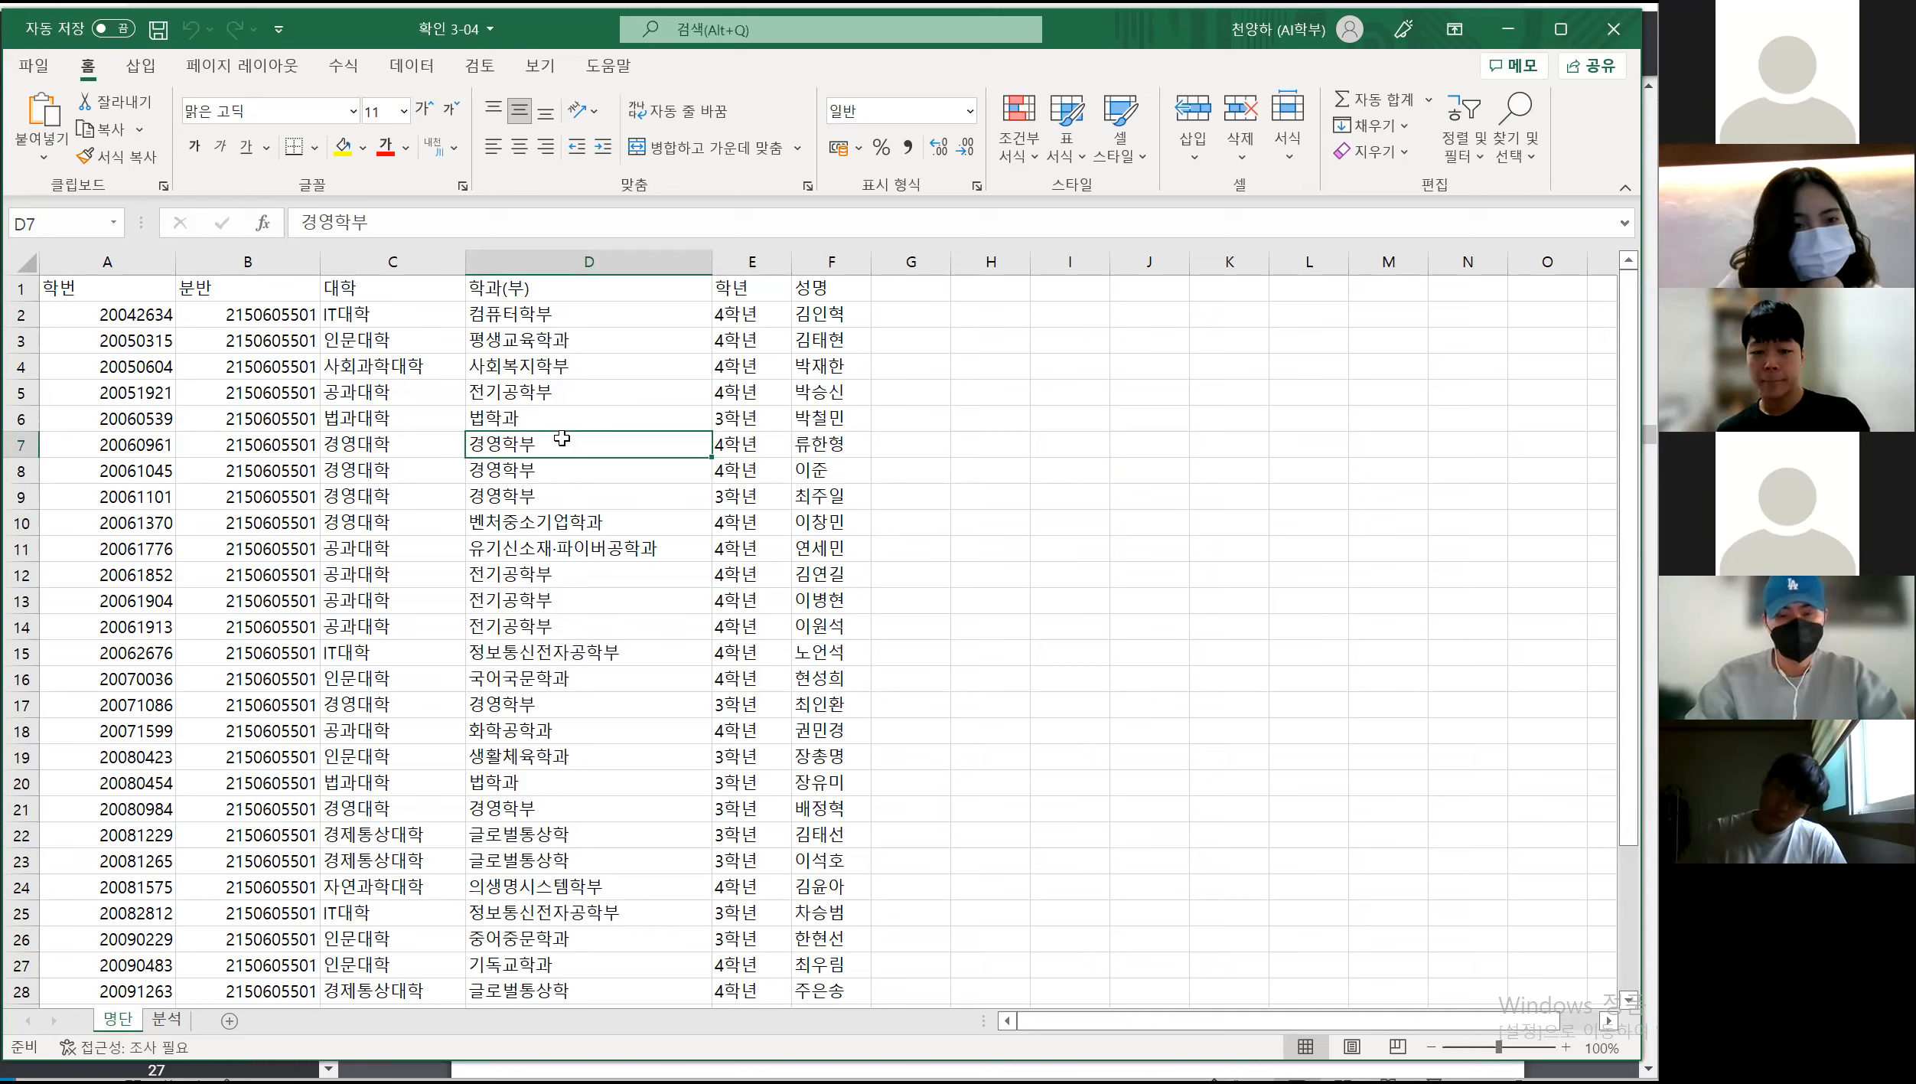
{"action": "left_click", "coordinate": [1179, 462]}
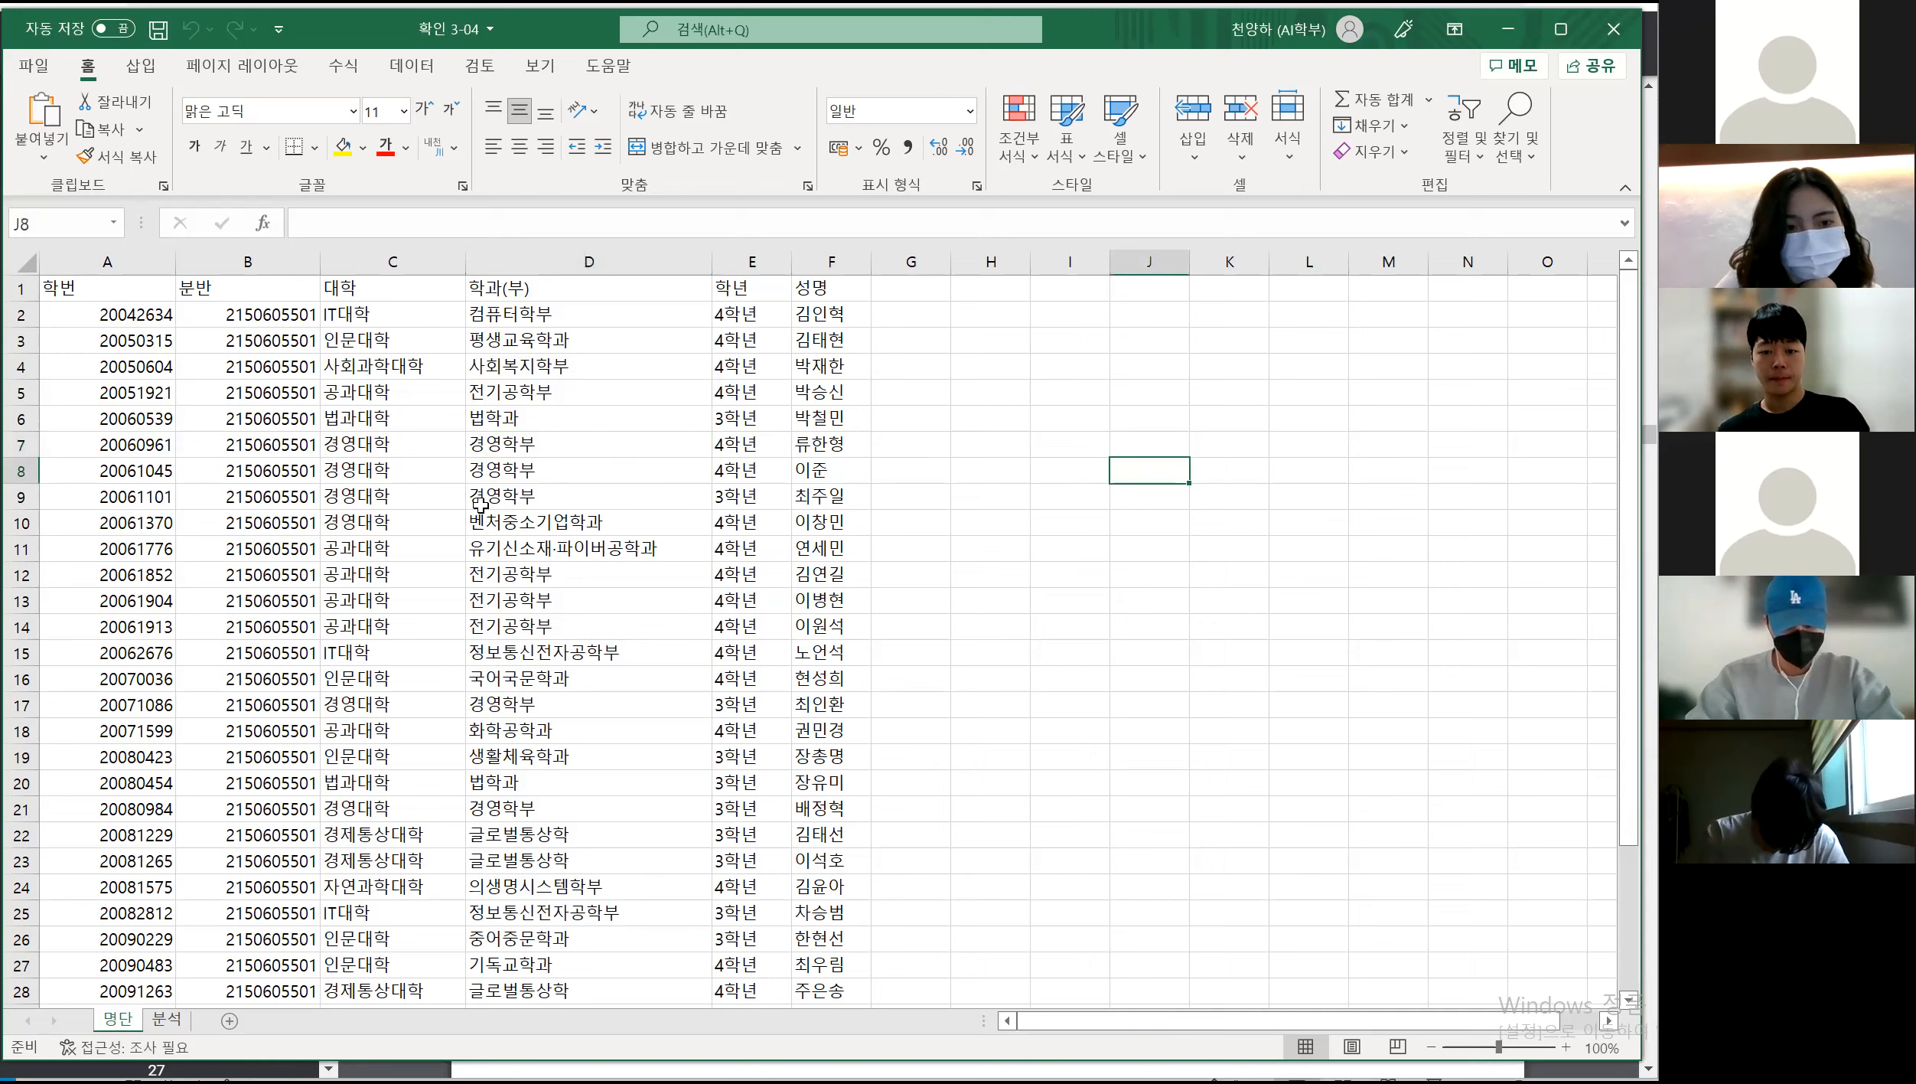
{"action": "left_click", "coordinate": [433, 449]}
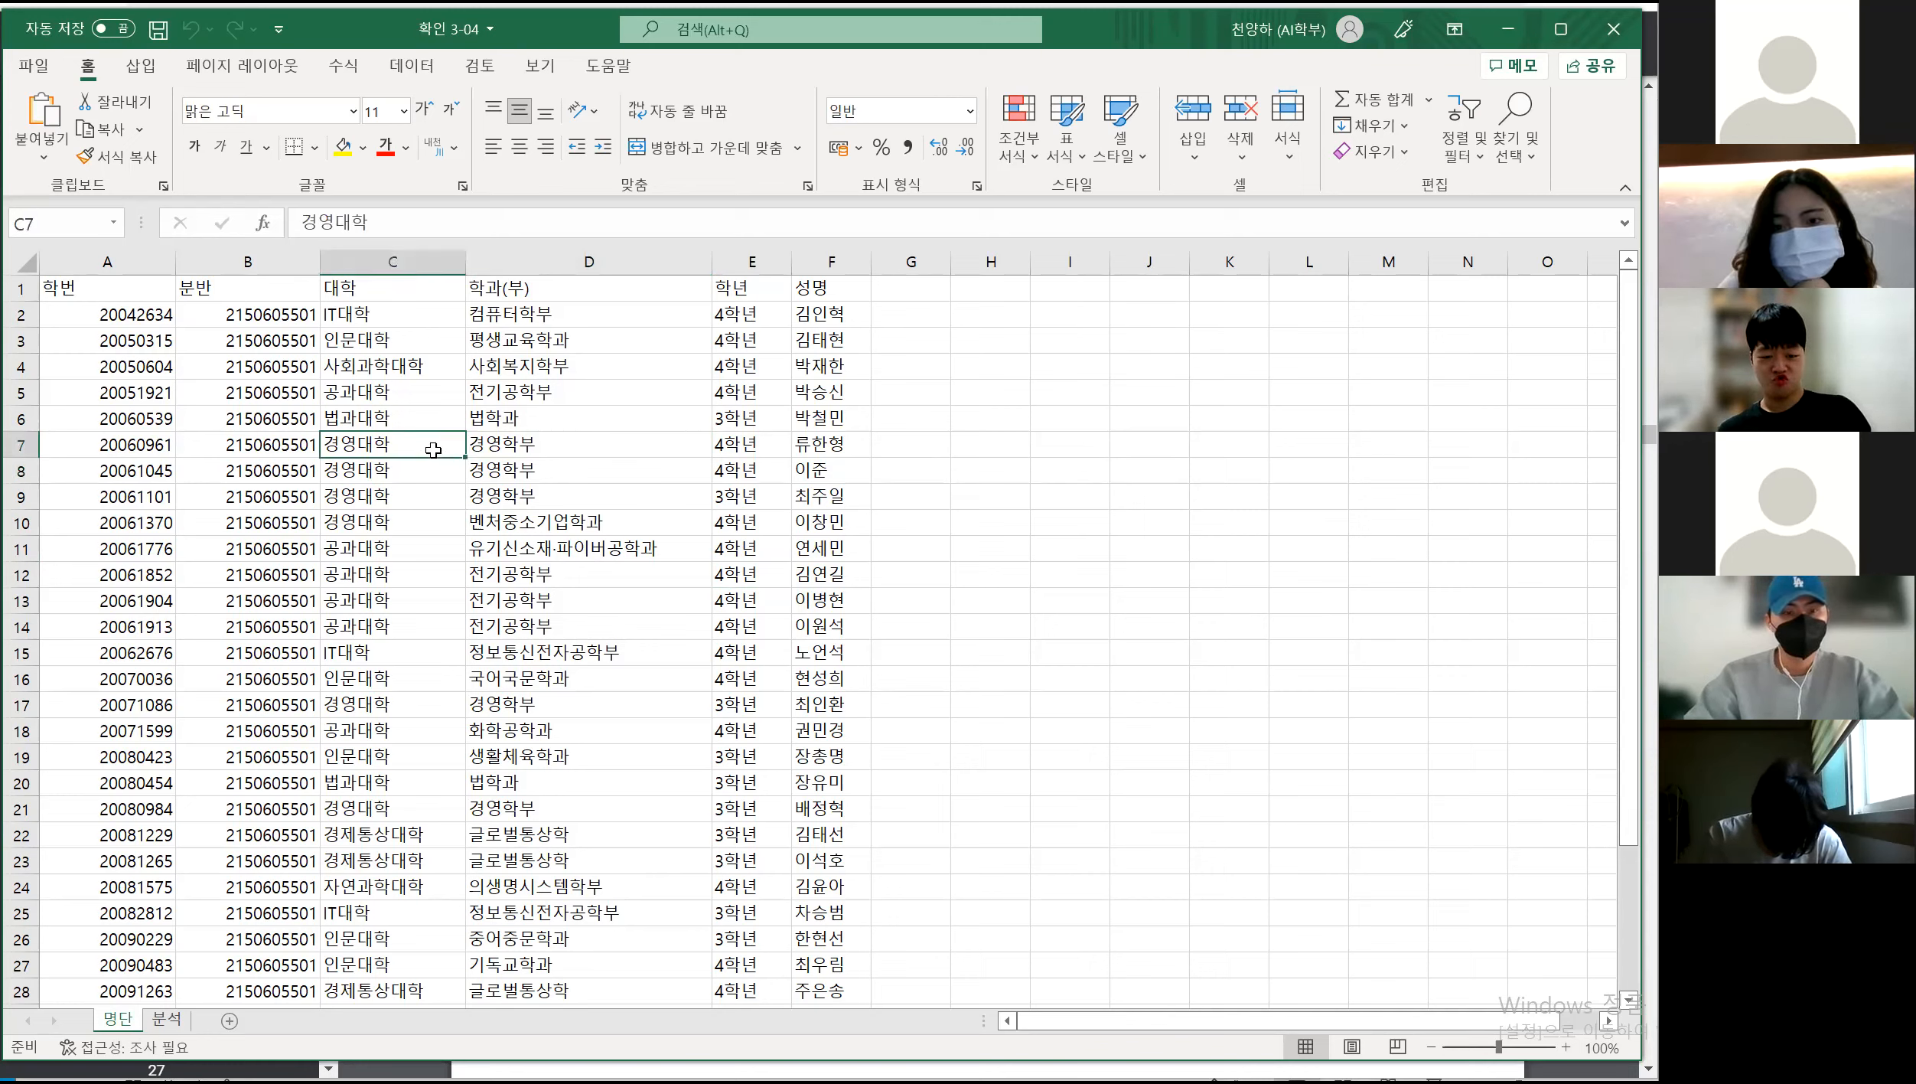
{"action": "left_click", "coordinate": [606, 410]}
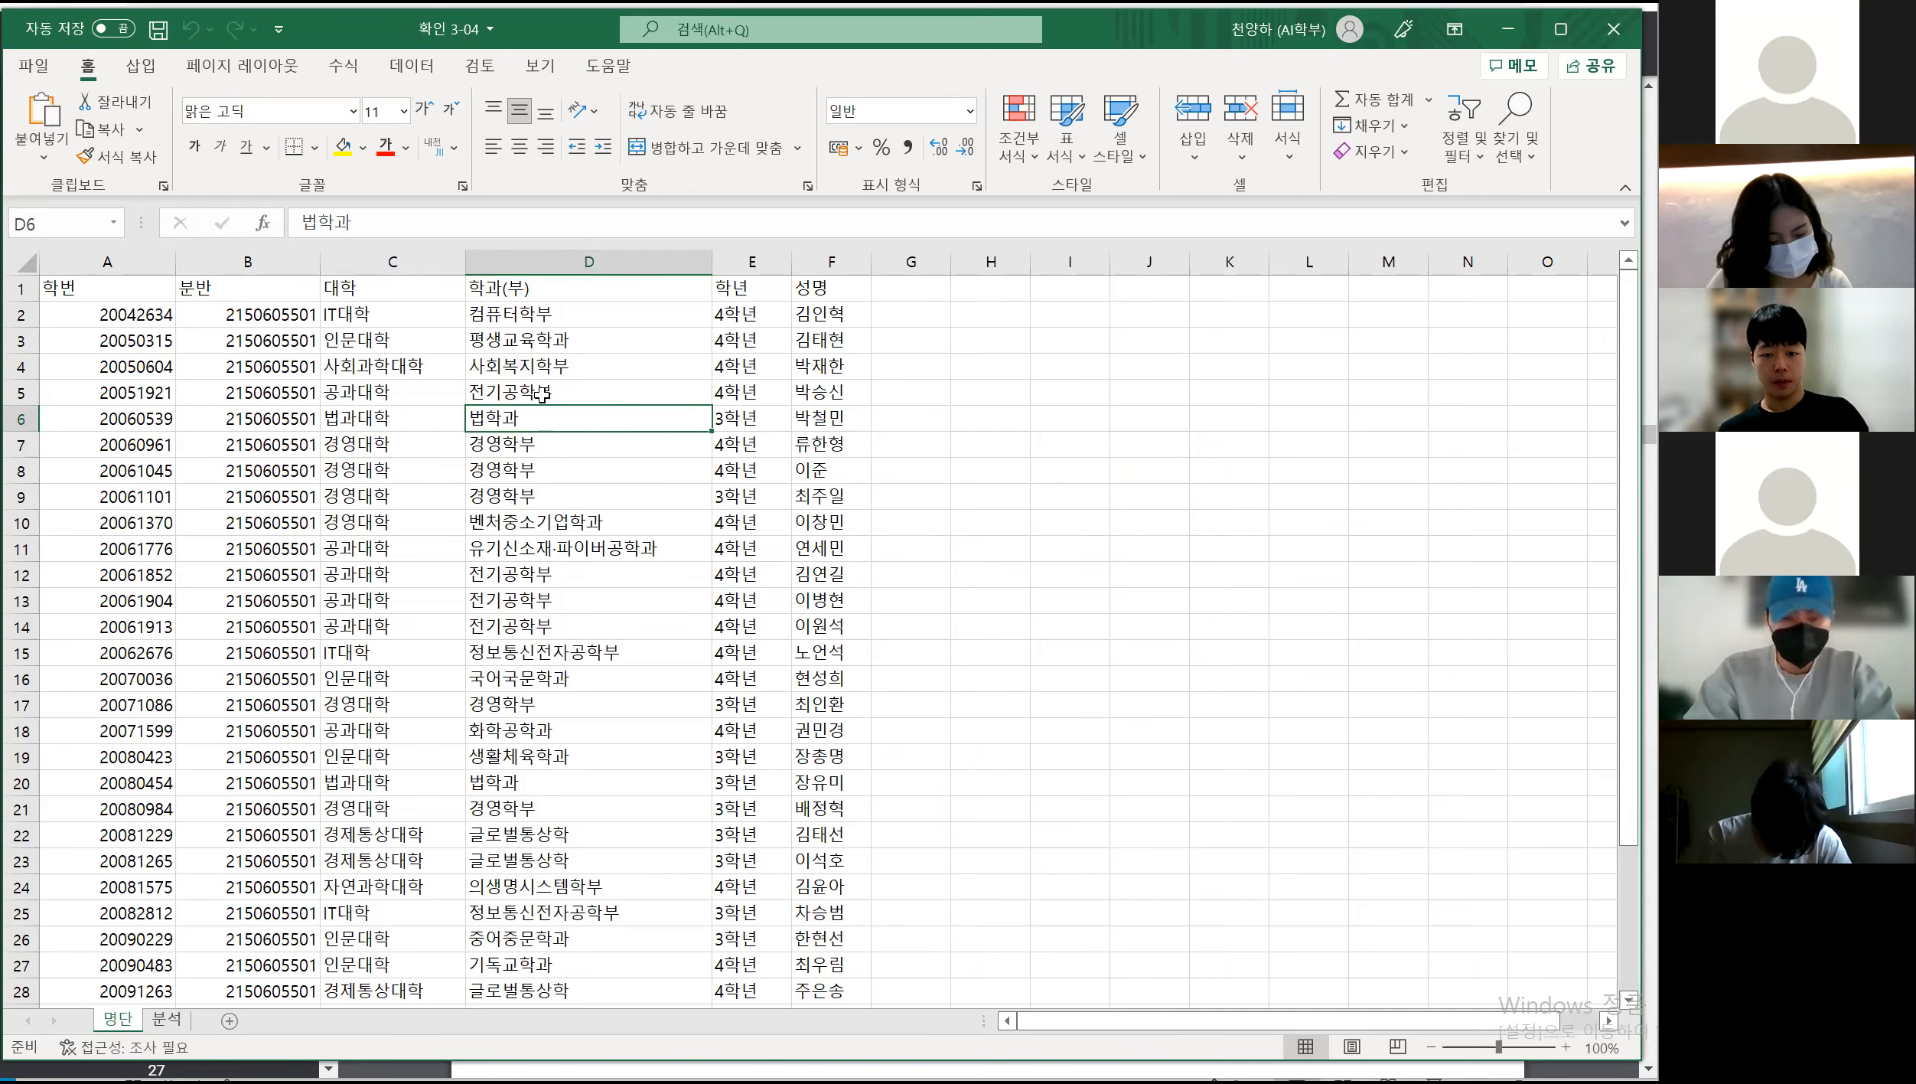
{"action": "left_click_drag", "start_coordinate": [545, 396], "coordinate": [542, 416]}
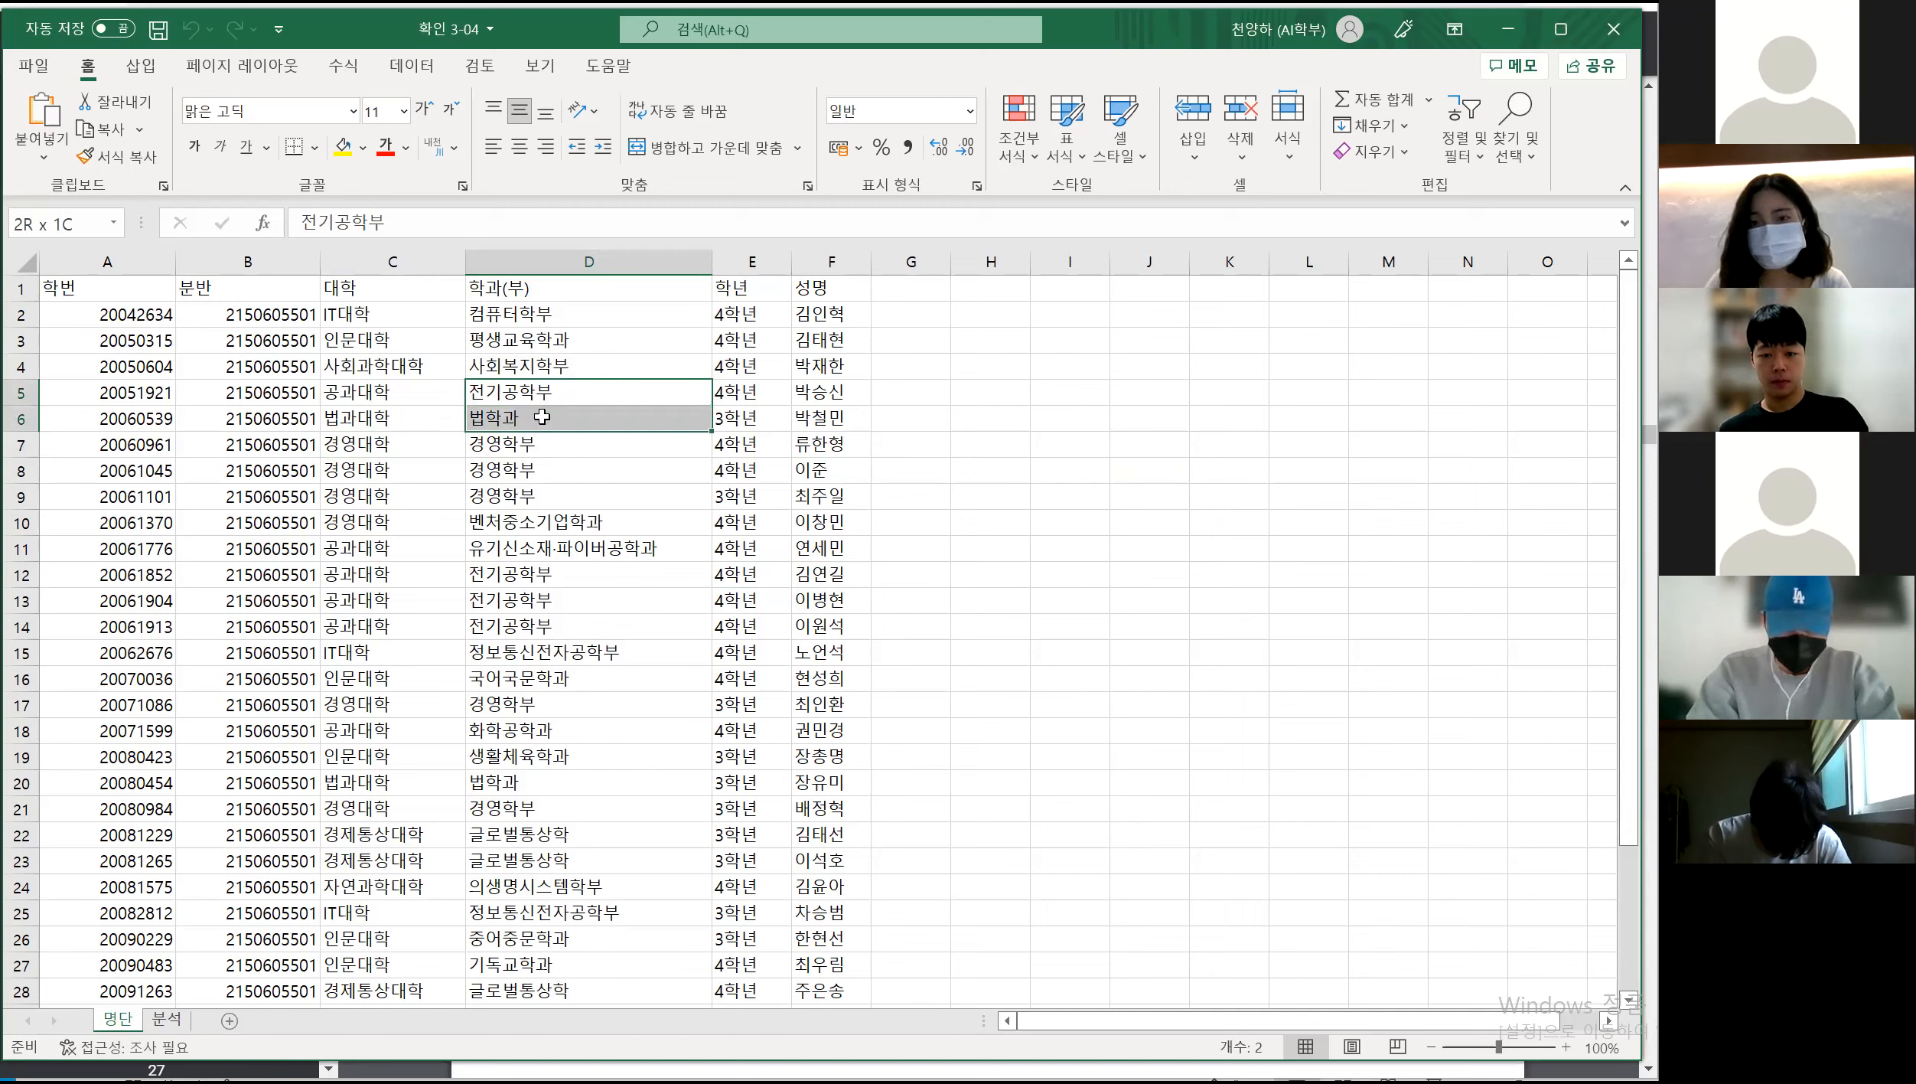
{"action": "left_click", "coordinate": [1012, 423]}
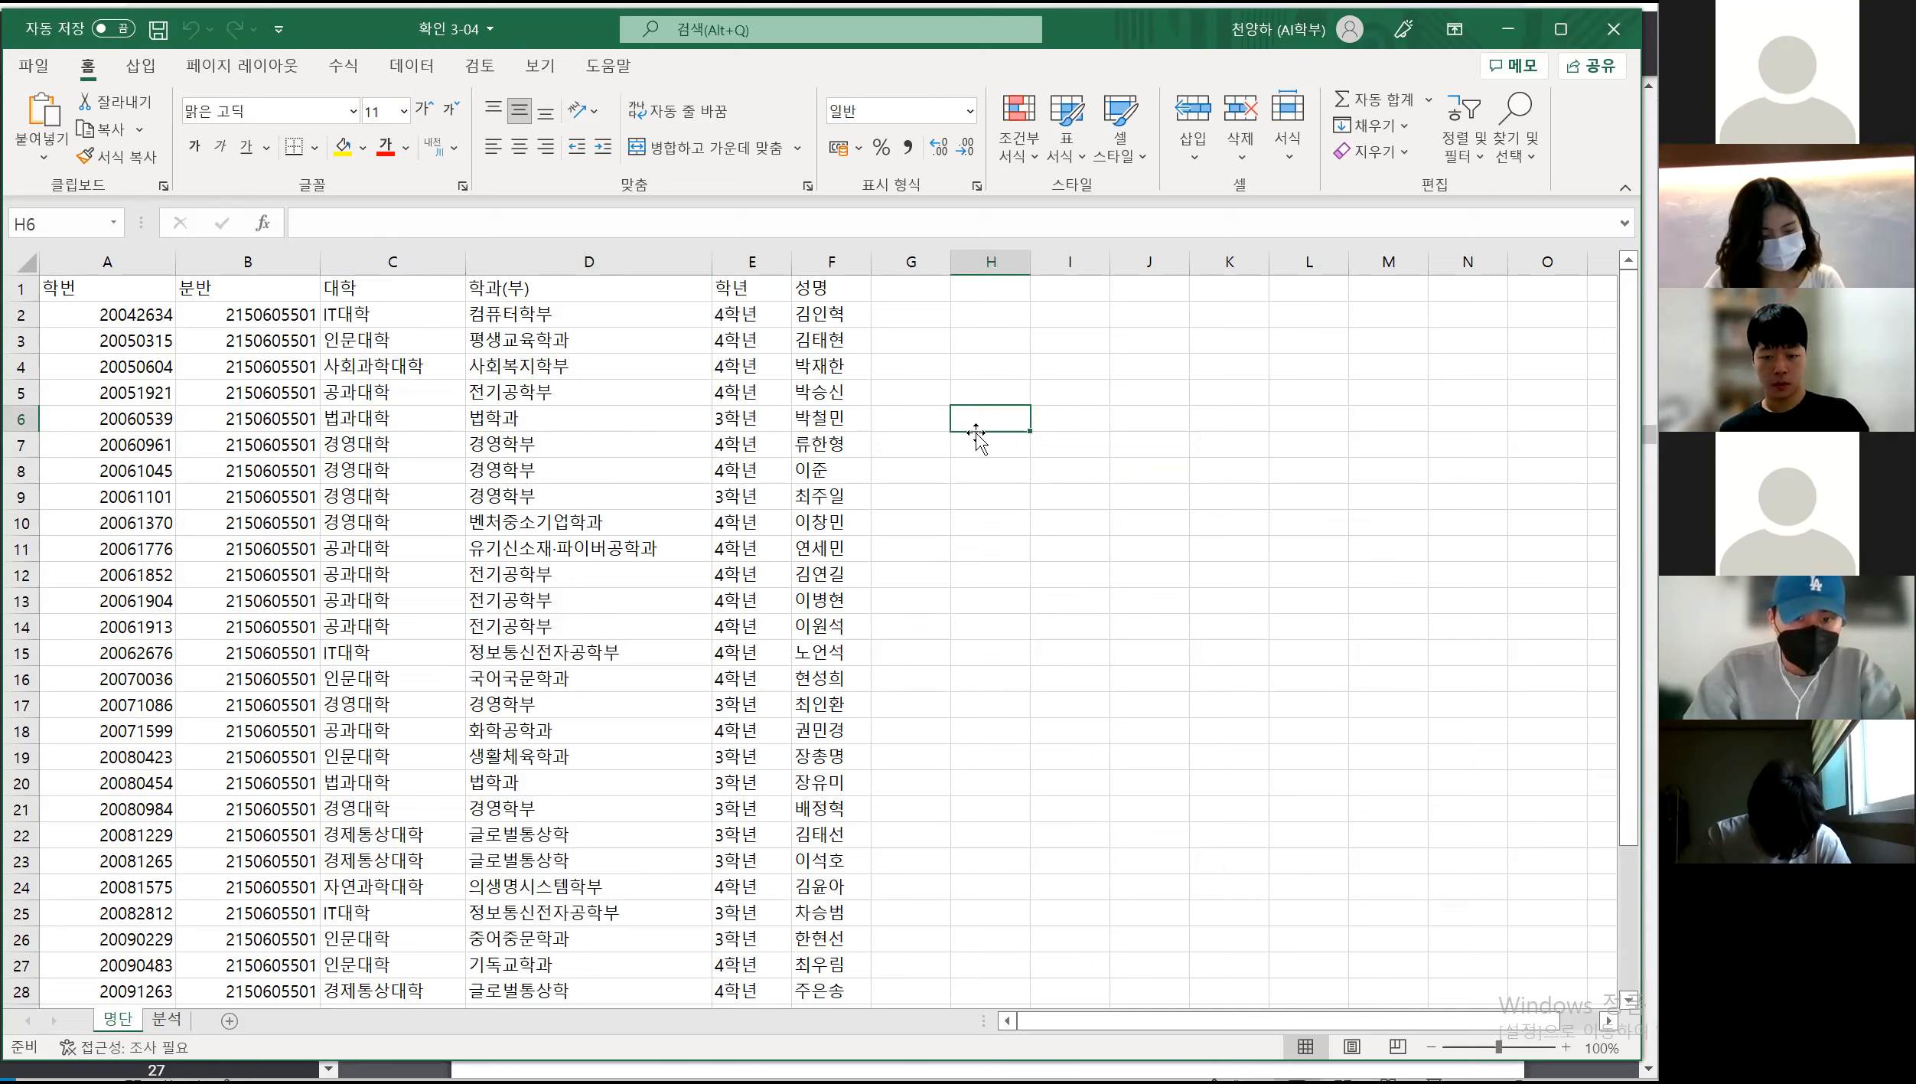
Check the style name in the exercise PDF, then format 명단 range A1:F35 as a table with headers using 표 스타일 보통 9
{"action": "left_click", "coordinate": [366, 463]}
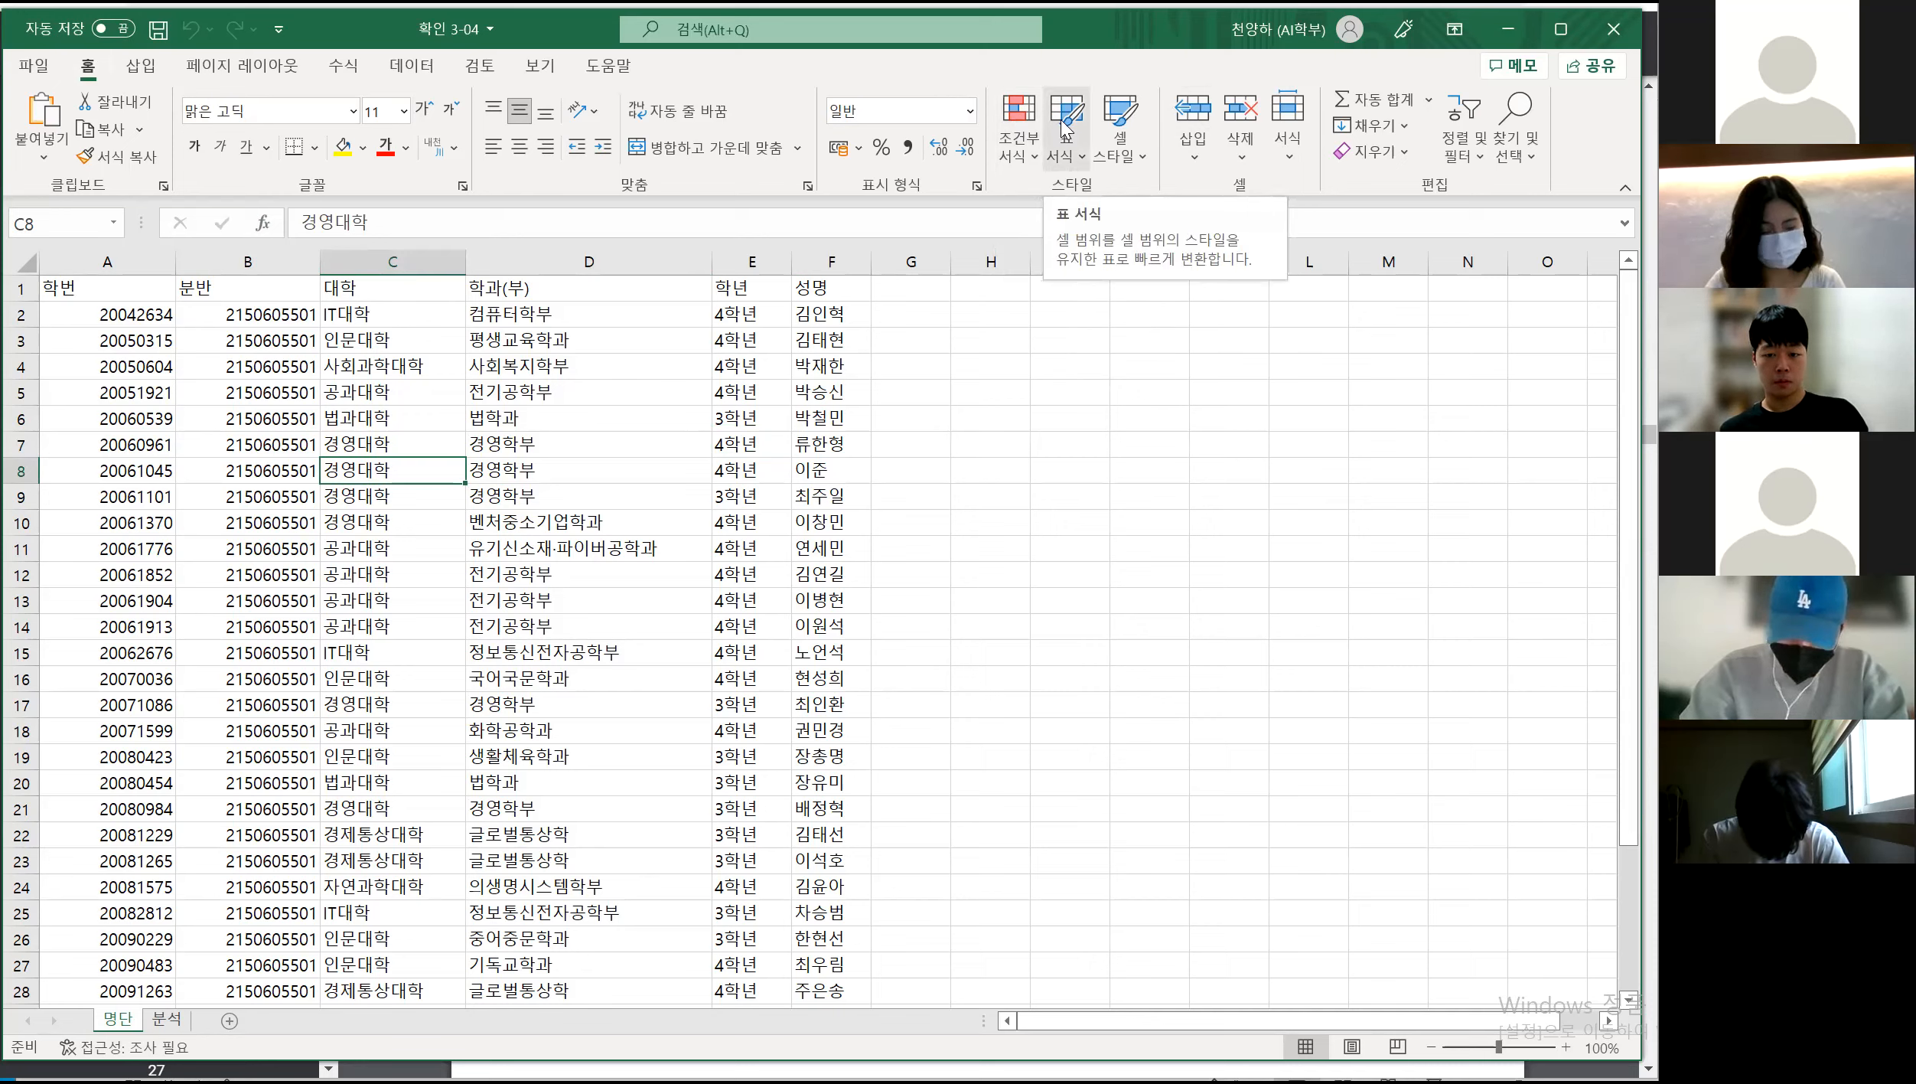
{"action": "left_click", "coordinate": [1065, 161]}
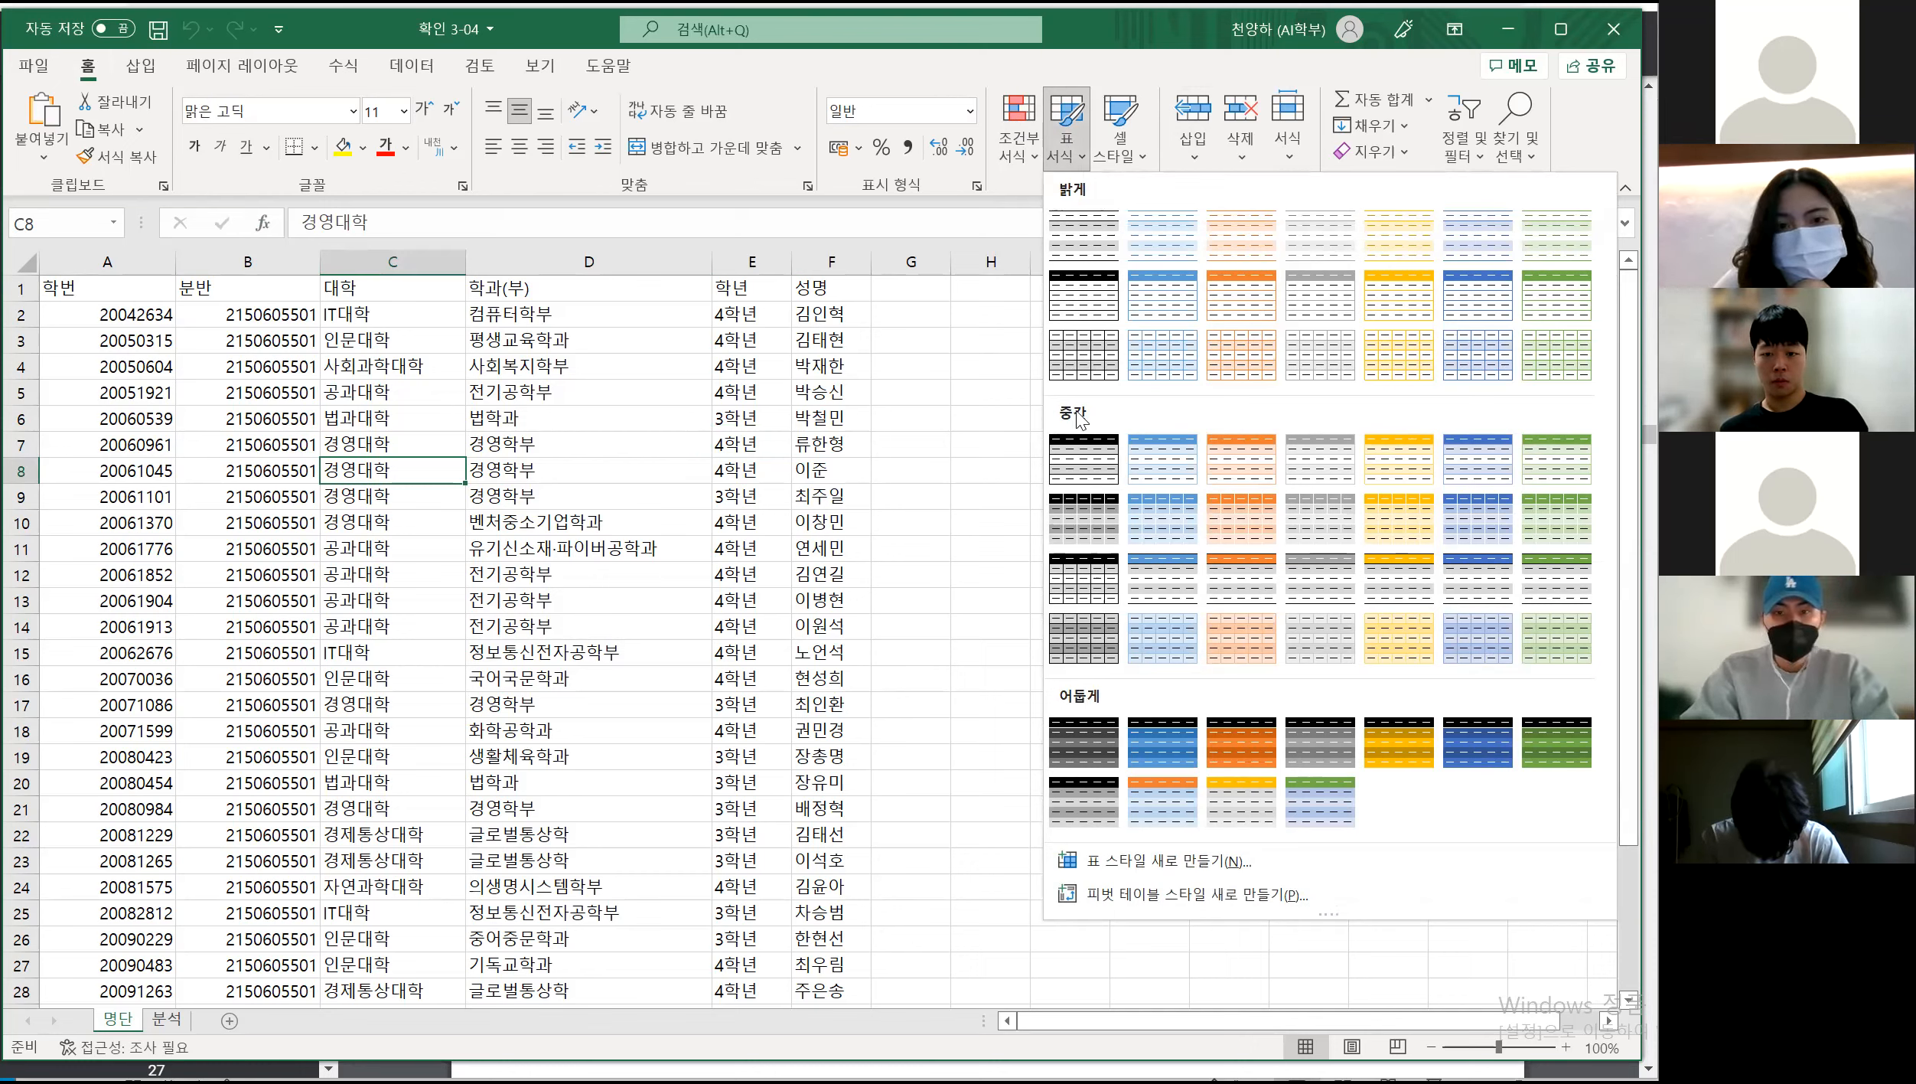
{"action": "key", "text": "alt+Tab"}
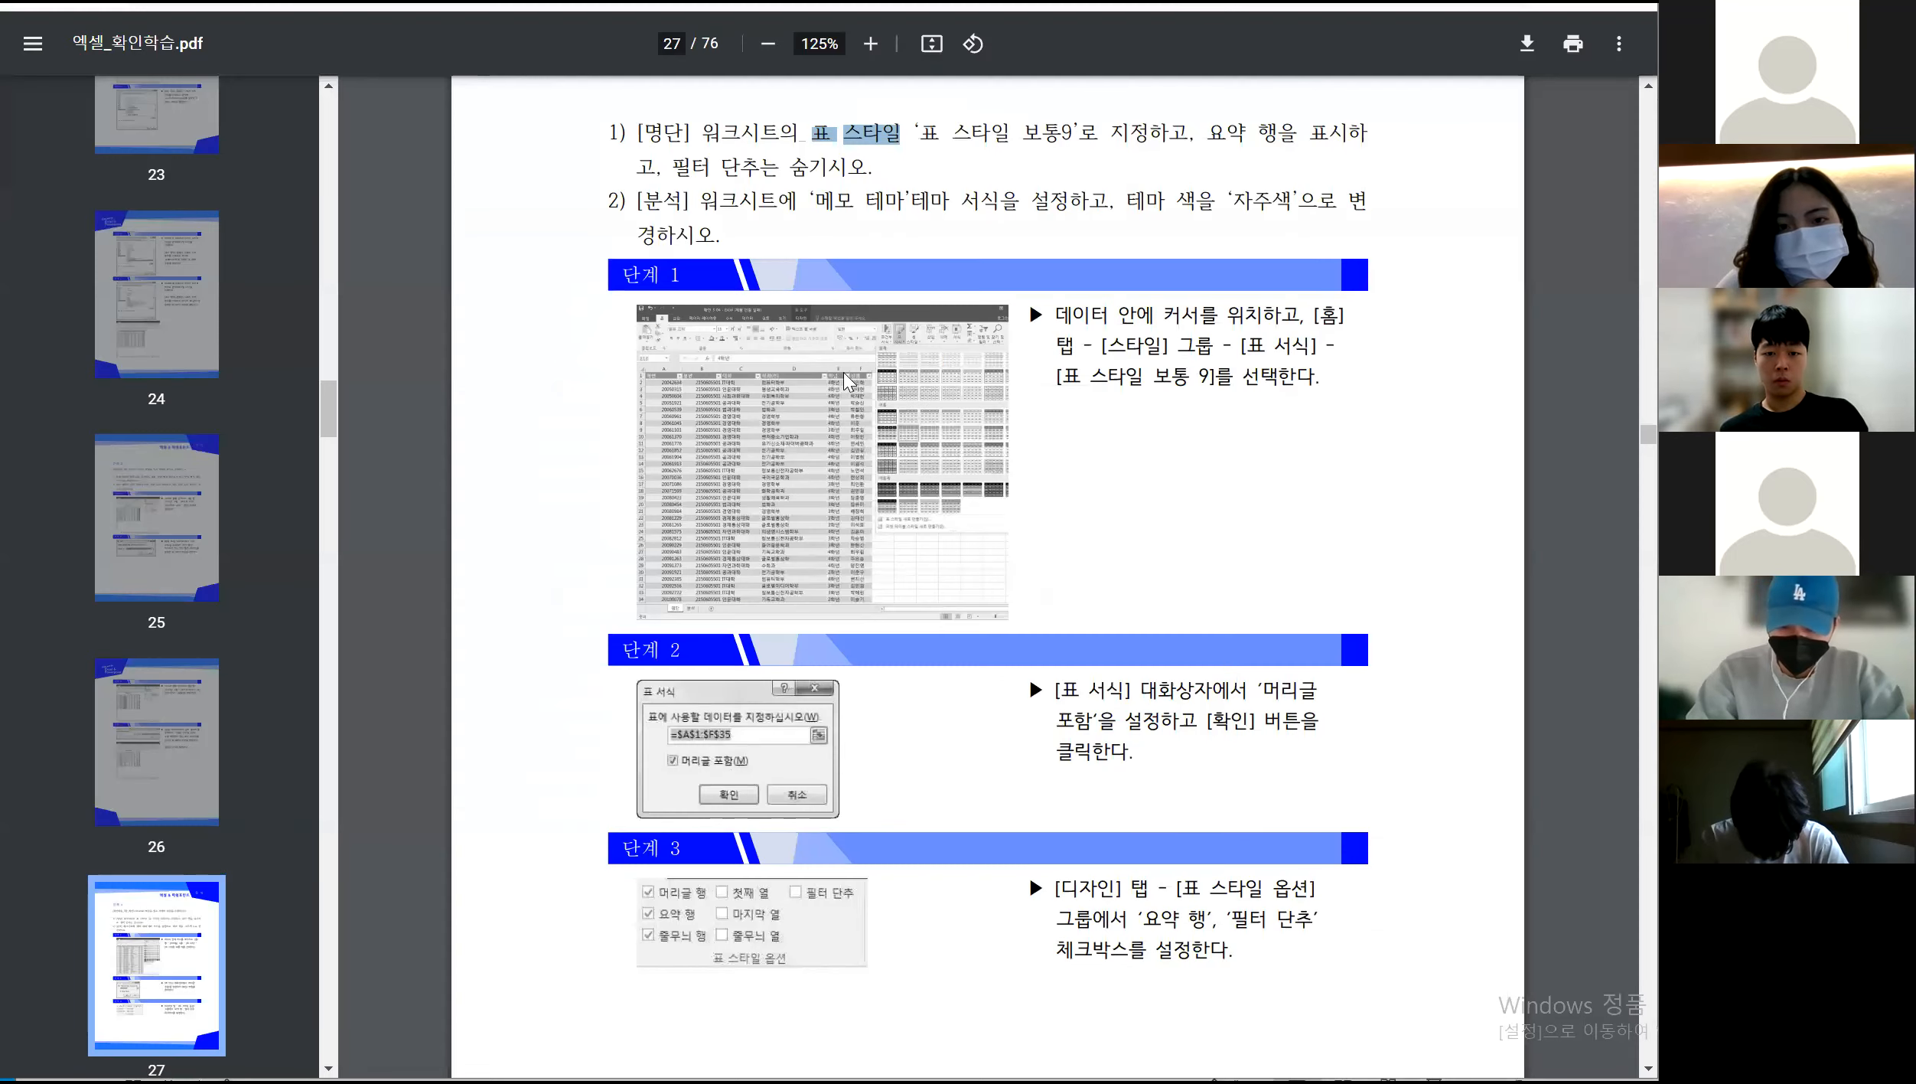
{"action": "left_click_drag", "start_coordinate": [1077, 134], "coordinate": [913, 119]}
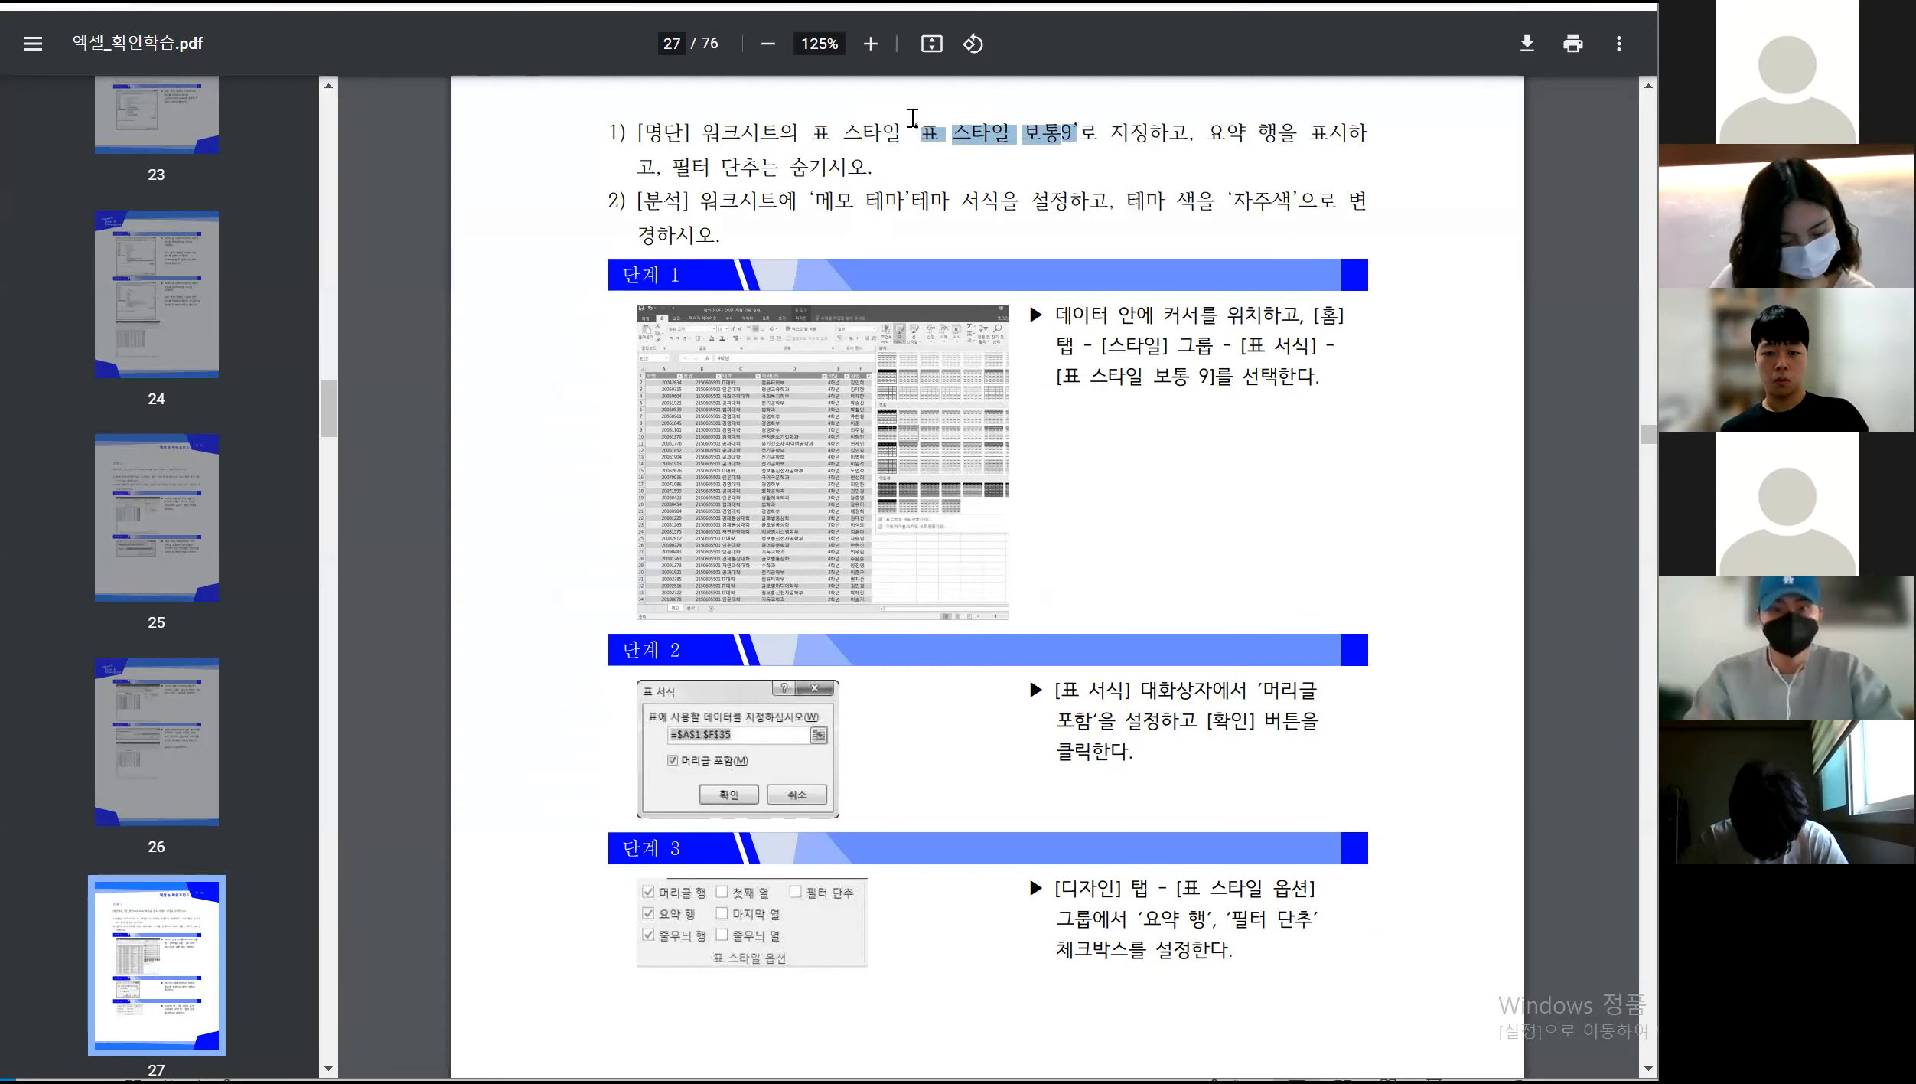
{"action": "key", "text": "alt+Tab"}
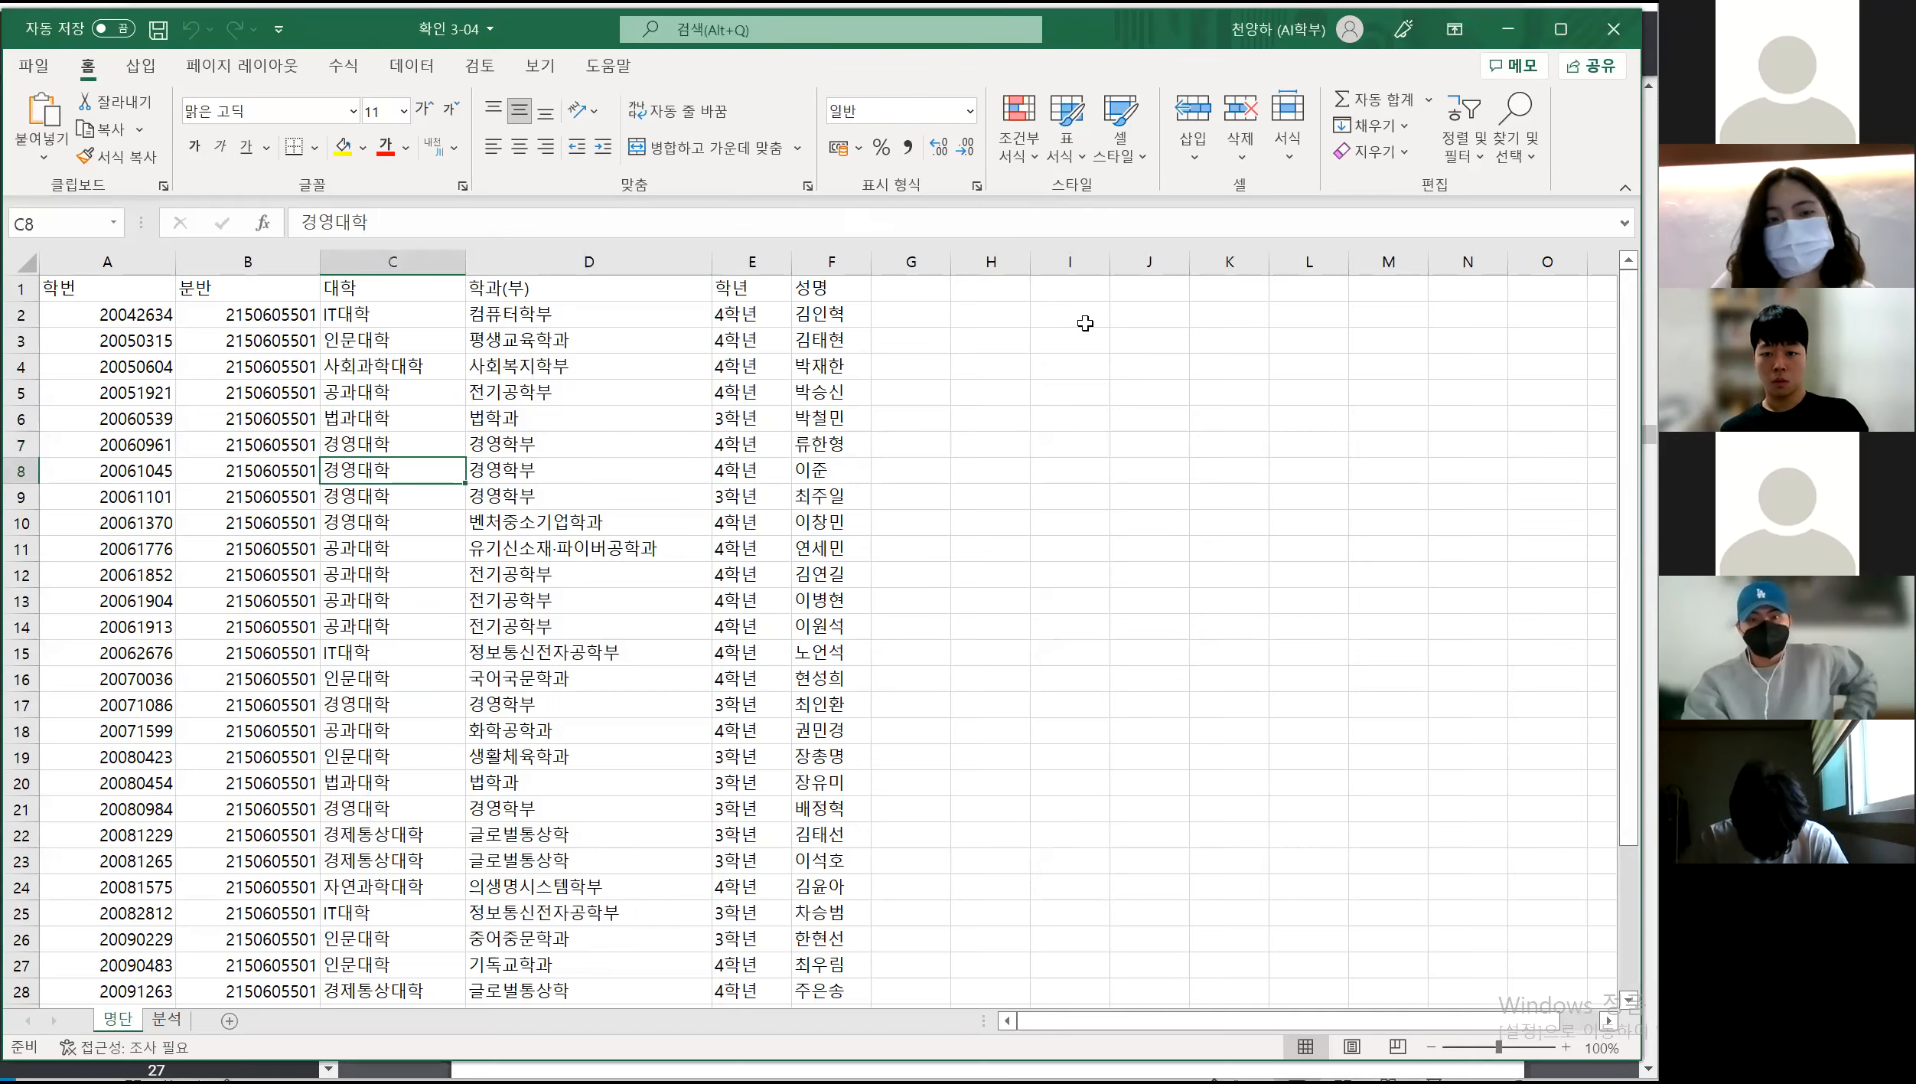
{"action": "left_click", "coordinate": [1068, 150]}
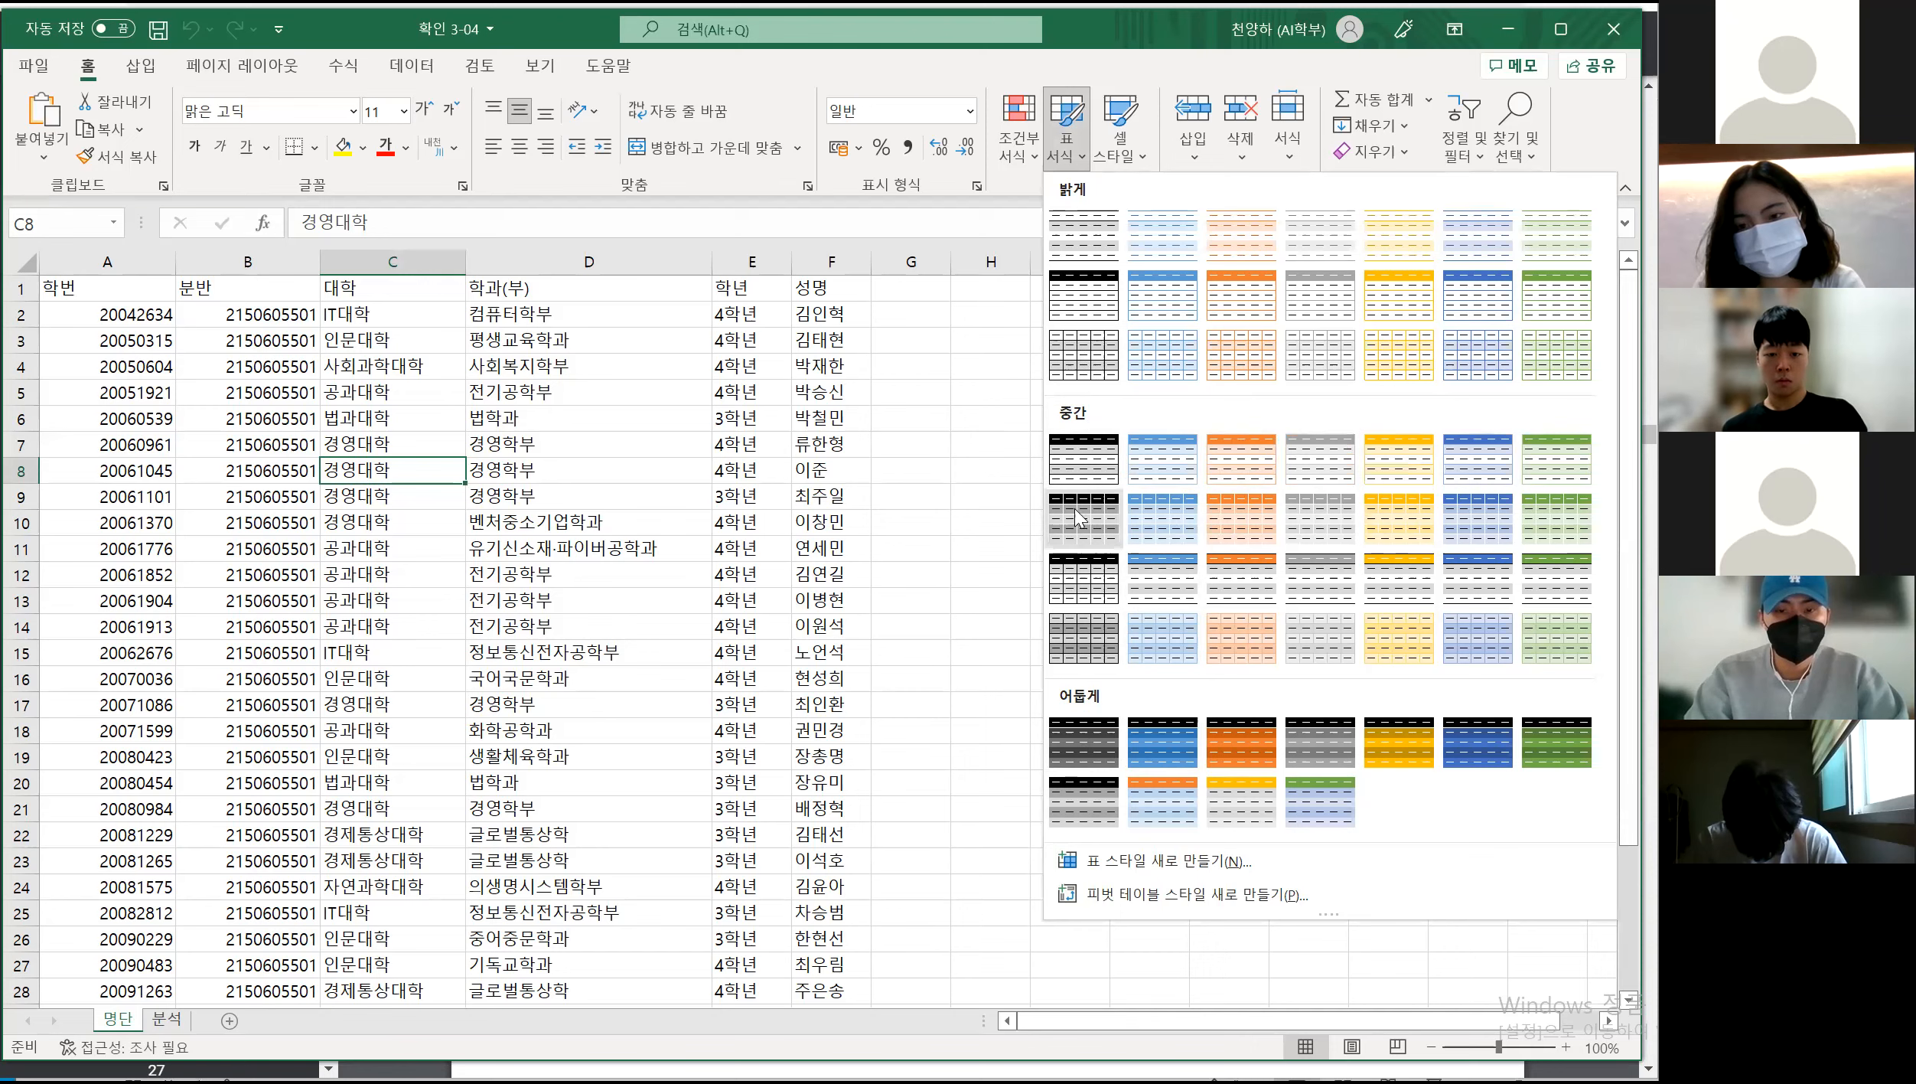
{"action": "left_click", "coordinate": [1166, 536]}
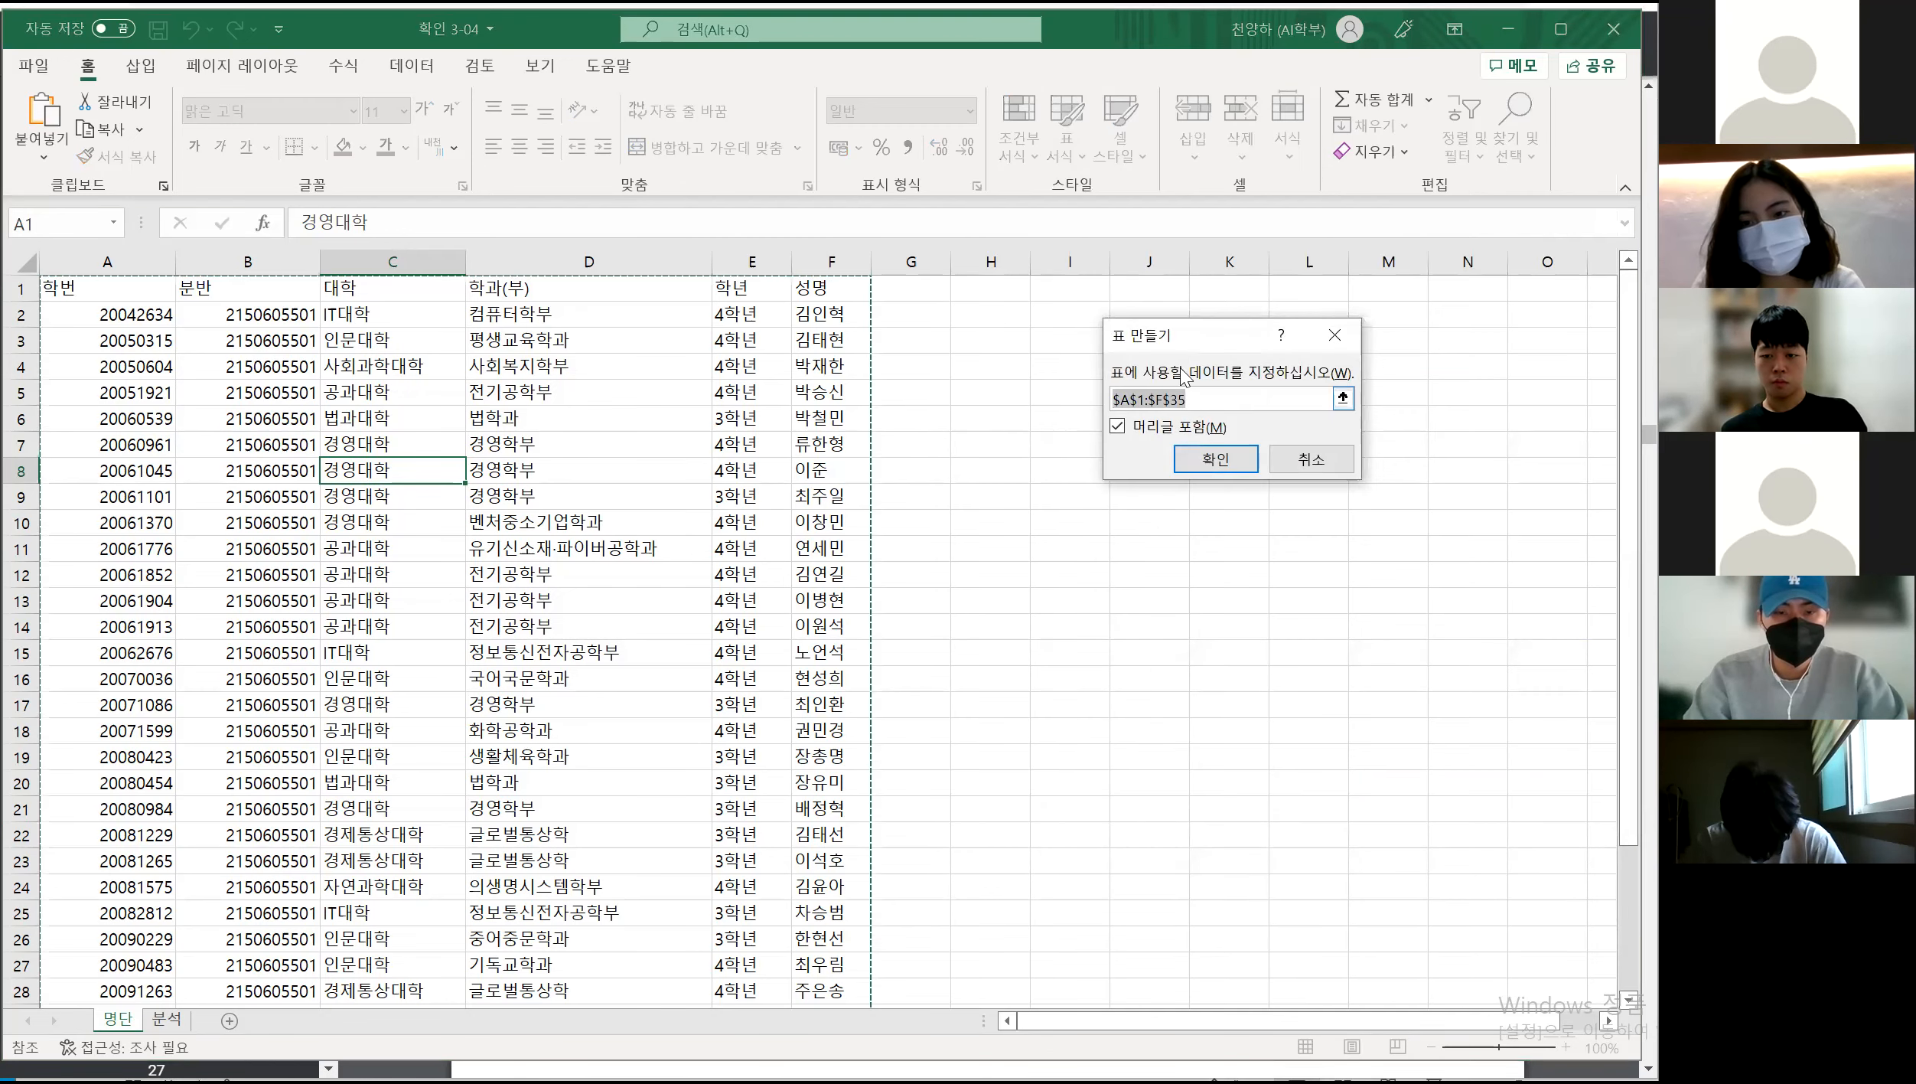
{"action": "left_click_drag", "start_coordinate": [1148, 352], "coordinate": [860, 346]}
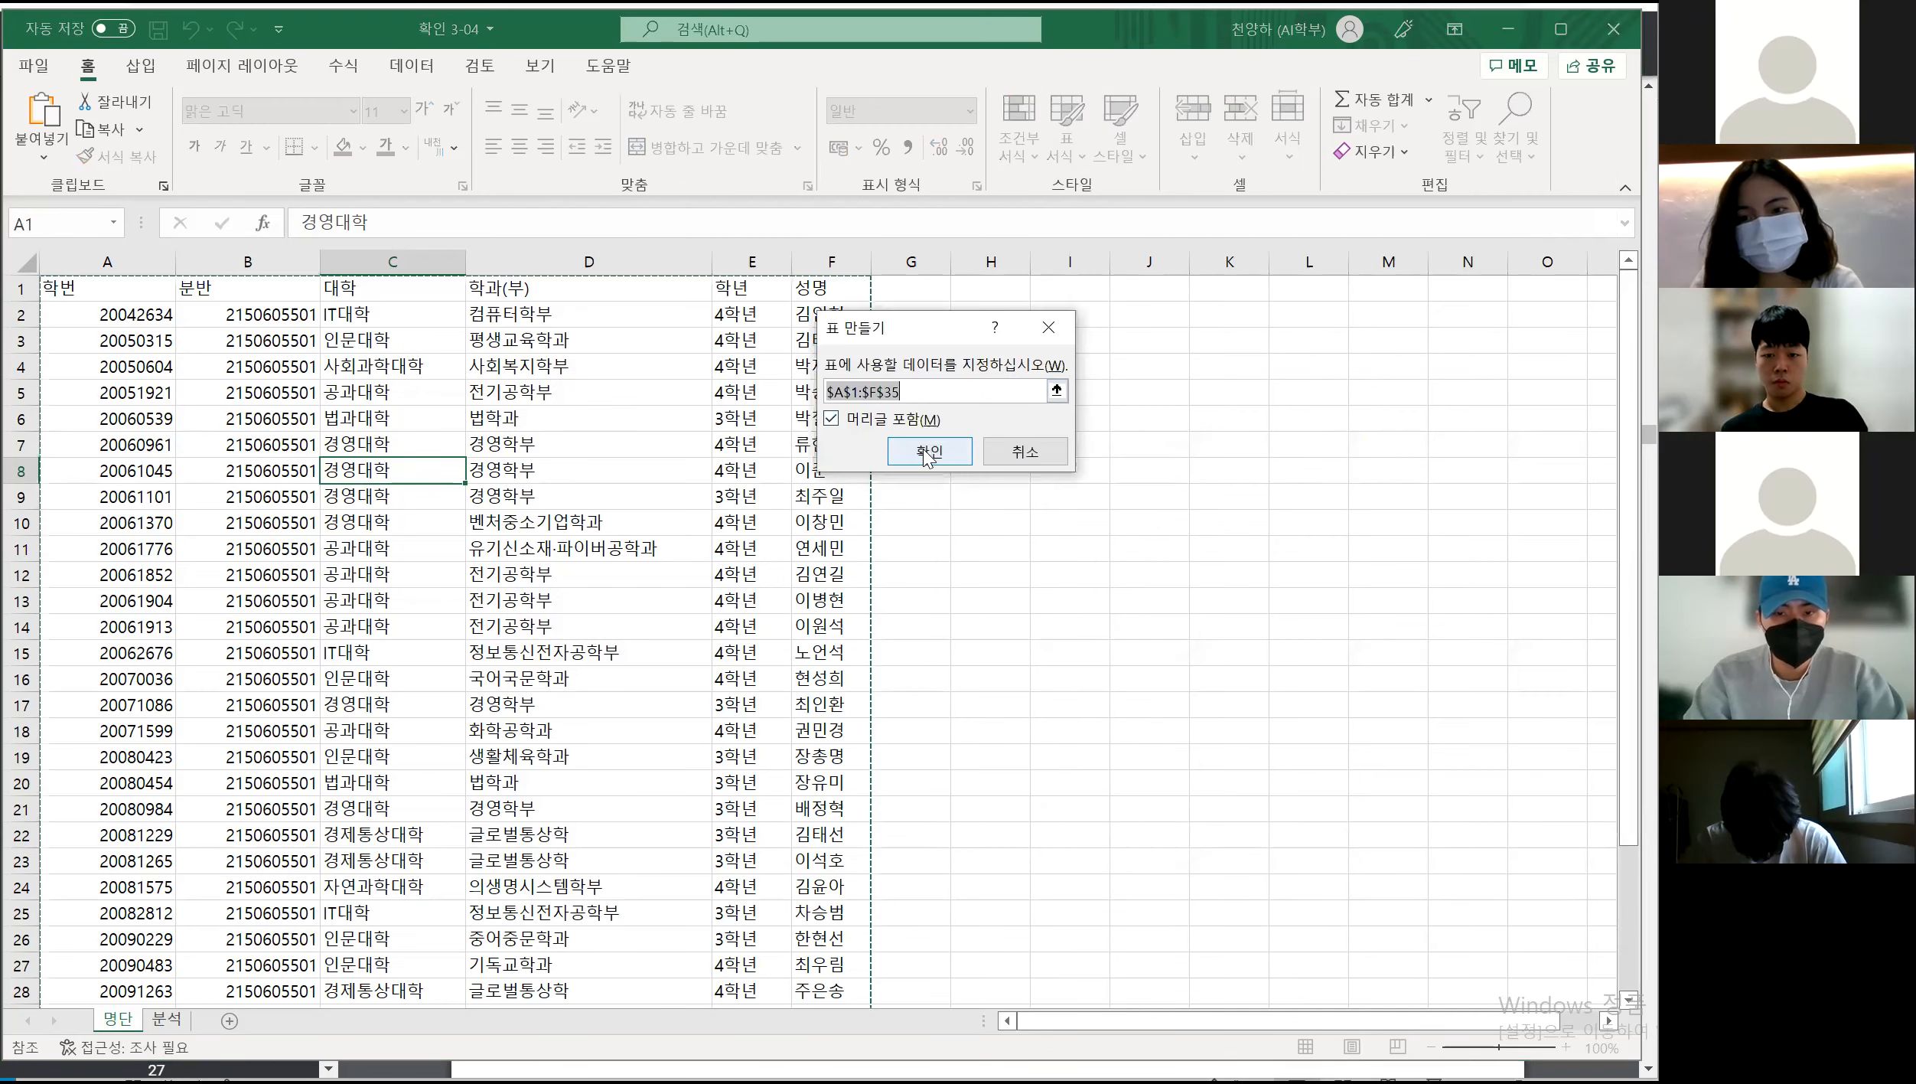
{"action": "left_click", "coordinate": [923, 450]}
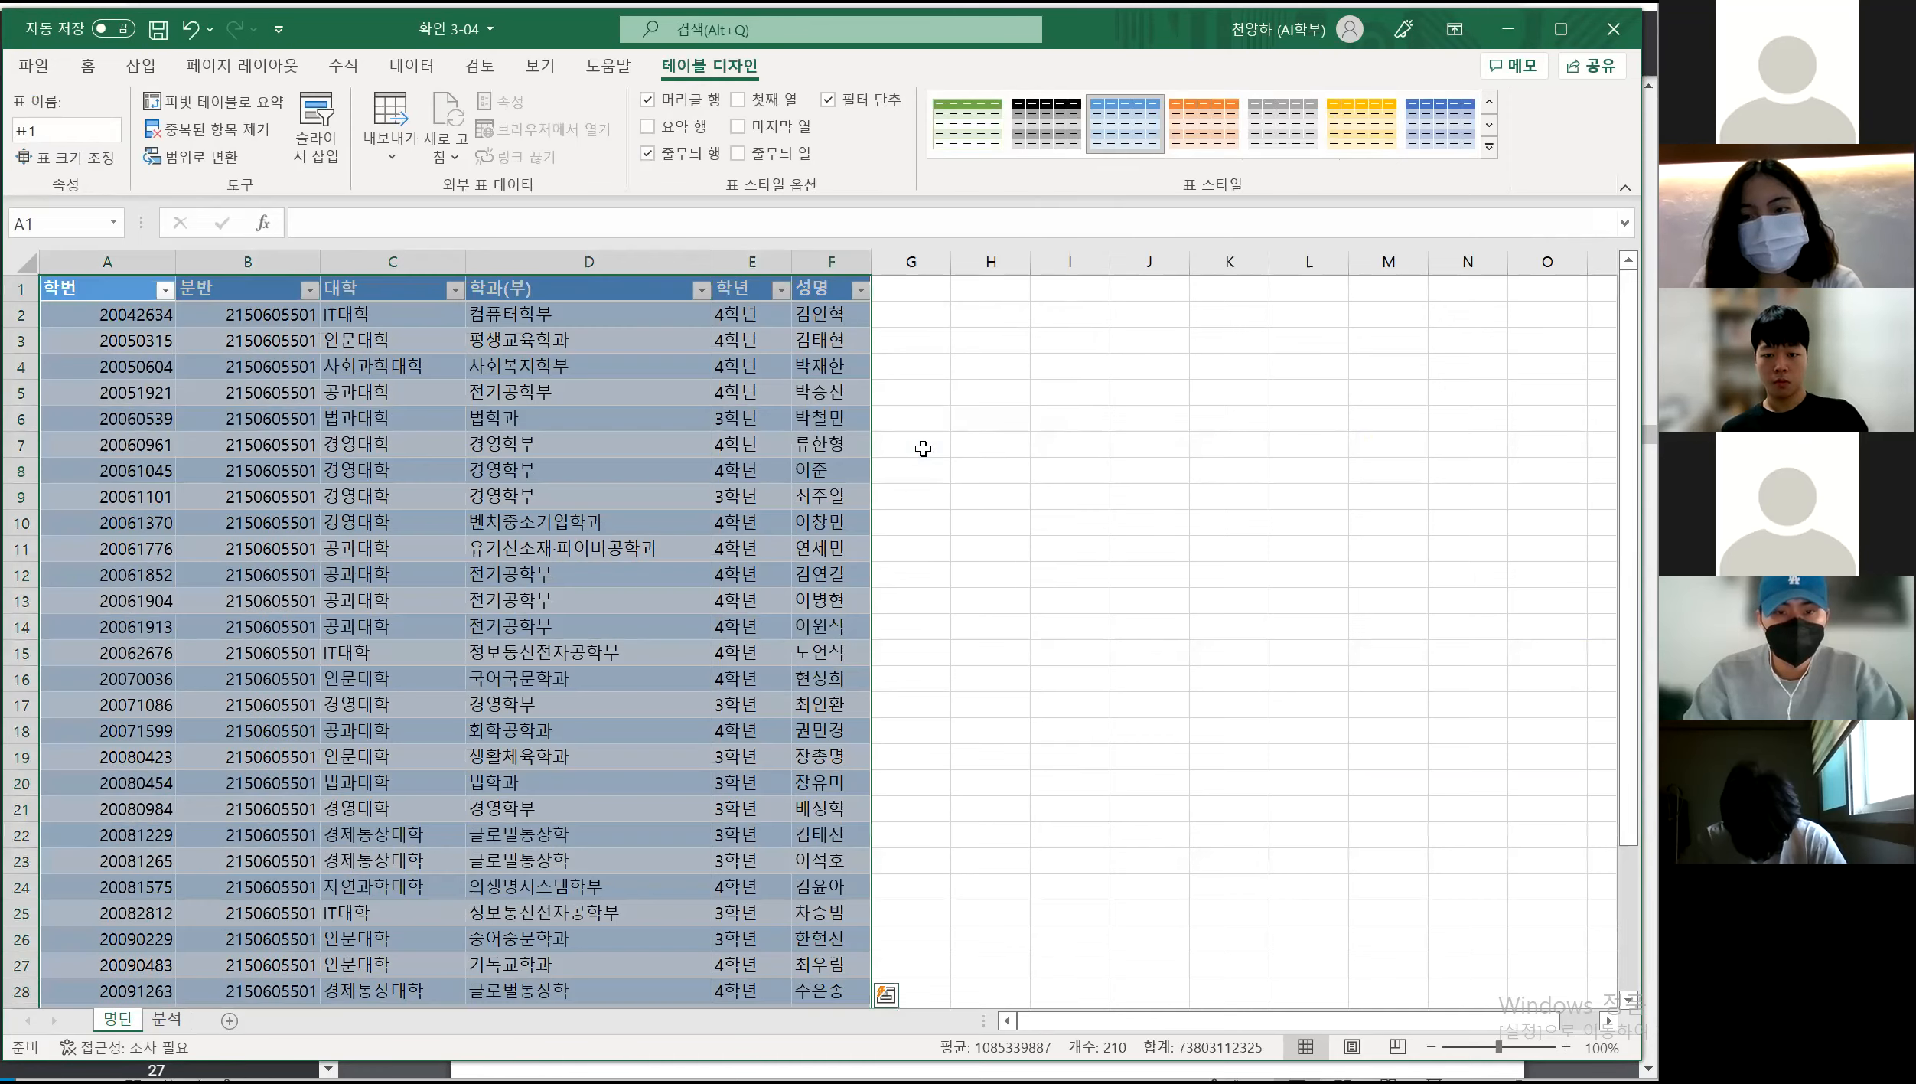
{"action": "left_click", "coordinate": [1024, 469]}
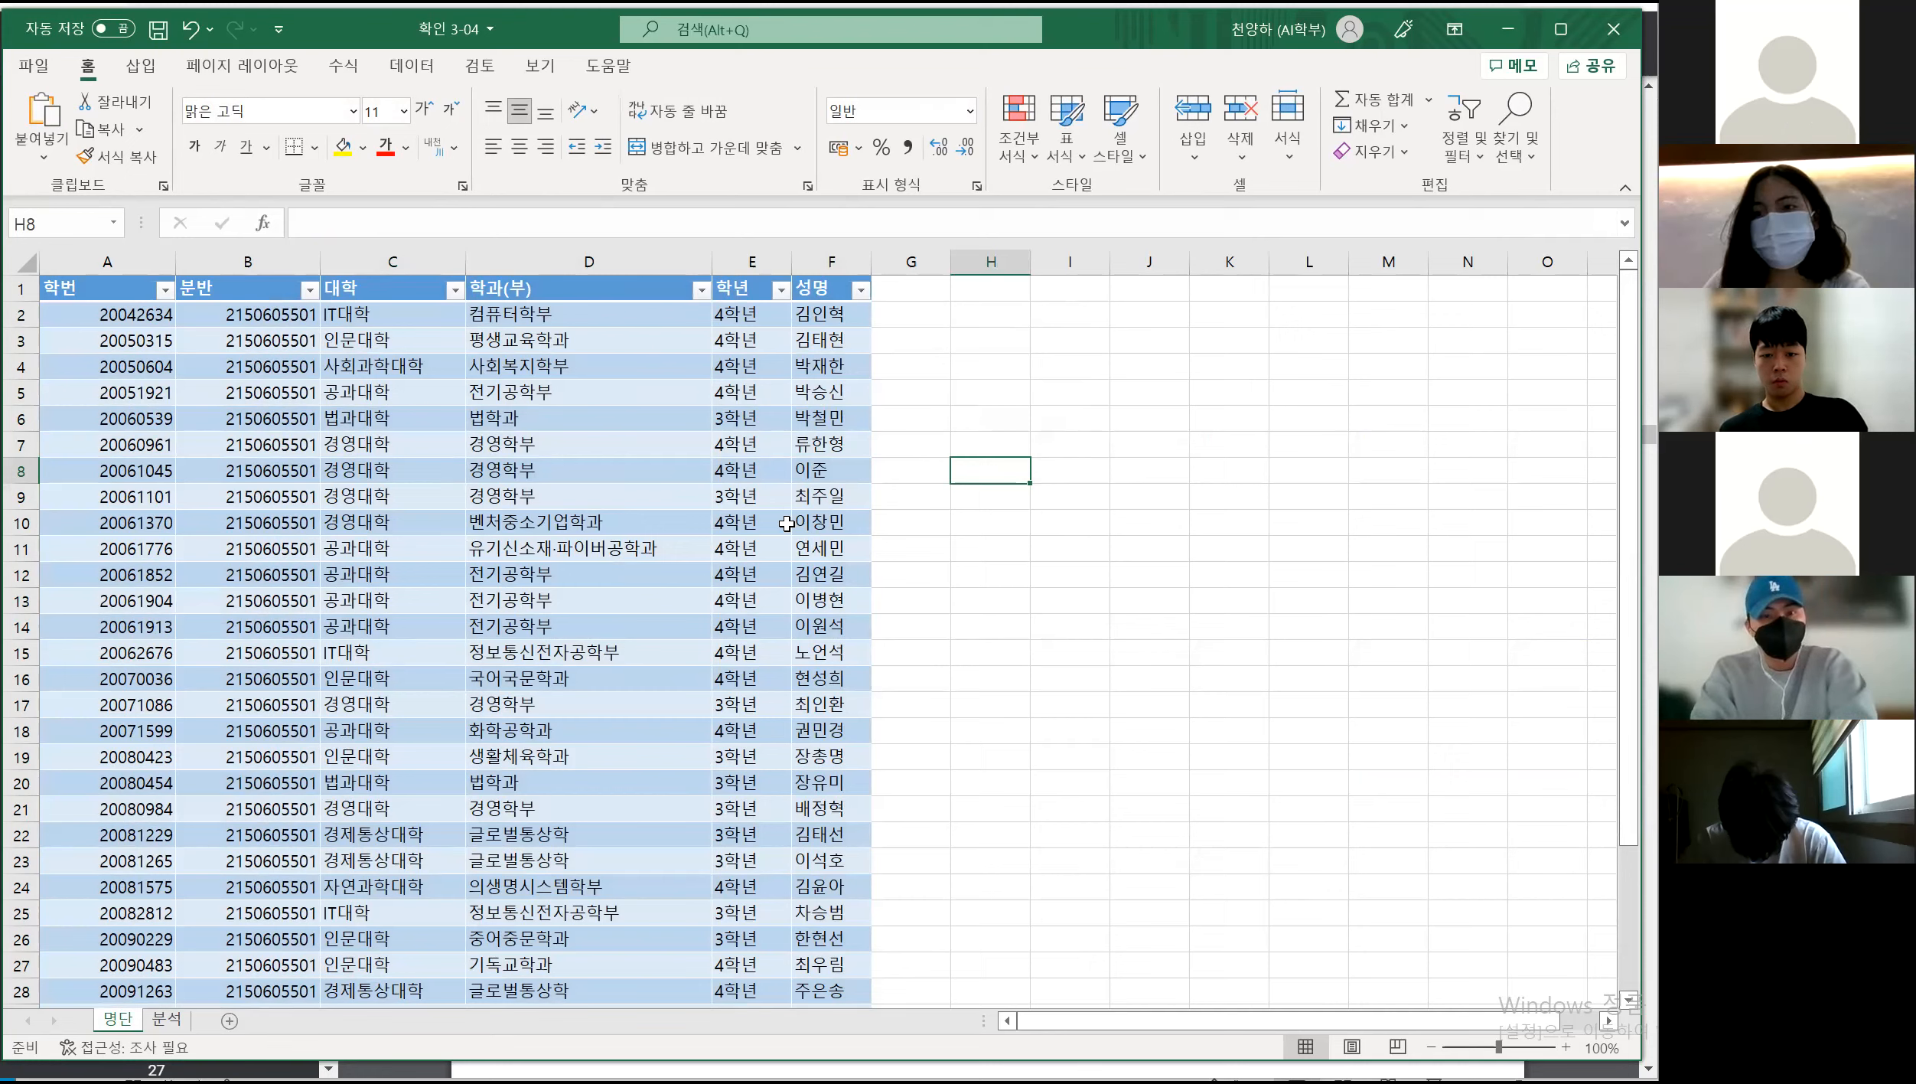
Preview other styles on the 명단 table in the table style gallery, then close the gallery without choosing one
{"action": "left_click", "coordinate": [512, 422]}
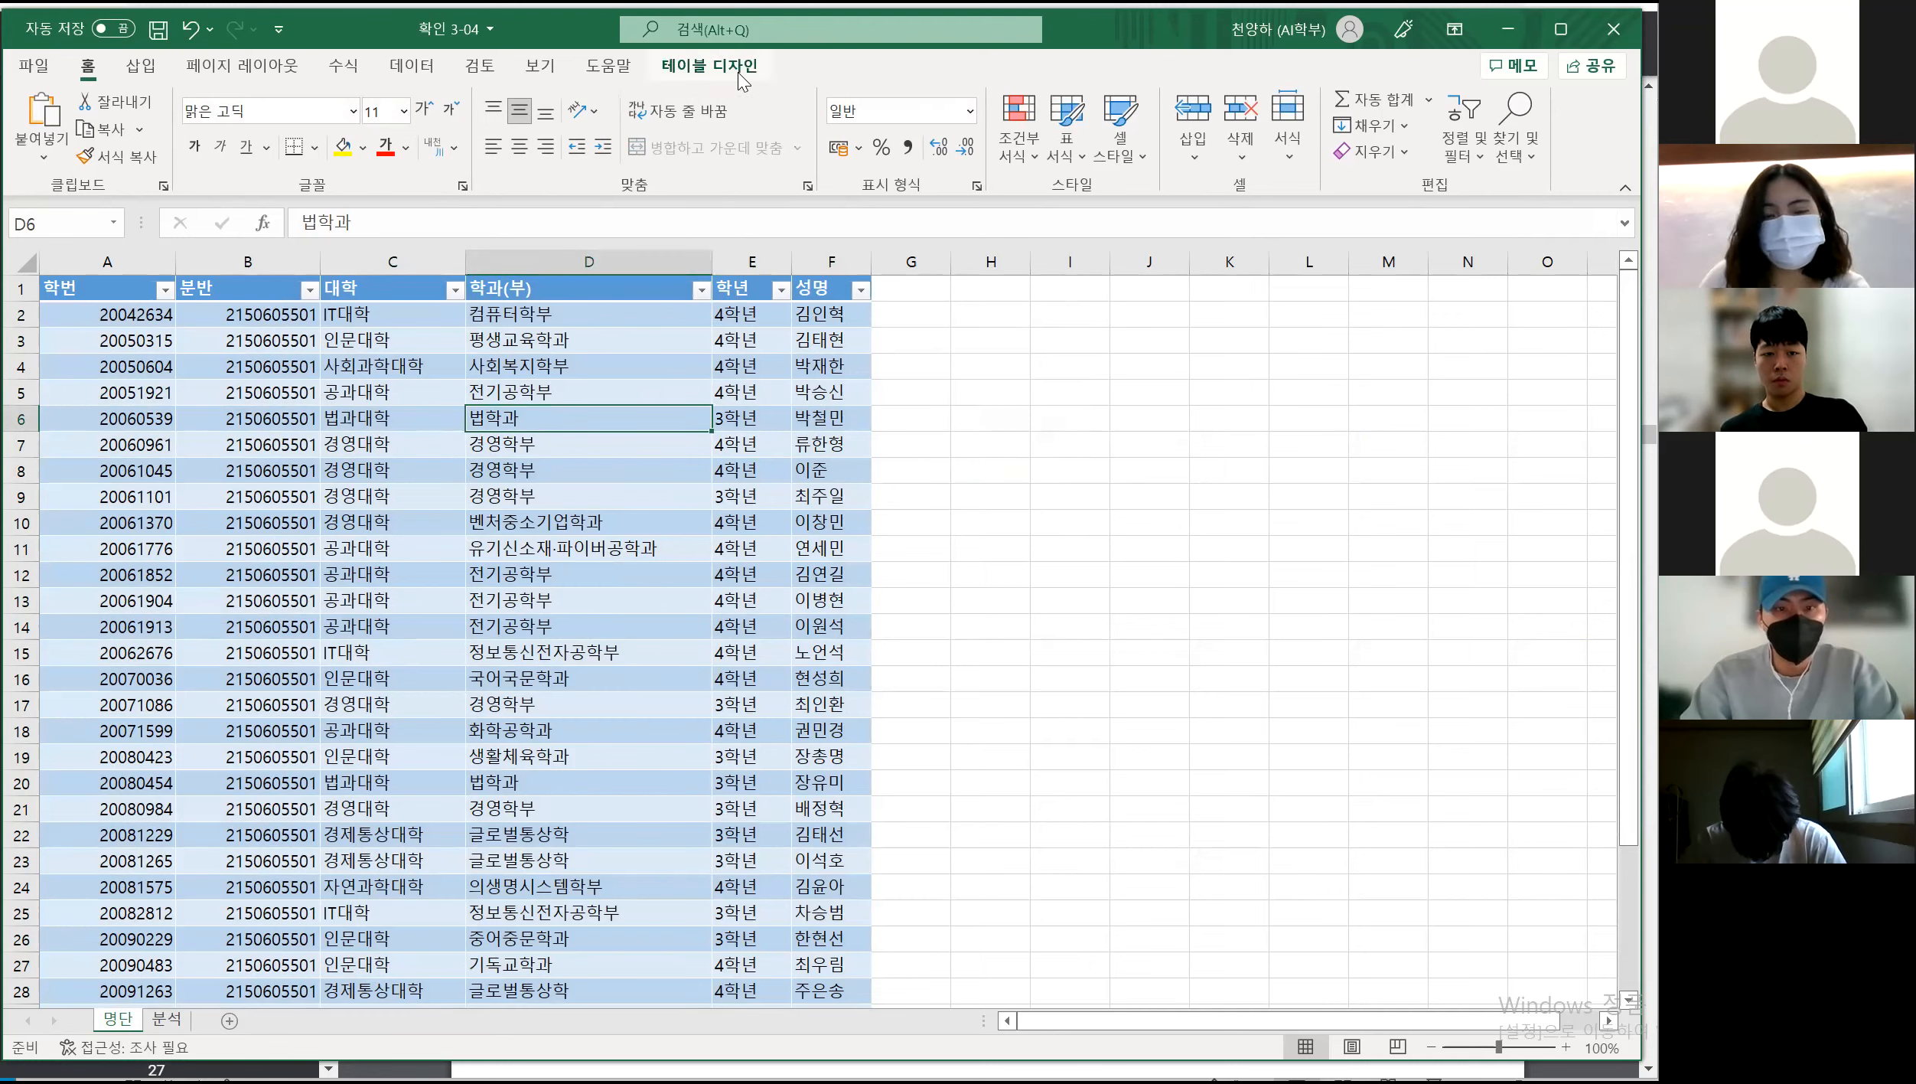
{"action": "left_click", "coordinate": [685, 69]}
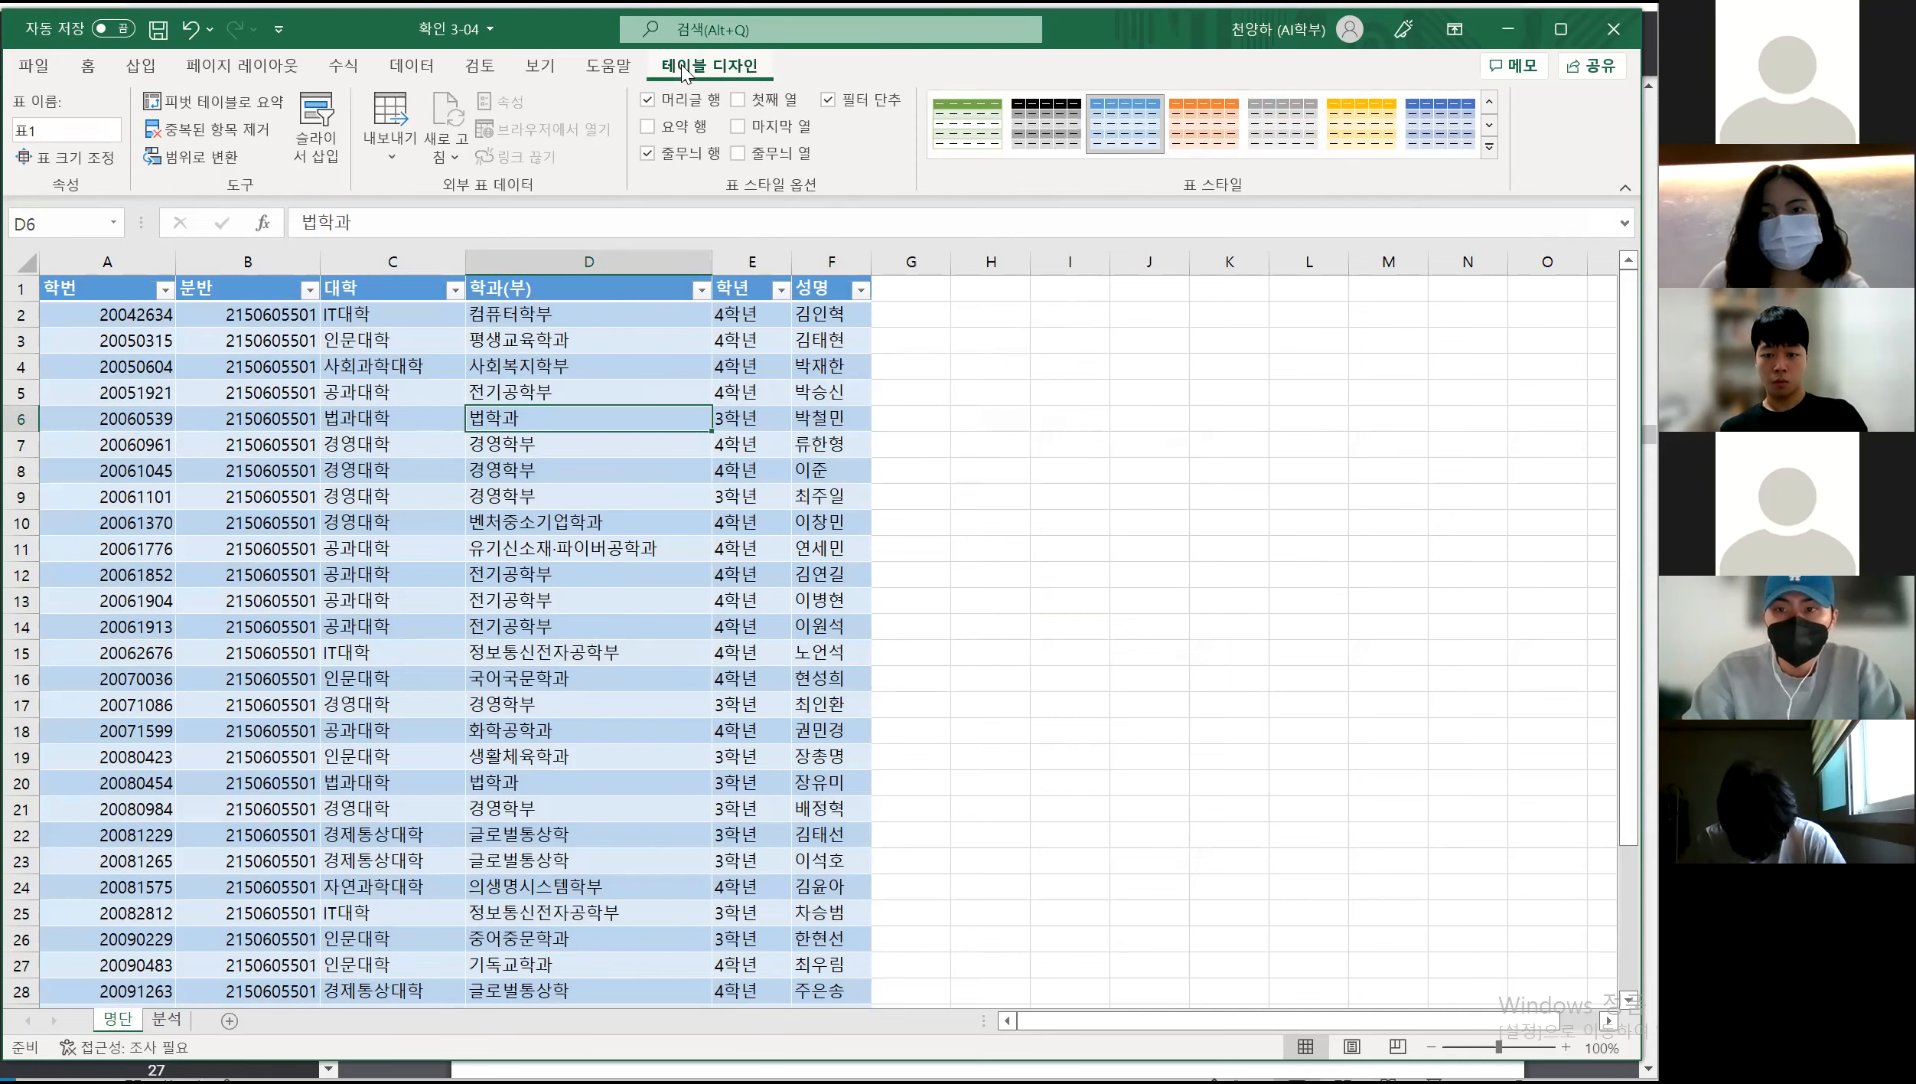
{"action": "left_click", "coordinate": [1487, 145]}
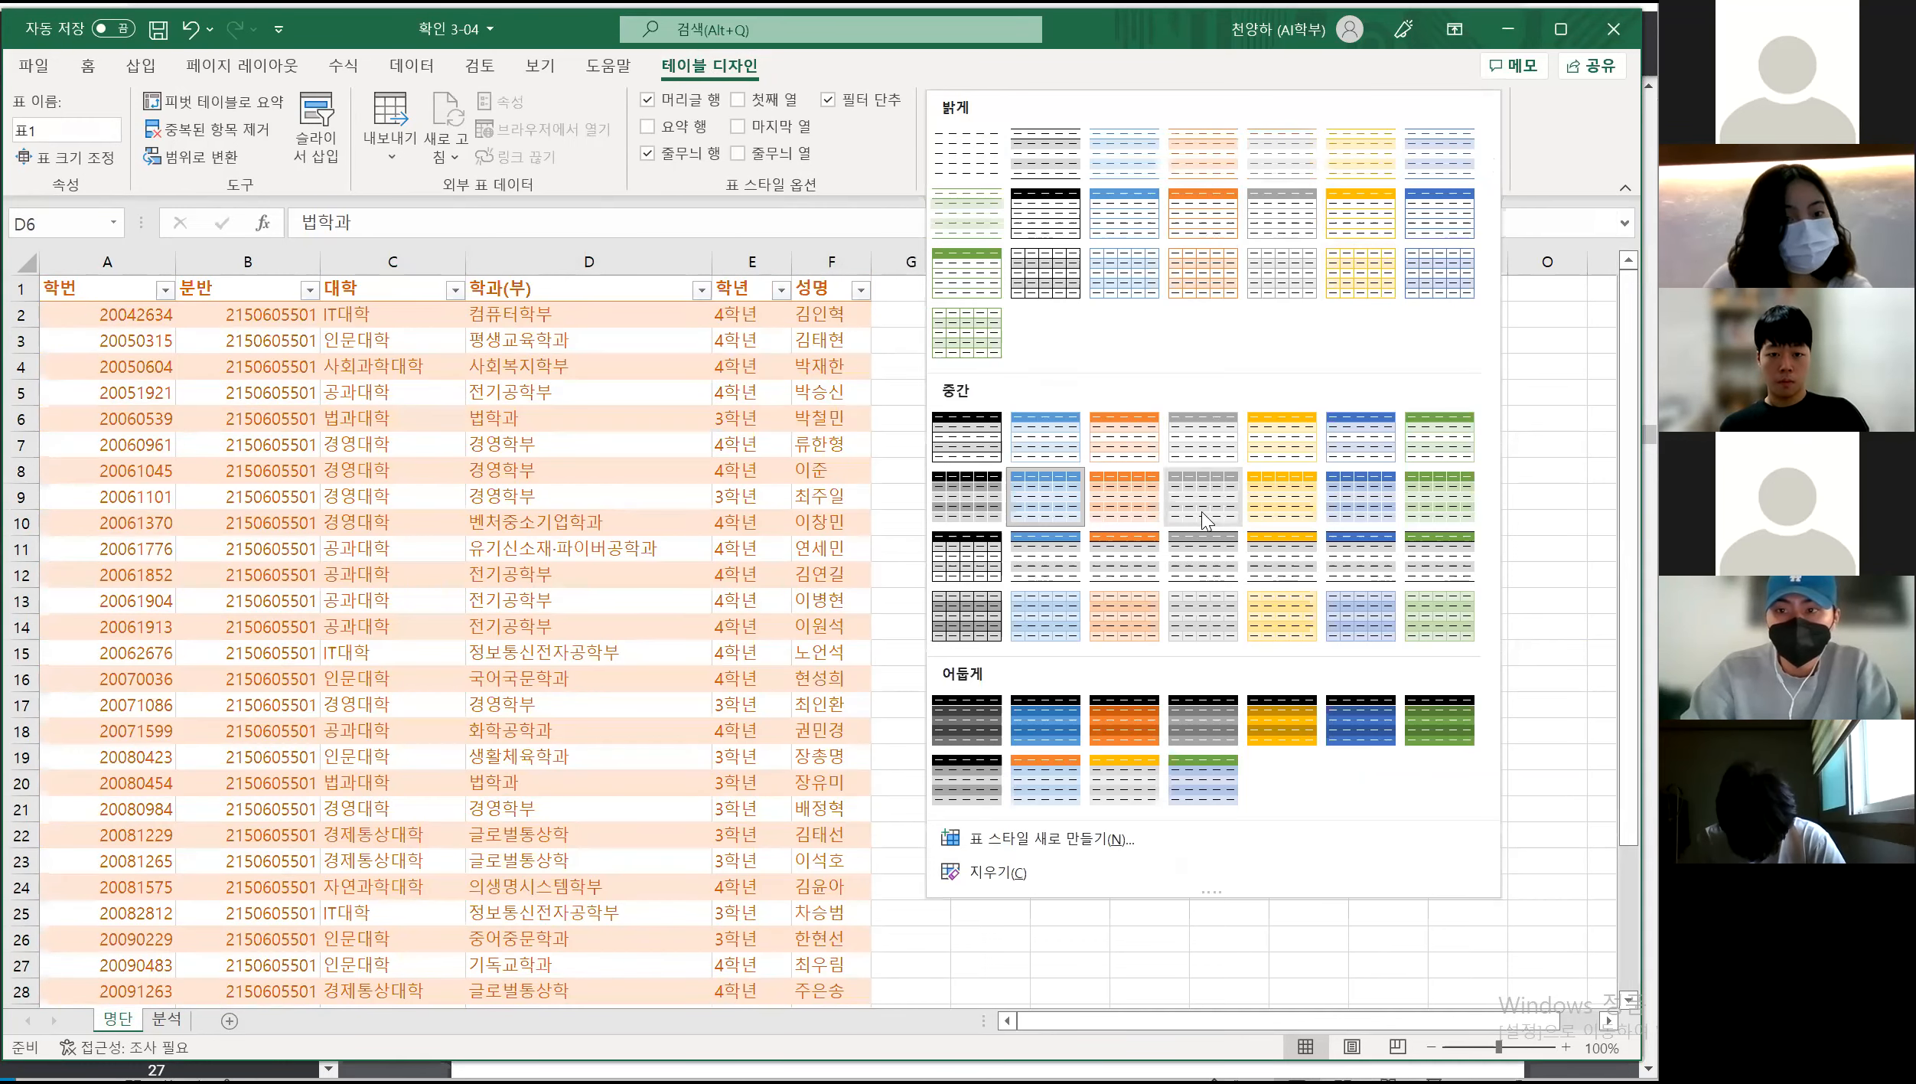
{"action": "left_click", "coordinate": [1606, 630]}
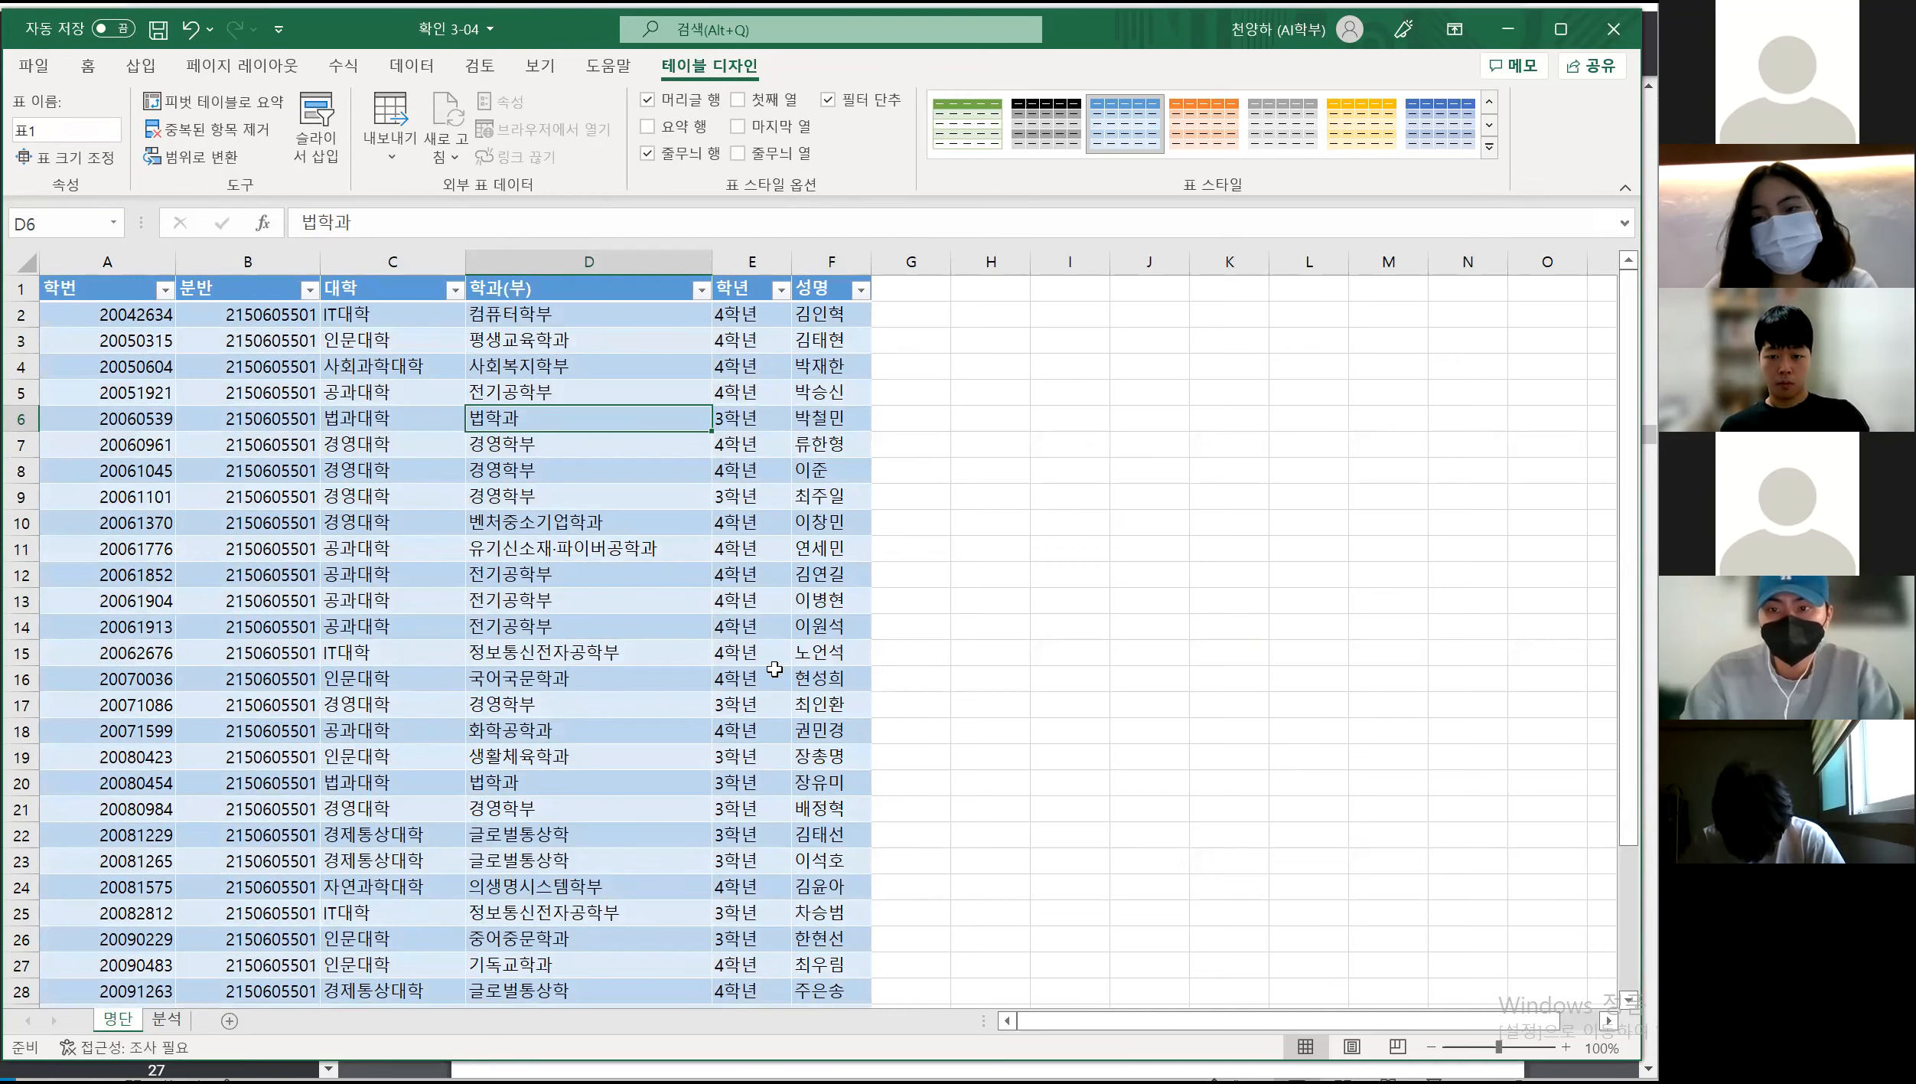
Read the 요약 행 and 필터 단추 requirements of 문제 4 in the exercise PDF, then return to the 명단 table at cell D7
{"action": "key", "text": "alt+Tab"}
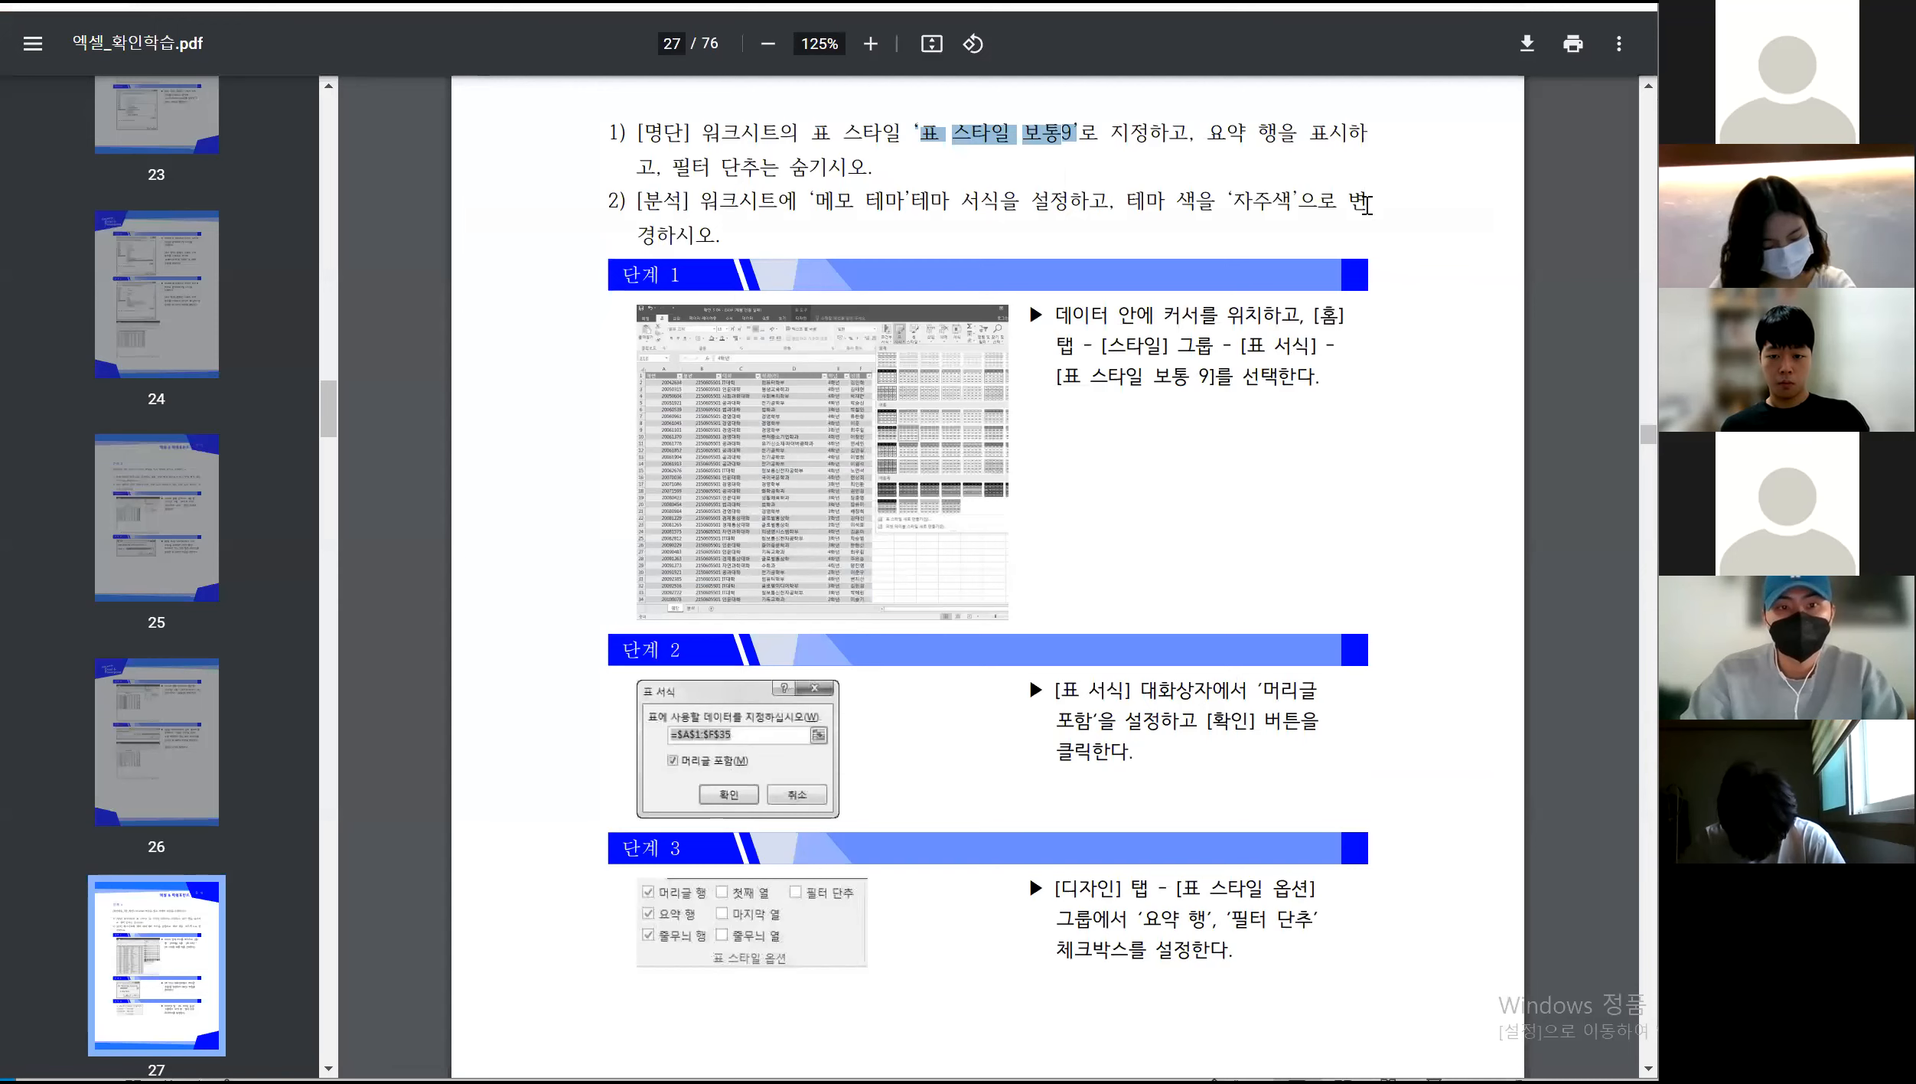
{"action": "left_click", "coordinate": [1198, 190]}
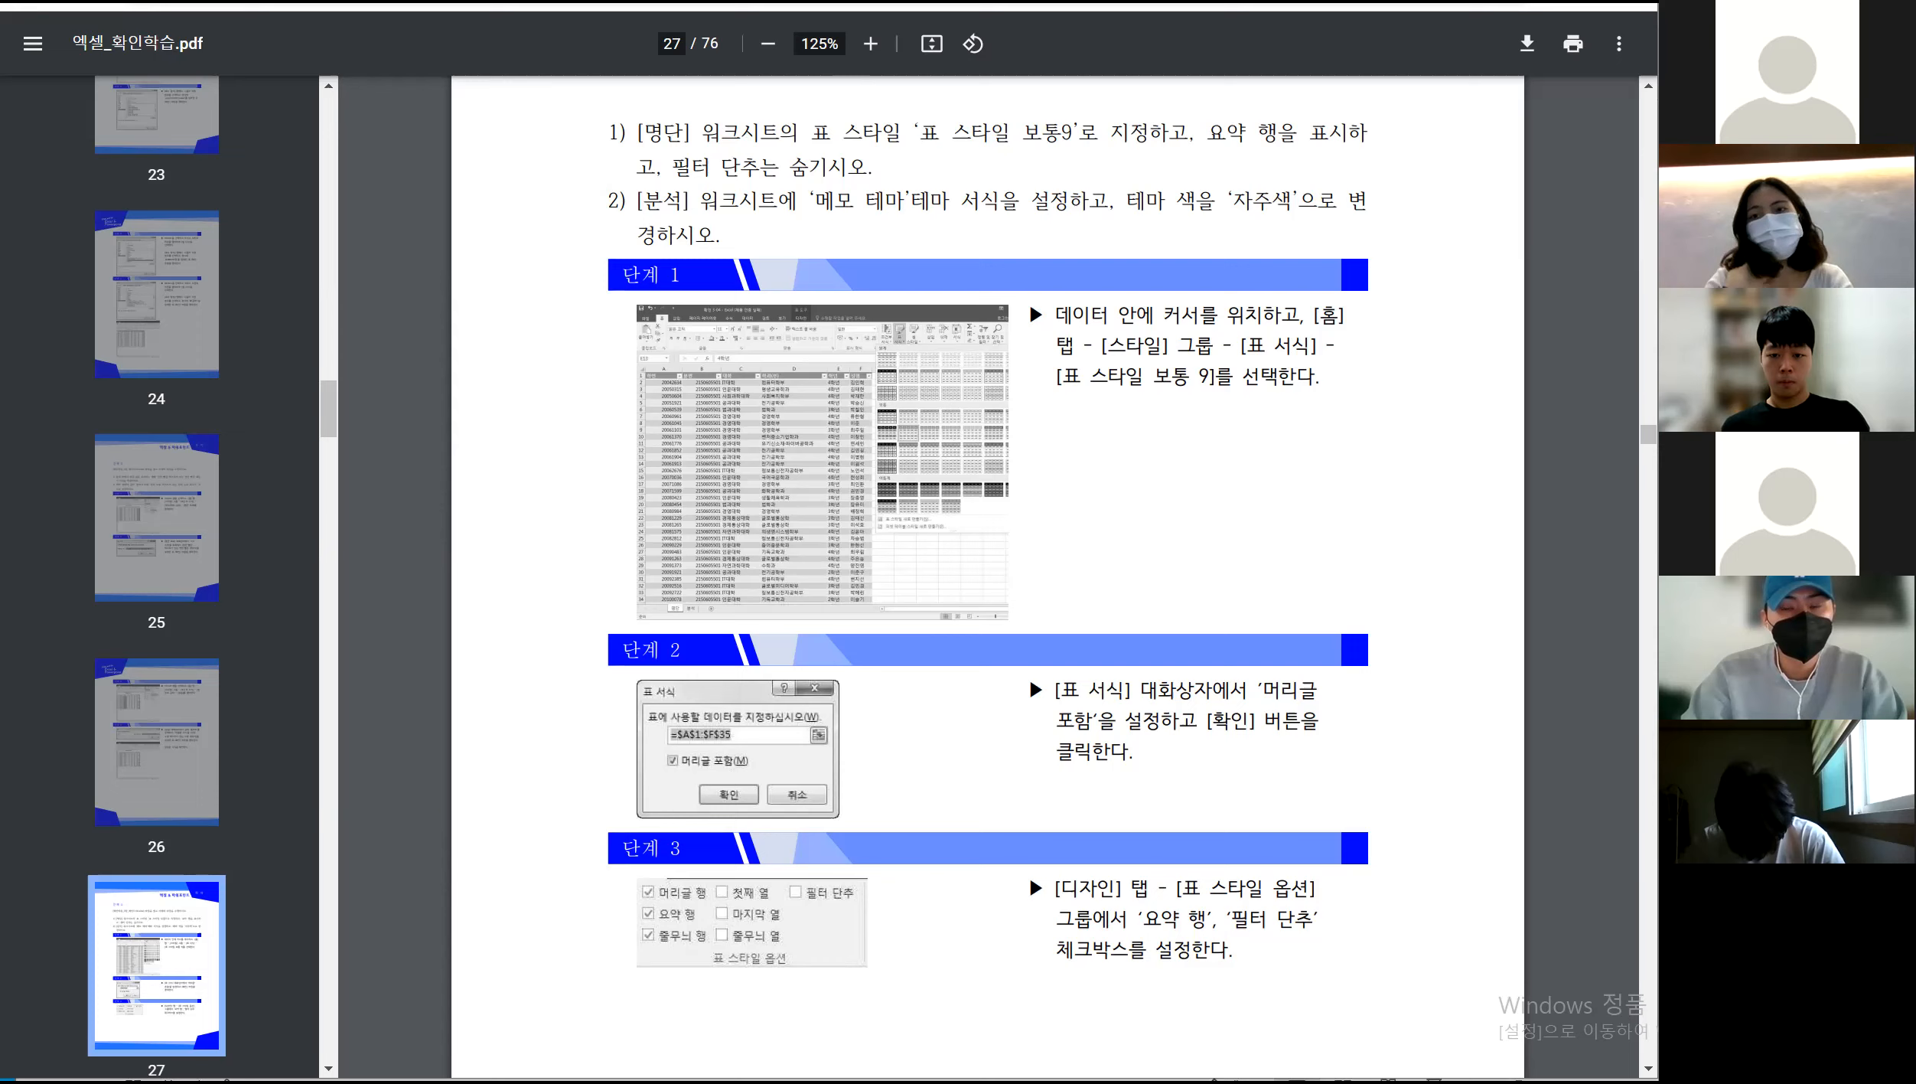
{"action": "key", "text": "alt+Tab"}
{"action": "left_click", "coordinate": [536, 448]}
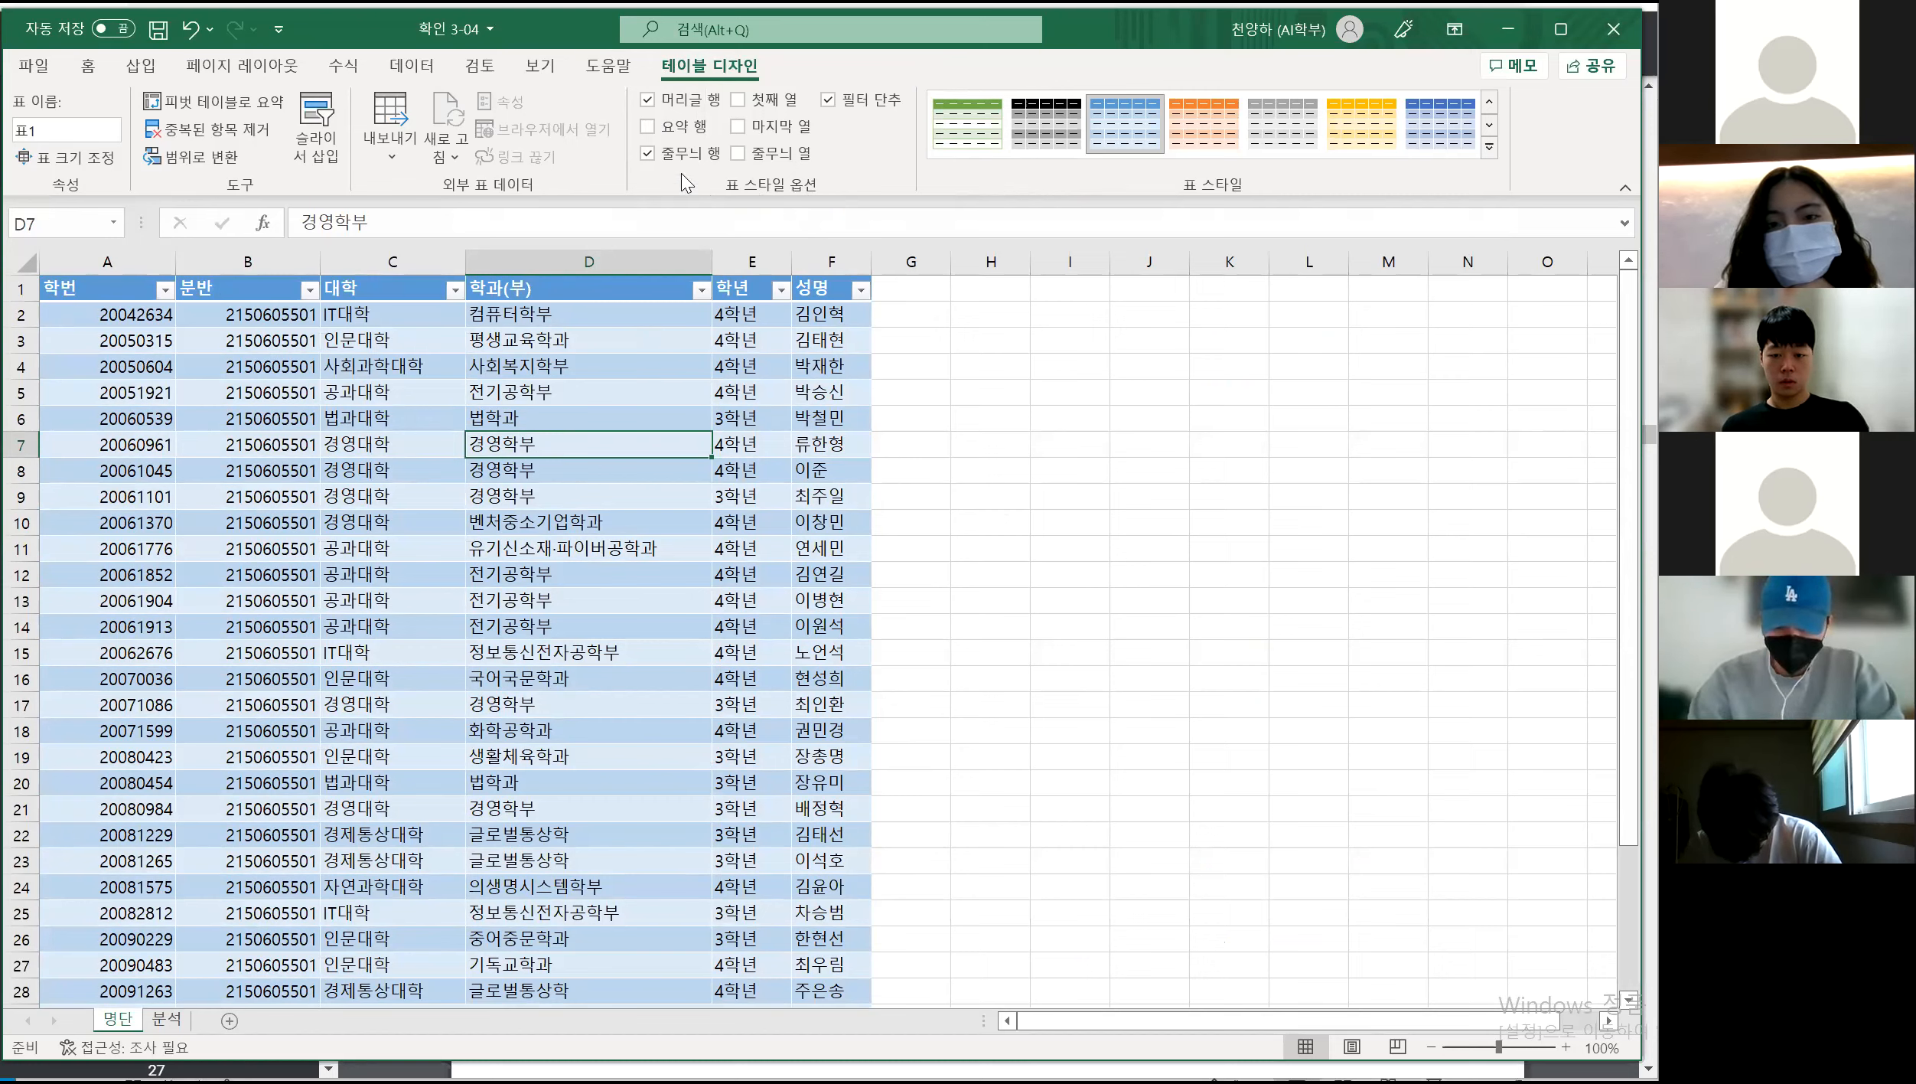
Show the 요약 행 on the 명단 table and view the function list of 성명 summary cell F36 without choosing one
{"action": "left_click", "coordinate": [650, 135]}
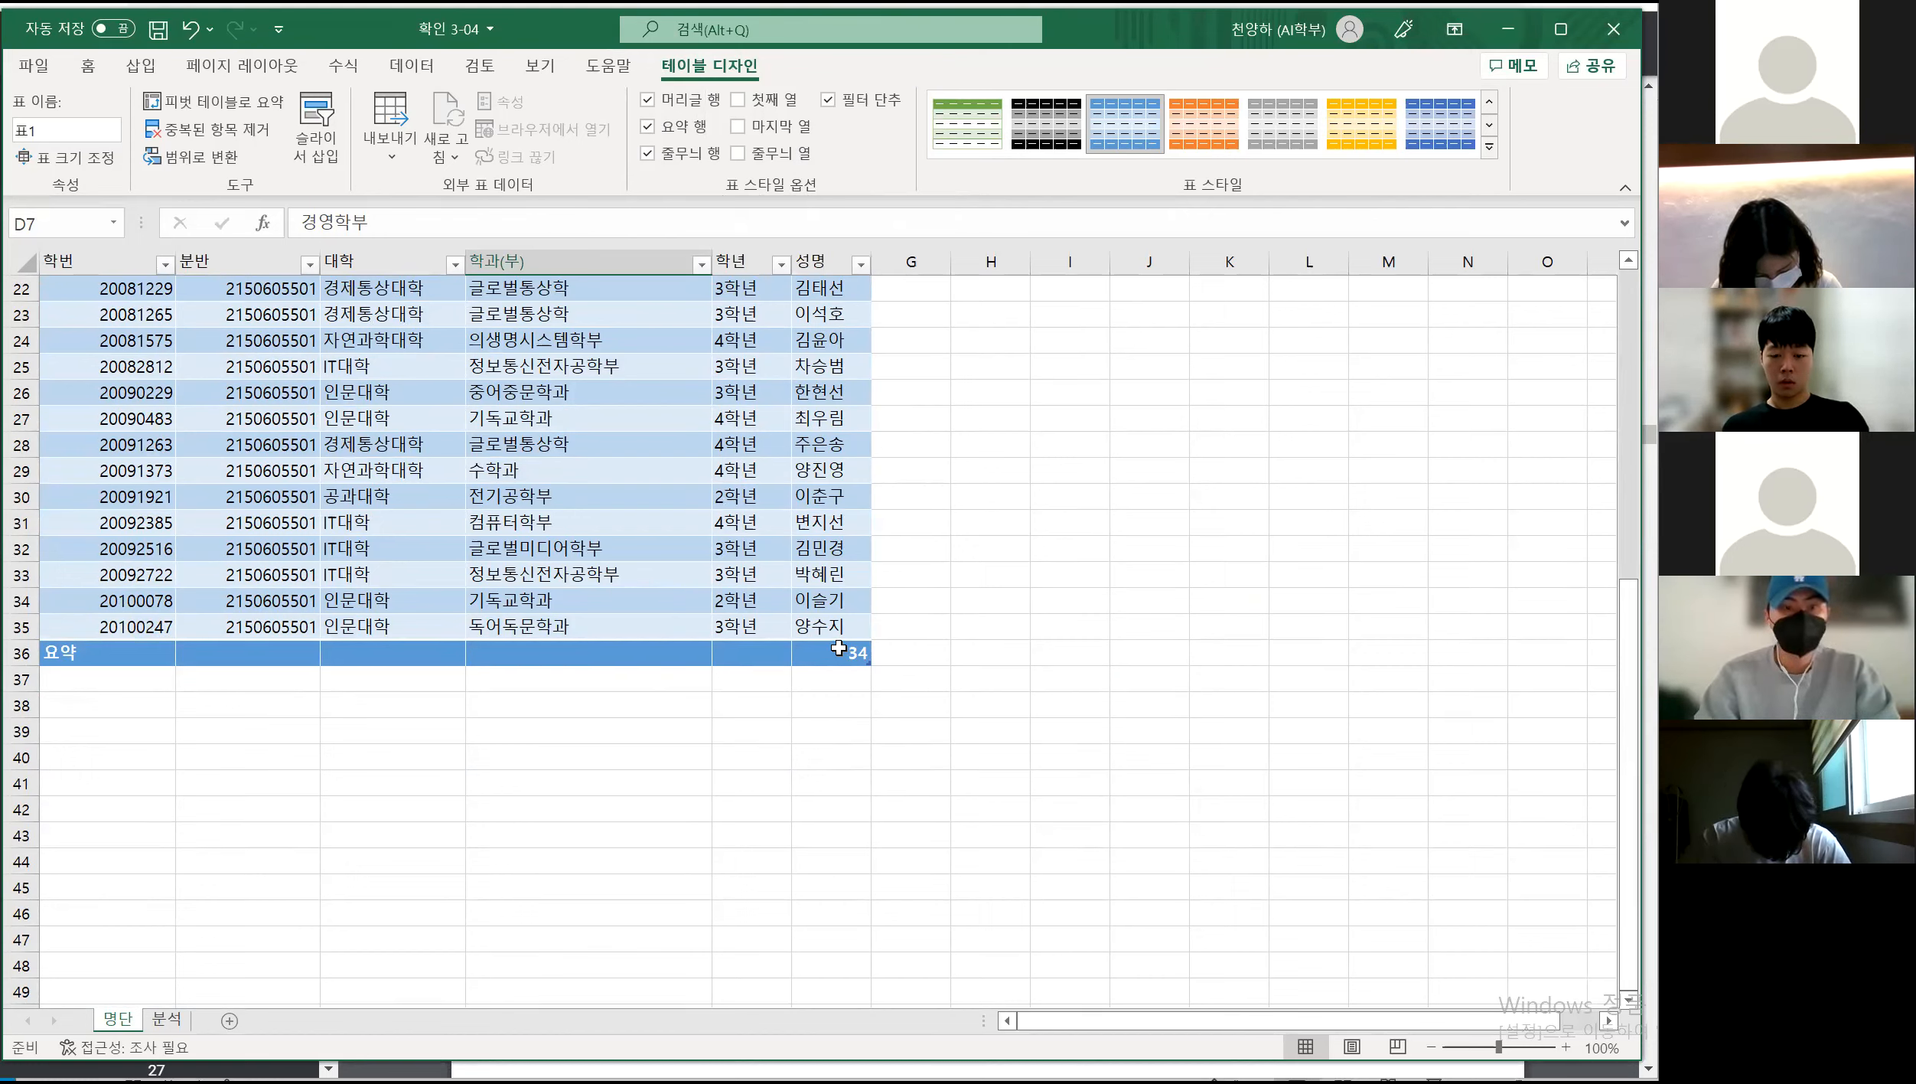
{"action": "left_click", "coordinate": [813, 647]}
{"action": "left_click", "coordinate": [882, 654]}
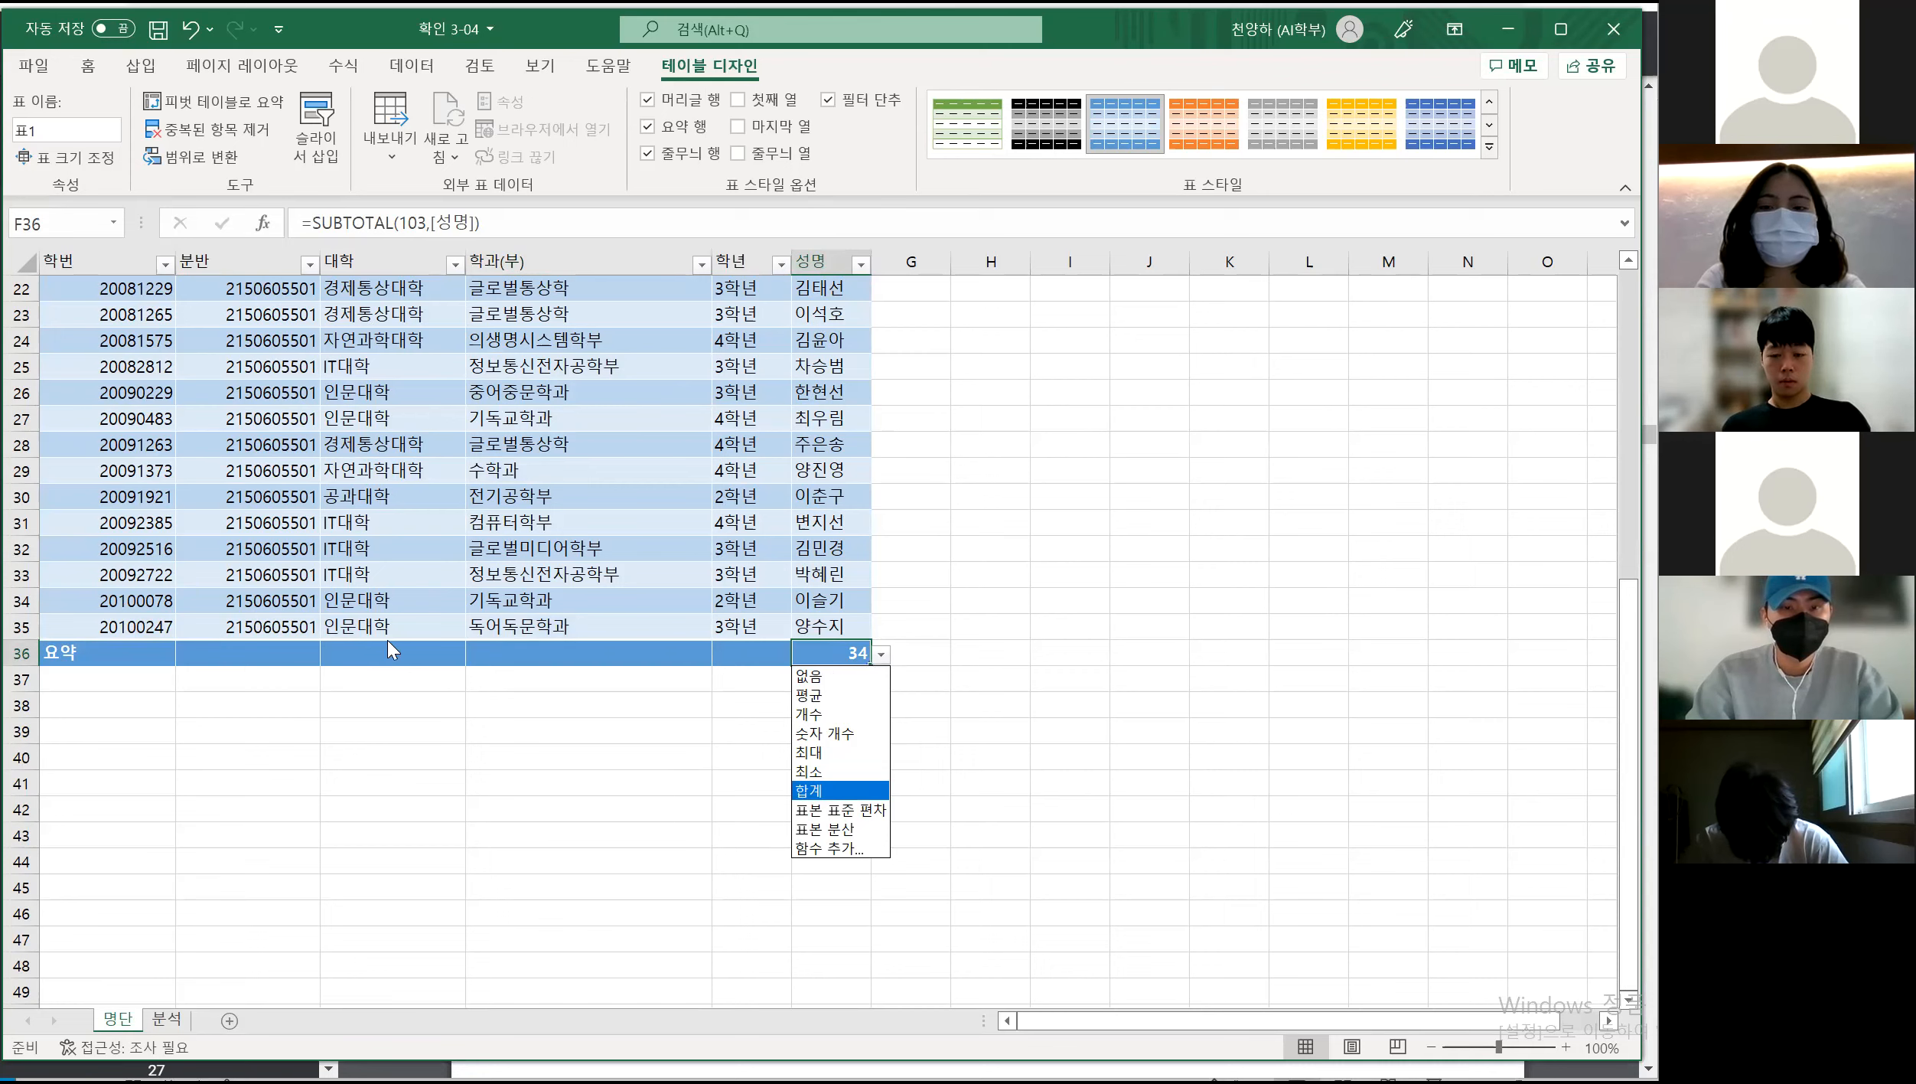
{"action": "key", "text": "Escape"}
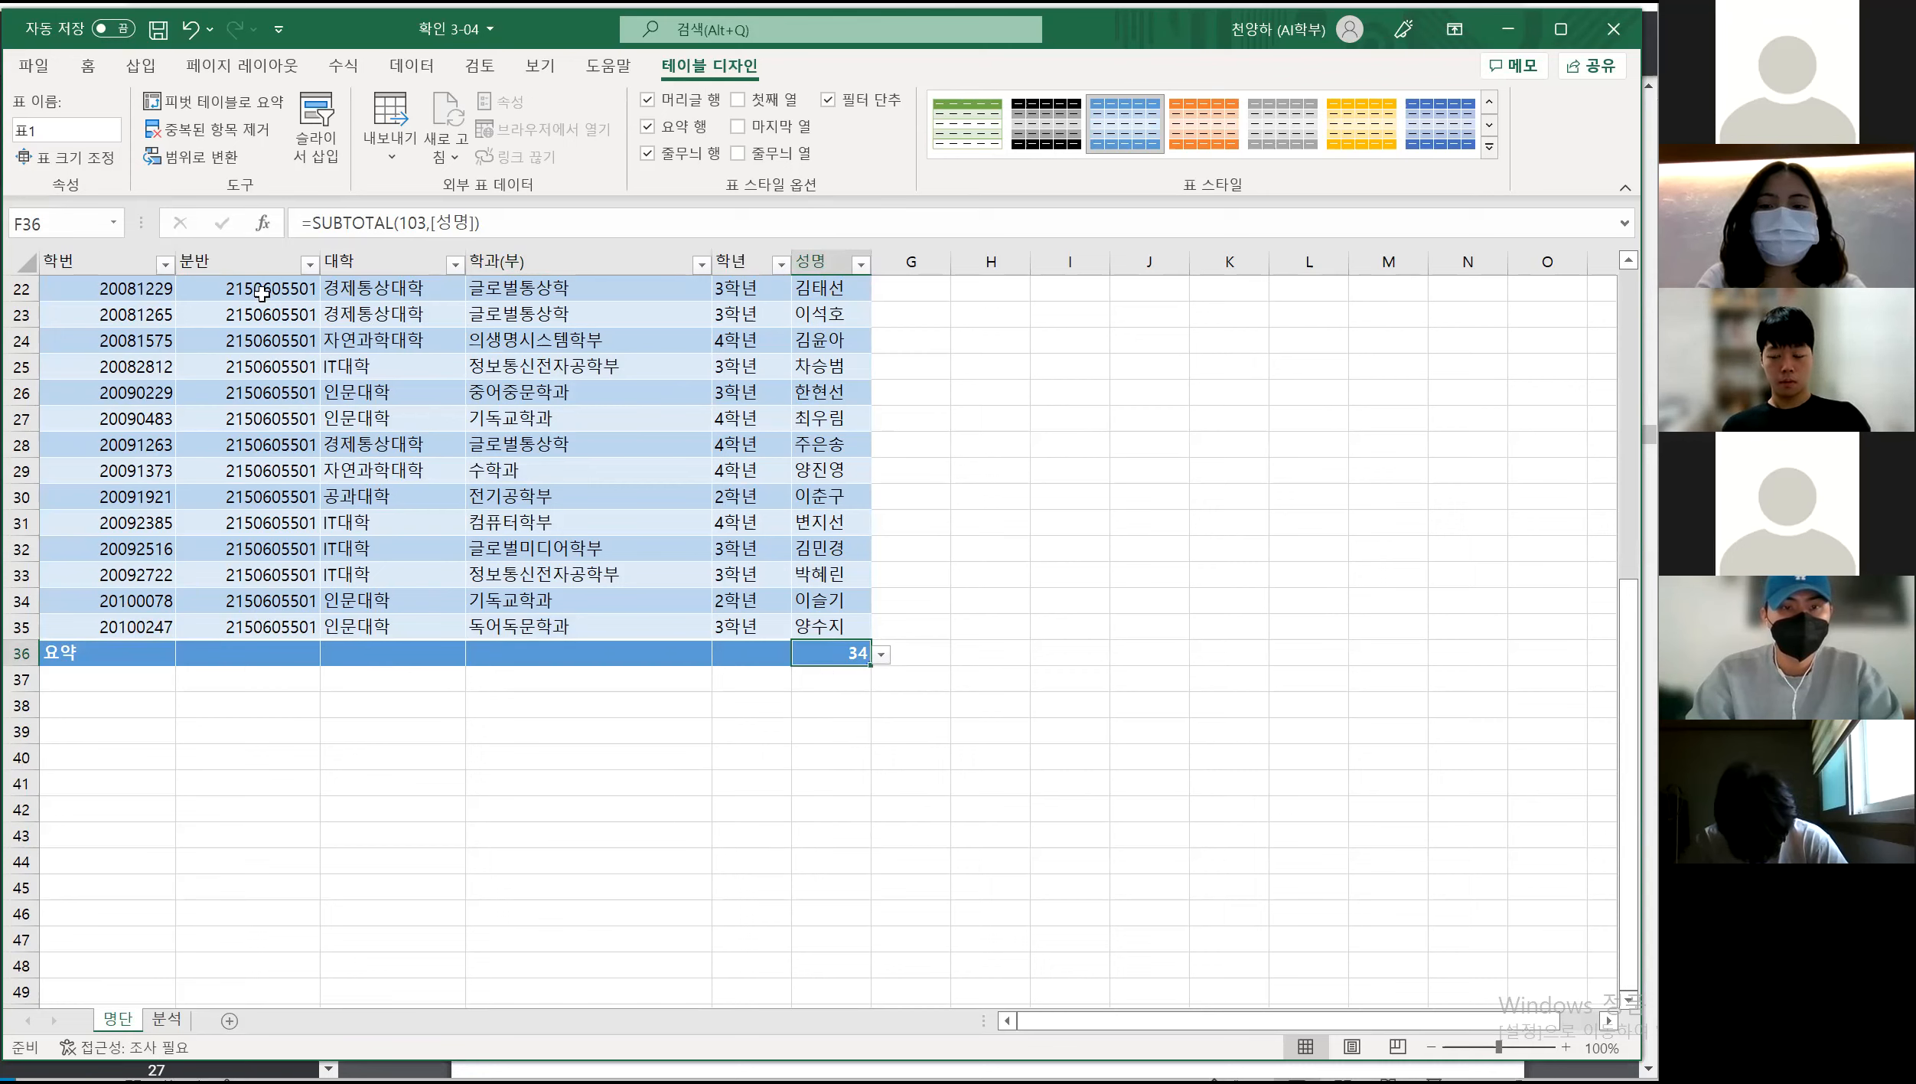
In the summary row of the 명단 table, set the 분반 column to 평균 and the 대학 column to 개수
{"action": "left_click", "coordinate": [288, 651]}
{"action": "left_click", "coordinate": [330, 654]}
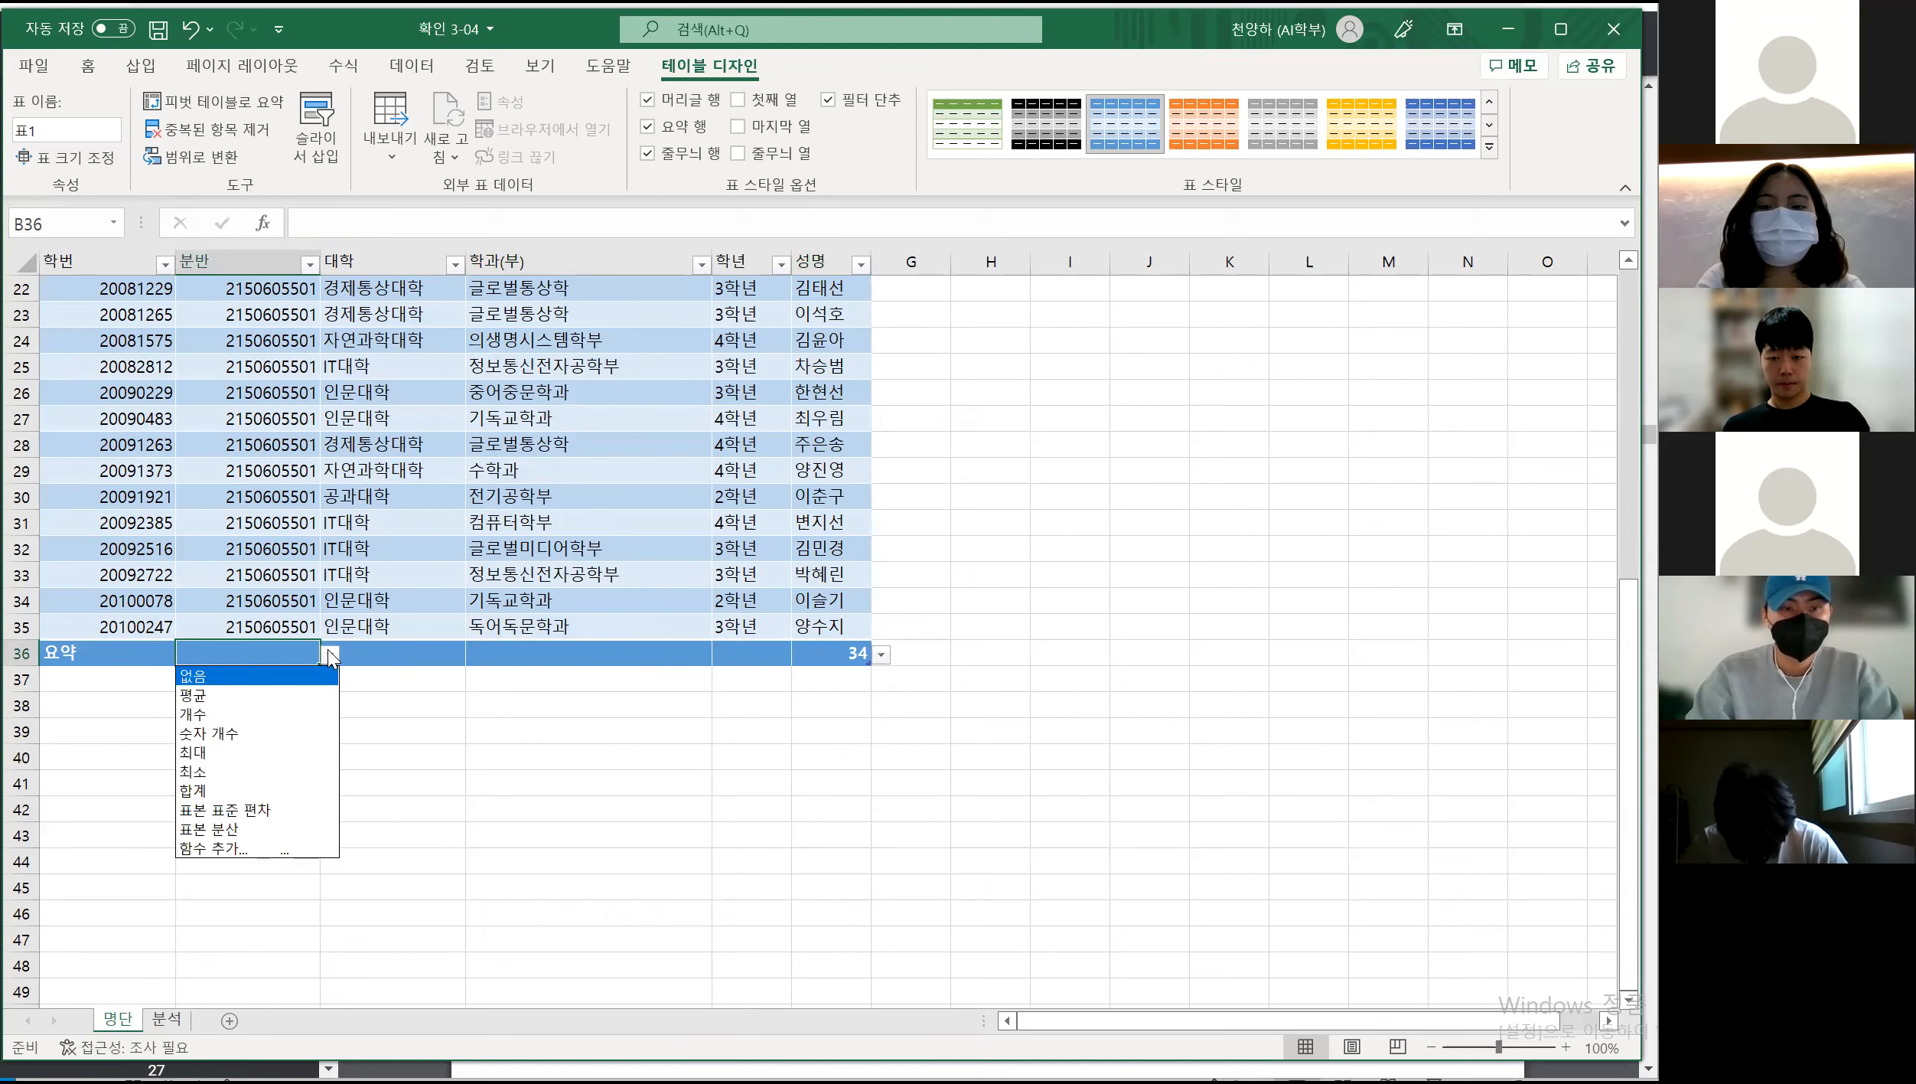
{"action": "left_click", "coordinate": [299, 695]}
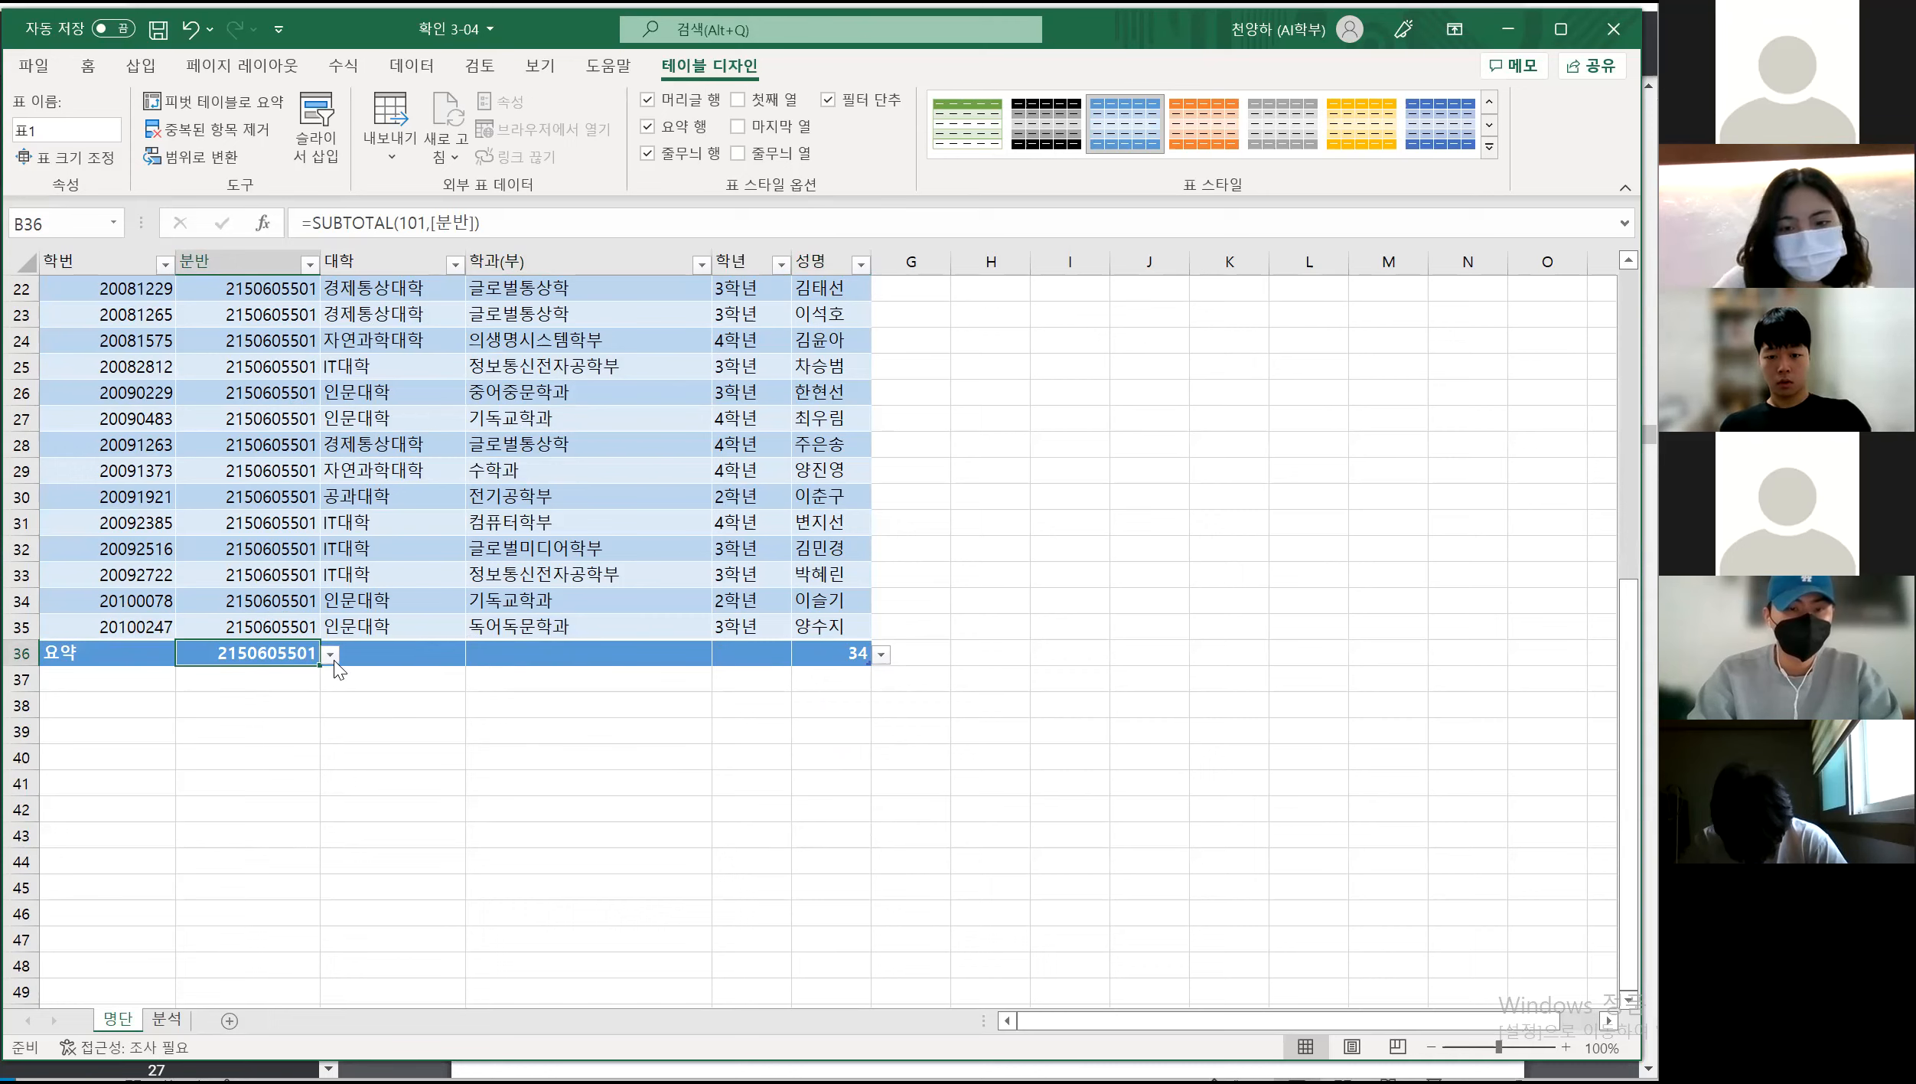
{"action": "left_click", "coordinate": [375, 652]}
{"action": "left_click", "coordinate": [478, 654]}
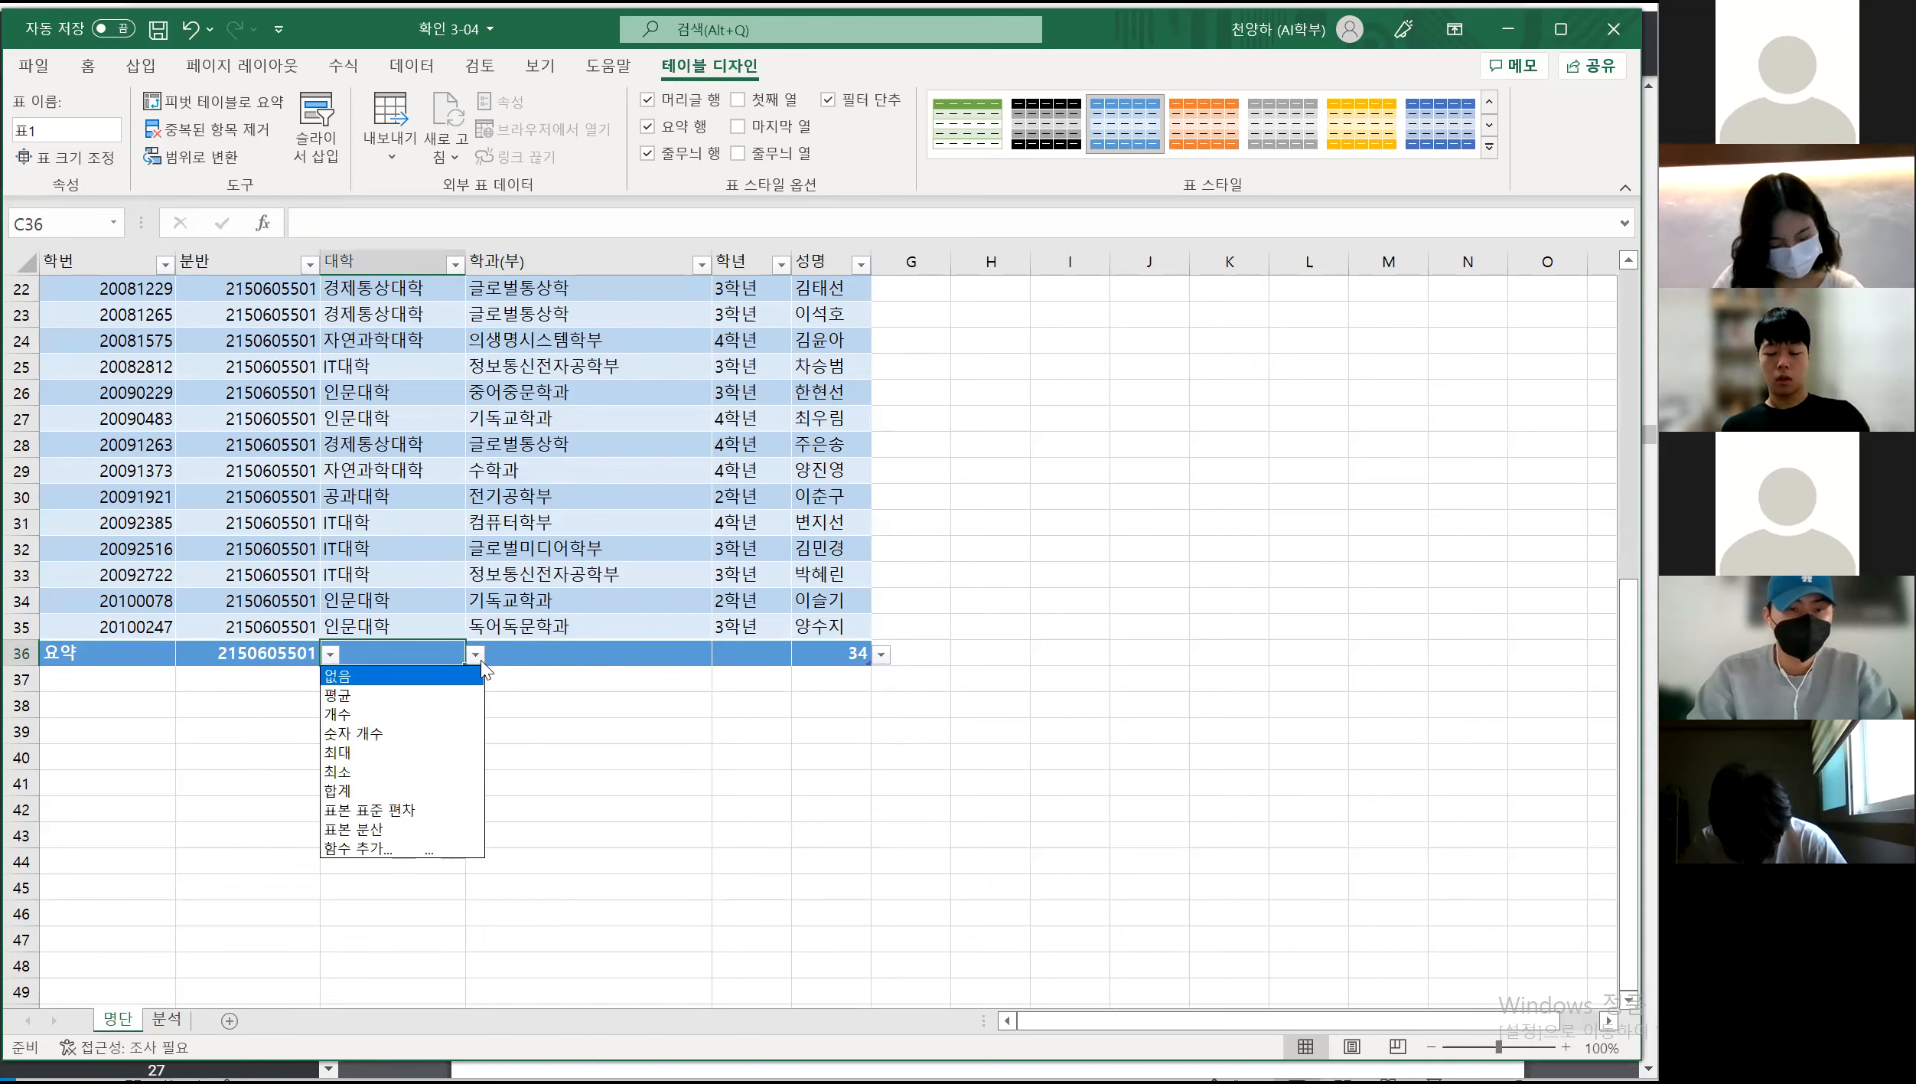
{"action": "left_click", "coordinate": [392, 715]}
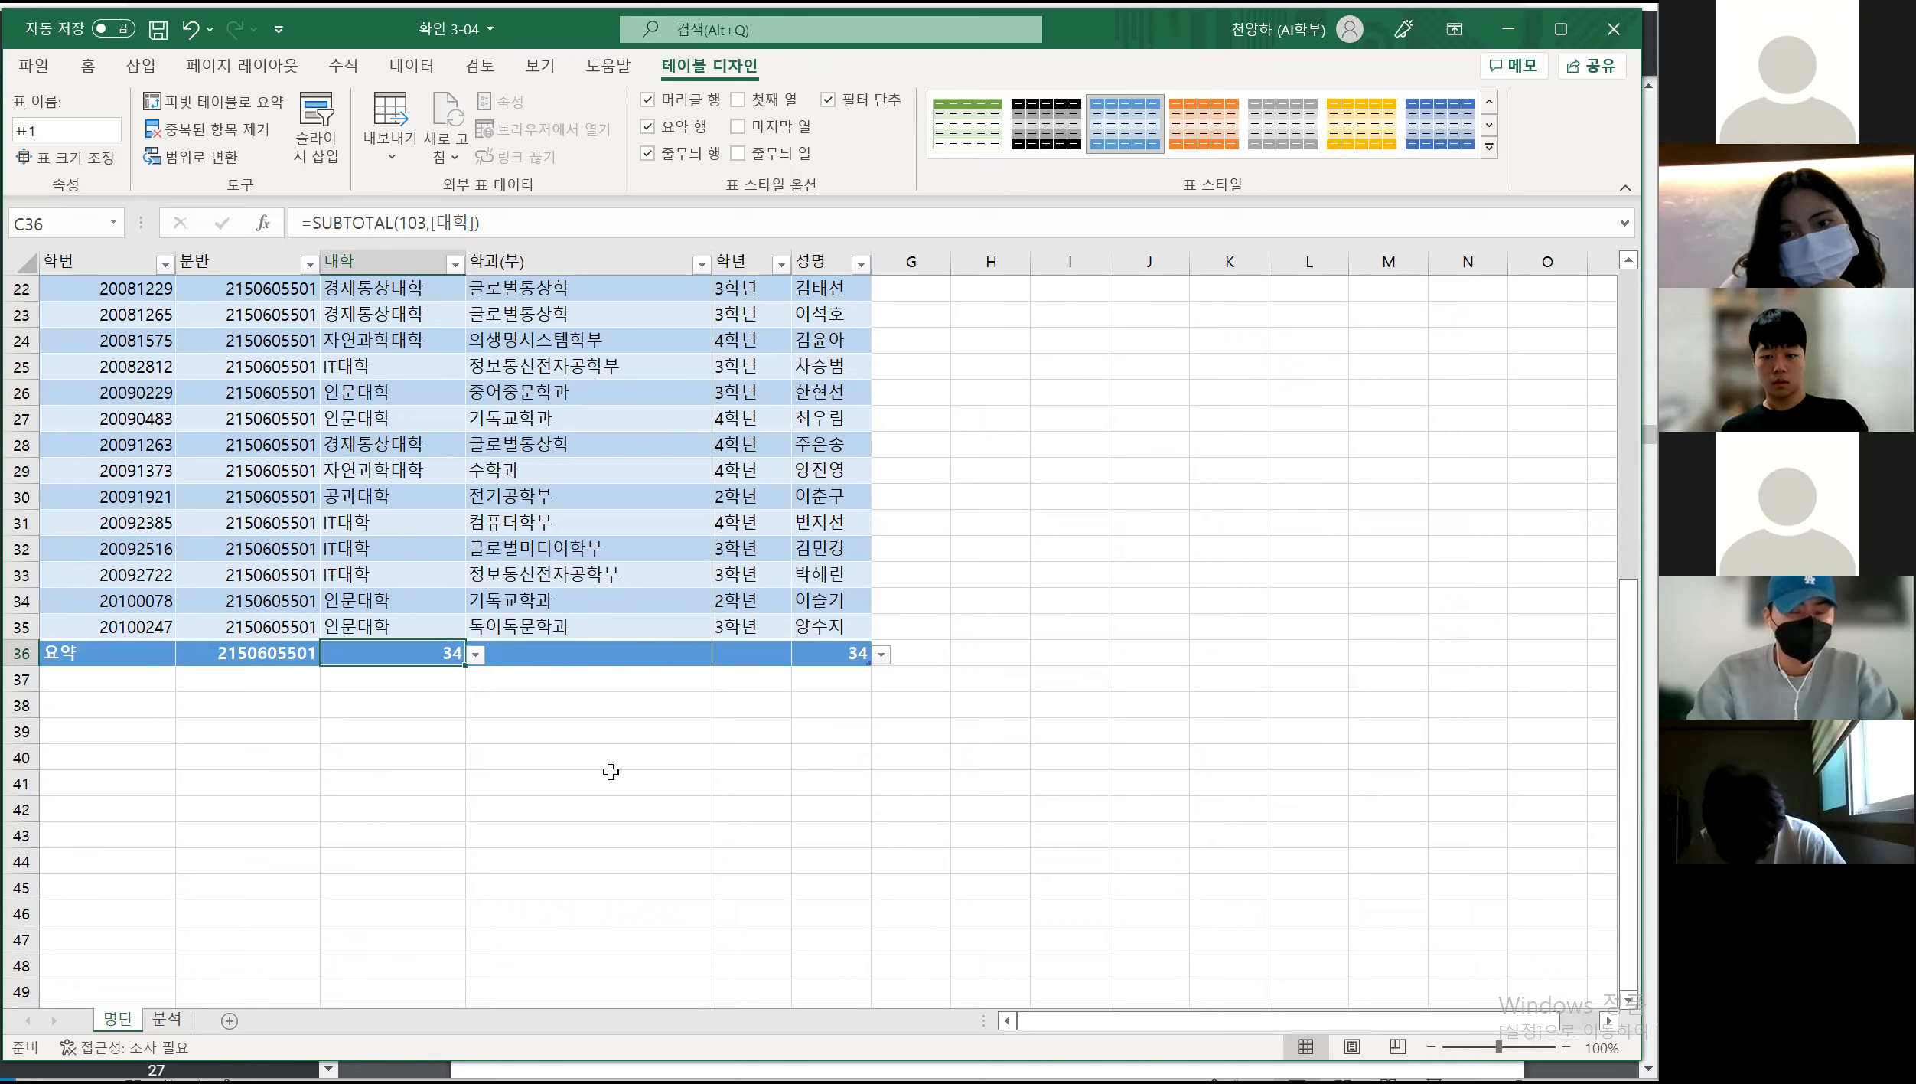
Turn the 명단 table's 요약 행 off and back on, then check the 필터 단추 requirement in the exercise PDF
{"action": "left_click", "coordinate": [651, 126]}
{"action": "left_click", "coordinate": [650, 126]}
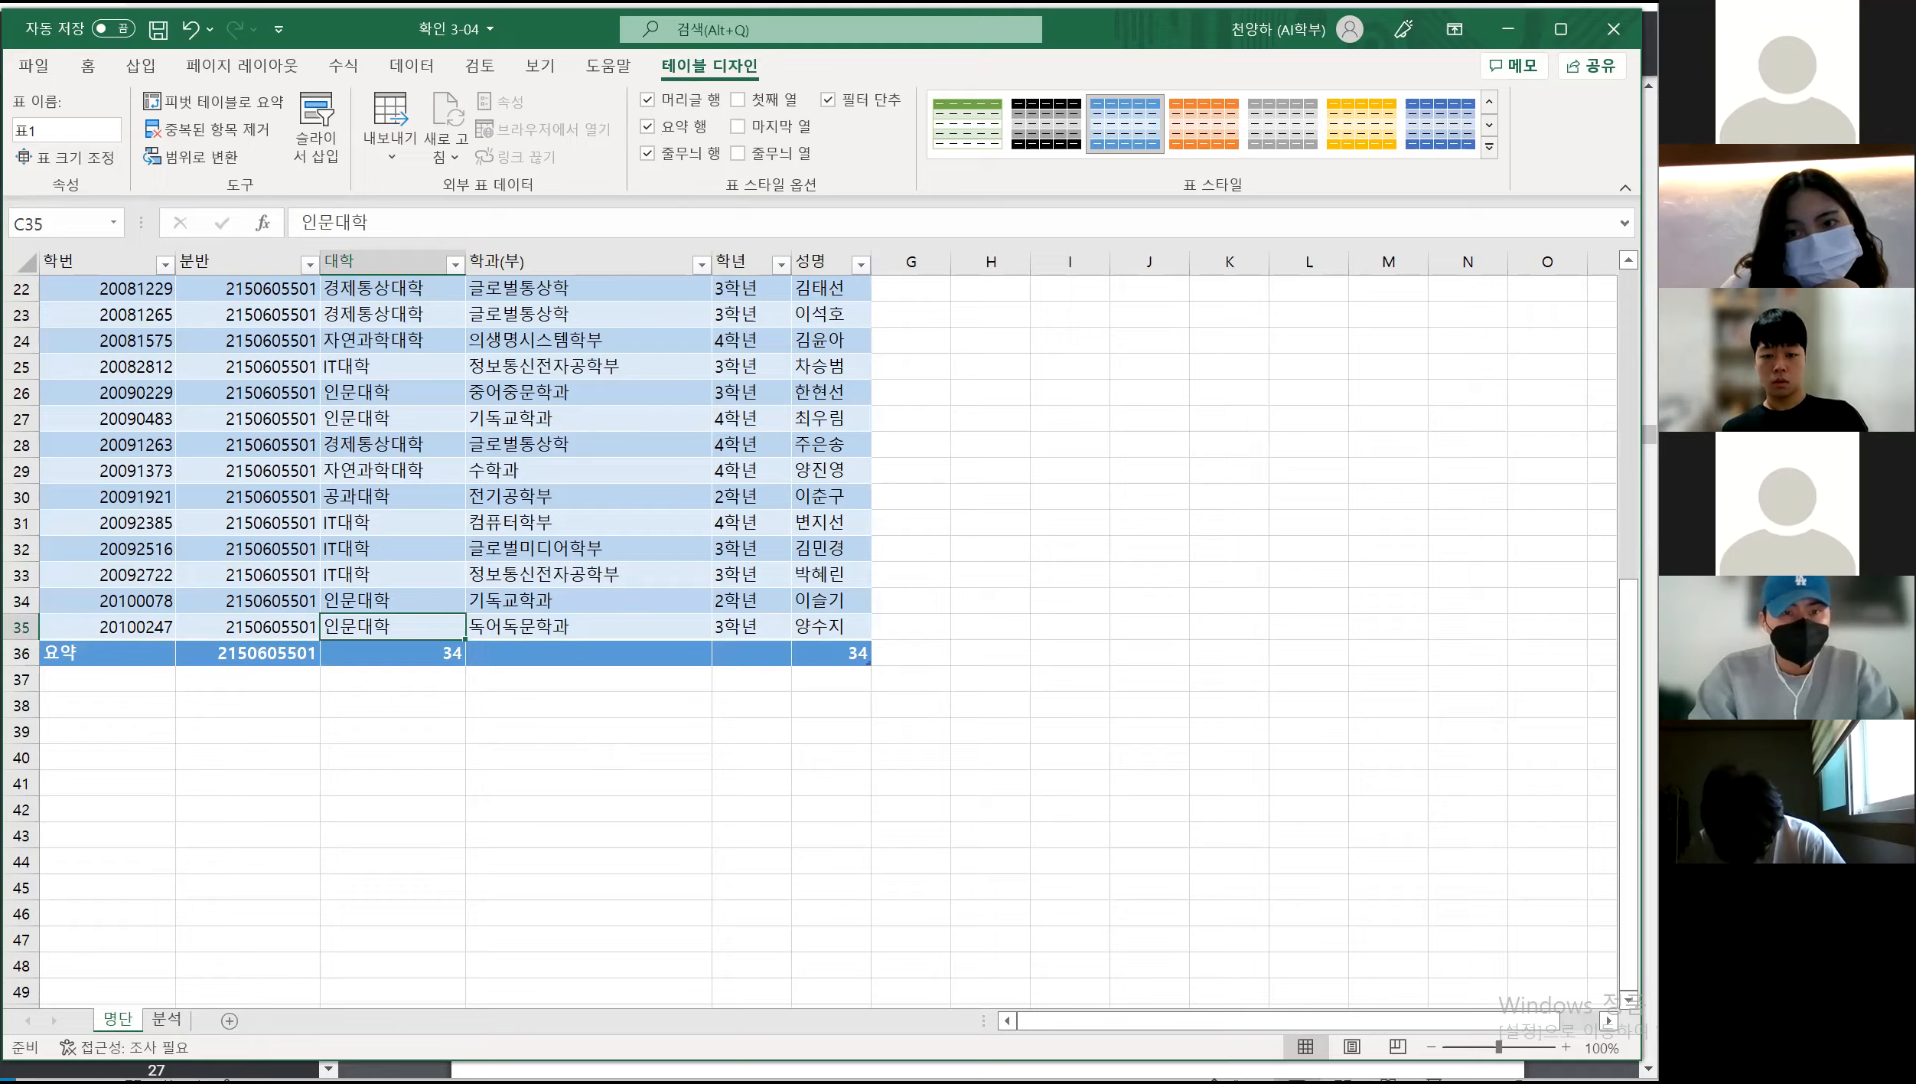
{"action": "key", "text": "alt+Tab"}
{"action": "left_click_drag", "start_coordinate": [687, 178], "coordinate": [885, 157]}
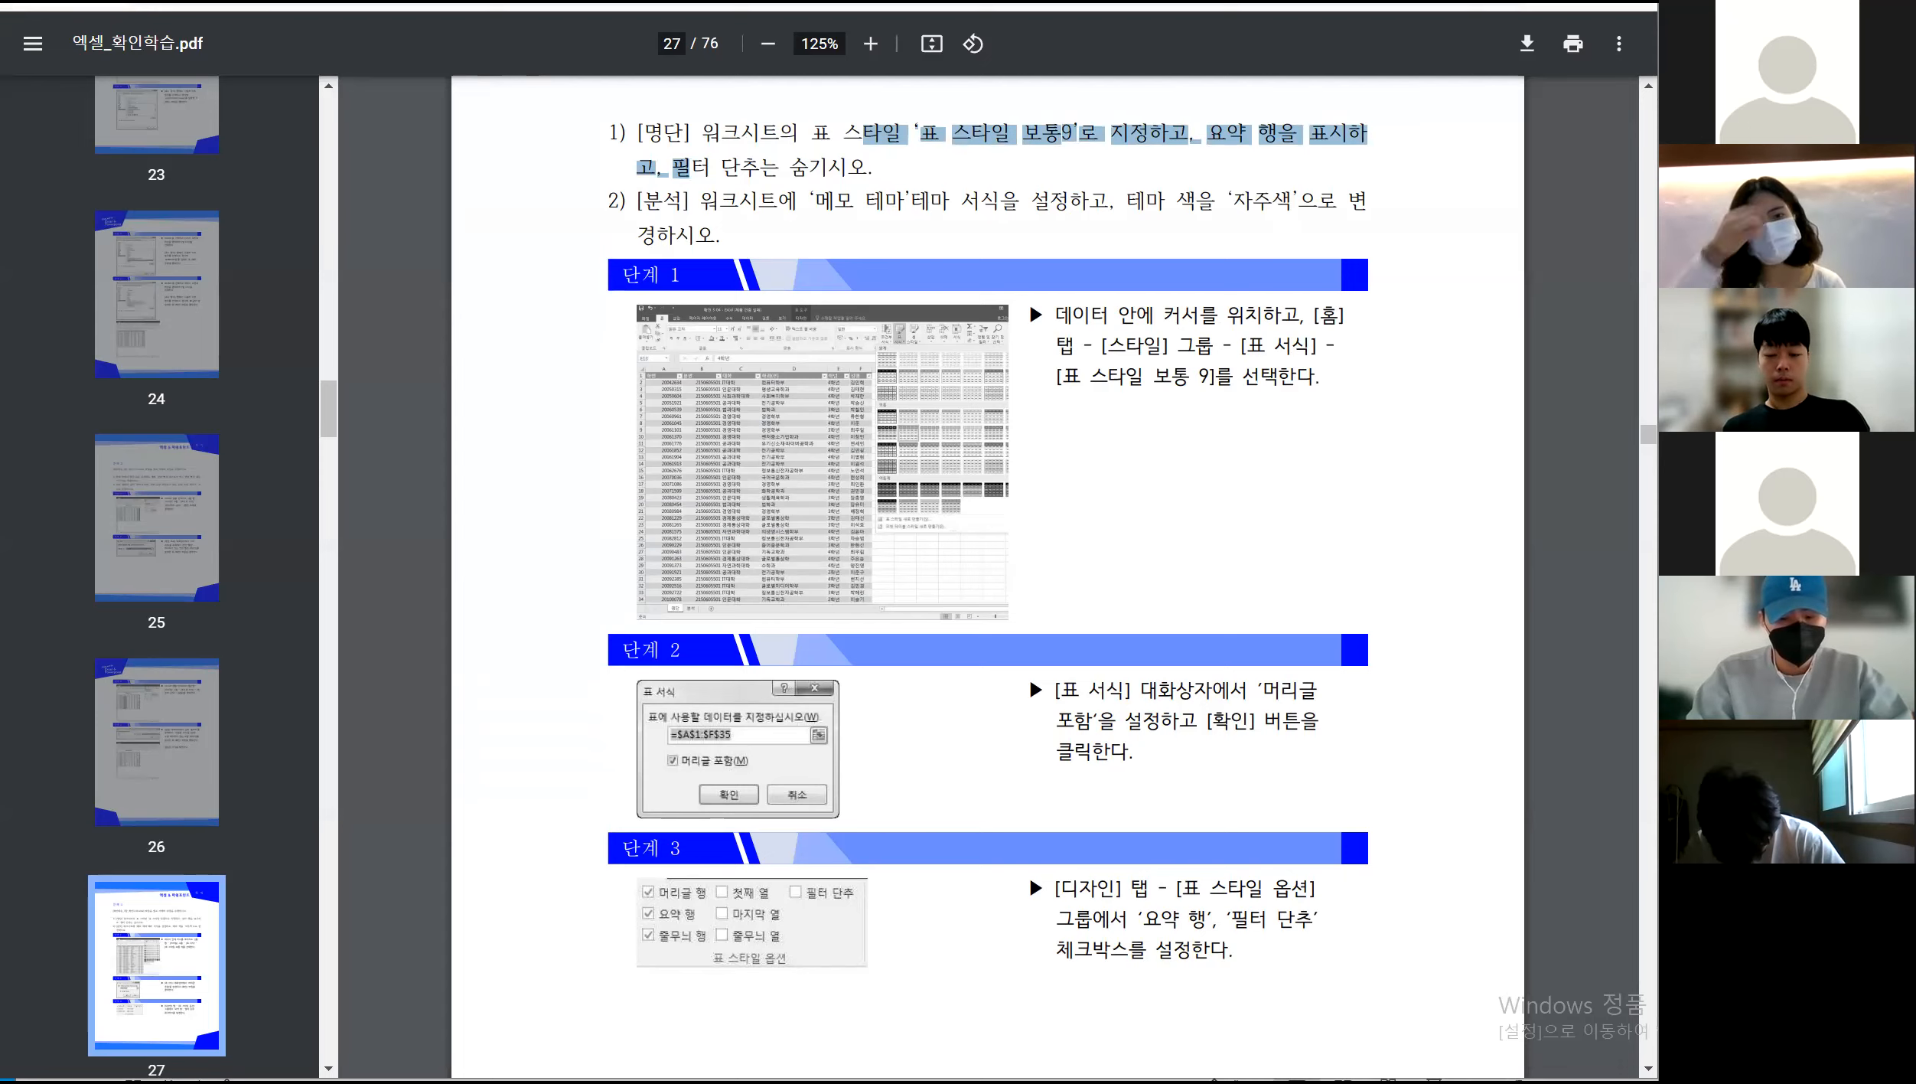
{"action": "key", "text": "alt+Tab"}
Hide the filter buttons in the header row of the 명단 table, trying the 필터 단추 option on and off
{"action": "scroll", "coordinate": [834, 497], "scroll_direction": "up", "scroll_amount": 7}
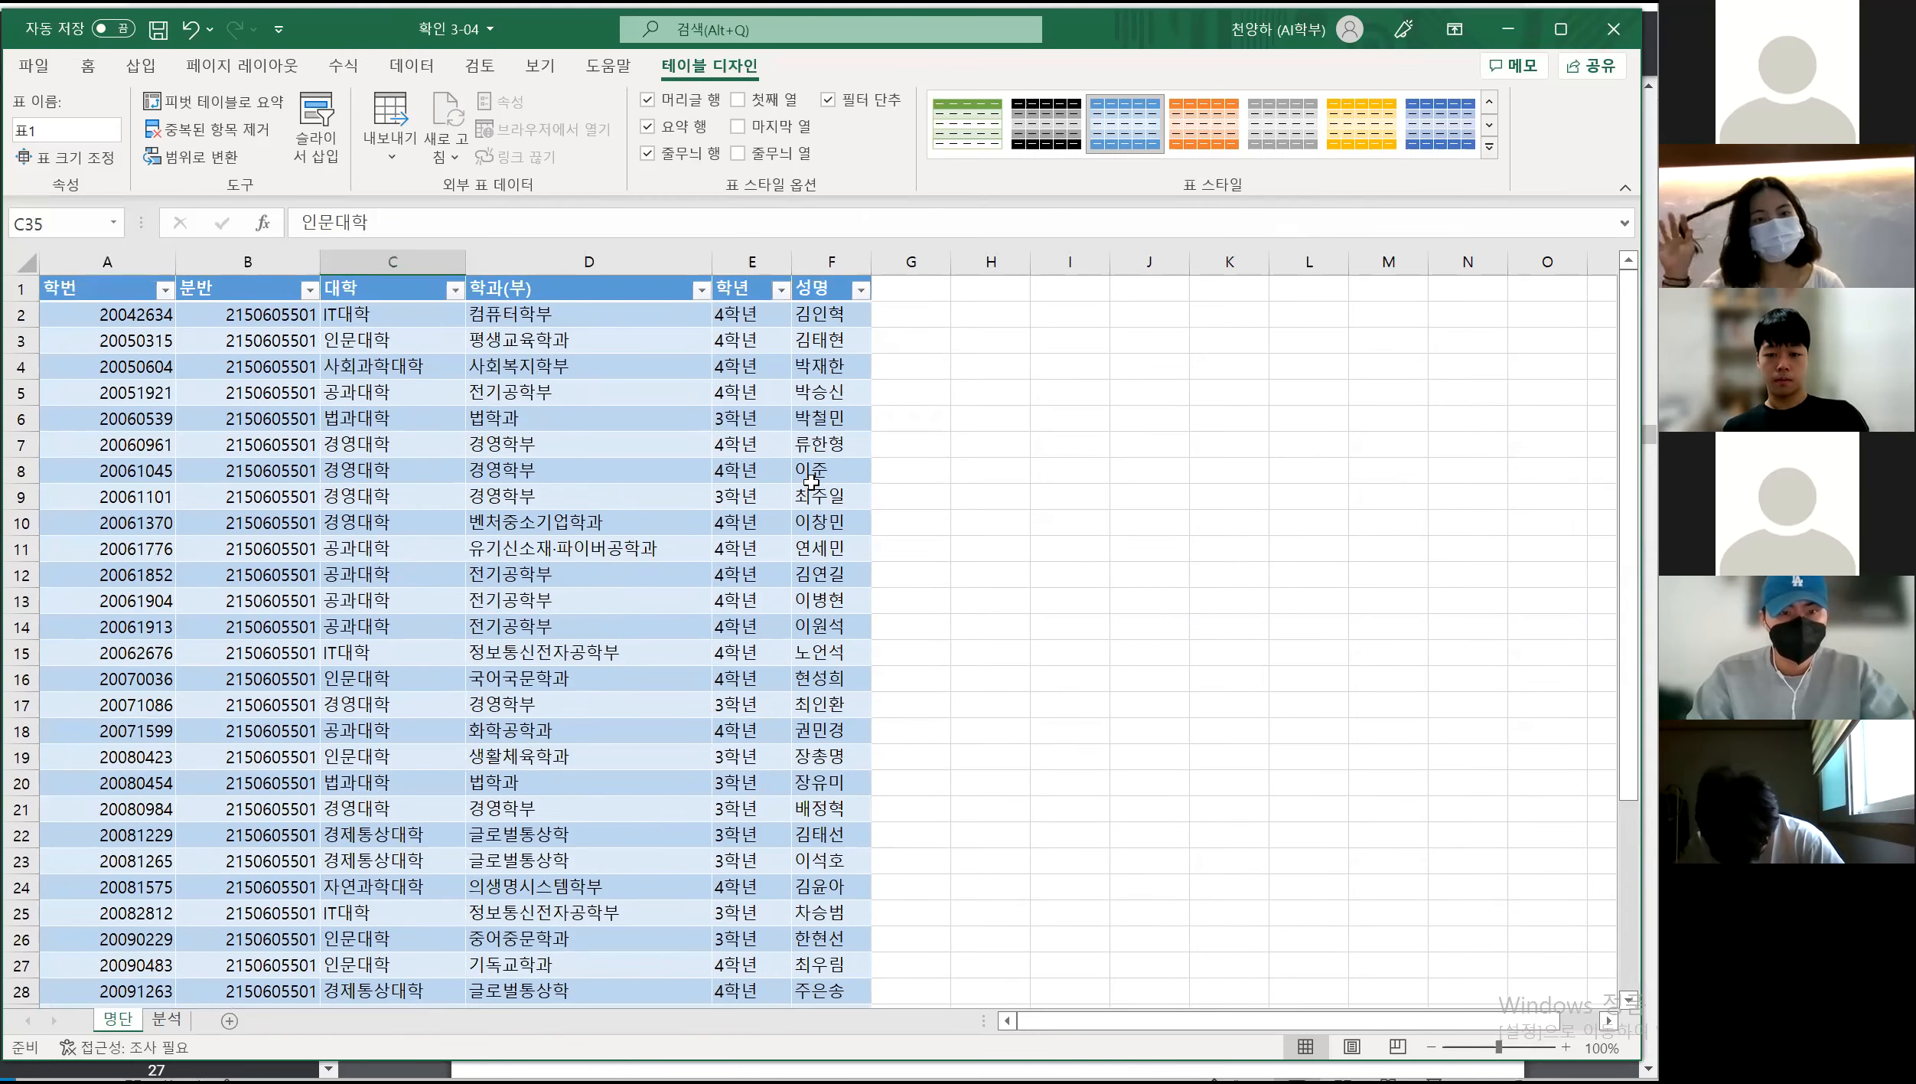
{"action": "left_click", "coordinate": [587, 498]}
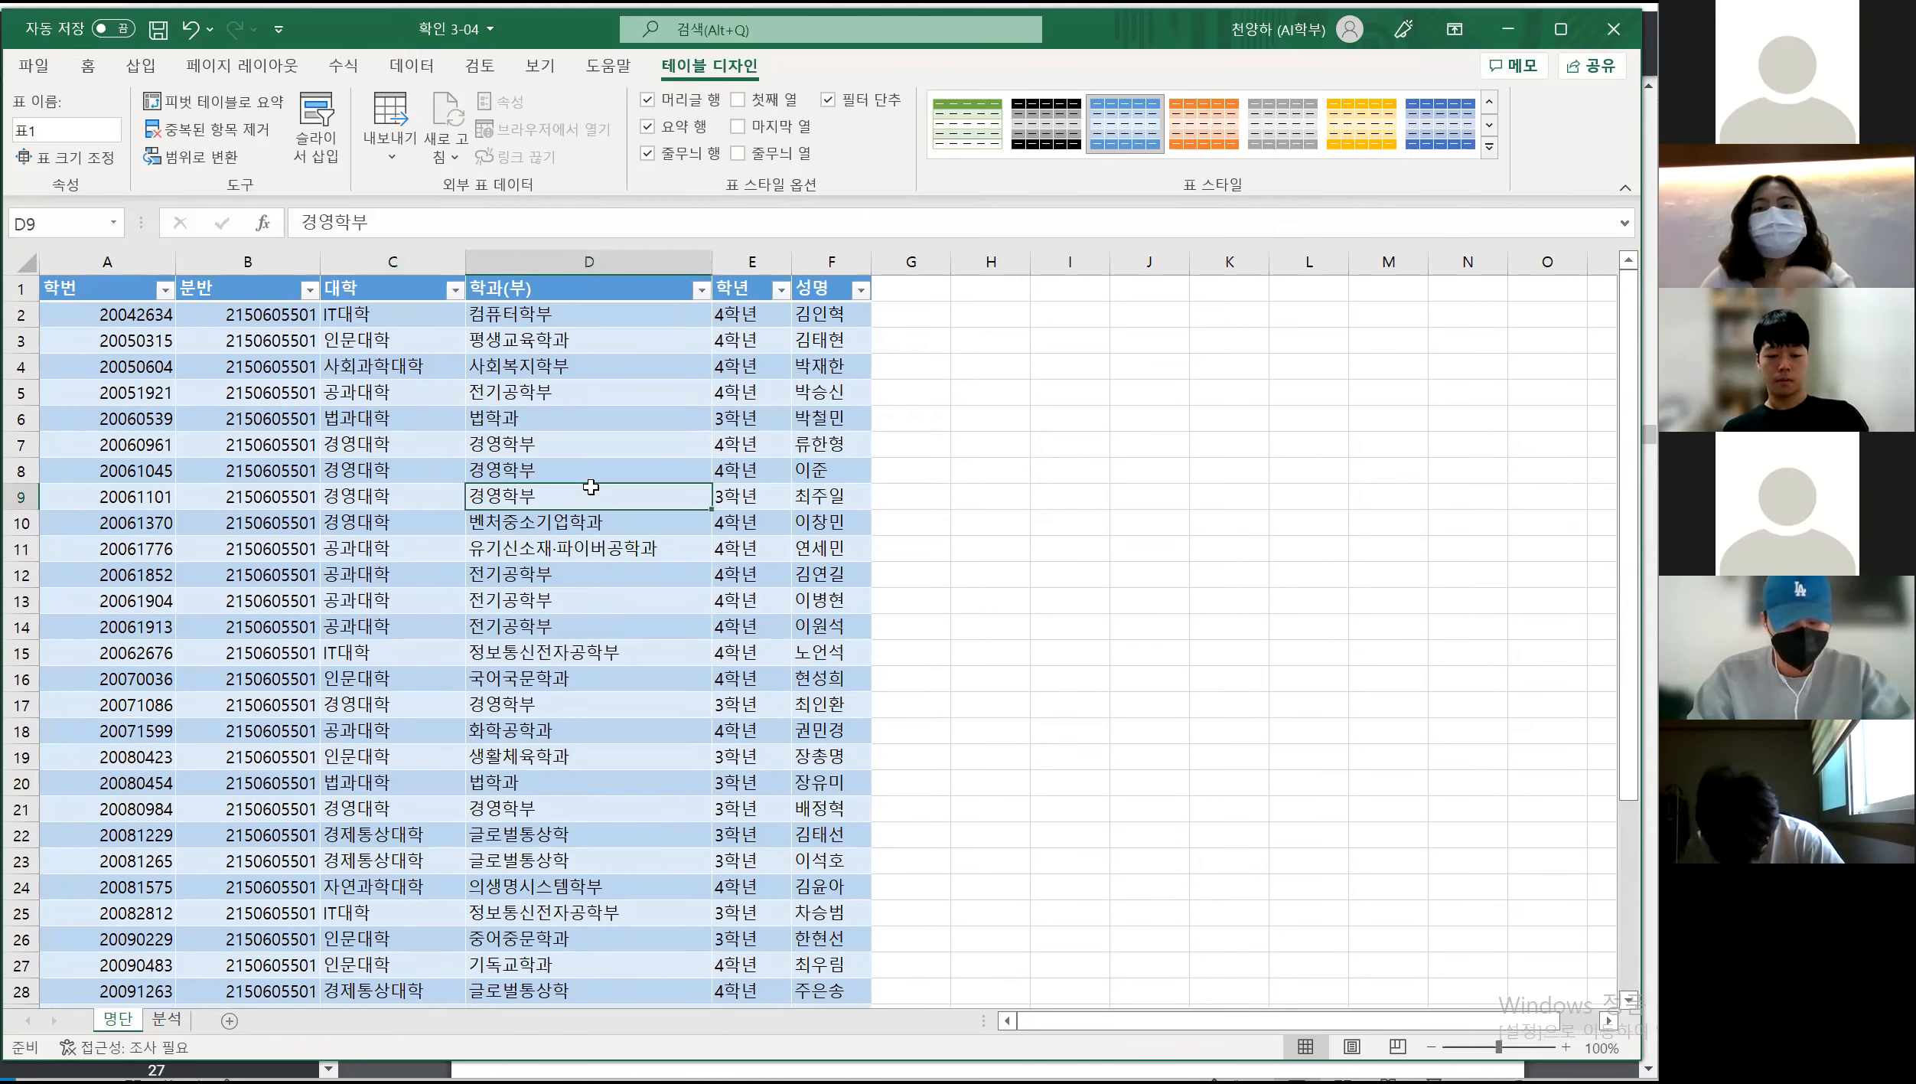
{"action": "left_click", "coordinate": [115, 293]}
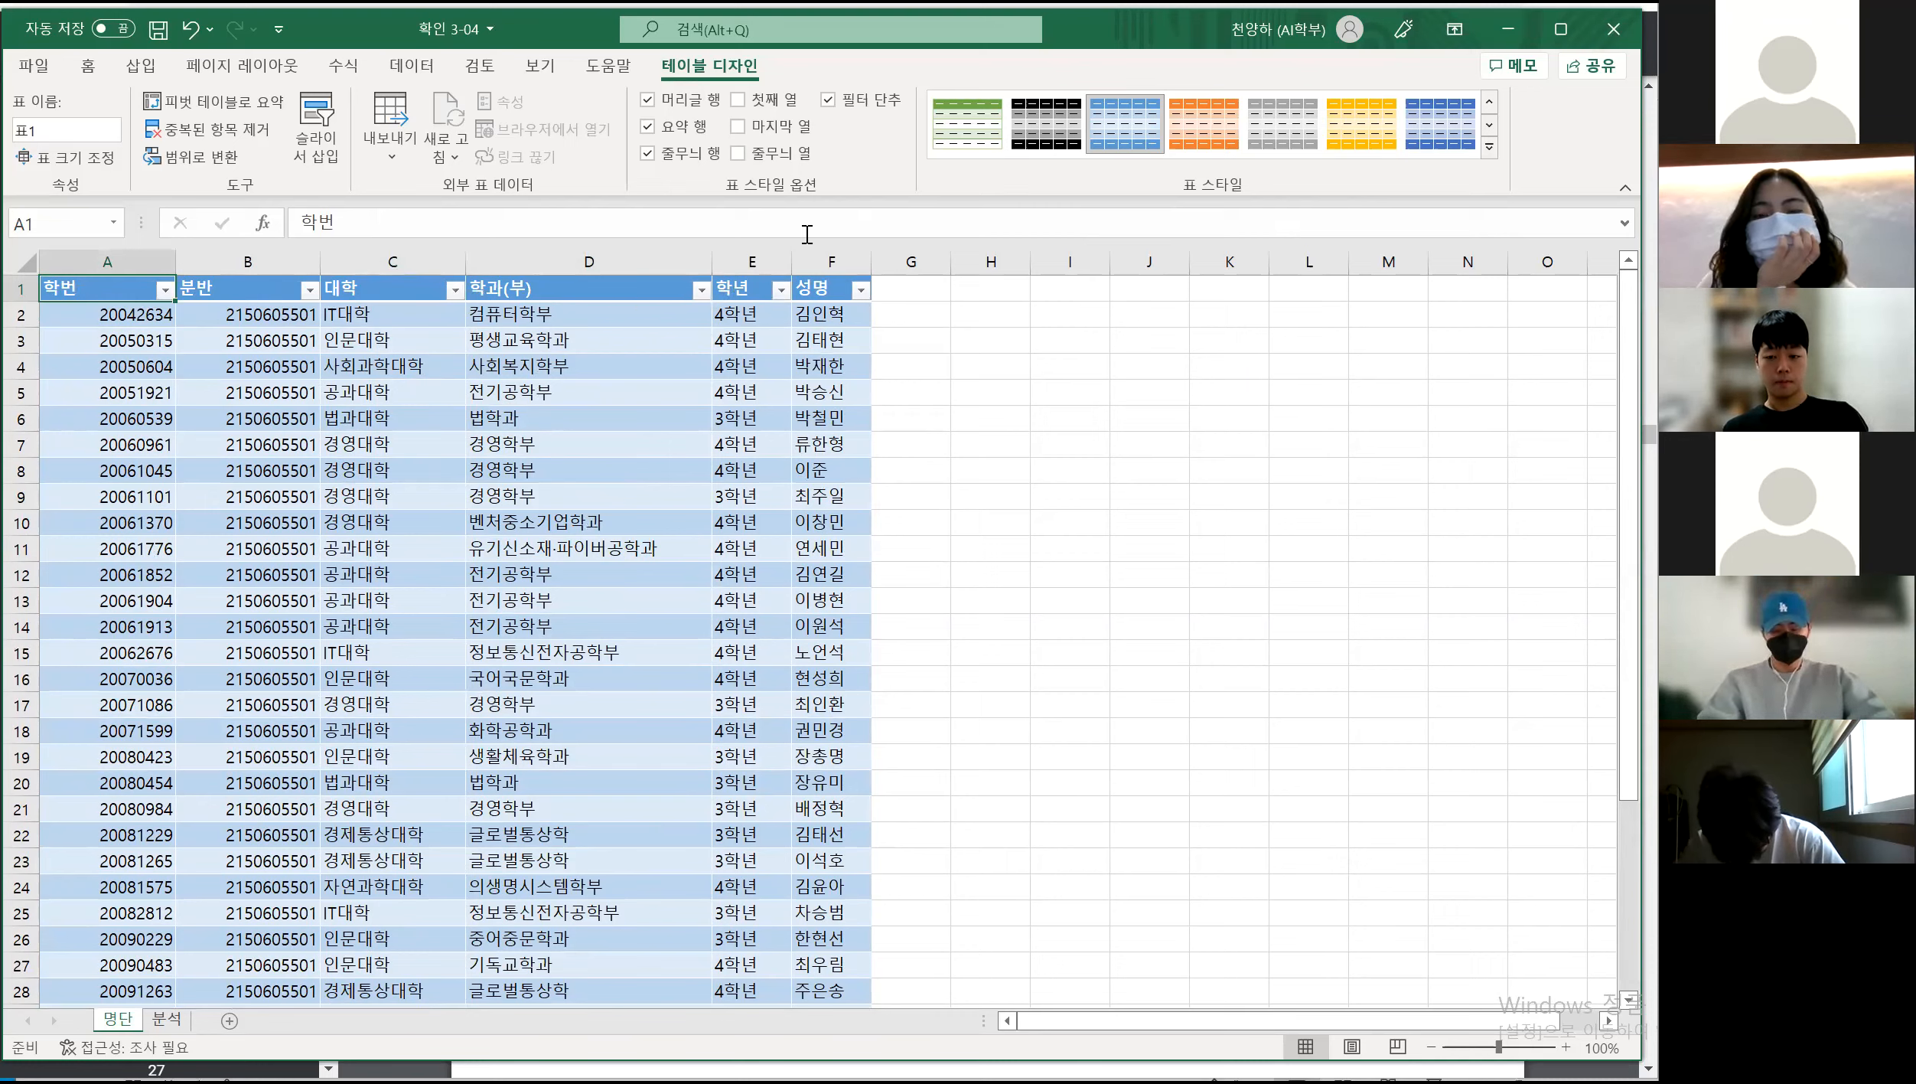
{"action": "left_click", "coordinate": [828, 101]}
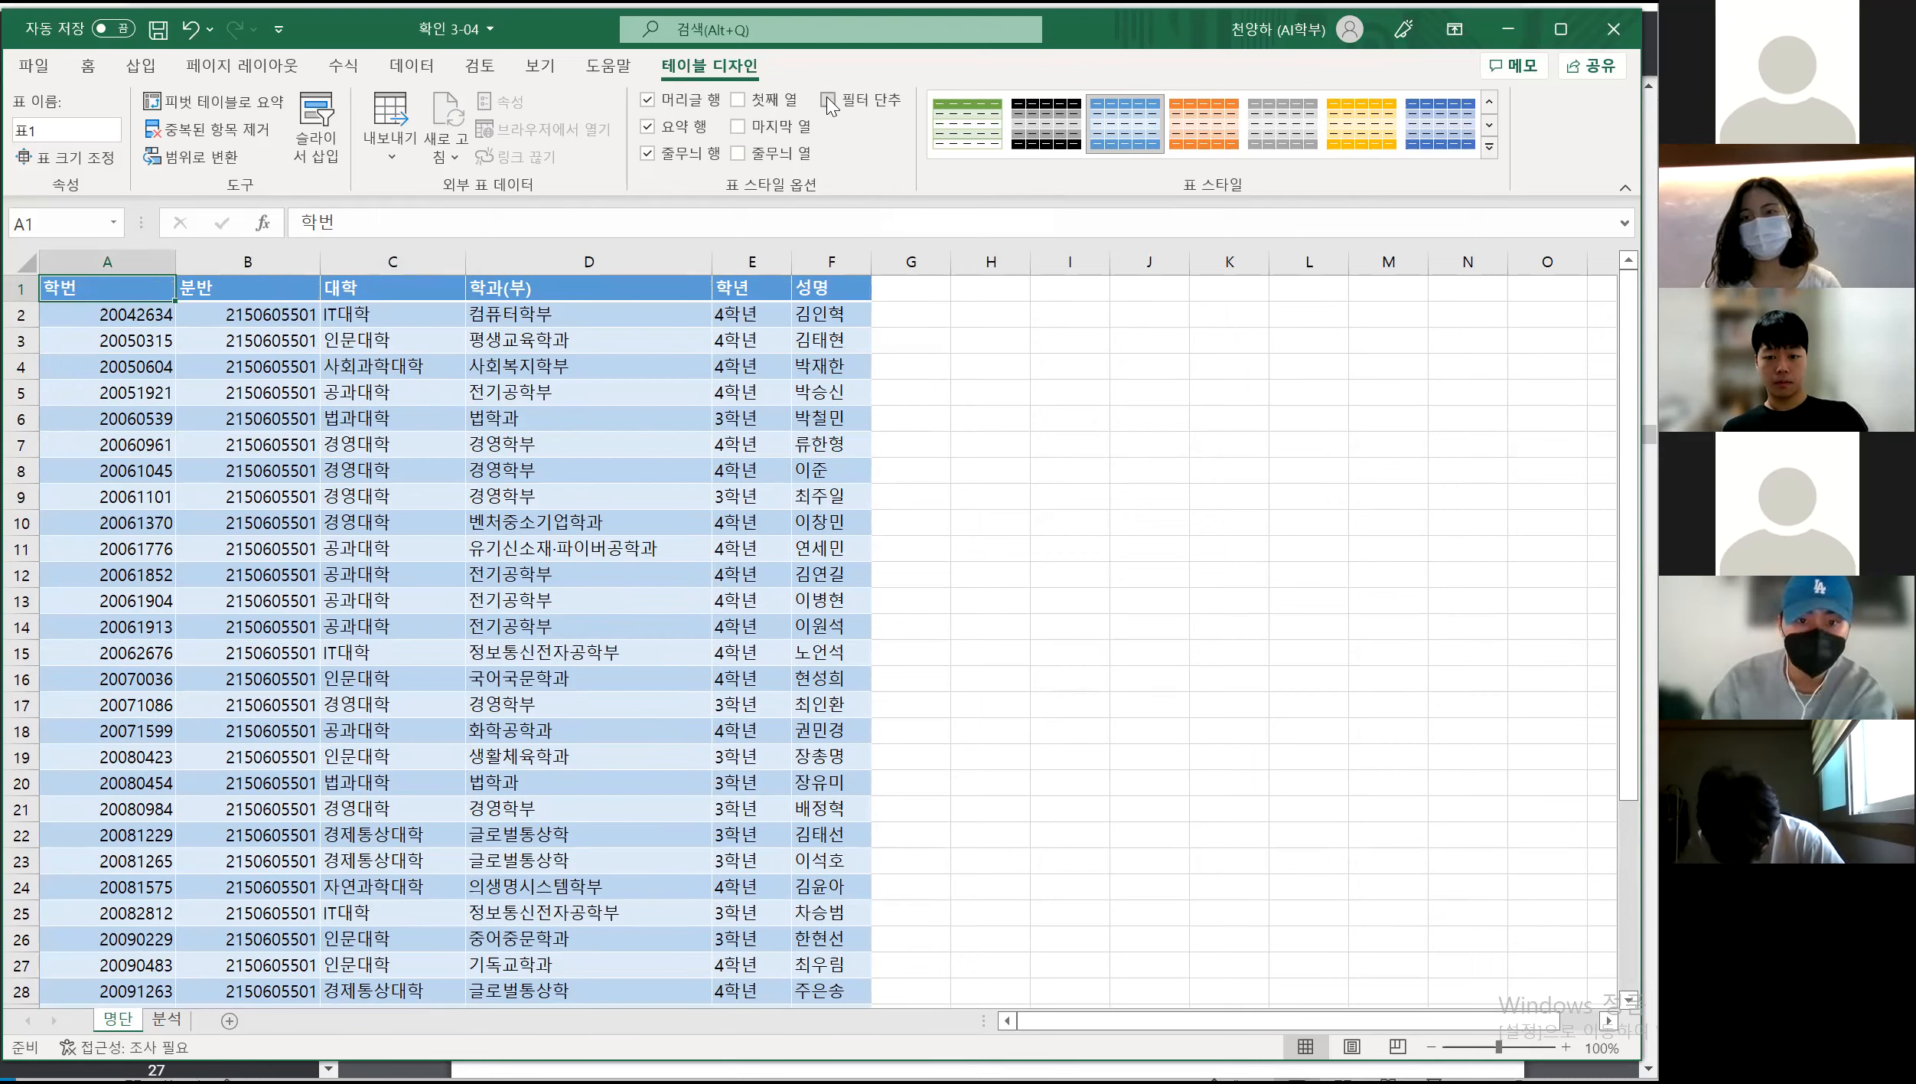
{"action": "left_click", "coordinate": [828, 100]}
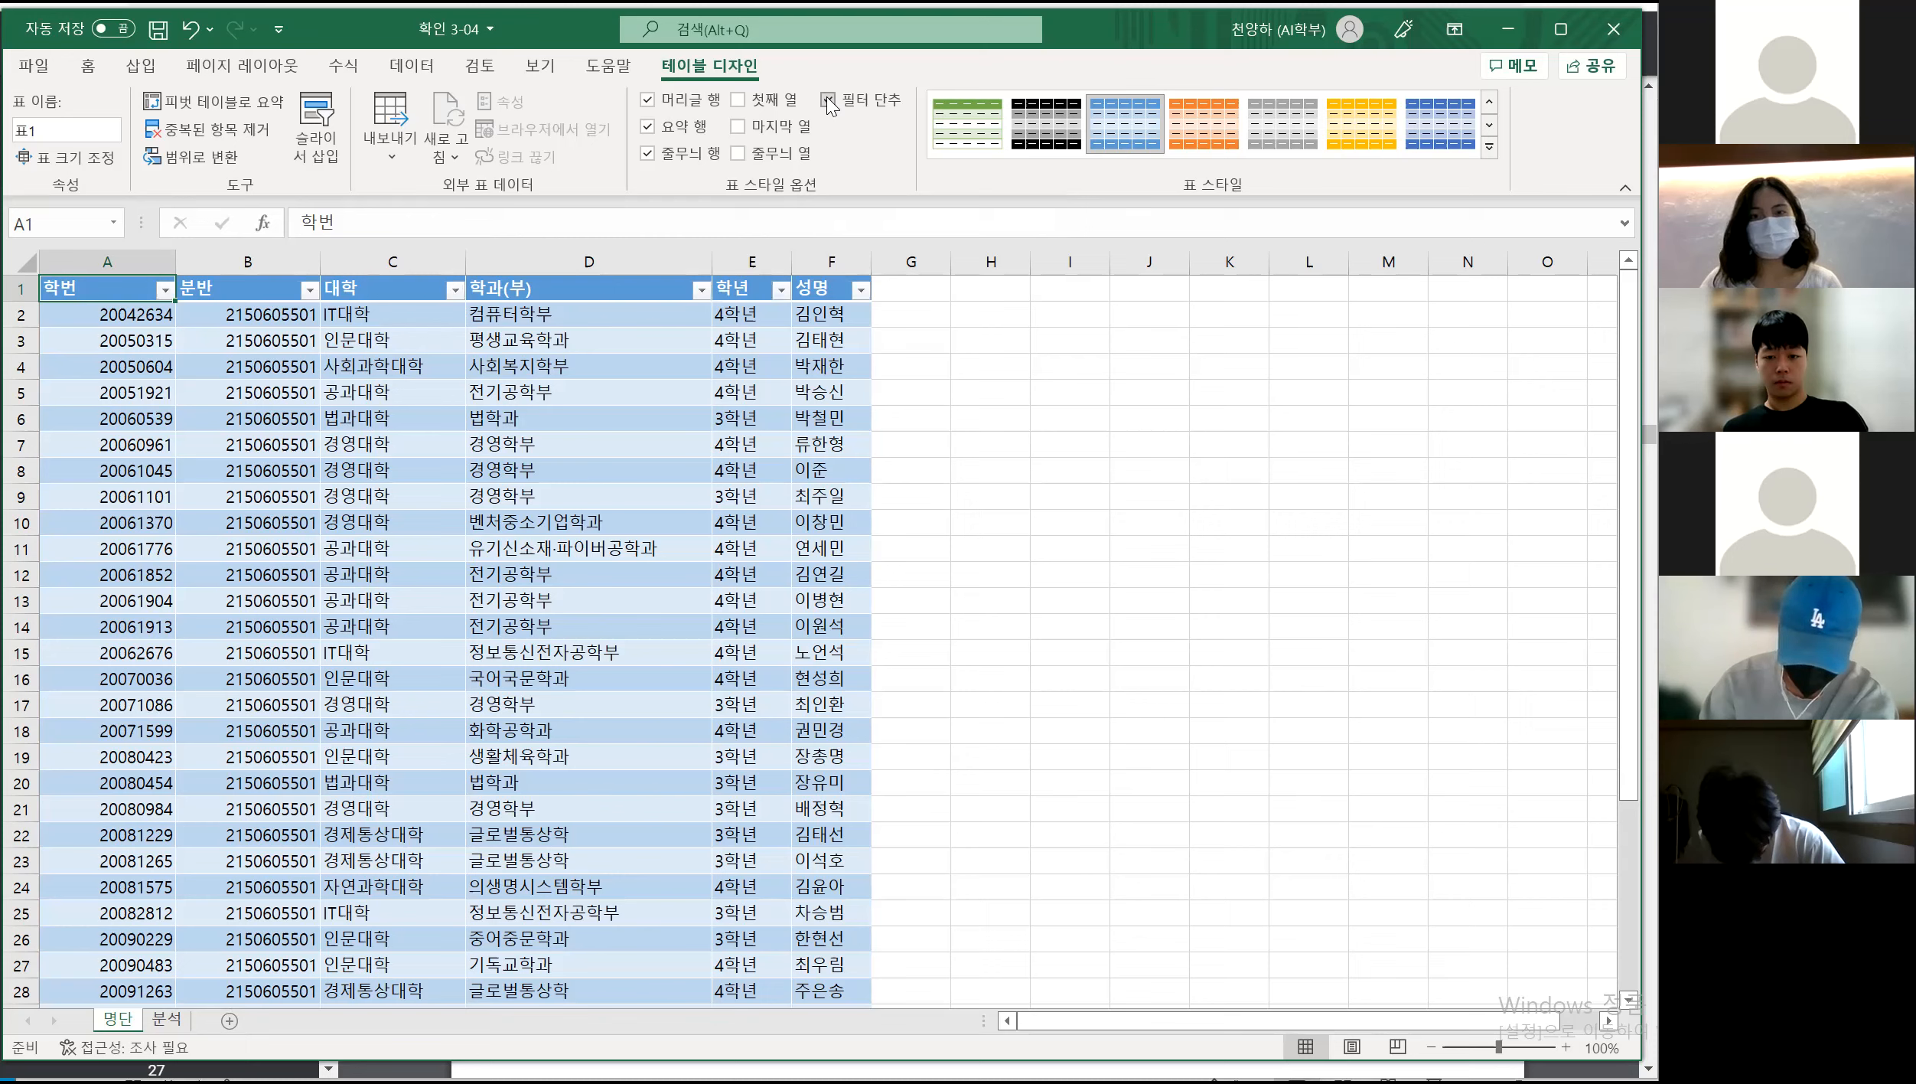
{"action": "left_click", "coordinate": [828, 100]}
{"action": "left_click", "coordinate": [828, 100]}
{"action": "left_click", "coordinate": [828, 100]}
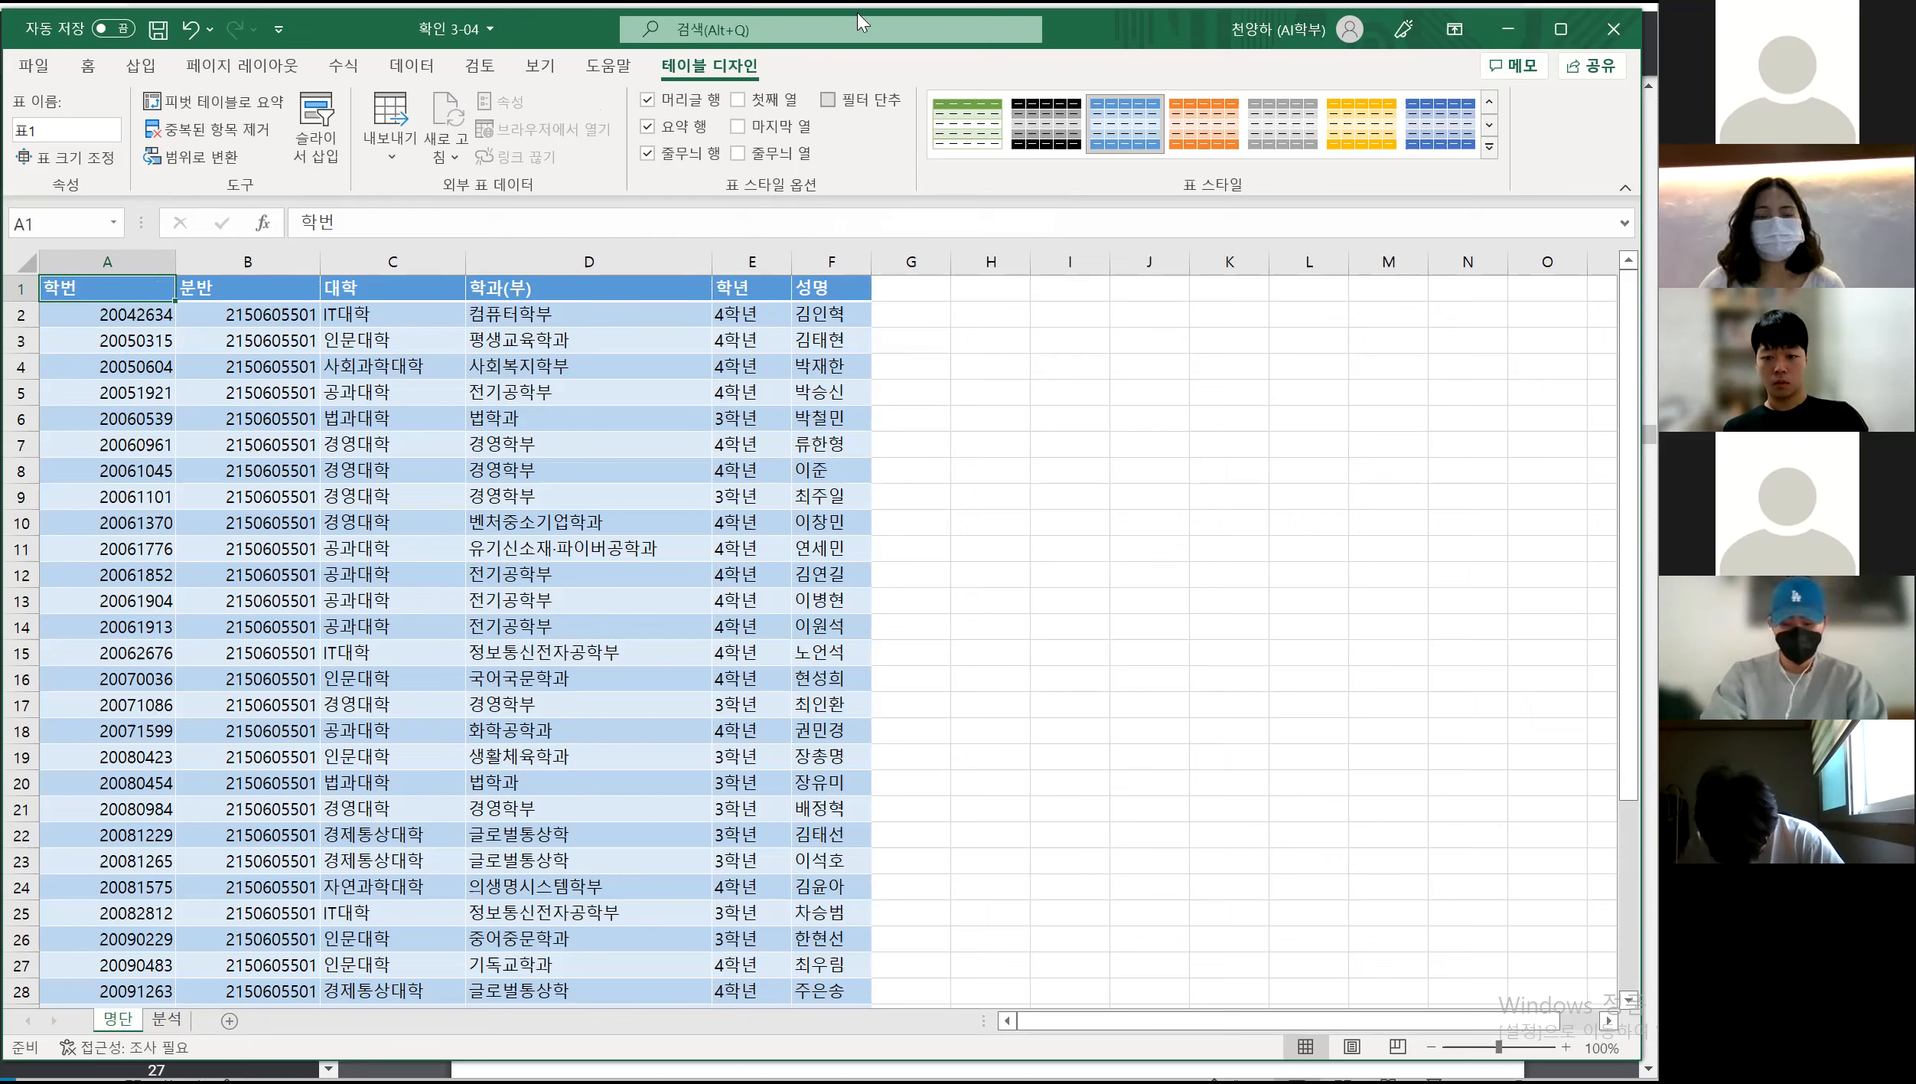
Try the 줄무늬 행 and 줄무늬 열 options on the 명단 table, leaving both turned off
{"action": "left_click", "coordinate": [648, 153]}
{"action": "left_click", "coordinate": [648, 153]}
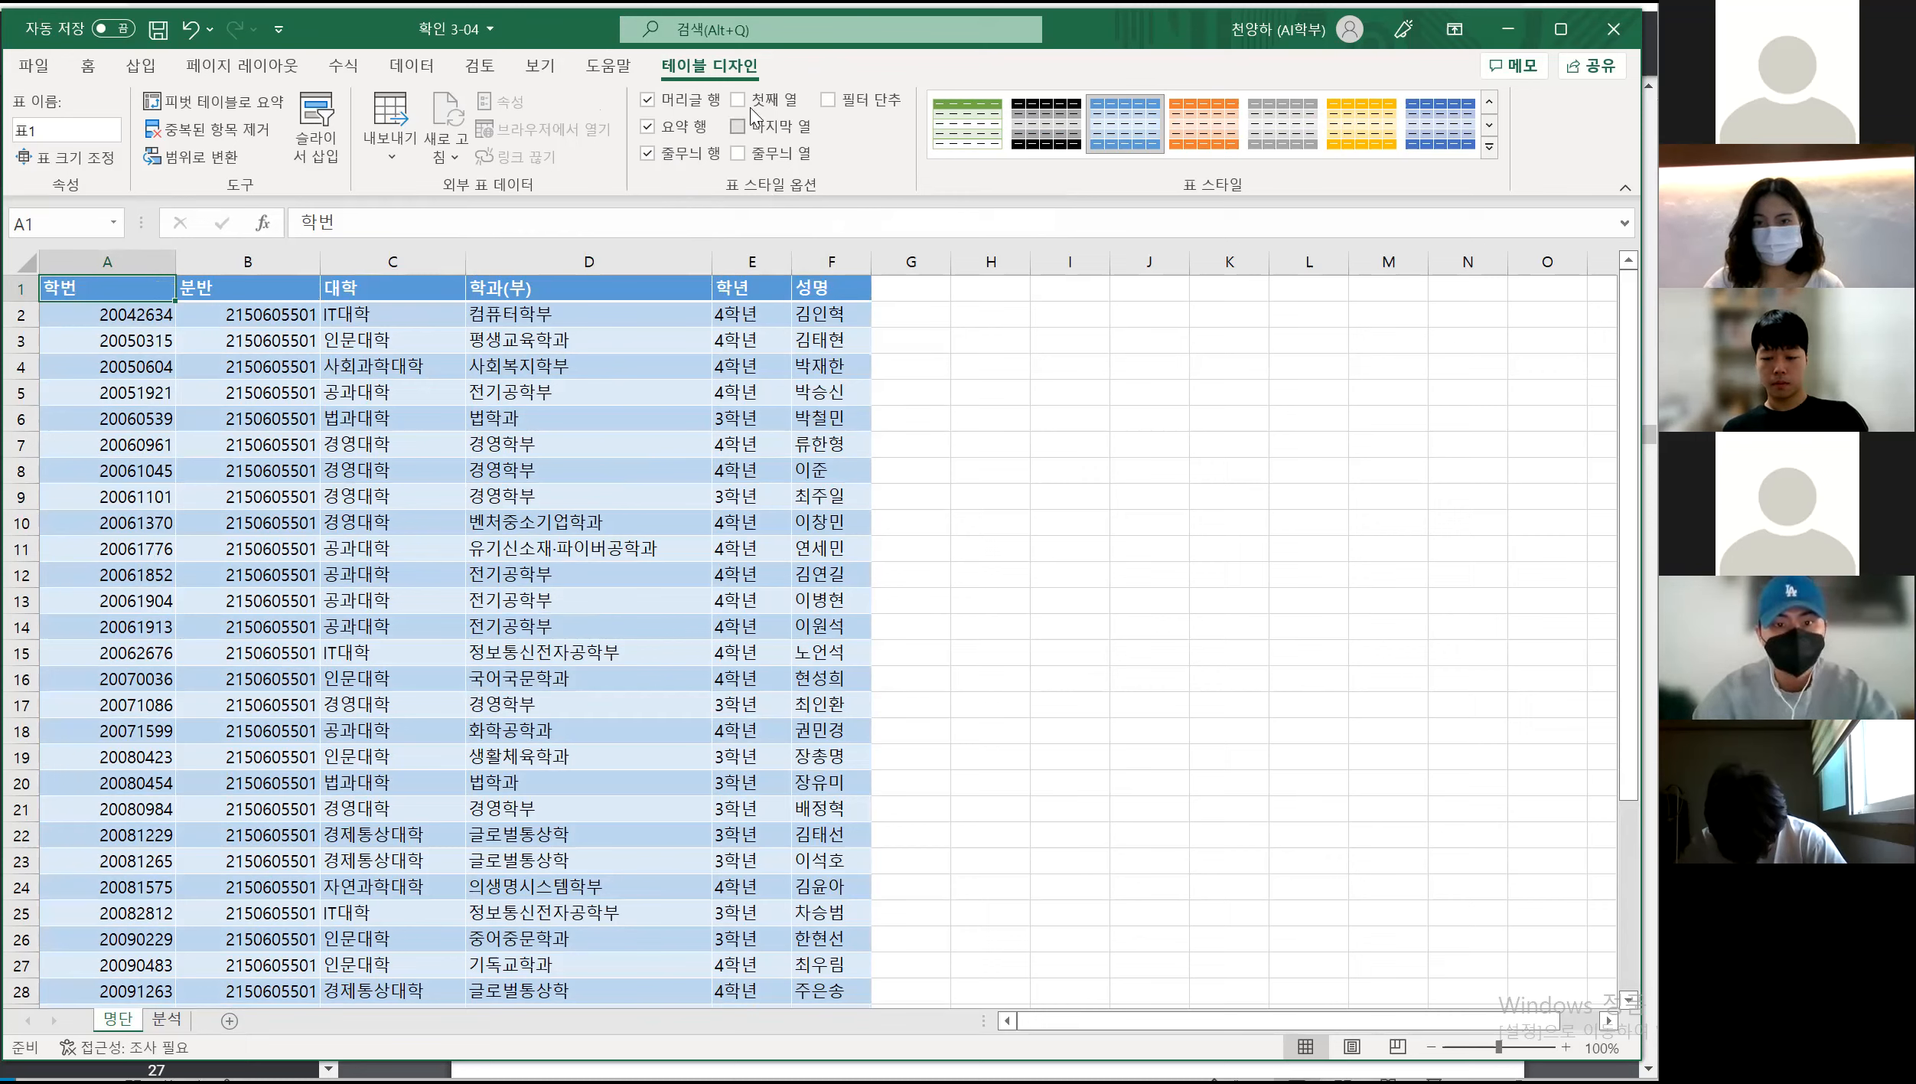
{"action": "left_click", "coordinate": [656, 157]}
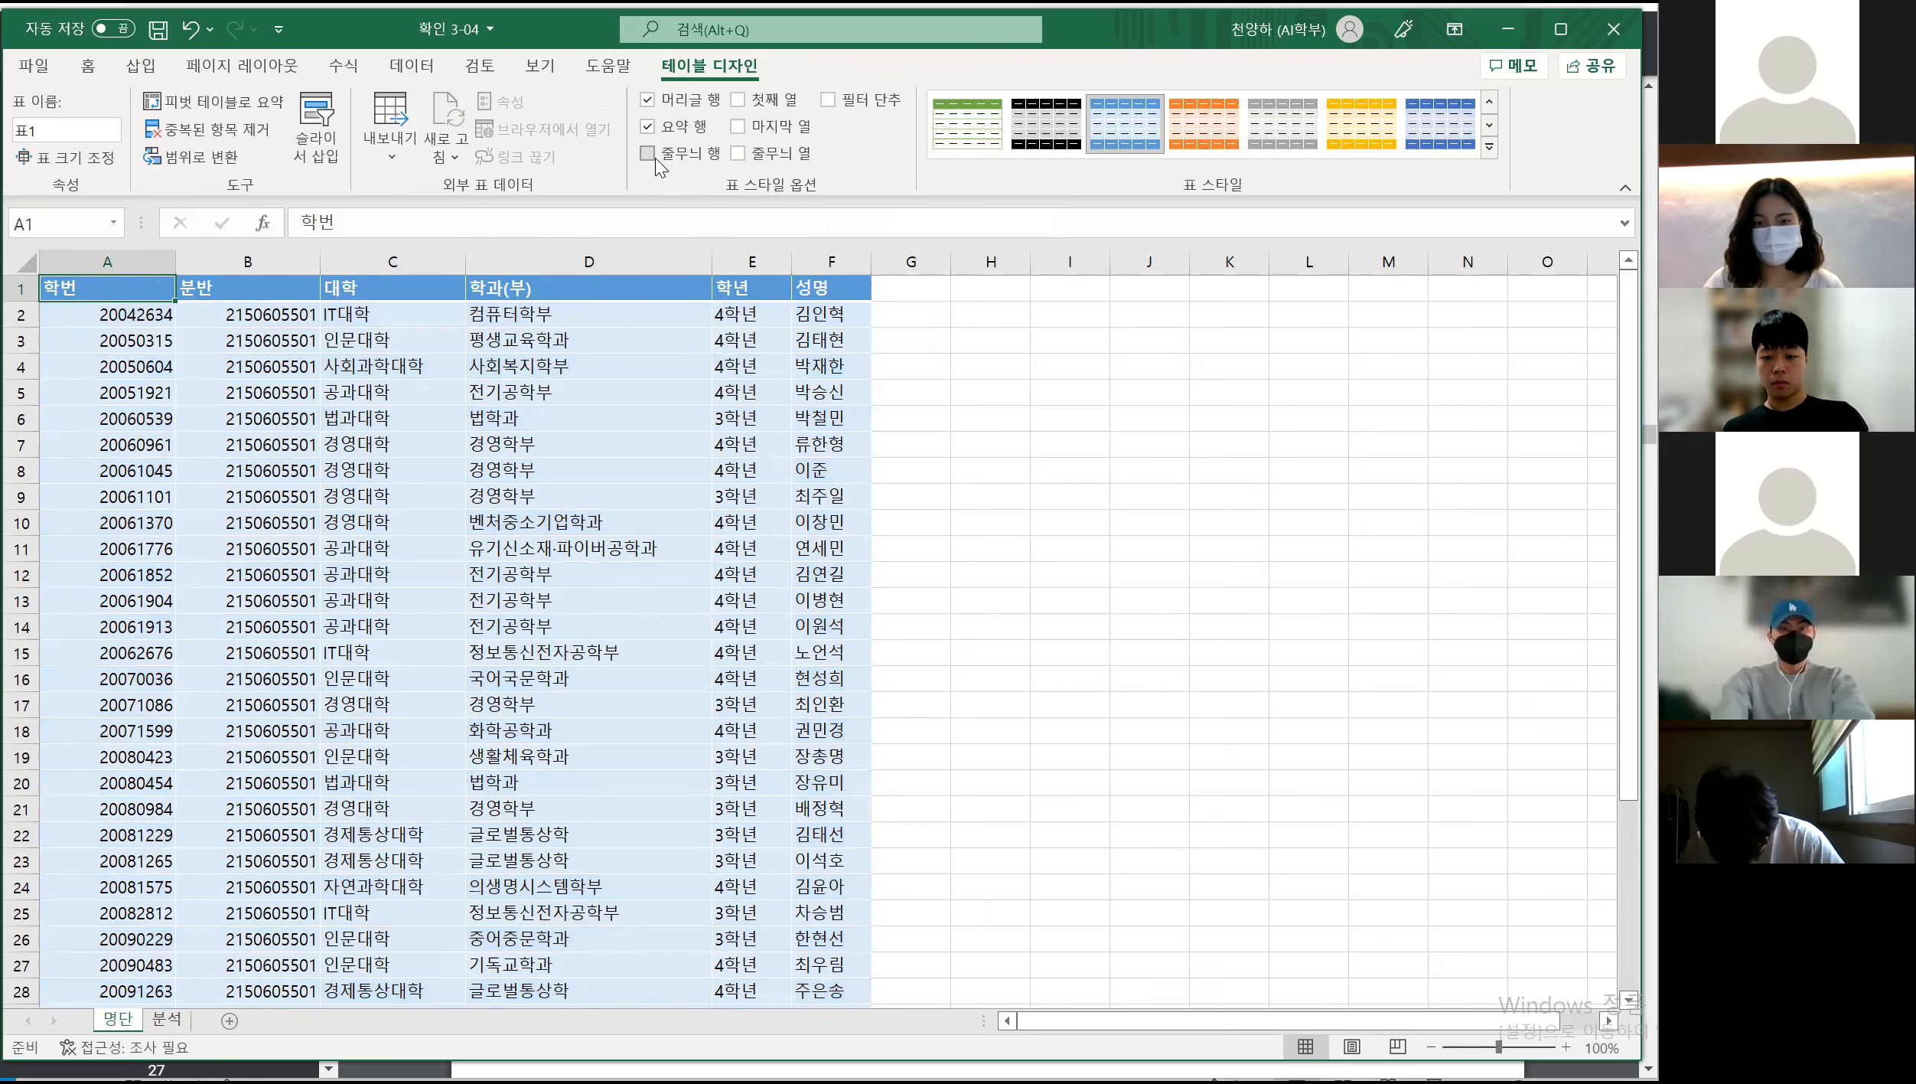
{"action": "left_click", "coordinate": [656, 157]}
{"action": "left_click", "coordinate": [741, 155]}
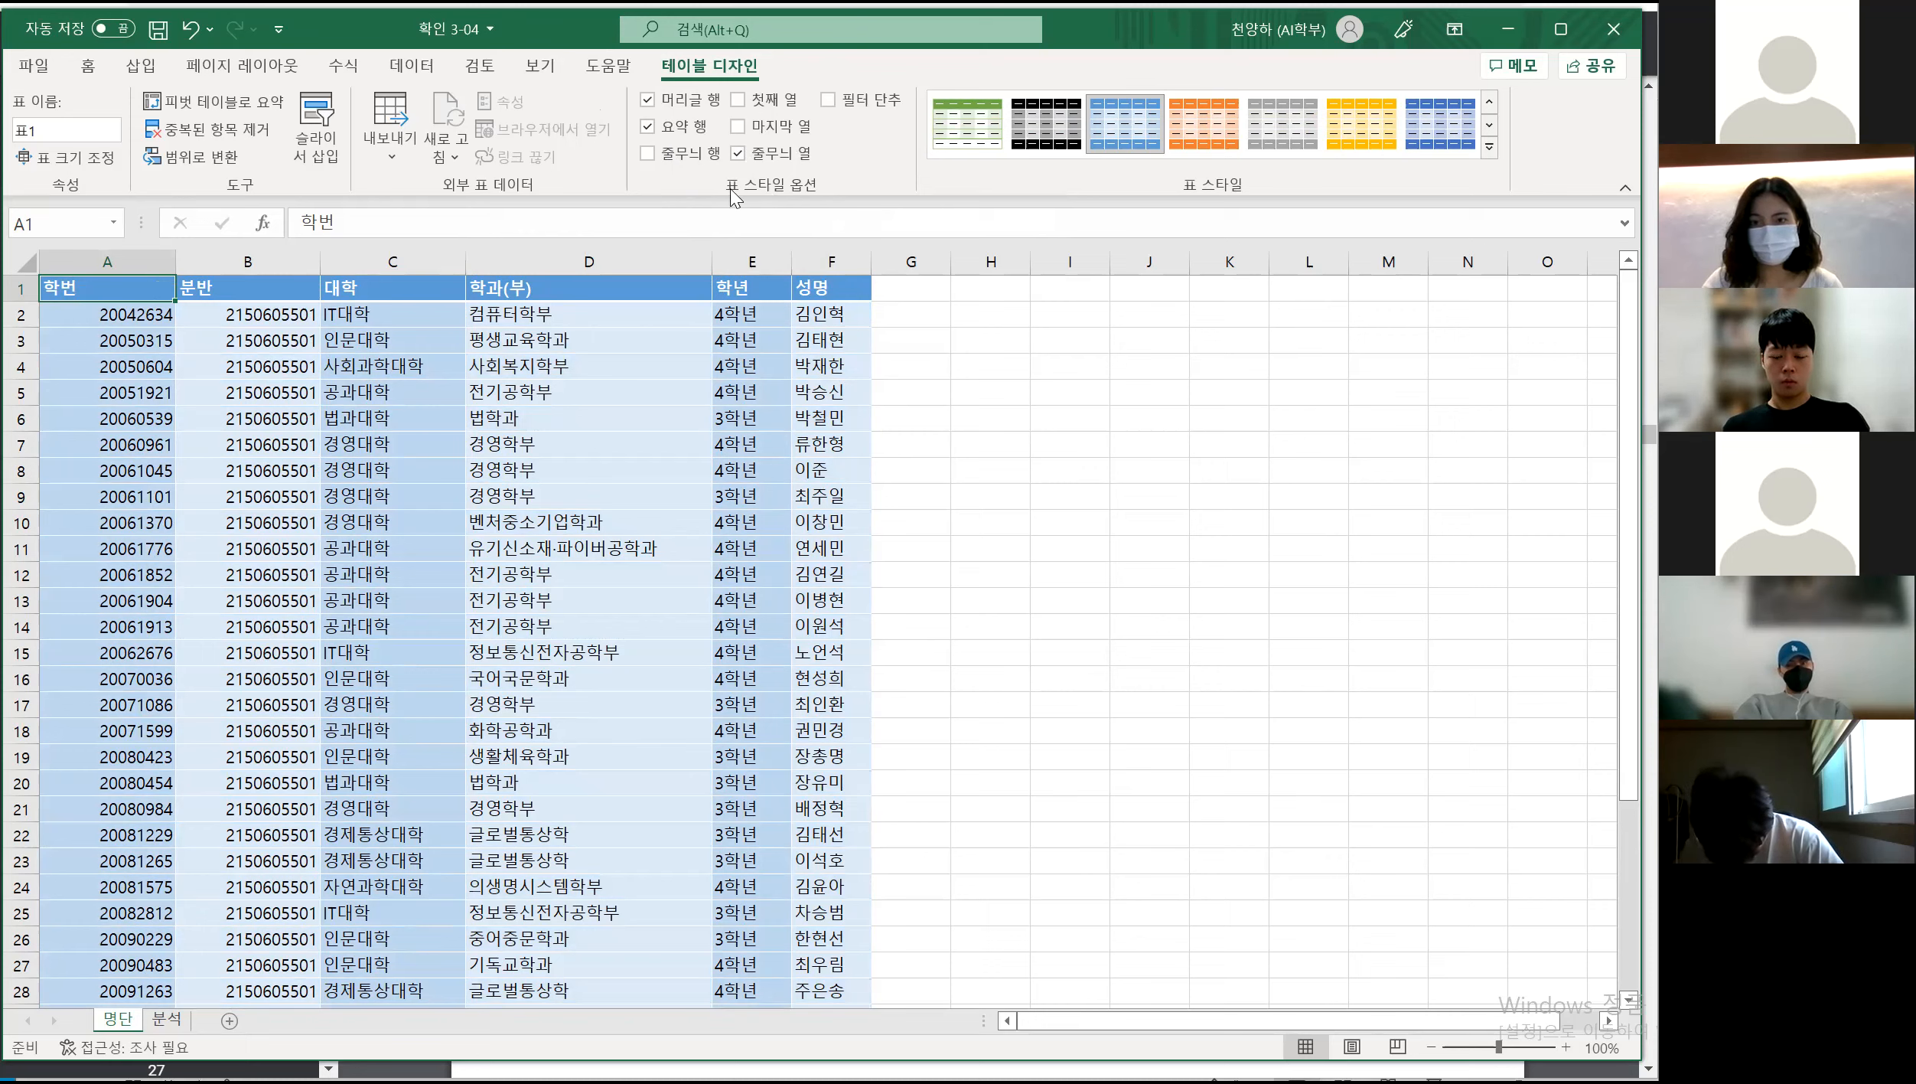
{"action": "left_click", "coordinate": [739, 154]}
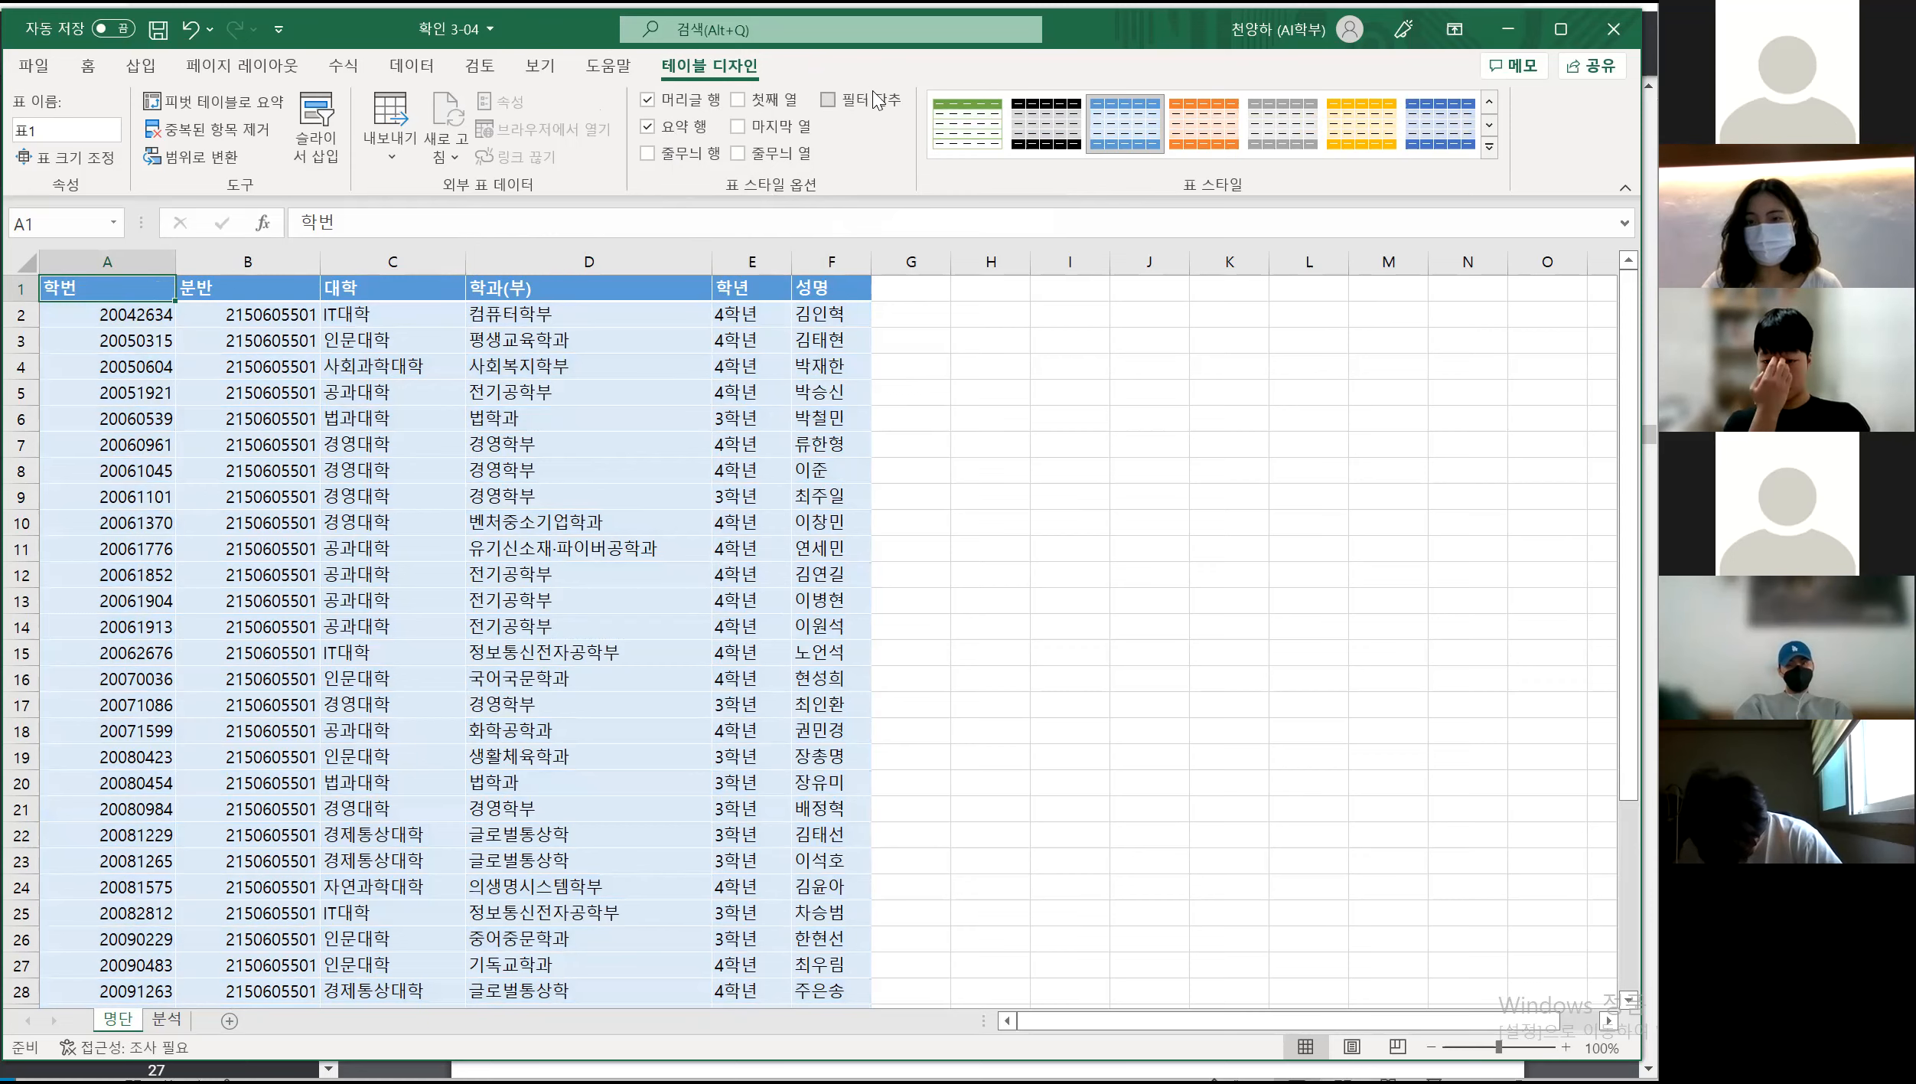
Check which worksheet item 2 of 문제 4 concerns in the exercise PDF, then open the 분석 worksheet at cell K19
{"action": "key", "text": "alt+Tab"}
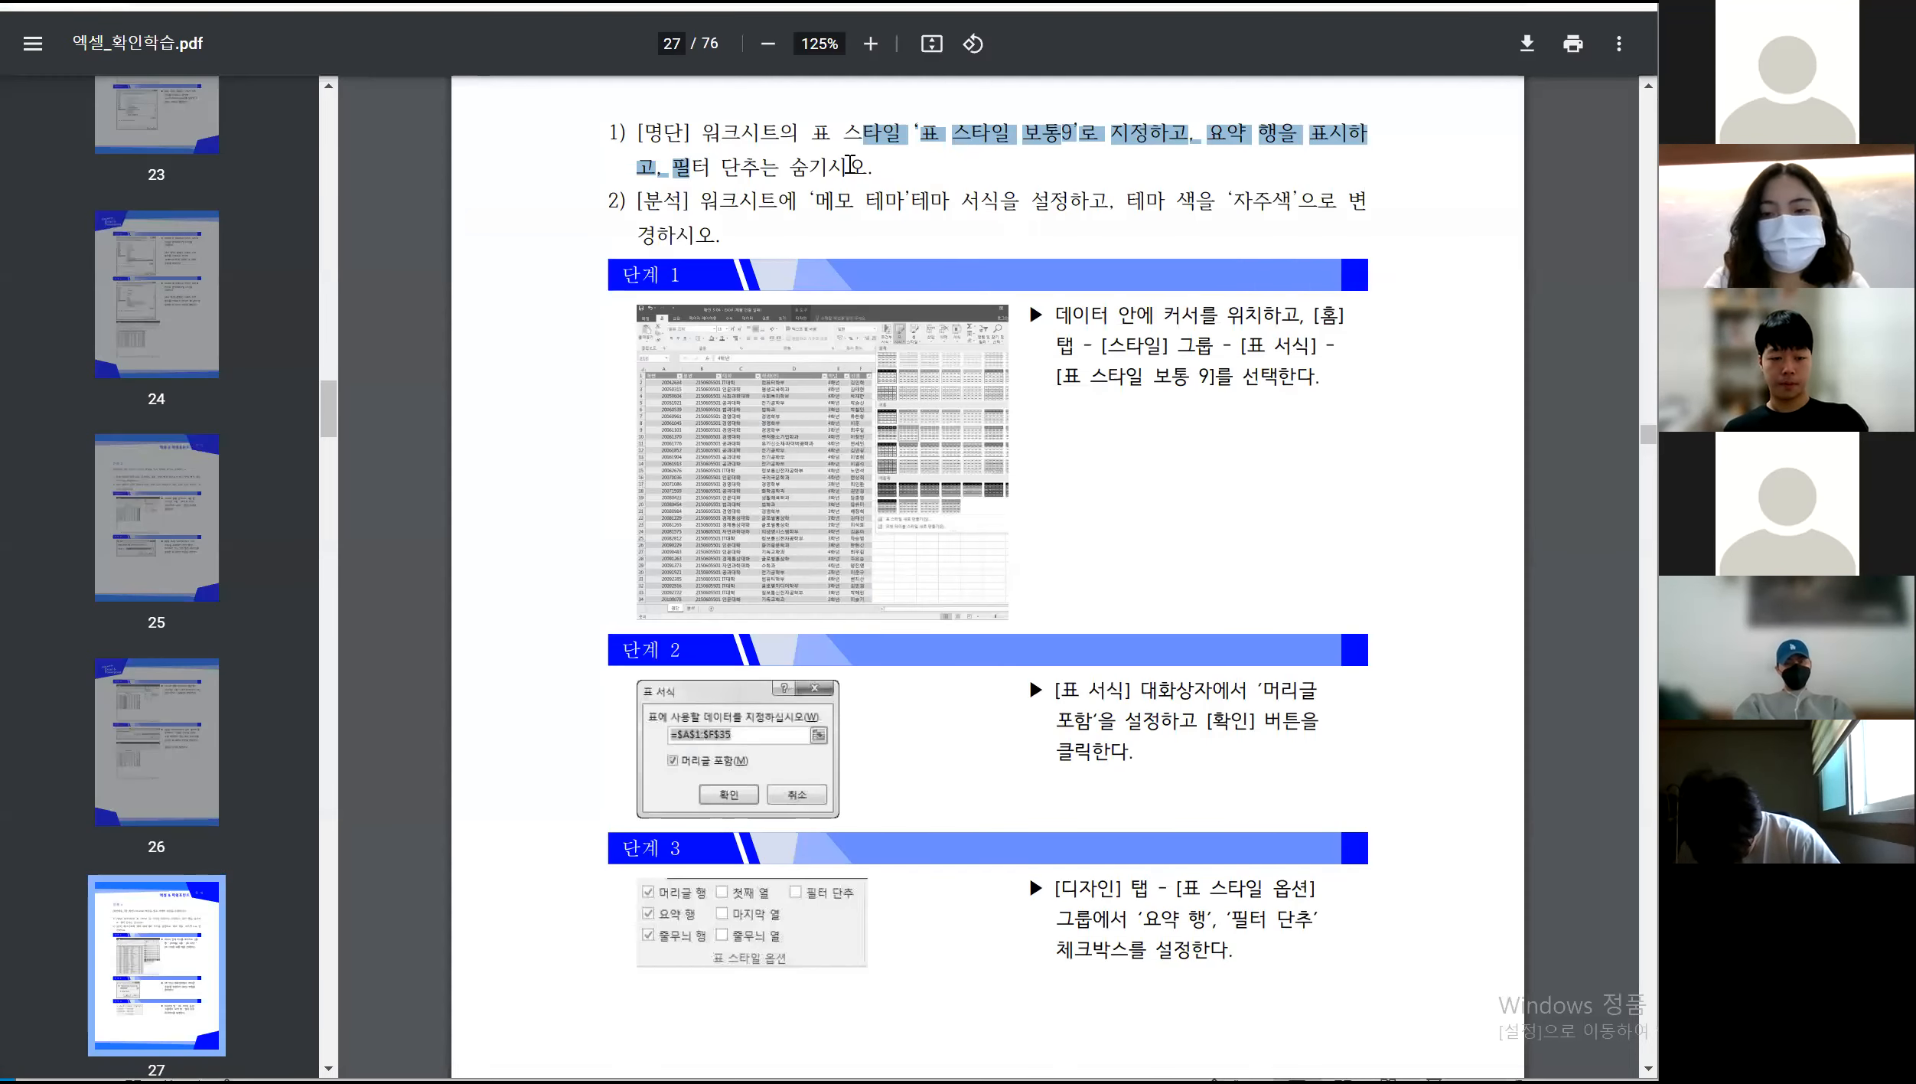
{"action": "left_click", "coordinate": [850, 164]}
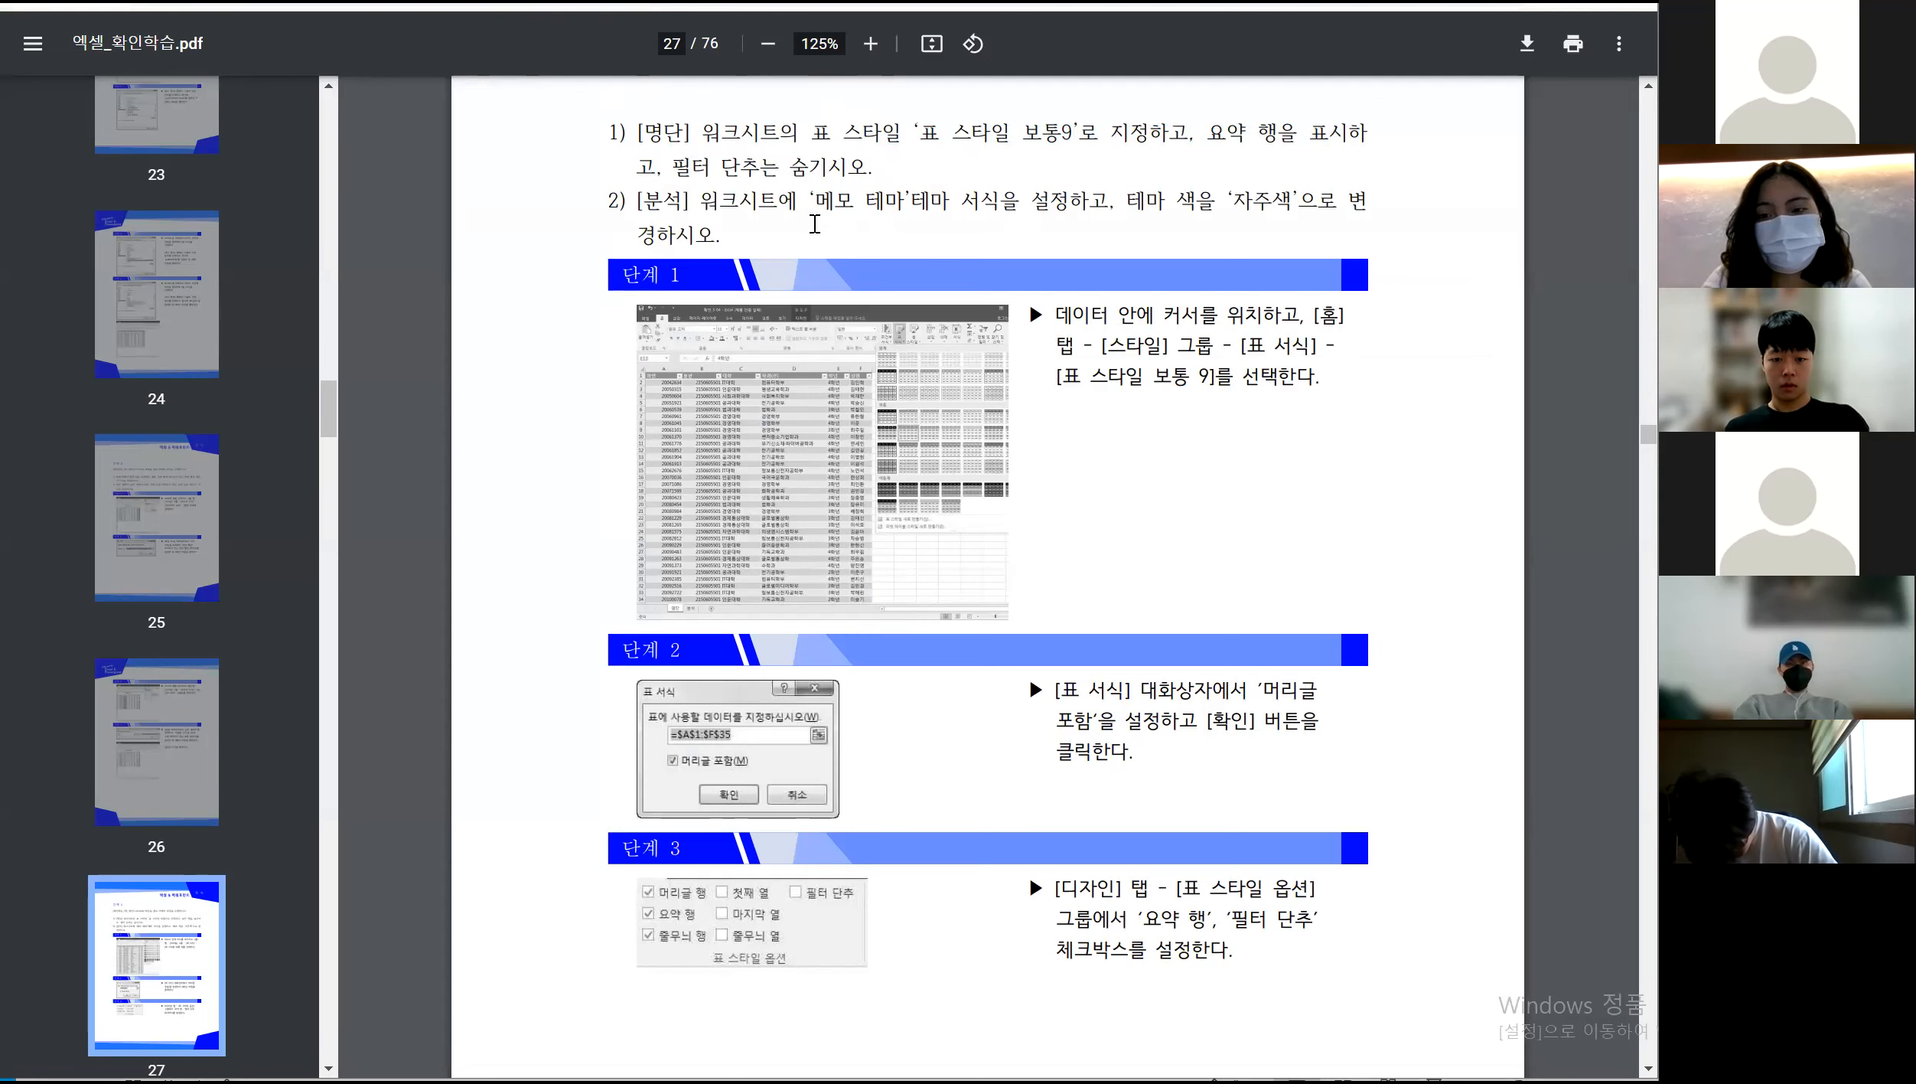
{"action": "left_click_drag", "start_coordinate": [696, 202], "coordinate": [629, 204]}
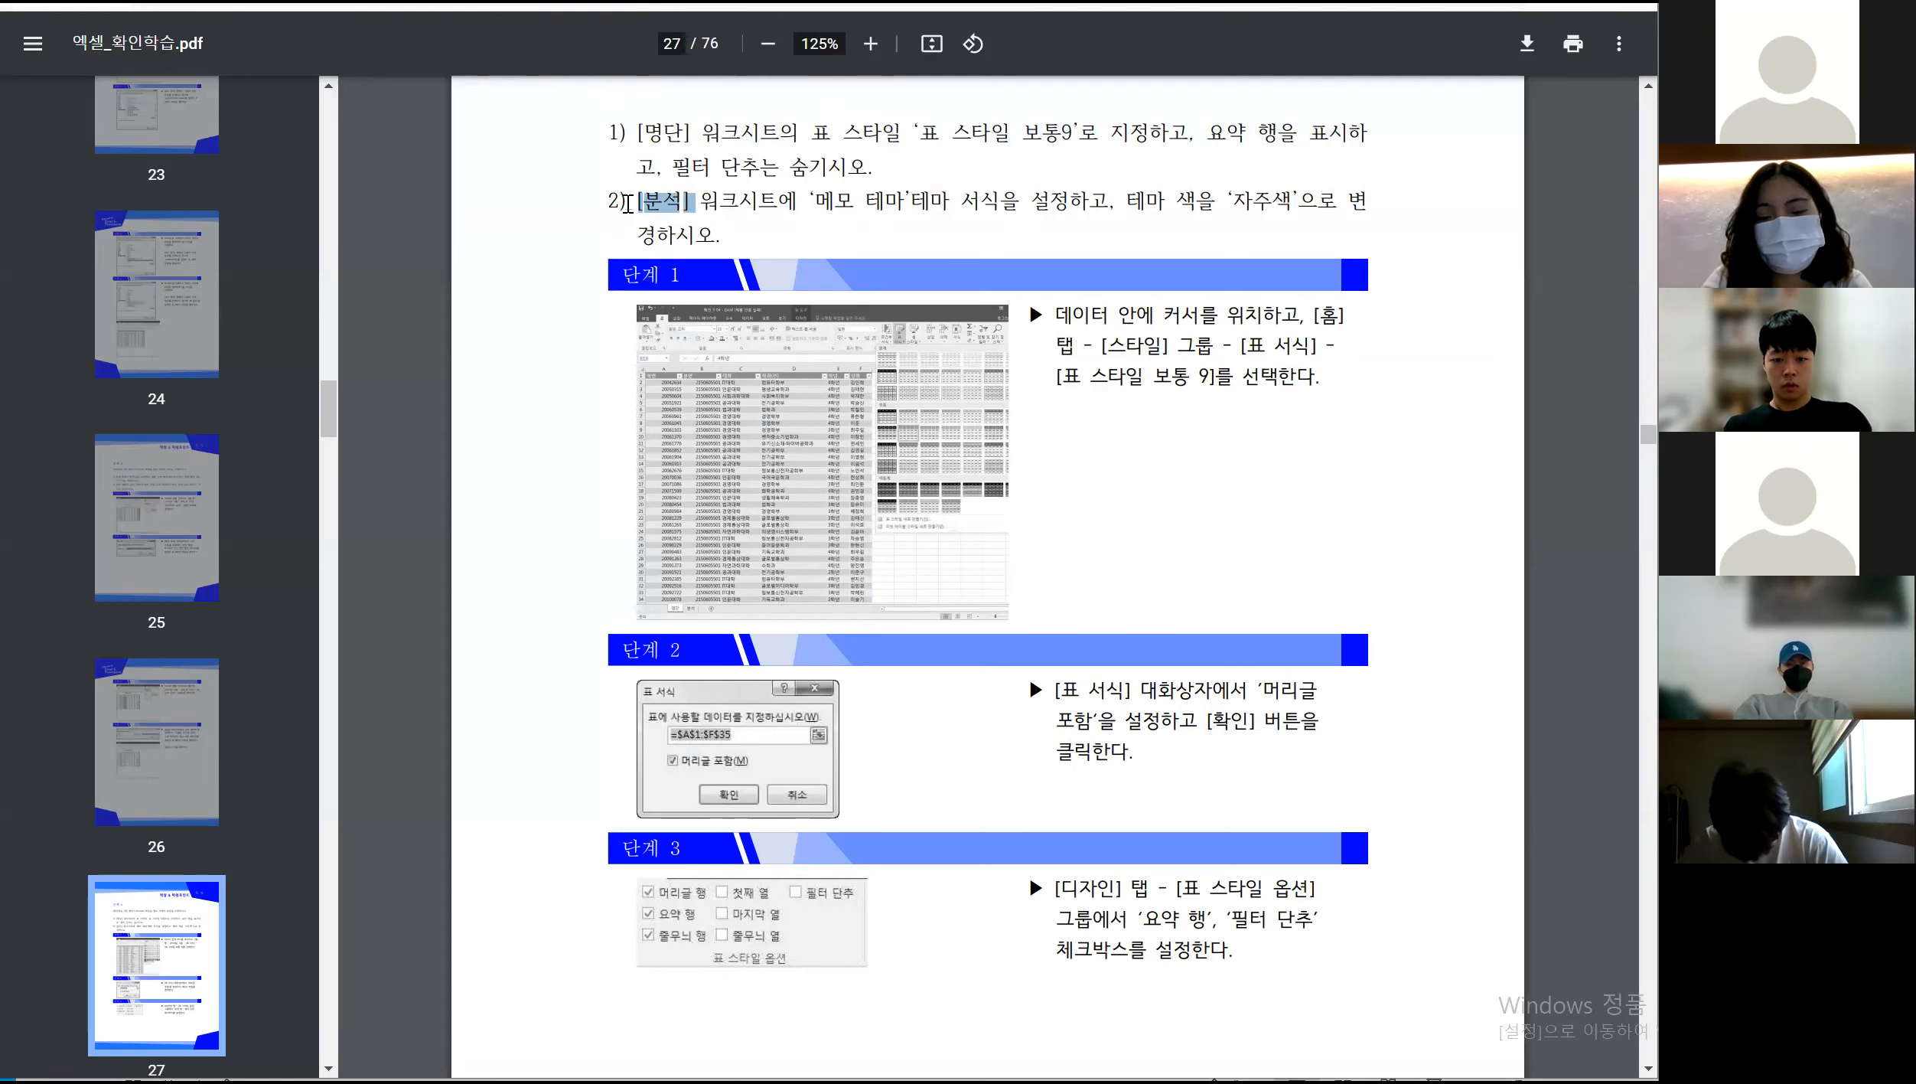
{"action": "key", "text": "alt+Tab"}
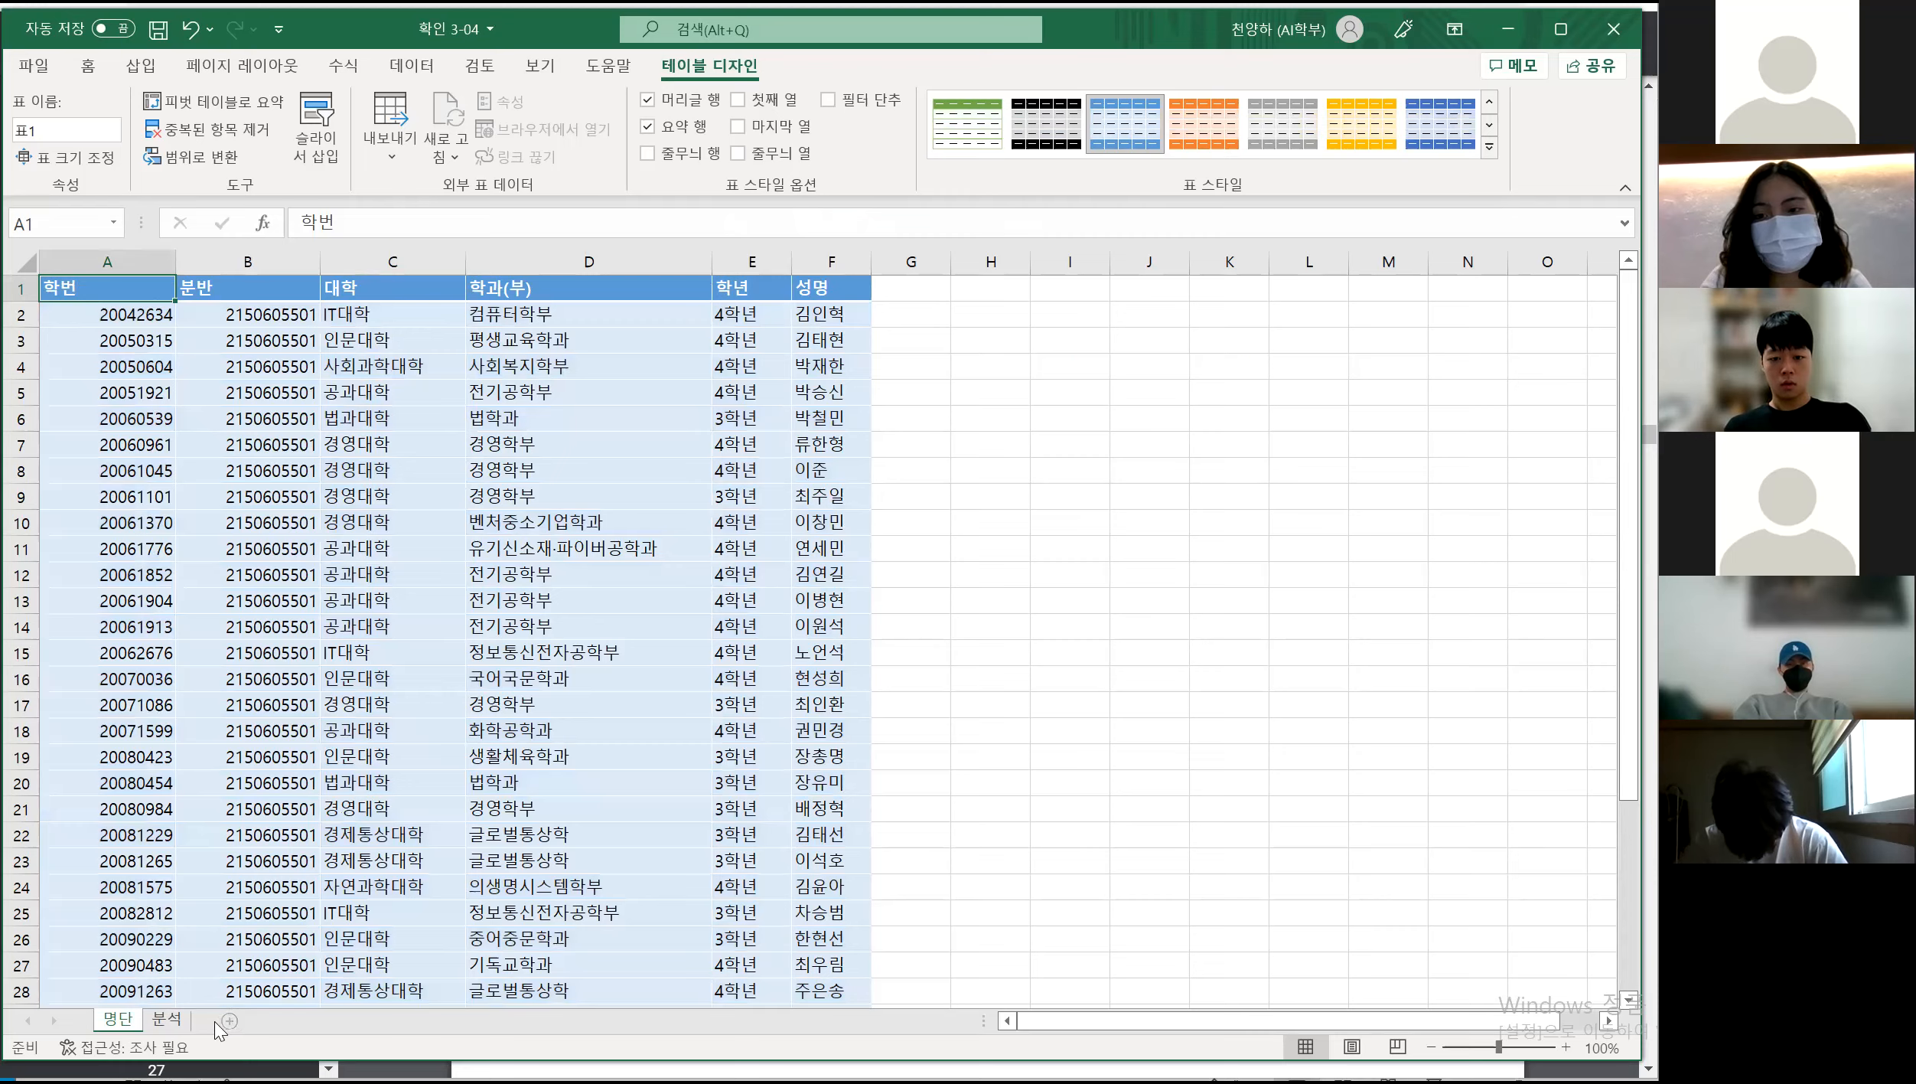
{"action": "left_click", "coordinate": [167, 1019]}
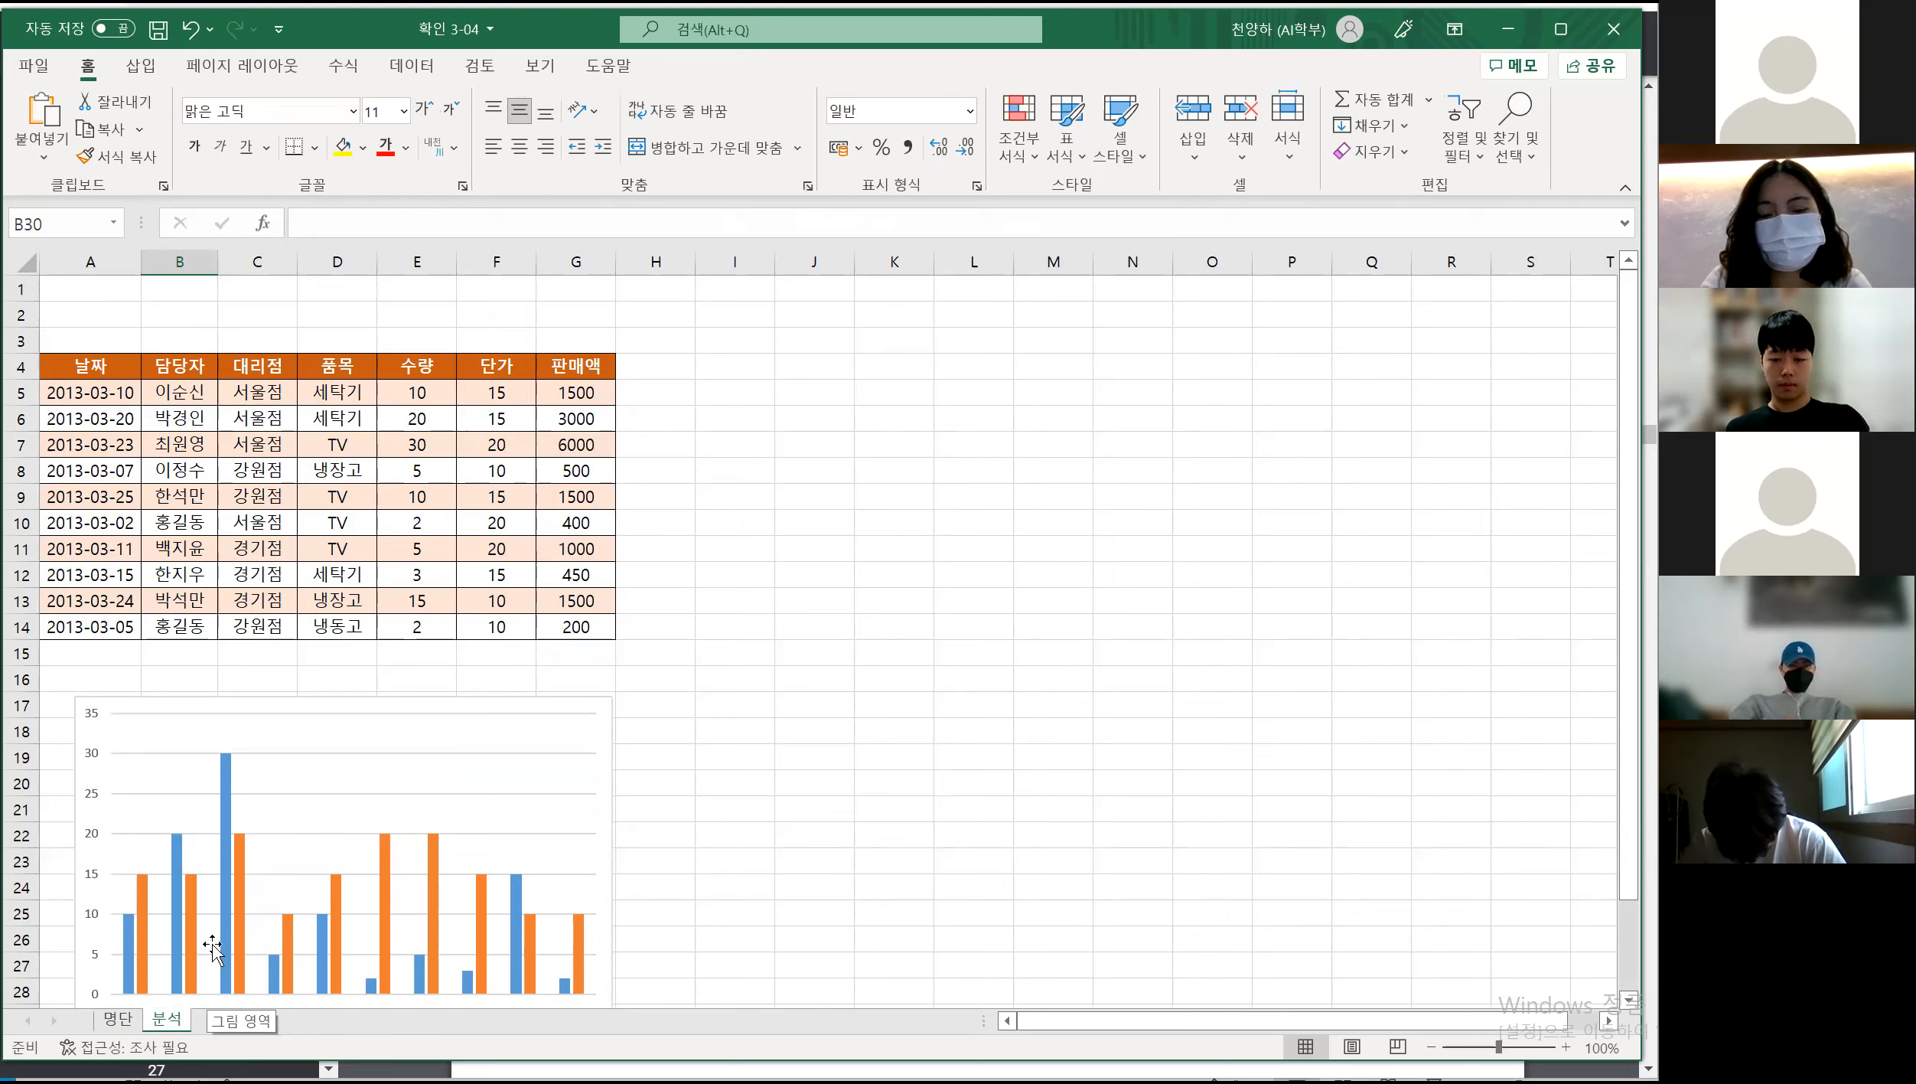
{"action": "left_click", "coordinate": [886, 748]}
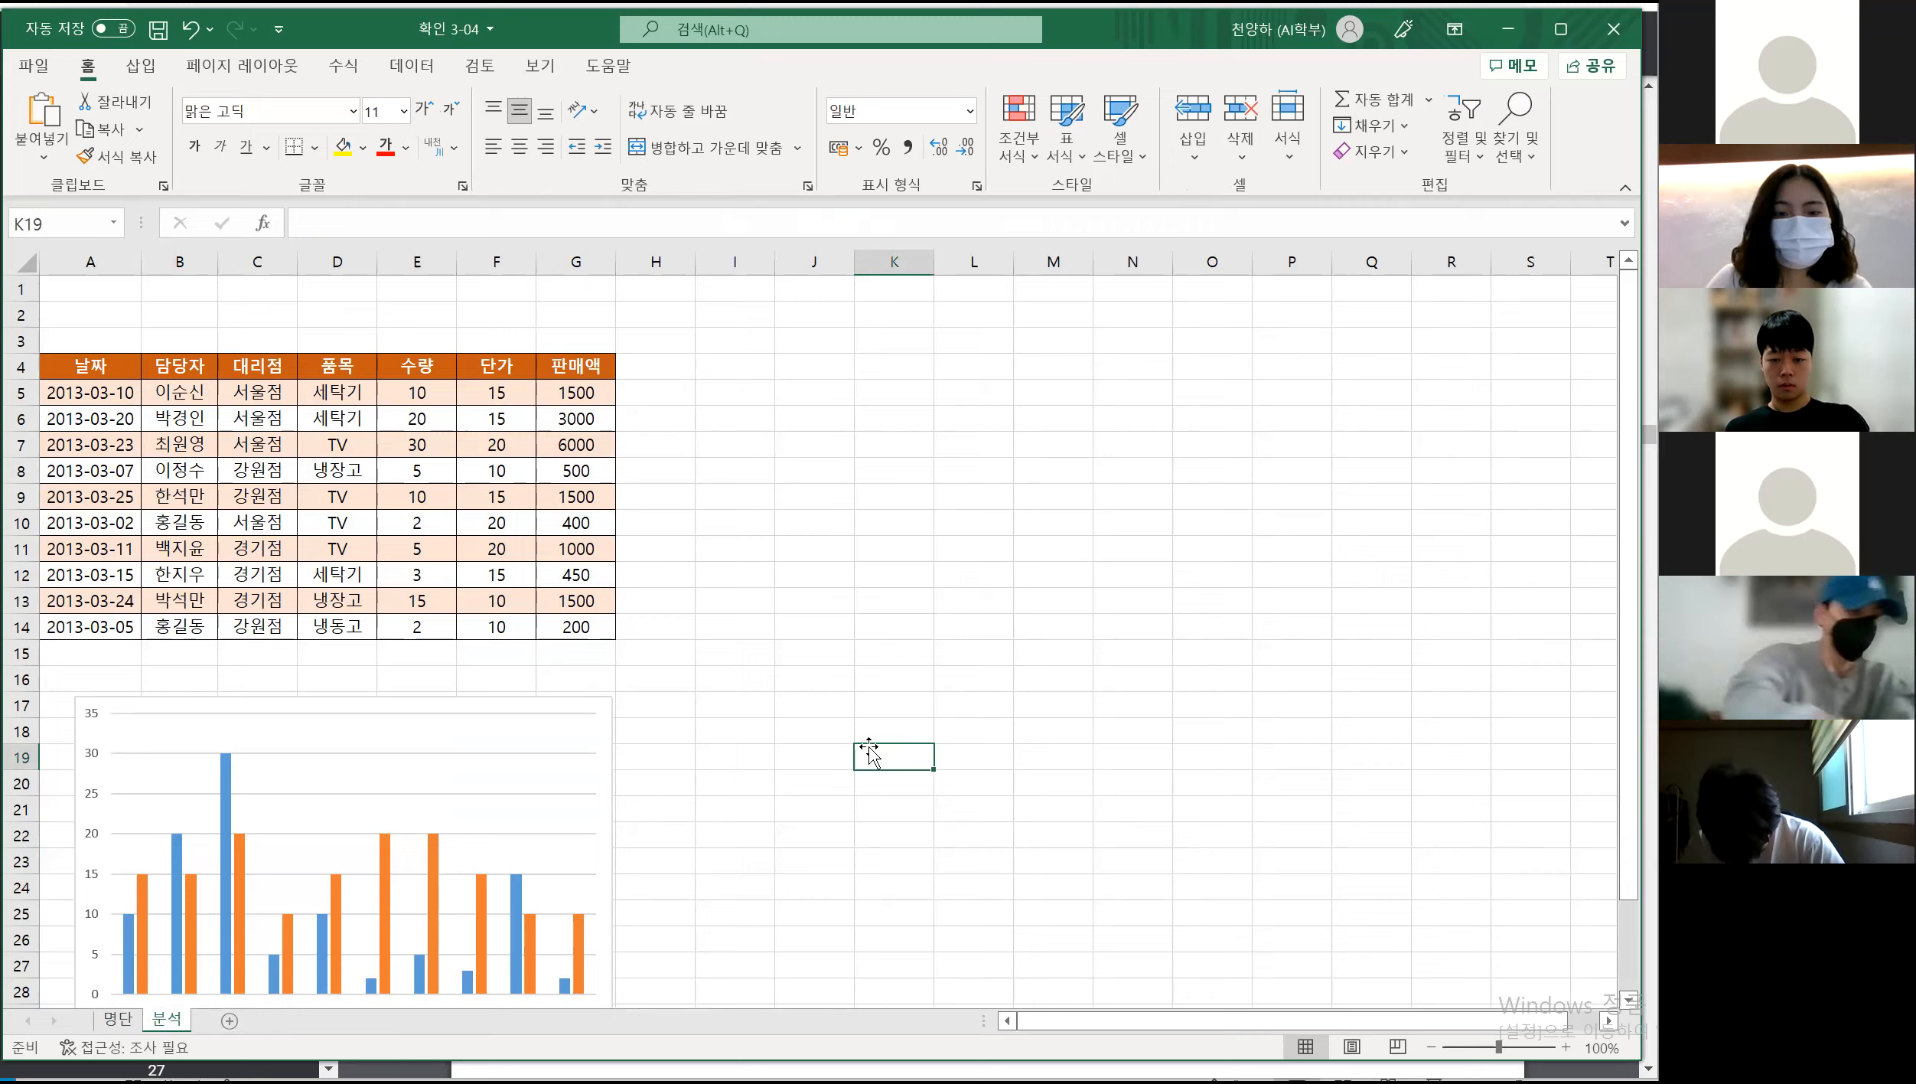
Read the 메모 테마 and 자주색 theme requirements in the exercise PDF, then return to the 분석 worksheet at cell L8
{"action": "key", "text": "alt+Tab"}
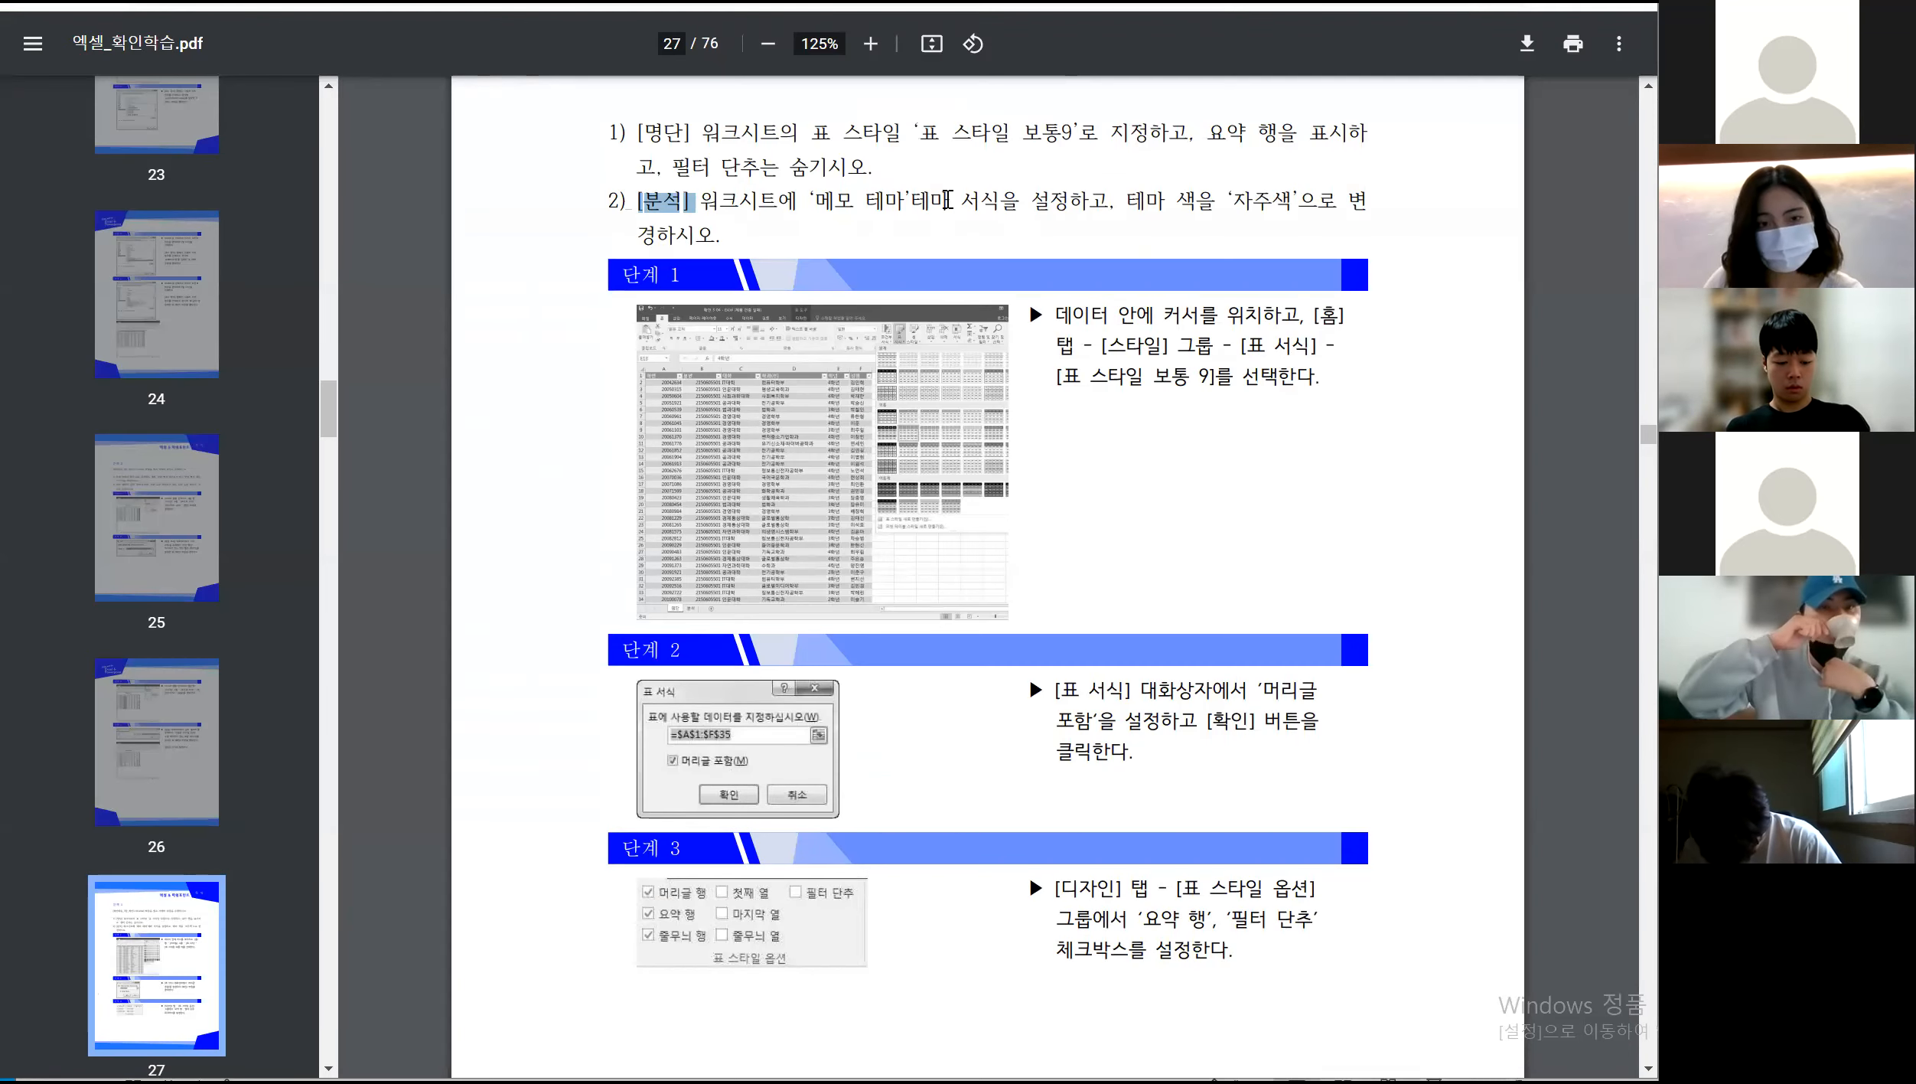
{"action": "double_click", "coordinate": [930, 200]}
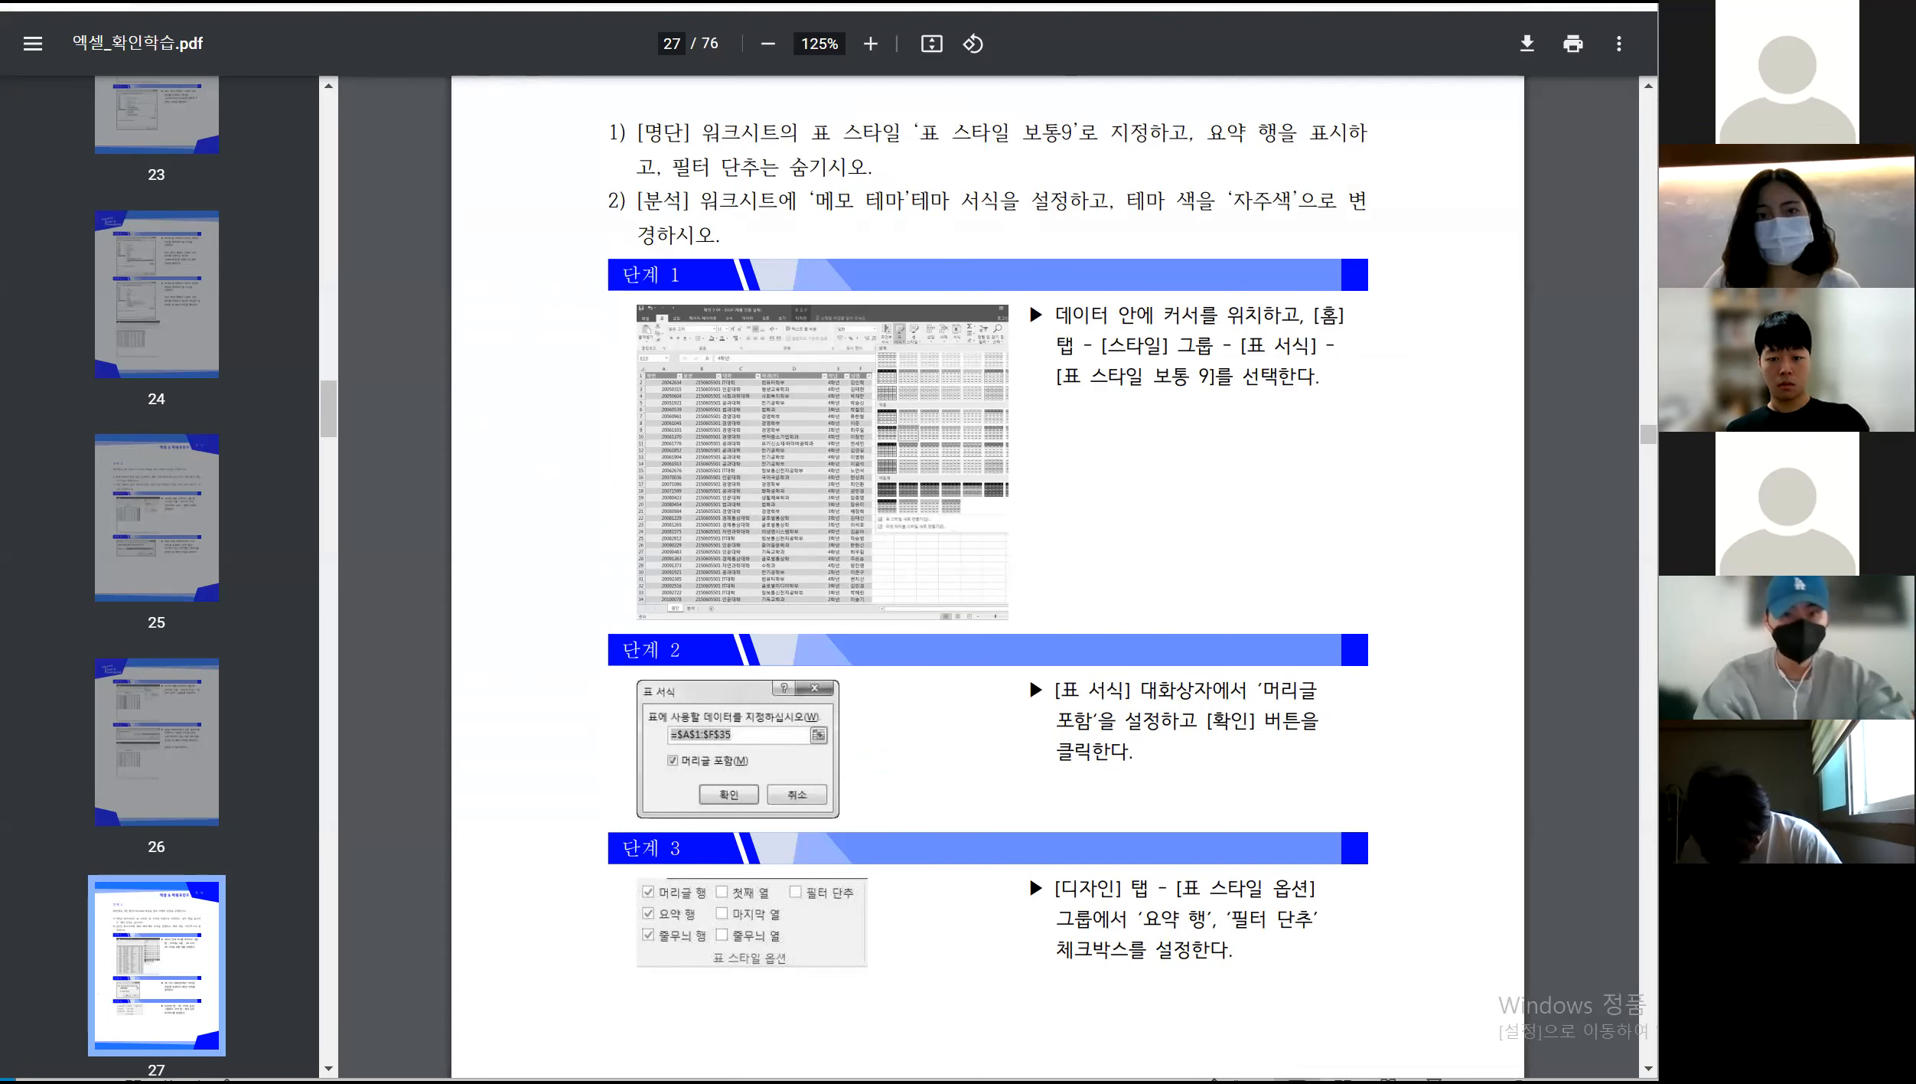
{"action": "key", "text": "alt+Tab"}
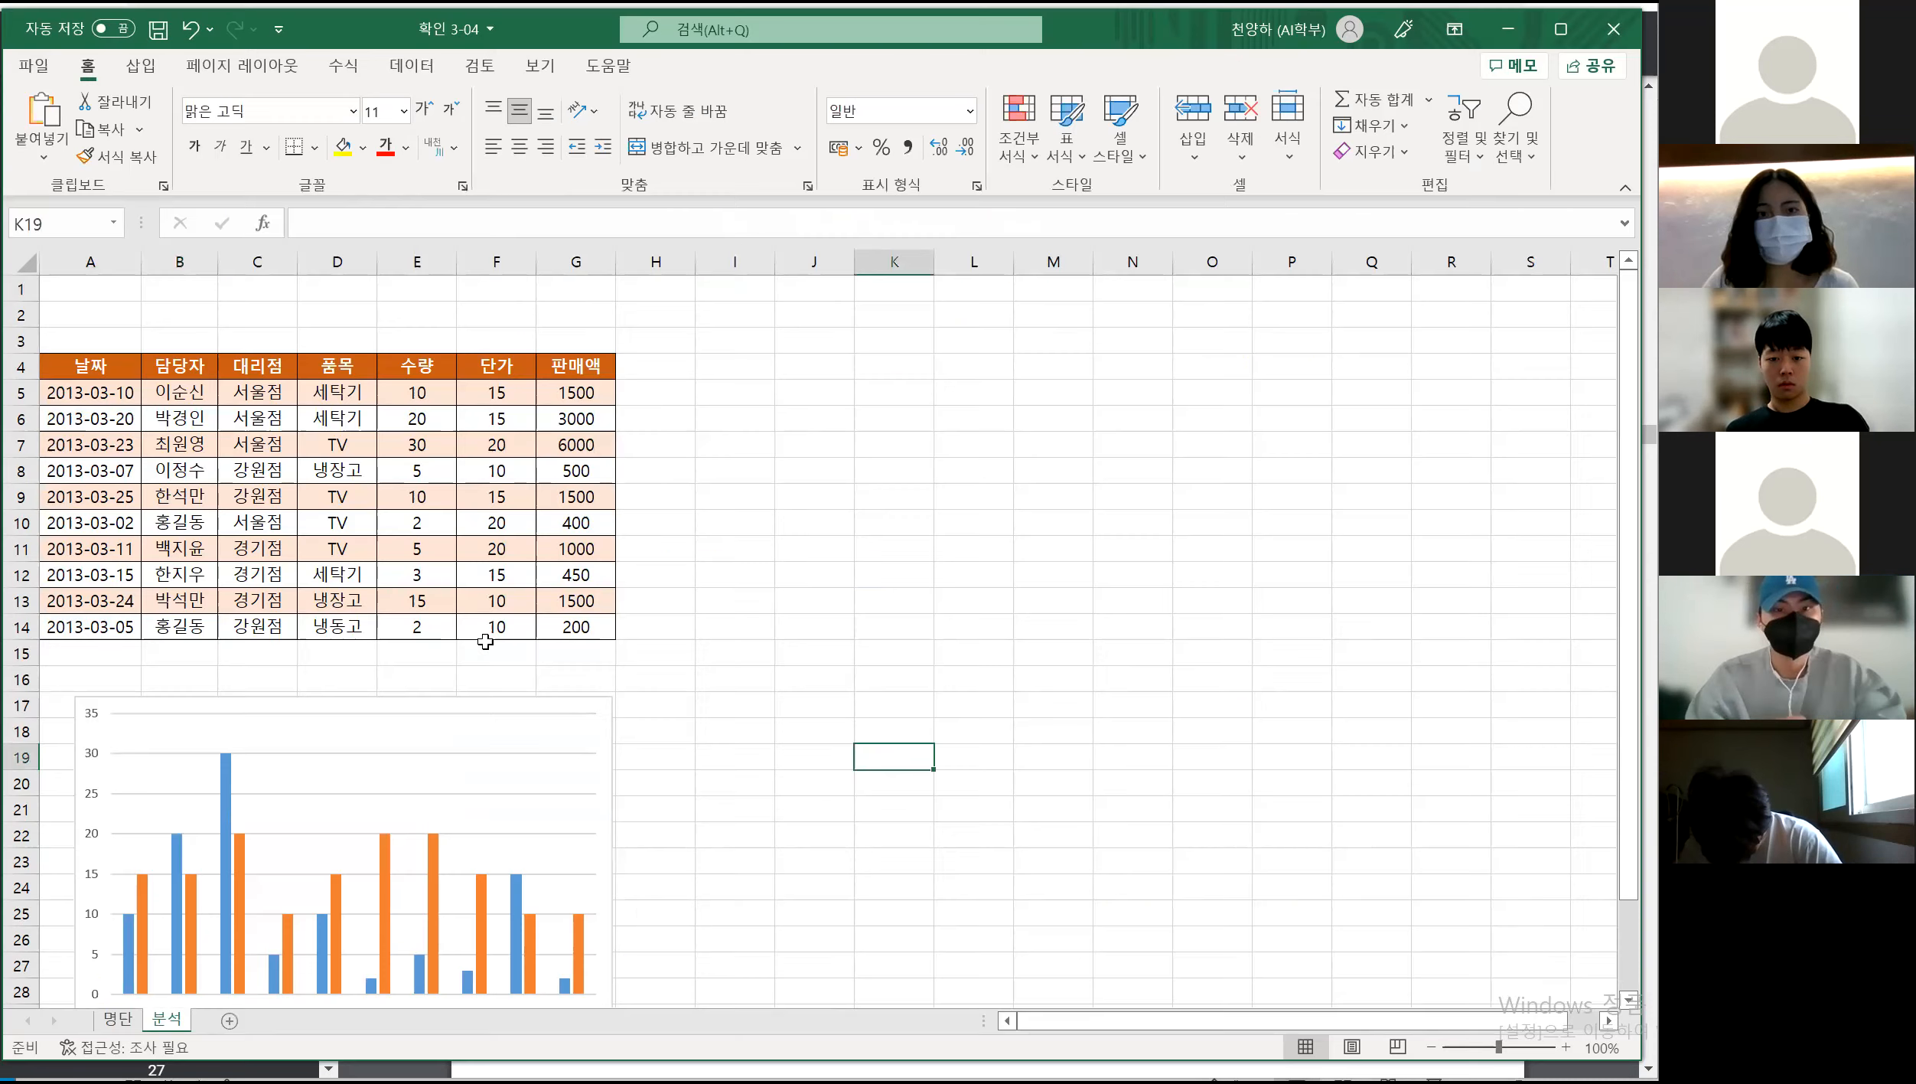
{"action": "left_click", "coordinate": [982, 461]}
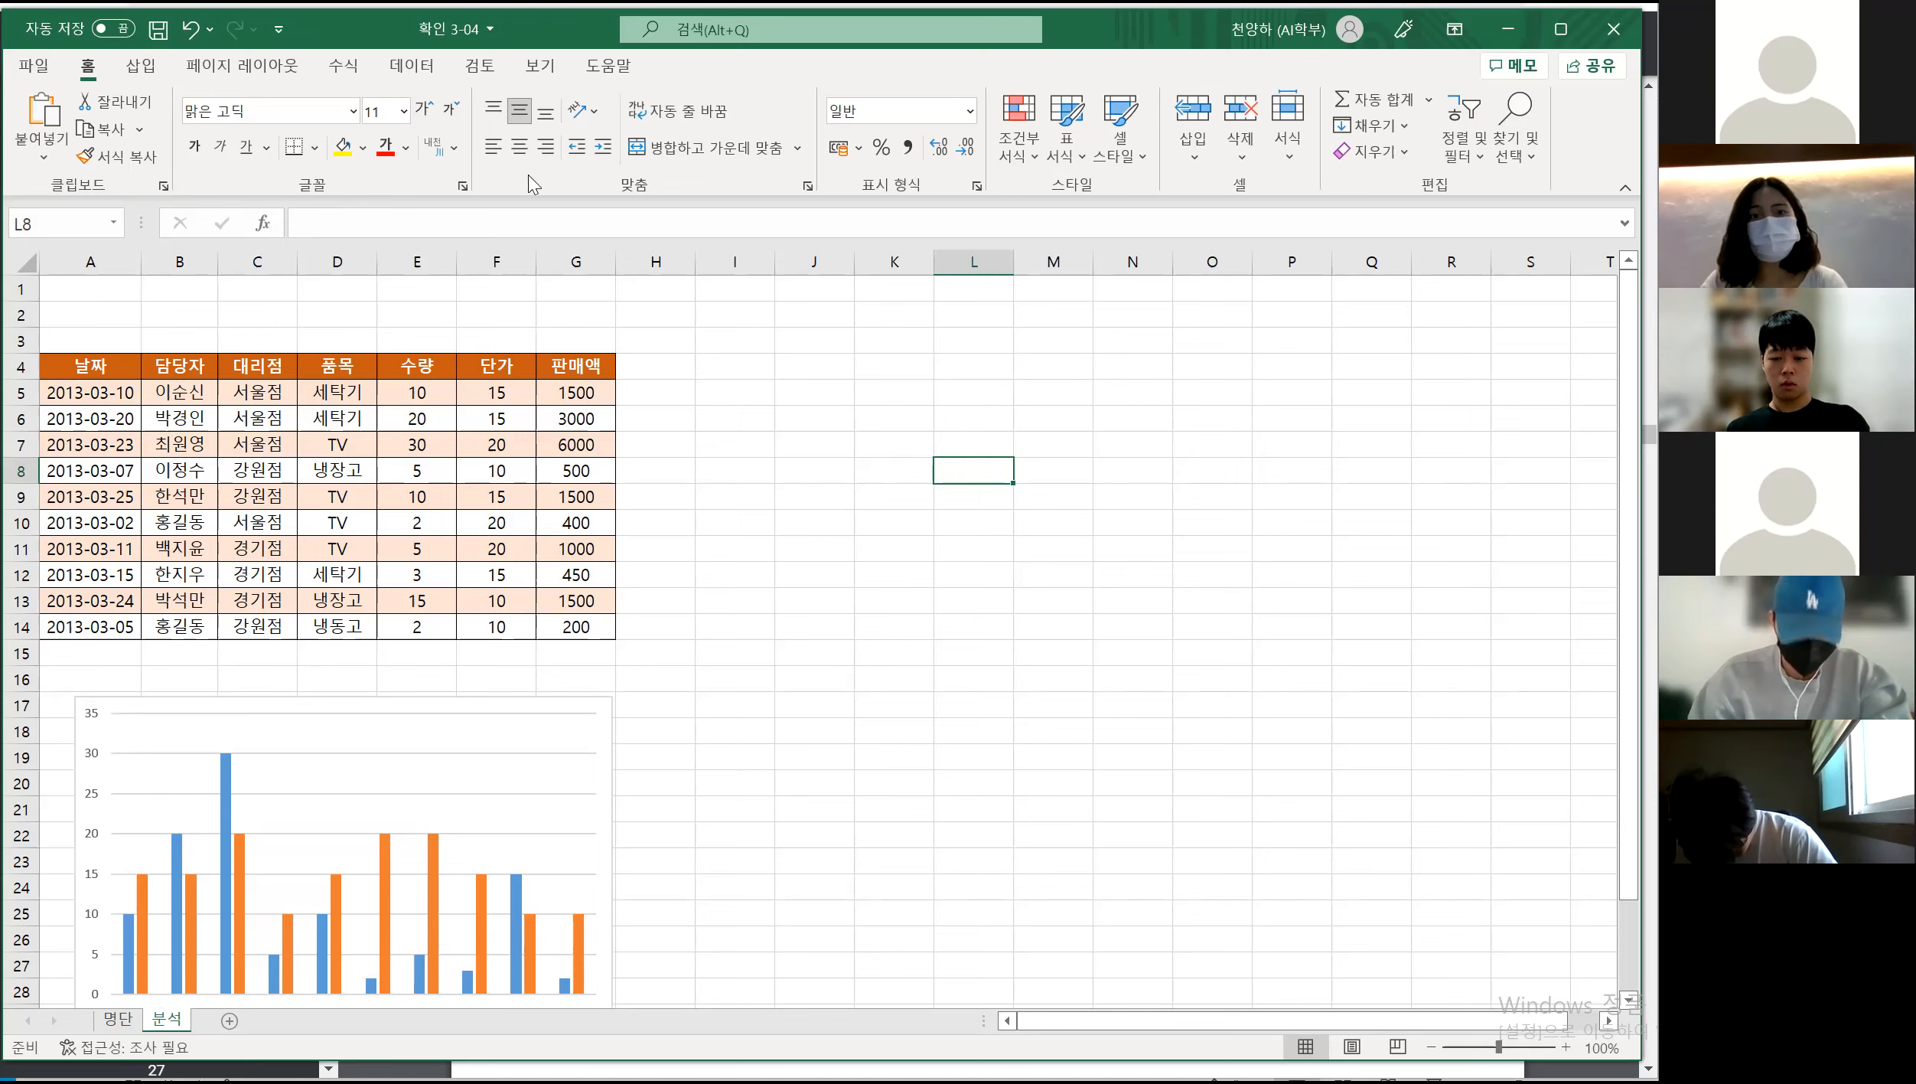
Preview the themes on the 분석 worksheet and apply the 그물 theme to the workbook
{"action": "left_click", "coordinate": [245, 69]}
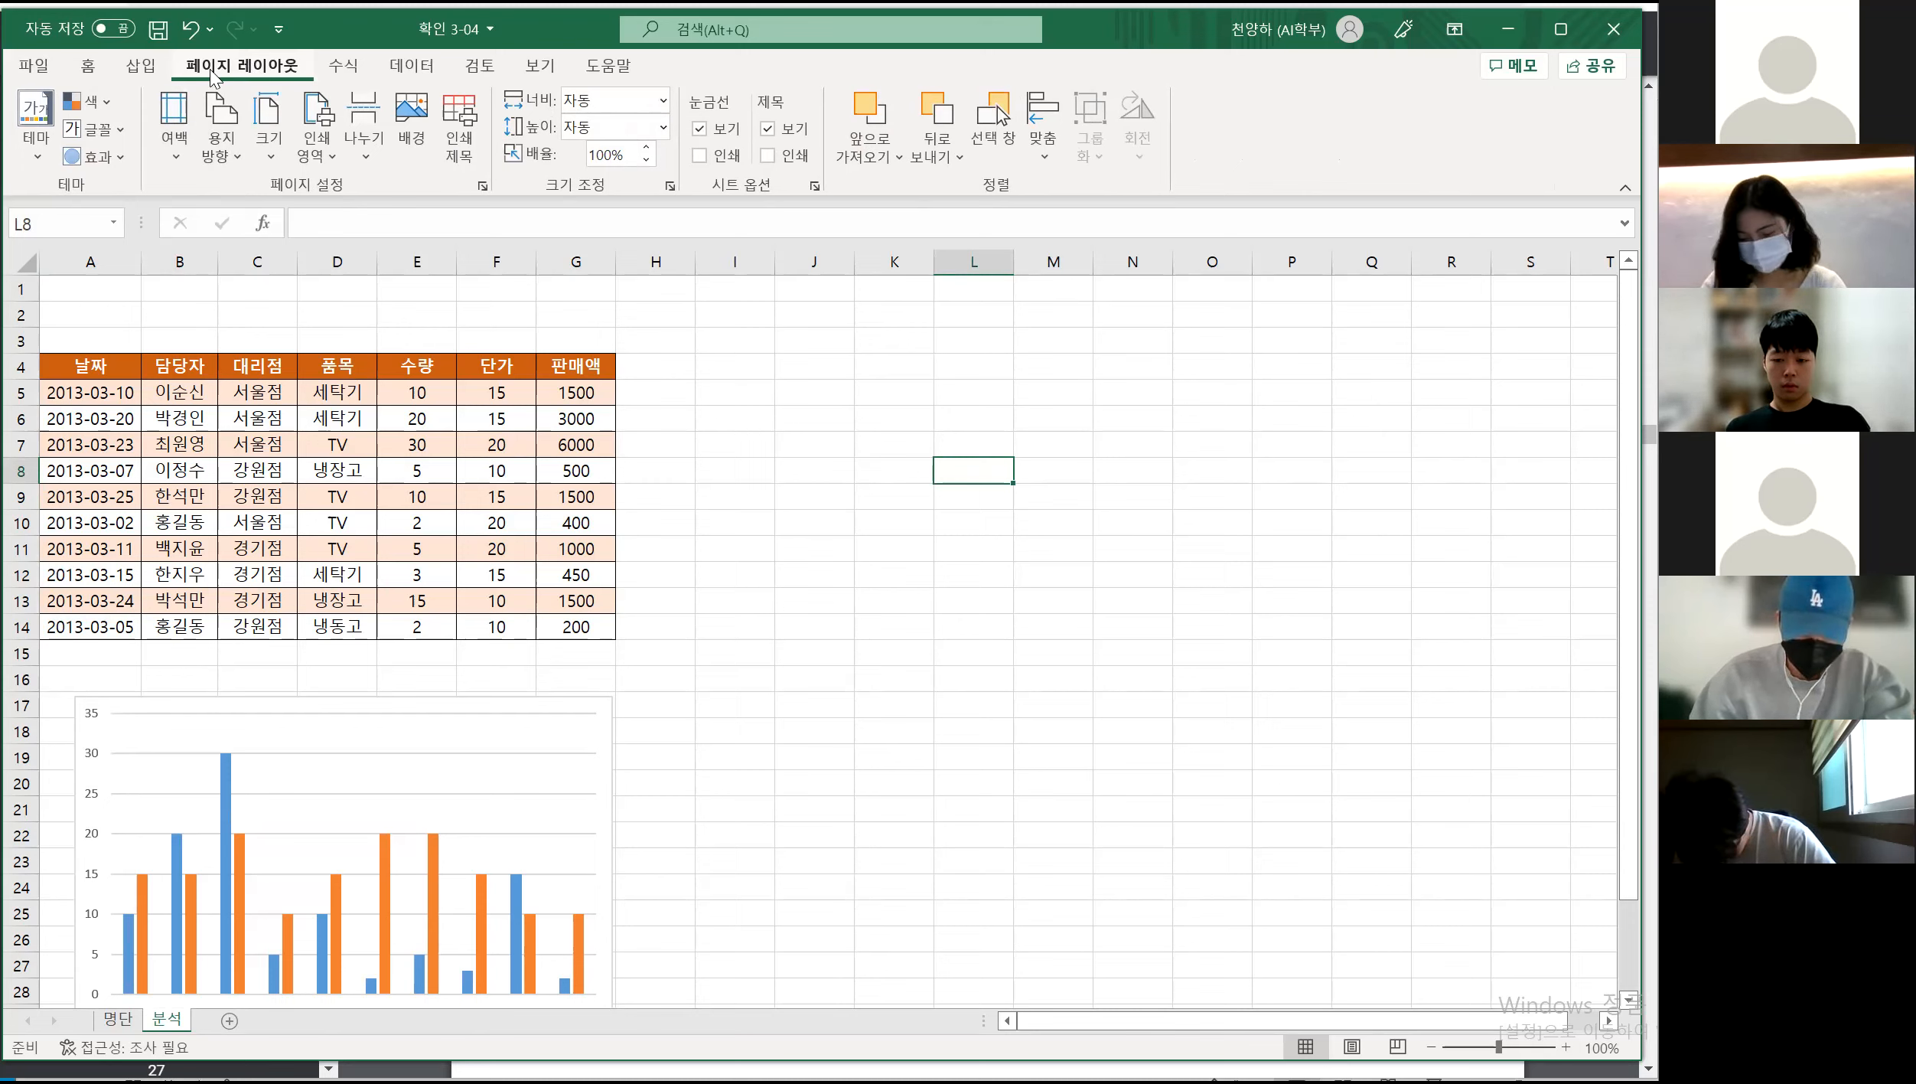
{"action": "left_click", "coordinate": [40, 153]}
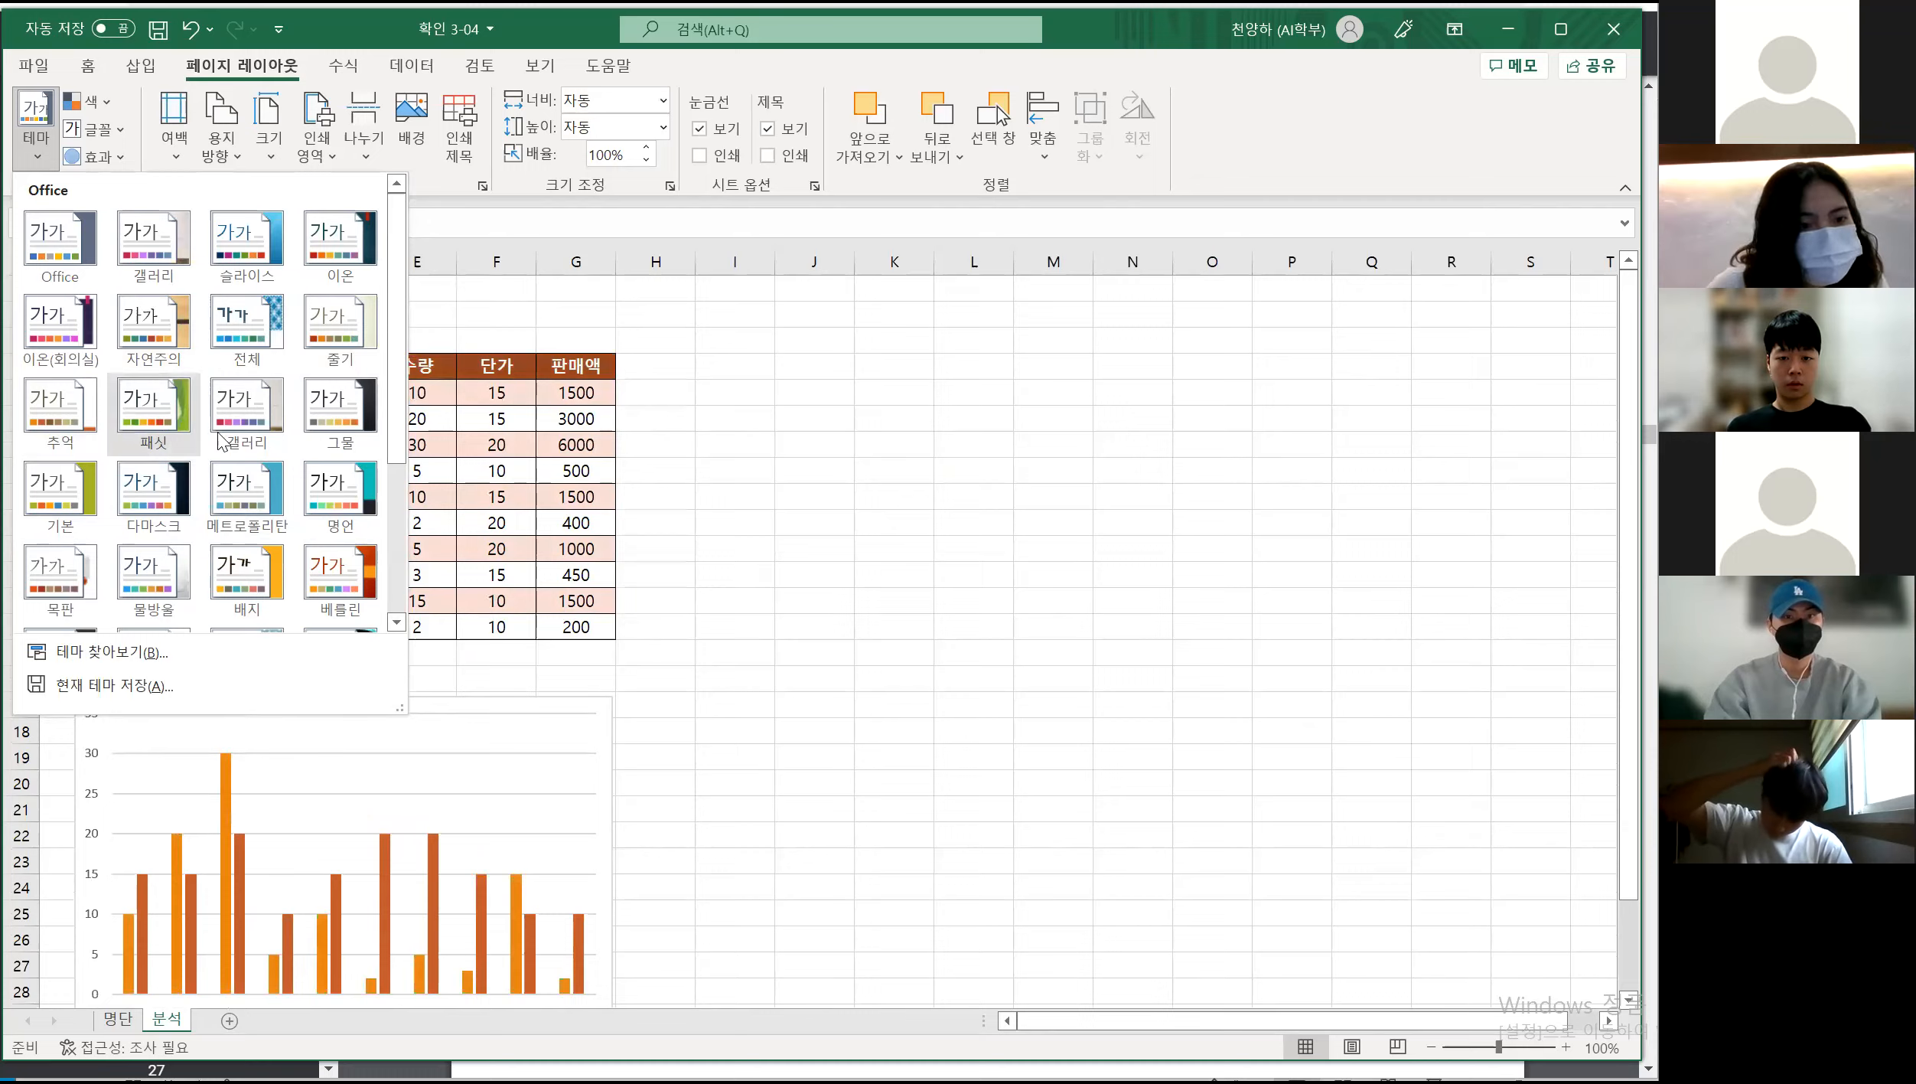
{"action": "left_click", "coordinate": [315, 411]}
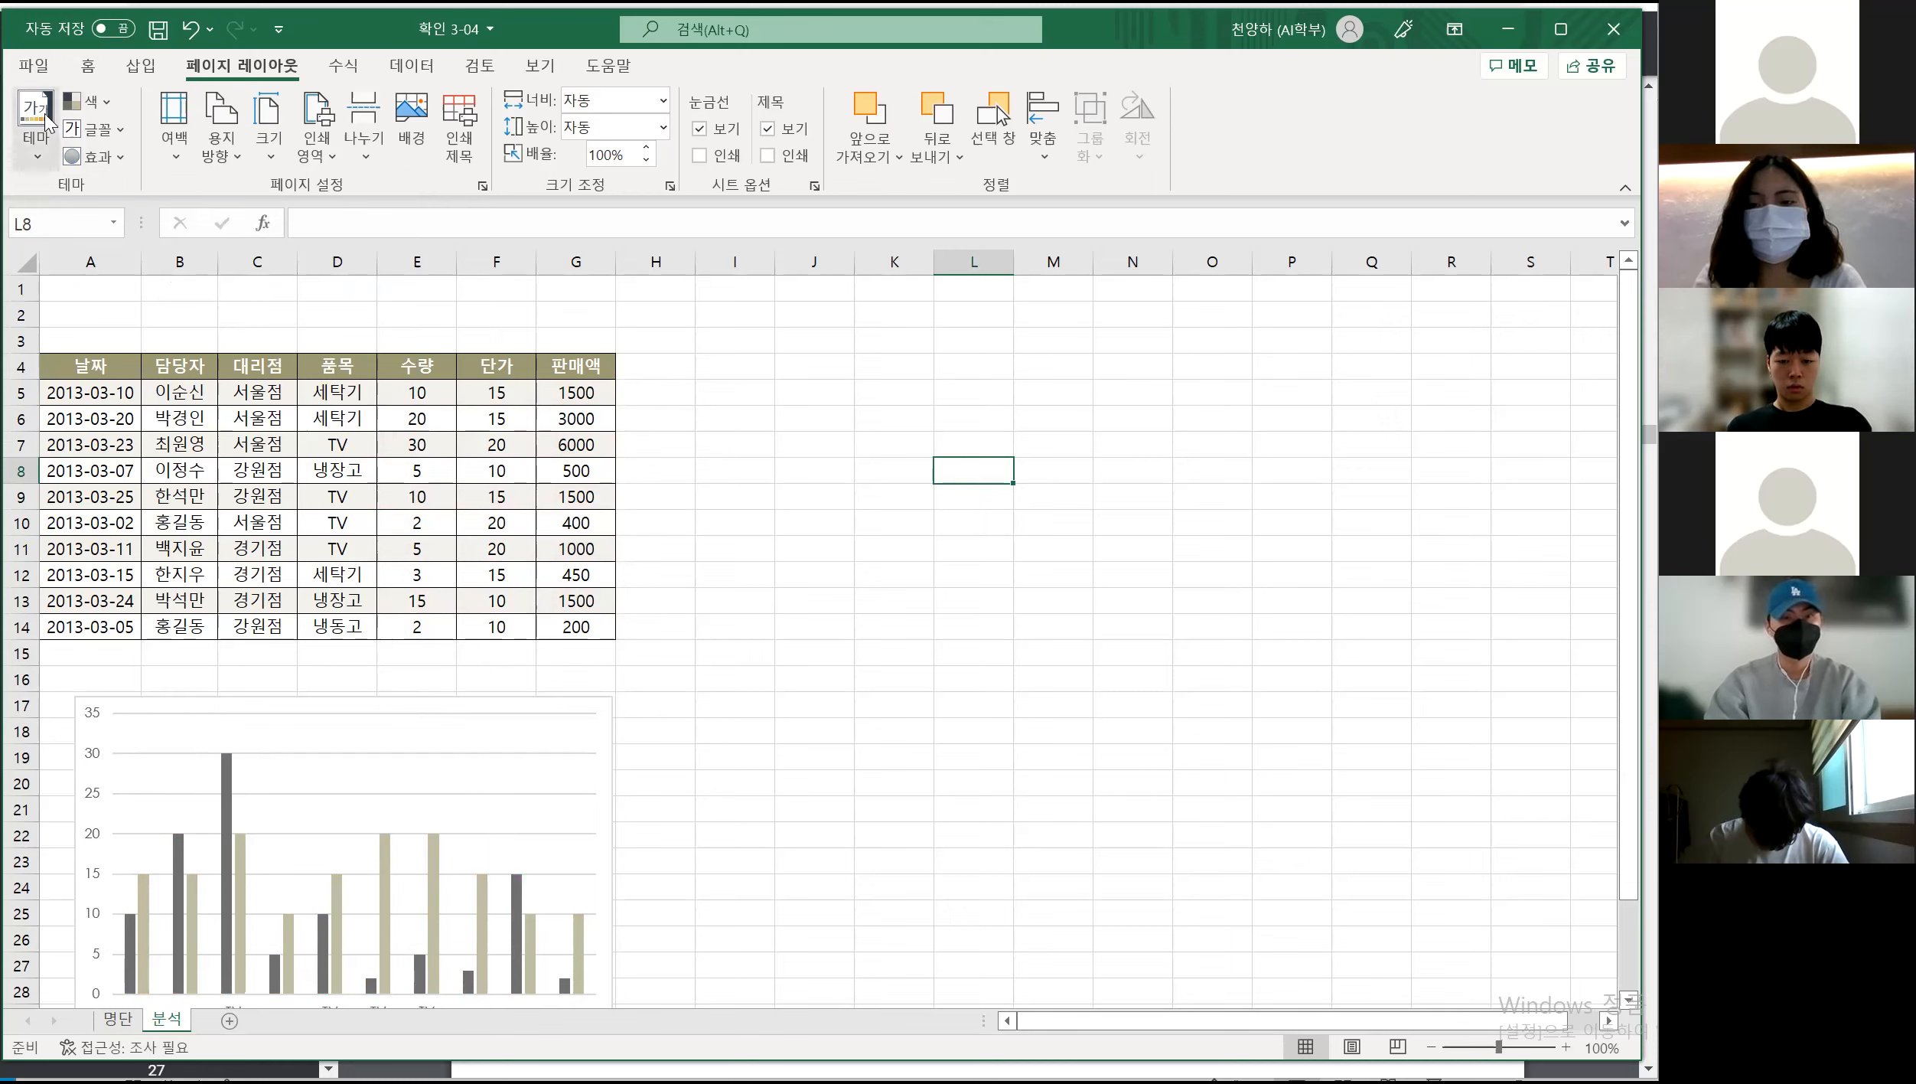
Apply the 파랑 II theme colors to the workbook and preview the theme fonts without changing the current one
{"action": "left_click", "coordinate": [111, 110]}
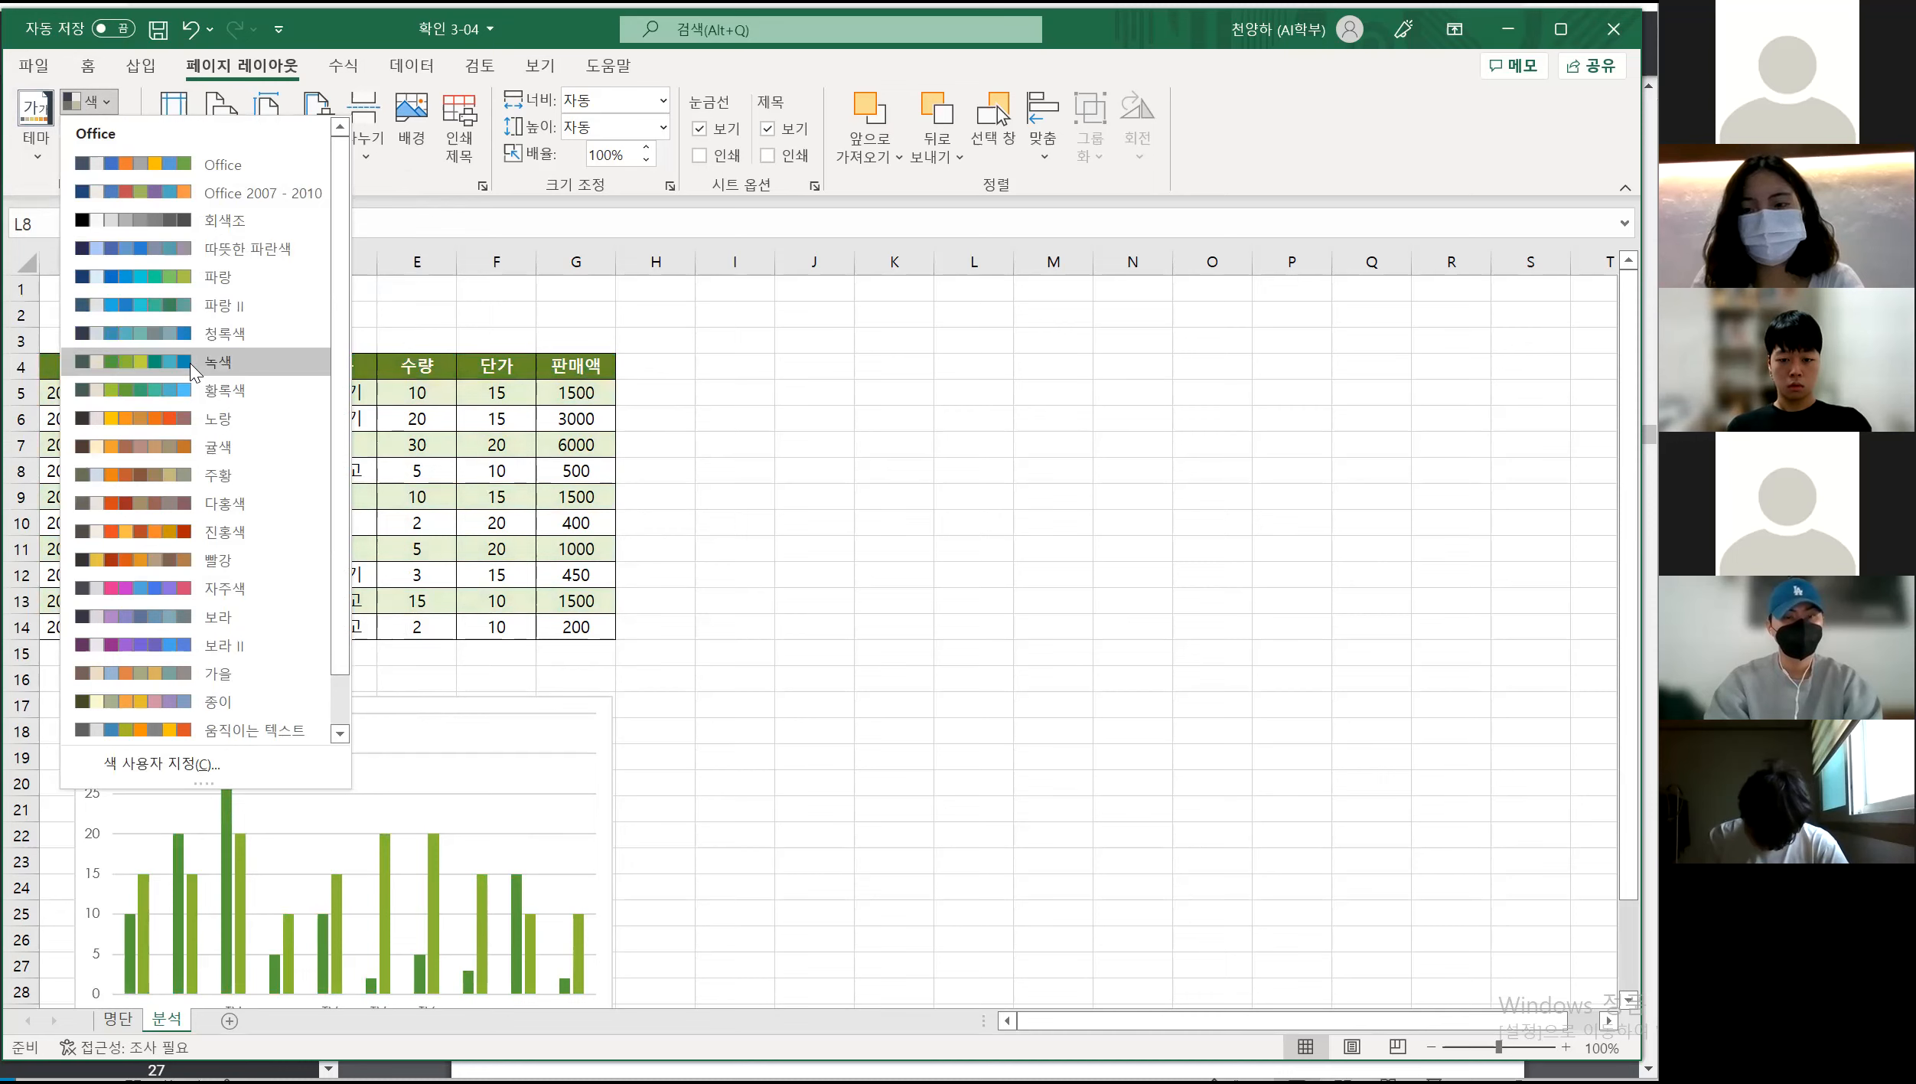
{"action": "left_click", "coordinate": [198, 312]}
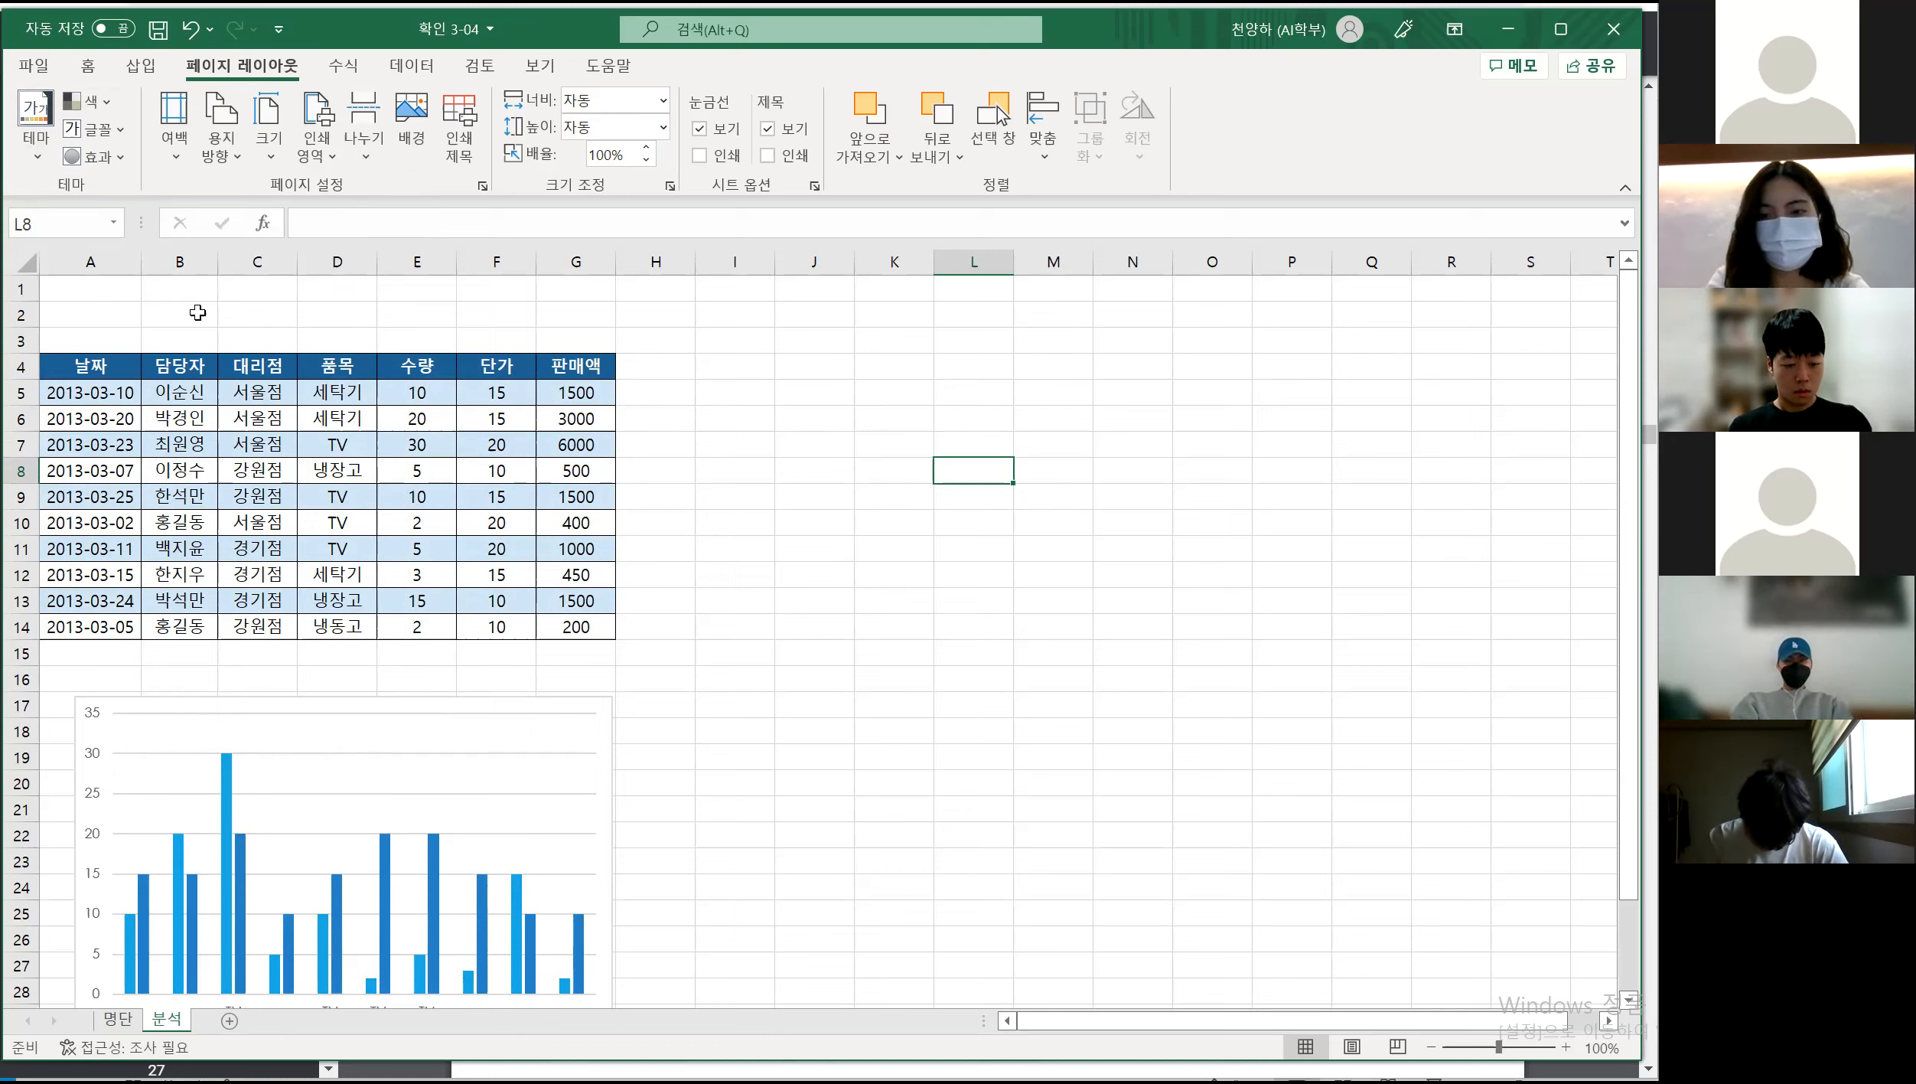
{"action": "left_click", "coordinate": [113, 130]}
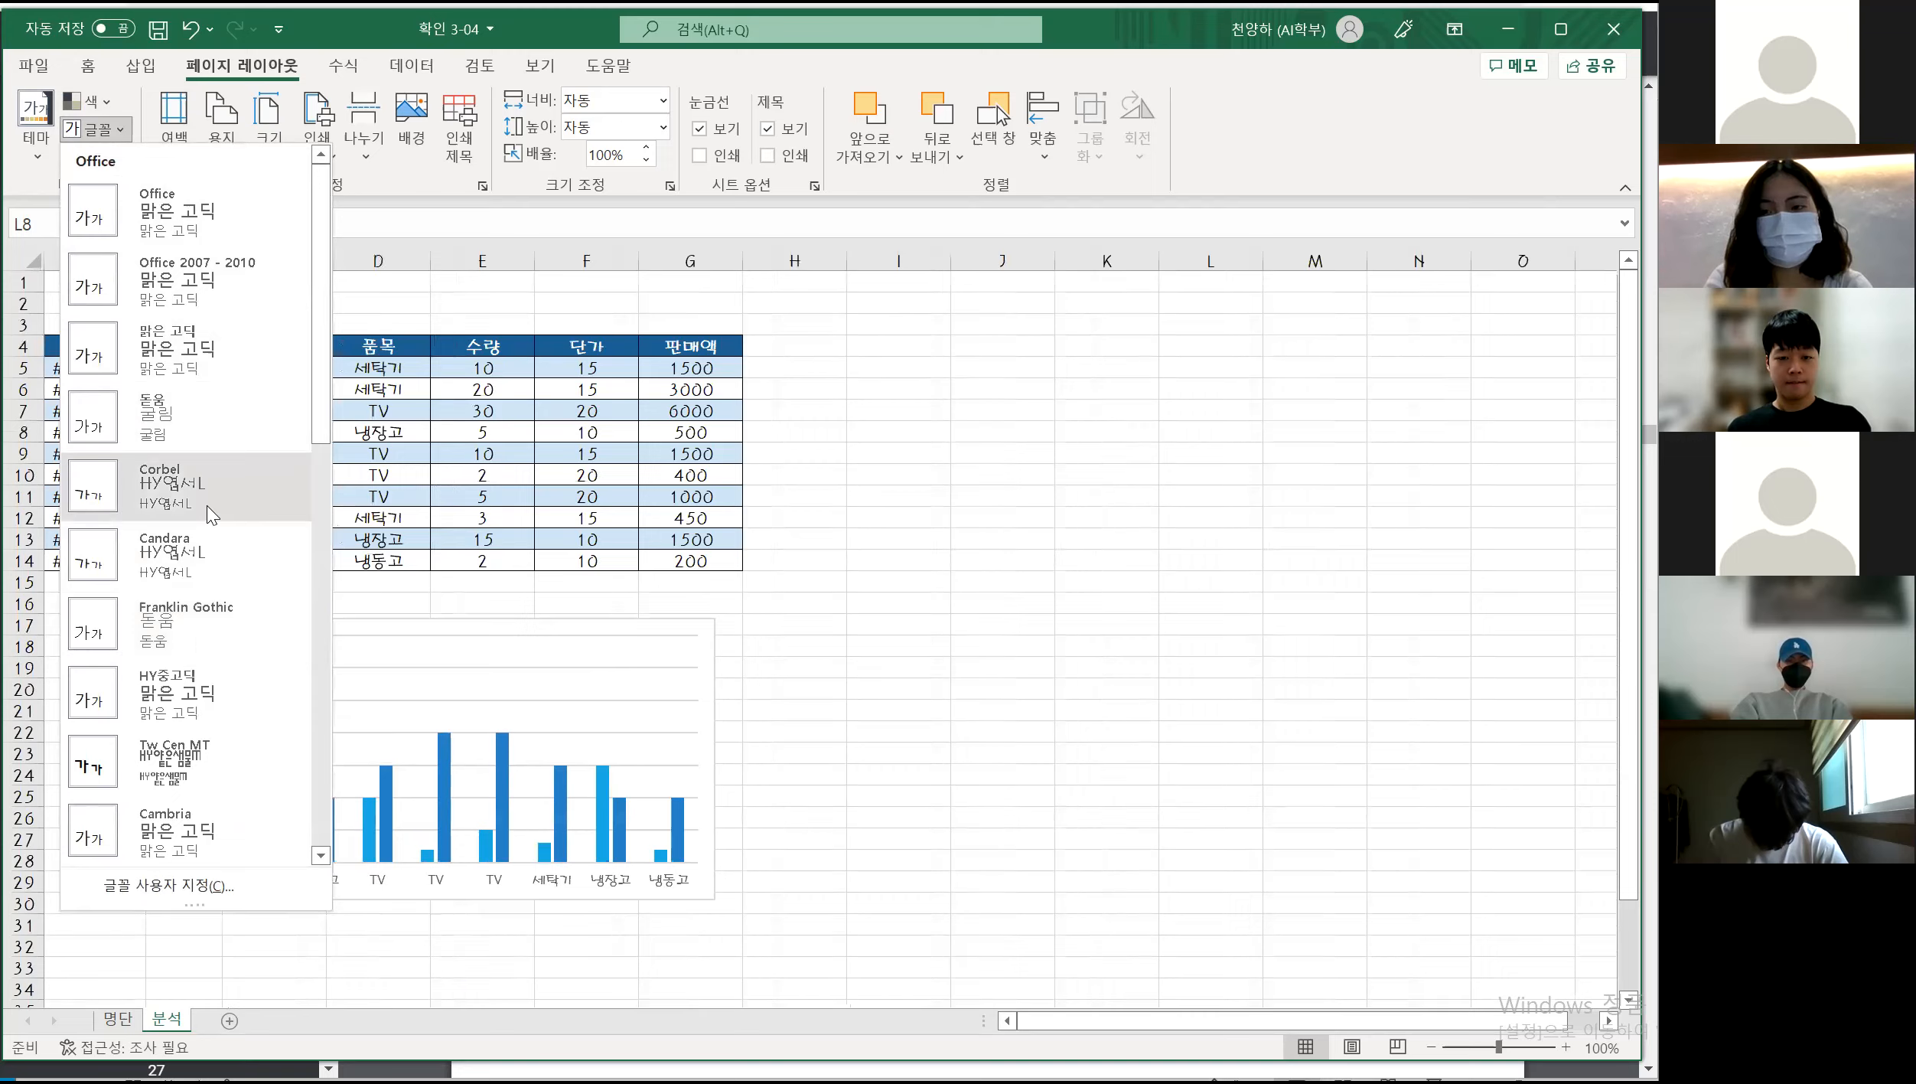
{"action": "left_click", "coordinate": [1087, 532]}
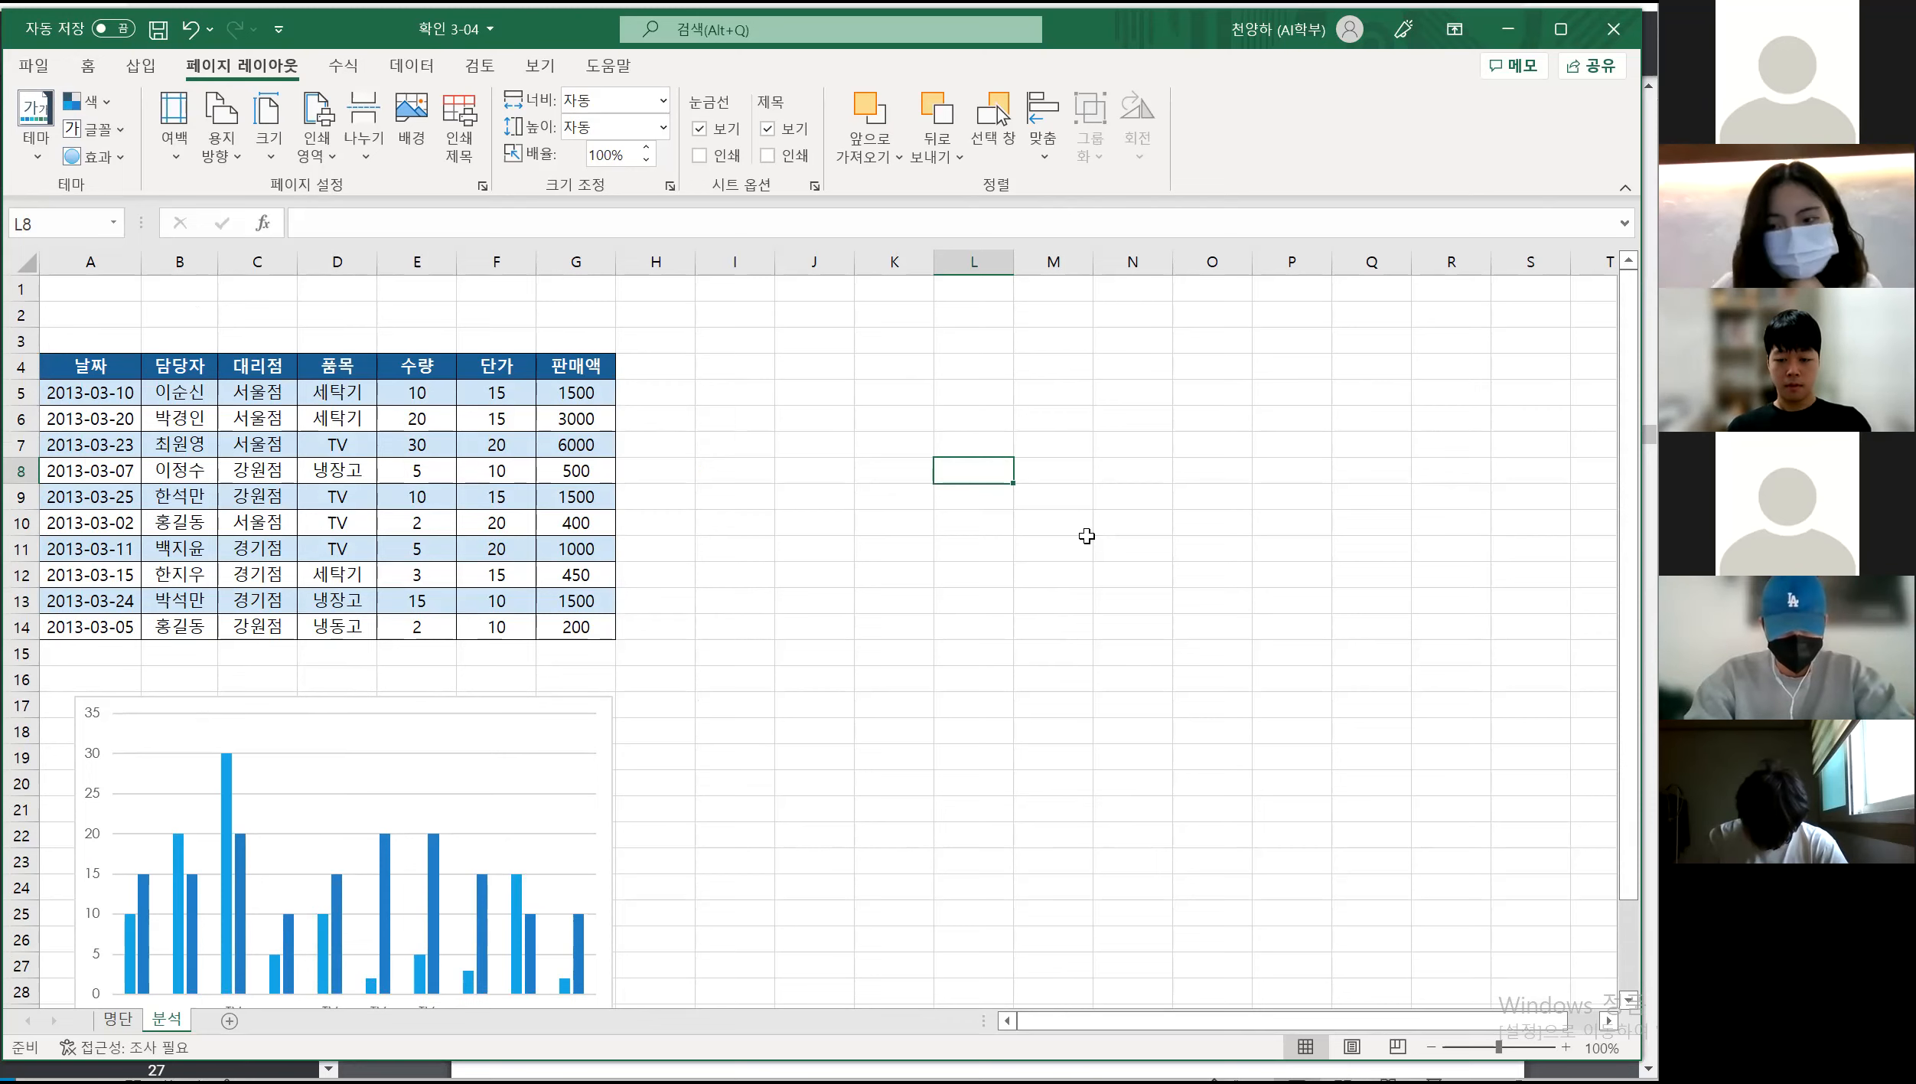
Review 문제 4 and its solution steps in the exercise PDF, then read 문제 1 of chapter 4, 데이터 관리
{"action": "key", "text": "alt+Tab"}
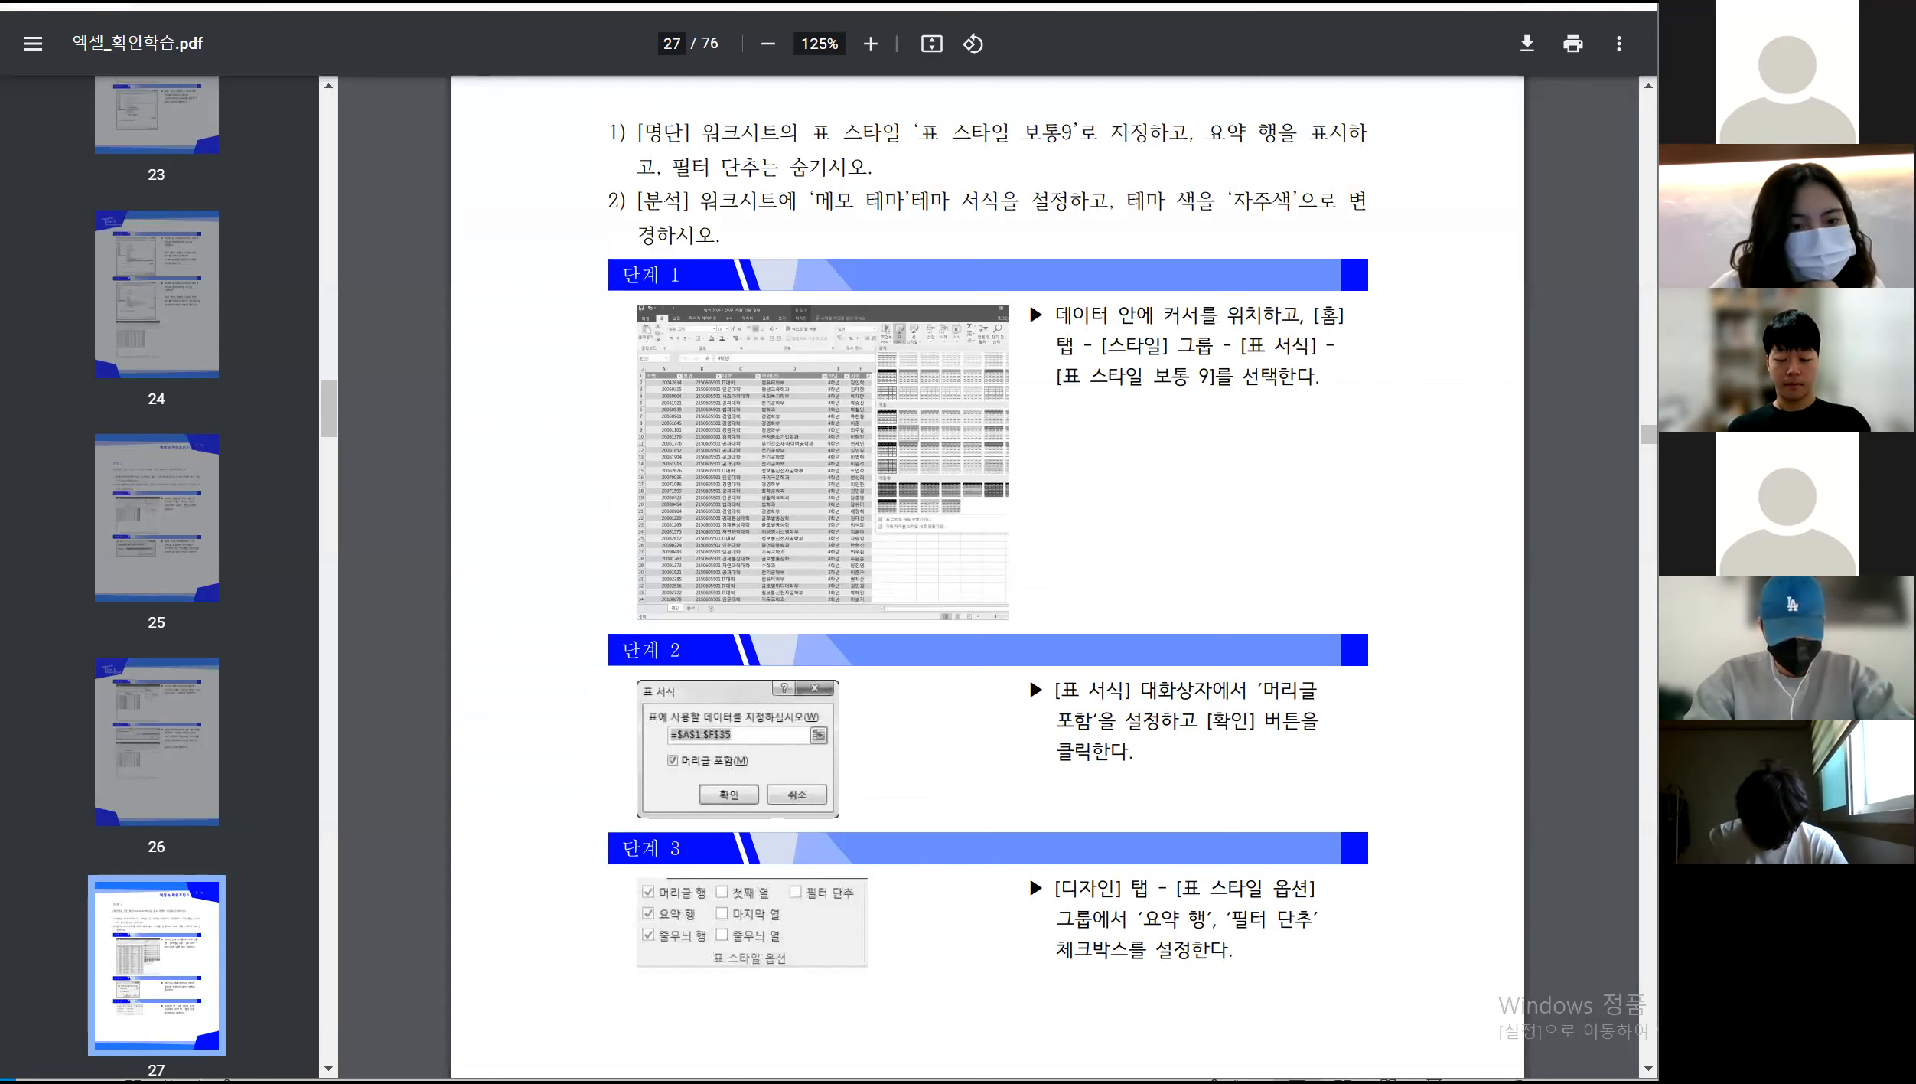
{"action": "scroll", "coordinate": [987, 616], "scroll_direction": "up", "scroll_amount": 4}
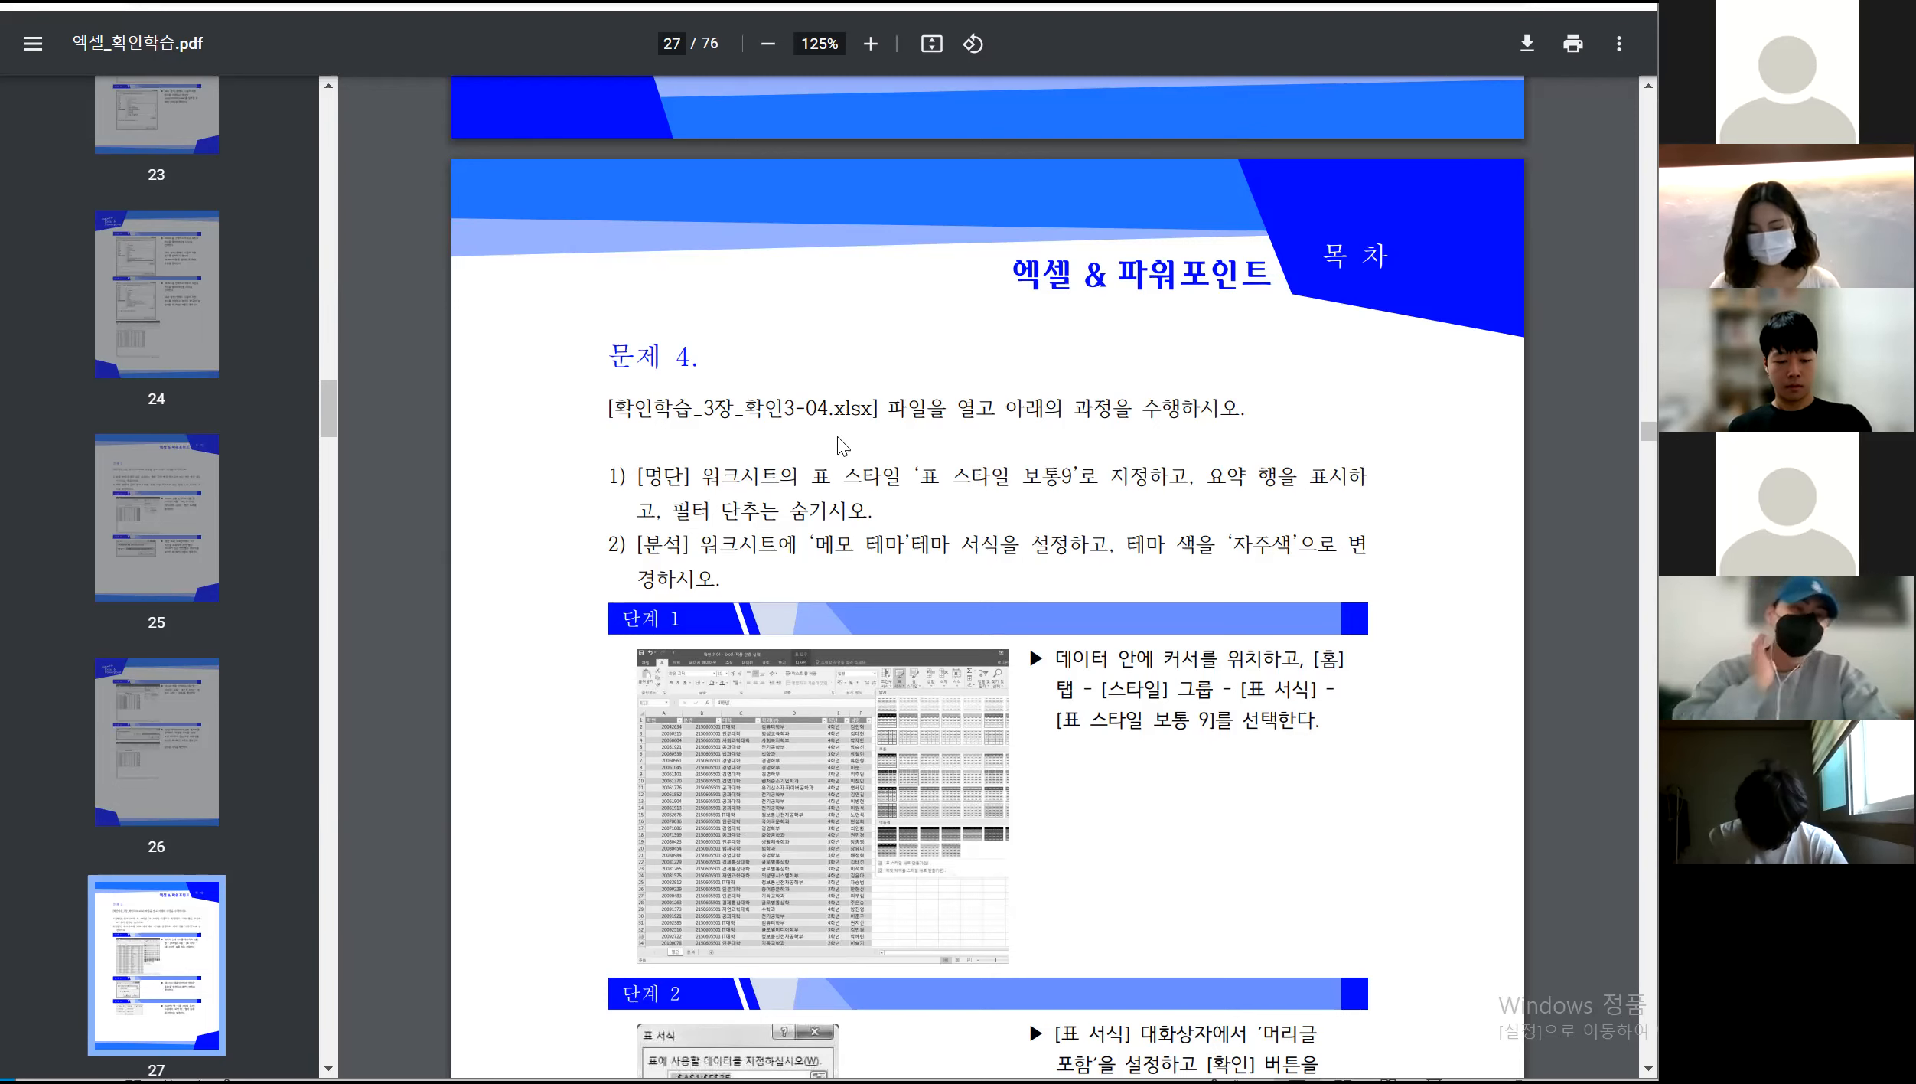
{"action": "scroll", "coordinate": [838, 443], "scroll_direction": "down", "scroll_amount": 5}
{"action": "scroll", "coordinate": [836, 435], "scroll_direction": "down", "scroll_amount": 10}
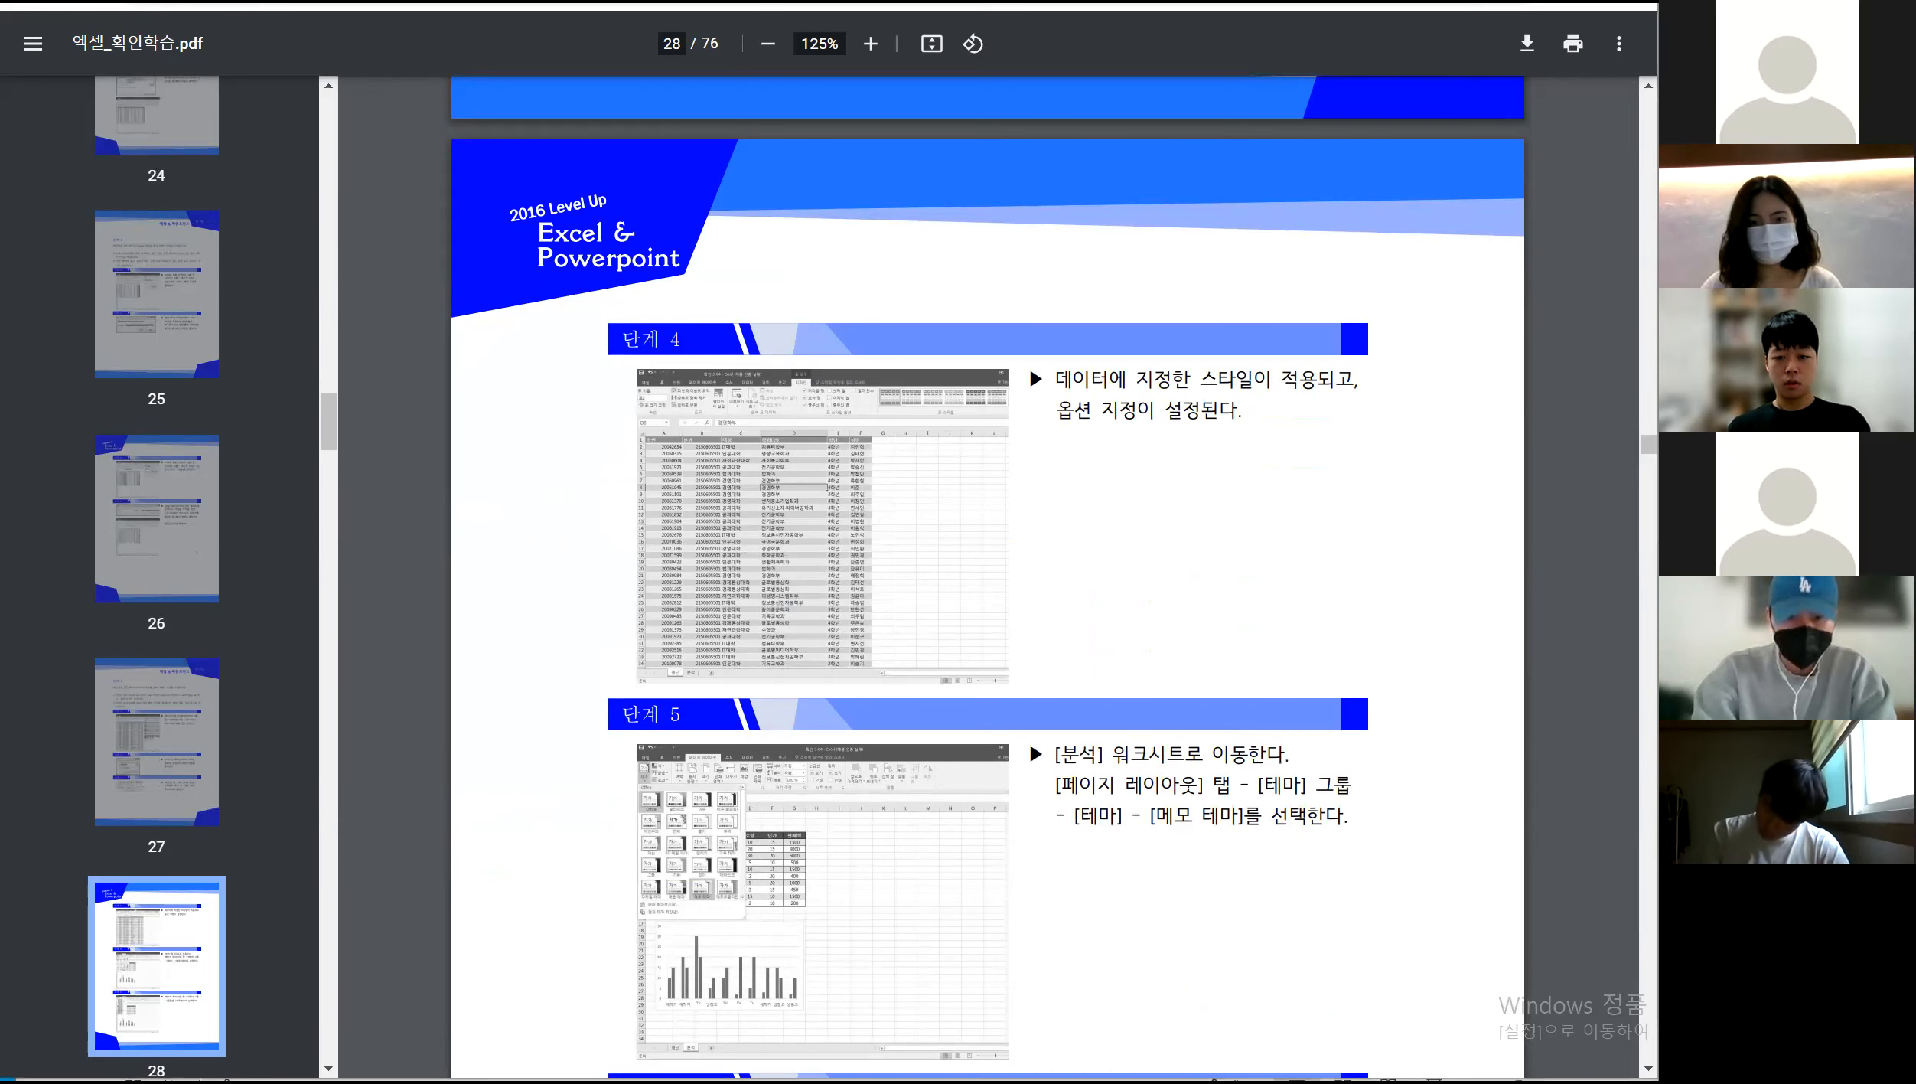
{"action": "scroll", "coordinate": [590, 641], "scroll_direction": "up", "scroll_amount": 1}
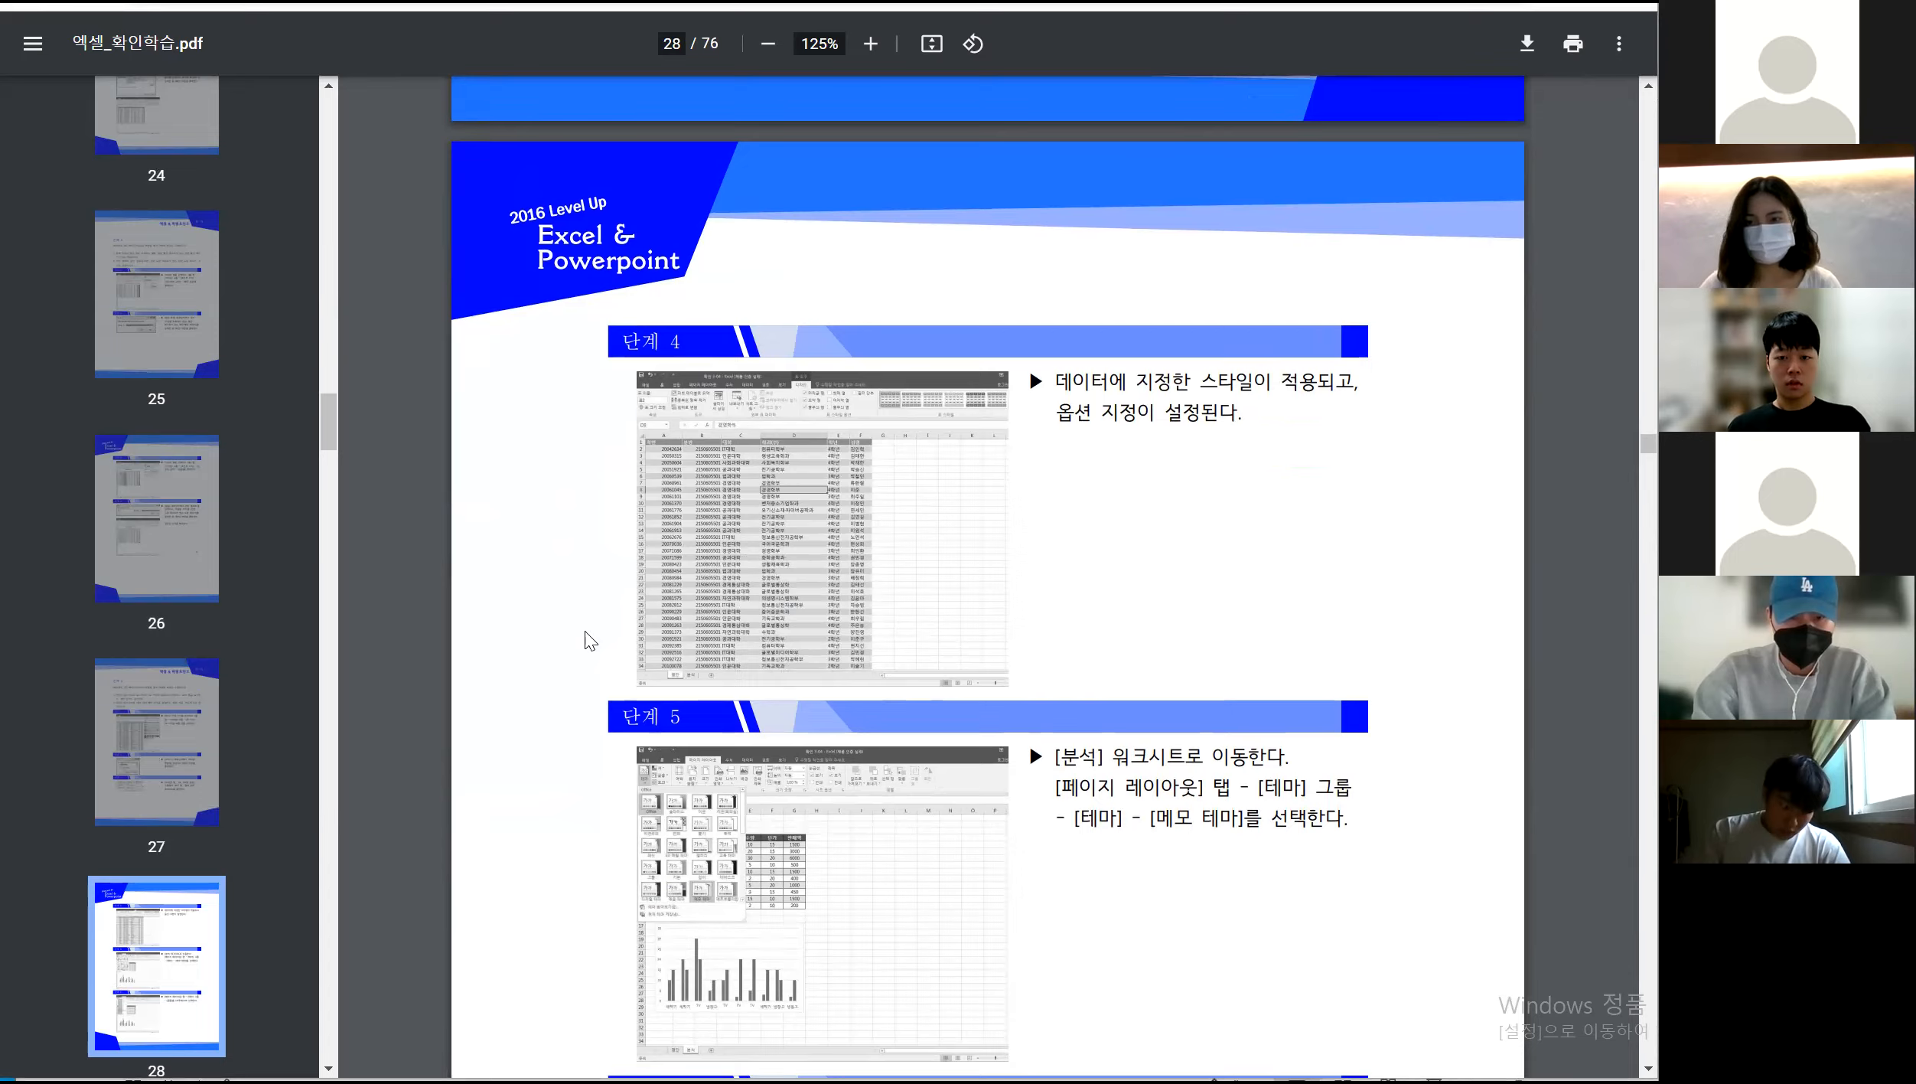
{"action": "scroll", "coordinate": [586, 632], "scroll_direction": "up", "scroll_amount": 3}
{"action": "scroll", "coordinate": [587, 632], "scroll_direction": "down", "scroll_amount": 15}
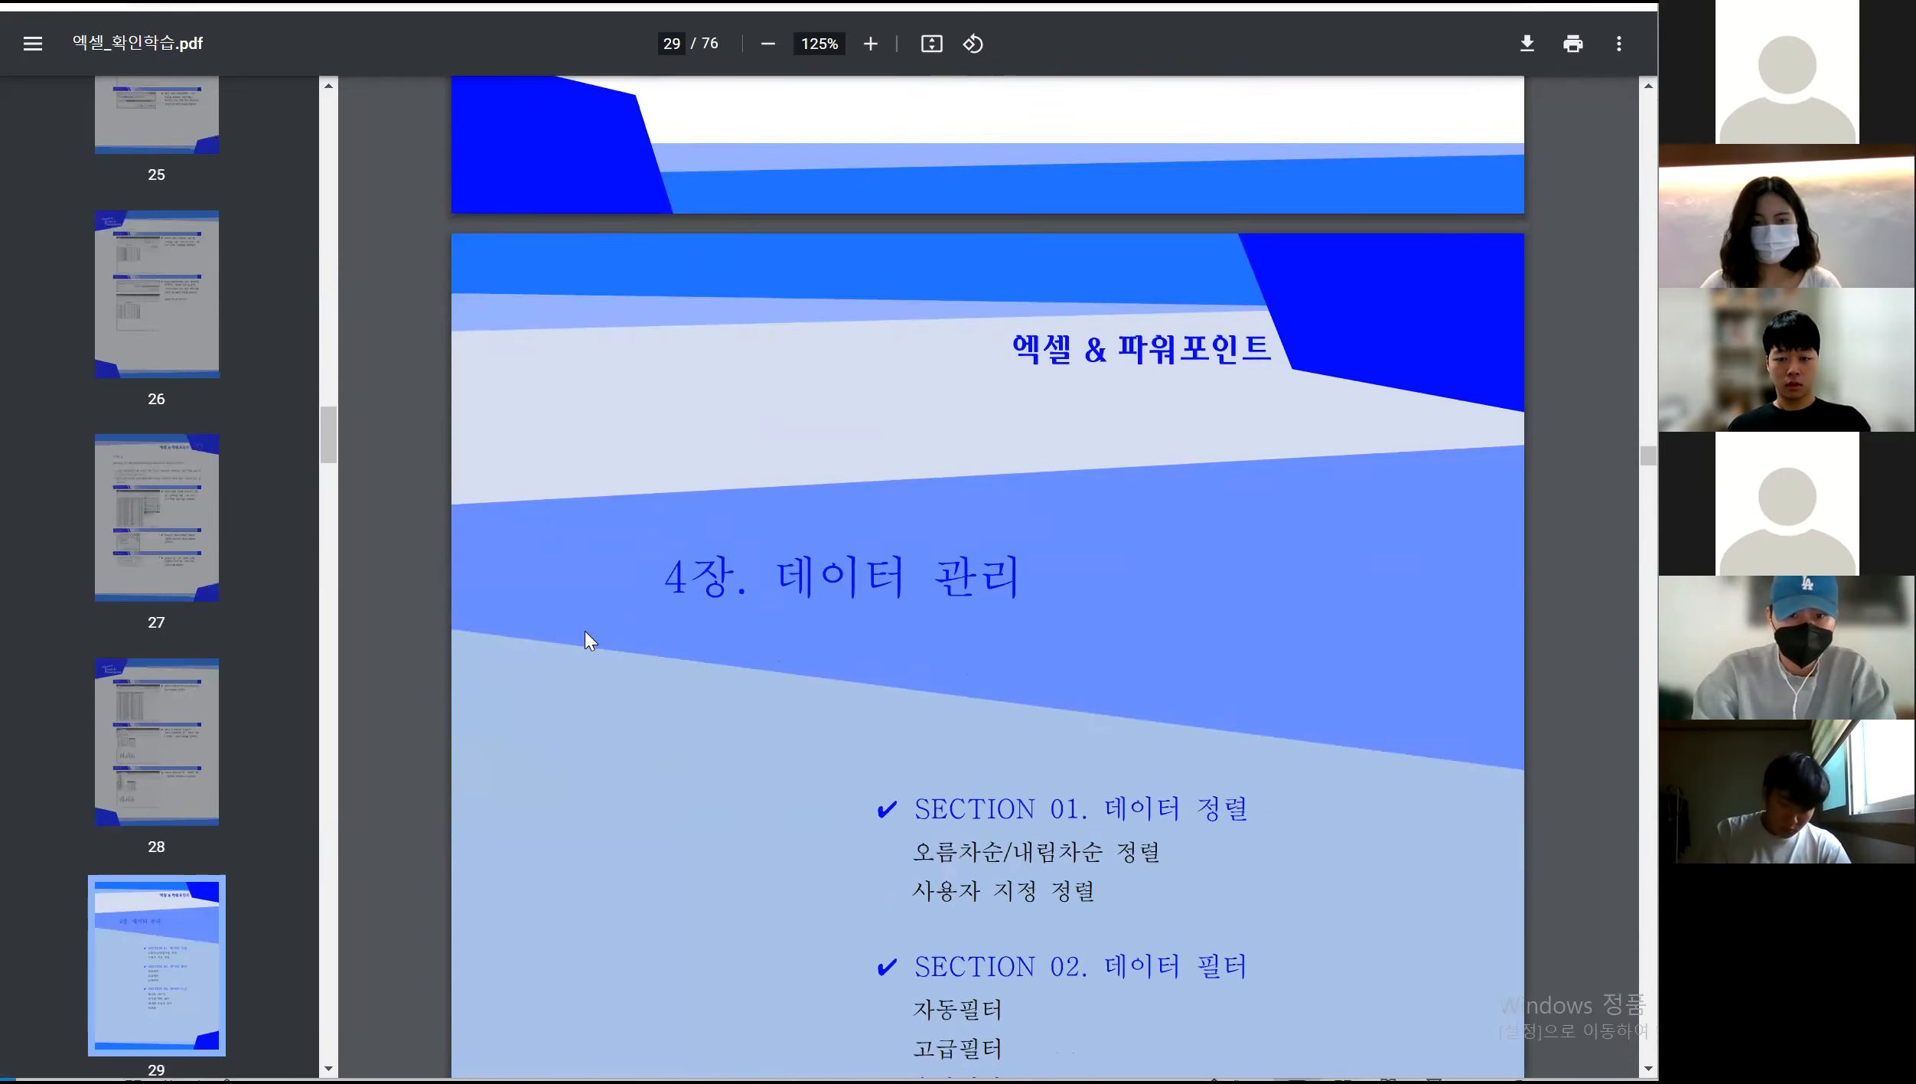
{"action": "scroll", "coordinate": [586, 632], "scroll_direction": "down", "scroll_amount": 8}
{"action": "scroll", "coordinate": [587, 632], "scroll_direction": "down", "scroll_amount": 11}
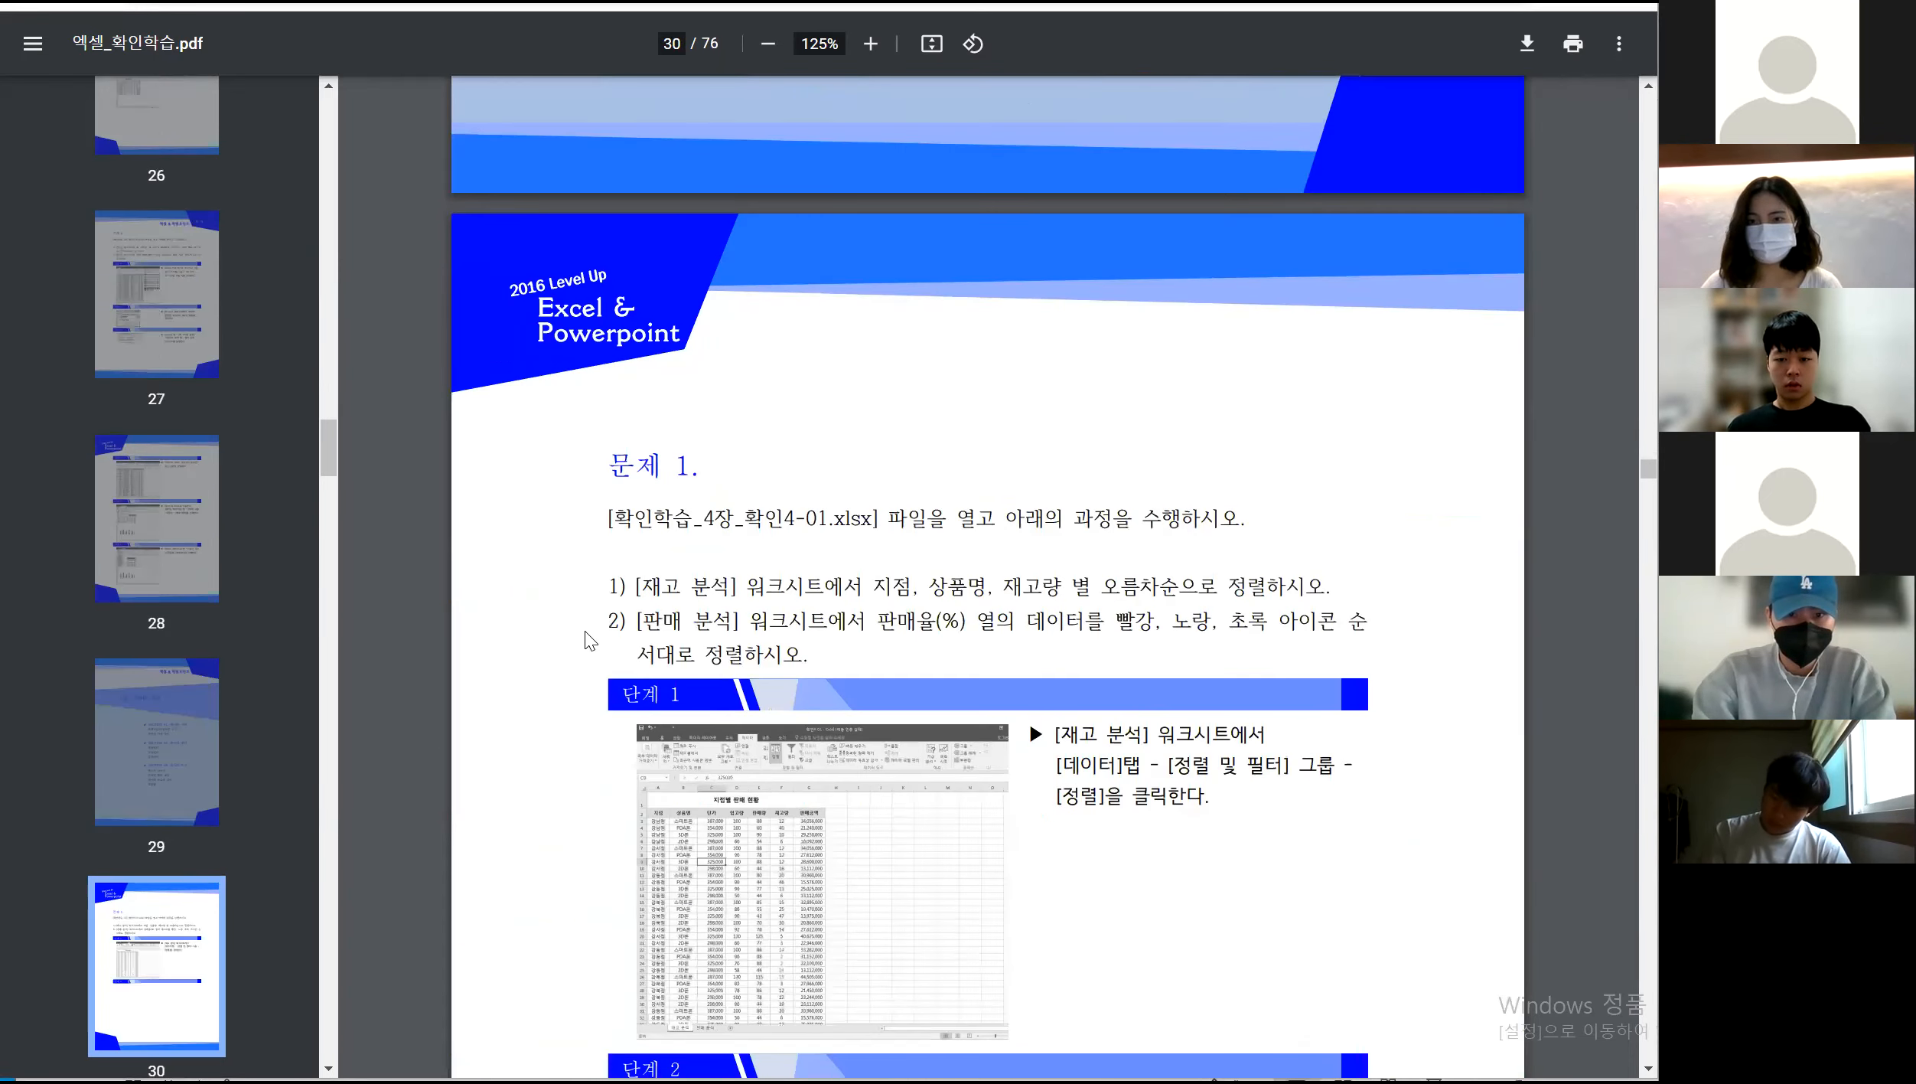
{"action": "scroll", "coordinate": [586, 638], "scroll_direction": "down", "scroll_amount": 5}
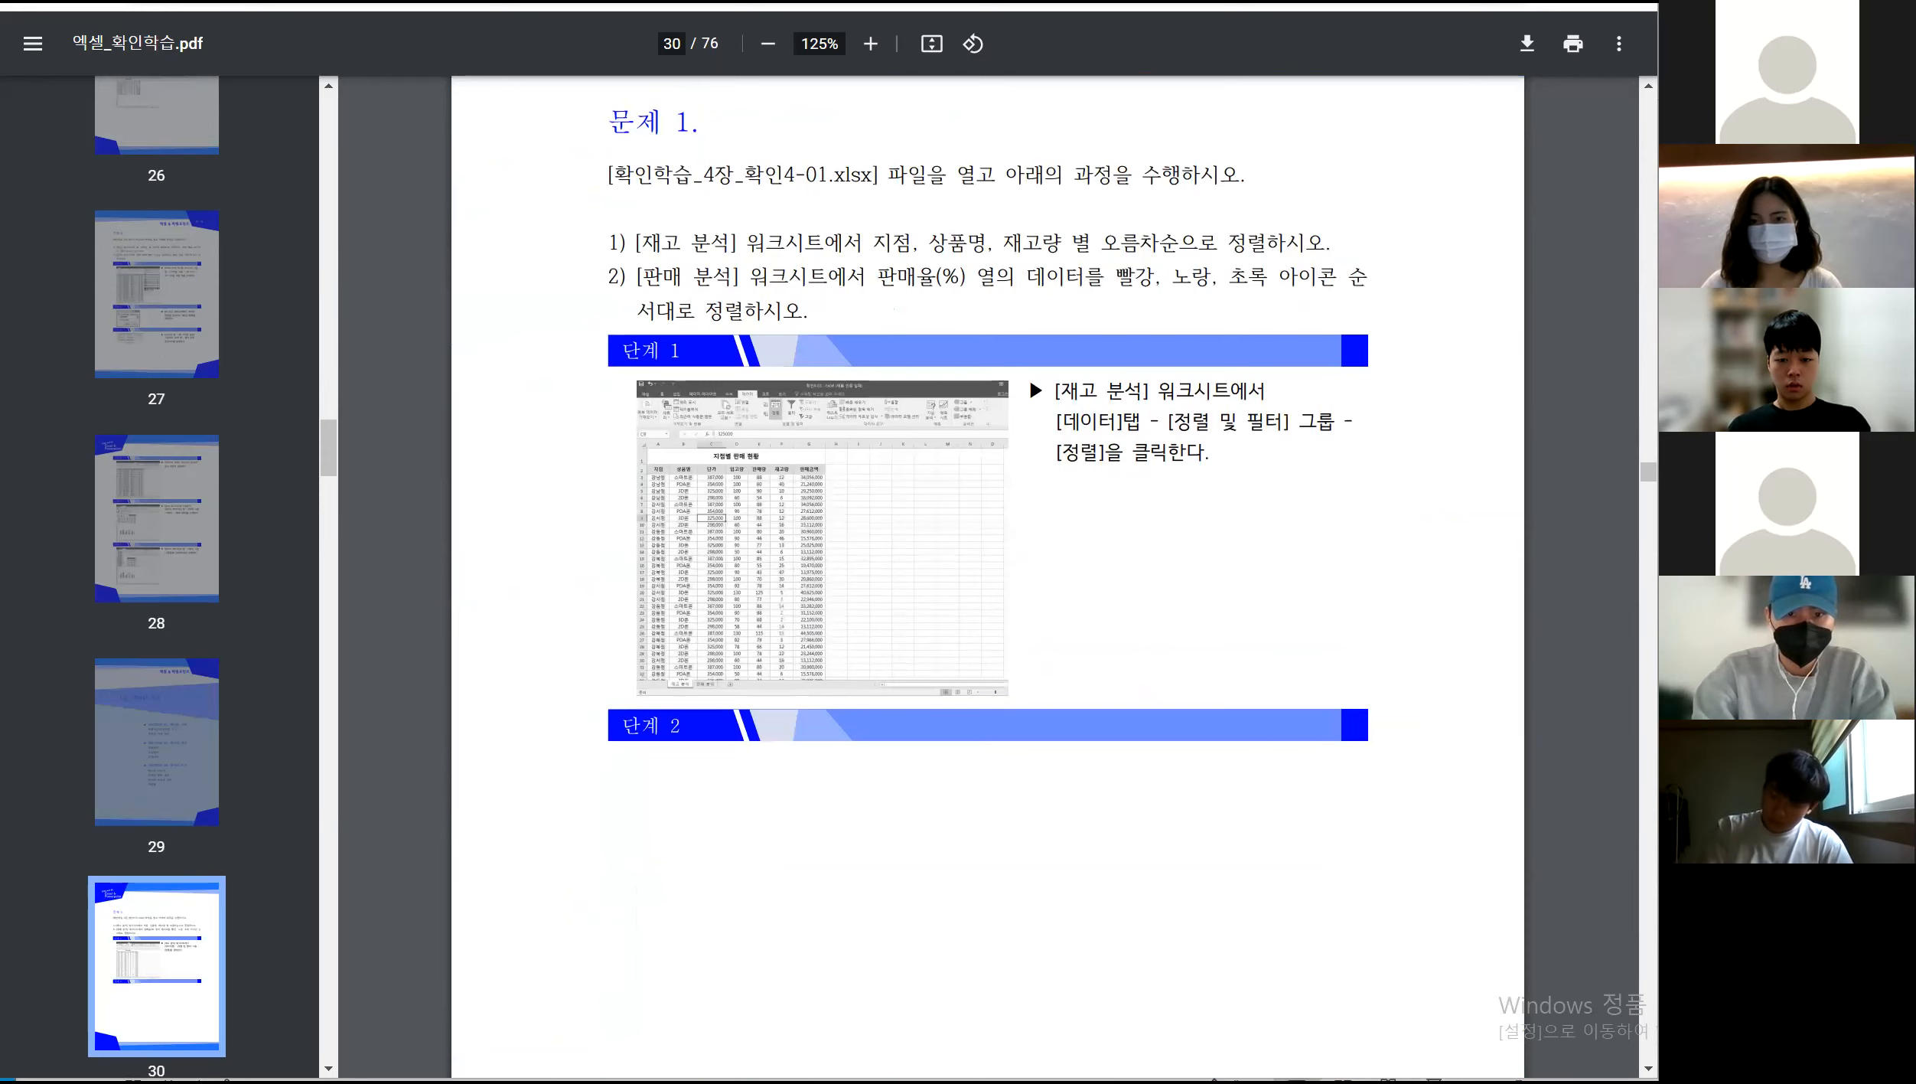
Close the 확인 3-04 workbook without saving and go to the 확인학습 folder in File Explorer
{"action": "key", "text": "alt+Tab"}
{"action": "left_click", "coordinate": [1614, 29]}
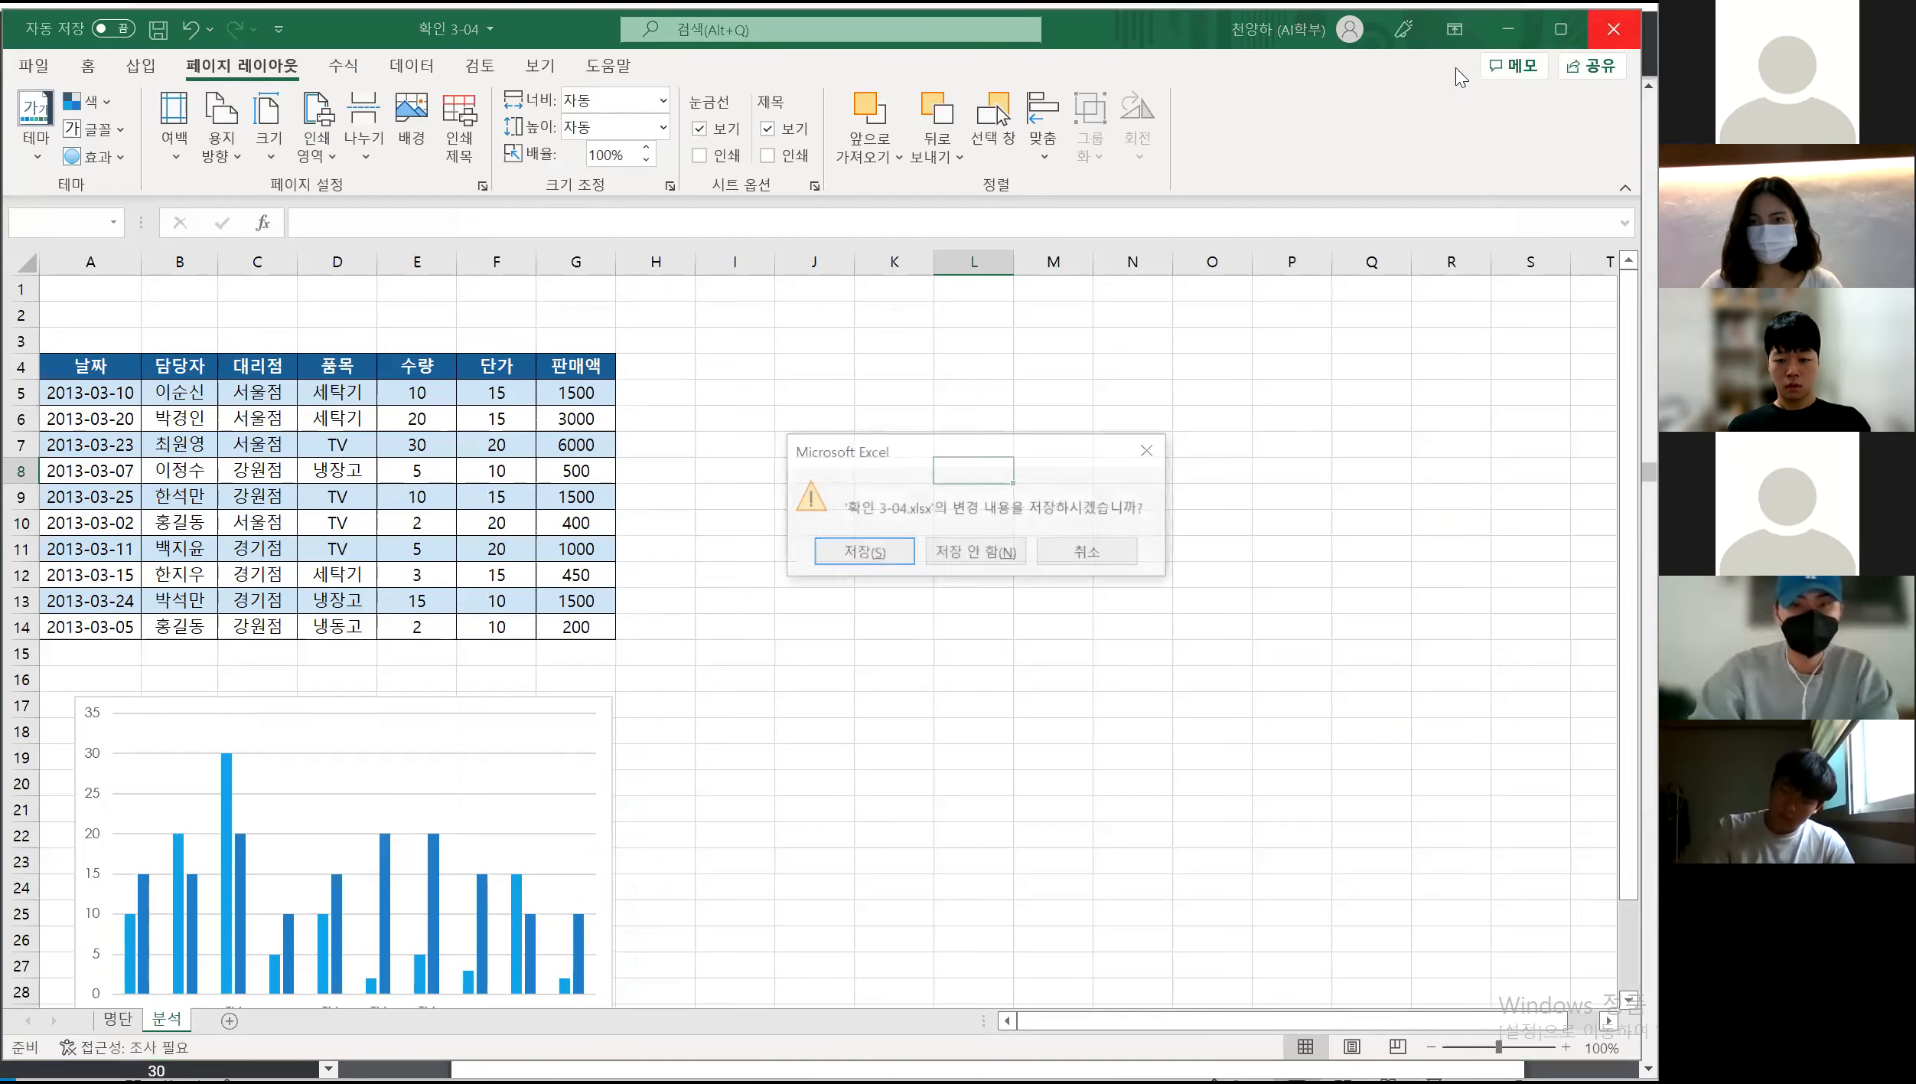
{"action": "left_click", "coordinate": [1007, 552]}
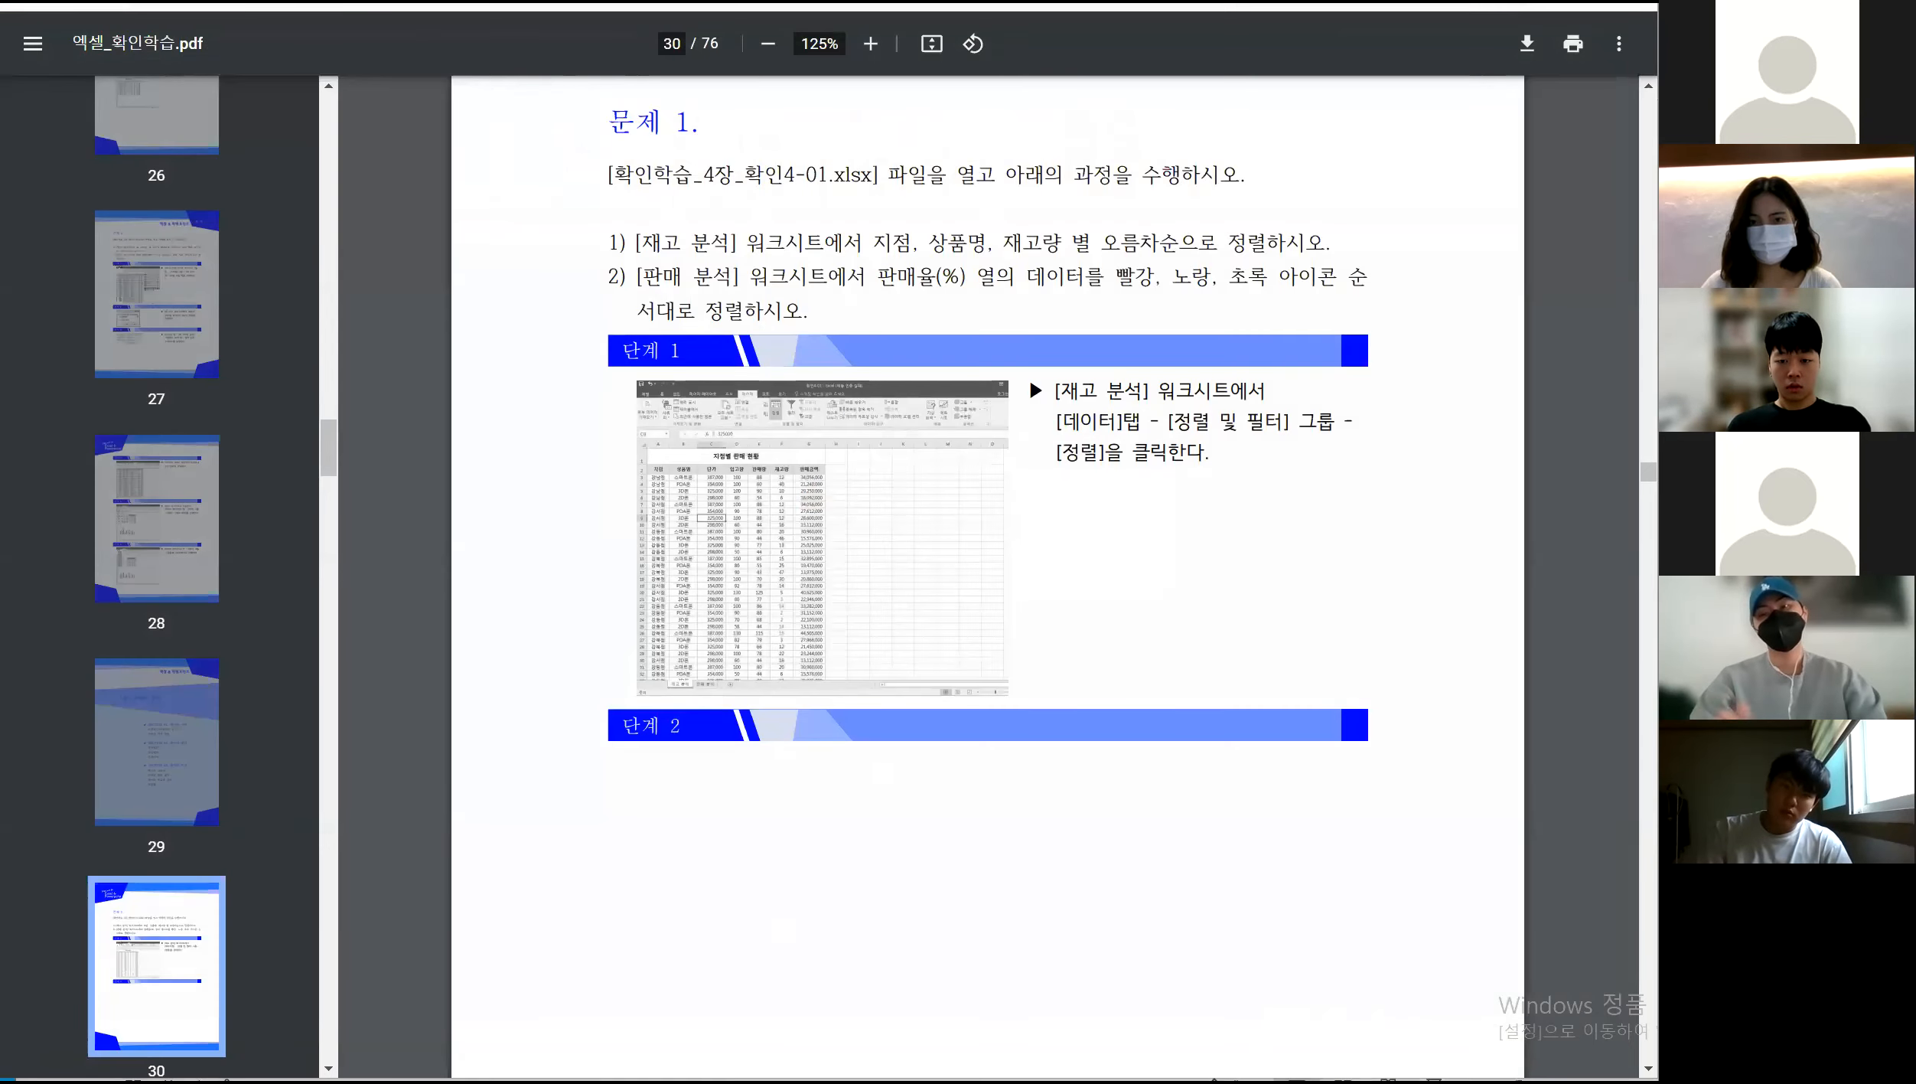
{"action": "left_click", "coordinate": [769, 410]}
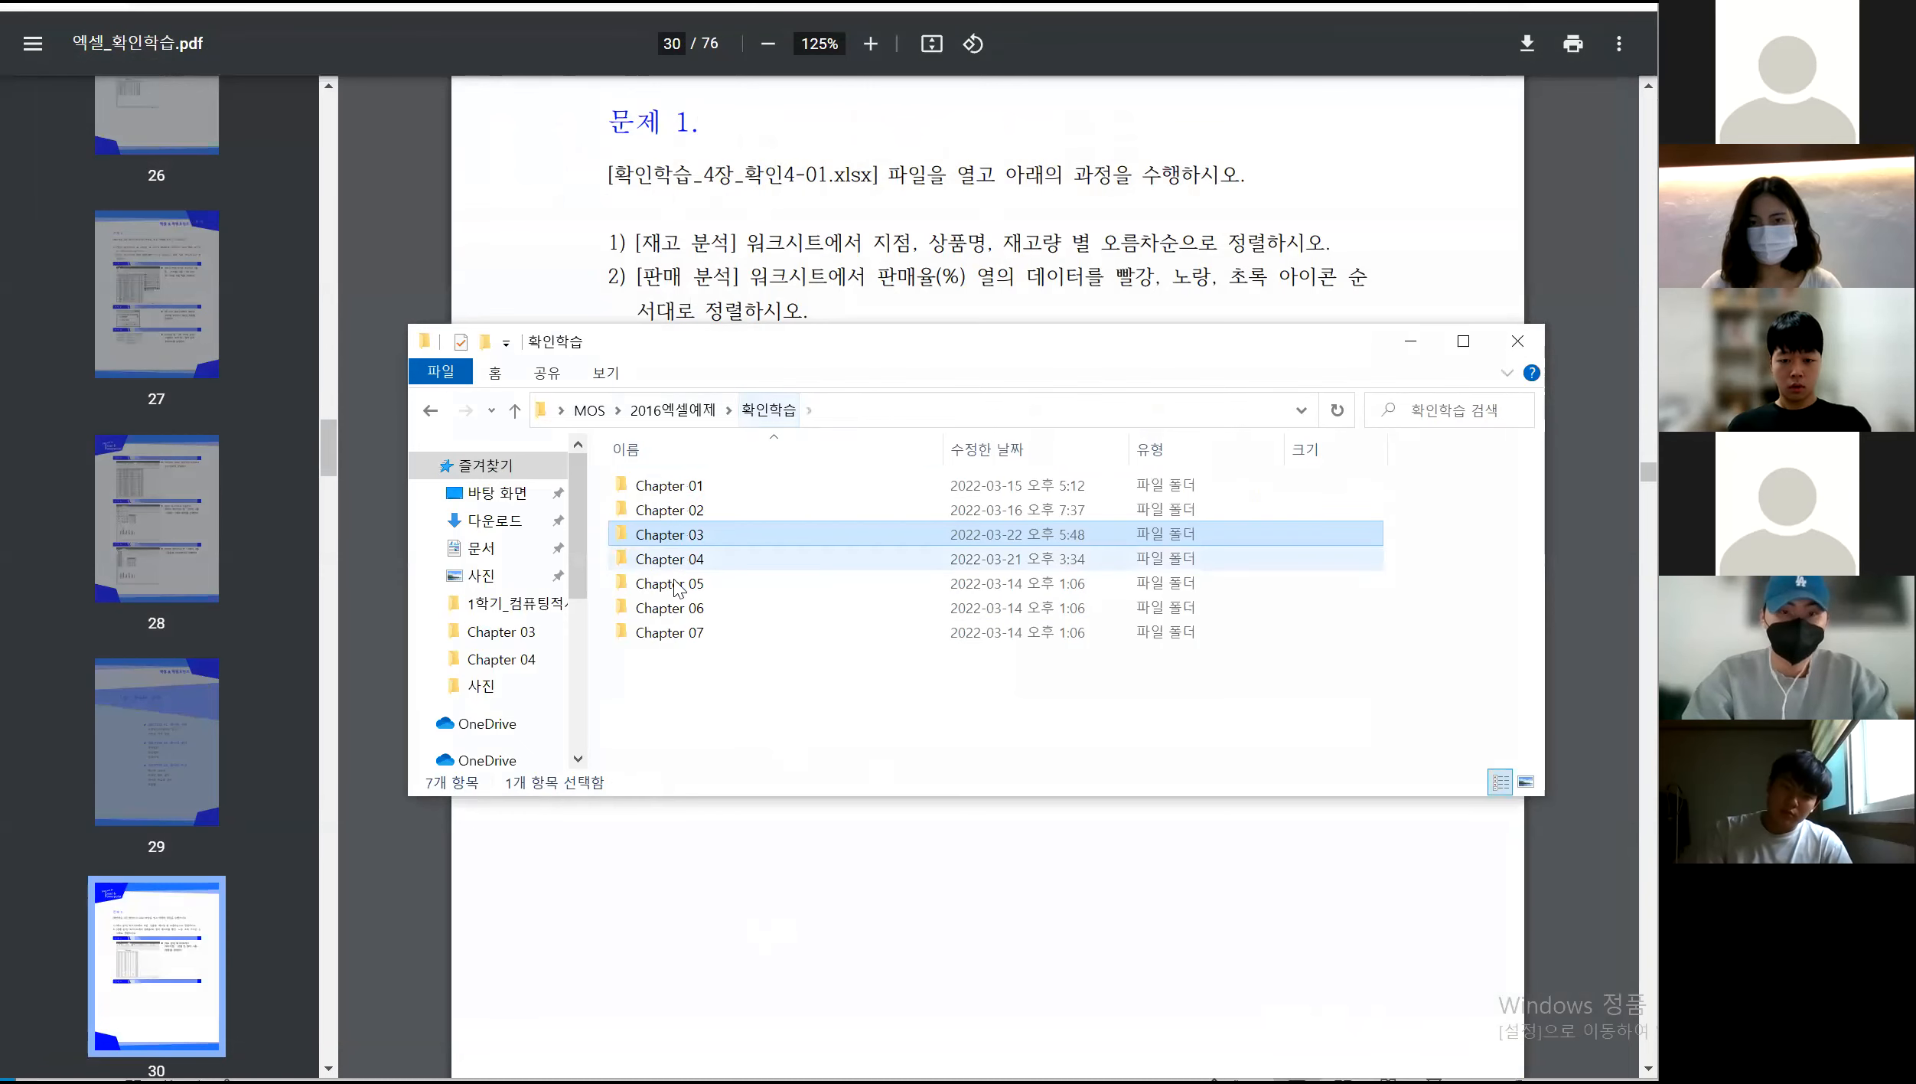
Open the 확인4-01 workbook from the Chapter 04 folder
{"action": "double_click", "coordinate": [677, 559]}
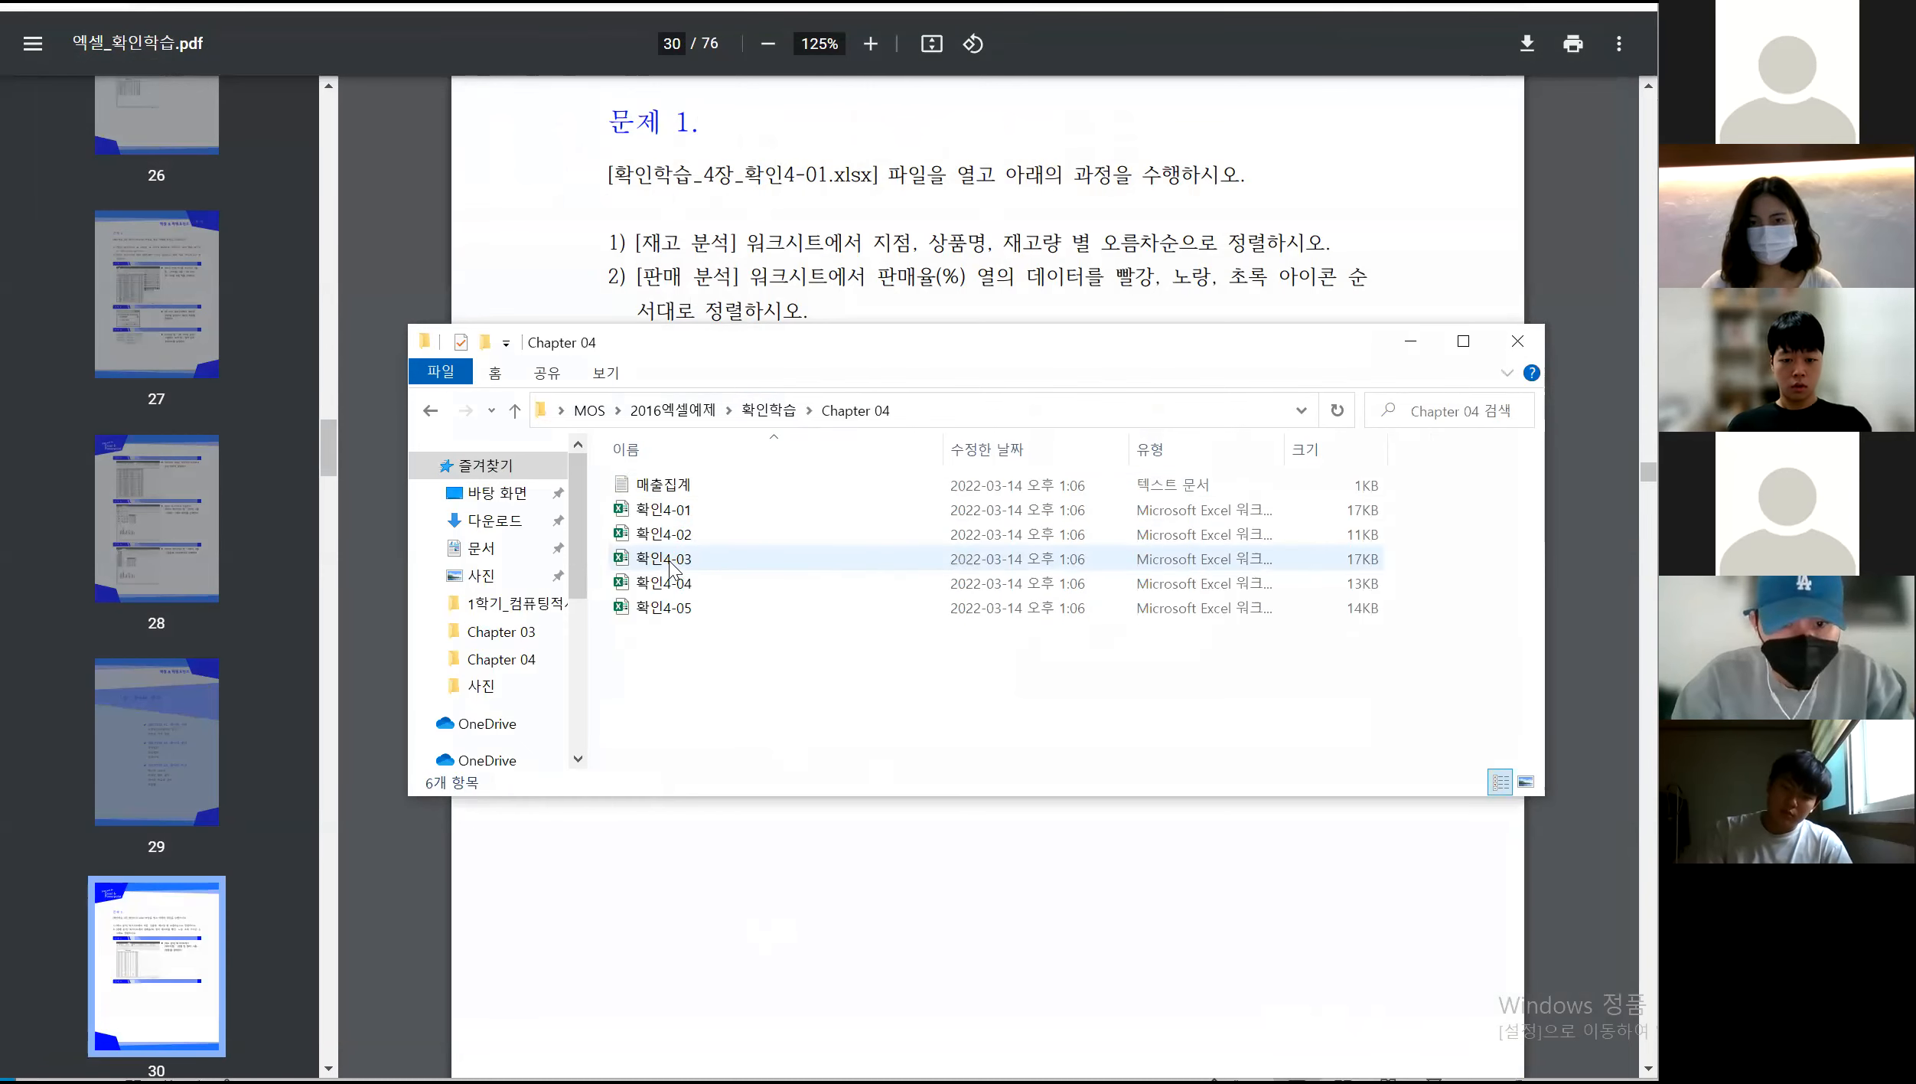
{"action": "double_click", "coordinate": [689, 511]}
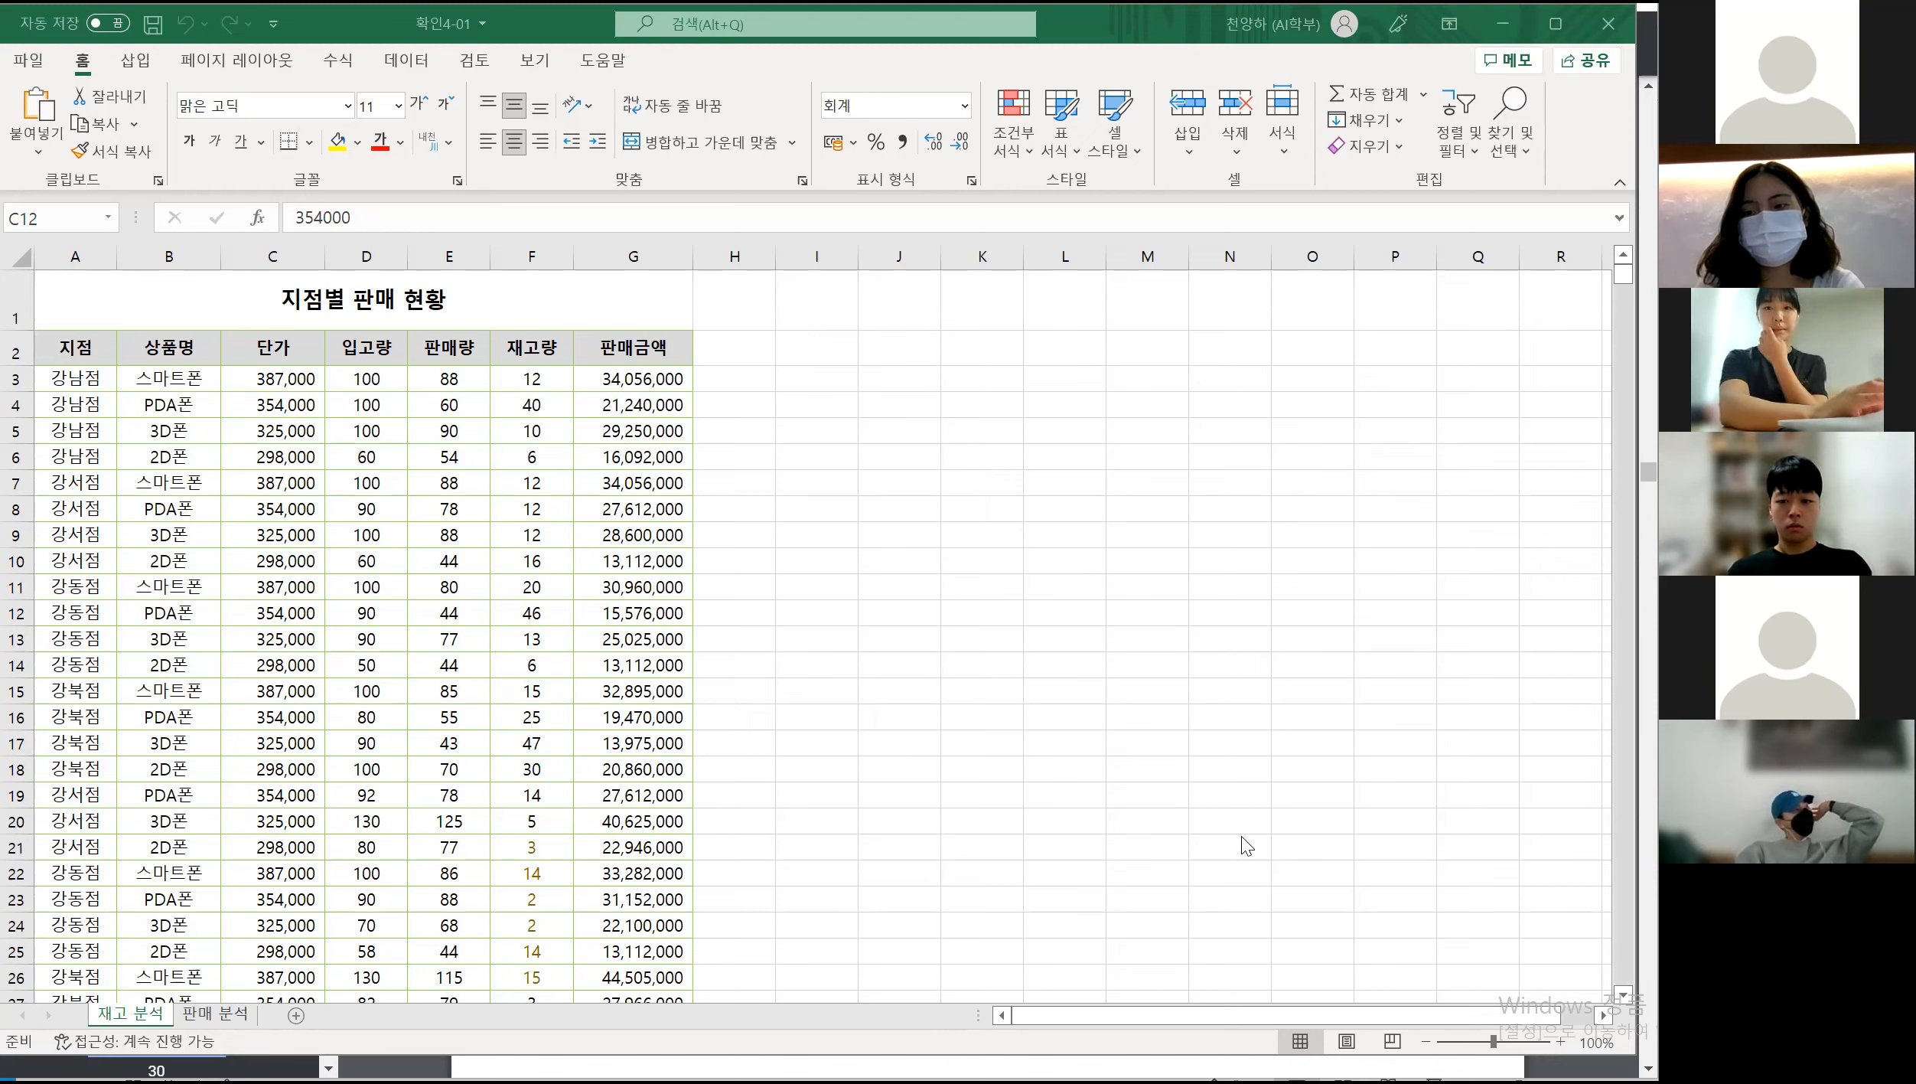
{"action": "left_click", "coordinate": [960, 718]}
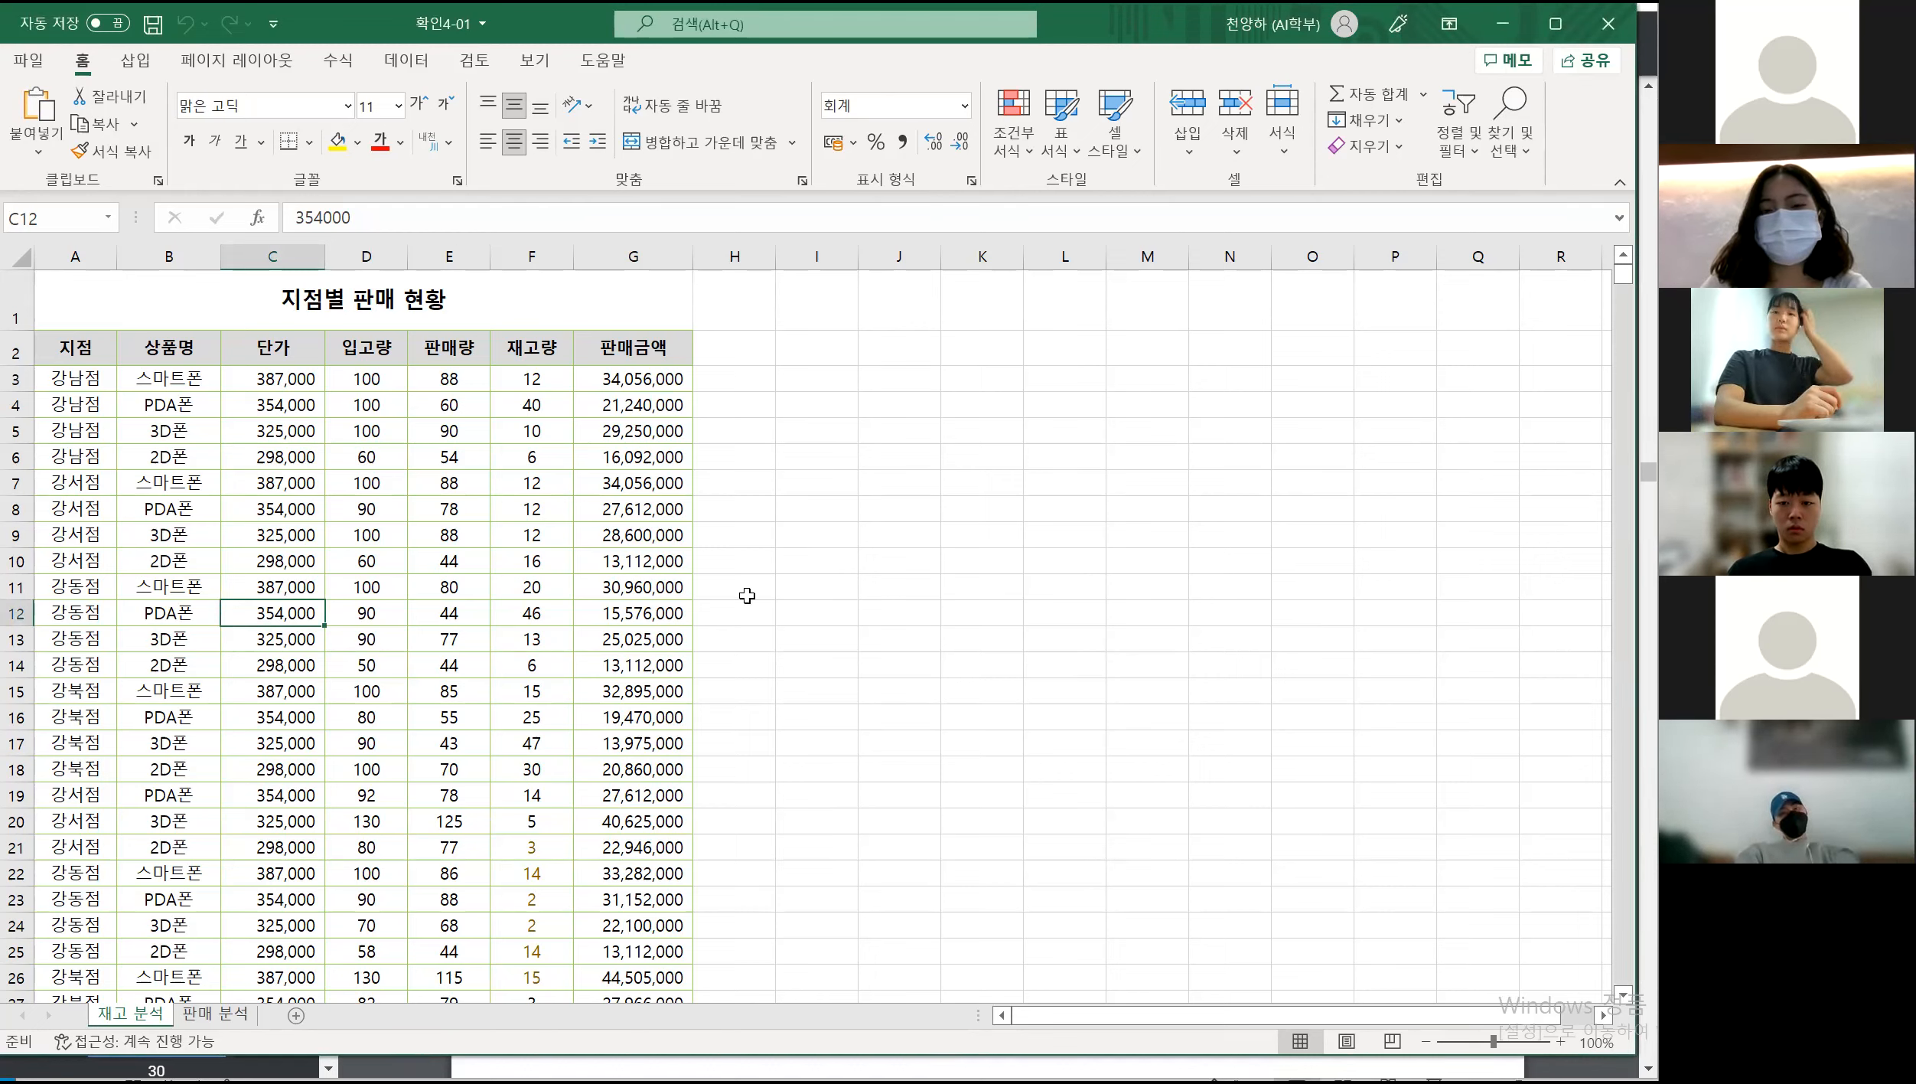
{"action": "left_click", "coordinate": [467, 583]}
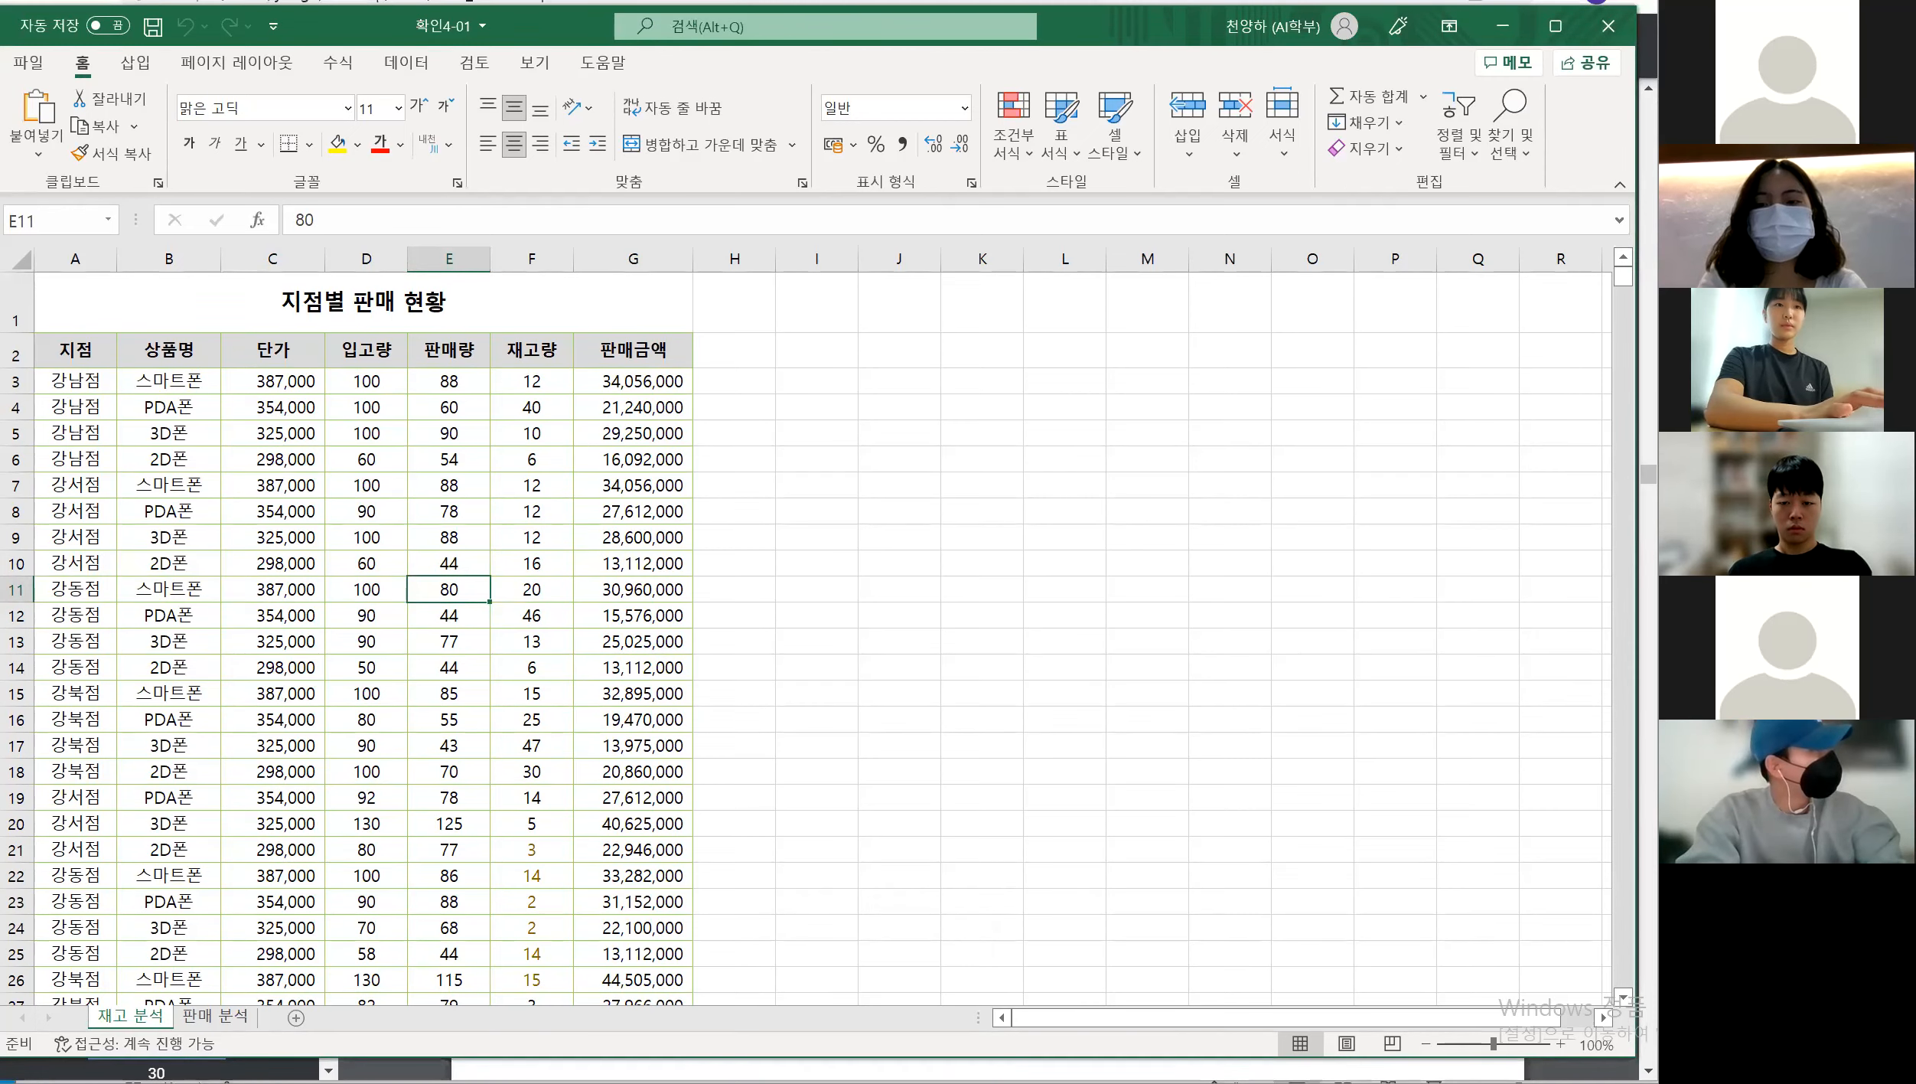
{"action": "left_click", "coordinate": [449, 746]}
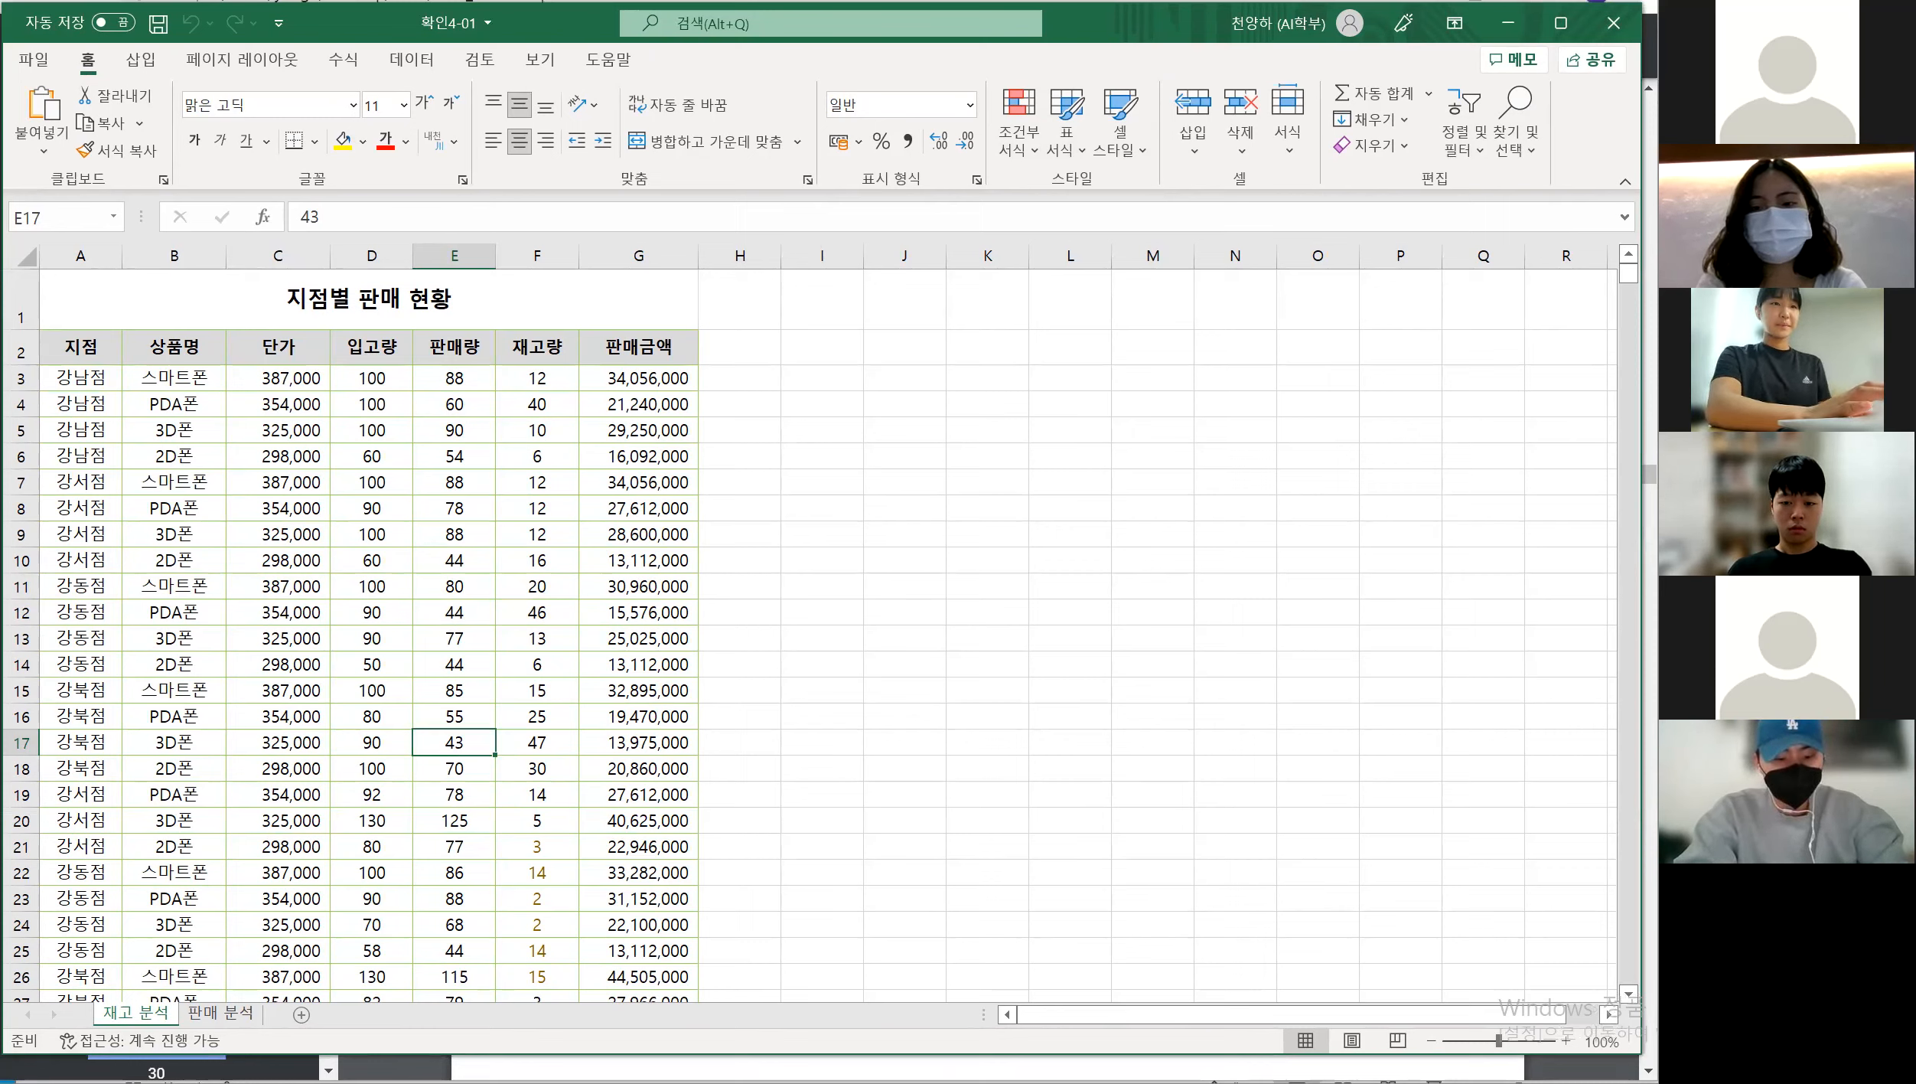
{"action": "left_click", "coordinate": [764, 663]}
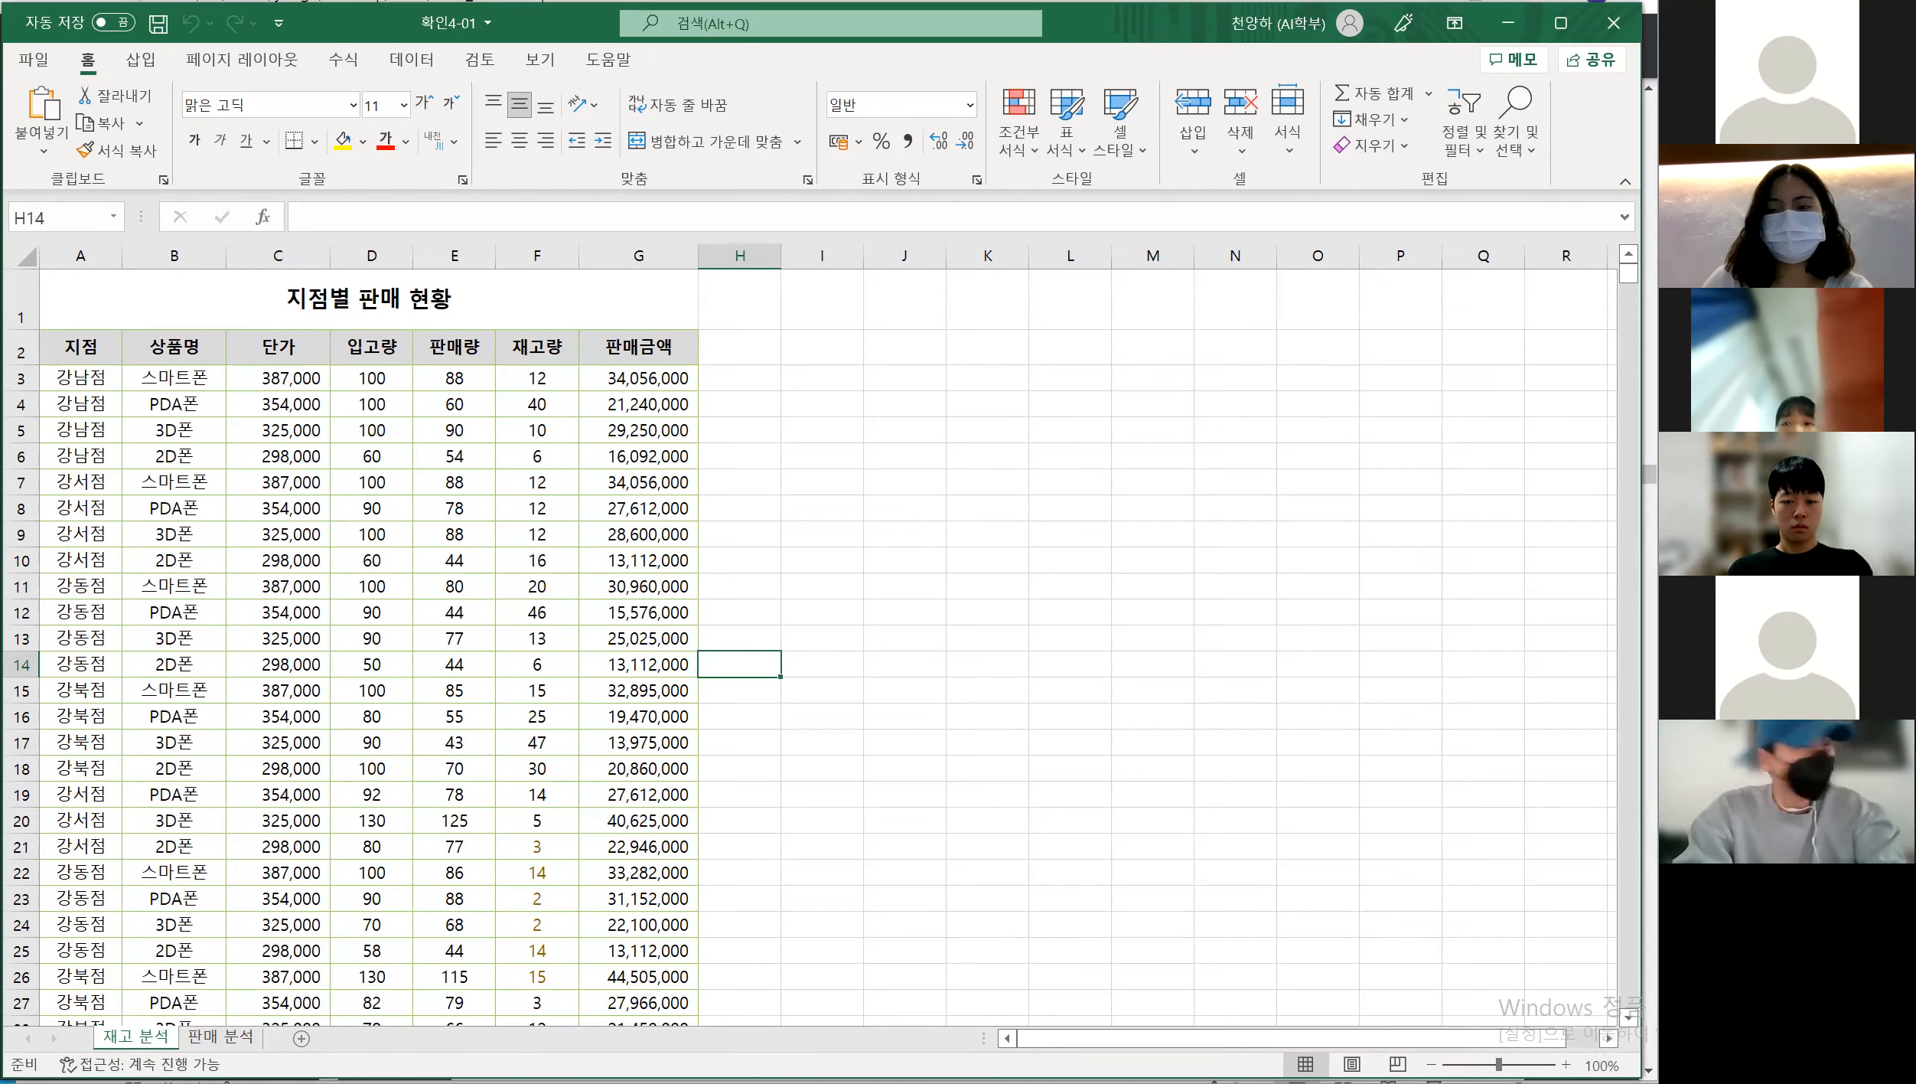
Check problem 1 in the exercise PDF and look over the workbook's 재고 분석 and 판매 분석 worksheets
{"action": "key", "text": "alt+Tab"}
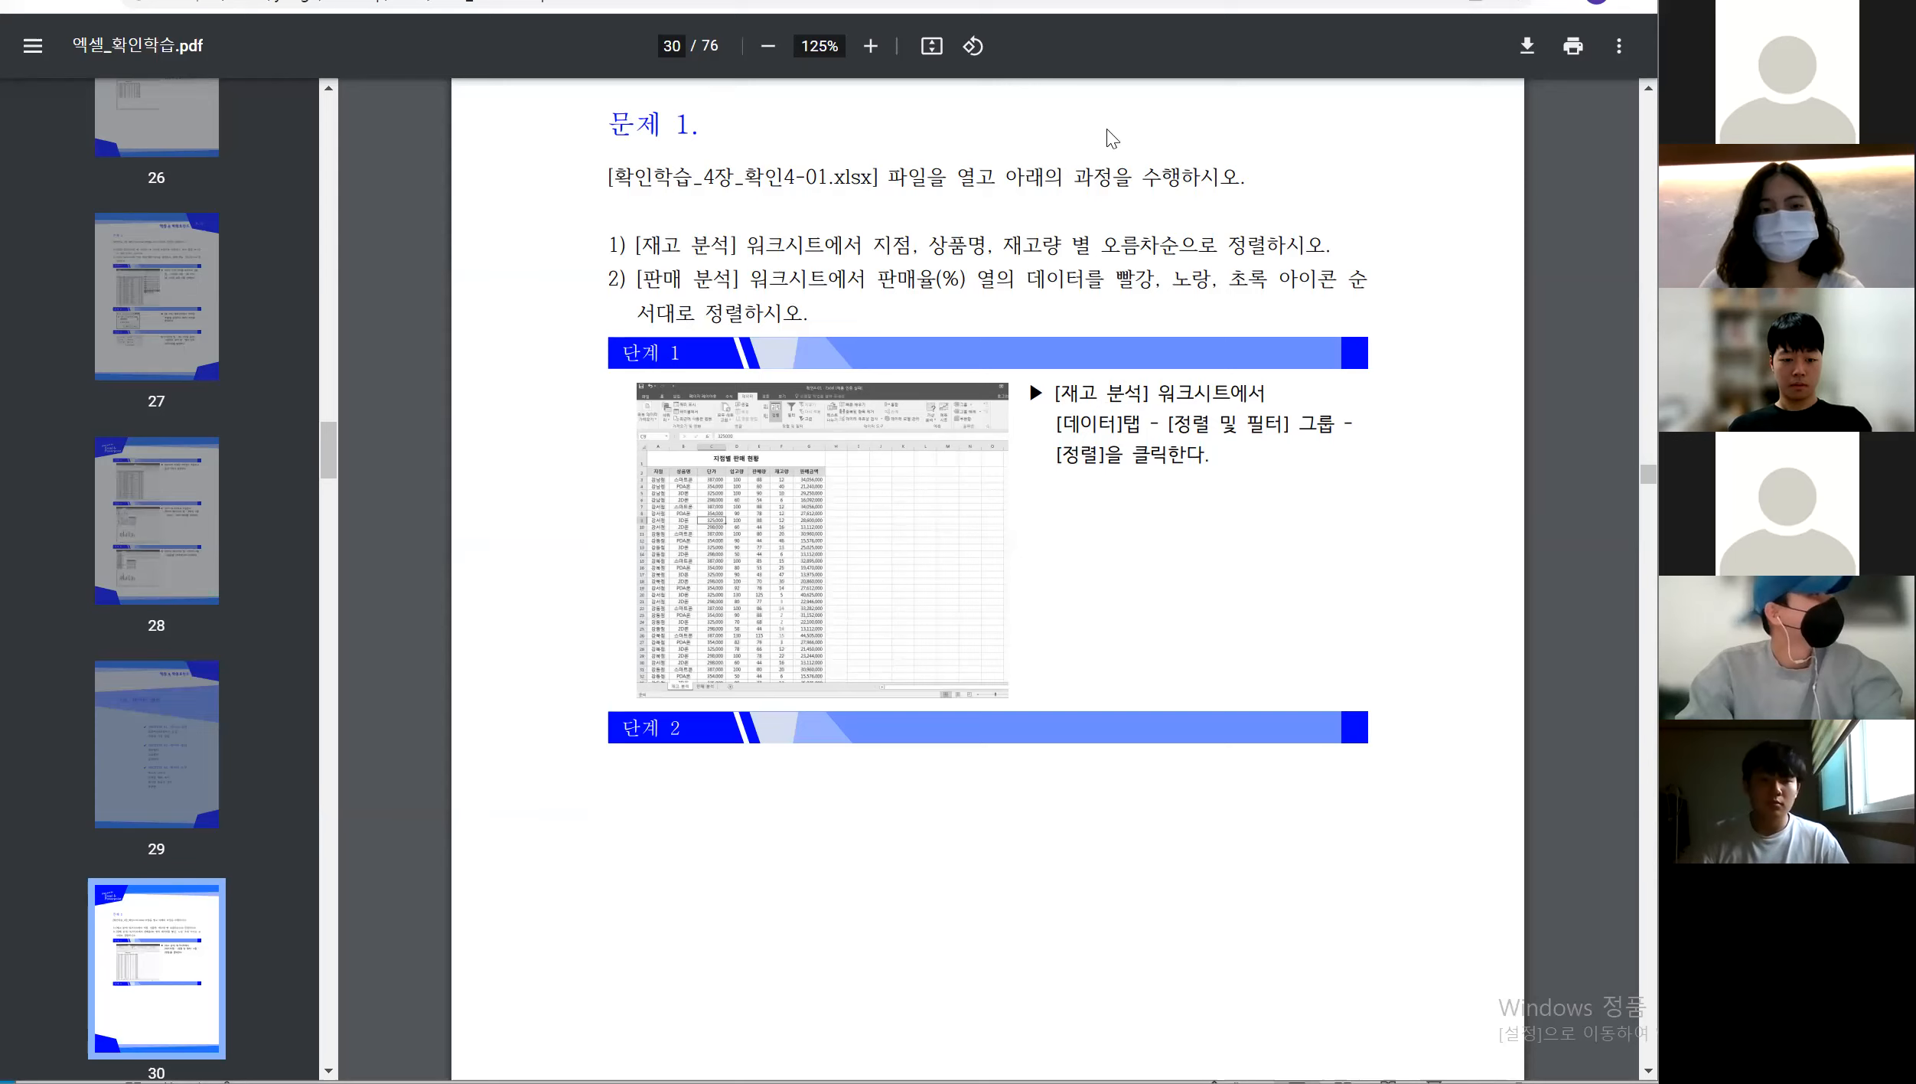
{"action": "key", "text": "alt+Tab"}
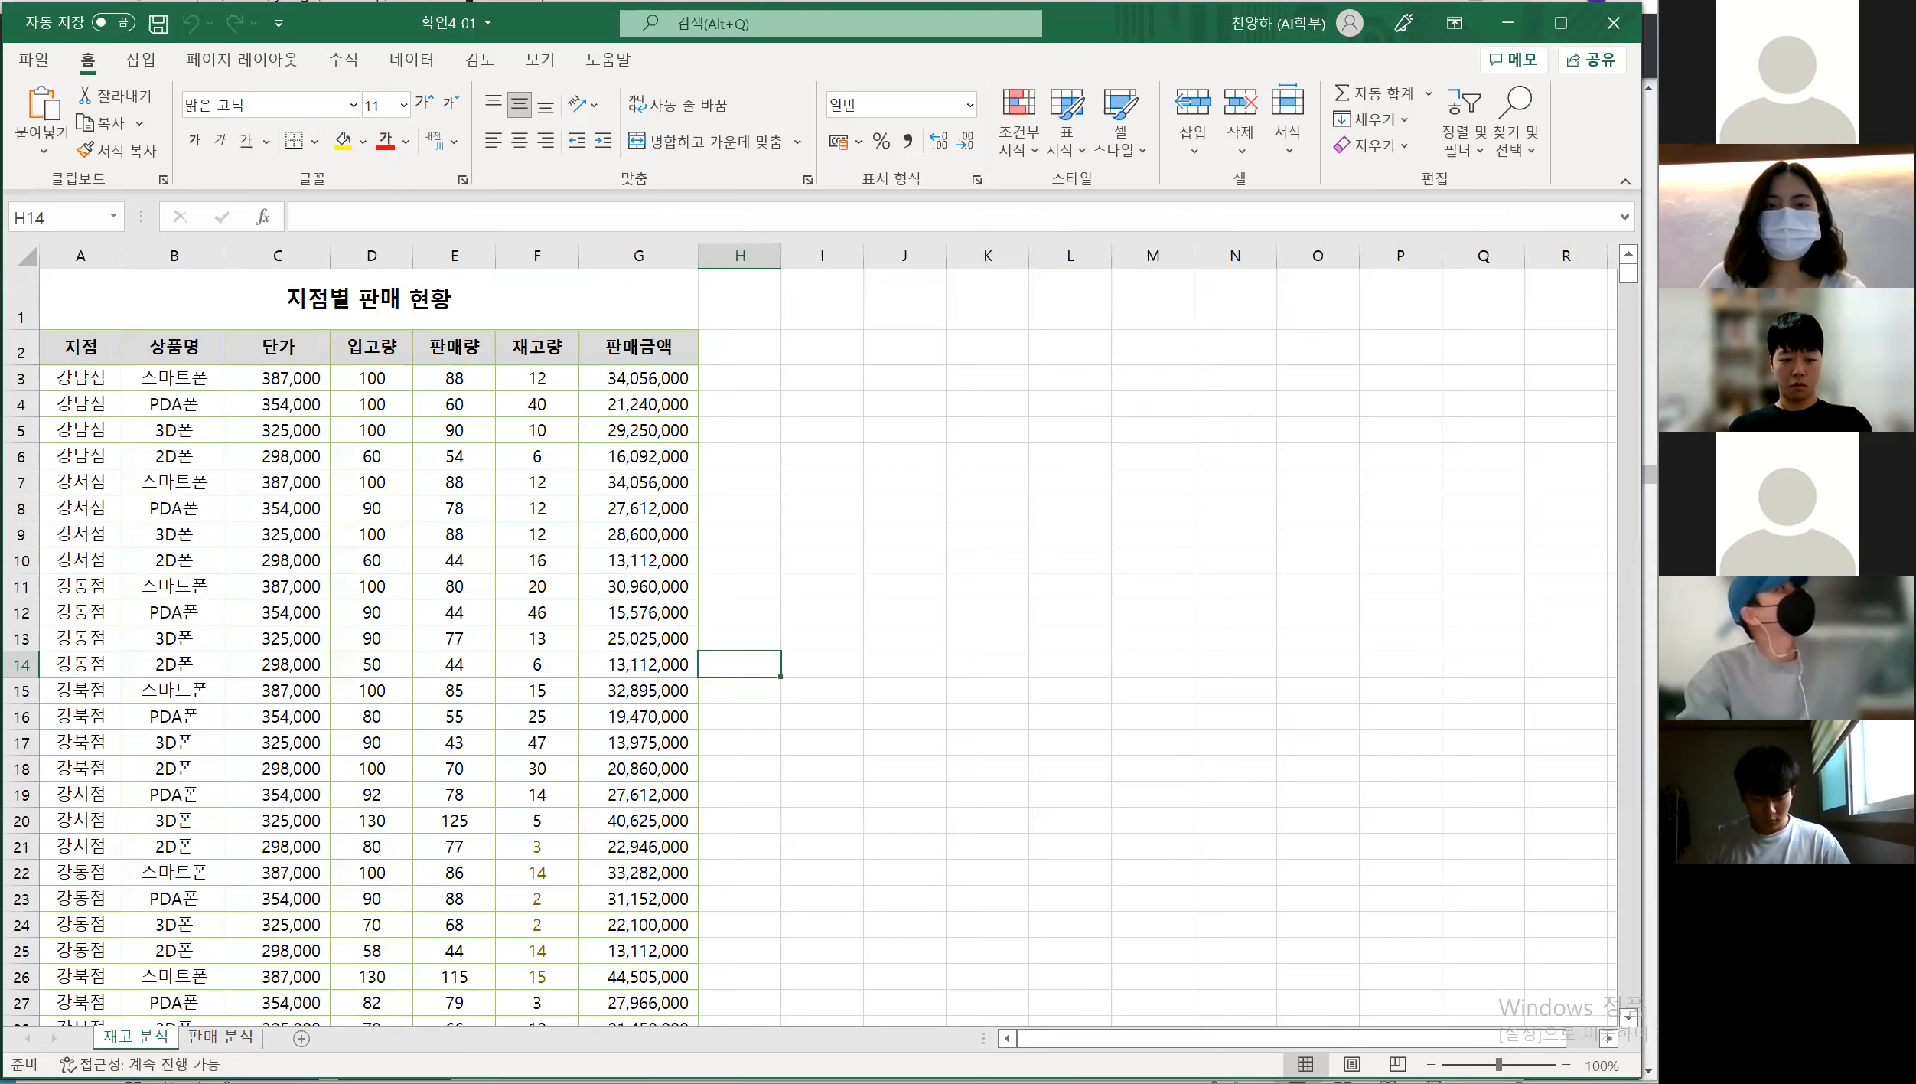
{"action": "left_click", "coordinate": [649, 433]}
{"action": "left_click", "coordinate": [833, 478]}
{"action": "left_click", "coordinate": [559, 589]}
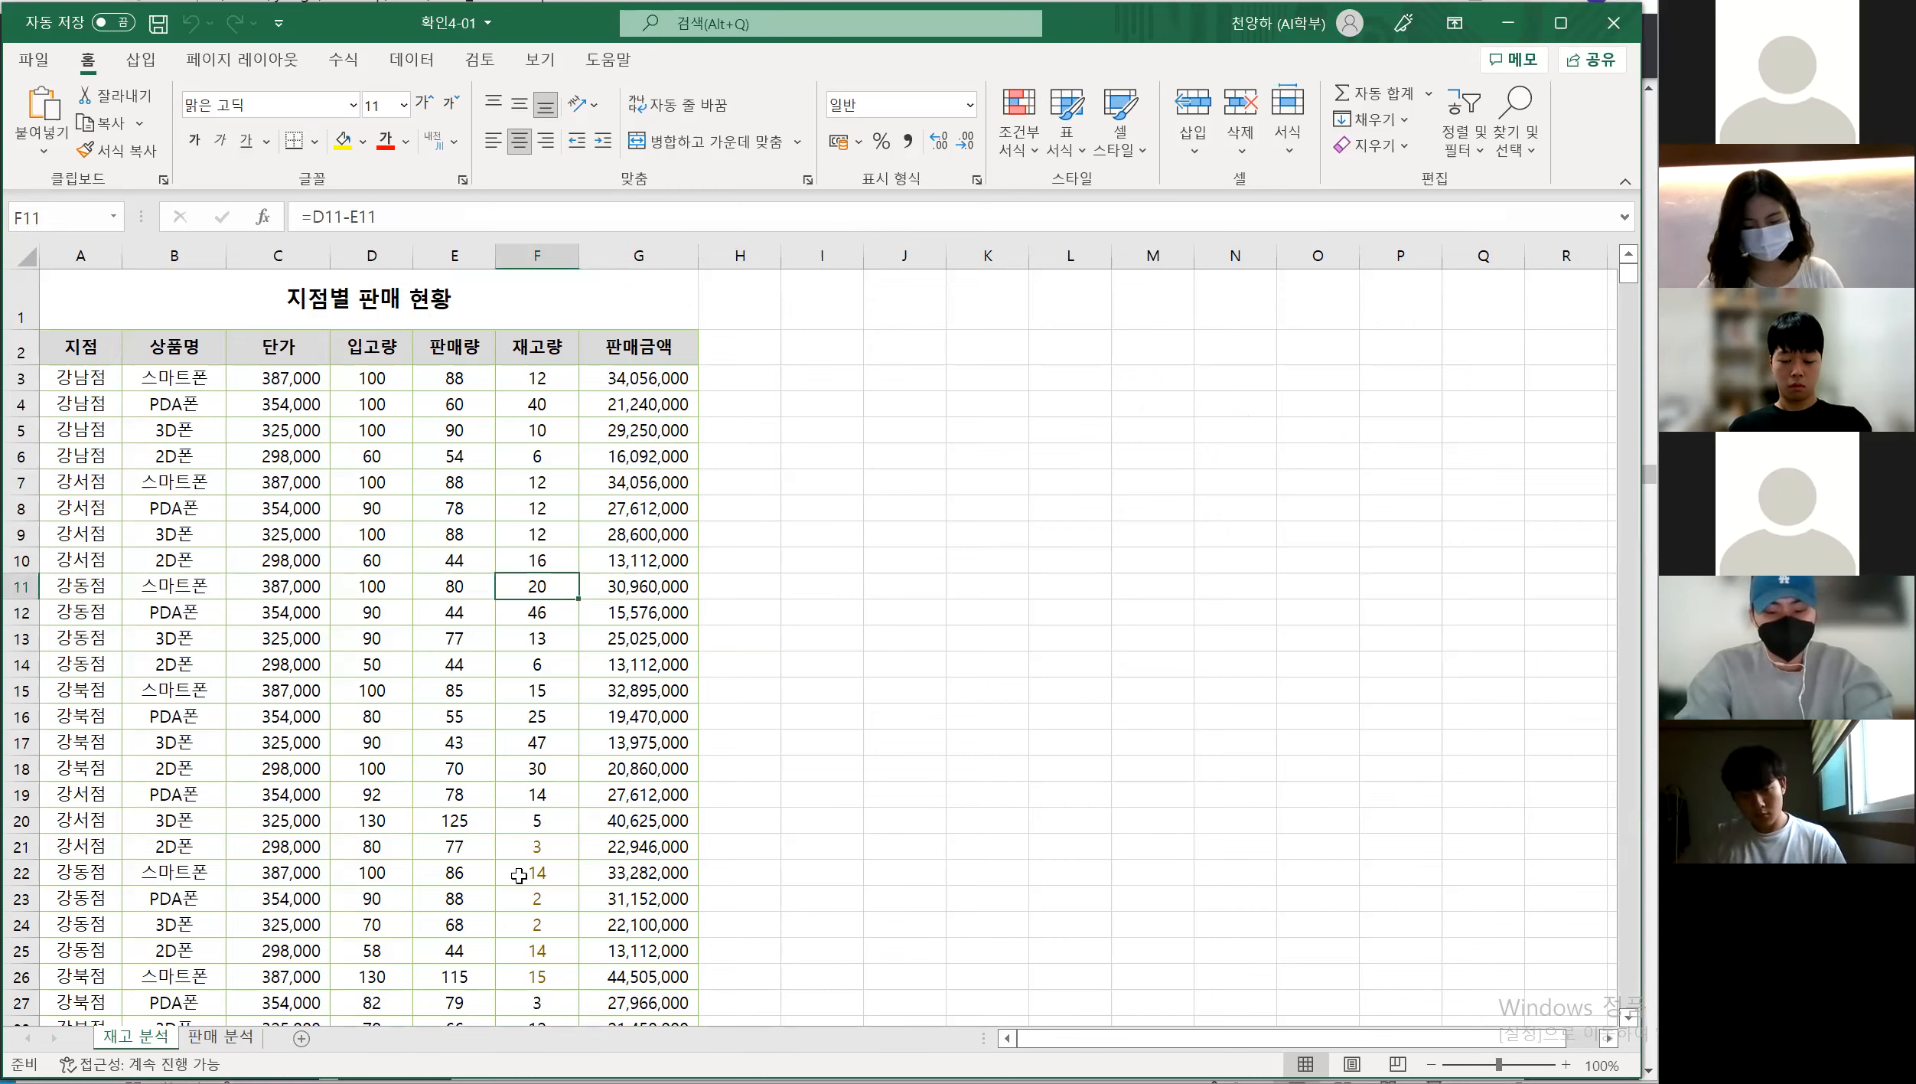
{"action": "key", "text": "ctrl+Page_Down"}
{"action": "left_click", "coordinate": [136, 1036]}
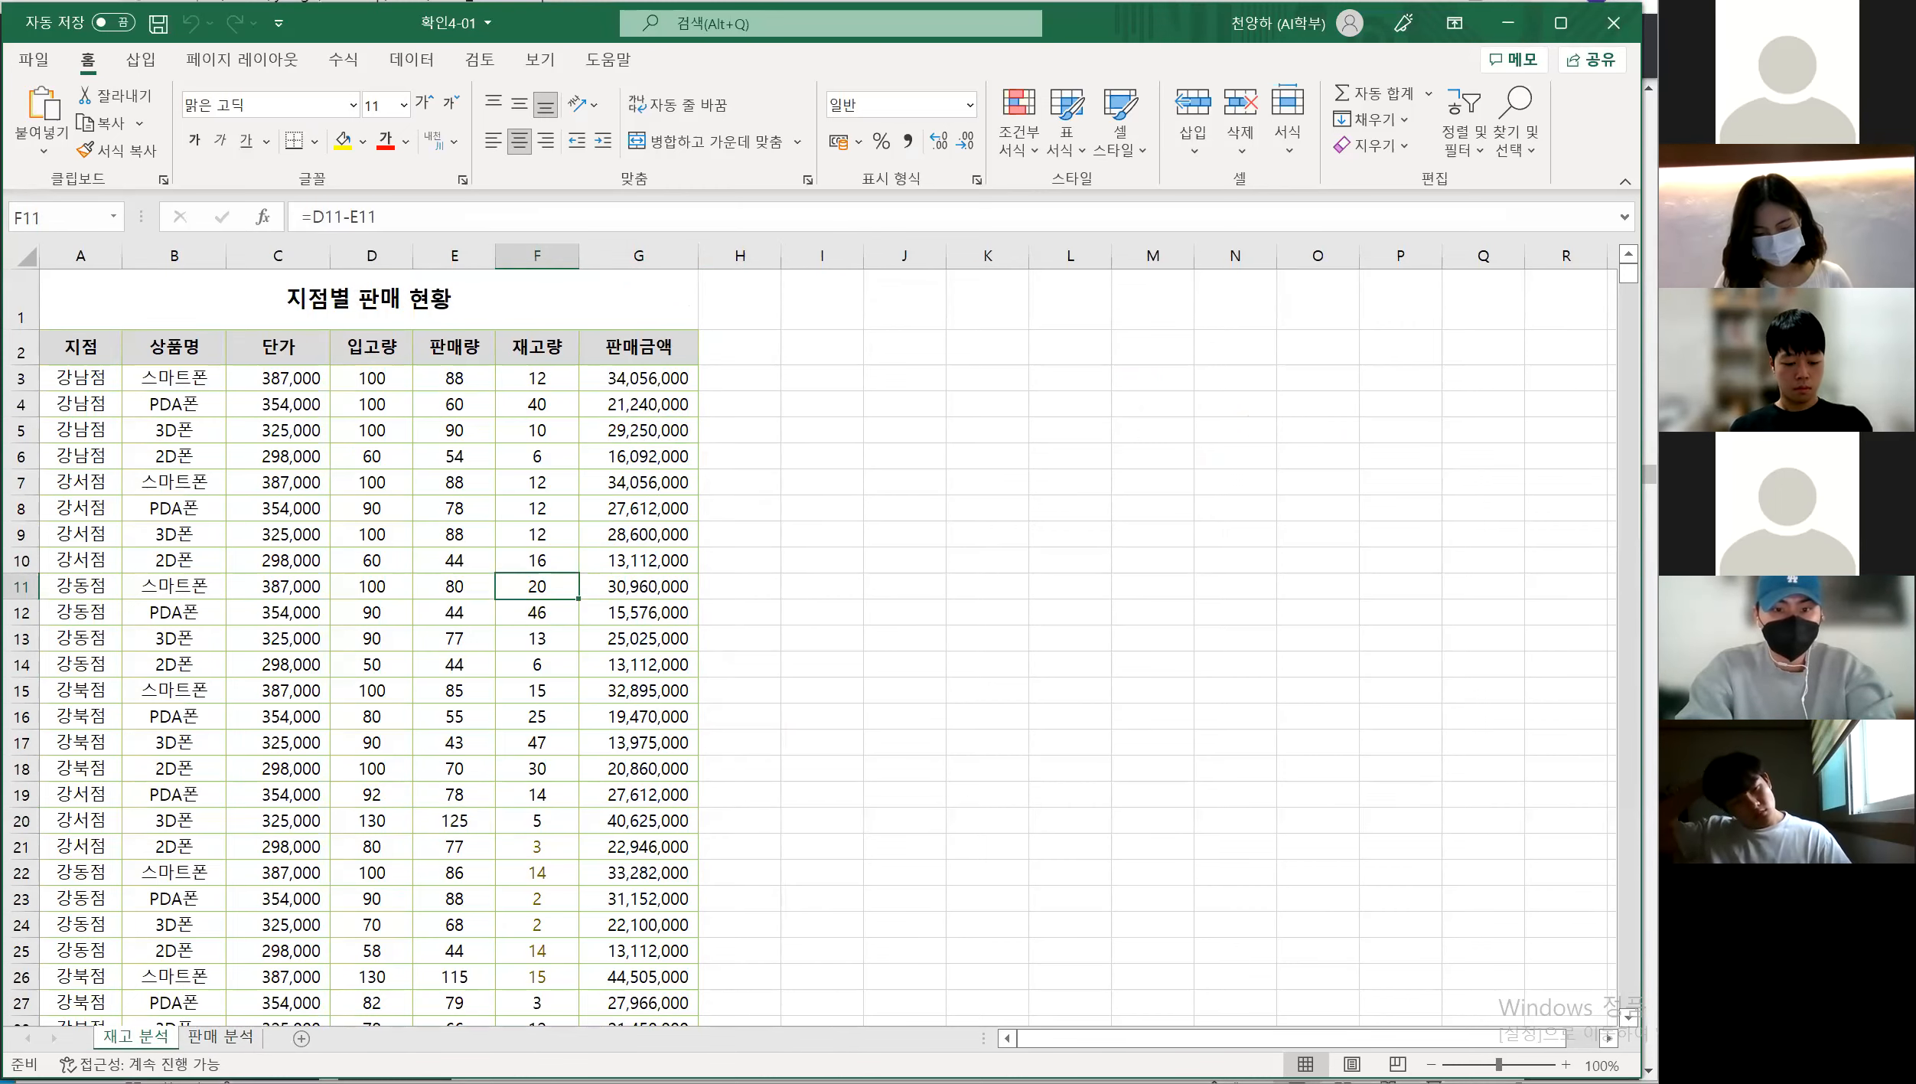
{"action": "left_click", "coordinate": [216, 1037]}
{"action": "left_click", "coordinate": [158, 1038]}
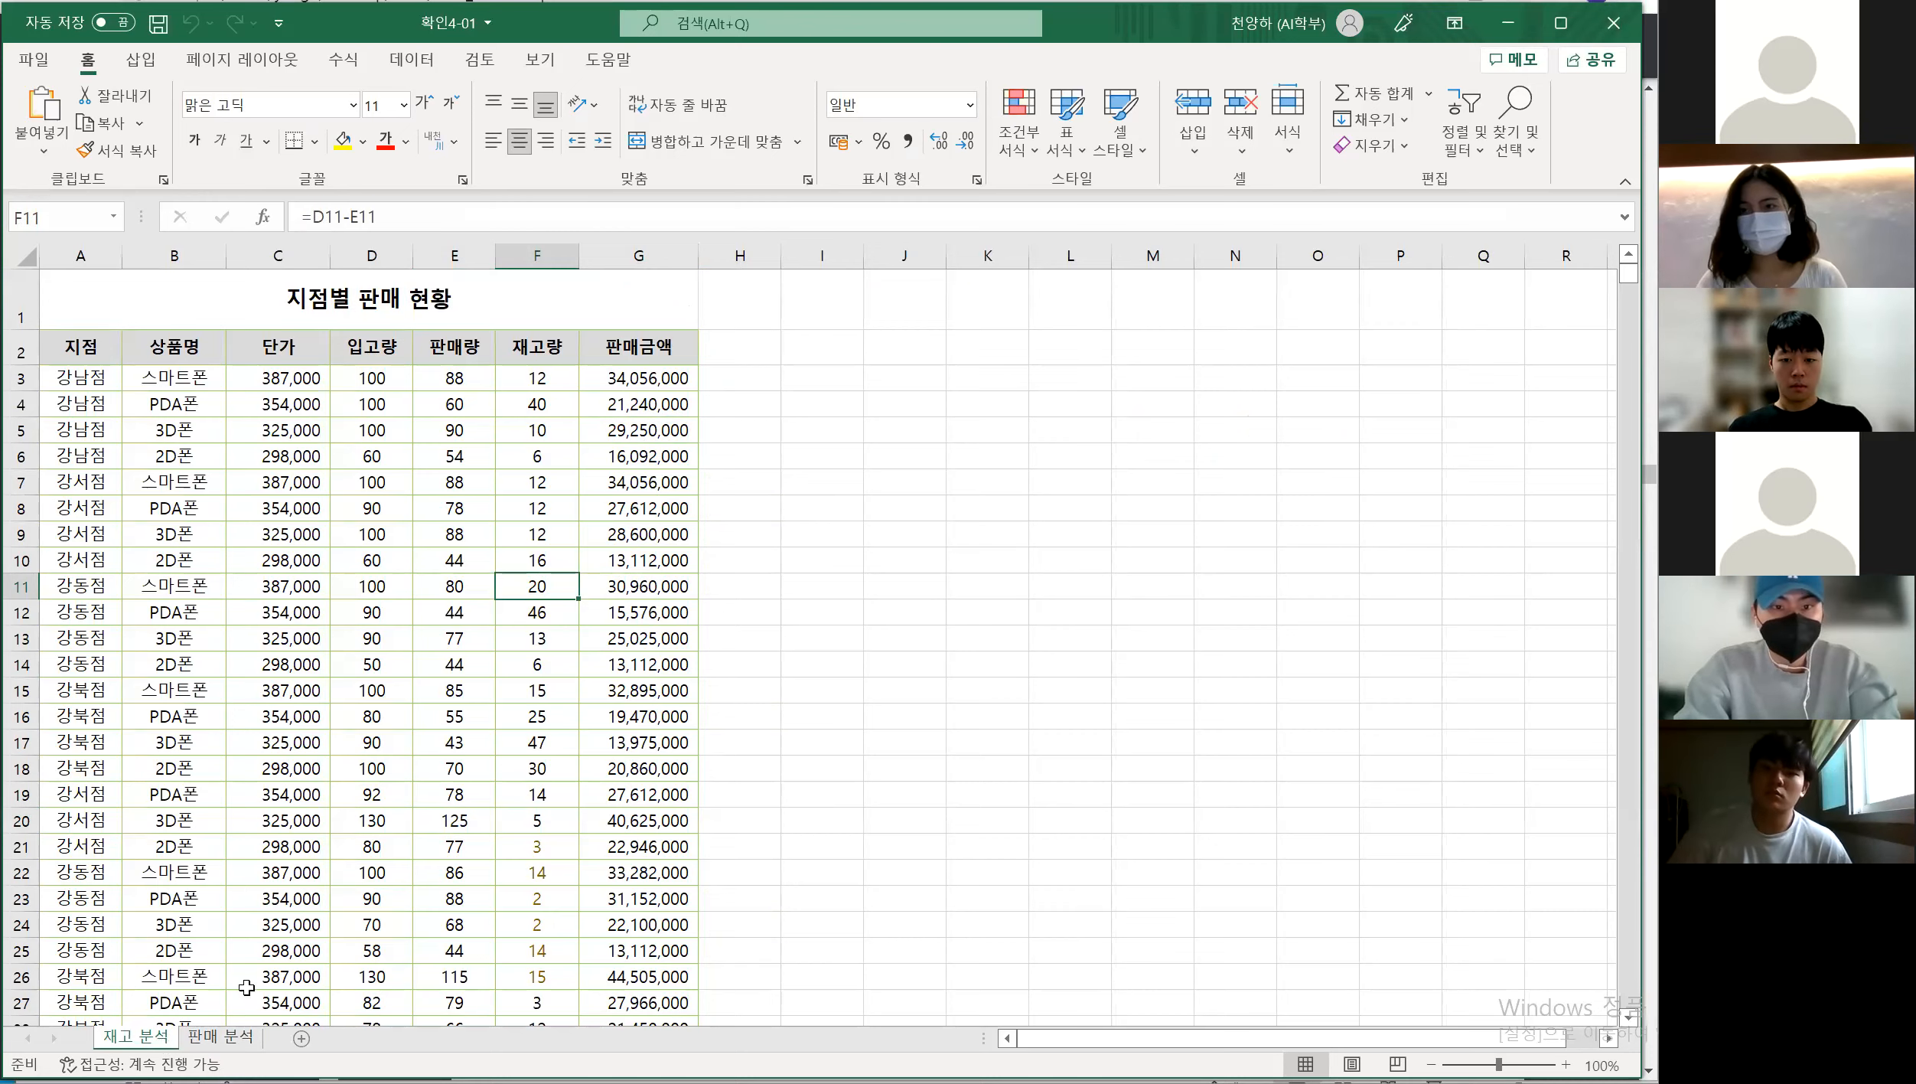
{"action": "left_click", "coordinate": [882, 445]}
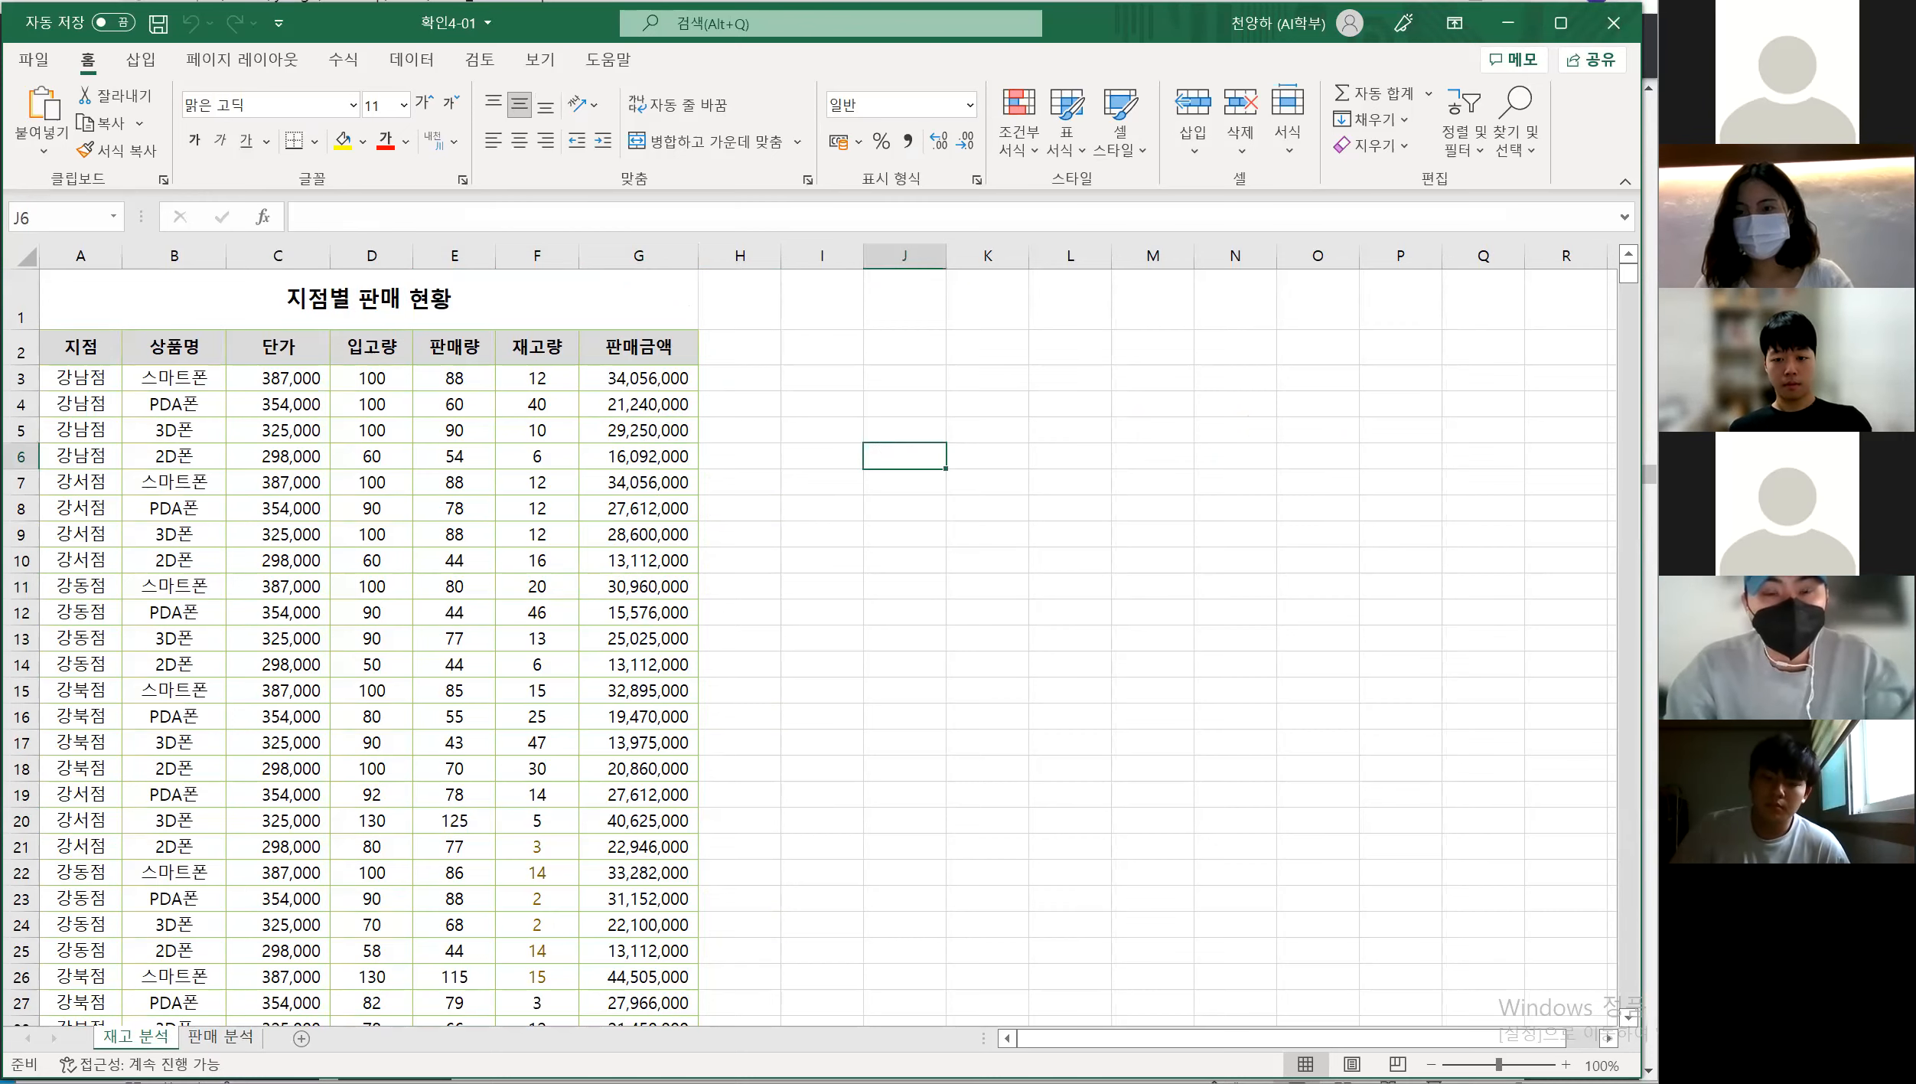
Read the sorting instructions for the 재고 분석 worksheet in problem 1 of the exercise PDF and return to the workbook
{"action": "key", "text": "alt+Tab"}
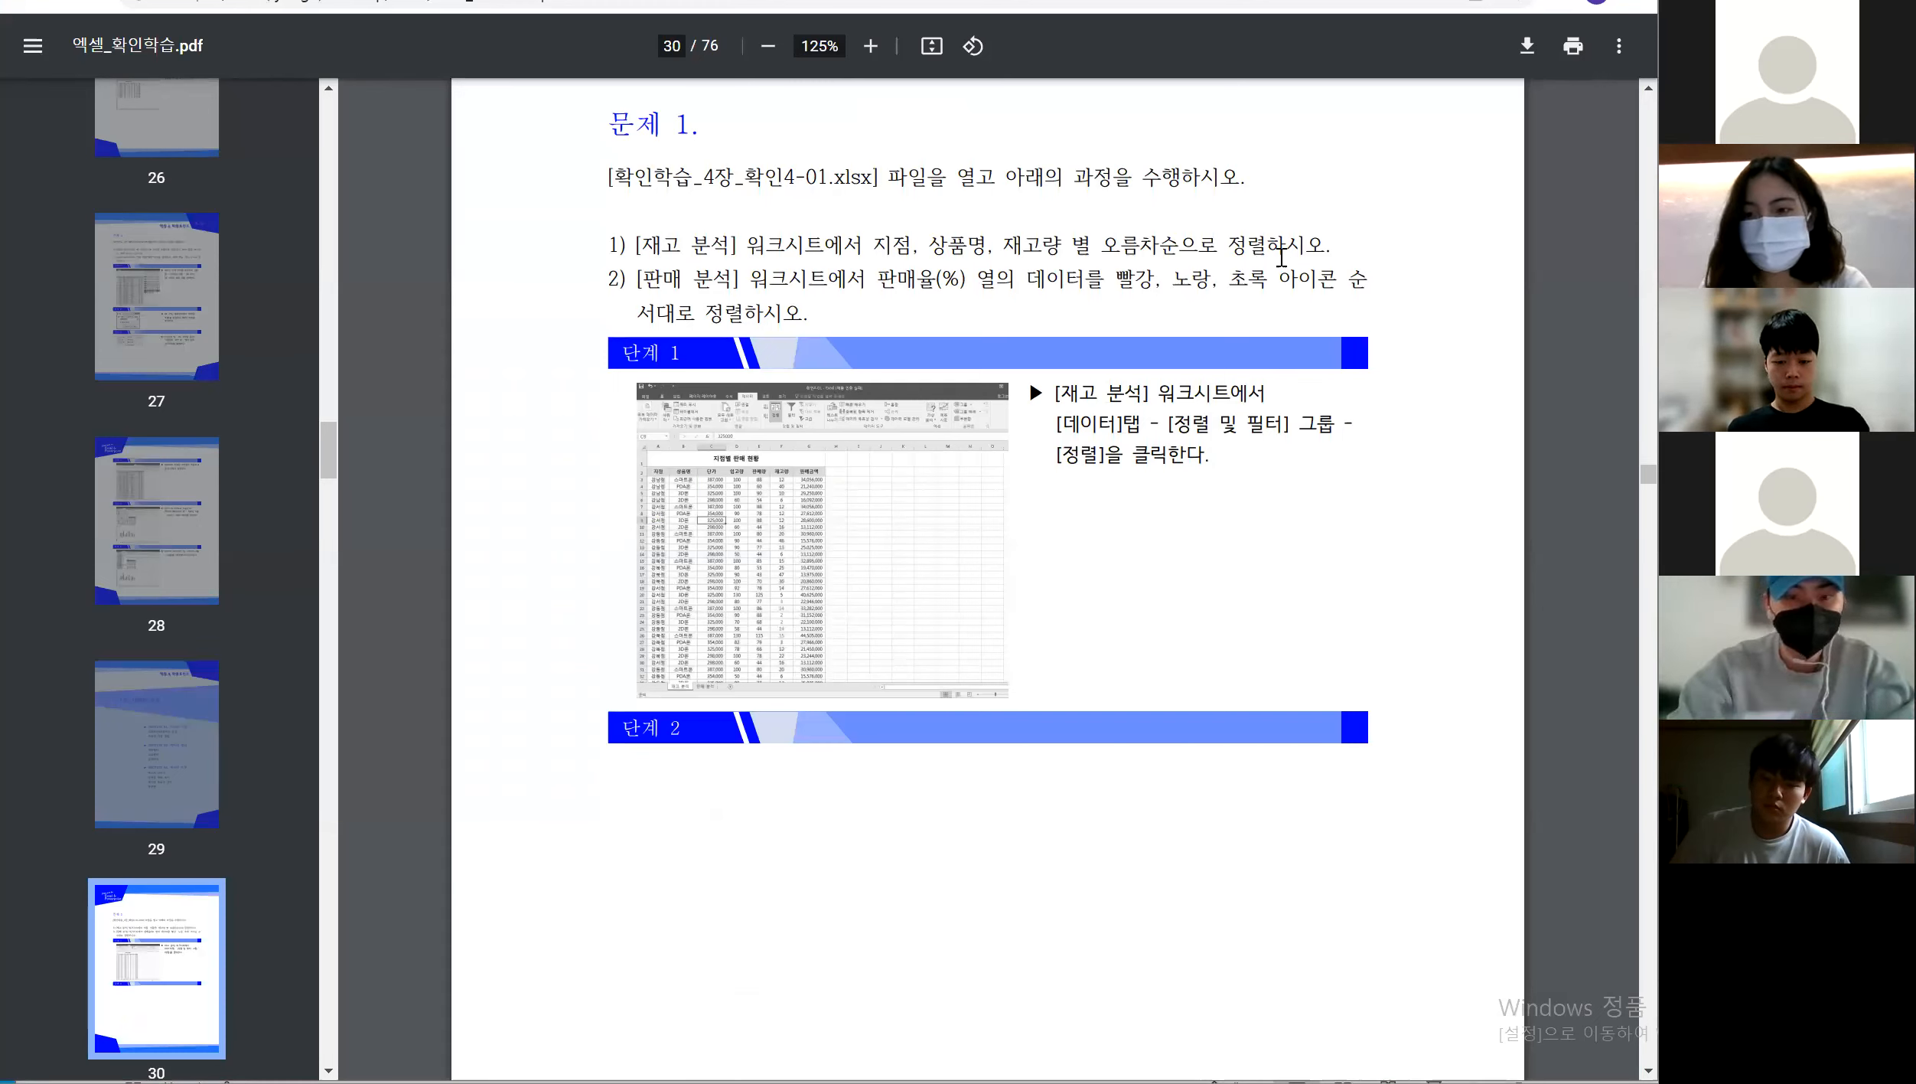
{"action": "left_click_drag", "start_coordinate": [1271, 243], "coordinate": [1241, 245]}
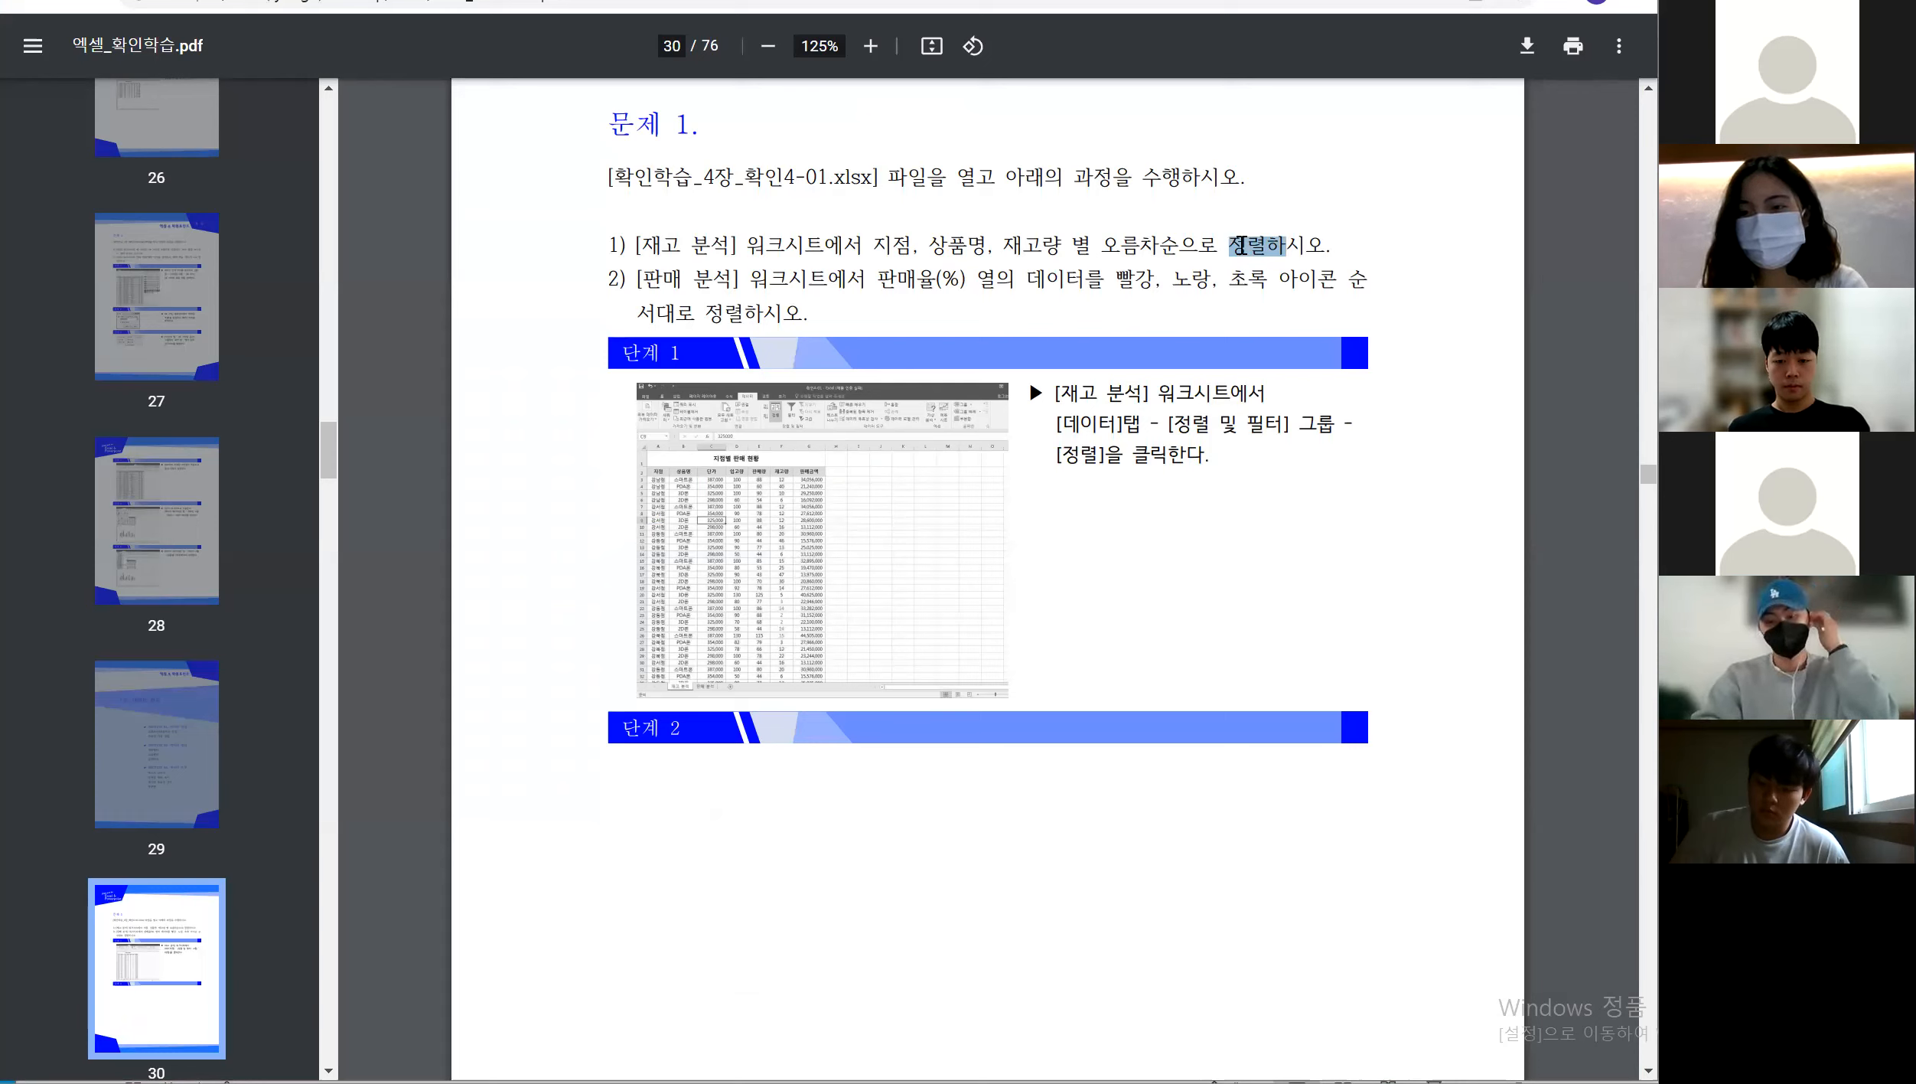
{"action": "left_click_drag", "start_coordinate": [1176, 243], "coordinate": [1112, 237]}
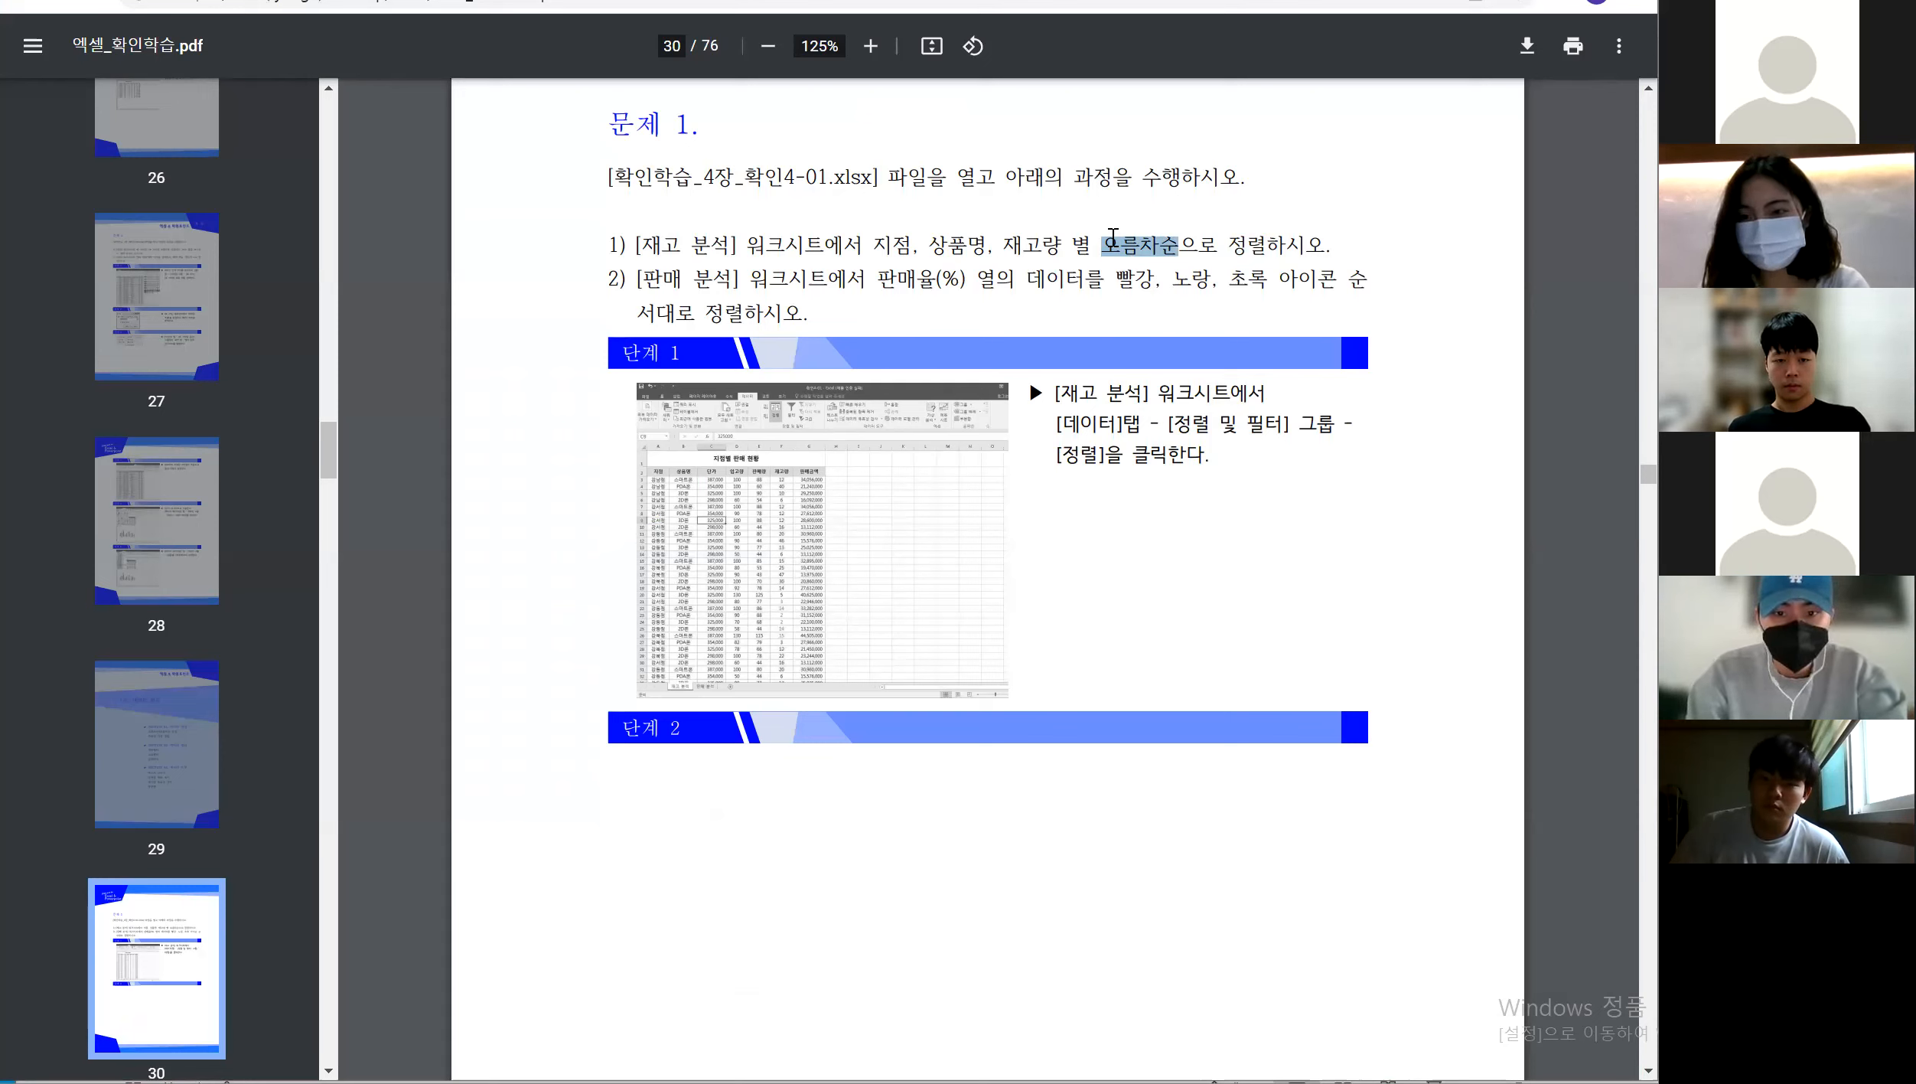
{"action": "left_click", "coordinate": [1038, 230]}
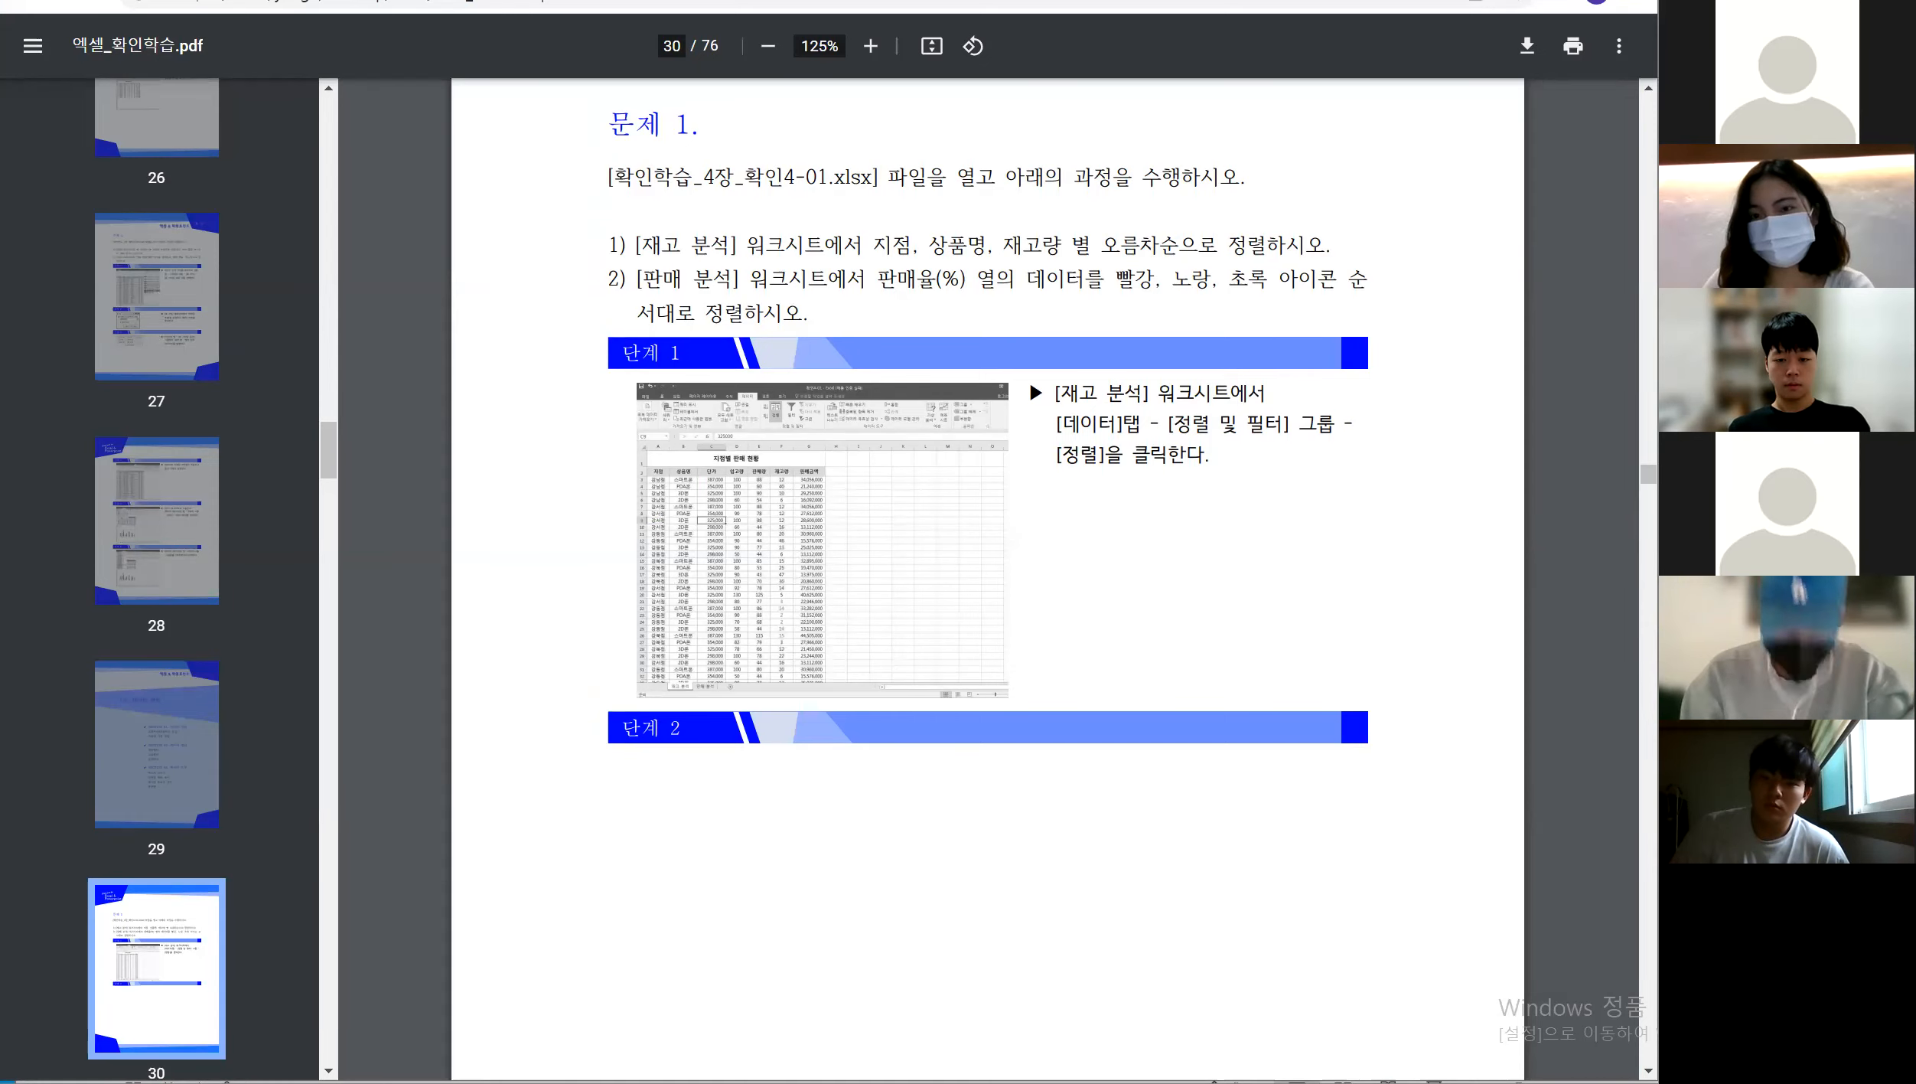
{"action": "key", "text": "alt+Tab"}
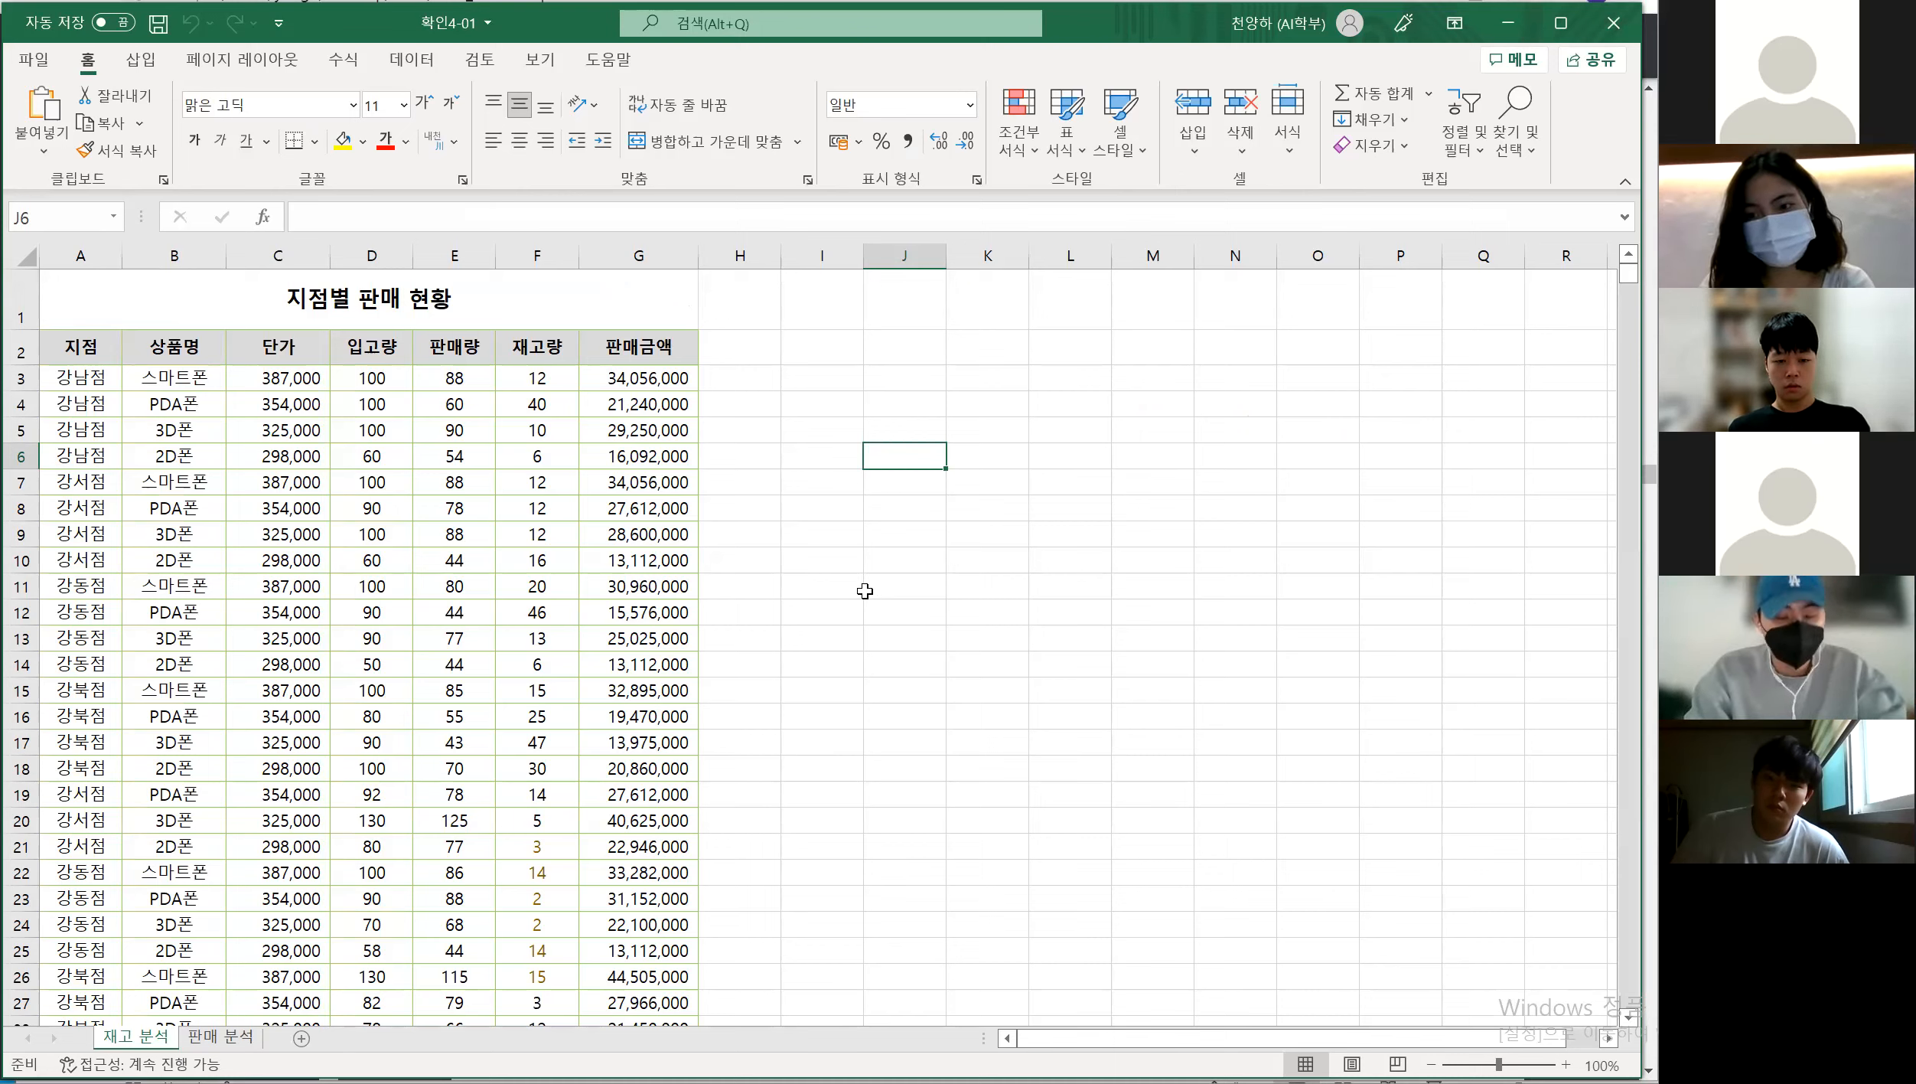
{"action": "left_click", "coordinate": [906, 623]}
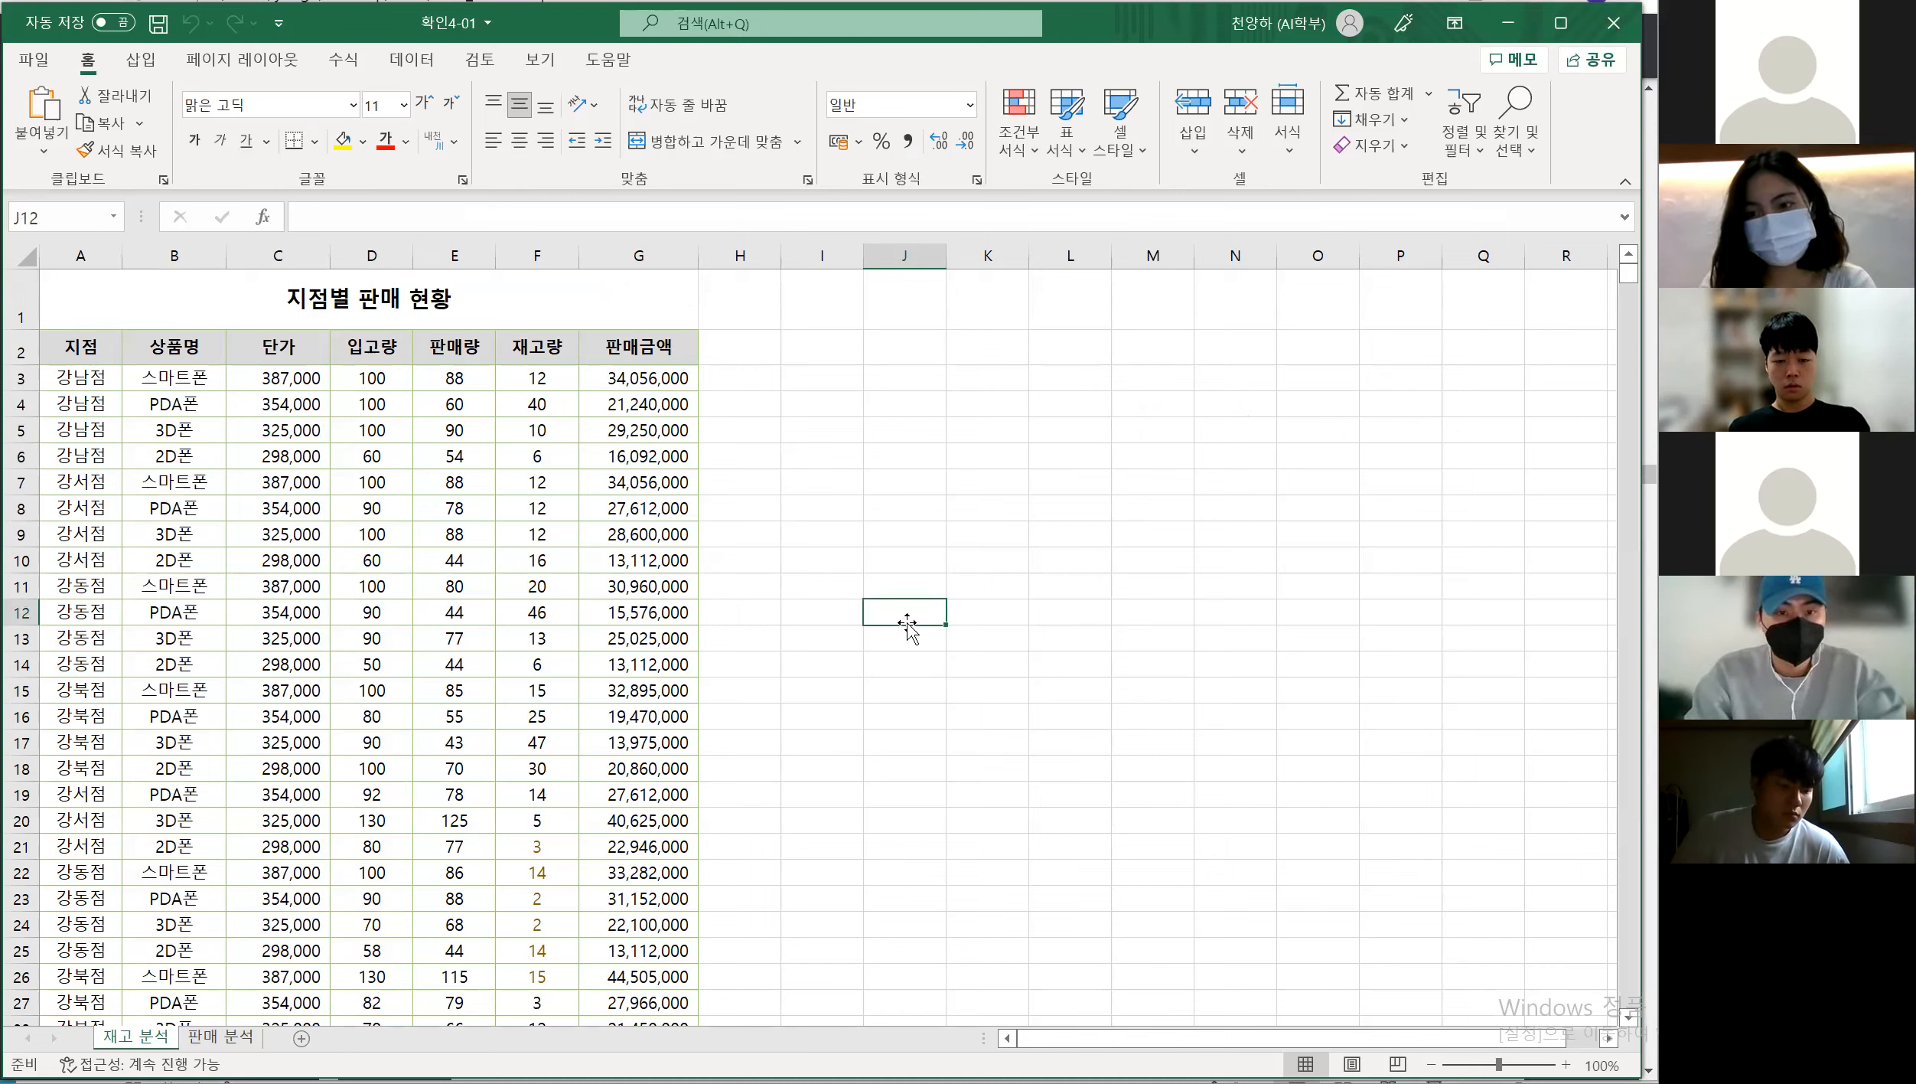
{"action": "left_click", "coordinate": [921, 490]}
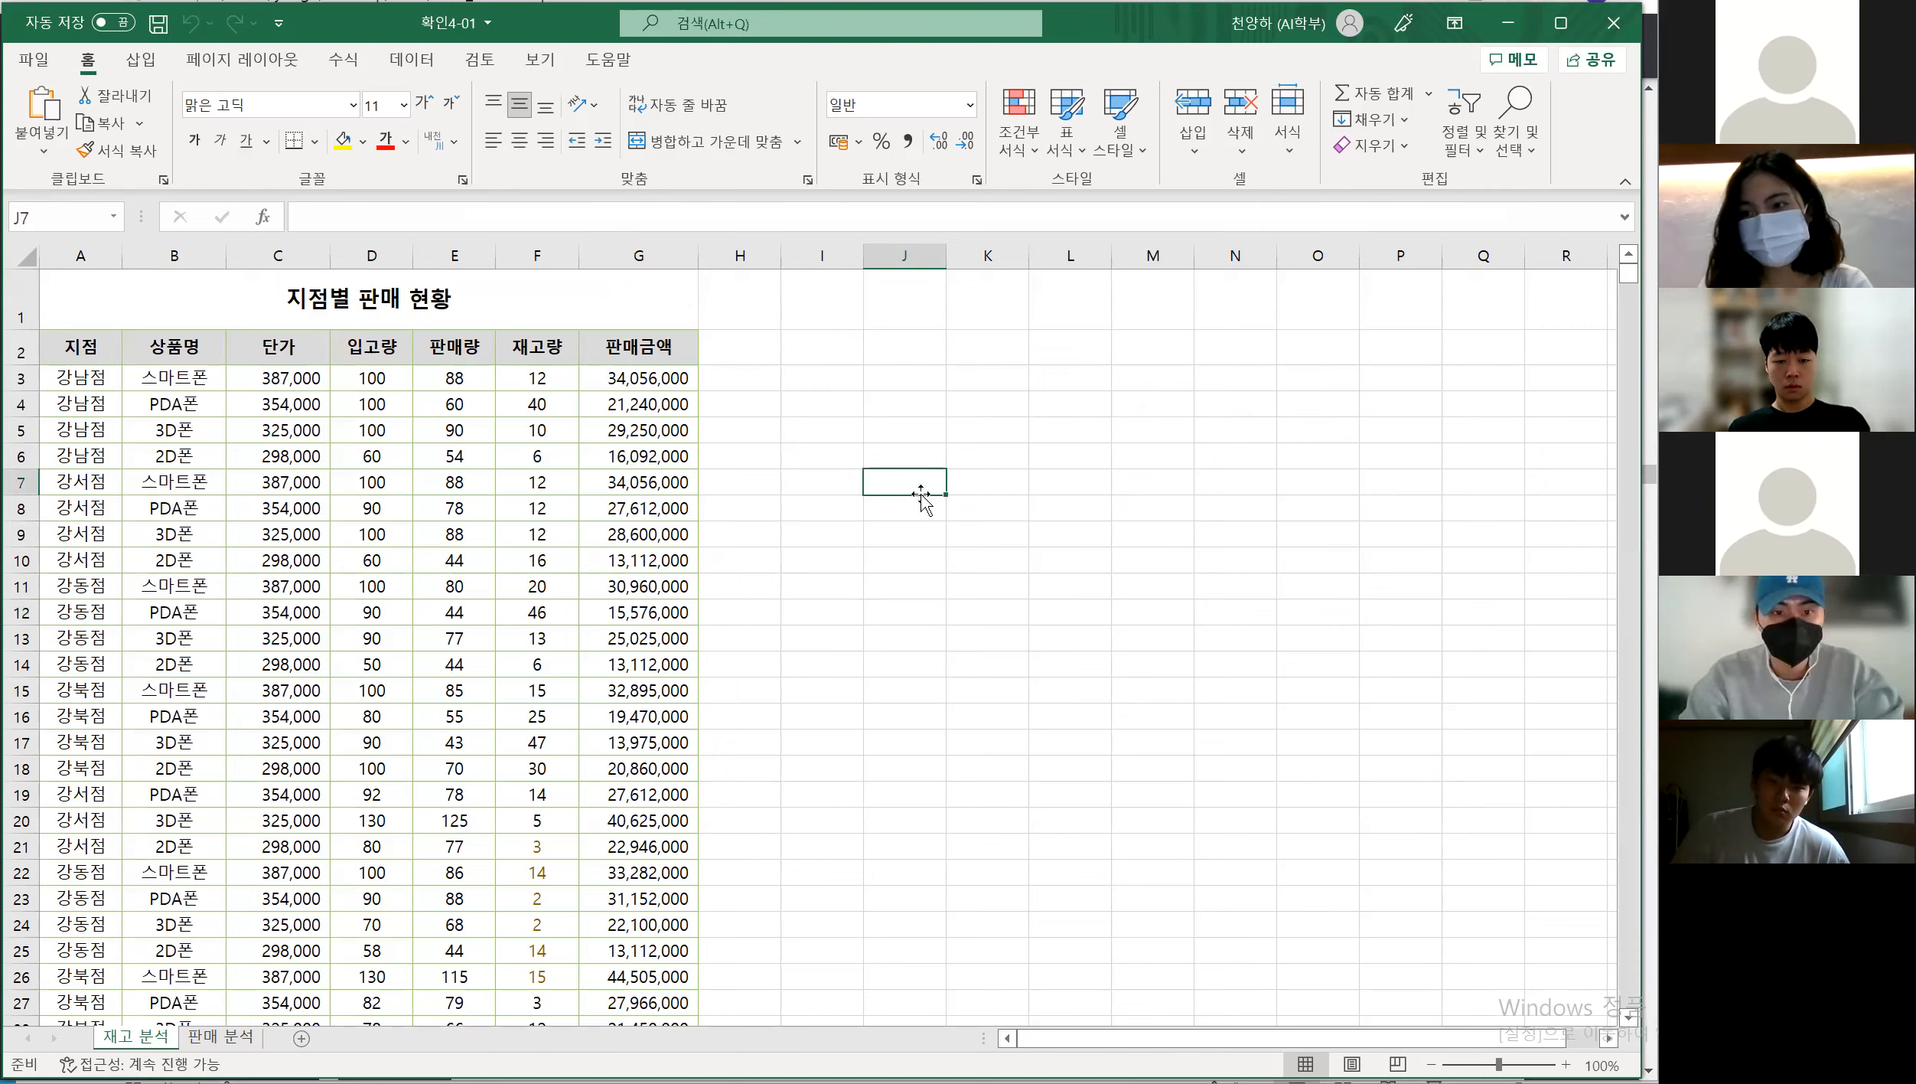
{"action": "left_click", "coordinate": [989, 640]}
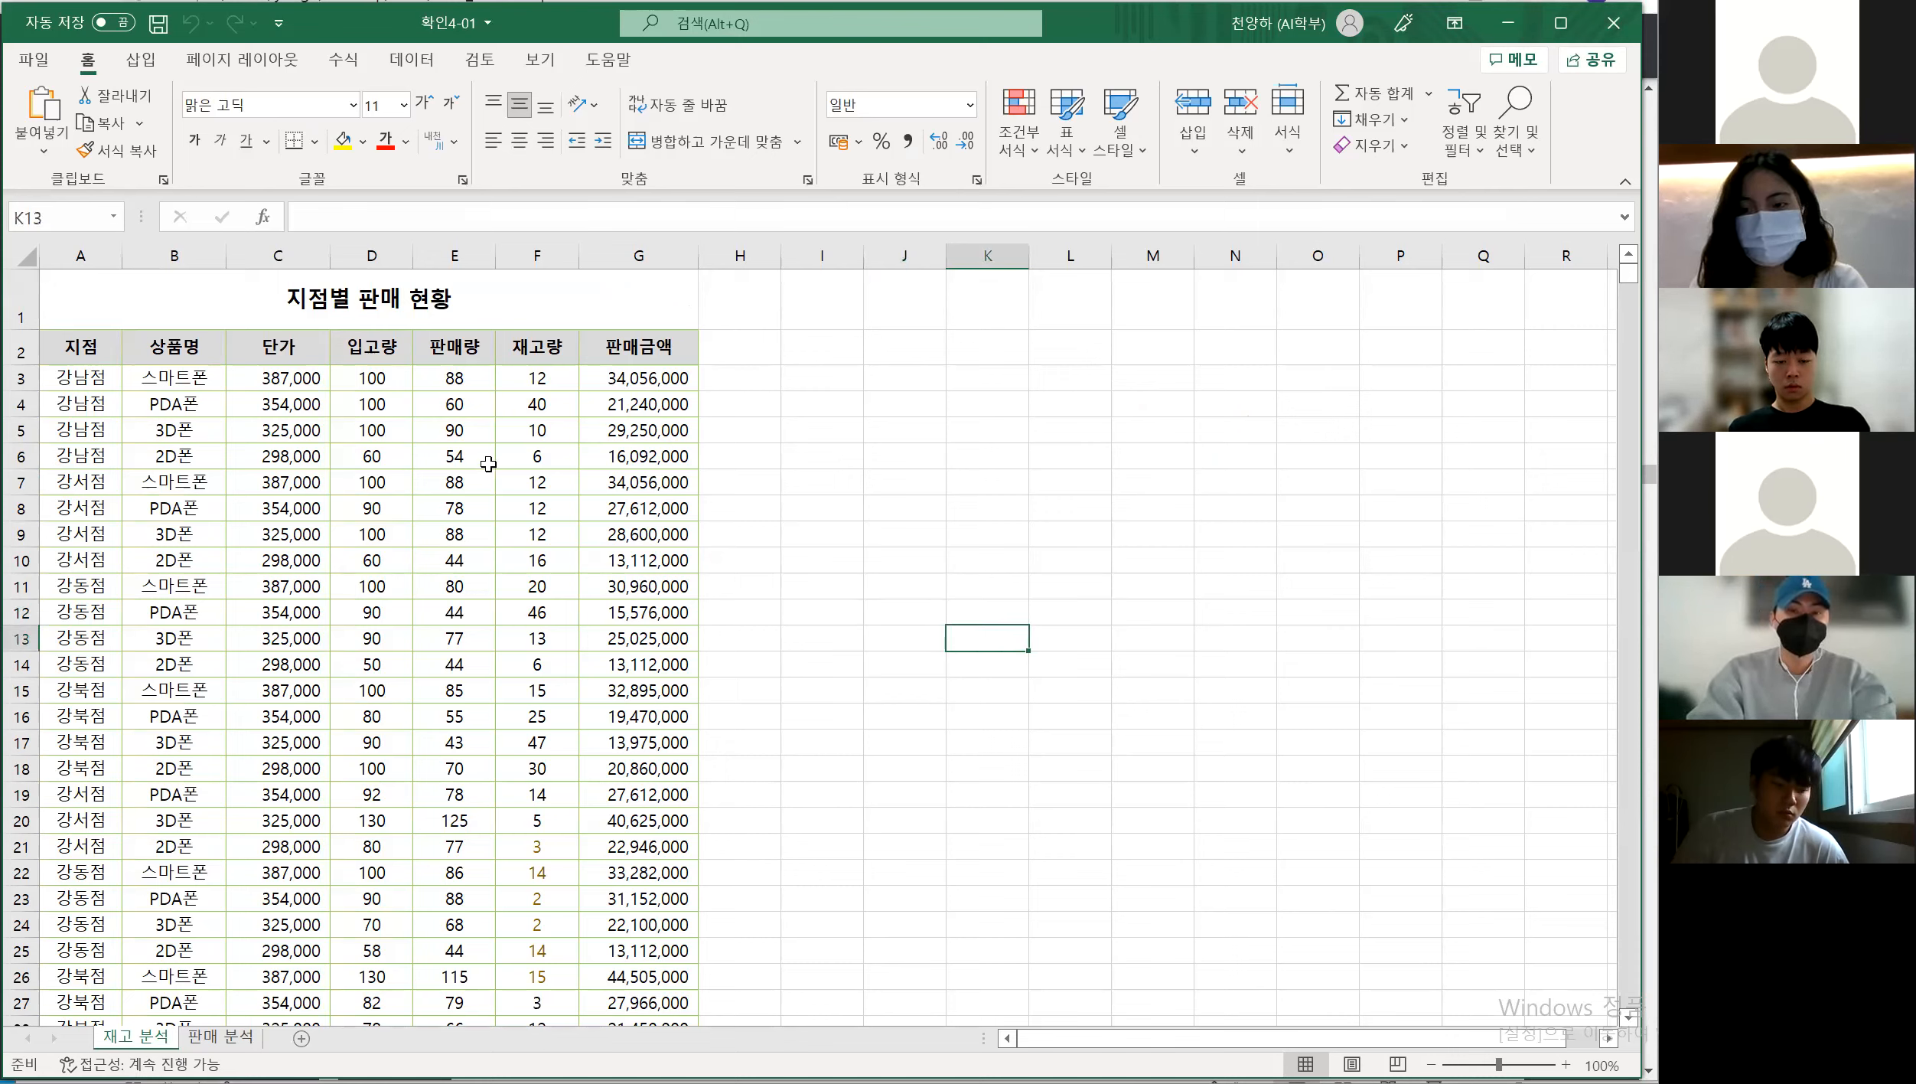
Sort the table on the 재고 분석 worksheet by the 재고량 column in ascending order
{"action": "left_click", "coordinate": [556, 433]}
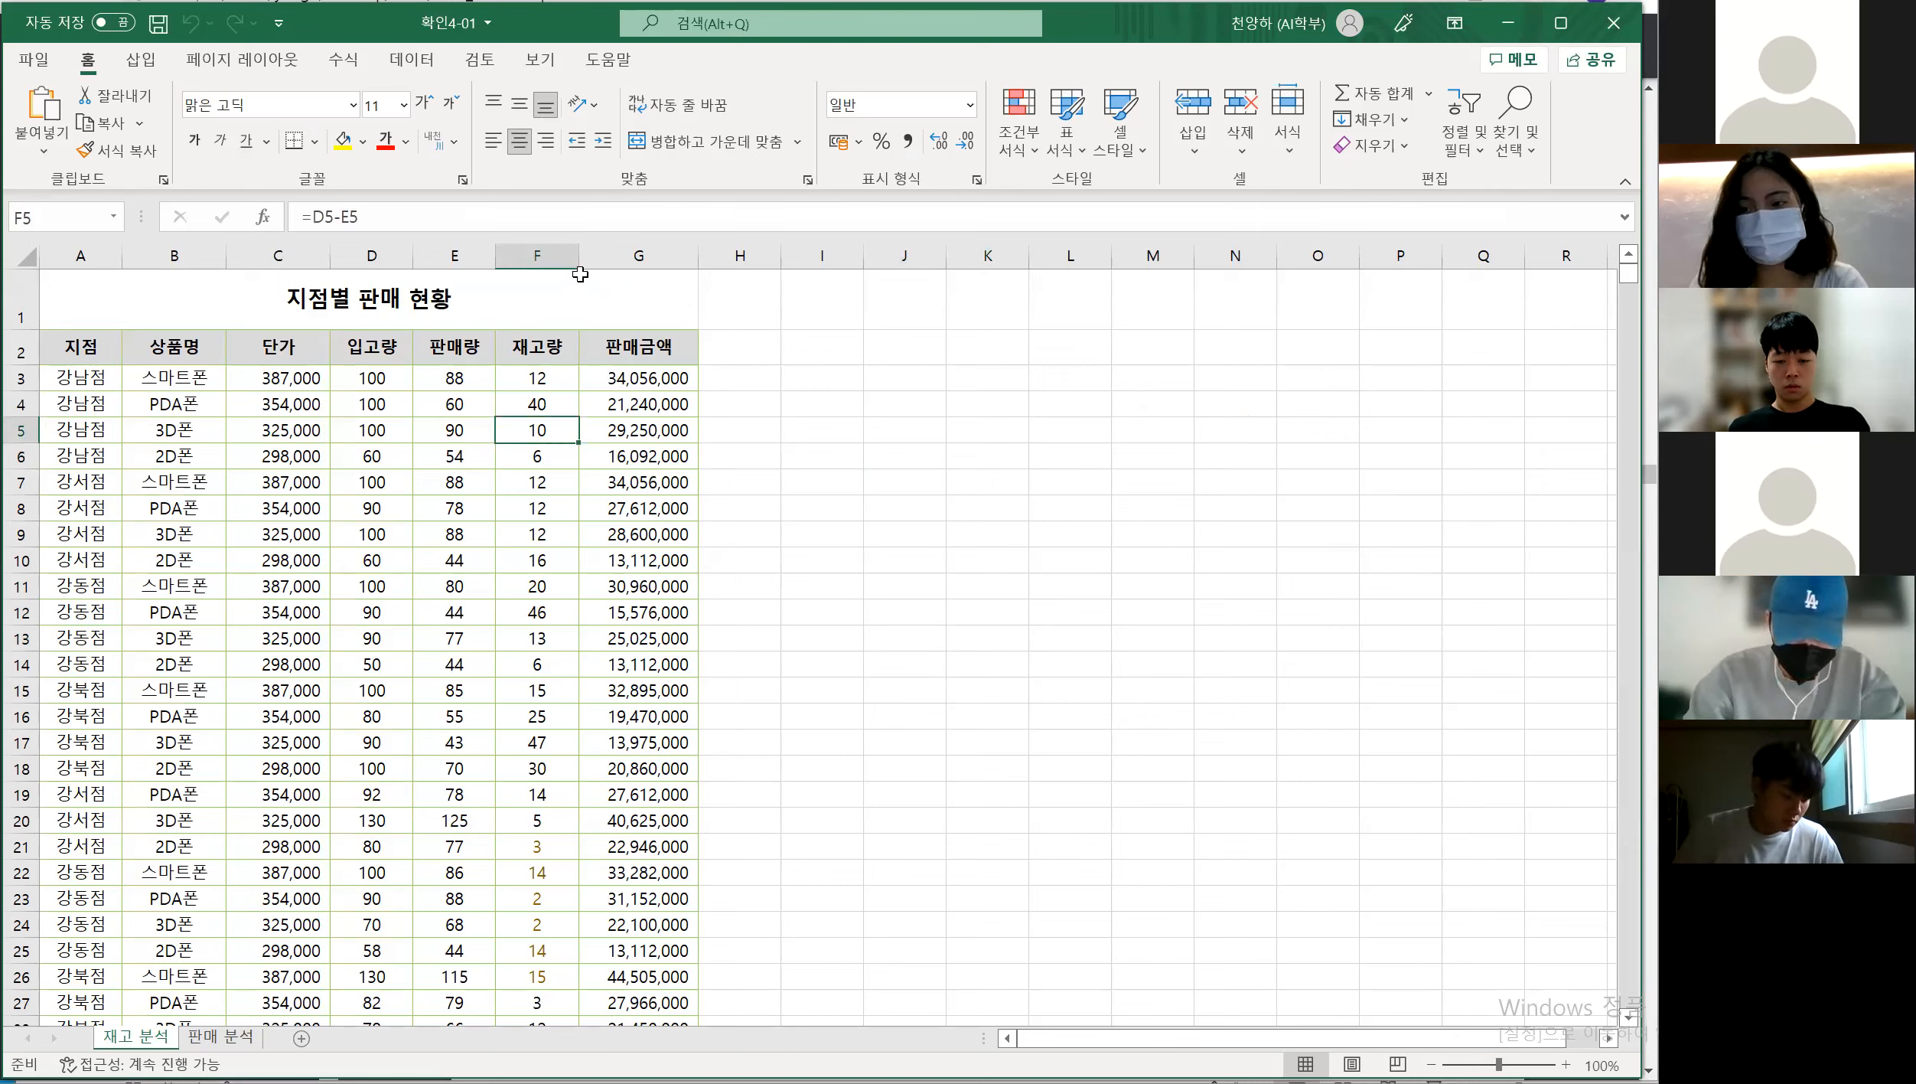
{"action": "left_click", "coordinate": [551, 400]}
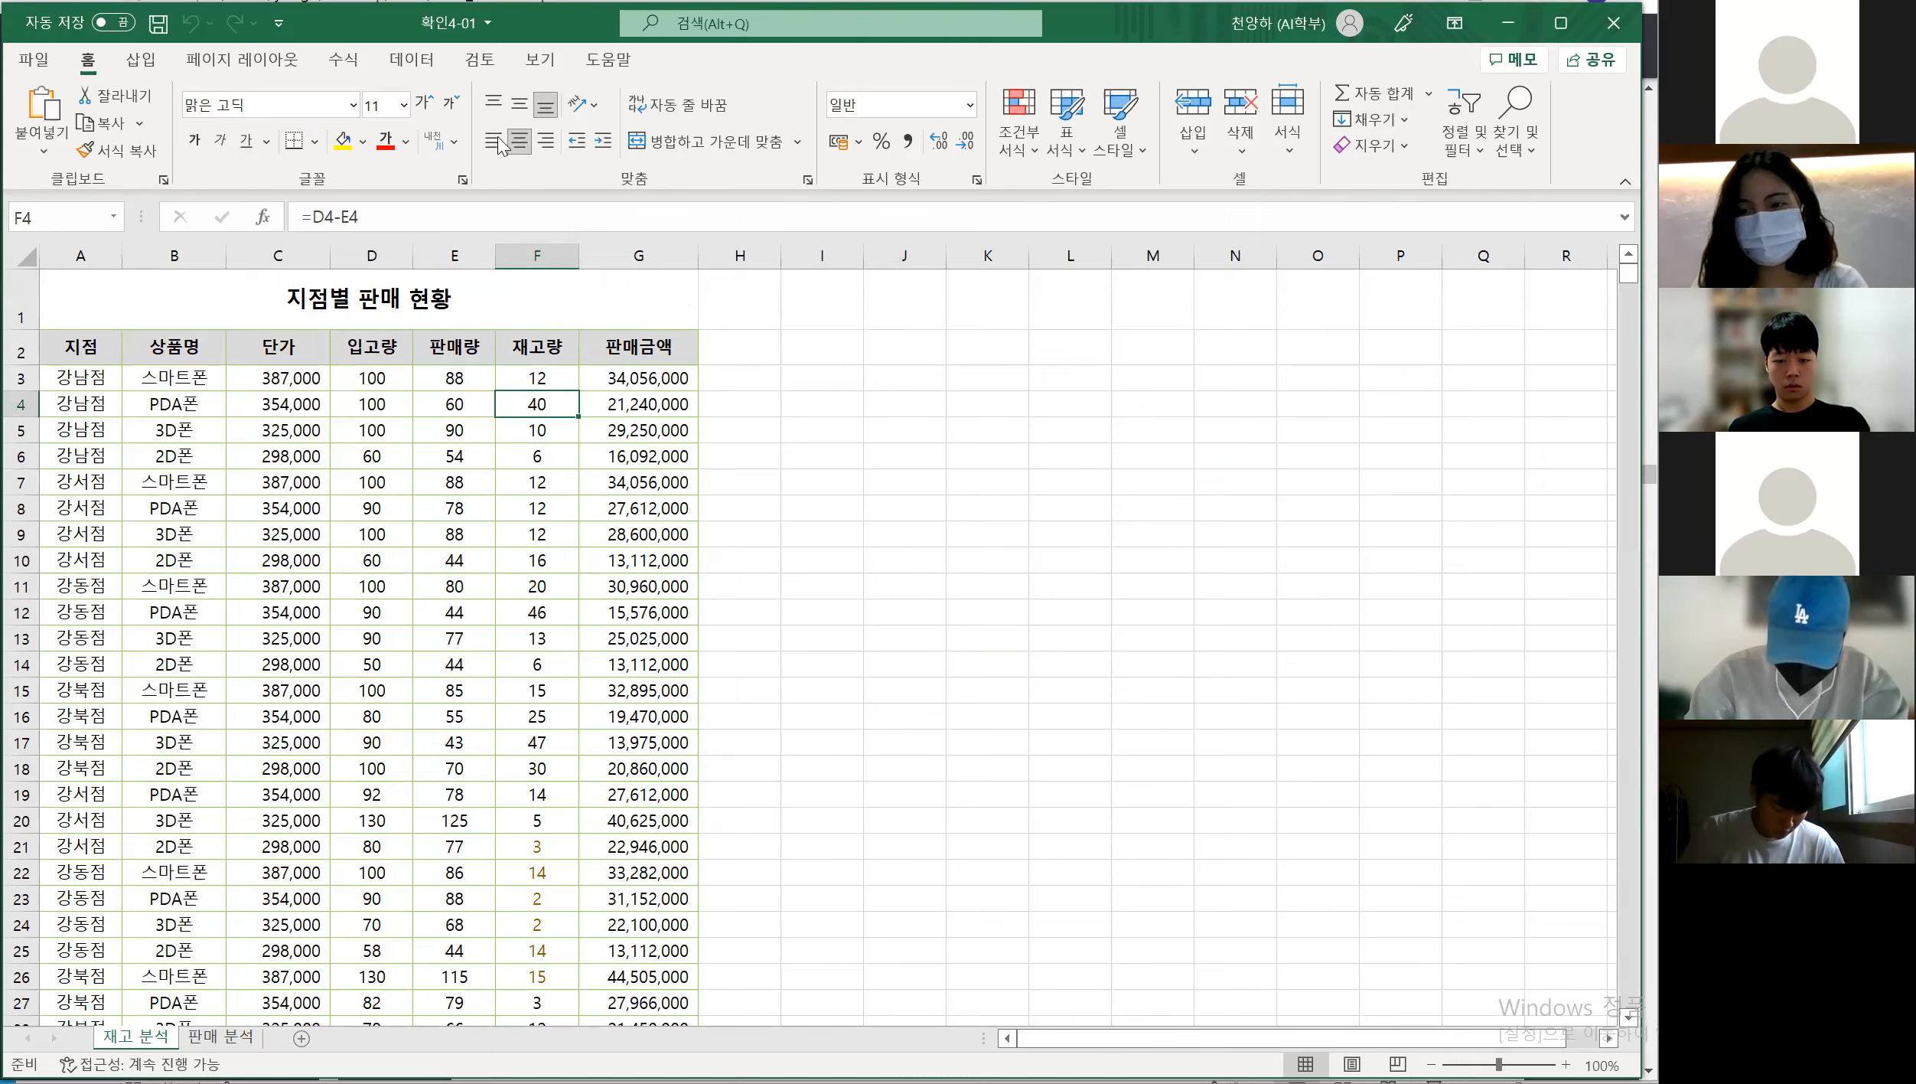
{"action": "left_click", "coordinate": [417, 65]}
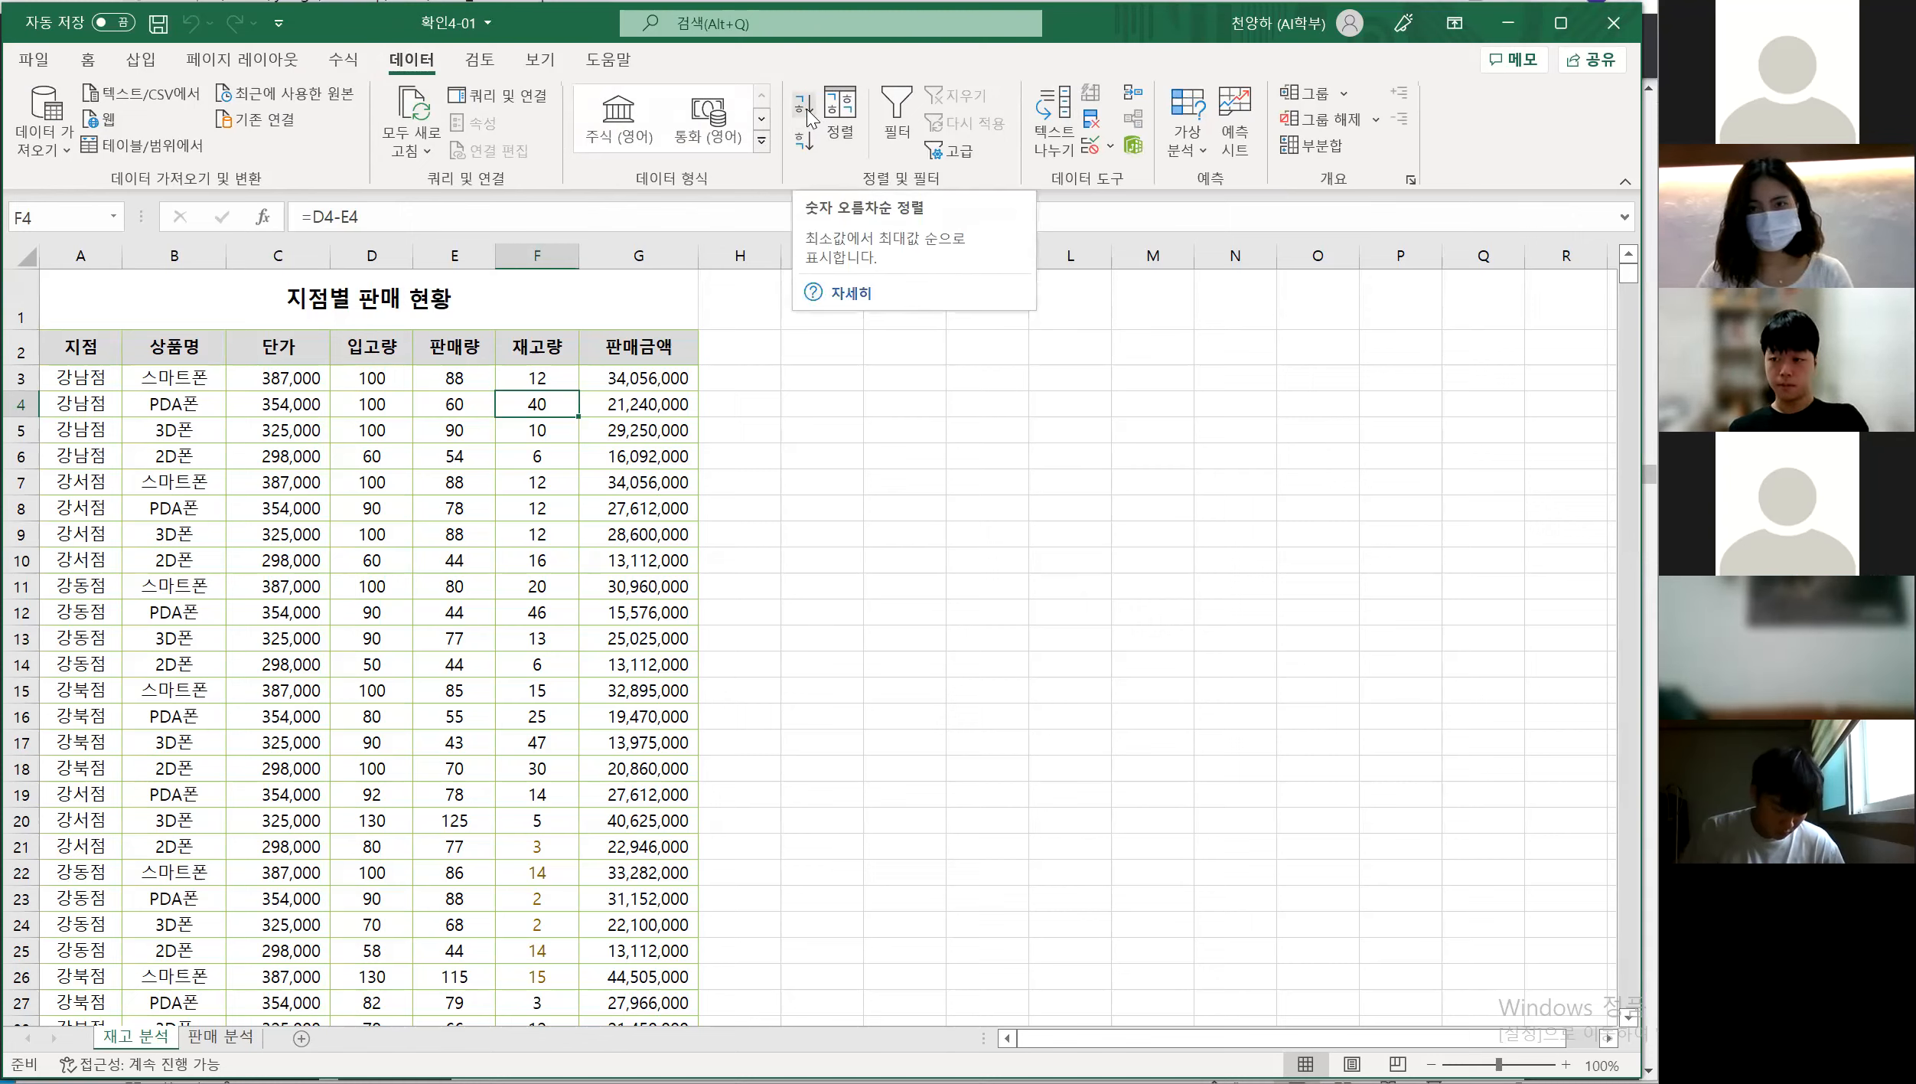
{"action": "left_click", "coordinate": [807, 110]}
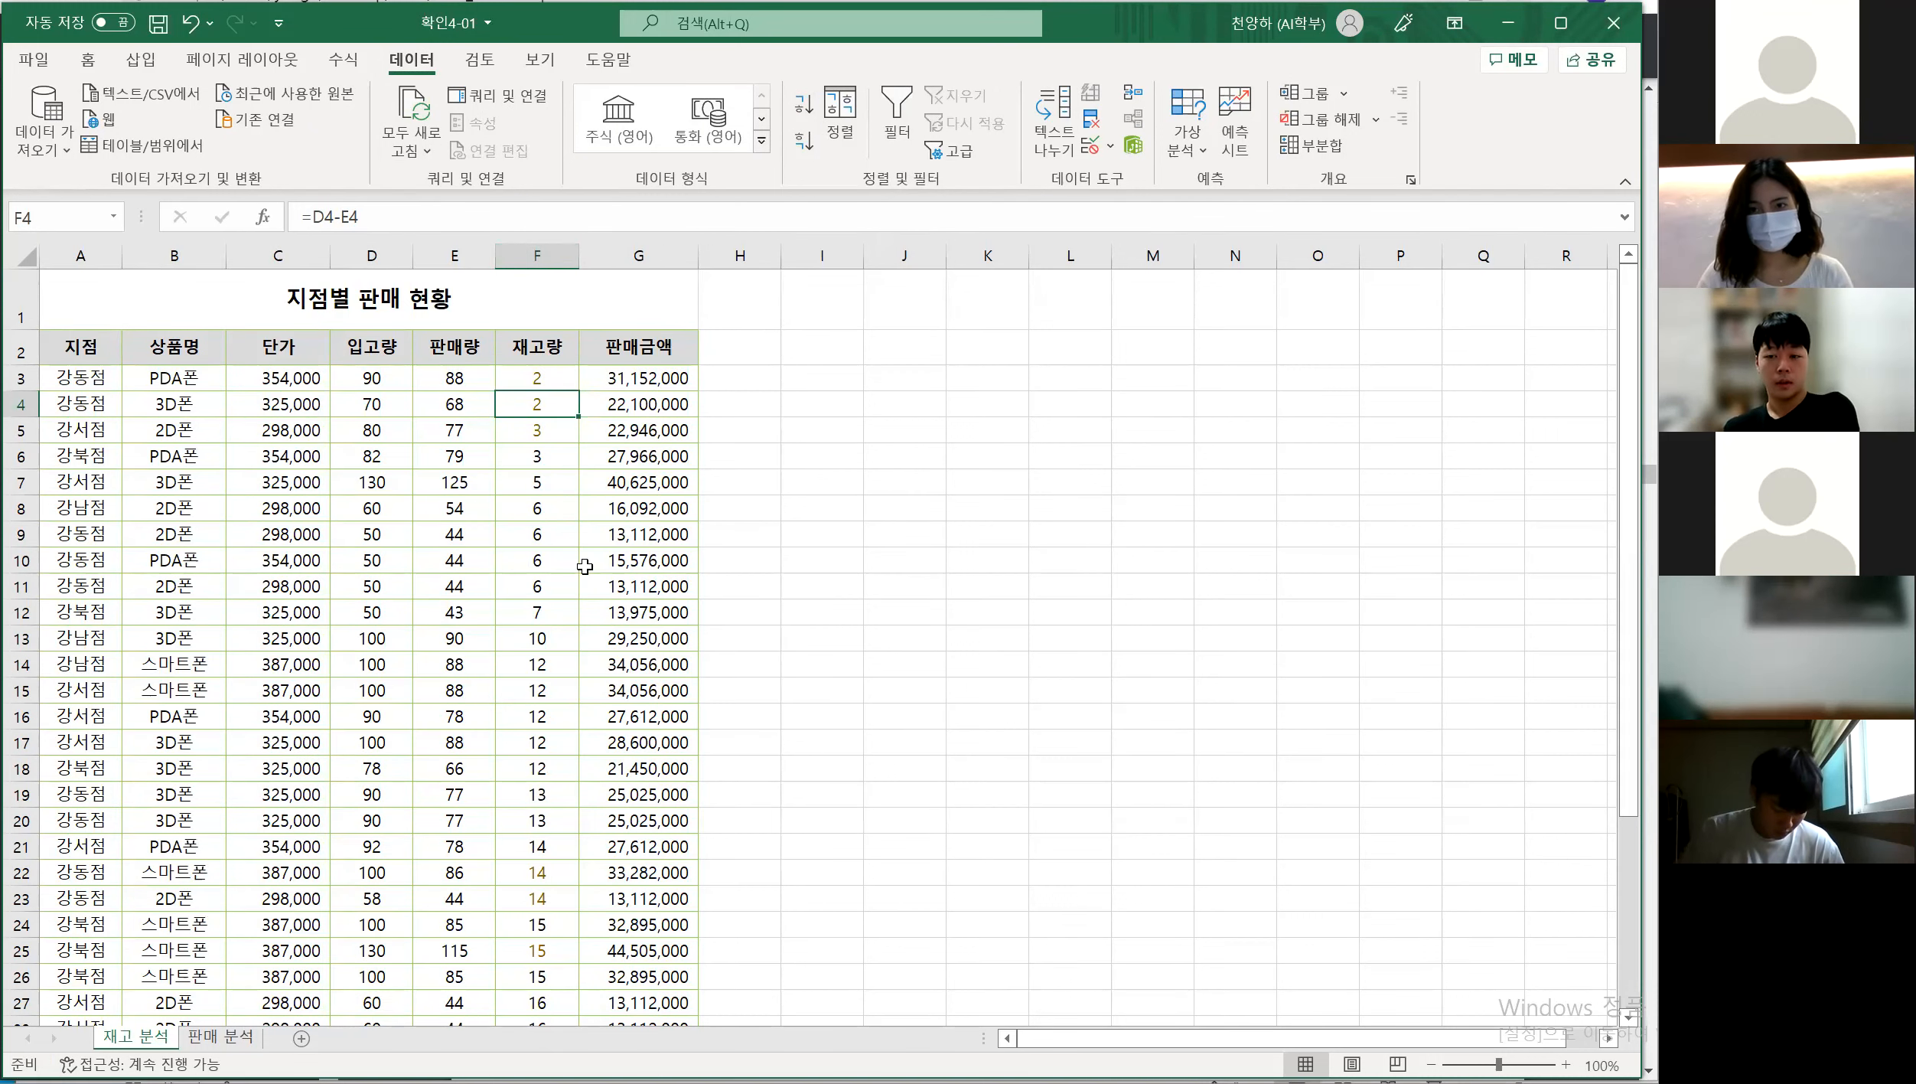
{"action": "left_click", "coordinate": [555, 377]}
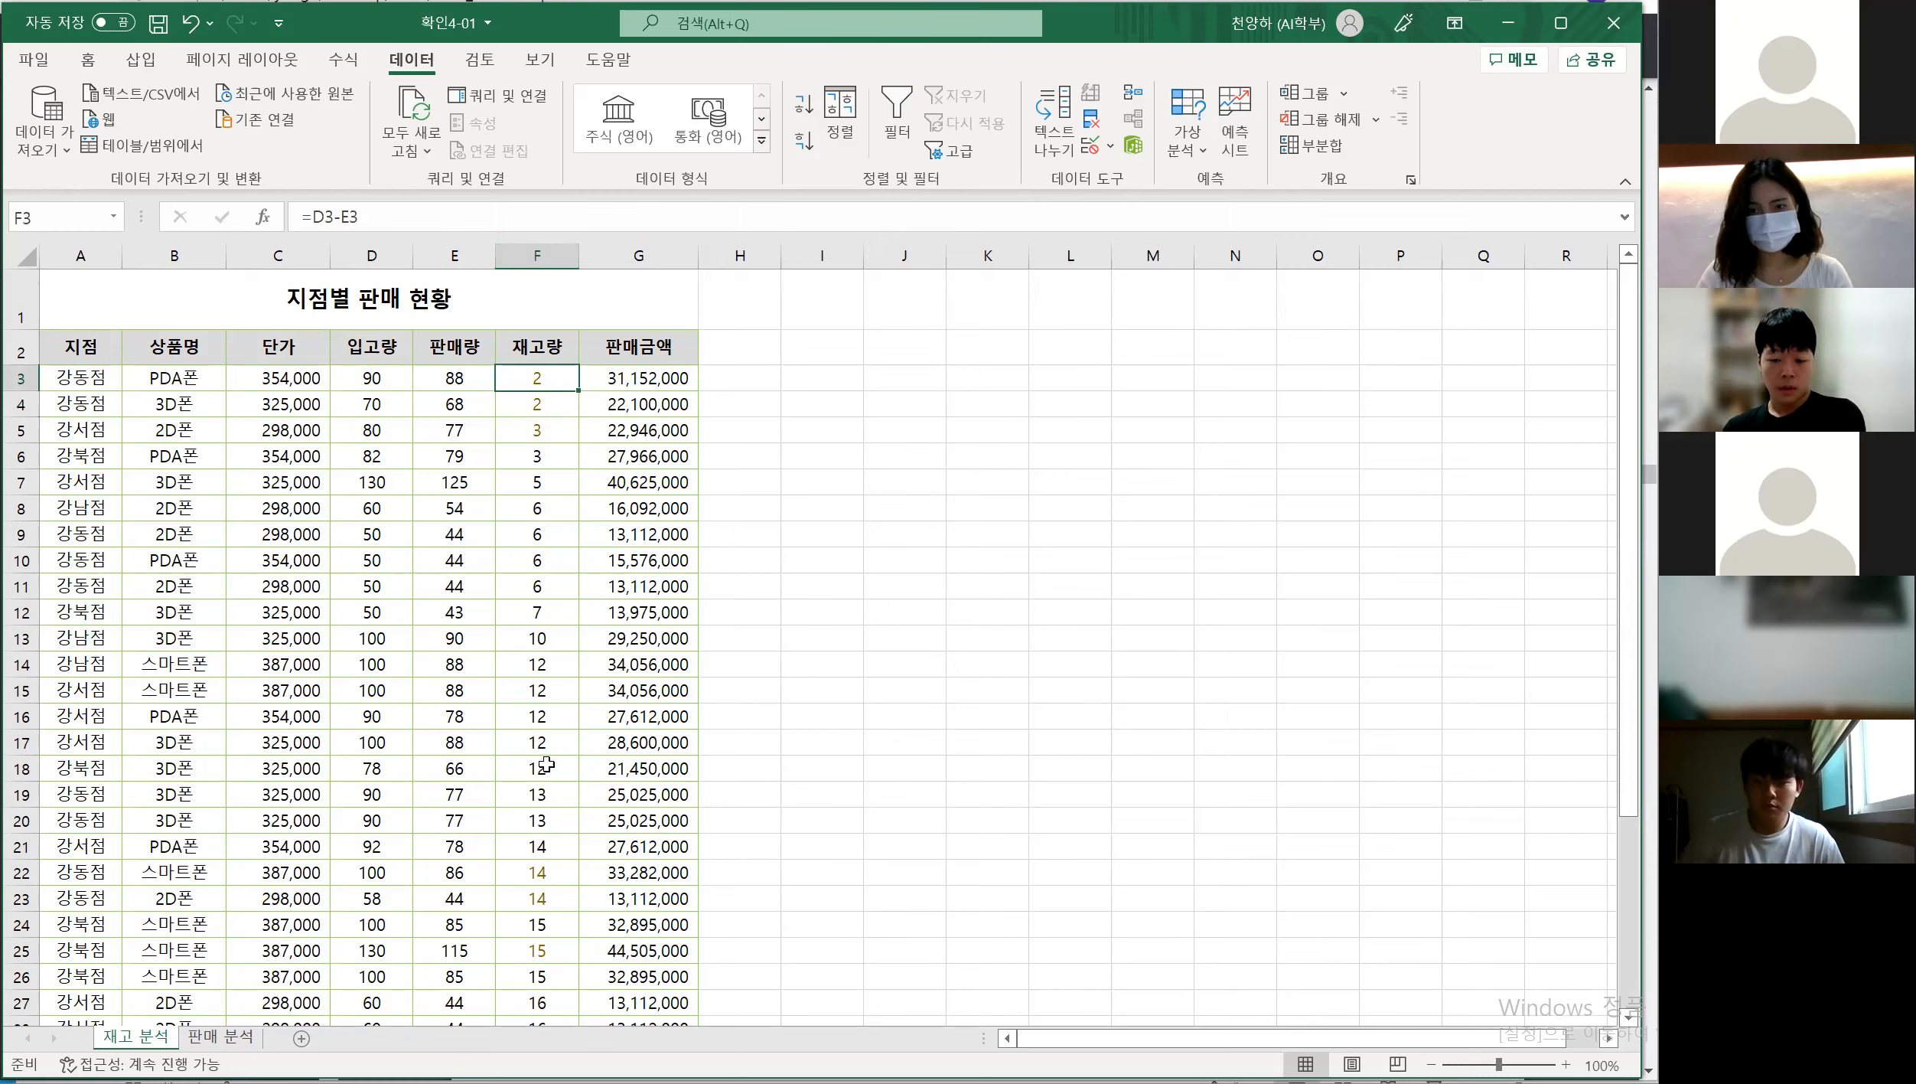
{"action": "left_click", "coordinate": [545, 853]}
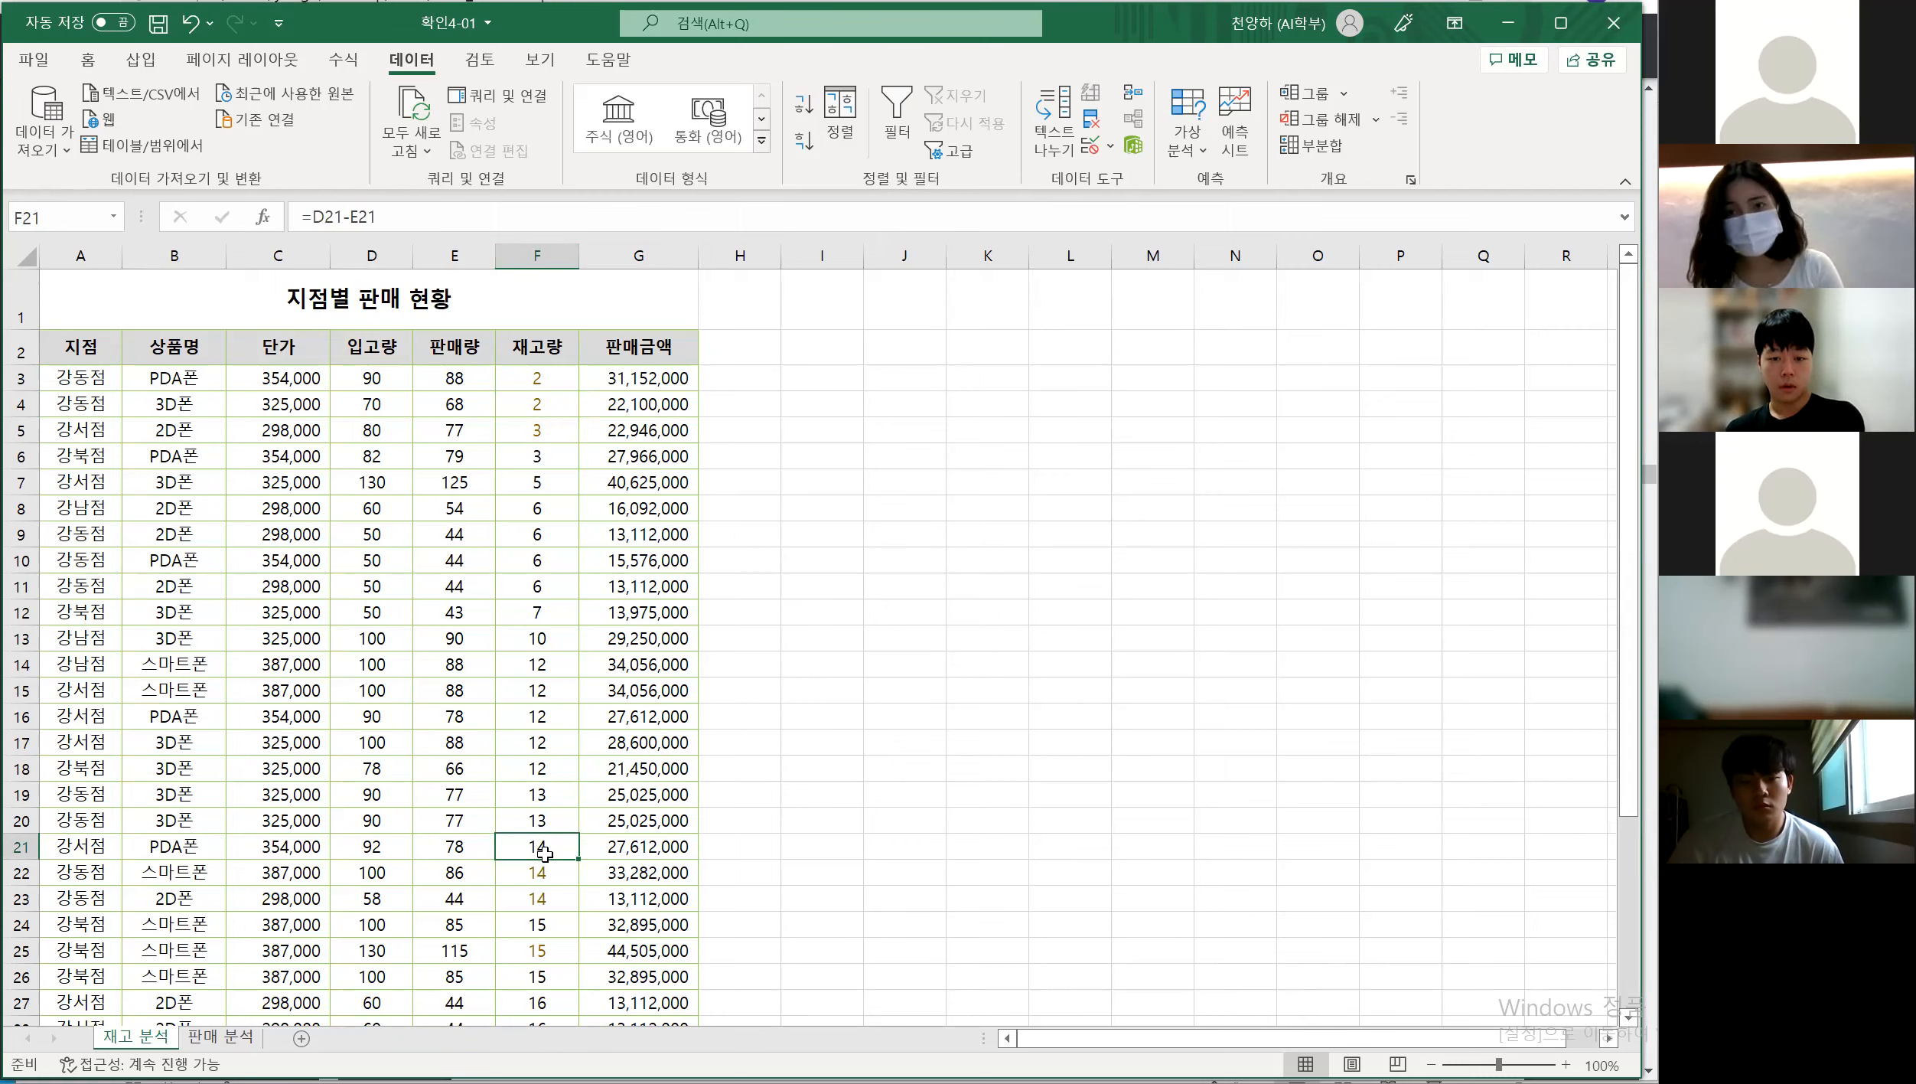
Sort the same table by the 상품명 column in ascending order and check the product order down to the last row
{"action": "left_click", "coordinate": [178, 430]}
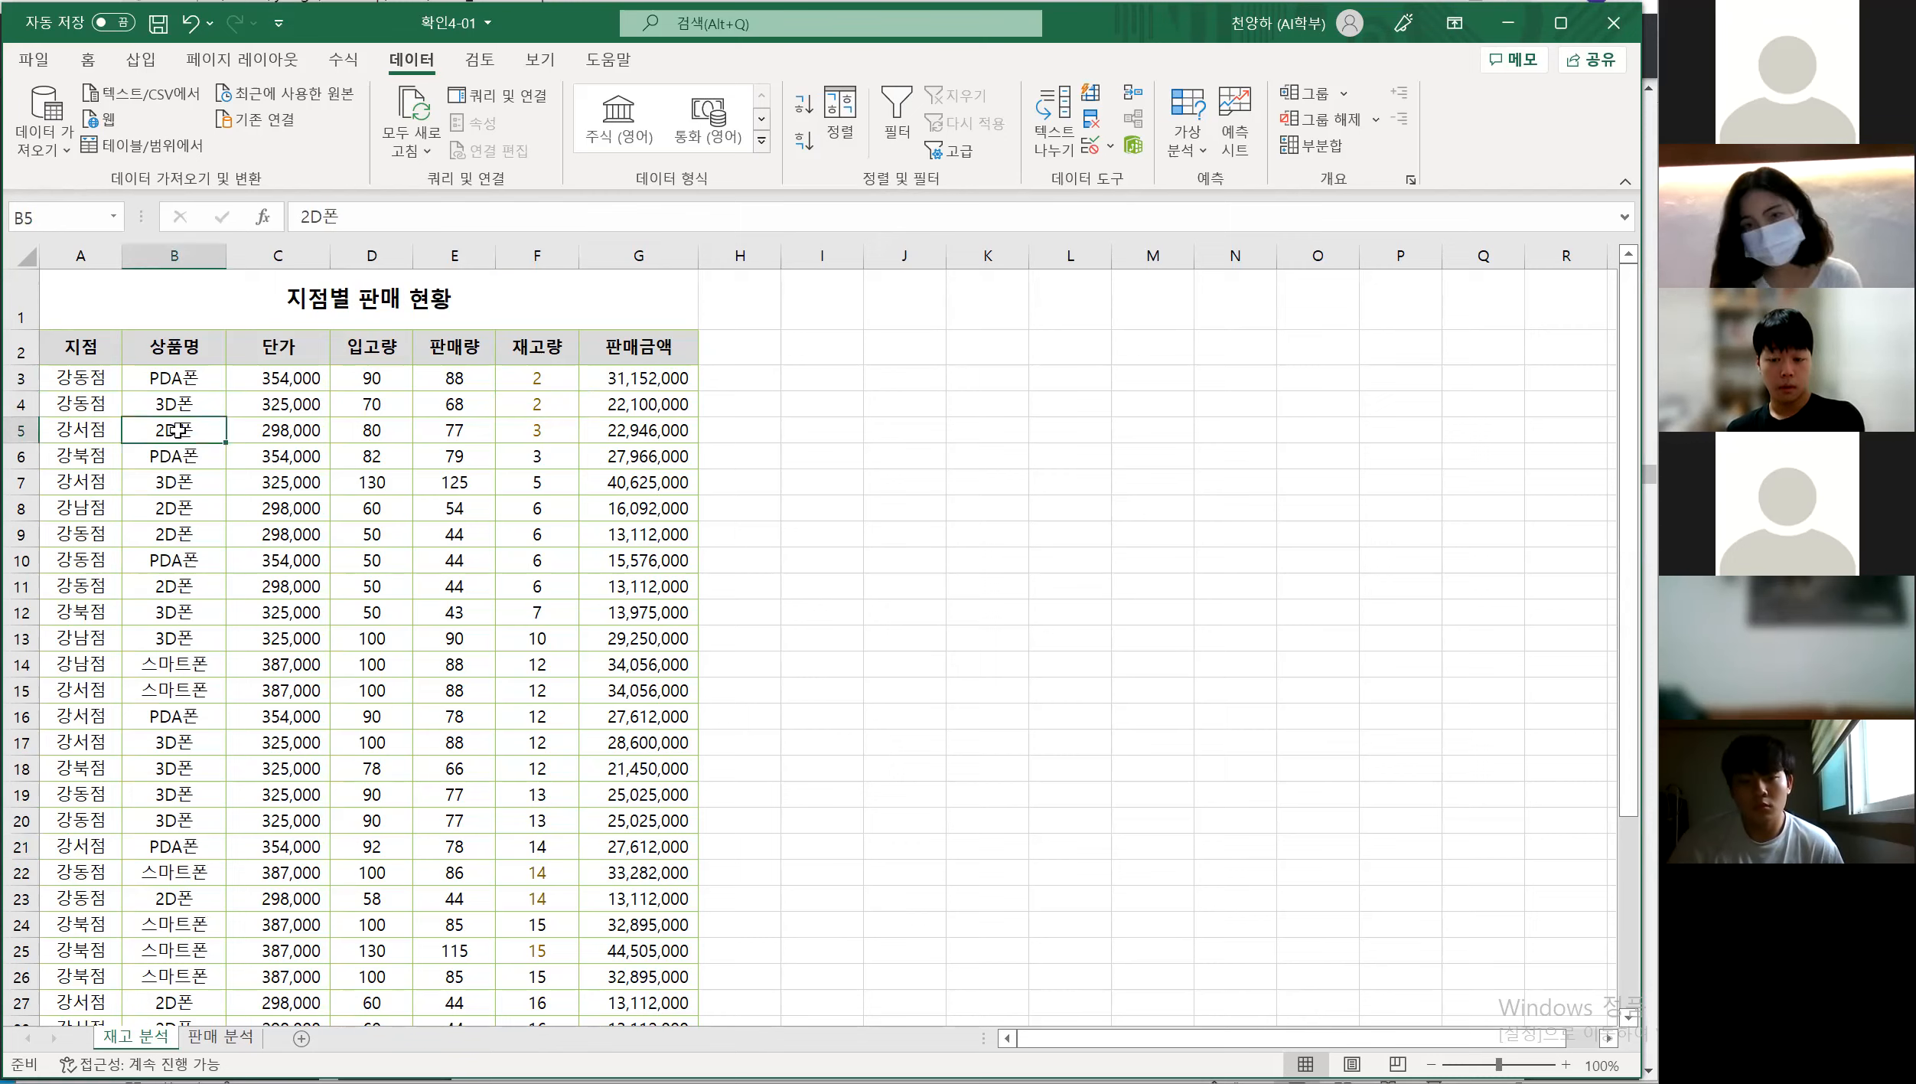
{"action": "left_click", "coordinate": [190, 456]}
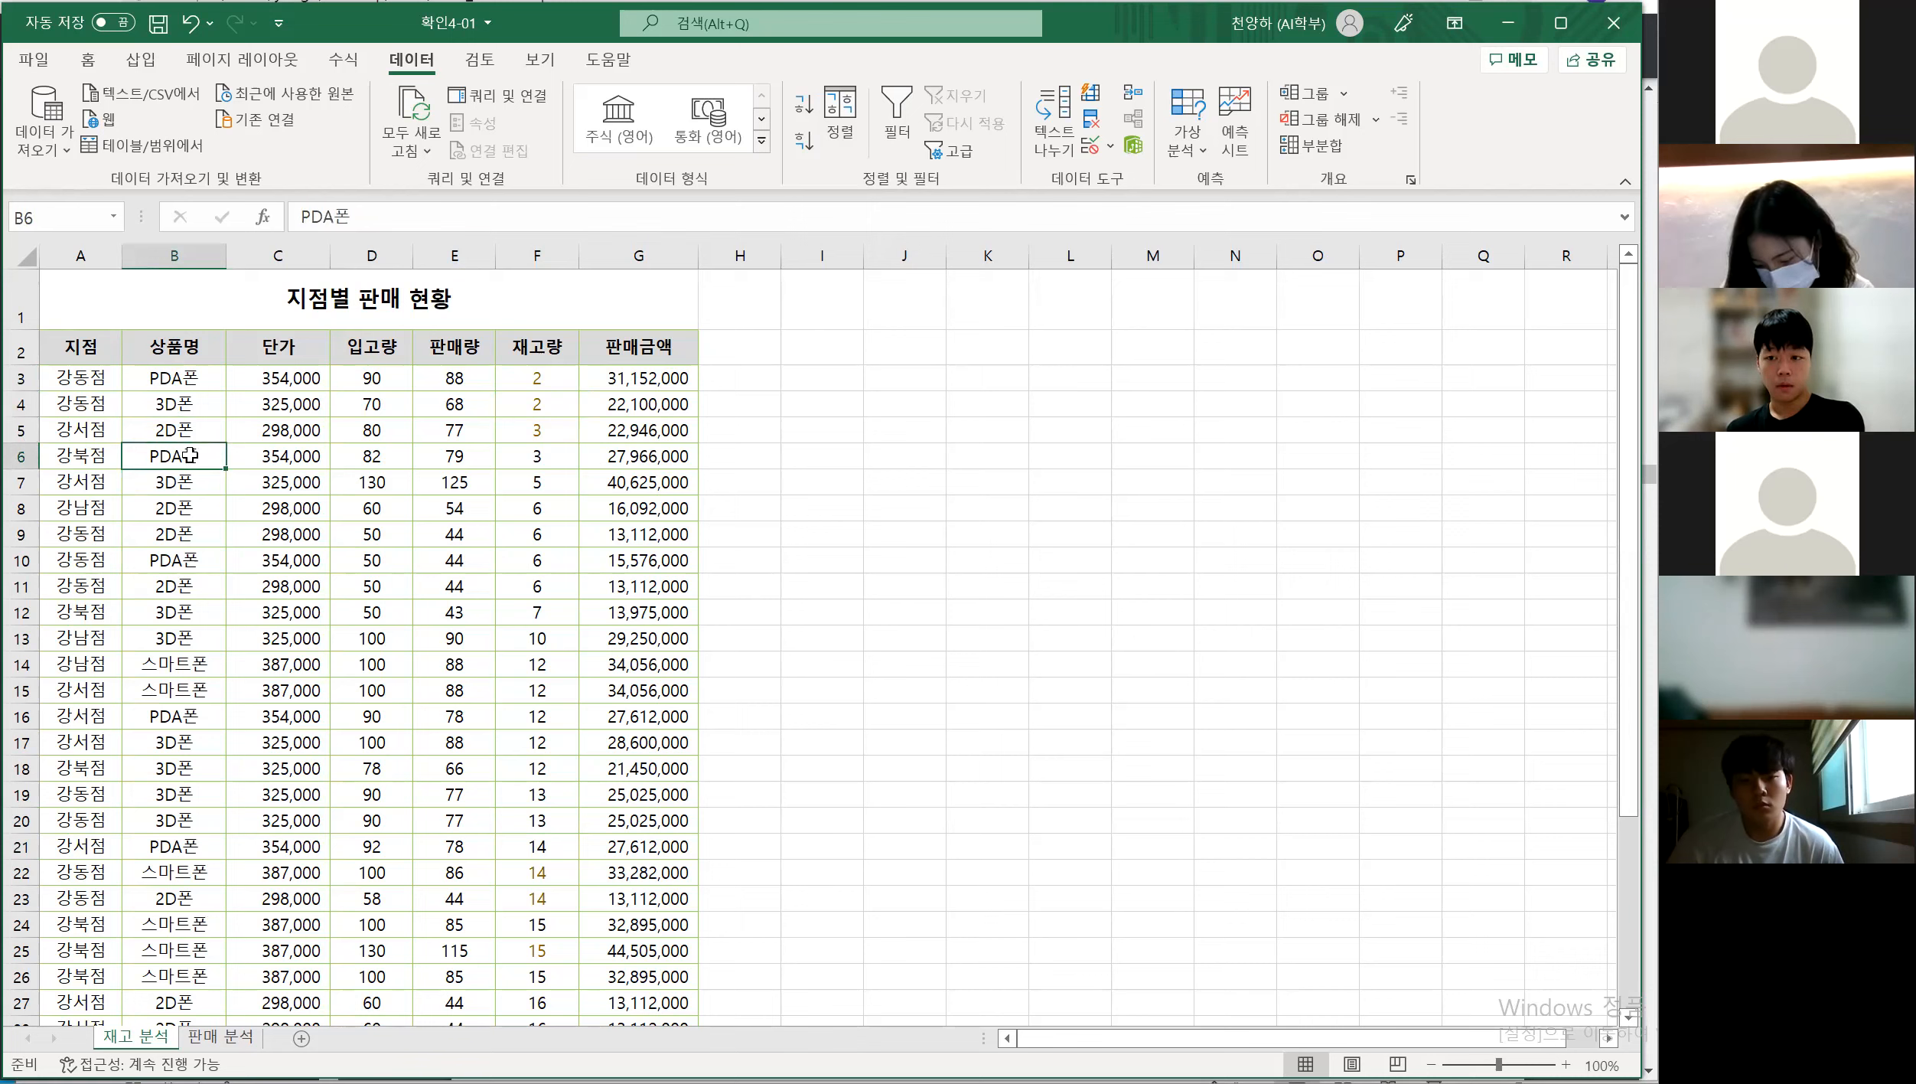
{"action": "left_click", "coordinate": [804, 102]}
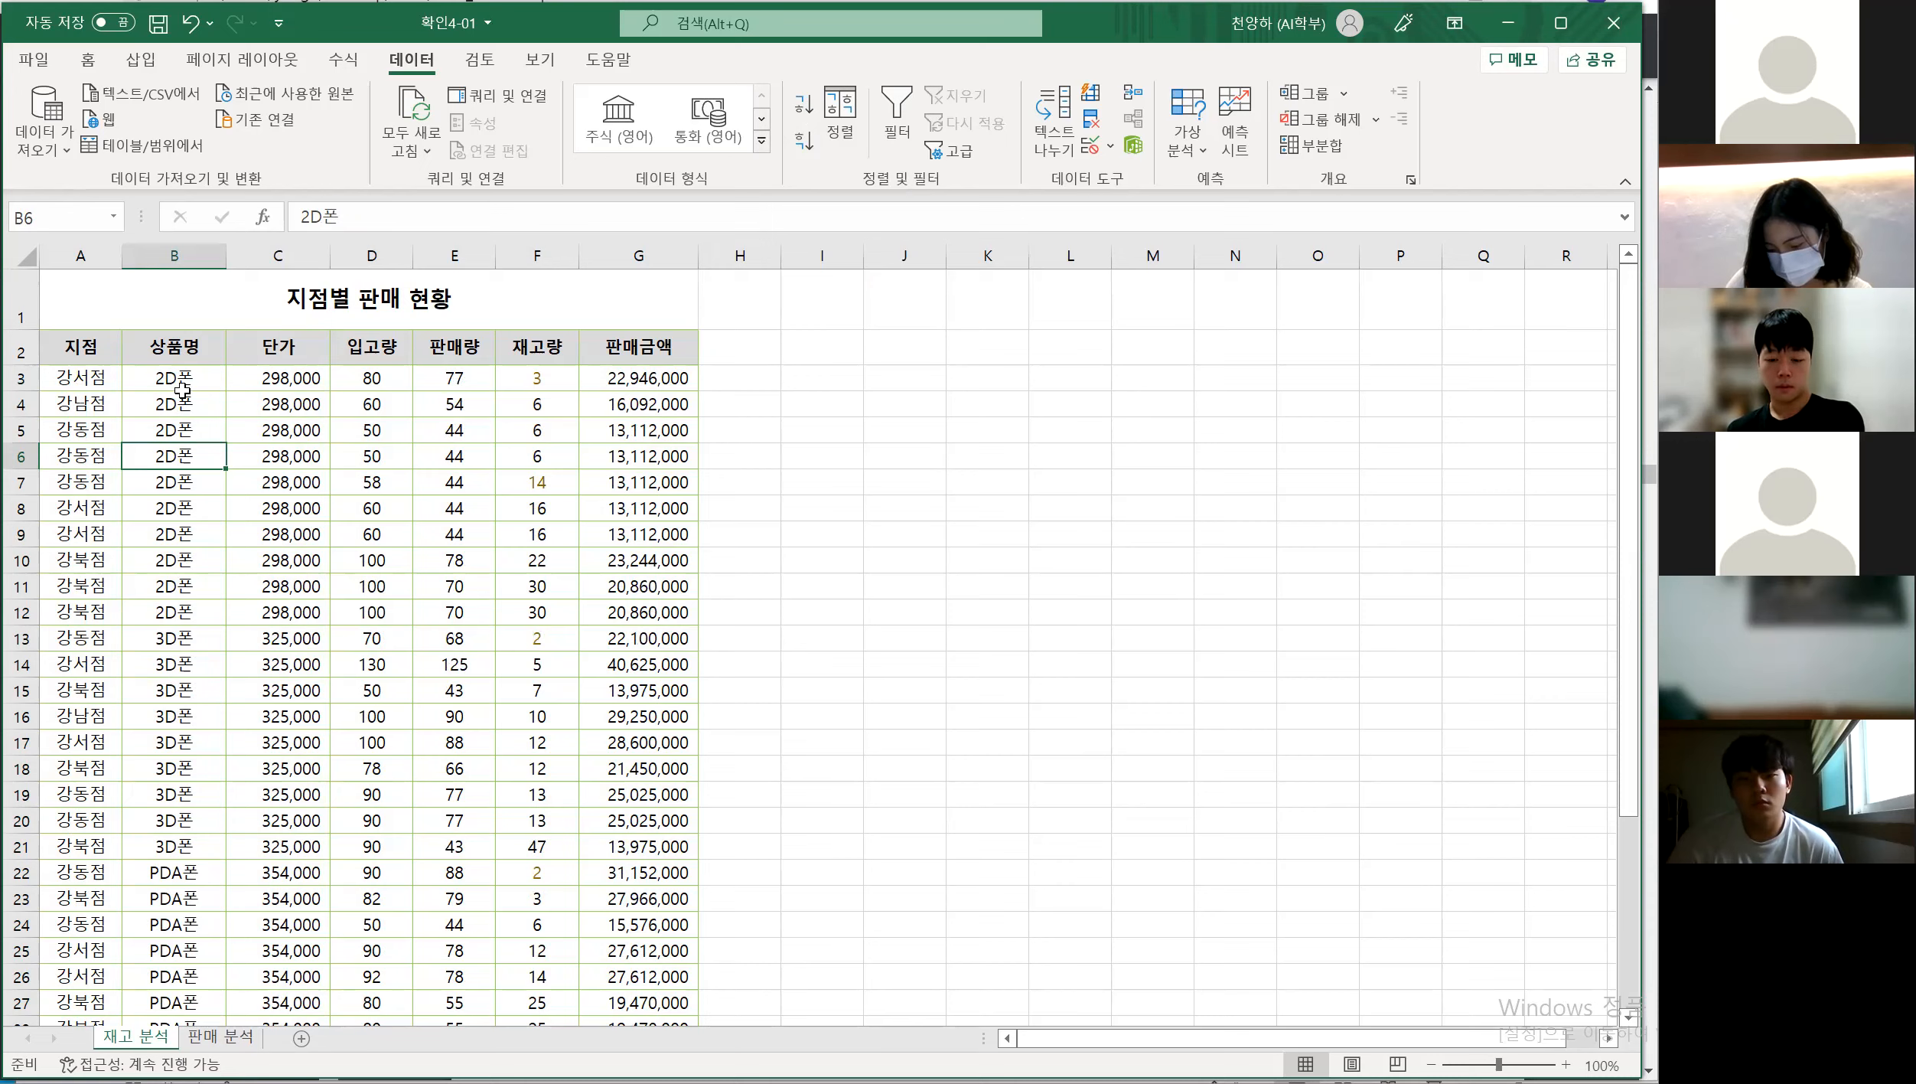
{"action": "scroll", "coordinate": [168, 712], "scroll_direction": "down", "scroll_amount": 1}
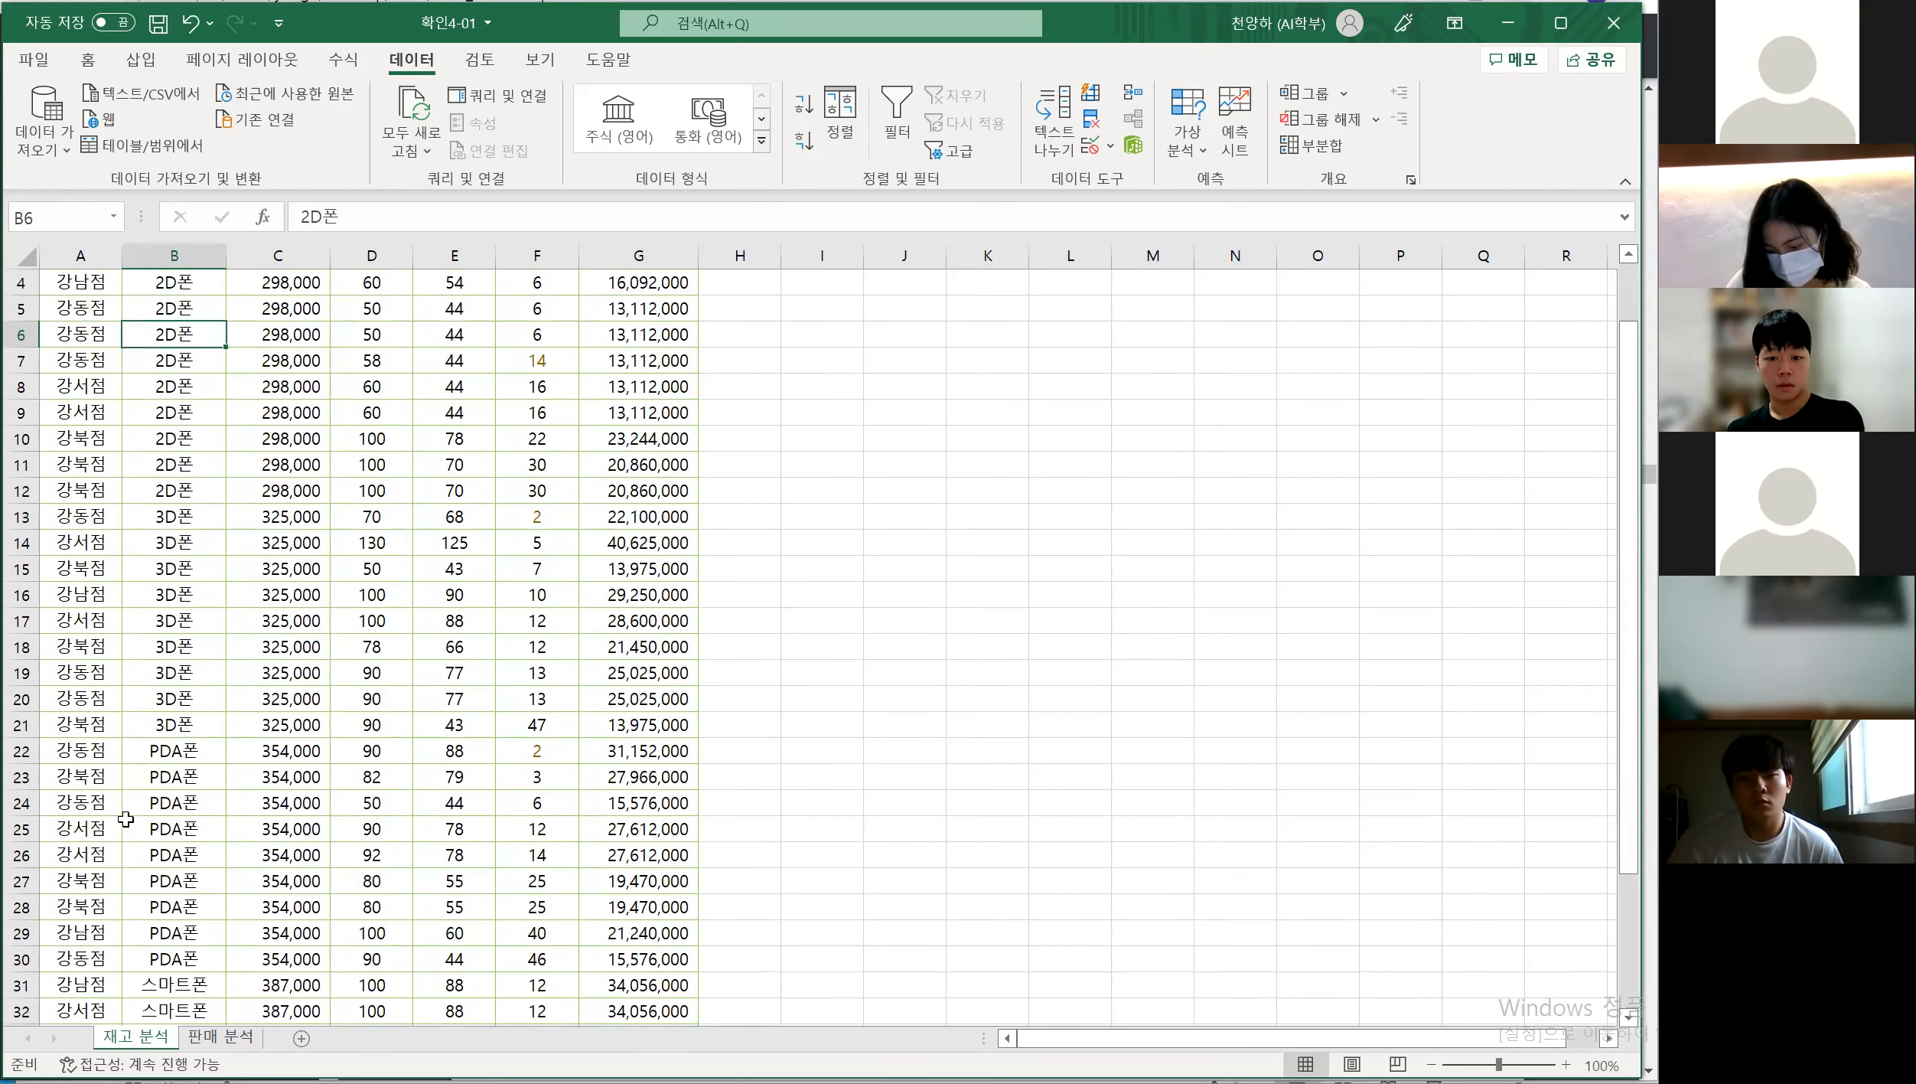
{"action": "scroll", "coordinate": [126, 819], "scroll_direction": "down", "scroll_amount": 4}
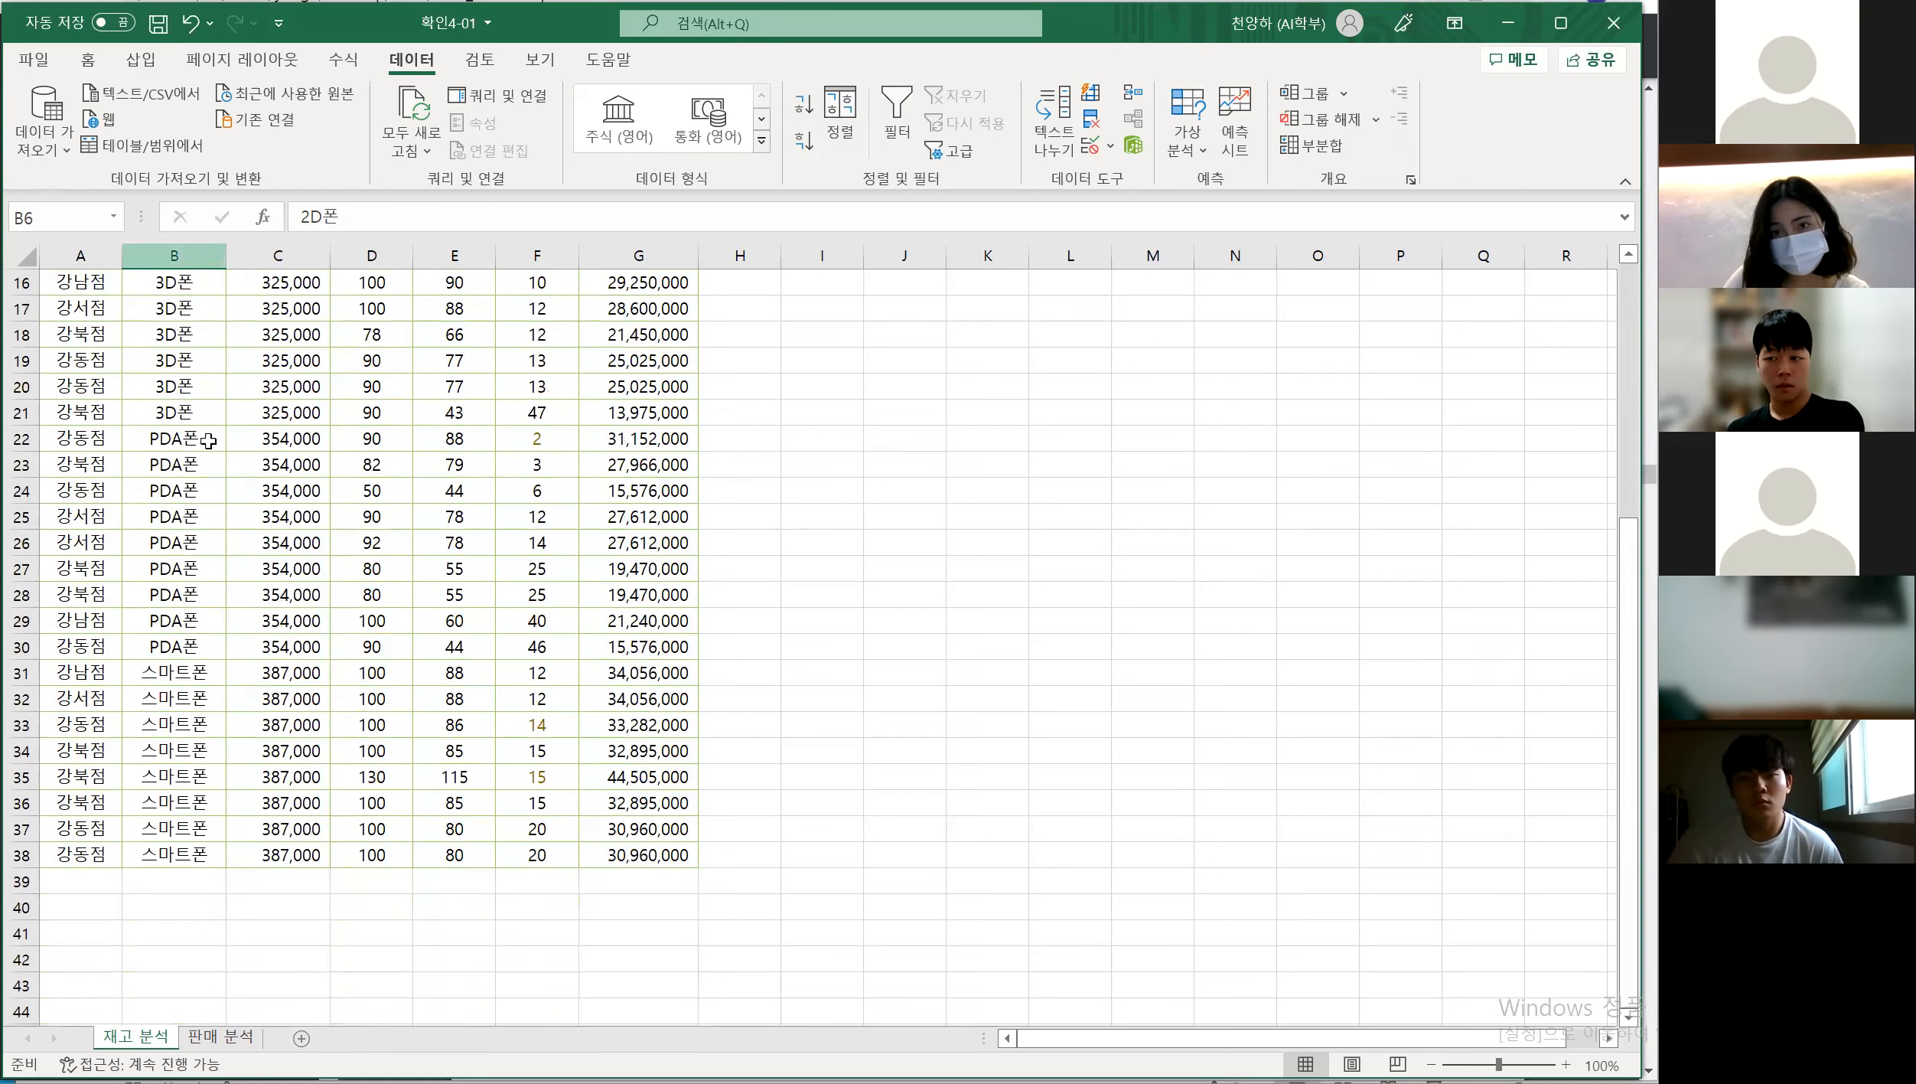
{"action": "scroll", "coordinate": [221, 550], "scroll_direction": "up", "scroll_amount": 5}
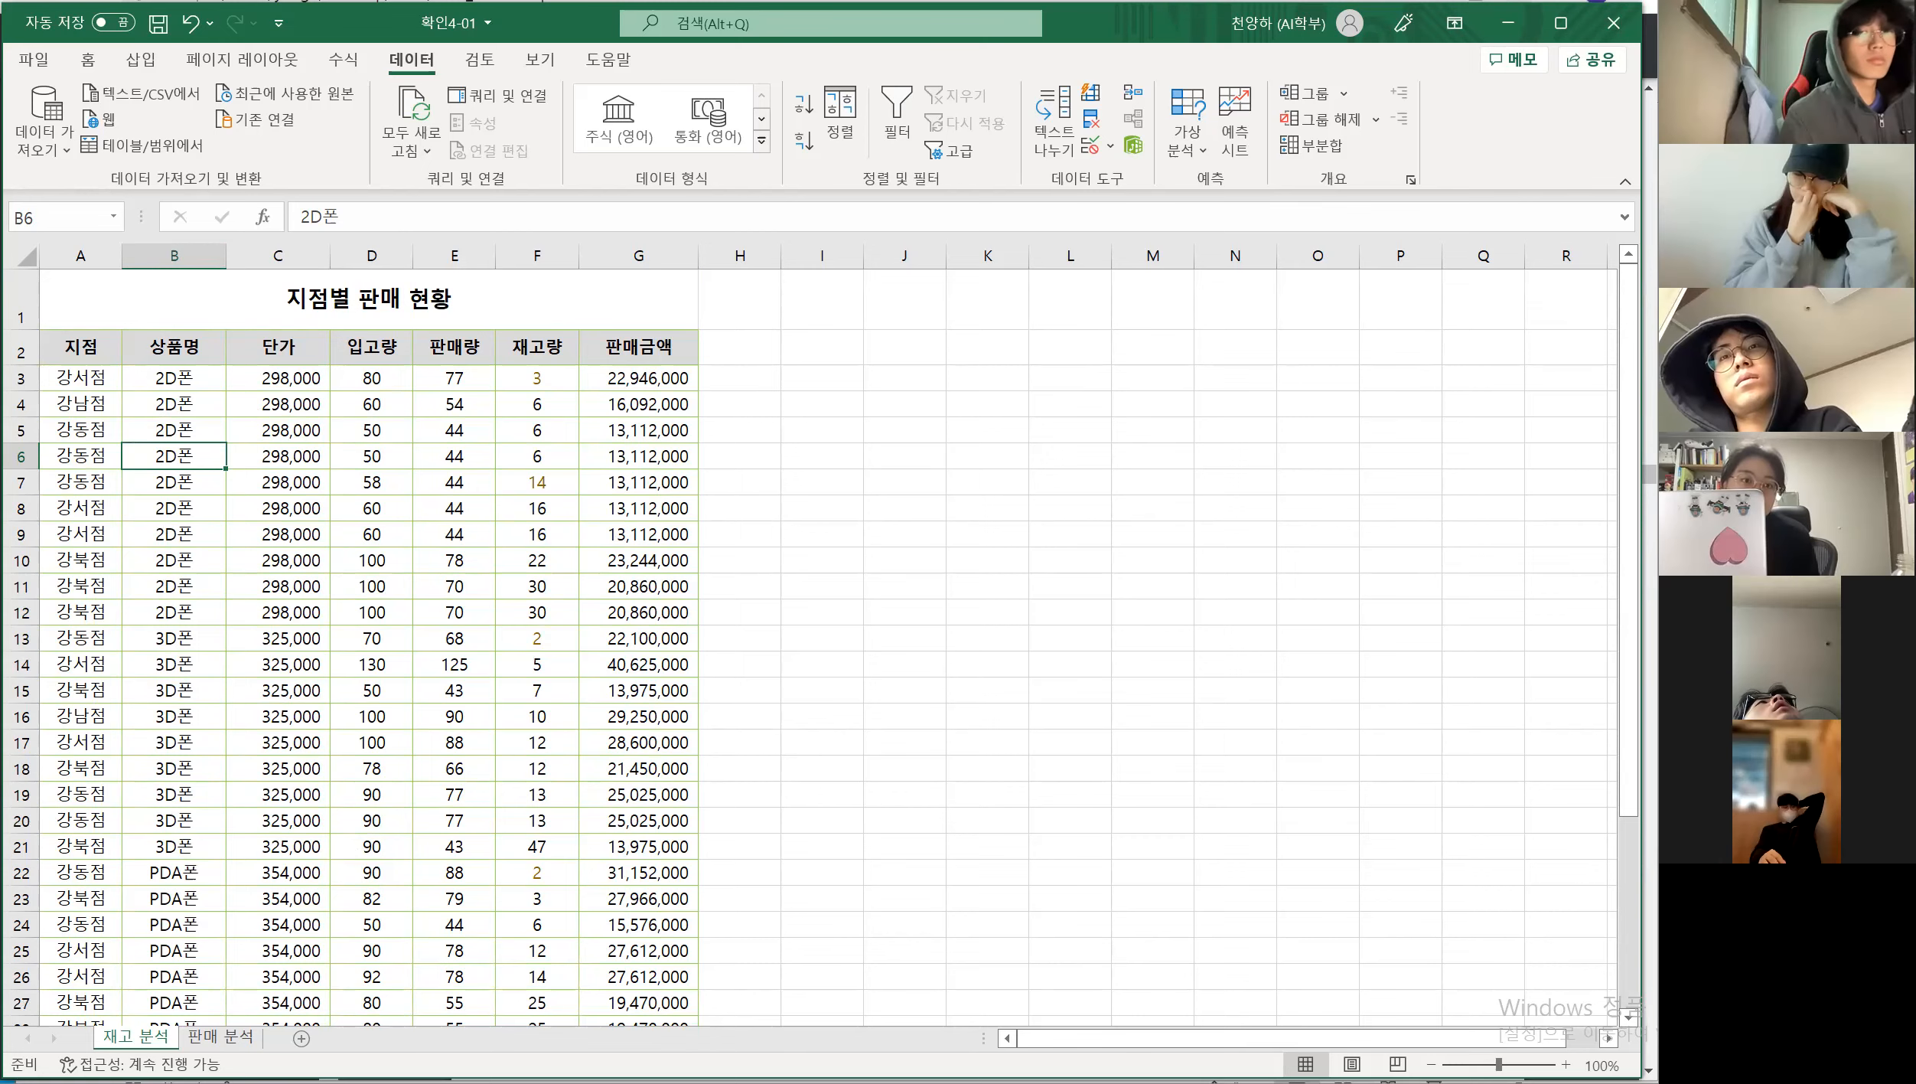
{"action": "left_click_drag", "start_coordinate": [202, 380], "coordinate": [164, 923]}
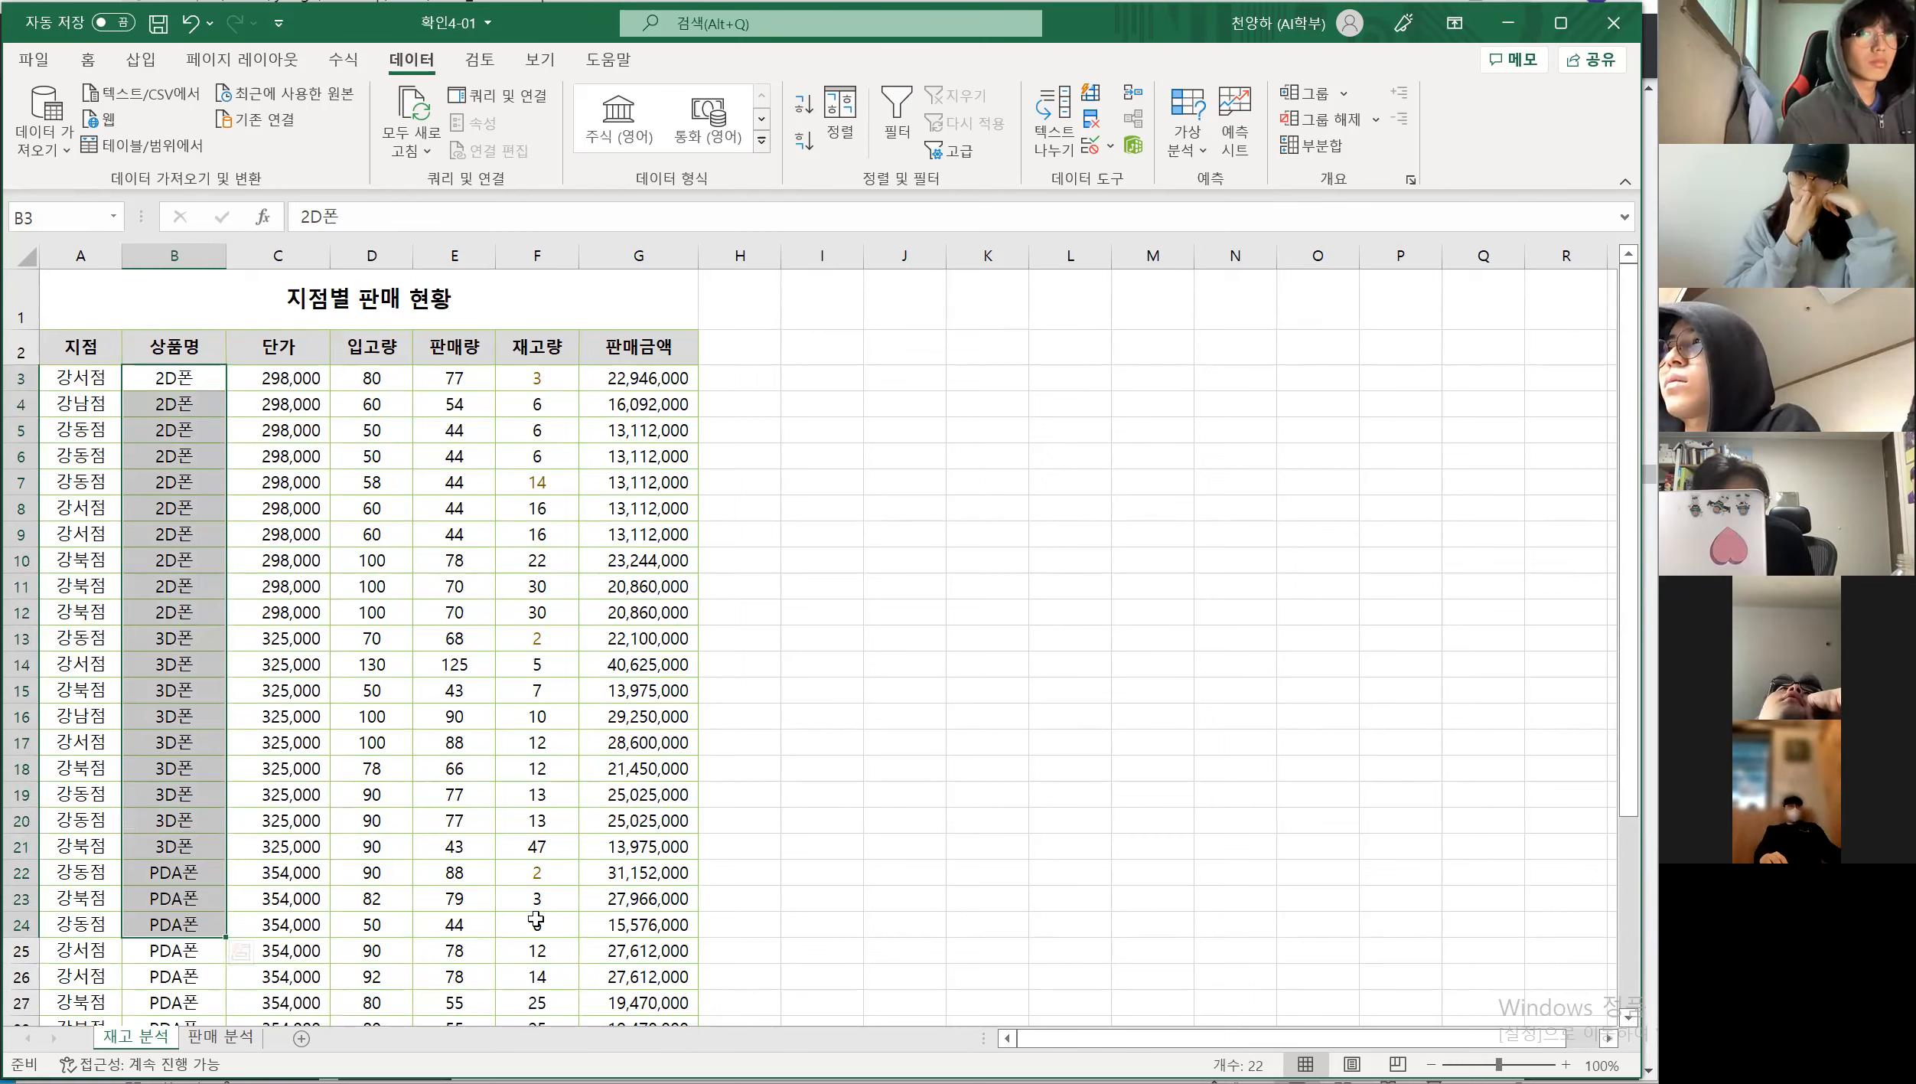
{"action": "left_click", "coordinate": [205, 456]}
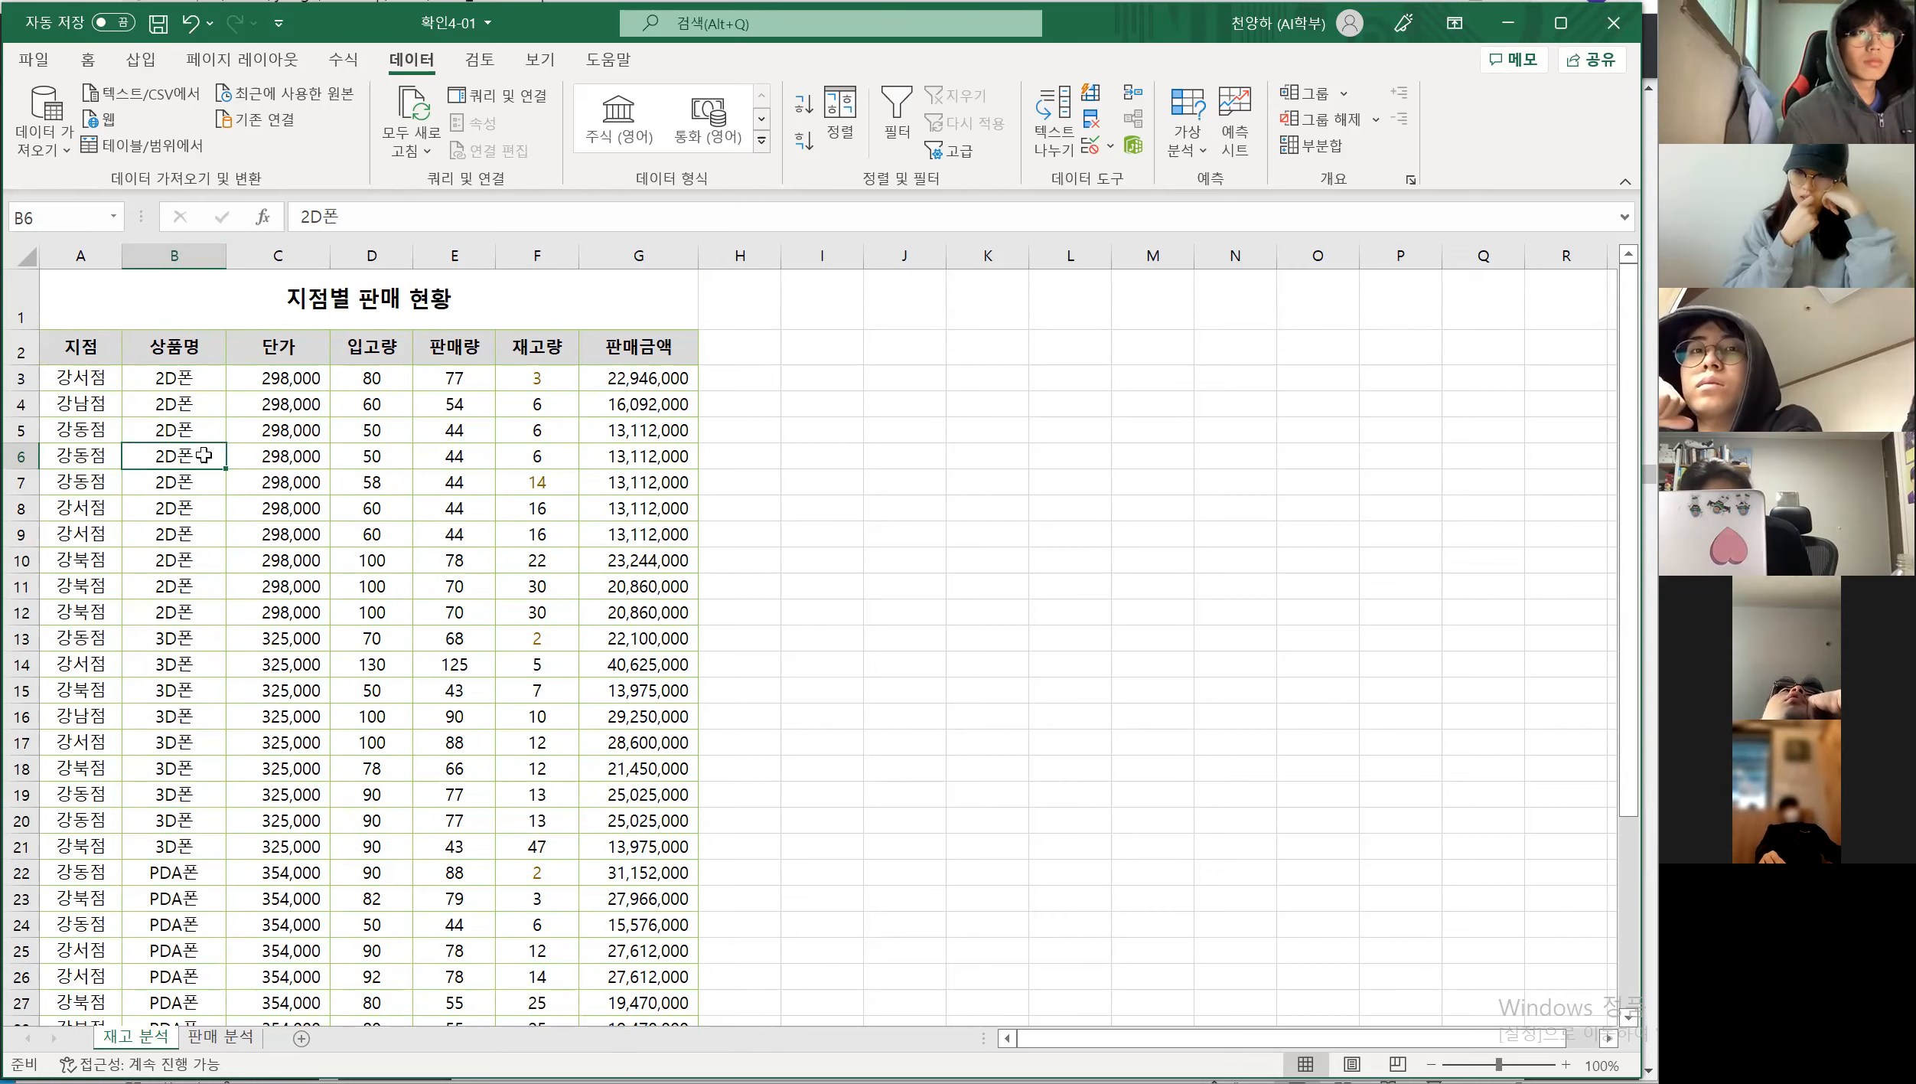
Reread the sort fields 지점, 상품명 and 재고량 in problem 1 of the exercise PDF and return to the workbook
{"action": "key", "text": "alt+Tab"}
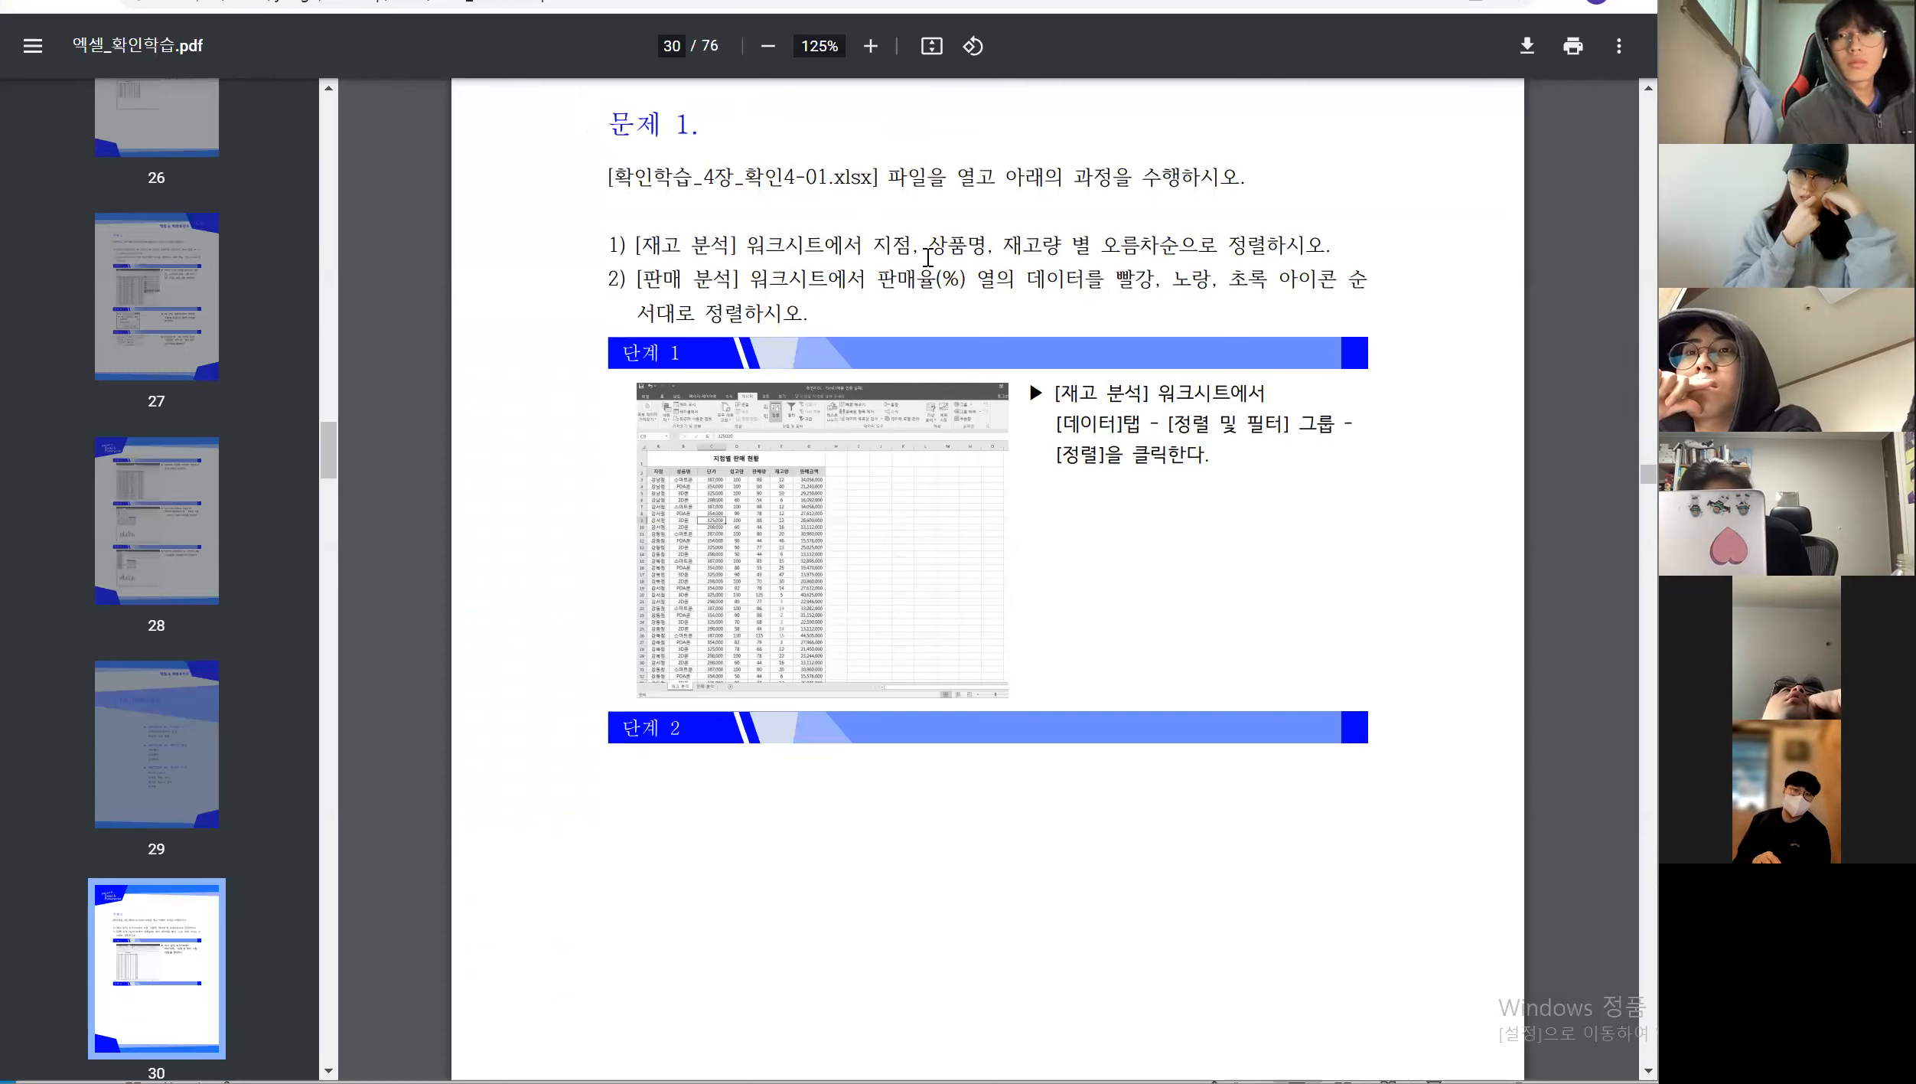
{"action": "double_click", "coordinate": [896, 247]}
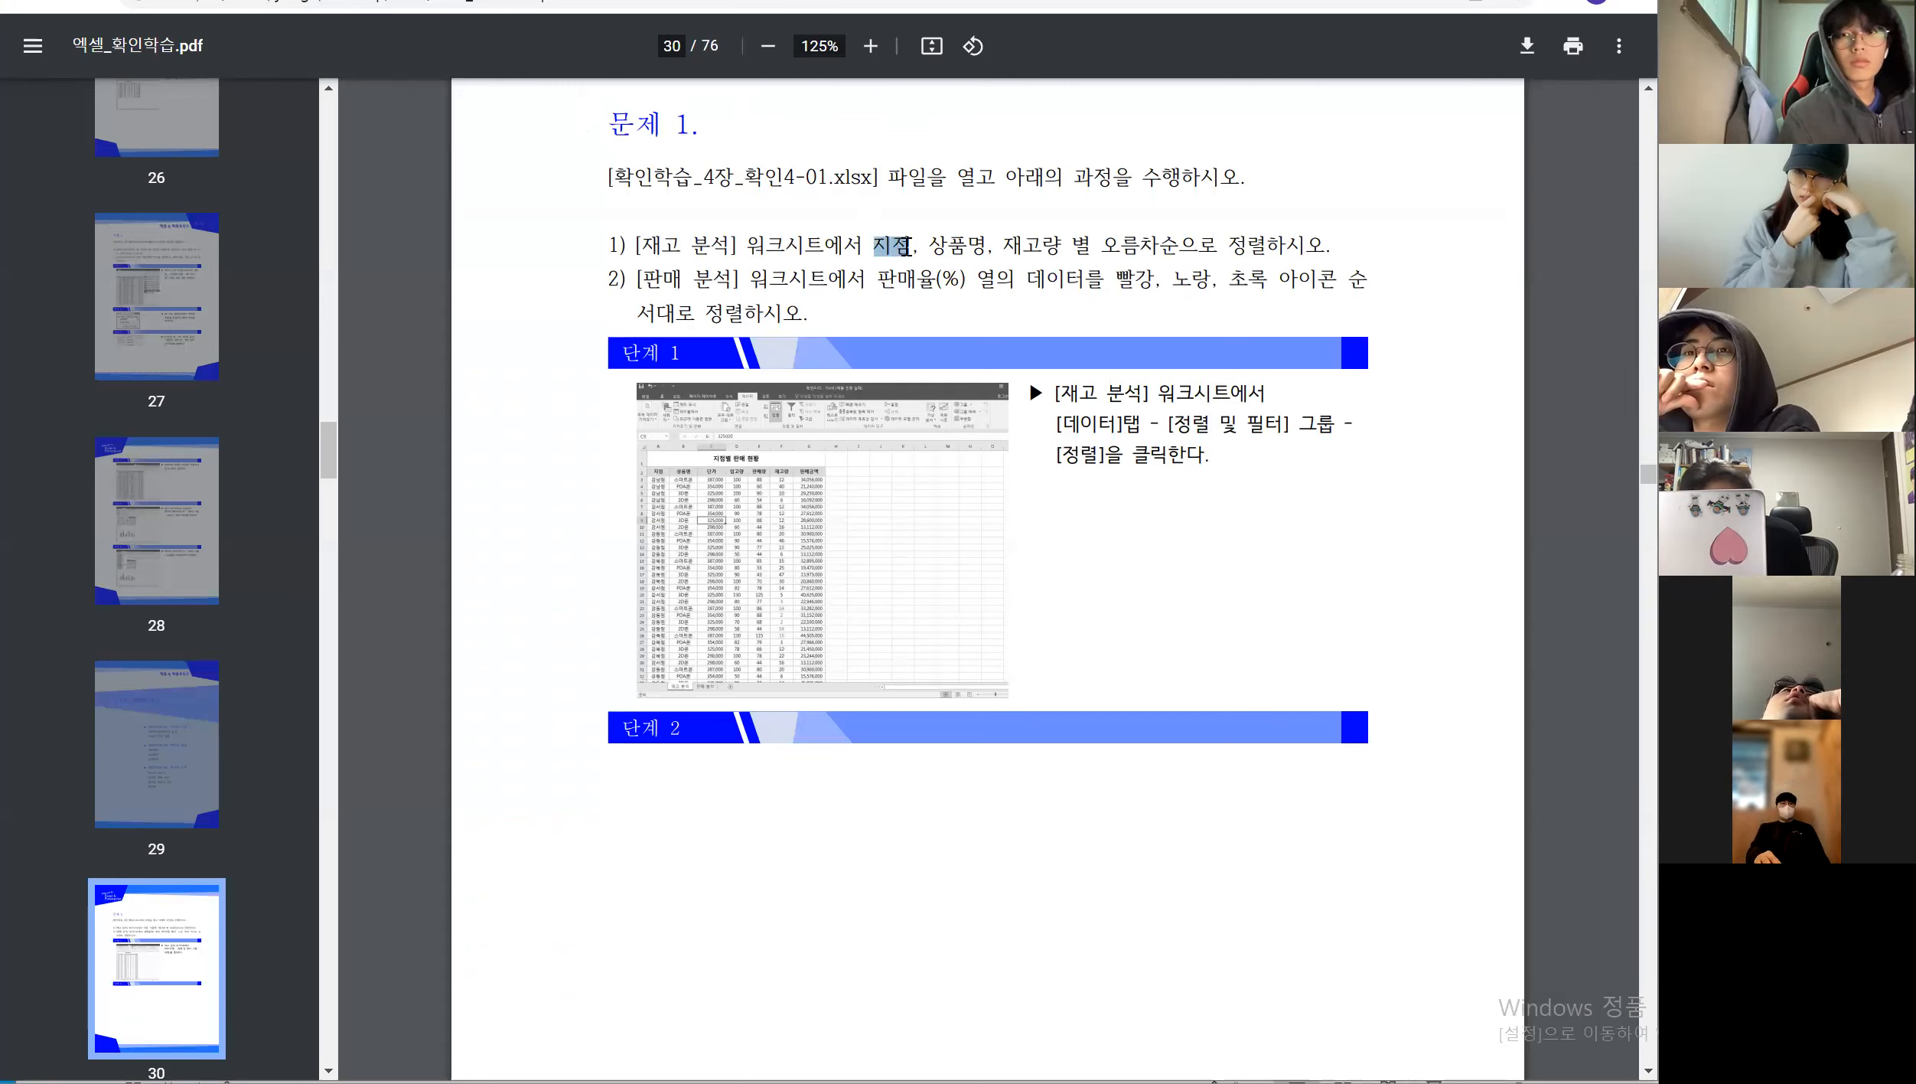
{"action": "double_click", "coordinate": [949, 245]}
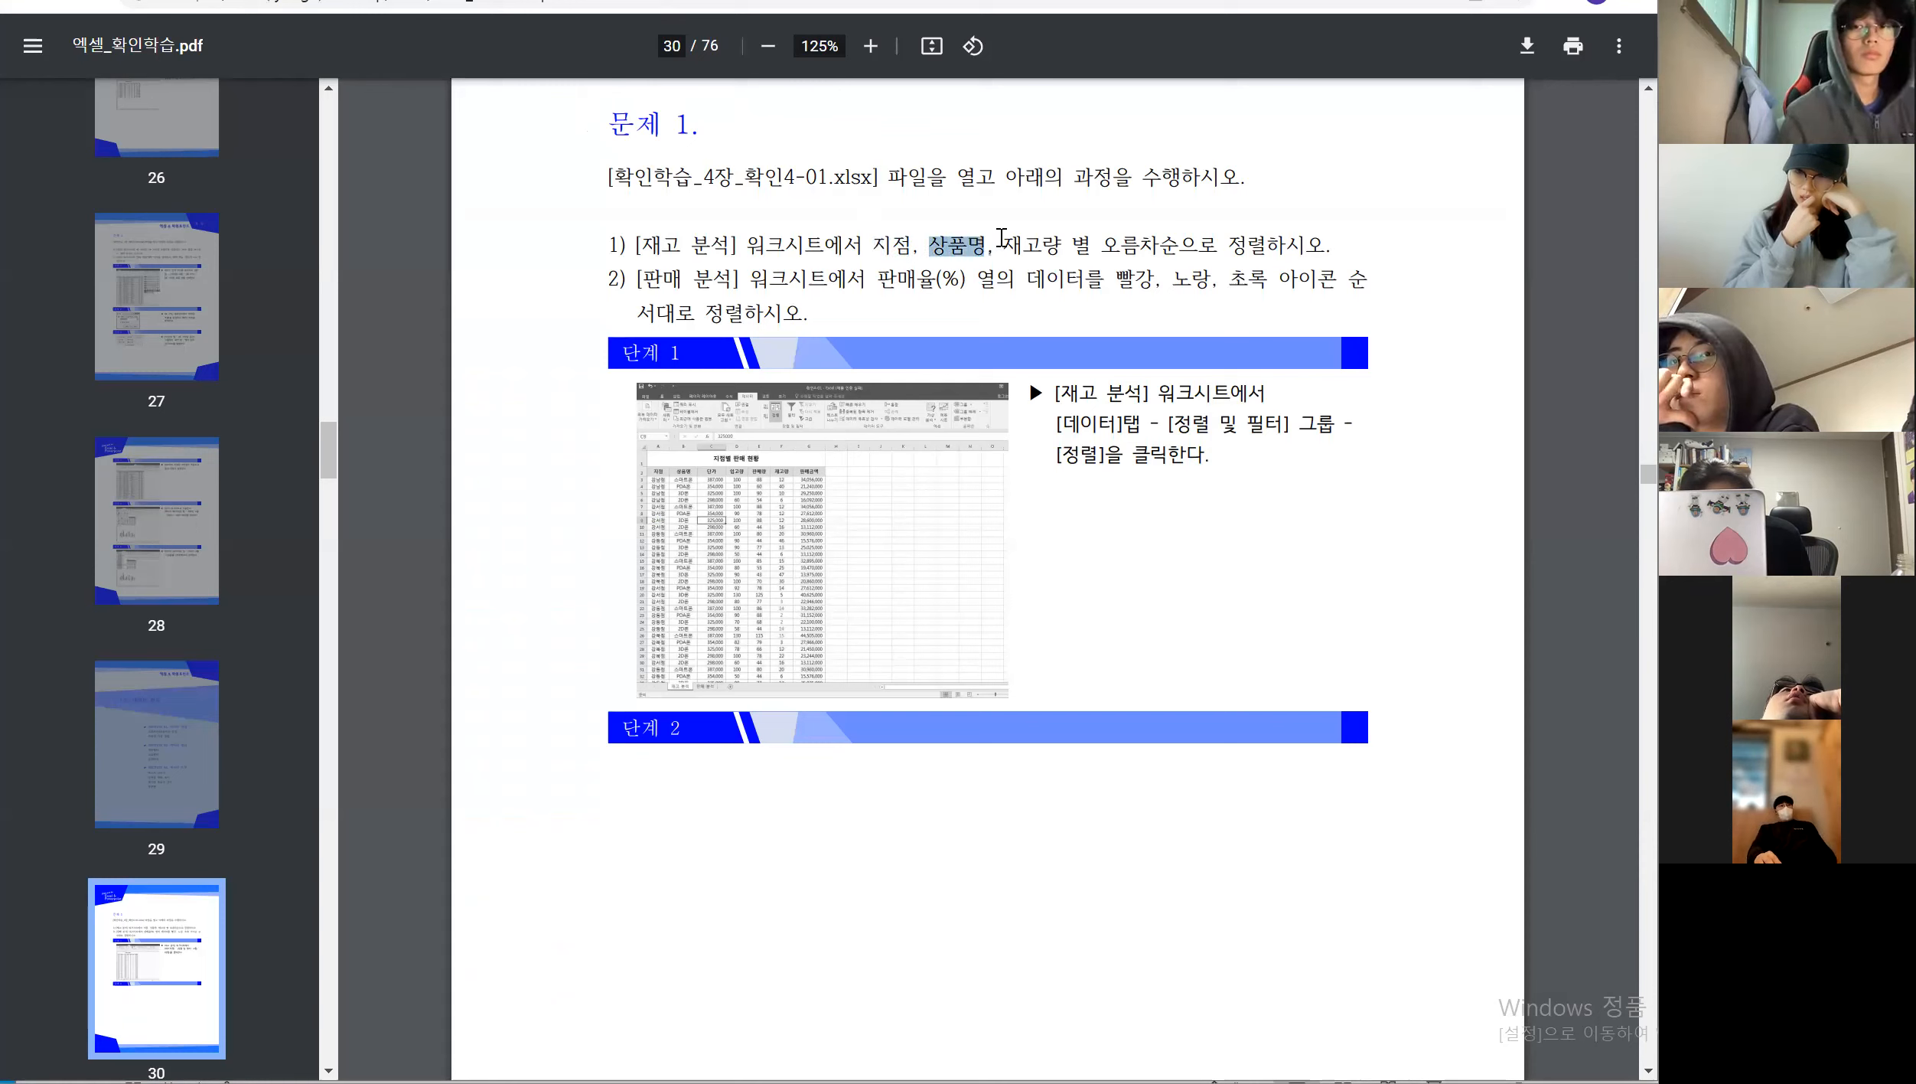
{"action": "double_click", "coordinate": [1016, 245]}
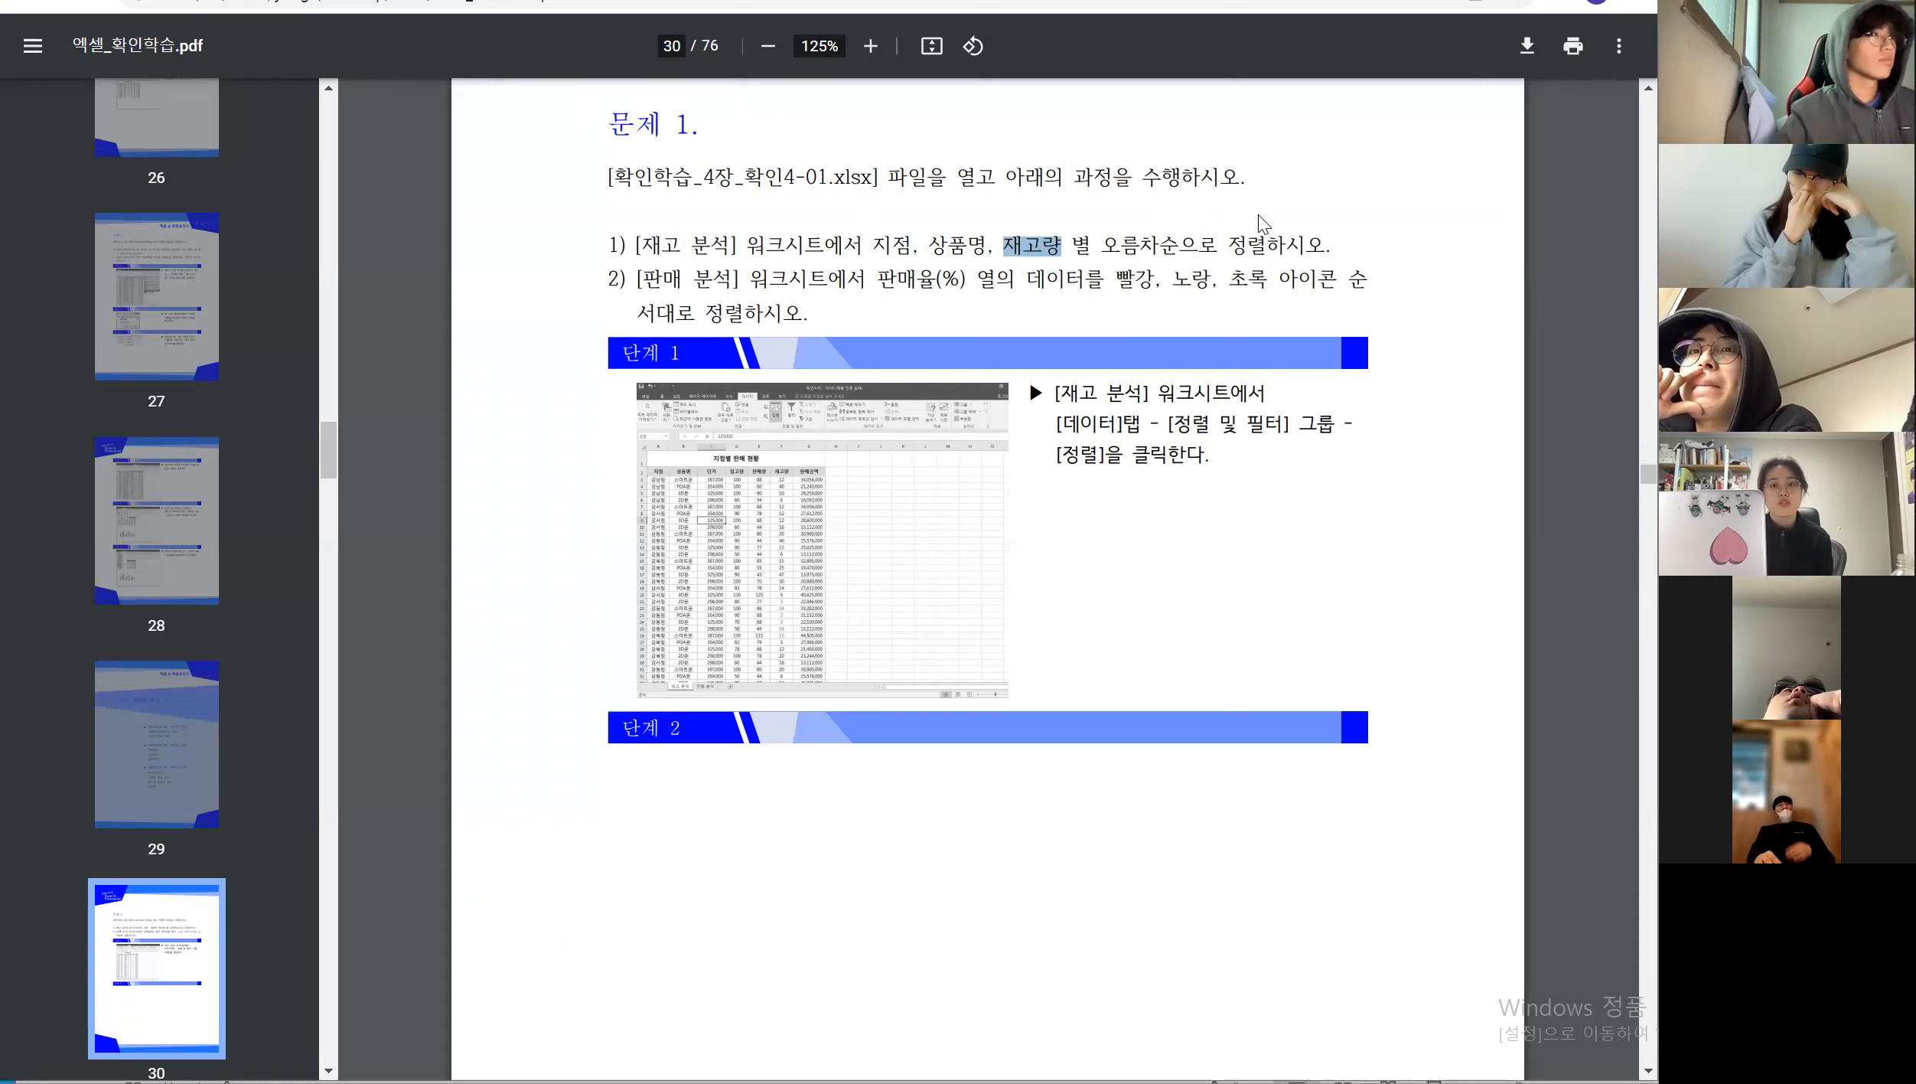
{"action": "key", "text": "alt+Tab"}
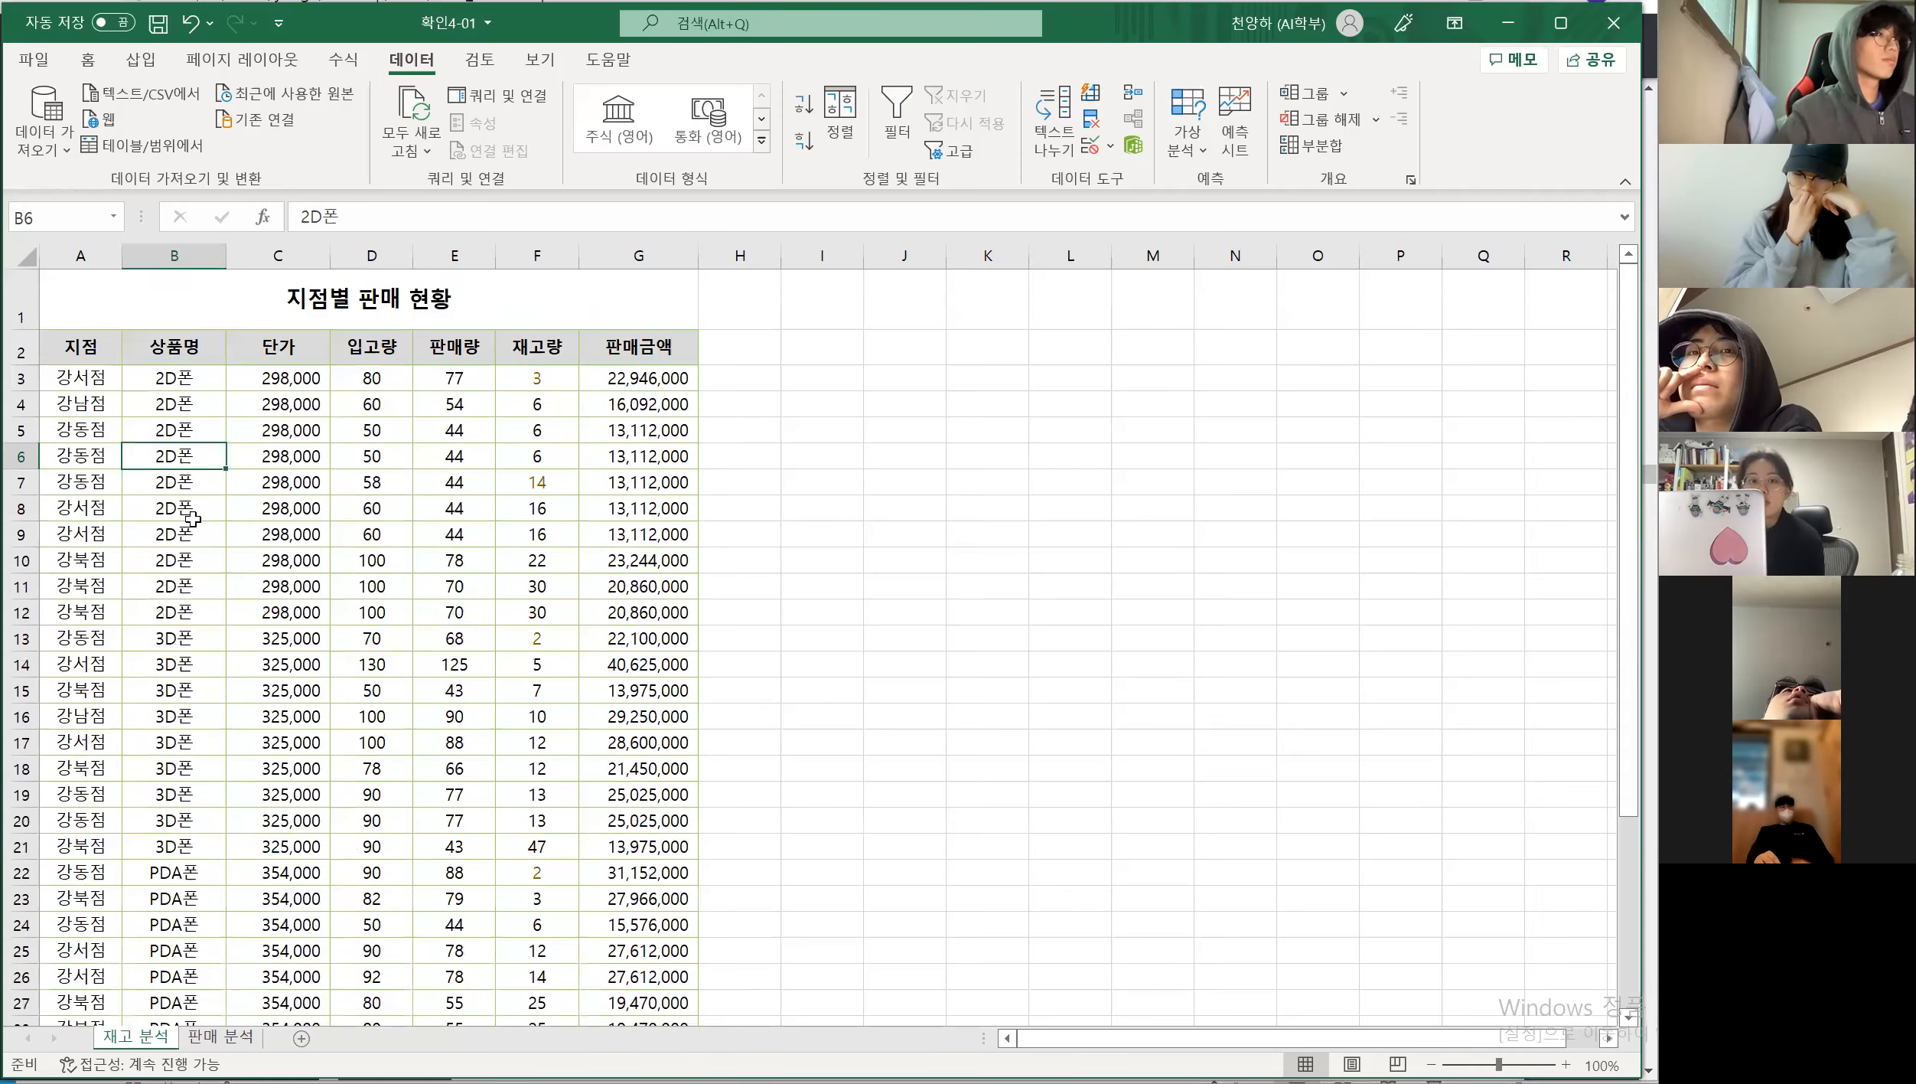
{"action": "left_click", "coordinate": [101, 518]}
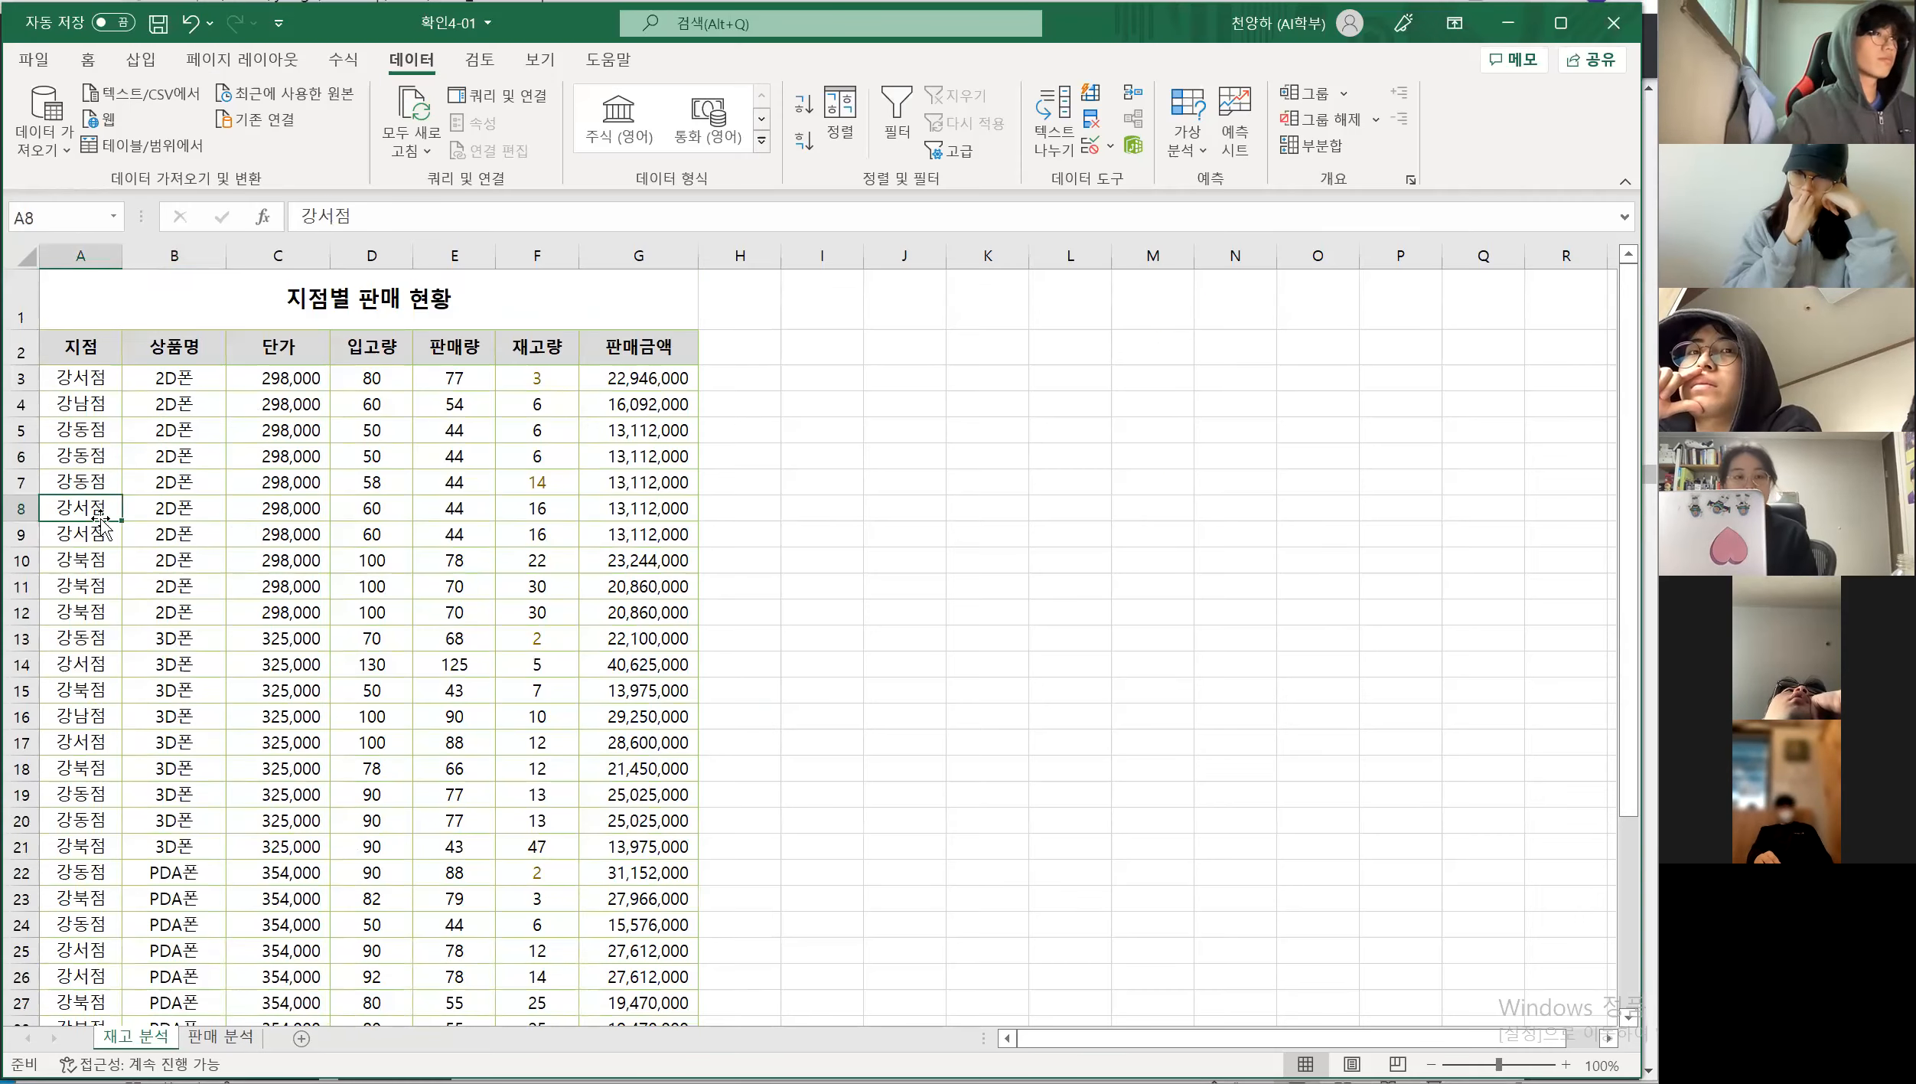
{"action": "left_click", "coordinate": [176, 508]}
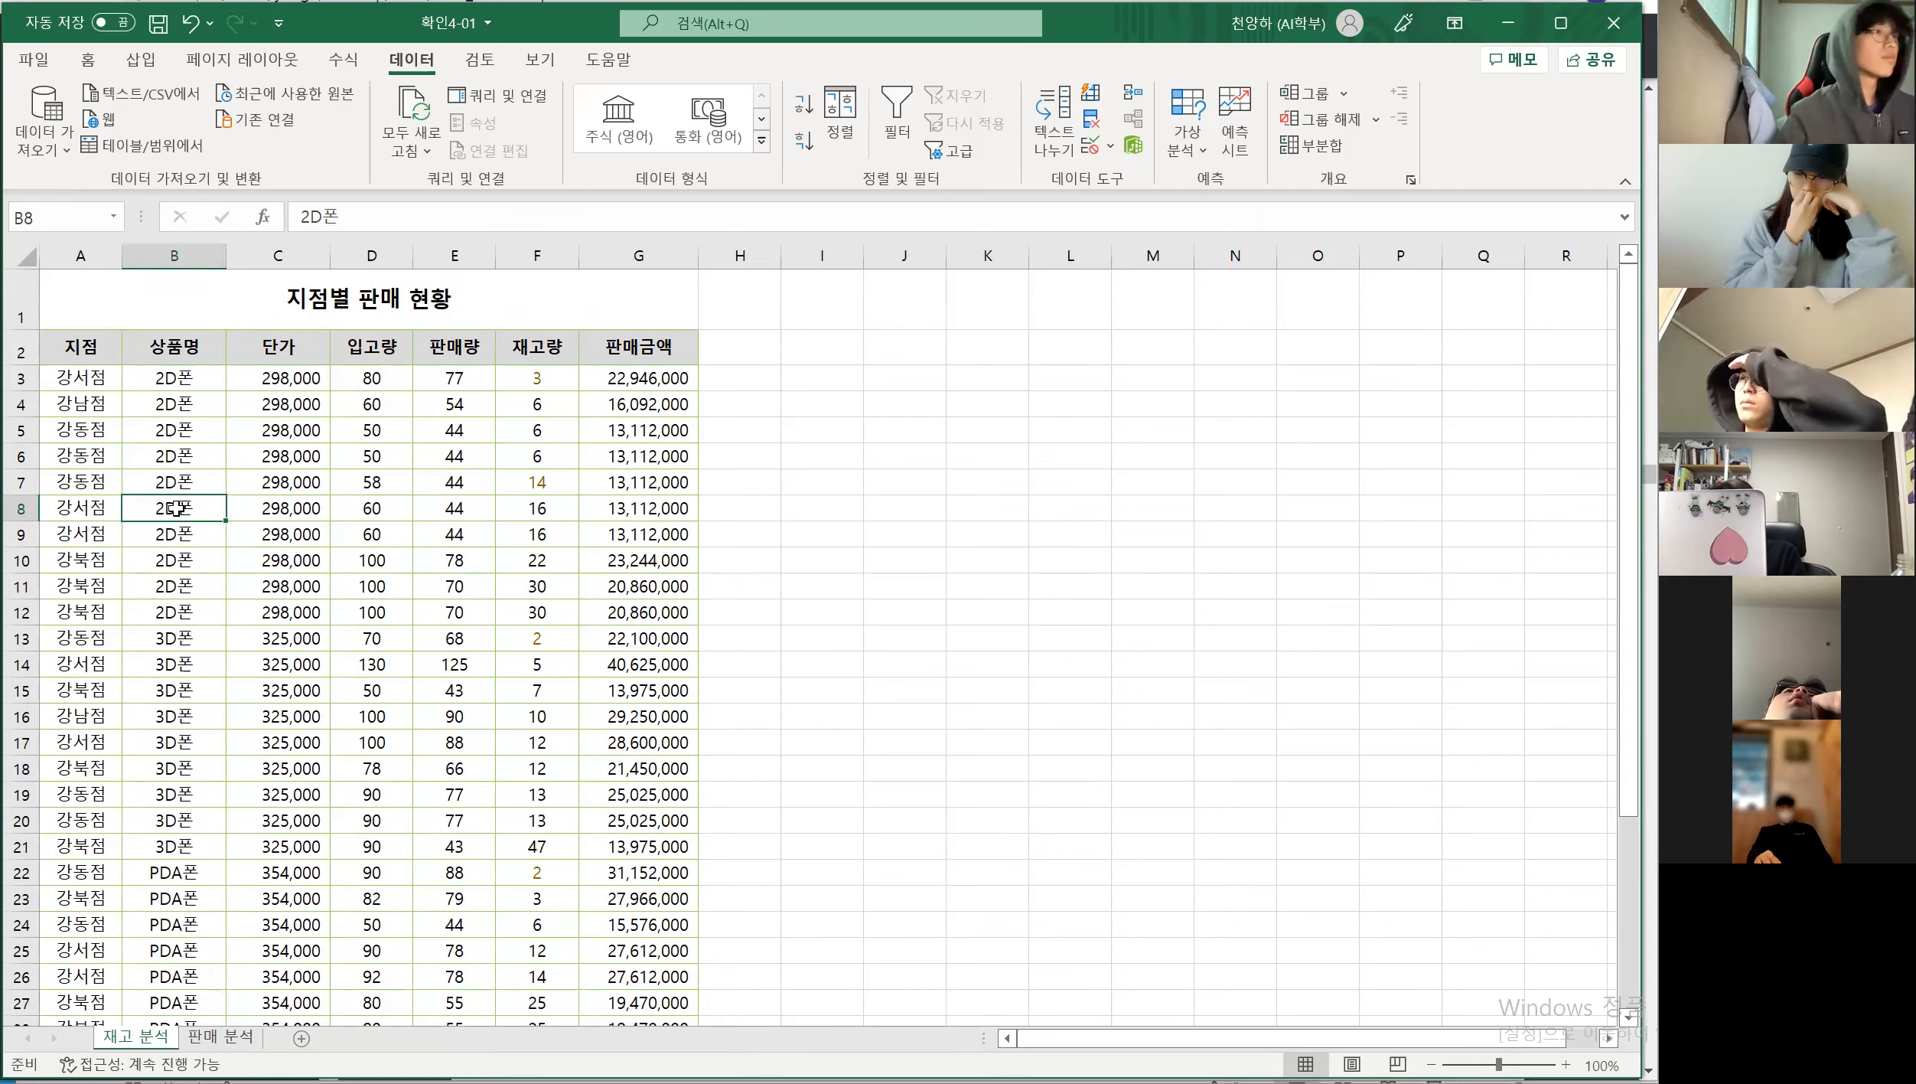
{"action": "left_click_drag", "start_coordinate": [177, 509], "coordinate": [865, 516]}
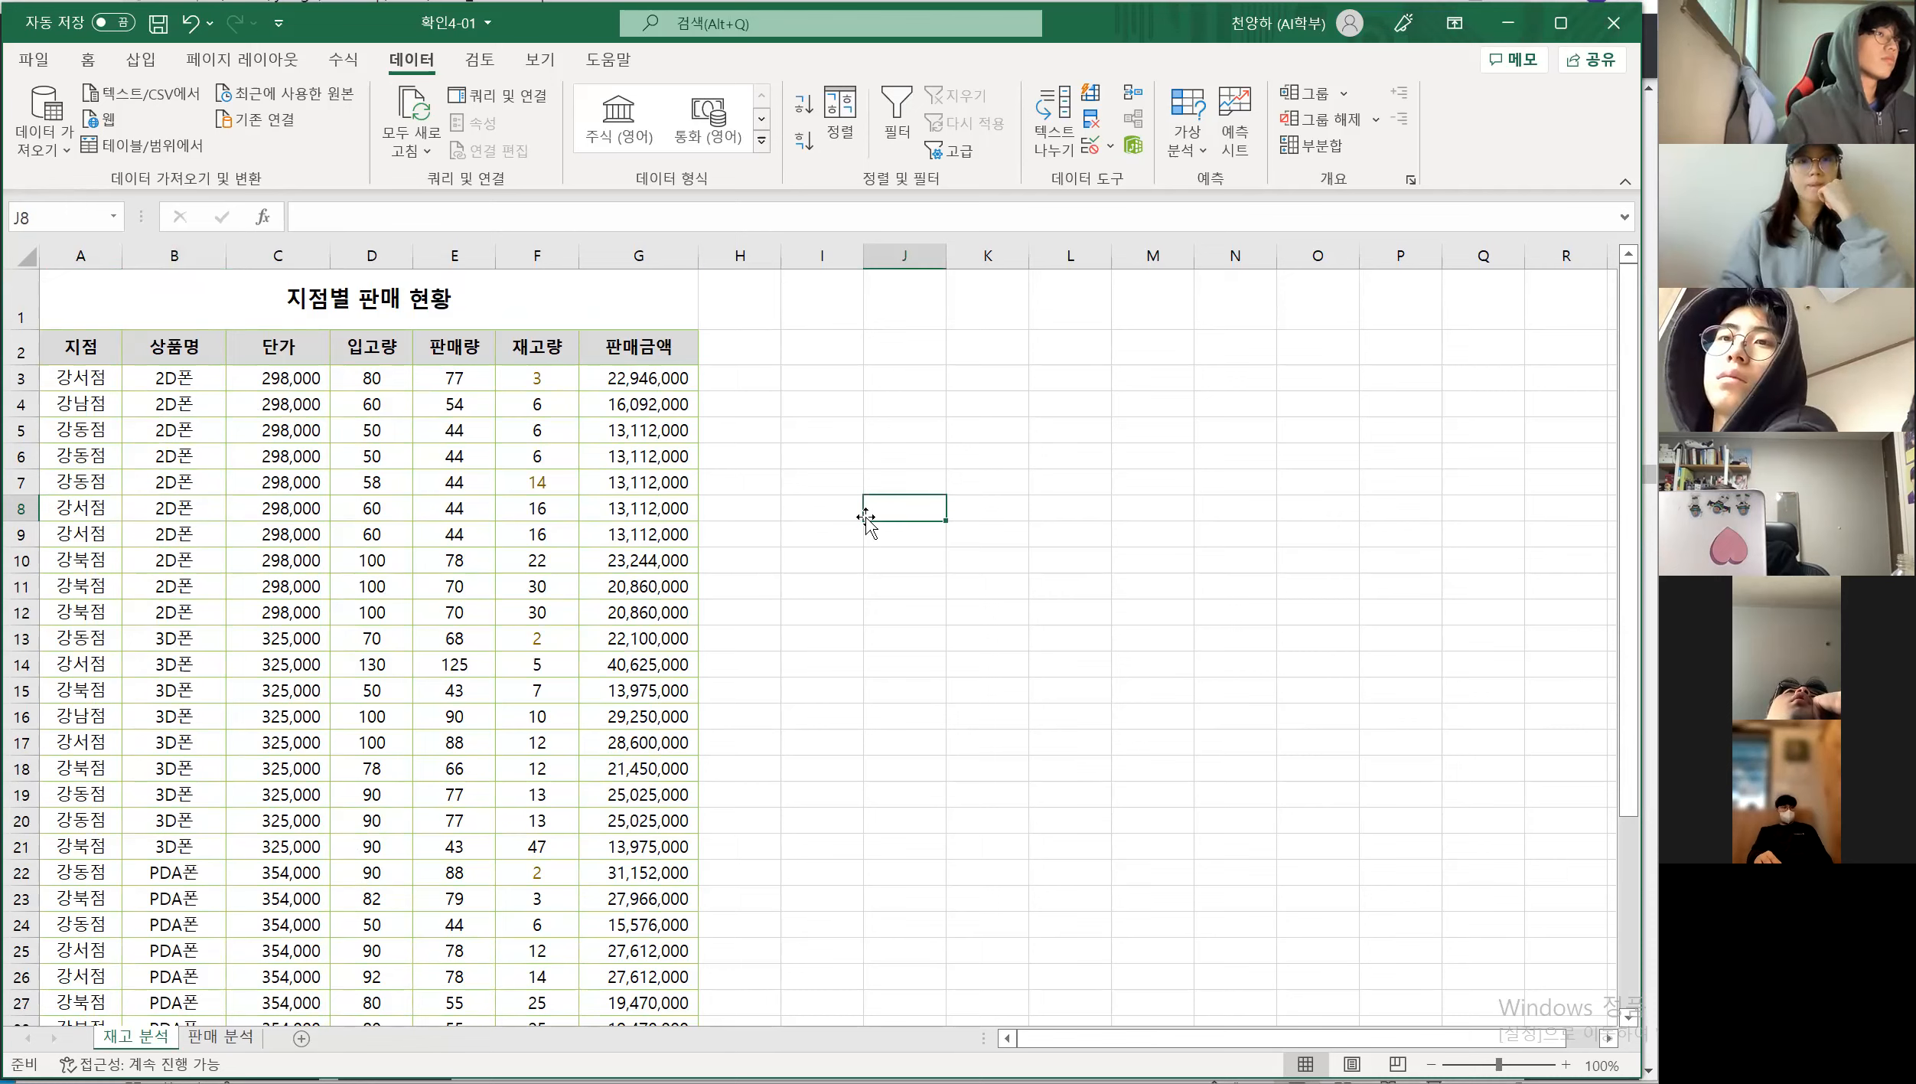
{"action": "left_click", "coordinate": [528, 427]}
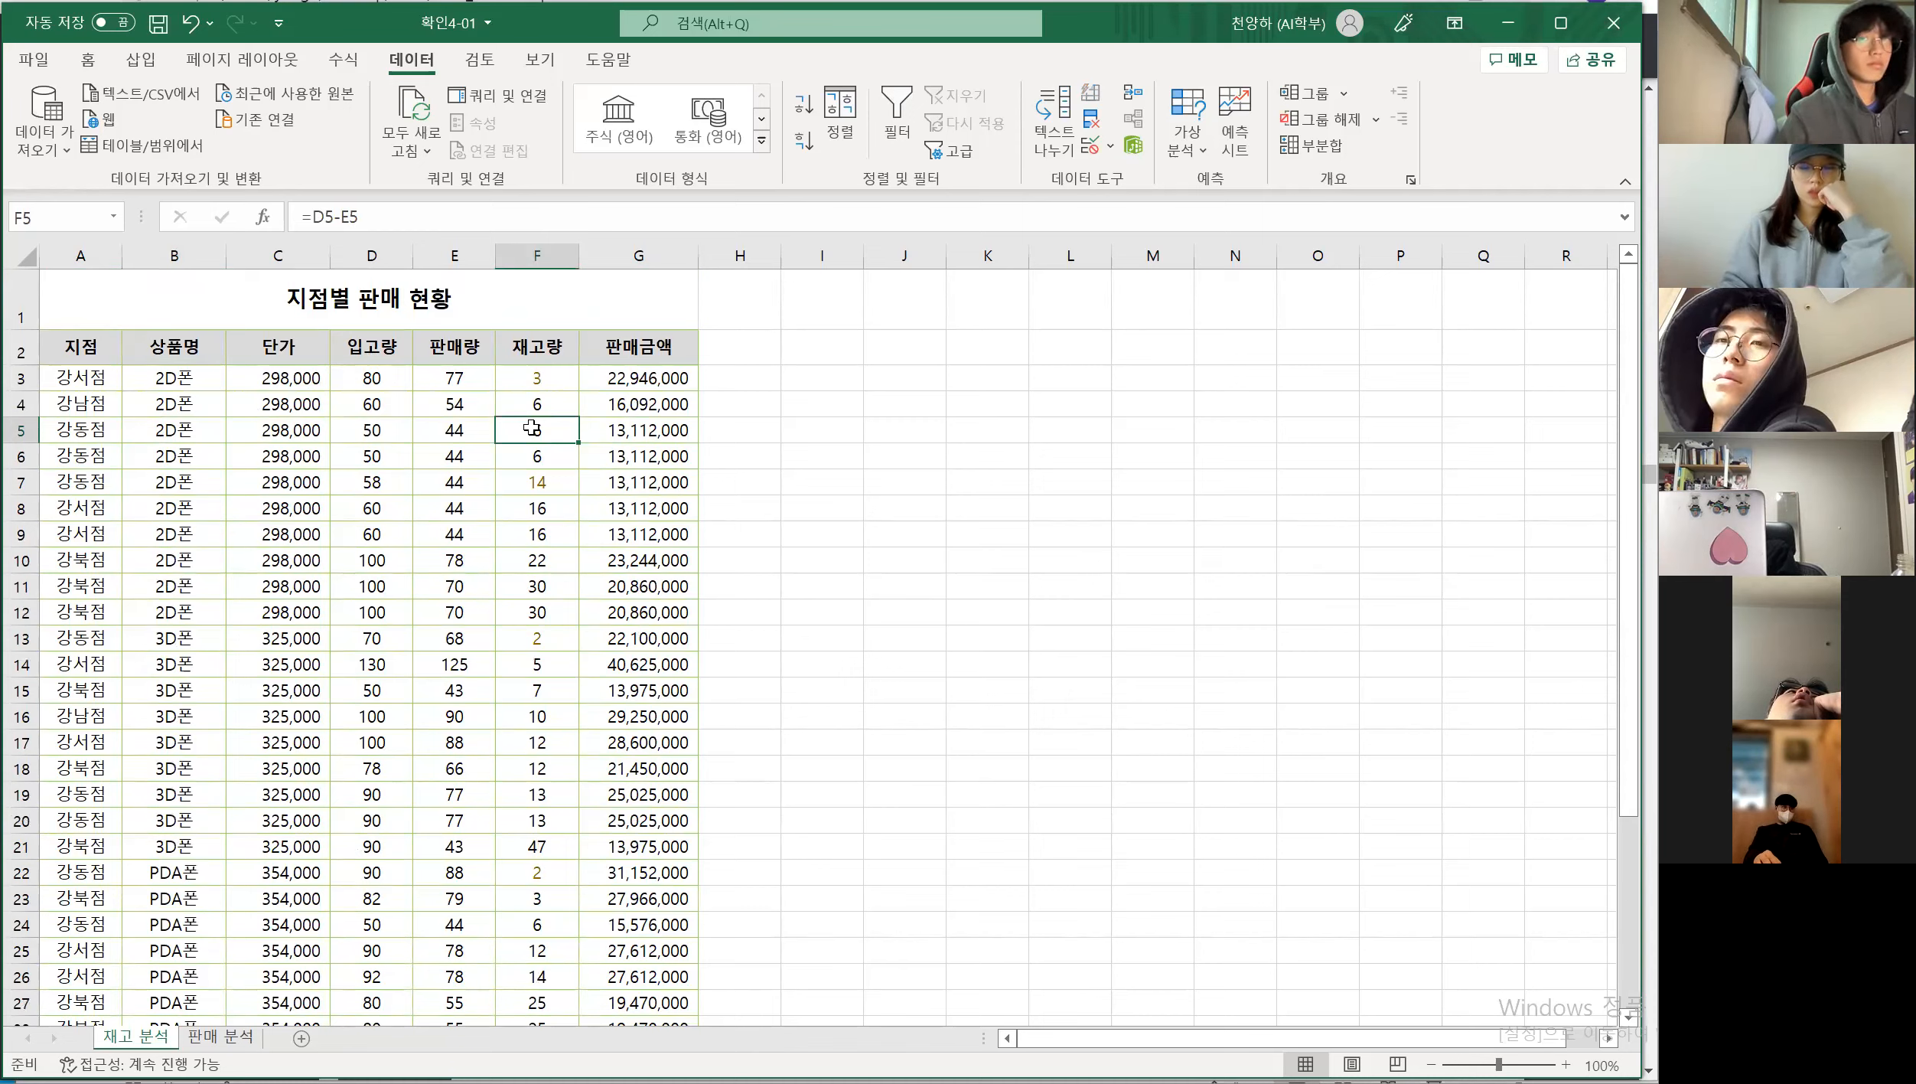
{"action": "left_click", "coordinate": [417, 480]}
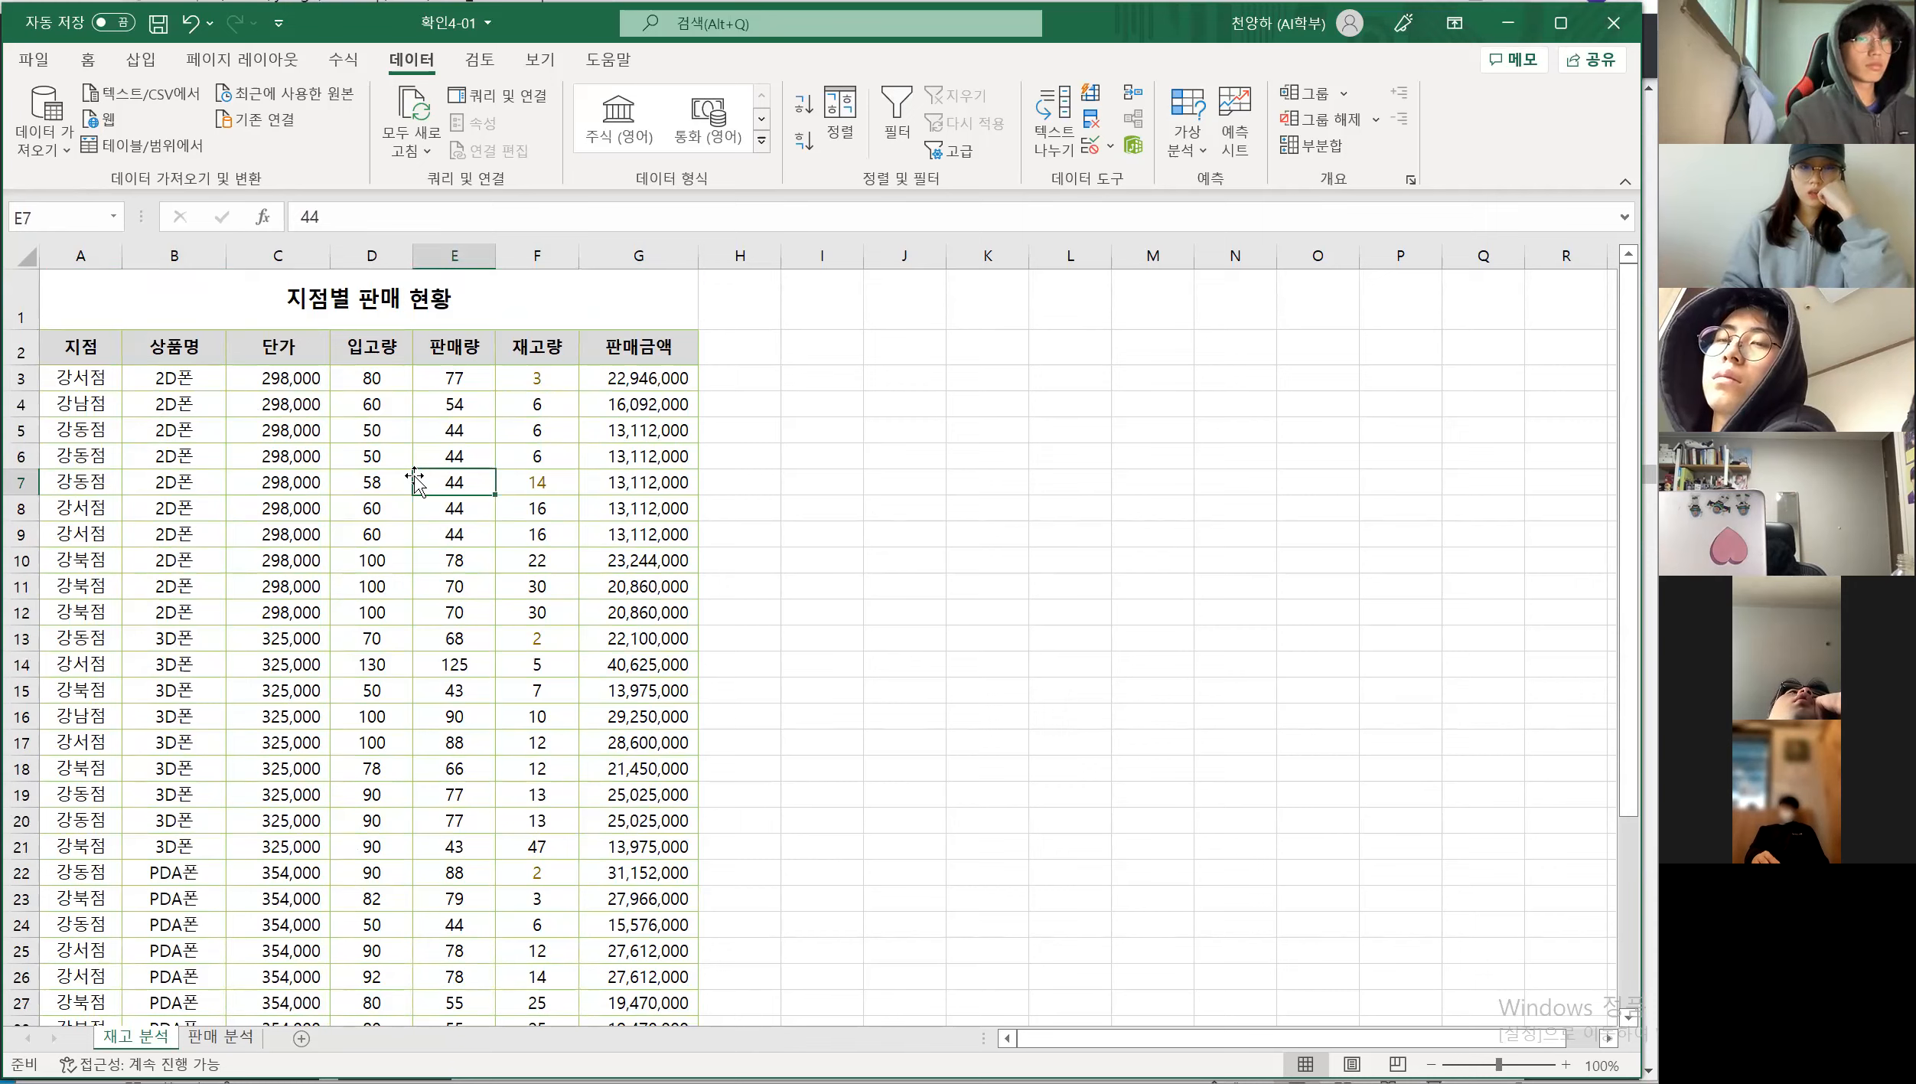
{"action": "left_click", "coordinate": [1036, 518]}
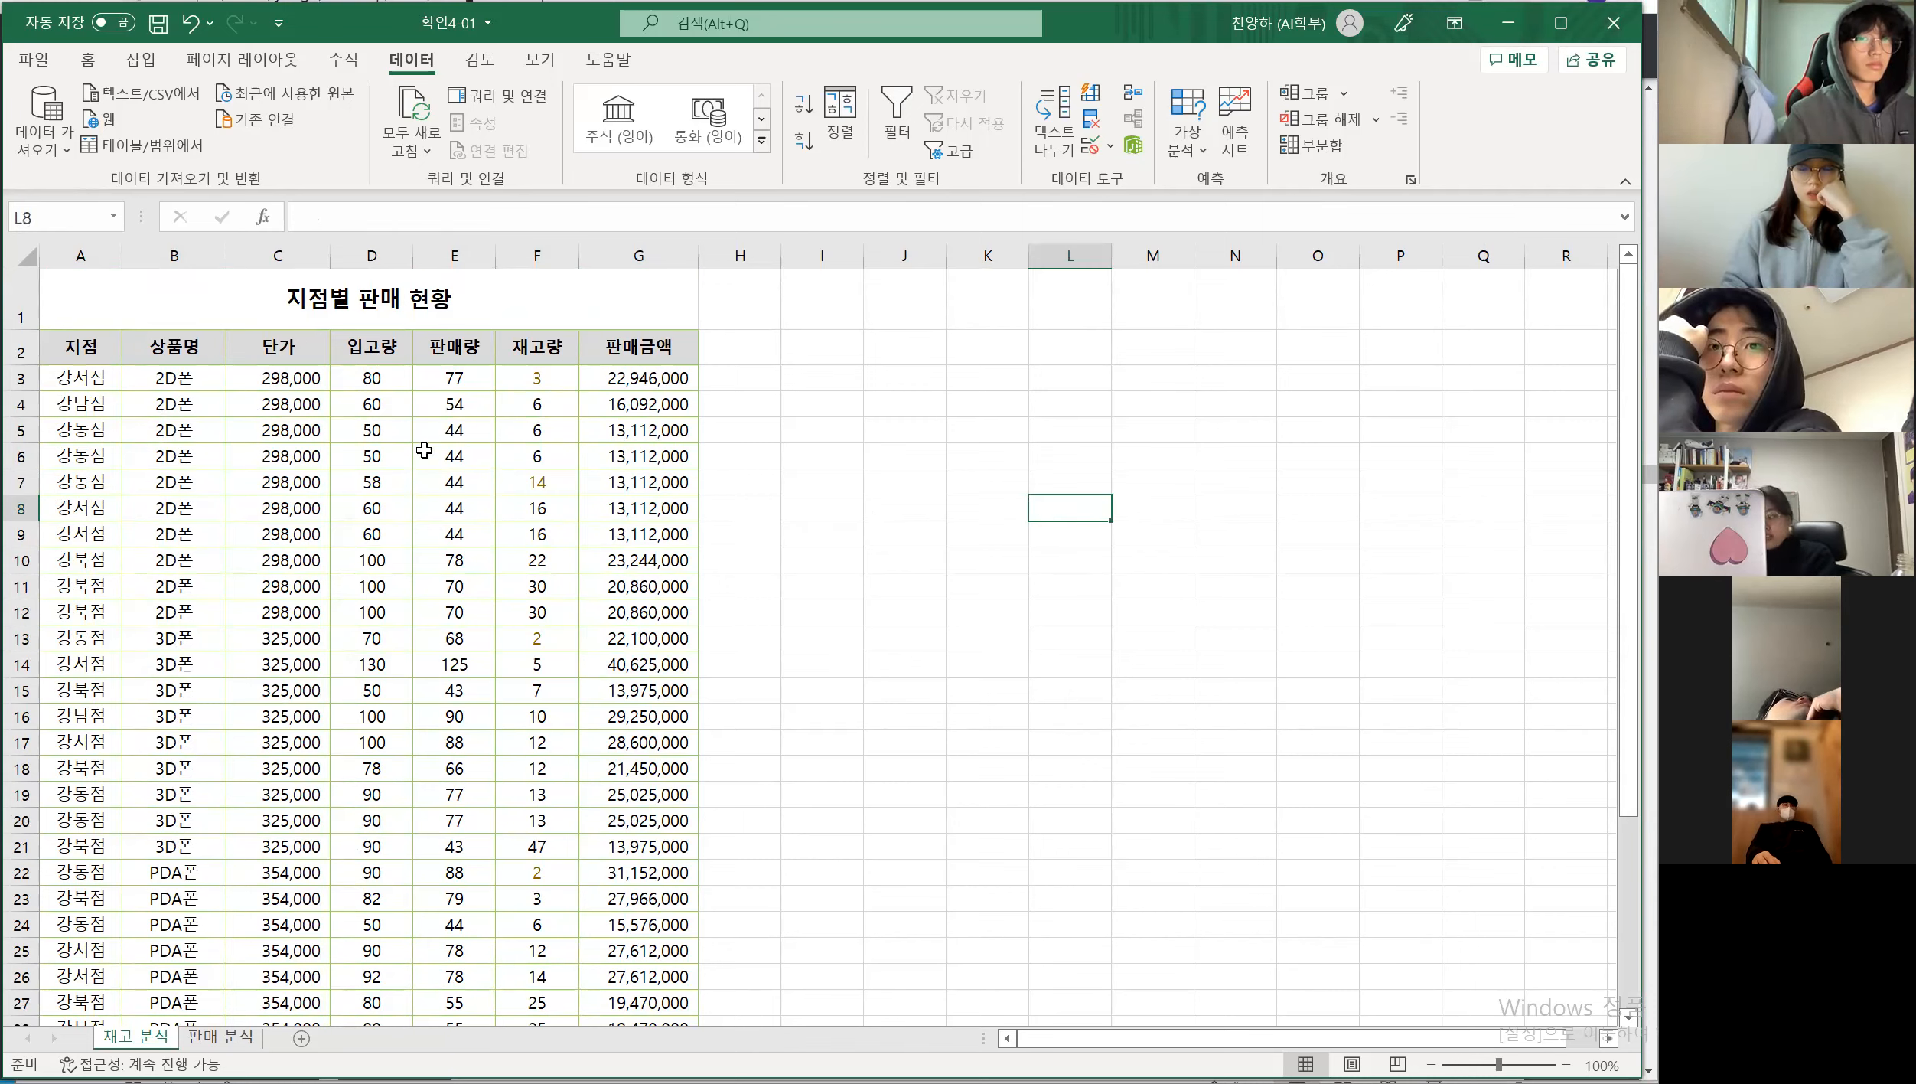
{"action": "left_click", "coordinate": [364, 536]}
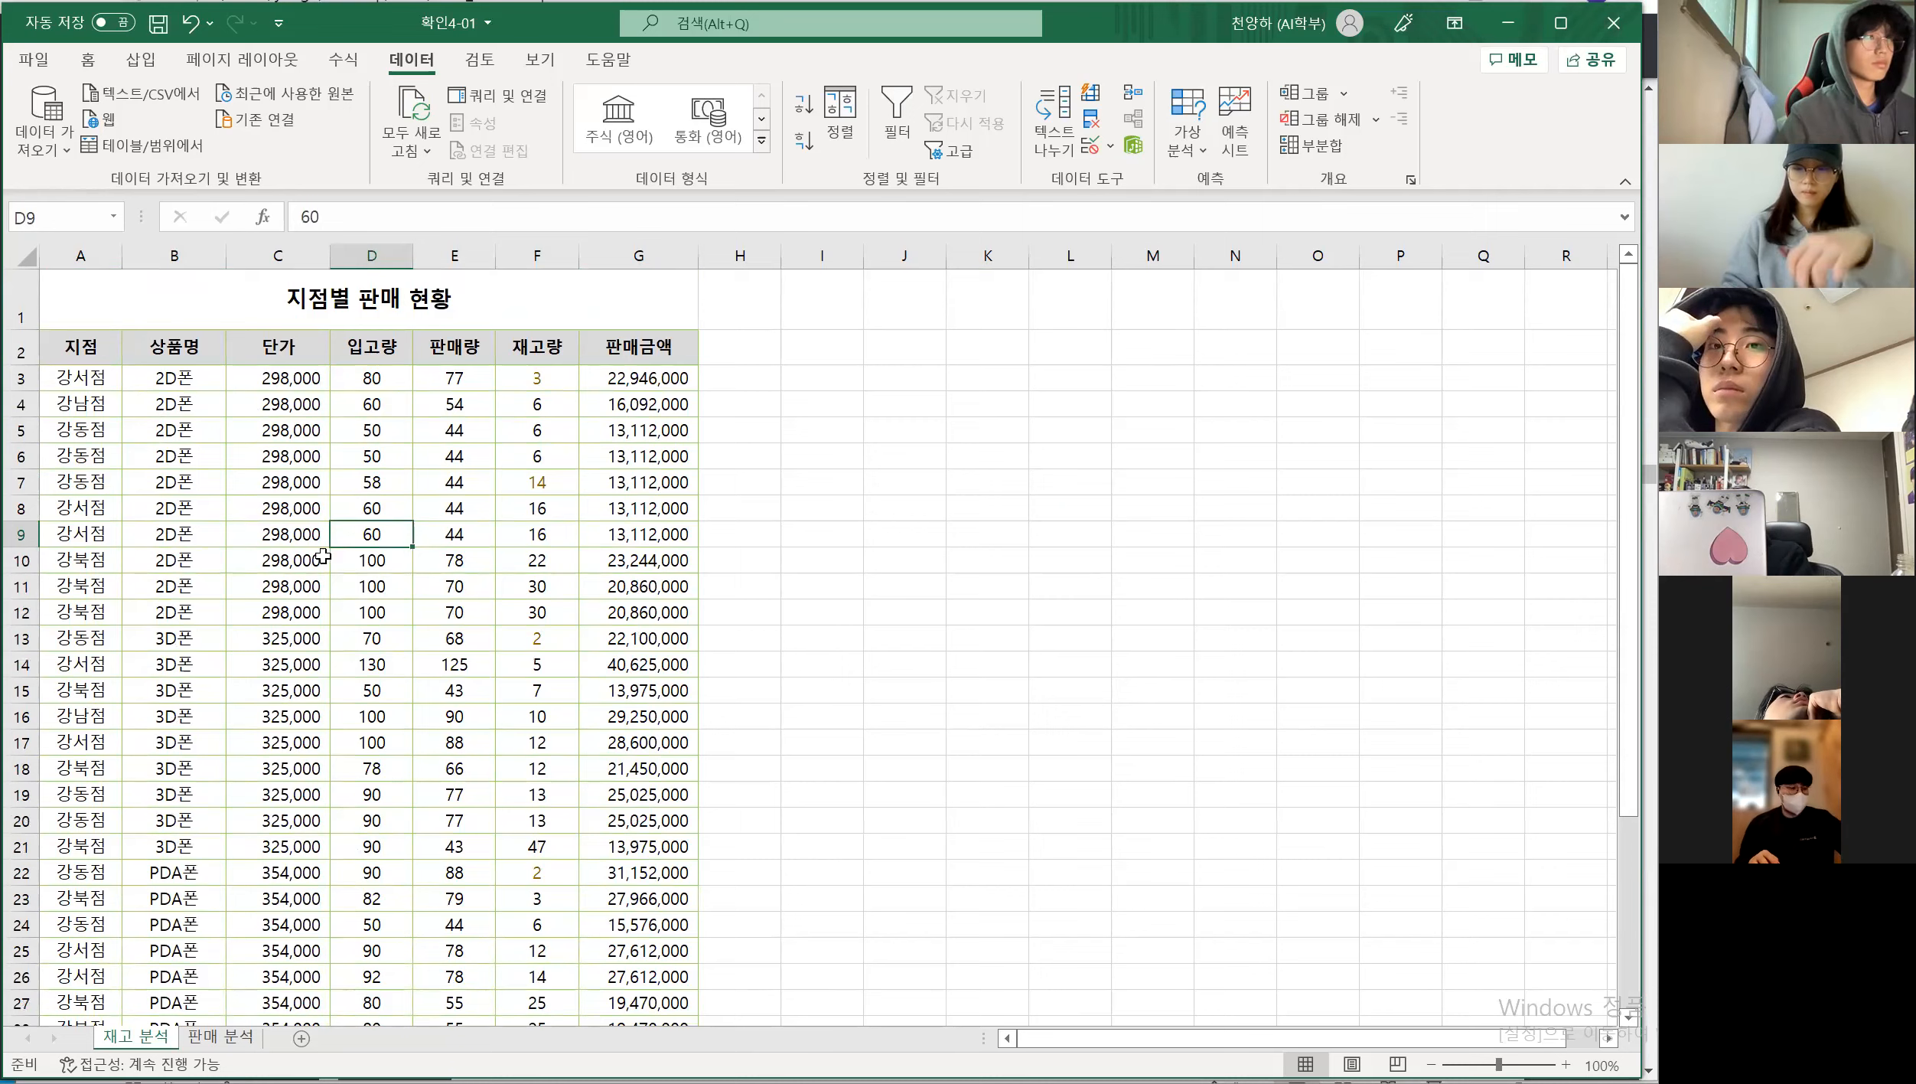
Start a custom sort of the table on the 재고 분석 worksheet with 지점 as the first sort key in ascending order
{"action": "left_click", "coordinate": [350, 608]}
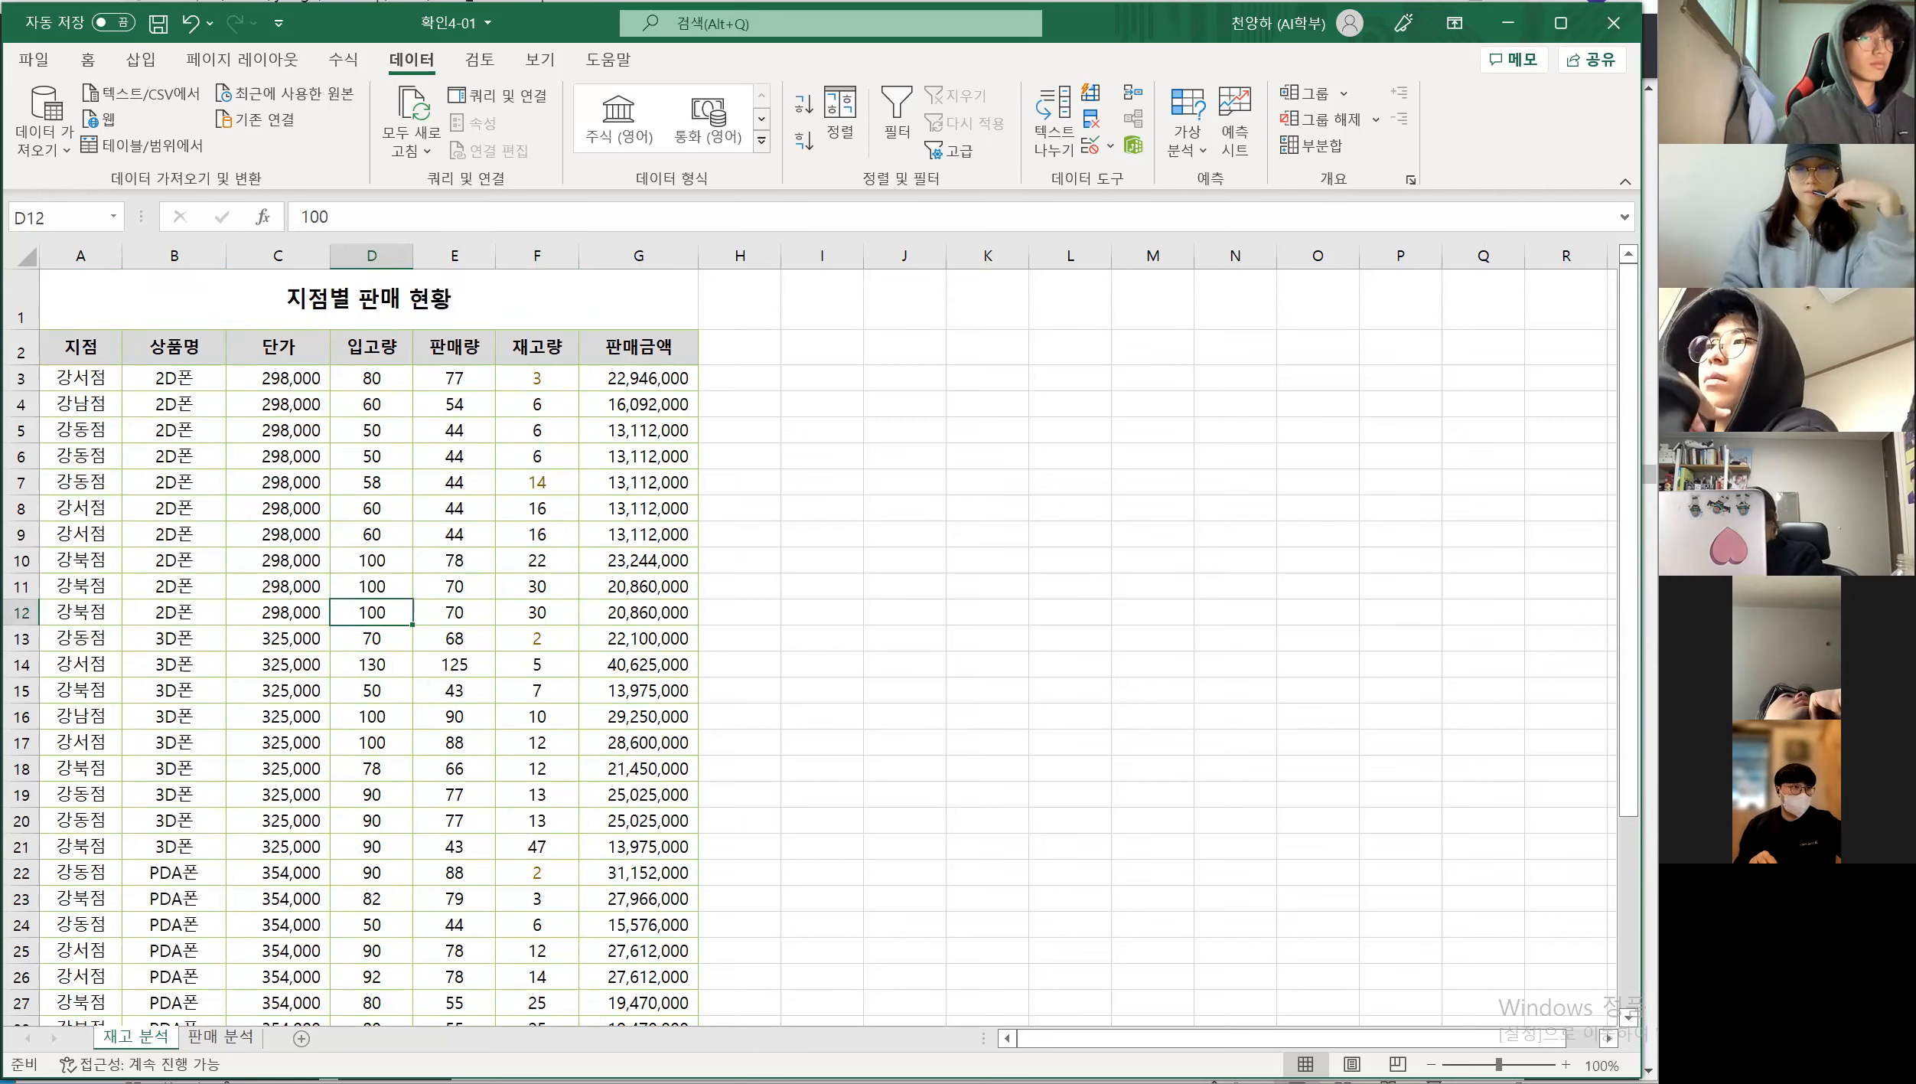
{"action": "left_click", "coordinate": [847, 135]}
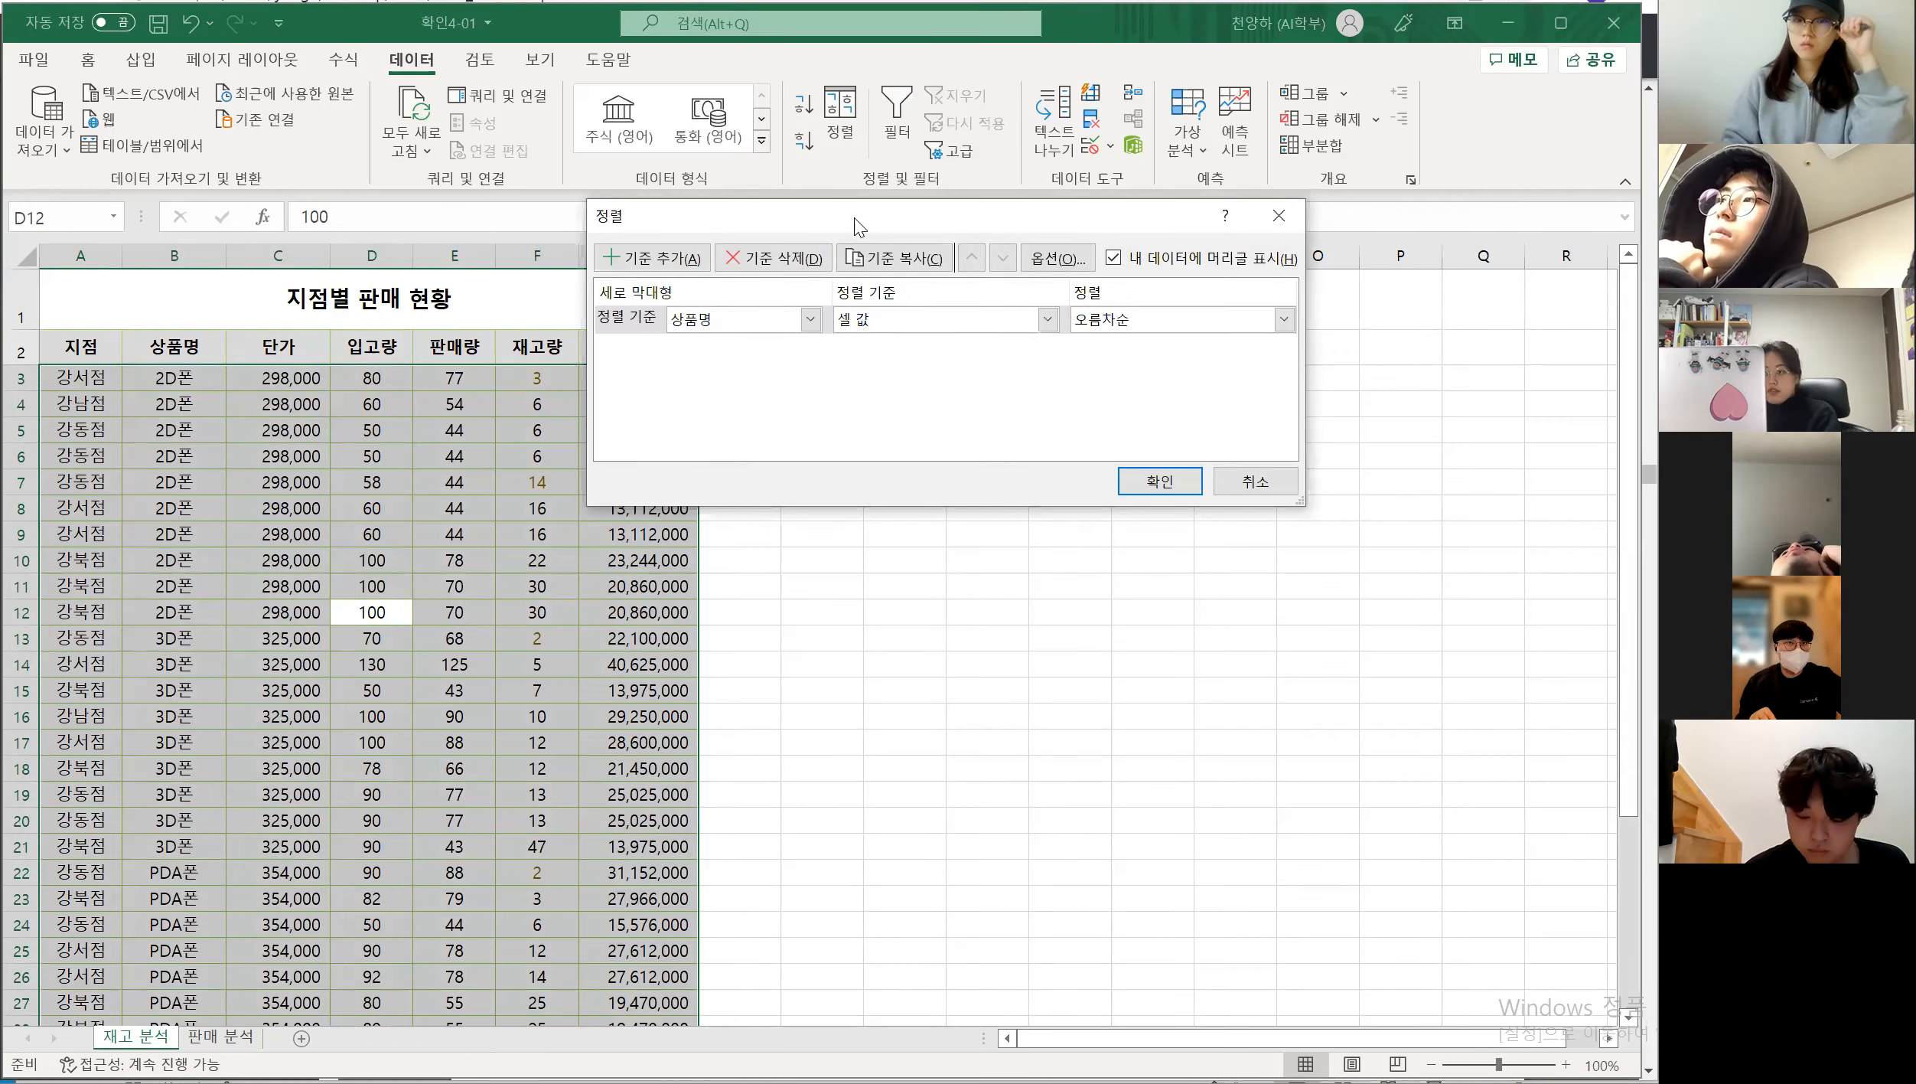
{"action": "key", "text": "alt+Tab"}
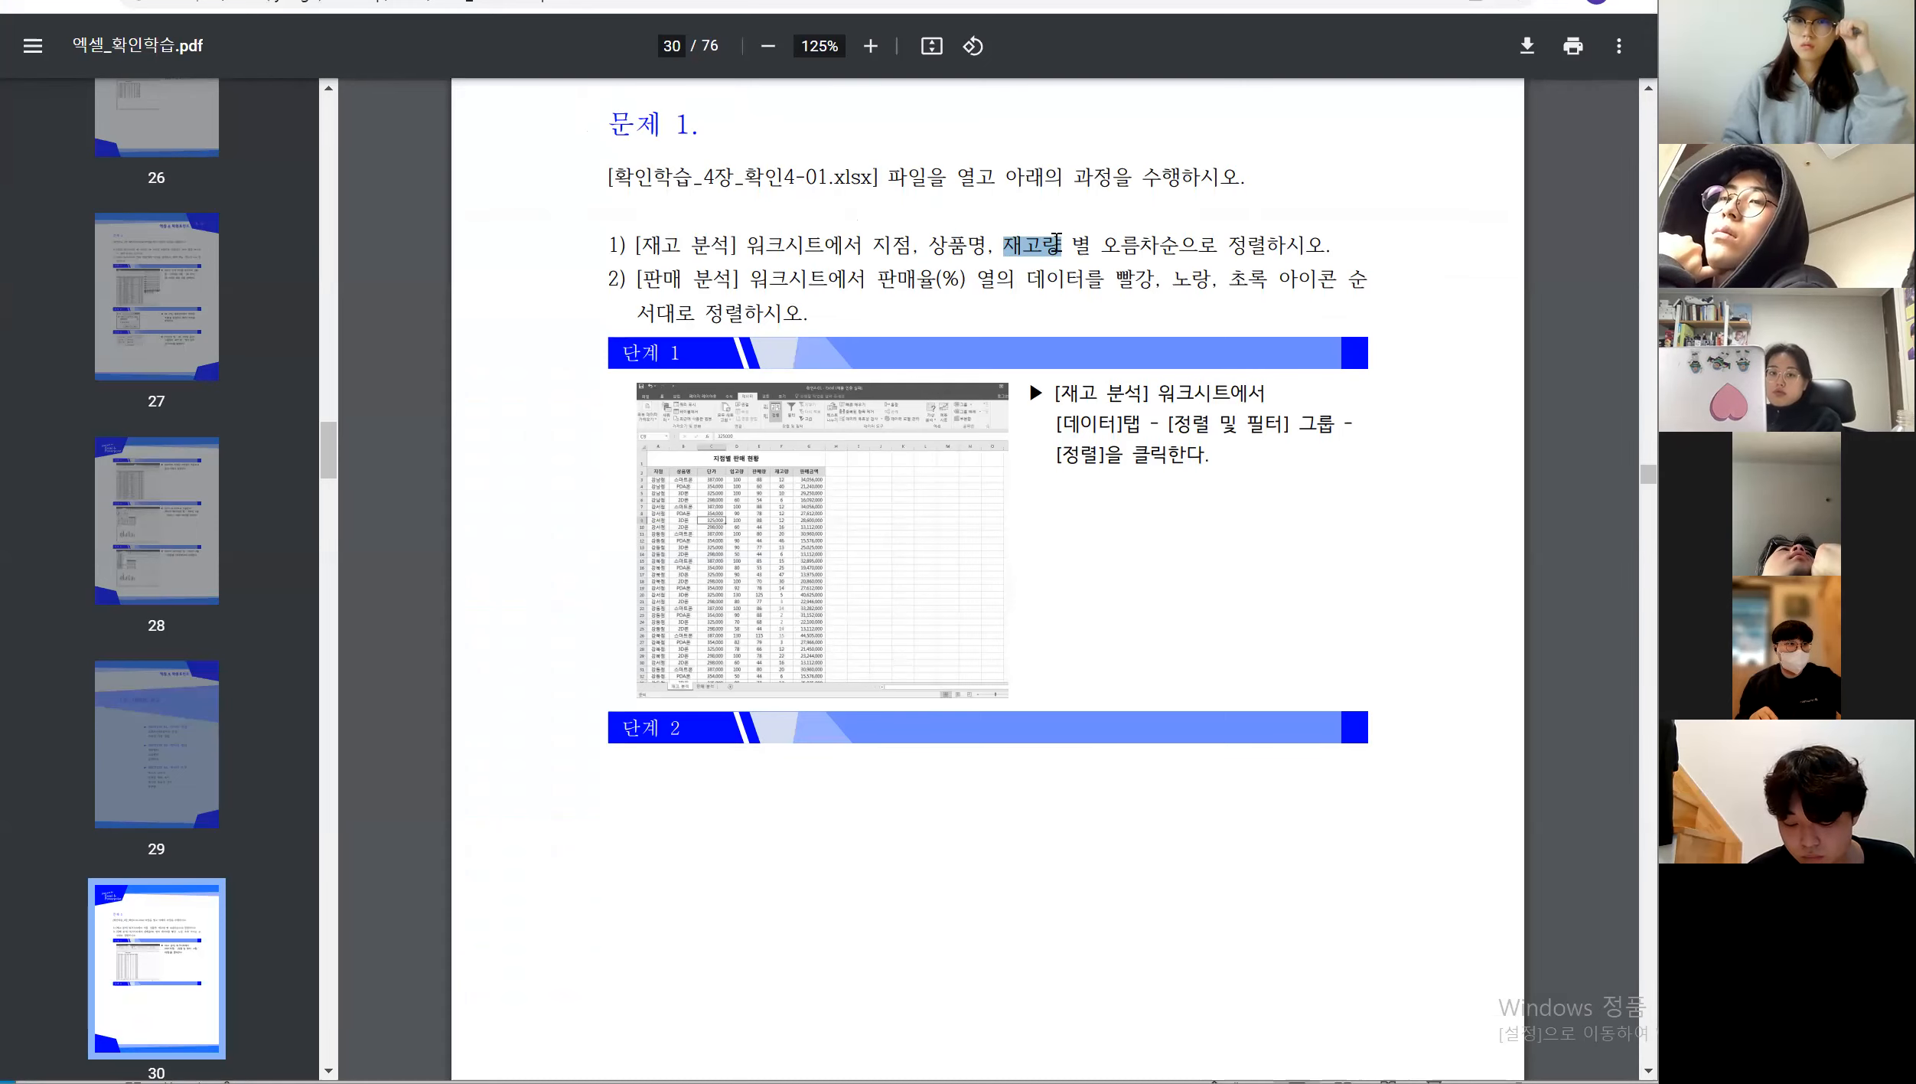
{"action": "key", "text": "alt+Tab"}
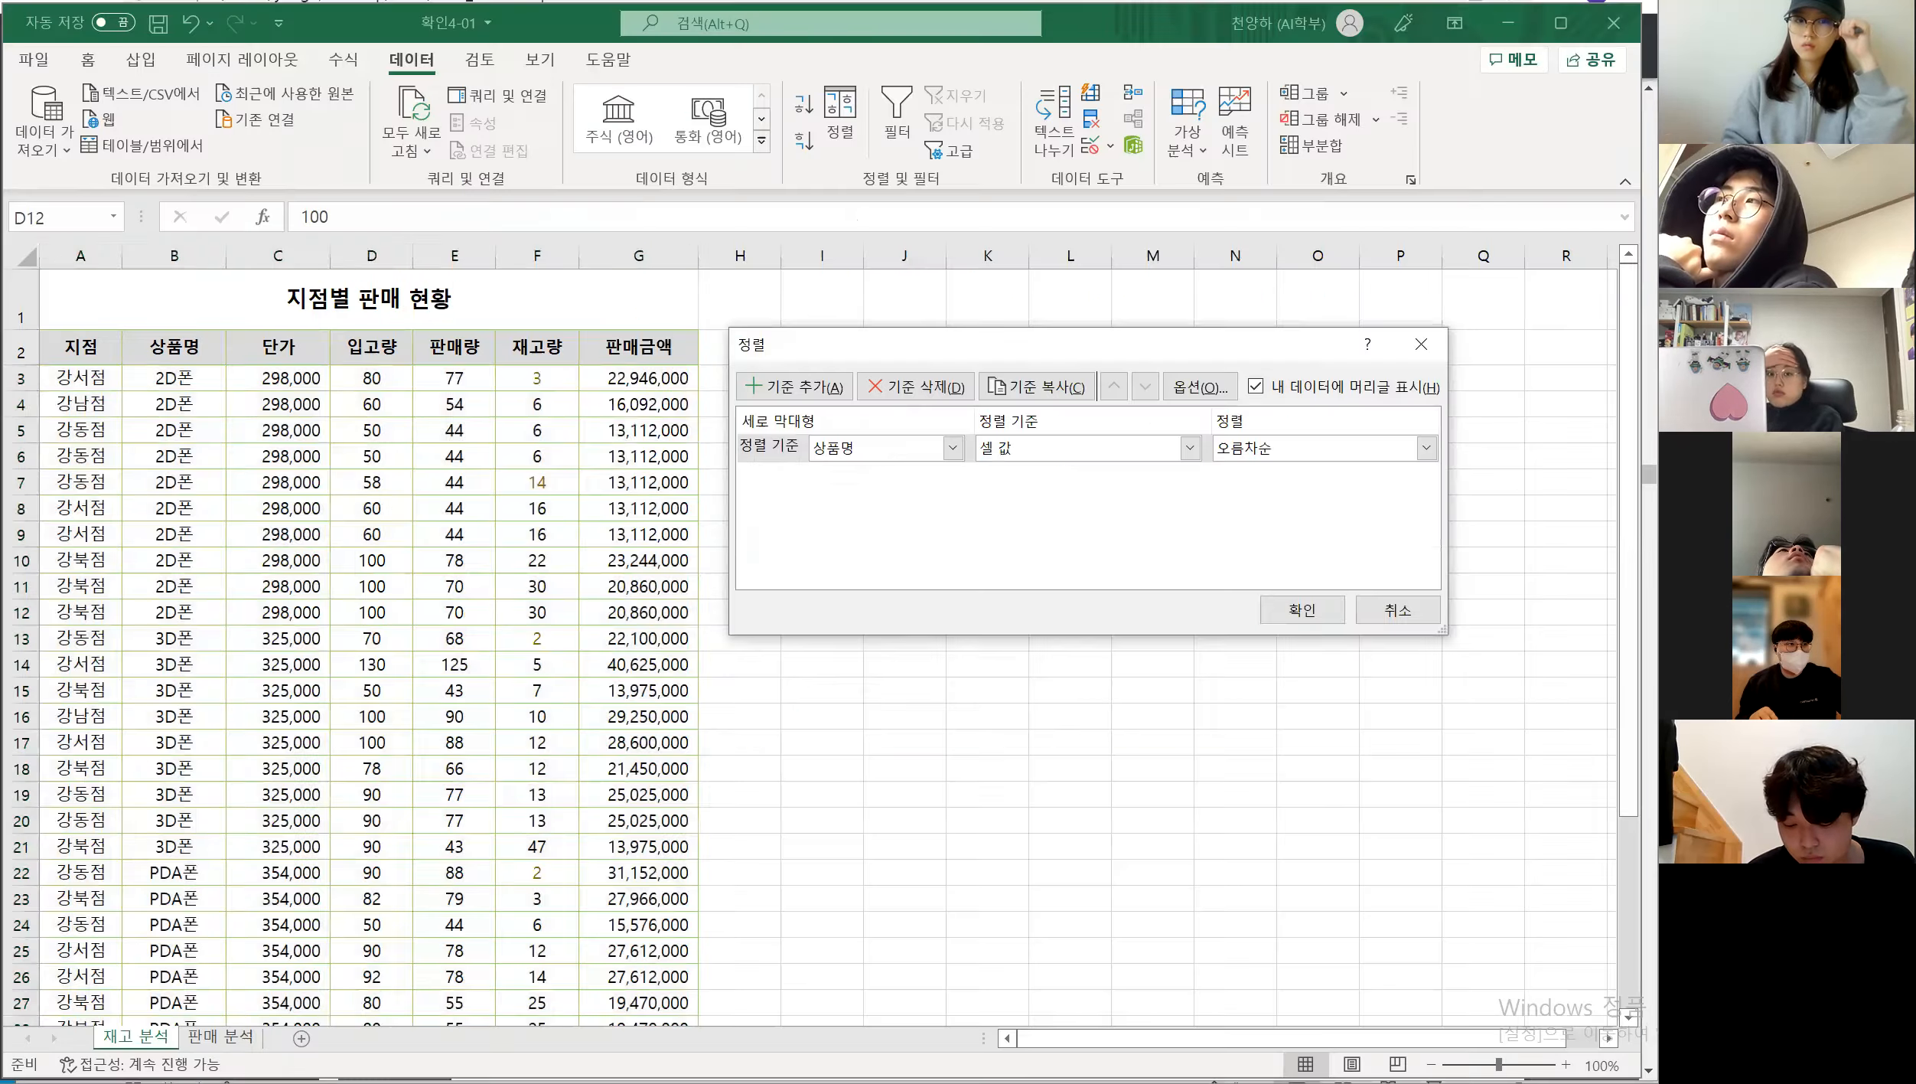
{"action": "left_click", "coordinate": [953, 448]}
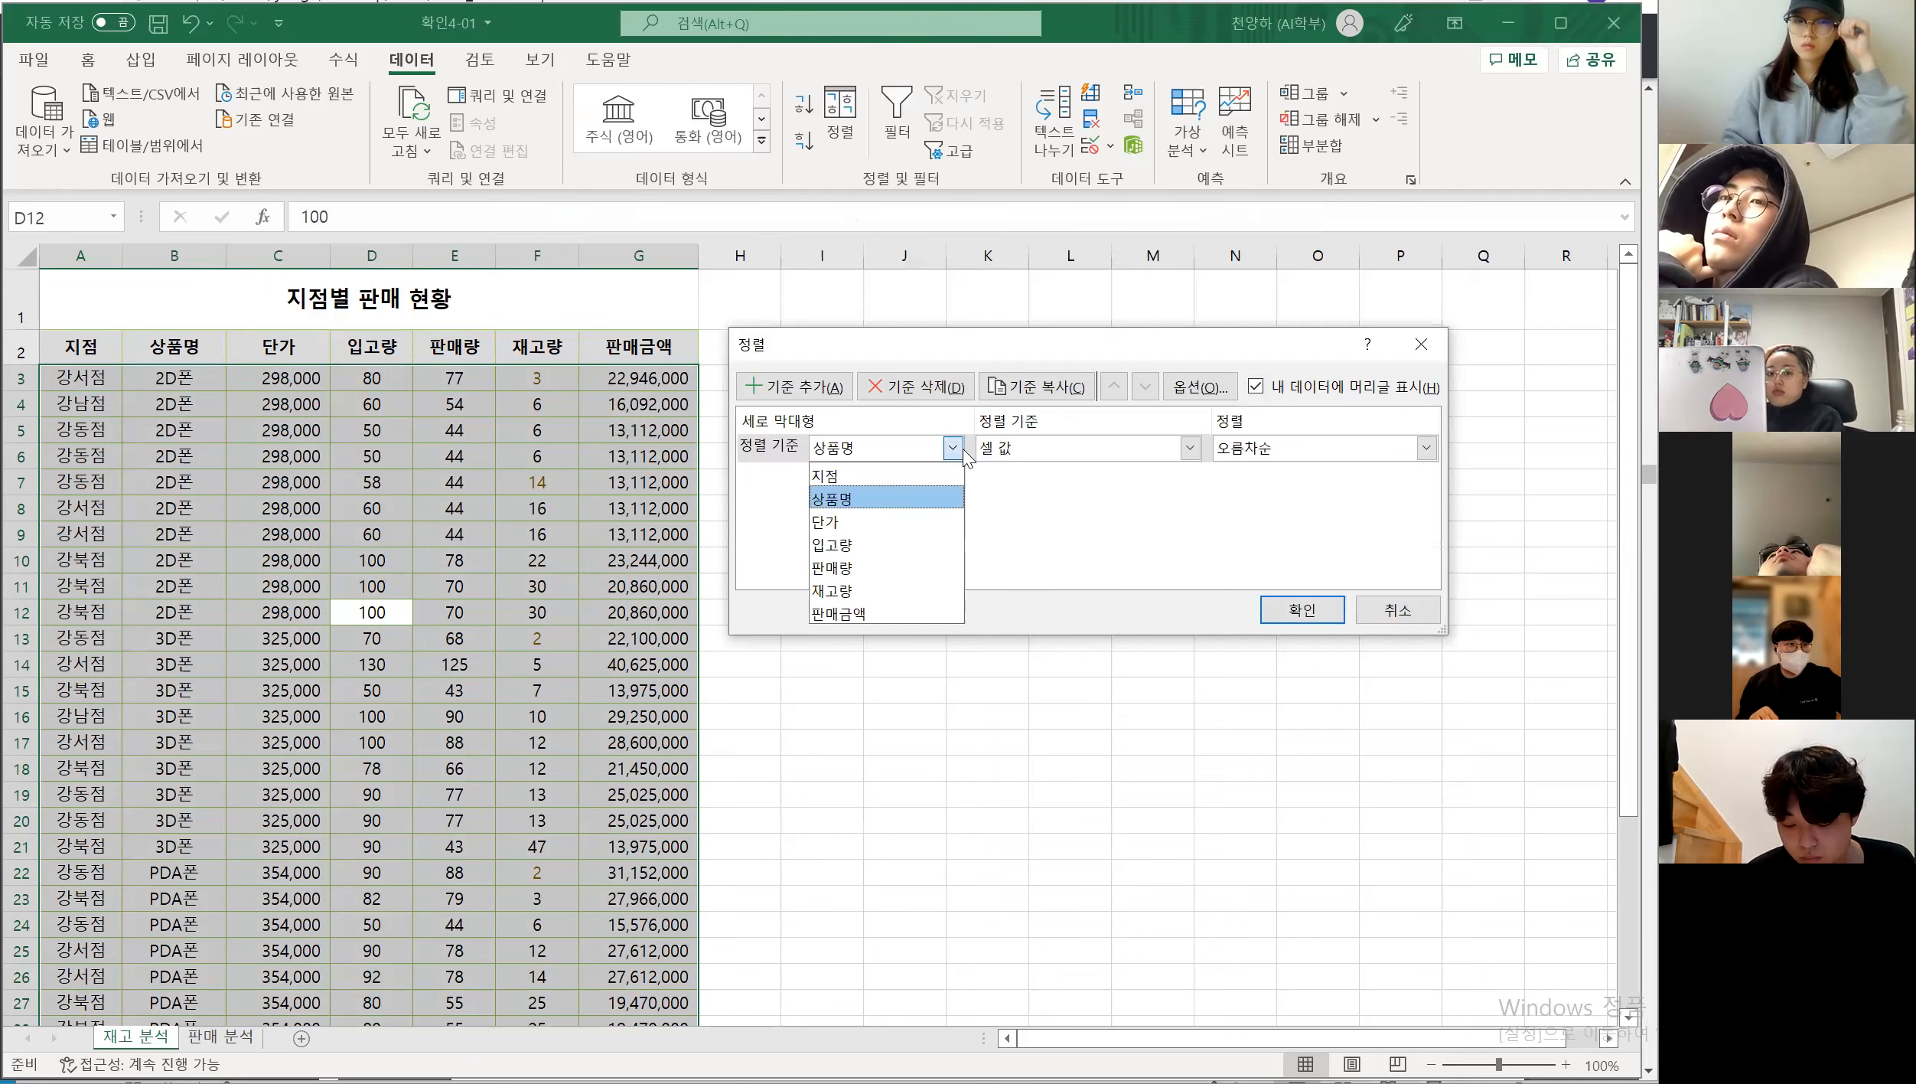
{"action": "left_click", "coordinate": [831, 479]}
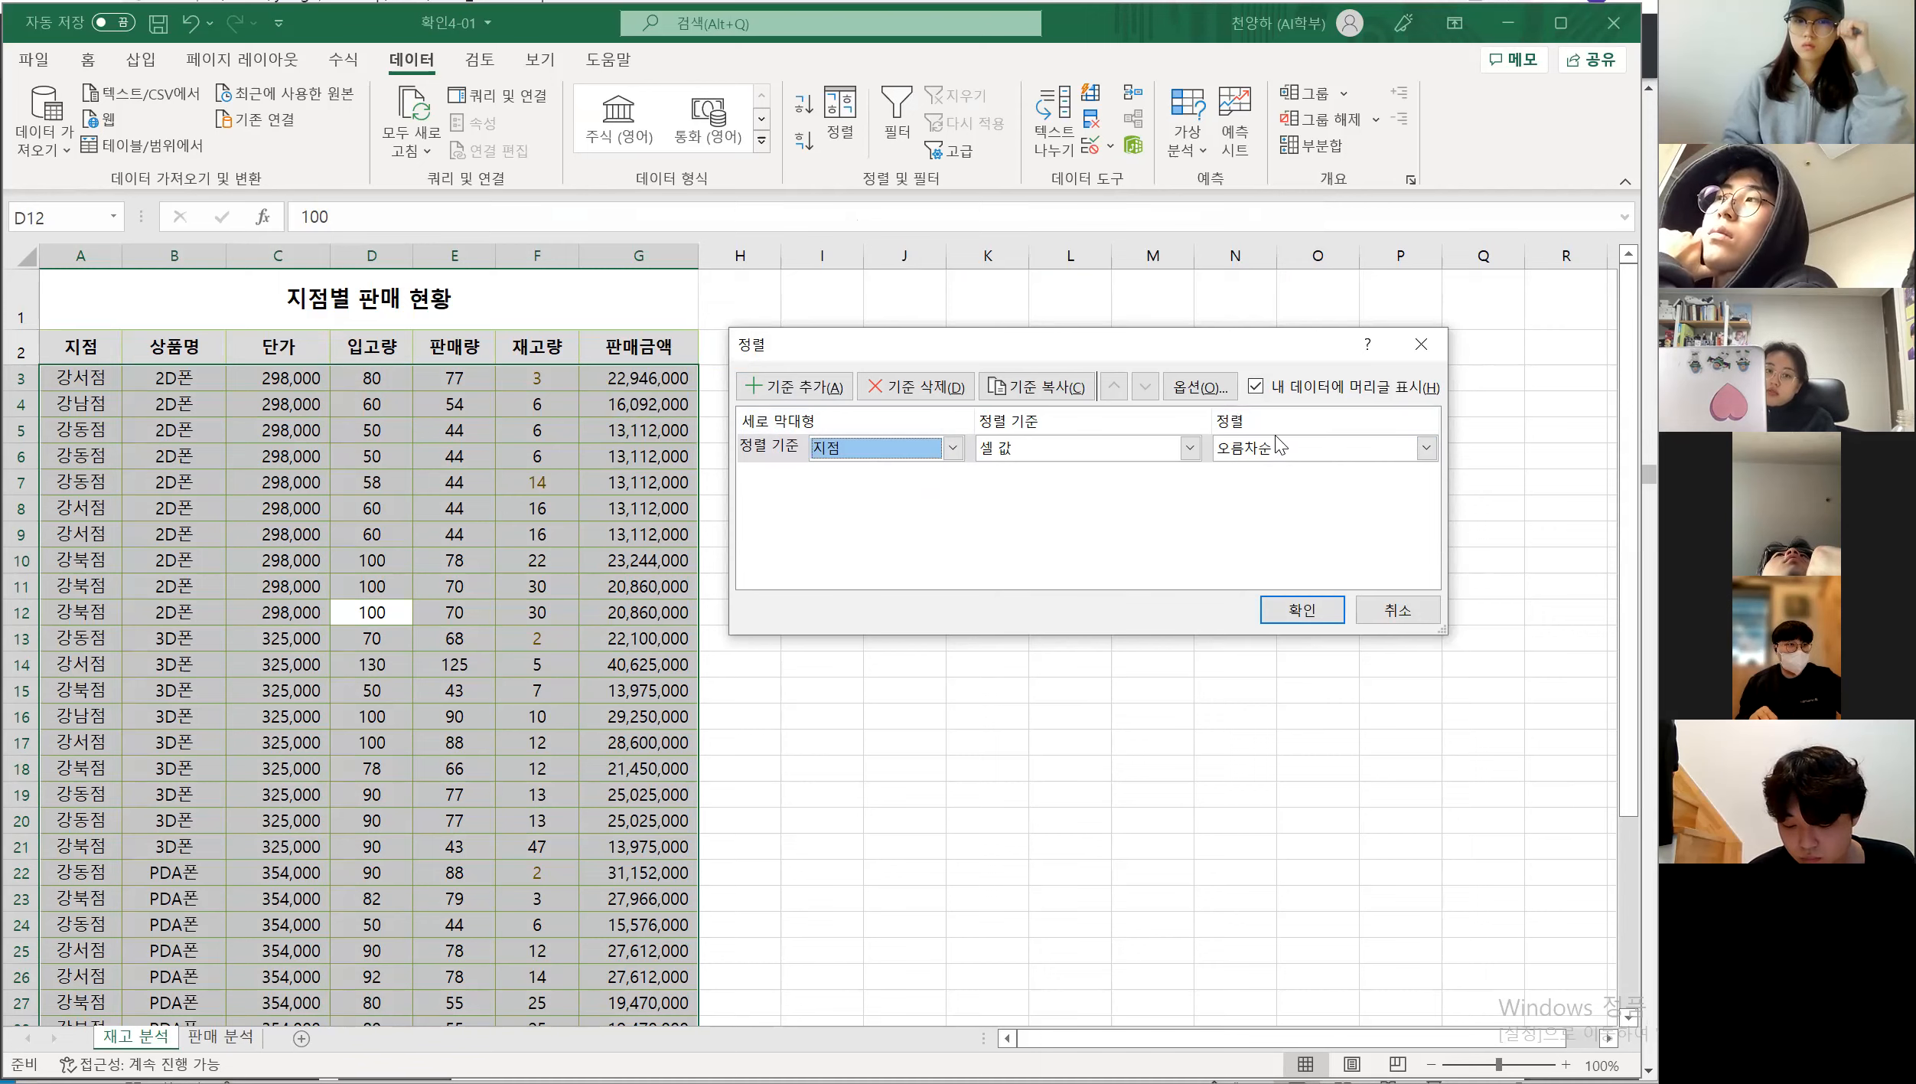
Add 상품명 and 재고량 as the second and third sort levels, both ascending by cell value, and apply the sort
{"action": "left_click", "coordinate": [795, 394]}
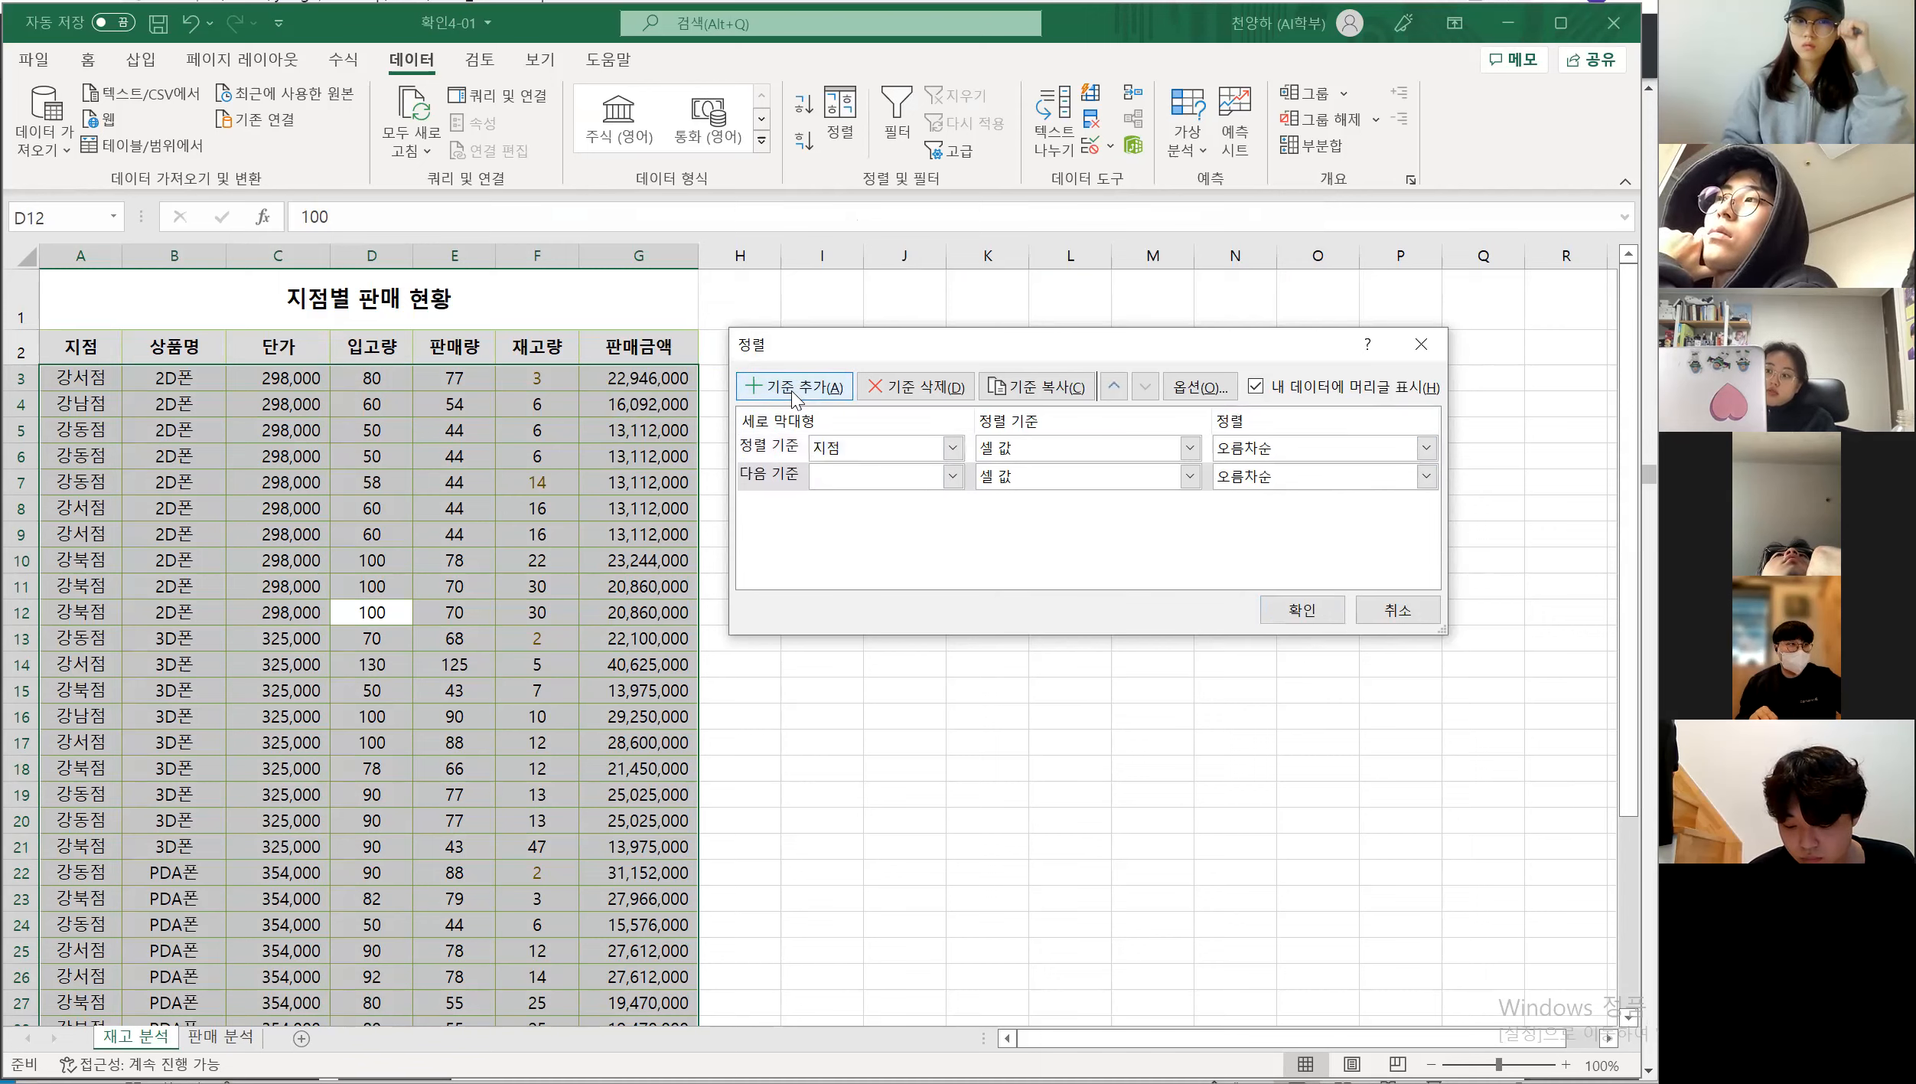
{"action": "left_click", "coordinate": [952, 476]}
{"action": "left_click", "coordinate": [909, 528]}
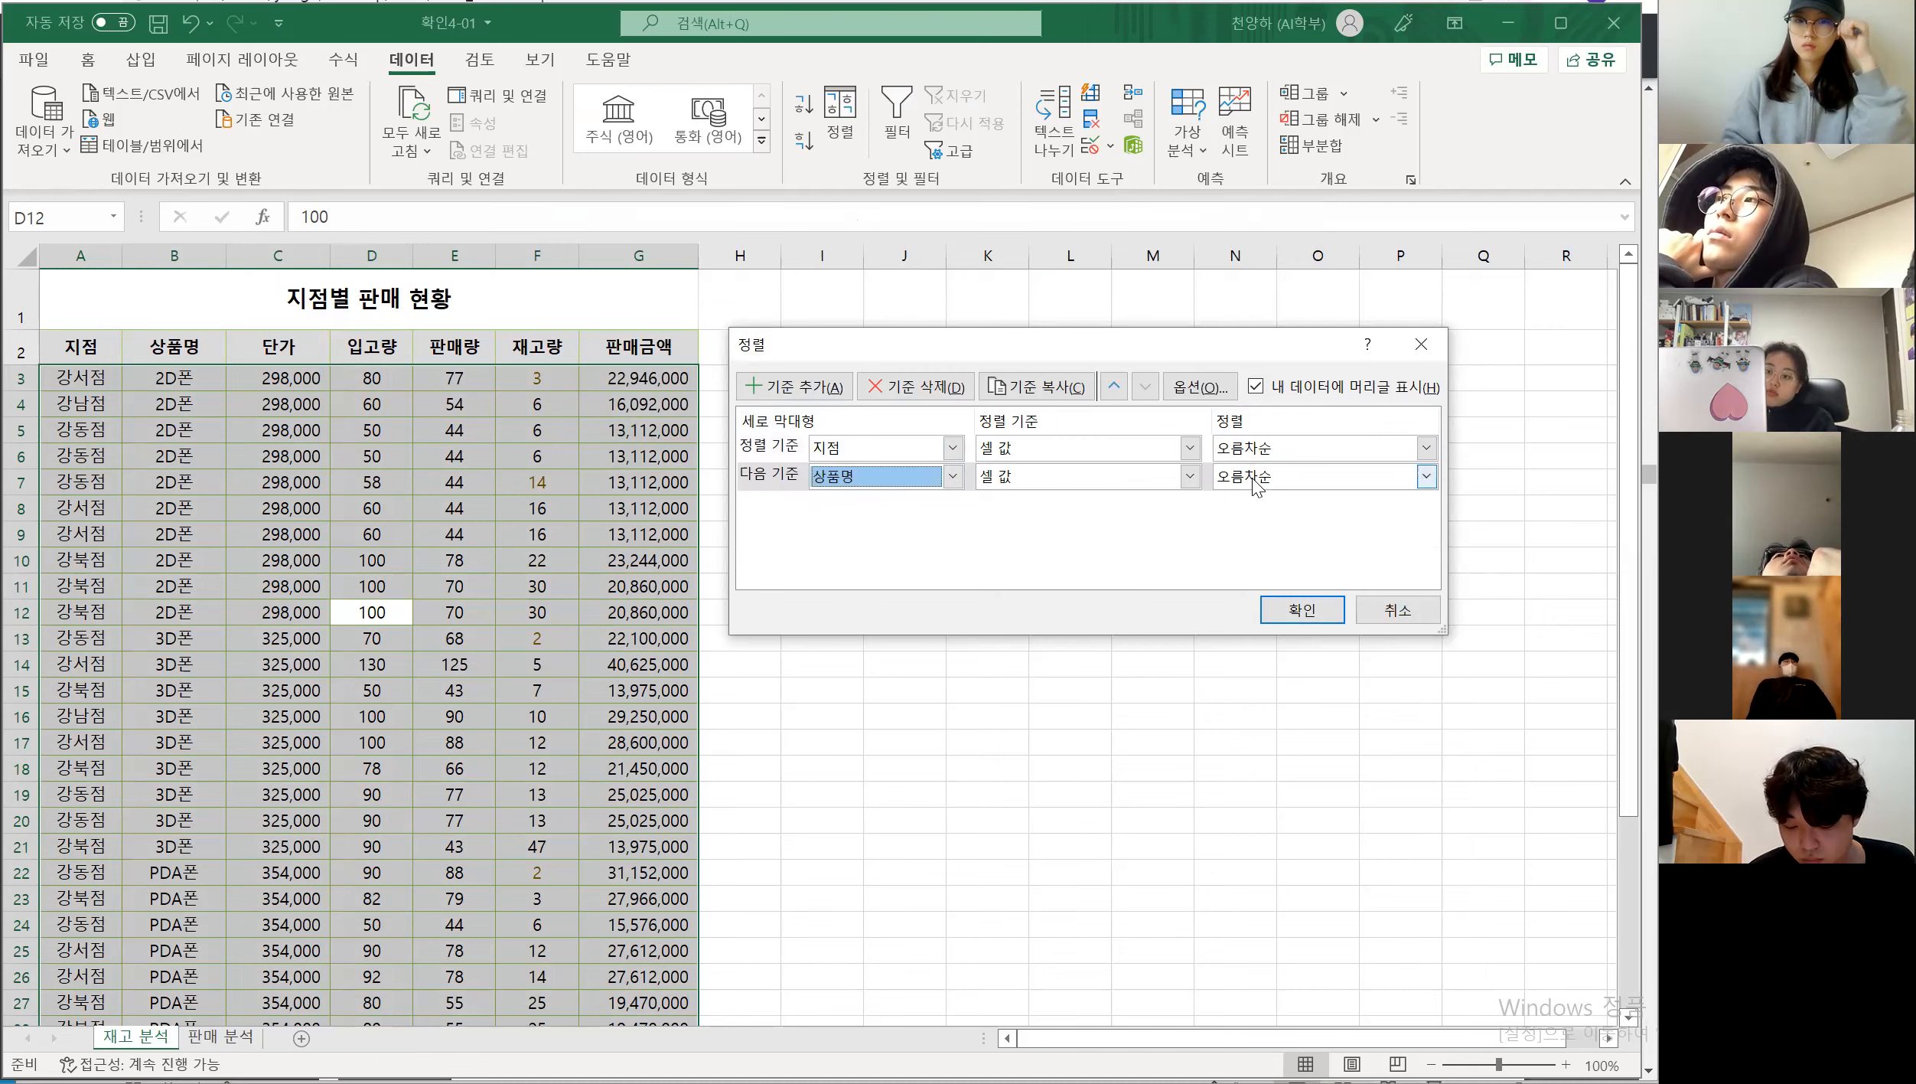
{"action": "left_click", "coordinate": [800, 387]}
{"action": "left_click", "coordinate": [954, 505]}
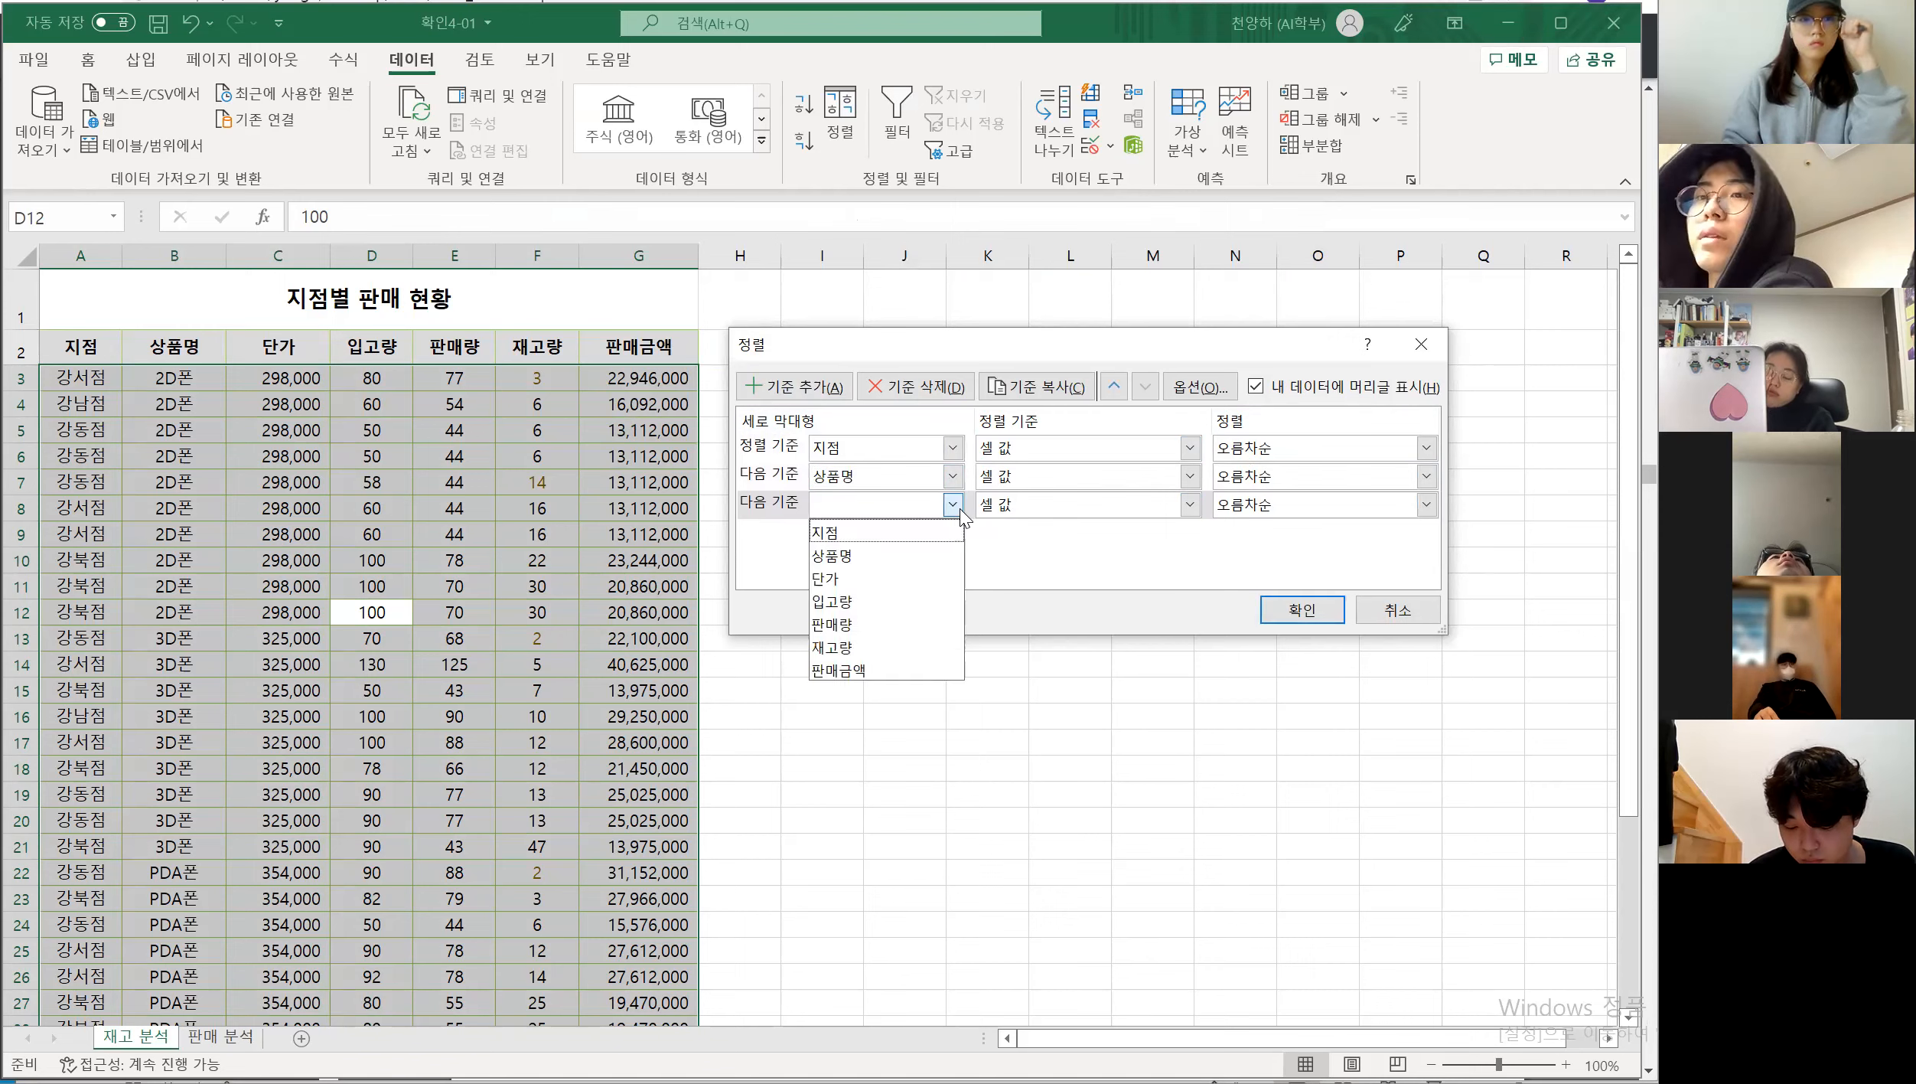
{"action": "left_click", "coordinate": [861, 646]}
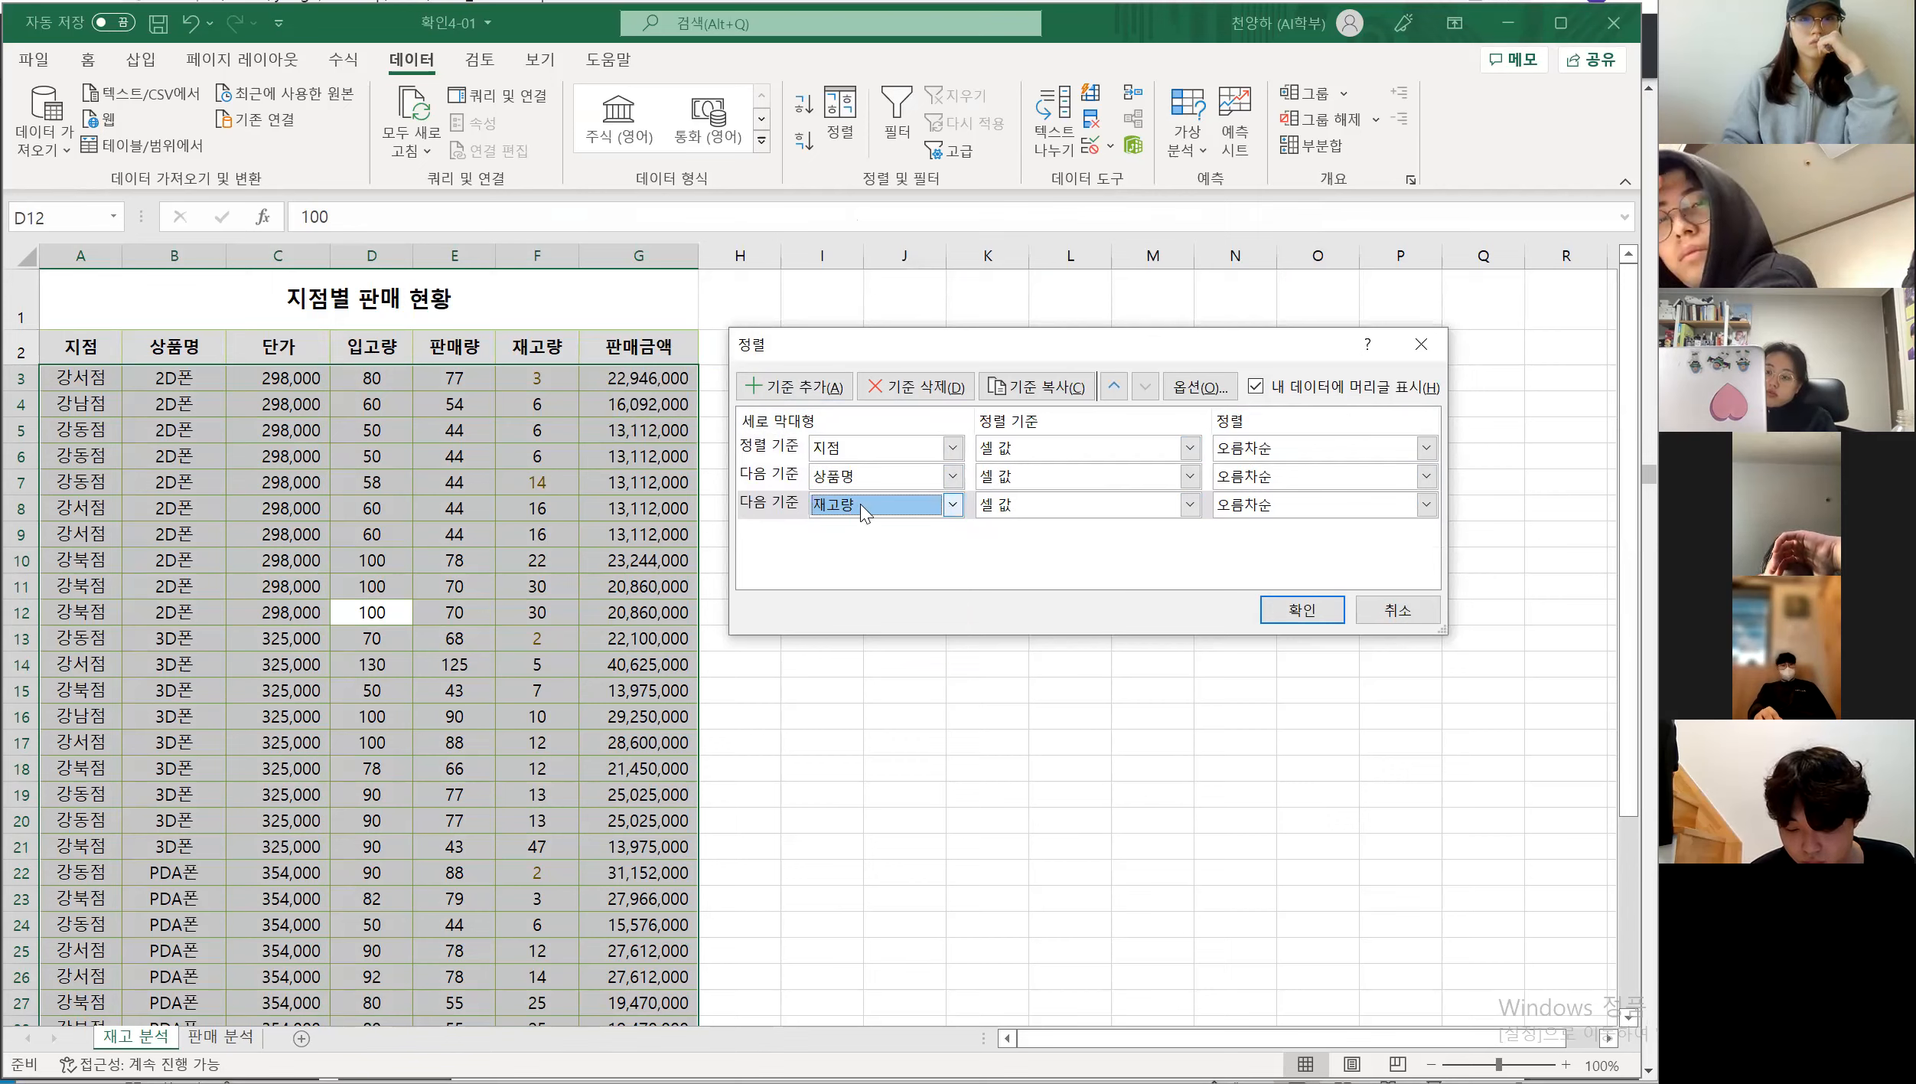
{"action": "key", "text": "alt+Tab"}
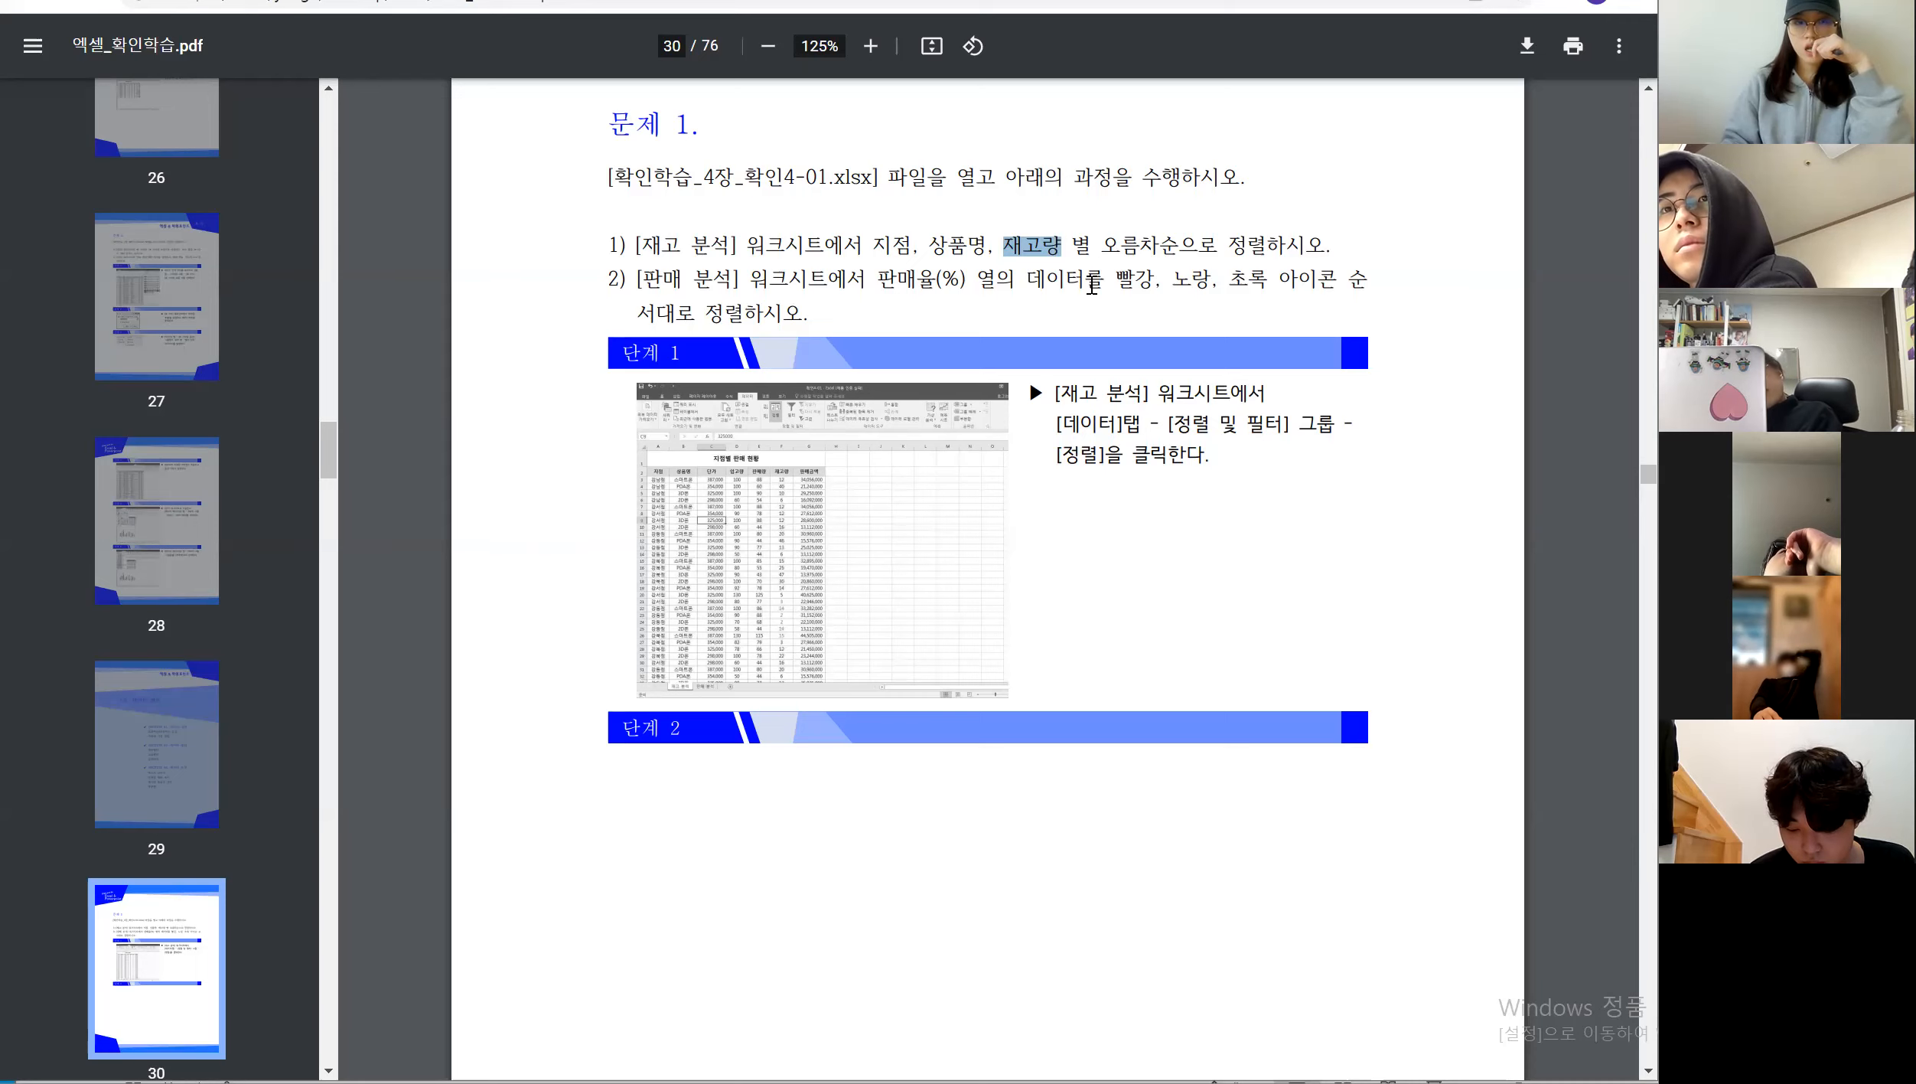
{"action": "key", "text": "alt+Tab"}
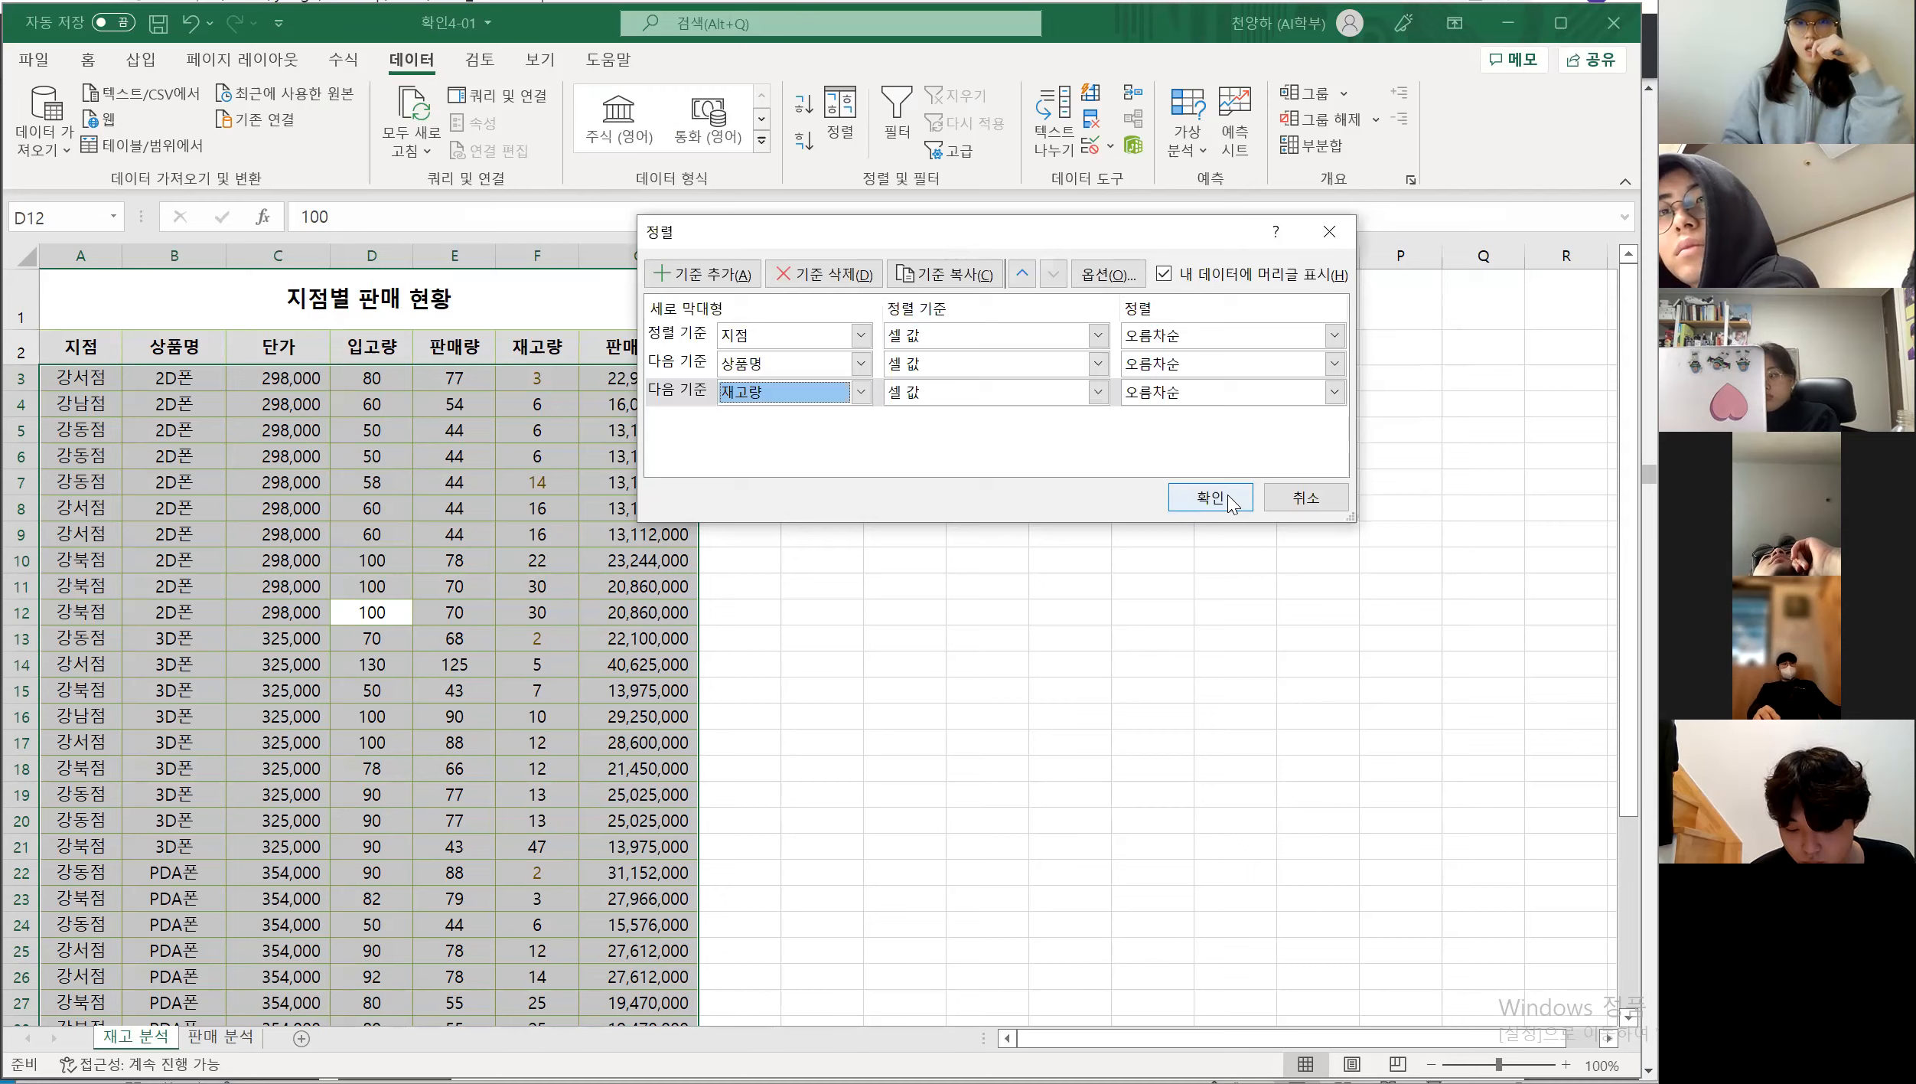
{"action": "left_click", "coordinate": [1230, 501]}
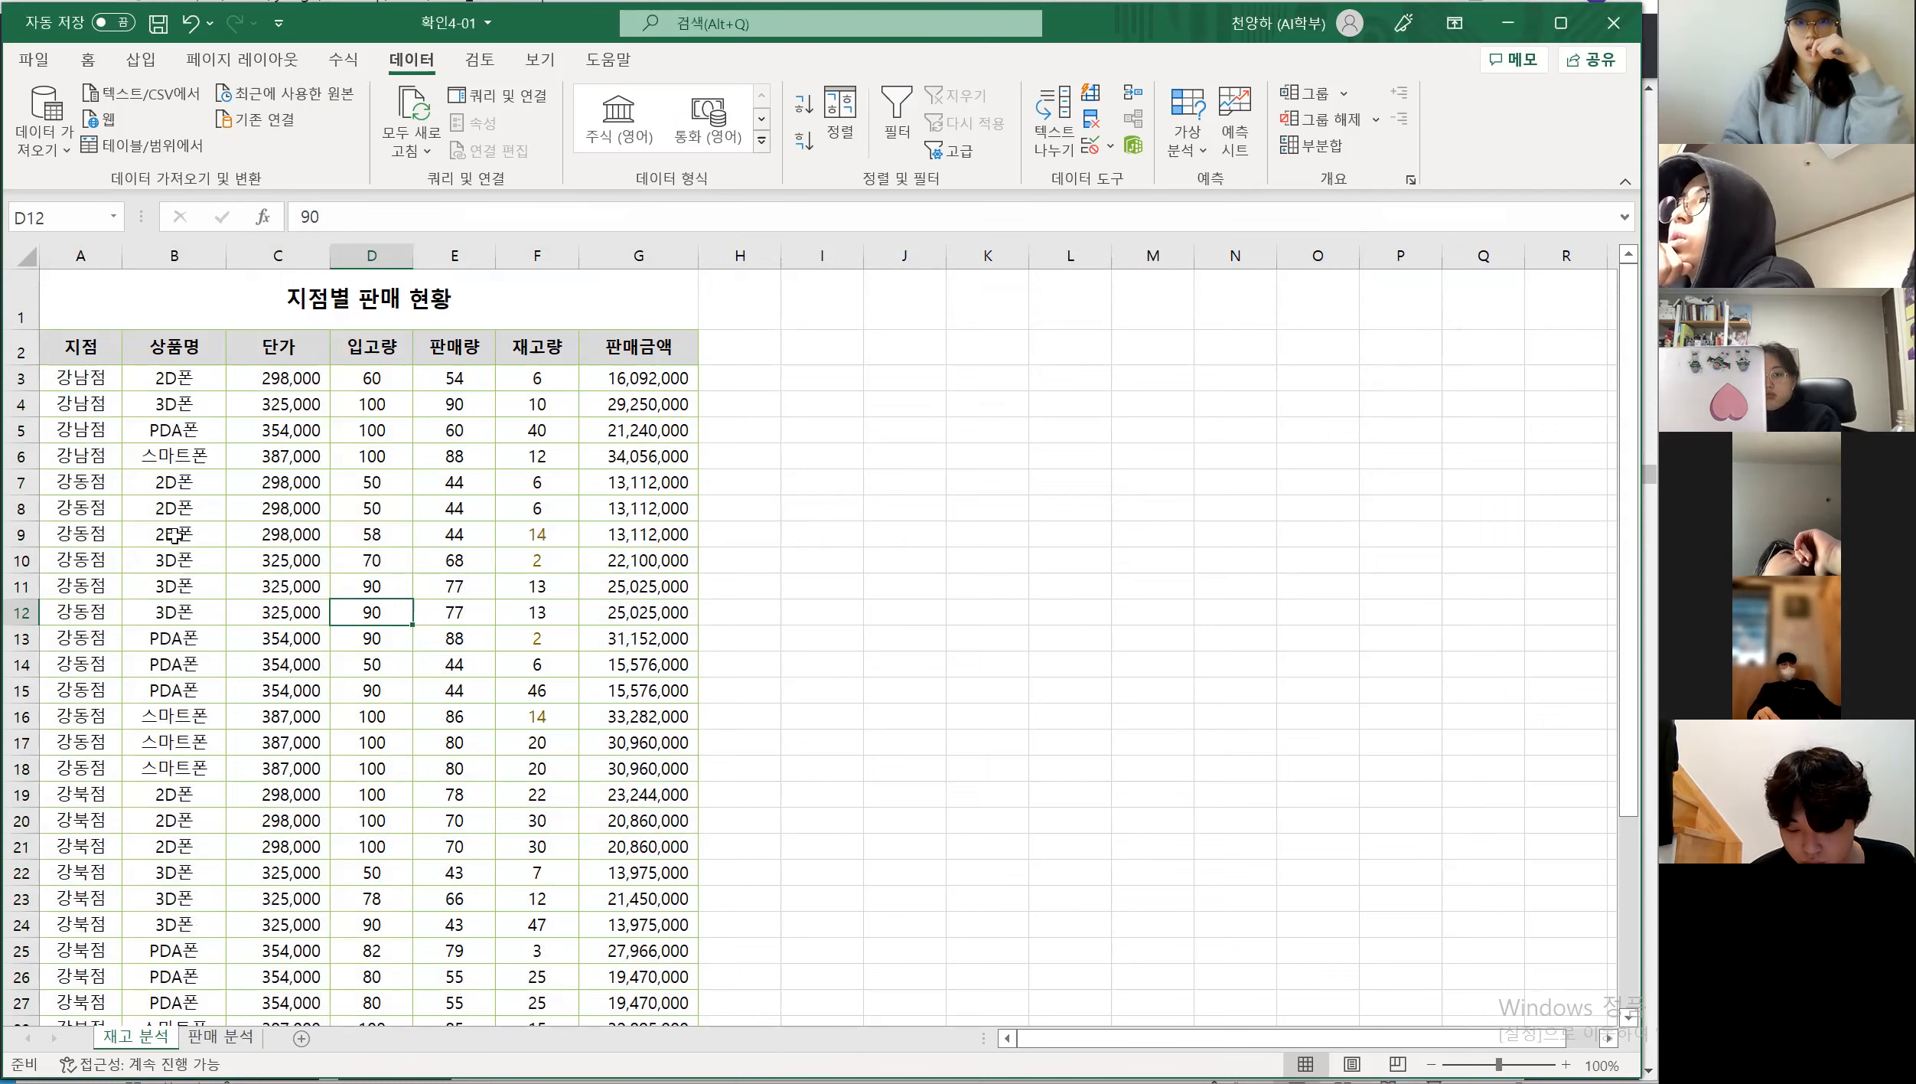
Examine how the sorted rows are grouped by 지점, 상품명 and 재고량, focusing on the 강동점 rows and their 스마트폰 entries
{"action": "left_click", "coordinate": [428, 529]}
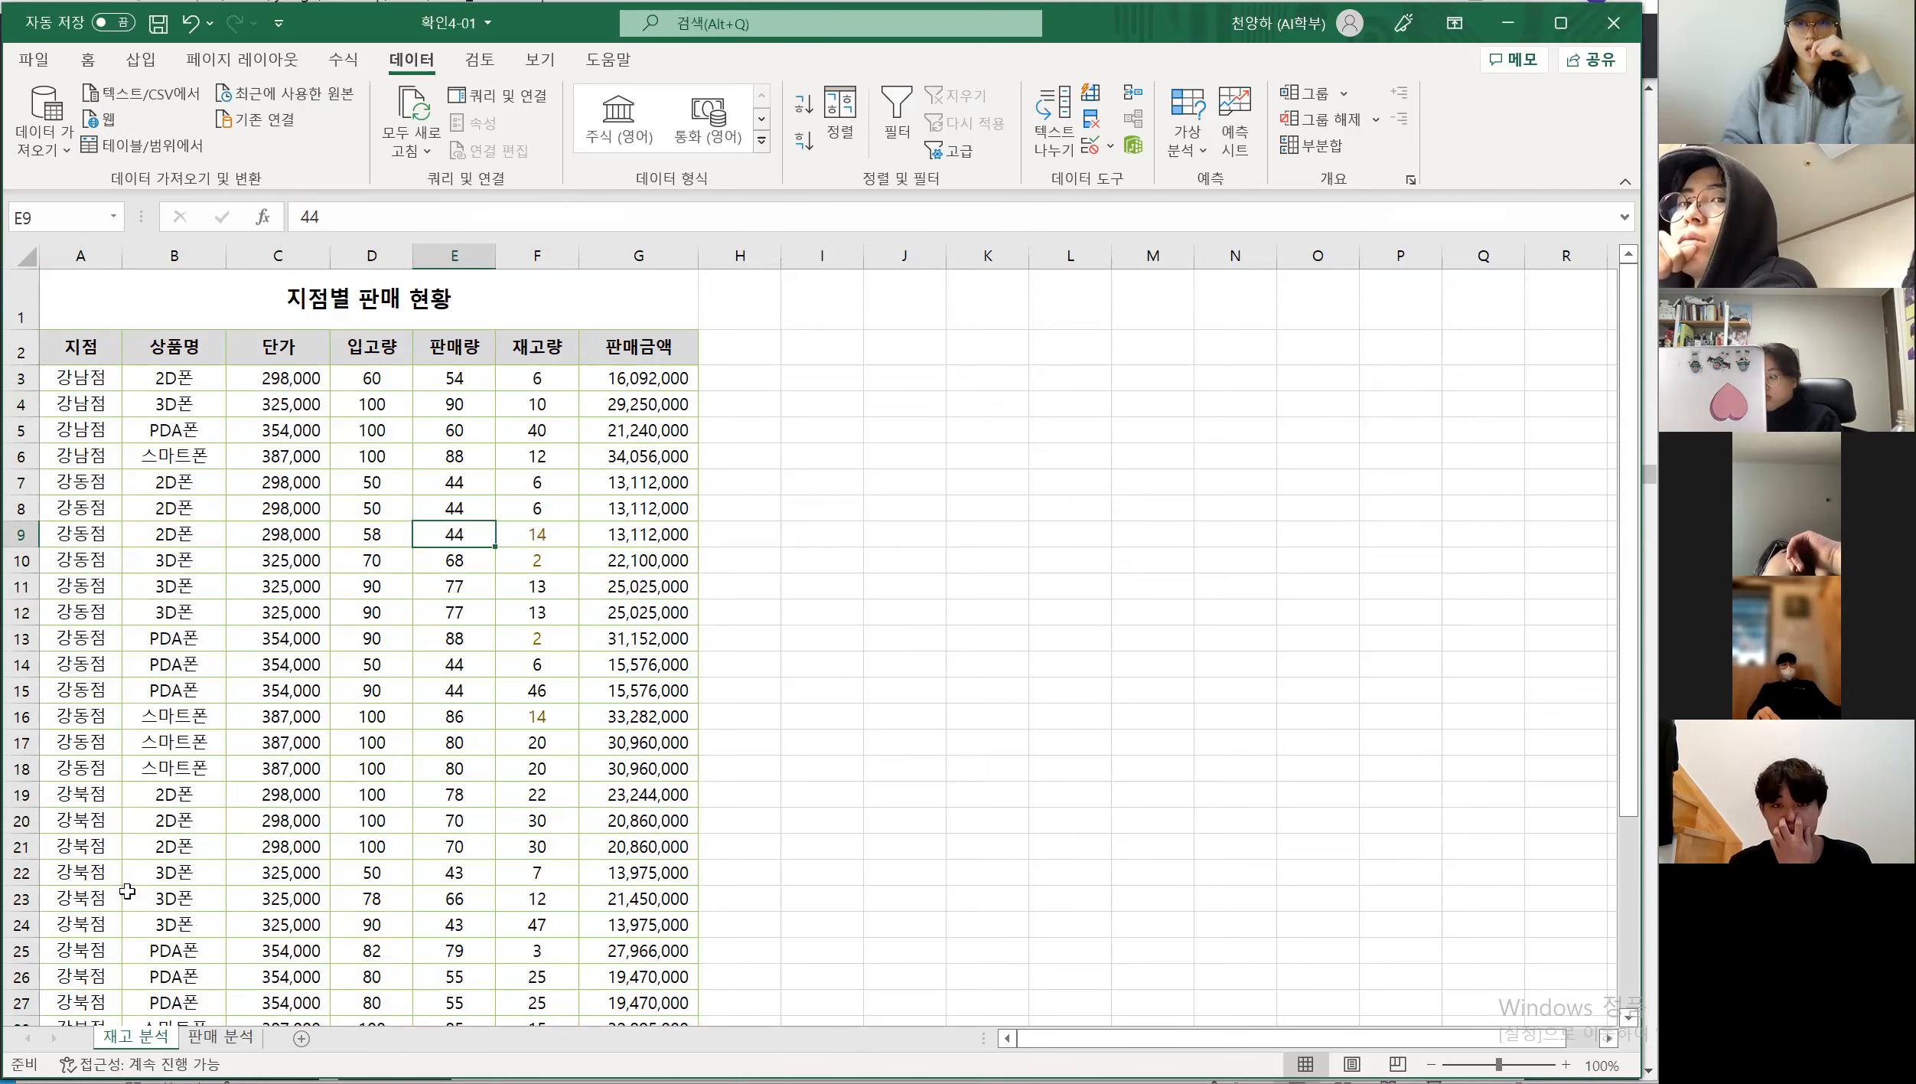
{"action": "left_click", "coordinate": [181, 718]}
{"action": "left_click", "coordinate": [79, 373]}
{"action": "left_click_drag", "start_coordinate": [79, 373], "coordinate": [61, 768]}
{"action": "left_click", "coordinate": [81, 482]}
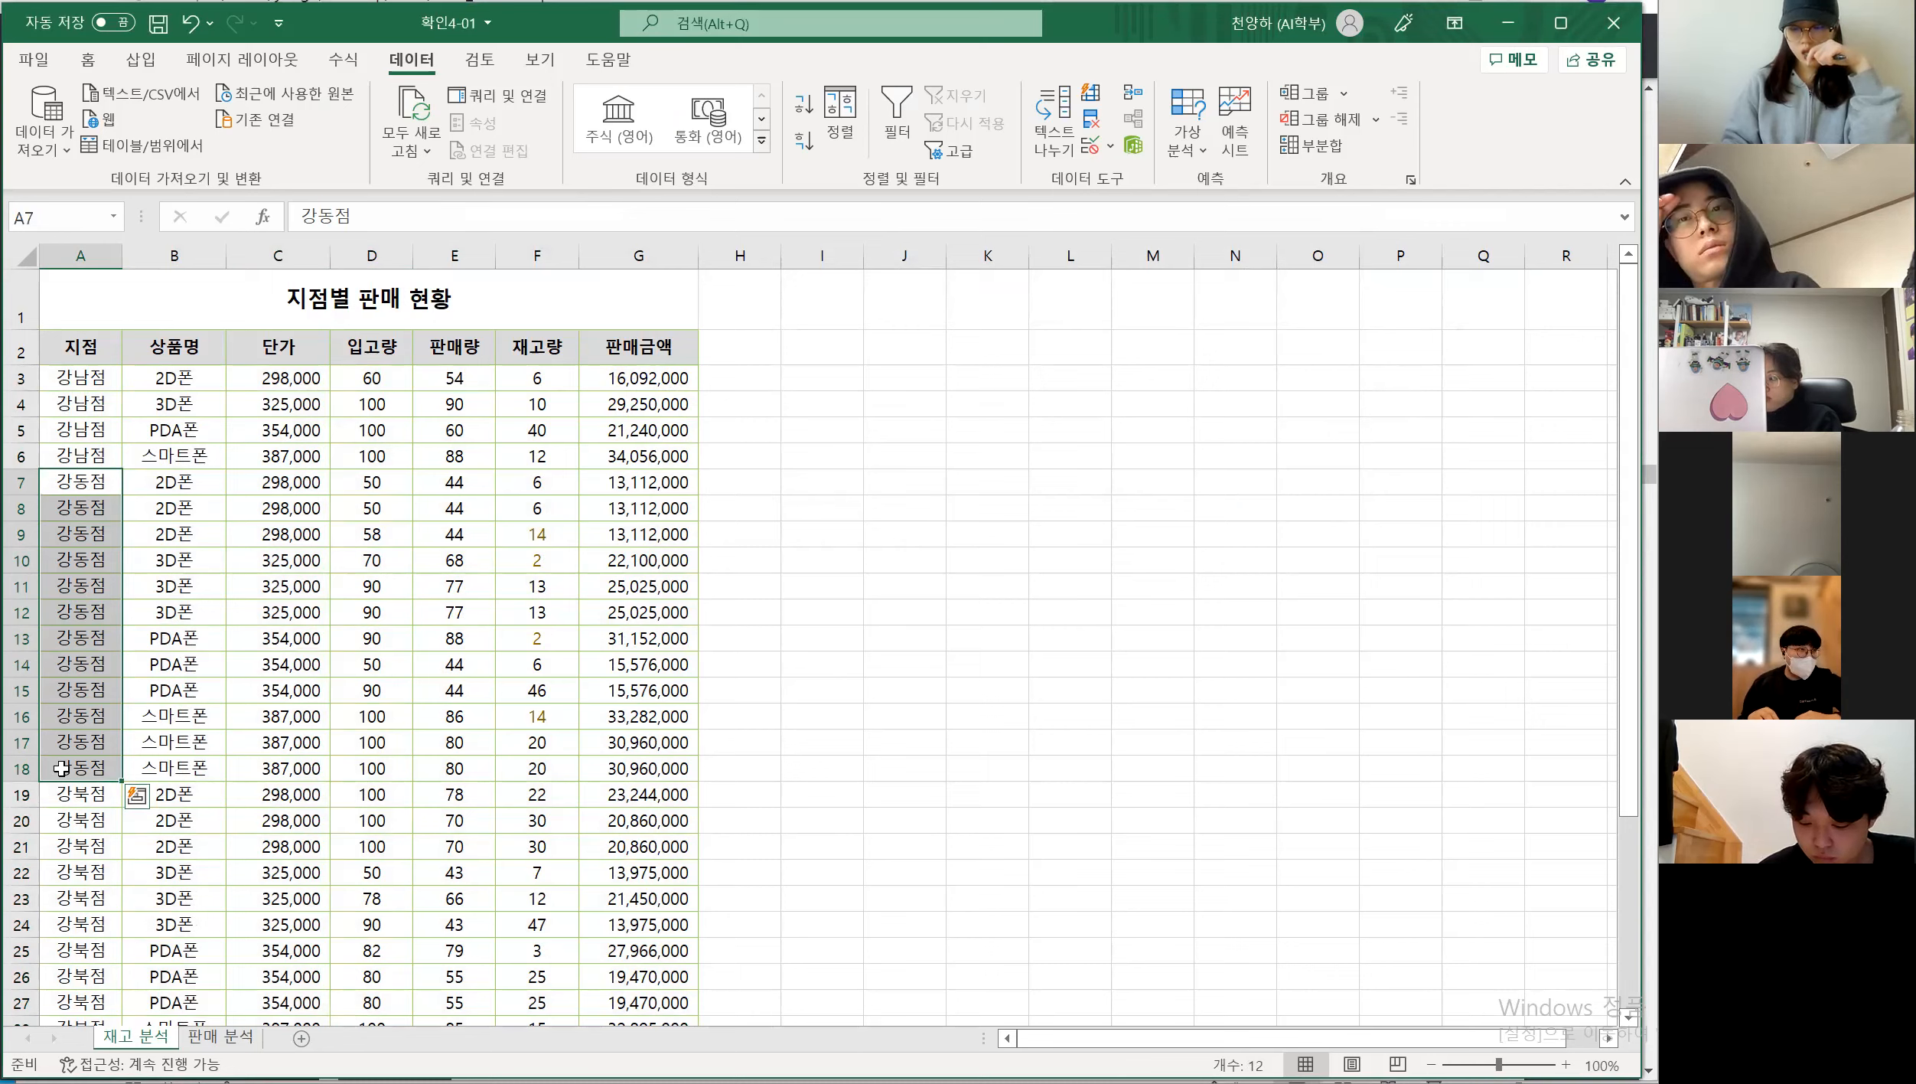
{"action": "left_click_drag", "start_coordinate": [99, 486], "coordinate": [140, 776]}
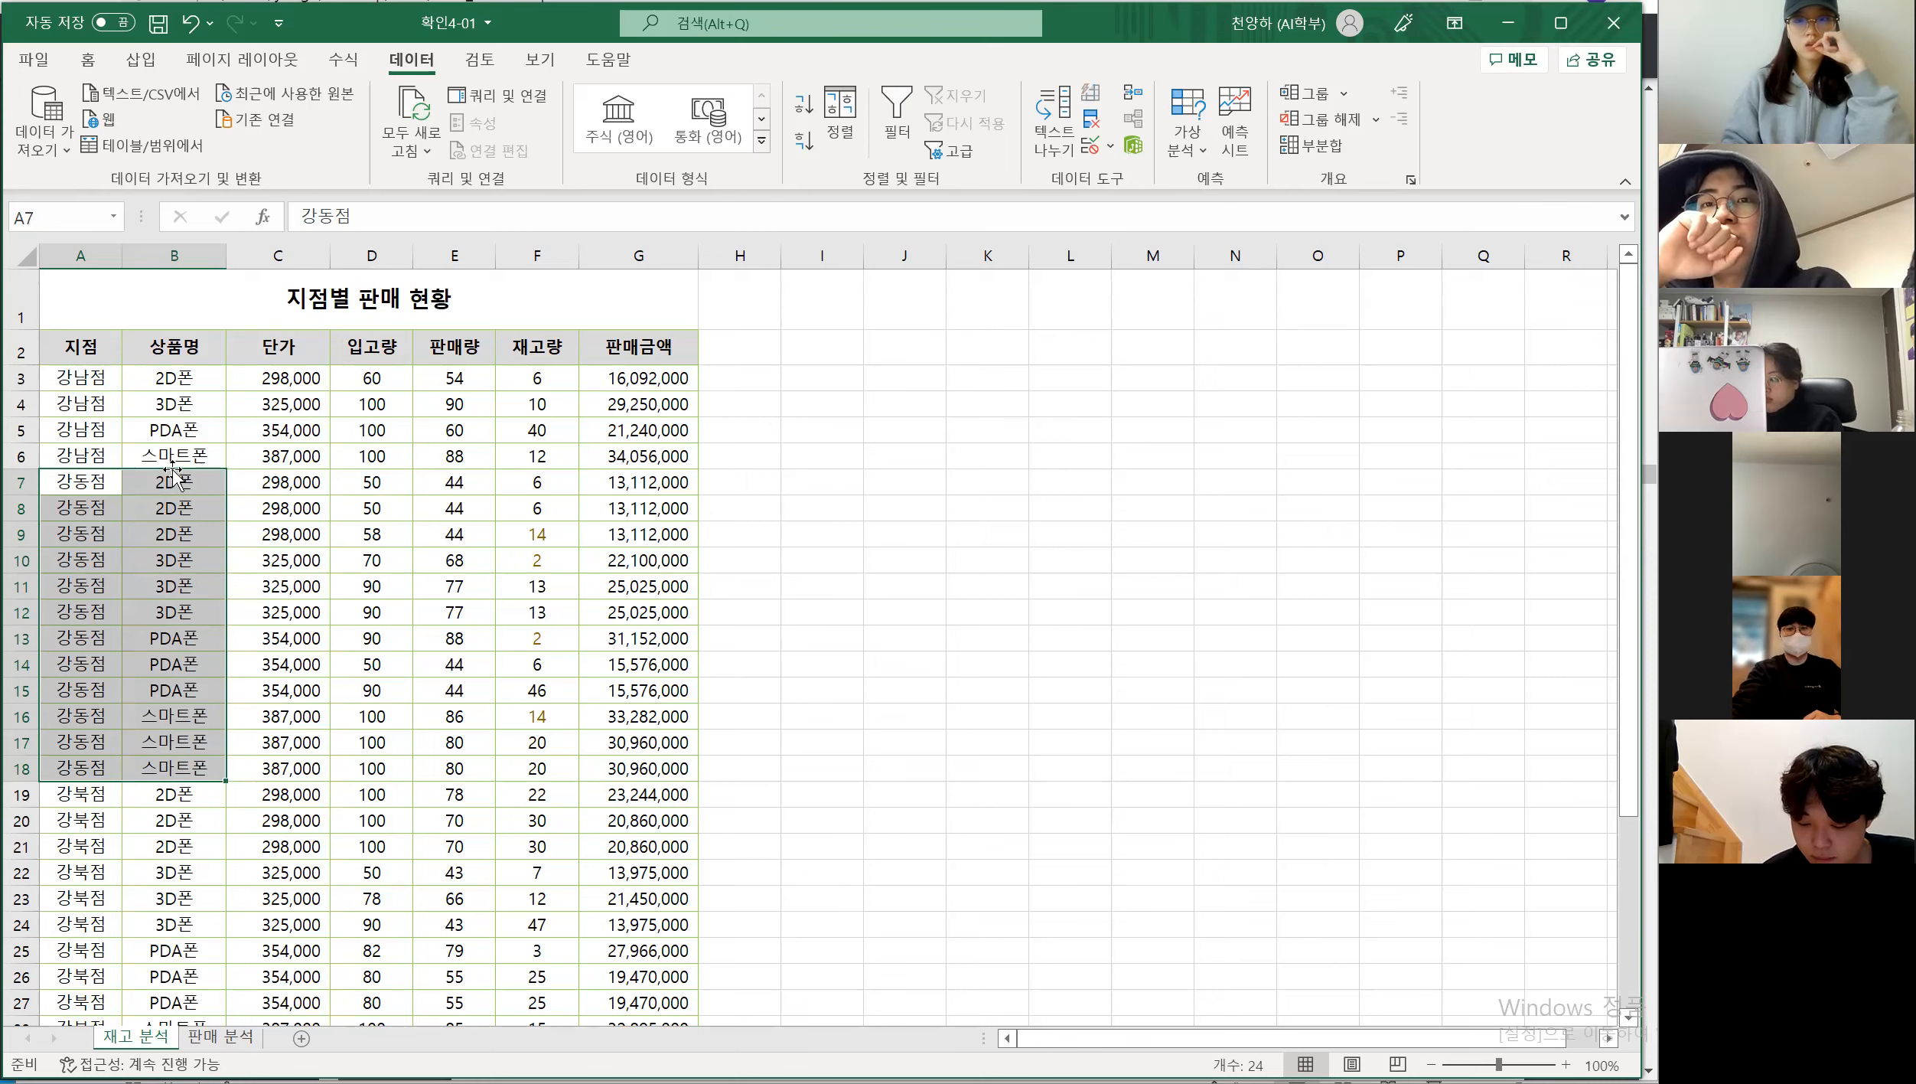
{"action": "left_click_drag", "start_coordinate": [187, 715], "coordinate": [499, 779]}
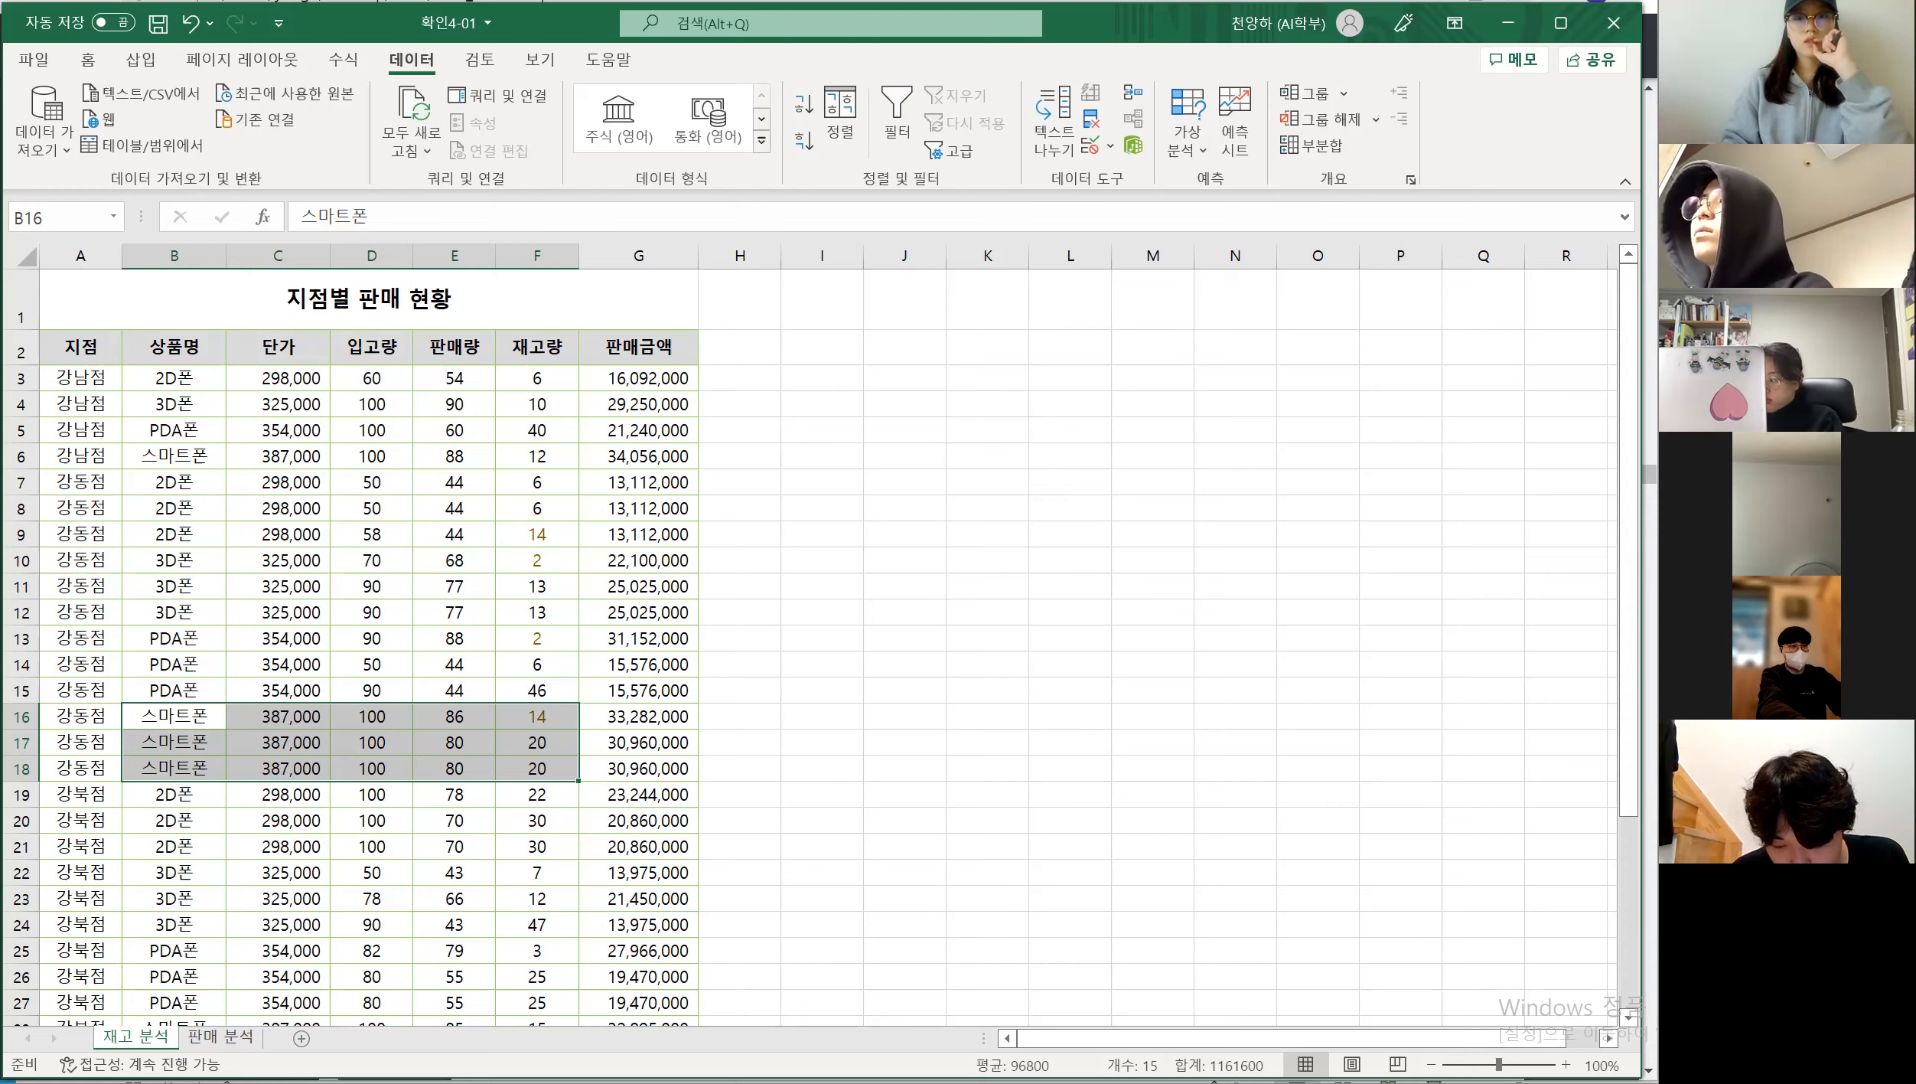
Review both sorting instructions of problem 1 in the exercise PDF and return to the workbook
{"action": "key", "text": "alt+Tab"}
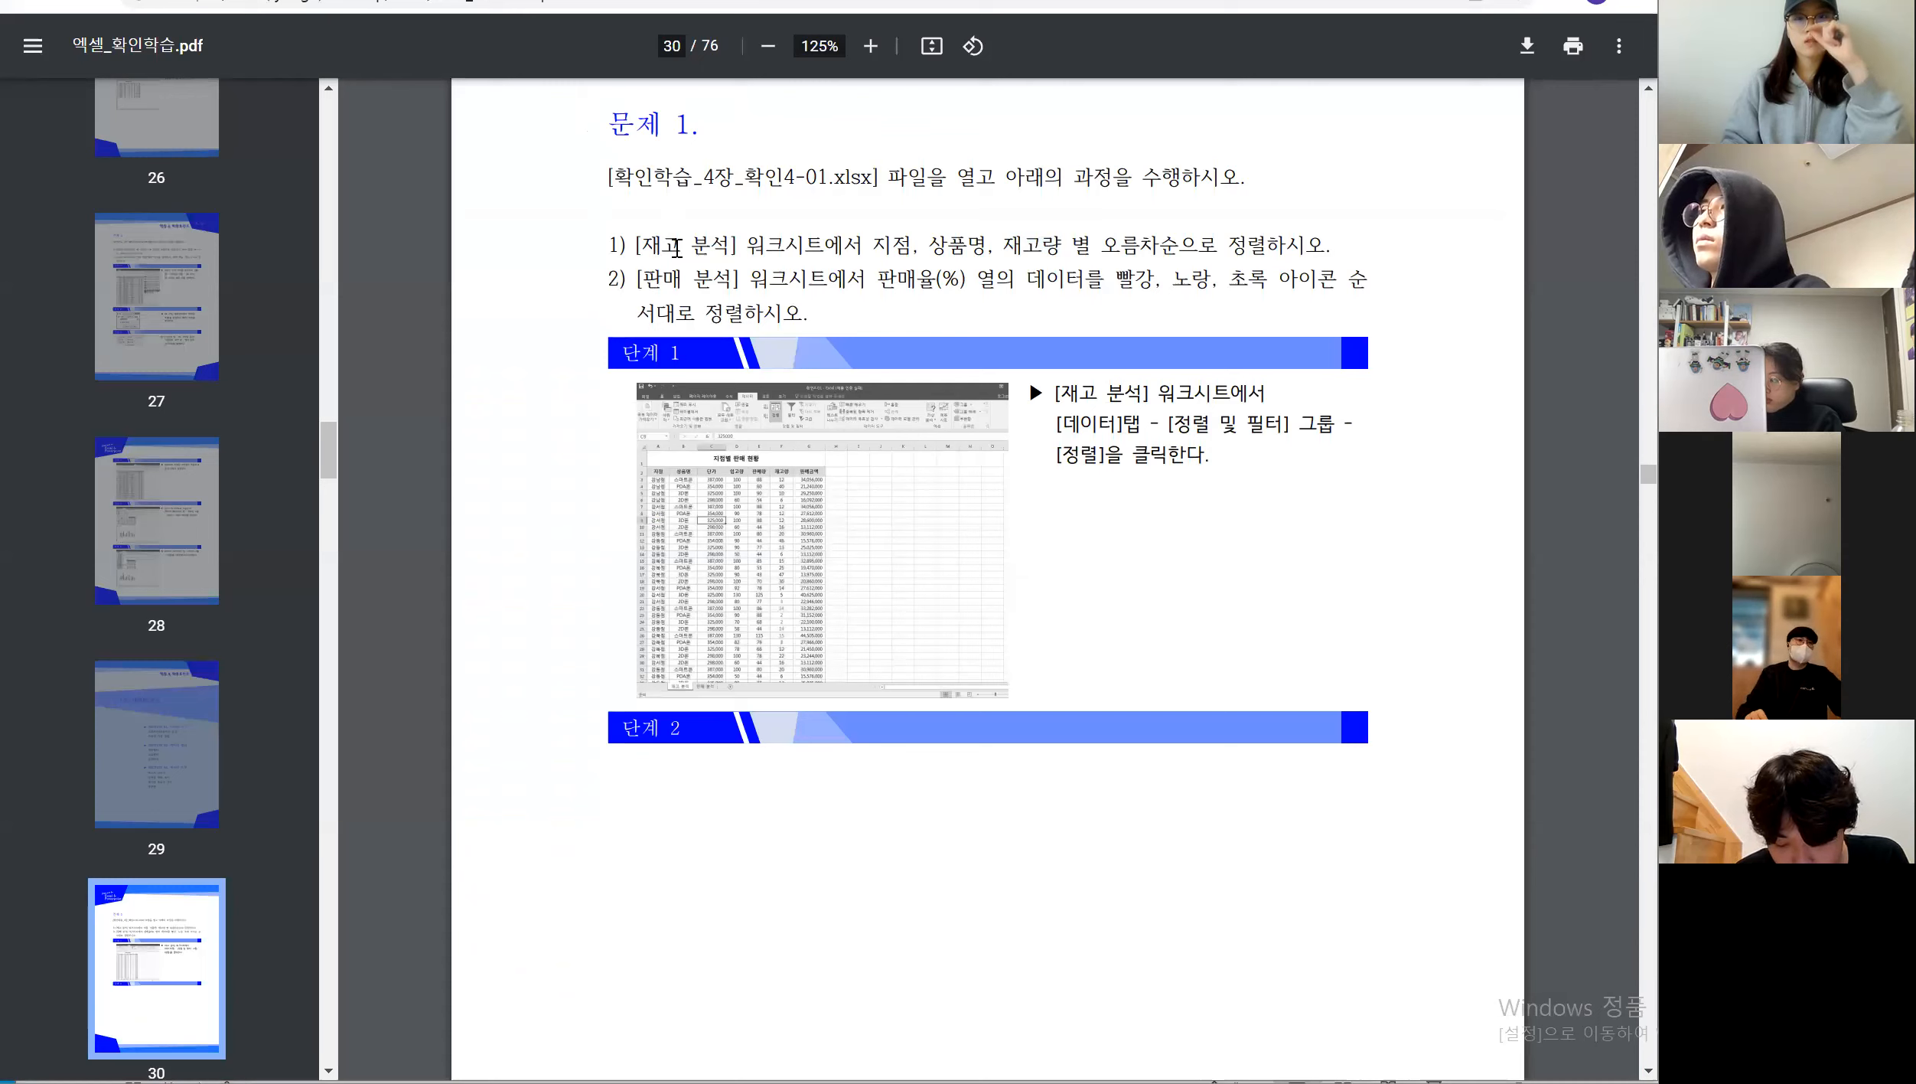
{"action": "left_click_drag", "start_coordinate": [645, 253], "coordinate": [1352, 248]}
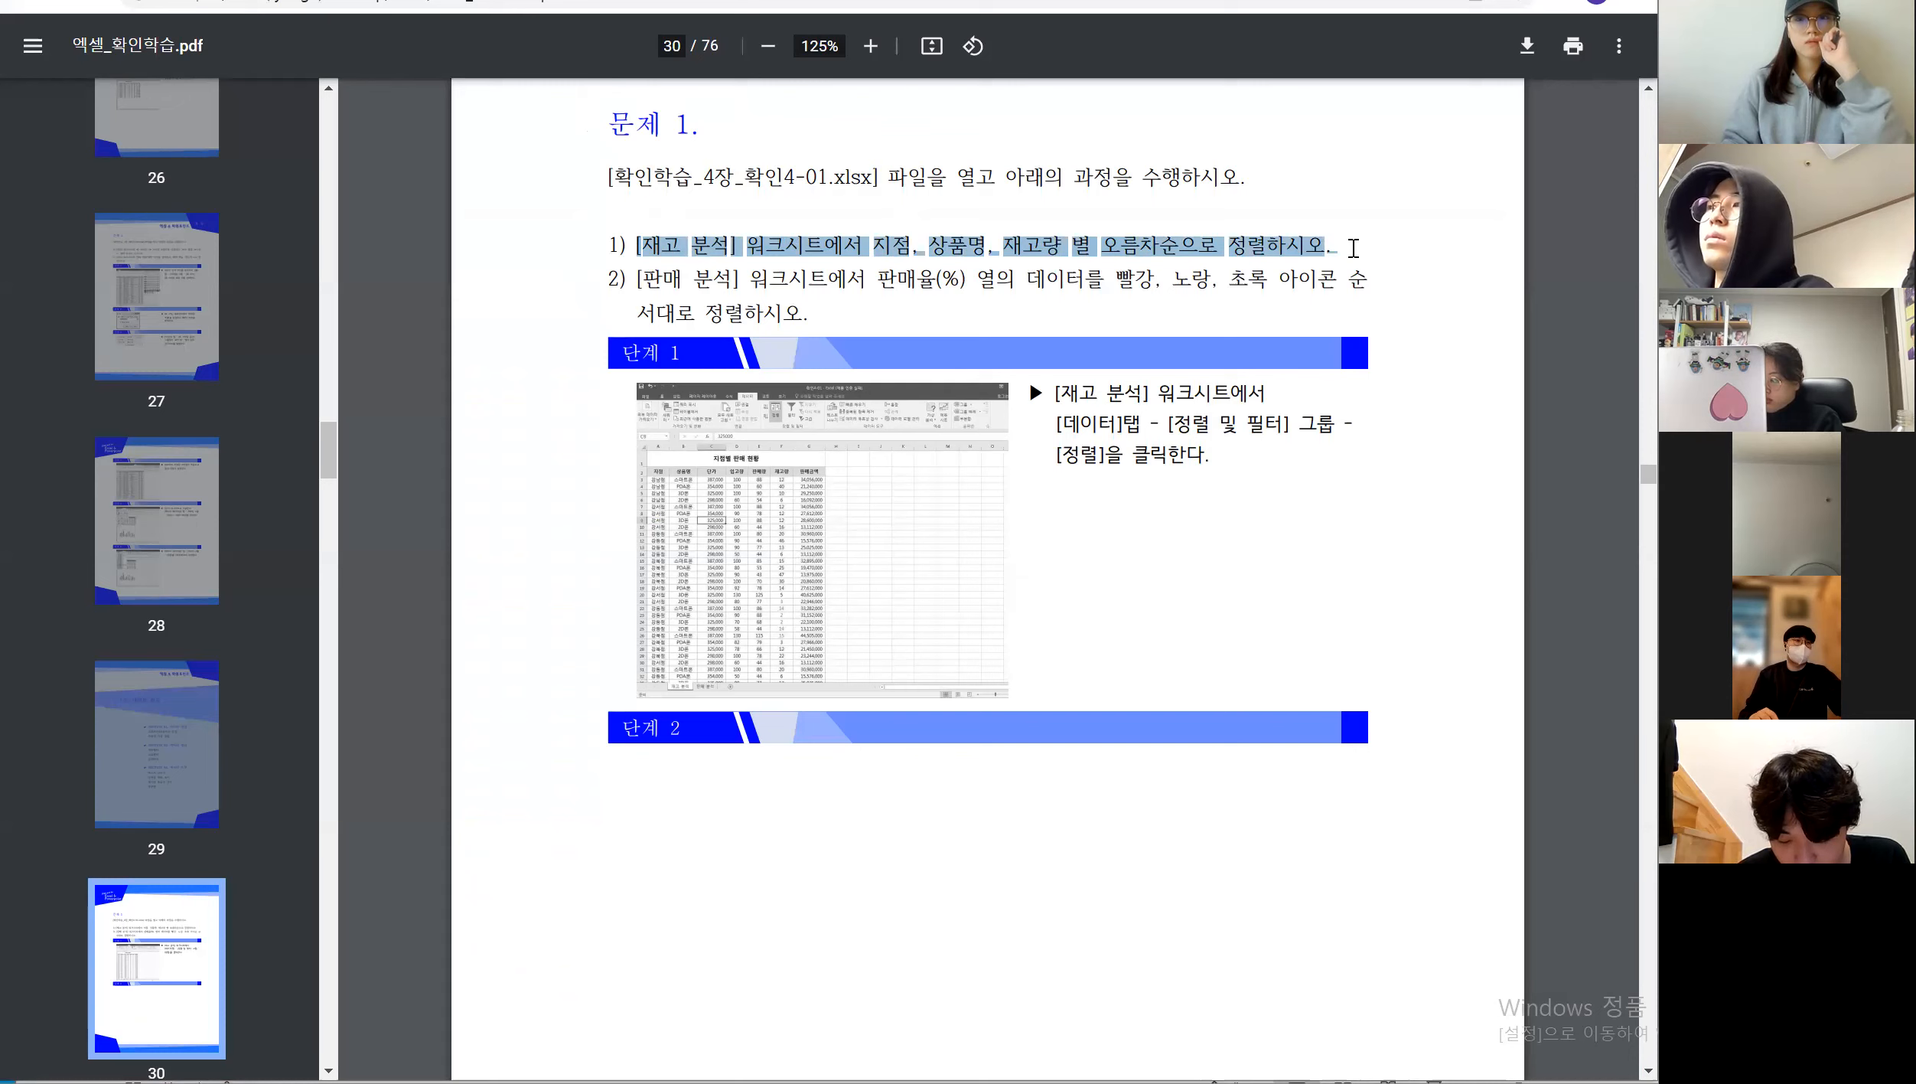
{"action": "left_click", "coordinate": [1352, 248]}
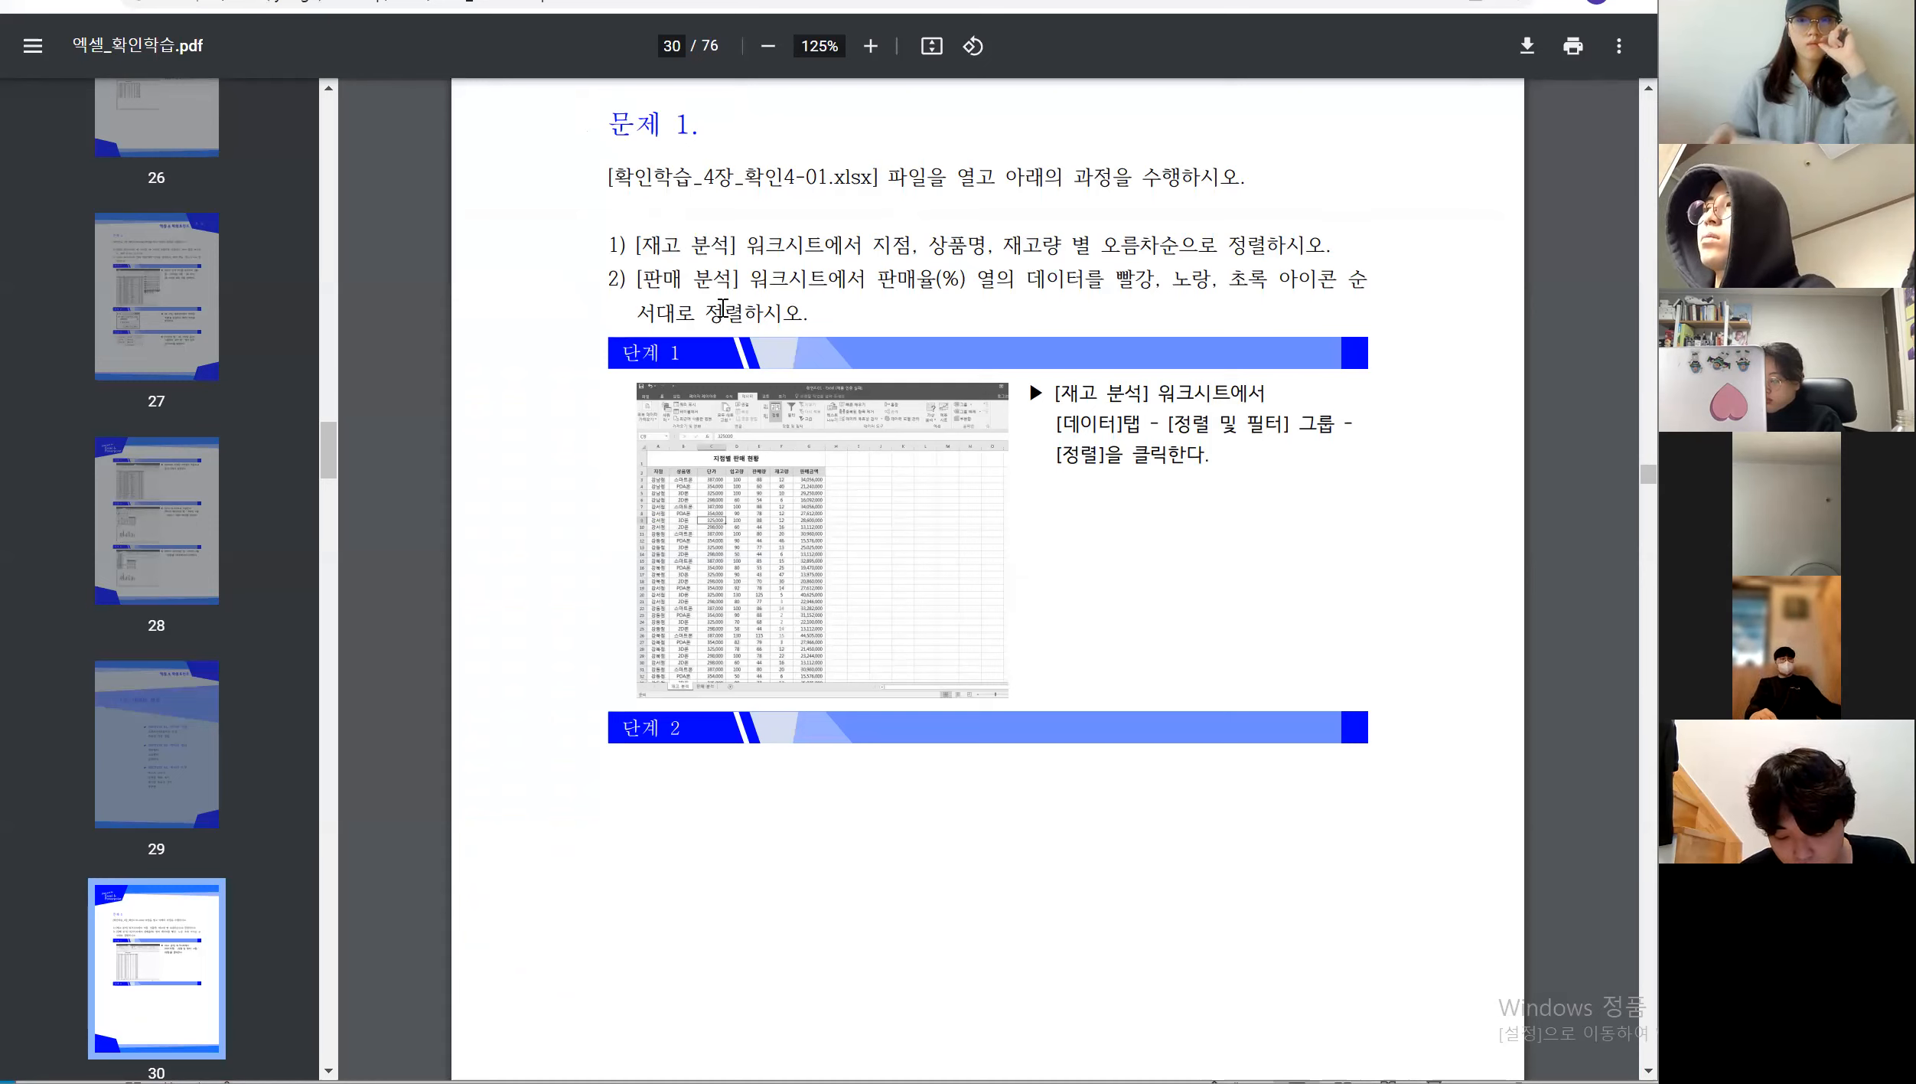
{"action": "key", "text": "alt+Tab"}
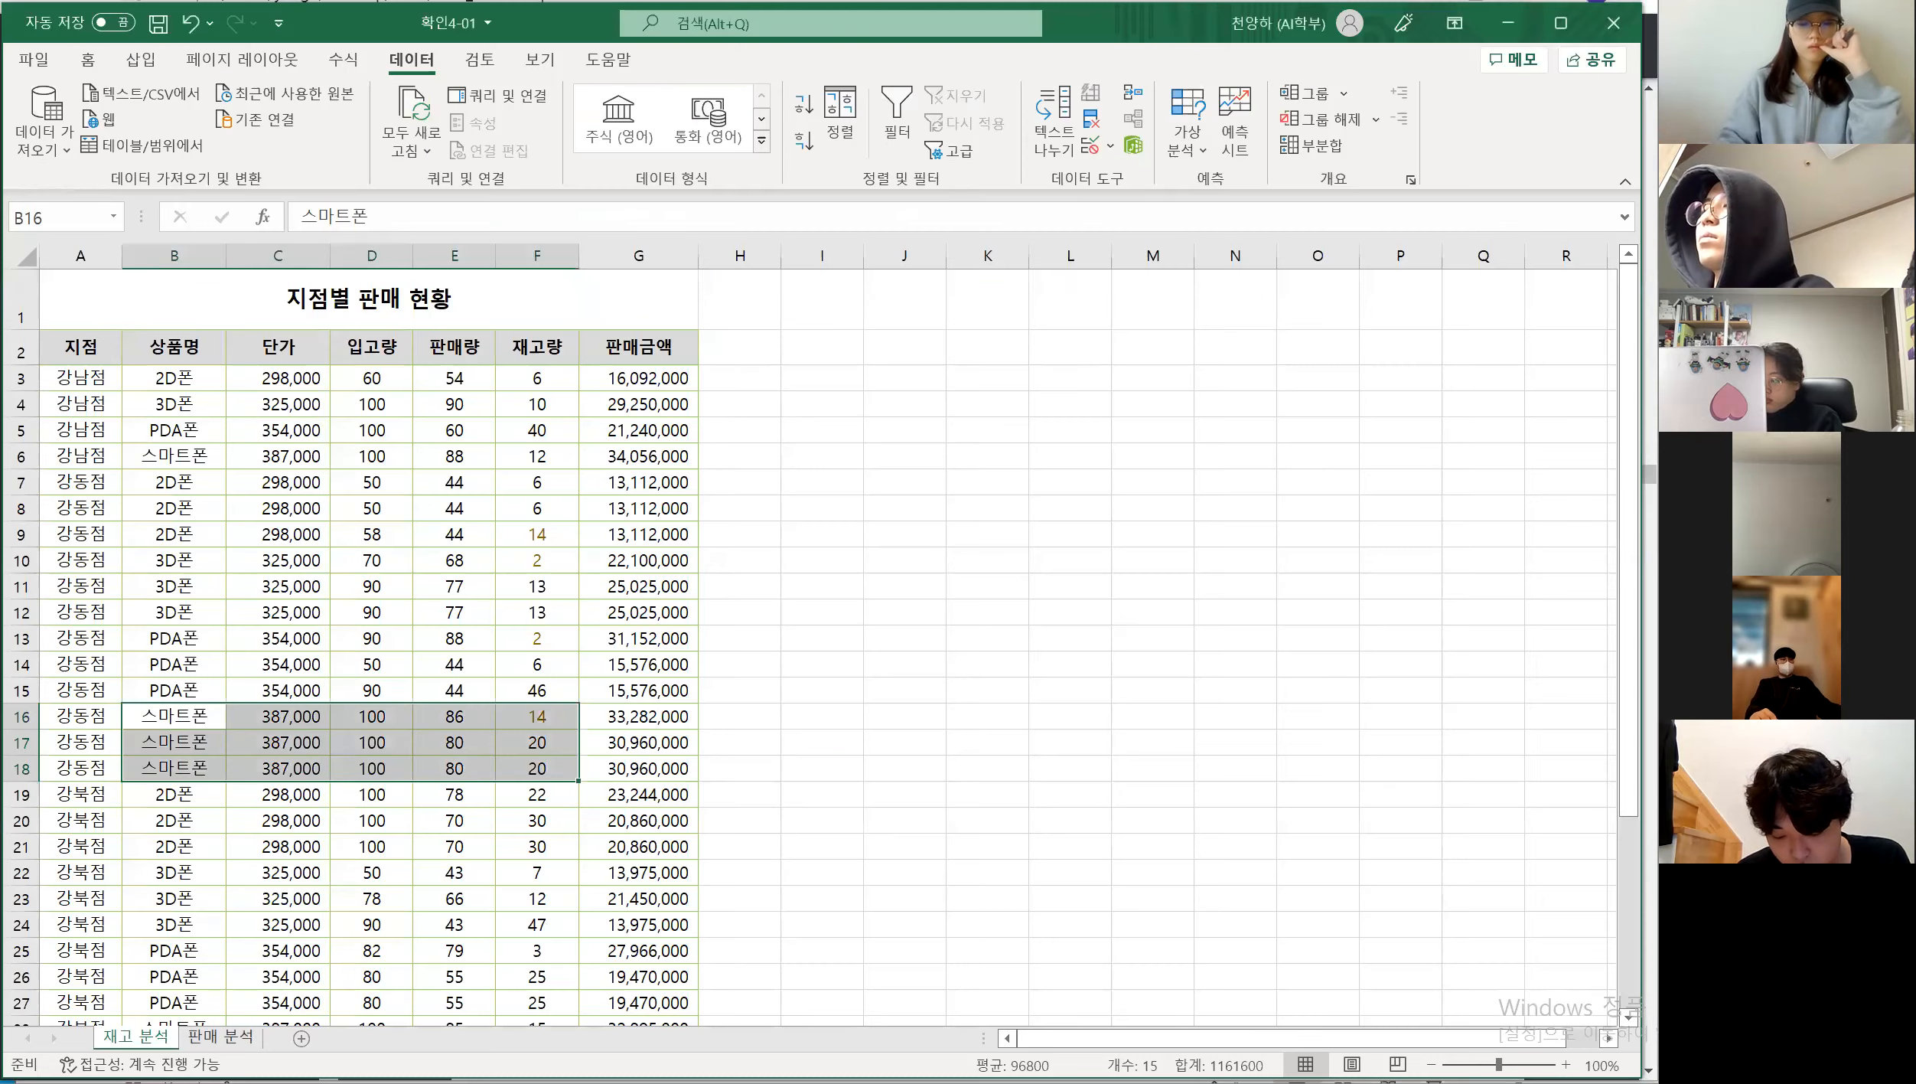
Switch to the 판매 분석 worksheet and select the data of the 판매율(%) column from H3 down
{"action": "left_click", "coordinate": [214, 1039]}
{"action": "left_click", "coordinate": [1040, 406]}
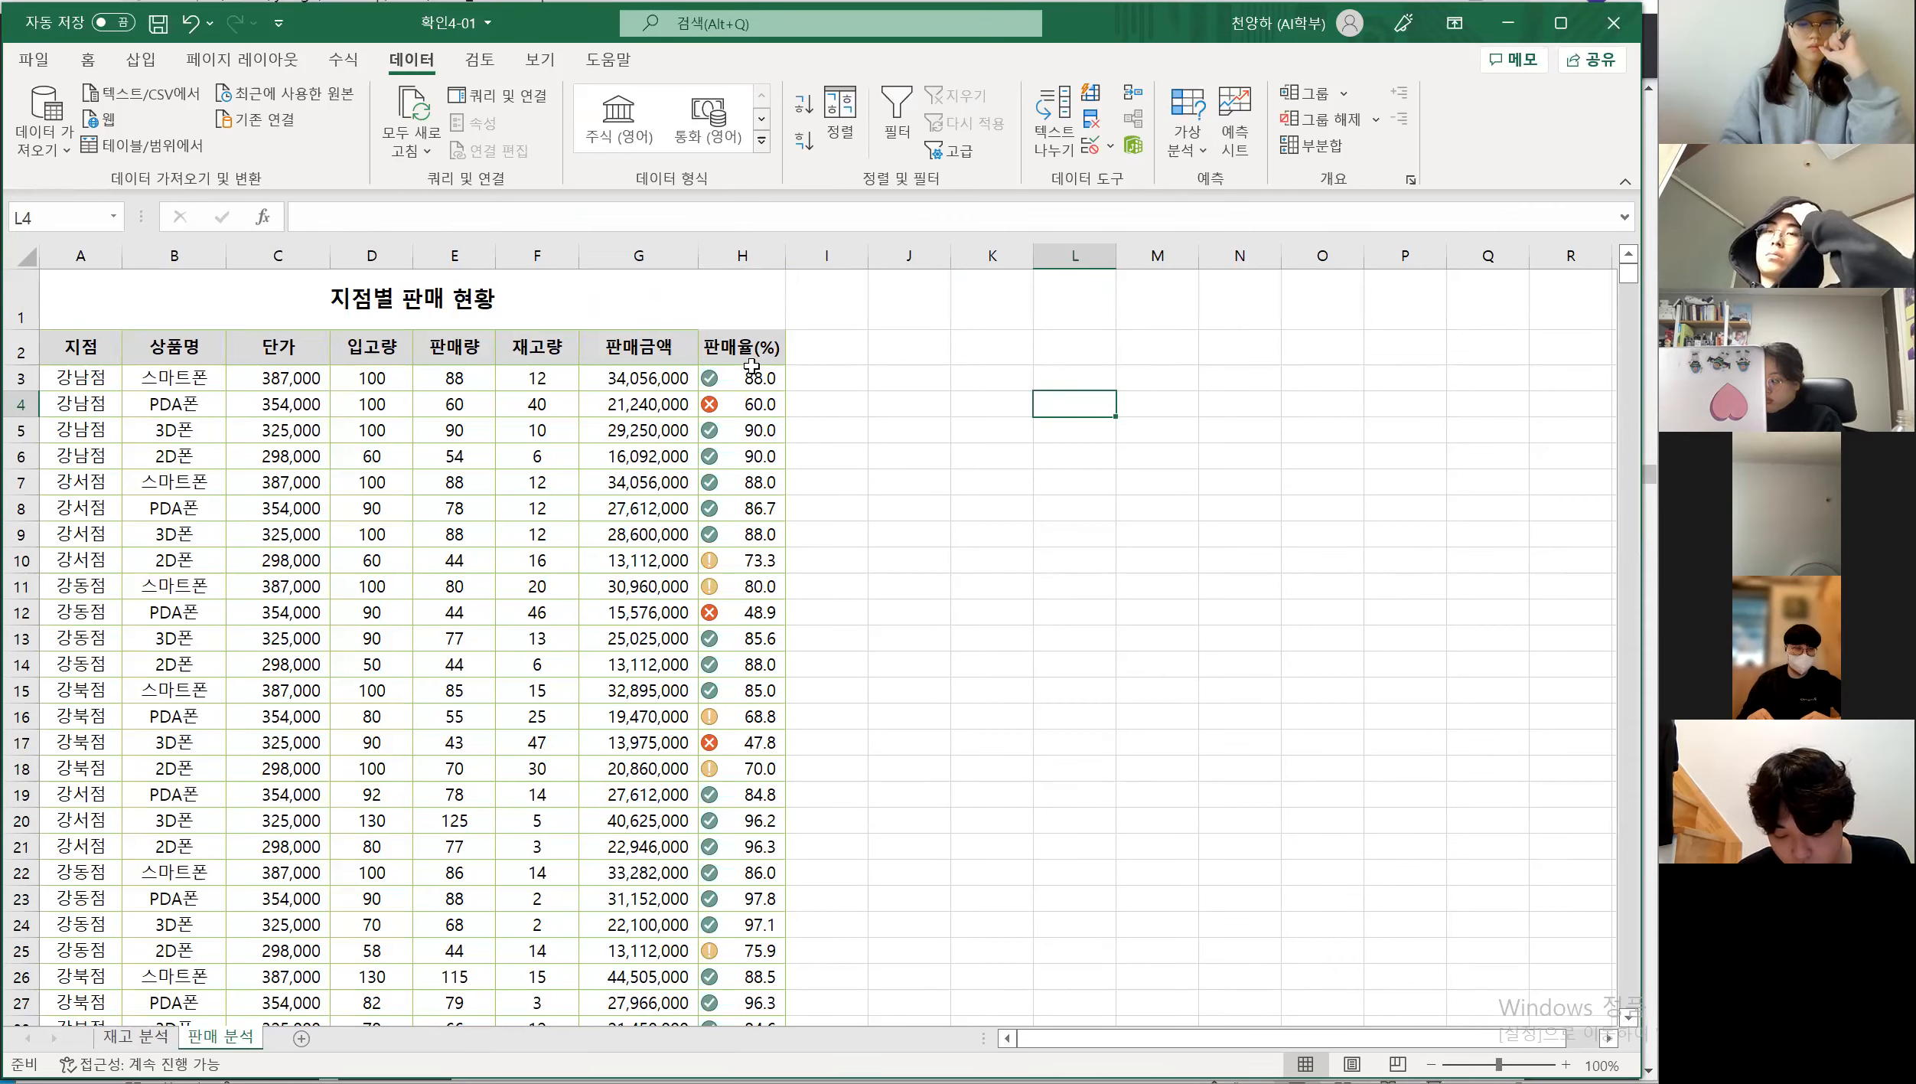
{"action": "left_click_drag", "start_coordinate": [753, 378], "coordinate": [758, 999]}
{"action": "scroll", "coordinate": [729, 650], "scroll_direction": "up", "scroll_amount": 3}
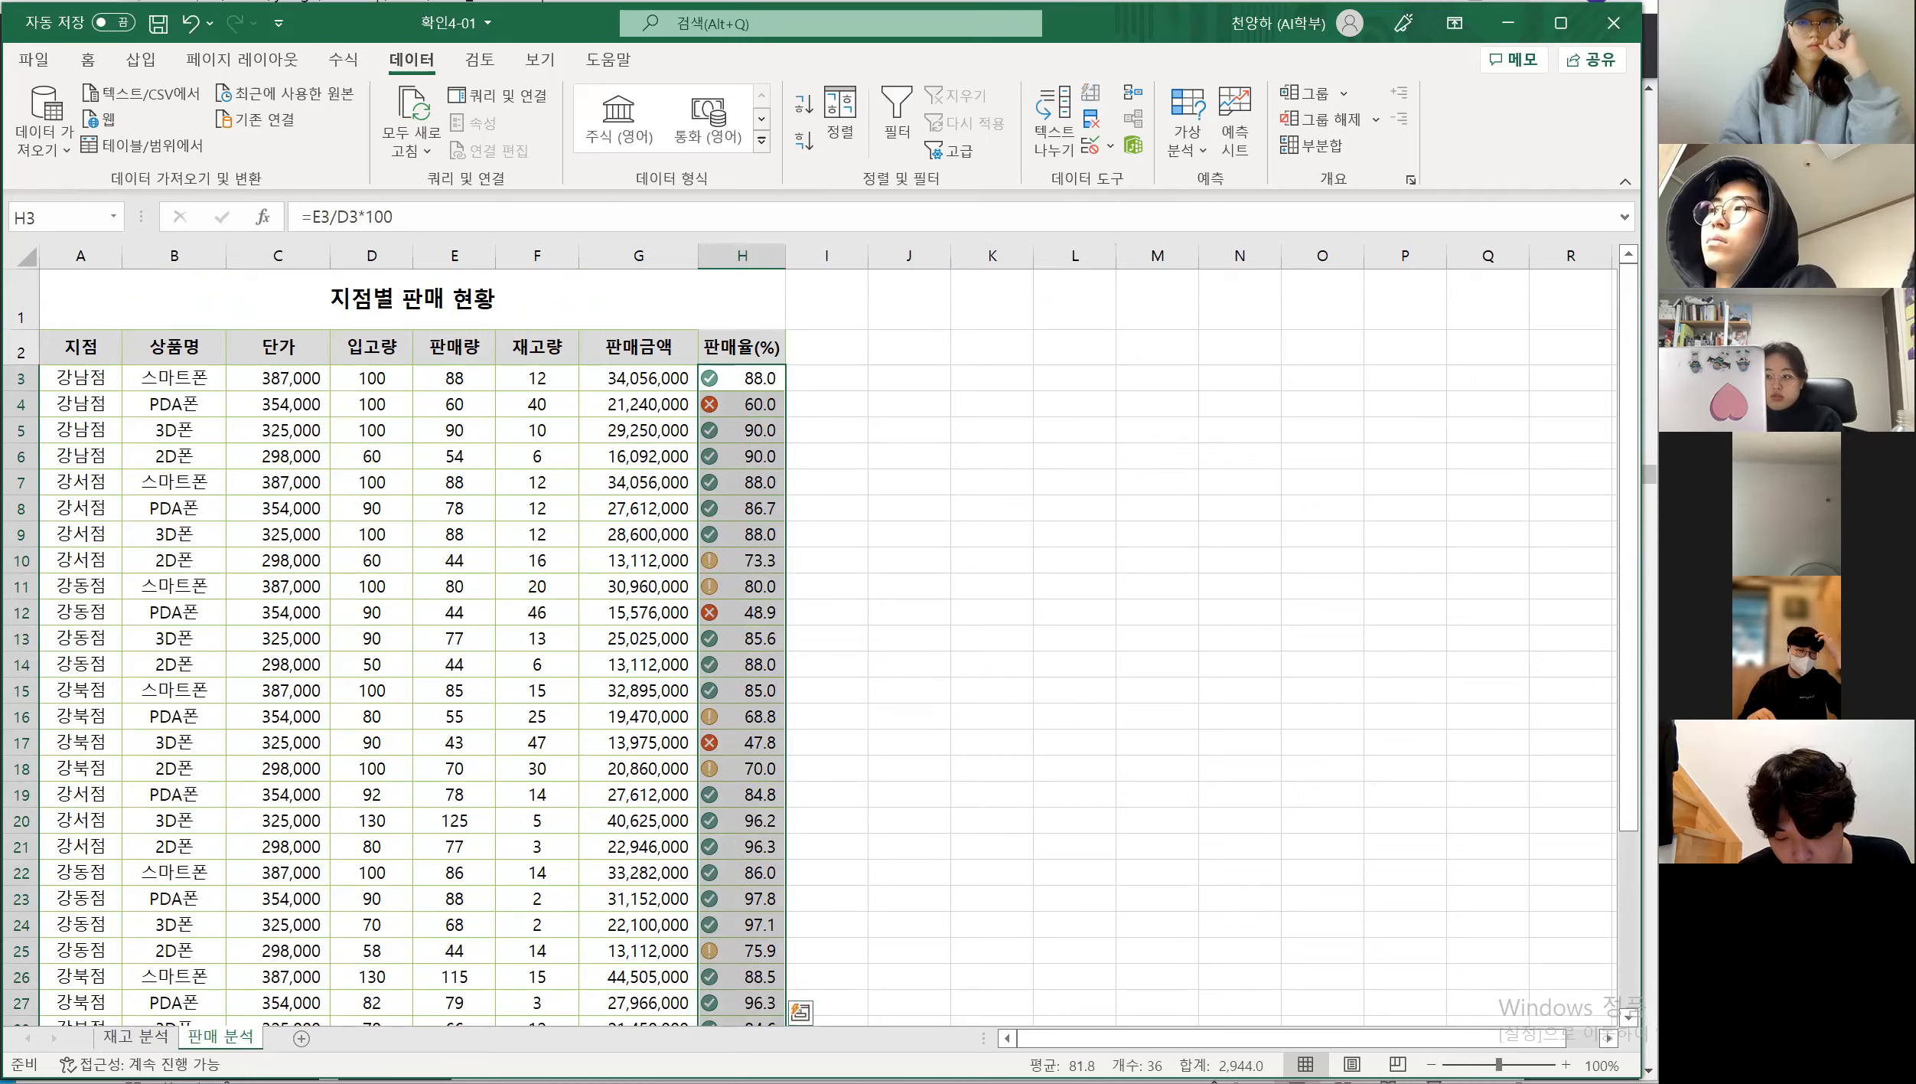
Recheck the icon sorting instruction in the exercise PDF and apply the circled three-symbol icon set to the selected 판매율(%) data
{"action": "left_click", "coordinate": [896, 1010]}
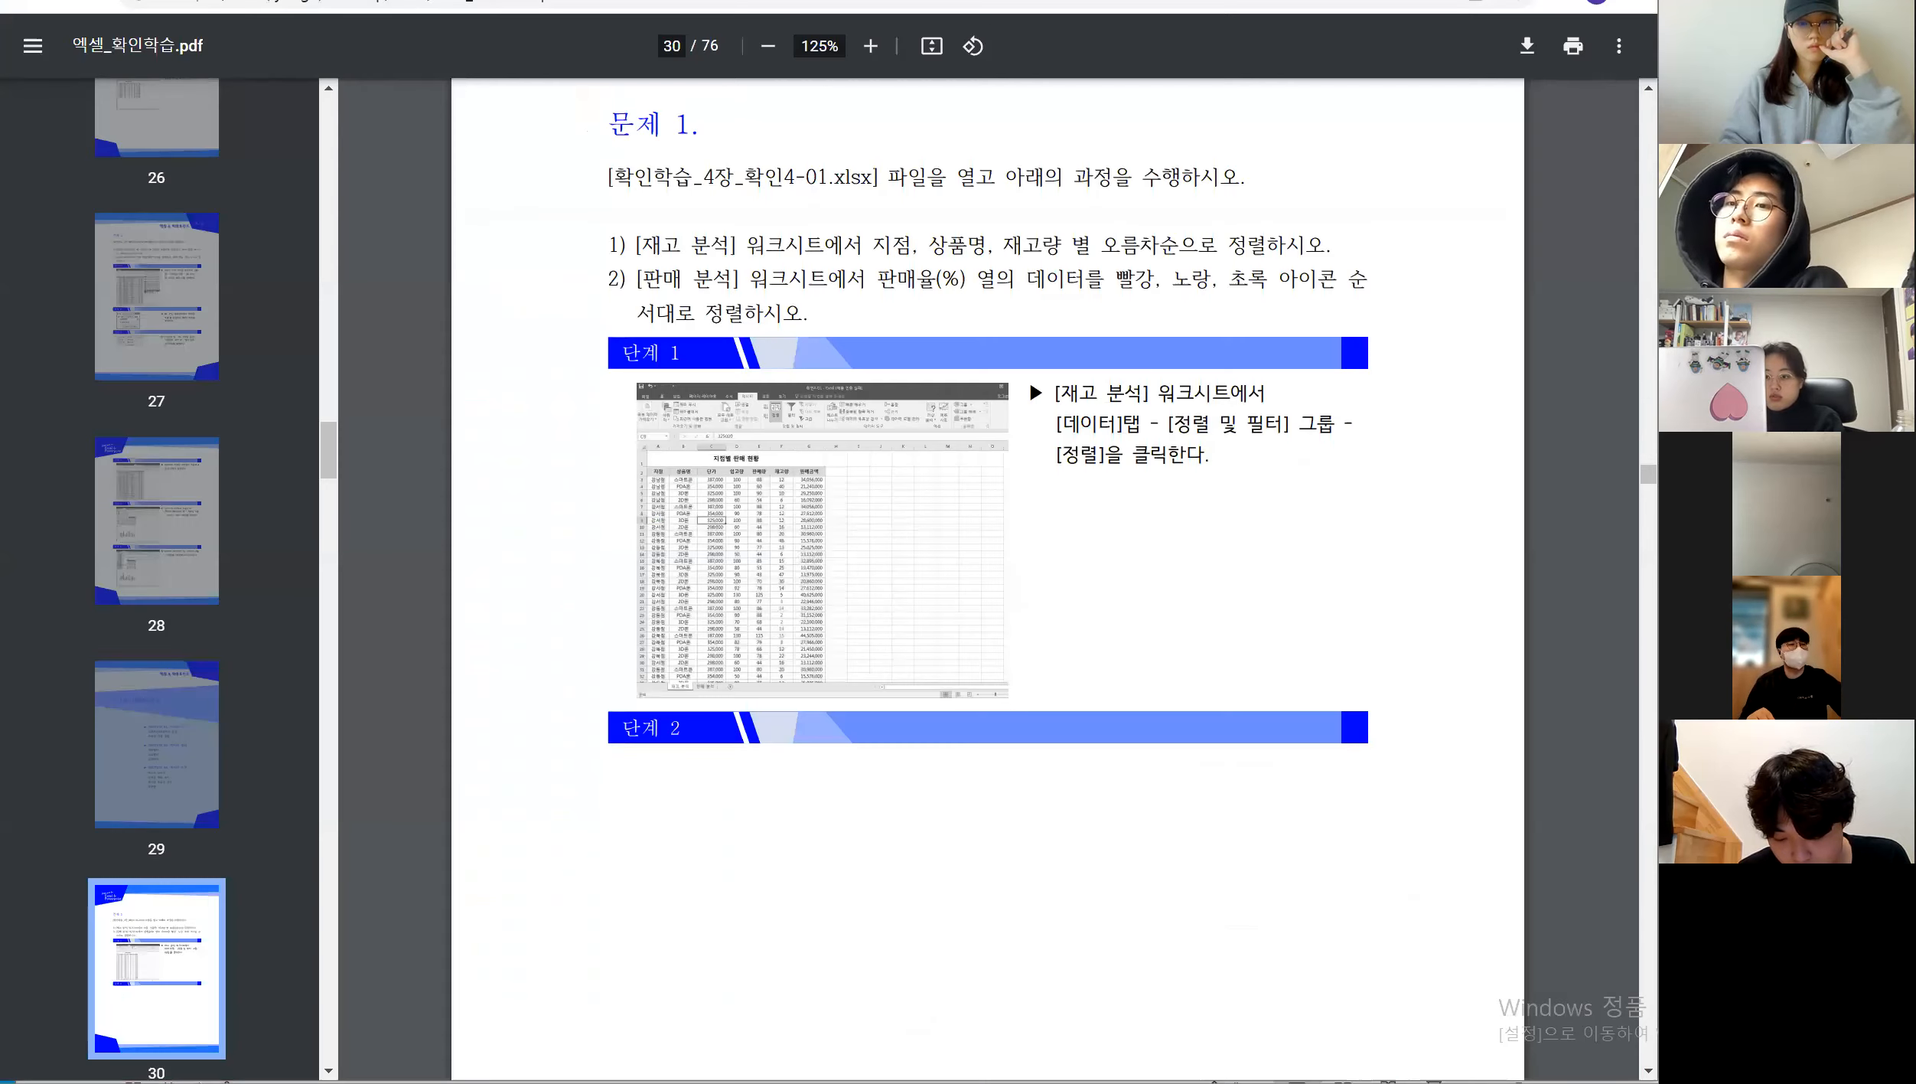
{"action": "key", "text": "alt+Tab"}
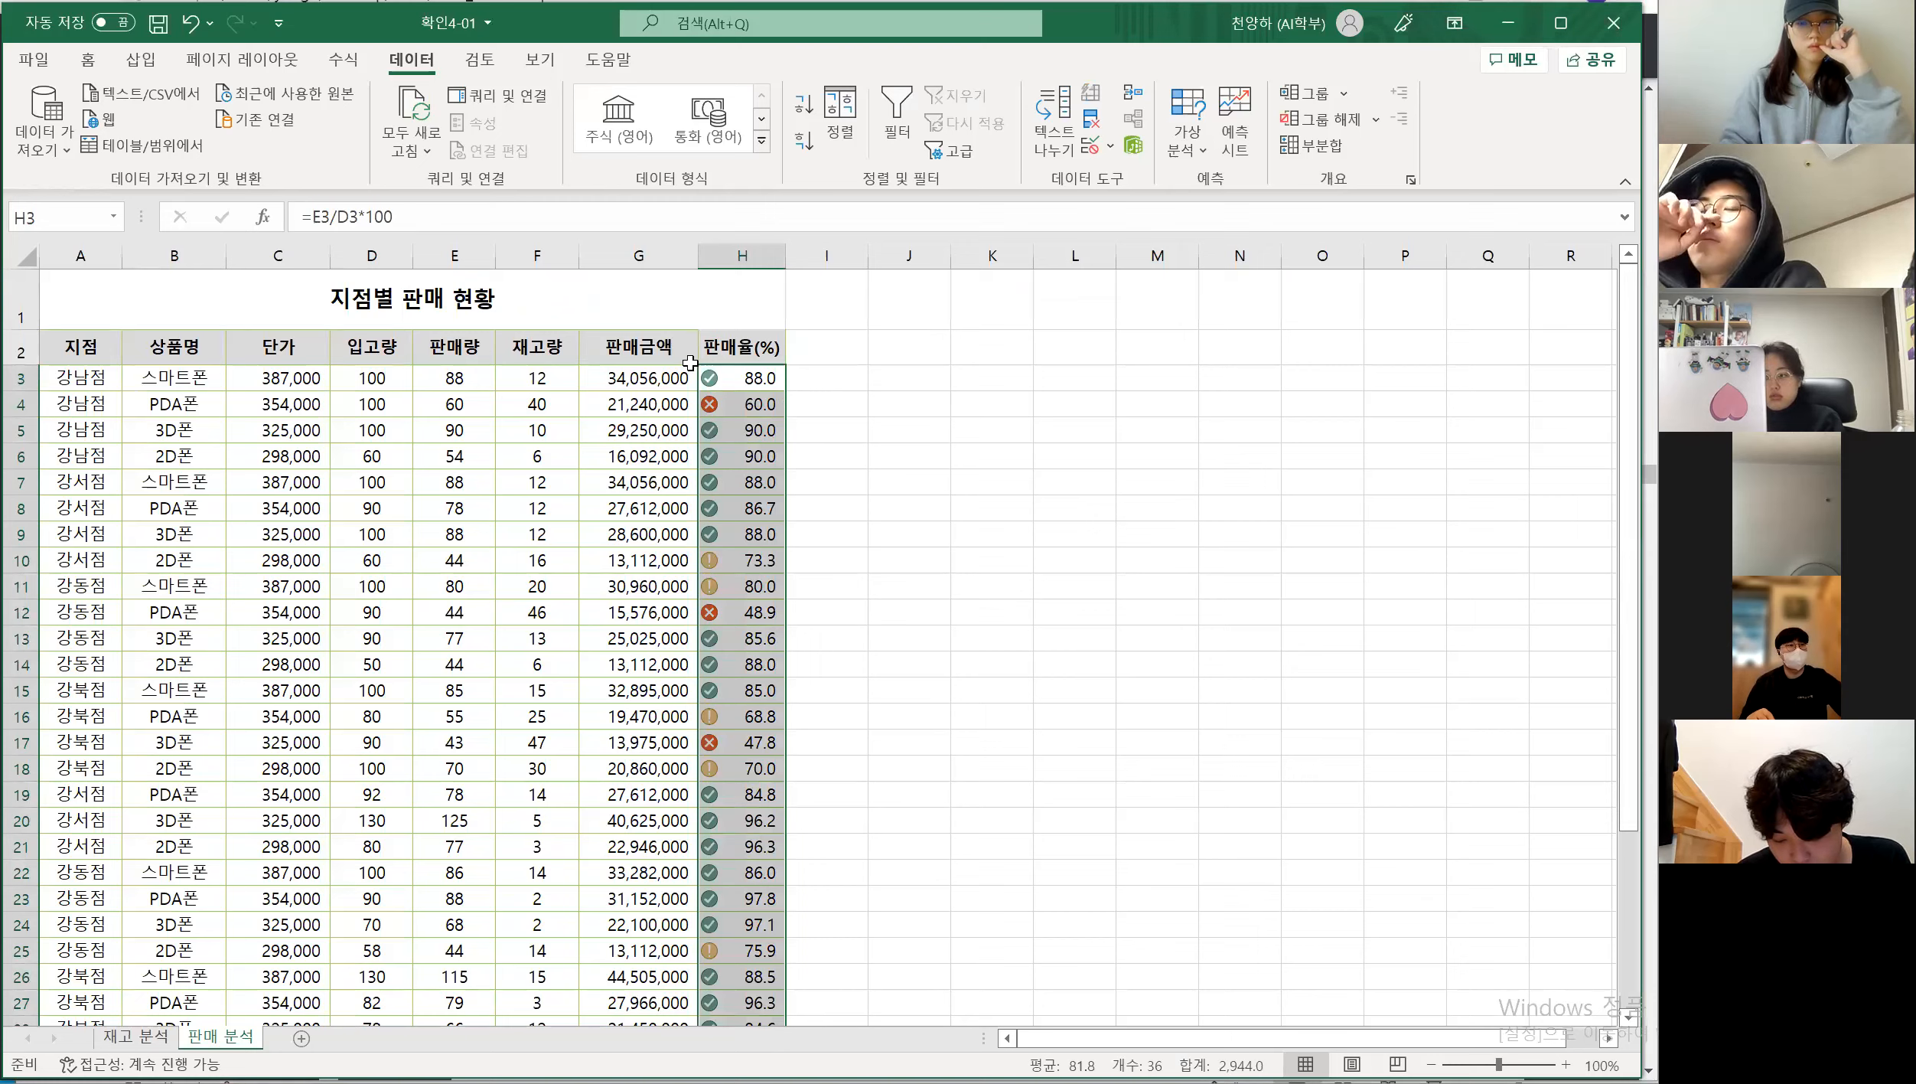
{"action": "left_click", "coordinate": [88, 59]}
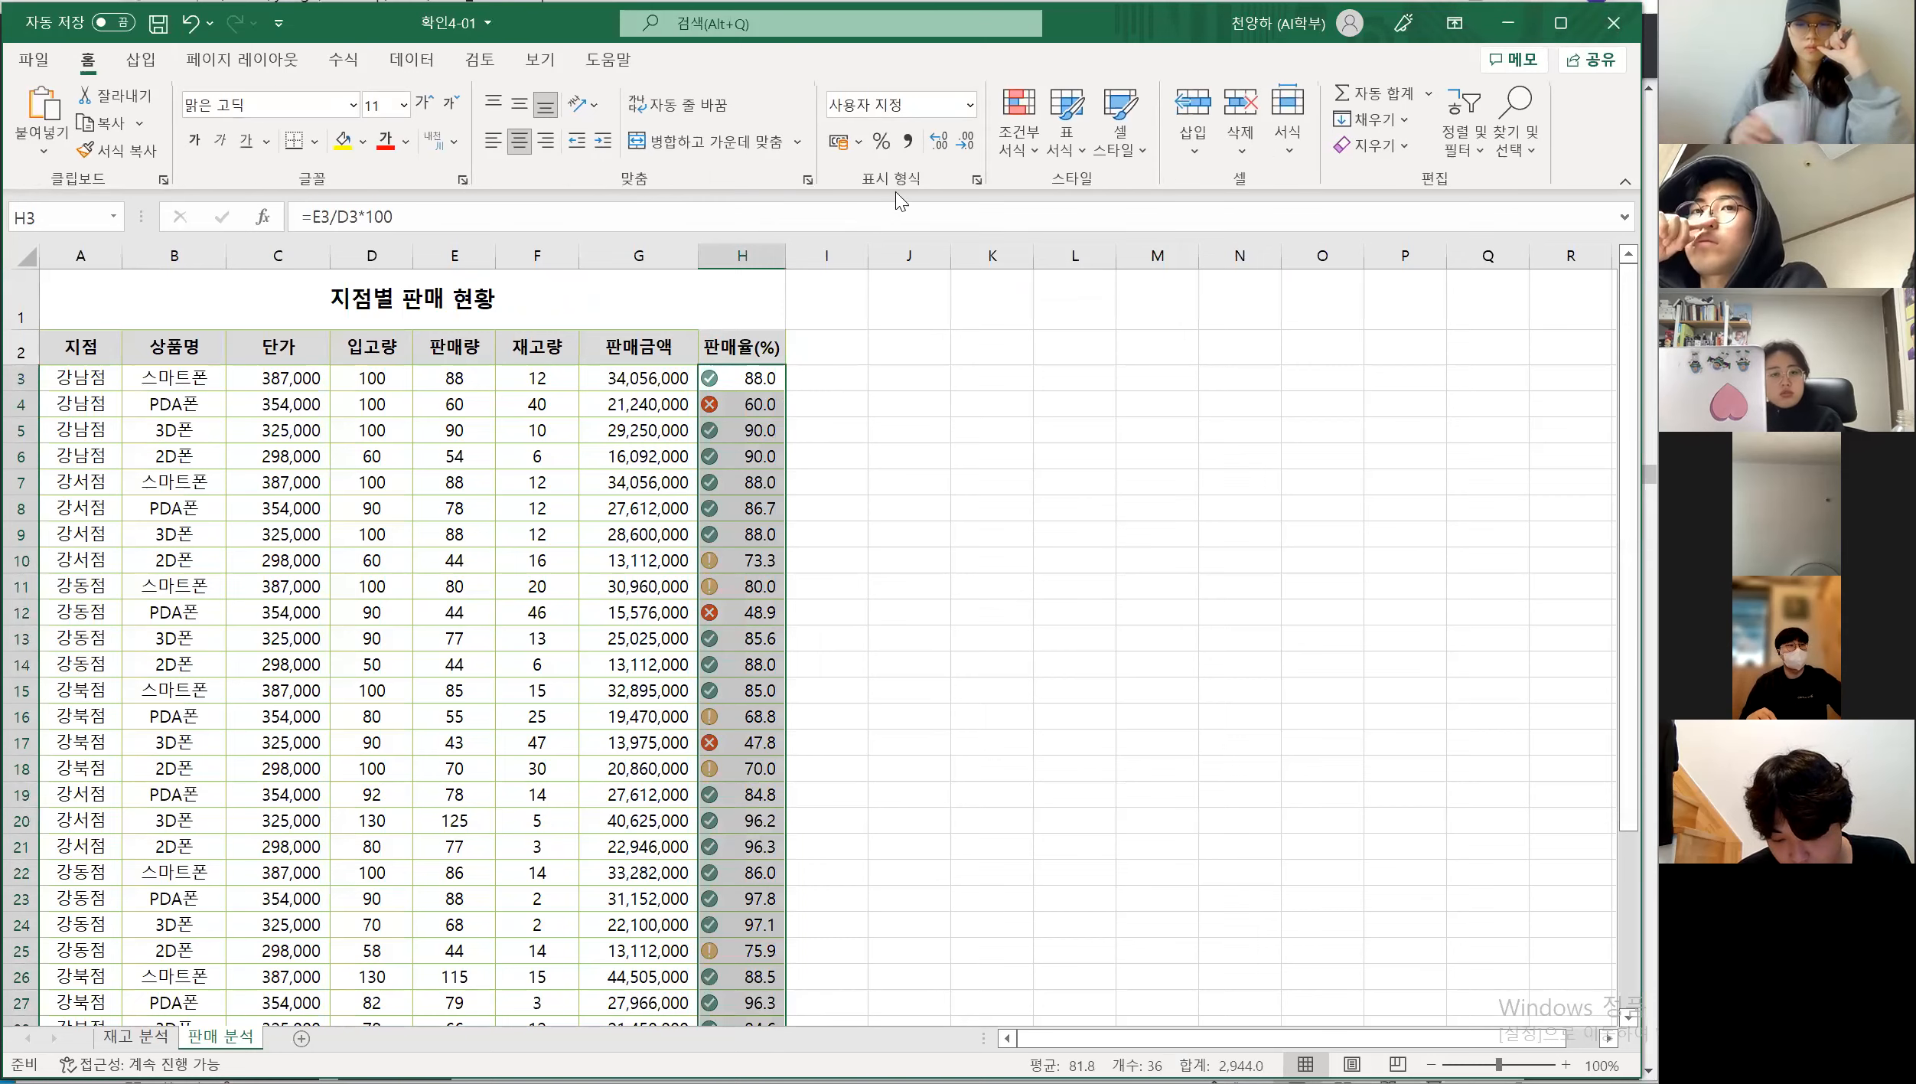
{"action": "left_click", "coordinate": [1018, 122]}
{"action": "mouse_move", "coordinate": [1178, 434]}
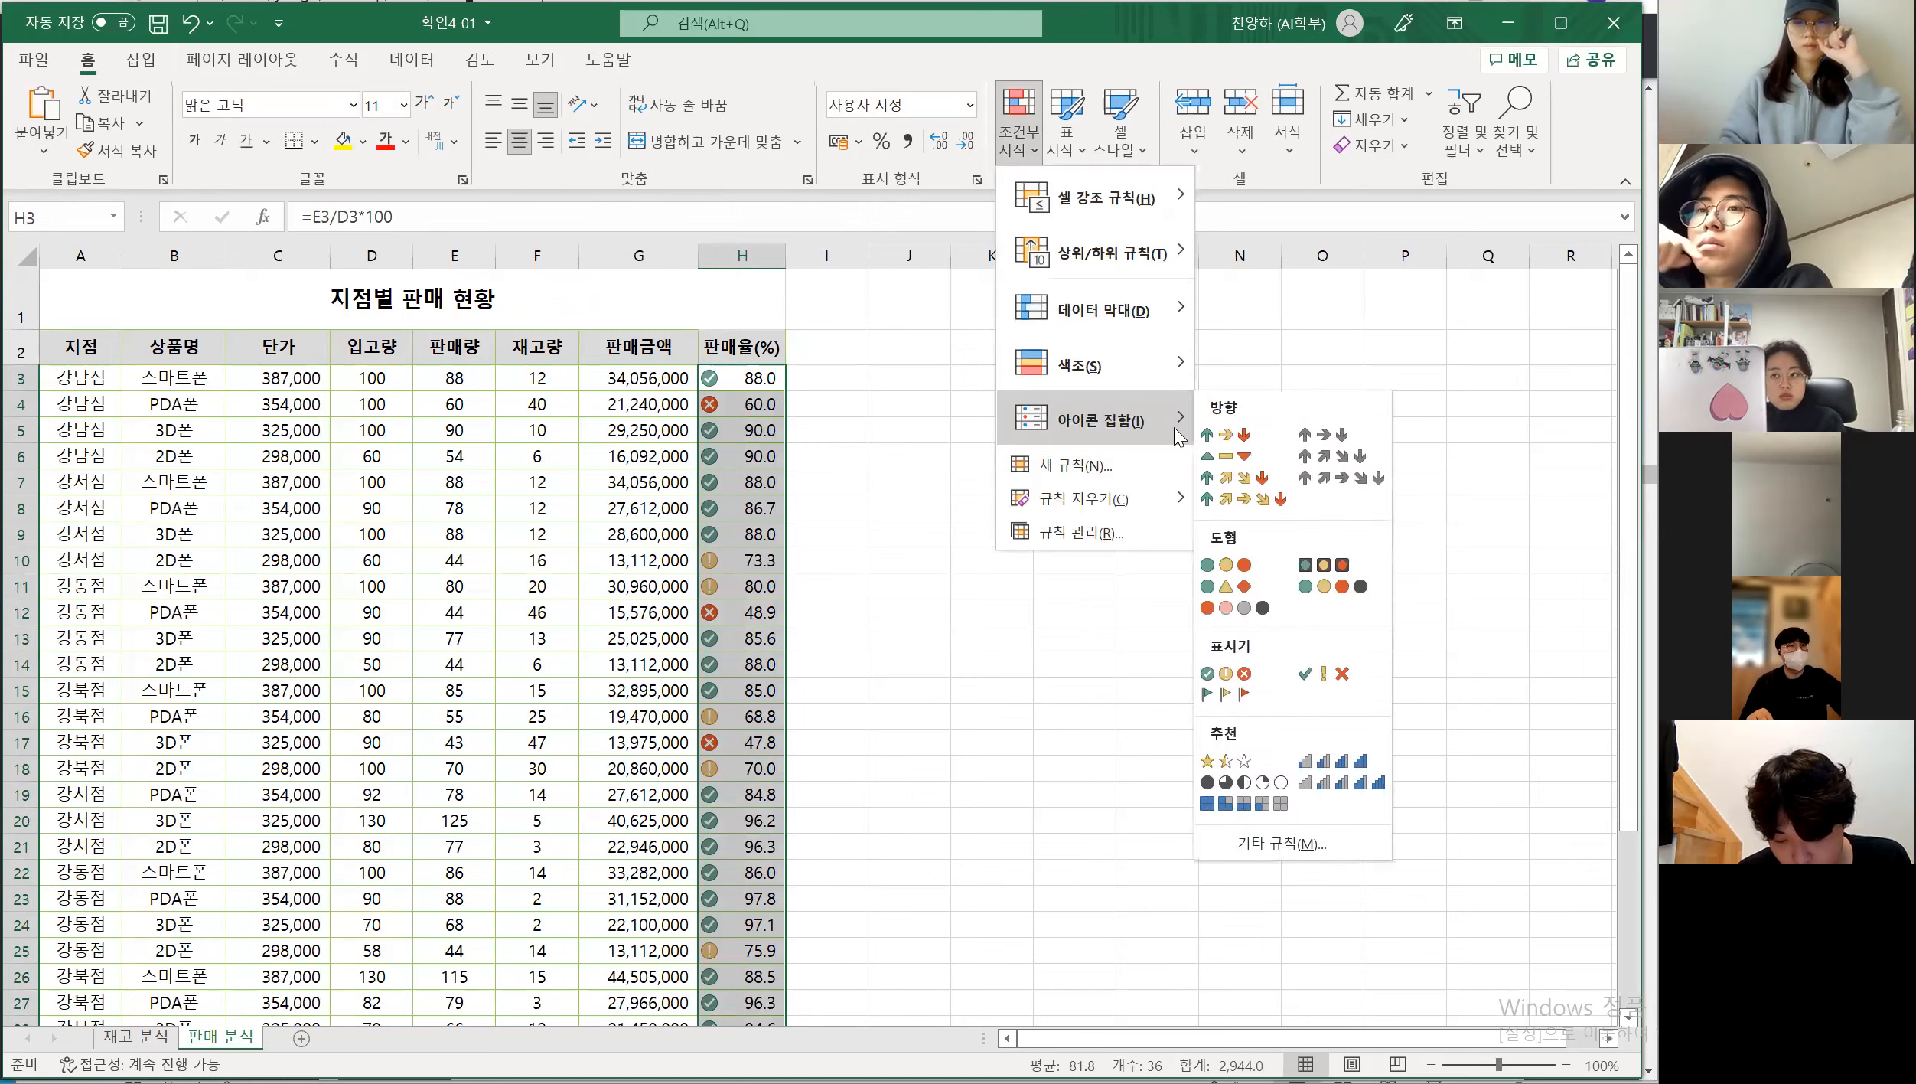
{"action": "left_click", "coordinate": [1225, 678]}
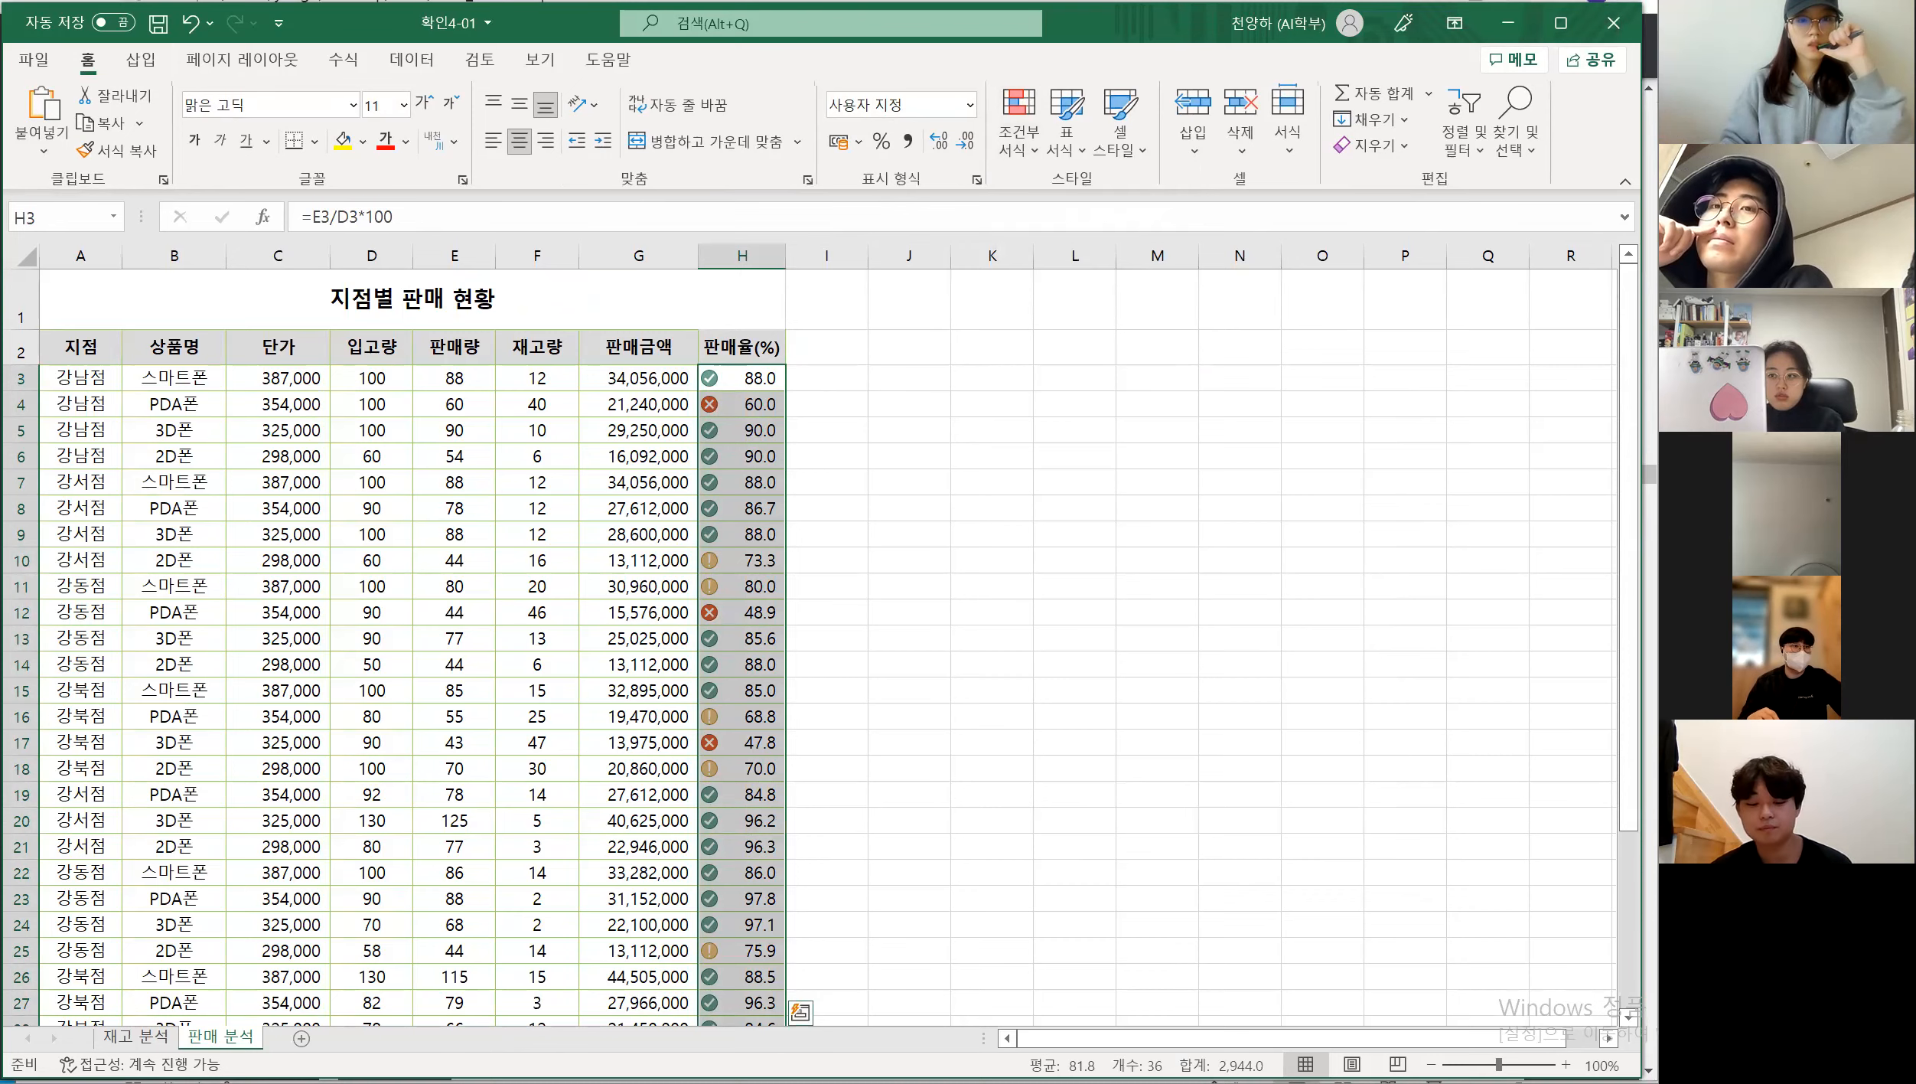
Review the red, yellow, green order required in the exercise PDF and compare it with the icons in the 판매율(%) column
{"action": "key", "text": "alt+Tab"}
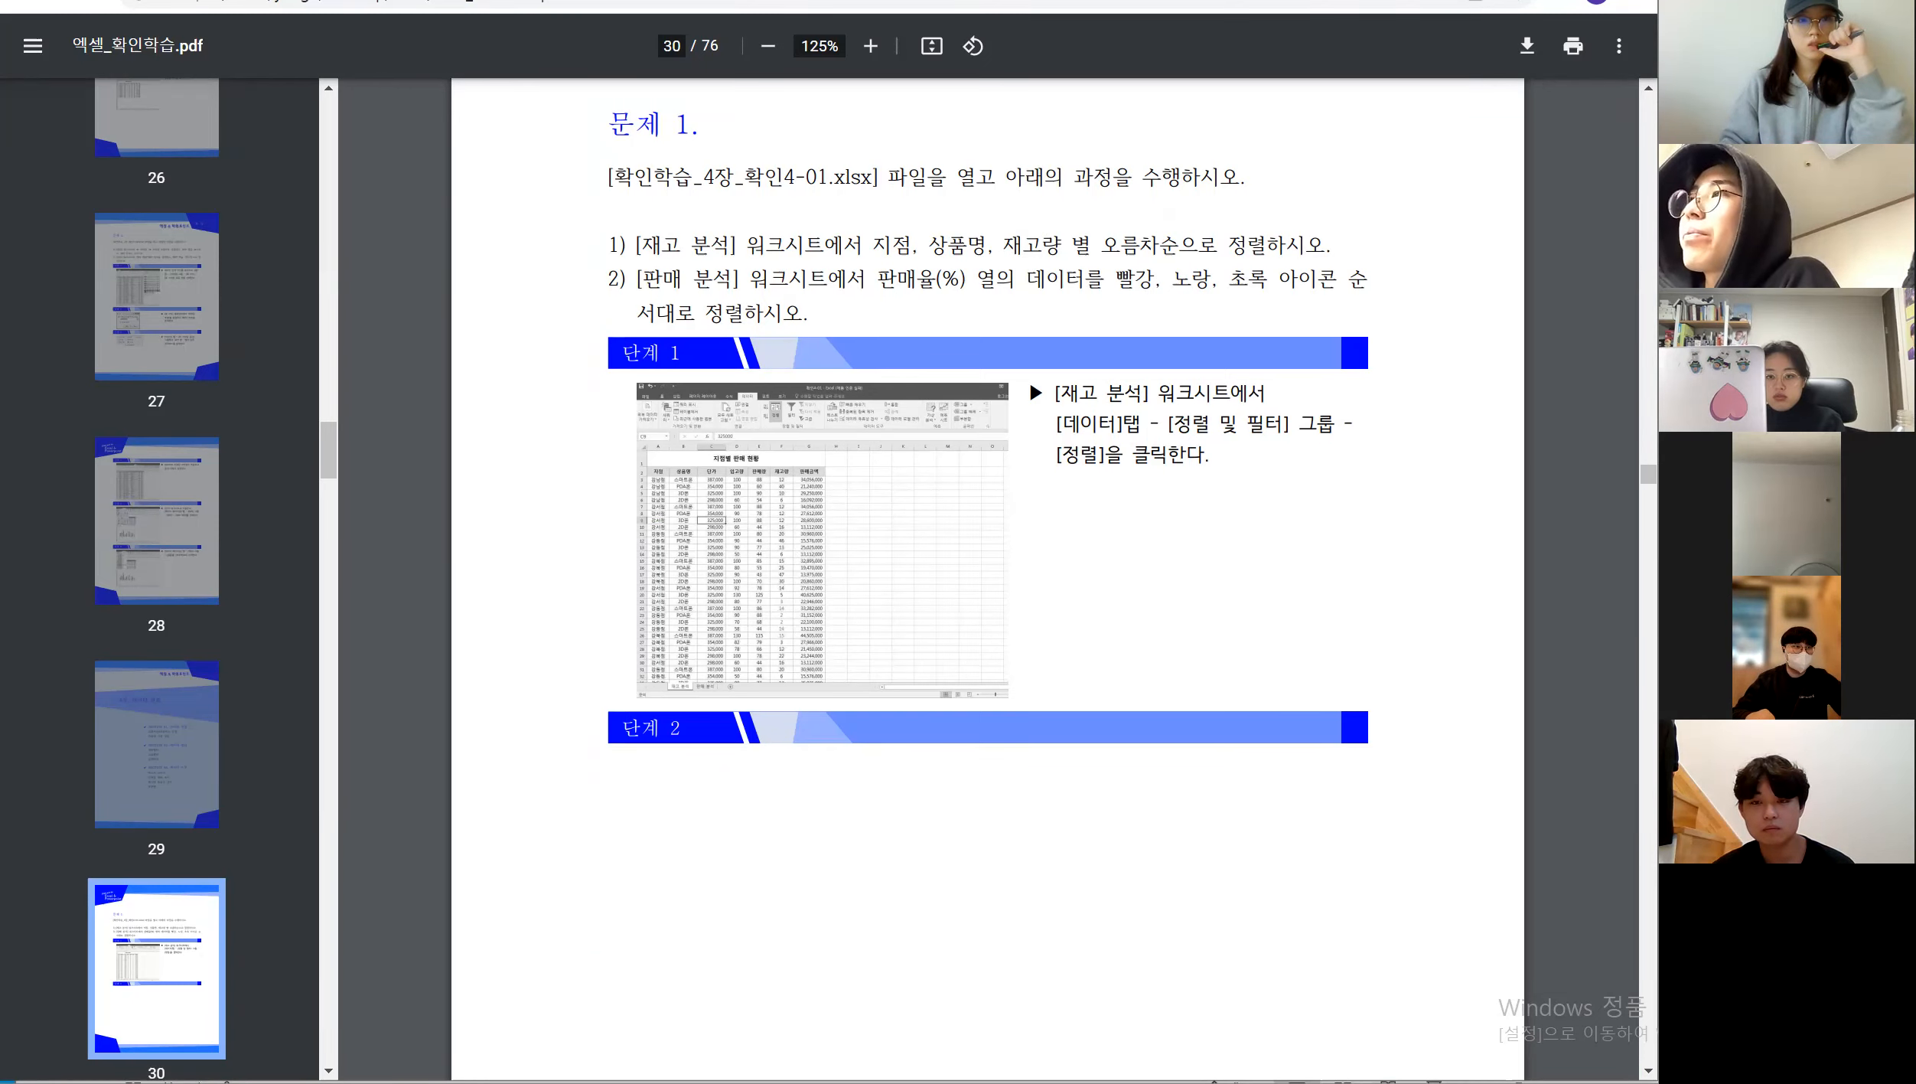
{"action": "key", "text": "alt+Tab"}
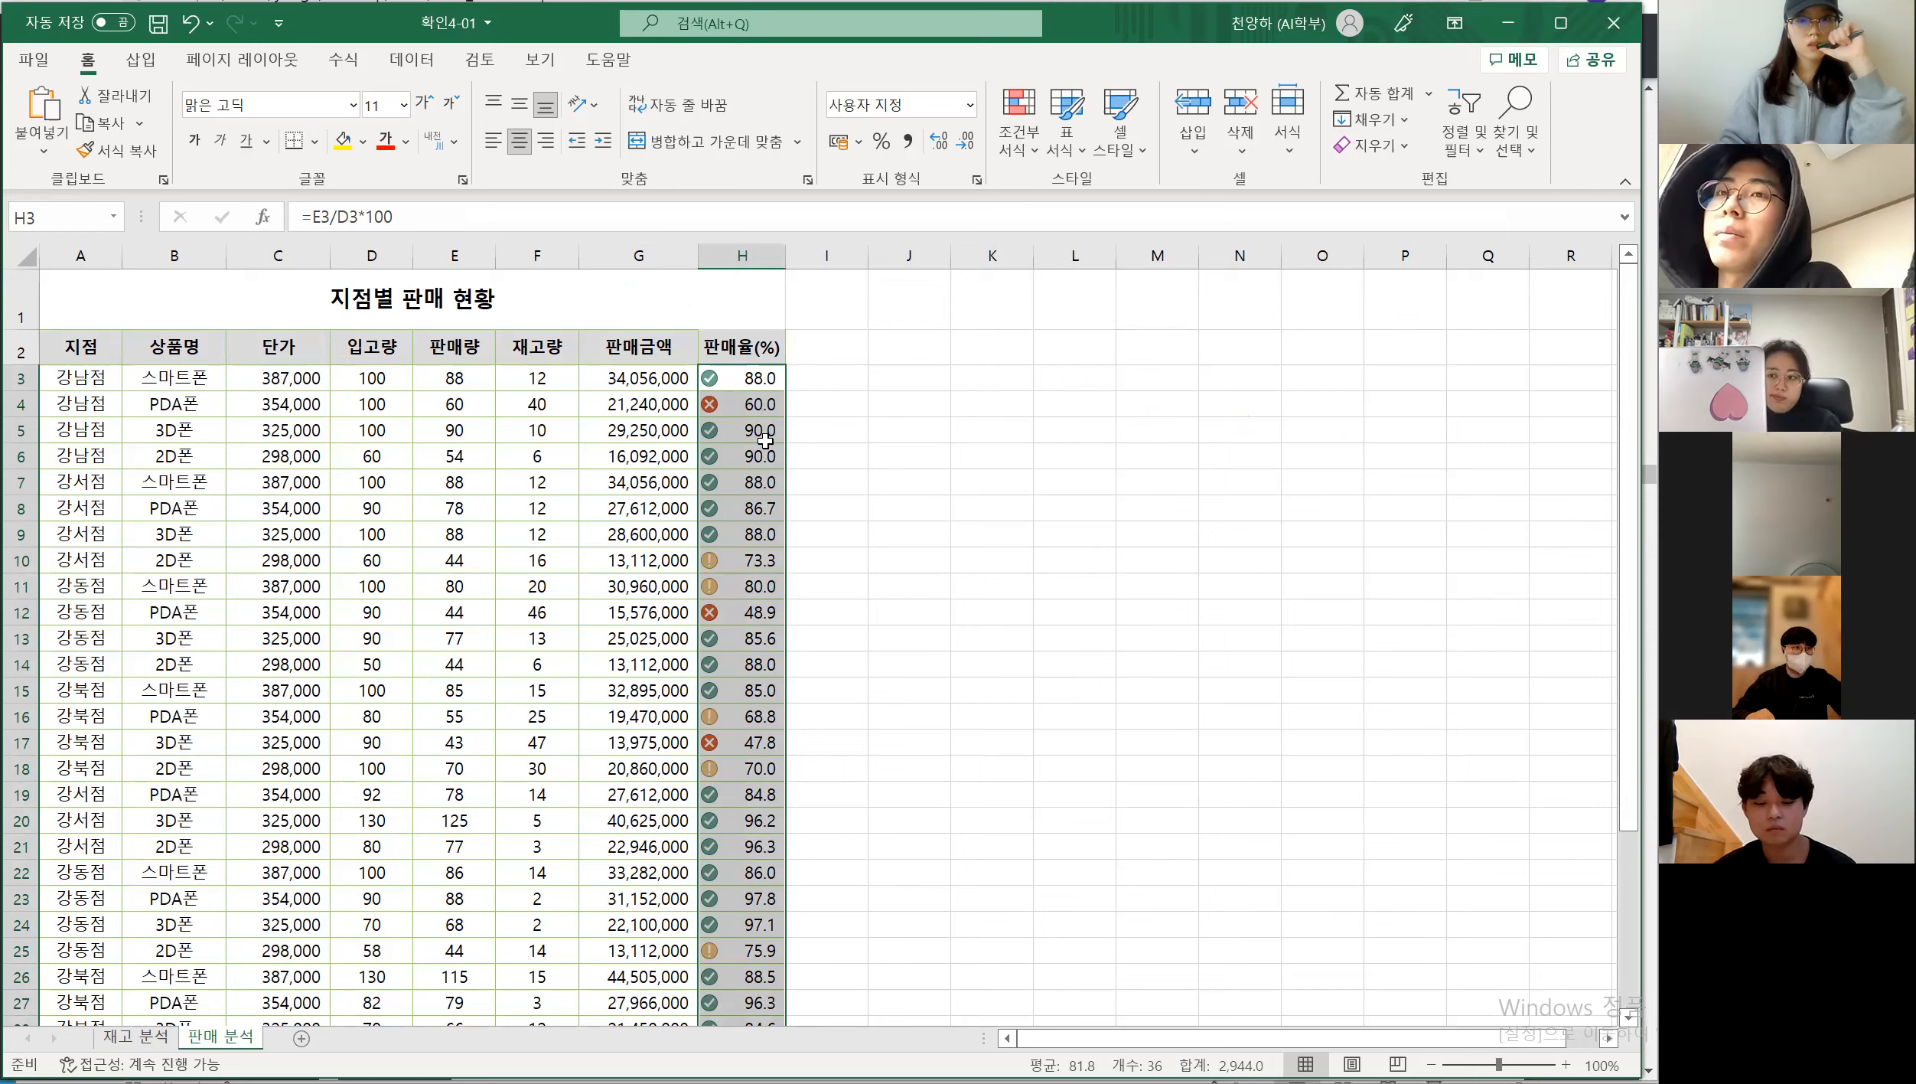
{"action": "left_click", "coordinate": [395, 61]}
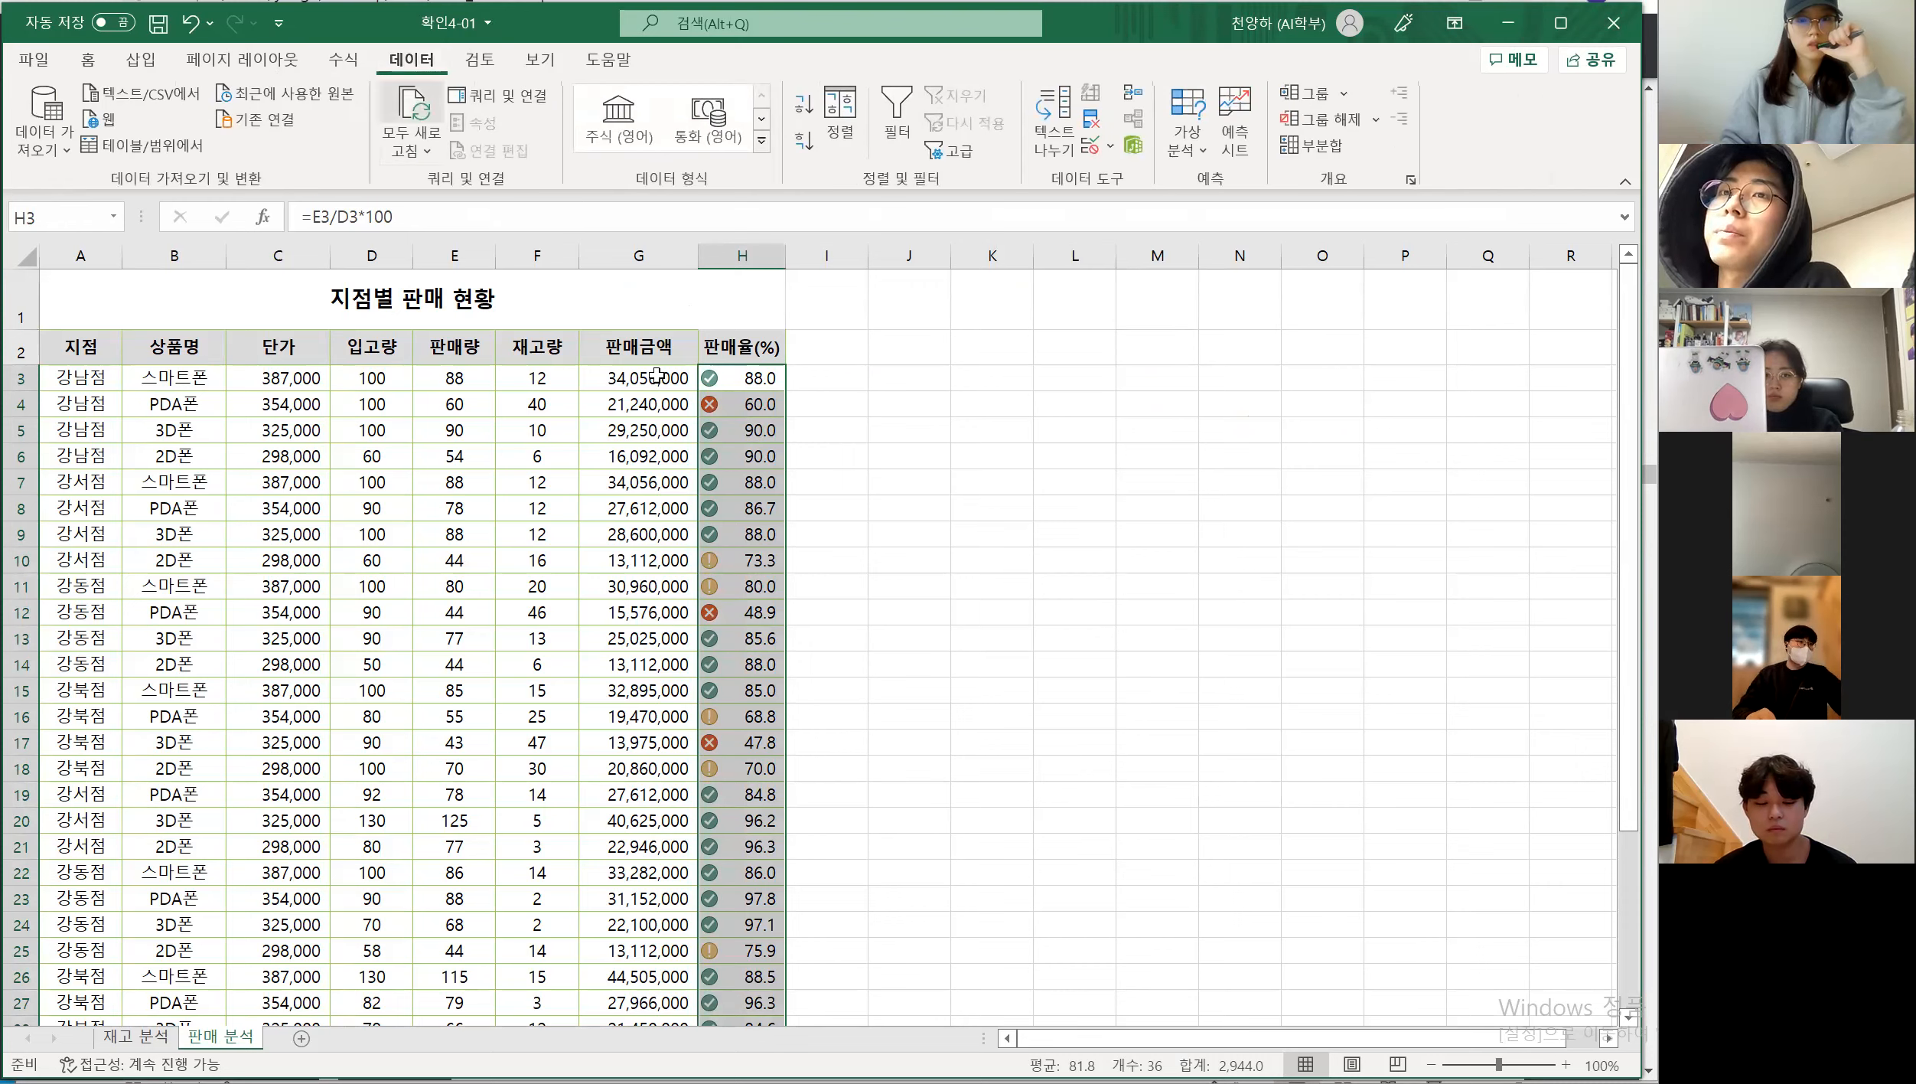
{"action": "left_click", "coordinate": [956, 567]}
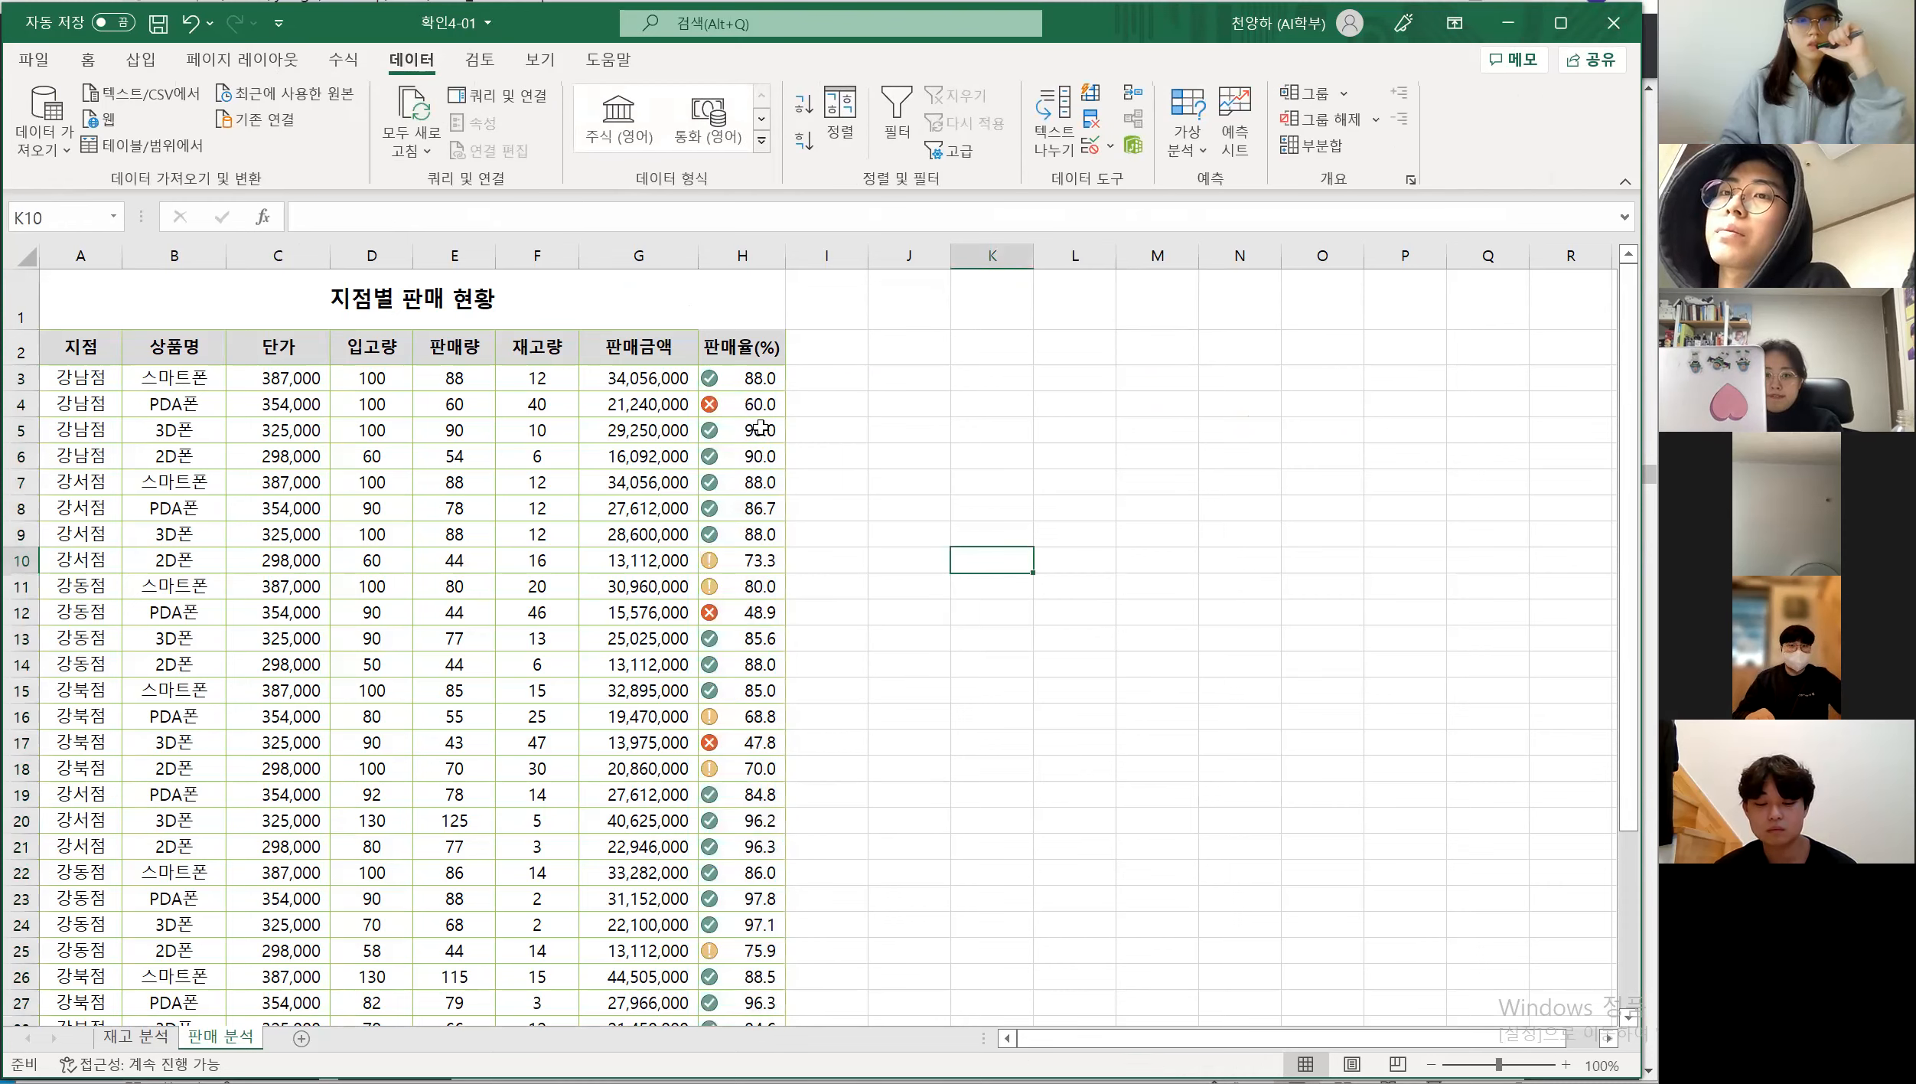
{"action": "left_click_drag", "start_coordinate": [744, 378], "coordinate": [737, 612]}
{"action": "left_click", "coordinate": [996, 530]}
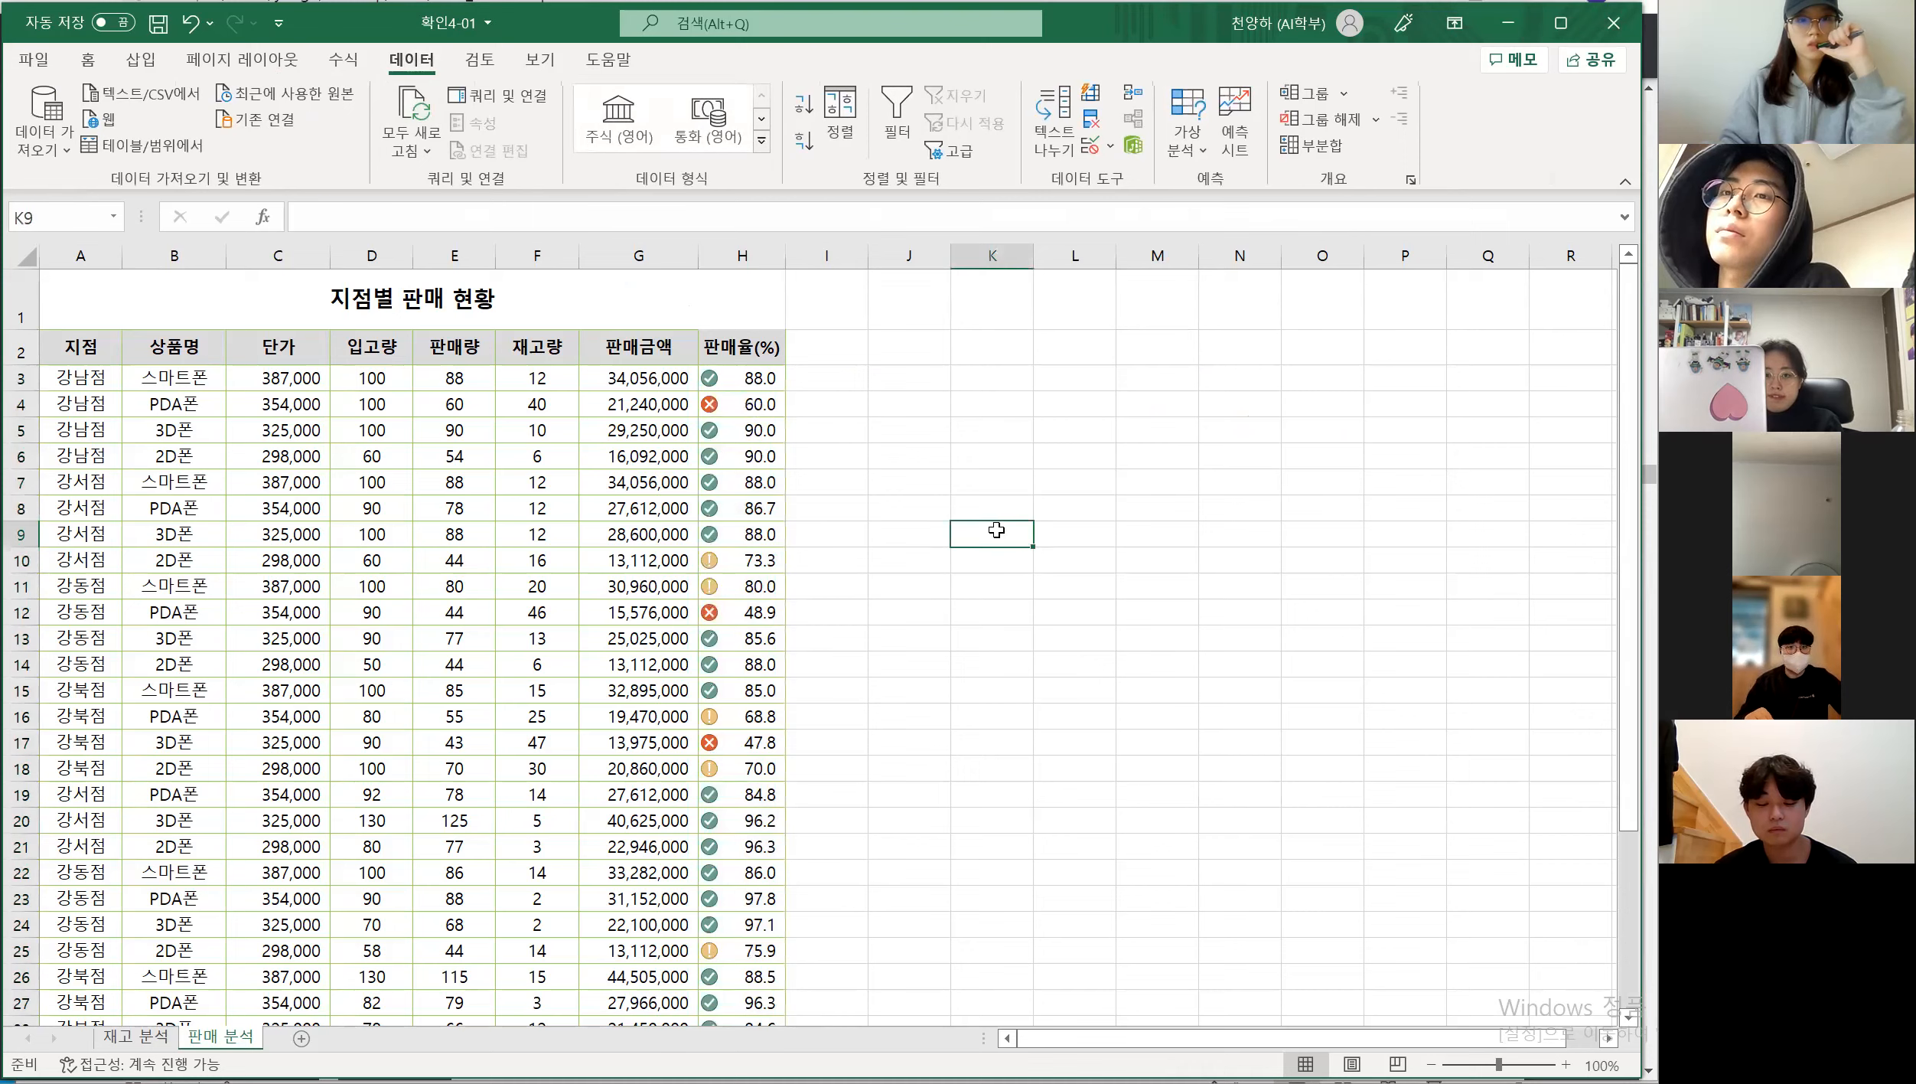
Start a custom sort of the 판매 분석 table by 판매율(%) on 조건부 서식 아이콘, with the red cross icon on top
{"action": "left_click", "coordinate": [533, 512]}
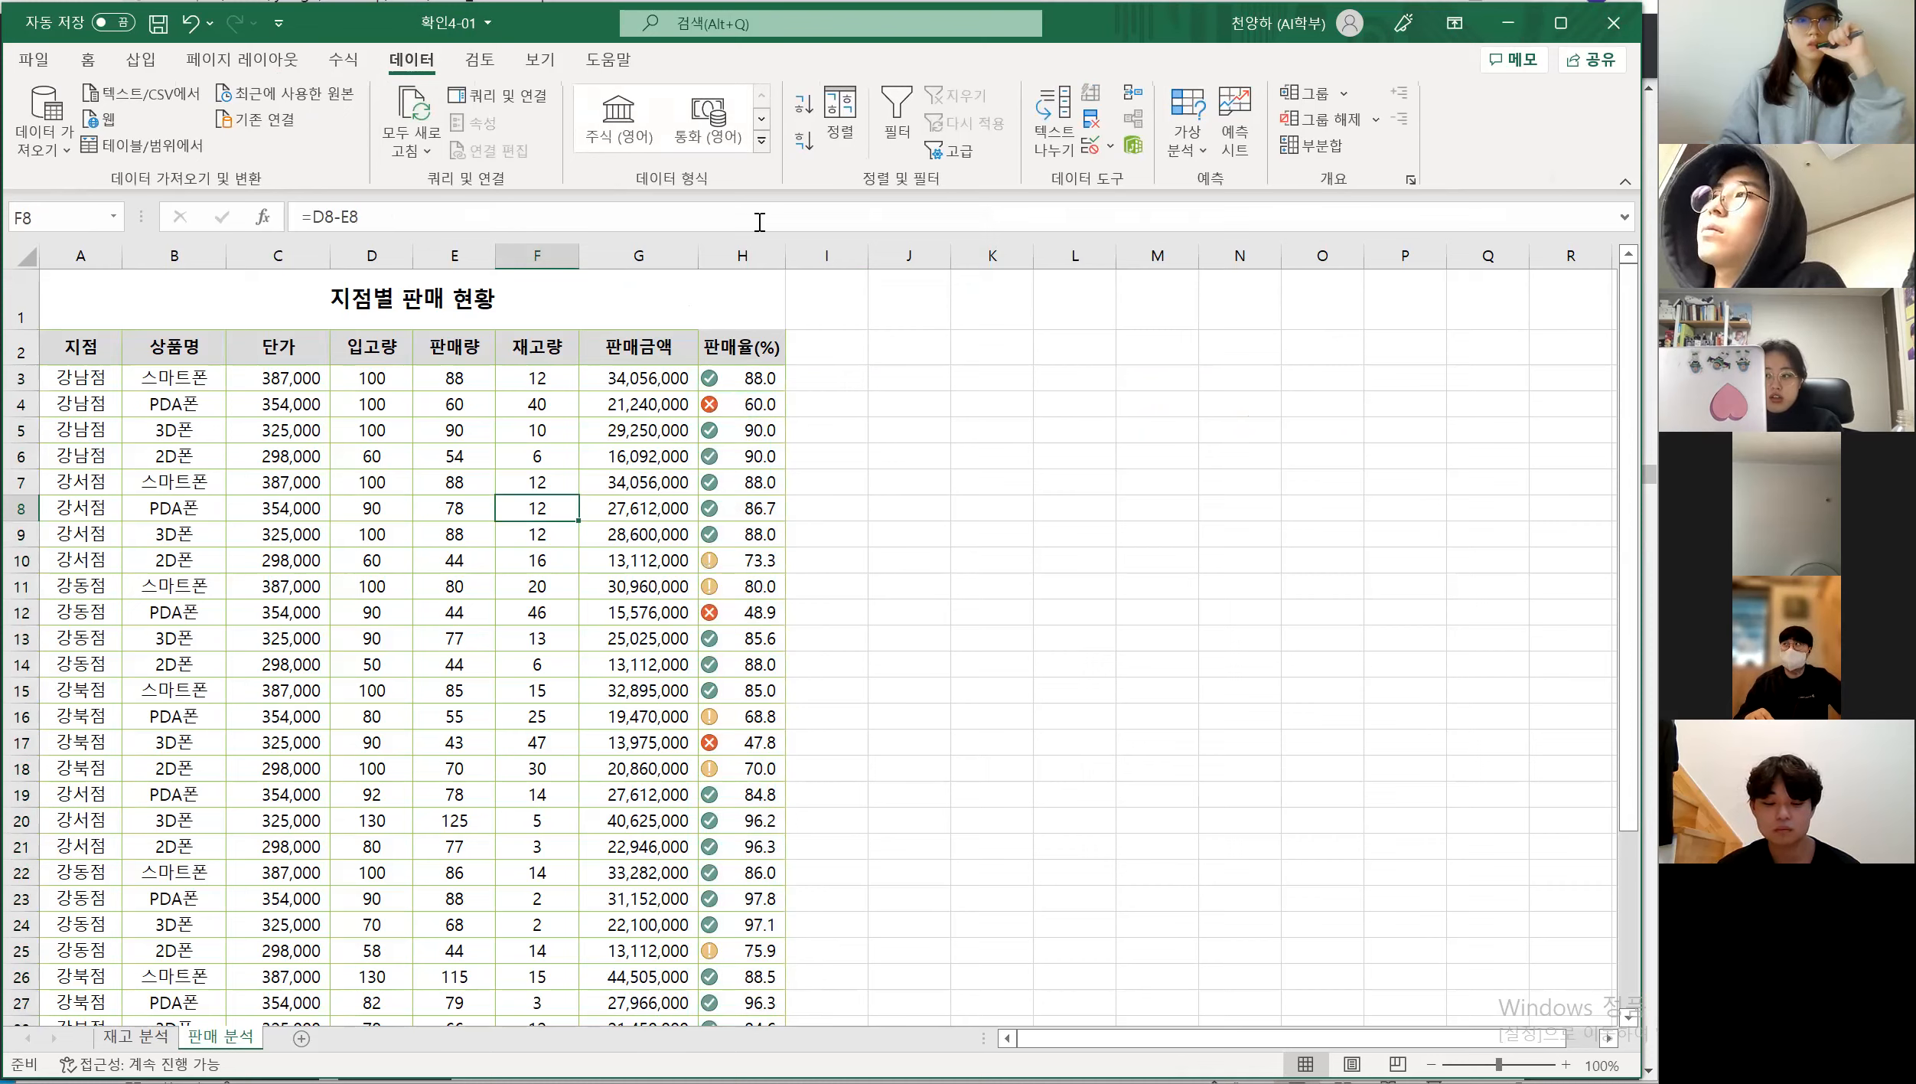
{"action": "left_click", "coordinate": [833, 146]}
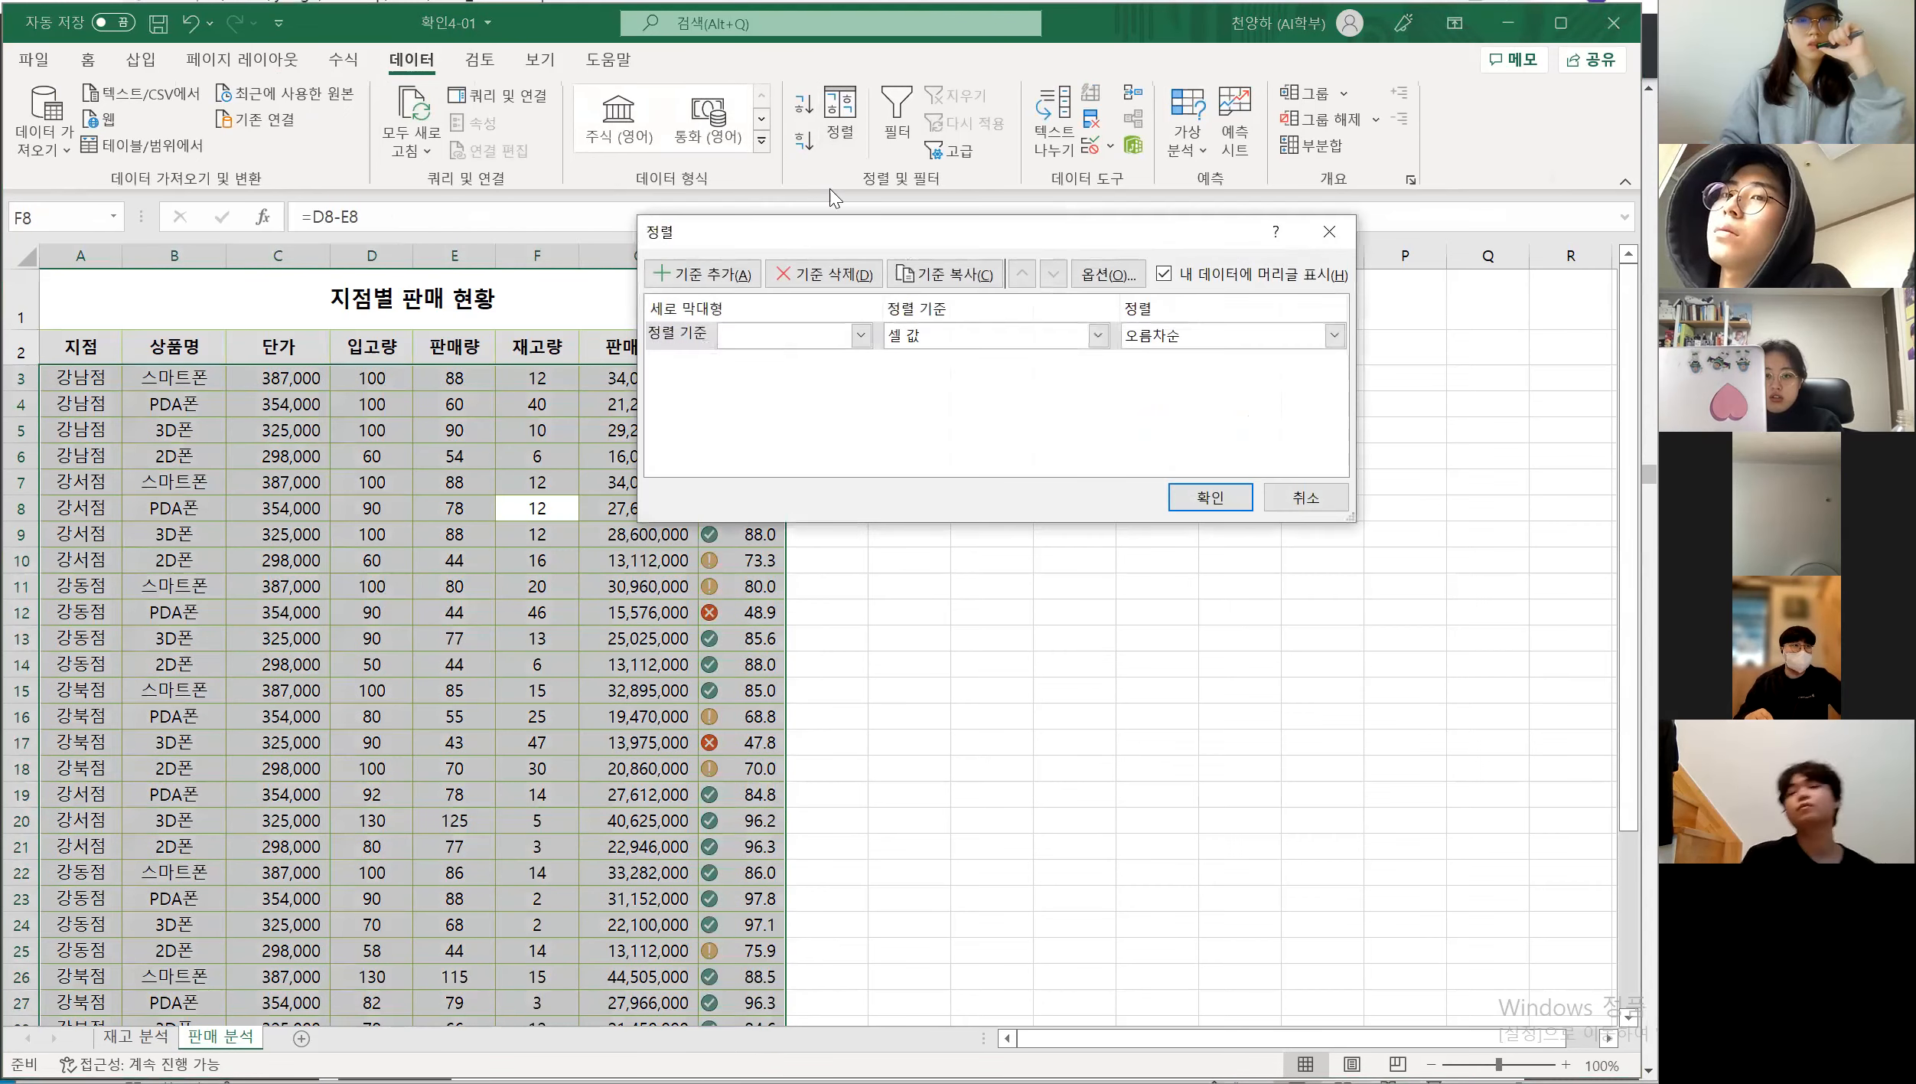
{"action": "left_click_drag", "start_coordinate": [825, 238], "coordinate": [1017, 255]}
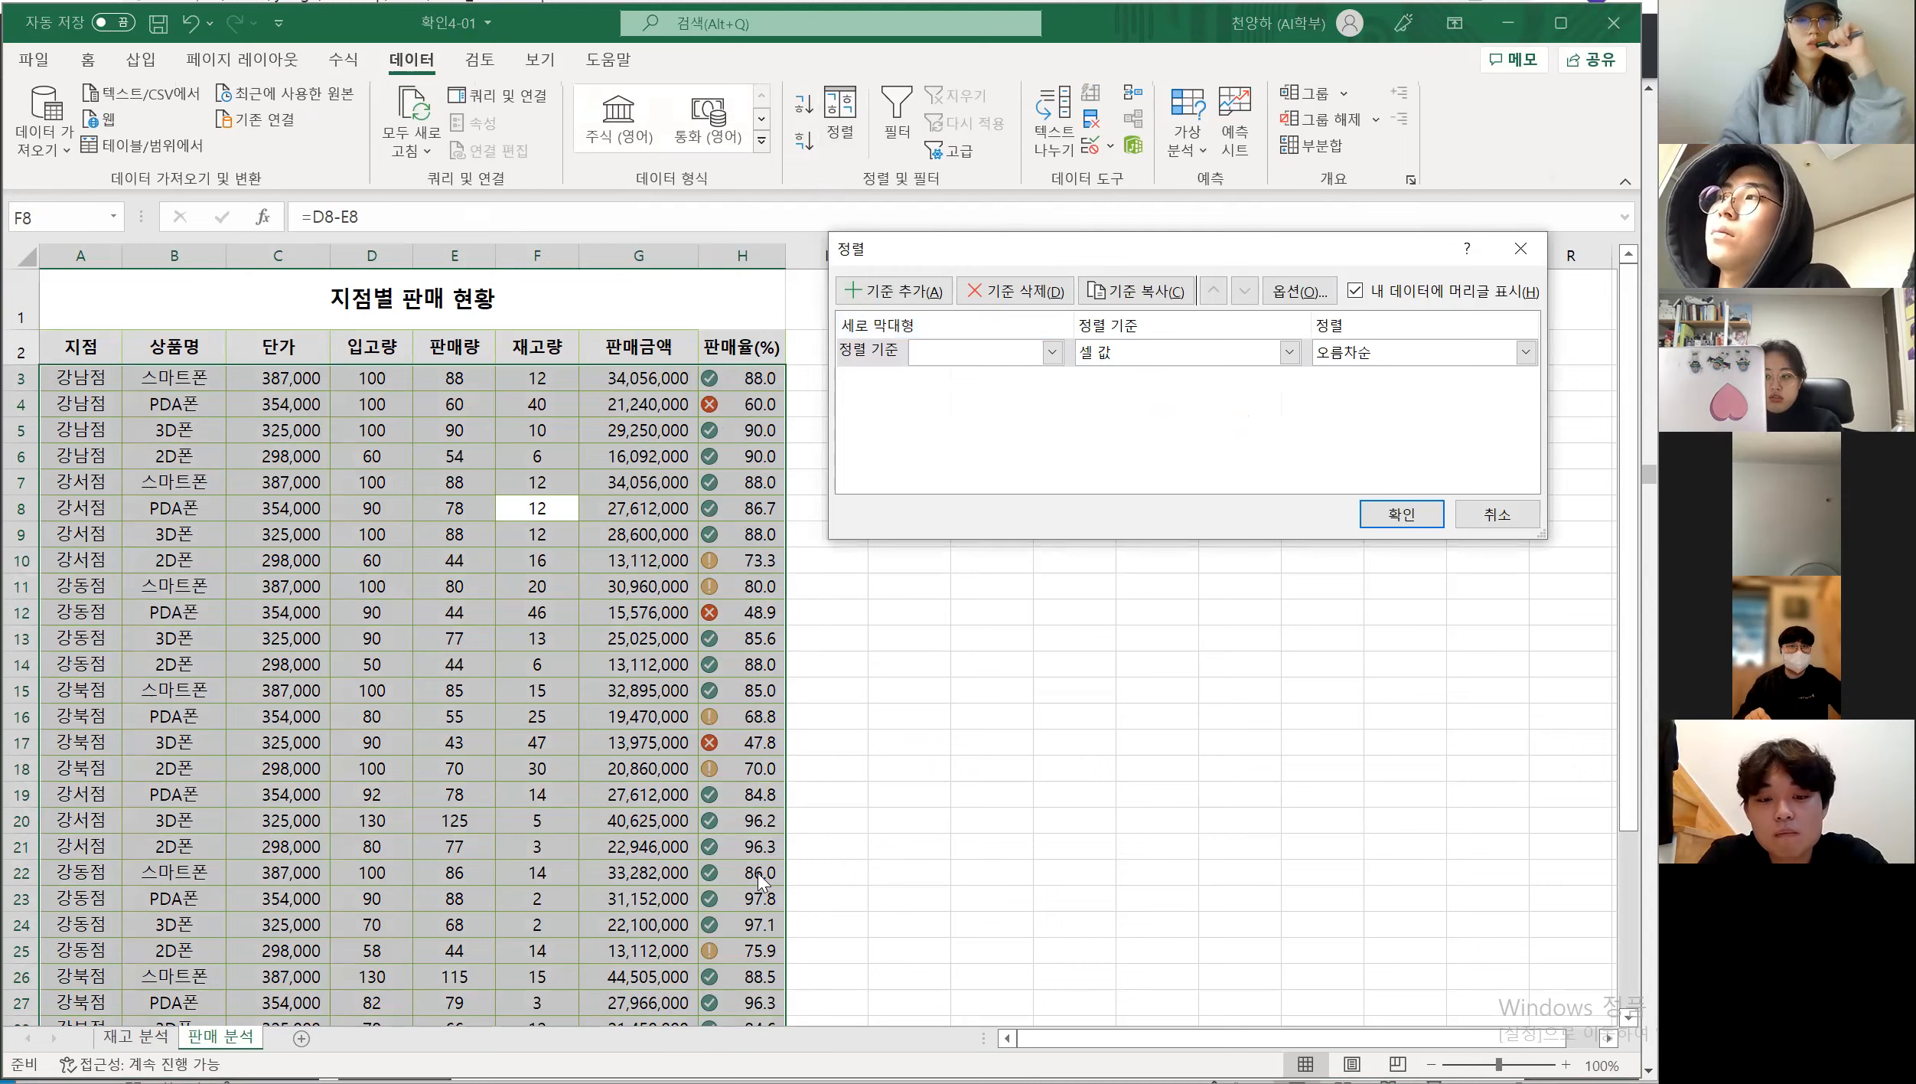
{"action": "left_click", "coordinate": [1053, 352]}
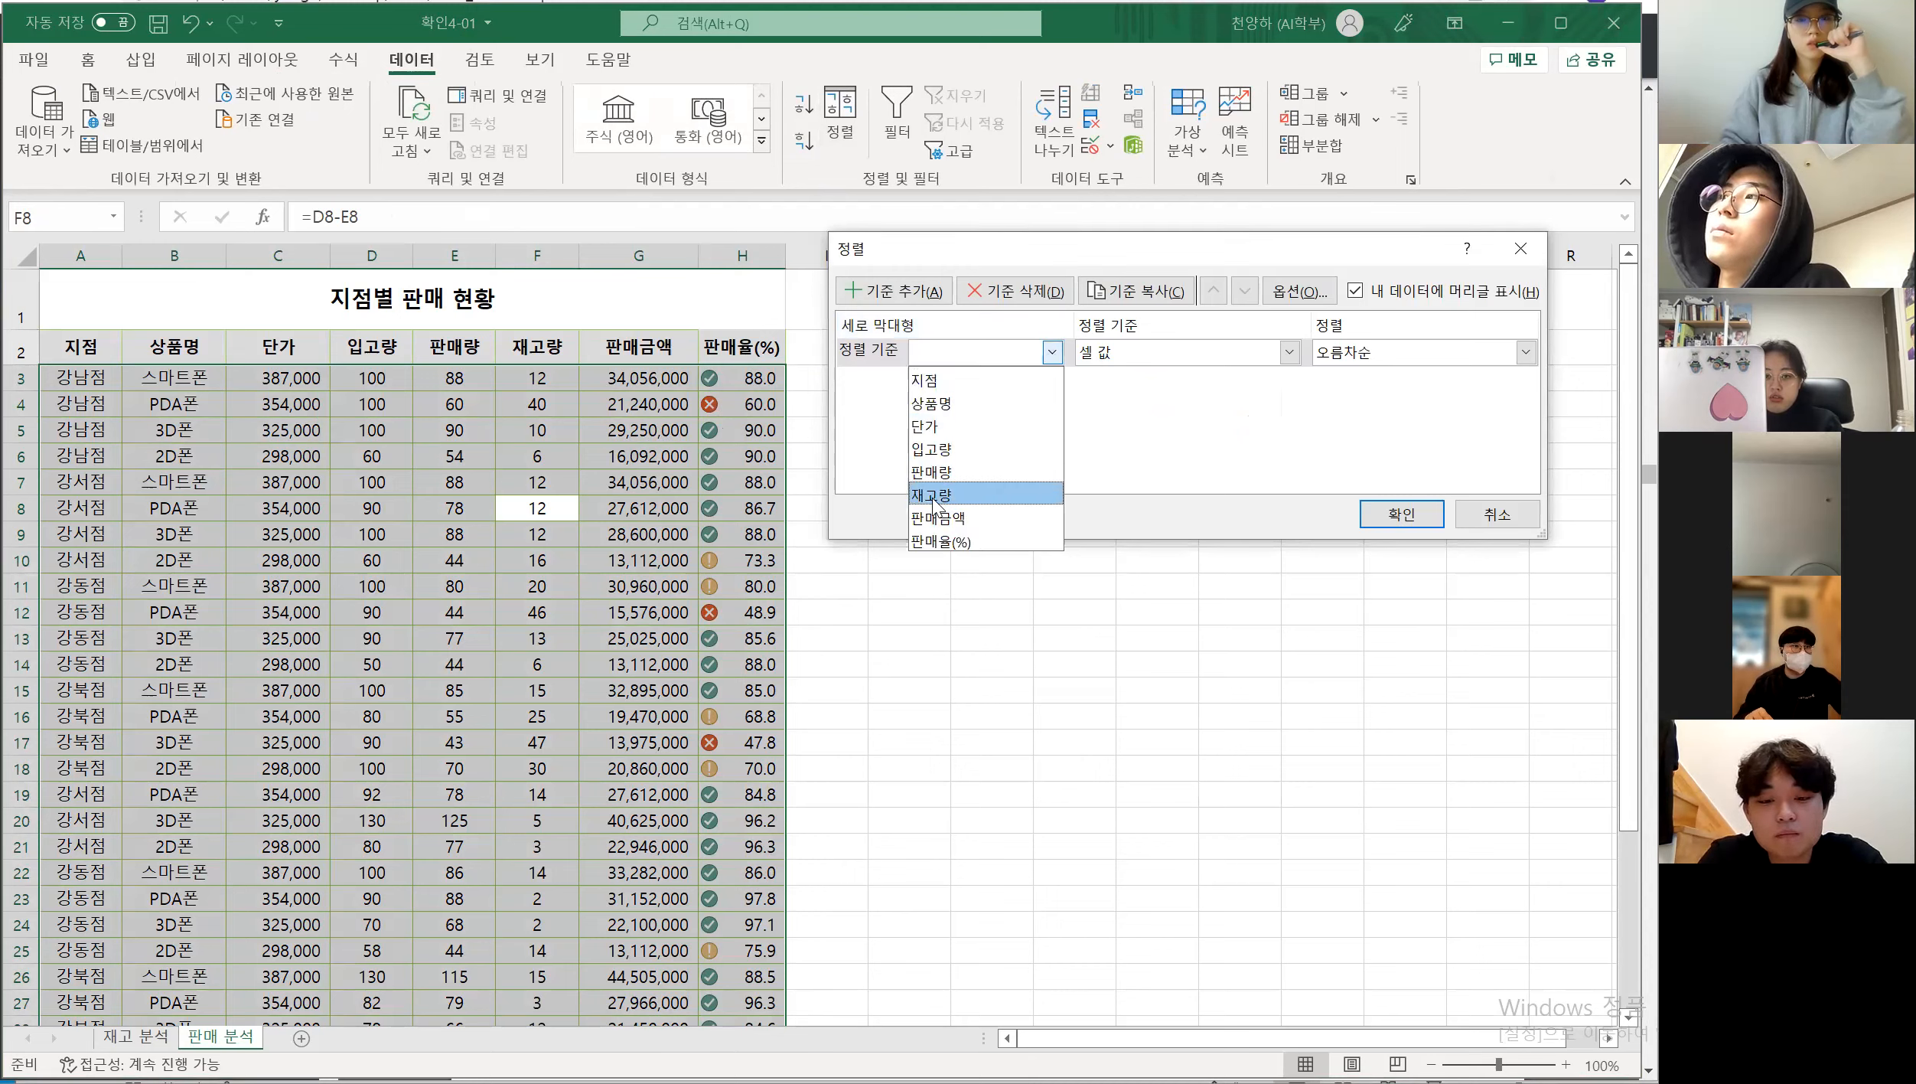
{"action": "left_click", "coordinate": [930, 536]}
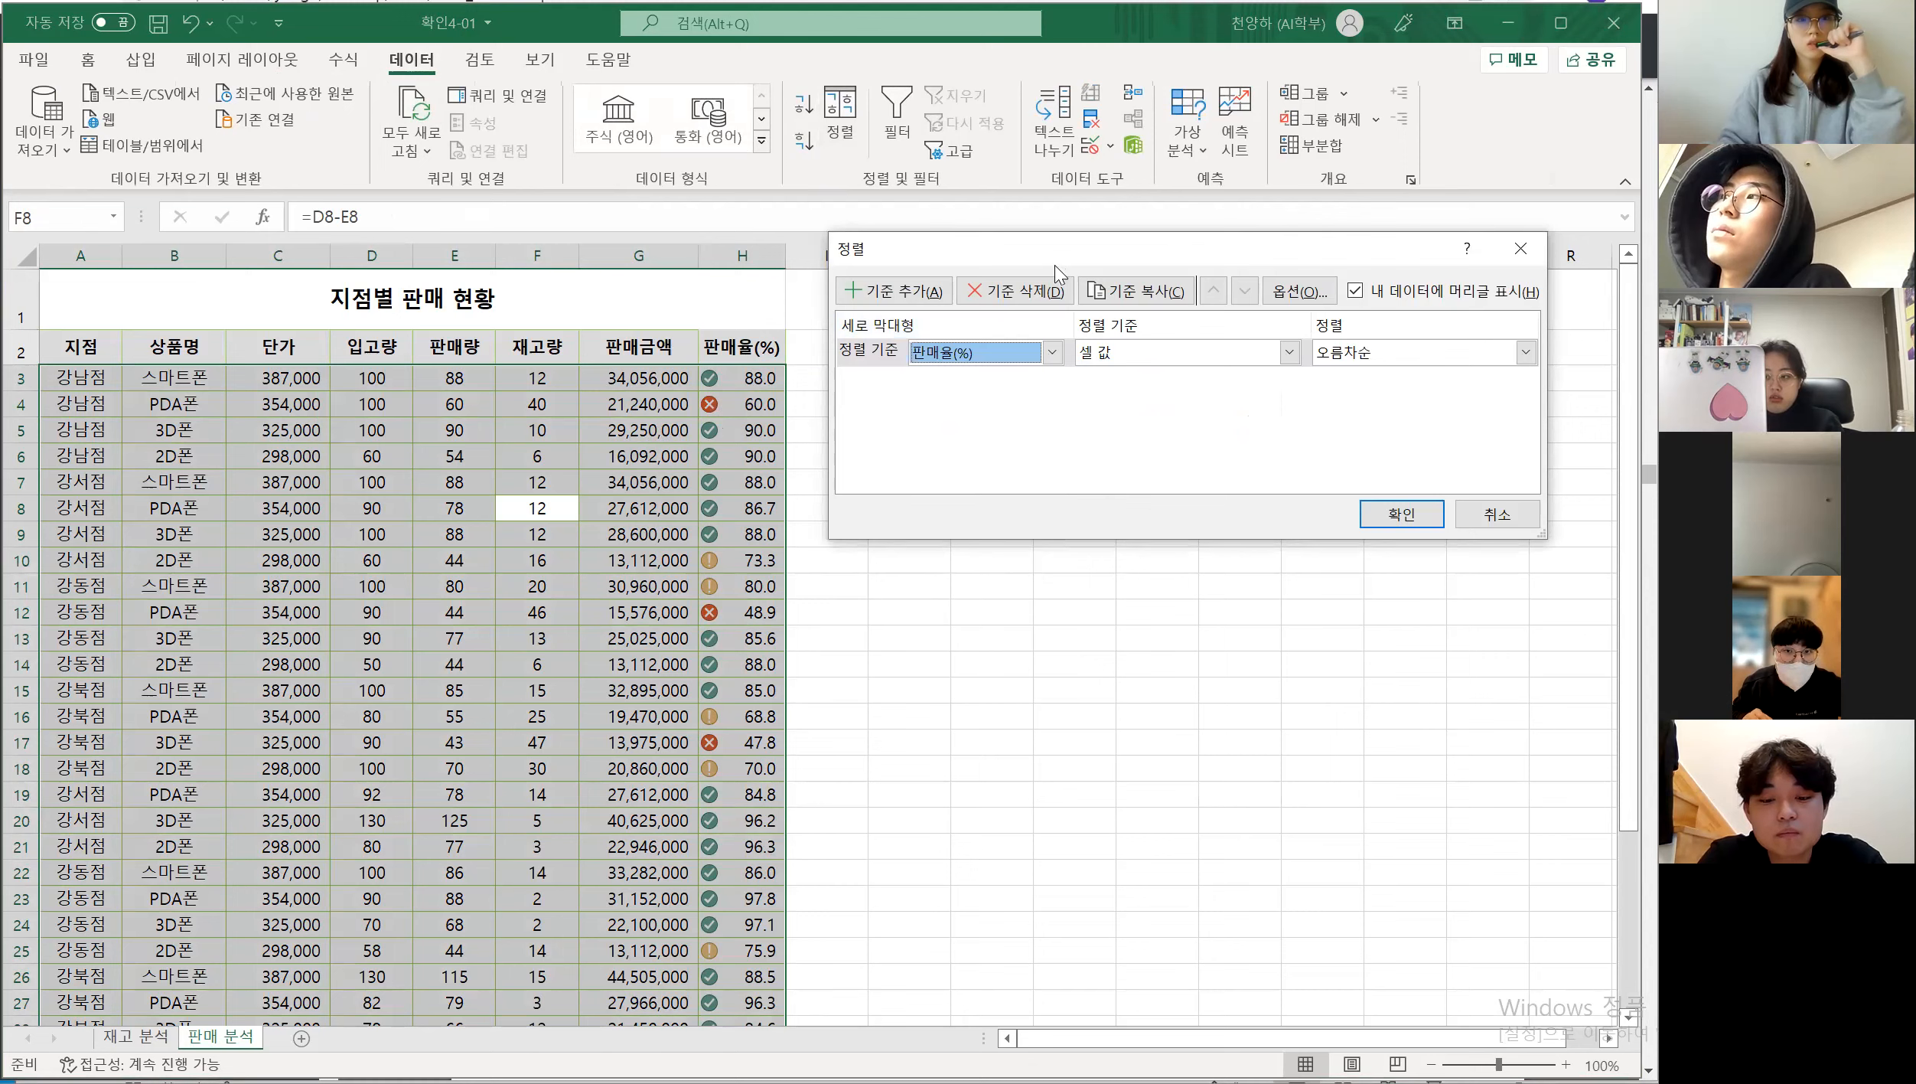
{"action": "left_click_drag", "start_coordinate": [1053, 265], "coordinate": [1030, 265]}
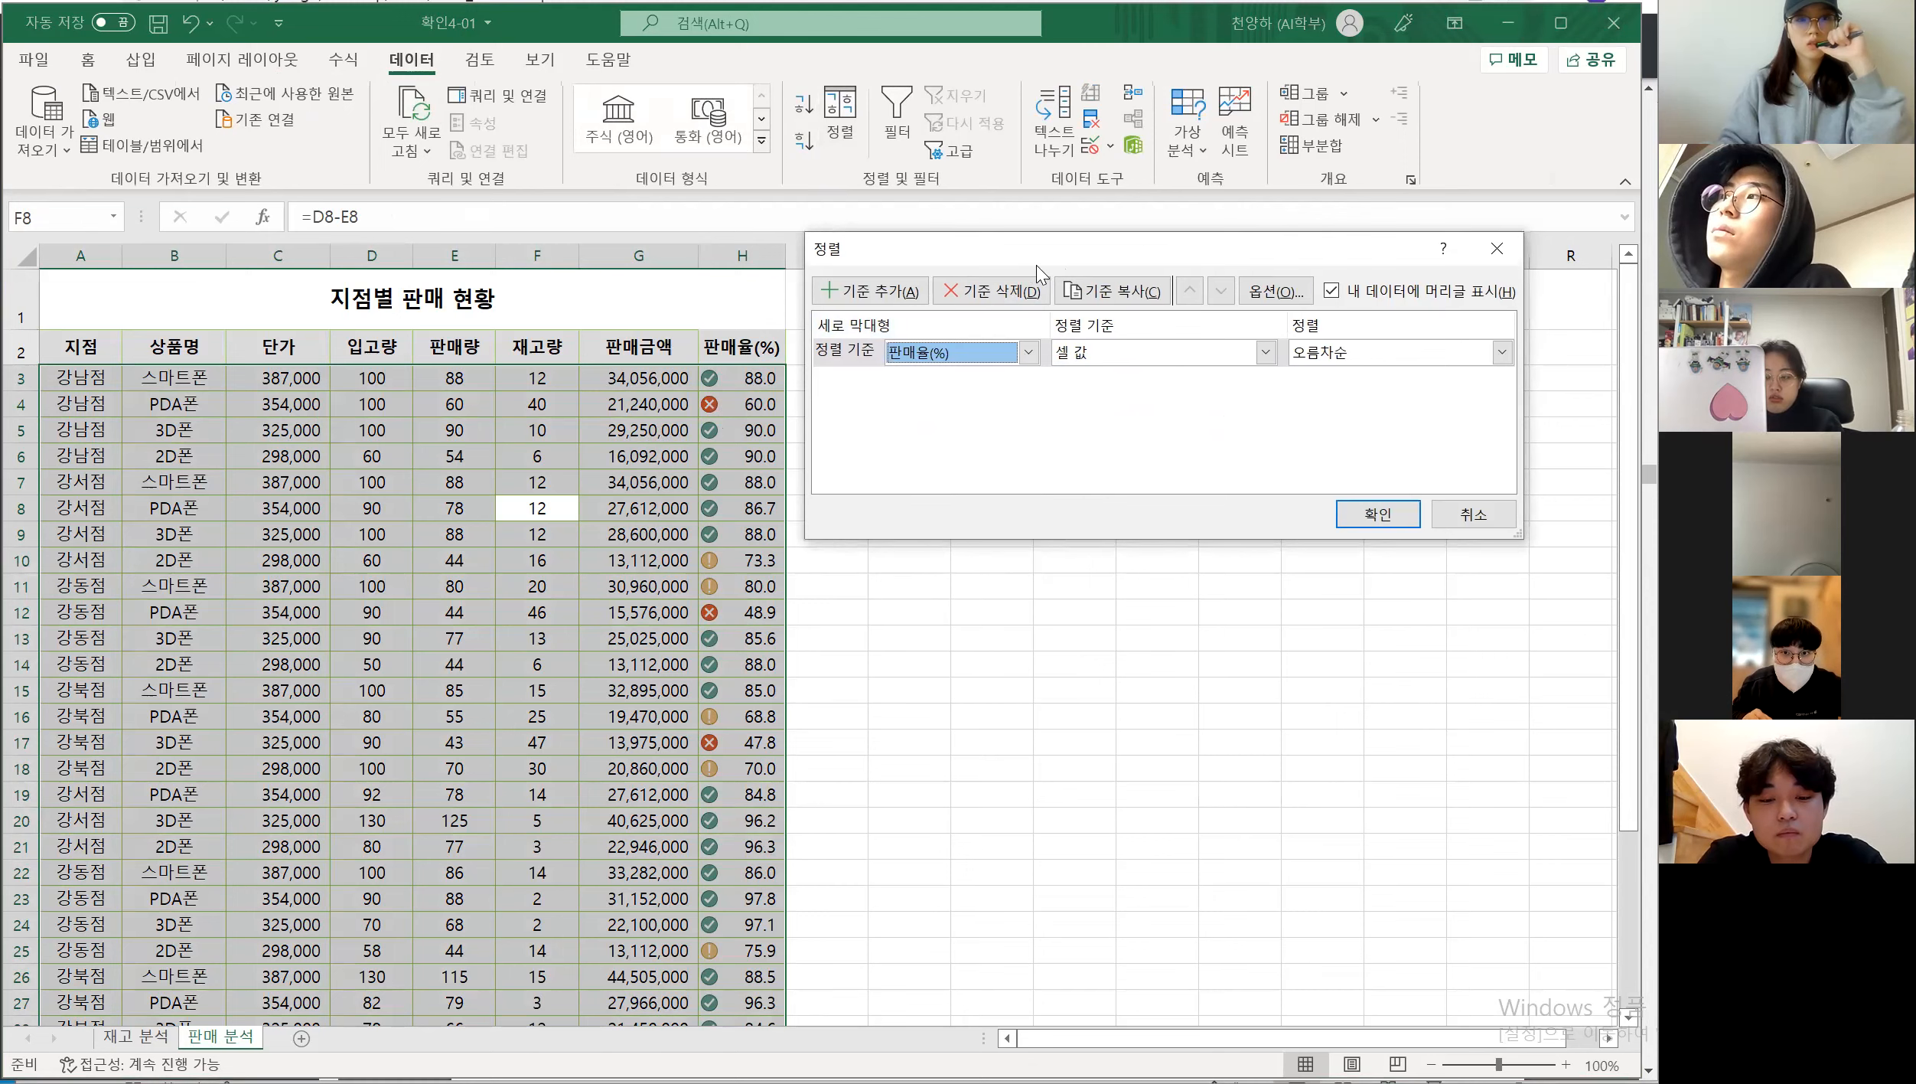
{"action": "left_click", "coordinate": [1125, 358]}
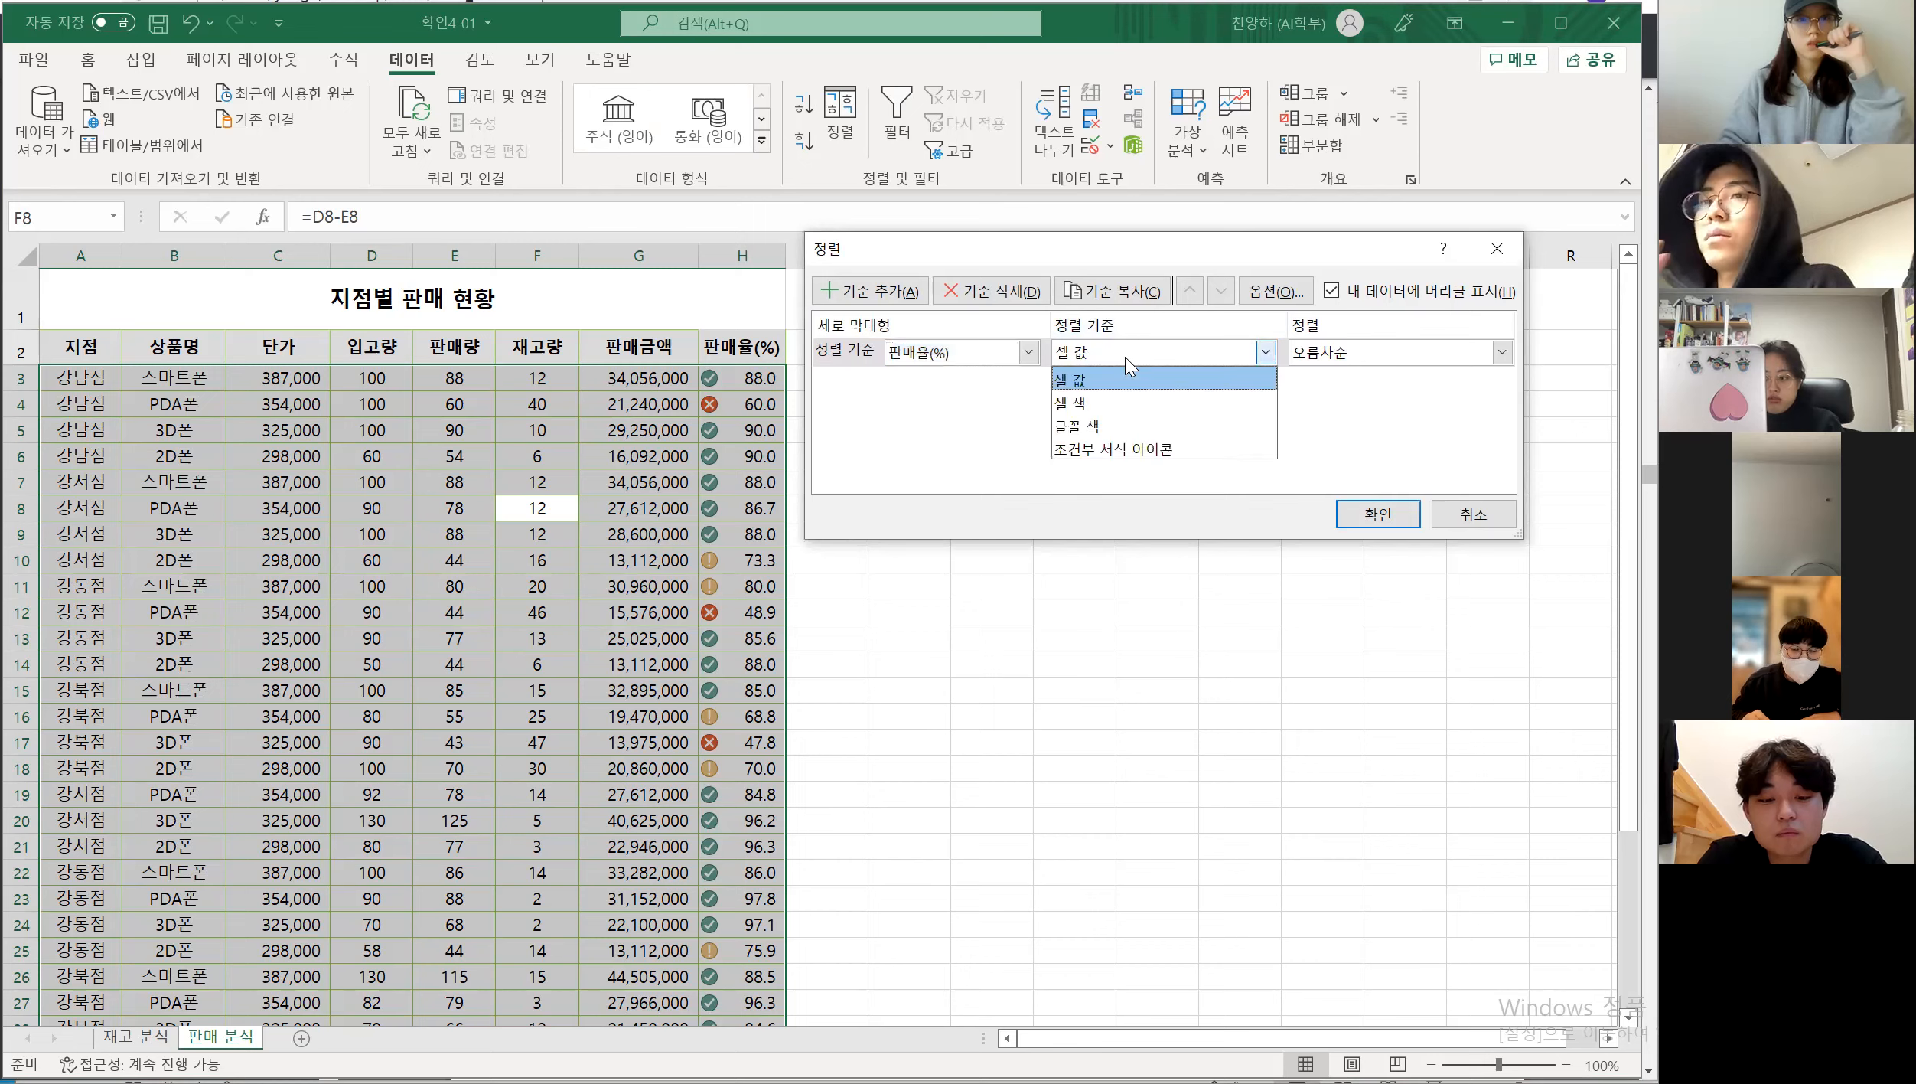
{"action": "left_click", "coordinate": [1138, 445]}
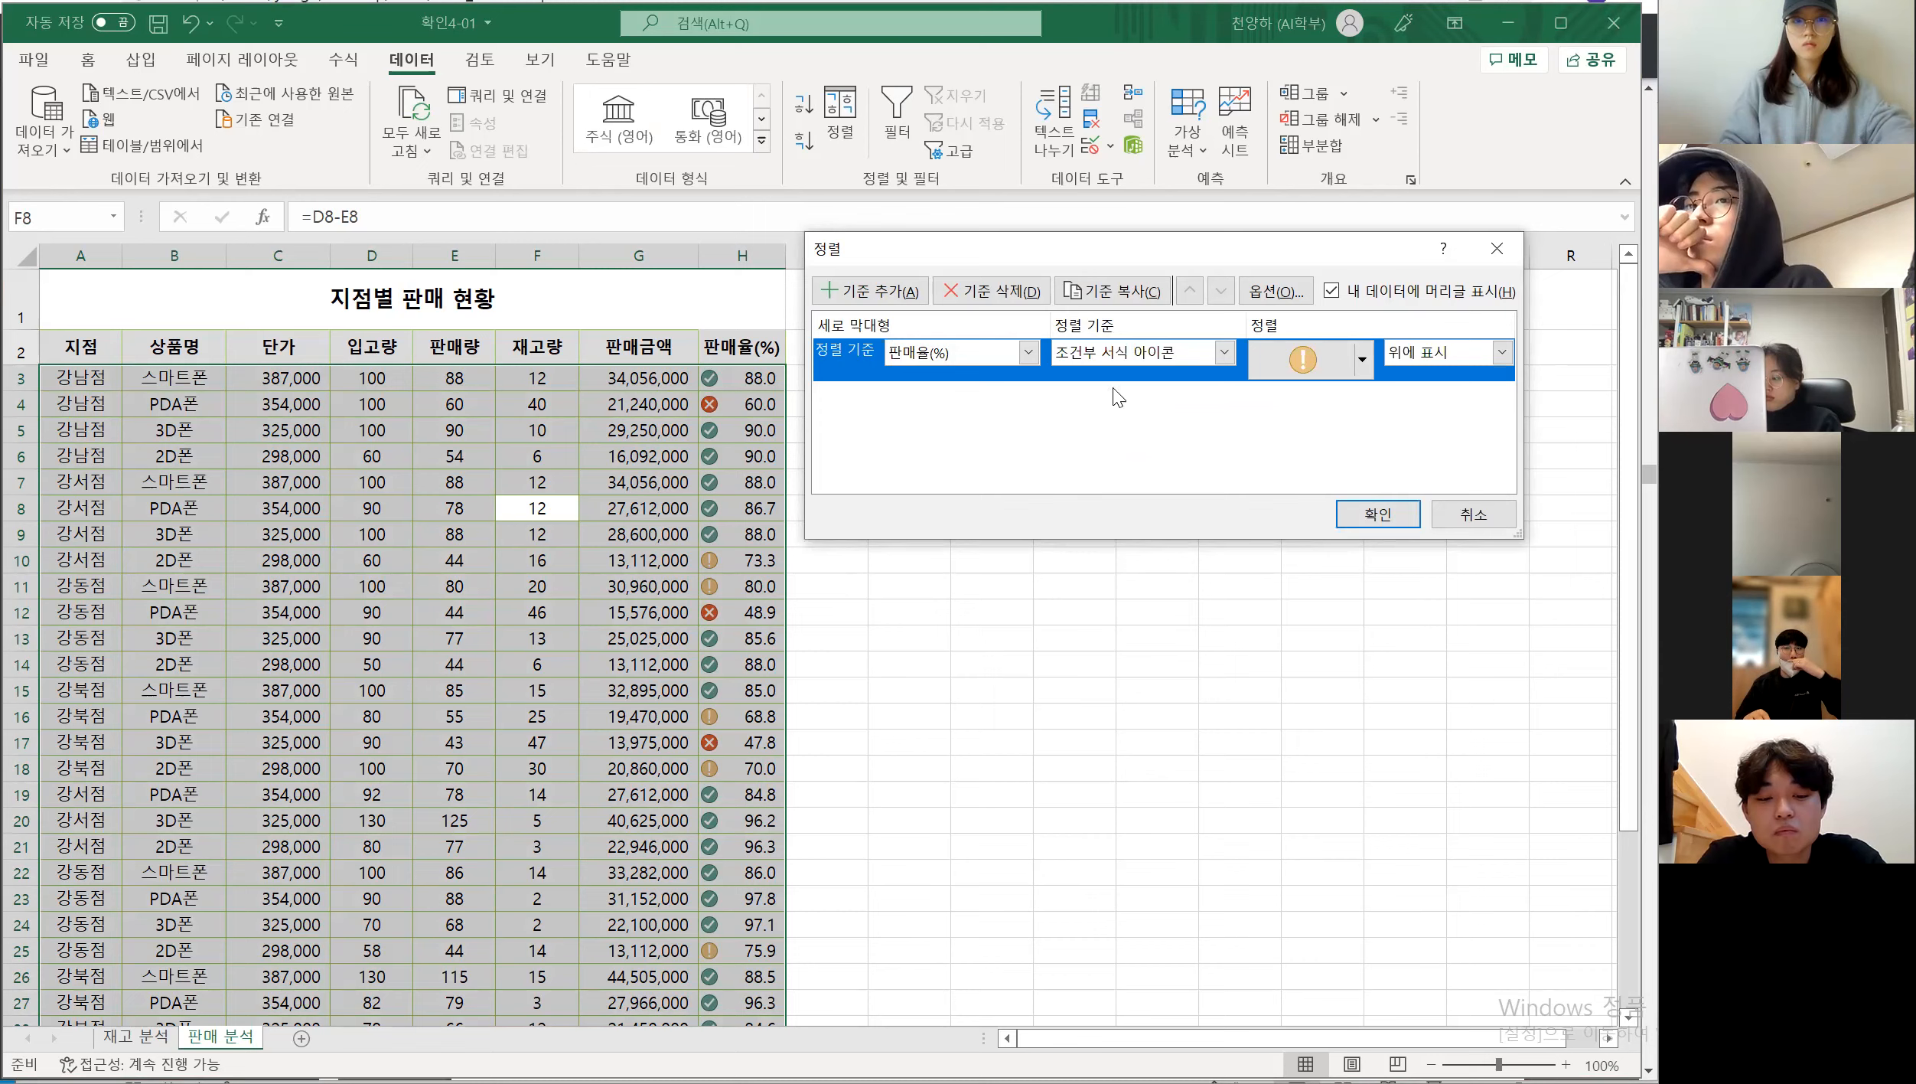
{"action": "left_click", "coordinate": [1362, 359]}
{"action": "left_click", "coordinate": [1324, 397]}
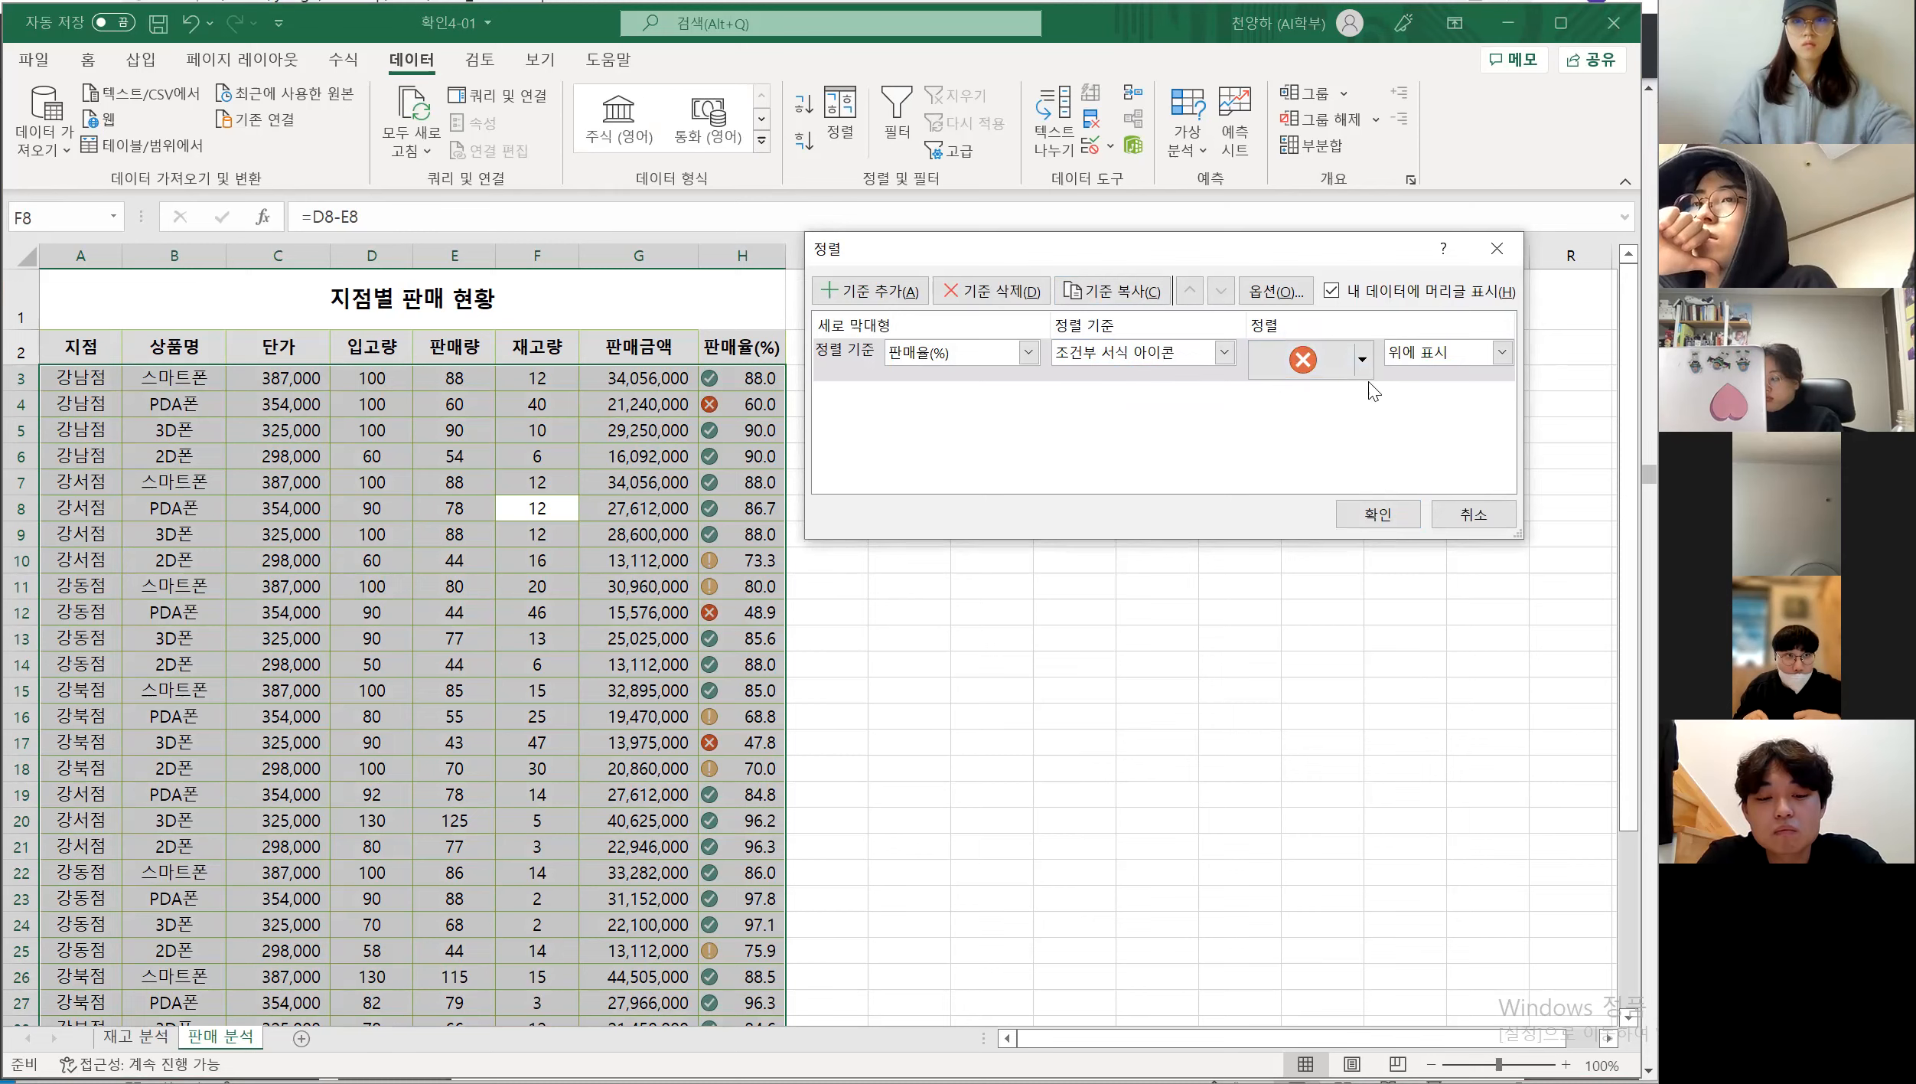
Add a second sort level on 판매율(%) by 조건부 서식 아이콘 with the yellow exclamation icon on top, and apply the sort
{"action": "left_click", "coordinate": [881, 299]}
{"action": "left_click", "coordinate": [1029, 394]}
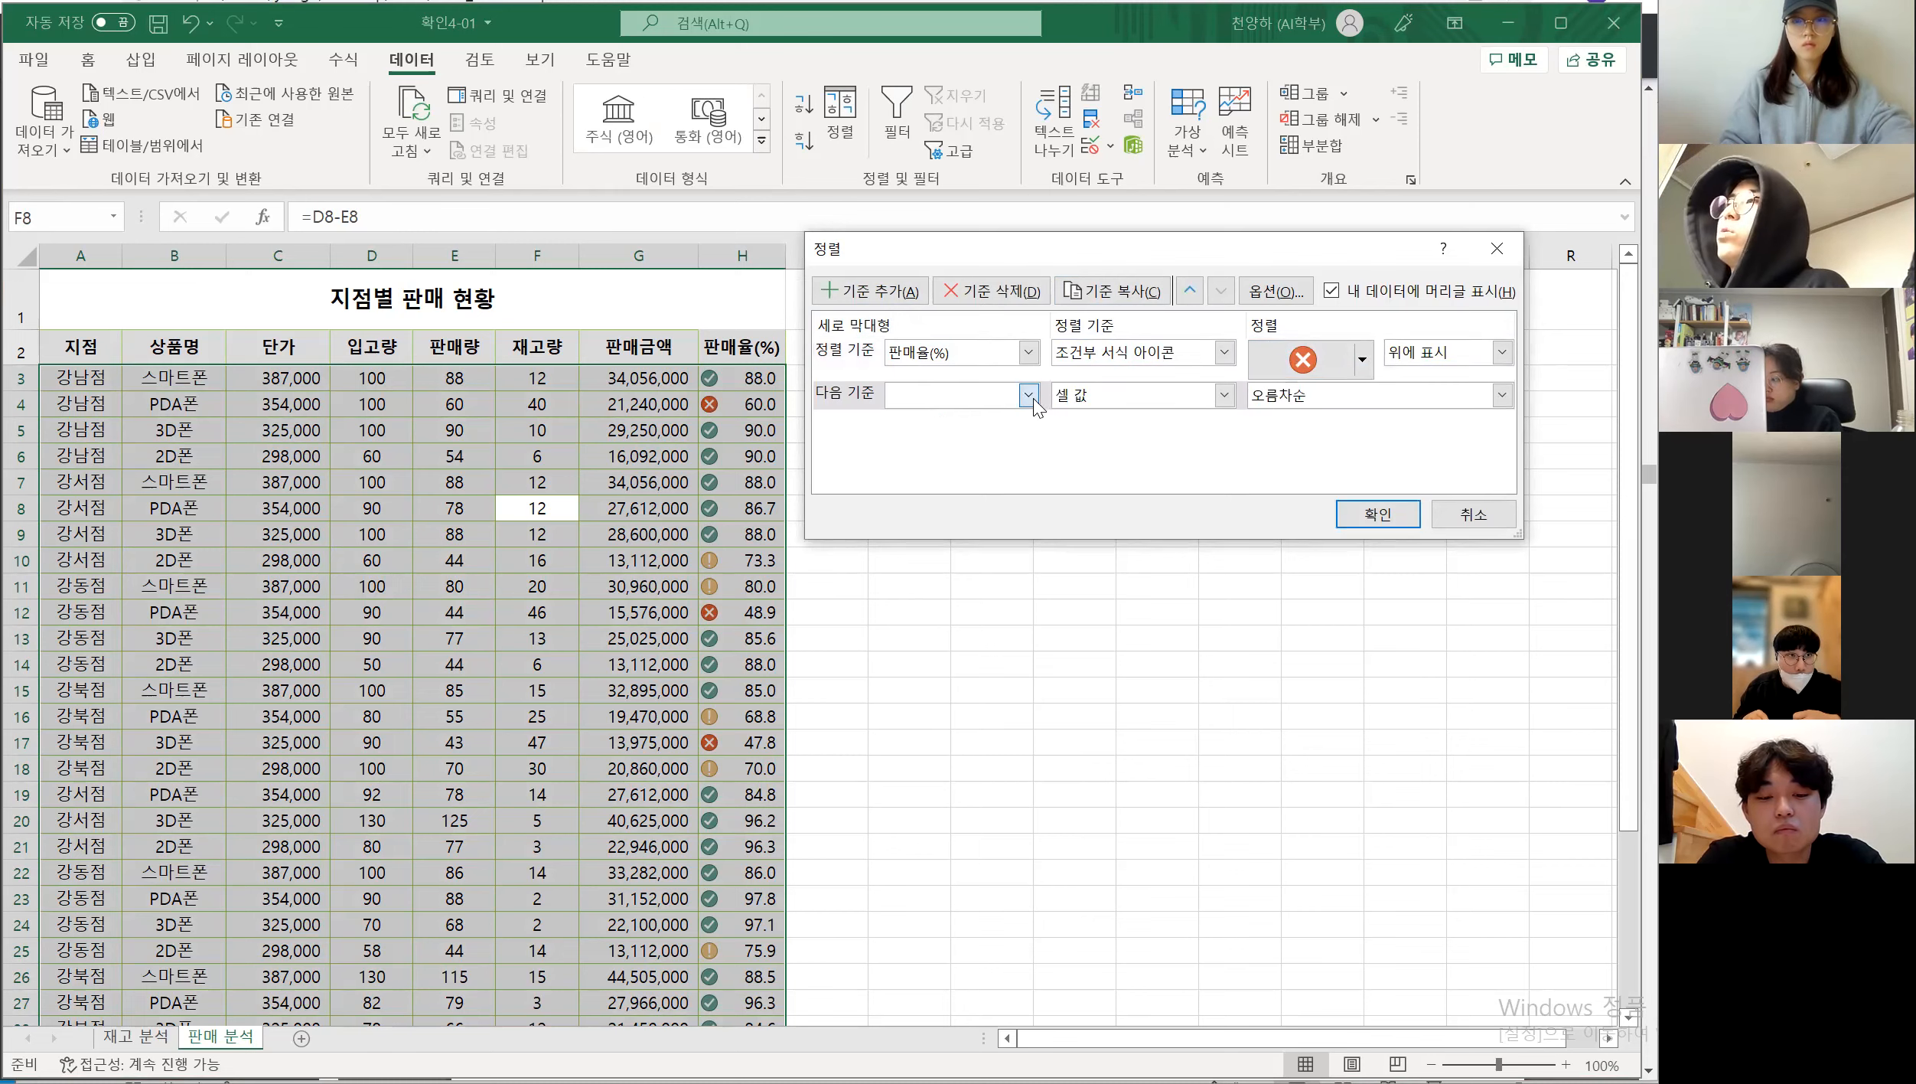
{"action": "left_click", "coordinate": [961, 581]}
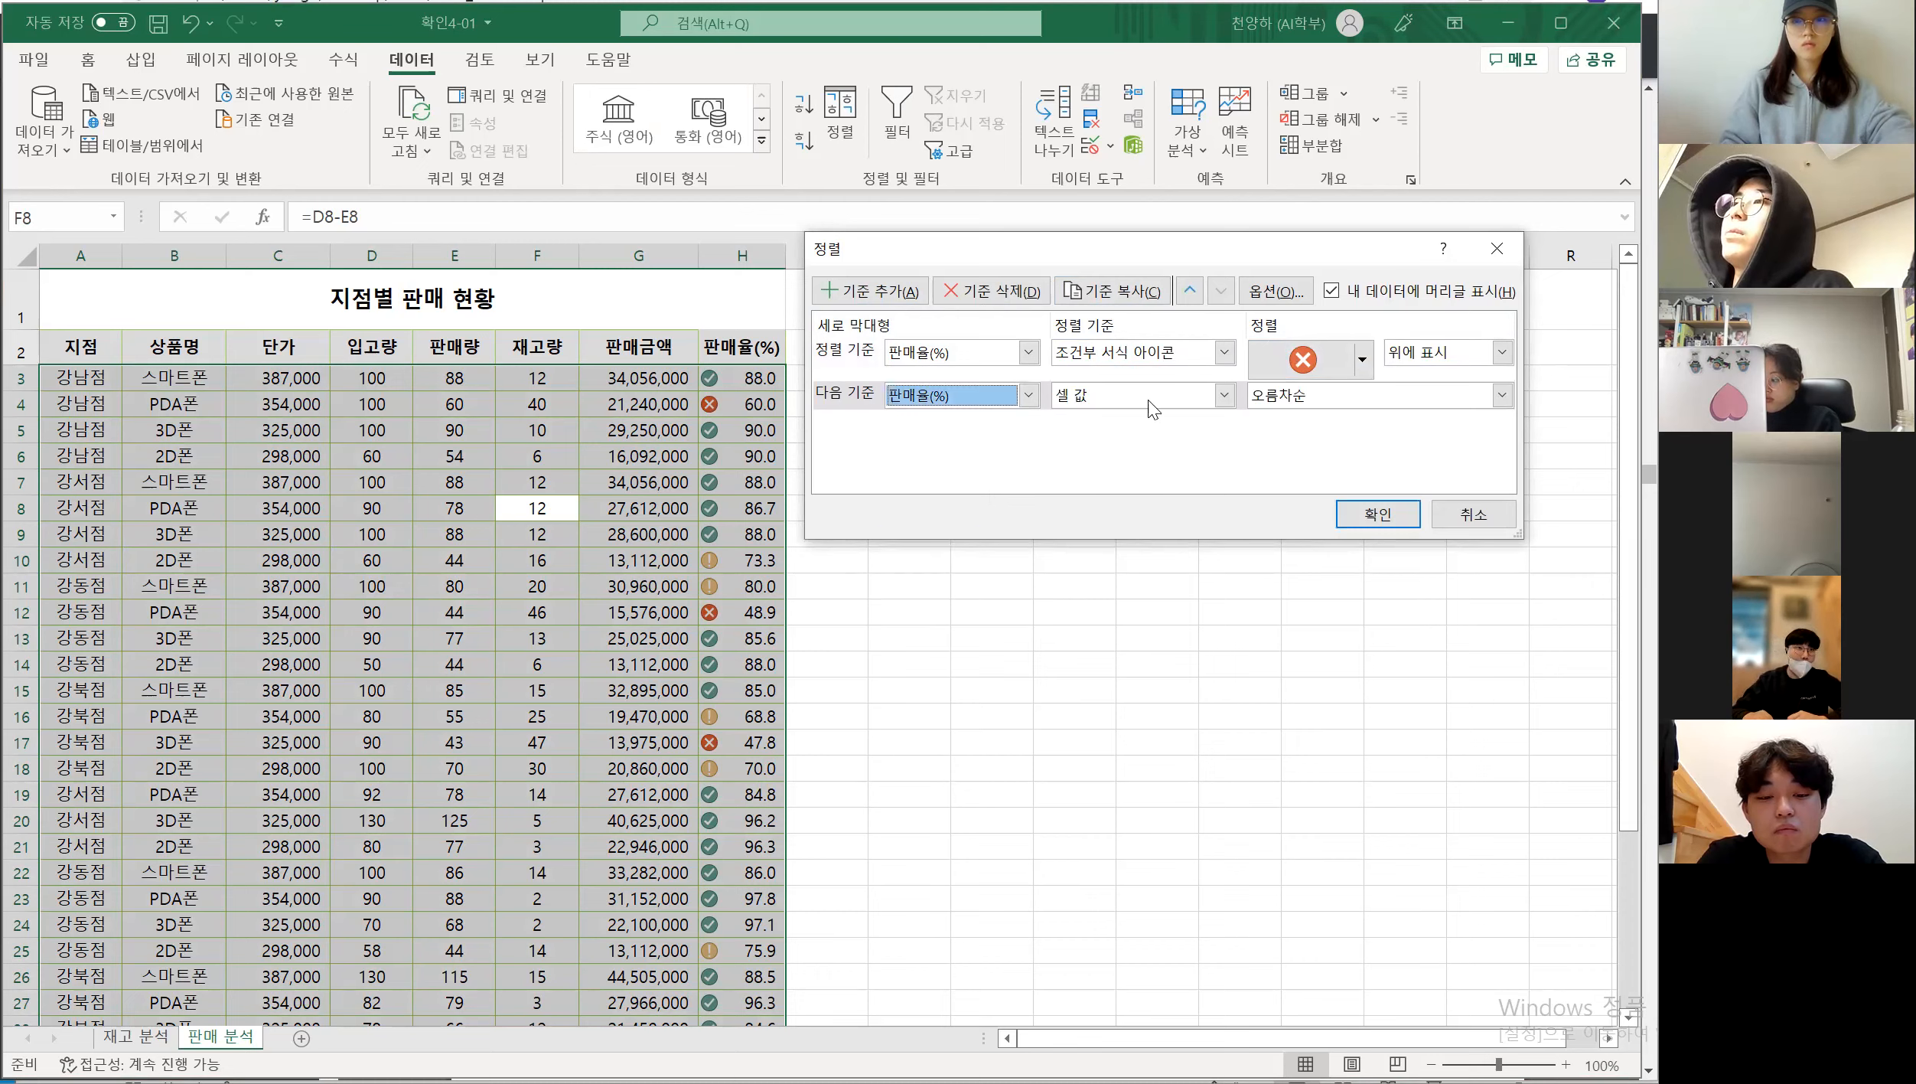
{"action": "left_click", "coordinate": [1225, 395]}
{"action": "left_click", "coordinate": [1123, 492]}
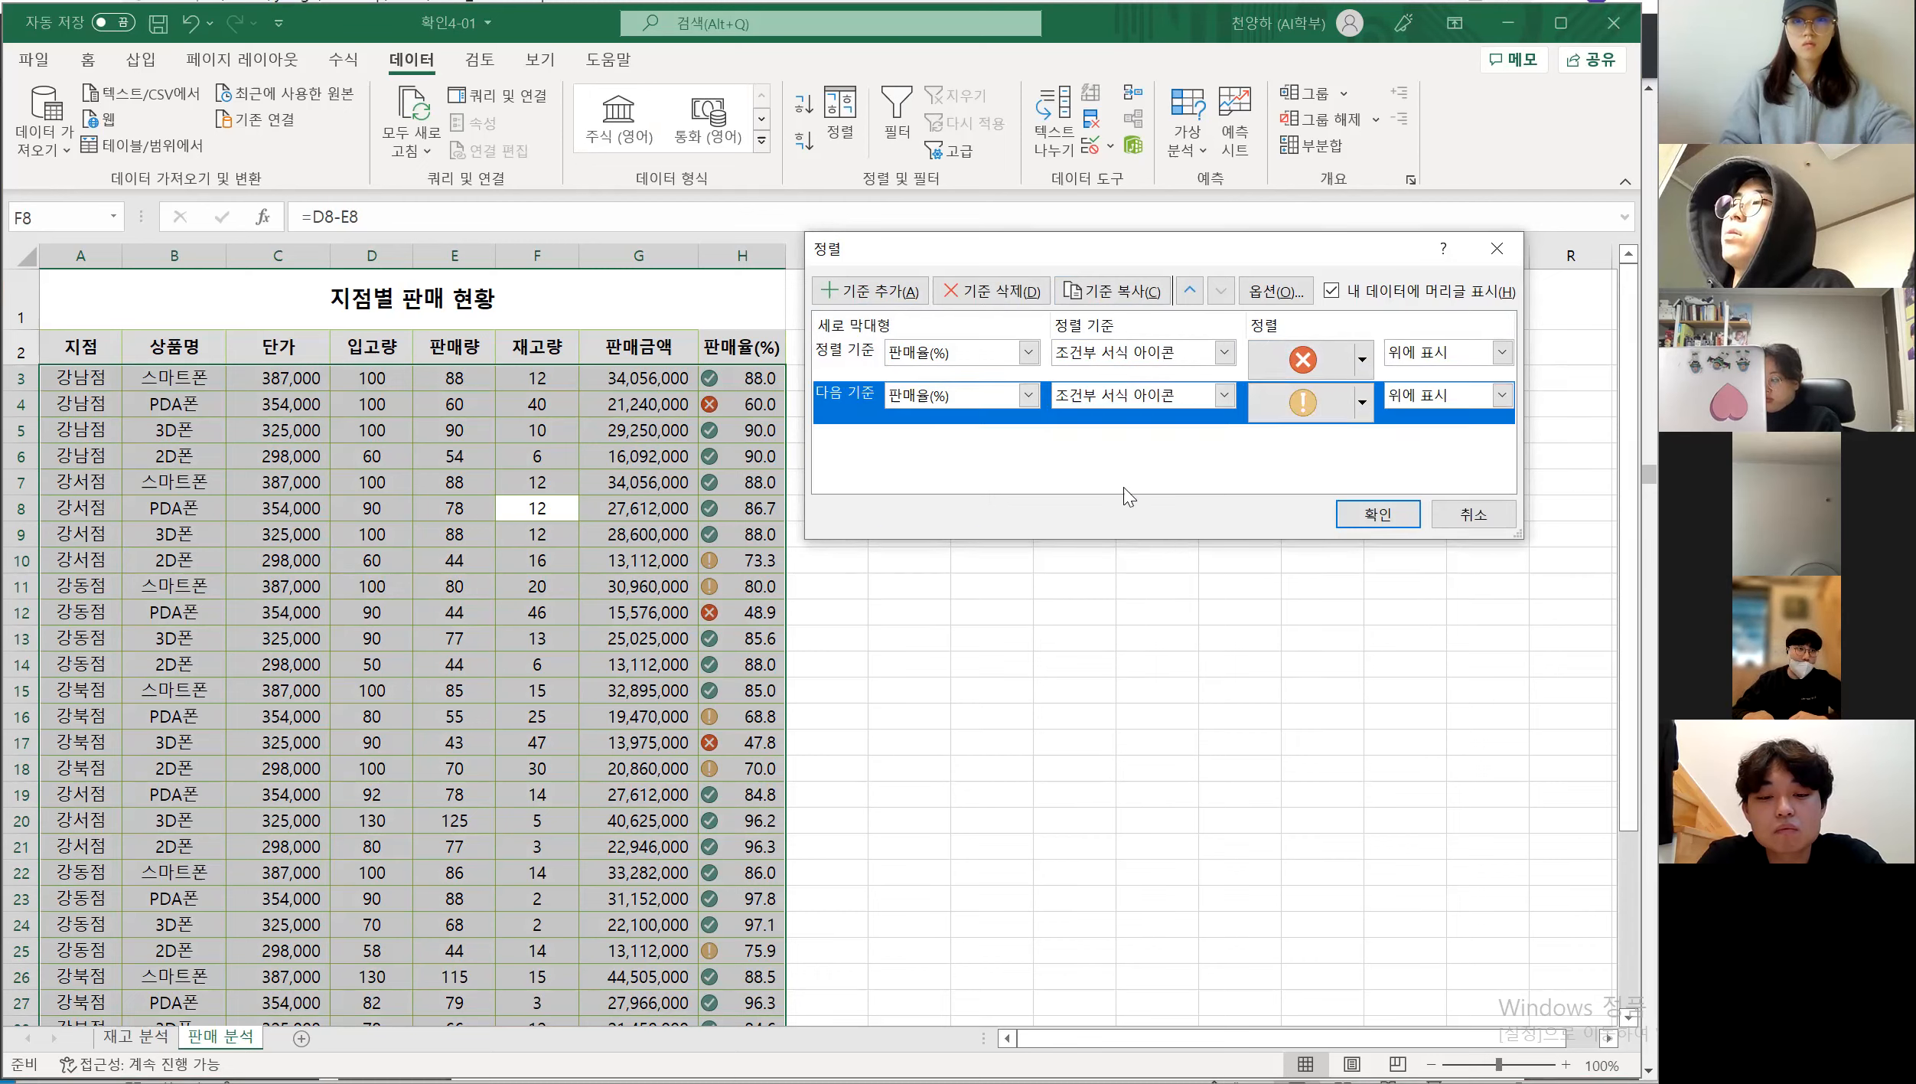
{"action": "left_click", "coordinate": [1365, 404]}
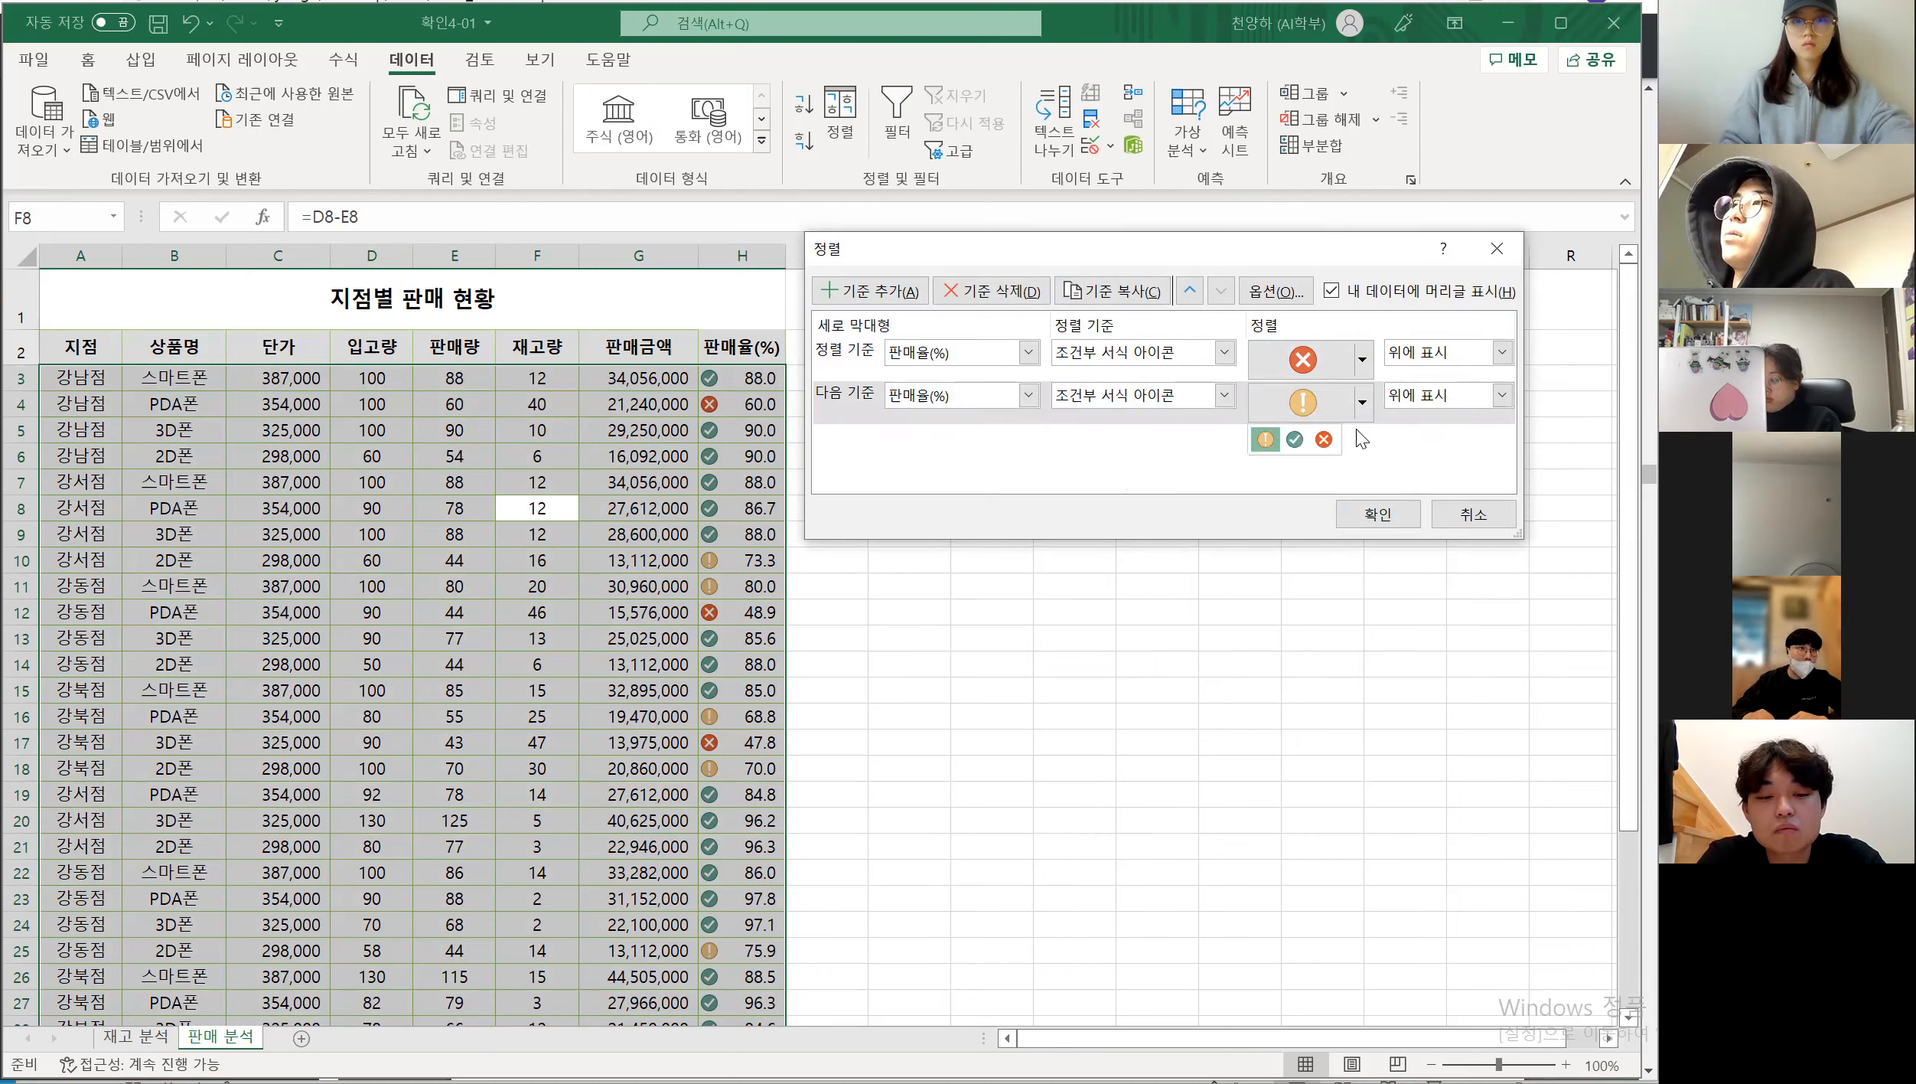
{"action": "left_click", "coordinate": [1271, 442]}
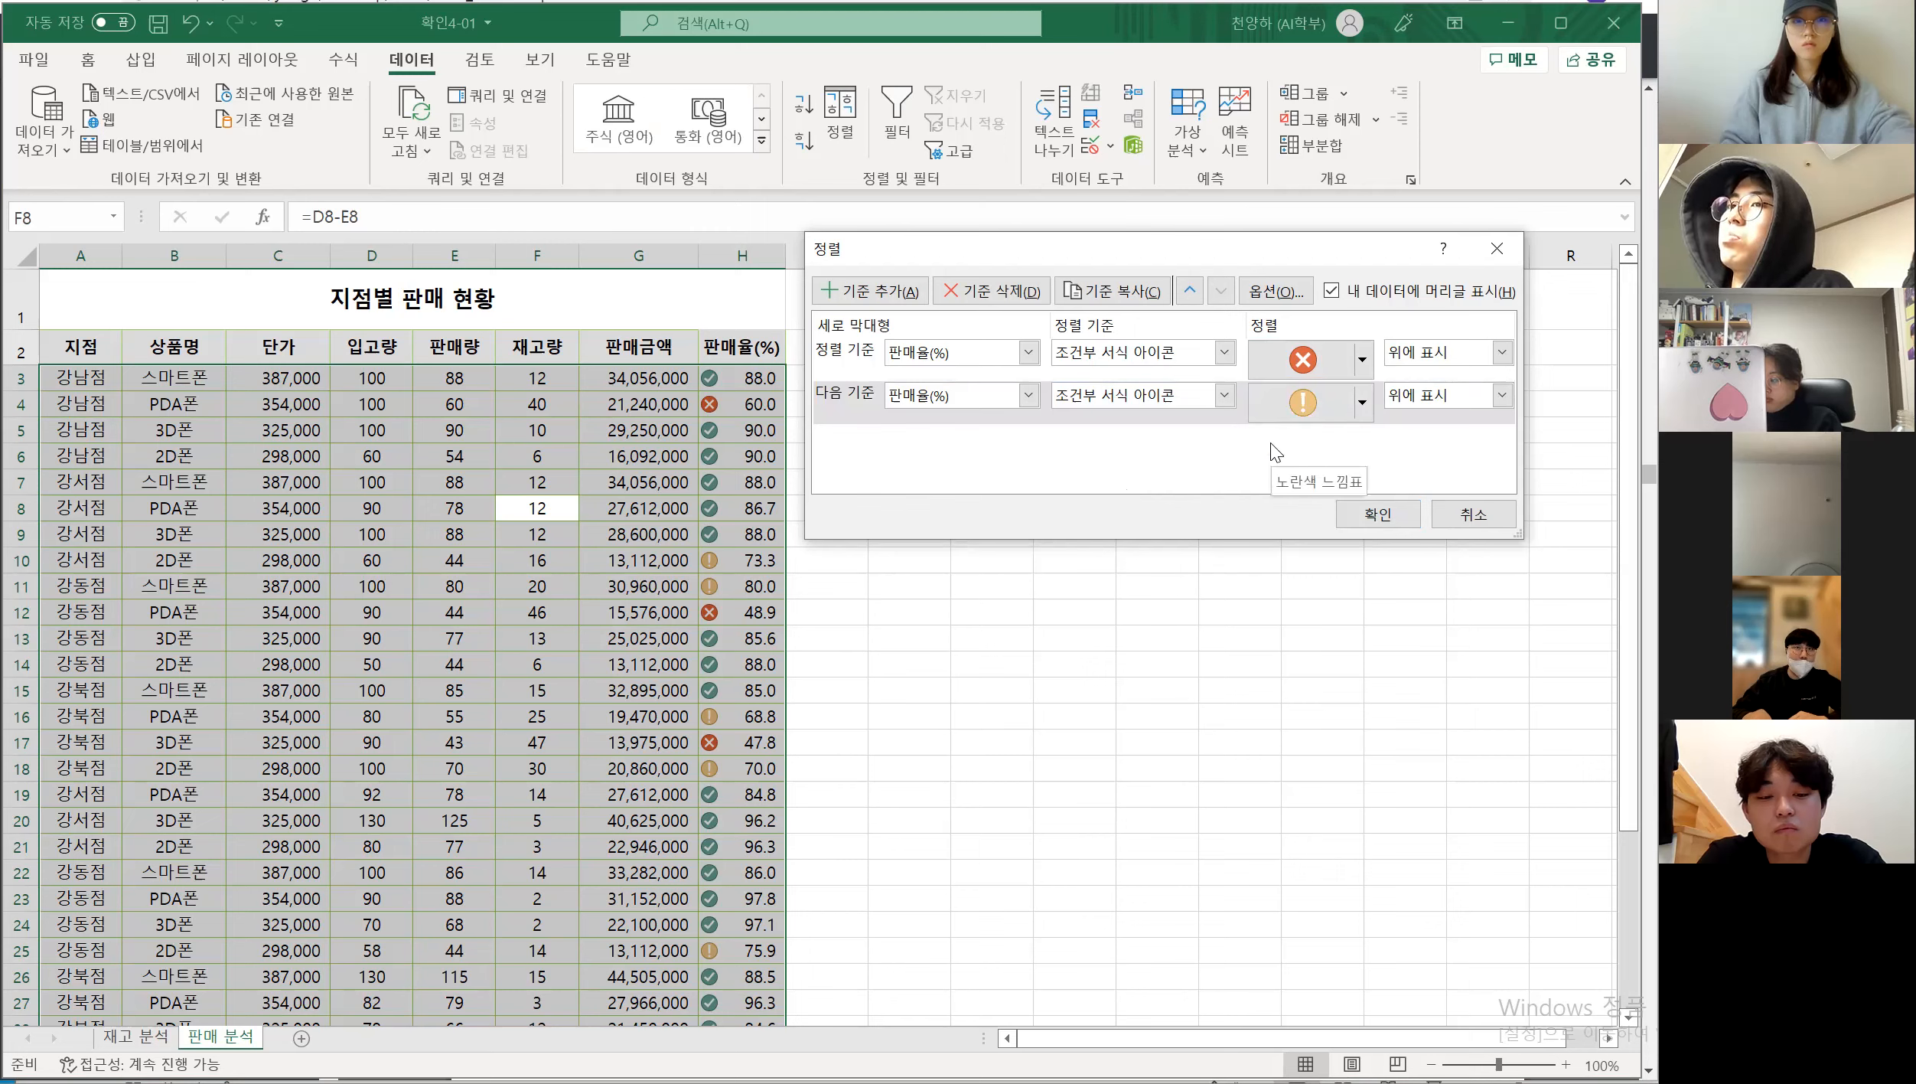
{"action": "left_click", "coordinate": [1363, 402]}
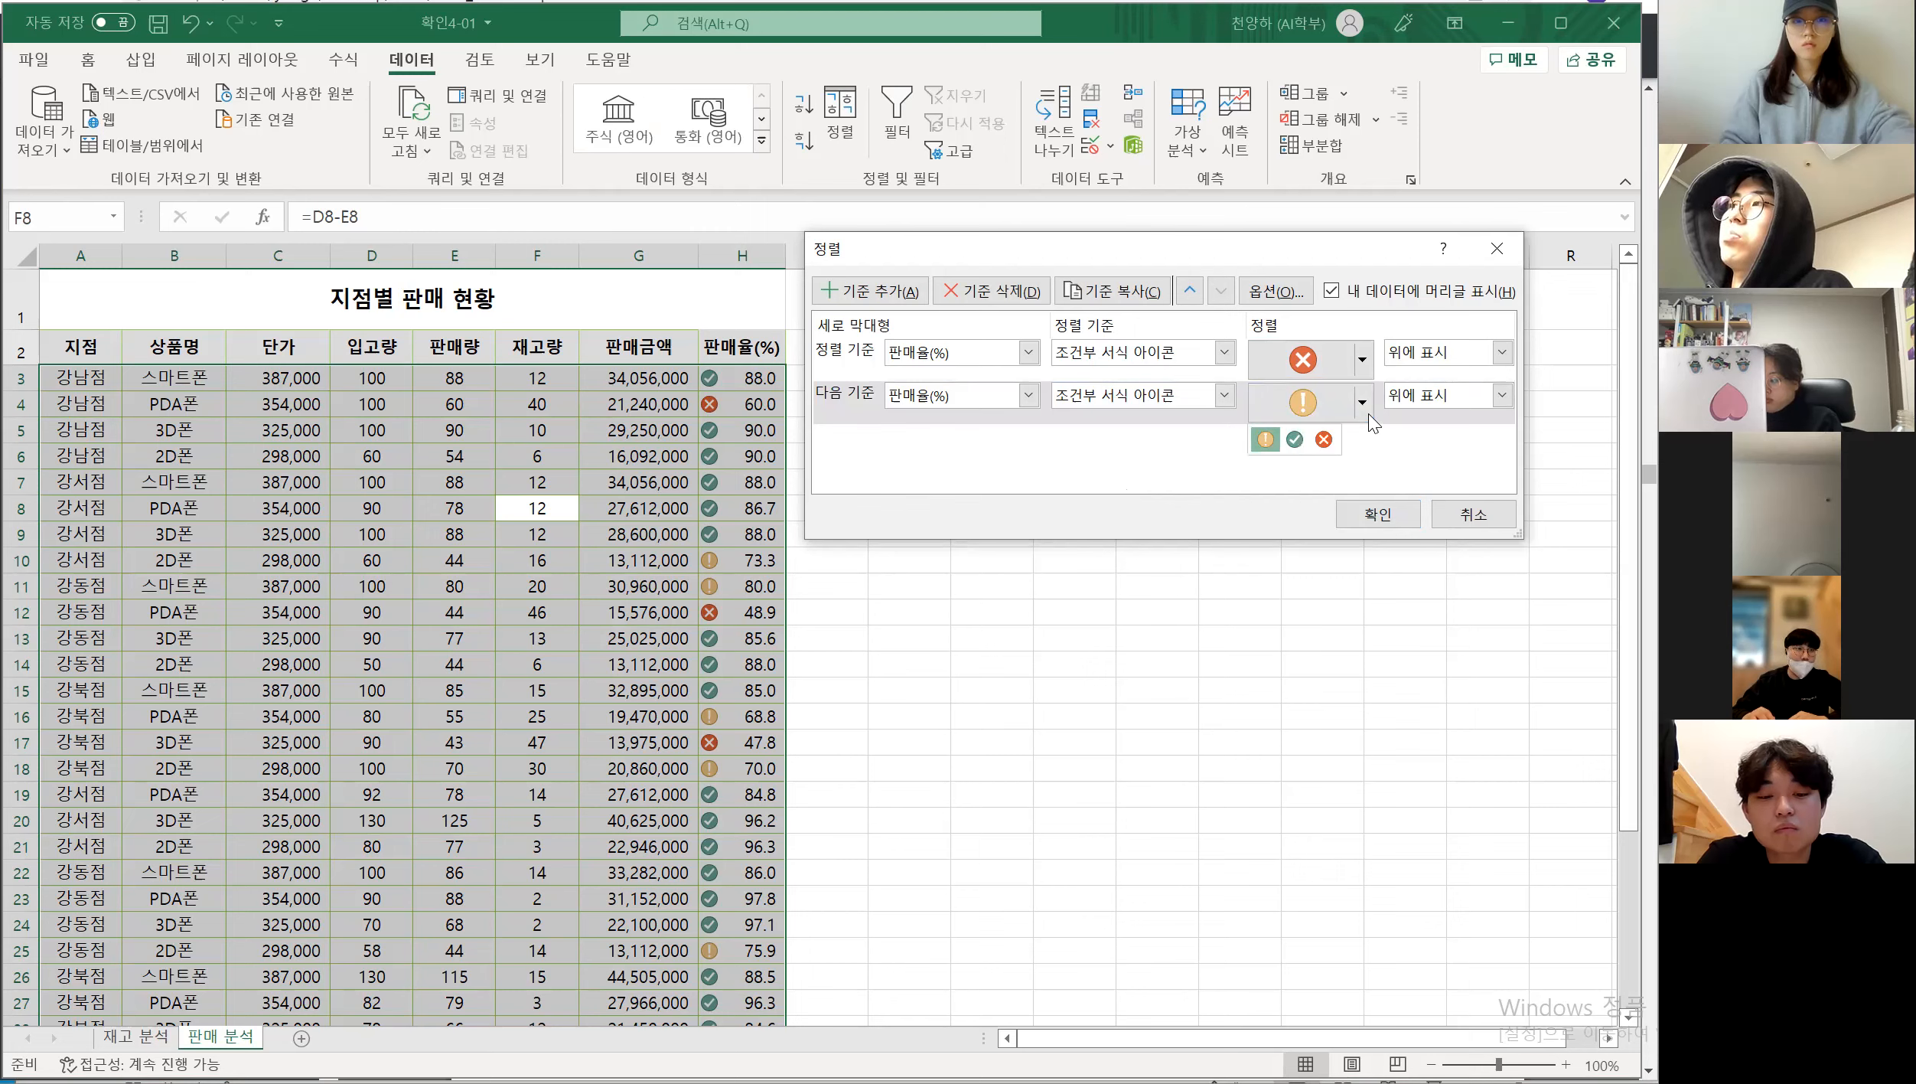
{"action": "left_click", "coordinate": [1271, 479]}
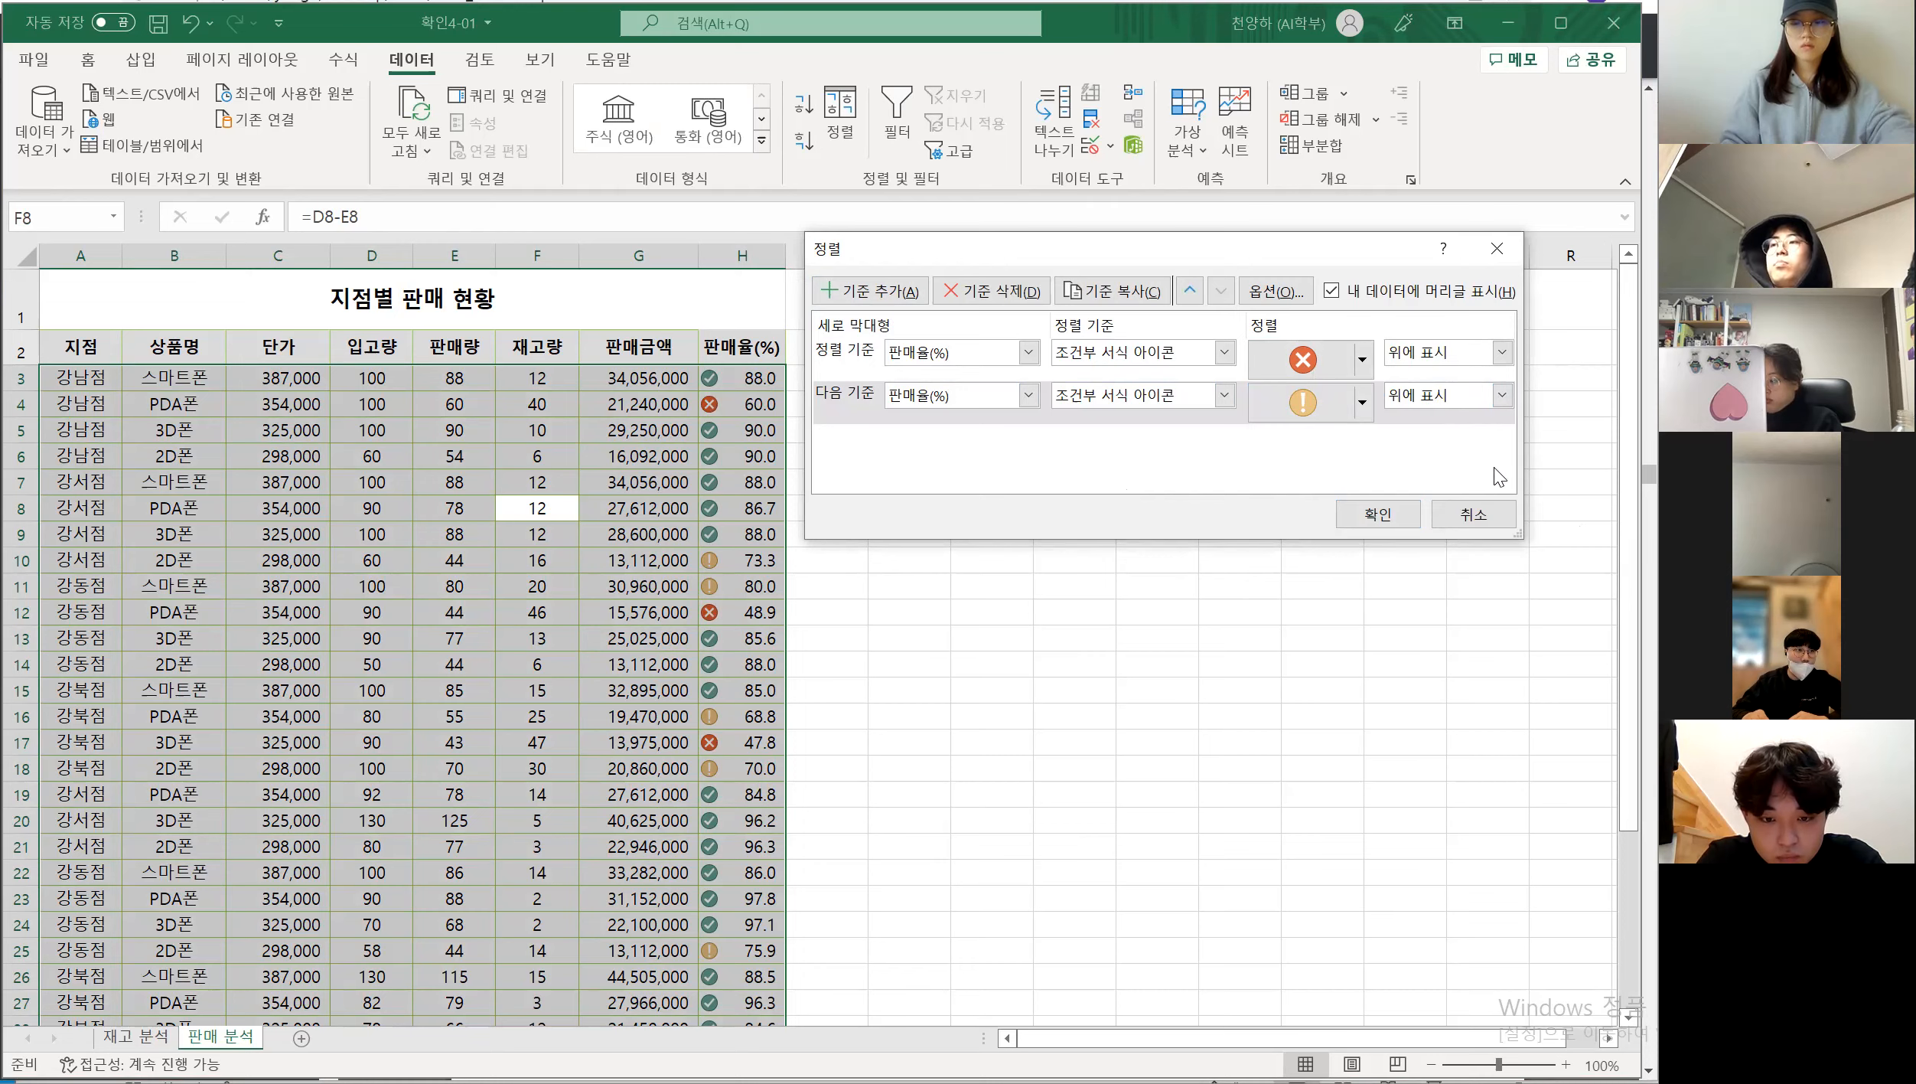
{"action": "left_click", "coordinate": [1389, 523]}
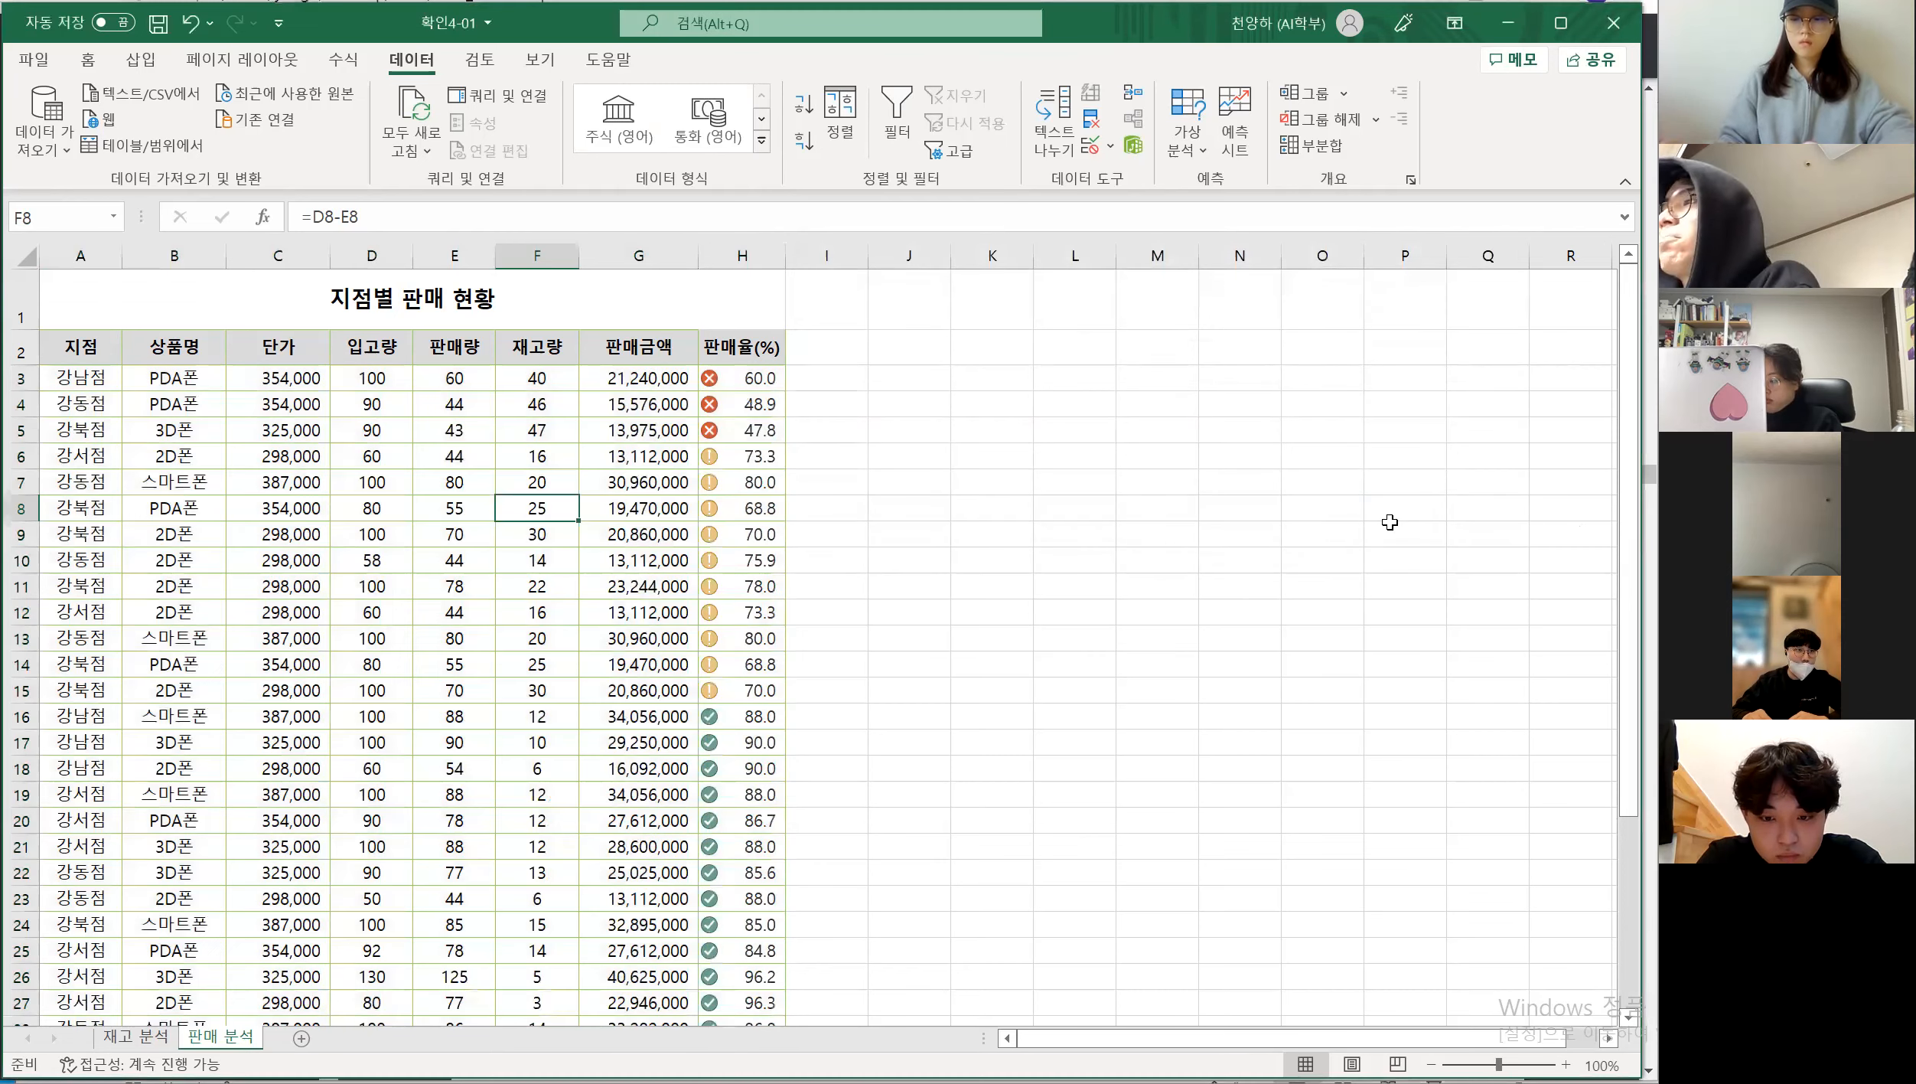
Examine the order of the icons in the 판매율(%) column of the sorted table
{"action": "left_click", "coordinate": [940, 539]}
{"action": "left_click_drag", "start_coordinate": [735, 378], "coordinate": [765, 845]}
{"action": "left_click", "coordinate": [1001, 763]}
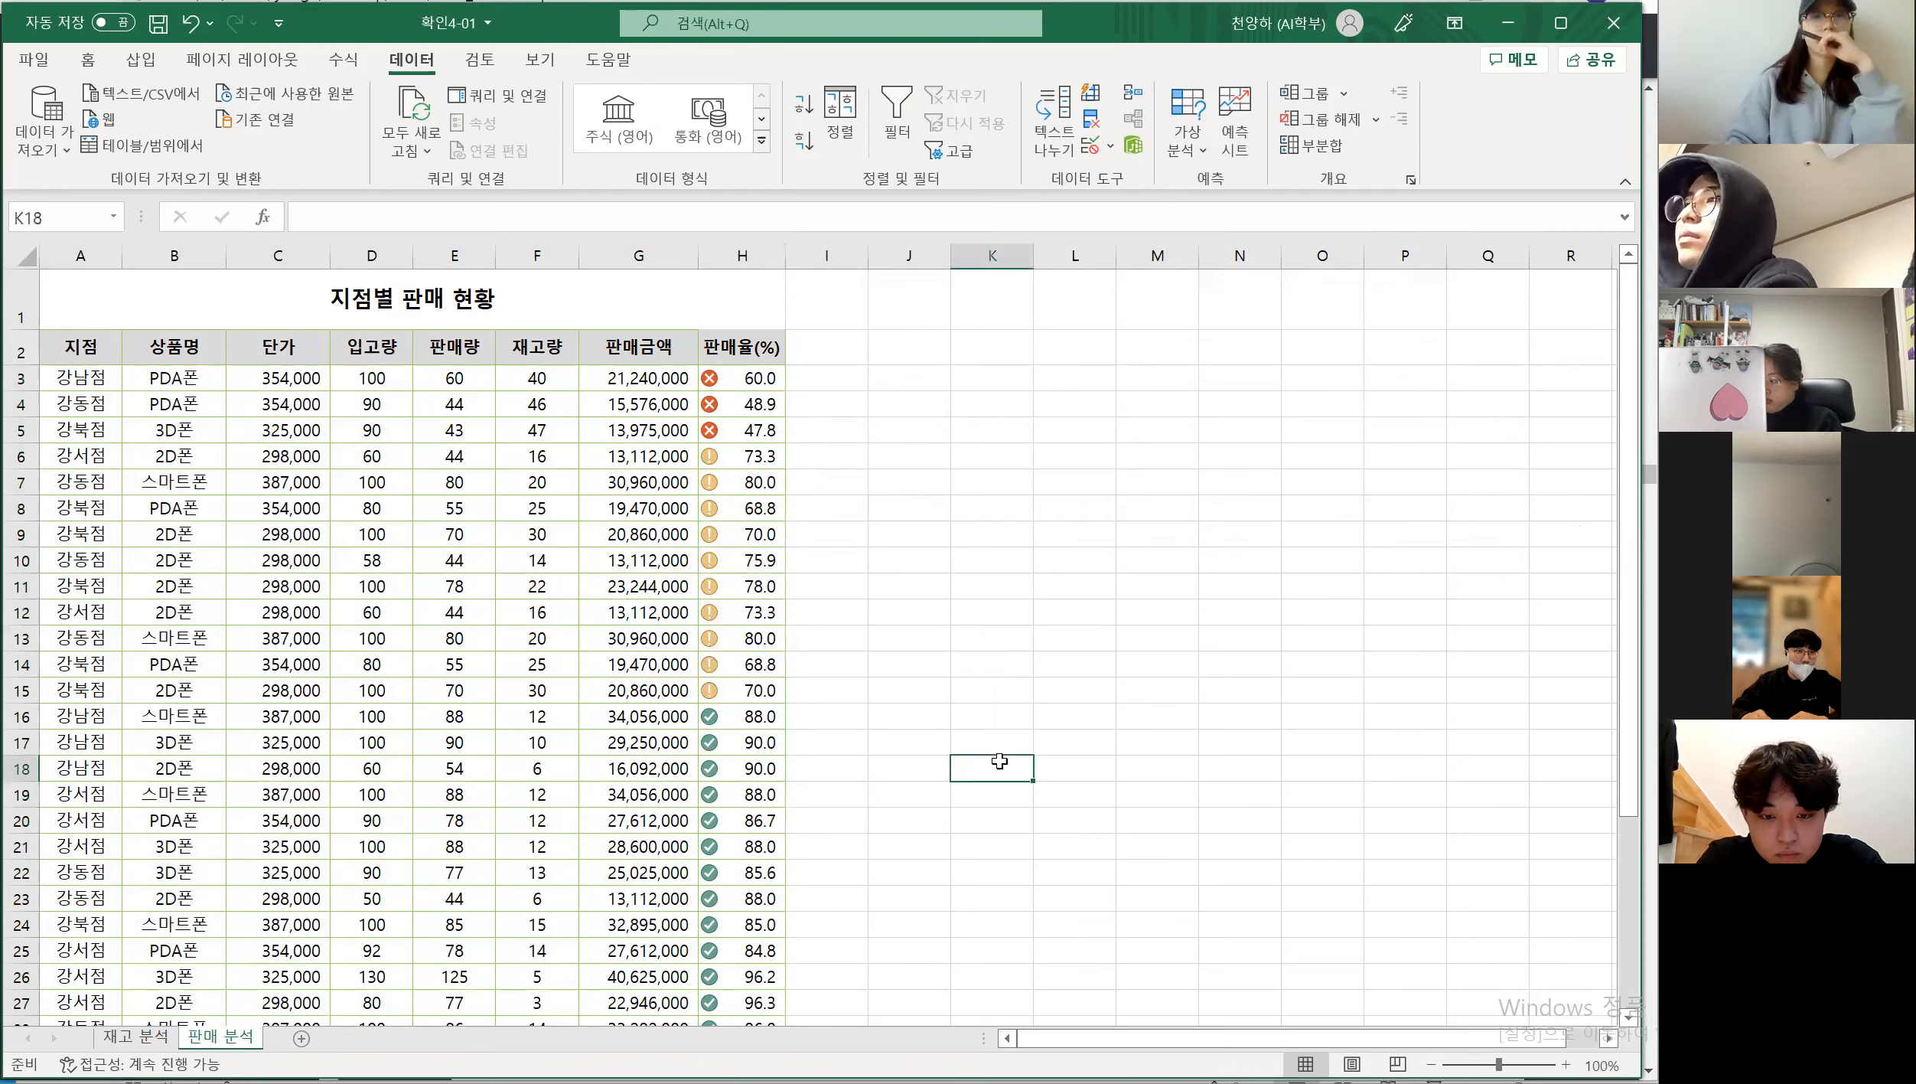
{"action": "left_click", "coordinate": [981, 639]}
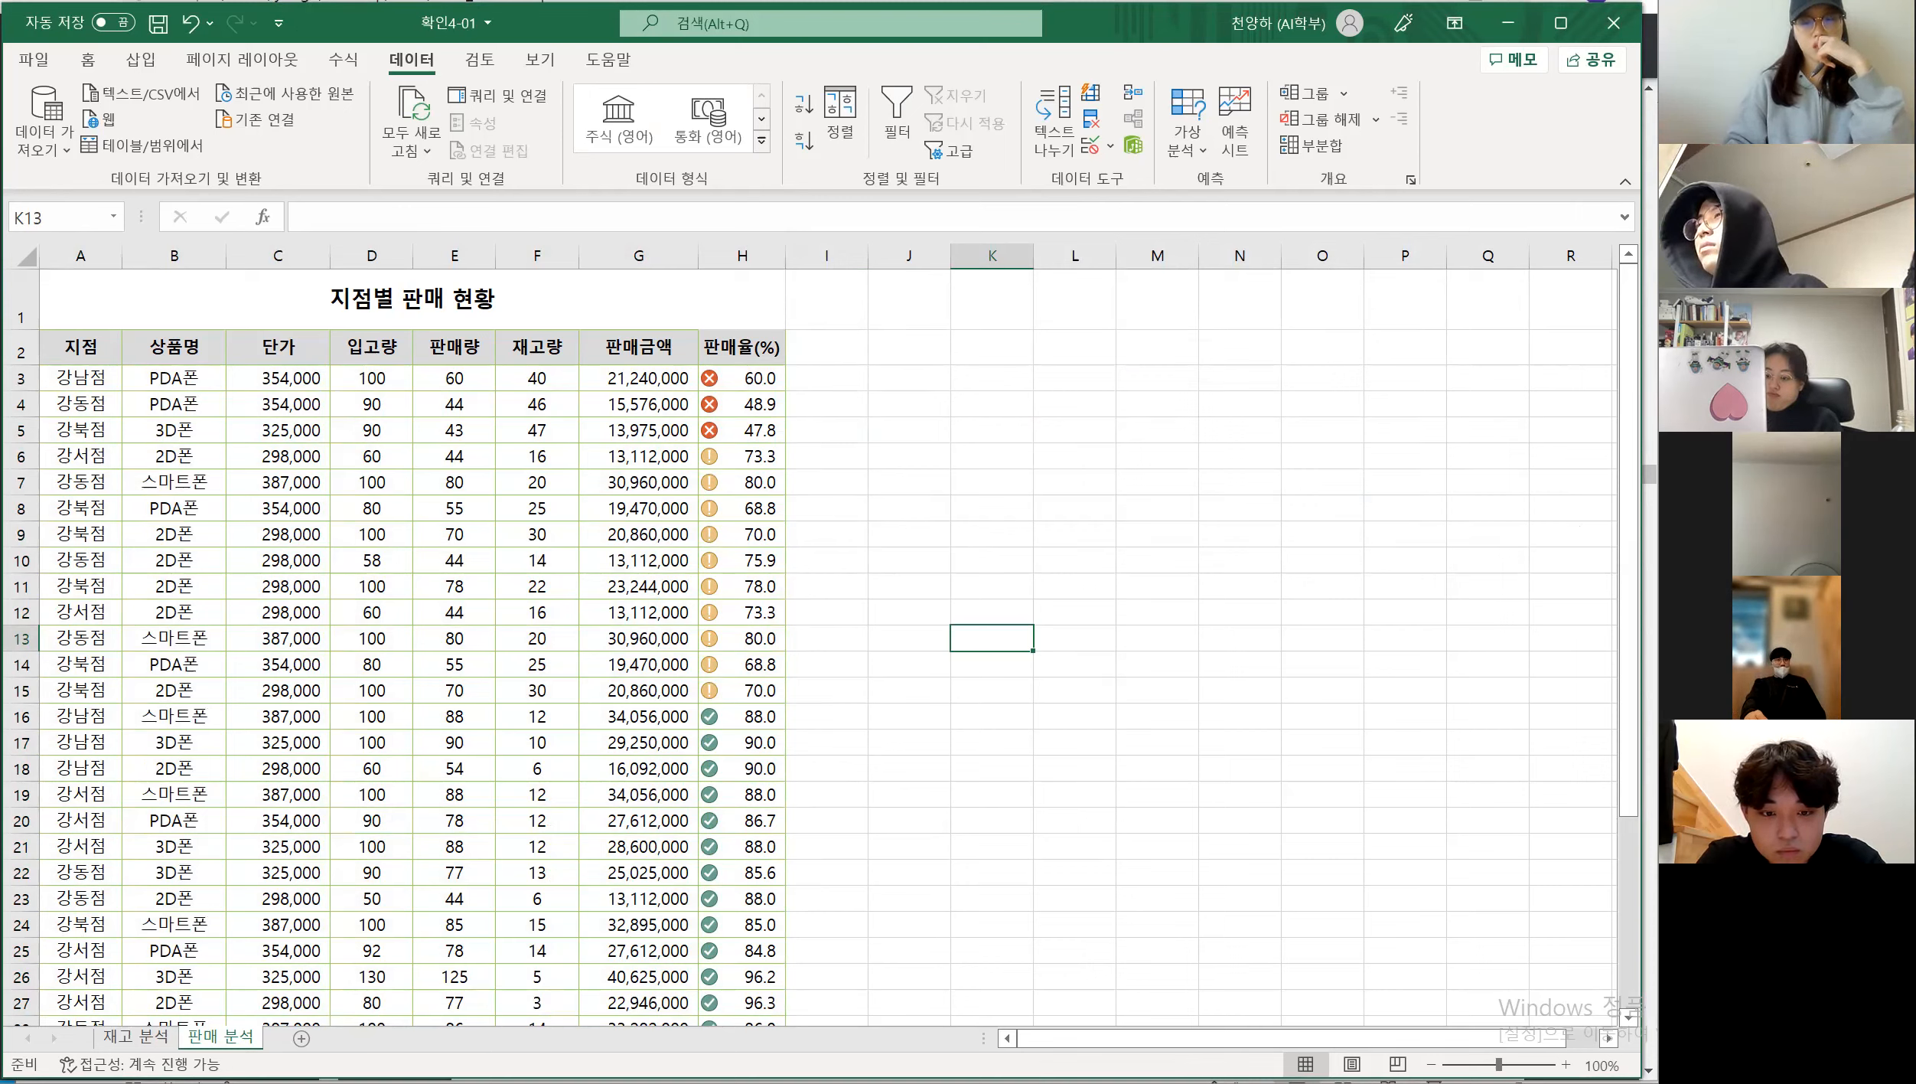
Review the remaining solution steps of problem 1 in the exercise PDF and read the filter tasks for 확인4-02
{"action": "mouse_move", "coordinate": [888, 1079]}
{"action": "left_click", "coordinate": [887, 1003]}
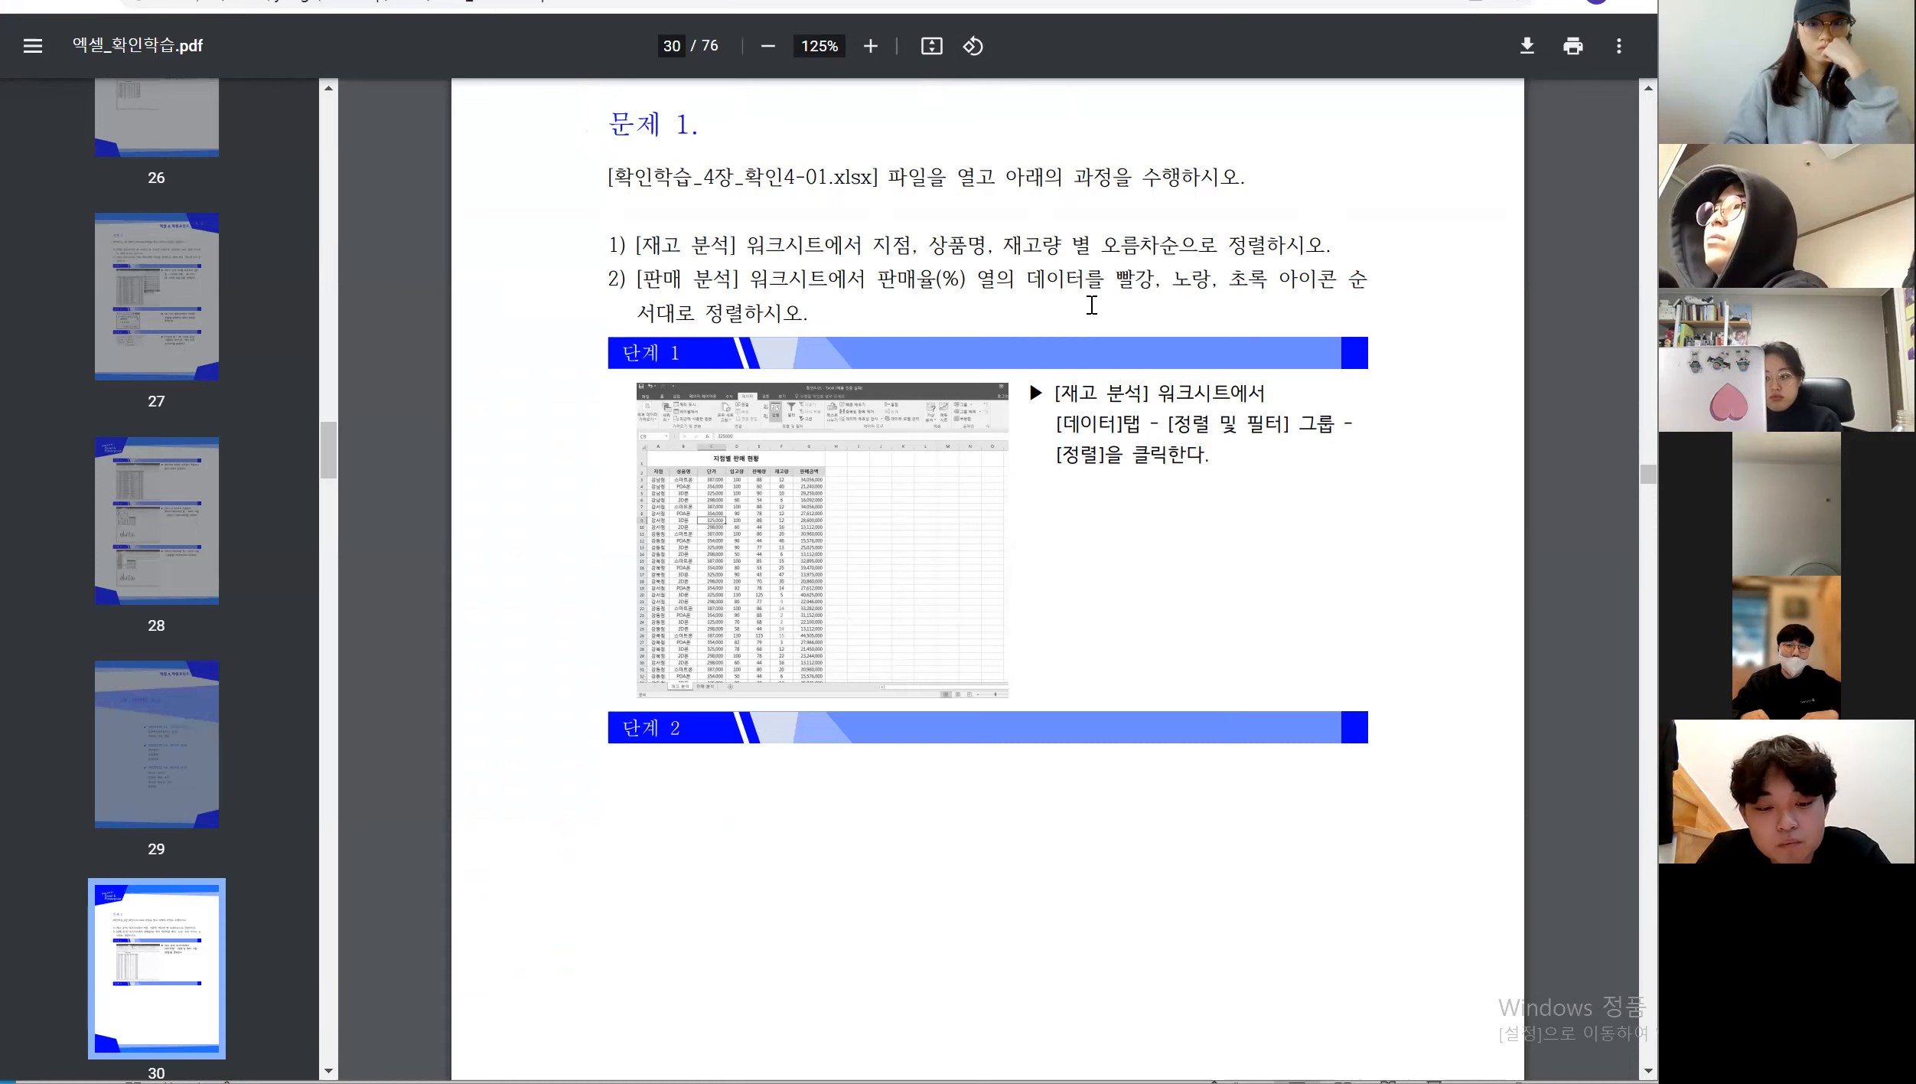
{"action": "scroll", "coordinate": [1092, 304], "scroll_direction": "down", "scroll_amount": 1}
{"action": "scroll", "coordinate": [1091, 304], "scroll_direction": "down", "scroll_amount": 20}
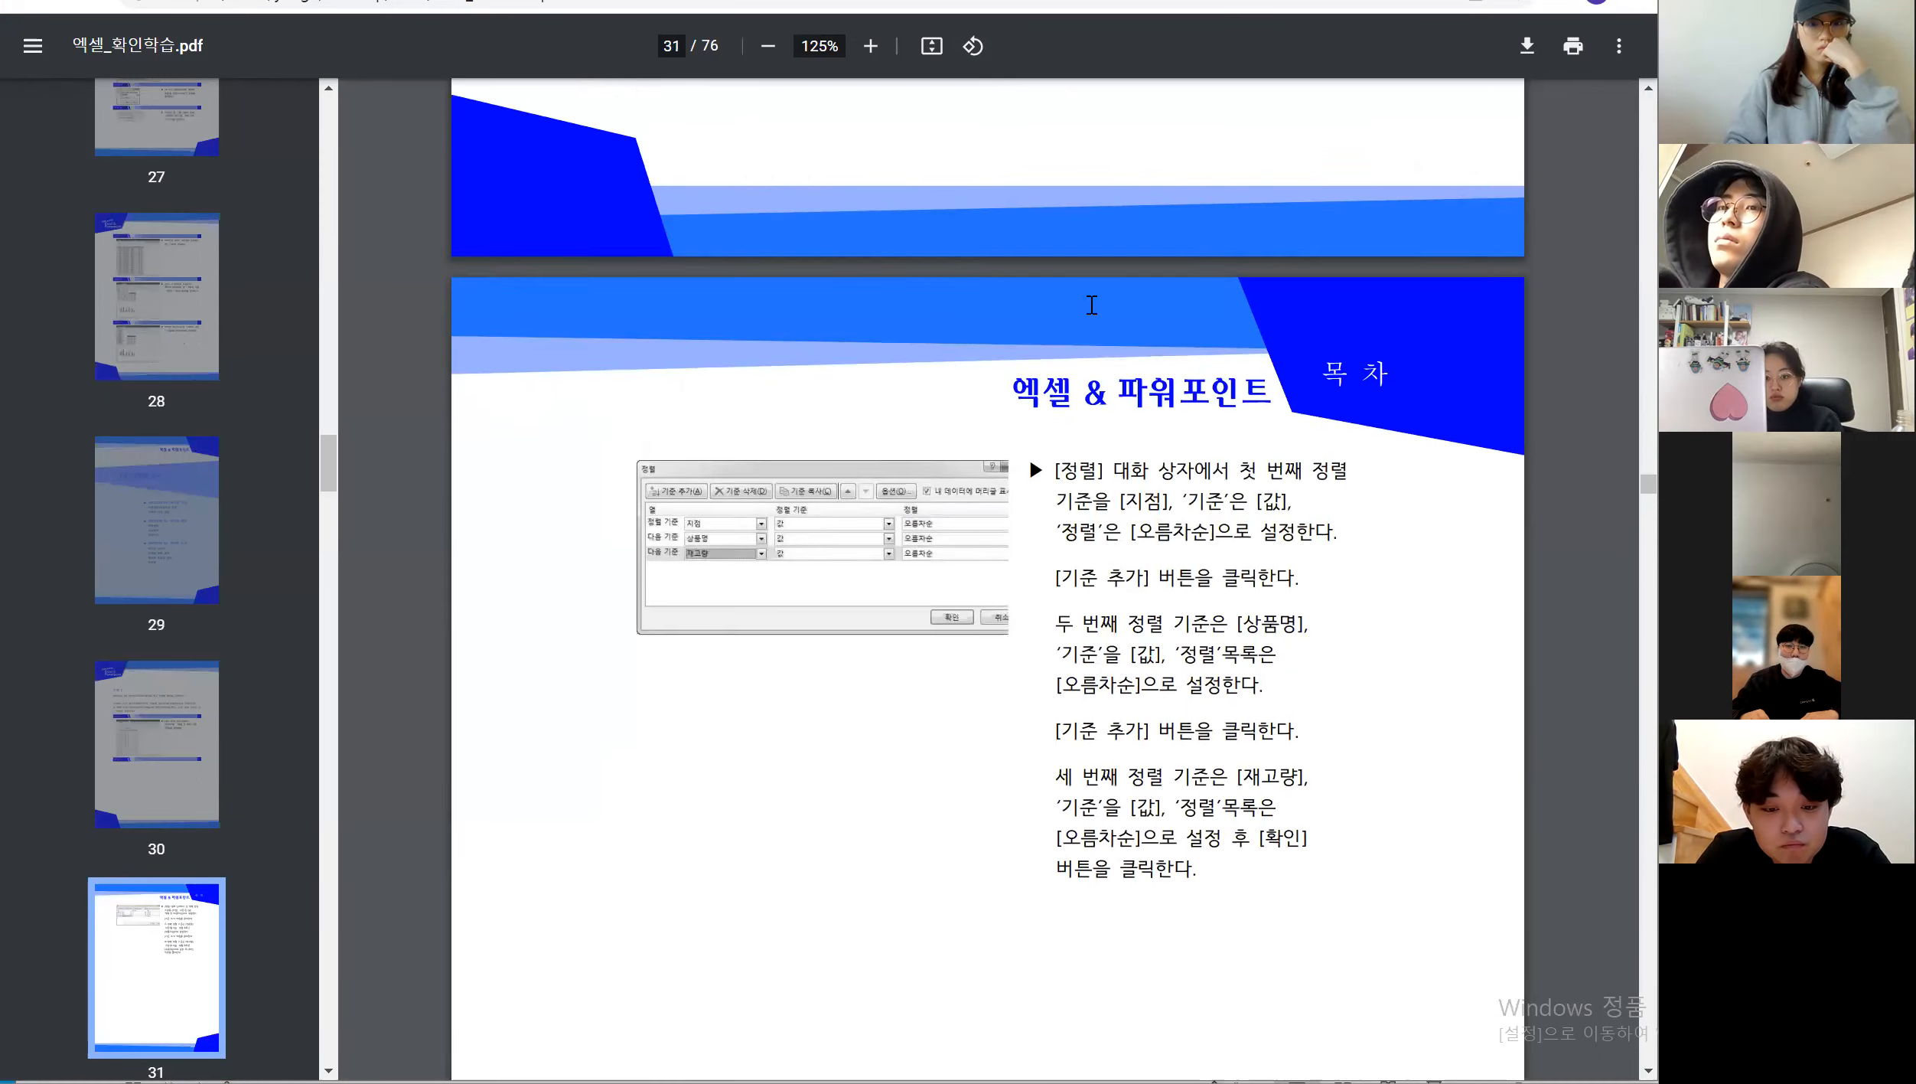
{"action": "scroll", "coordinate": [1091, 304], "scroll_direction": "down", "scroll_amount": 20}
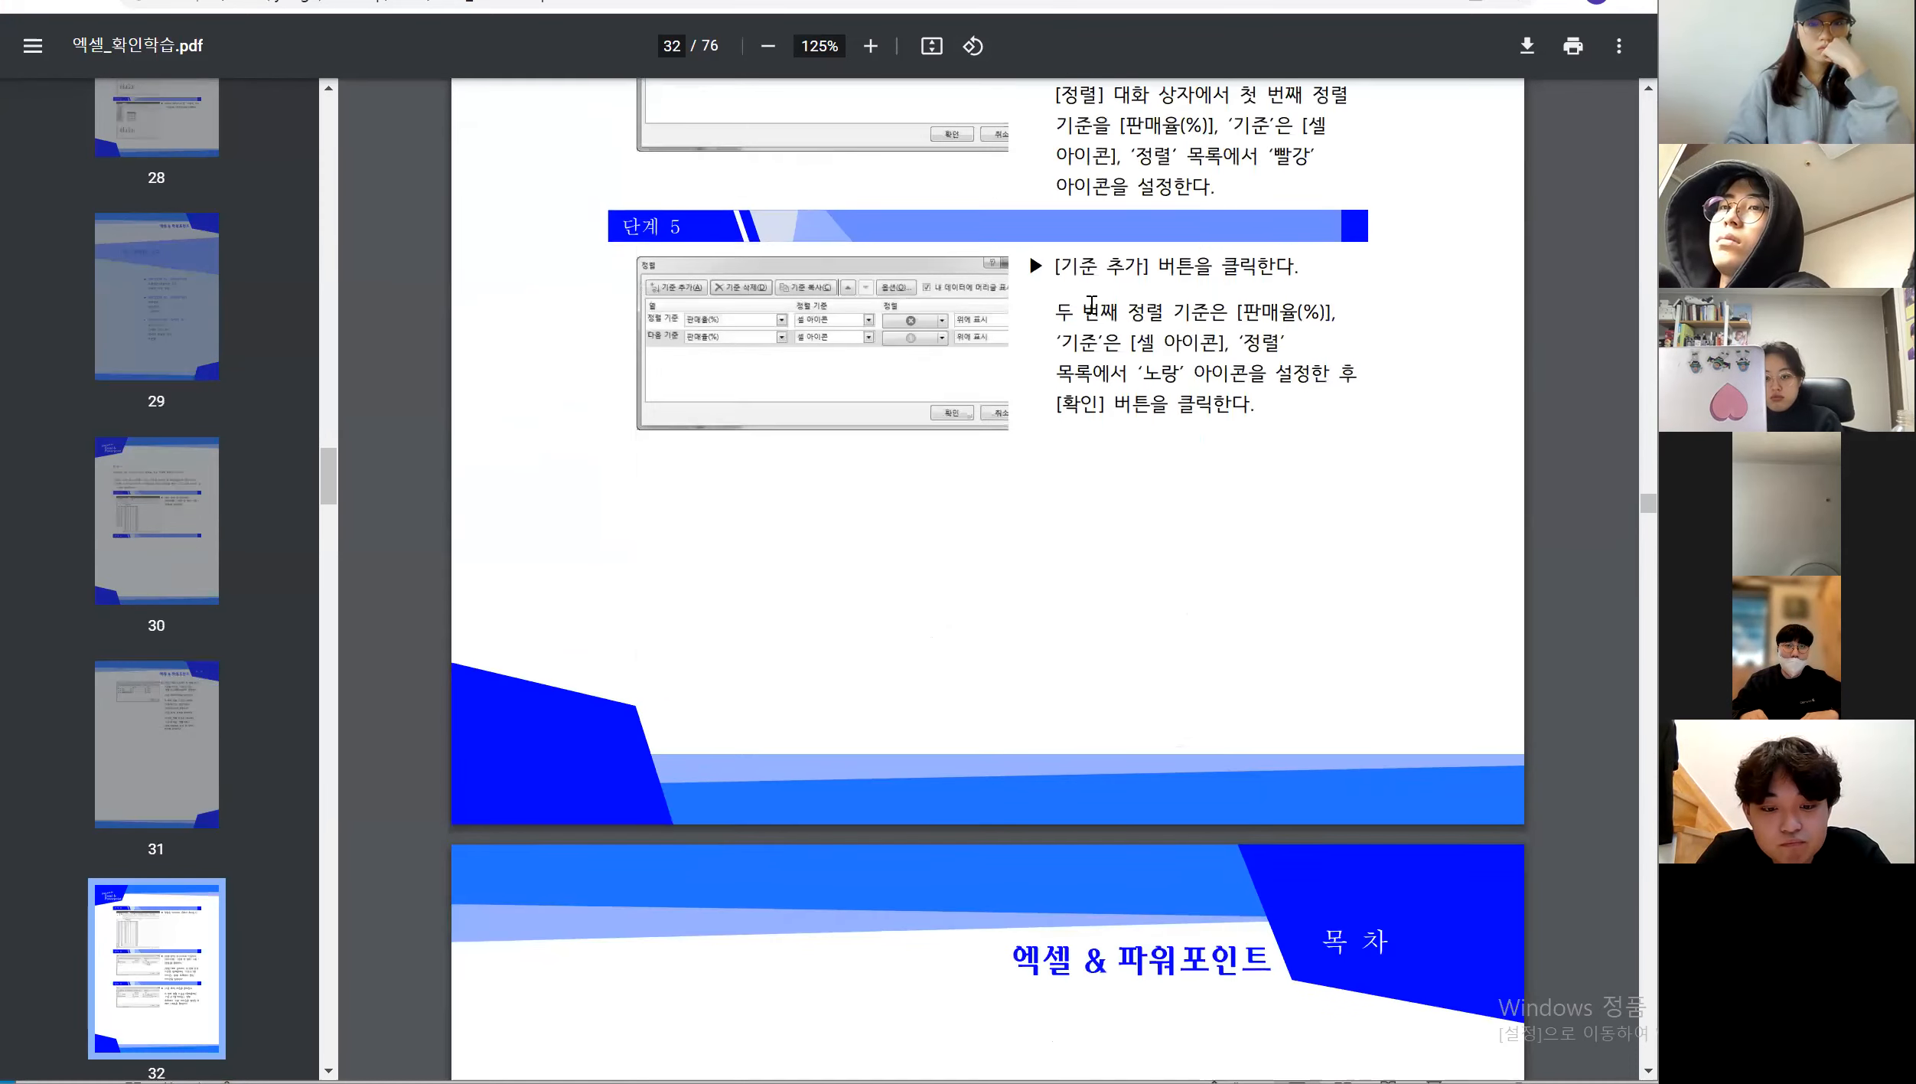
{"action": "scroll", "coordinate": [1091, 304], "scroll_direction": "down", "scroll_amount": 4}
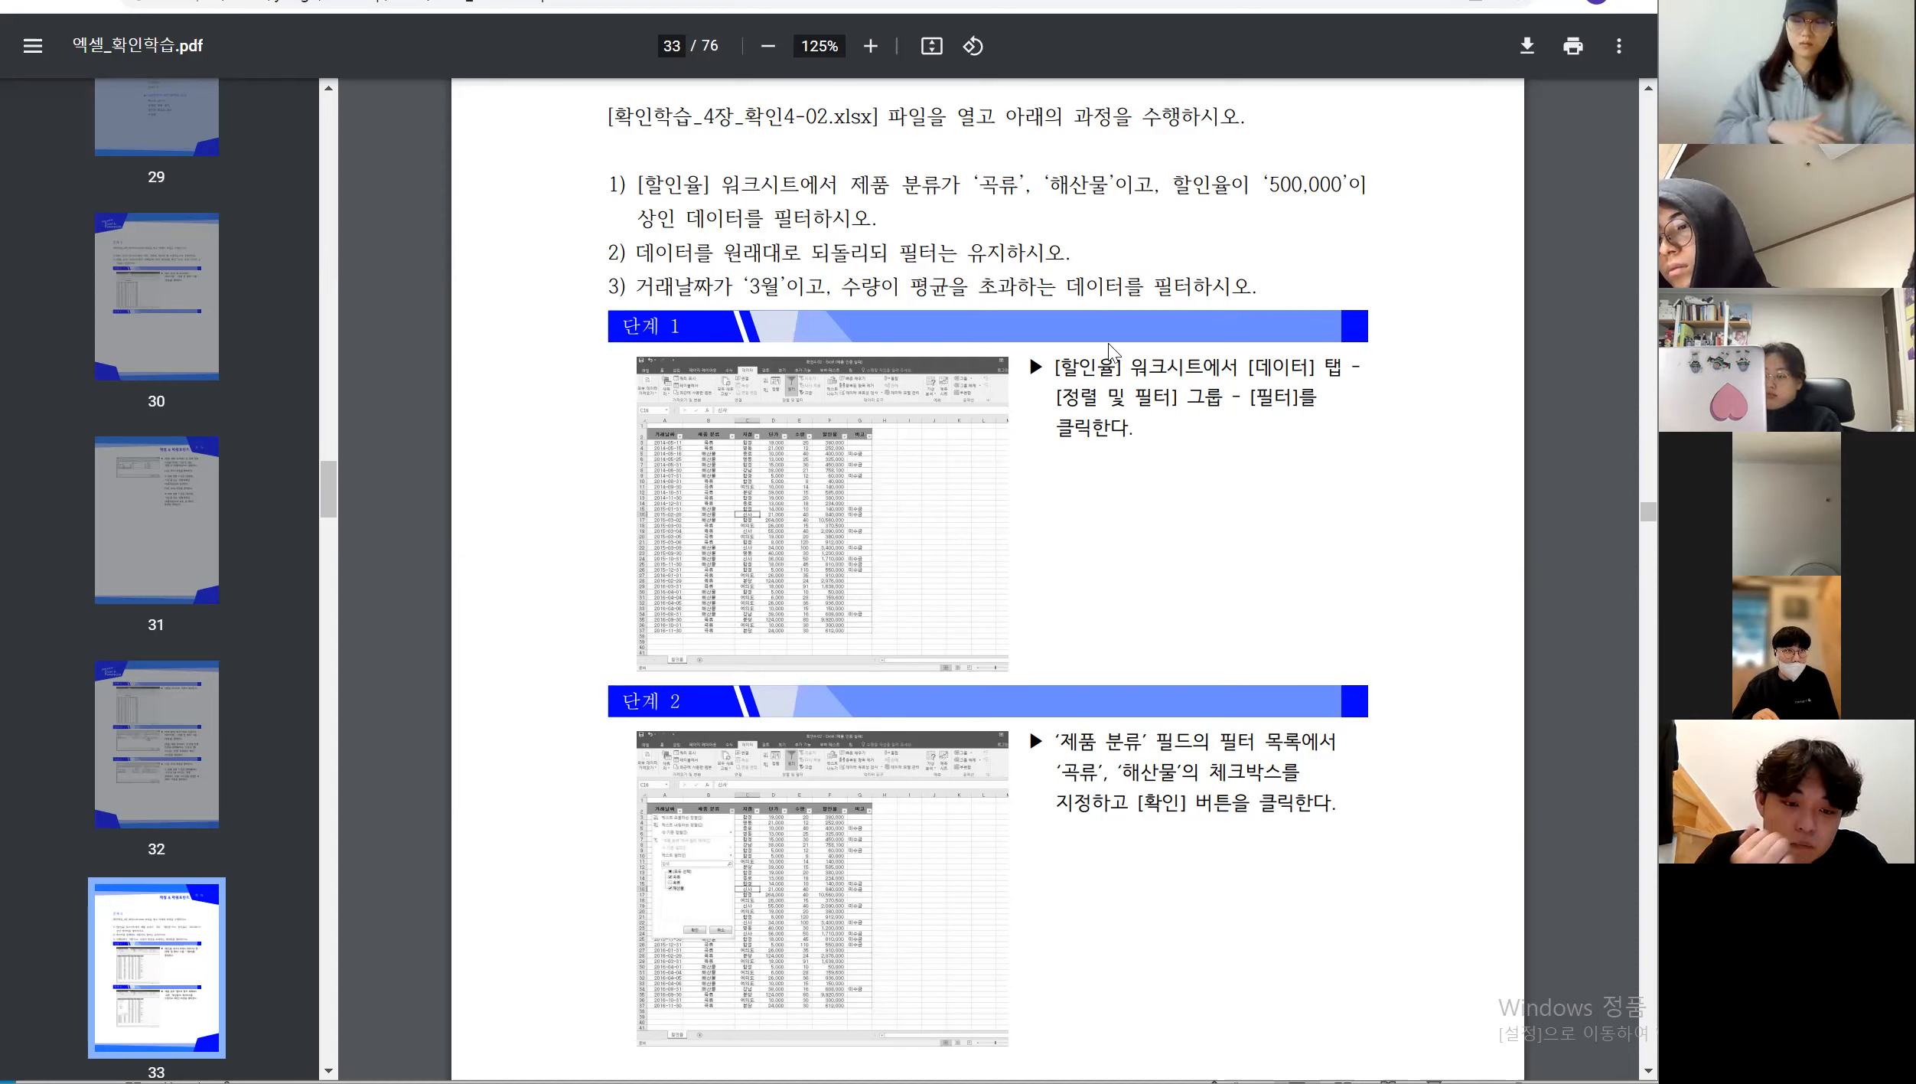
Close the 확인4-01 workbook without saving and open 확인4-02 from the Chapter 04 folder
{"action": "key", "text": "alt+Tab"}
{"action": "left_click", "coordinate": [887, 531]}
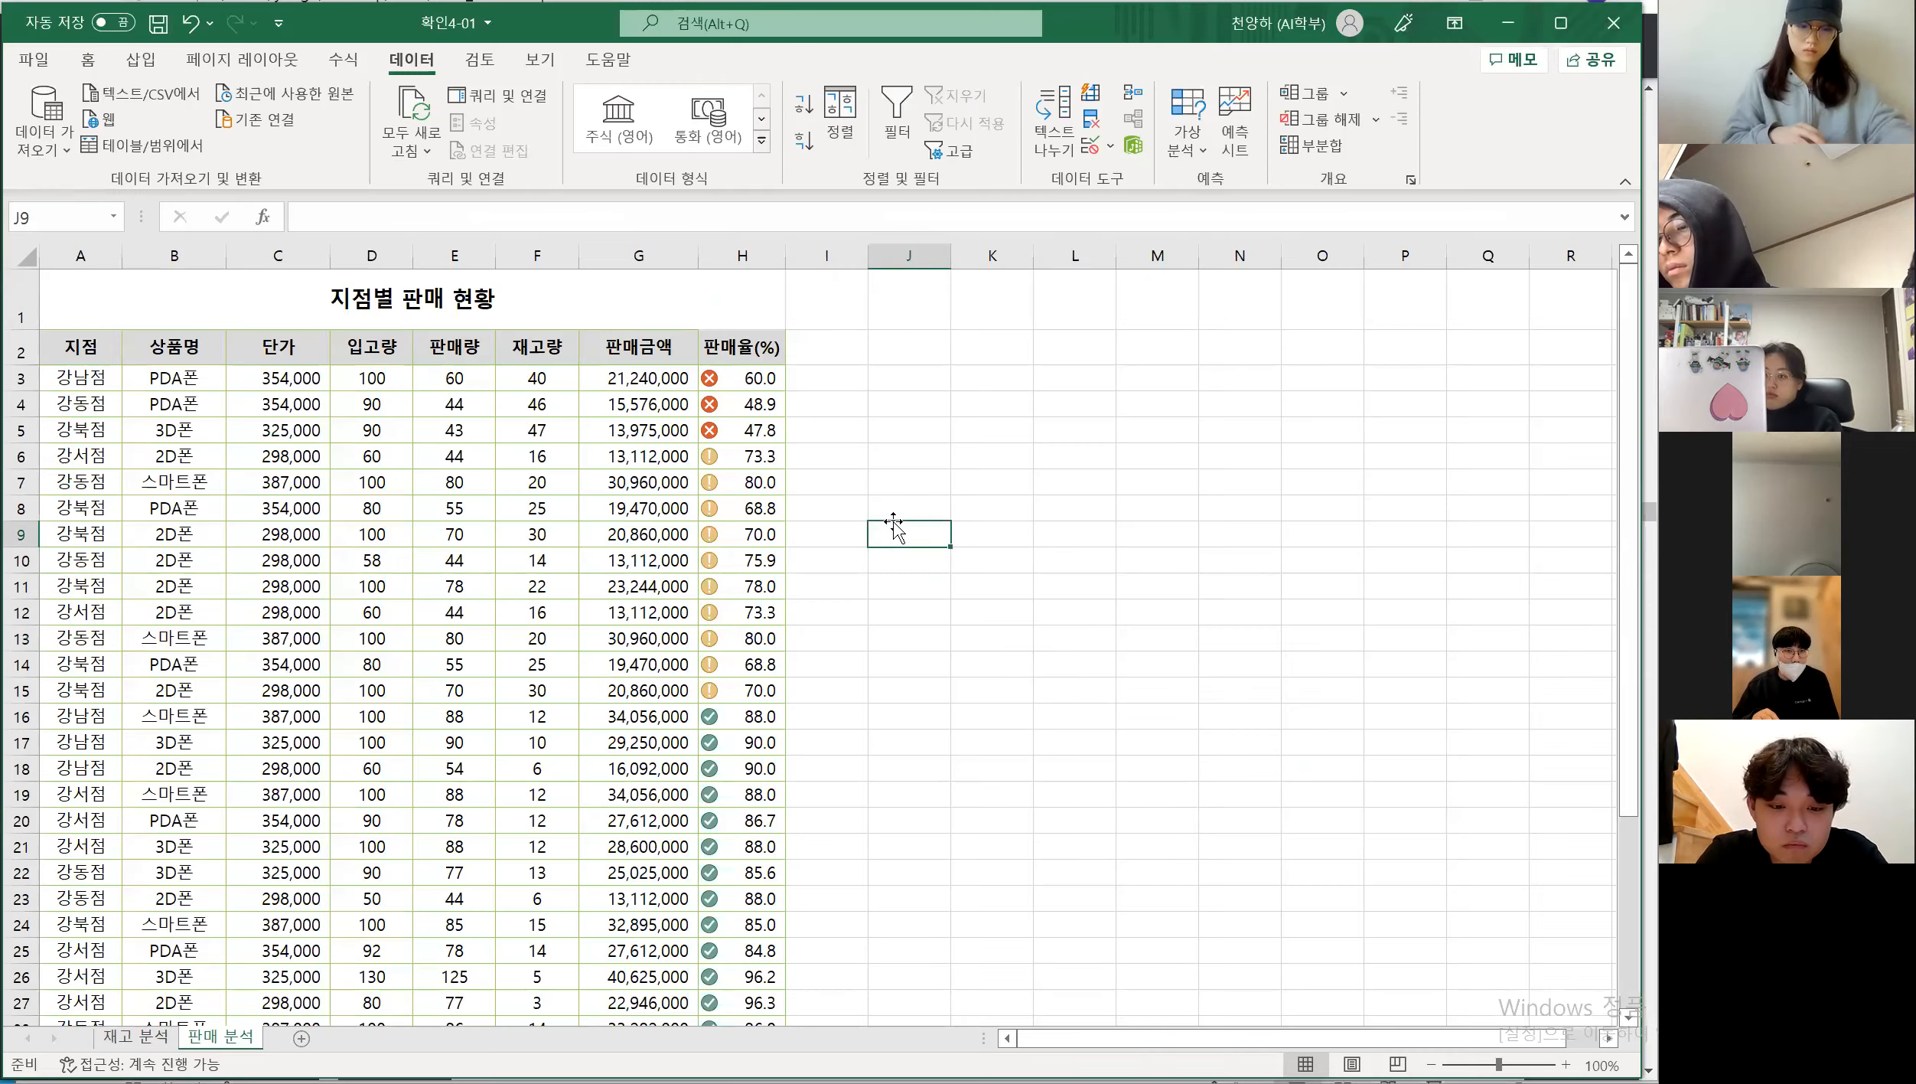
{"action": "left_click", "coordinate": [1612, 25]}
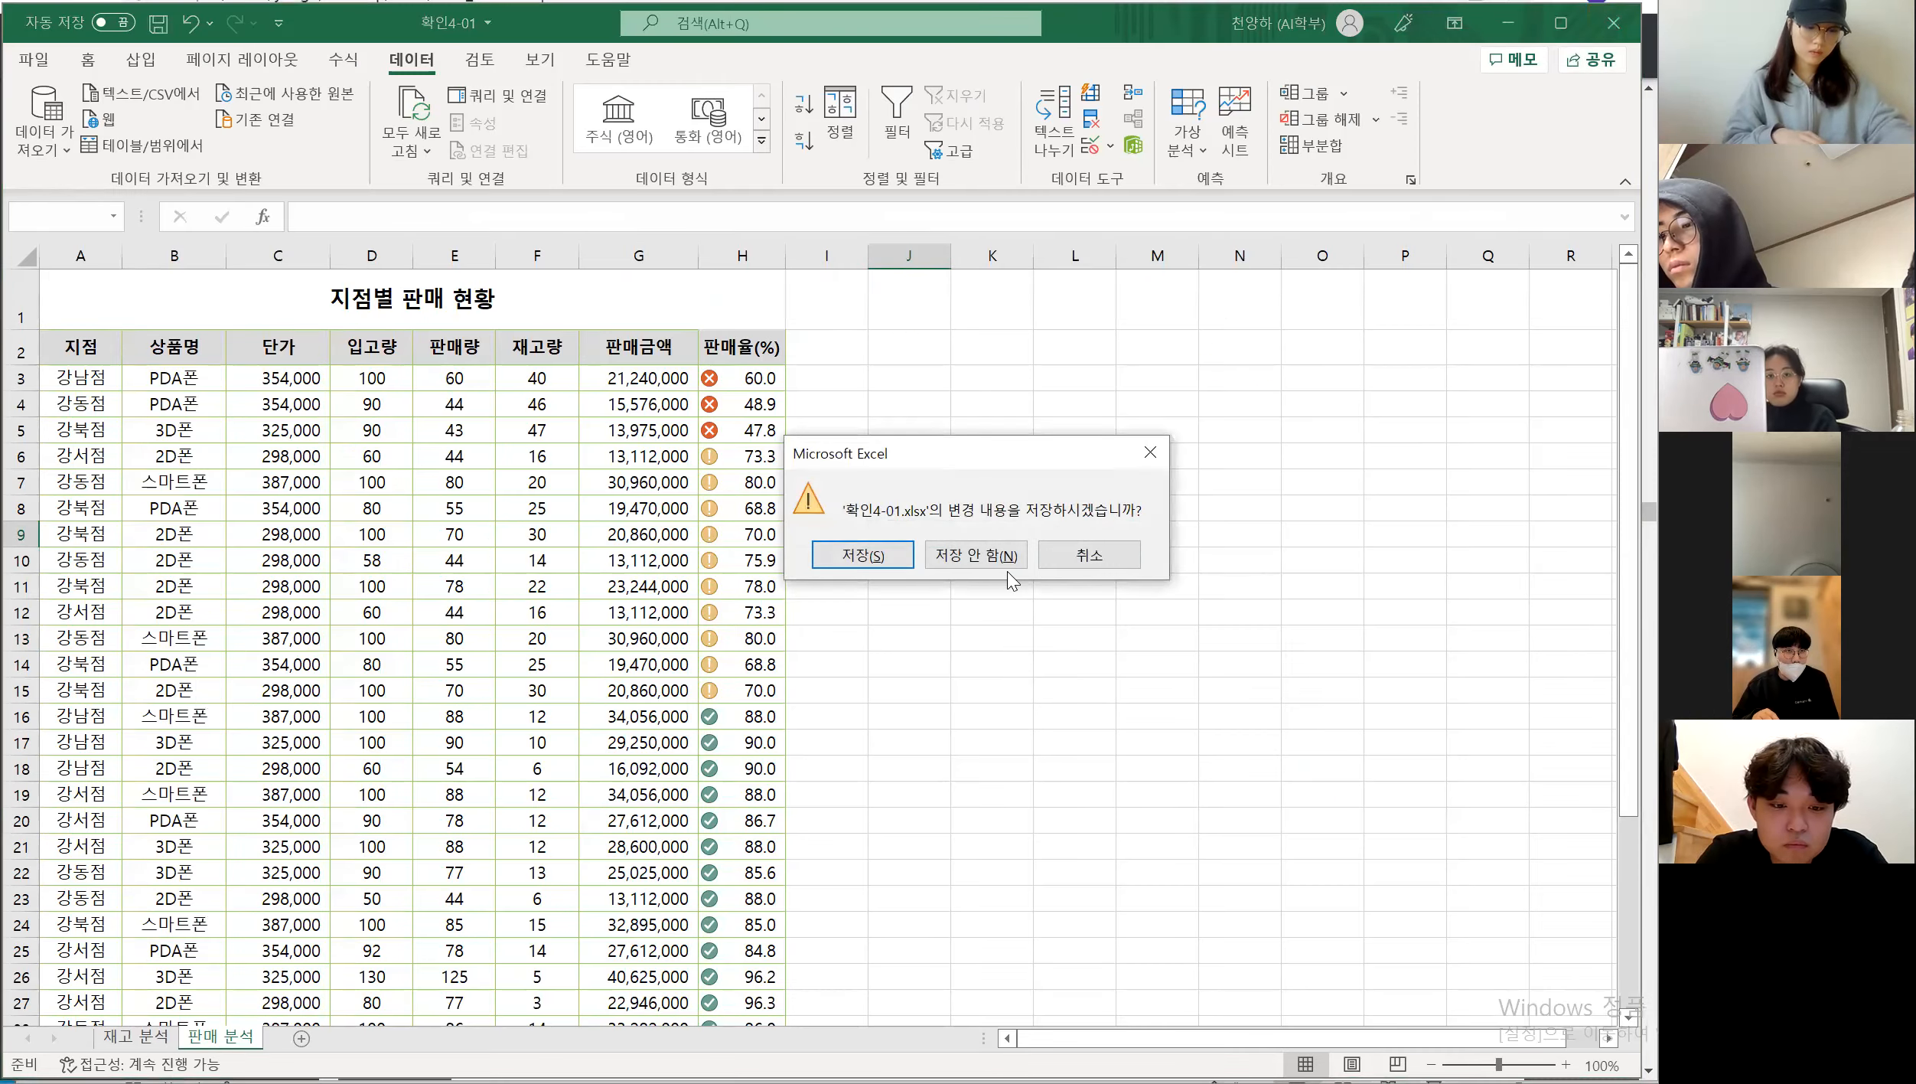
{"action": "left_click", "coordinate": [995, 552]}
{"action": "key", "text": "alt+Tab"}
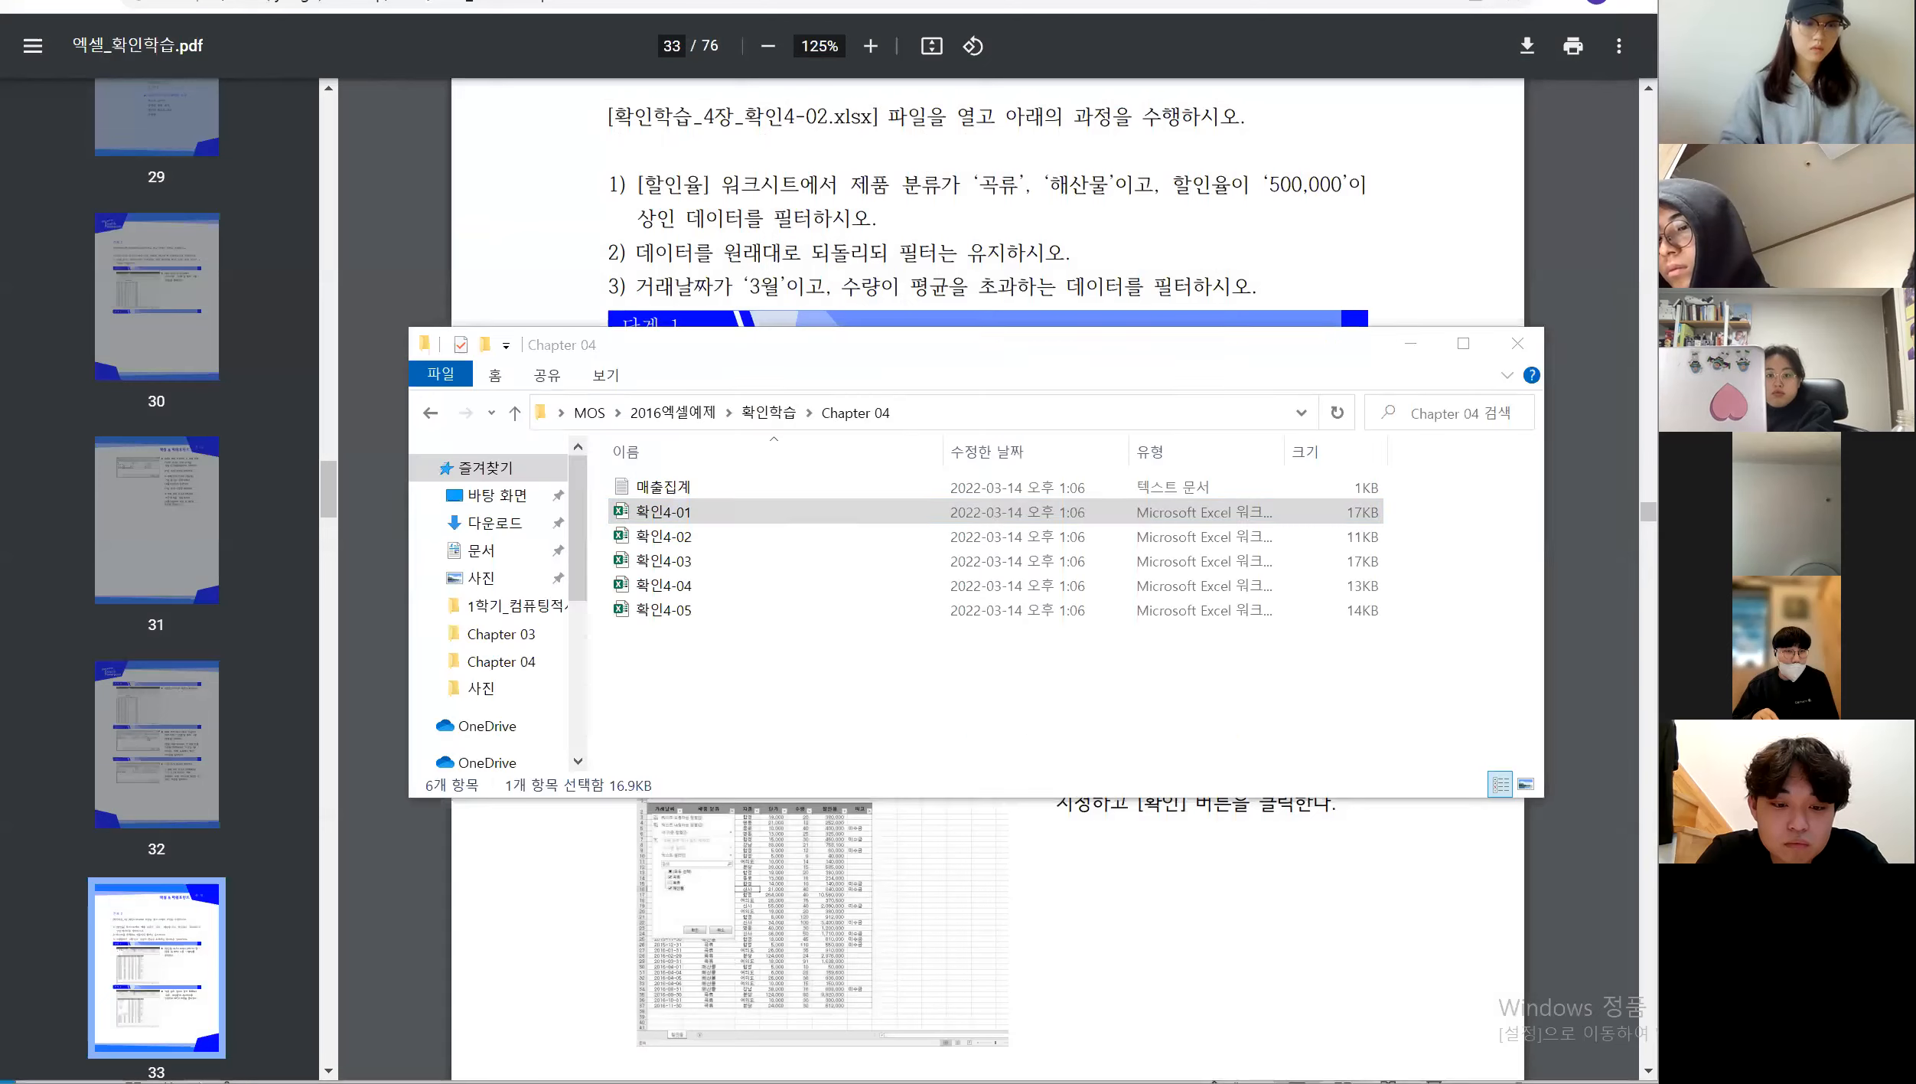
{"action": "double_click", "coordinate": [687, 545]}
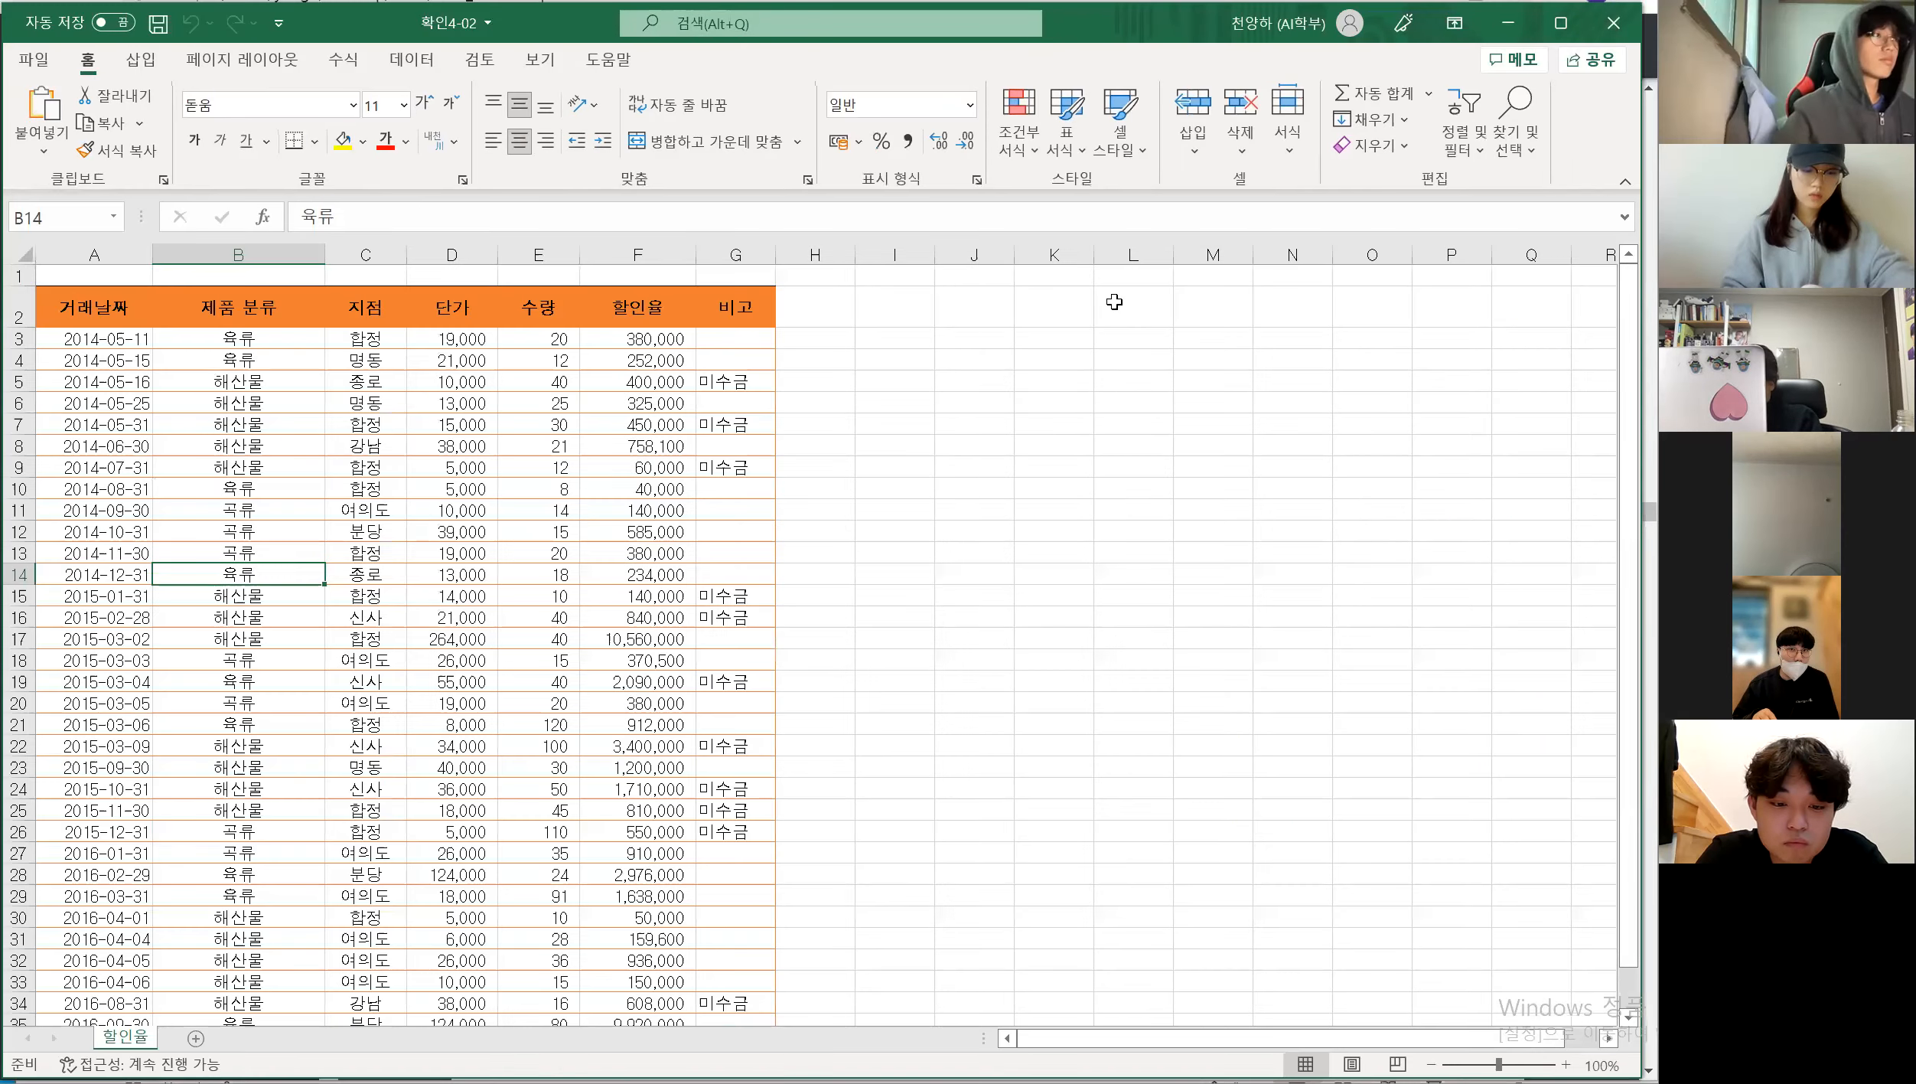
{"action": "left_click", "coordinate": [1194, 489]}
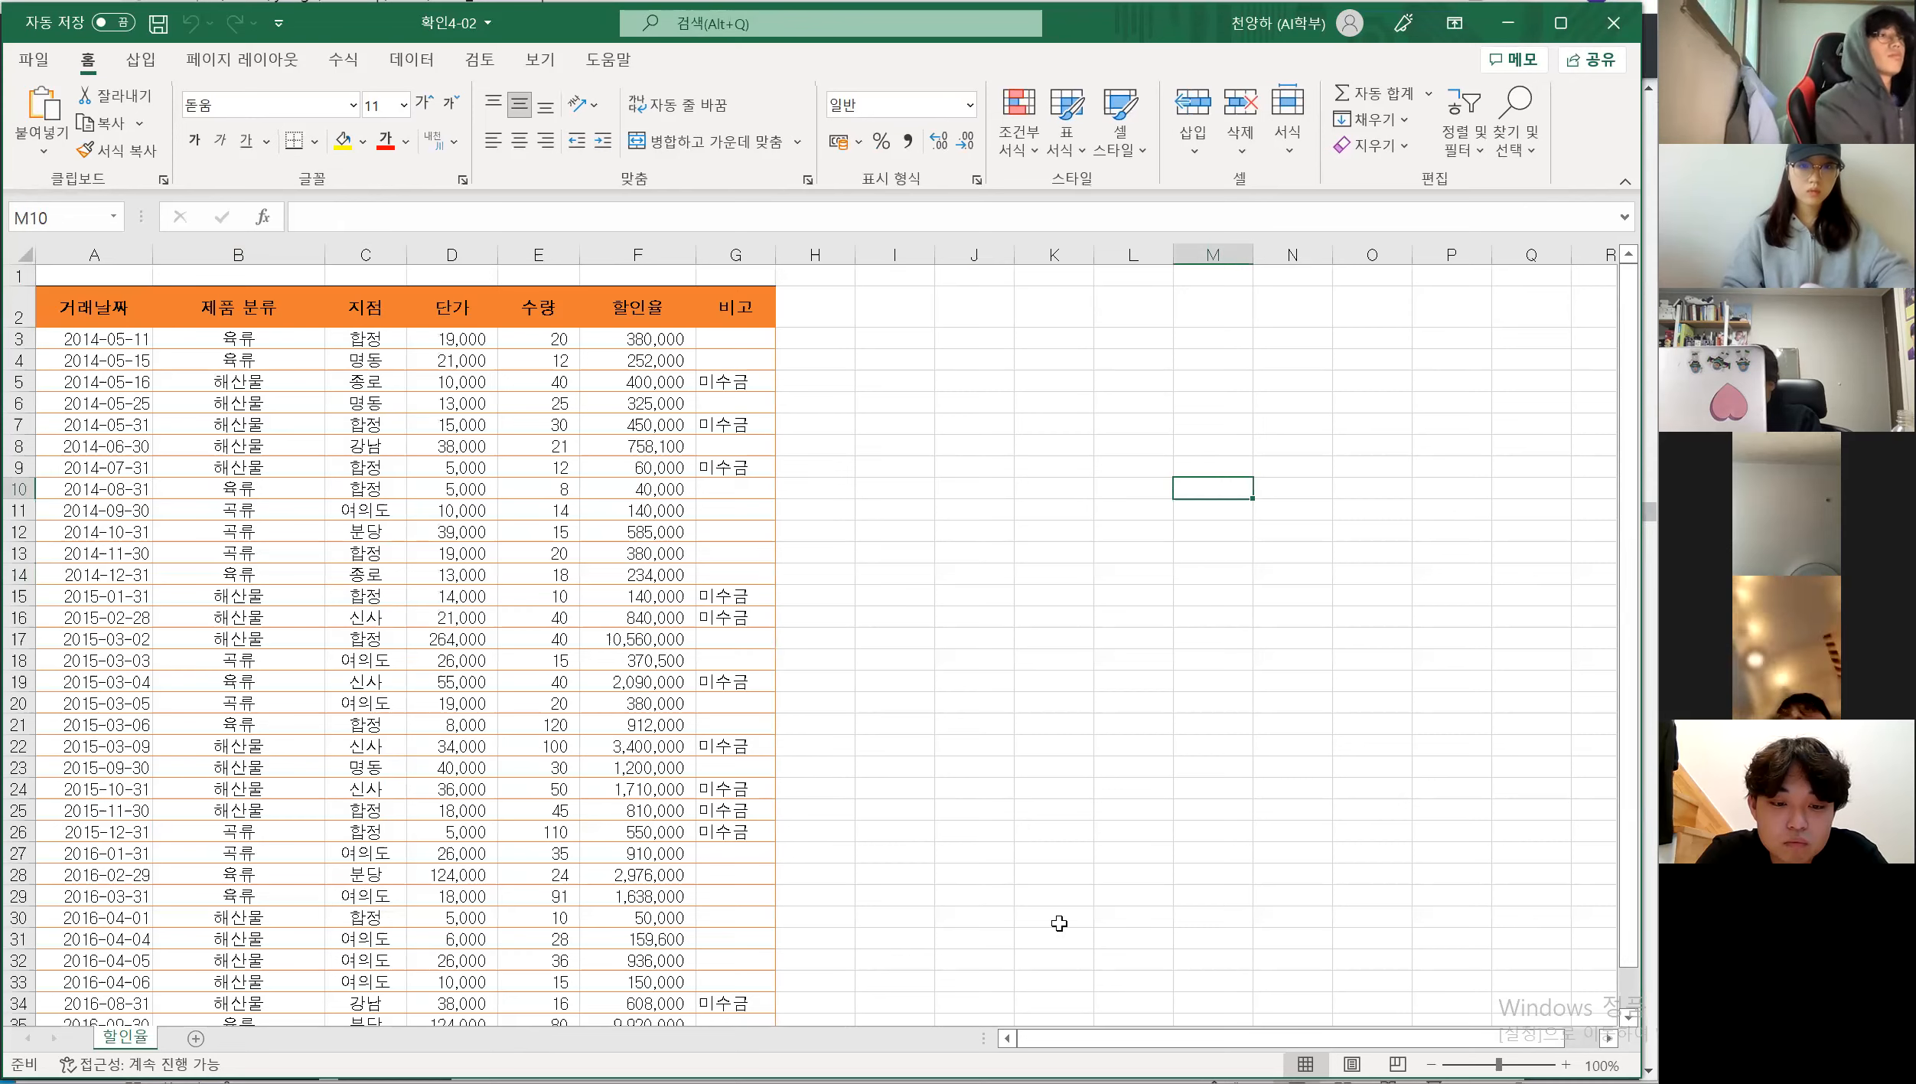
Read the three filter tasks for 확인4-02 in the exercise PDF and look over the 할인율 worksheet's table
{"action": "key", "text": "alt+Tab"}
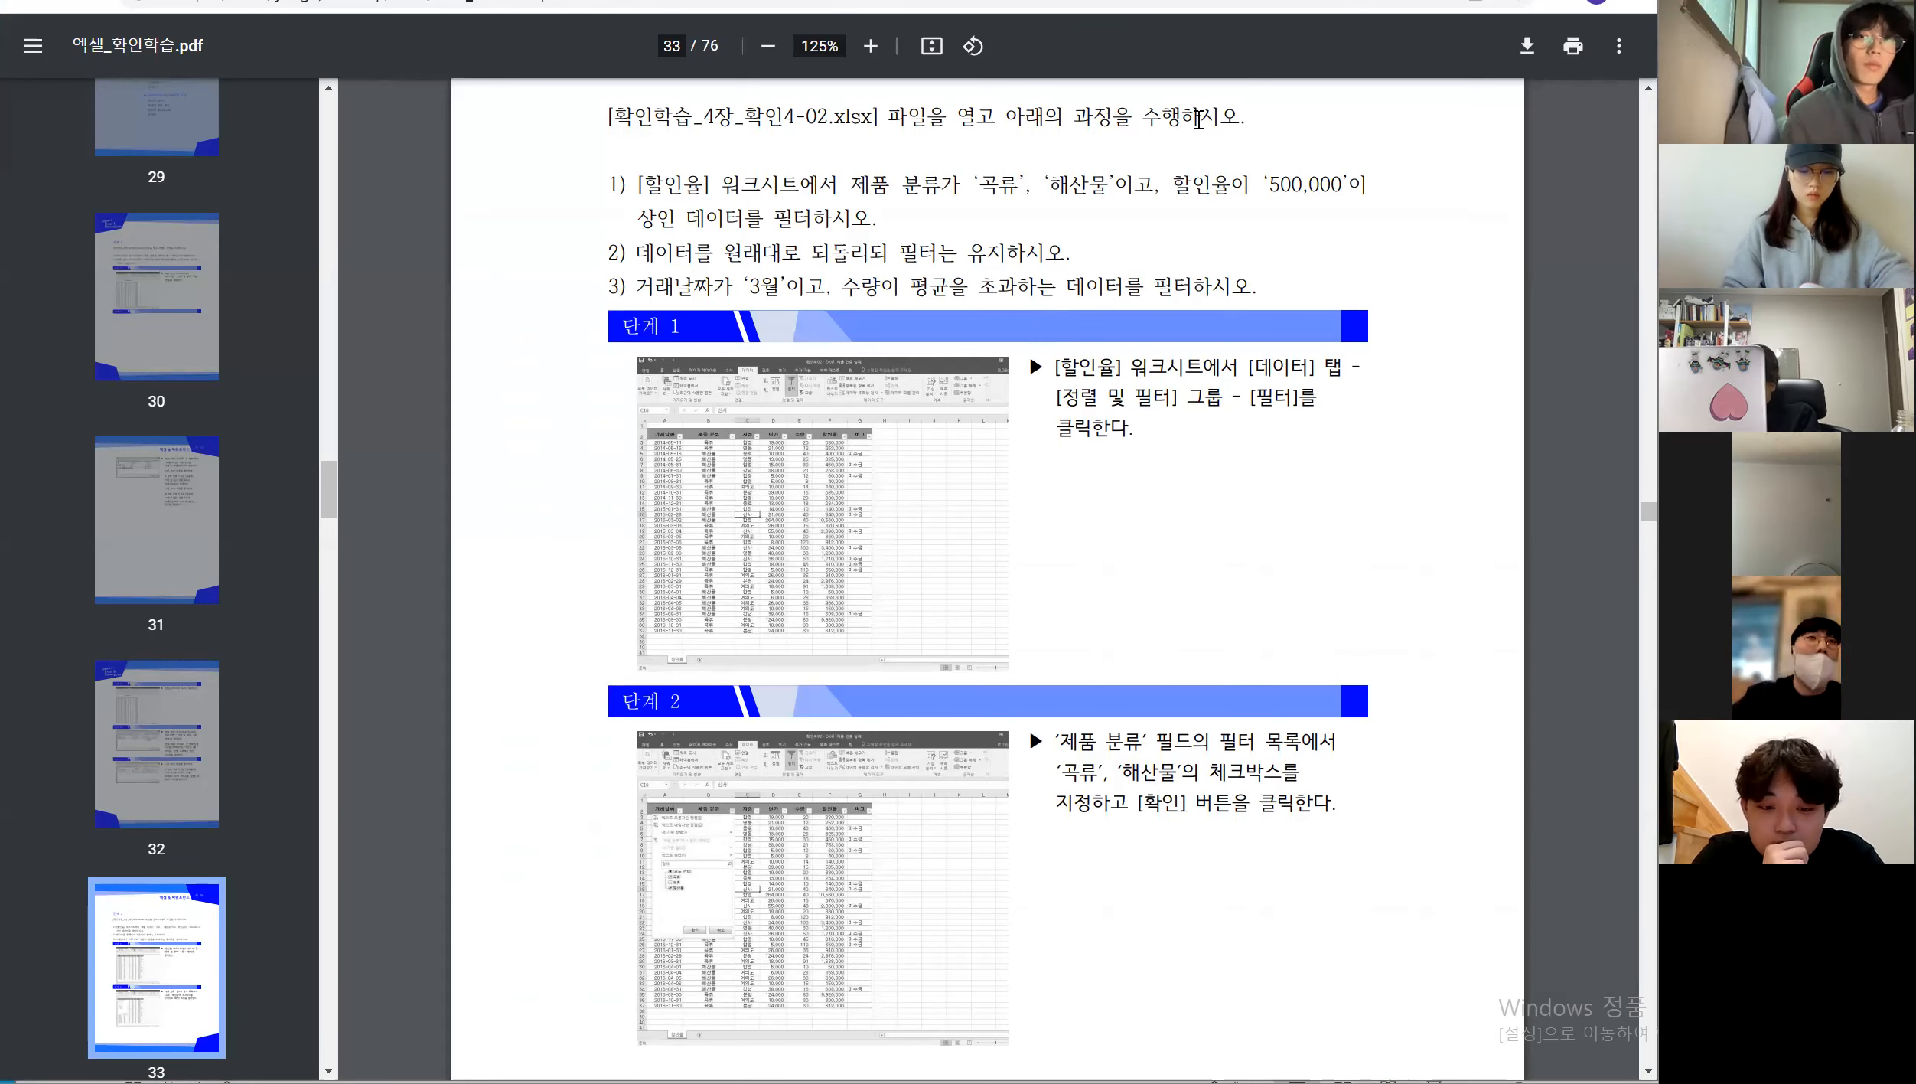
{"action": "scroll", "coordinate": [1142, 366], "scroll_direction": "down", "scroll_amount": 1}
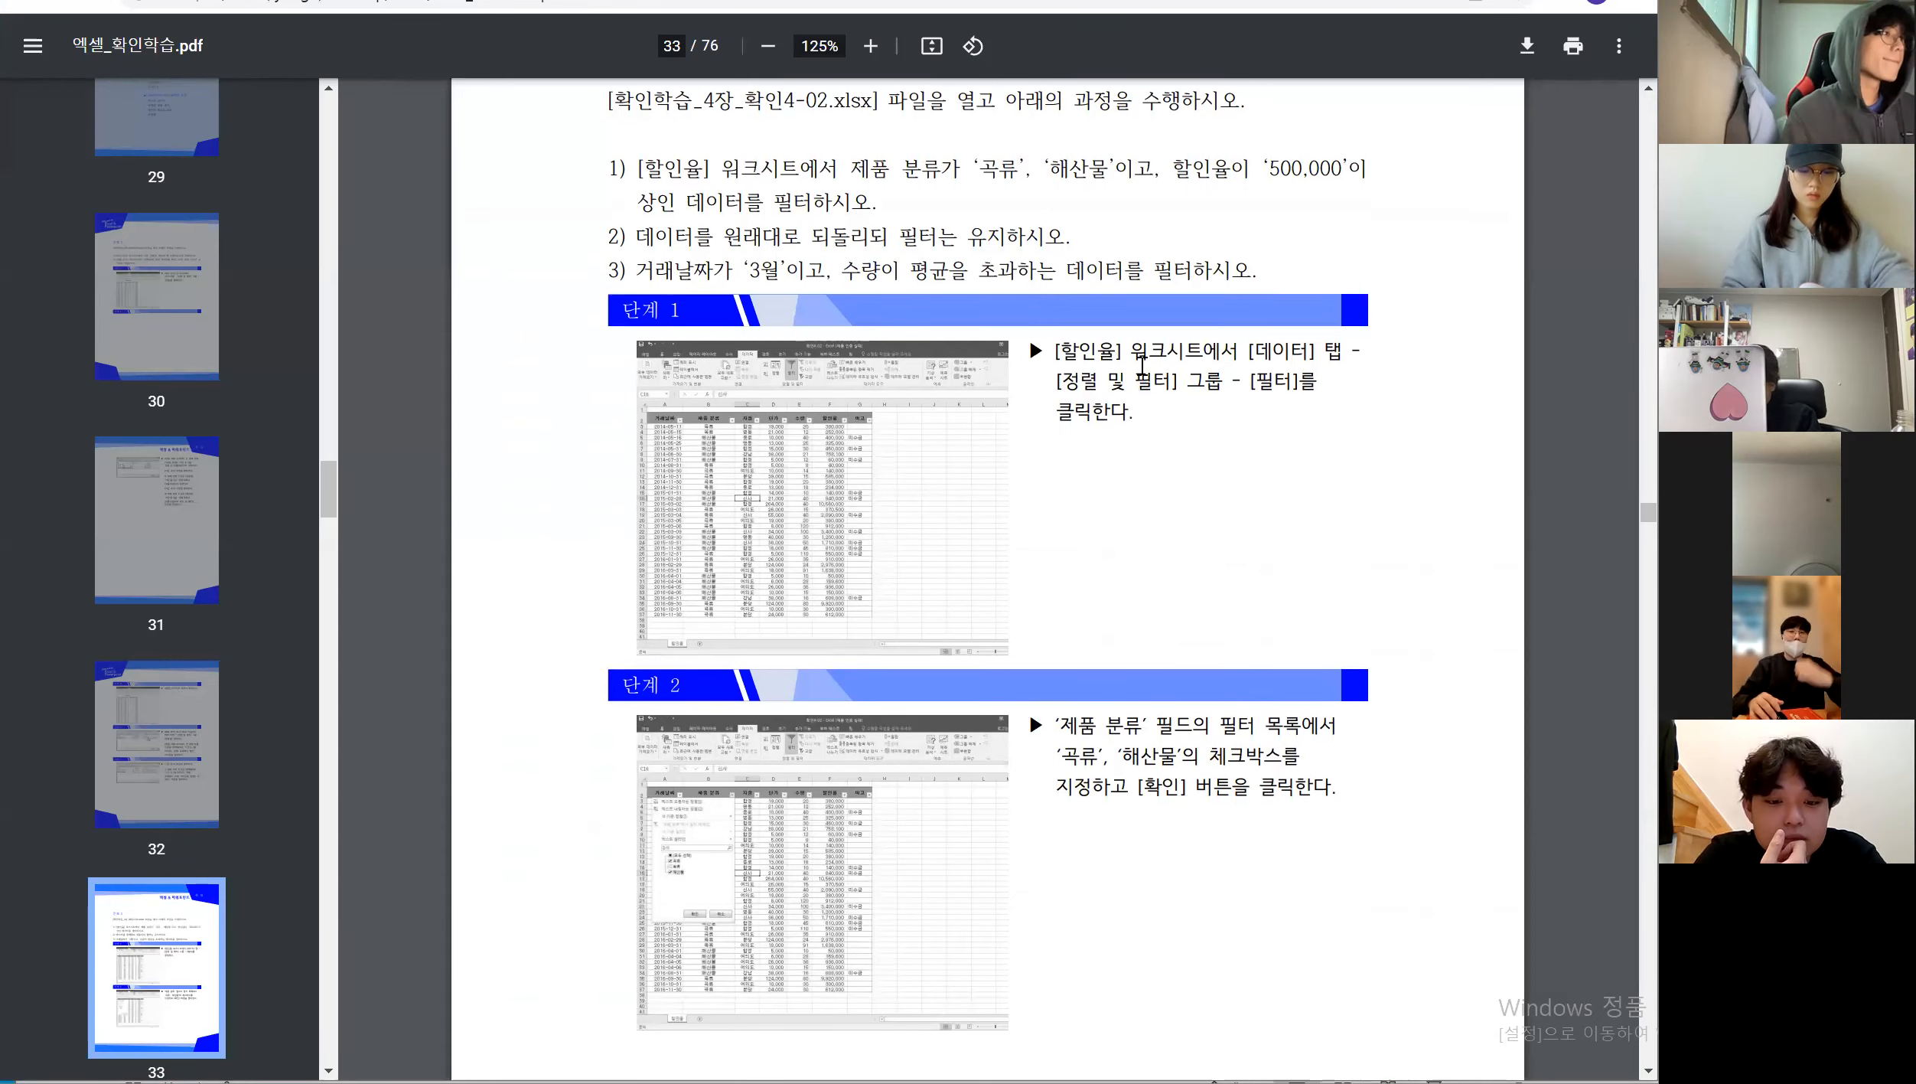
{"action": "scroll", "coordinate": [1143, 365], "scroll_direction": "down", "scroll_amount": 1}
{"action": "scroll", "coordinate": [1143, 366], "scroll_direction": "up", "scroll_amount": 2}
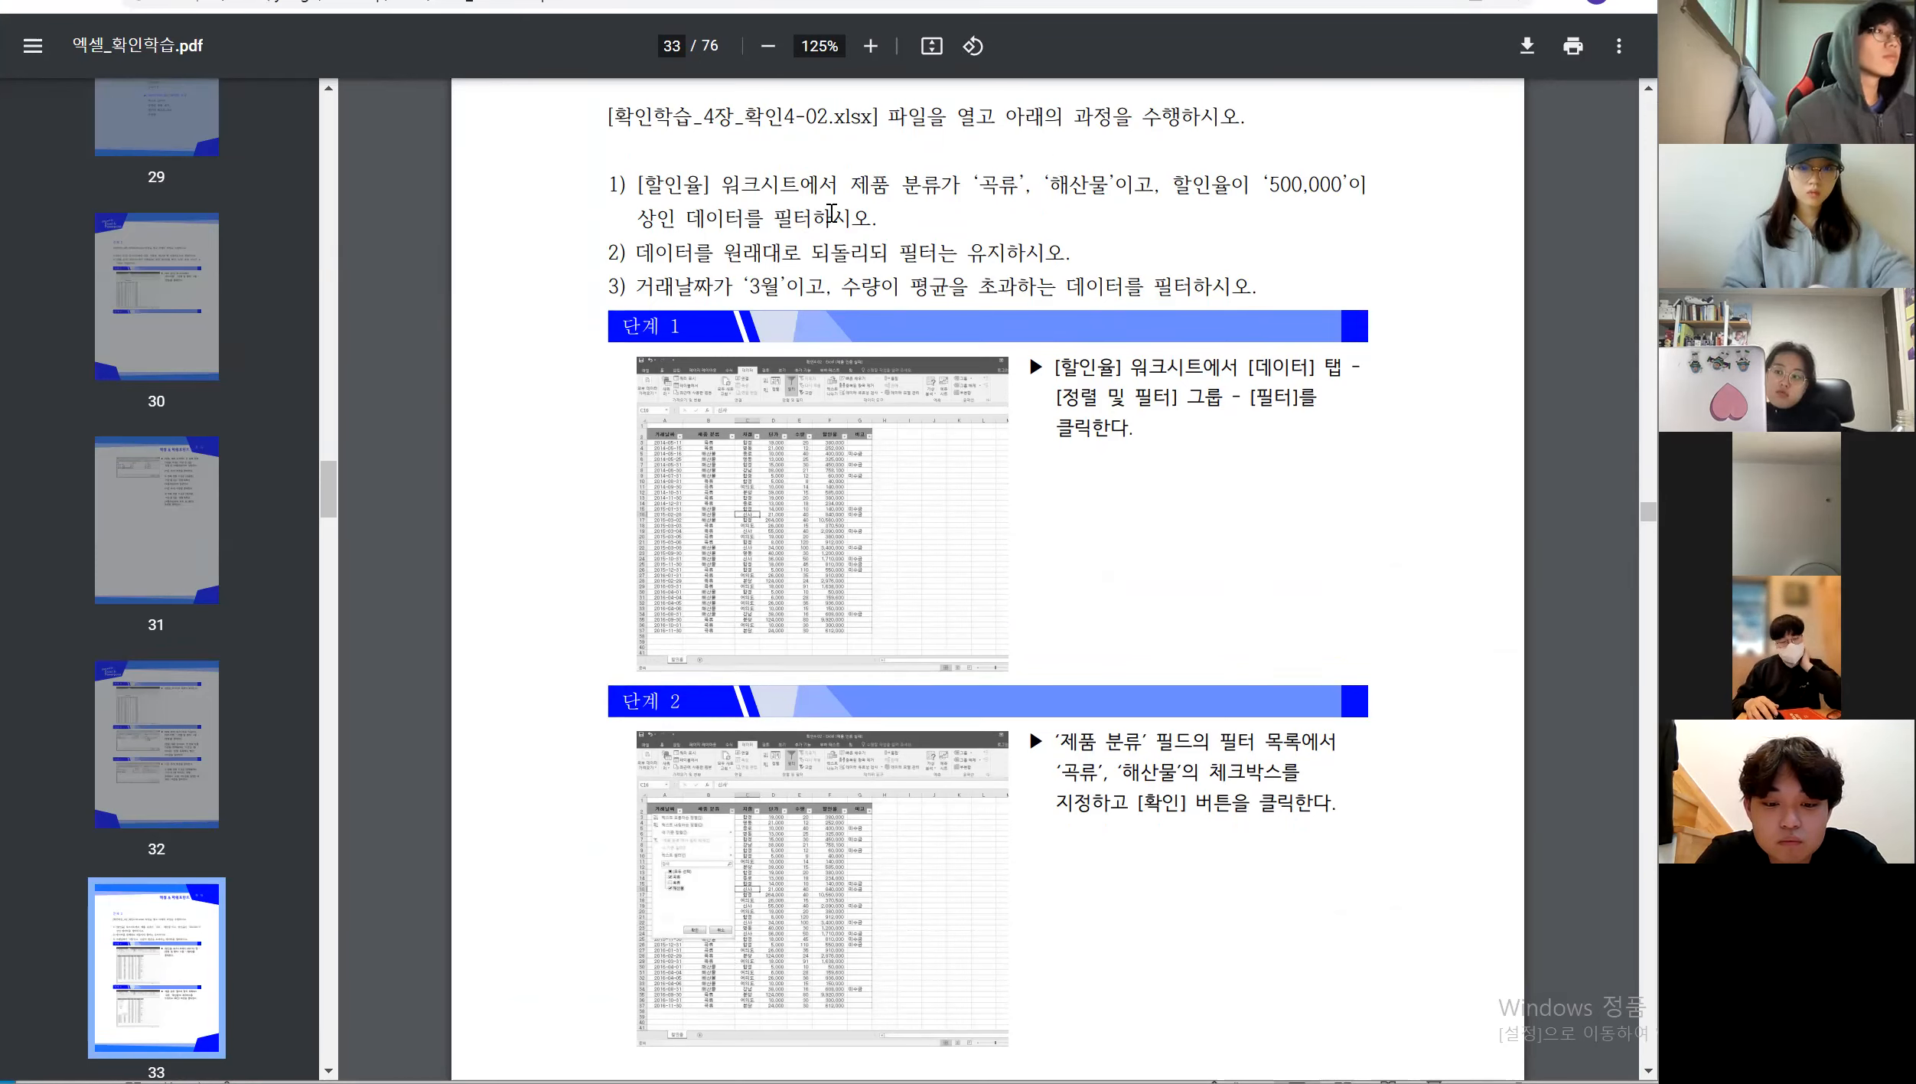
{"action": "left_click_drag", "start_coordinate": [811, 218], "coordinate": [774, 218]}
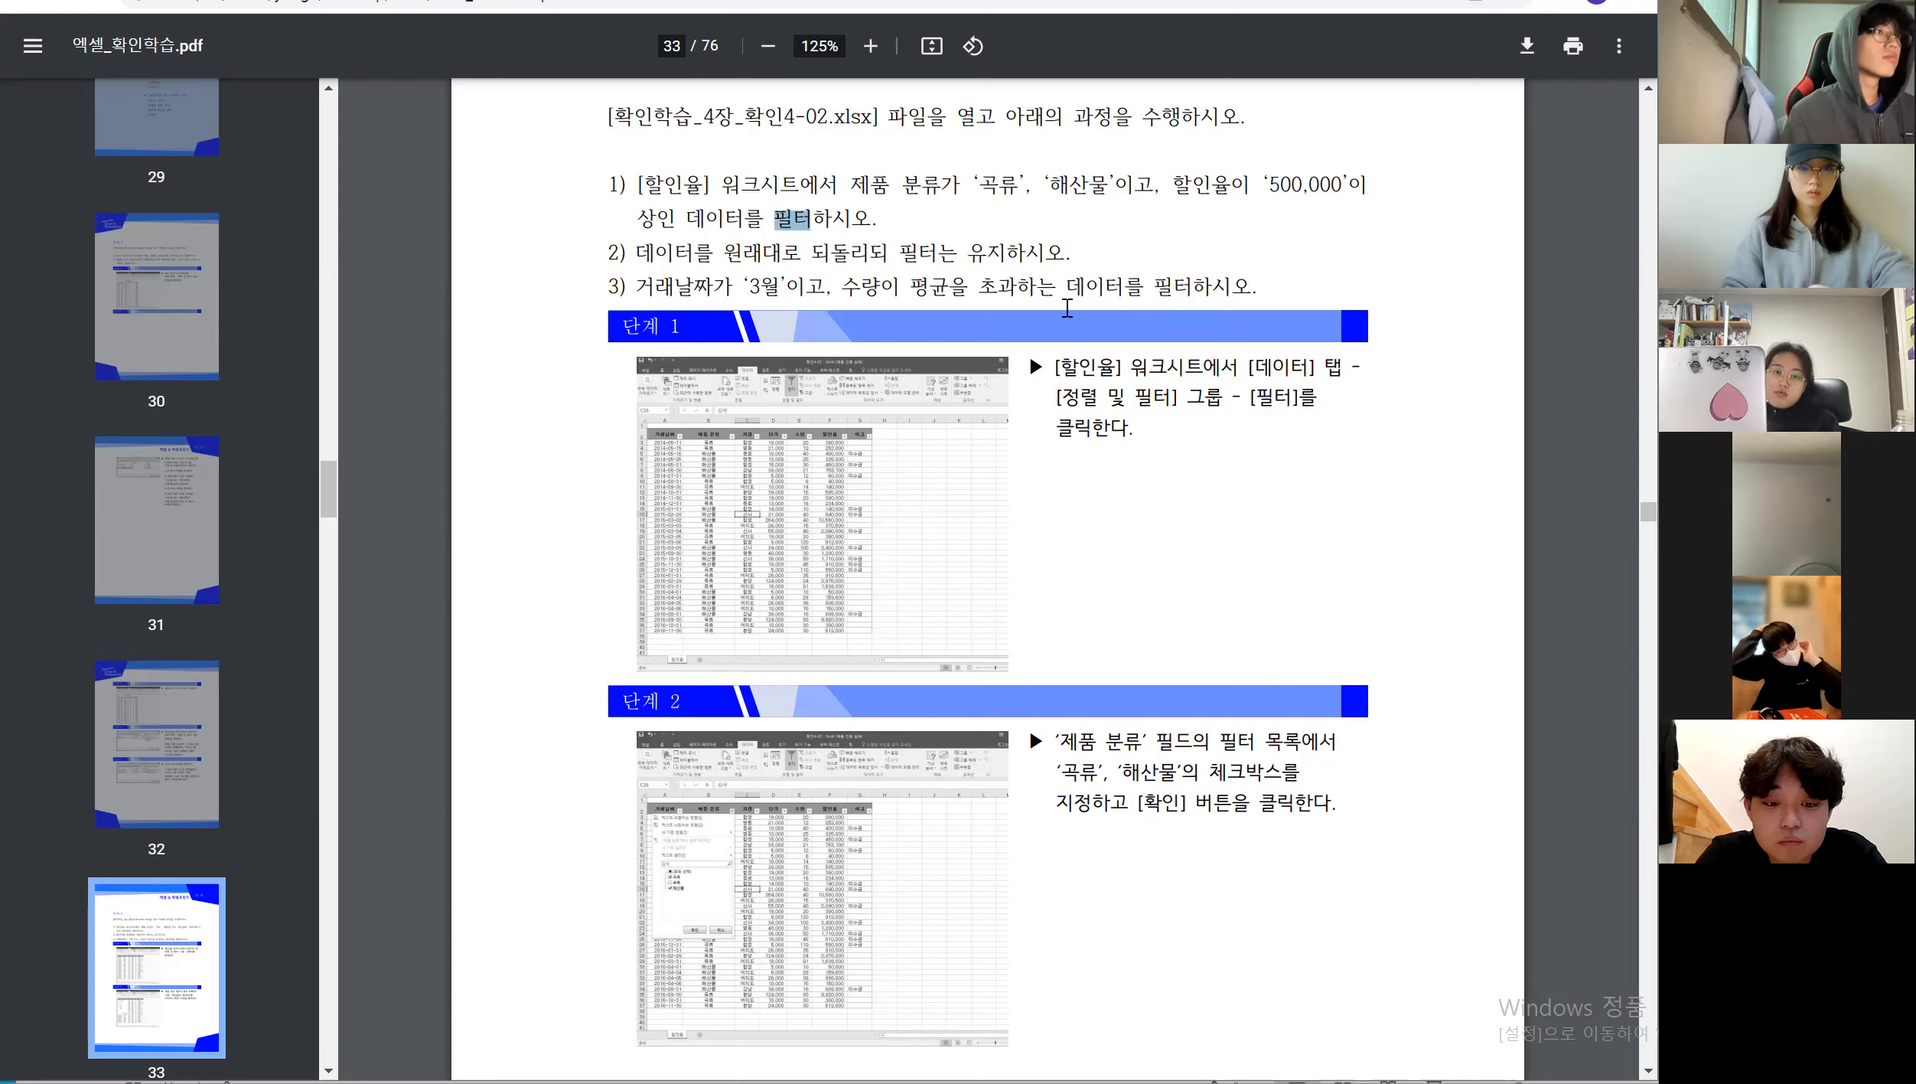
{"action": "mouse_move", "coordinate": [958, 254]}
{"action": "left_mouse_down"}
{"action": "mouse_move", "coordinate": [898, 254]}
{"action": "mouse_move", "coordinate": [923, 254]}
{"action": "left_mouse_up"}
{"action": "left_click_drag", "start_coordinate": [1213, 288], "coordinate": [1171, 291]}
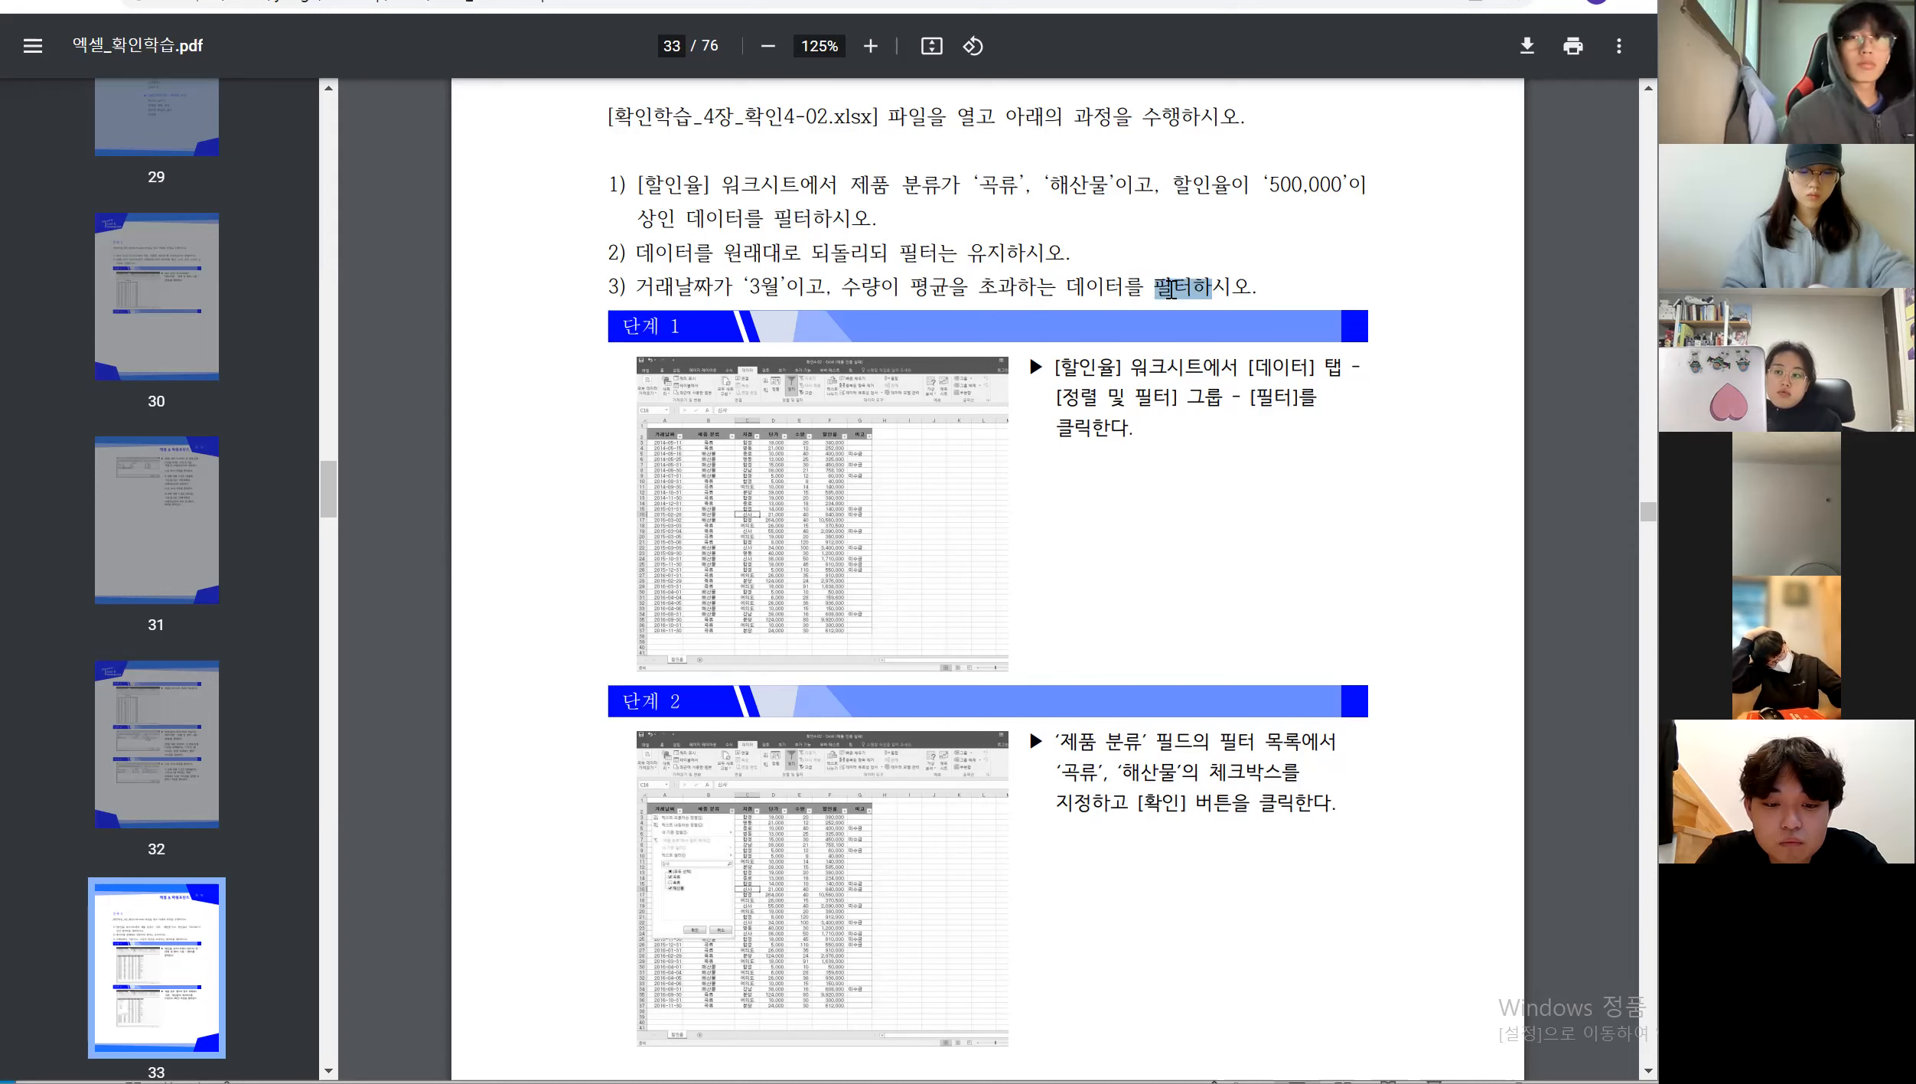
{"action": "left_click", "coordinate": [1339, 265]}
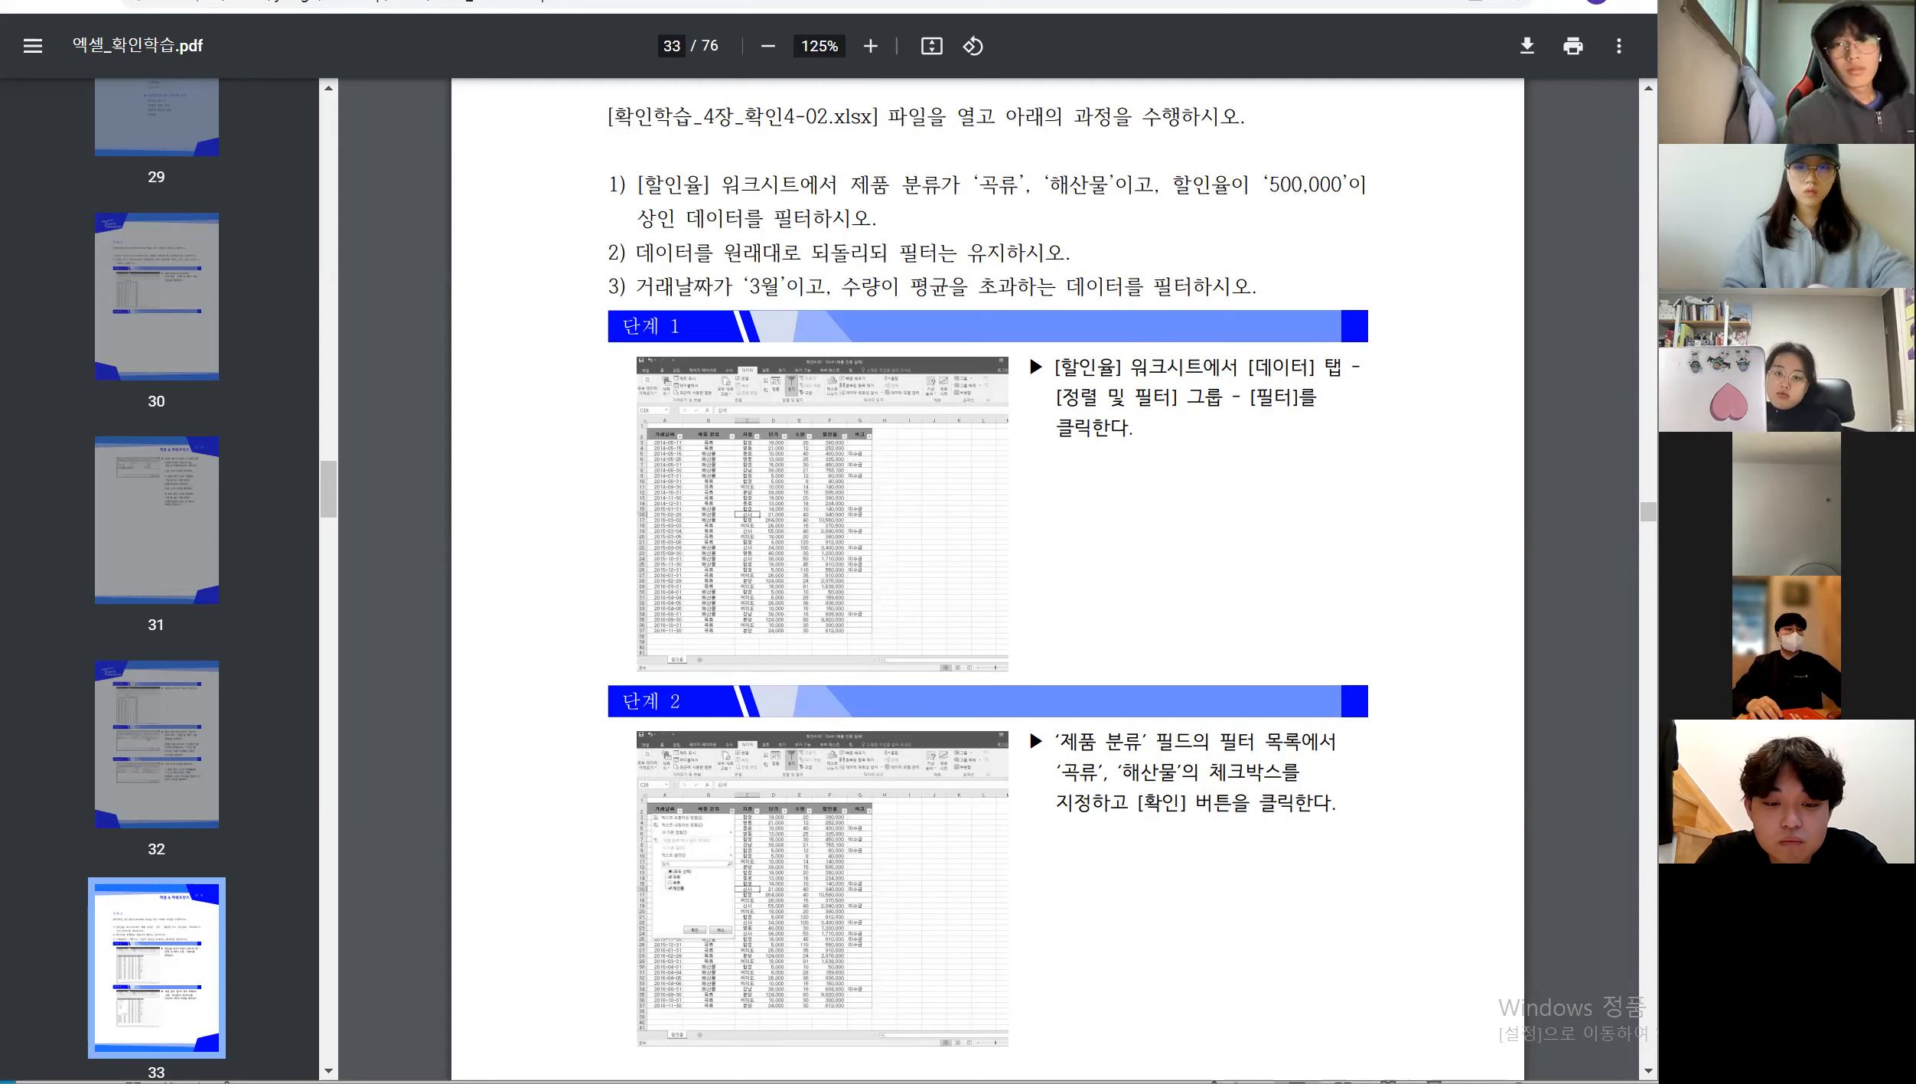
{"action": "key", "text": "alt+Tab"}
{"action": "left_click", "coordinate": [703, 595]}
{"action": "scroll", "coordinate": [696, 589], "scroll_direction": "down", "scroll_amount": 5}
{"action": "scroll", "coordinate": [681, 581], "scroll_direction": "up", "scroll_amount": 5}
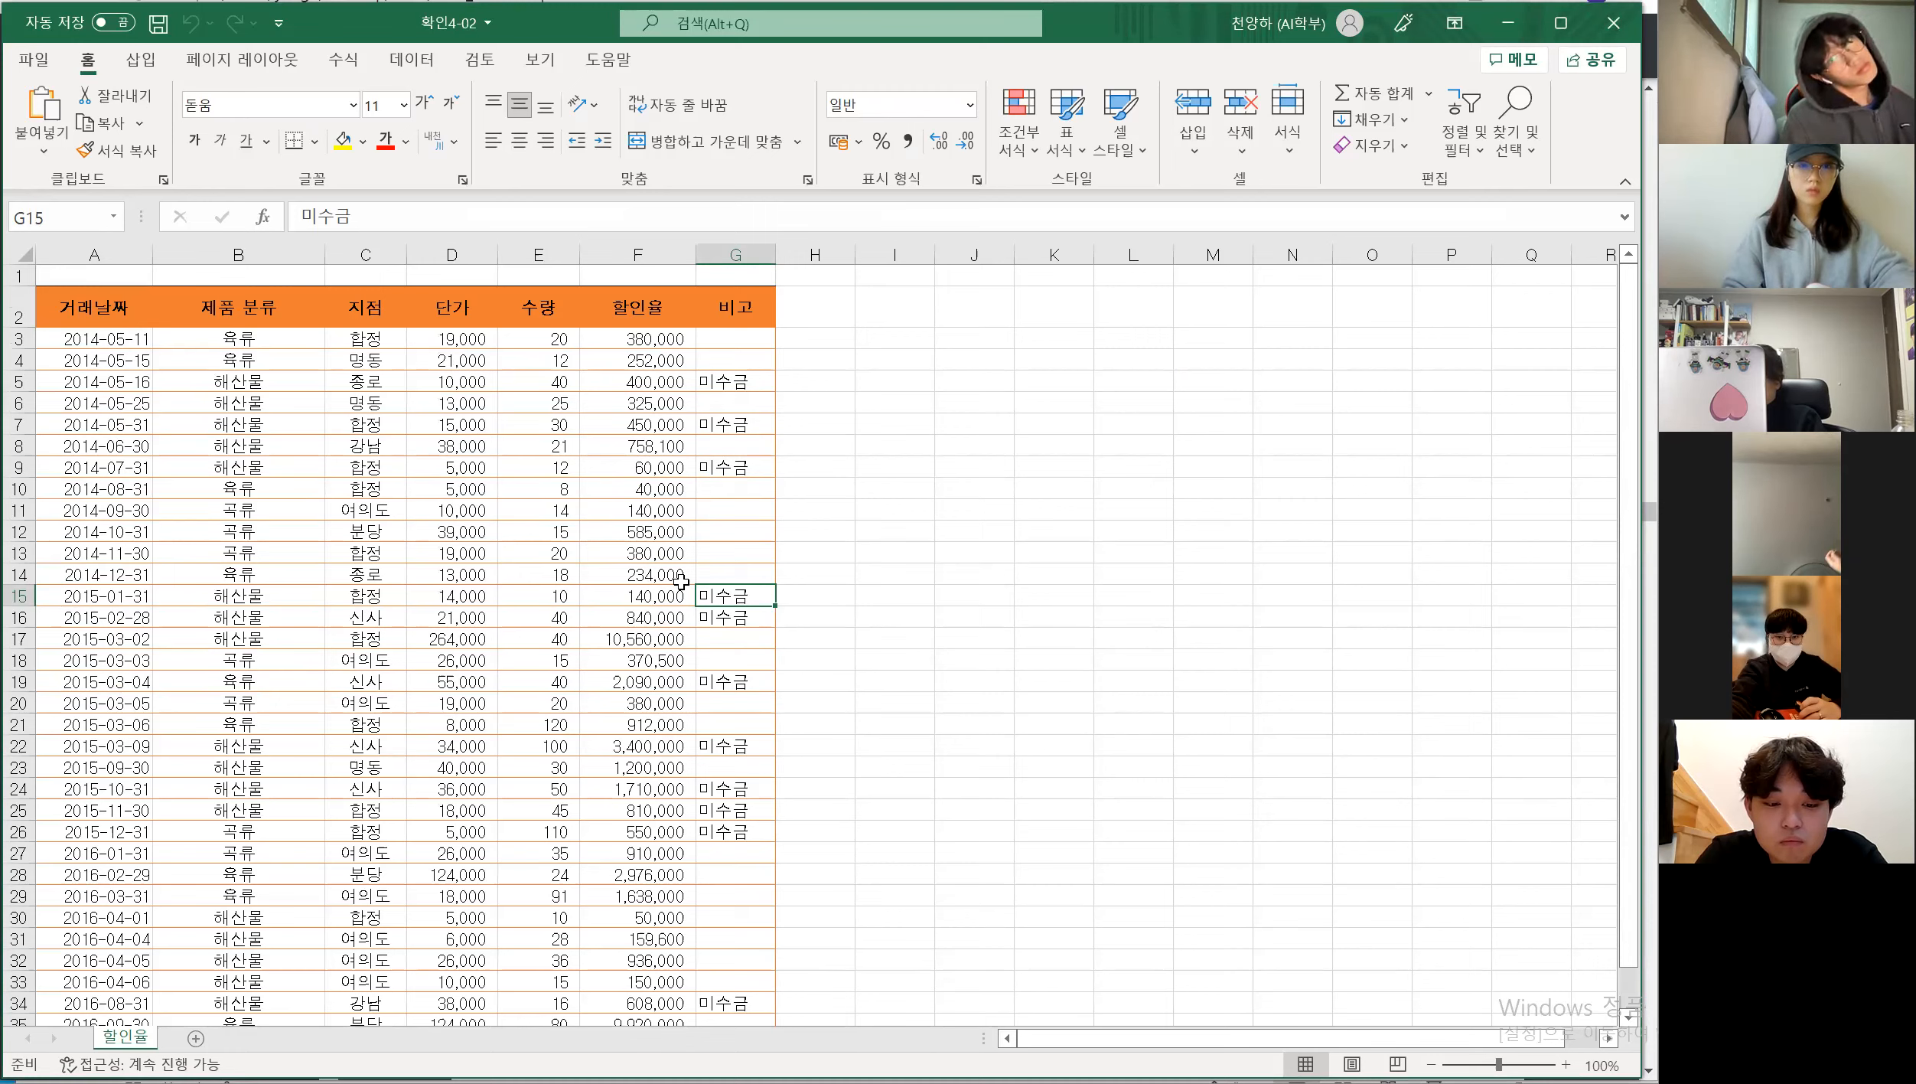
{"action": "left_click", "coordinate": [970, 547]}
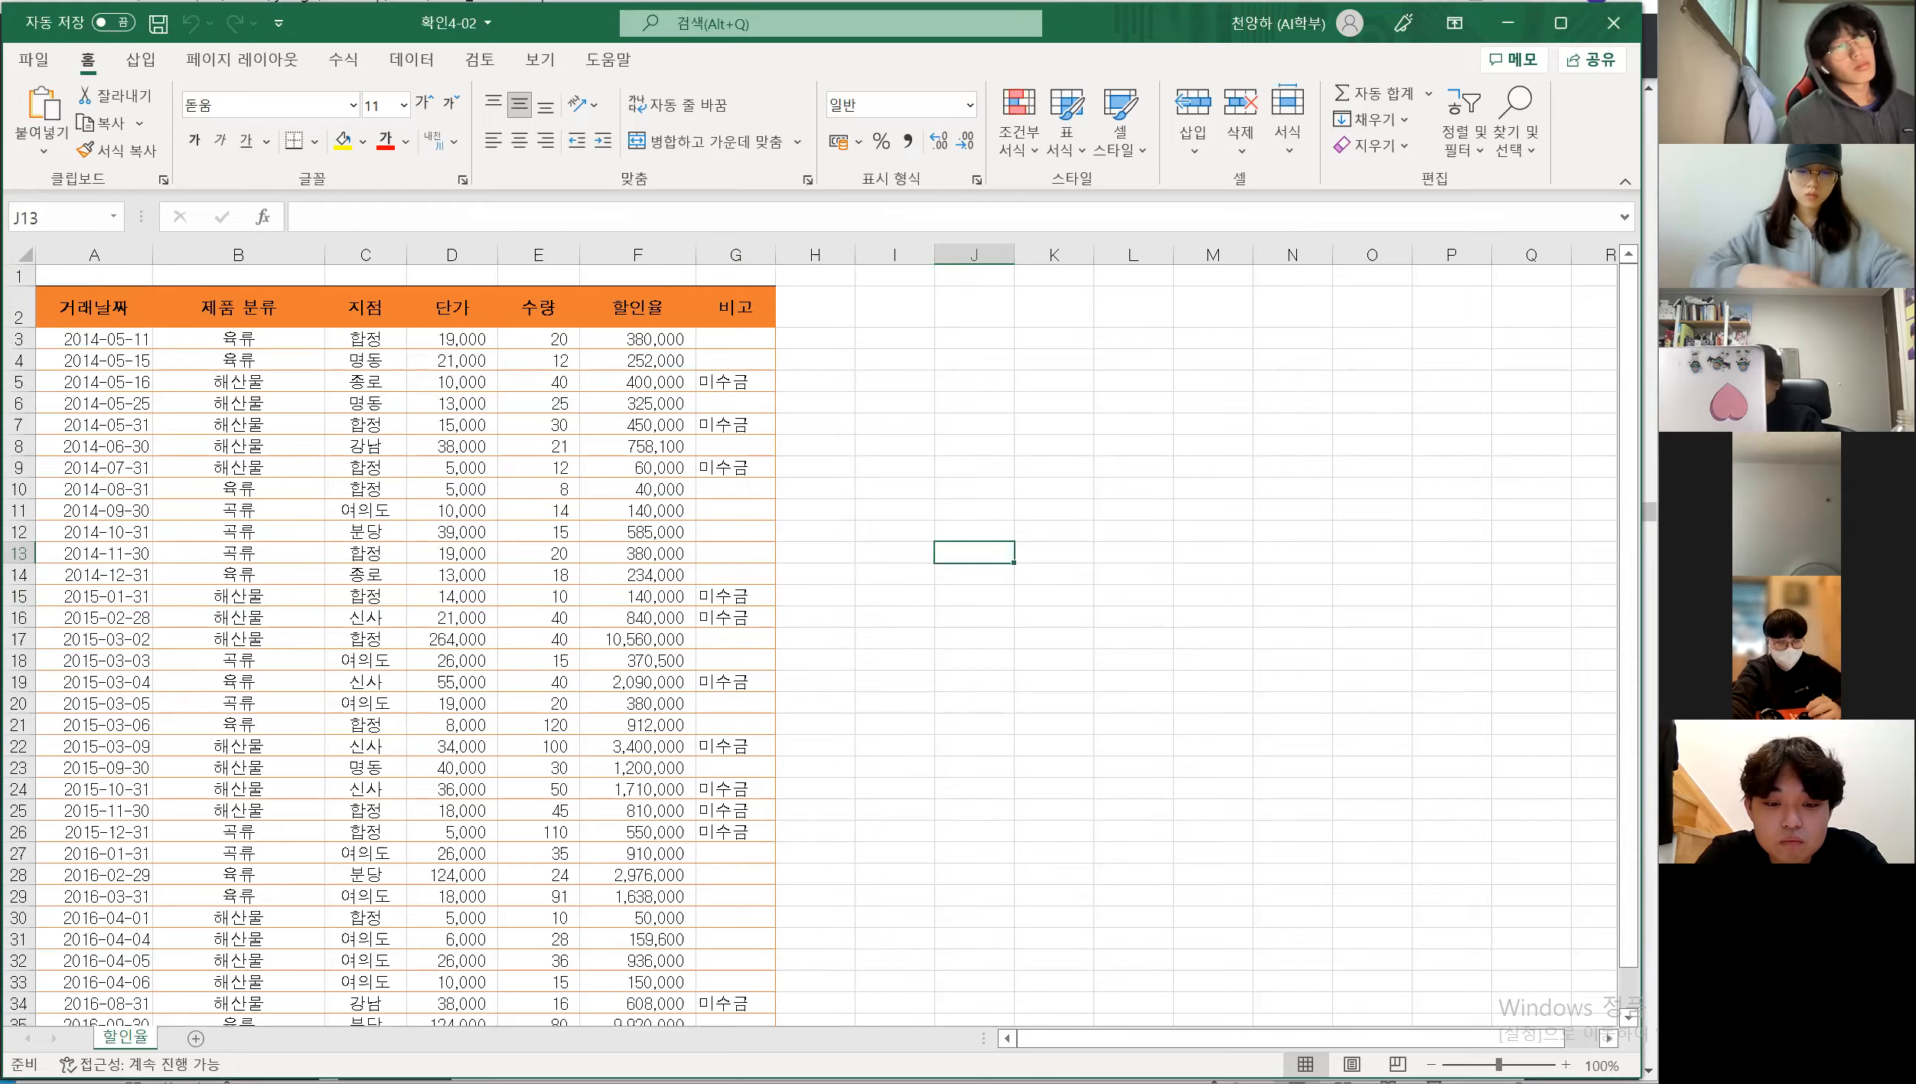
Reread the first task's 제품 분류 and 할인율 conditions in the PDF and examine the 제품 분류 column in the worksheet
{"action": "key", "text": "alt+Tab"}
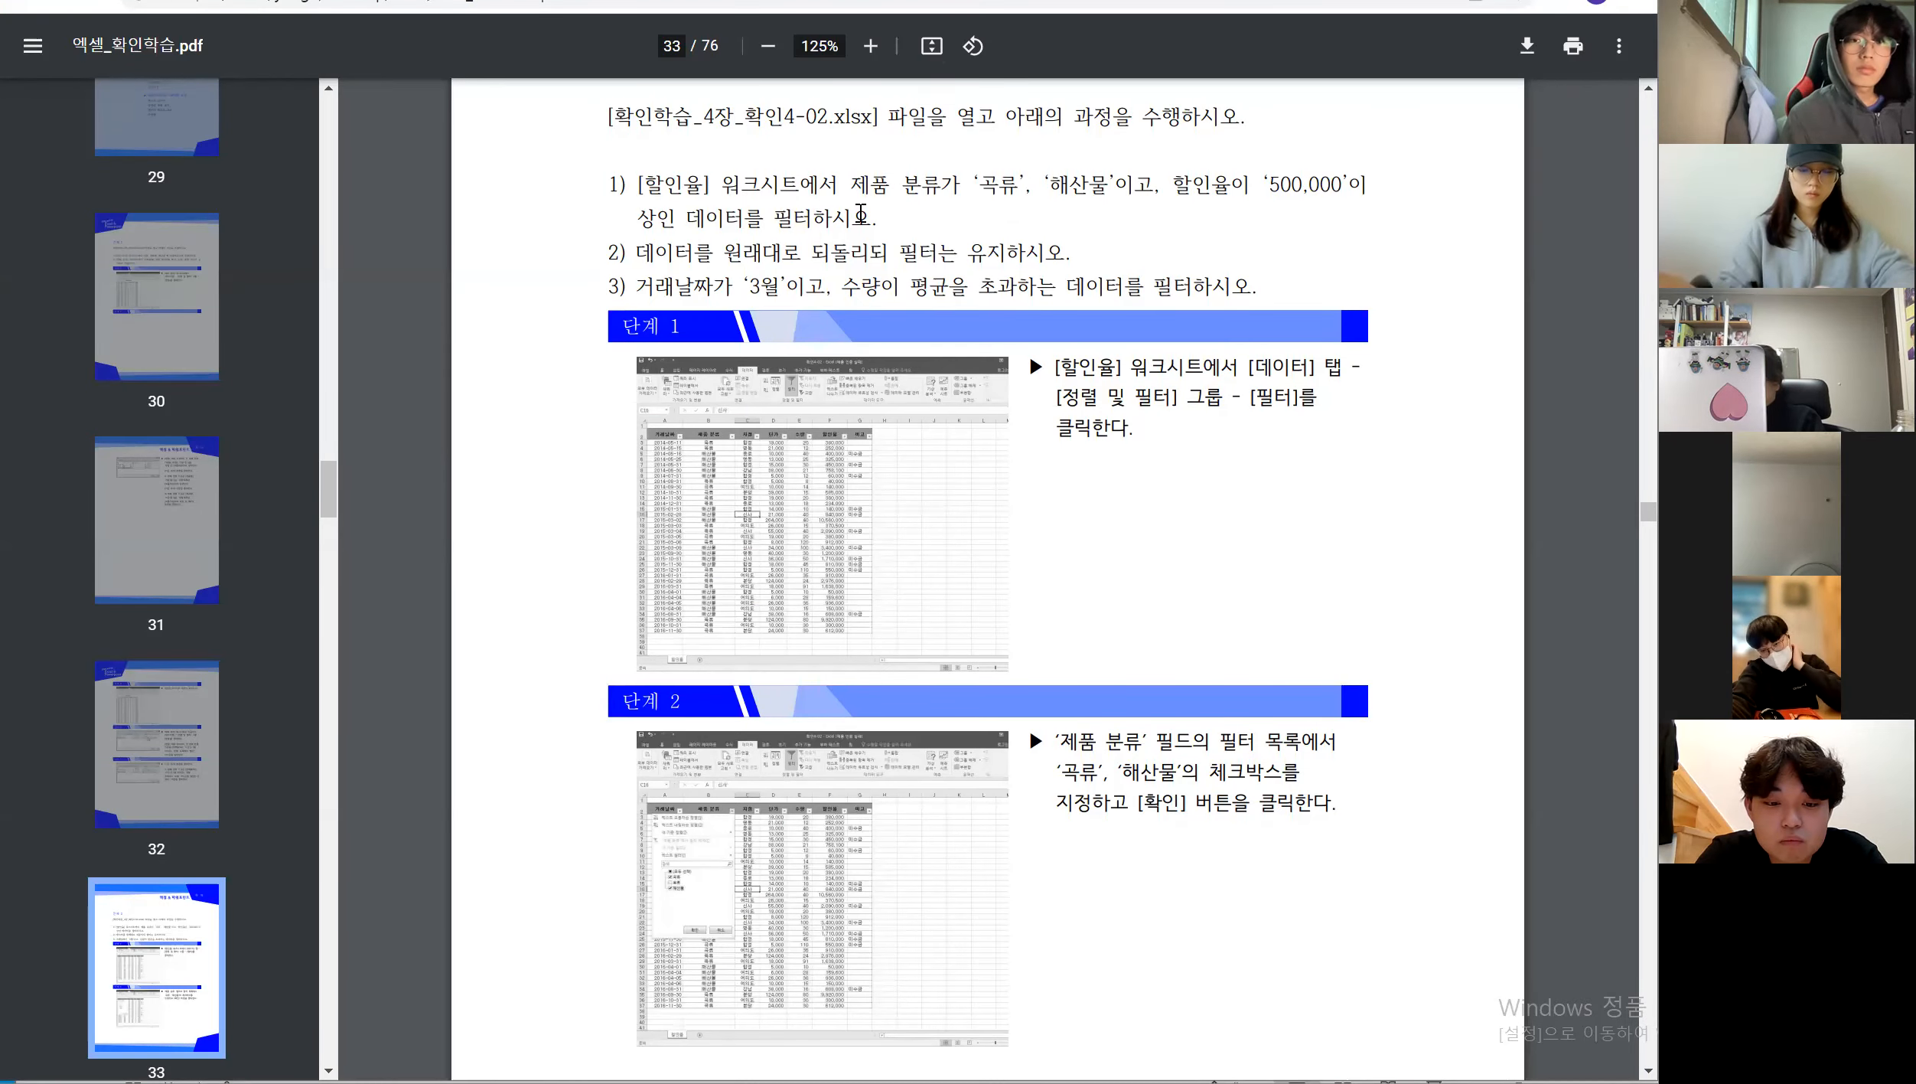
{"action": "double_click", "coordinate": [998, 185]}
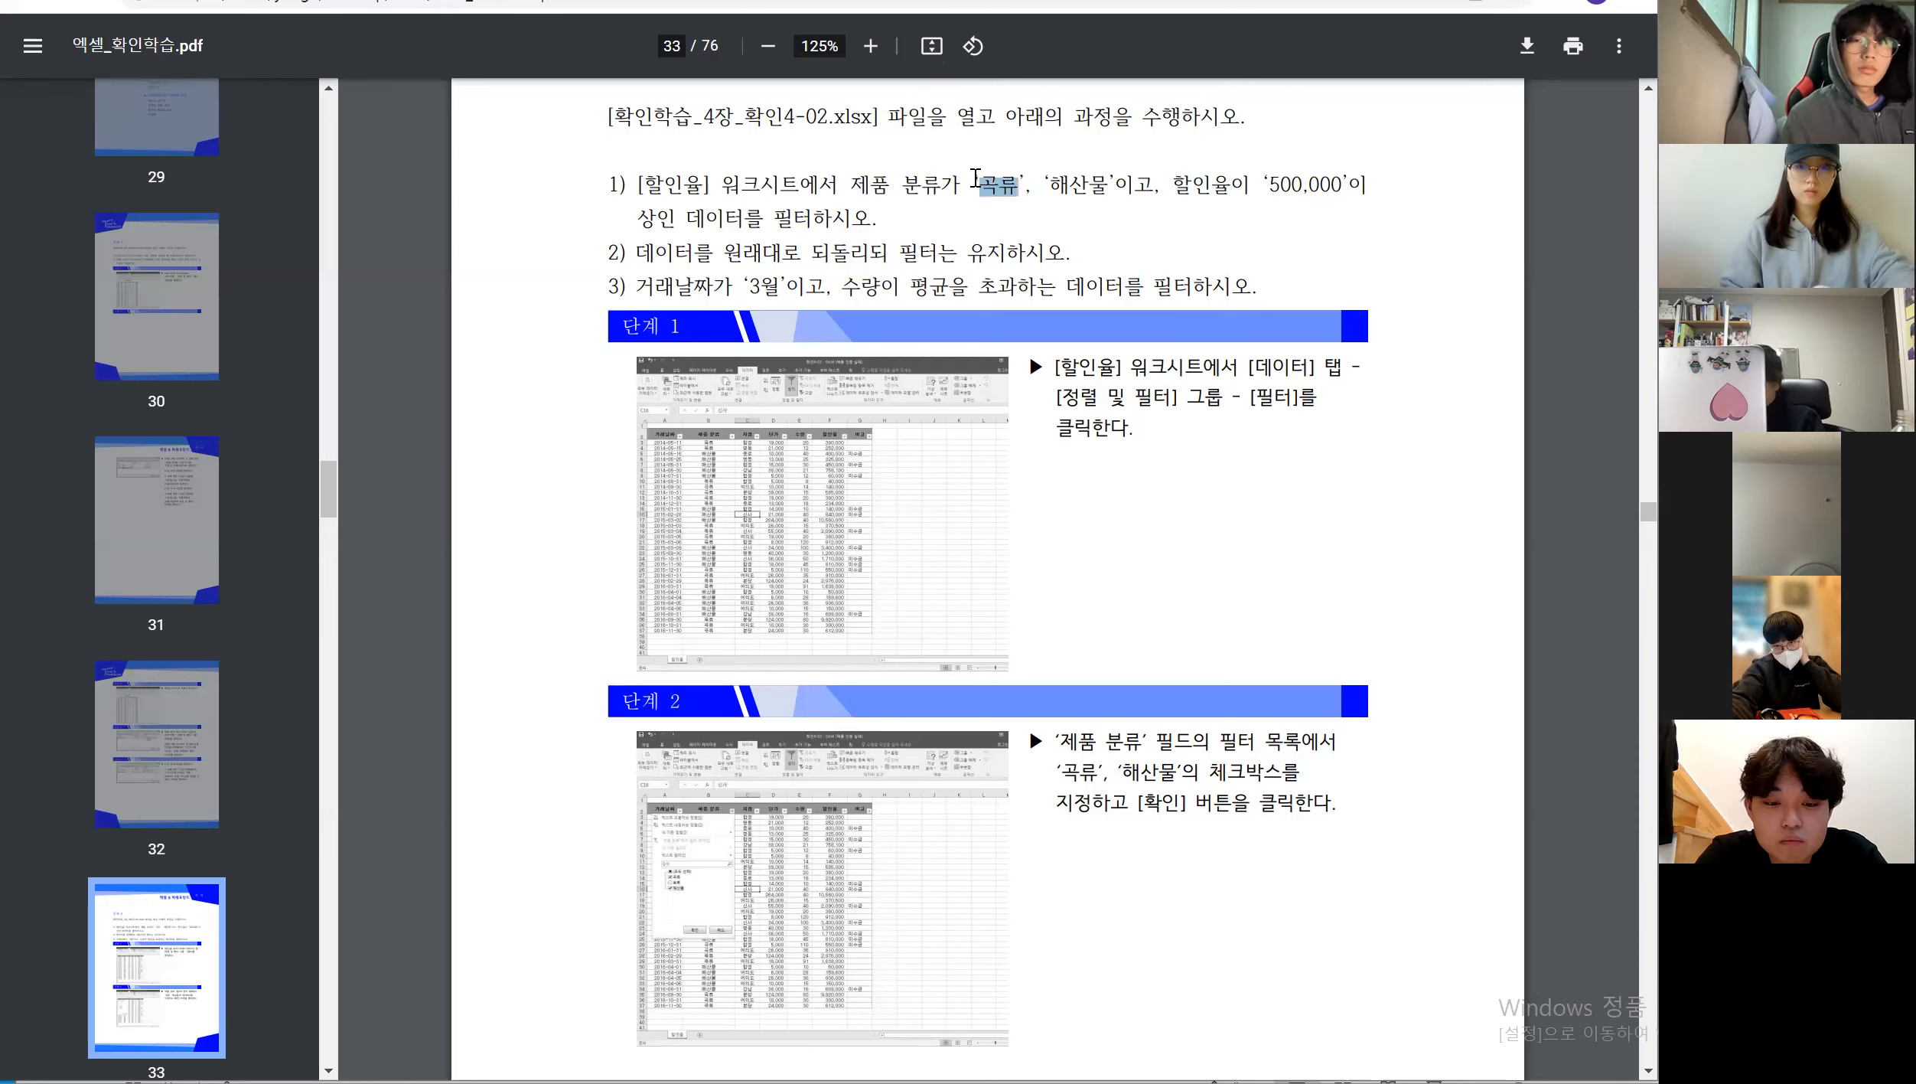
{"action": "left_click", "coordinate": [1083, 191]}
{"action": "double_click", "coordinate": [1083, 191]}
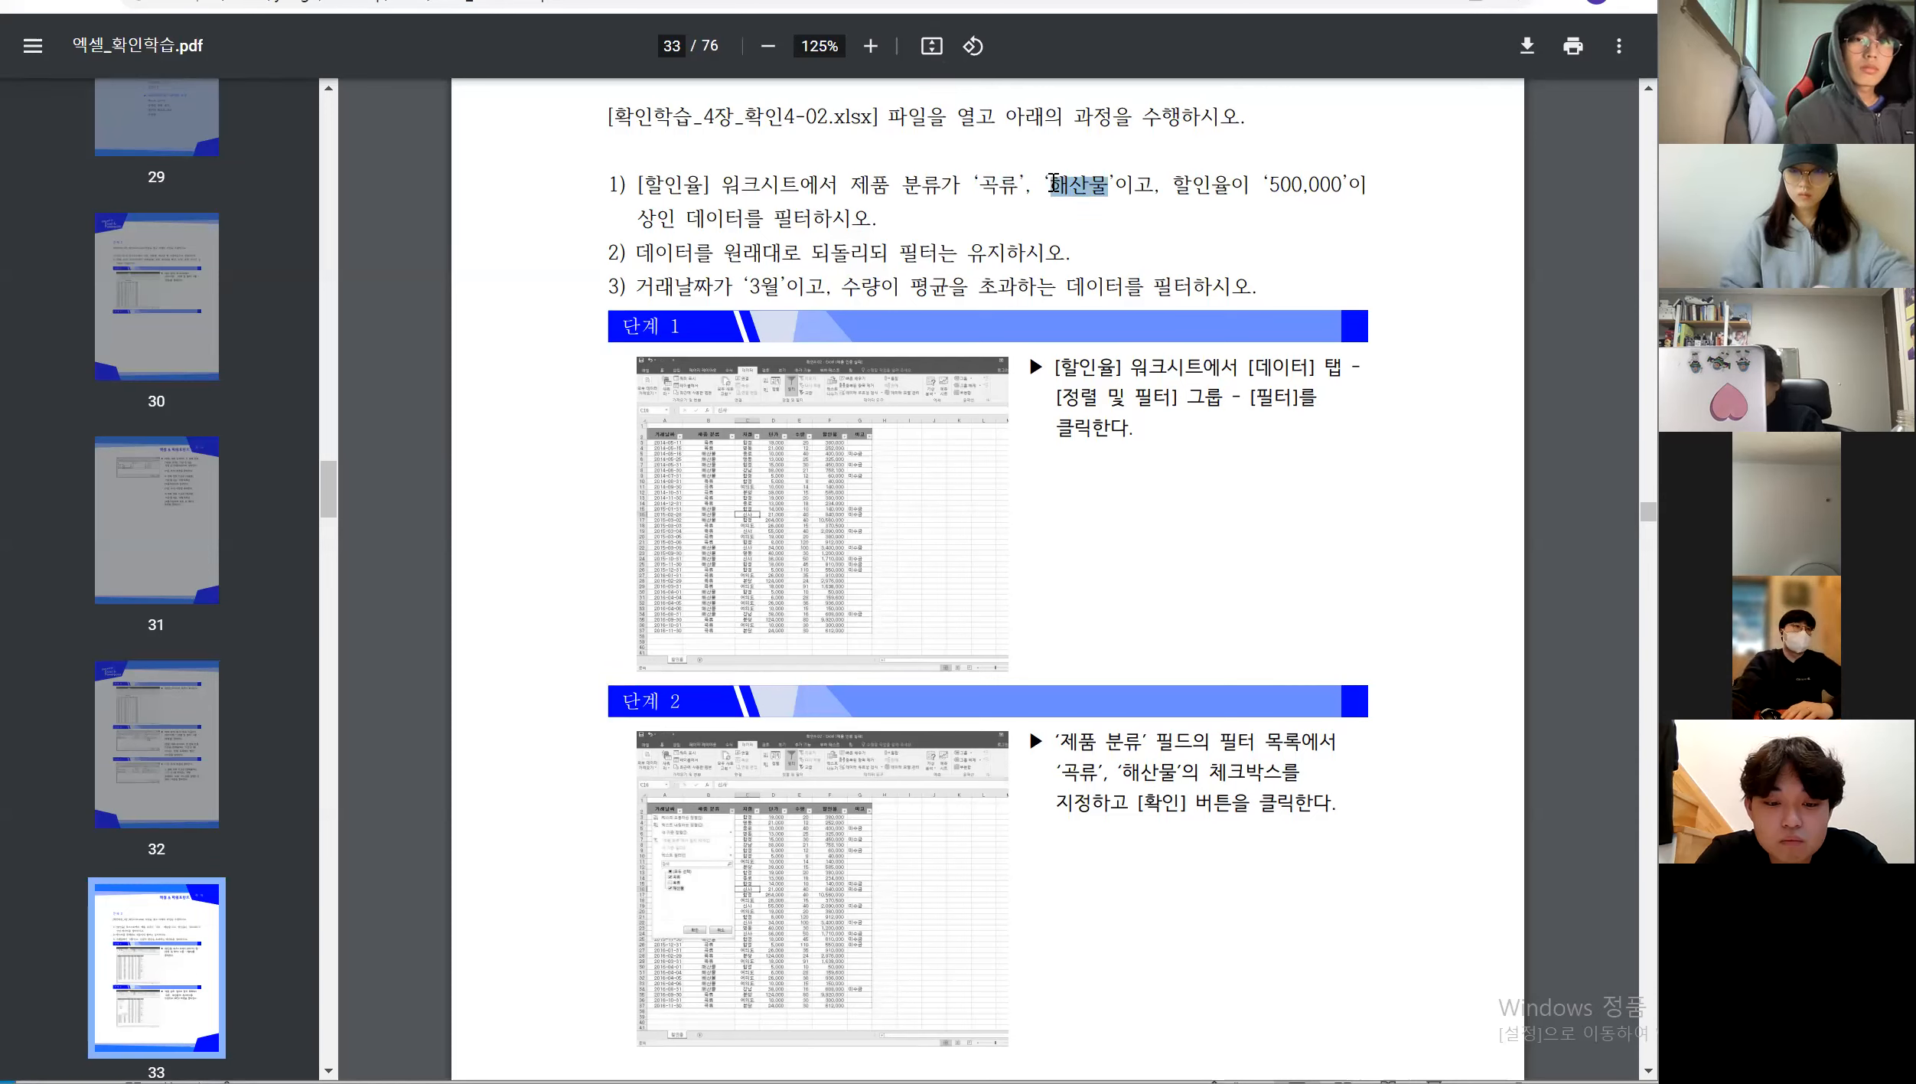
{"action": "left_click_drag", "start_coordinate": [943, 183], "coordinate": [850, 185]}
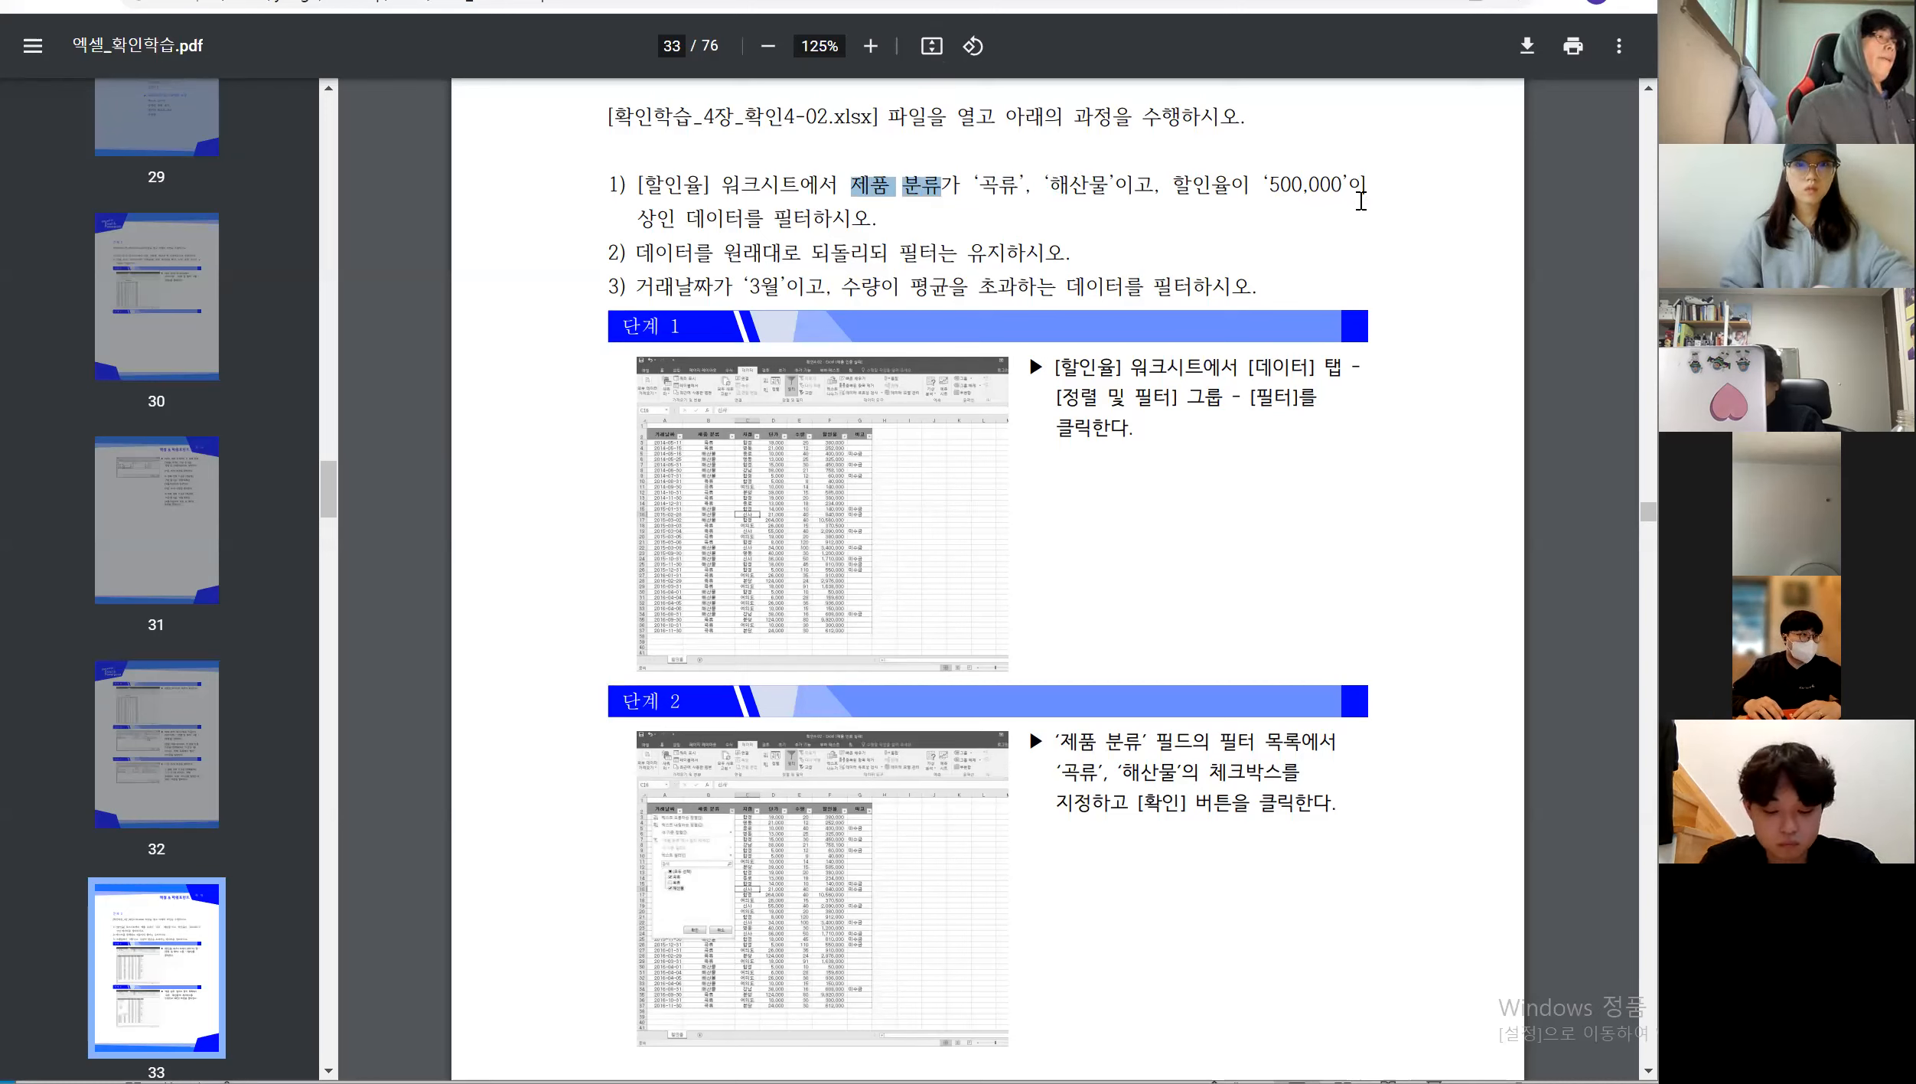
{"action": "left_click_drag", "start_coordinate": [1362, 185], "coordinate": [1167, 207]}
{"action": "left_click", "coordinate": [1166, 207]}
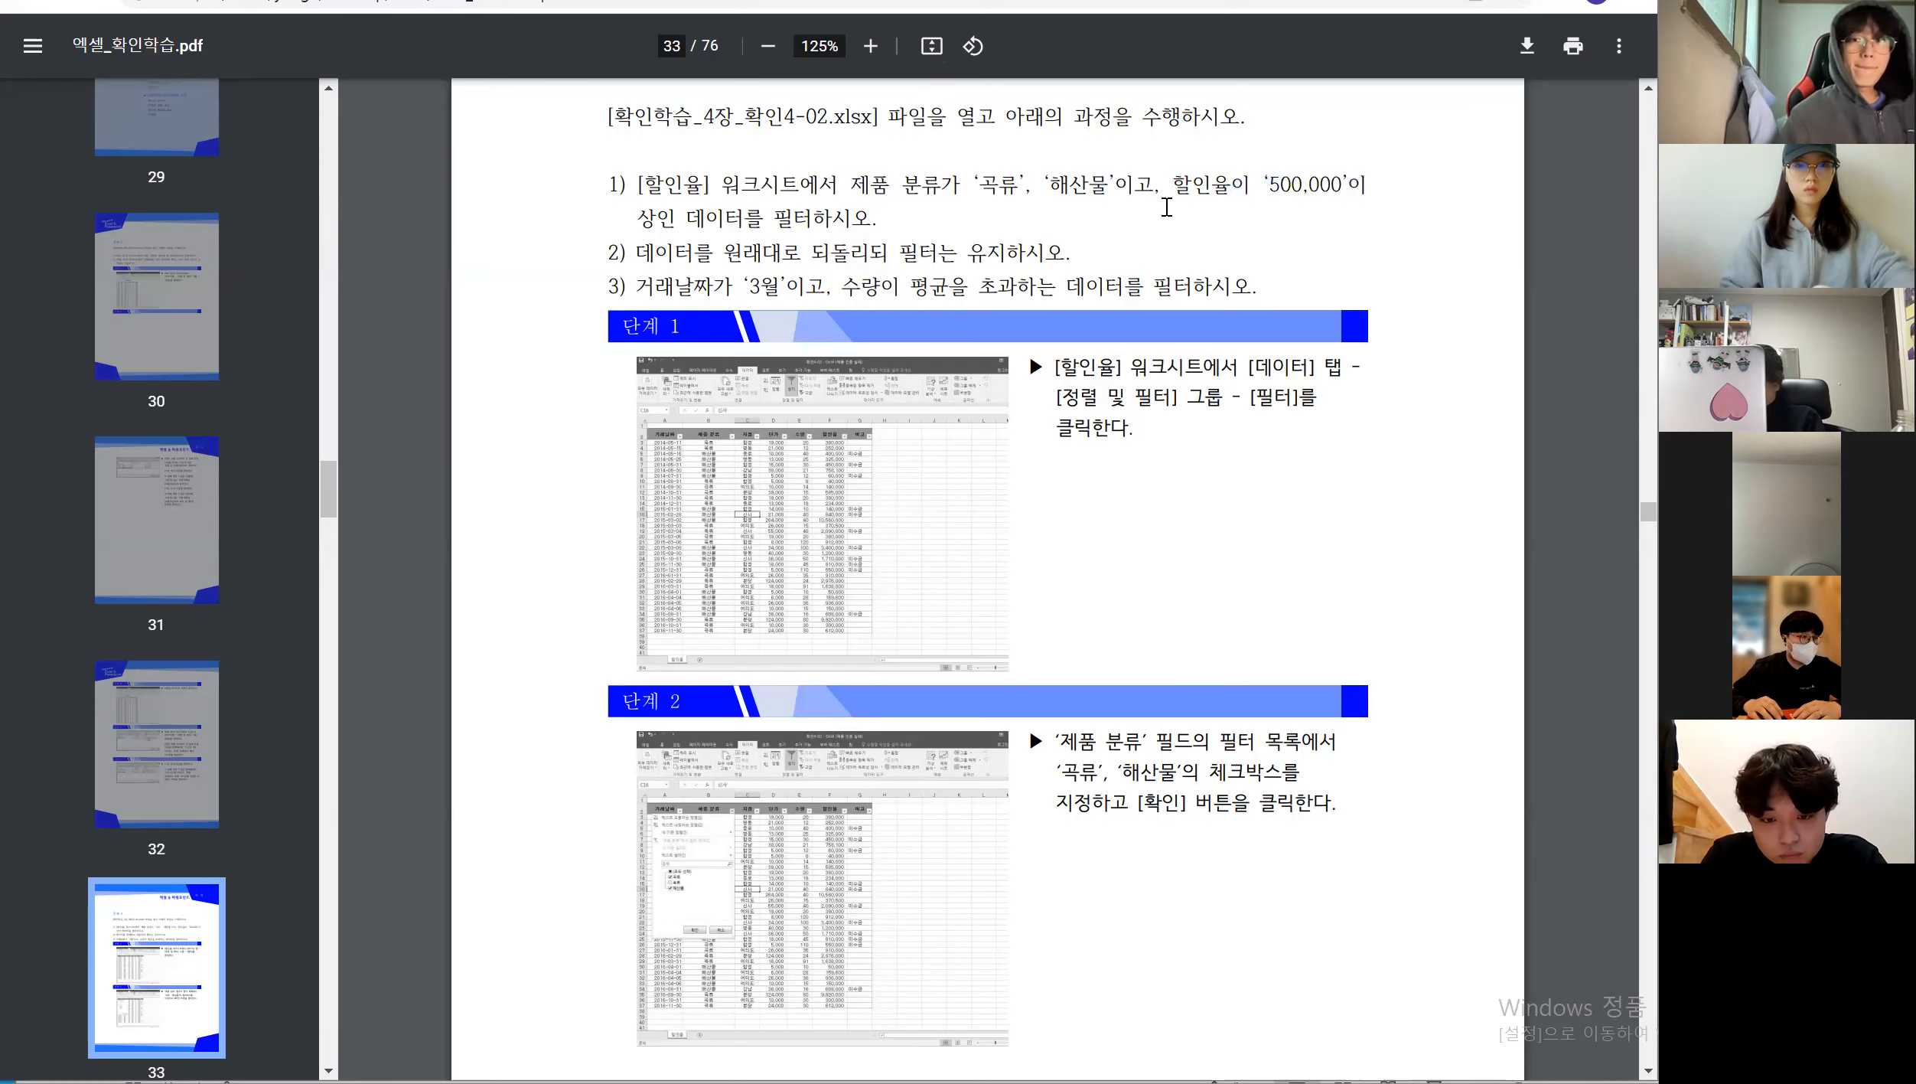
{"action": "key", "text": "alt+Tab"}
{"action": "left_click", "coordinate": [411, 415]}
{"action": "left_click_drag", "start_coordinate": [274, 306], "coordinate": [261, 851]}
{"action": "left_click", "coordinate": [310, 681]}
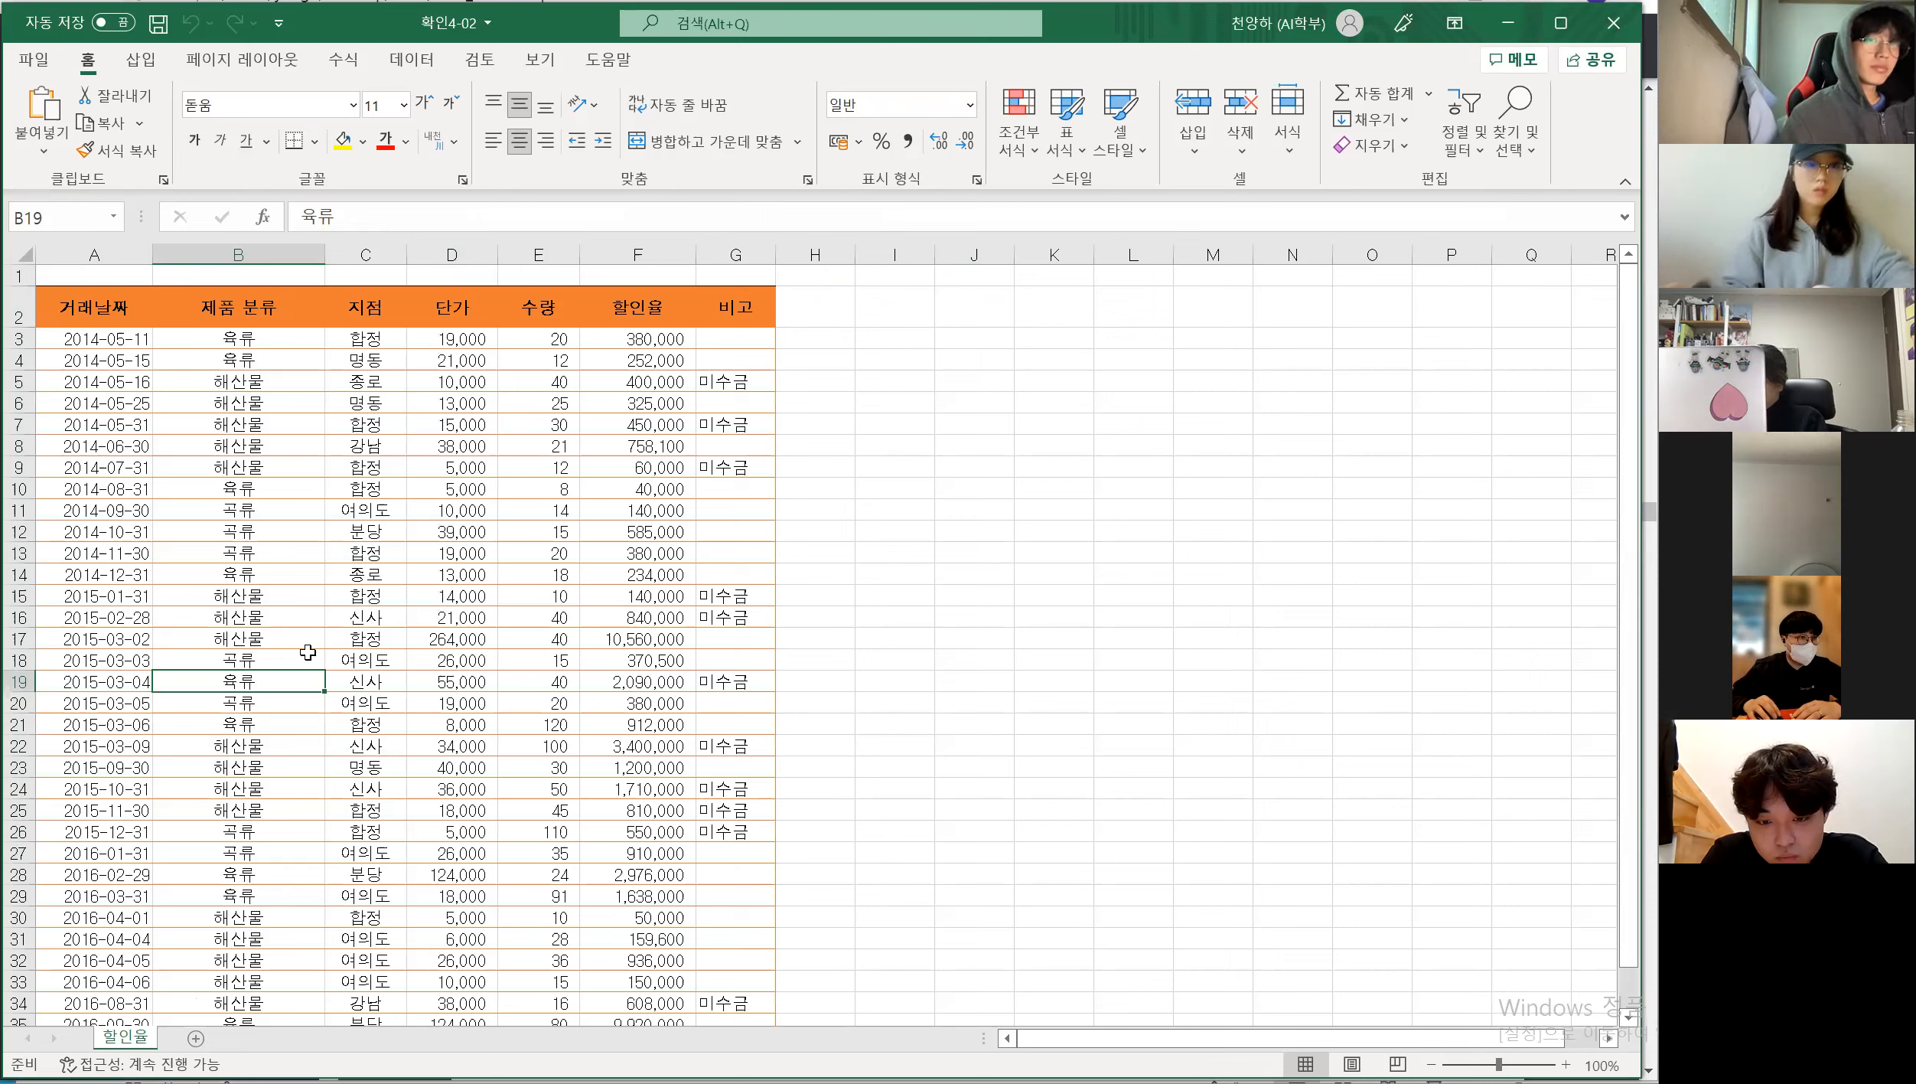
{"action": "left_click", "coordinate": [257, 493]}
{"action": "left_click", "coordinate": [274, 357]}
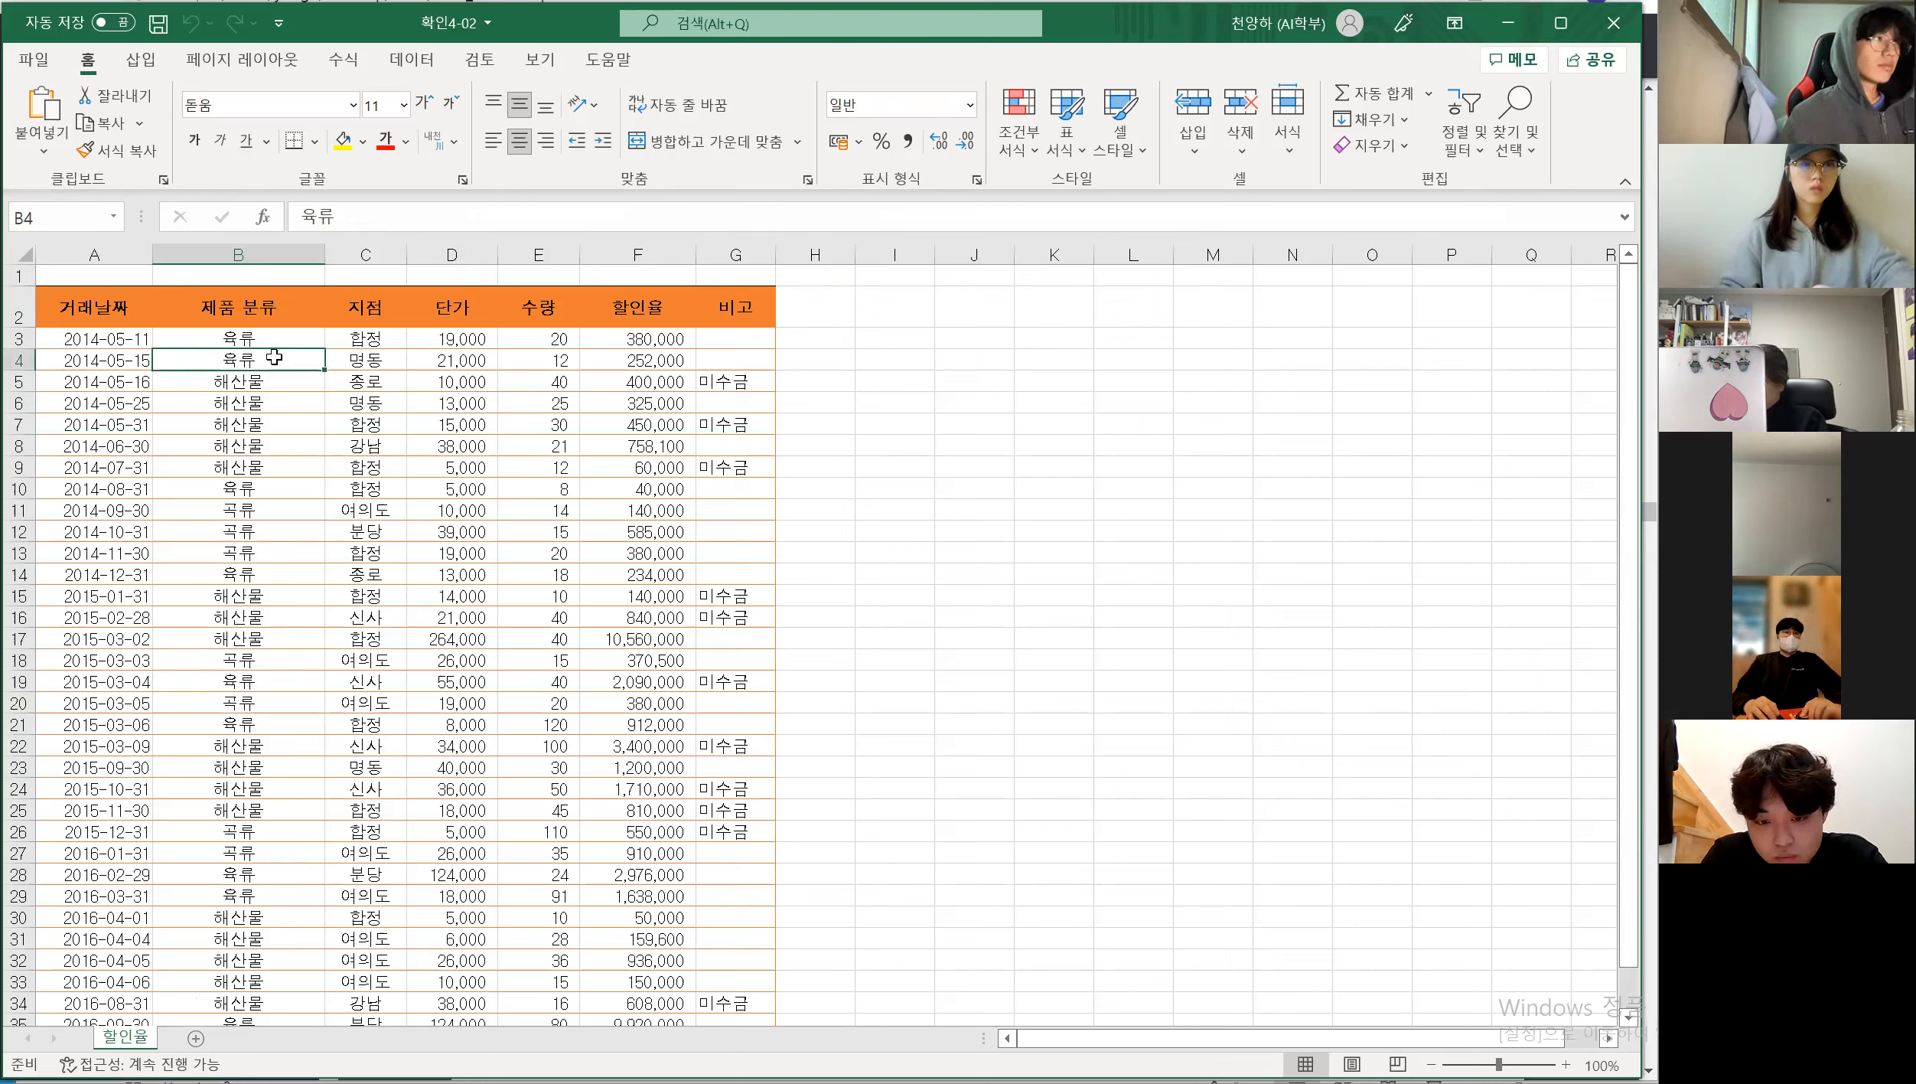
{"action": "left_click", "coordinate": [441, 494]}
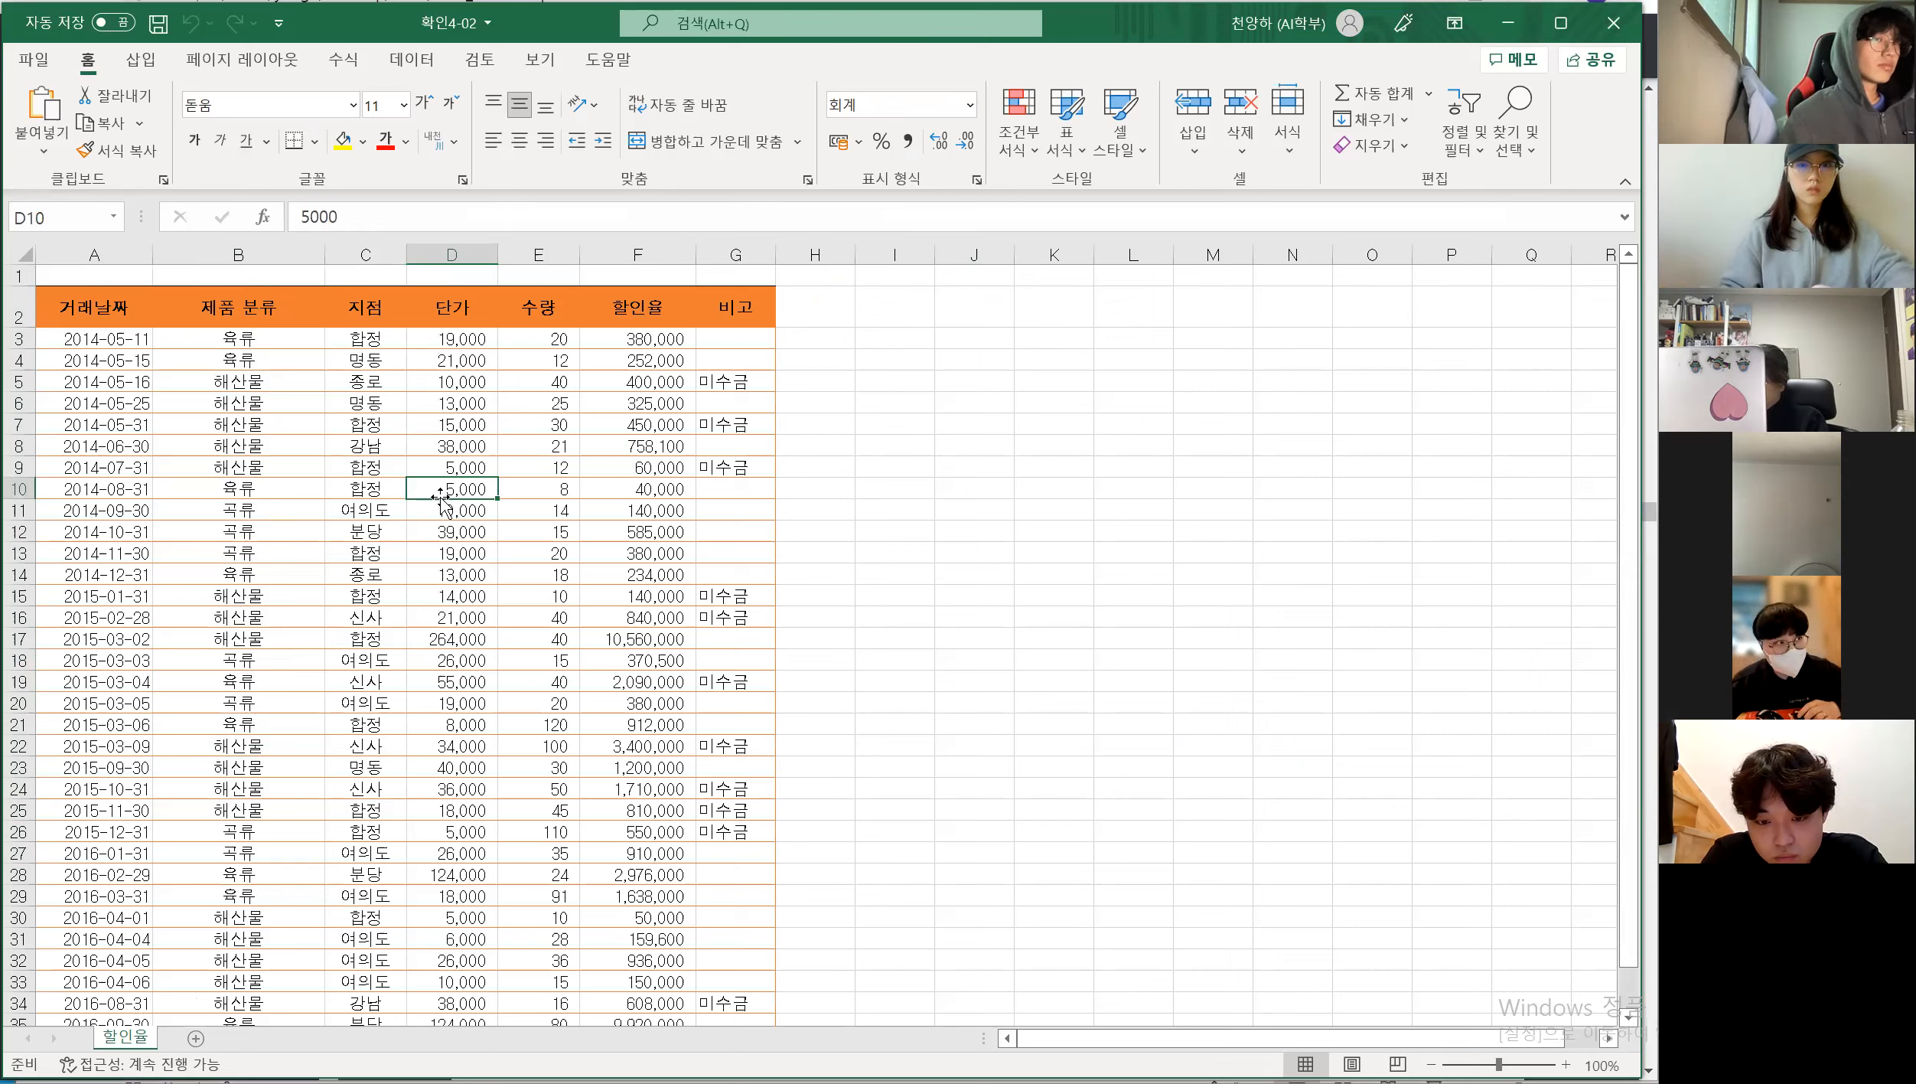
{"action": "left_click", "coordinate": [976, 562]}
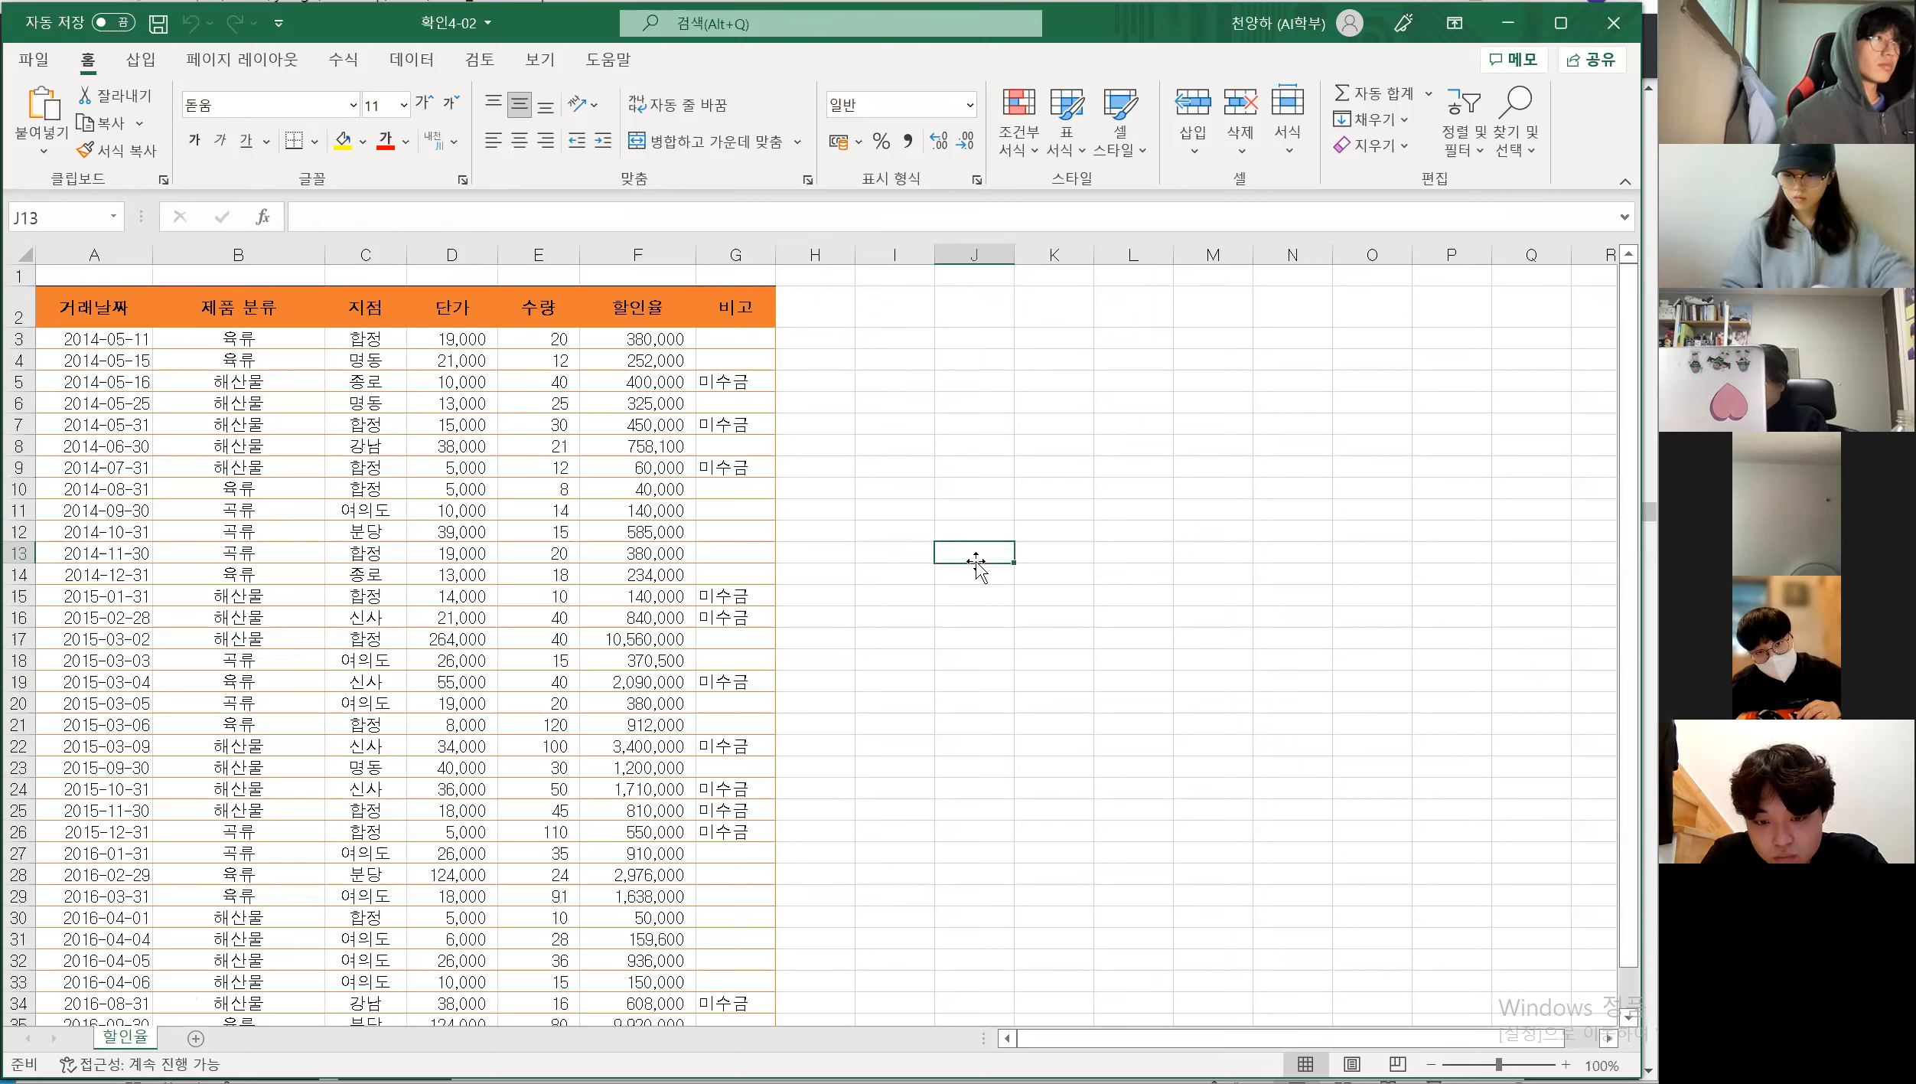
Turn on filtering for the 할인율 worksheet's table, with cell C10 inside the data selected
{"action": "left_click", "coordinate": [382, 487]}
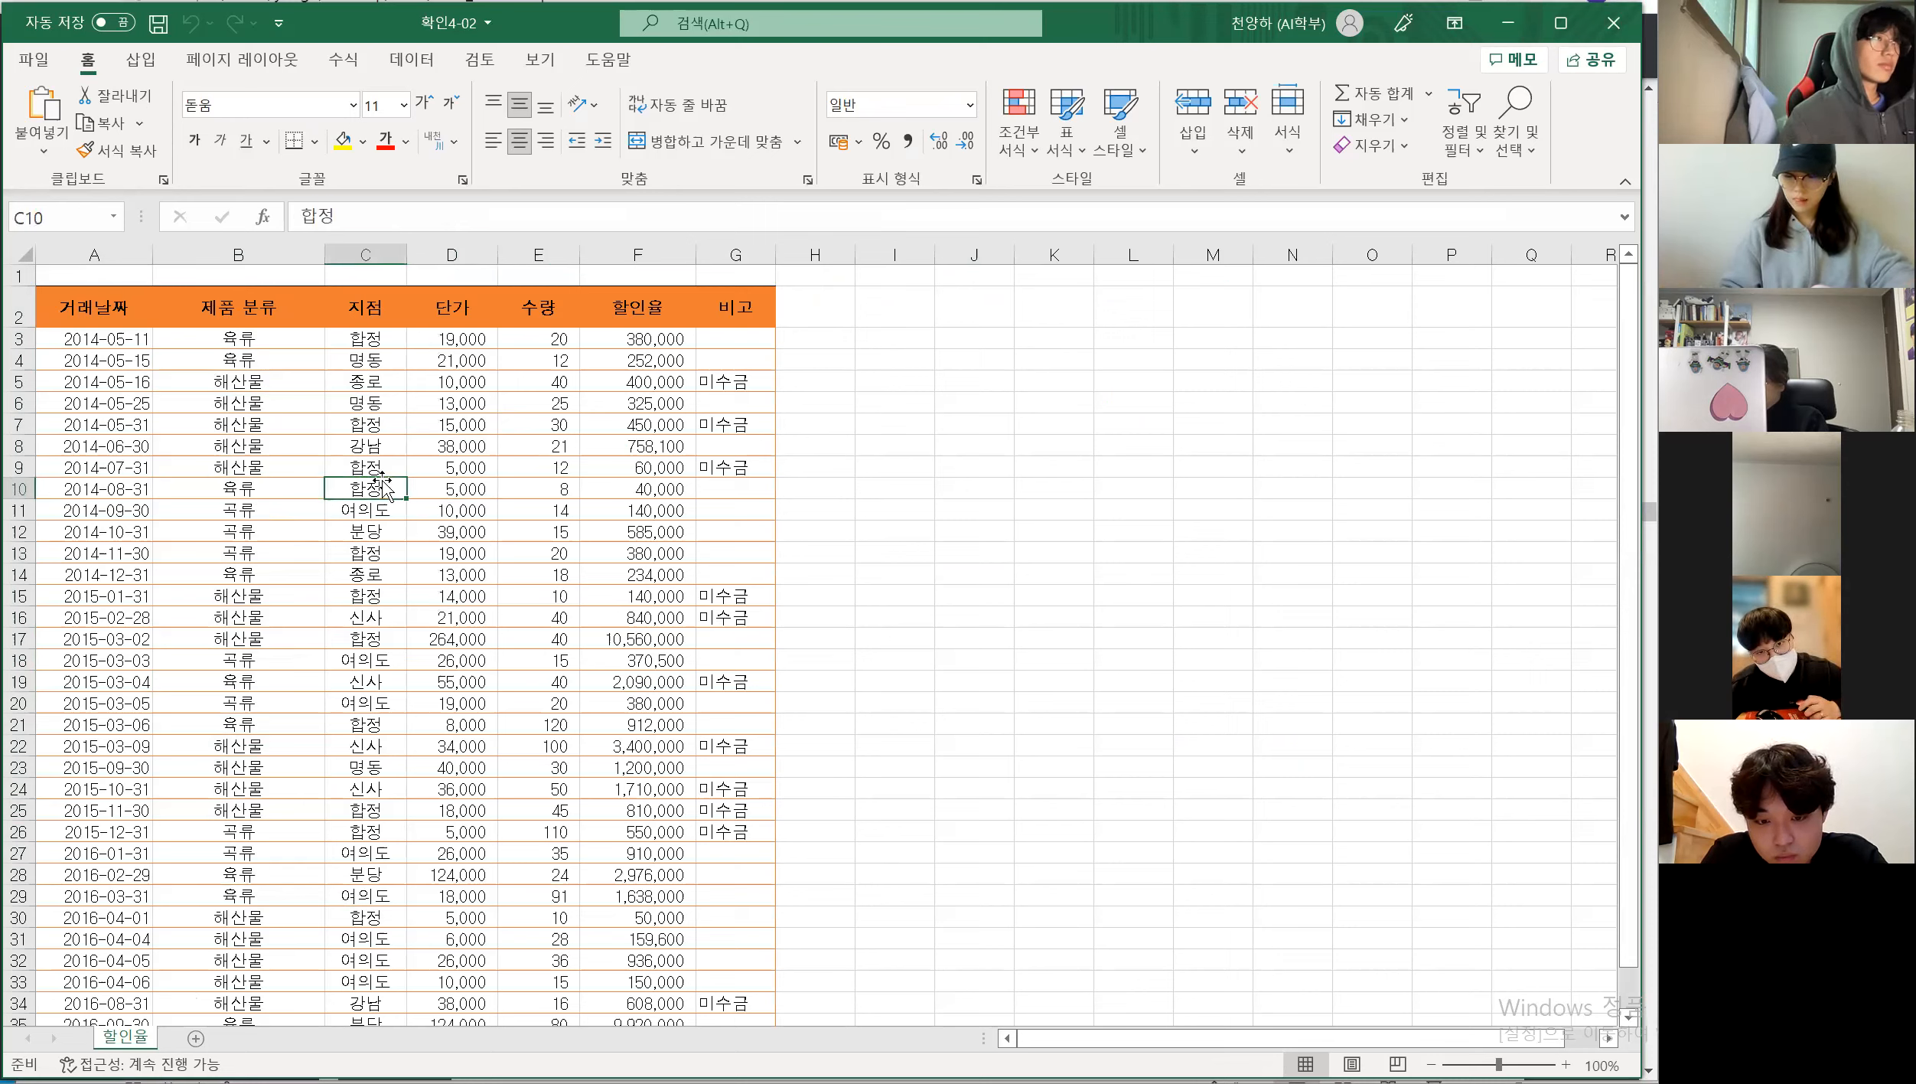
{"action": "left_click", "coordinate": [1085, 399]}
{"action": "left_click", "coordinate": [366, 485]}
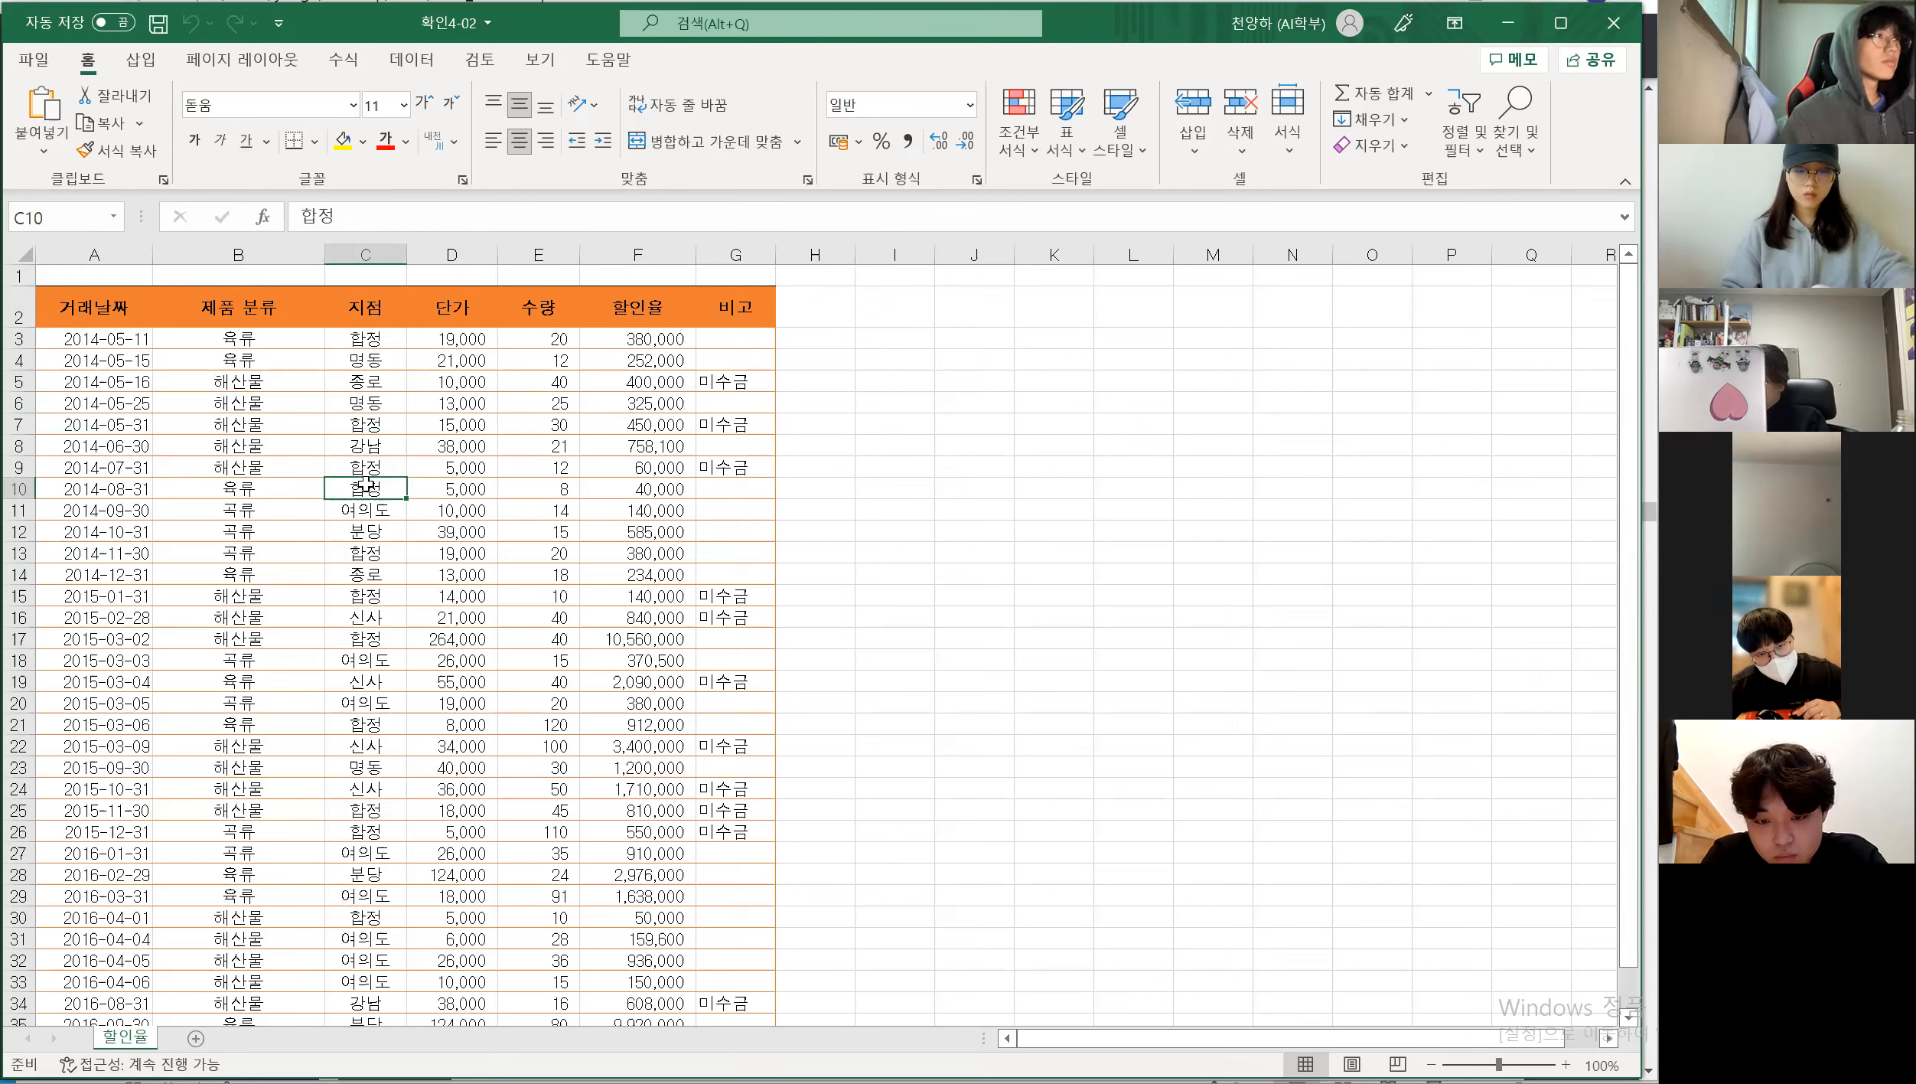
{"action": "left_click", "coordinate": [412, 61]}
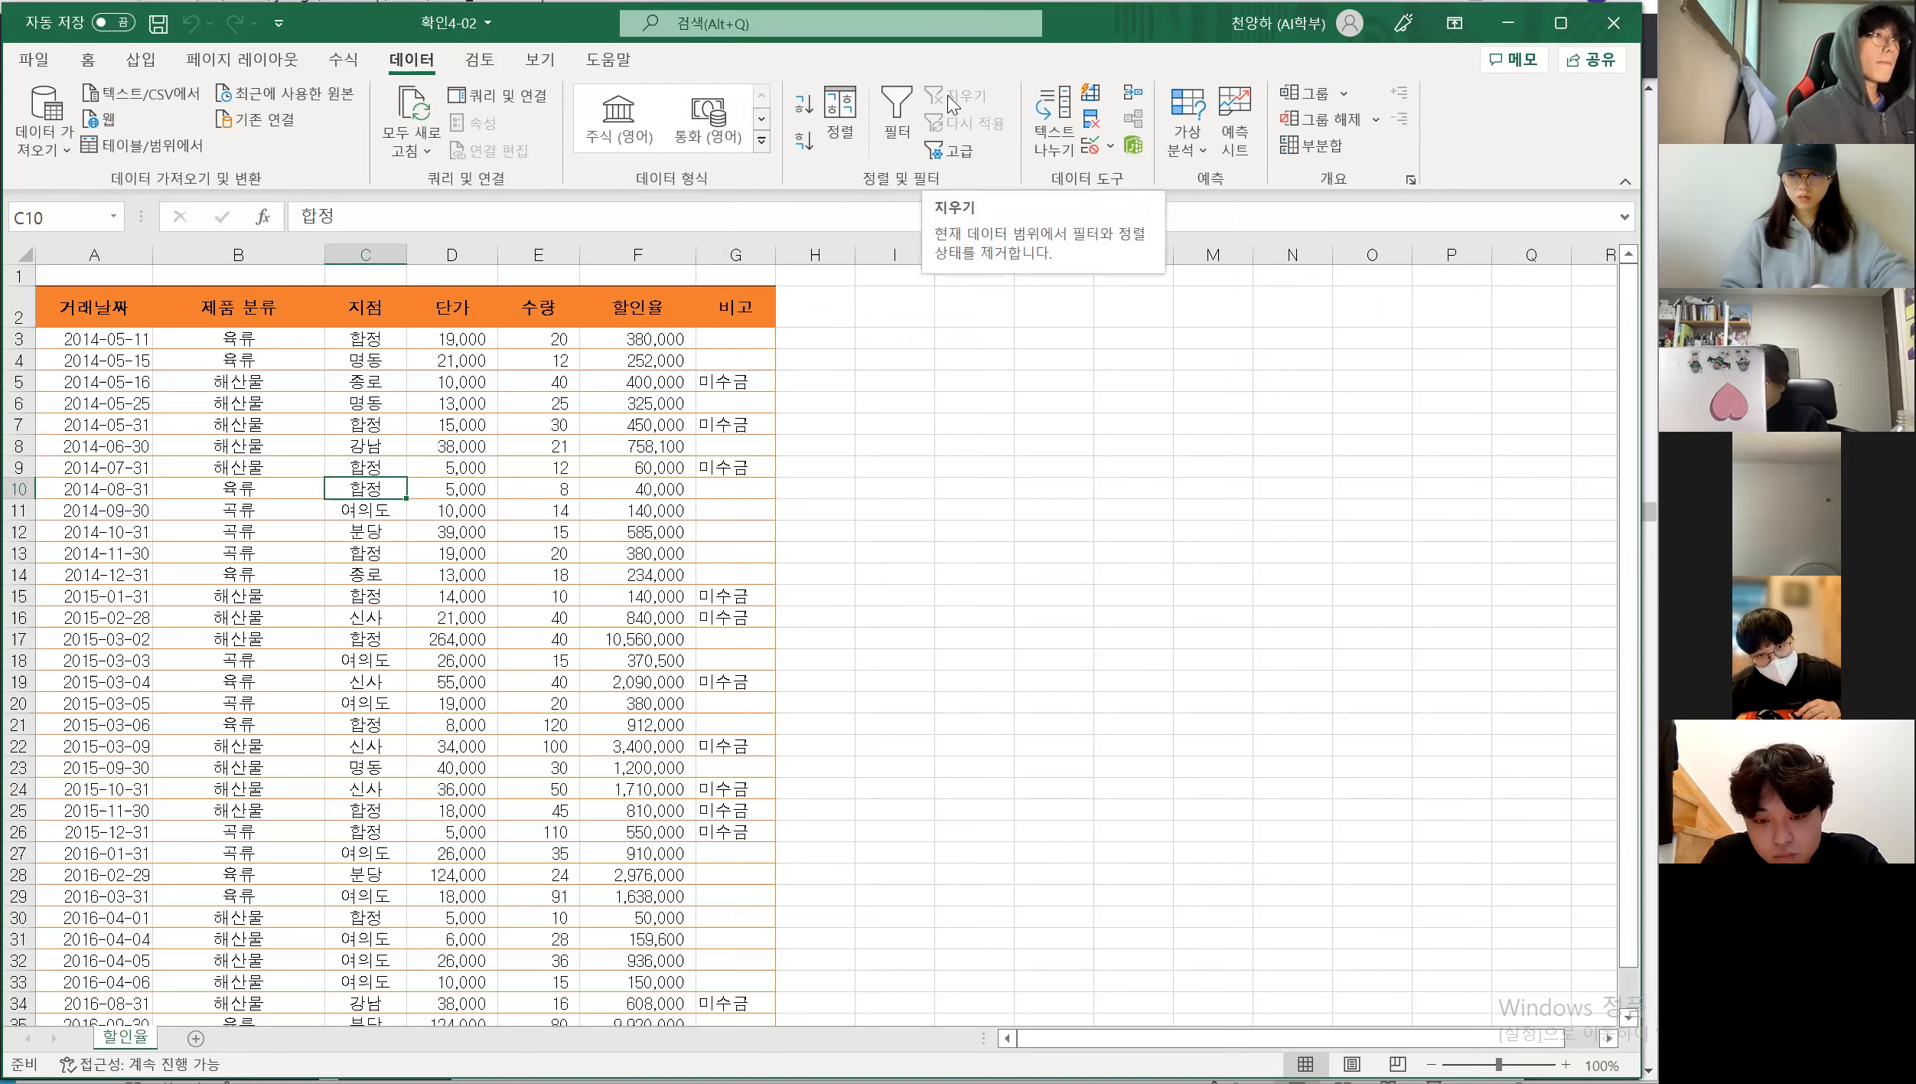
{"action": "left_click", "coordinate": [911, 144]}
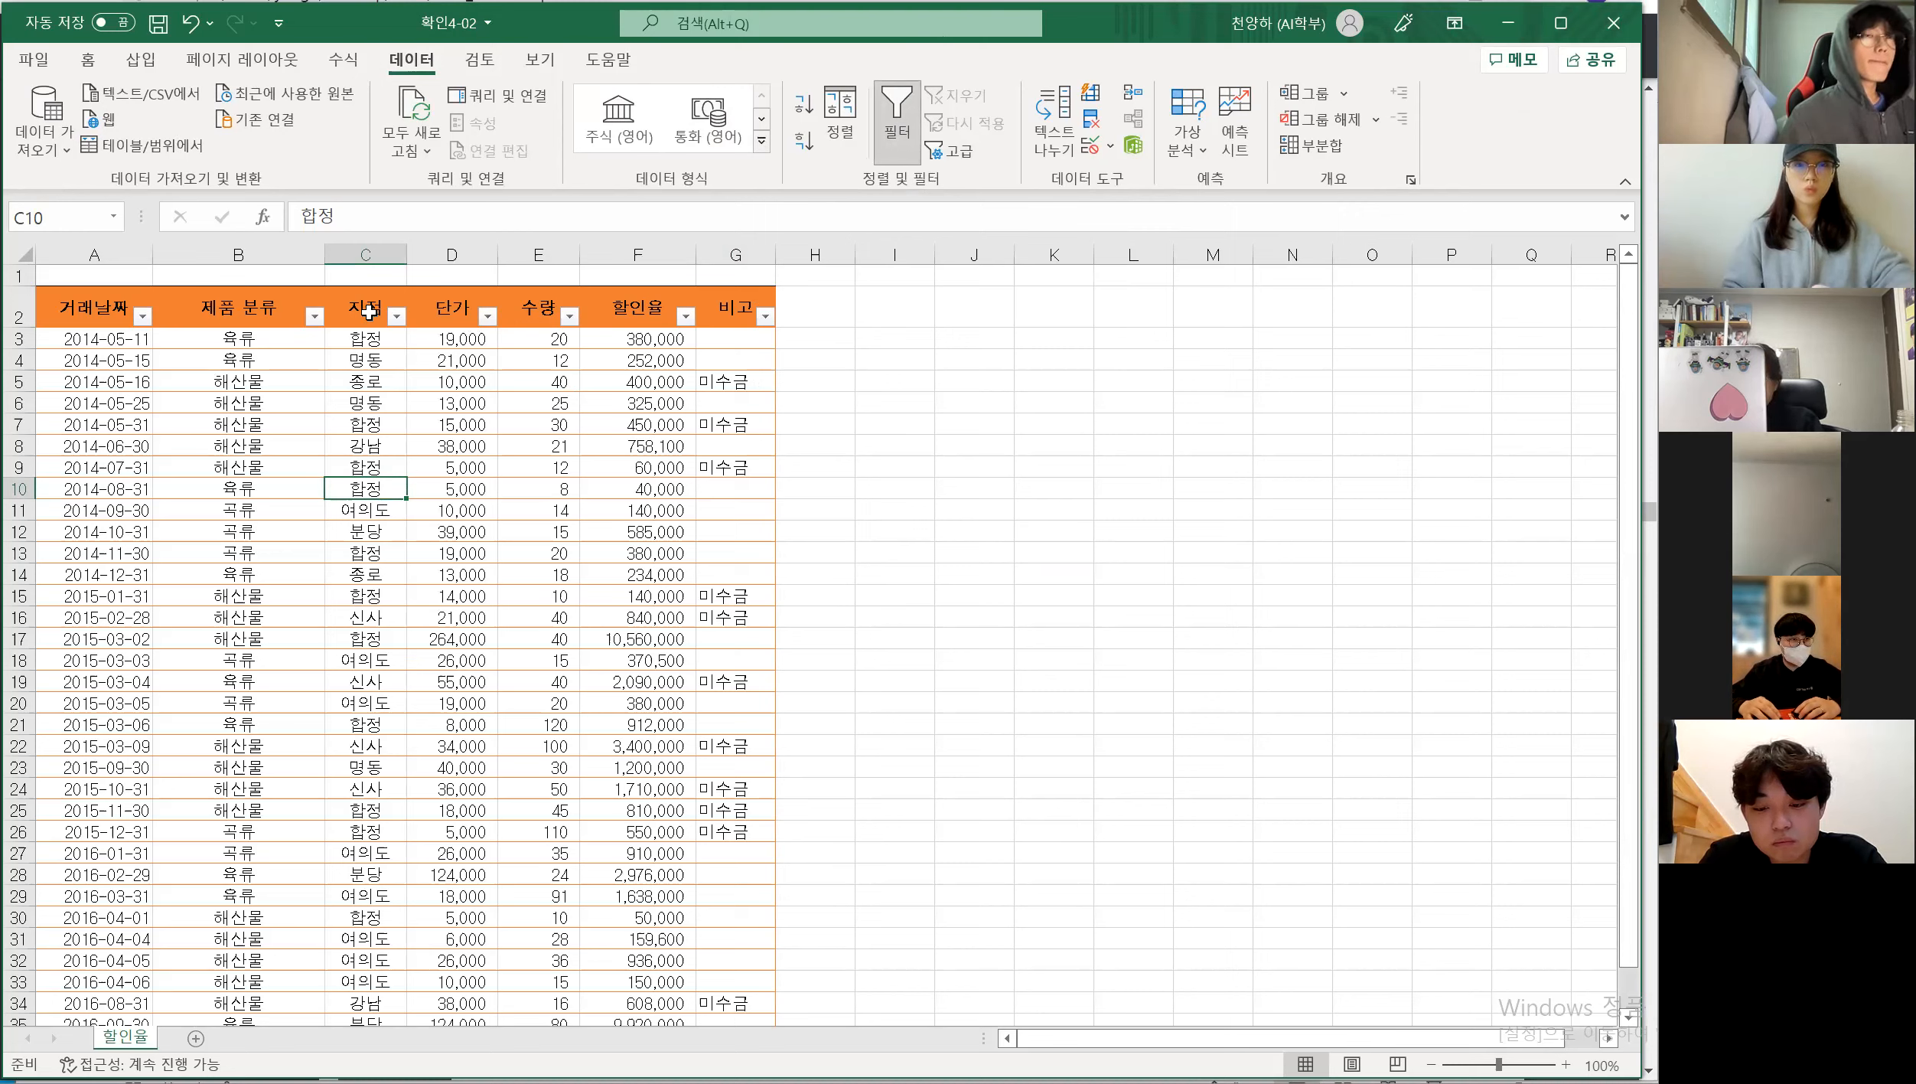
Filter the 제품 분류 column to 곡류 and 해산물 only by excluding 육류, and check the filtered rows
{"action": "left_click", "coordinate": [315, 317]}
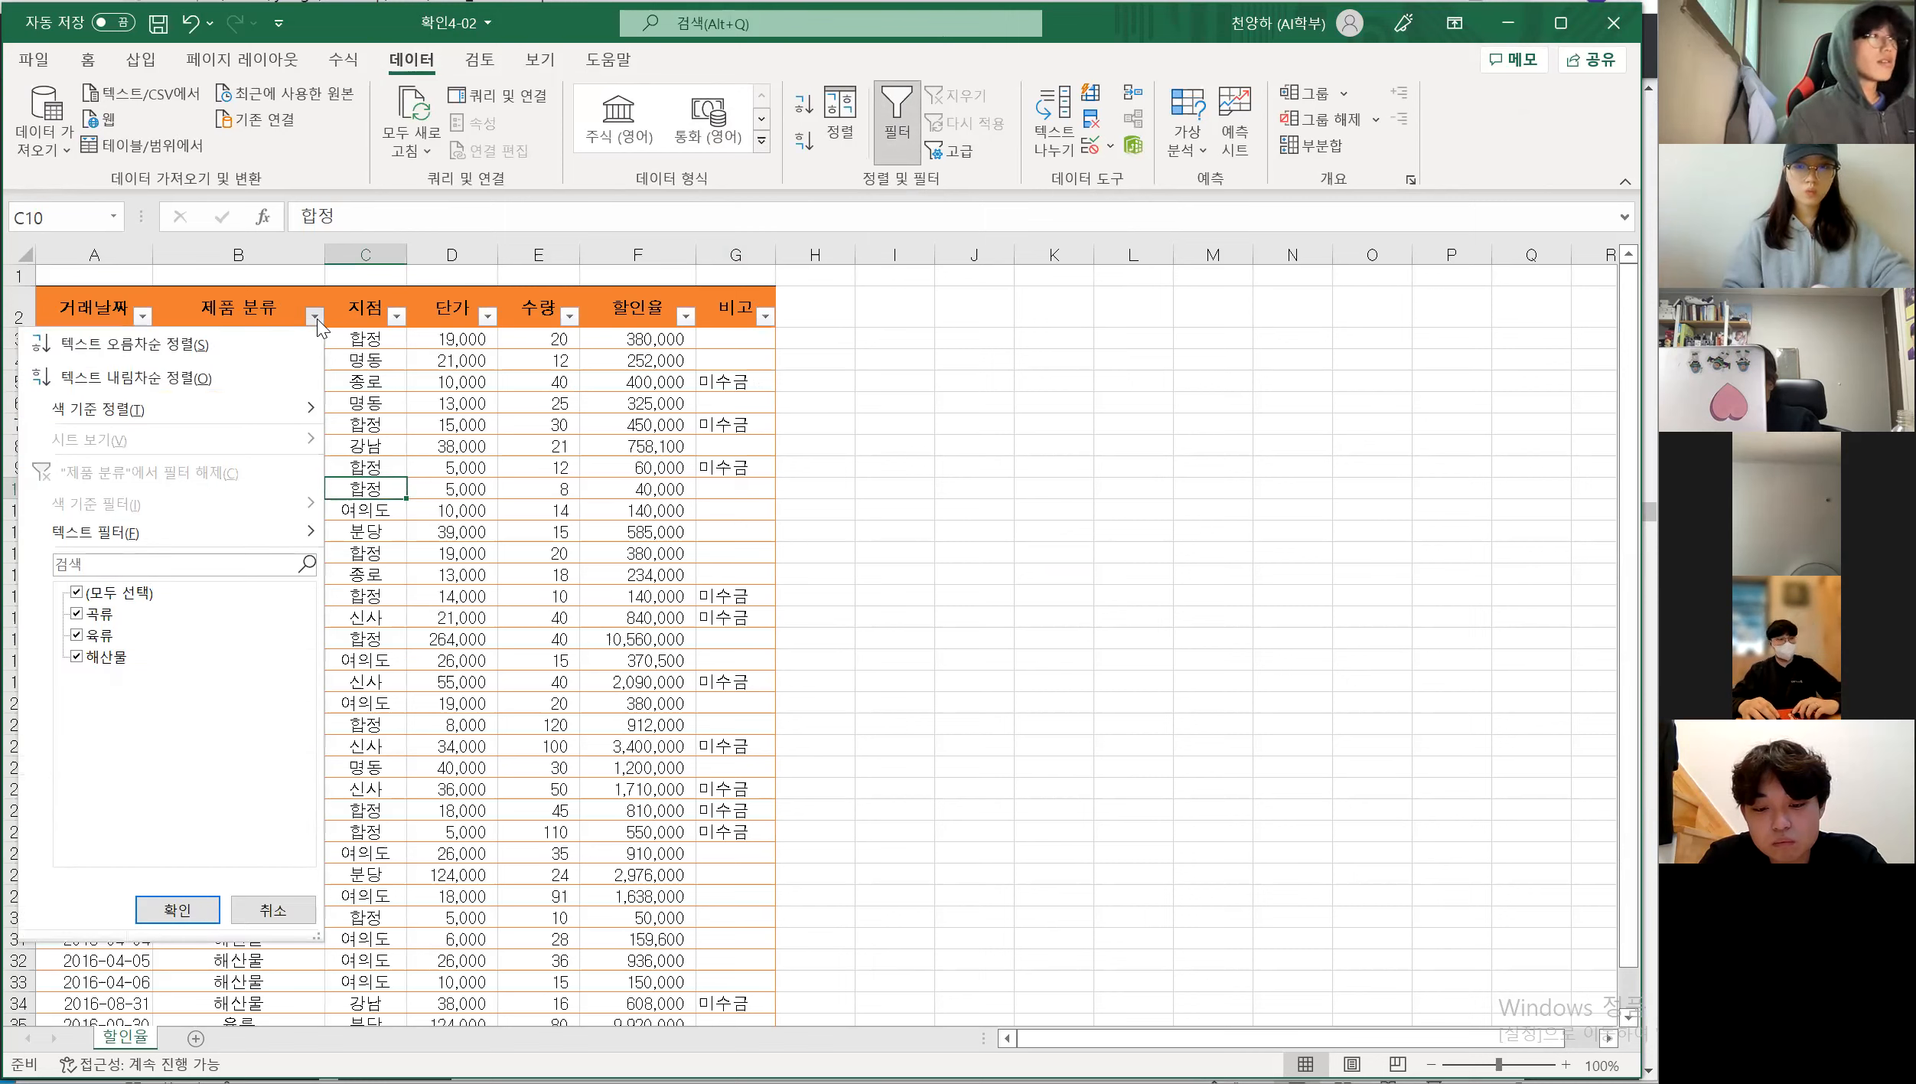
{"action": "left_click", "coordinate": [77, 635]}
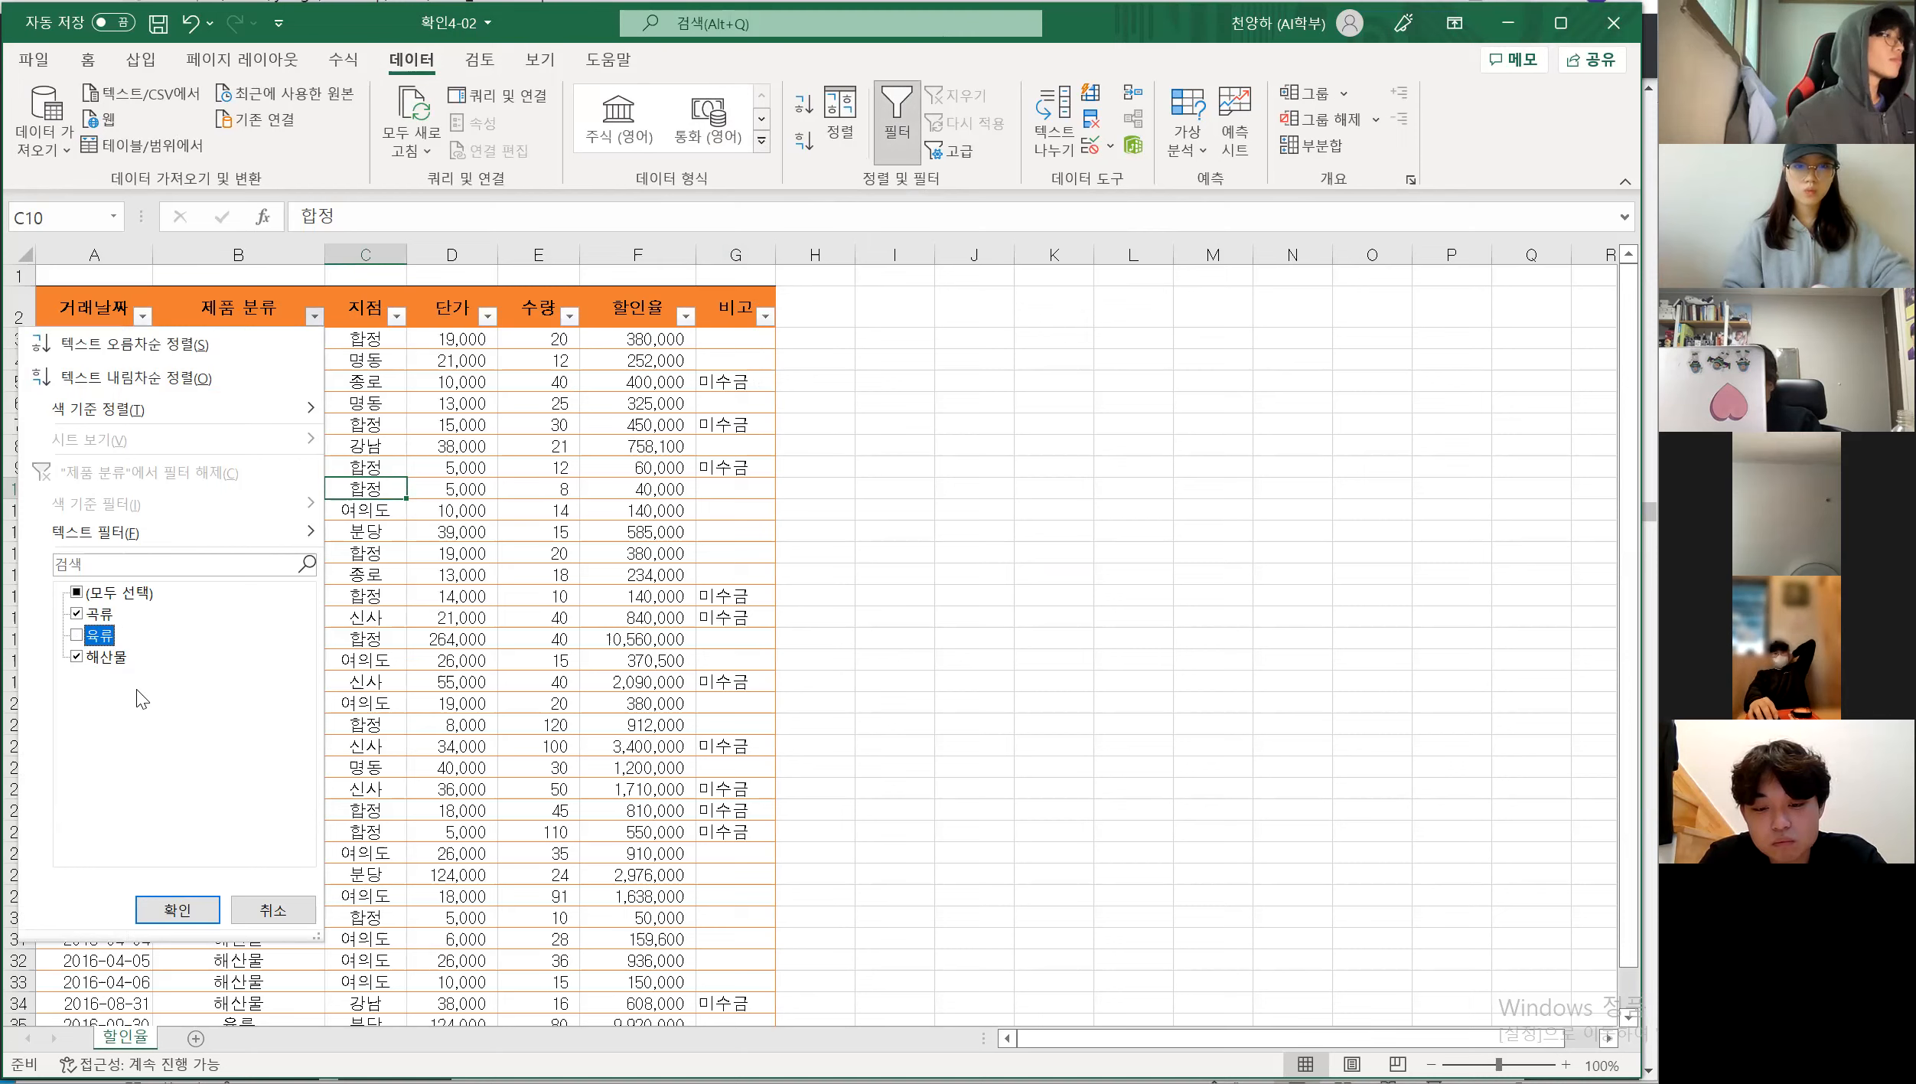
{"action": "left_click", "coordinate": [206, 908]}
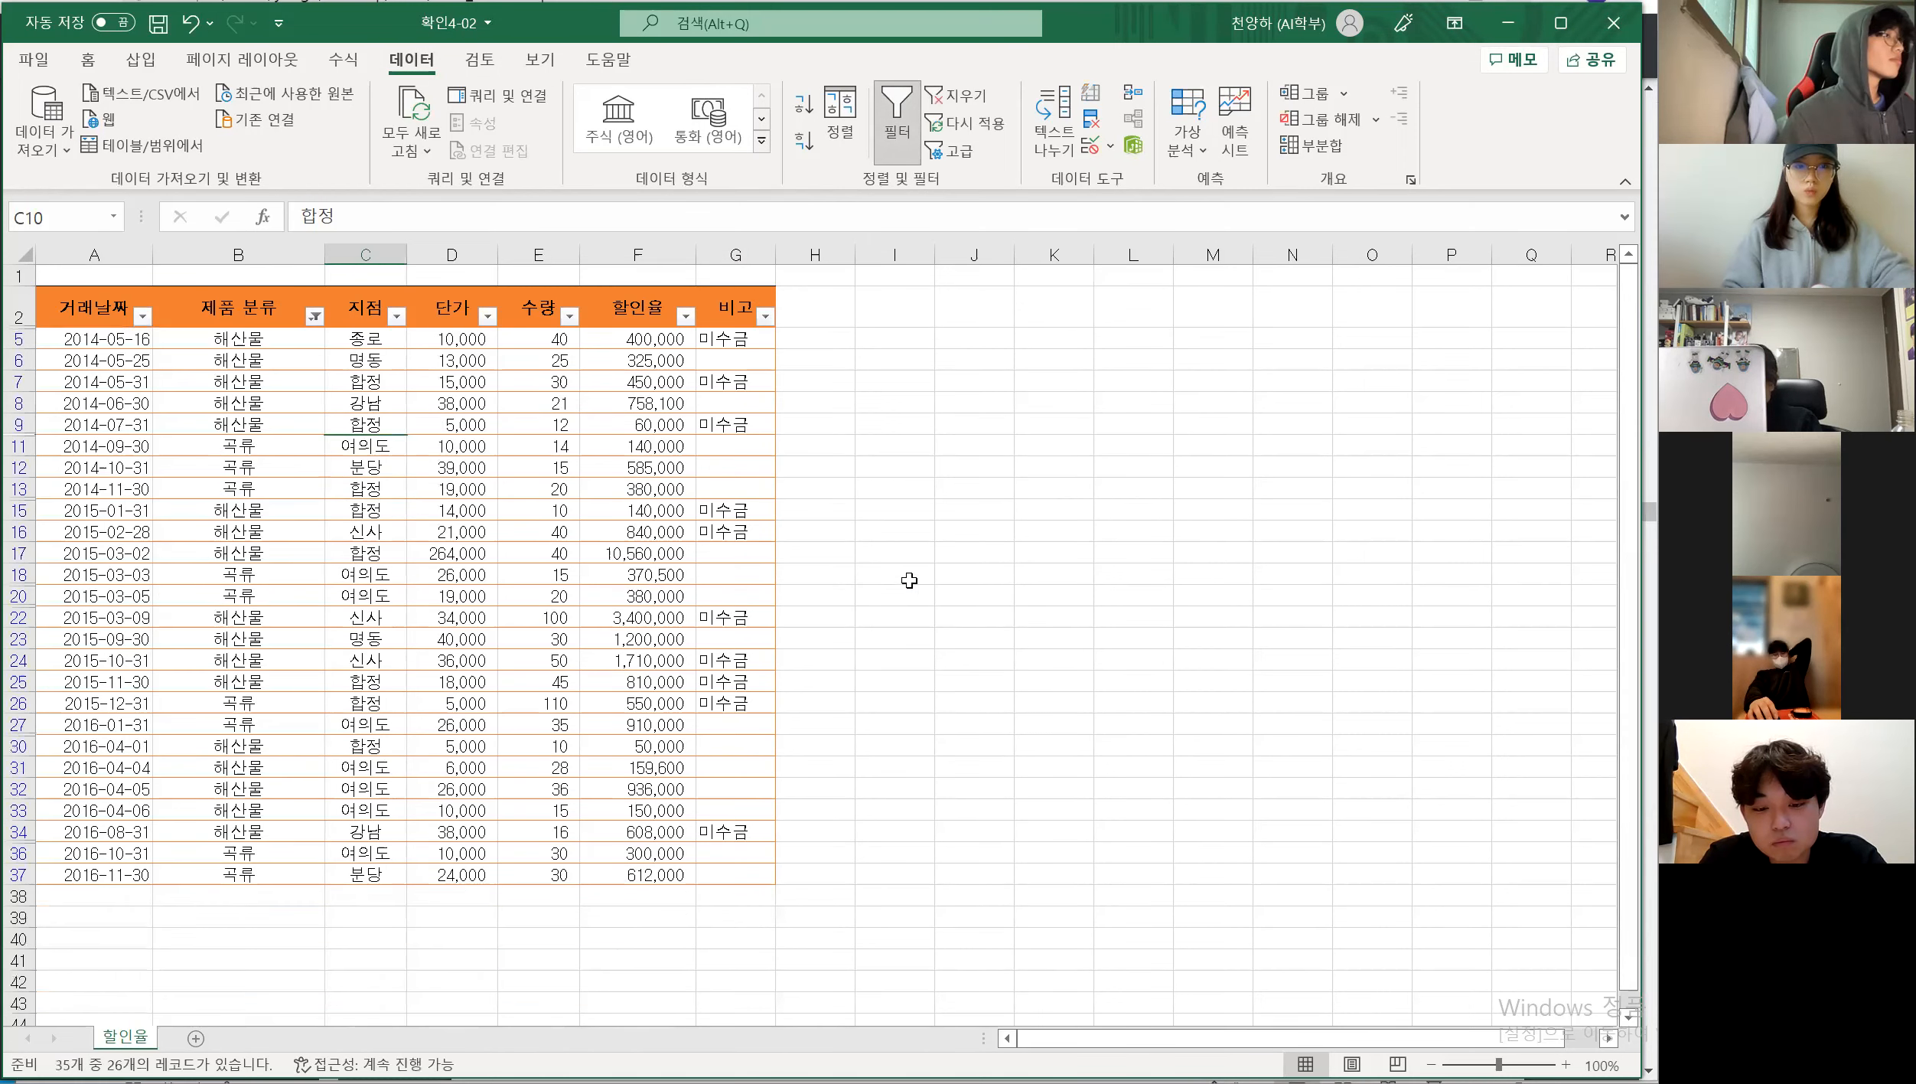
{"action": "left_click", "coordinate": [1072, 528]}
{"action": "left_click_drag", "start_coordinate": [245, 338], "coordinate": [230, 873]}
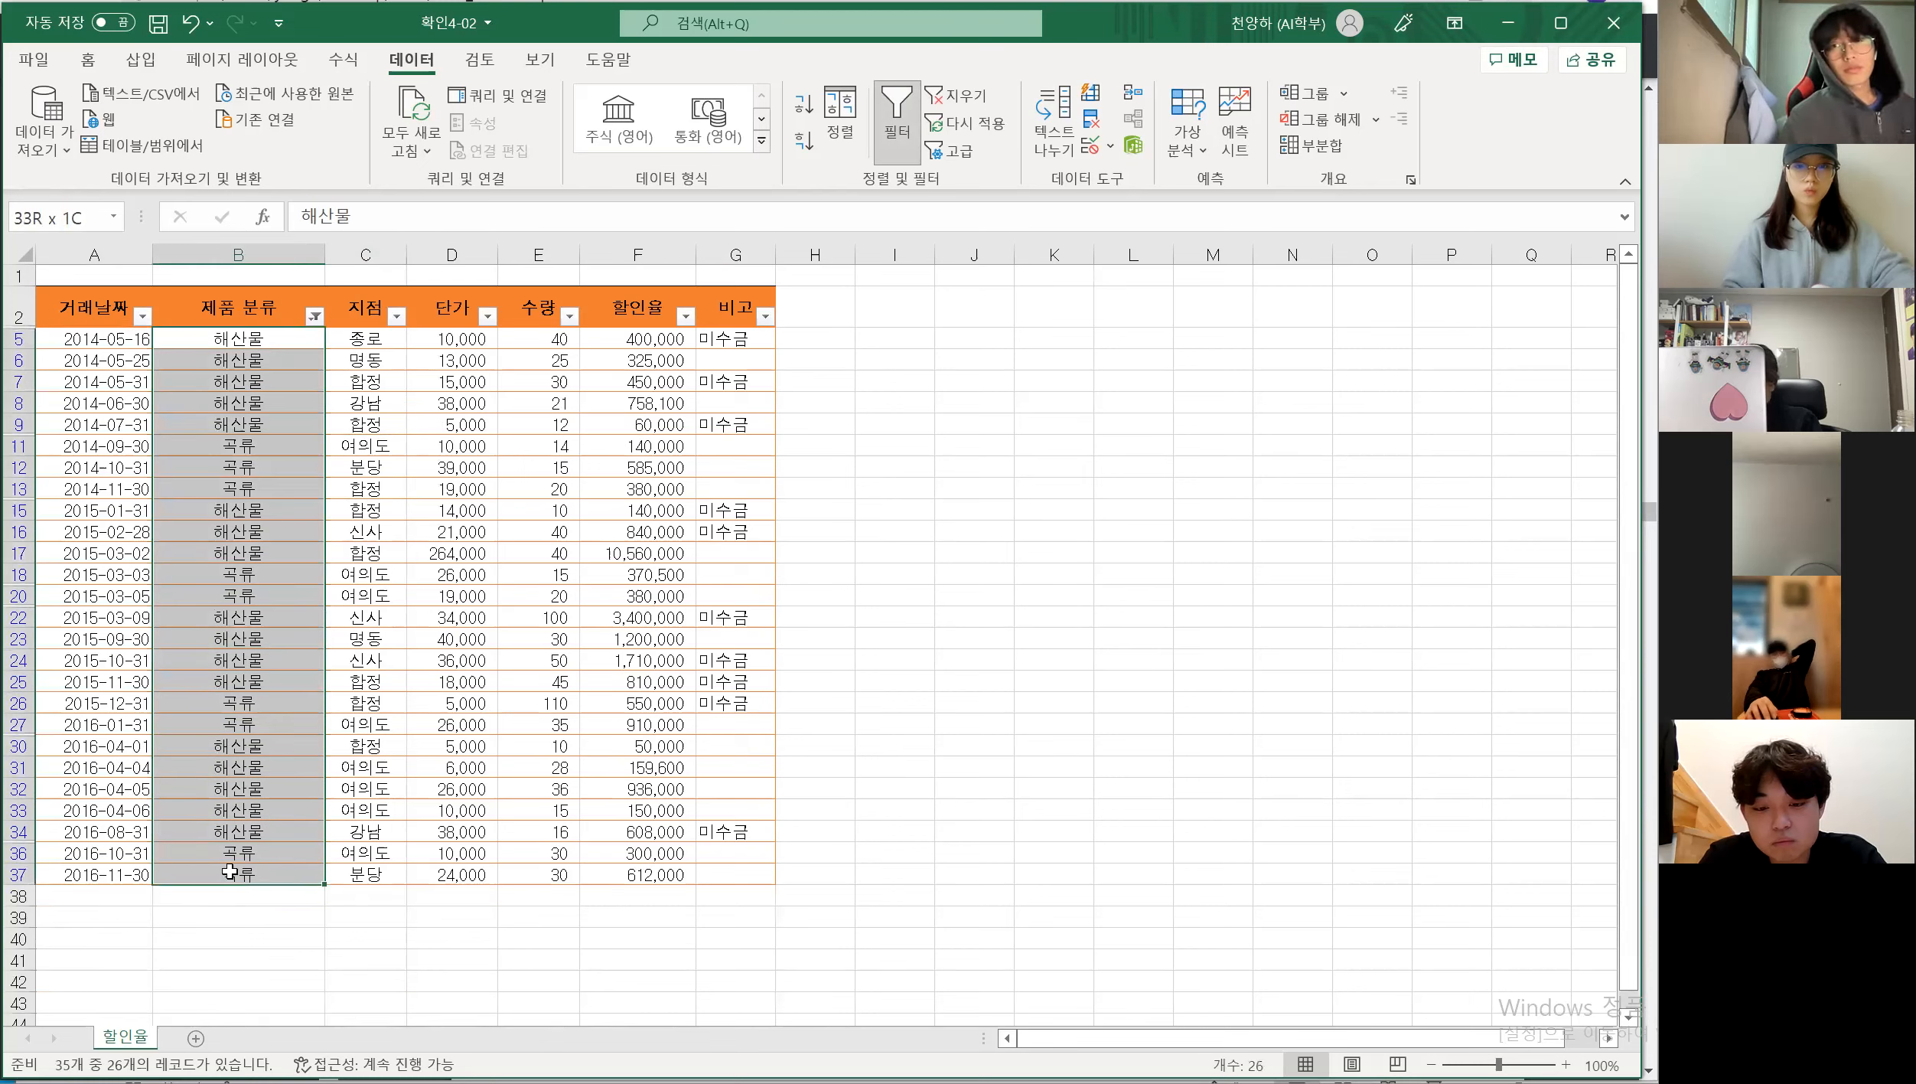
{"action": "left_click", "coordinate": [975, 621]}
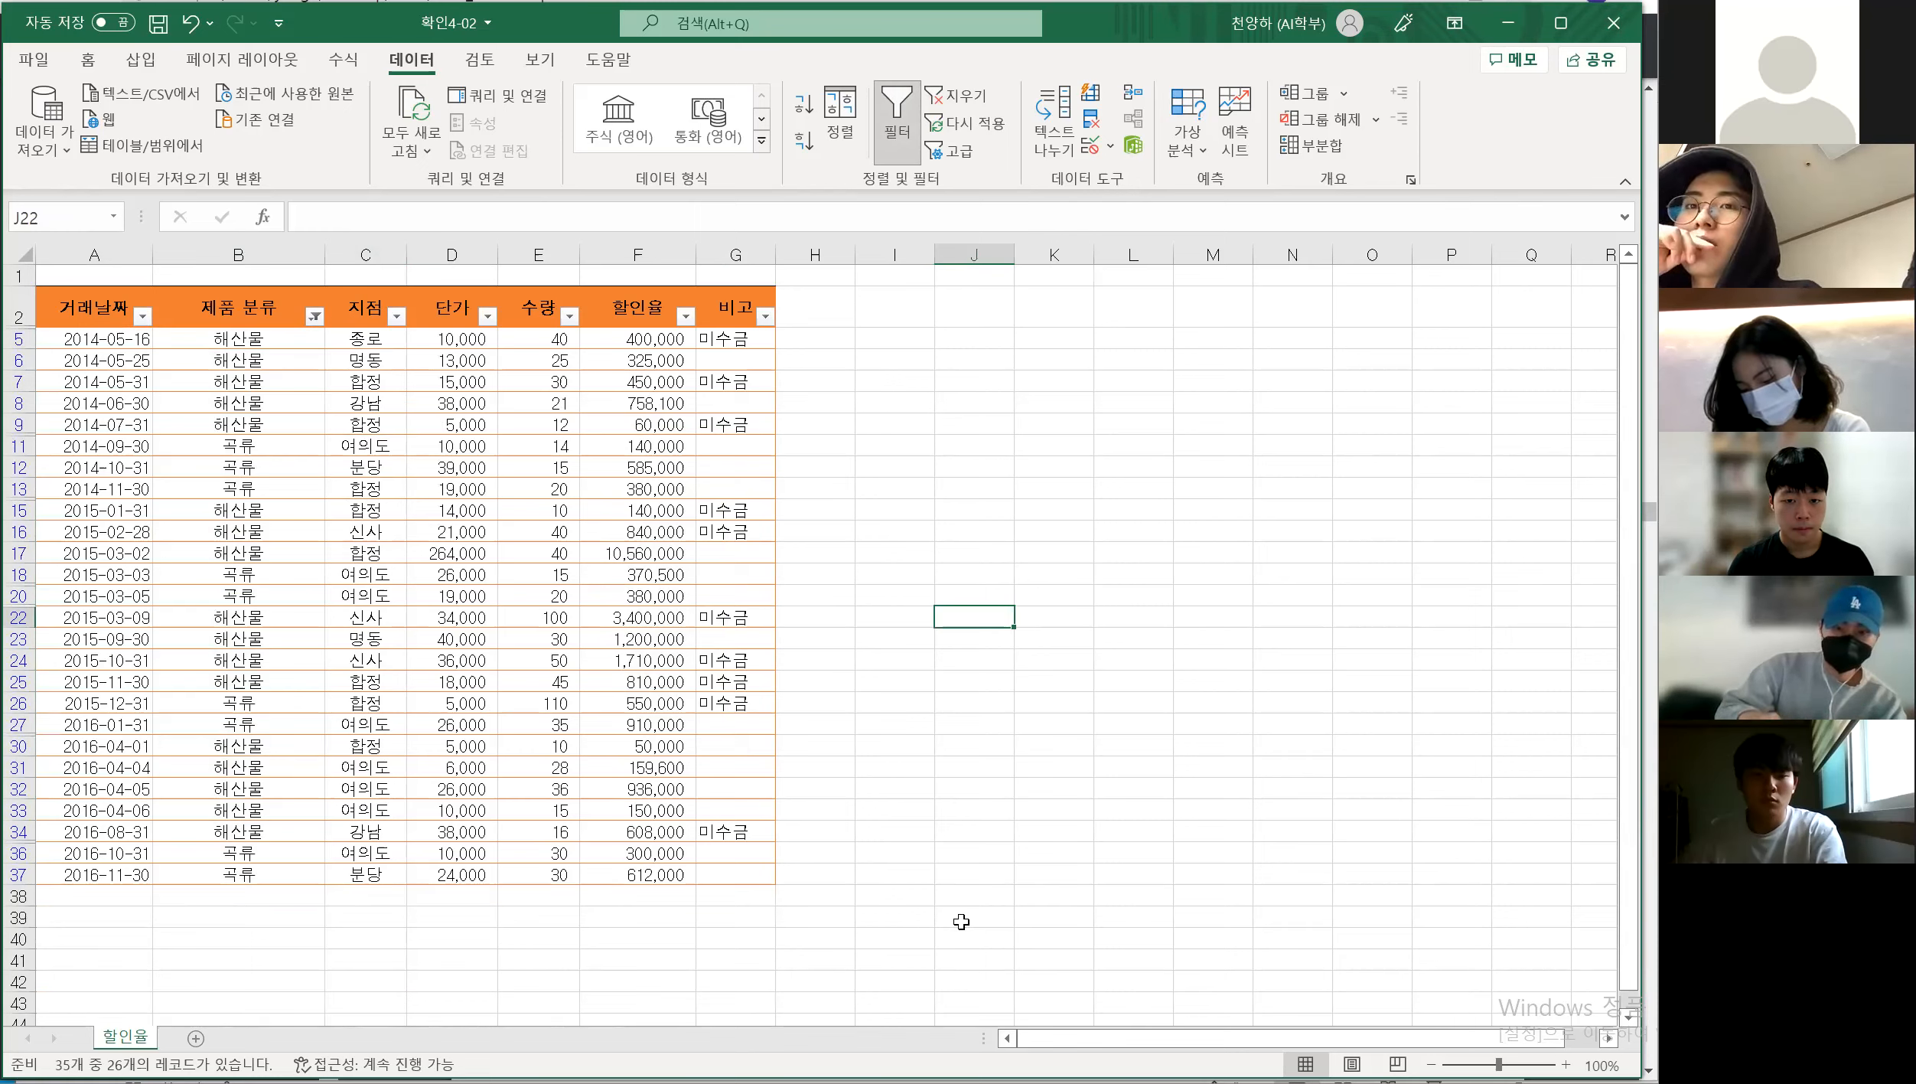
Check the first task's 할인율 condition in the exercise PDF and return to the 확인4-02 workbook
{"action": "mouse_move", "coordinate": [877, 1079]}
{"action": "left_click", "coordinate": [877, 987]}
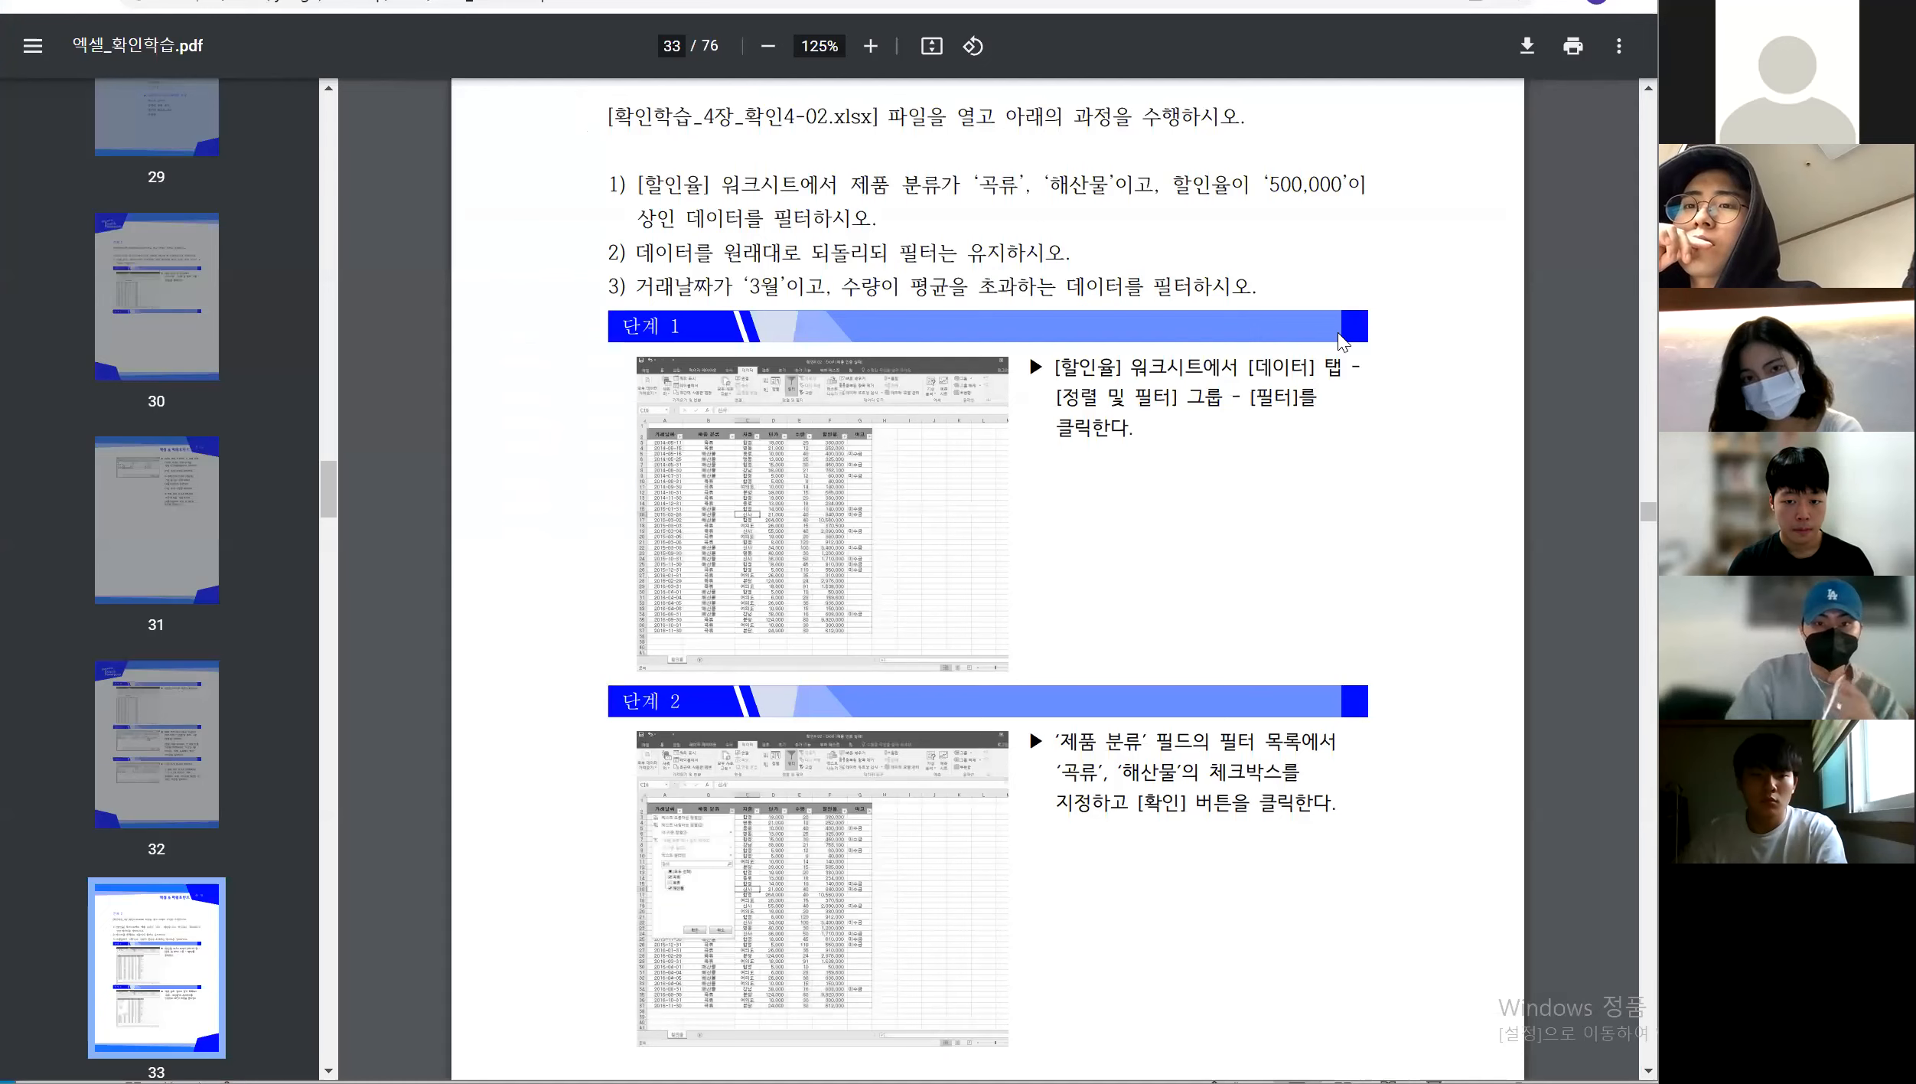
{"action": "left_click_drag", "start_coordinate": [1154, 185], "coordinate": [980, 185]}
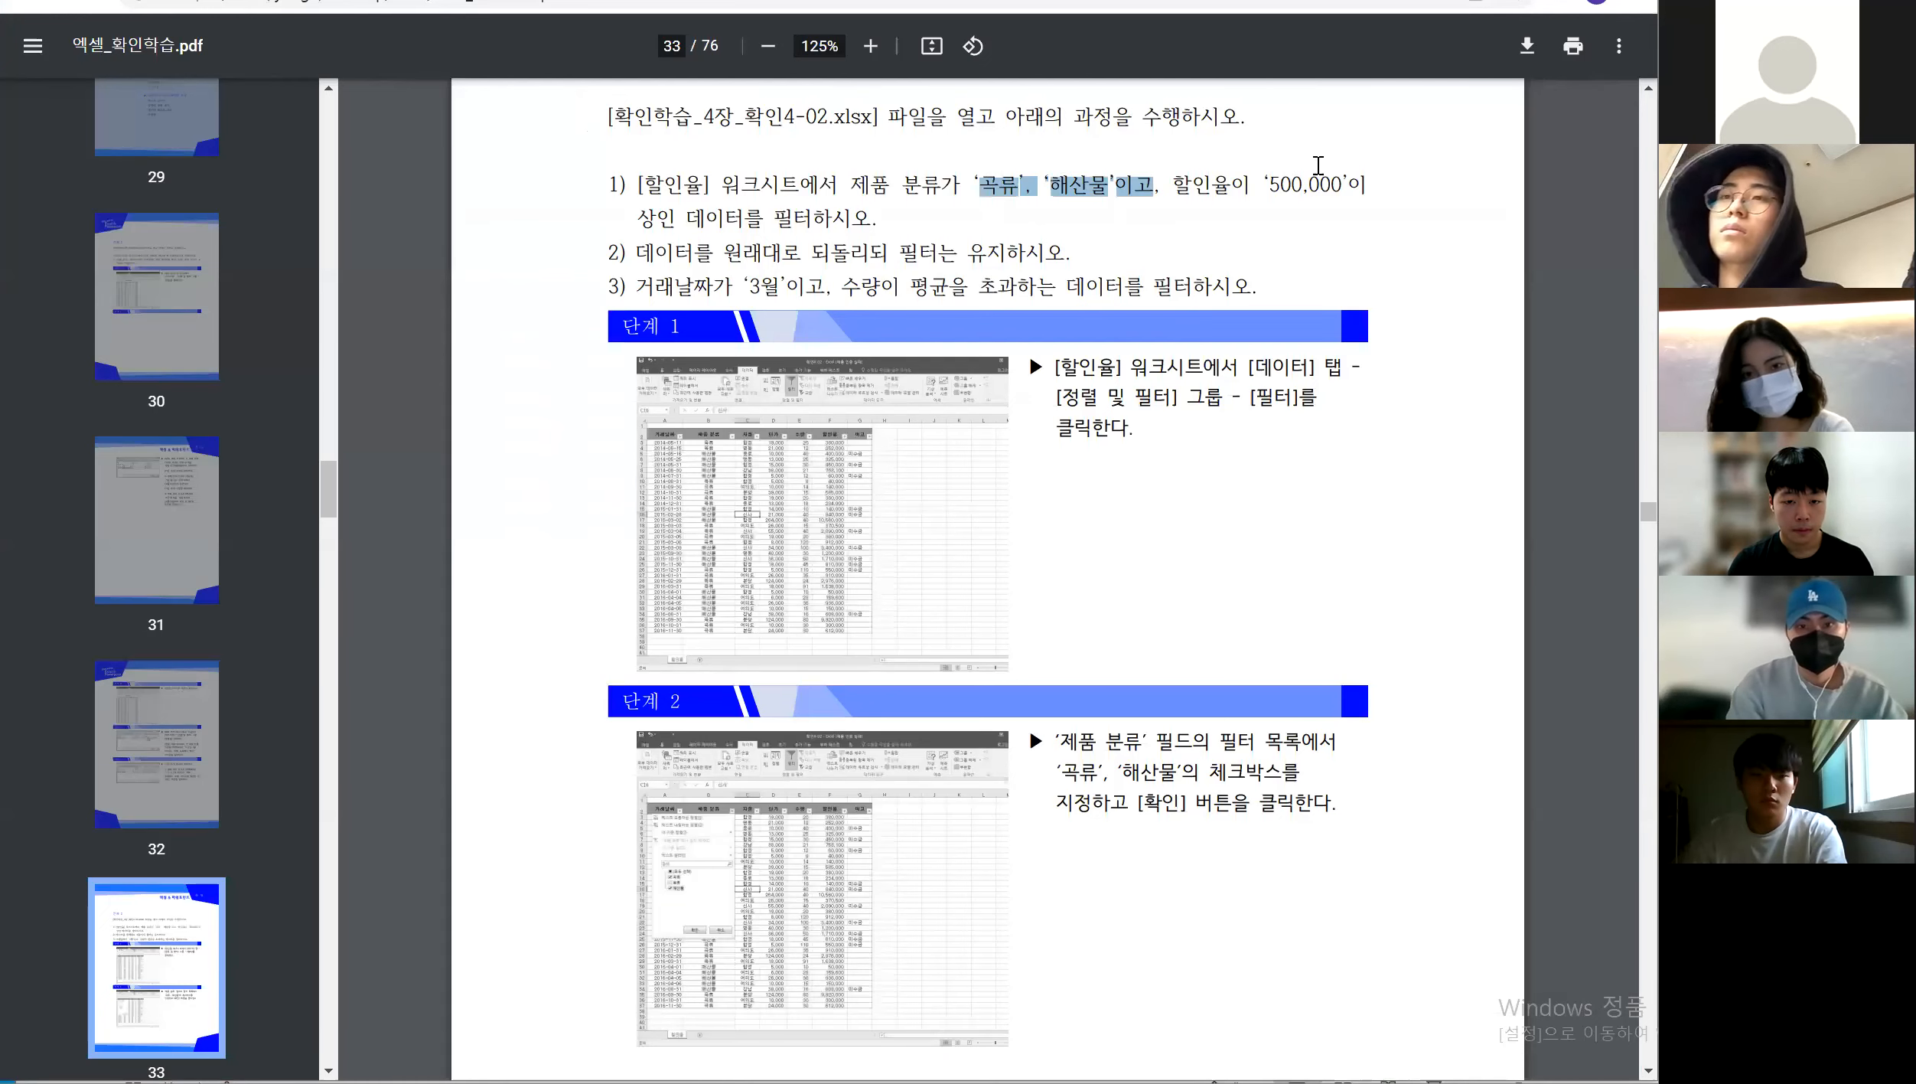
{"action": "left_click_drag", "start_coordinate": [1345, 184], "coordinate": [1275, 181]}
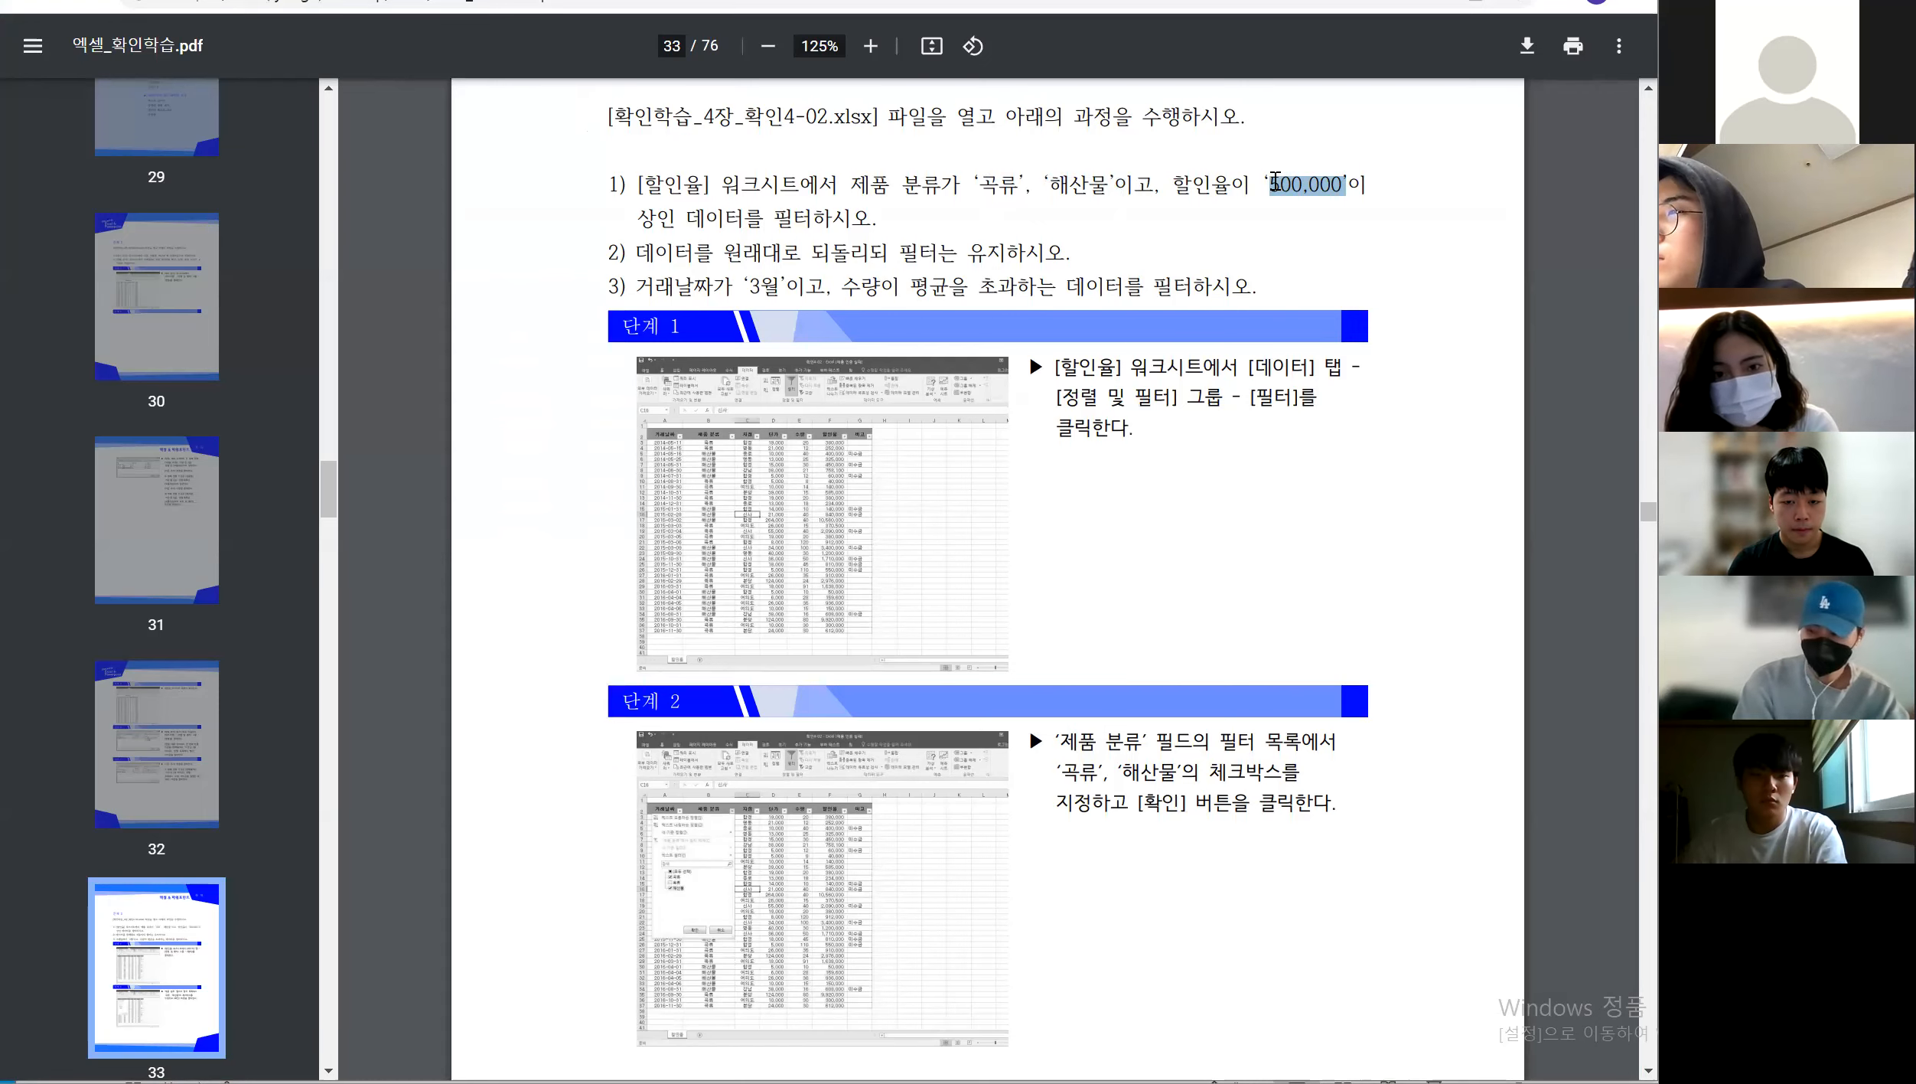
{"action": "key", "text": "alt+Tab"}
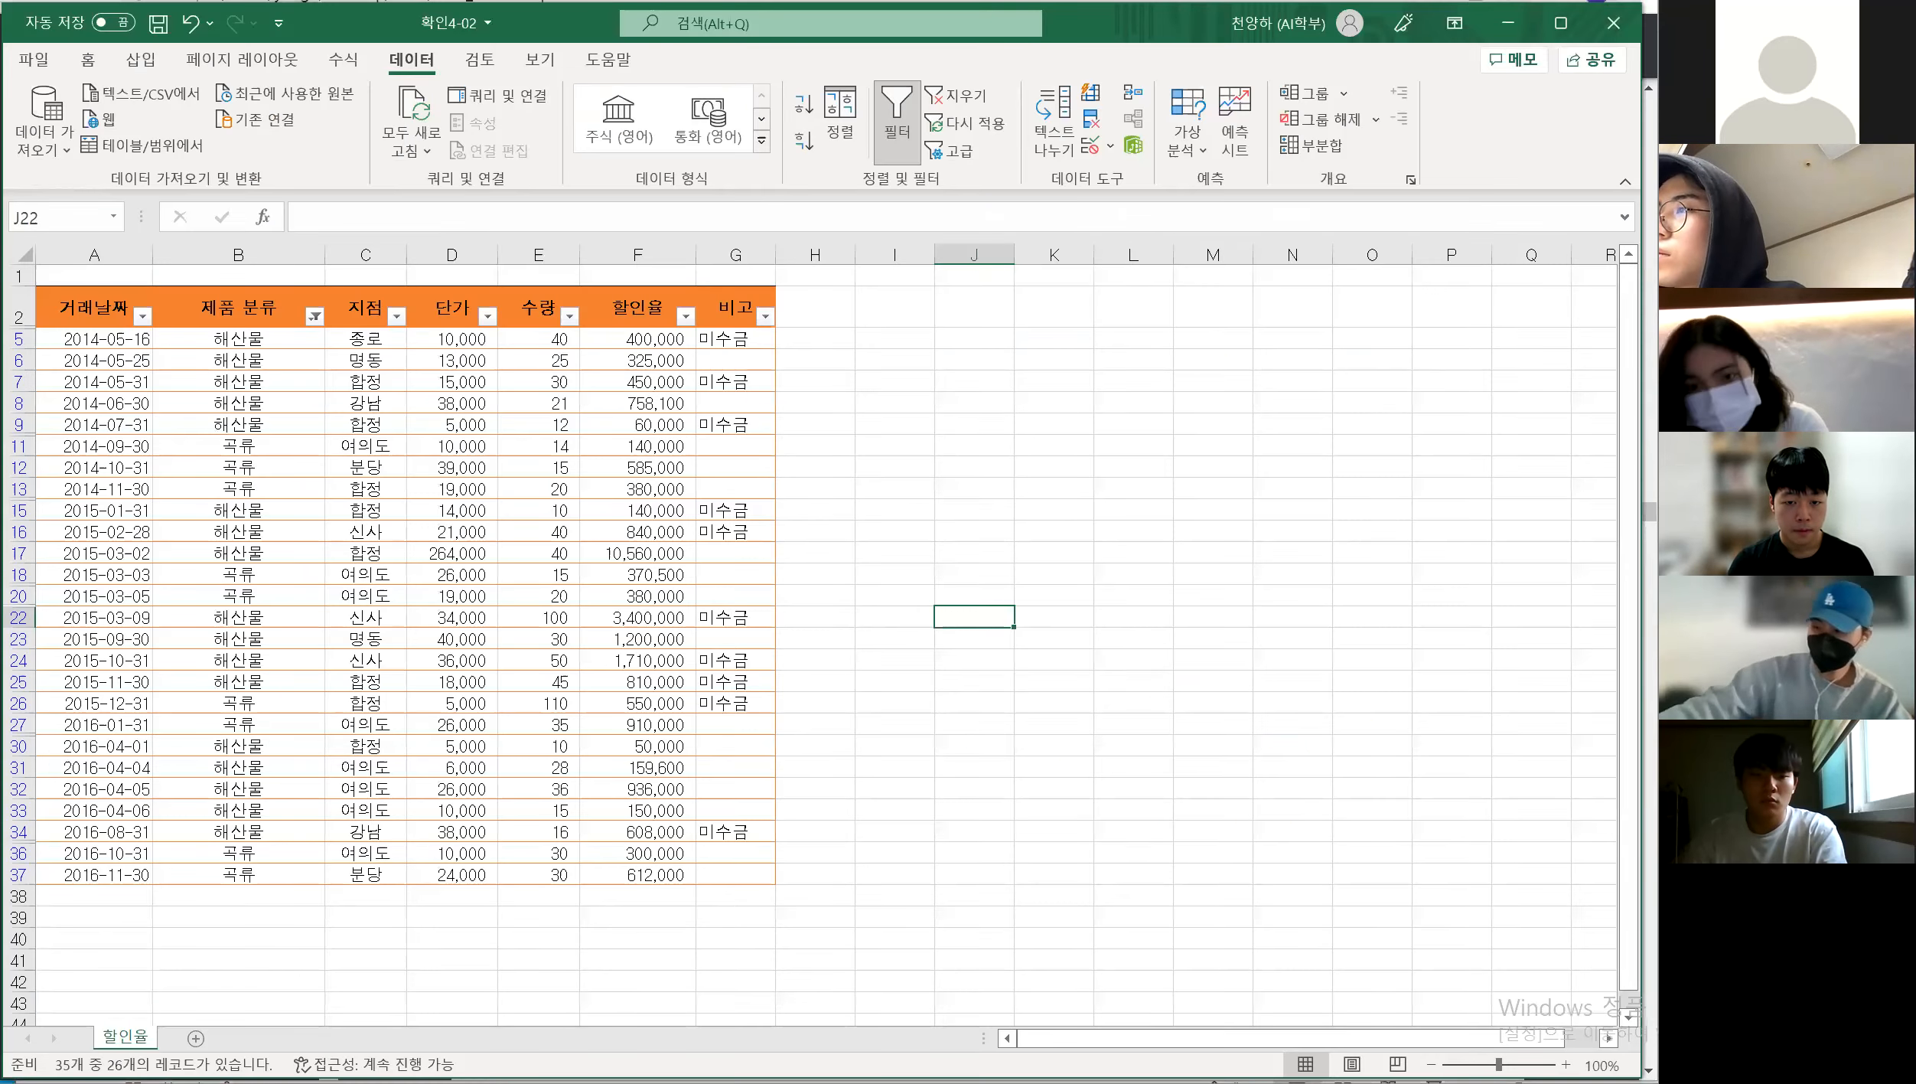
Filter the 할인율 column to values greater than or equal to 500000
{"action": "left_click", "coordinate": [685, 315]}
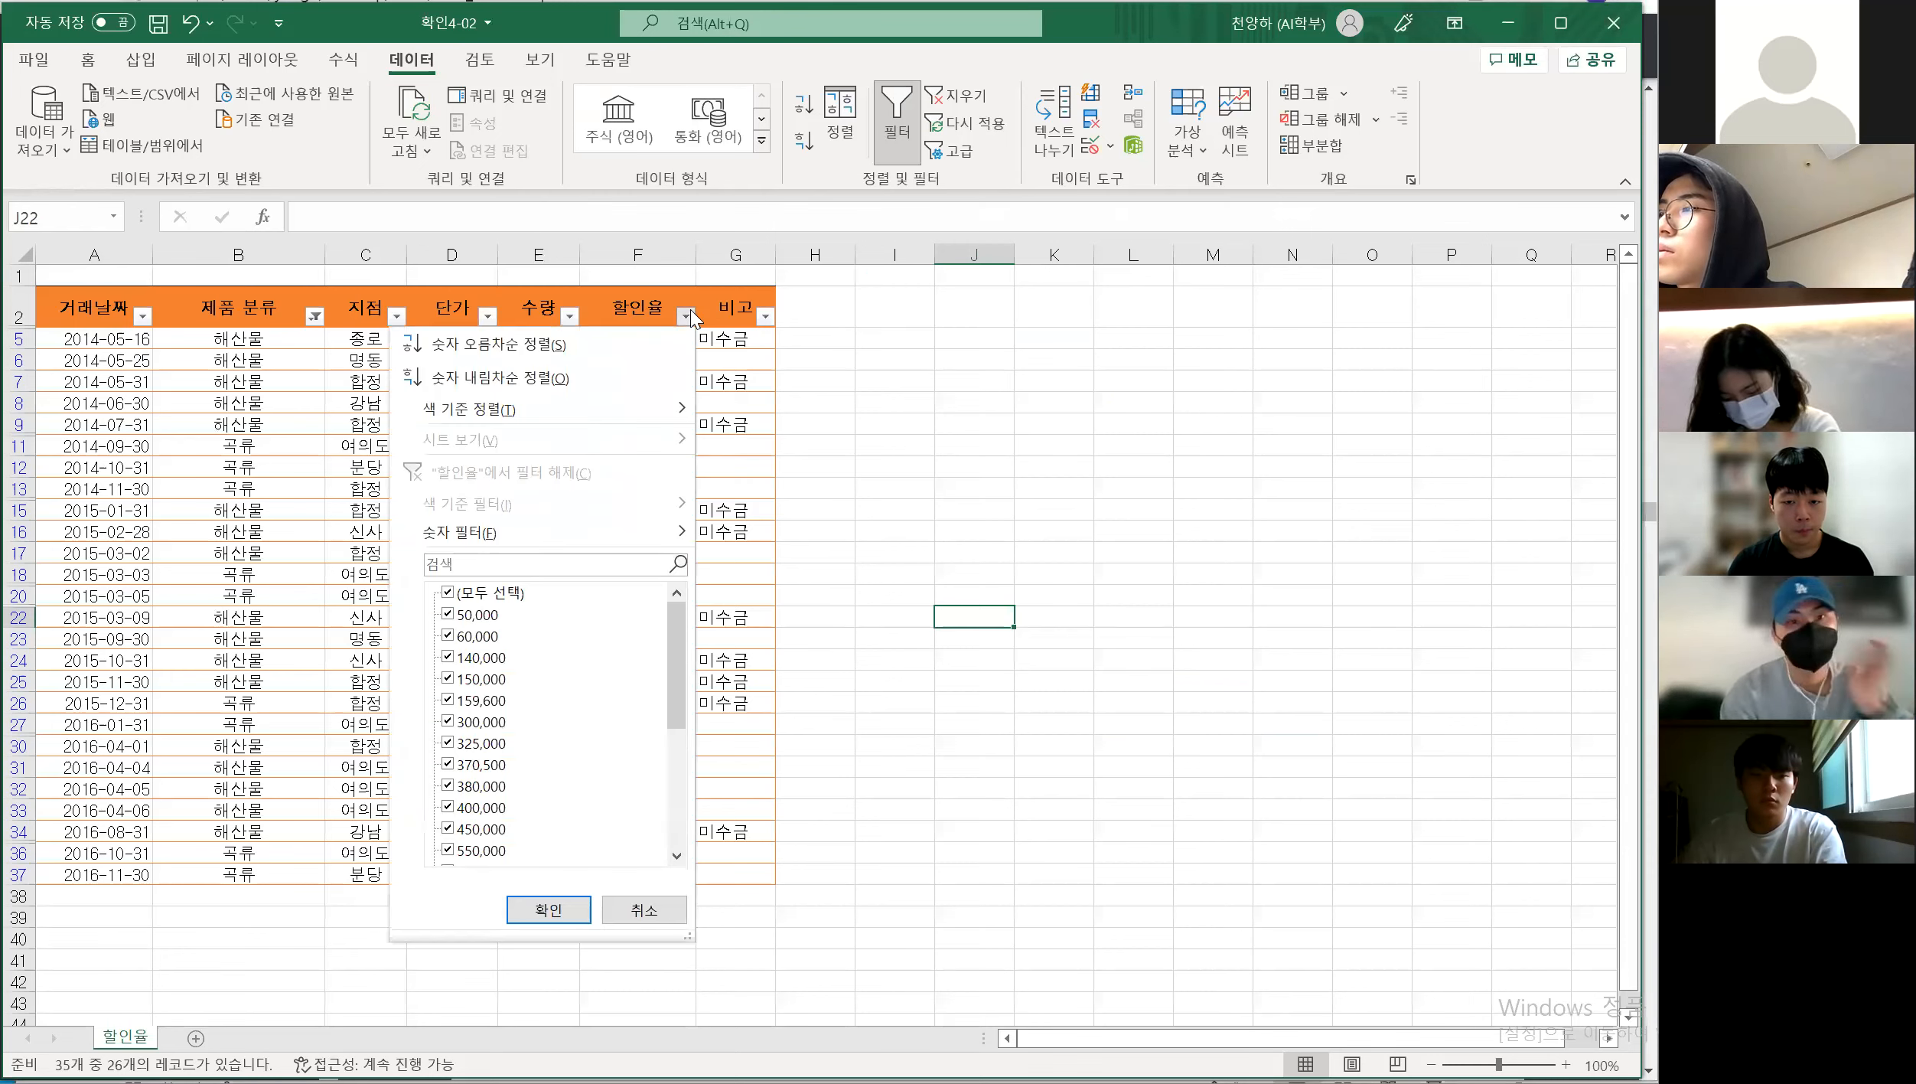
{"action": "scroll", "coordinate": [581, 674], "scroll_direction": "down", "scroll_amount": 5}
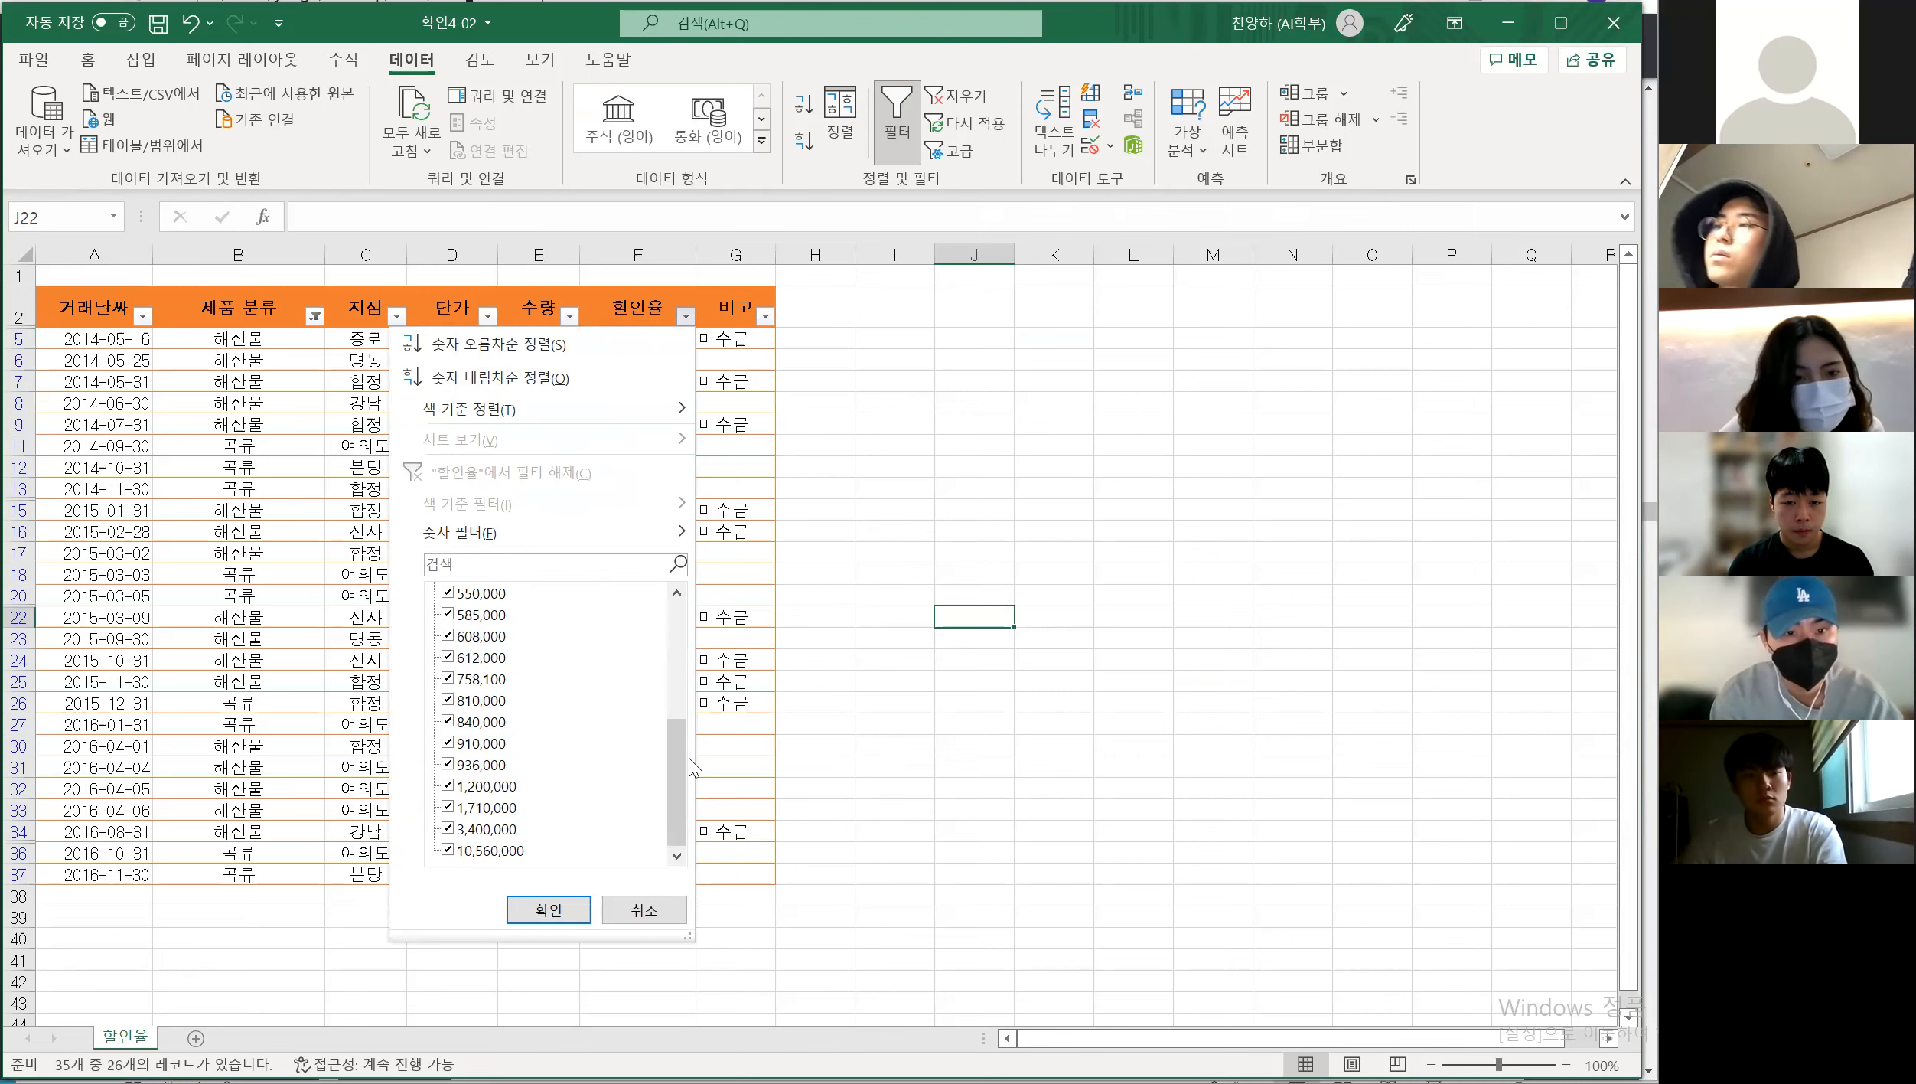
{"action": "scroll", "coordinate": [644, 735], "scroll_direction": "up", "scroll_amount": 5}
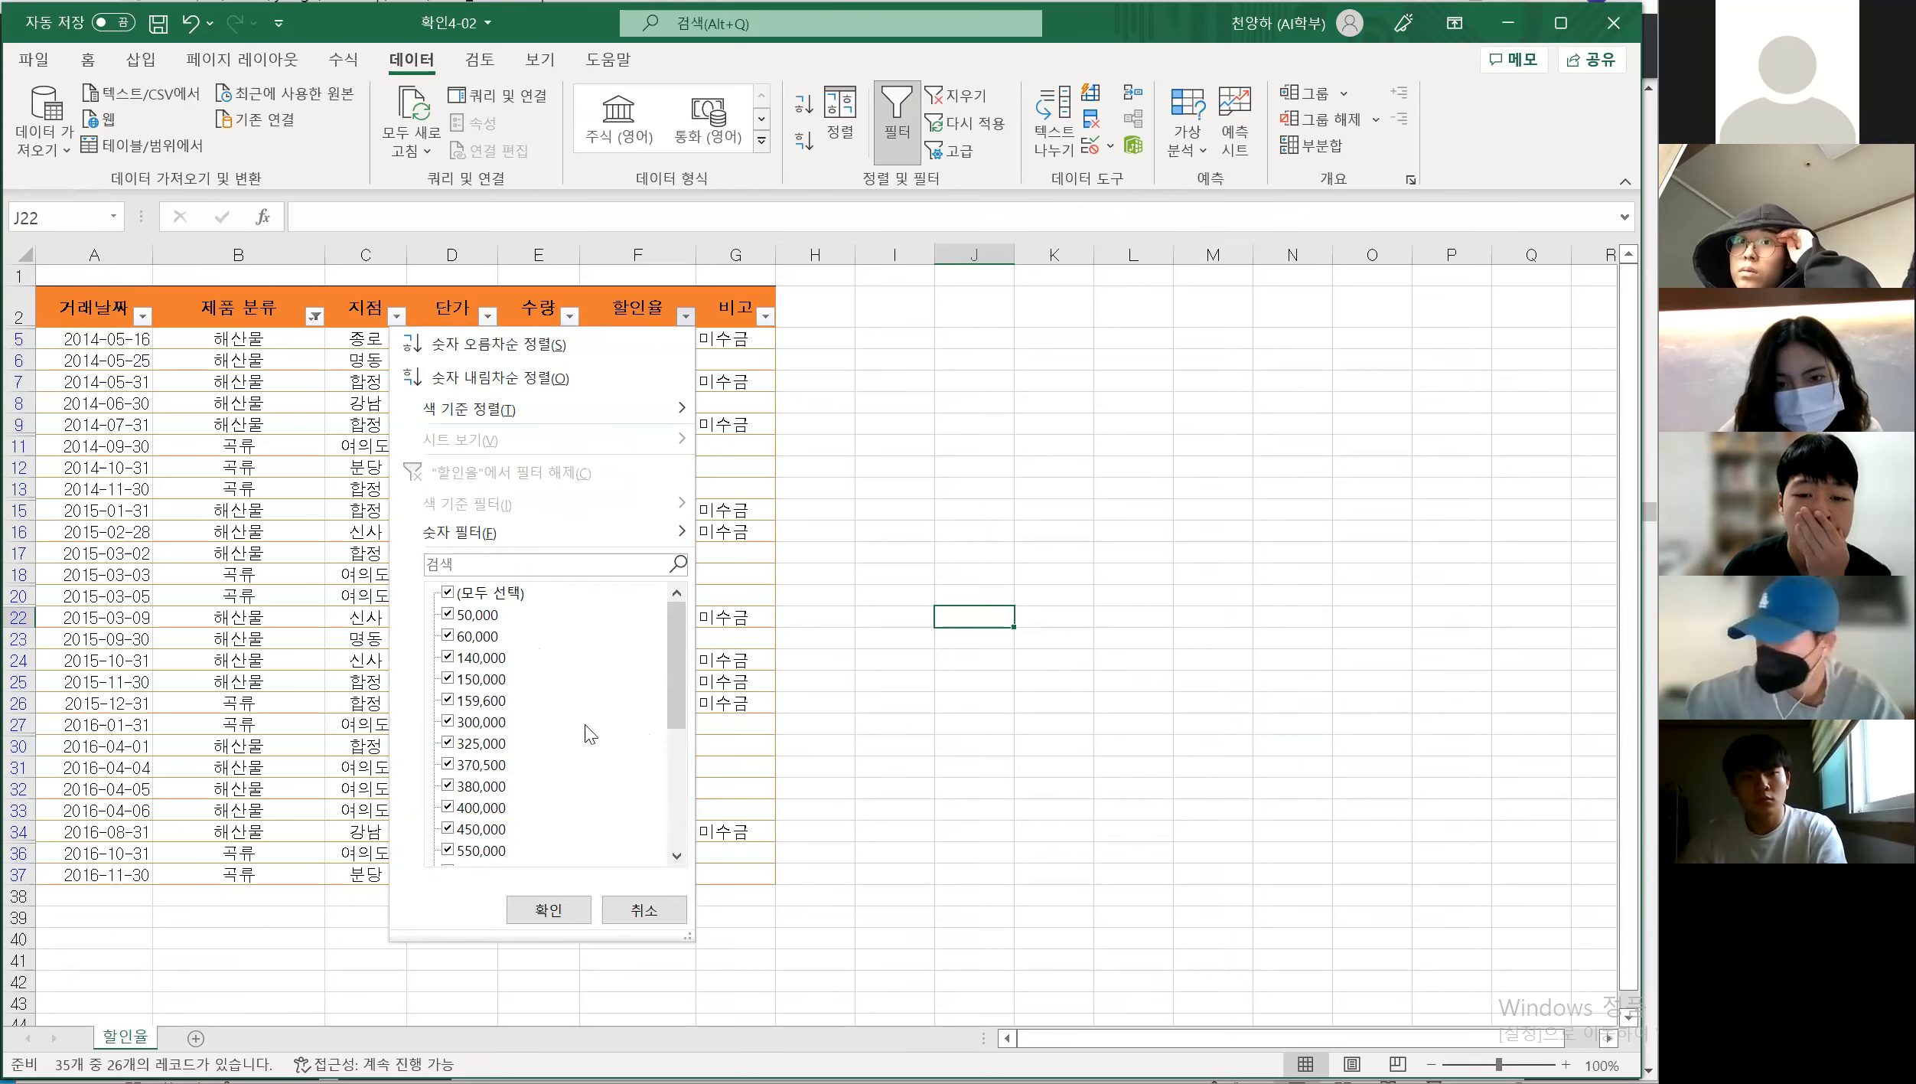
{"action": "scroll", "coordinate": [597, 805], "scroll_direction": "down", "scroll_amount": 5}
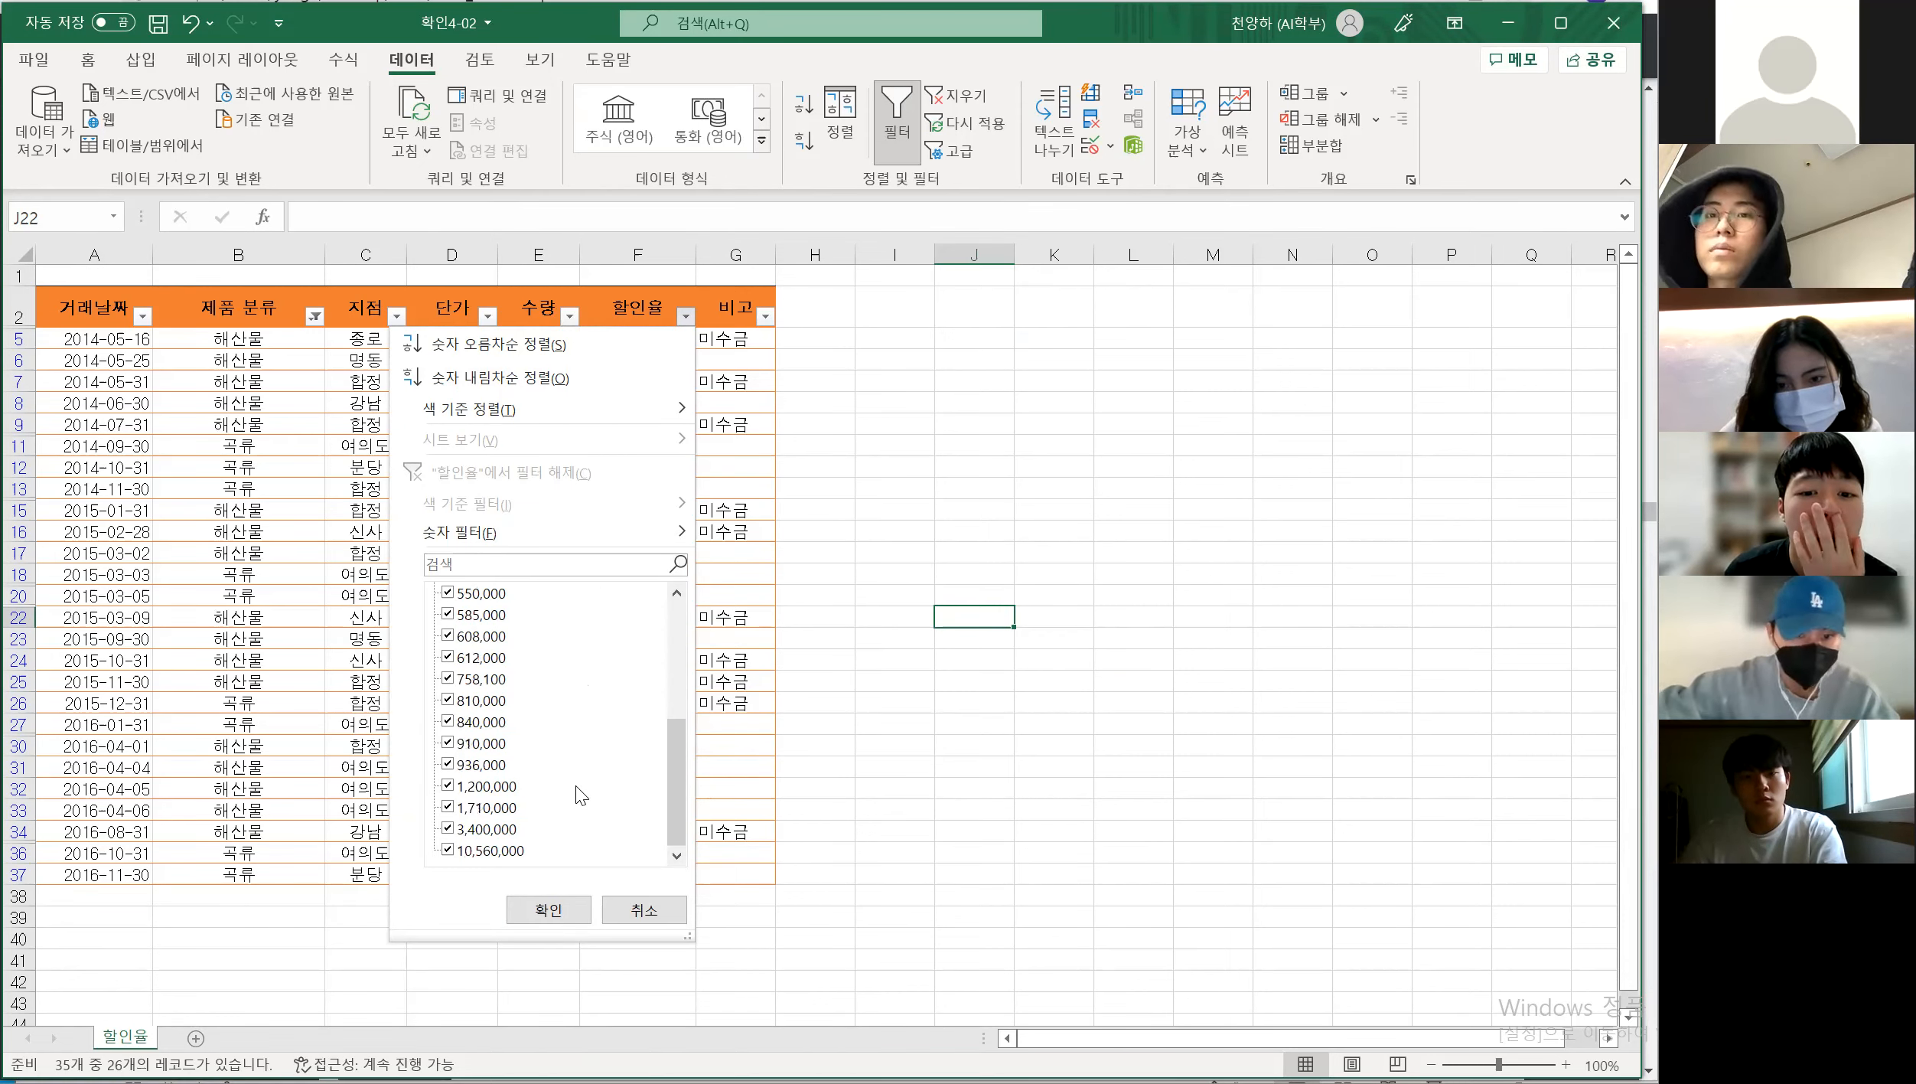
{"action": "scroll", "coordinate": [582, 796], "scroll_direction": "up", "scroll_amount": 5}
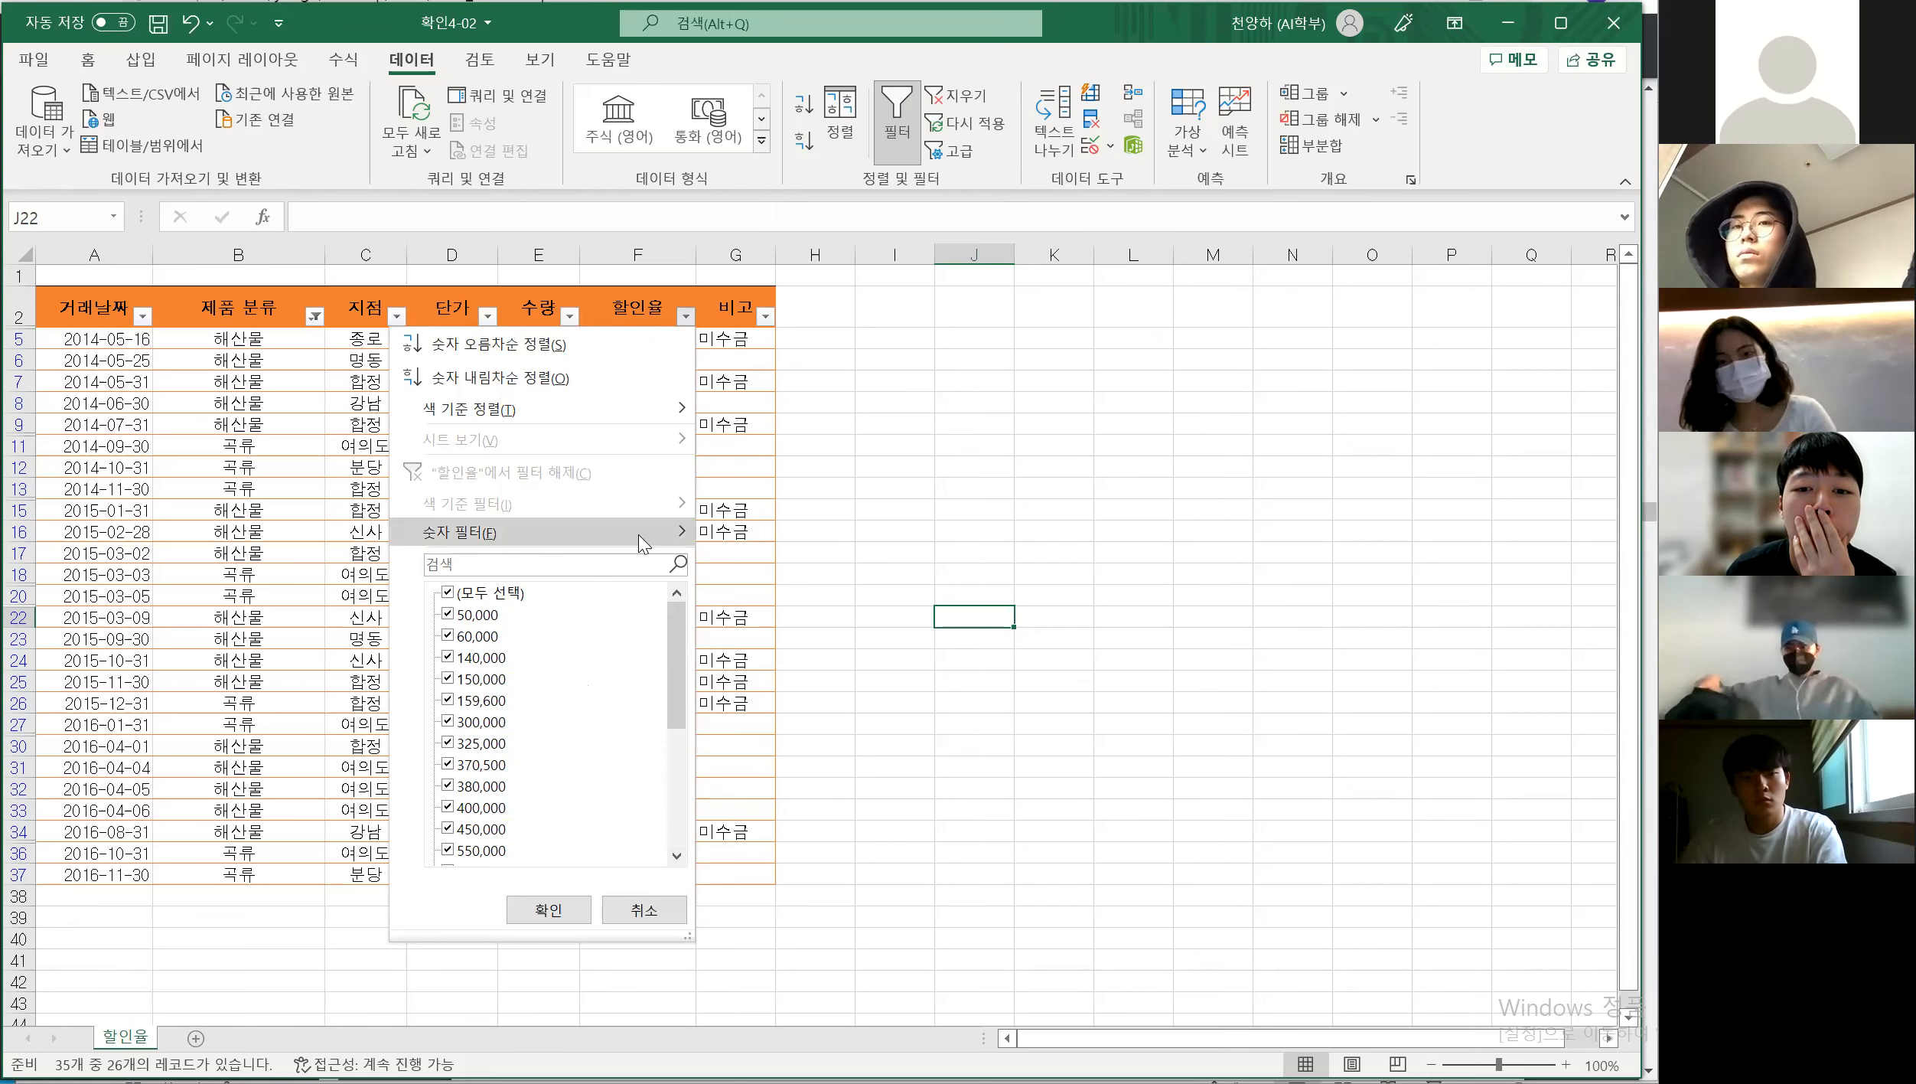
{"action": "mouse_move", "coordinate": [640, 537]}
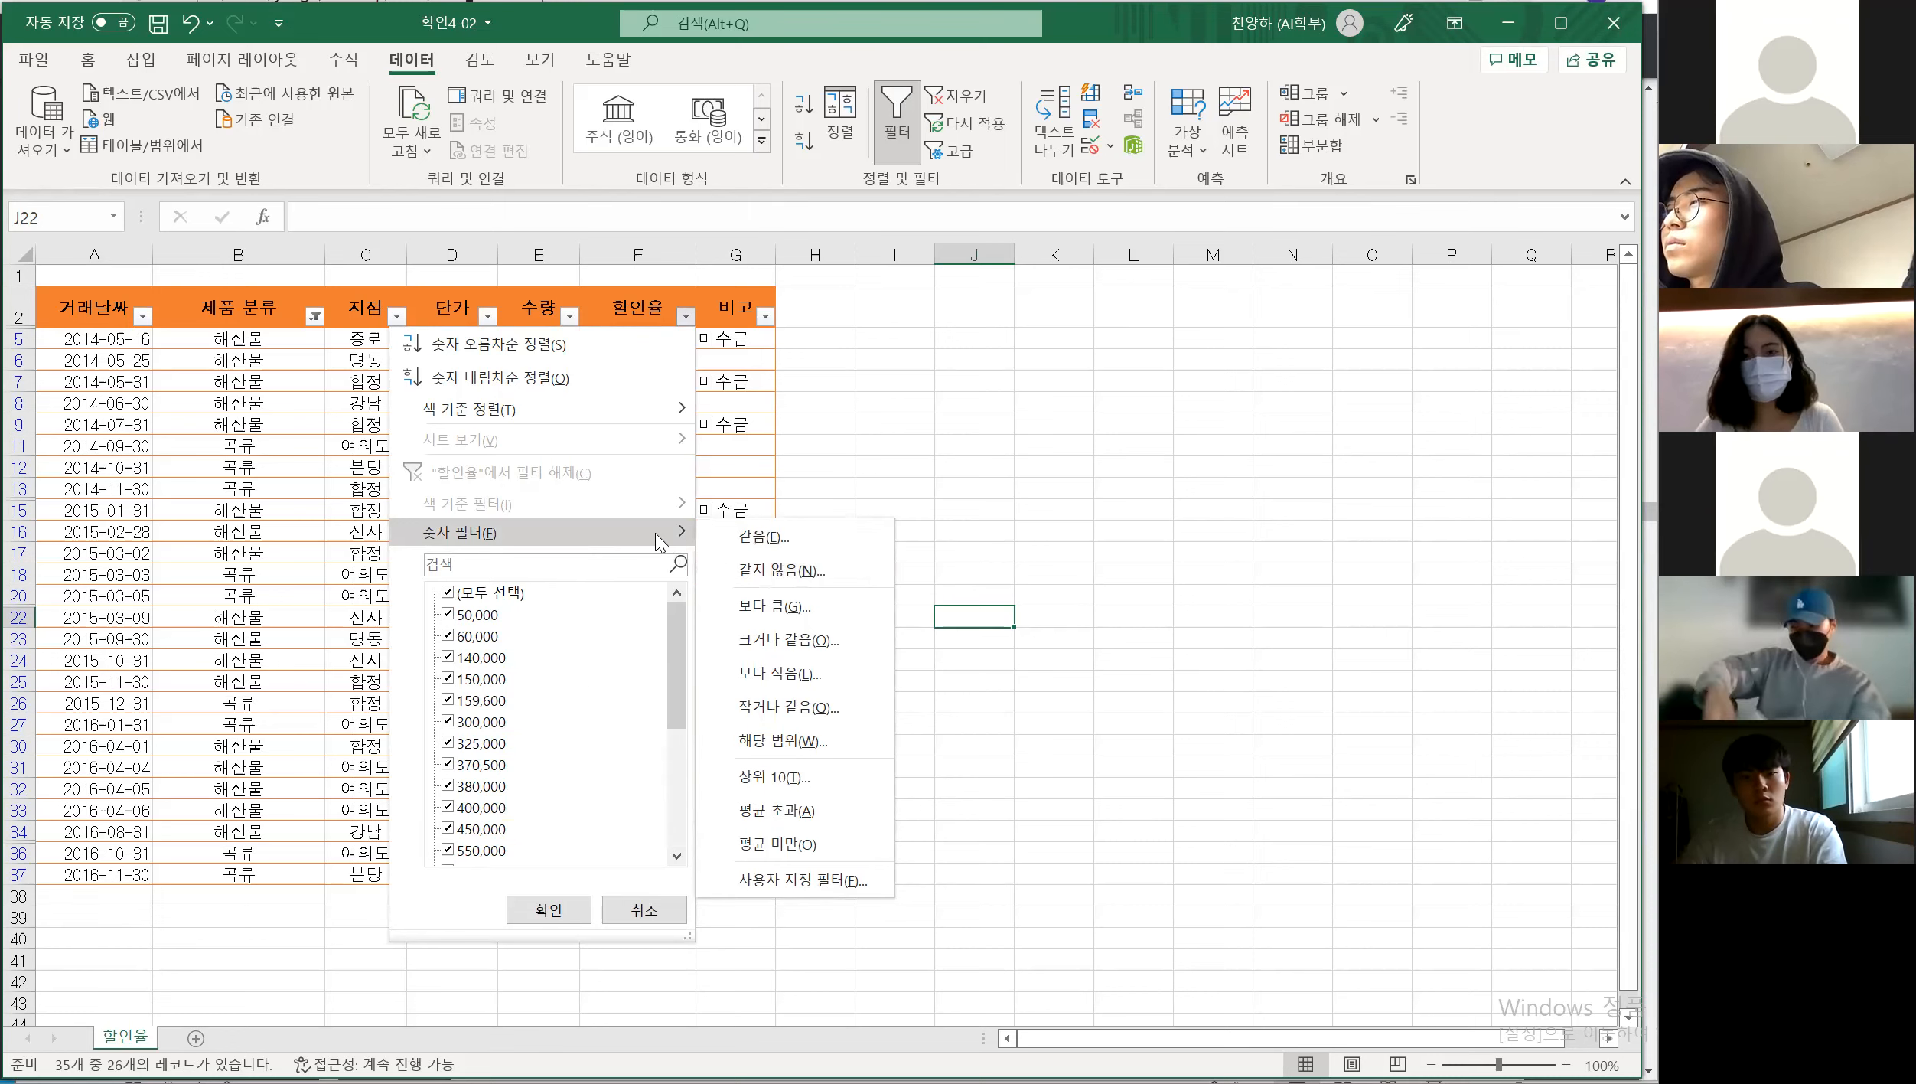
{"action": "left_click", "coordinate": [794, 648]}
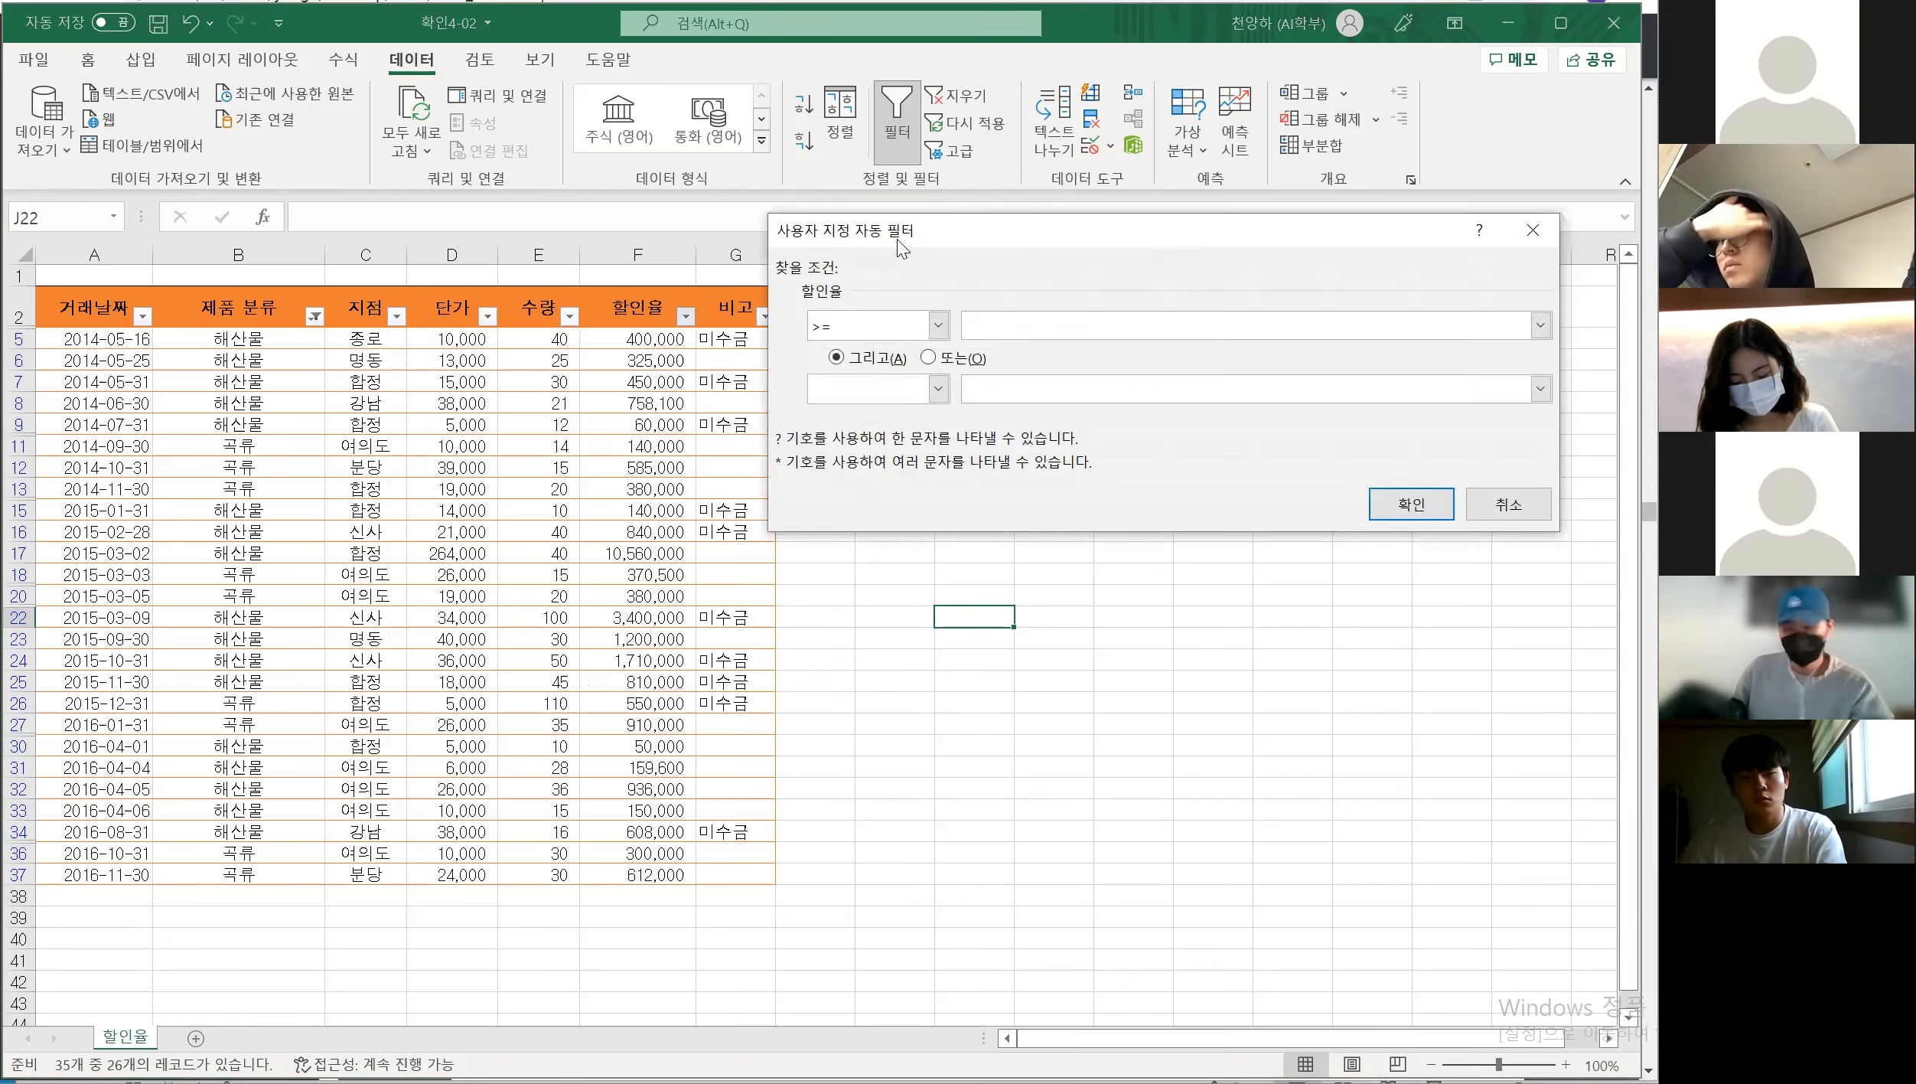
{"action": "type", "text": "500000"}
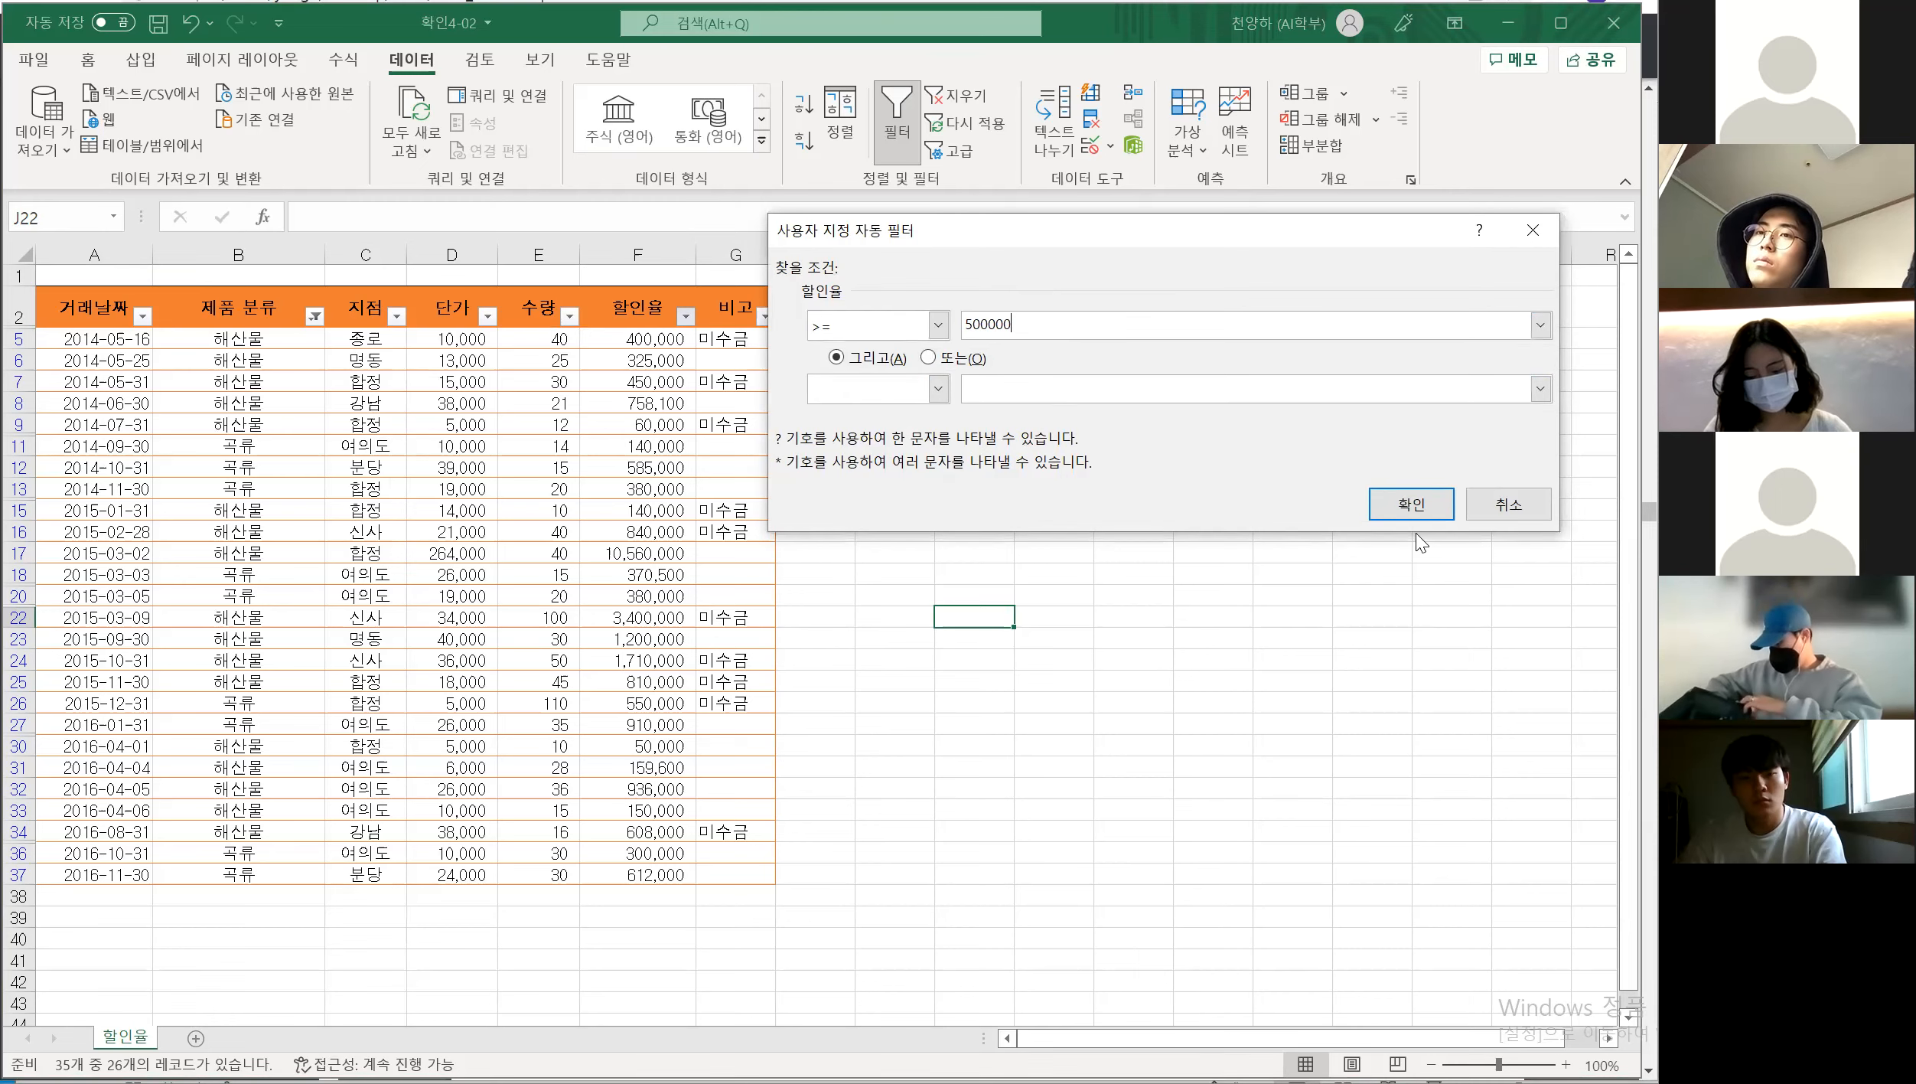
{"action": "left_click", "coordinate": [1412, 507]}
Check the filtered rows' 제품 분류 and 할인율 values against the first task's conditions
{"action": "key", "text": "Down"}
{"action": "key", "text": "Down"}
{"action": "key", "text": "Down"}
{"action": "key", "text": "Down"}
{"action": "key", "text": "Down"}
{"action": "key", "text": "Down"}
{"action": "key", "text": "Down"}
{"action": "left_click", "coordinate": [240, 338]}
{"action": "left_click_drag", "start_coordinate": [241, 337], "coordinate": [239, 354]}
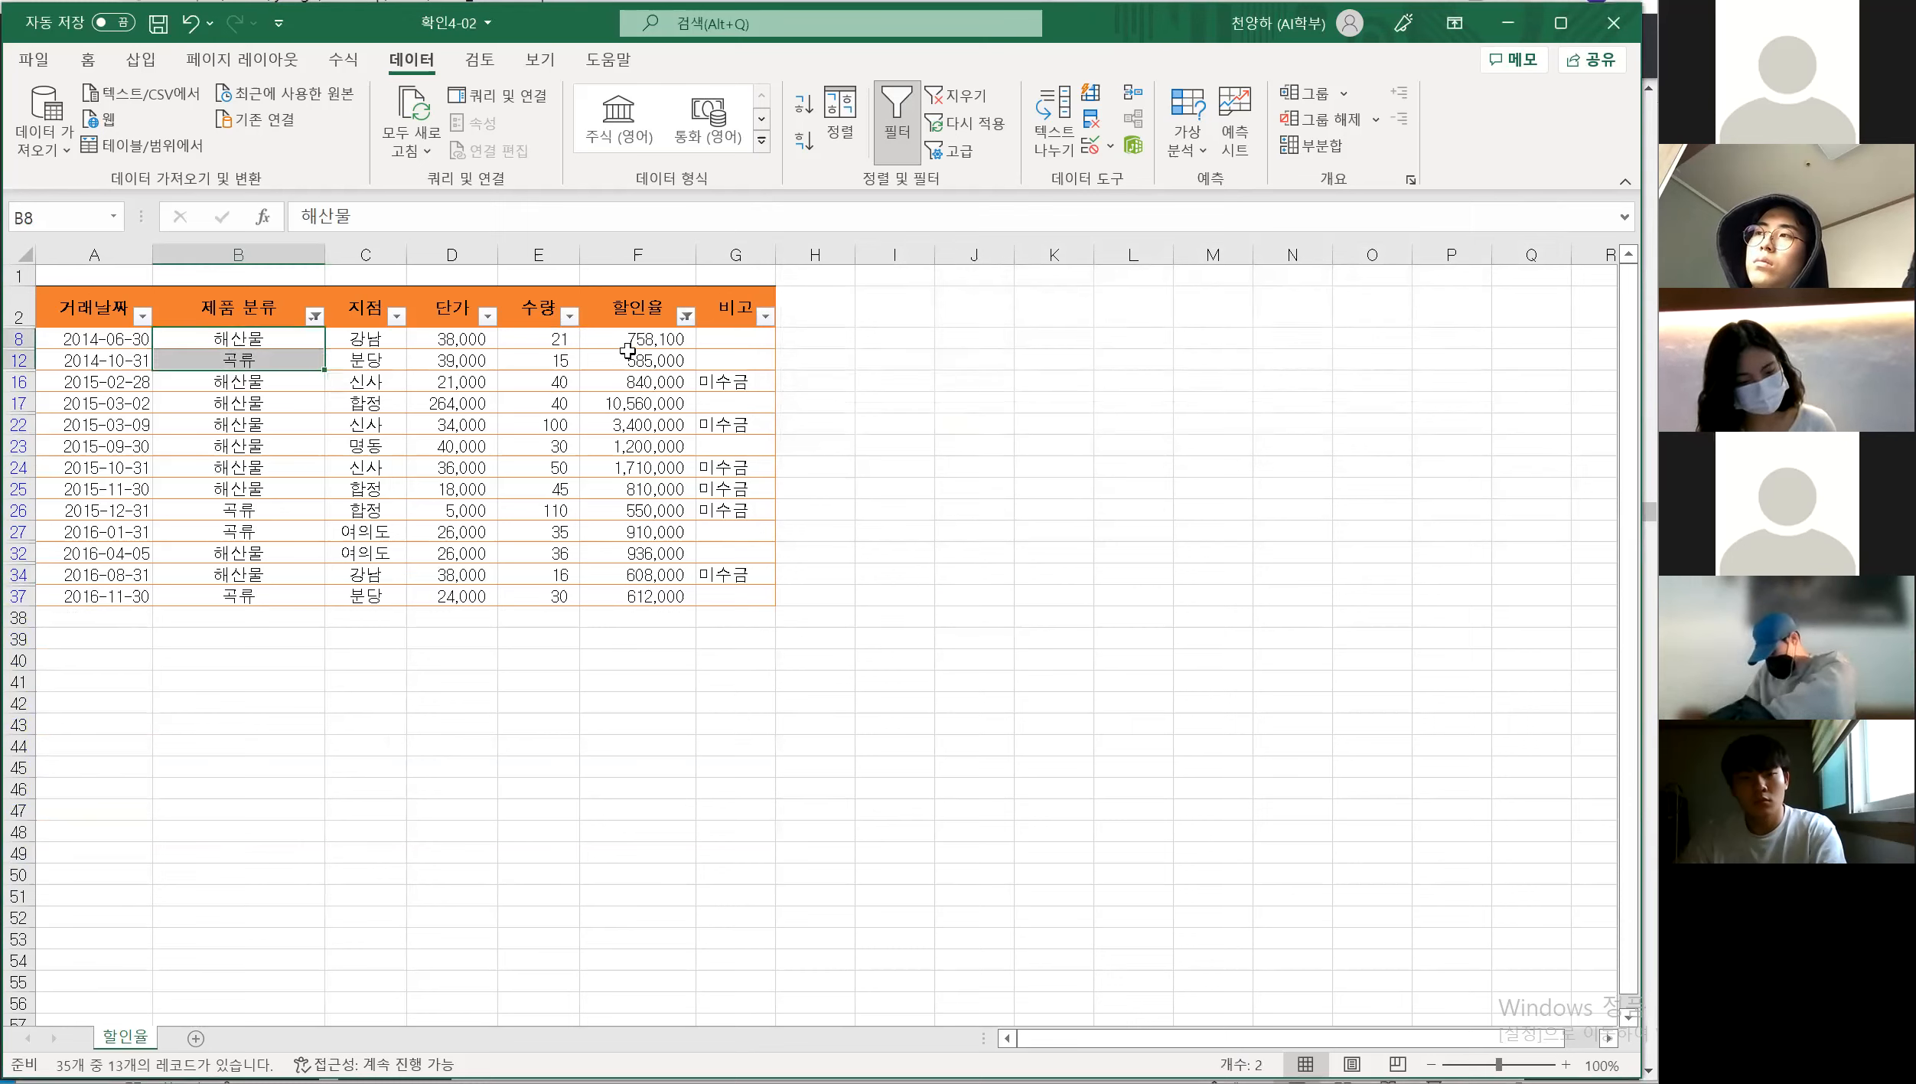
{"action": "left_click_drag", "start_coordinate": [638, 342], "coordinate": [652, 593]}
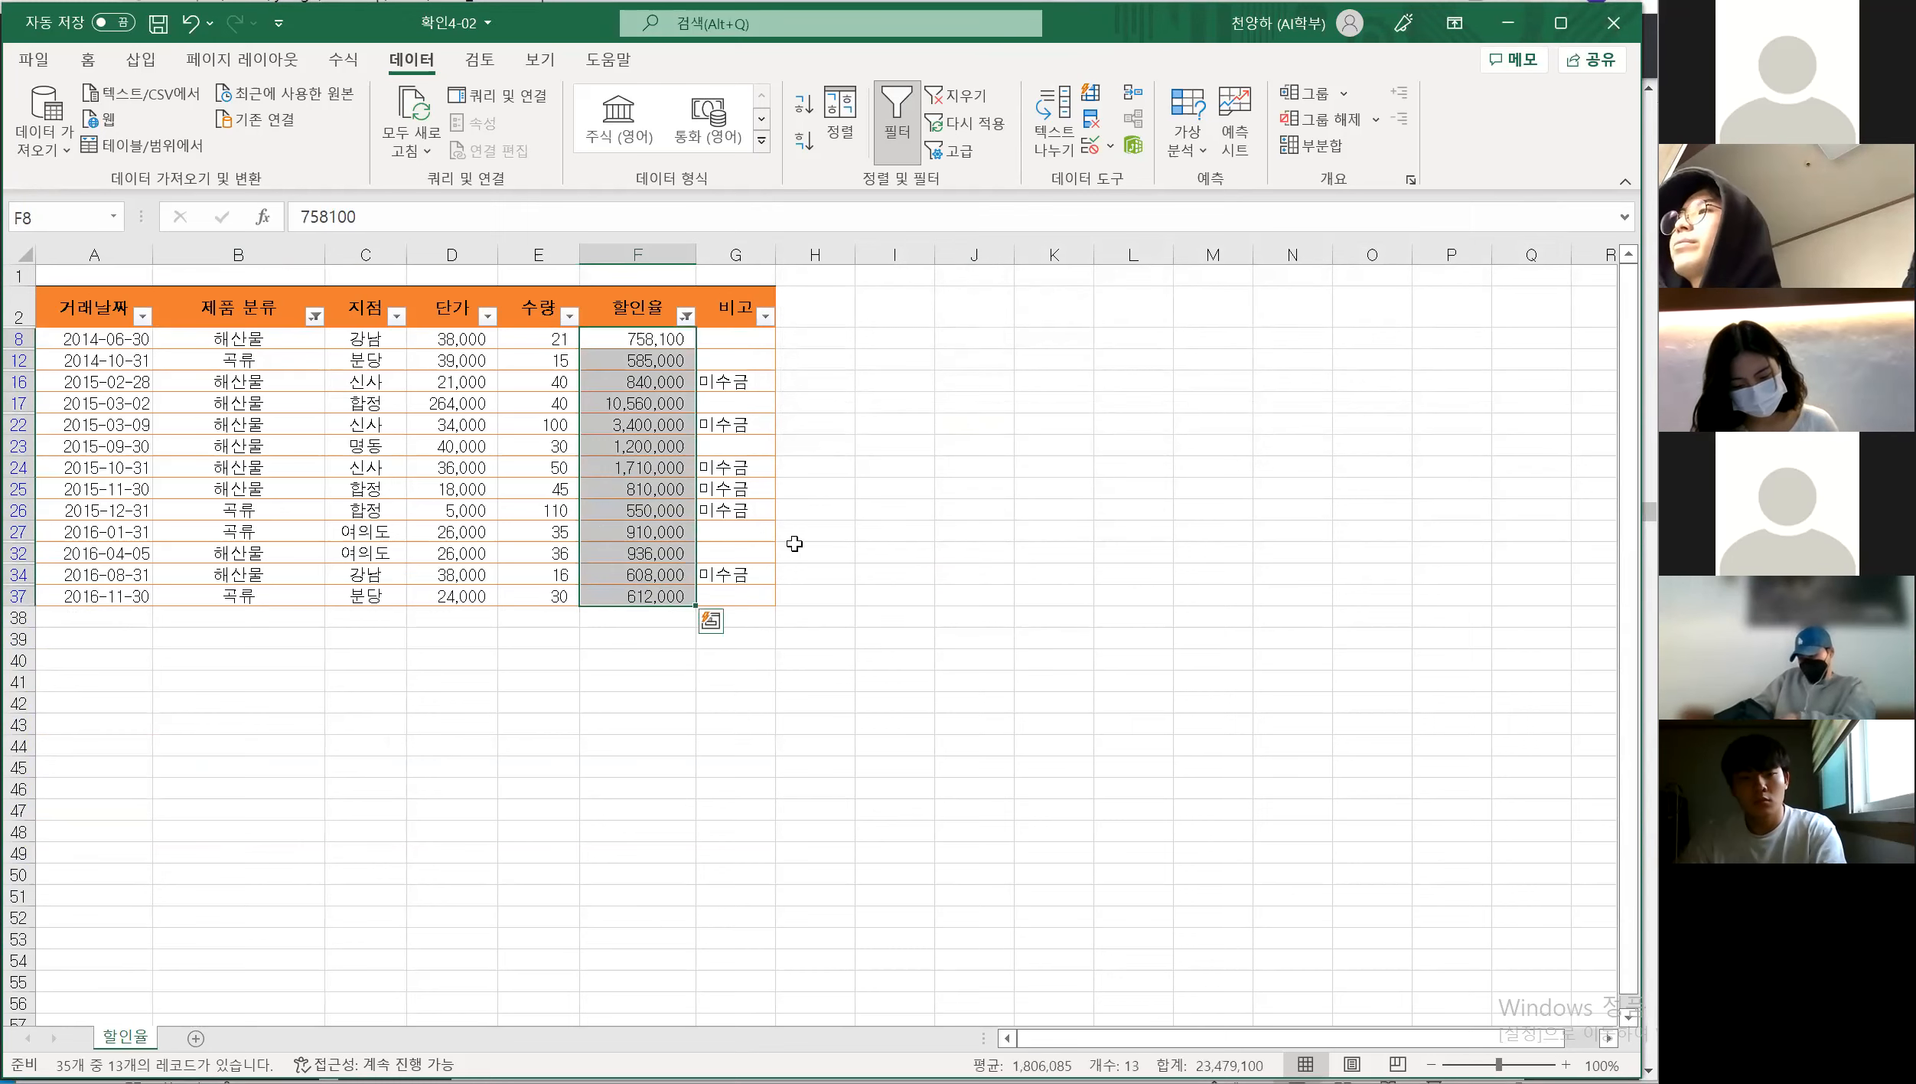
{"action": "left_click", "coordinate": [936, 515]}
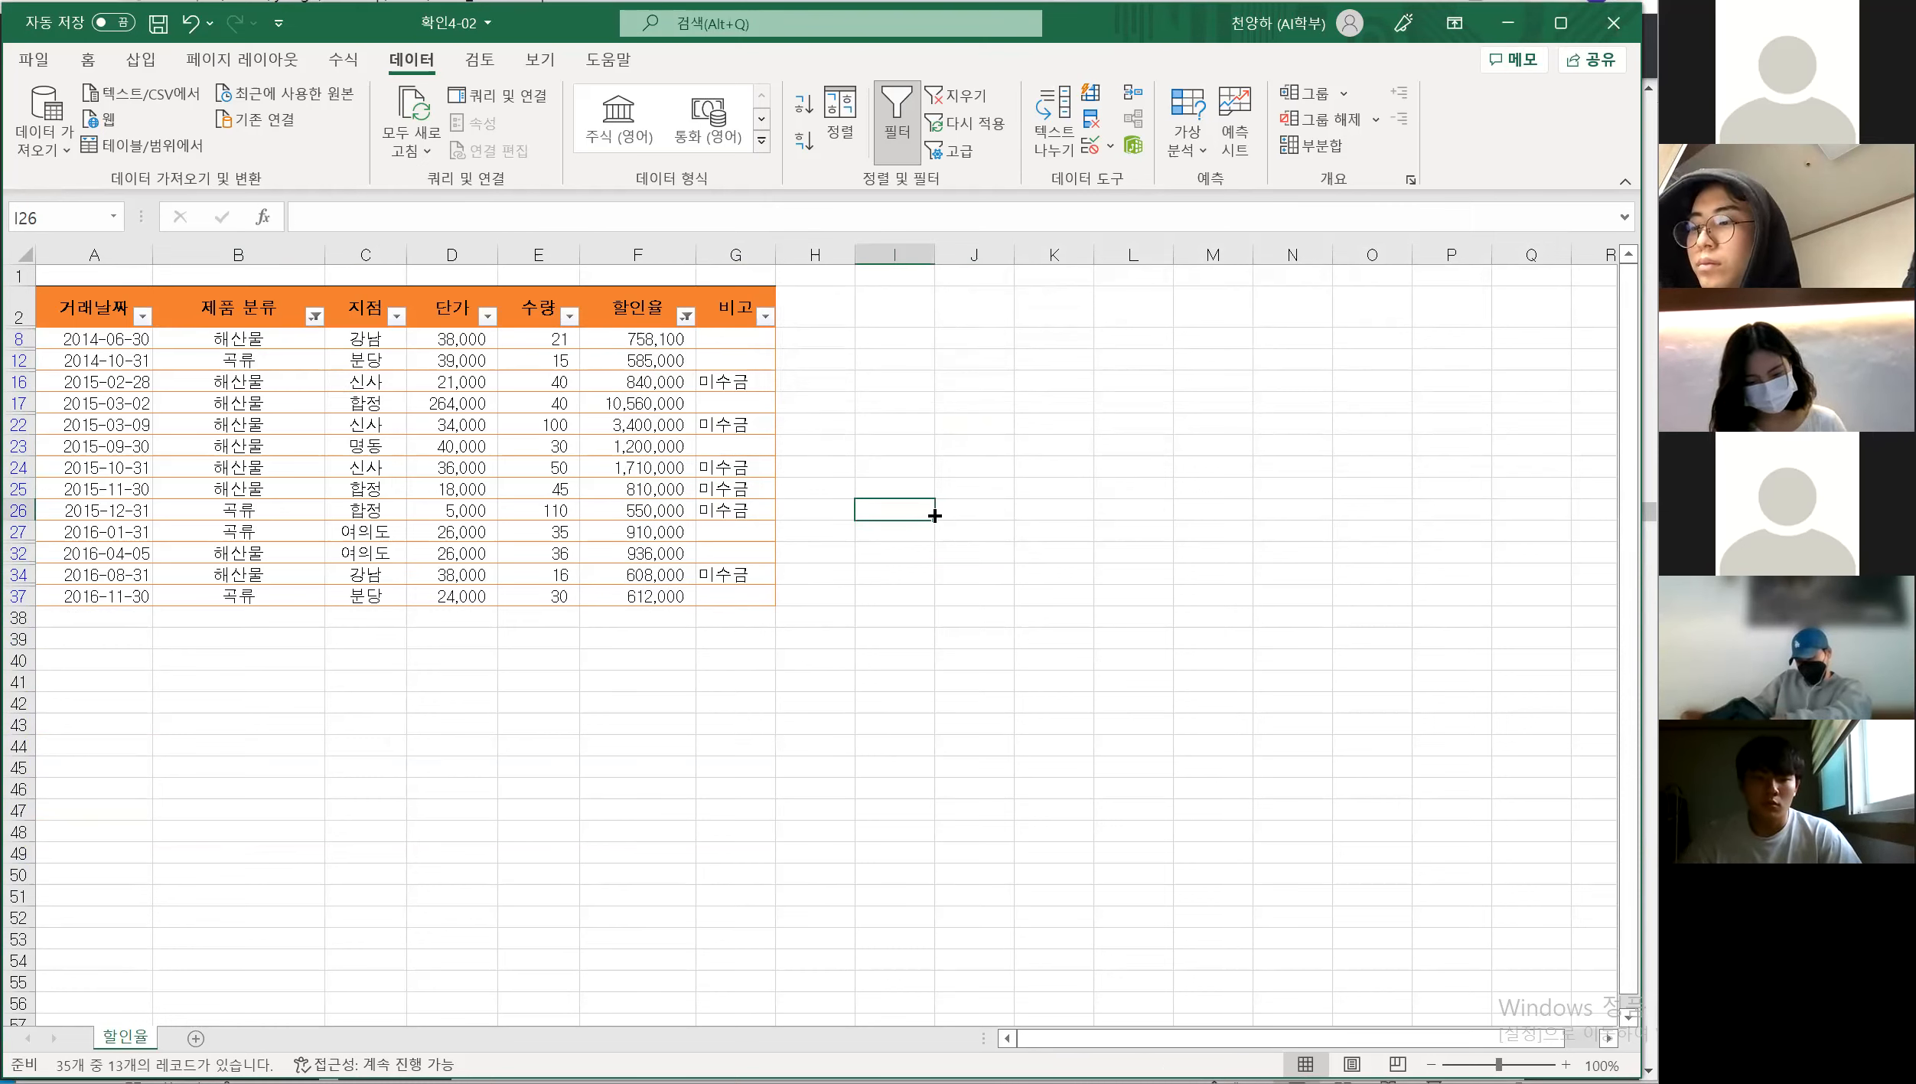
{"action": "left_click", "coordinate": [495, 460]}
Read the second task about restoring the data in the exercise PDF and return to the 확인4-02 workbook
{"action": "key", "text": "alt+Tab"}
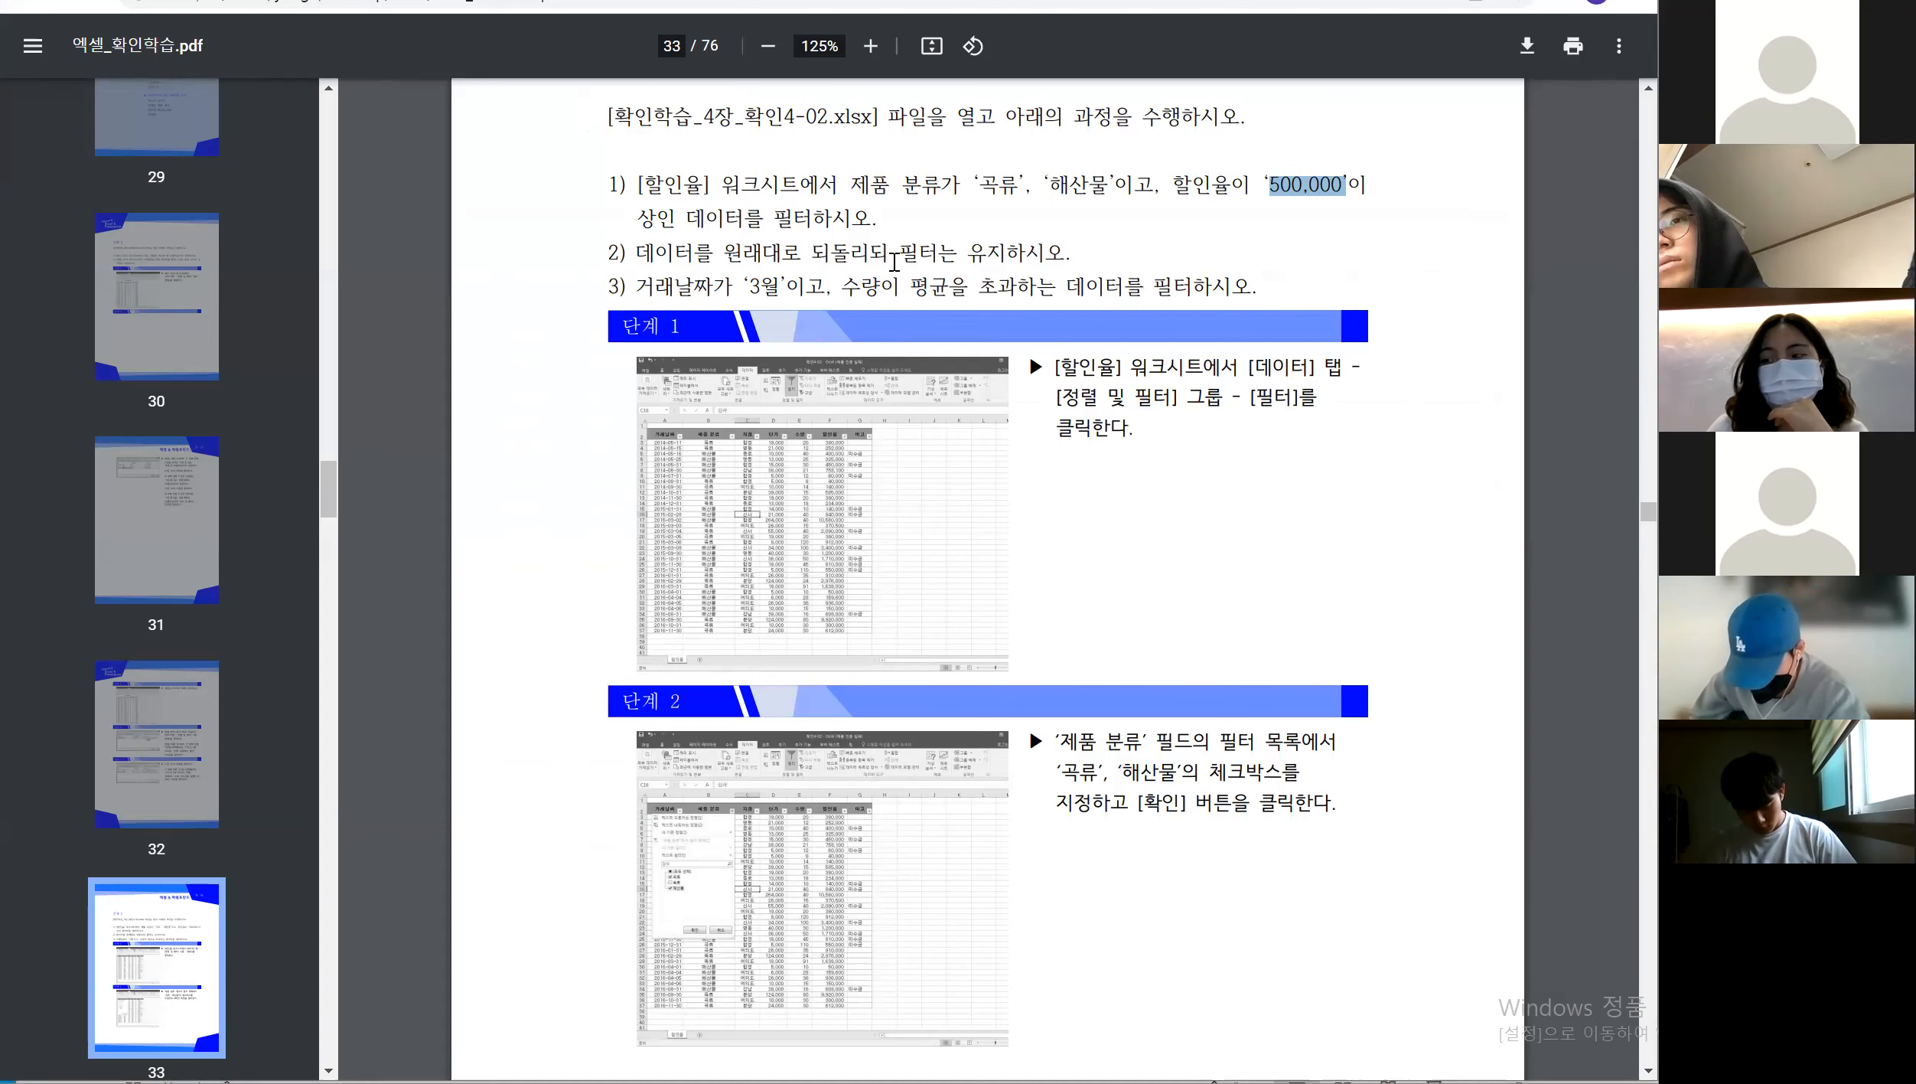
{"action": "left_click_drag", "start_coordinate": [1070, 259], "coordinate": [637, 258]}
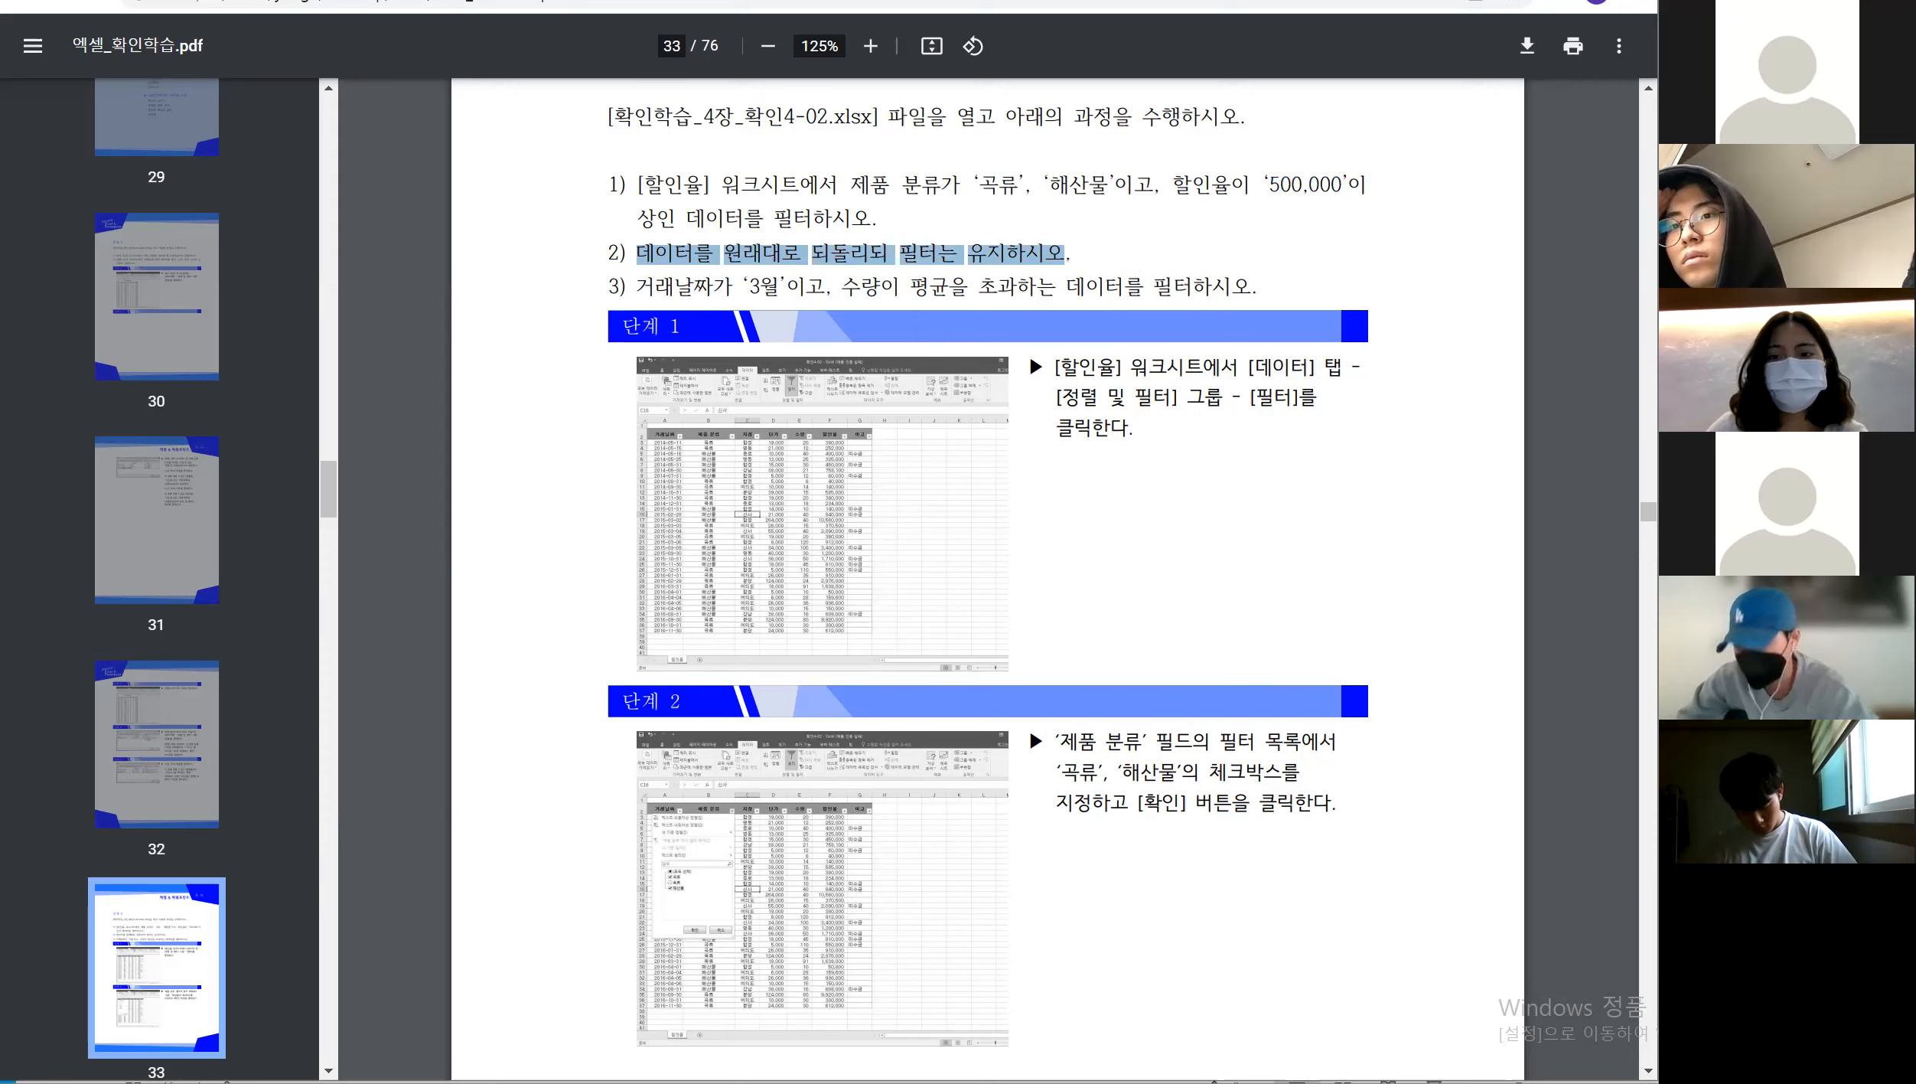
{"action": "key", "text": "alt+Tab"}
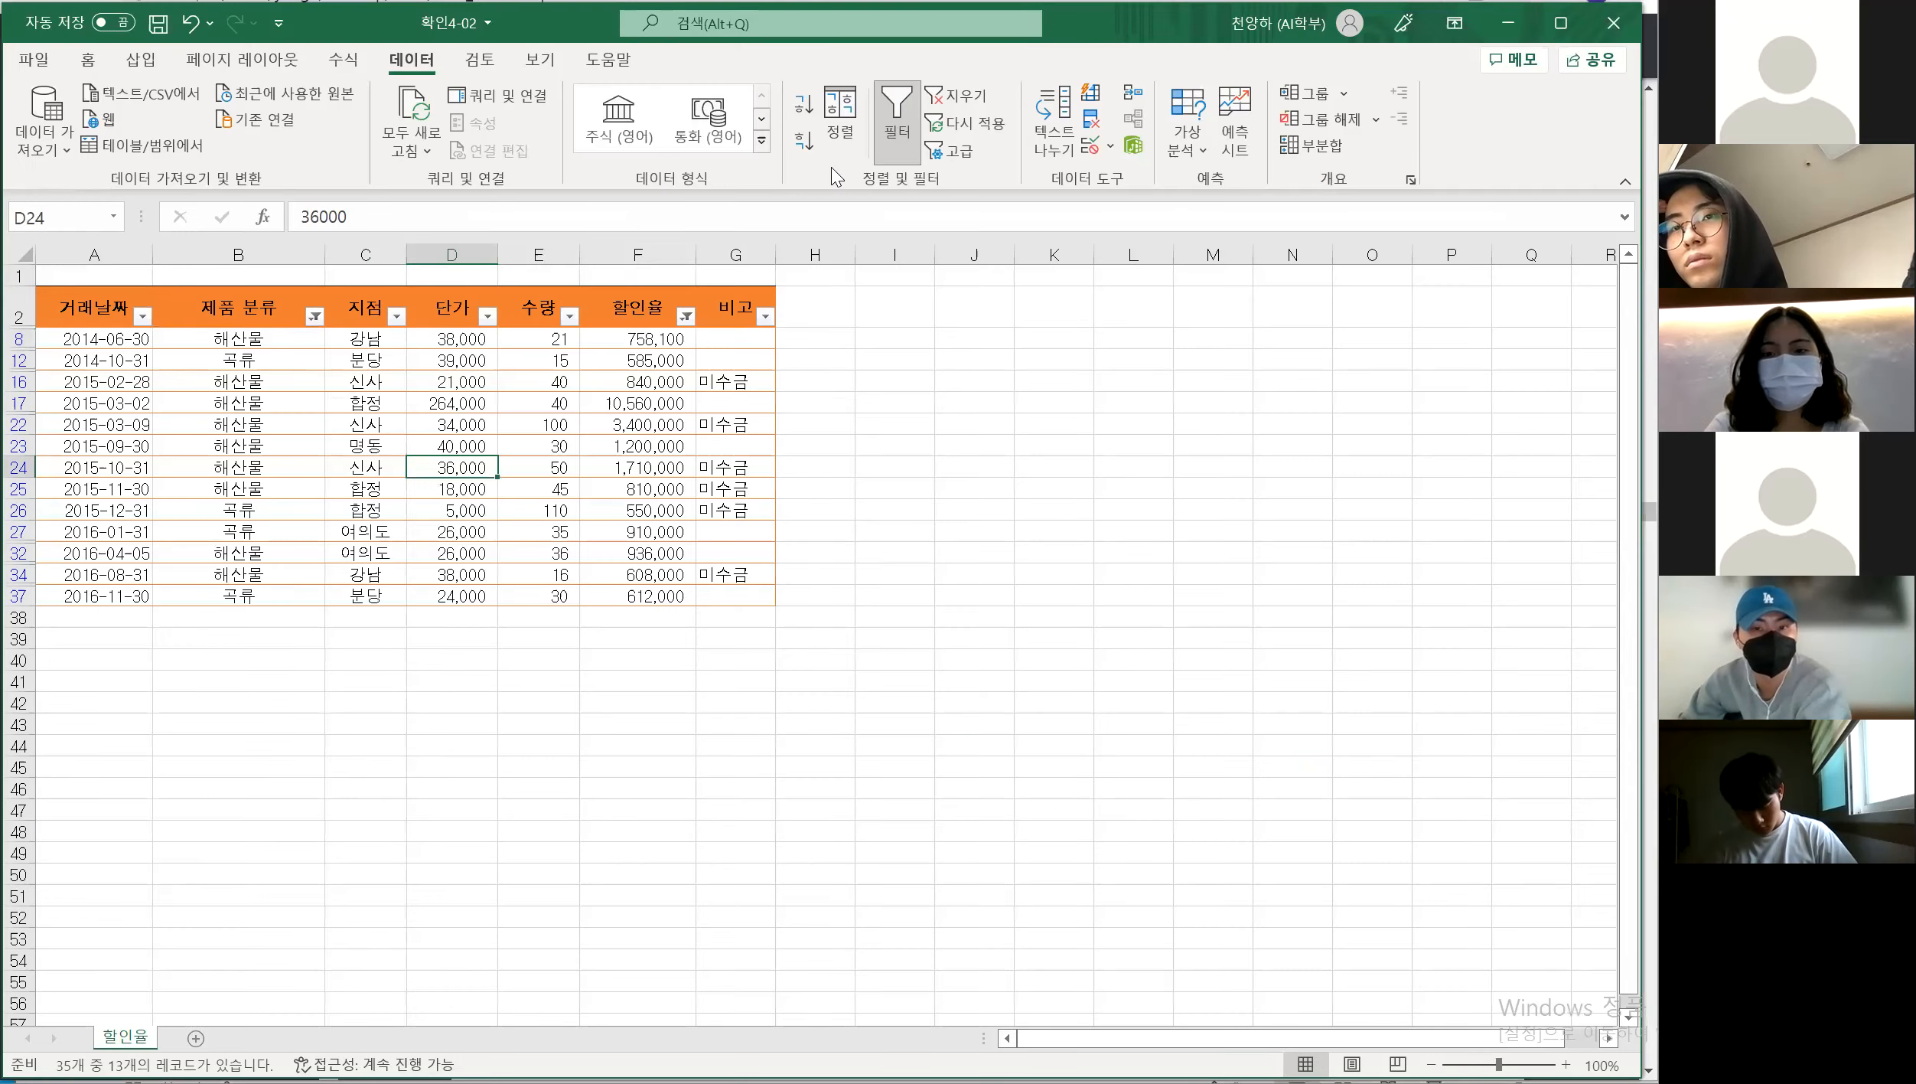
Clear the 제품 분류 and 할인율 filter criteria, and turn the table's filtering off and back on
{"action": "left_click", "coordinate": [591, 445]}
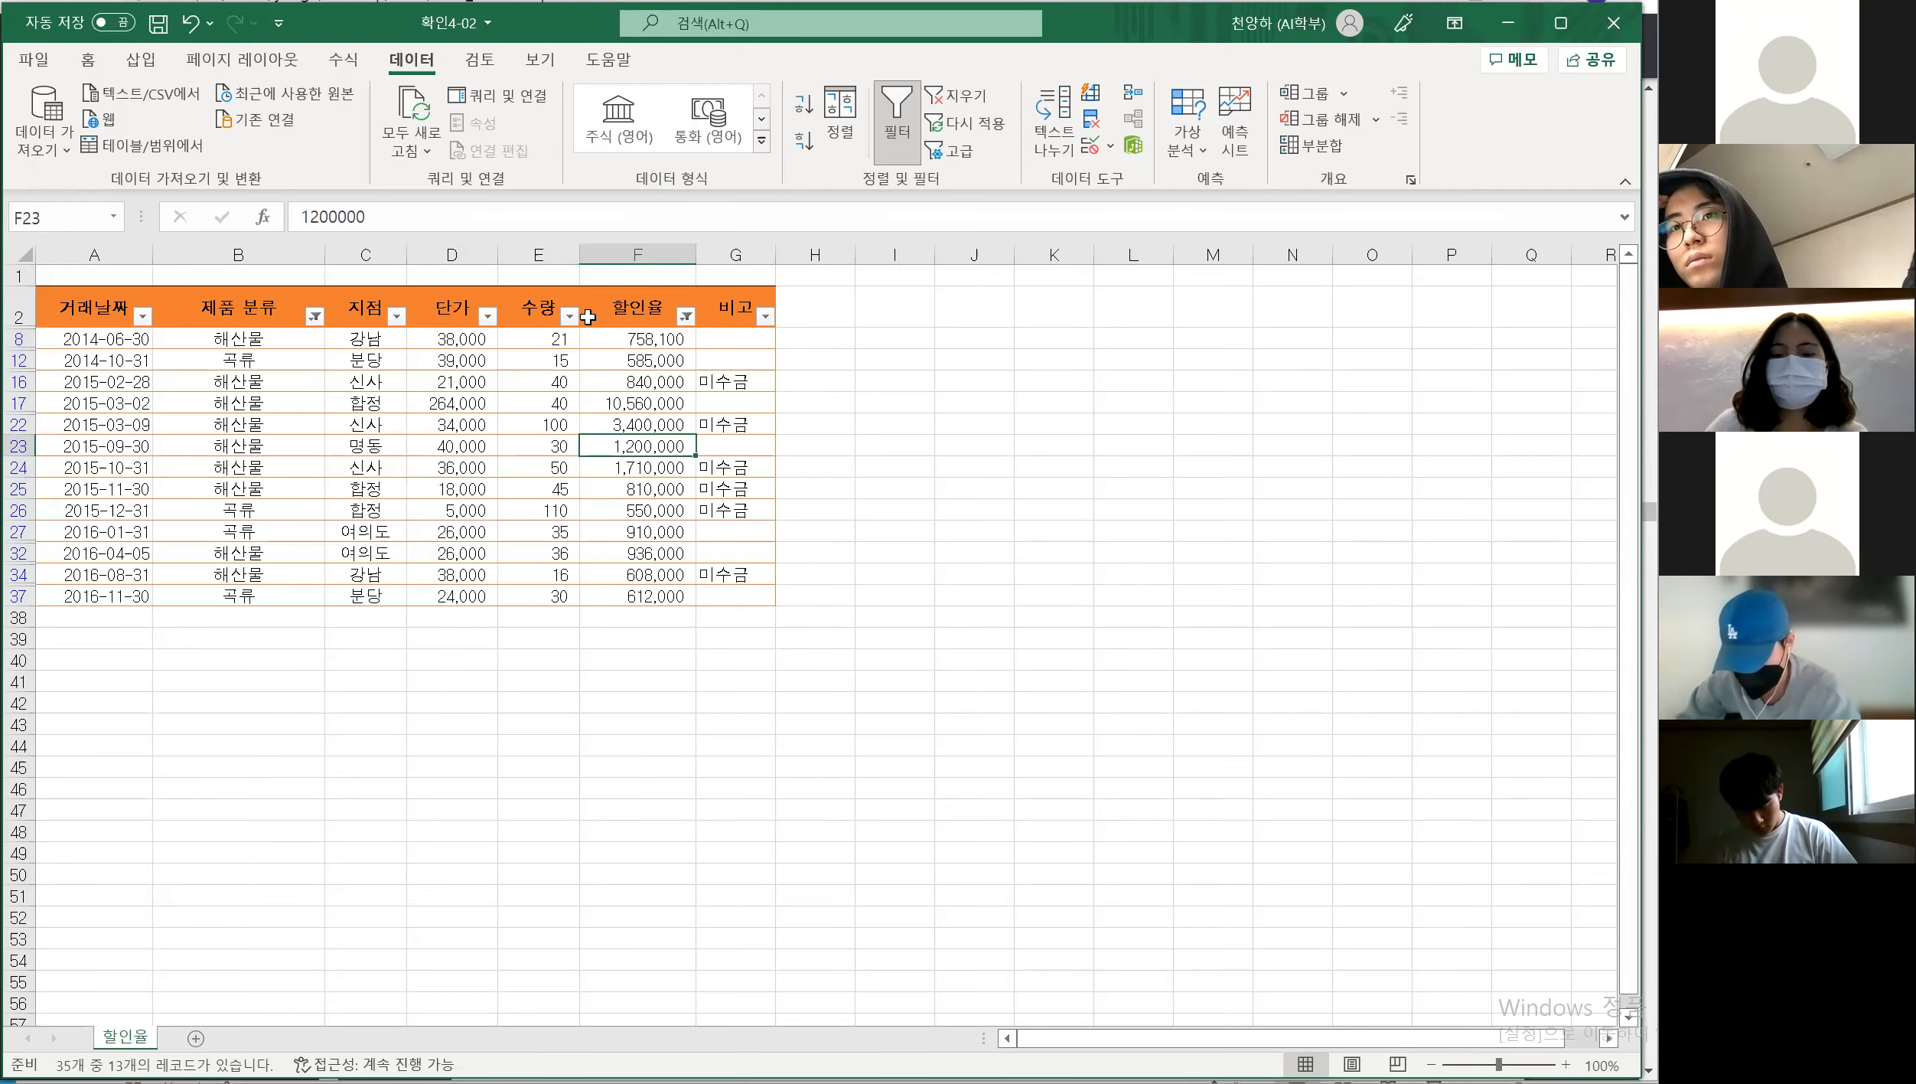
{"action": "left_click", "coordinate": [969, 100]}
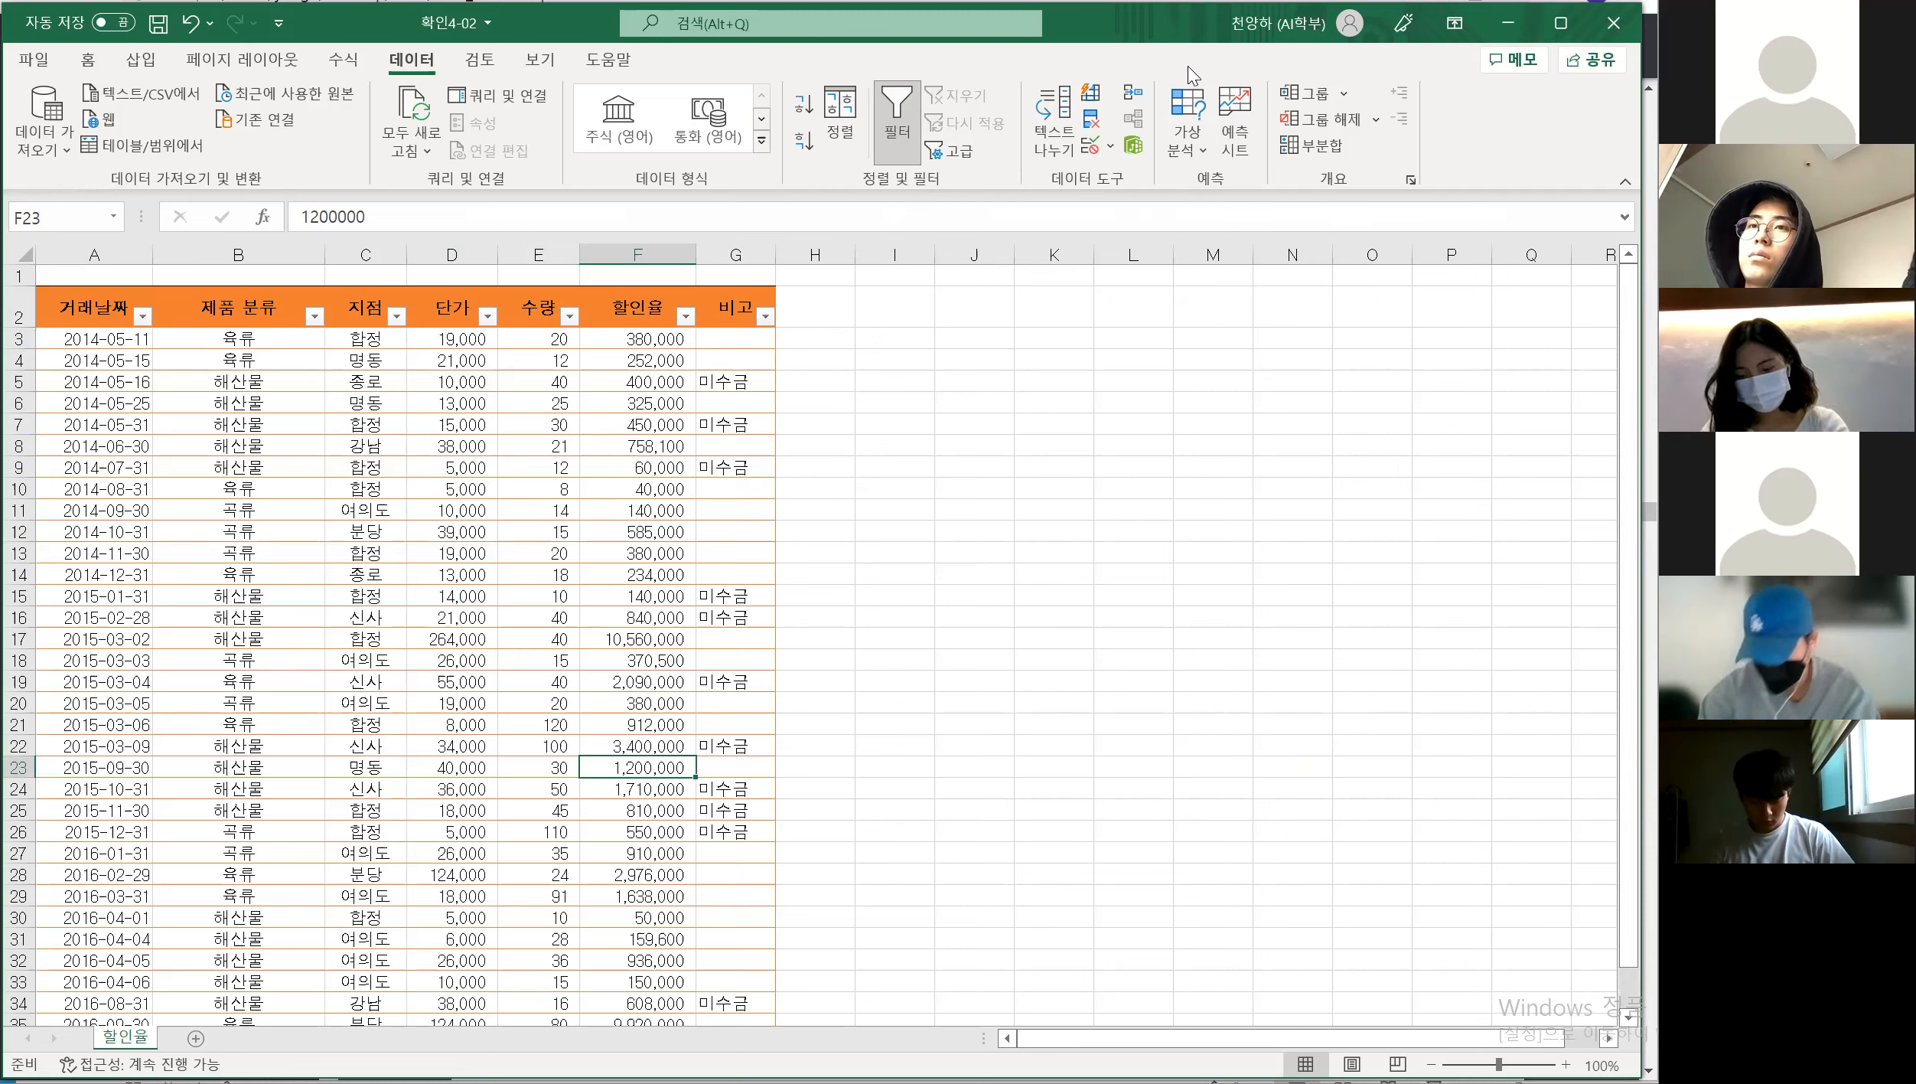
{"action": "left_click", "coordinate": [891, 129]}
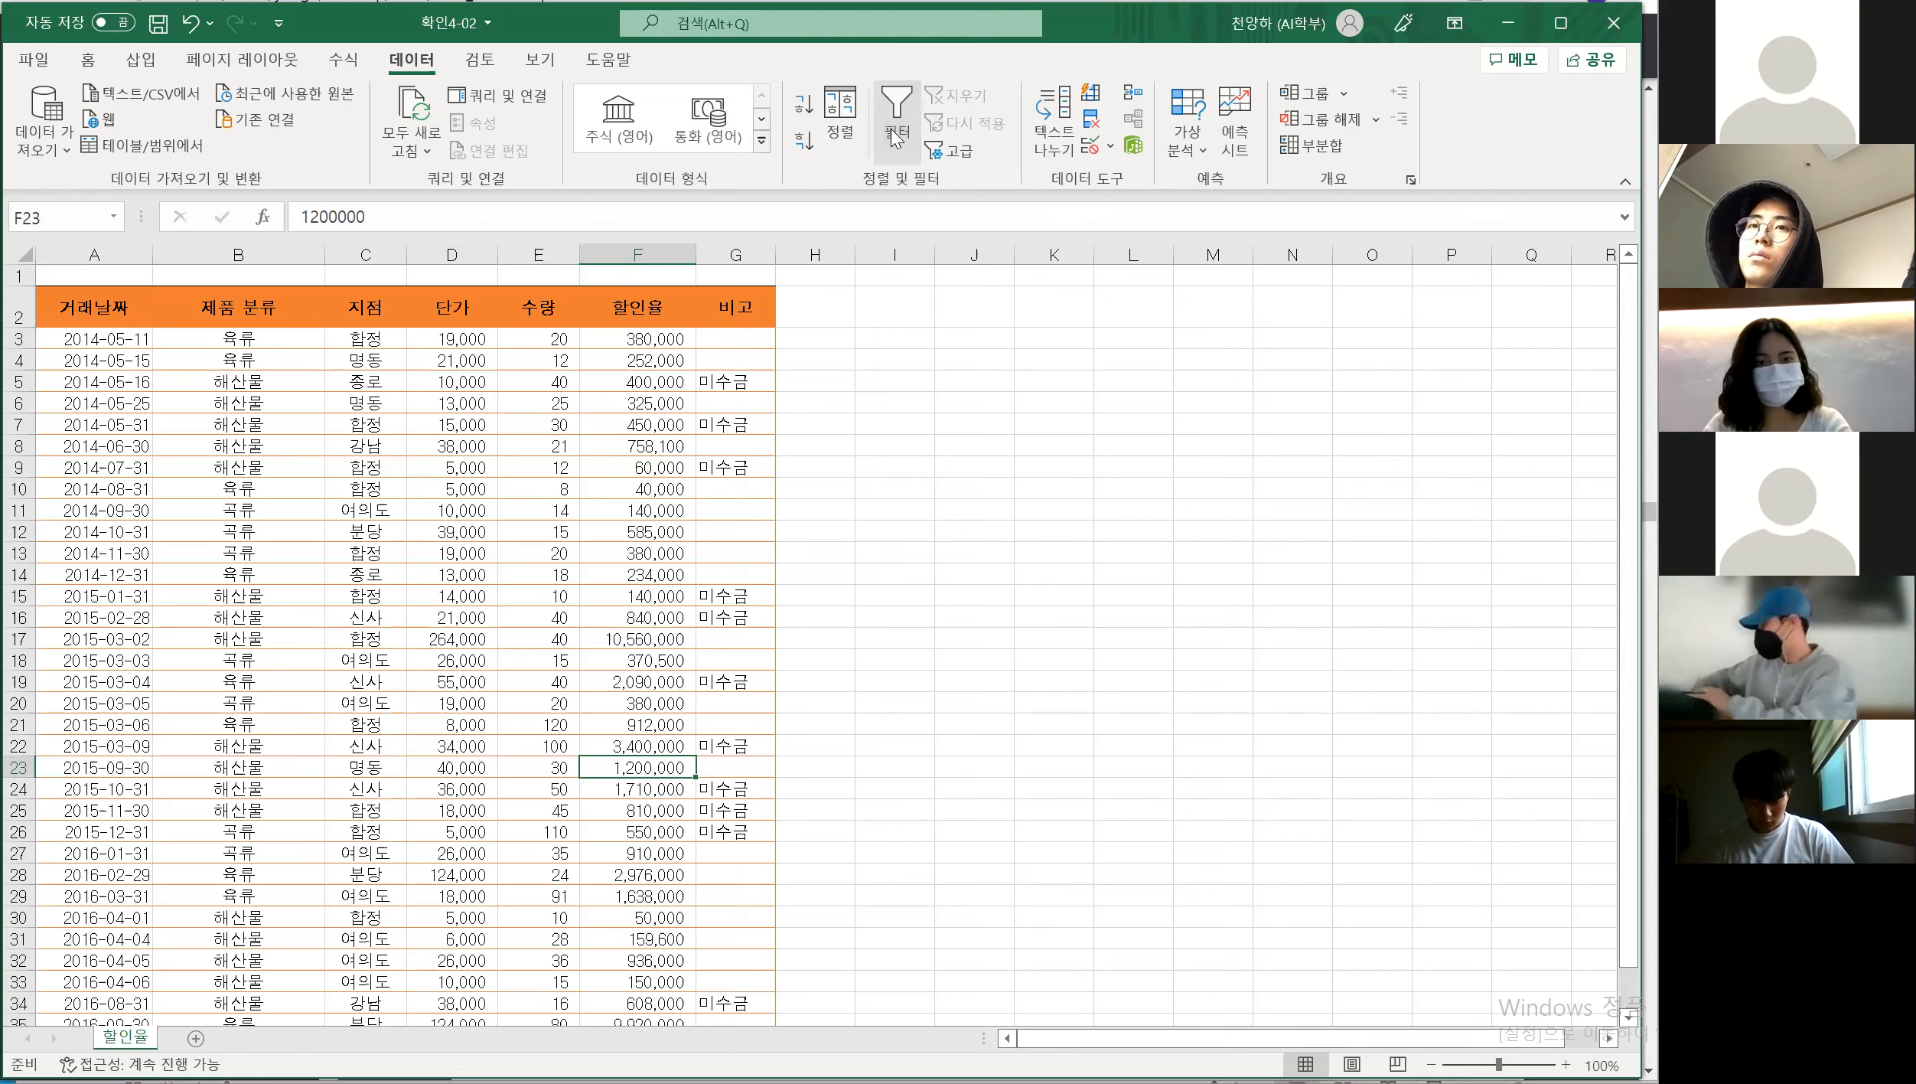
{"action": "left_click", "coordinate": [892, 130]}
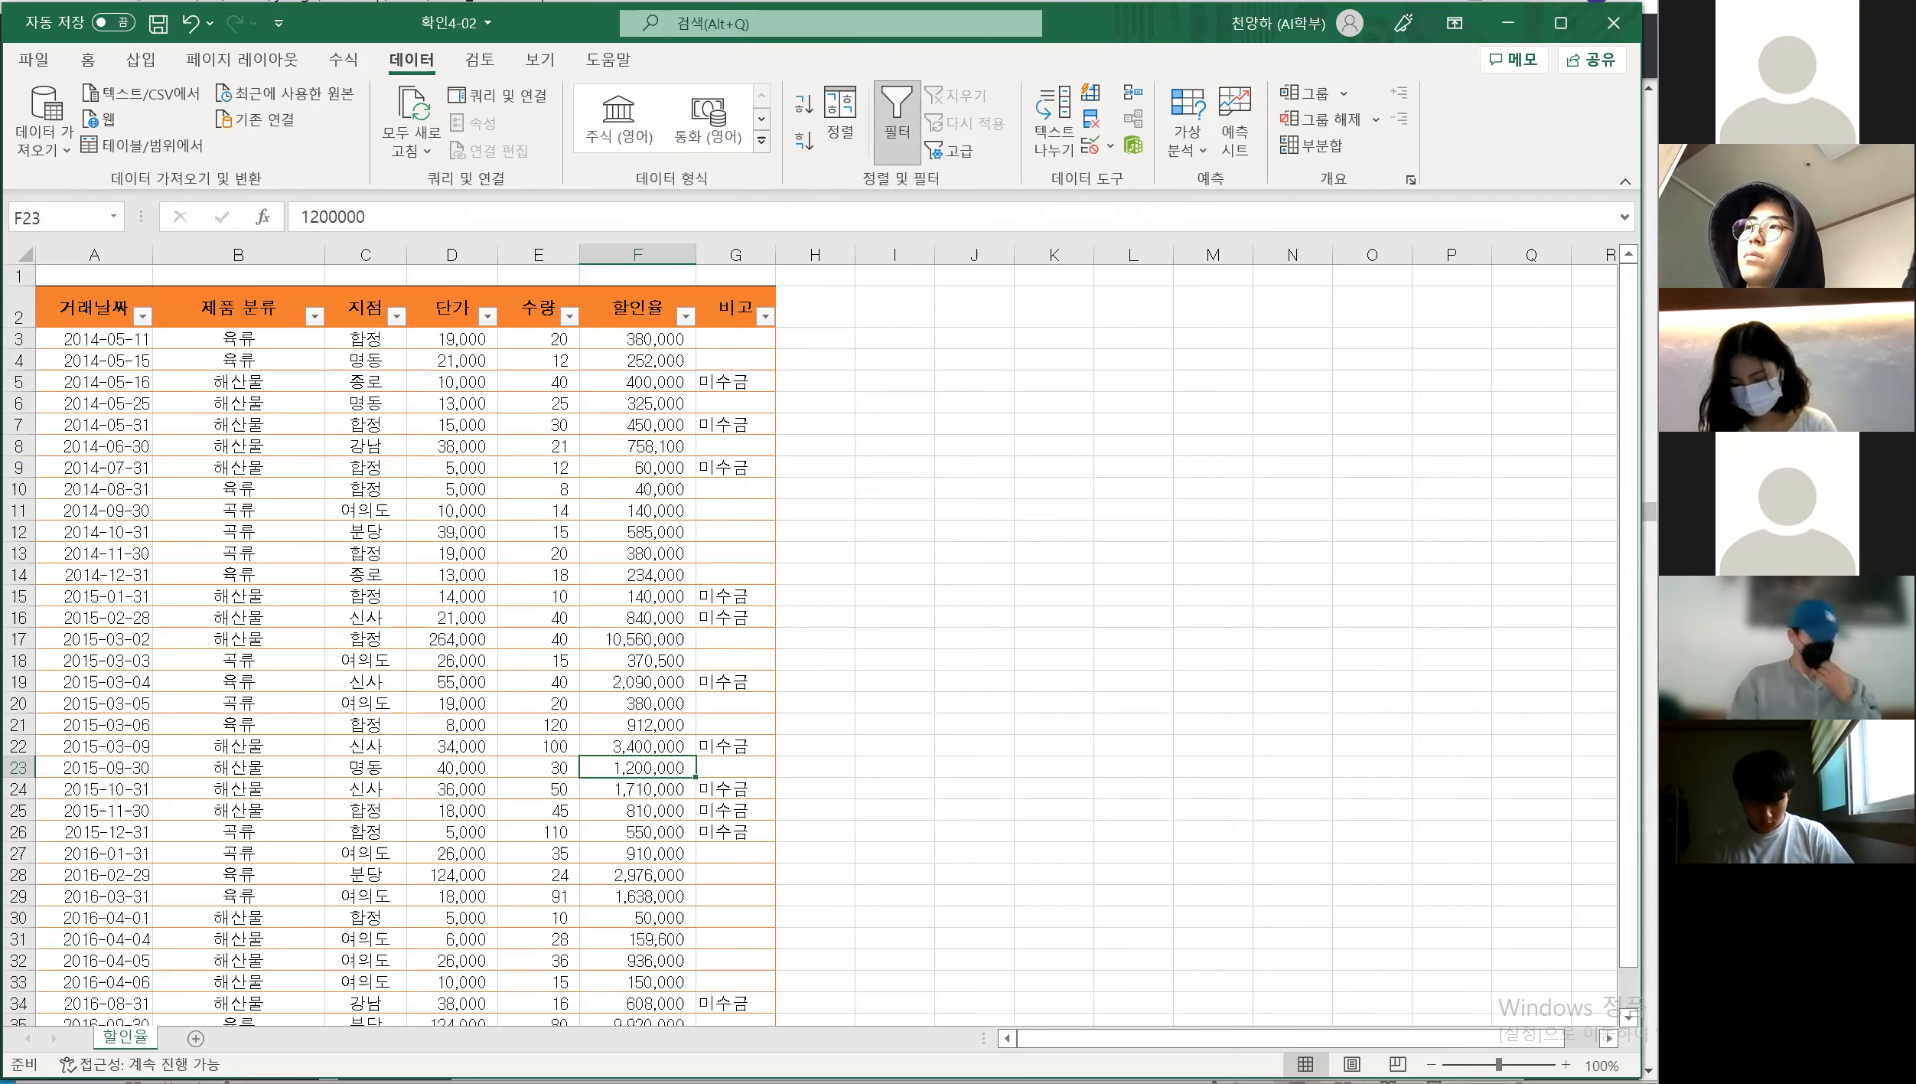
Read the third task's 거래날짜 condition in the exercise PDF and return to the workbook
{"action": "key", "text": "alt+Tab"}
{"action": "left_click", "coordinate": [923, 295]}
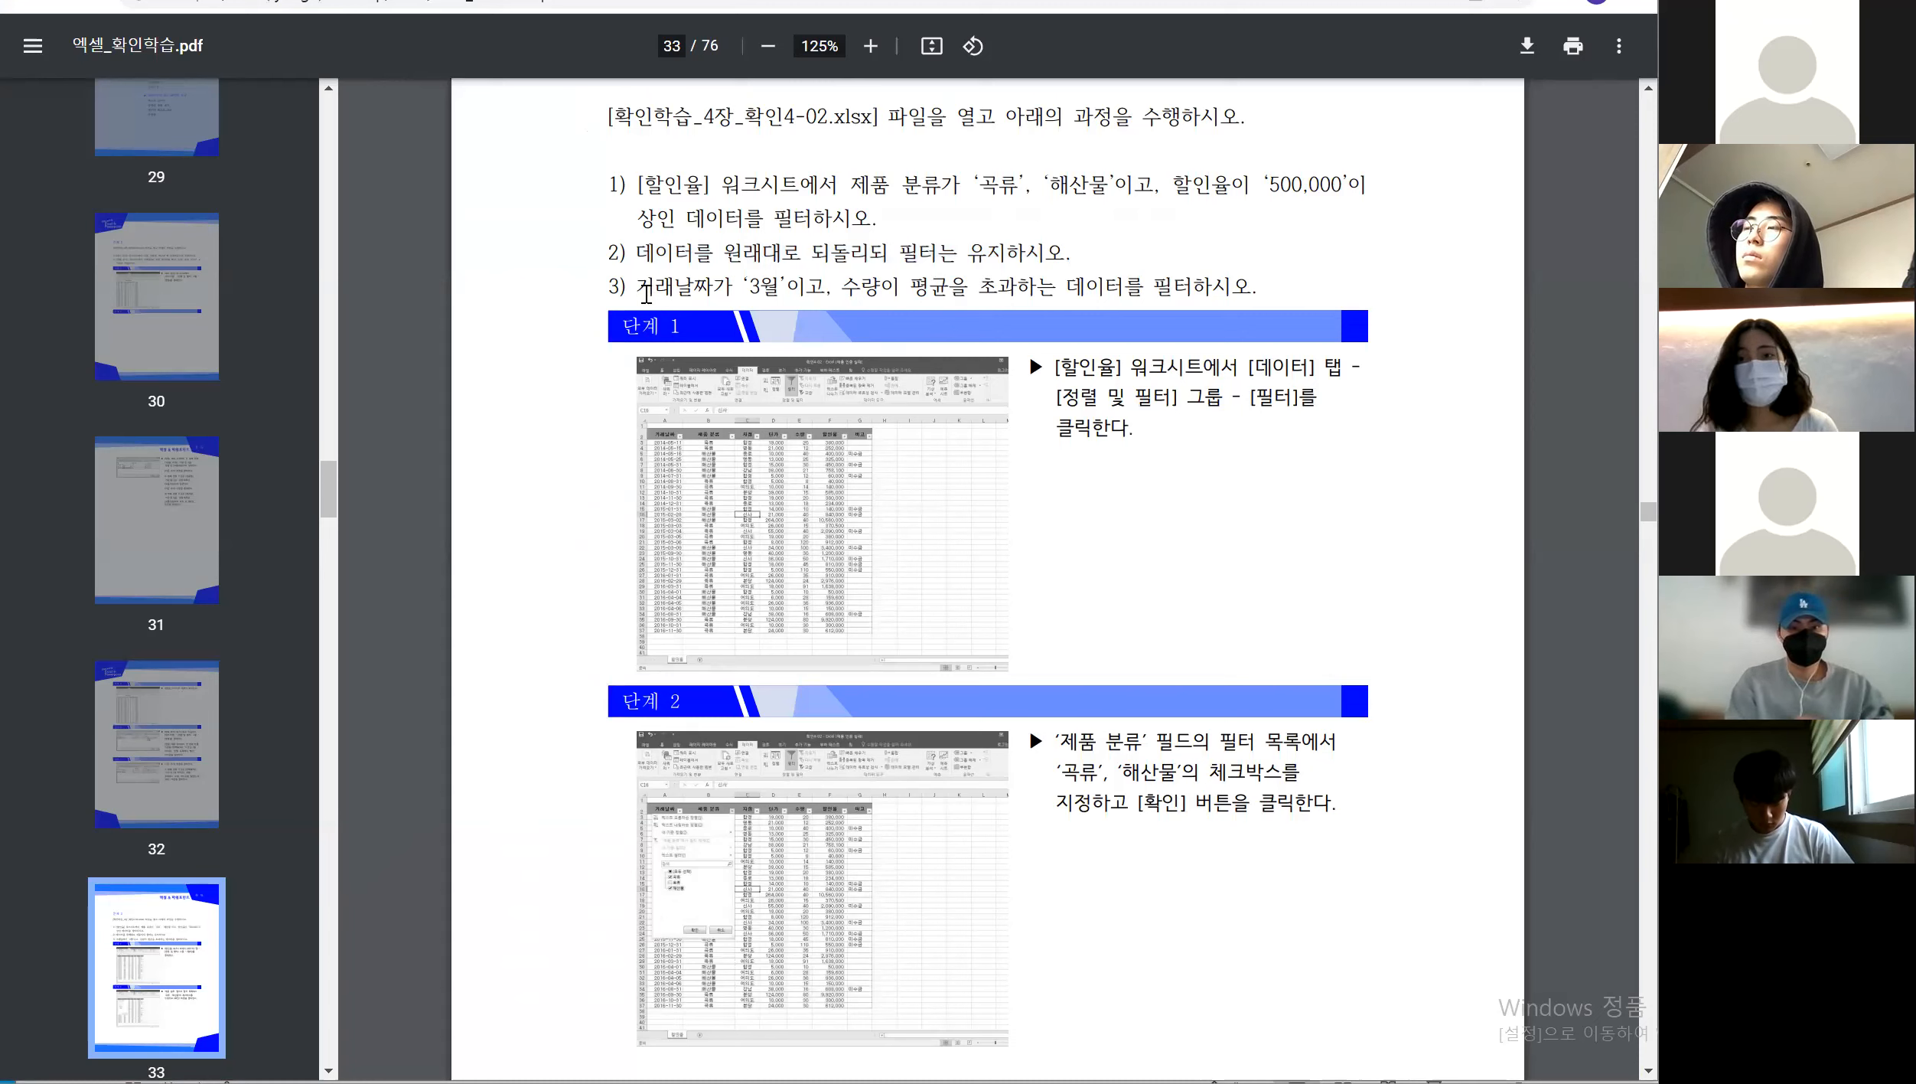
{"action": "left_click_drag", "start_coordinate": [641, 294], "coordinate": [837, 290]}
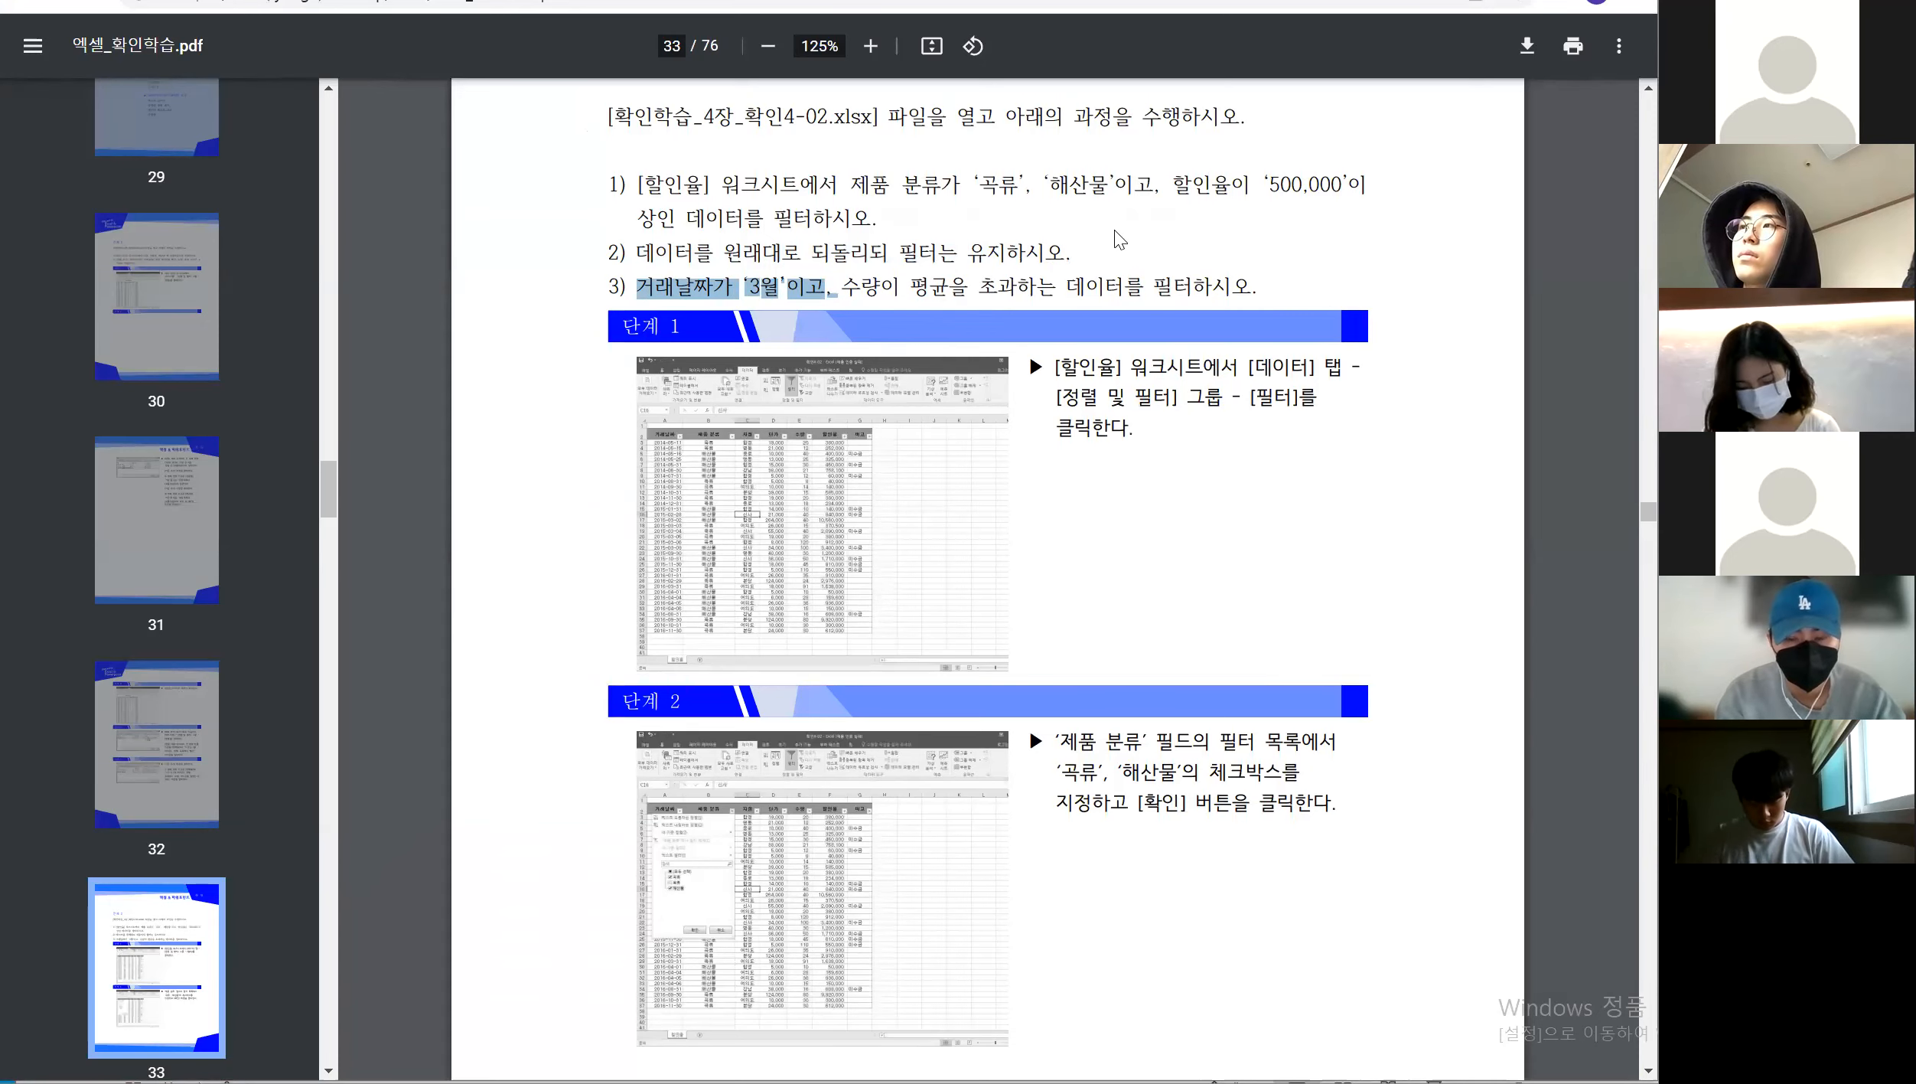
{"action": "key", "text": "alt+Tab"}
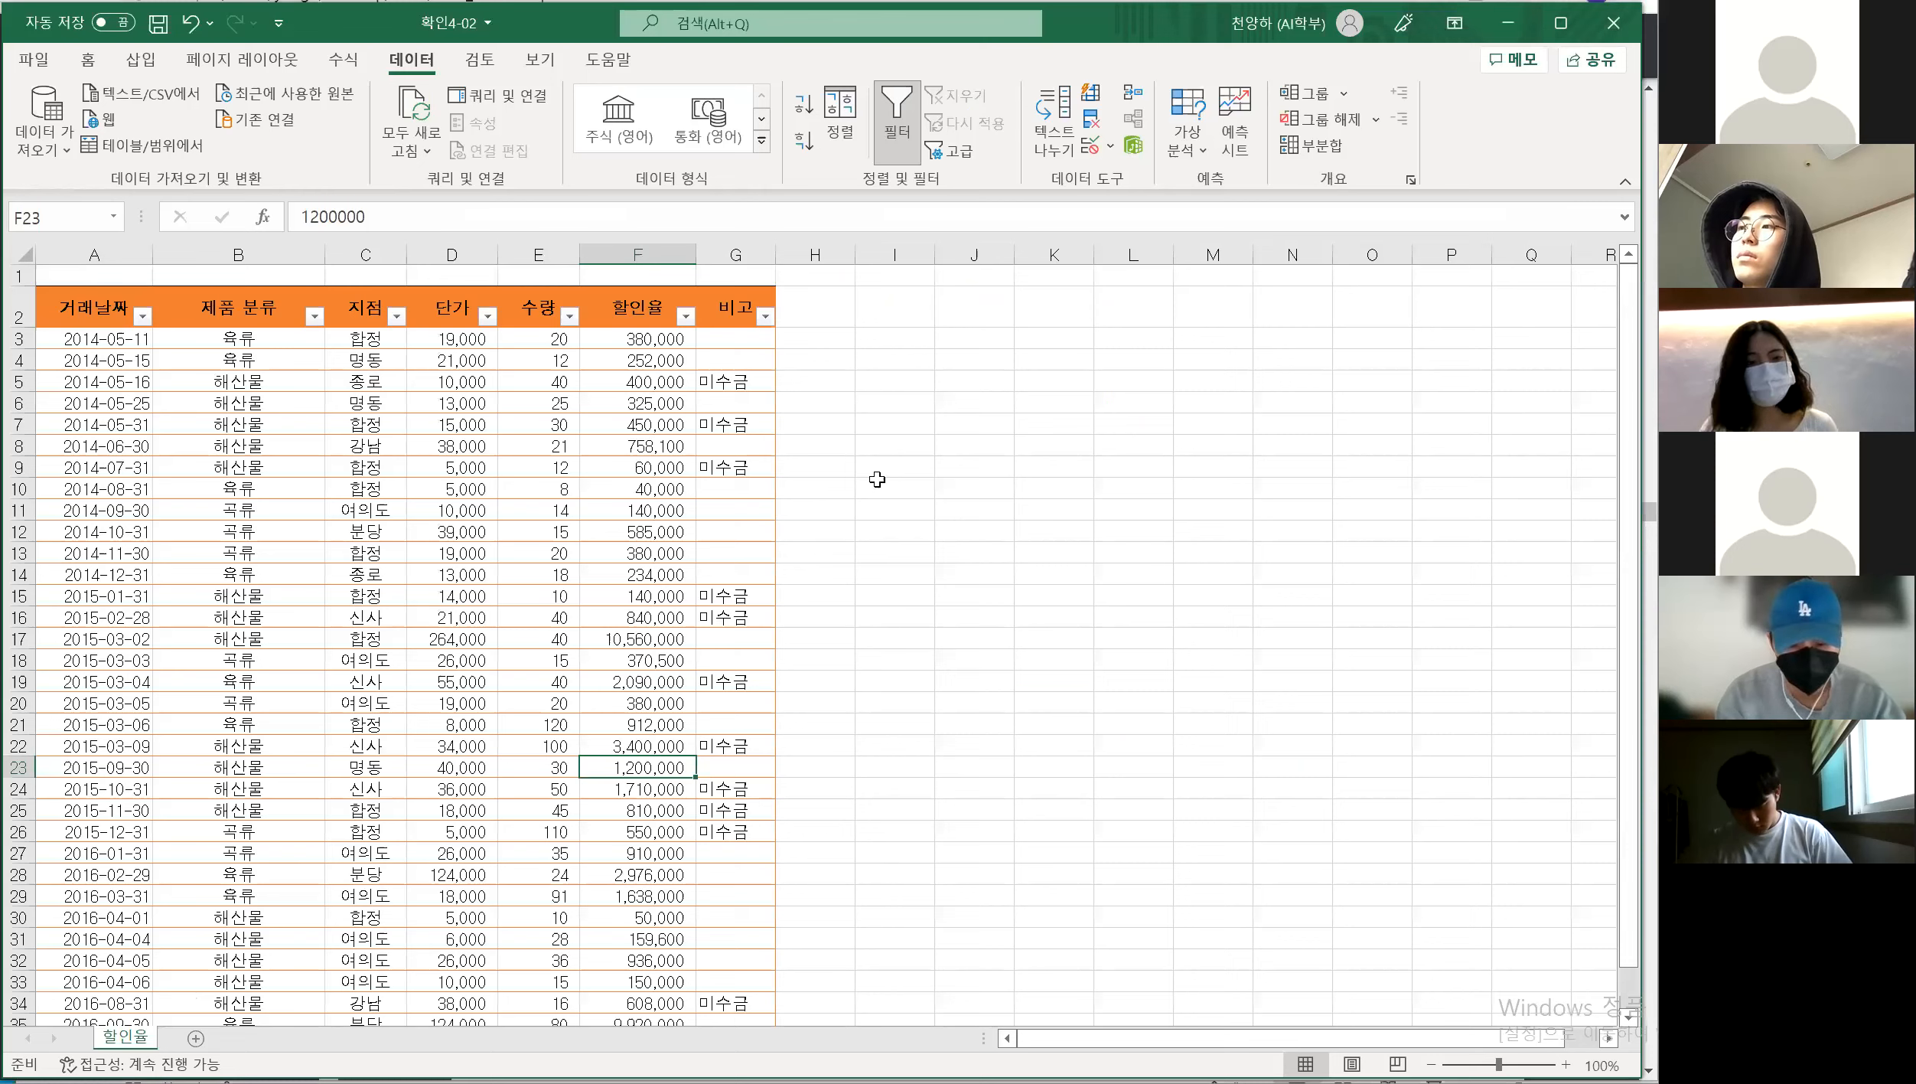
Filter the 거래날짜 column to all dates in 3월, regardless of year, using the date filter for a period
{"action": "left_click", "coordinate": [393, 453]}
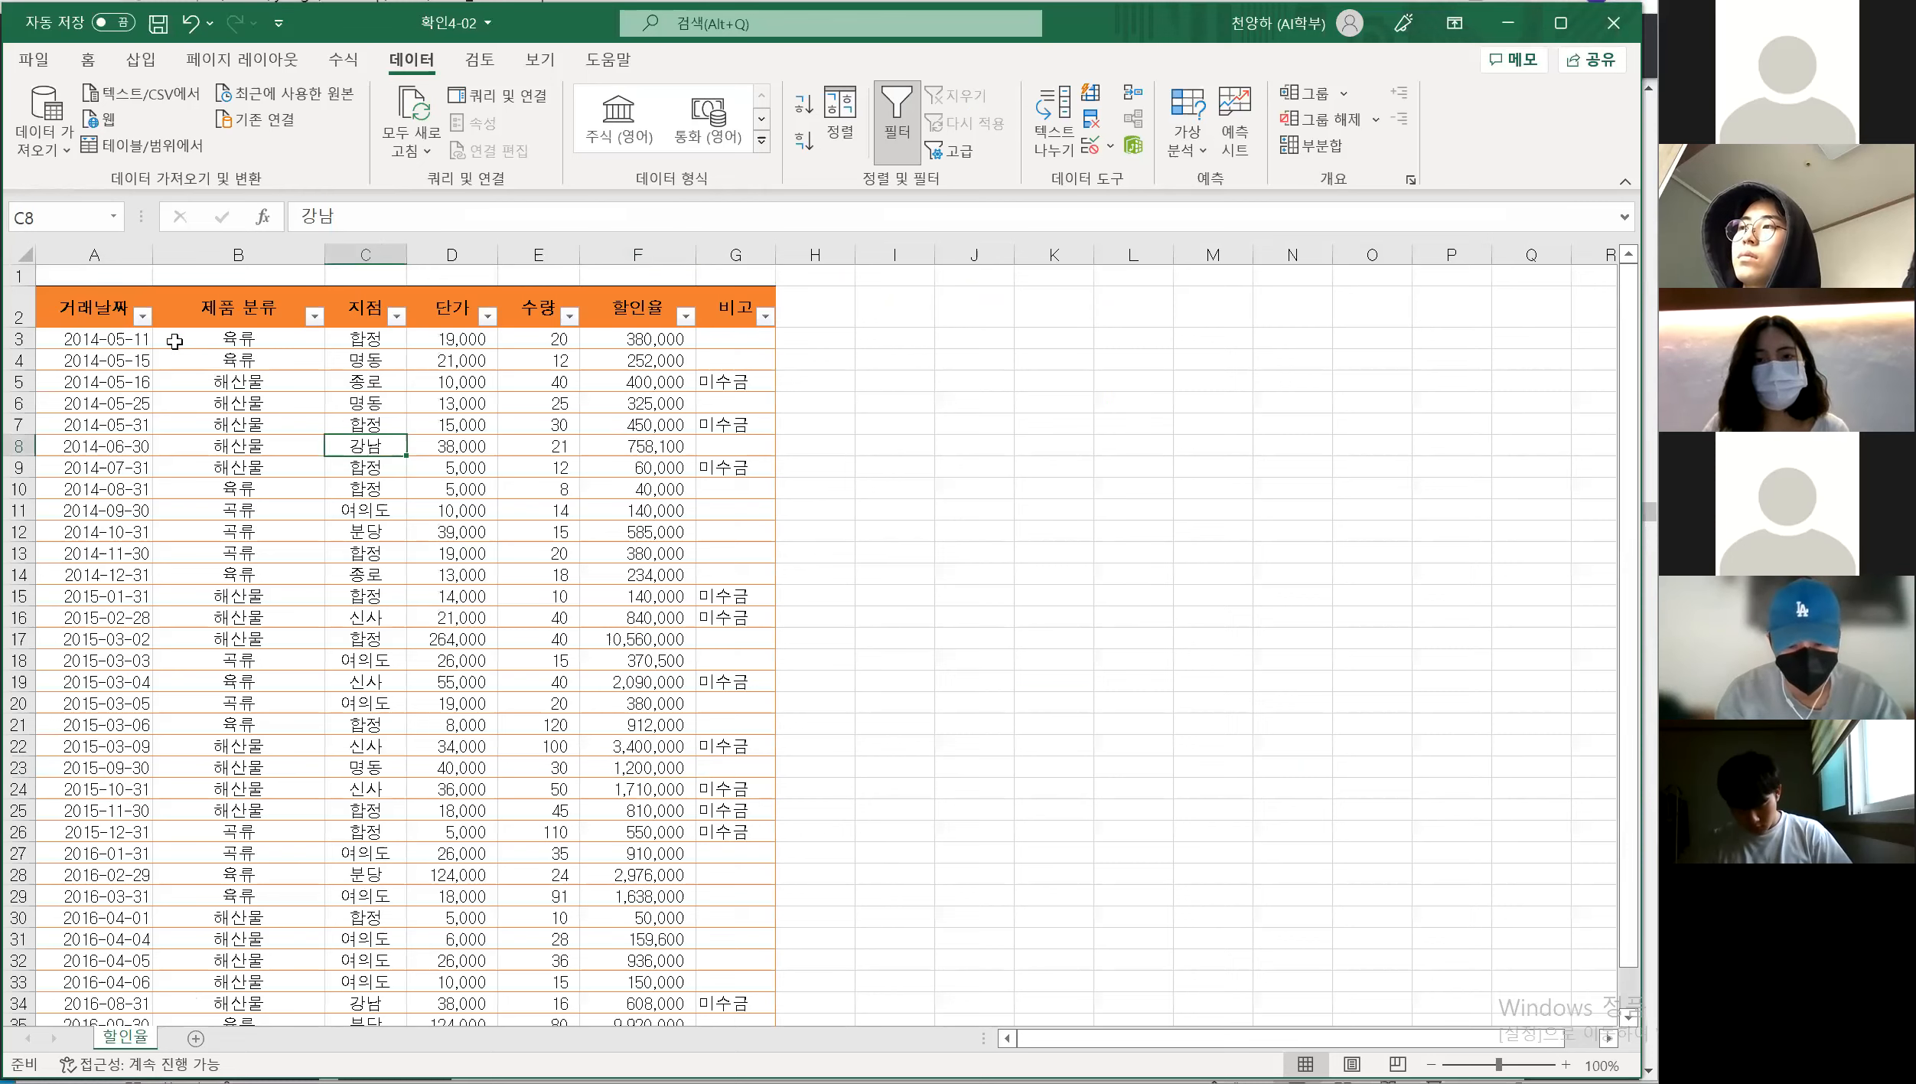
{"action": "left_click", "coordinate": [142, 315]}
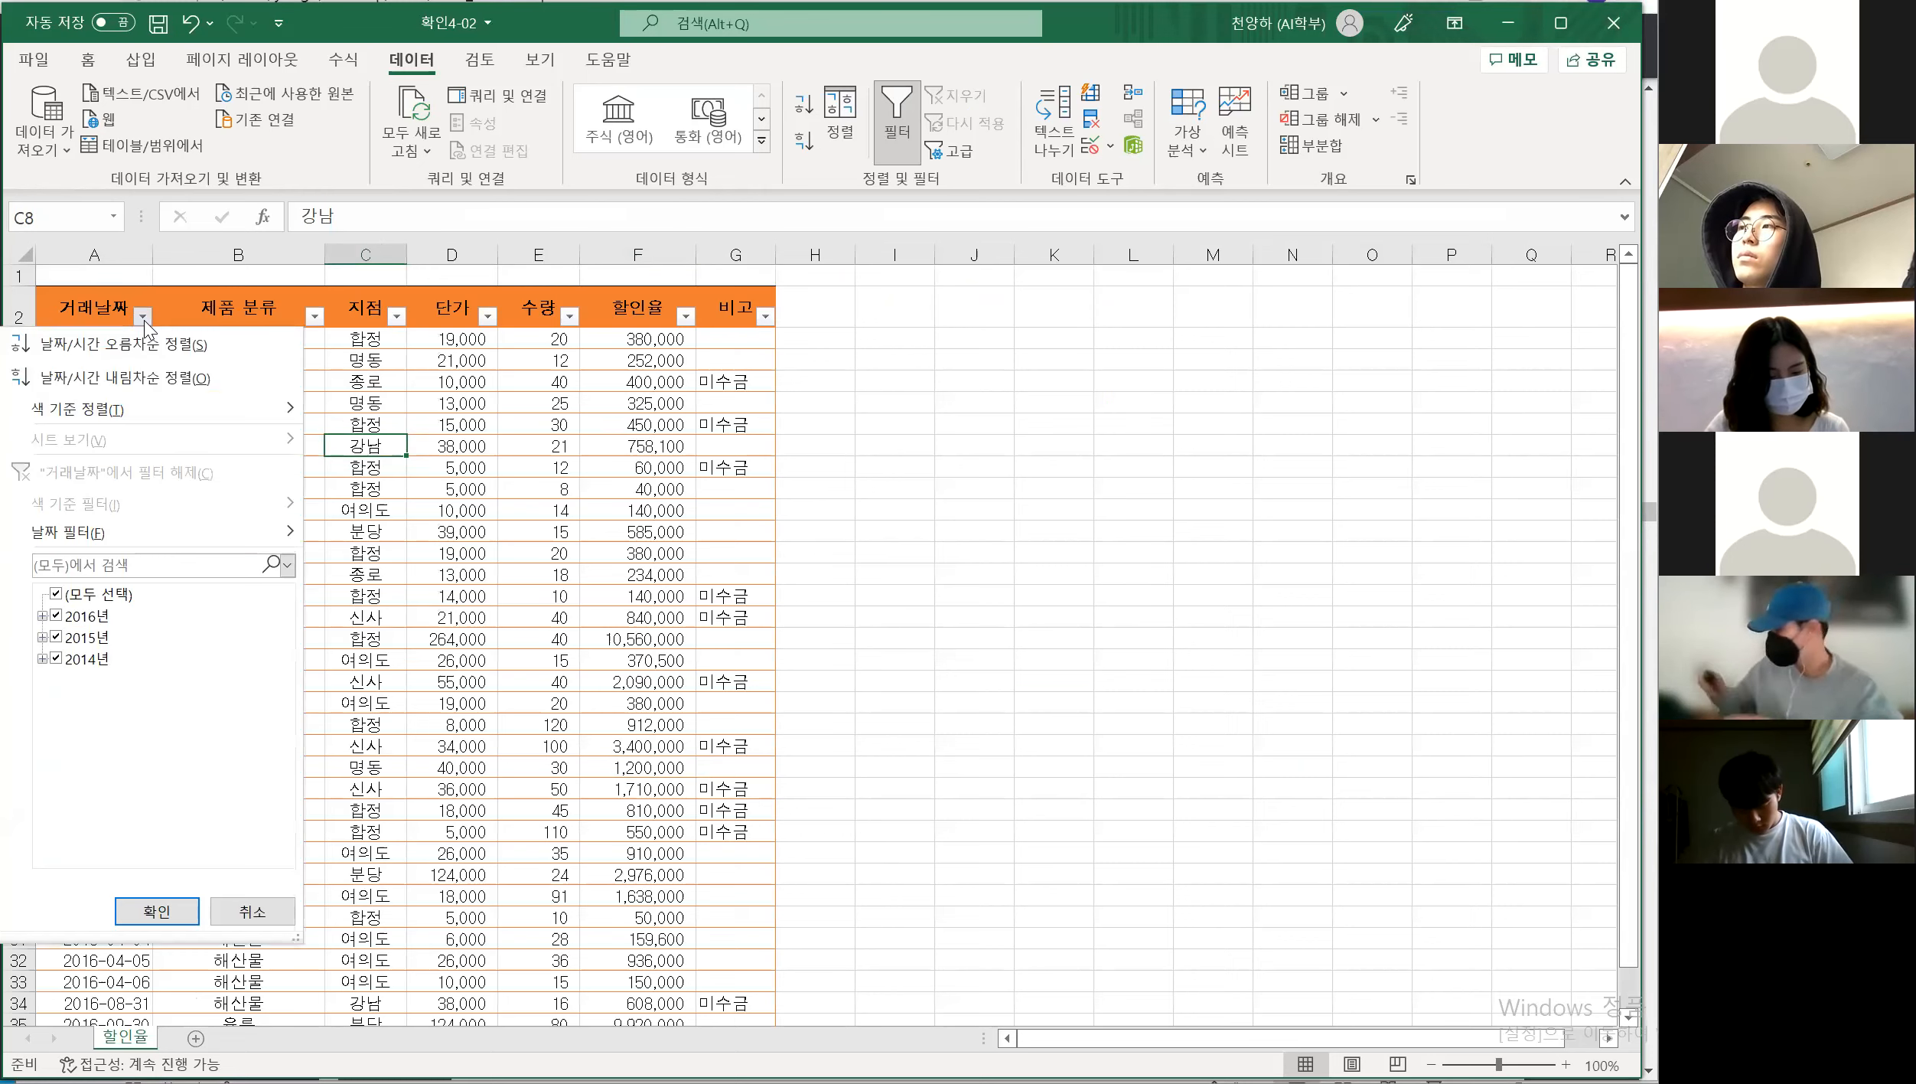
{"action": "left_click", "coordinate": [43, 616]}
{"action": "left_click", "coordinate": [42, 616]}
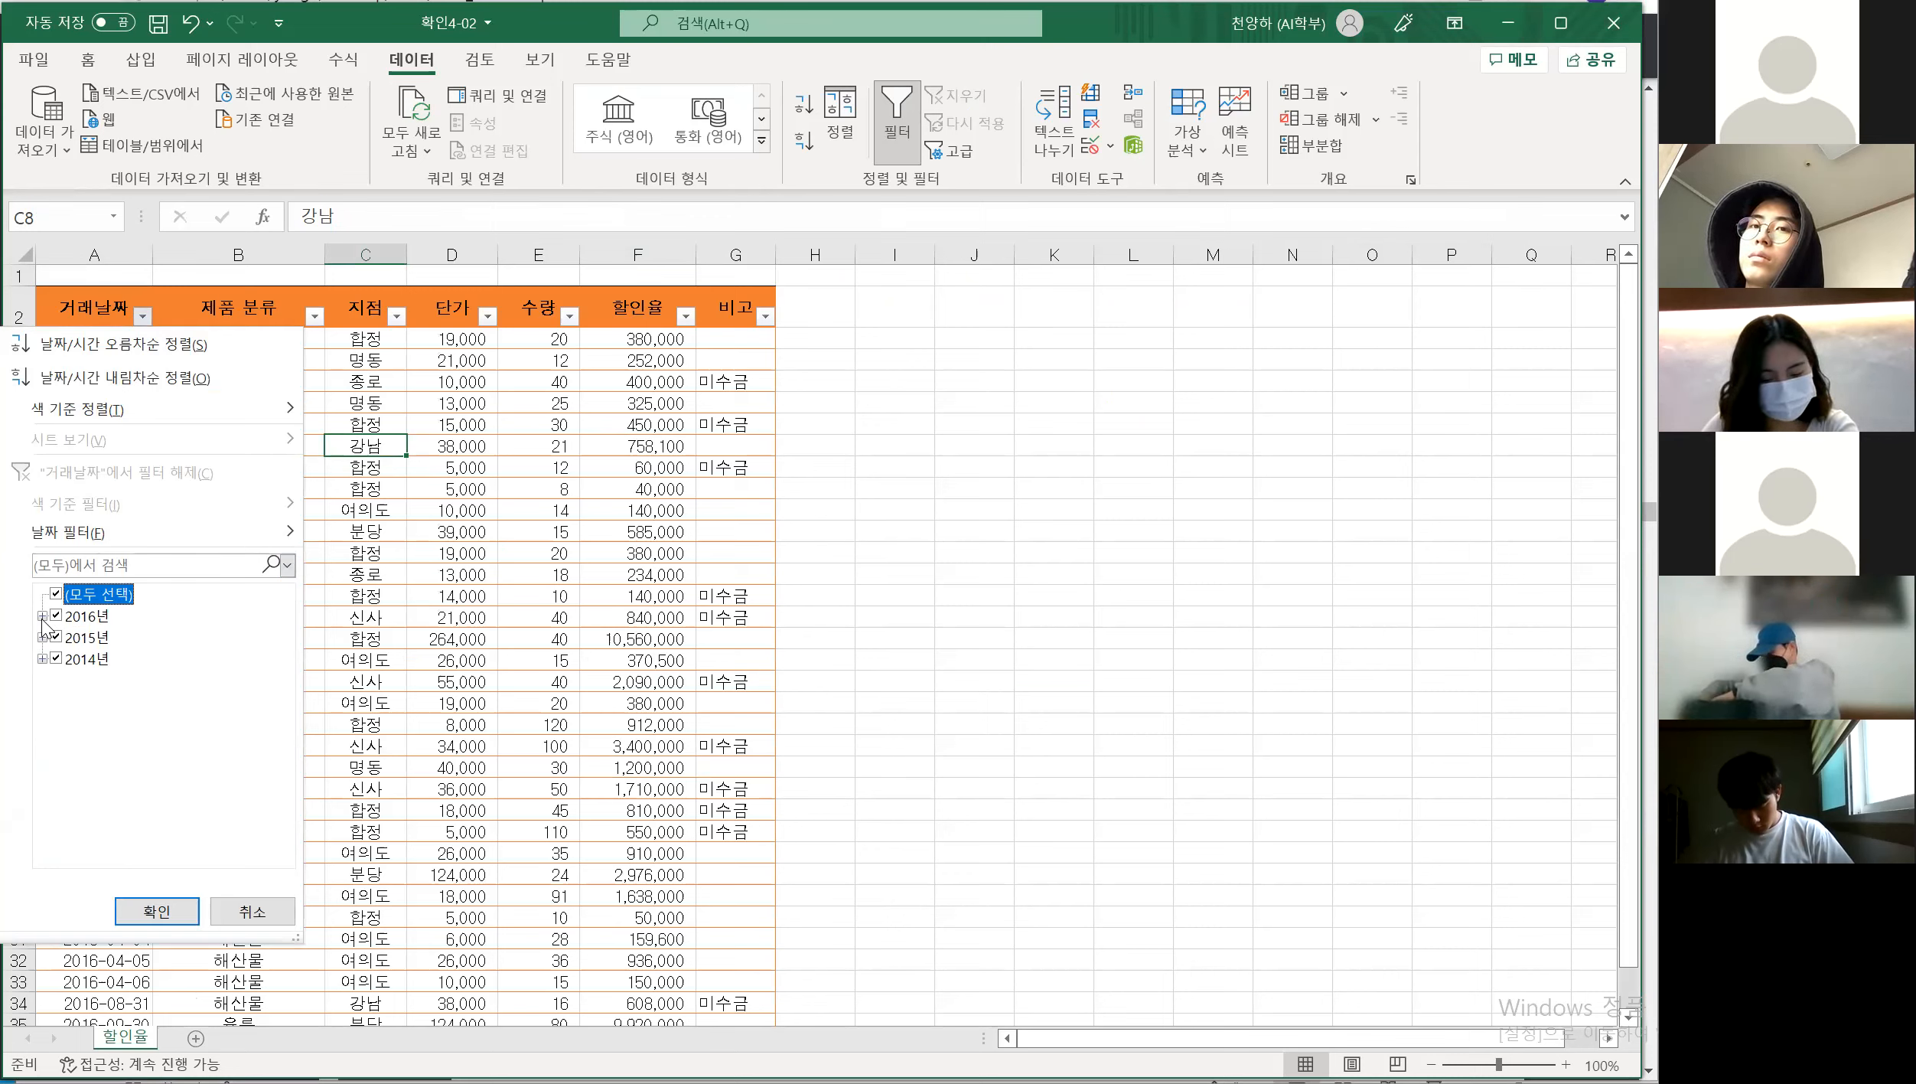
{"action": "mouse_move", "coordinate": [88, 547]}
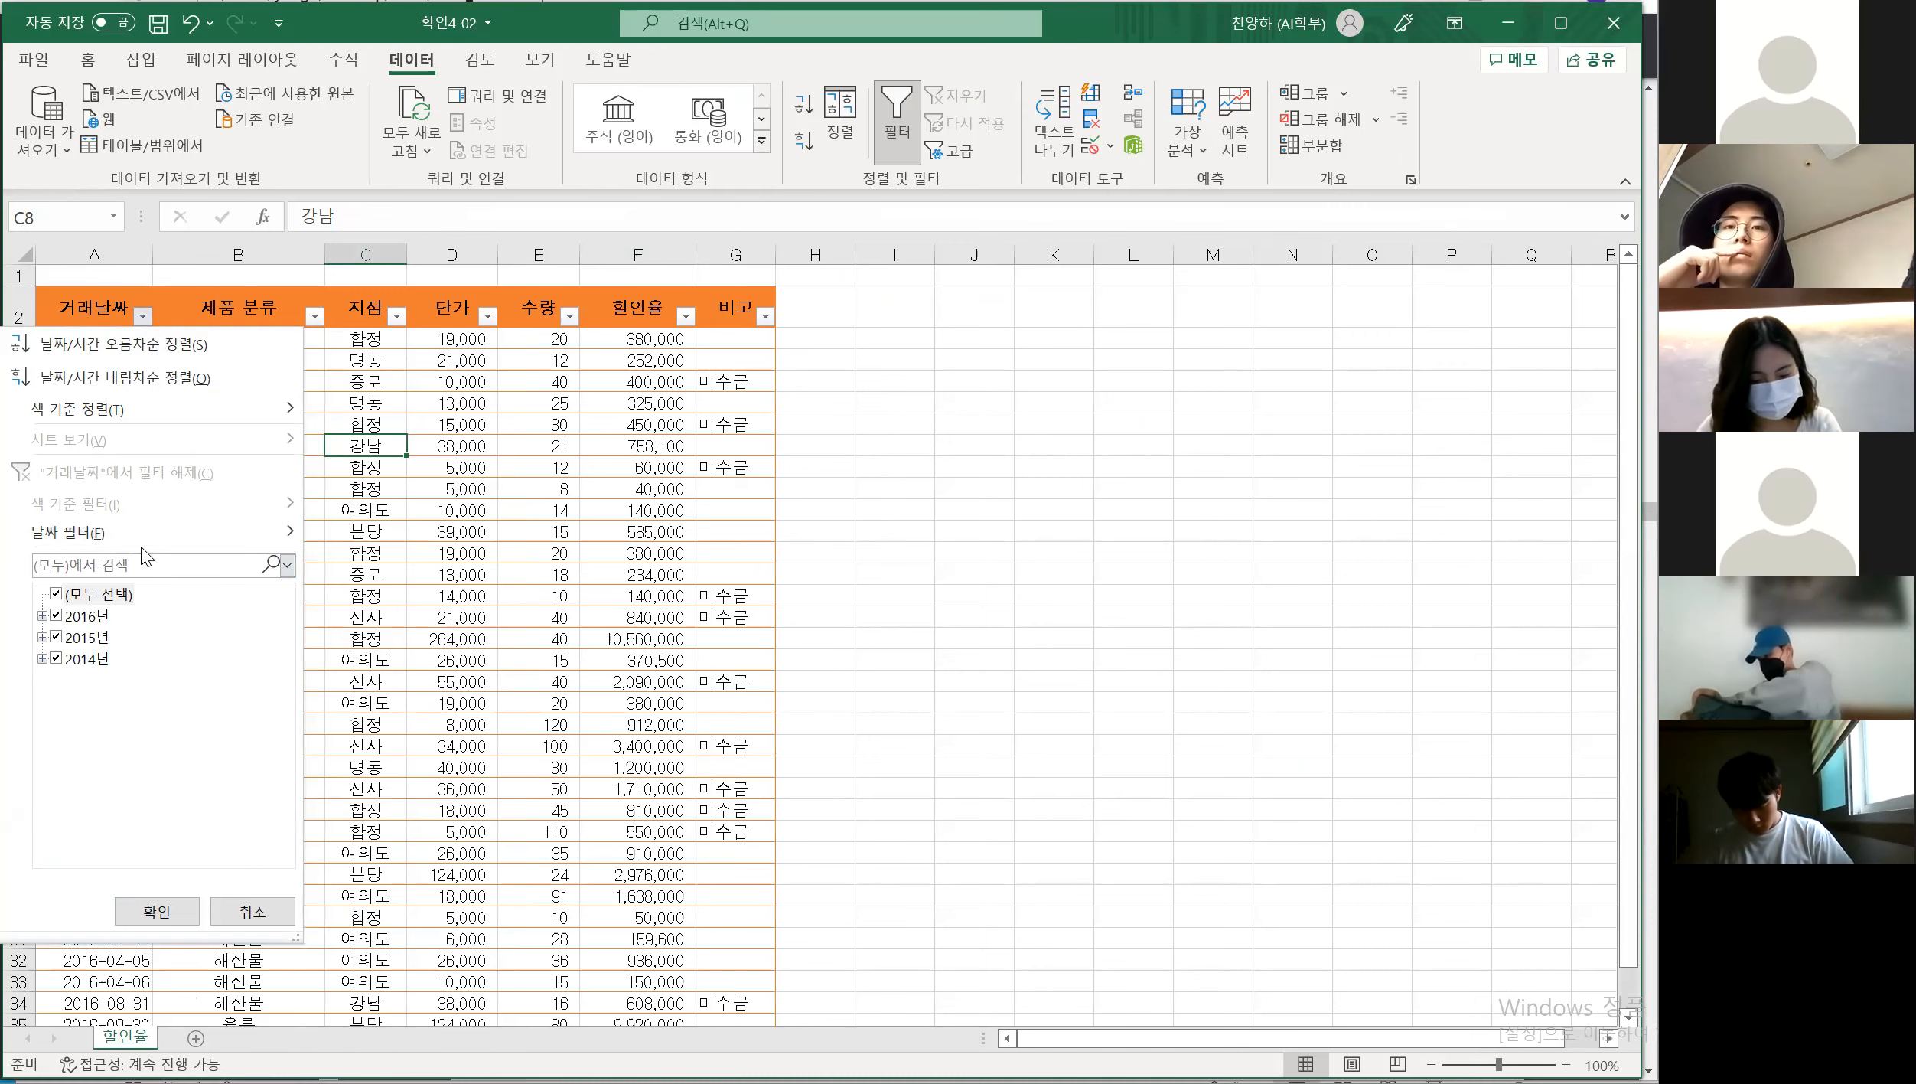
{"action": "mouse_move", "coordinate": [153, 534]}
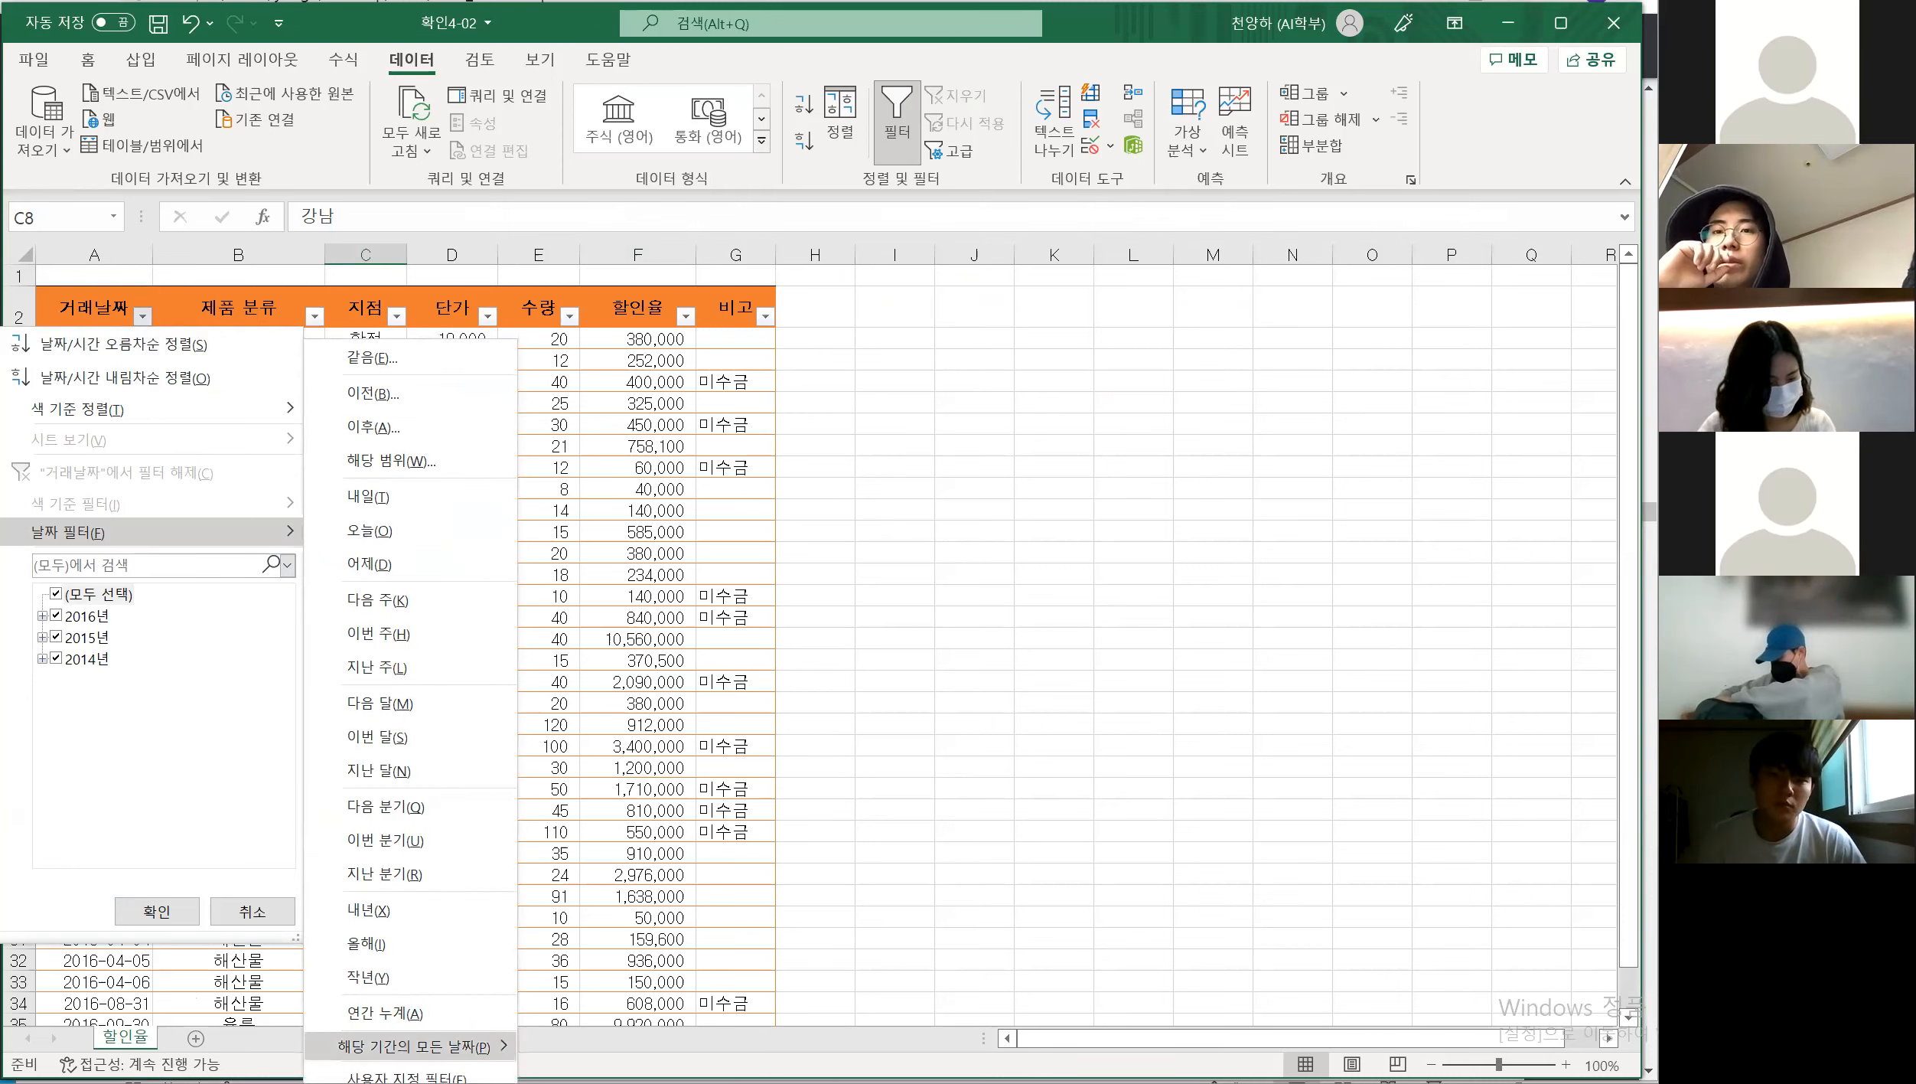
{"action": "mouse_move", "coordinate": [414, 1046]}
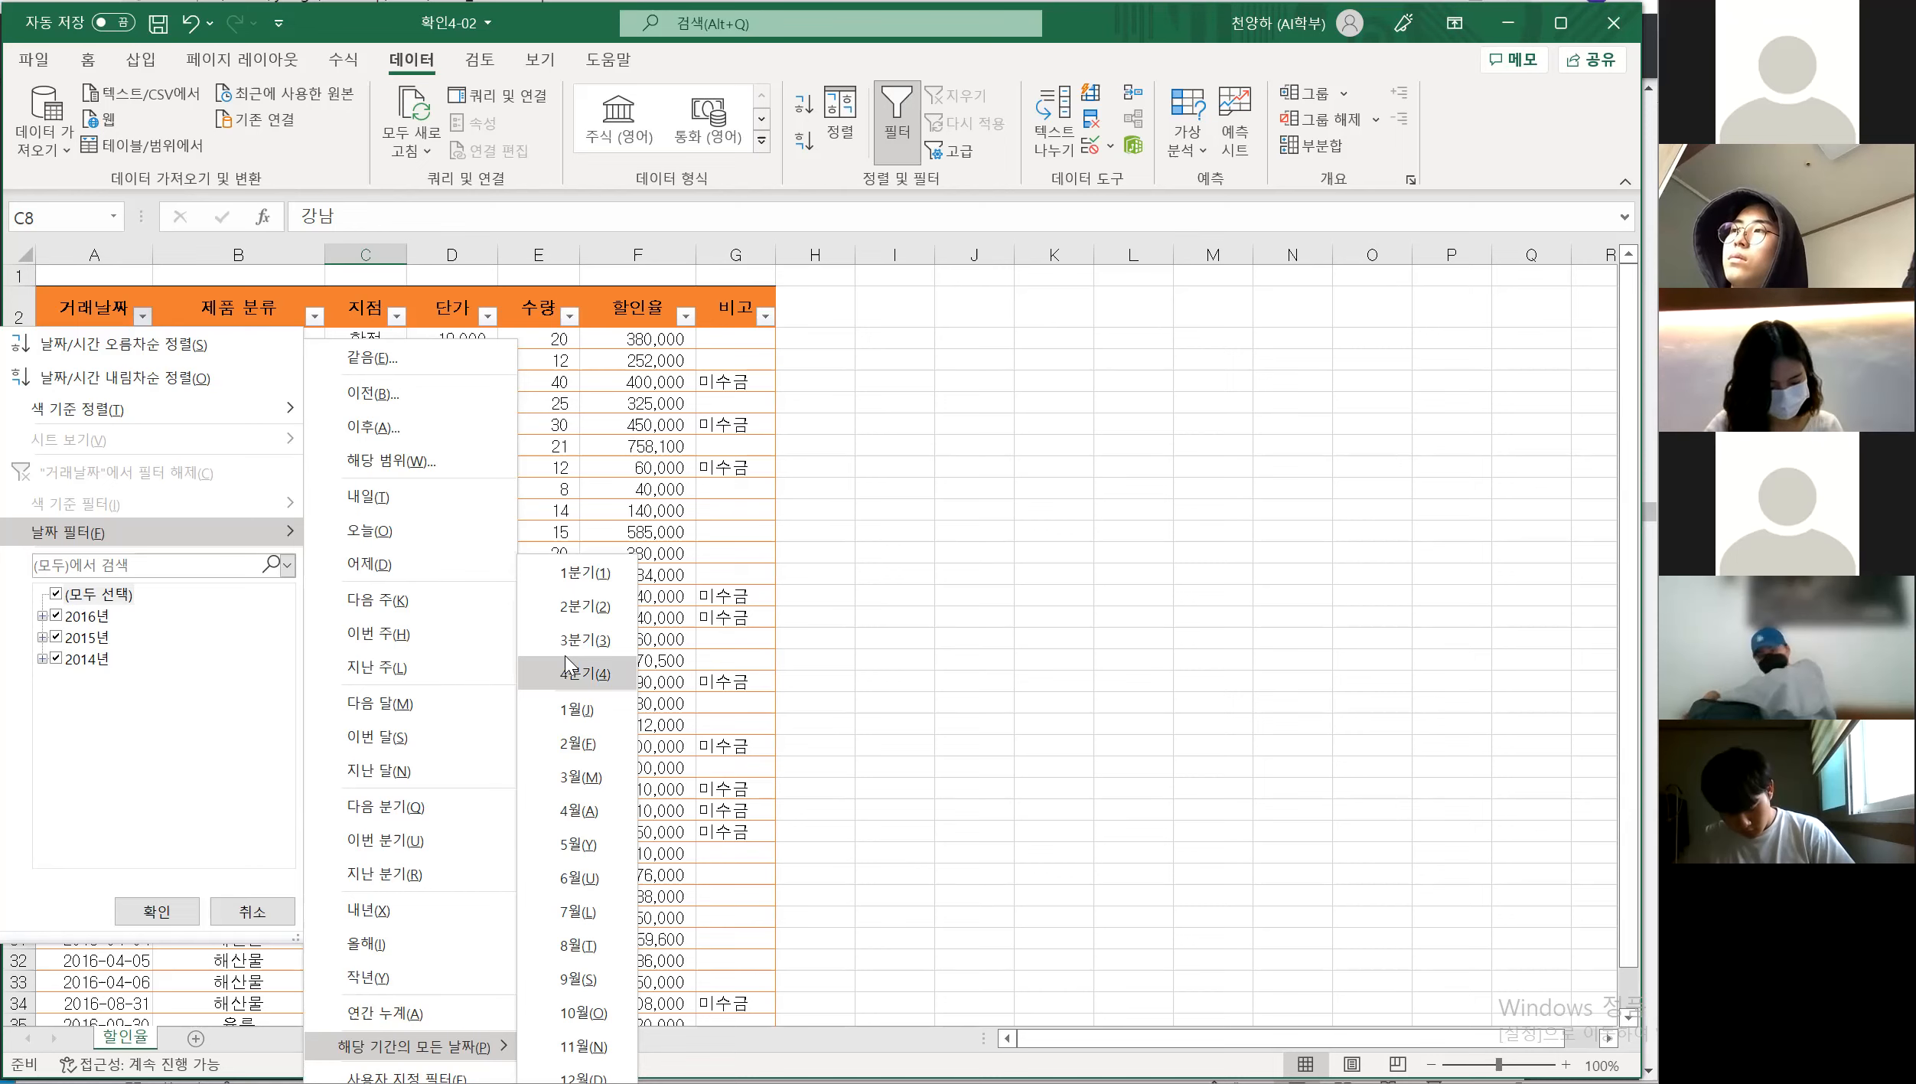
{"action": "left_click", "coordinate": [569, 778]}
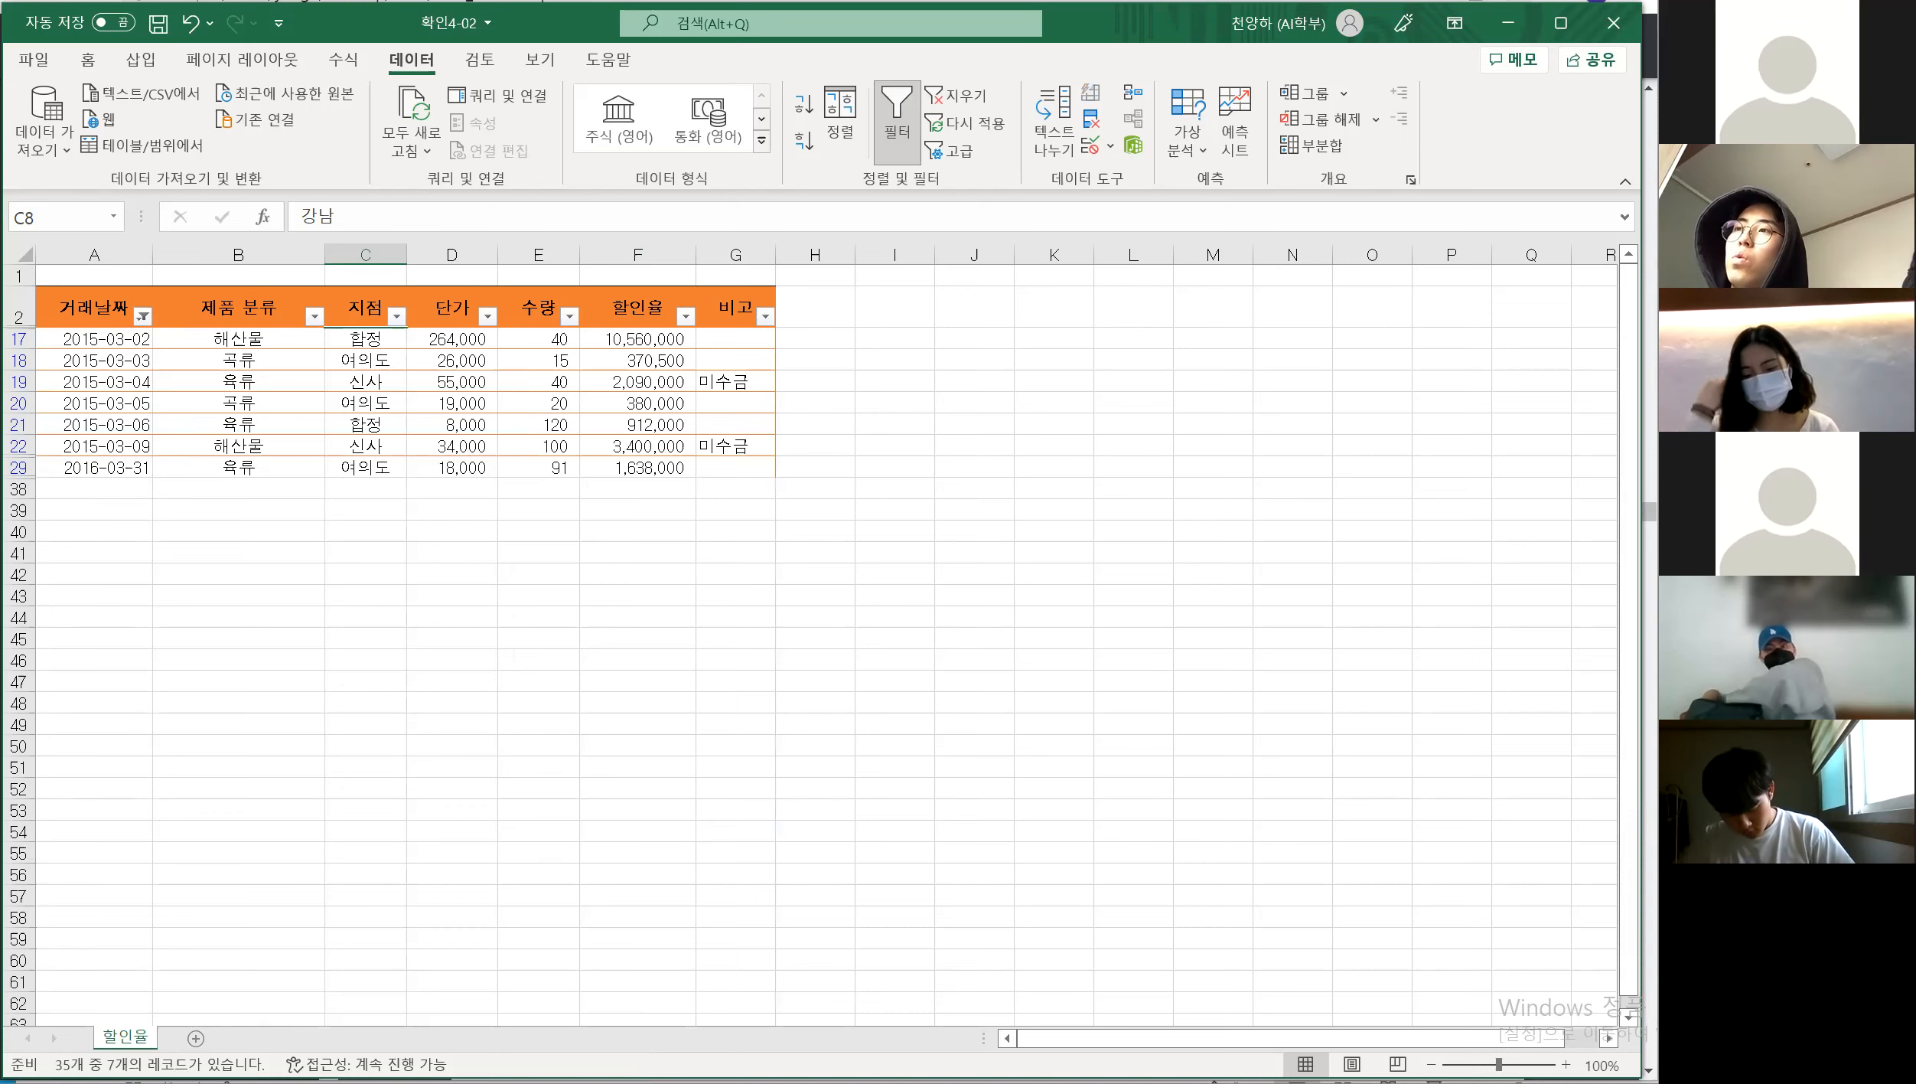
Read the third task's 수량 condition in the exercise PDF and switch back to the 할인율 worksheet
{"action": "key", "text": "alt+Tab"}
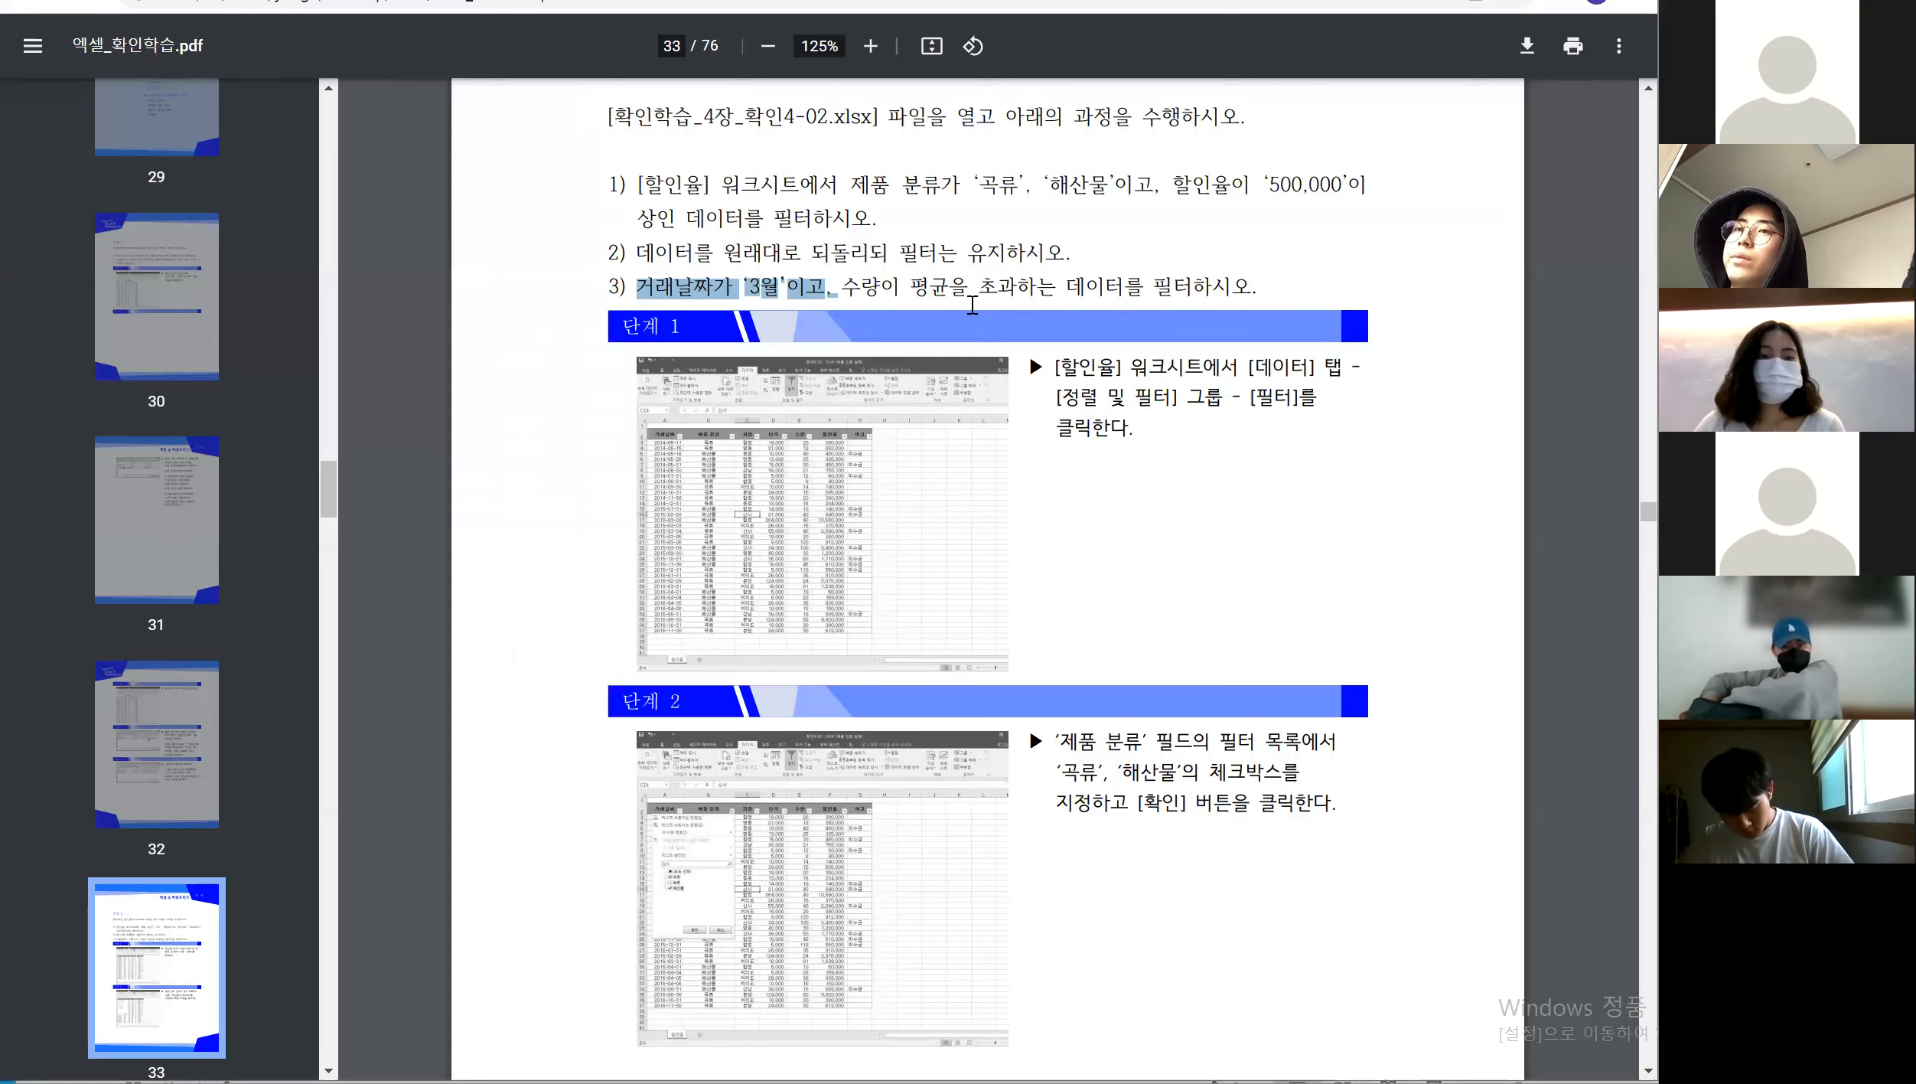
{"action": "left_click", "coordinate": [861, 287]}
{"action": "left_click_drag", "start_coordinate": [861, 287], "coordinate": [1217, 280]}
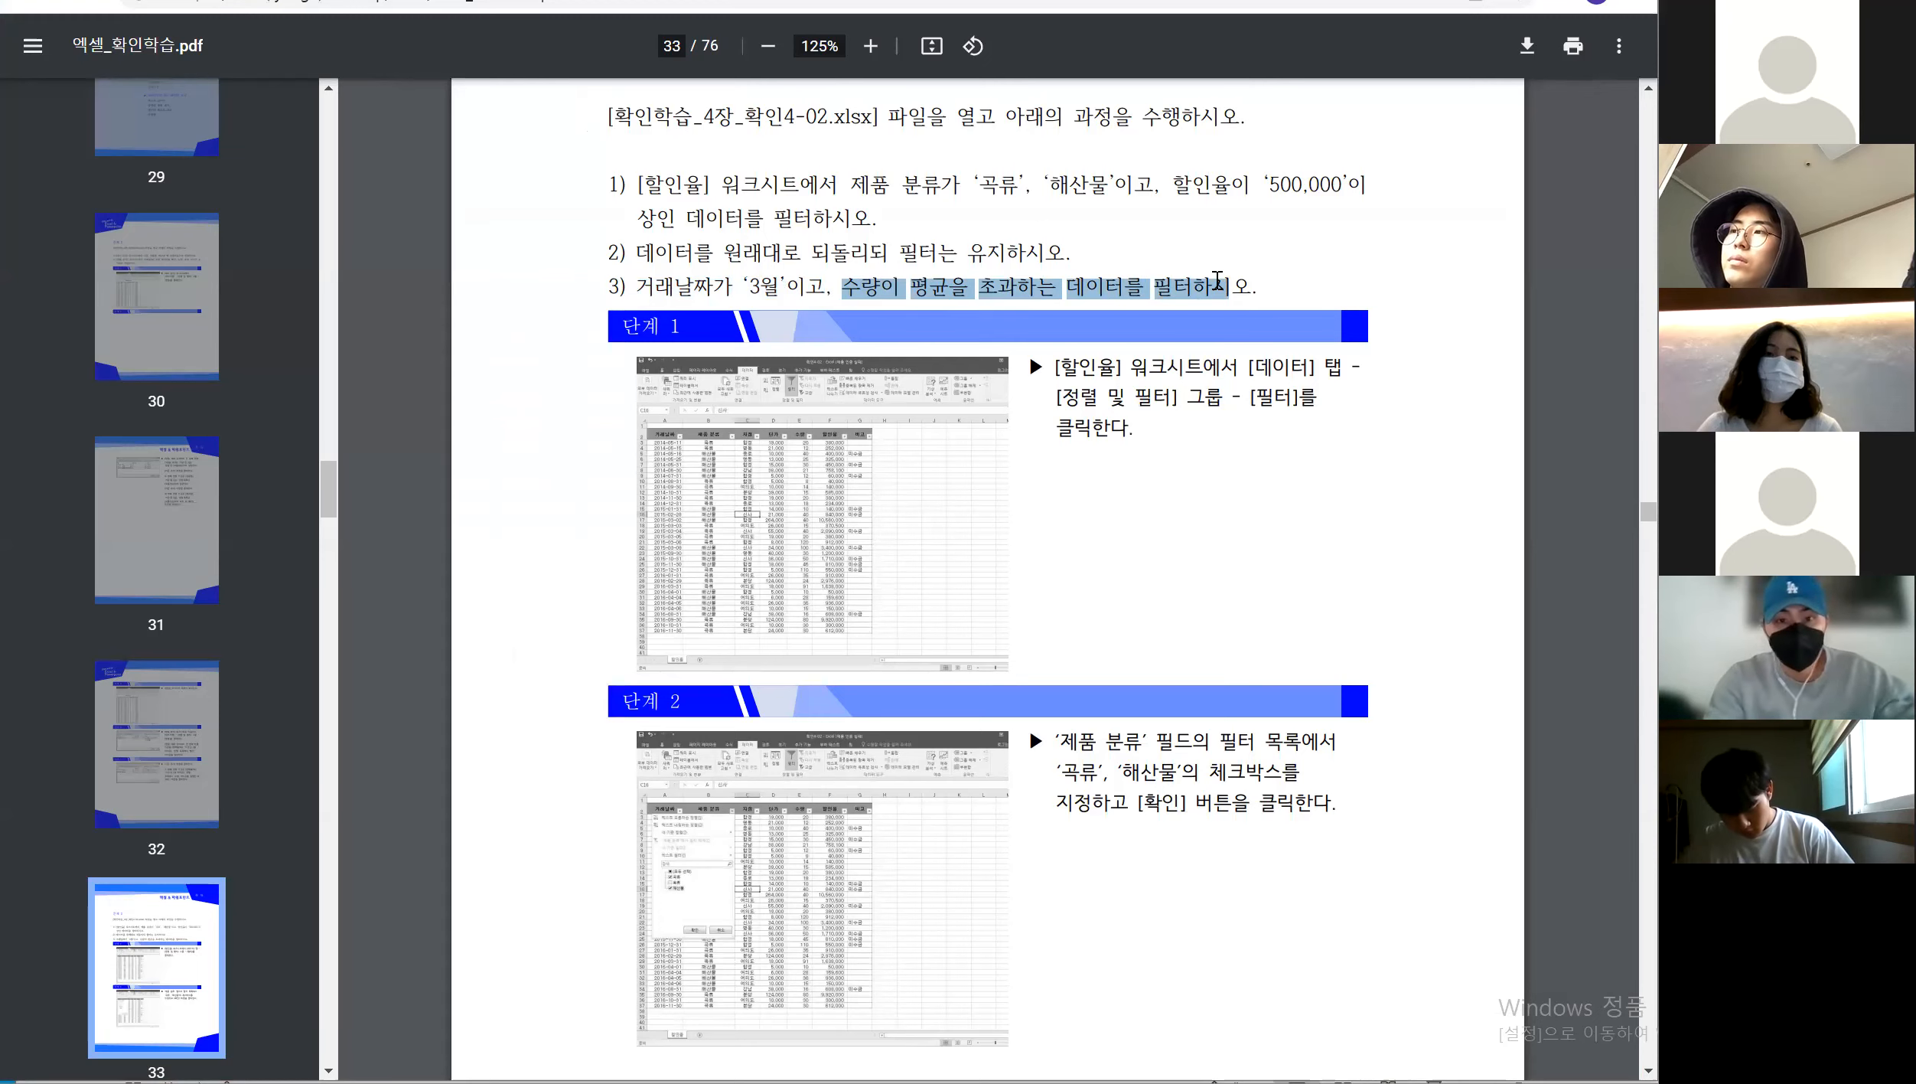
{"action": "key", "text": "alt+Tab"}
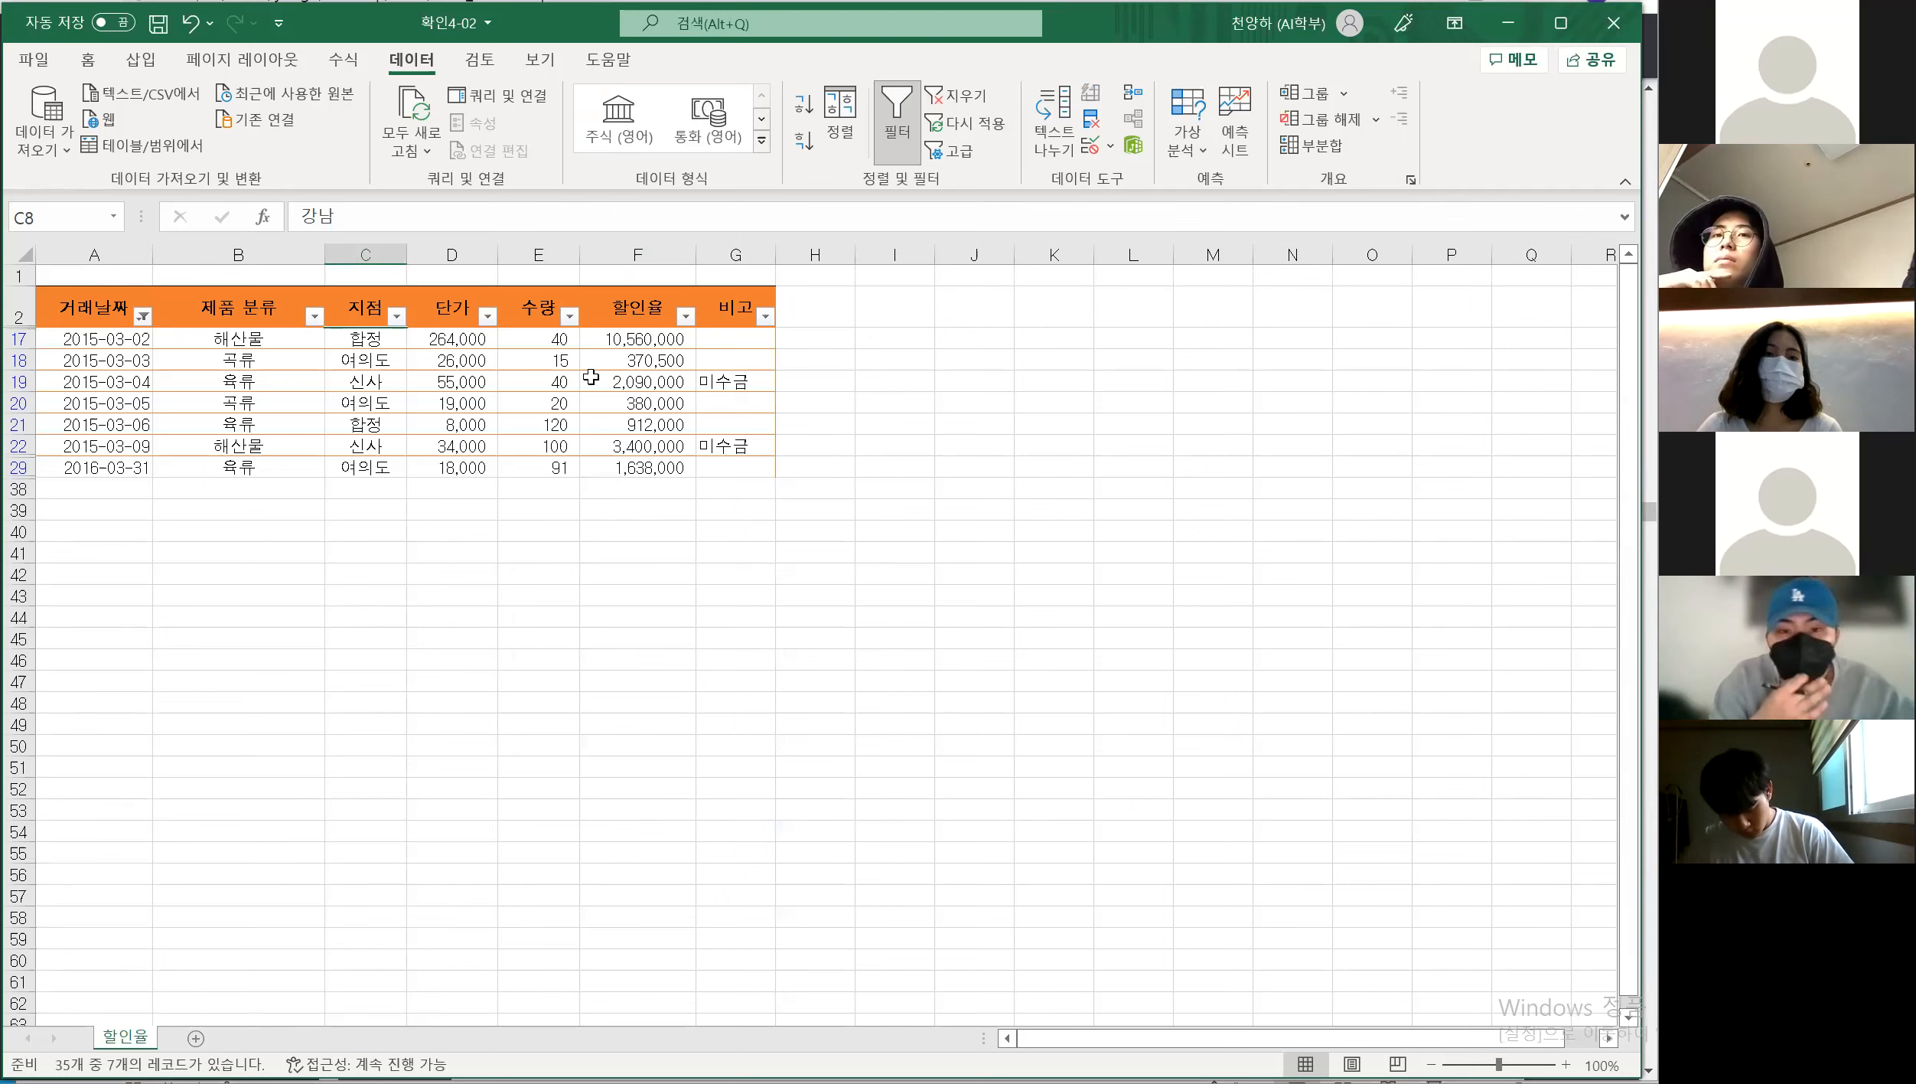
Filter the 수량 column to above-average values (평균 초과), and check the filtered dates and quantities
{"action": "left_click", "coordinate": [568, 320]}
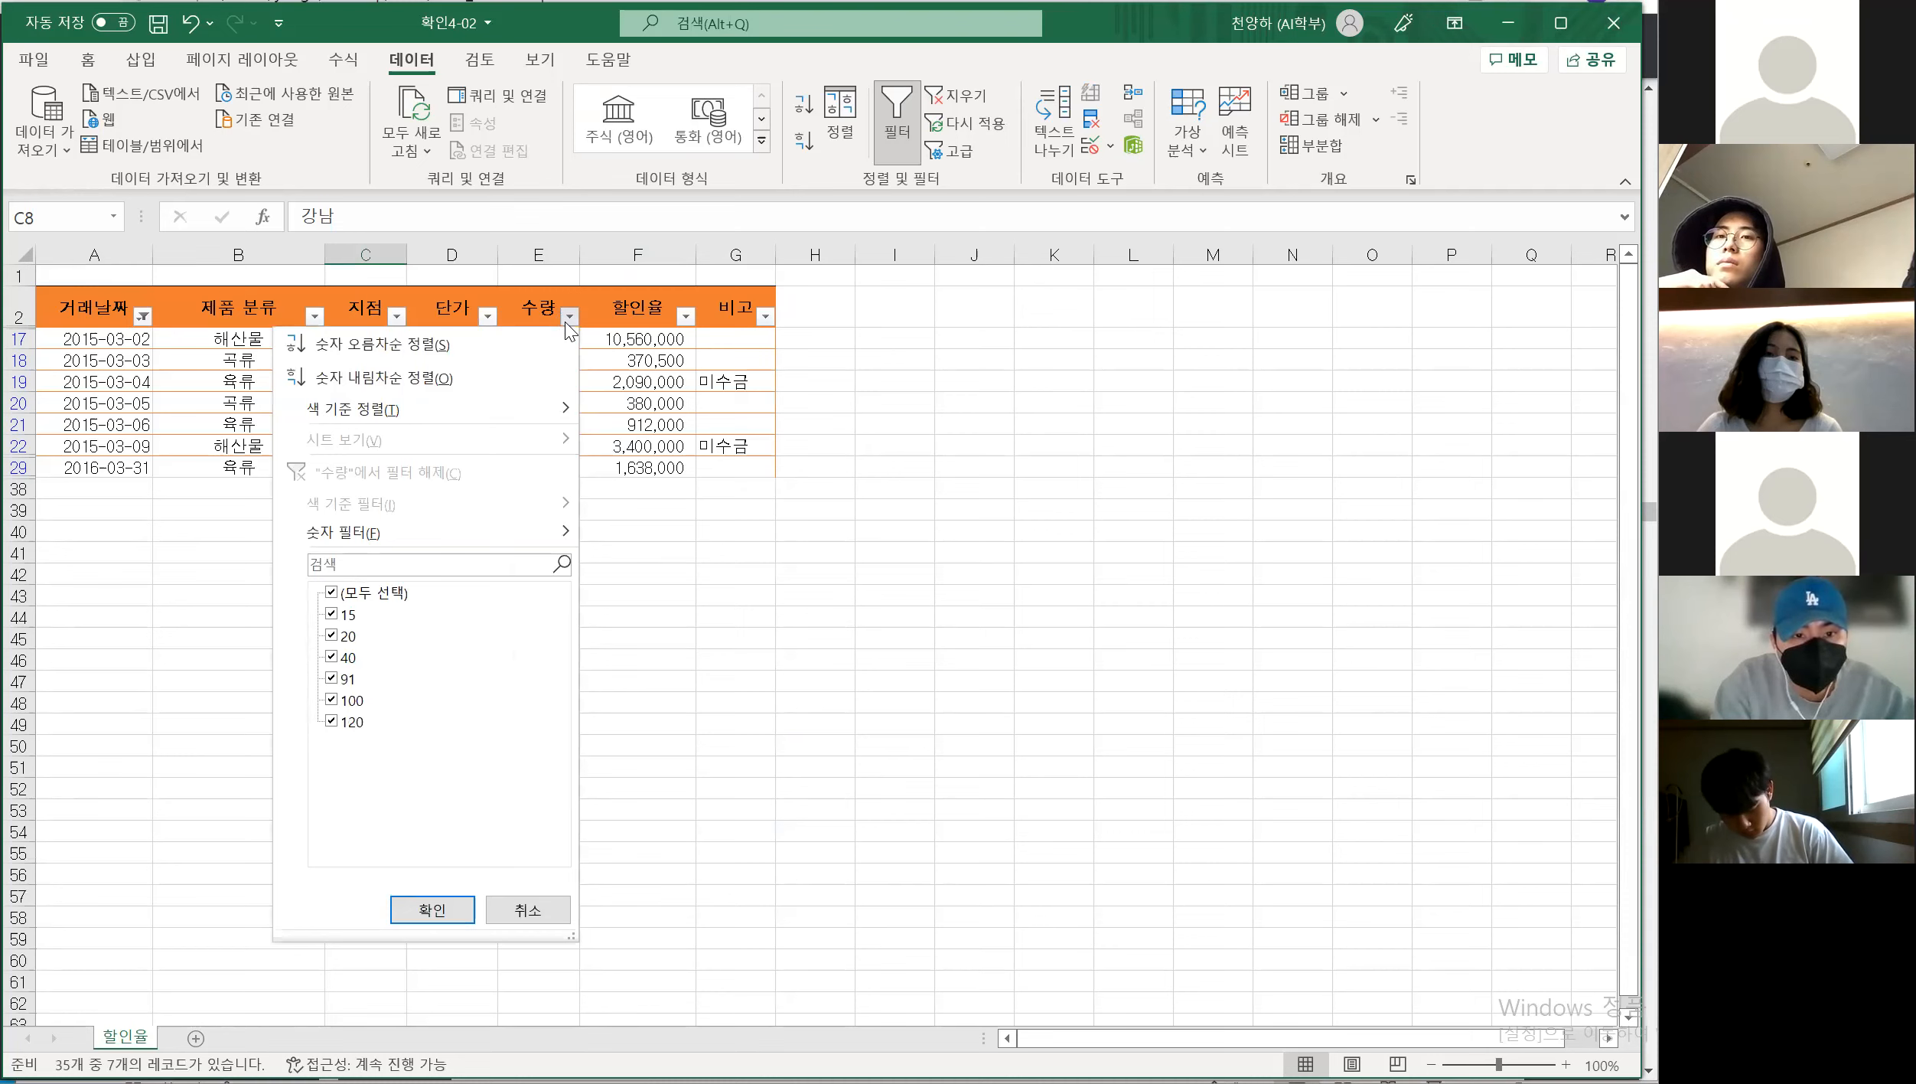
{"action": "mouse_move", "coordinate": [423, 526]}
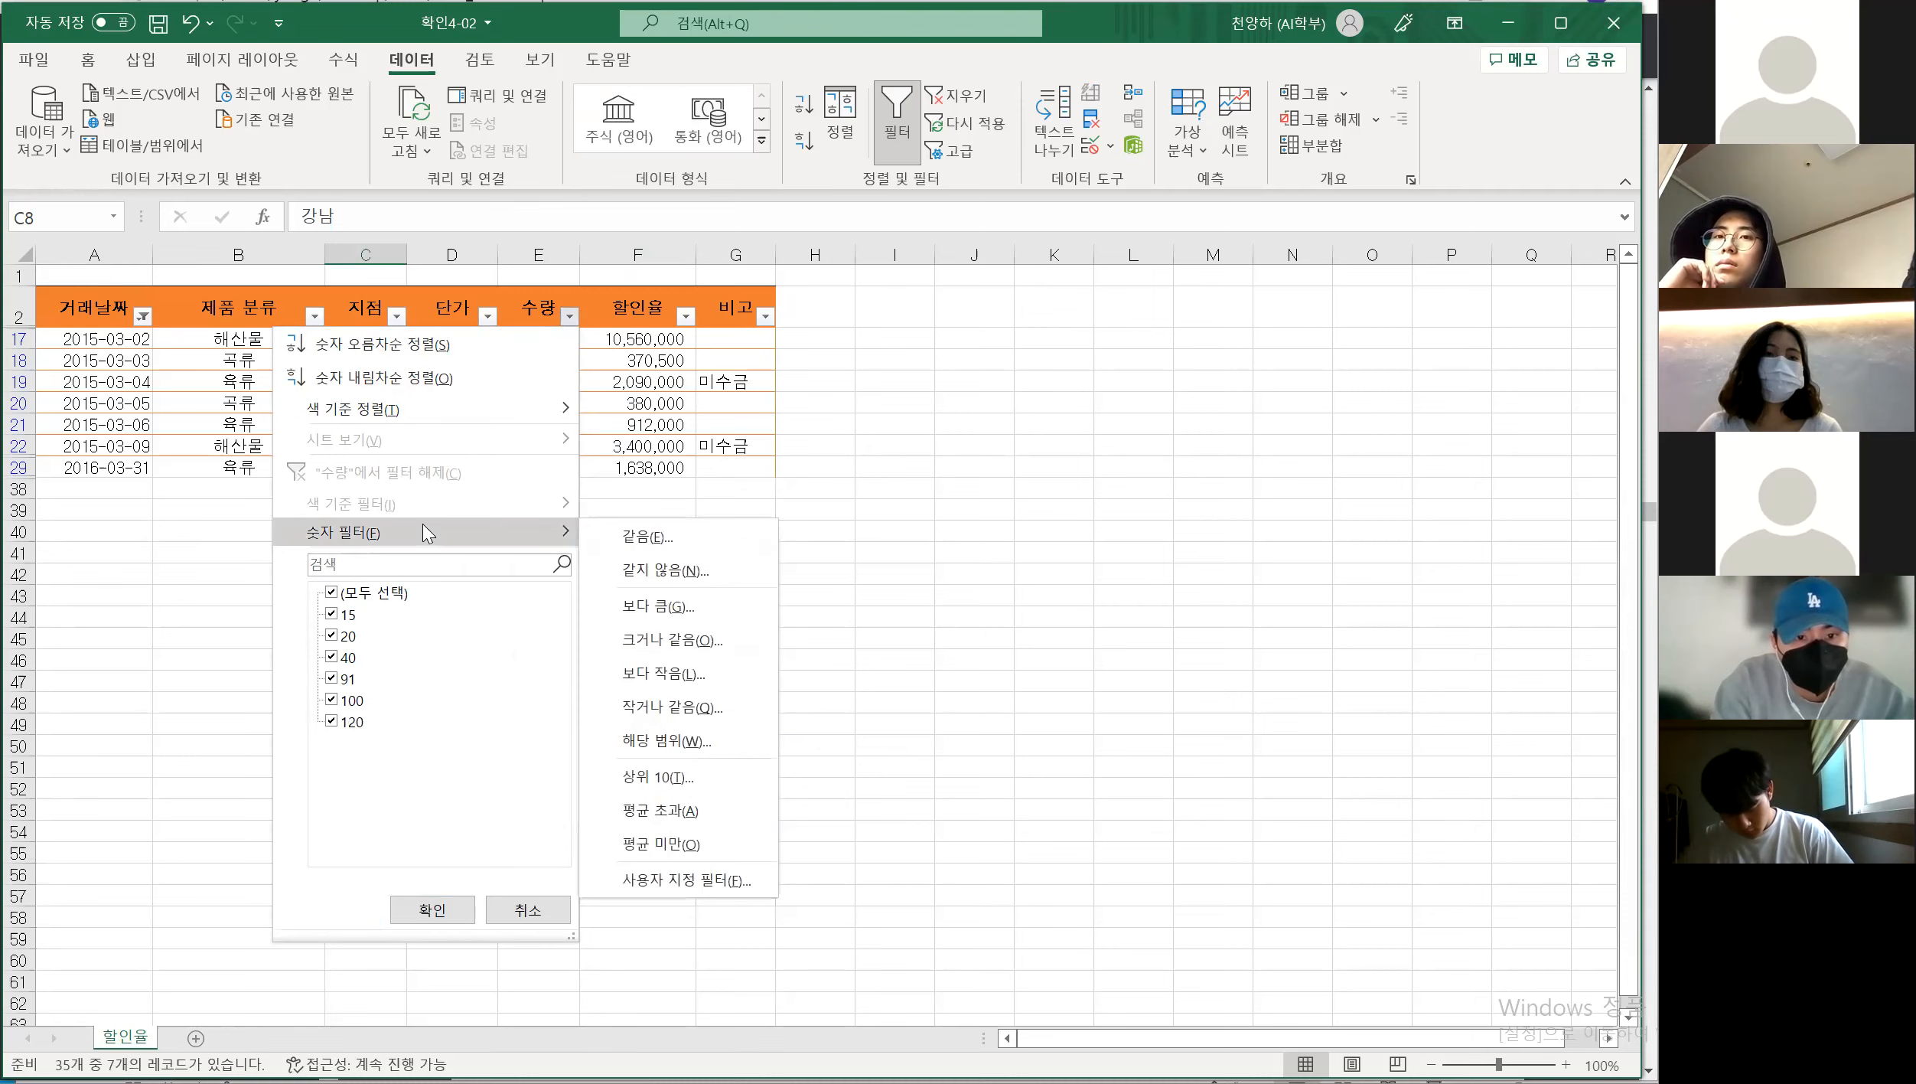
{"action": "left_click", "coordinate": [662, 810]}
{"action": "left_click_drag", "start_coordinate": [122, 339], "coordinate": [138, 429]}
{"action": "left_click_drag", "start_coordinate": [567, 339], "coordinate": [558, 412]}
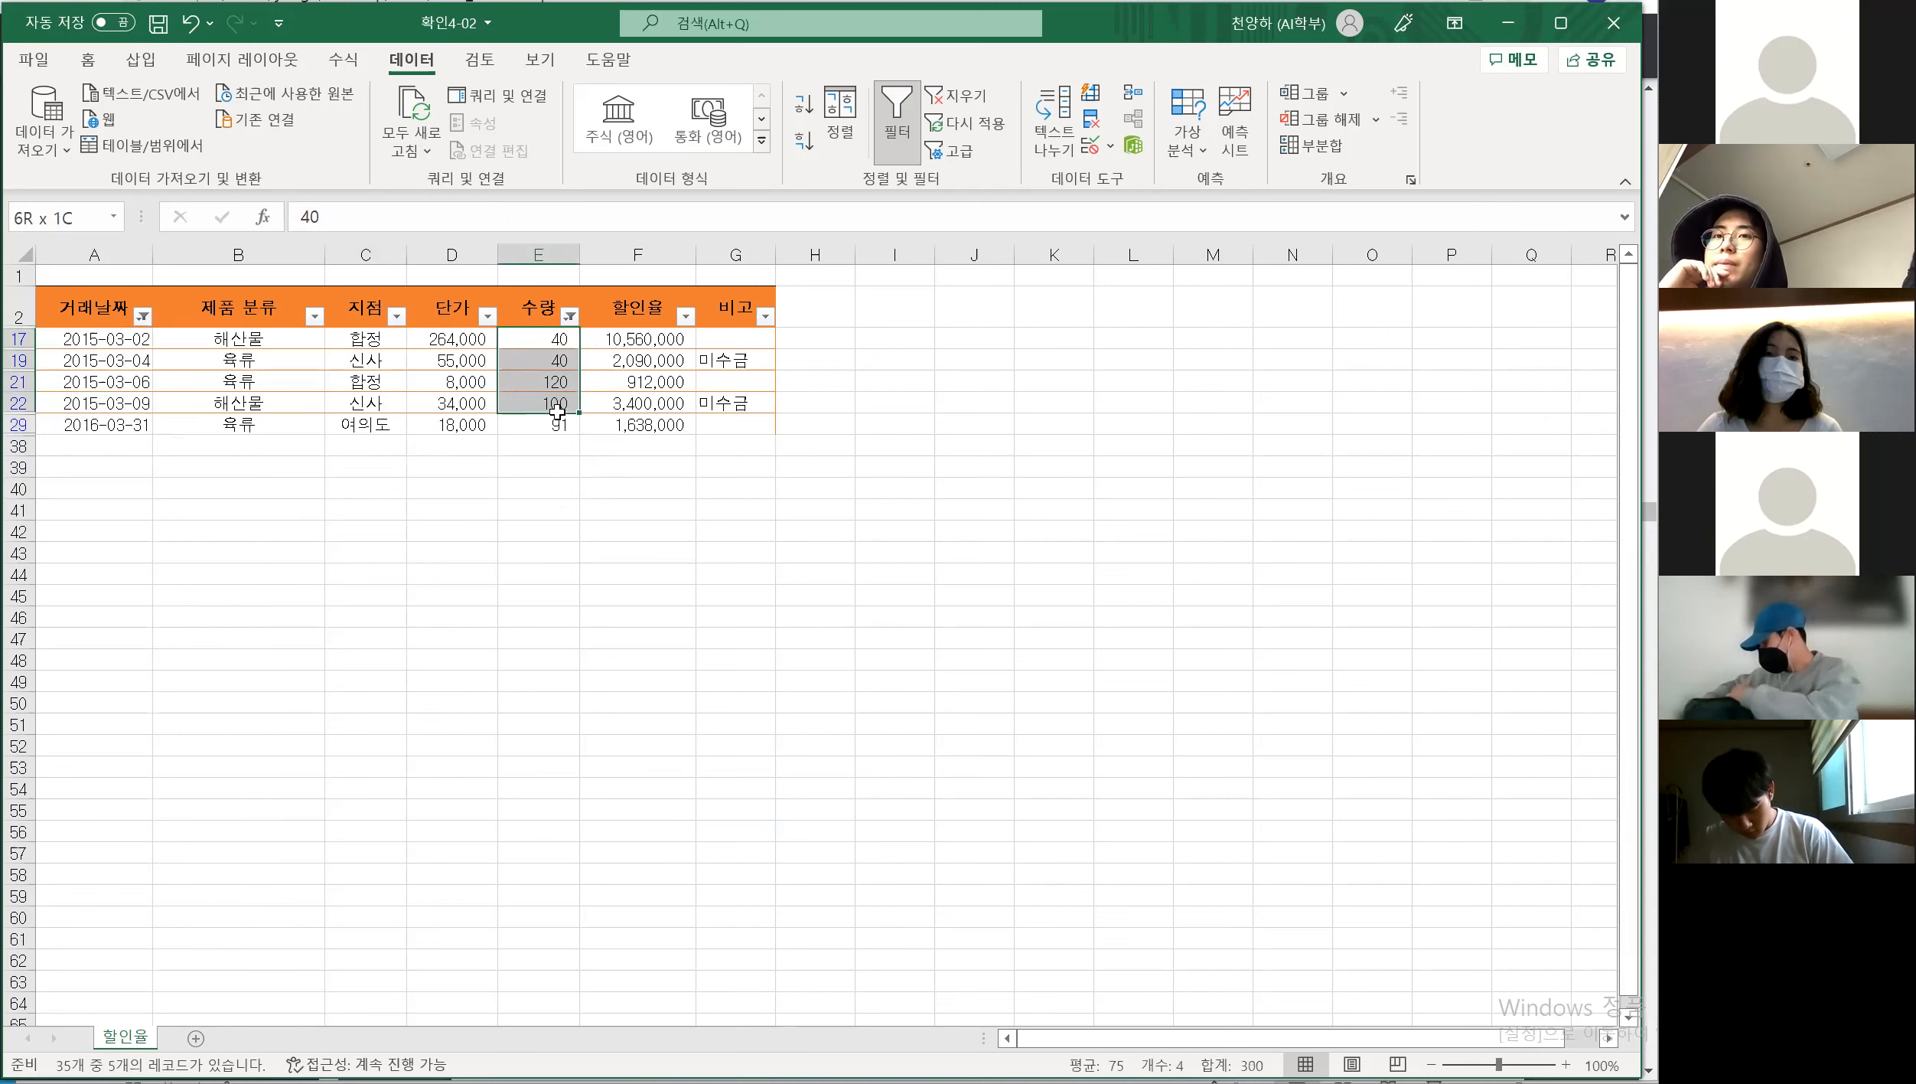
{"action": "left_click", "coordinate": [701, 380]}
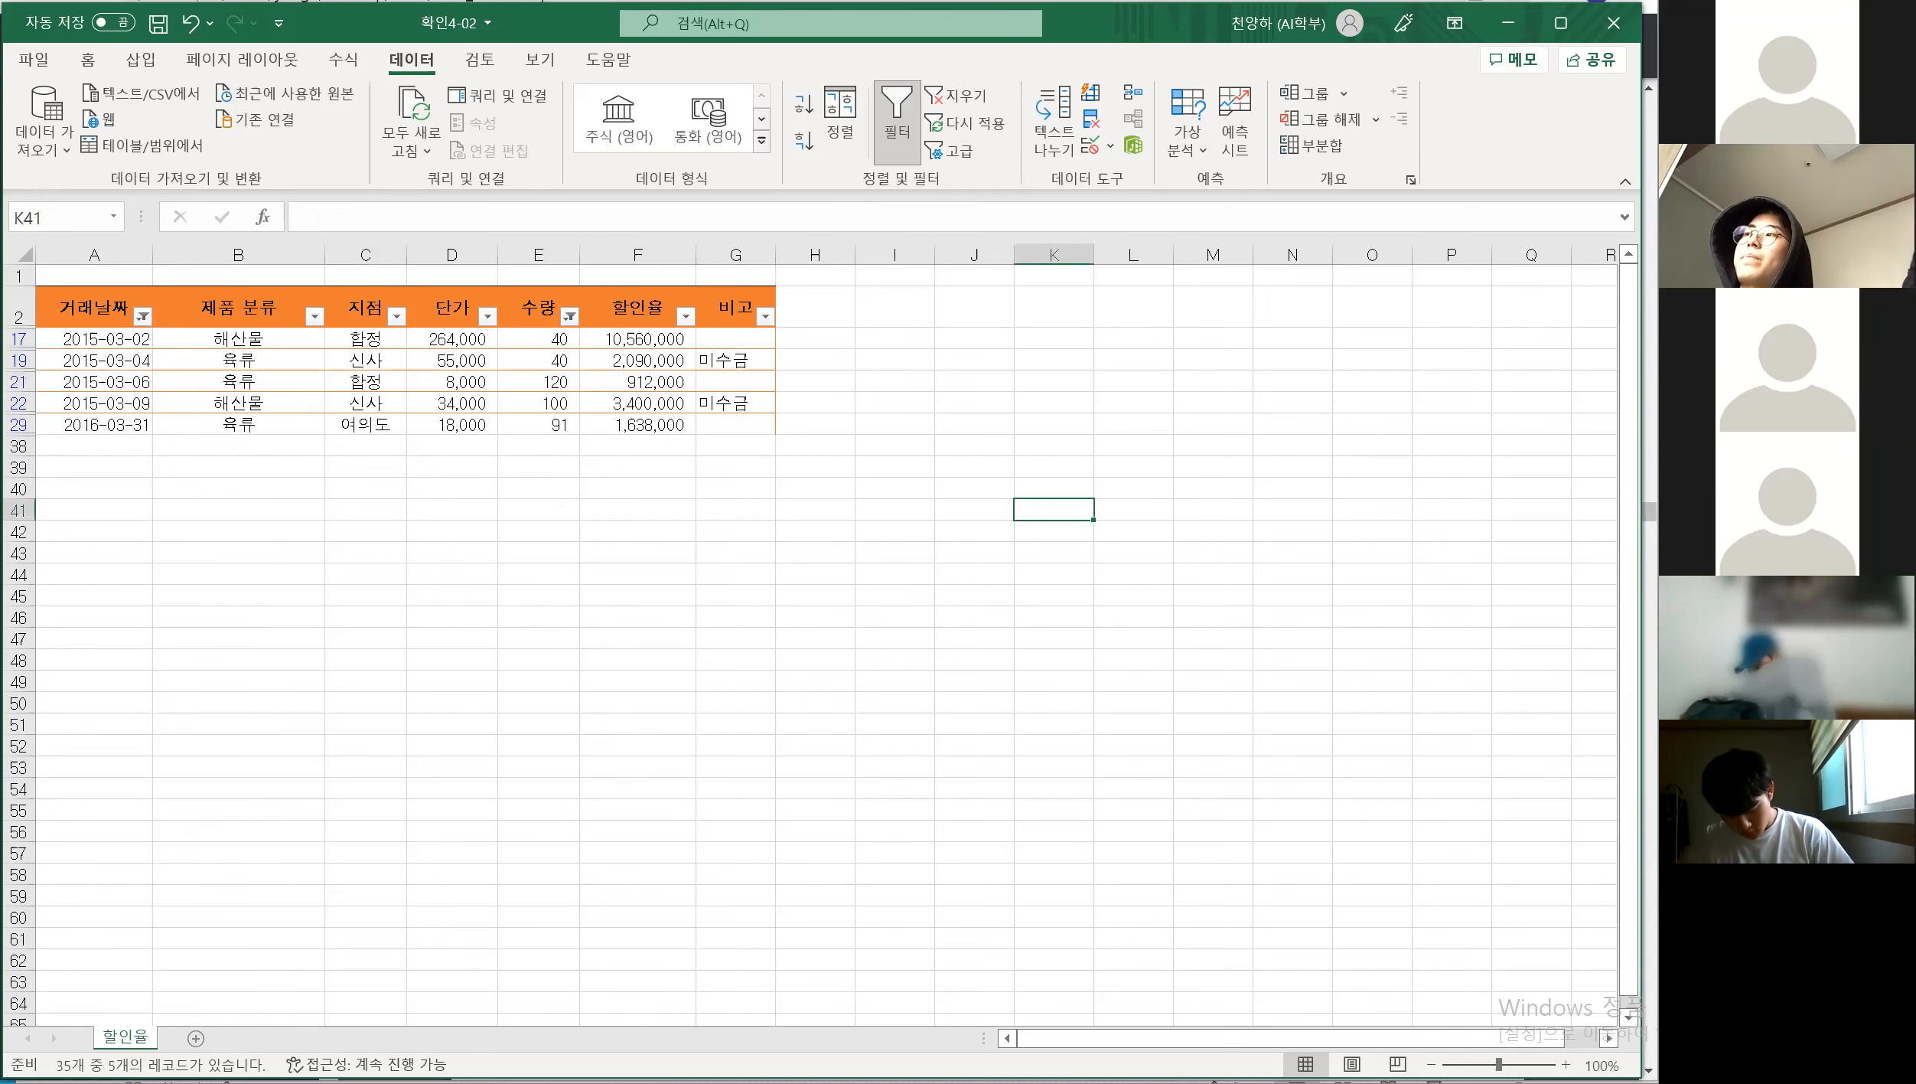
Switch to the exercise PDF and read problem 3's advanced filter and slicer tasks for 확인4-03.xlsx
{"action": "key", "text": "alt+Tab"}
{"action": "left_click", "coordinate": [968, 239]}
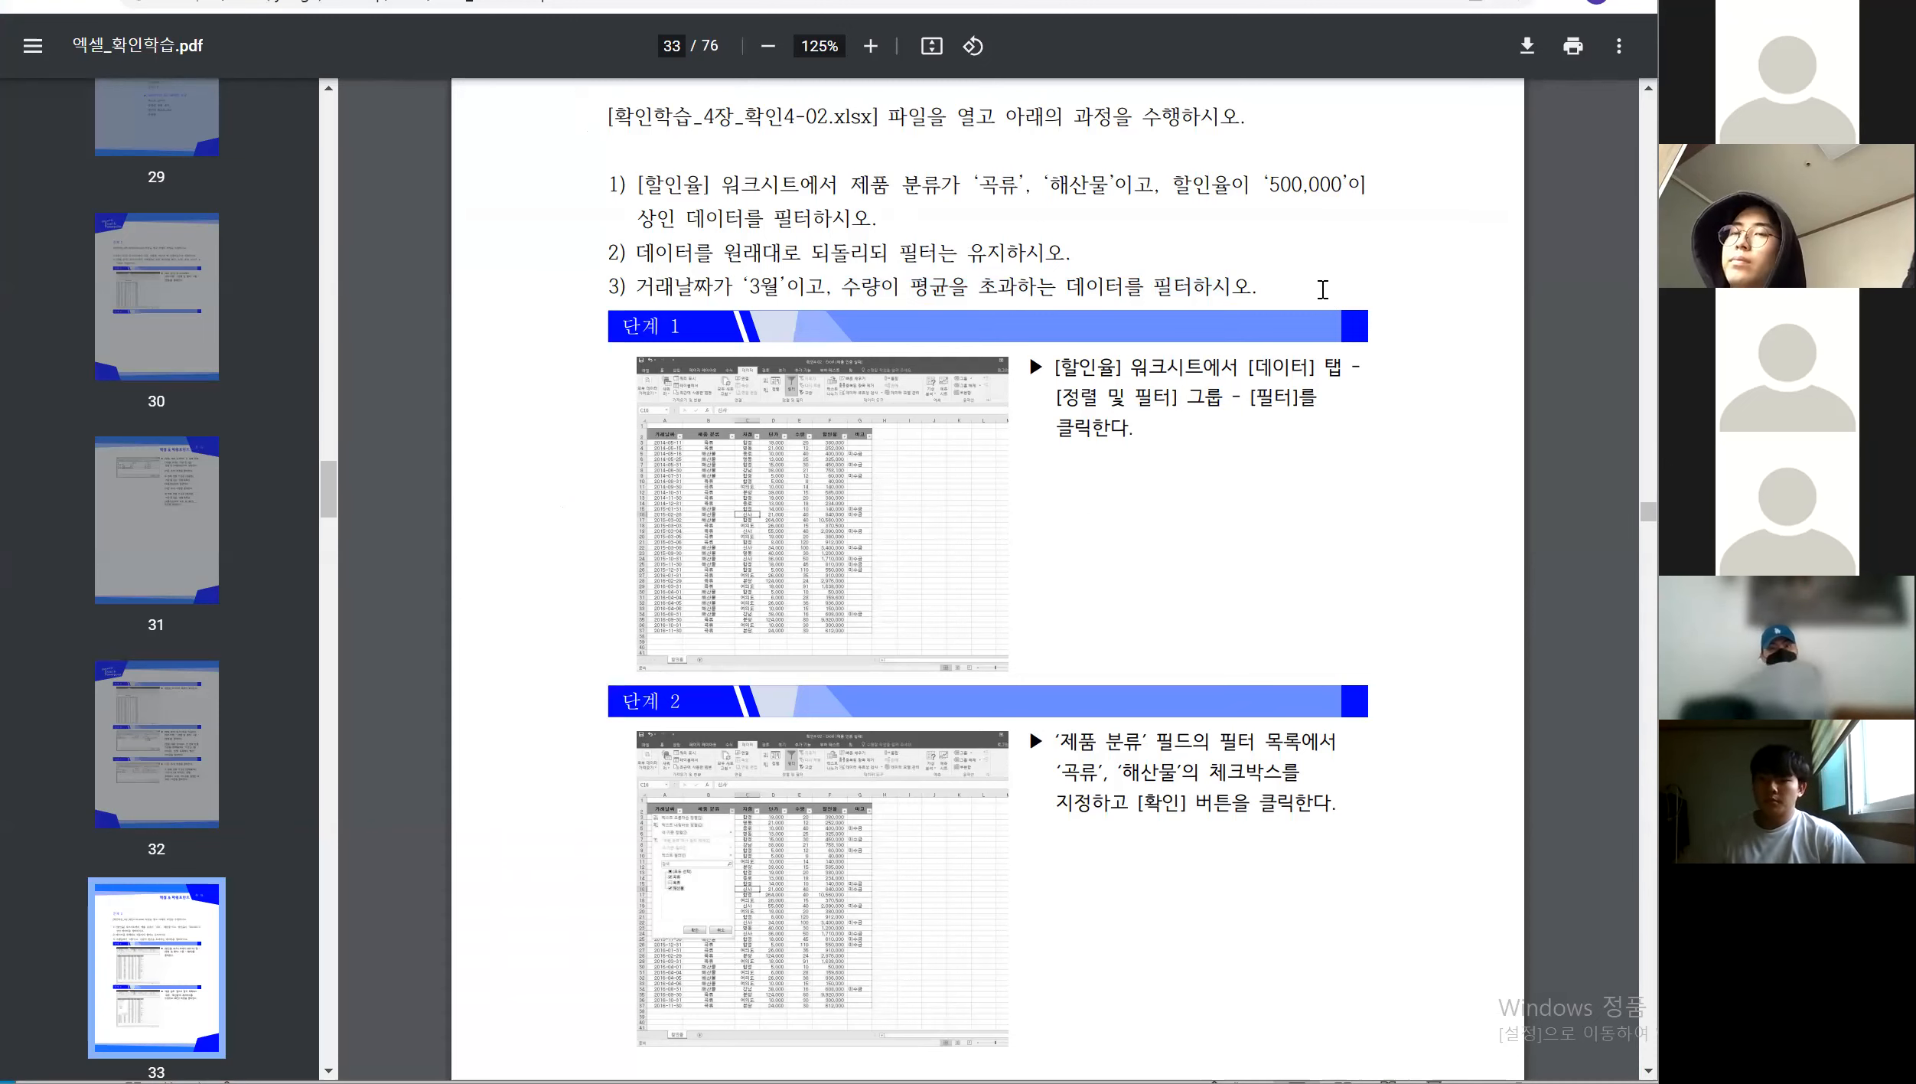
{"action": "scroll", "coordinate": [1316, 299], "scroll_direction": "down", "scroll_amount": 7}
{"action": "scroll", "coordinate": [1310, 291], "scroll_direction": "down", "scroll_amount": 14}
{"action": "scroll", "coordinate": [1315, 300], "scroll_direction": "down", "scroll_amount": 14}
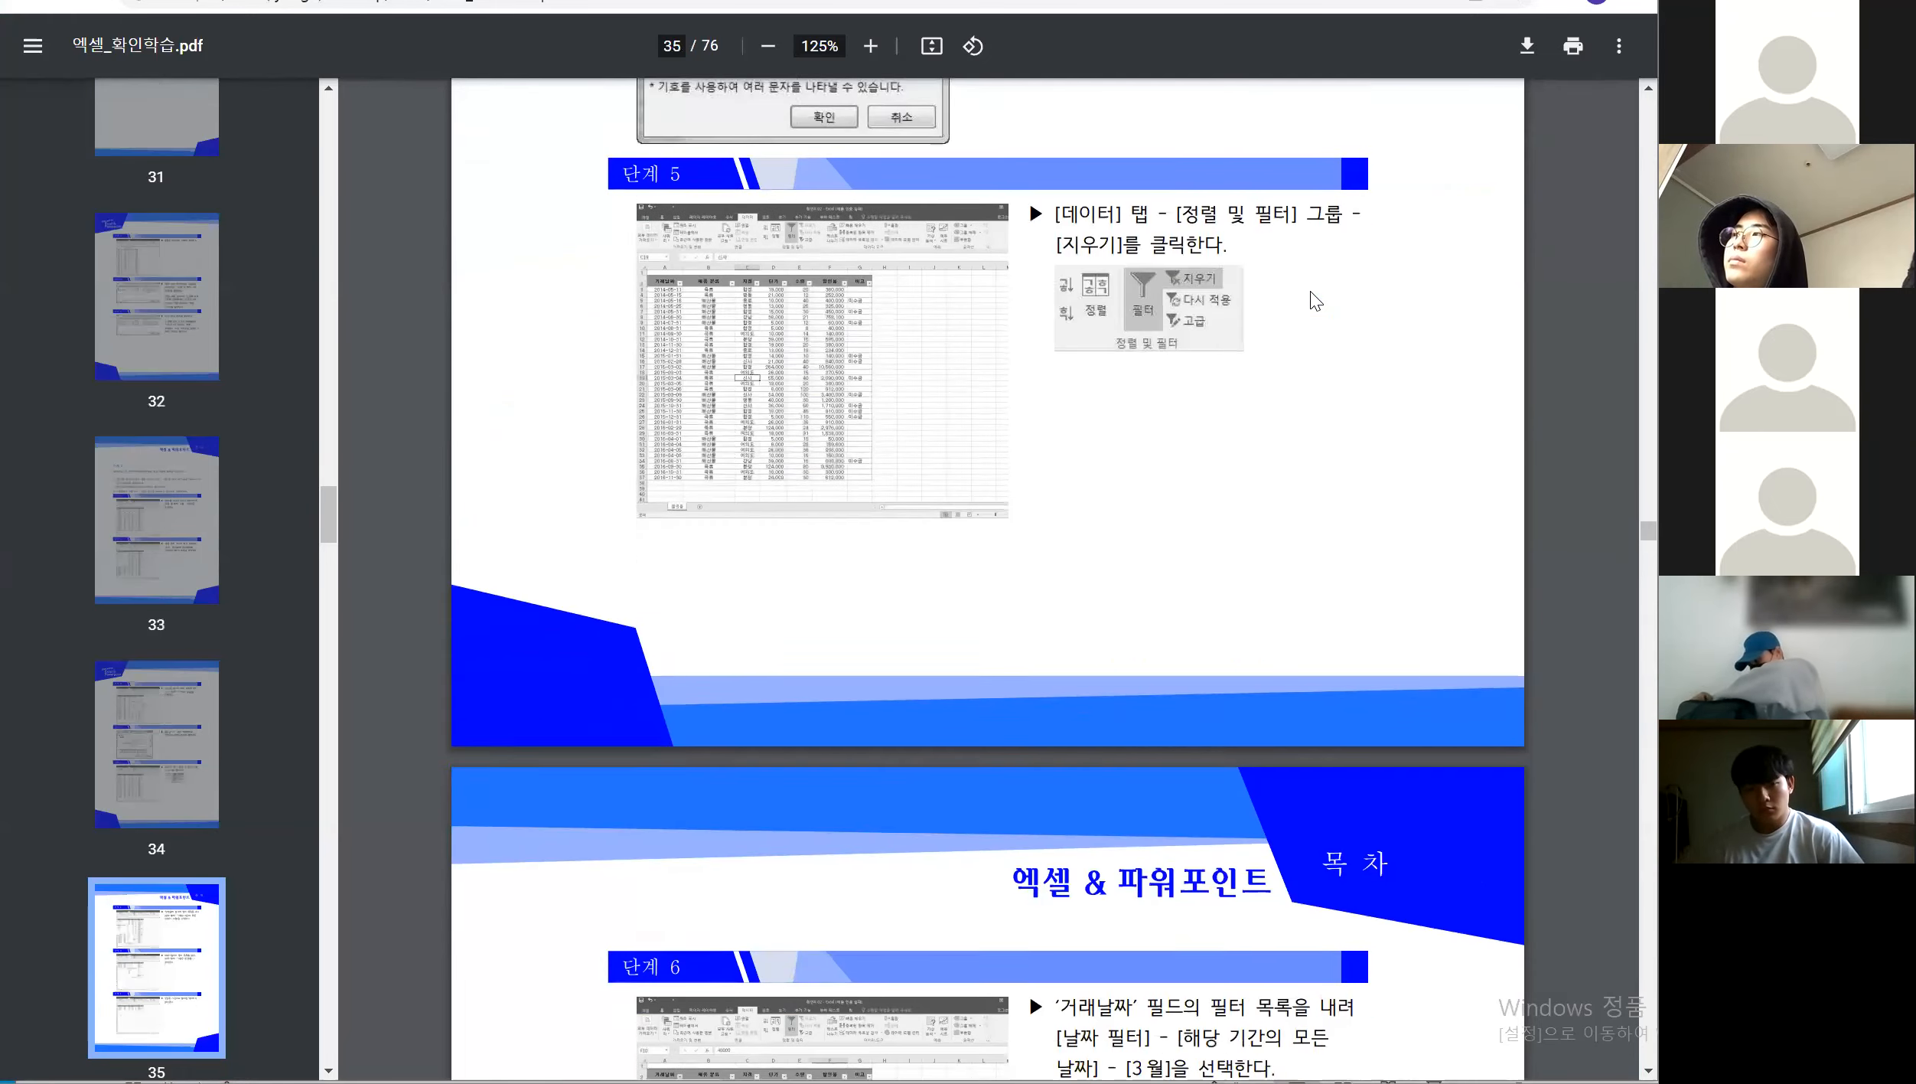
{"action": "scroll", "coordinate": [1269, 275], "scroll_direction": "down", "scroll_amount": 10}
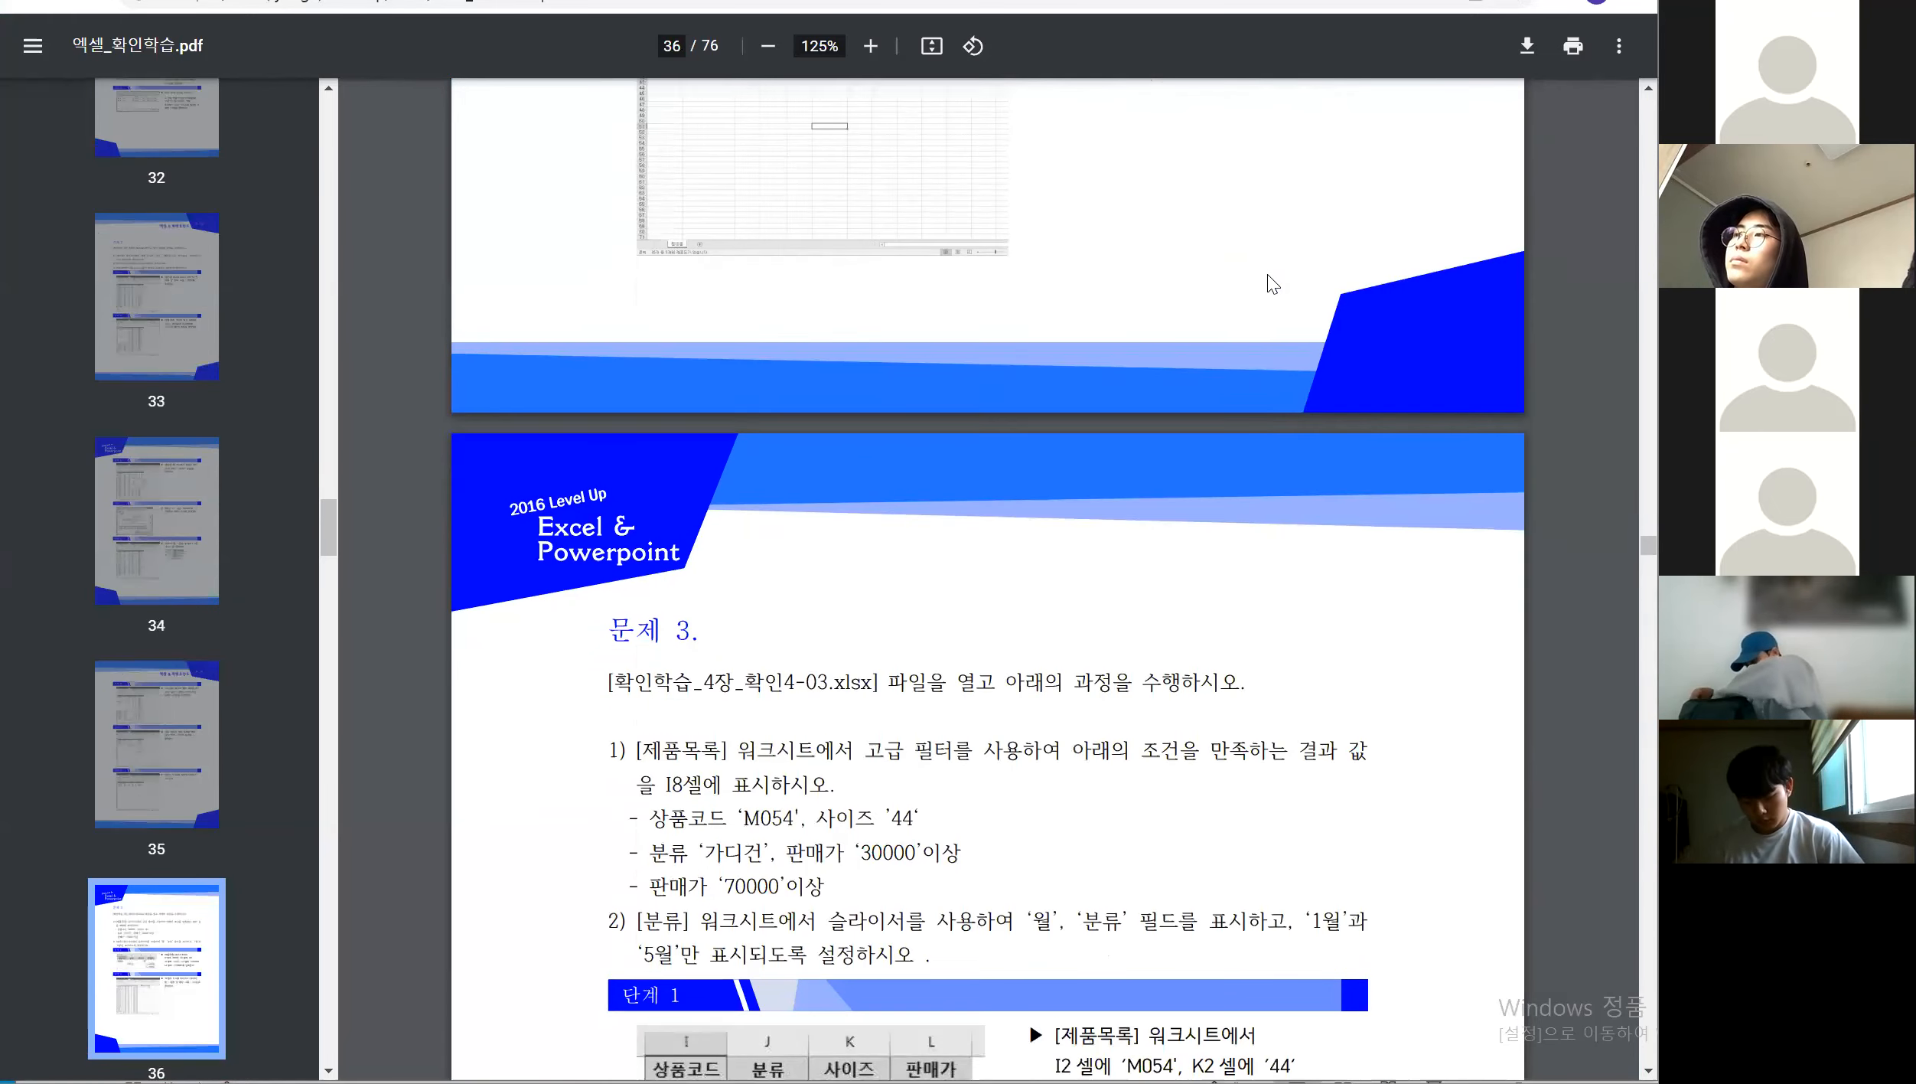
{"action": "scroll", "coordinate": [1272, 283], "scroll_direction": "down", "scroll_amount": 3}
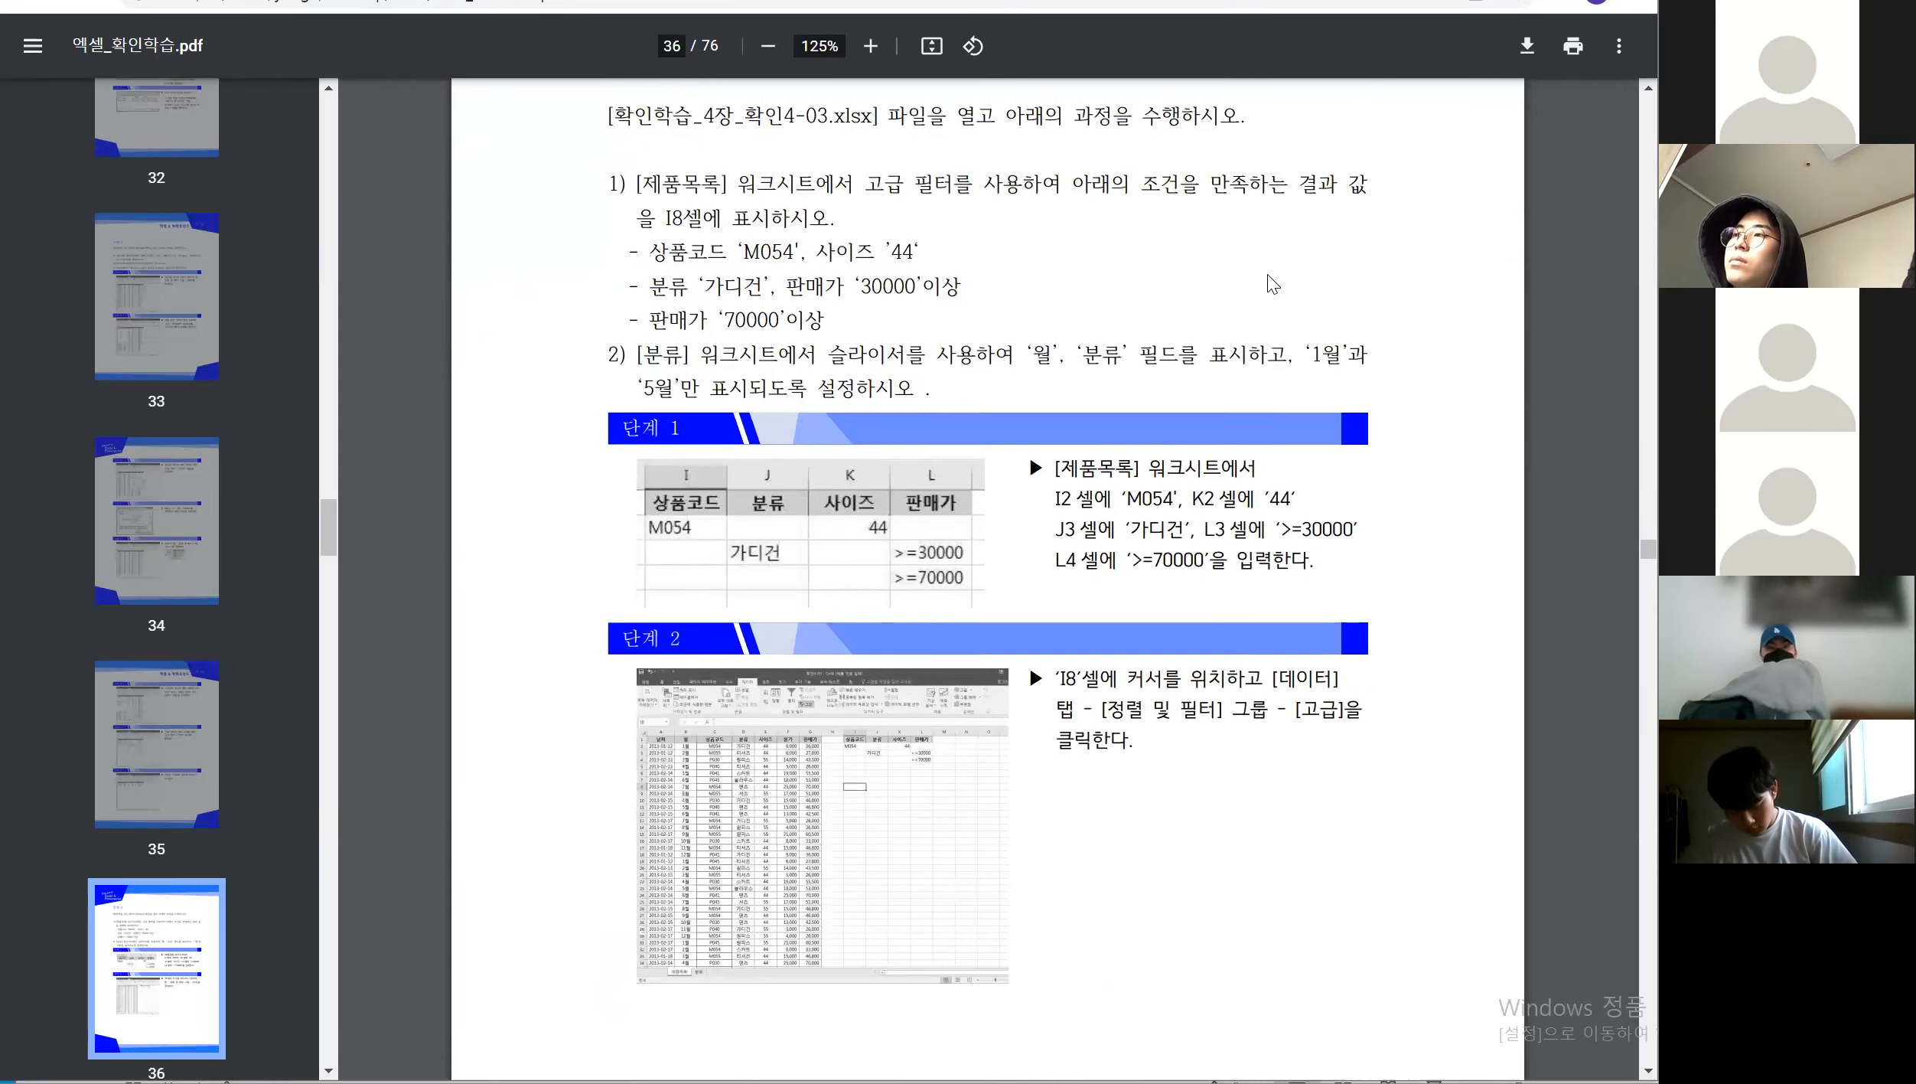
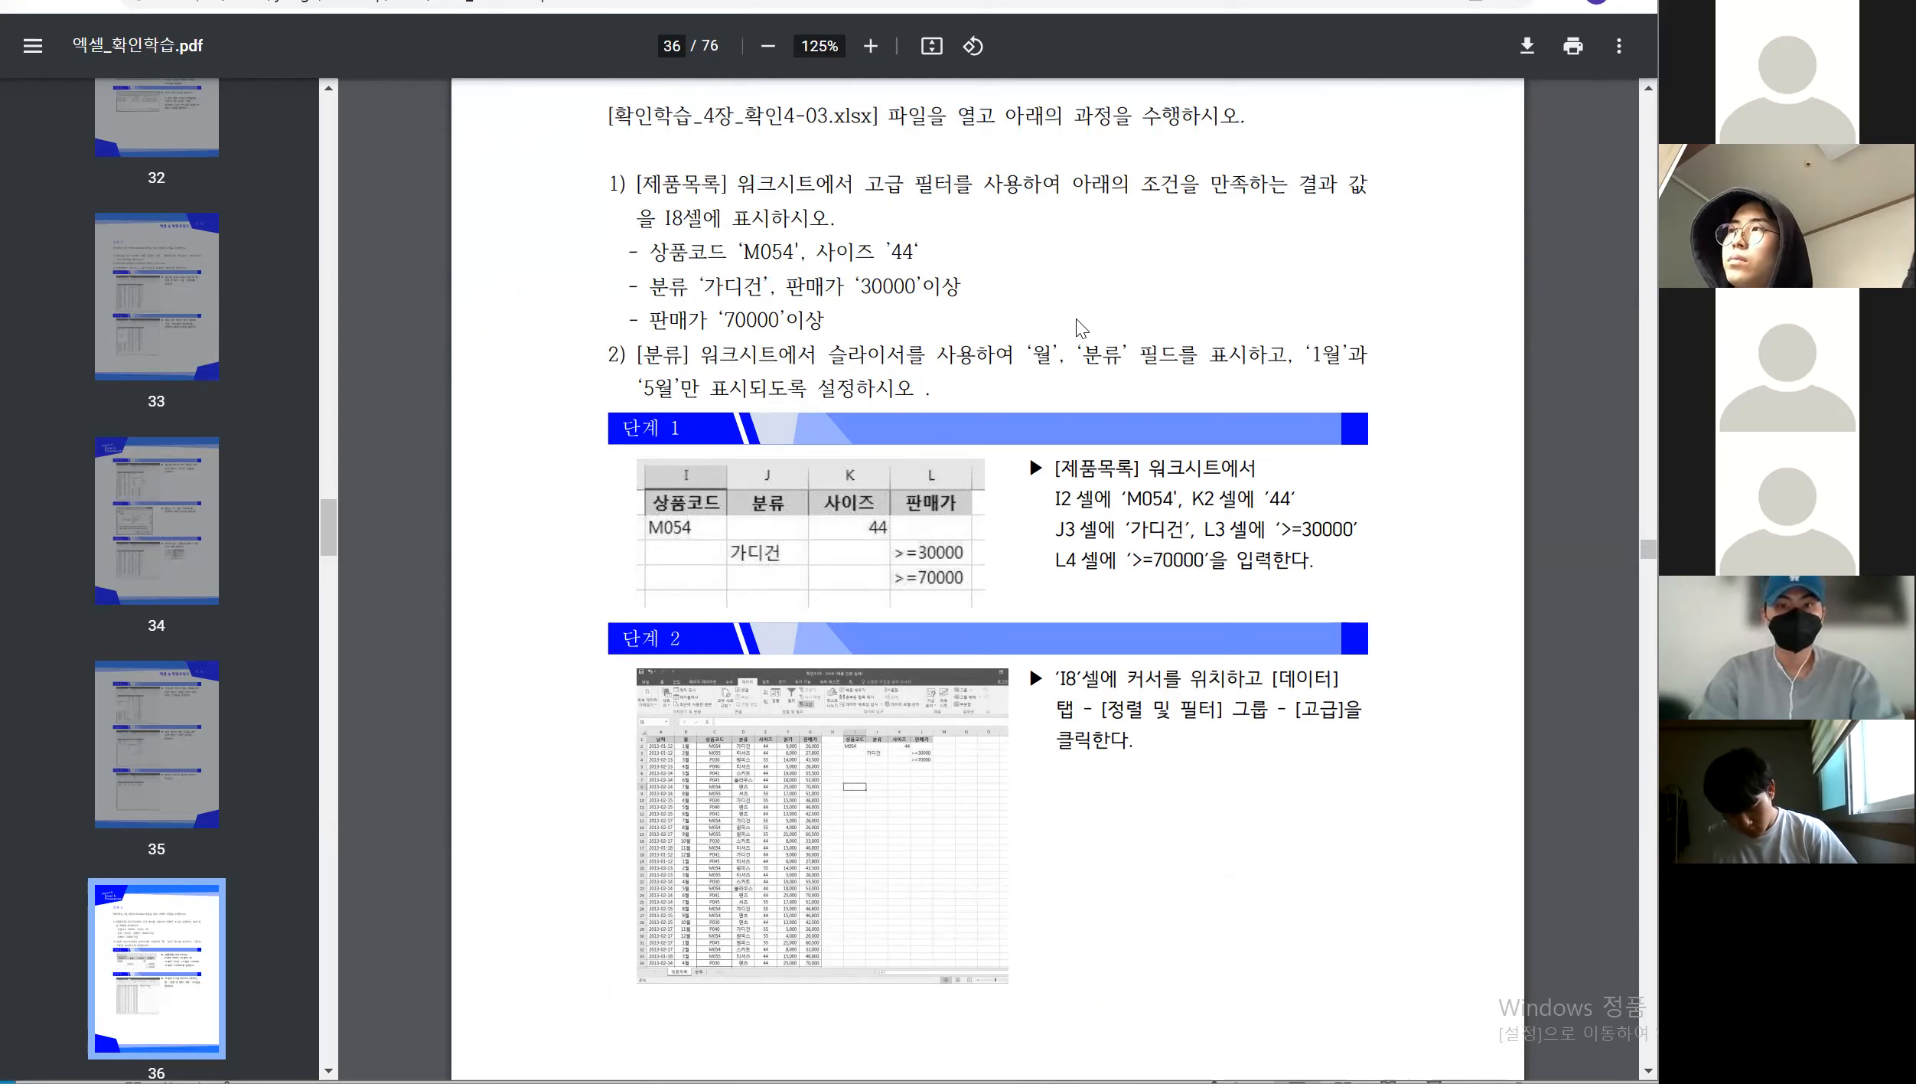
Return to the 확인4-02 workbook and turn off the filter on the 할인율 worksheet
{"action": "key", "text": "alt+Tab"}
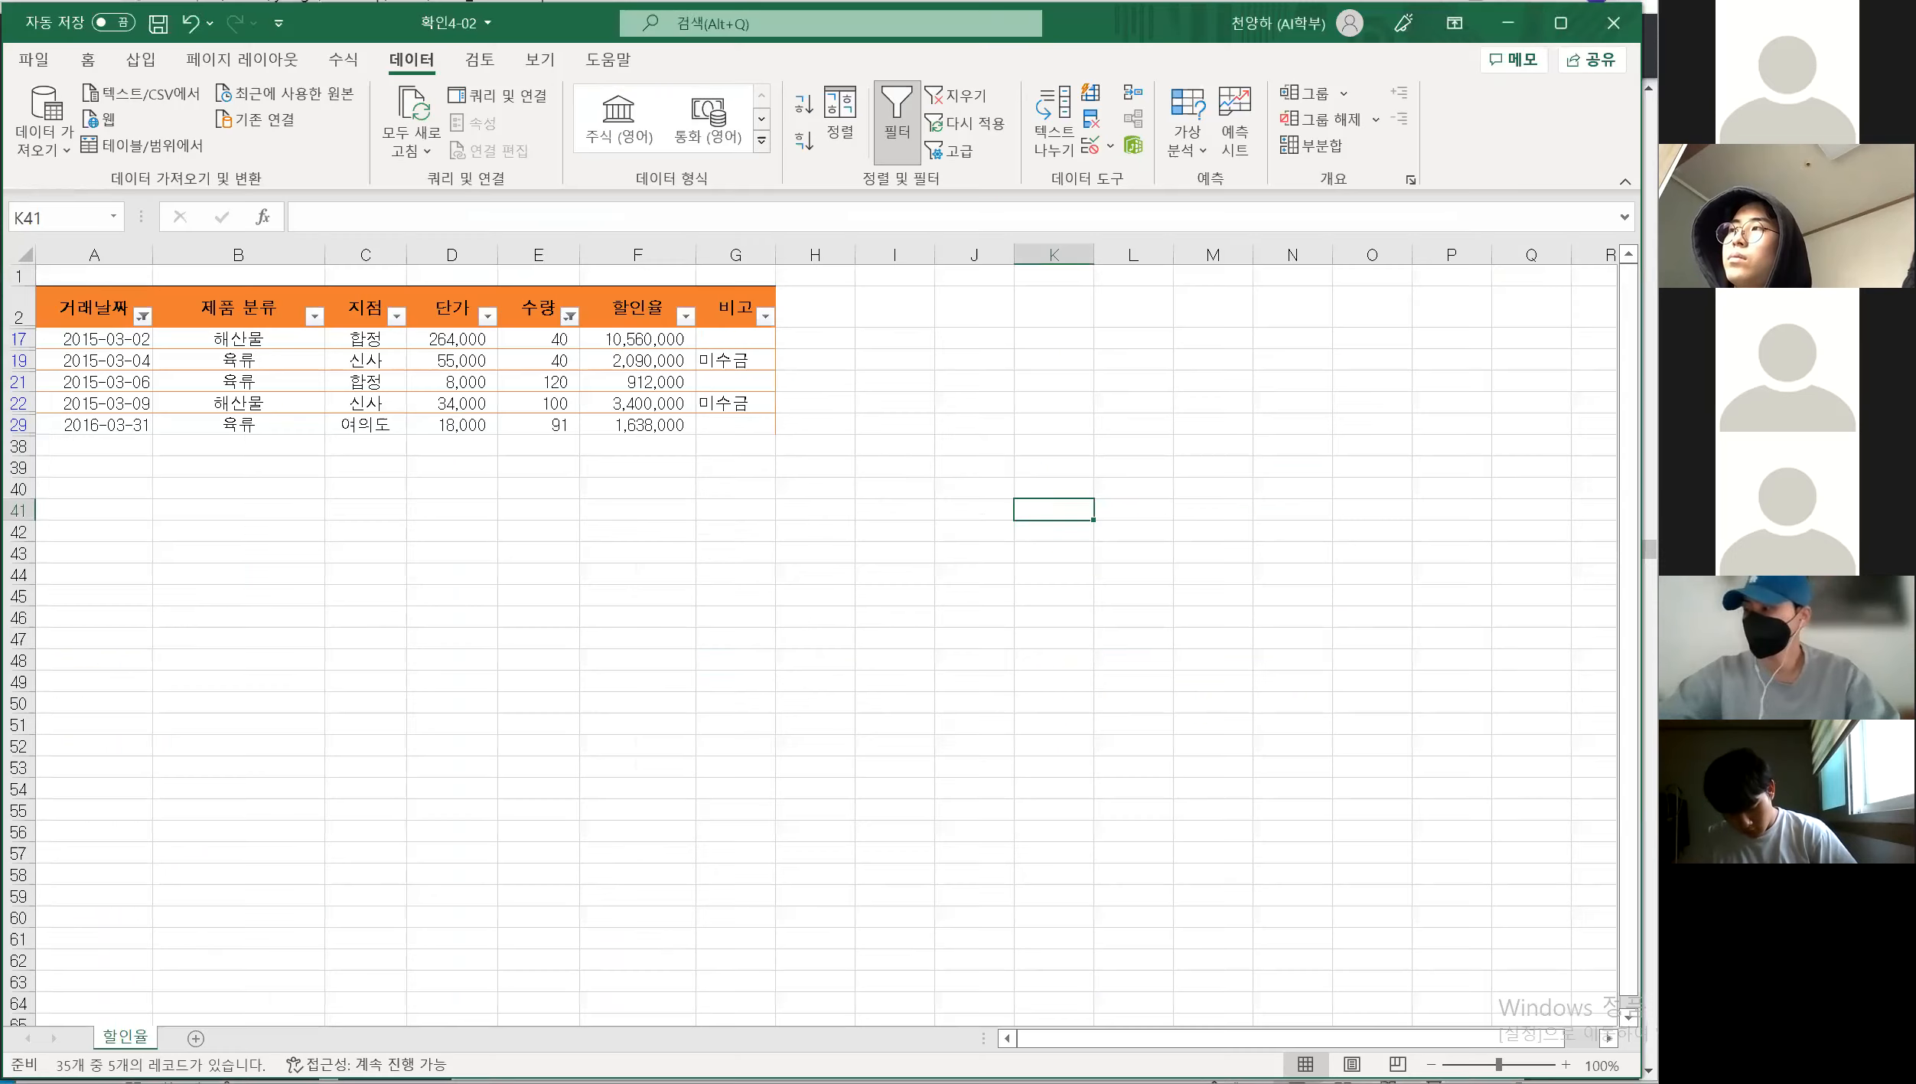
{"action": "left_click", "coordinate": [538, 661]}
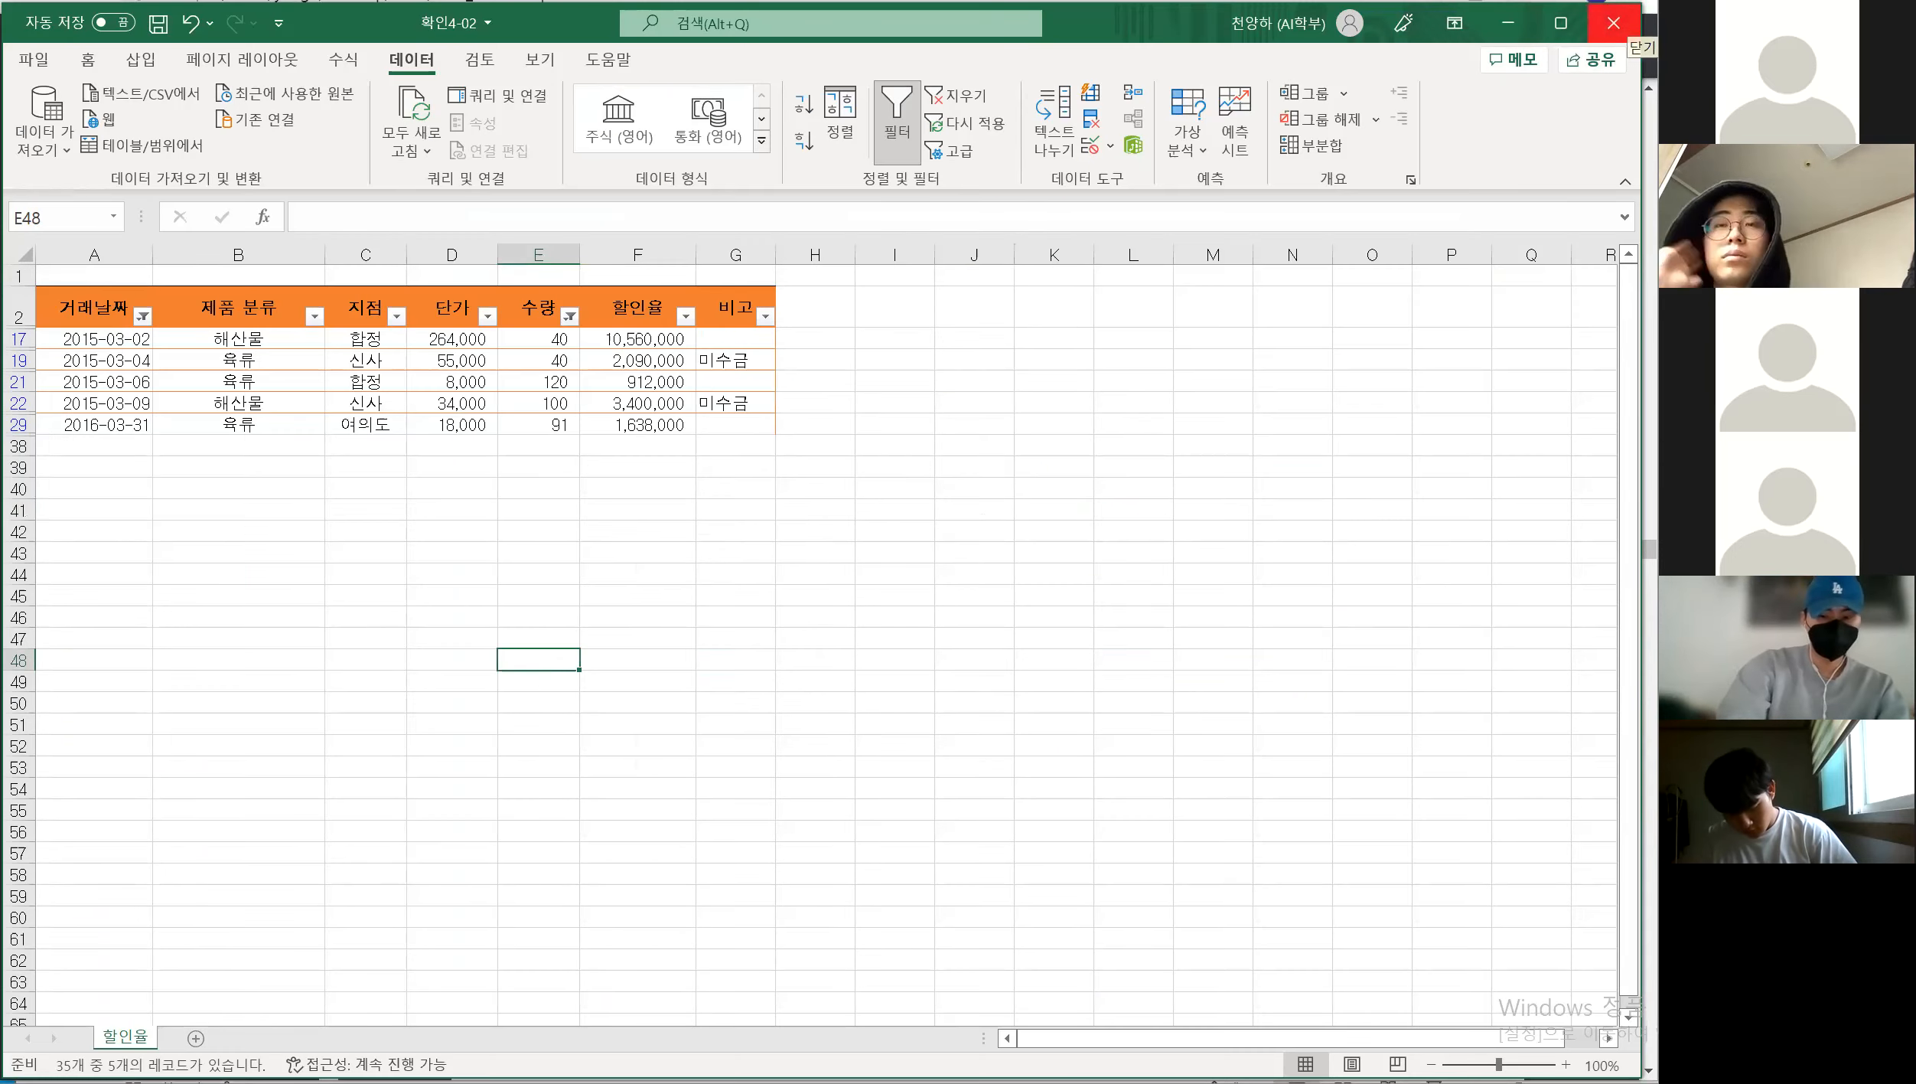
{"action": "left_click", "coordinate": [908, 150]}
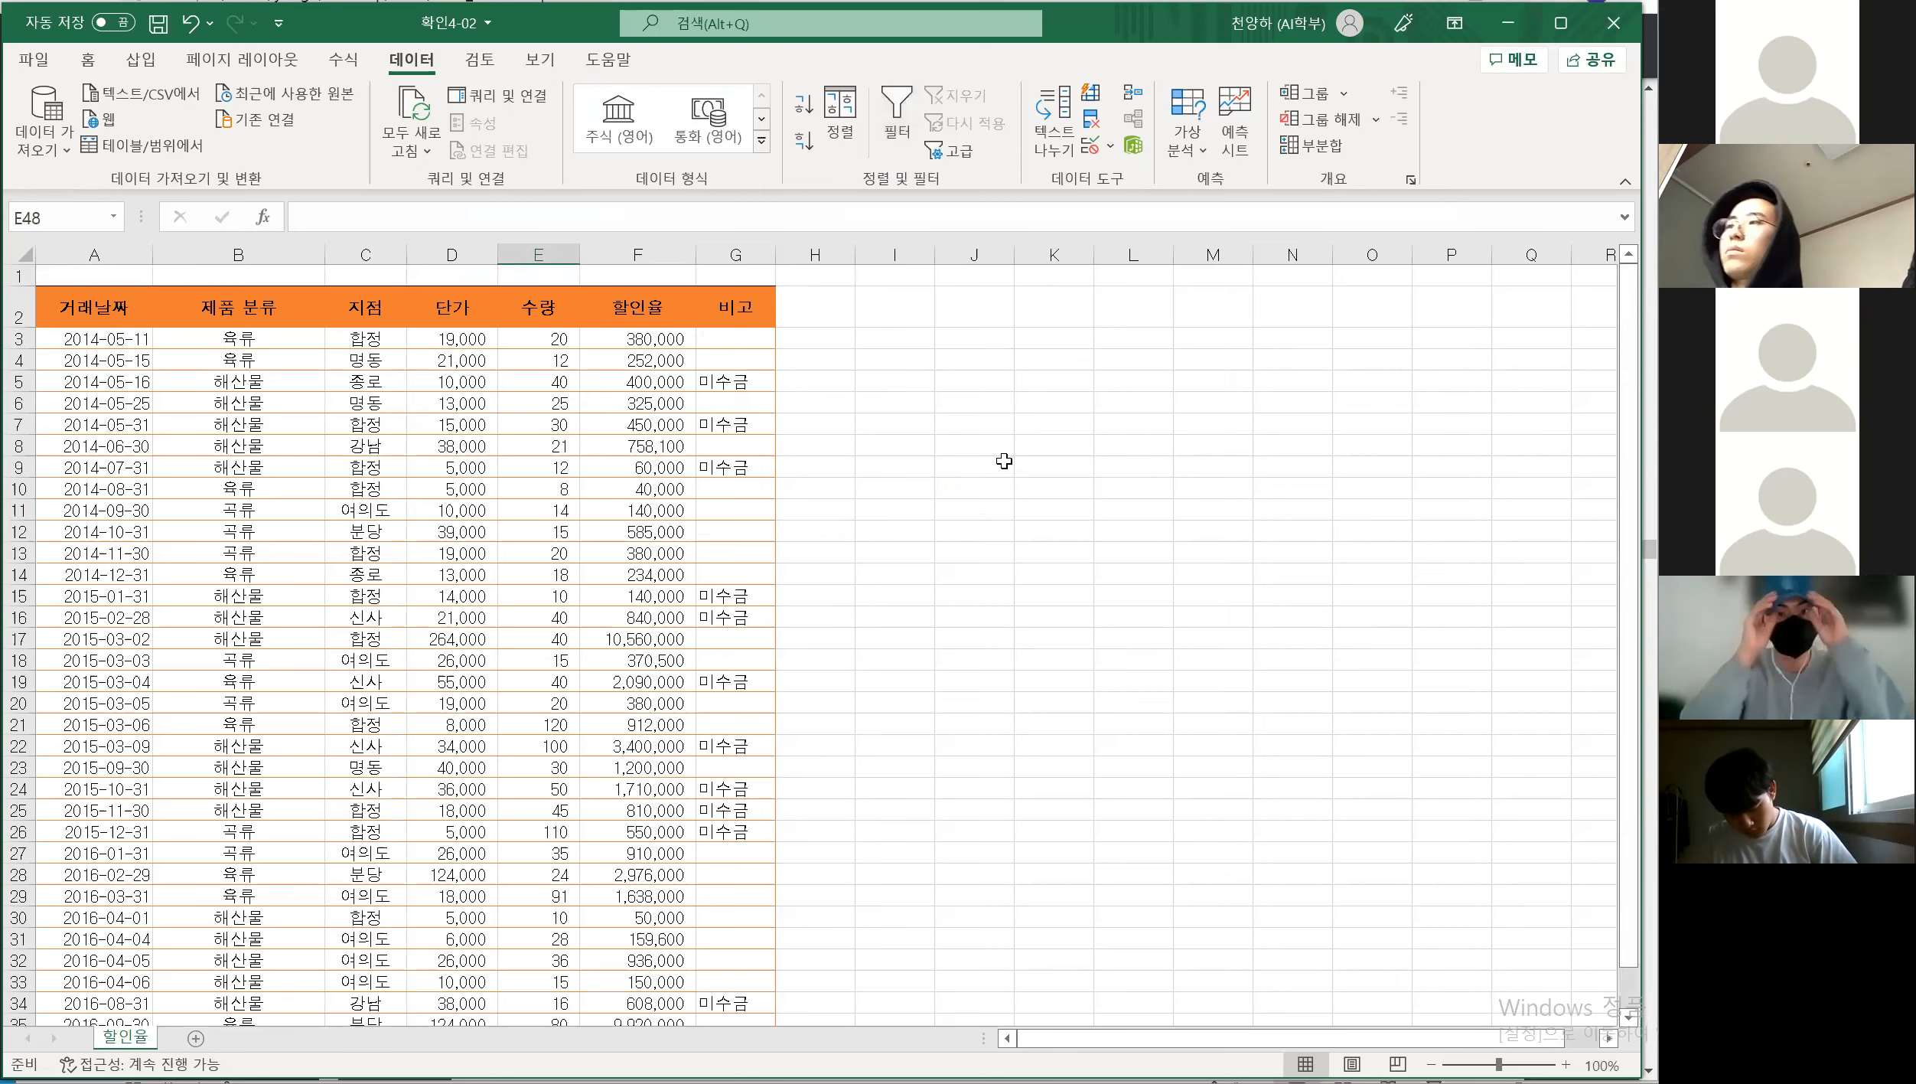
Enter 제품 분류 in J2 as the first criteria heading beside the data table
{"action": "left_click", "coordinate": [967, 304]}
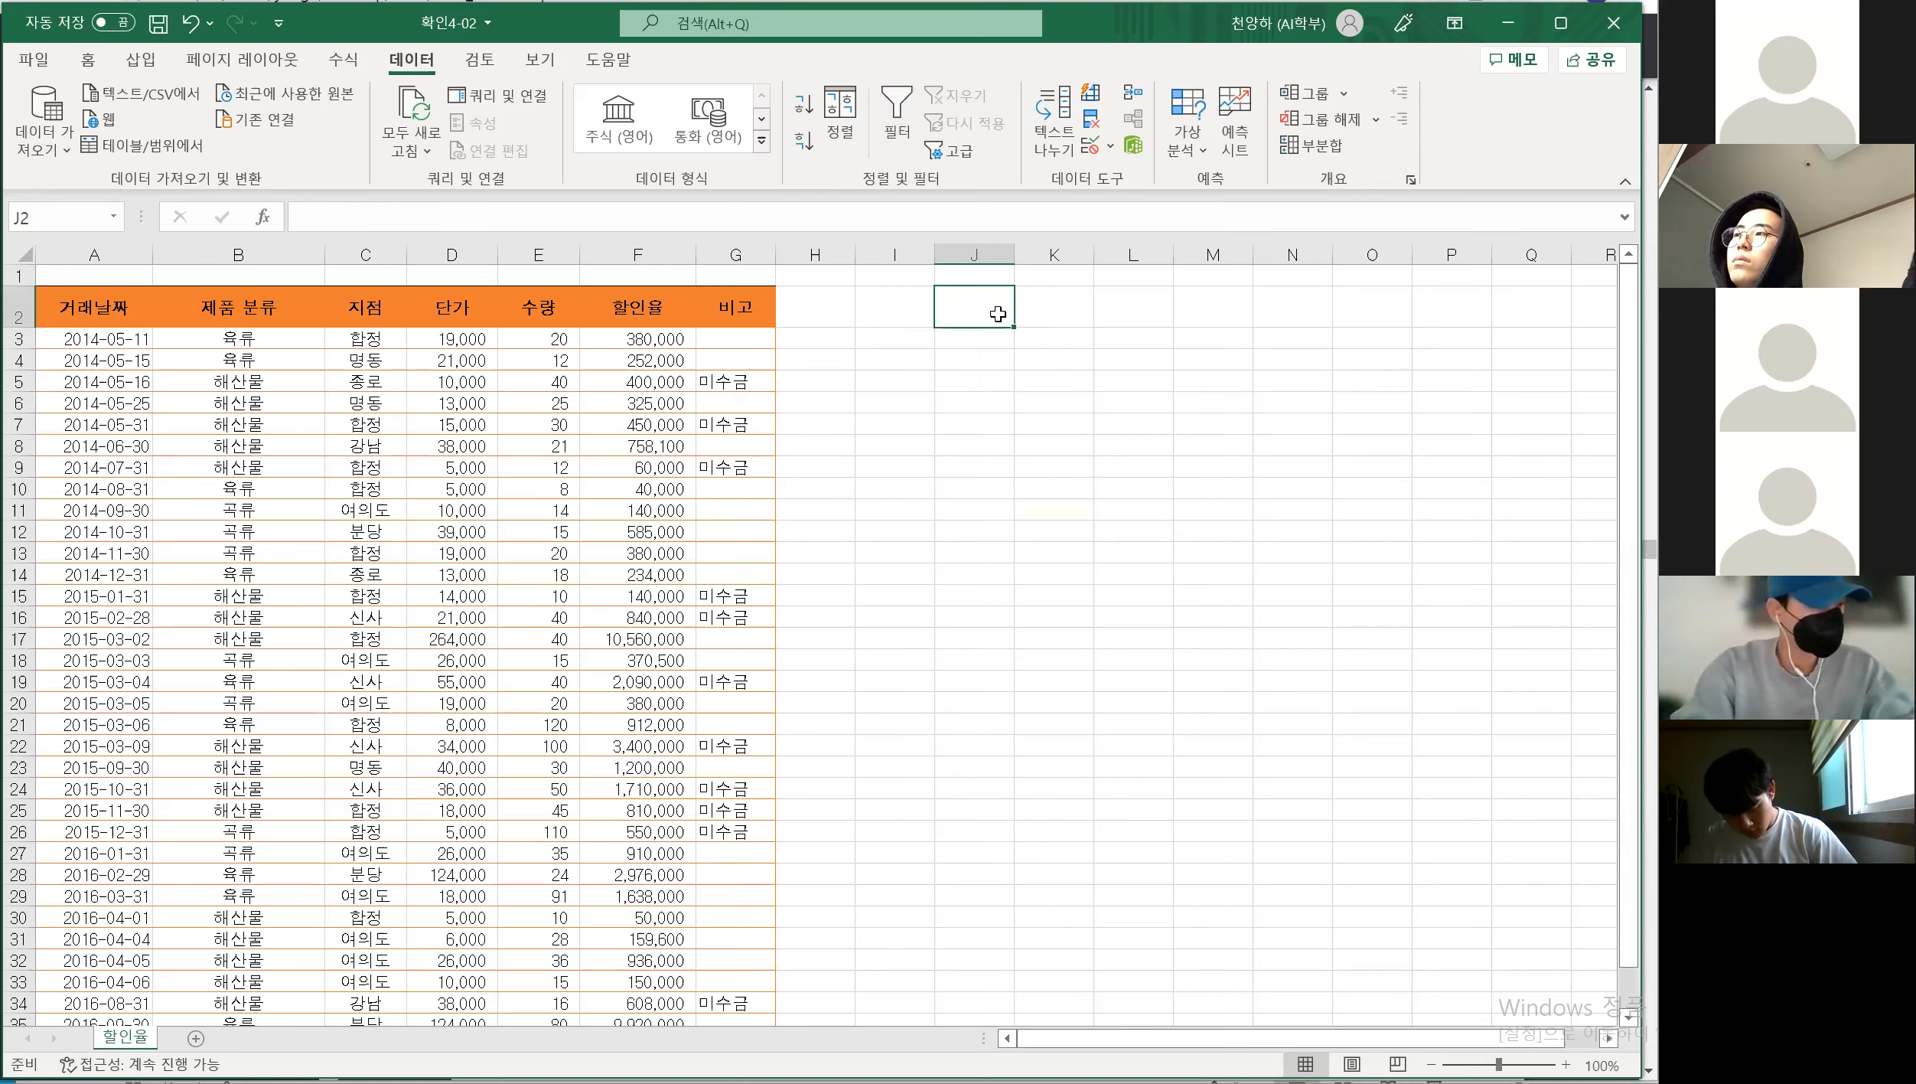
{"action": "type", "text": "TN"}
{"action": "key", "text": "BackSpace"}
{"action": "key", "text": "BackSpace"}
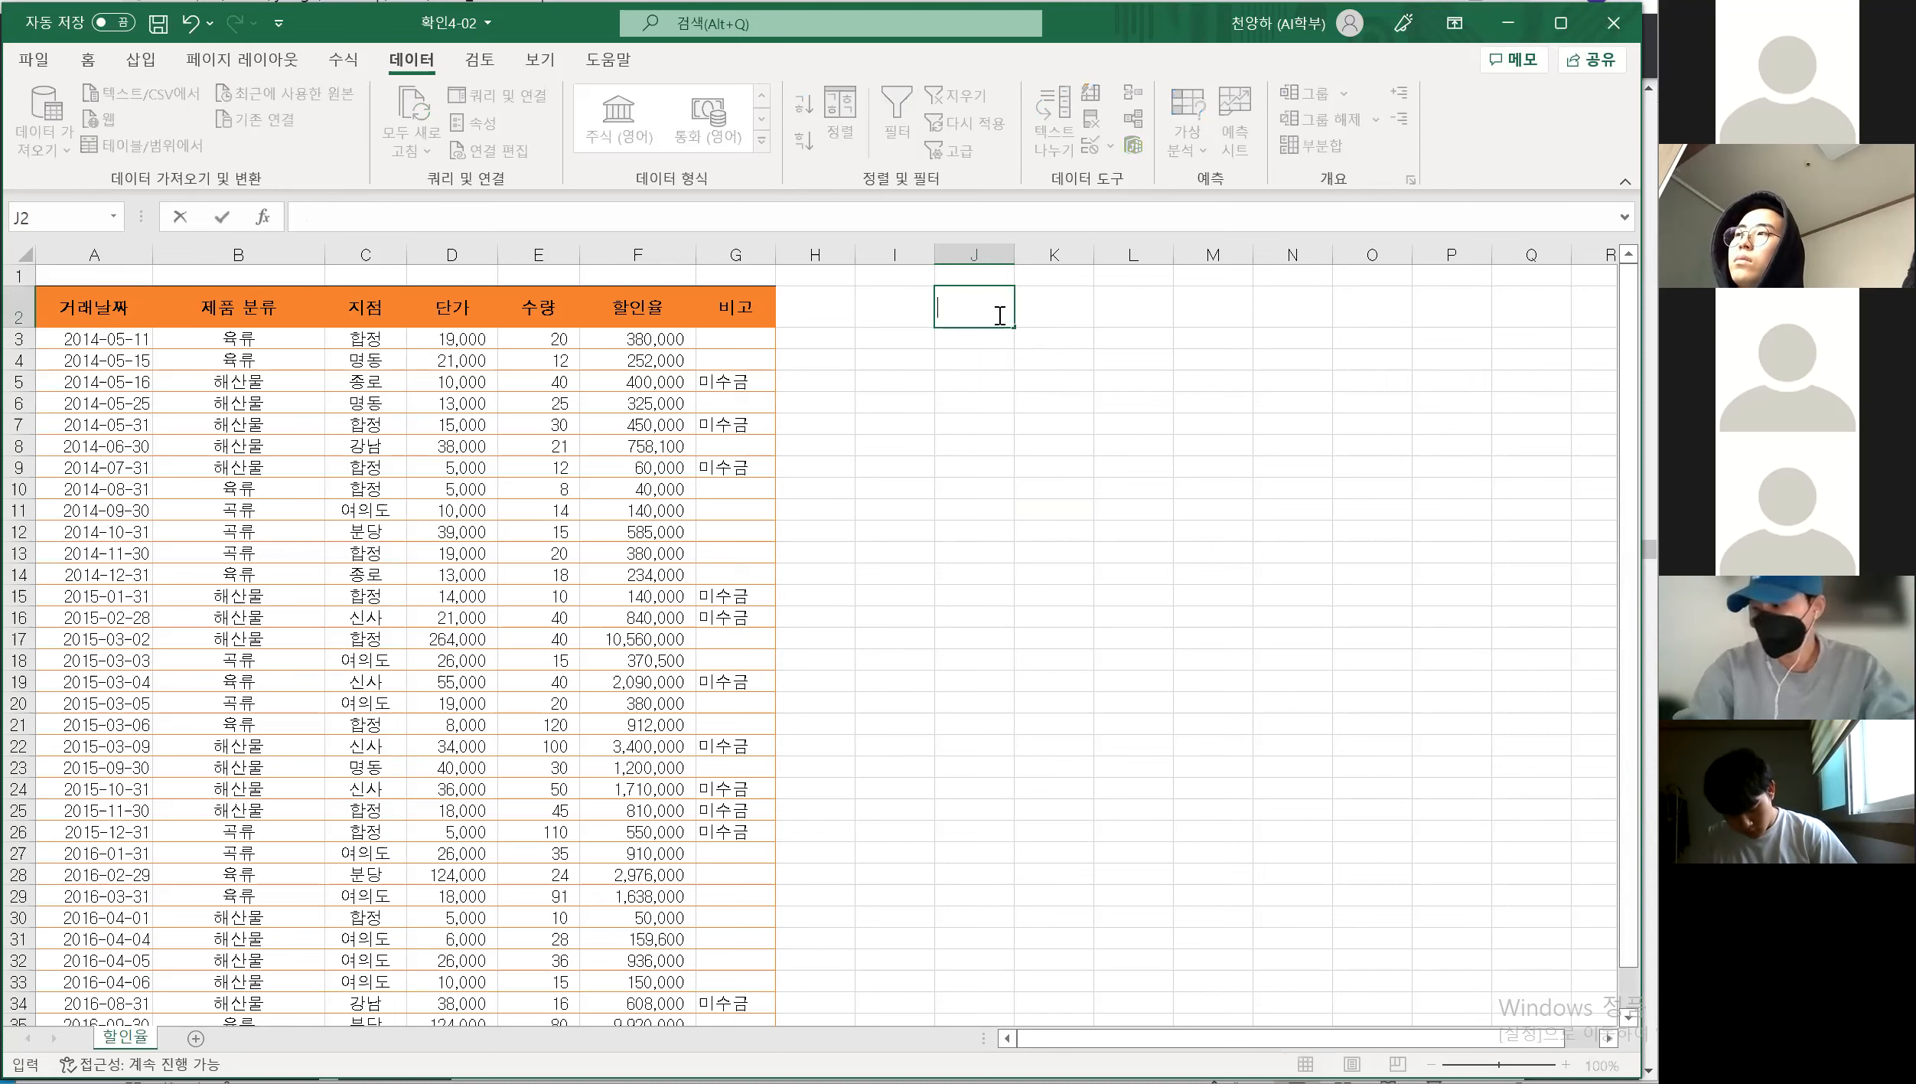
{"action": "type", "text": "Wee"}
{"action": "key", "text": "BackSpace"}
{"action": "key", "text": "BackSpace"}
{"action": "type", "text": "제품 분류"}
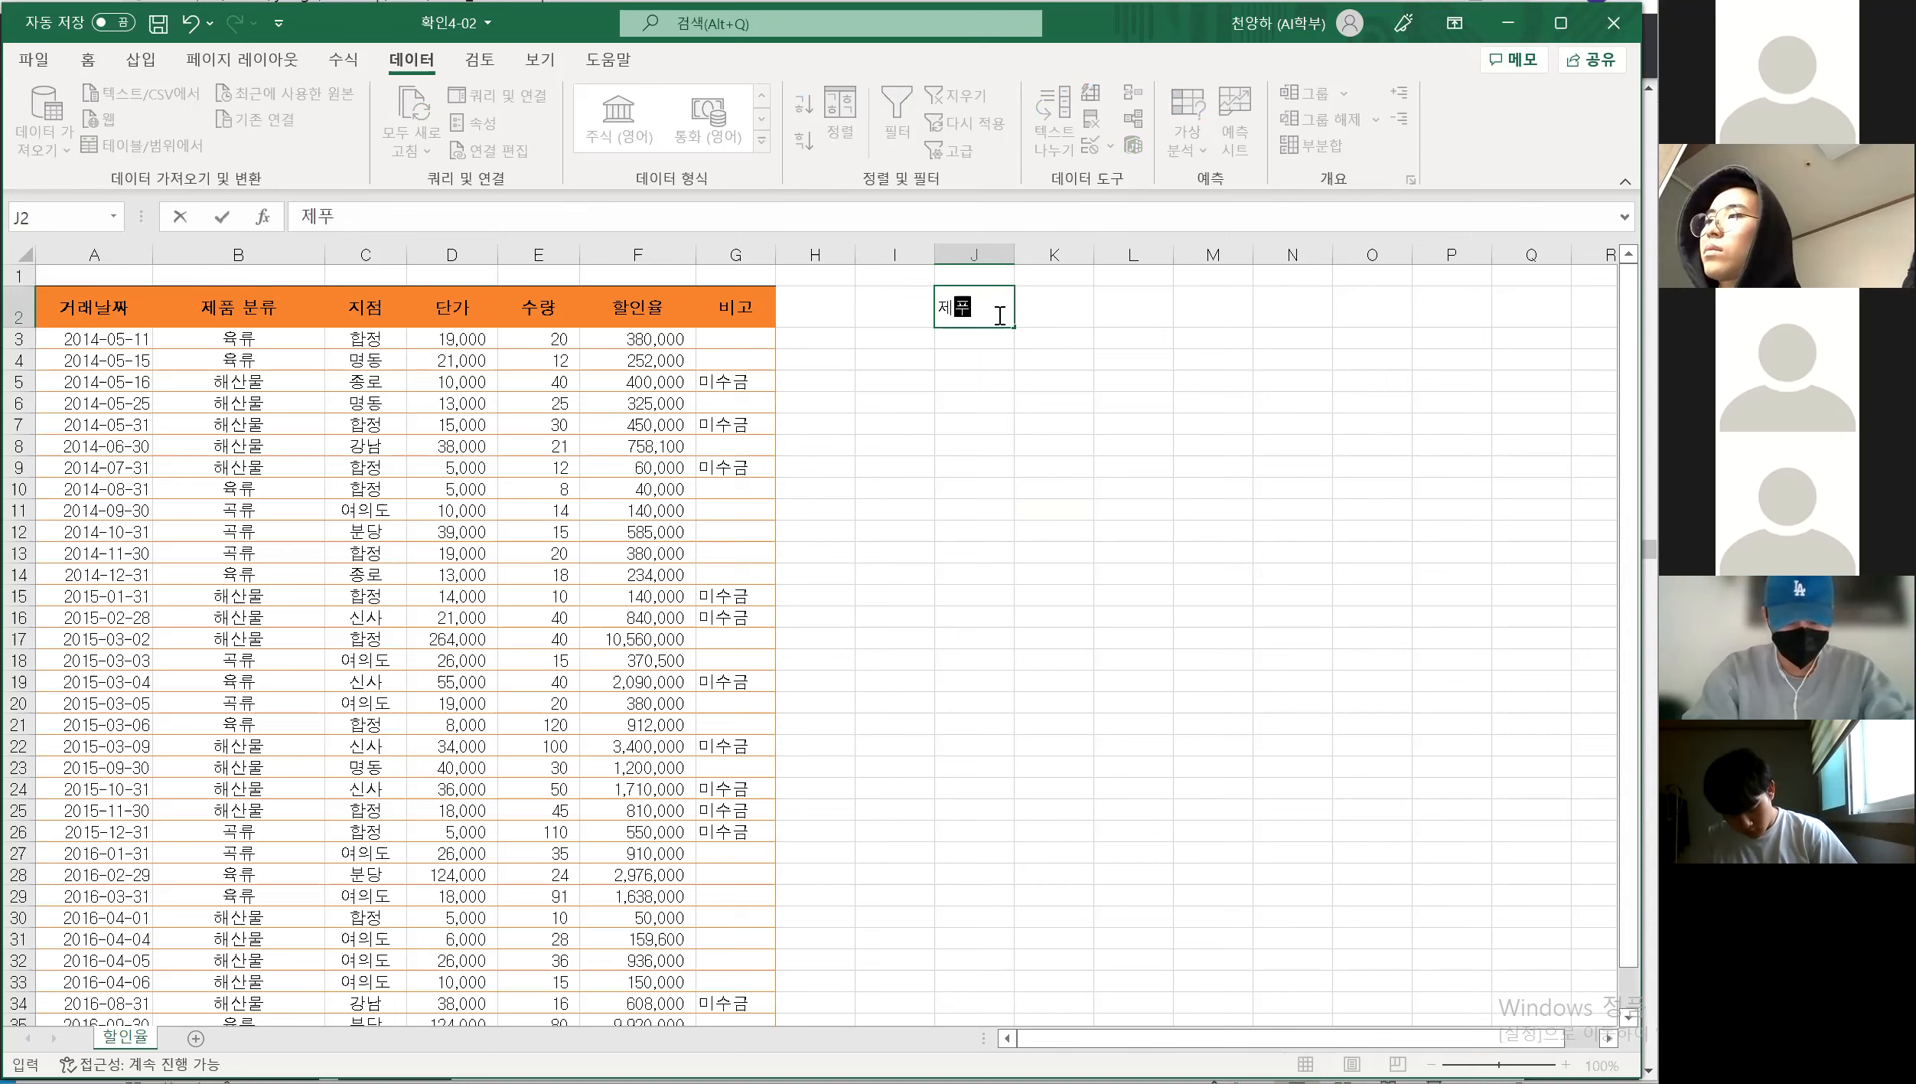
{"action": "key", "text": "Return"}
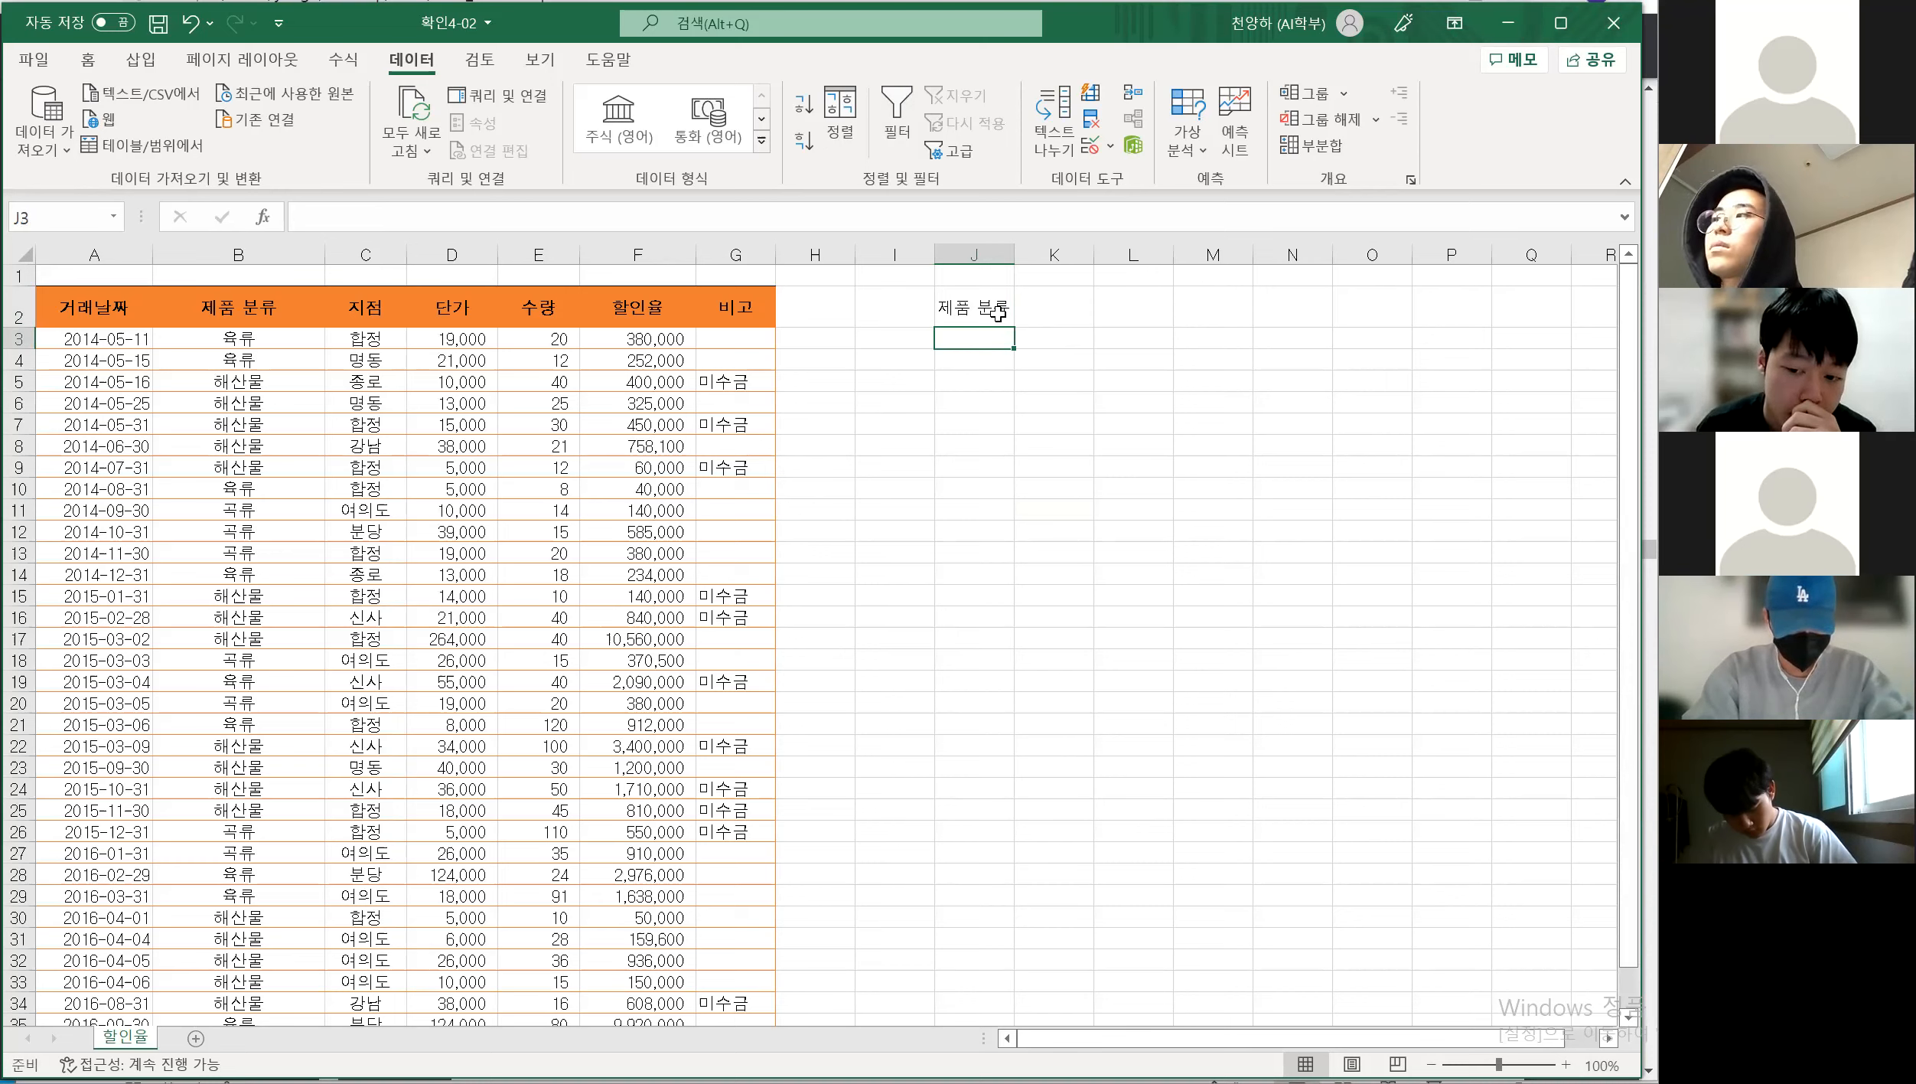
Compare the heading in J2 with the table's 제품 분류 header in B2, and enter 육류 as its condition in J3
{"action": "left_click", "coordinate": [242, 316]}
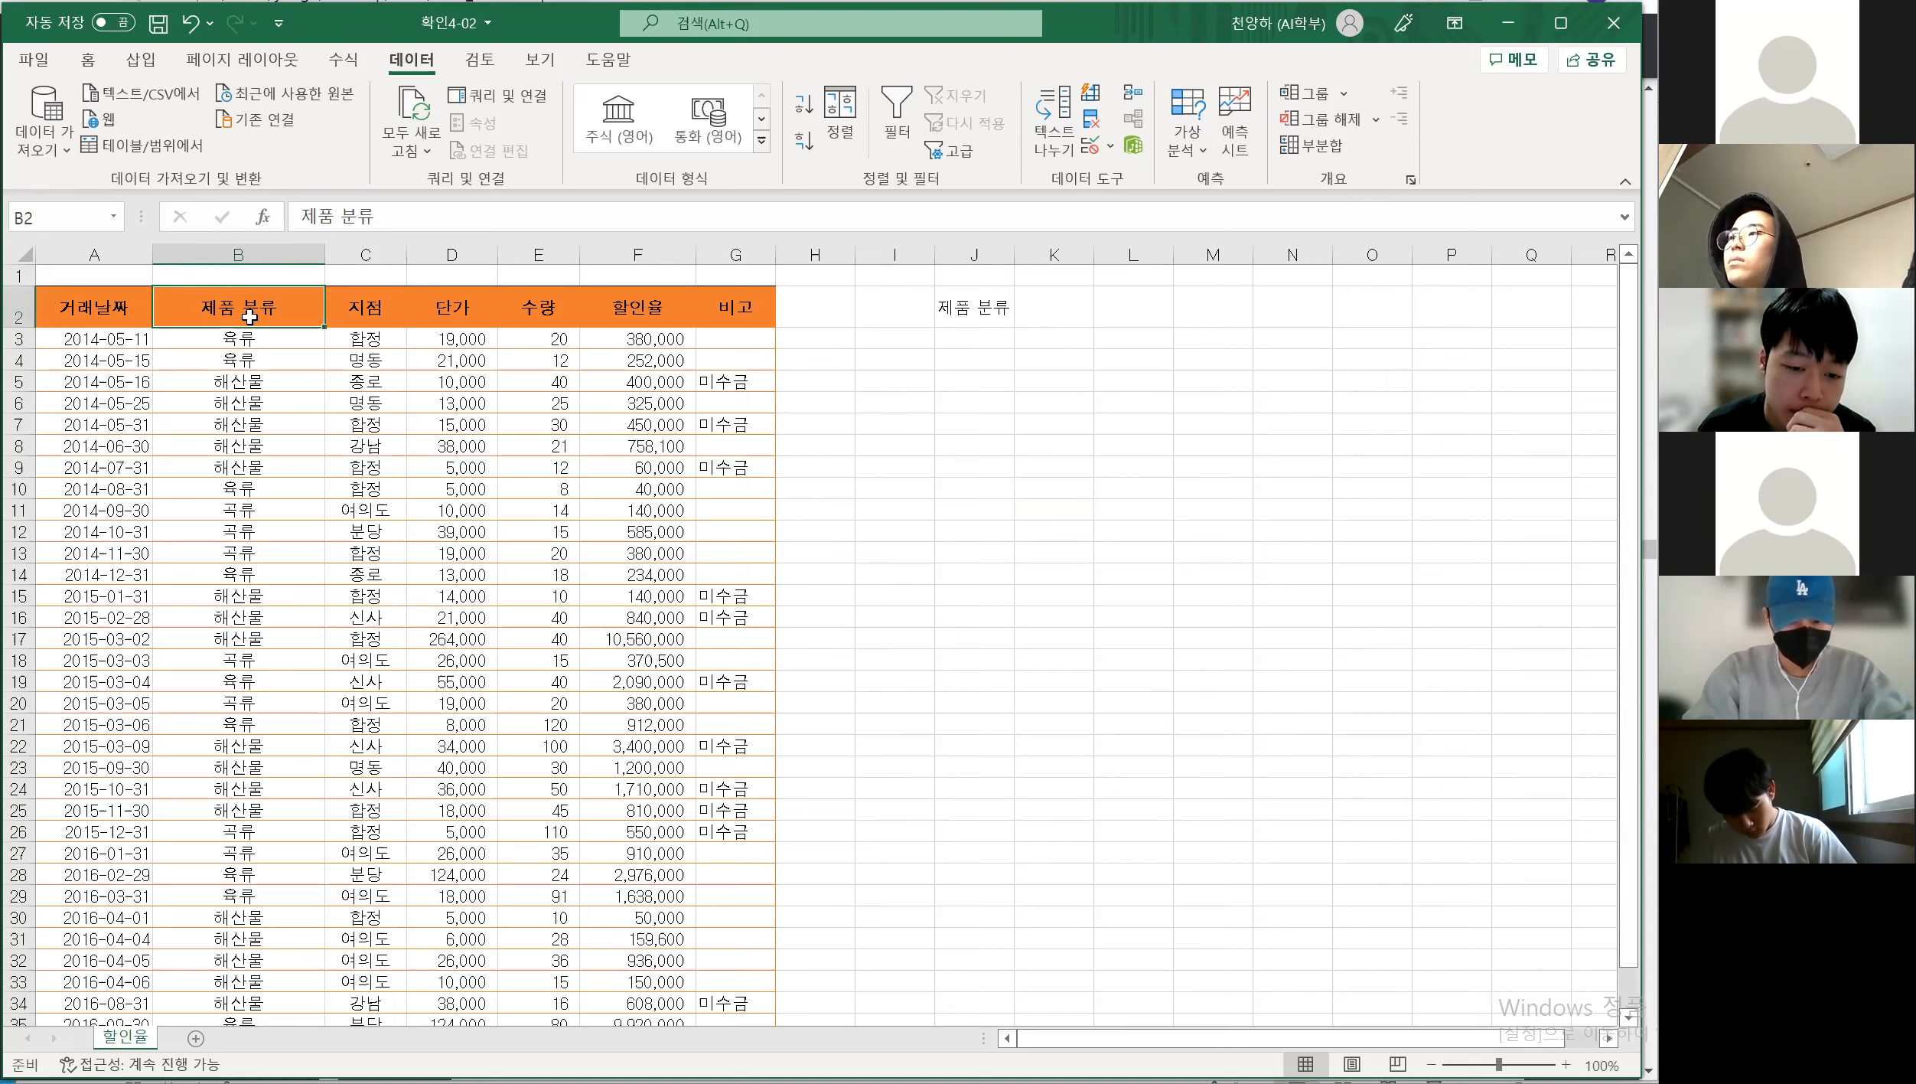
{"action": "left_click", "coordinate": [987, 309]}
{"action": "left_click", "coordinate": [227, 310]}
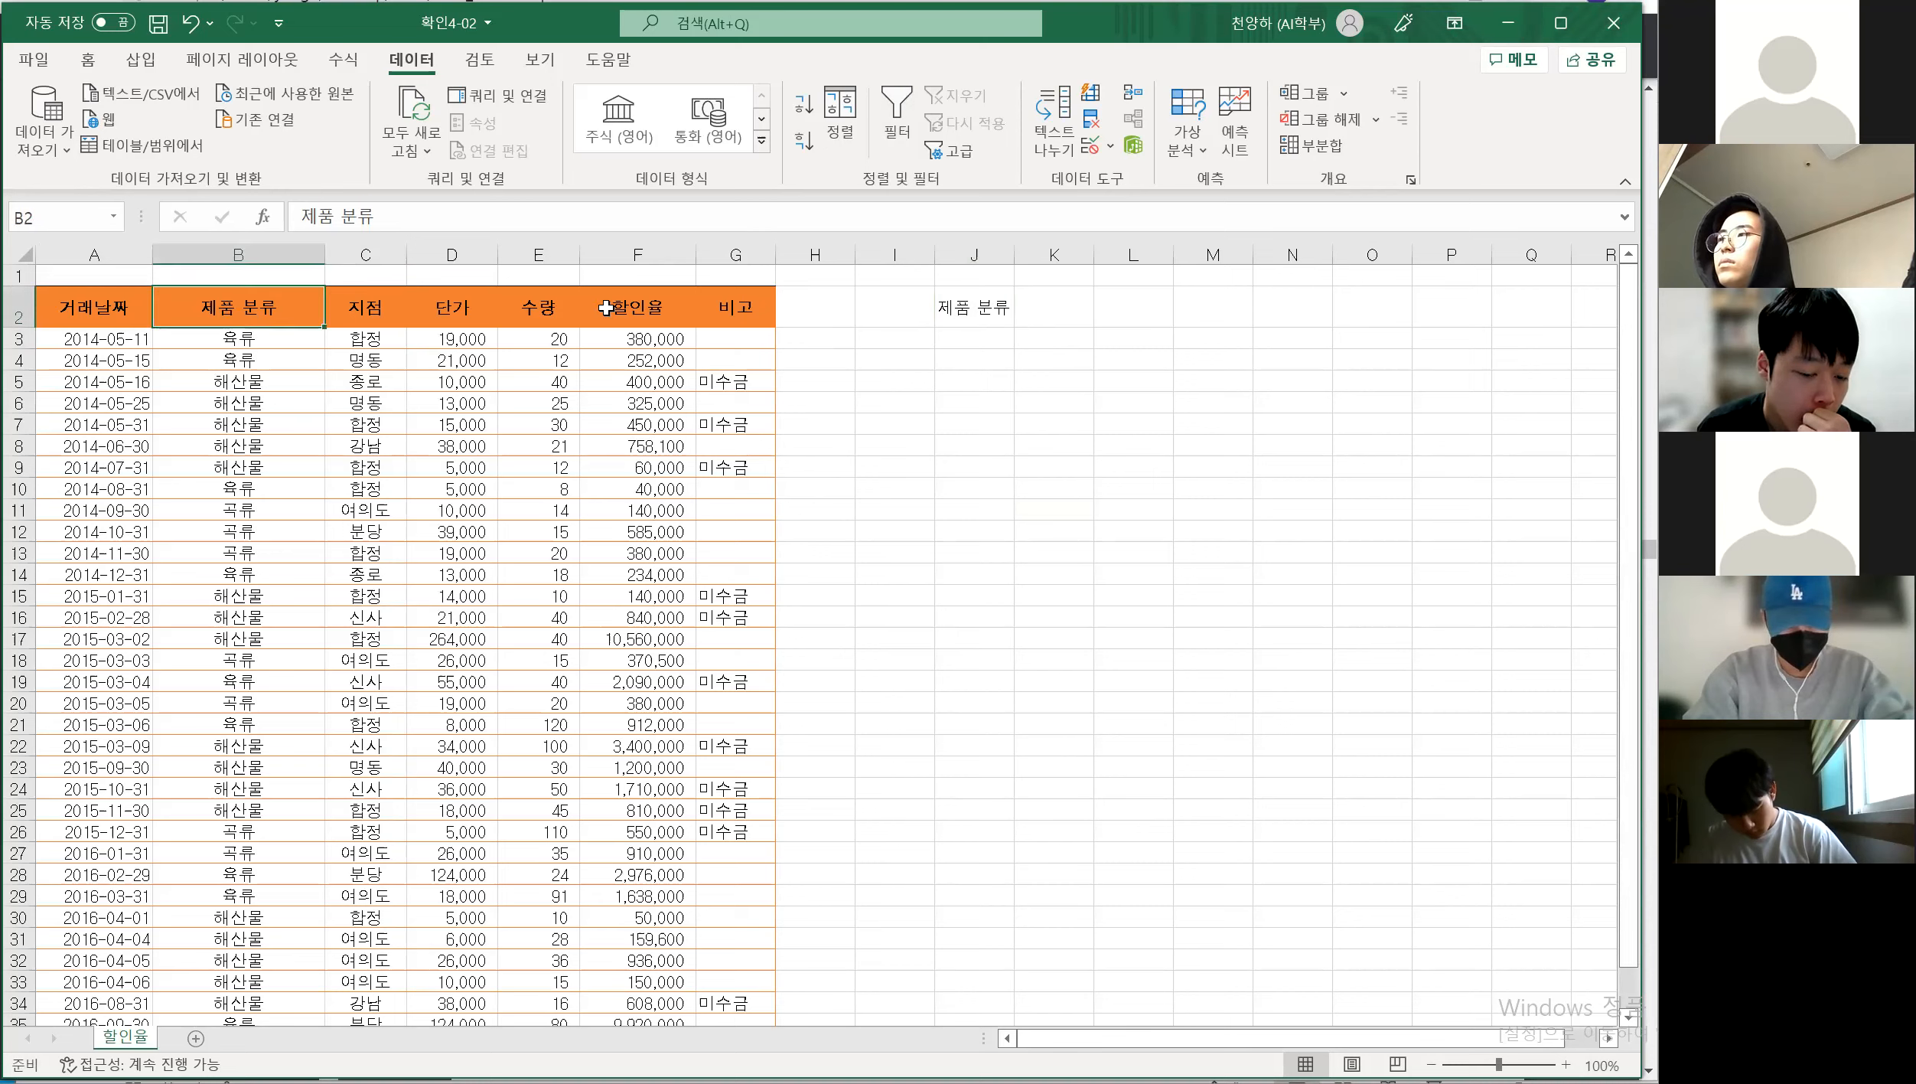
{"action": "left_click", "coordinate": [966, 308]}
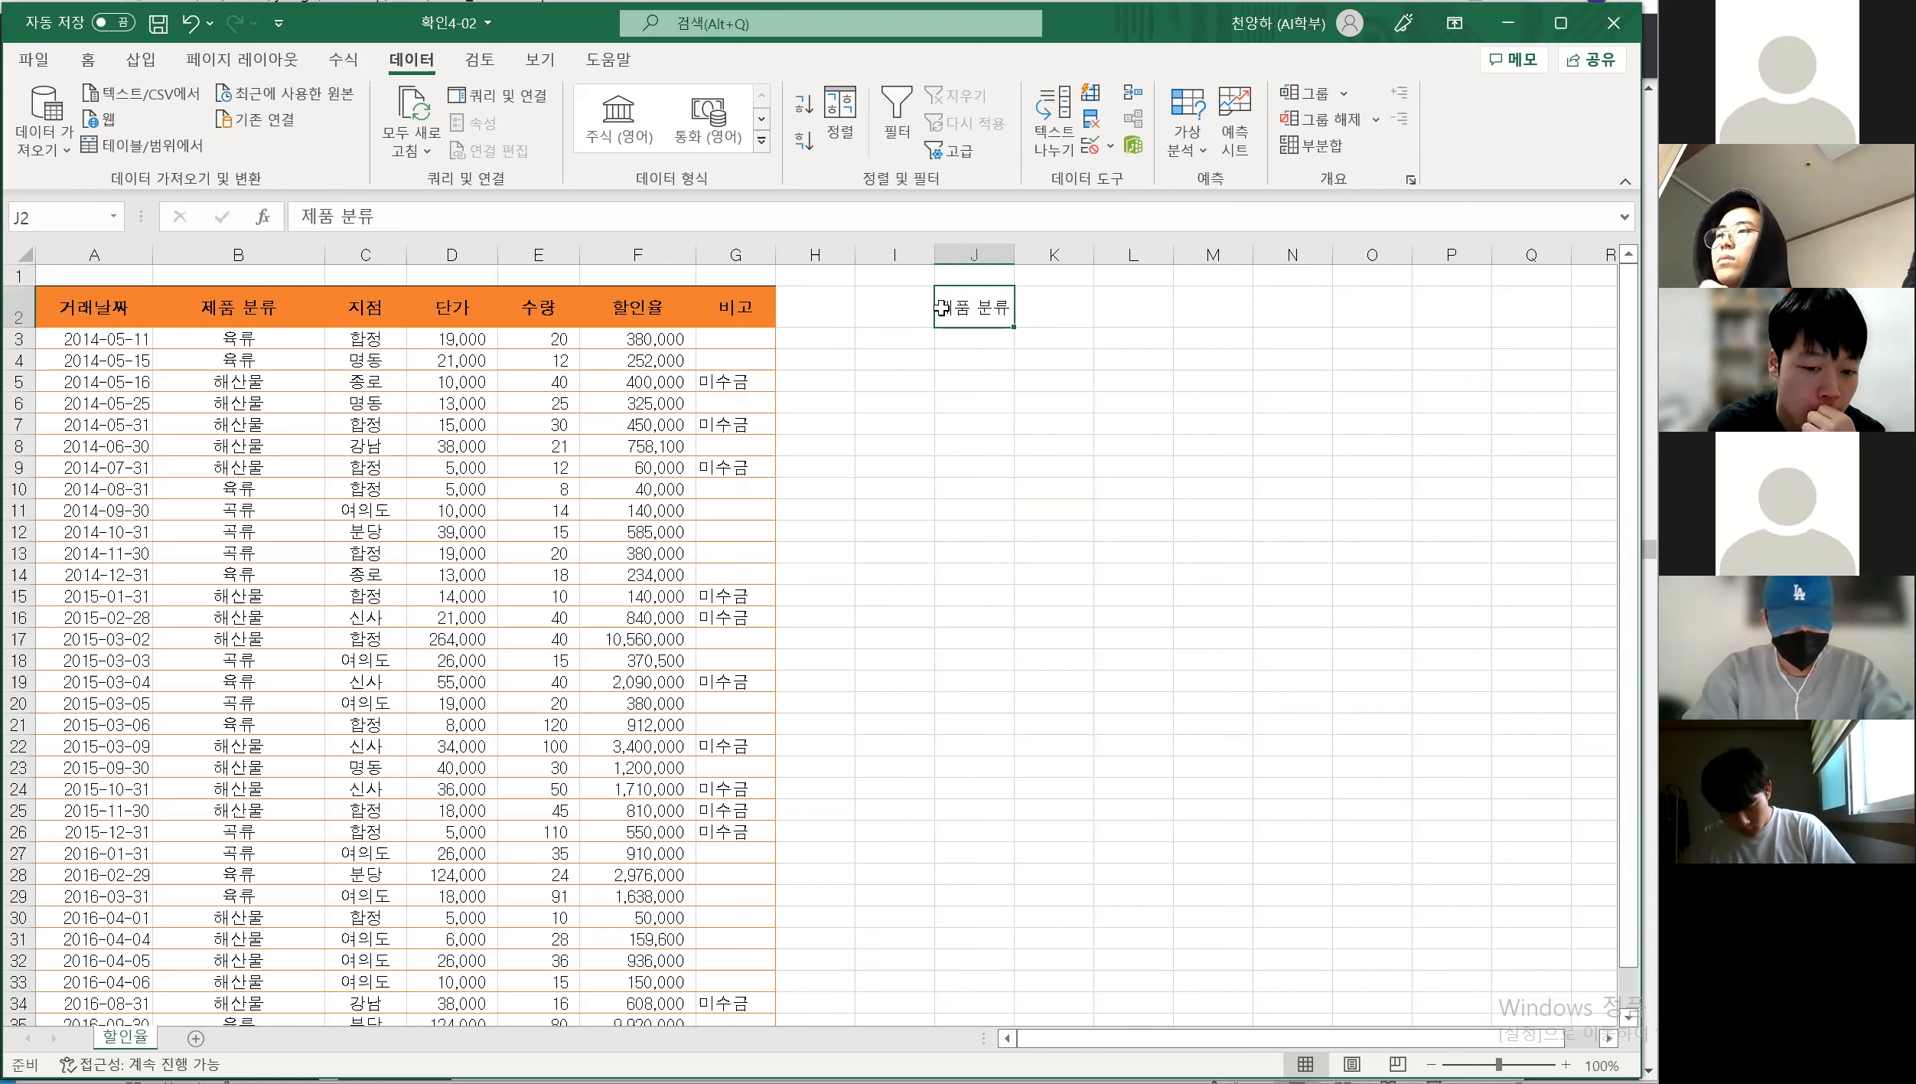
{"action": "left_click", "coordinate": [246, 309]}
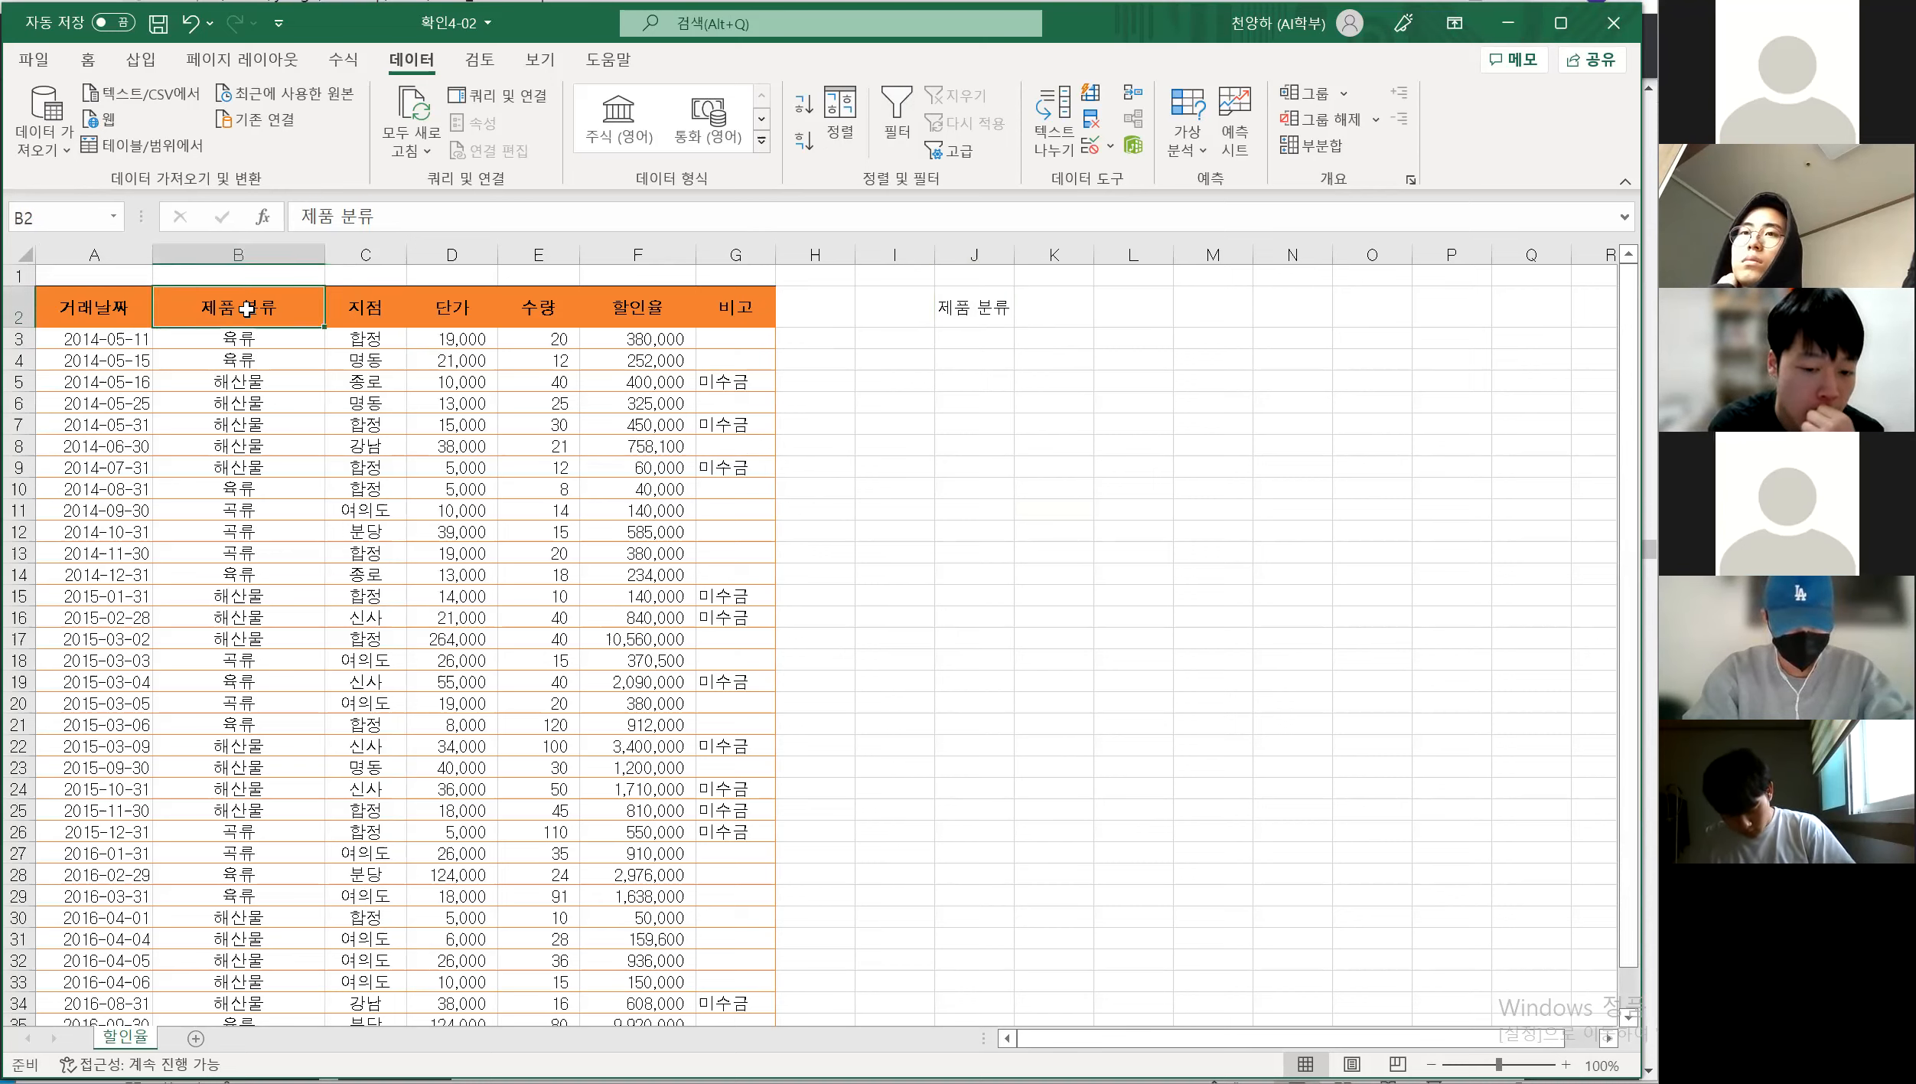
{"action": "left_click", "coordinate": [962, 307]}
{"action": "left_click", "coordinate": [961, 338]}
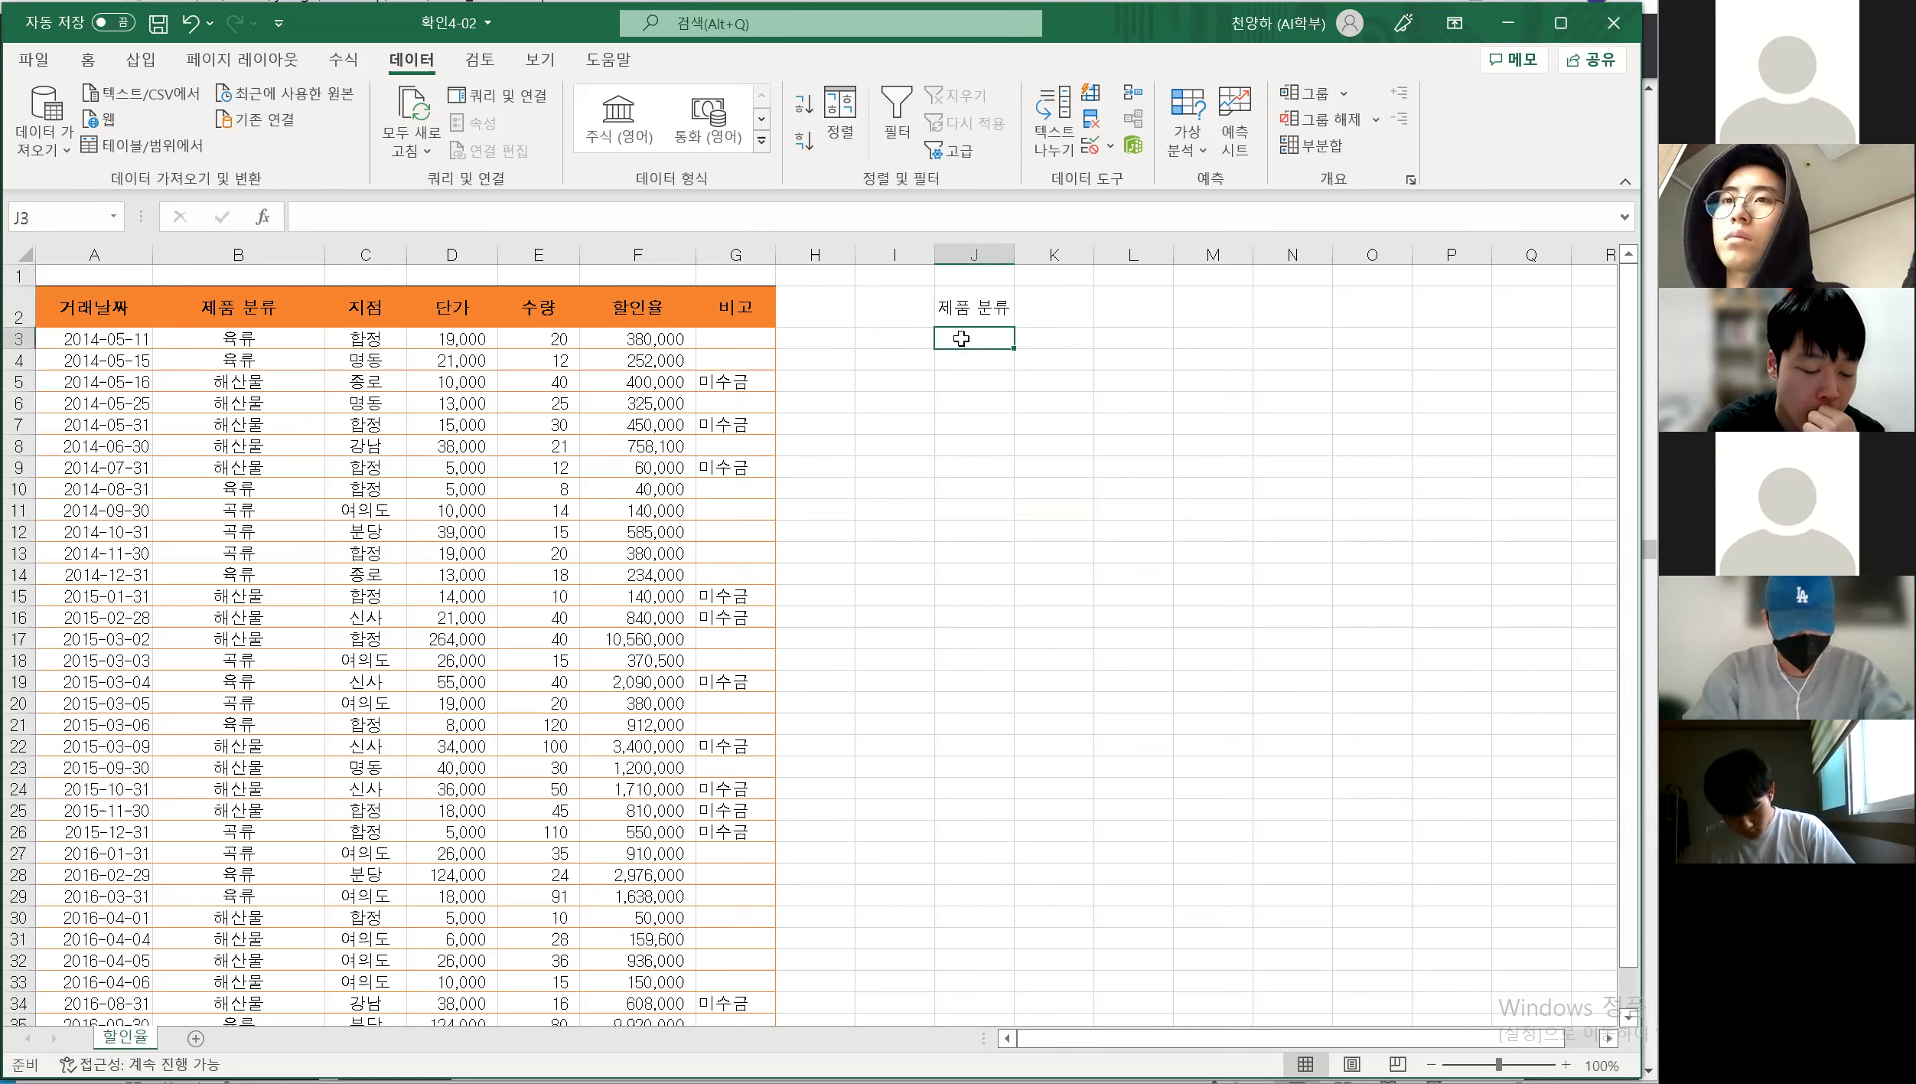
{"action": "type", "text": "육류"}
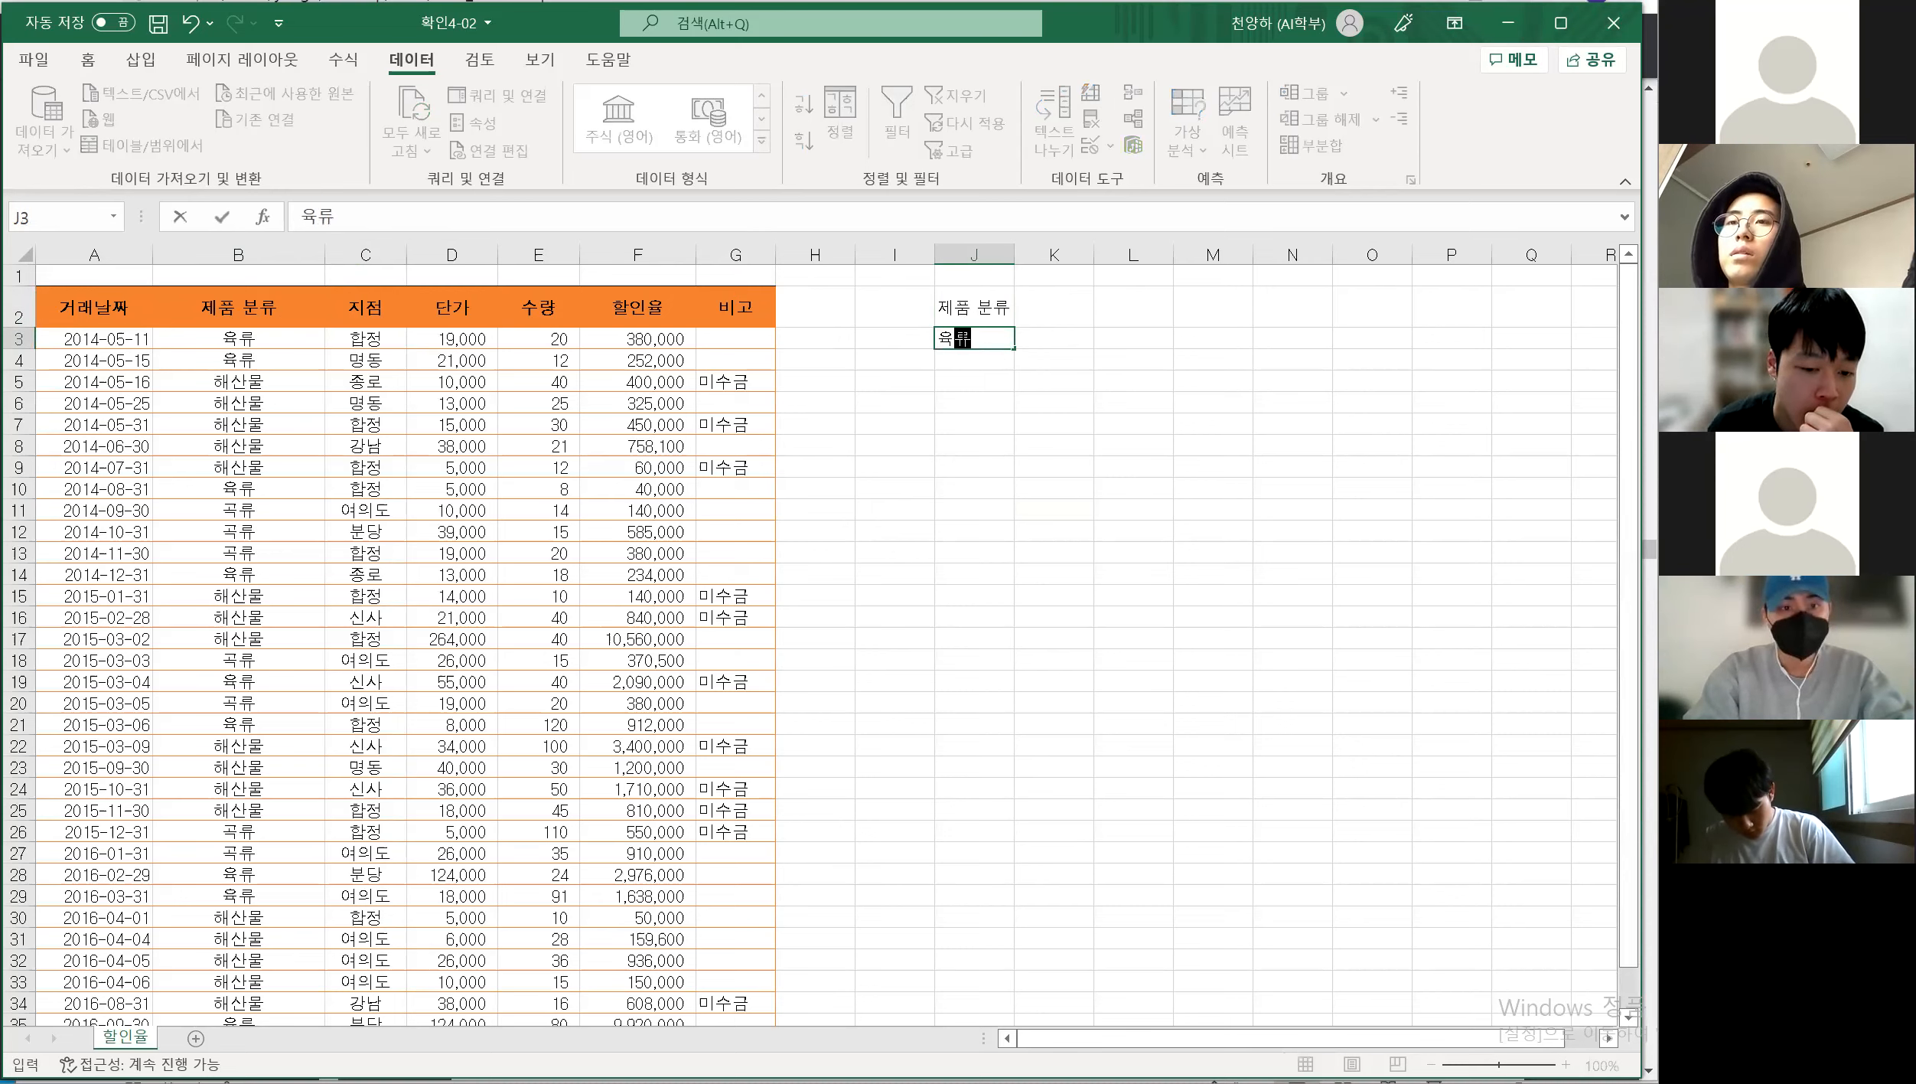
{"action": "key", "text": "Return"}
{"action": "left_click", "coordinate": [1218, 421]}
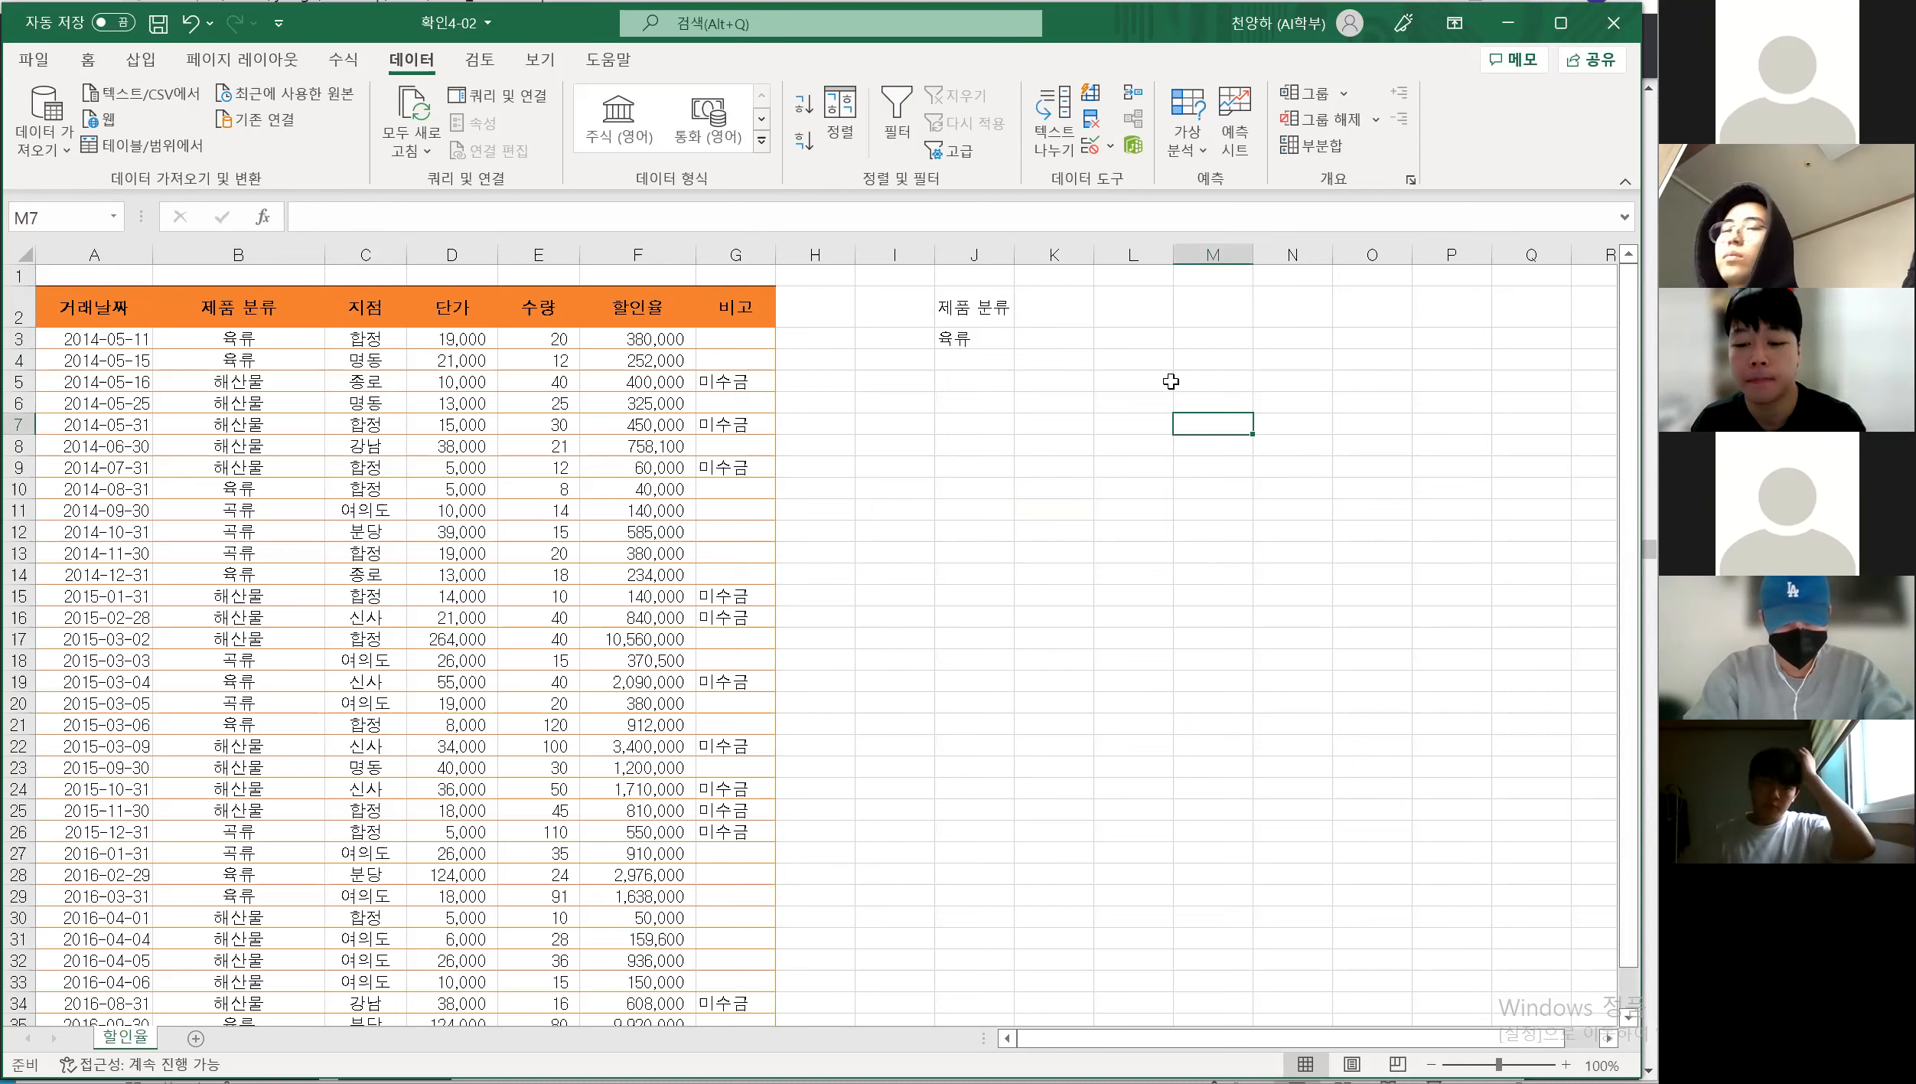
Enter 단가 as a criteria heading in K2 and compare it with the table's 단가 header
{"action": "left_click", "coordinate": [1072, 319]}
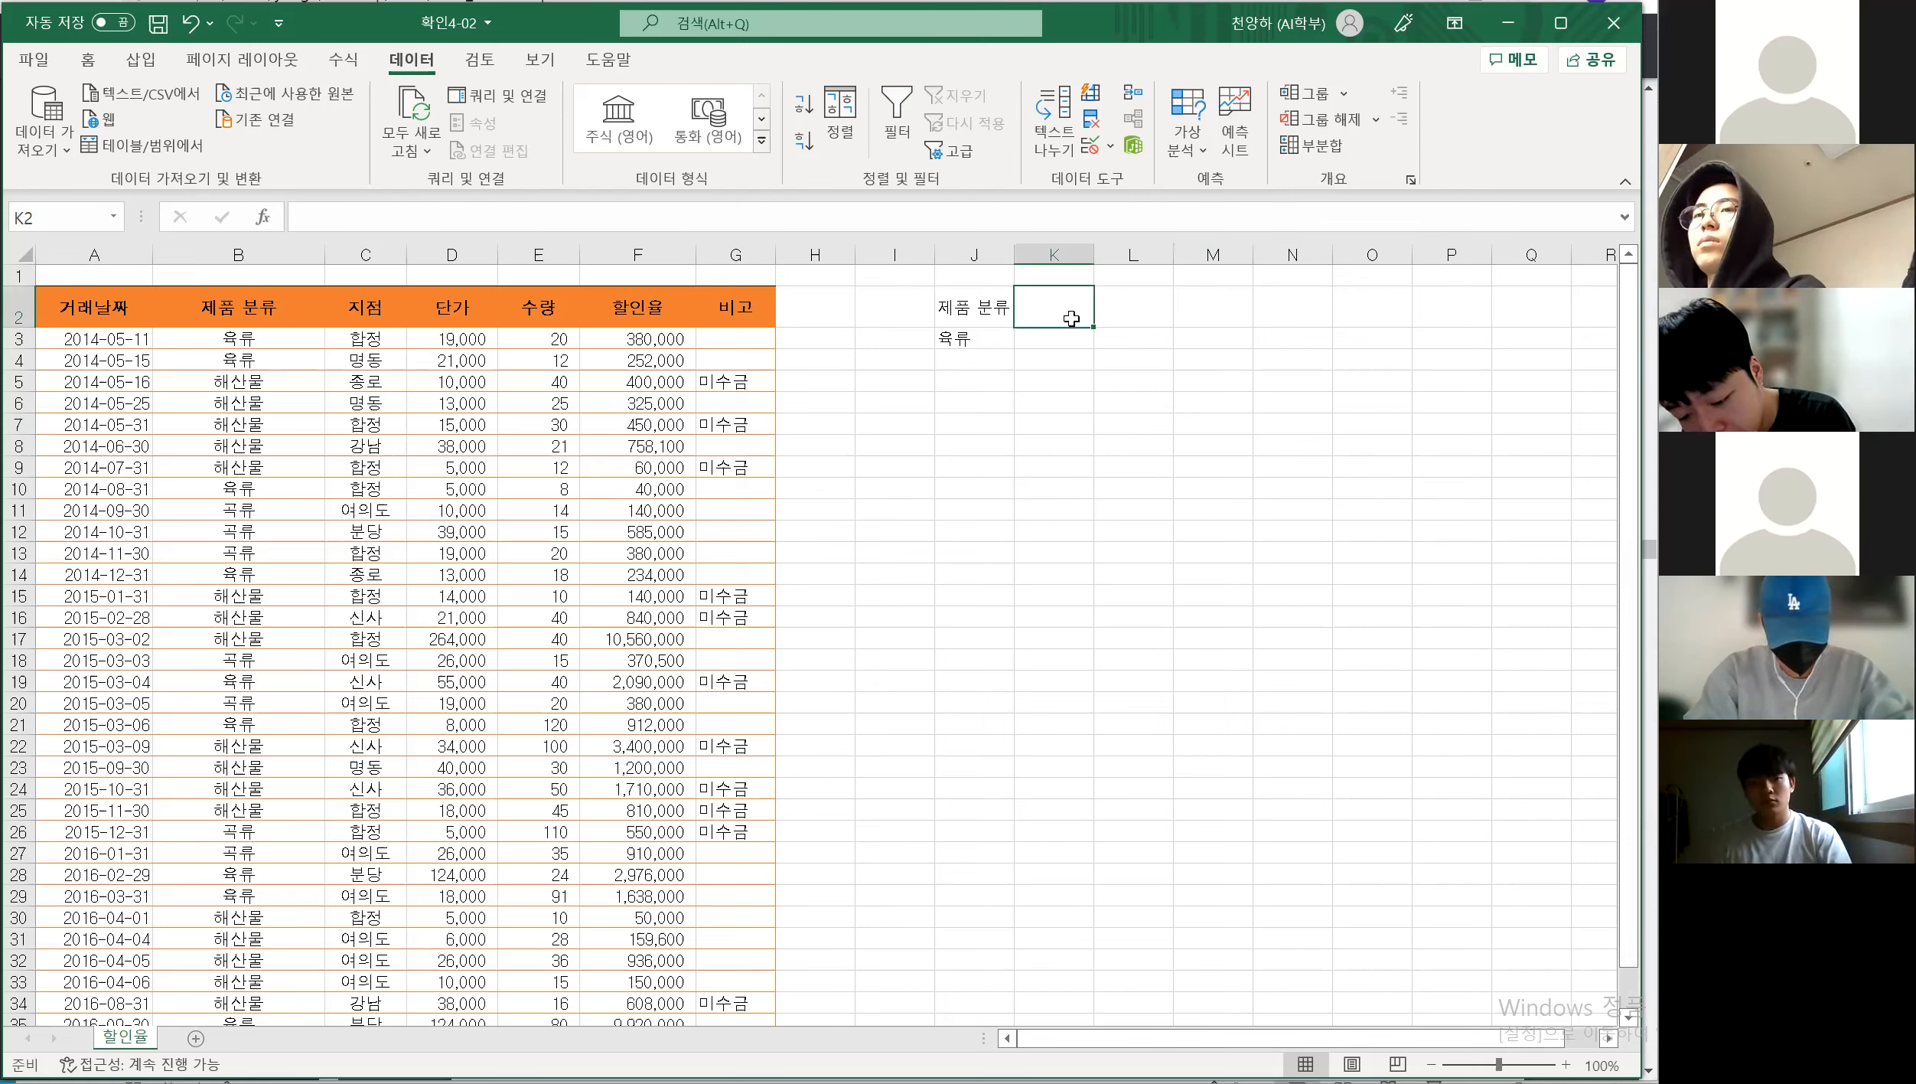
{"action": "type", "text": "단가"}
{"action": "key", "text": "Return"}
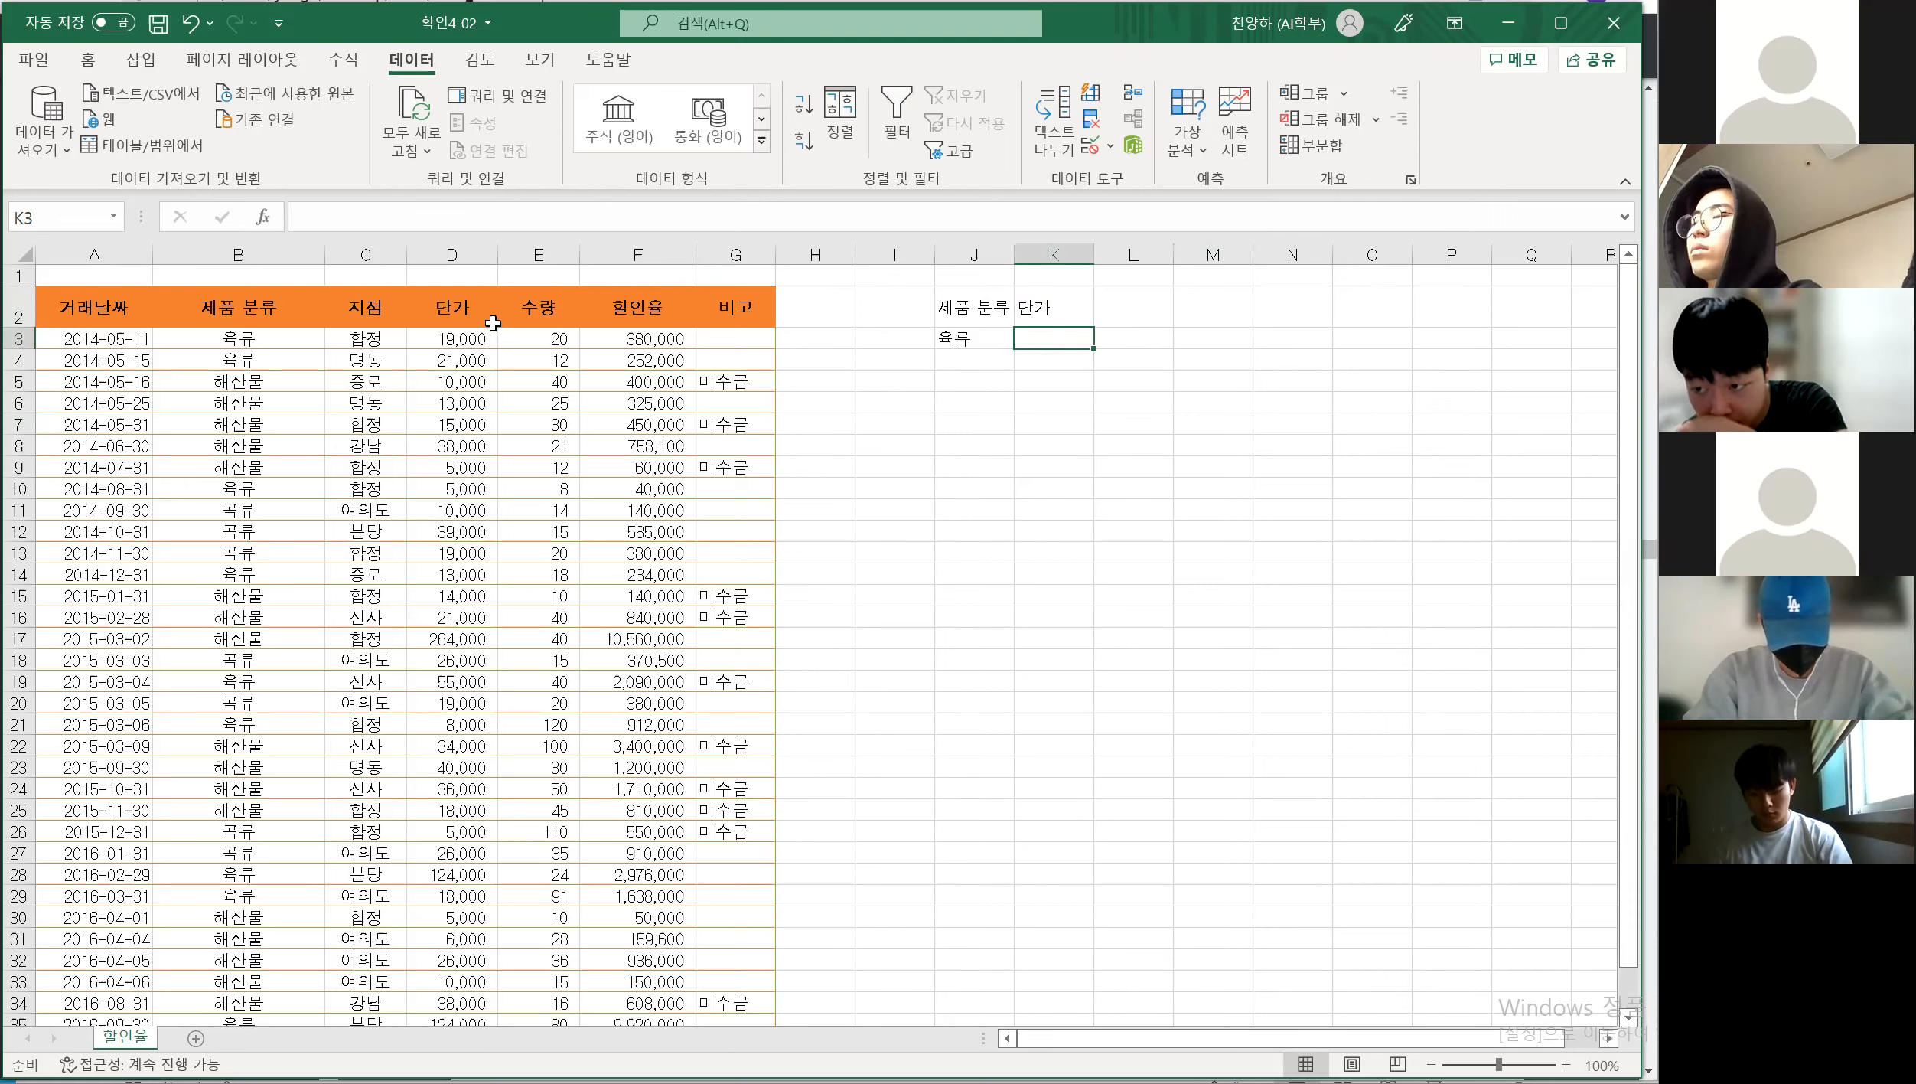
{"action": "left_click", "coordinate": [456, 314]}
{"action": "left_click", "coordinate": [1035, 310]}
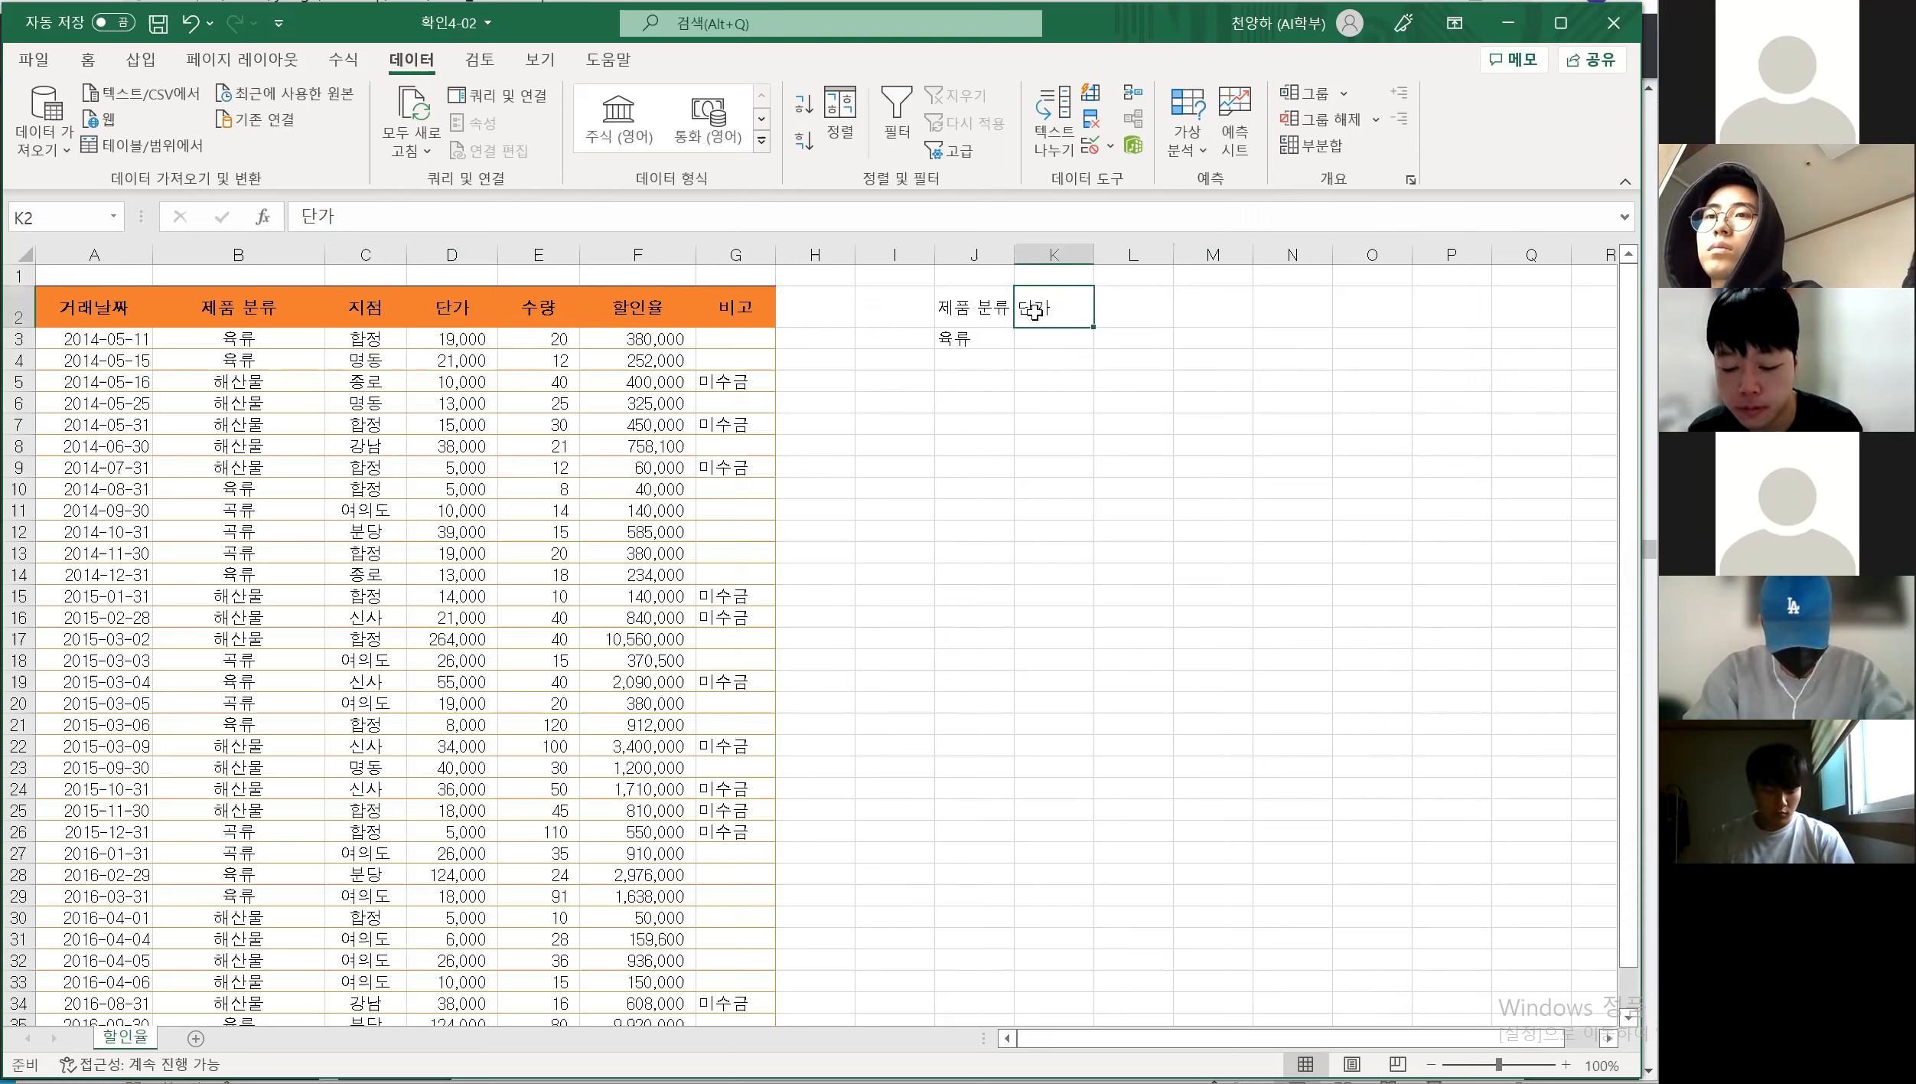
Enter the condition >=30000 for 단가 in K4, one row below the 육류 condition
{"action": "left_click", "coordinate": [1029, 344]}
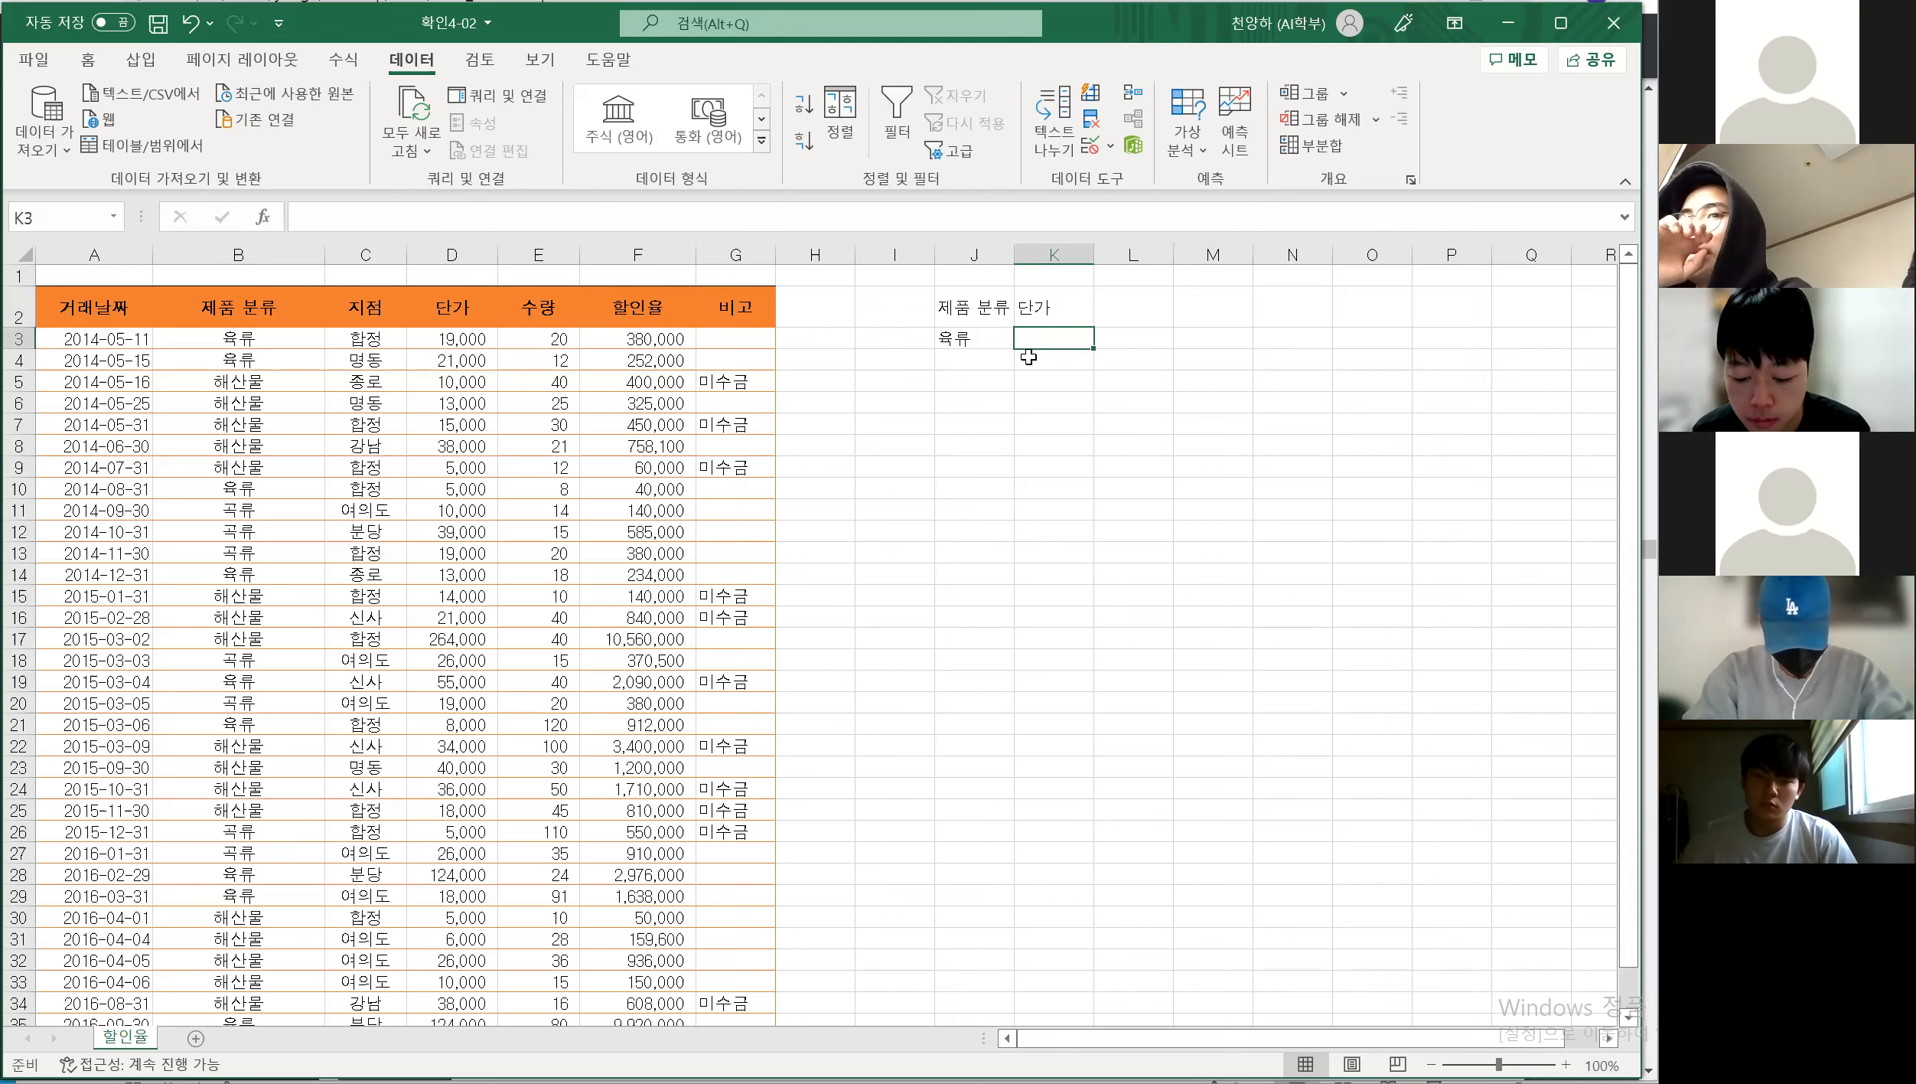
{"action": "left_click", "coordinate": [1032, 360]}
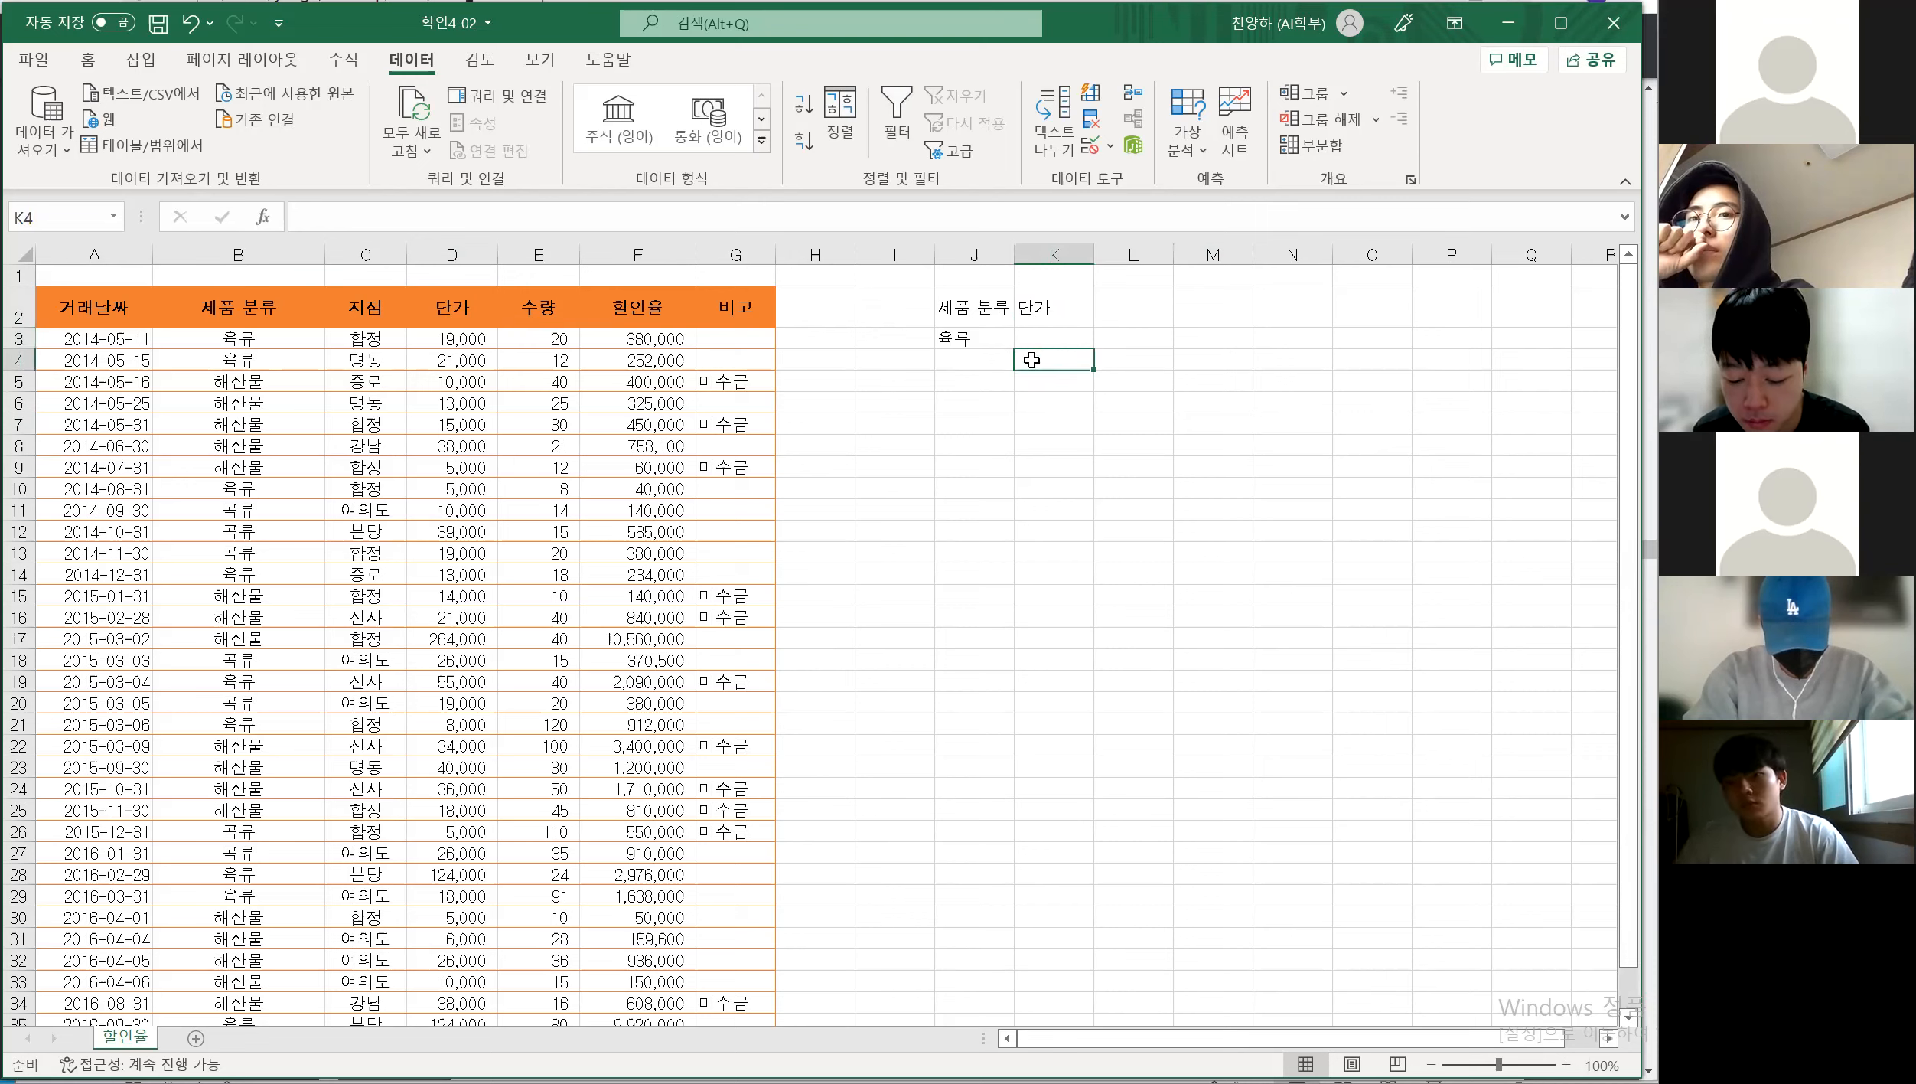
{"action": "type", "text": ">=30000"}
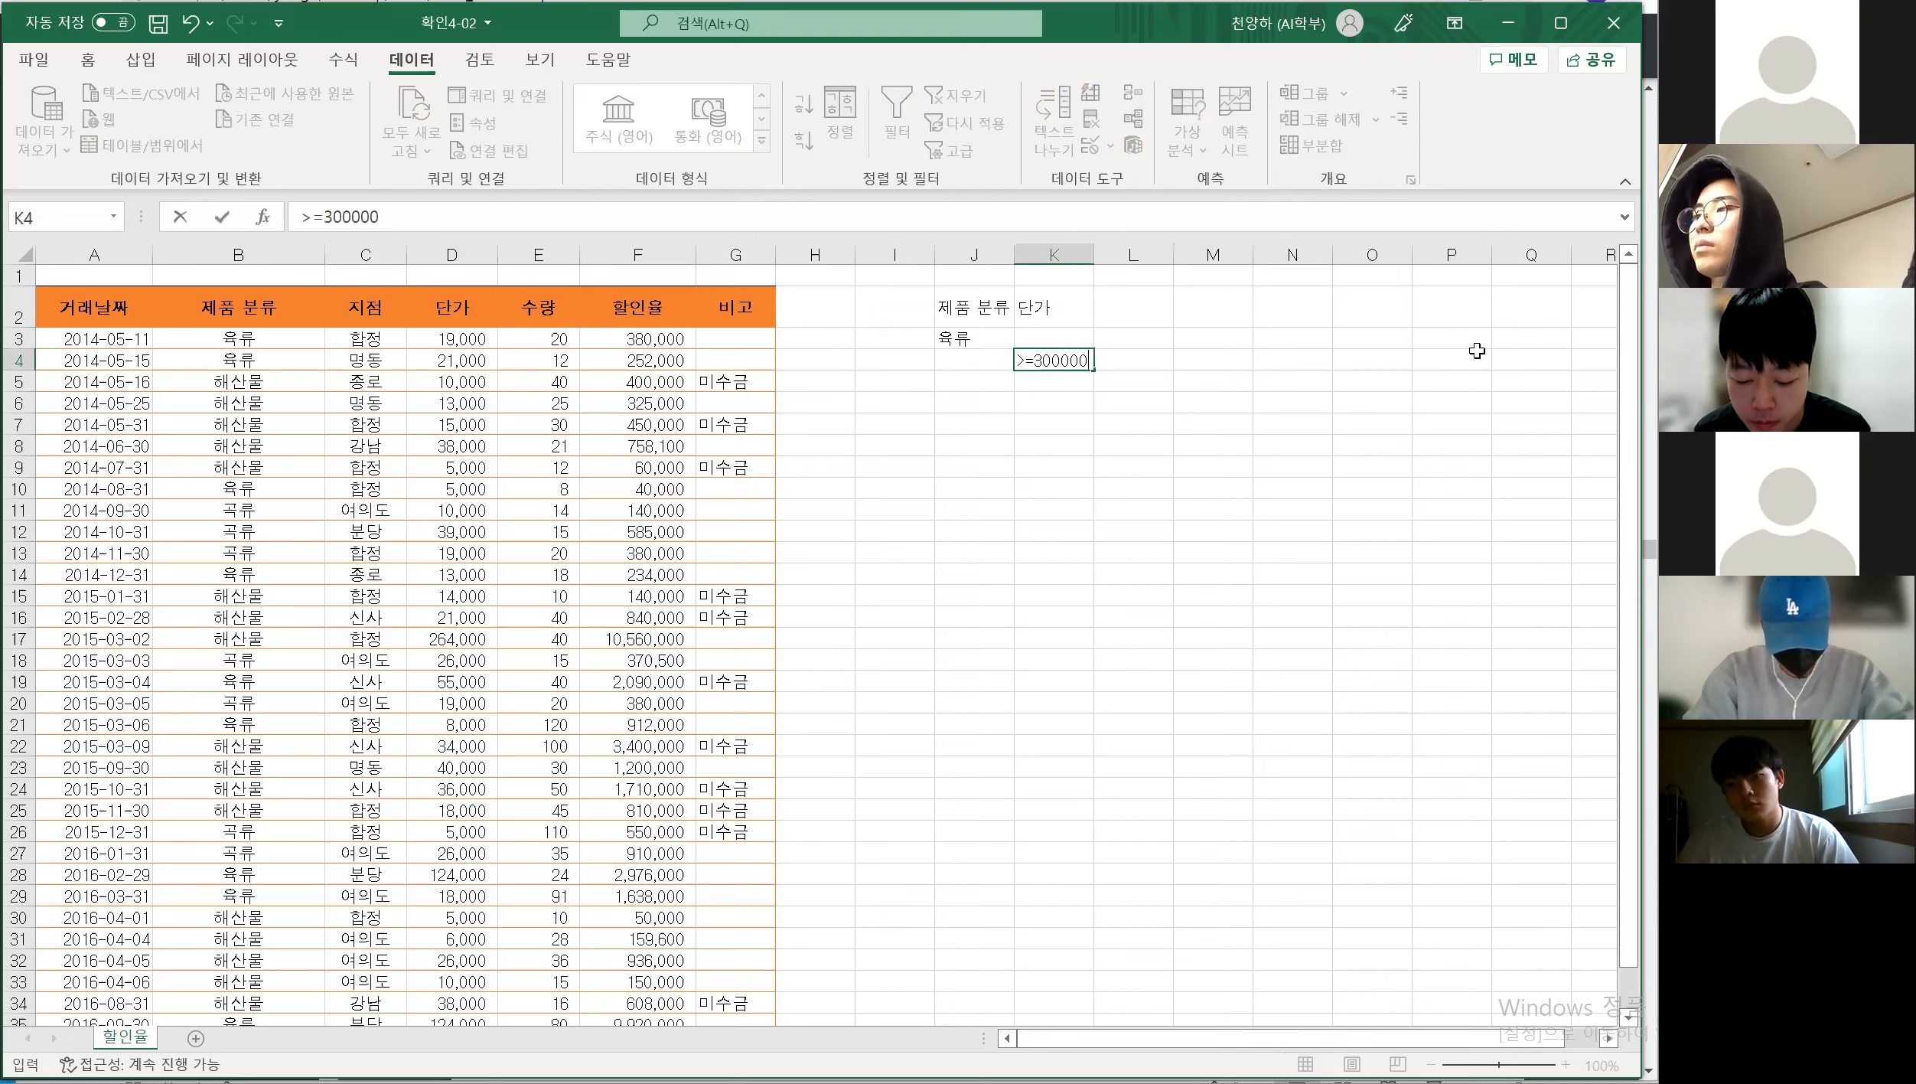
{"action": "key", "text": "Return"}
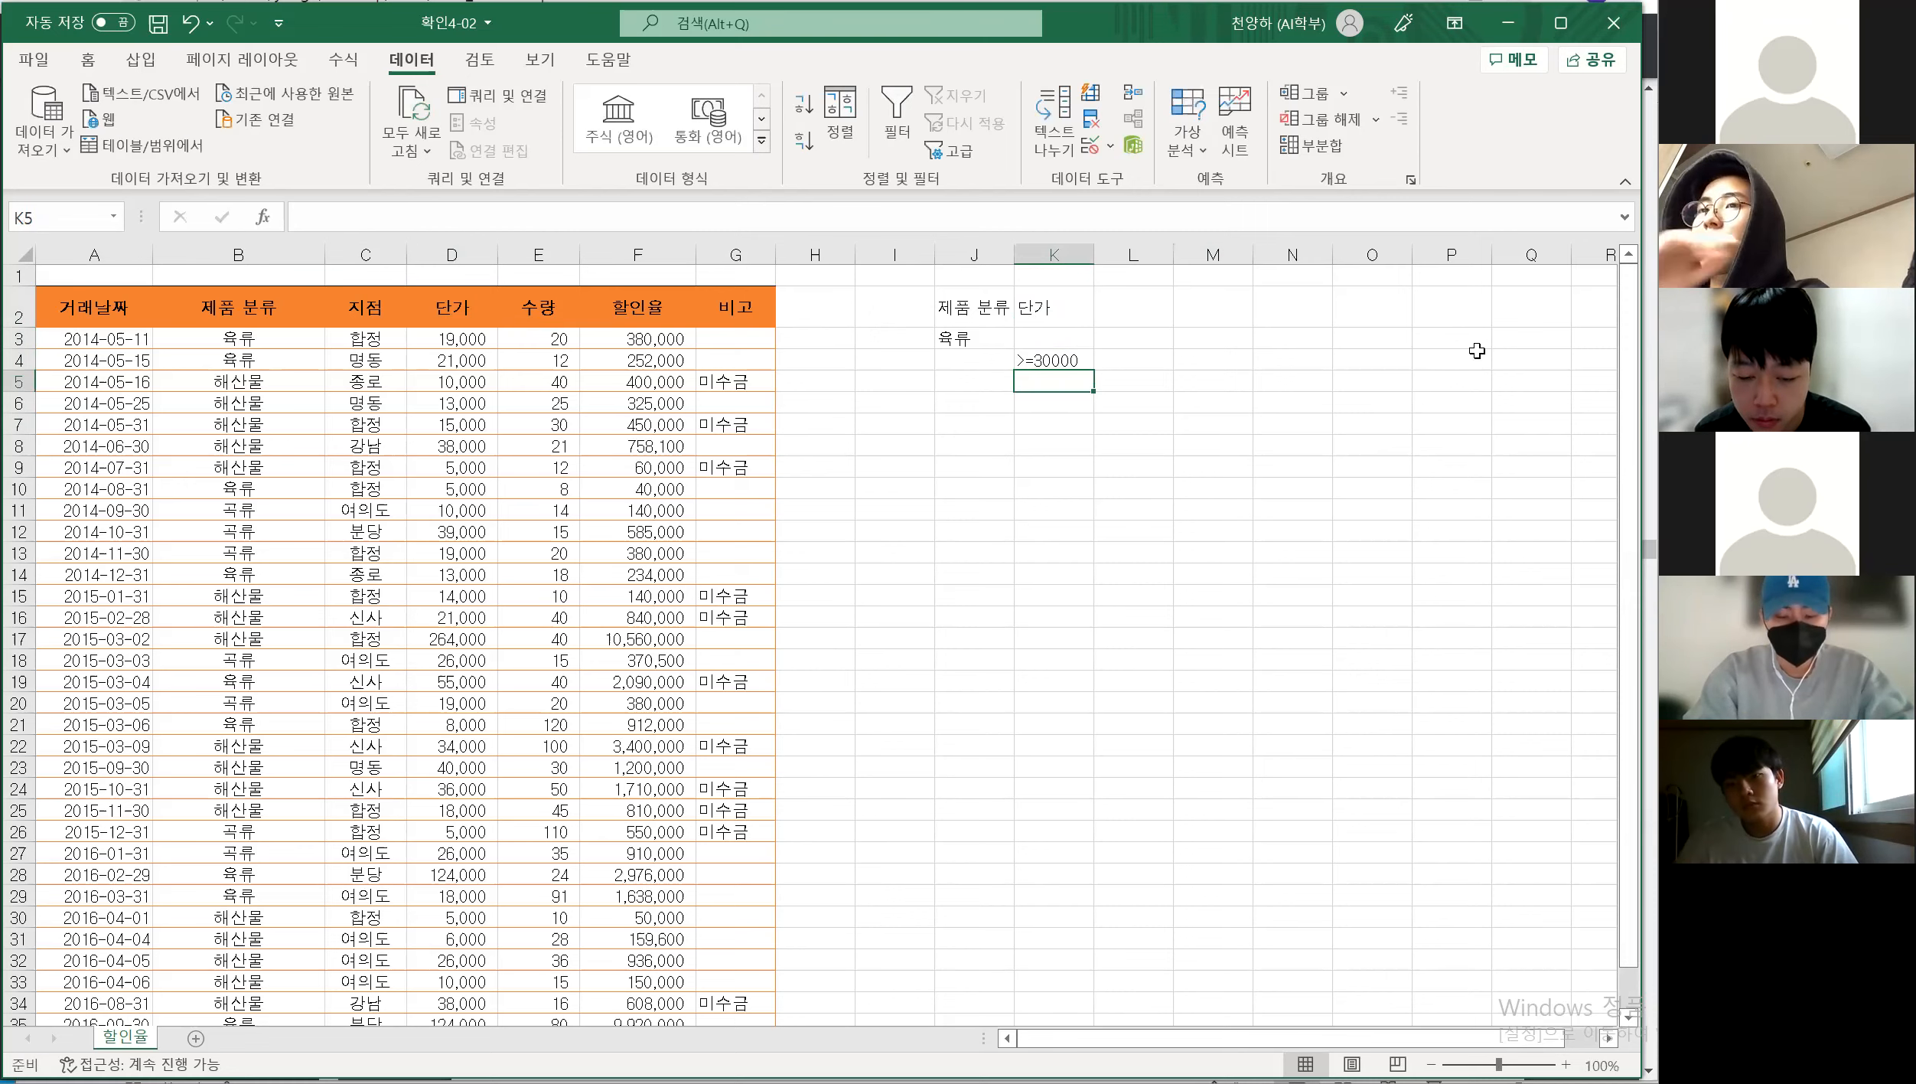
{"action": "left_click", "coordinate": [1075, 360]}
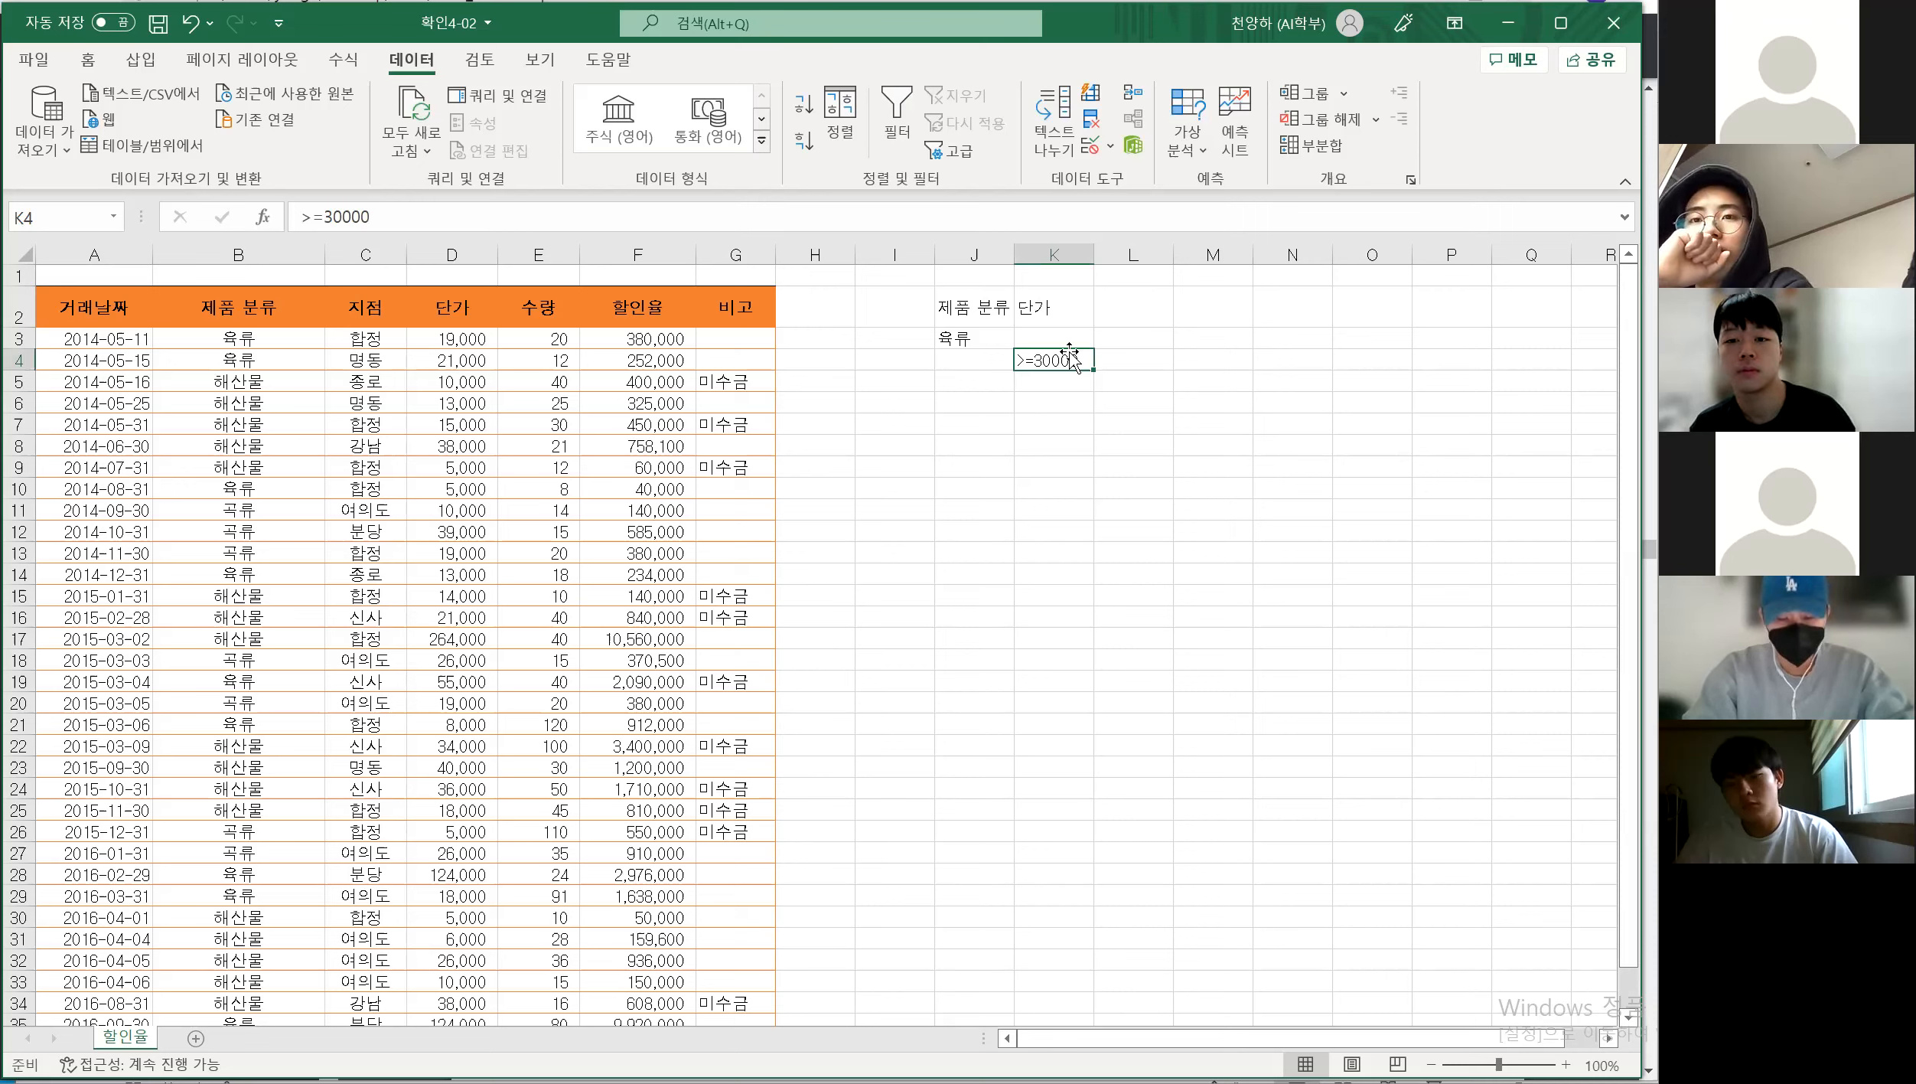
Enter 수량 as a criteria heading in L2, next to 단가
{"action": "left_click", "coordinate": [1159, 315]}
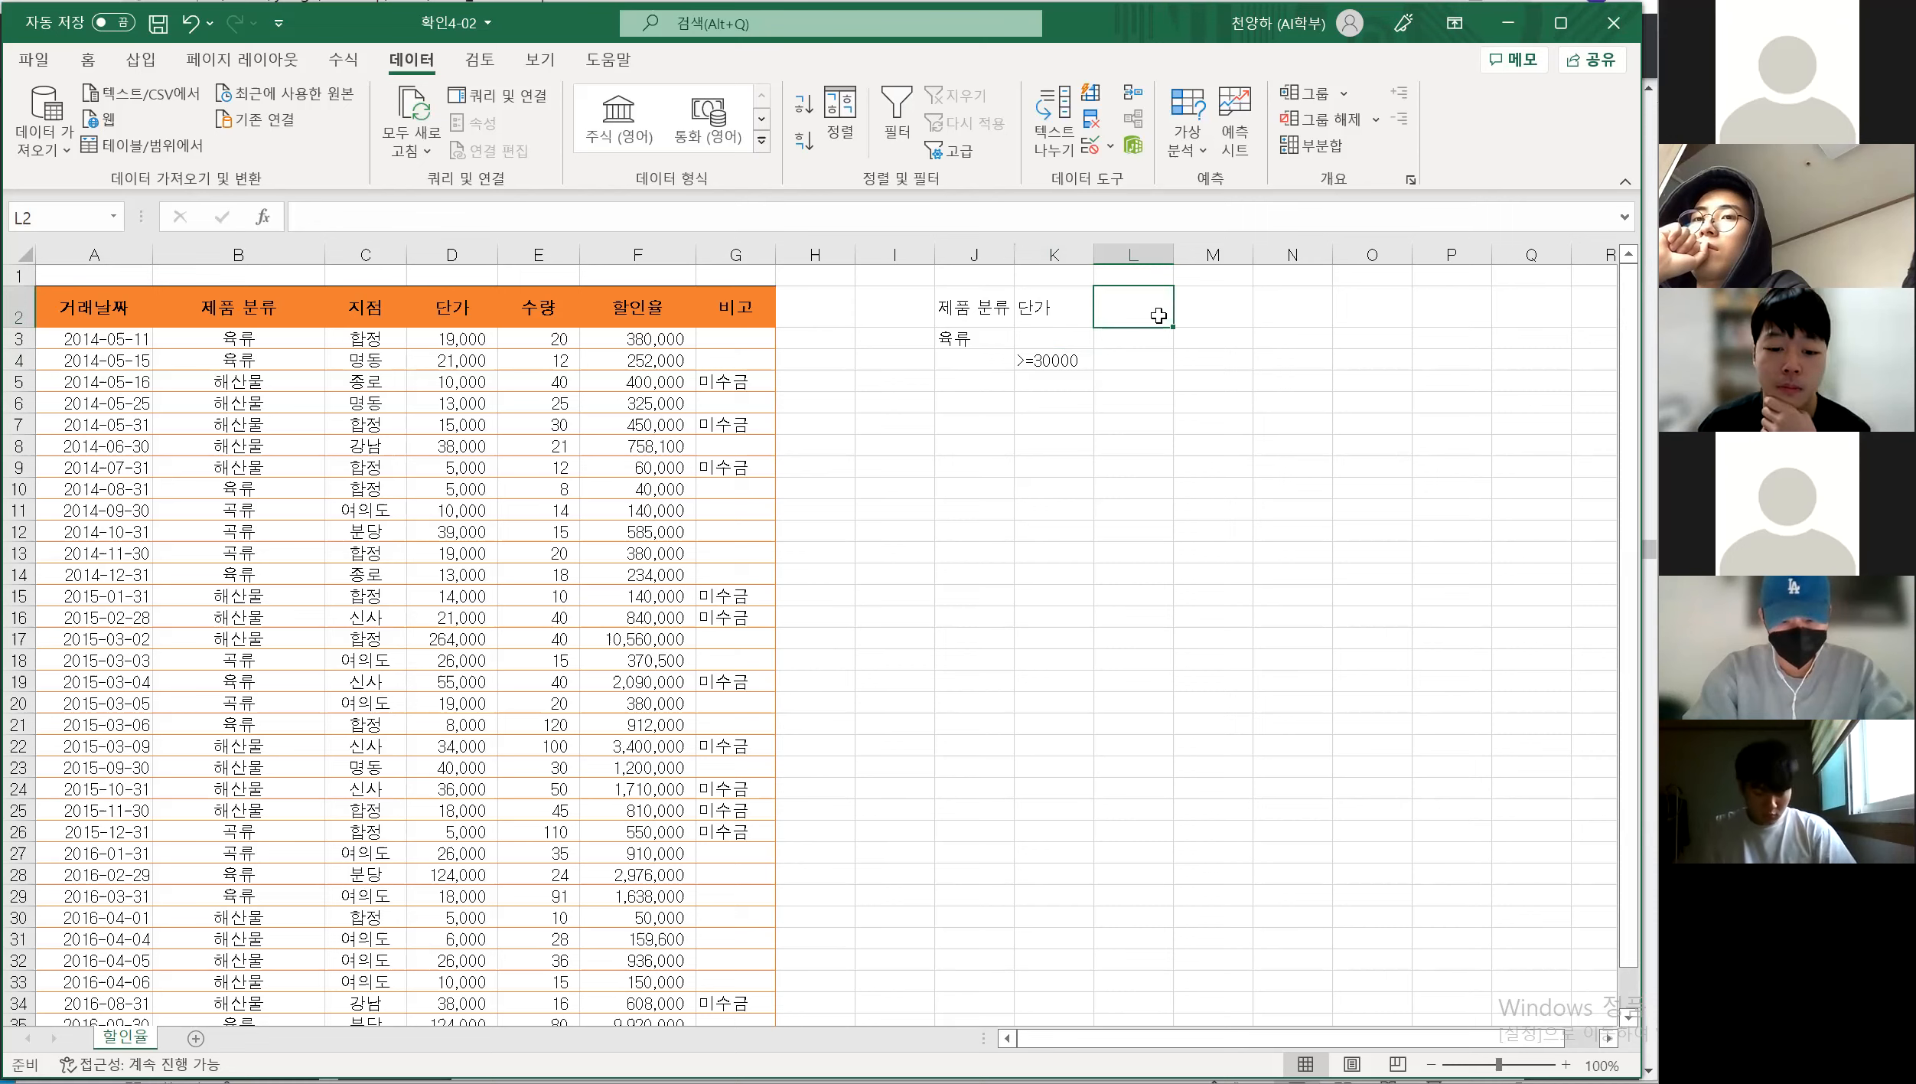
{"action": "type", "text": "수"}
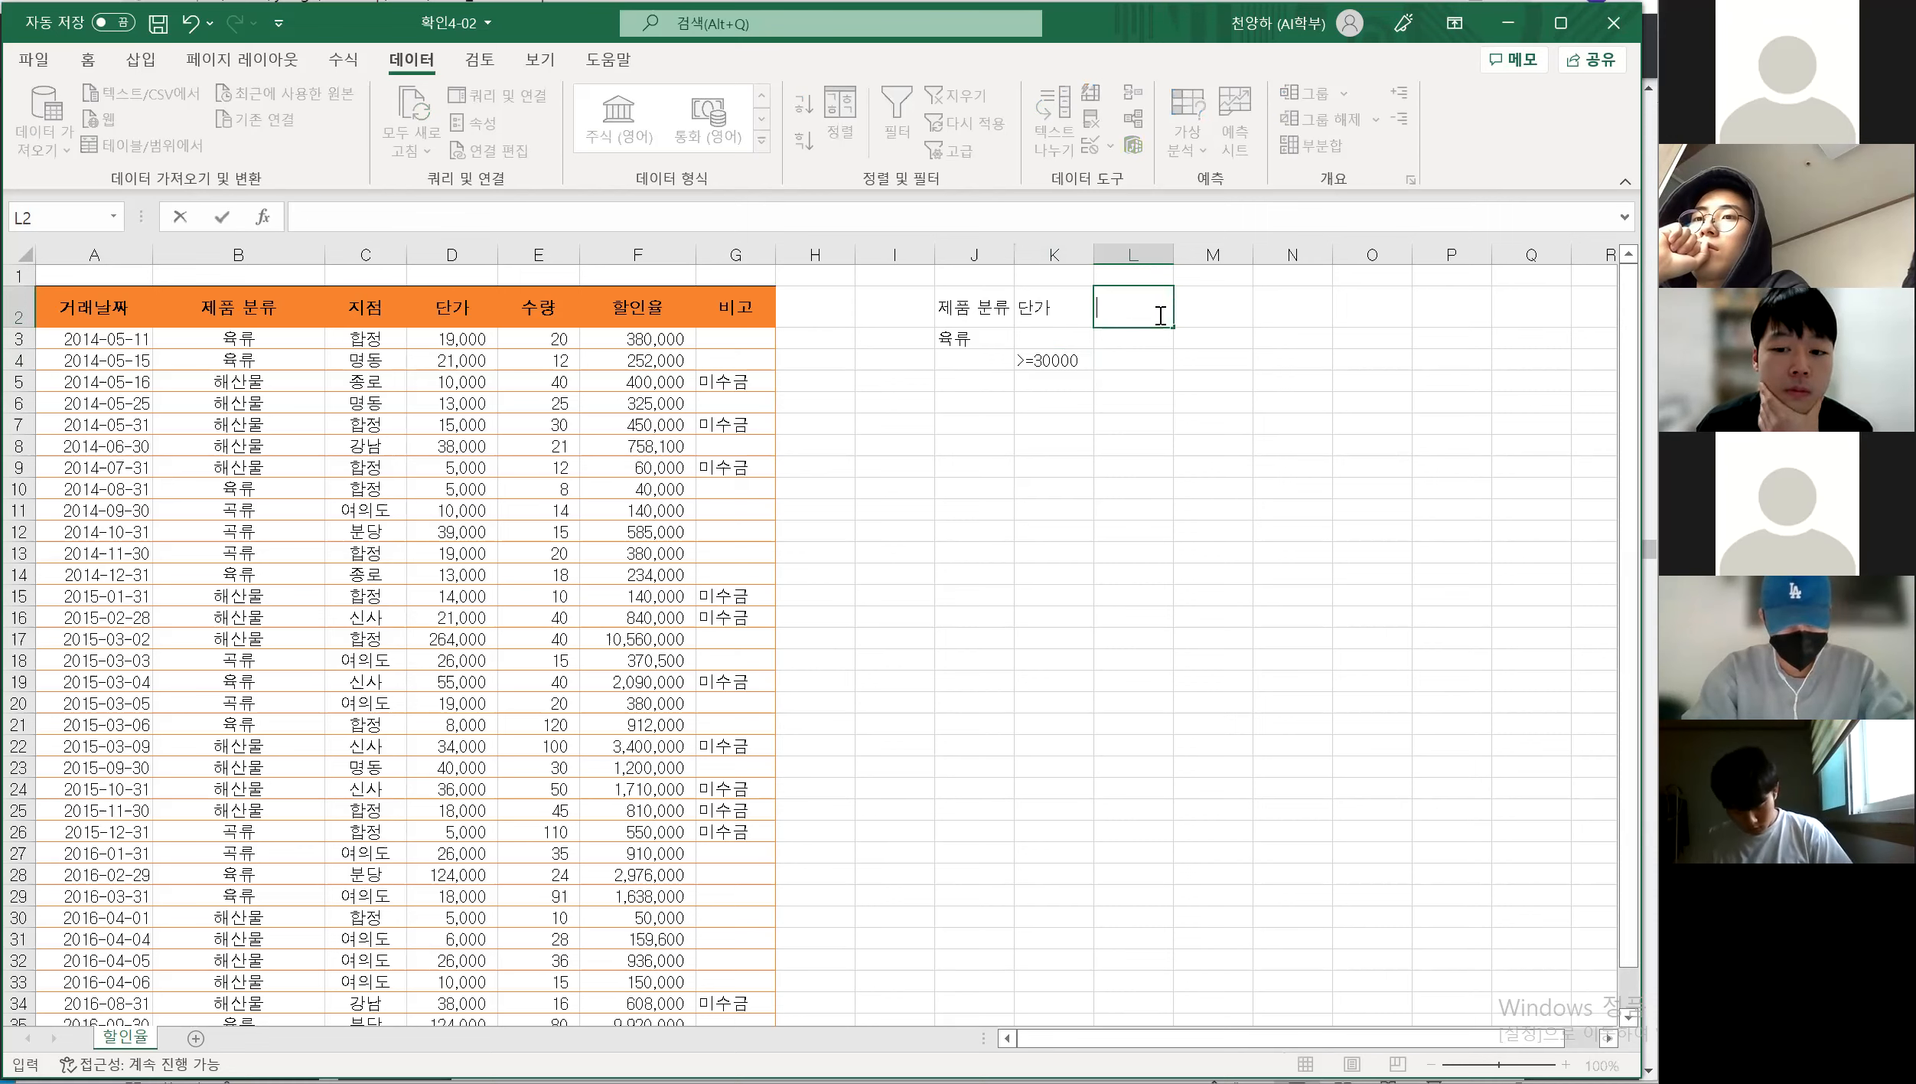
{"action": "type", "text": "량"}
{"action": "key", "text": "Return"}
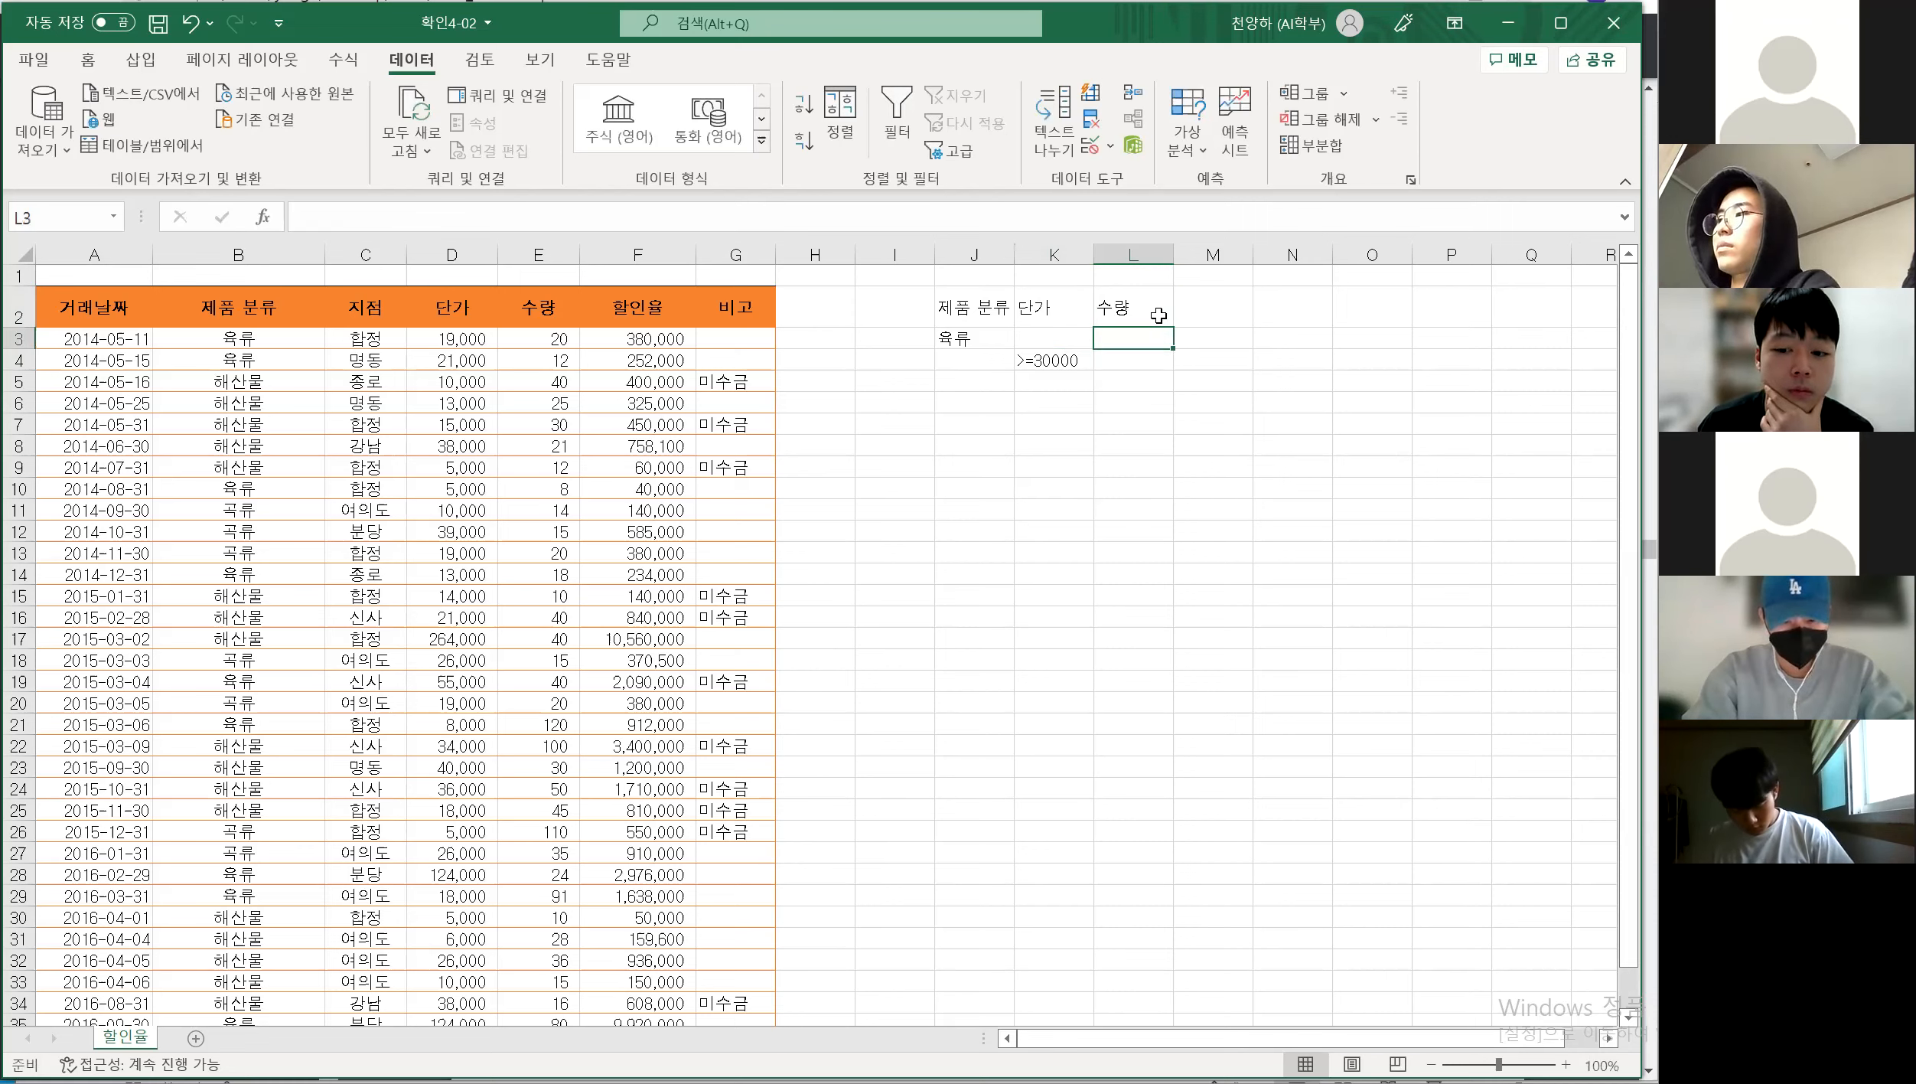
{"action": "key", "text": "Return"}
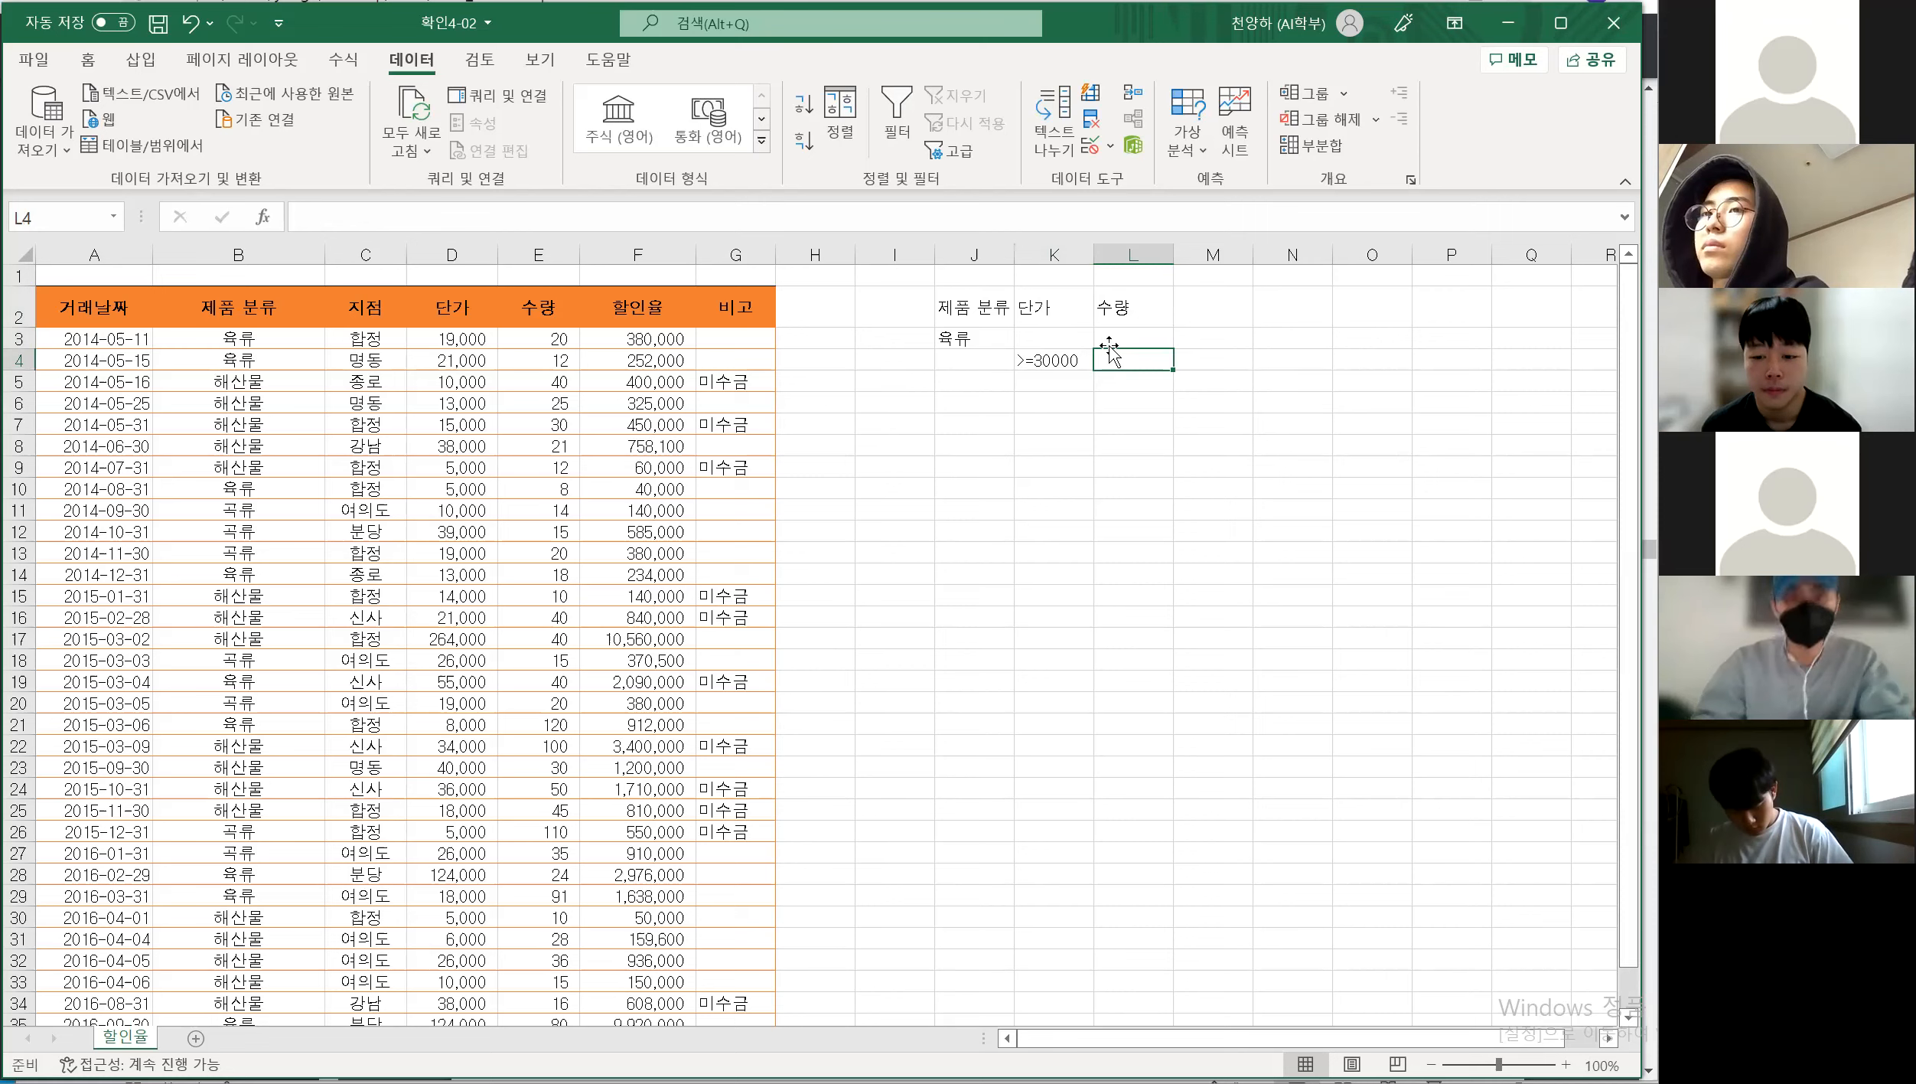
Enter the condition >30 for 수량 in L3, in the same row as 육류
{"action": "left_click", "coordinate": [1157, 339]}
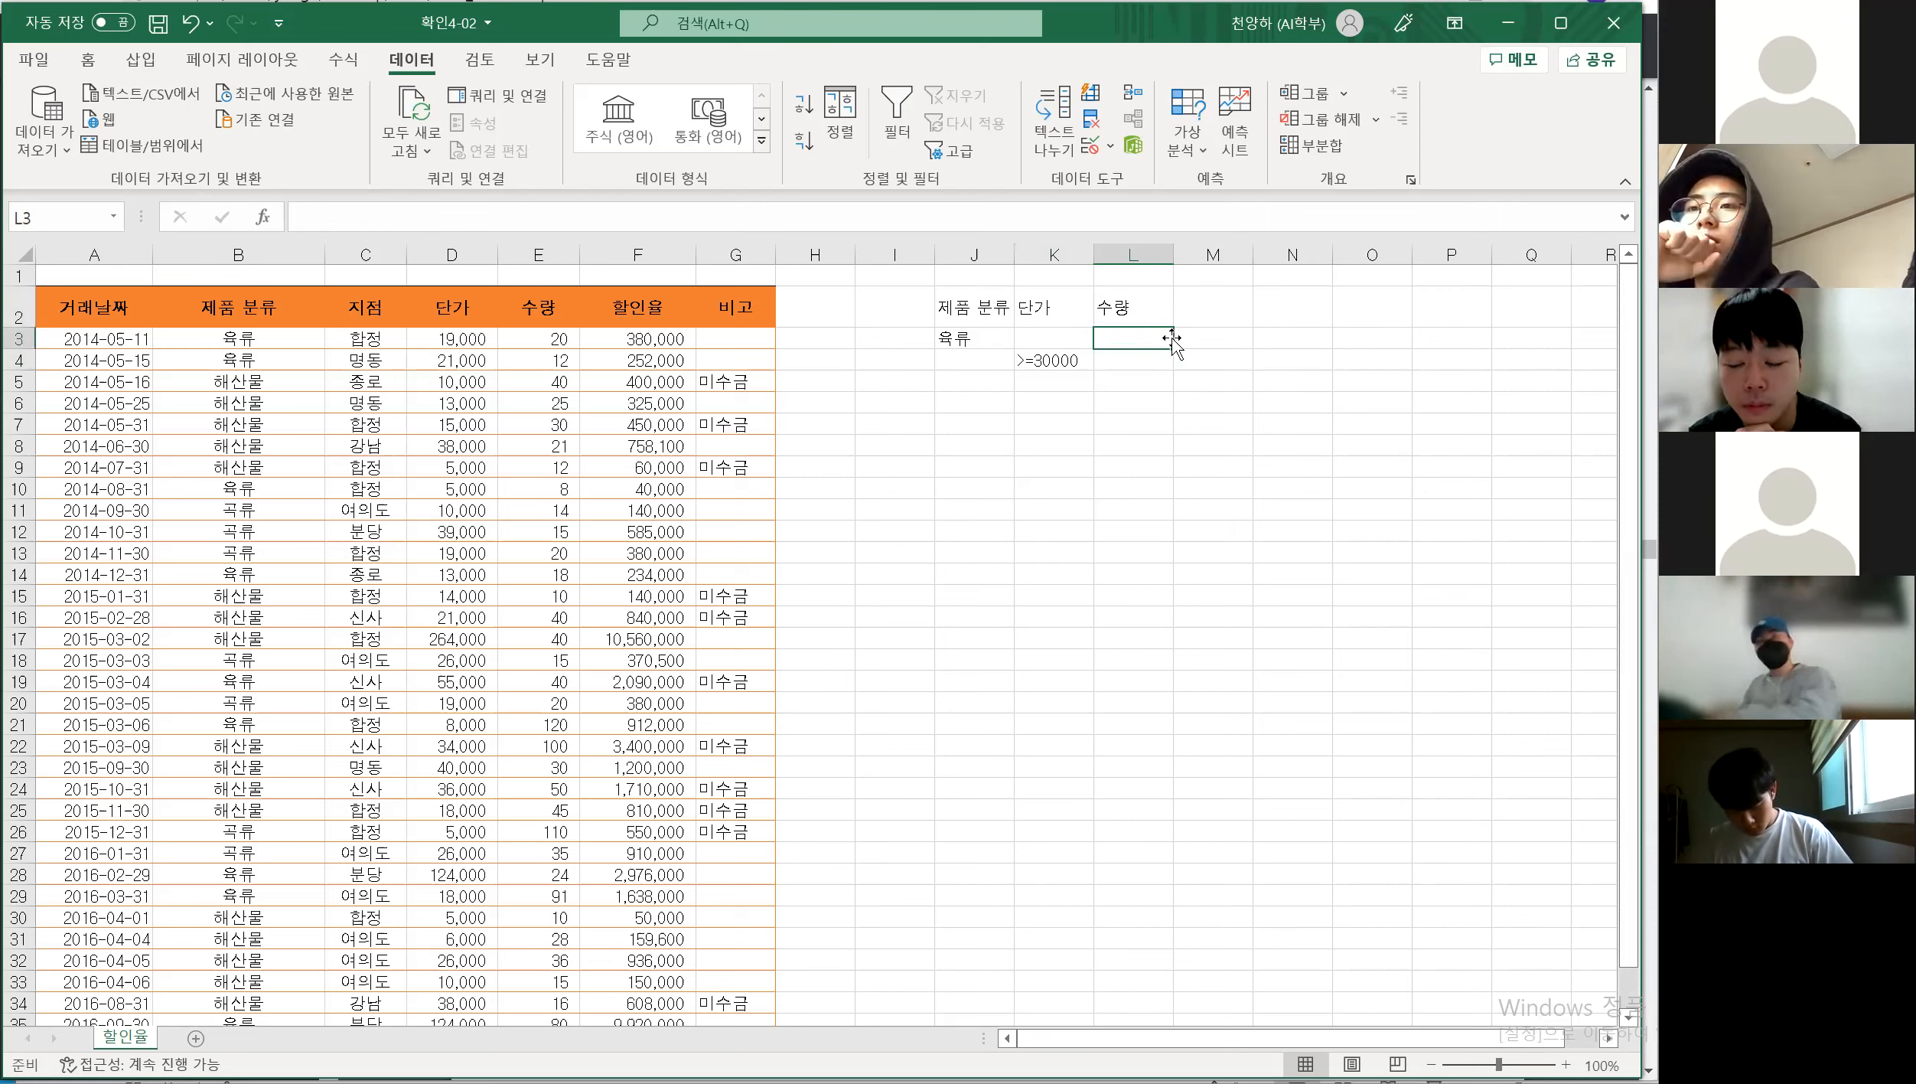
{"action": "type", "text": ">"}
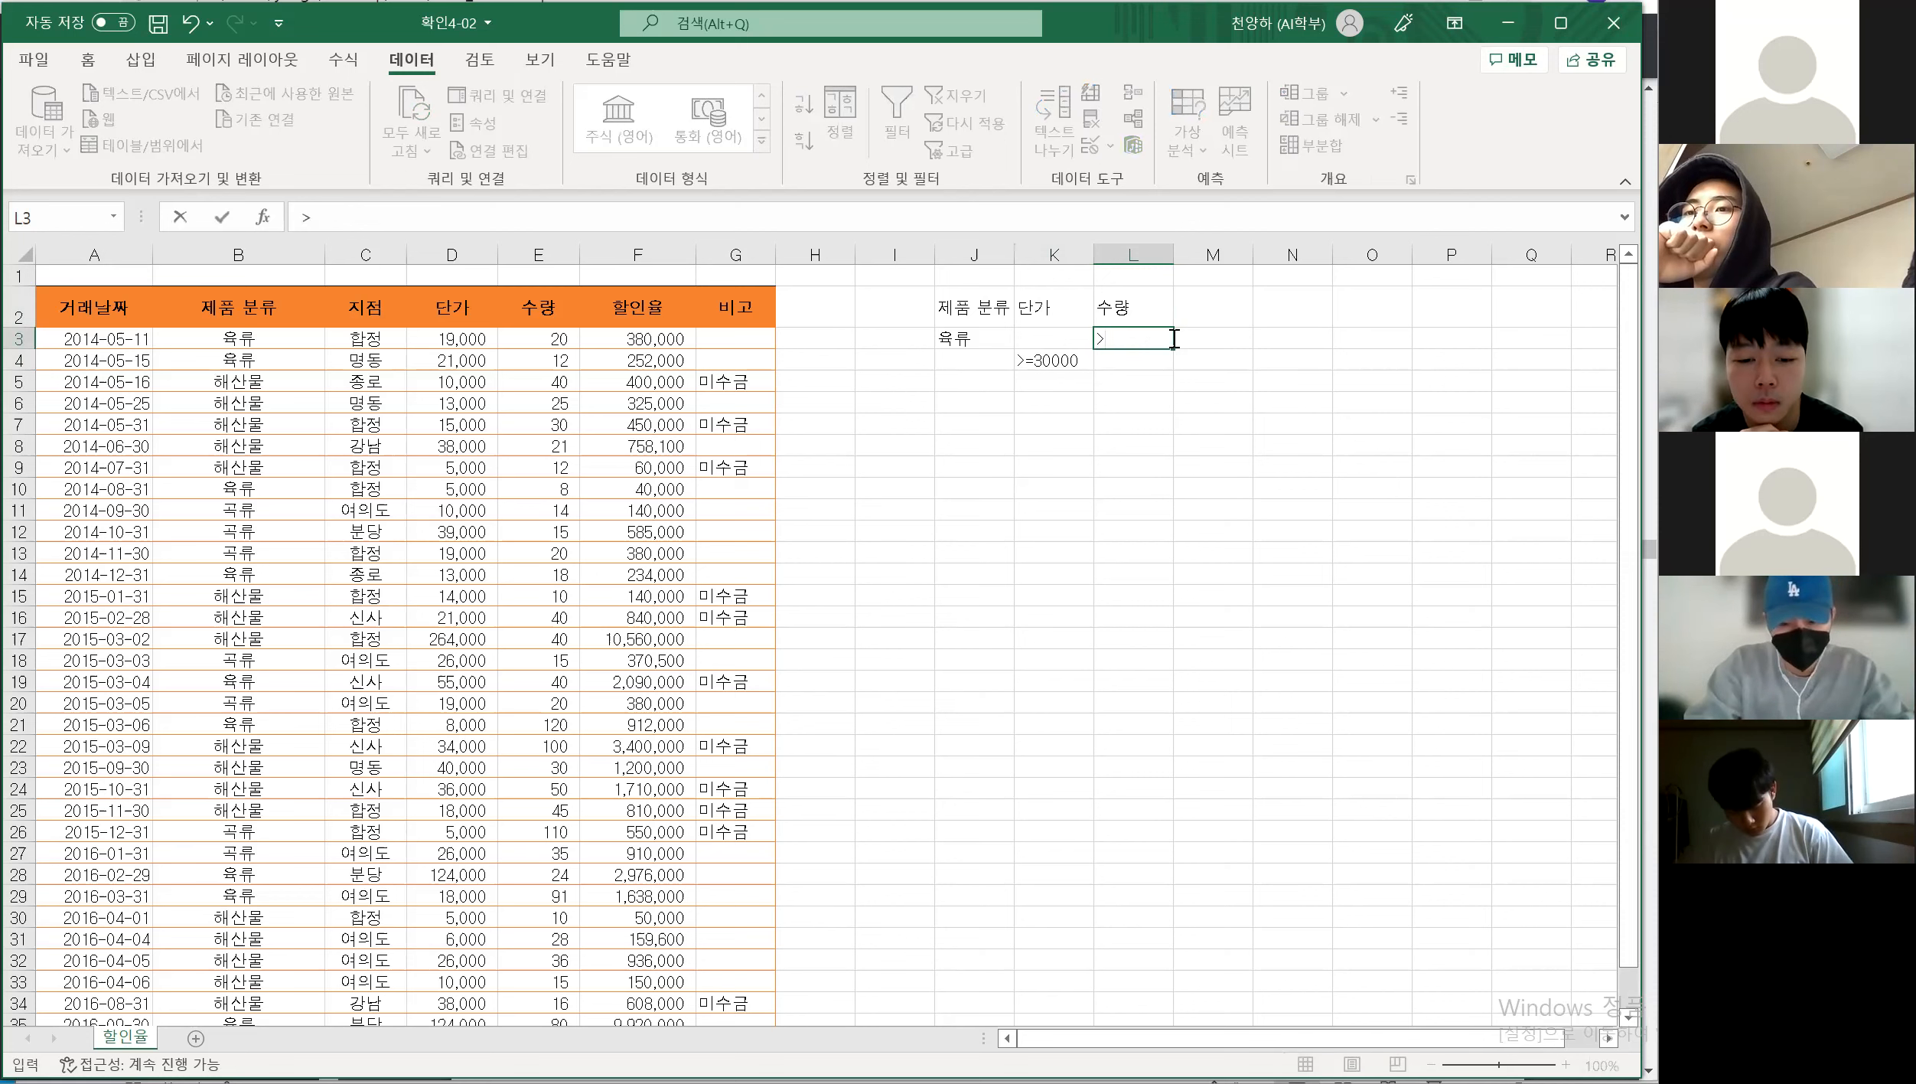
{"action": "type", "text": "30"}
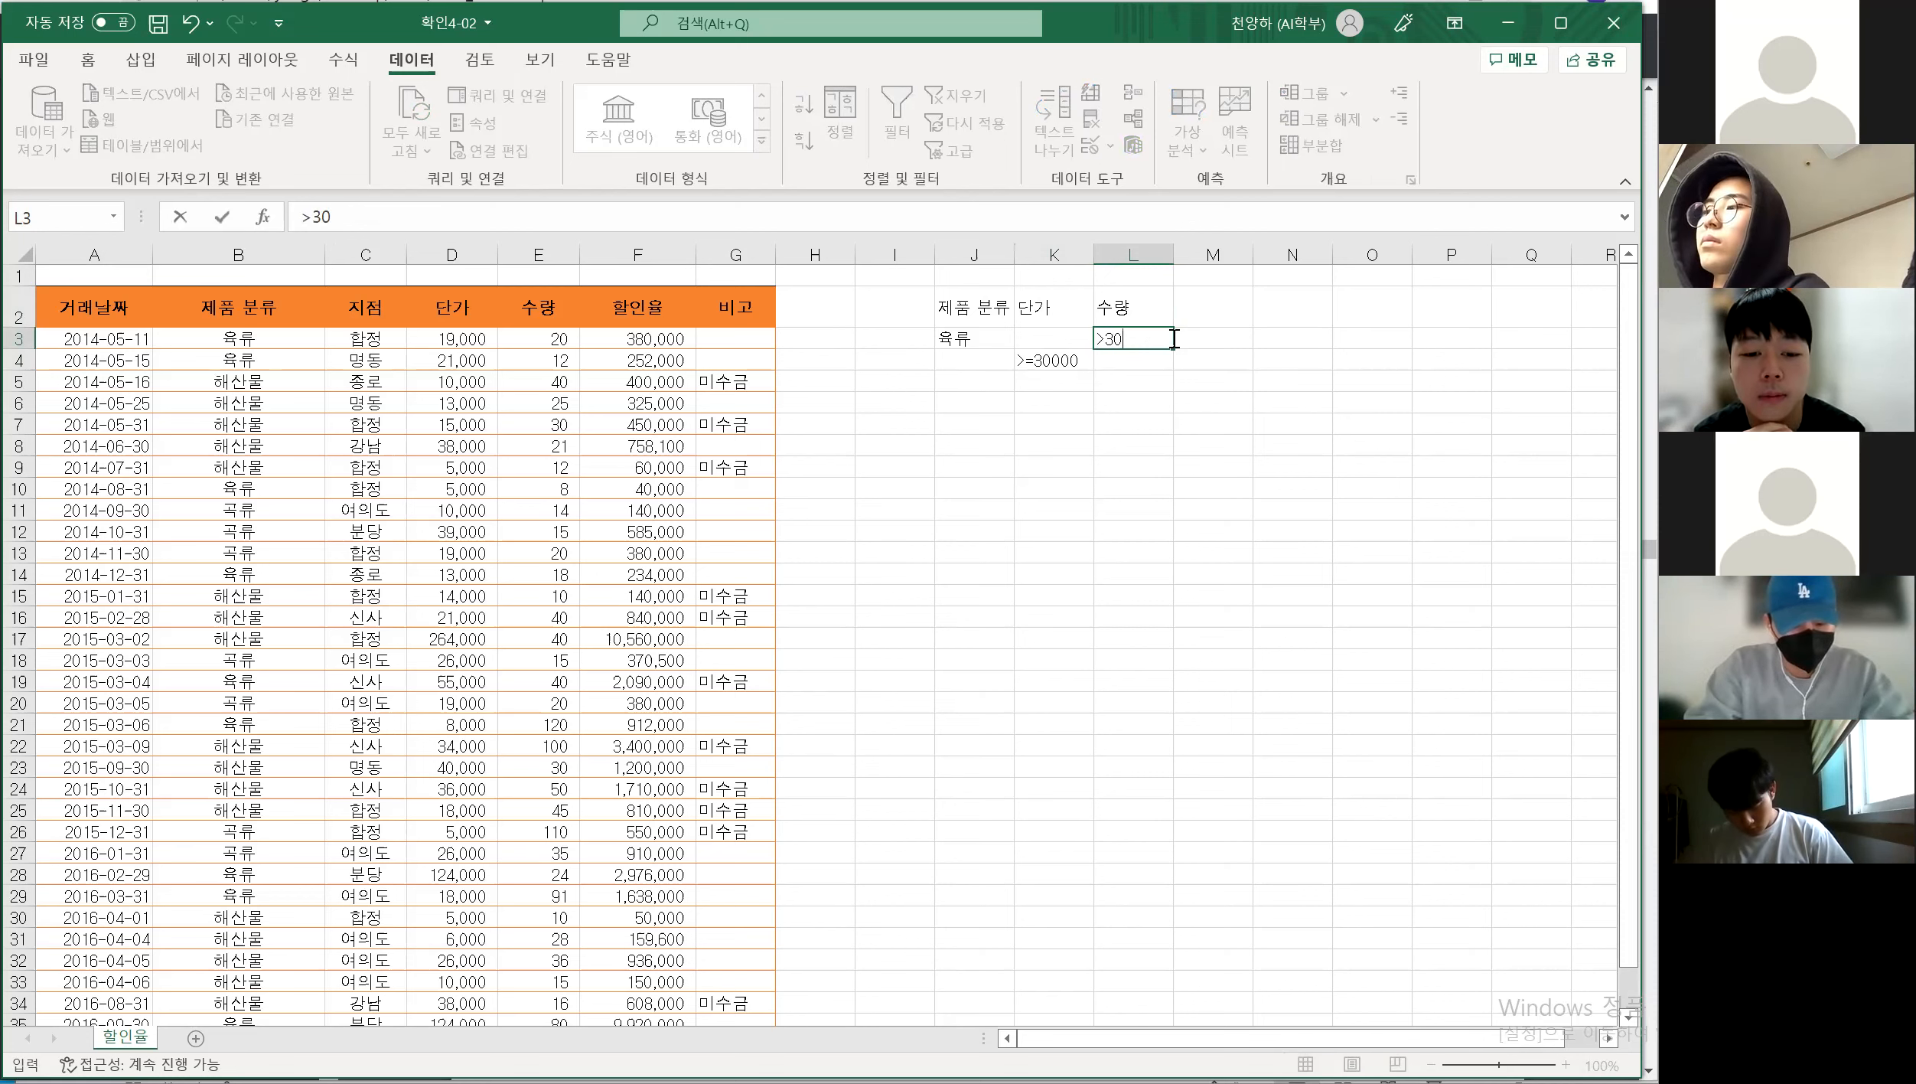
{"action": "key", "text": "Return"}
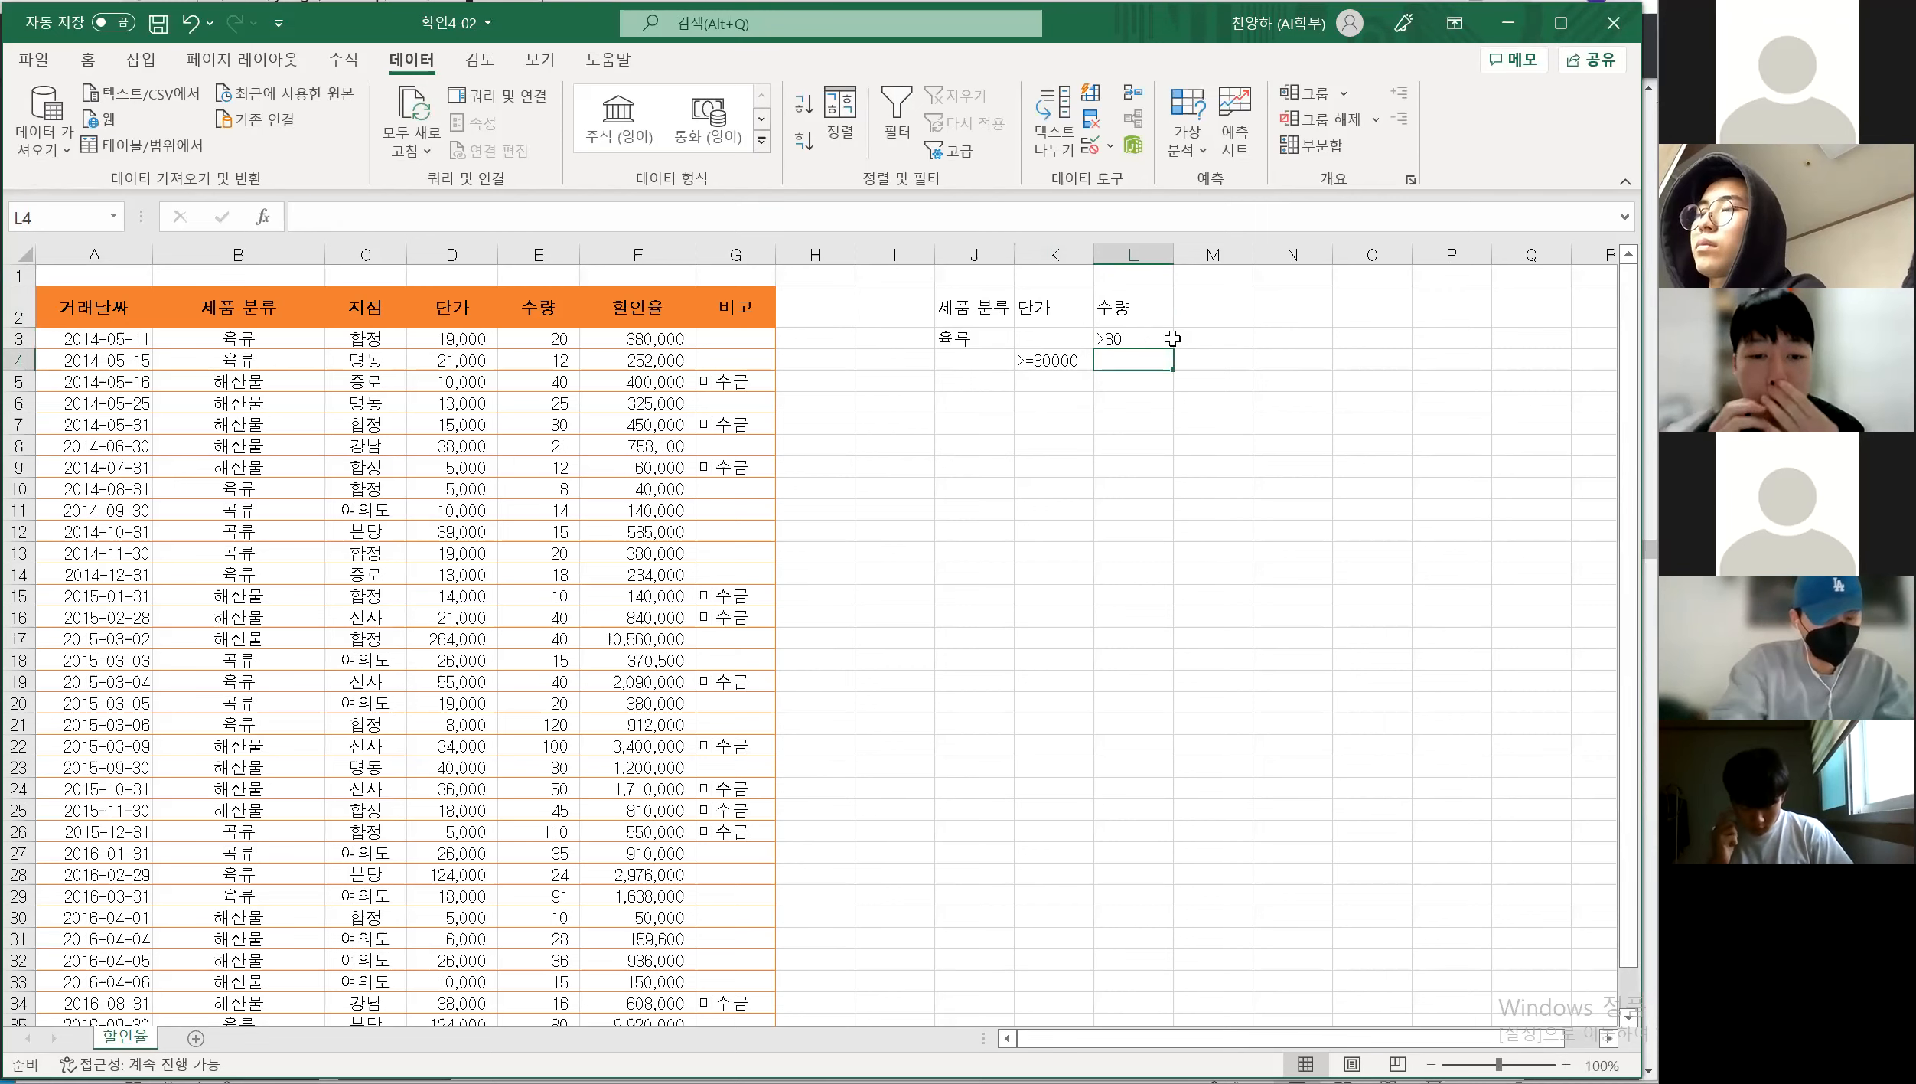
Enter the condition >30 for 수량 in L4, in the same row as the >=30000 condition
{"action": "left_click", "coordinate": [1160, 762]}
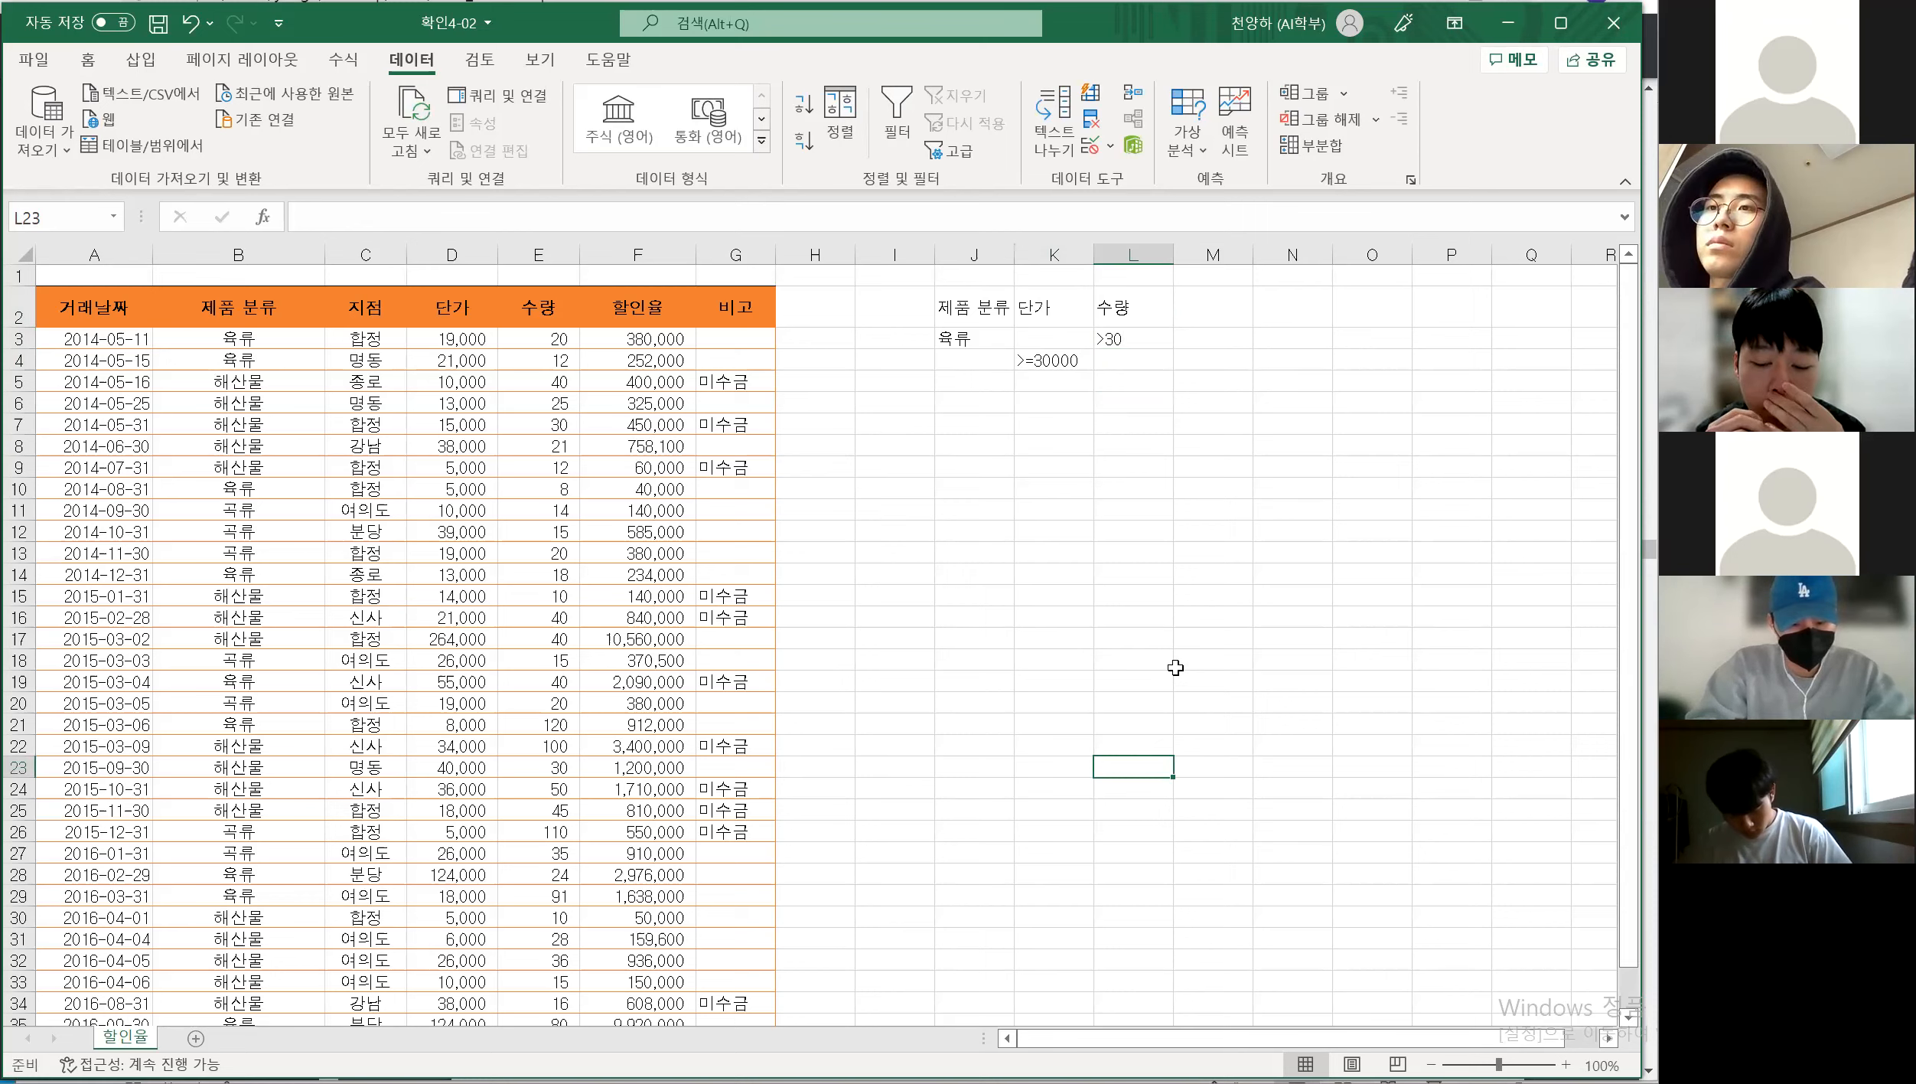
{"action": "left_click", "coordinate": [1131, 377]}
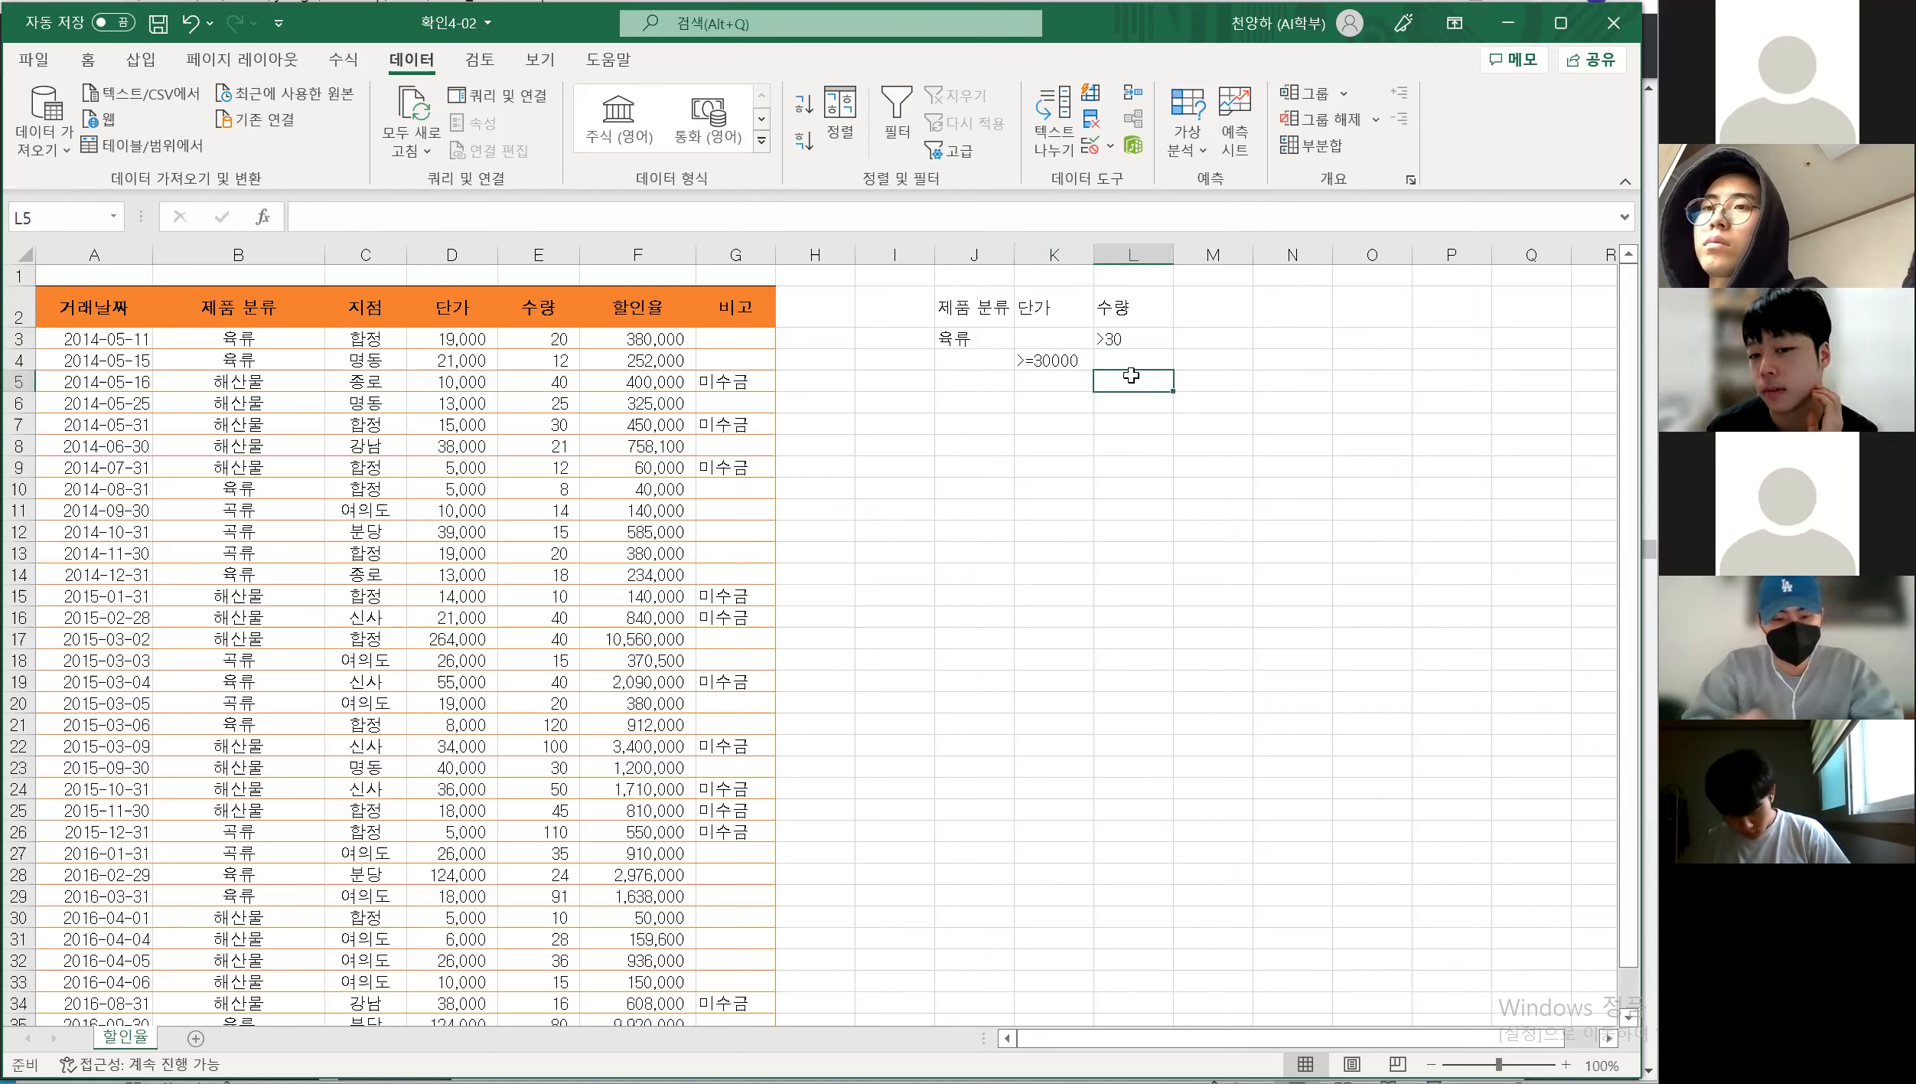
{"action": "left_click", "coordinate": [1144, 358]}
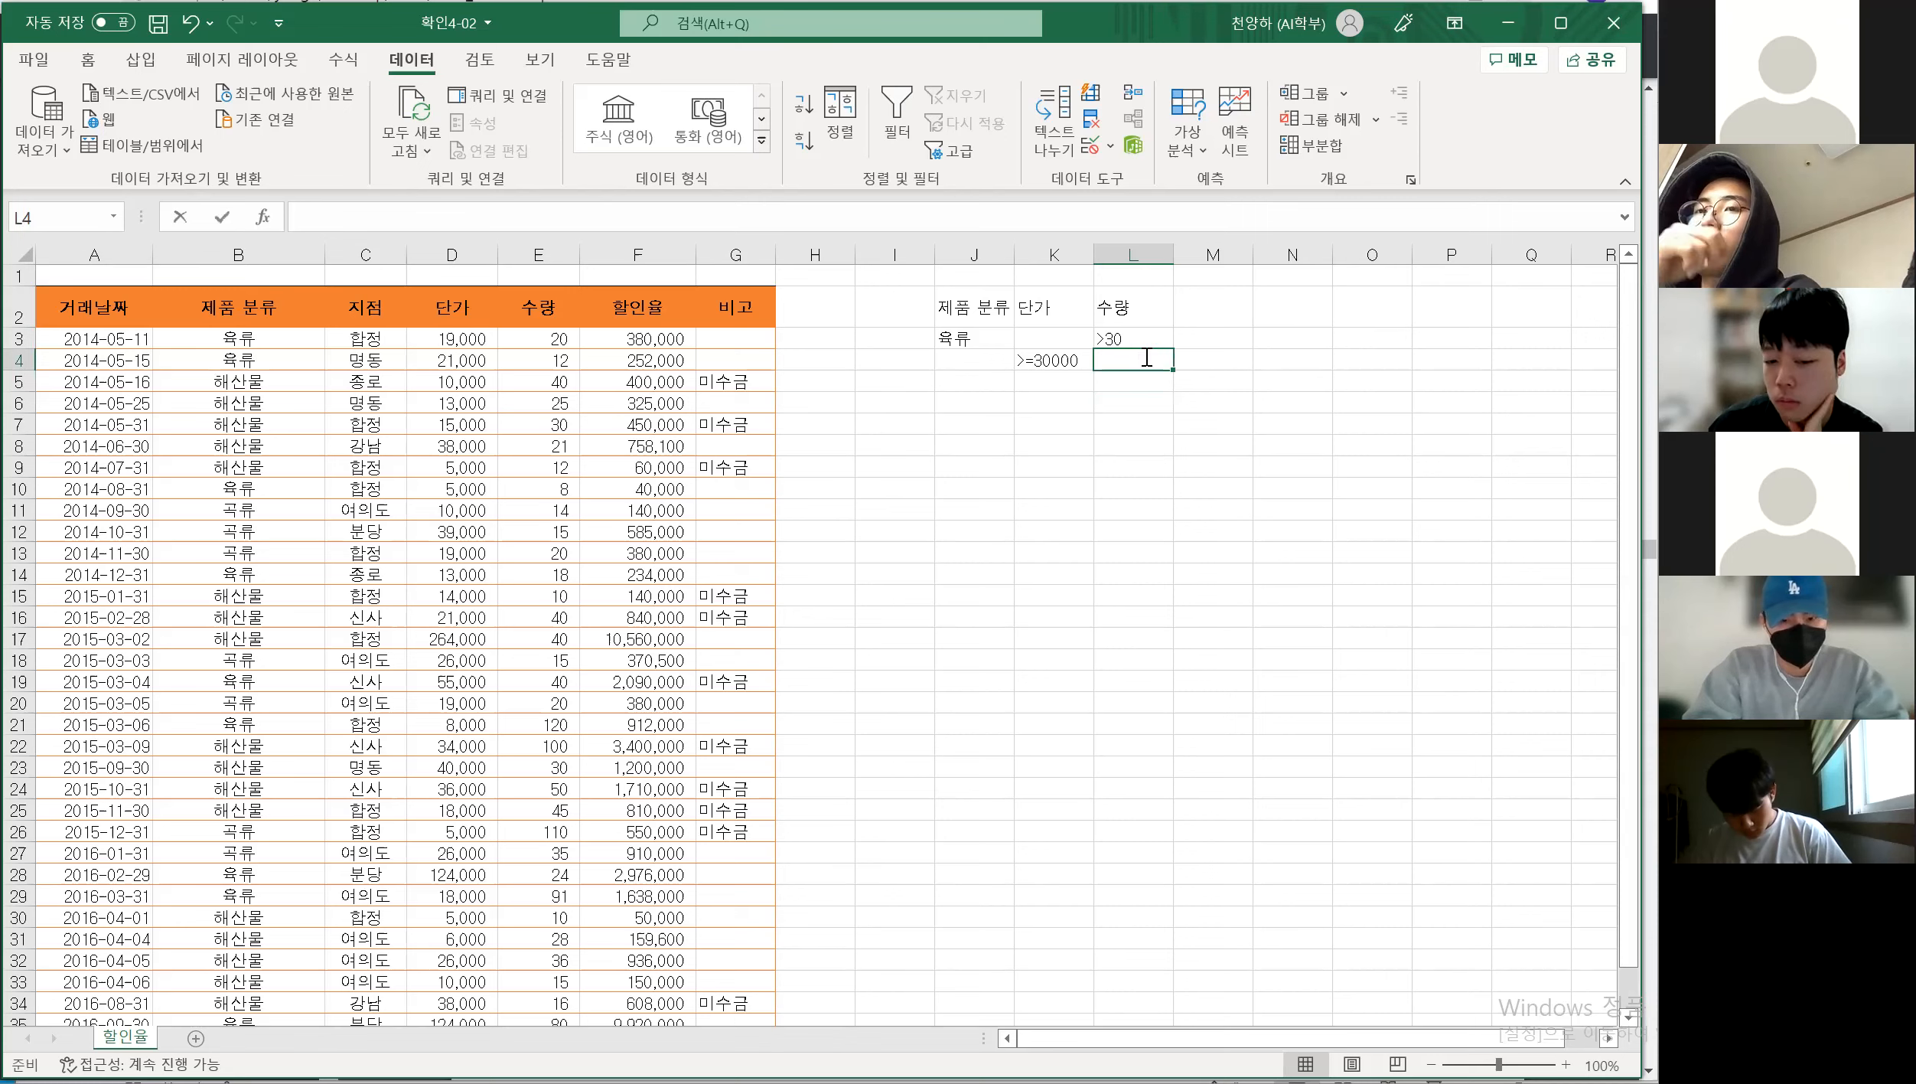
{"action": "type", "text": ">30"}
{"action": "key", "text": "Return"}
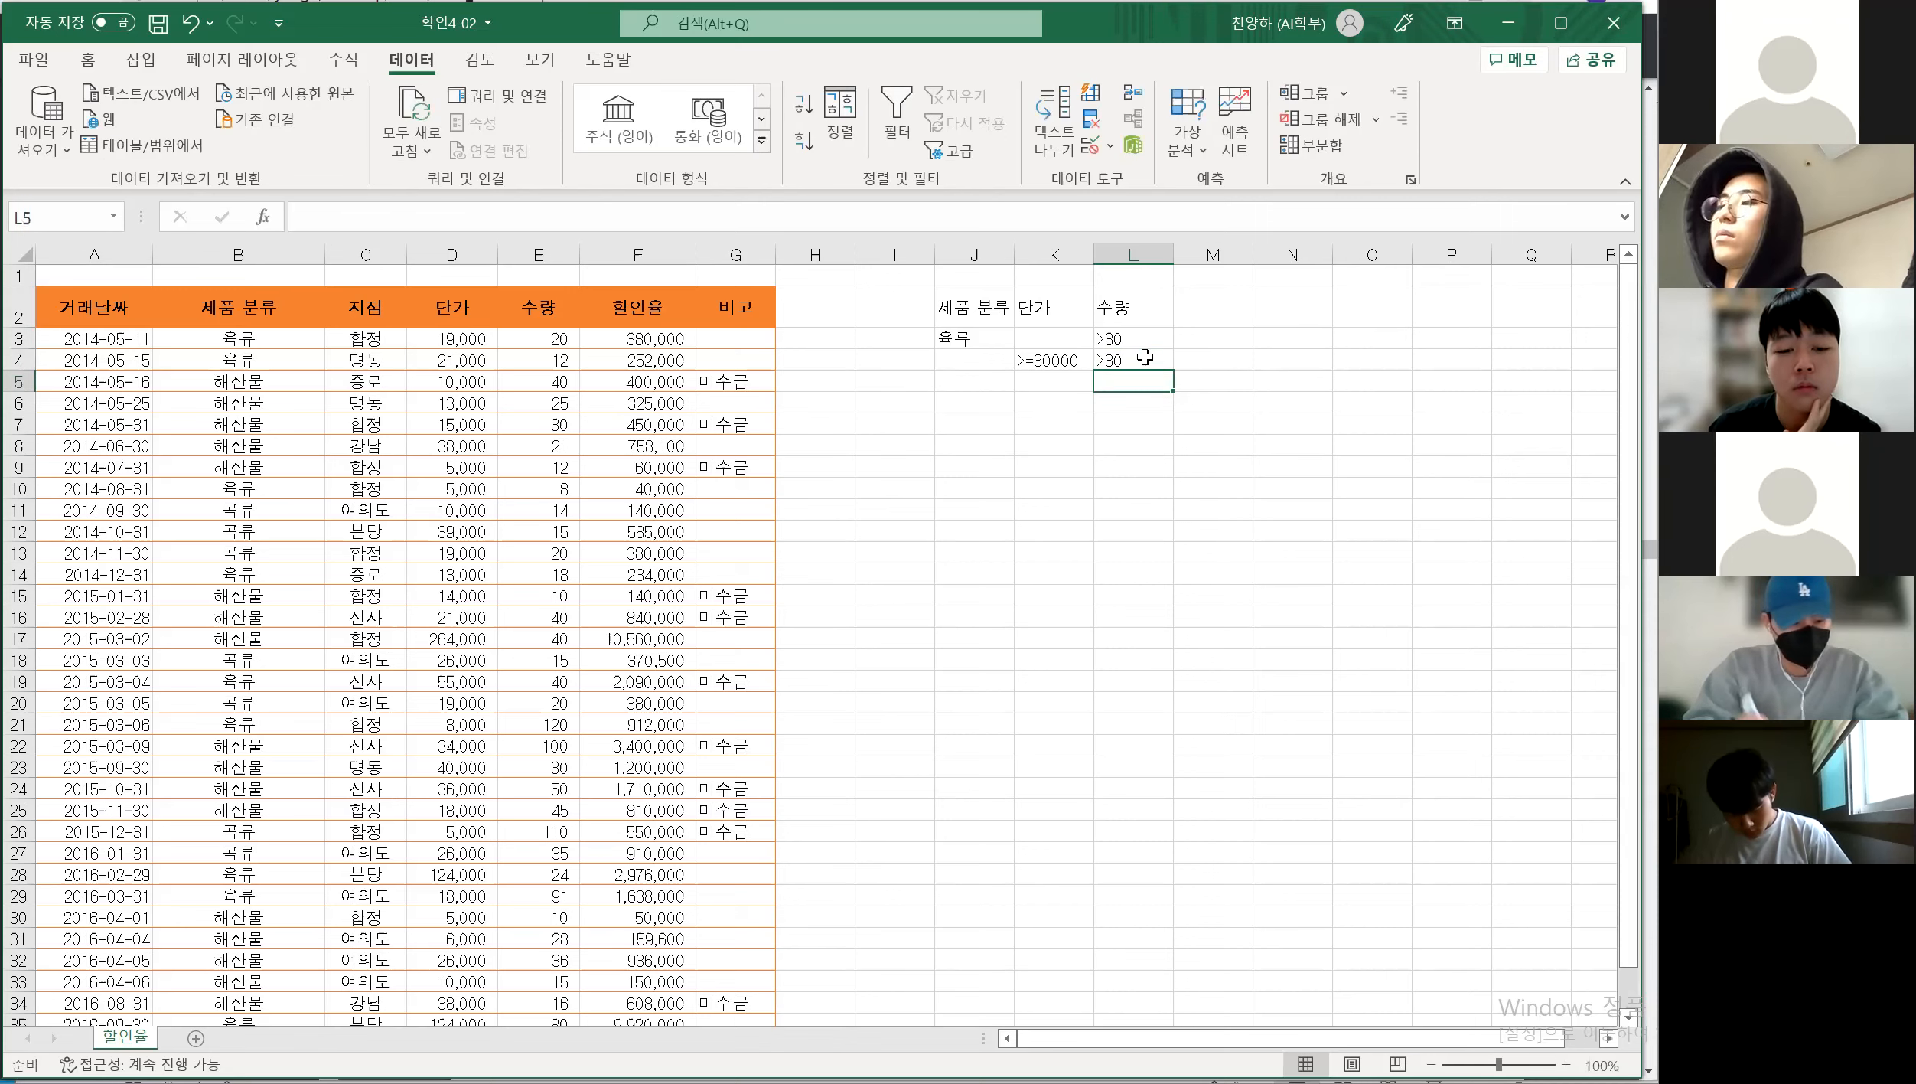
{"action": "left_click", "coordinate": [1087, 688]}
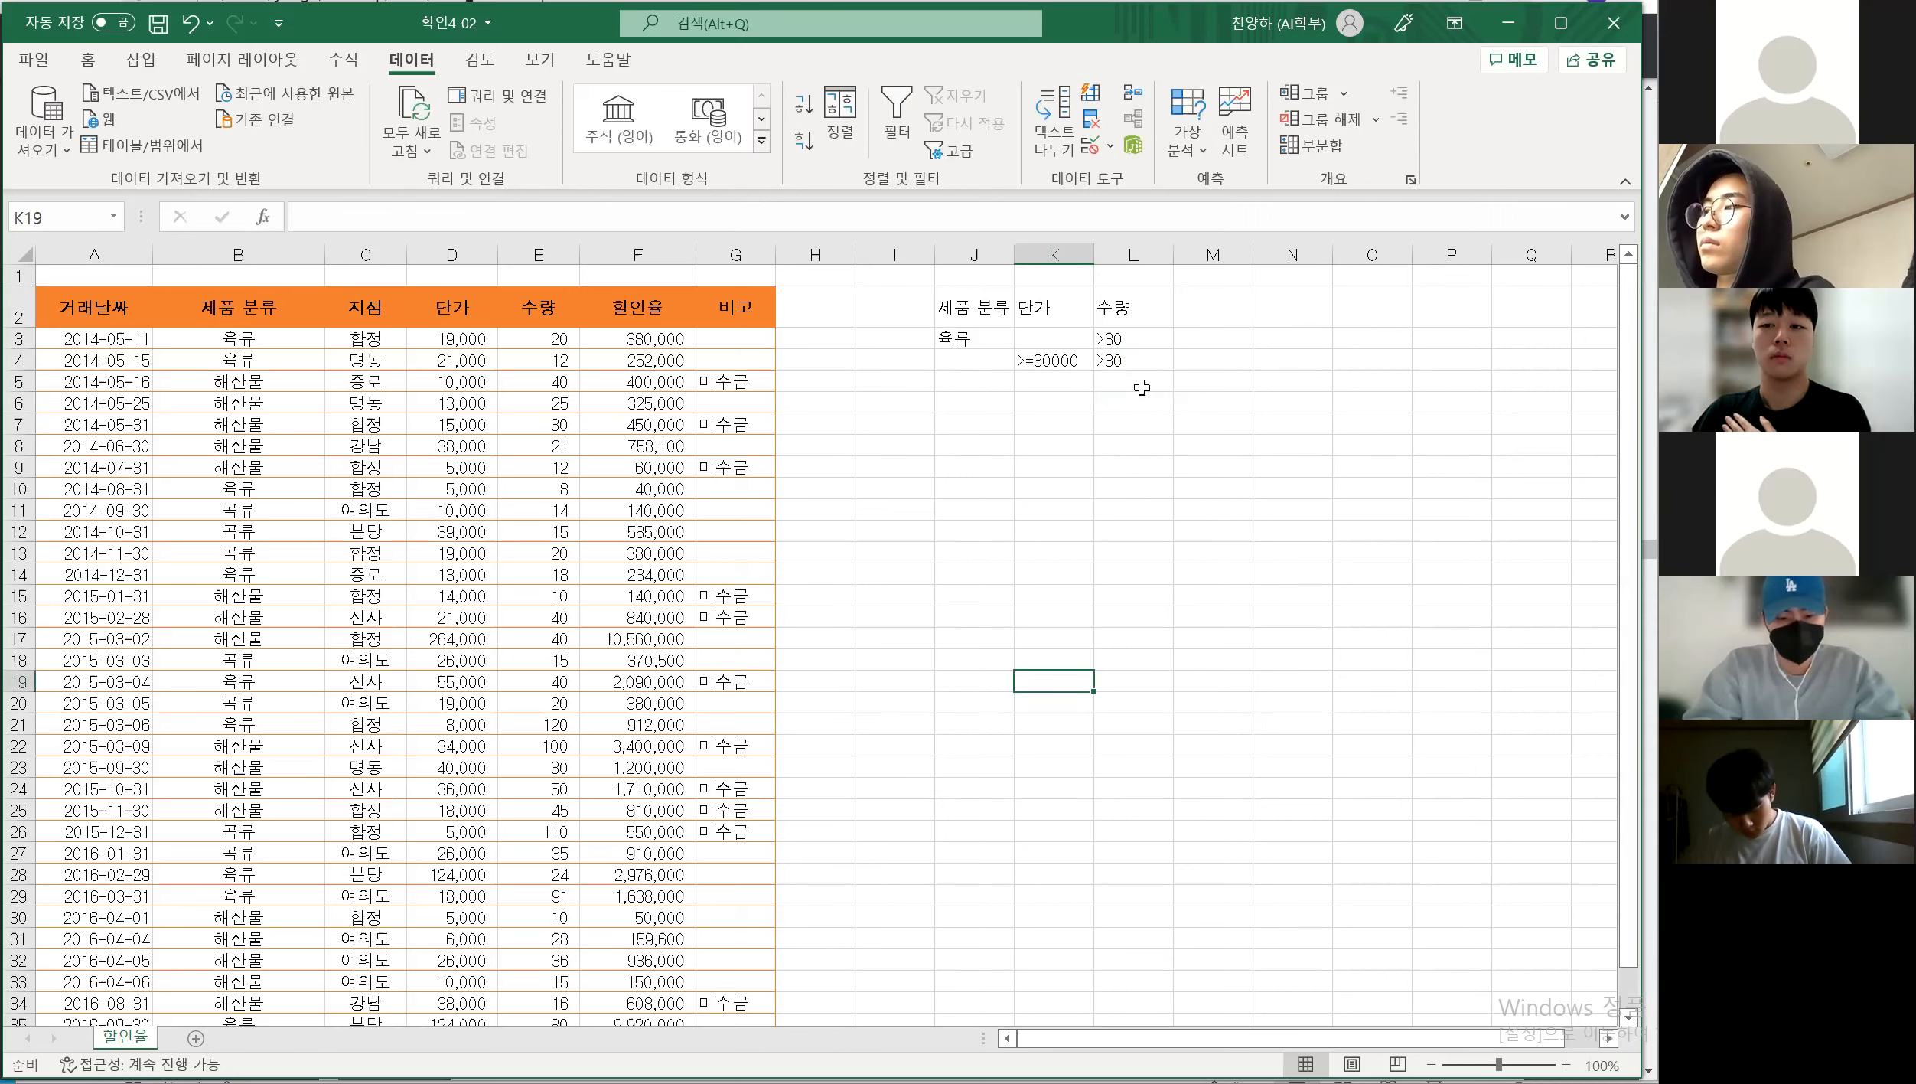
{"action": "left_click", "coordinate": [1139, 506]}
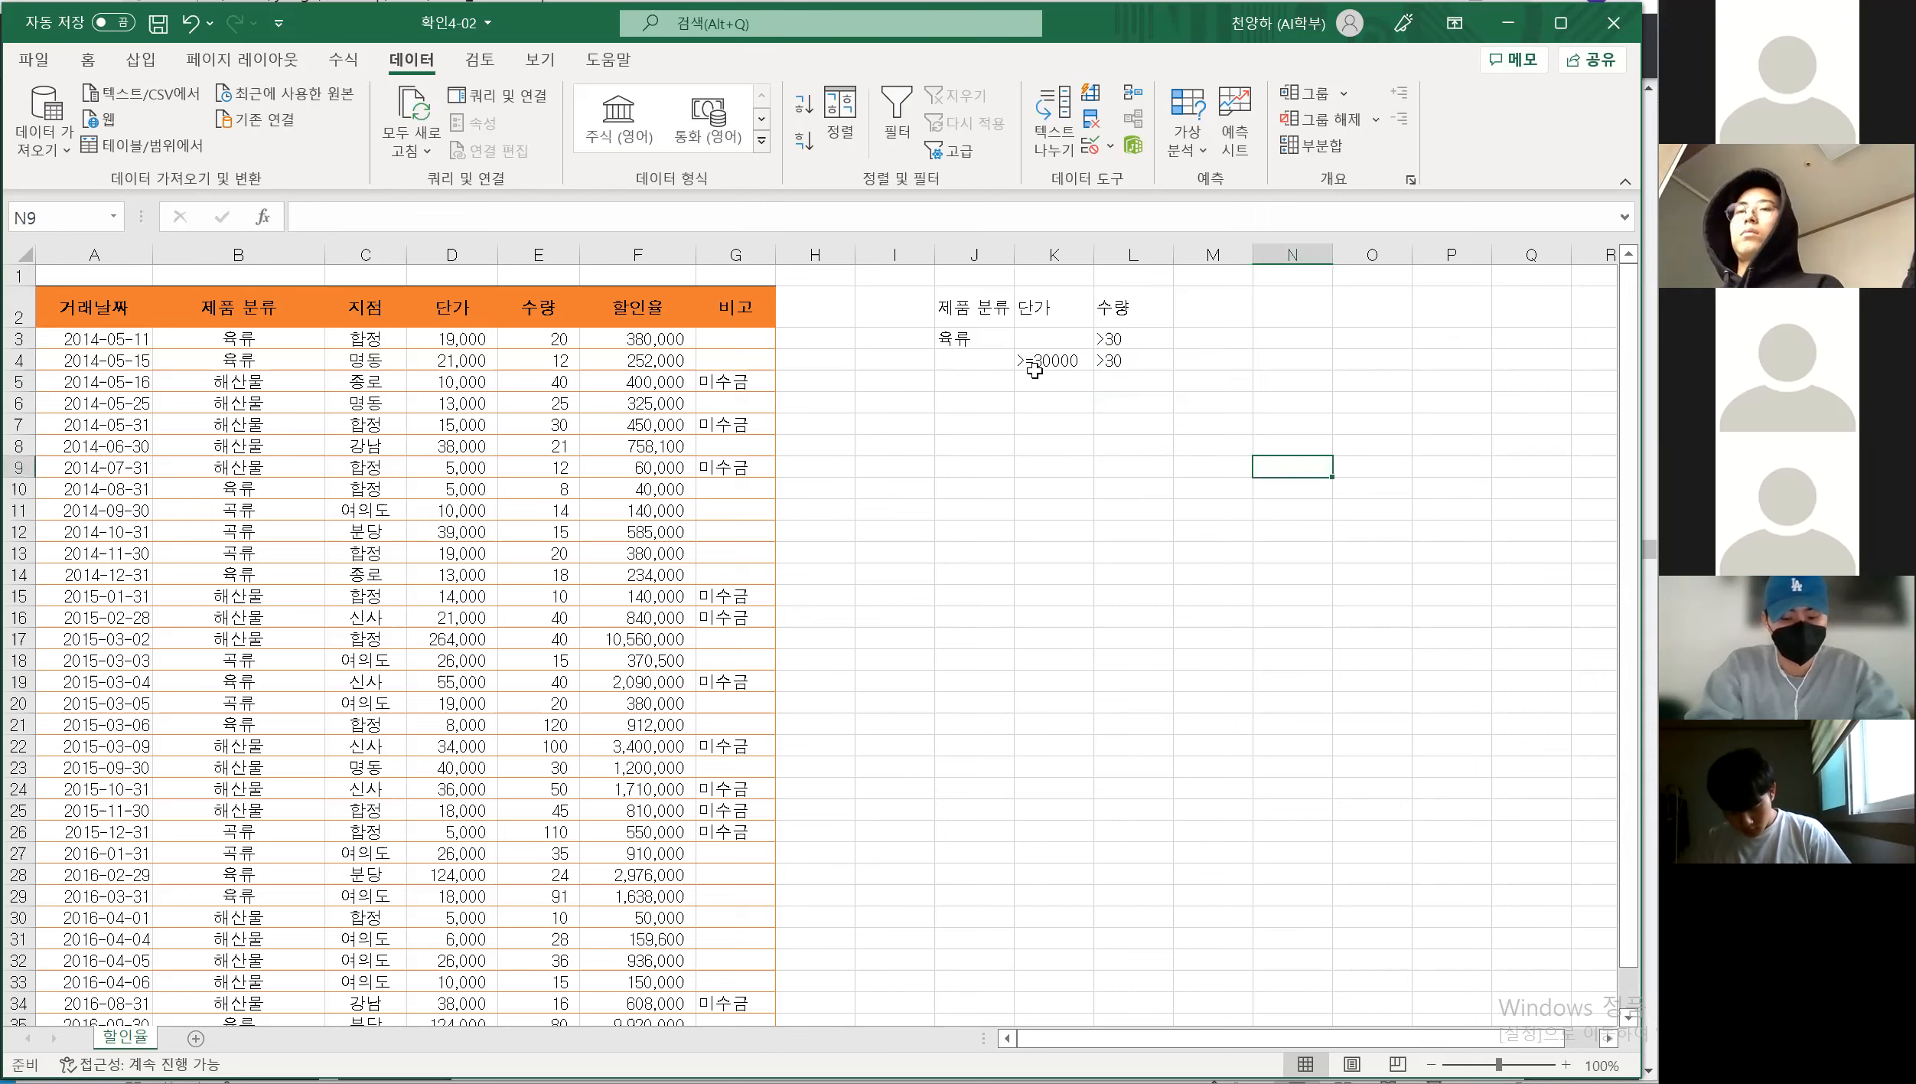
Review the AND conditions row by row, first 육류 with its 수량 condition in J3:L3, and the 단가 and 수량 pair in K4:L4
{"action": "left_click_drag", "start_coordinate": [968, 341], "coordinate": [1110, 338]}
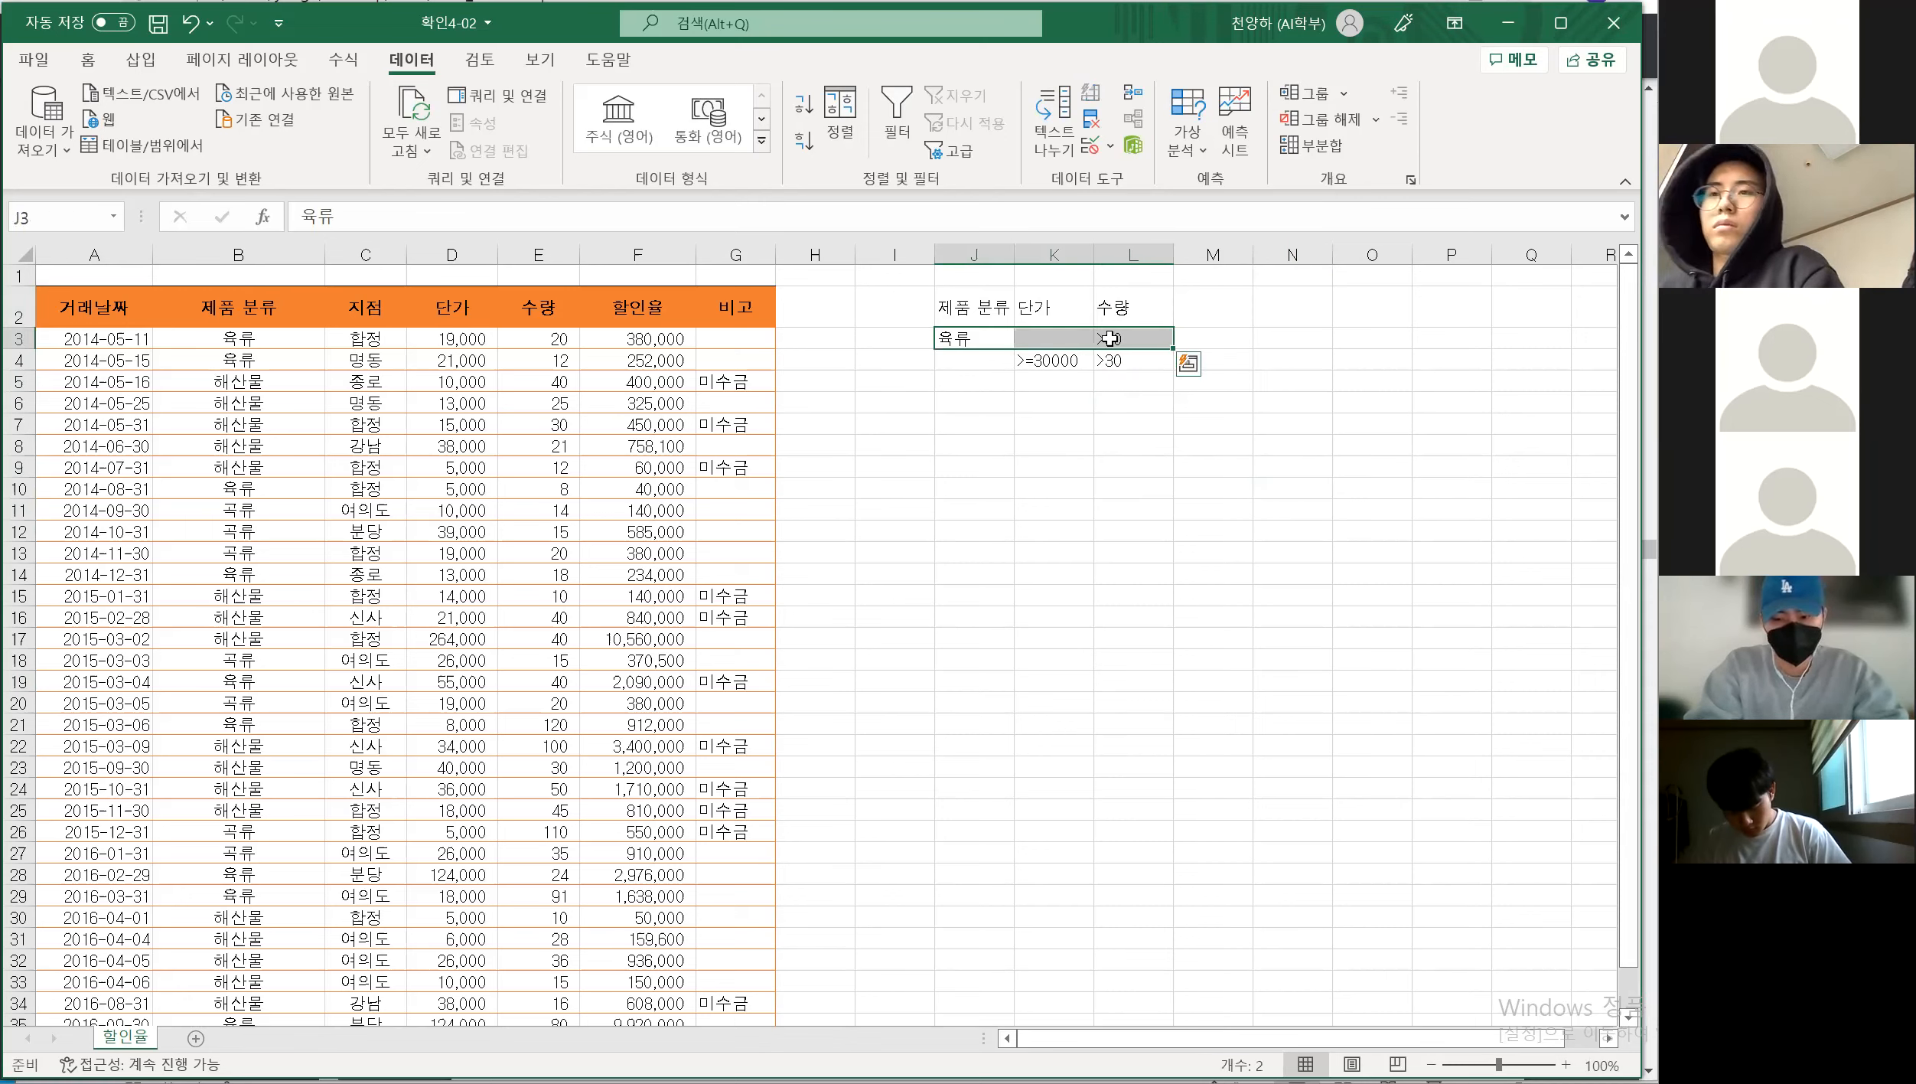
{"action": "left_click", "coordinate": [1274, 358]}
{"action": "left_click", "coordinate": [971, 339]}
{"action": "left_click_drag", "start_coordinate": [971, 339], "coordinate": [1110, 341]}
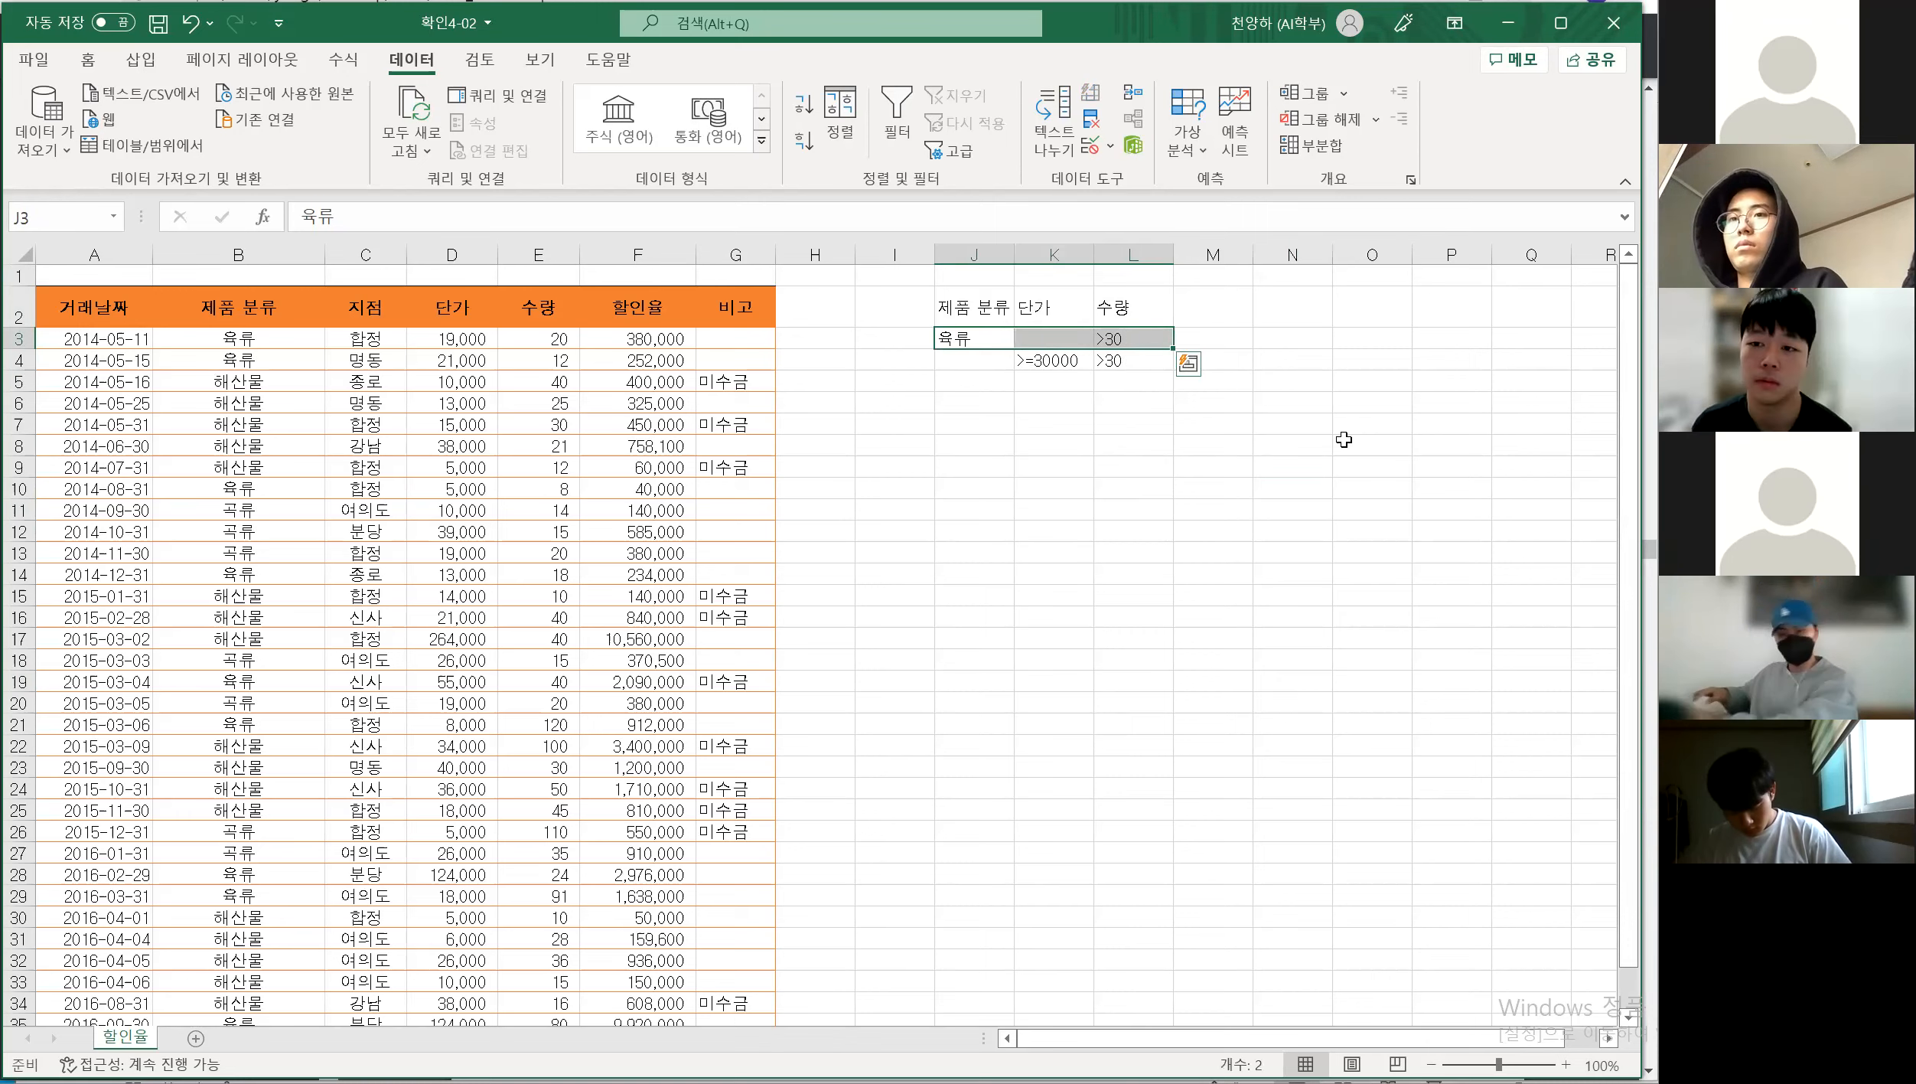
{"action": "left_click", "coordinate": [1322, 512]}
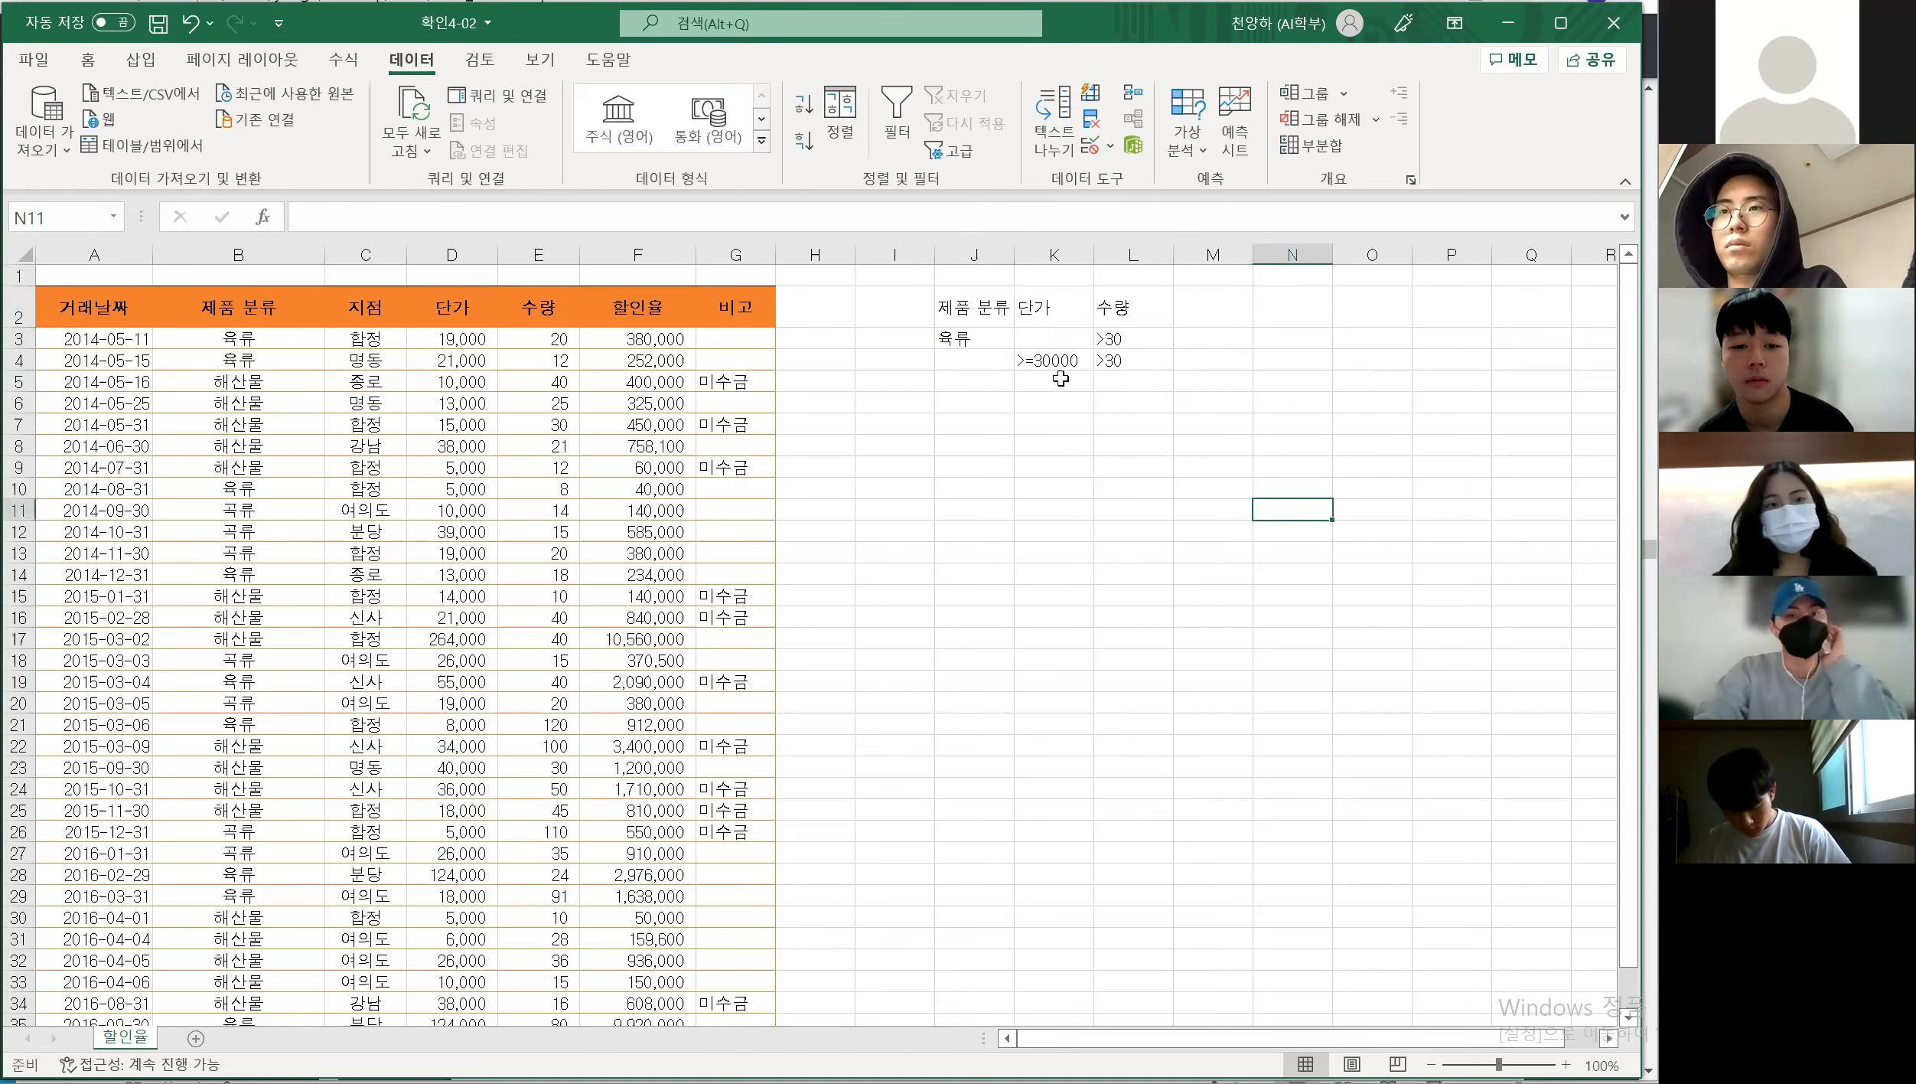
{"action": "left_click", "coordinate": [1049, 359]}
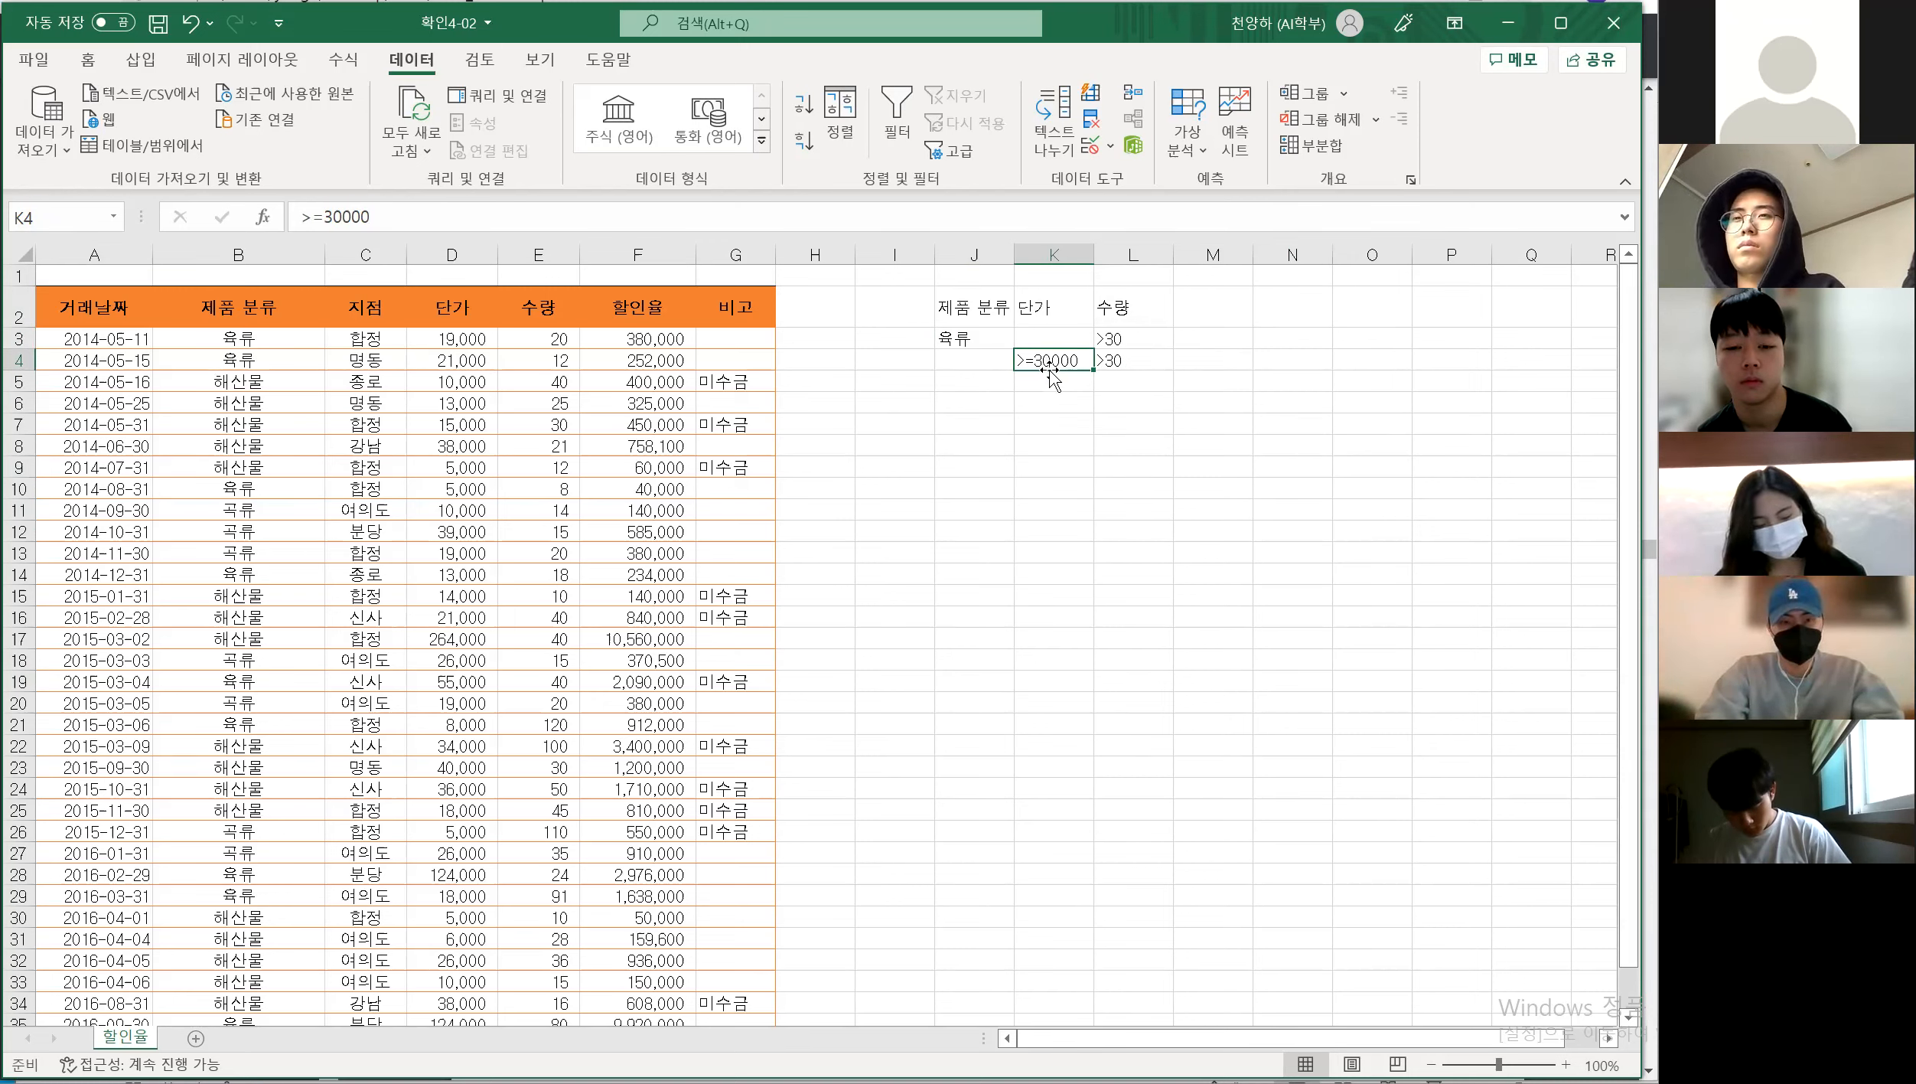
{"action": "left_click_drag", "start_coordinate": [1050, 360], "coordinate": [1102, 362]}
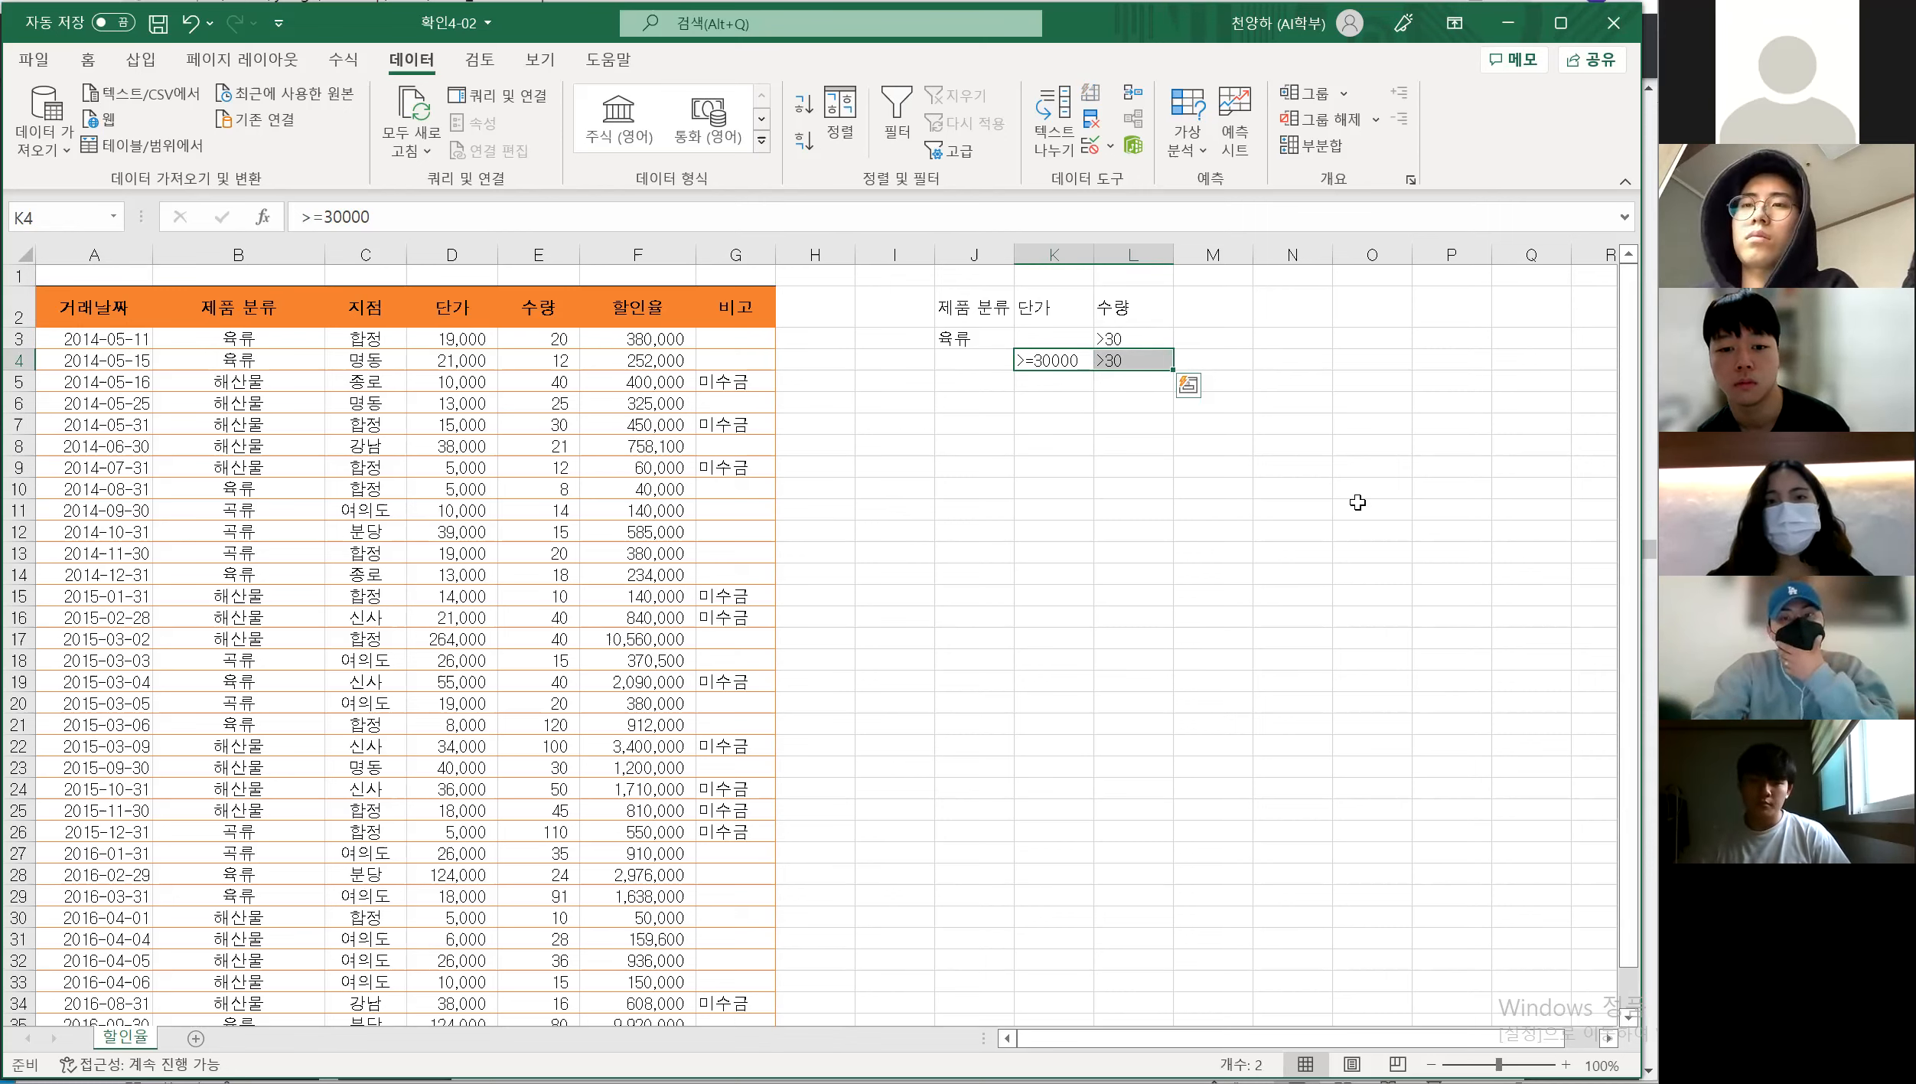
Enter the condition >=100000 for 단가 in K5 as a separate OR row below the other conditions
{"action": "left_click", "coordinate": [1048, 381]}
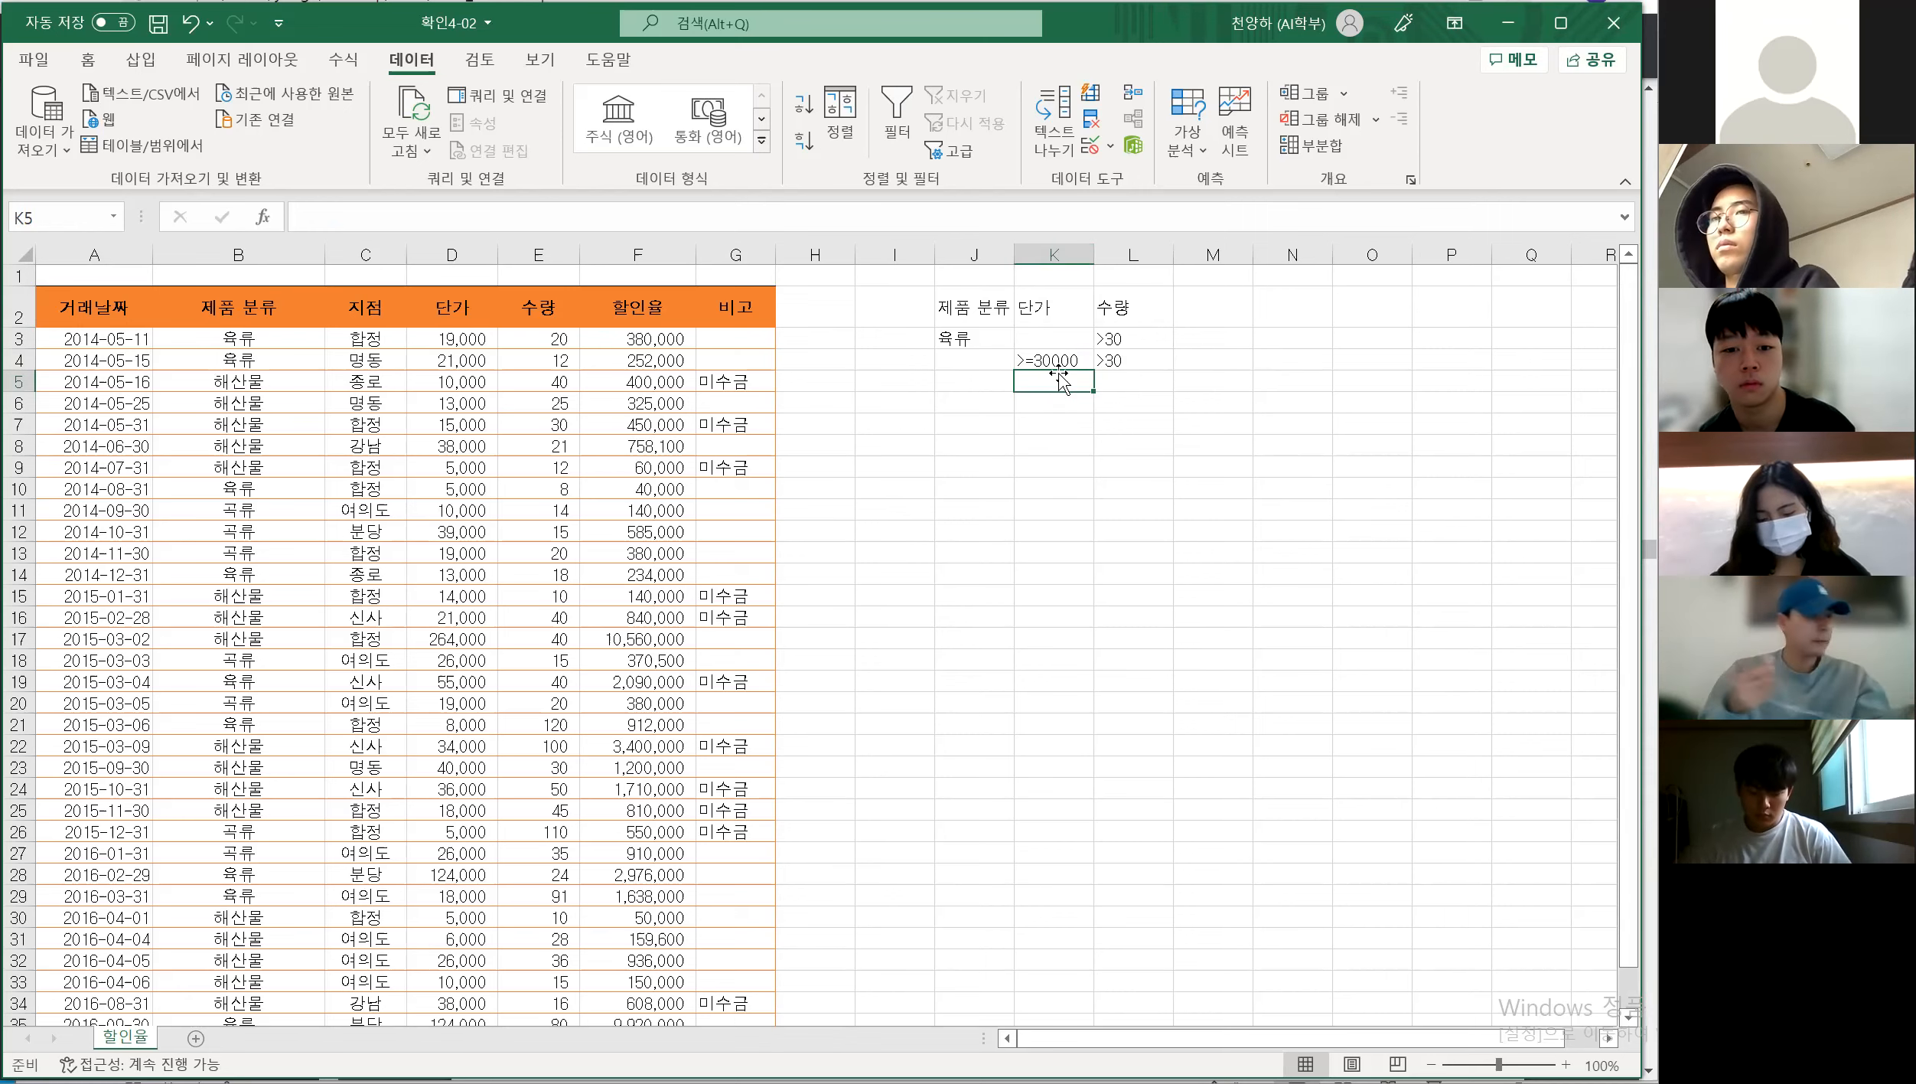
{"action": "type", "text": ">=100"}
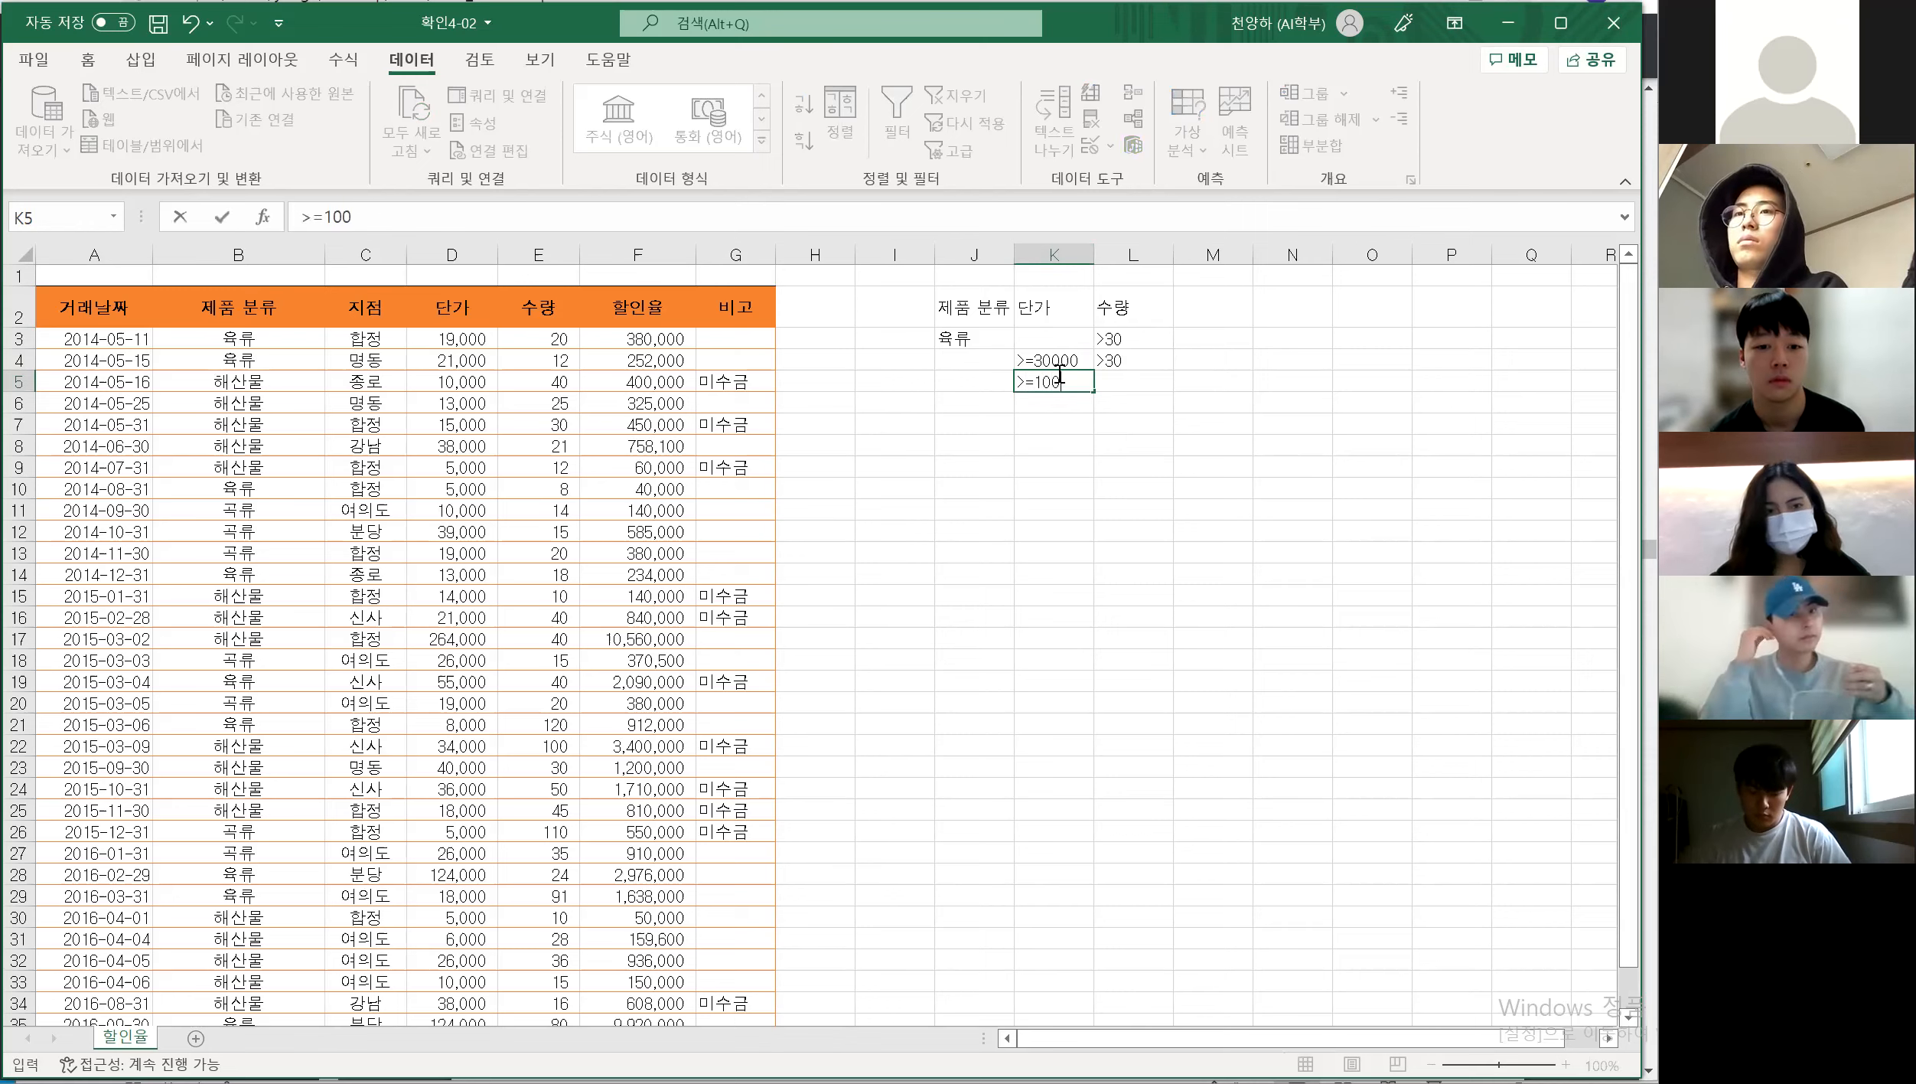
{"action": "type", "text": "000"}
{"action": "key", "text": "Return"}
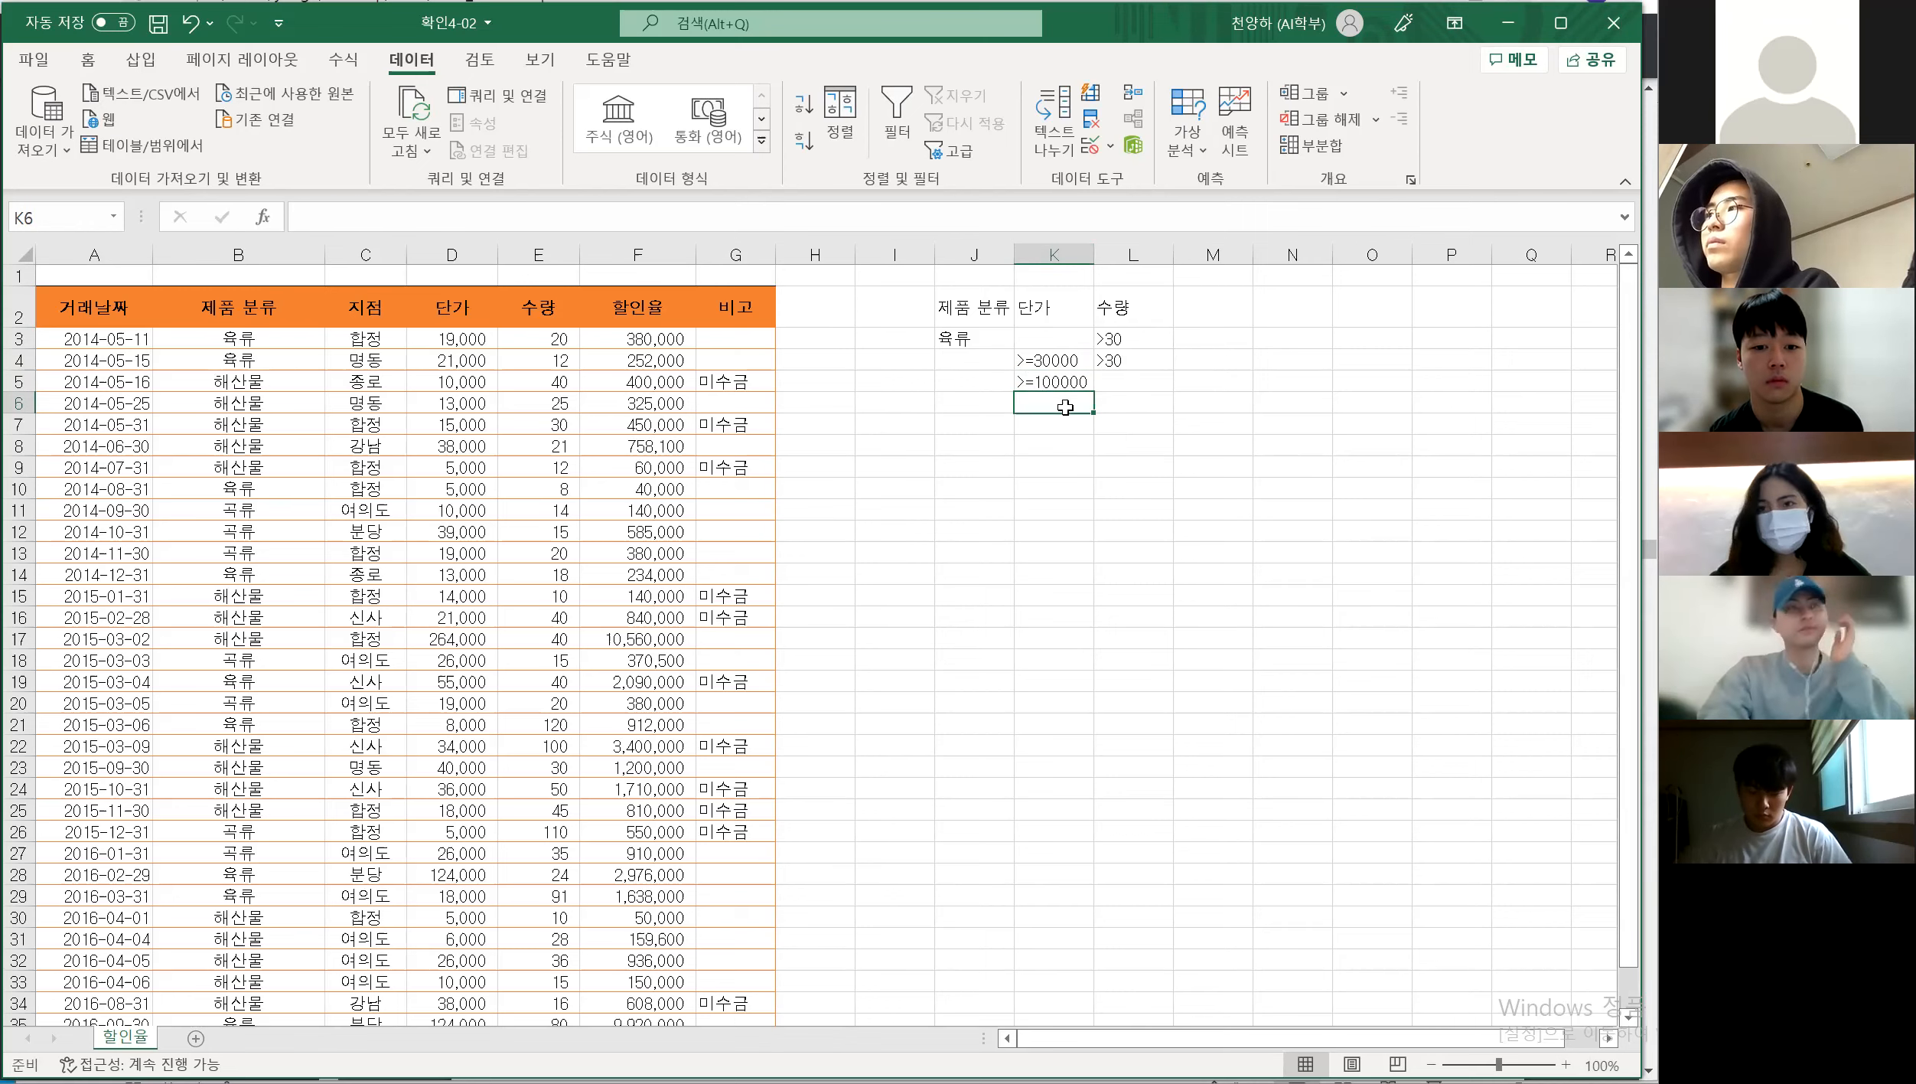
{"action": "left_click", "coordinate": [1120, 465]}
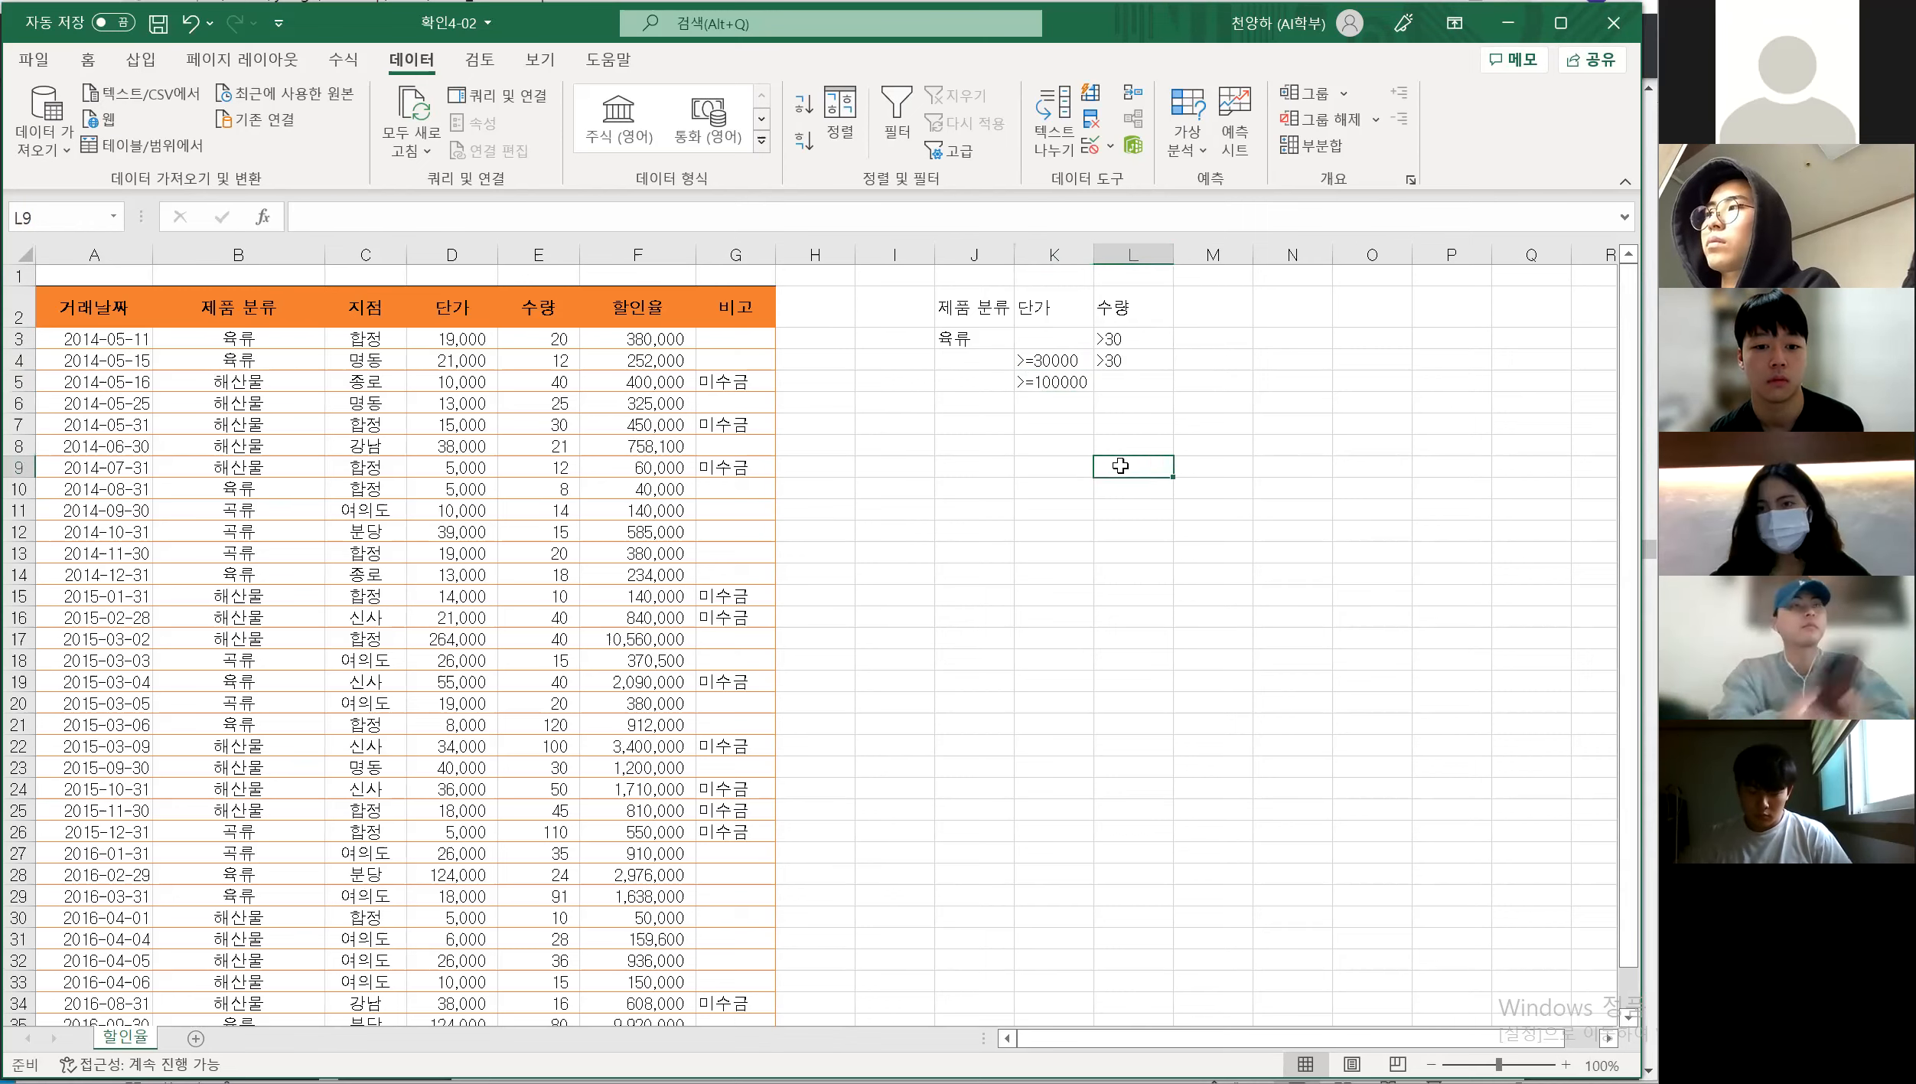
Review how the three criteria rows in J3:L5 combine, comparing rows 3 and 4 with the single 단가 condition in K5
{"action": "left_click", "coordinate": [1087, 384]}
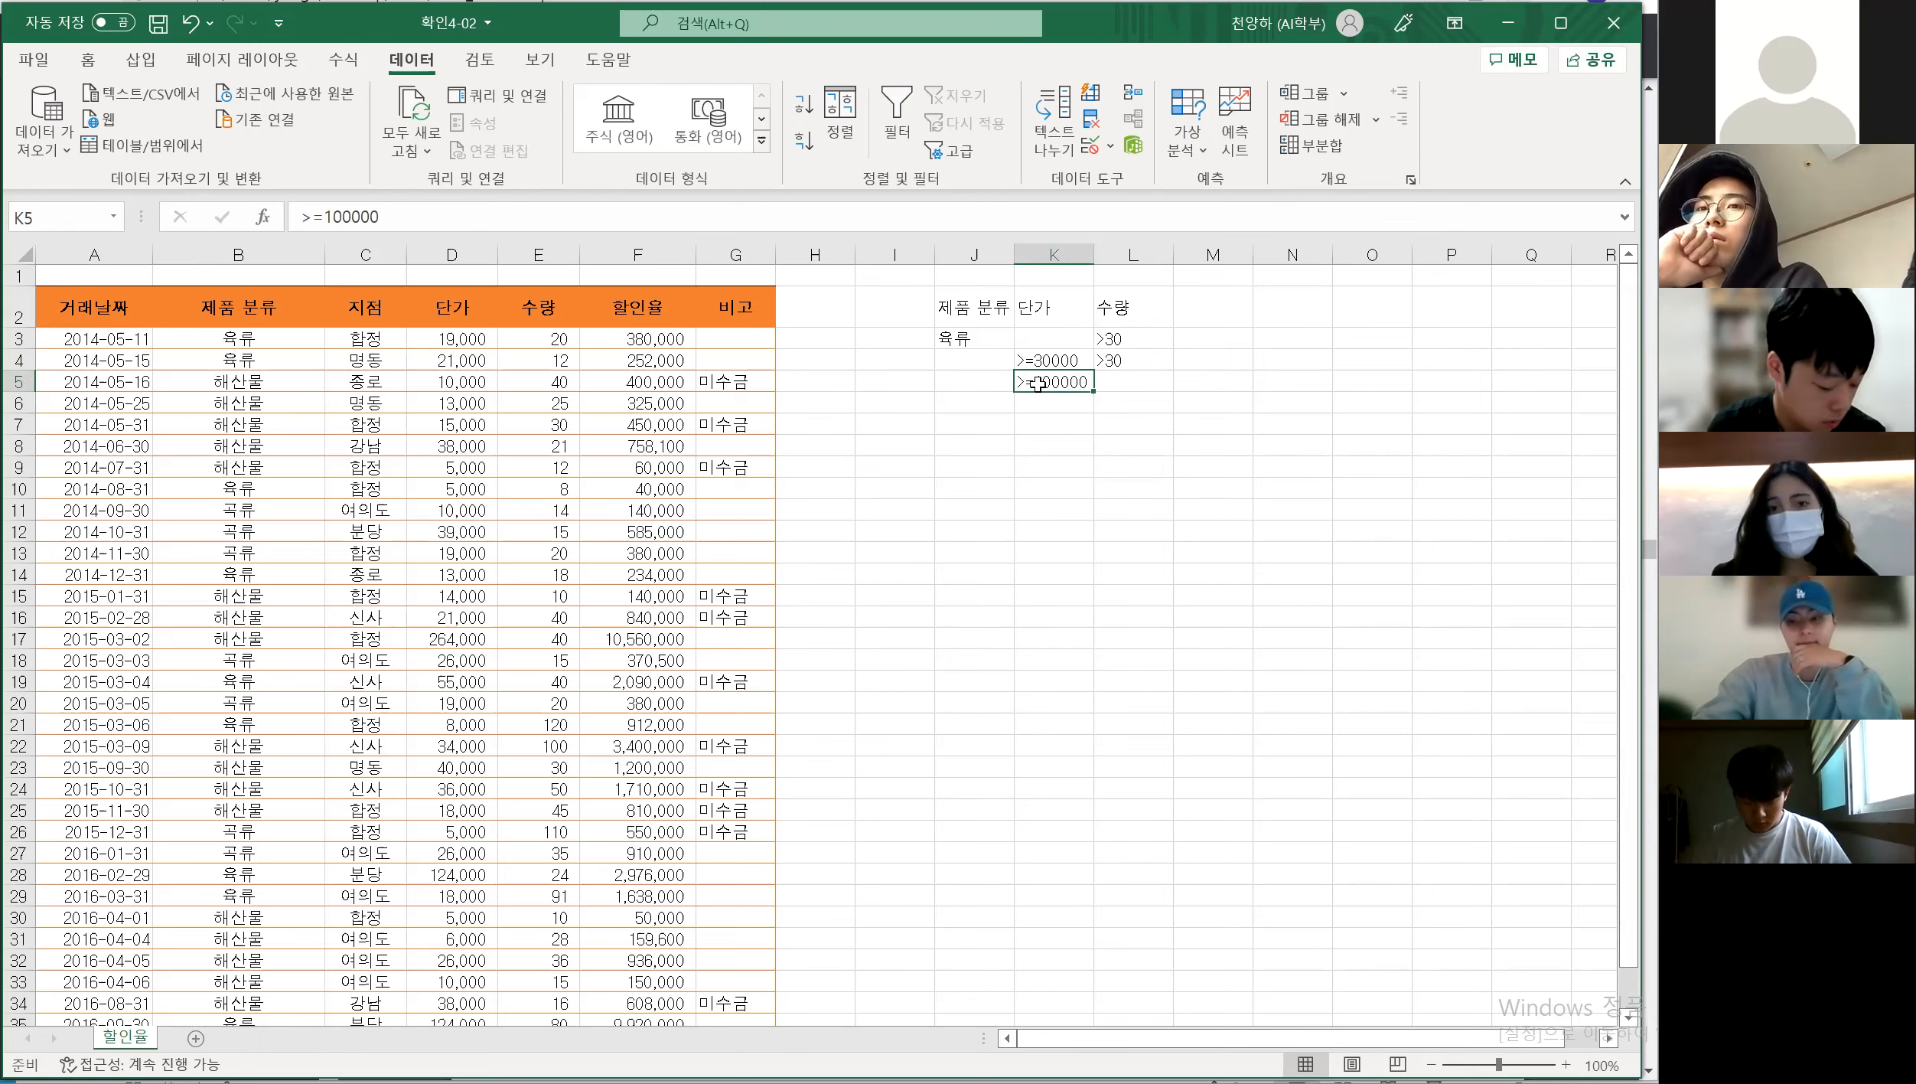
{"action": "left_click_drag", "start_coordinate": [968, 342], "coordinate": [1111, 354]}
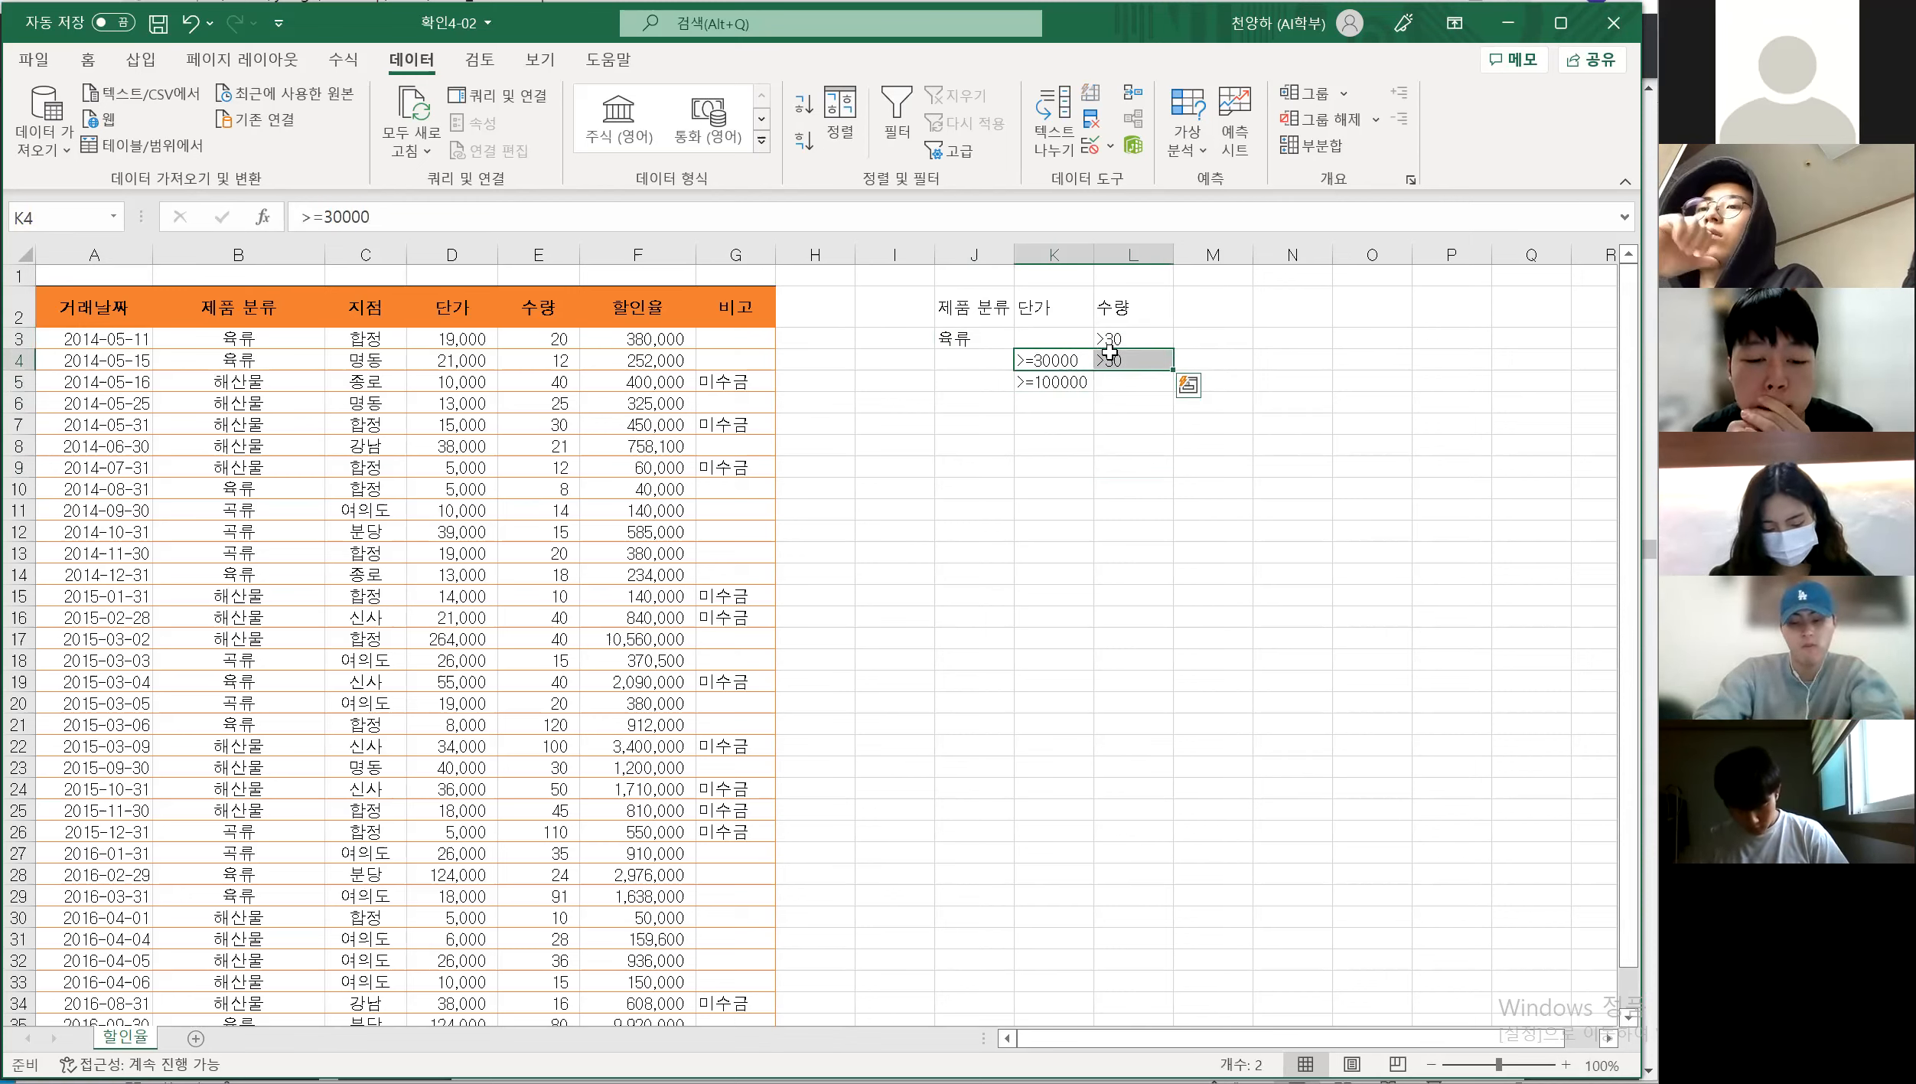
{"action": "left_click", "coordinate": [1044, 380]}
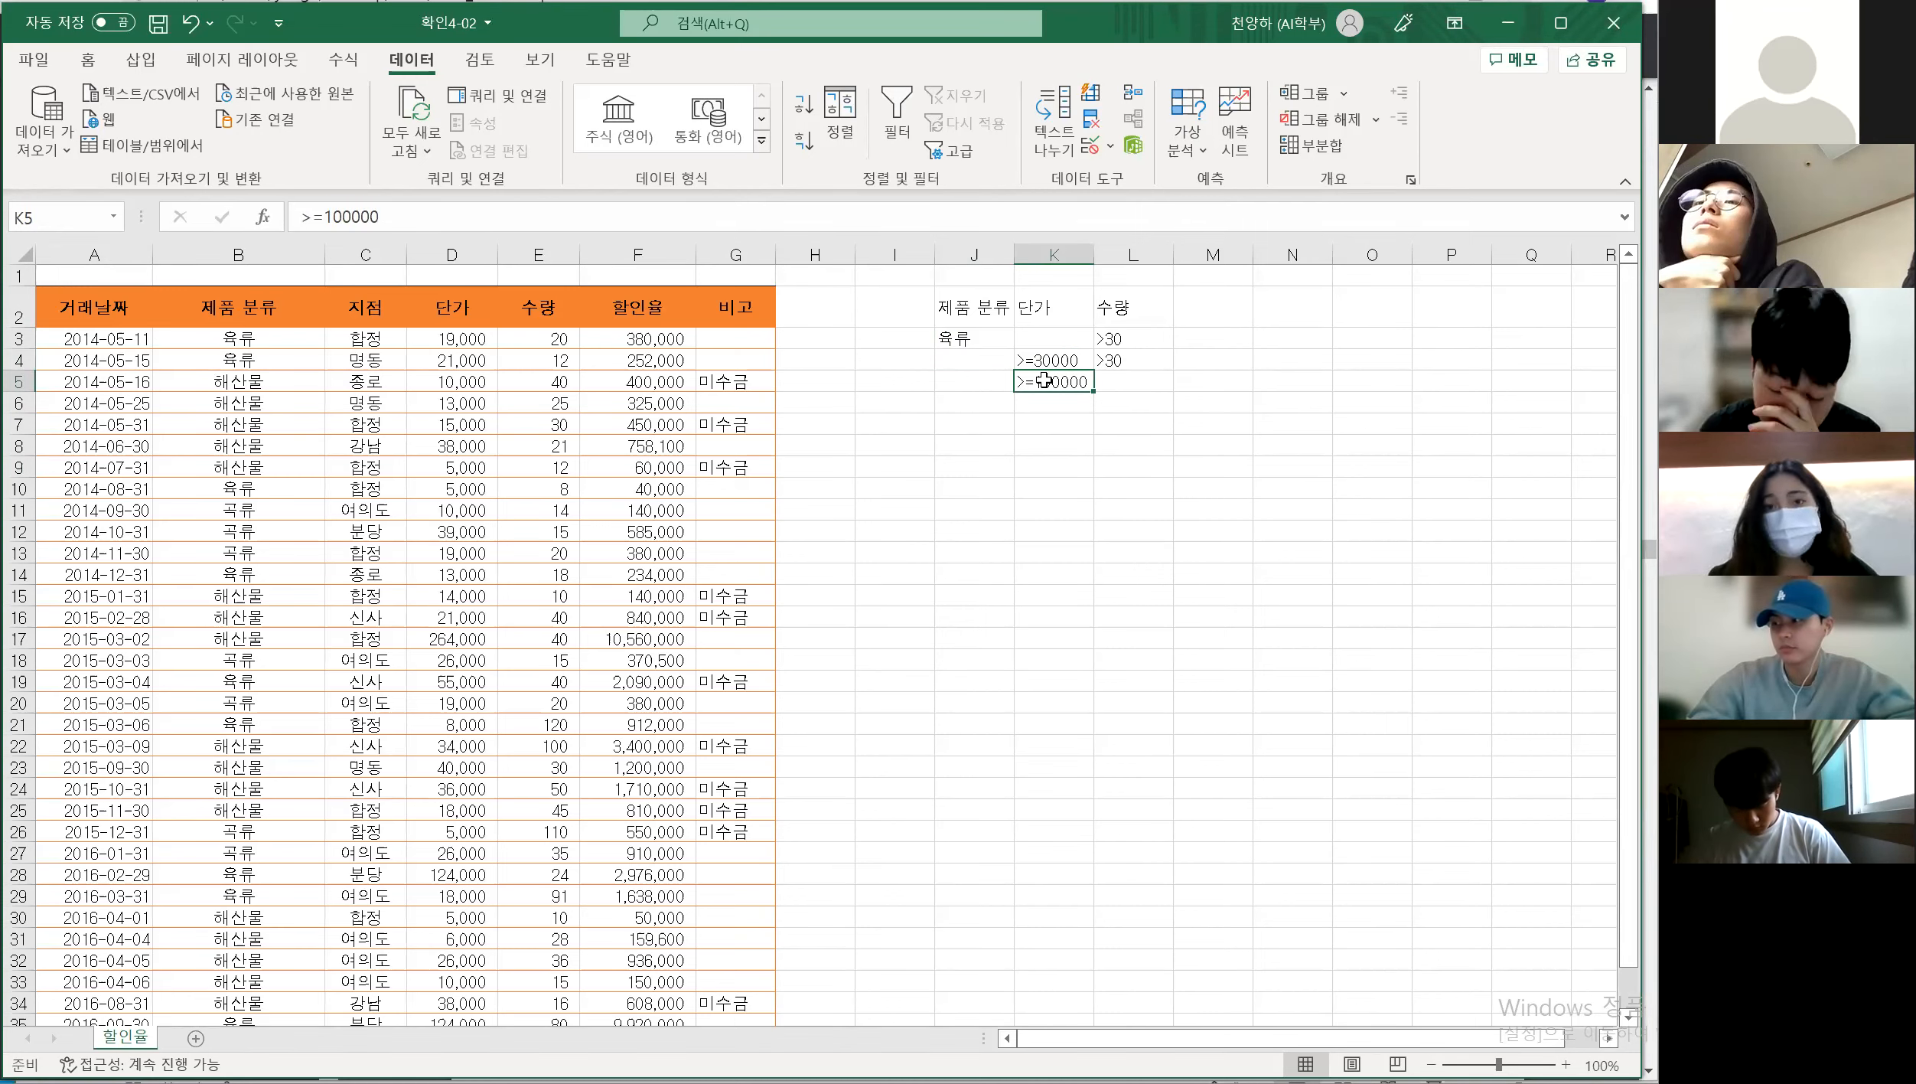
{"action": "left_click", "coordinate": [1267, 467]}
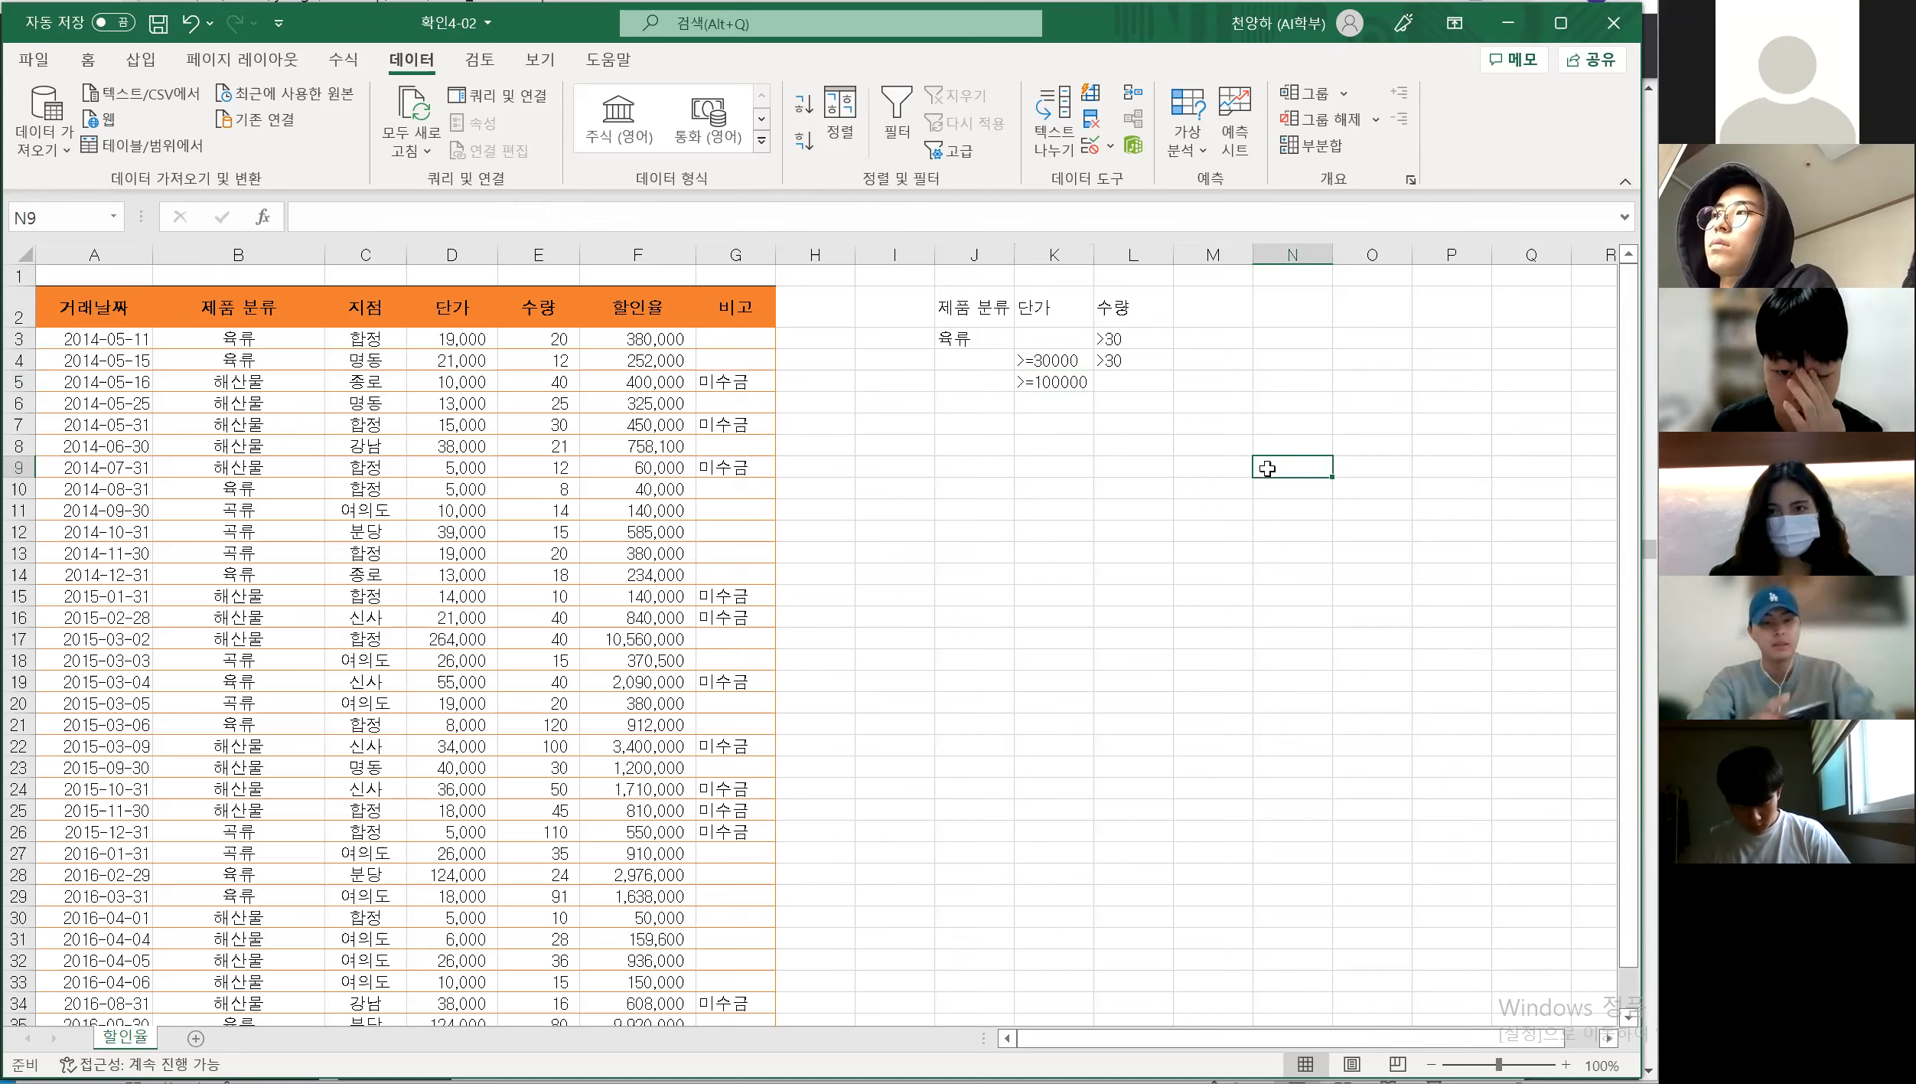
{"action": "left_click", "coordinate": [1152, 614]}
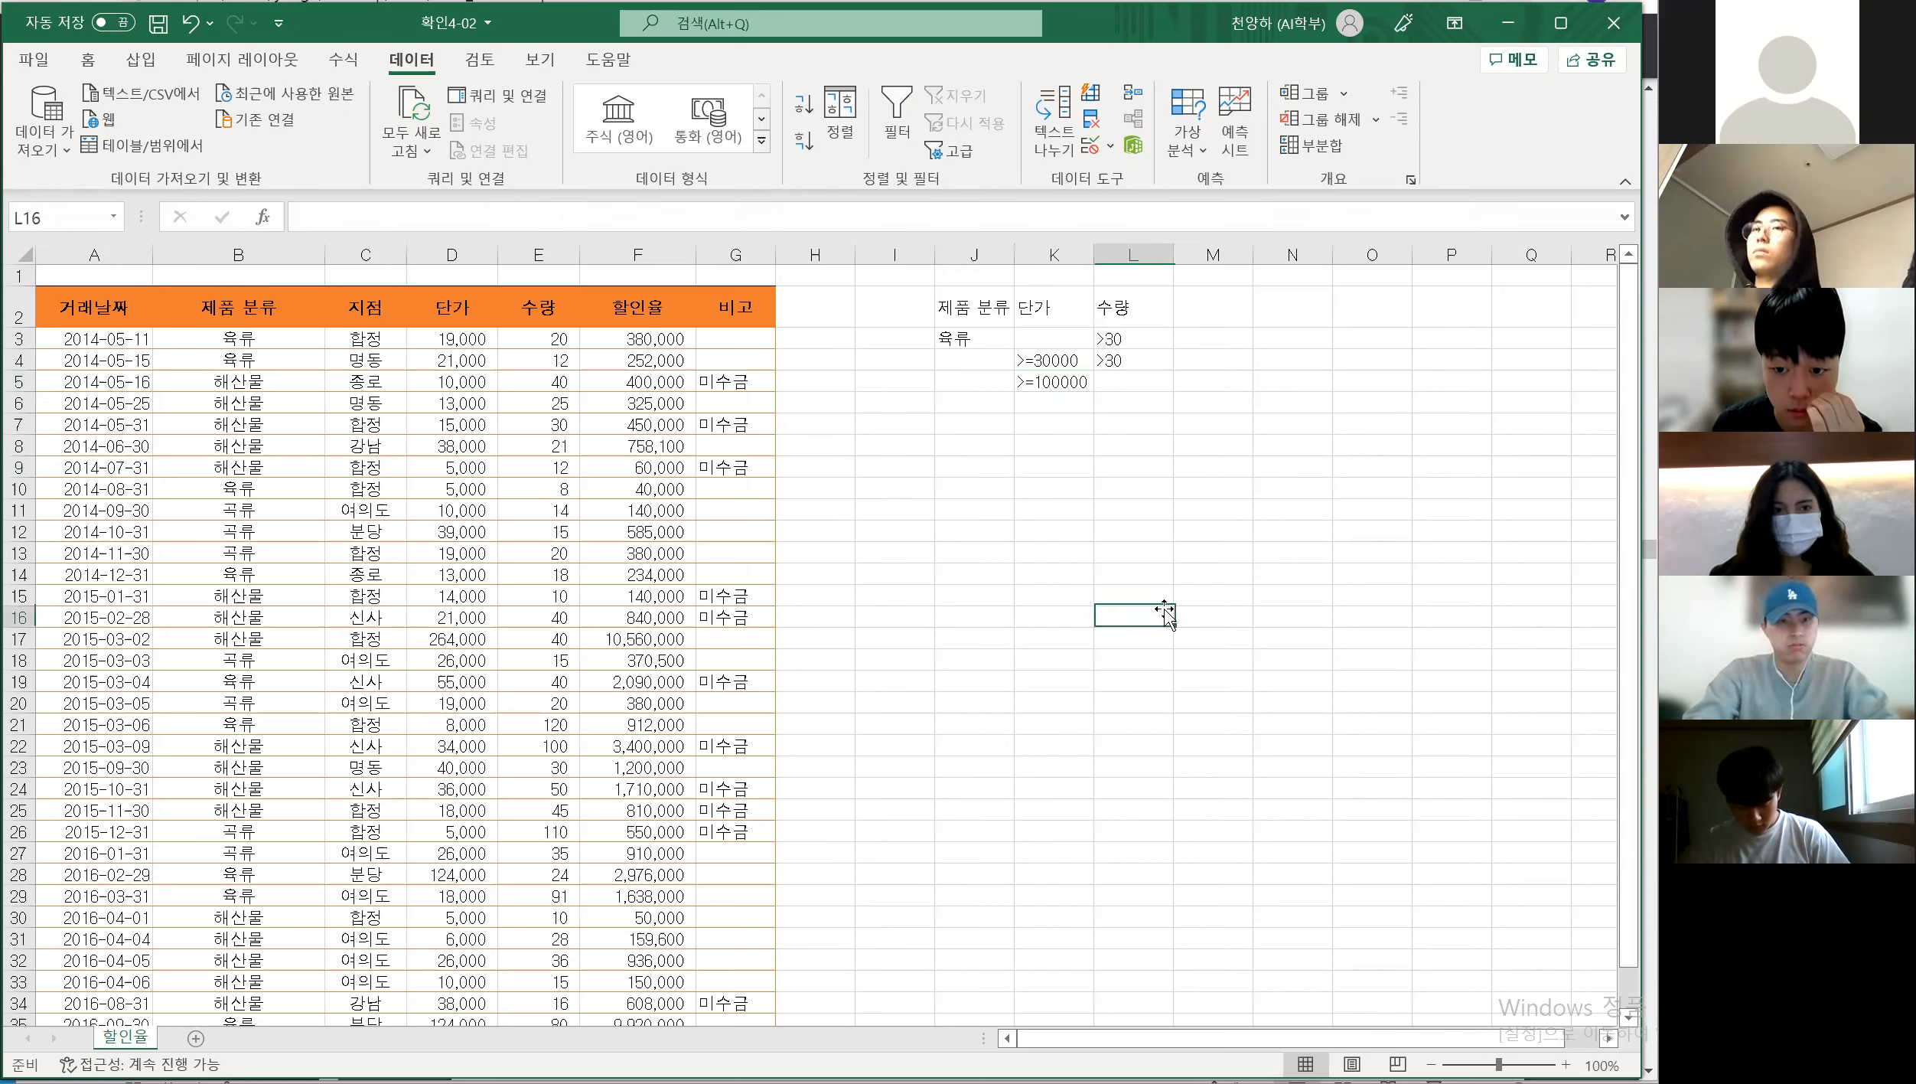
{"action": "left_click_drag", "start_coordinate": [972, 337], "coordinate": [1116, 374]}
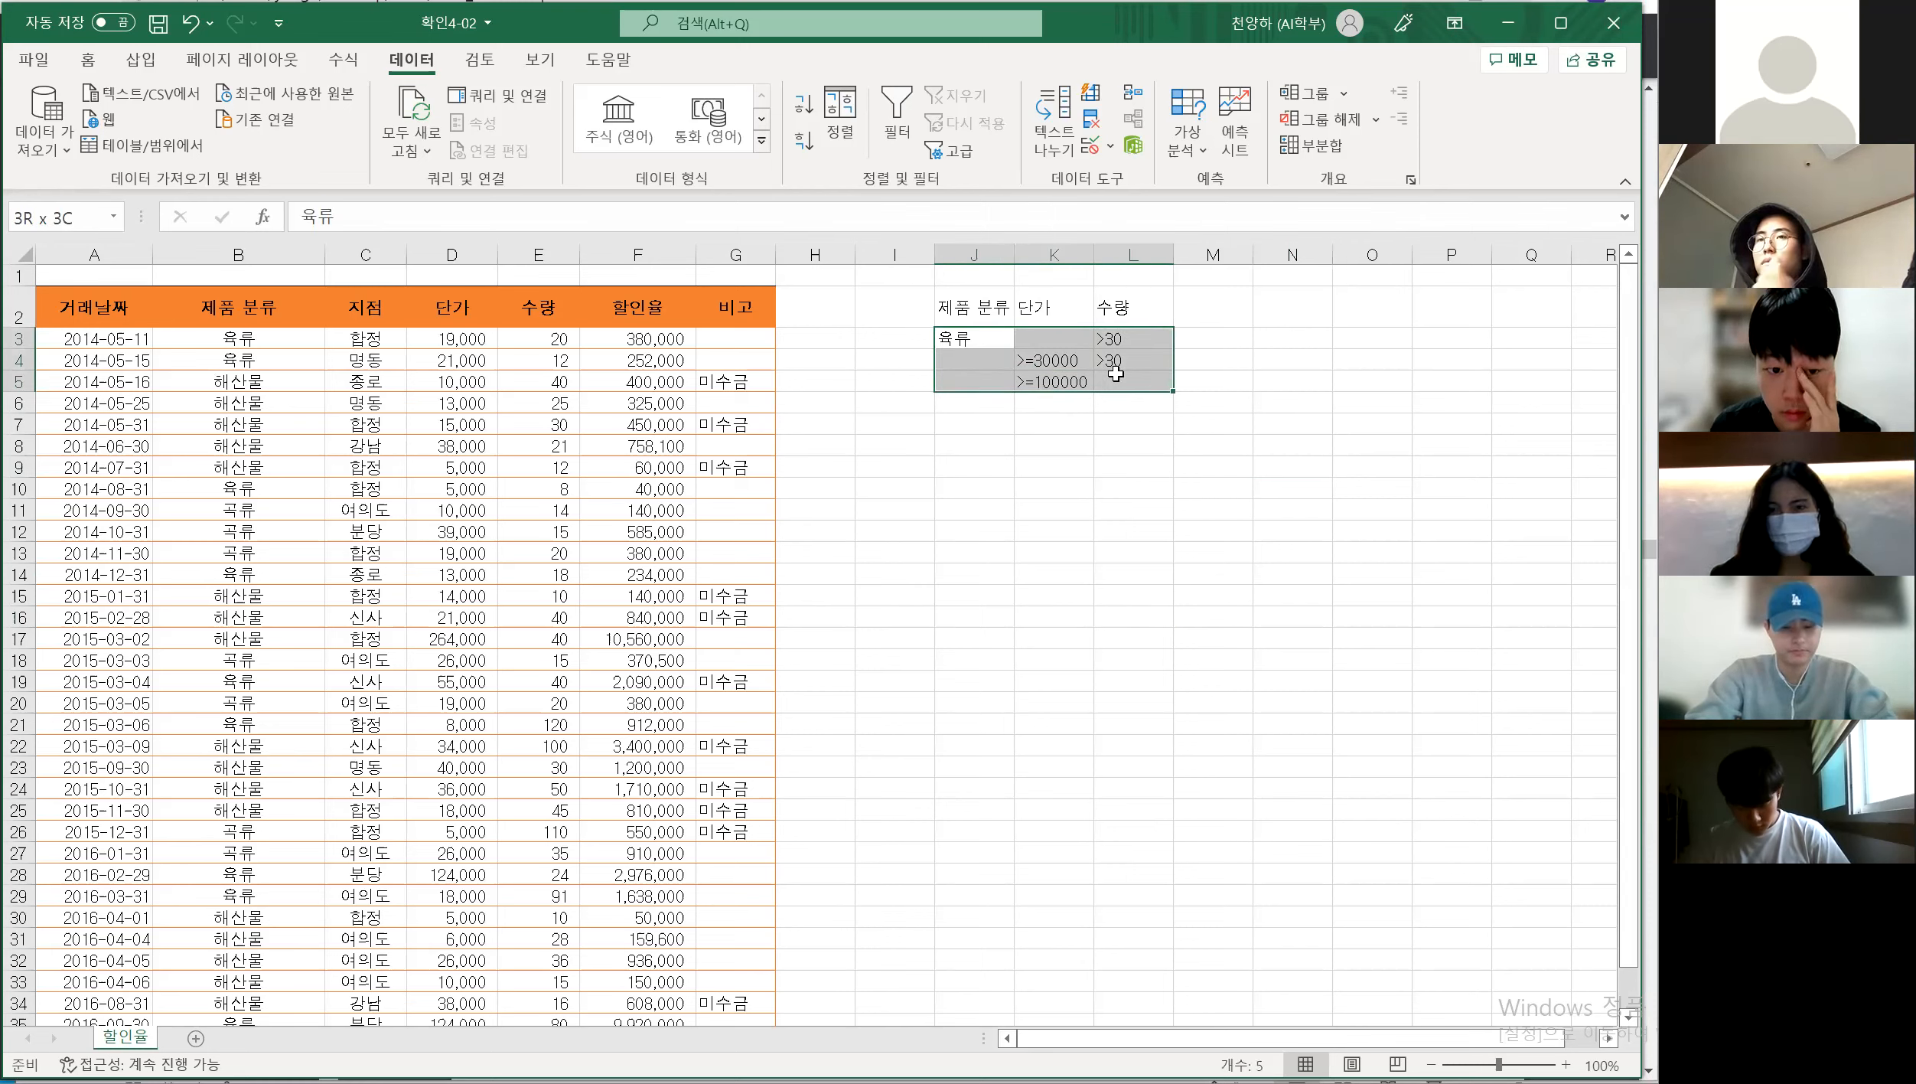
Examine the empty area below the criteria, starting around J9, as the place for the filtered results
{"action": "left_click_drag", "start_coordinate": [957, 492], "coordinate": [1503, 787]}
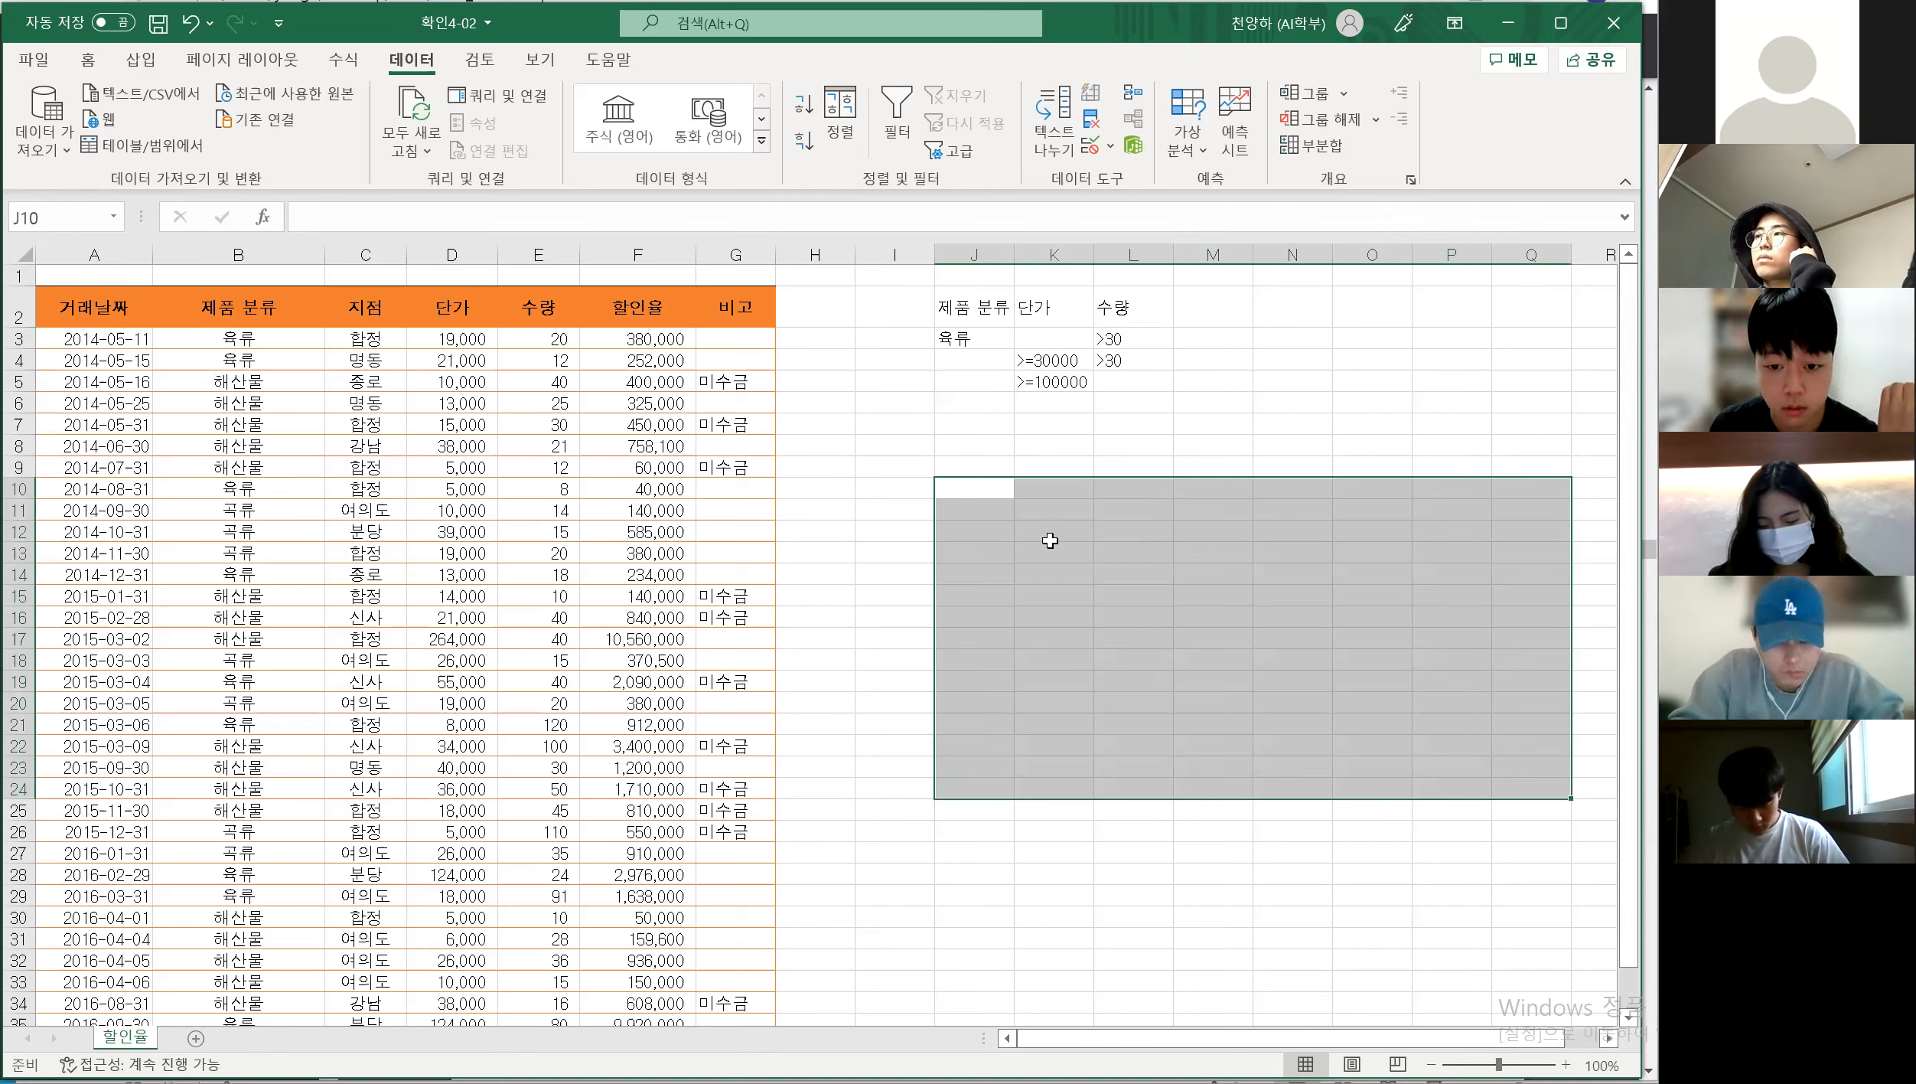
{"action": "left_click", "coordinate": [958, 485]}
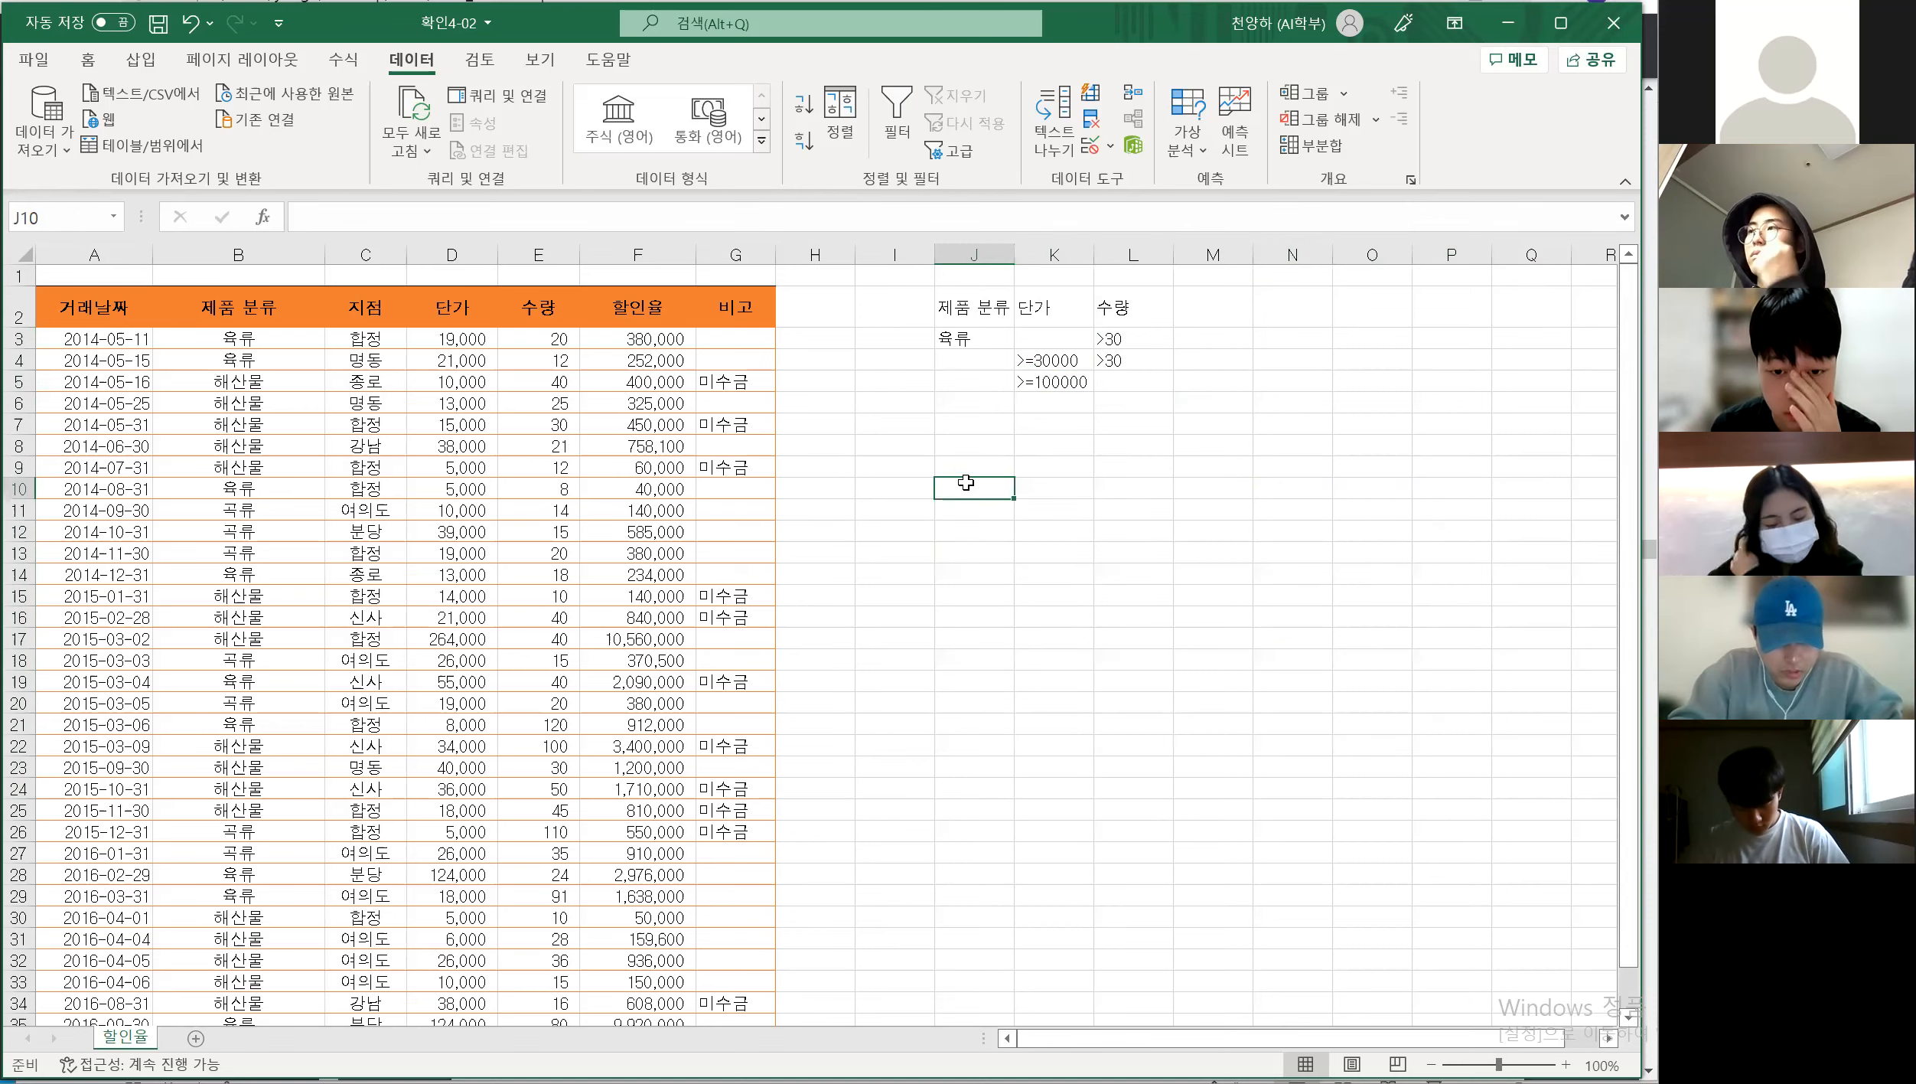
{"action": "left_click", "coordinate": [1102, 513]}
{"action": "left_click", "coordinate": [957, 462]}
{"action": "left_click_drag", "start_coordinate": [962, 462], "coordinate": [1379, 625]}
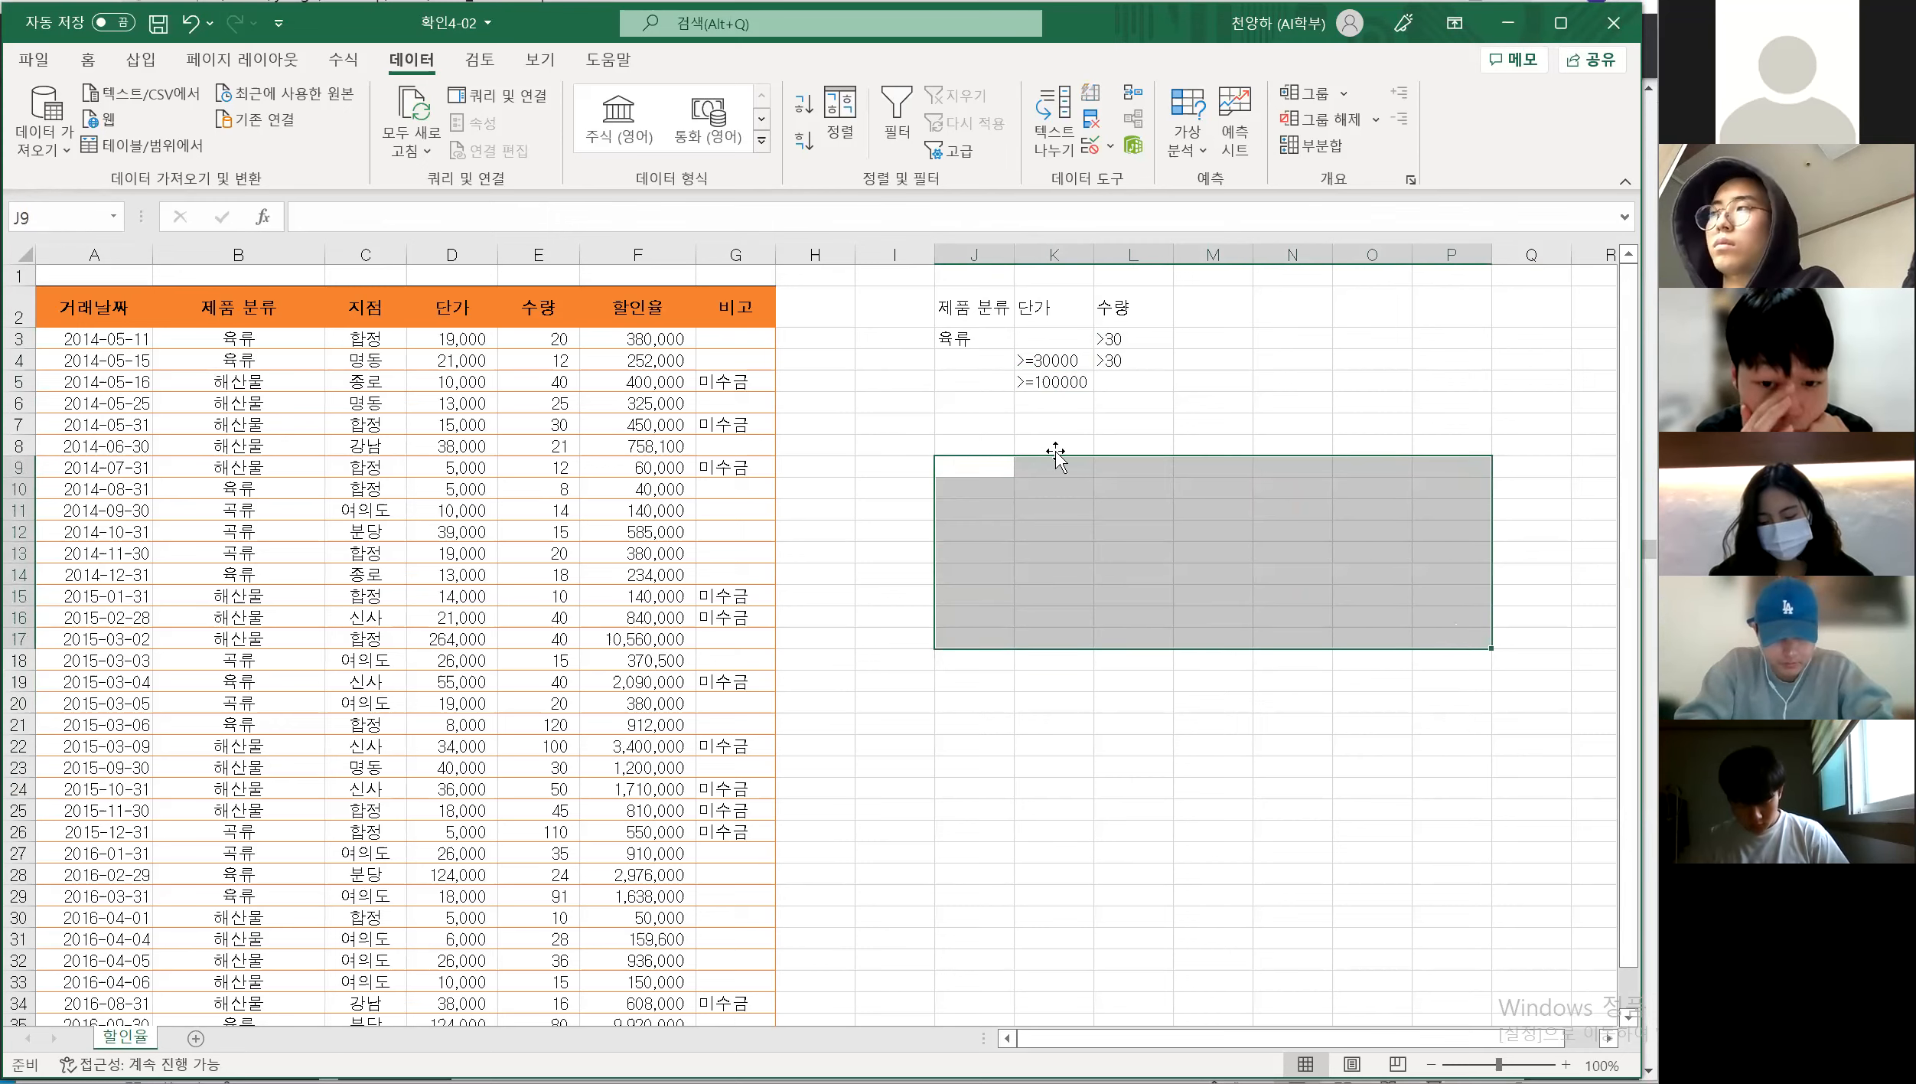
Start an advanced filter from cell J9 and set it to copy the results to another location (다른 장소에 복사)
{"action": "left_click", "coordinate": [1000, 461]}
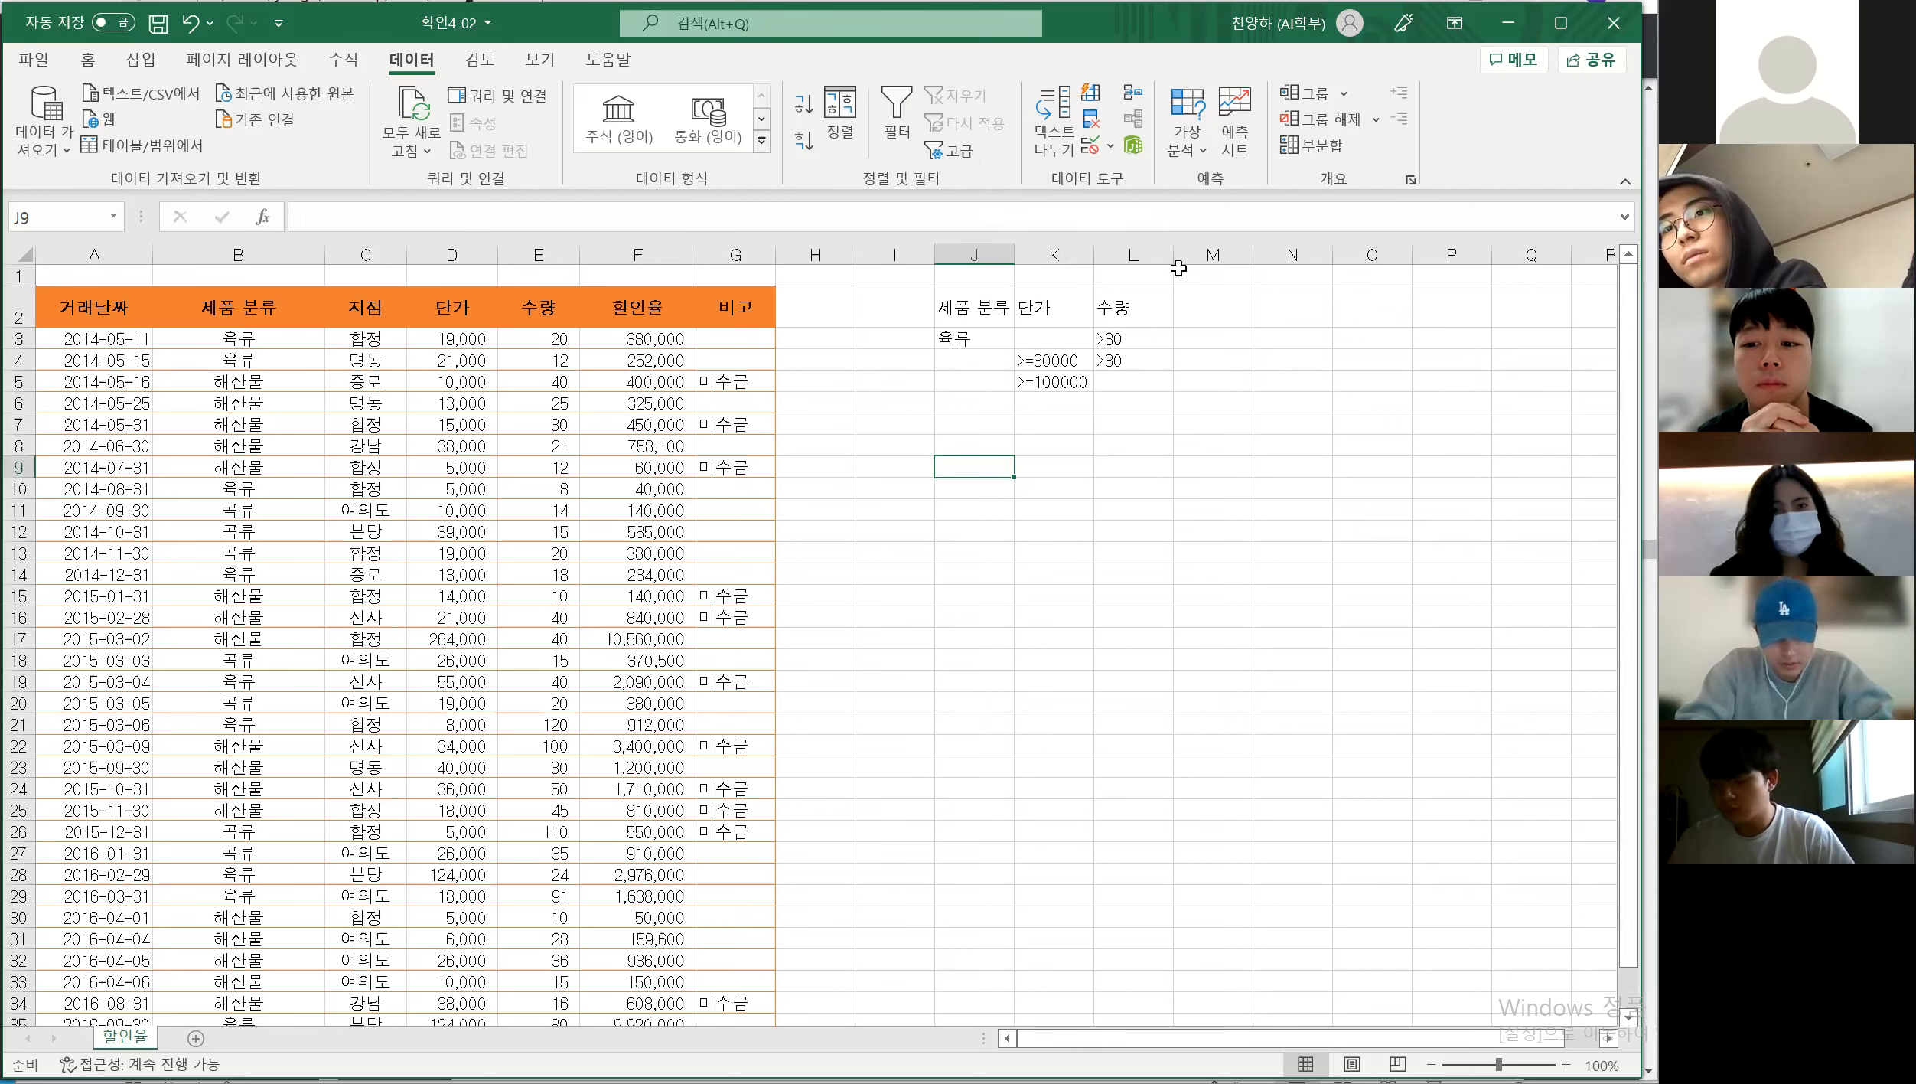
{"action": "left_click", "coordinate": [959, 150]}
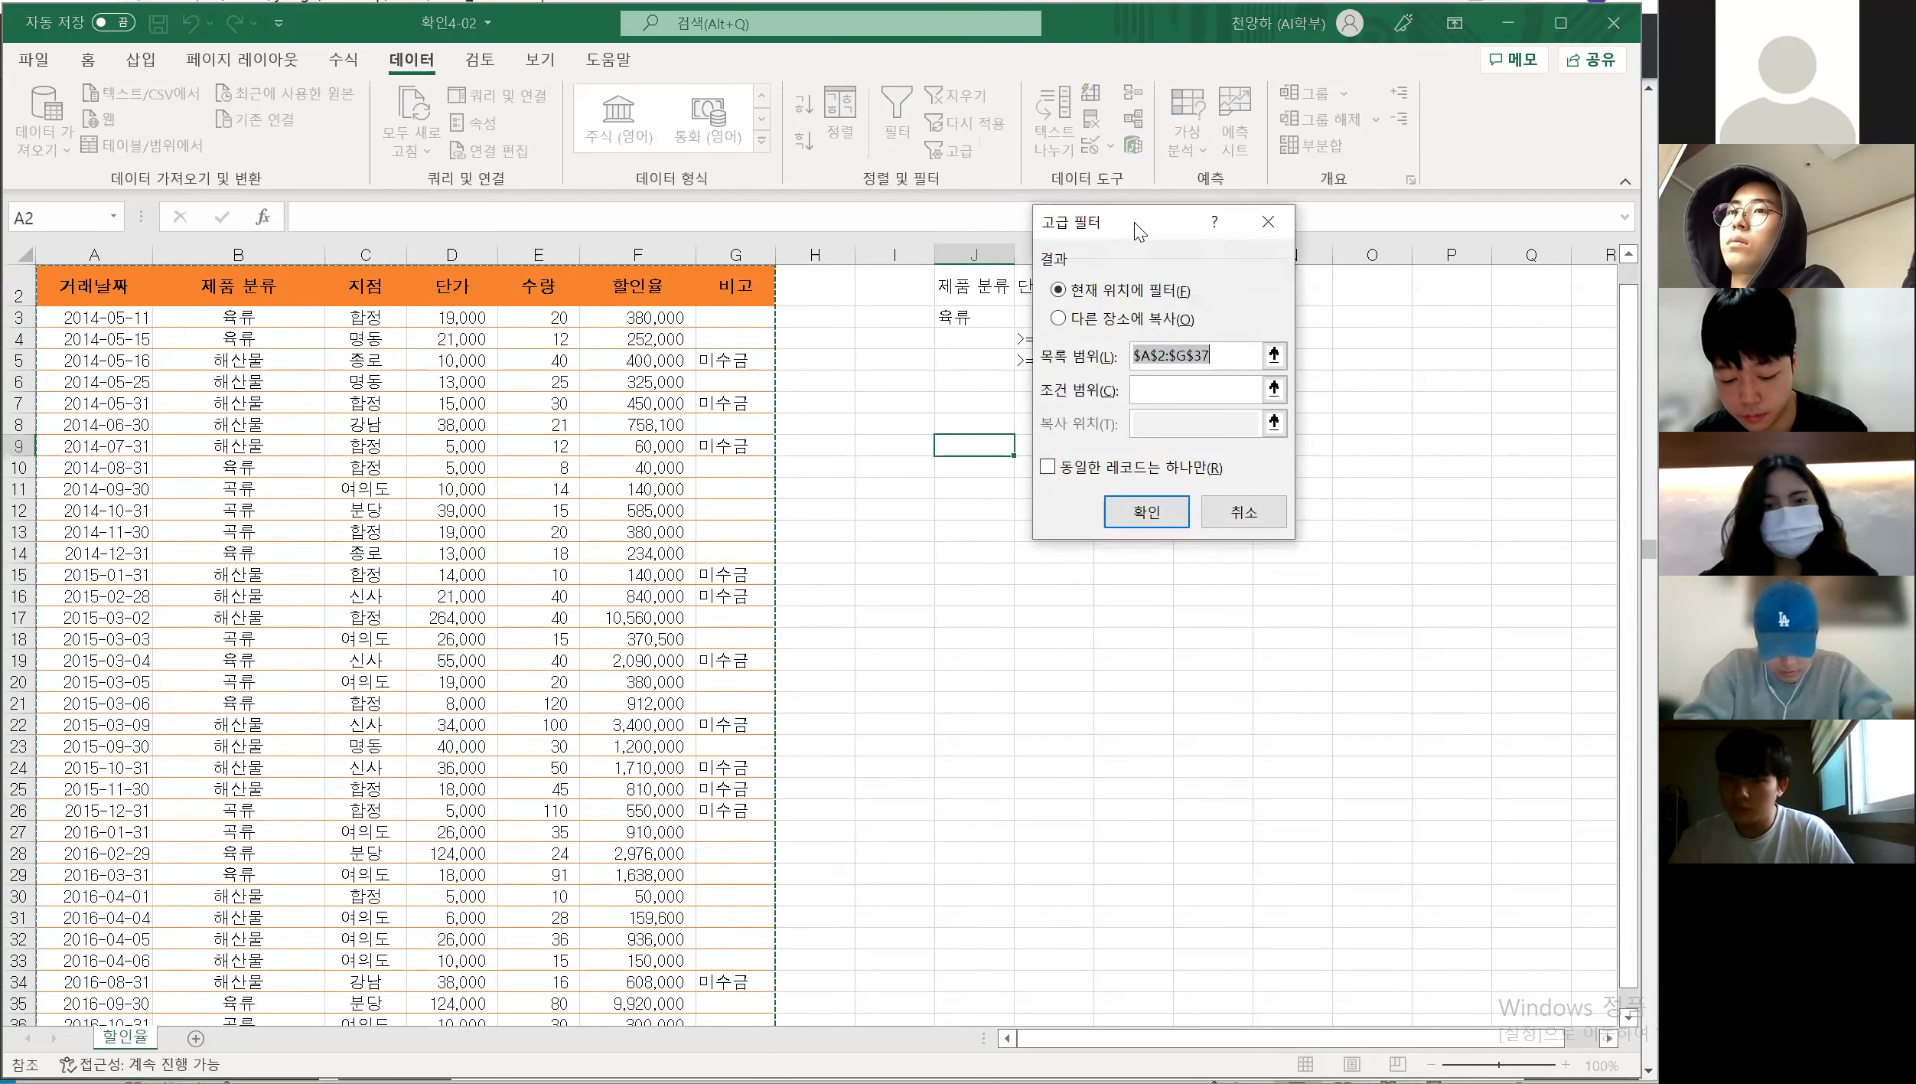
{"action": "left_click_drag", "start_coordinate": [1140, 231], "coordinate": [1333, 229]}
{"action": "left_click", "coordinate": [1256, 293]}
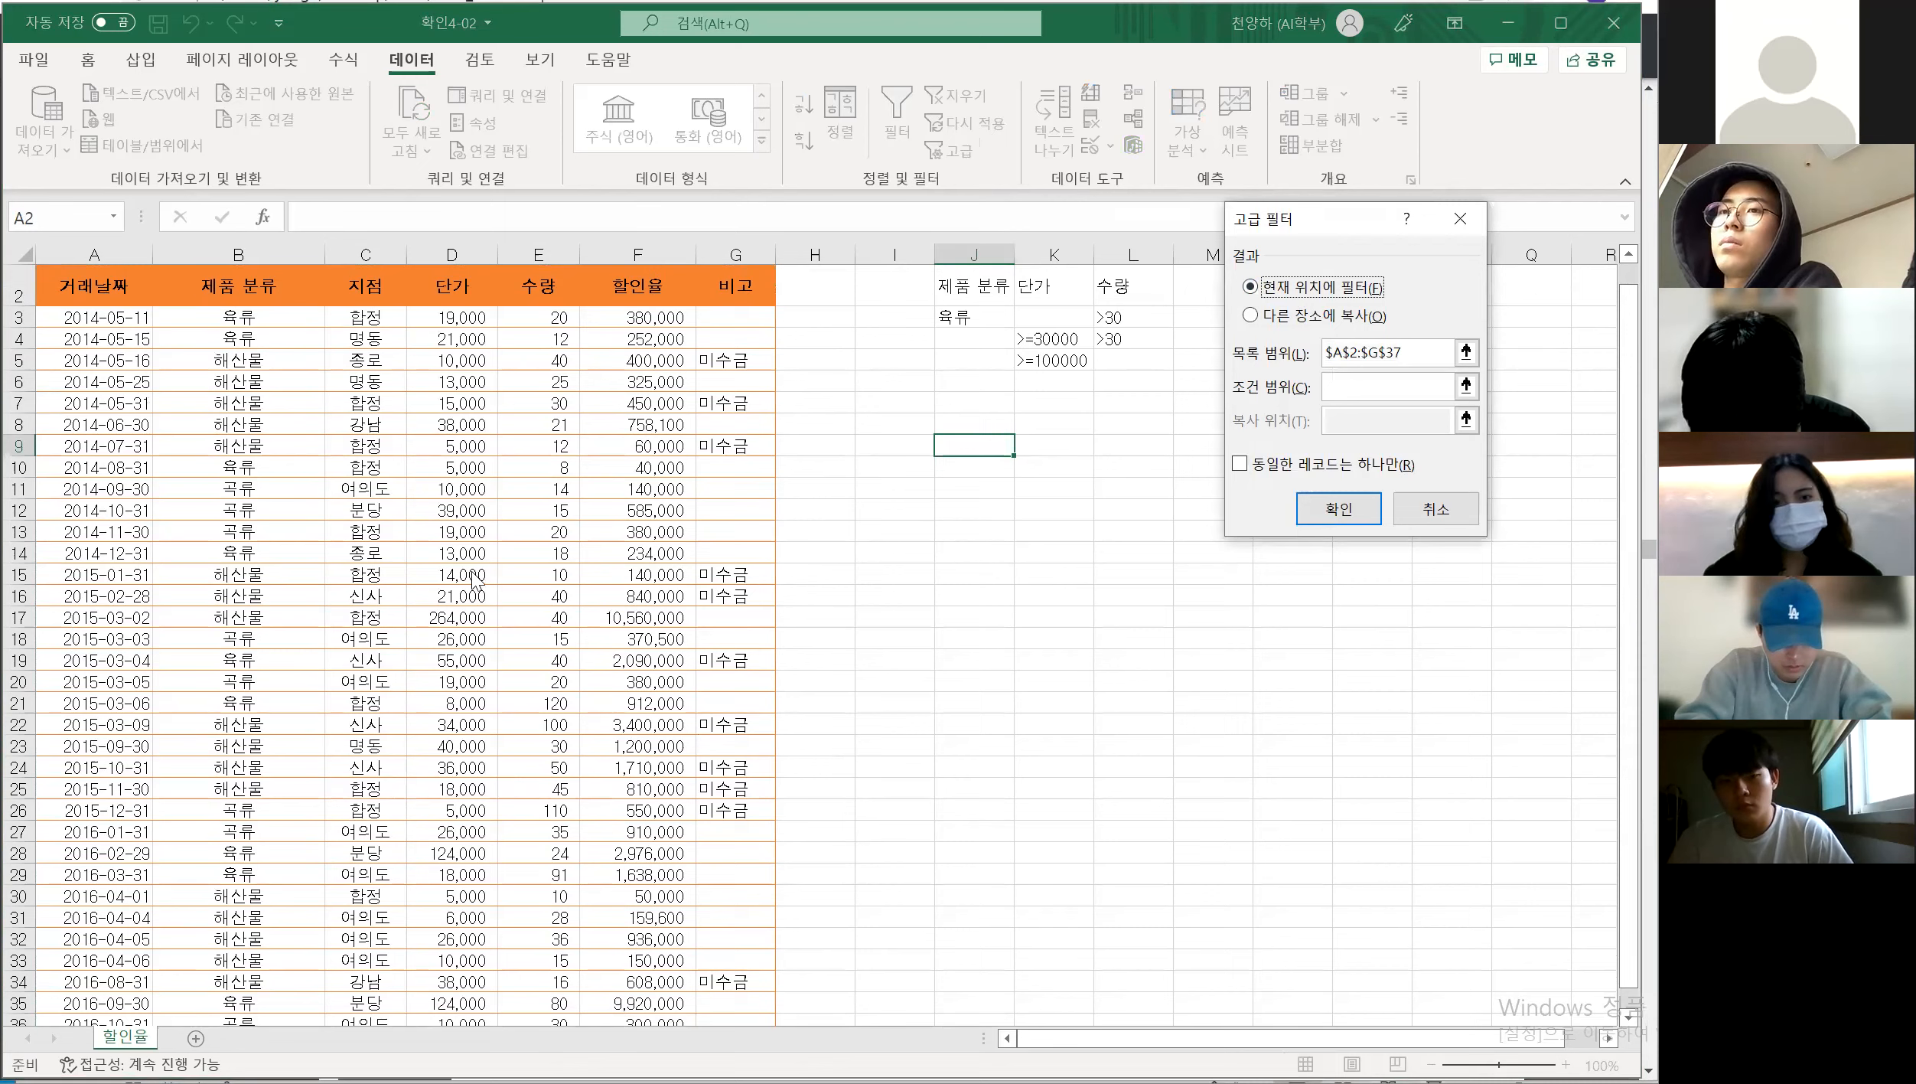
{"action": "left_click", "coordinate": [1252, 320]}
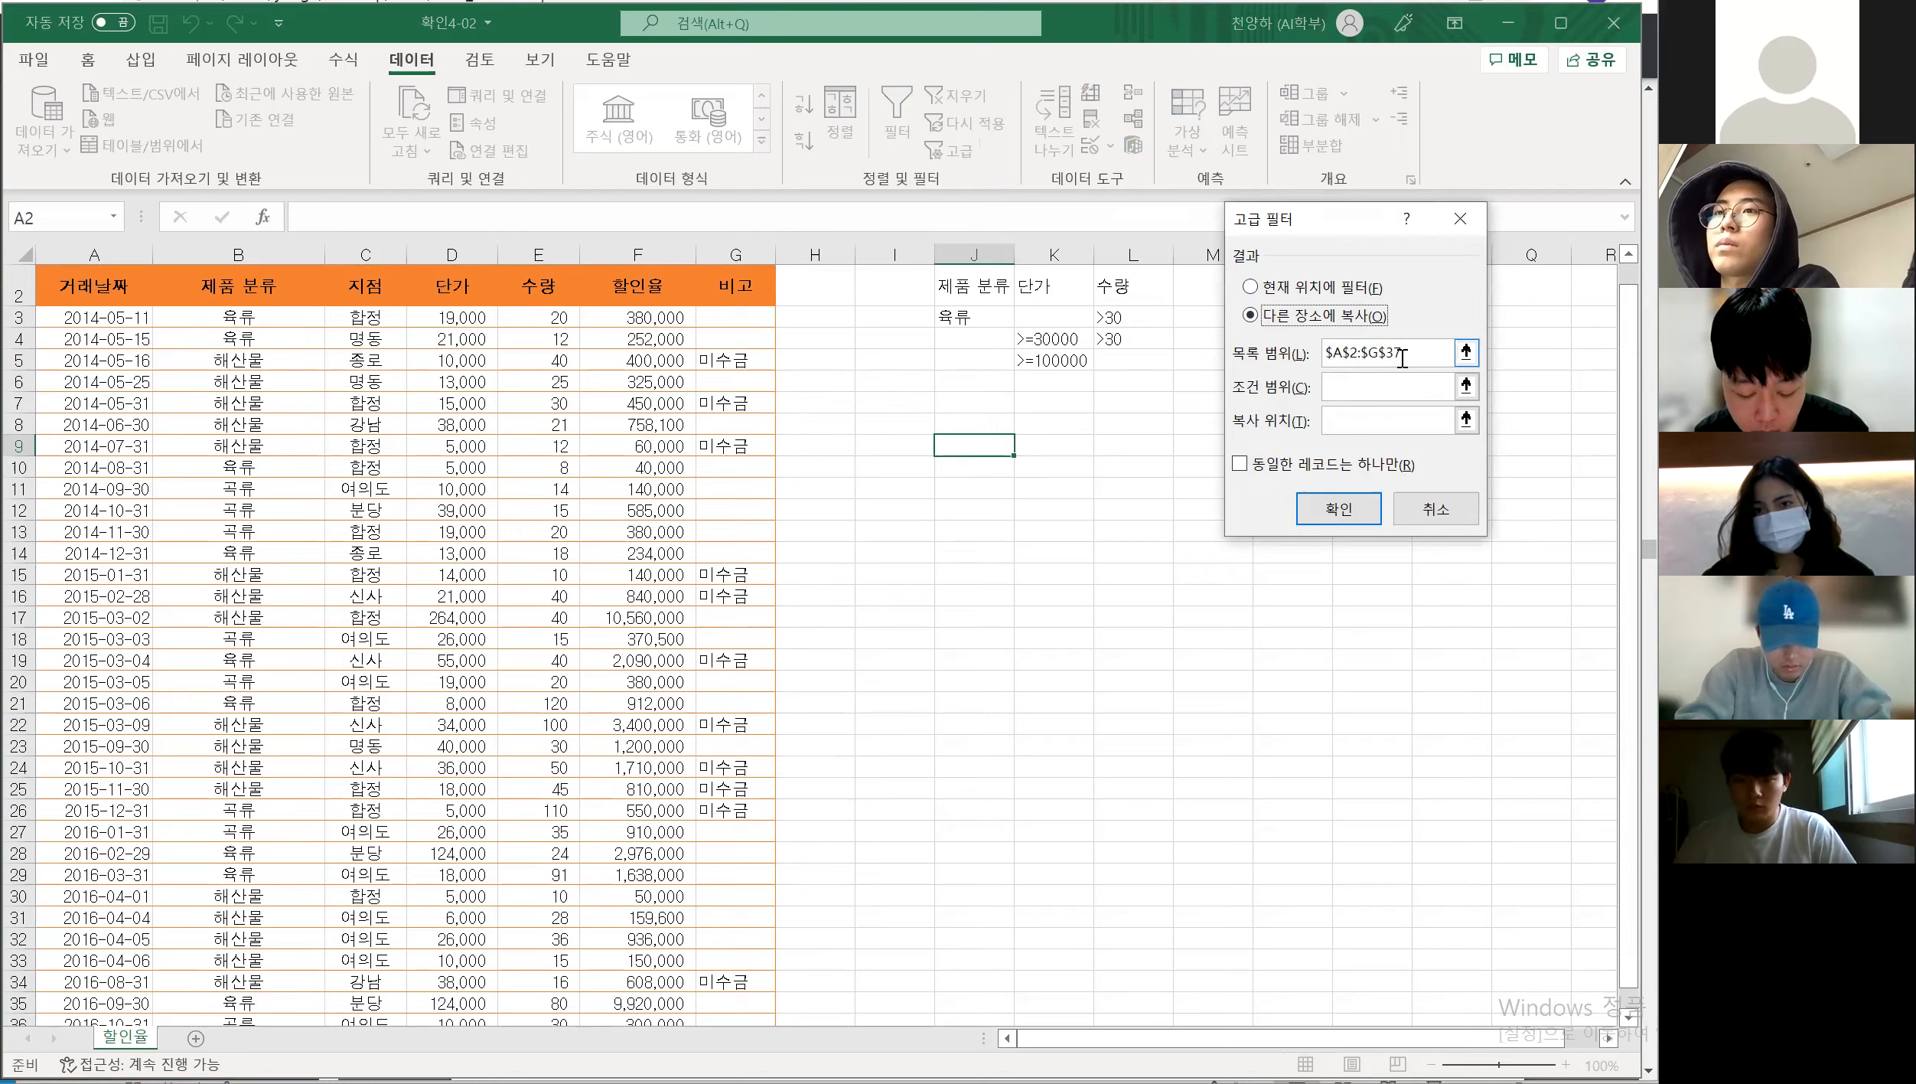
Check the list range $A$2:$G$37 against the table from its header to its last row
{"action": "left_click", "coordinate": [1380, 381]}
{"action": "scroll", "coordinate": [461, 679], "scroll_direction": "down", "scroll_amount": 4}
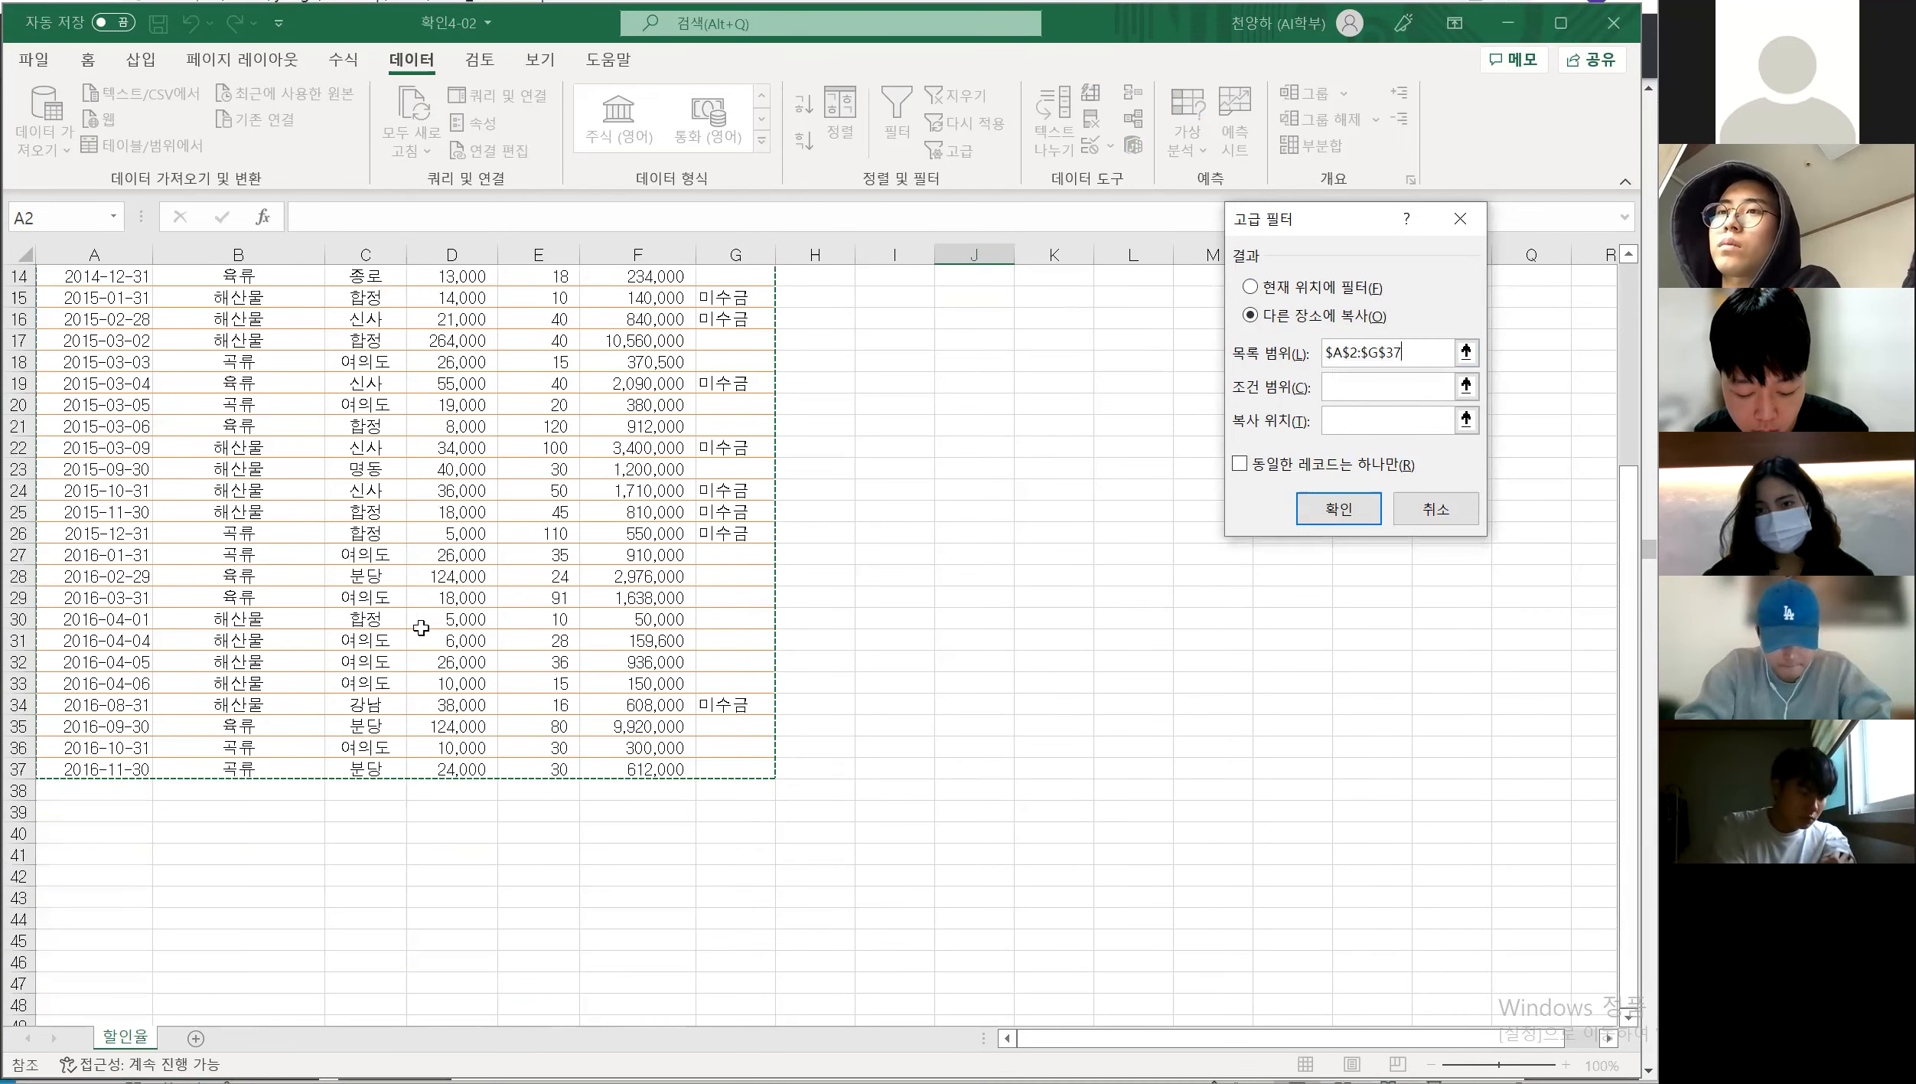
{"action": "scroll", "coordinate": [553, 364], "scroll_direction": "up", "scroll_amount": 5}
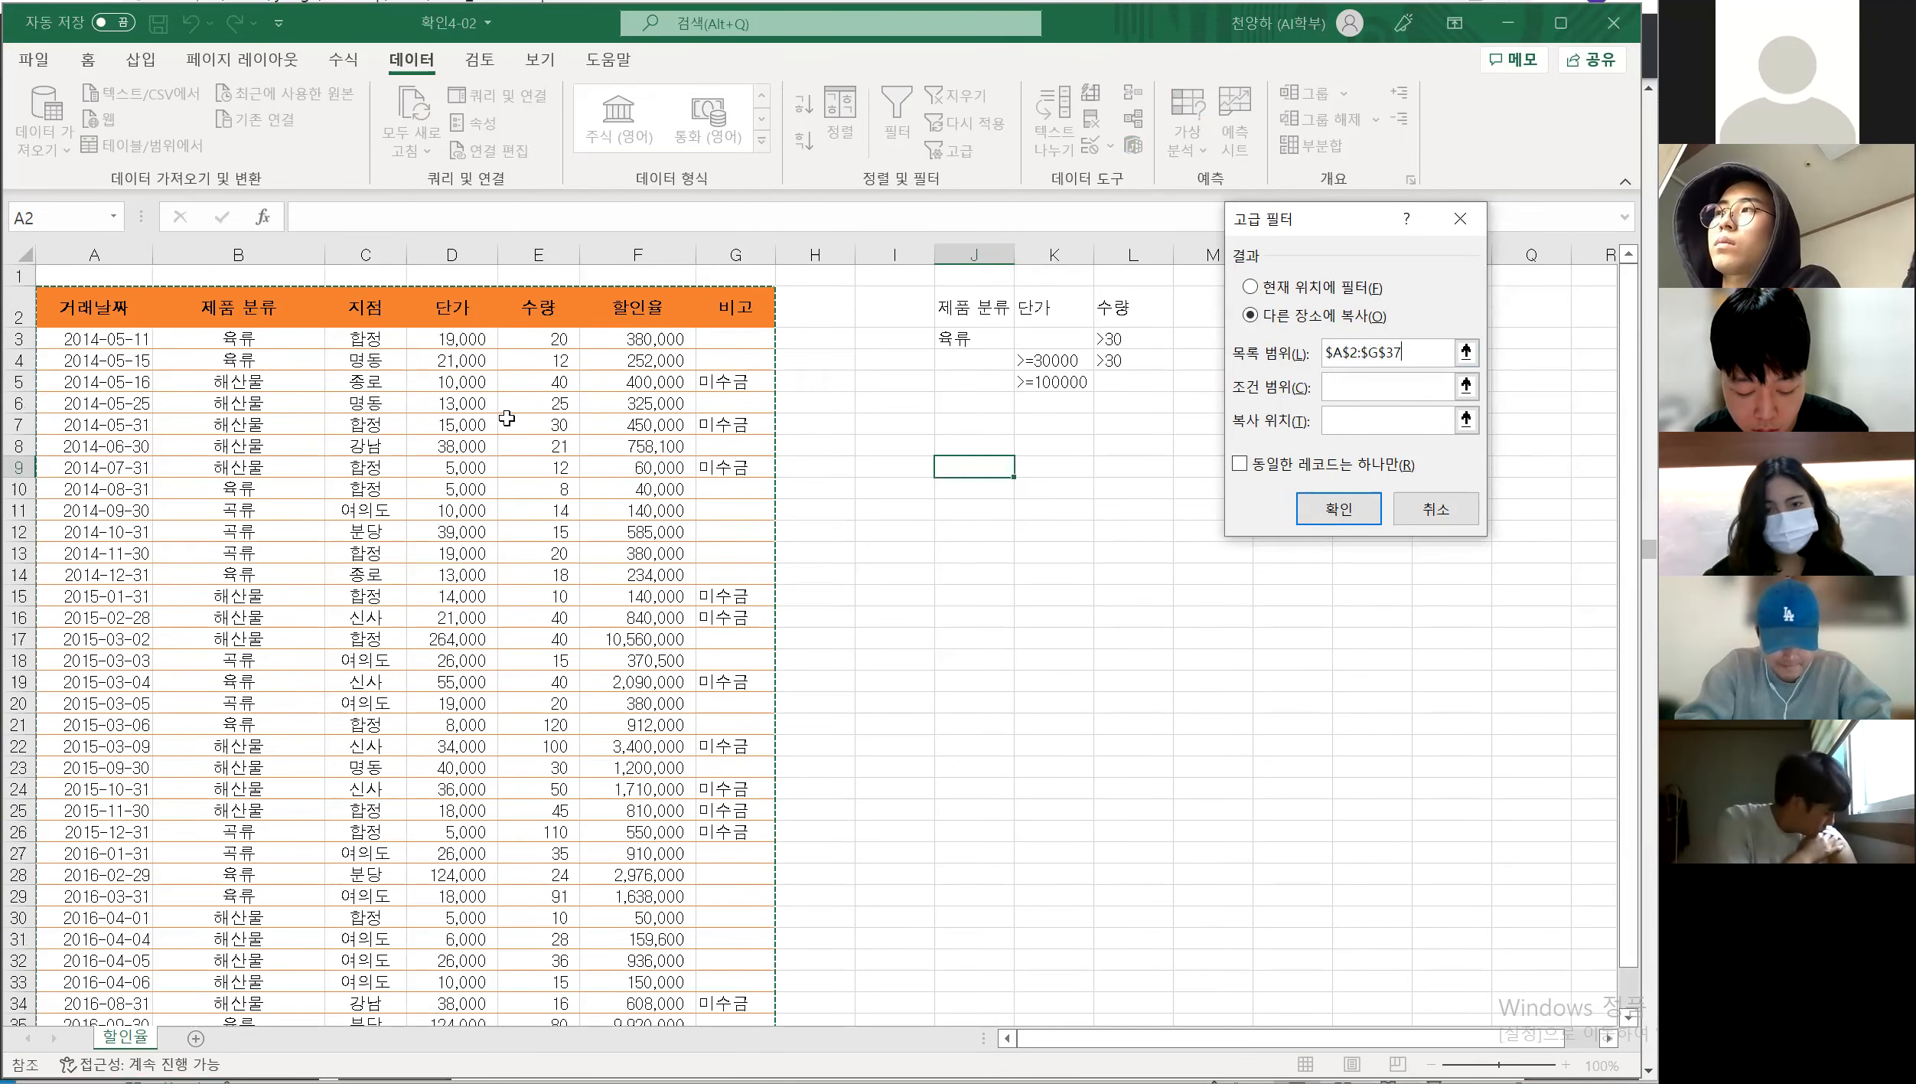
{"action": "scroll", "coordinate": [506, 419], "scroll_direction": "down", "scroll_amount": 2}
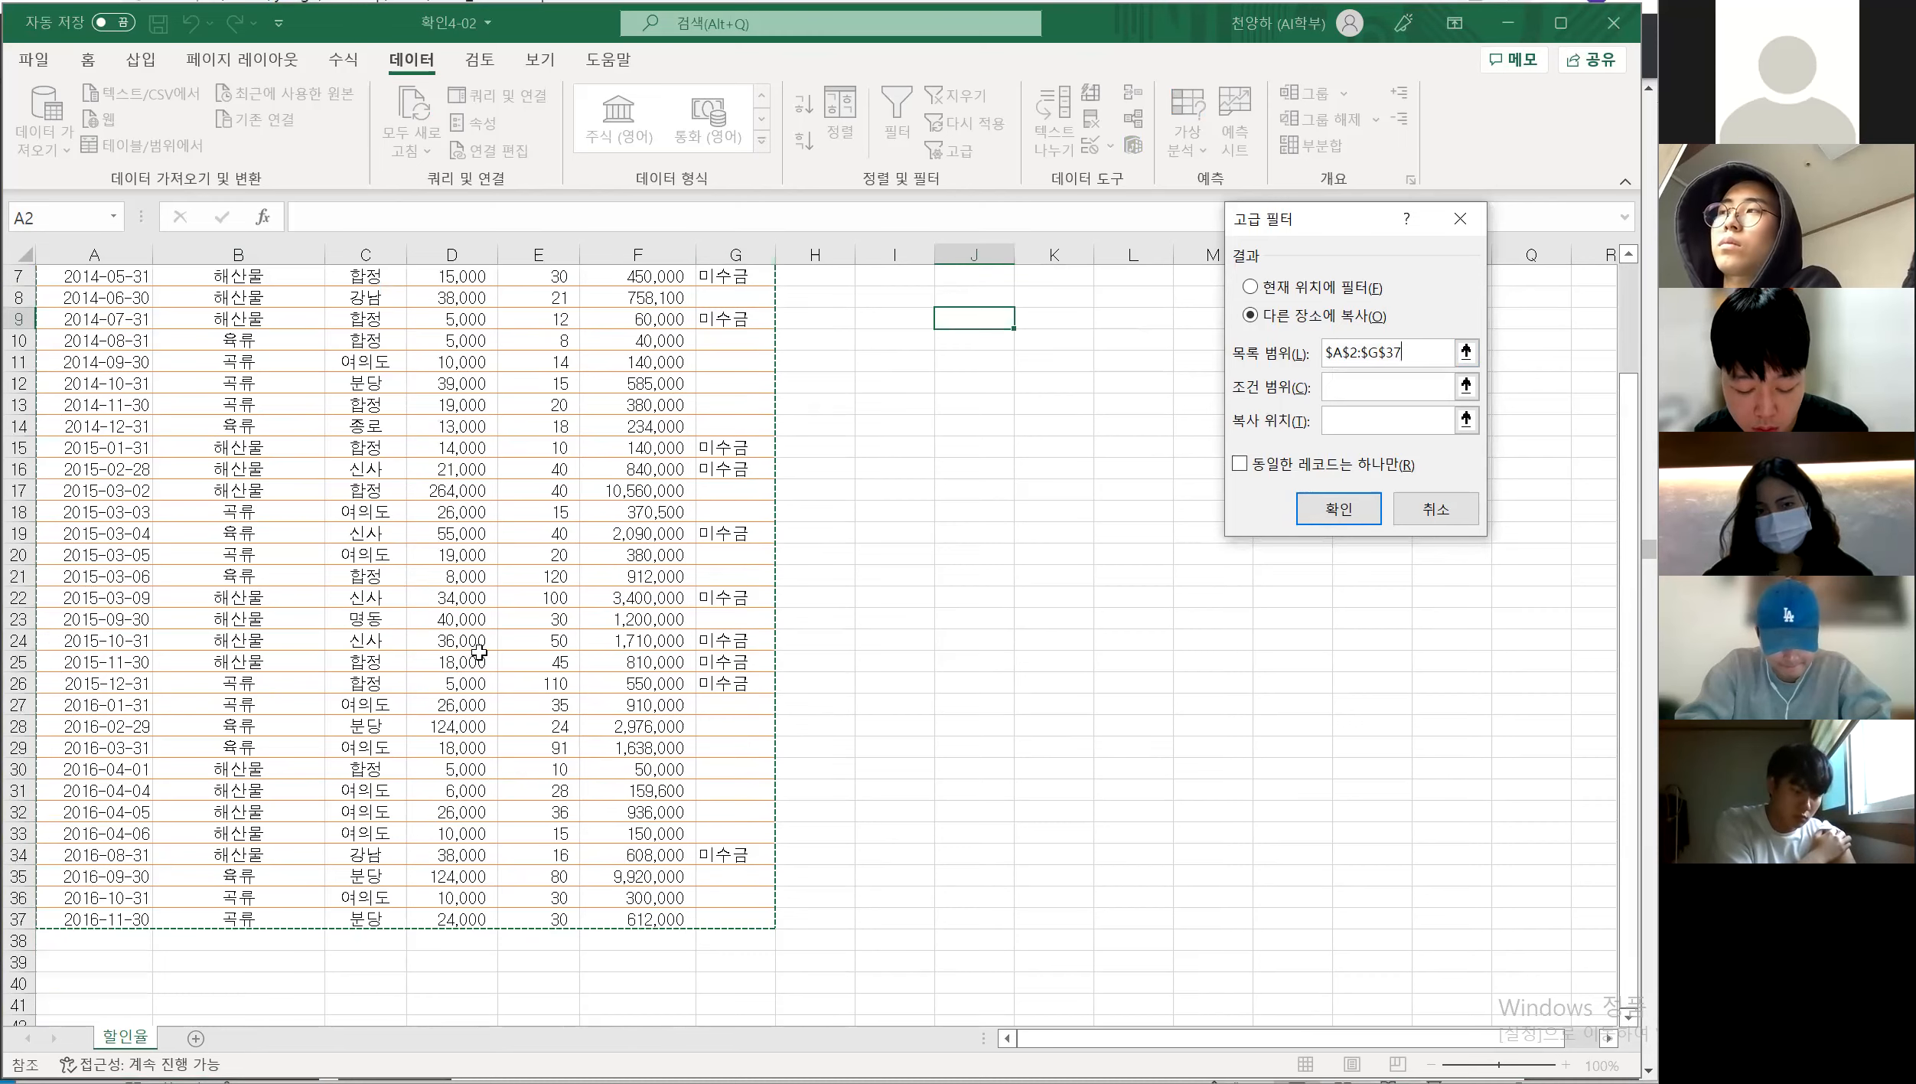
{"action": "scroll", "coordinate": [585, 483], "scroll_direction": "up", "scroll_amount": 2}
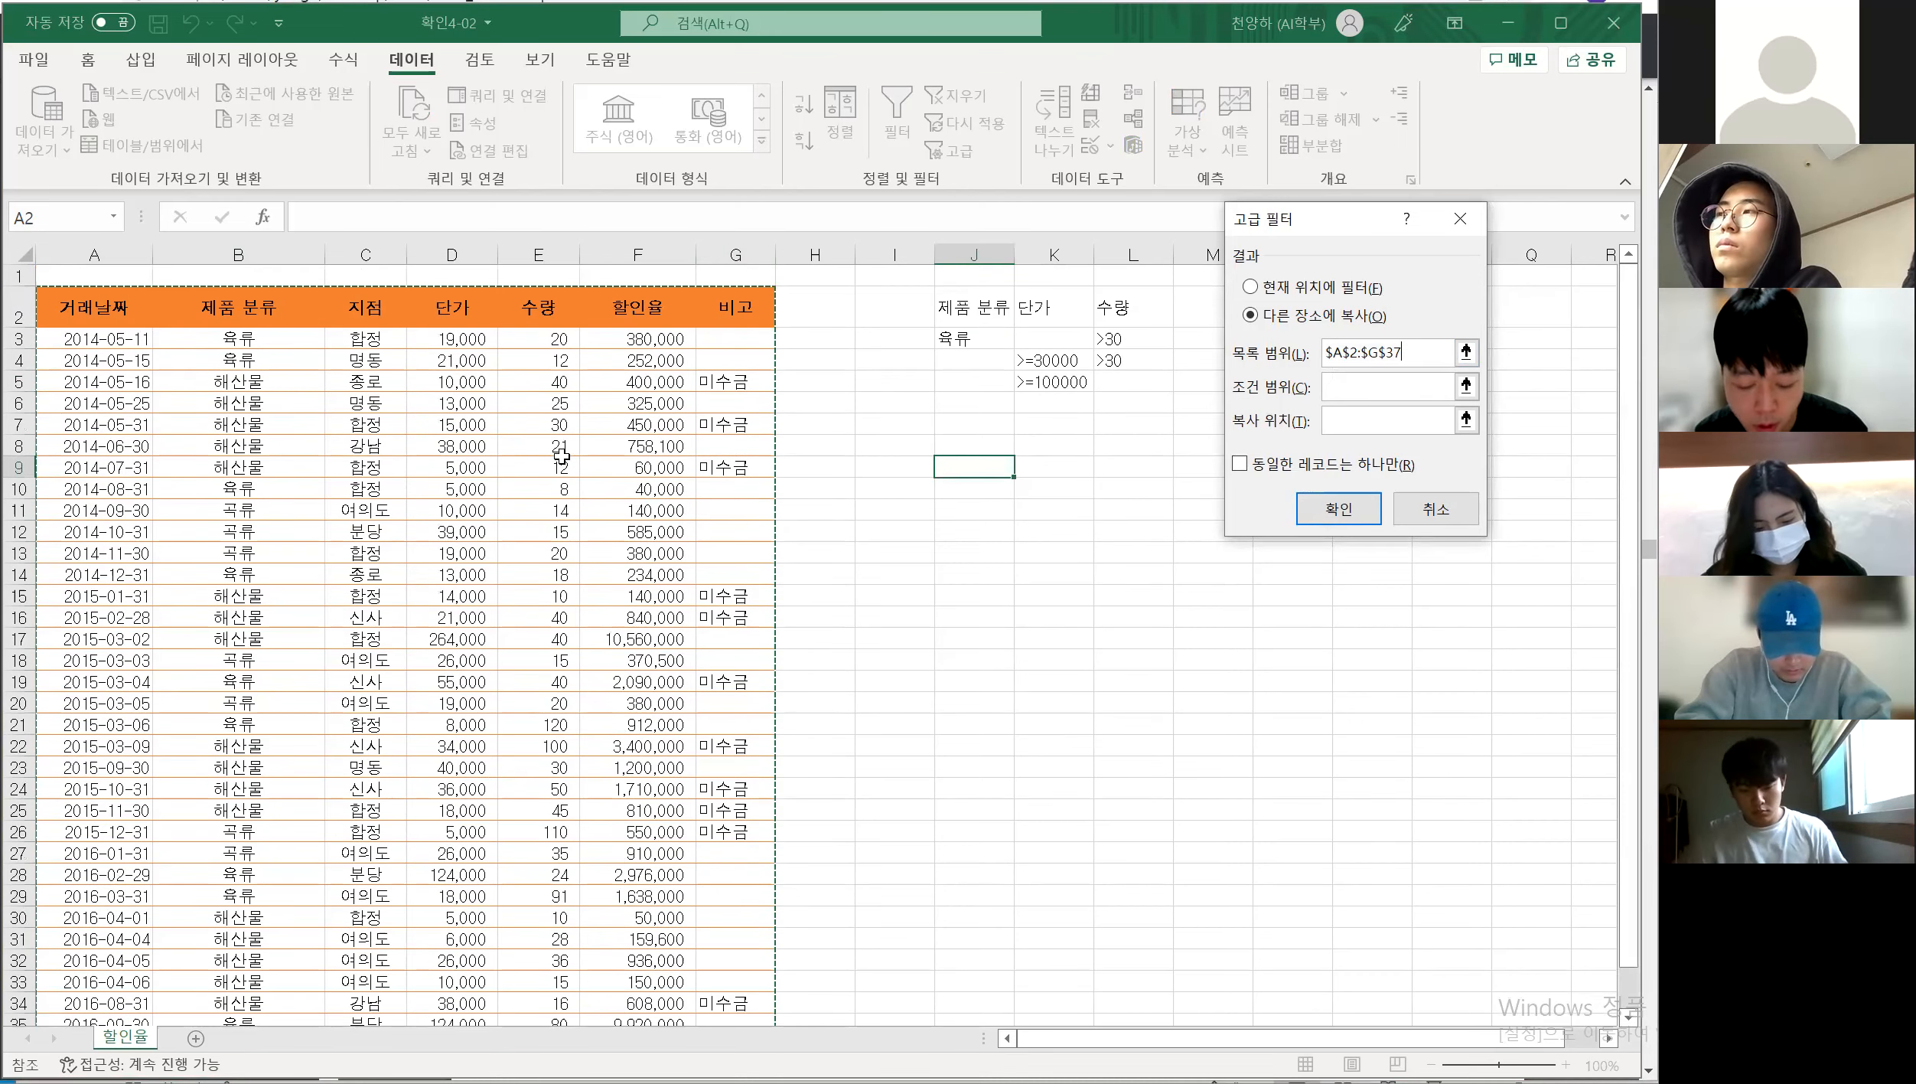
Set the advanced filter's criteria range to J2:L5 and its copy destination to J9
{"action": "left_click", "coordinate": [1338, 387]}
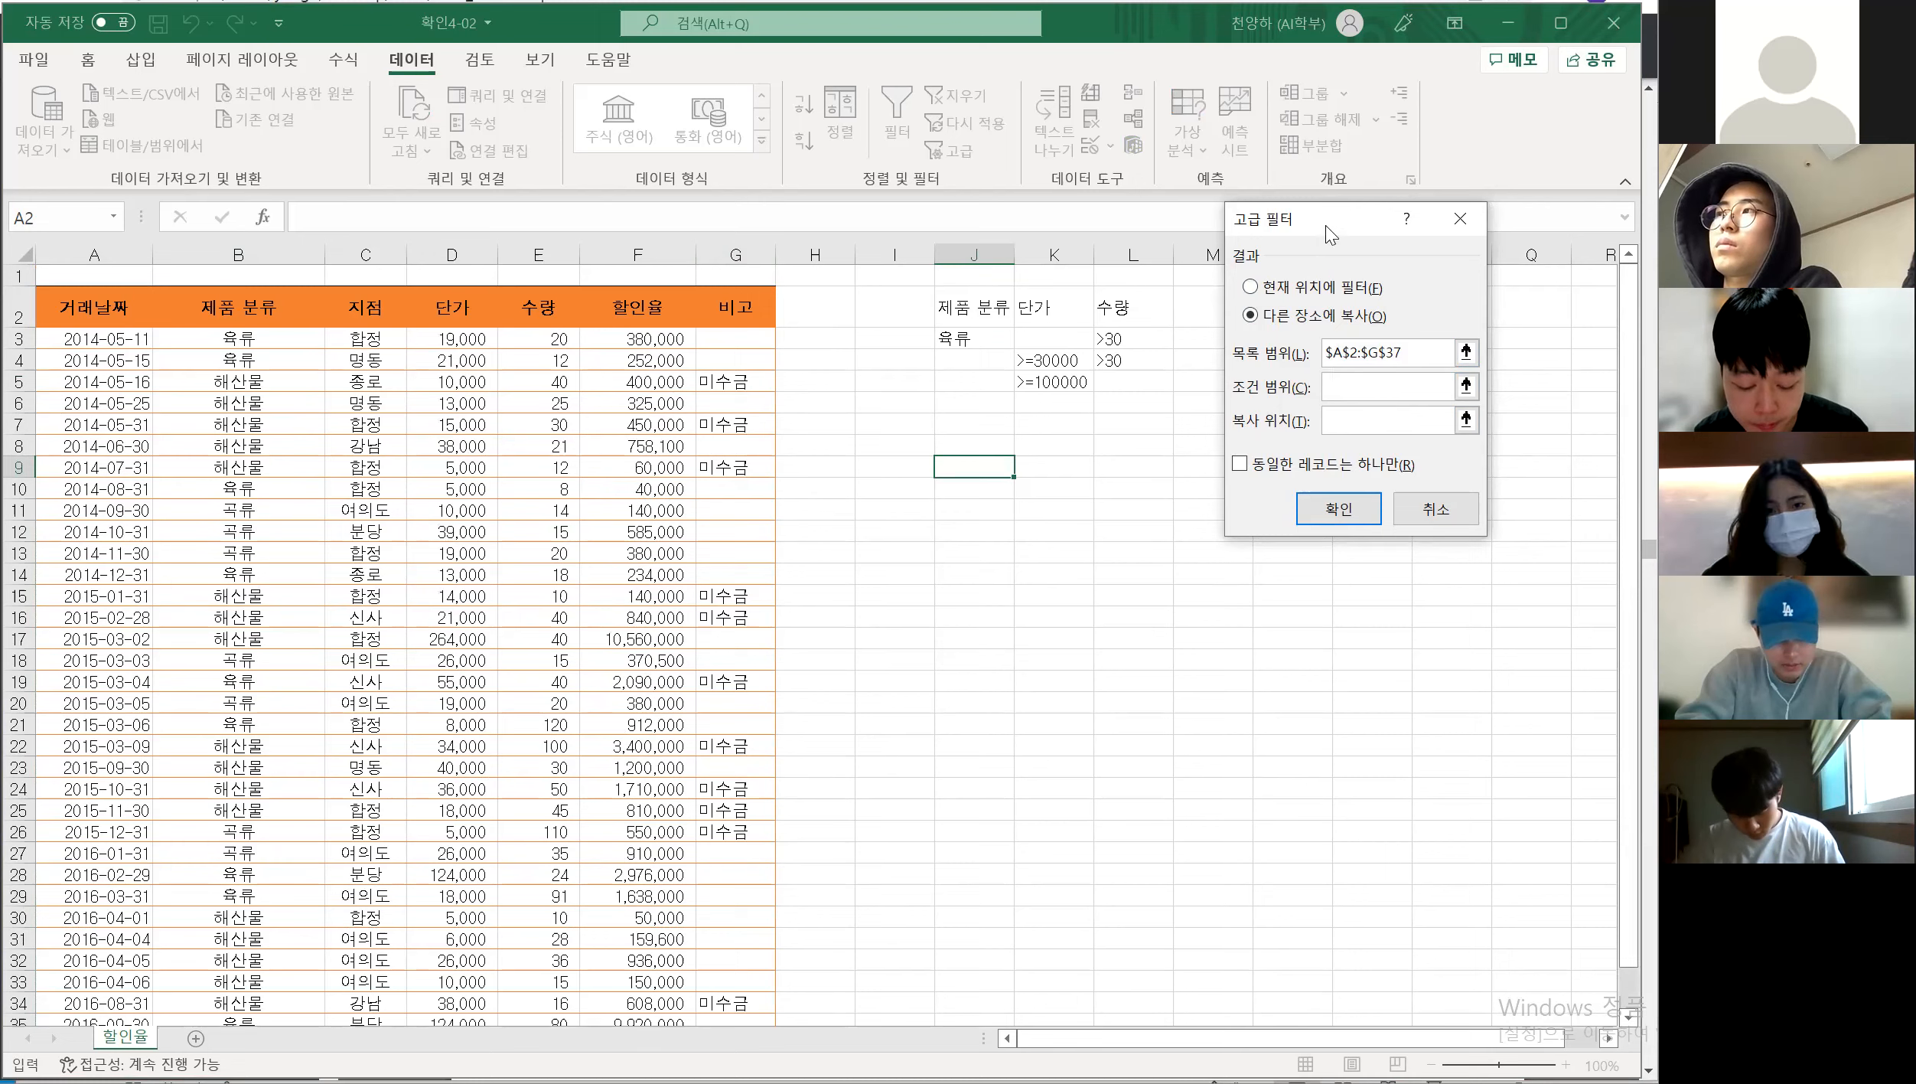
{"action": "left_click_drag", "start_coordinate": [1325, 225], "coordinate": [1443, 248]}
{"action": "left_click_drag", "start_coordinate": [962, 303], "coordinate": [1125, 387]}
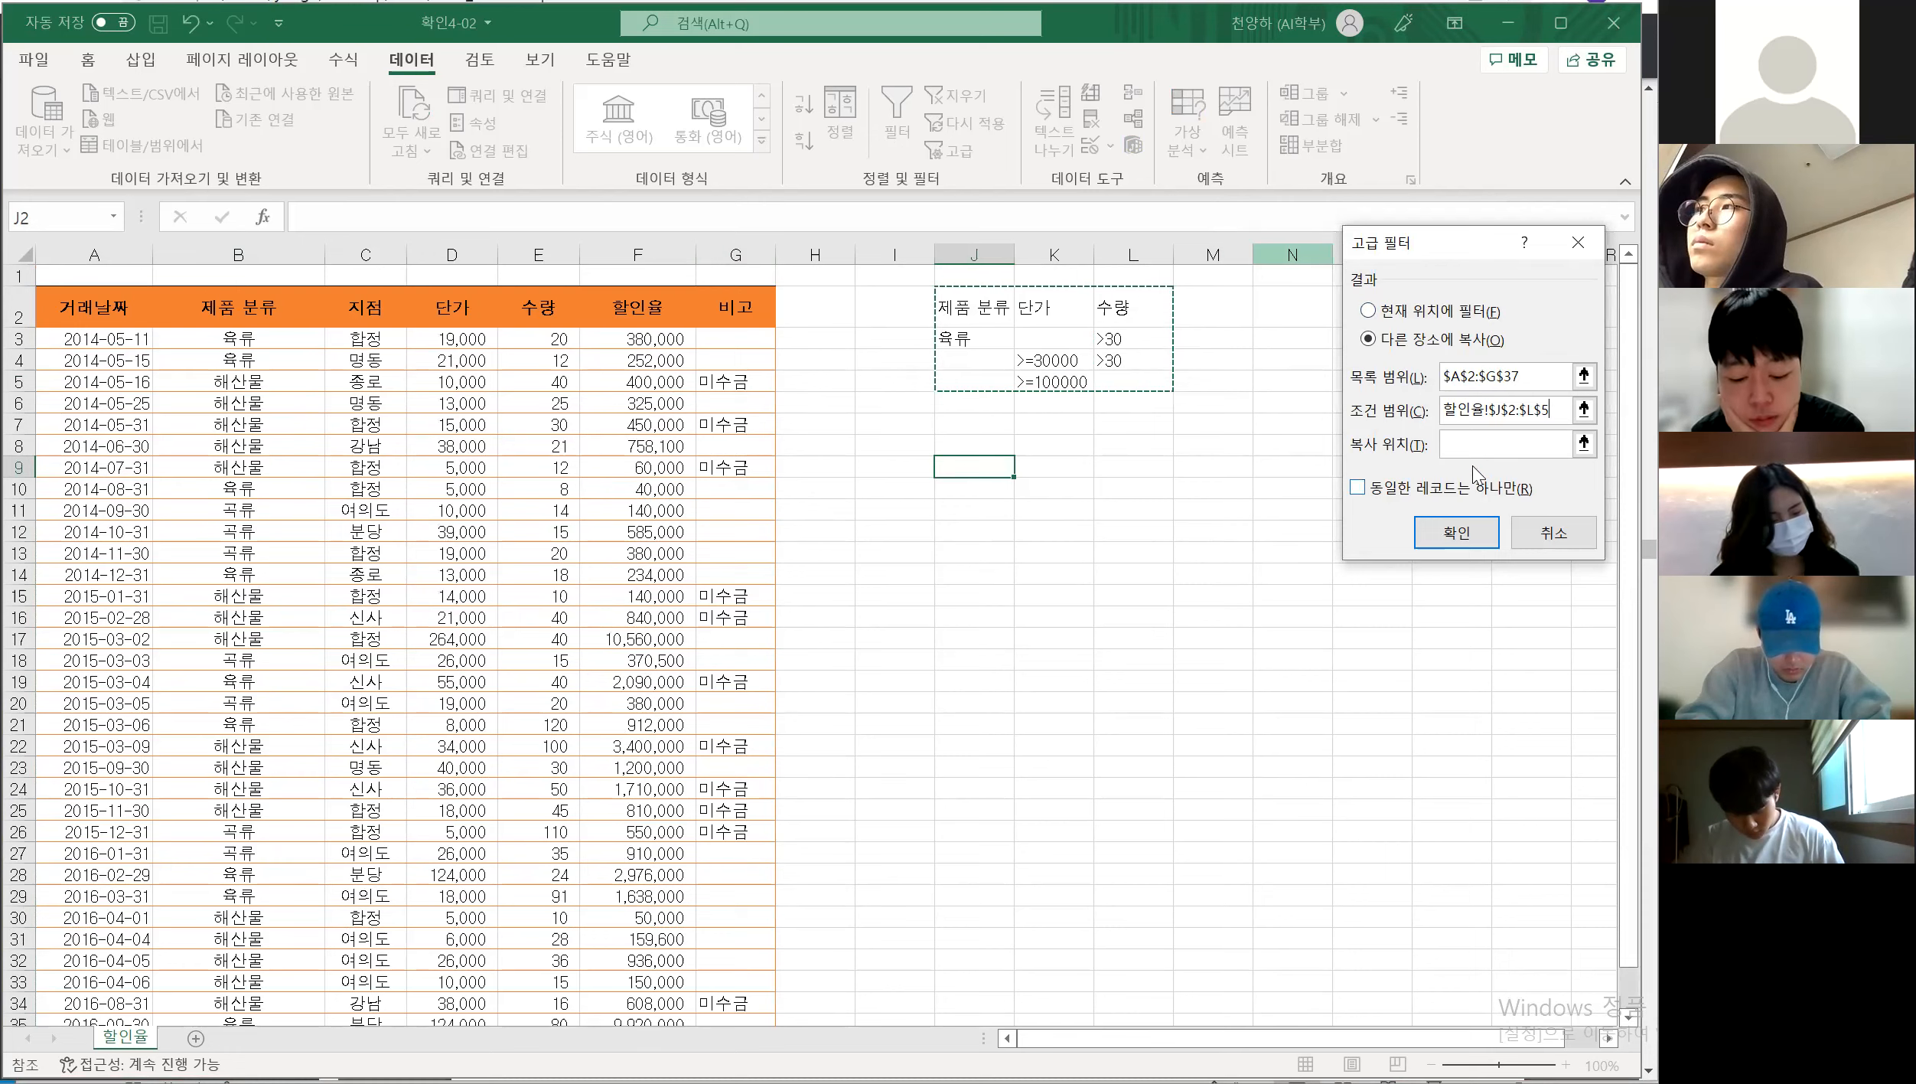
{"action": "left_click", "coordinate": [1500, 444]}
{"action": "left_click", "coordinate": [975, 465]}
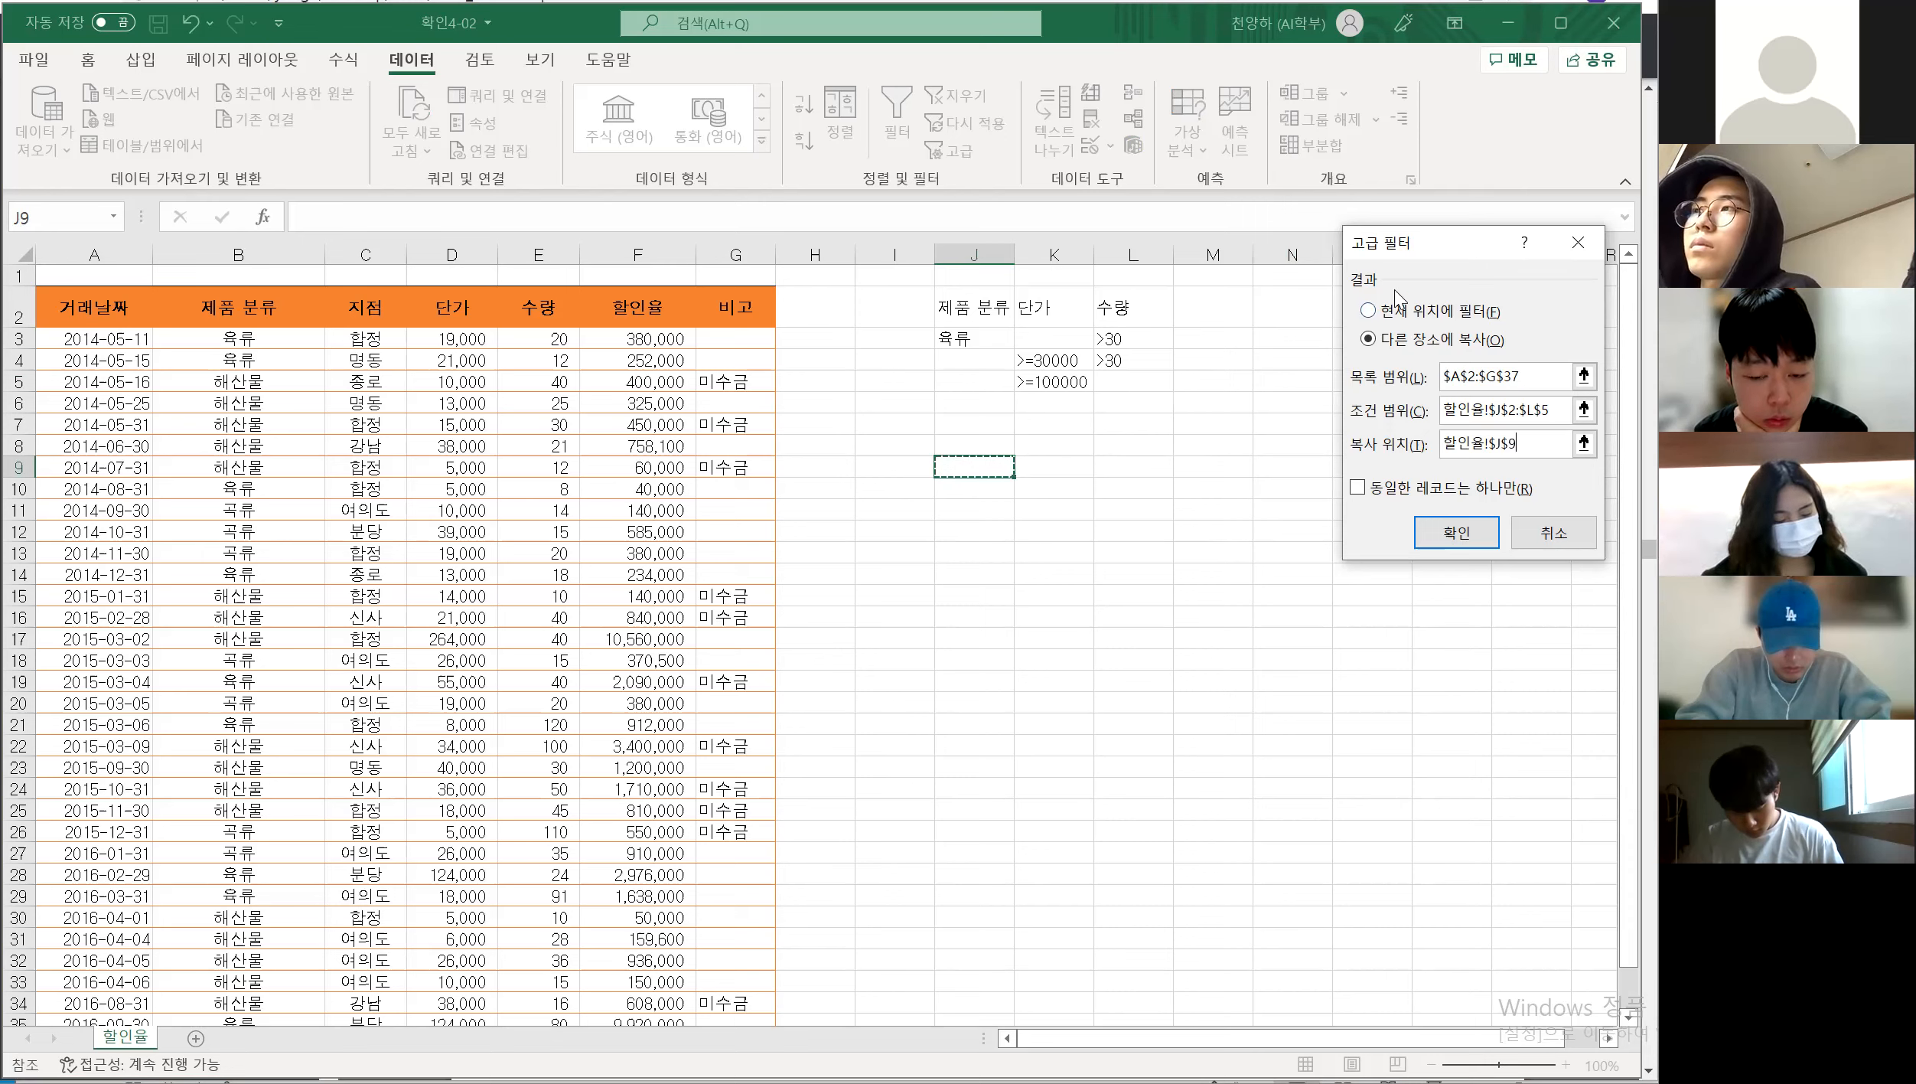
Run the advanced filter to copy the matching rows to J9 and autofit columns J and O to their contents
{"action": "left_click_drag", "start_coordinate": [1410, 243], "coordinate": [1376, 177]}
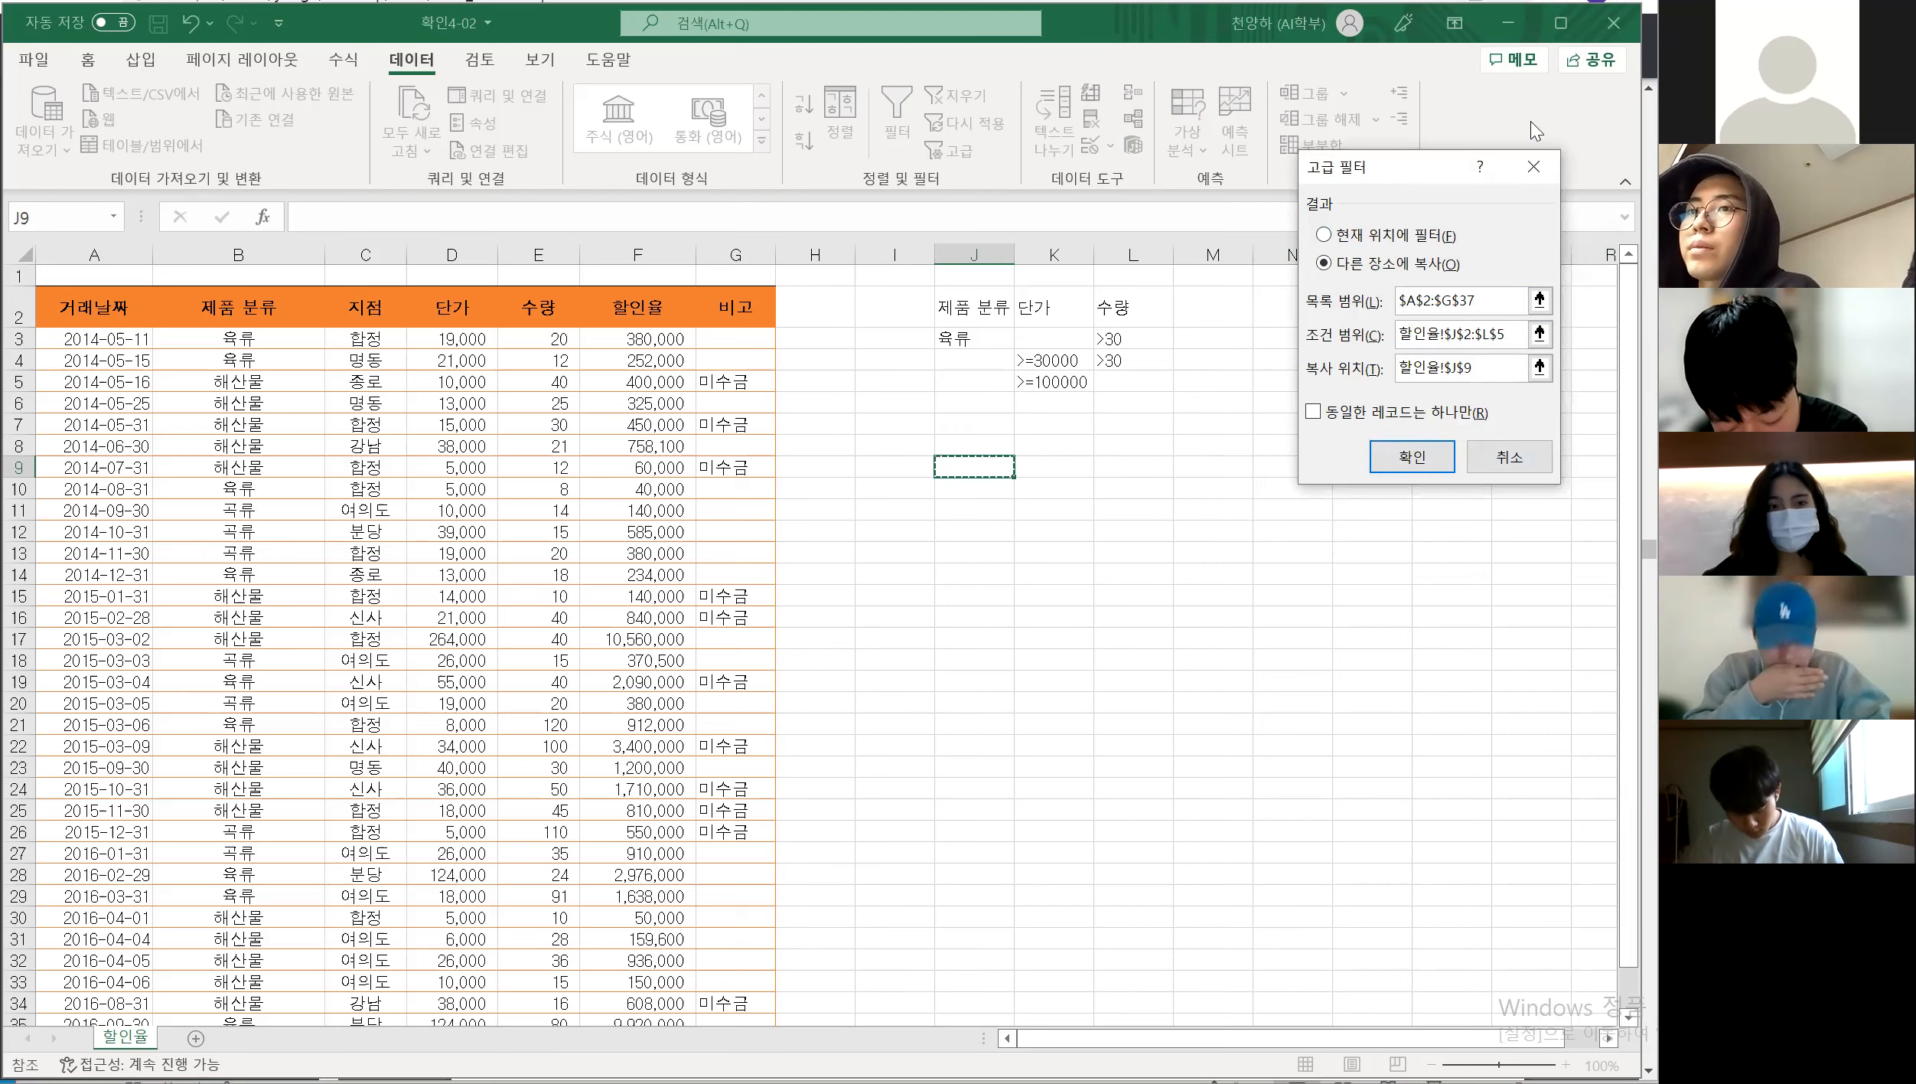
{"action": "left_click", "coordinate": [1412, 456]}
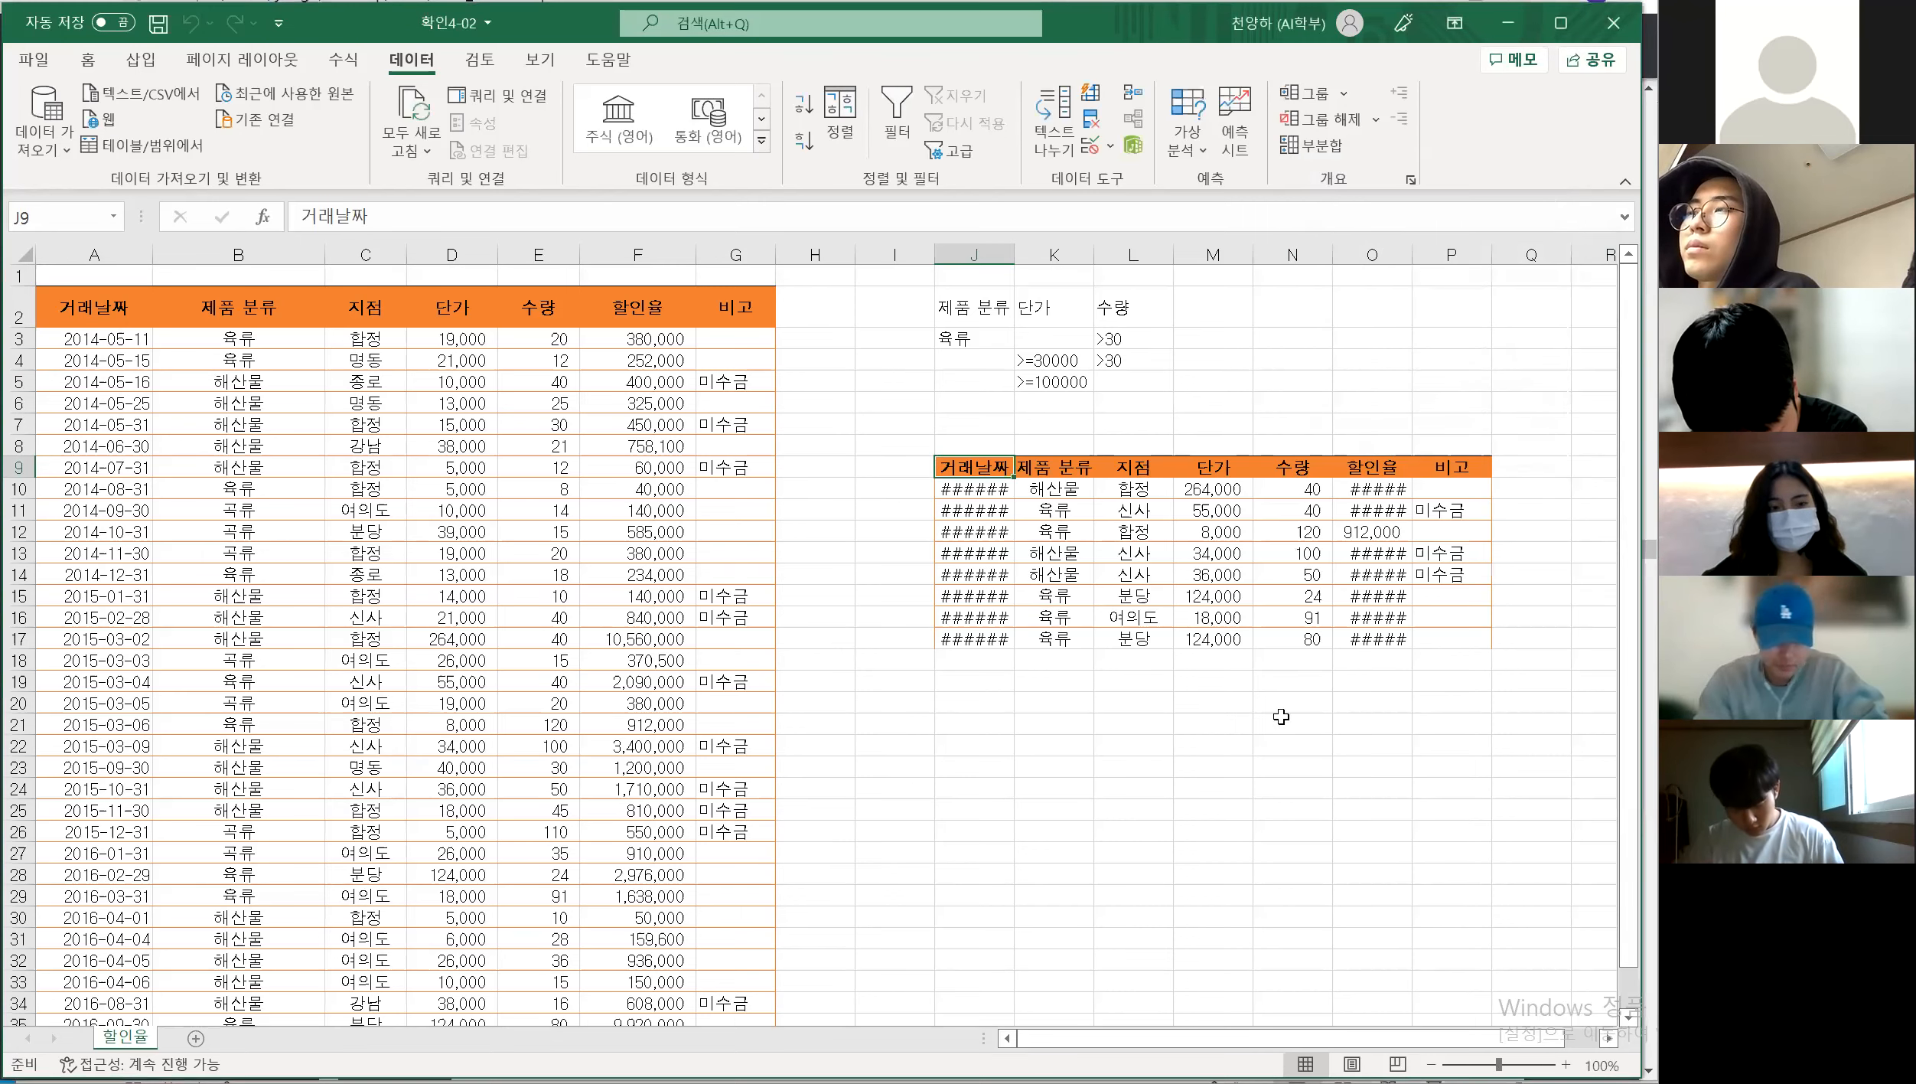
{"action": "left_click", "coordinate": [1224, 810]}
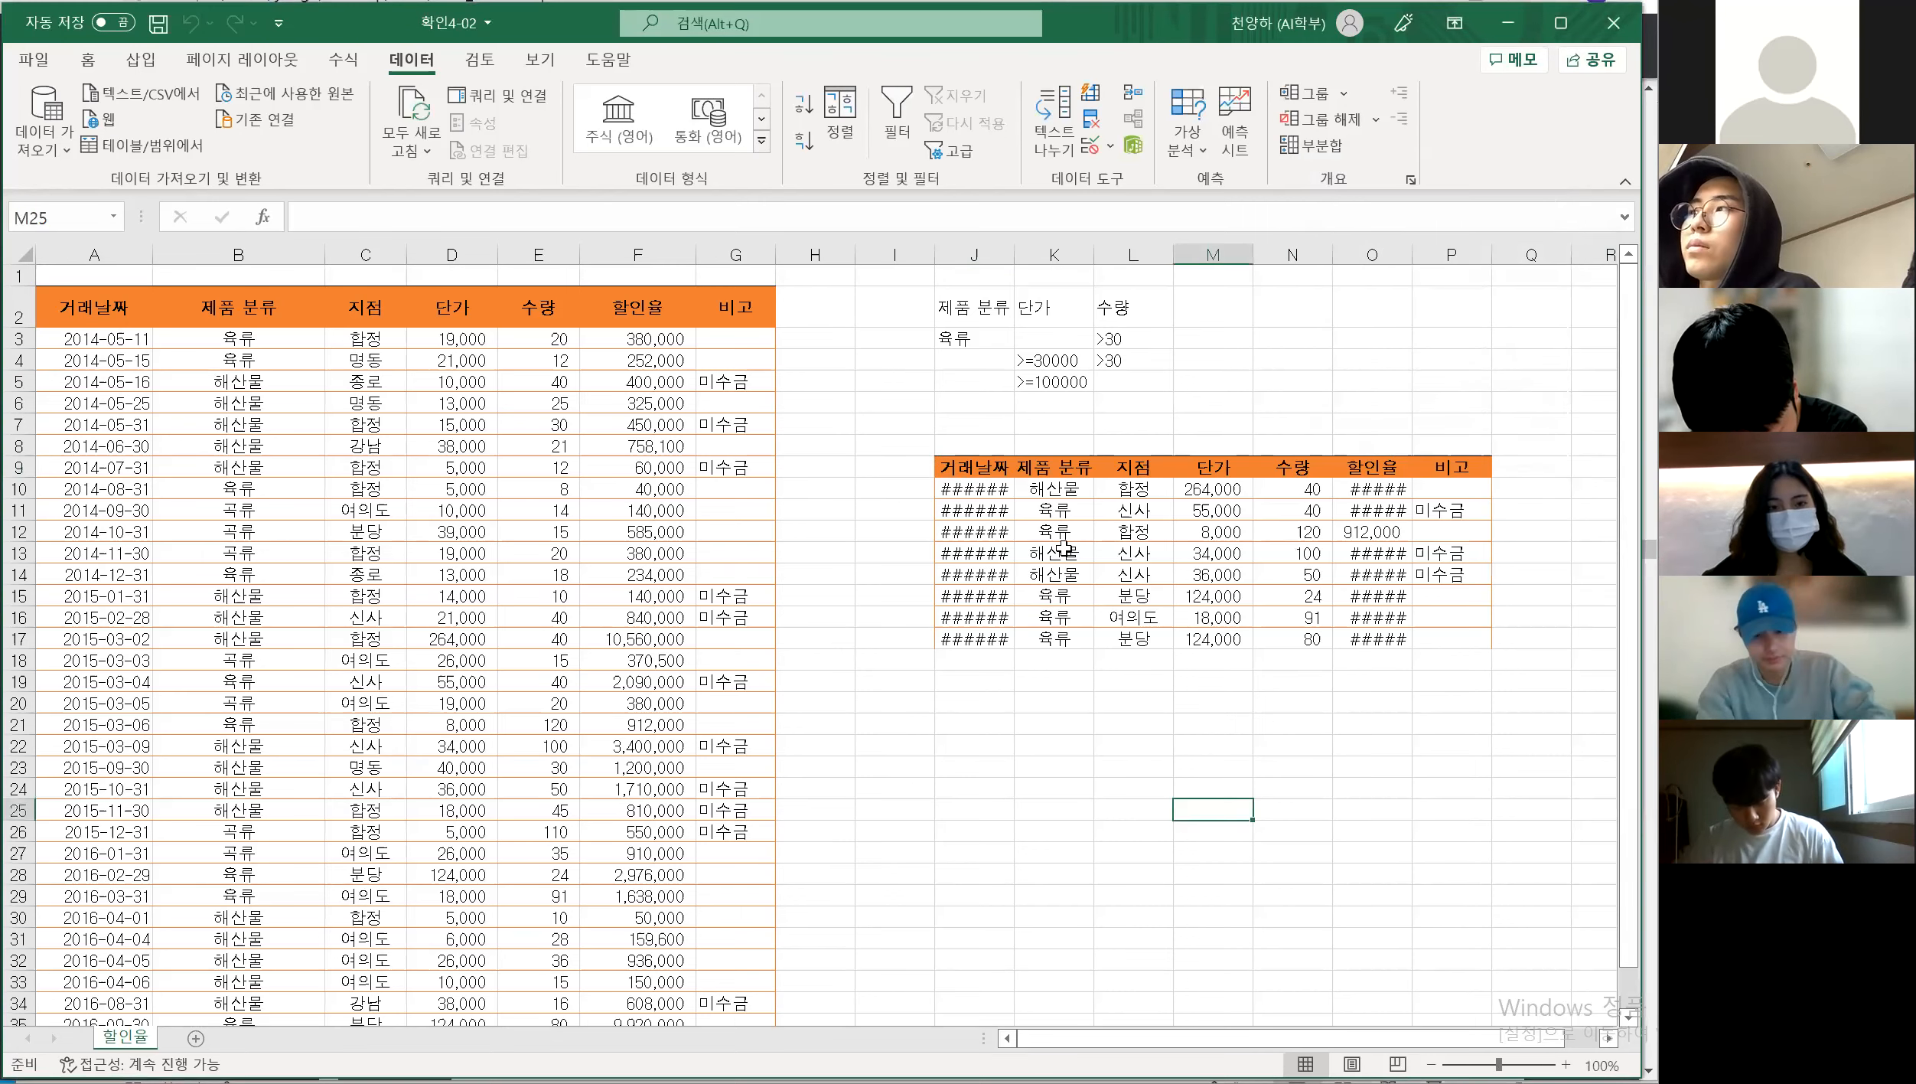
{"action": "double_click", "coordinate": [1015, 255]}
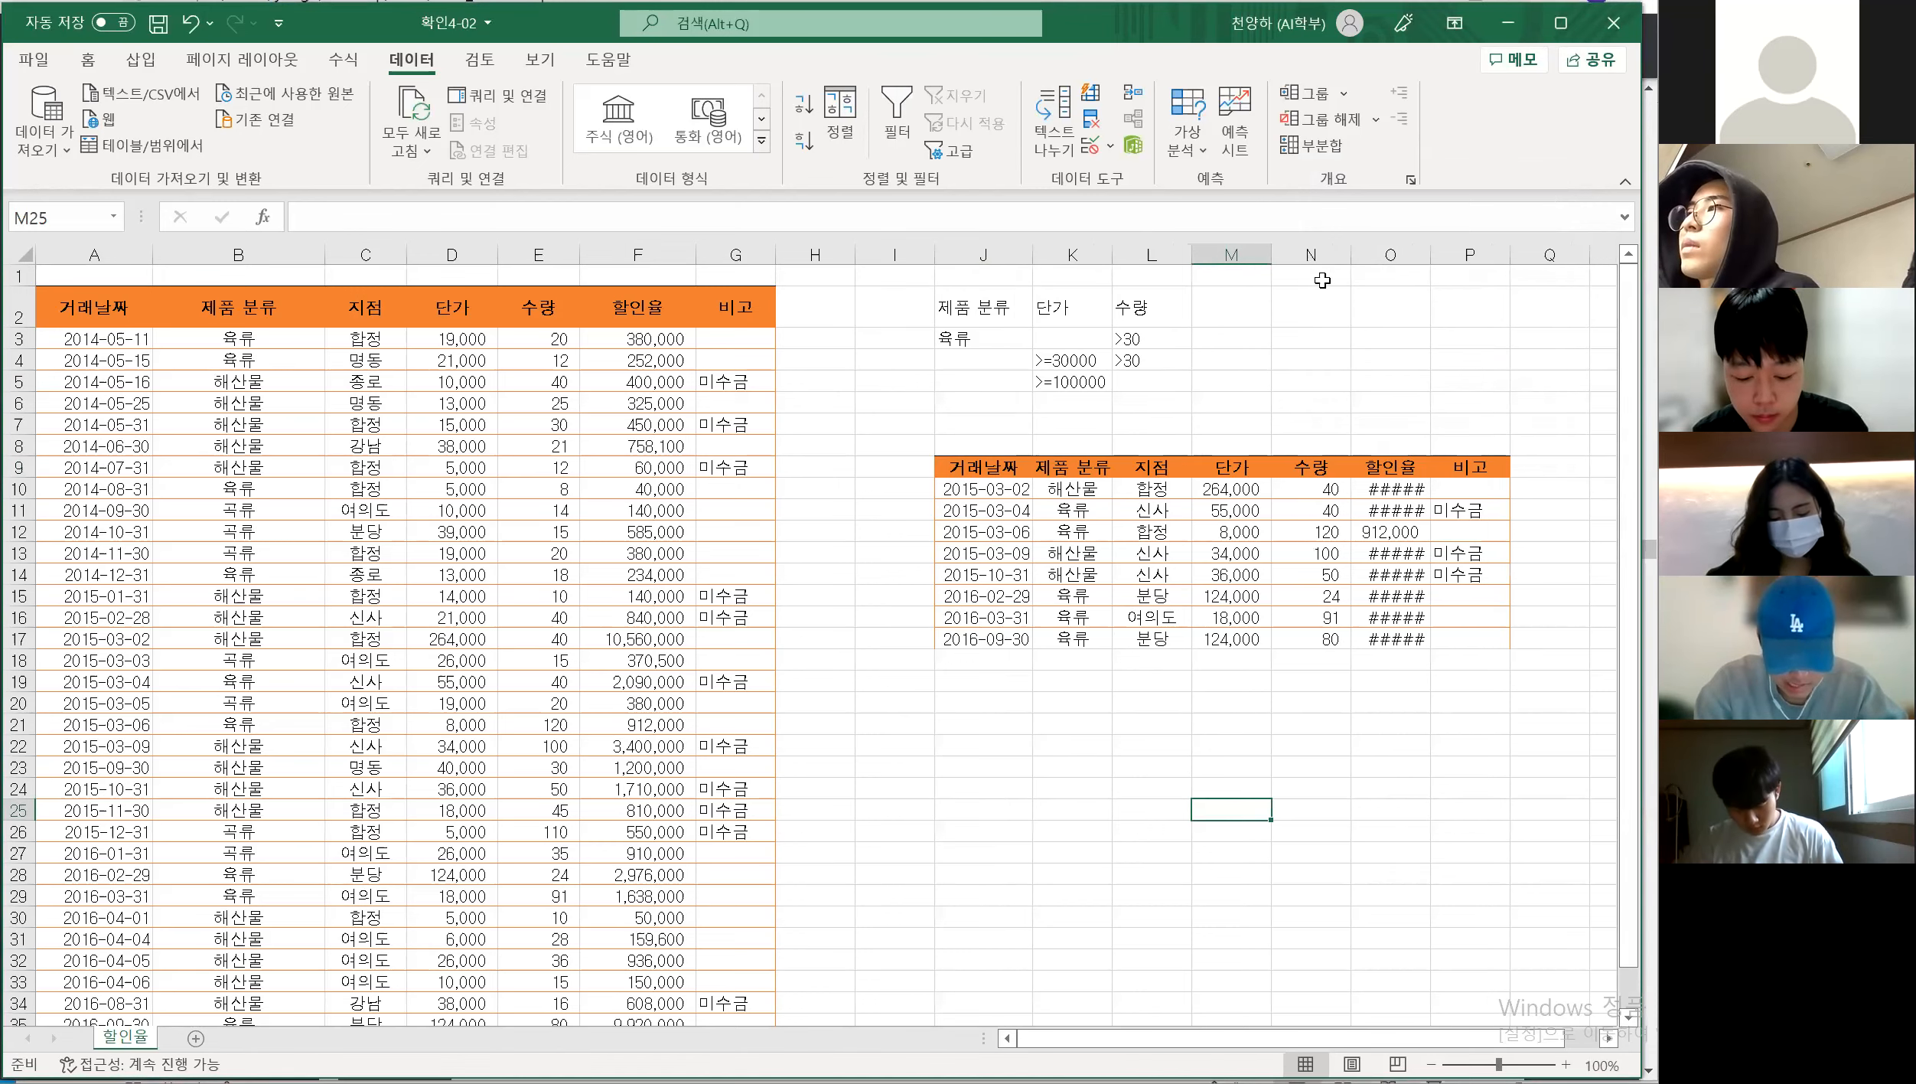
{"action": "double_click", "coordinate": [1428, 257]}
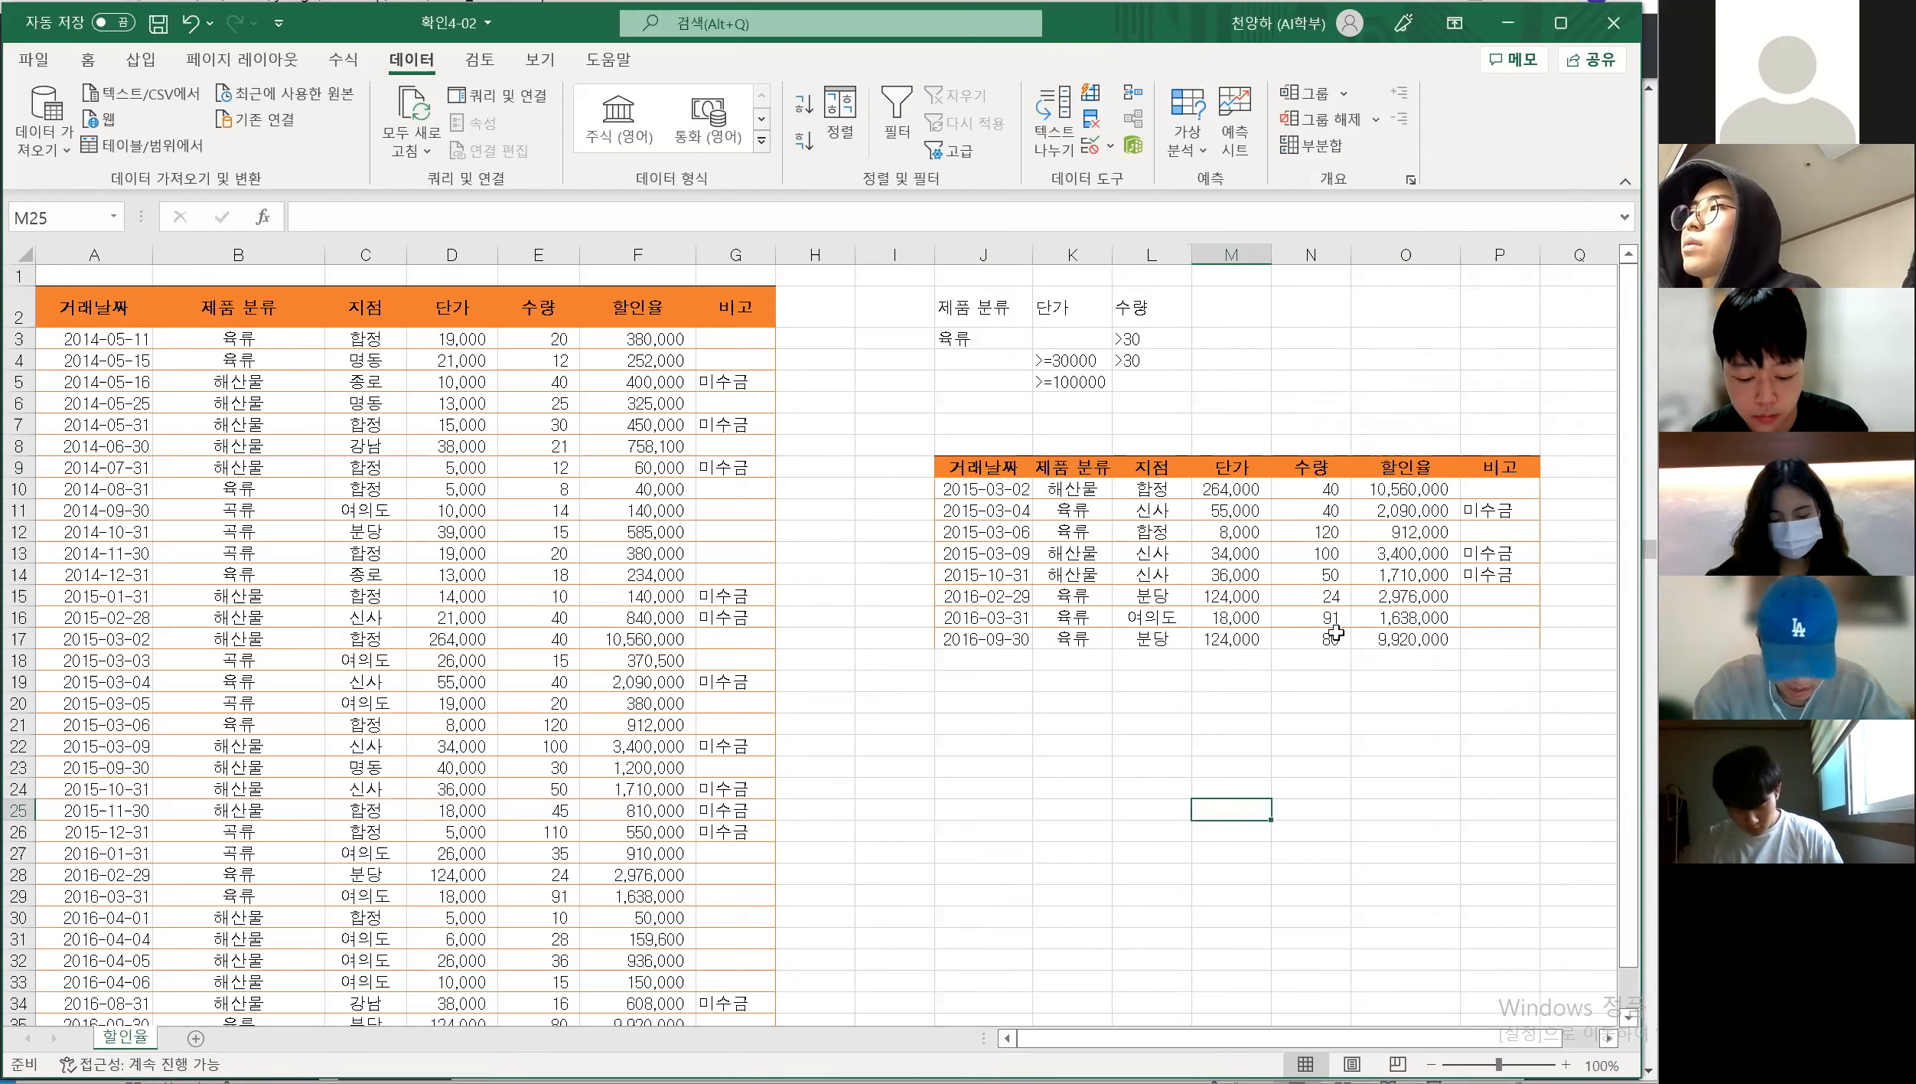
Compare the filtered rows with the criteria rows in J3:L5, checking 제품 분류, 단가 and 수량
{"action": "left_click", "coordinate": [1329, 663]}
{"action": "left_click_drag", "start_coordinate": [966, 338], "coordinate": [1151, 339]}
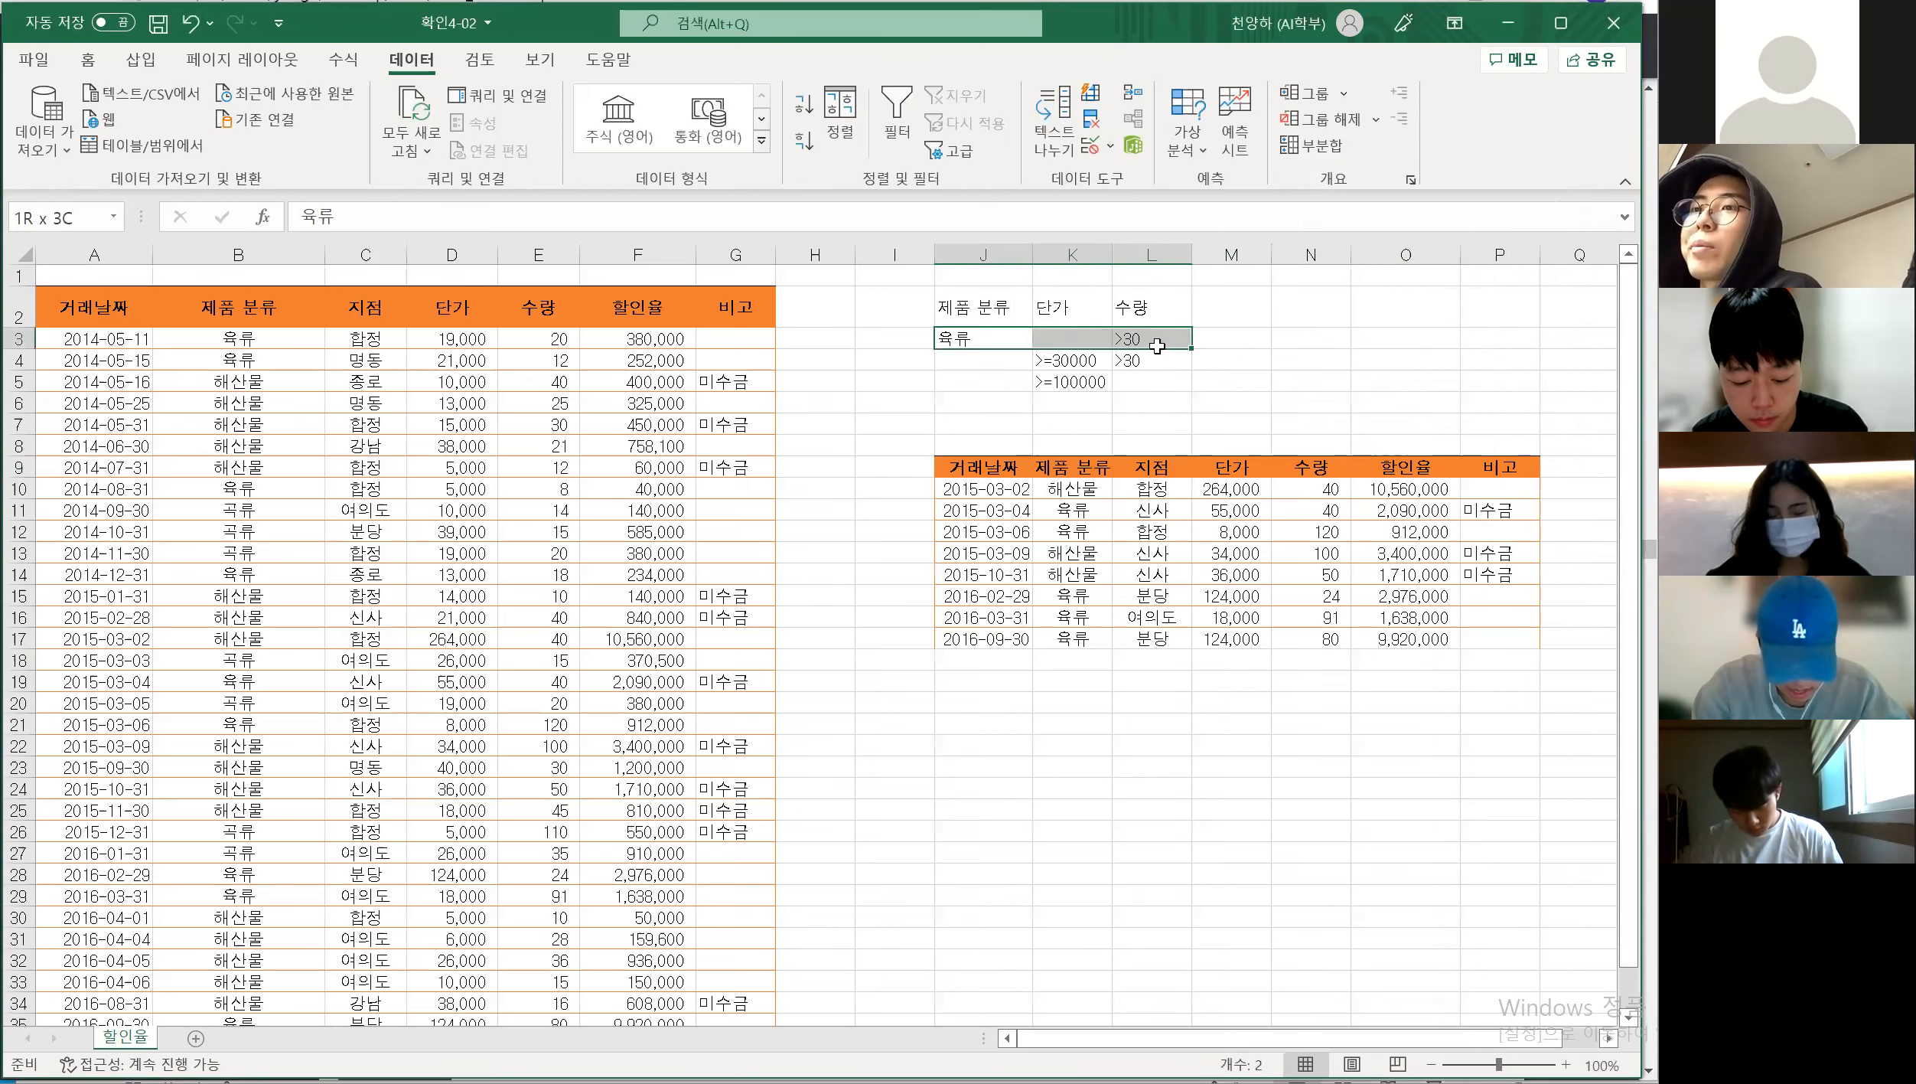
{"action": "left_click_drag", "start_coordinate": [1084, 505], "coordinate": [1311, 515]}
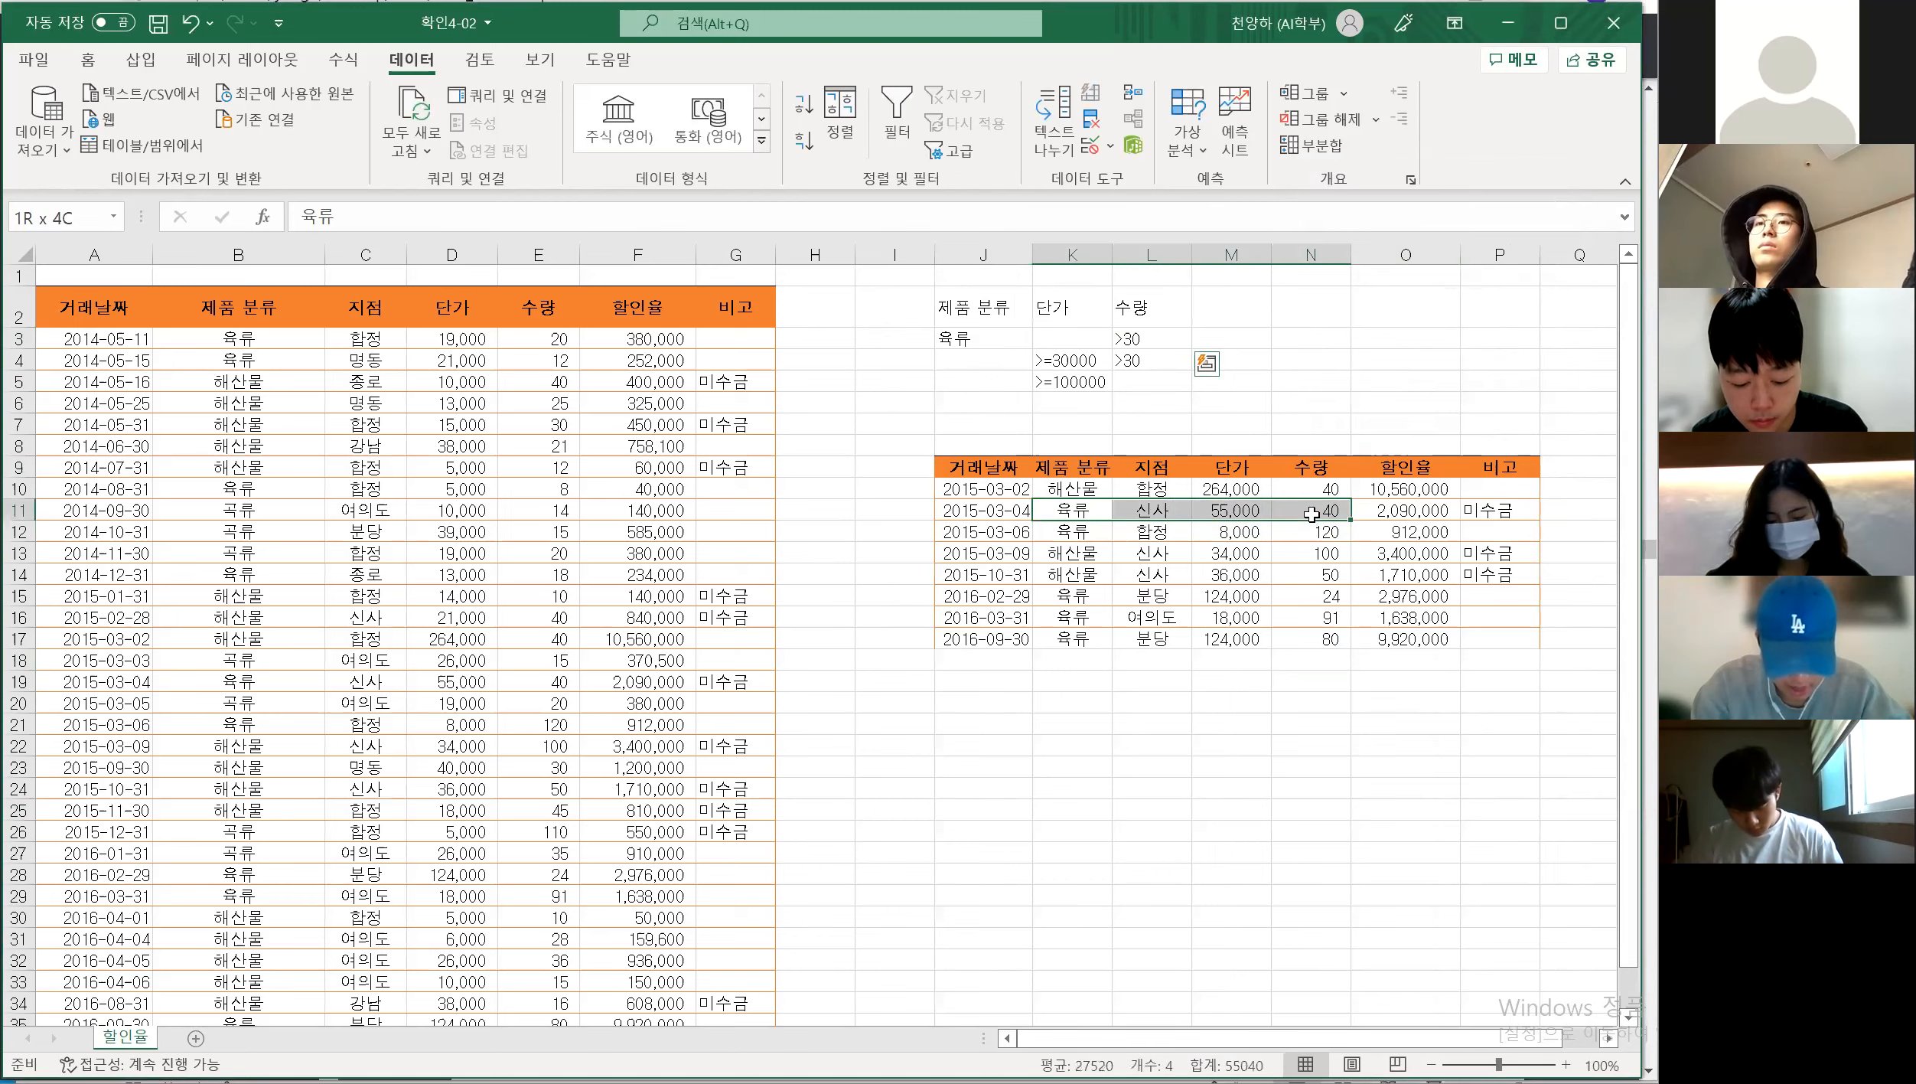
{"action": "left_click_drag", "start_coordinate": [1102, 534], "coordinate": [1292, 531]}
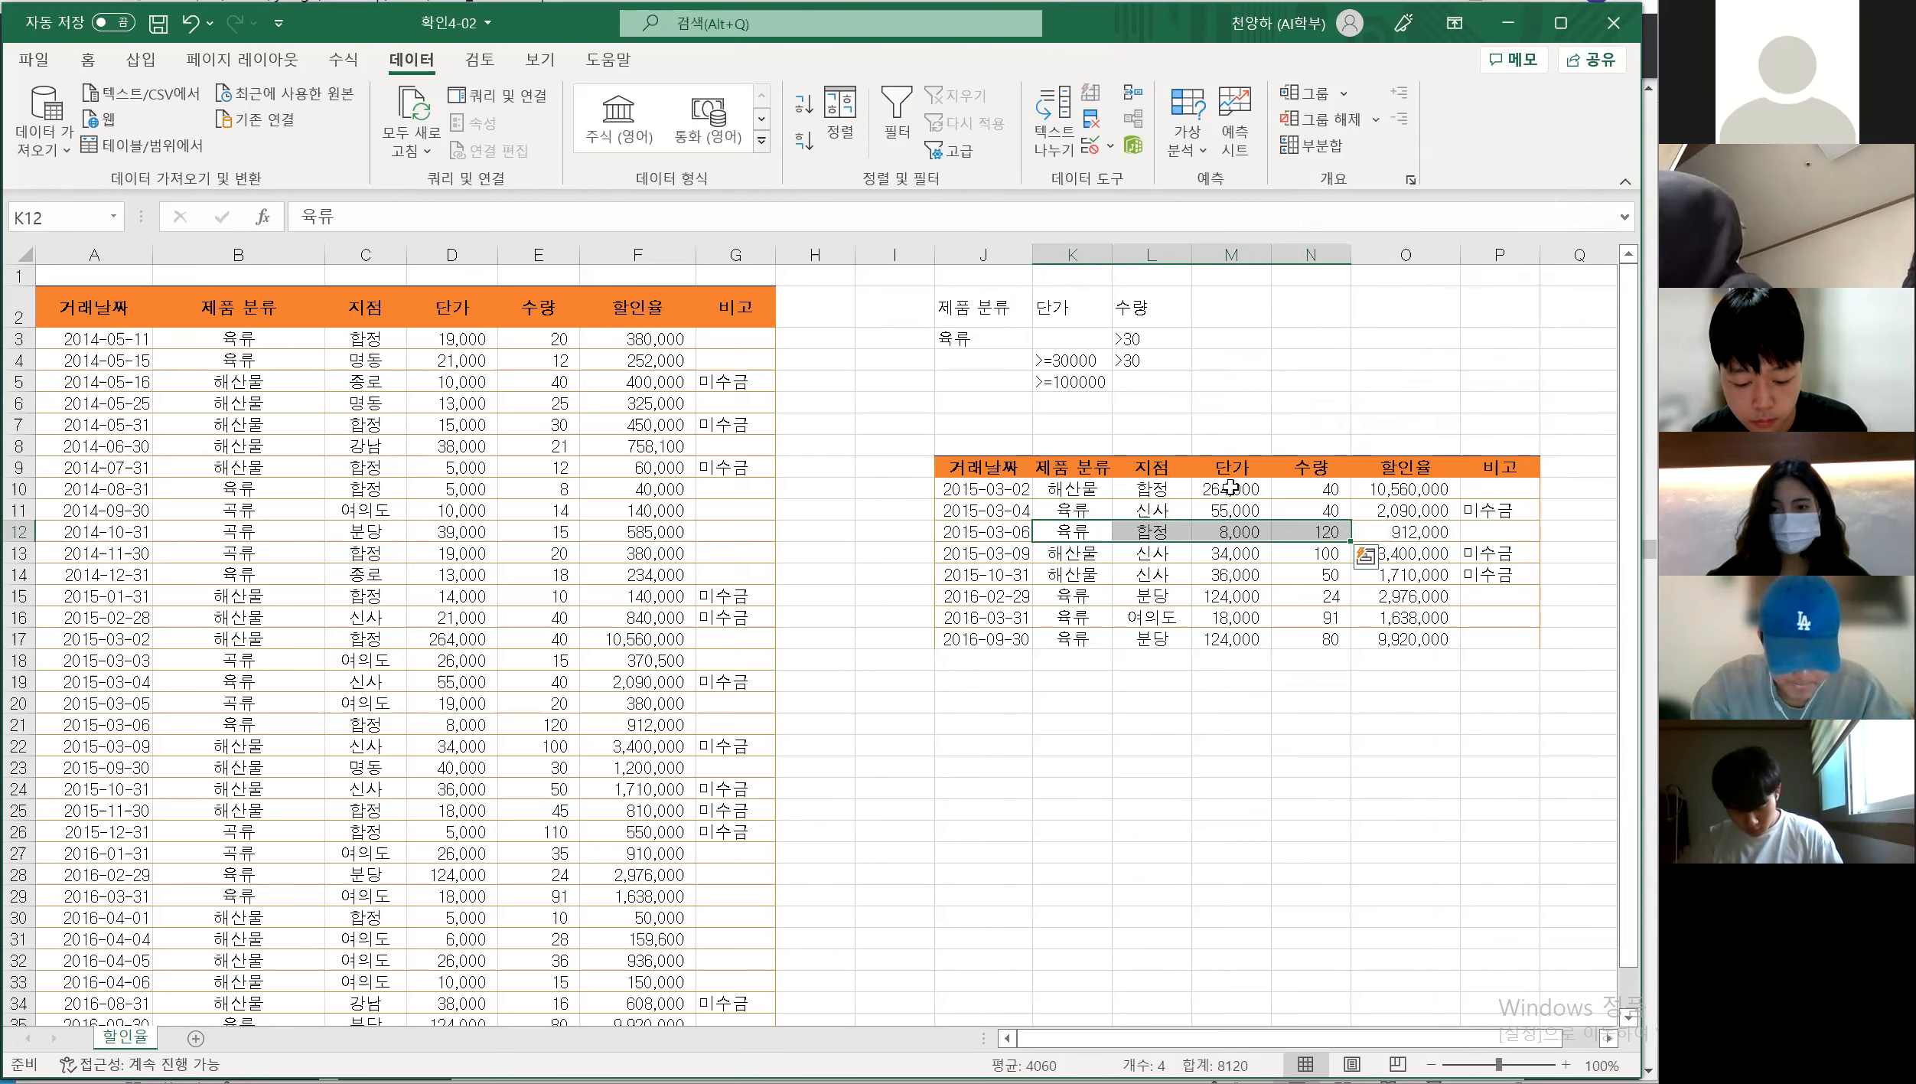
{"action": "left_click_drag", "start_coordinate": [1233, 490], "coordinate": [1320, 507]}
{"action": "left_click", "coordinate": [1294, 723]}
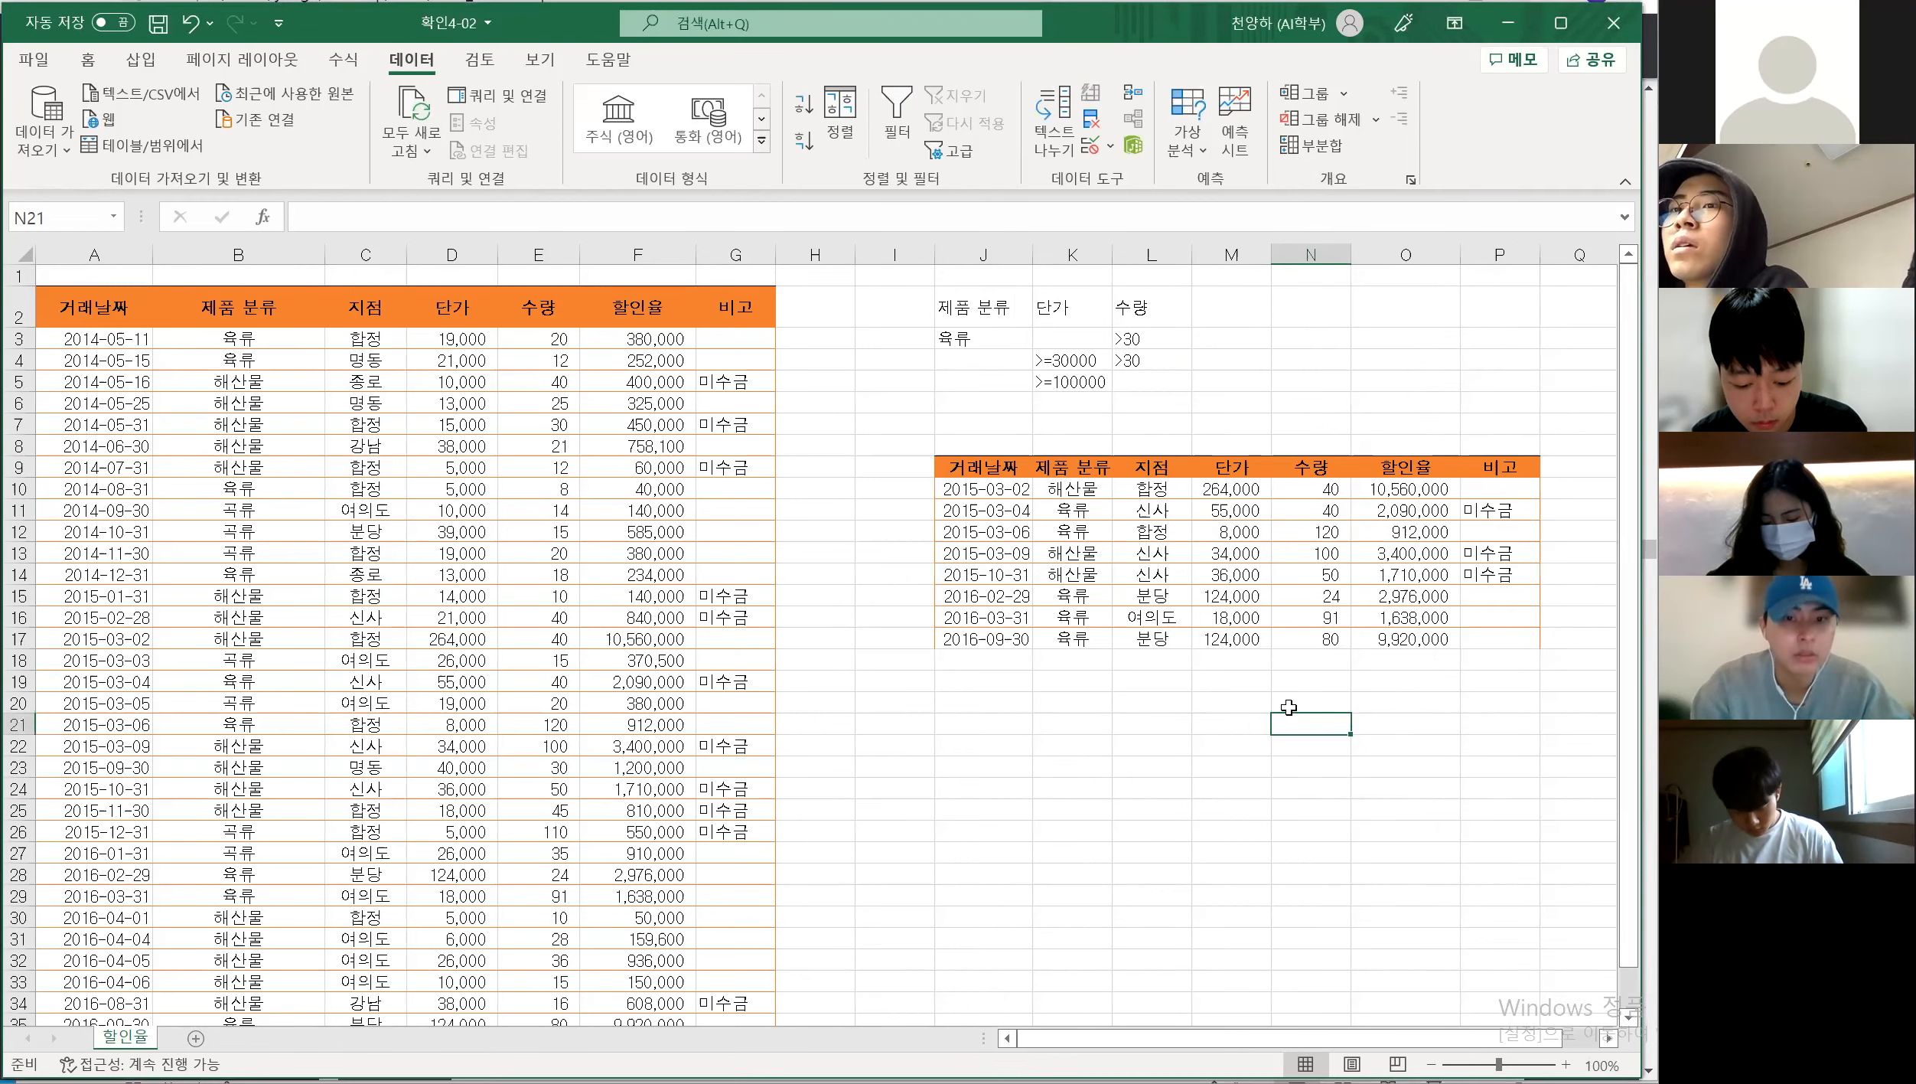
{"action": "left_click", "coordinate": [1234, 597]}
{"action": "left_click", "coordinate": [1232, 639]}
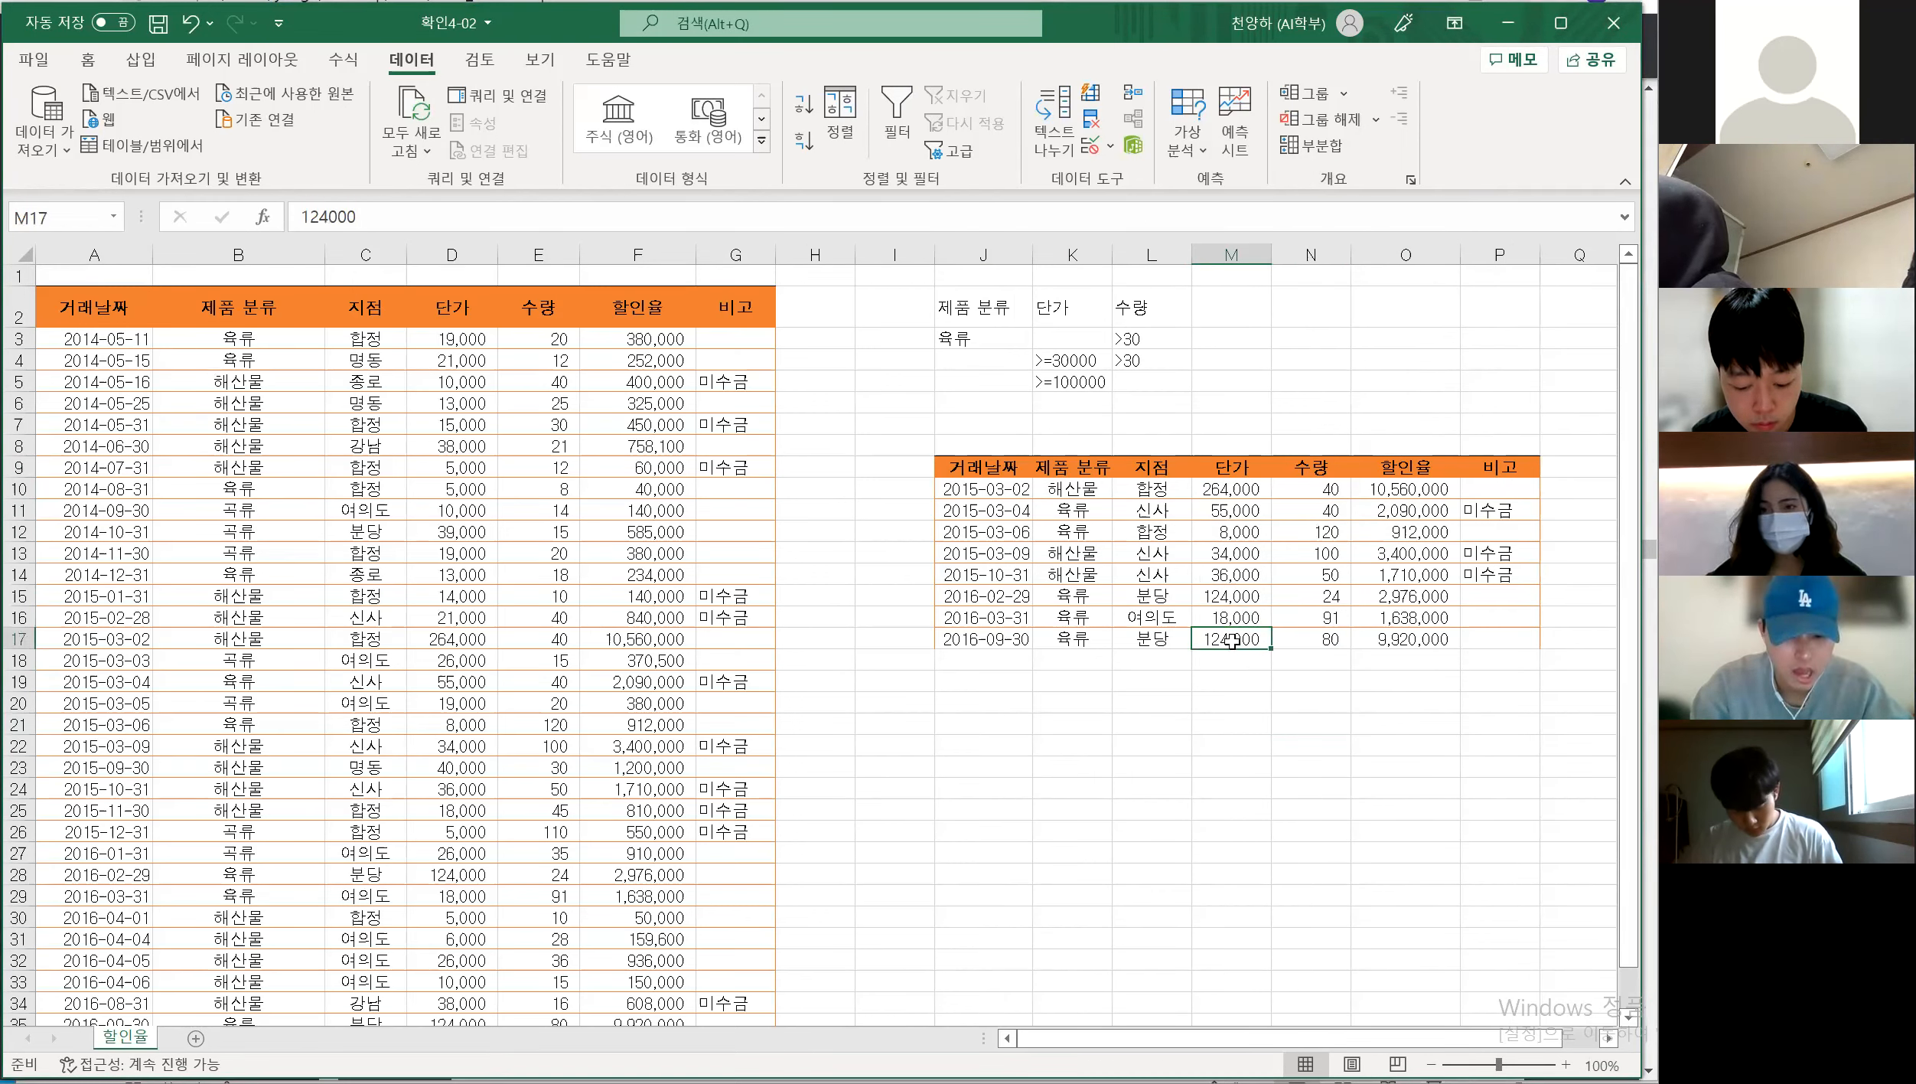
{"action": "left_click", "coordinate": [1234, 597]}
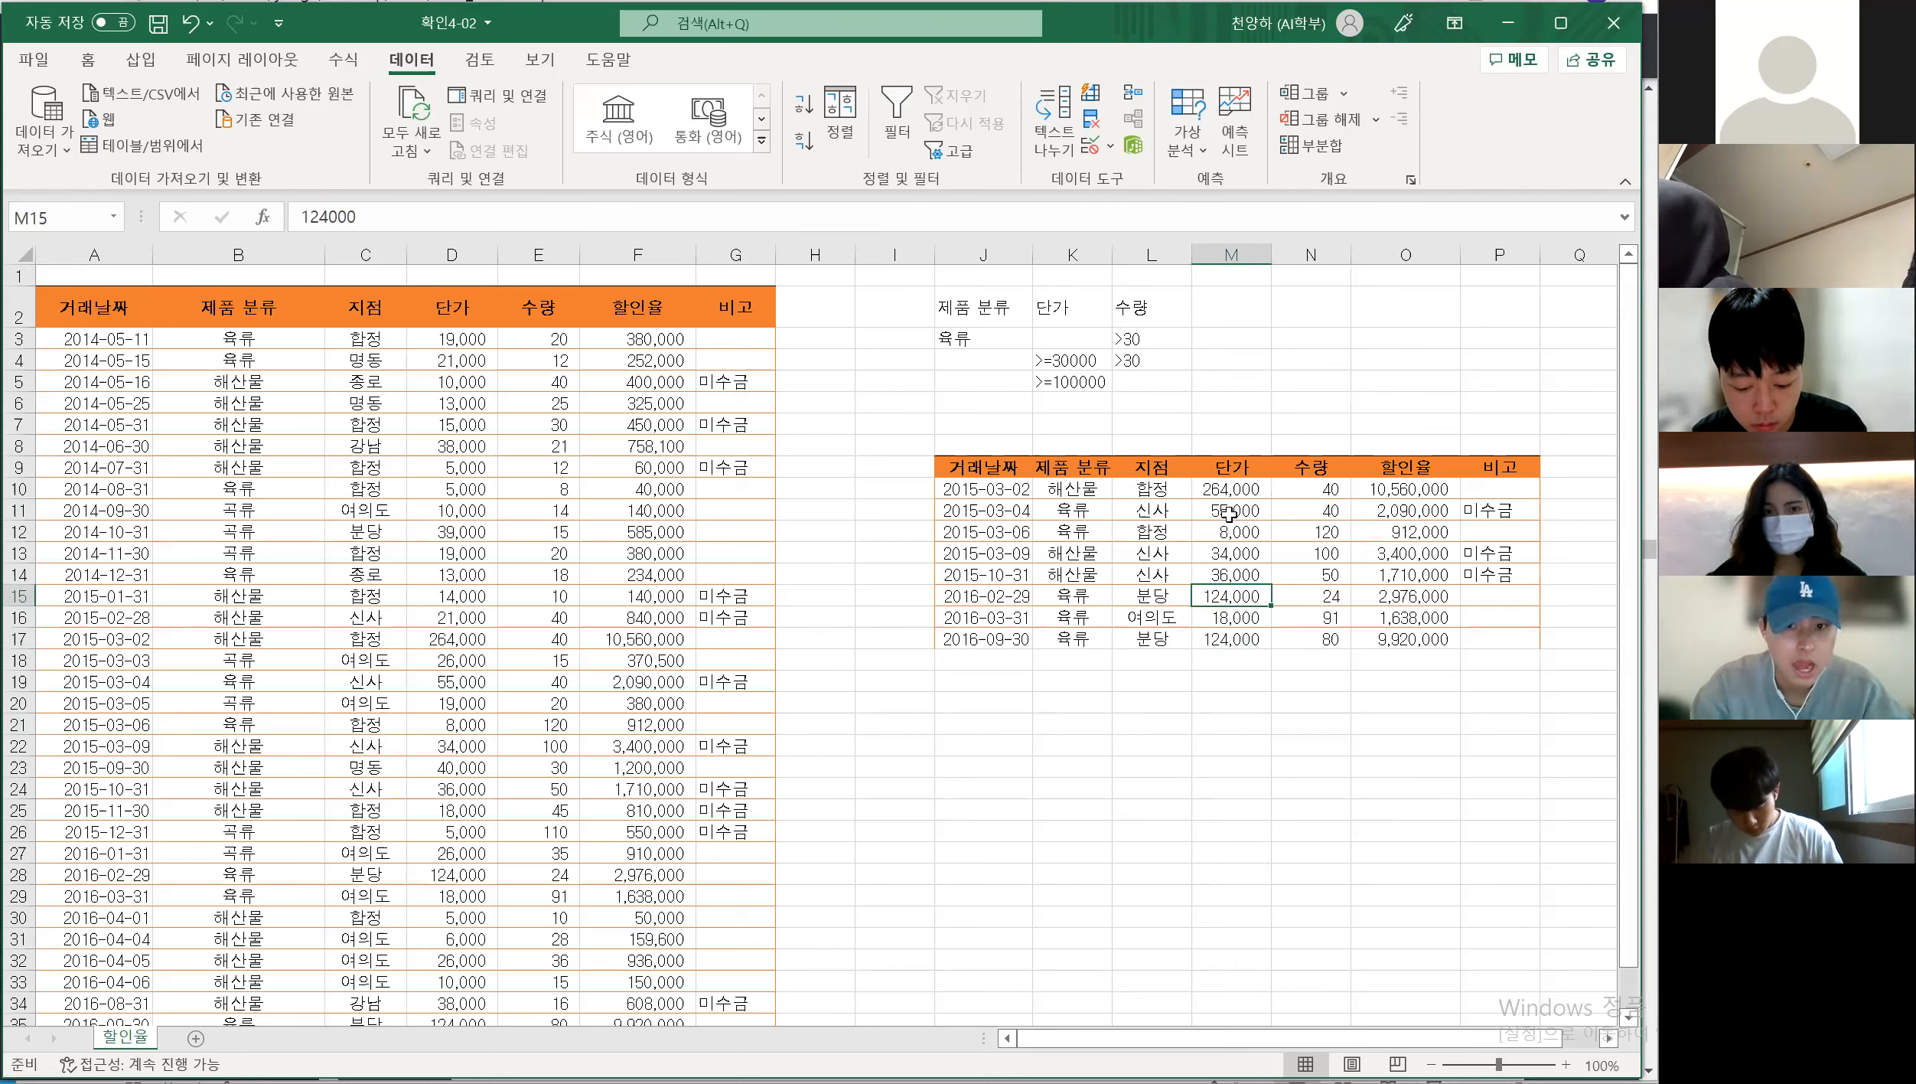
{"action": "left_click", "coordinate": [1239, 488]}
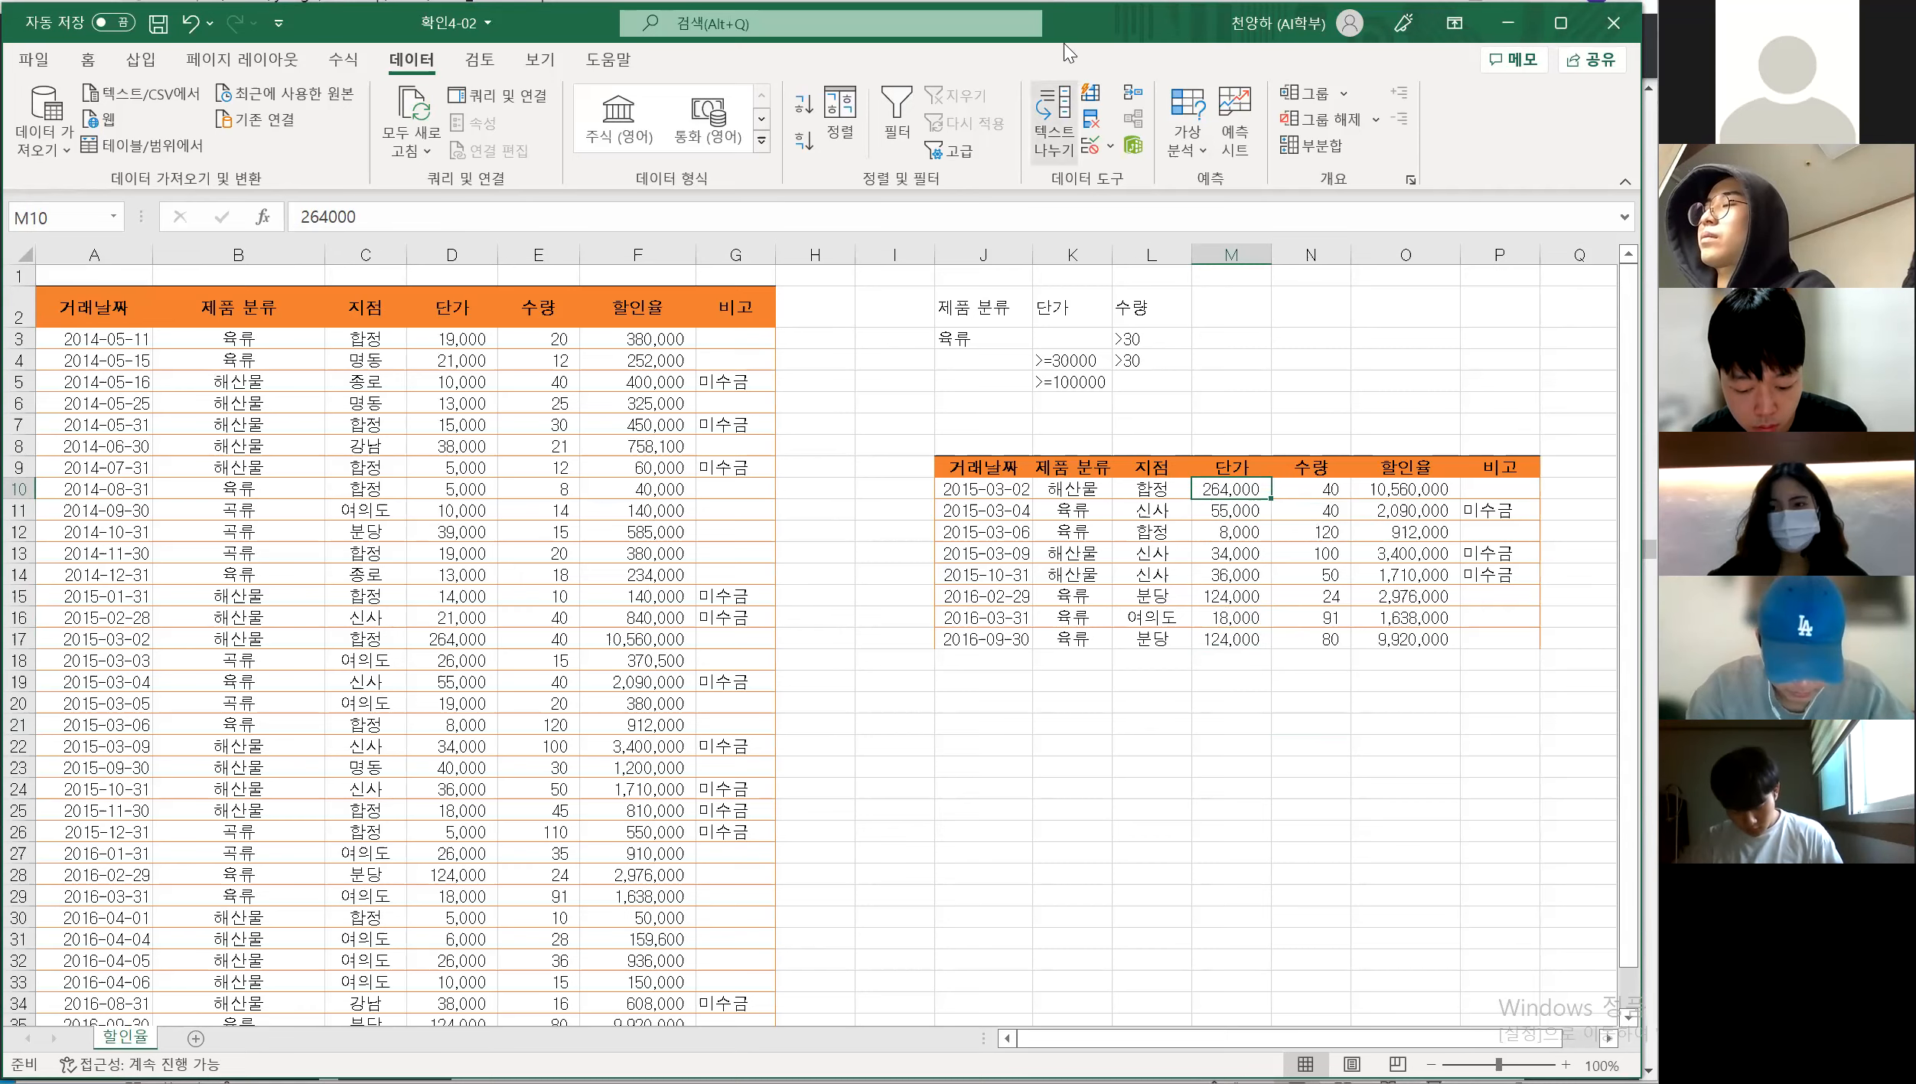
Switch to 엑셀_확인학습.pdf to read the slicer (슬라이서) task in item 2 for 확인4-03, and return to the Excel workbook
{"action": "key", "text": "alt+Tab"}
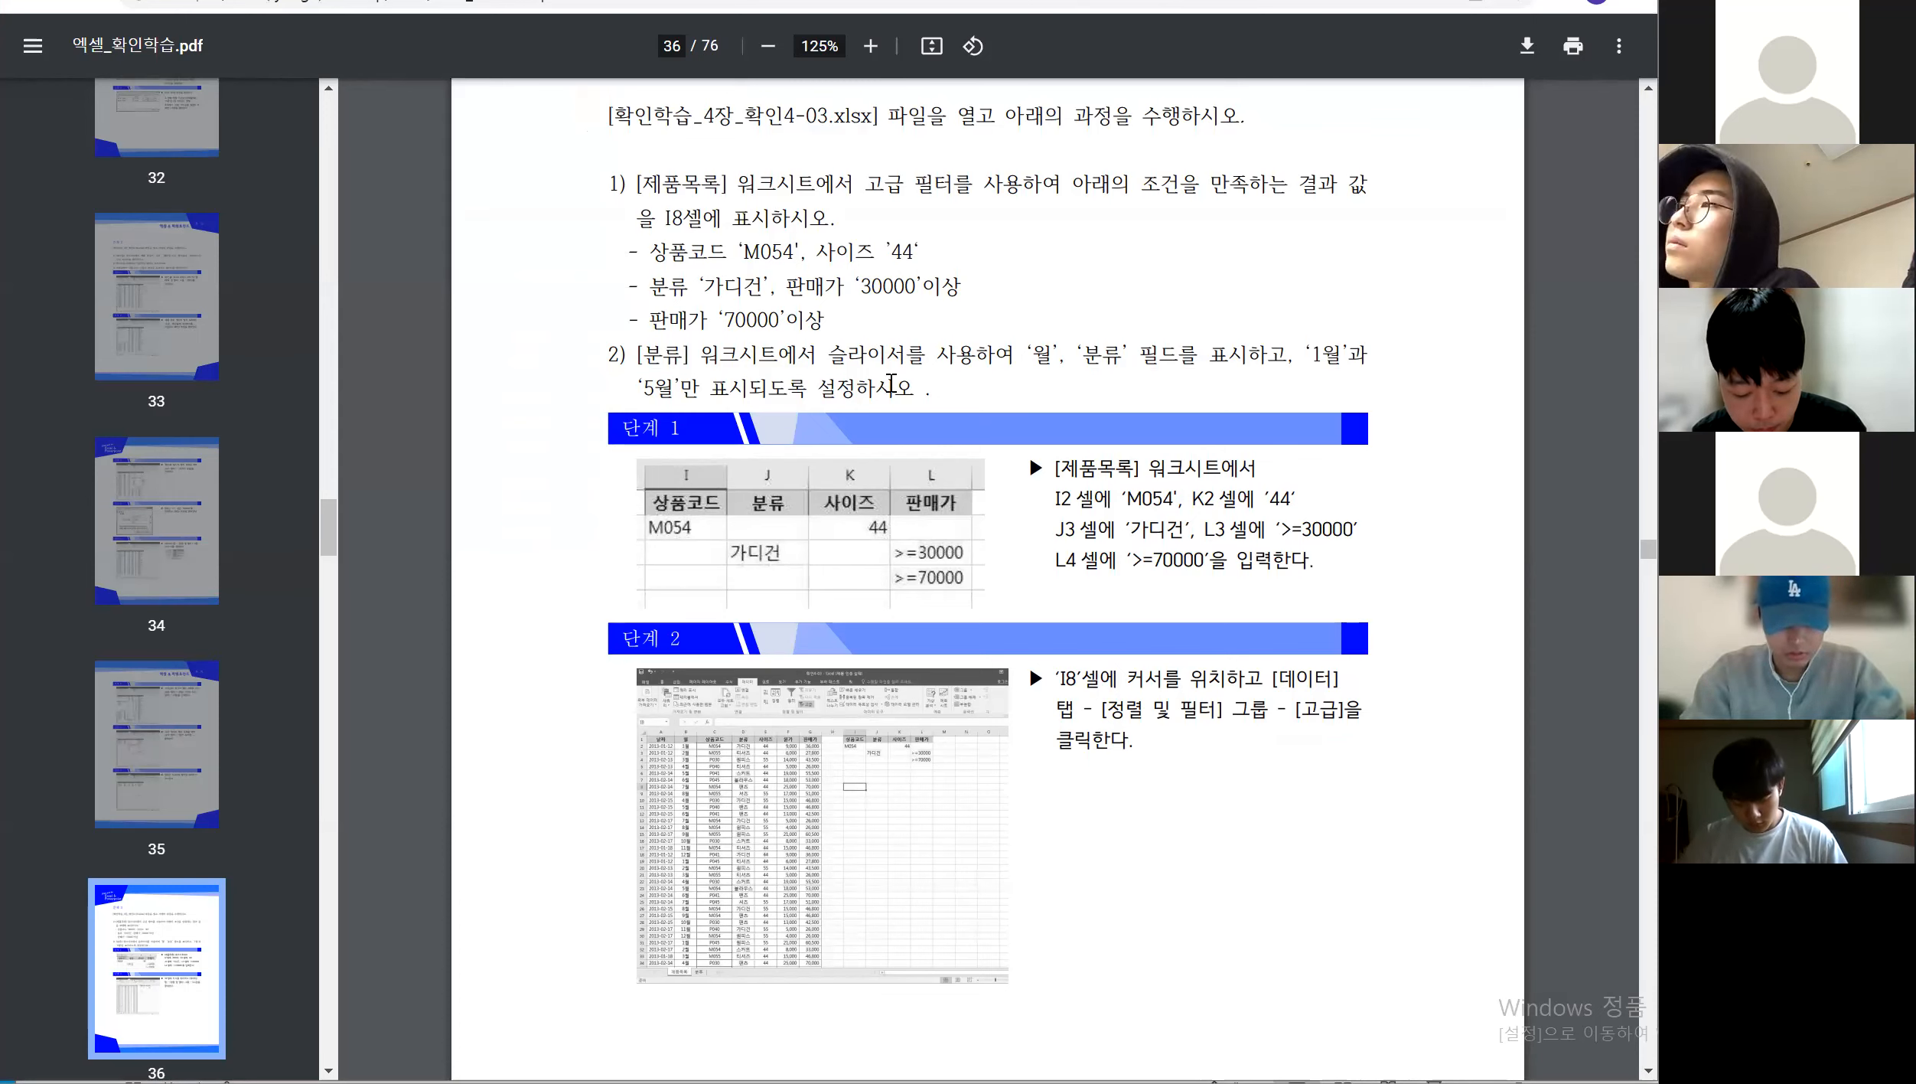
{"action": "key", "text": "alt+Tab"}
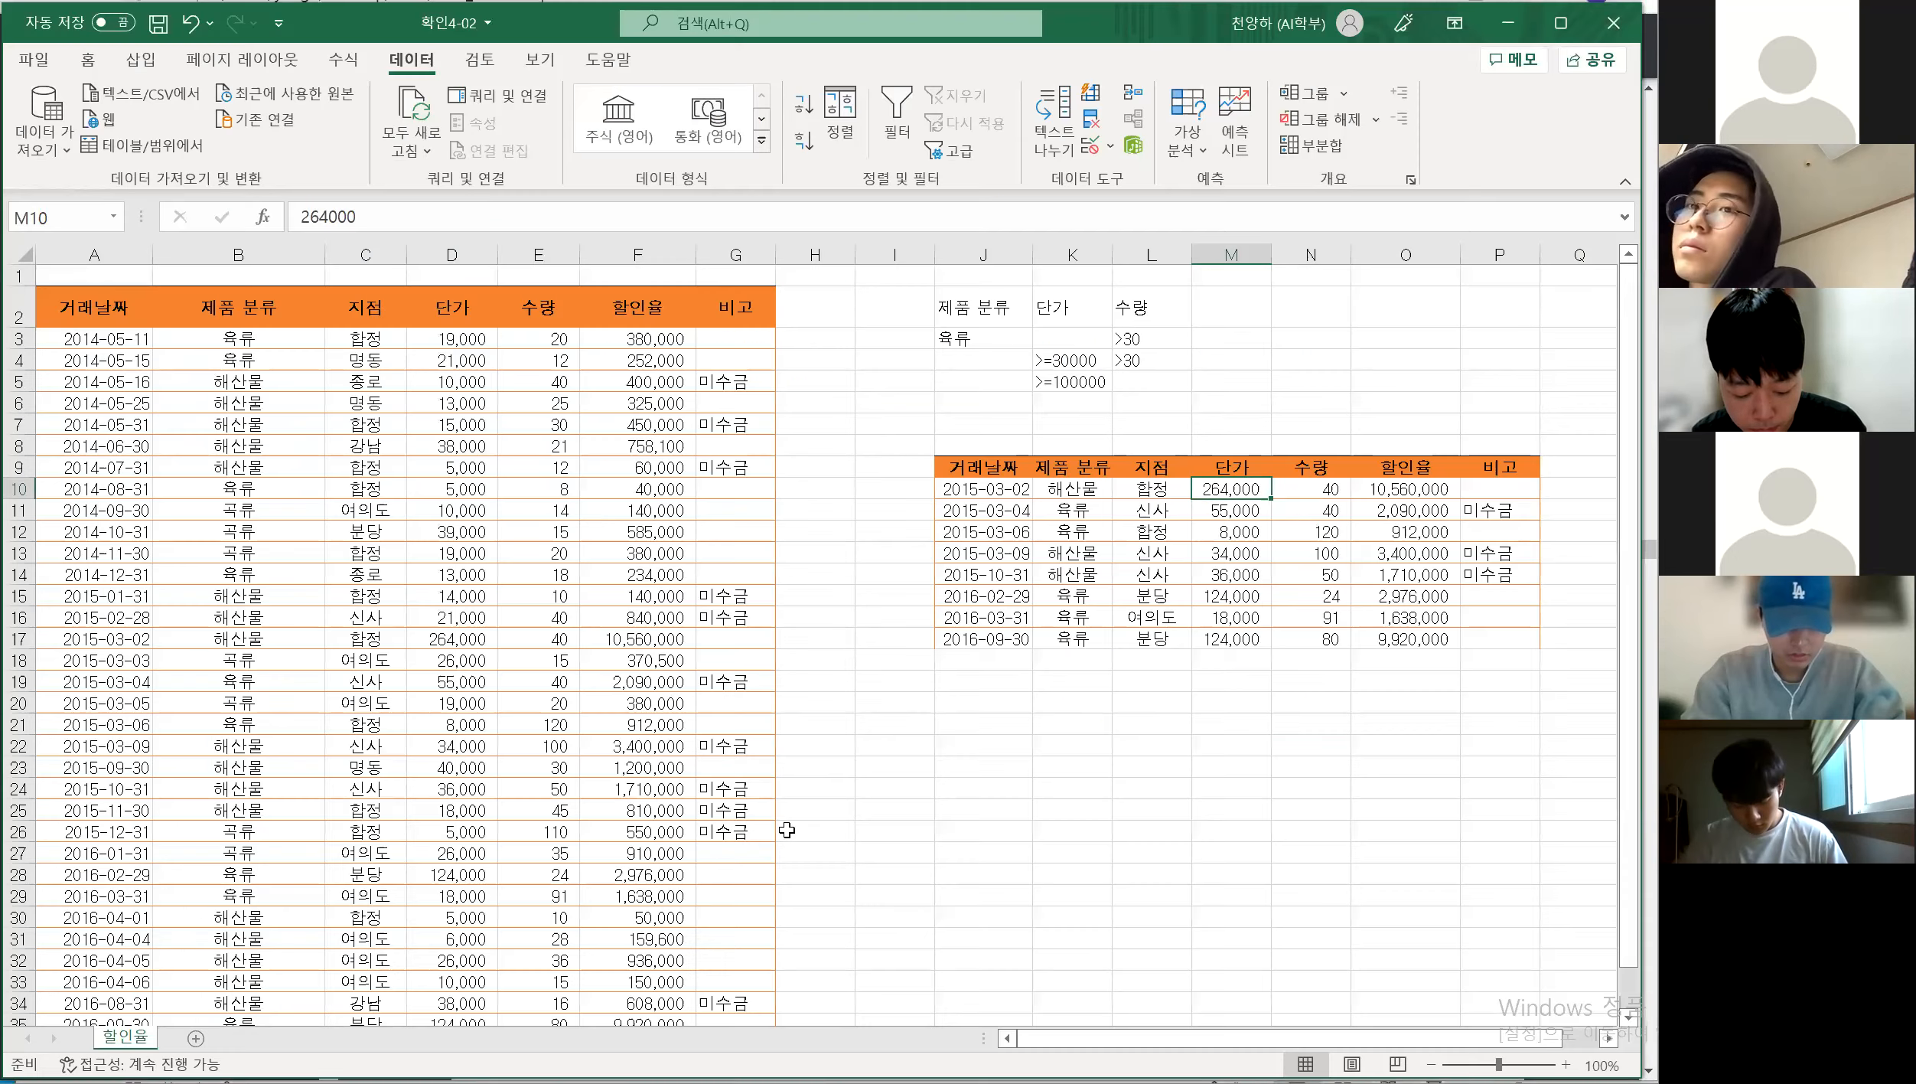
{"action": "left_click", "coordinate": [291, 491]}
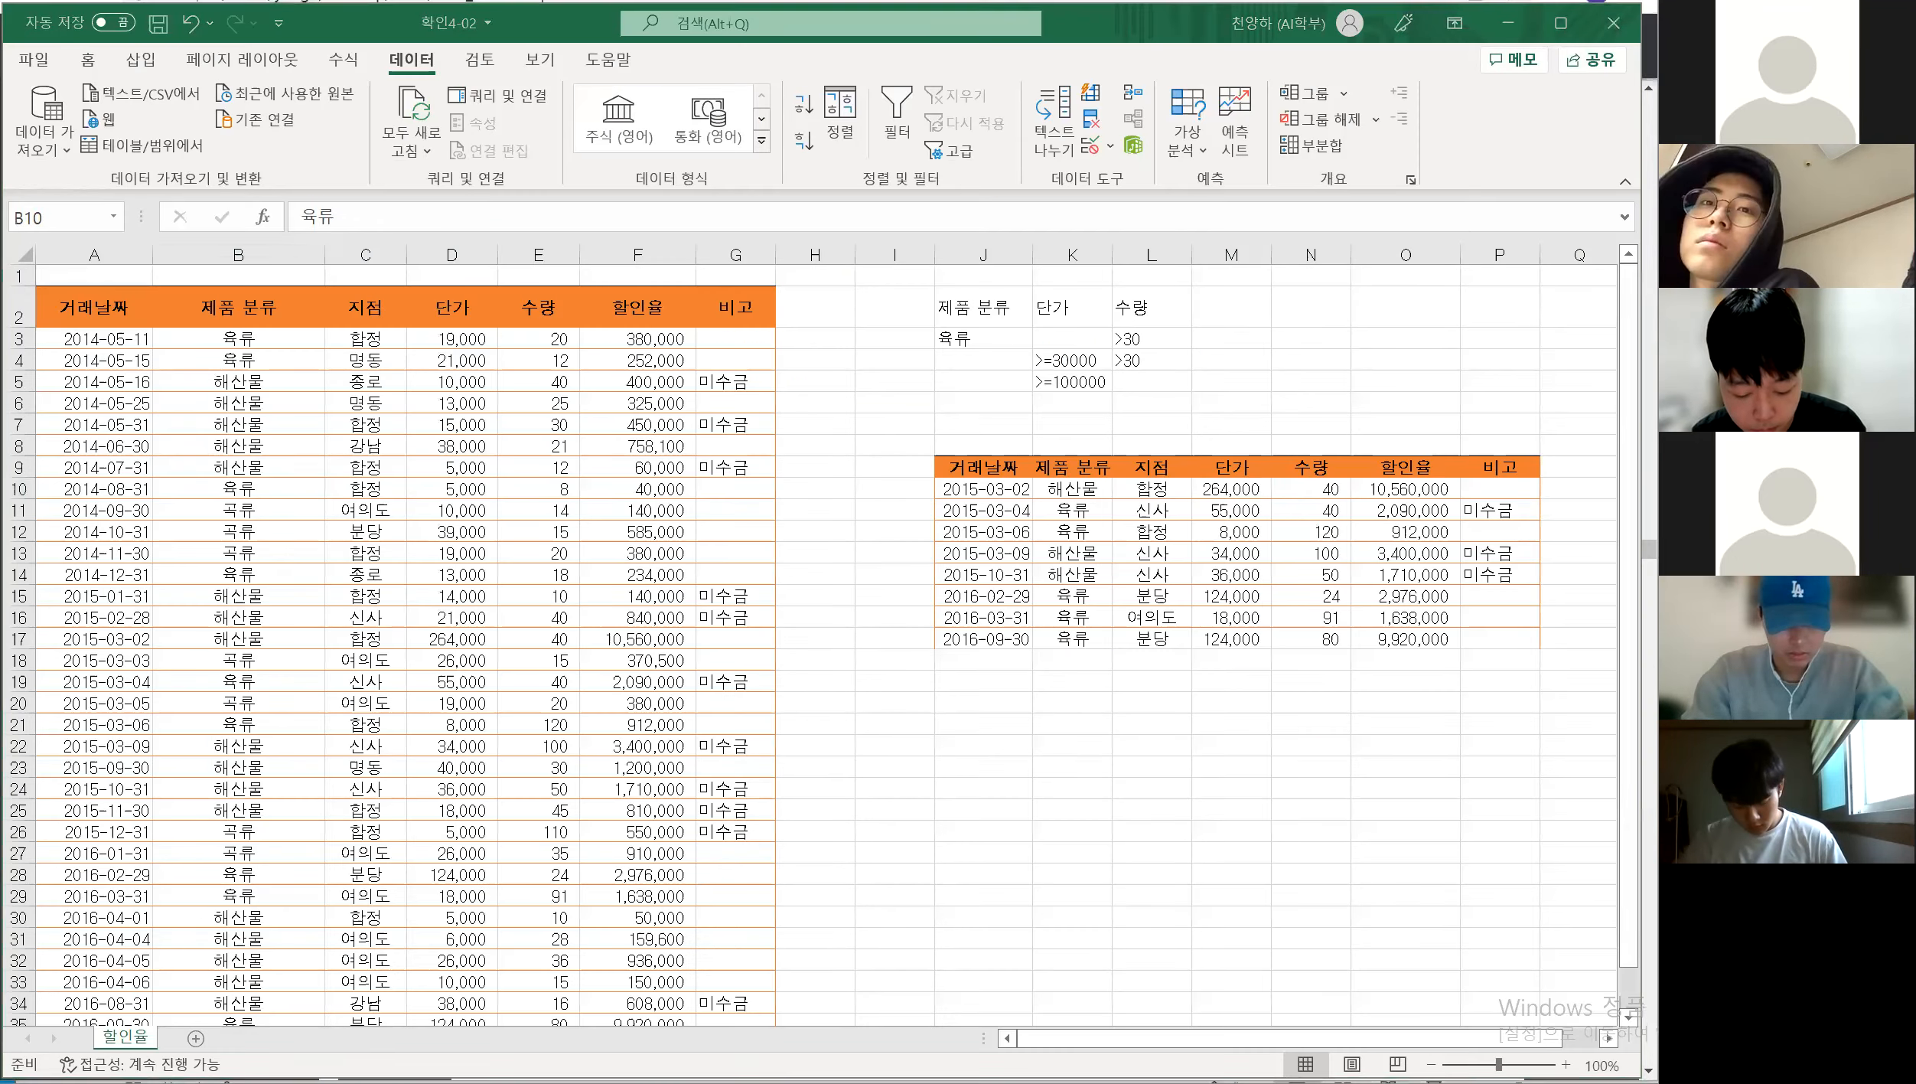
{"action": "key", "text": "alt+Tab"}
{"action": "left_click_drag", "start_coordinate": [907, 358], "coordinate": [826, 358]}
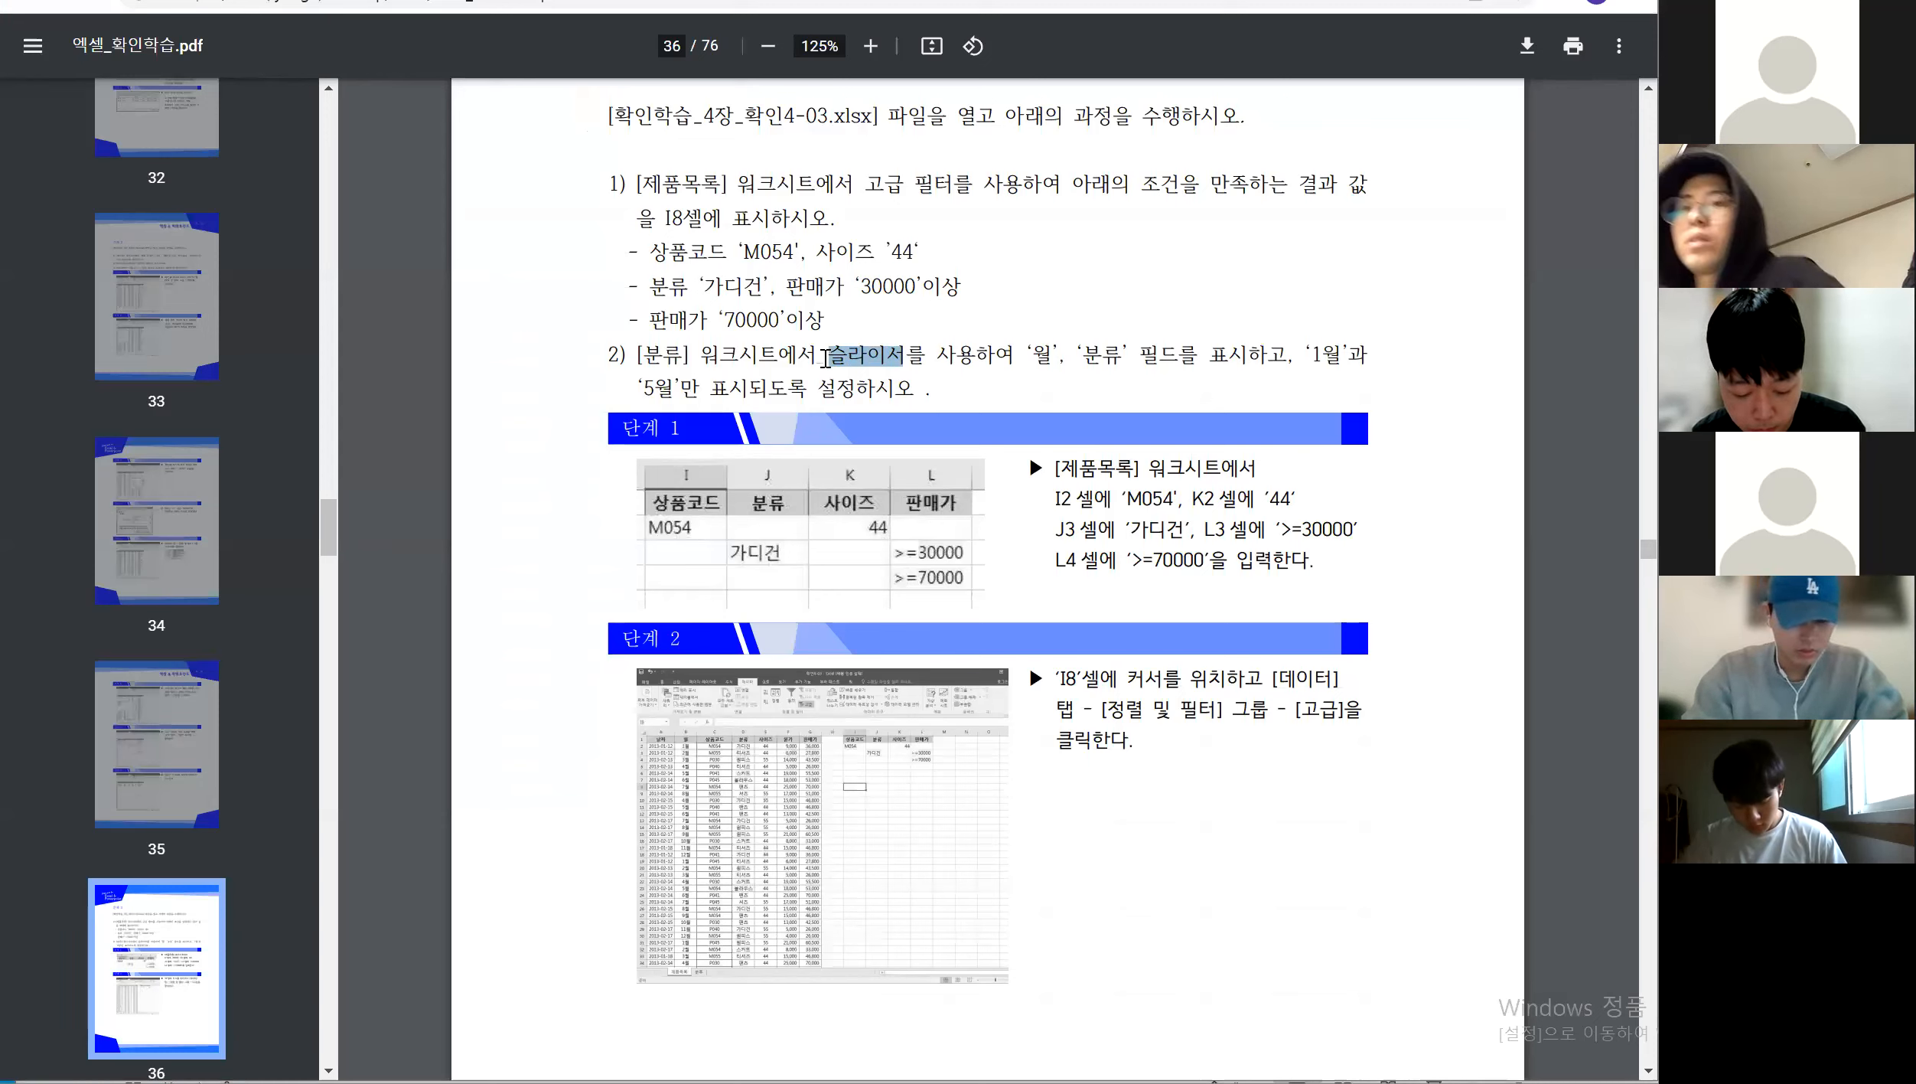
{"action": "key", "text": "alt+Tab"}
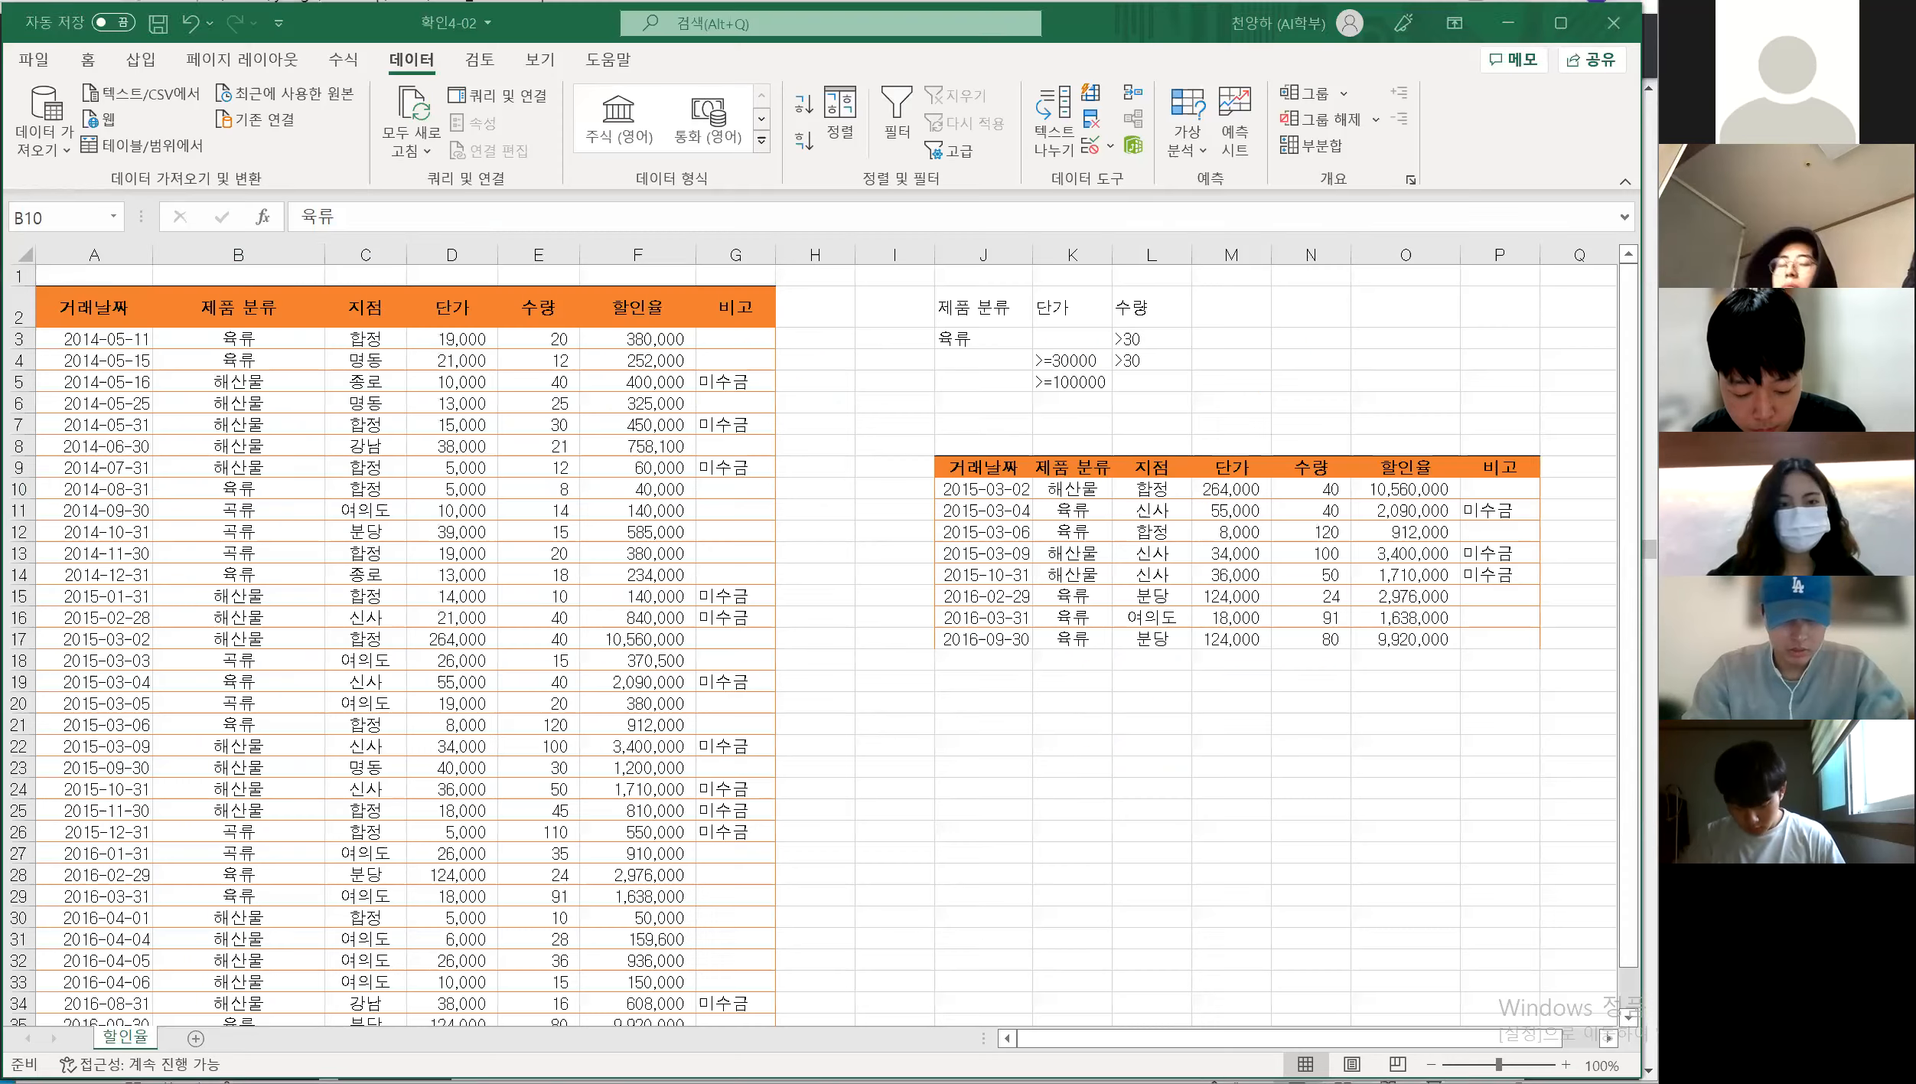
{"action": "left_click", "coordinate": [1071, 808]}
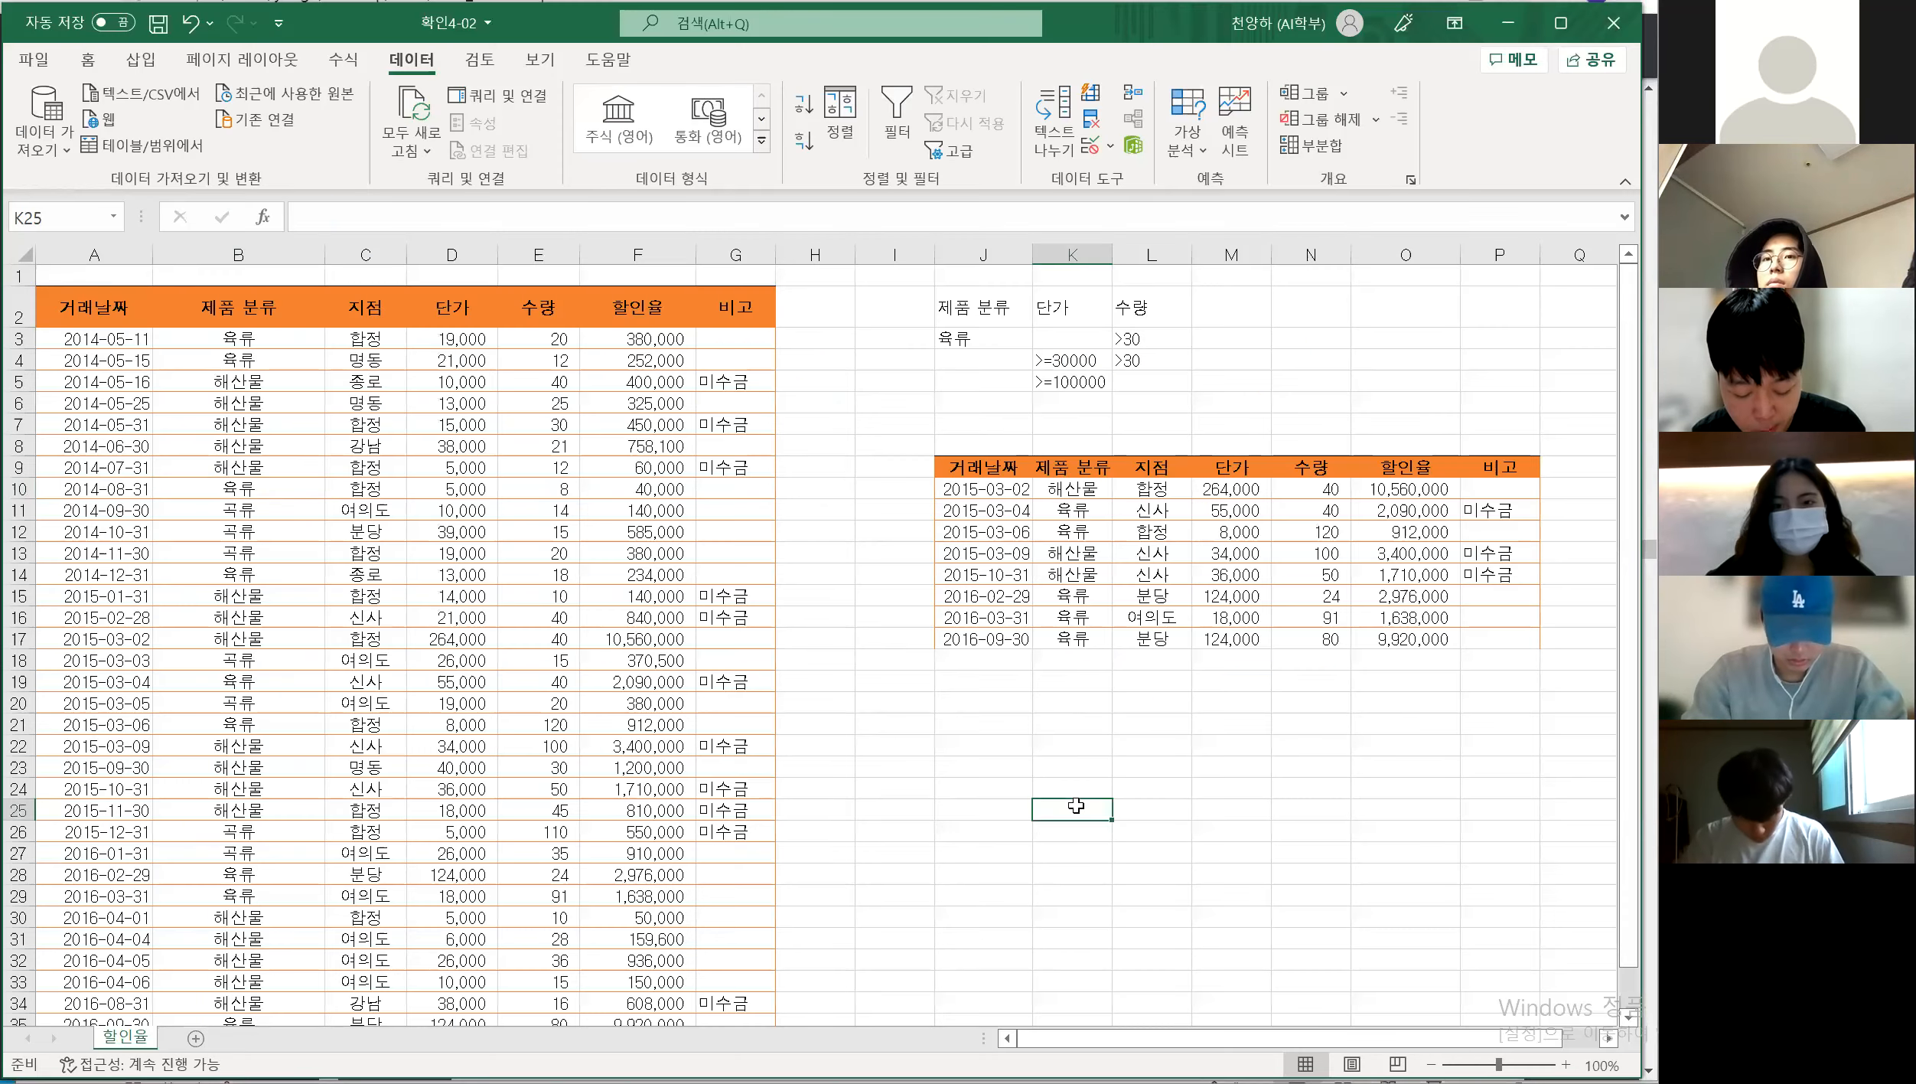
Format the source range A2:G37 as a table with headers, using the first light table style with black-and-grey banding
{"action": "left_click", "coordinate": [437, 468]}
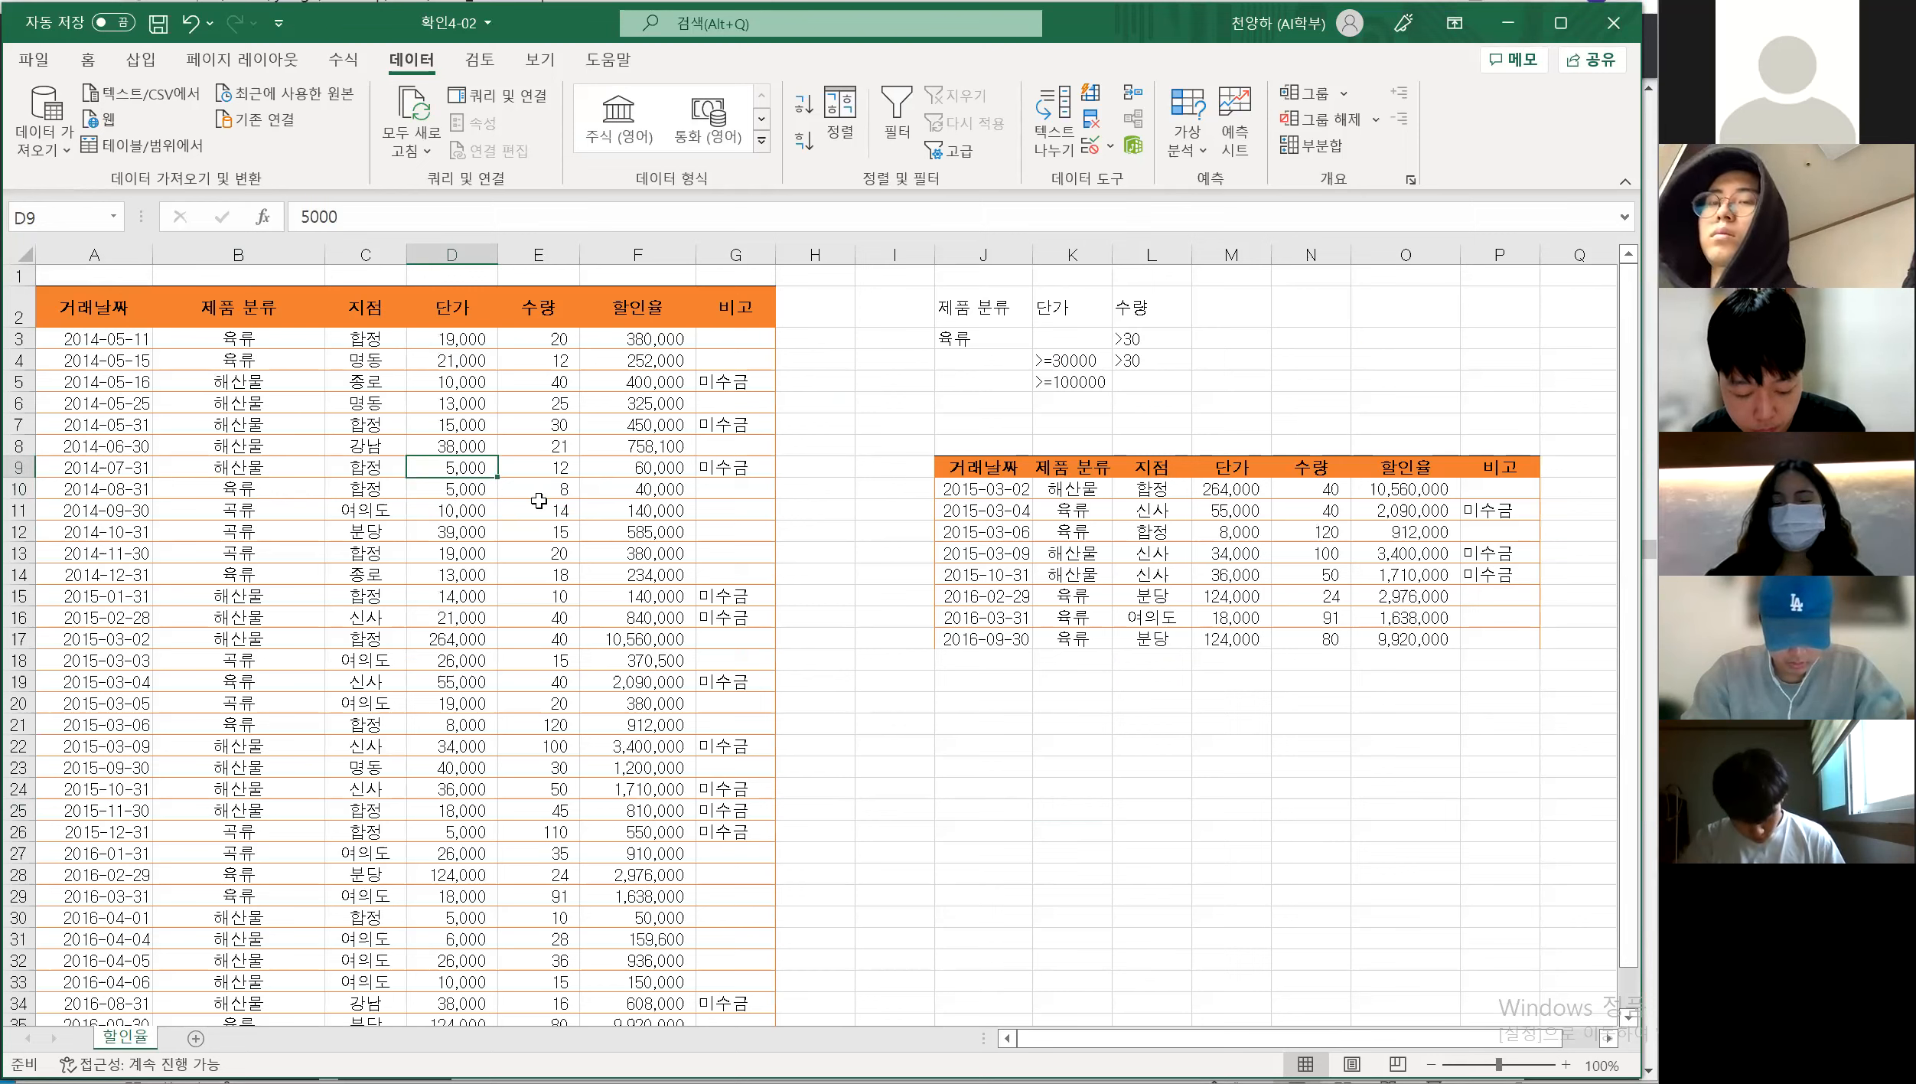
{"action": "left_click", "coordinate": [102, 61]}
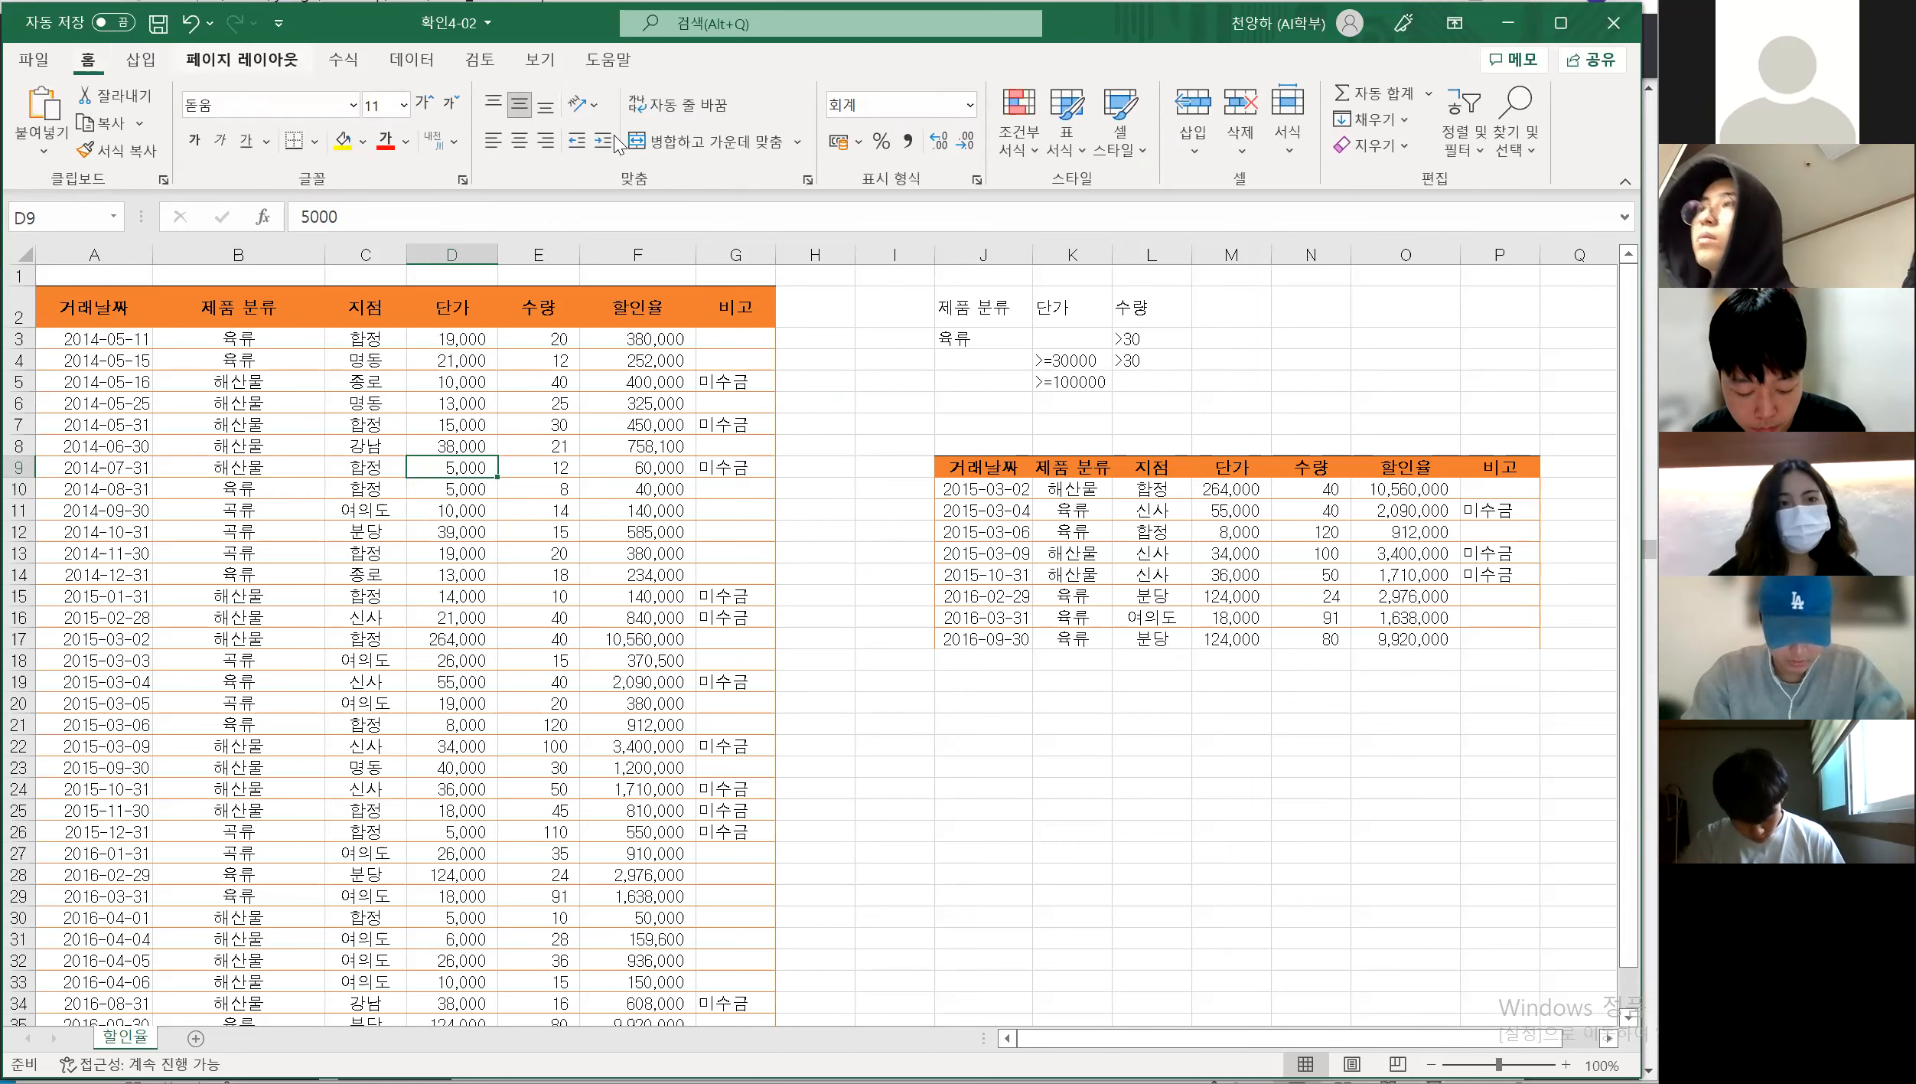
{"action": "left_click", "coordinate": [1077, 152]}
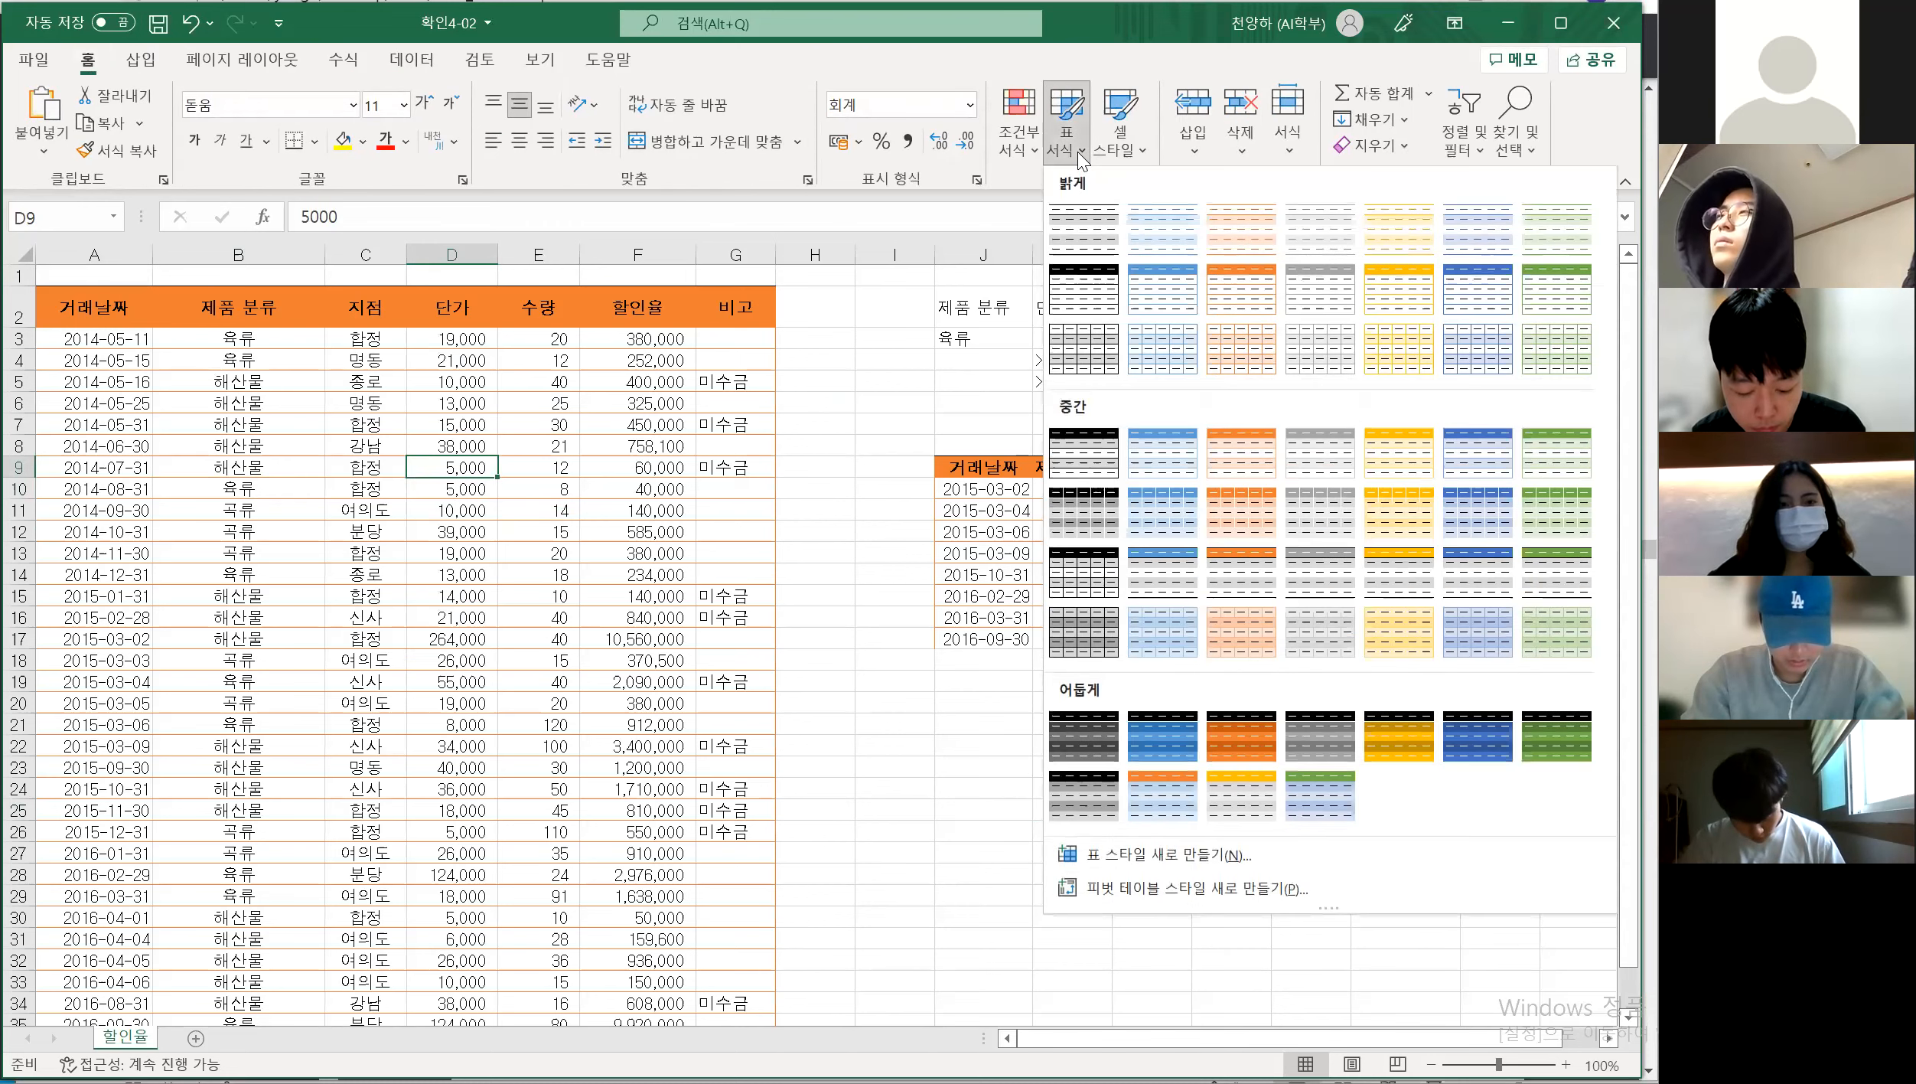
{"action": "left_click", "coordinate": [1088, 243]}
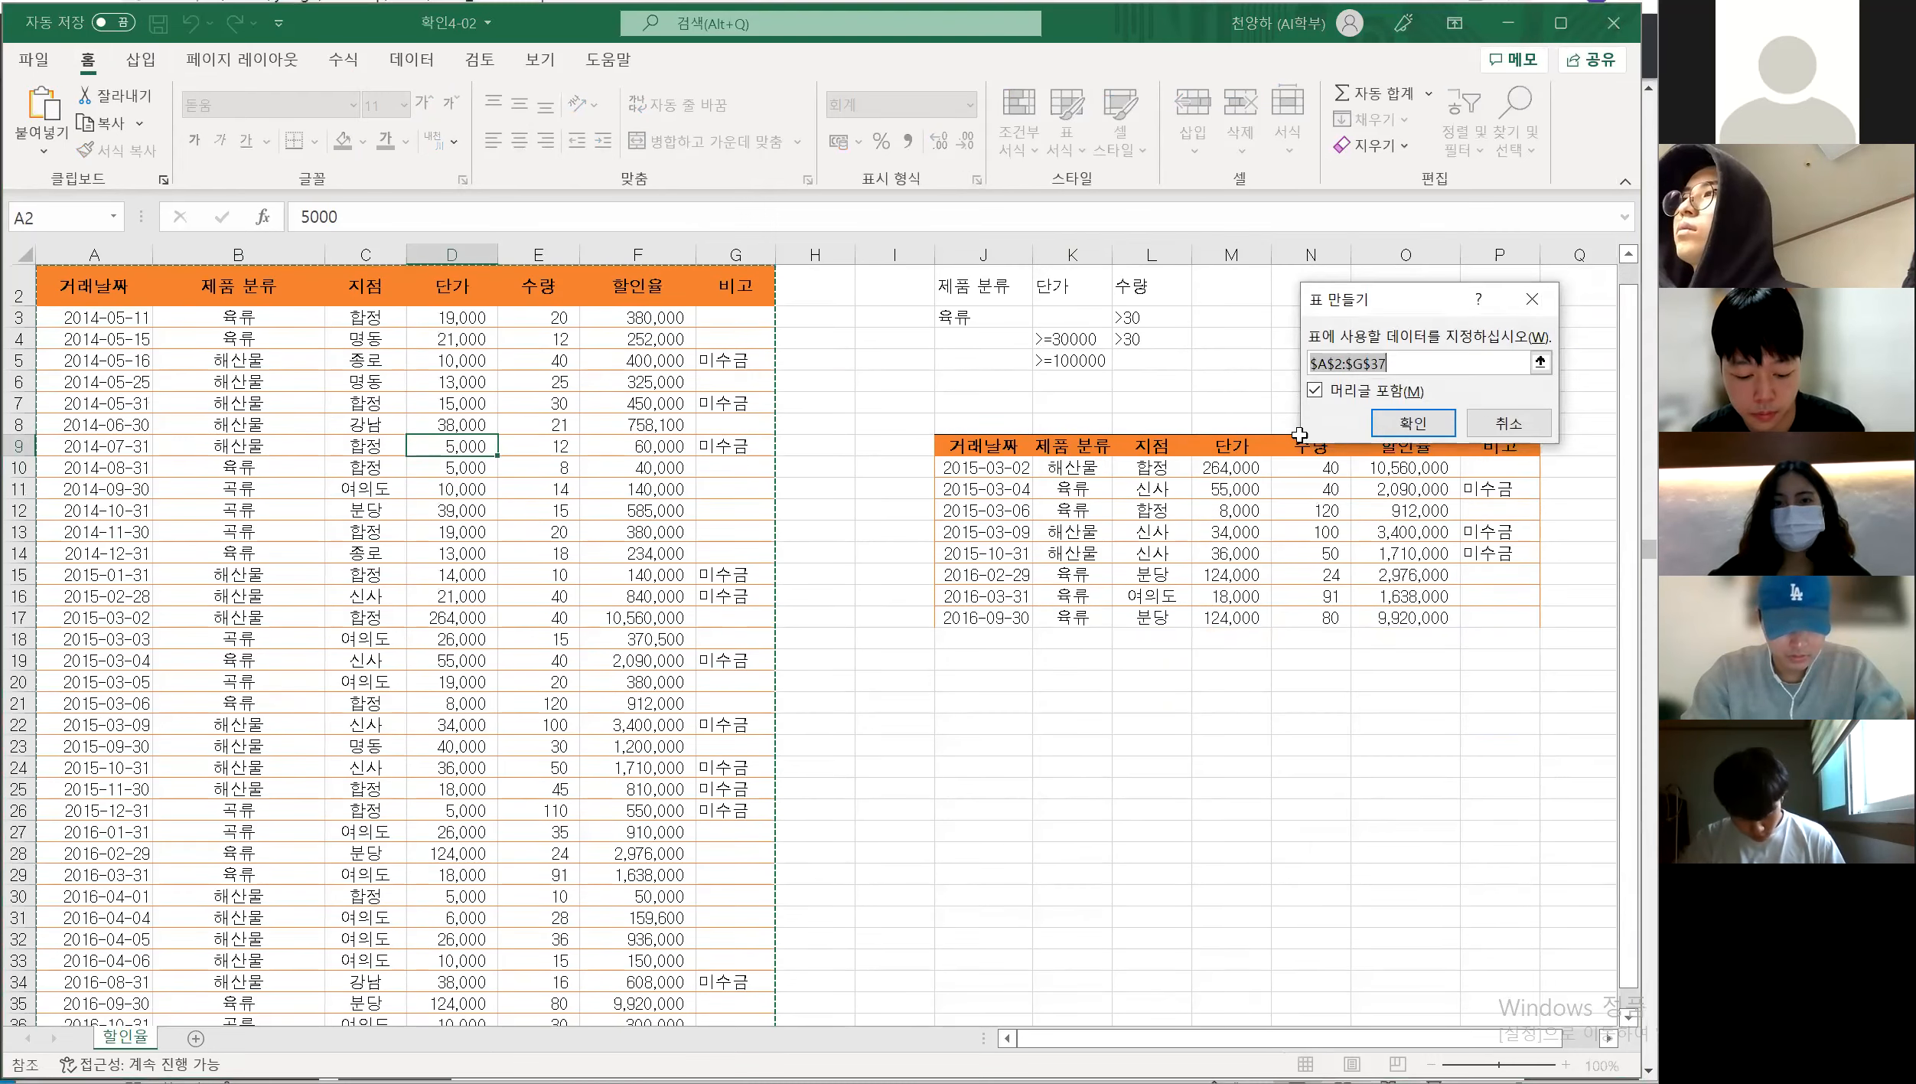
{"action": "left_click", "coordinate": [1442, 430]}
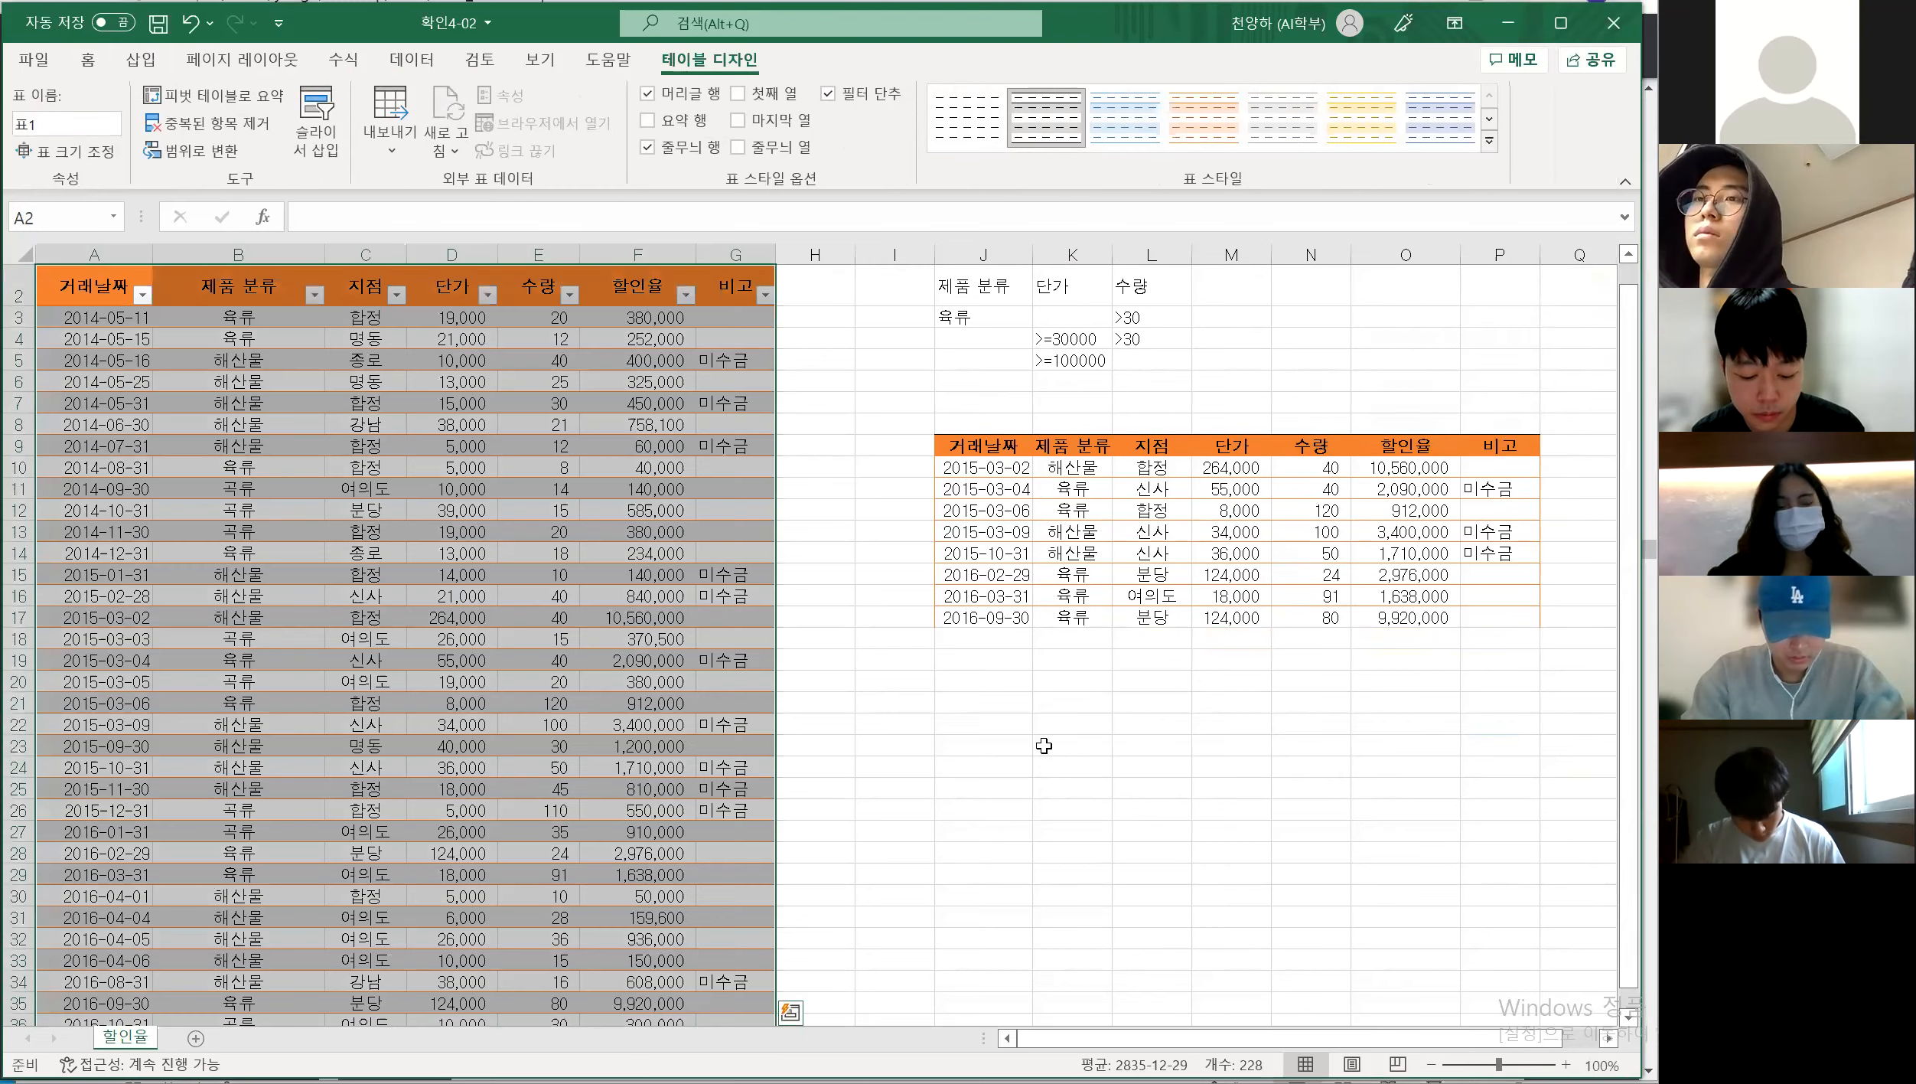
{"action": "left_click", "coordinate": [1071, 766]}
{"action": "left_click", "coordinate": [432, 683]}
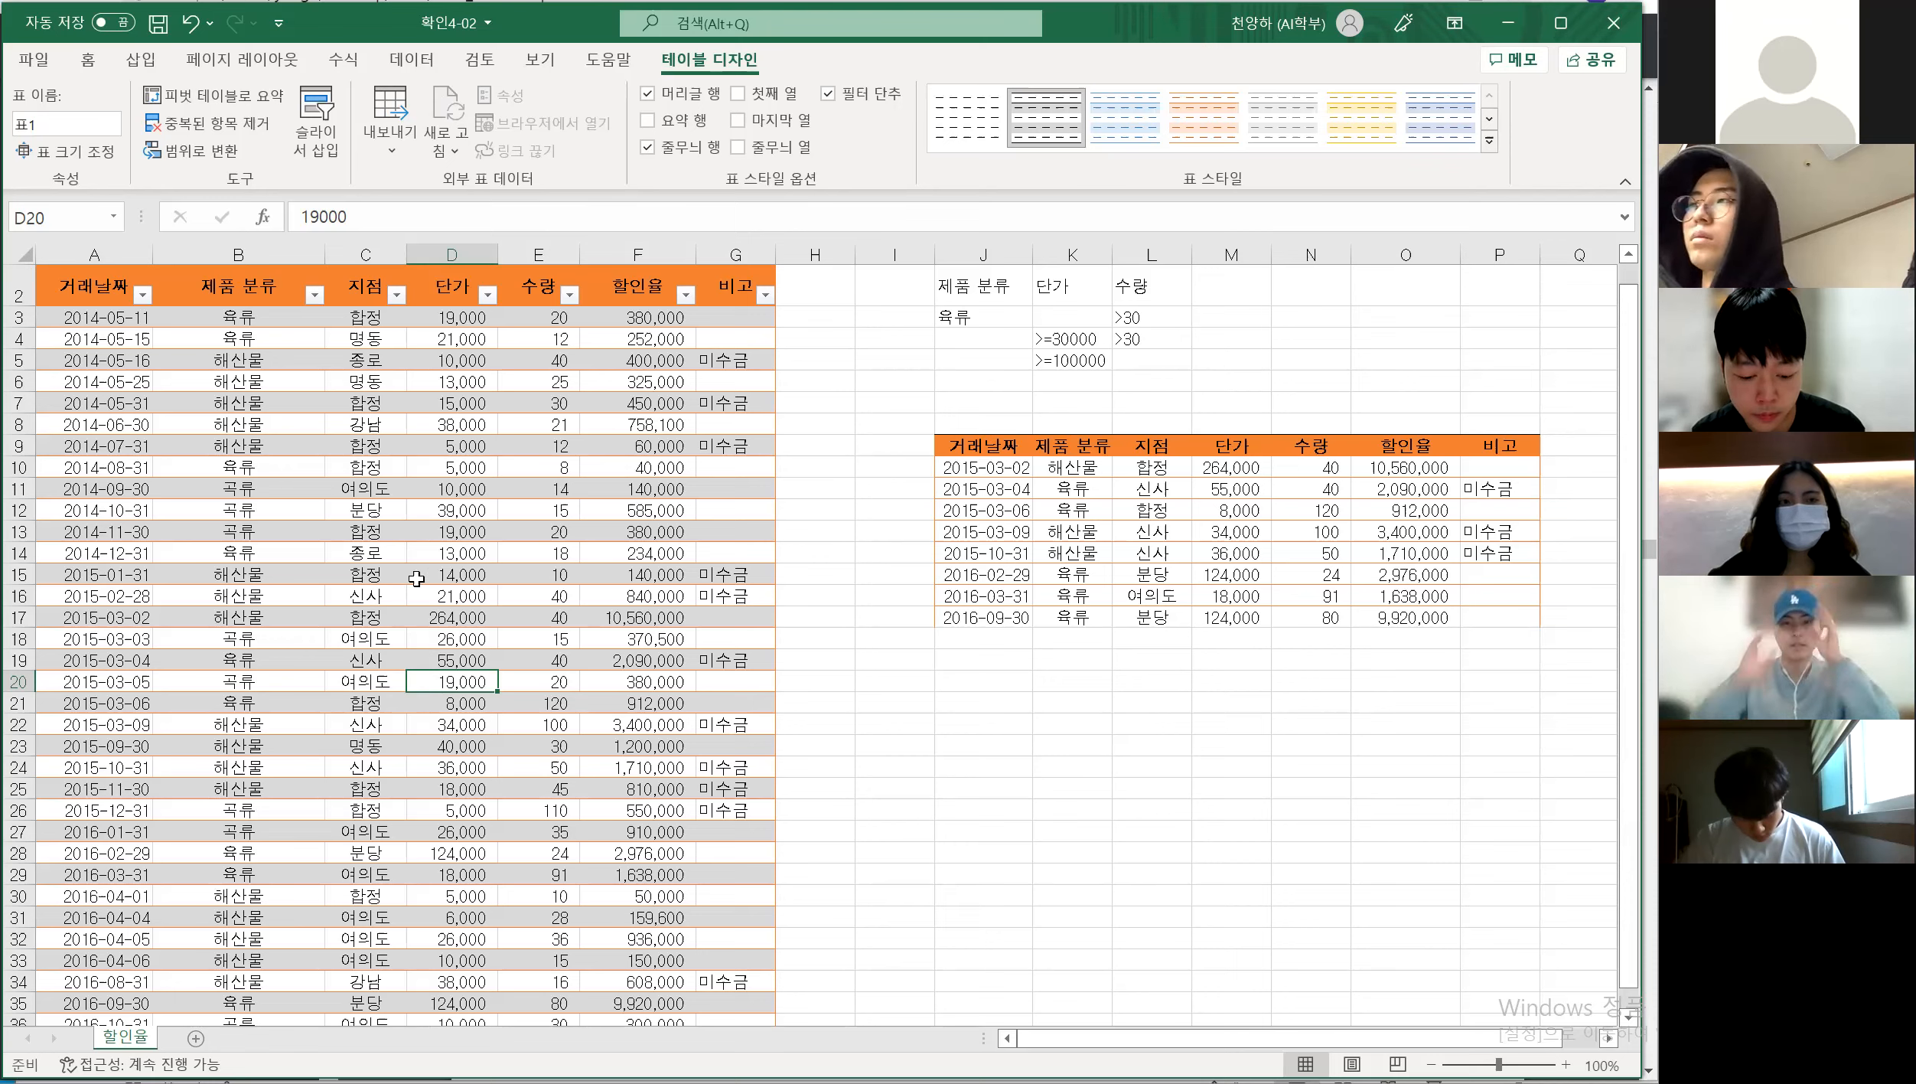
{"action": "left_click", "coordinate": [912, 386]}
Insert slicers (슬라이서) for the table's 제품 분류, 지점 and 비고 fields
{"action": "left_click", "coordinate": [436, 403]}
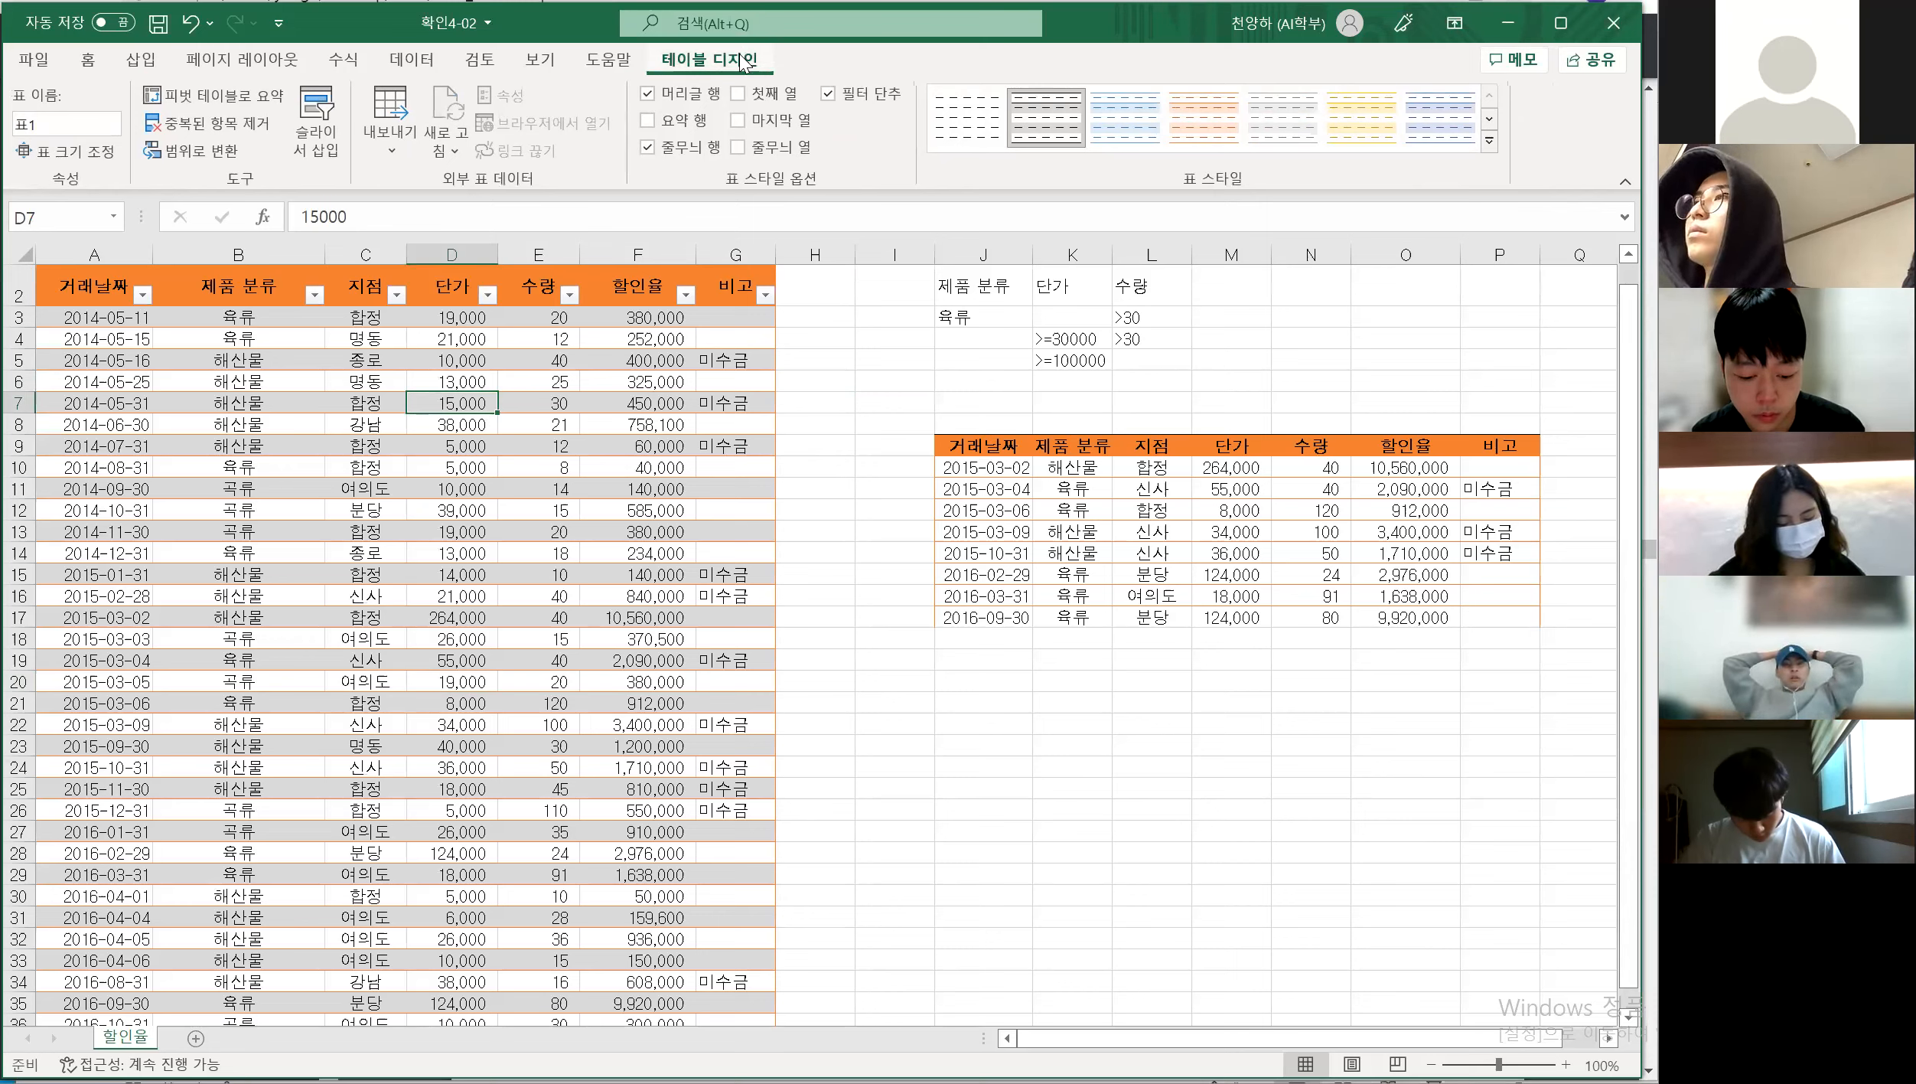
{"action": "left_click", "coordinate": [334, 153]}
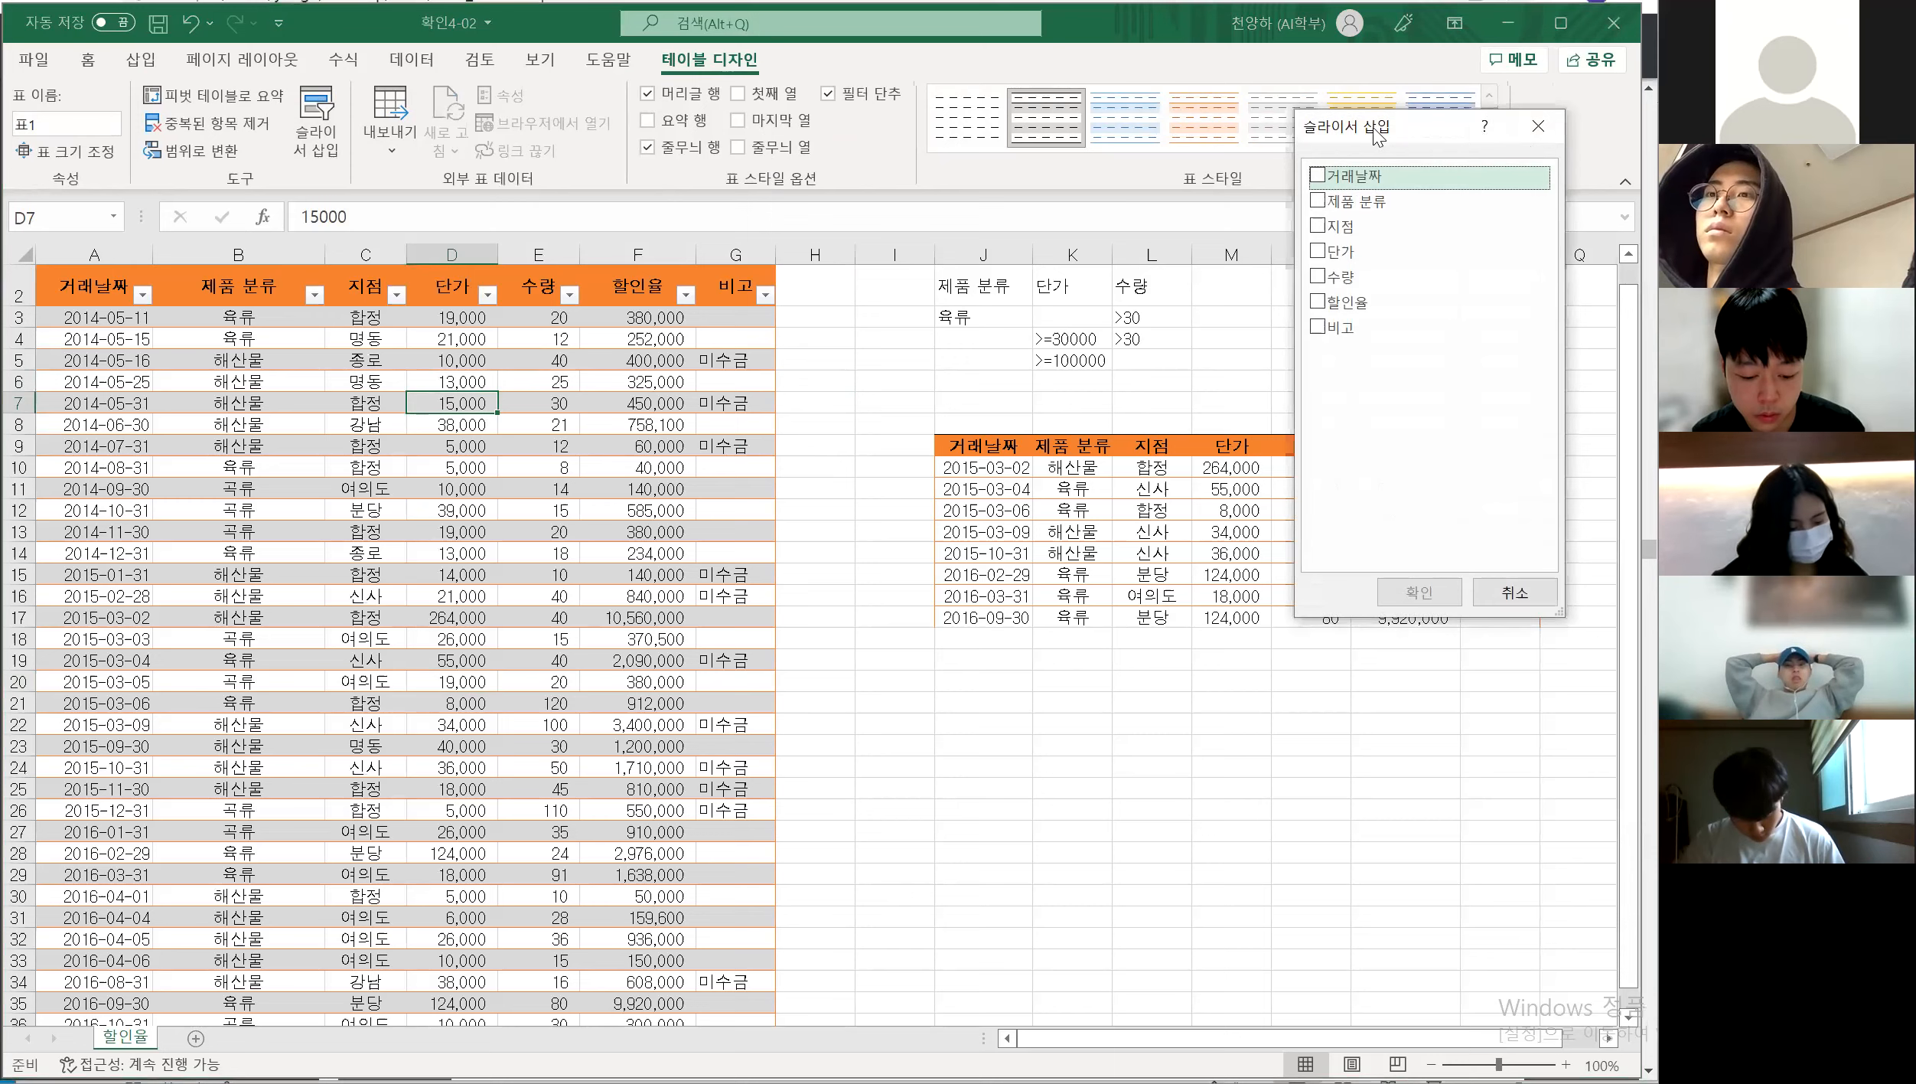
{"action": "left_click_drag", "start_coordinate": [1386, 134], "coordinate": [928, 184]}
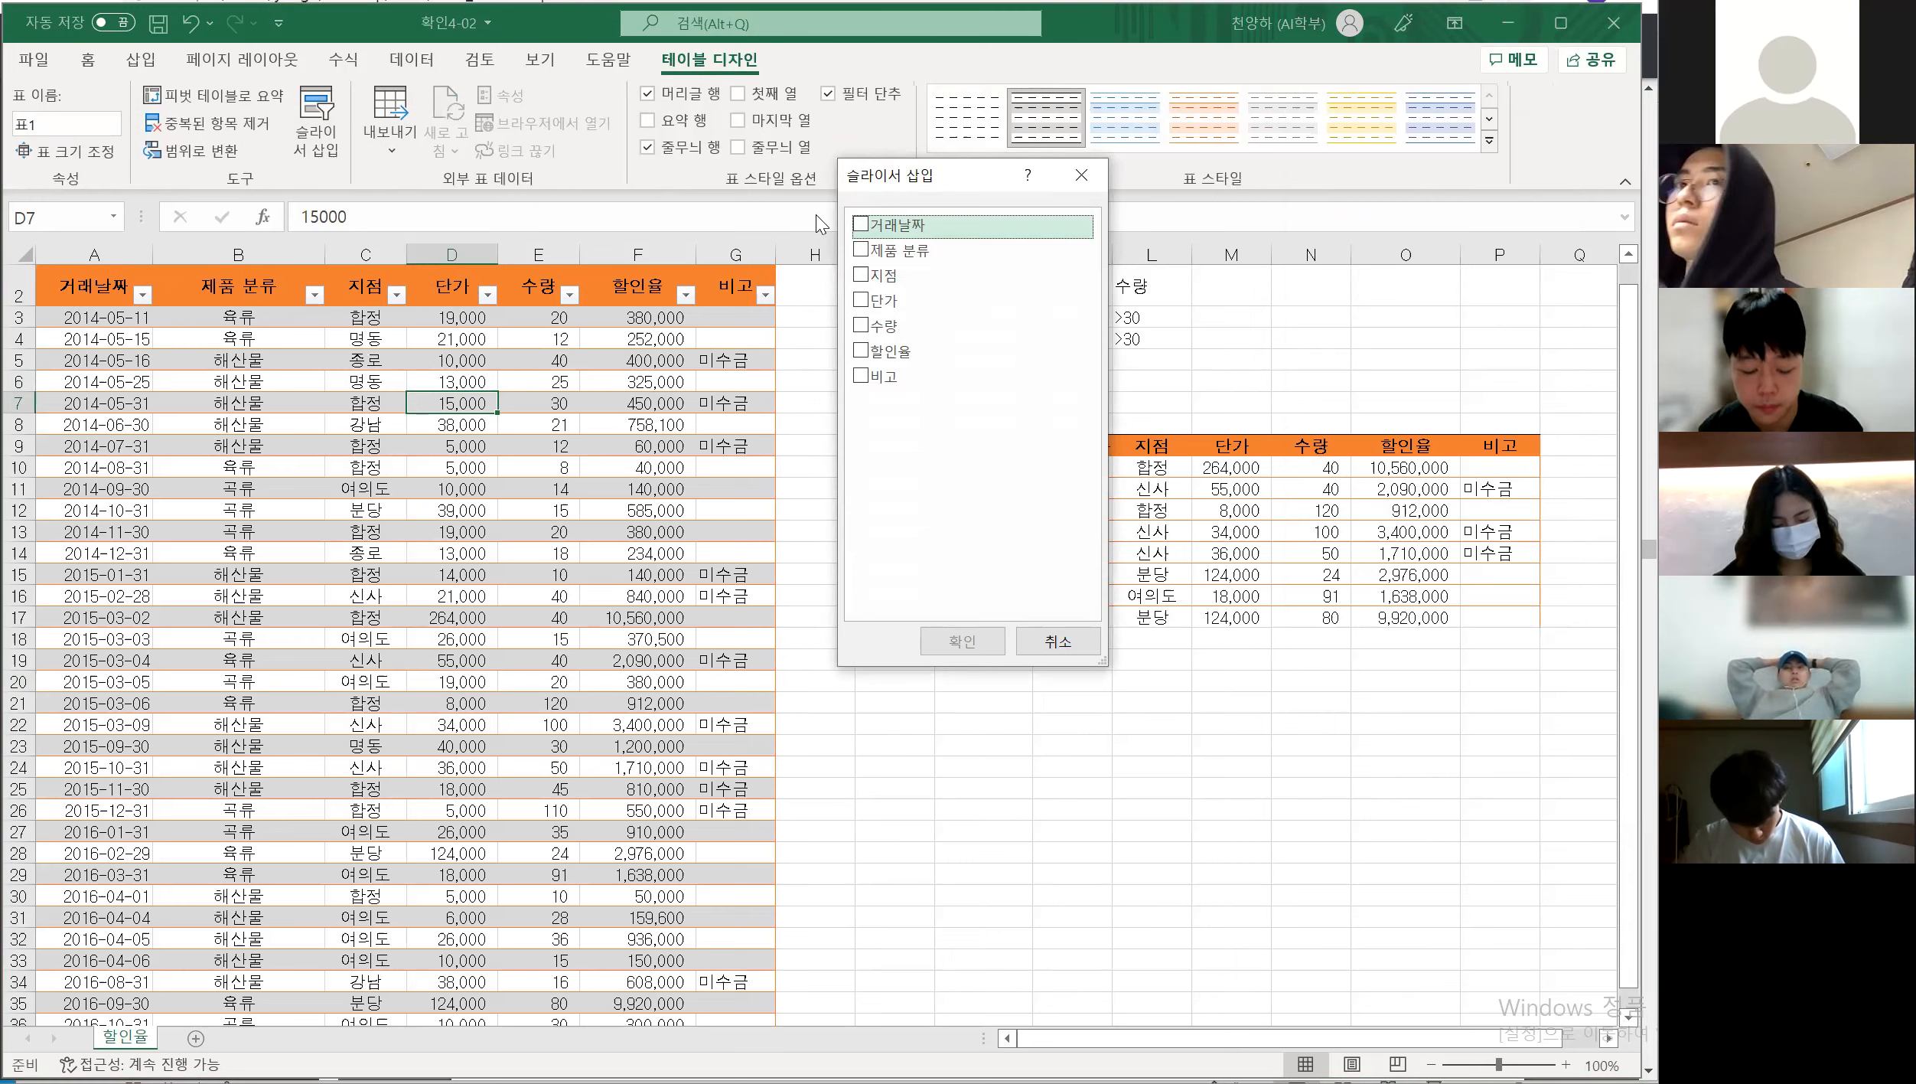
{"action": "left_click_drag", "start_coordinate": [952, 179], "coordinate": [1071, 138]}
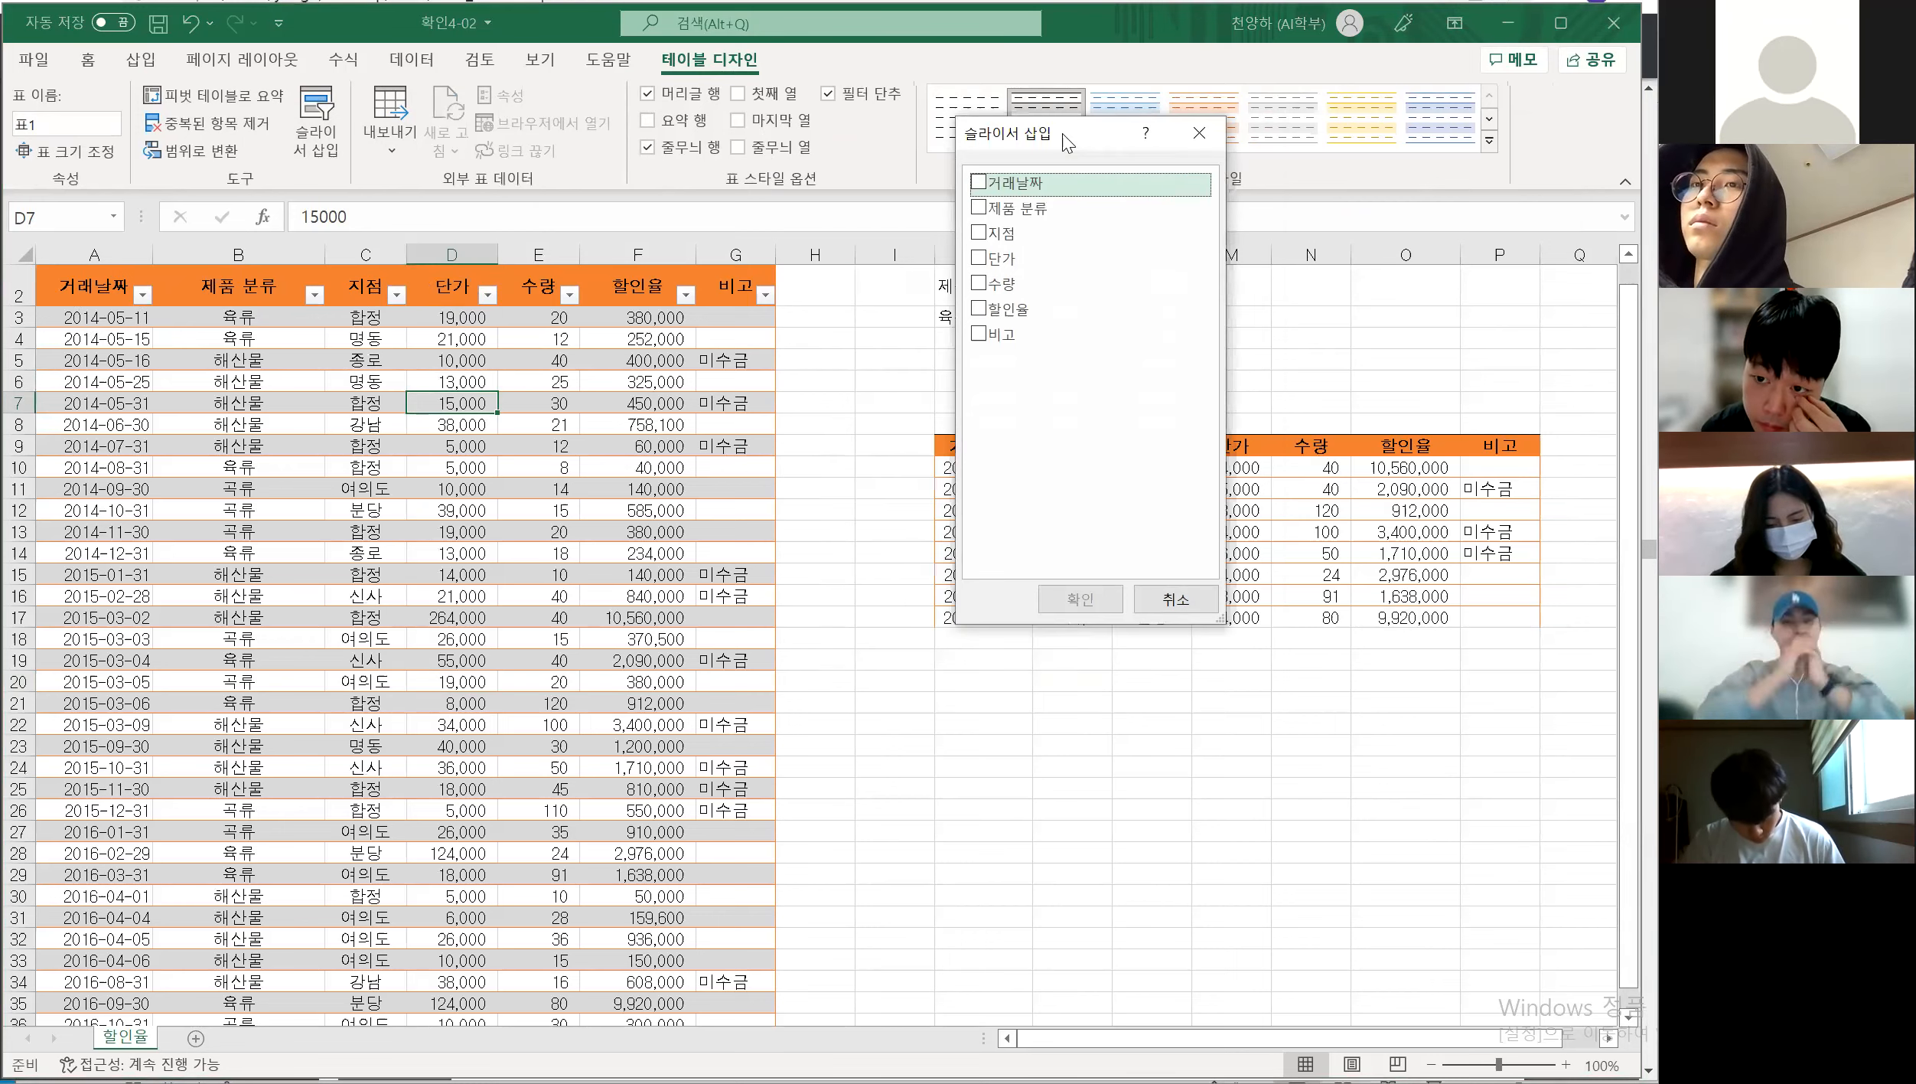
{"action": "left_click", "coordinate": [981, 209]}
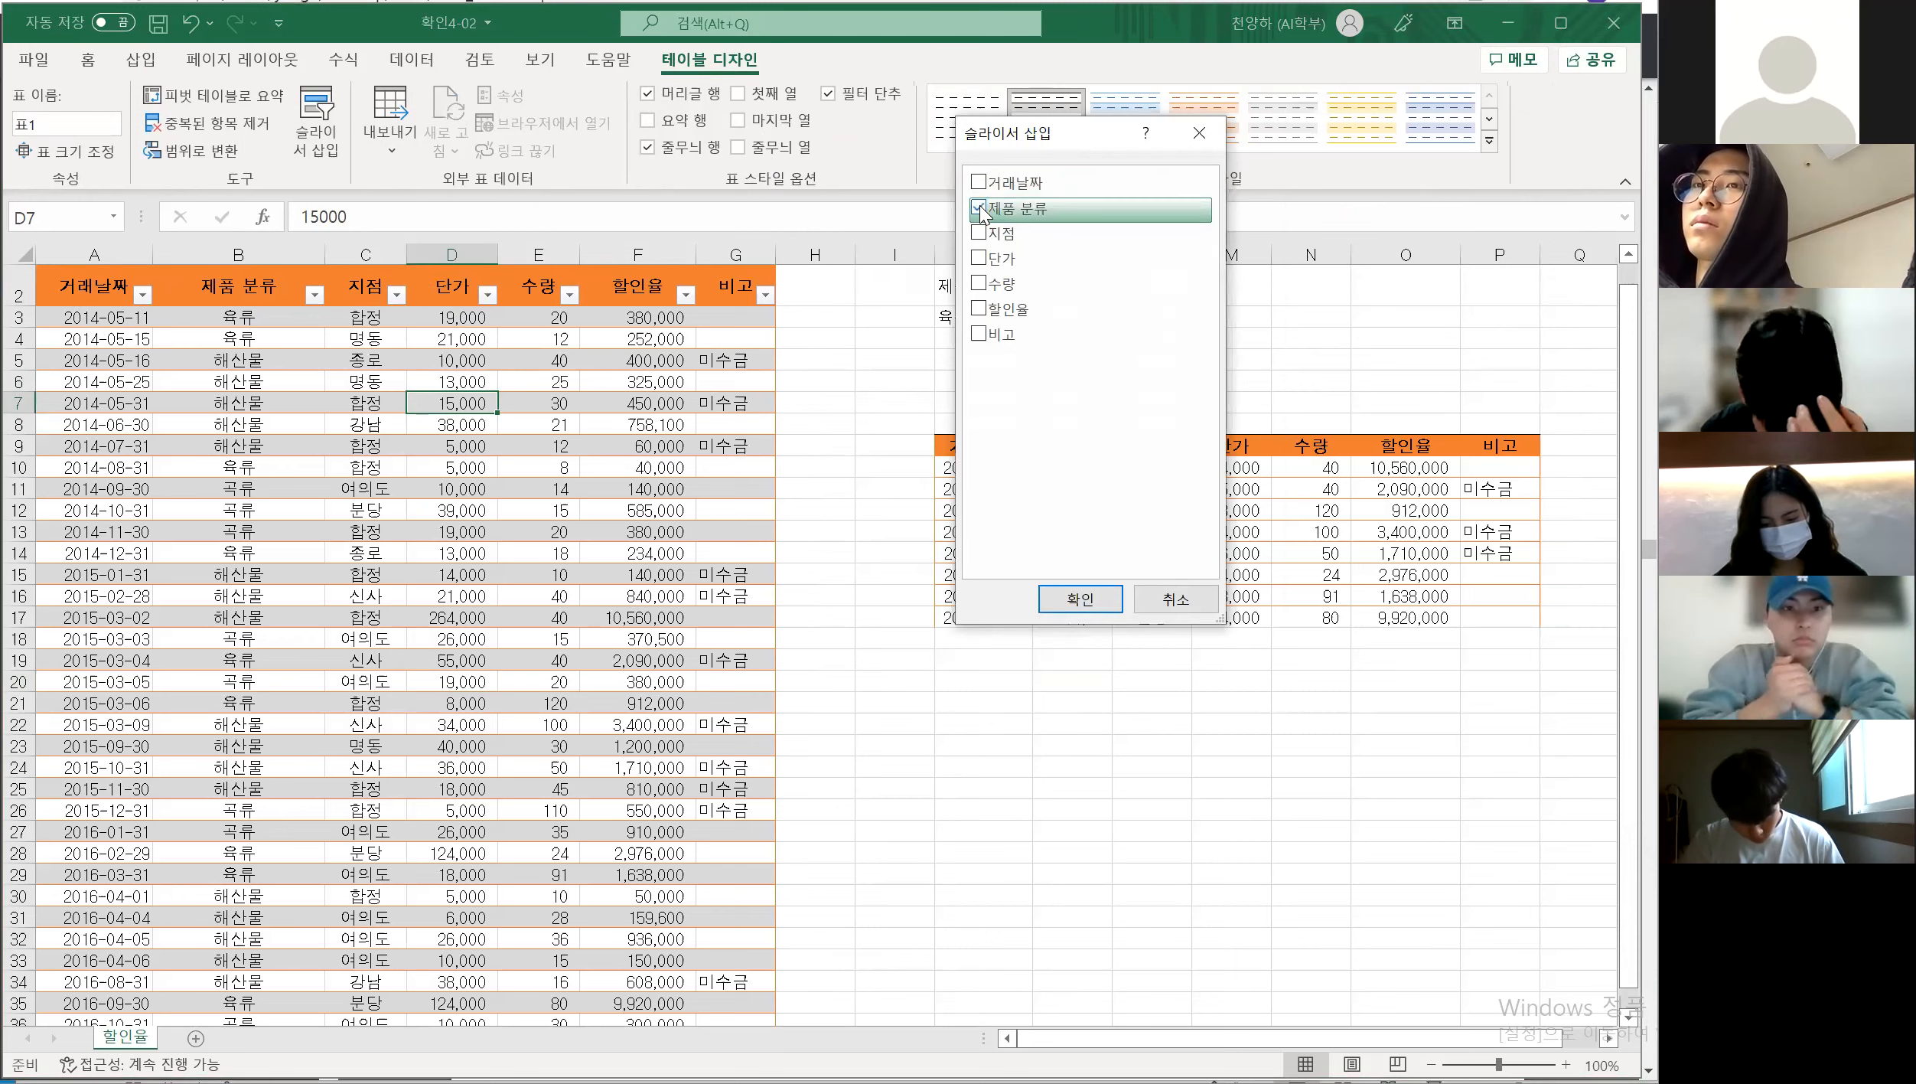
{"action": "left_click", "coordinate": [986, 241]}
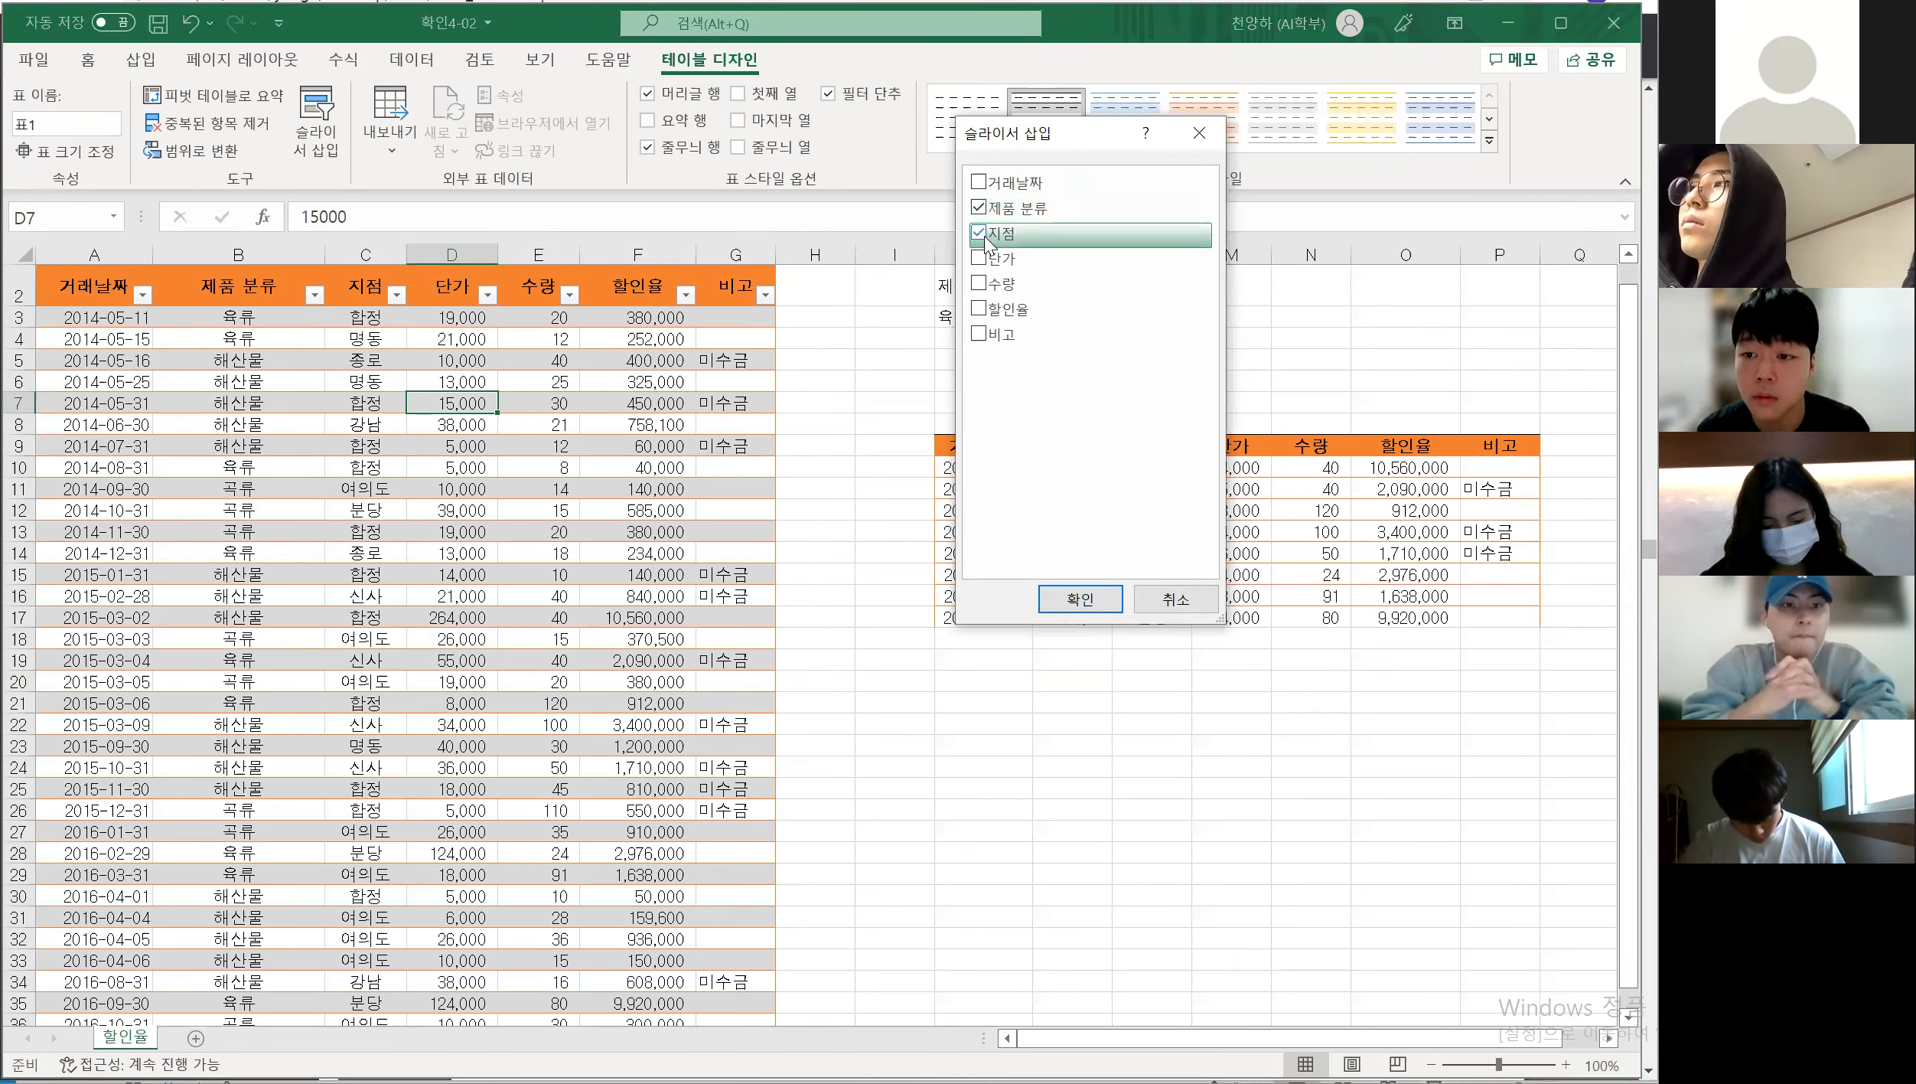
{"action": "left_click", "coordinate": [979, 333]}
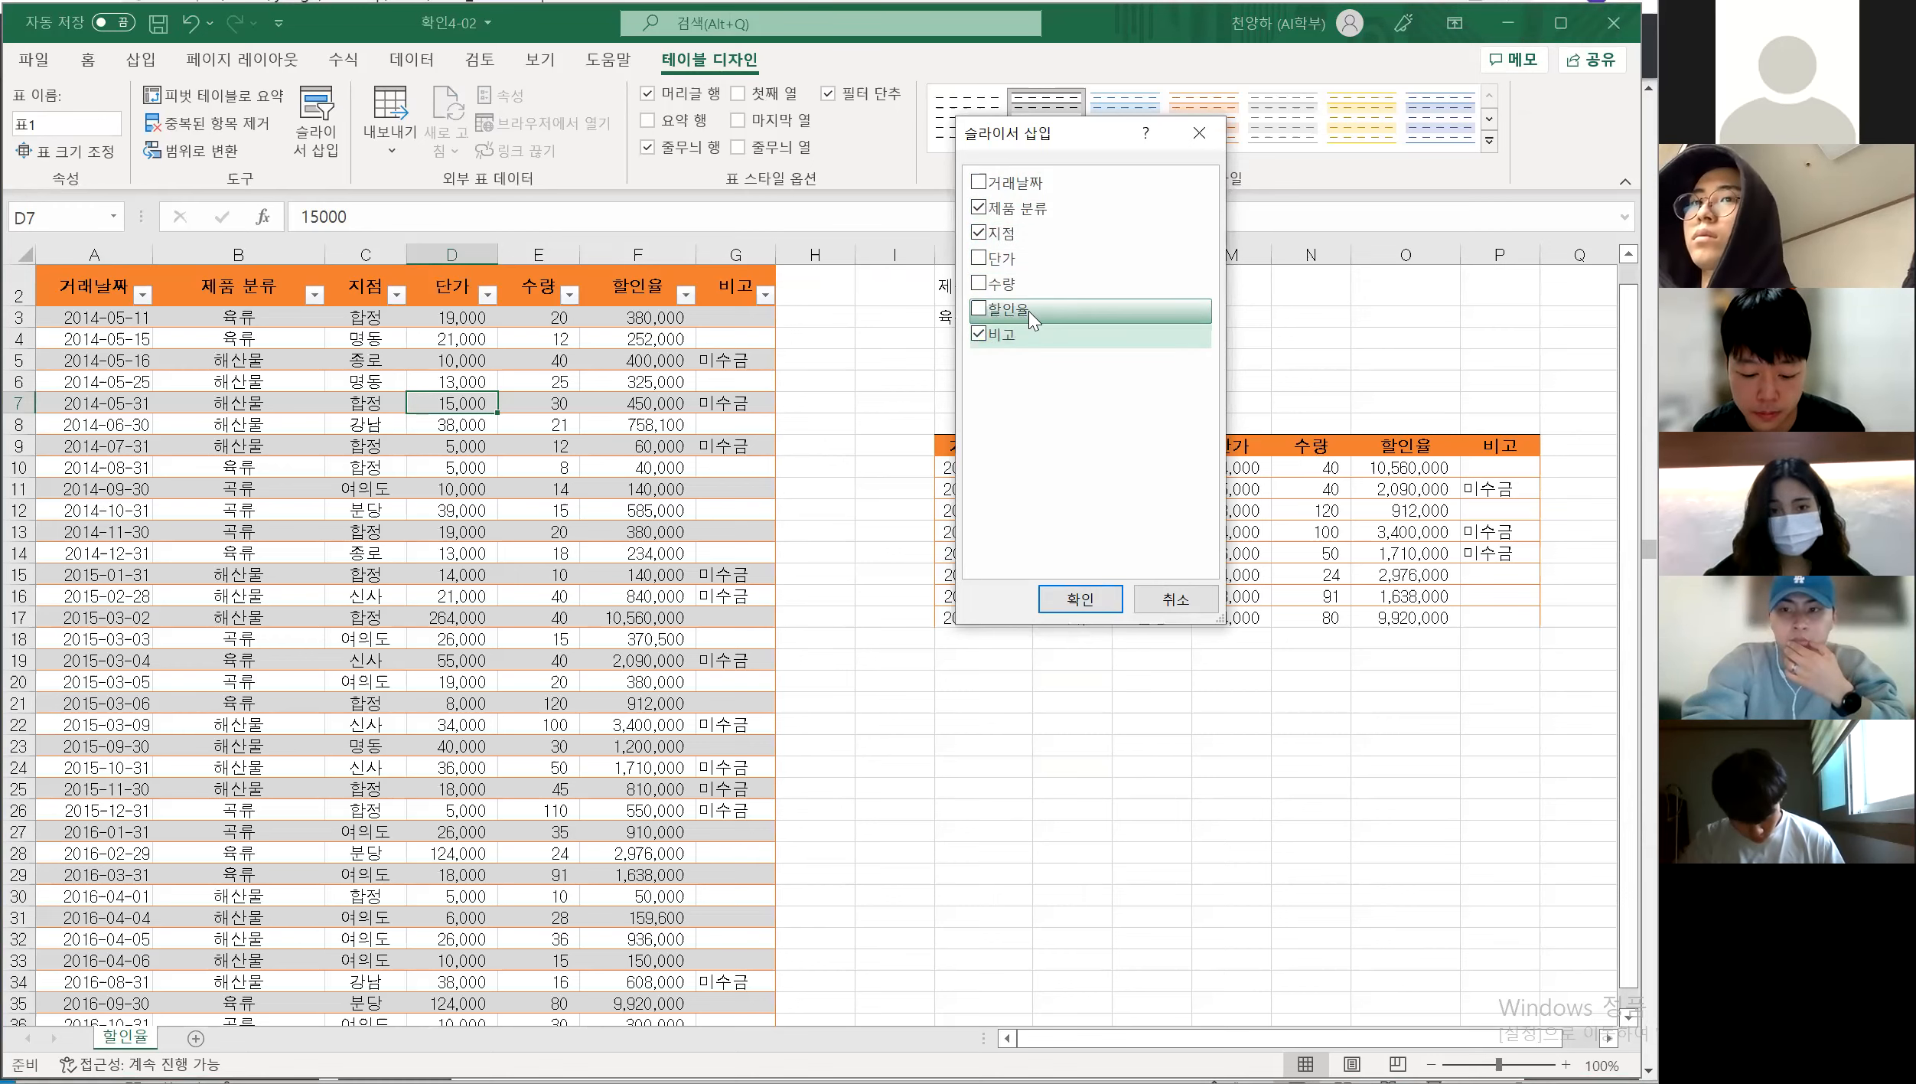
{"action": "left_click", "coordinate": [1079, 599]}
Arrange the 제품 분류, 지점 and 비고 slicers side by side beside the table and filter 지점 to 신사
{"action": "left_click_drag", "start_coordinate": [896, 599], "coordinate": [1426, 363]}
{"action": "left_click", "coordinate": [846, 540]}
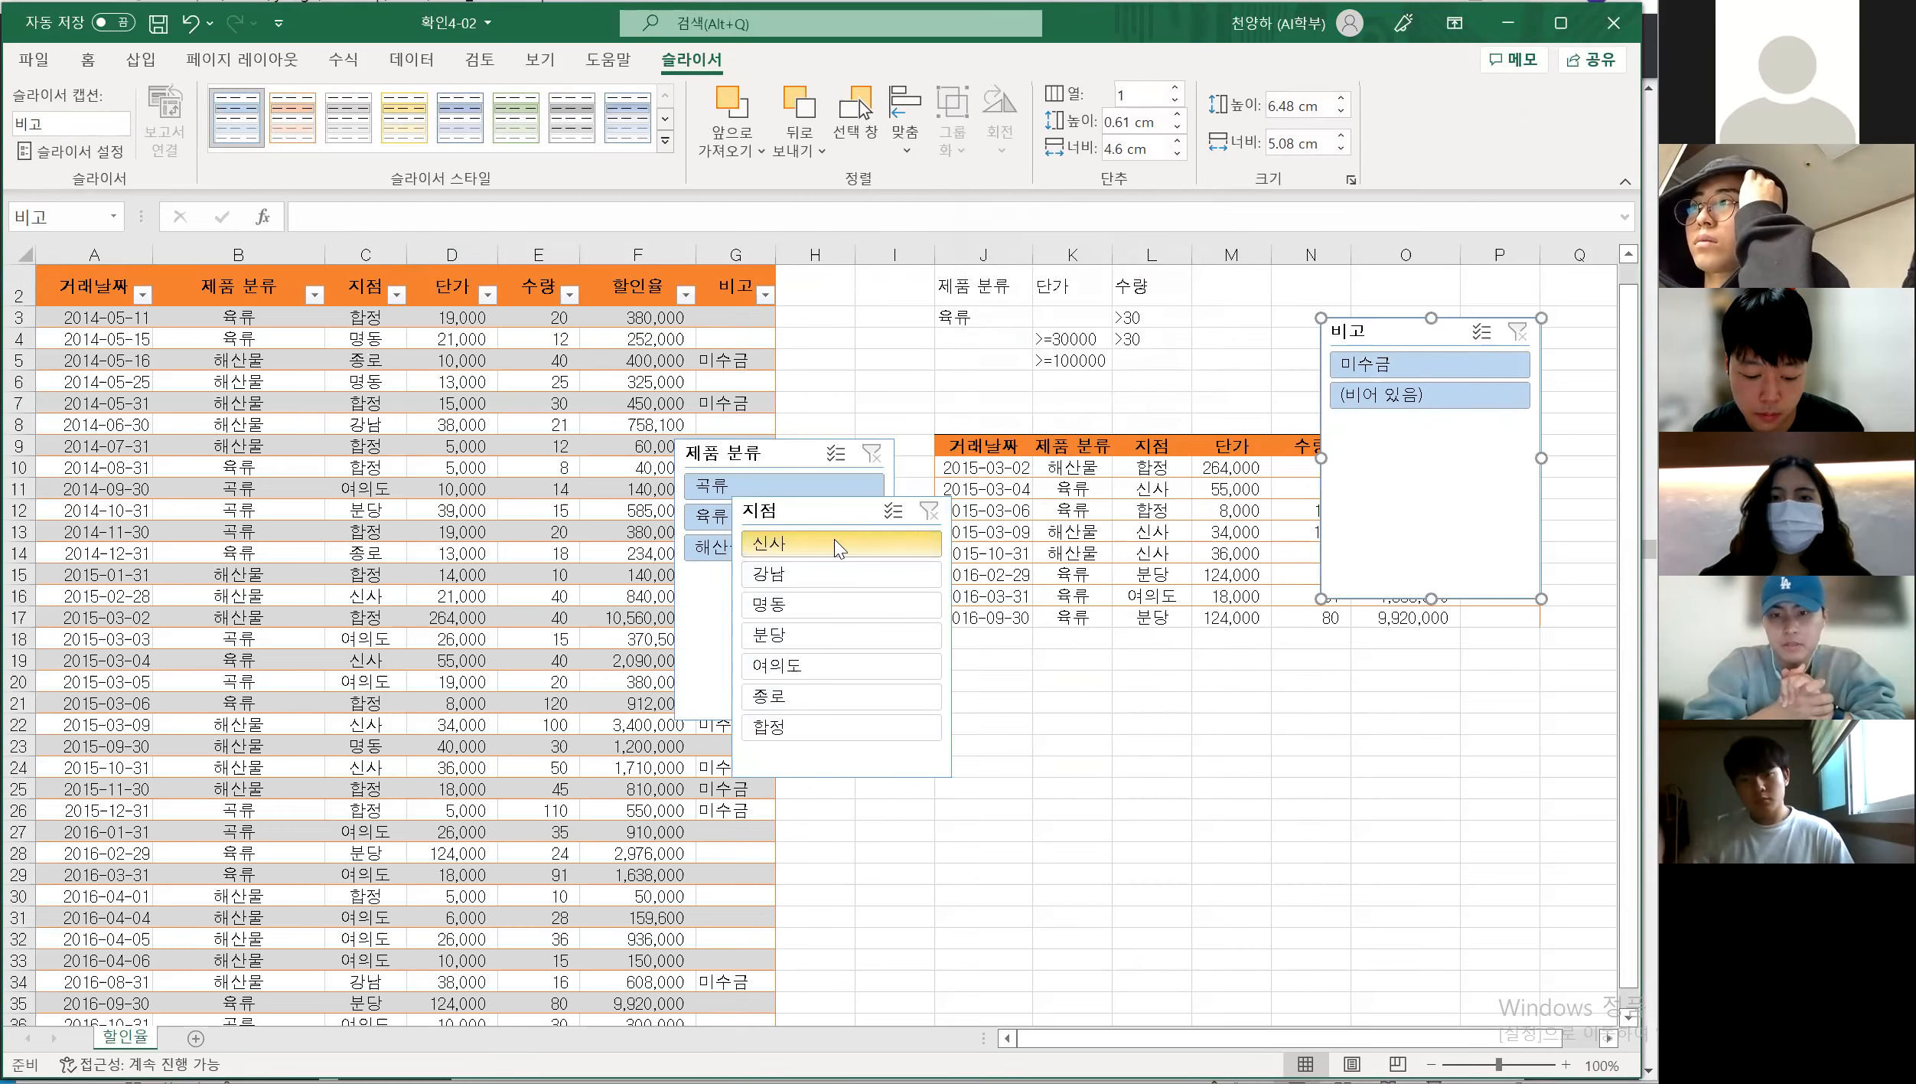
{"action": "left_click_drag", "start_coordinate": [825, 513], "coordinate": [1173, 355]}
{"action": "left_click_drag", "start_coordinate": [744, 455], "coordinate": [903, 348]}
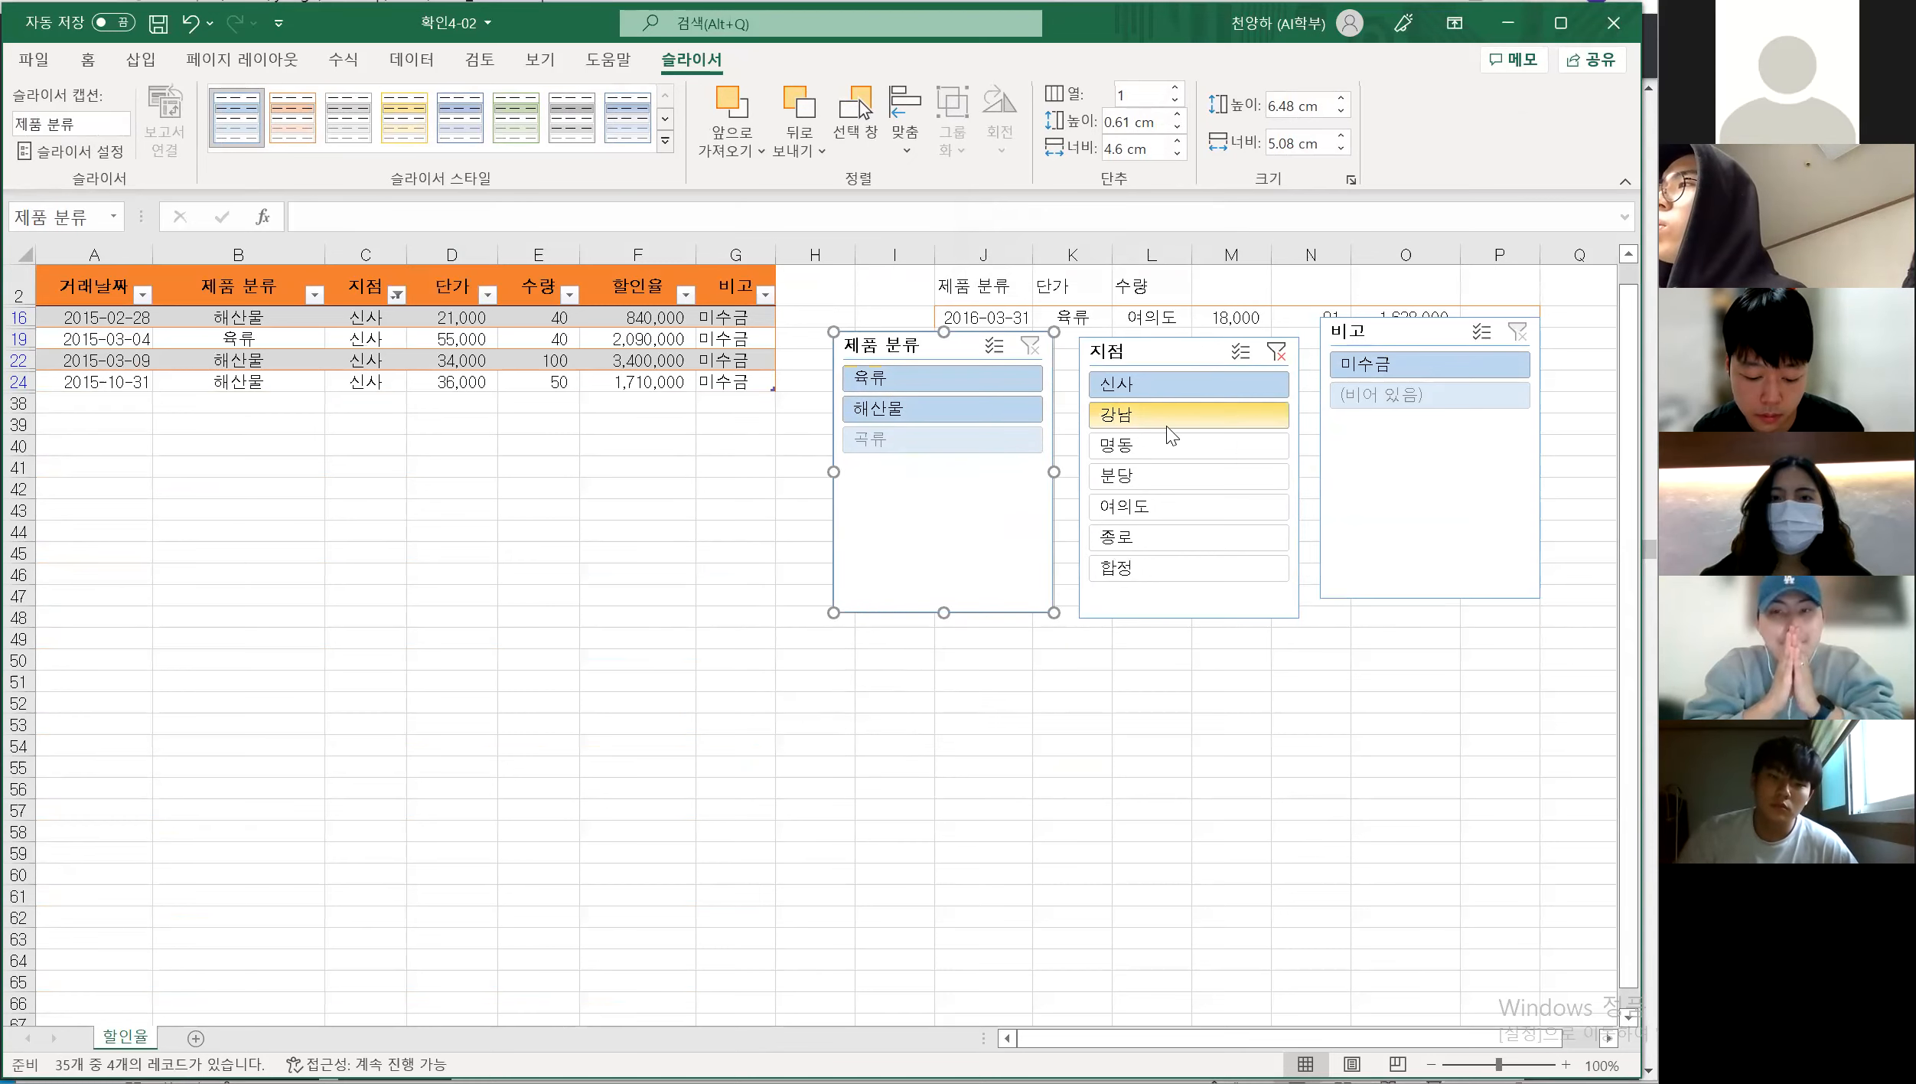
Extend the 지점 slicer selection from 신사 through 합정 and filter 제품 분류 to 곡류
{"action": "left_click", "coordinate": [1174, 570], "text": "shift"}
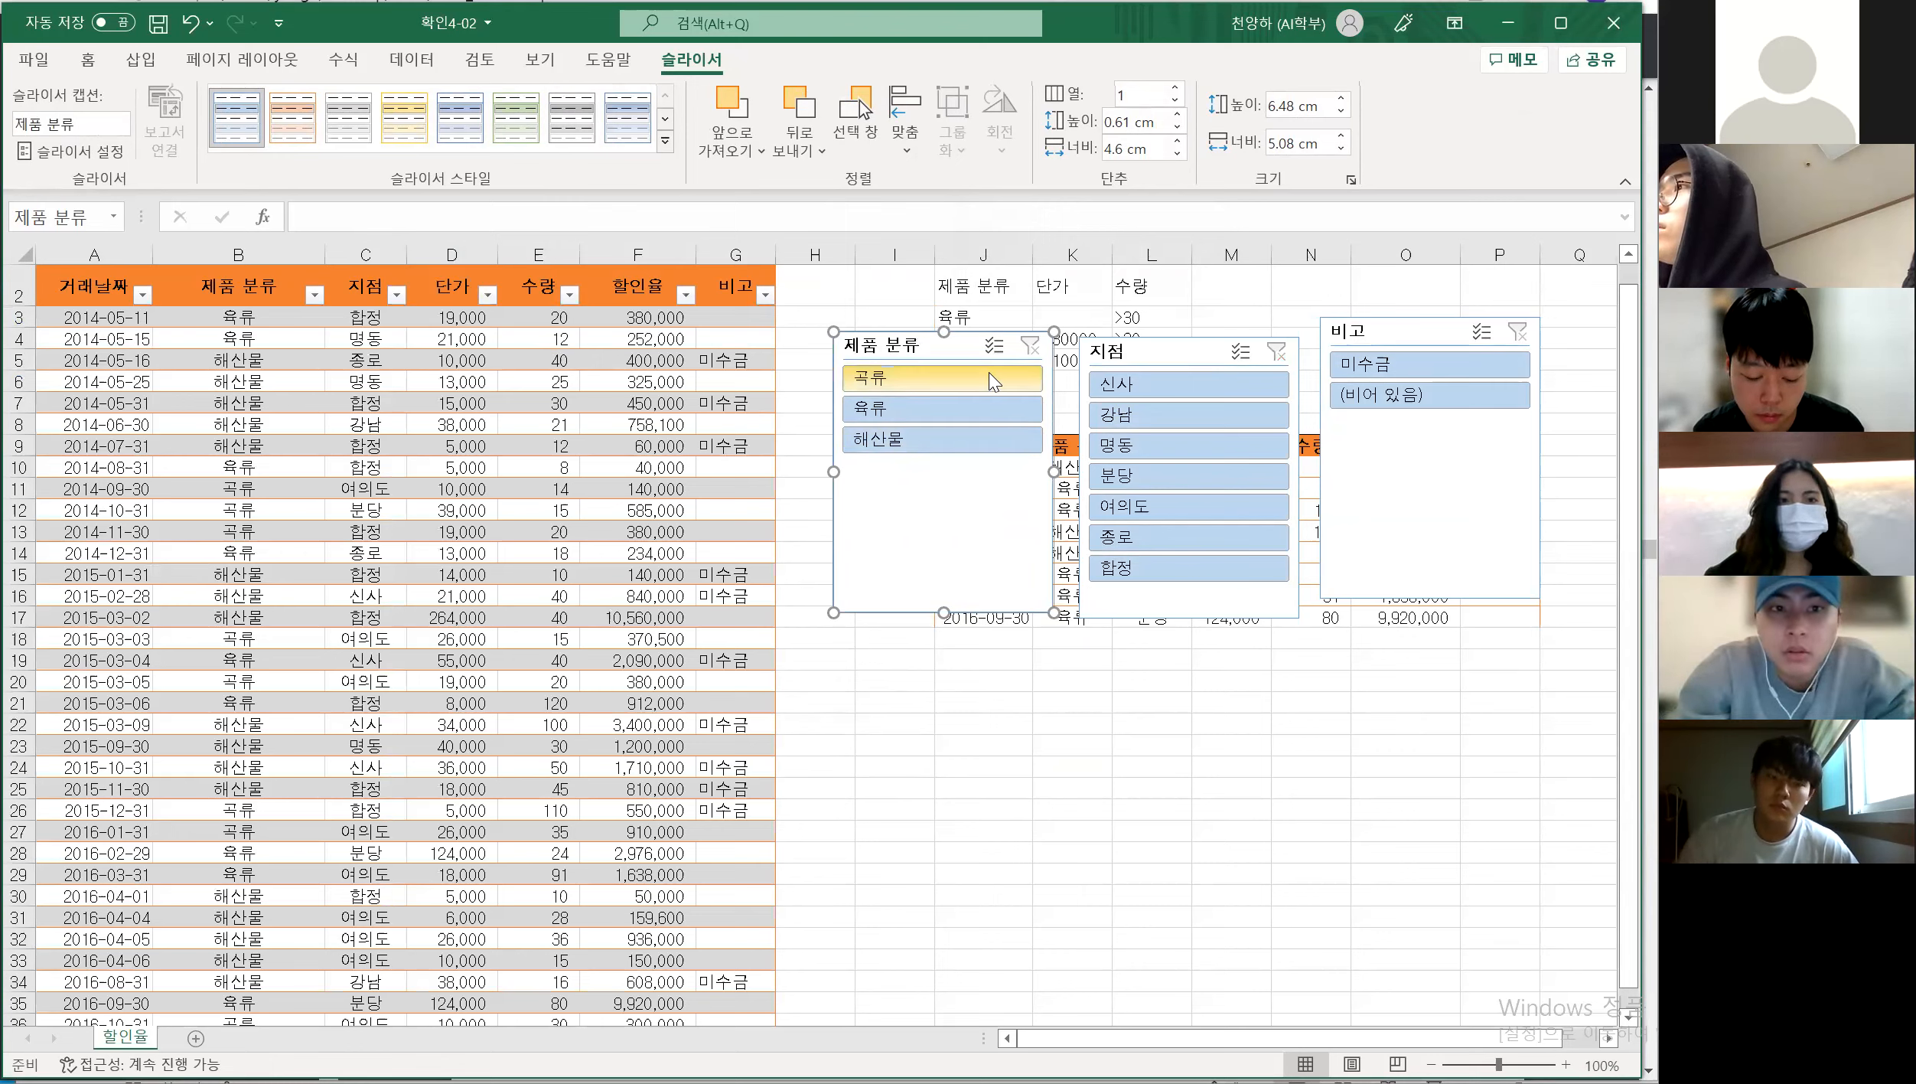
{"action": "left_click", "coordinate": [956, 380]}
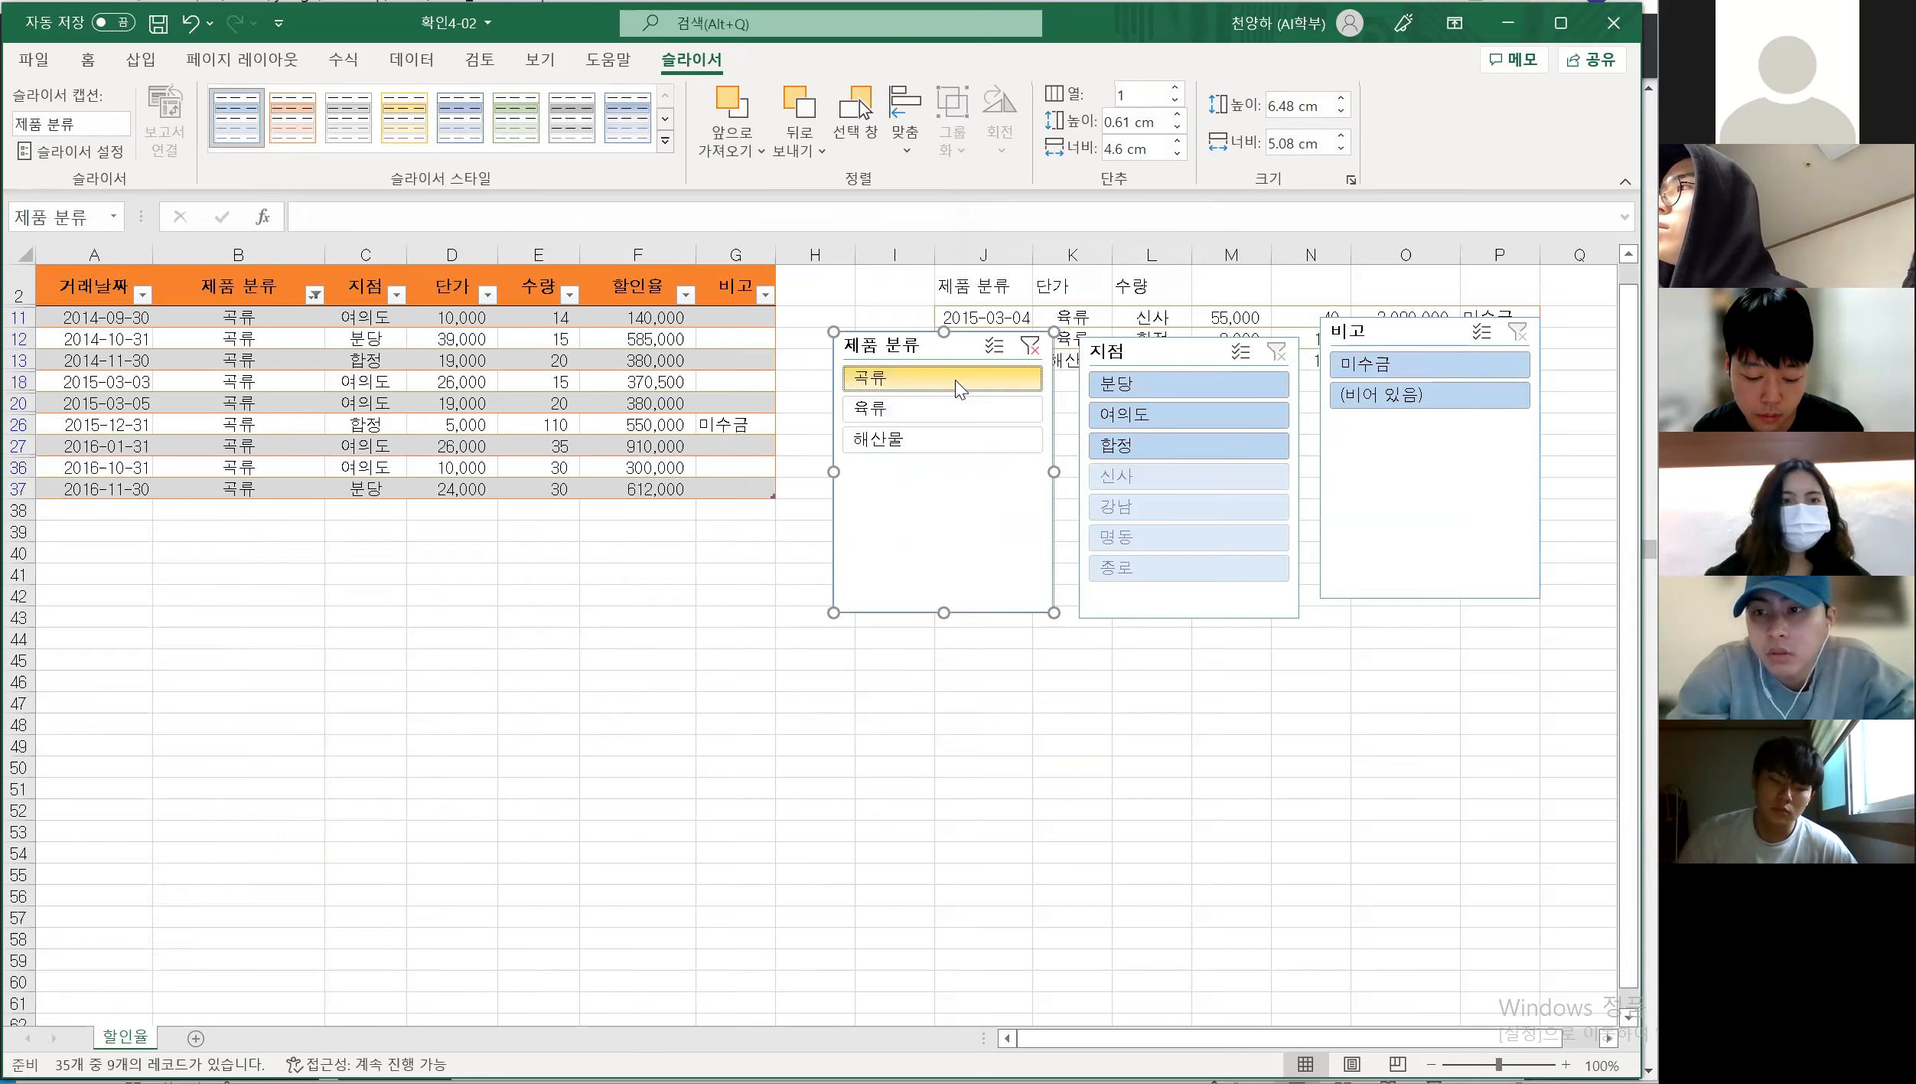
Filter 제품 분류 singly by 육류, 해산물 and 곡류 in turn, finishing with 곡류 and 육류 selected together in the slicer
{"action": "left_click", "coordinate": [952, 412]}
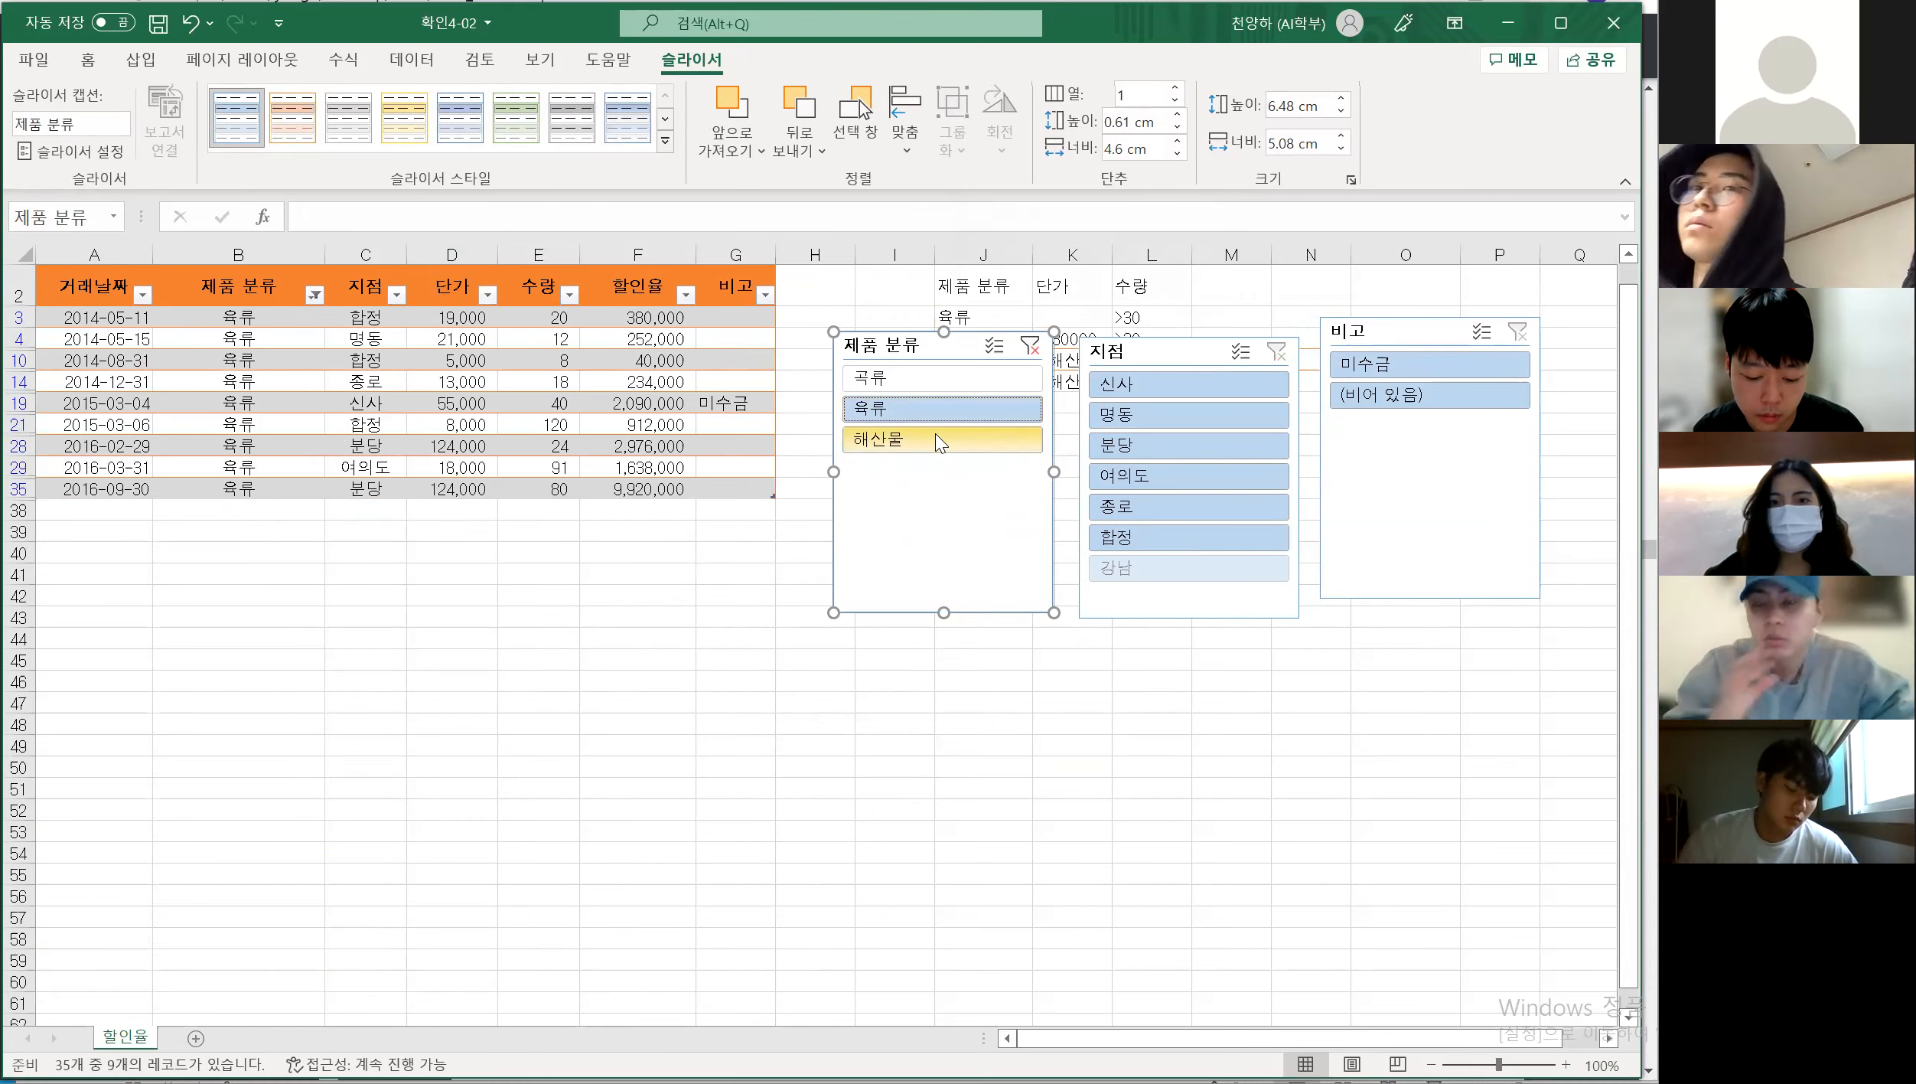
{"action": "left_click", "coordinate": [934, 431]}
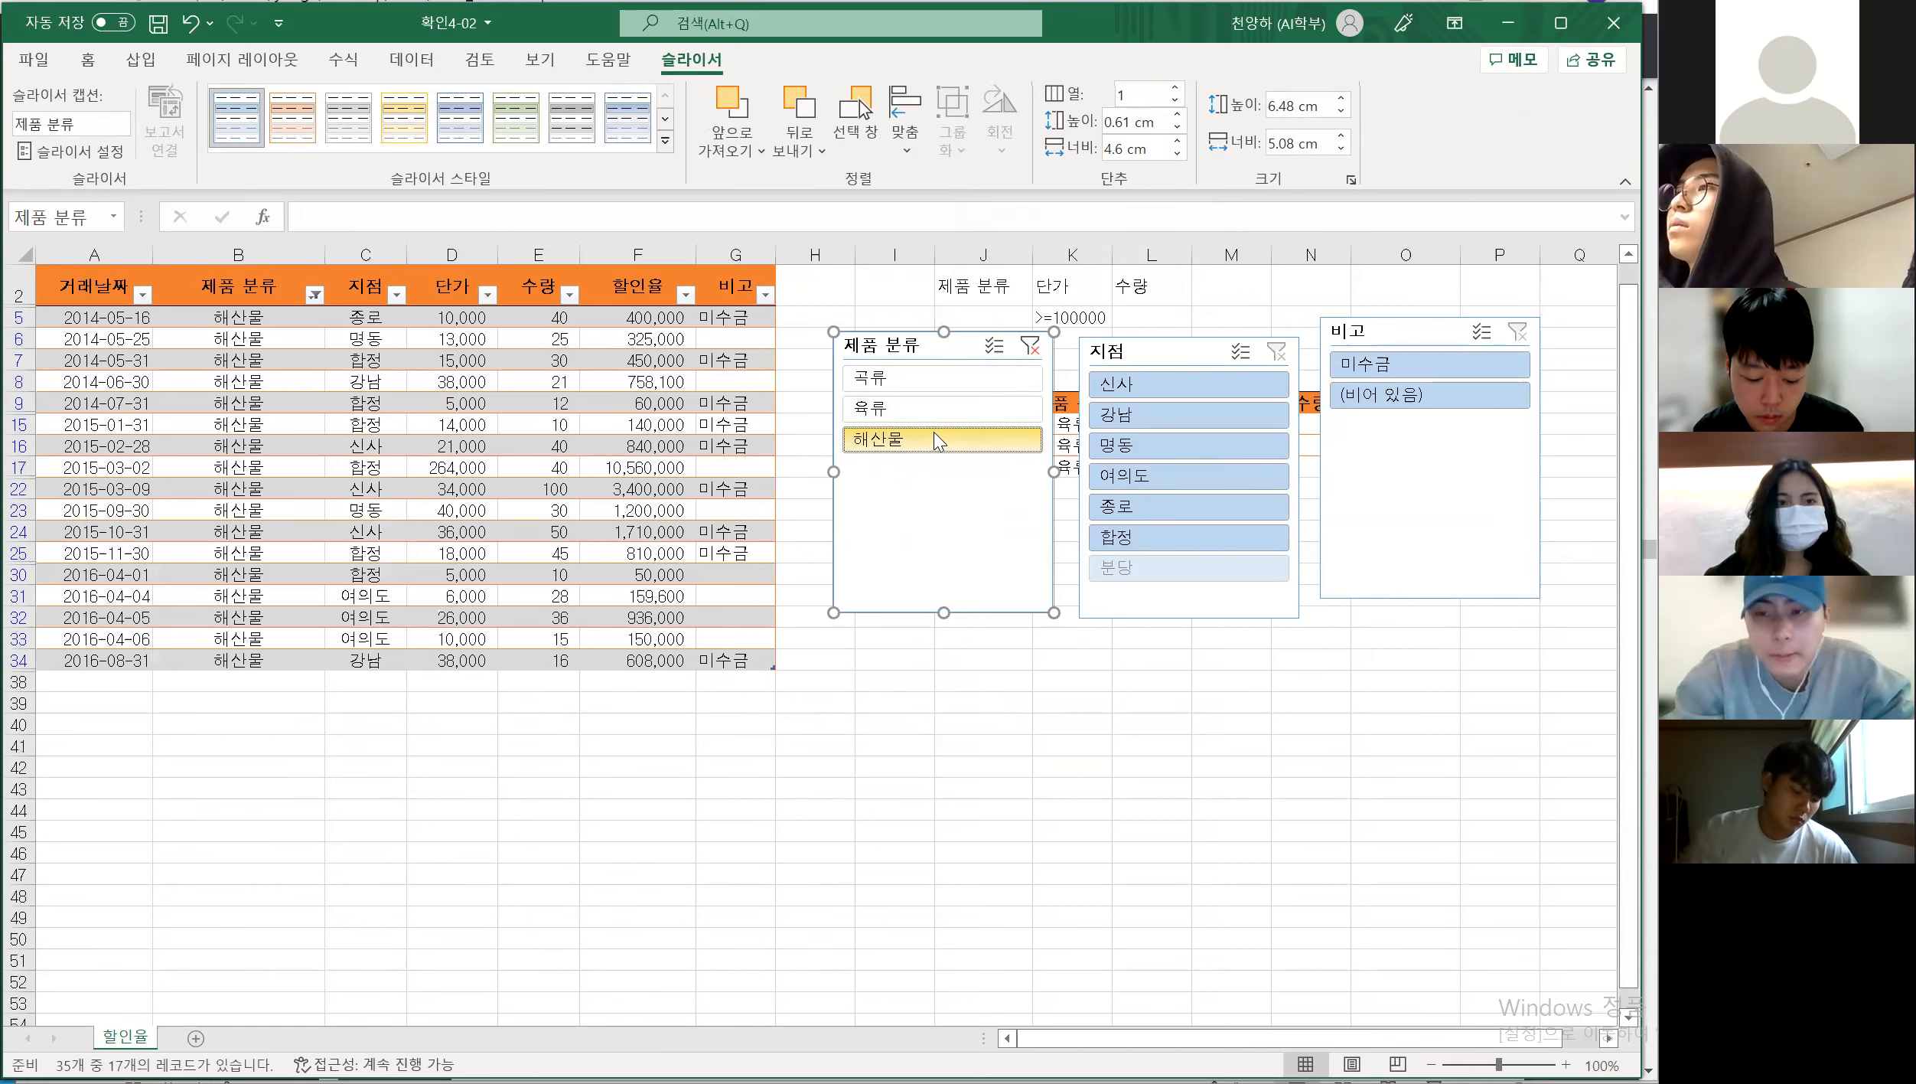
{"action": "left_click", "coordinate": [941, 410]}
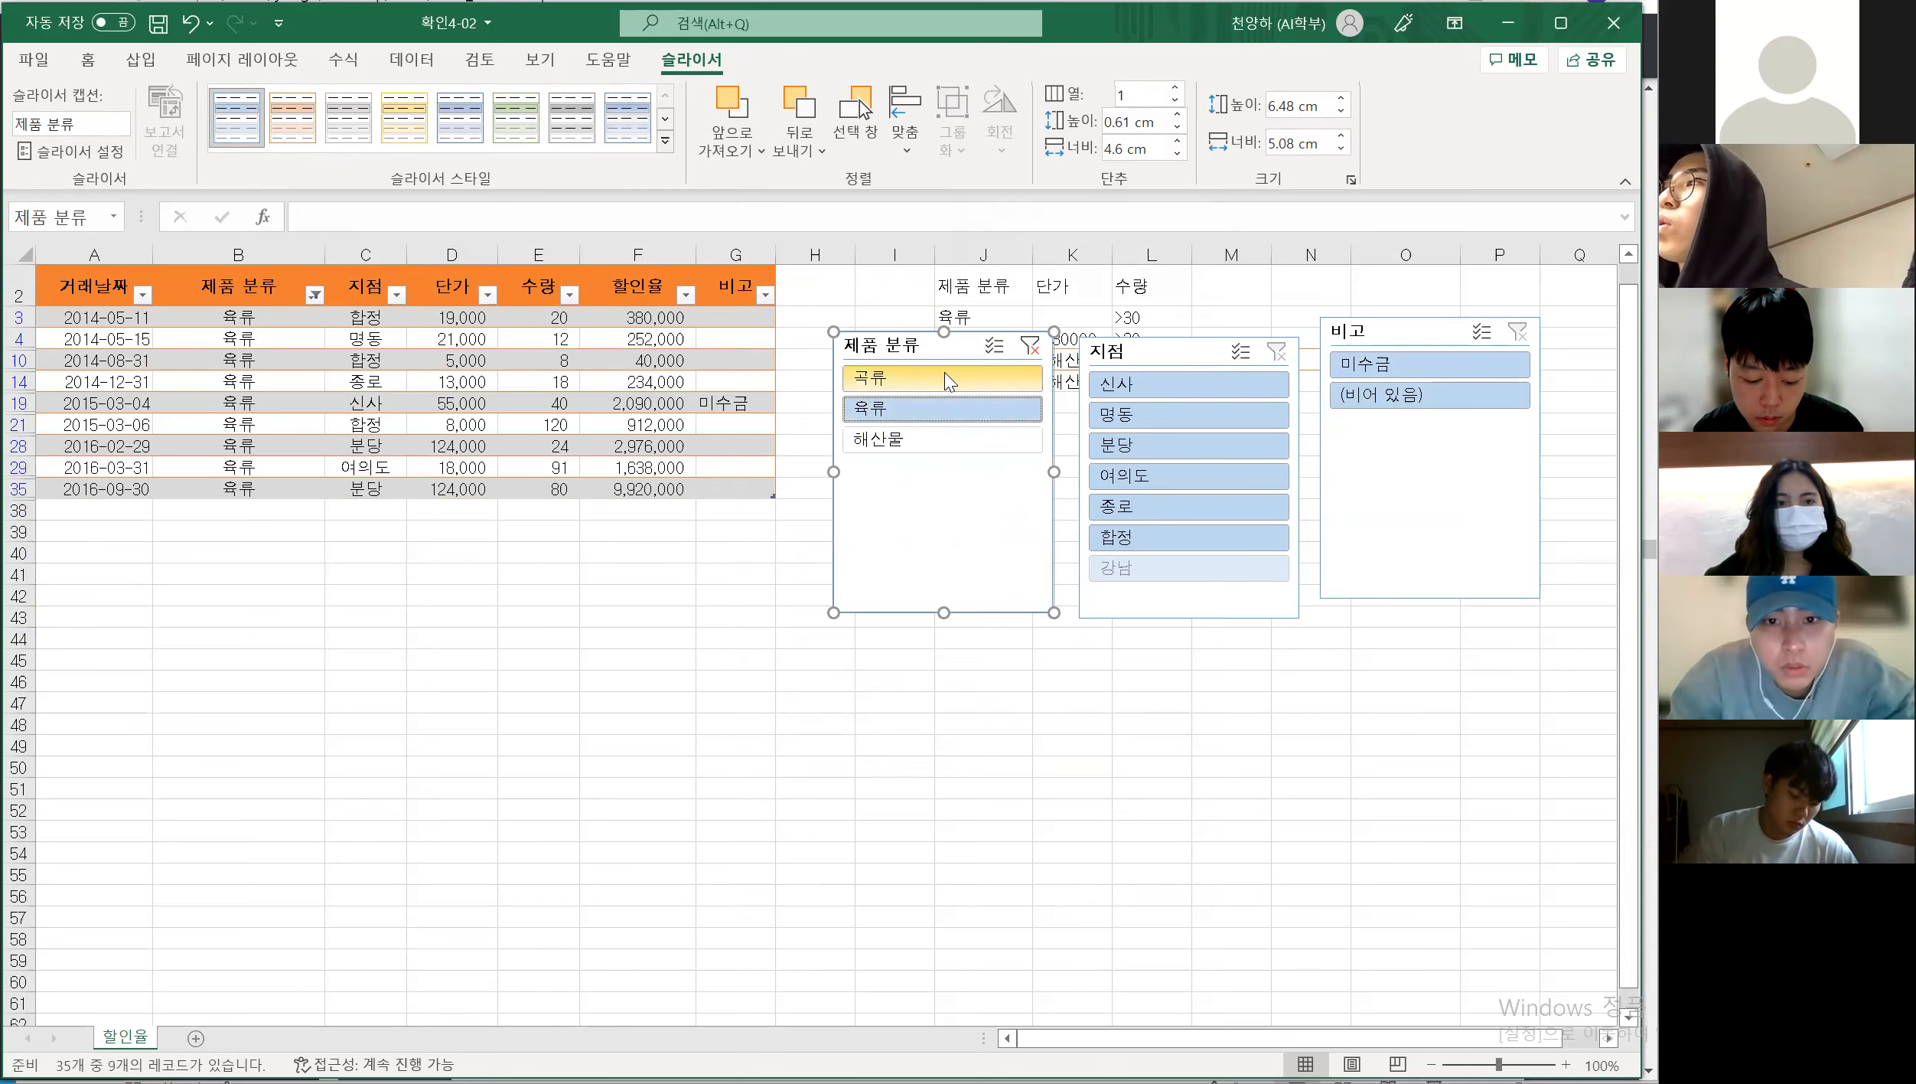
{"action": "left_click", "coordinate": [946, 378]}
{"action": "left_click", "coordinate": [952, 411]}
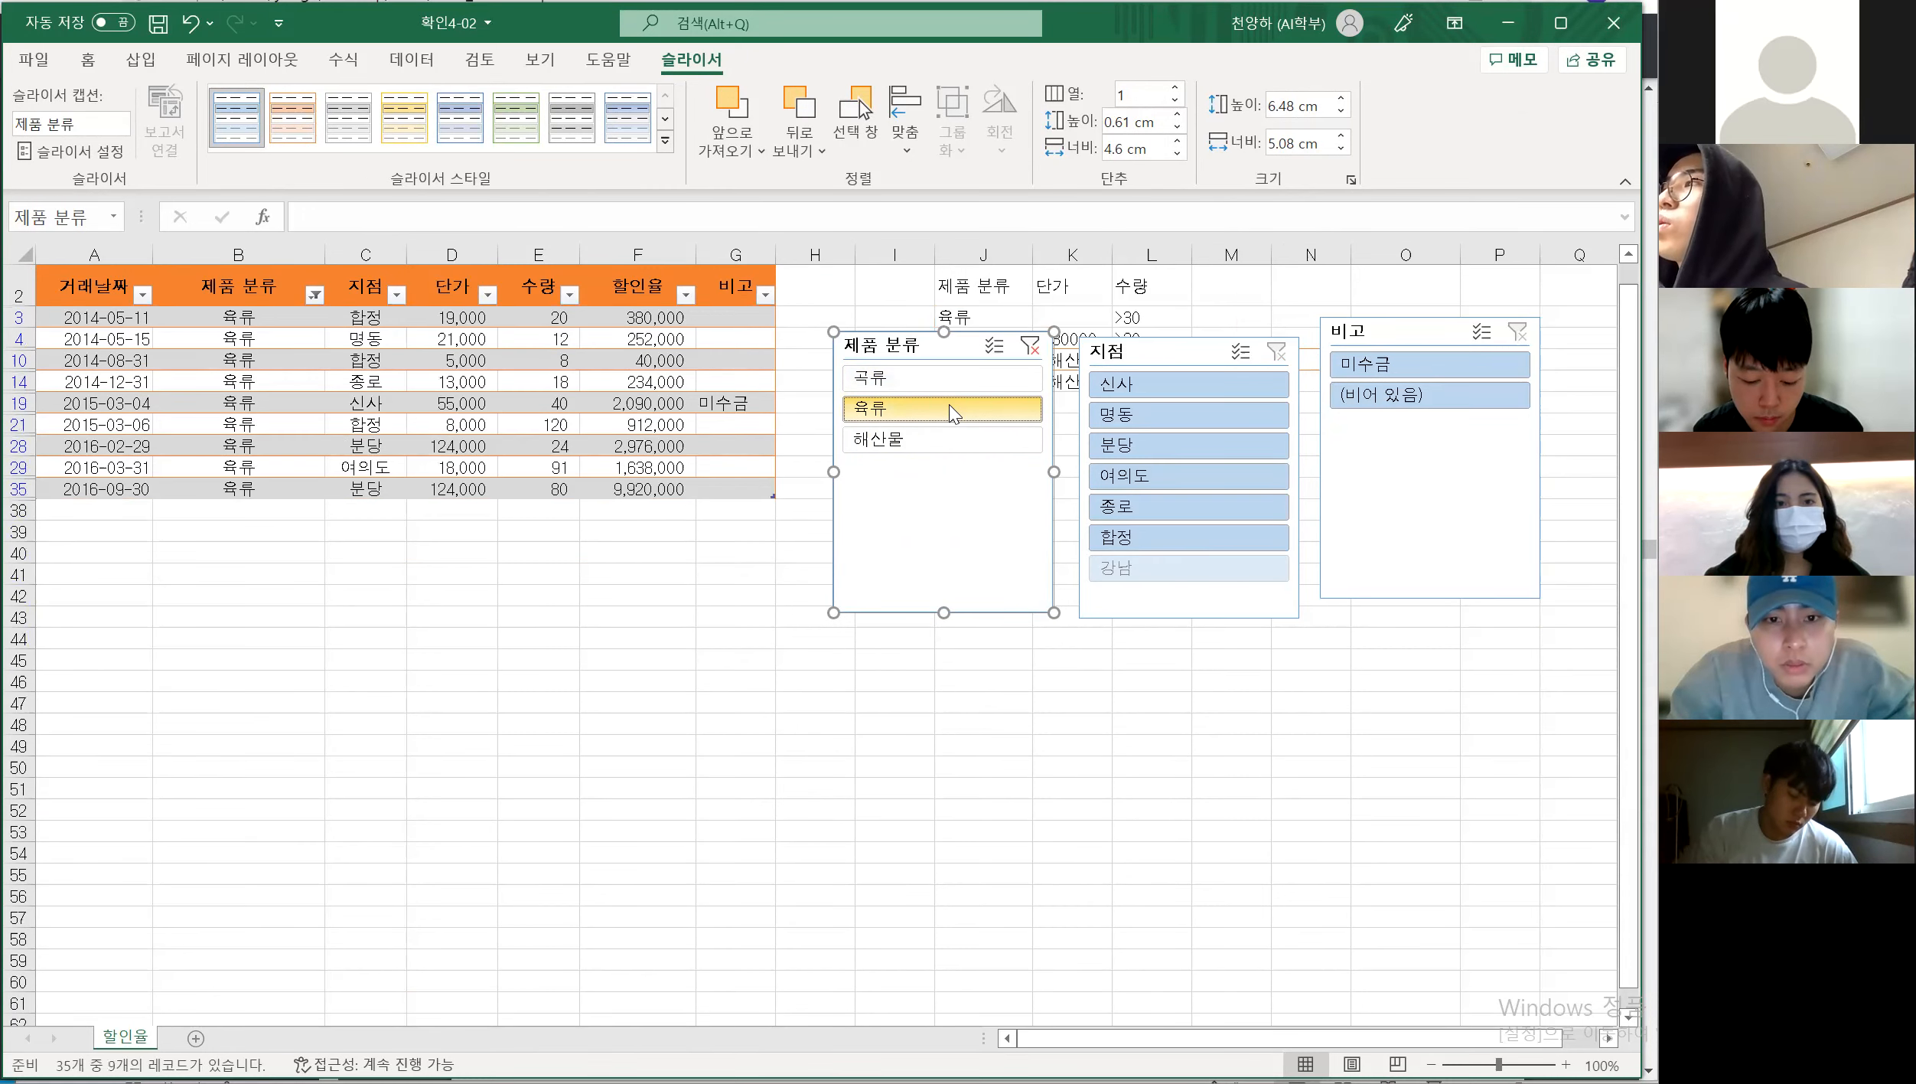
{"action": "left_click", "coordinate": [949, 384]}
{"action": "left_click", "coordinate": [937, 406], "text": "ctrl"}
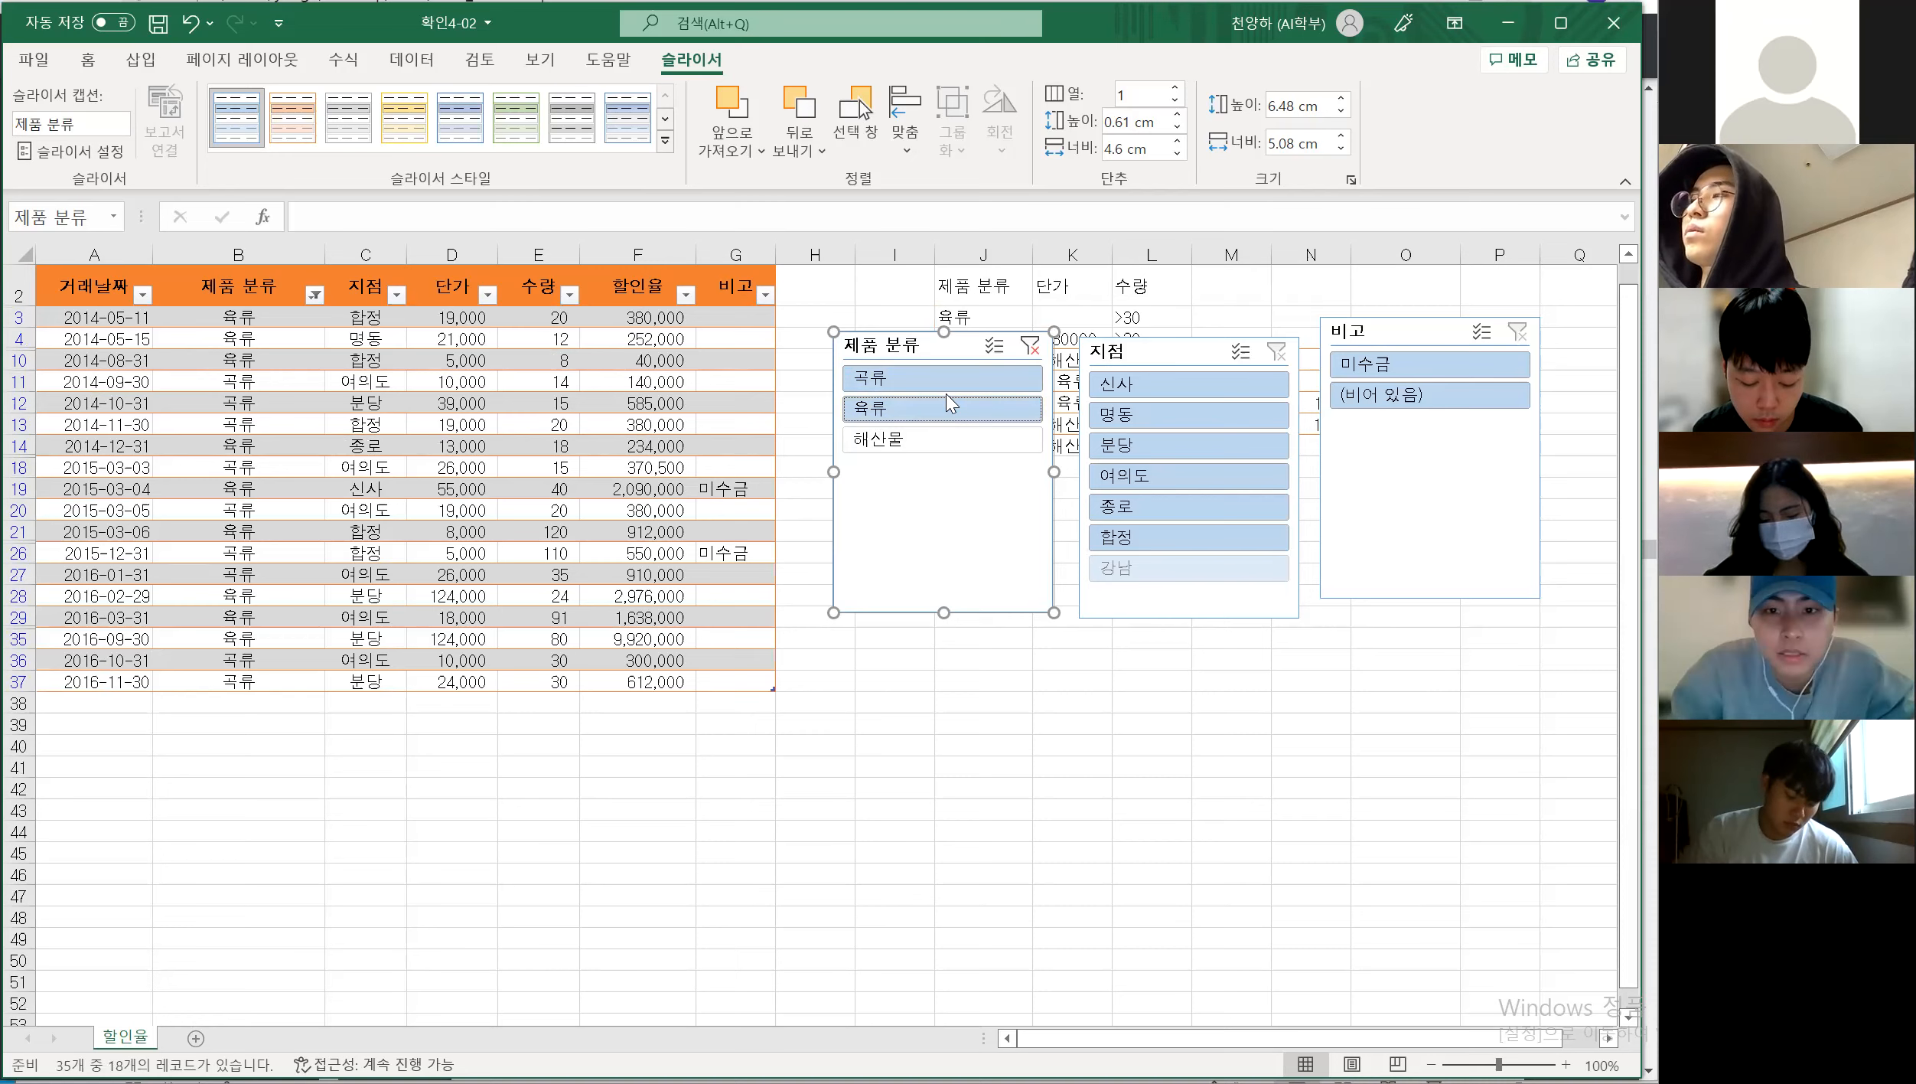
Filter 제품 분류 to 곡류 and 해산물, and 지점 to 강남 and 여의도, using the slicers
{"action": "left_click", "coordinate": [951, 386]}
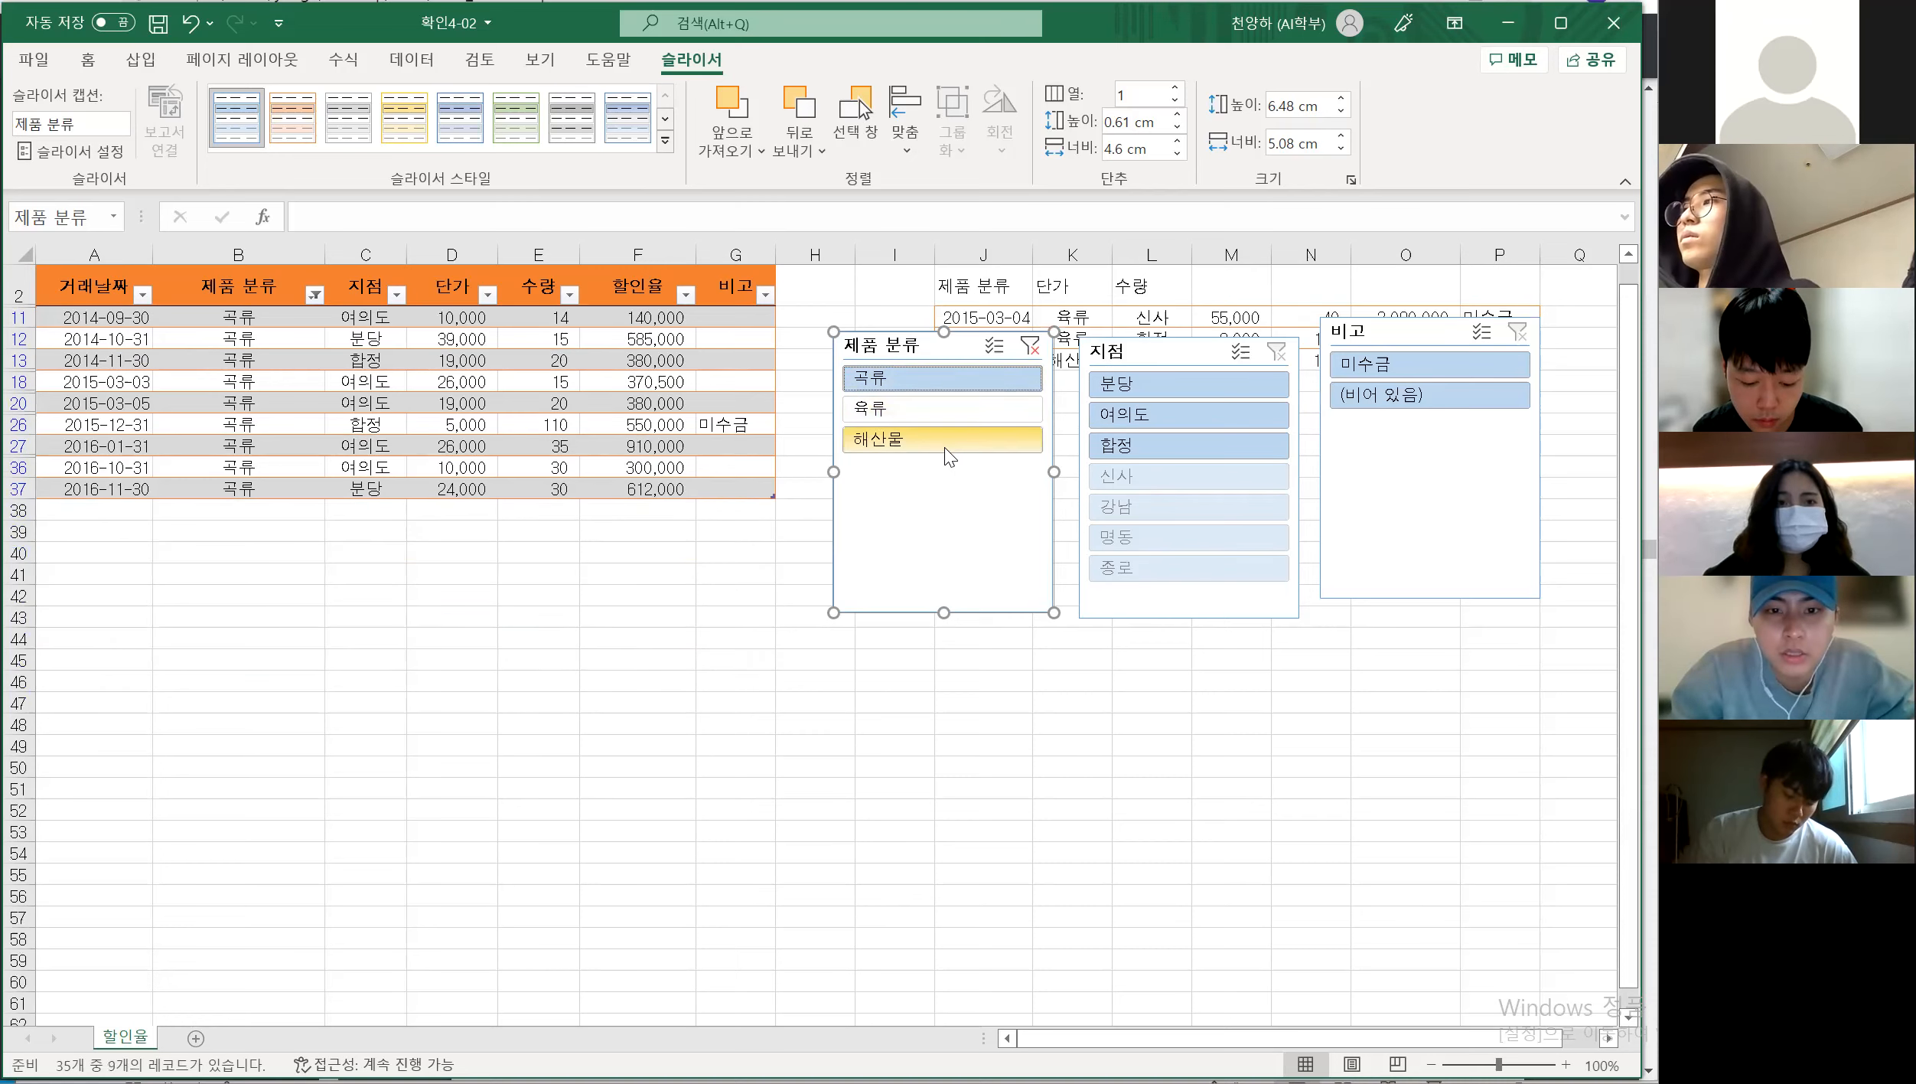
{"action": "left_click", "coordinate": [942, 438], "text": "ctrl"}
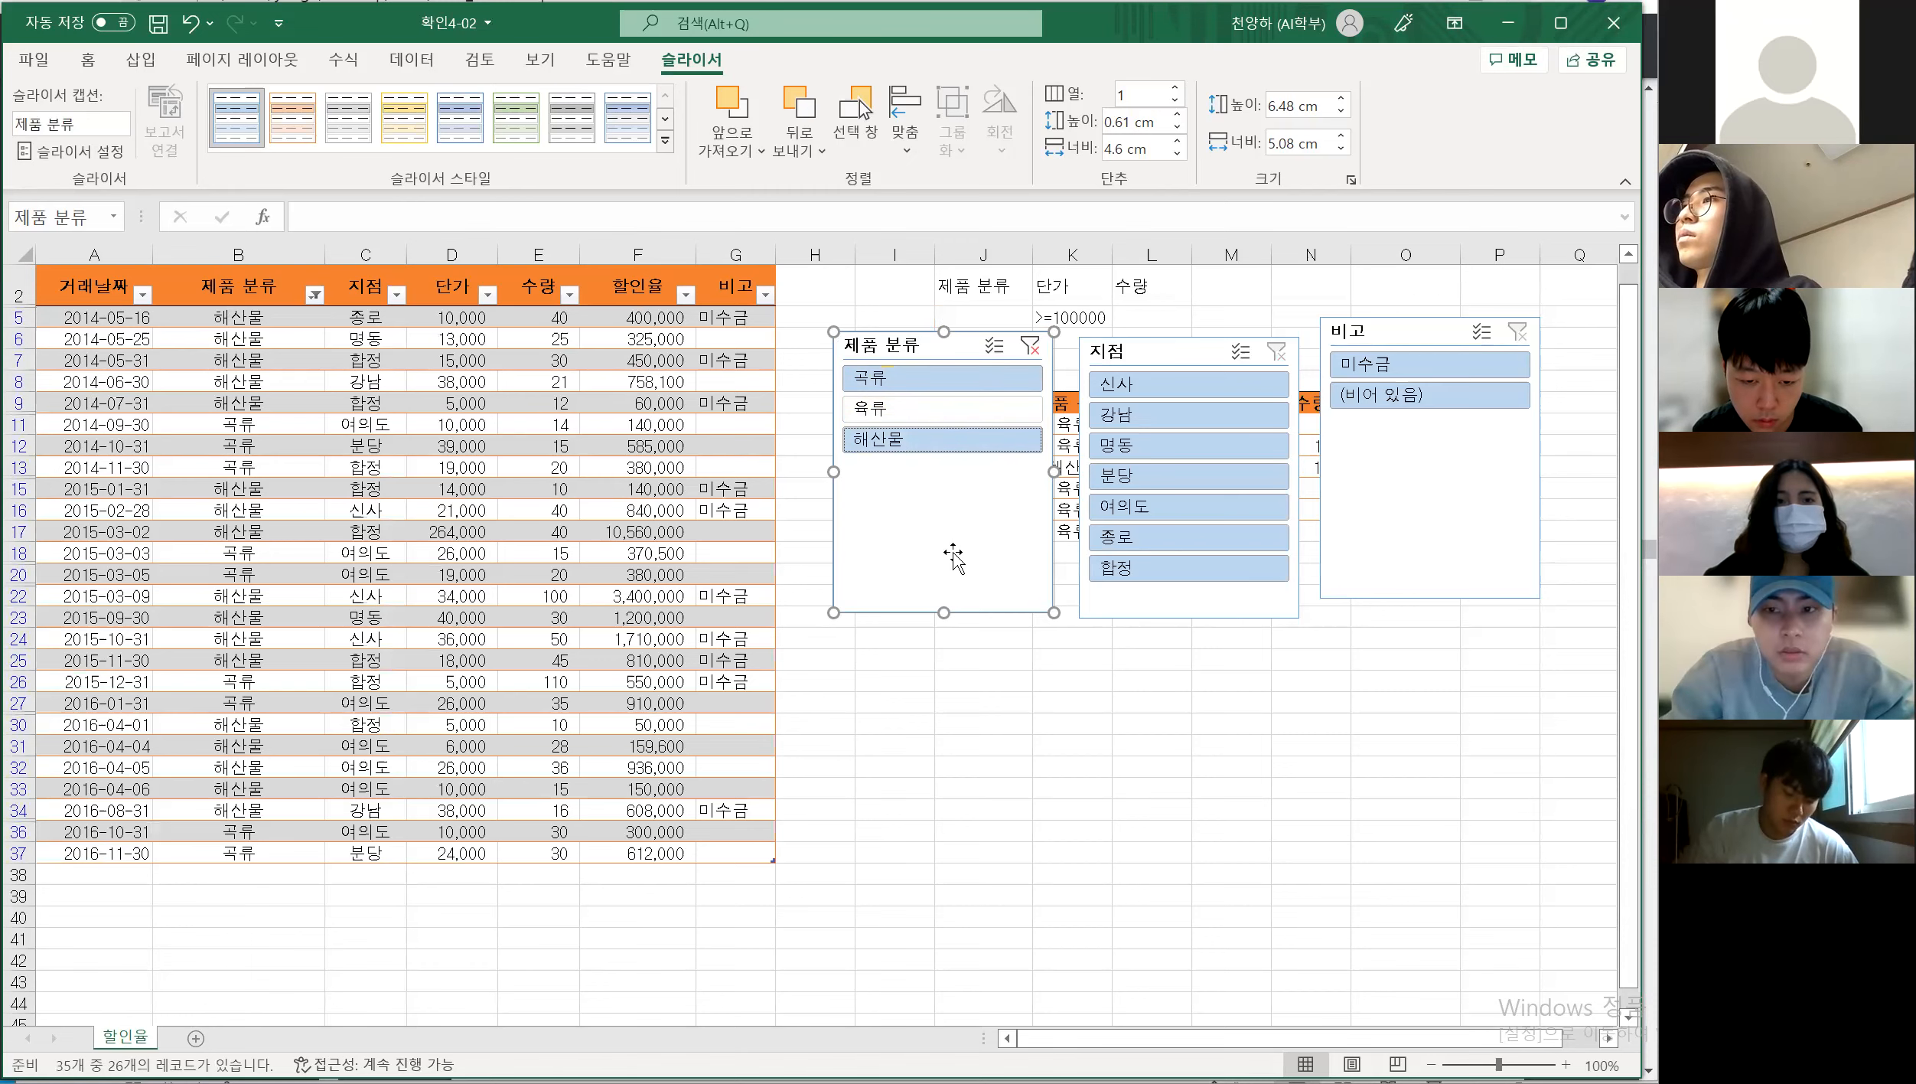
{"action": "left_click", "coordinate": [966, 392]}
{"action": "left_click", "coordinate": [941, 439]}
{"action": "left_click", "coordinate": [1190, 414]}
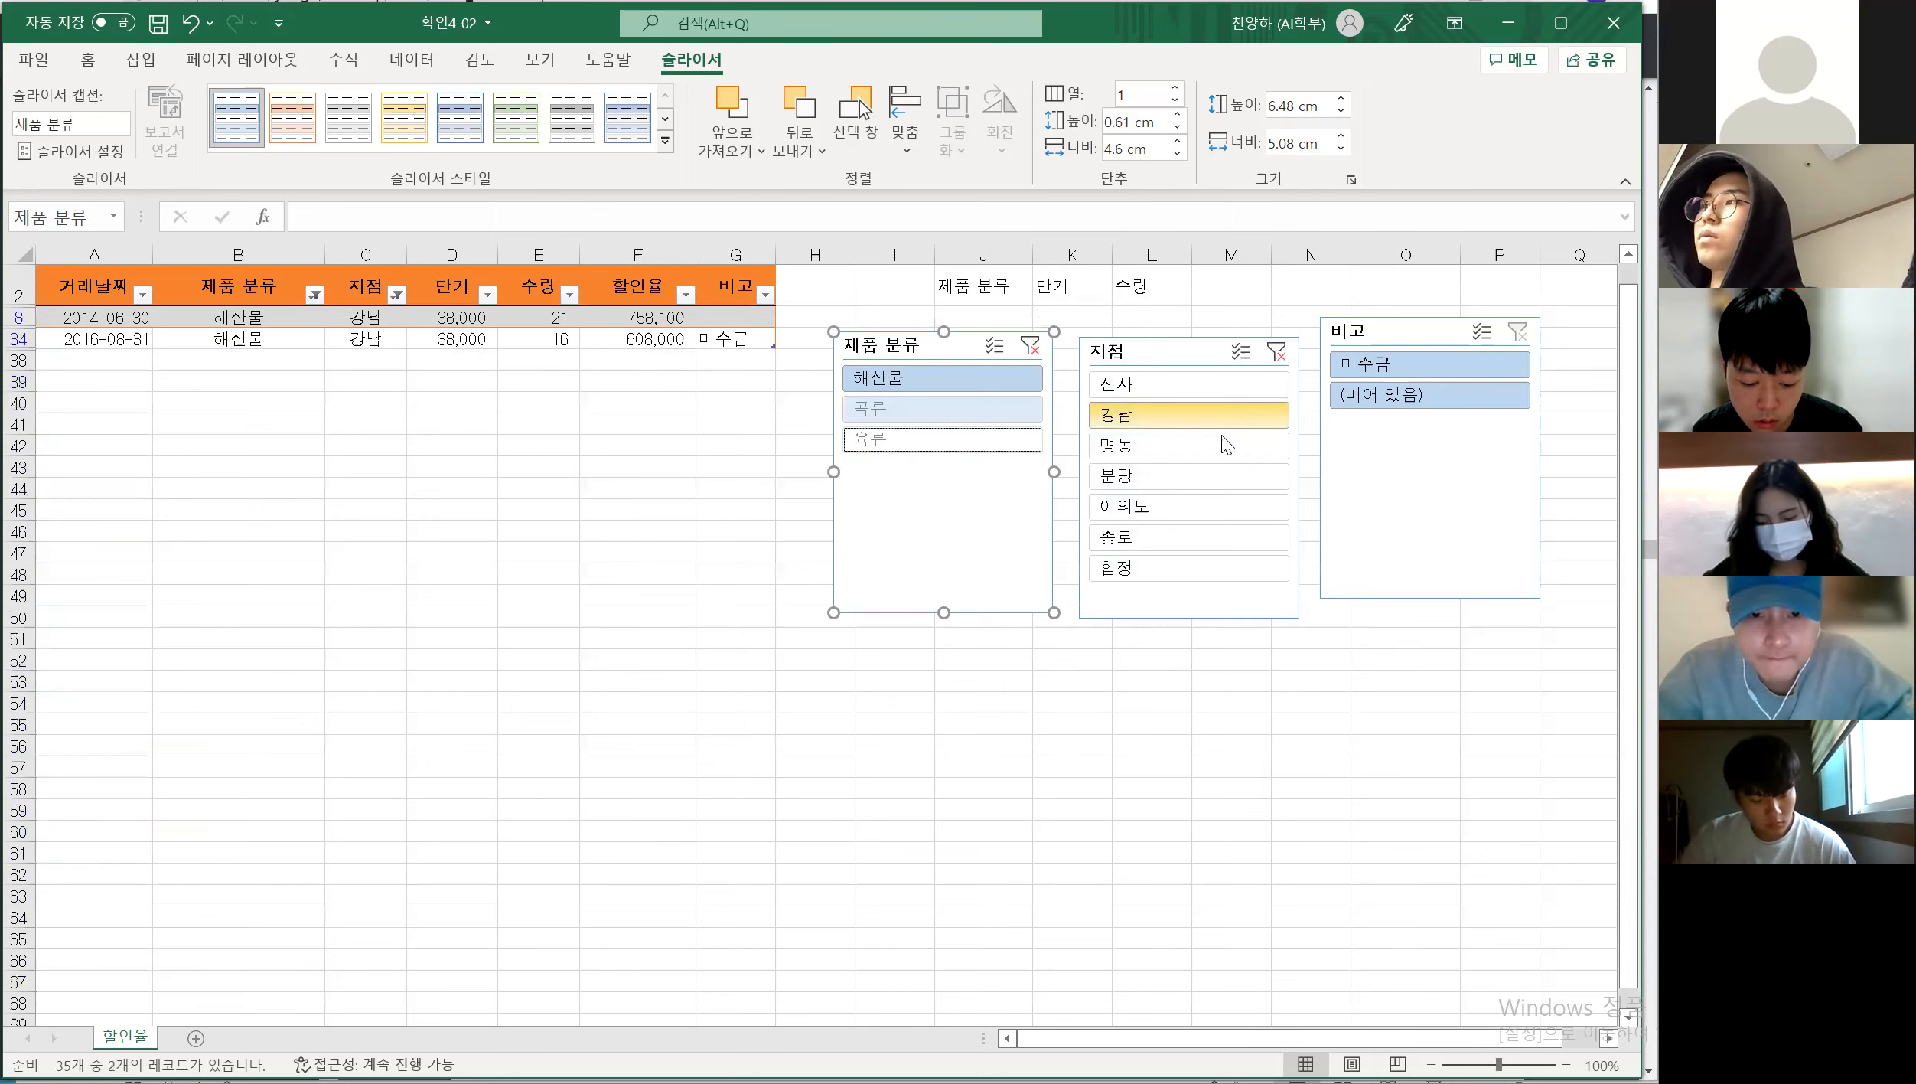
{"action": "left_click", "coordinate": [1204, 506], "text": "ctrl"}
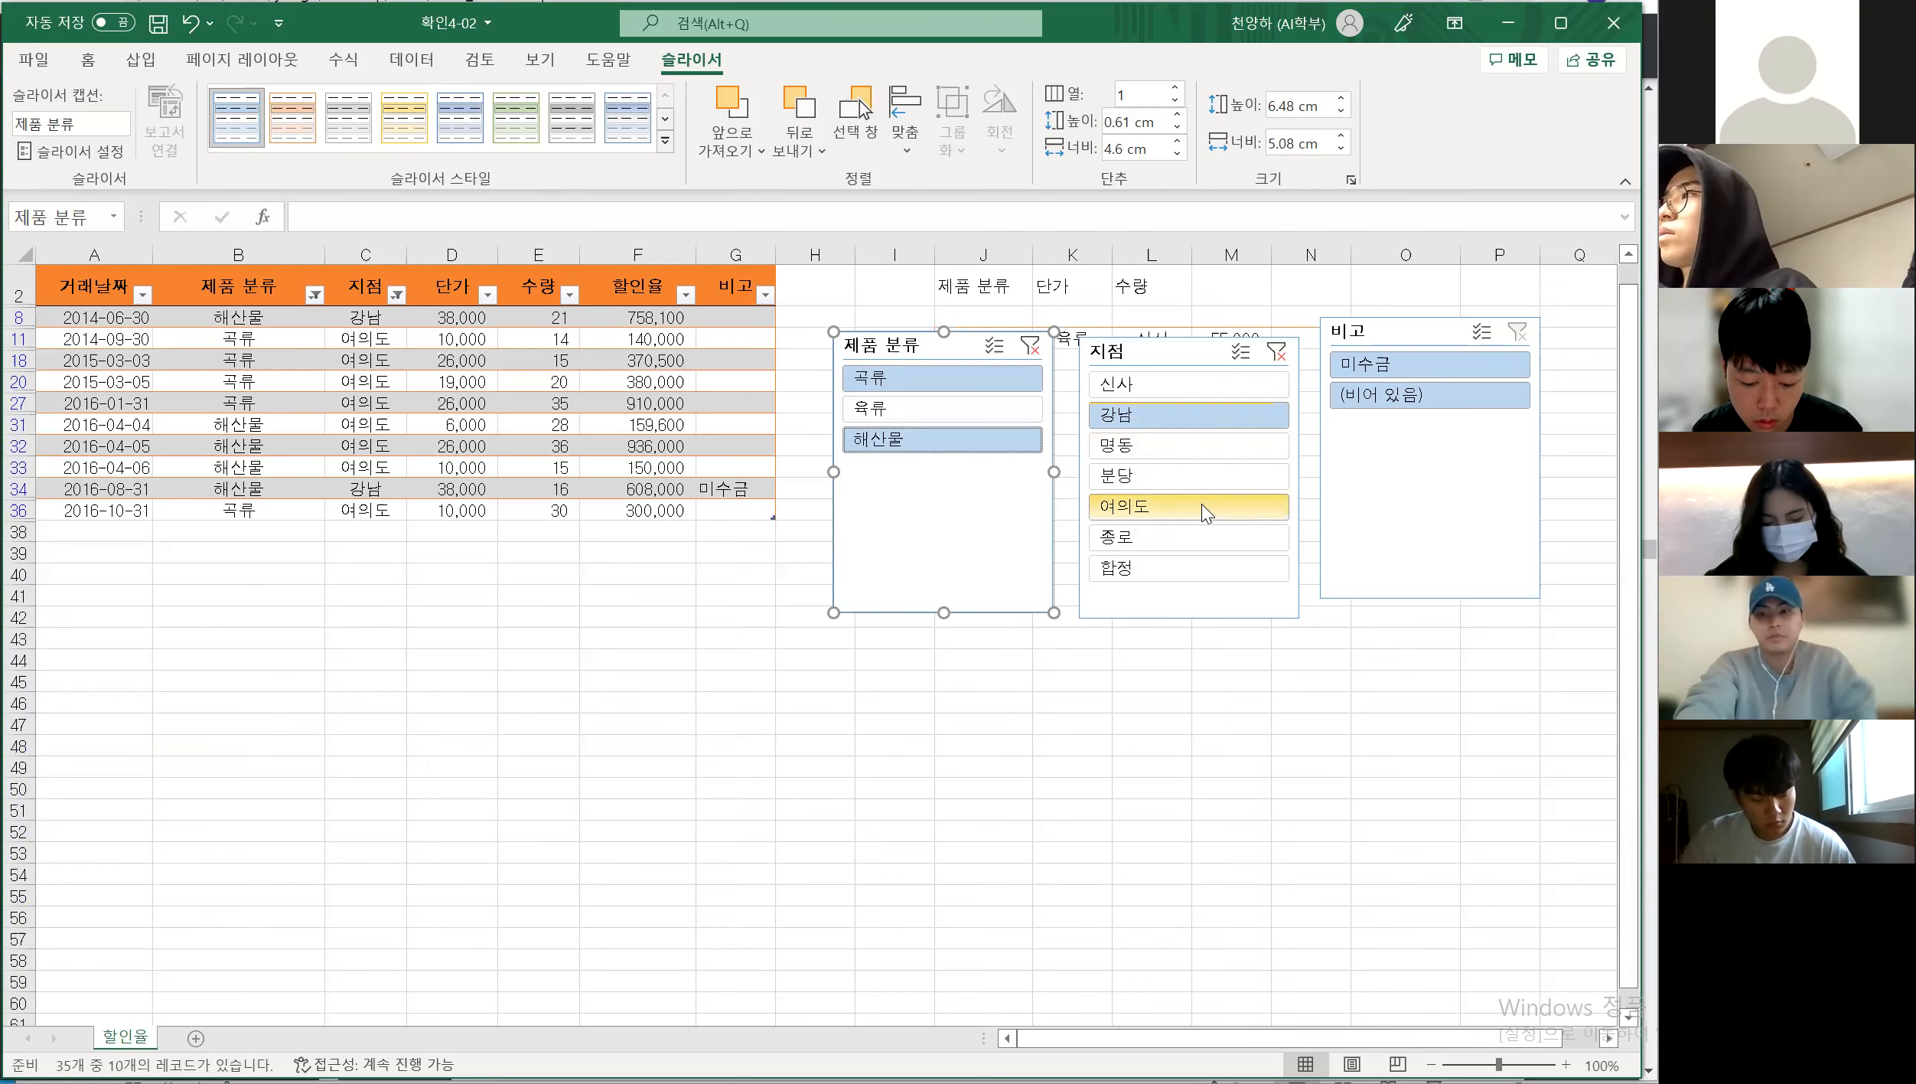